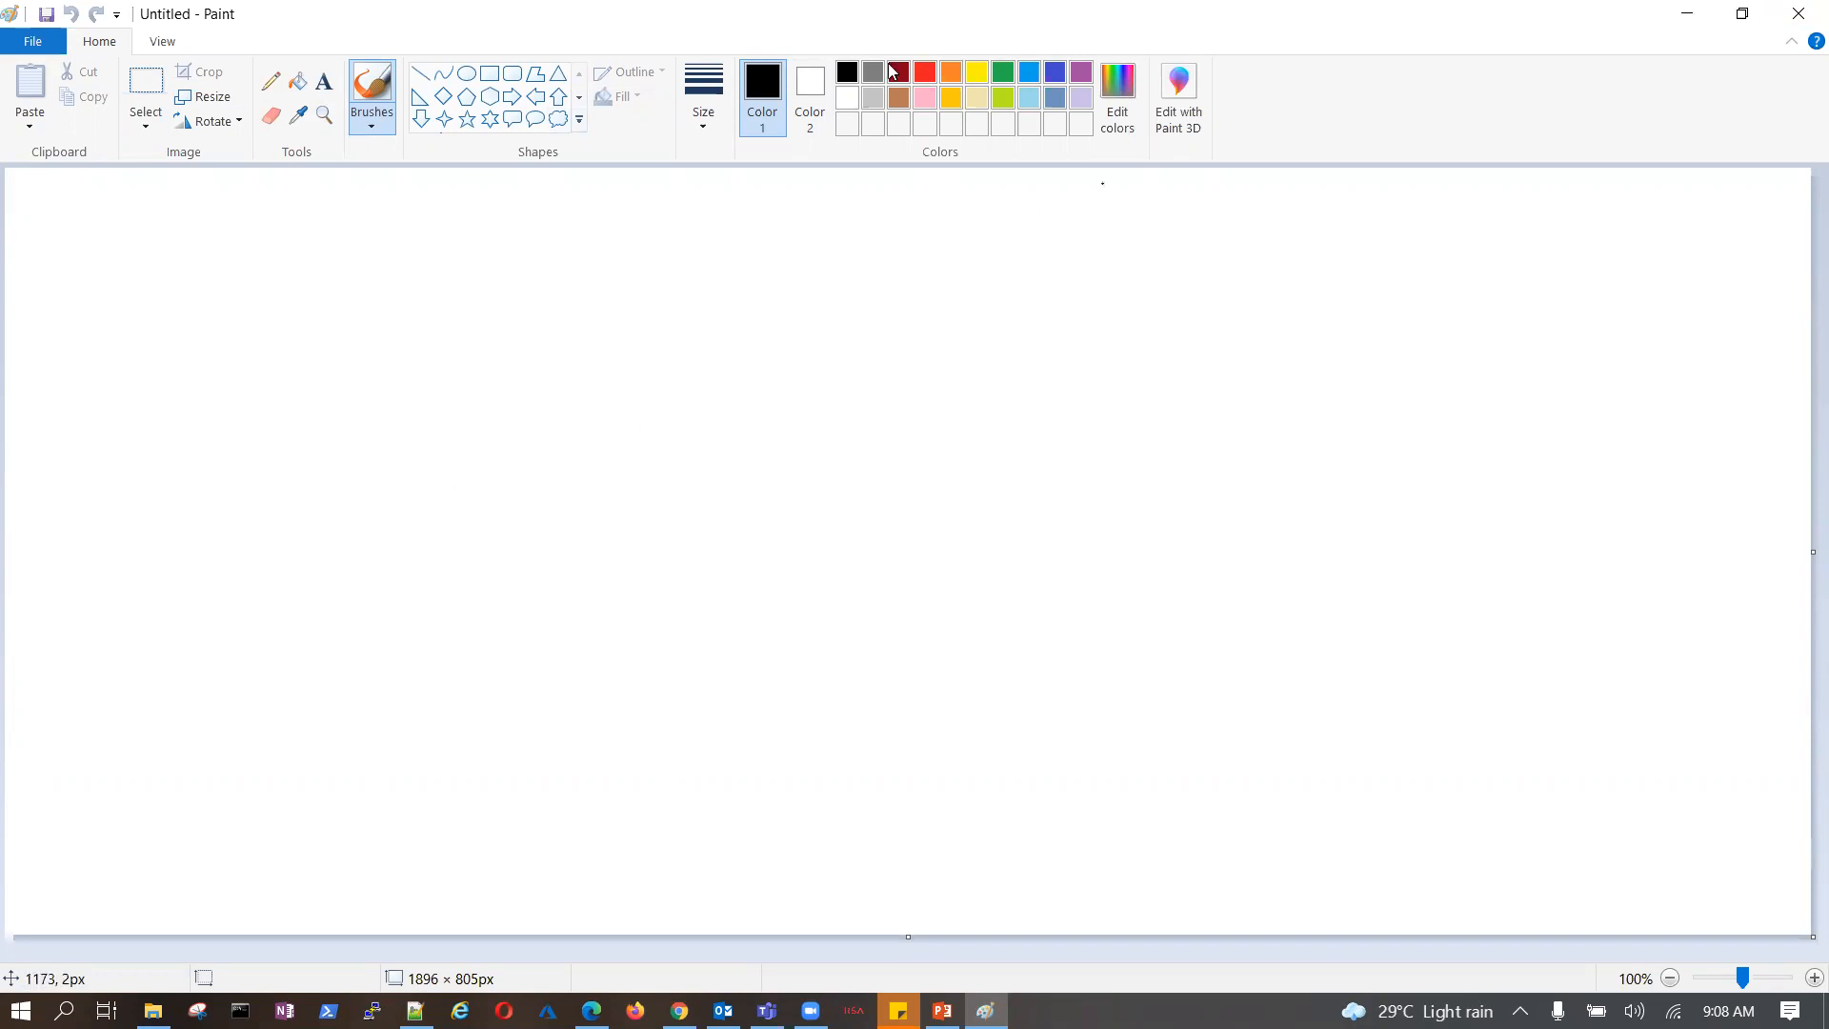
- Draw a large black-outlined rectangle right of the canvas centre, then switch to the Pencil
left_click(496, 83)
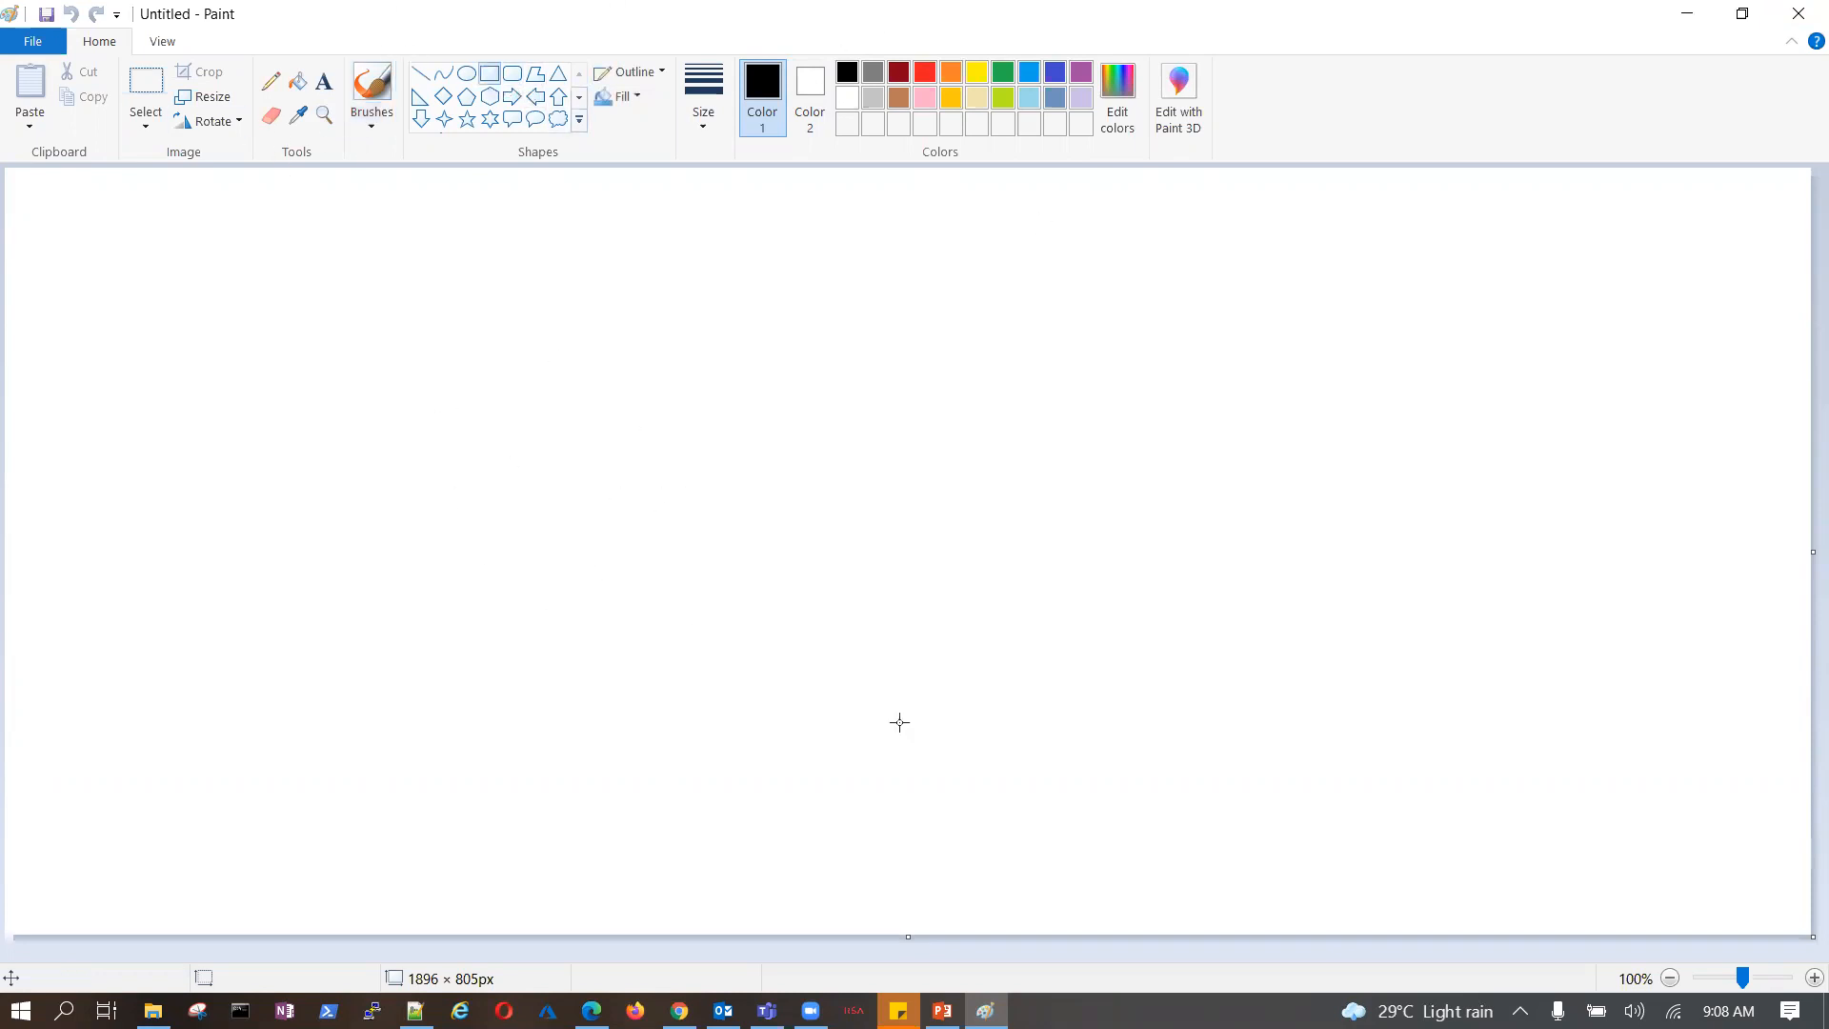
mouse_move(816, 301)
left_mouse_down()
mouse_move(968, 514)
mouse_move(1472, 710)
mouse_move(1481, 671)
mouse_move(1504, 712)
left_mouse_up()
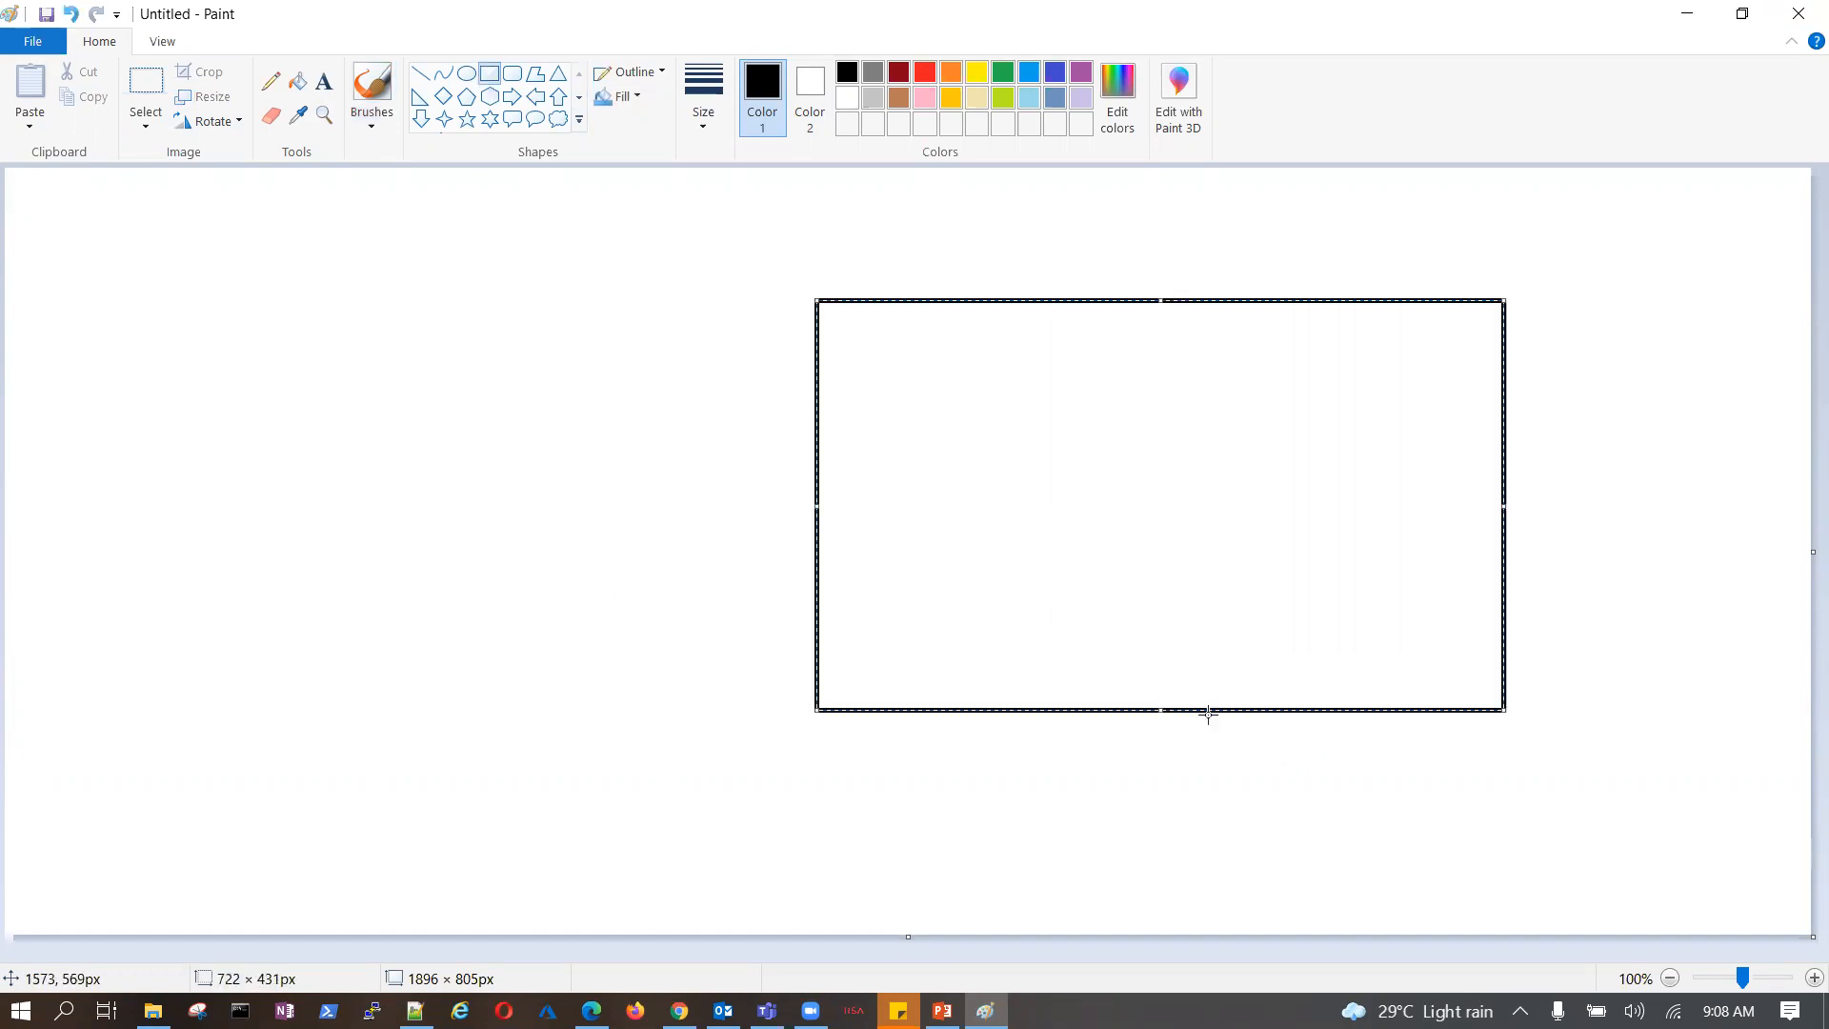
left_click(480, 539)
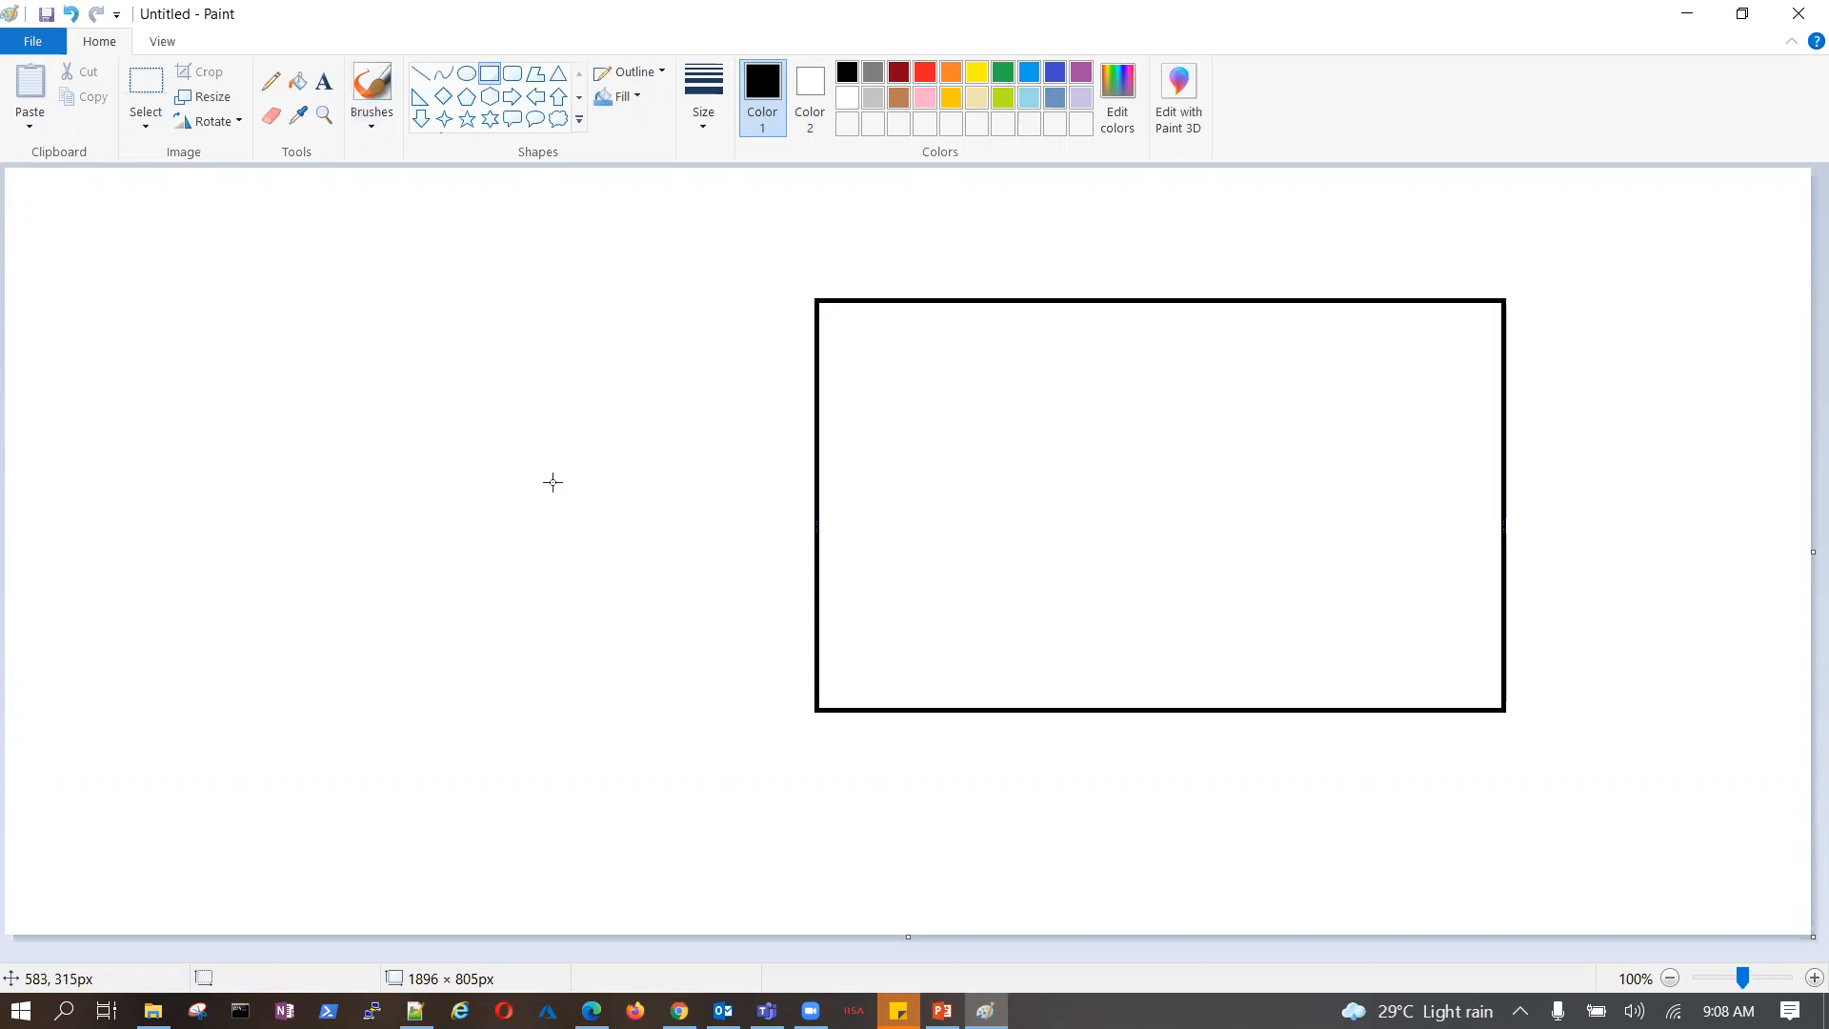
left_click(271, 86)
- Handwrite a circled UP and an SSH label at left, with two arrows into the rectangle
left_click_drag(191, 335, 243, 328)
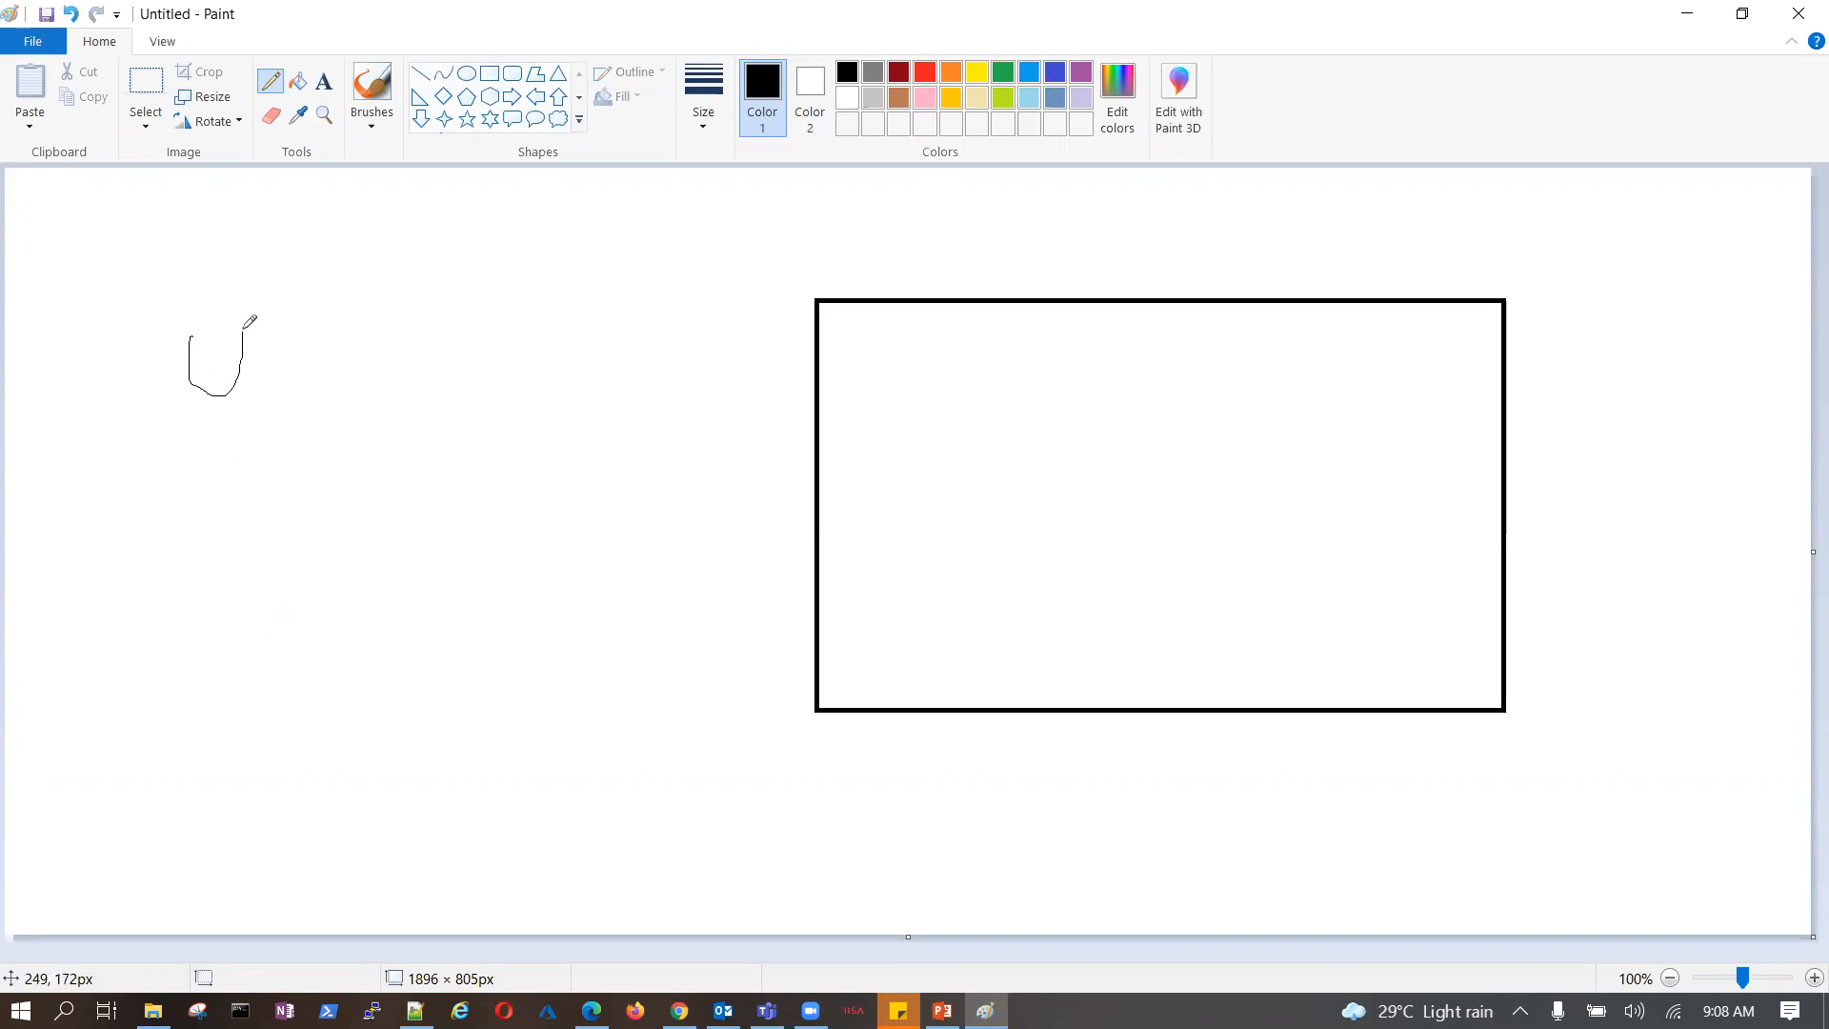
left_click_drag(270, 479, 268, 298)
left_click_drag(304, 419, 301, 347)
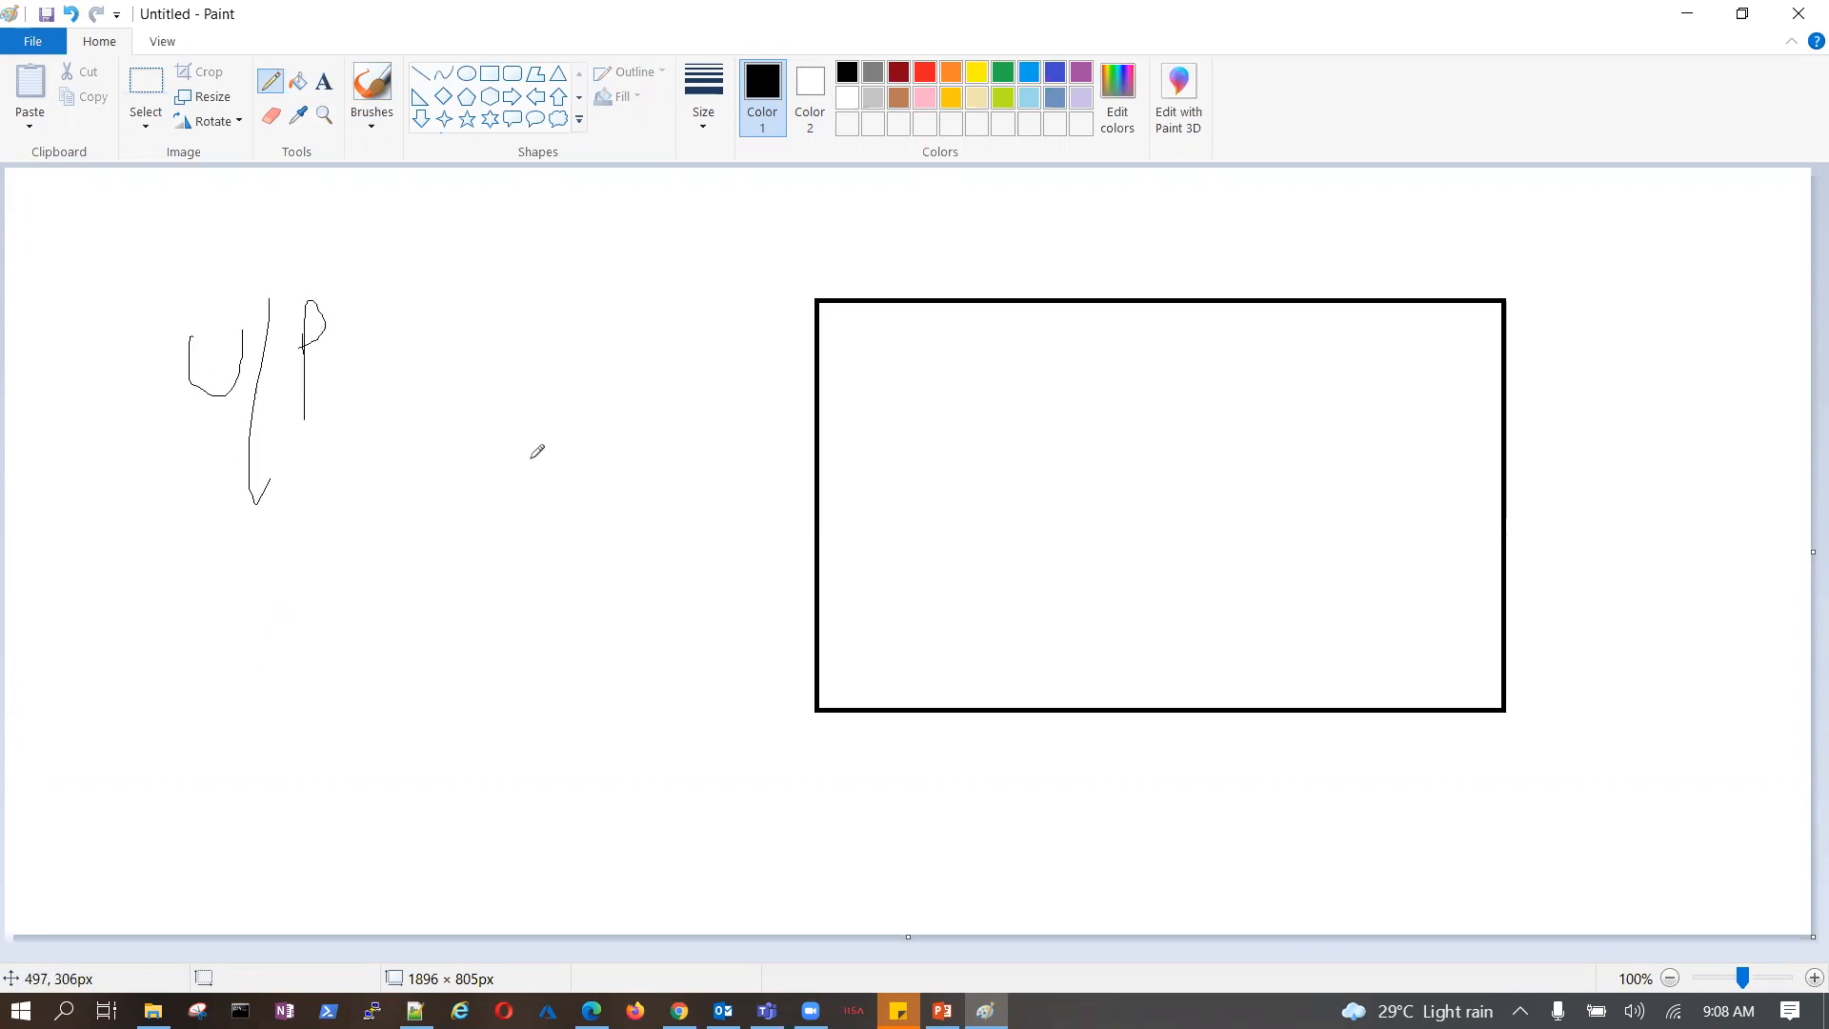
mouse_move(578, 460)
left_mouse_down()
mouse_move(815, 460)
mouse_move(789, 487)
left_mouse_up()
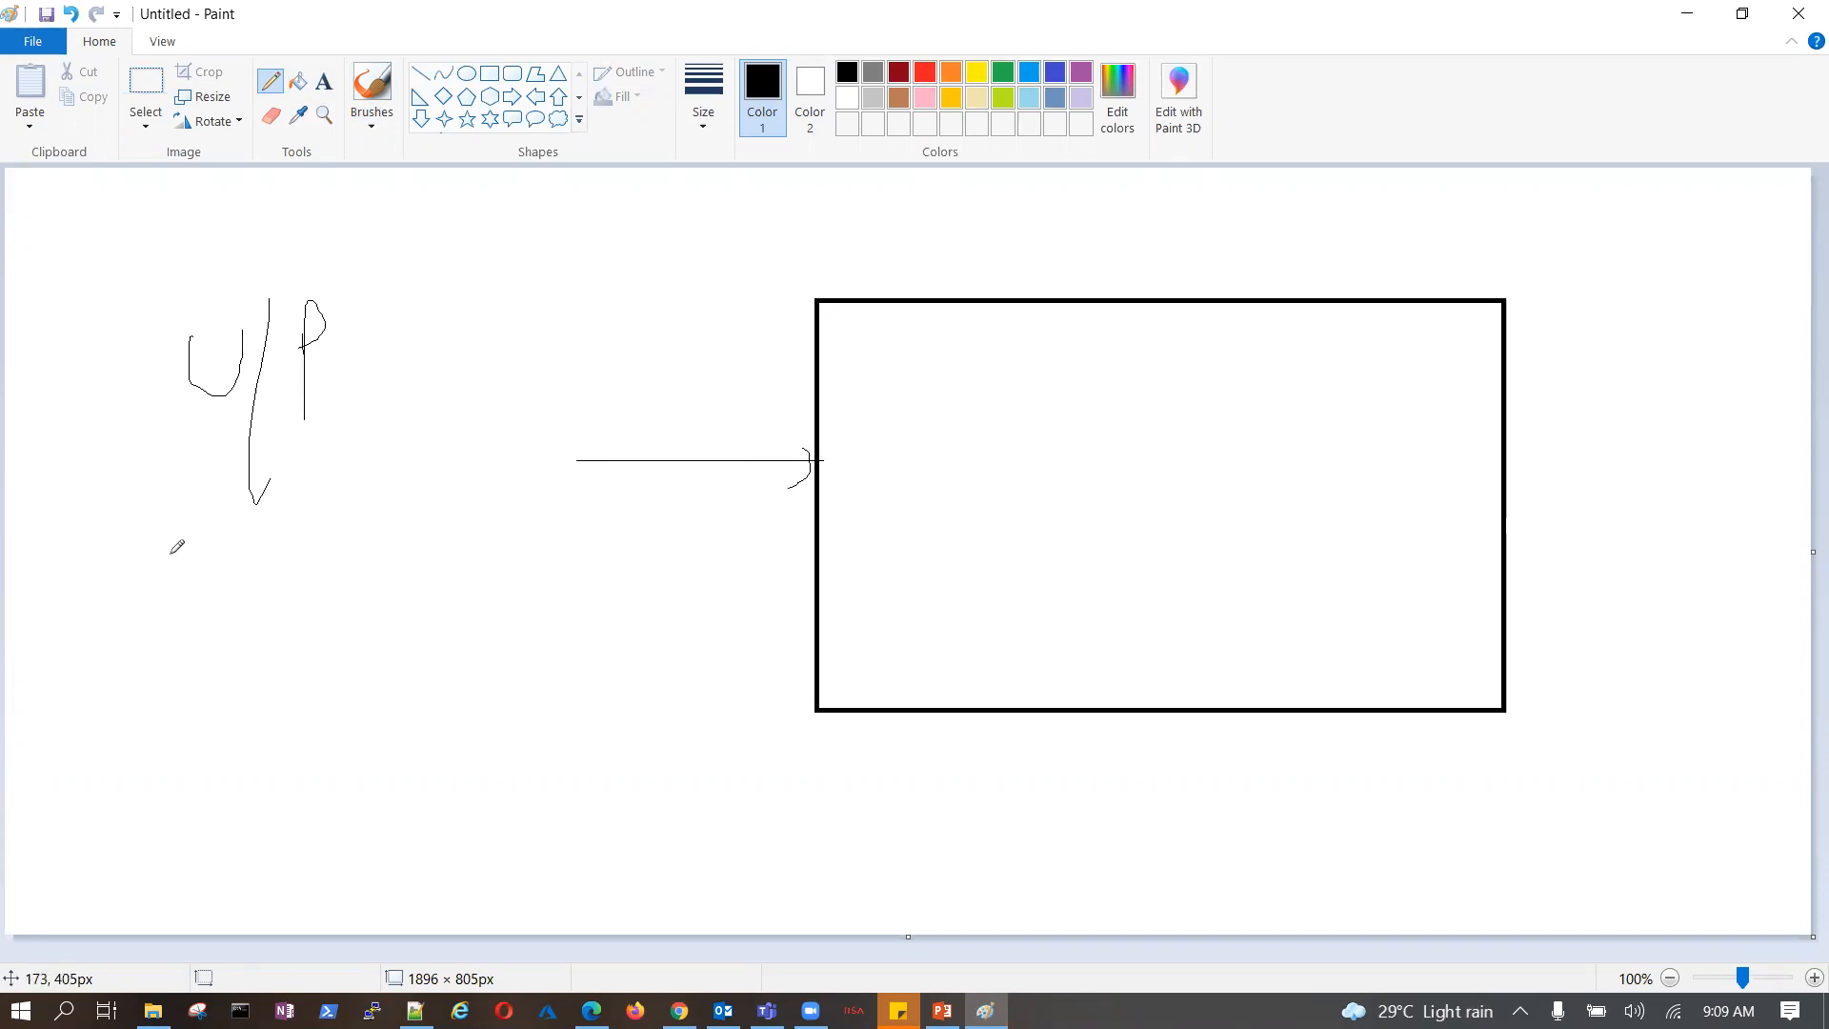
left_click_drag(172, 550, 159, 592)
mouse_move(244, 541)
left_mouse_down()
mouse_move(235, 578)
mouse_move(335, 600)
mouse_move(349, 565)
mouse_move(376, 616)
left_mouse_up()
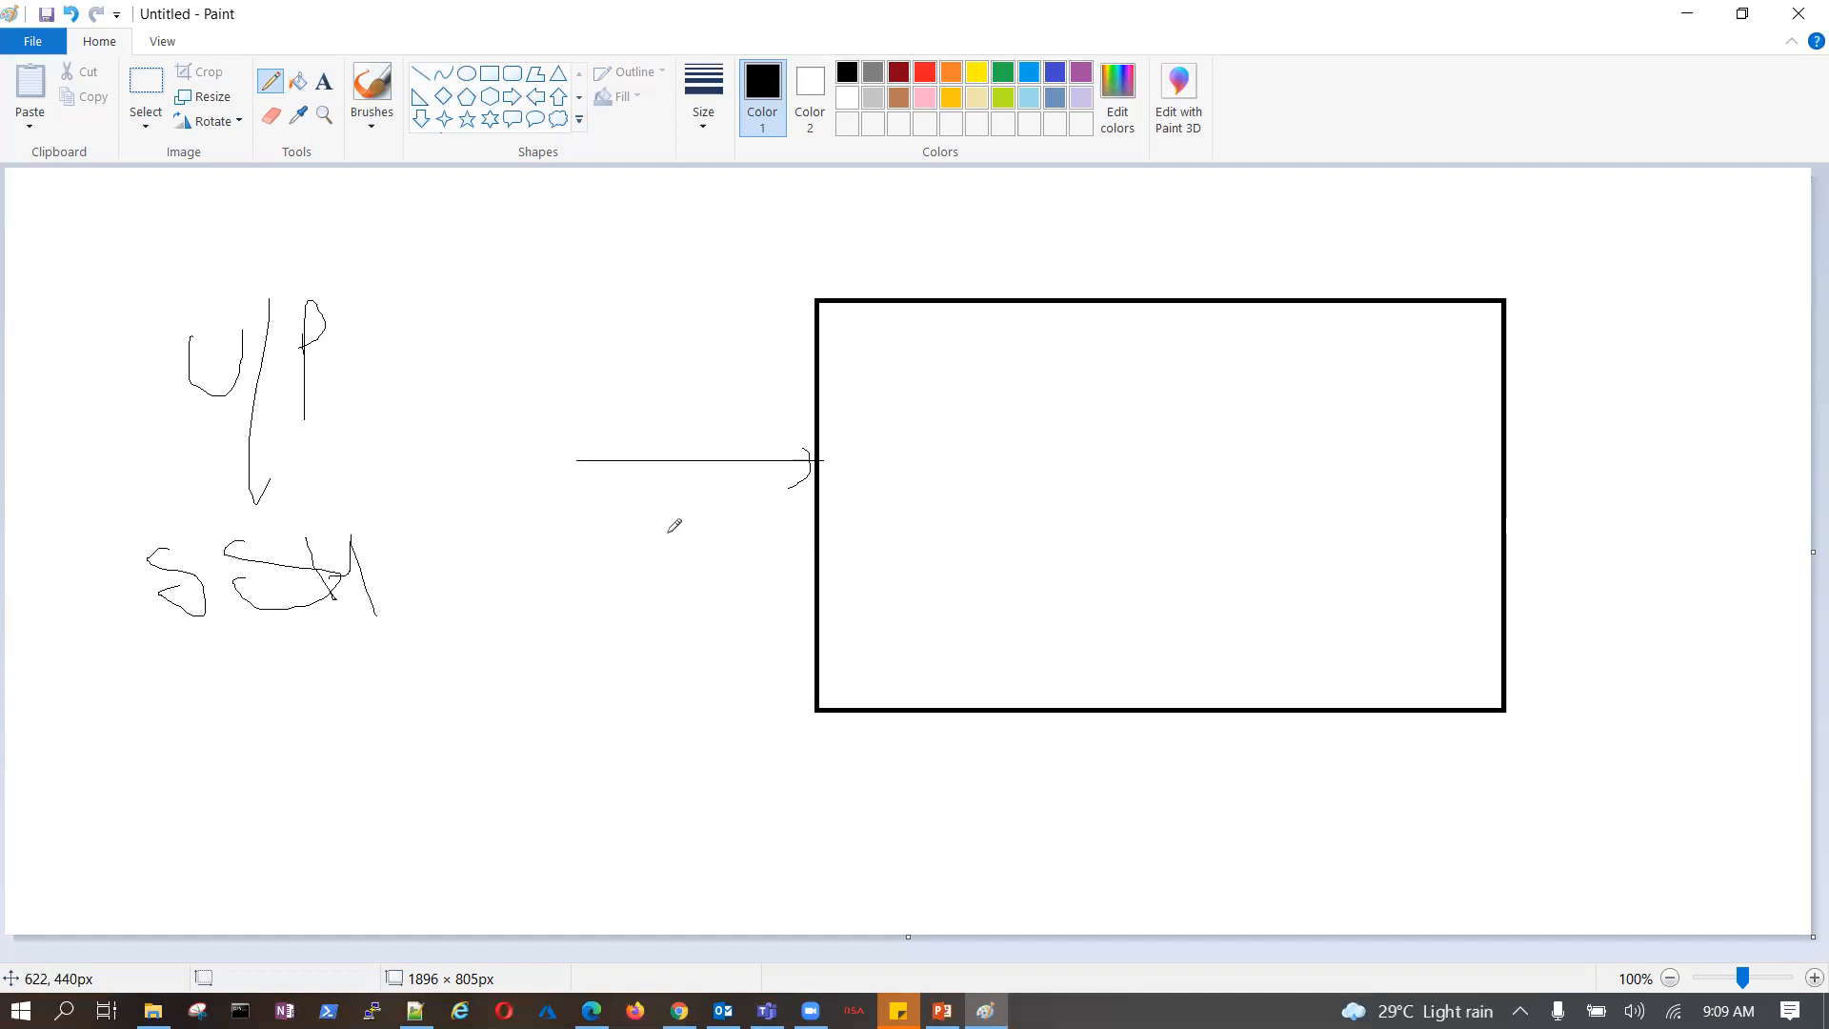
left_click_drag(600, 517, 791, 519)
mouse_move(334, 312)
left_mouse_down()
mouse_move(252, 286)
mouse_move(185, 301)
mouse_move(162, 381)
mouse_move(184, 419)
mouse_move(362, 354)
mouse_move(345, 300)
left_mouse_up()
- Write a label above the upper arrow
mouse_move(475, 336)
left_mouse_down()
mouse_move(435, 352)
mouse_move(562, 397)
left_mouse_up()
left_click_drag(531, 363, 643, 352)
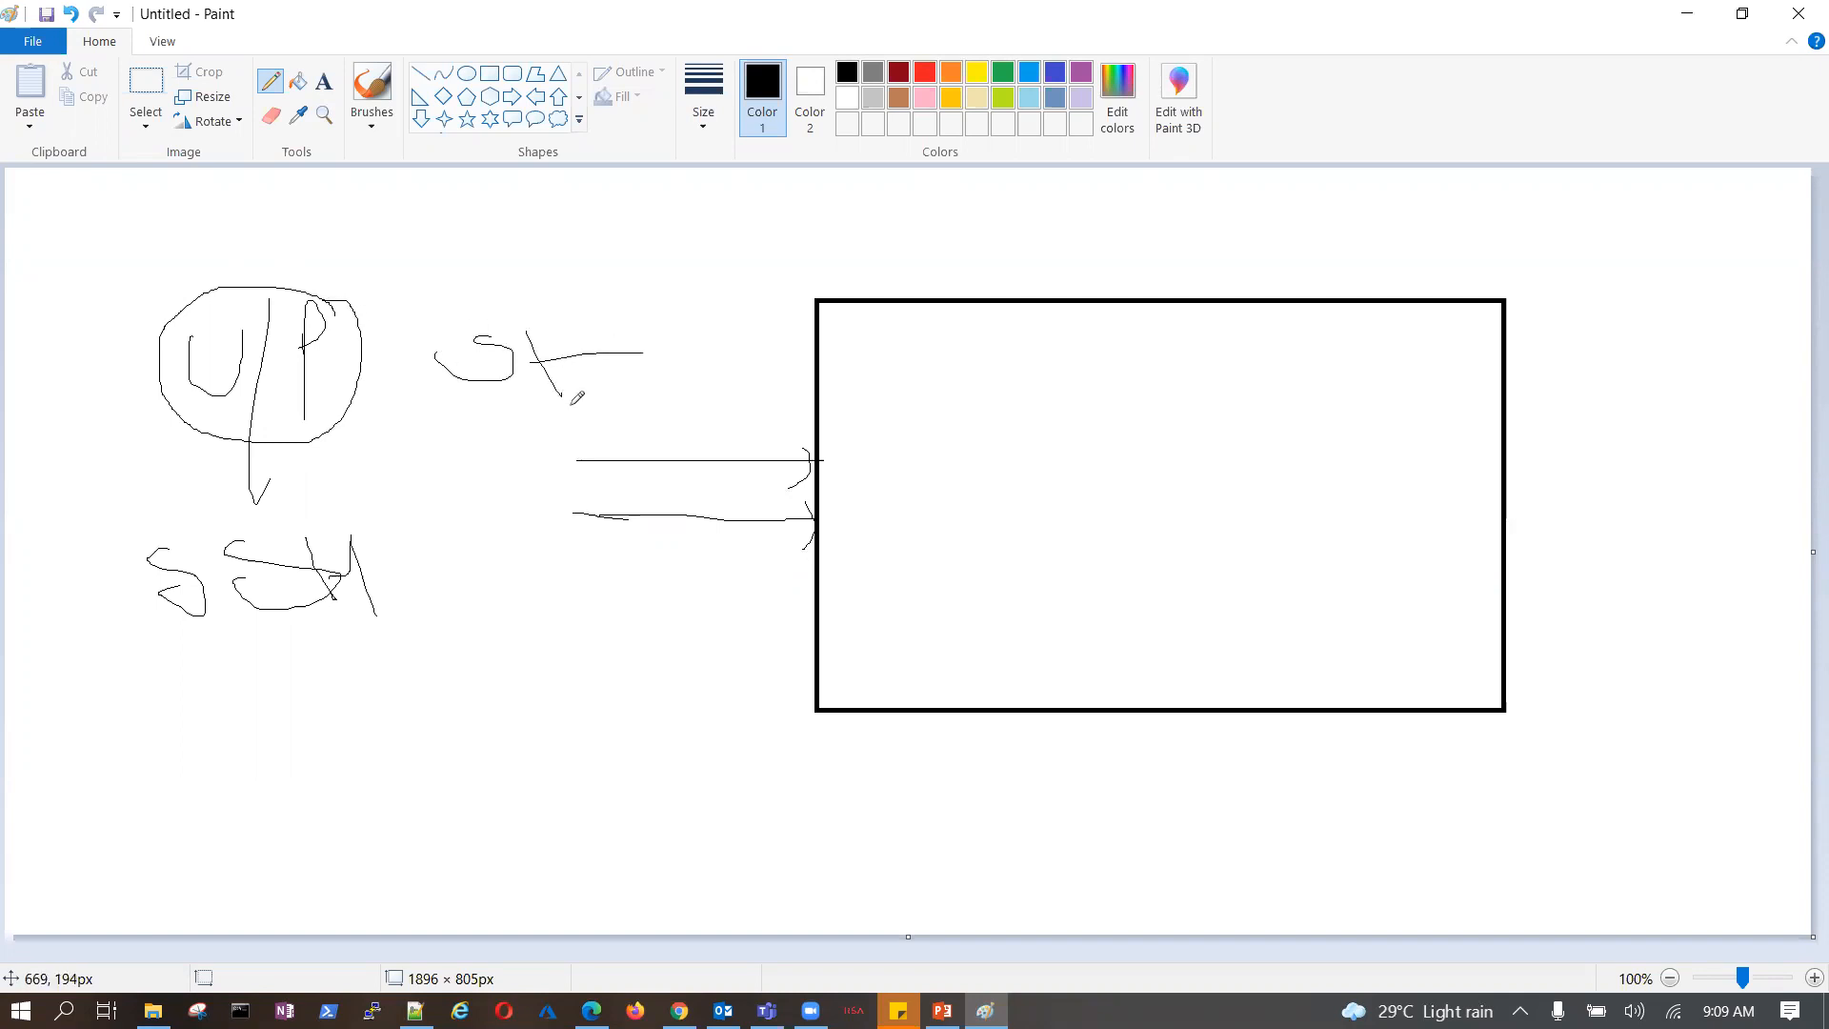
mouse_move(500, 431)
left_mouse_down()
mouse_move(583, 451)
mouse_move(558, 447)
mouse_move(631, 422)
mouse_move(648, 376)
mouse_move(684, 443)
left_mouse_up()
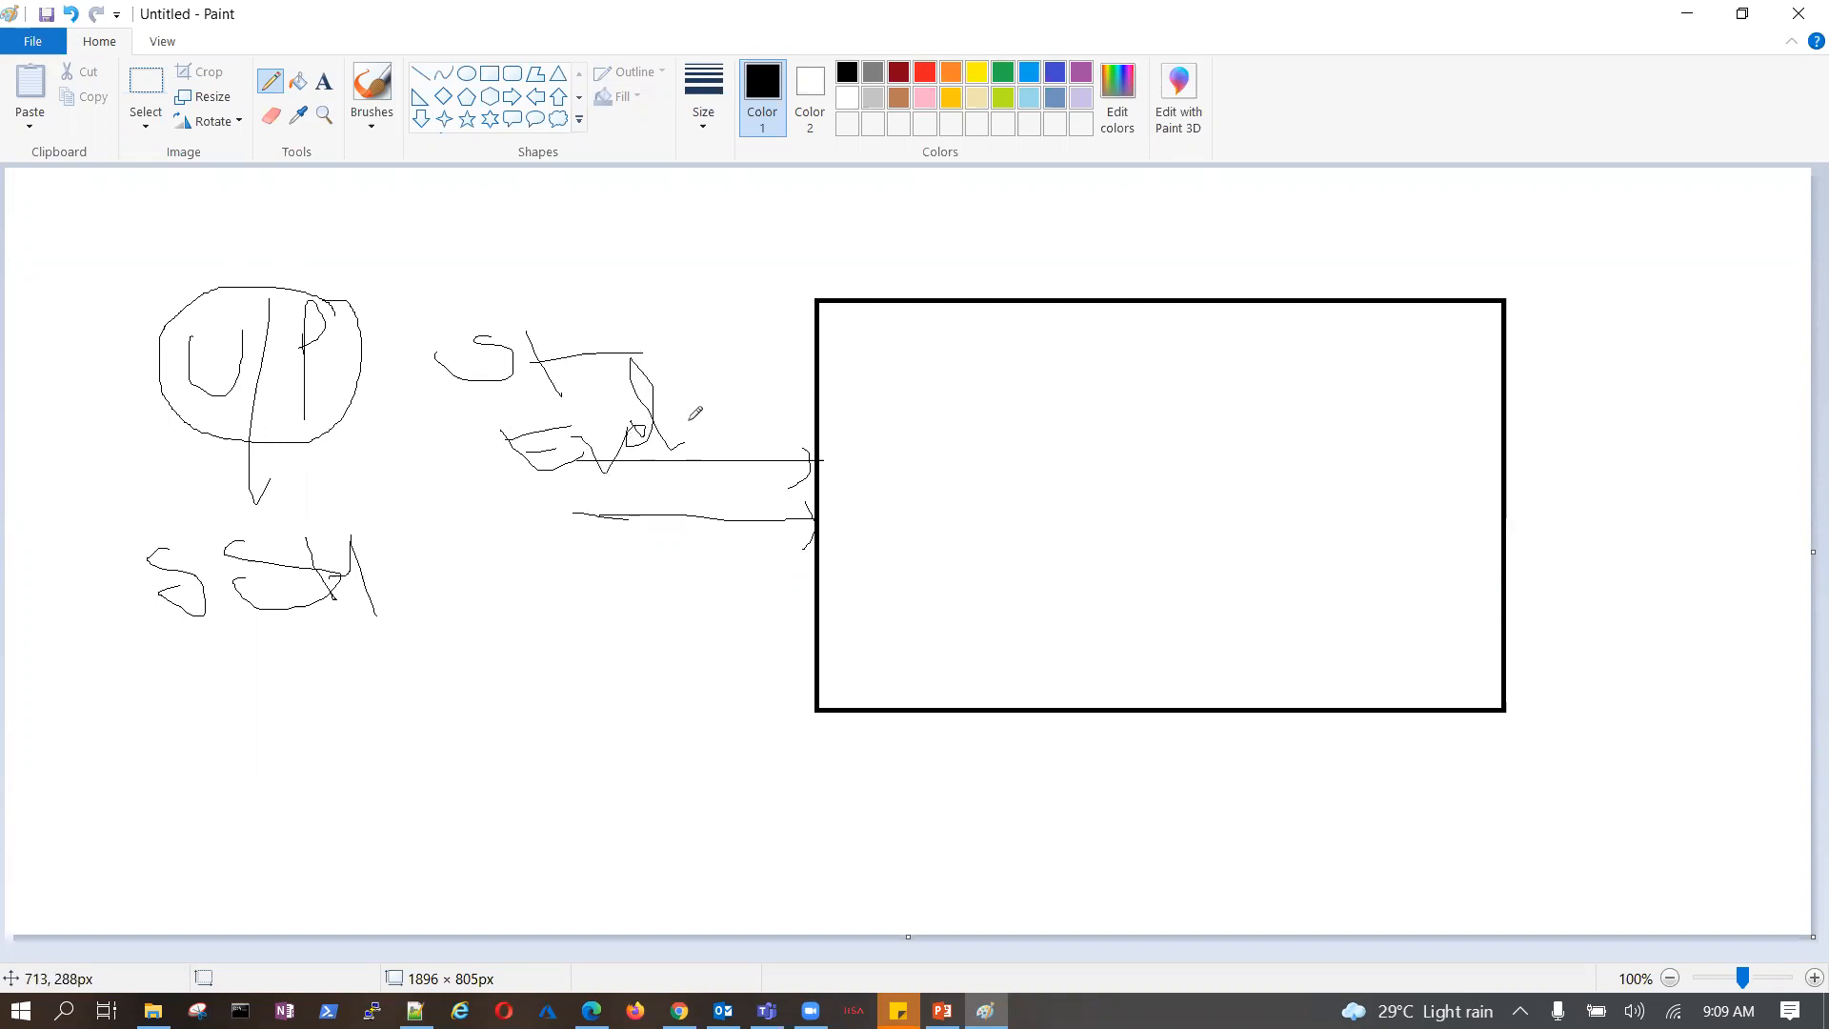
mouse_move(668, 307)
left_mouse_down()
mouse_move(687, 379)
mouse_move(688, 306)
left_mouse_up()
mouse_move(736, 390)
left_mouse_down()
mouse_move(748, 434)
mouse_move(752, 386)
left_mouse_up()
- Write disable above the labels with a curved arrow over it
mouse_move(456, 232)
left_mouse_down()
mouse_move(443, 286)
mouse_move(488, 277)
mouse_move(474, 303)
mouse_move(506, 302)
mouse_move(550, 279)
mouse_move(570, 322)
left_mouse_up()
left_click(472, 261)
mouse_move(561, 257)
left_mouse_down()
mouse_move(615, 315)
mouse_move(666, 318)
left_mouse_up()
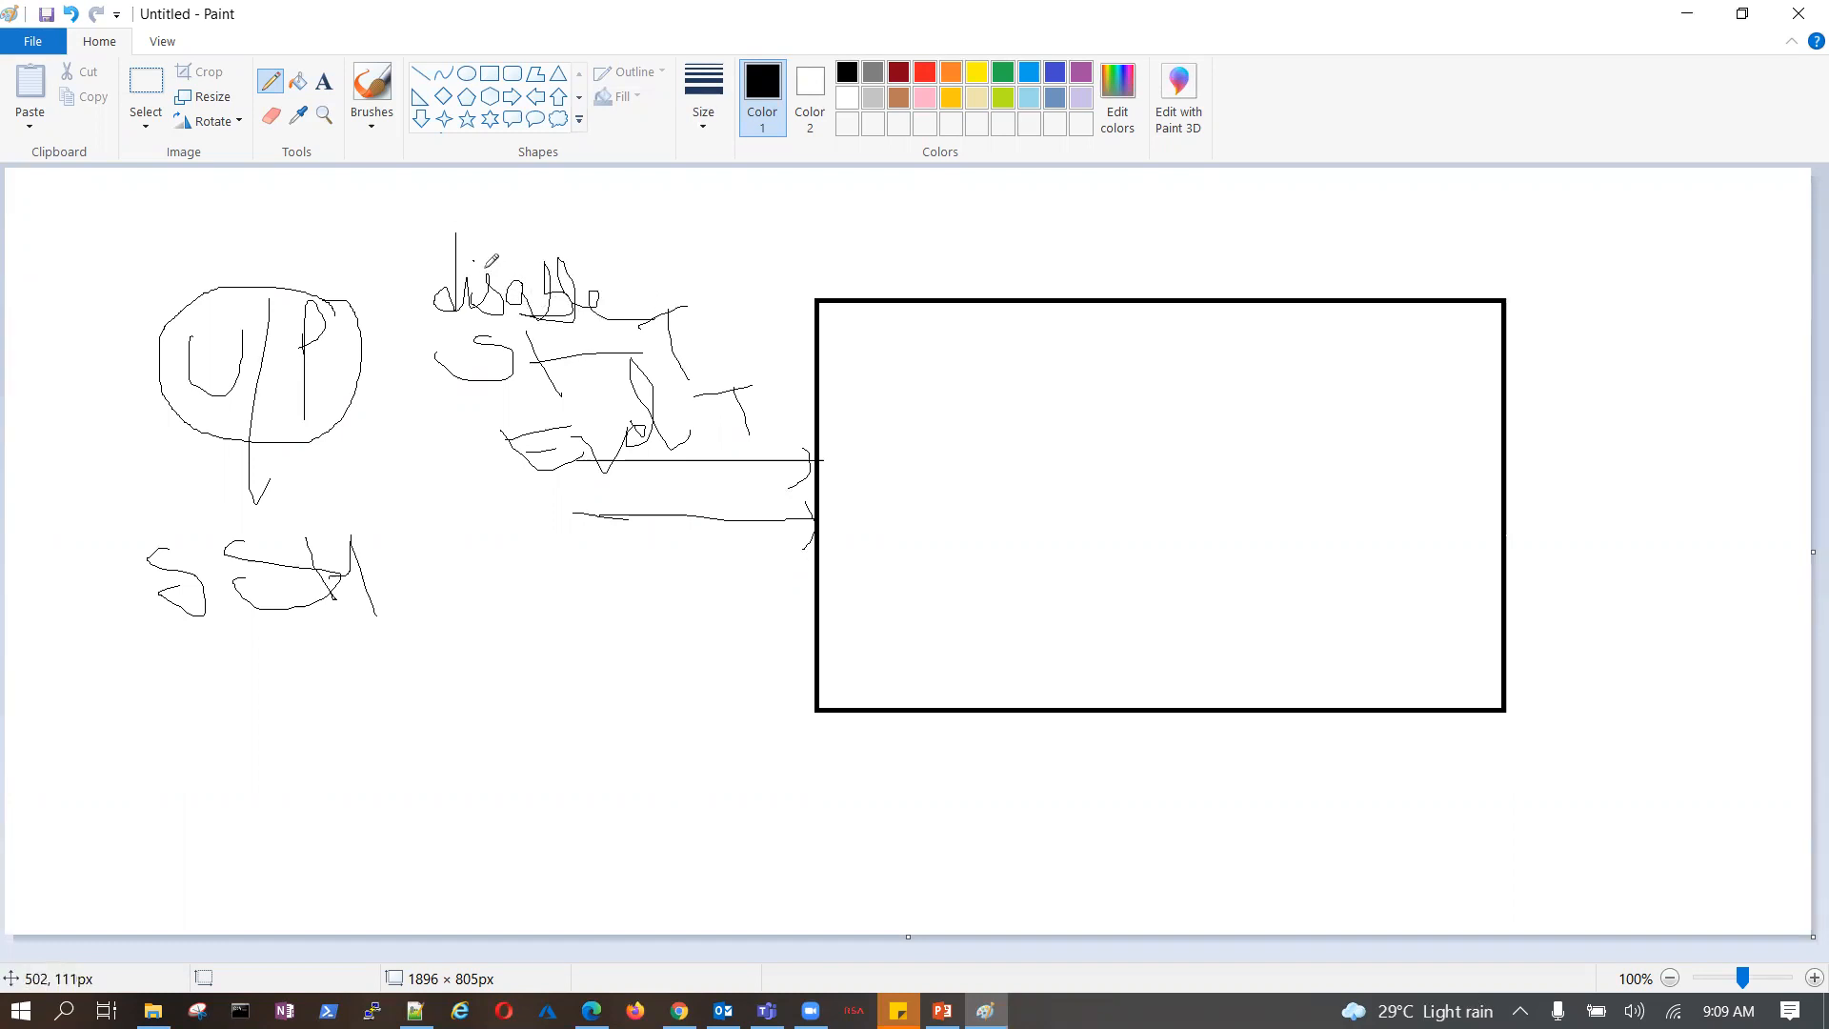
mouse_move(485, 249)
left_mouse_down()
mouse_move(634, 214)
mouse_move(678, 265)
mouse_move(630, 286)
mouse_move(741, 273)
mouse_move(731, 245)
mouse_move(782, 269)
mouse_move(823, 237)
mouse_move(843, 266)
left_mouse_up()
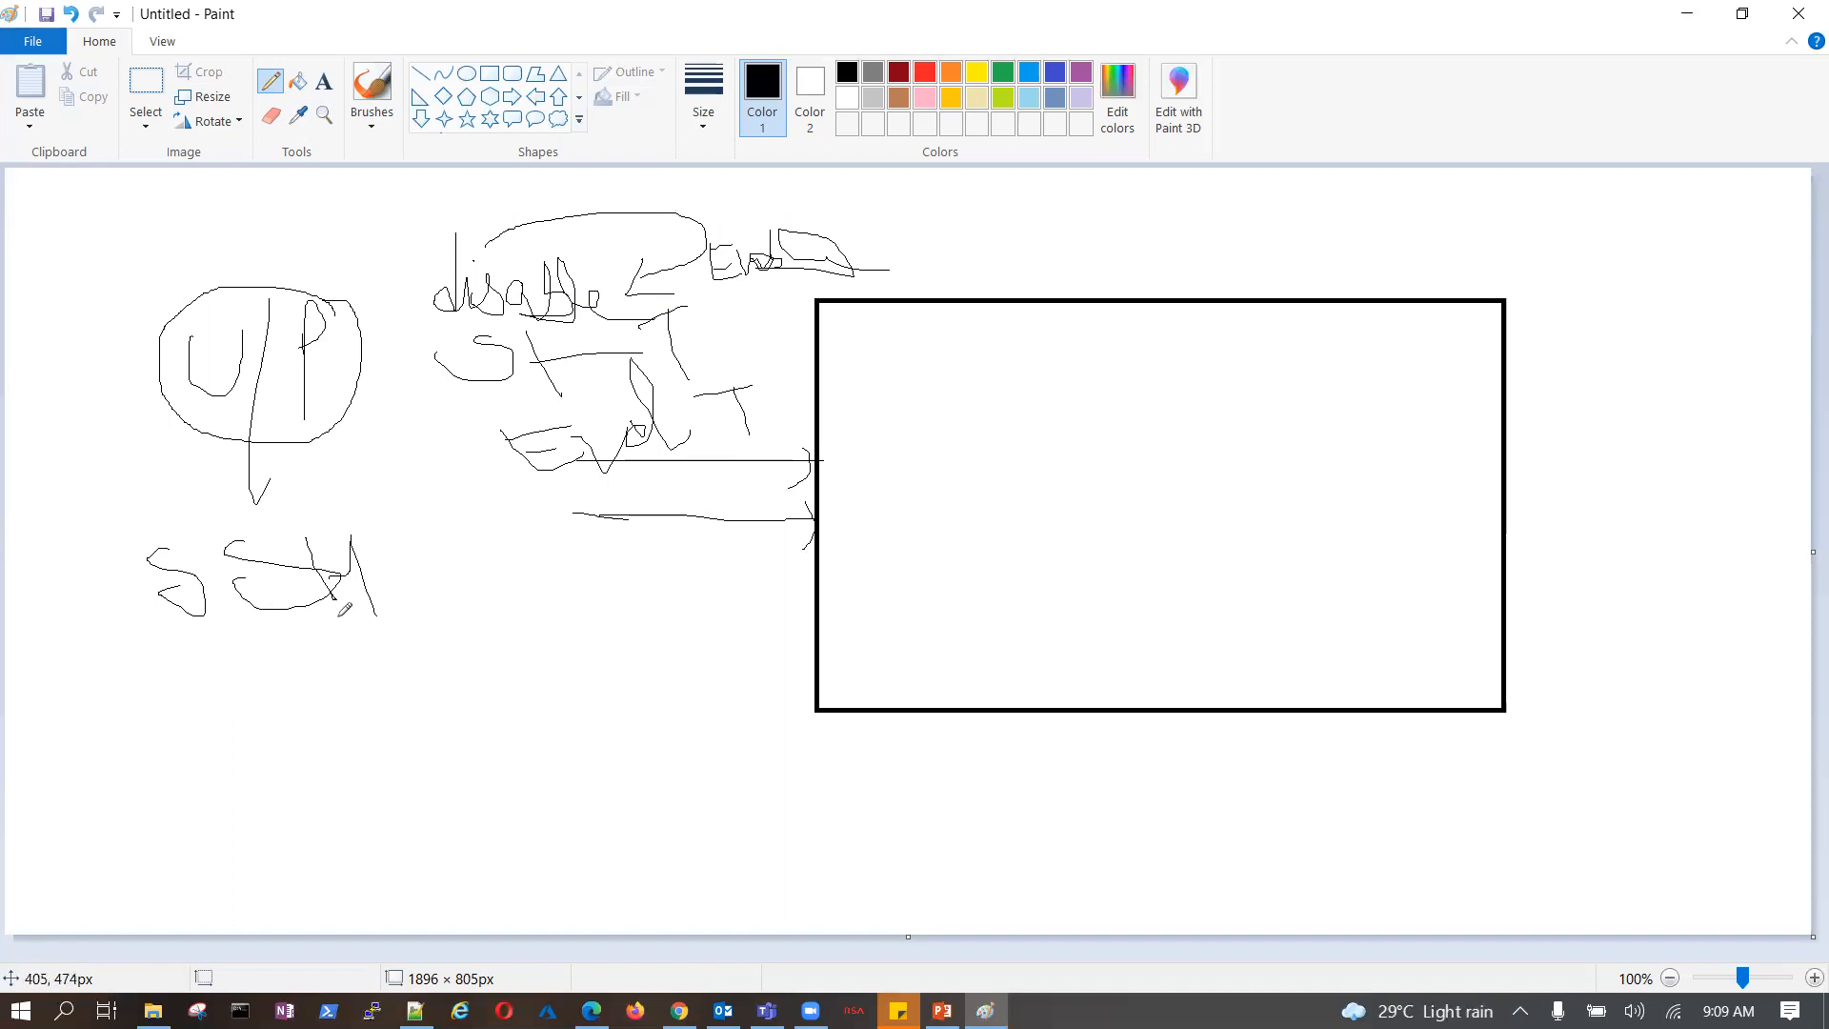
- Draw a long arrow toward the rectangle and write Key Pair beneath it
mouse_move(373, 578)
left_mouse_down()
mouse_move(781, 574)
mouse_move(755, 600)
left_mouse_up()
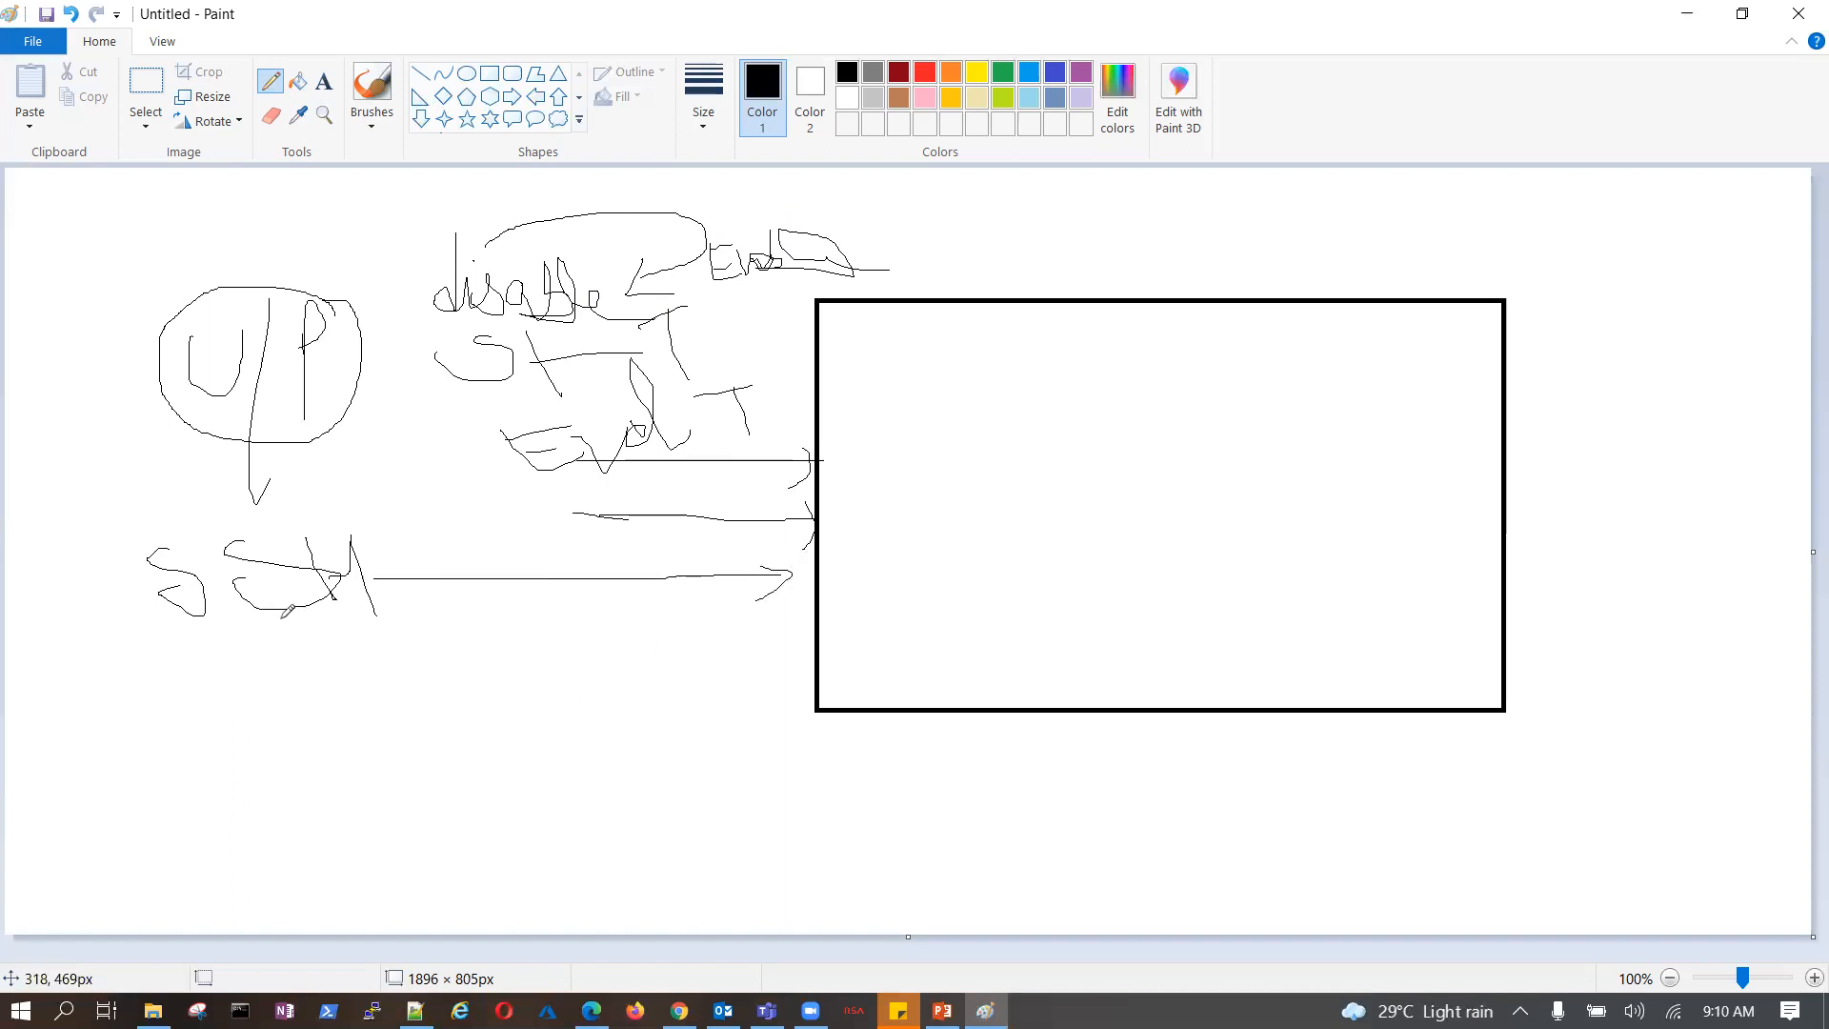
left_click_drag(238, 672, 383, 739)
left_click_drag(343, 660, 391, 786)
mouse_move(401, 702)
left_mouse_down()
mouse_move(416, 741)
mouse_move(447, 678)
mouse_move(414, 704)
left_mouse_up()
mouse_move(491, 709)
left_mouse_down()
mouse_move(476, 719)
mouse_move(536, 683)
mouse_move(554, 707)
mouse_move(602, 708)
left_mouse_up()
left_click(516, 680)
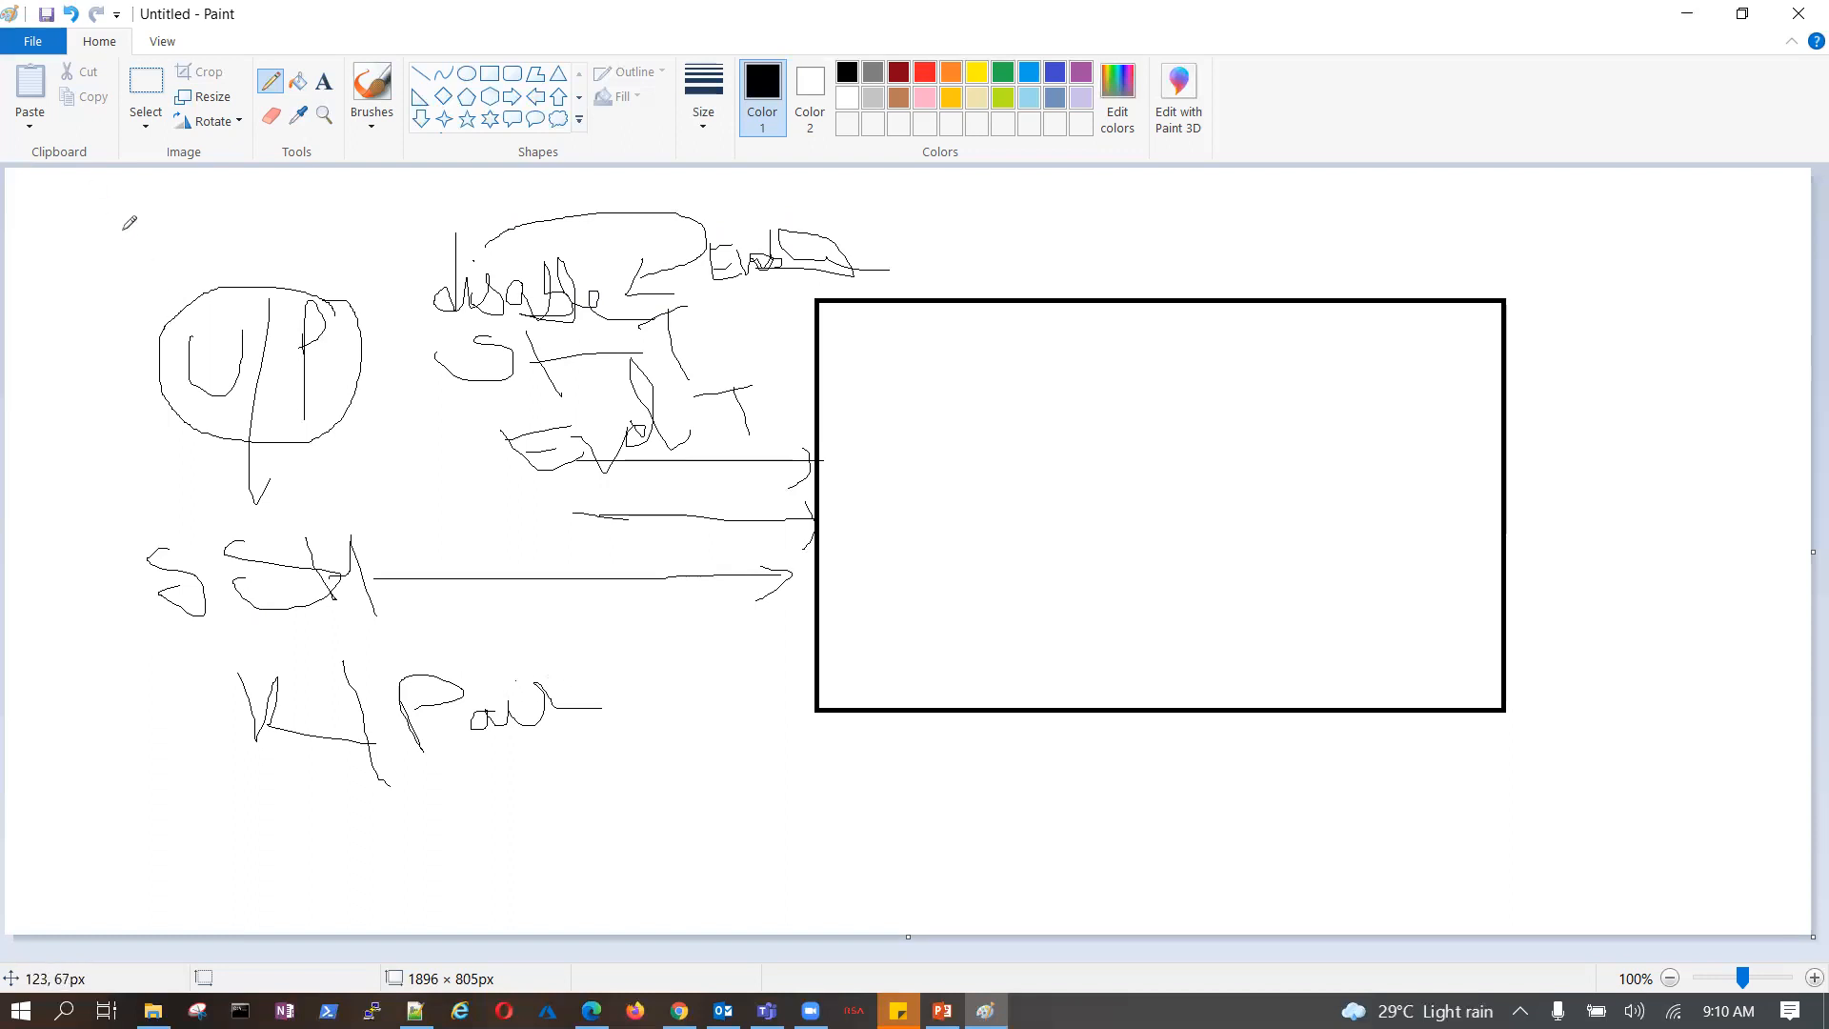
- Outline the whole sketch and write an underlined Time bound note below the labels
mouse_move(117, 219)
left_mouse_down()
mouse_move(115, 600)
mouse_move(238, 811)
mouse_move(697, 861)
left_mouse_up()
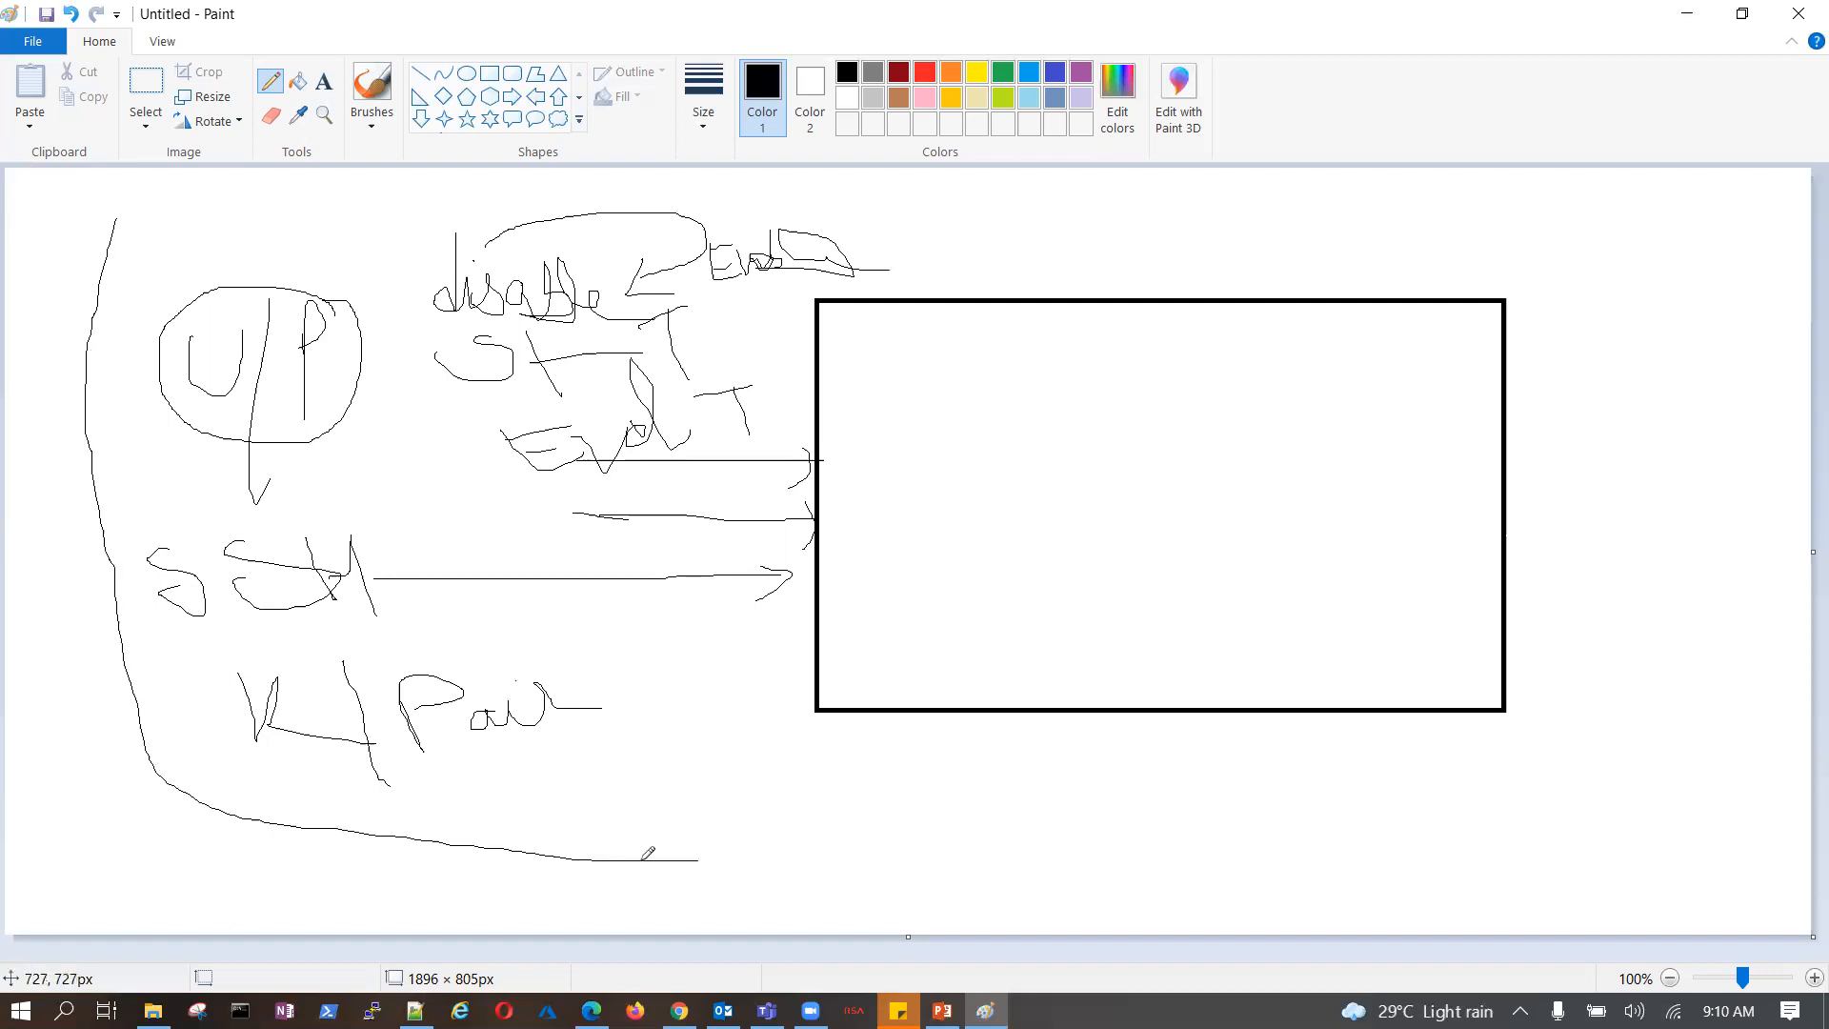
mouse_move(125, 215)
left_mouse_down()
mouse_move(1374, 208)
mouse_move(1603, 228)
mouse_move(1636, 752)
mouse_move(1606, 791)
mouse_move(916, 860)
mouse_move(686, 851)
left_mouse_up()
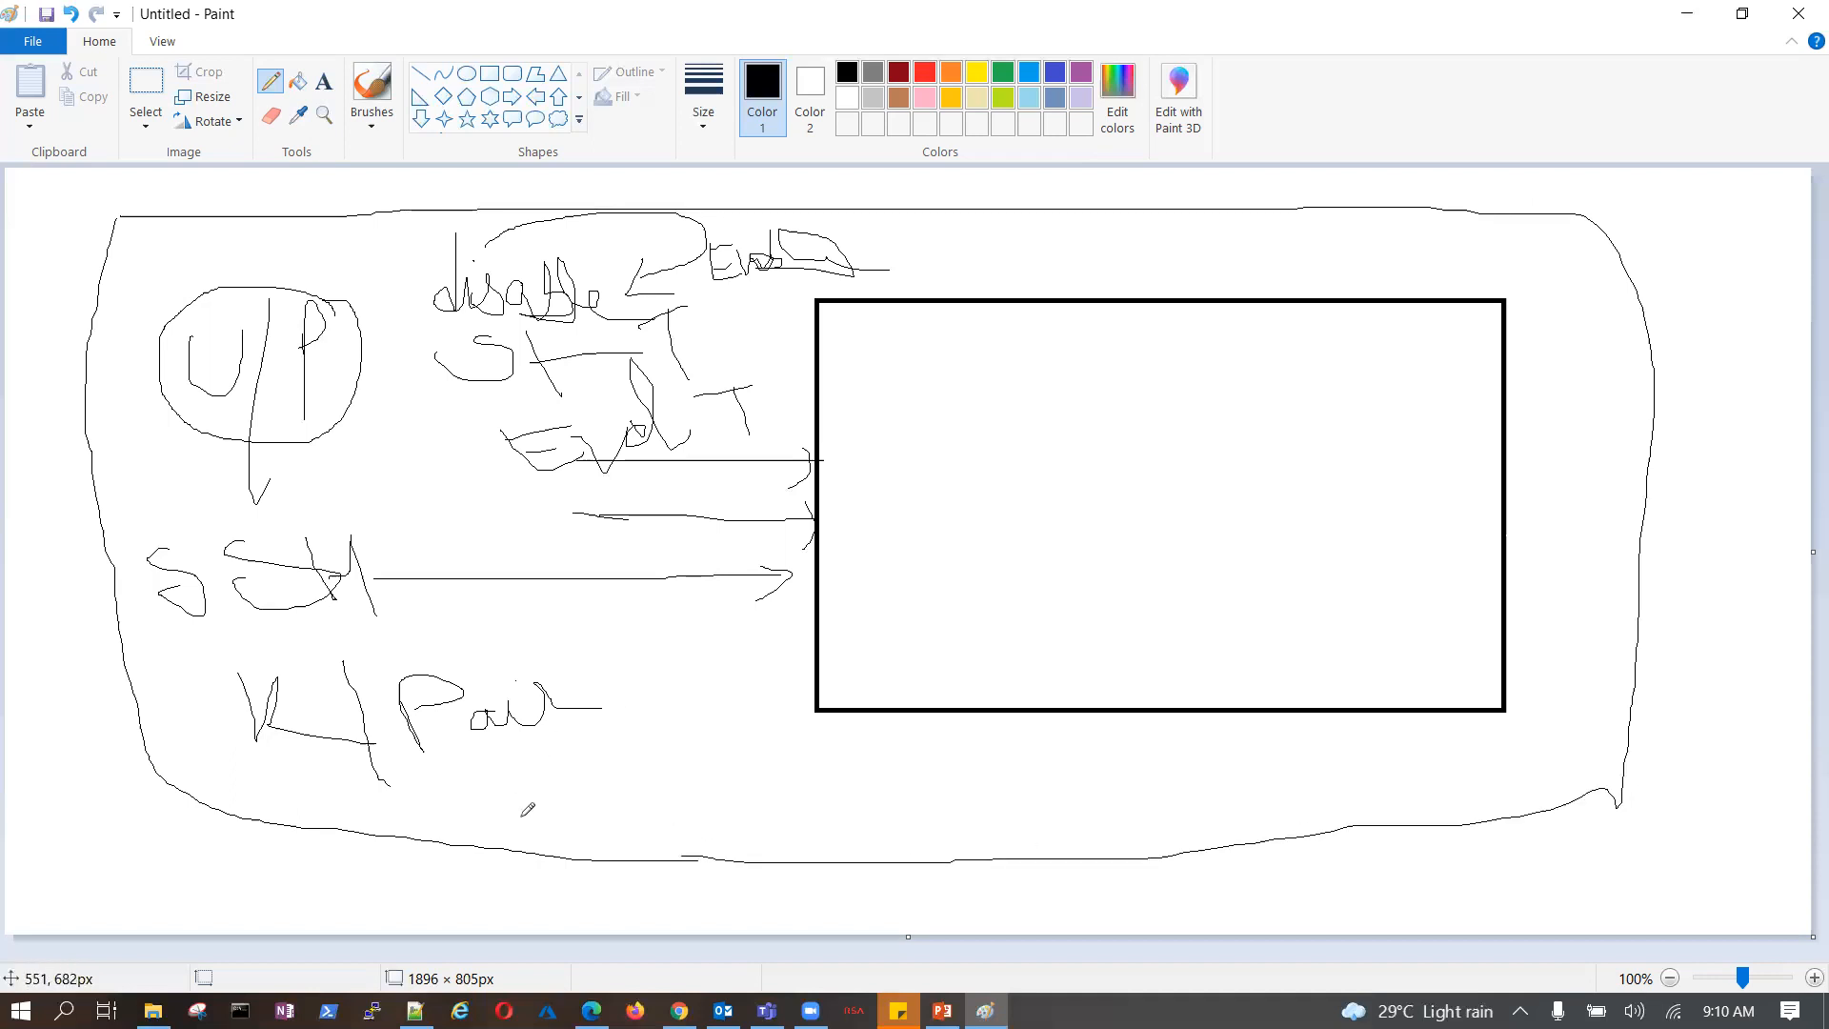
mouse_move(553, 767)
left_mouse_down()
mouse_move(567, 812)
mouse_move(580, 752)
mouse_move(591, 823)
mouse_move(651, 836)
mouse_move(801, 790)
mouse_move(926, 806)
left_mouse_up()
left_click_drag(821, 834, 982, 830)
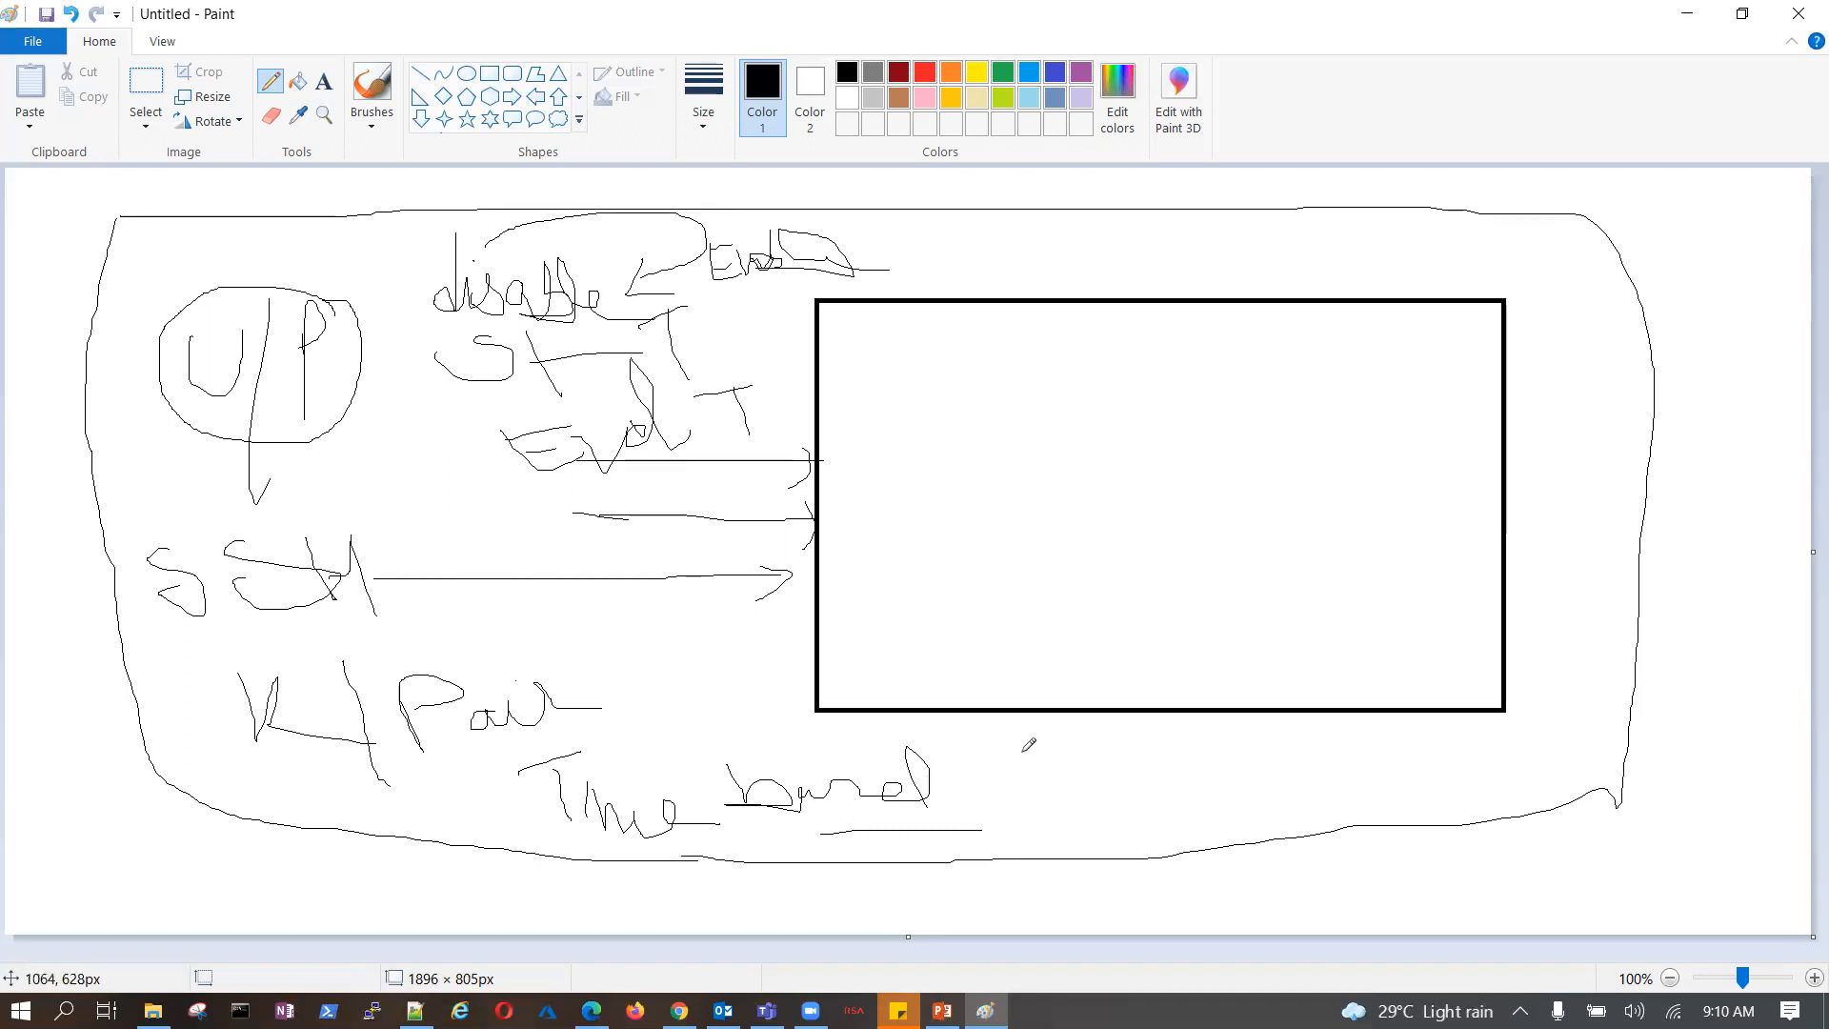
- Write Start and End time under the rectangle and sketch a small triangle inside it
mouse_move(1002, 742)
left_mouse_down()
mouse_move(1108, 777)
mouse_move(1300, 760)
left_mouse_up()
mouse_move(1044, 808)
left_mouse_down()
mouse_move(1098, 858)
mouse_move(1147, 828)
mouse_move(1091, 811)
mouse_move(1238, 836)
left_mouse_up()
mouse_move(1294, 773)
left_mouse_down()
mouse_move(1305, 829)
mouse_move(1308, 813)
mouse_move(1416, 825)
left_mouse_up()
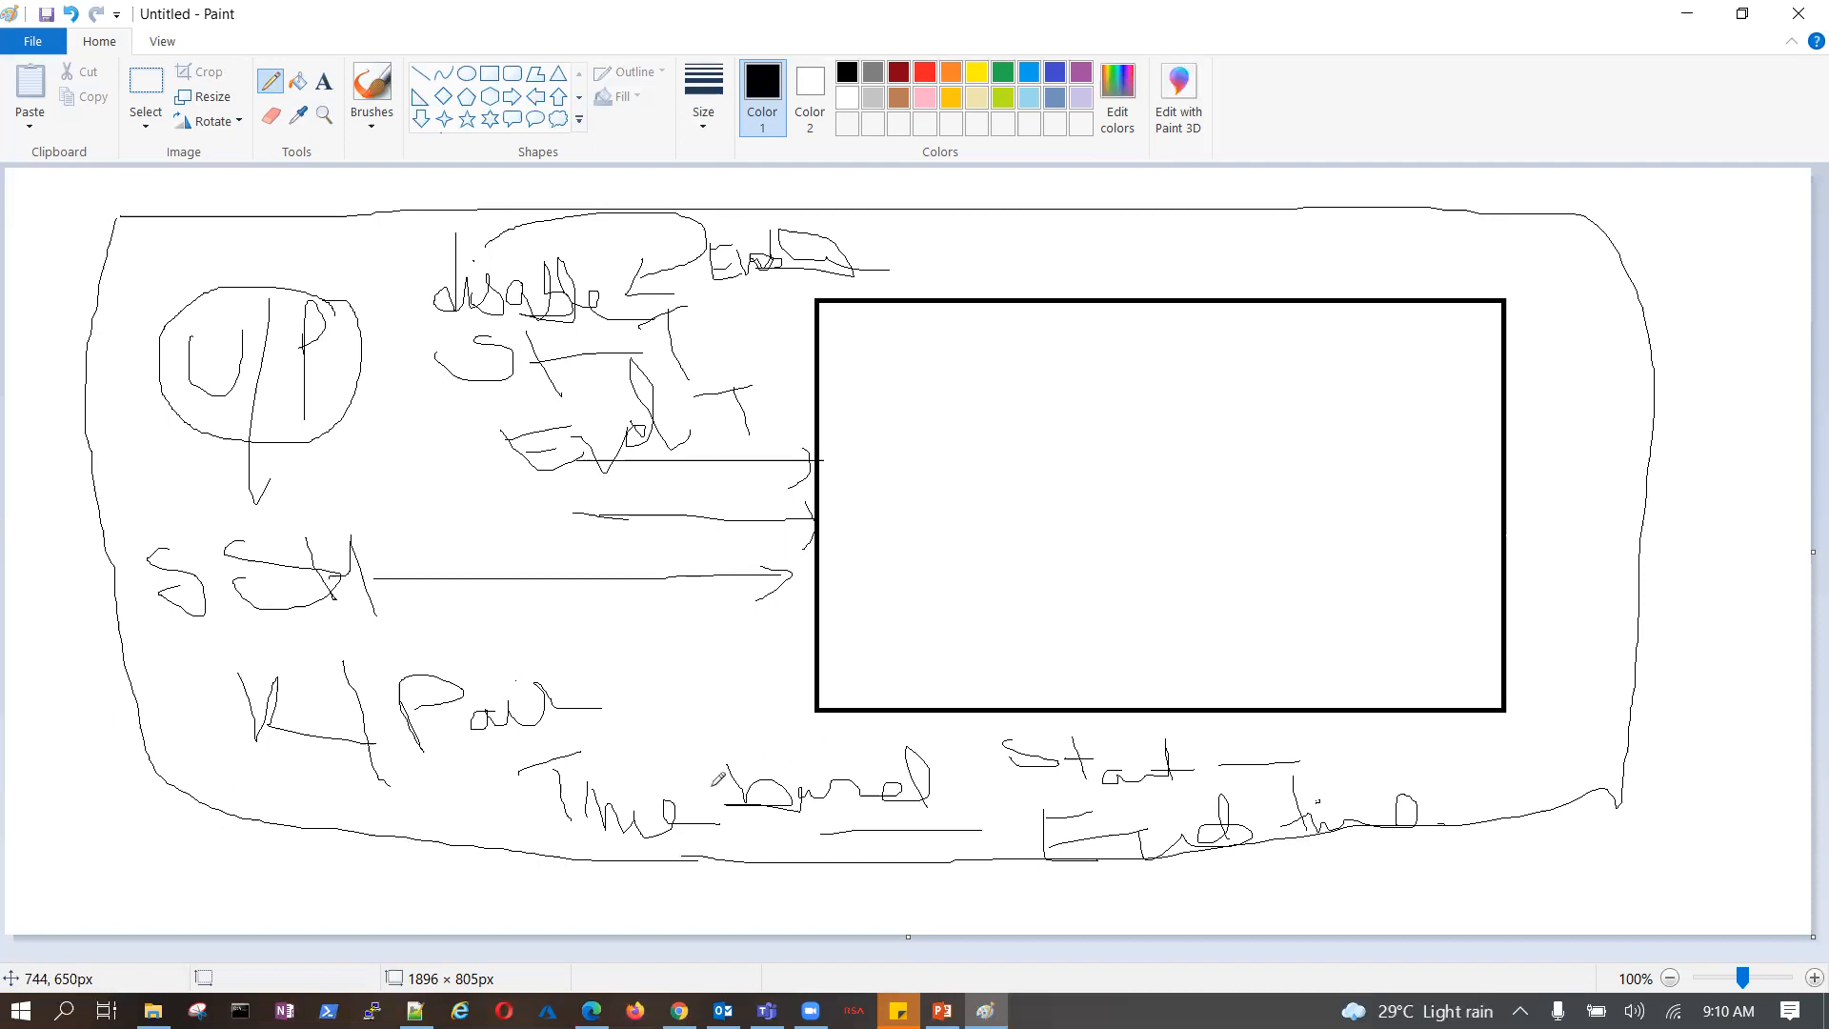
mouse_move(1195, 531)
left_mouse_down()
mouse_move(1179, 562)
mouse_move(1245, 602)
mouse_move(1284, 577)
mouse_move(1193, 537)
left_mouse_up()
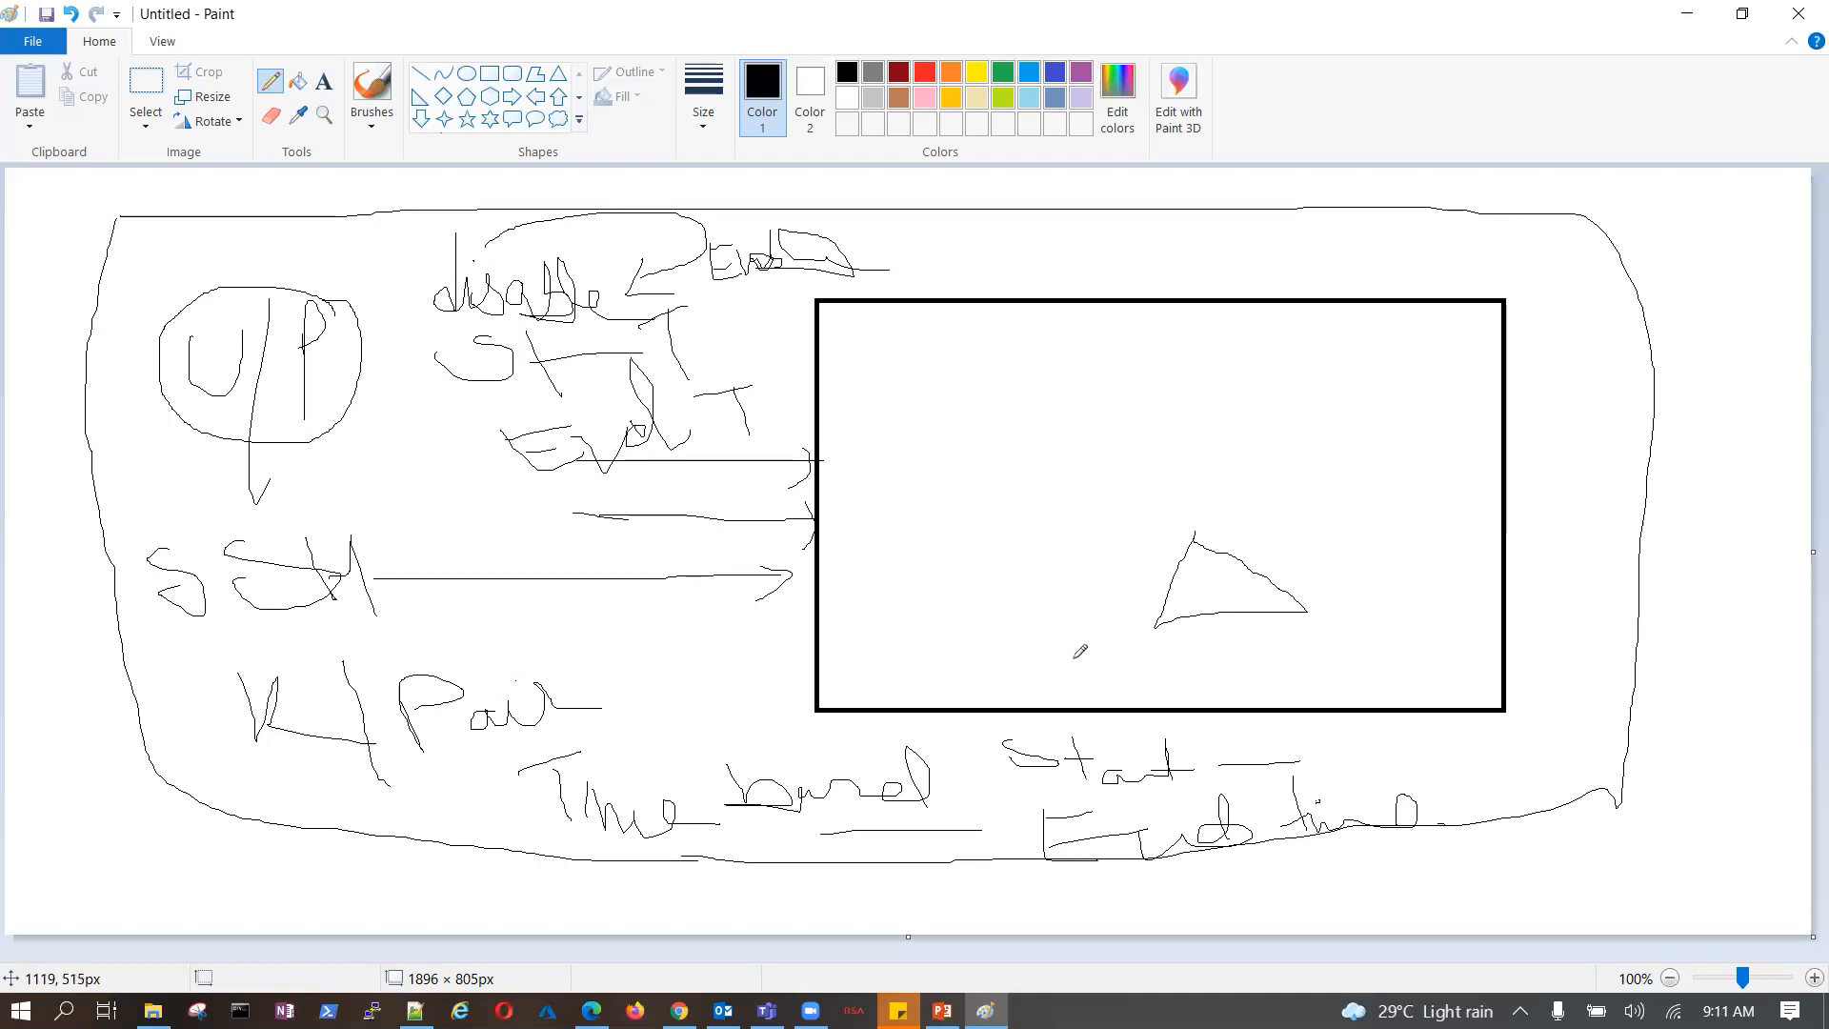
- Draw an arrow from Key Pair to the triangle, write SAS inside the rectangle, and label above it
left_click_drag(666, 693, 1153, 615)
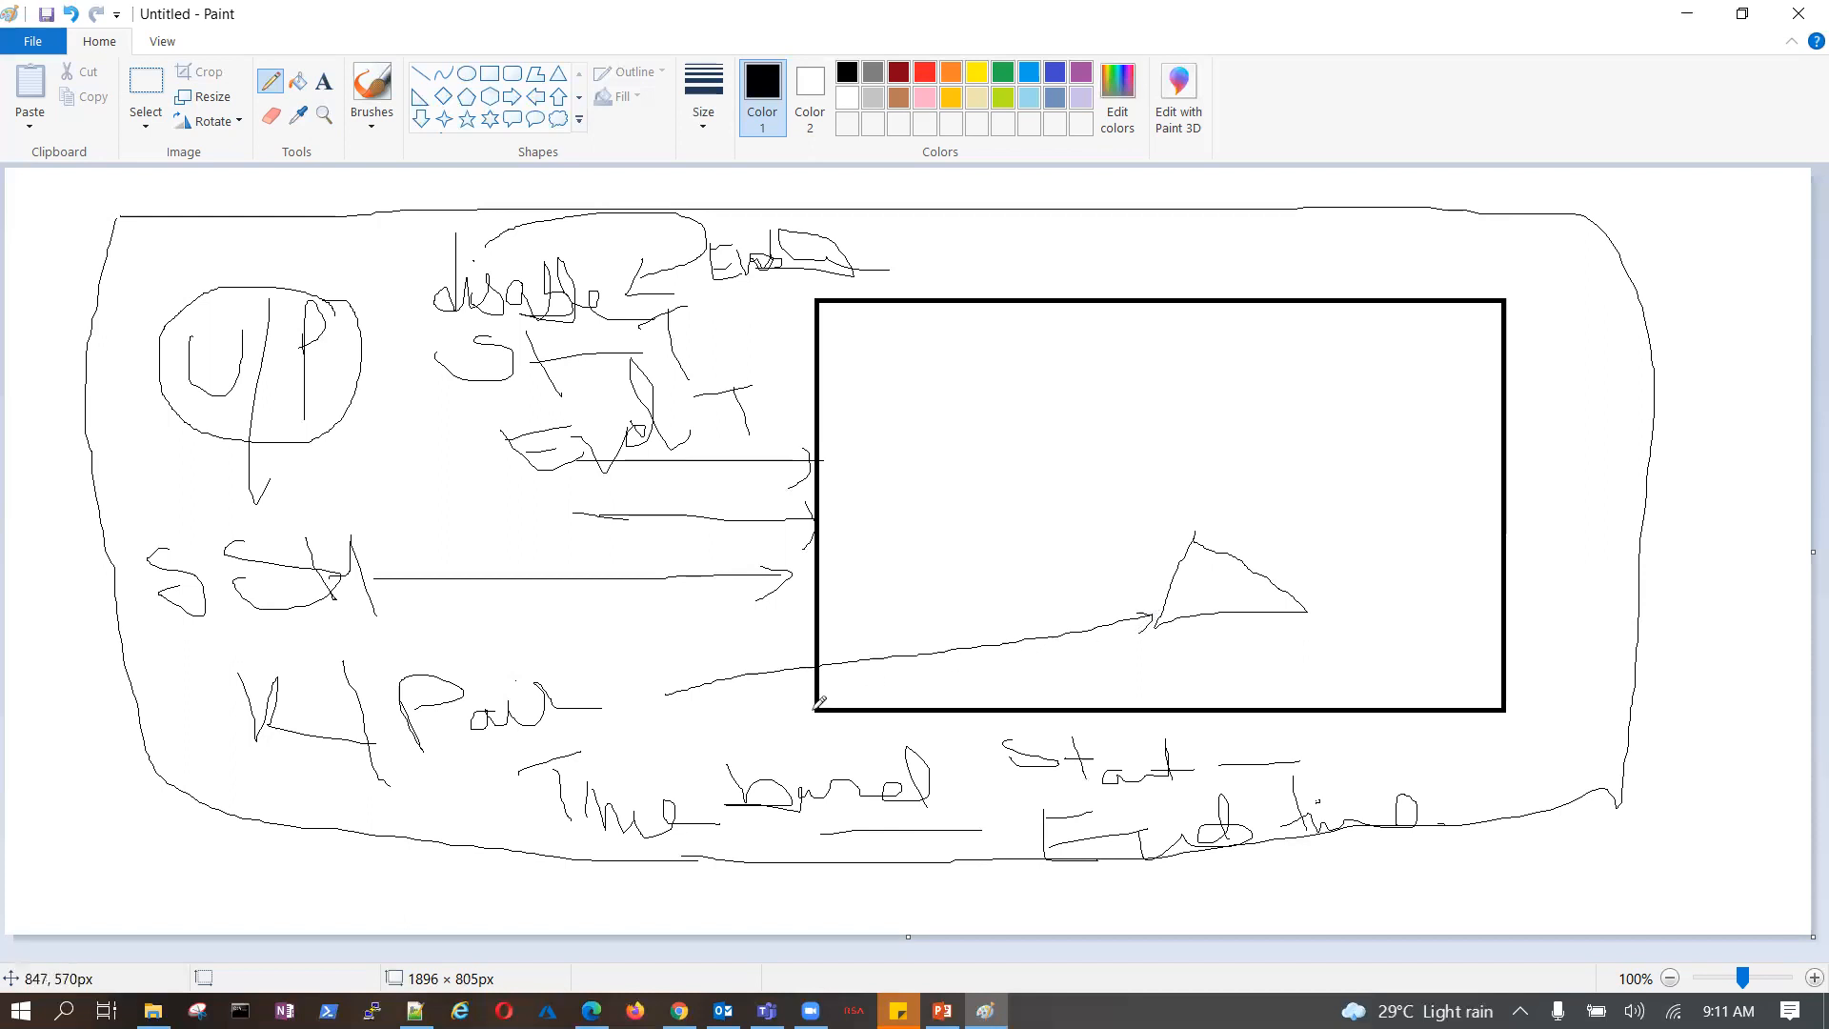
mouse_move(981, 440)
left_mouse_down()
mouse_move(941, 446)
mouse_move(978, 476)
mouse_move(1034, 439)
mouse_move(1082, 479)
mouse_move(1120, 471)
left_mouse_up()
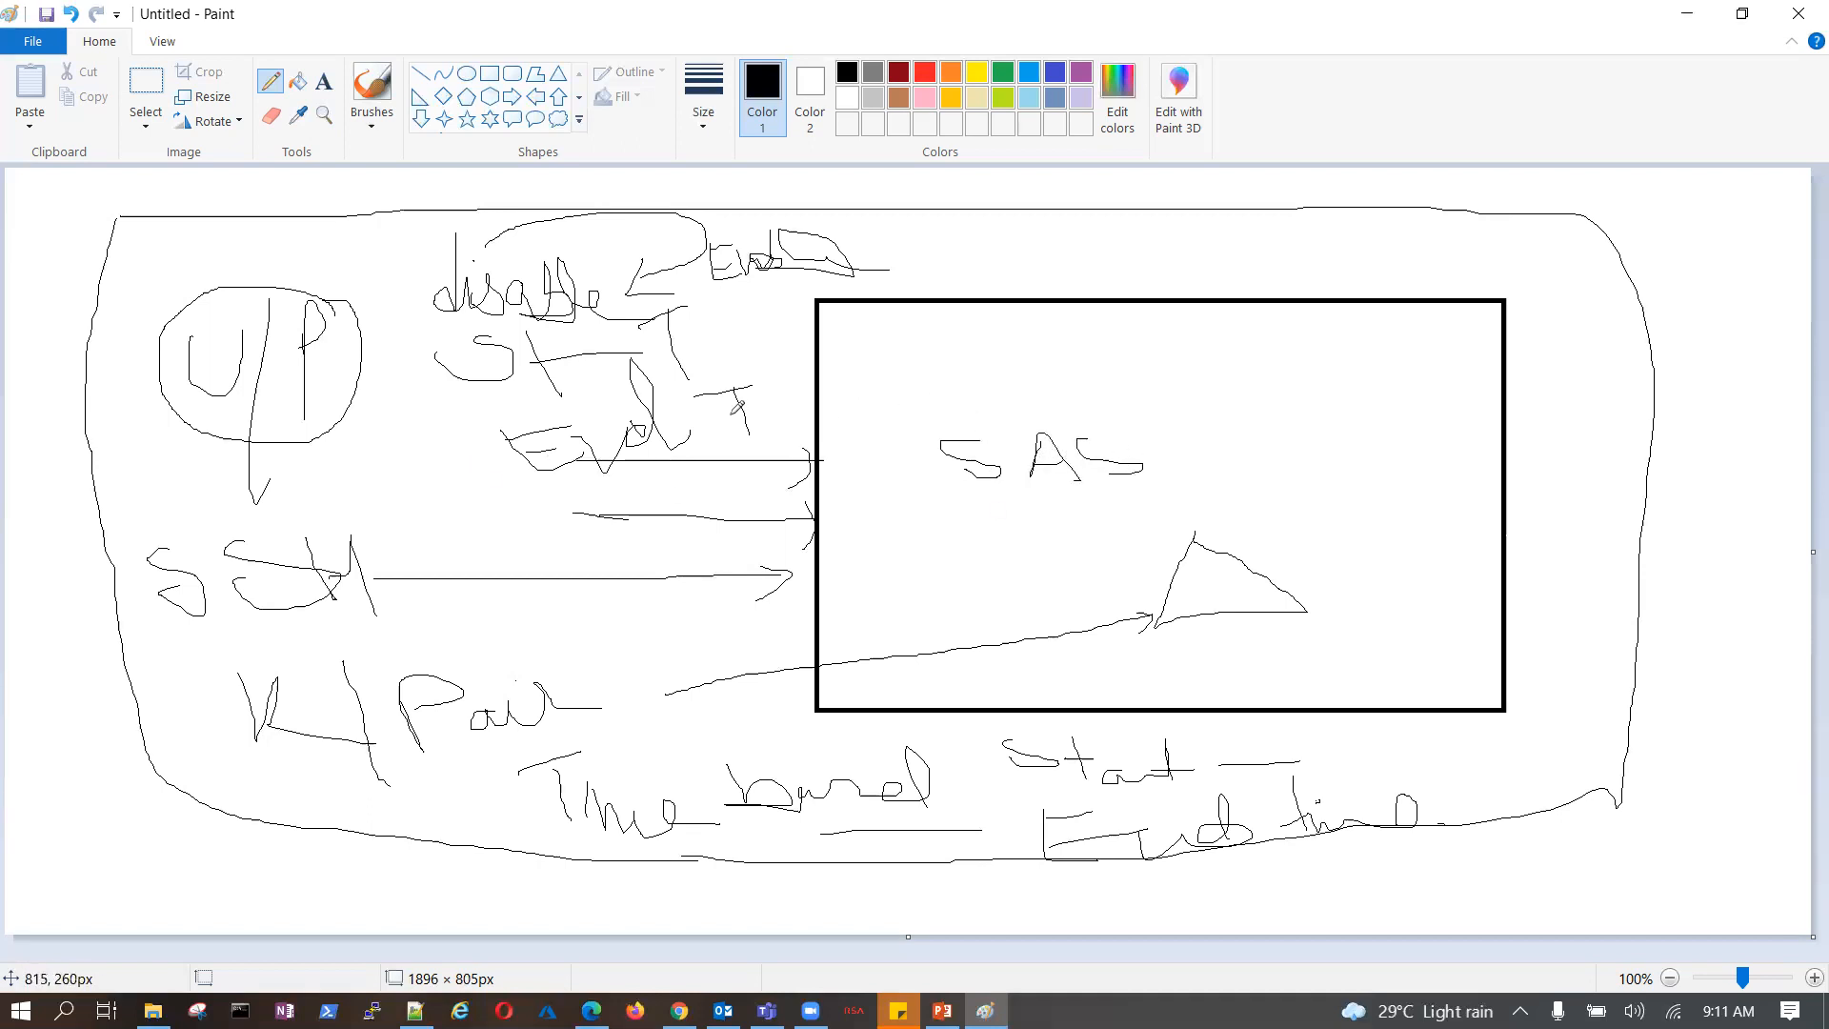
mouse_move(763, 390)
left_mouse_down()
mouse_move(851, 402)
mouse_move(847, 417)
left_mouse_up()
mouse_move(1016, 235)
left_mouse_down()
mouse_move(1058, 278)
mouse_move(988, 279)
mouse_move(1058, 256)
mouse_move(1186, 285)
mouse_move(1217, 250)
mouse_move(1262, 297)
mouse_move(1313, 291)
left_mouse_up()
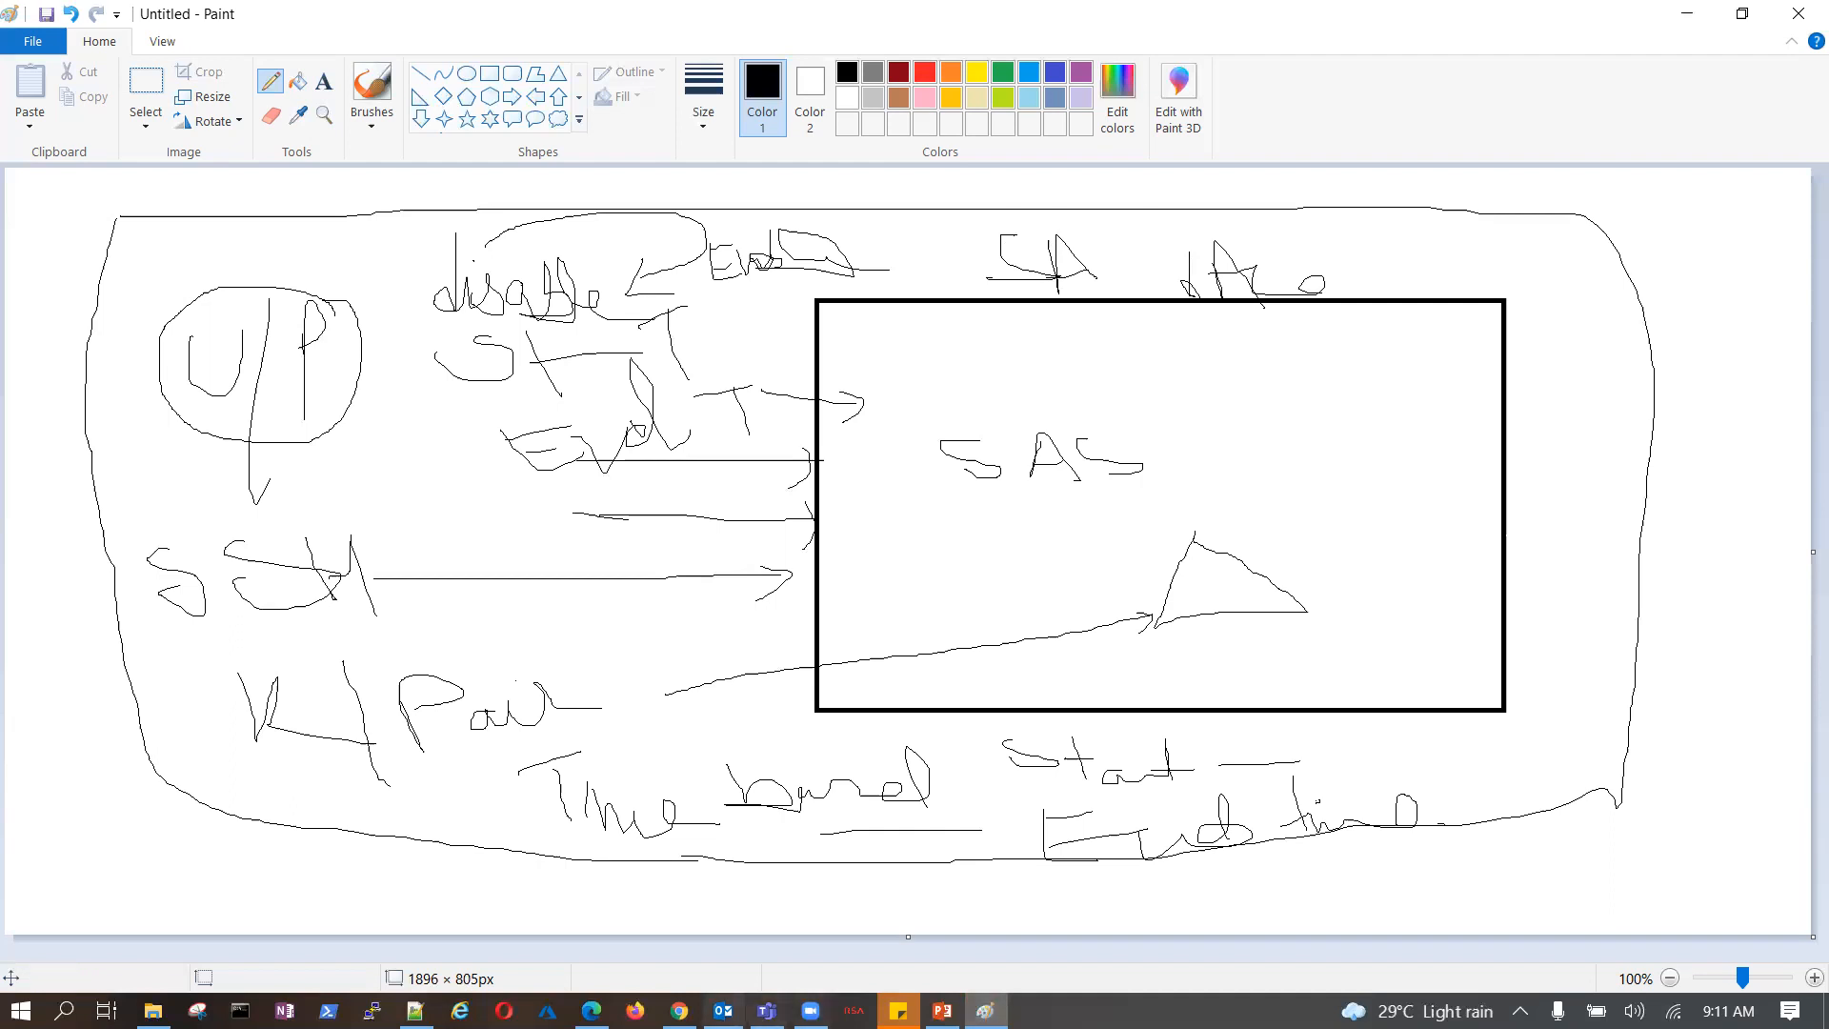
left_click(592, 1011)
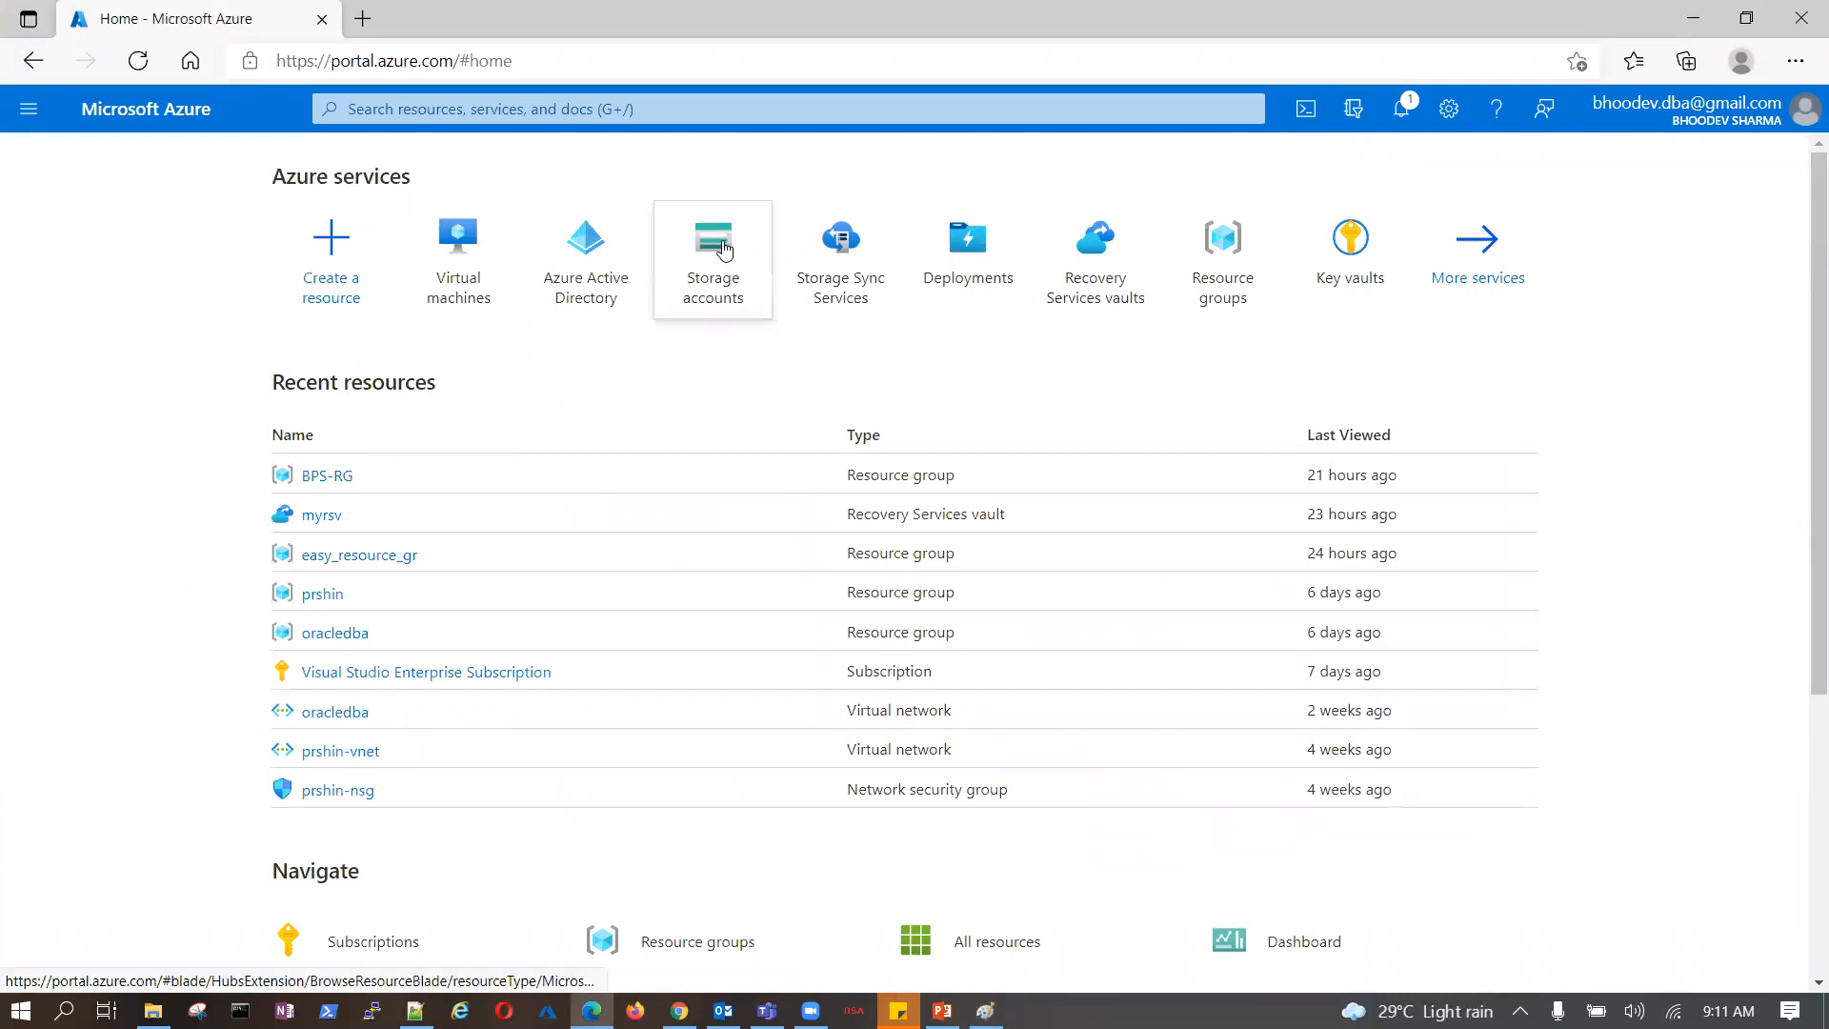
- Open Storage accounts, then the easystorageac account's Access keys page
left_click(723, 250)
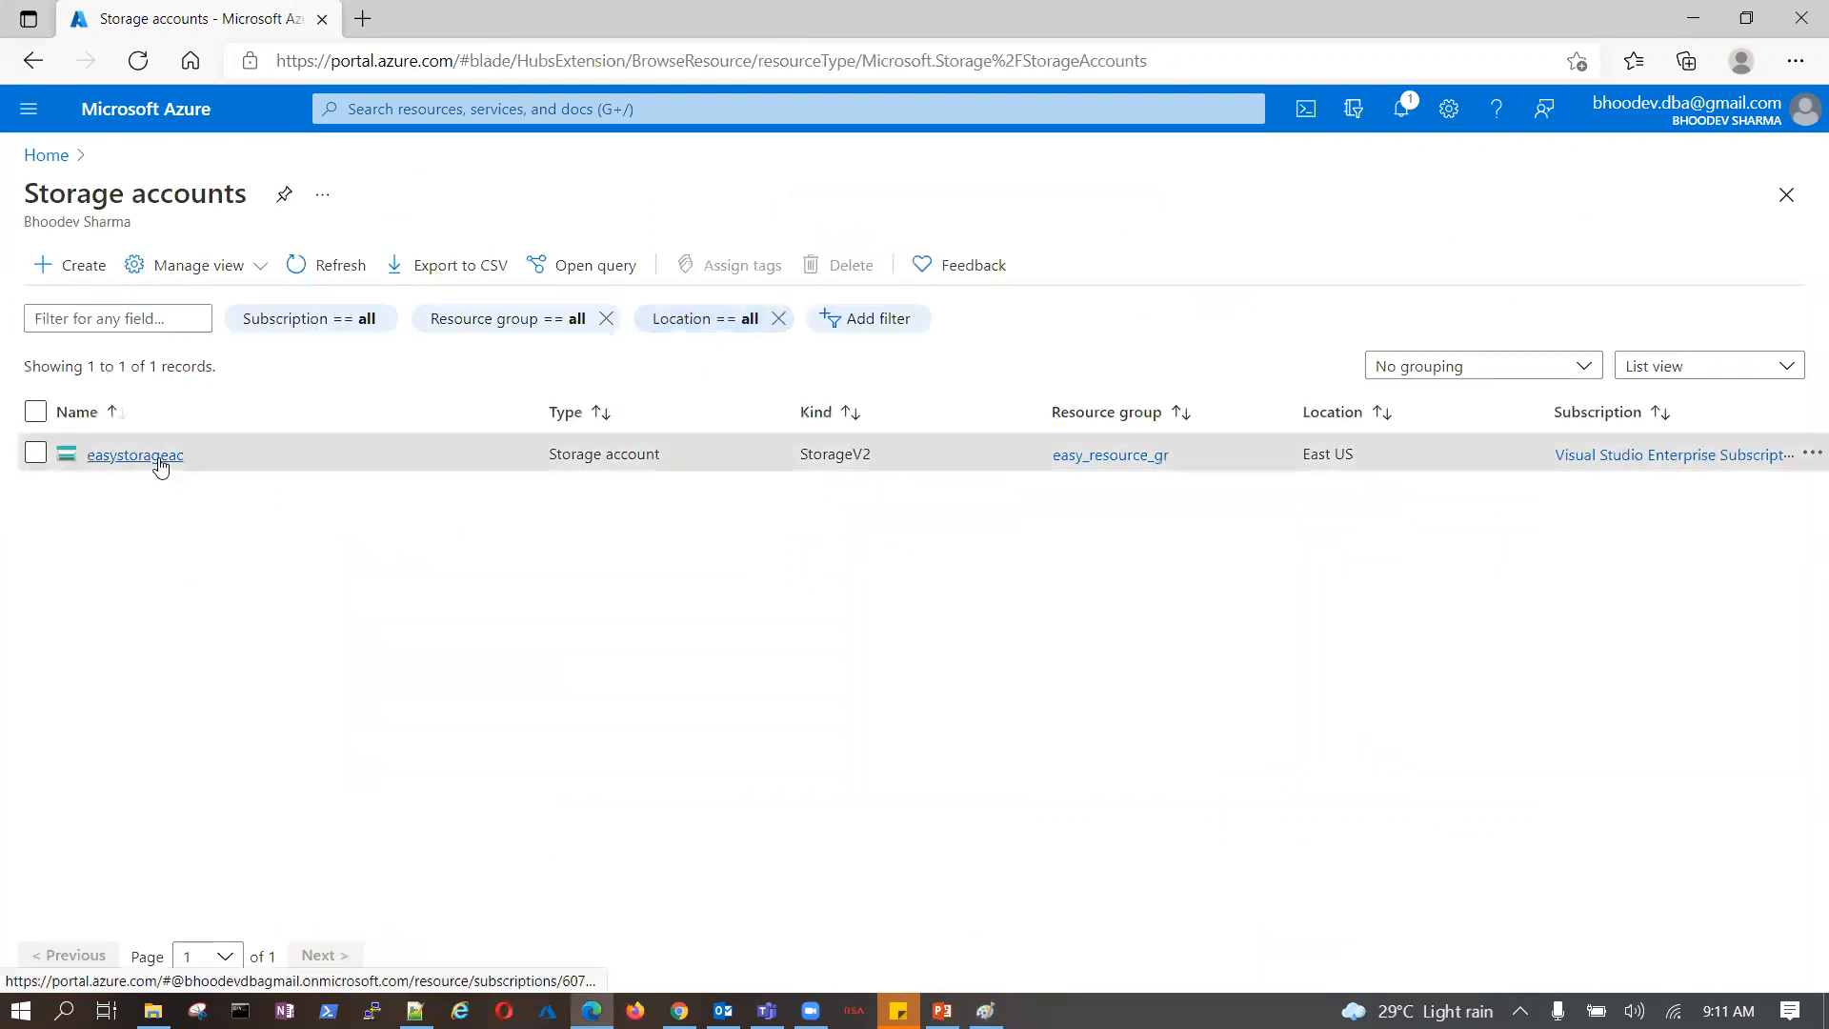
left_click(160, 466)
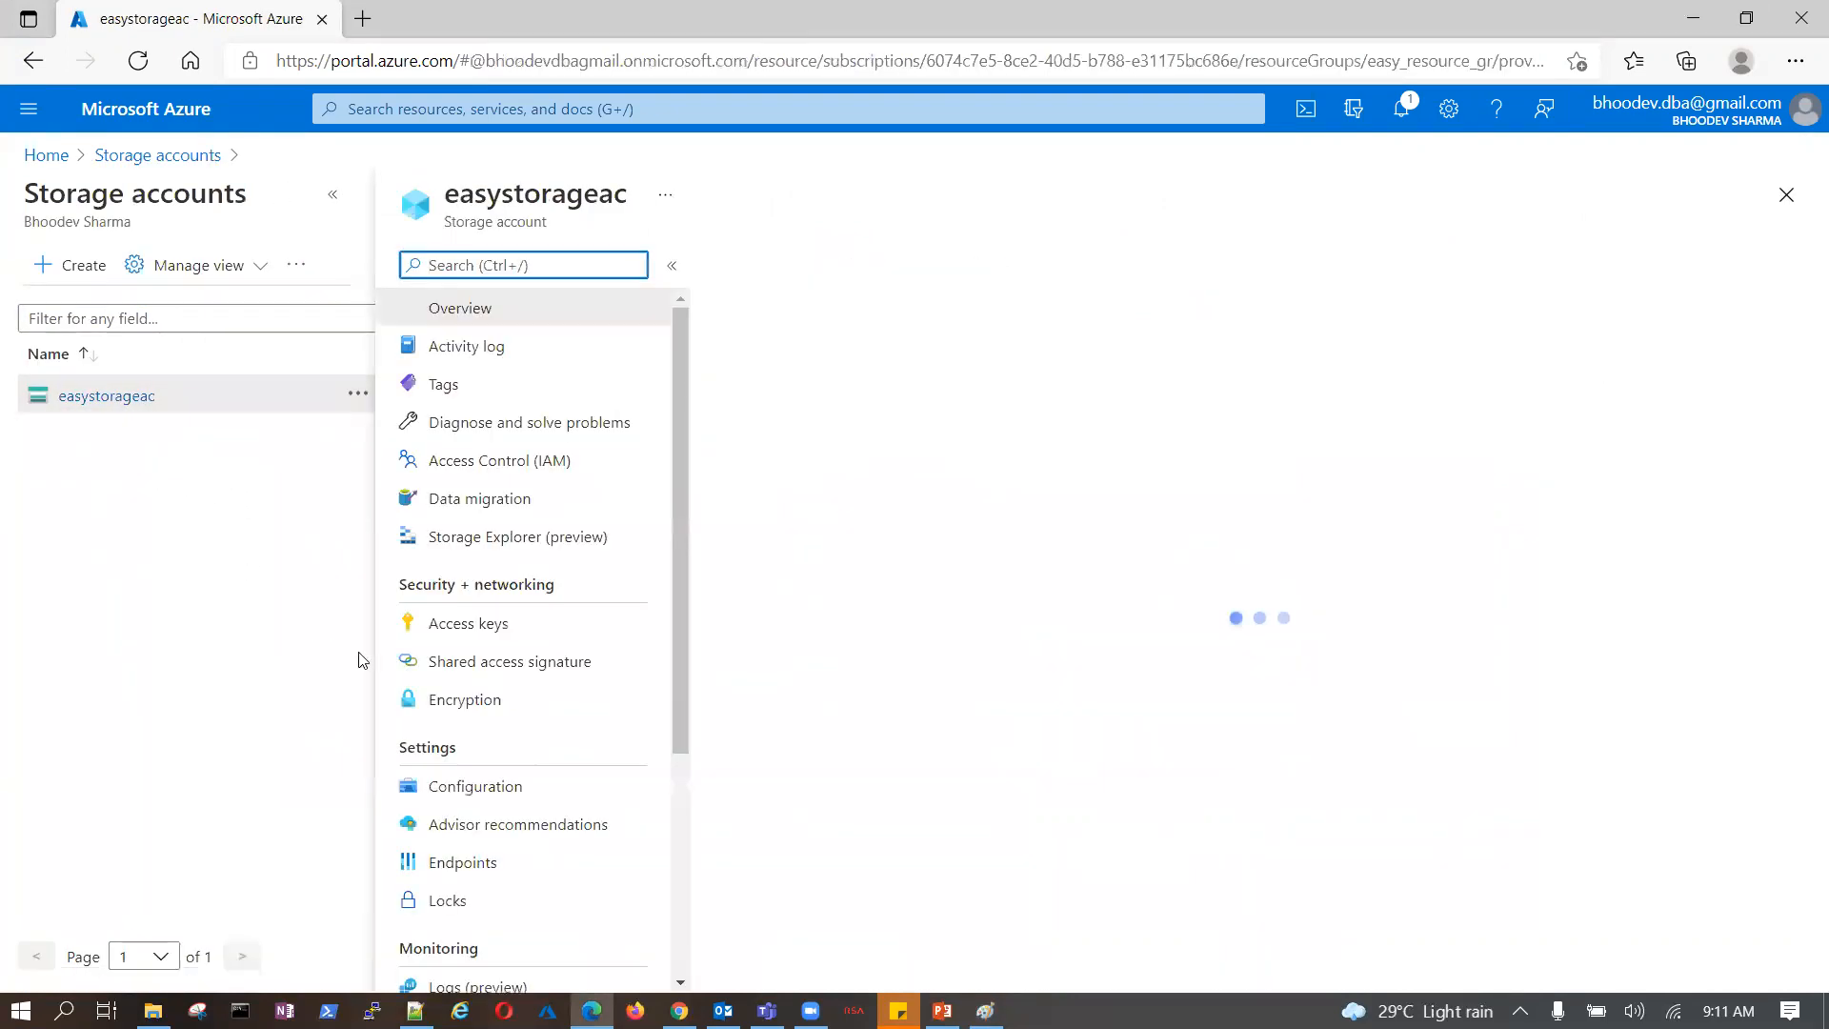
scroll(497, 754, "down", 2)
scroll(497, 752, "down", 1)
left_click(598, 726)
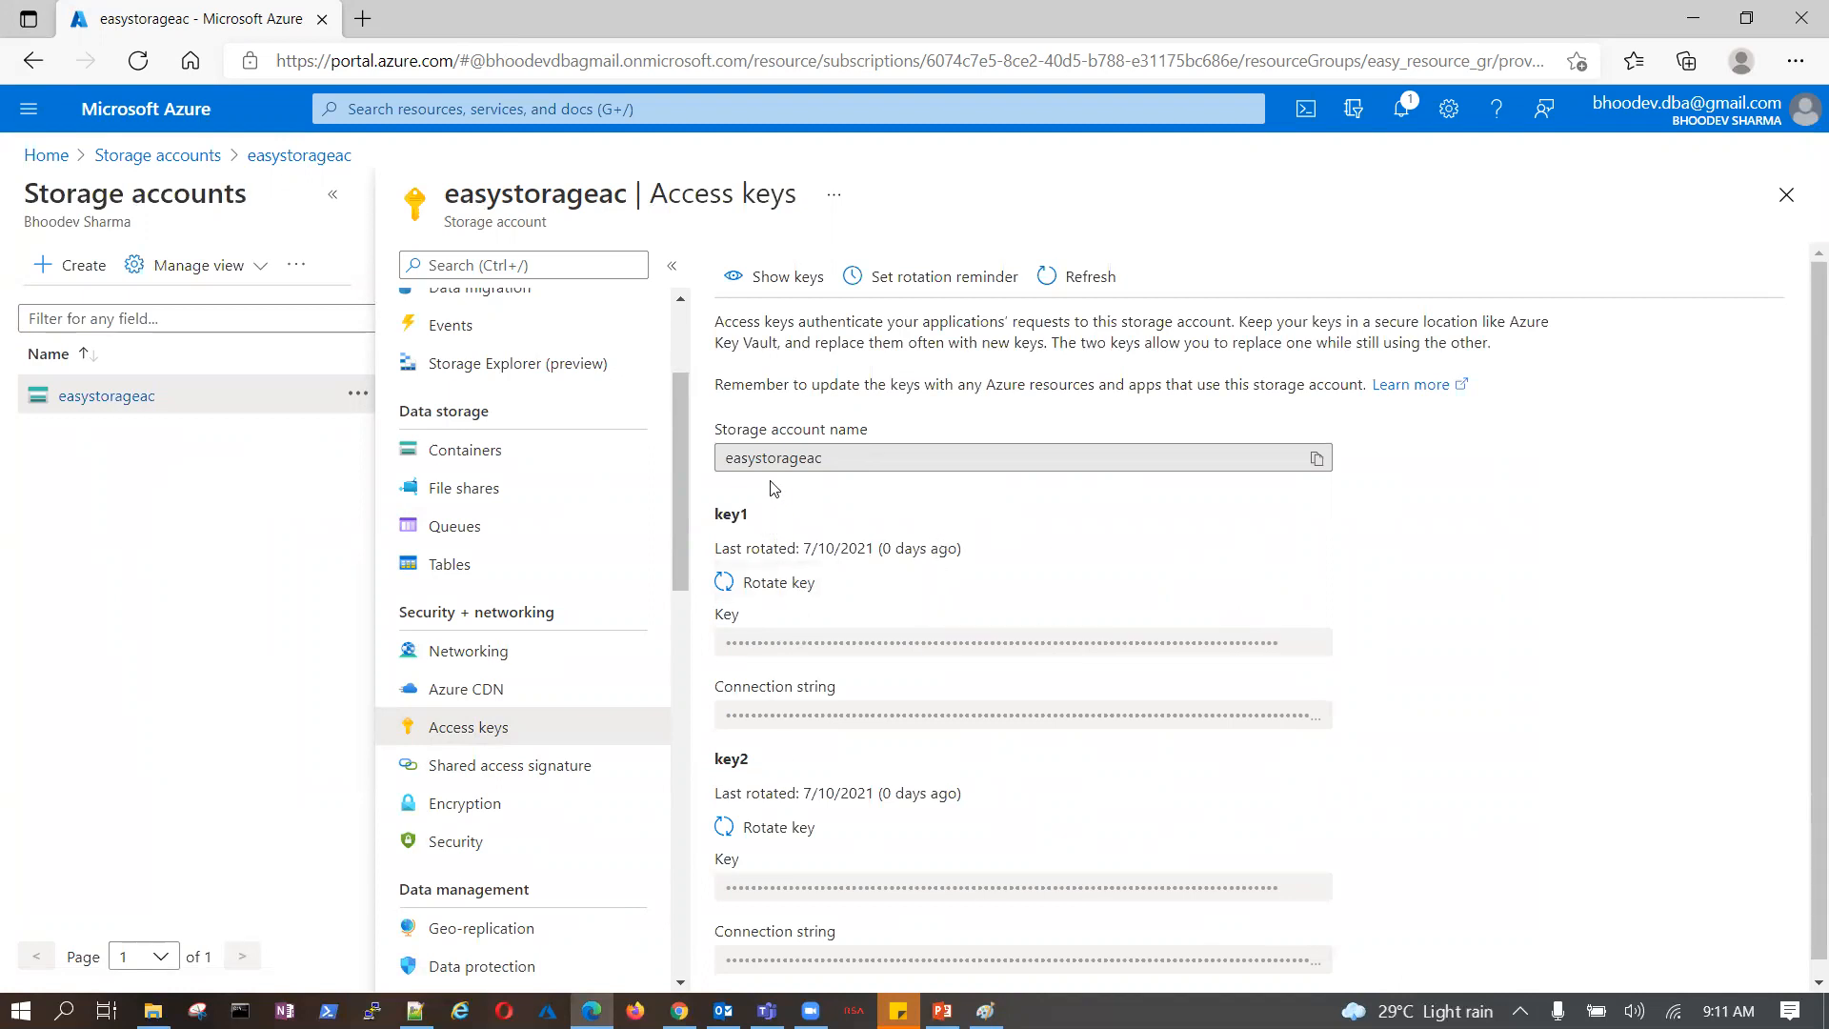
- Point out key1's Key and Connection string fields, then reveal both keys with Show keys
scroll(854, 603, "down", 1)
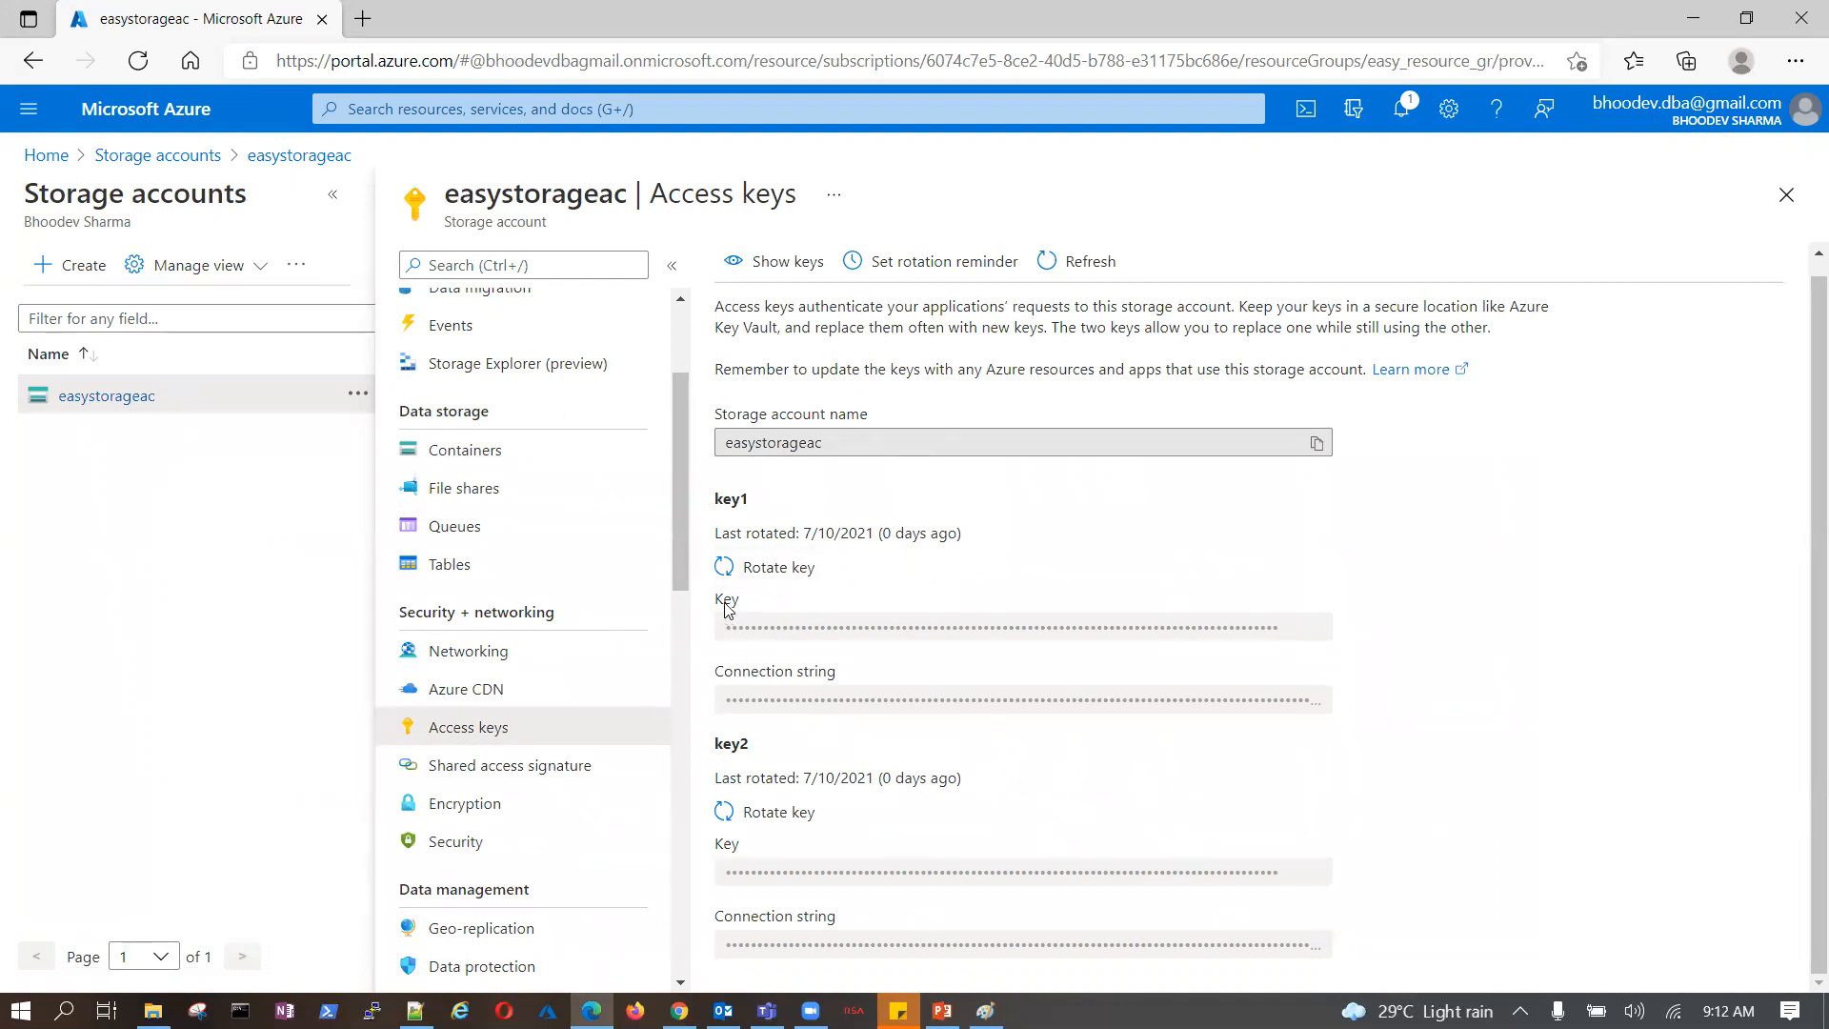
left_click_drag(721, 608, 743, 611)
left_click_drag(717, 682, 1012, 674)
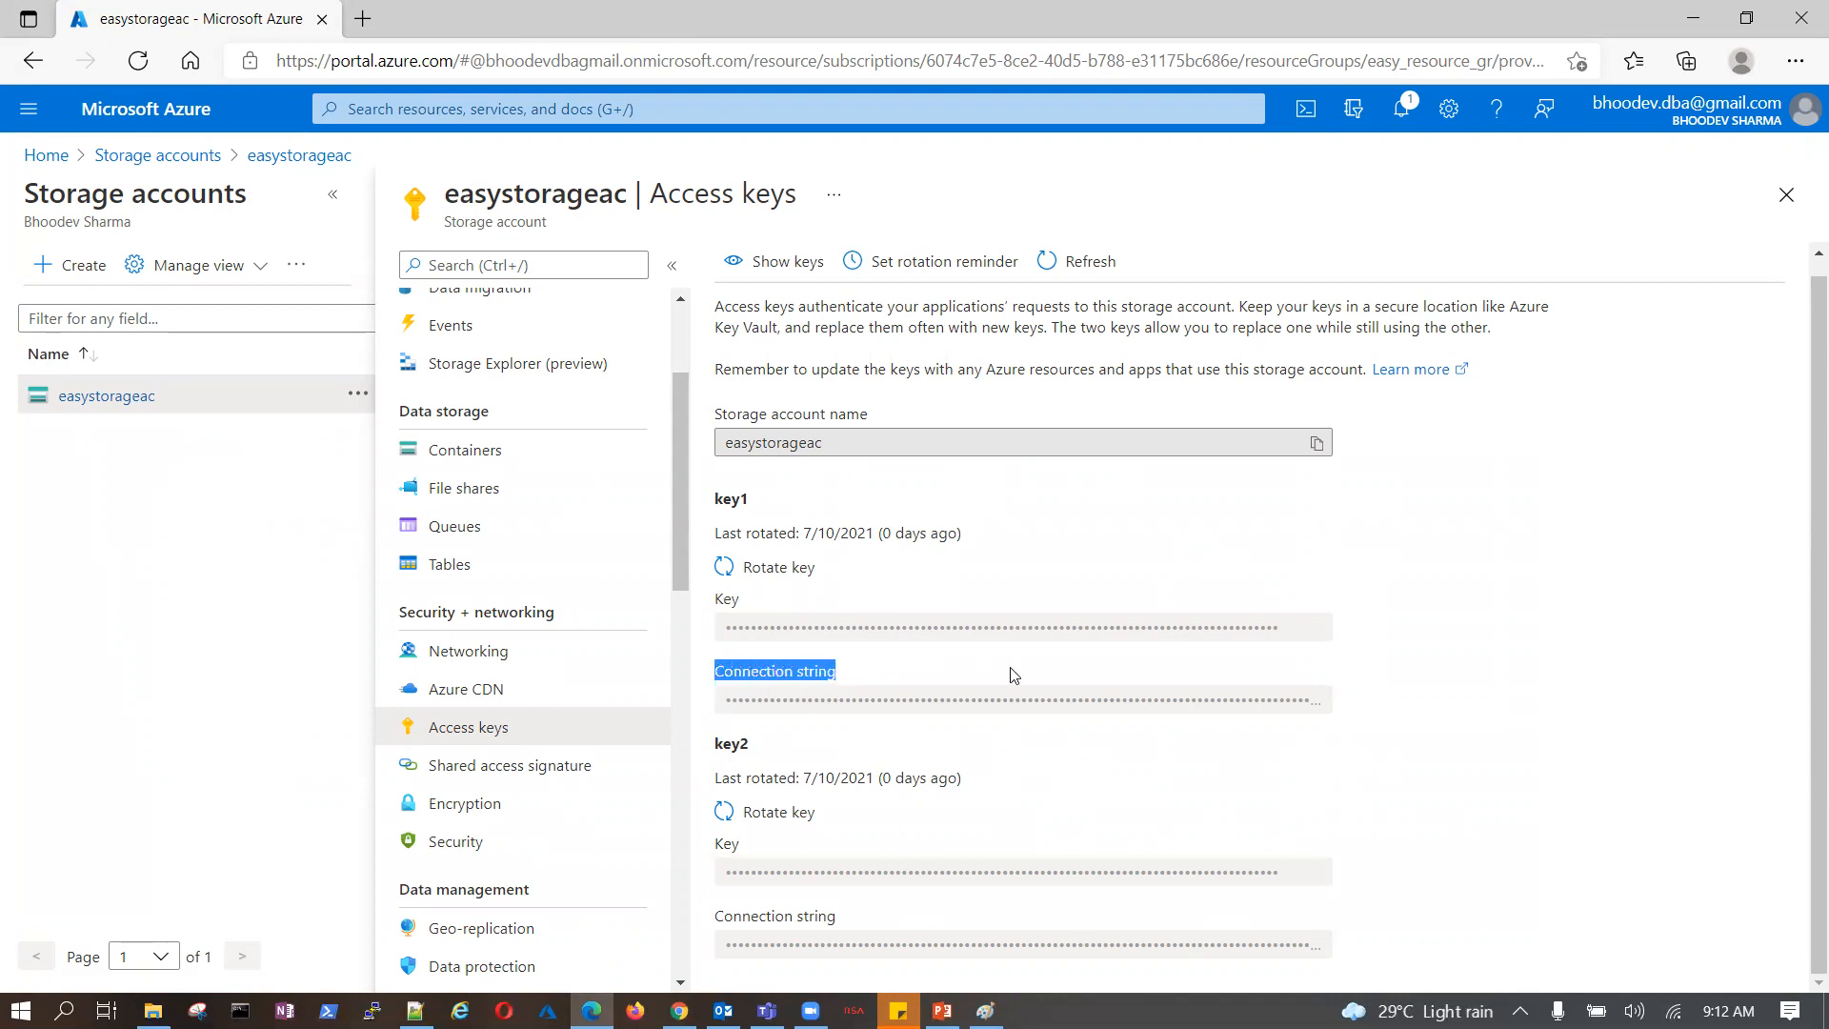
left_click(773, 261)
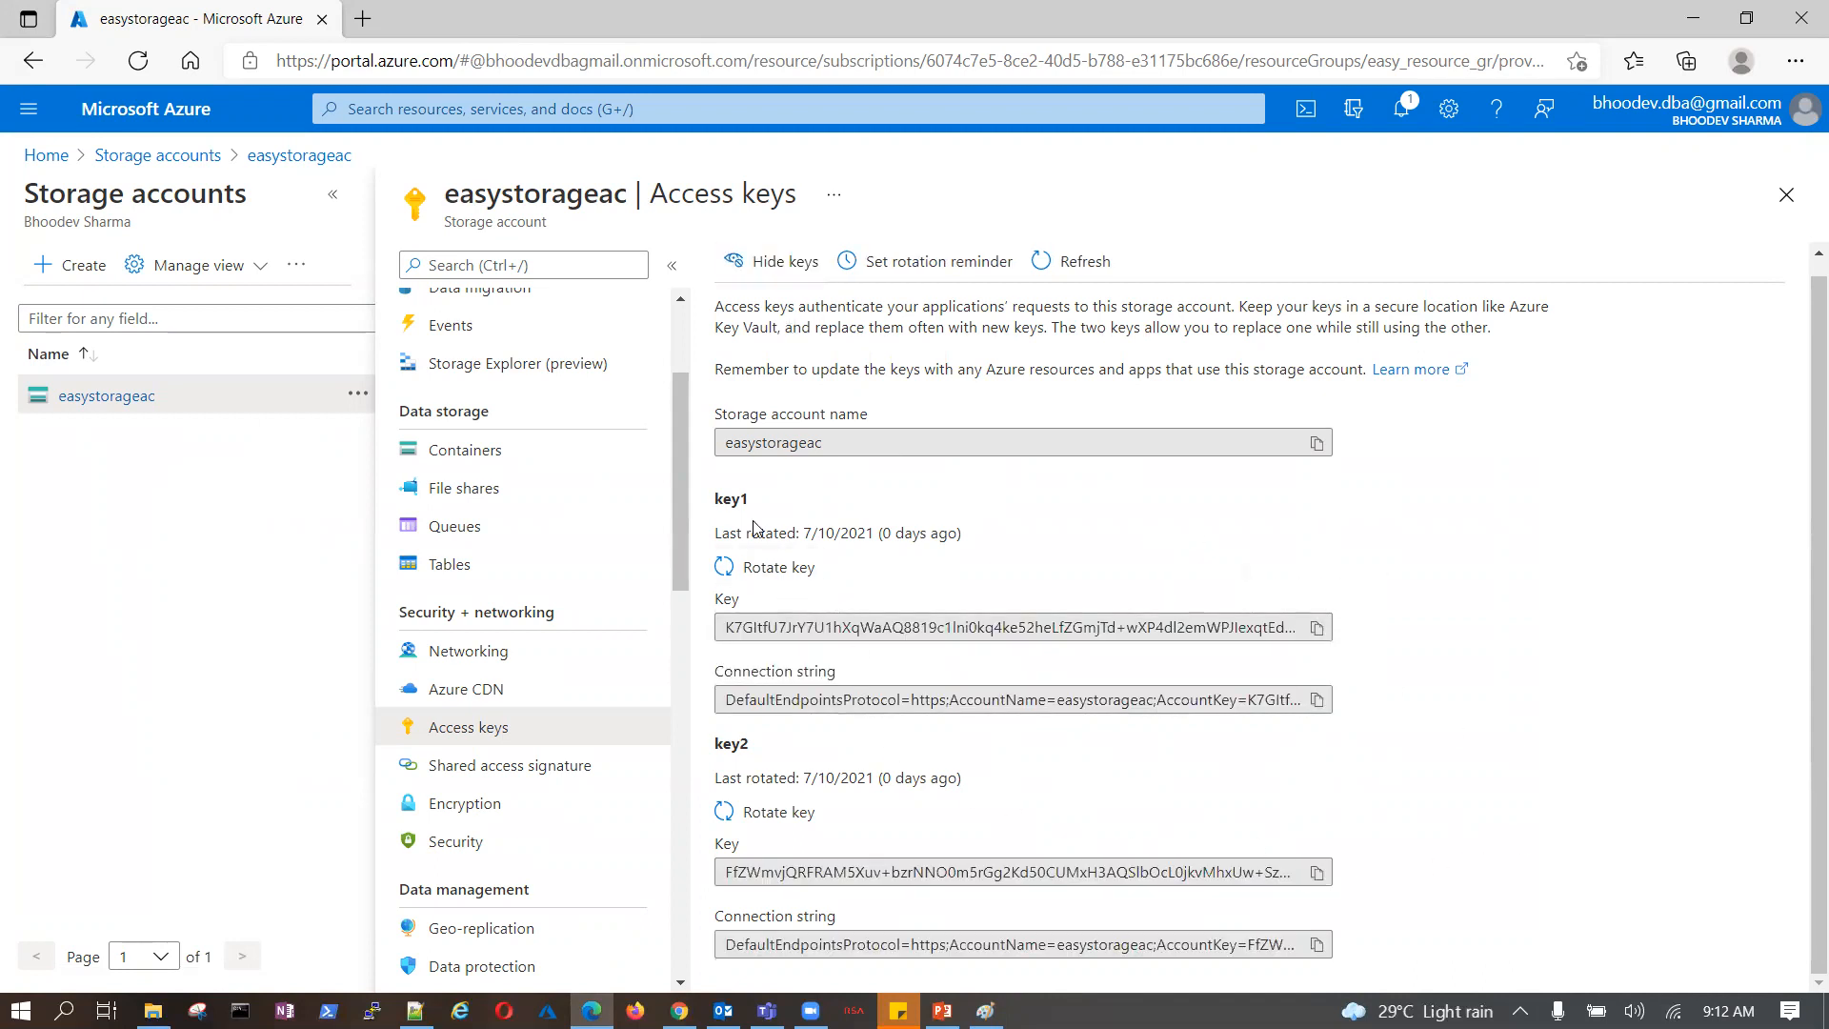
double_click(744, 500)
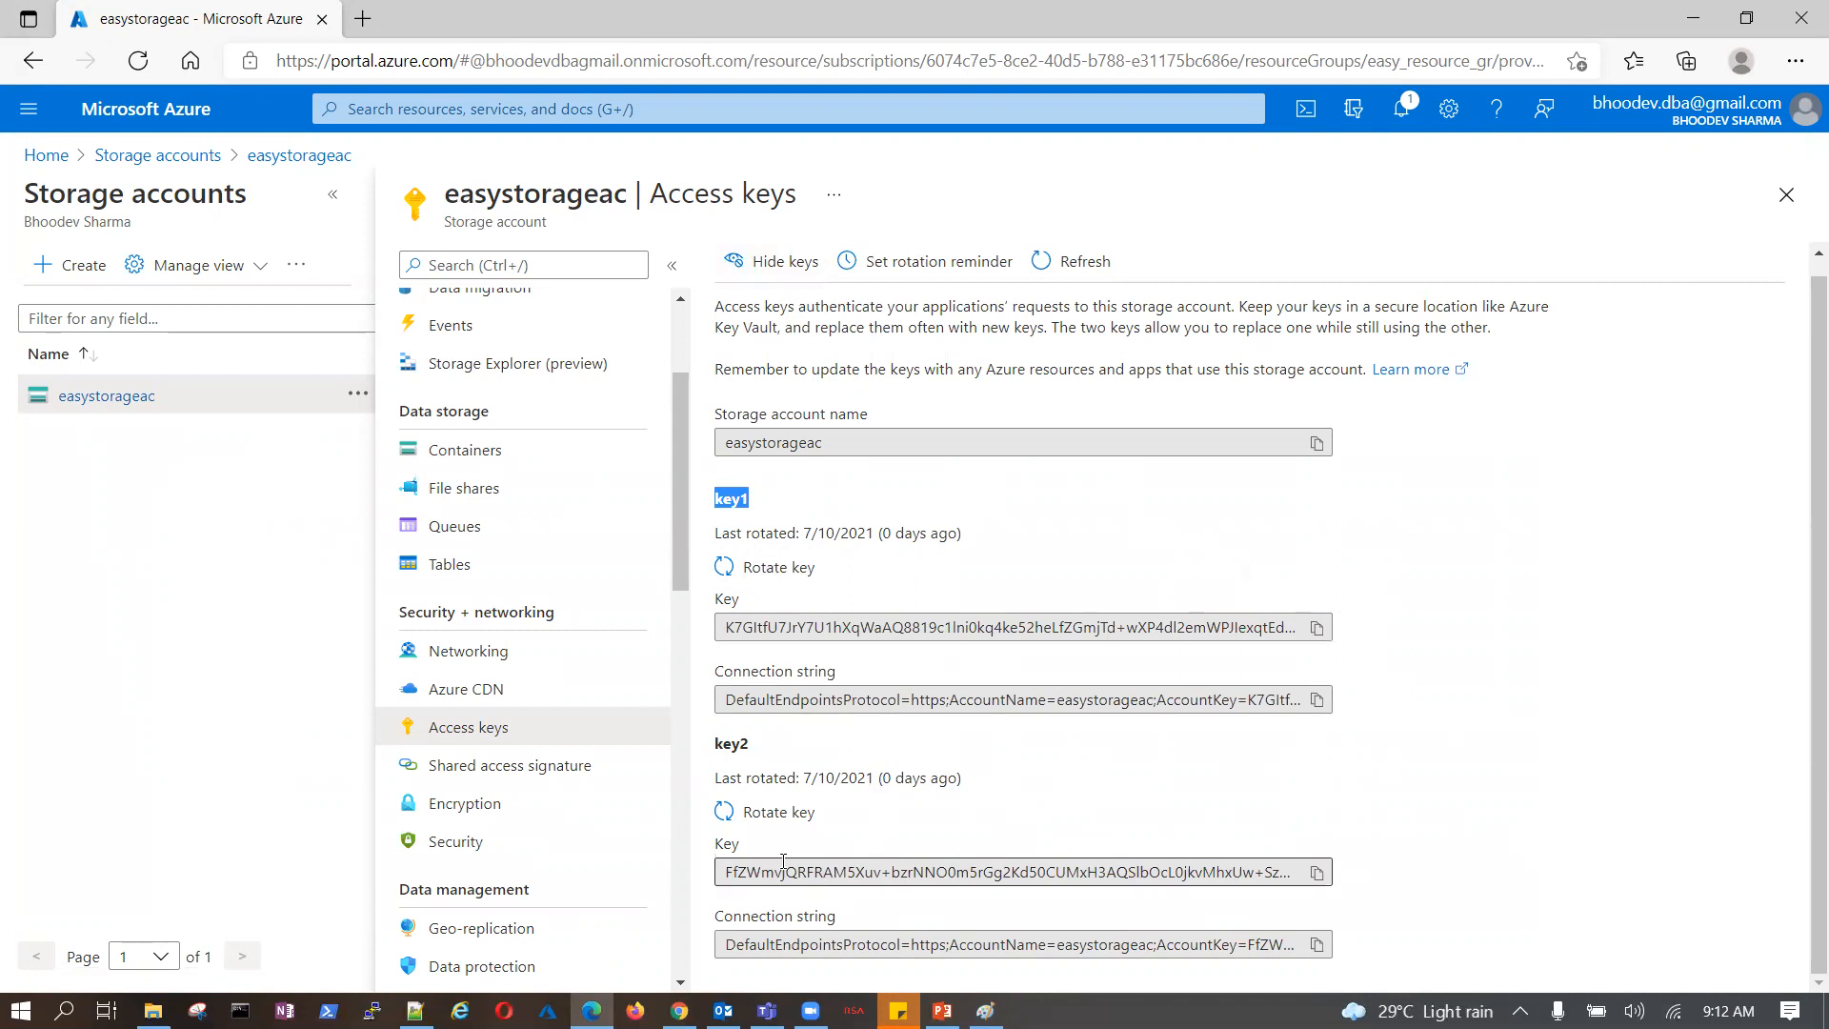
double_click(716, 746)
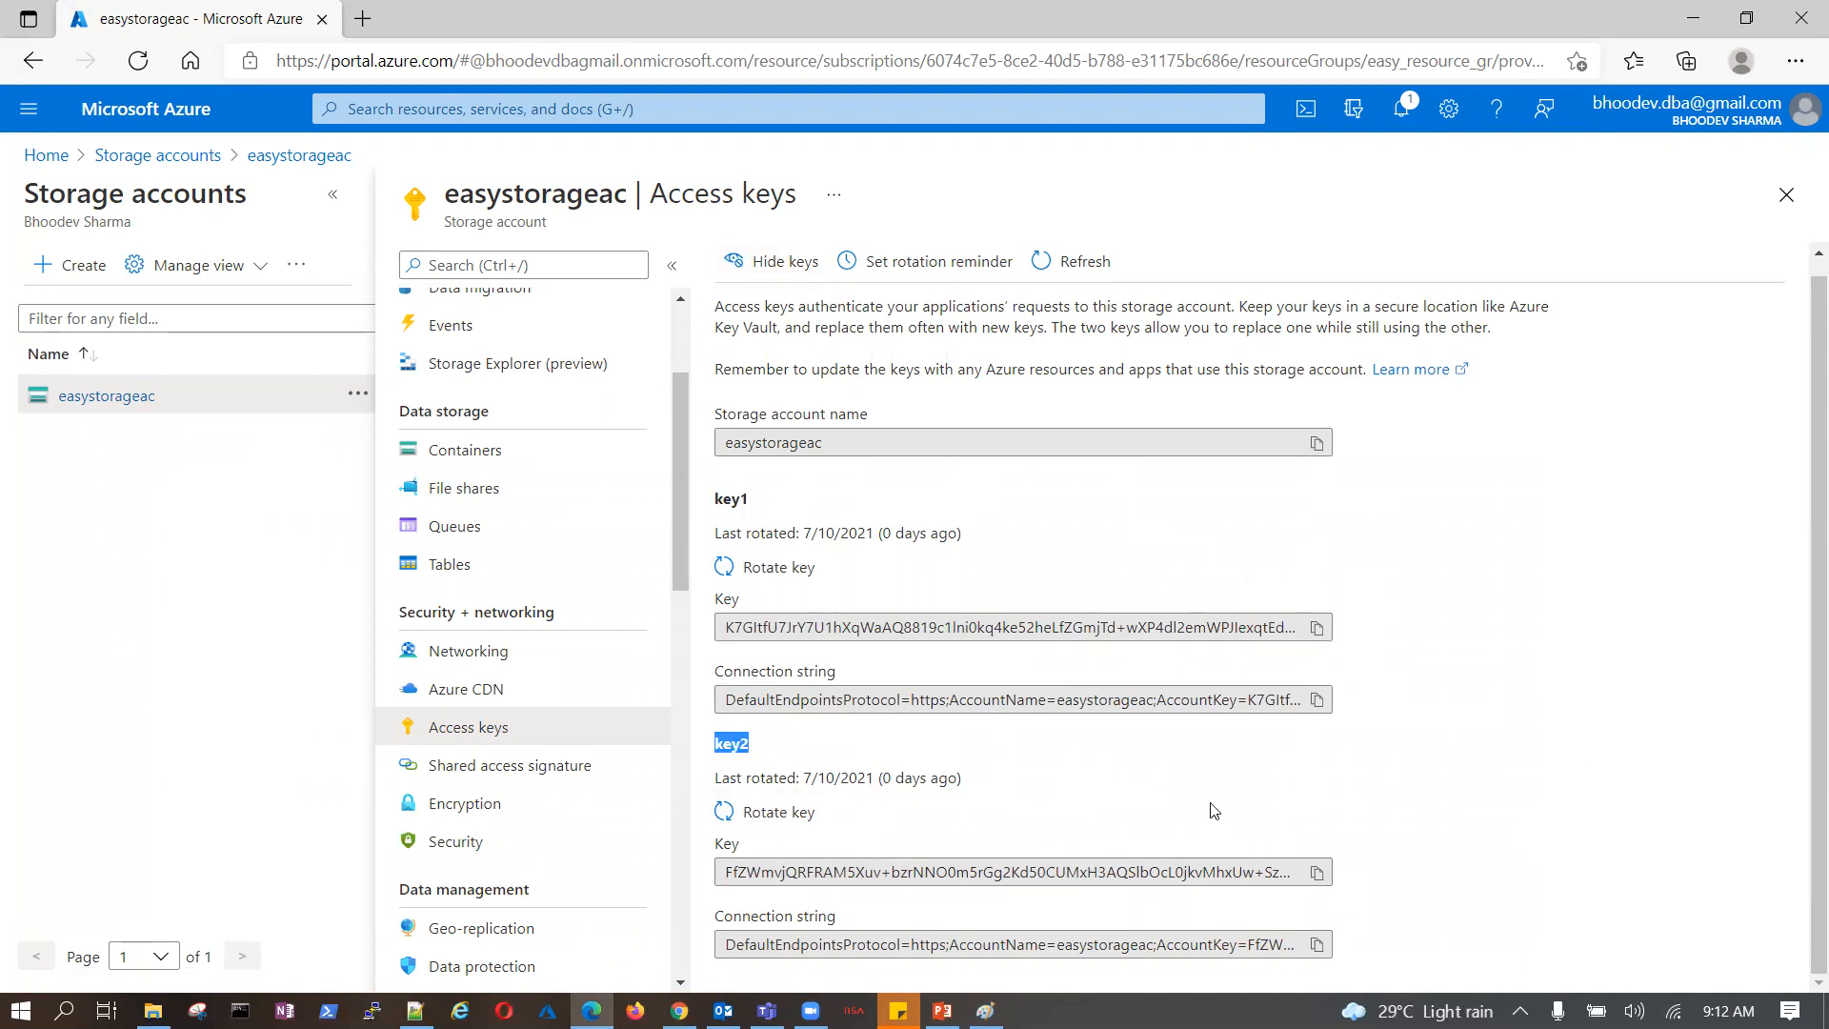
left_click_drag(827, 441, 726, 440)
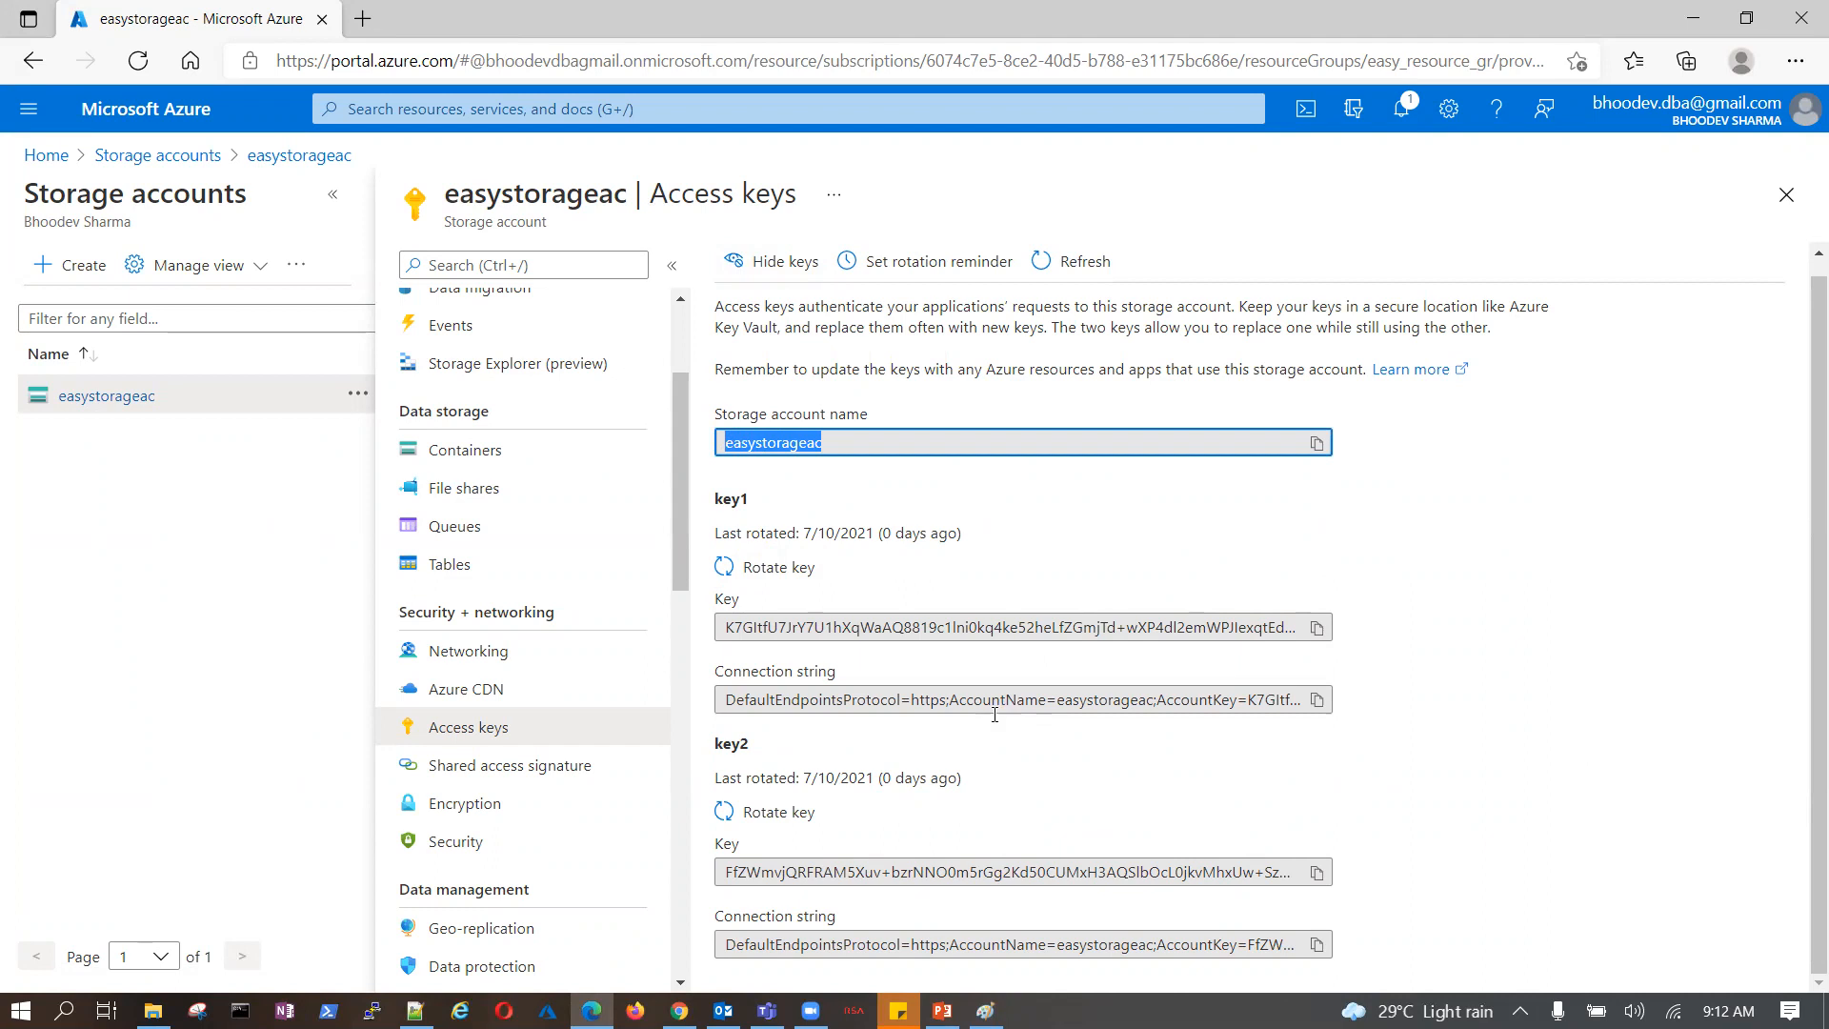
left_click_drag(728, 627, 1322, 646)
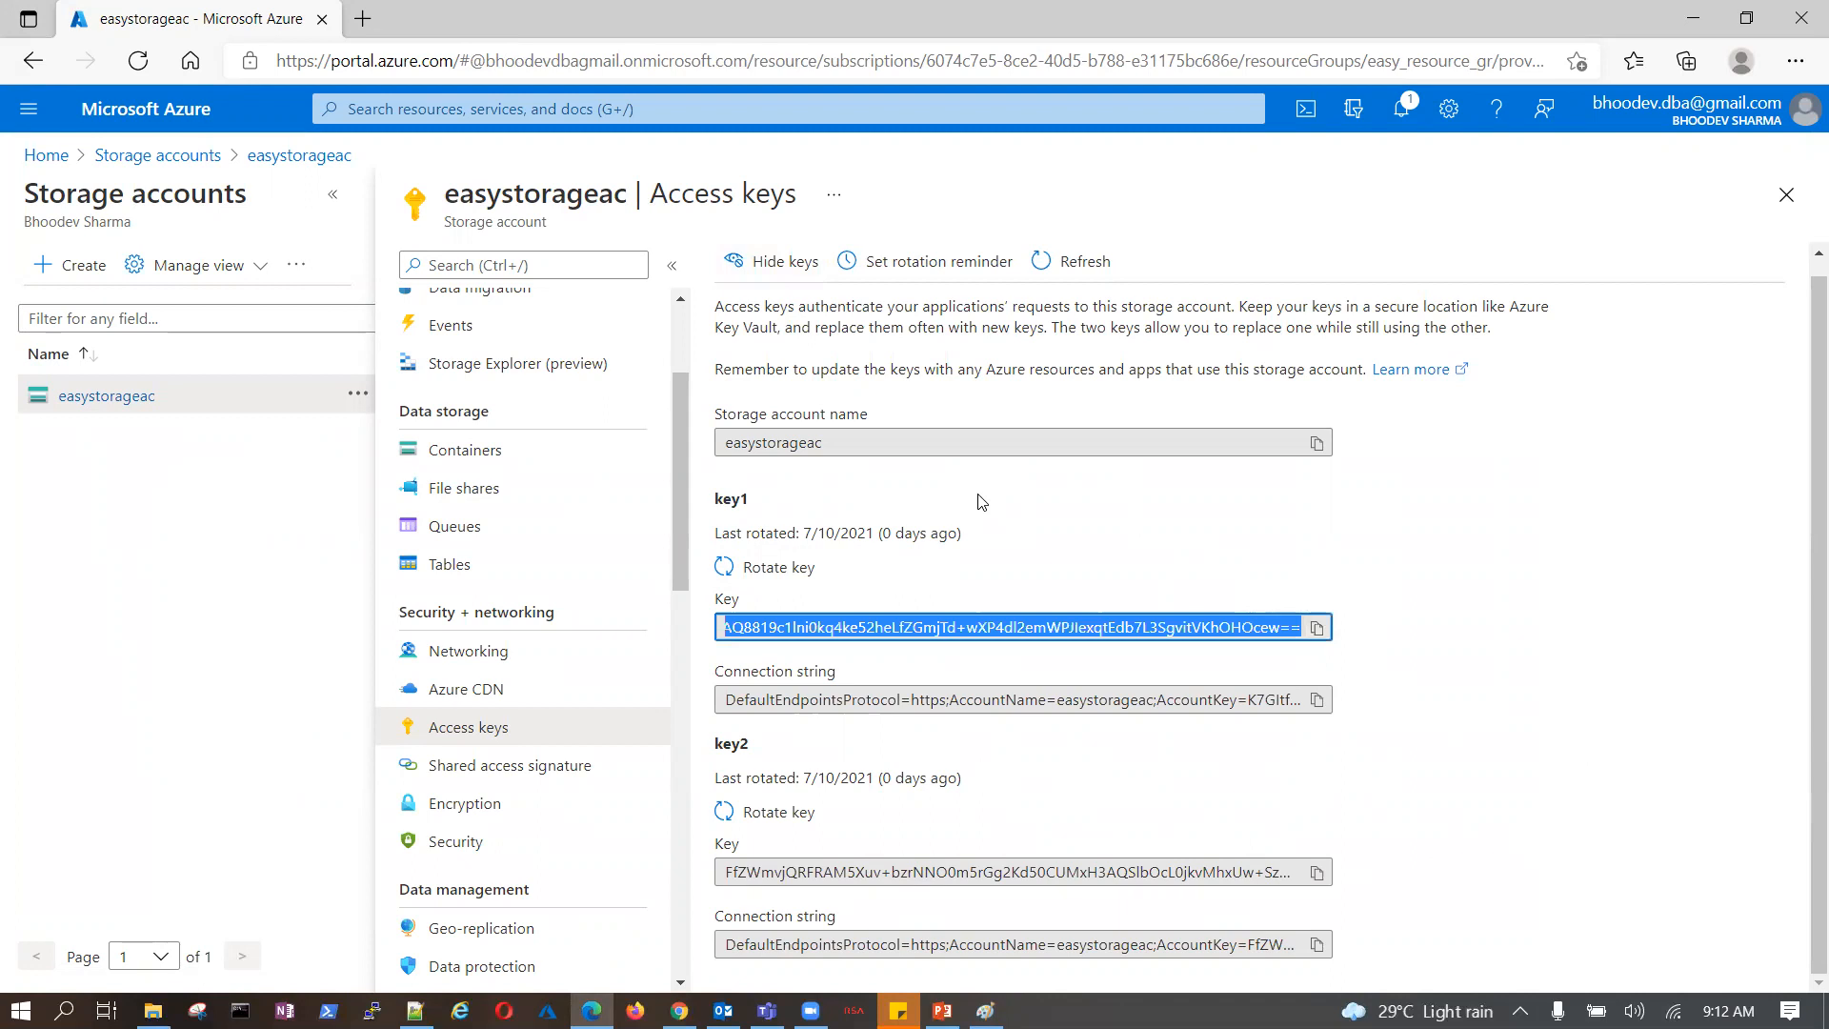
left_click(781, 626)
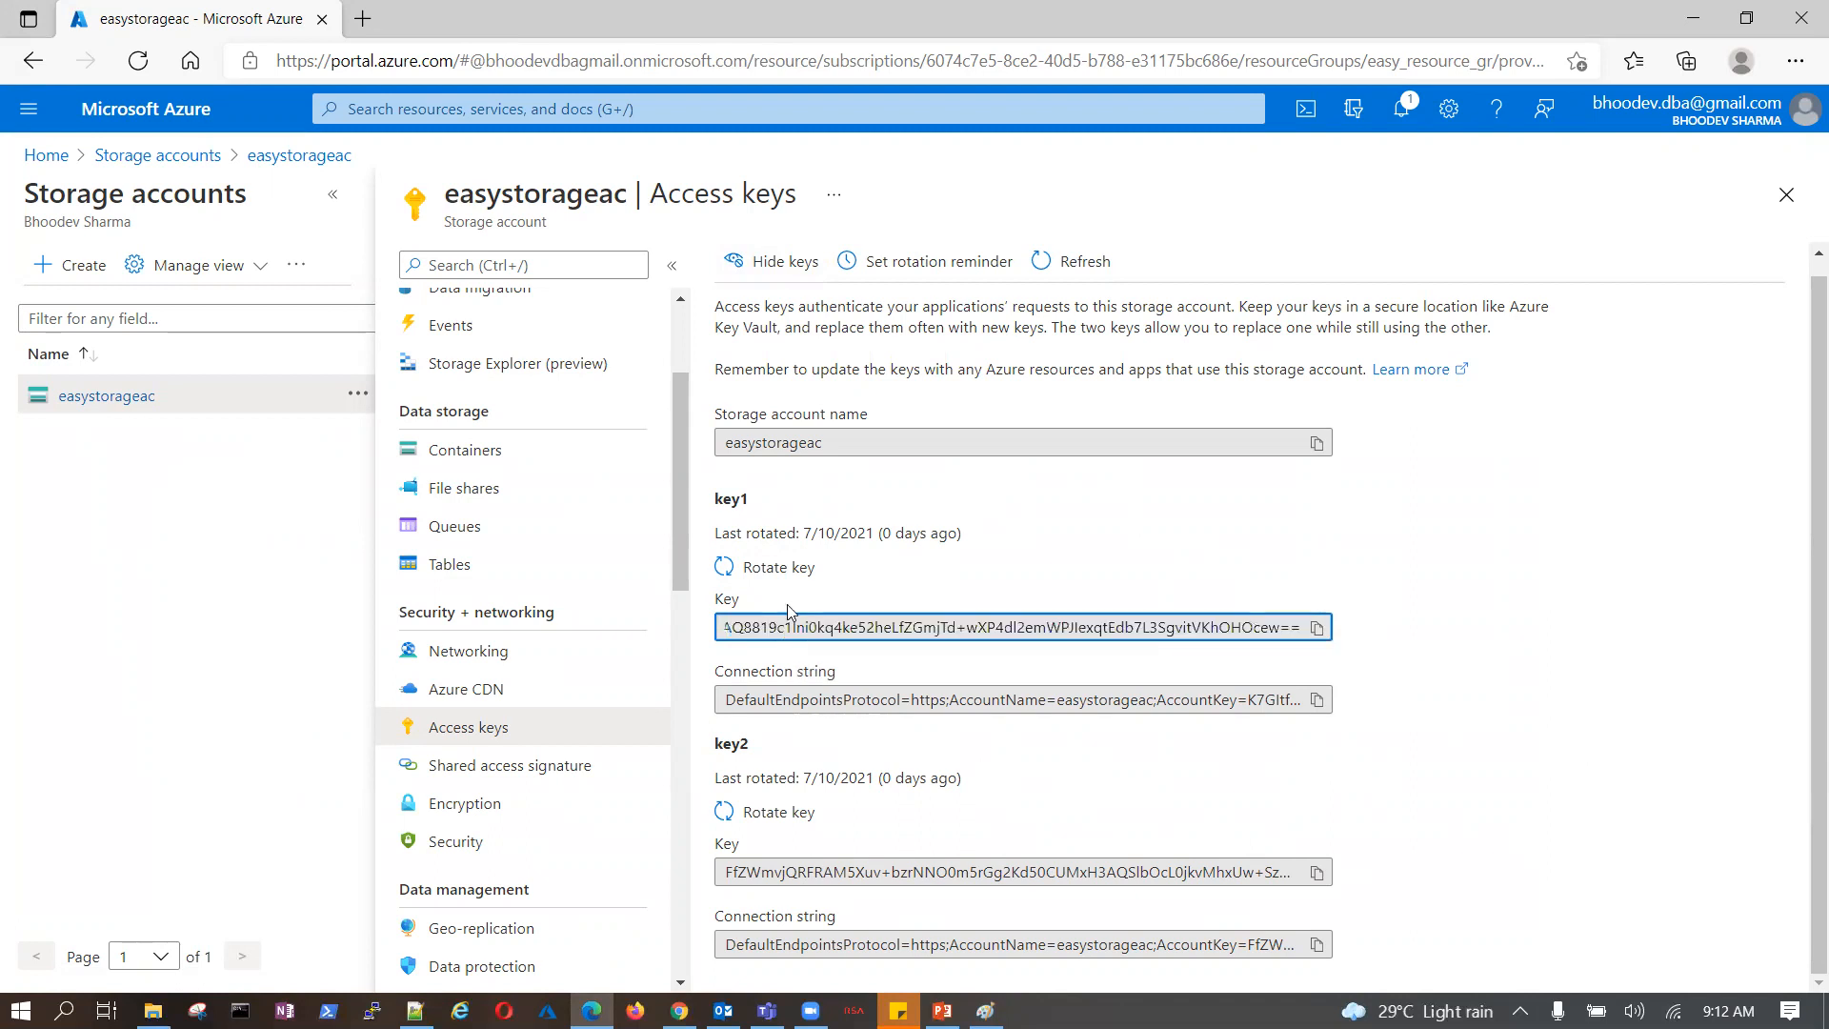
left_click_drag(831, 448, 724, 446)
left_click_drag(778, 629, 1552, 575)
left_click(1553, 575)
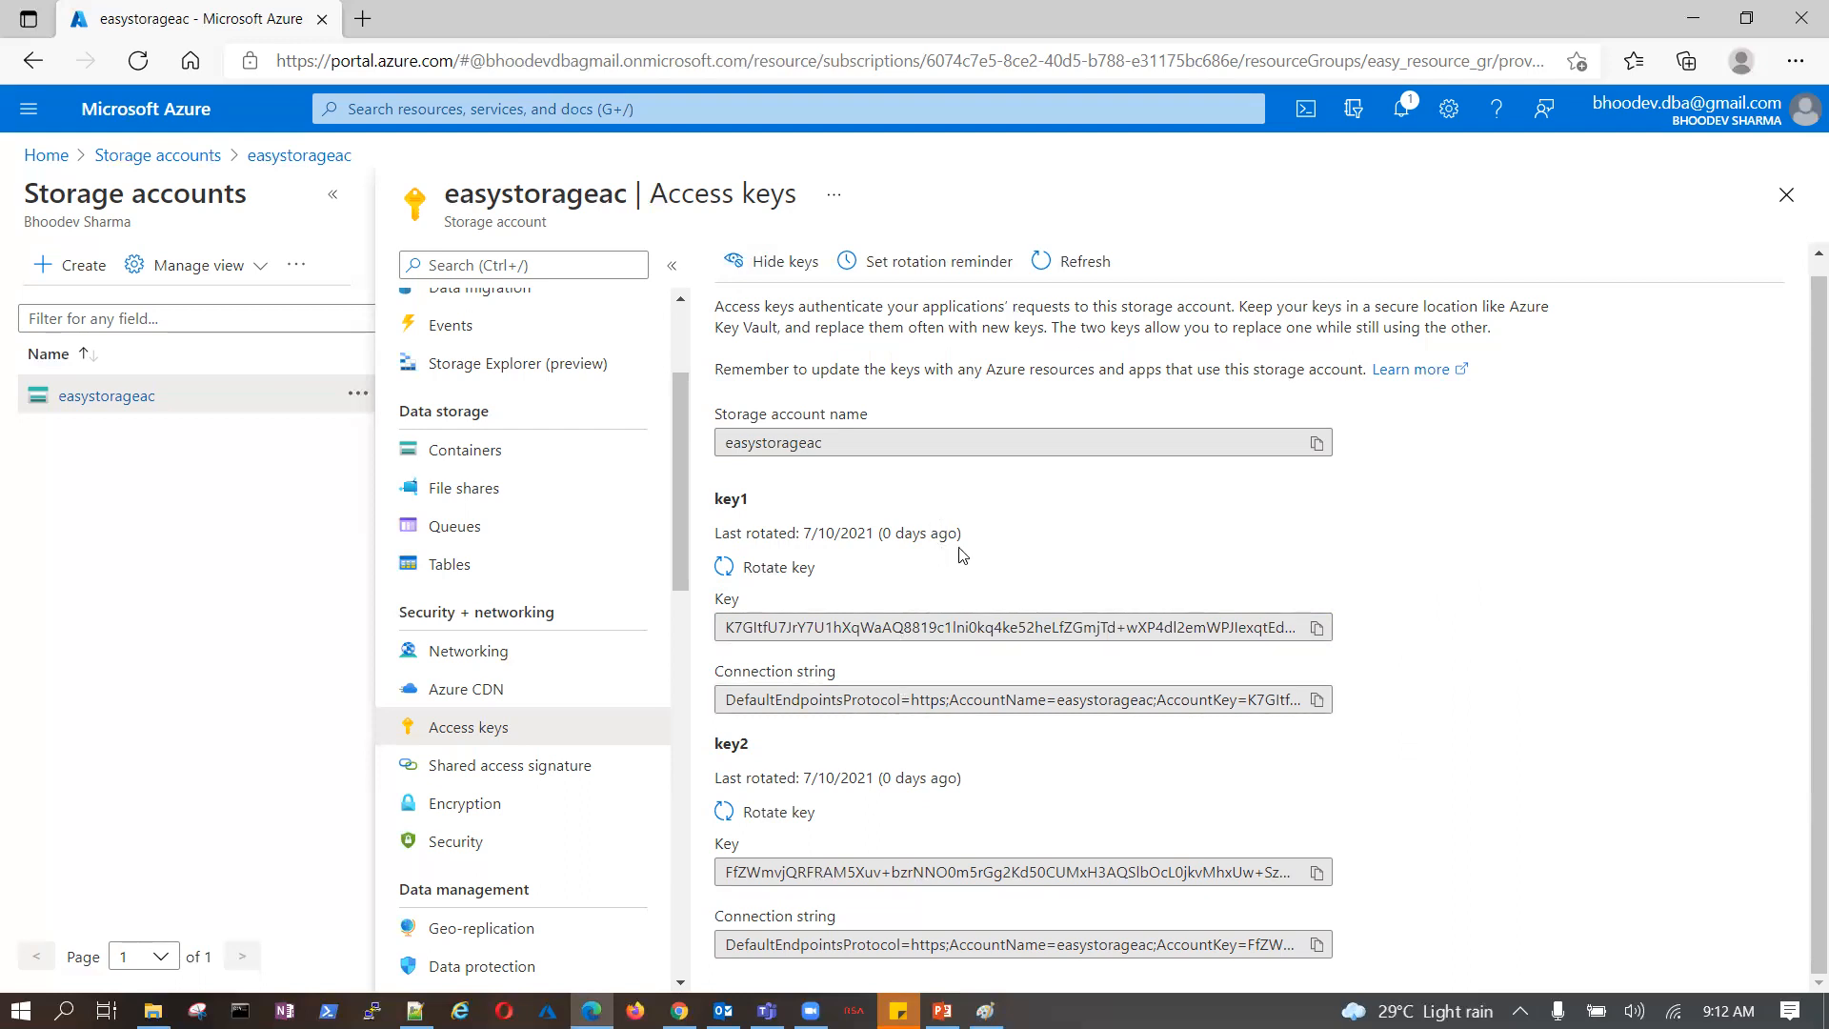
scroll(962, 686, "up", 1)
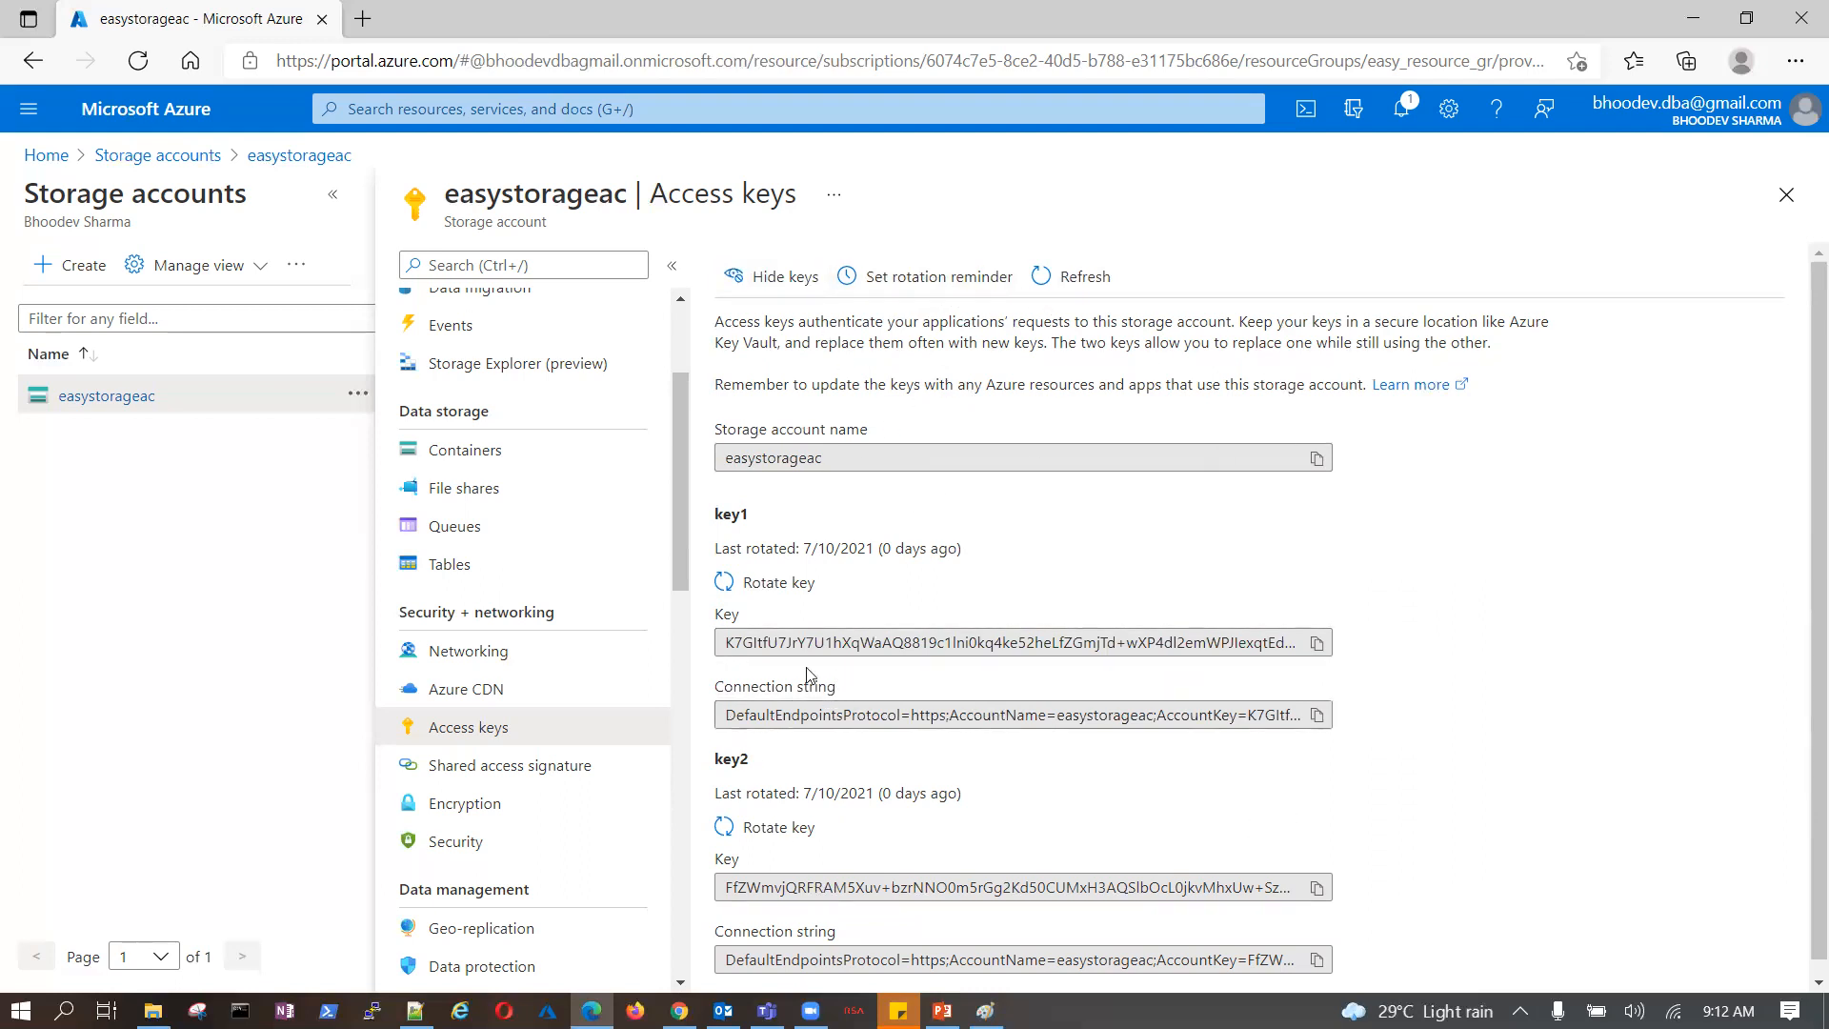
left_click_drag(728, 644, 1297, 647)
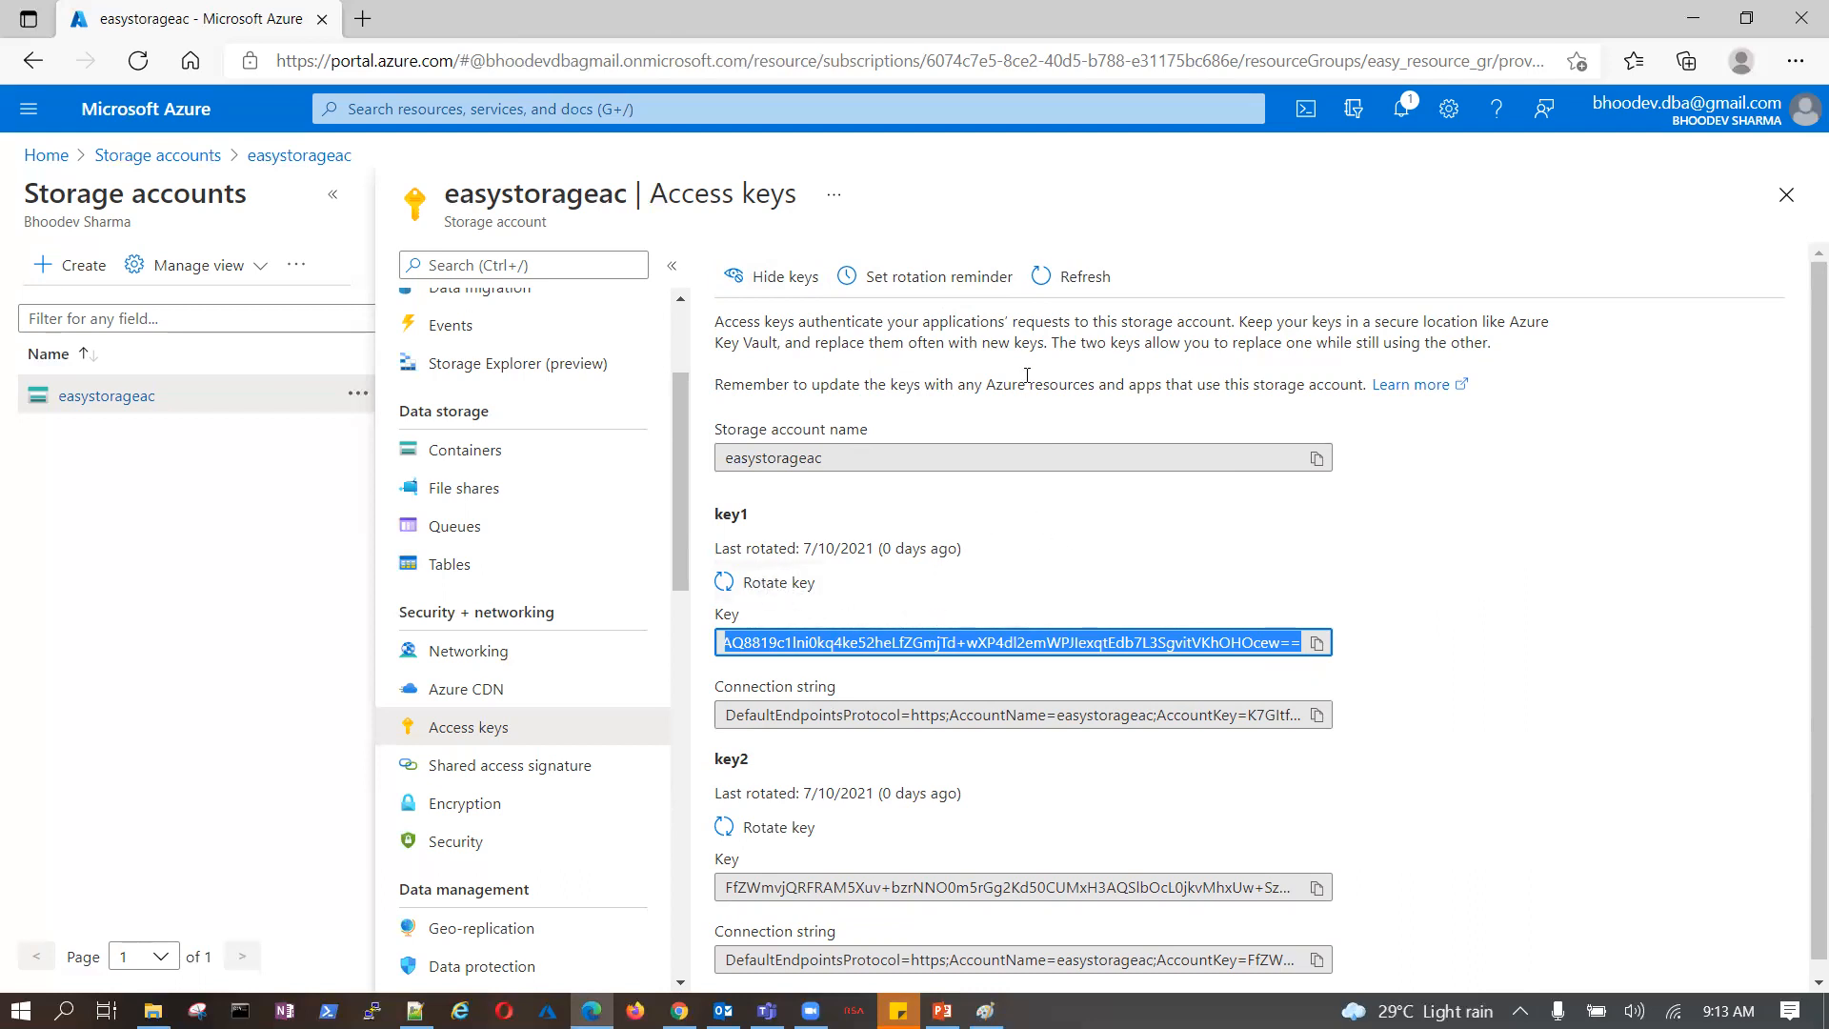
left_click(1076, 558)
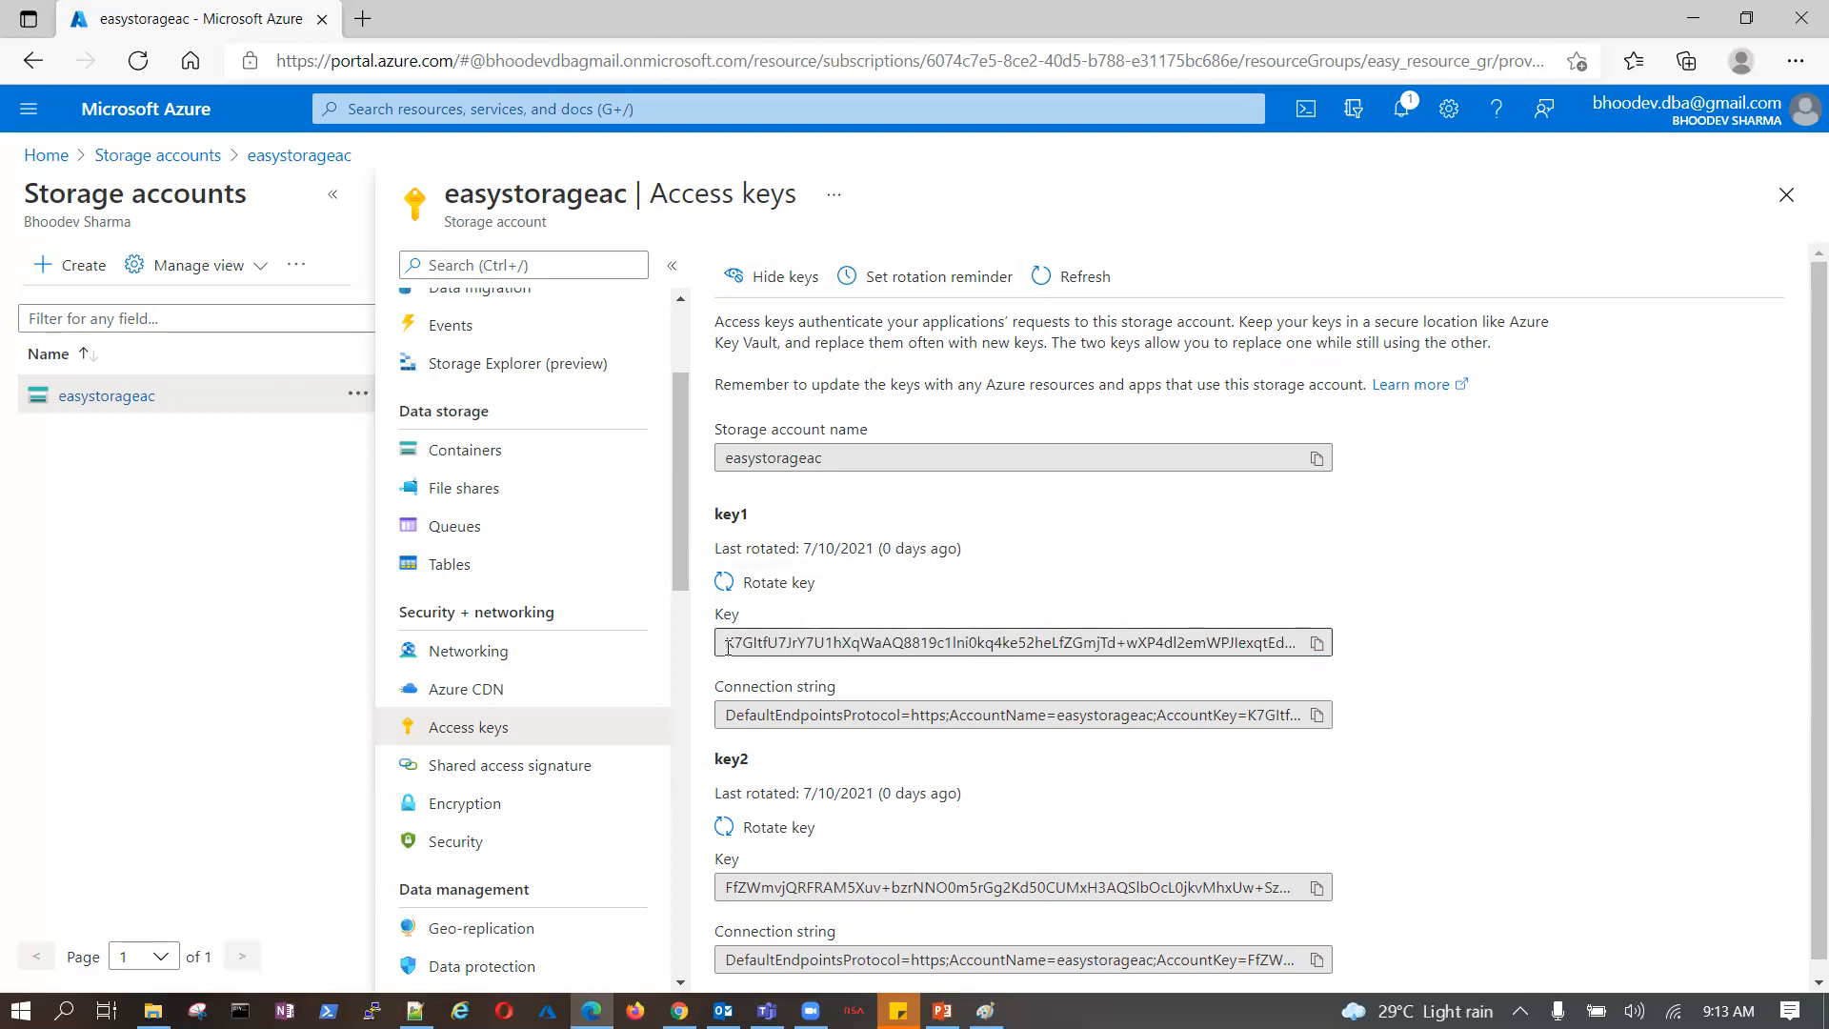
left_click_drag(726, 643, 1305, 643)
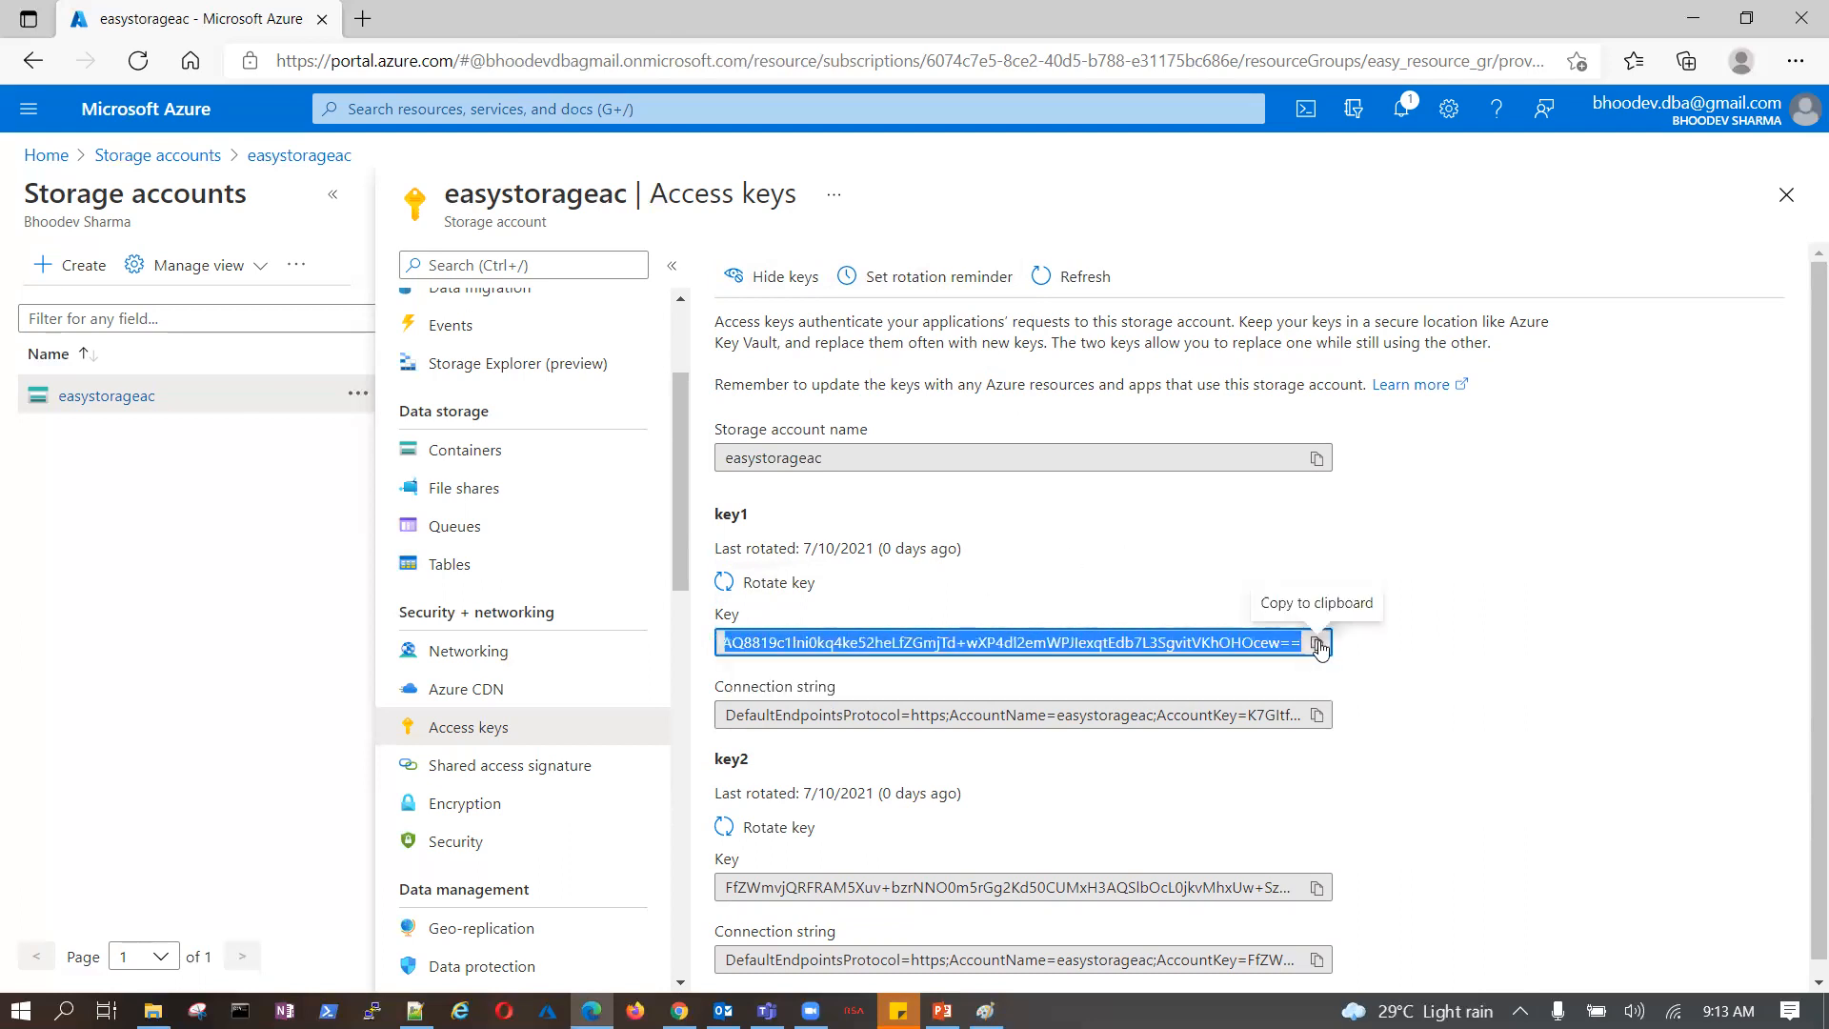
left_click(1616, 666)
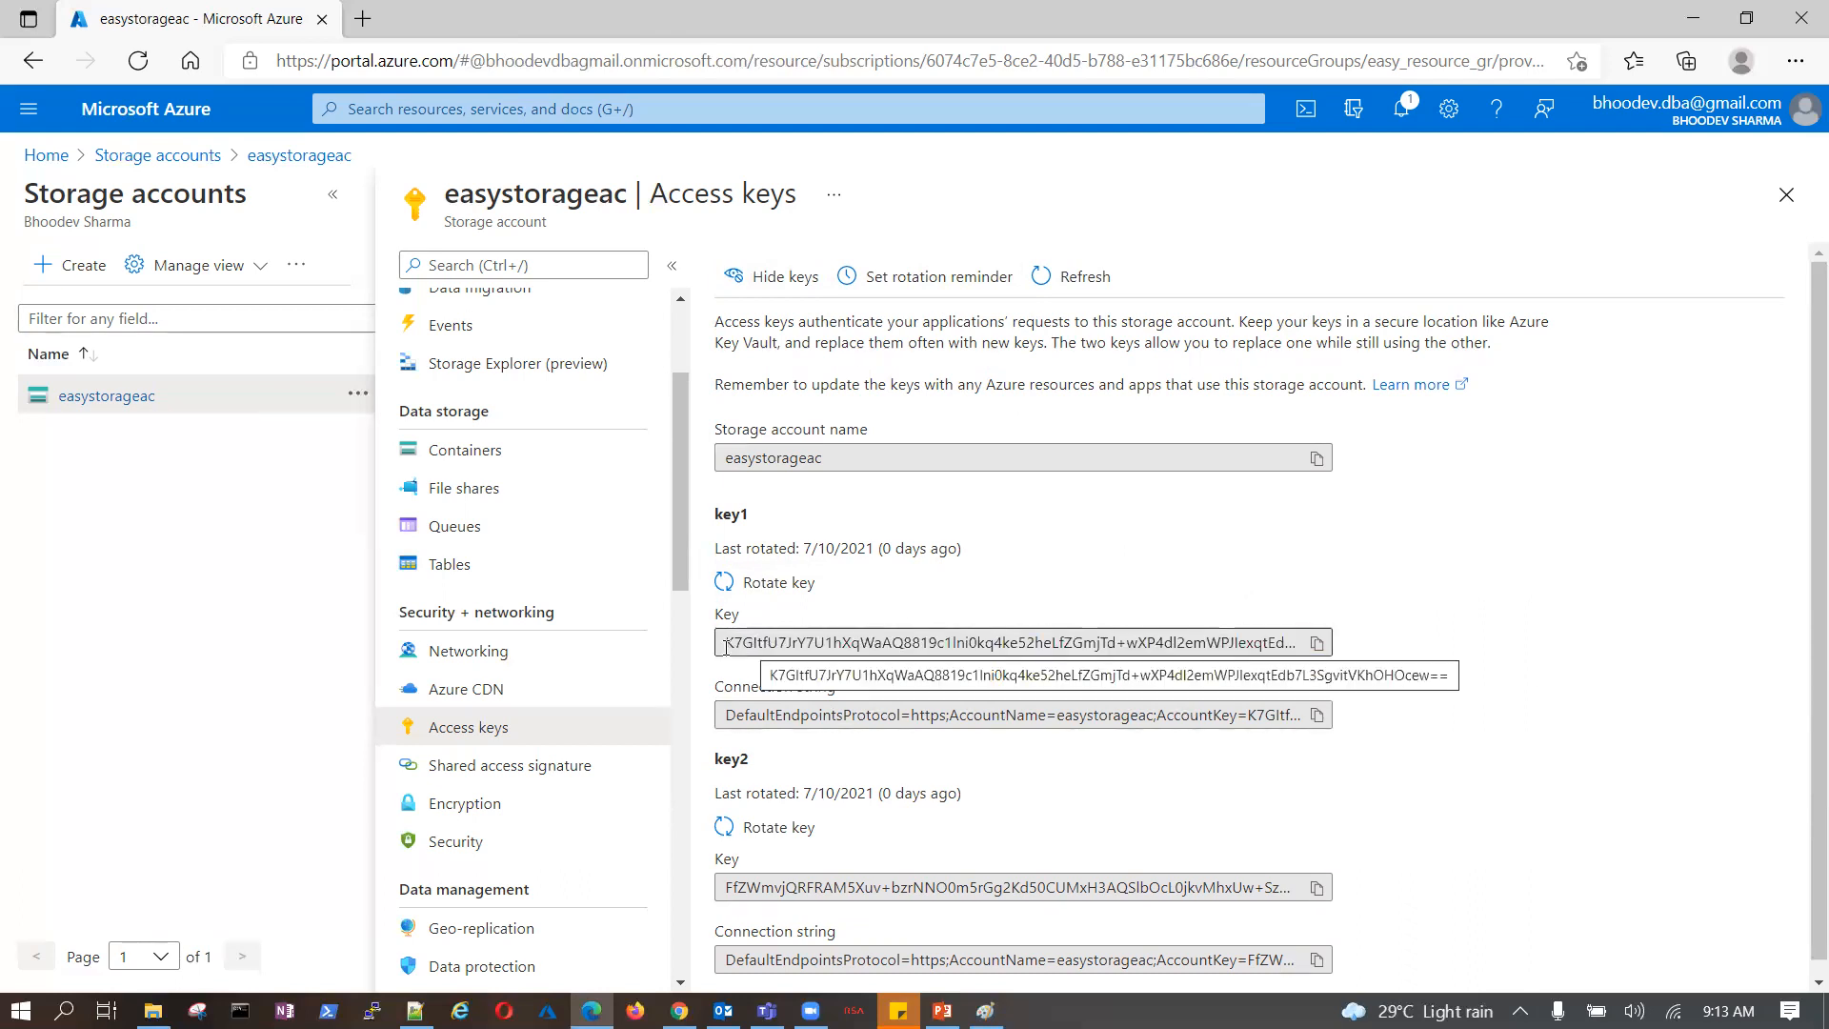
- Rotate easystorageac's key1, cancelling once with No, then confirming with Yes
left_click(778, 583)
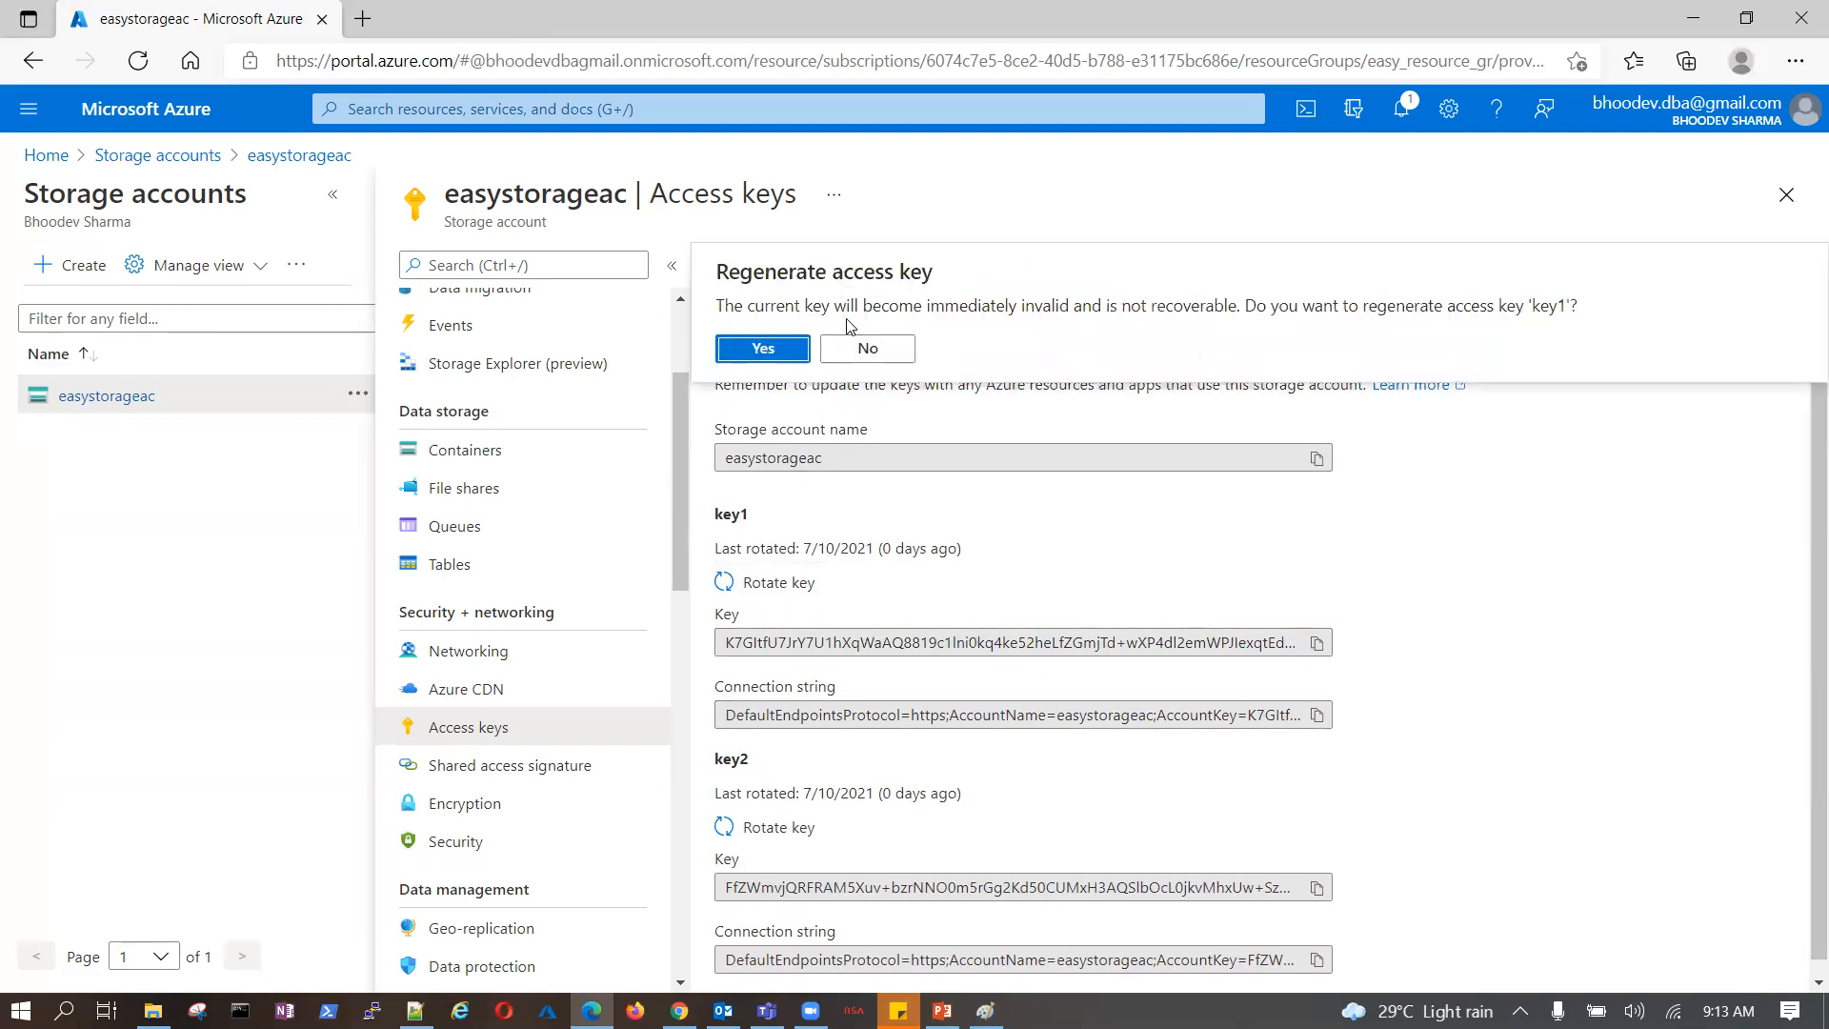
left_click(897, 353)
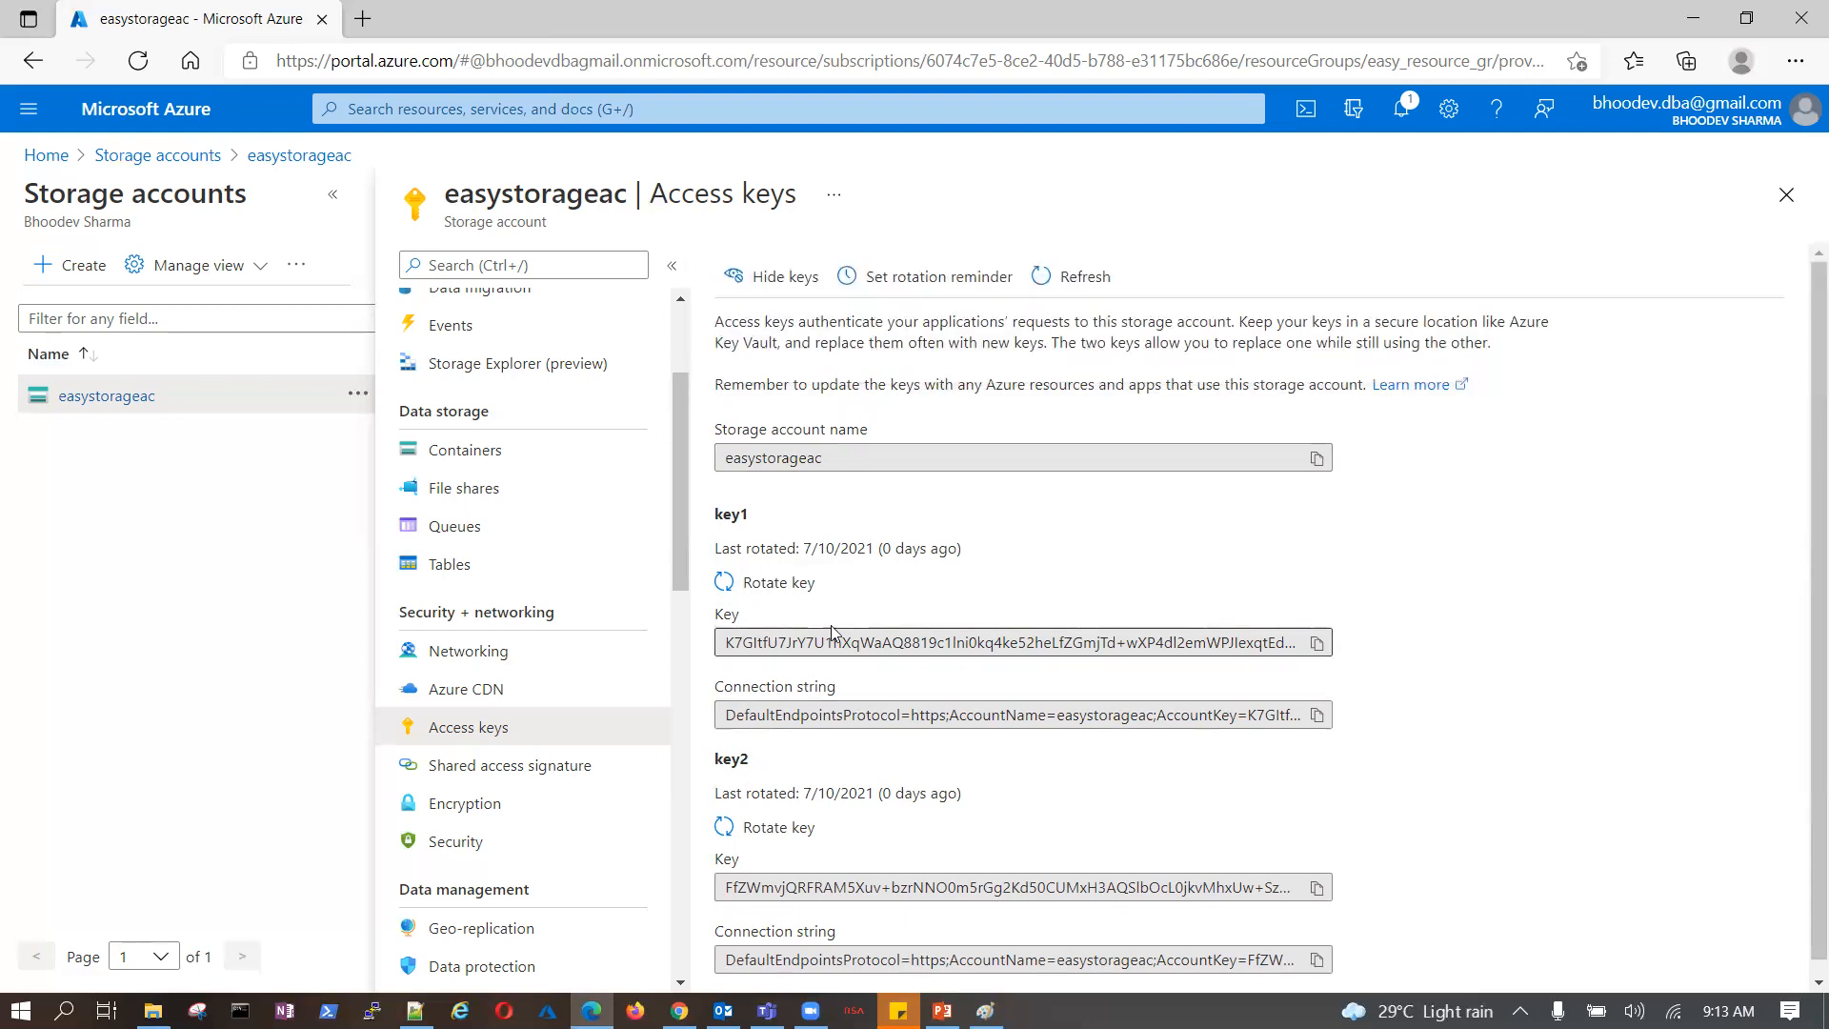
left_click_drag(733, 643, 1338, 648)
left_click(776, 584)
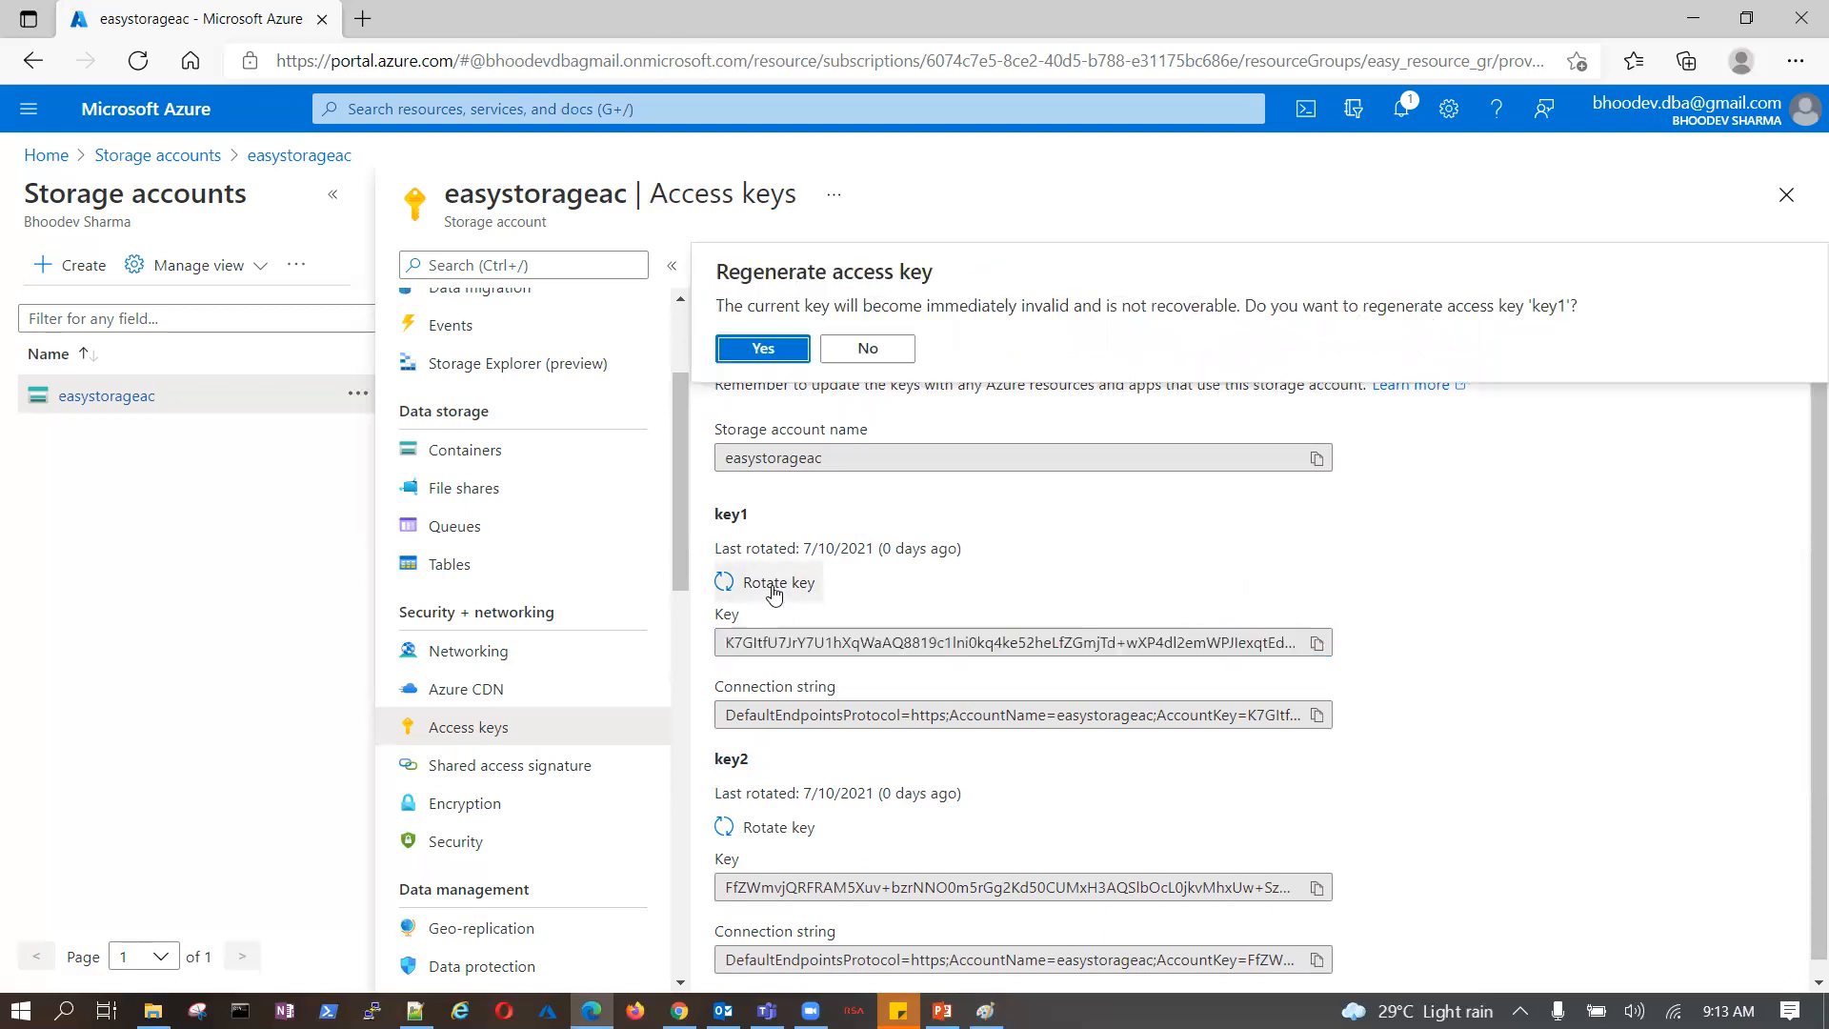
left_click(763, 348)
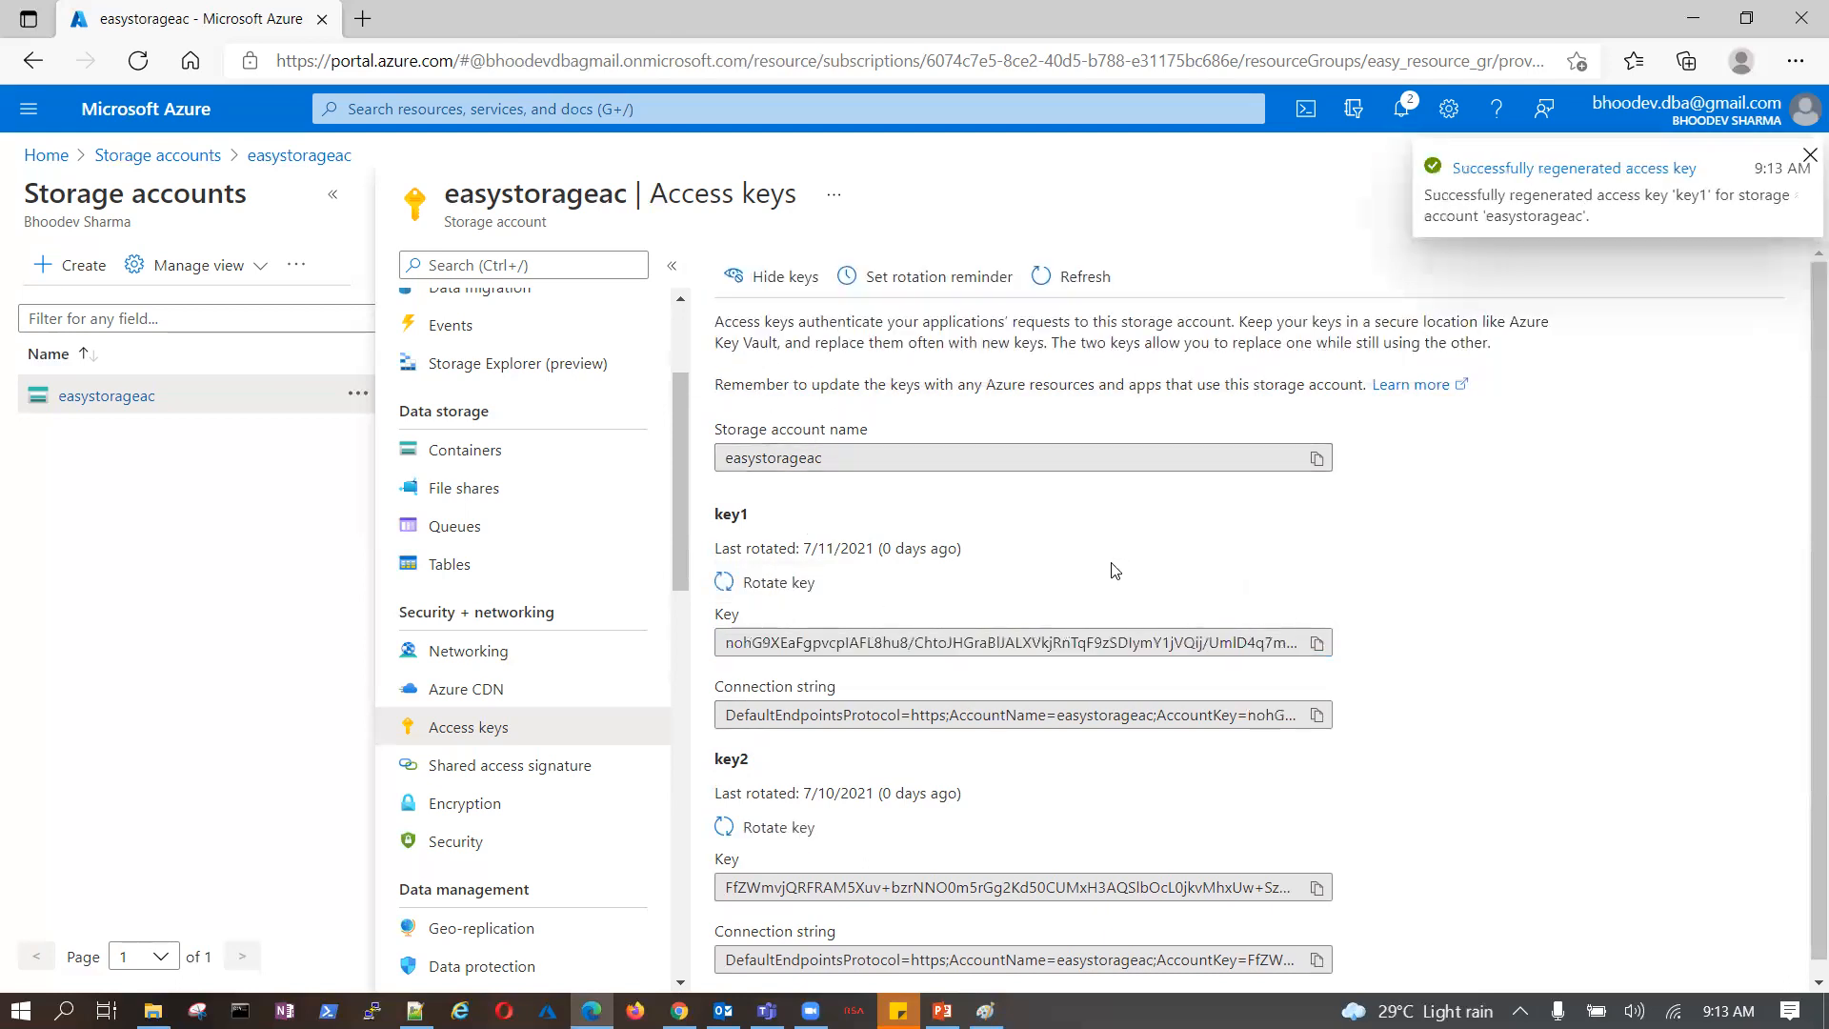
left_click_drag(886, 642, 1307, 648)
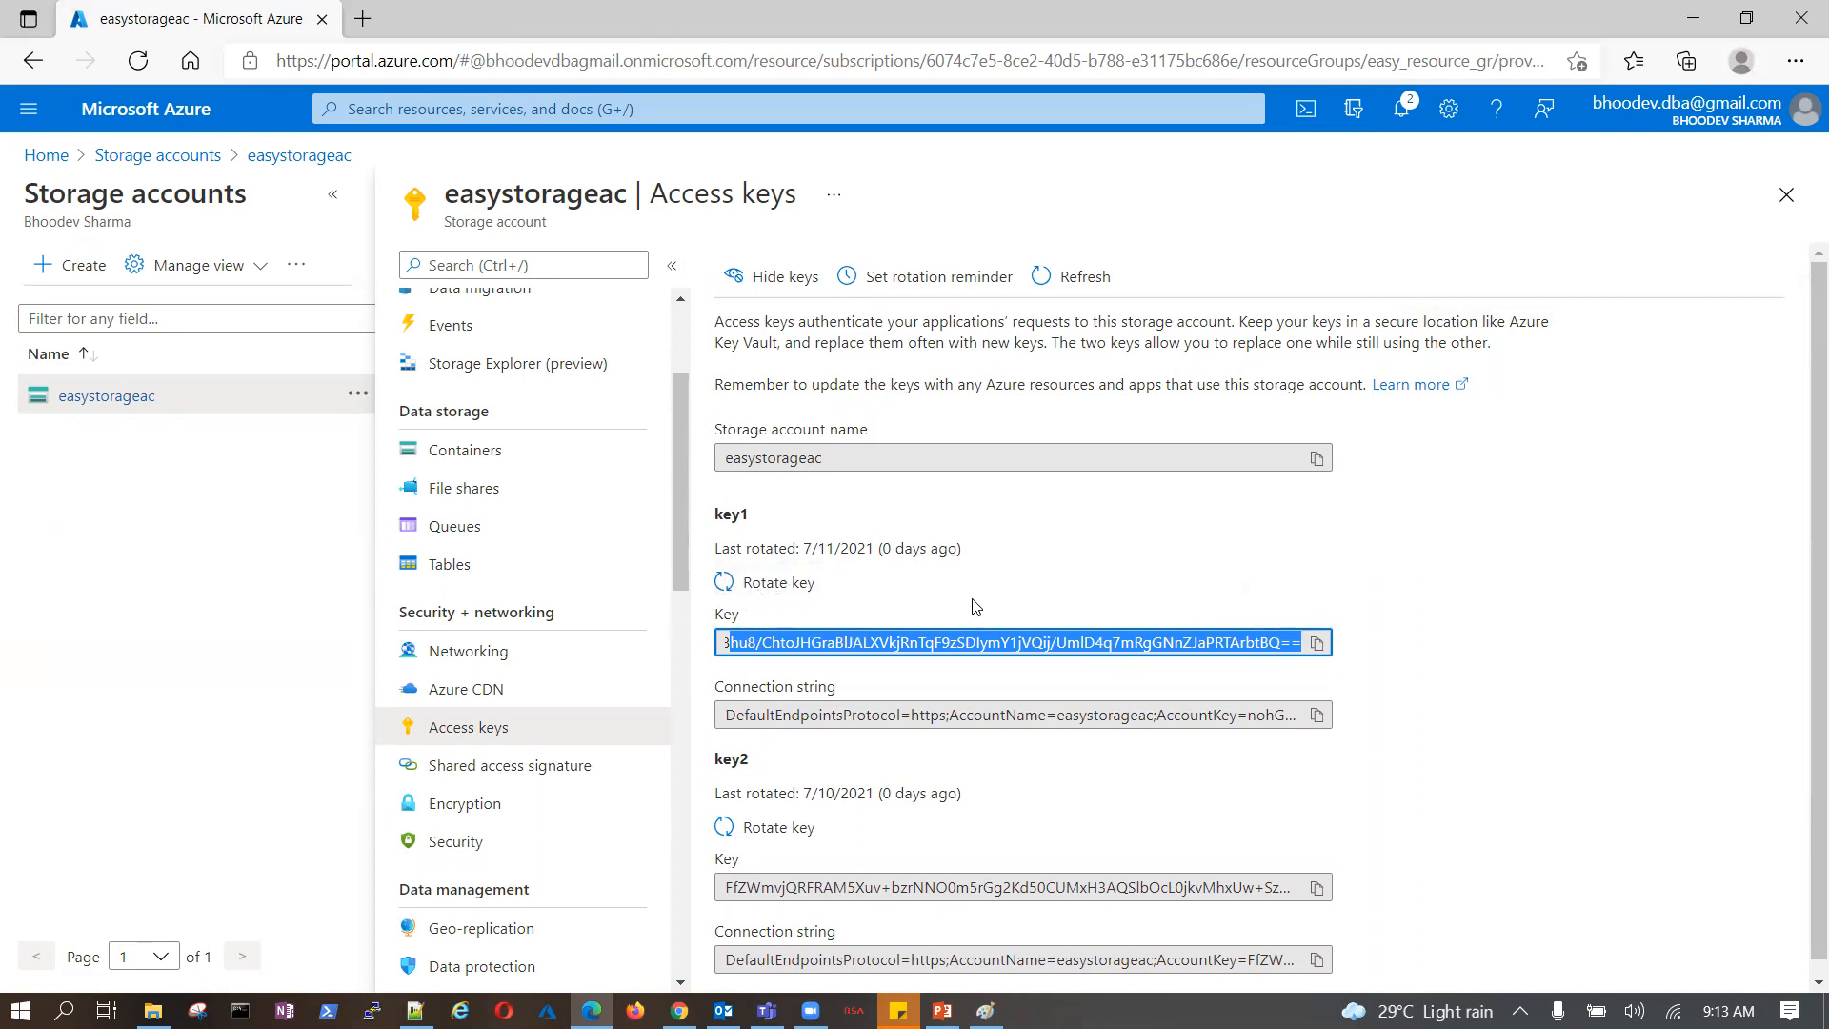
scroll(978, 563, "down", 1)
- Back in Paint, draw a stroke toward Start and an arrow into the triangle, then write File beside SAS
mouse_move(986, 1010)
left_click(985, 914)
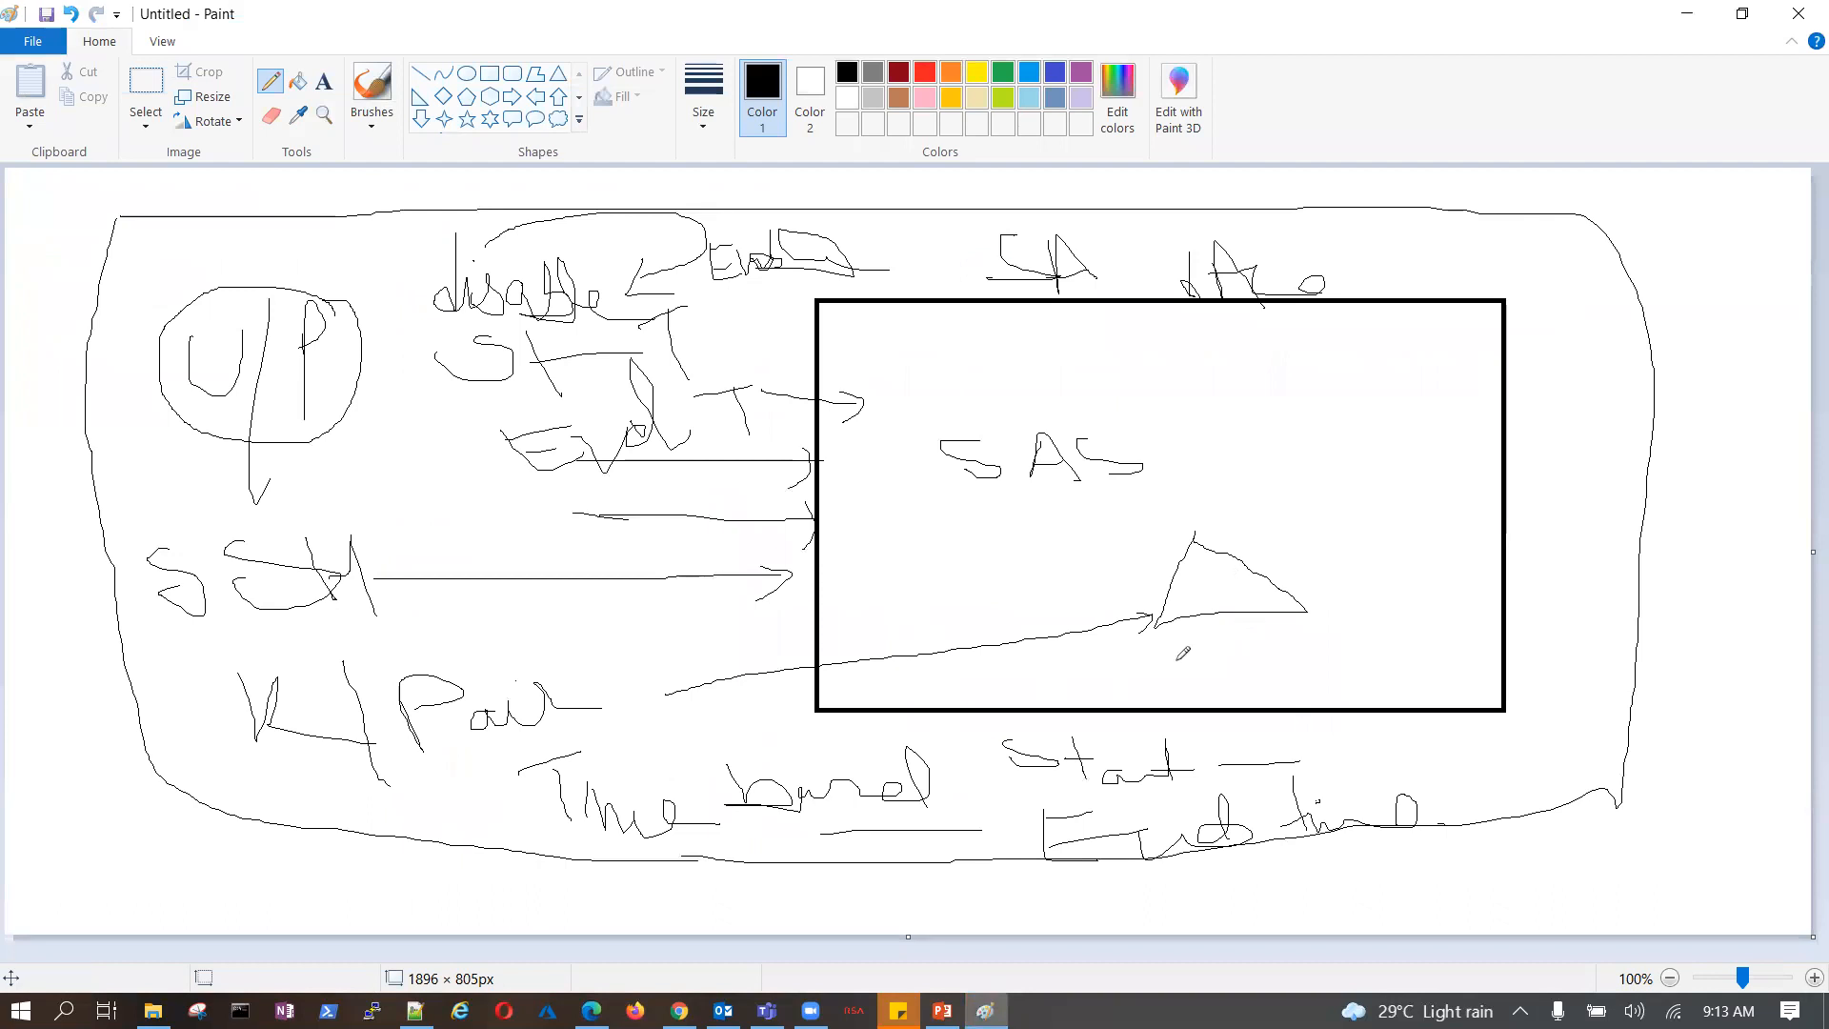
mouse_move(761, 775)
left_mouse_down()
mouse_move(831, 739)
mouse_move(995, 779)
mouse_move(1079, 737)
left_mouse_up()
mouse_move(959, 566)
left_mouse_down()
mouse_move(1172, 562)
mouse_move(1162, 535)
mouse_move(1186, 555)
mouse_move(1158, 578)
mouse_move(1249, 587)
mouse_move(1200, 638)
left_mouse_up()
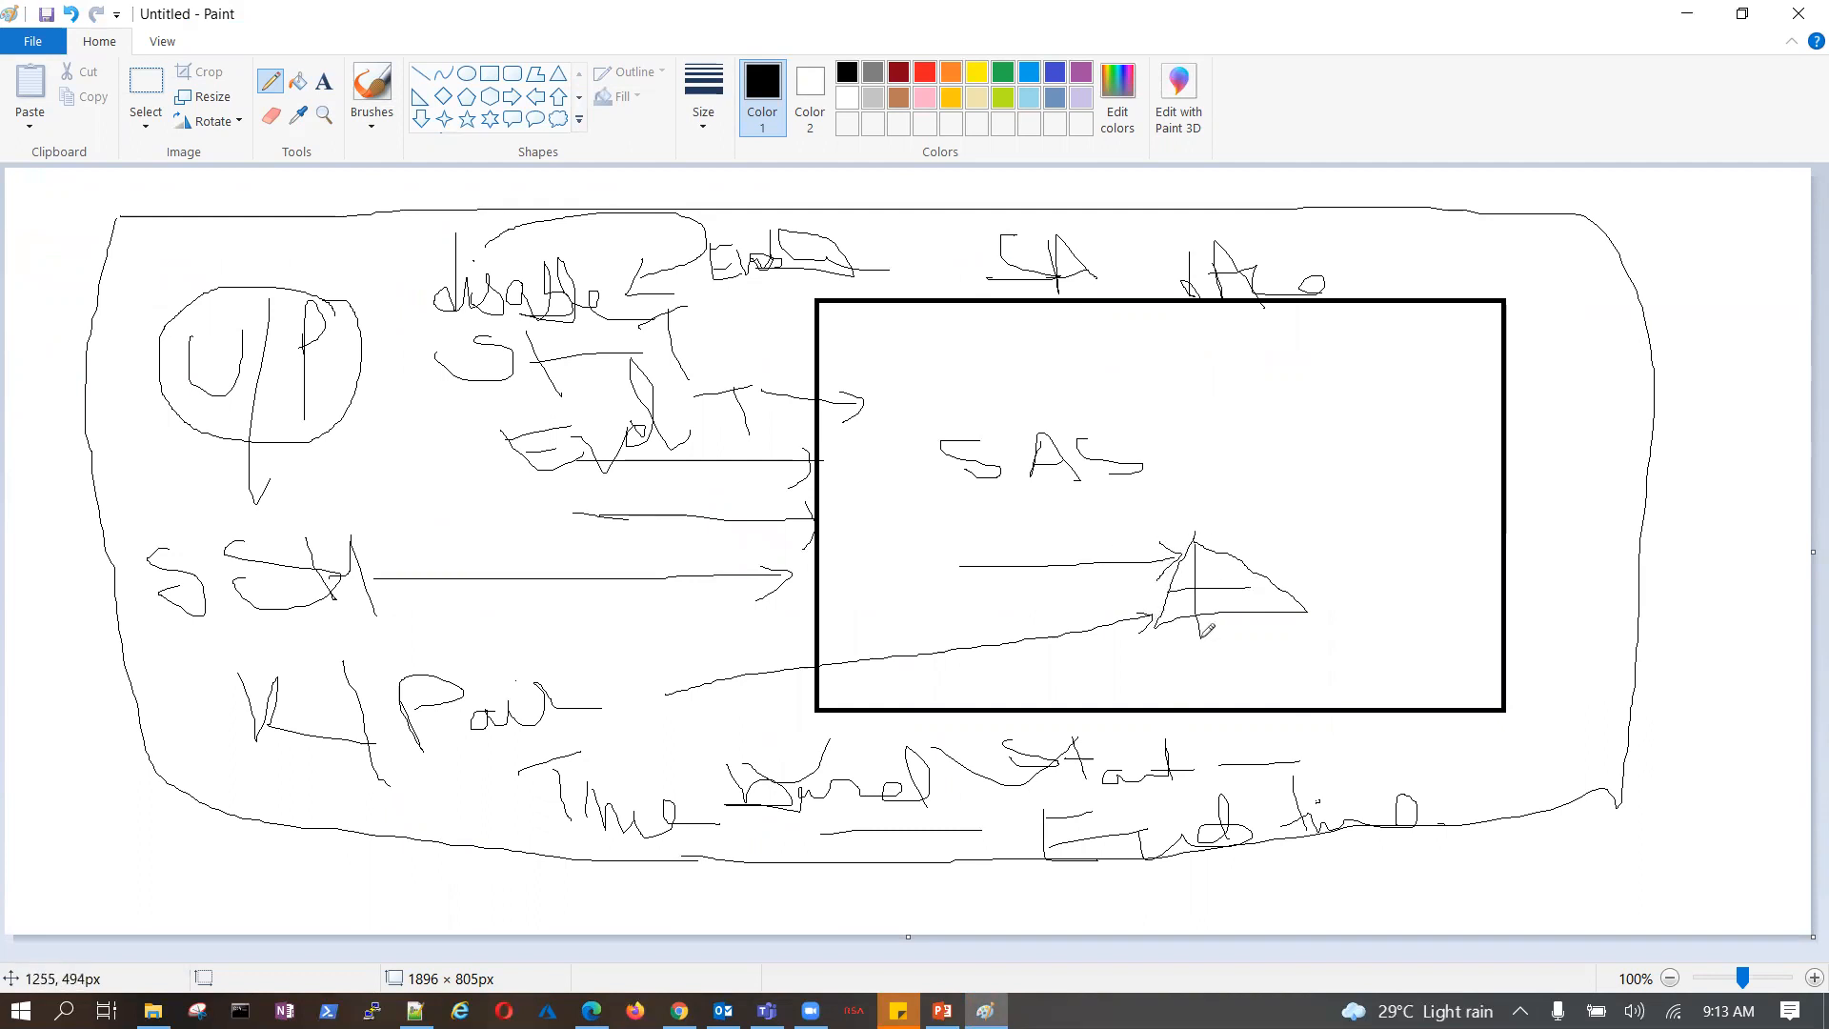
mouse_move(1223, 455)
left_mouse_down()
mouse_move(1235, 530)
mouse_move(1266, 446)
left_mouse_up()
left_click_drag(1213, 507, 1273, 522)
mouse_move(1303, 441)
left_mouse_down()
mouse_move(1329, 481)
mouse_move(1353, 479)
left_mouse_up()
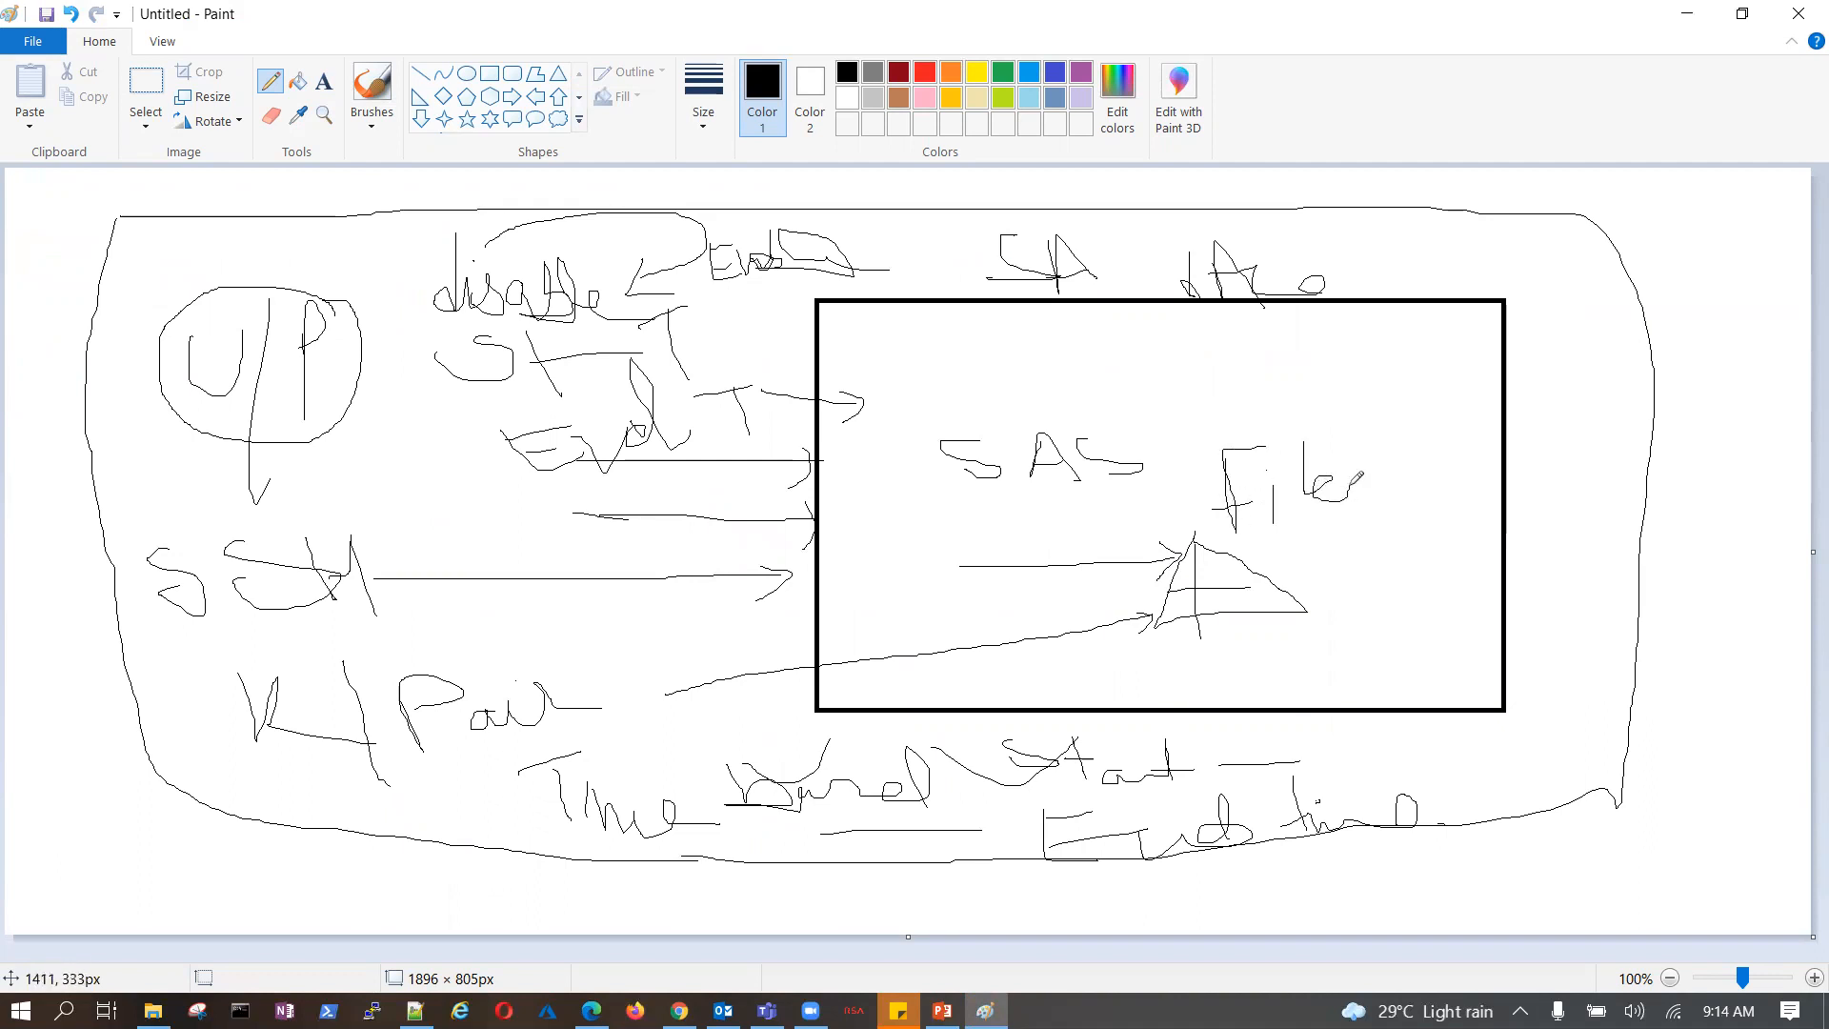
mouse_move(1264, 540)
left_mouse_down()
mouse_move(1401, 527)
mouse_move(1353, 610)
mouse_move(1388, 564)
mouse_move(1387, 630)
left_mouse_up()
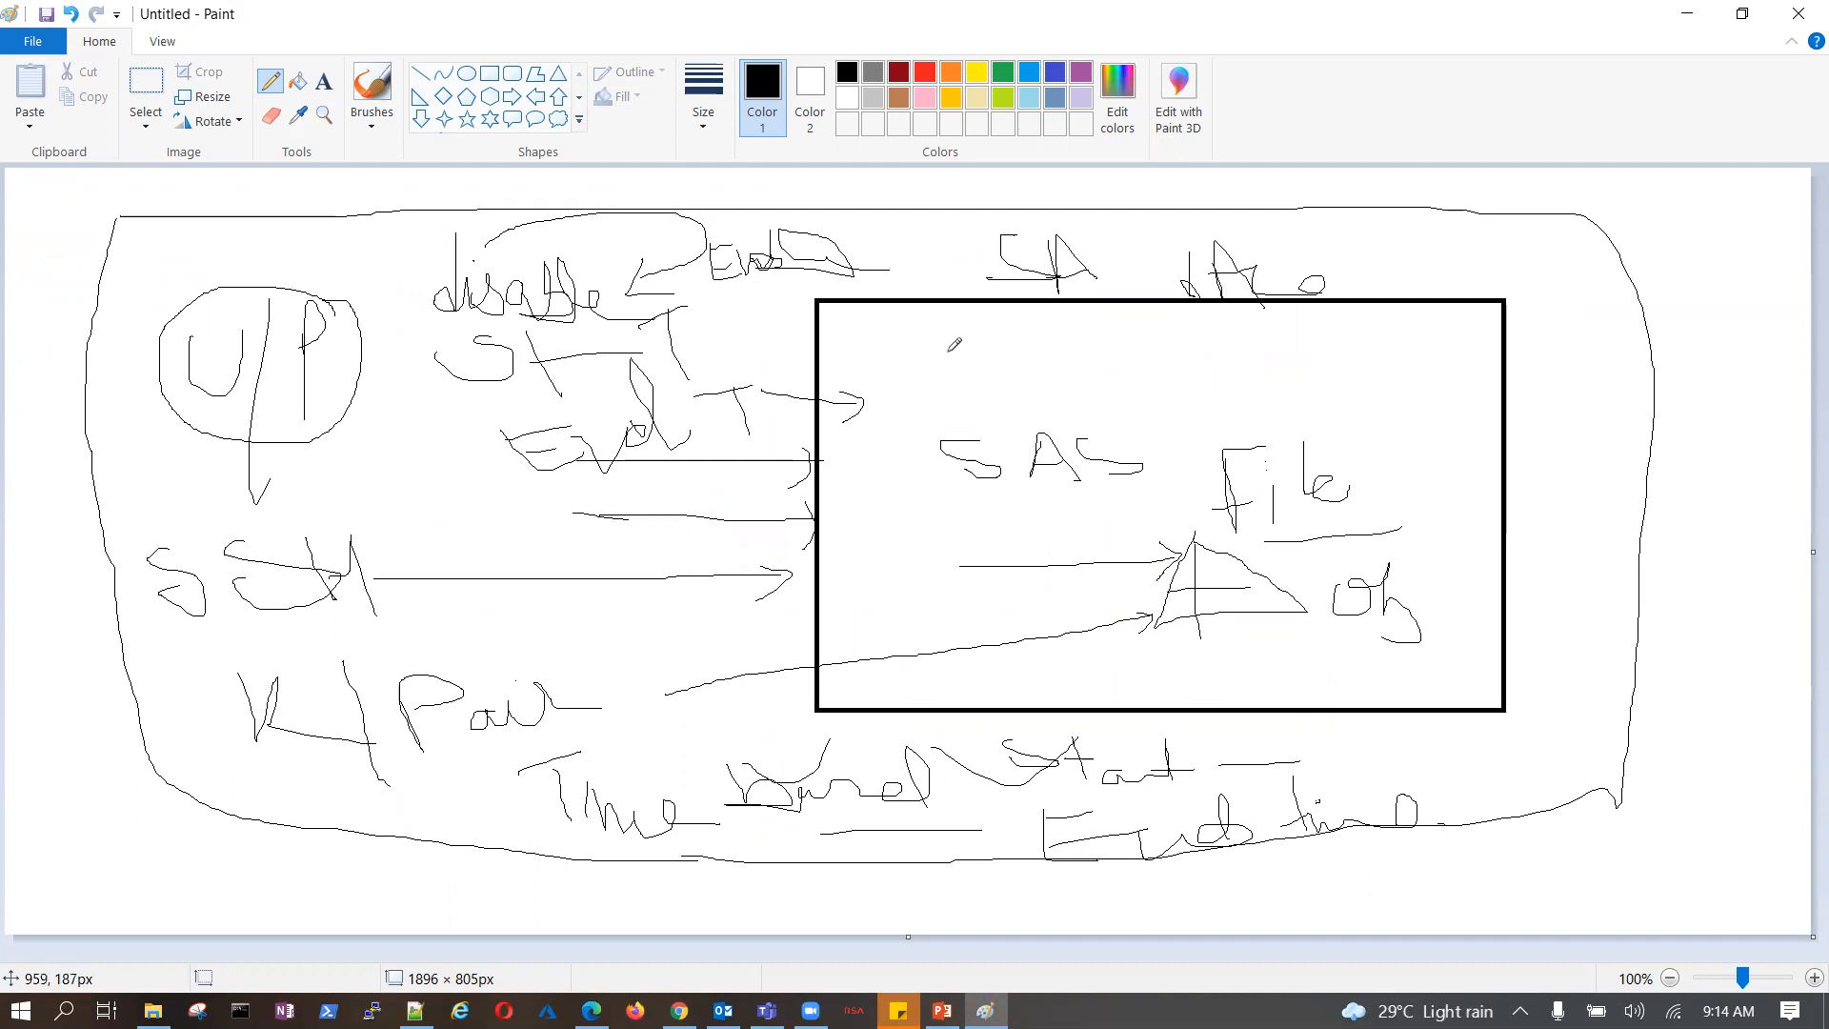
- Write a word above SAS and an A at the box's left, and underline the circled SAS
mouse_move(957, 350)
left_mouse_down()
mouse_move(1038, 409)
mouse_move(1077, 360)
mouse_move(1149, 386)
mouse_move(1227, 333)
left_mouse_up()
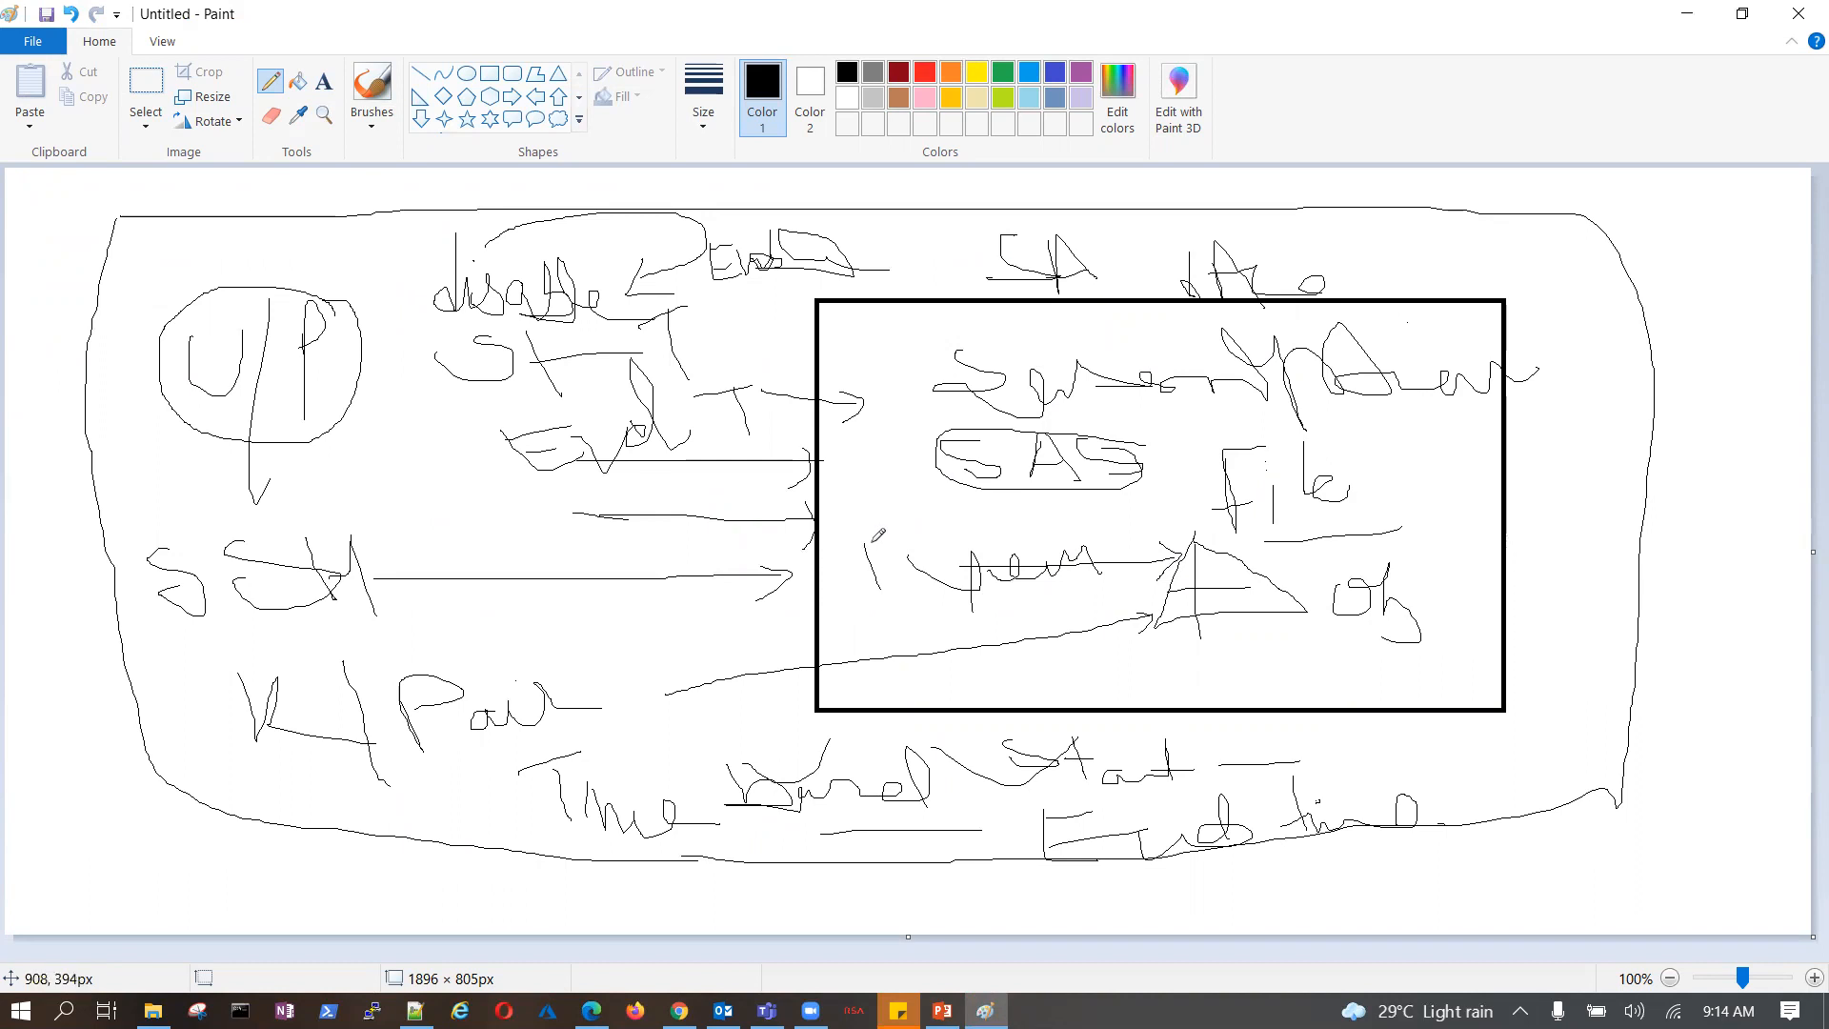
mouse_move(870, 543)
left_mouse_down()
mouse_move(849, 583)
mouse_move(953, 591)
left_mouse_up()
left_click_drag(1107, 574, 1241, 571)
mouse_move(911, 522)
left_mouse_down()
mouse_move(1092, 521)
mouse_move(1035, 545)
left_mouse_up()
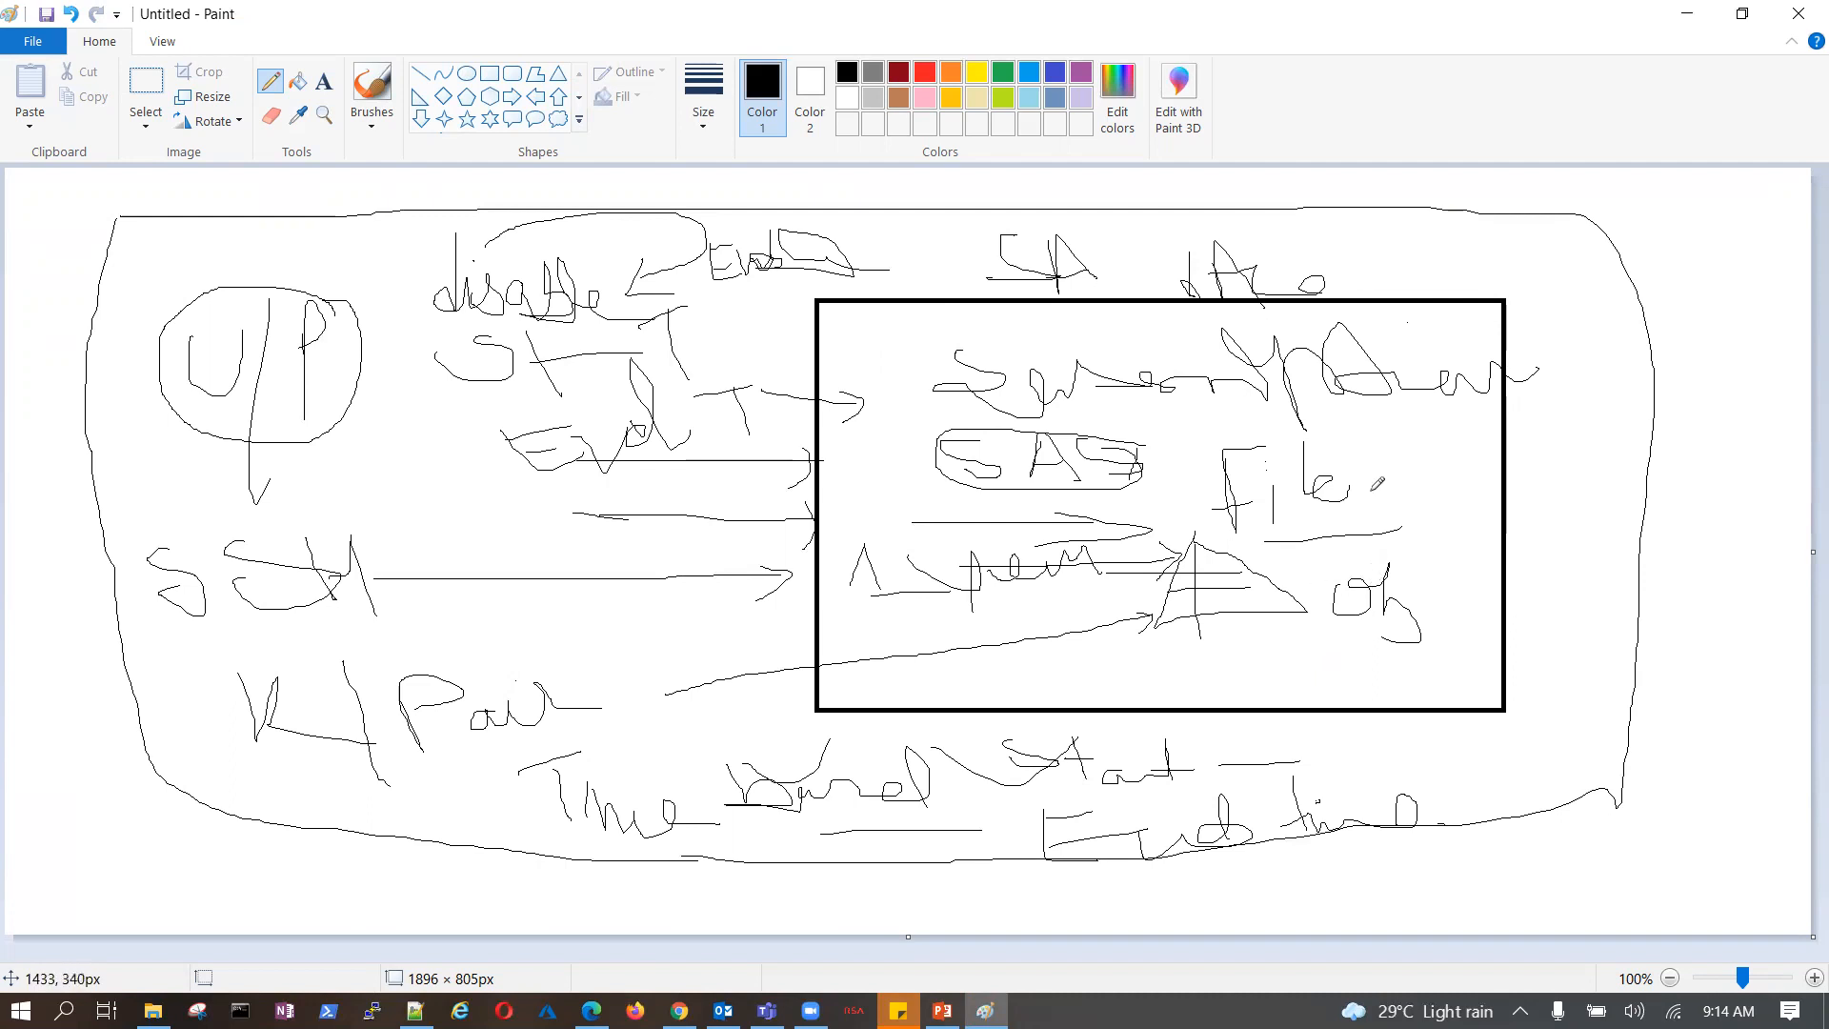
- Draw an arrow from File to a circled word right of the box and add top-right notes
mouse_move(1356, 487)
left_mouse_down()
mouse_move(1484, 487)
mouse_move(1552, 510)
mouse_move(1588, 447)
mouse_move(1583, 491)
mouse_move(1692, 515)
mouse_move(1699, 477)
mouse_move(1600, 425)
mouse_move(1515, 446)
mouse_move(1509, 538)
mouse_move(1712, 500)
mouse_move(1674, 458)
left_mouse_up()
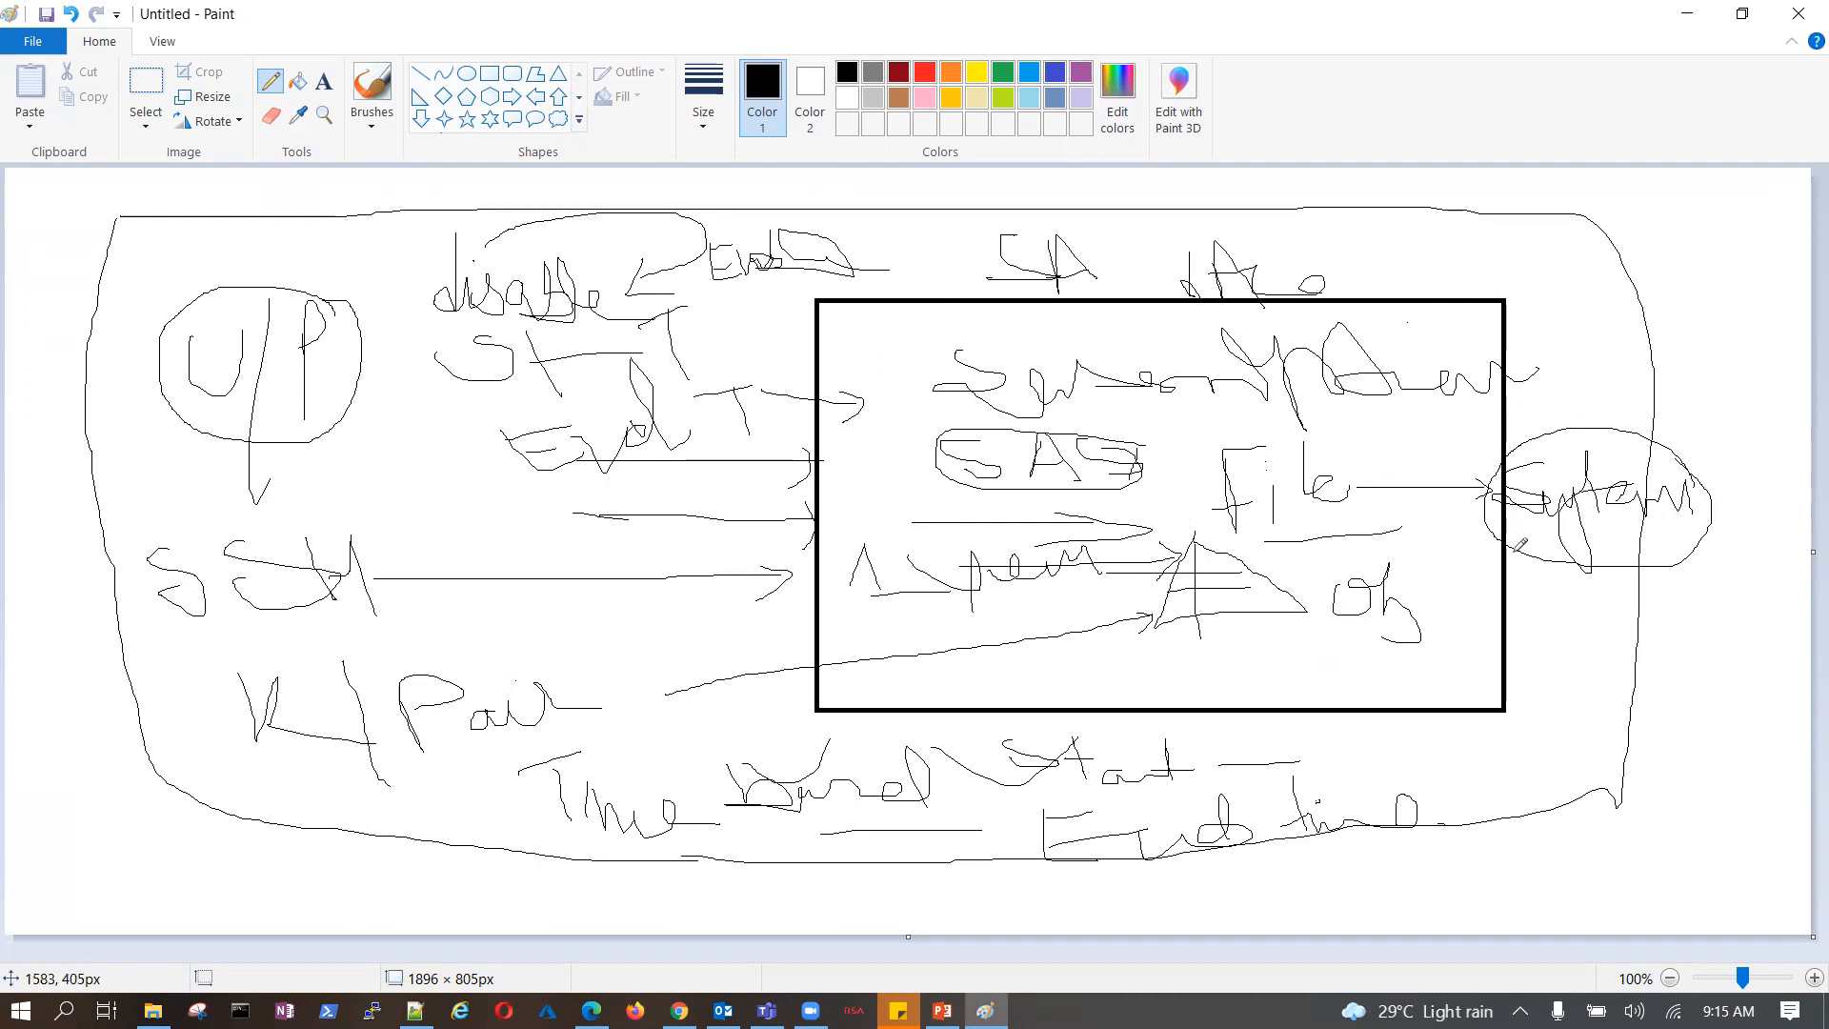
mouse_move(1549, 637)
left_mouse_down()
mouse_move(1580, 570)
mouse_move(1575, 607)
left_mouse_up()
left_click_drag(1475, 235, 1479, 288)
mouse_move(1462, 203)
left_mouse_down()
mouse_move(1507, 296)
mouse_move(1533, 276)
mouse_move(1562, 381)
mouse_move(1581, 253)
mouse_move(1617, 265)
mouse_move(1662, 236)
left_mouse_up()
left_click_drag(1605, 315, 1745, 290)
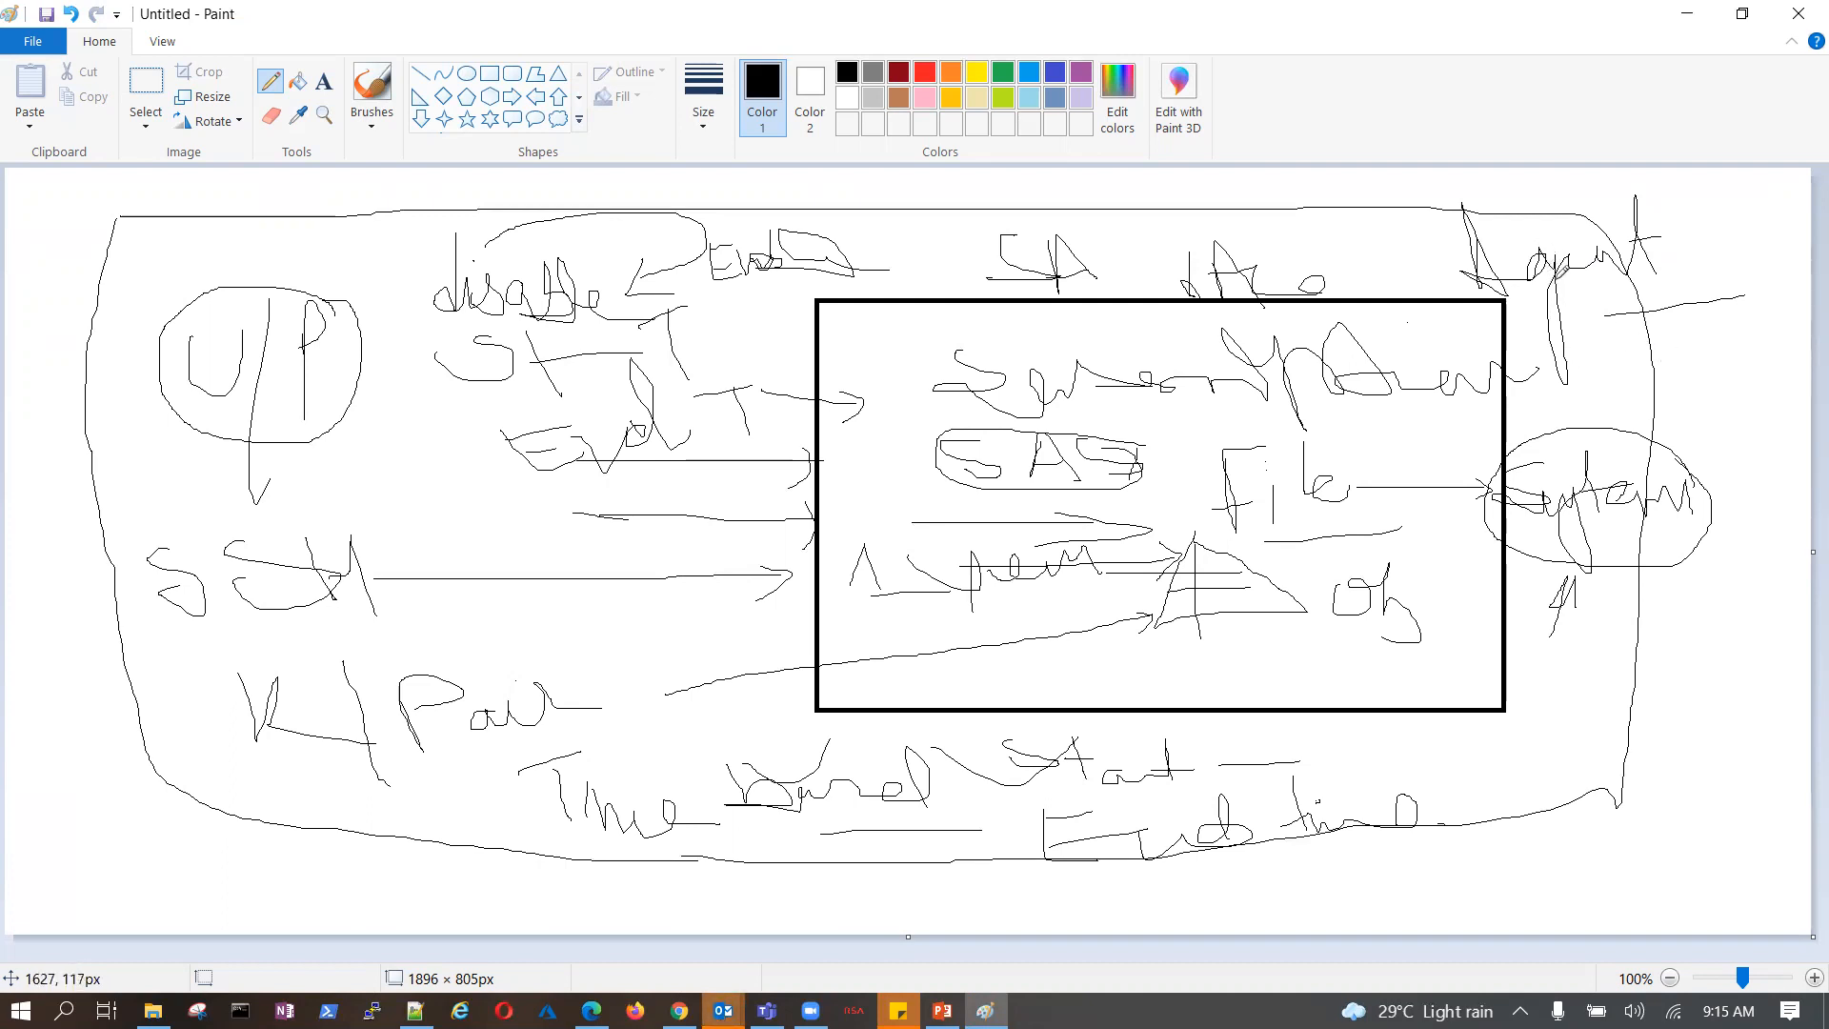
mouse_move(1571, 323)
left_mouse_down()
mouse_move(1619, 312)
mouse_move(1691, 341)
left_mouse_up()
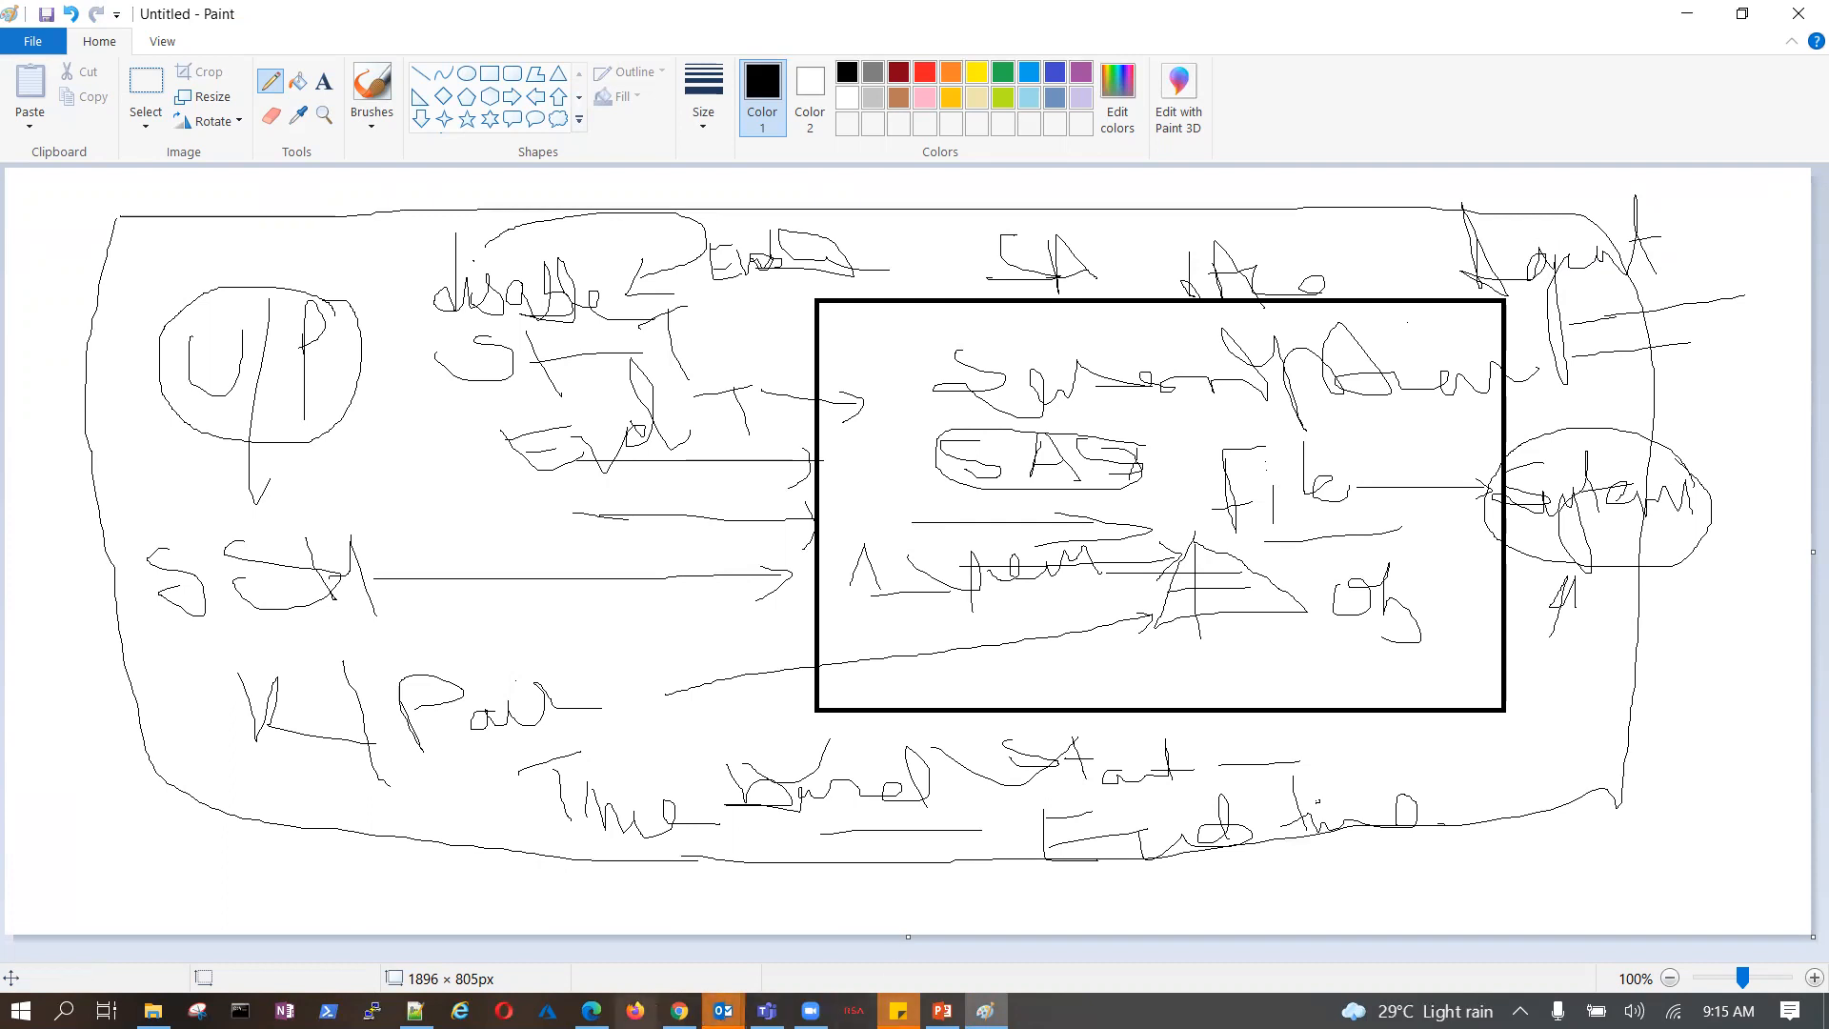
- Open easystorageac's Shared access signature page and allow only the File service
left_click(592, 1011)
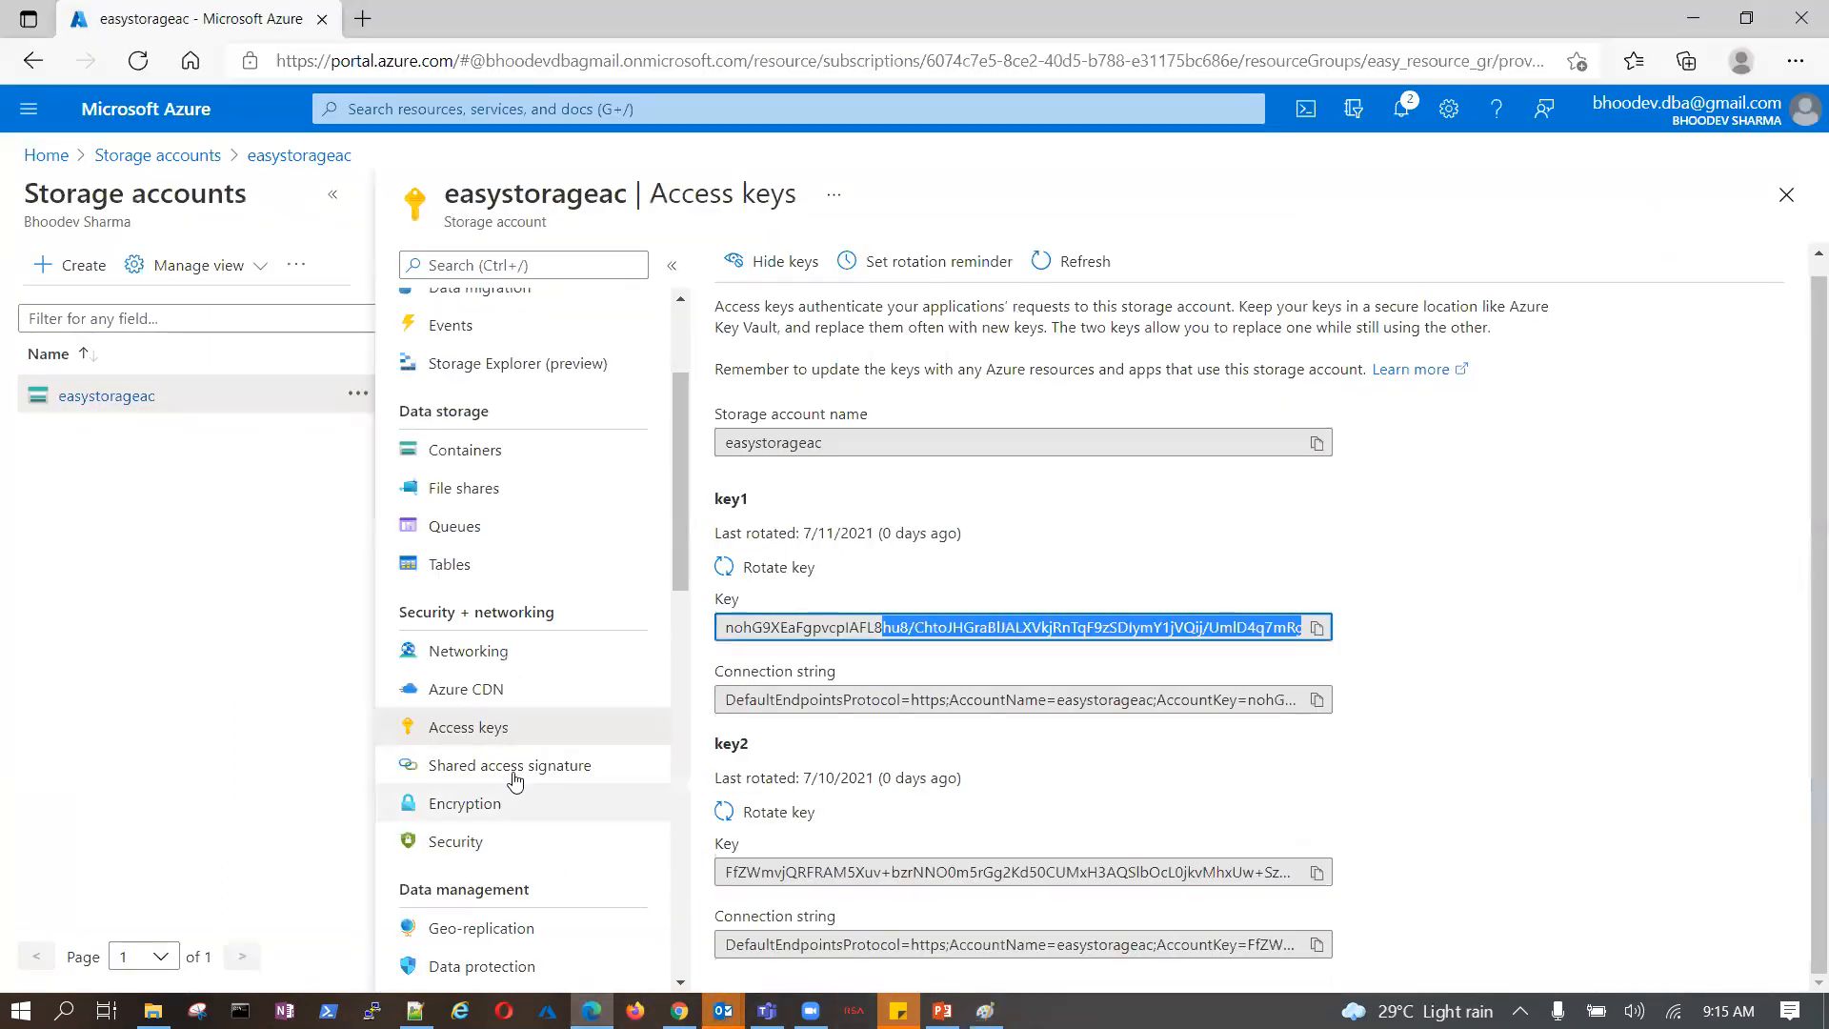
left_click(511, 767)
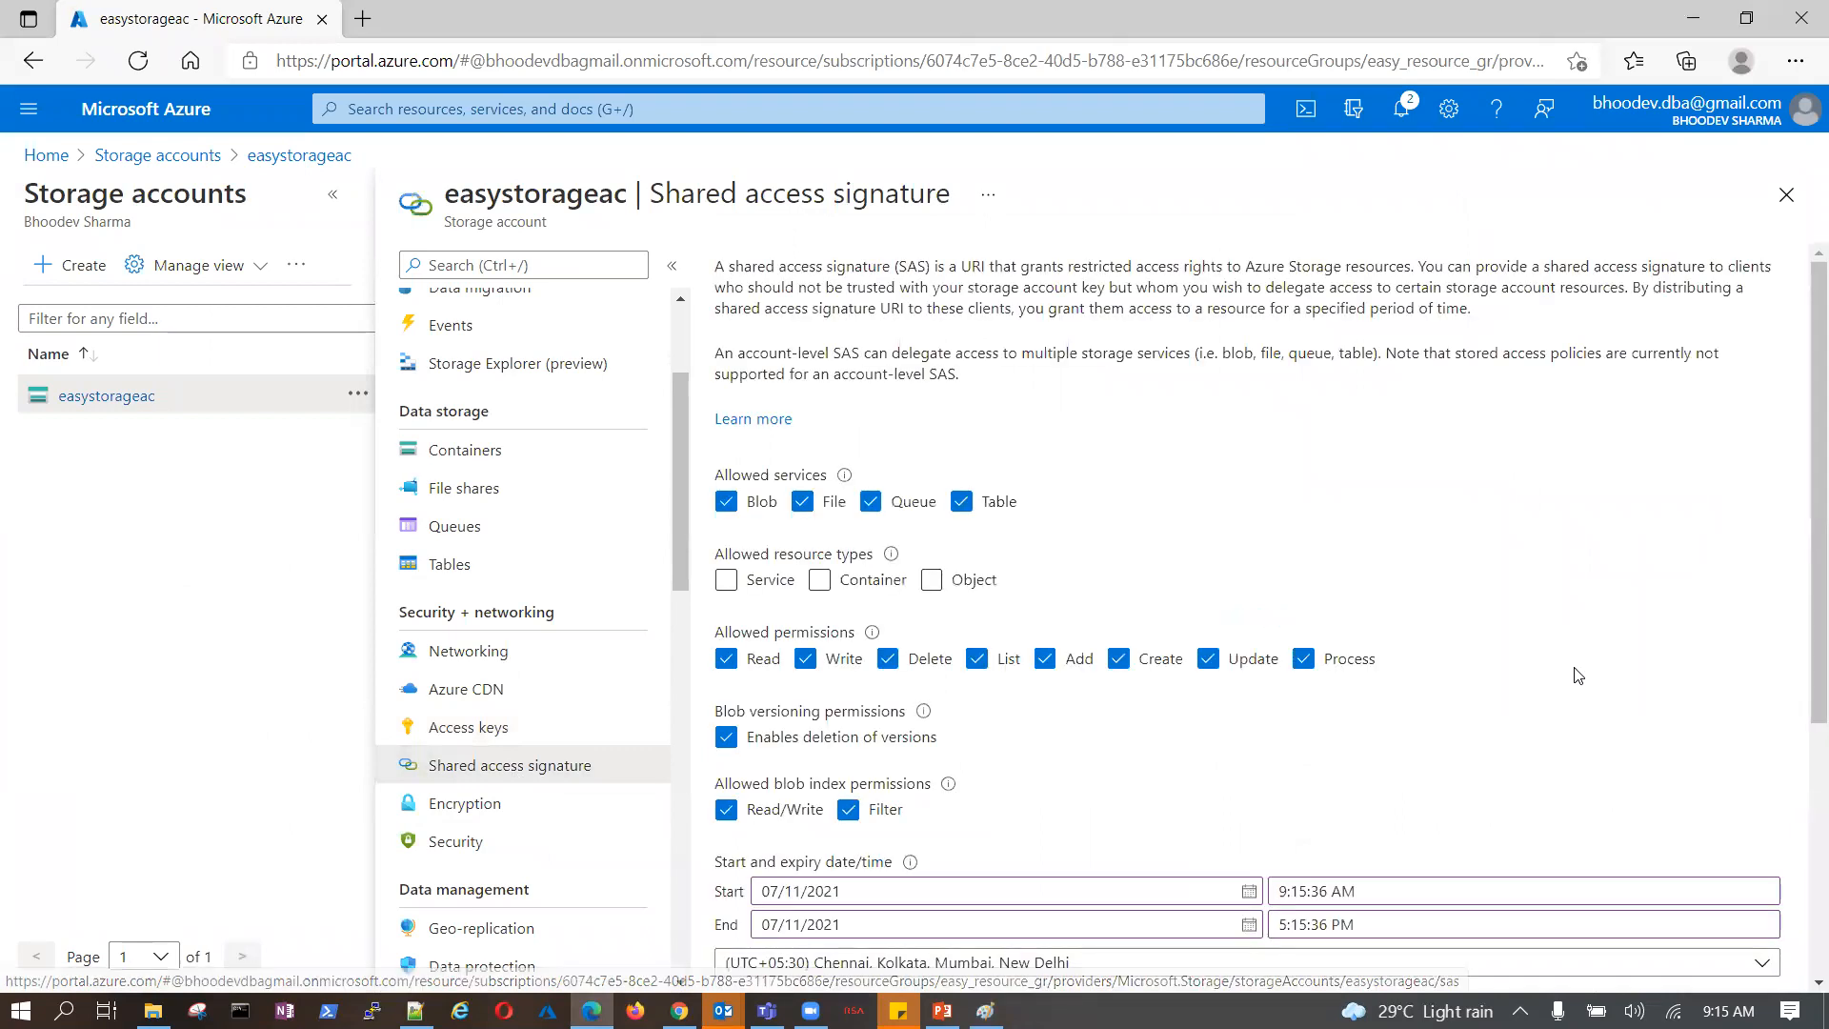
scroll(814, 505, "down", 5)
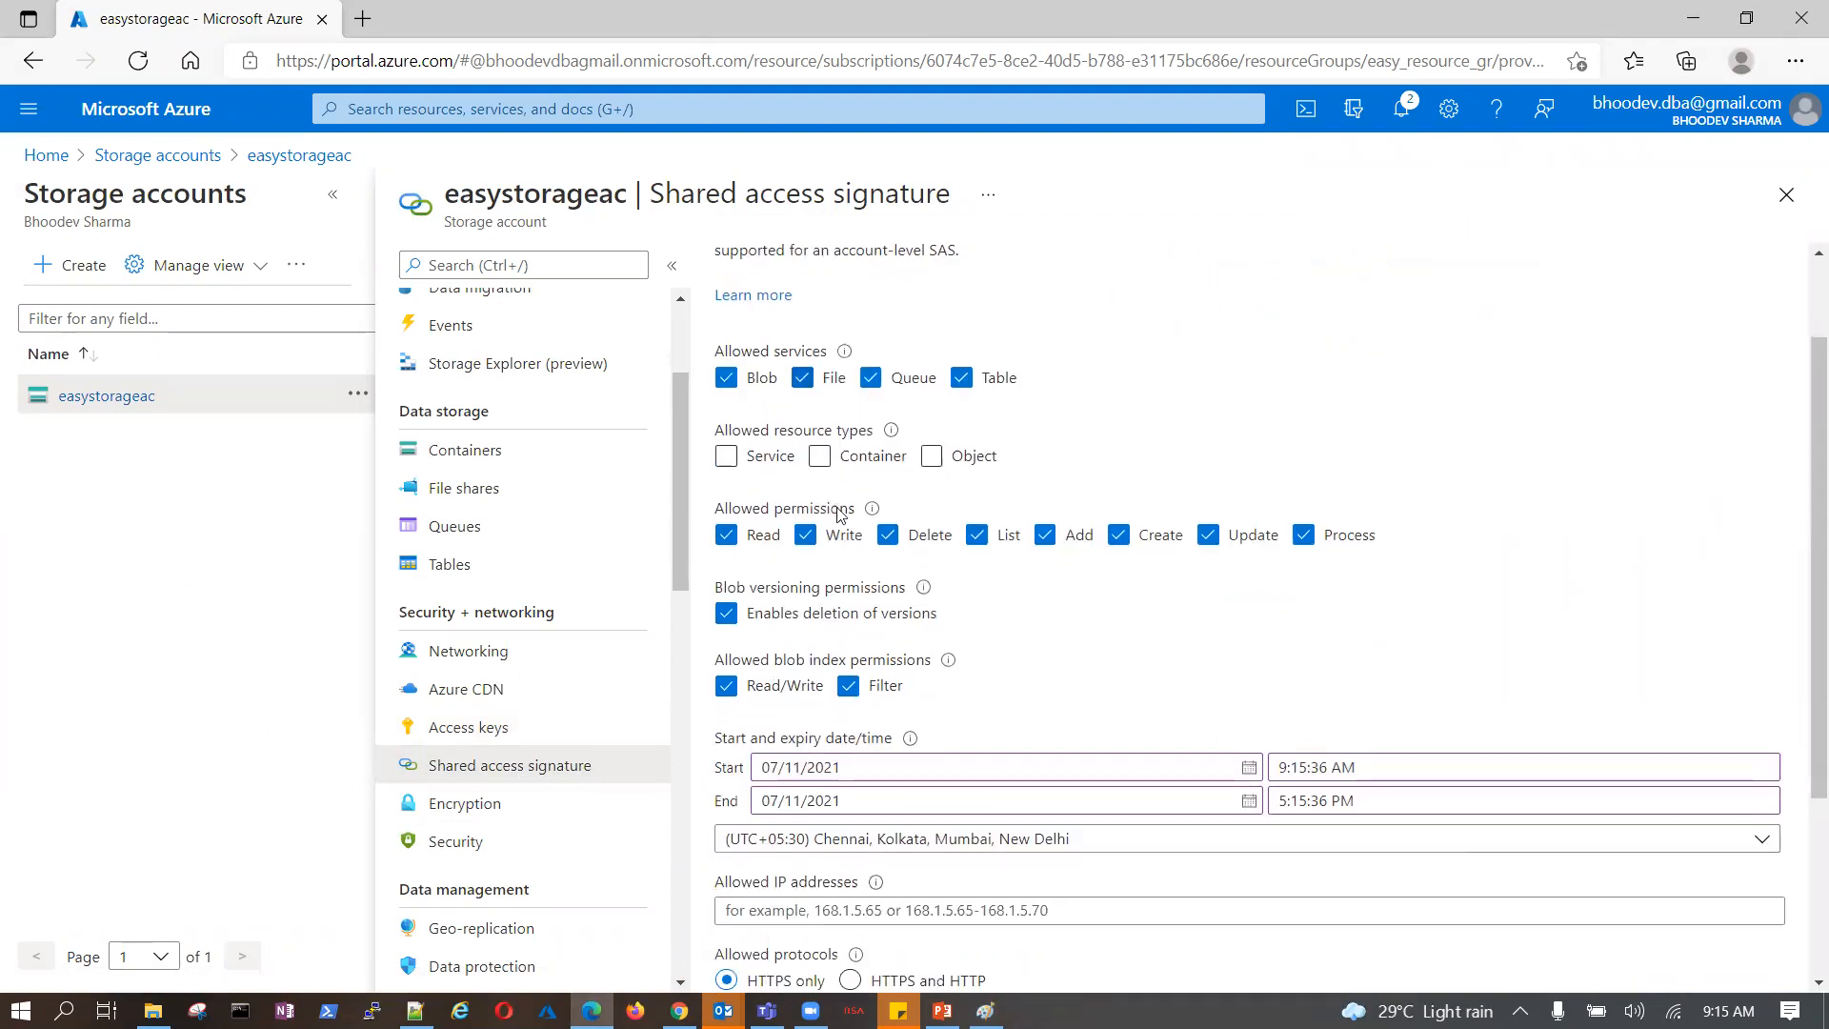
scroll(880, 633, "up", 4)
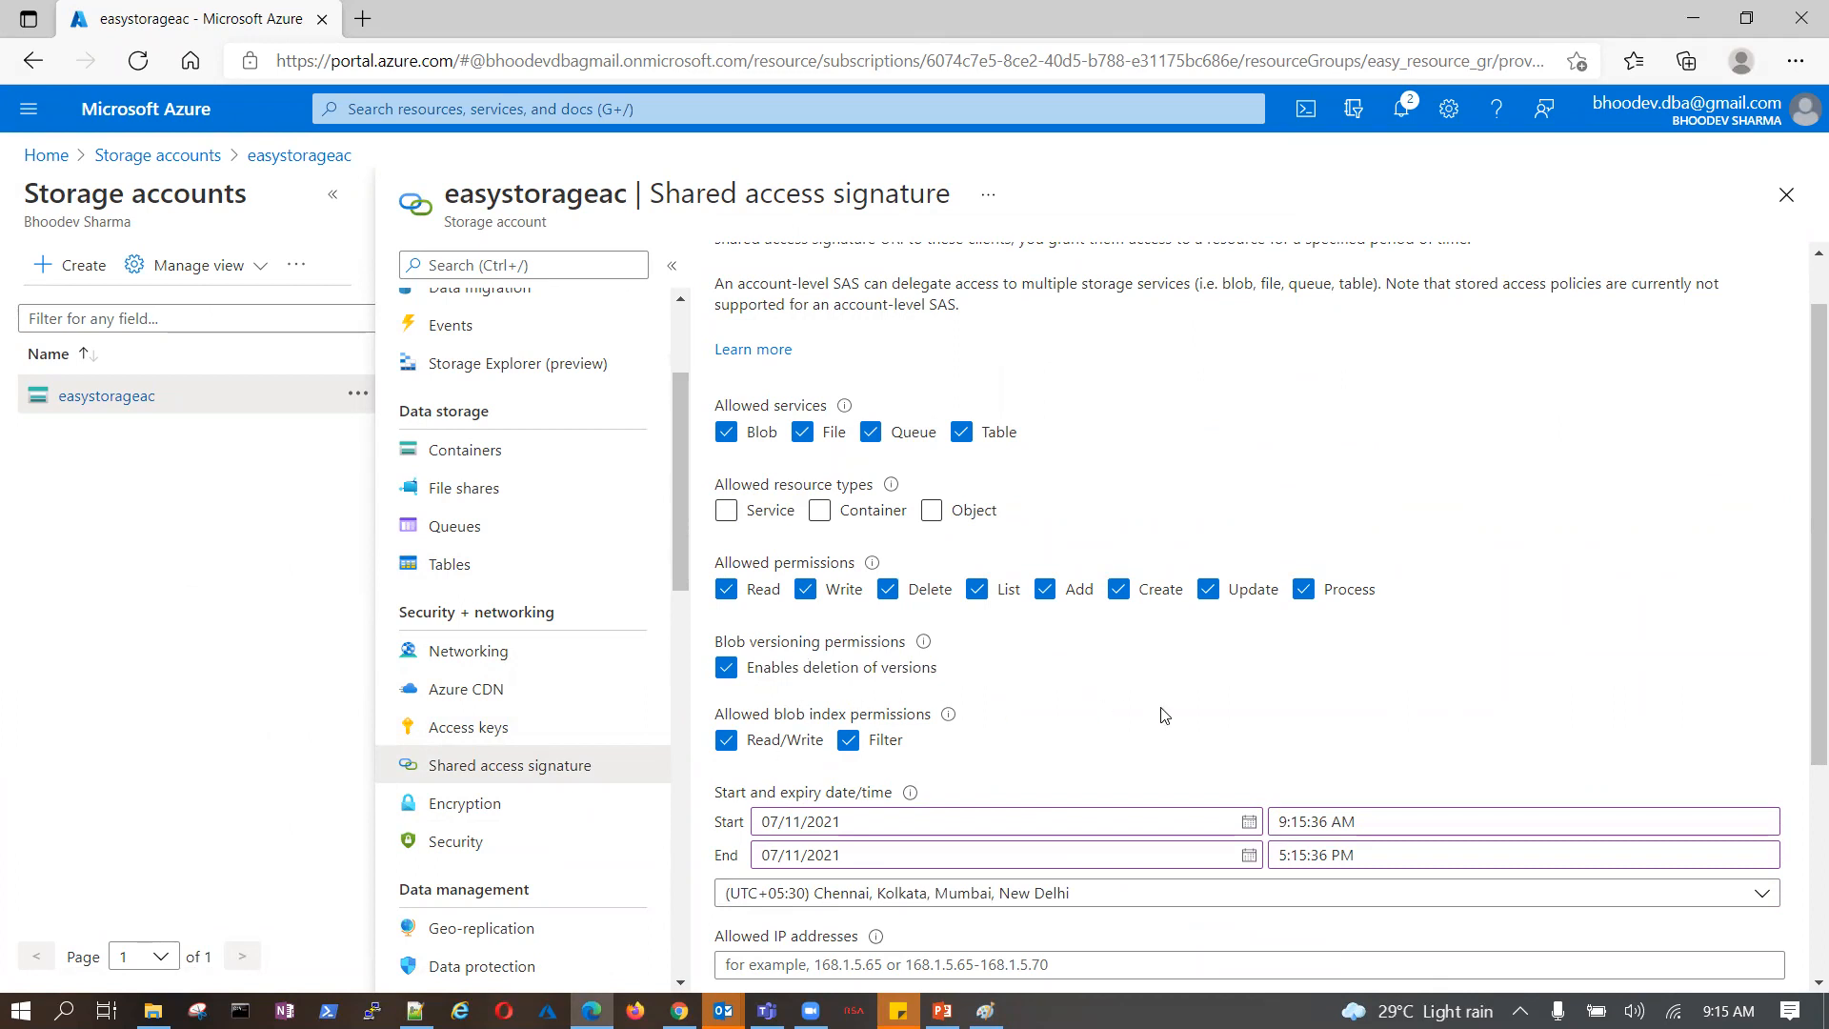
left_click(961, 436)
left_click(870, 436)
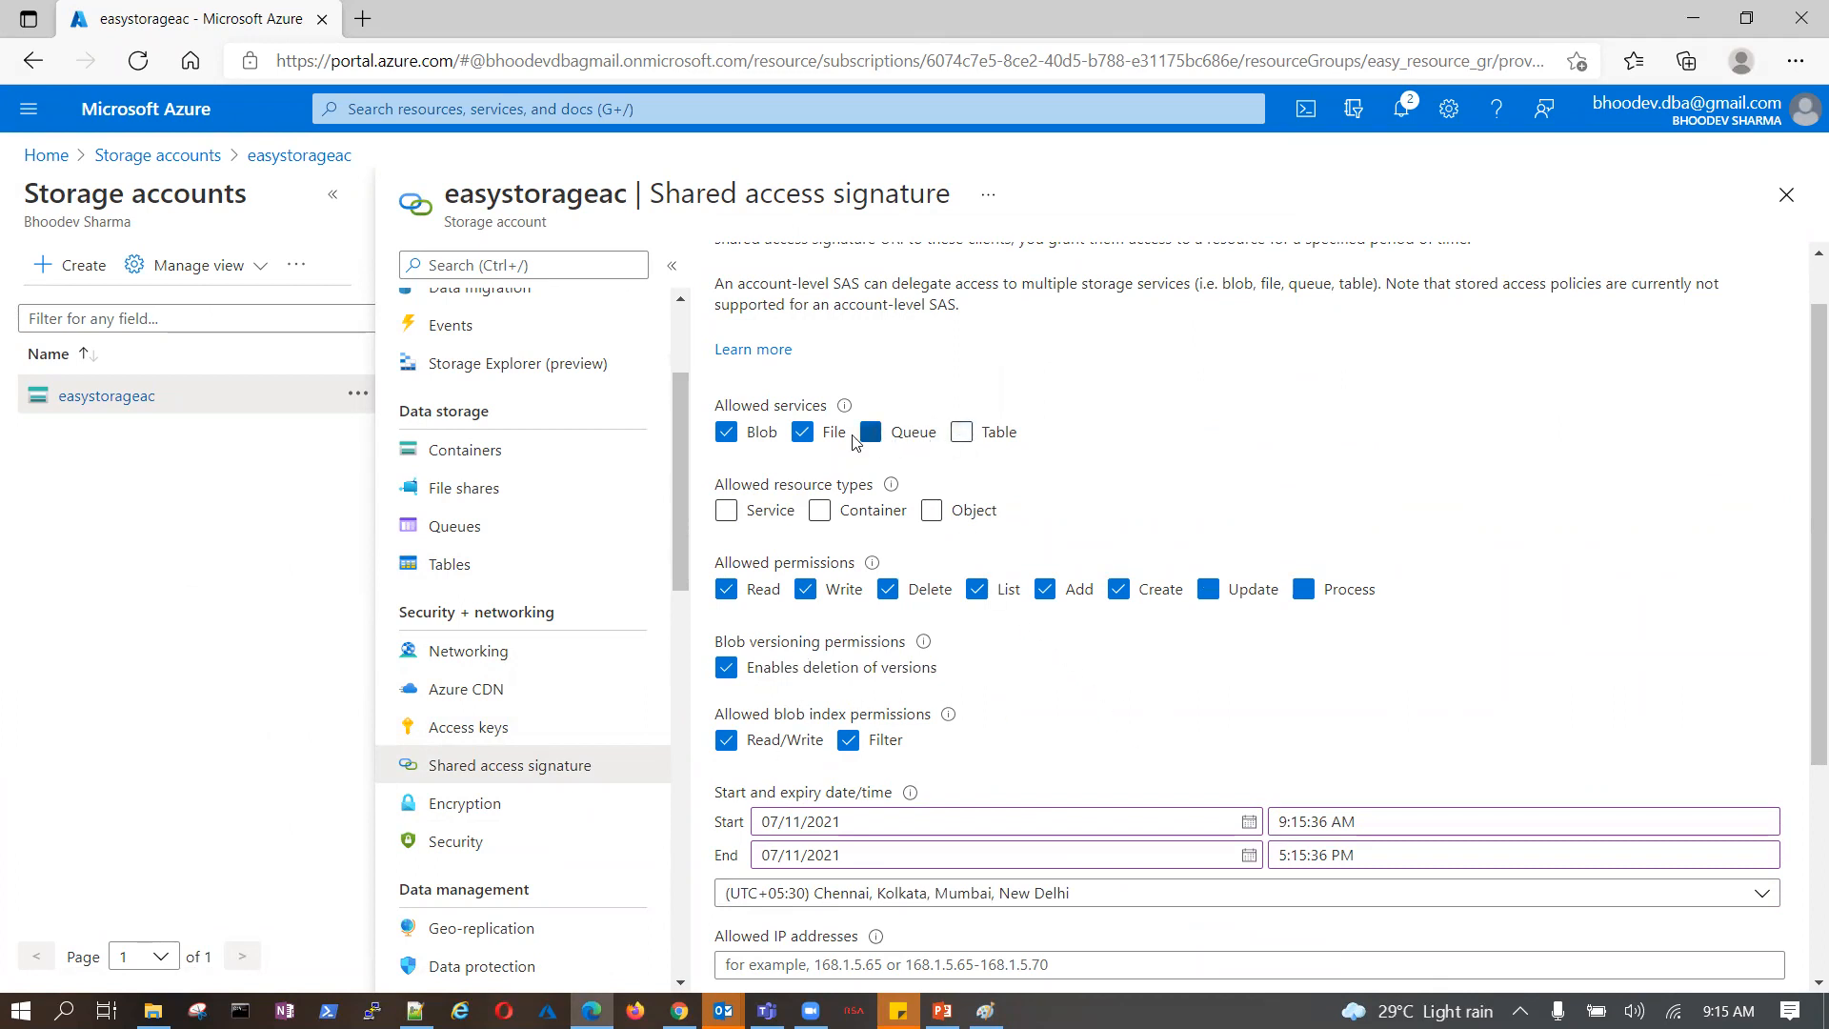
left_click(798, 438)
left_click(727, 435)
left_click(798, 434)
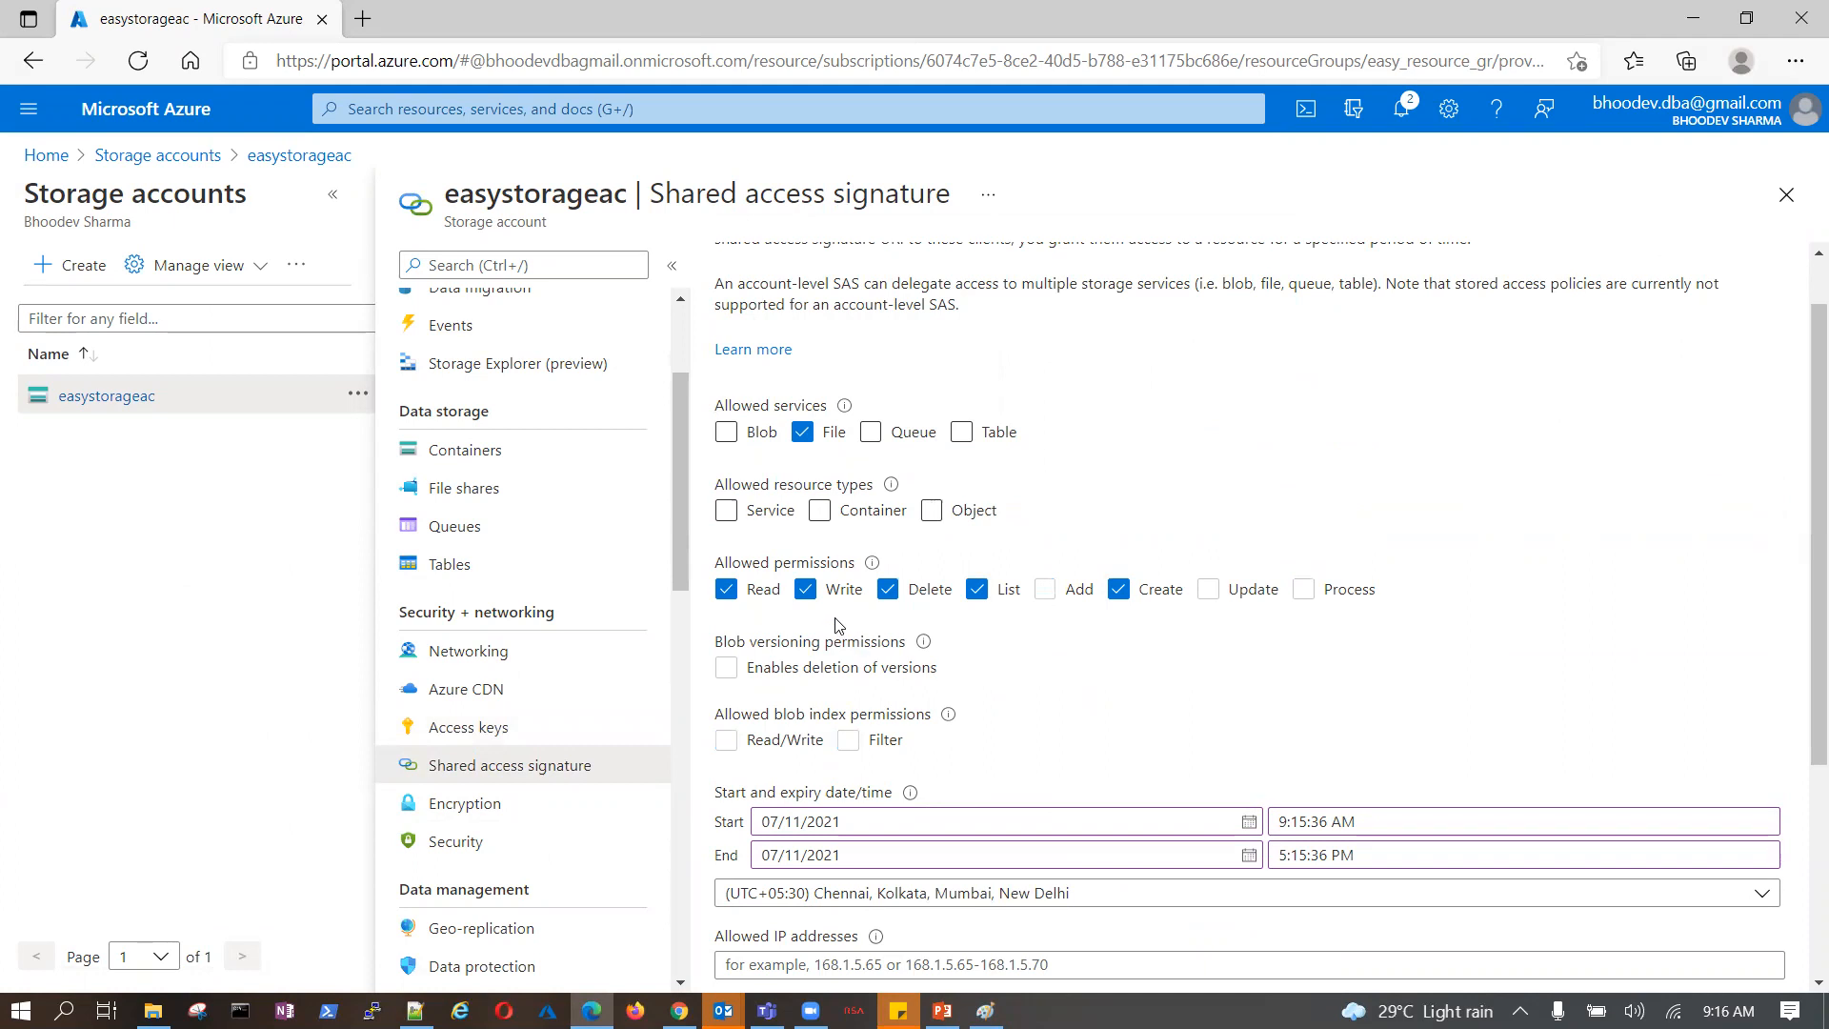
- Uncheck Write, Delete and Create, leaving only Read and List permissions
left_click(808, 592)
left_click(888, 590)
left_click(1121, 598)
scroll(1250, 704, "down", 1)
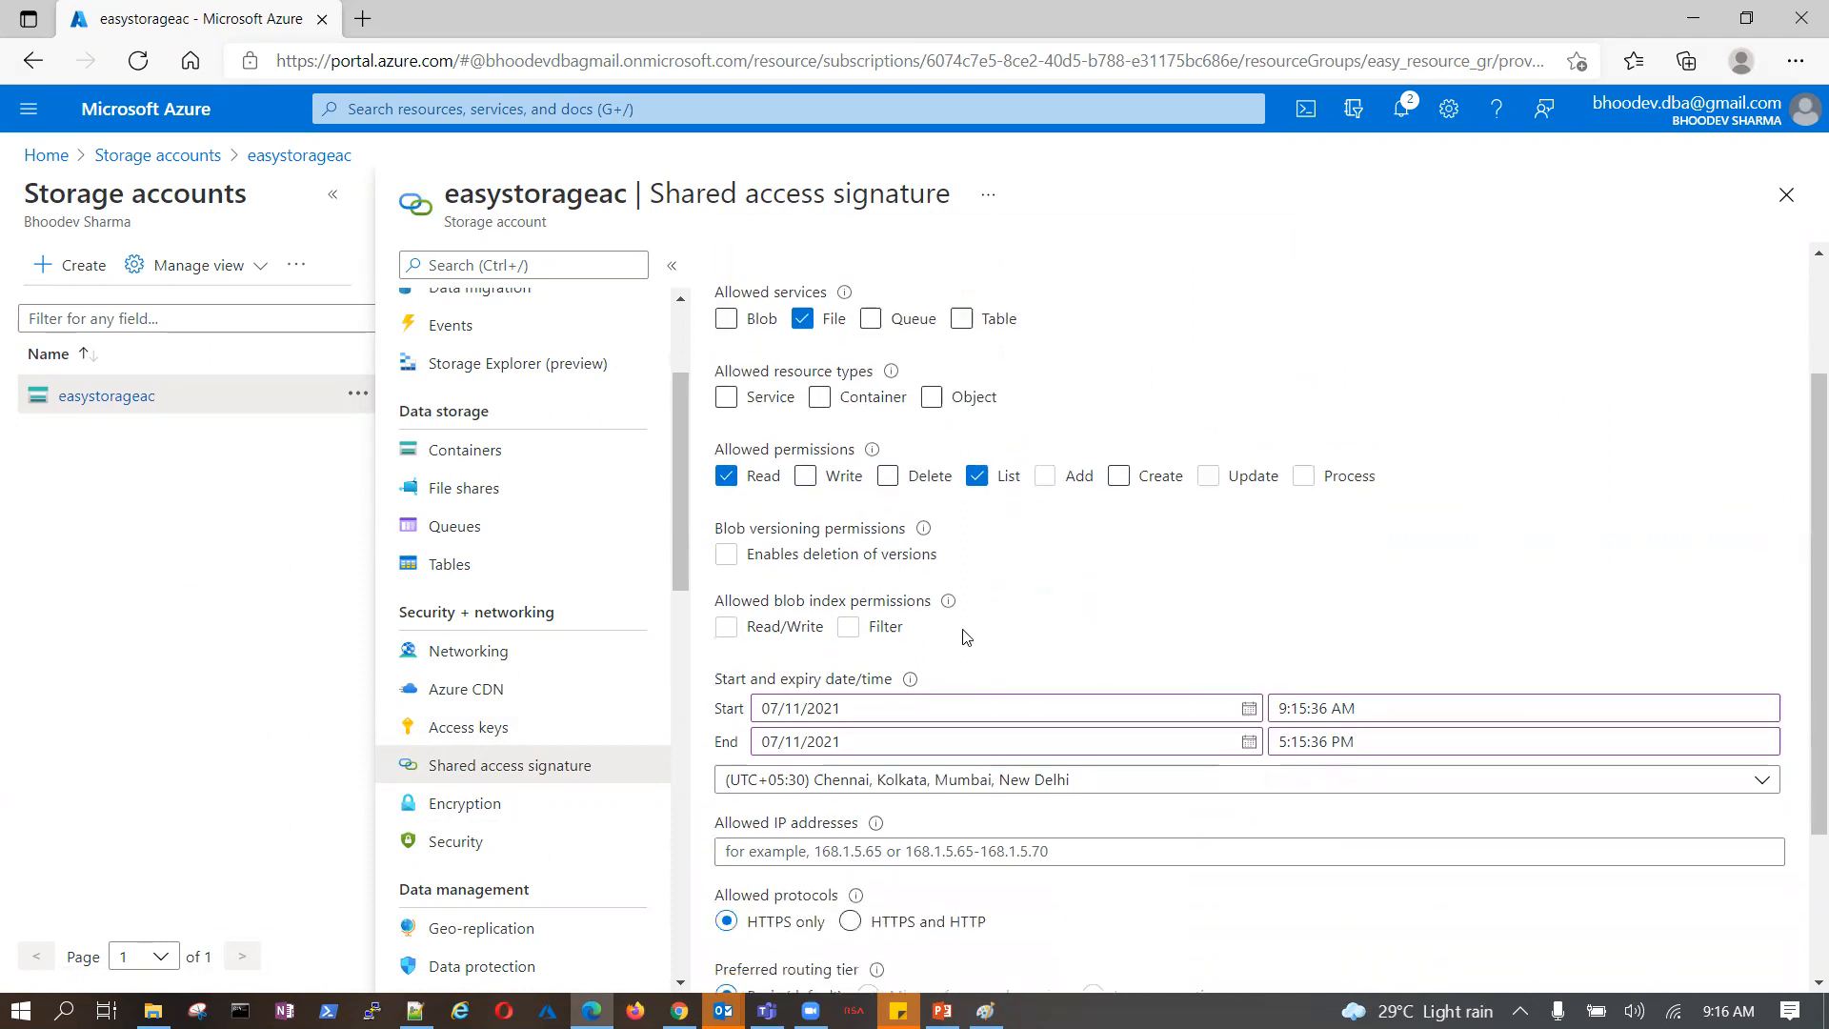
left_click_drag(722, 536, 1000, 593)
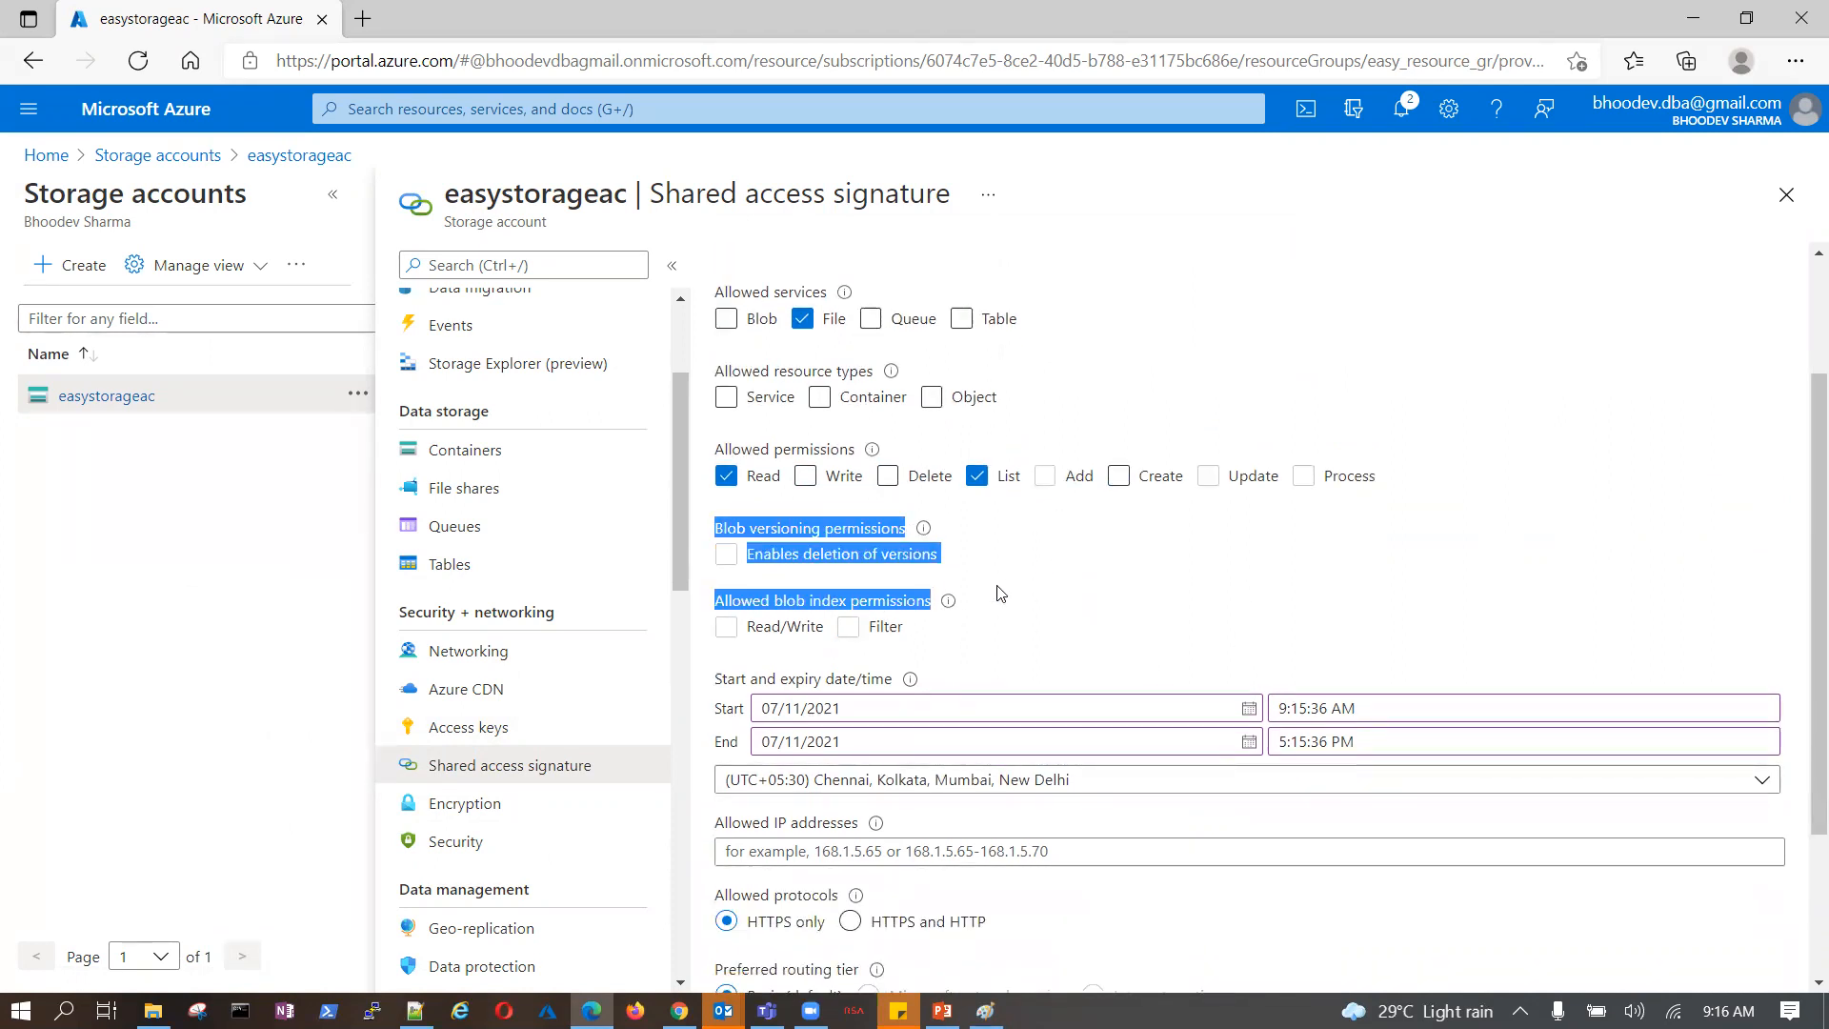
left_click(1152, 586)
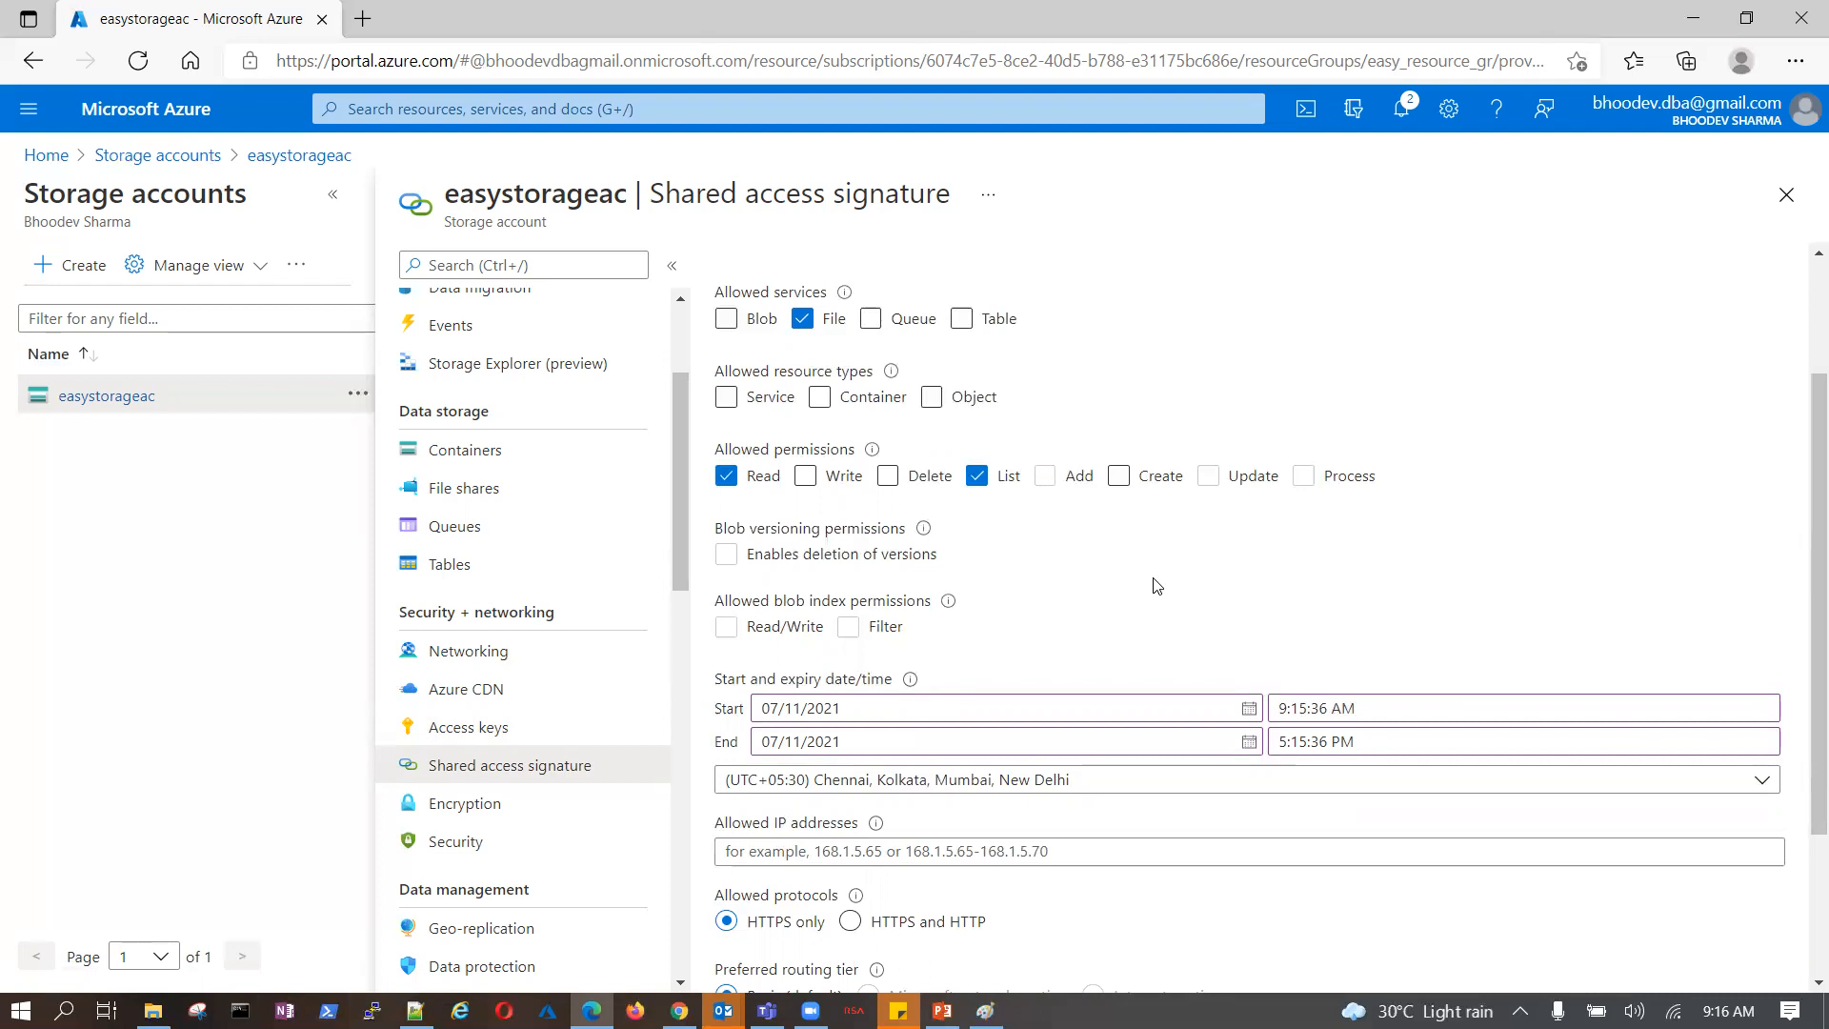
scroll(1156, 585, "down", 3)
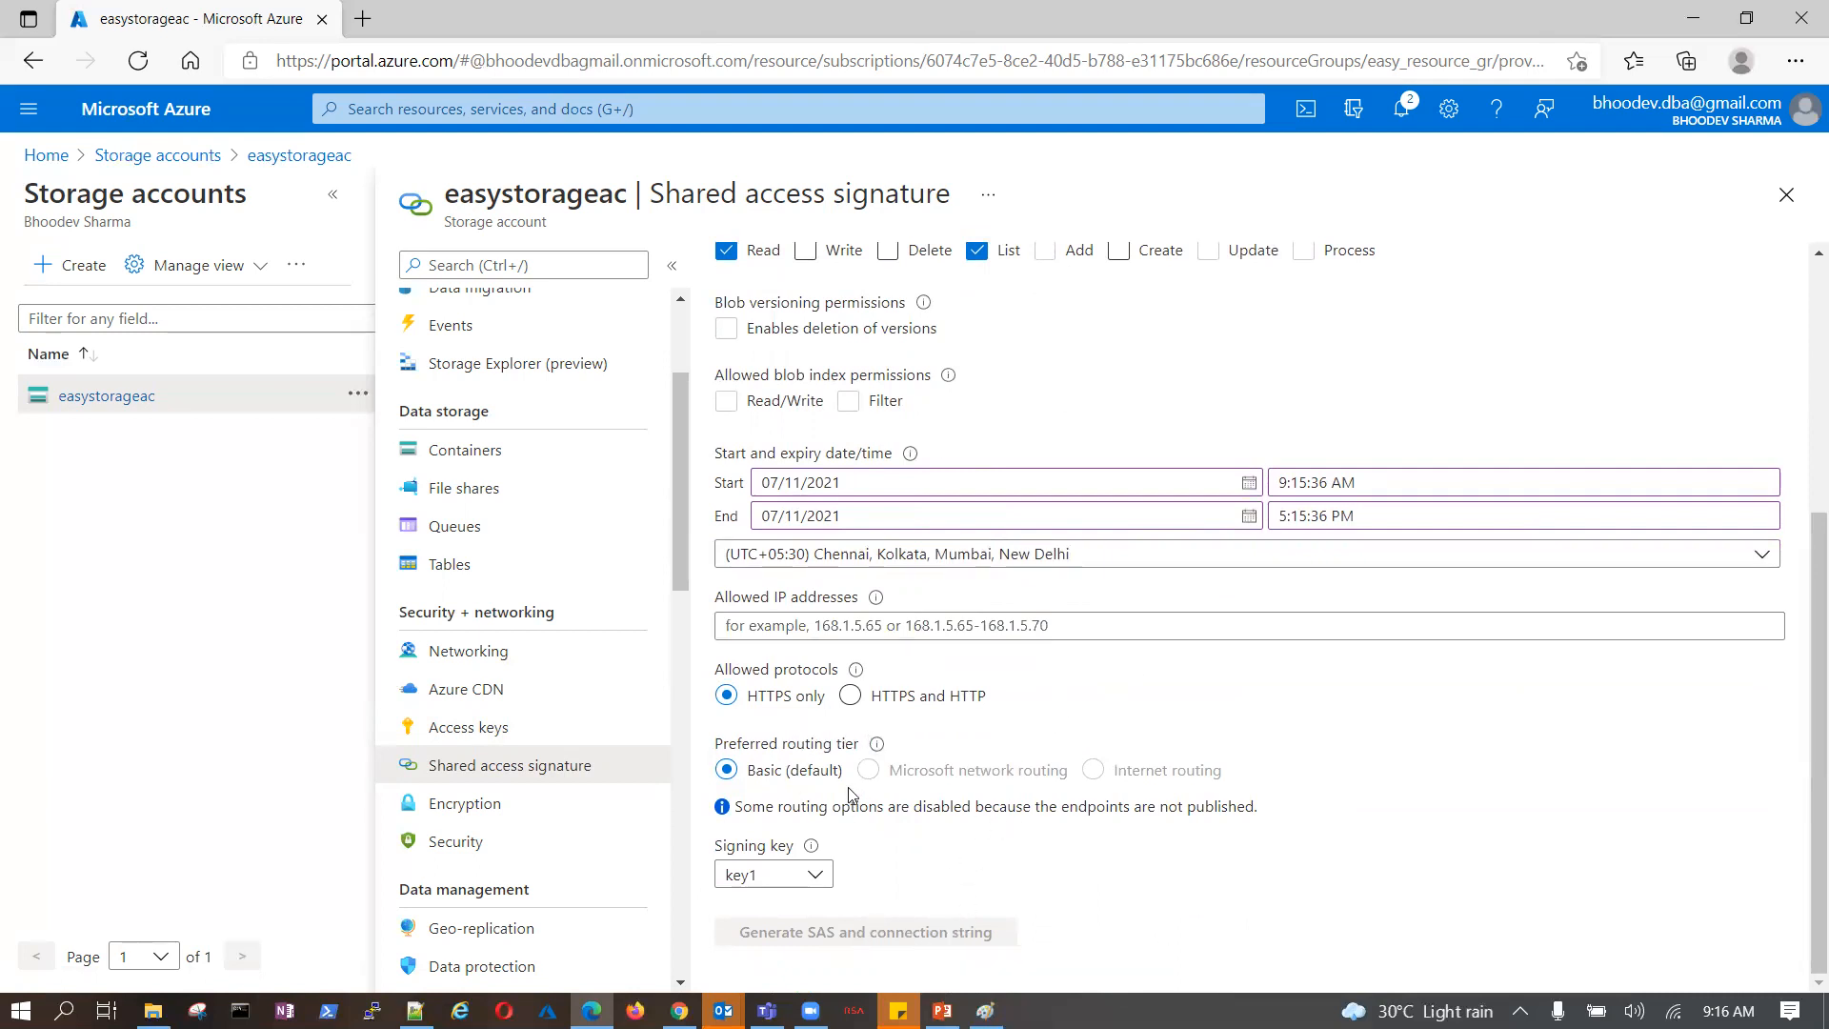
scroll(863, 758, "up", 3)
scroll(863, 758, "up", 1)
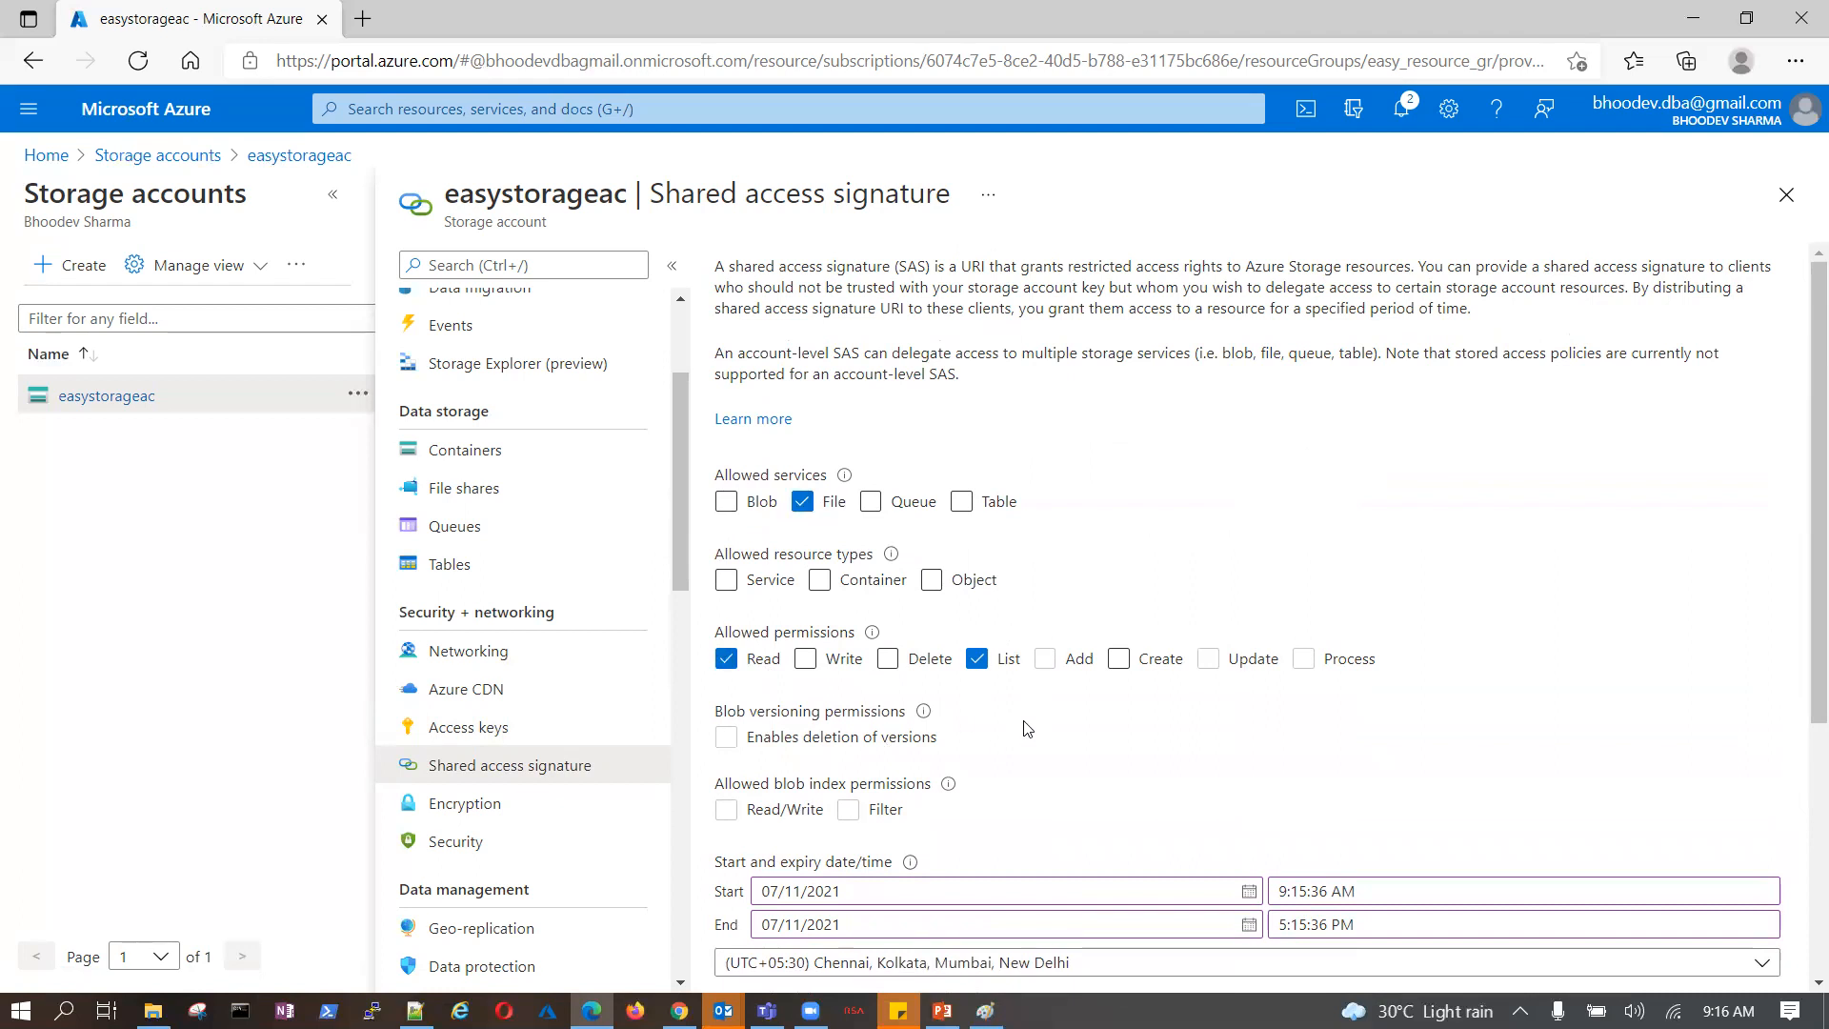
scroll(570, 658, "up", 3)
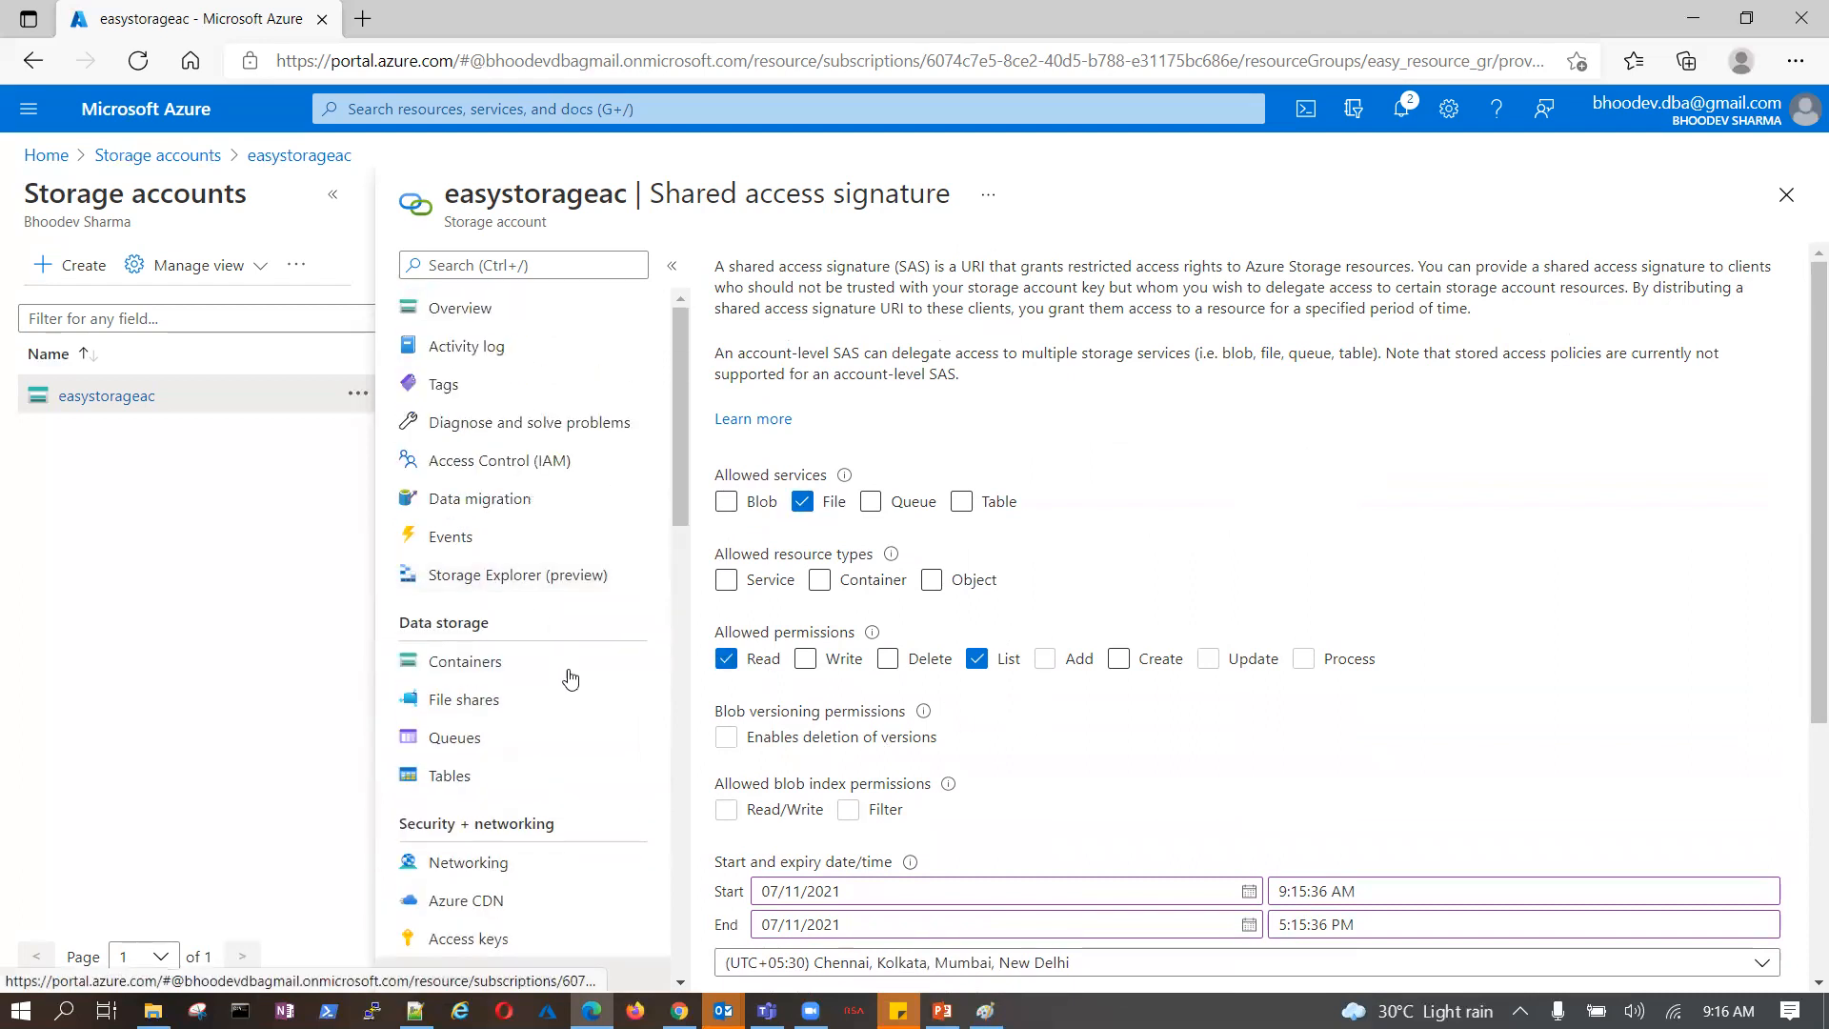
scroll(569, 677, "down", 3)
- Show easystorageac's Access keys page with key1, key2 and their connection strings revealed
left_click(571, 727)
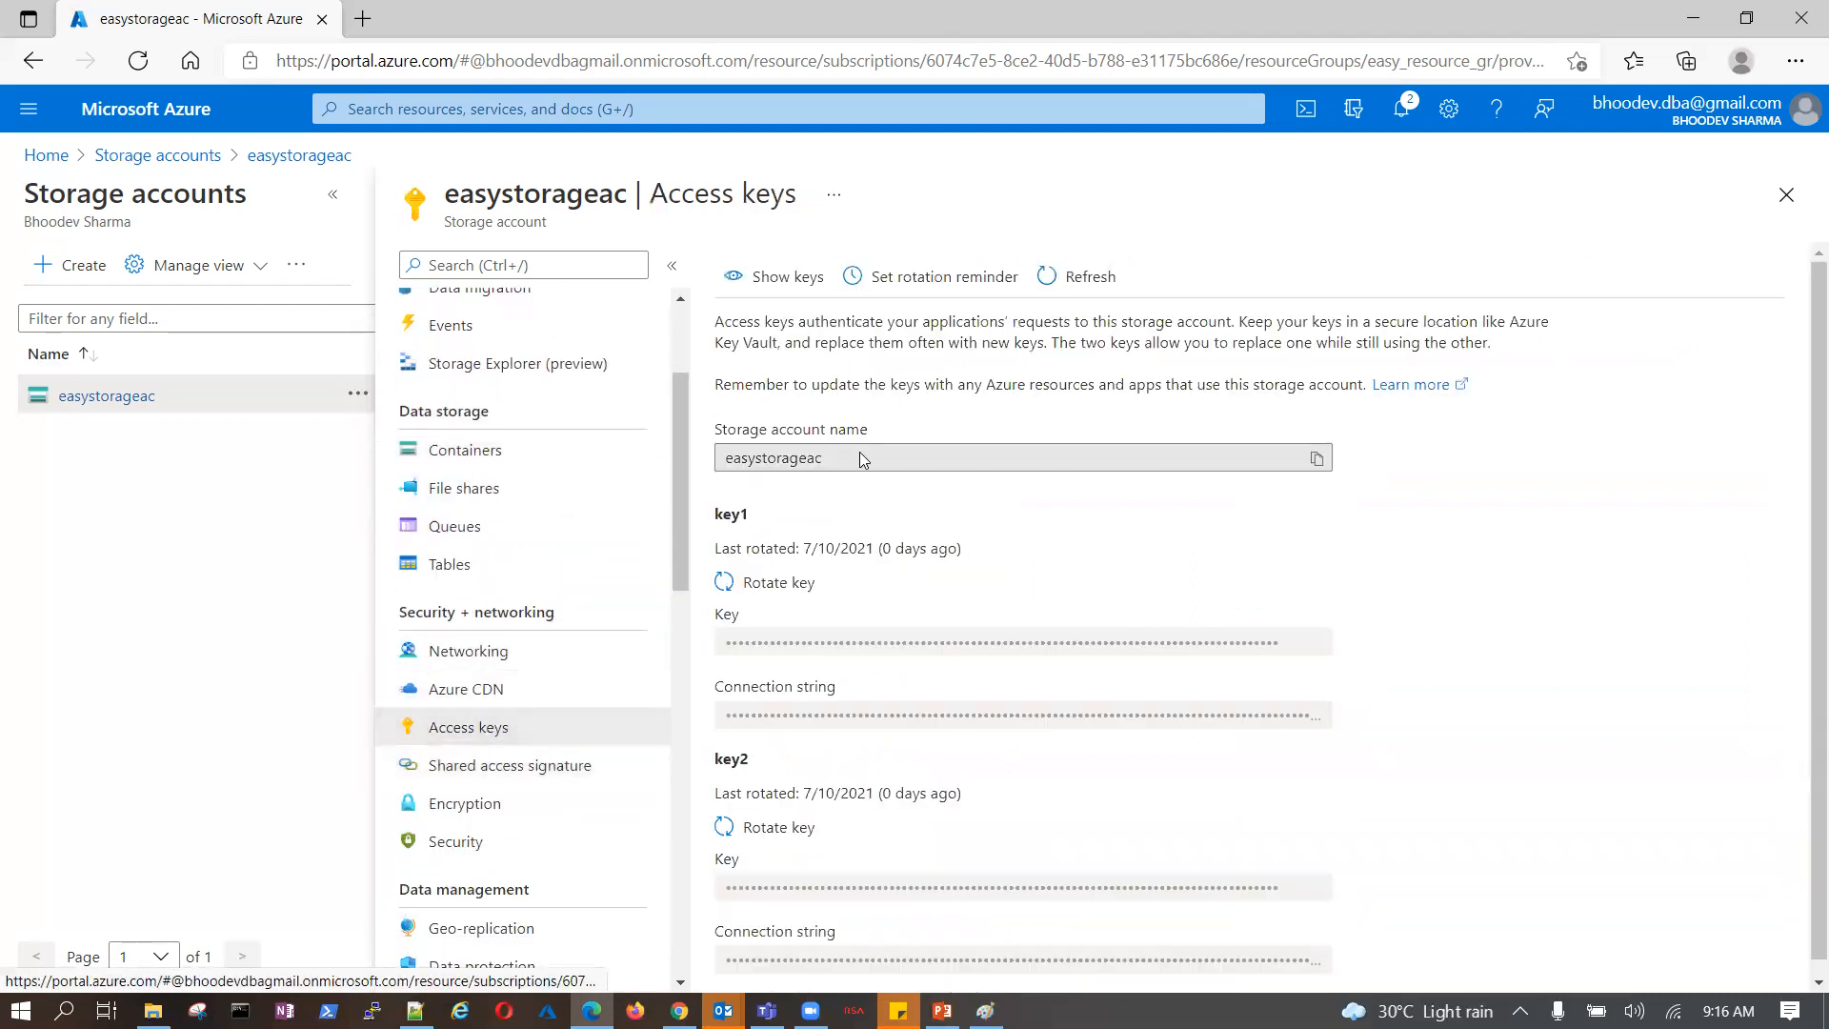
left_click_drag(838, 458, 733, 470)
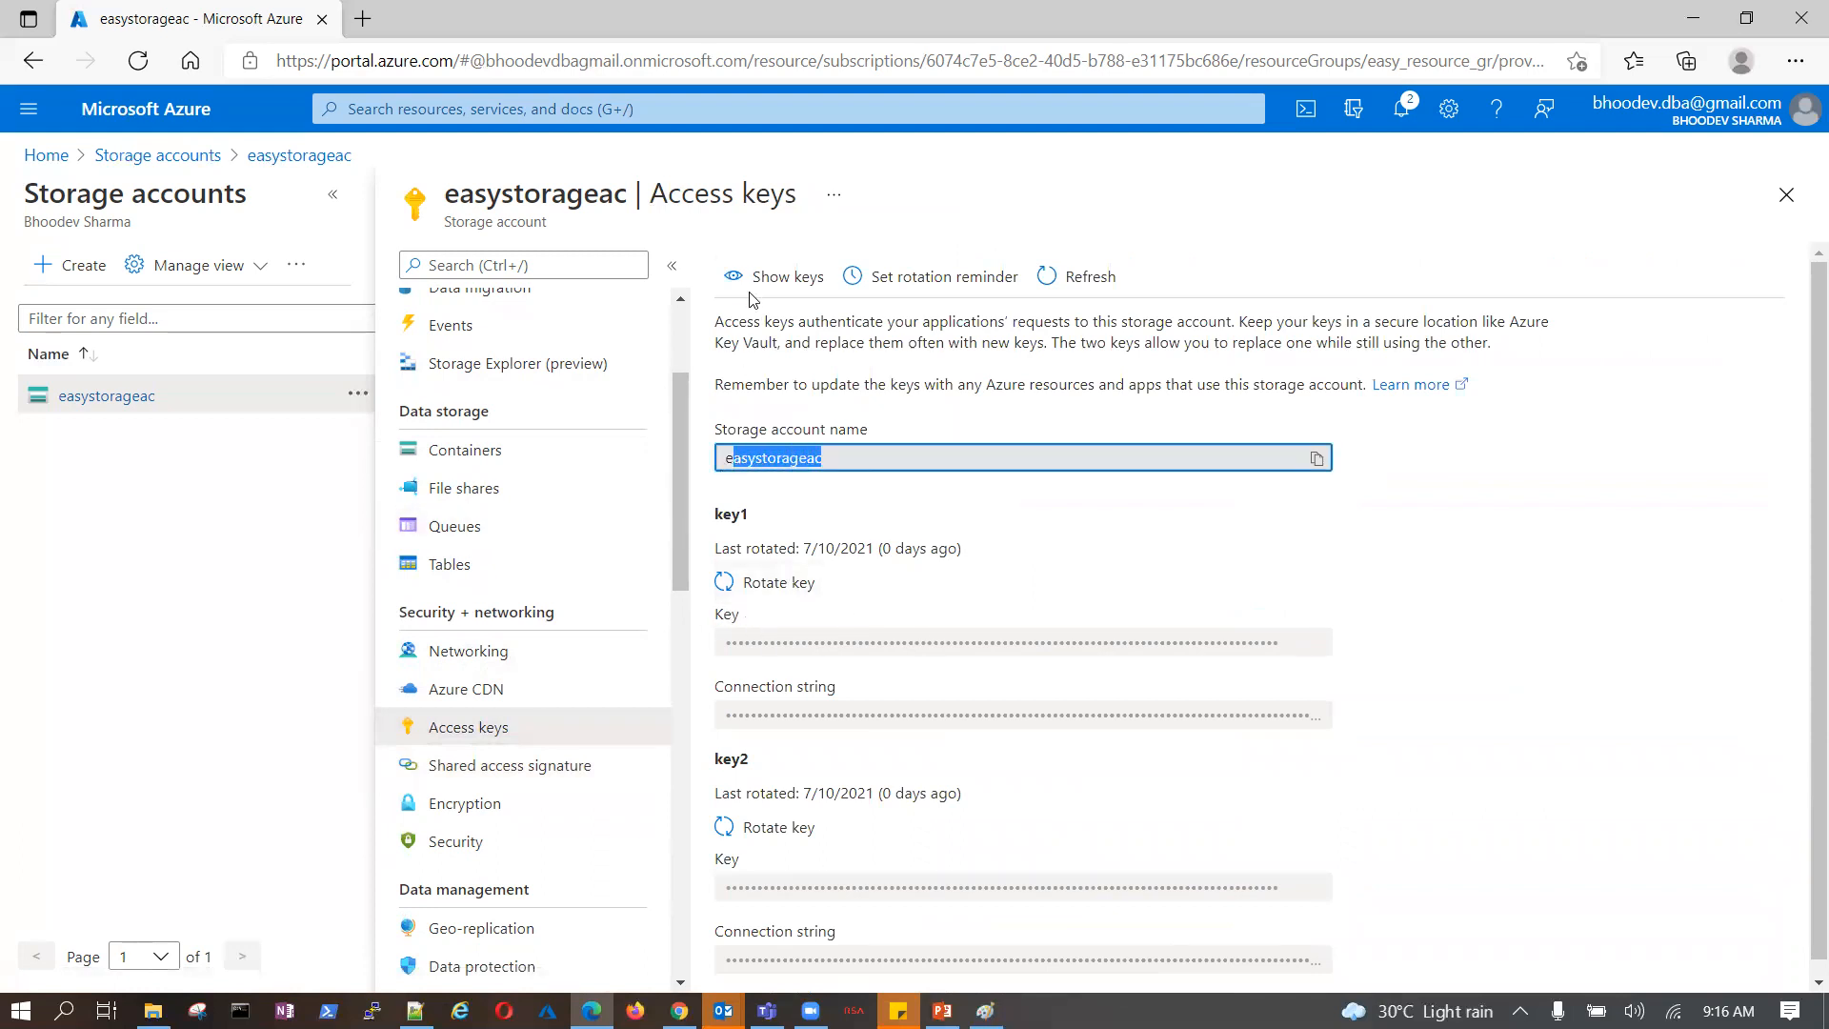
left_click(797, 285)
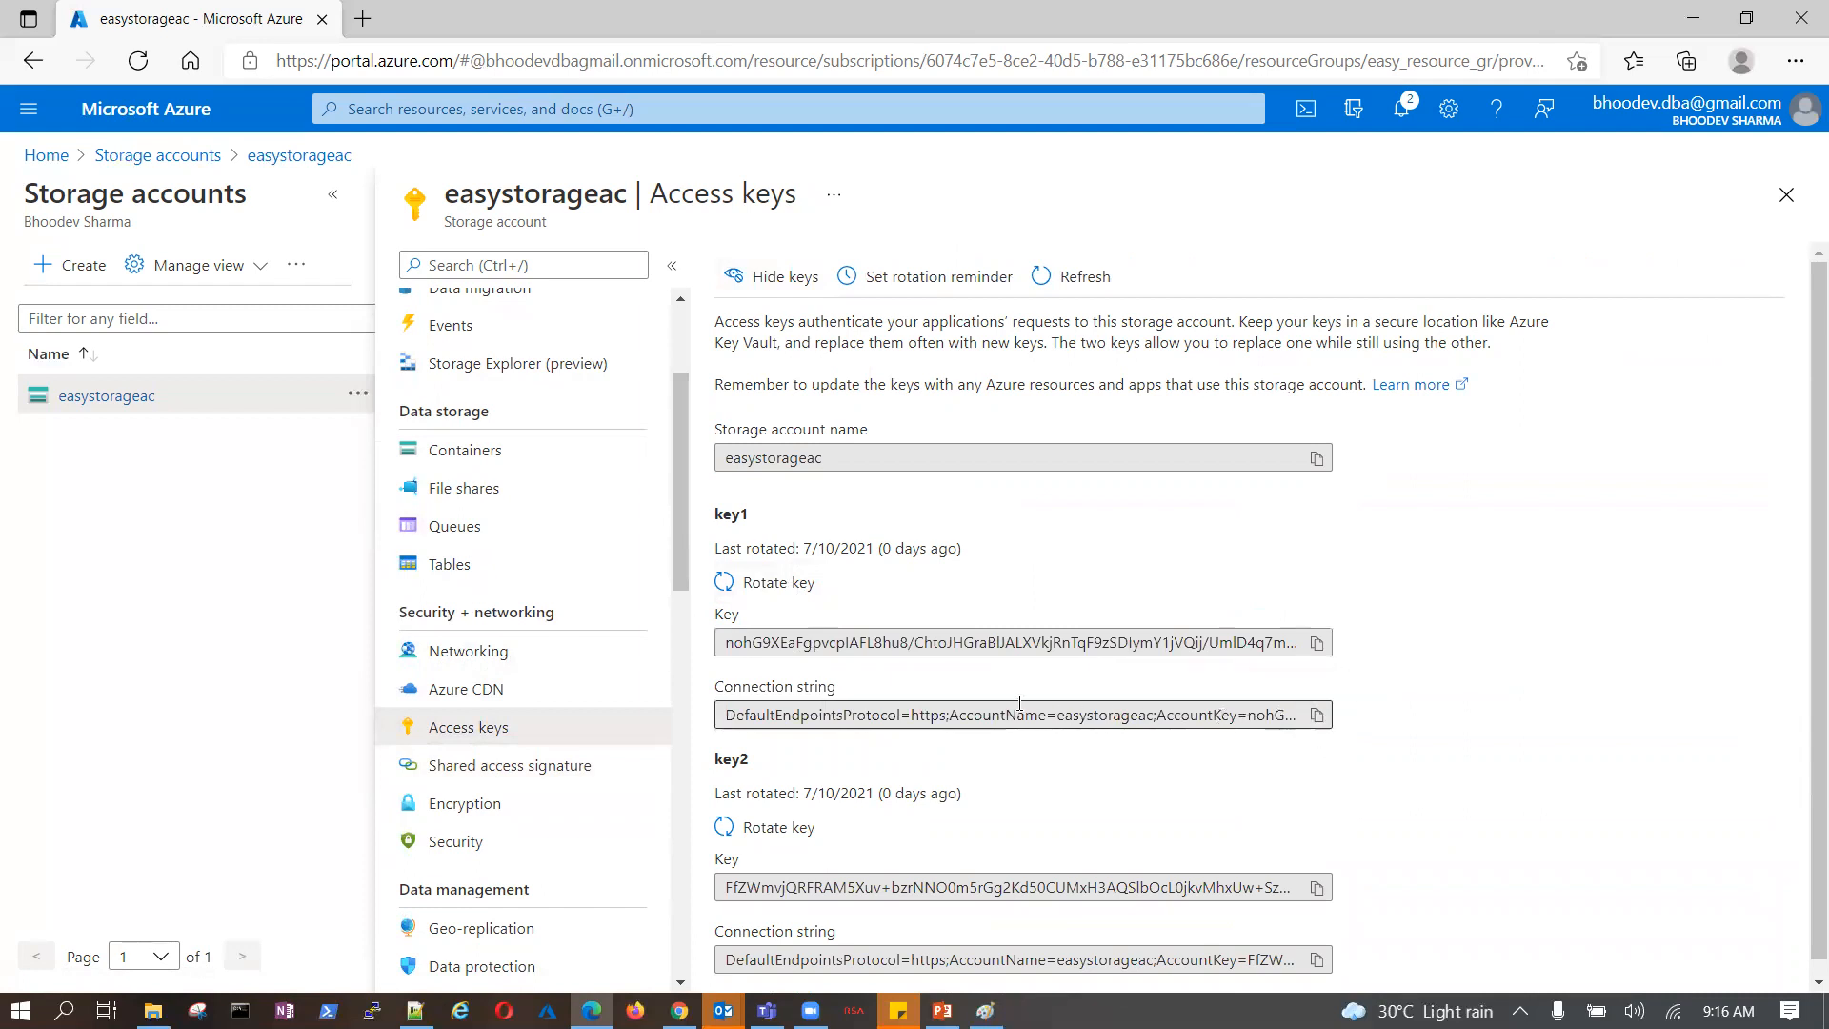
scroll(1019, 703, "down", 1)
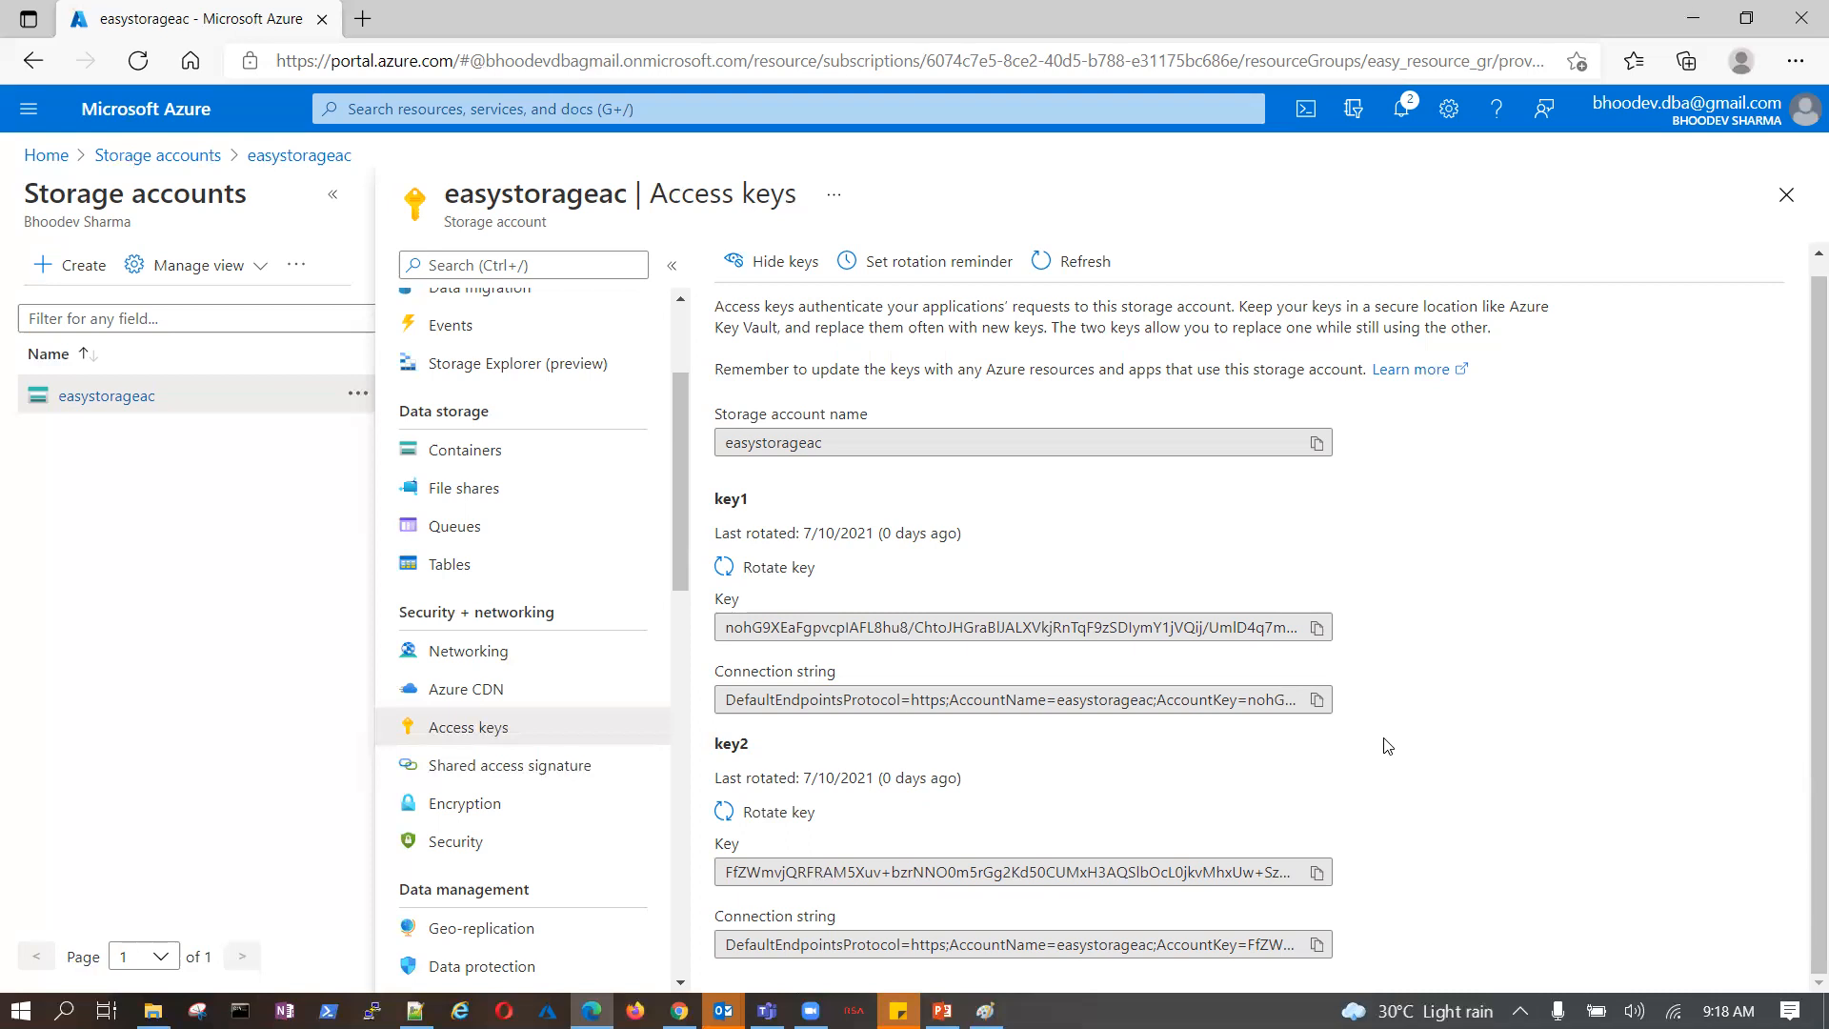
scroll(1387, 746, "up", 1)
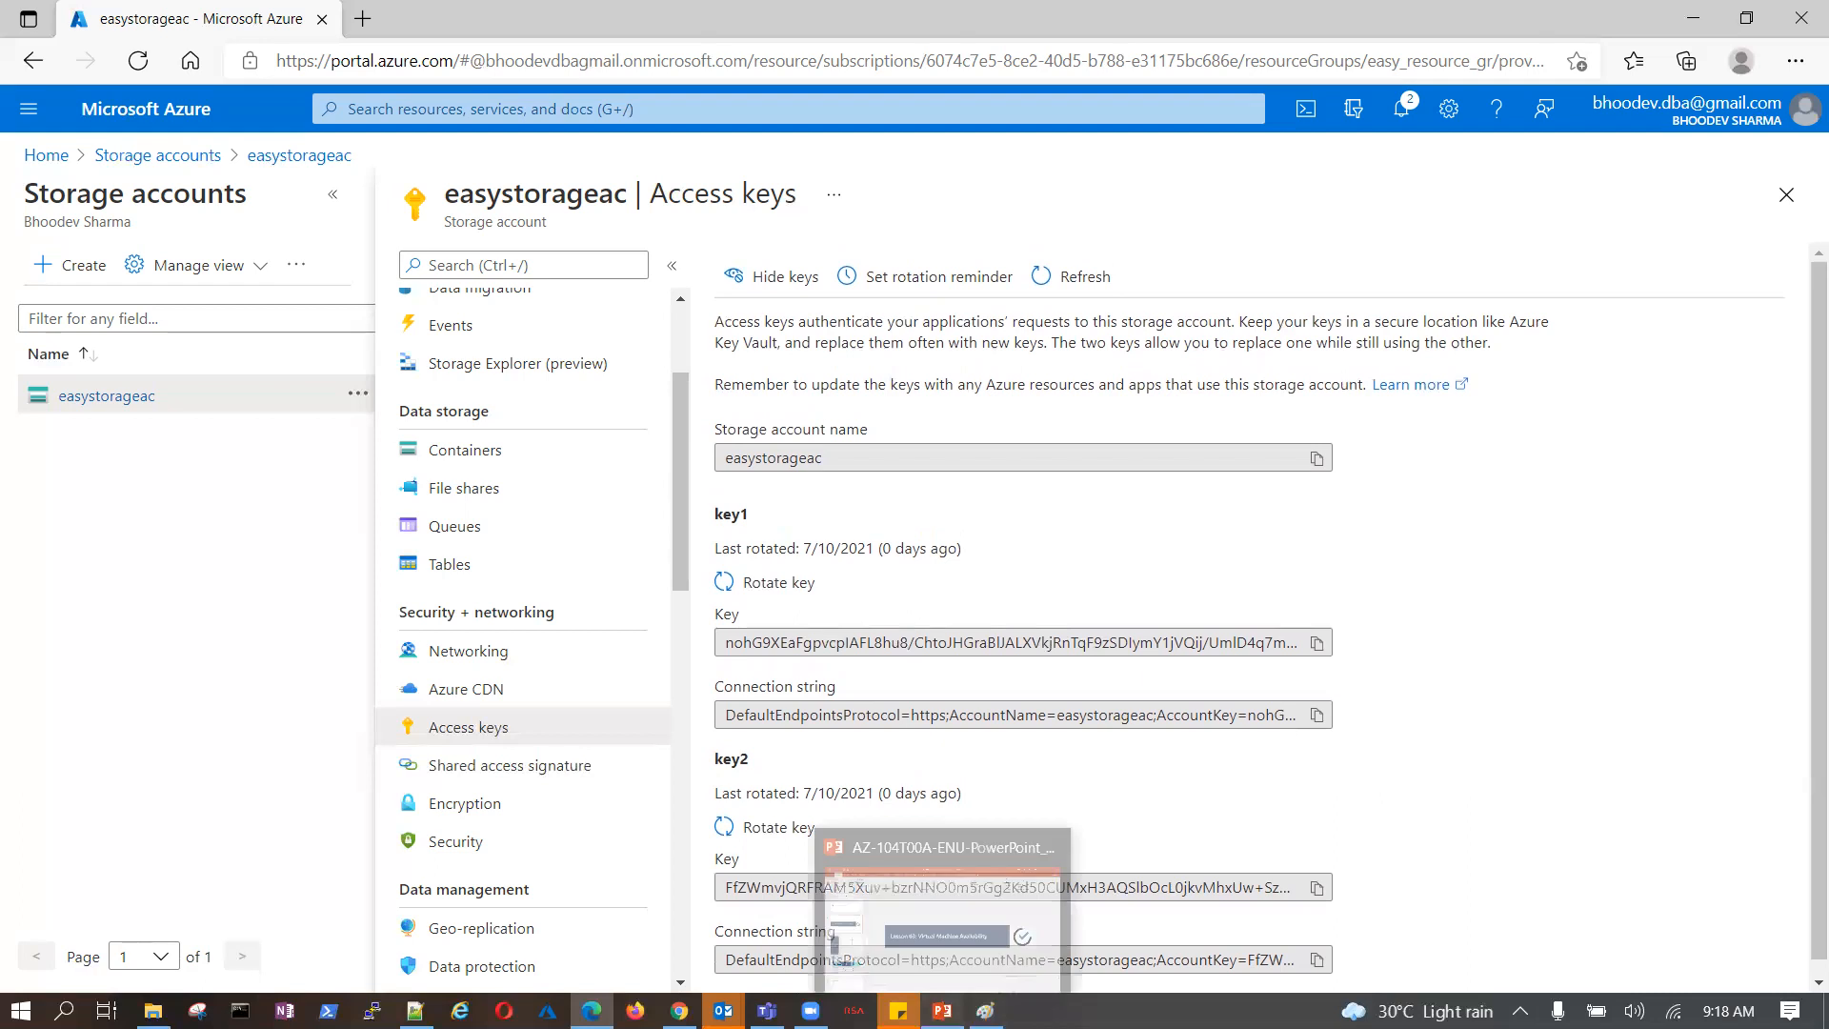
- View PowerPoint slide 21, Lesson 03: Virtual Machine Availability, then return to the Paint SAS sketch
left_click(942, 1011)
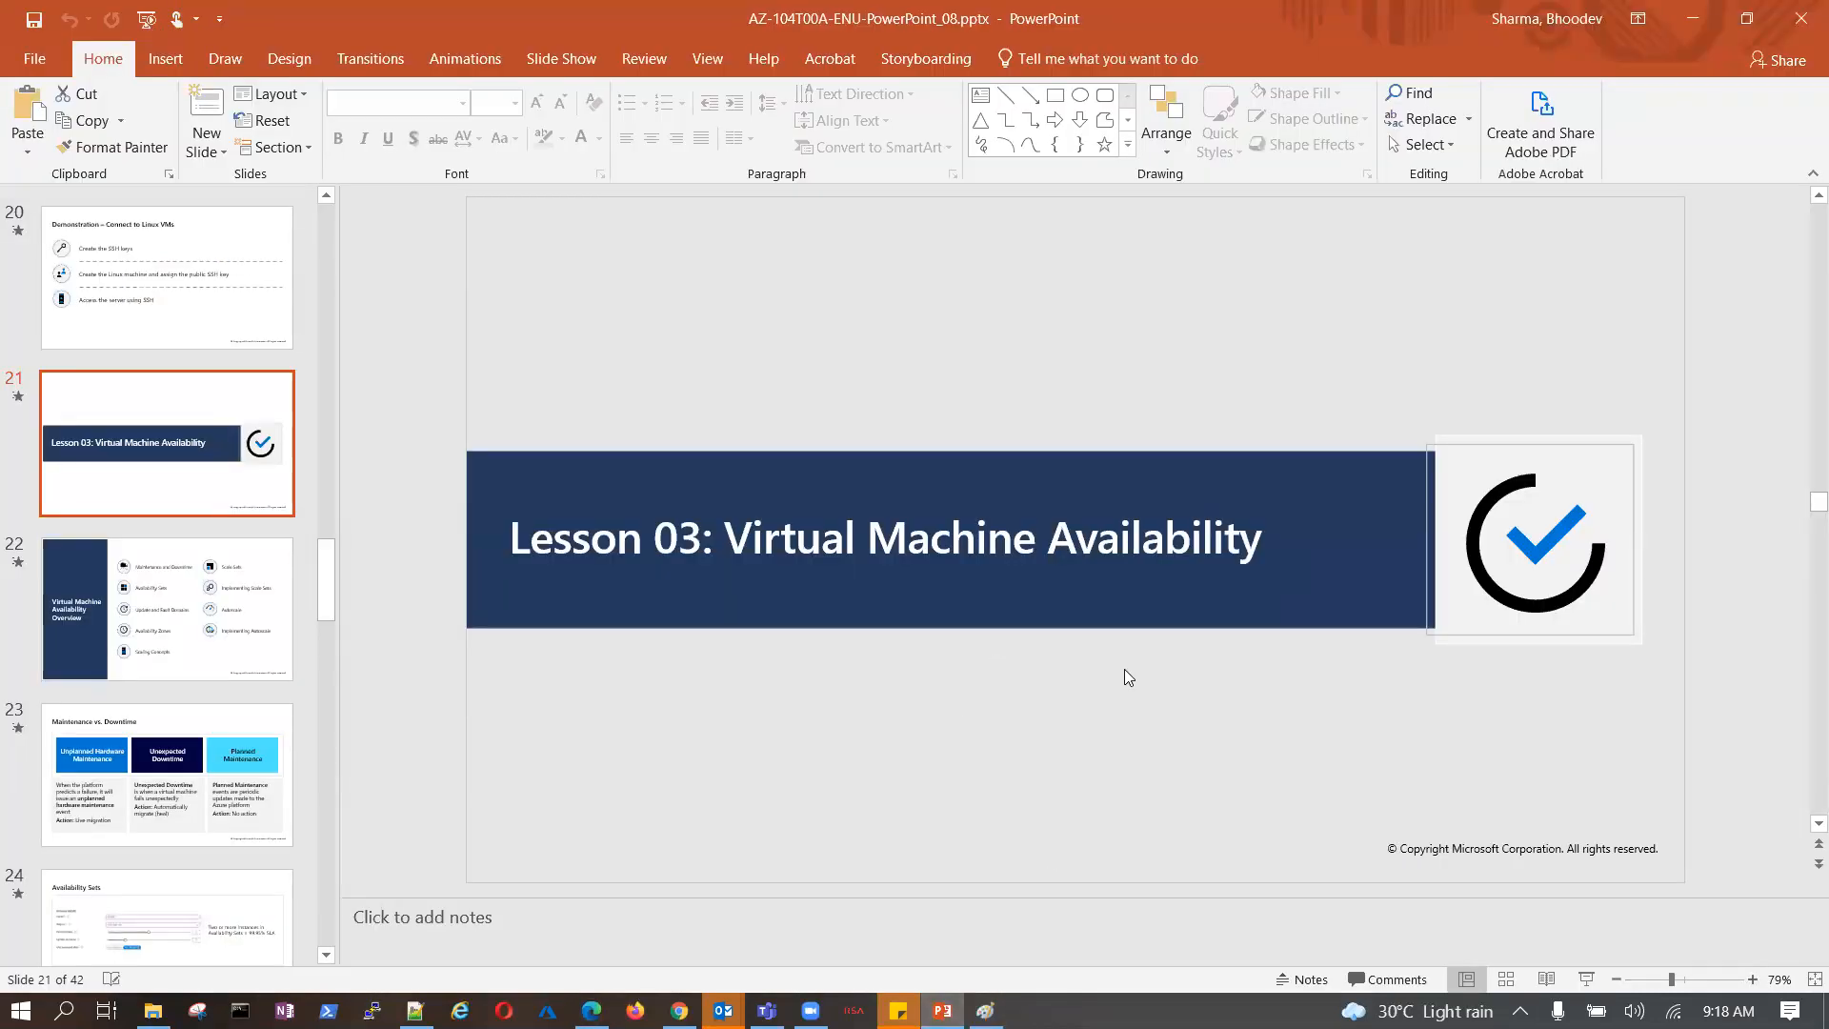
left_click(810, 1010)
- Discard the SAS sketch without saving and draw one large rectangle on the new canvas
left_click(986, 1010)
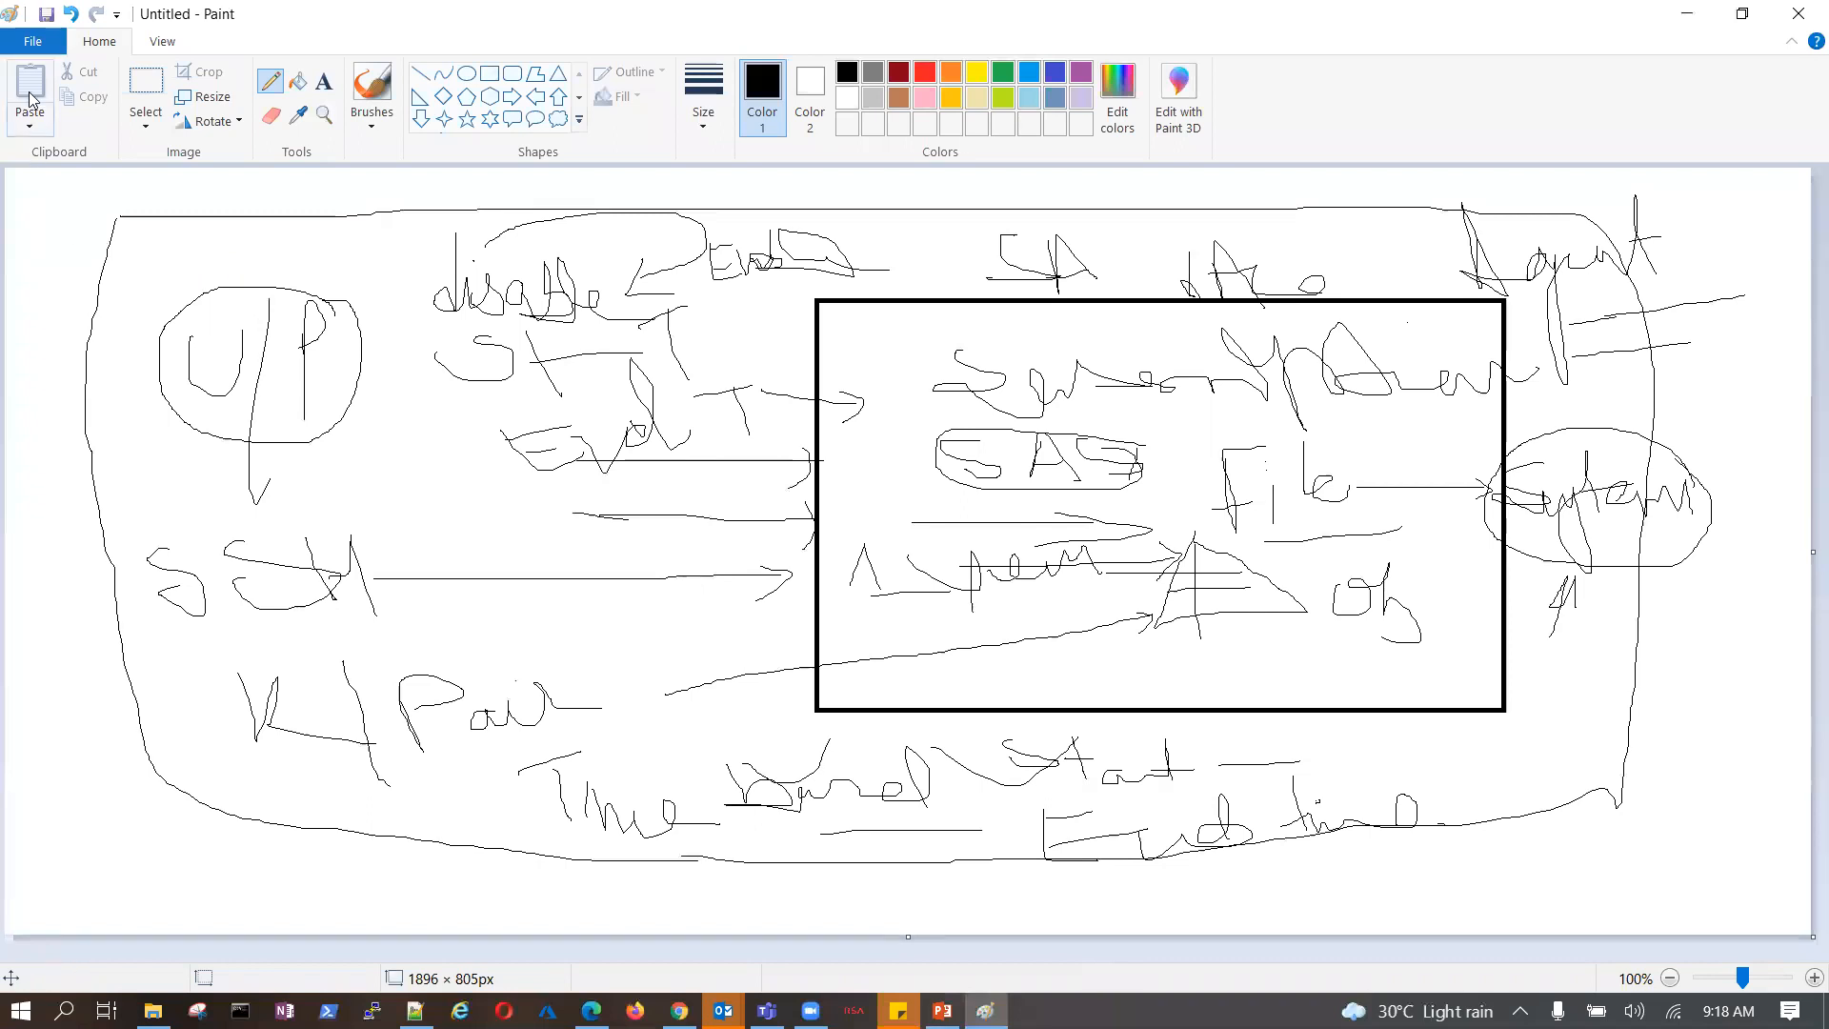
left_click(28, 43)
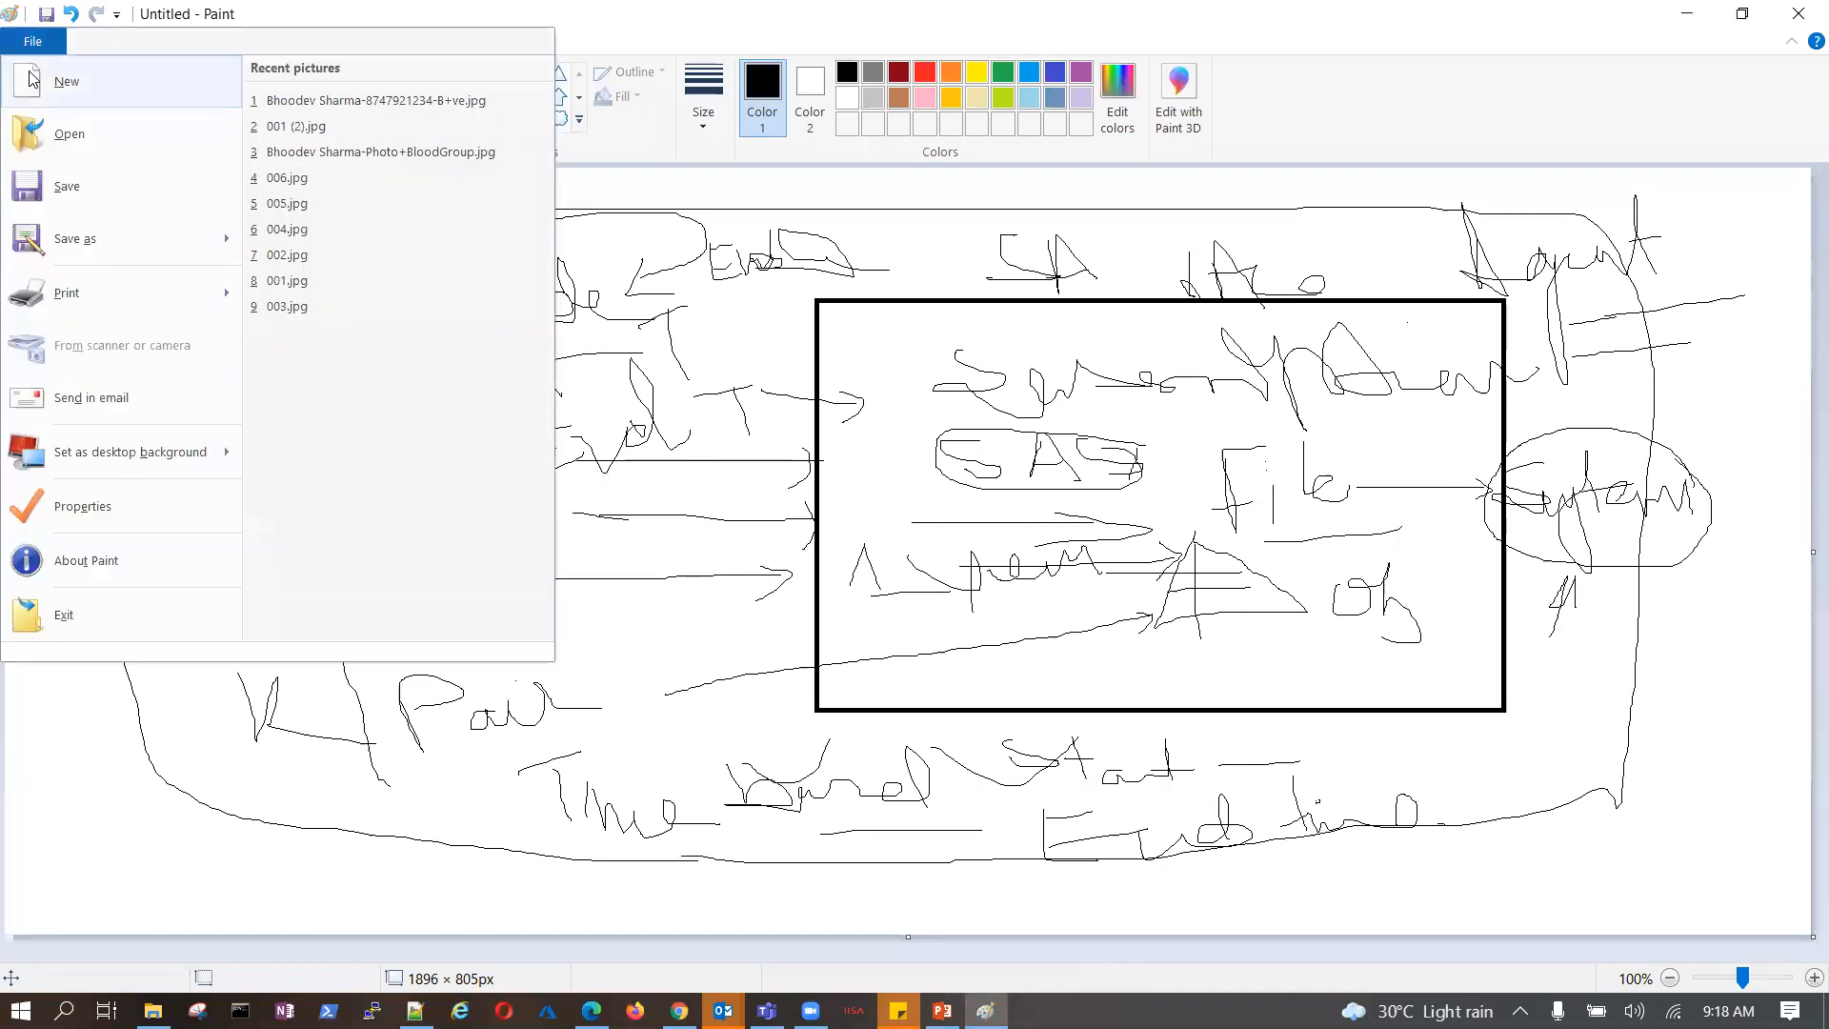
left_click(31, 79)
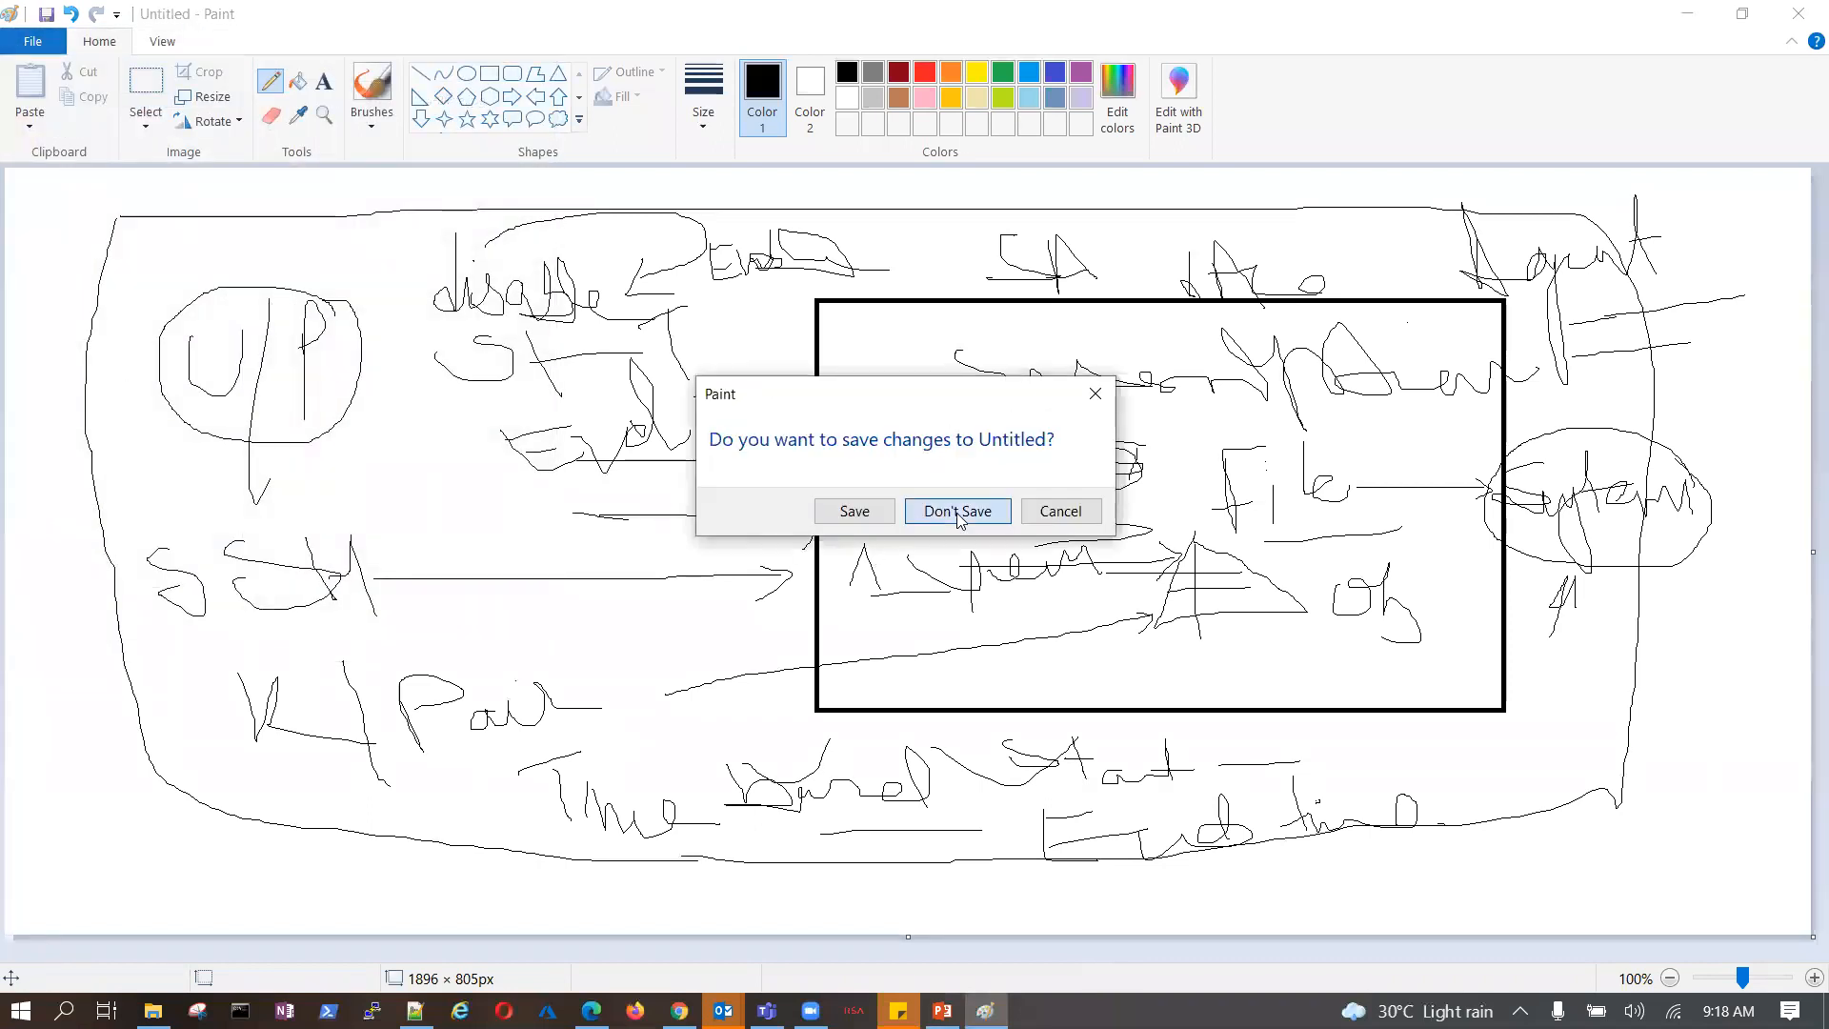
left_click(956, 514)
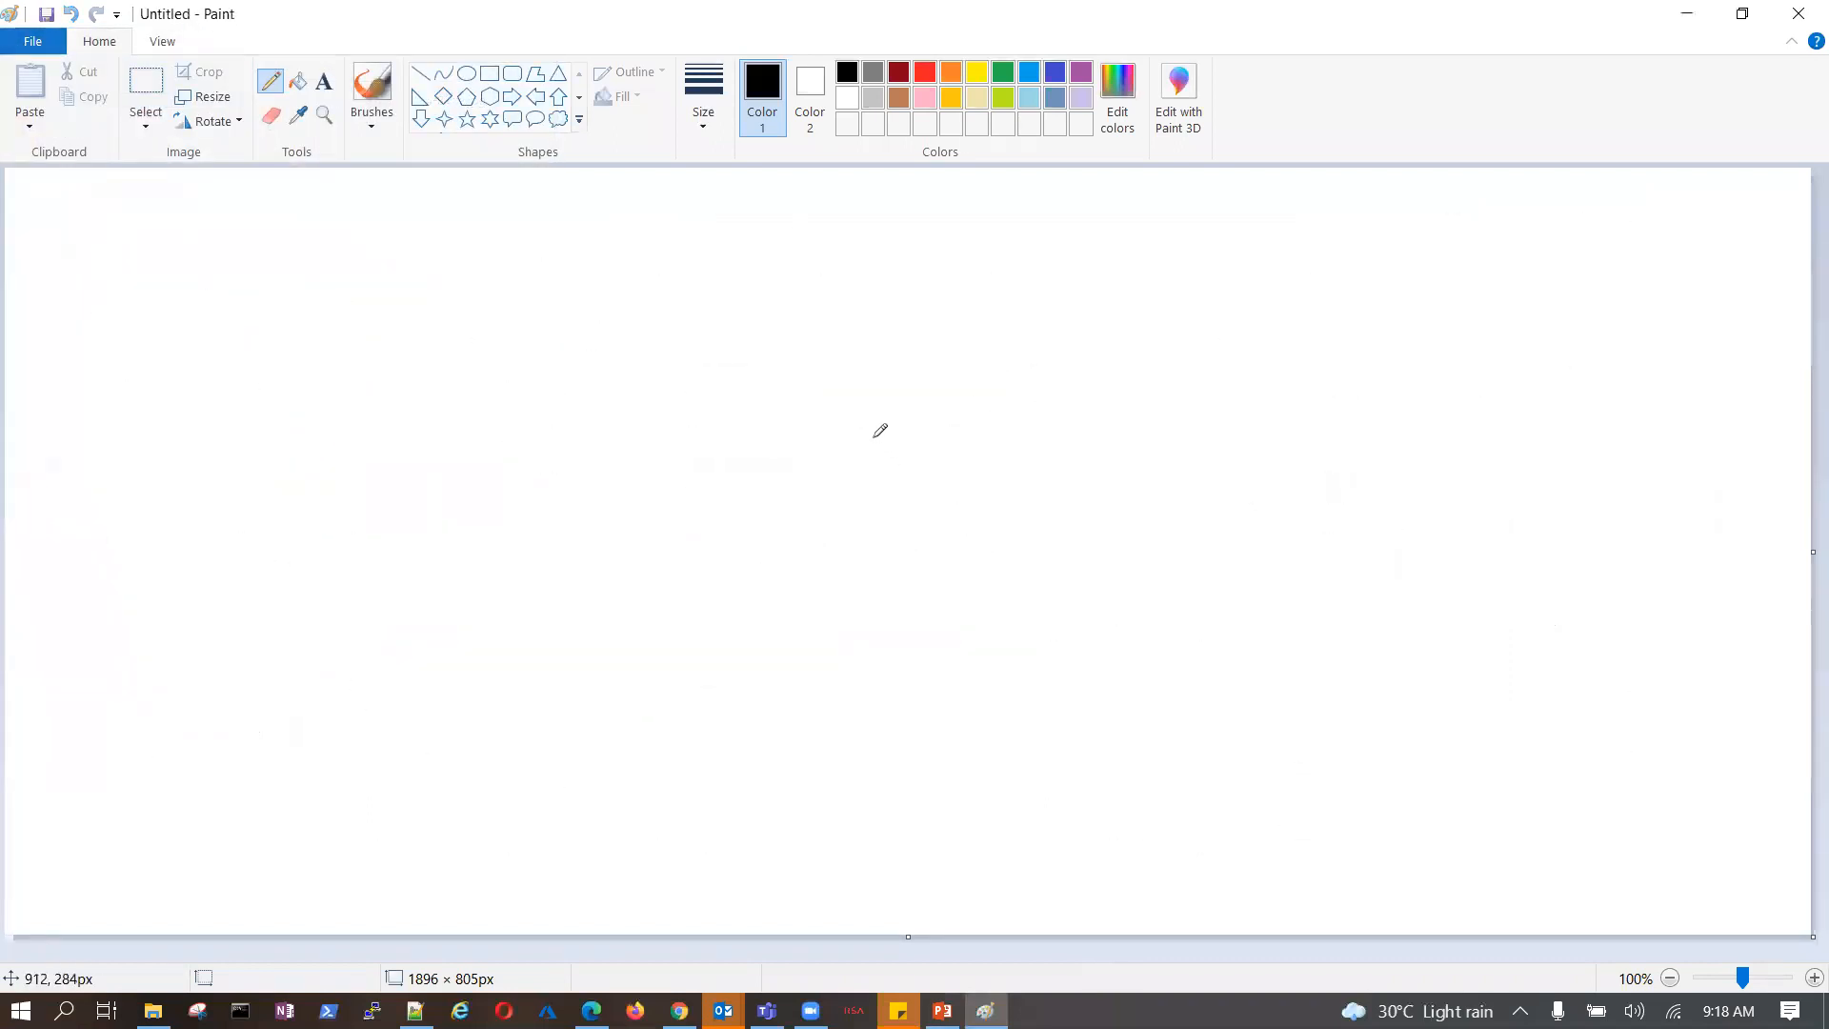
left_click(488, 73)
left_click_drag(290, 353, 1627, 872)
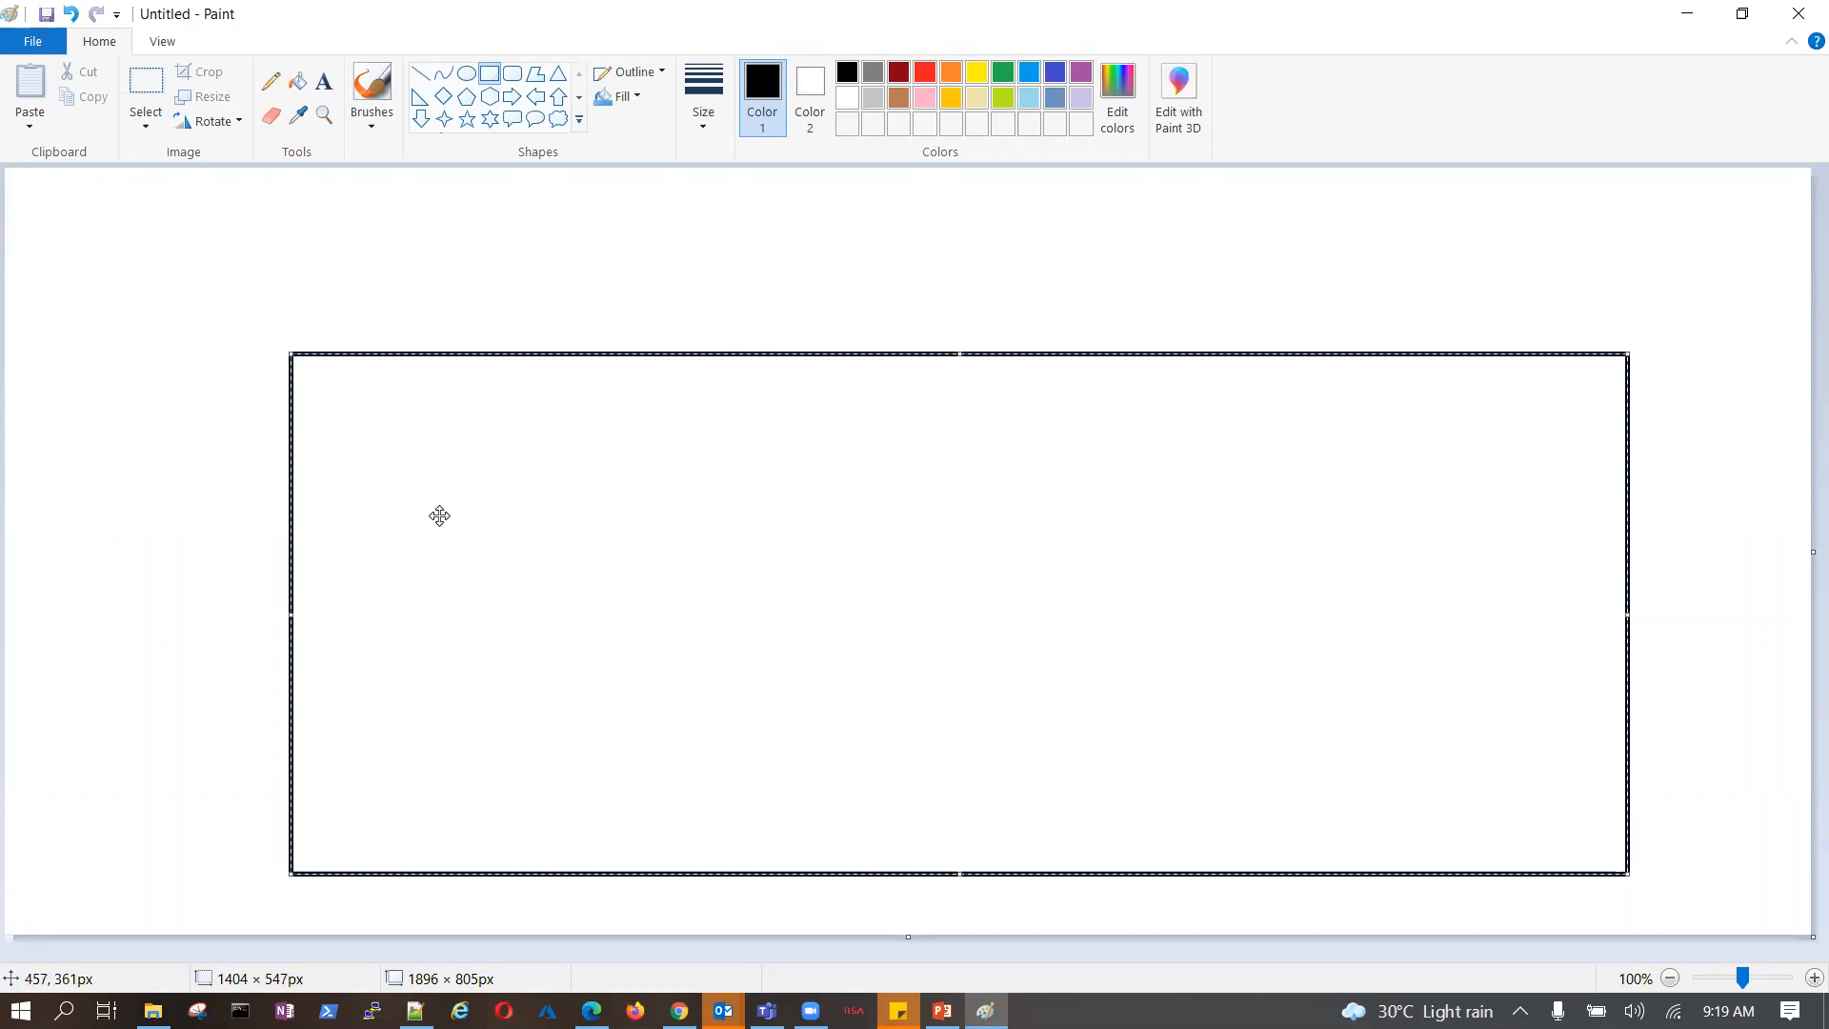
- Handwrite the labels AS, AZ and LB above the rectangle, separated by vertical dividers
left_click(271, 81)
mouse_move(317, 351)
left_mouse_down()
mouse_move(323, 232)
mouse_move(360, 333)
mouse_move(376, 249)
mouse_move(368, 313)
left_mouse_up()
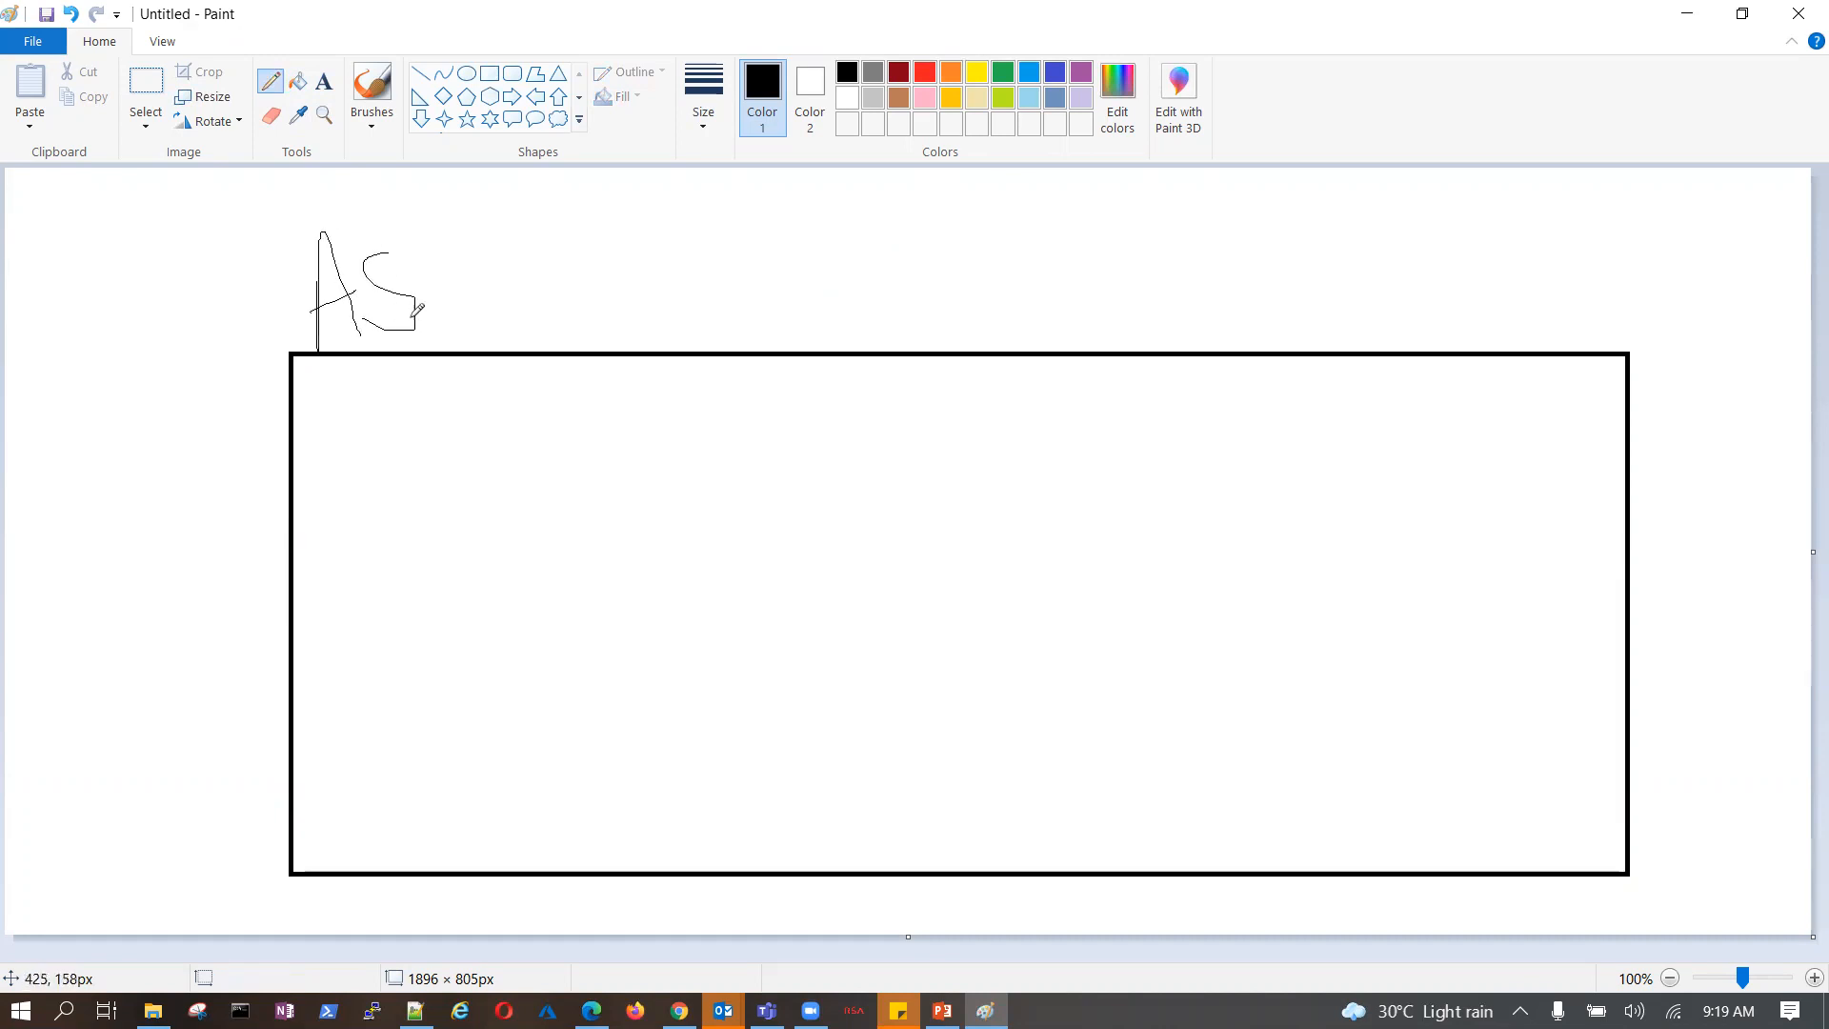
left_click_drag(391, 246, 368, 338)
left_click_drag(476, 218, 468, 346)
mouse_move(531, 276)
left_mouse_down()
mouse_move(542, 312)
mouse_move(572, 255)
mouse_move(592, 254)
mouse_move(605, 310)
left_mouse_up()
left_click_drag(641, 217, 630, 350)
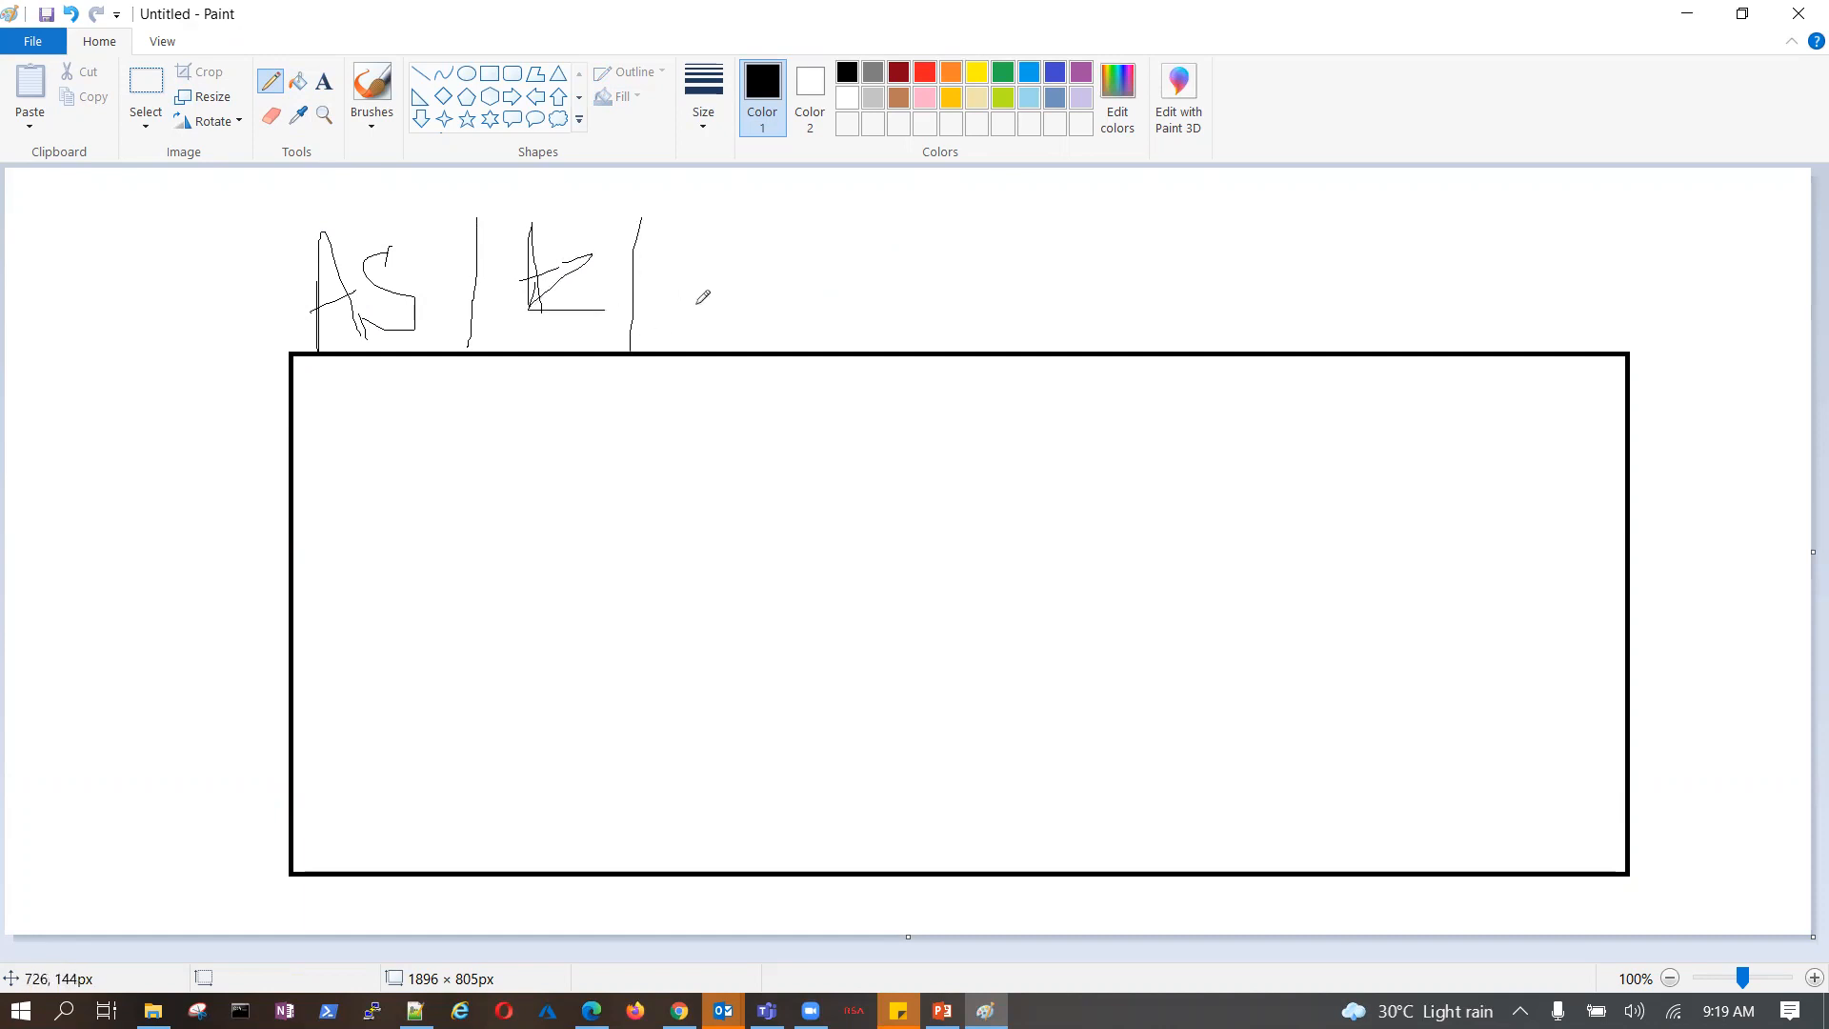
mouse_move(670, 254)
left_mouse_down()
mouse_move(664, 304)
mouse_move(719, 328)
left_mouse_up()
mouse_move(712, 268)
left_mouse_down()
mouse_move(741, 276)
mouse_move(715, 310)
left_mouse_up()
mouse_move(696, 309)
left_mouse_down()
mouse_move(768, 314)
mouse_move(734, 322)
left_mouse_up()
left_click_drag(789, 223, 789, 339)
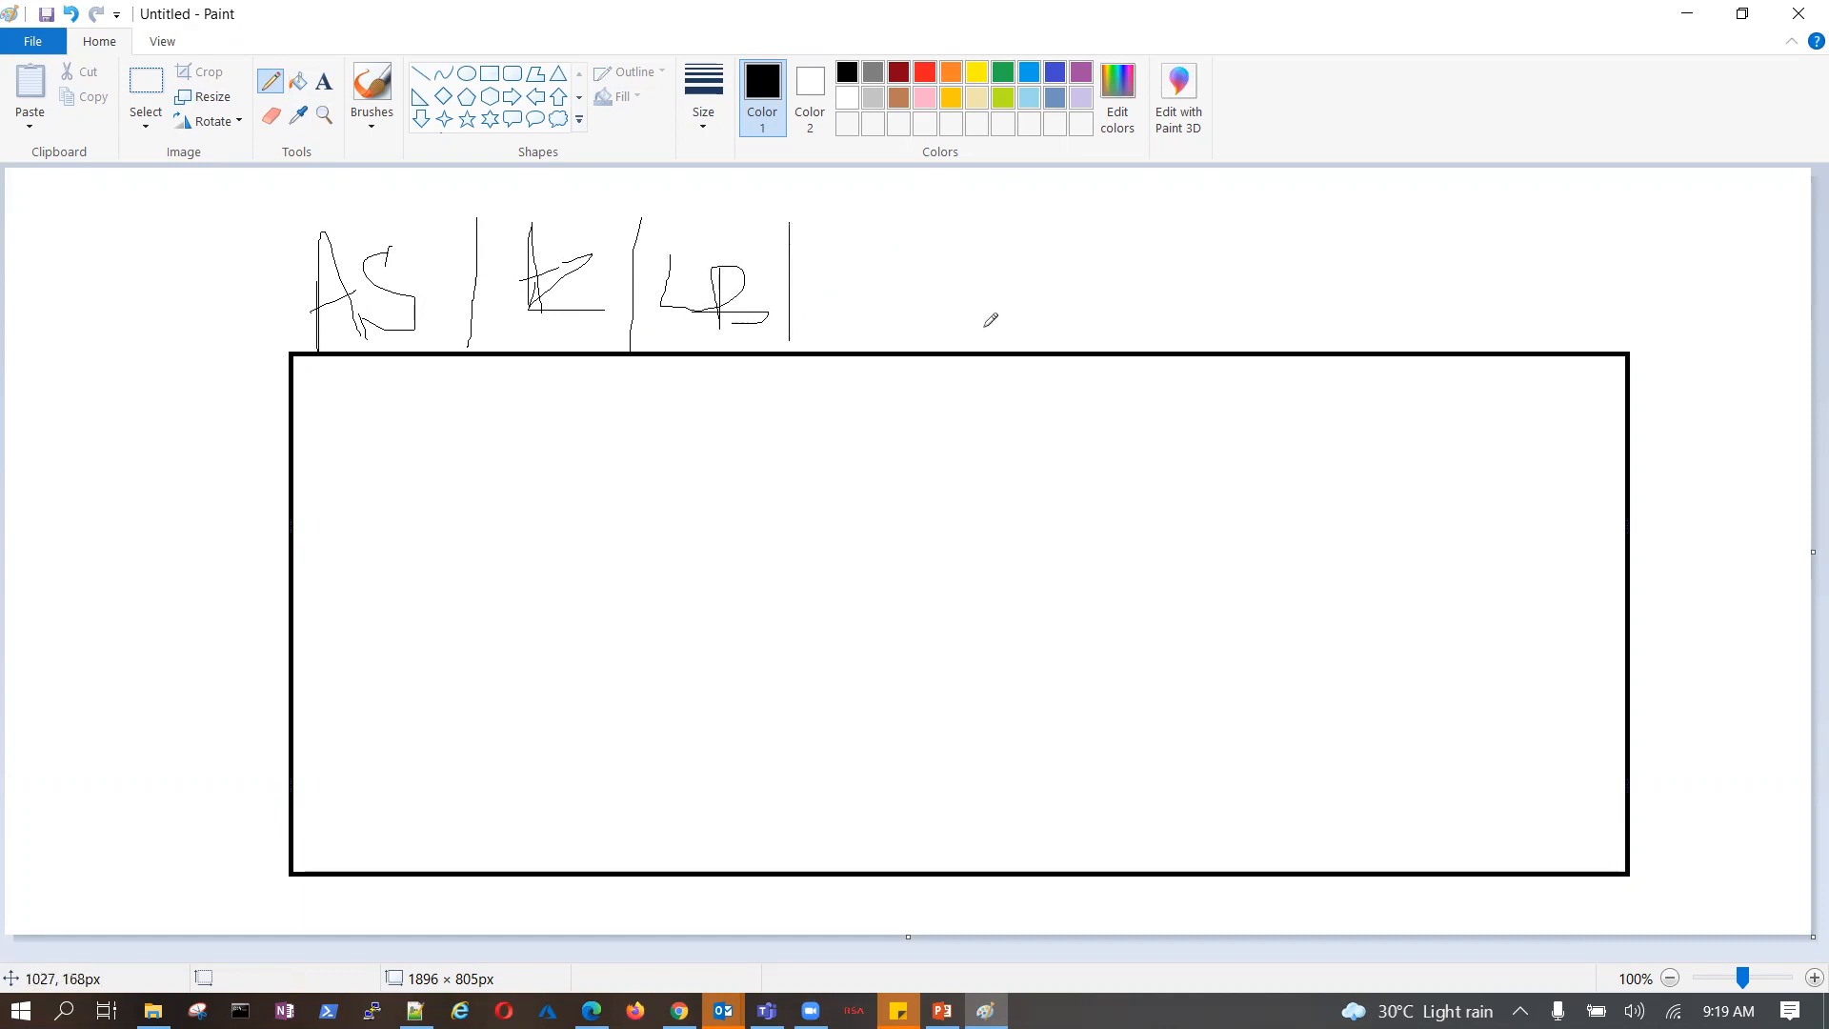
- Draw arrows pointing into the AS, AZ and LB labels
mouse_move(176, 404)
left_mouse_down()
mouse_move(267, 322)
mouse_move(303, 314)
mouse_move(295, 350)
left_mouse_up()
mouse_move(445, 286)
left_mouse_down()
mouse_move(514, 283)
mouse_move(492, 311)
left_mouse_up()
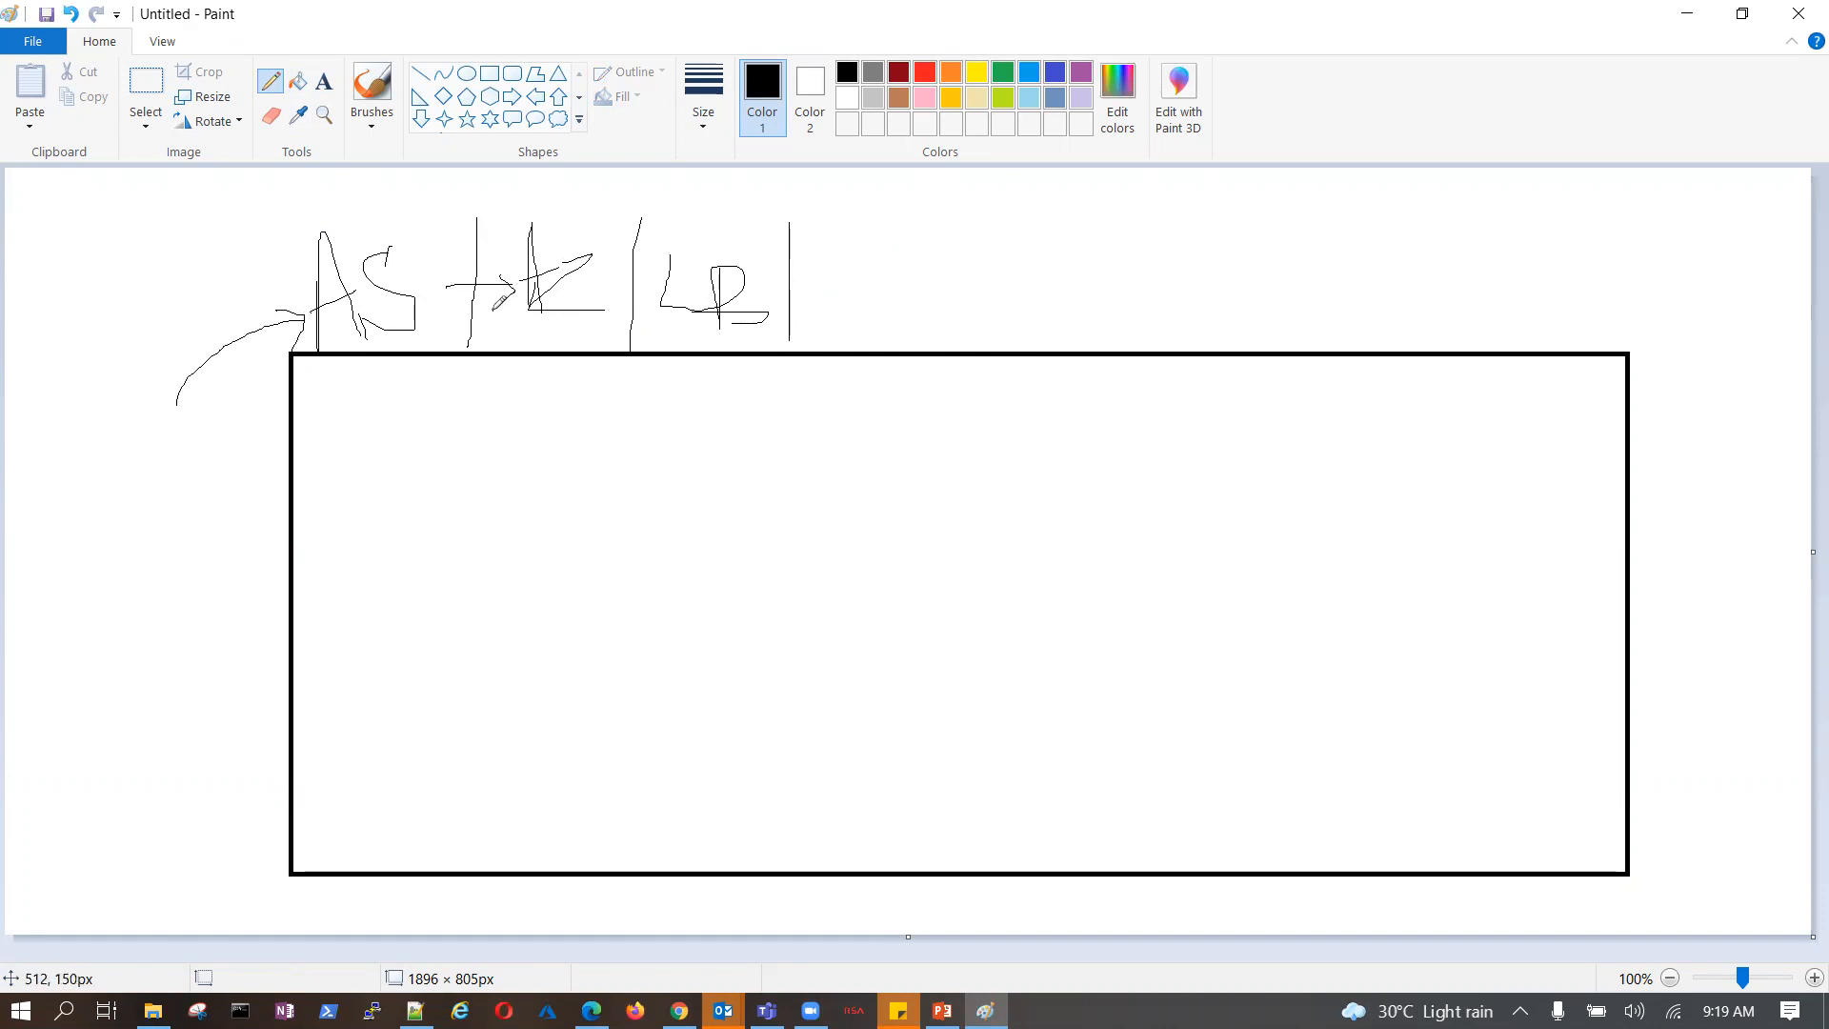
left_click_drag(623, 298, 649, 316)
- Advance PowerPoint to slide 22, Virtual Machine Availability Overview
key("alt+Tab")
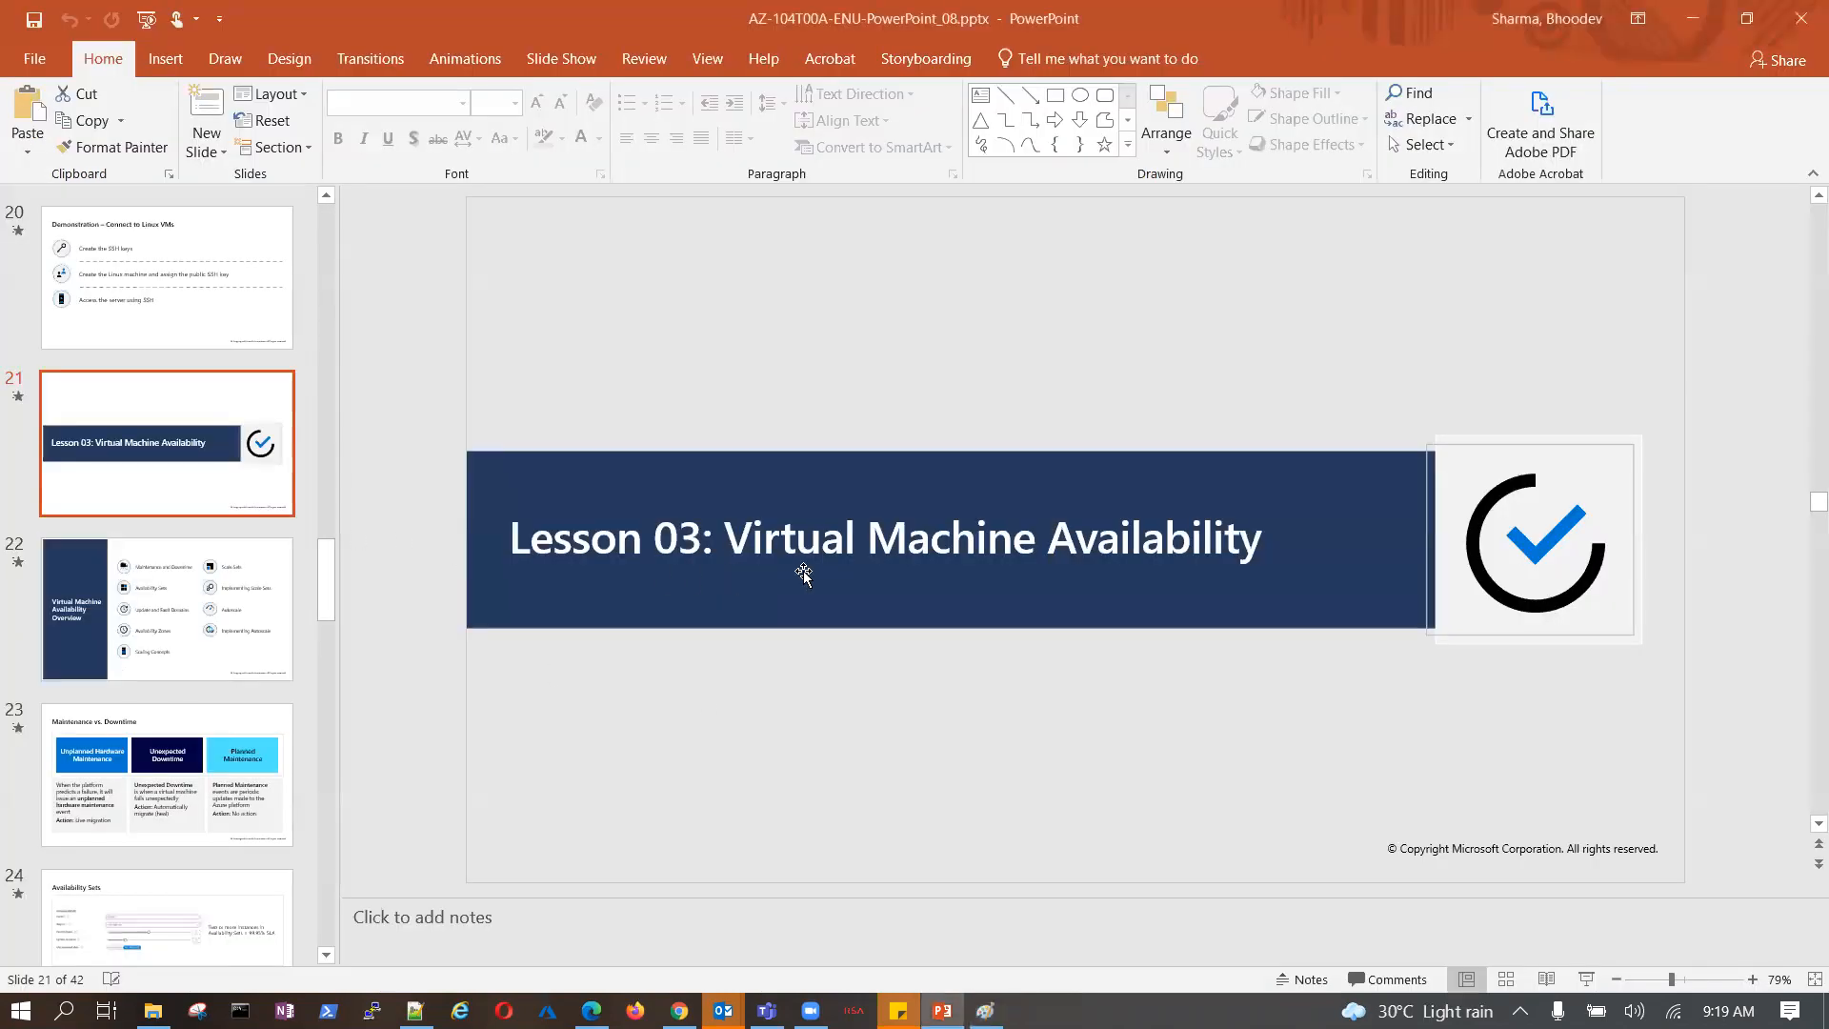
left_click(180, 631)
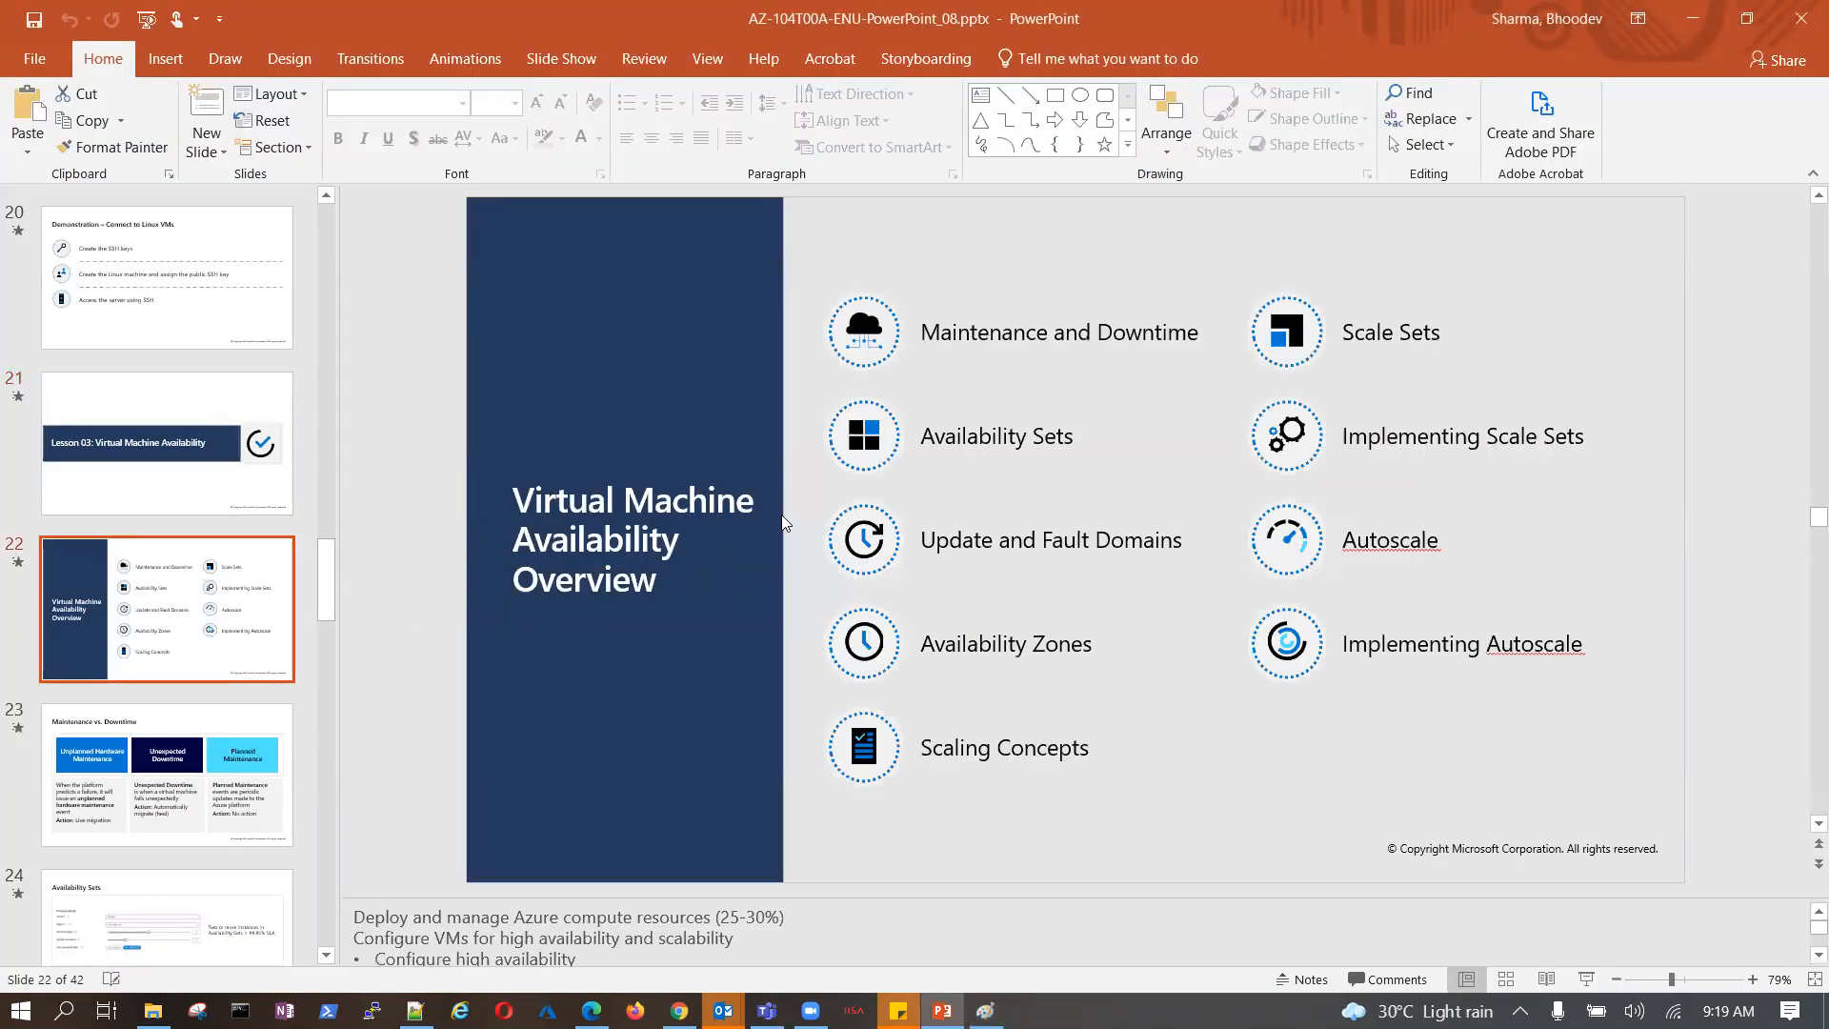
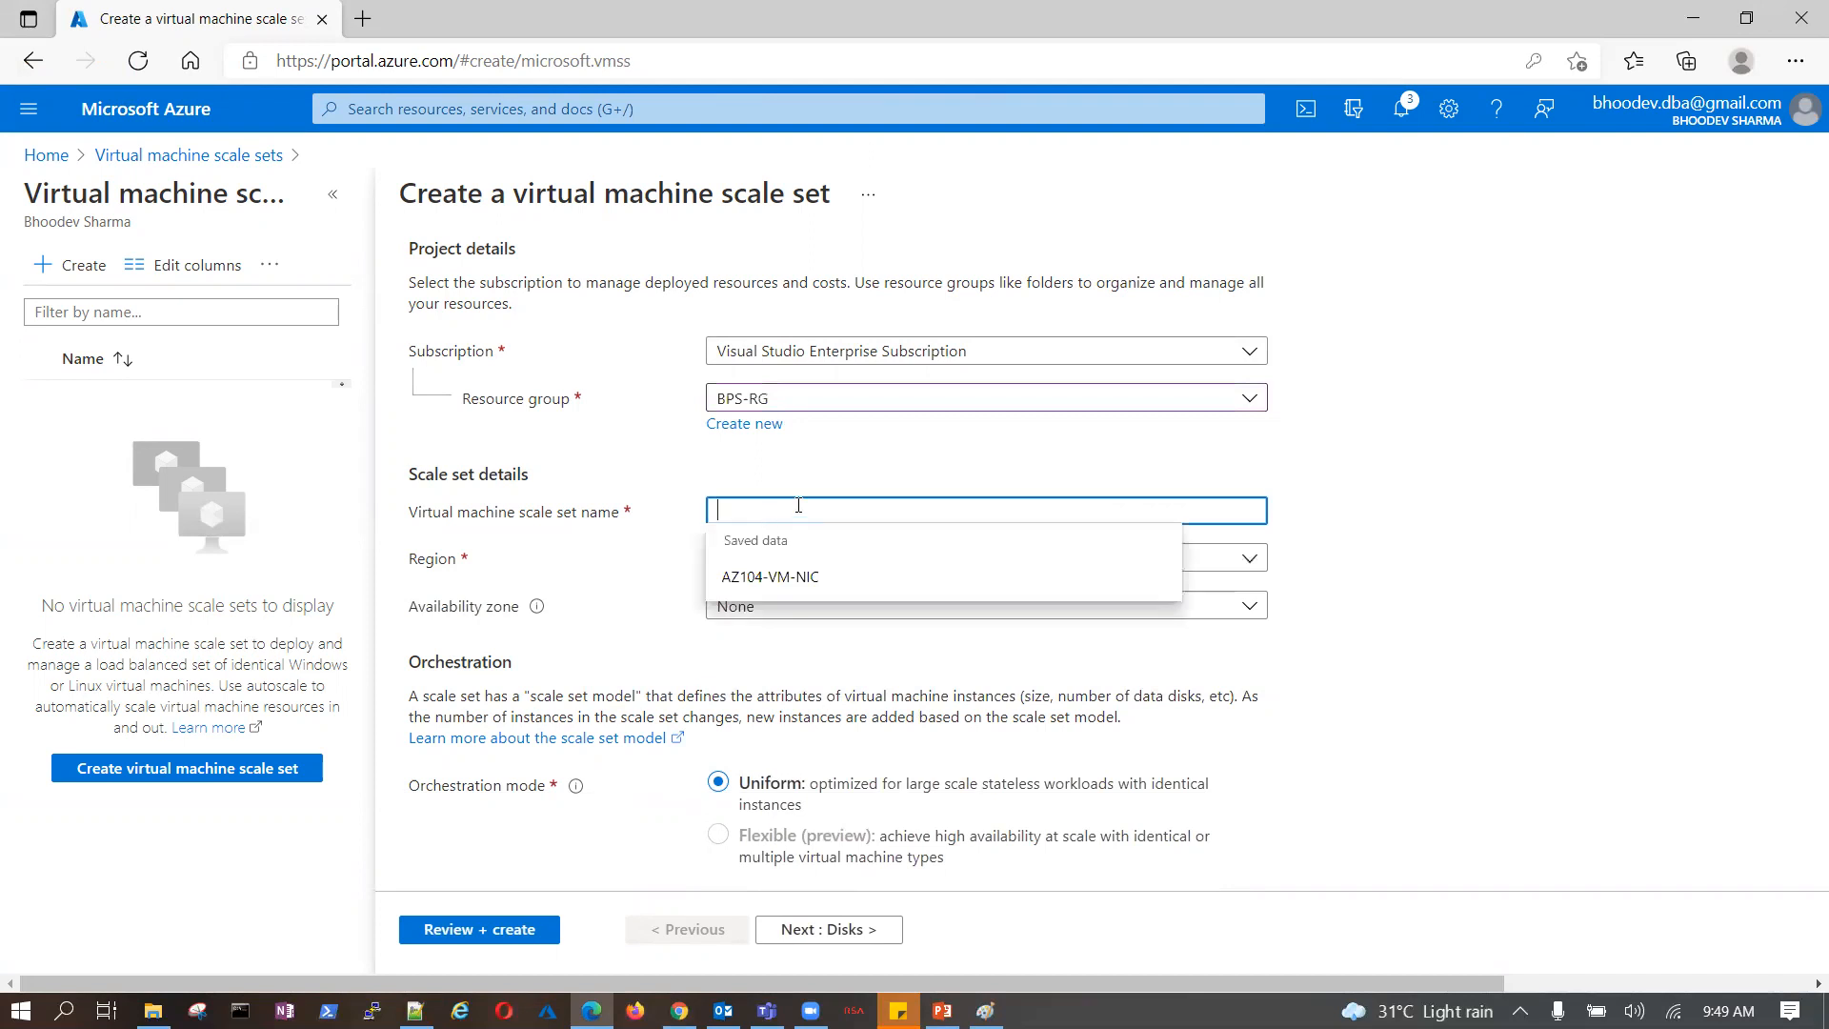
- Name the scale set BPS-Auto-Scale-SET, fixing the mistyped capital letters
type("BPS-AUTO")
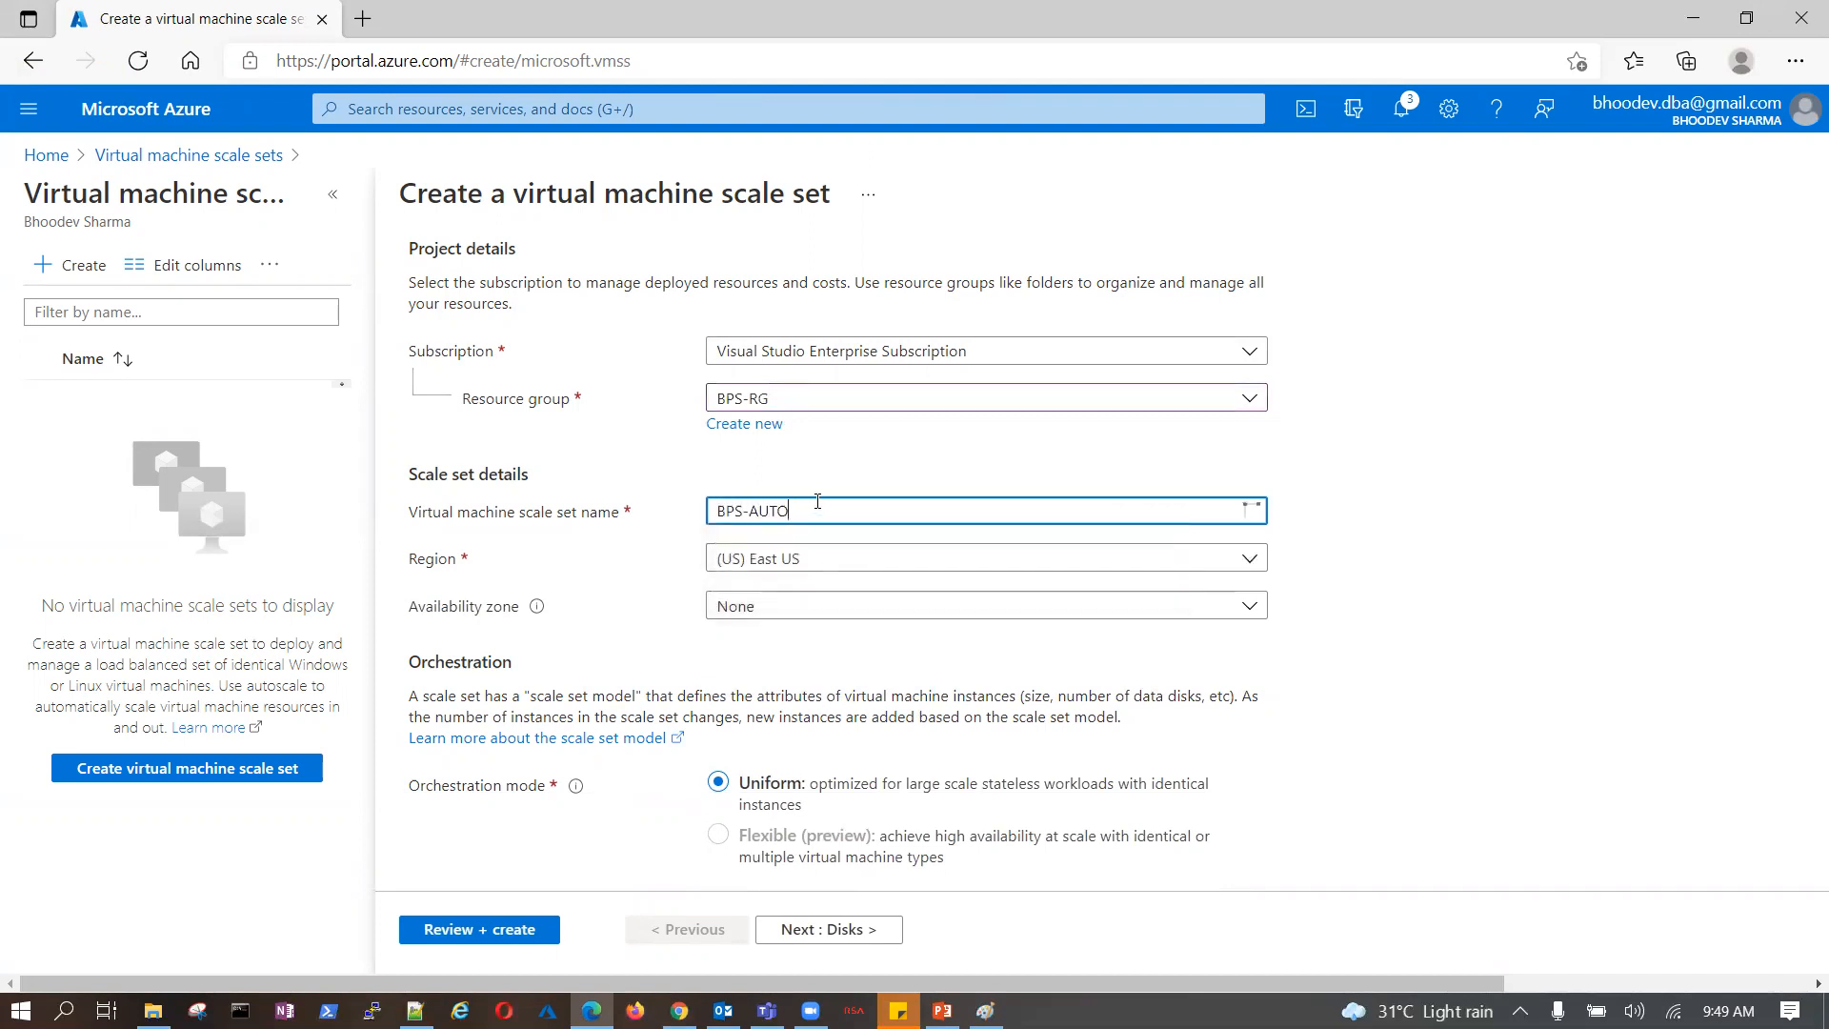
type("-SSET")
type("cal")
type("e")
type("-")
key("BackSpace")
key("BackSpace")
key("BackSpace")
type("uto")
- Place the scale set in availability zones 1, 2 and 3
scroll(824, 544, "down", 1)
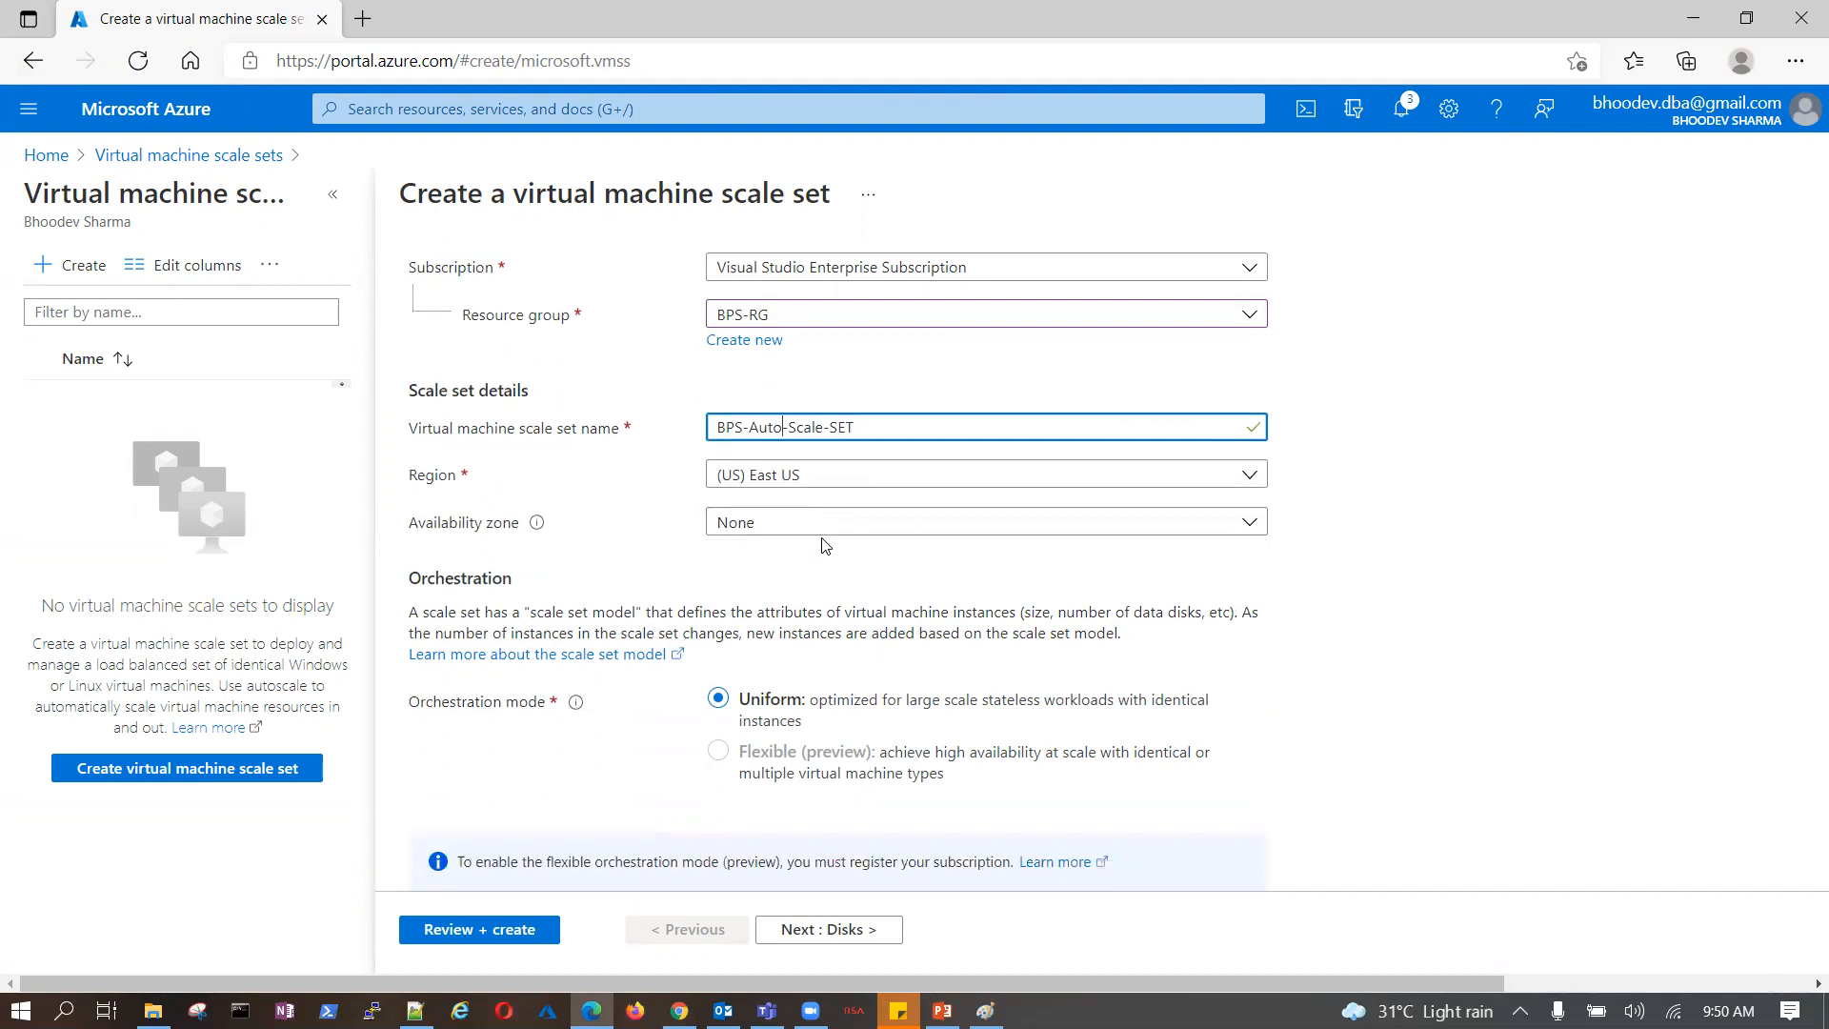
left_click(1246, 513)
left_click(727, 541)
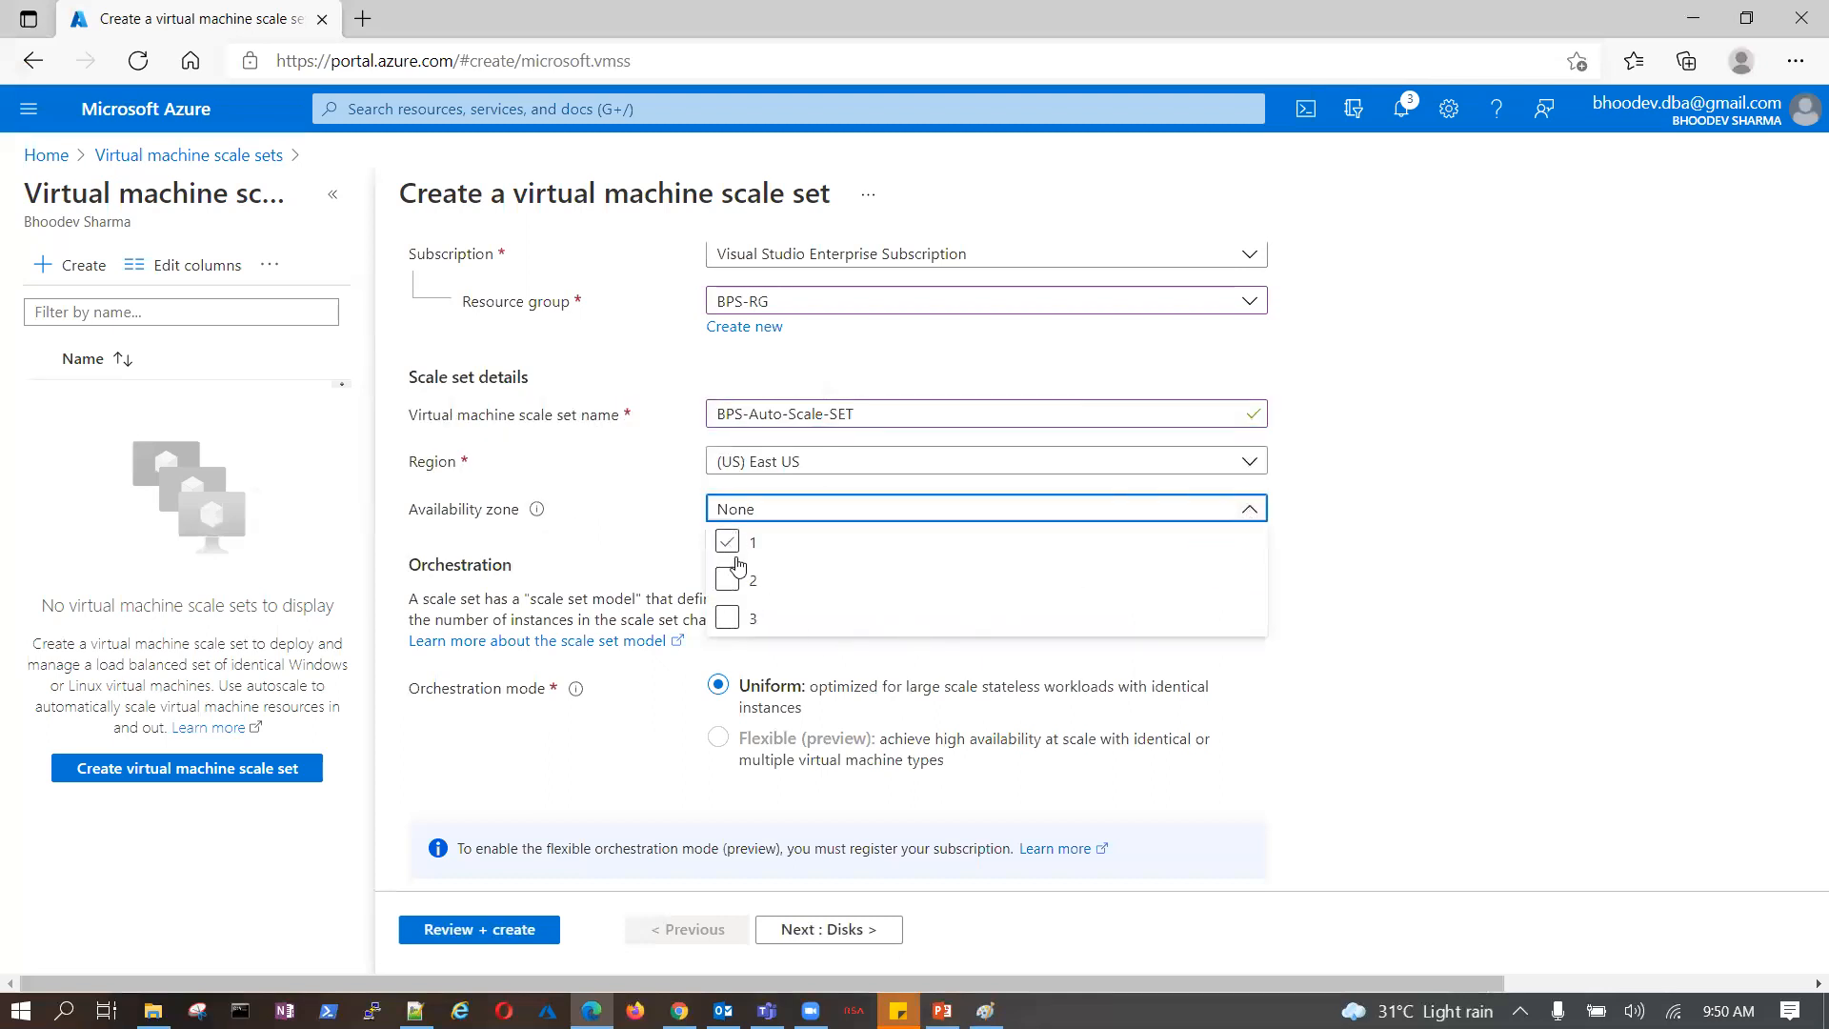
left_click(727, 541)
left_click(726, 579)
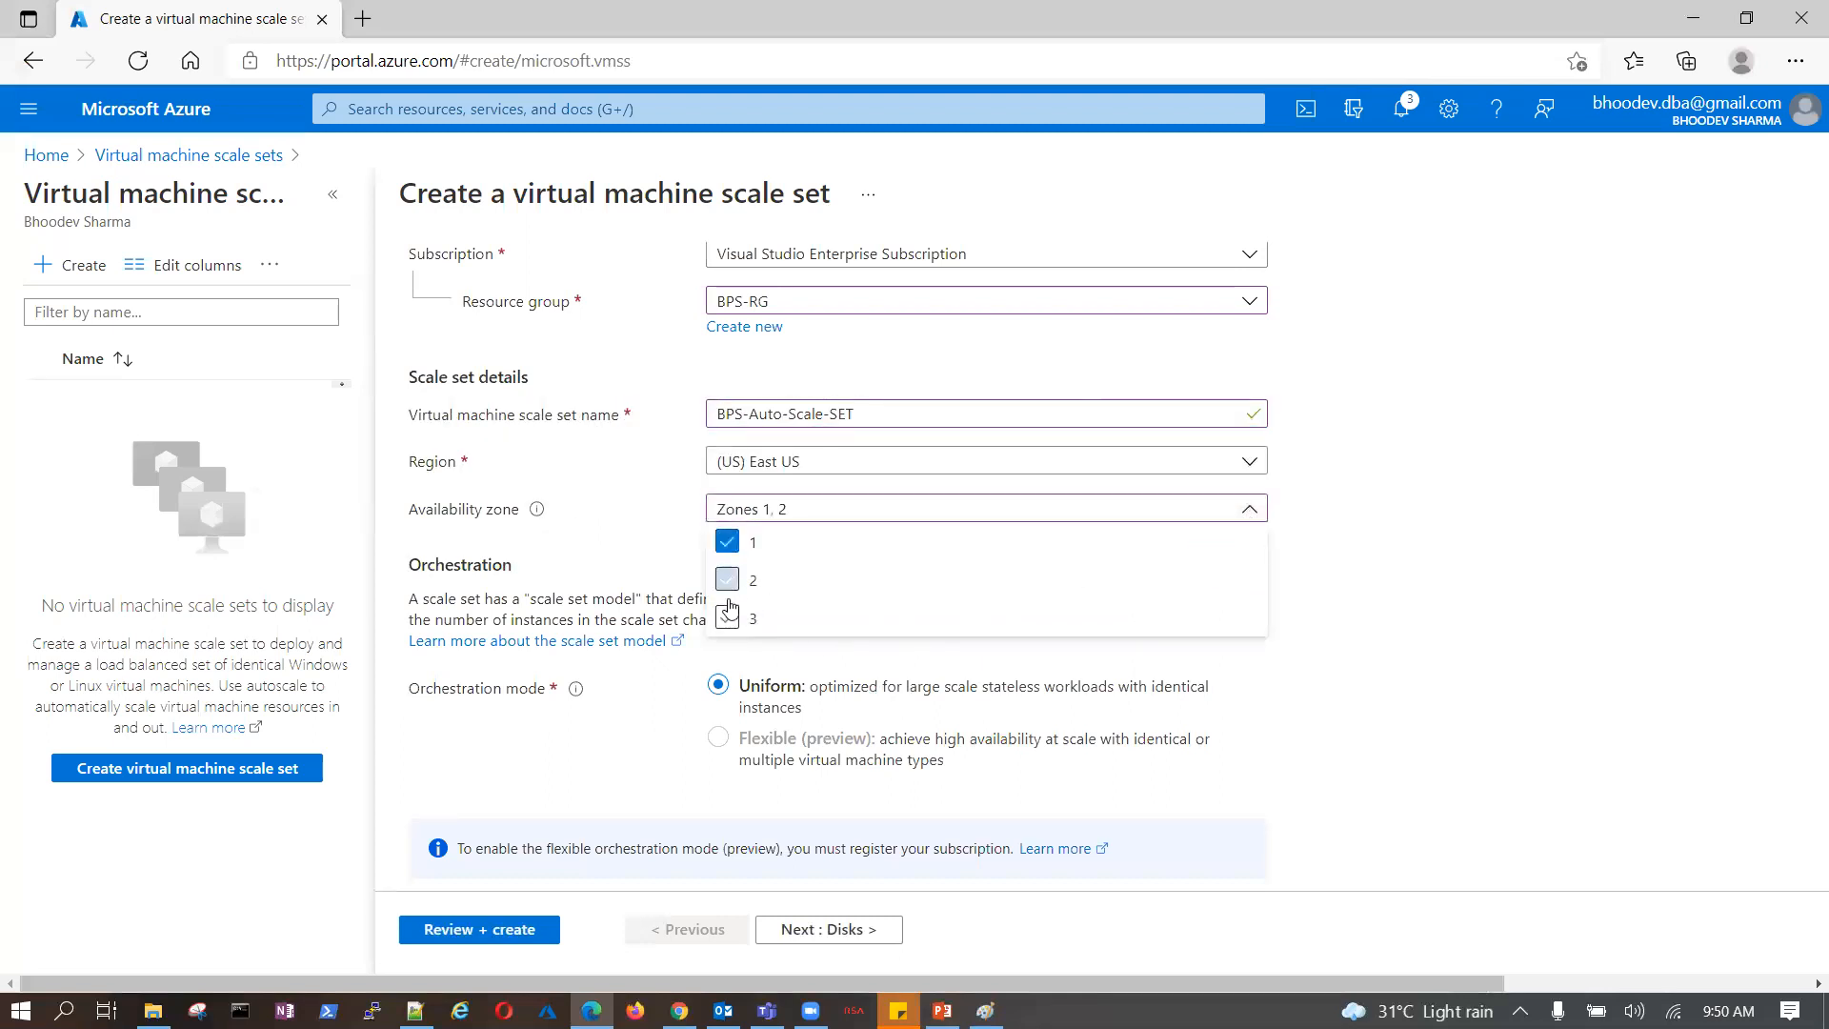
left_click(727, 620)
left_click(1517, 626)
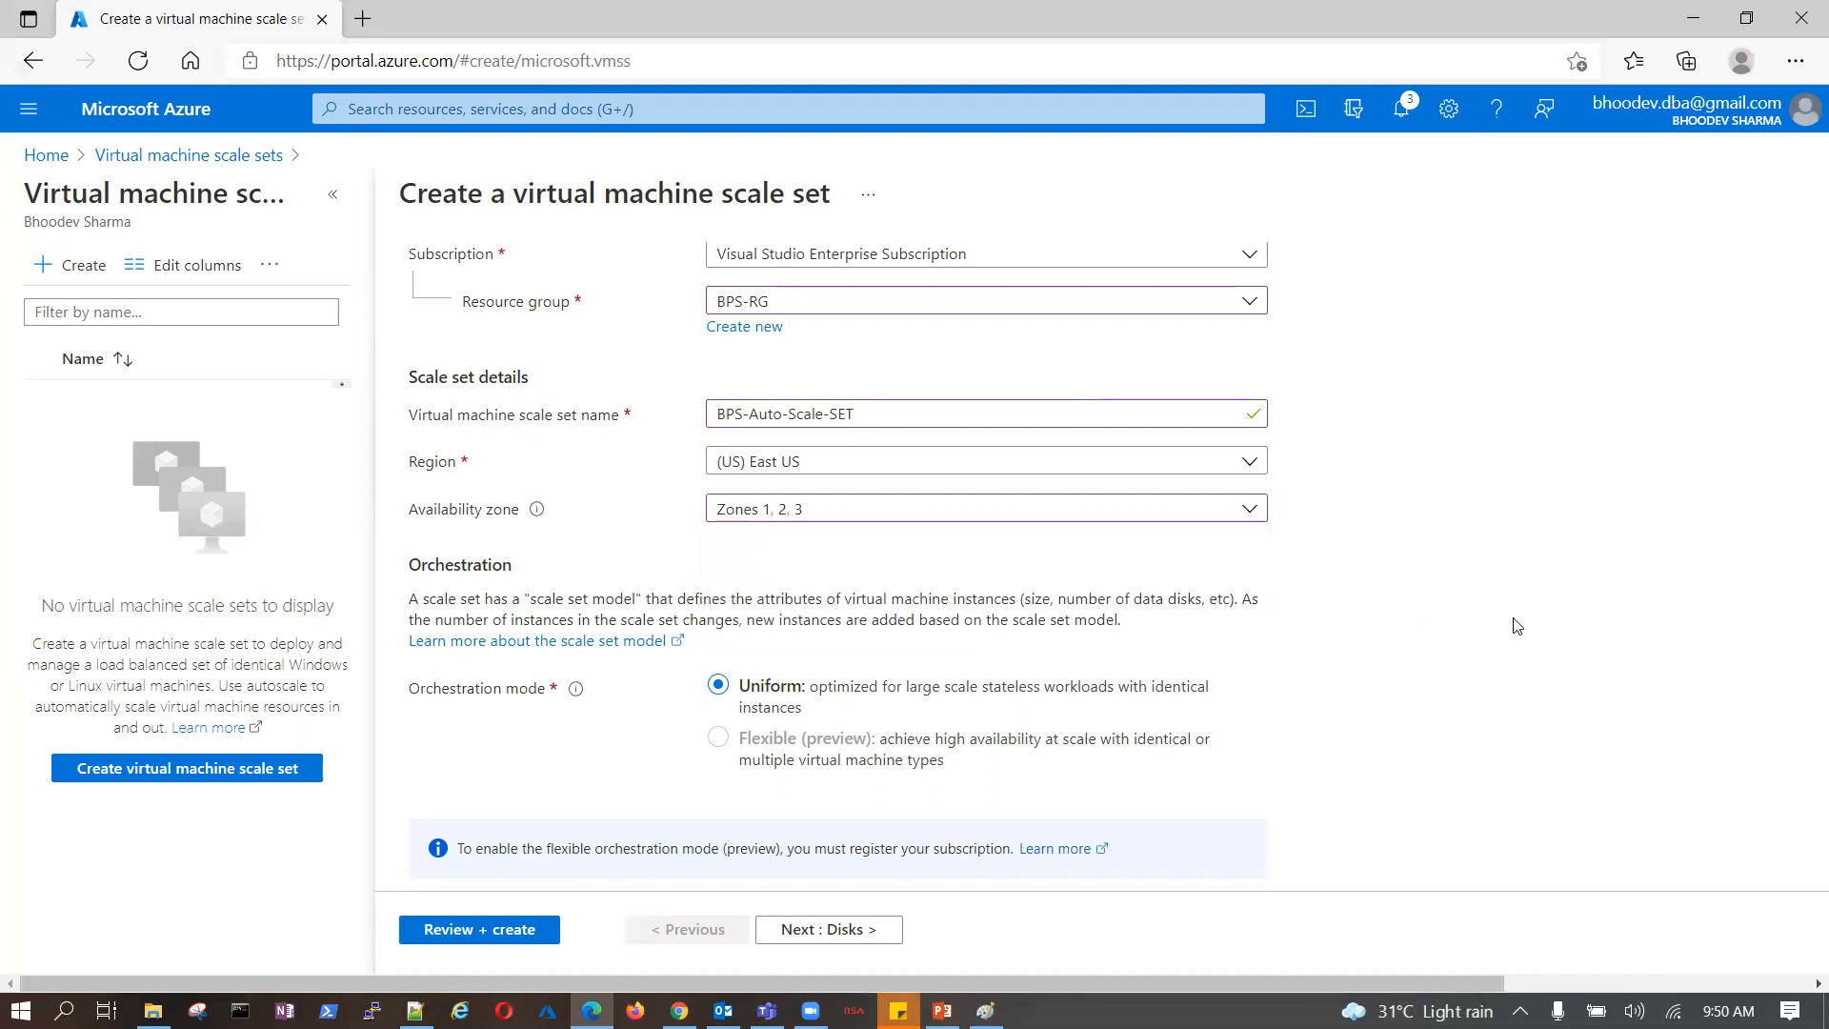
scroll(1517, 626, "down", 2)
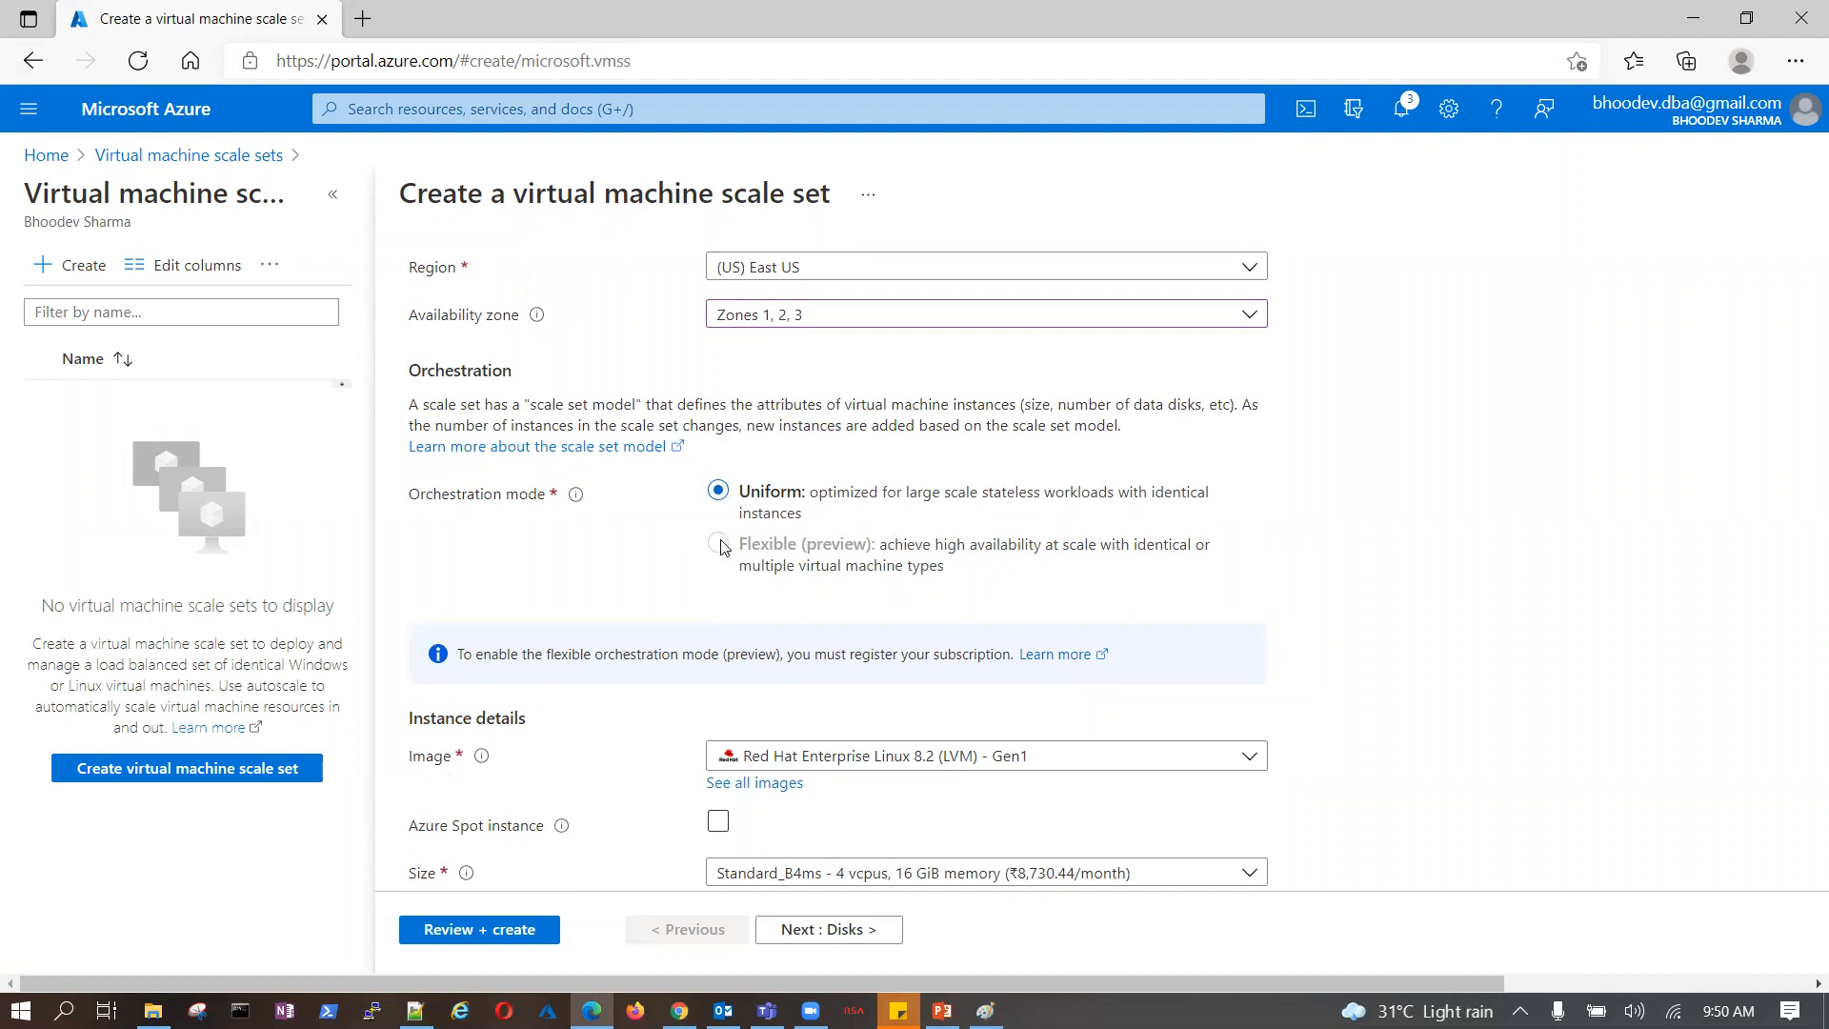
- Choose the Windows Server 2016 Datacenter - Gen1 image and enter the administrator username
scroll(721, 546, "down", 3)
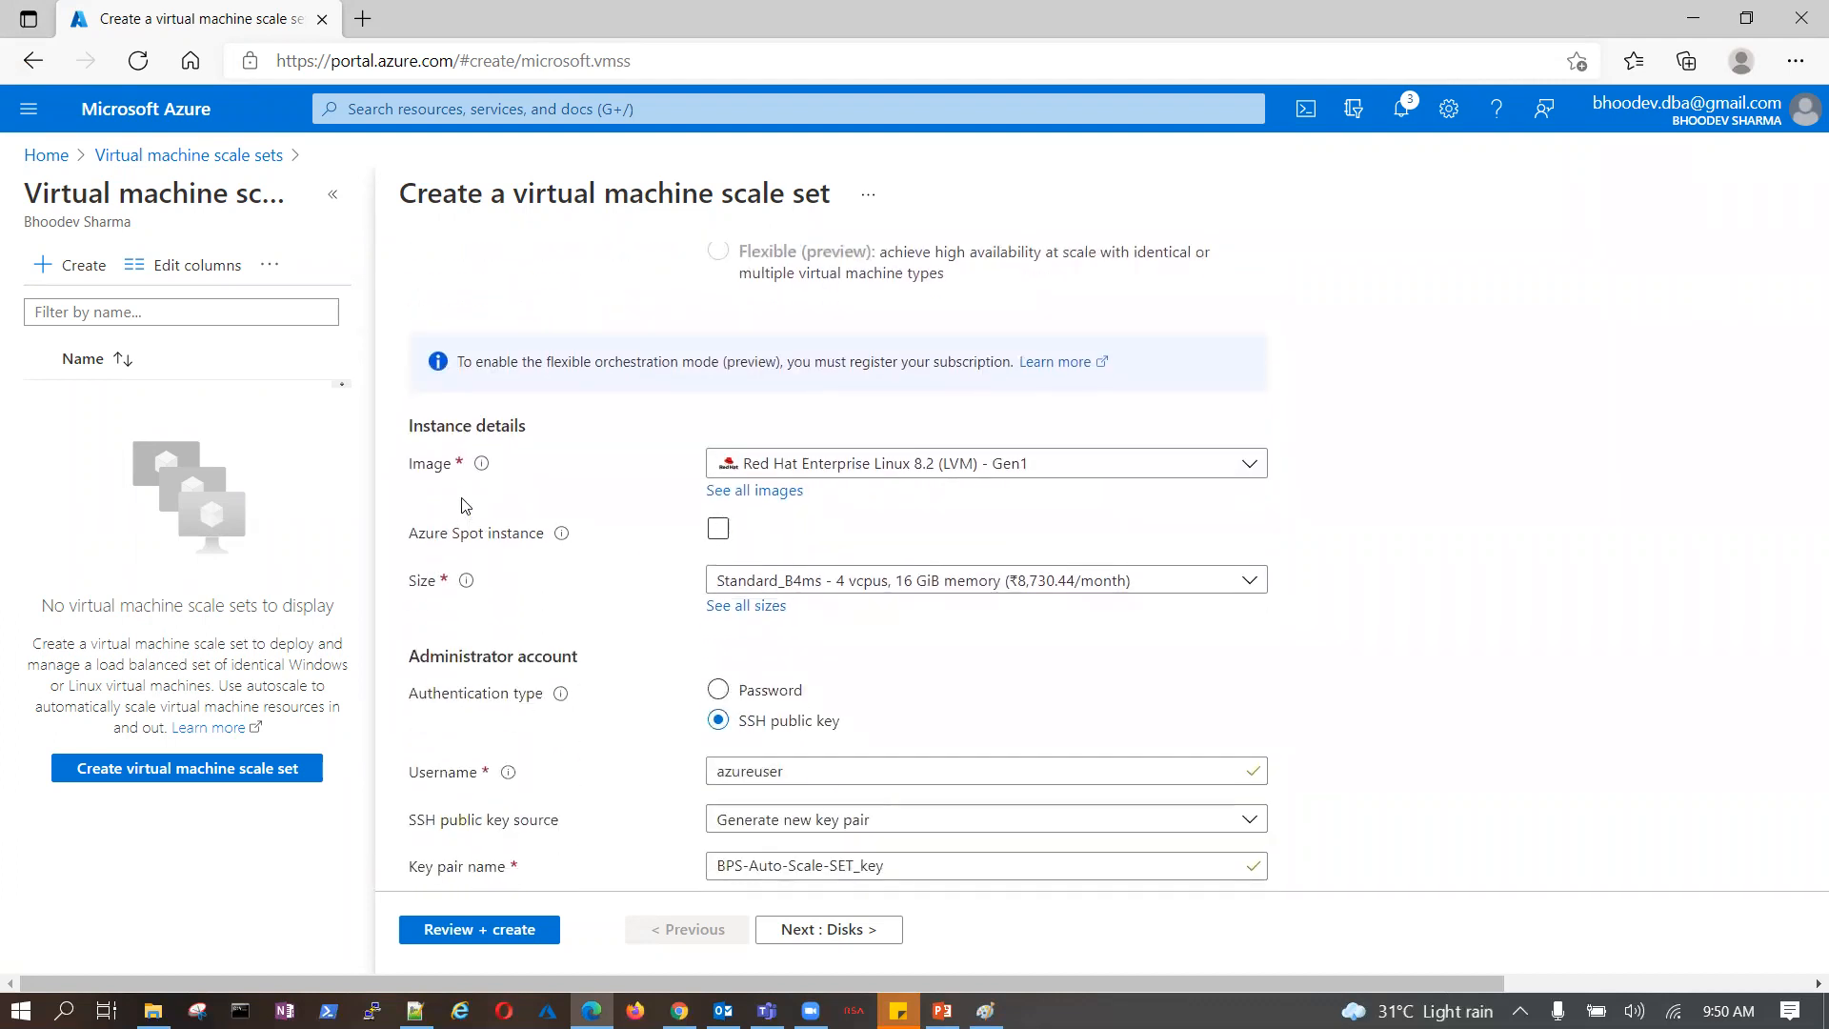
left_click(1255, 476)
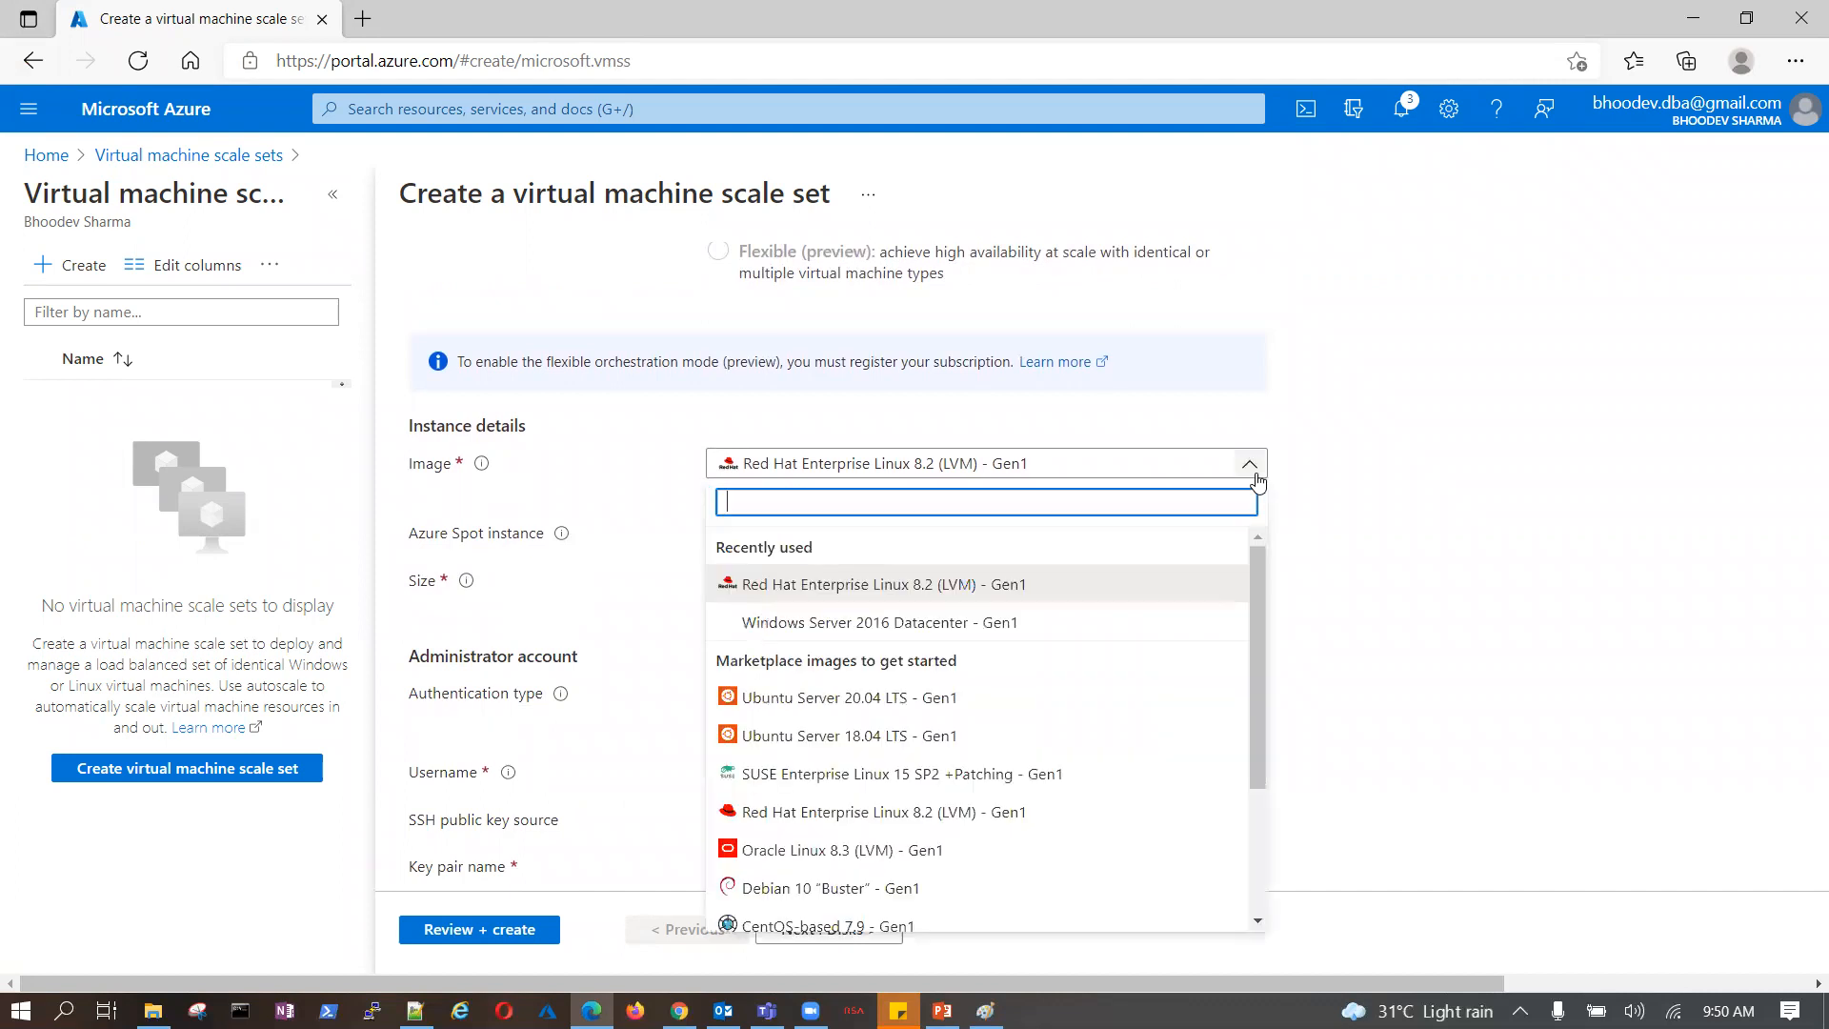
left_click(900, 627)
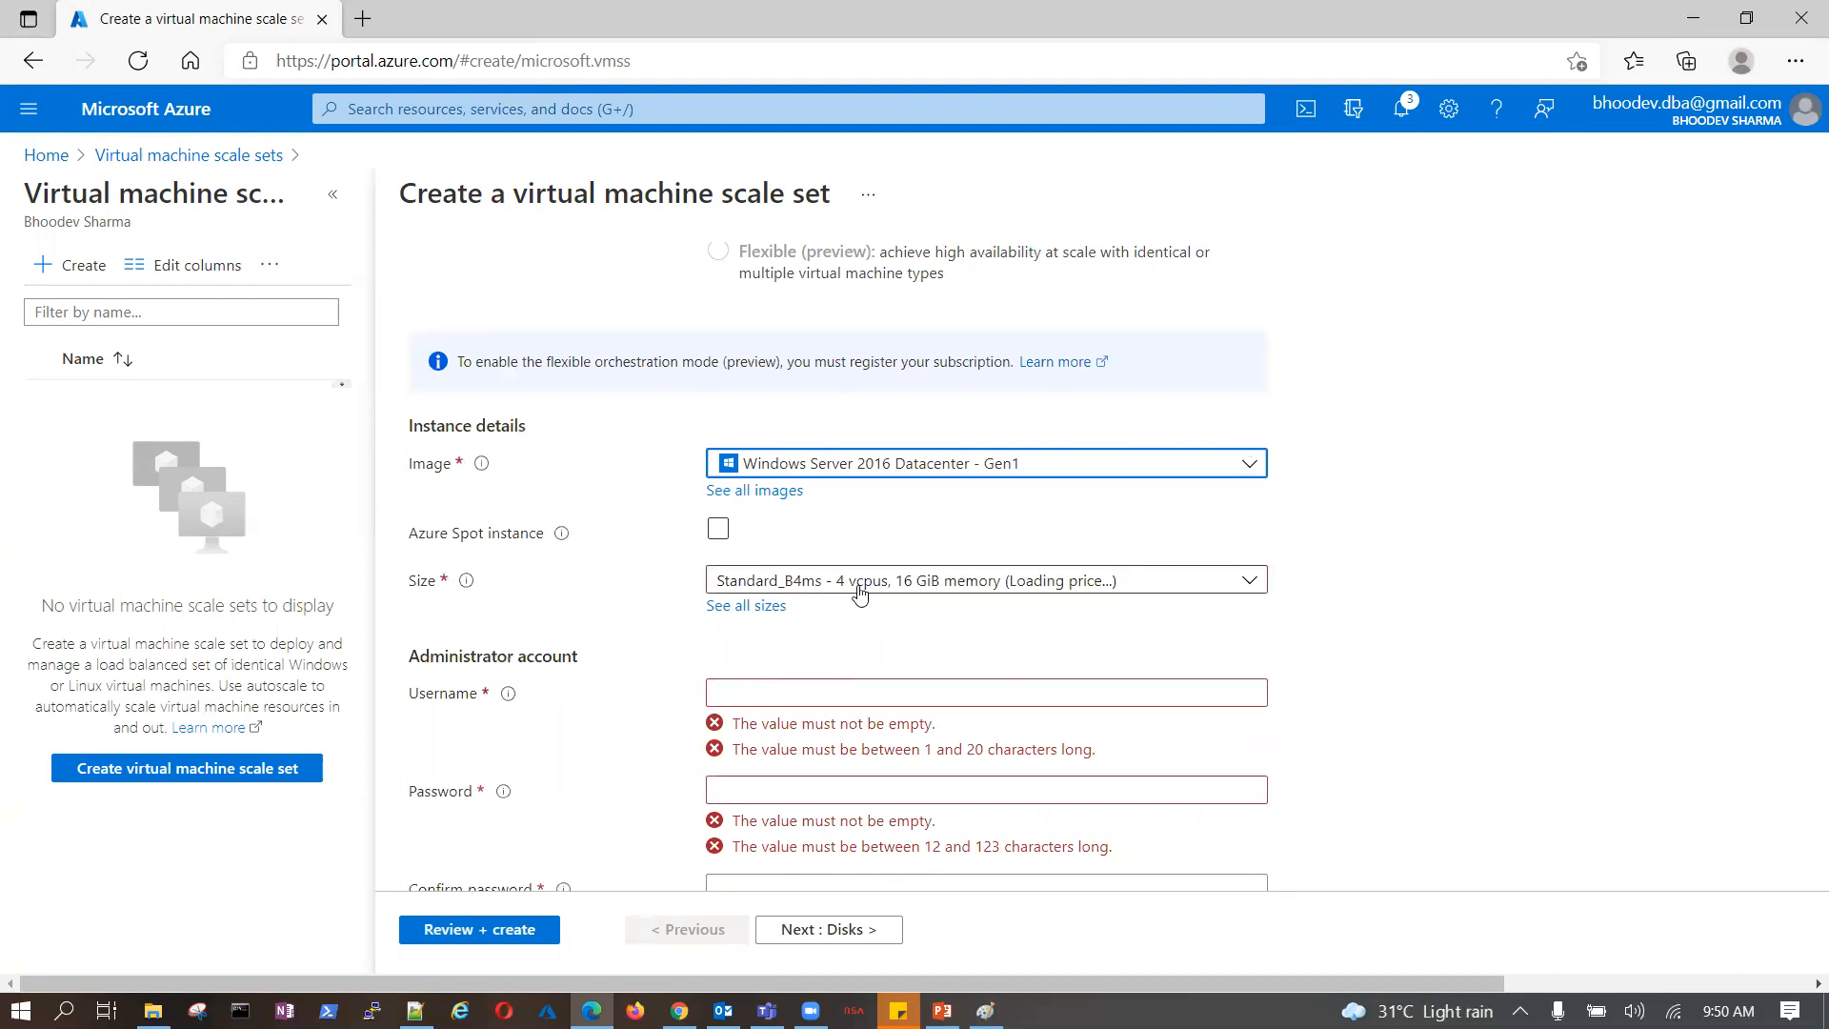
scroll(809, 634, "down", 2)
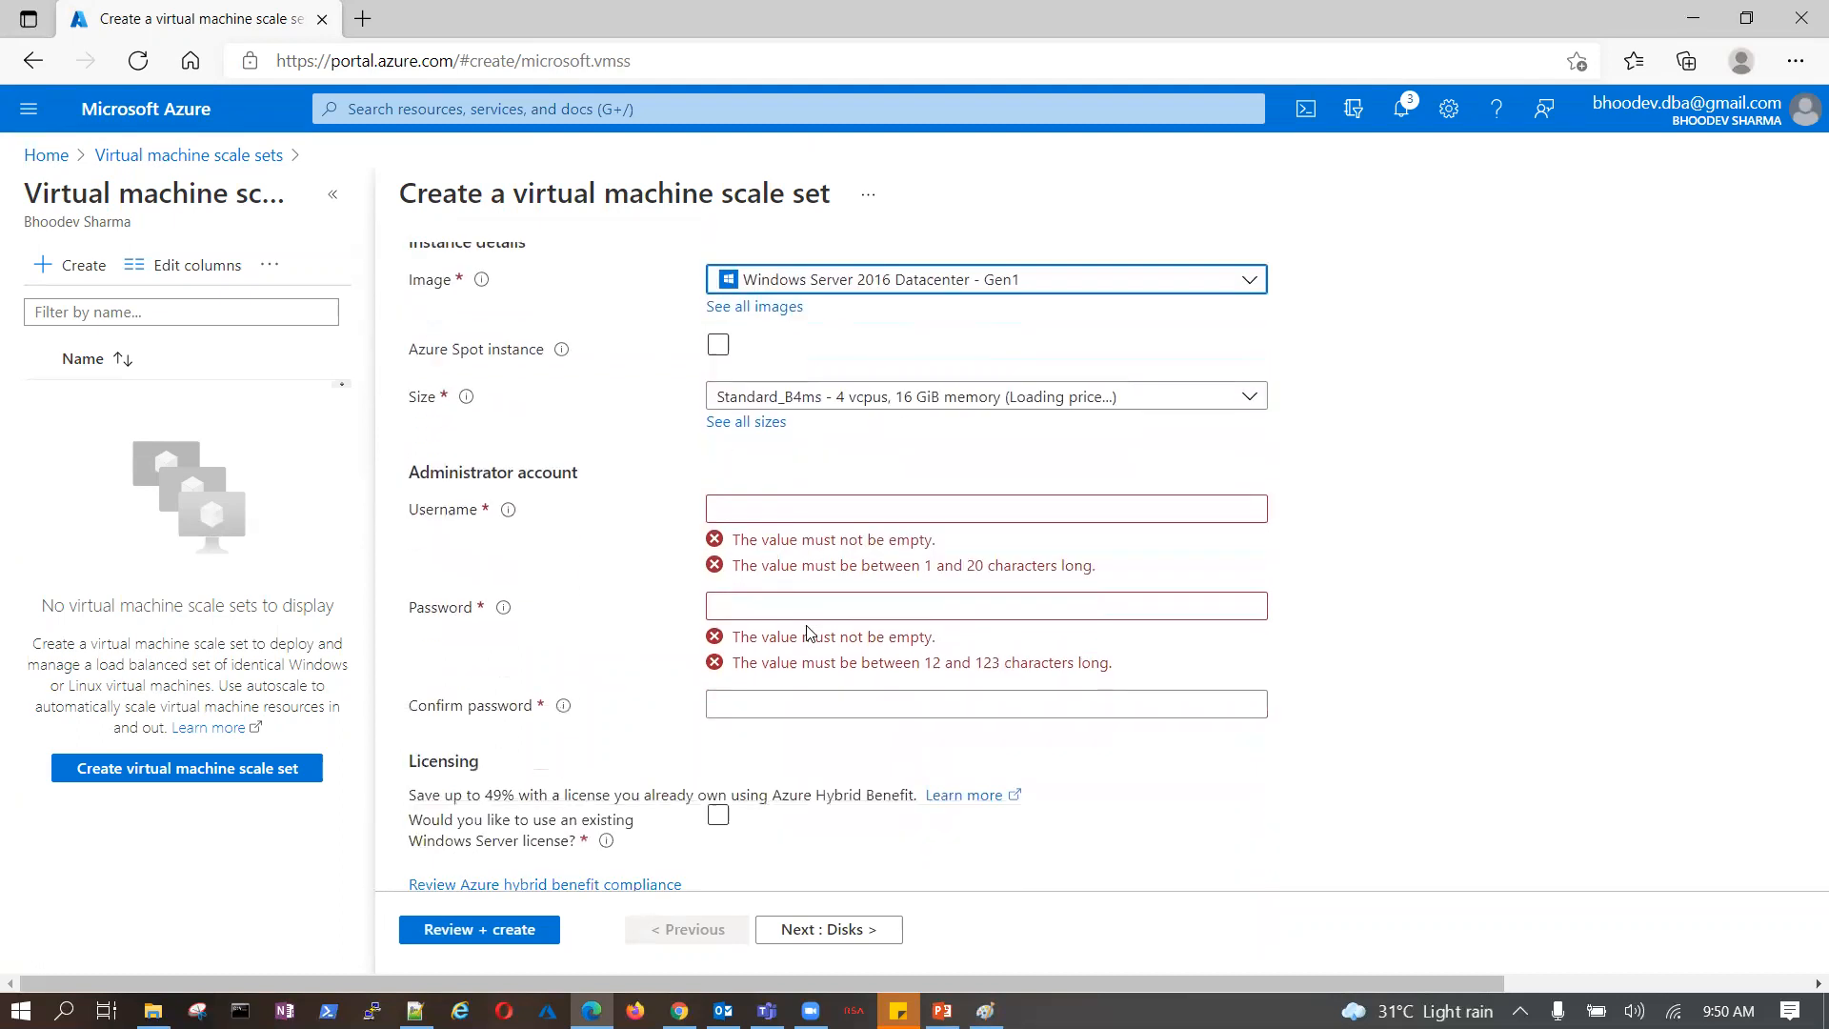
left_click(785, 499)
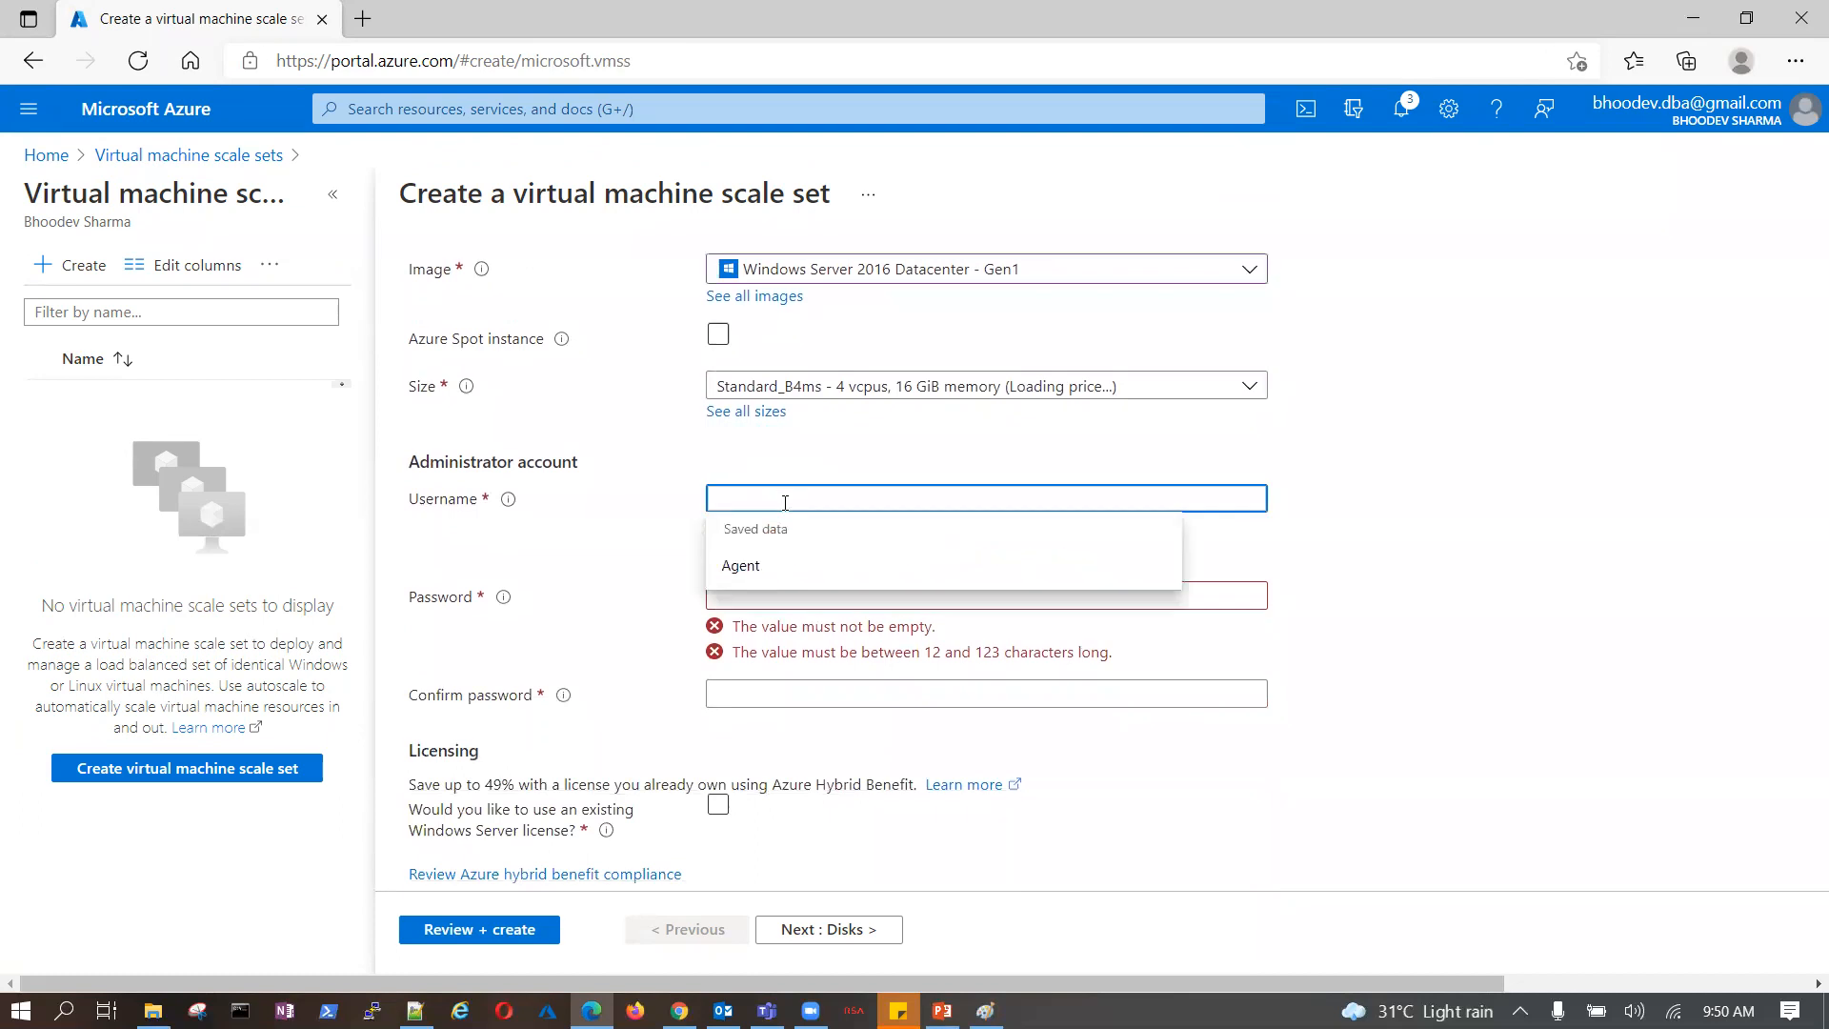
type("BhoodevSharma")
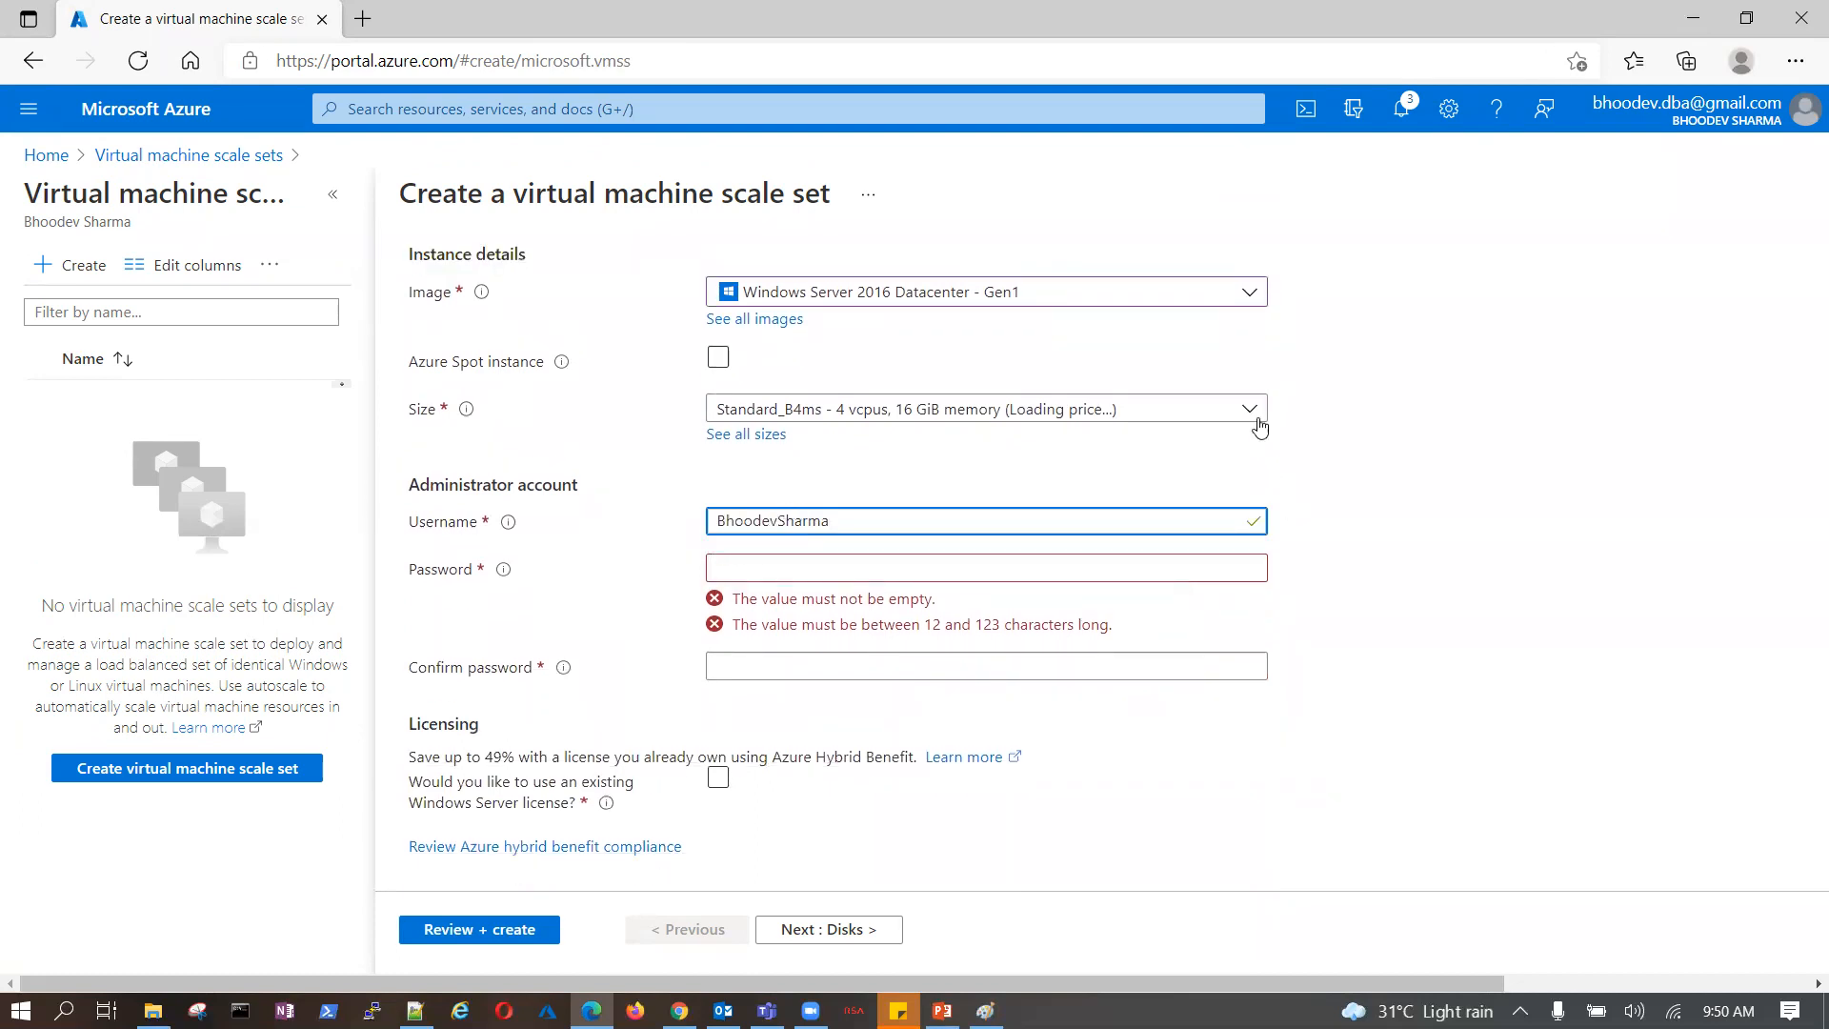
- Pick size Standard_B2ms (2 vcpus, 8 GiB) and enter the administrator password
left_click(1249, 409)
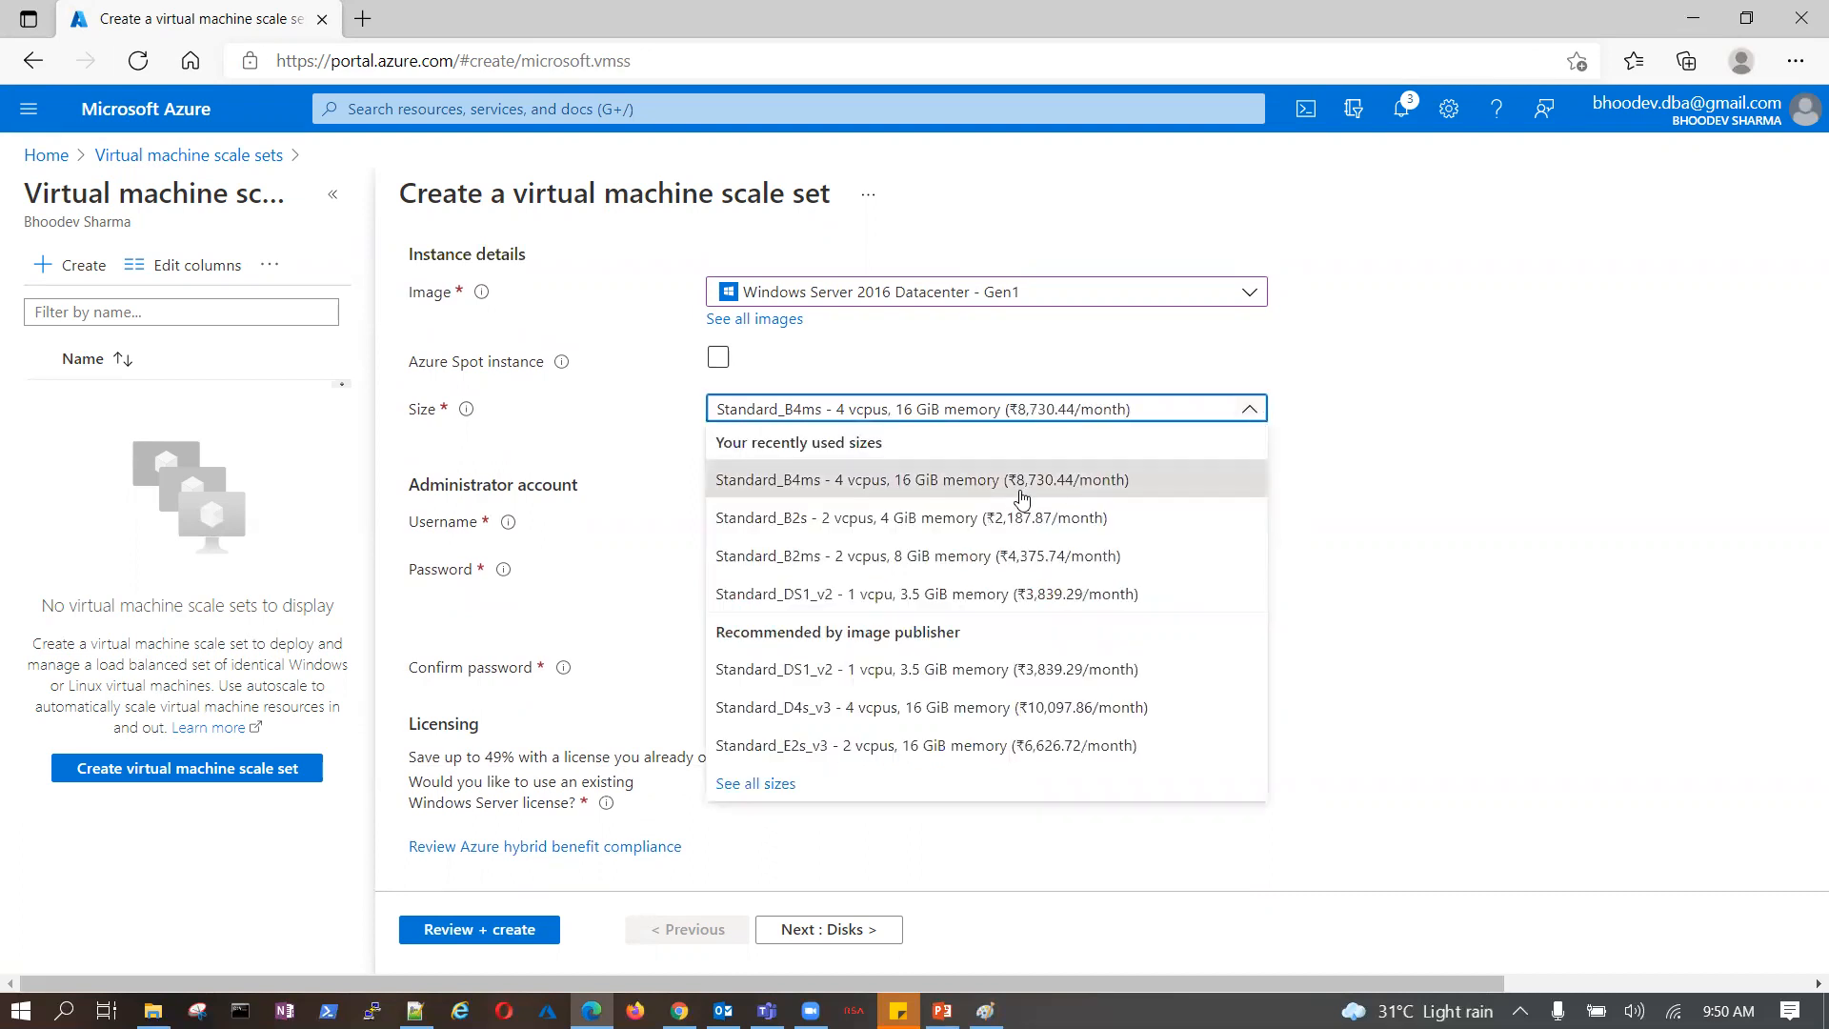
left_click(929, 560)
left_click(865, 564)
type("•")
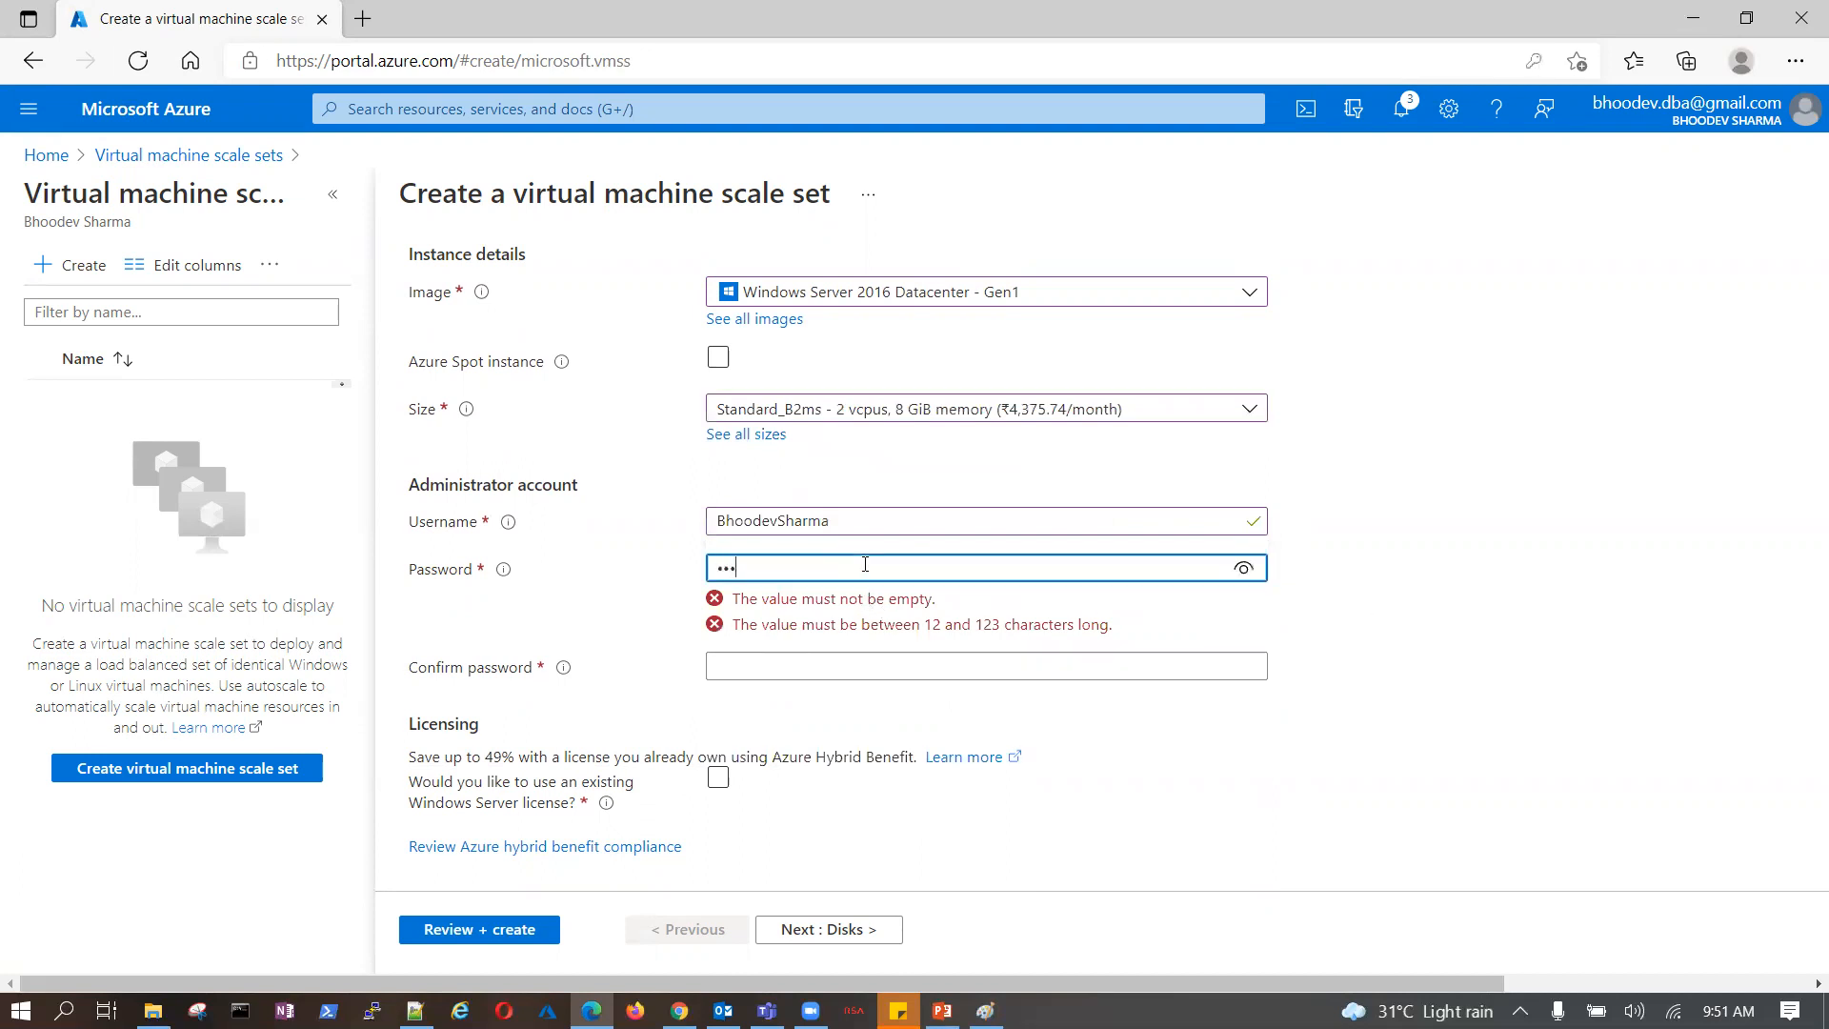
type("••••••••••")
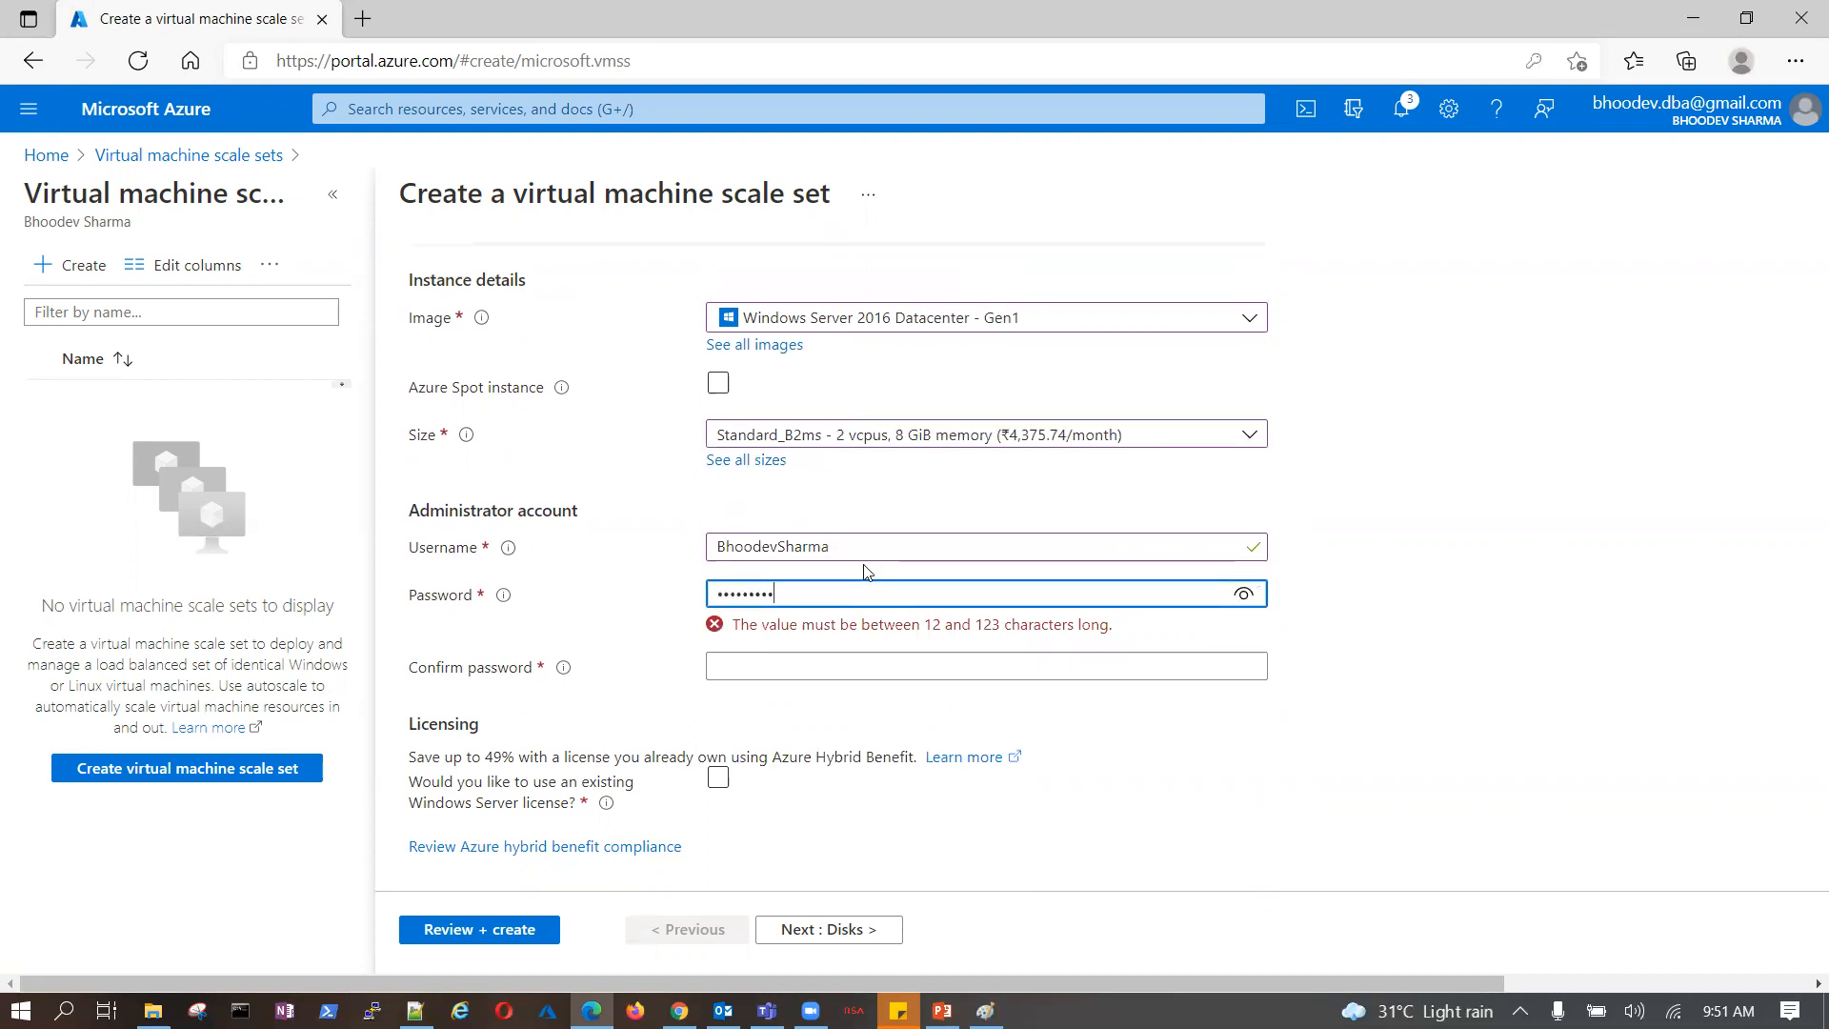
type("••")
key("Tab")
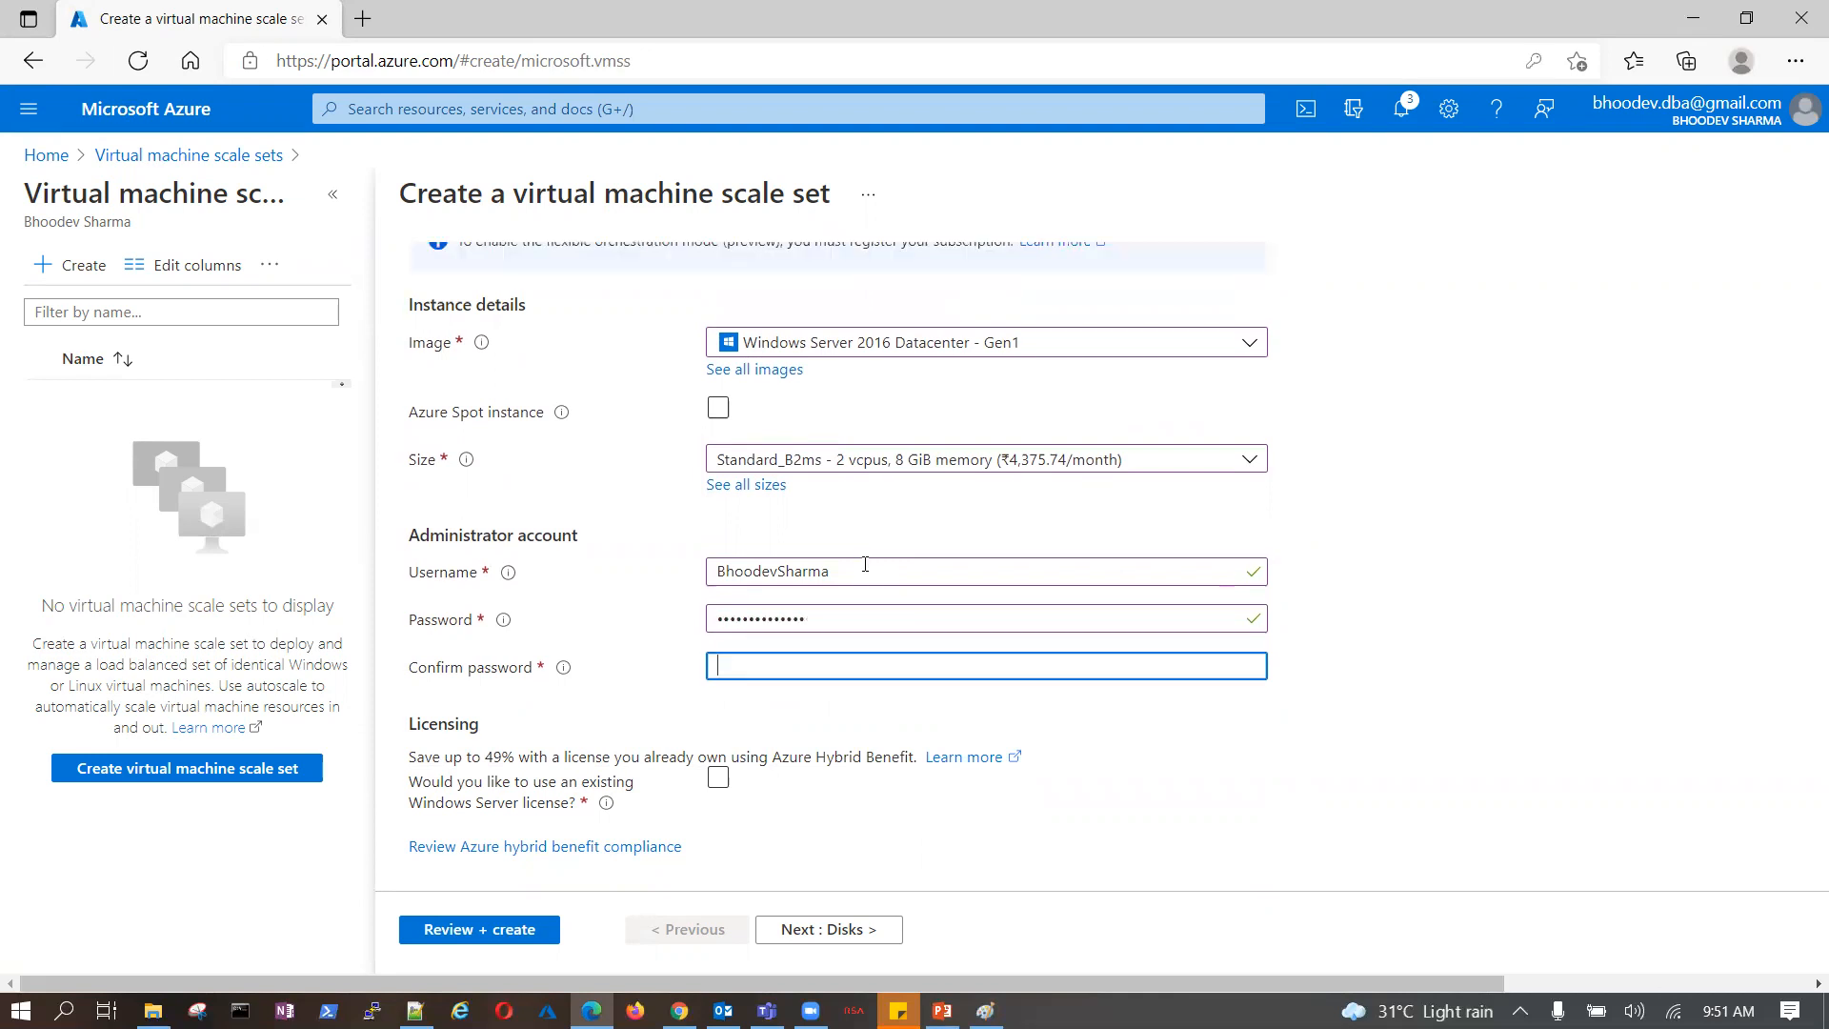
type("••")
- Use an existing Windows Server license and confirm Azure Hybrid Benefit eligibility
left_click_drag(411, 758, 603, 798)
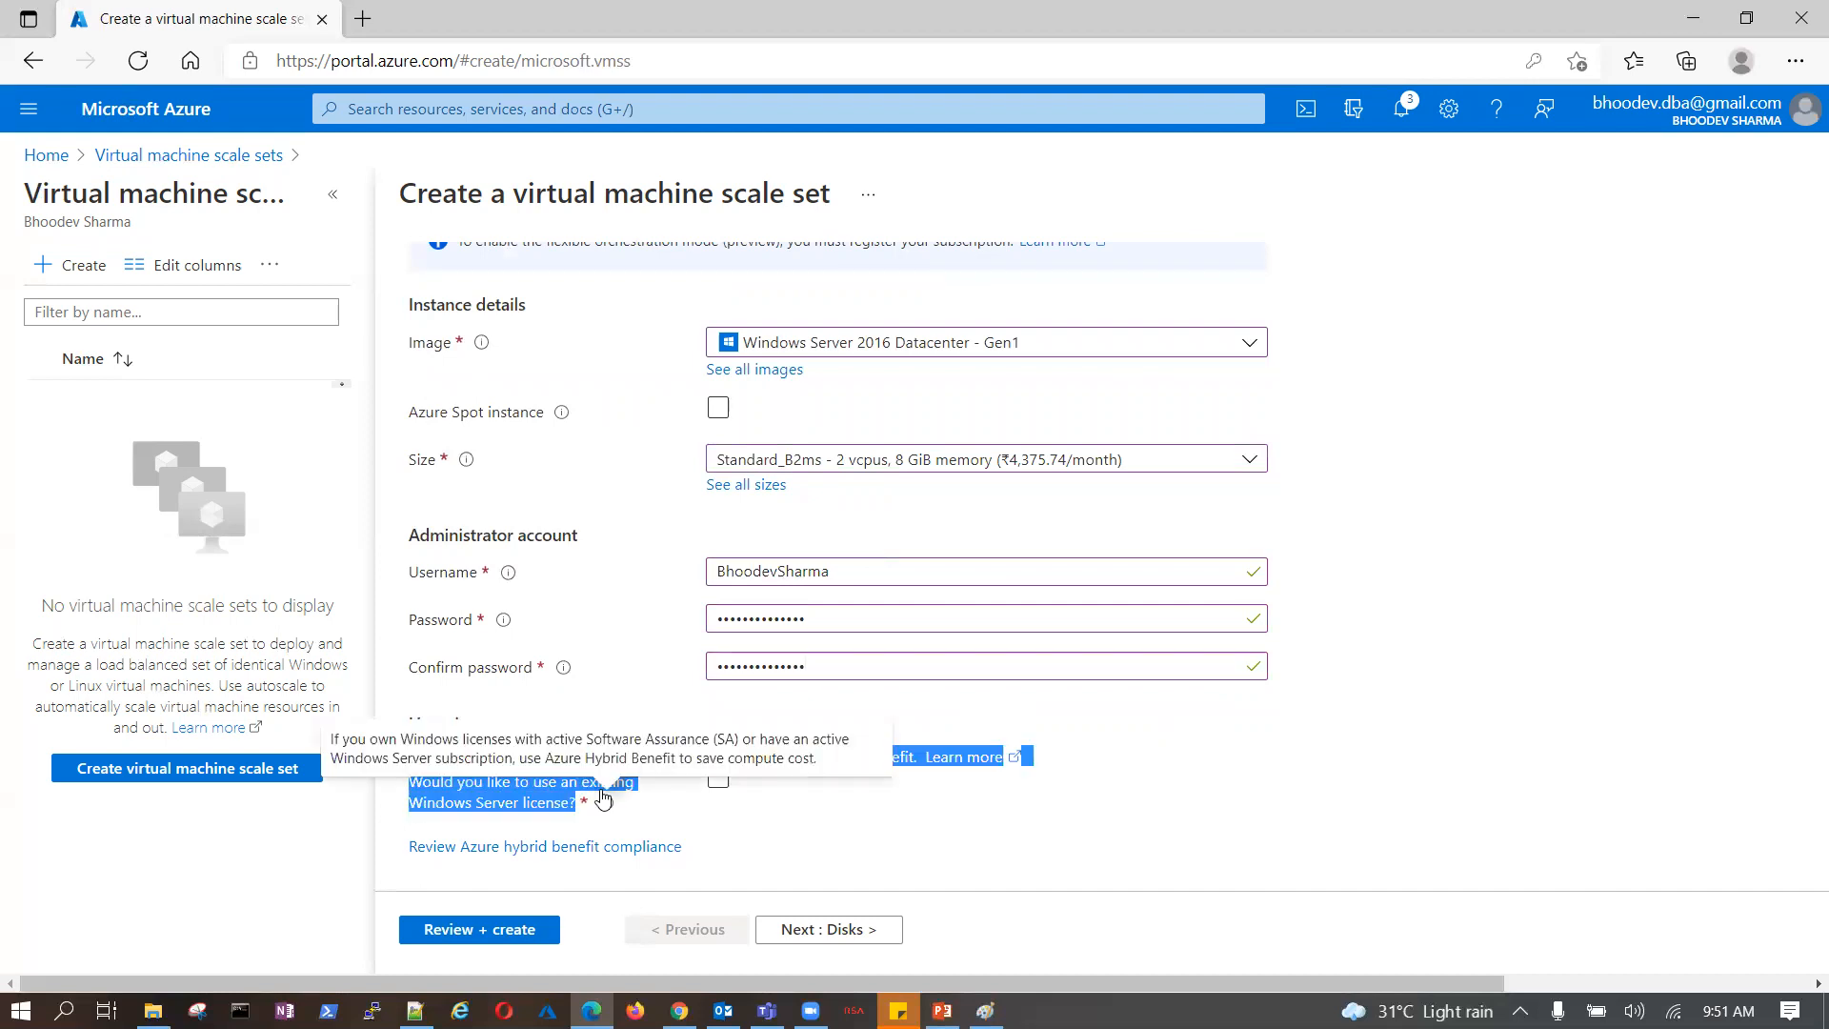
left_click(719, 780)
left_click(420, 845)
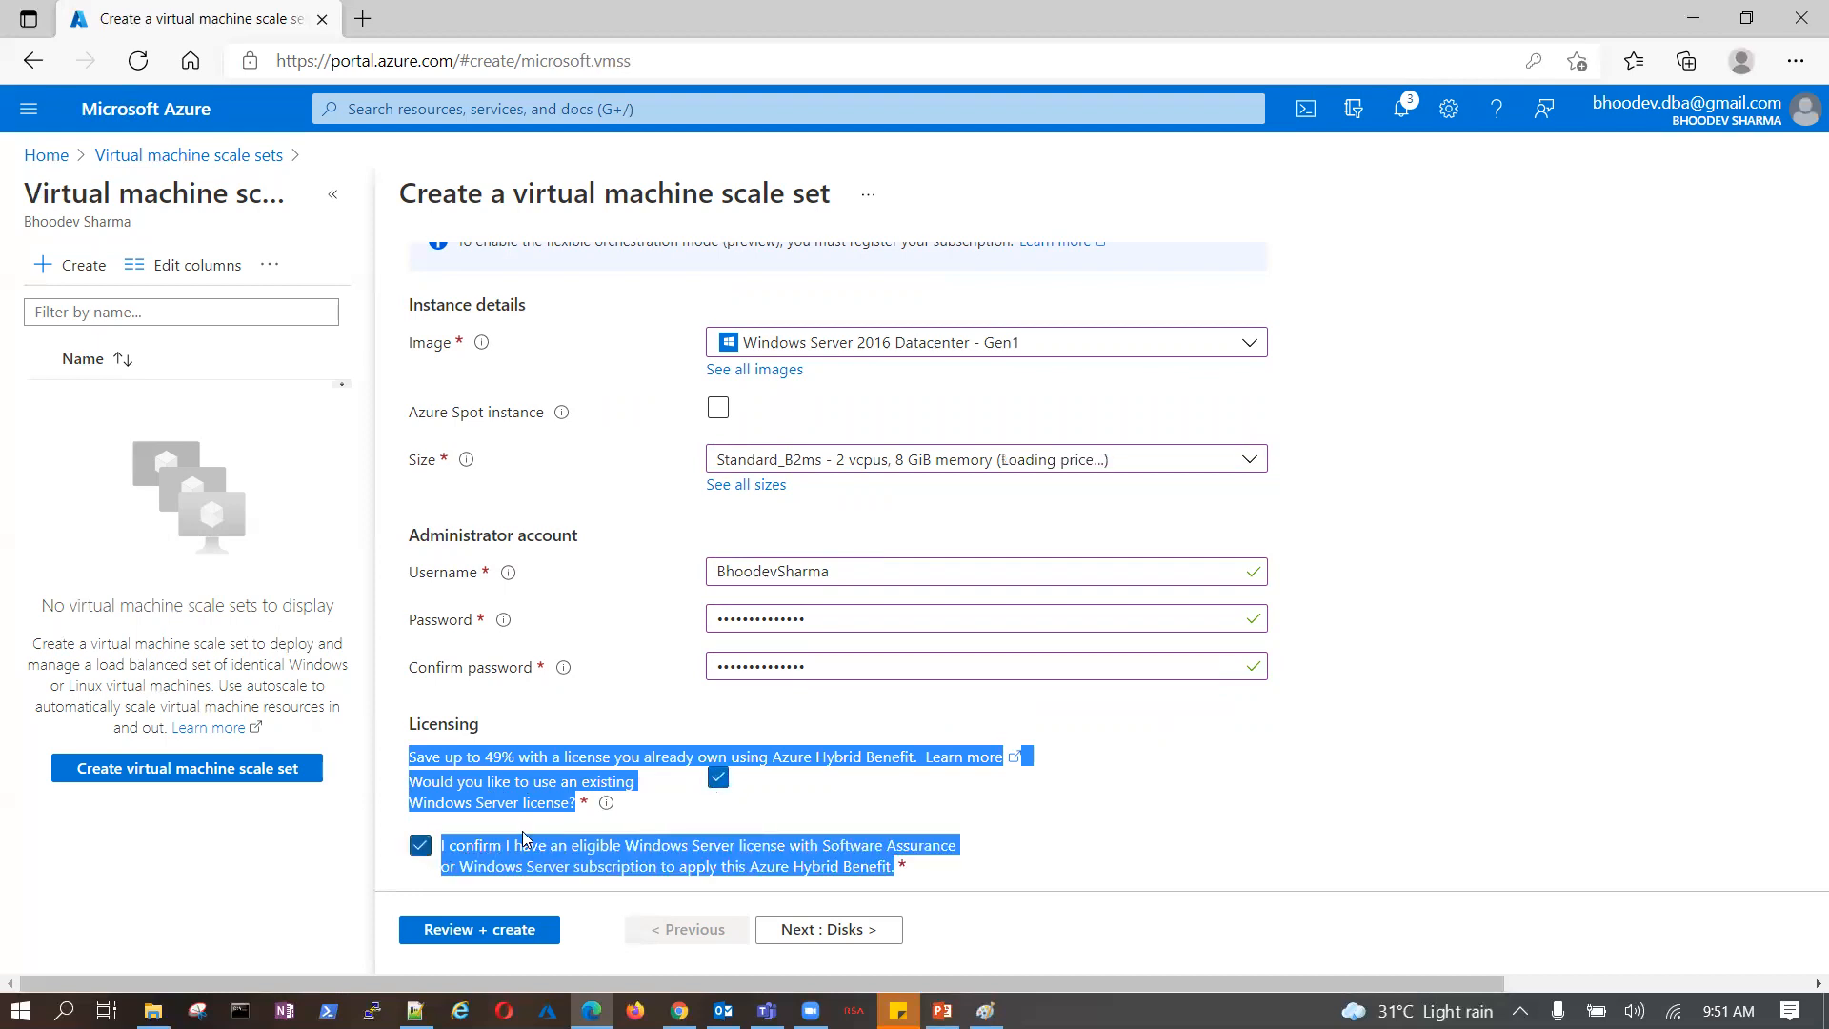
scroll(1216, 820, "down", 1)
scroll(977, 824, "up", 2)
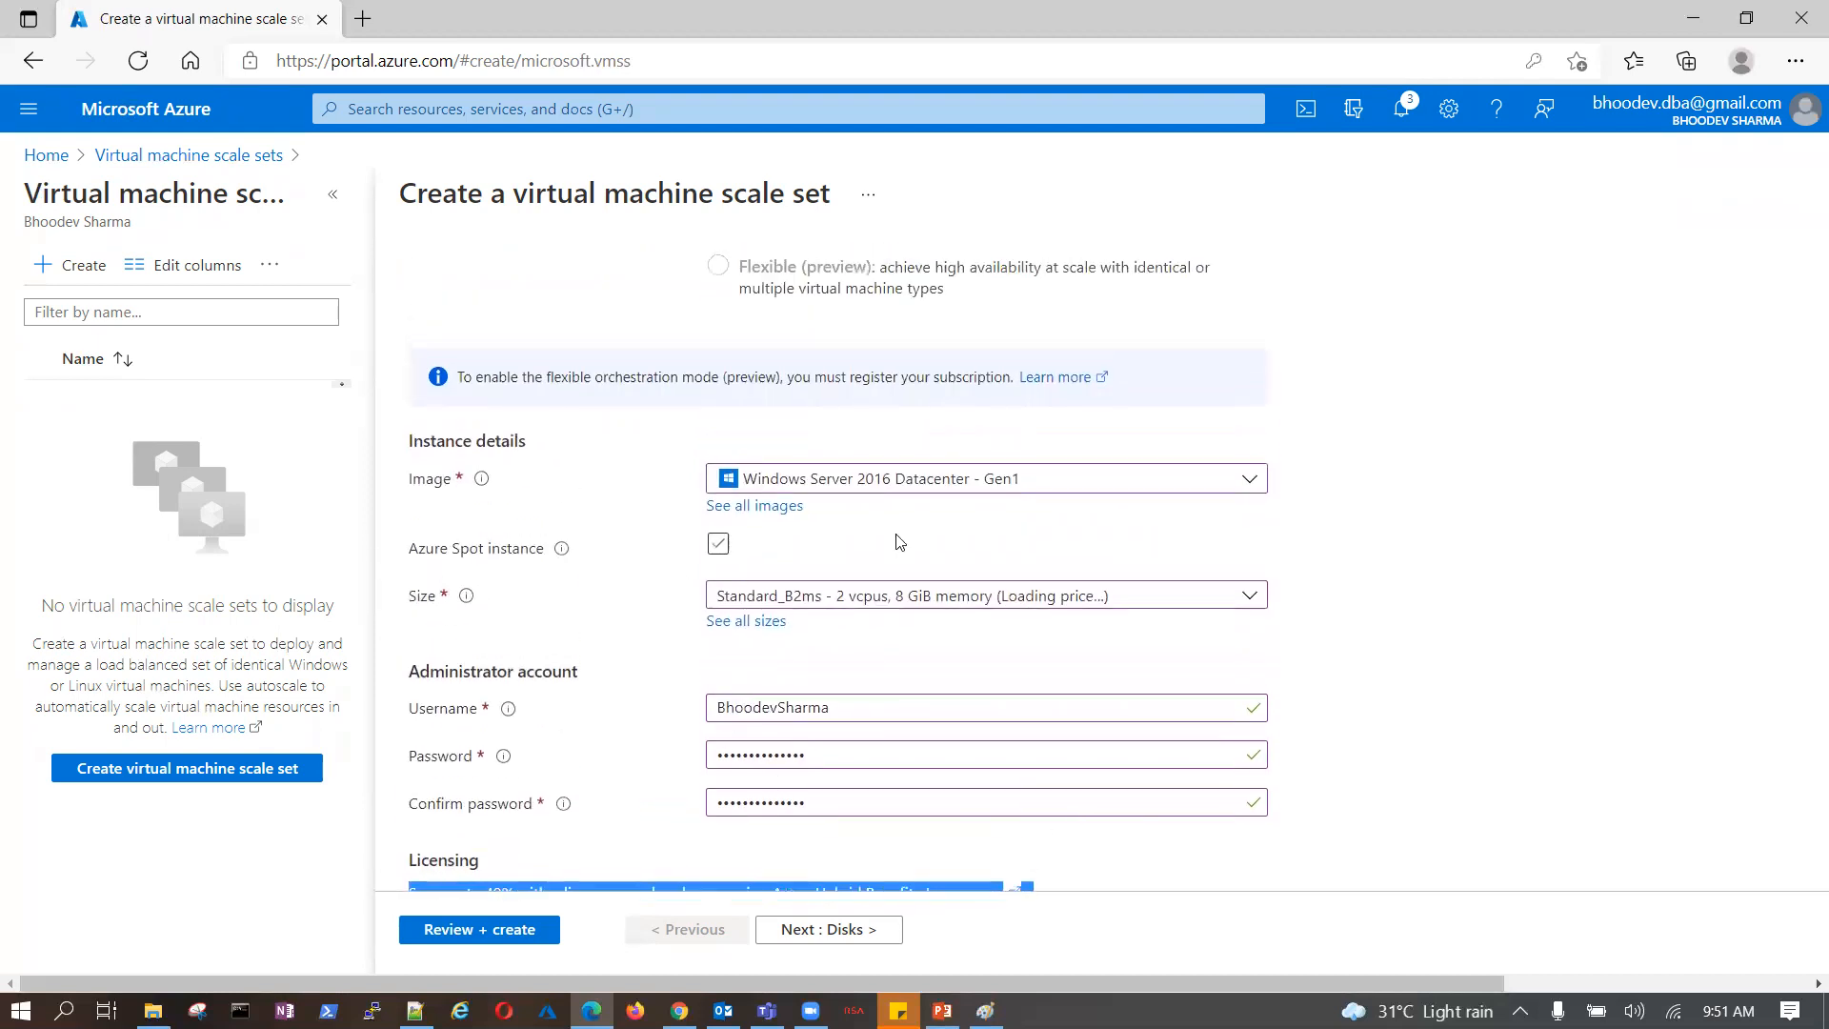
scroll(817, 674, "down", 2)
scroll(816, 675, "up", 1)
scroll(816, 674, "up", 5)
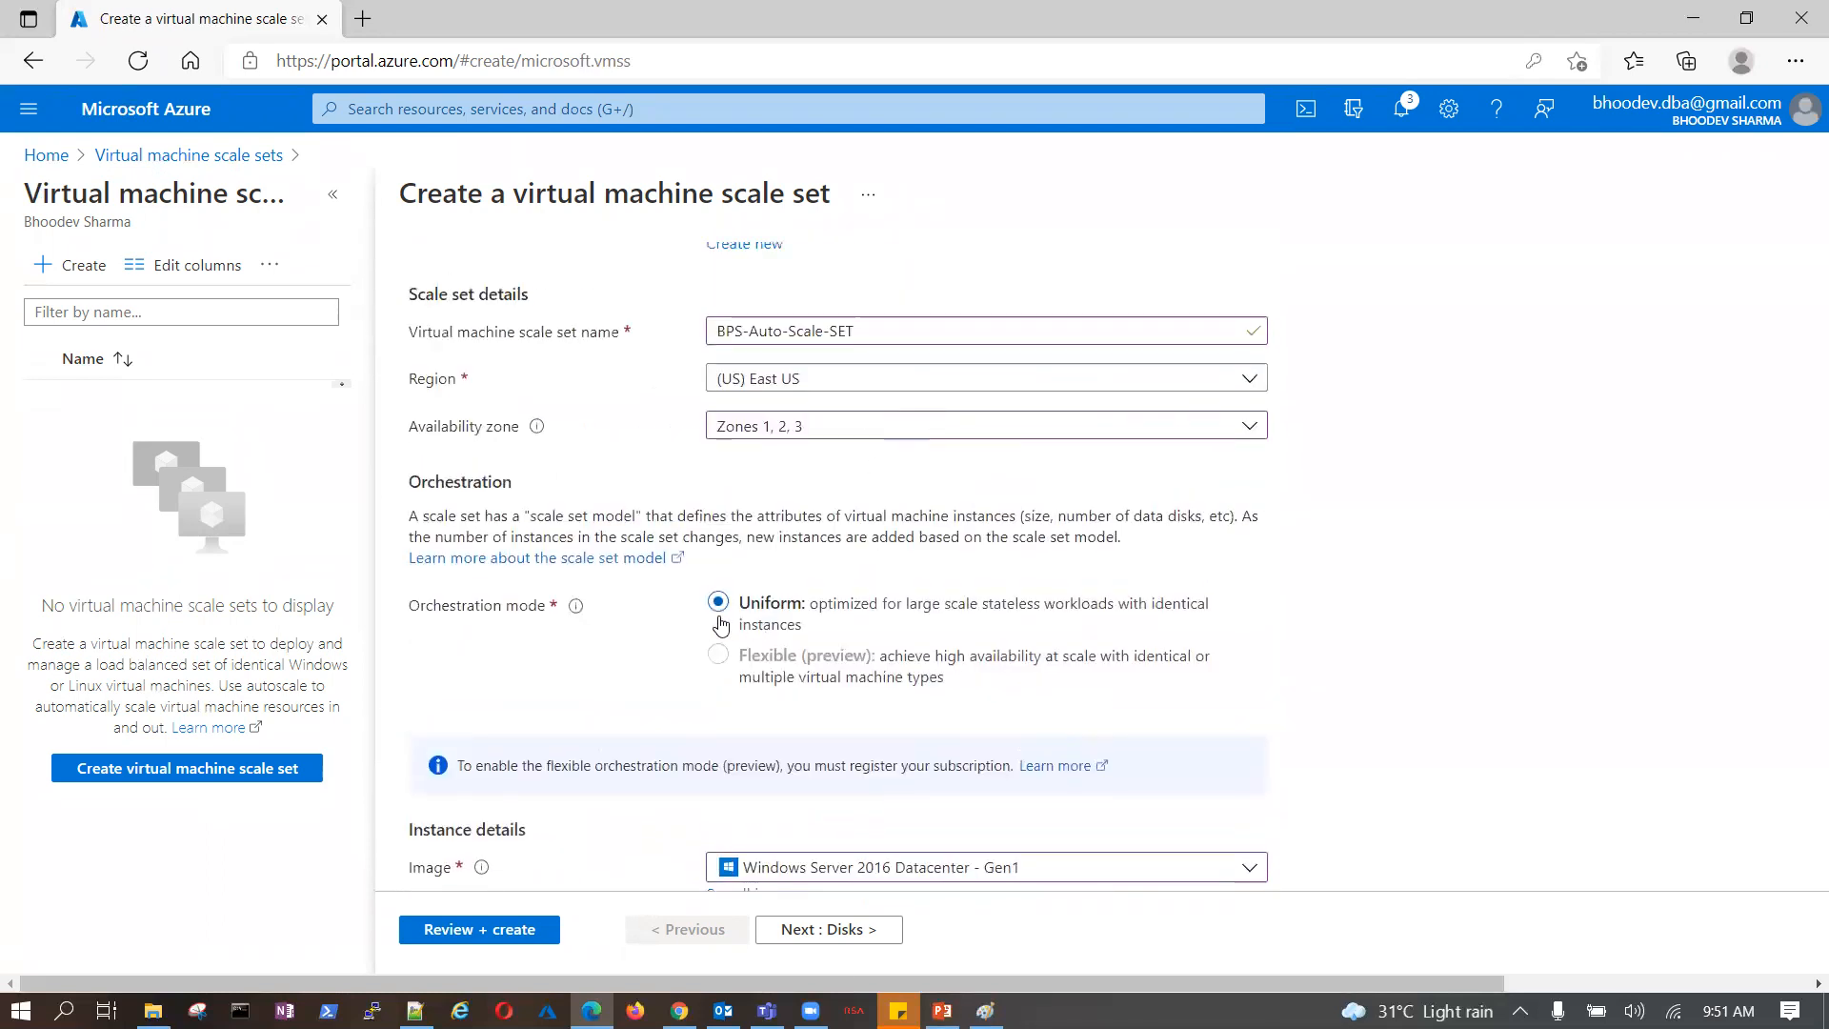
scroll(721, 624, "up", 2)
left_click_drag(517, 531, 636, 530)
scroll(640, 575, "down", 2)
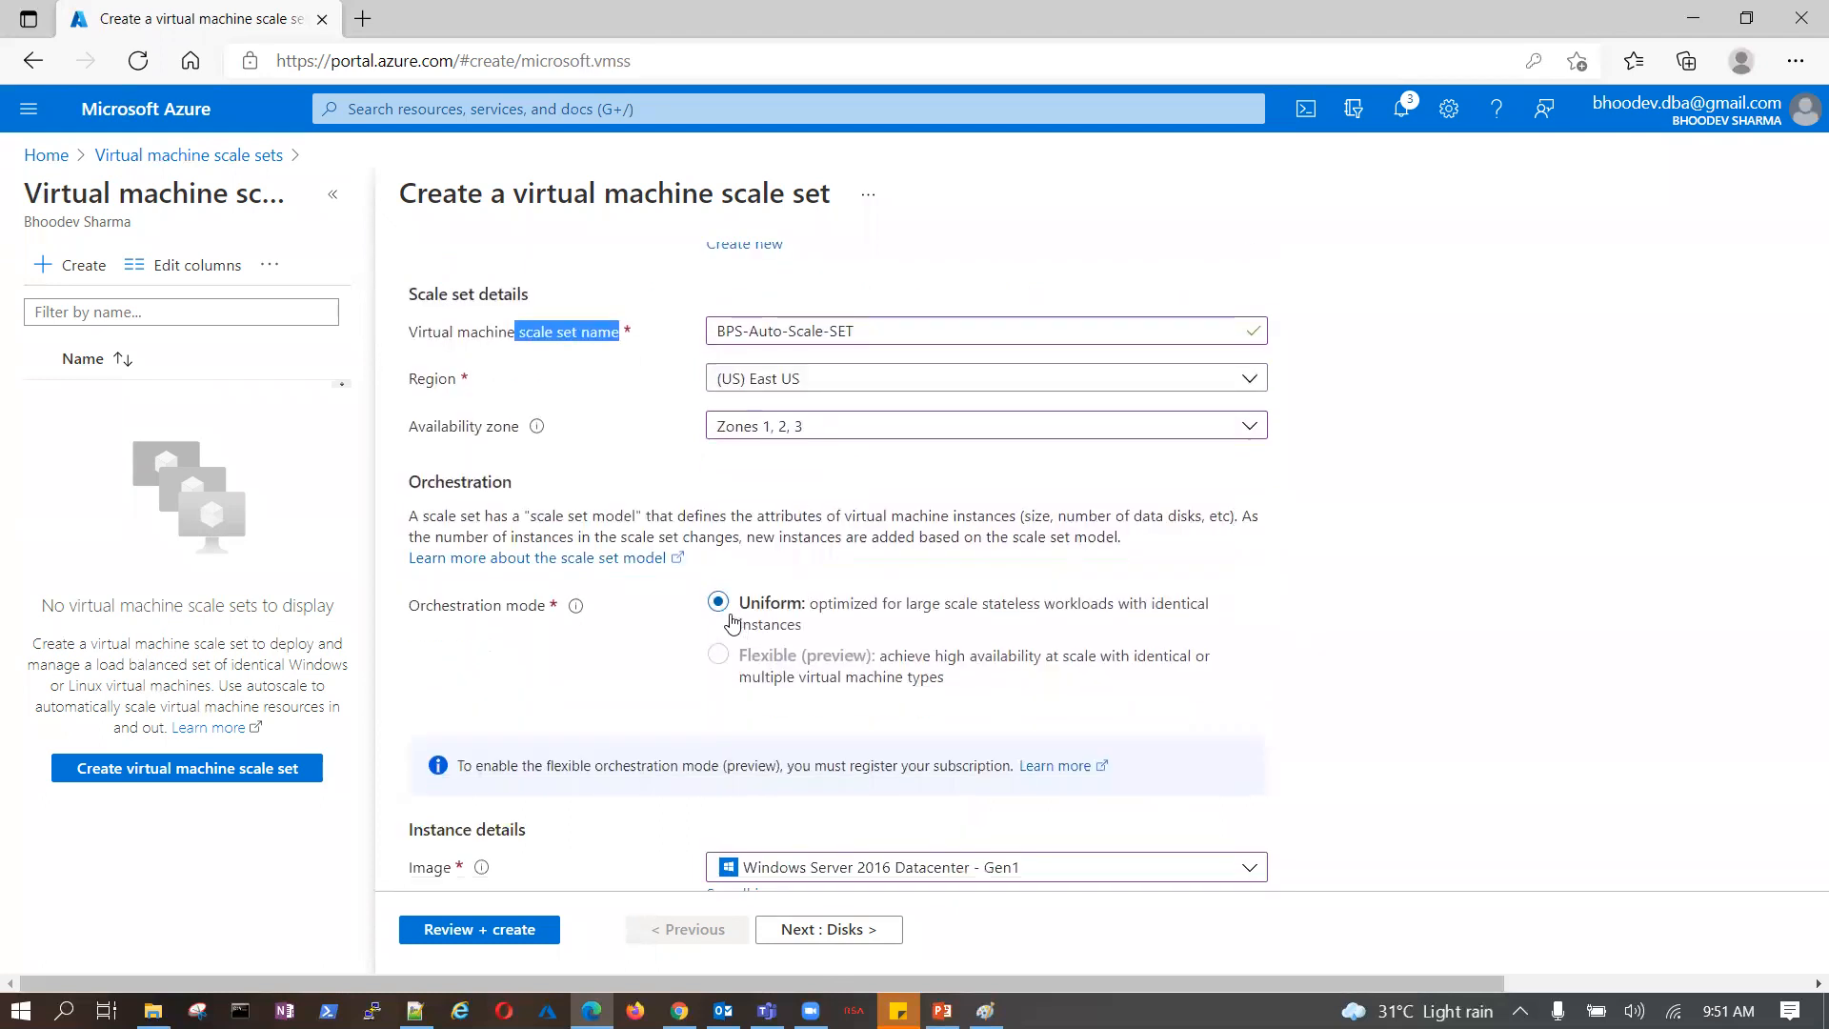
scroll(731, 621, "down", 5)
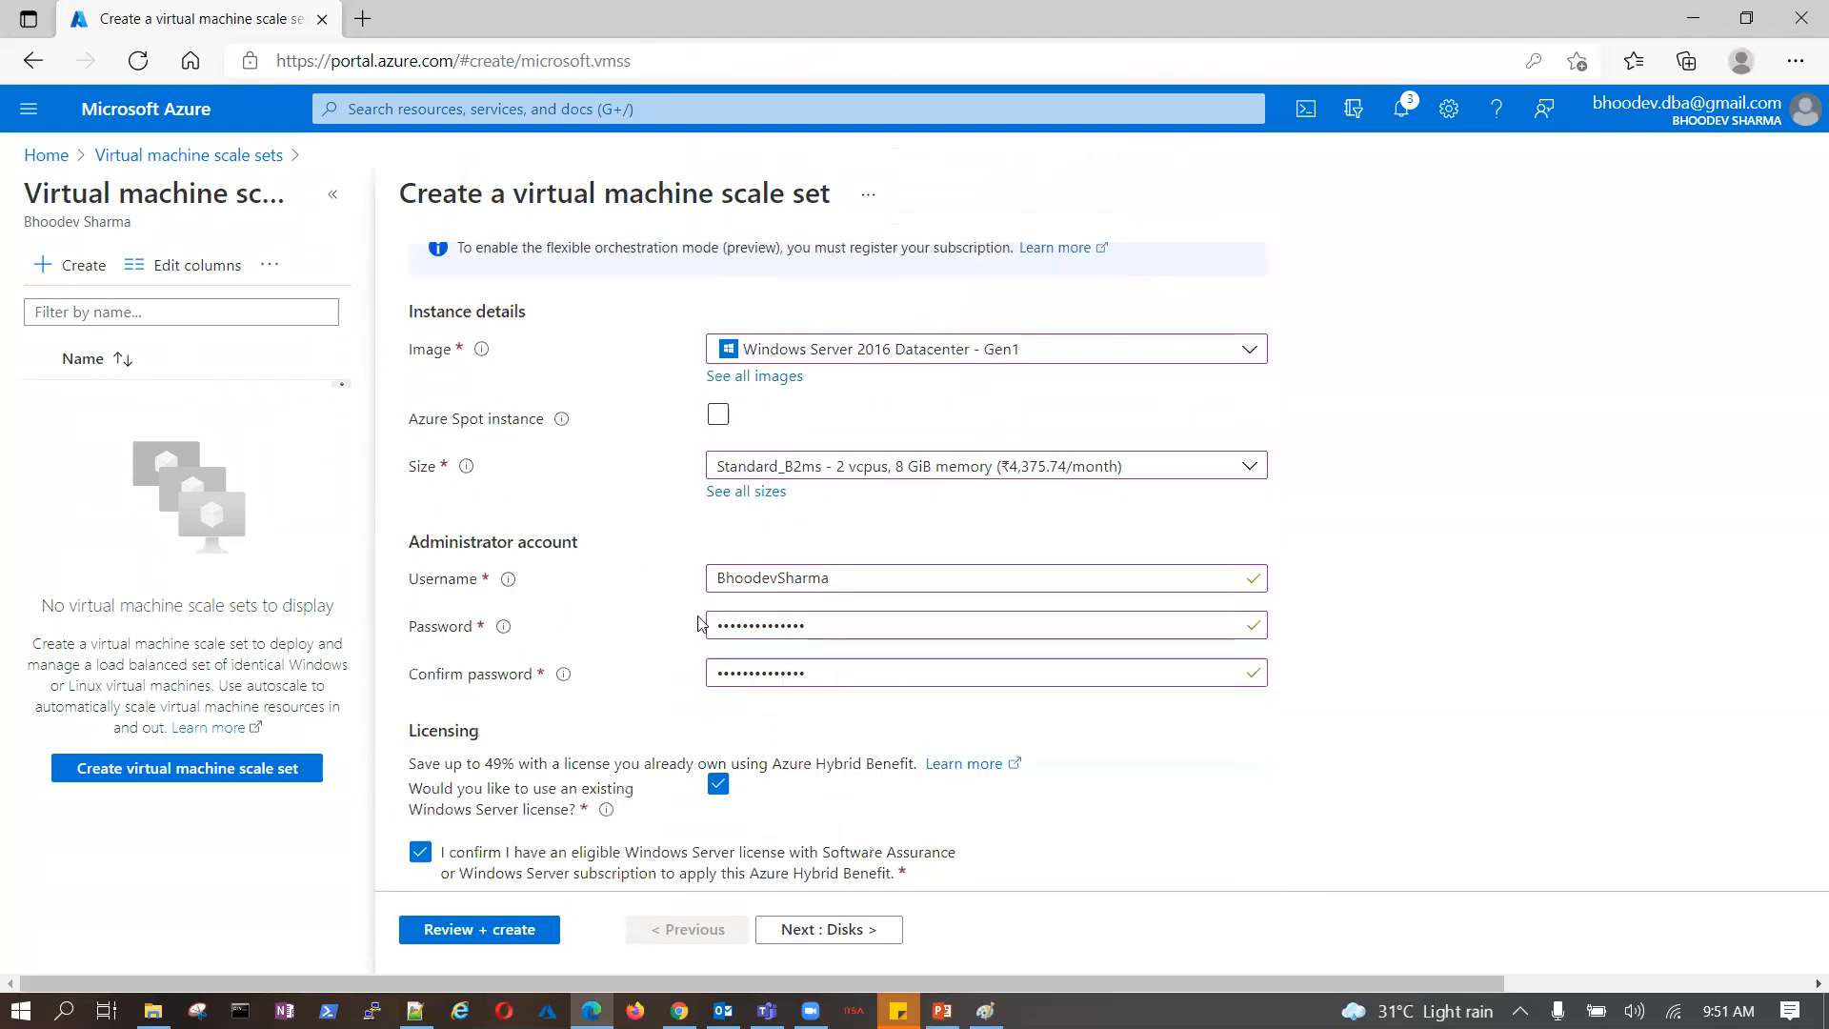
- Move past Disks to Networking, showing new network BPS-RG-vnet with NIC BPS-RG-vnet-nic01
left_click(837, 928)
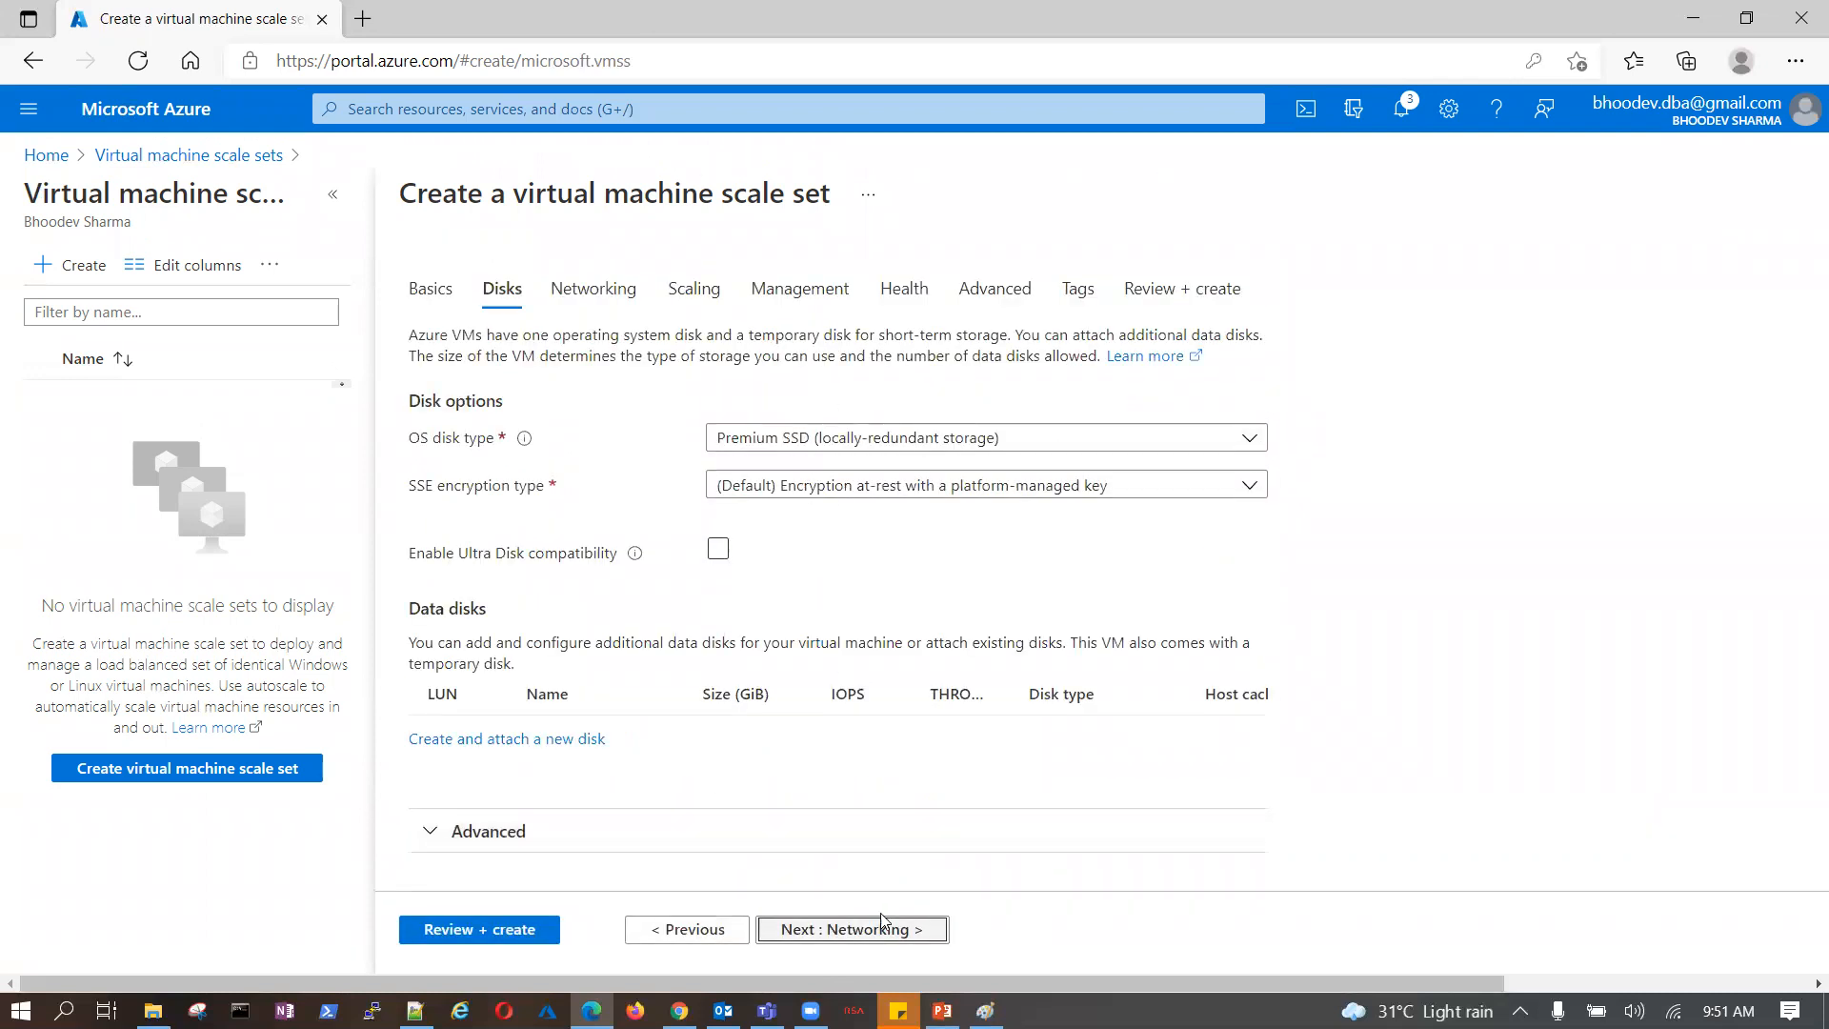
left_click(862, 928)
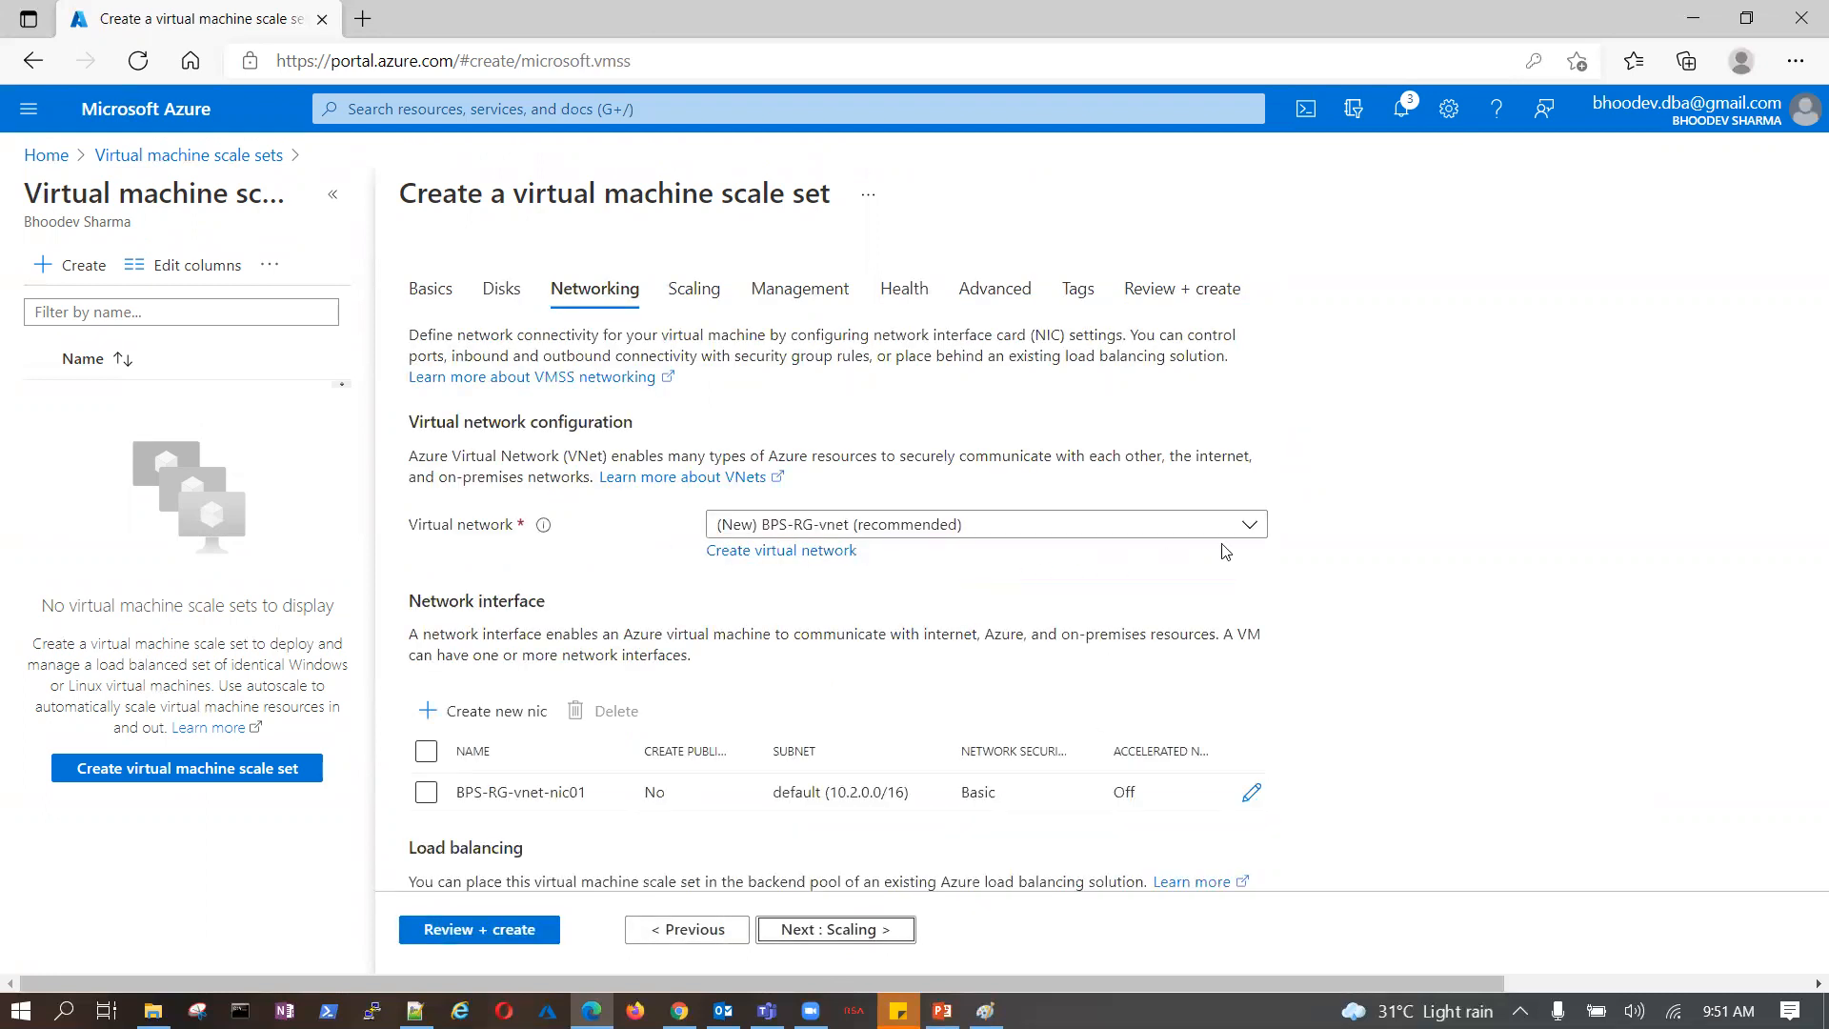
scroll(1225, 550, "down", 2)
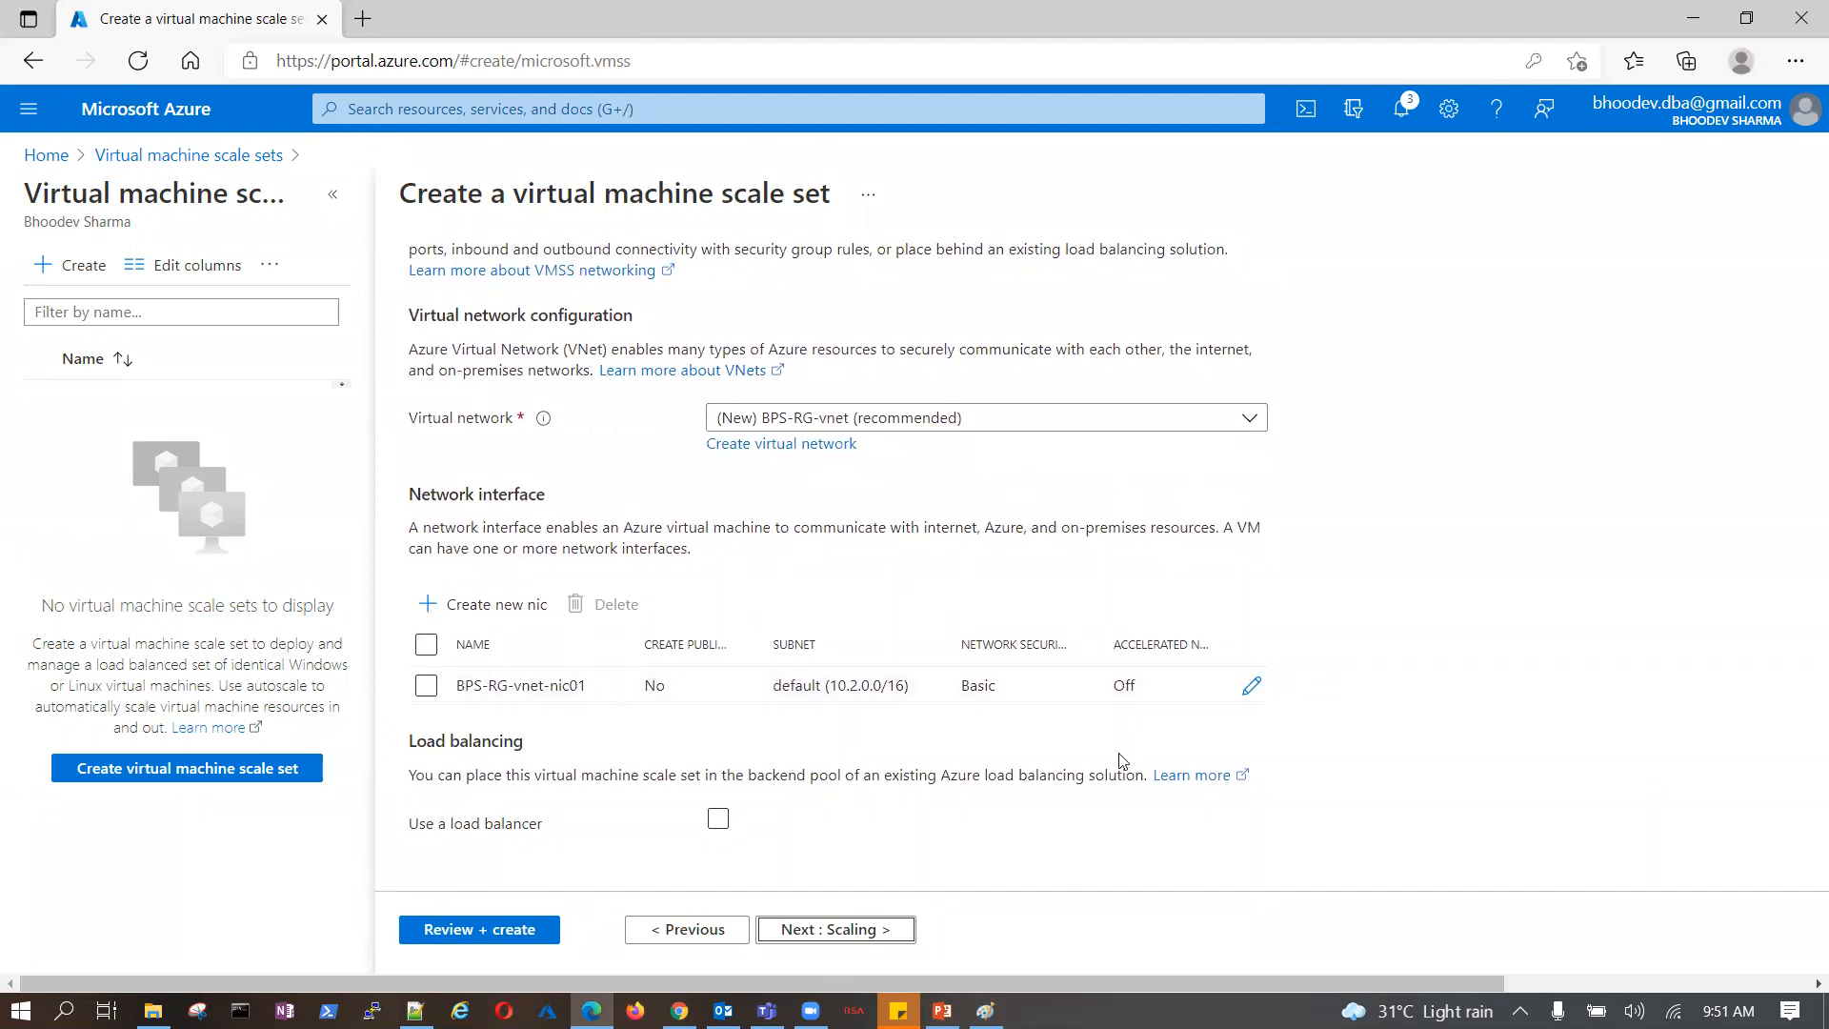
- Create a new network interface named asg for the scale set
left_click(484, 609)
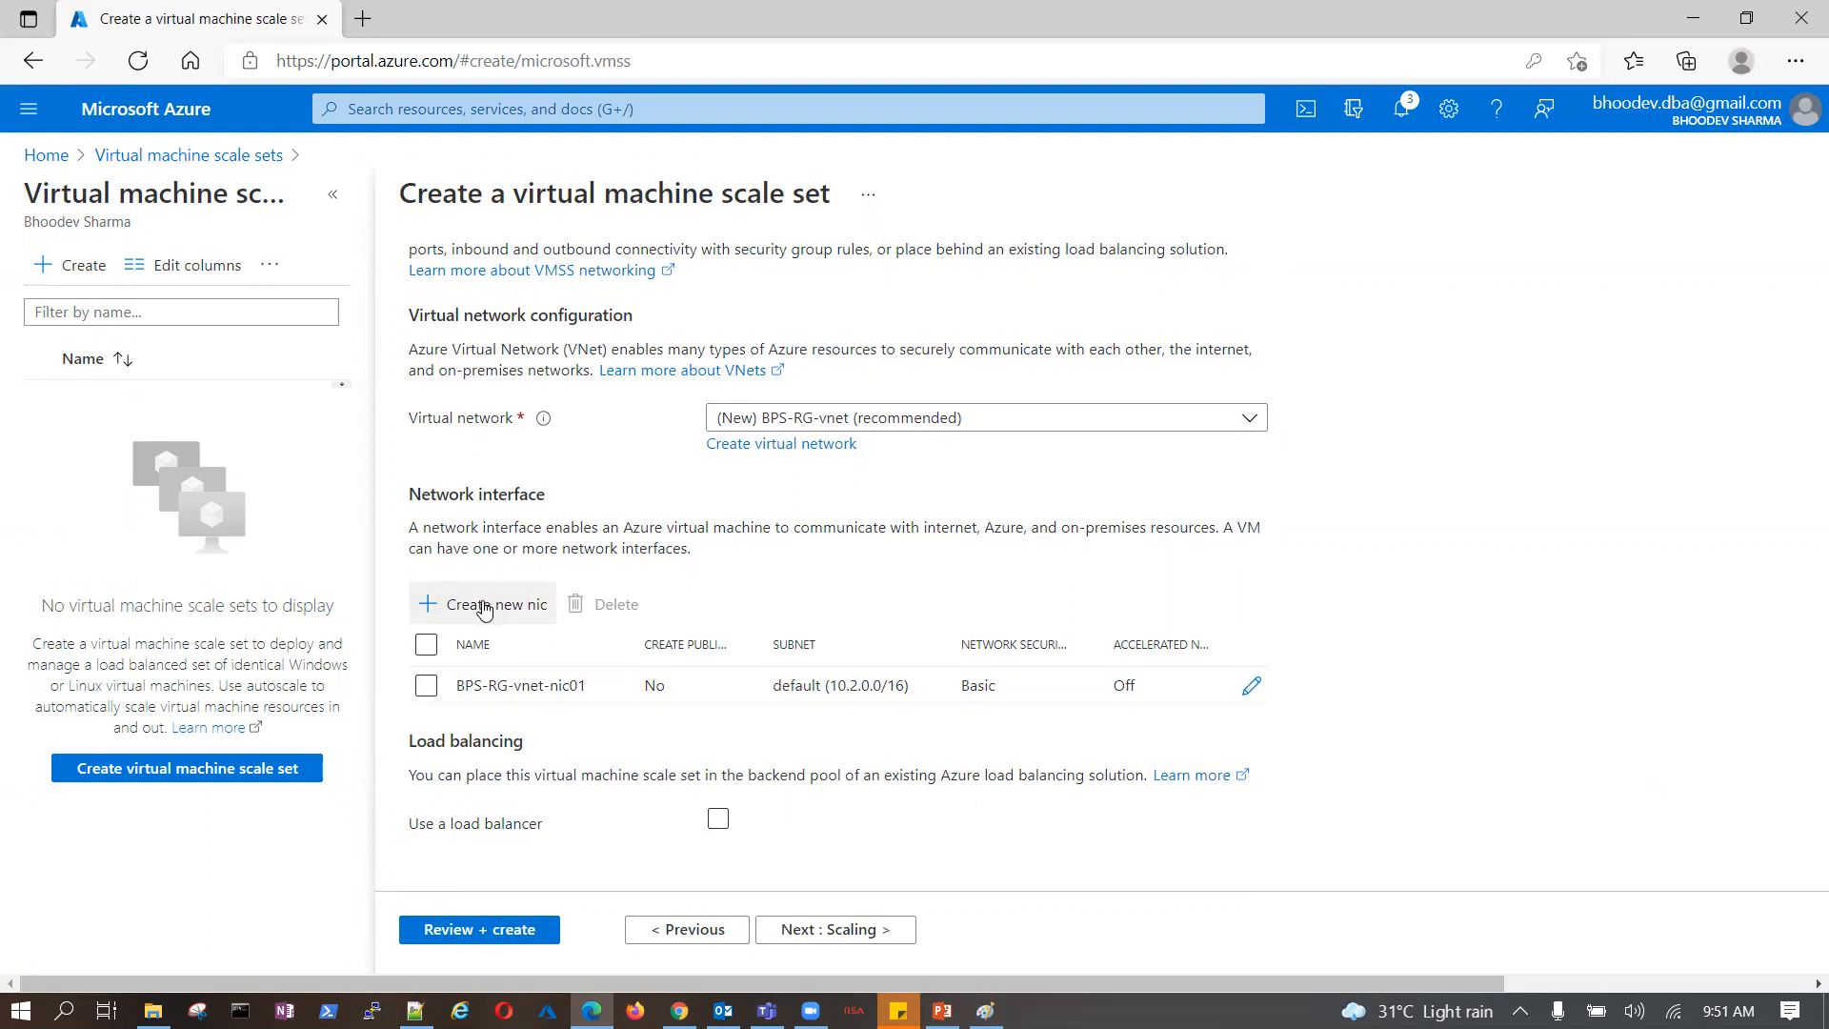
type("asg")
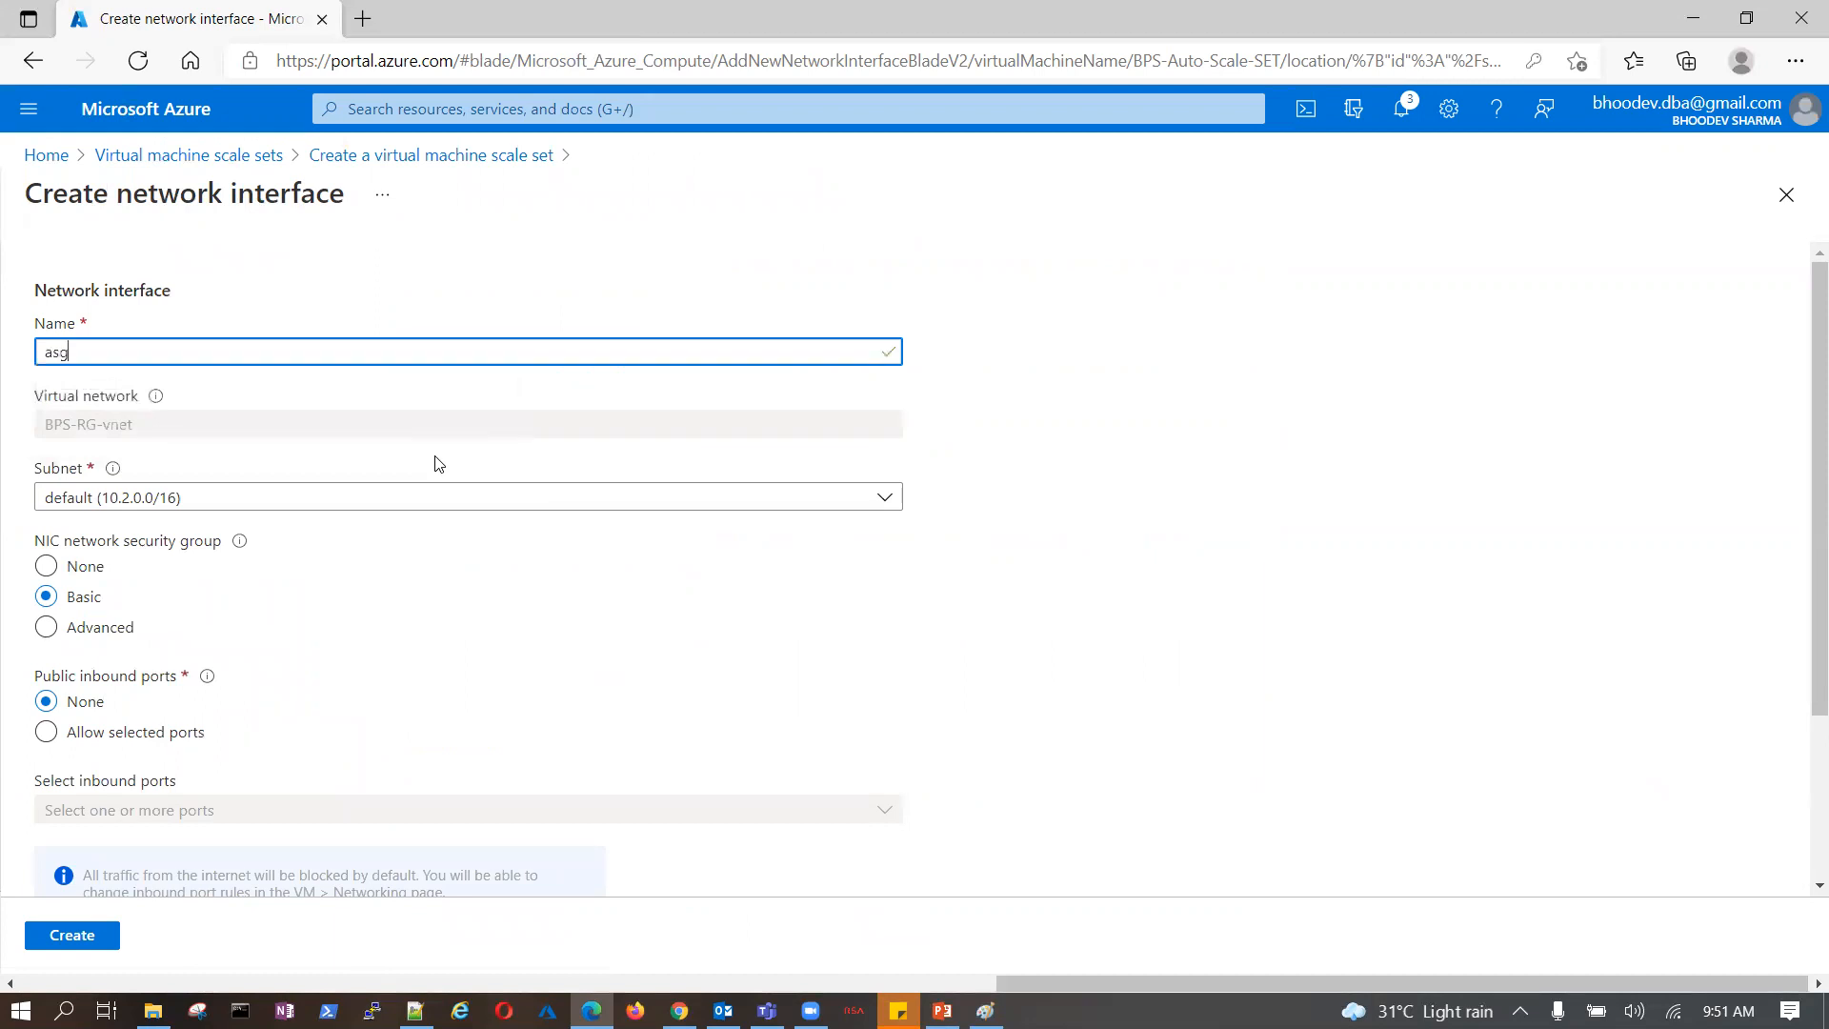
scroll(428, 866, "down", 3)
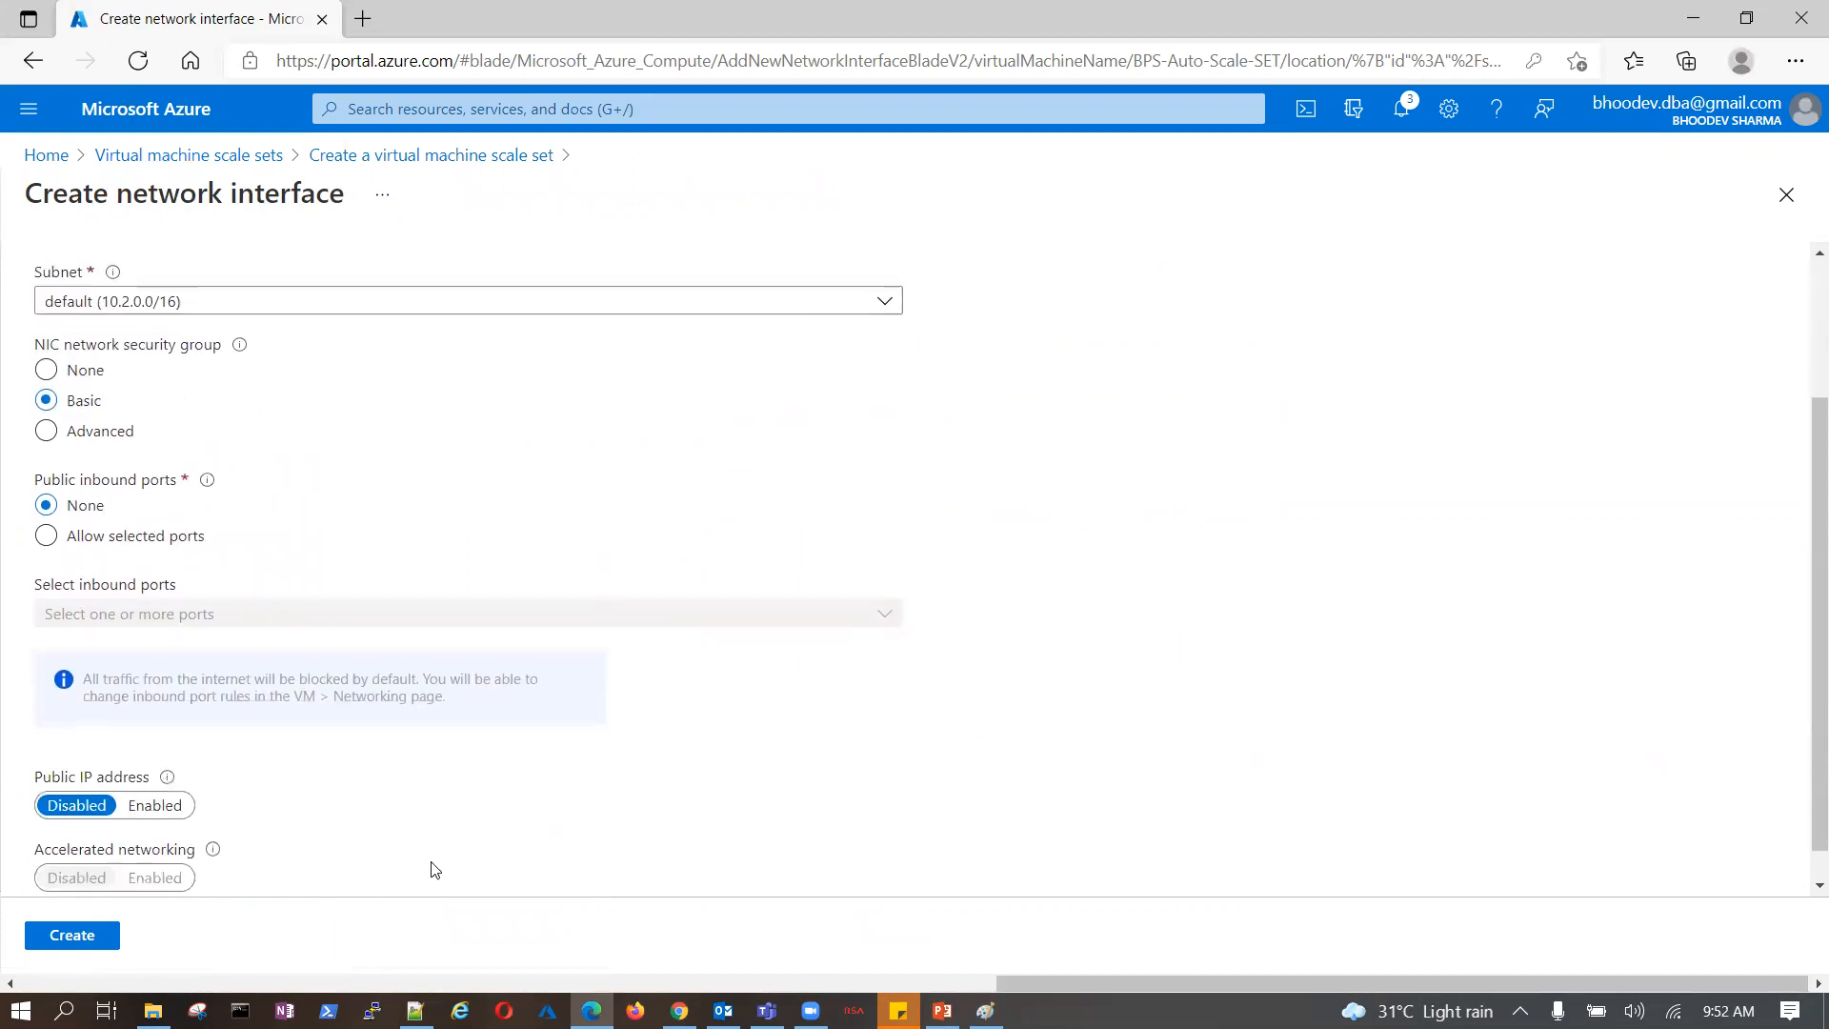
left_click(95, 935)
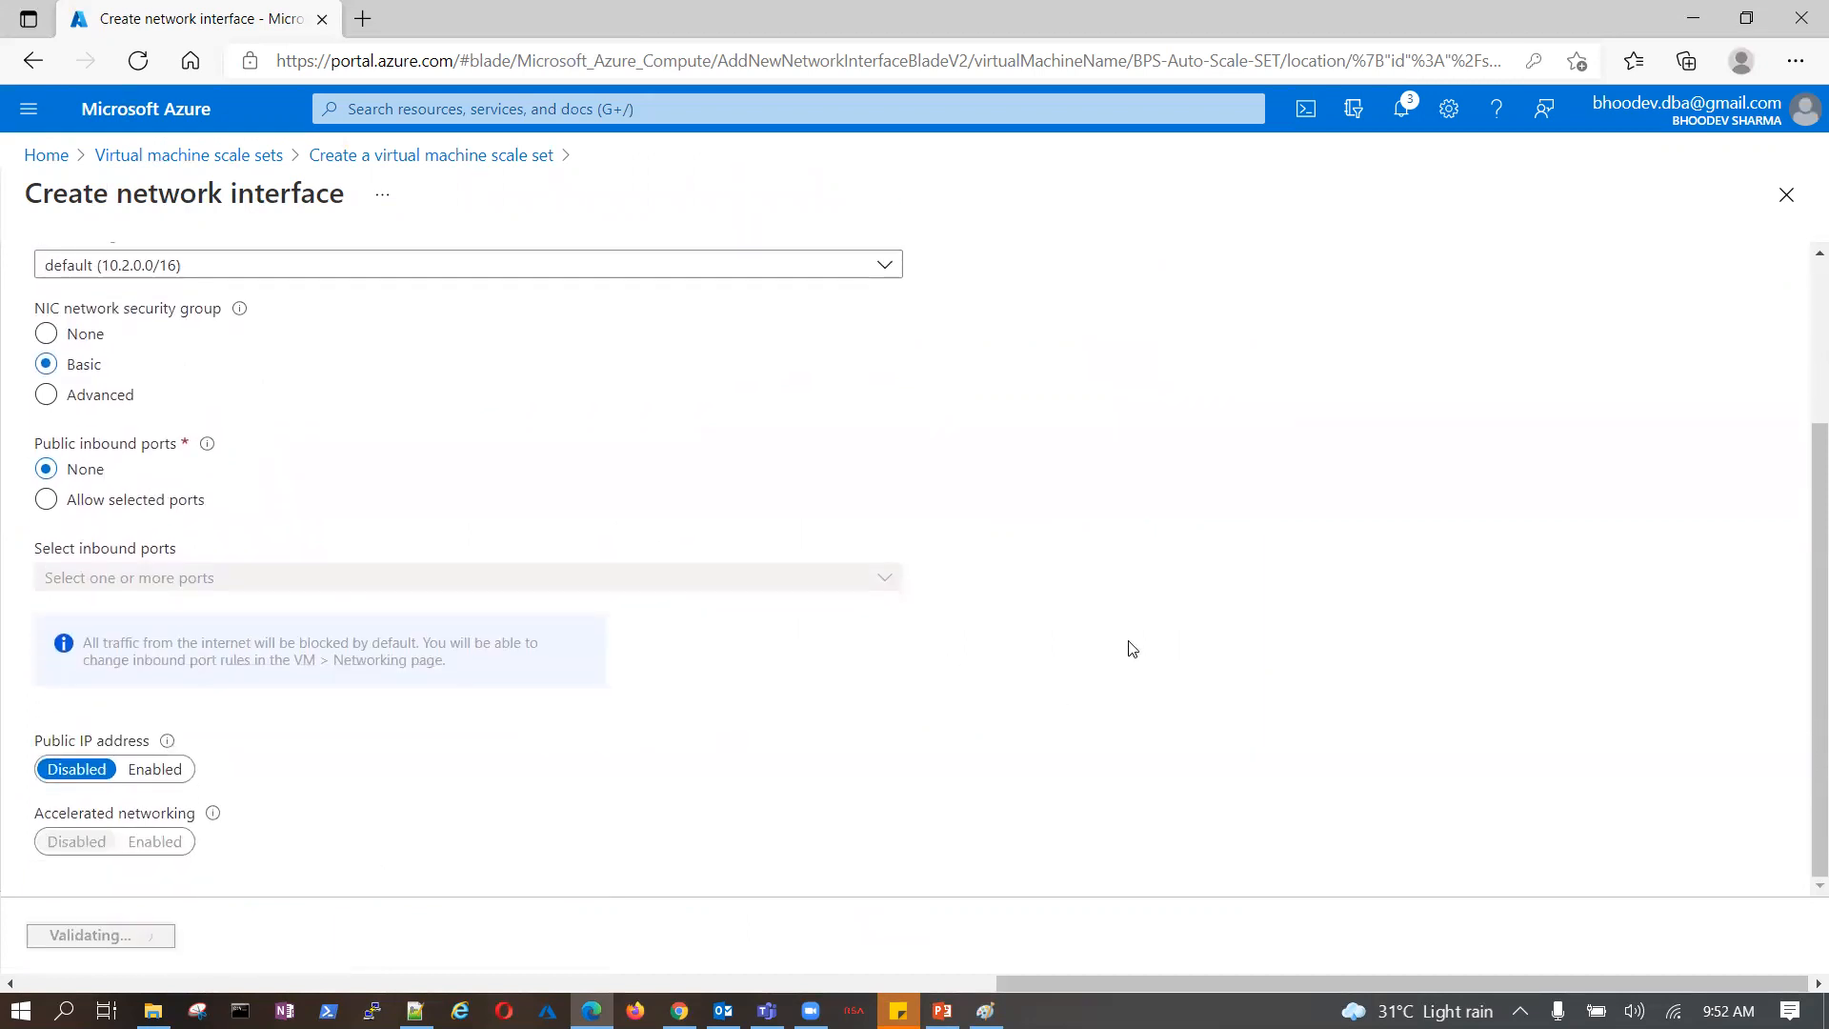
- Open BPS-RG-vnet-nic01 for editing and confirm it unchanged
scroll(629, 812, "down", 1)
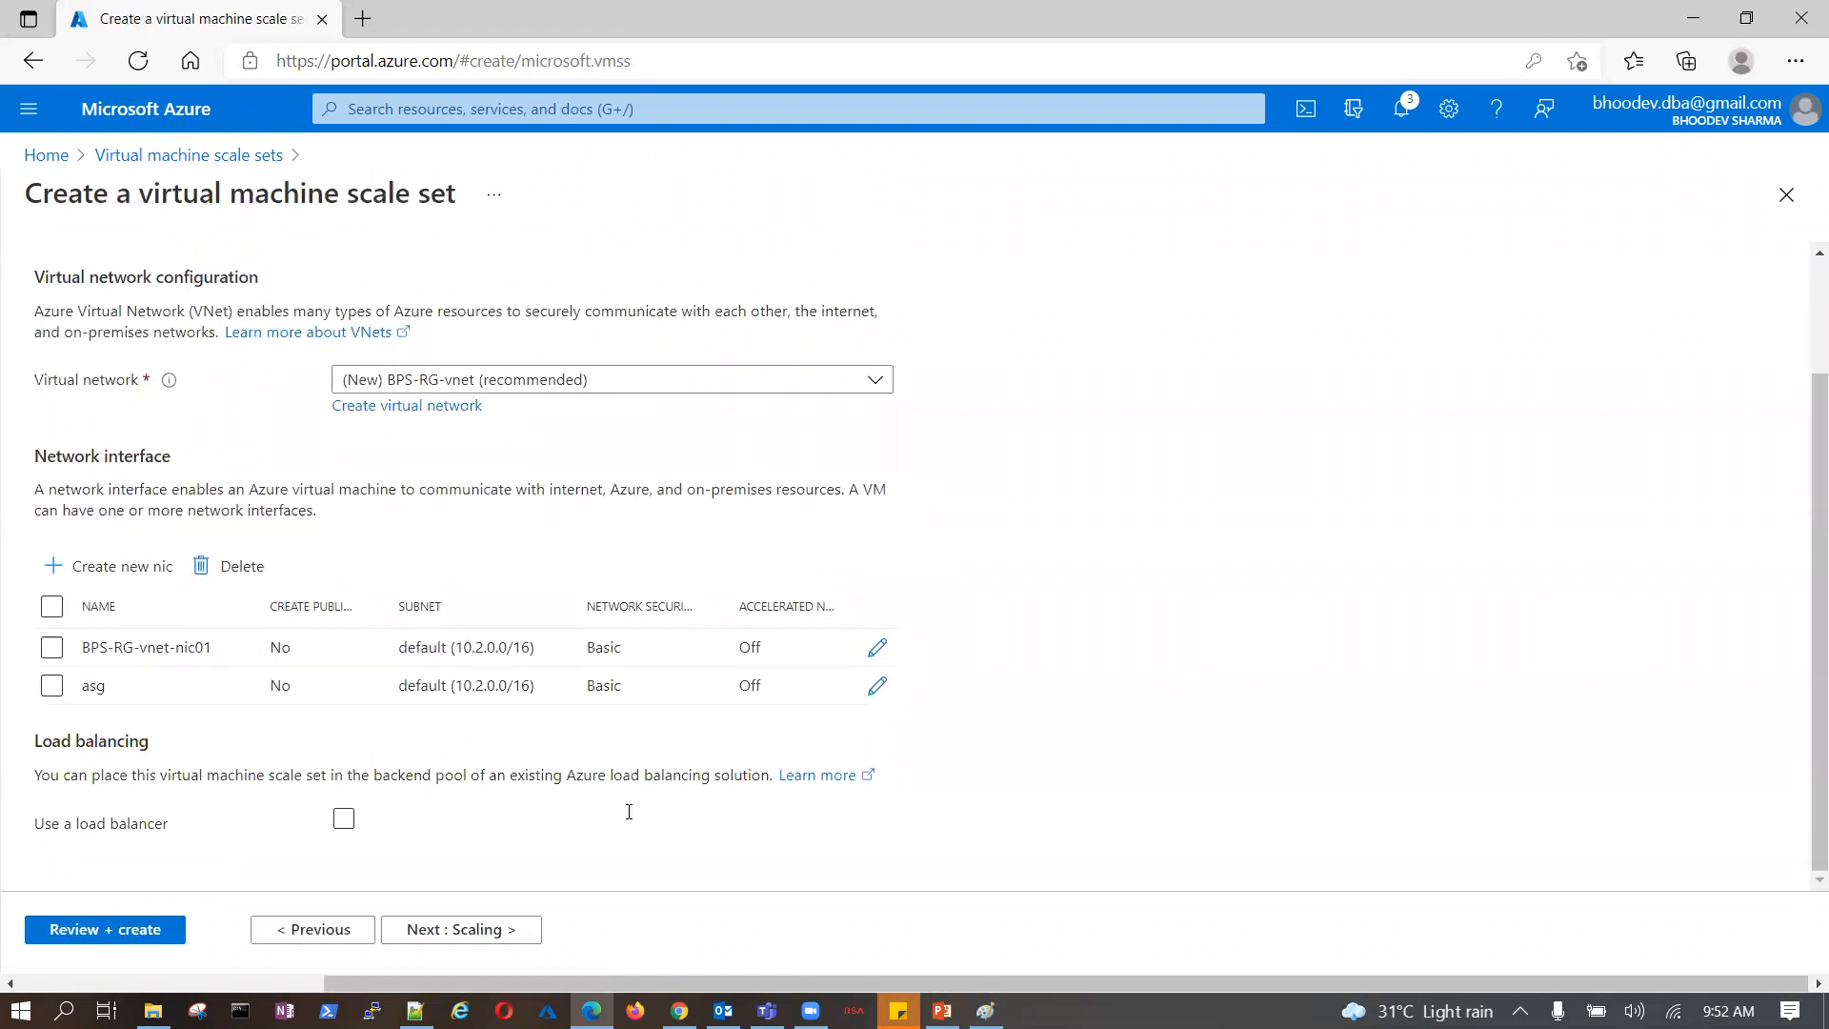
left_click(878, 650)
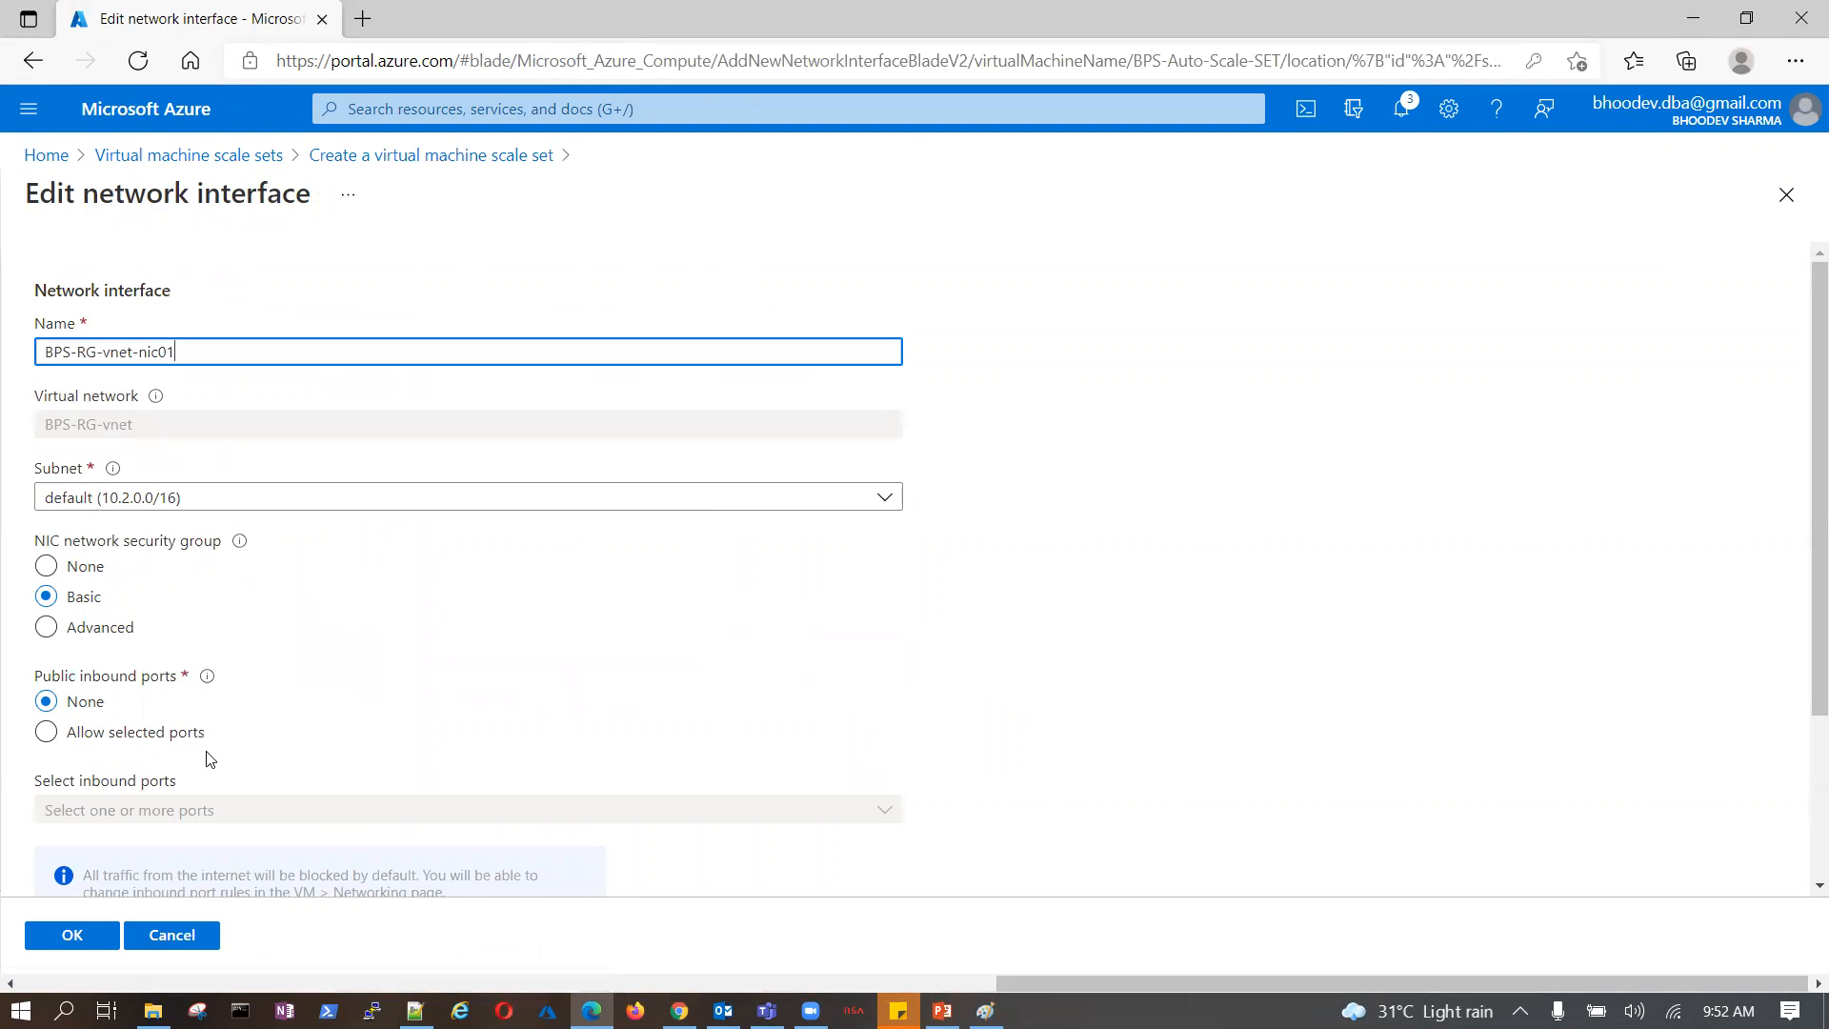
left_click(73, 935)
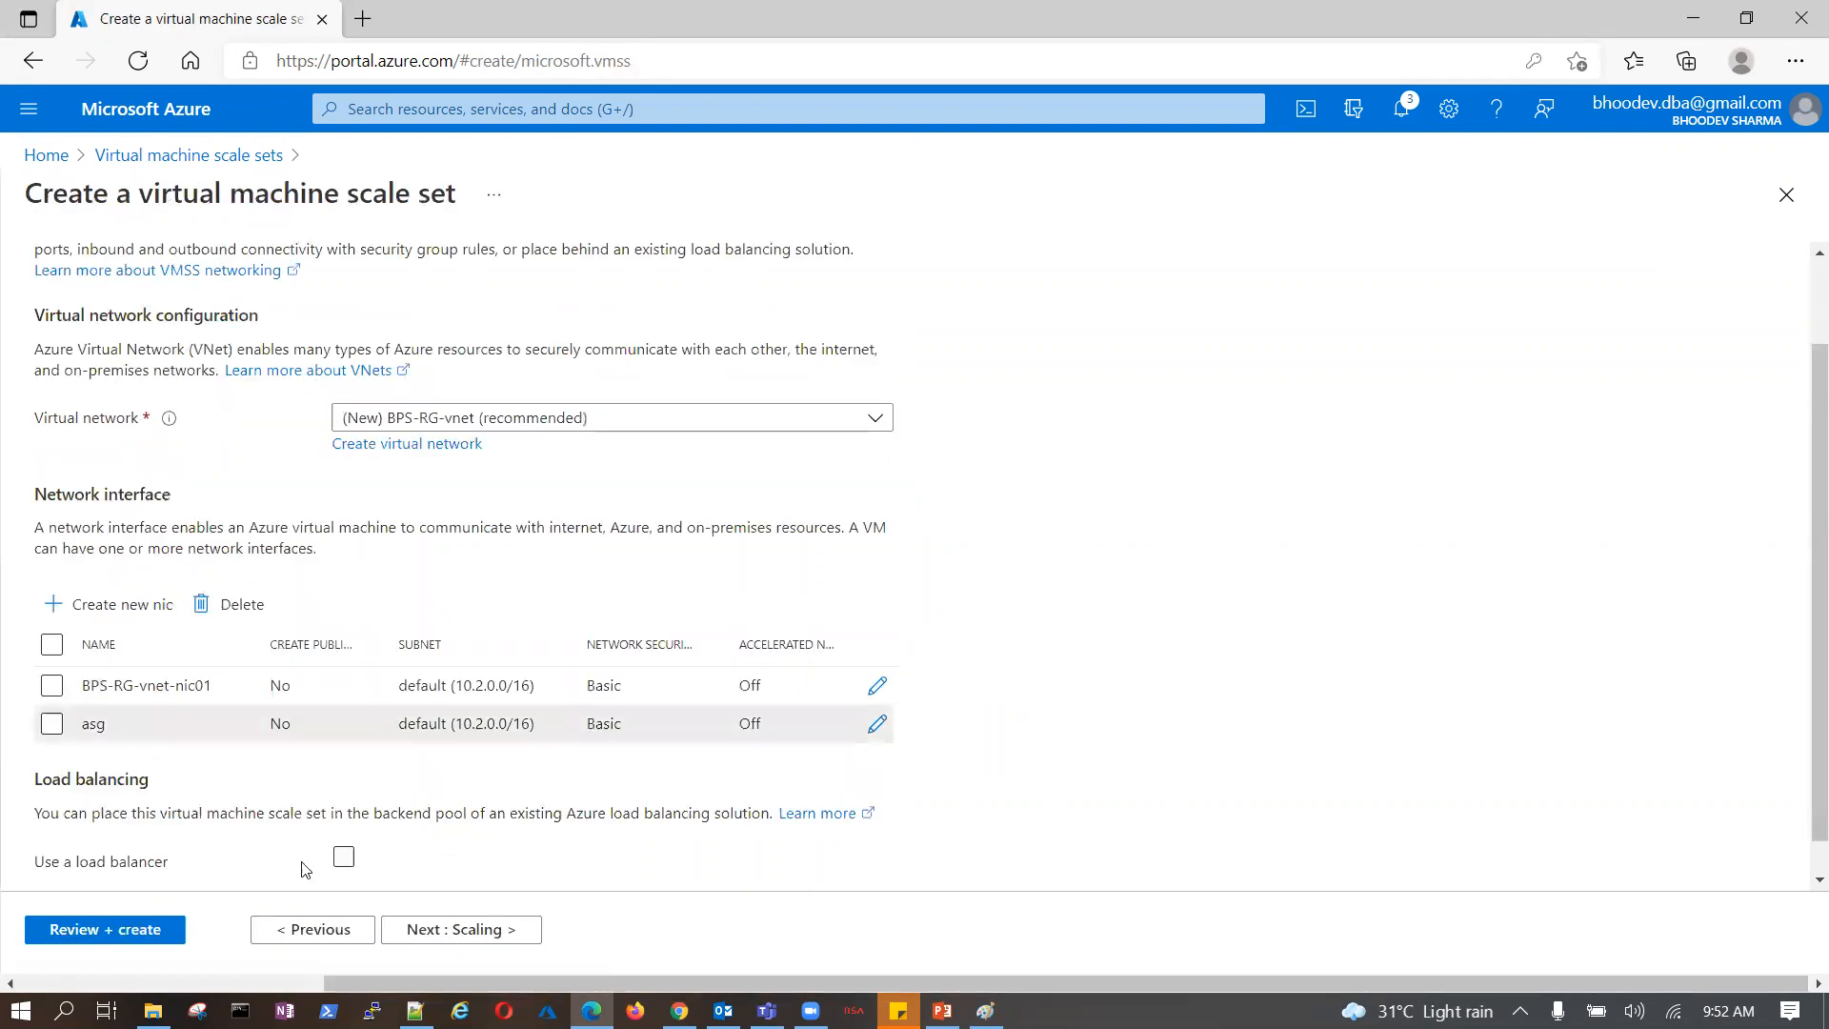
- Go to the Scaling settings, leaving the initial instance count at 2
scroll(1114, 783, "down", 1)
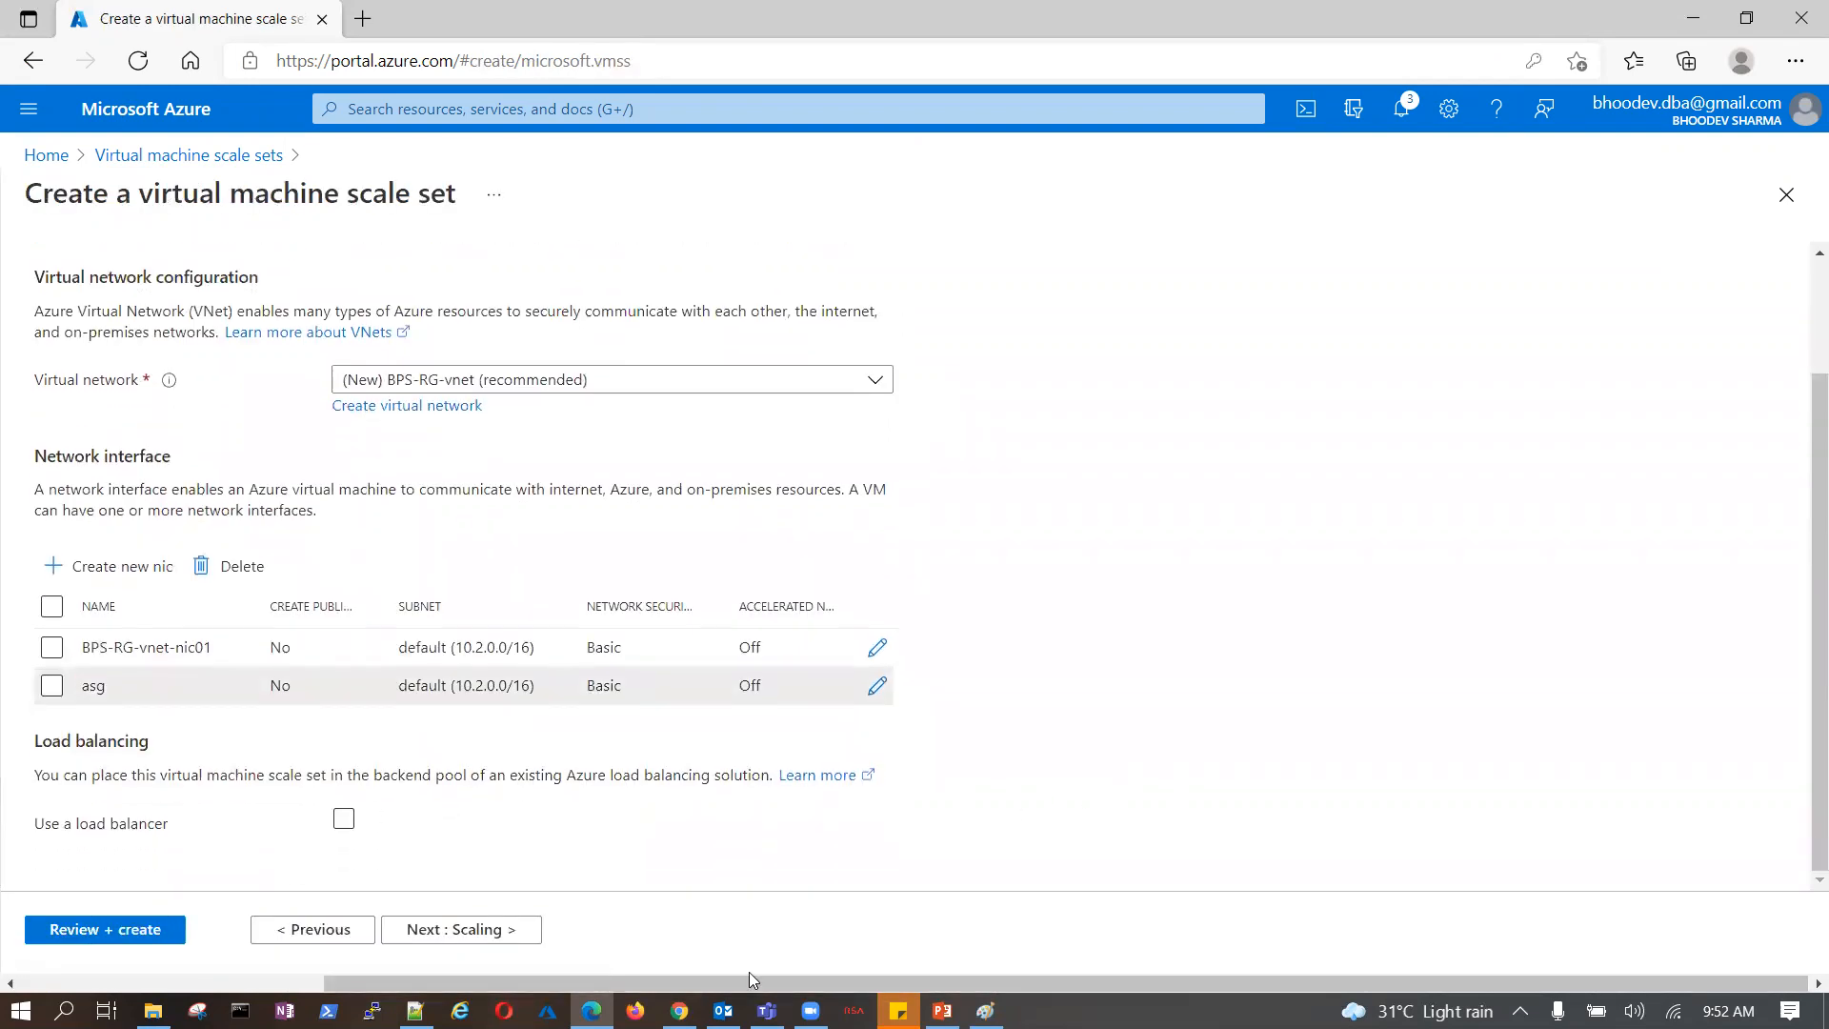
left_click(461, 930)
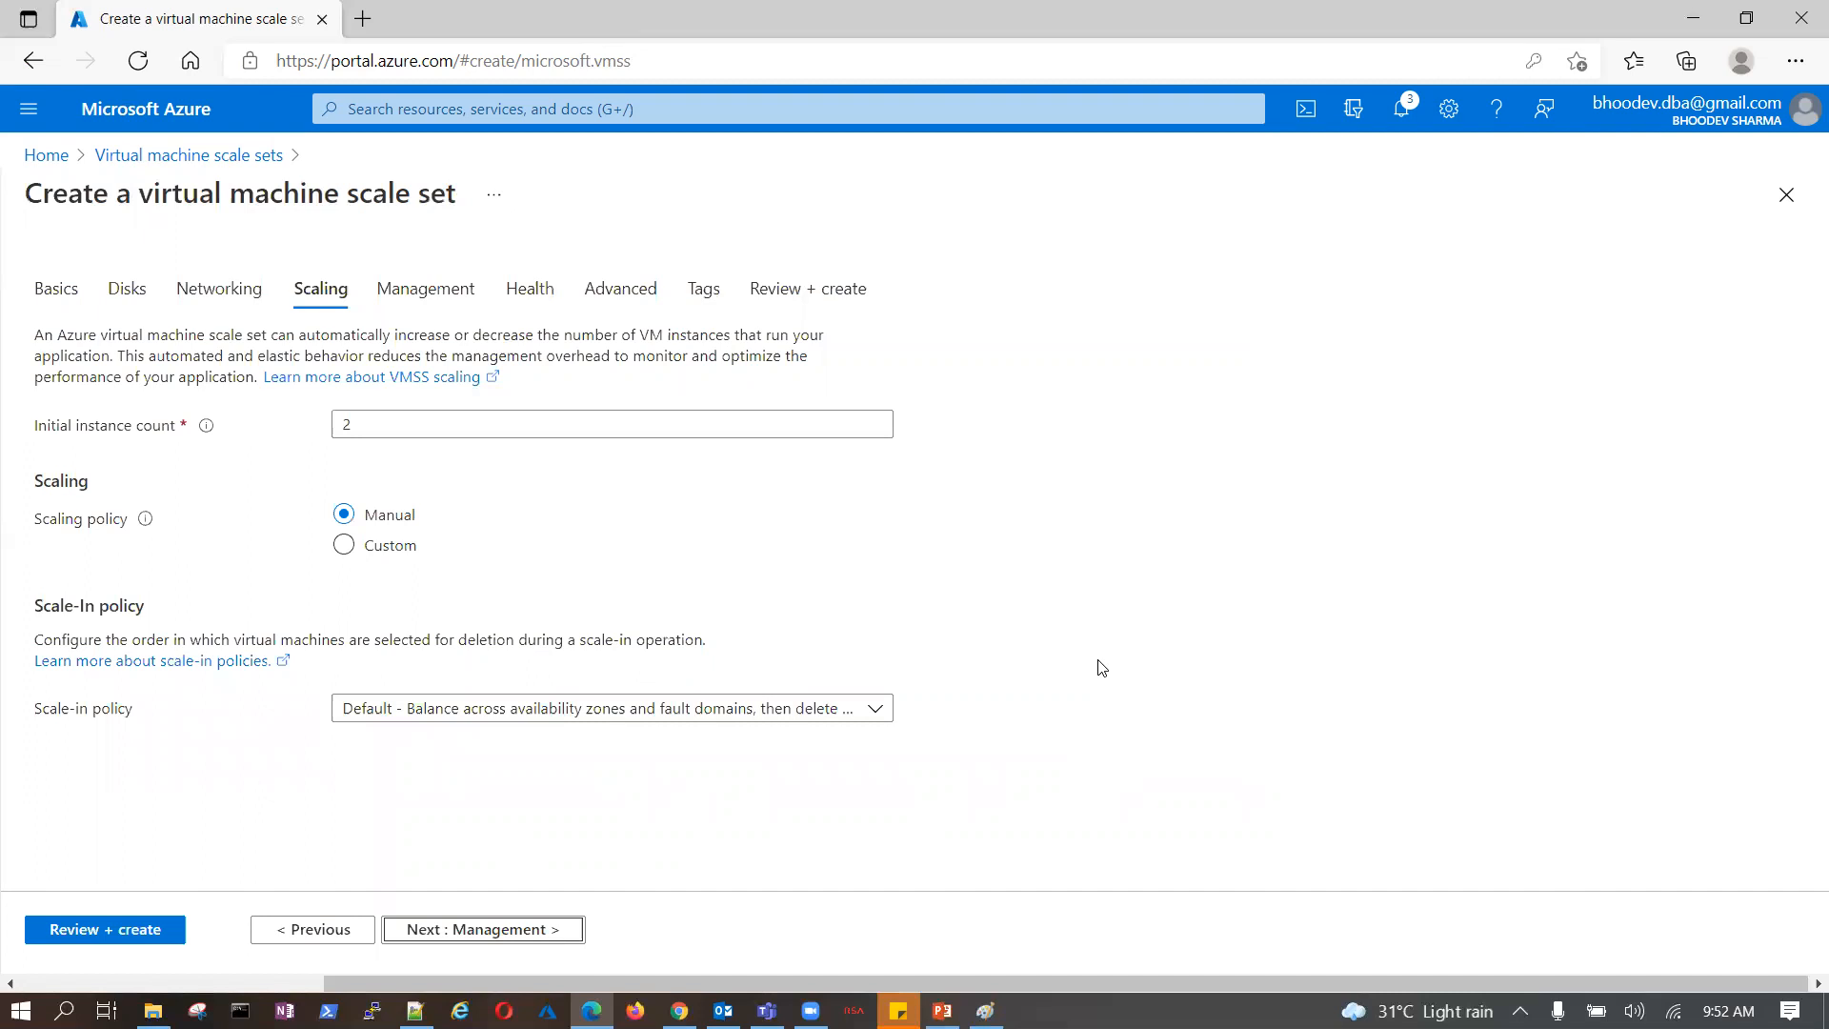
left_click(351, 428)
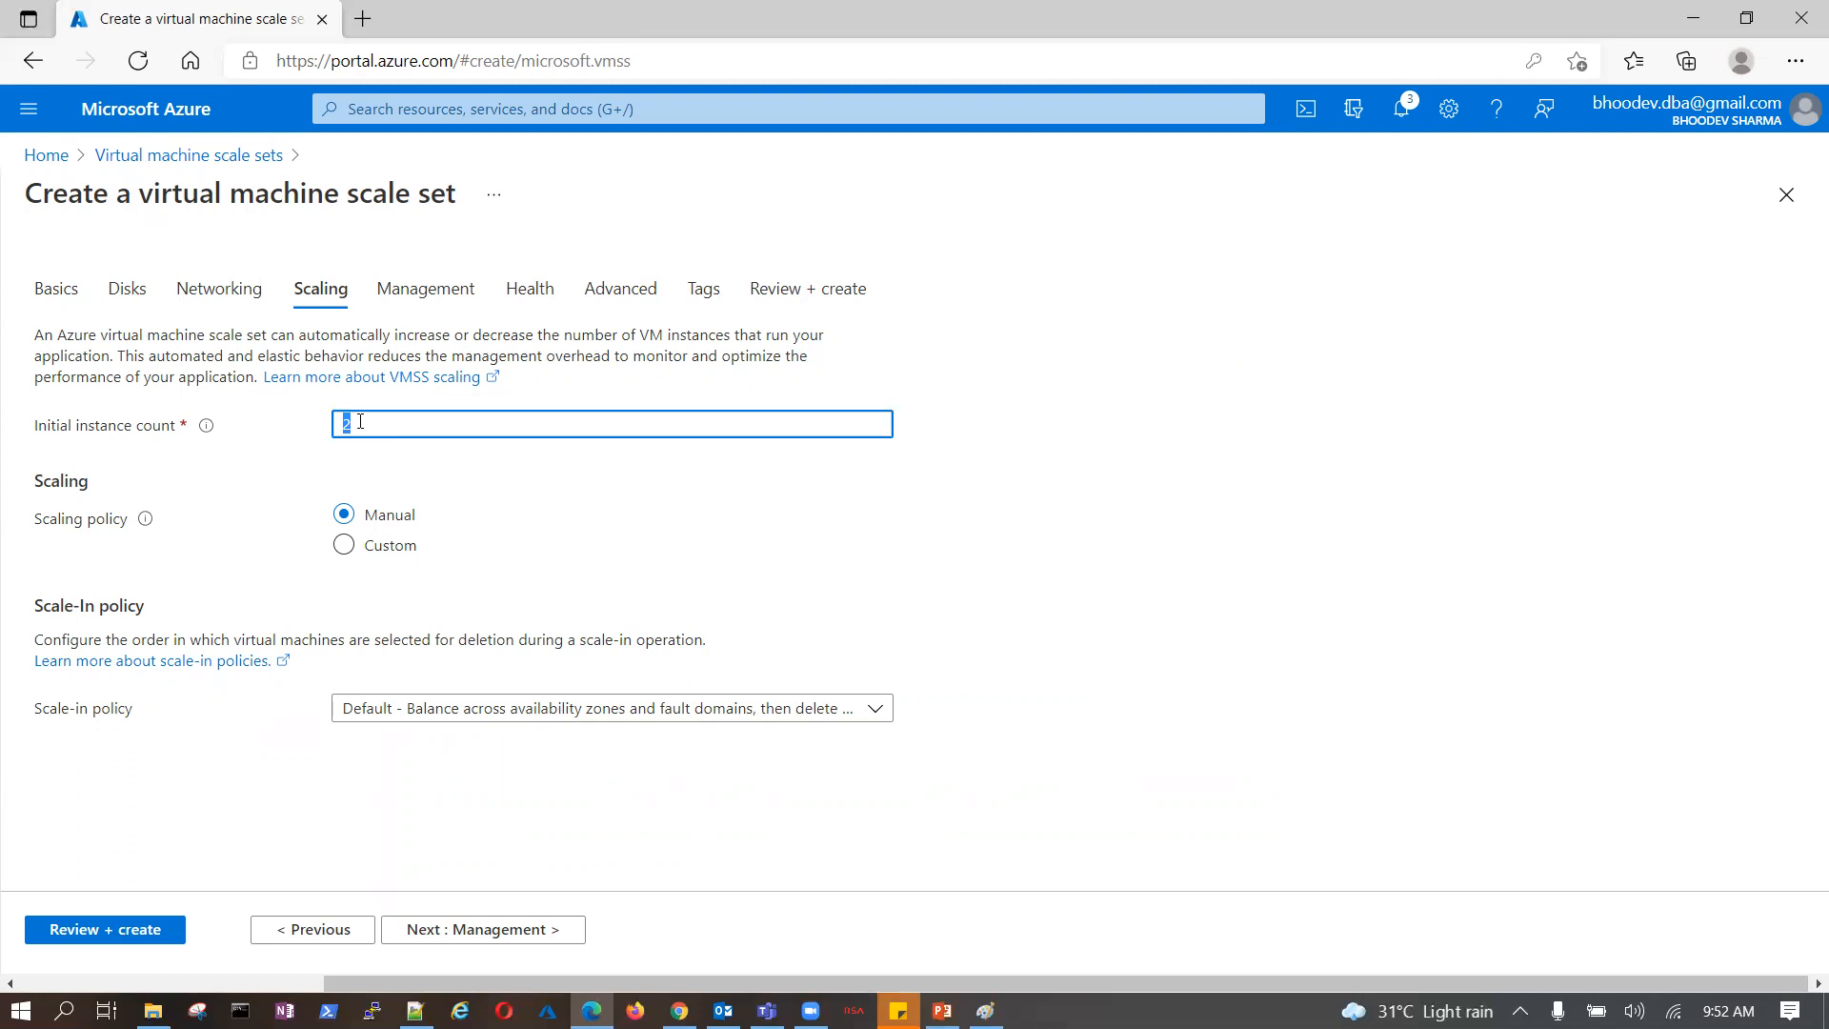
left_click(576, 551)
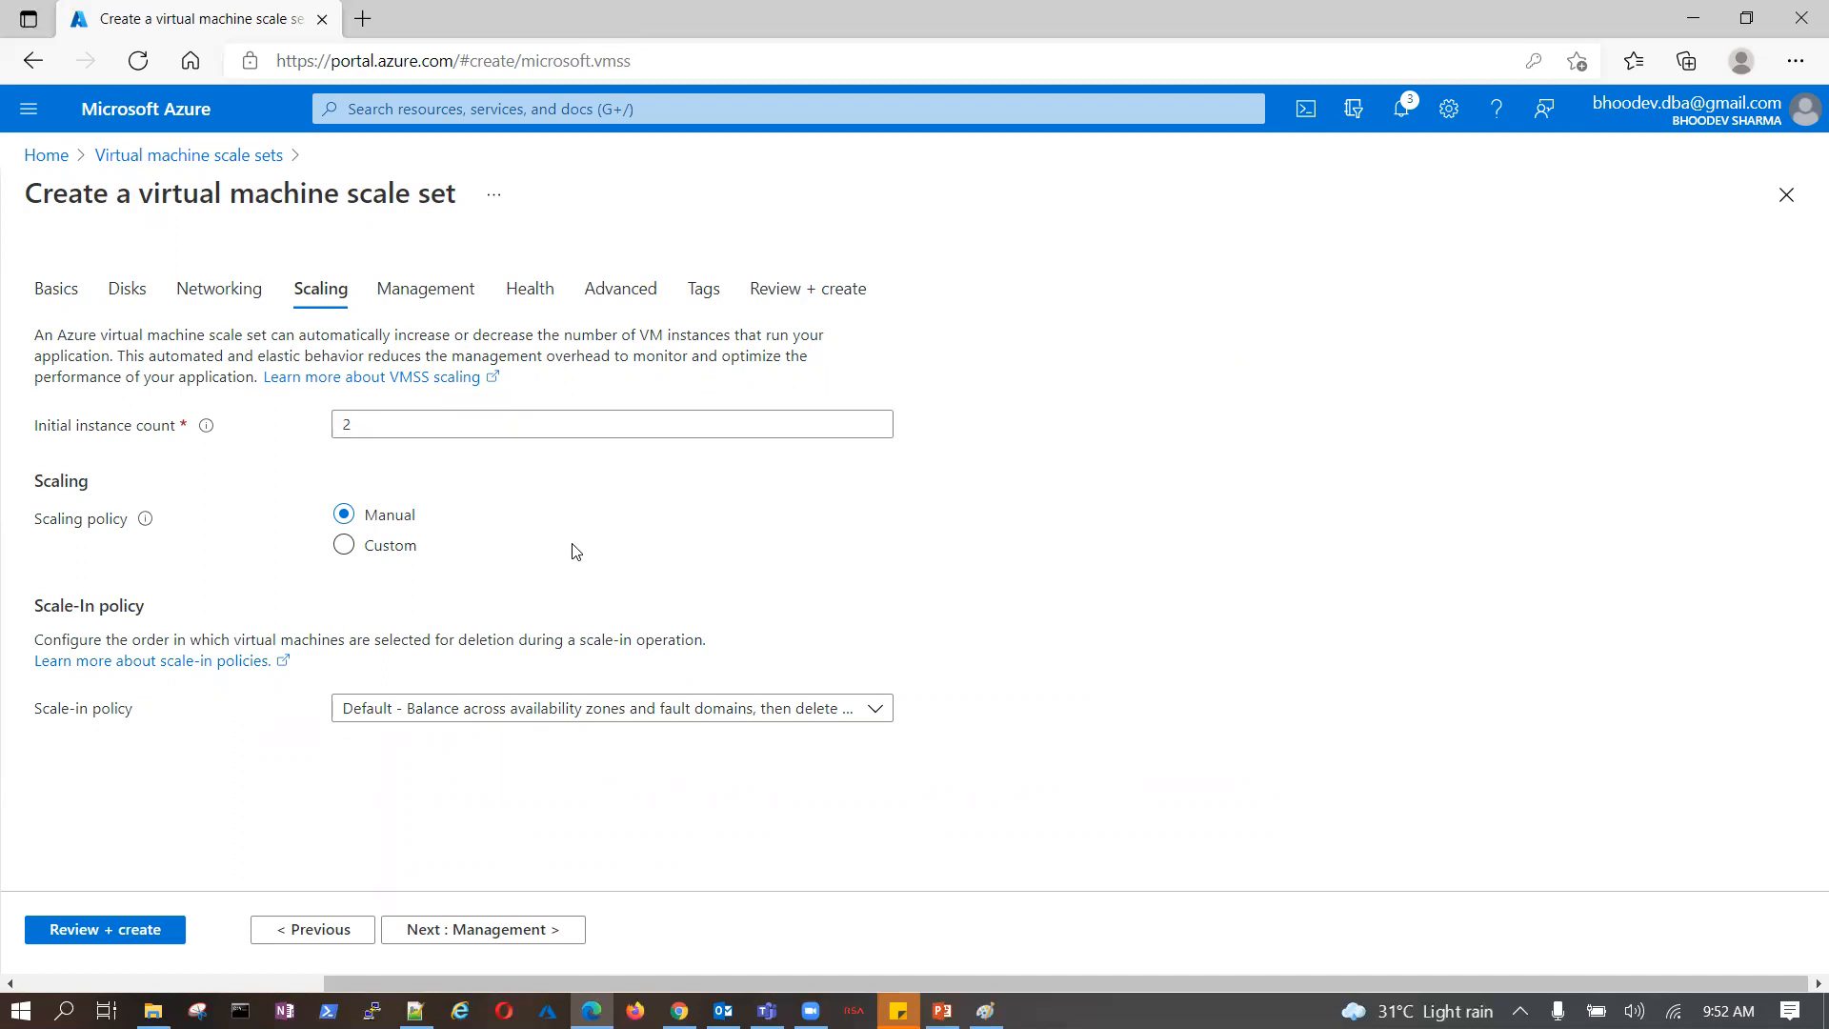
mouse_move(146, 526)
- Switch to a Custom scaling policy with minimum 2 and maximum 3 instances
left_click(344, 545)
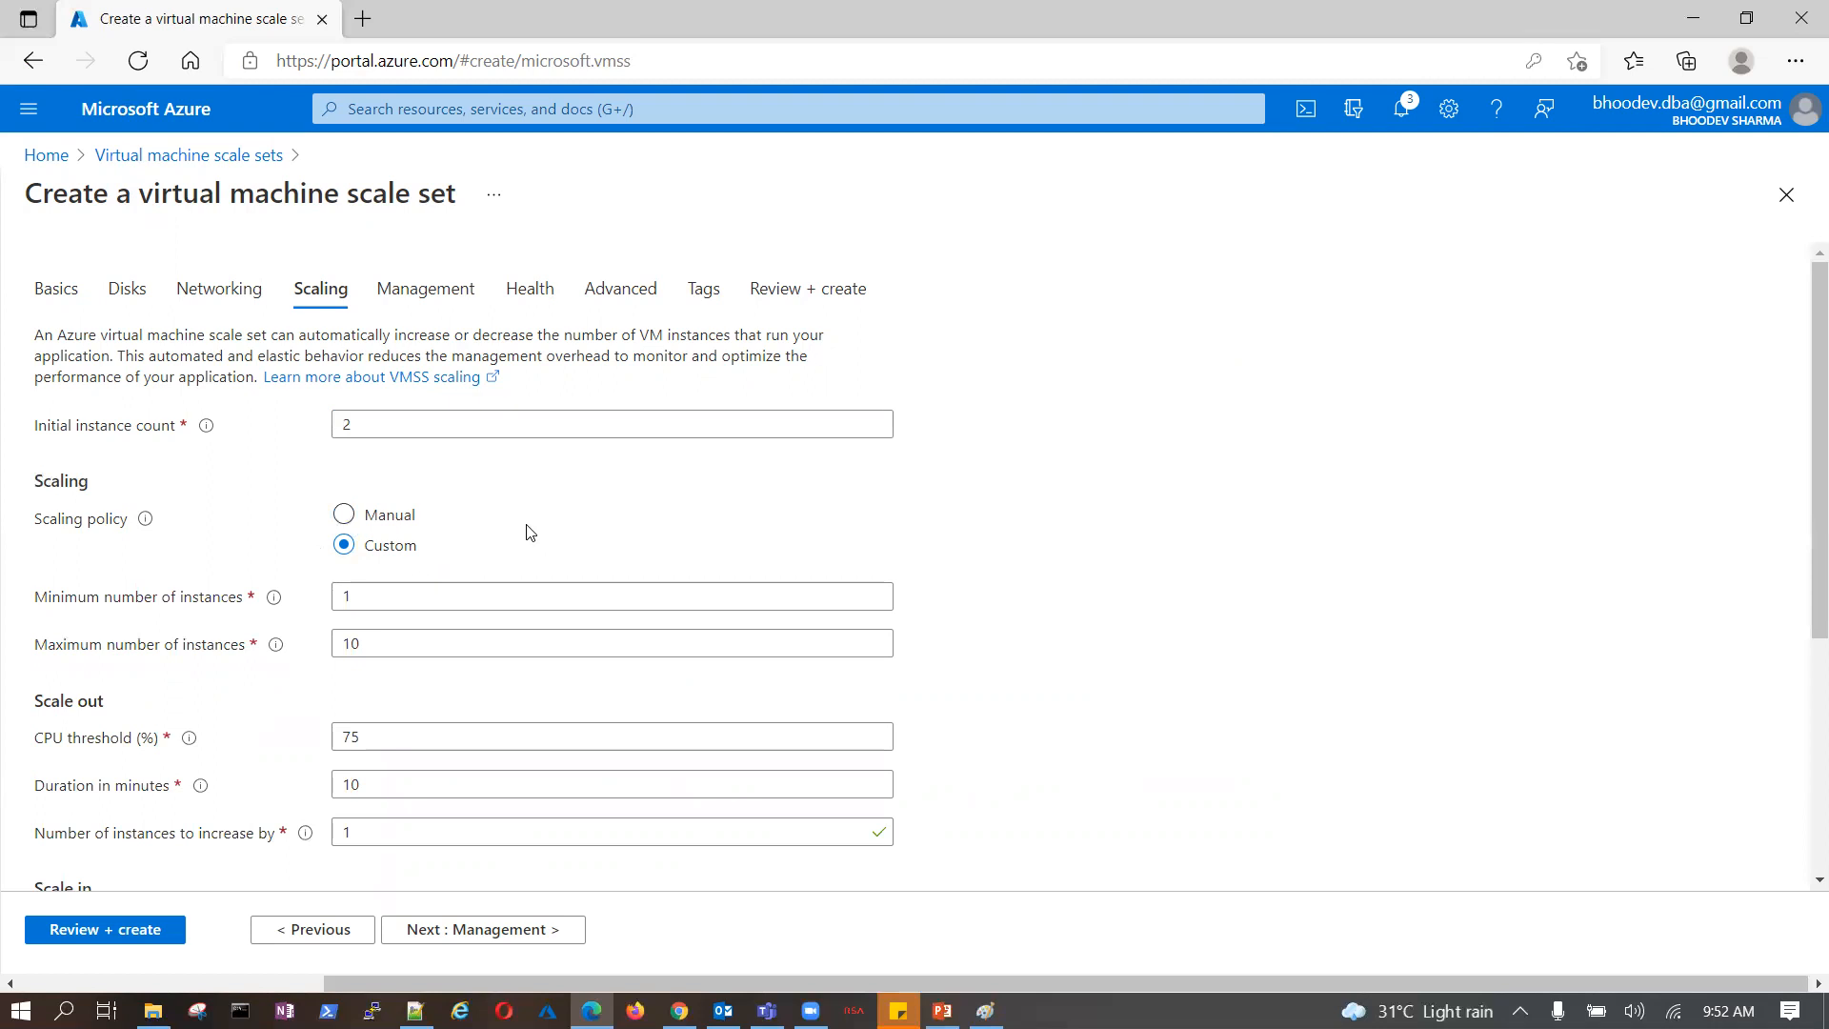
scroll(530, 531, "down", 1)
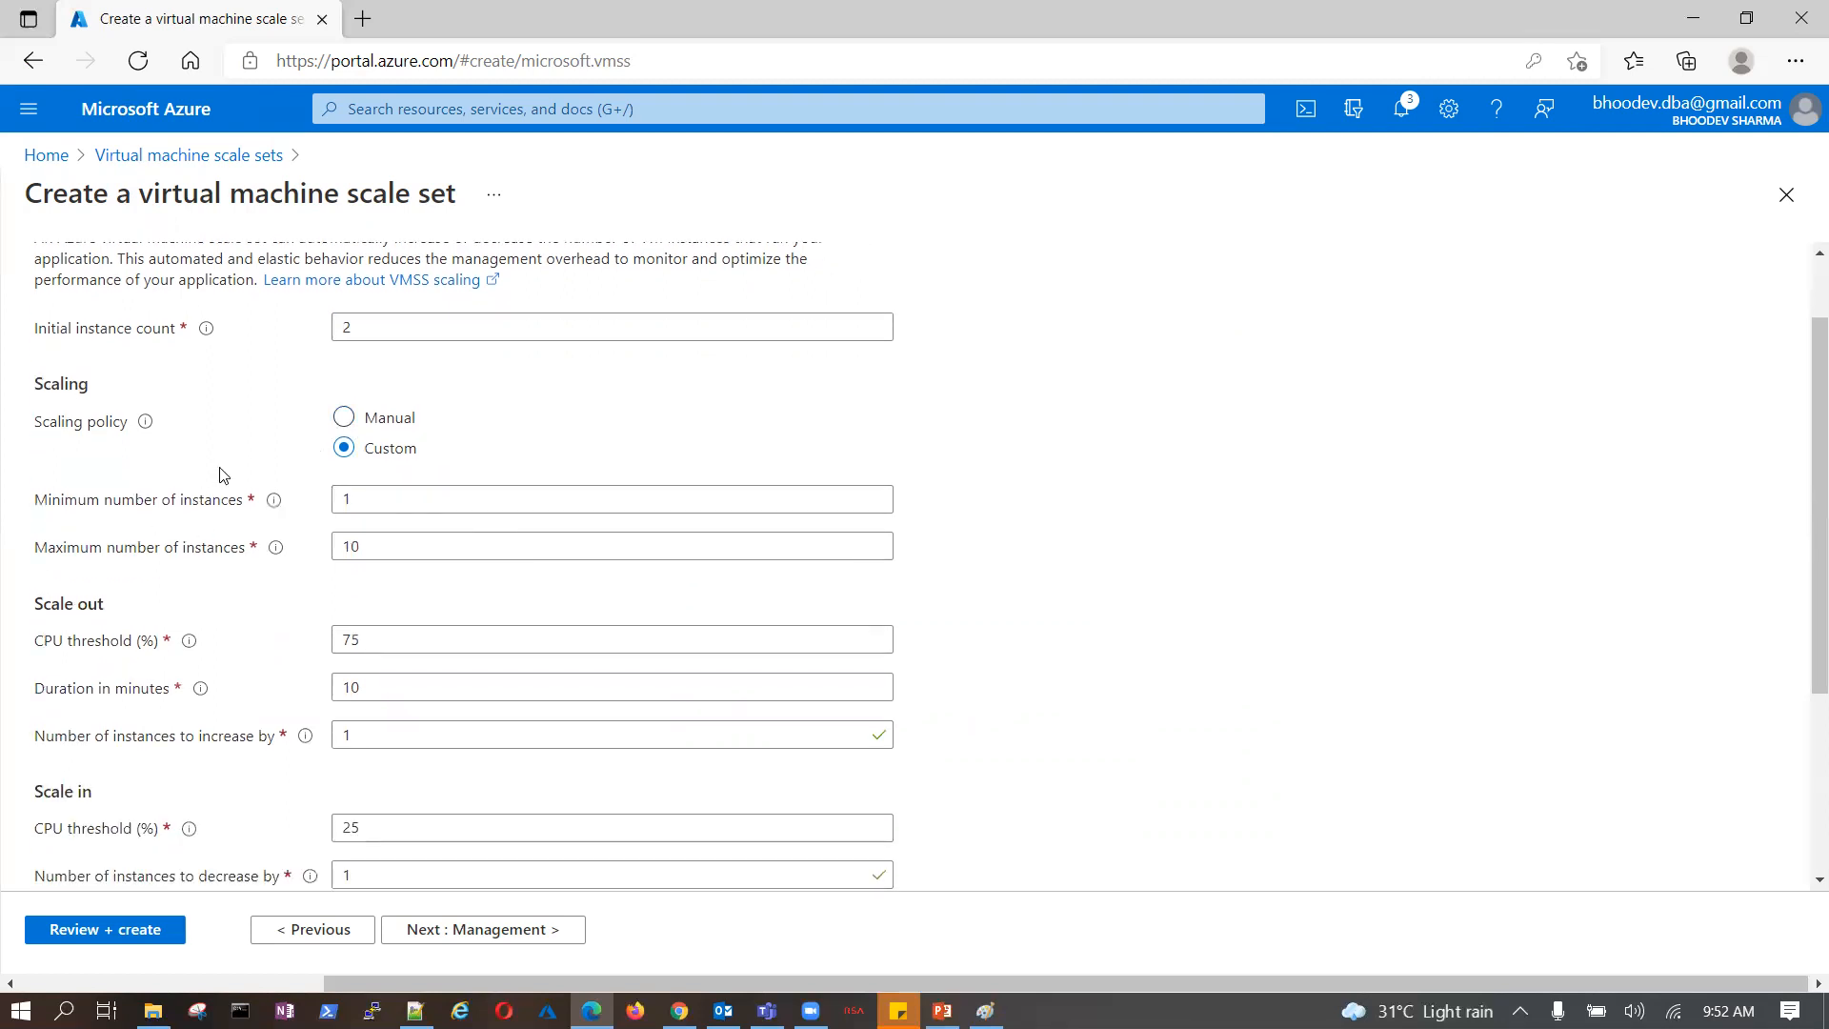
left_click(348, 497)
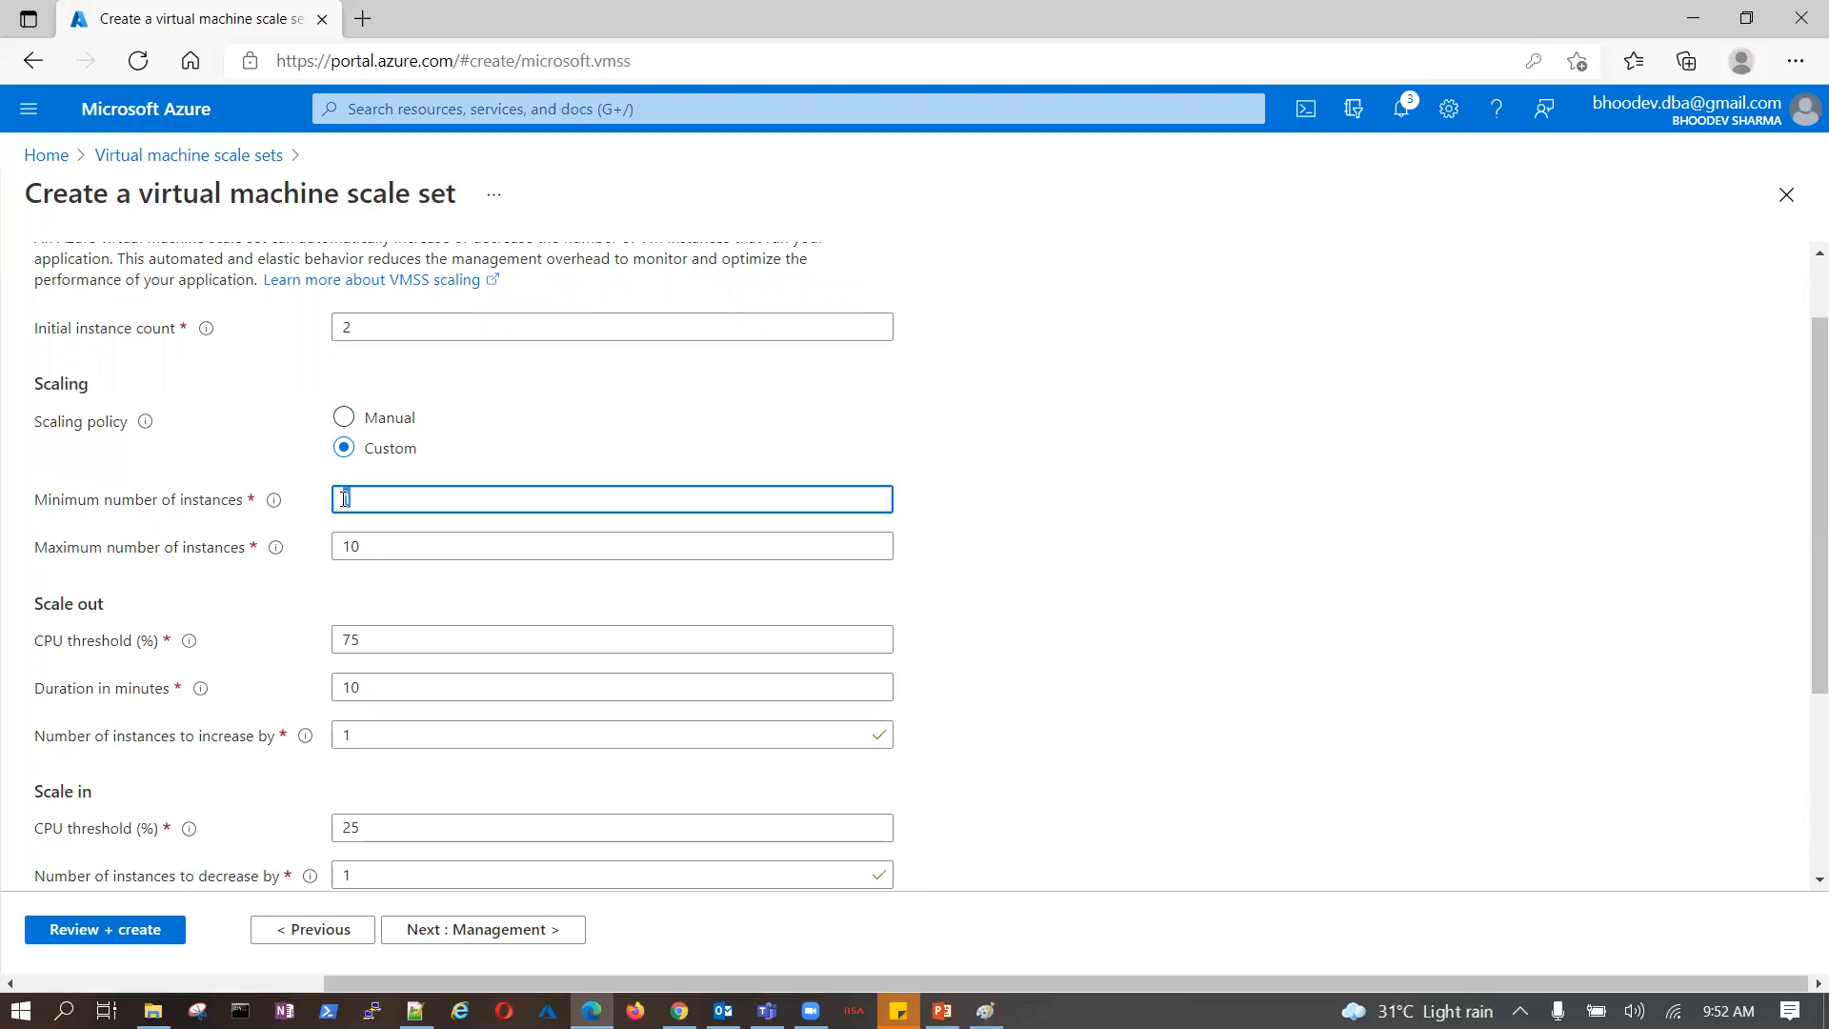
key("Tab")
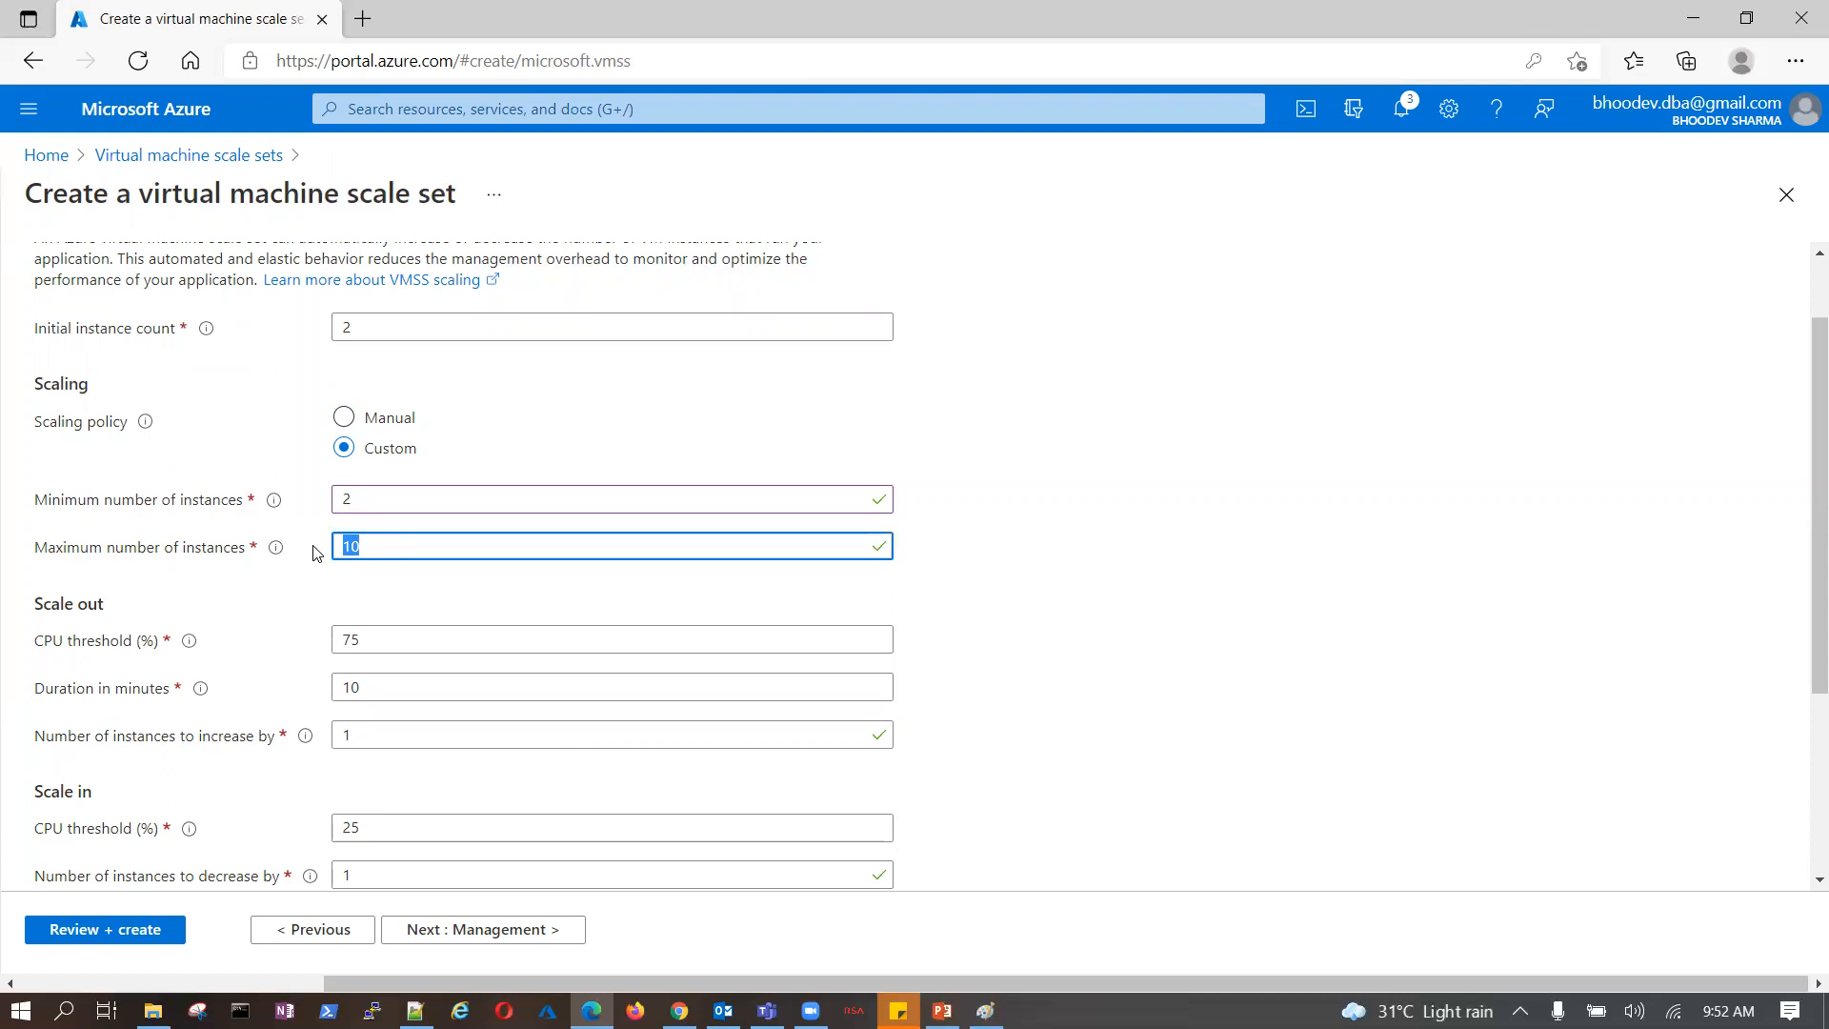
type("3")
left_click(1078, 621)
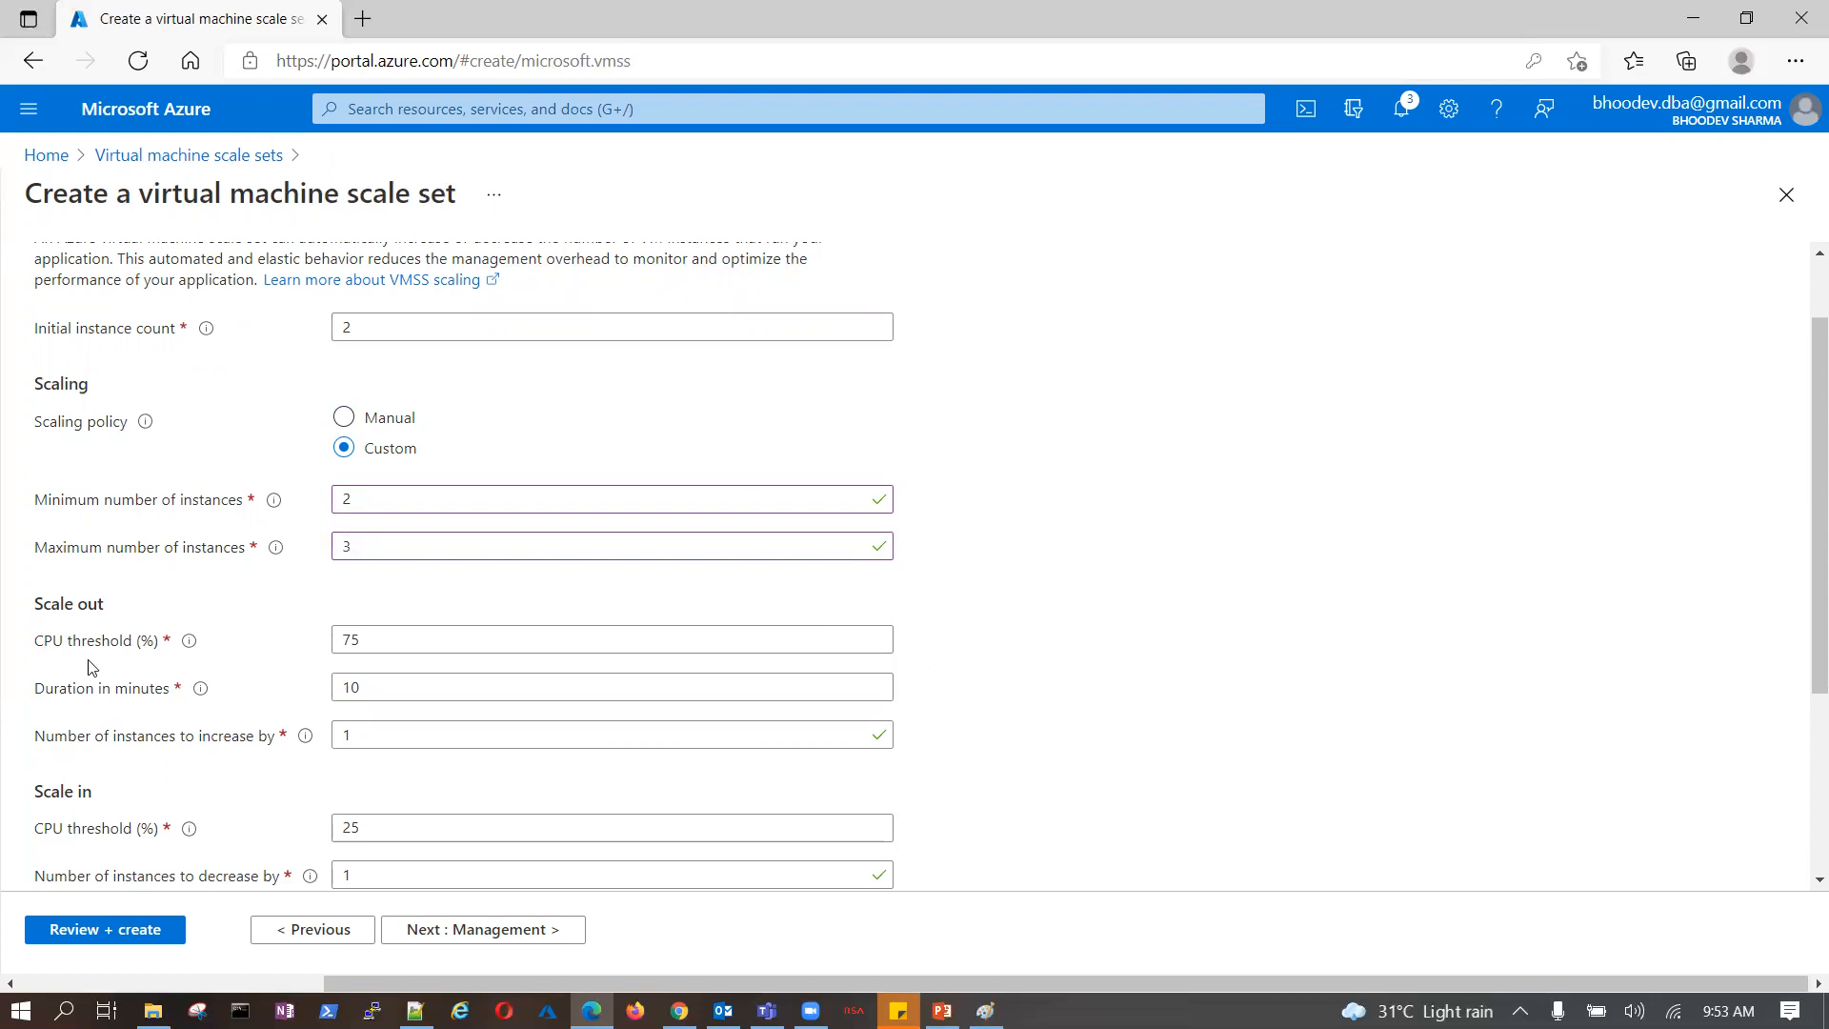
- Change the scale-out duration from 10 to 5 minutes and clear the increase-by value
scroll(91, 667, "down", 1)
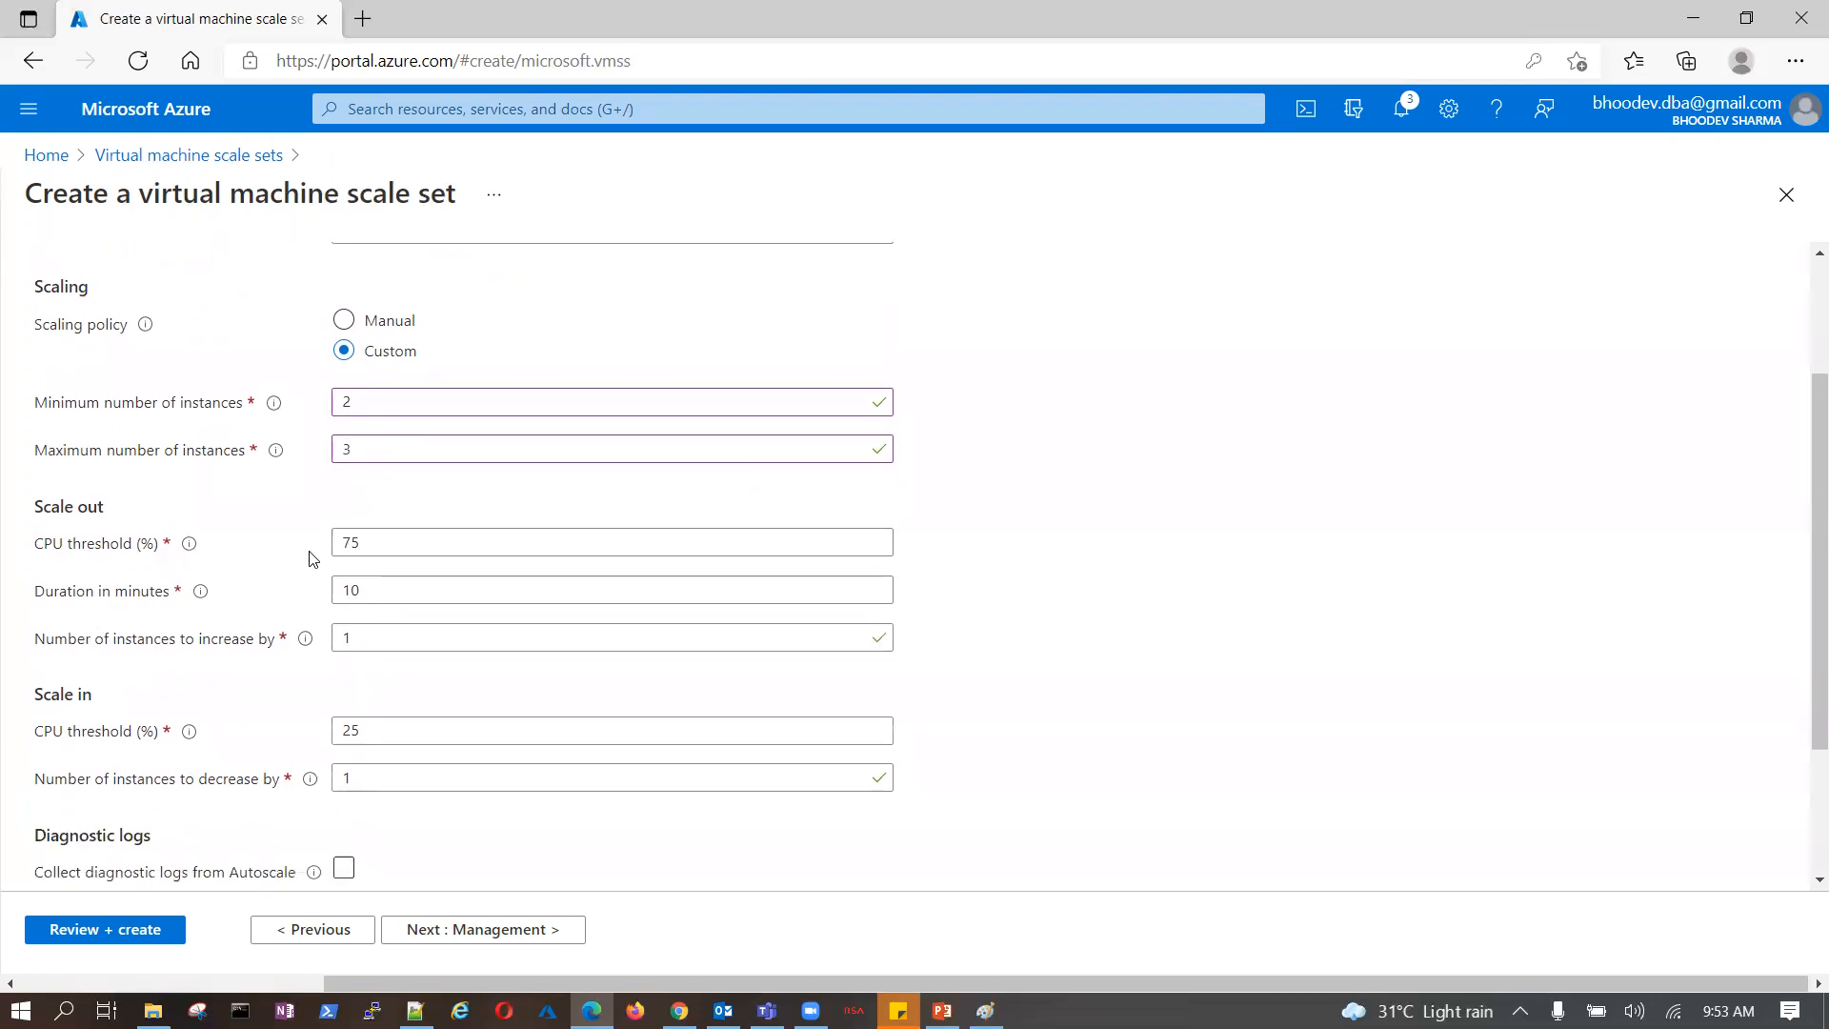
left_click_drag(386, 543, 337, 551)
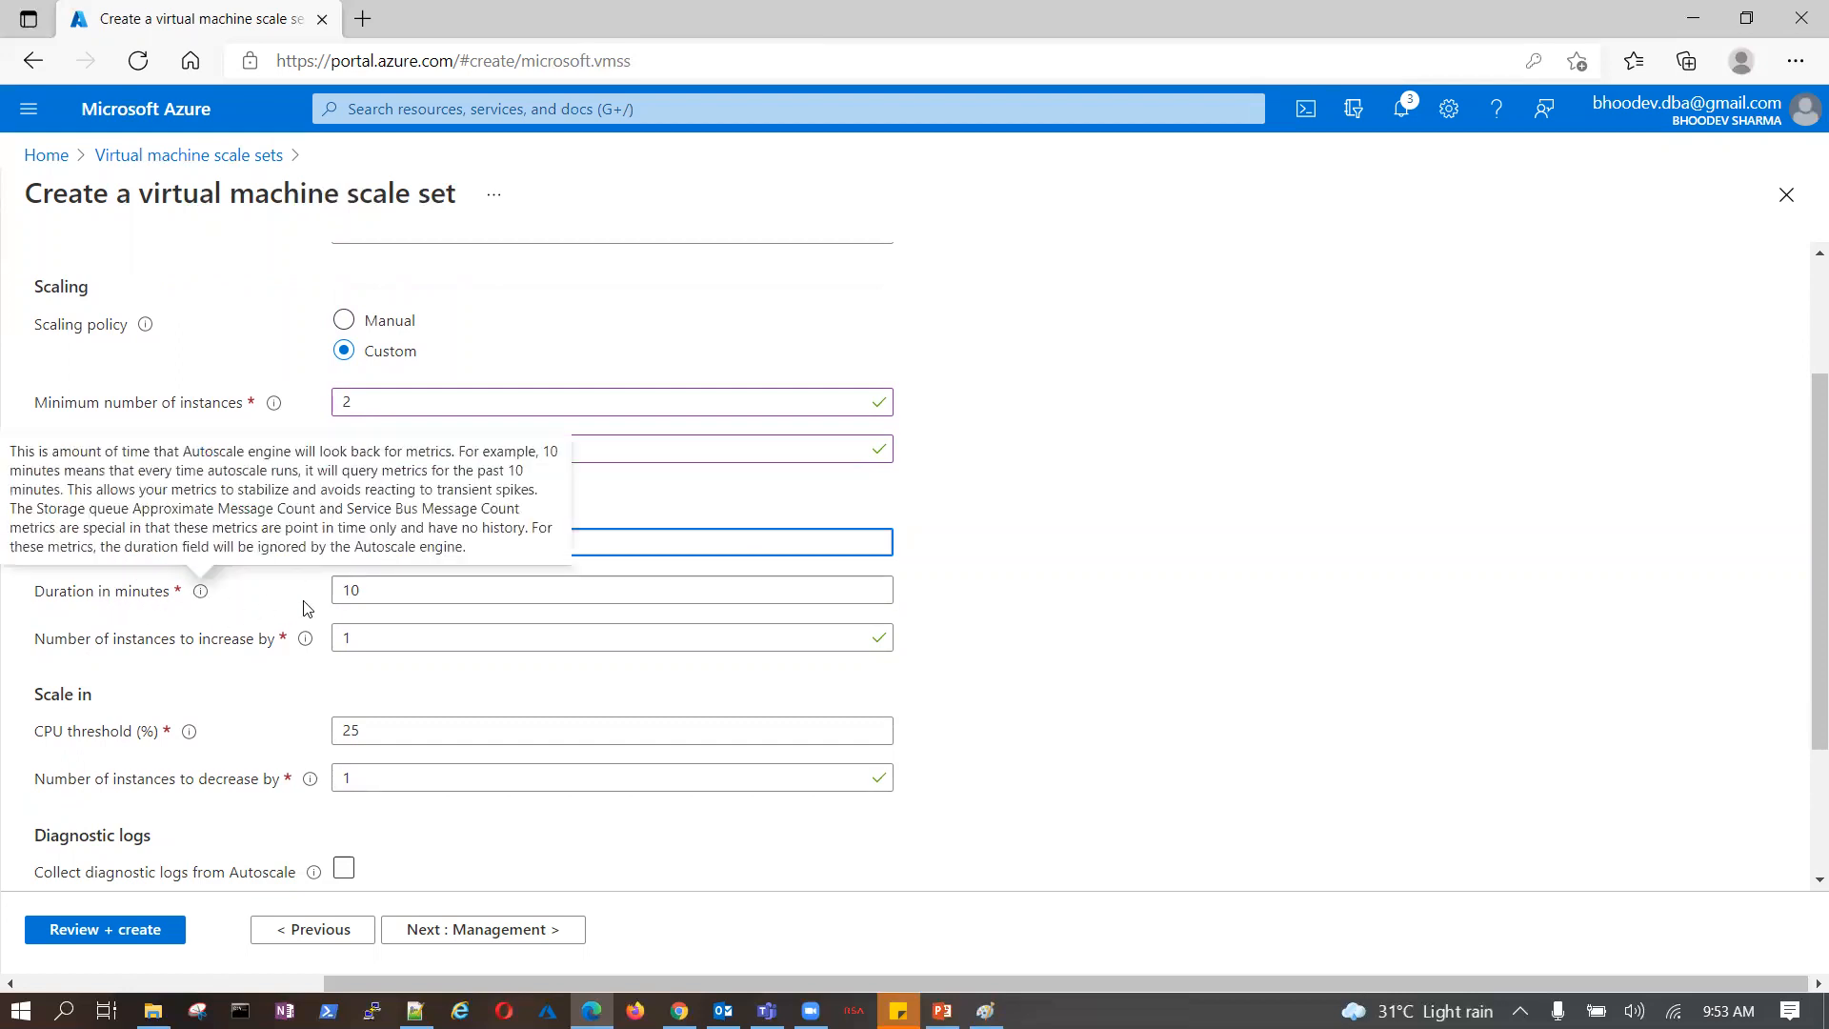
left_click_drag(370, 590, 341, 591)
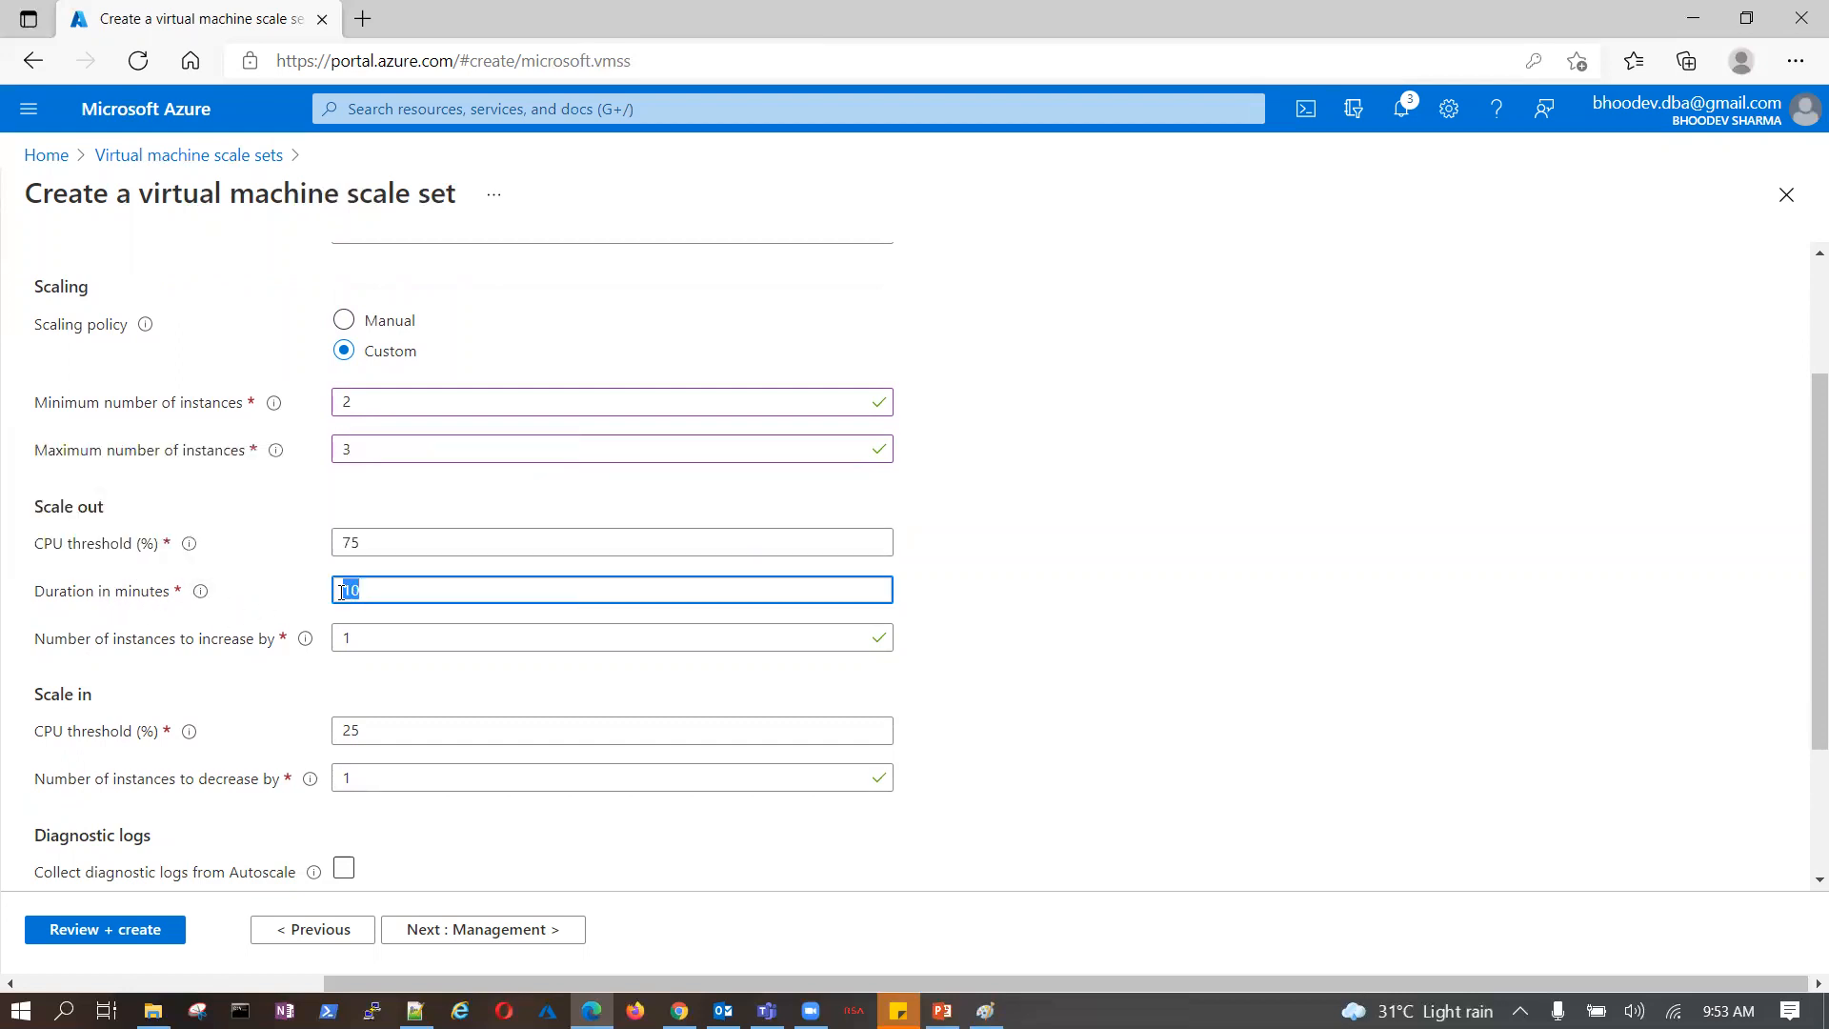
type("2")
left_click(1143, 613)
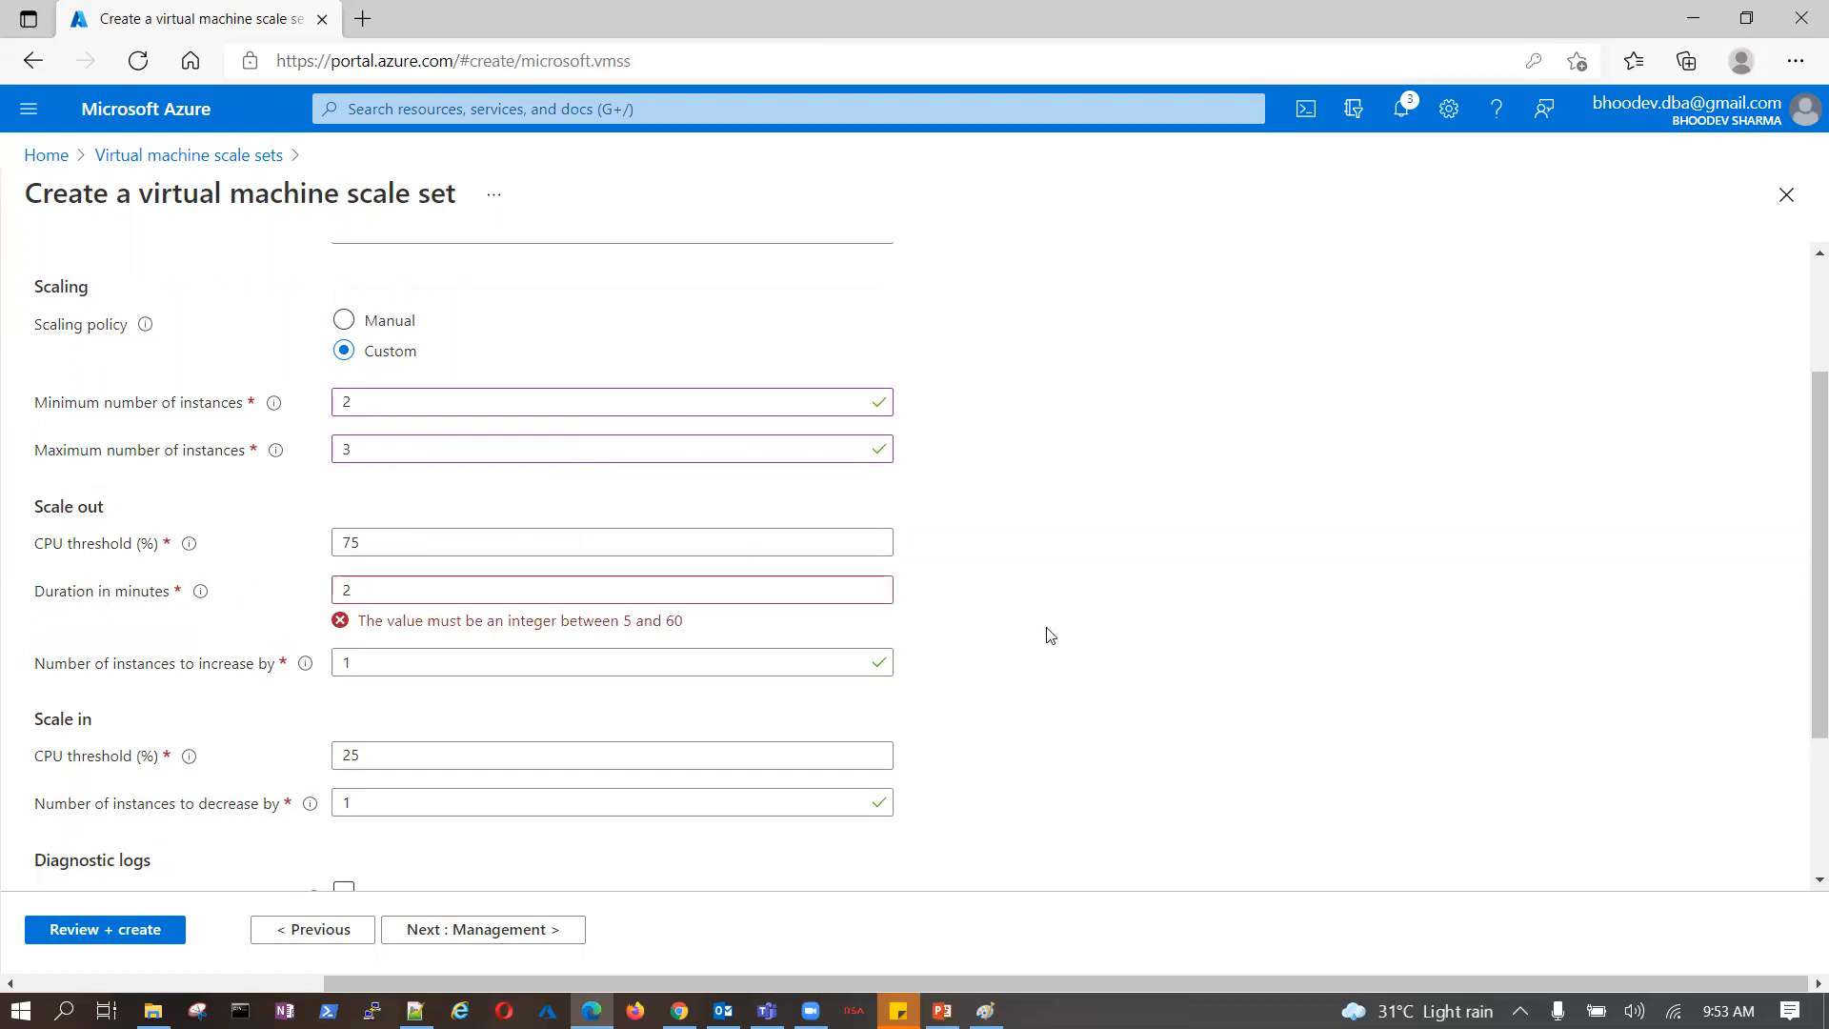
left_click_drag(364, 591, 336, 592)
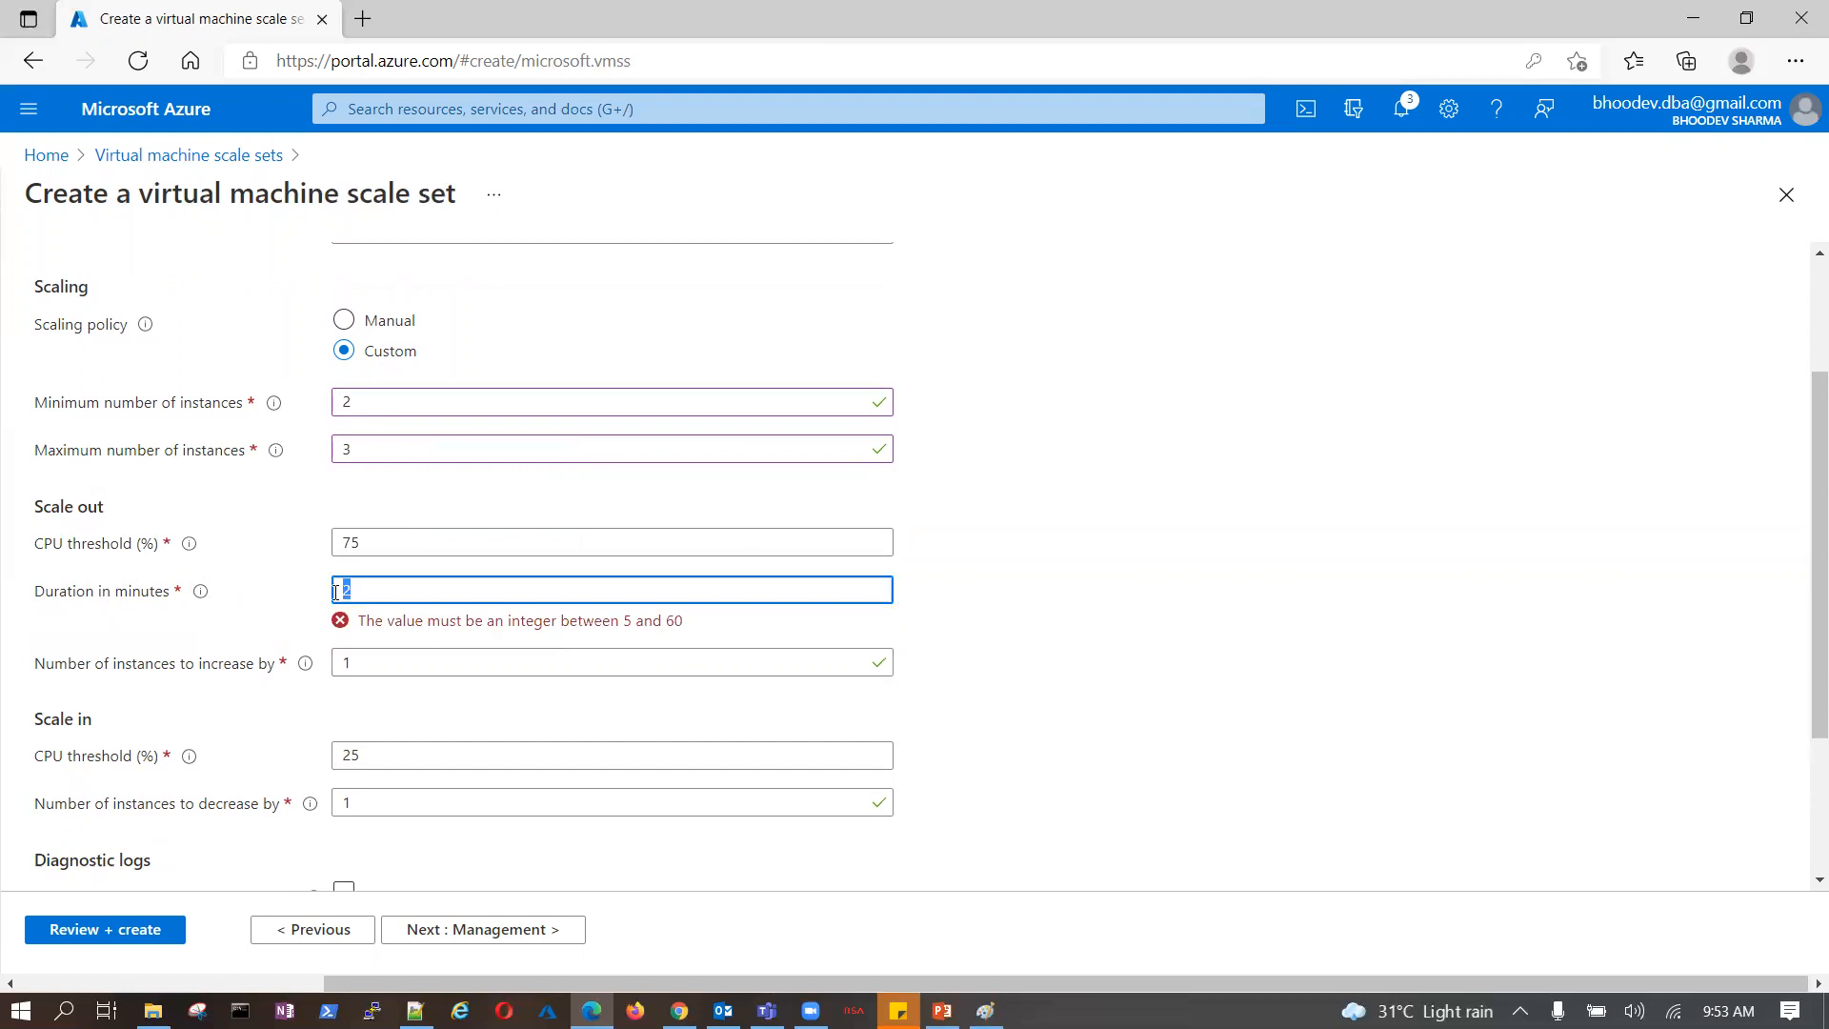
left_click(723, 695)
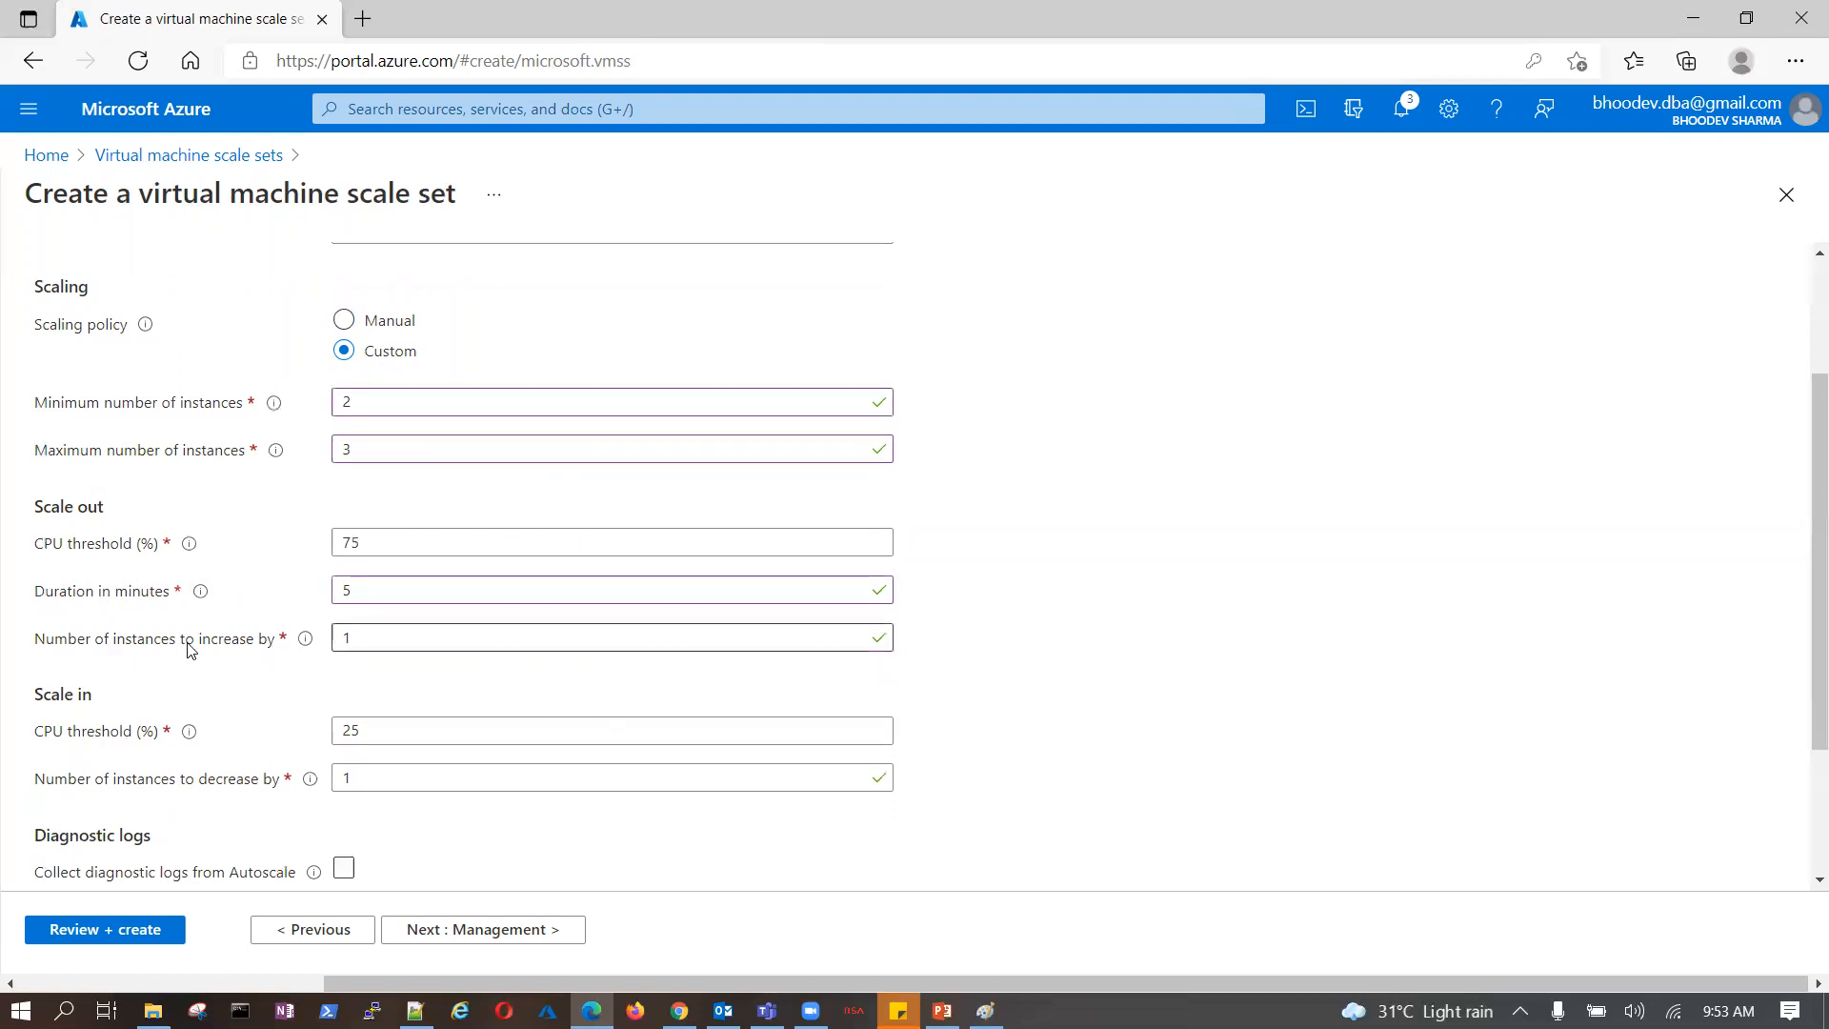
left_click(352, 637)
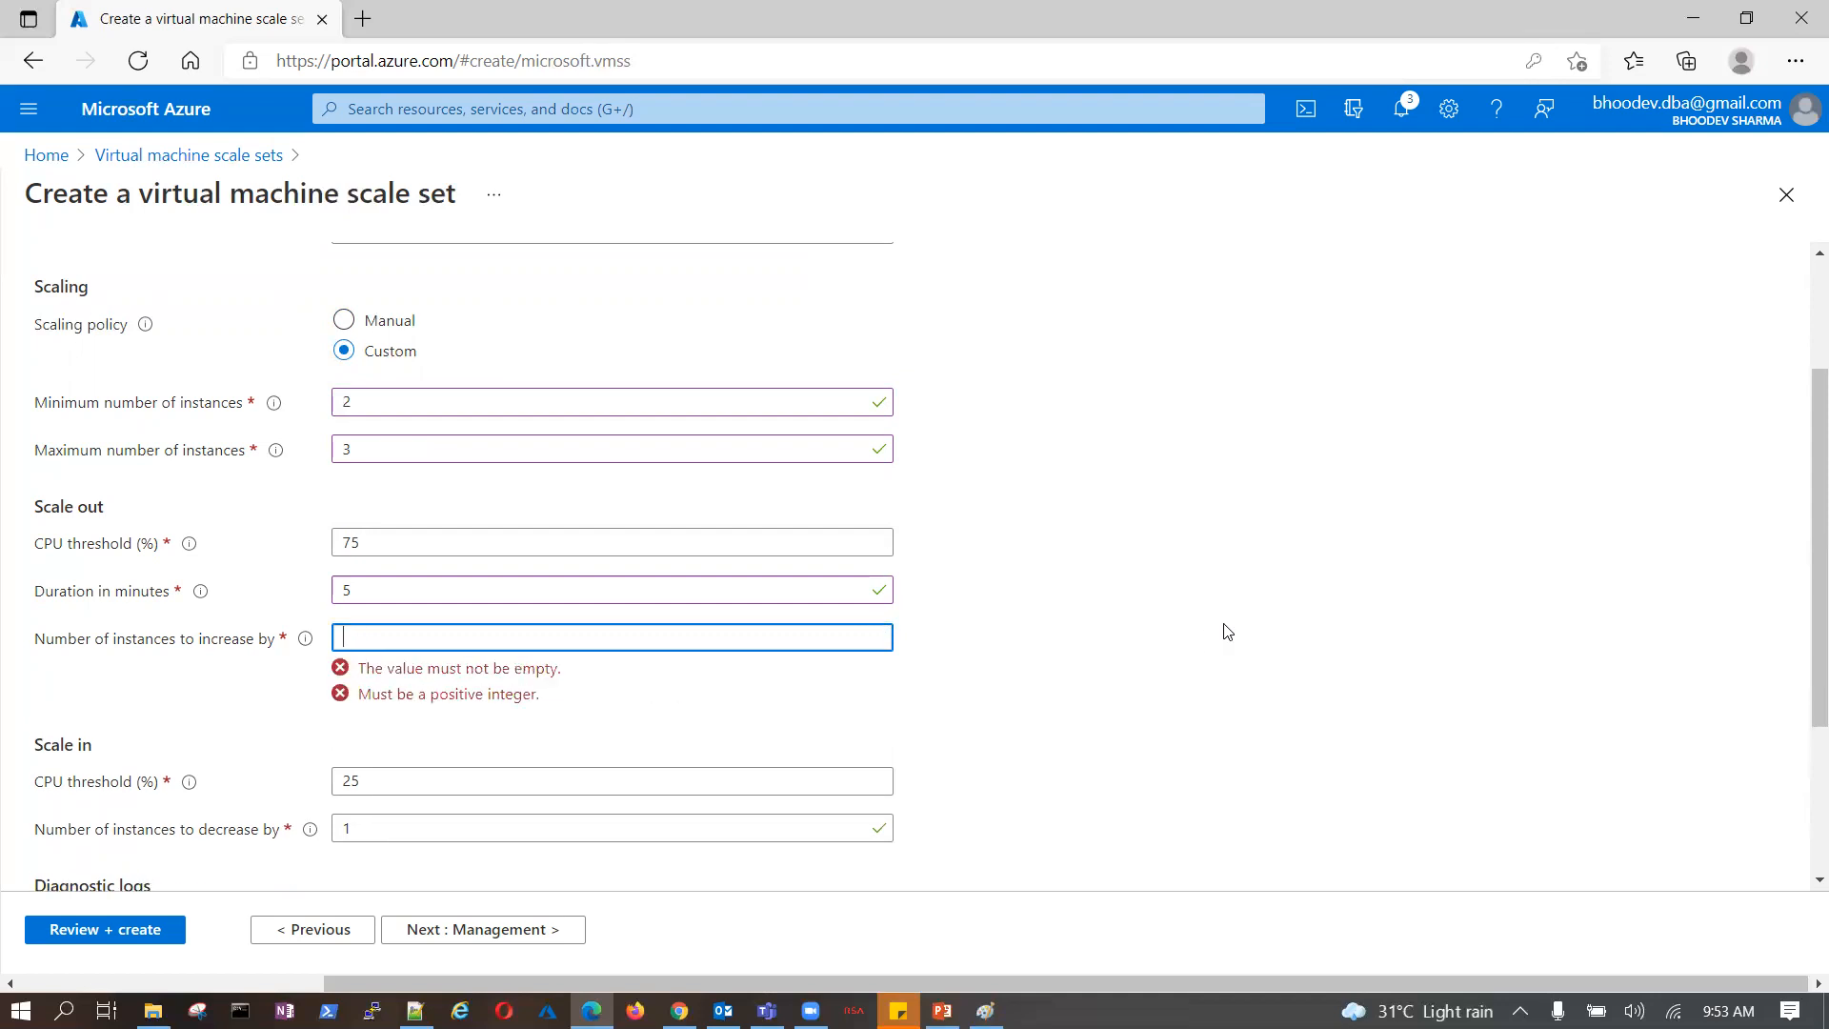
type("1")
scroll(1223, 628, "down", 2)
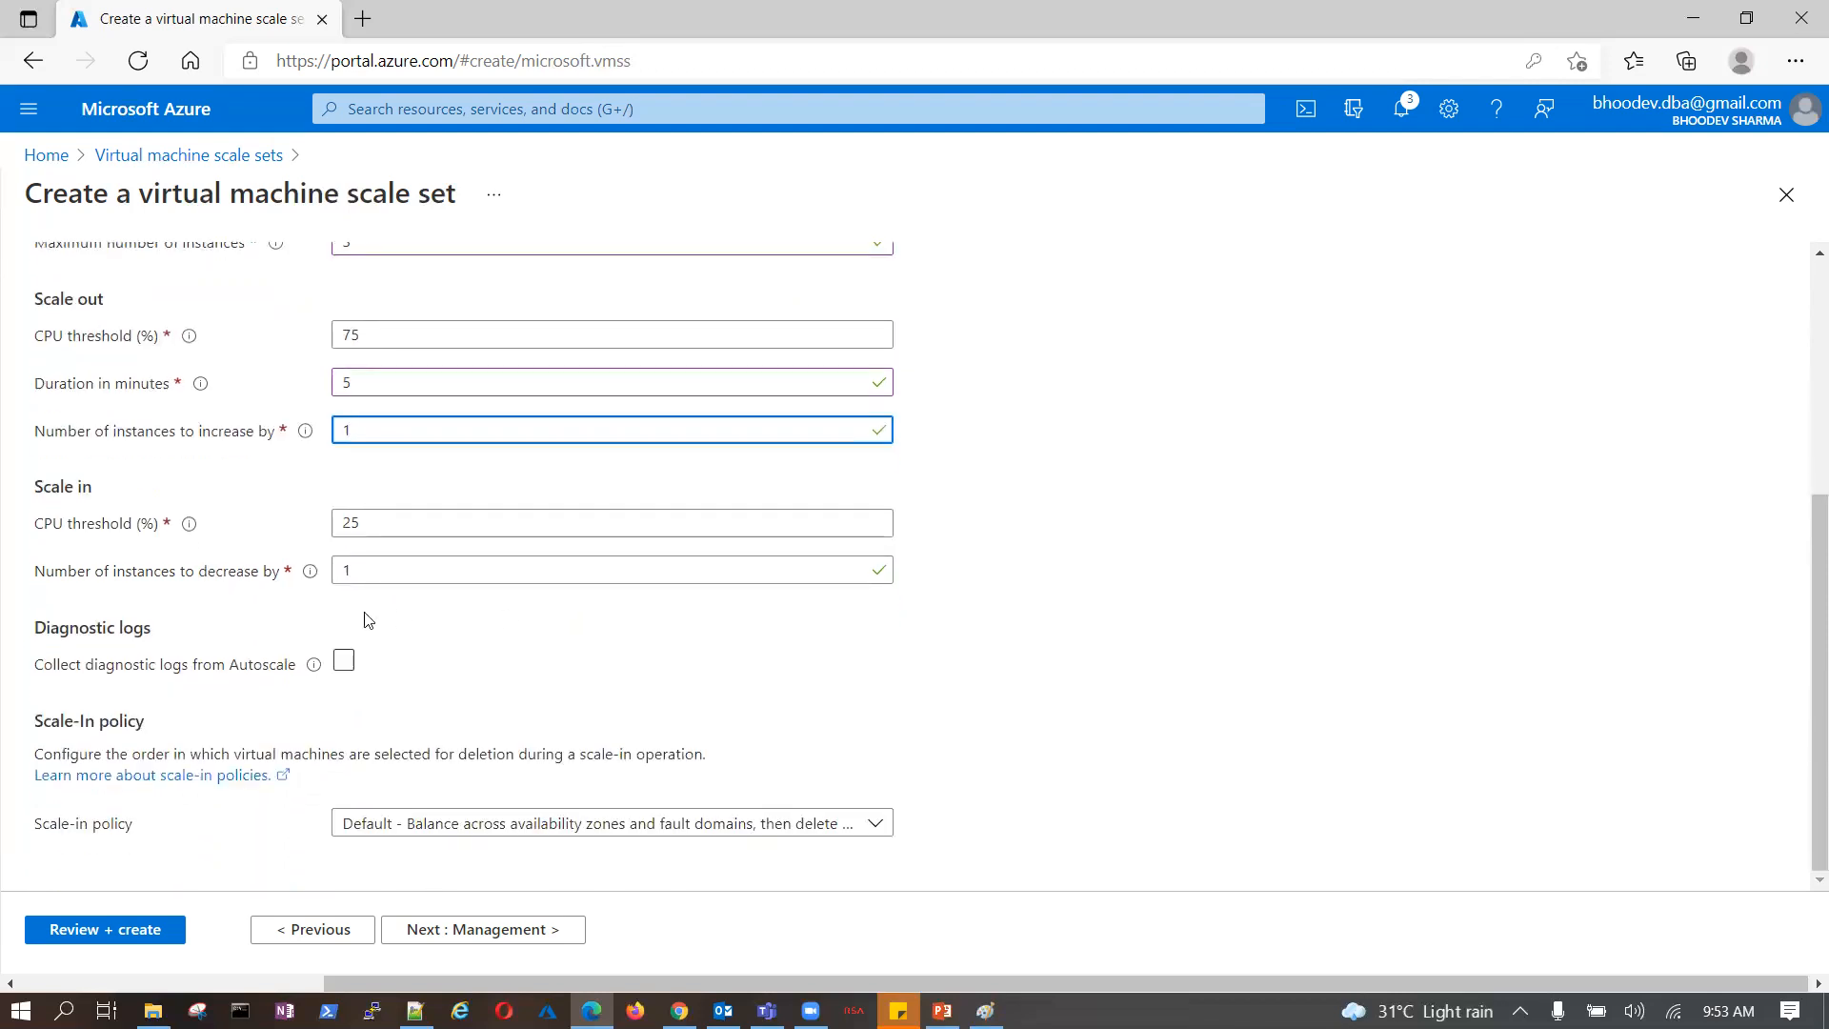
scroll(87, 453, "up", 2)
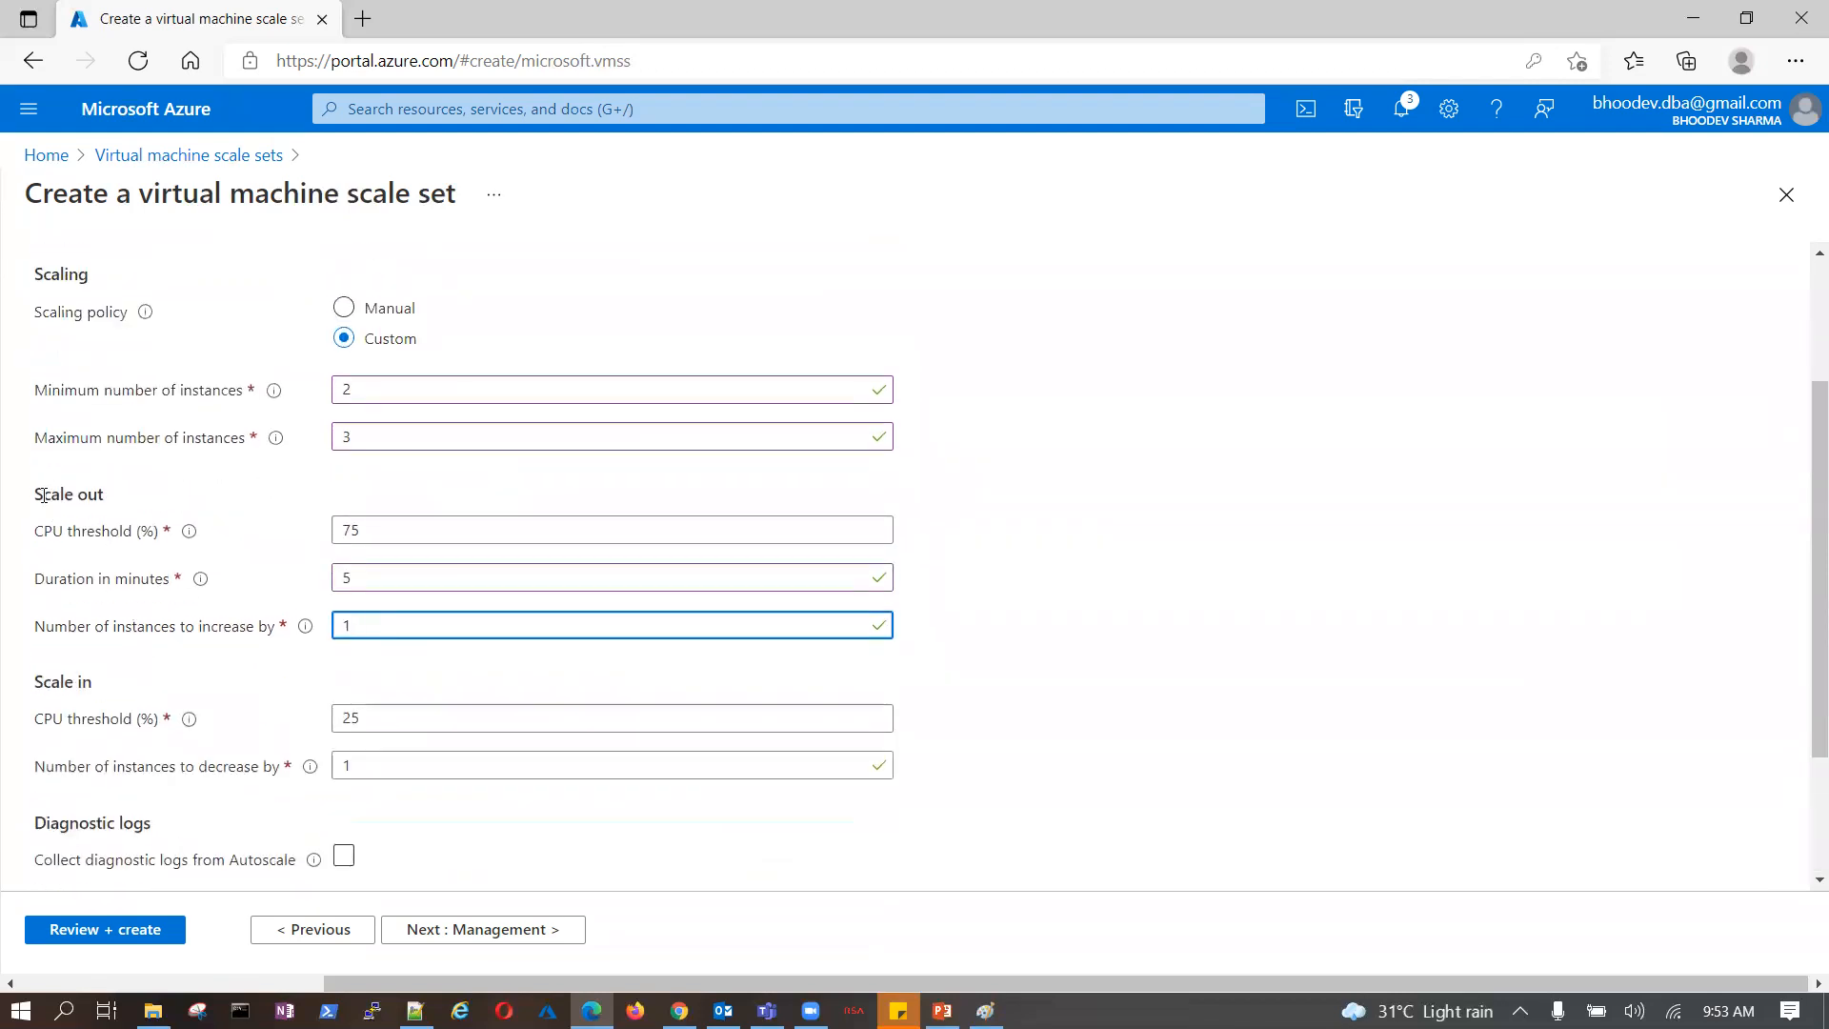
left_click_drag(38, 495, 283, 635)
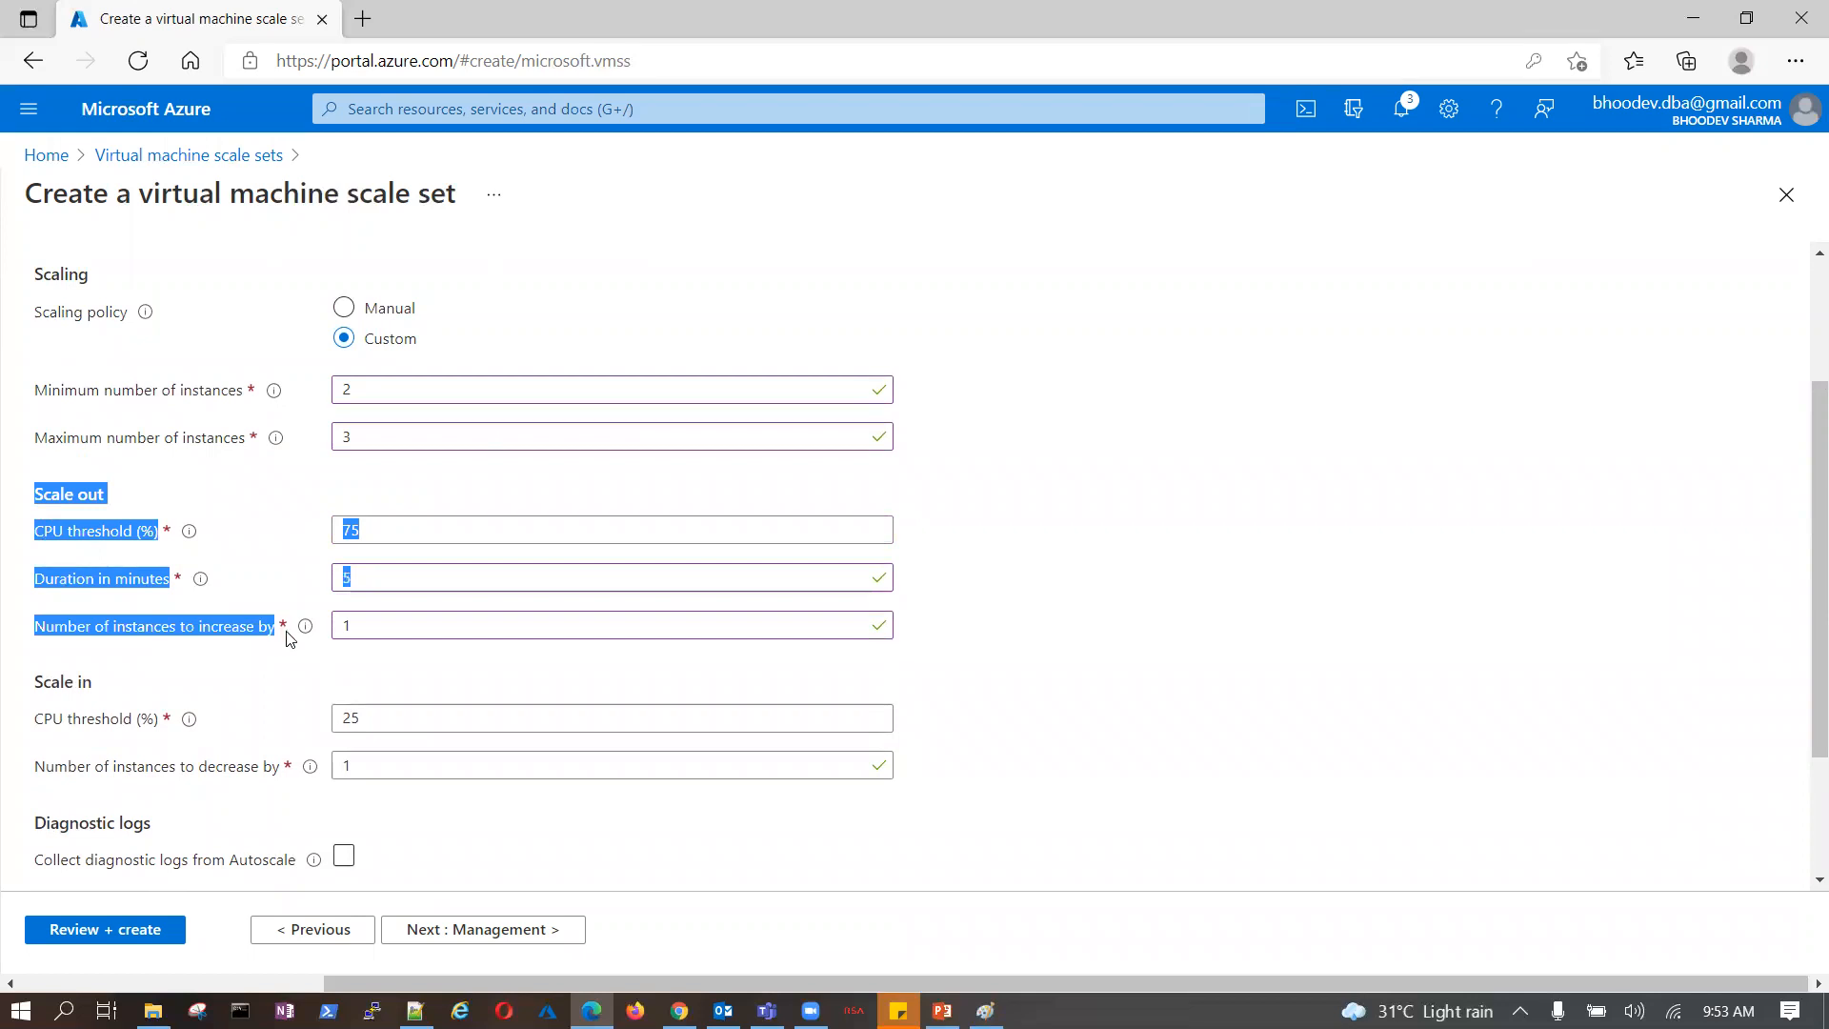
scroll(229, 696, "down", 1)
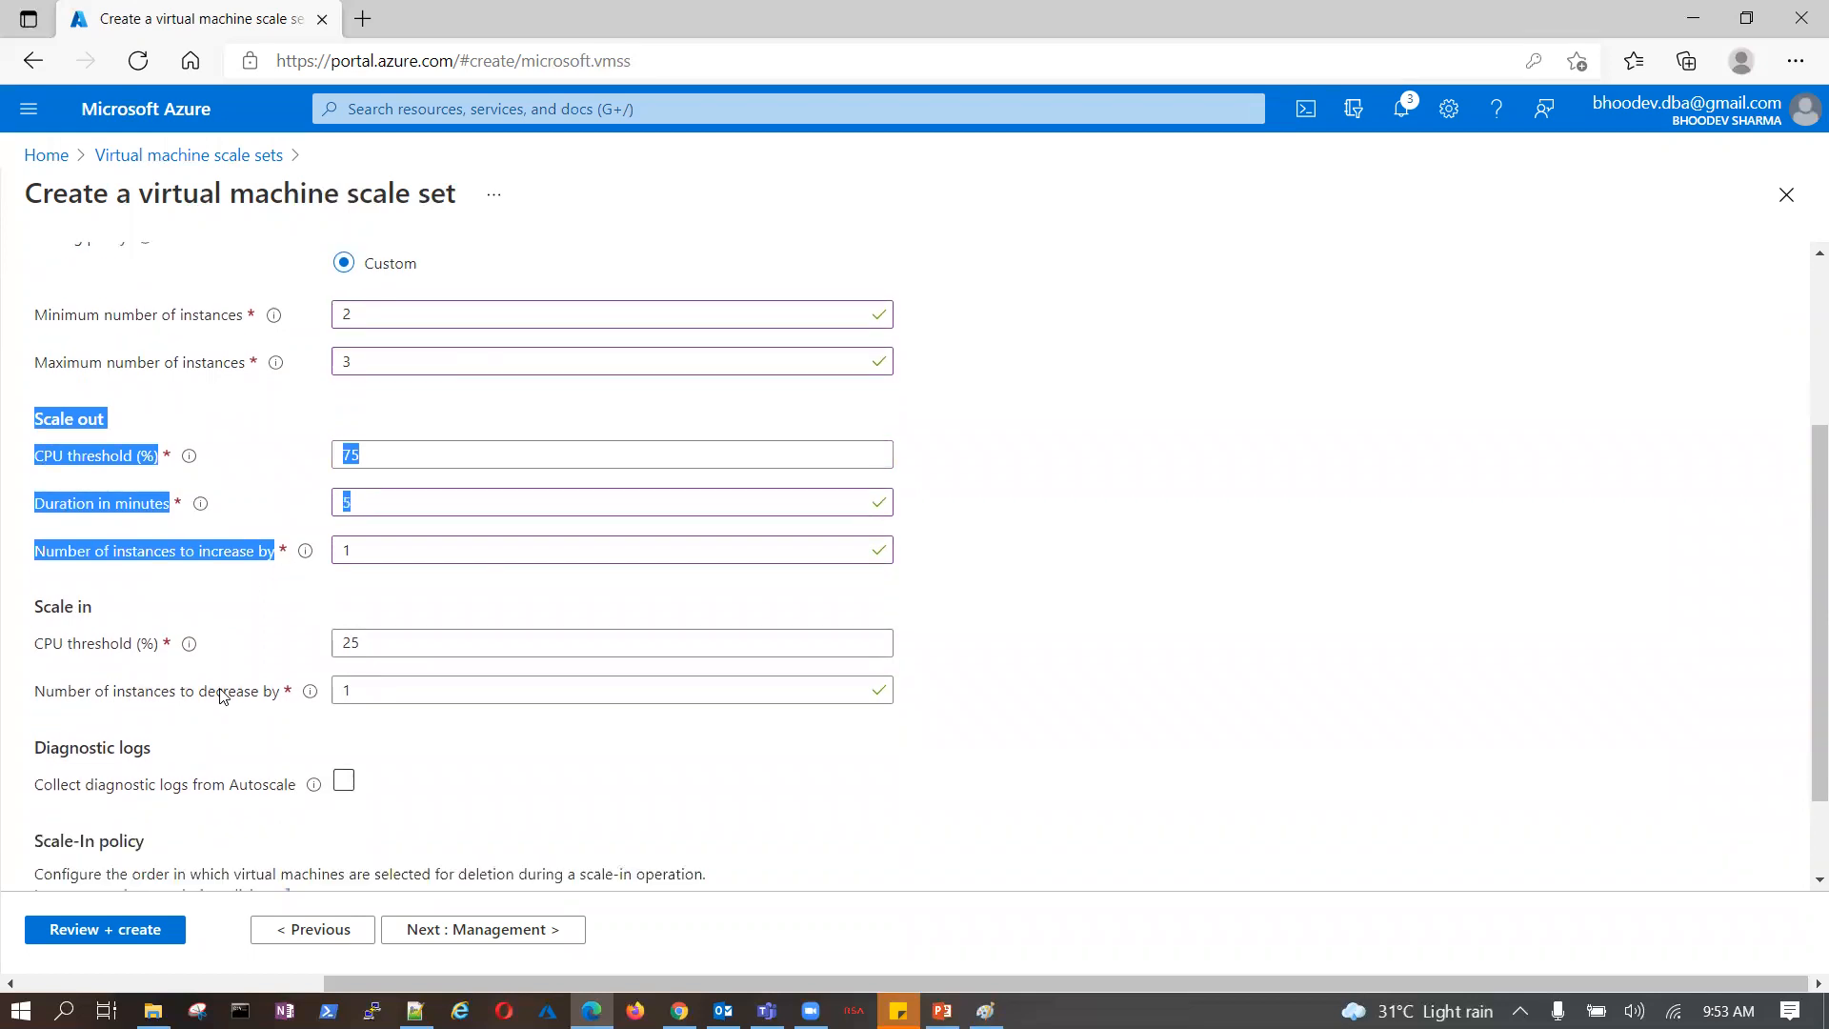
left_click(360, 621)
left_click_drag(361, 621, 346, 622)
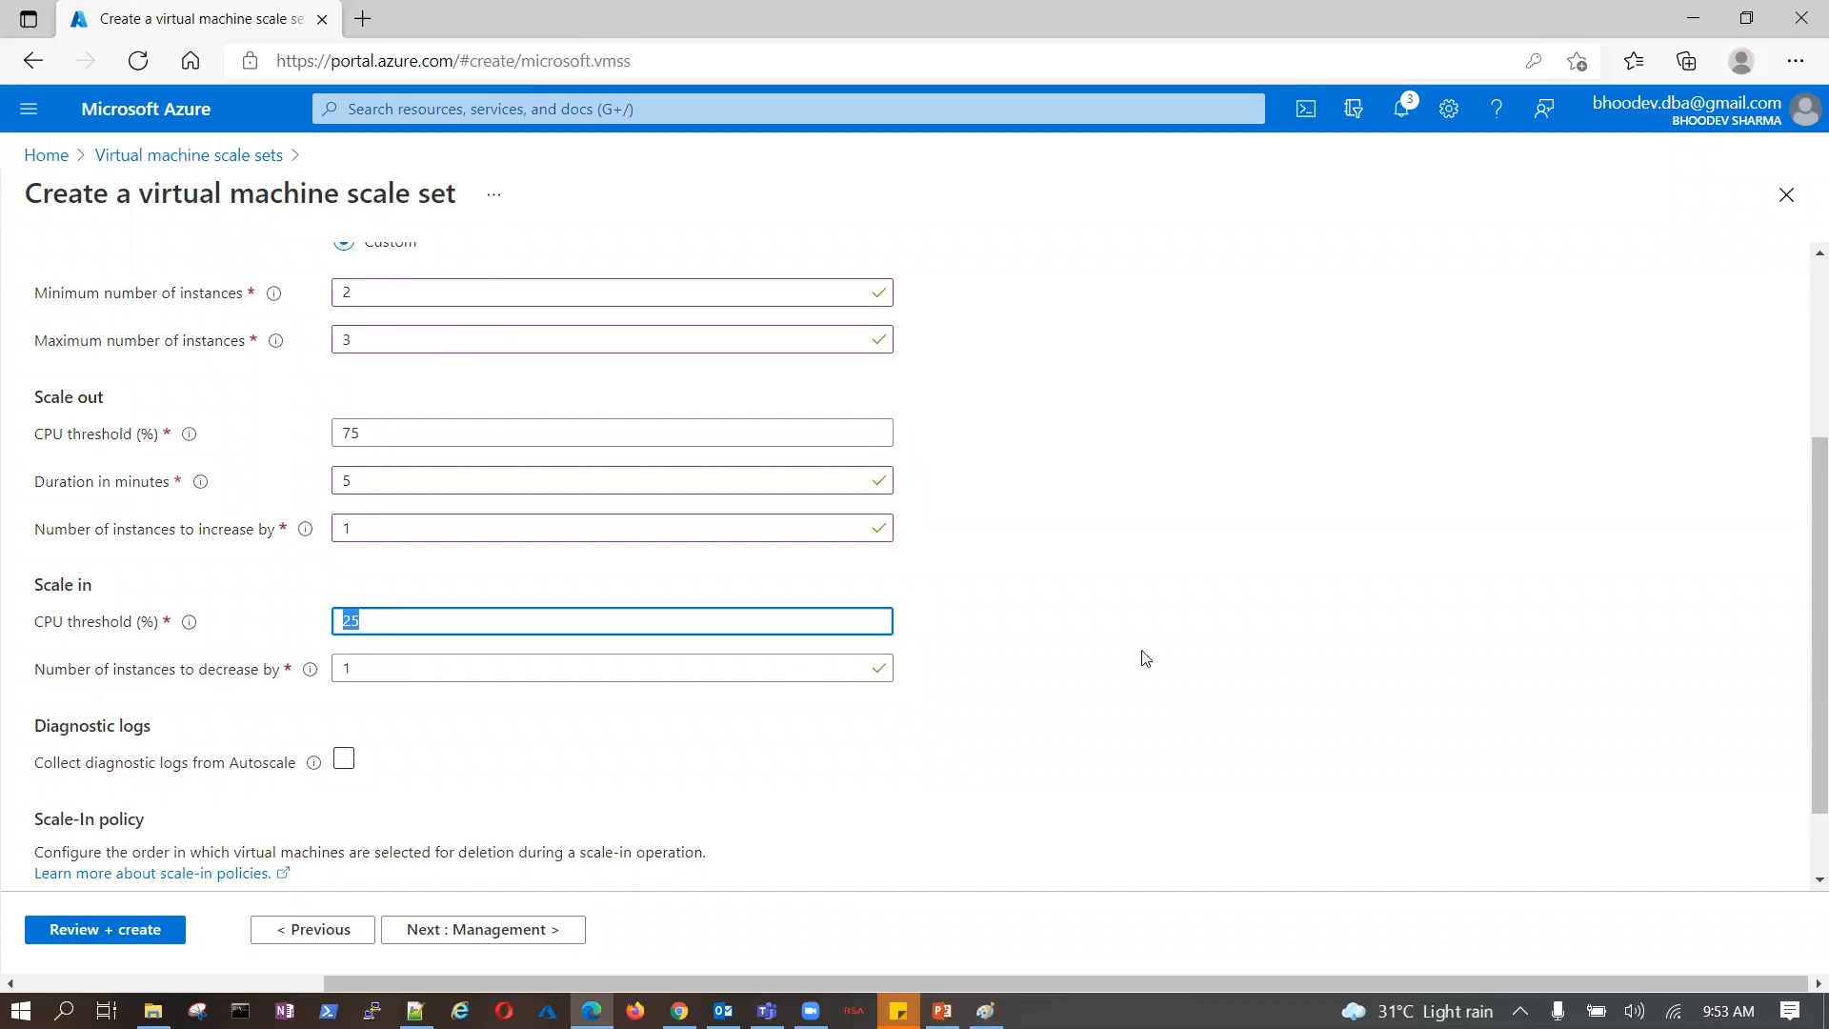
scroll(1144, 658, "down", 1)
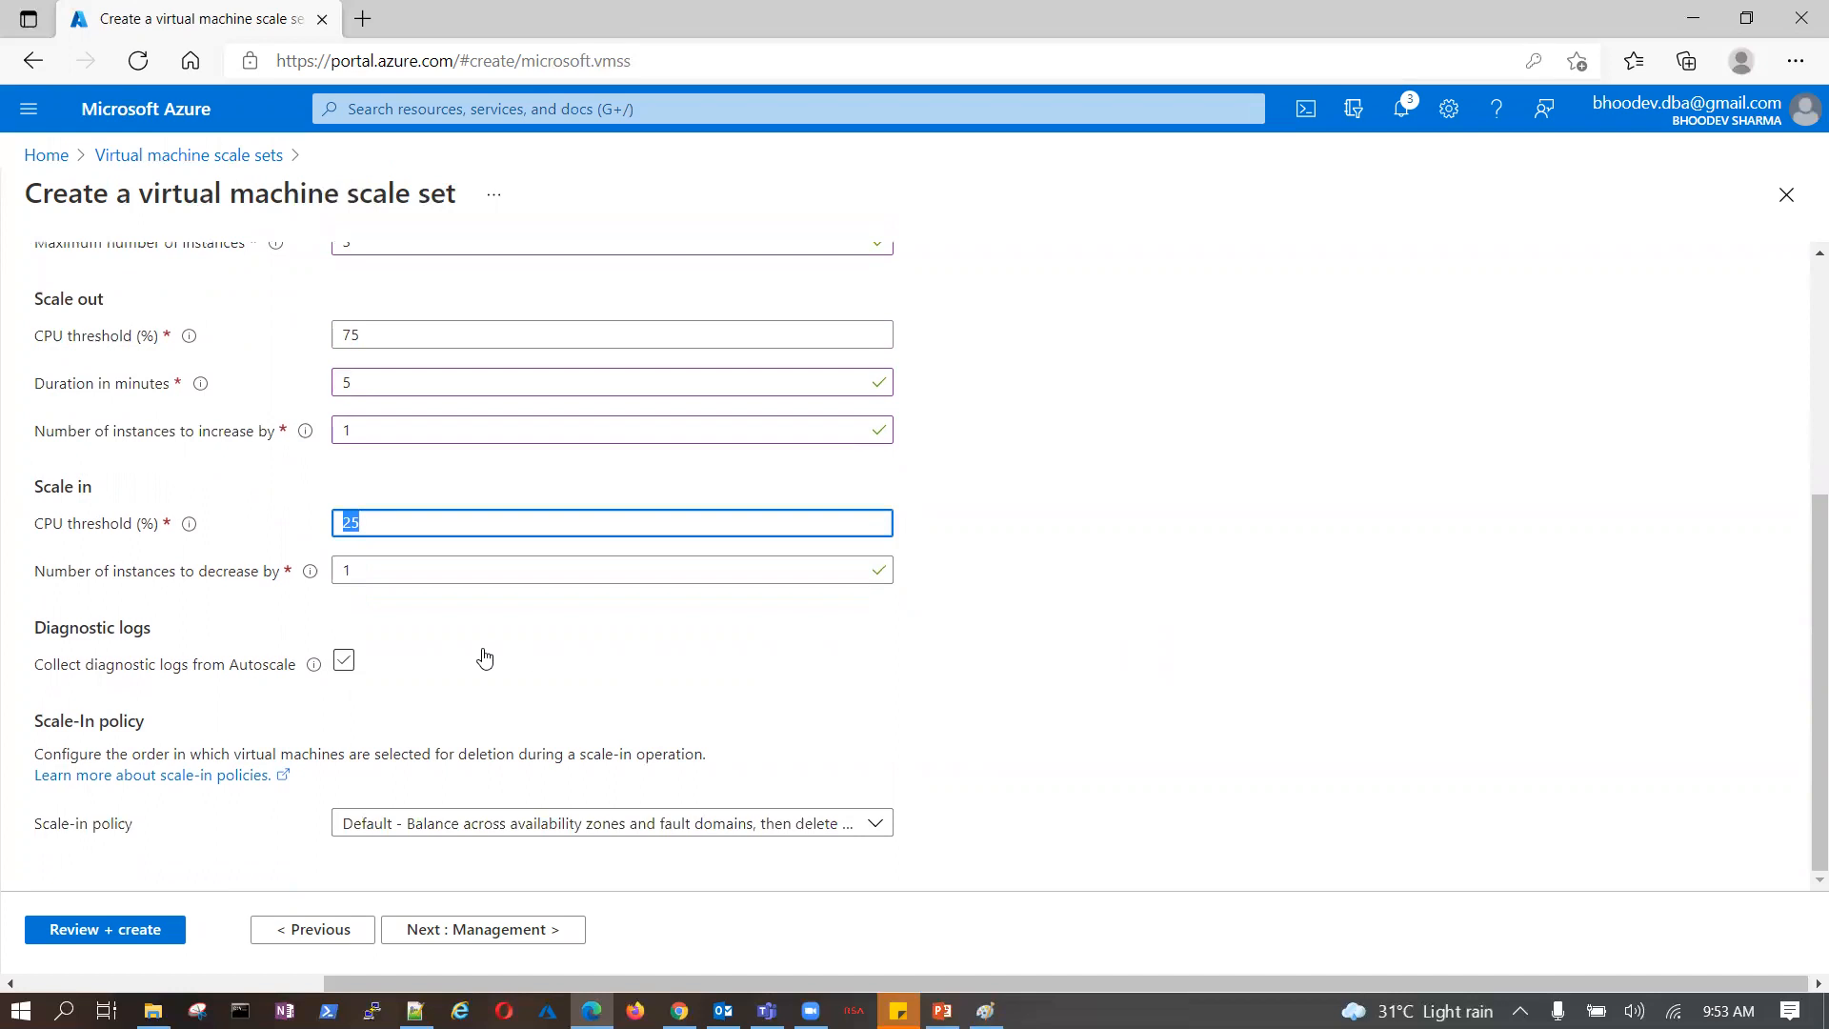
left_click(367, 577)
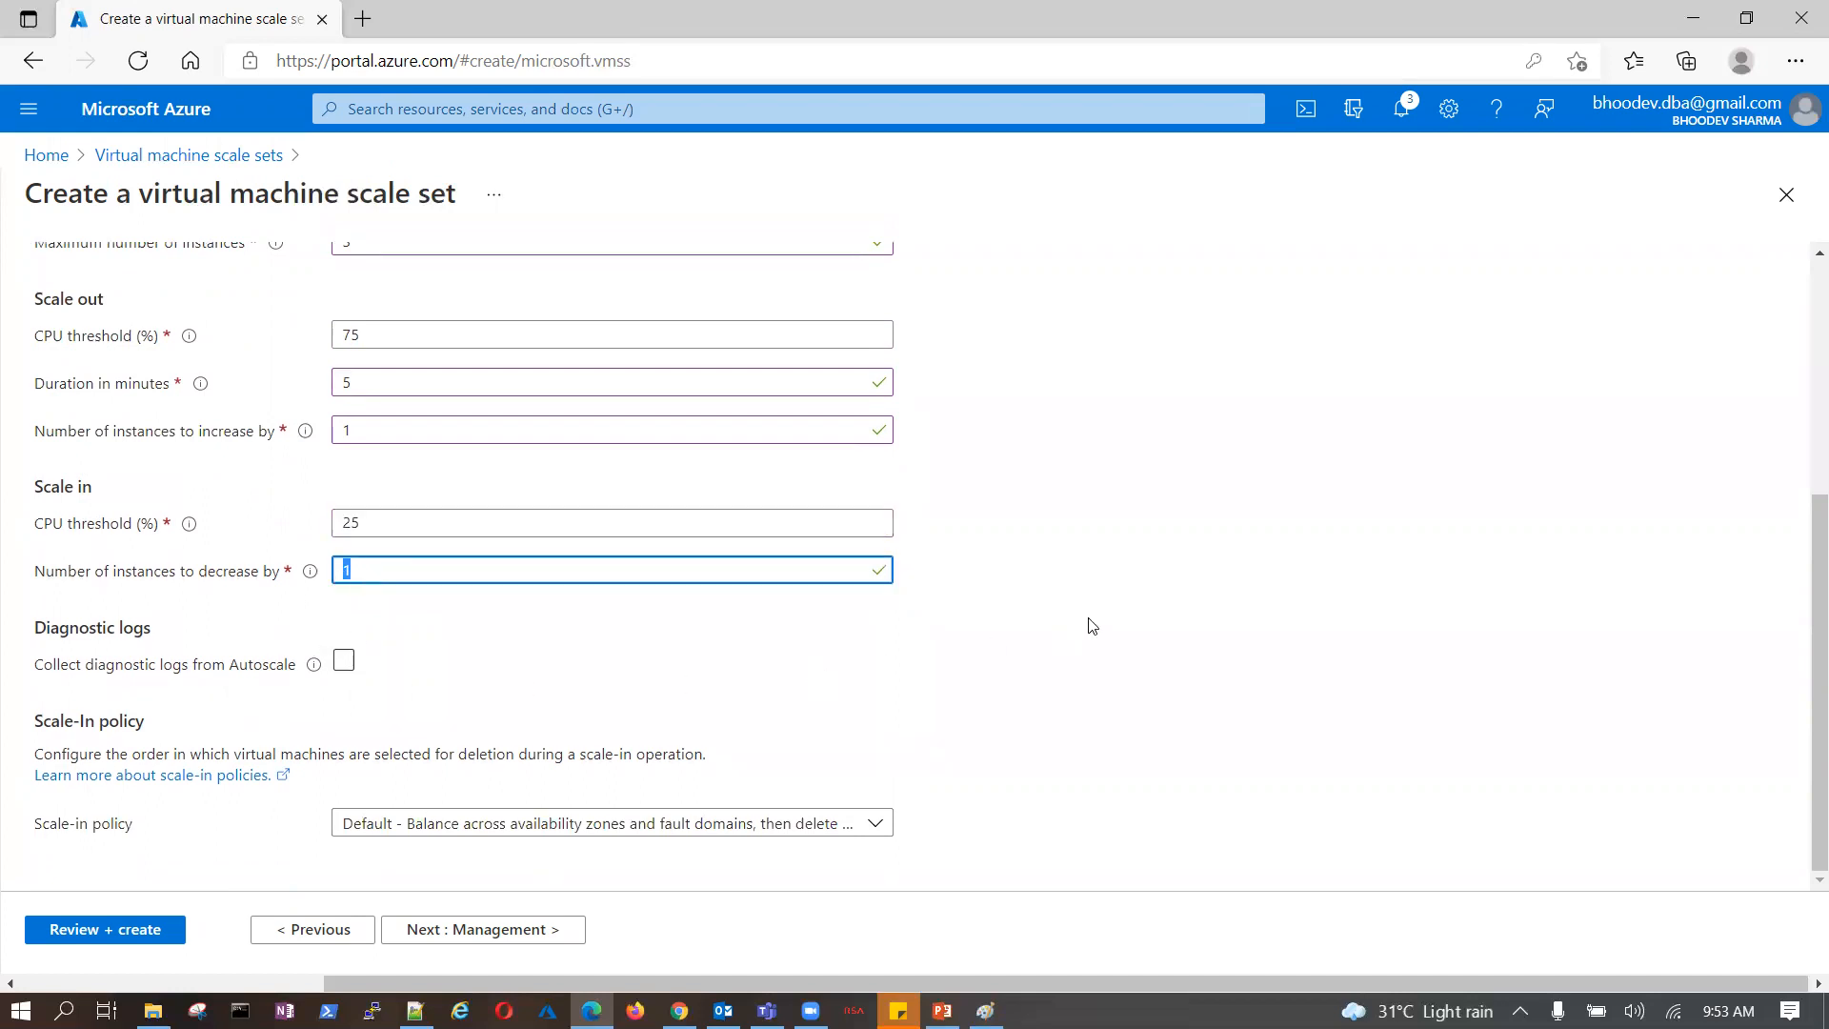
left_click_drag(32, 669, 207, 671)
left_click(344, 661)
scroll(1171, 729, "down", 1)
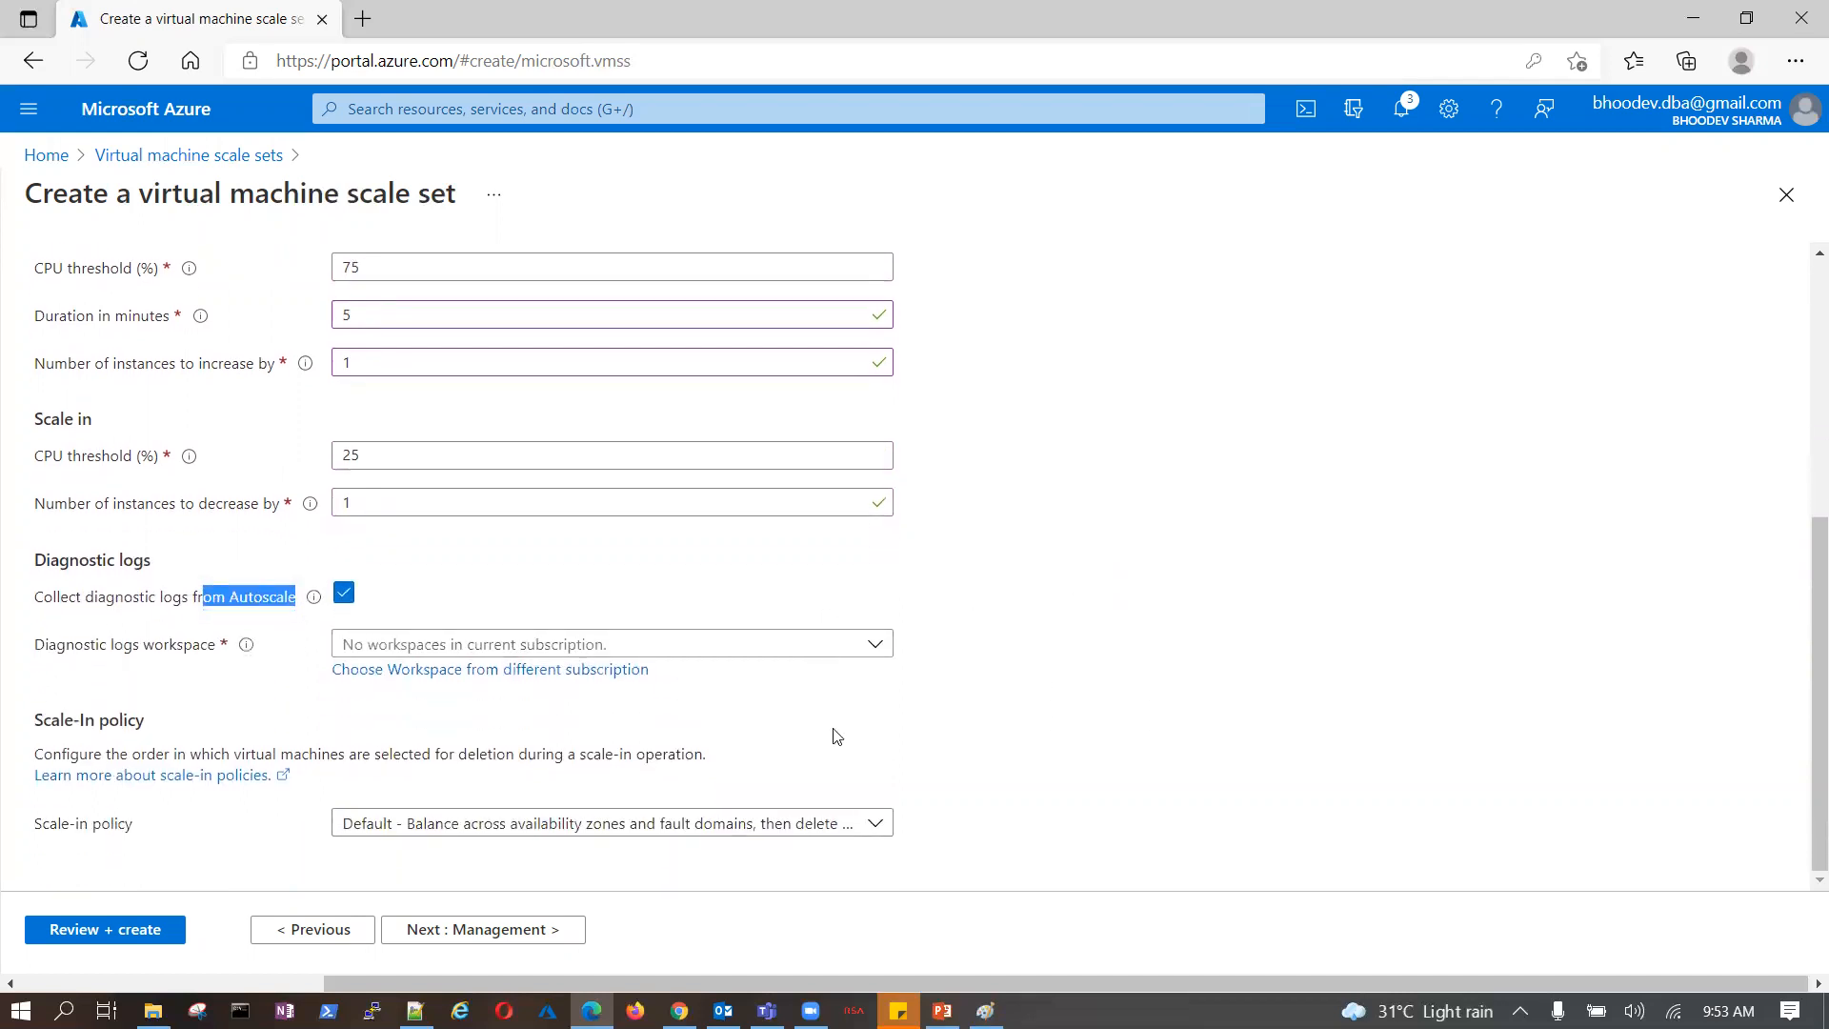
left_click(872, 645)
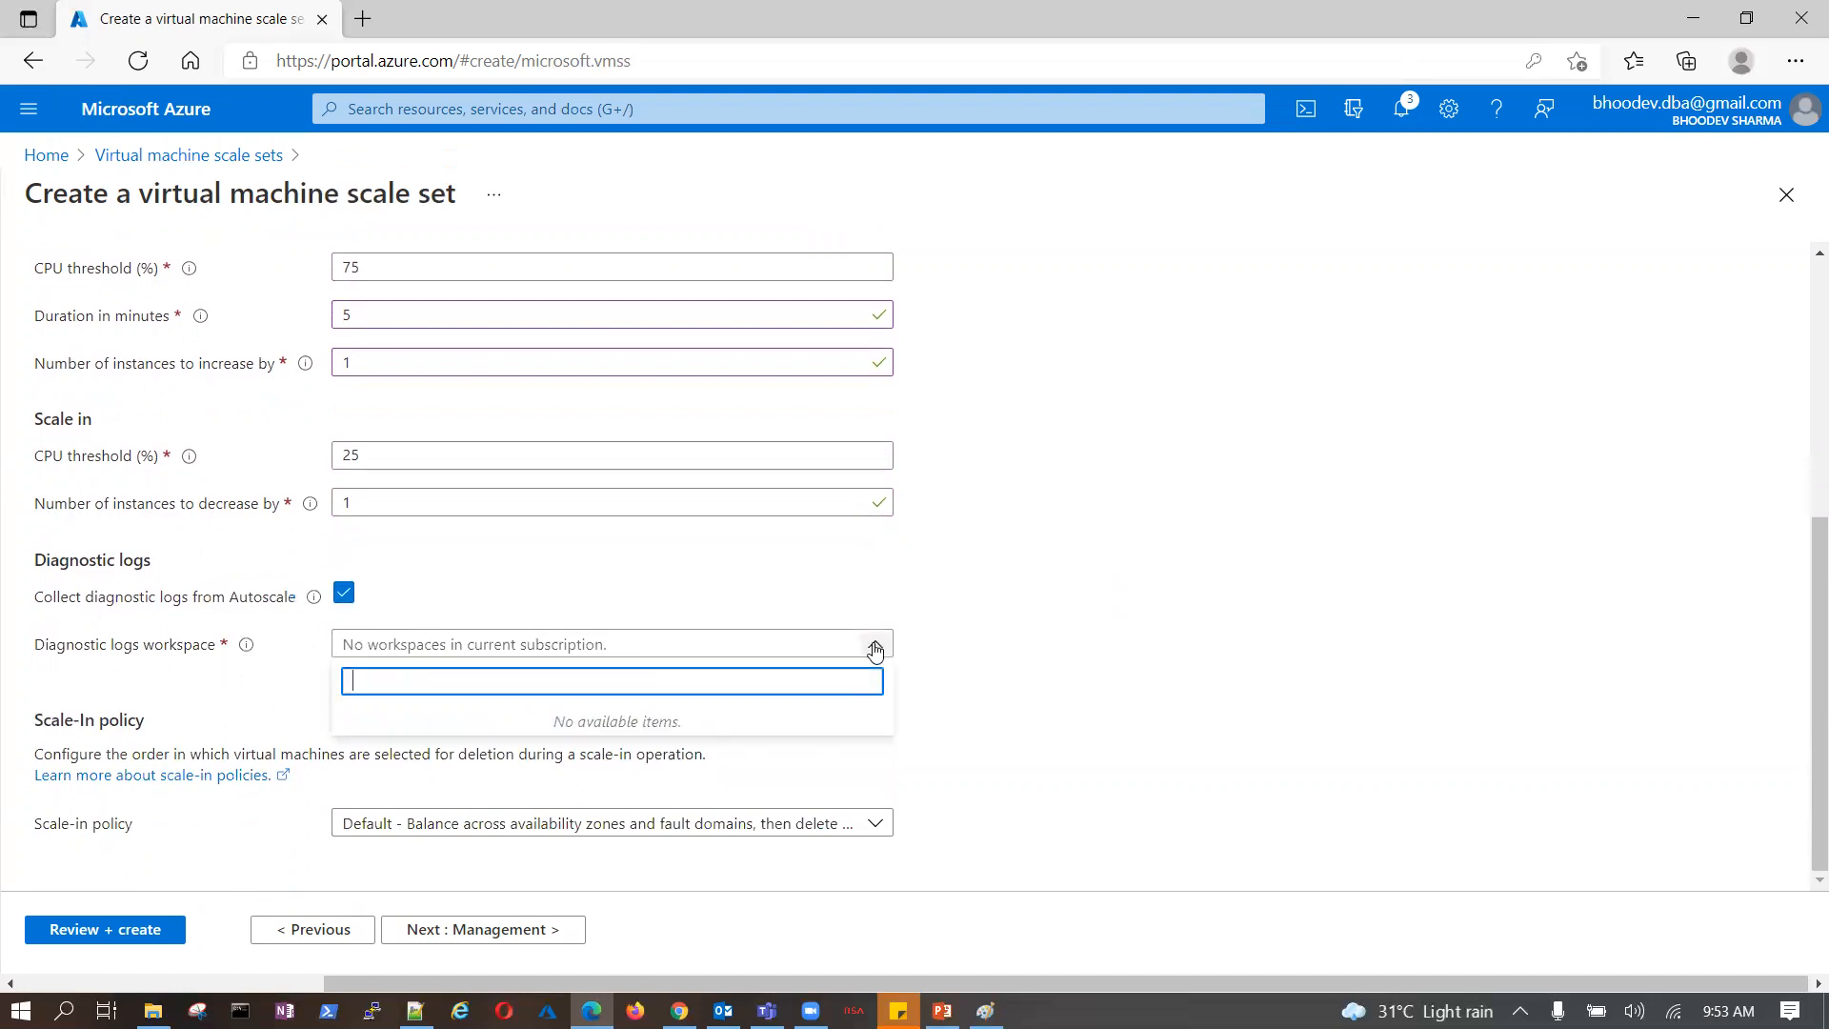
left_click(1238, 638)
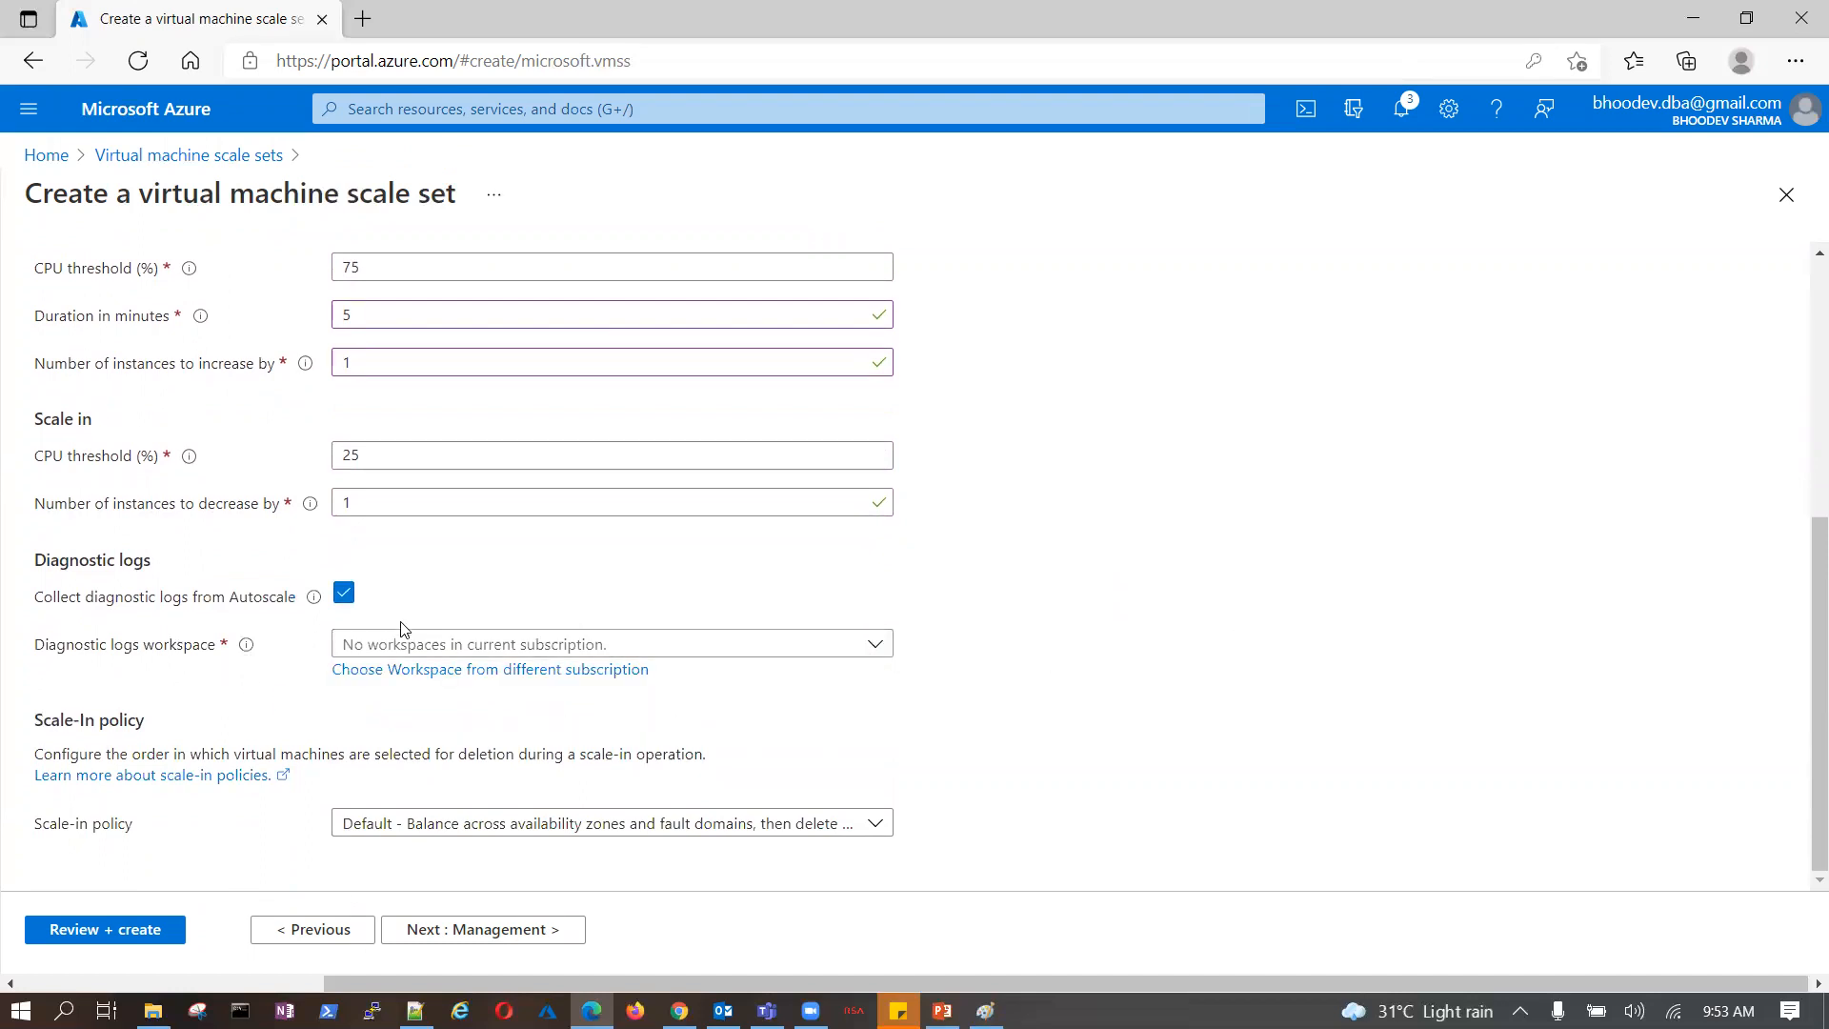
left_click(344, 593)
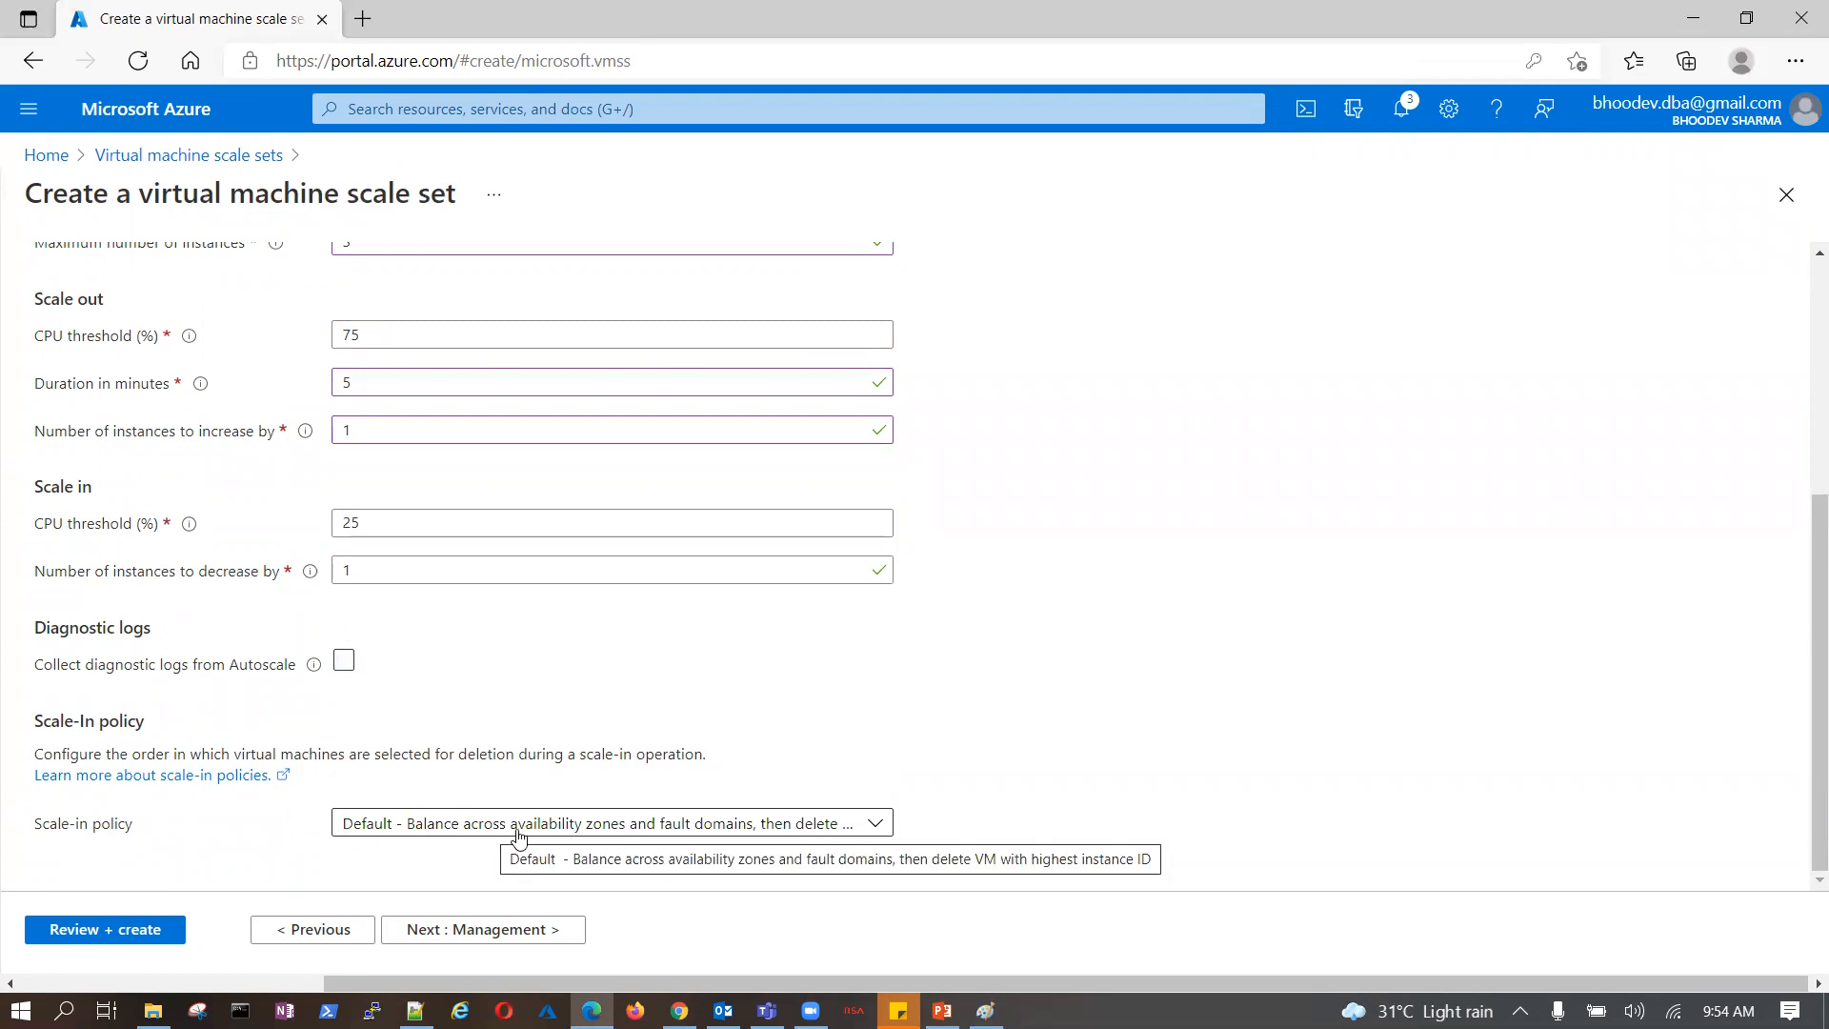
- Keep the Default scale-in policy, then bring up the Paint whiteboard sketch
left_click(877, 824)
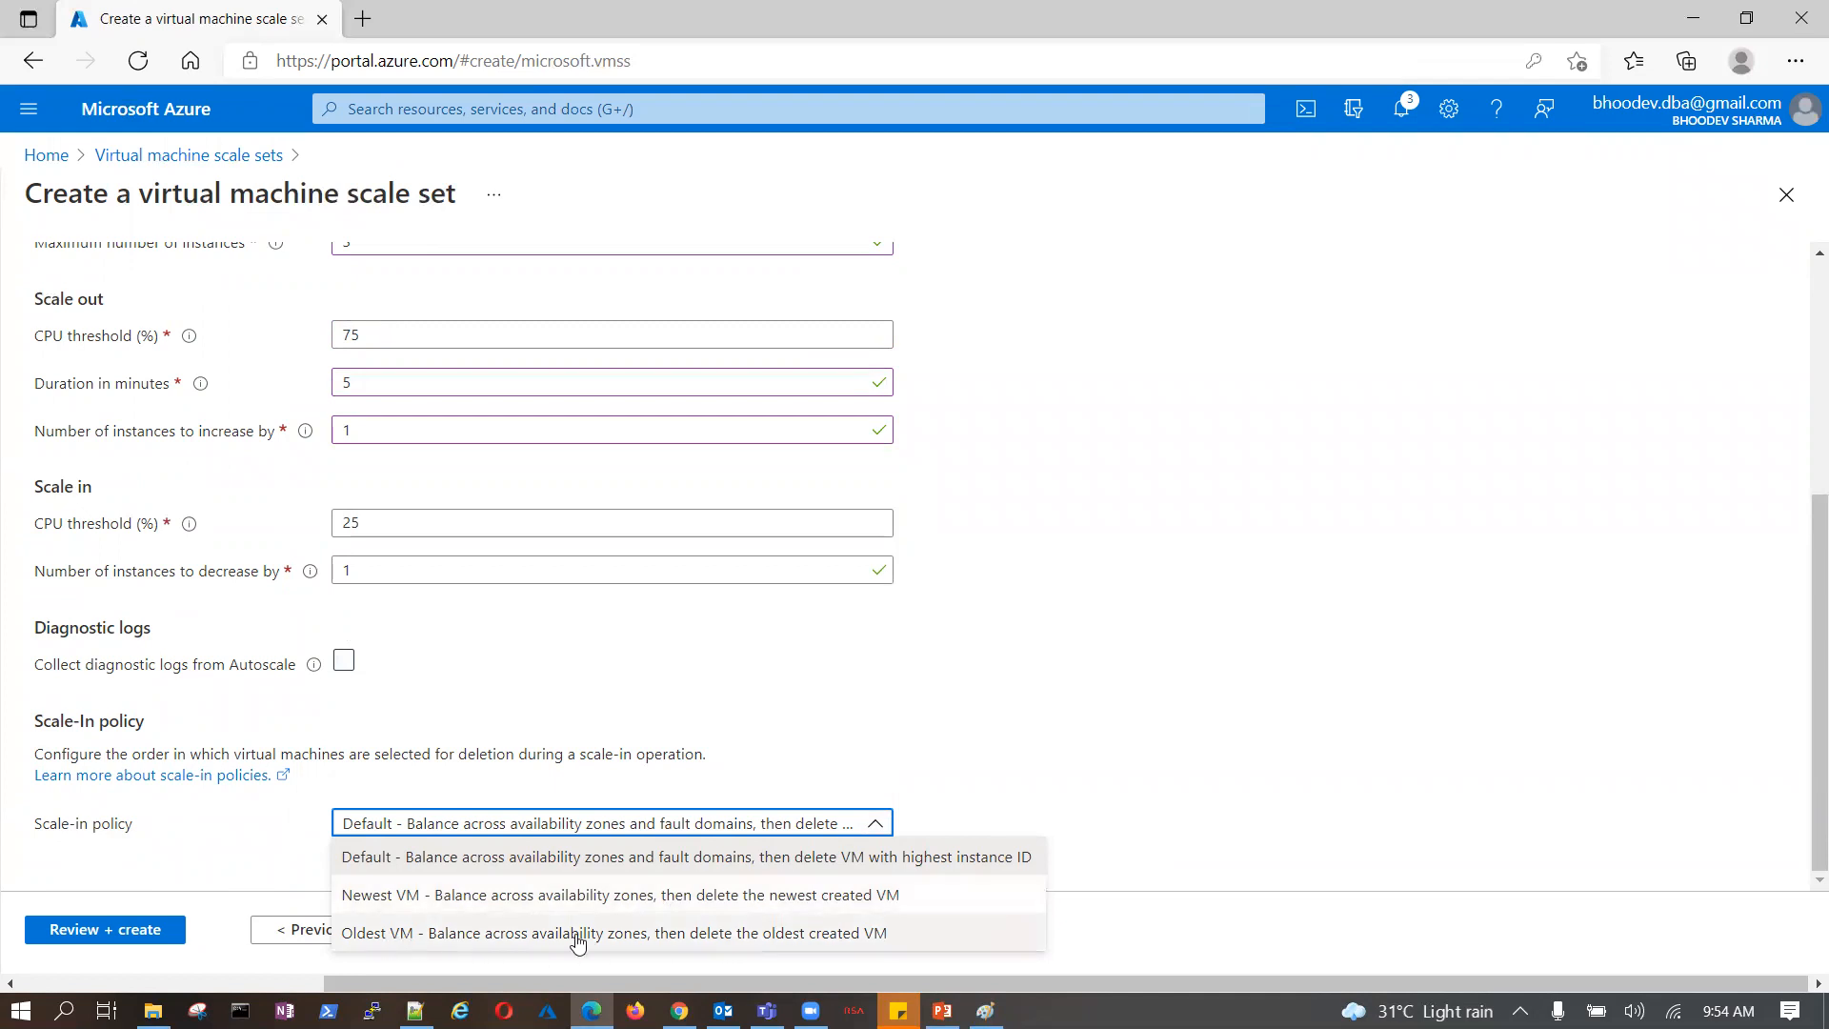
left_click(597, 872)
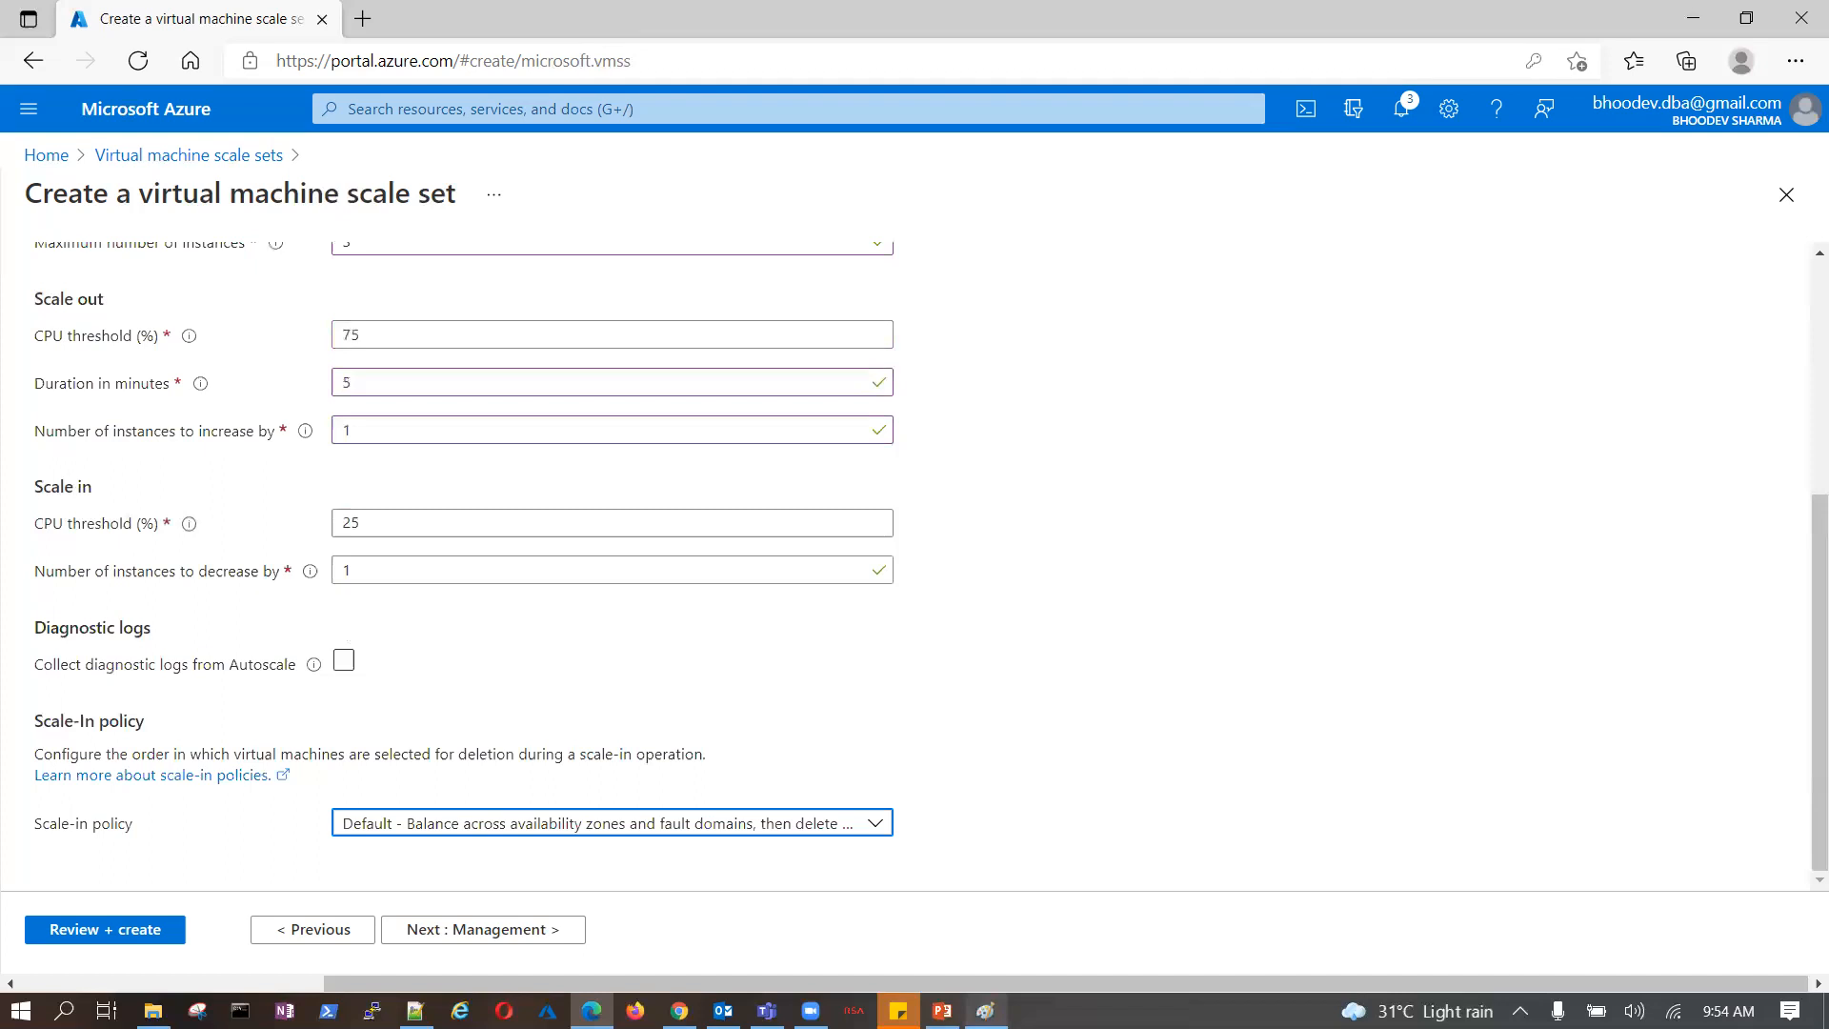
left_click(986, 1010)
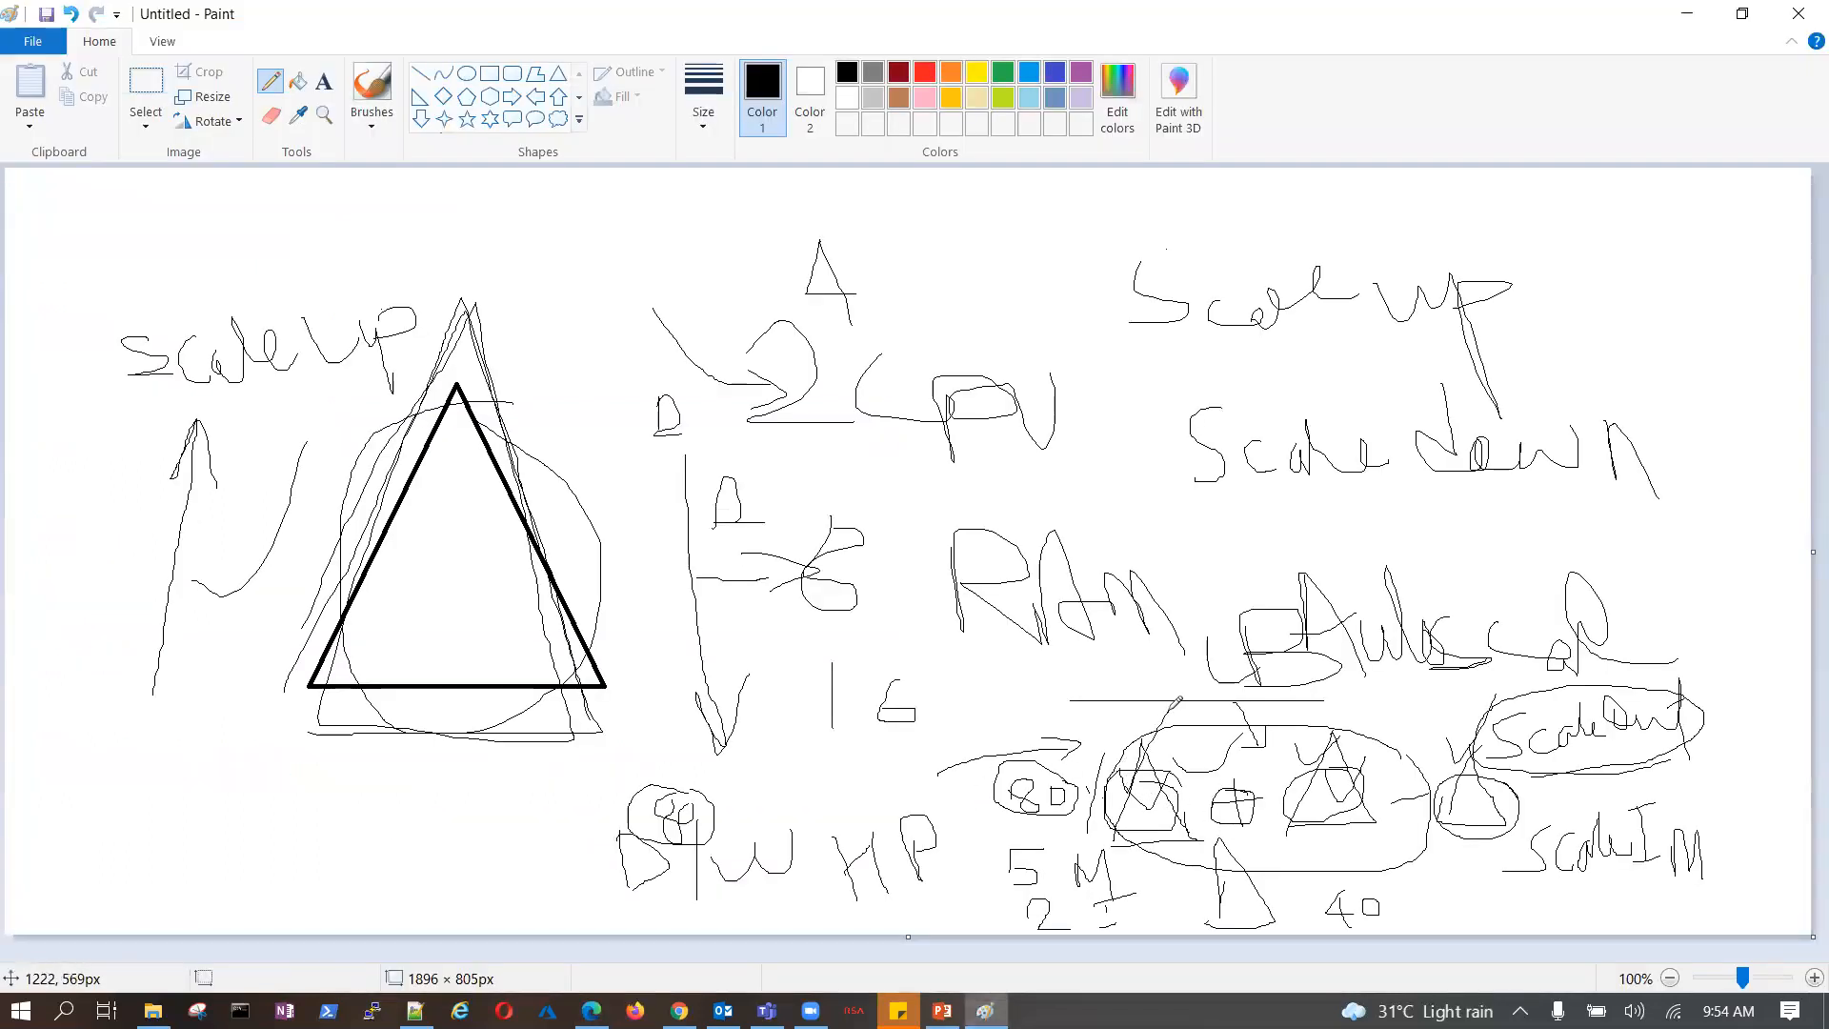
- Draw a diagonal stroke across the triangle, then return to the wizard's Management step
left_click_drag(1309, 779, 1381, 714)
left_click(679, 1010)
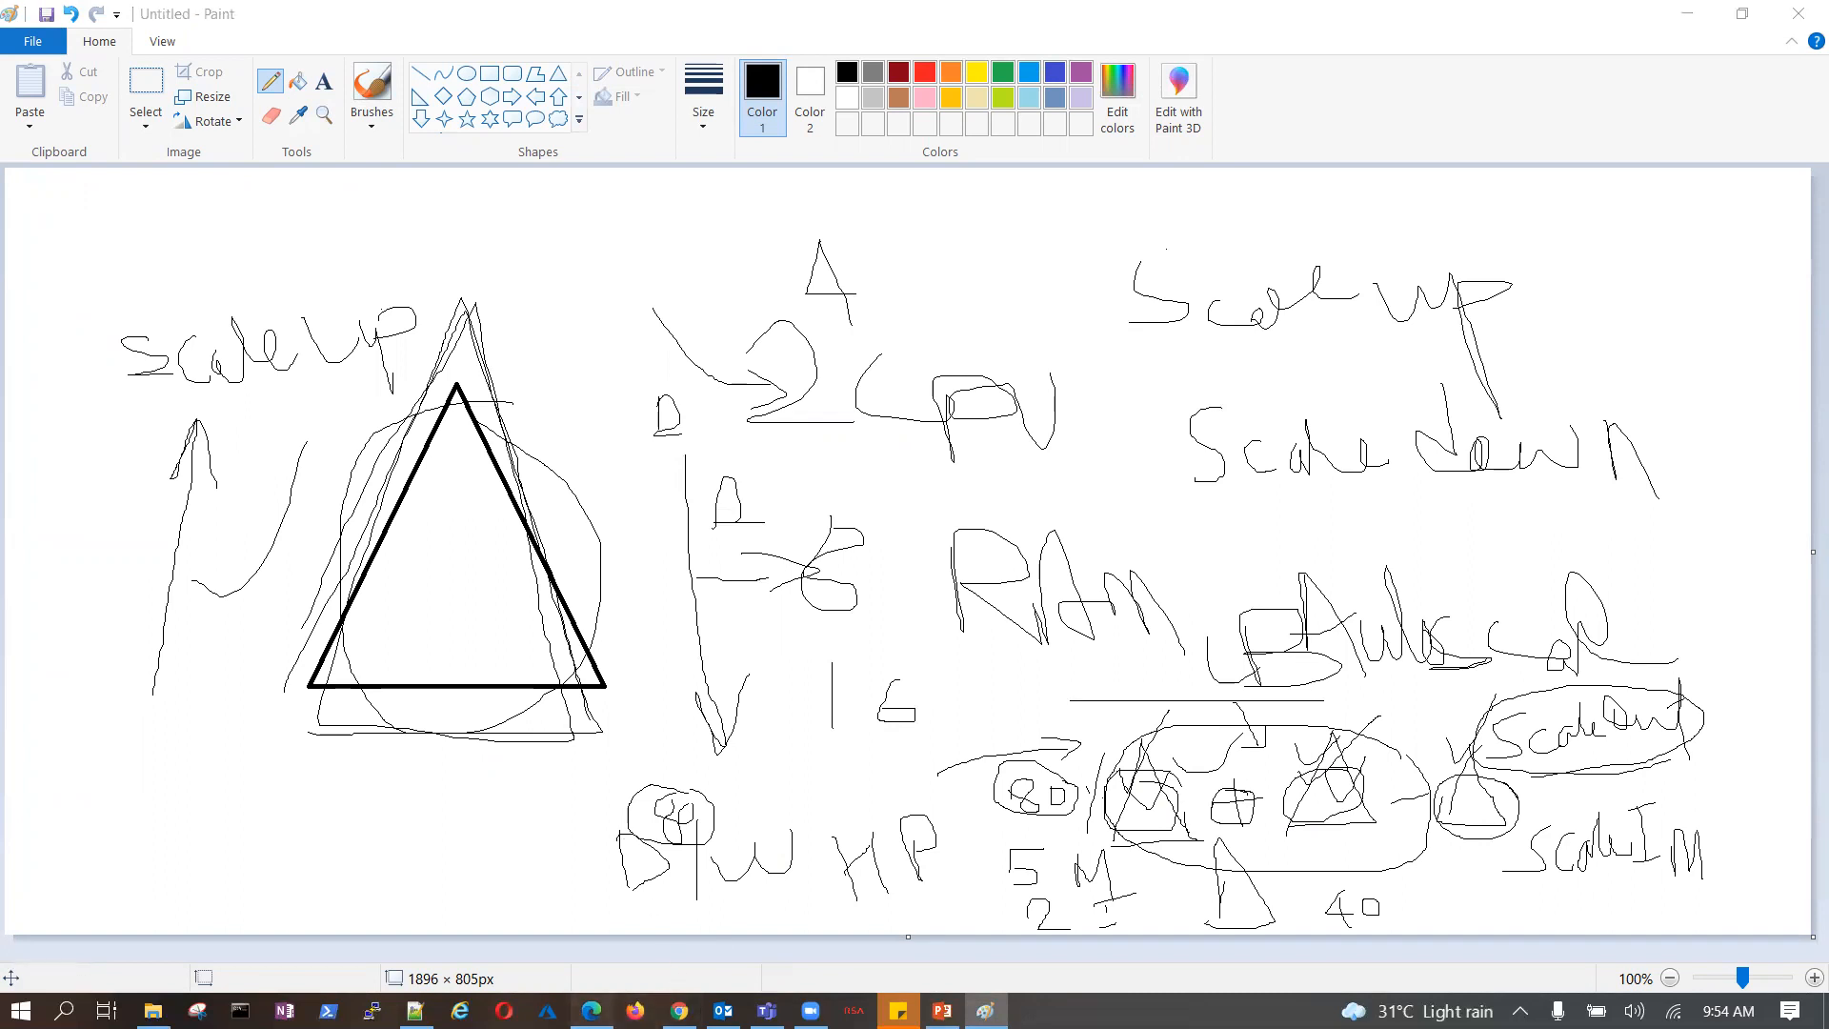
left_click(591, 1010)
left_click(581, 928)
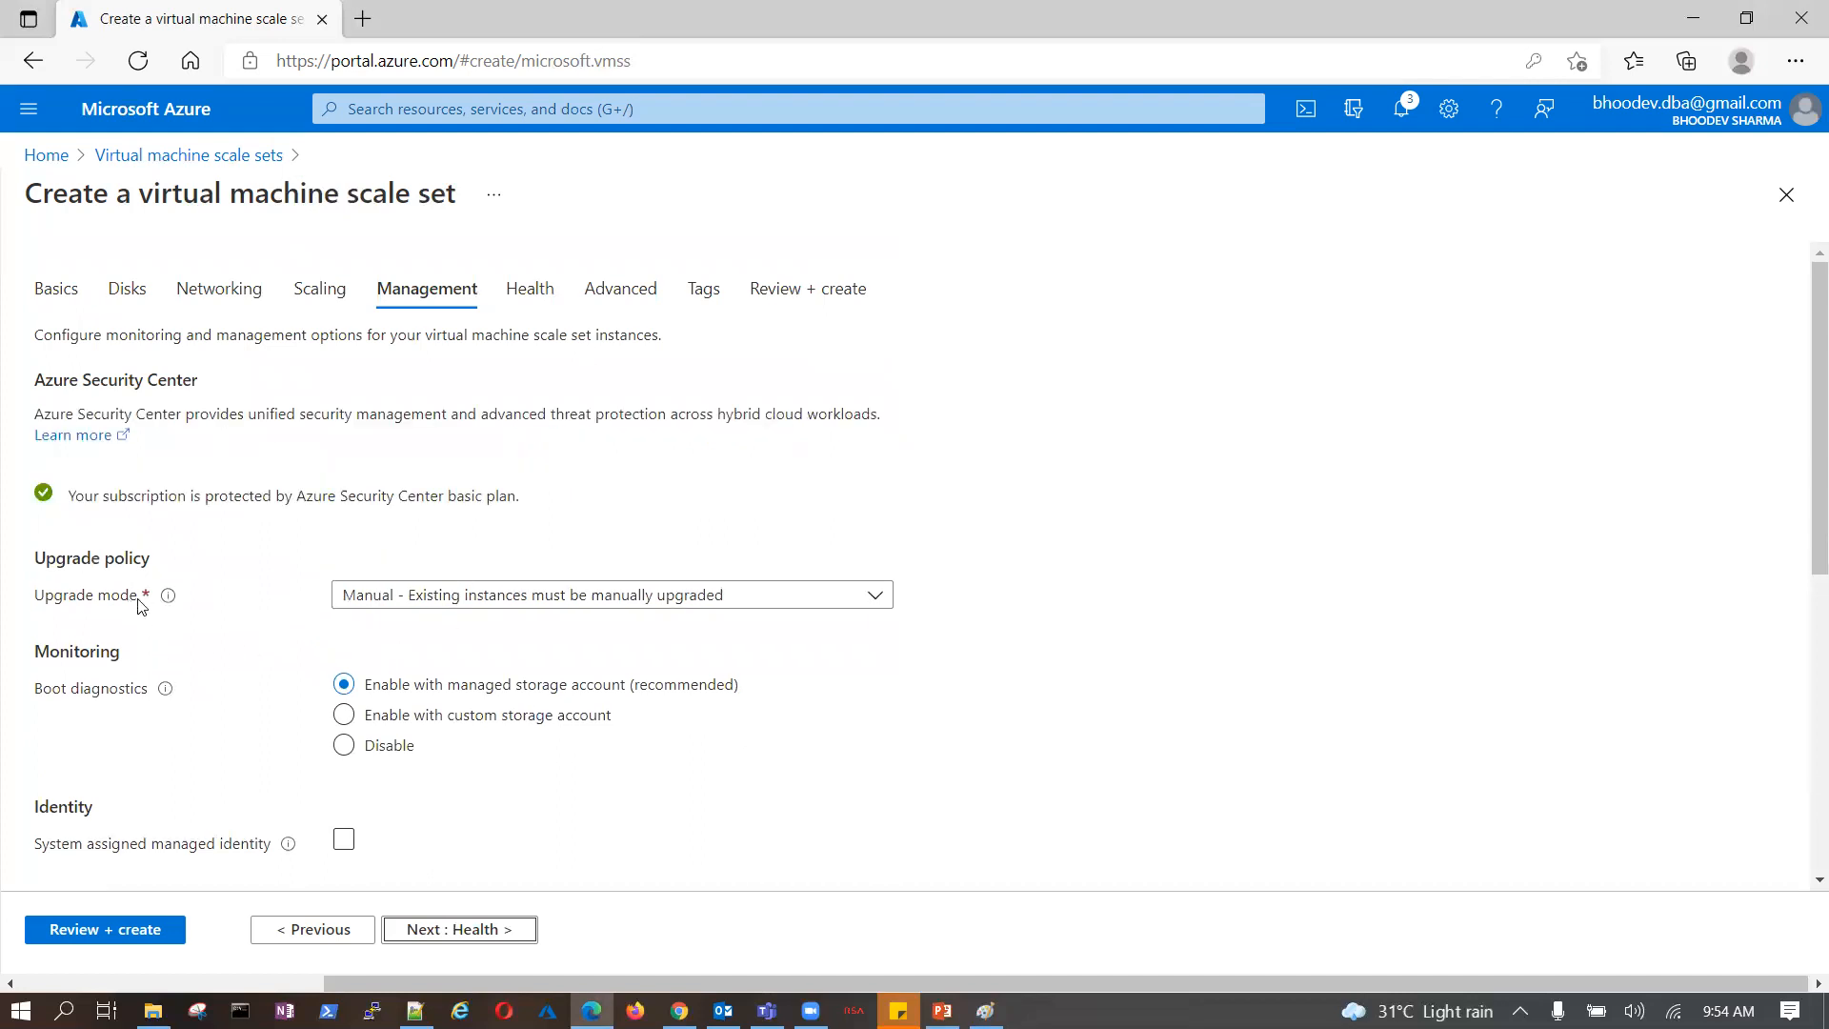
- Reselect 'Enable with managed storage account (recommended)' for boot diagnostics, then go to Health
scroll(832, 674, "down", 2)
left_click(345, 521)
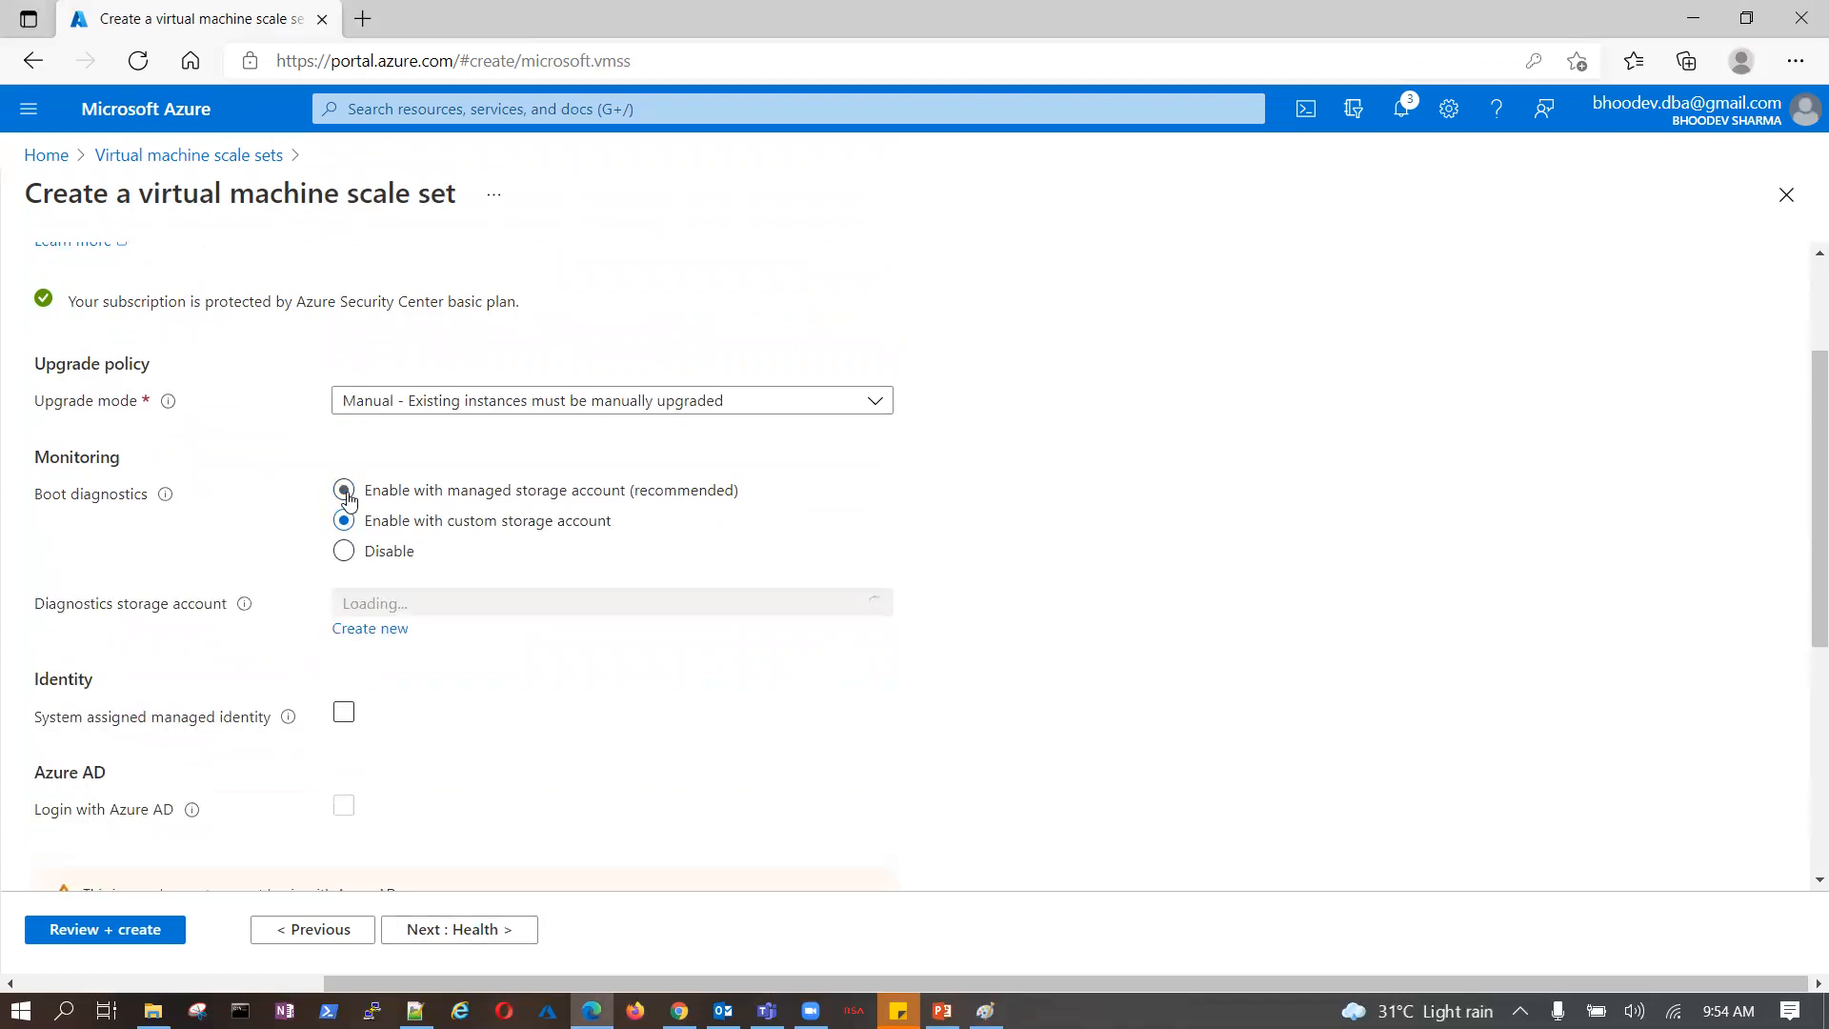
scroll(947, 730, "down", 3)
scroll(947, 730, "up", 2)
left_click(345, 390)
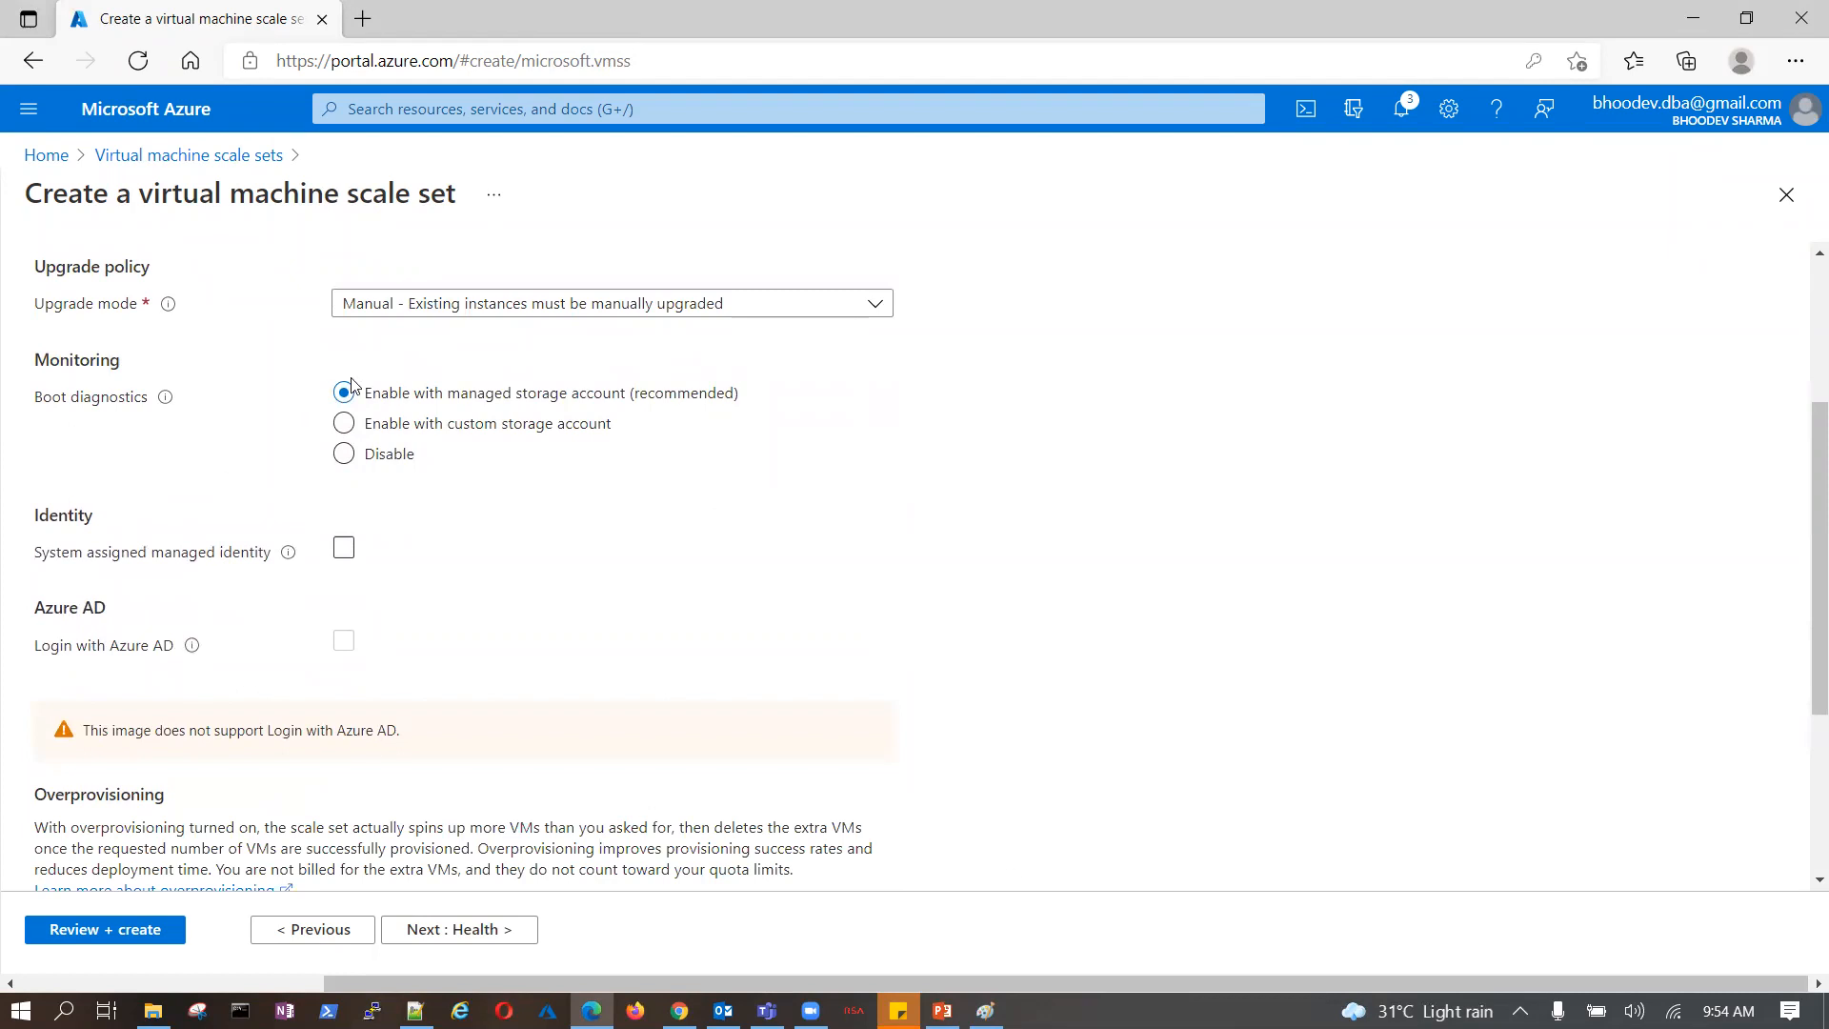
scroll(655, 735, "up", 3)
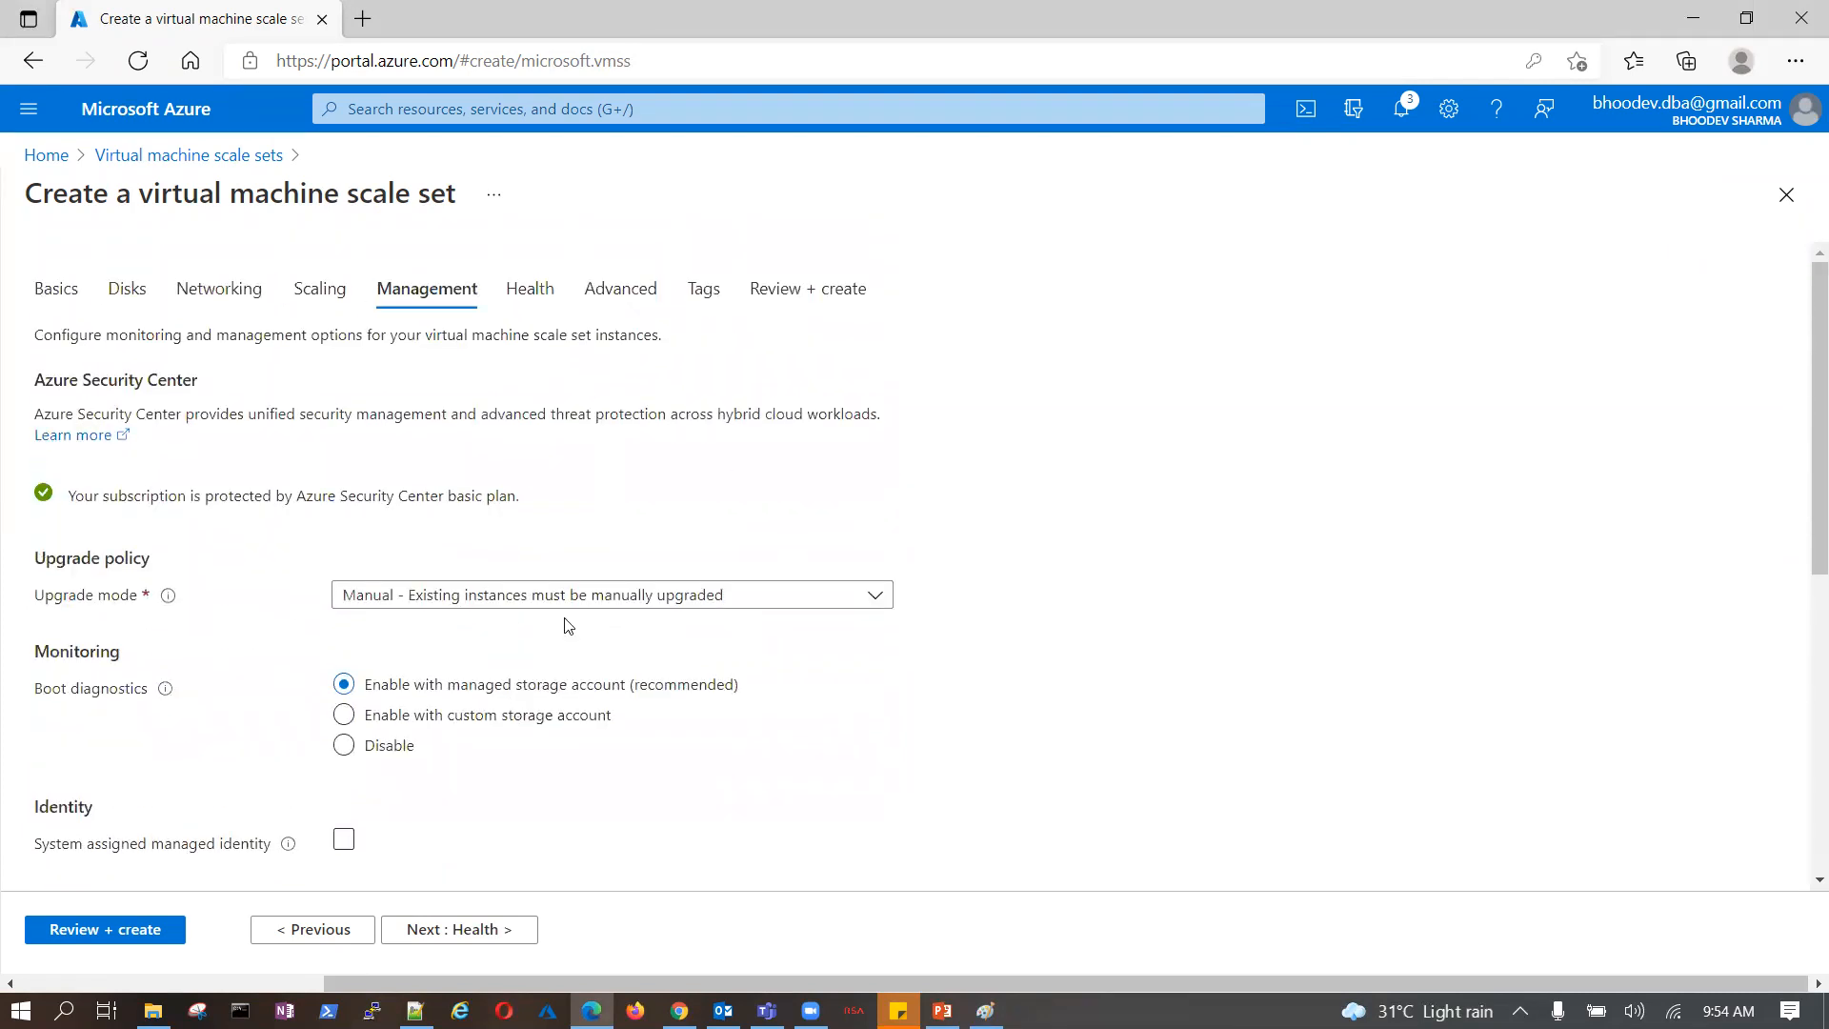
scroll(657, 646, "down", 3)
left_click(467, 936)
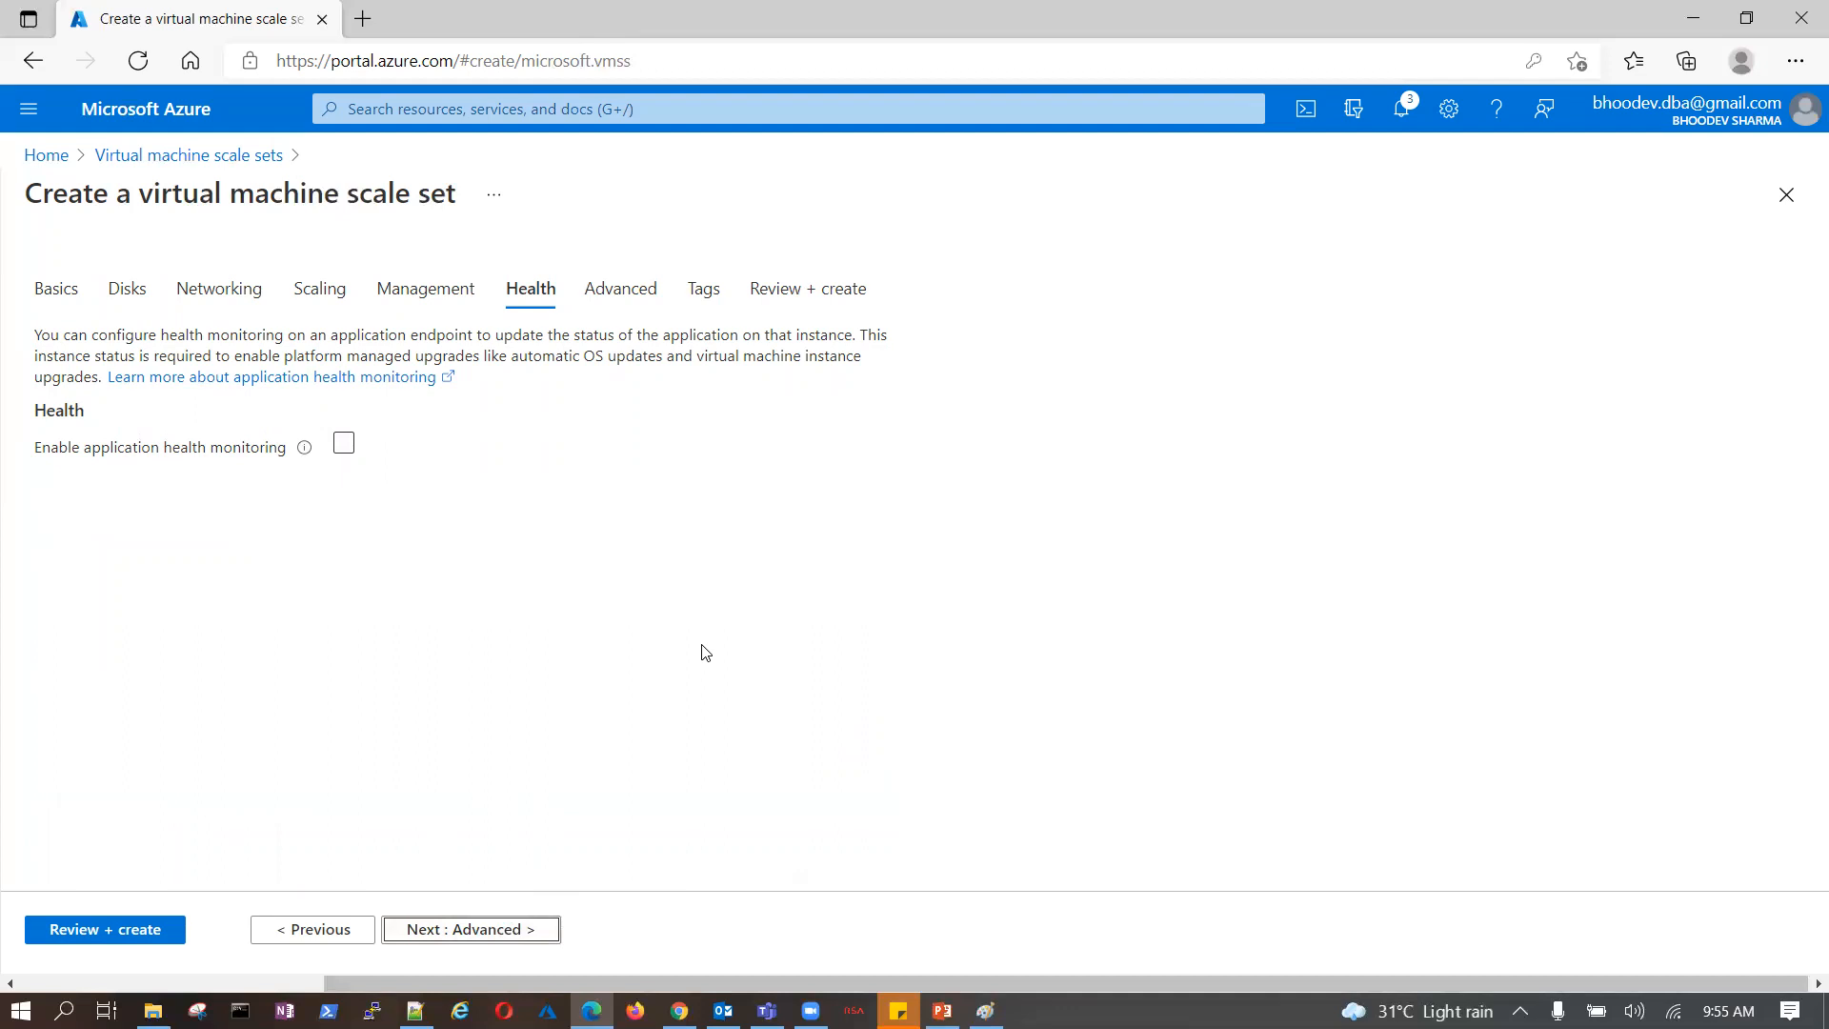
left_click(63, 291)
scroll(976, 739, "down", 3)
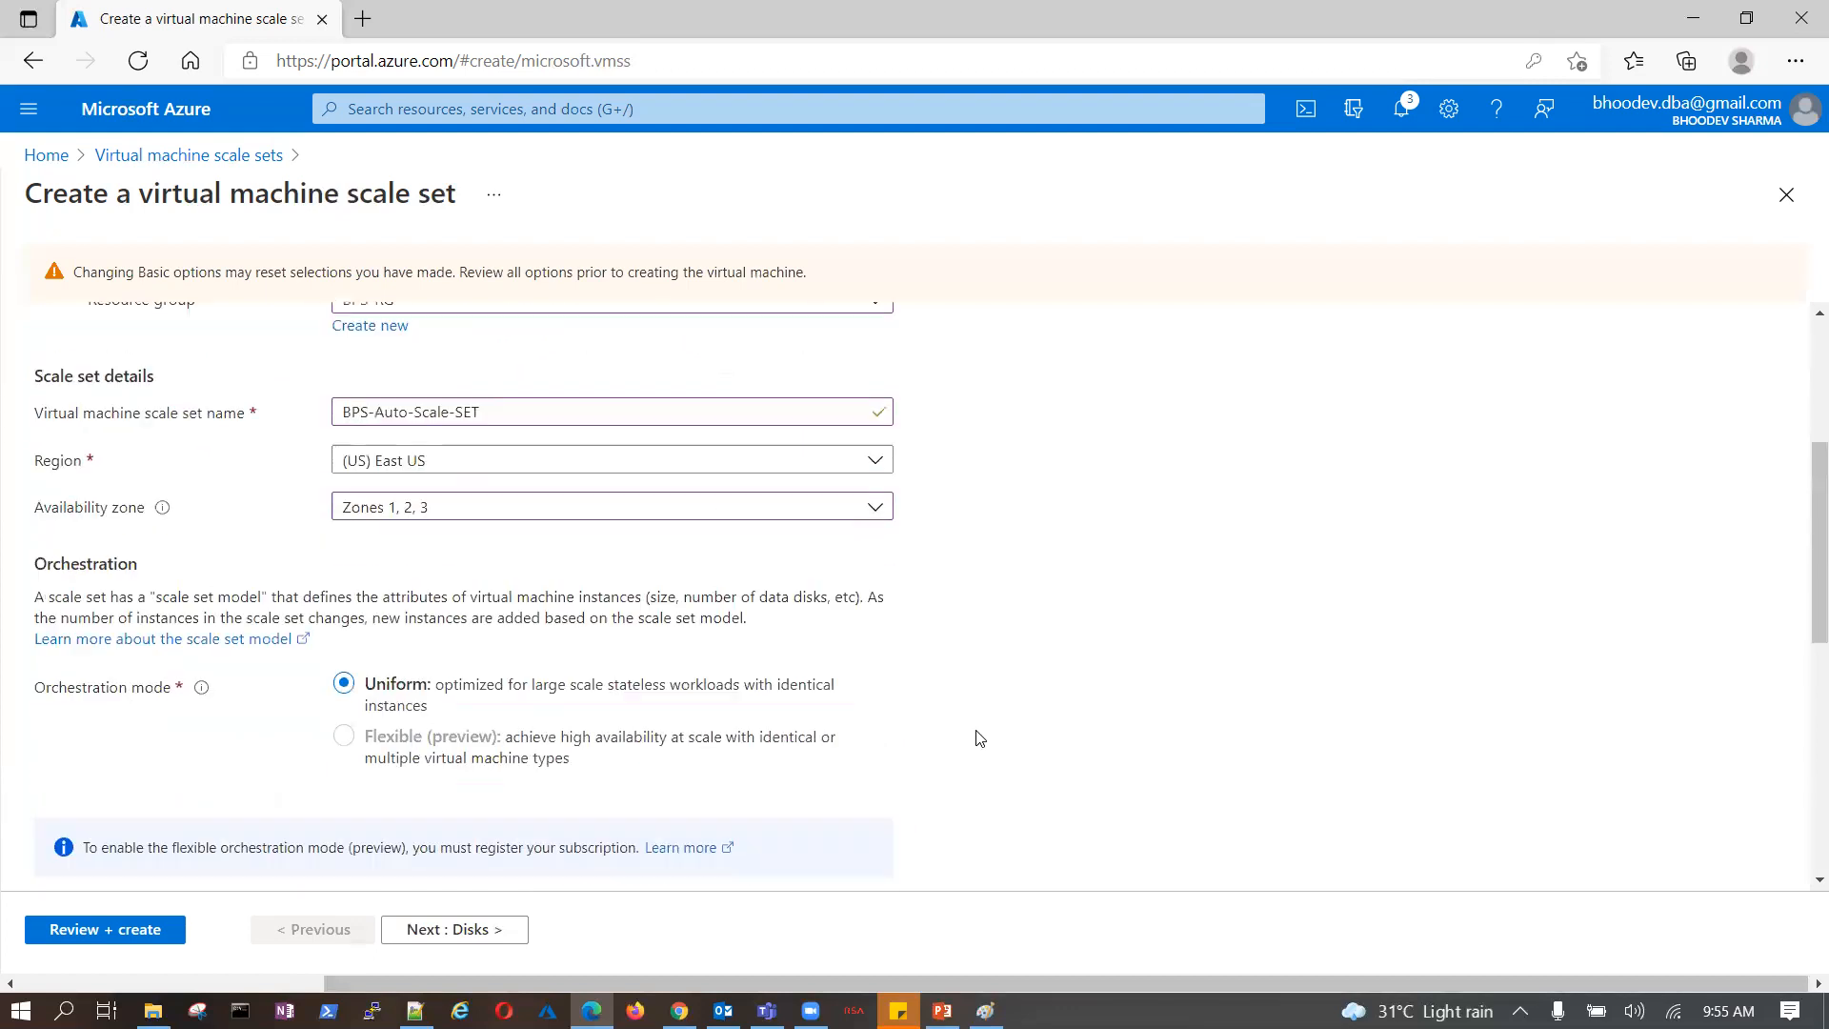
scroll(976, 739, "up", 2)
scroll(976, 738, "down", 3)
scroll(952, 724, "up", 4)
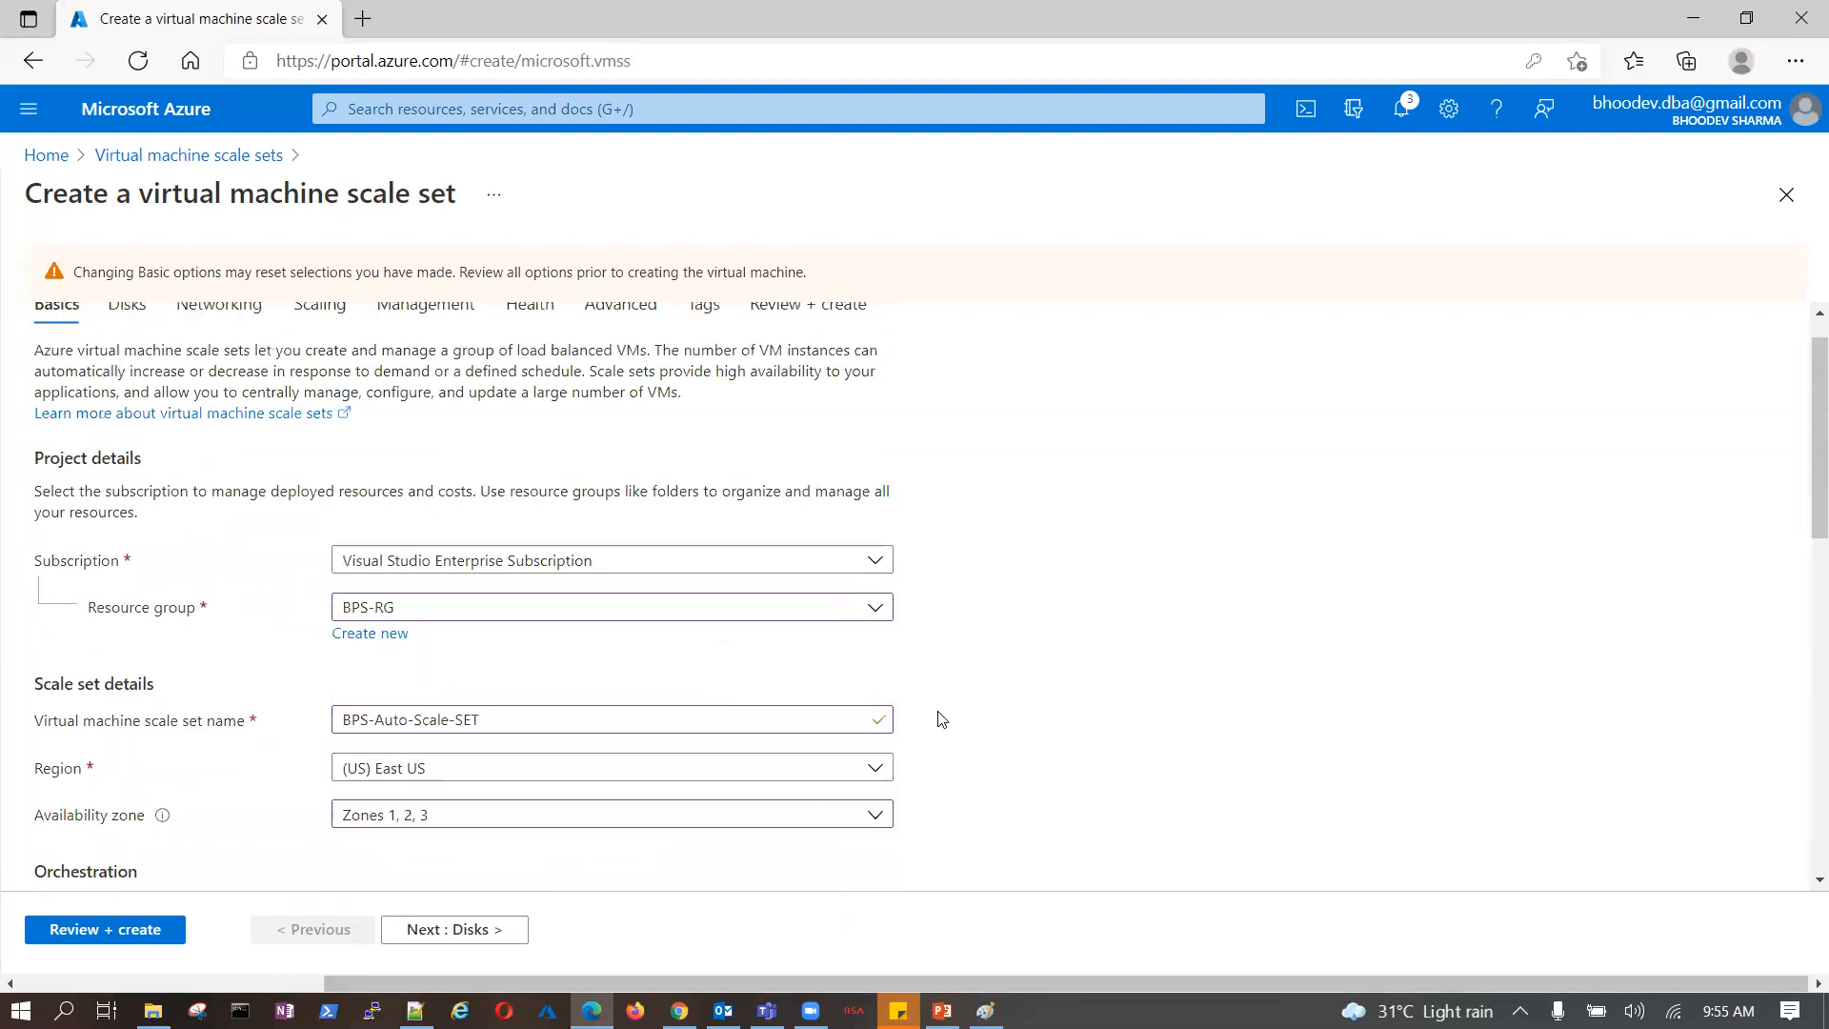
scroll(941, 719, "up", 1)
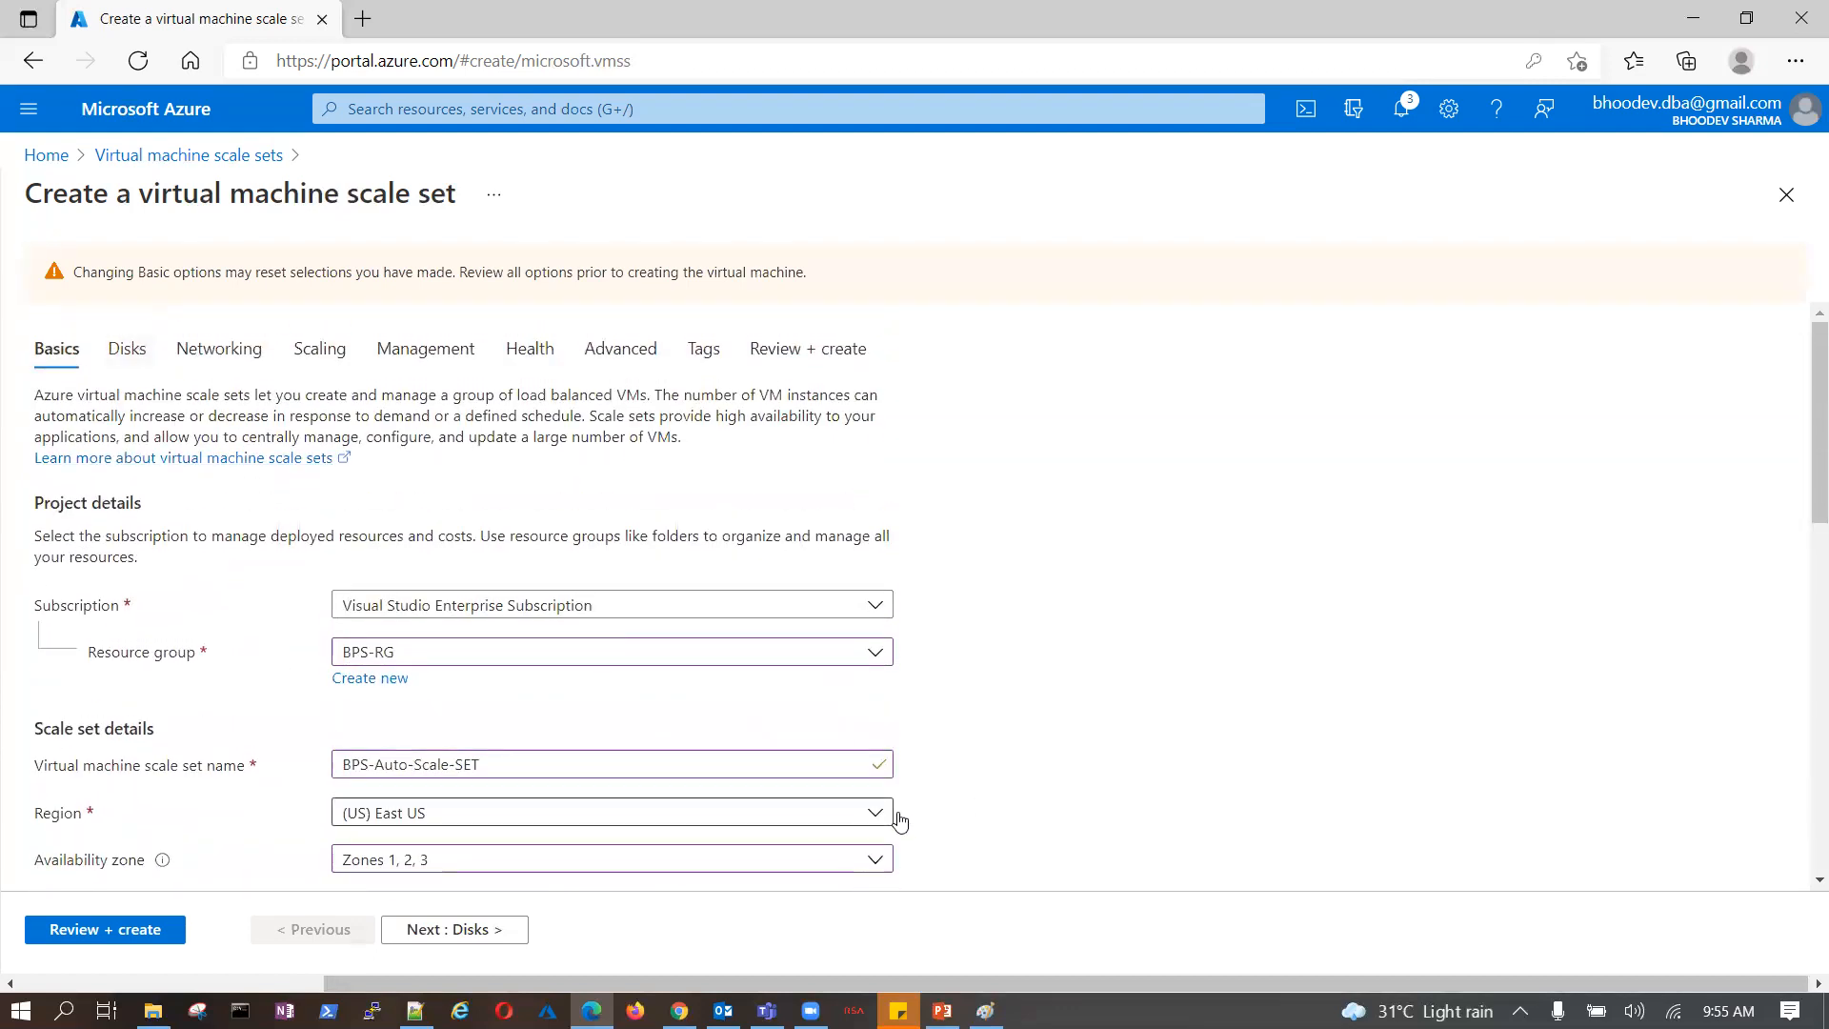
scroll(981, 753, "down", 7)
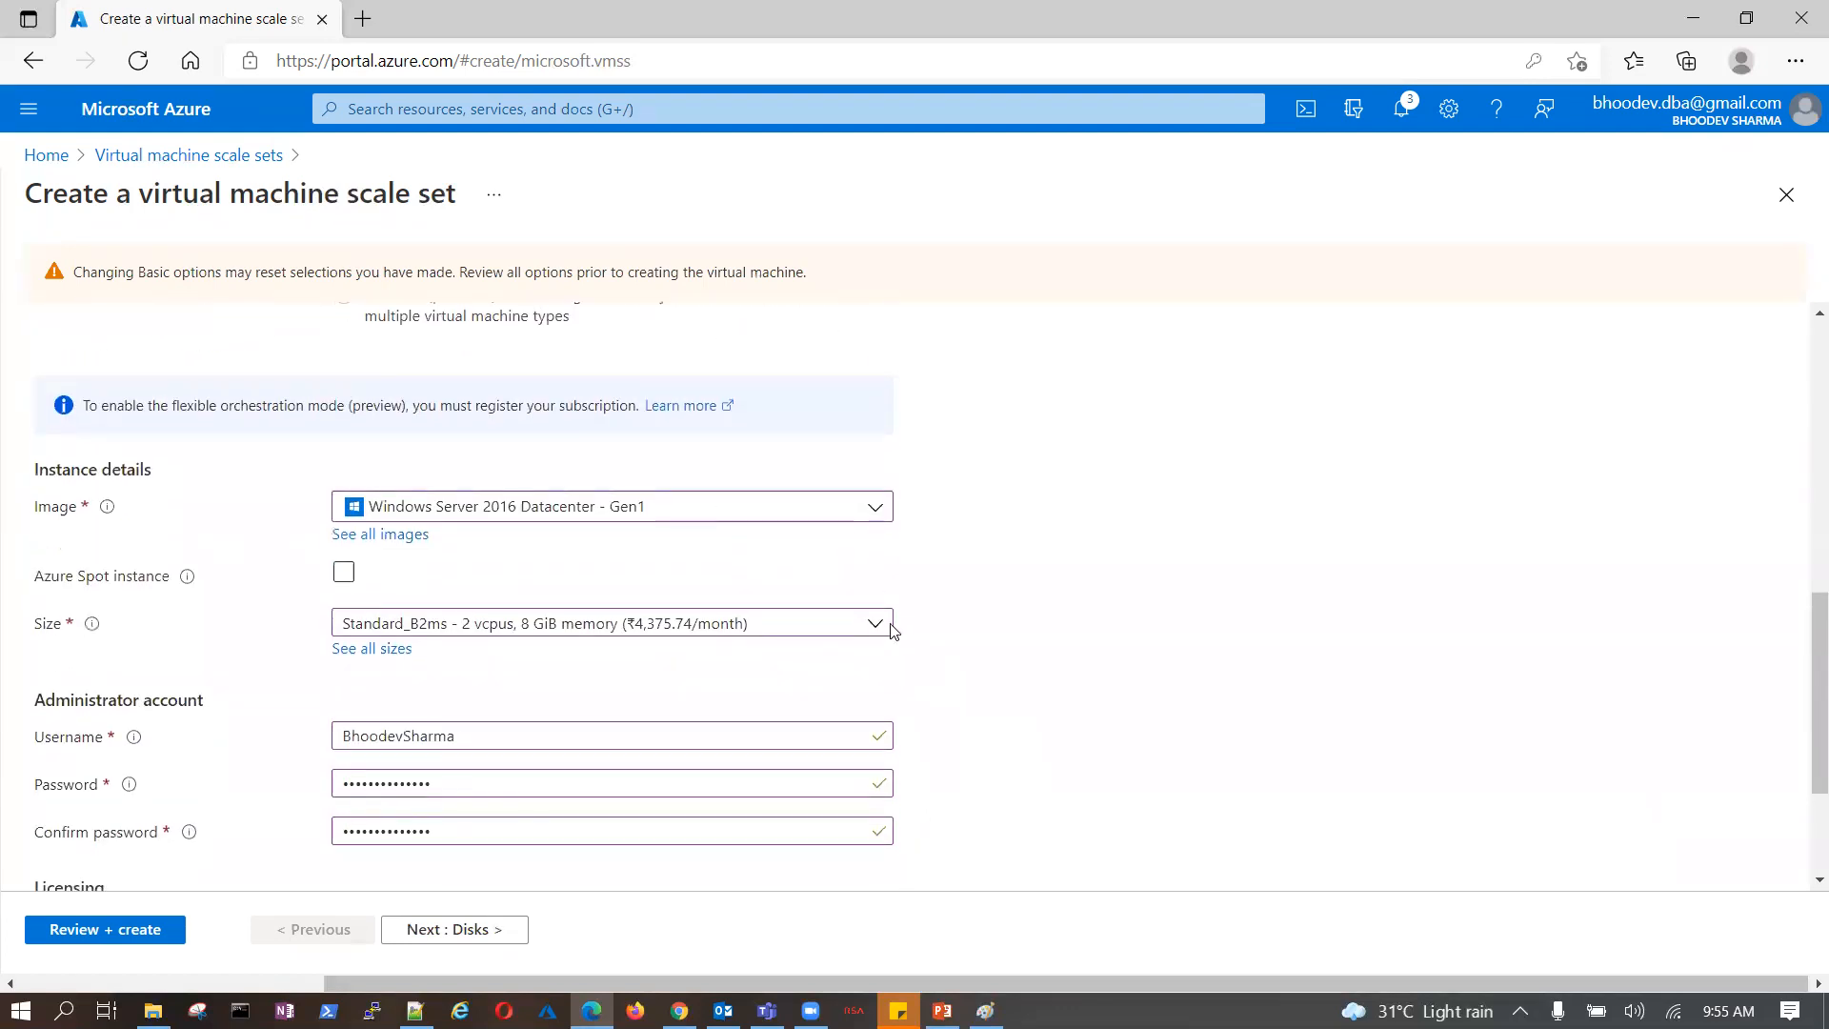
left_click(878, 509)
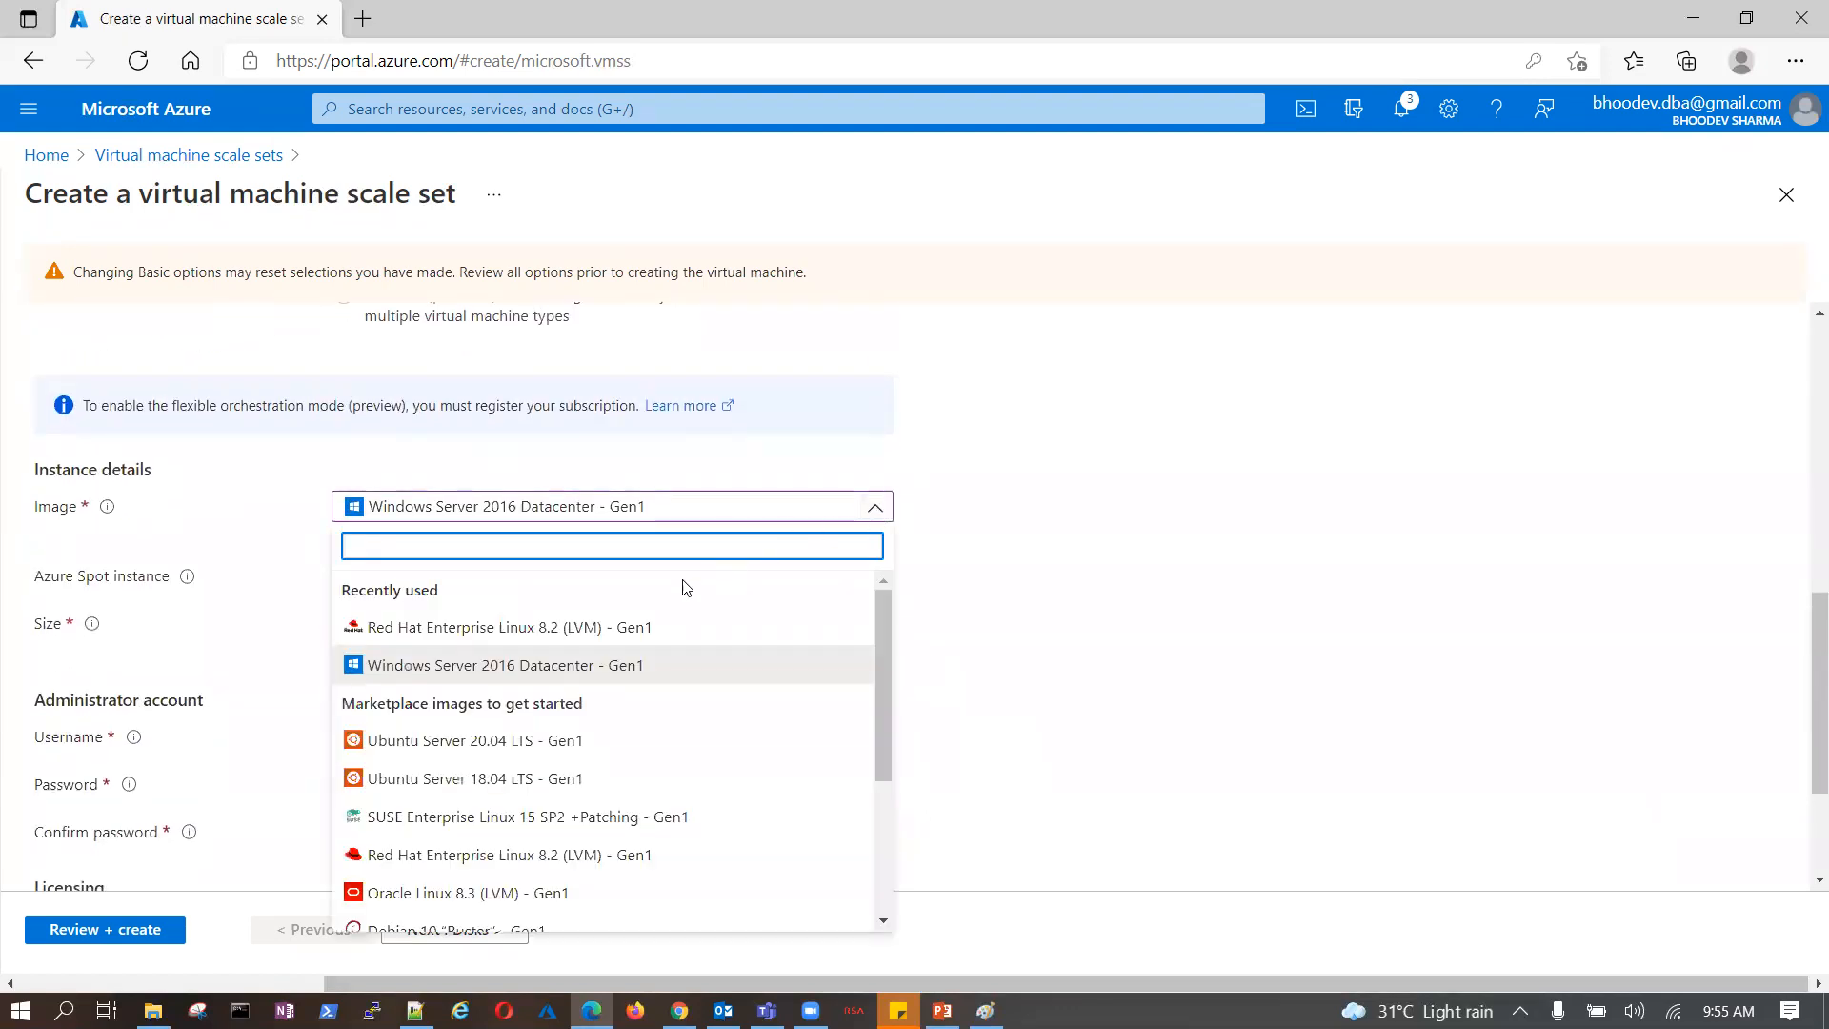
left_click(497, 629)
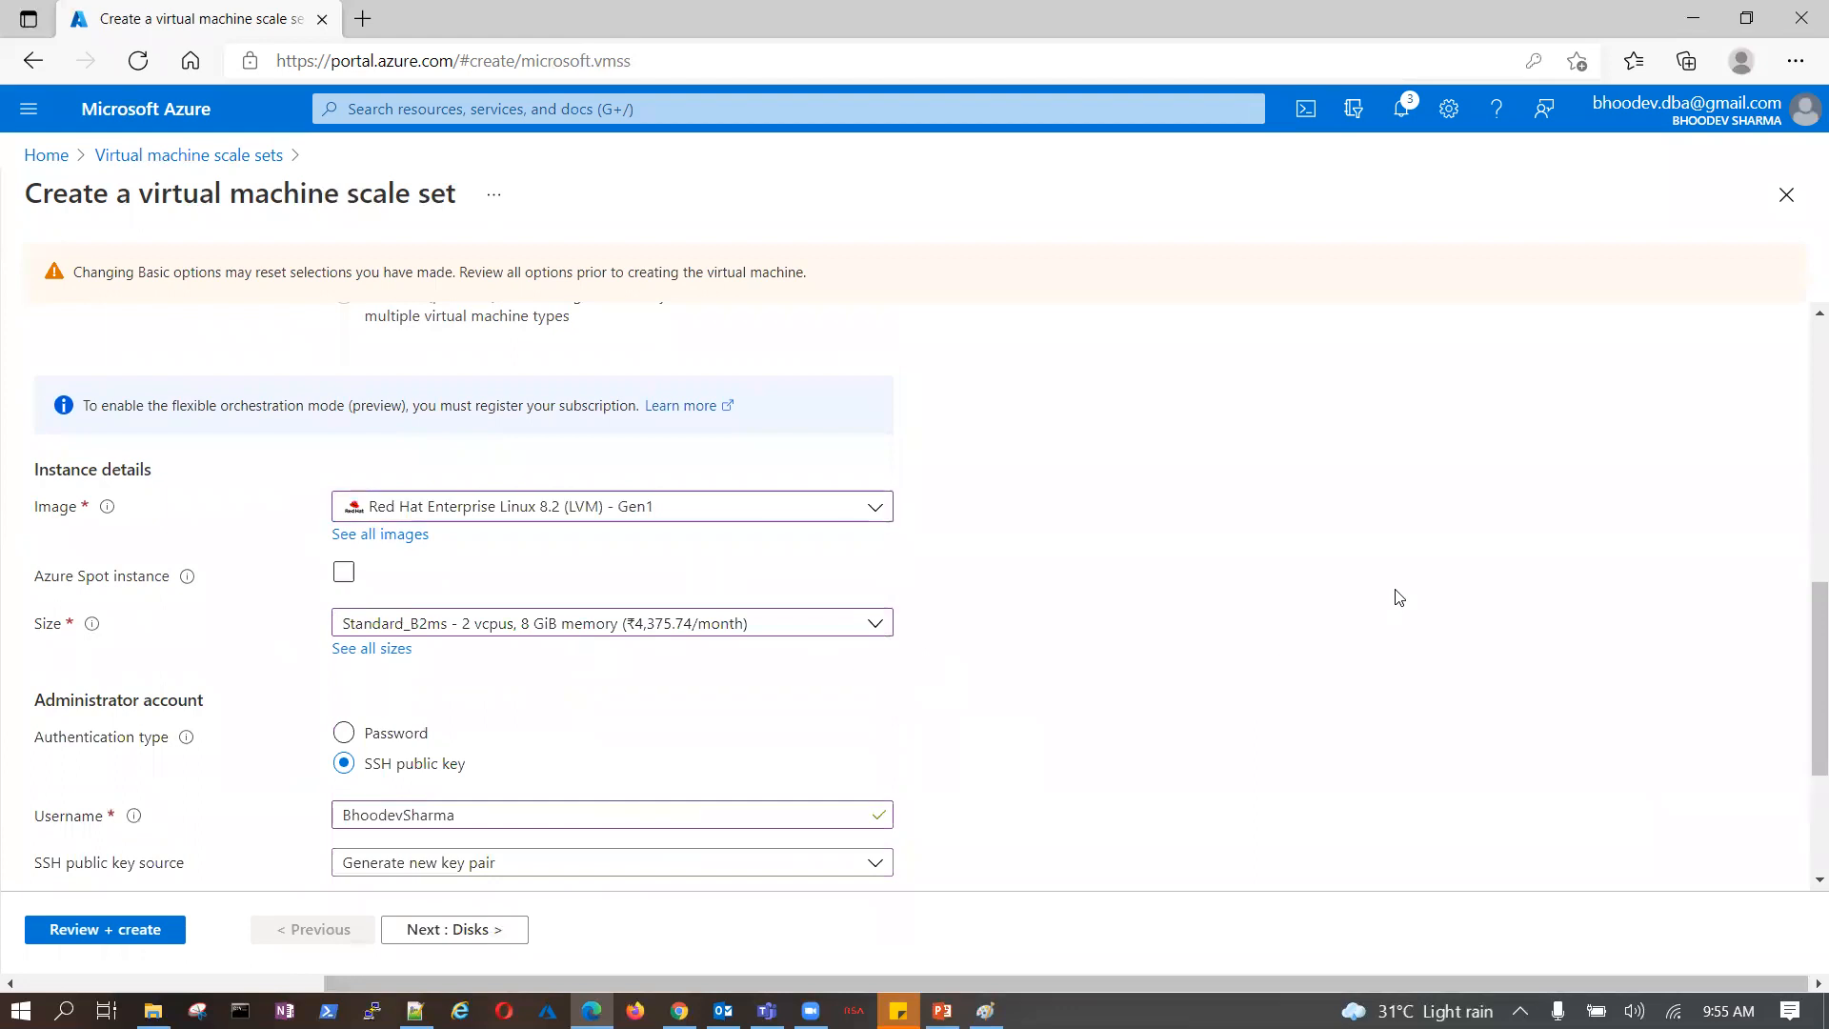
scroll(1398, 597, "down", 3)
left_click(345, 468)
scroll(518, 581, "up", 3)
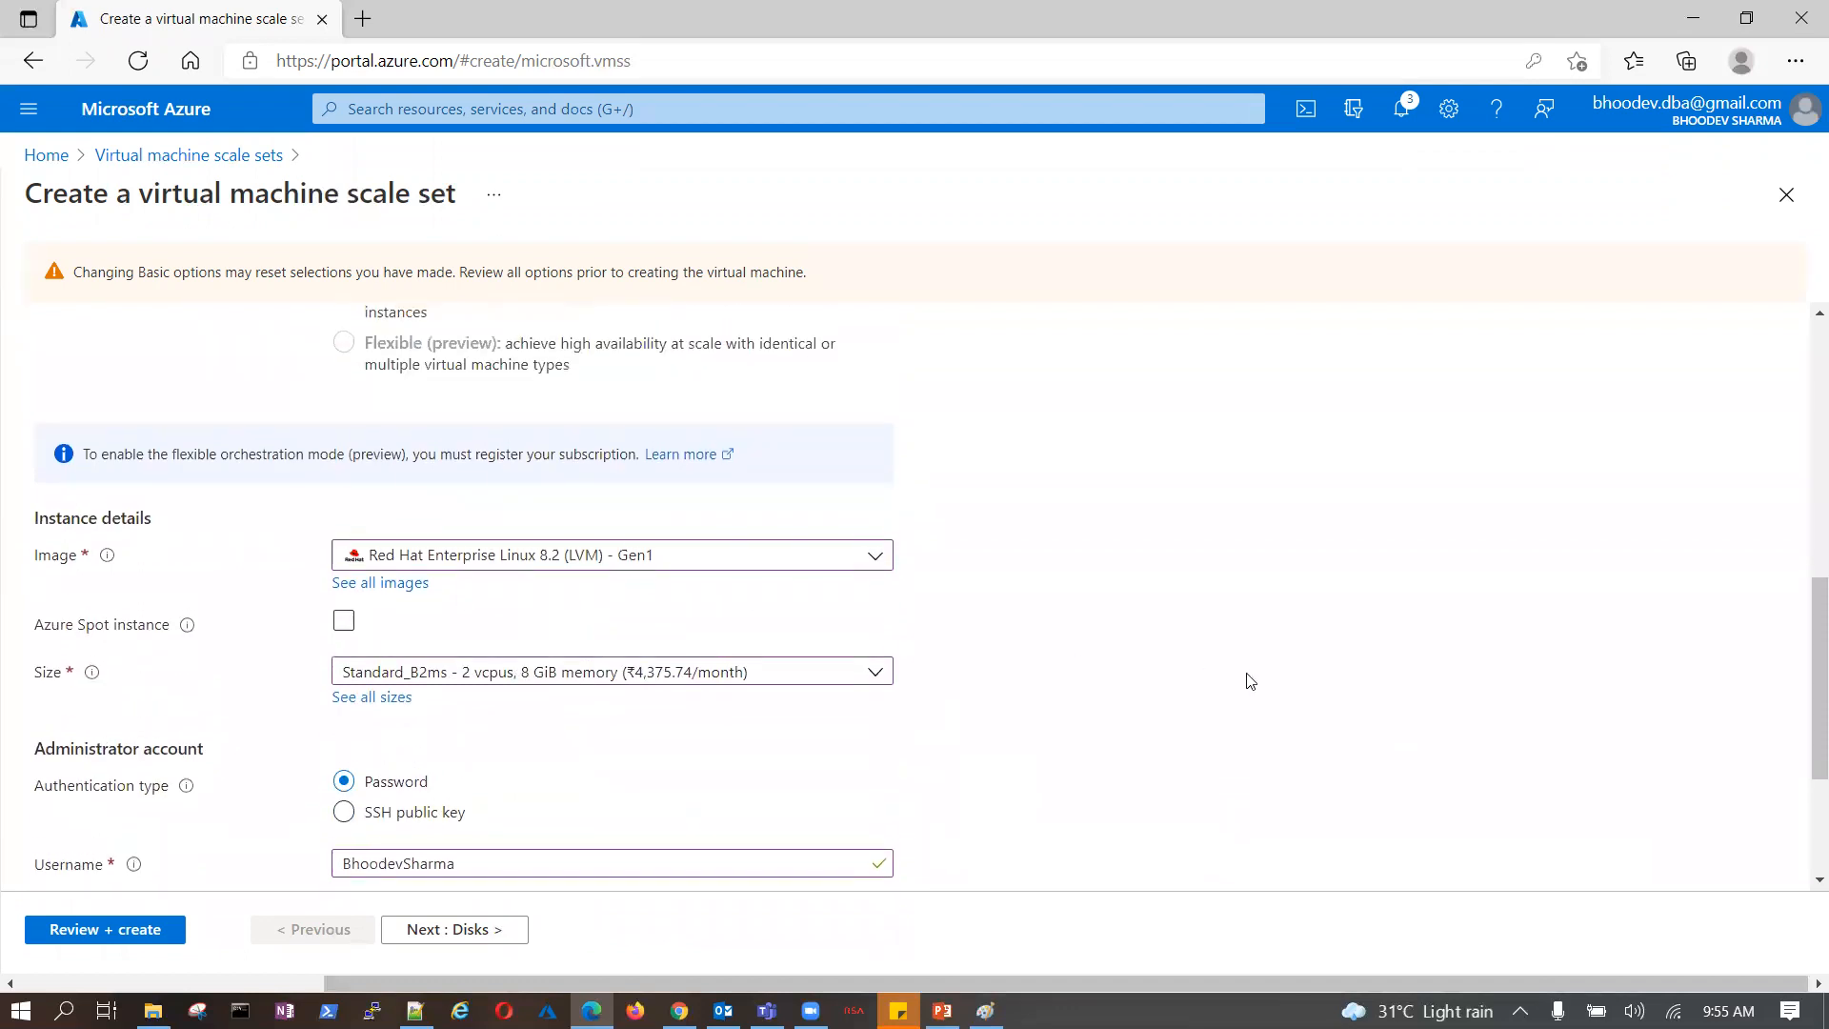
scroll(1251, 681, "up", 2)
scroll(1250, 681, "down", 5)
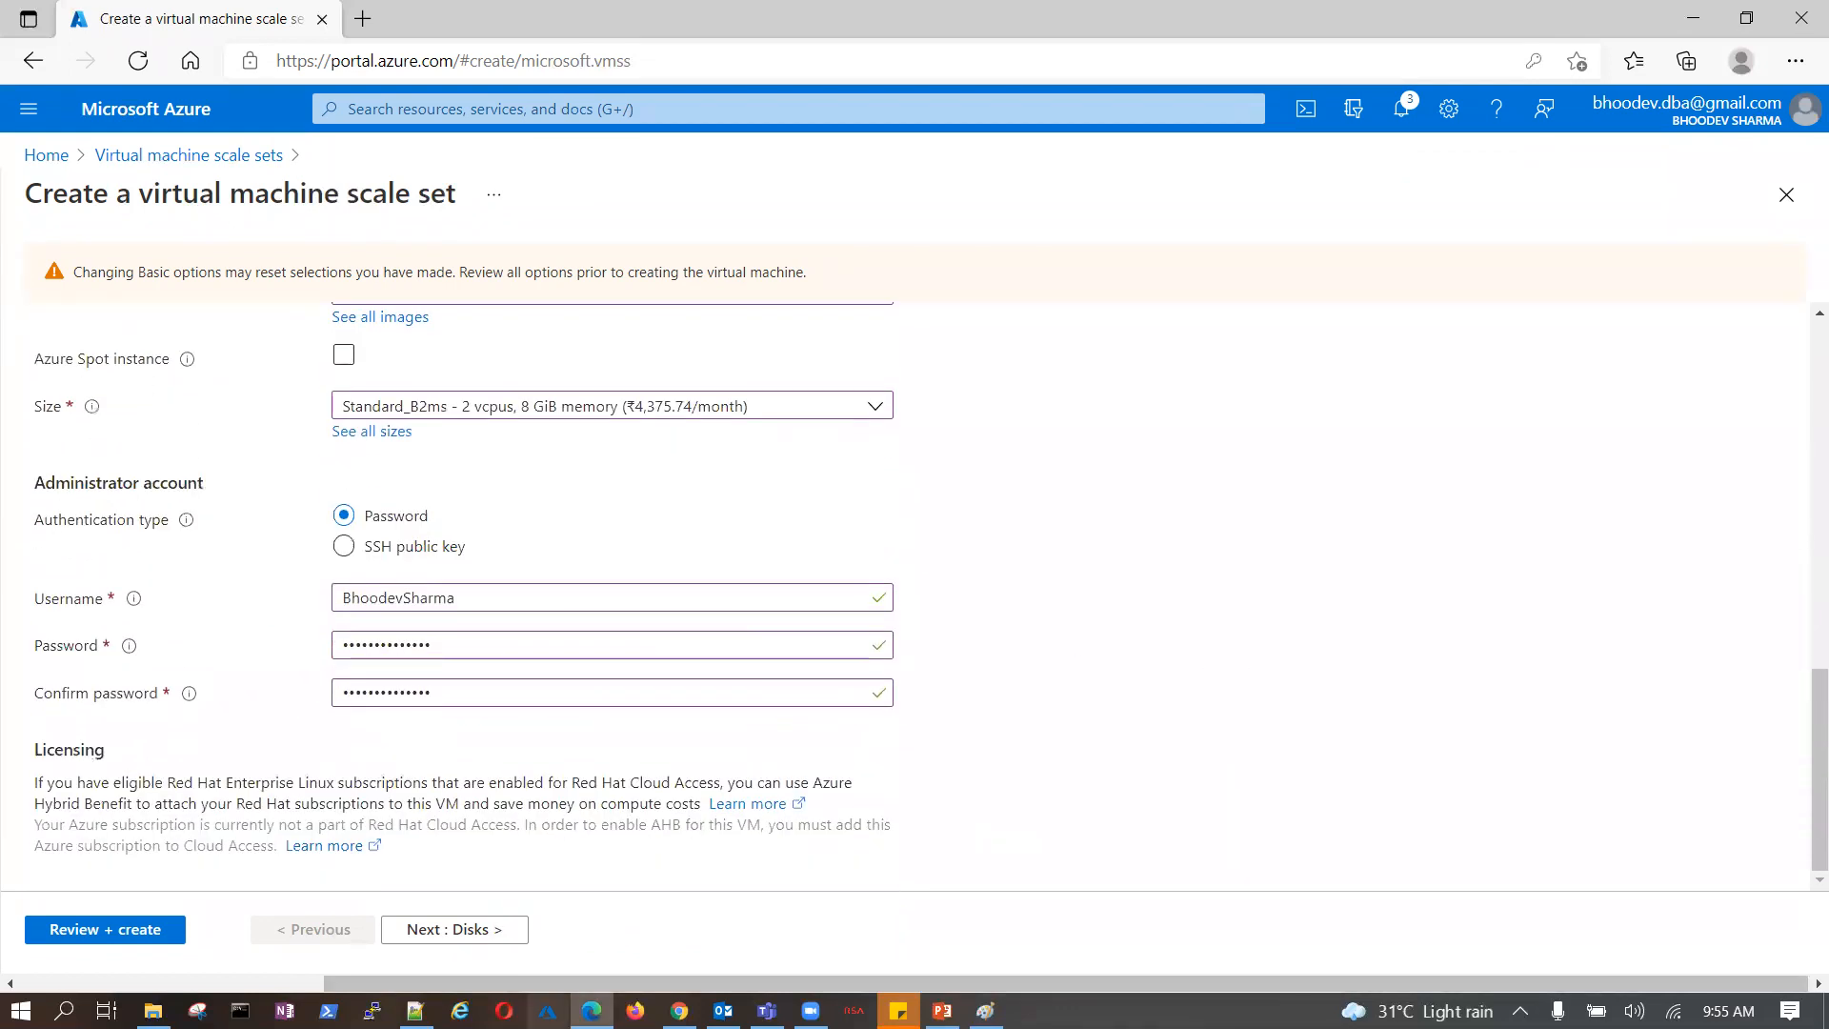
- Step from Disks through to Advanced, scroll to Custom data, then bring up Notepad++
left_click(483, 932)
left_click(484, 932)
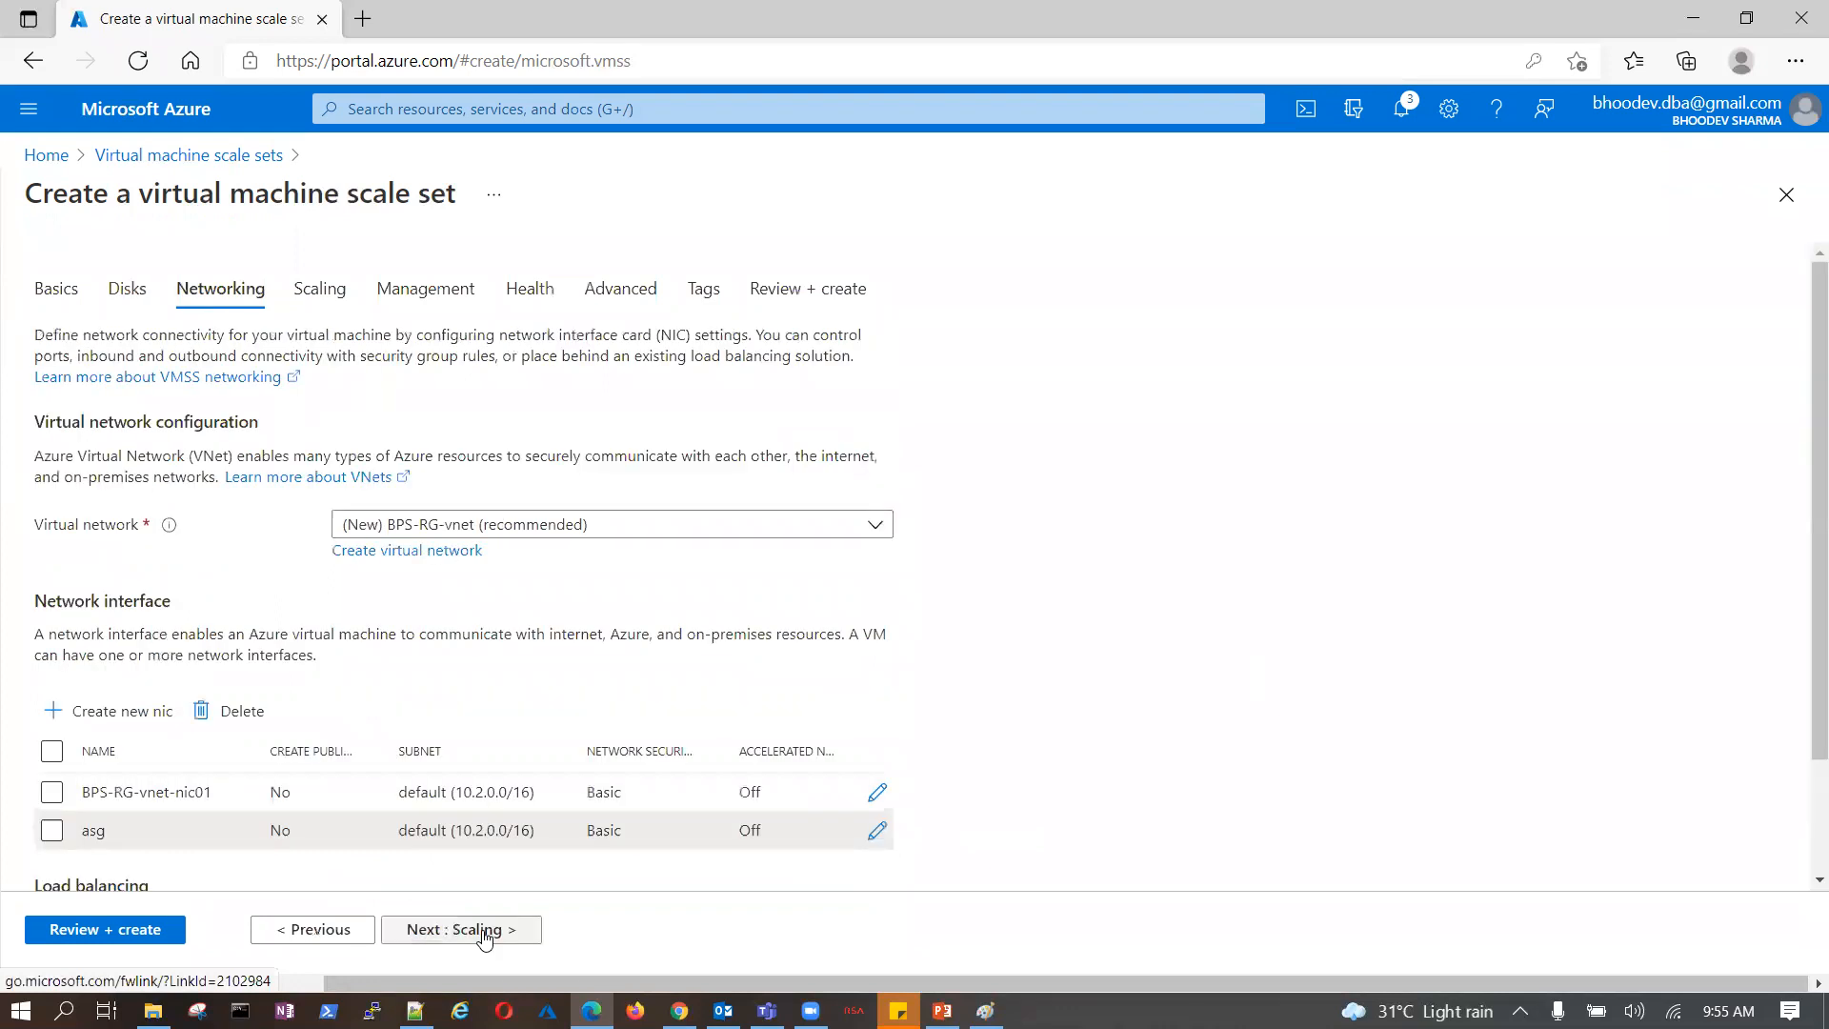
left_click(484, 931)
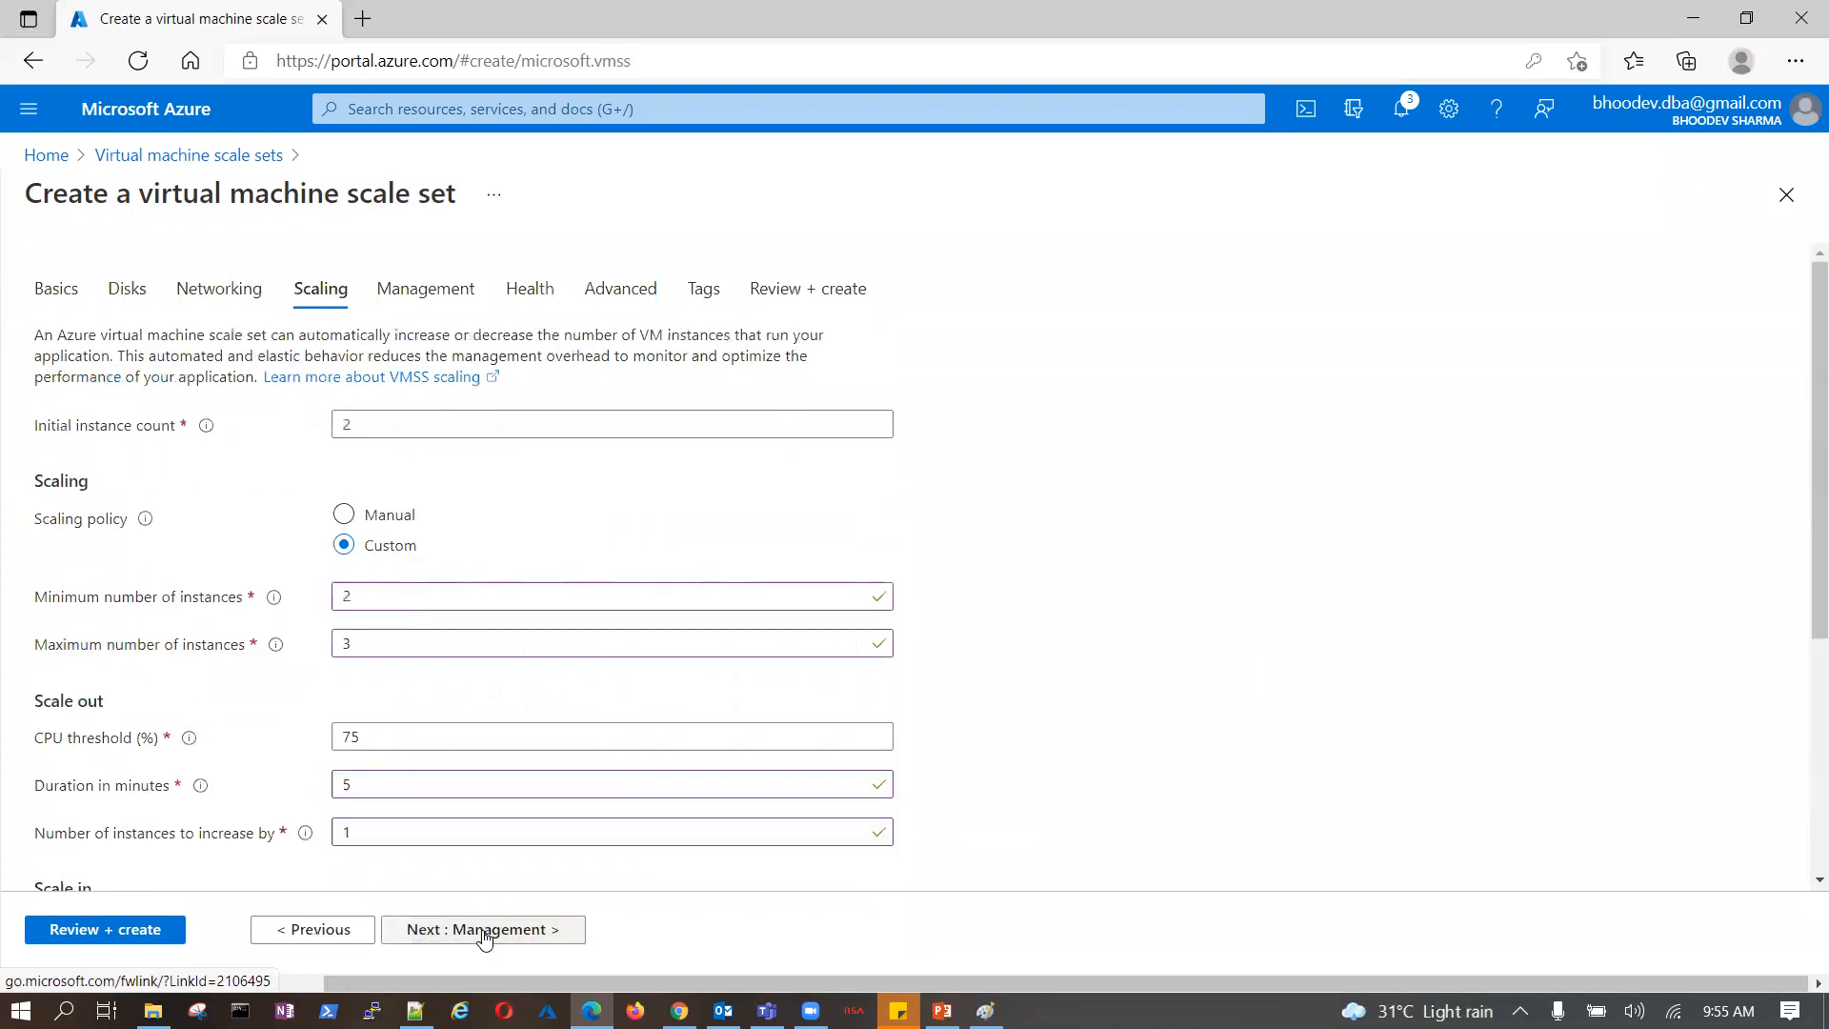
left_click(484, 931)
left_click(484, 931)
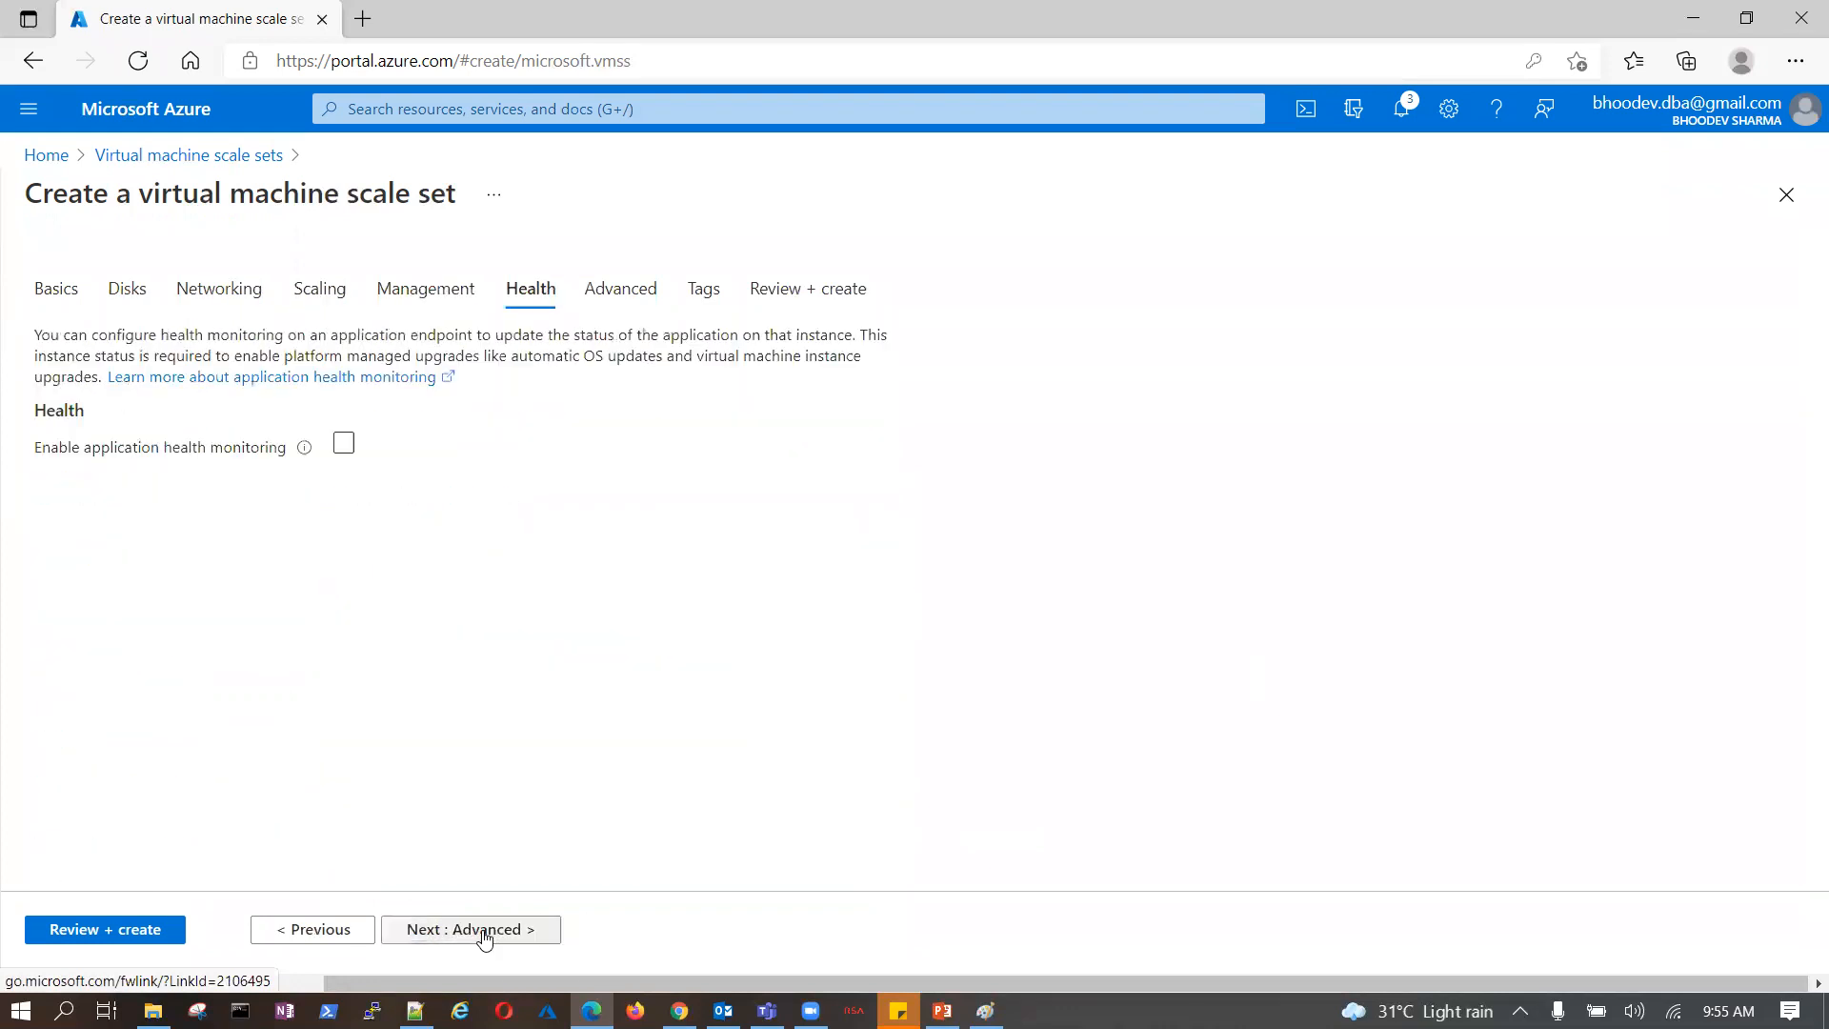
left_click(484, 932)
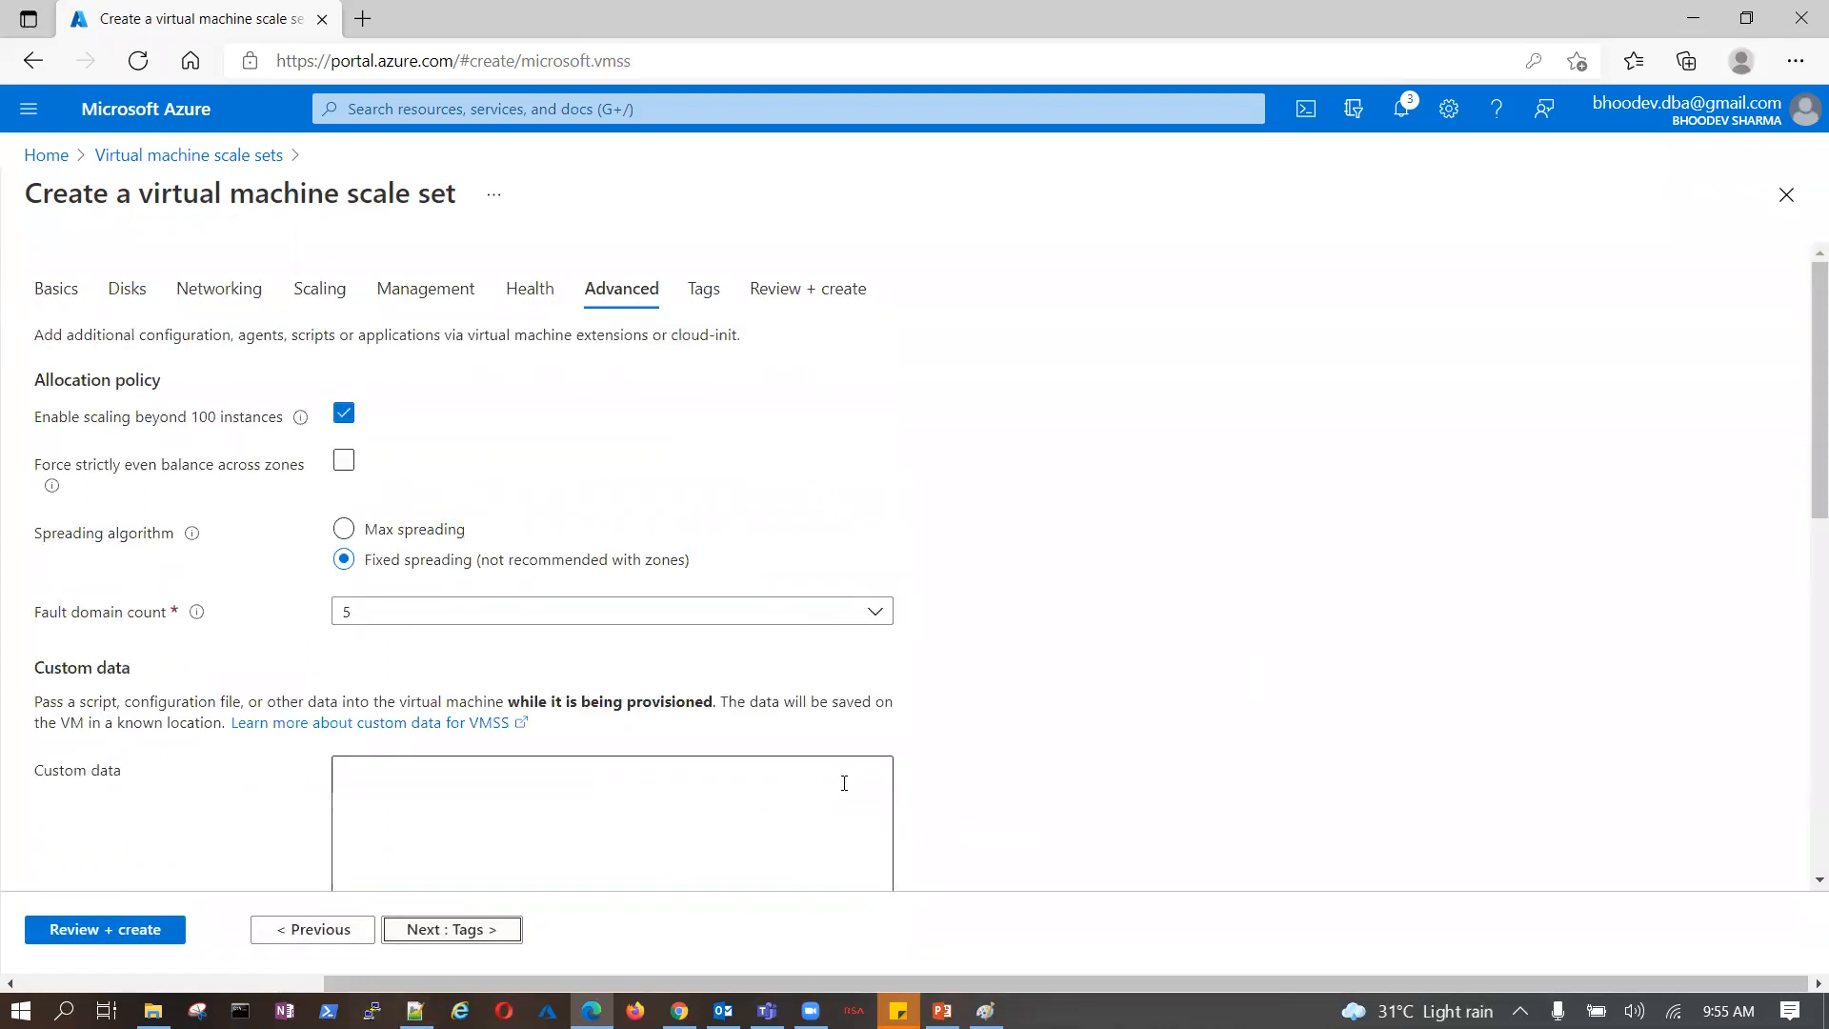
scroll(510, 678, "down", 2)
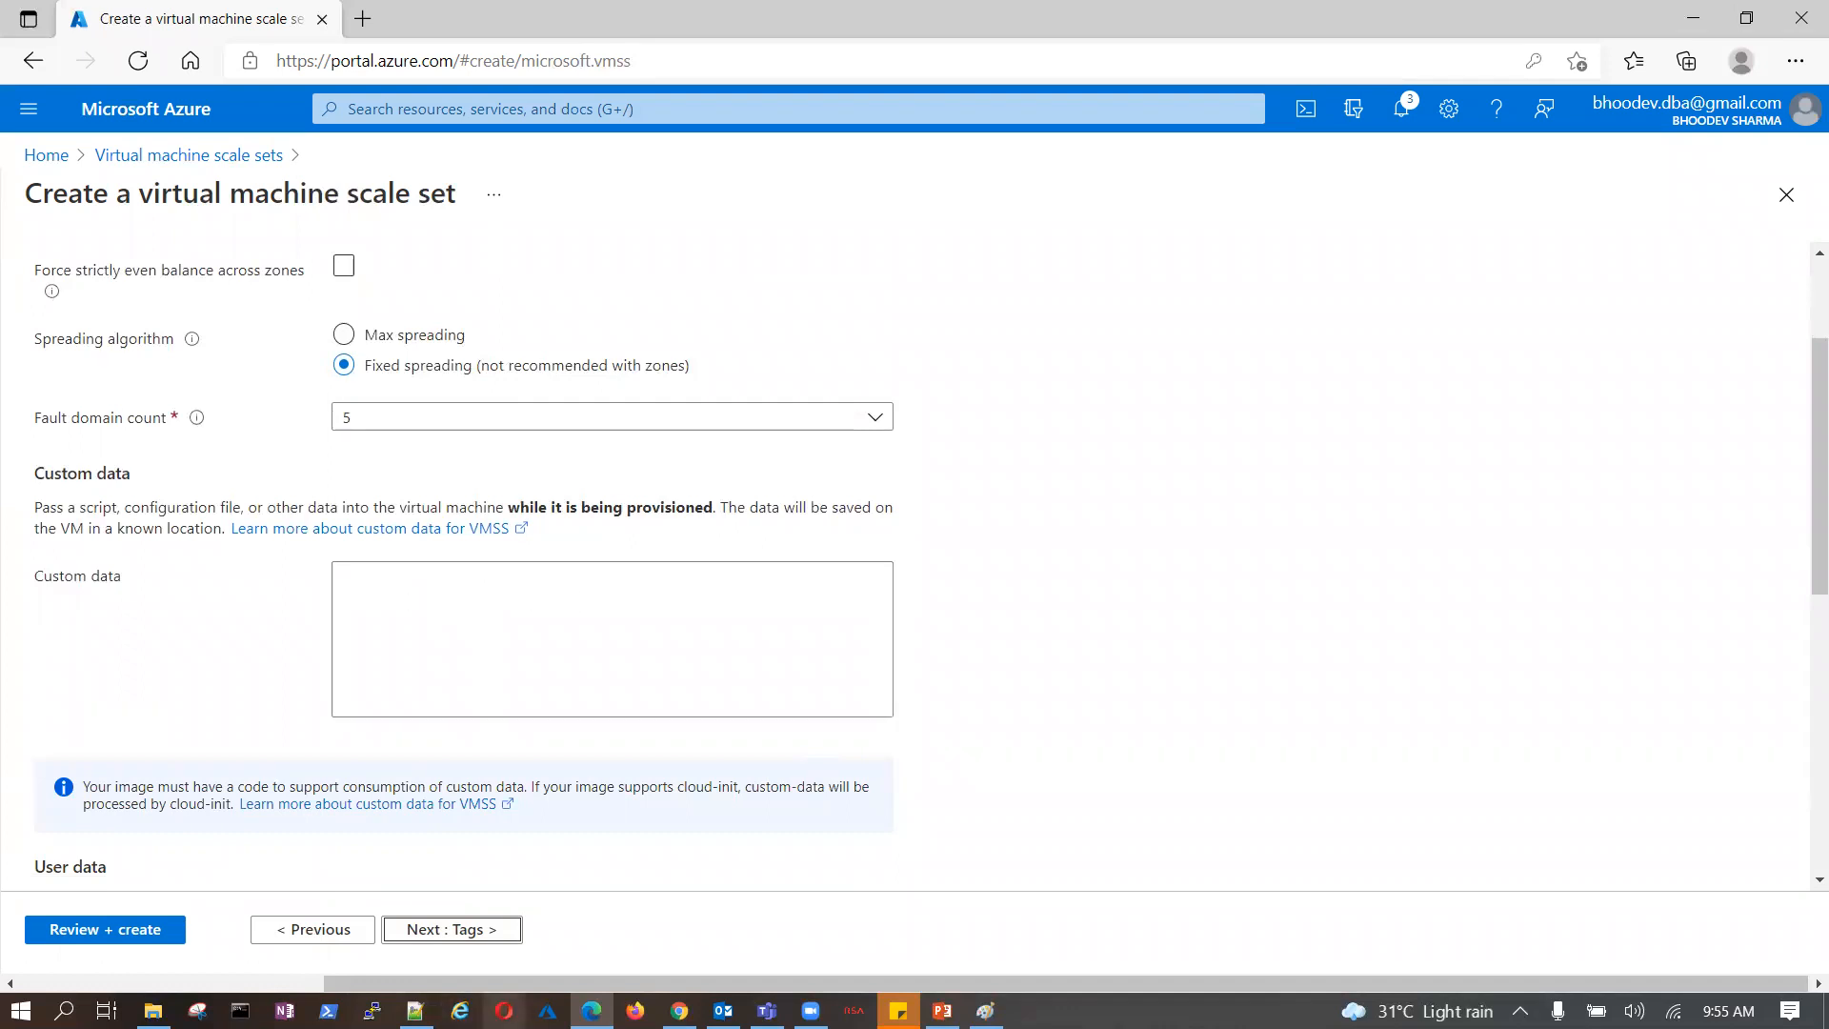
left_click(415, 1010)
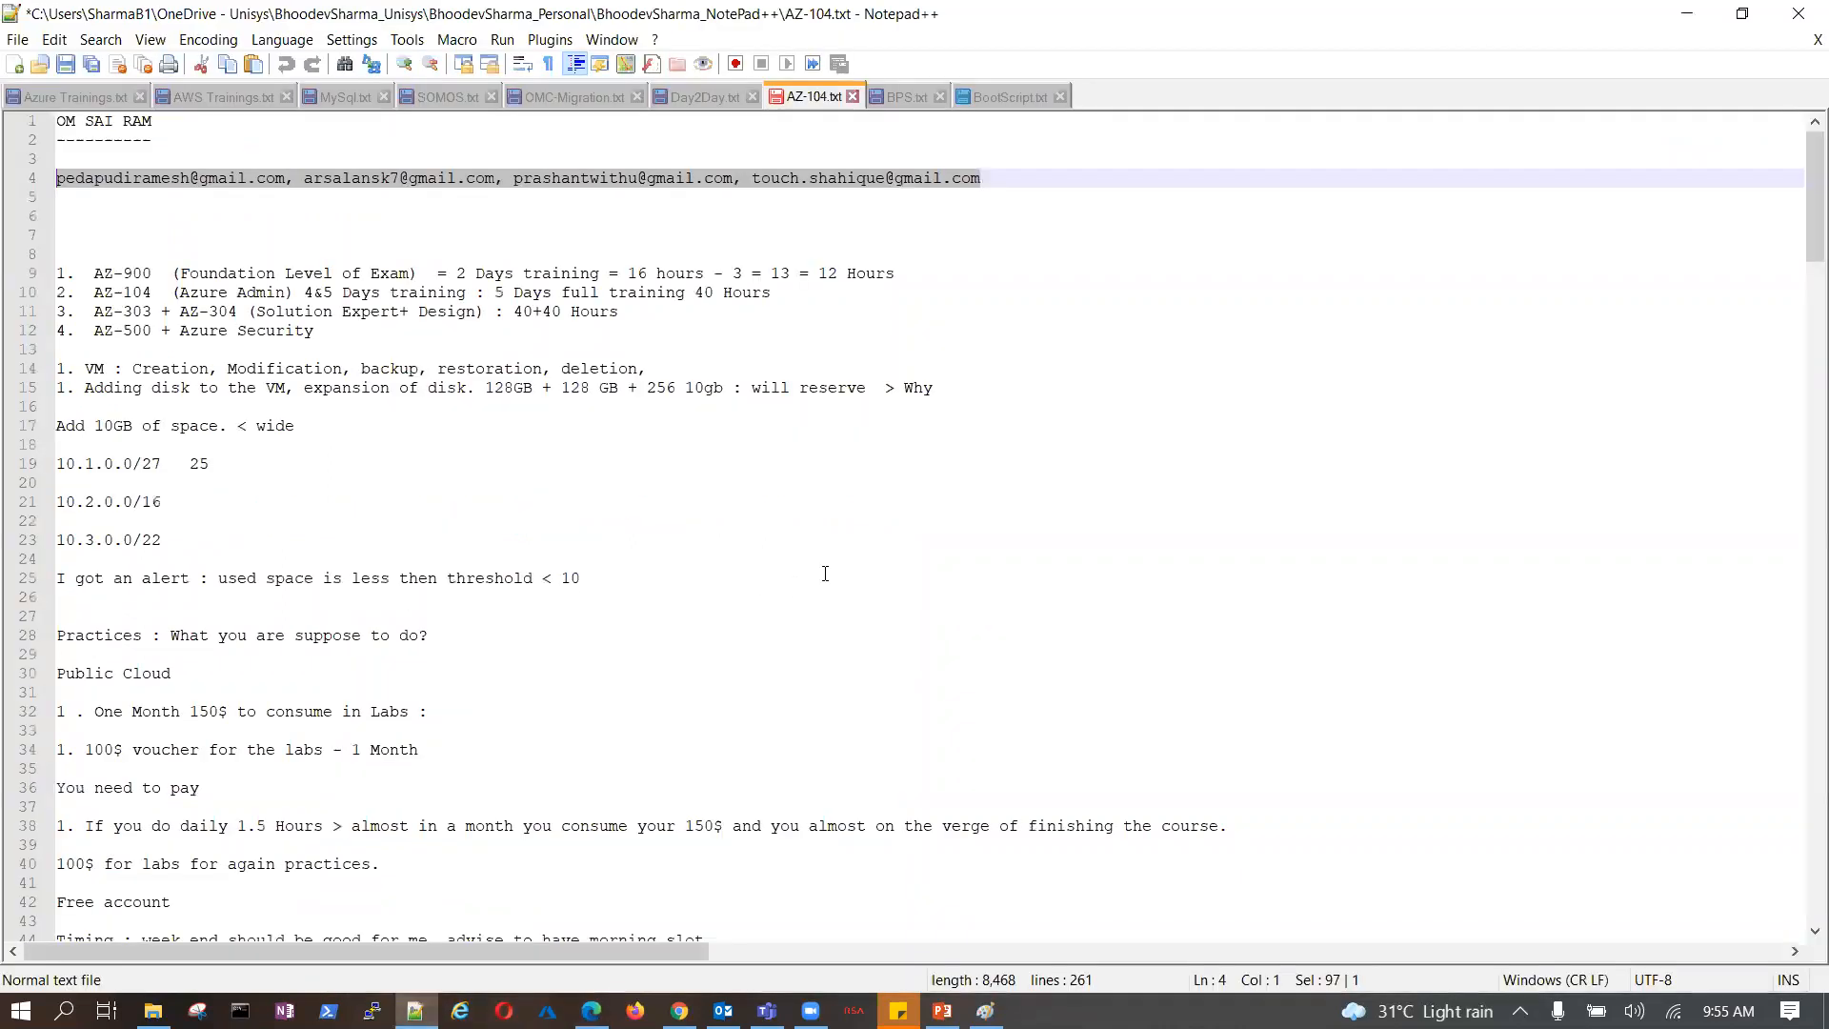
- Copy the httpd bootstrap script from lines 29–36 of BootScript.txt
left_click(1009, 96)
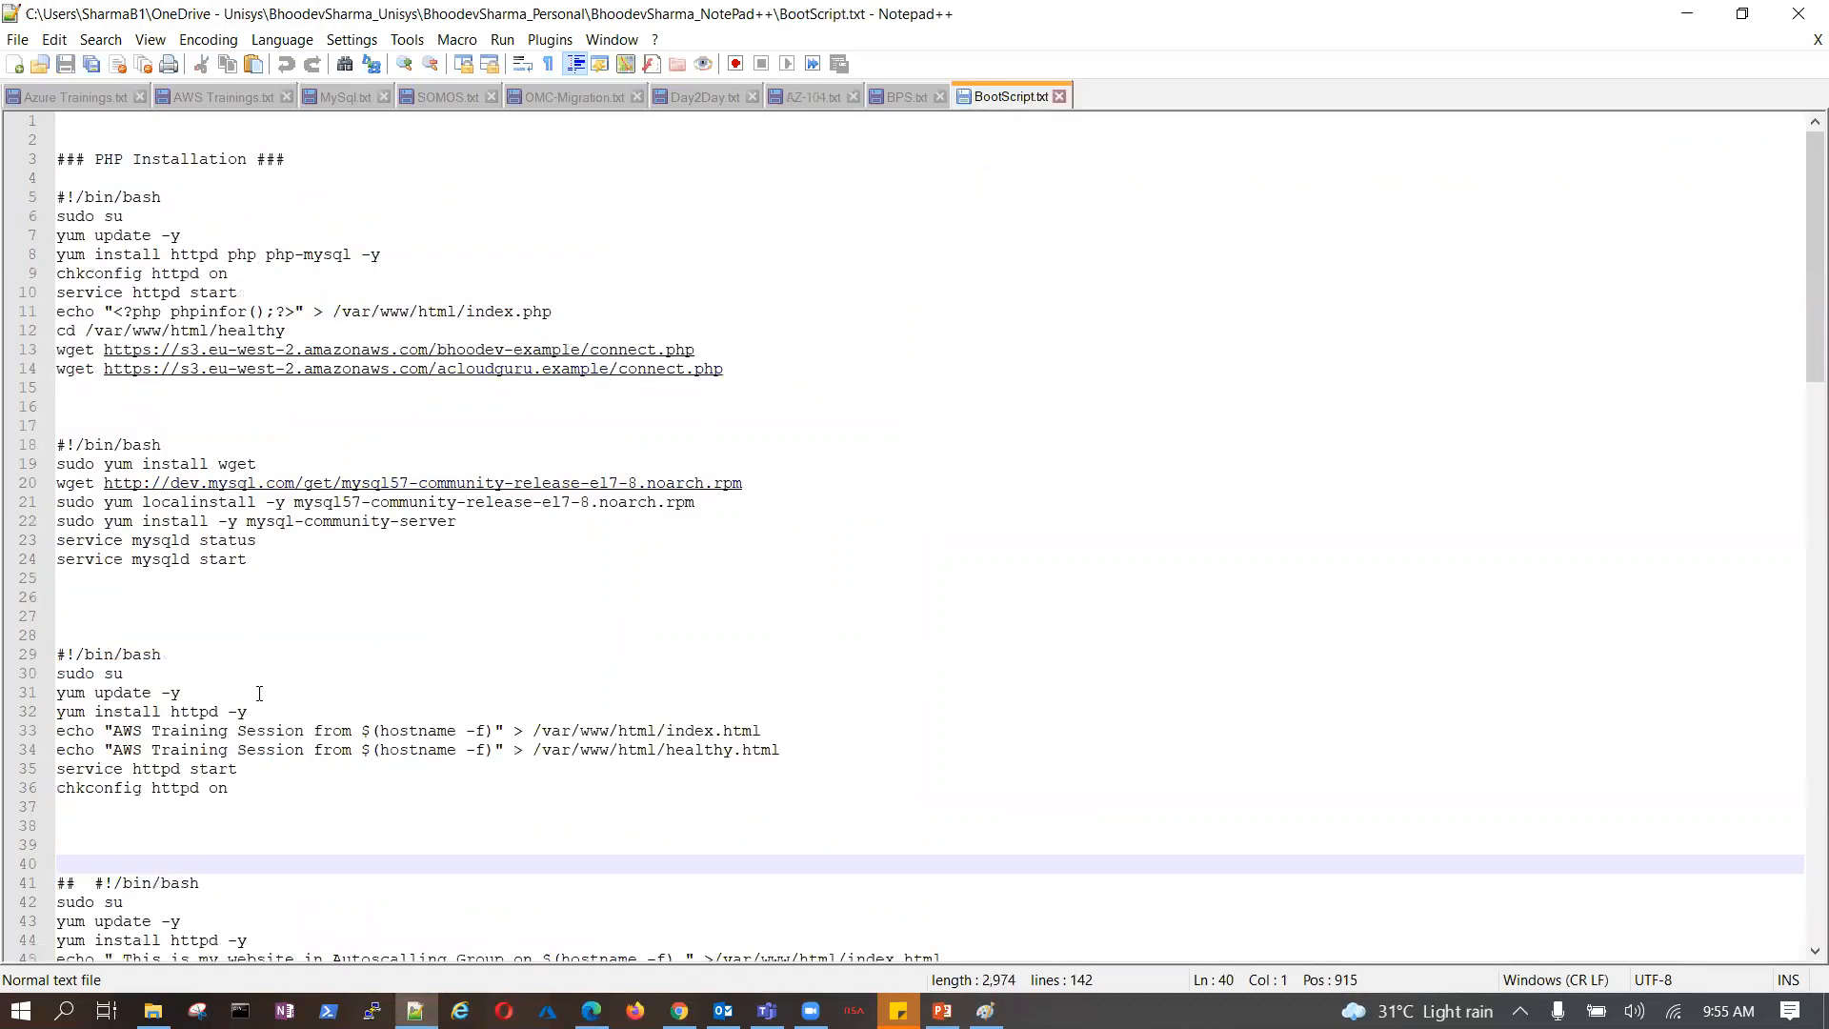
scroll(276, 692, "down", 2)
left_click_drag(259, 674, 57, 540)
right_click(82, 552)
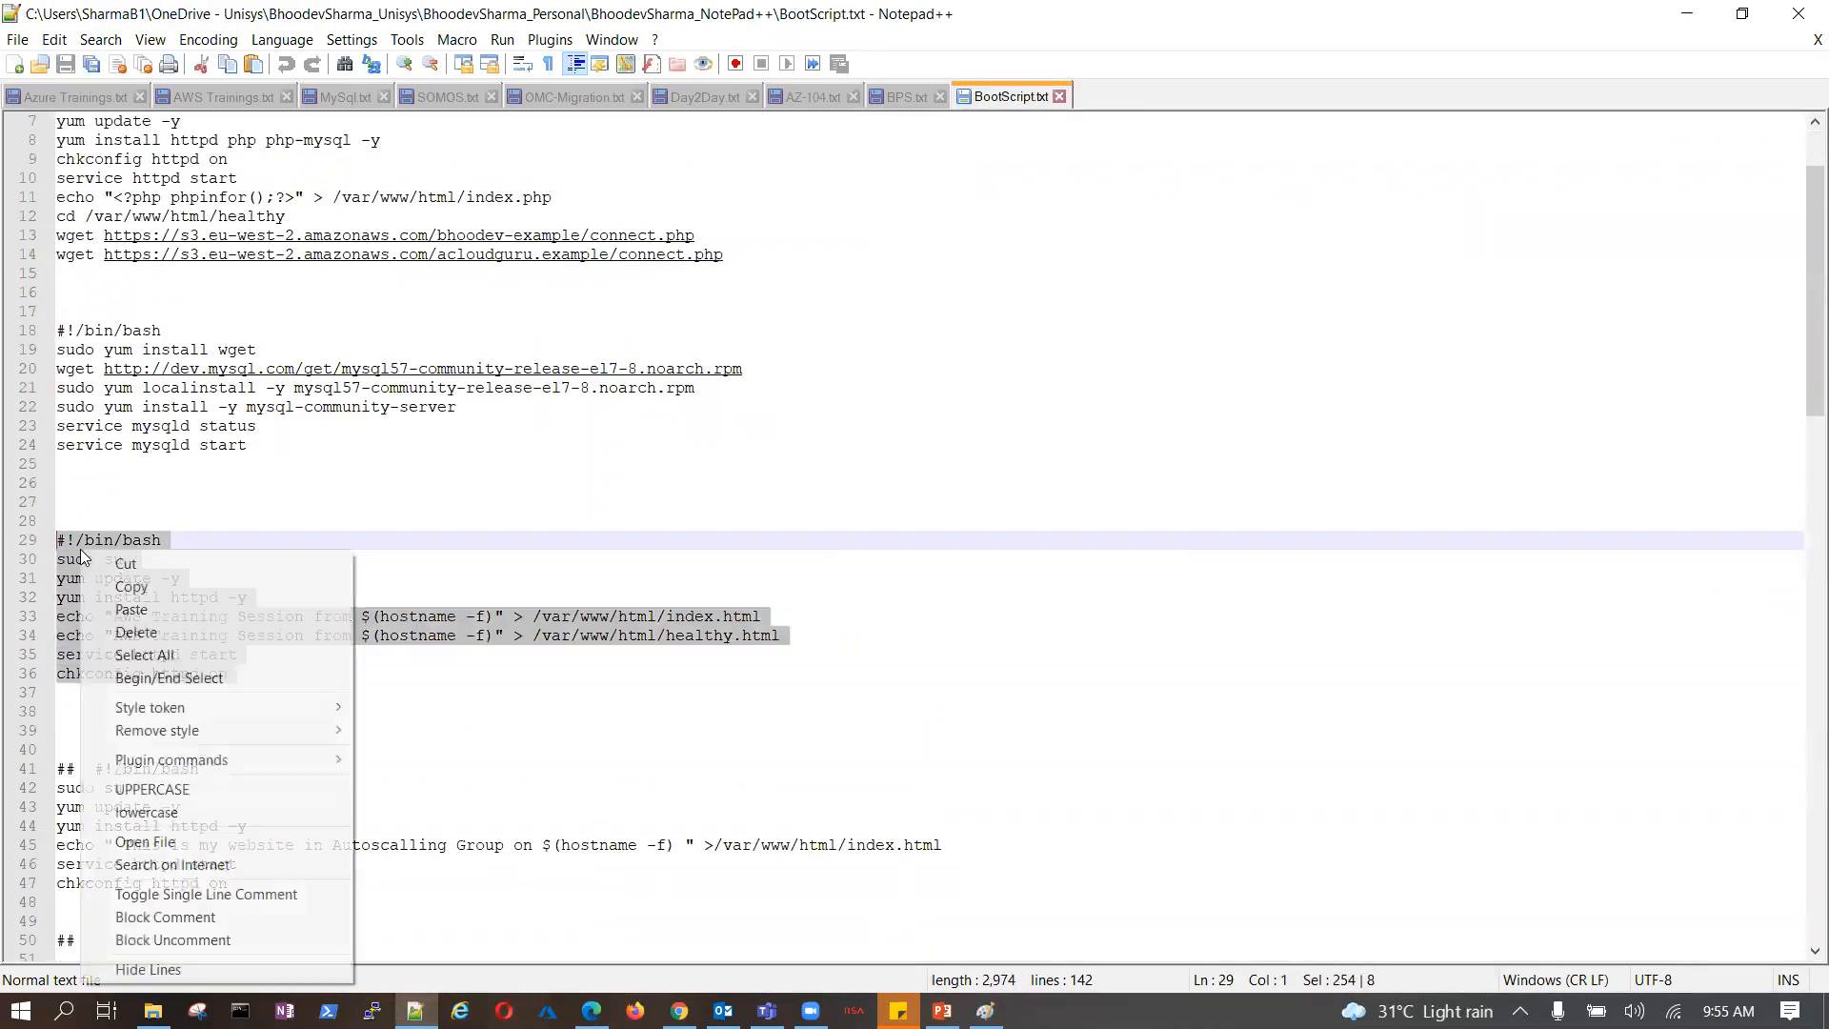
left_click(133, 587)
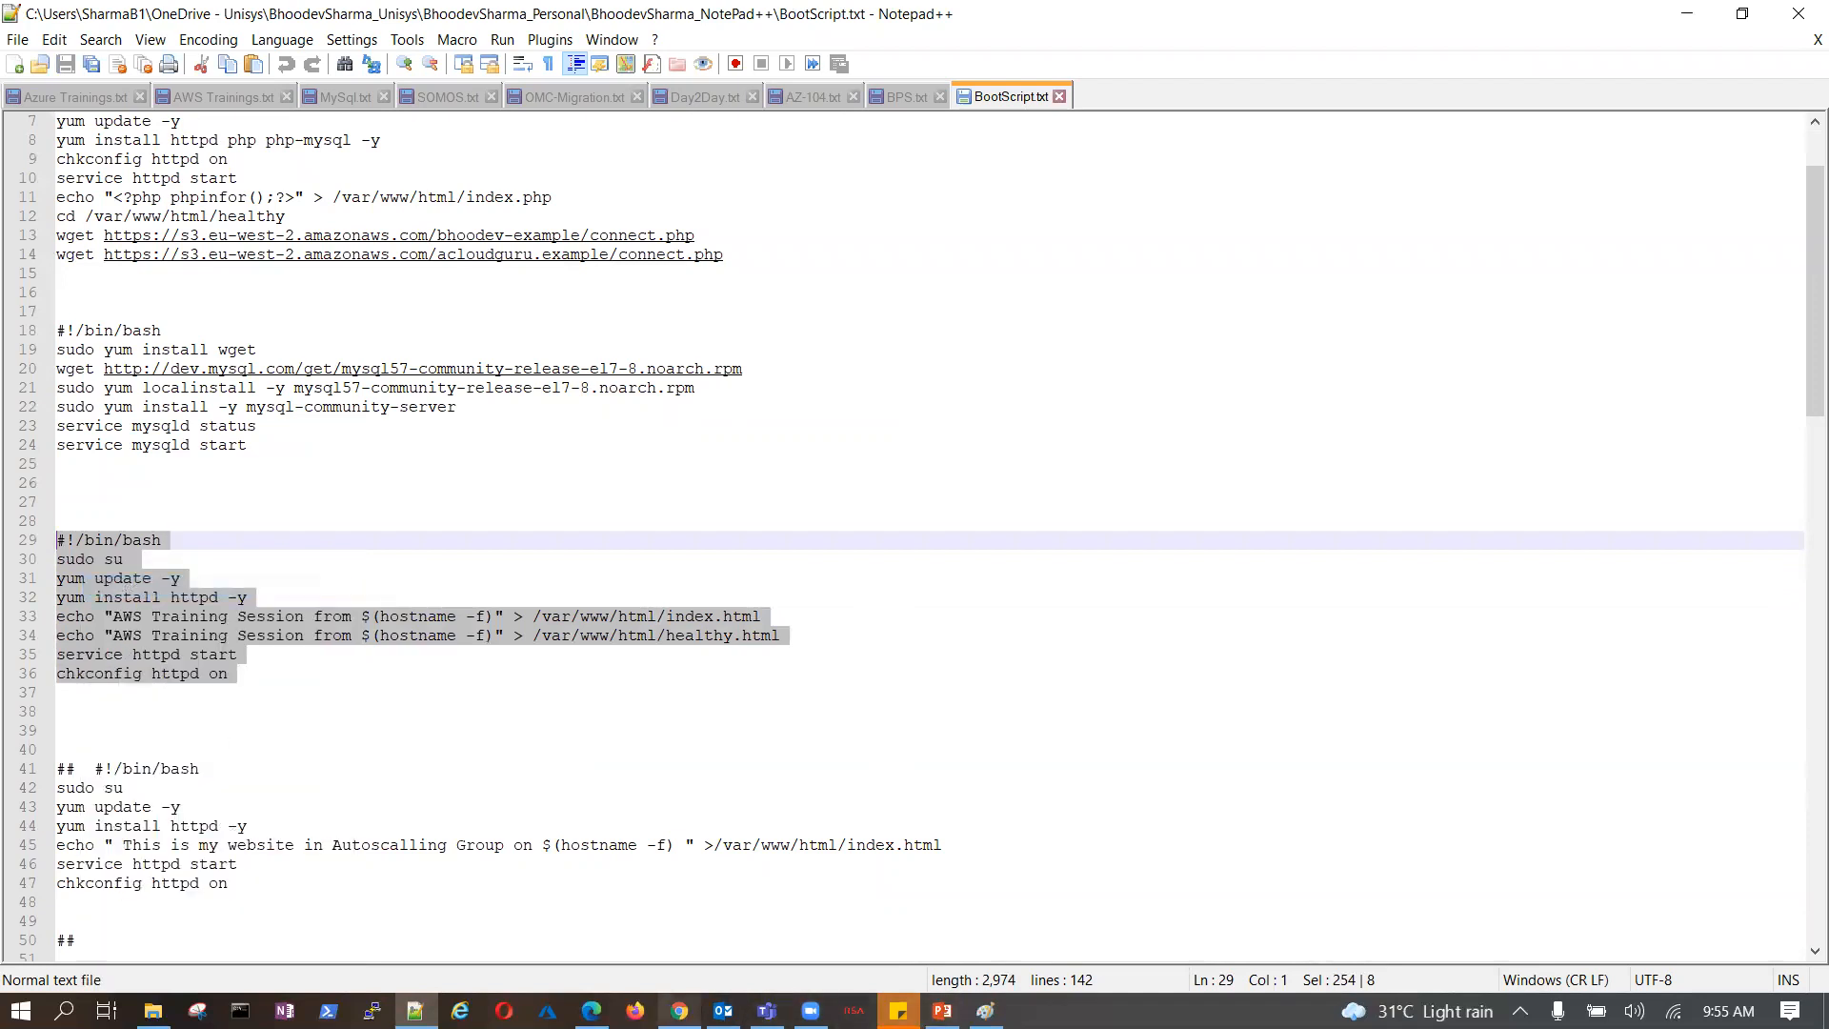
- Paste the copied httpd script into the scale set's Custom data field and continue to Tags
left_click(594, 981)
left_click(506, 609)
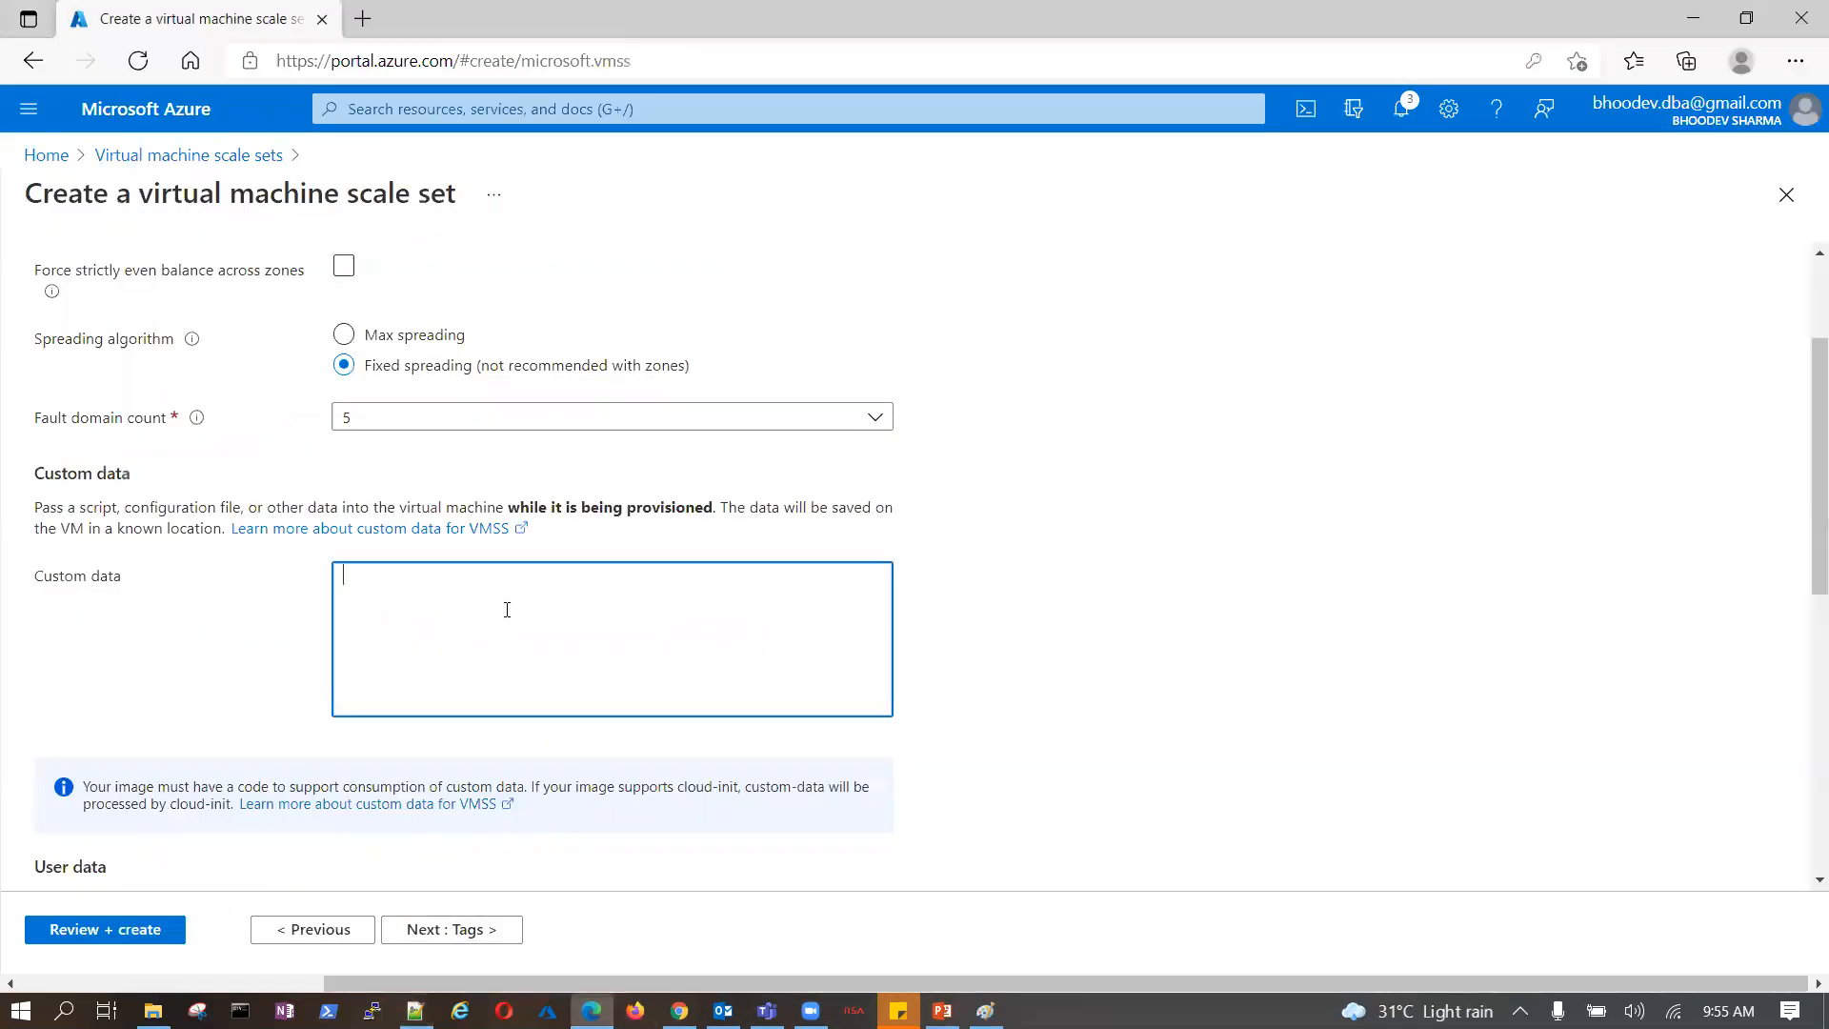
key("ctrl+v")
scroll(1222, 621, "down", 3)
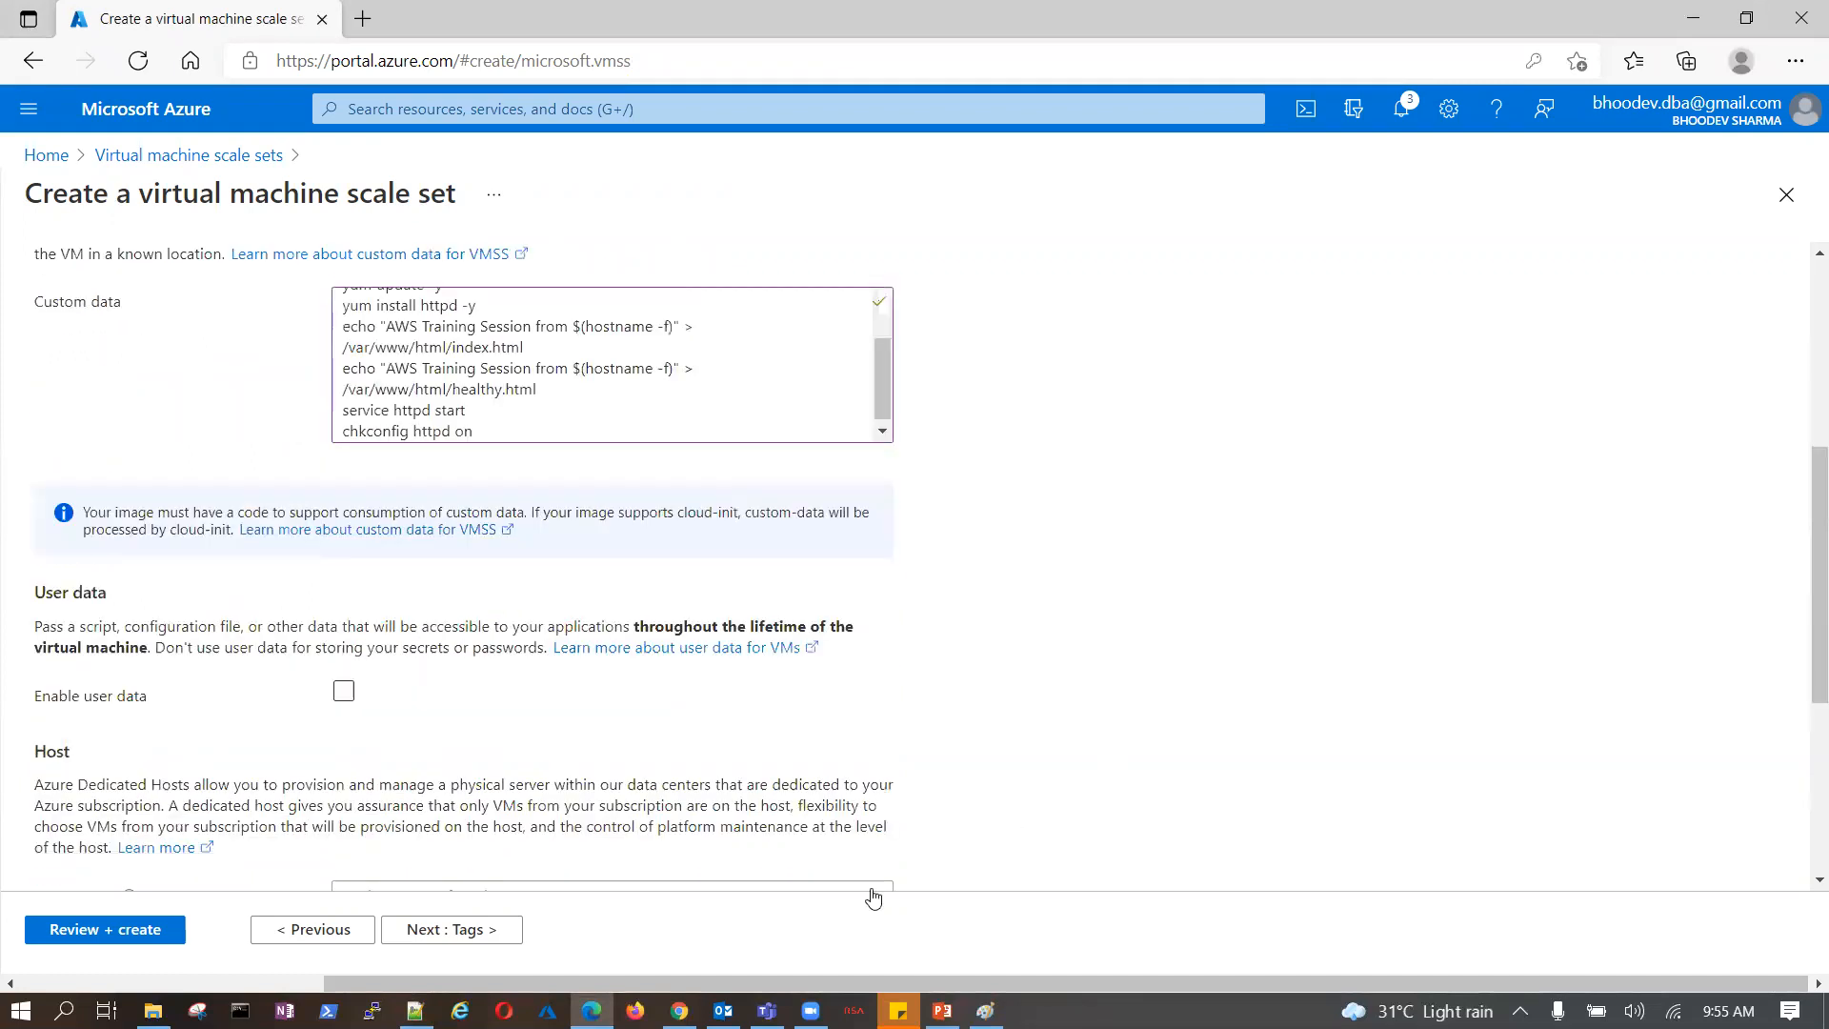
scroll(935, 734, "down", 2)
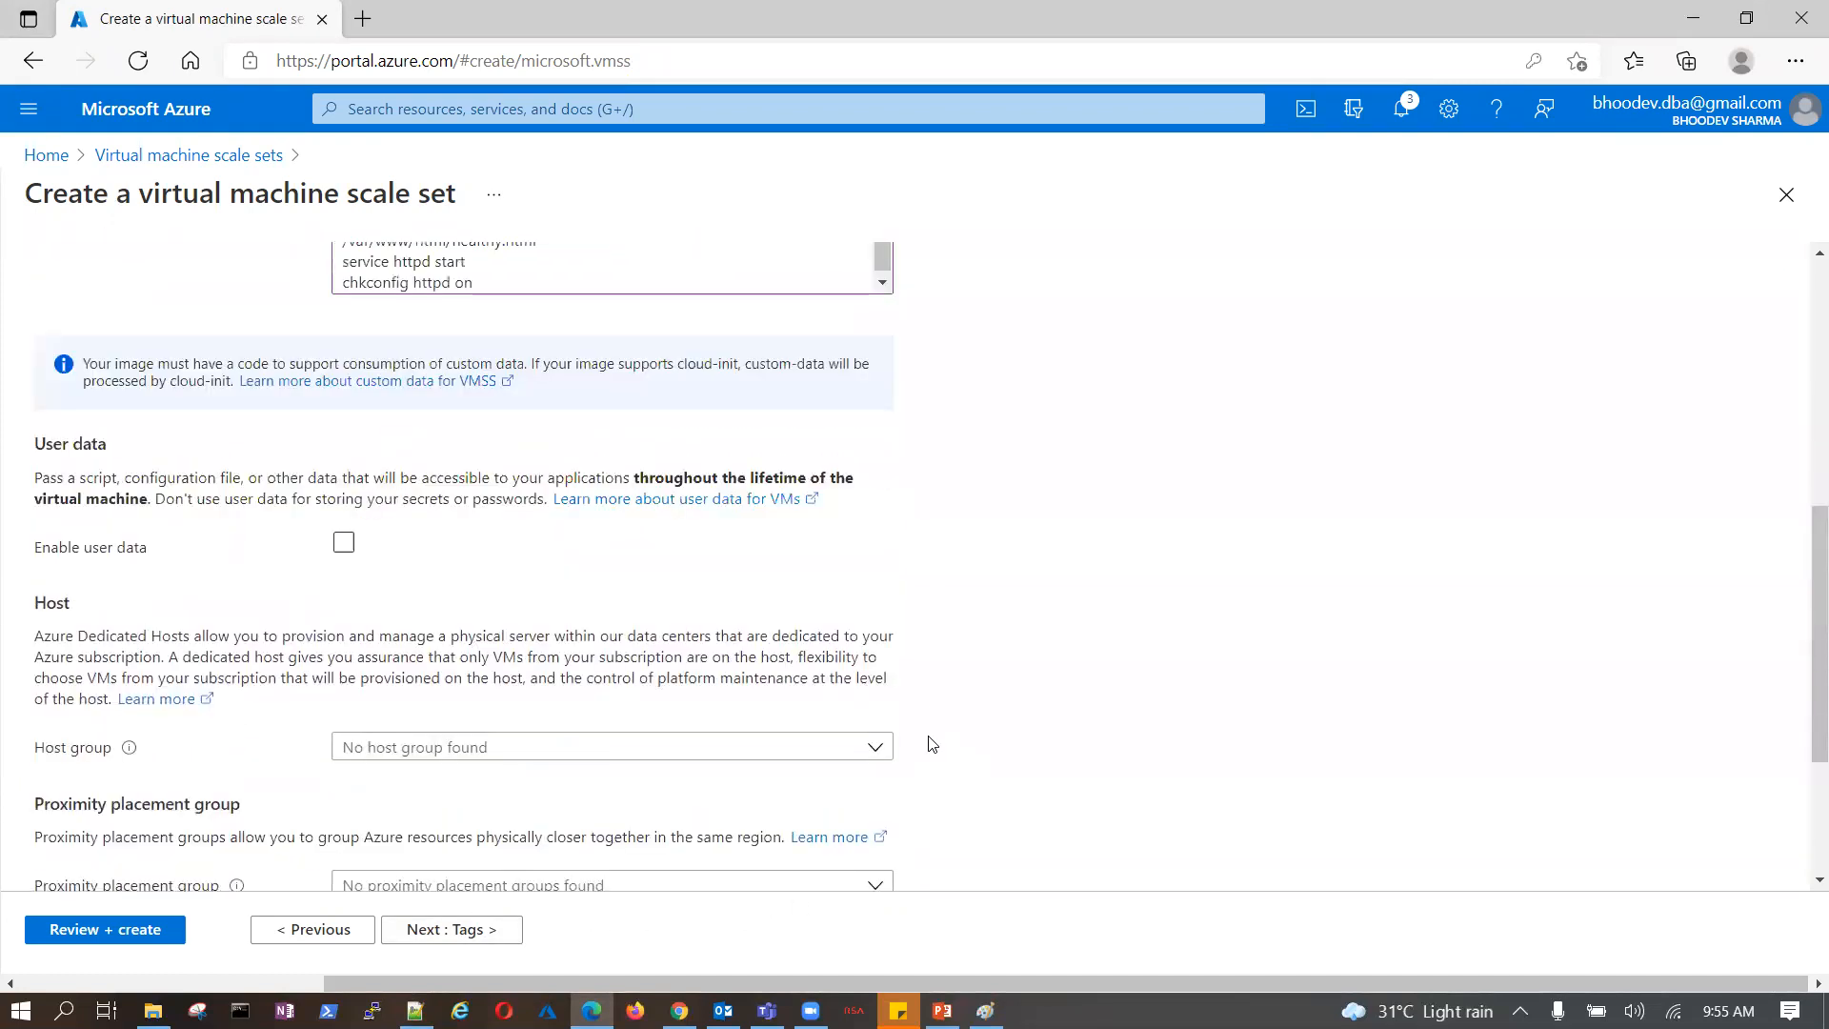
scroll(930, 743, "up", 5)
scroll(930, 743, "down", 6)
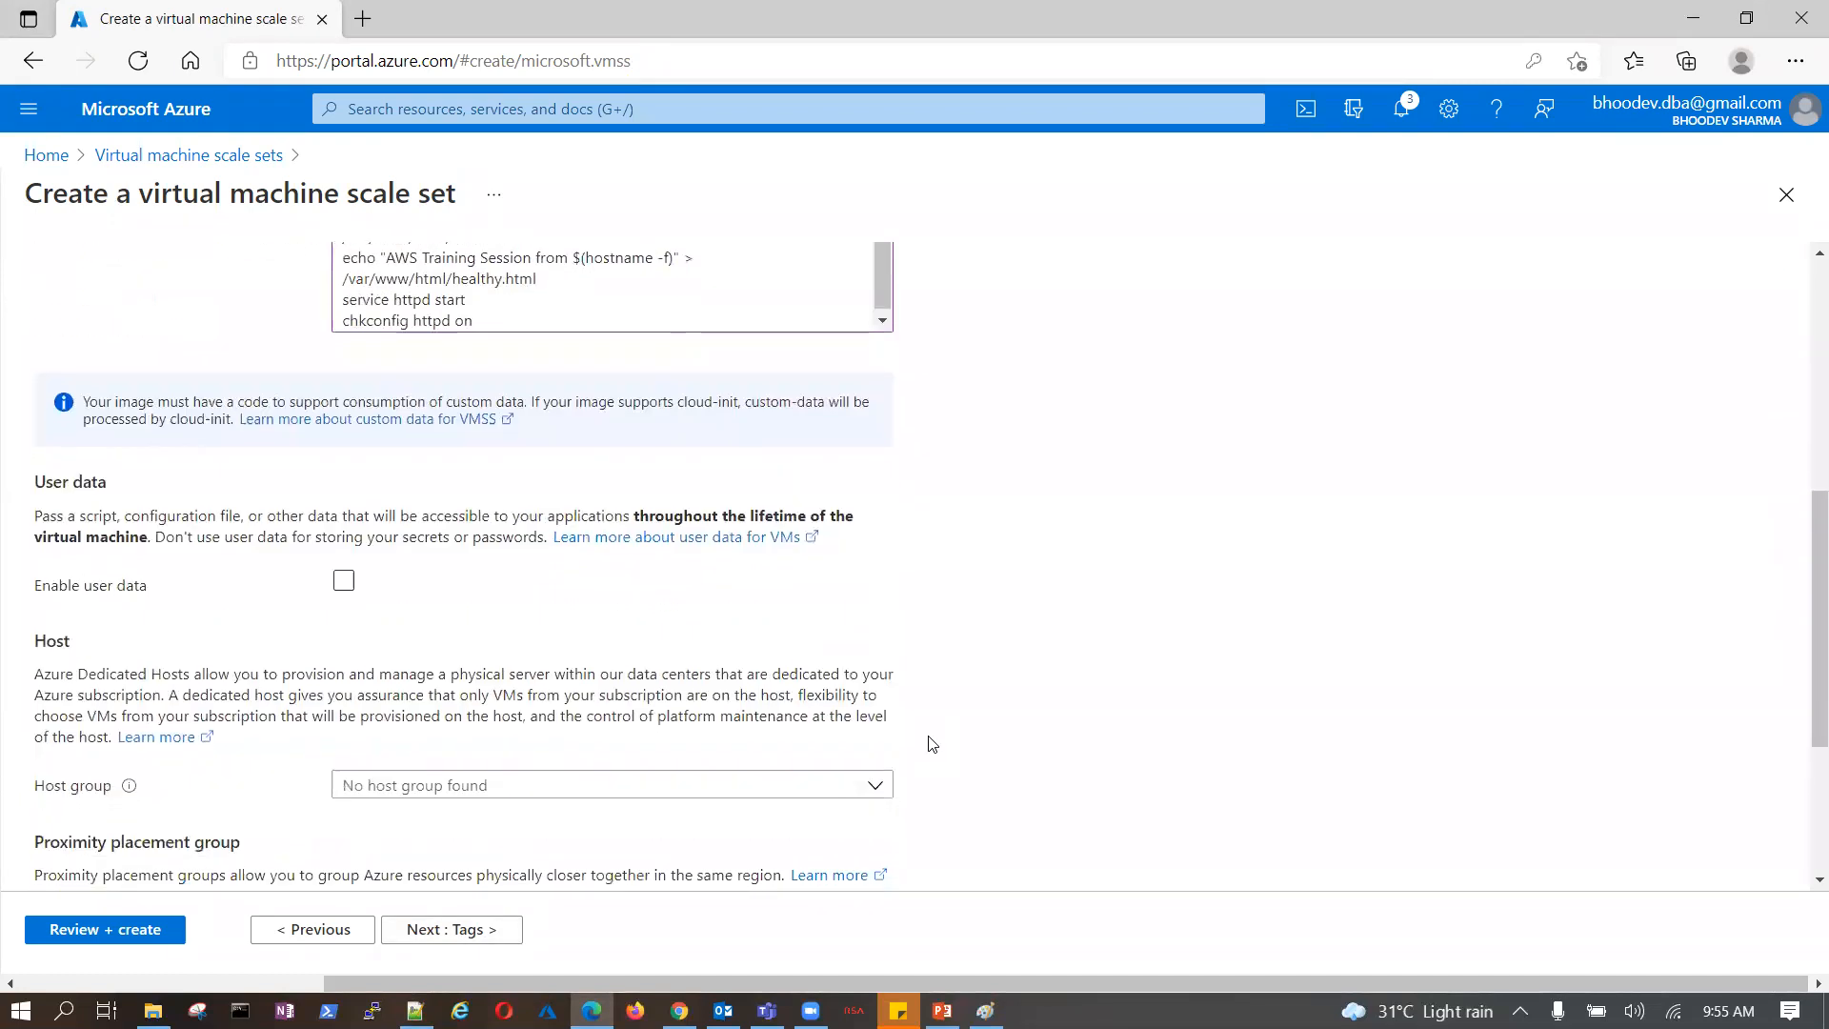
left_click(449, 930)
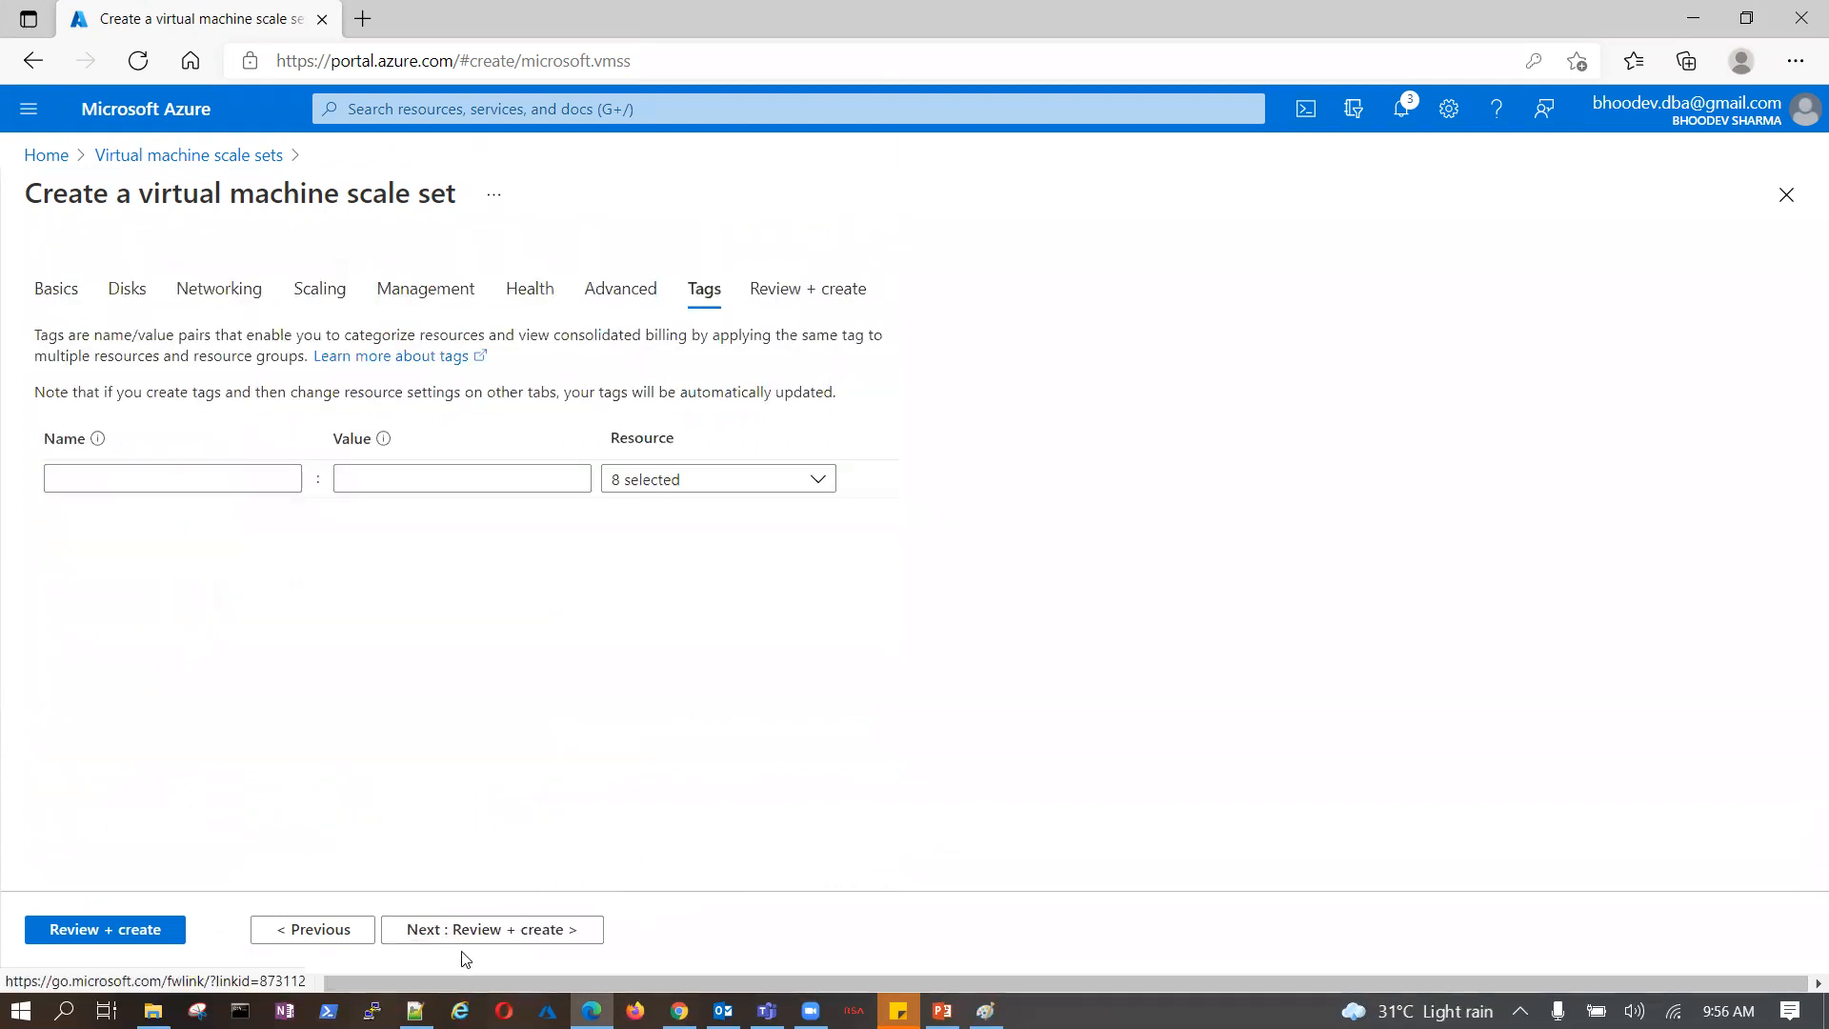
- Review the BPS-Auto-Scale-SET configuration and create it to start the deployment
left_click(587, 924)
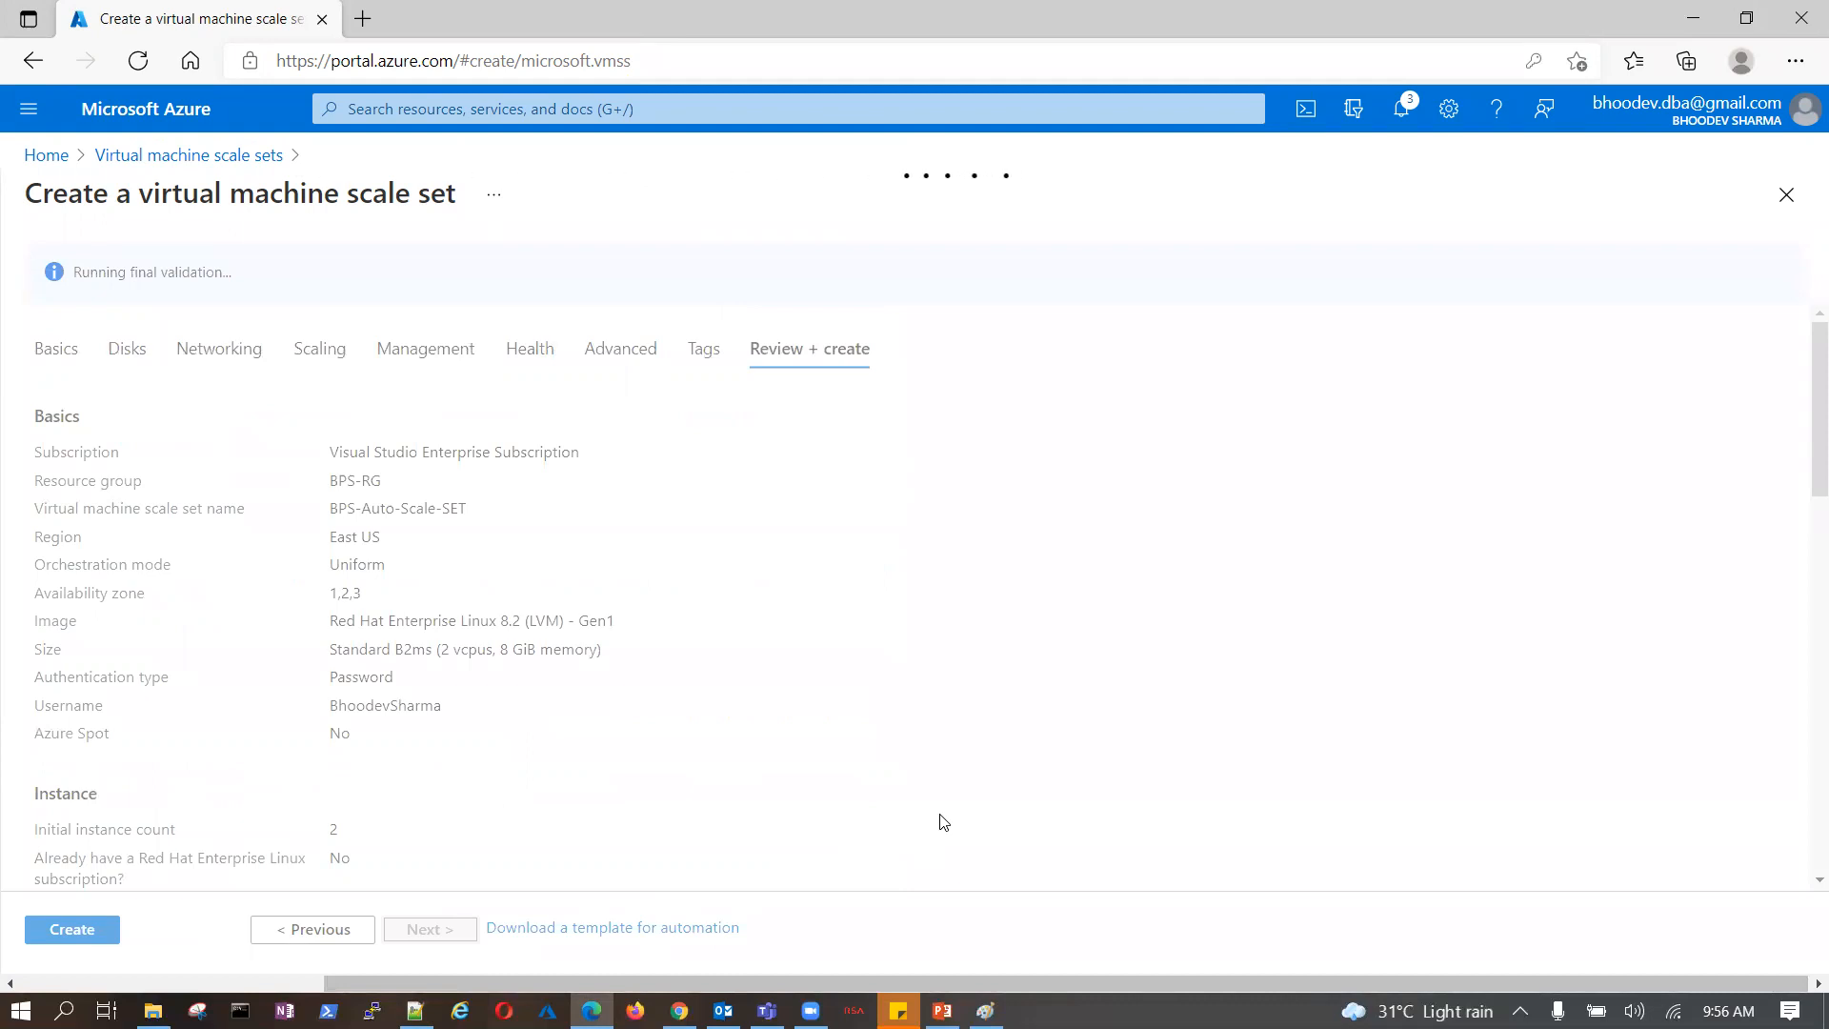
left_click(52, 937)
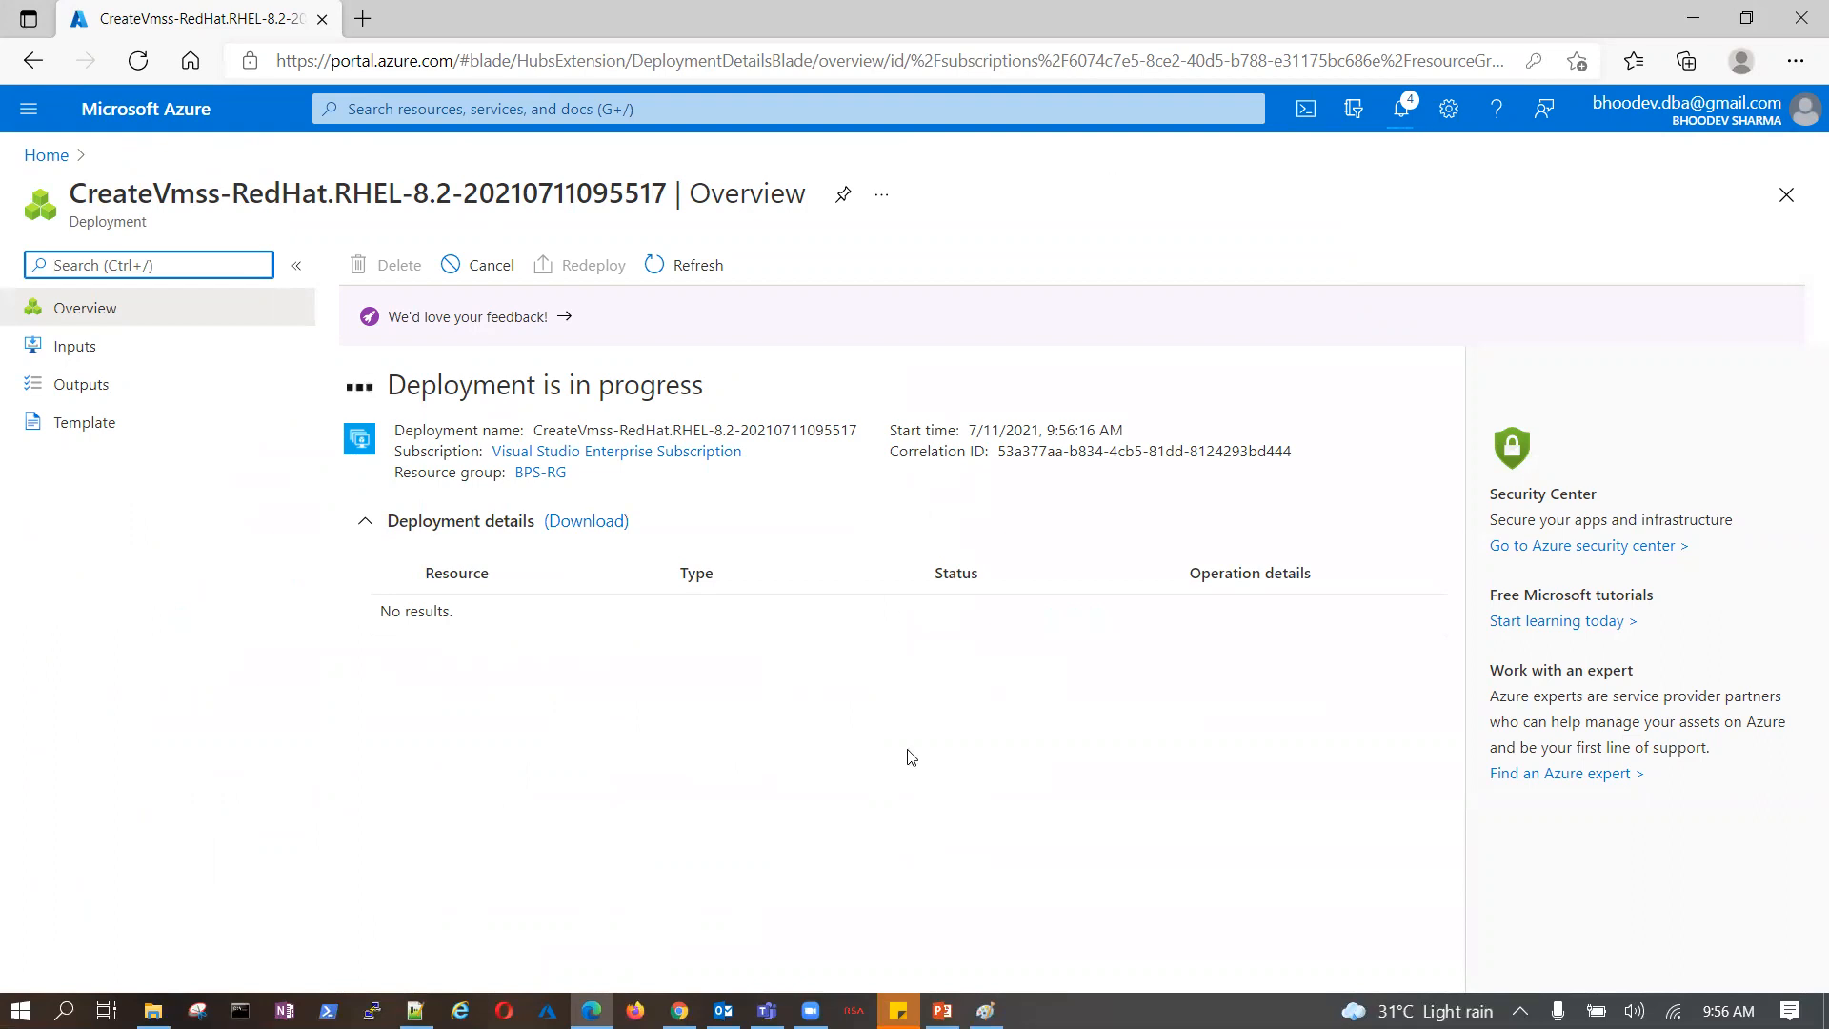
- Show slide 32, 'Lesson 04: Virtual Machine Extensions', in PowerPoint
left_click(942, 1010)
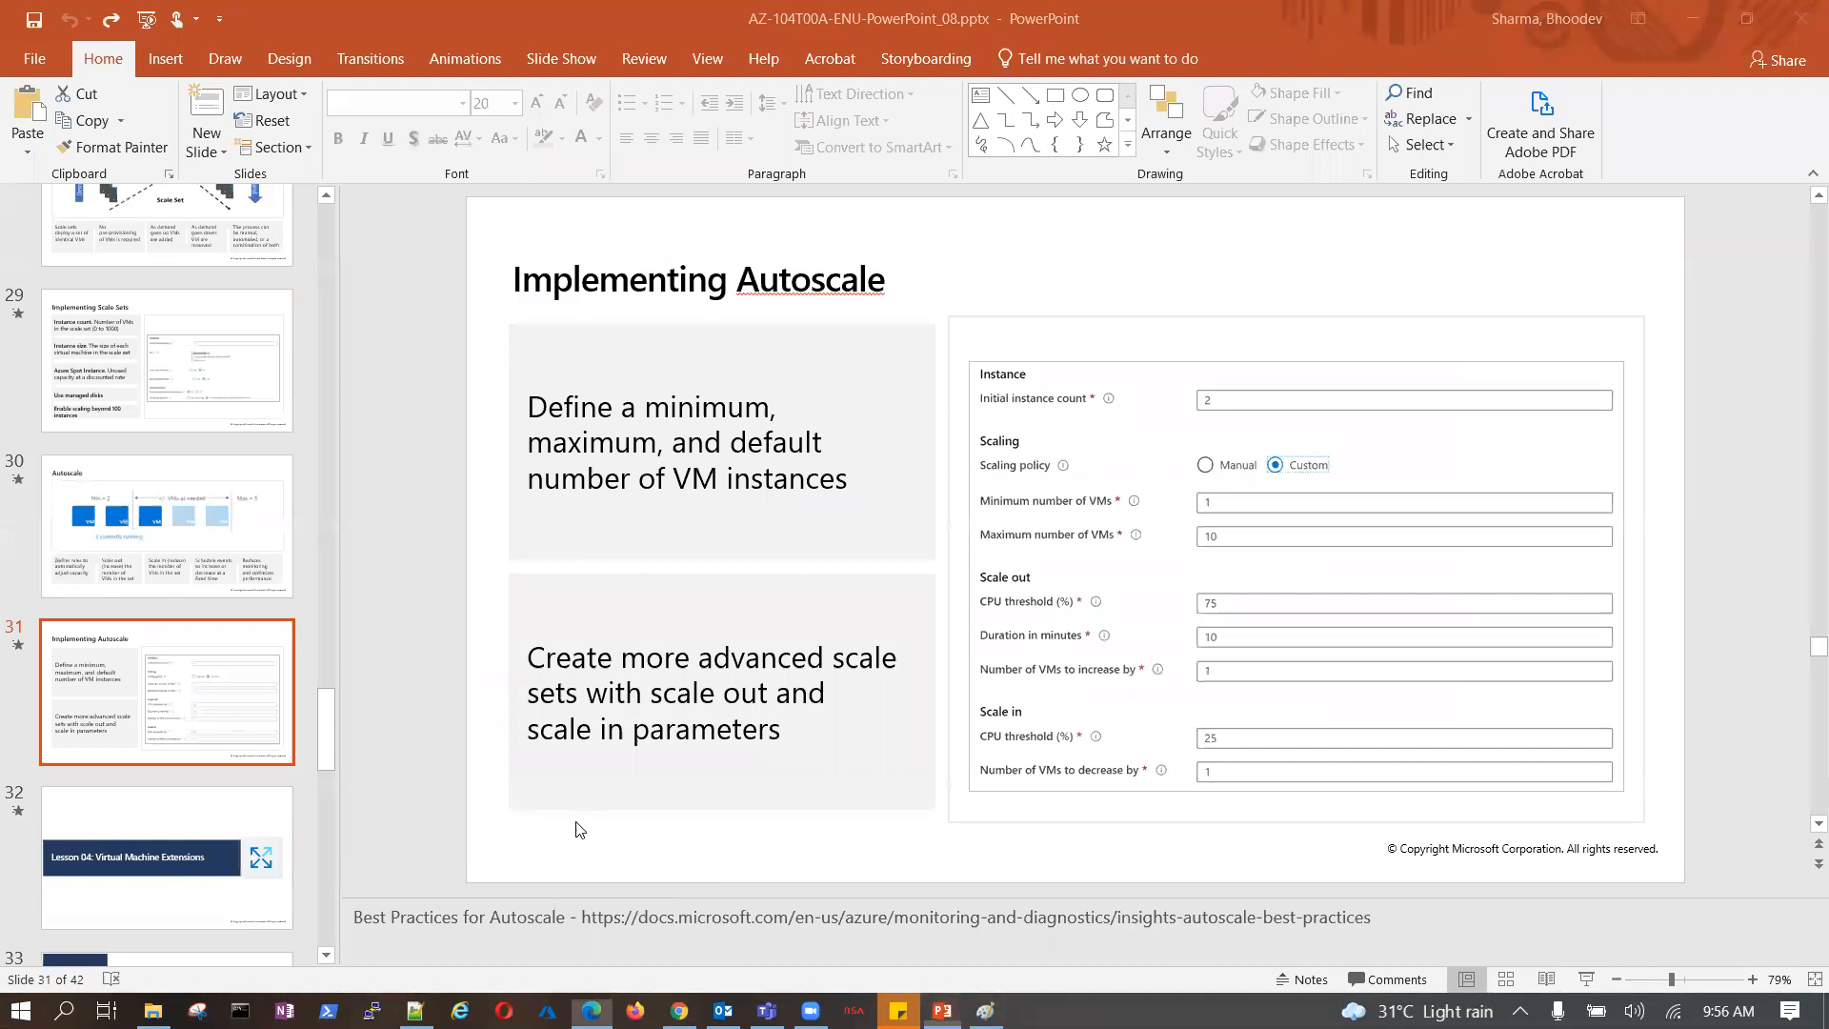
scroll(222, 706, "down", 3)
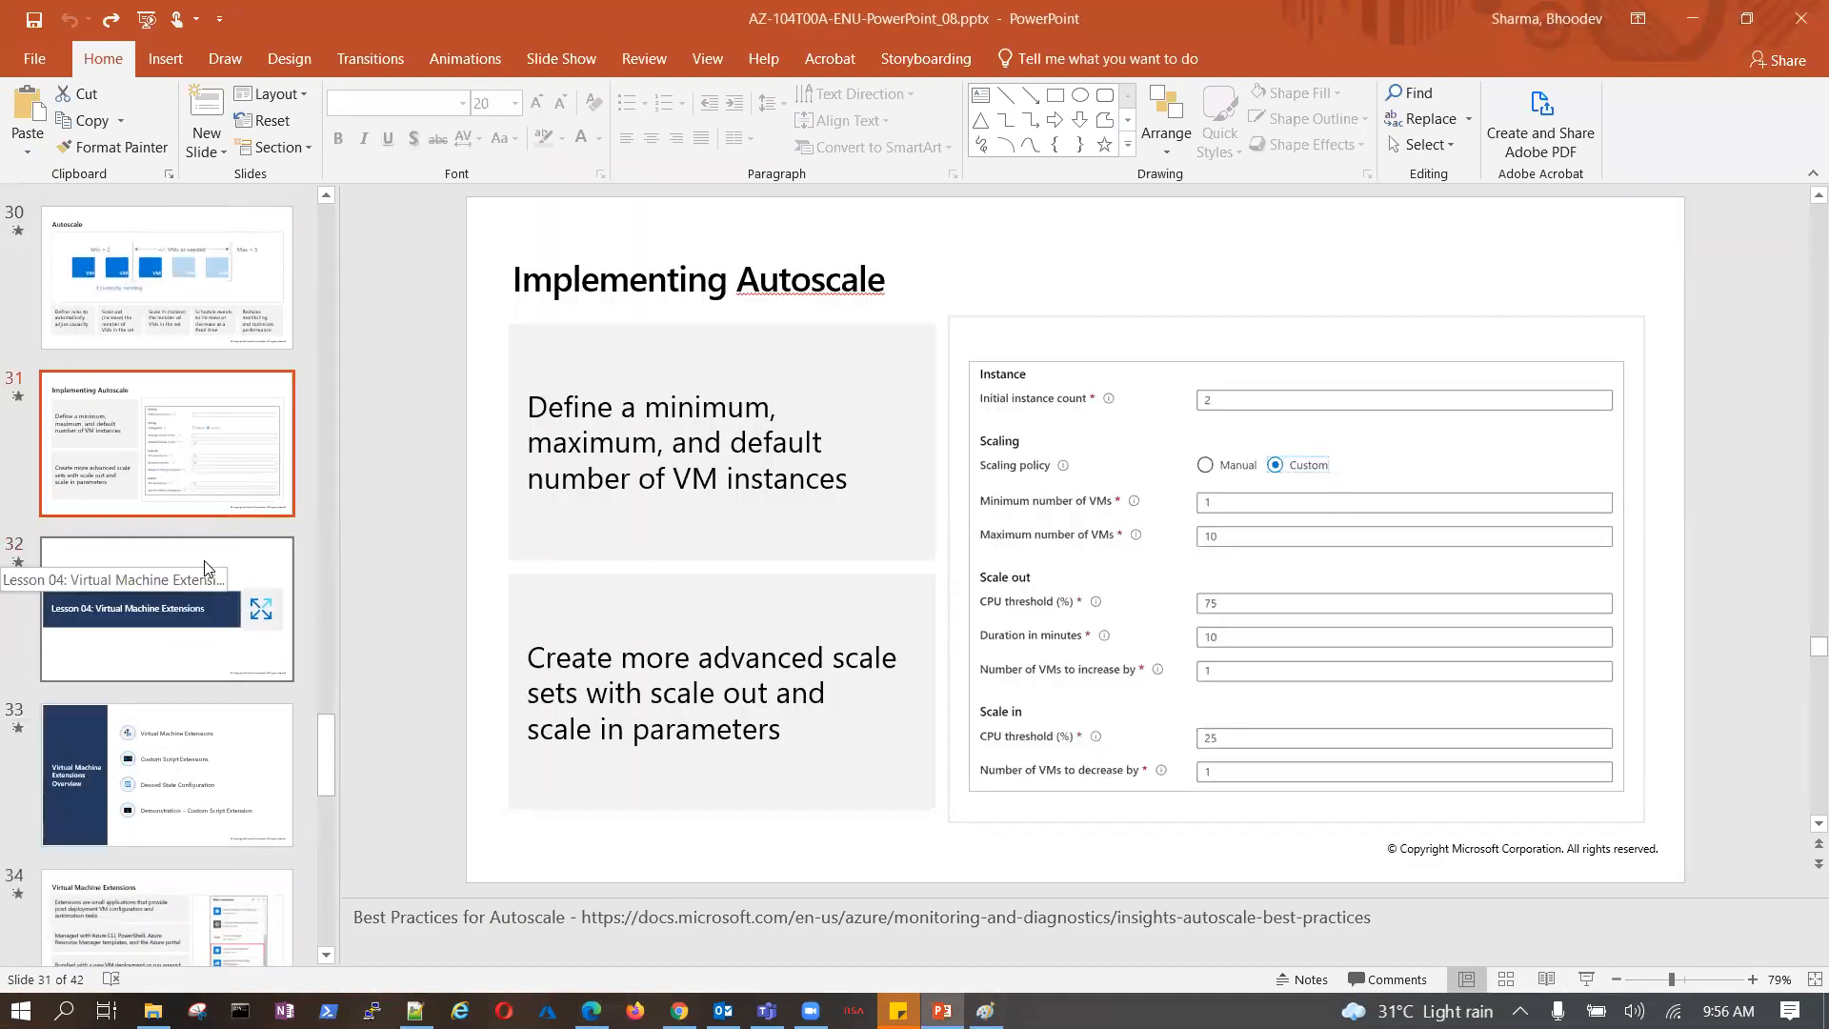
left_click(185, 600)
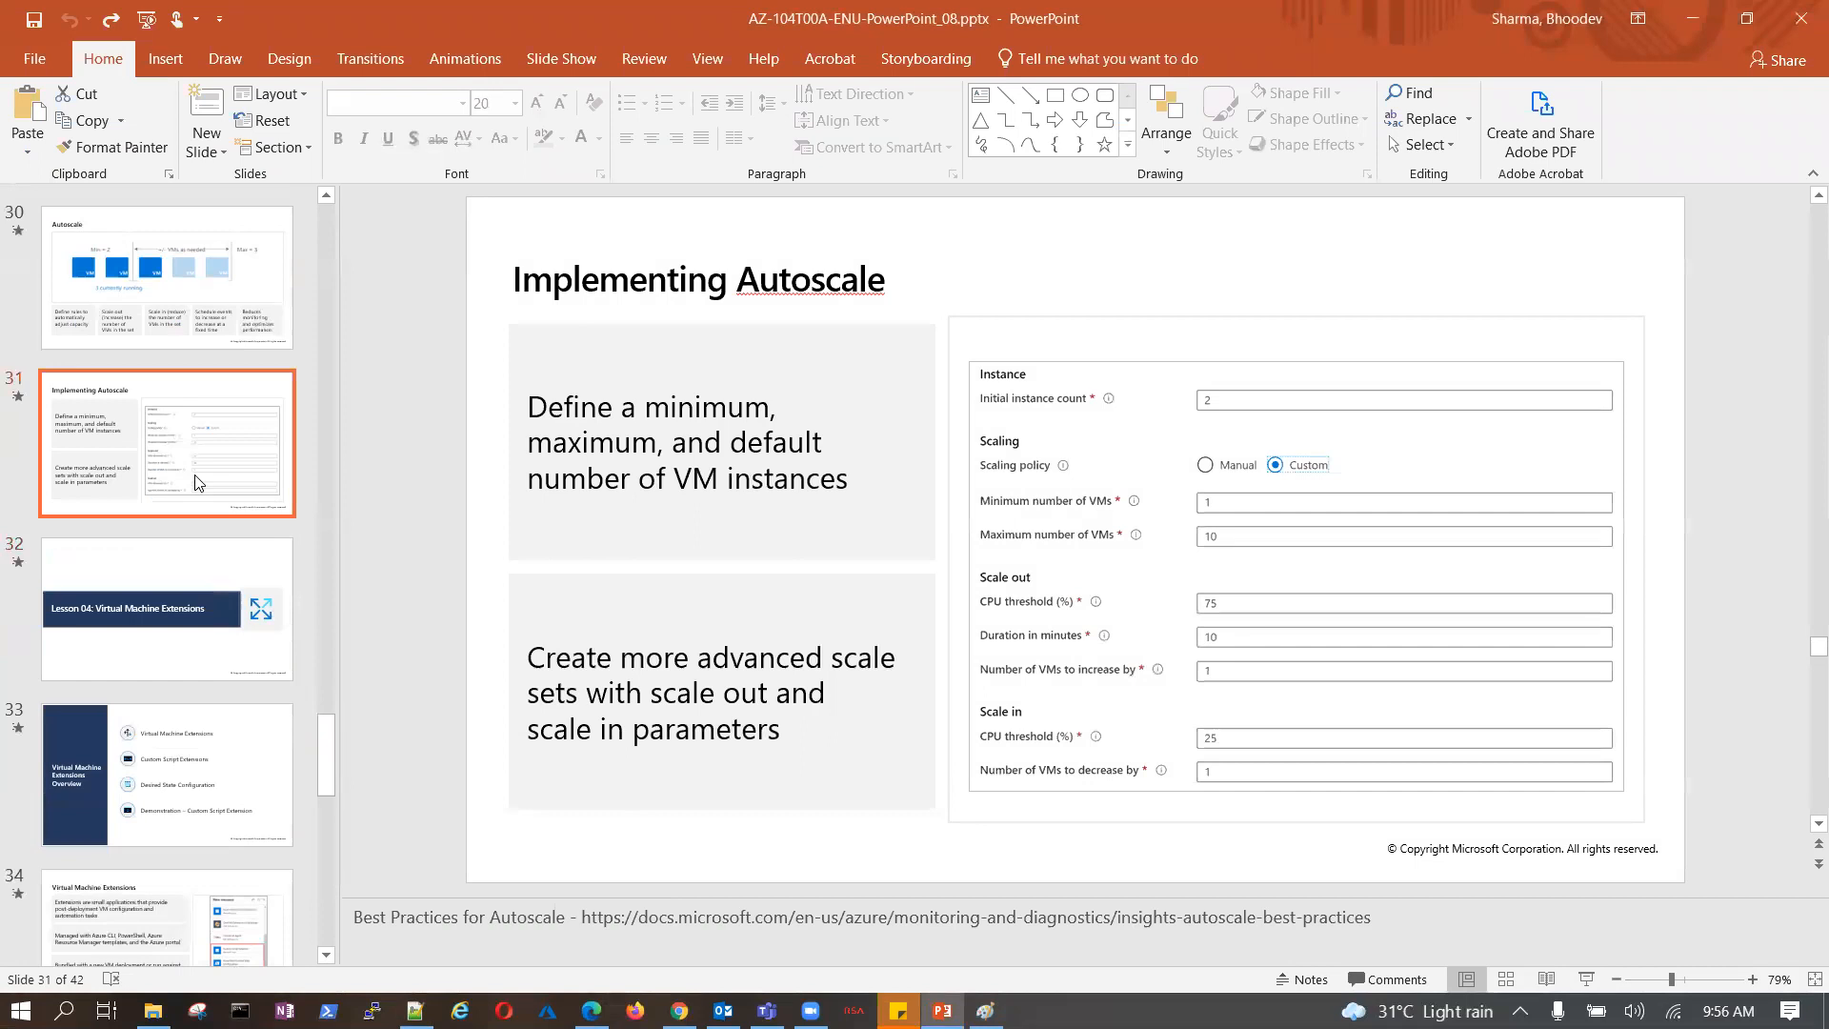
left_click(167, 646)
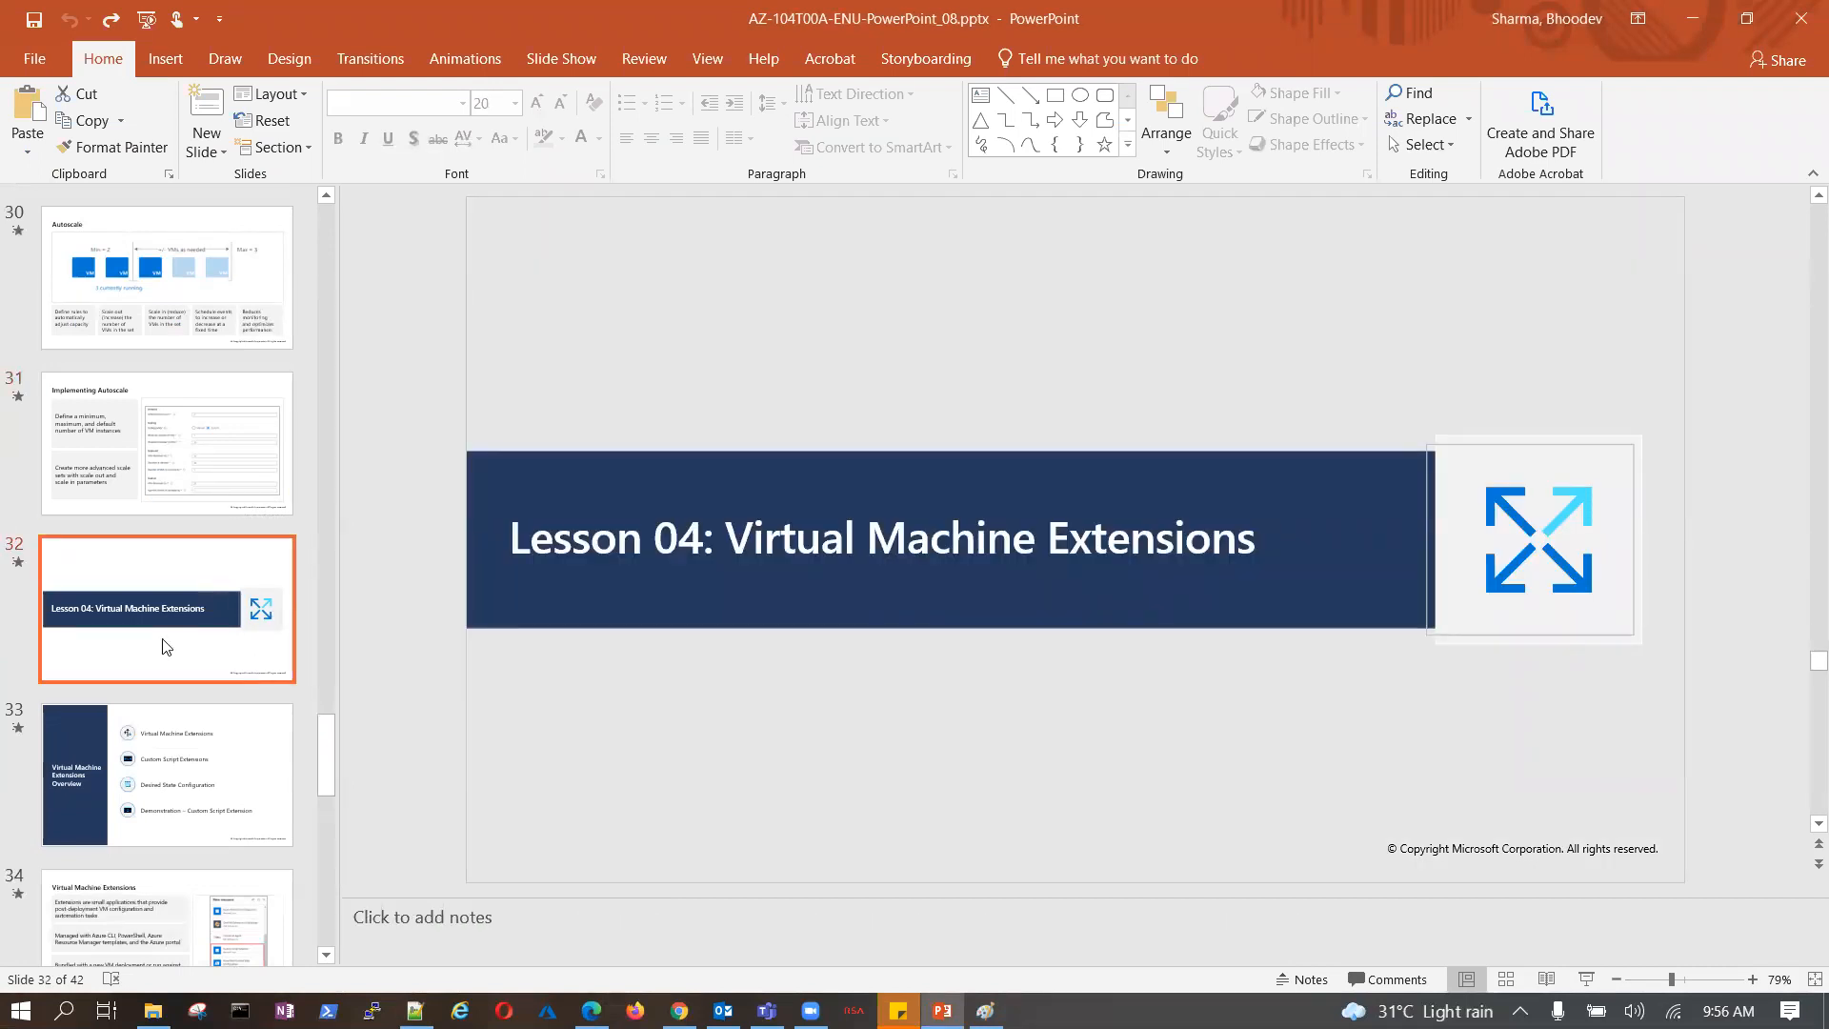
scroll(167, 646, "down", 1)
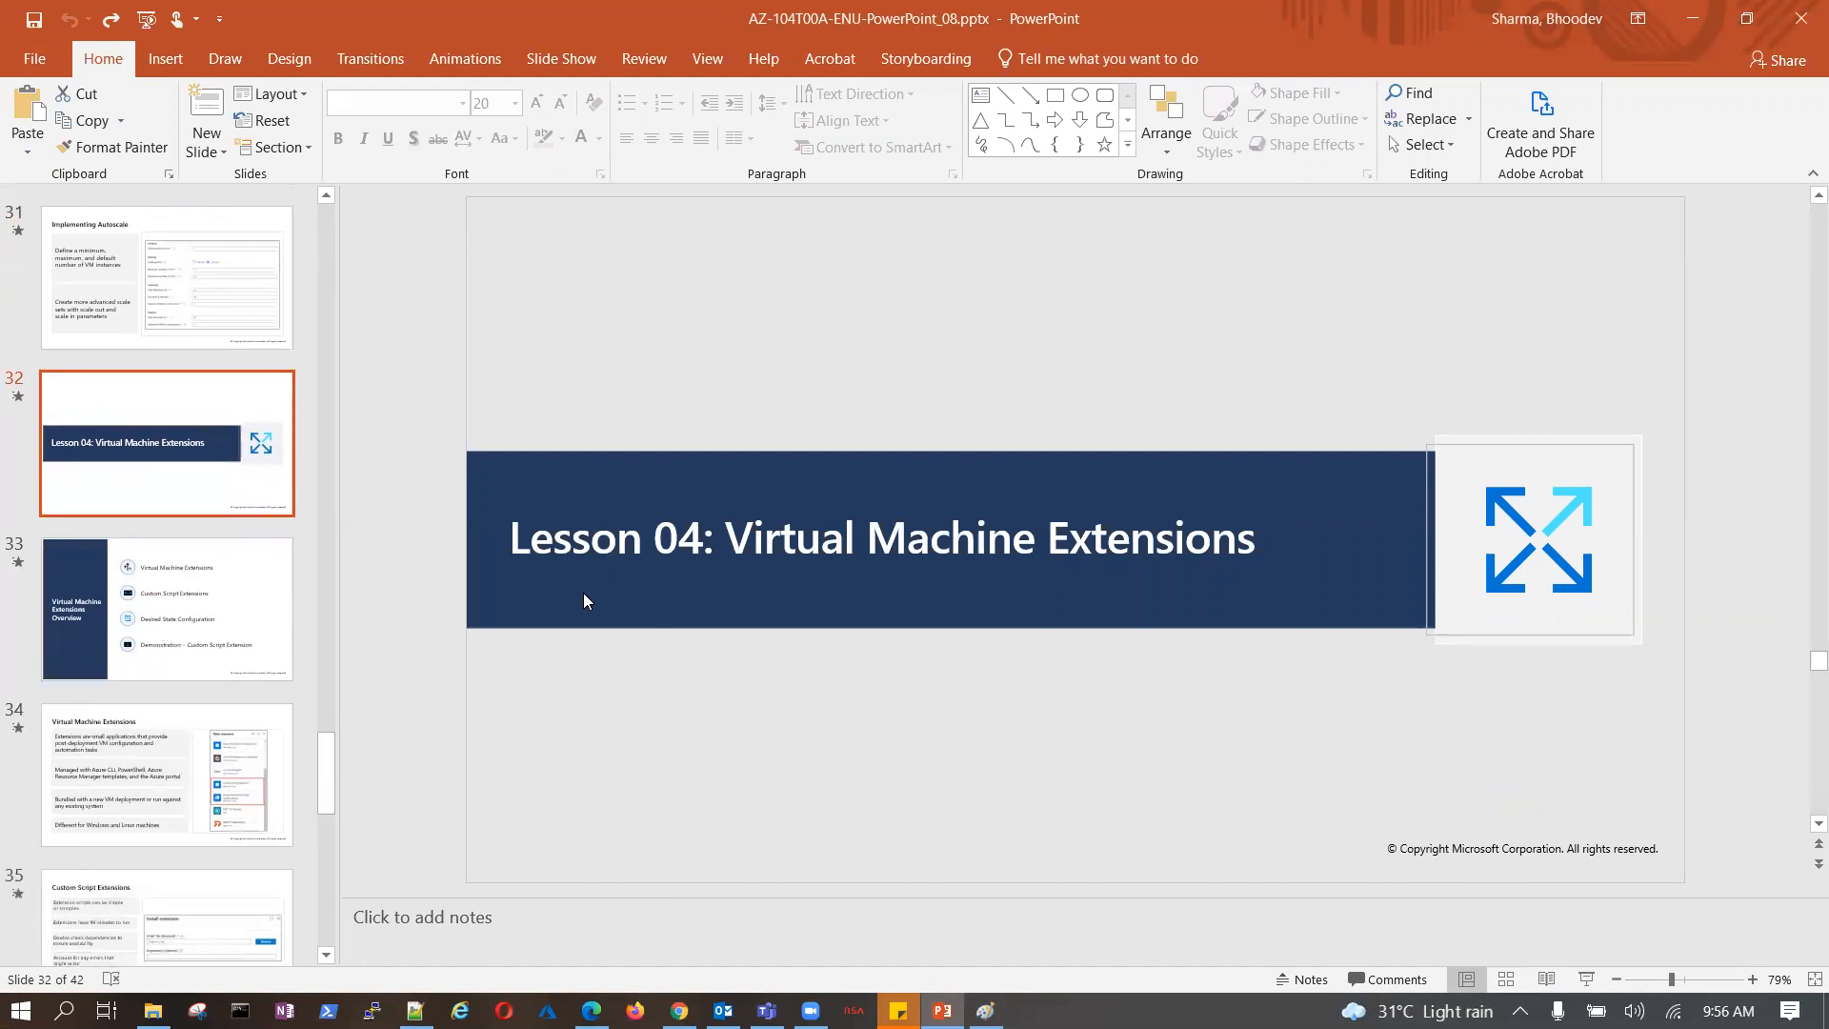
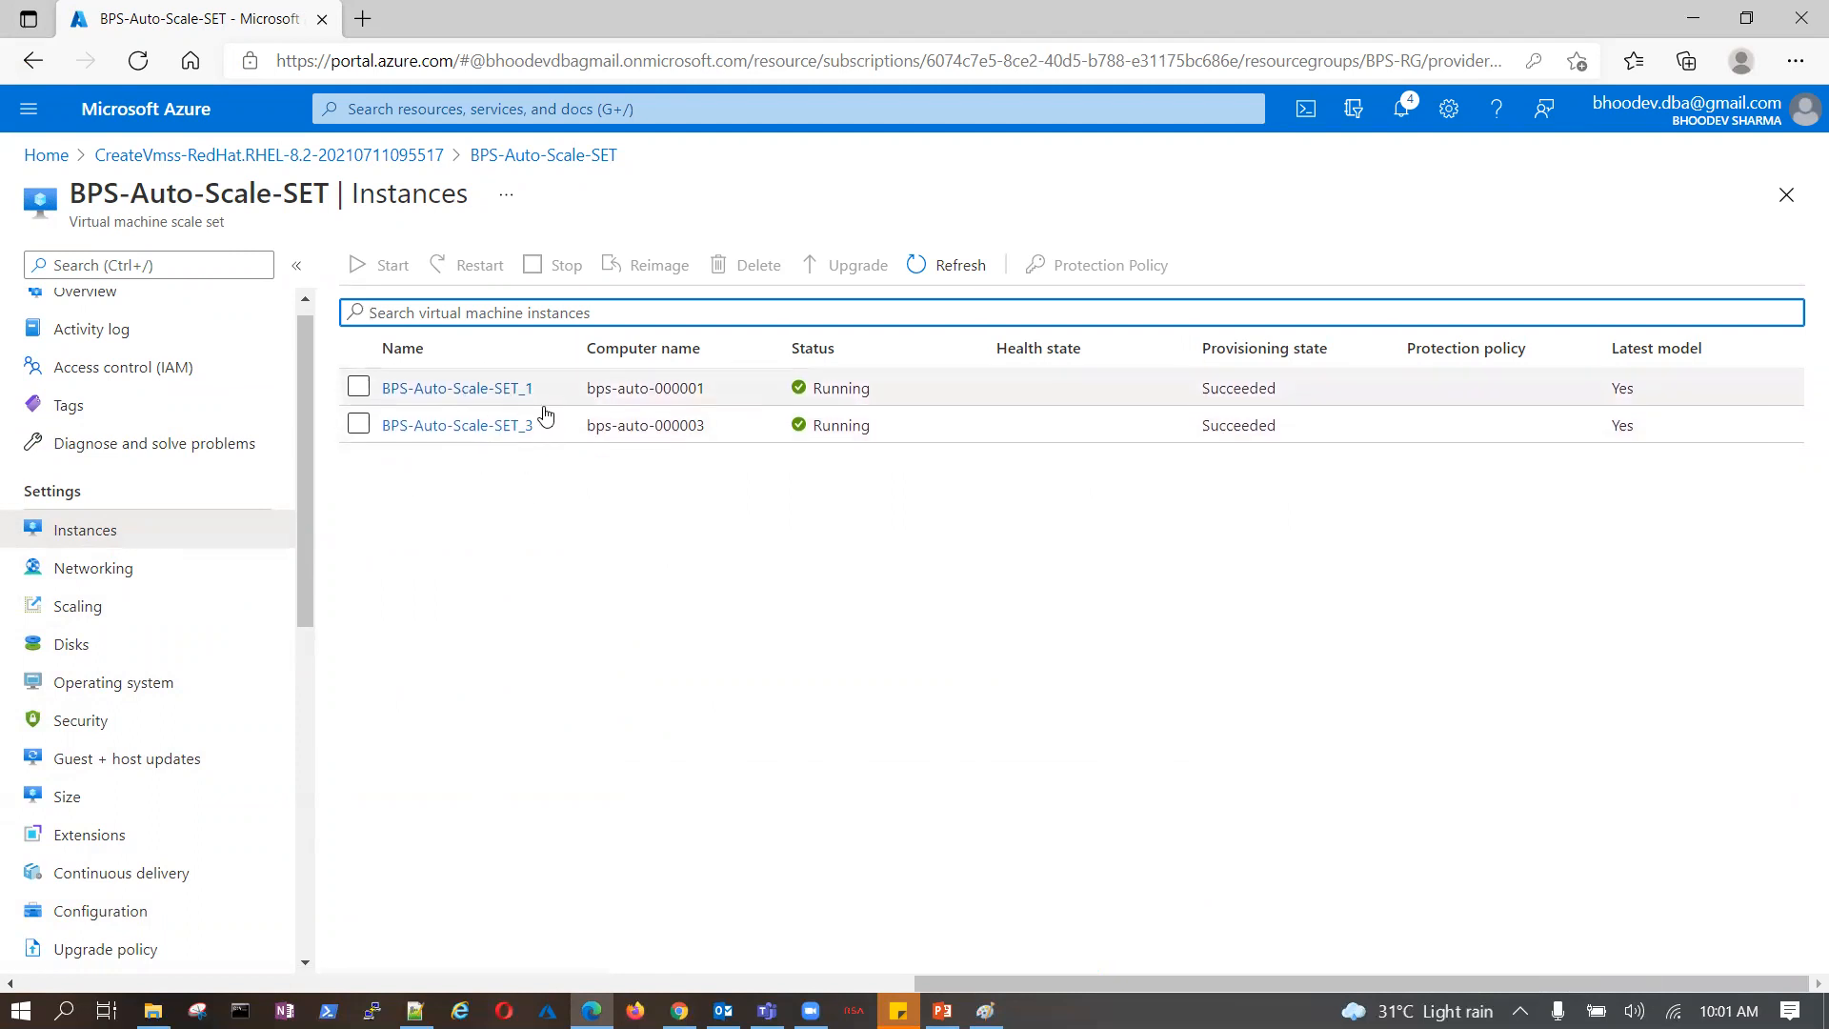
- Open the BPS-Auto-Scale-SET scale set from the virtual machine scale sets list
left_click(623, 109)
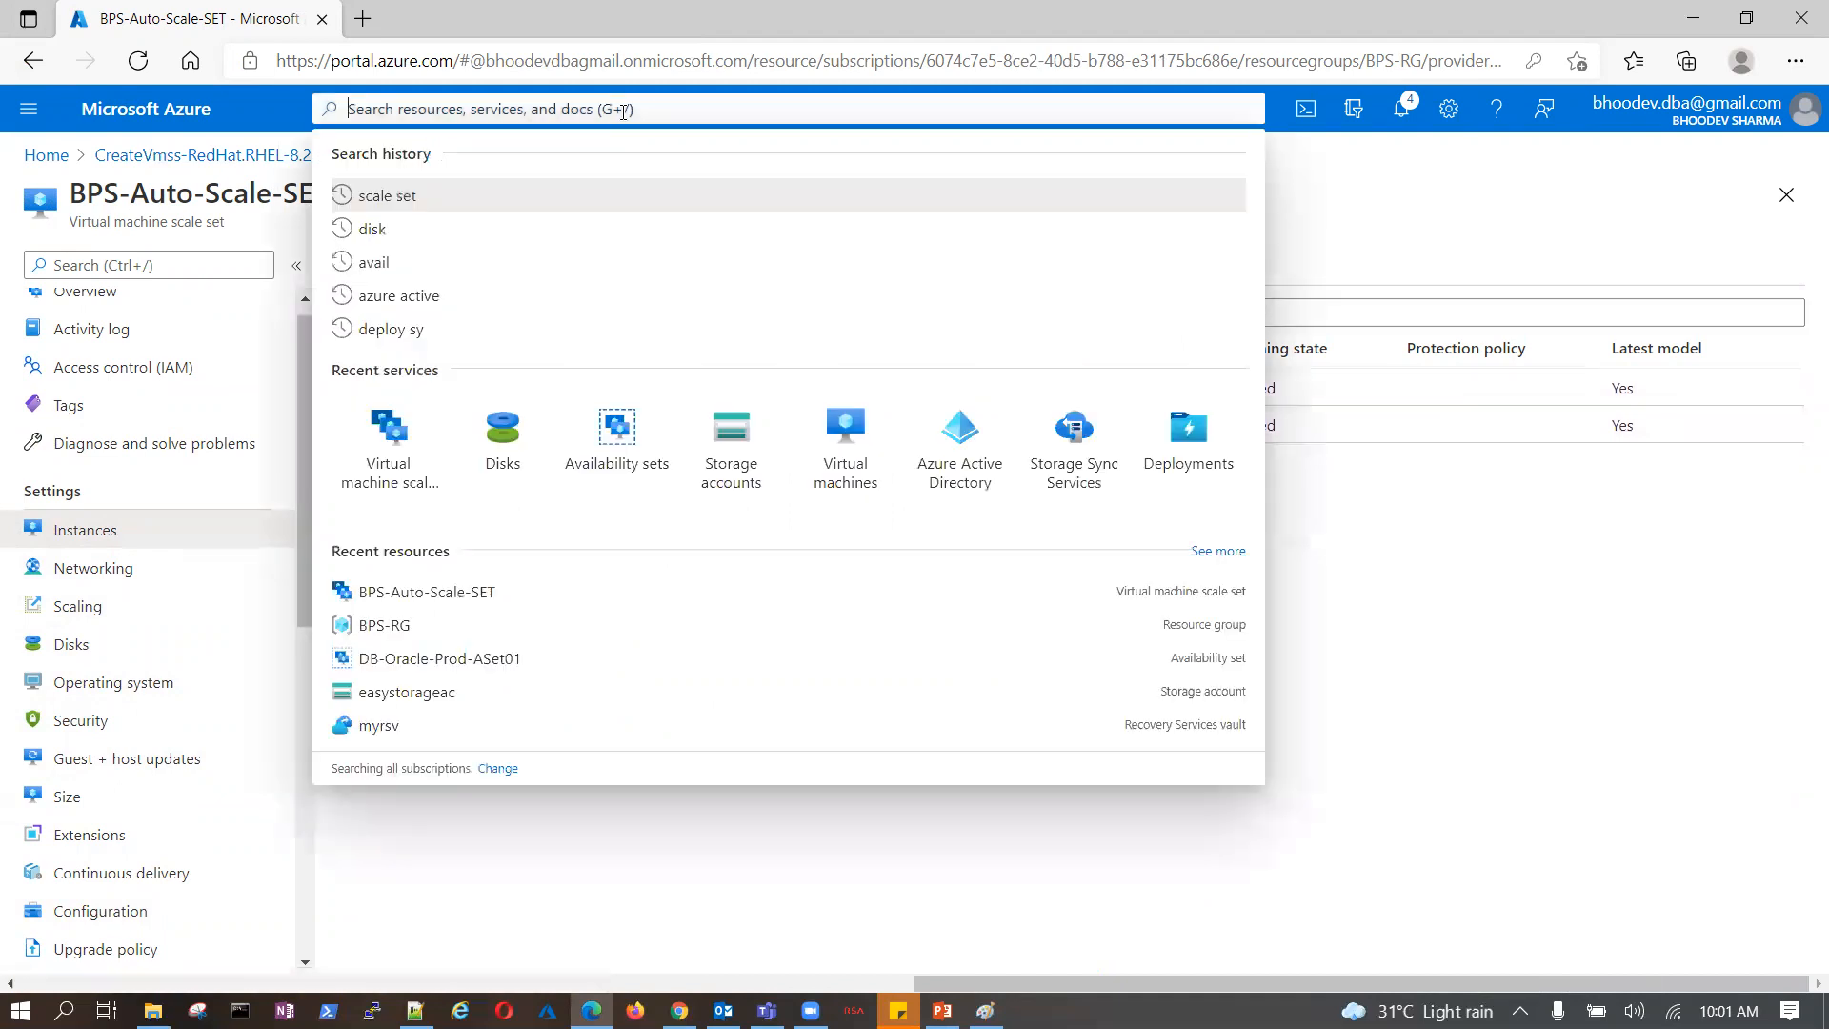
left_click(838, 457)
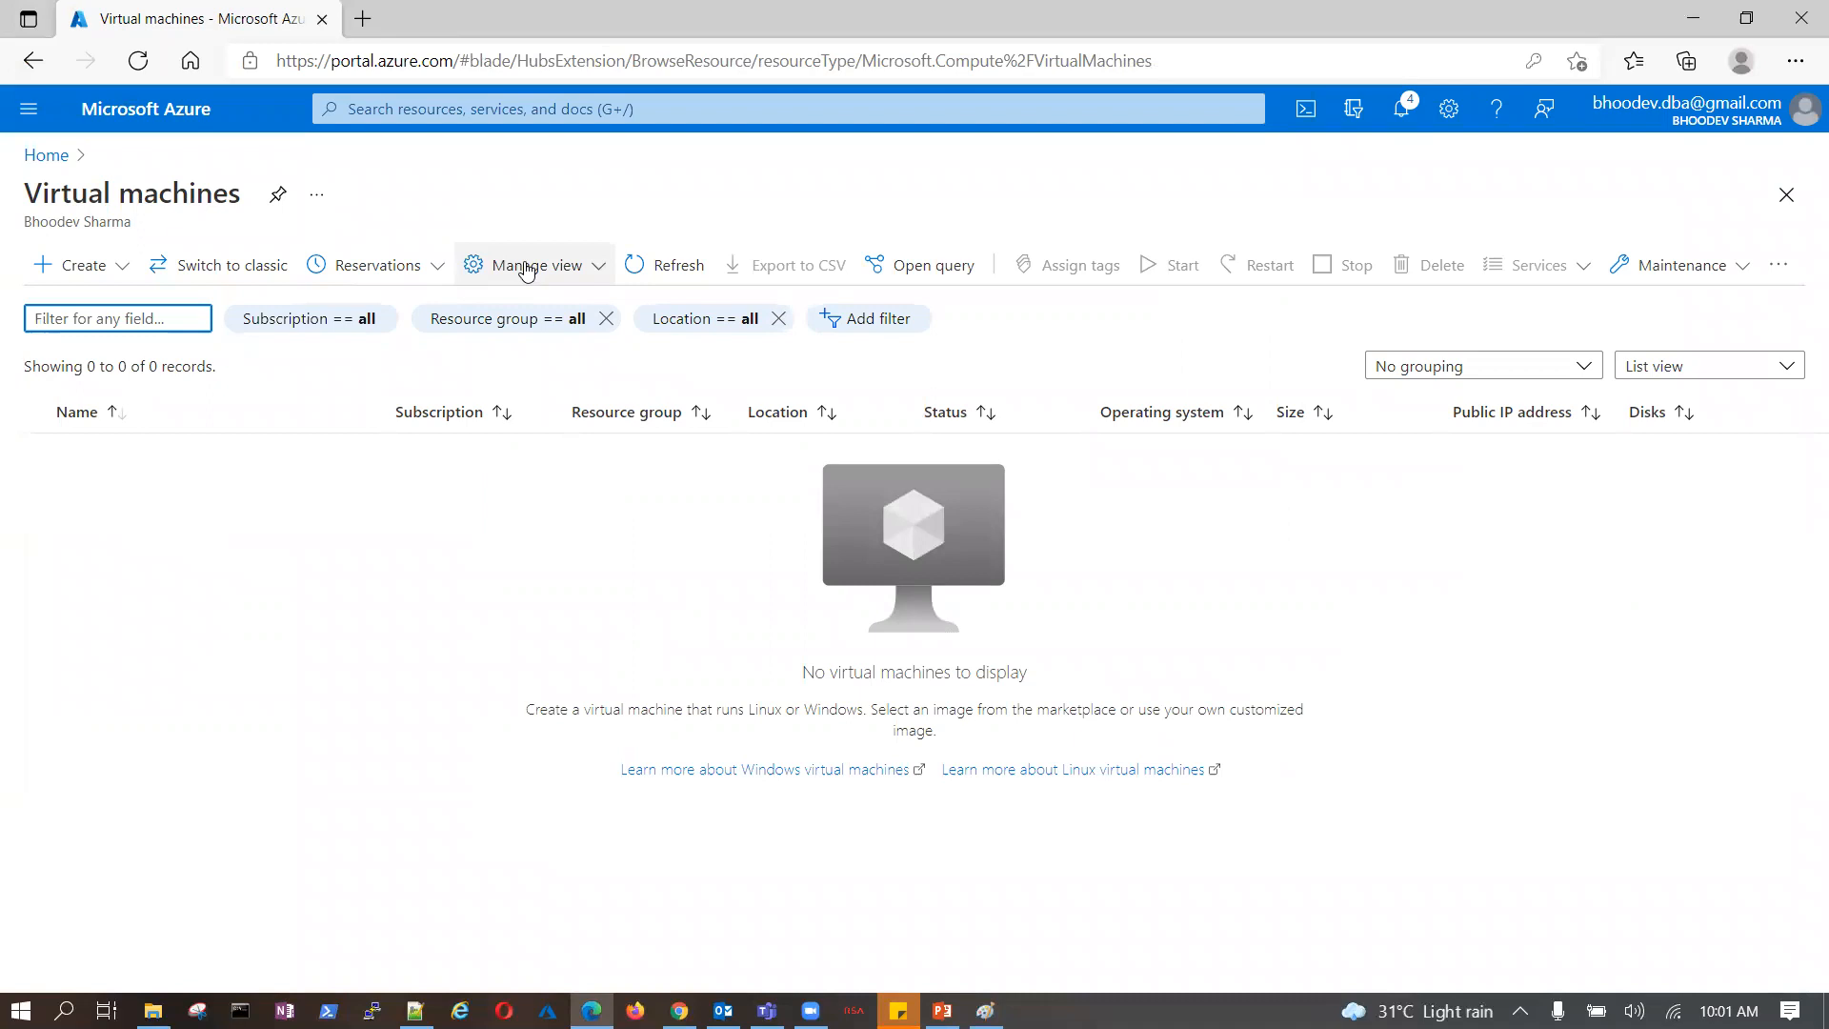
left_click(667, 265)
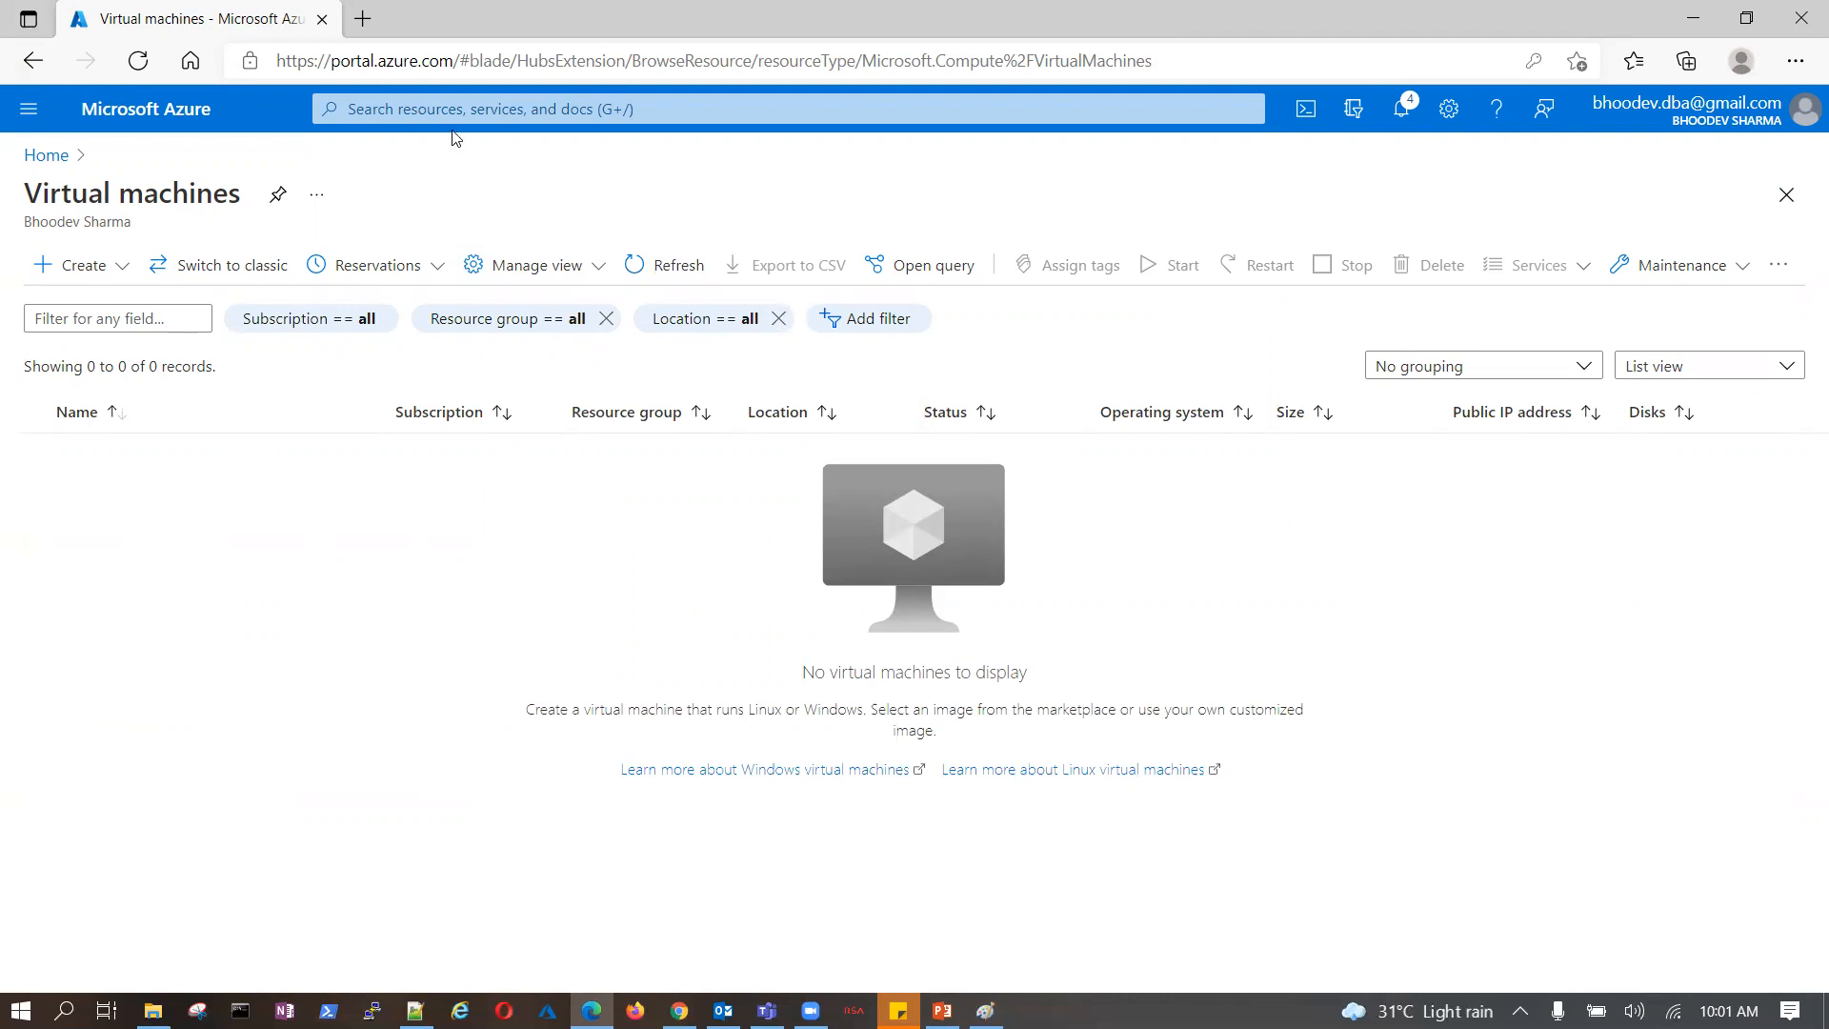
left_click(476, 111)
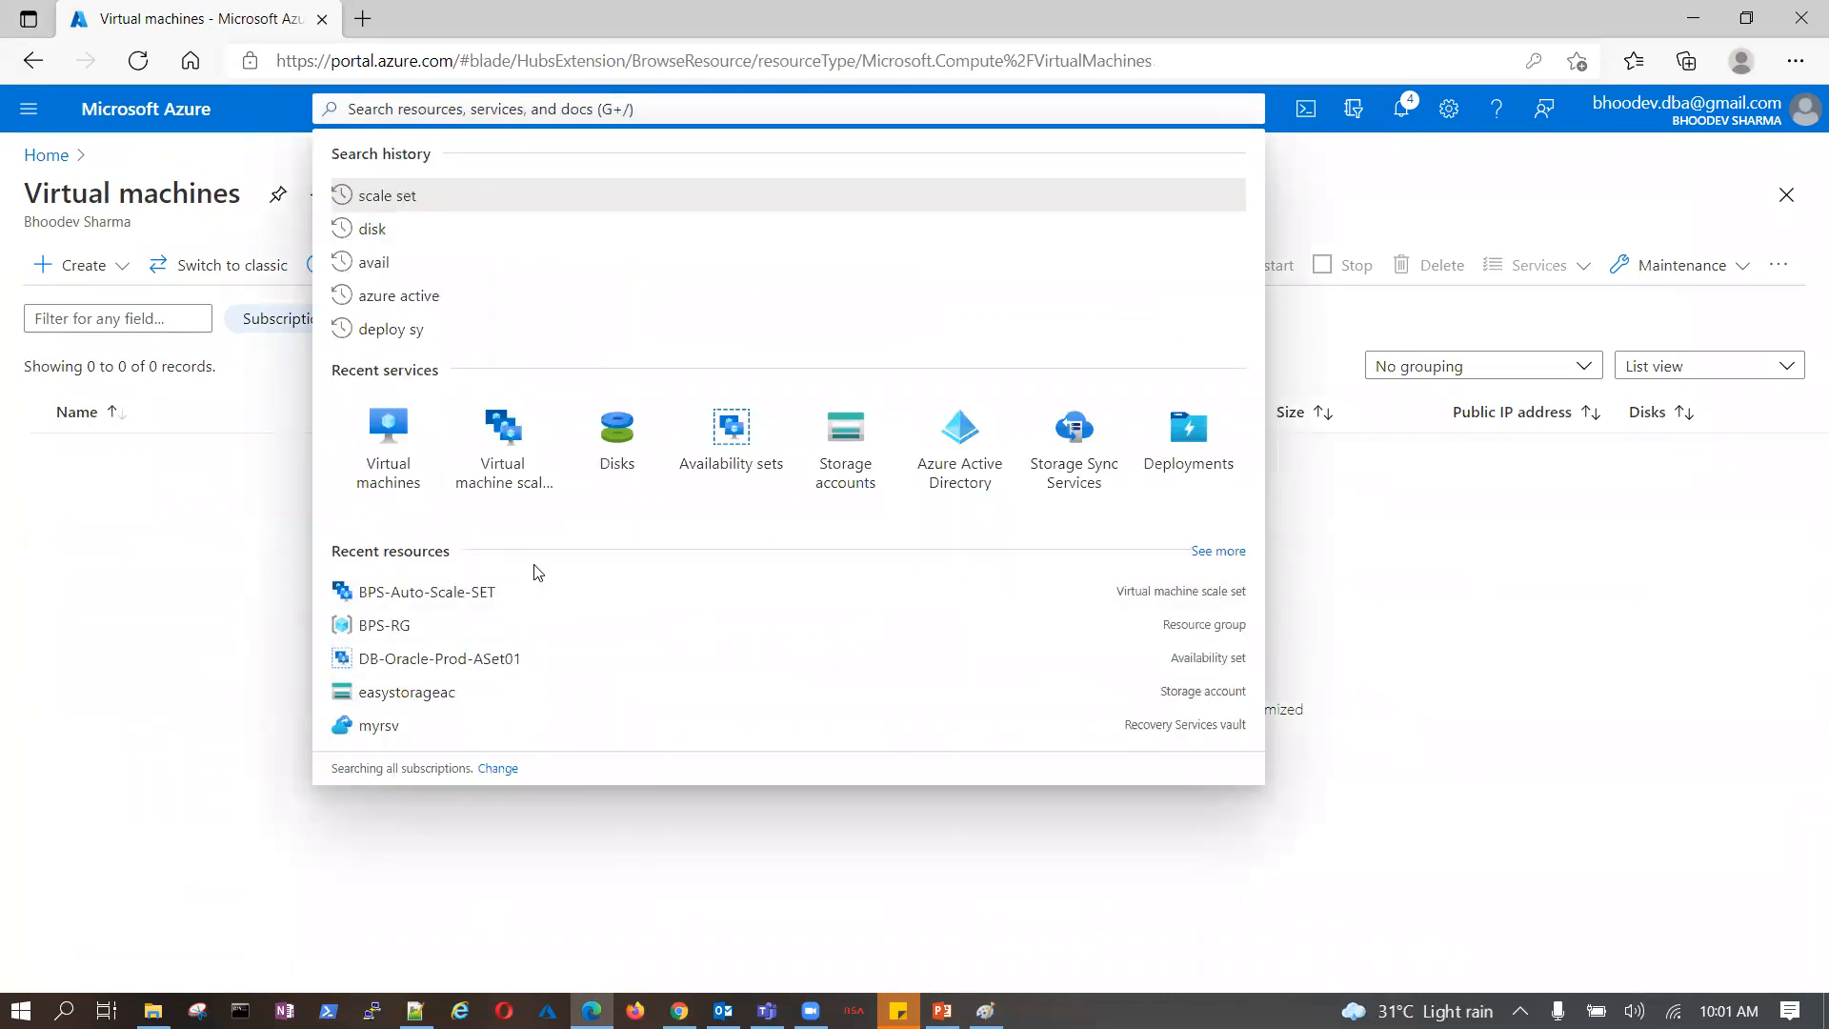
left_click(493, 508)
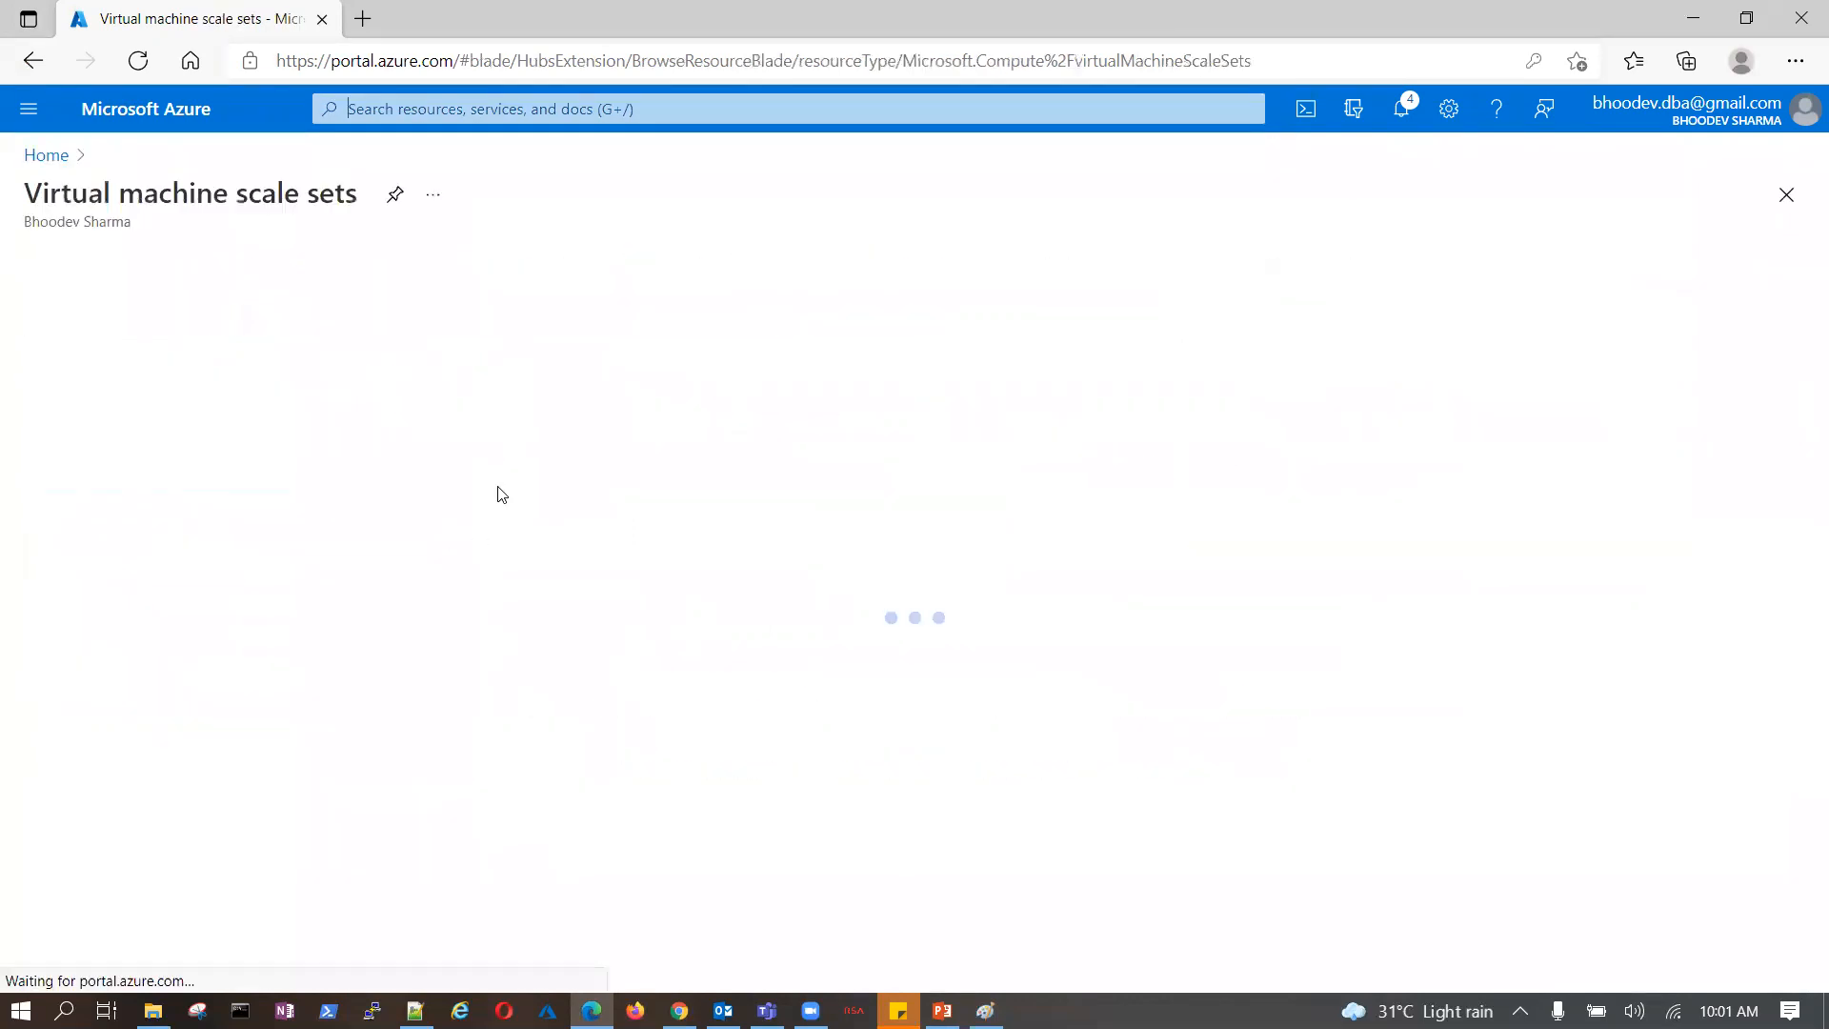
left_click(163, 462)
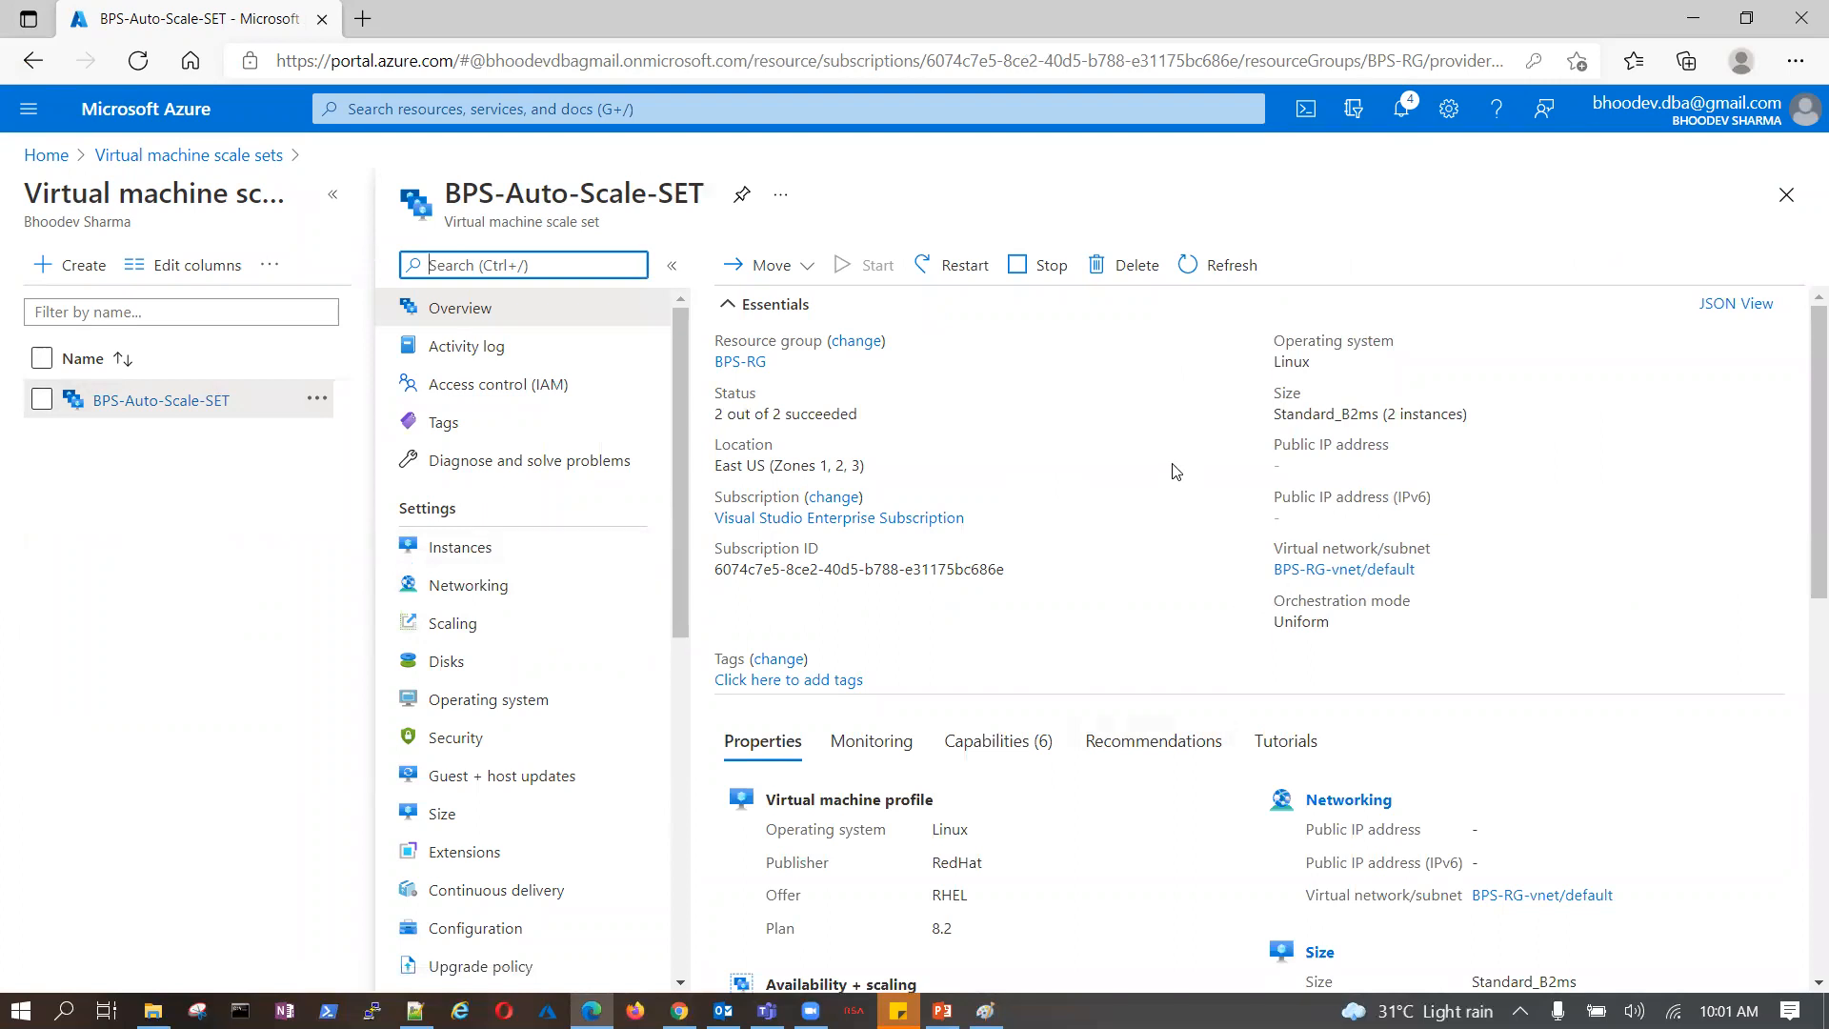
scroll(1176, 472, "down", 3)
scroll(1176, 472, "up", 3)
scroll(1066, 567, "down", 2)
scroll(1065, 568, "up", 2)
- Look over the scale set's running instances and networking settings
left_click(473, 556)
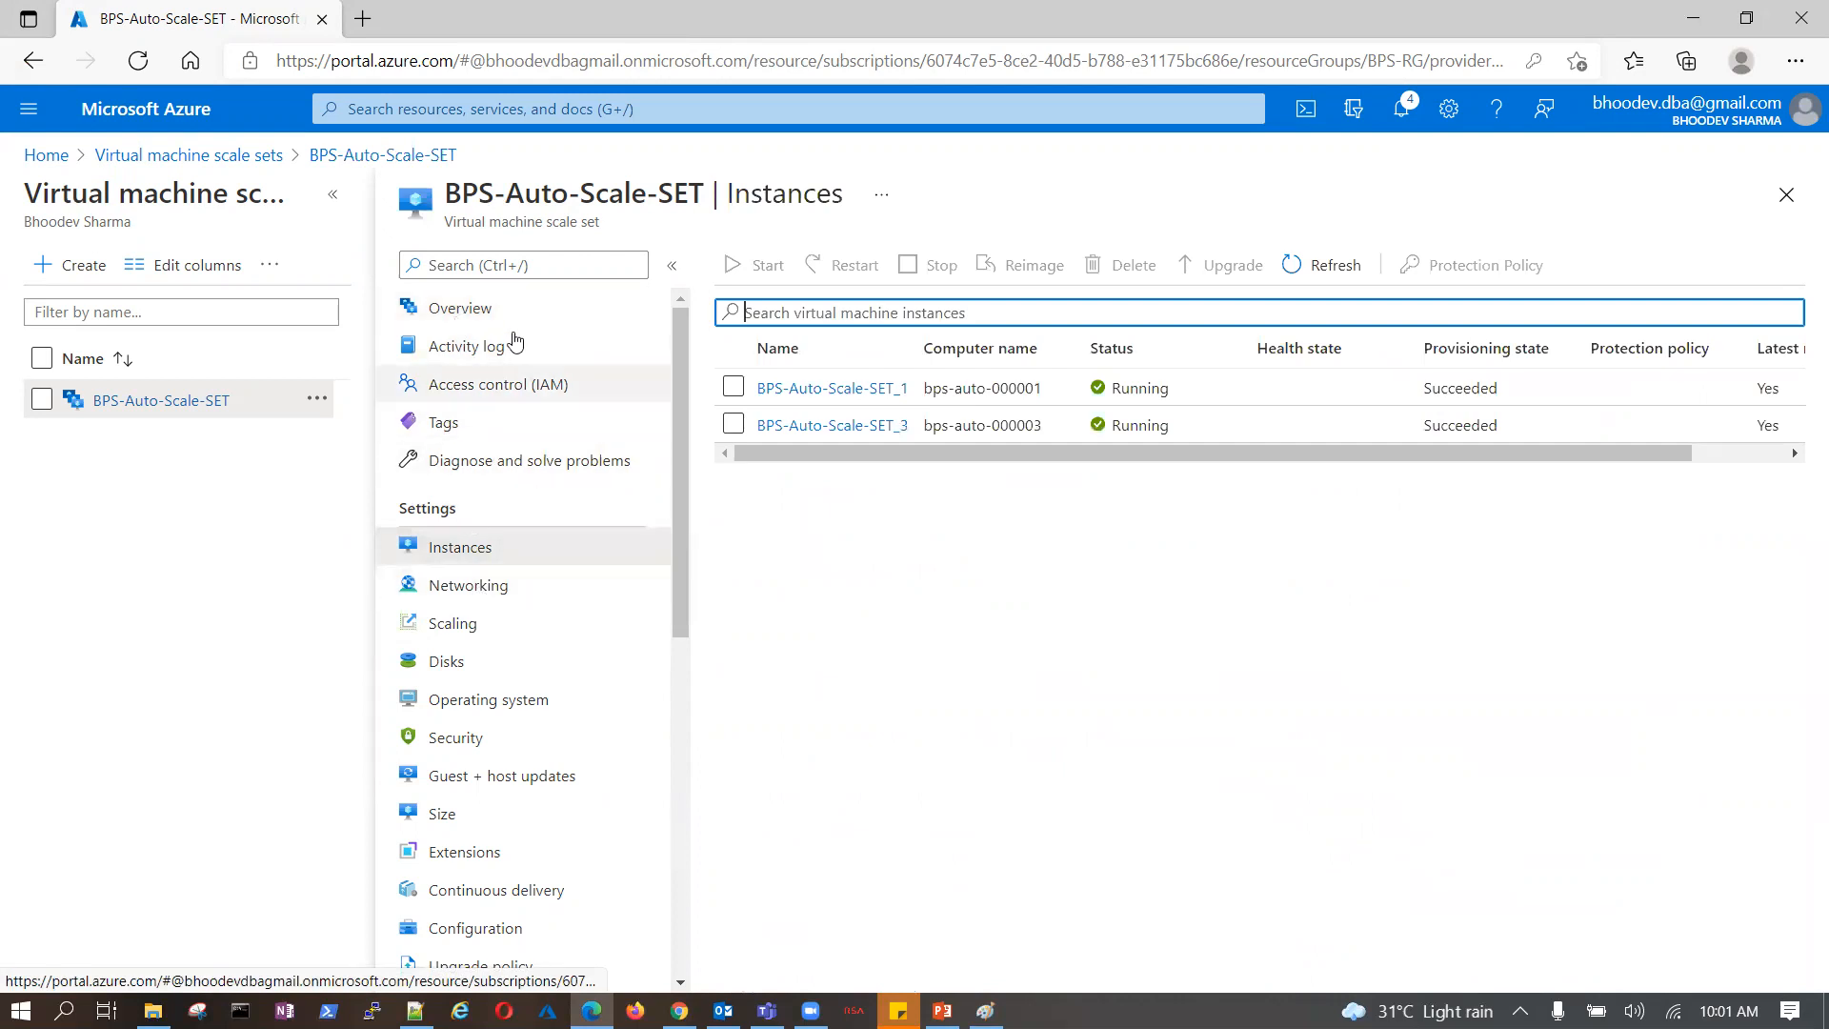
left_click(507, 587)
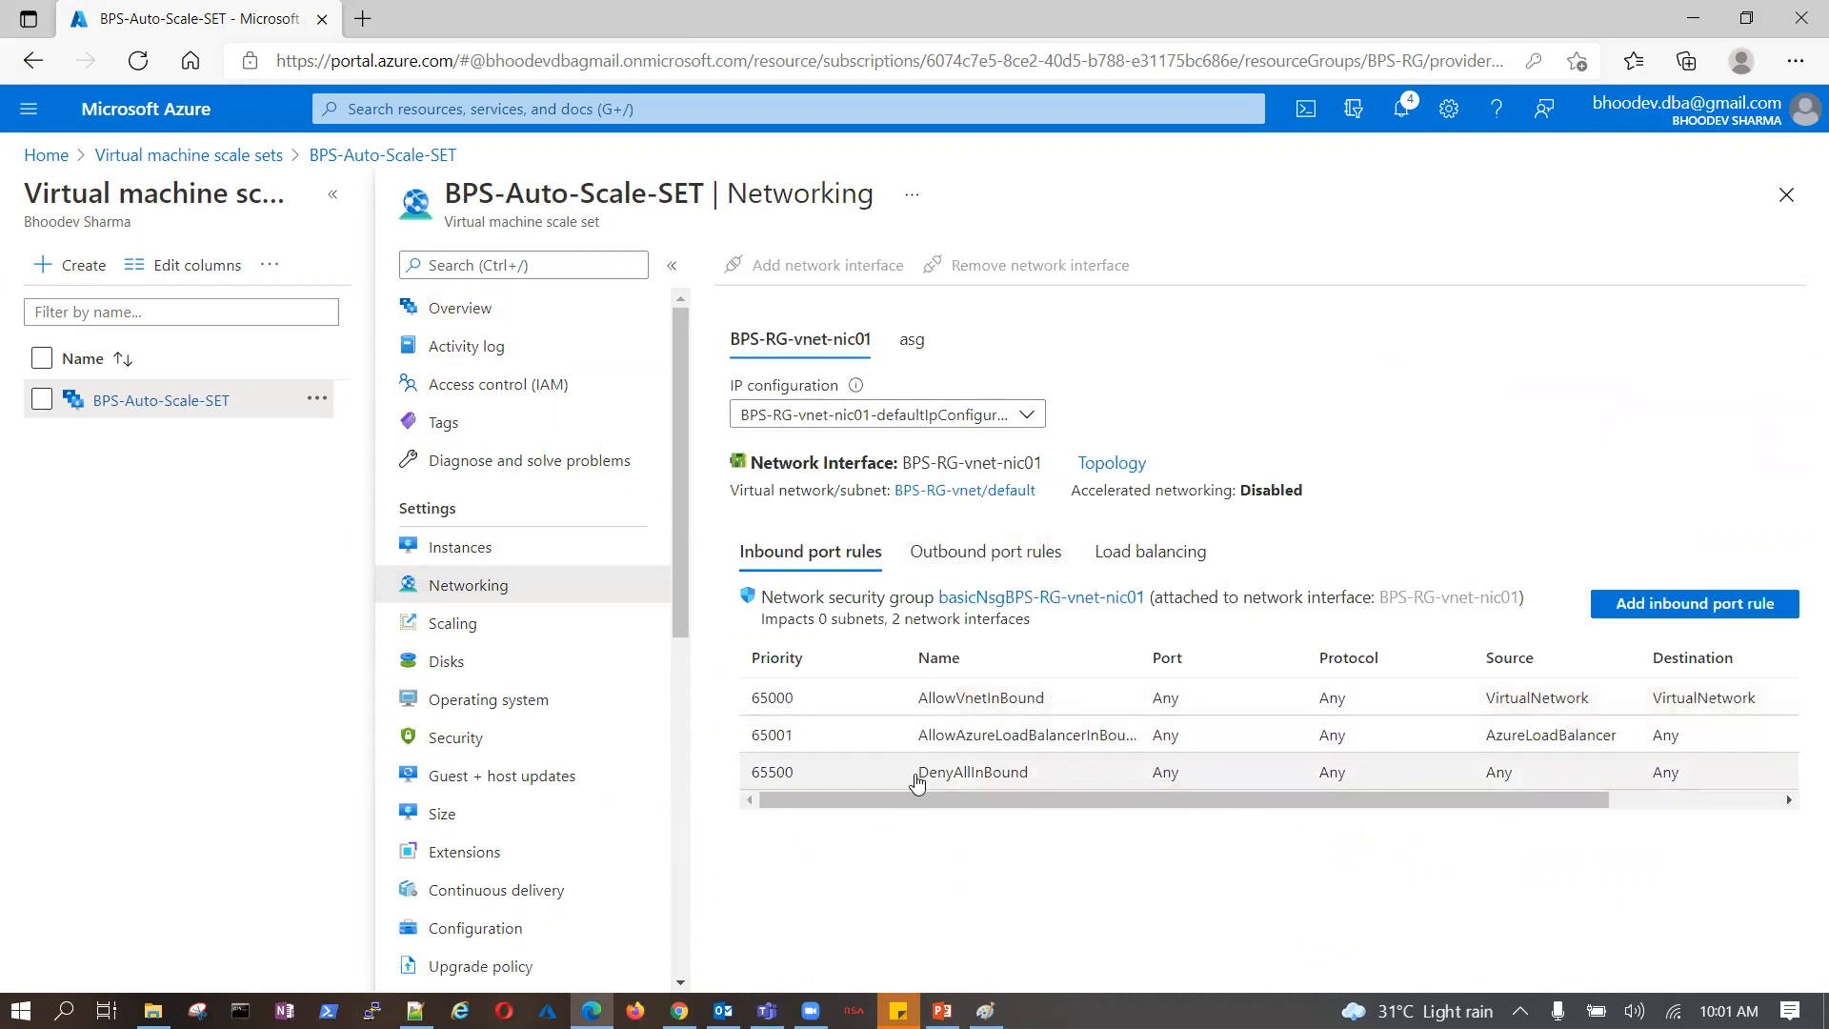
left_click_drag(904, 798, 821, 810)
left_click(462, 308)
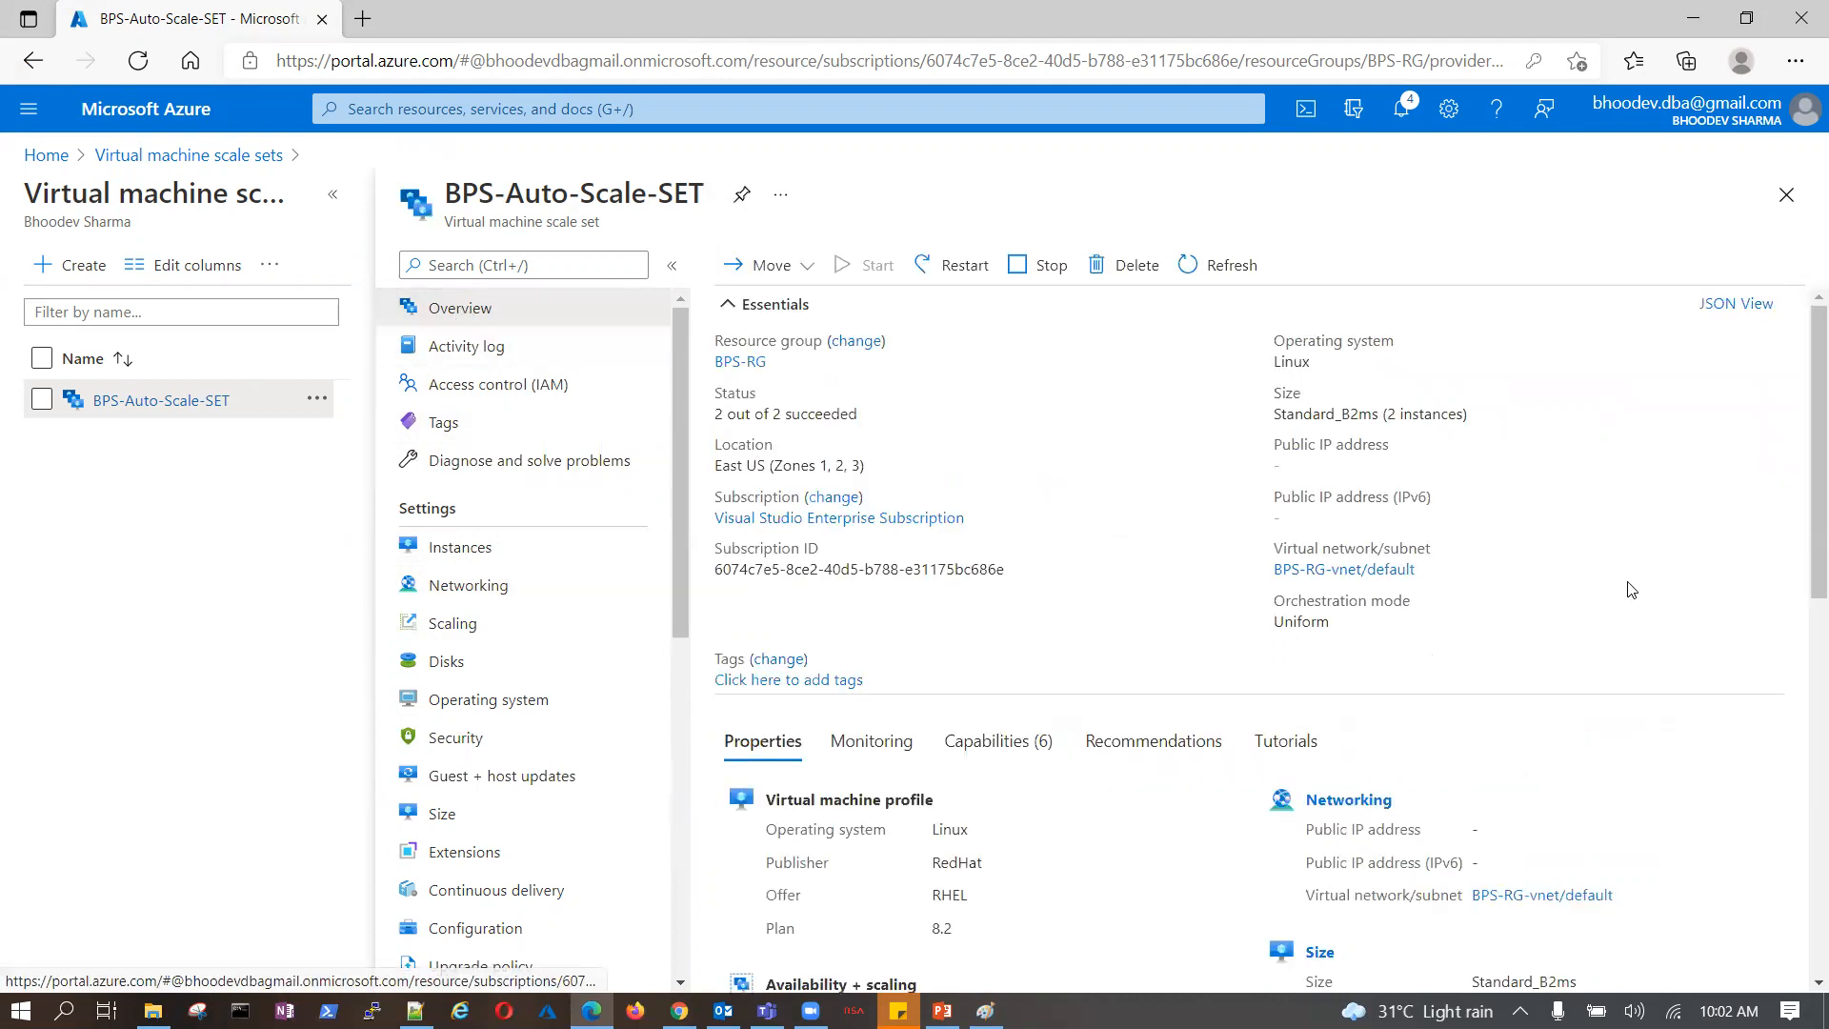
scroll(1630, 589, "down", 3)
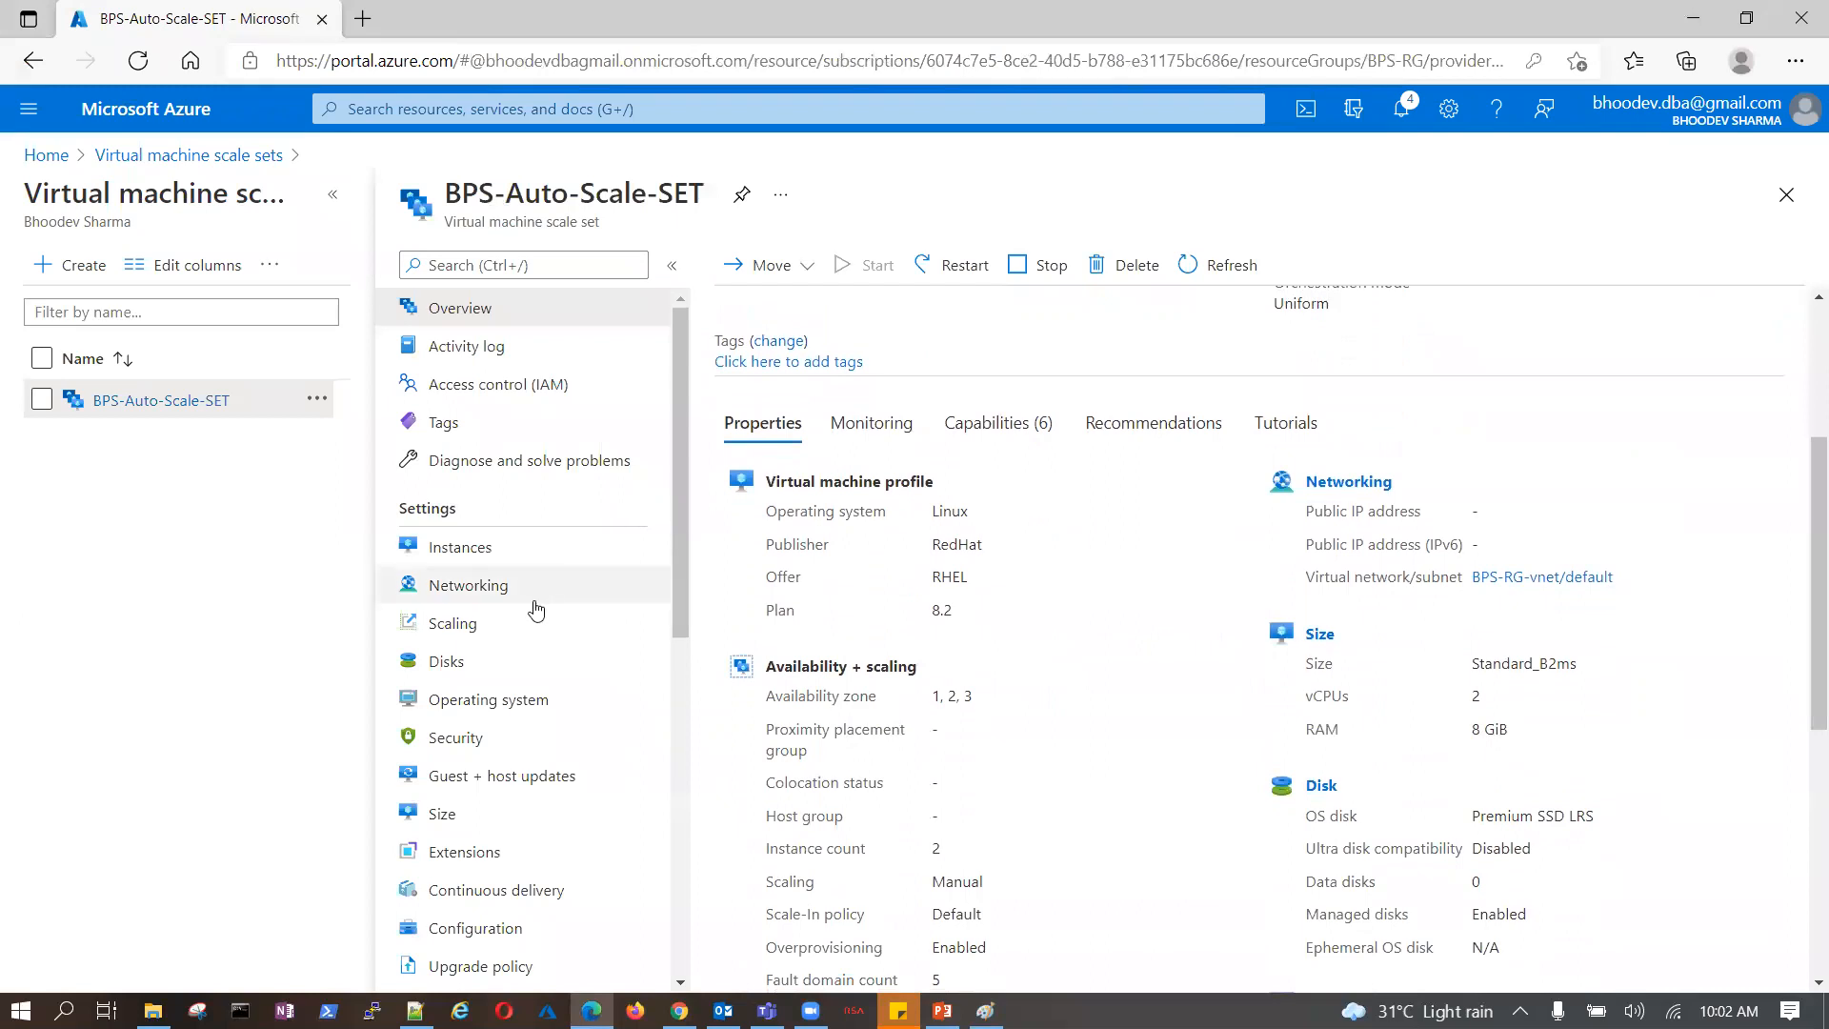
left_click(475, 551)
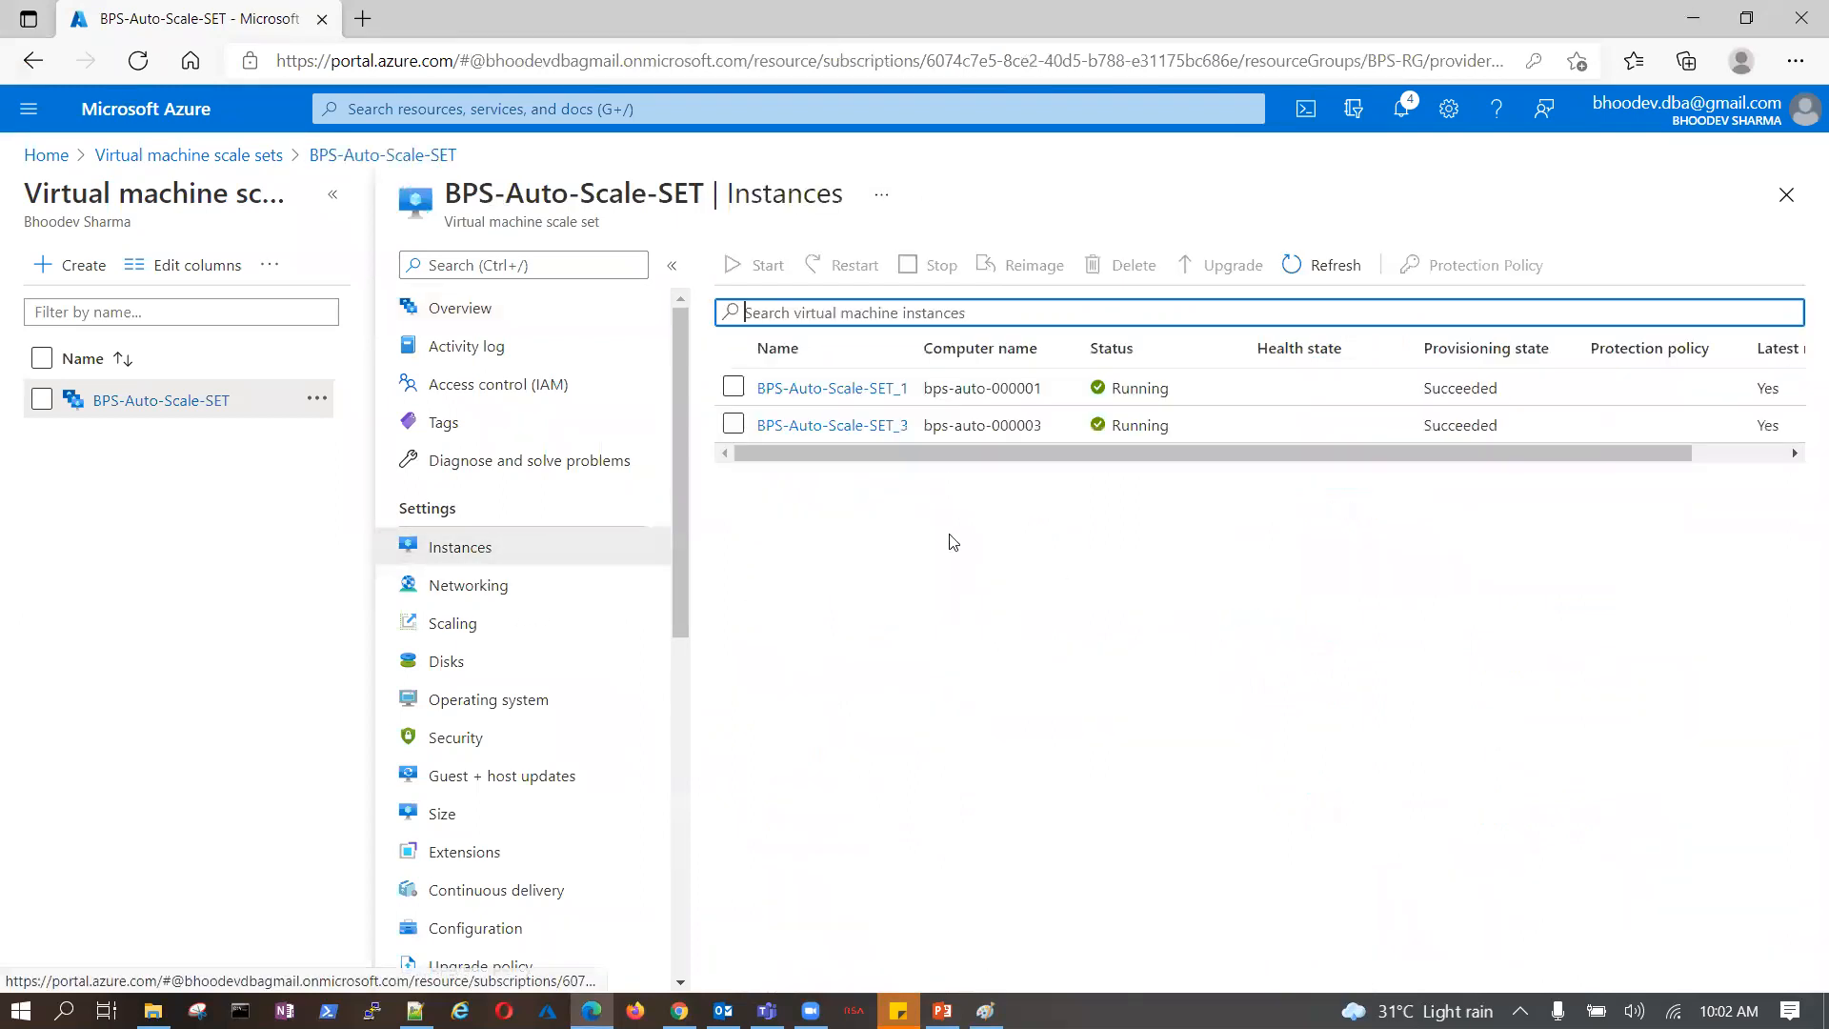
- Copy BPS-Auto-Scale-SET_1's private IP 10.2.0.6 and check its empty Load balancing tab
left_click(851, 391)
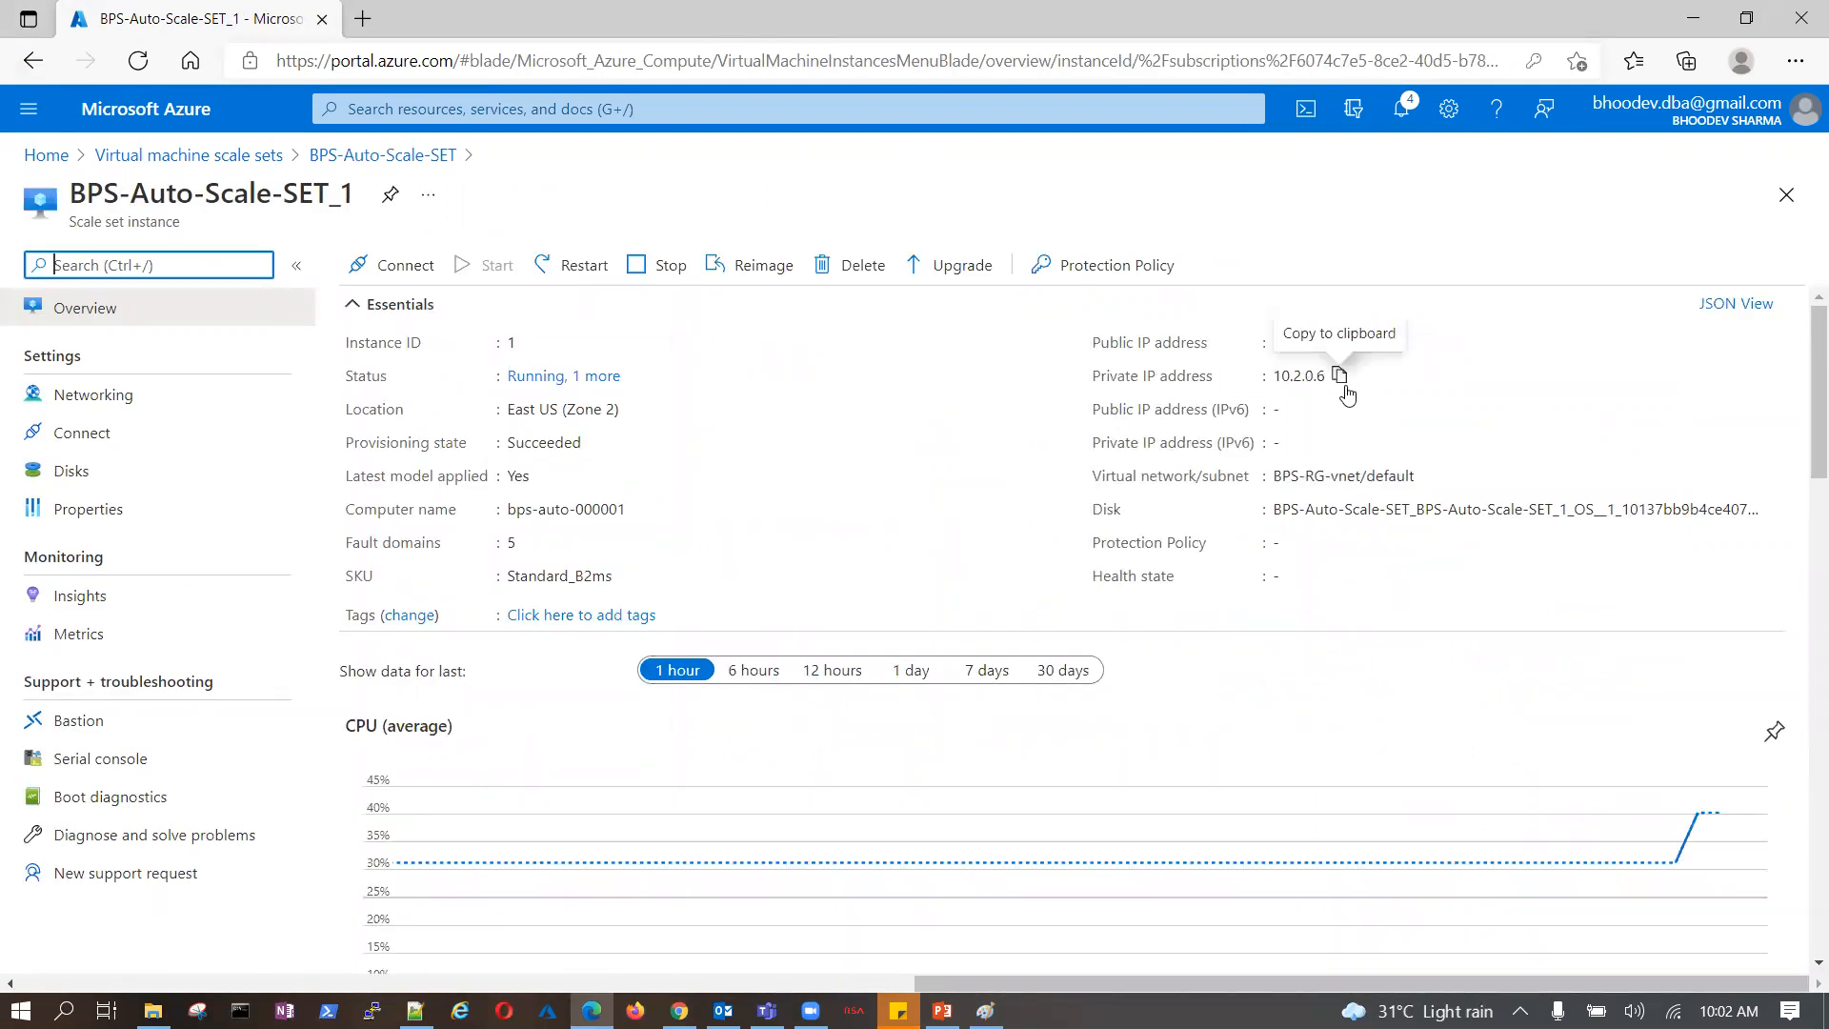
left_click(1341, 379)
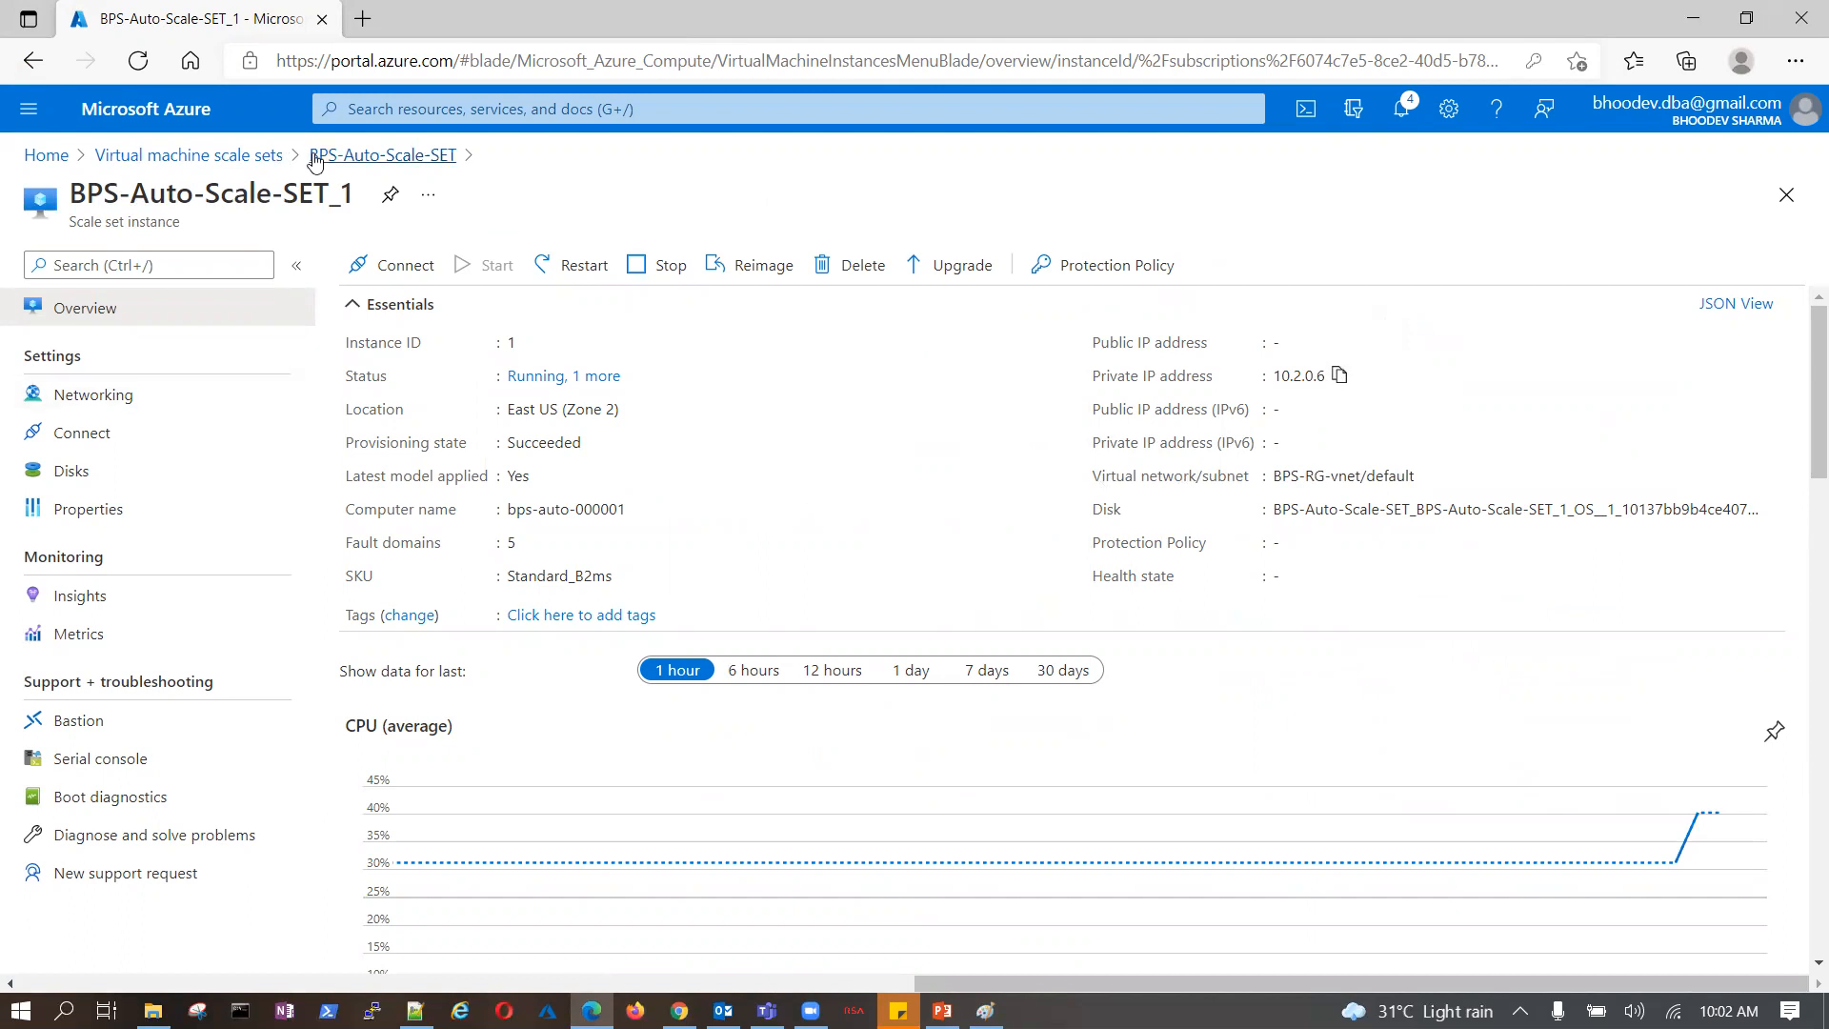
left_click(136, 402)
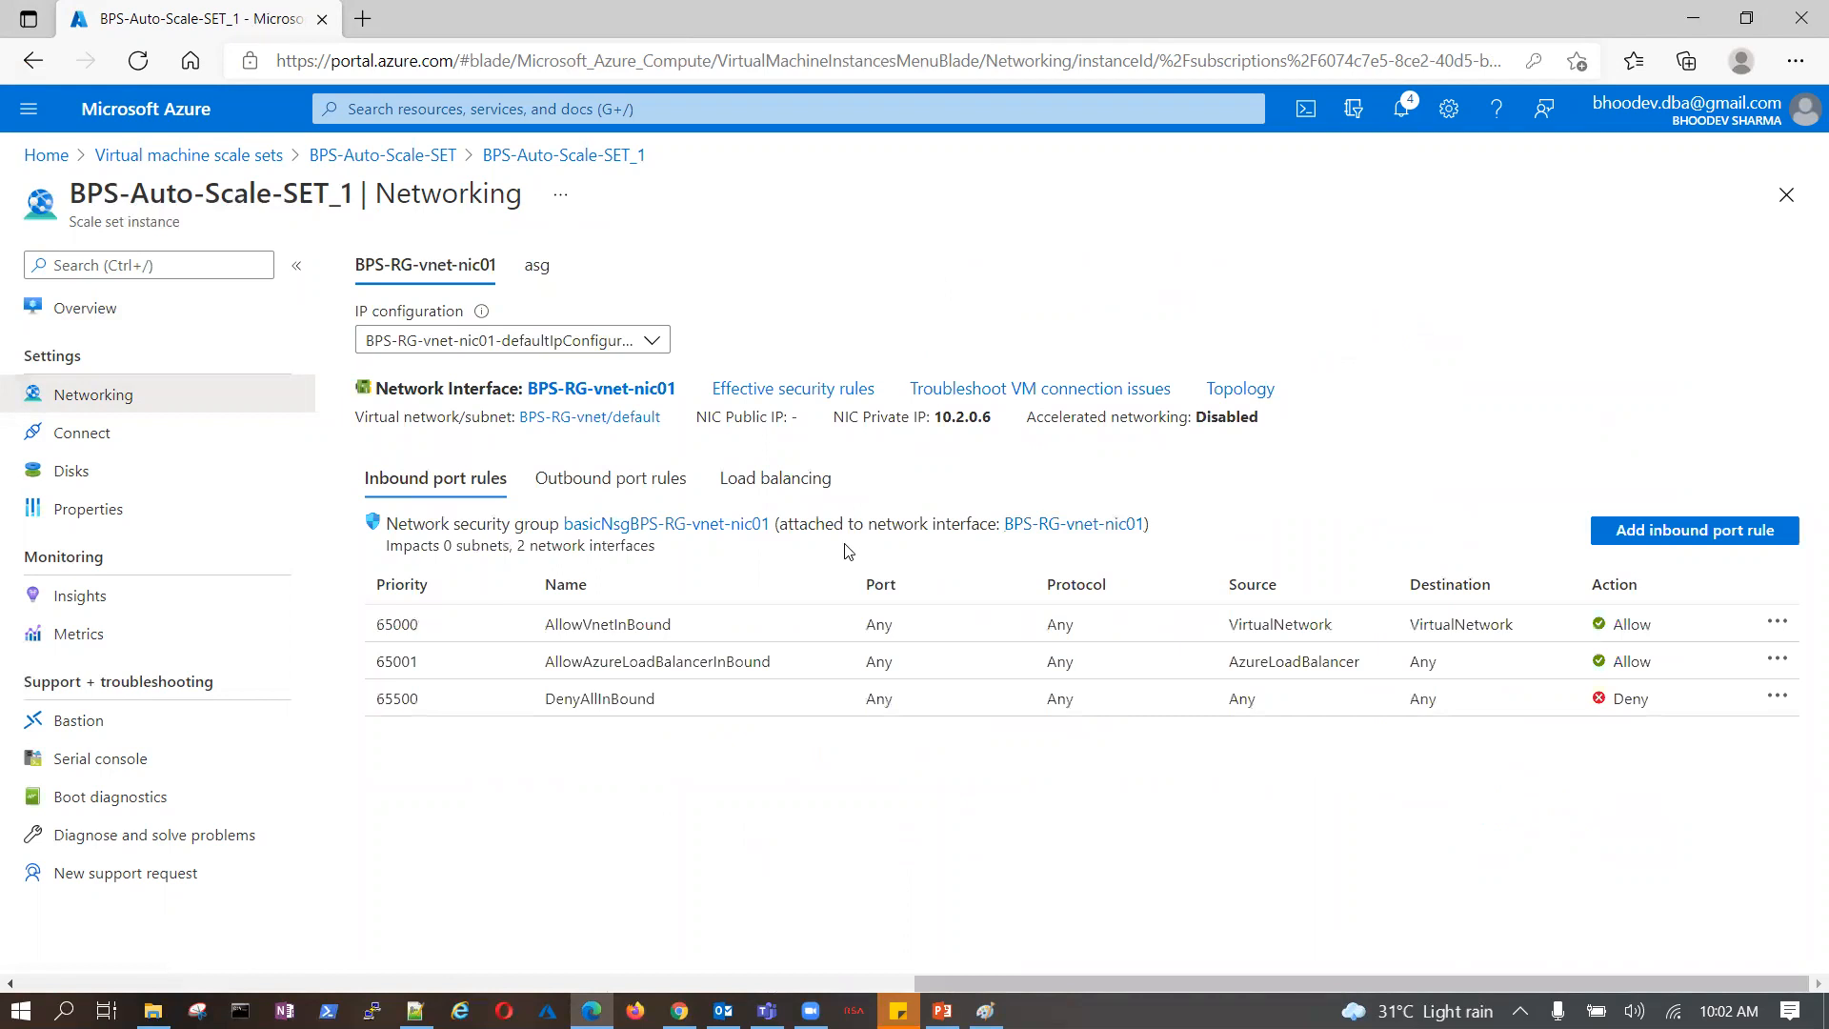
left_click(790, 481)
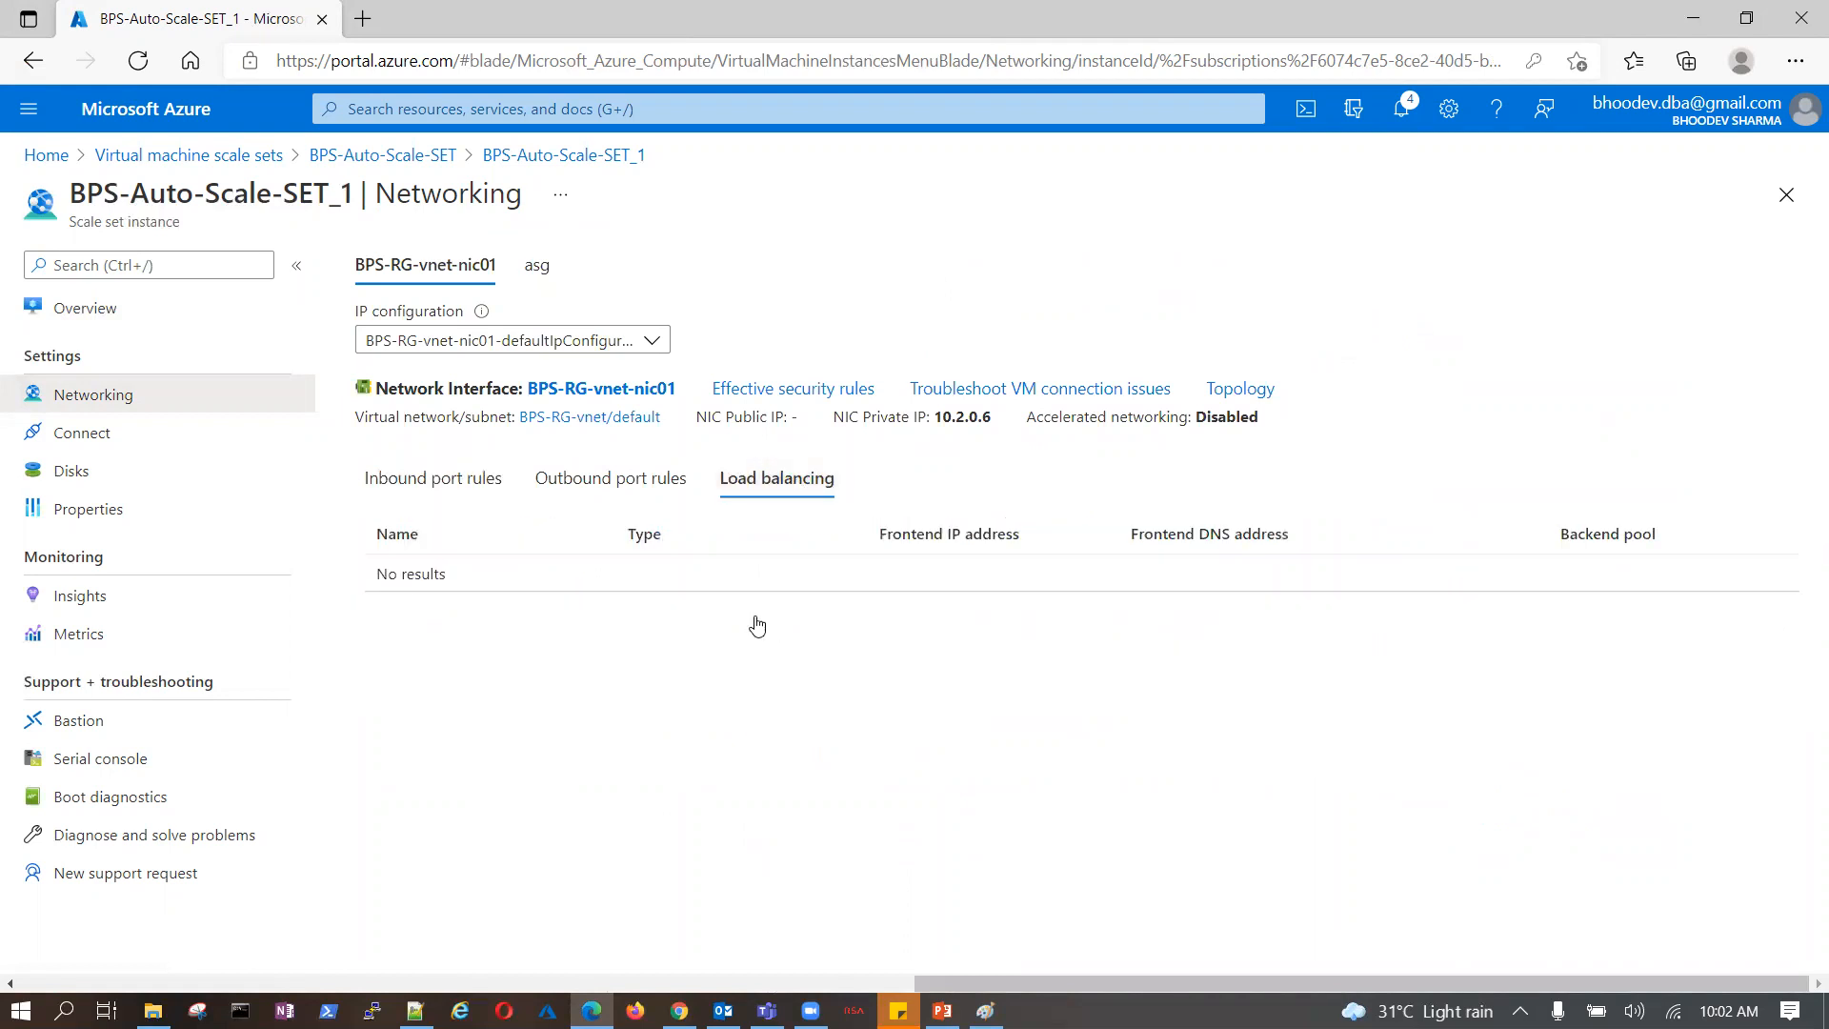
left_click(609, 479)
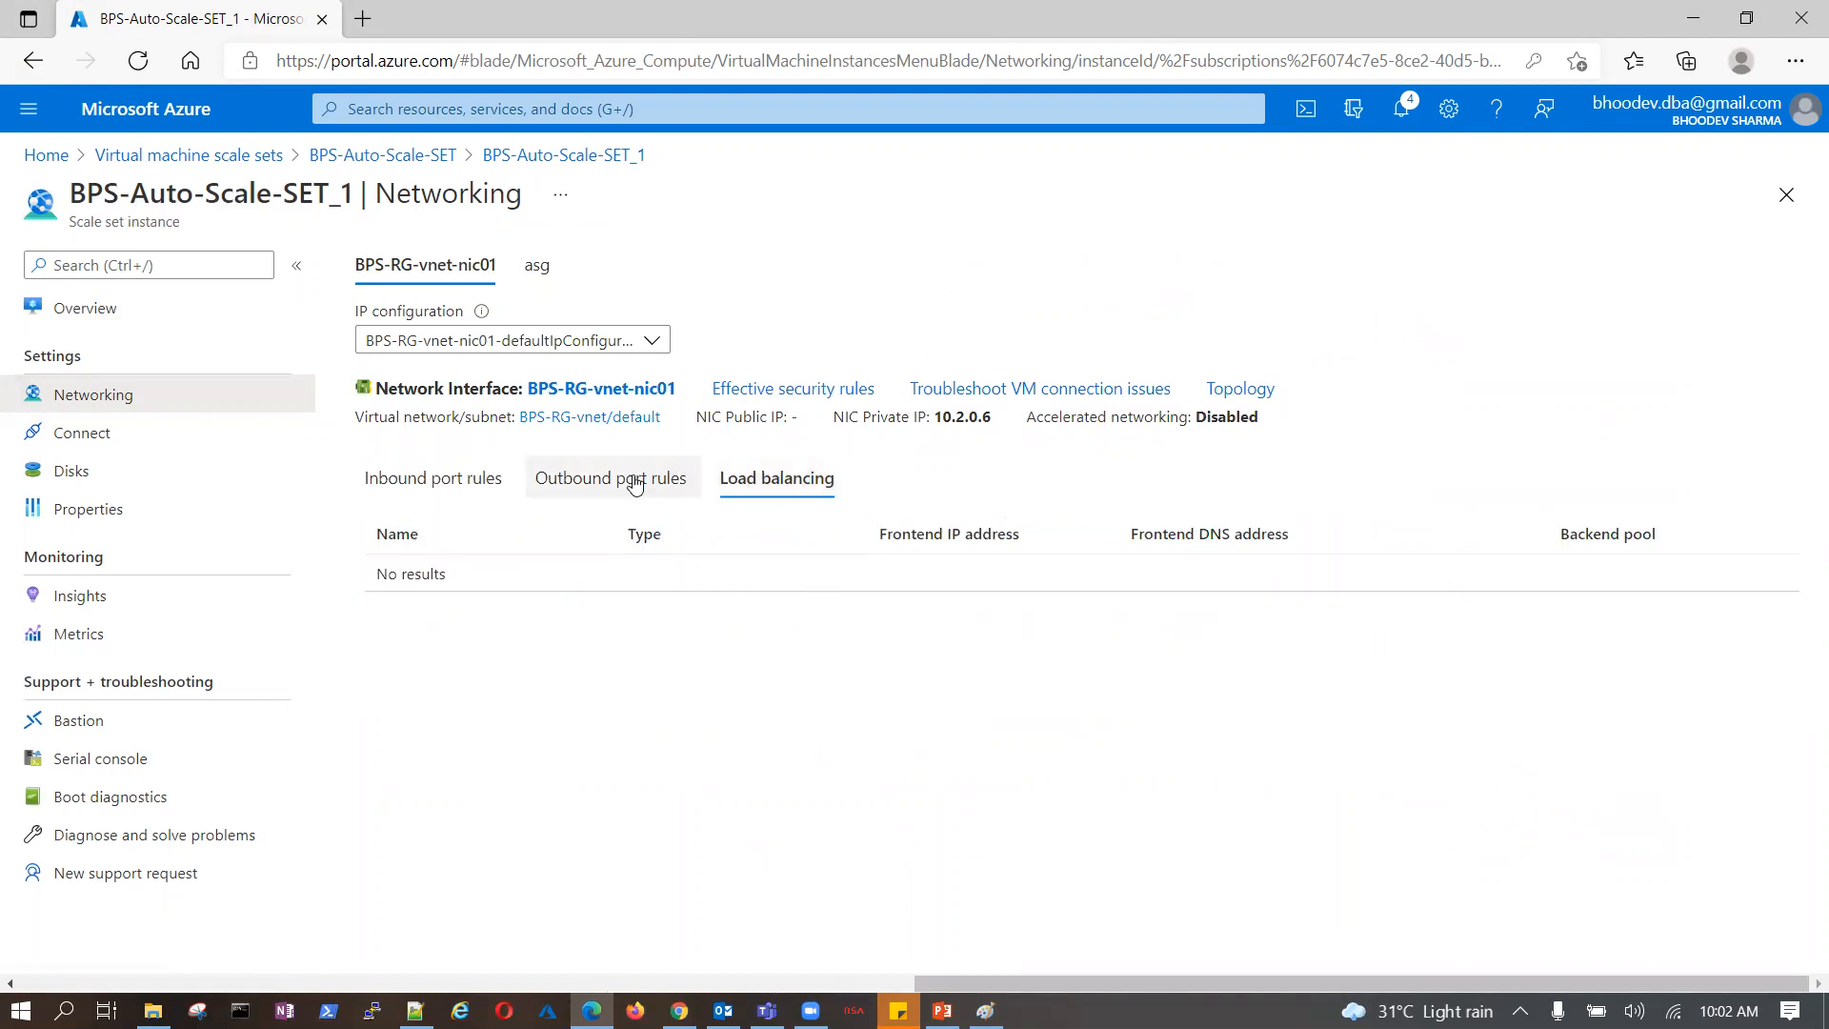
left_click(461, 486)
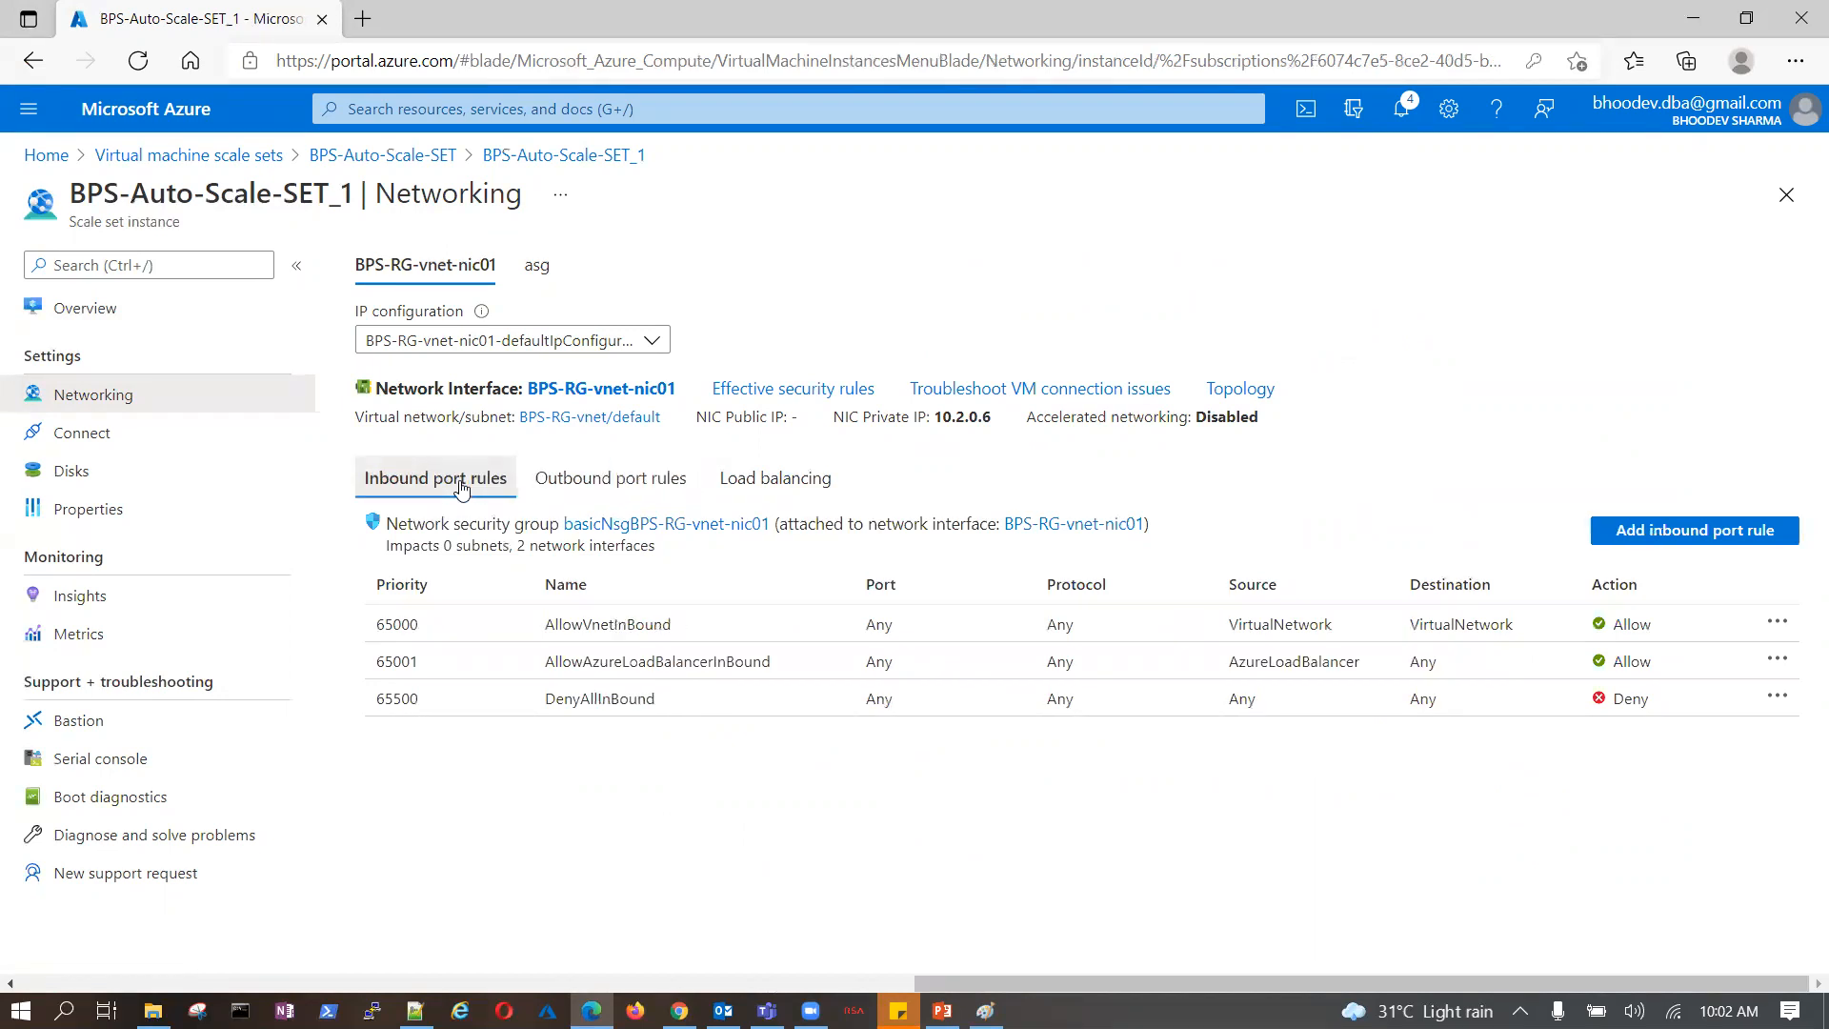
left_click(655, 483)
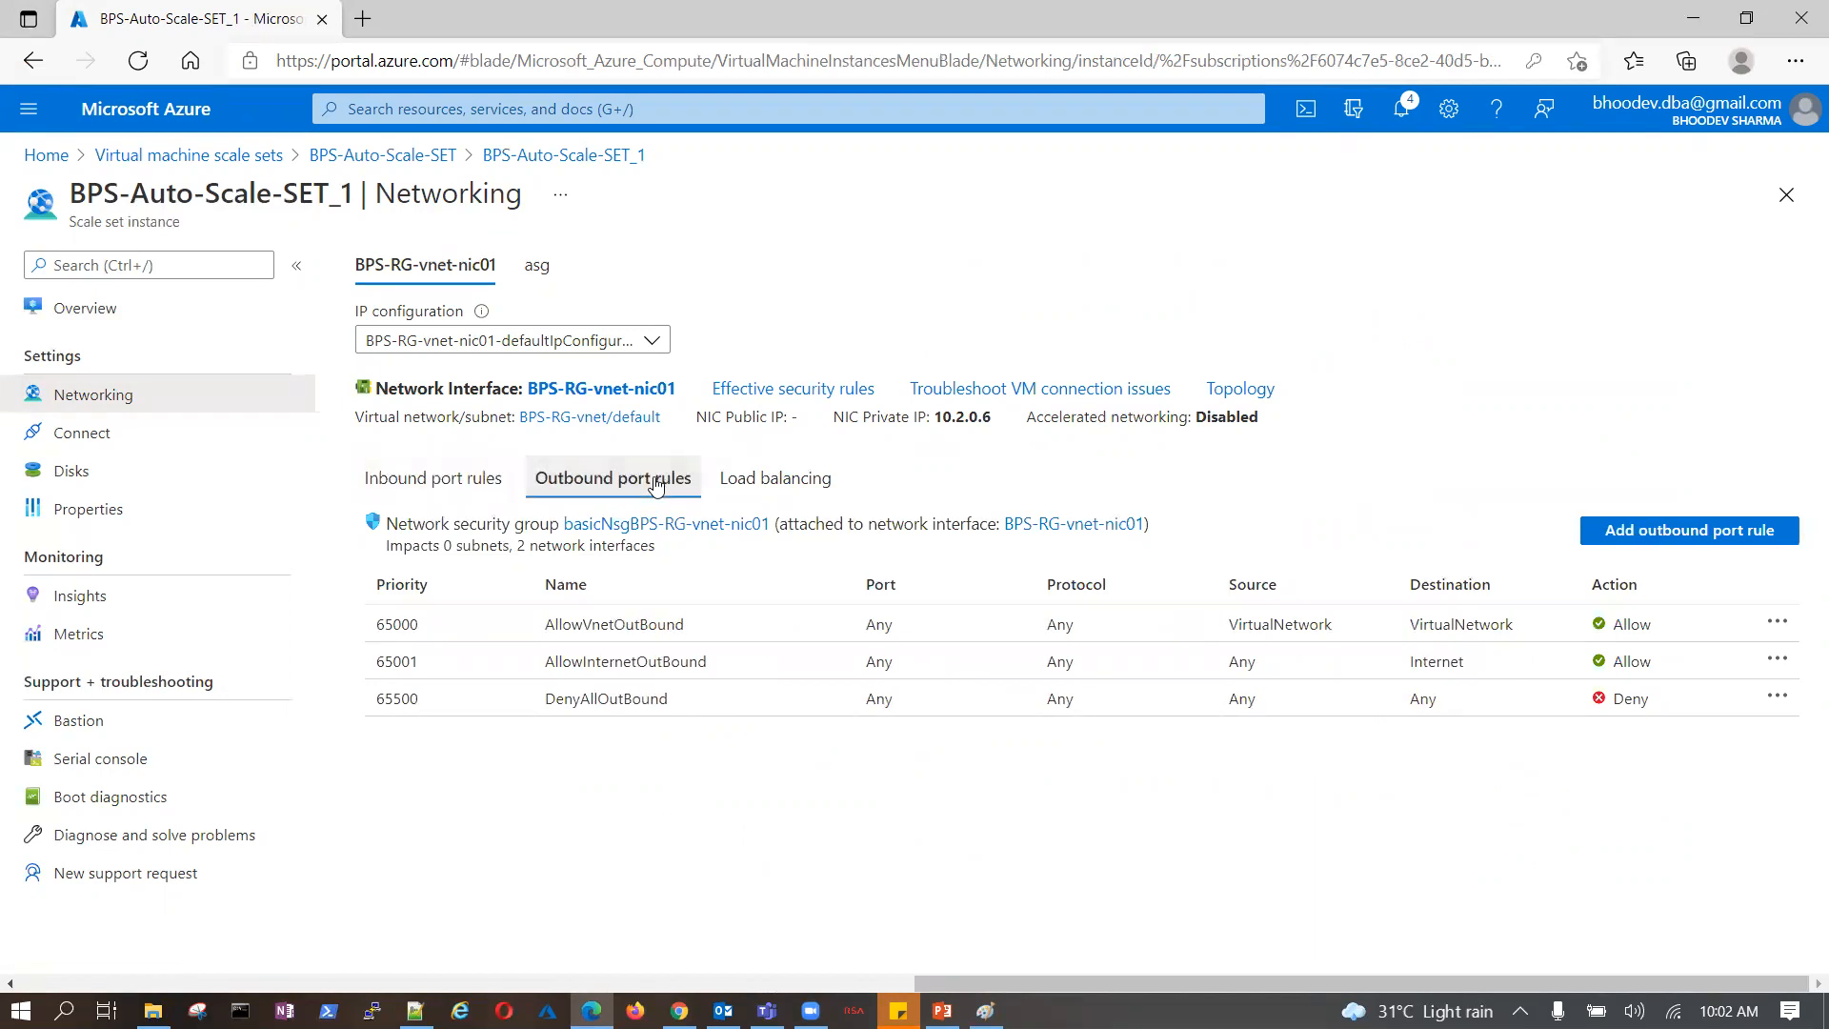
left_click(824, 491)
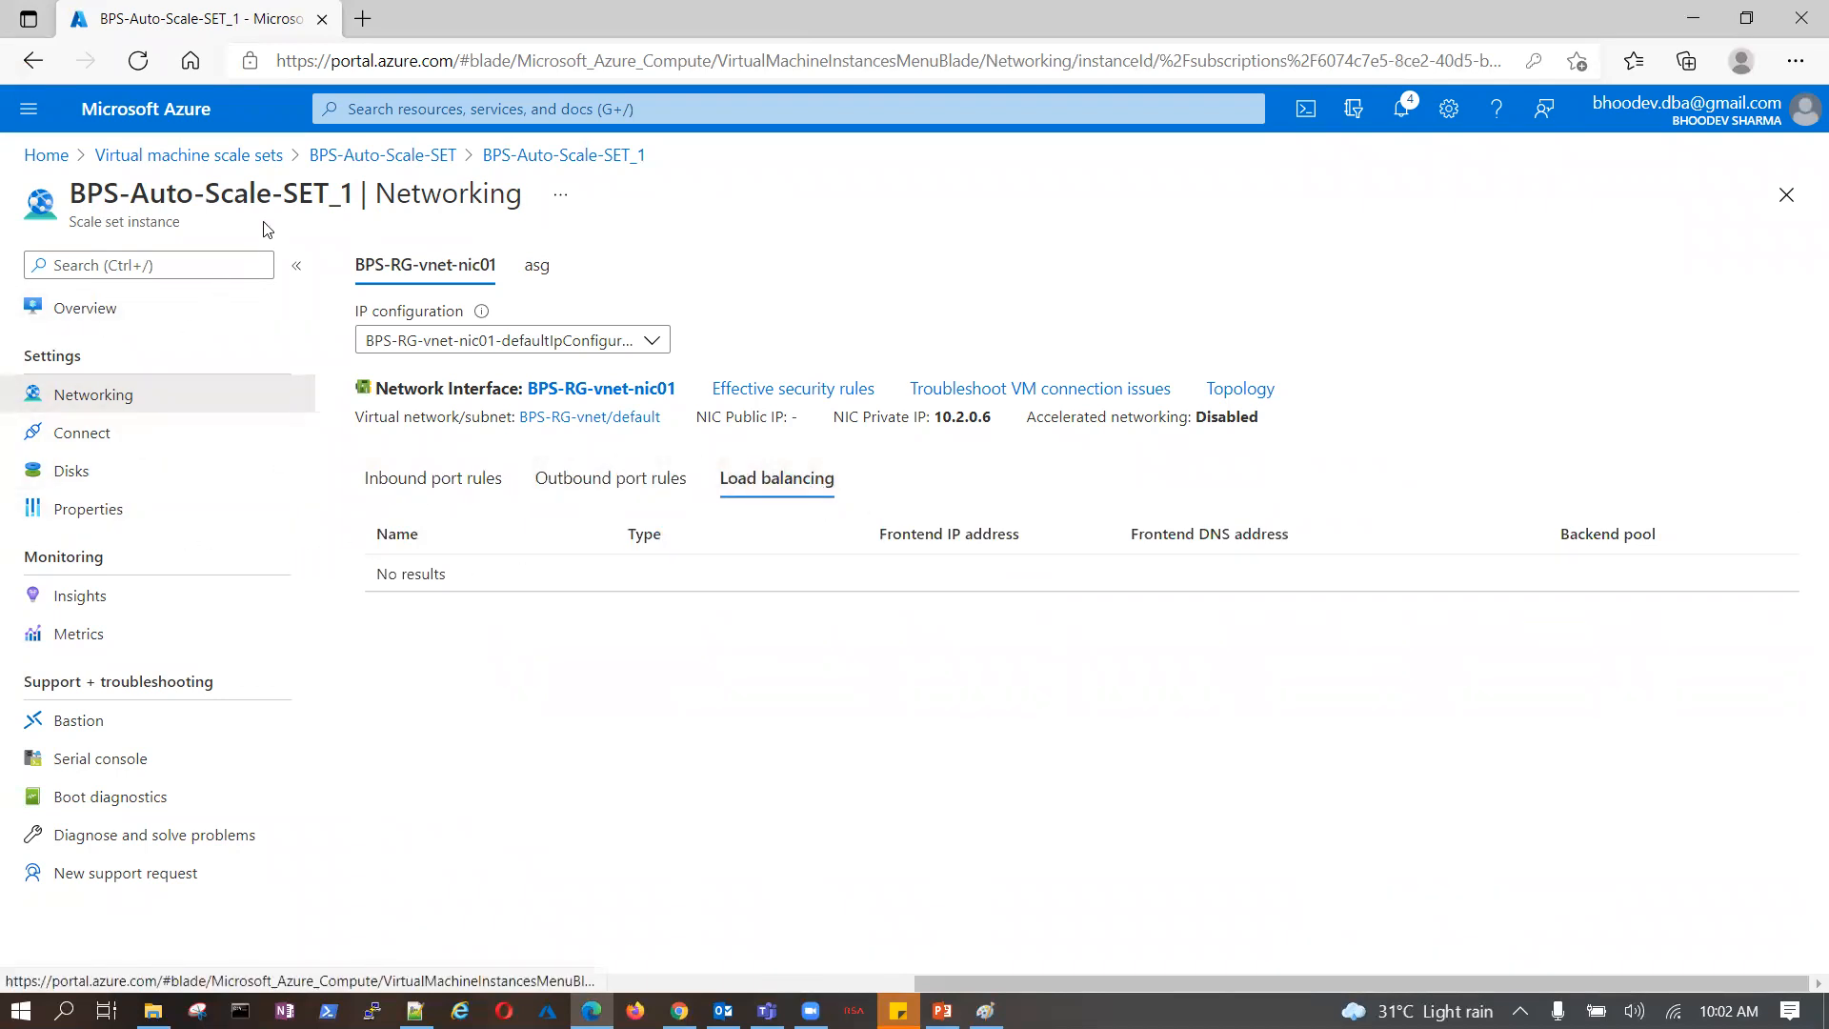
left_click(554, 155)
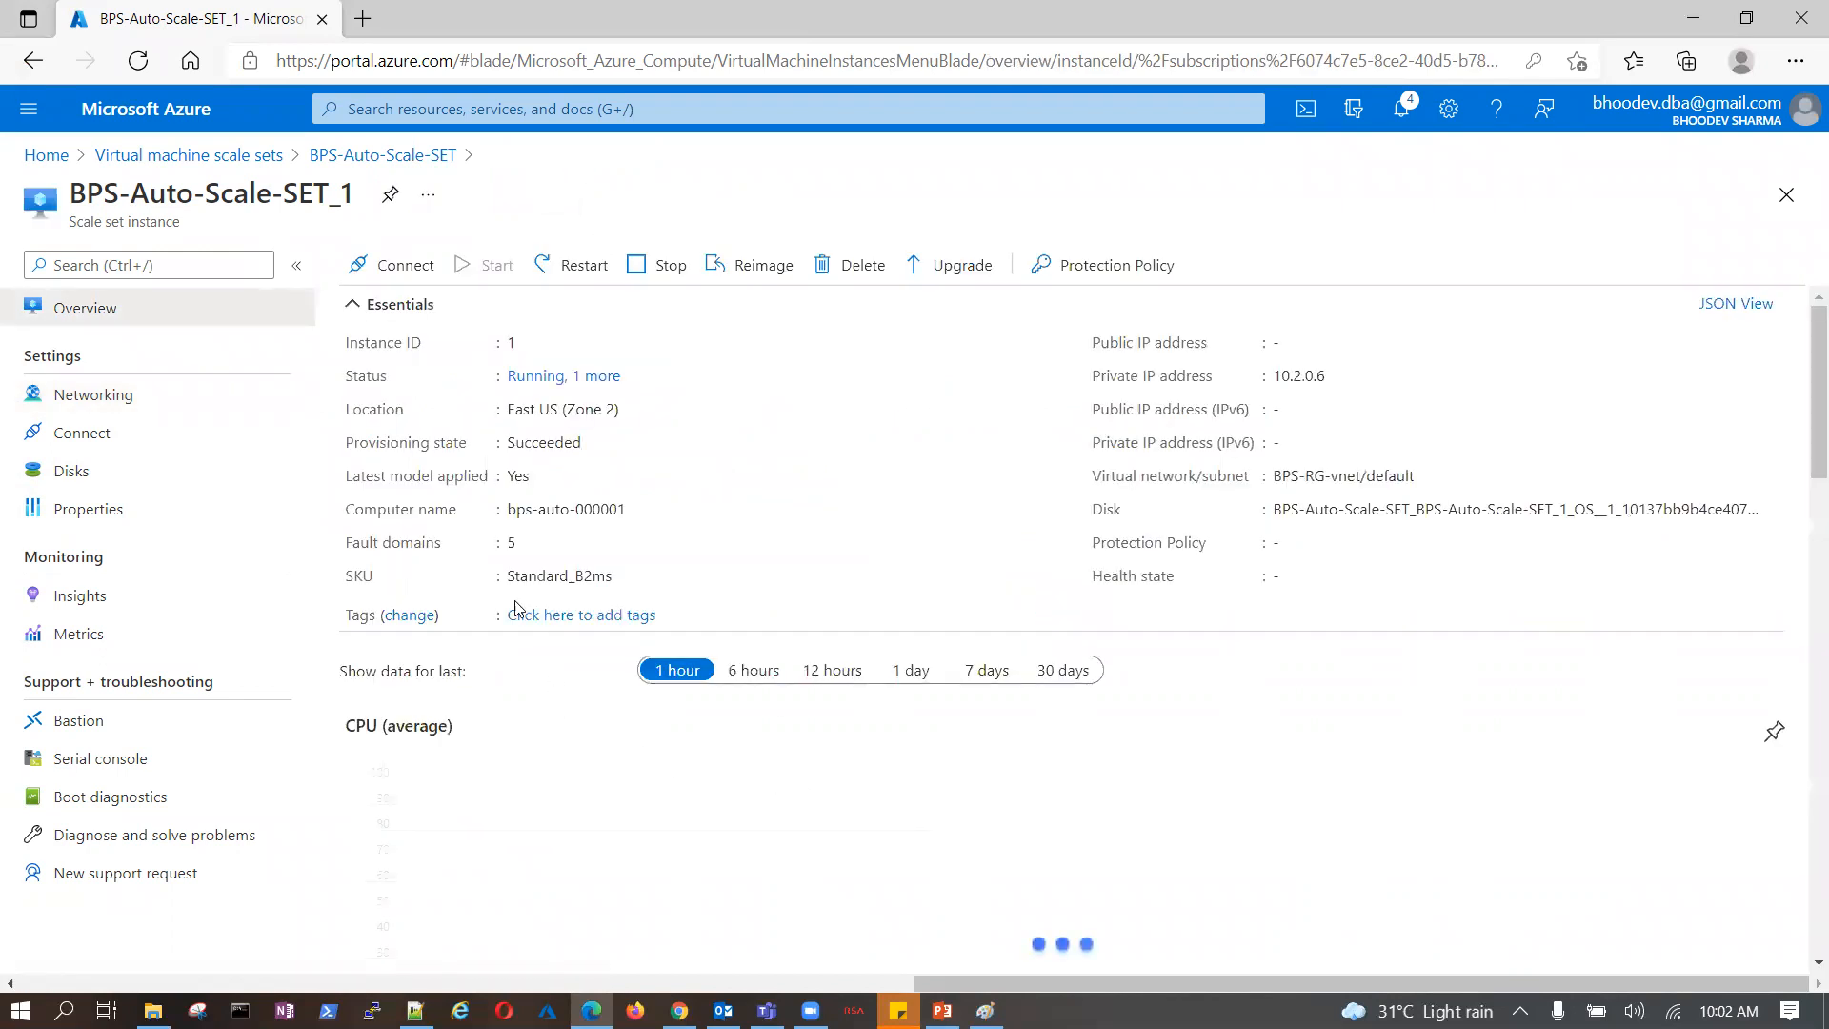
left_click(337, 158)
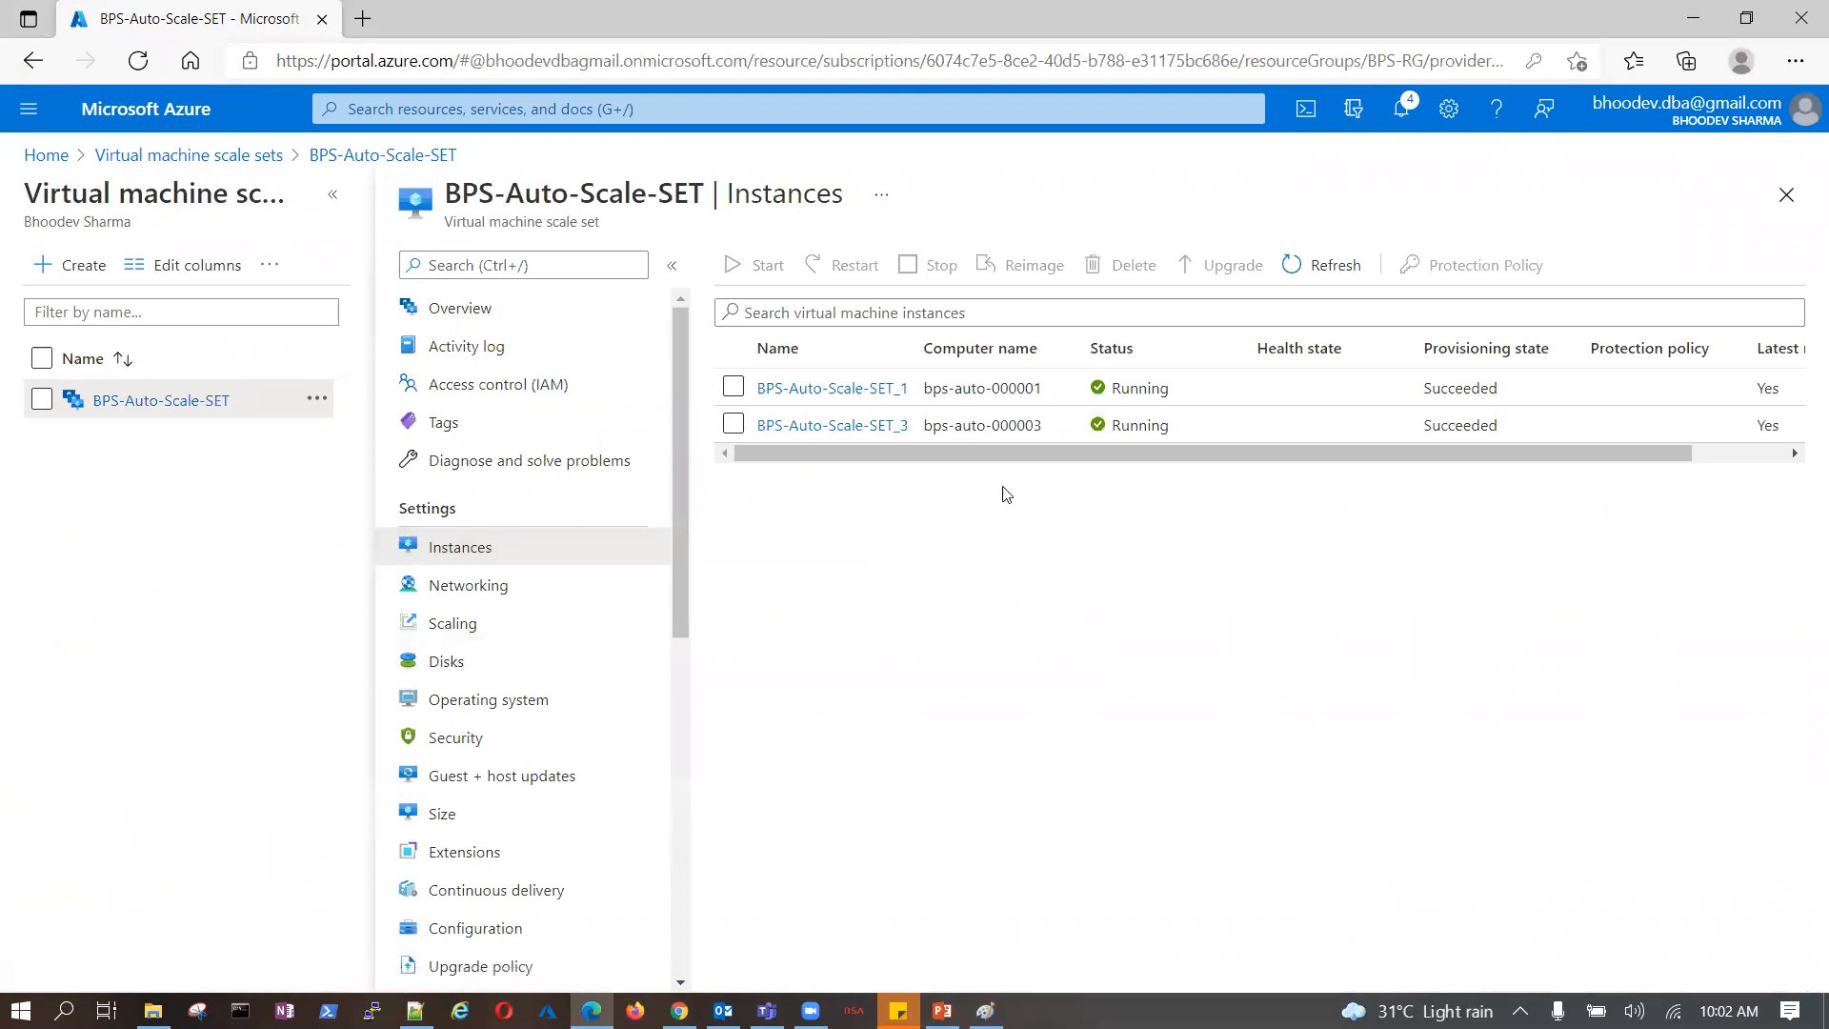
- Duplicate the portal browser tab with instance BPS-Auto-Scale-SET_1 selected
left_click(874, 396)
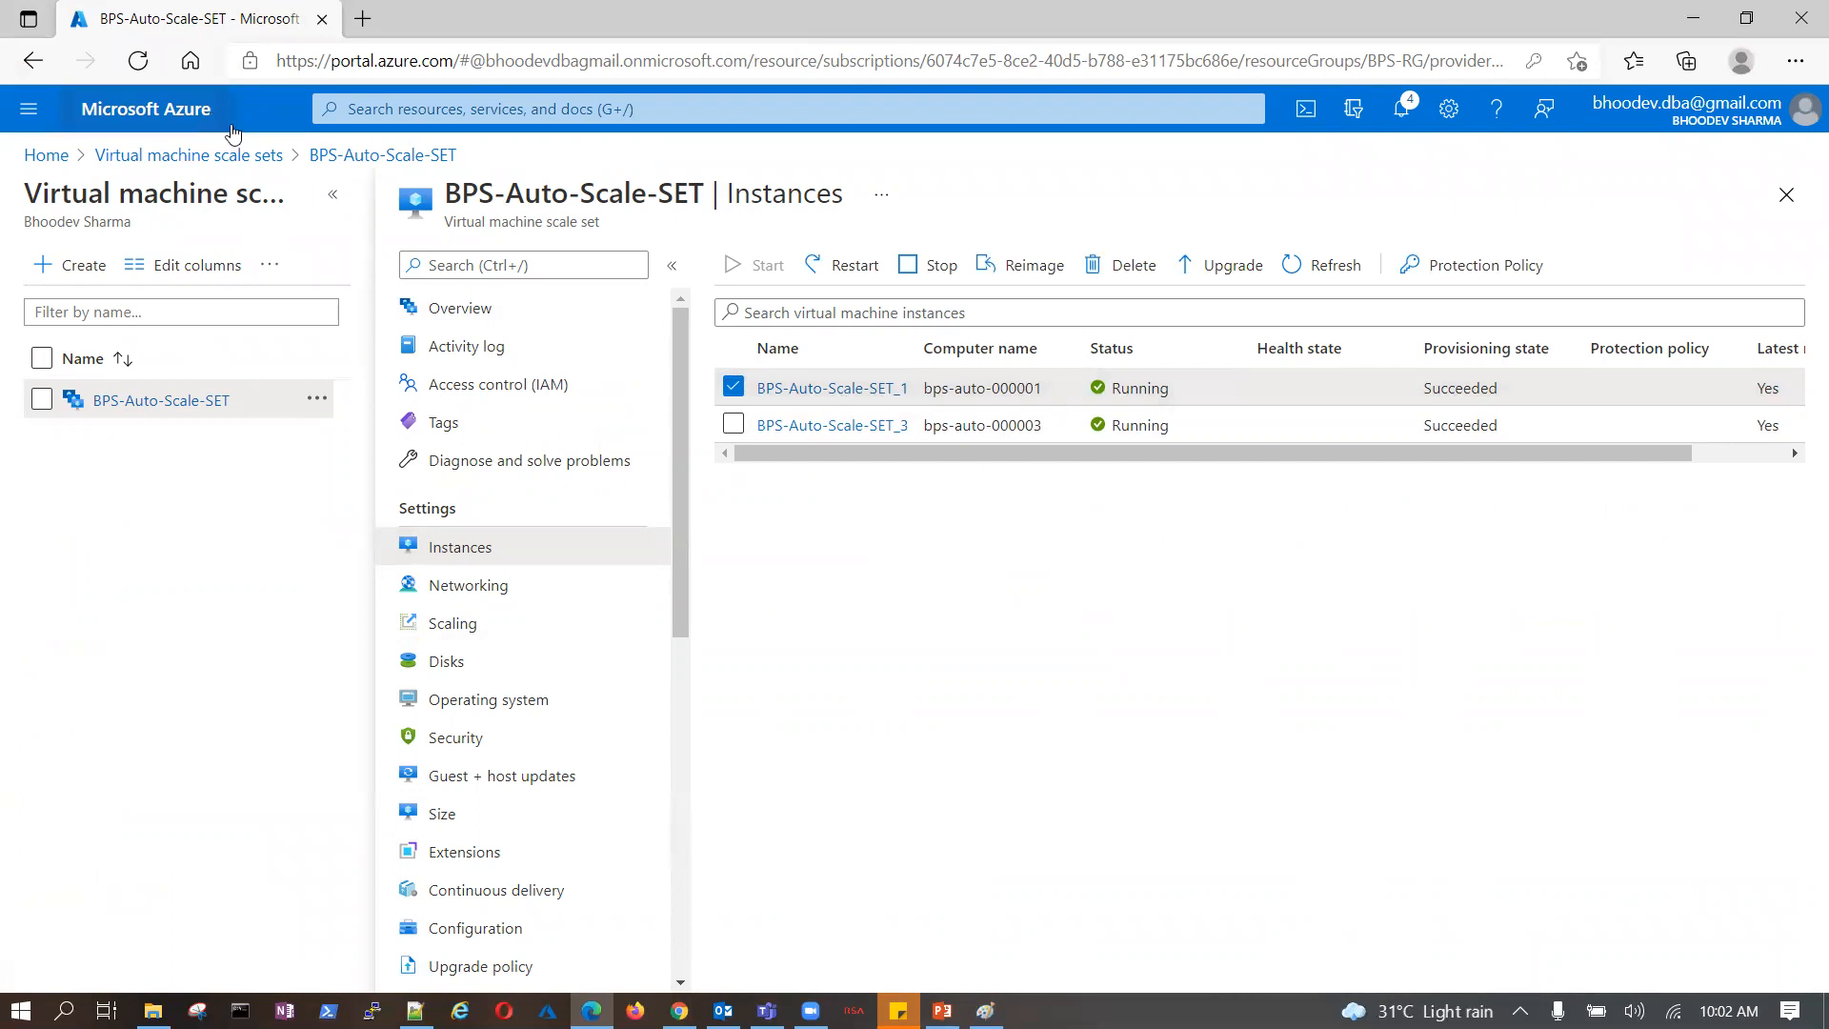
right_click(230, 19)
left_click(295, 128)
- Review the scale set's Scaling settings in the first tab, then show BPS-Auto-Scale-SET_1 in the duplicate
left_click(219, 21)
left_click(473, 626)
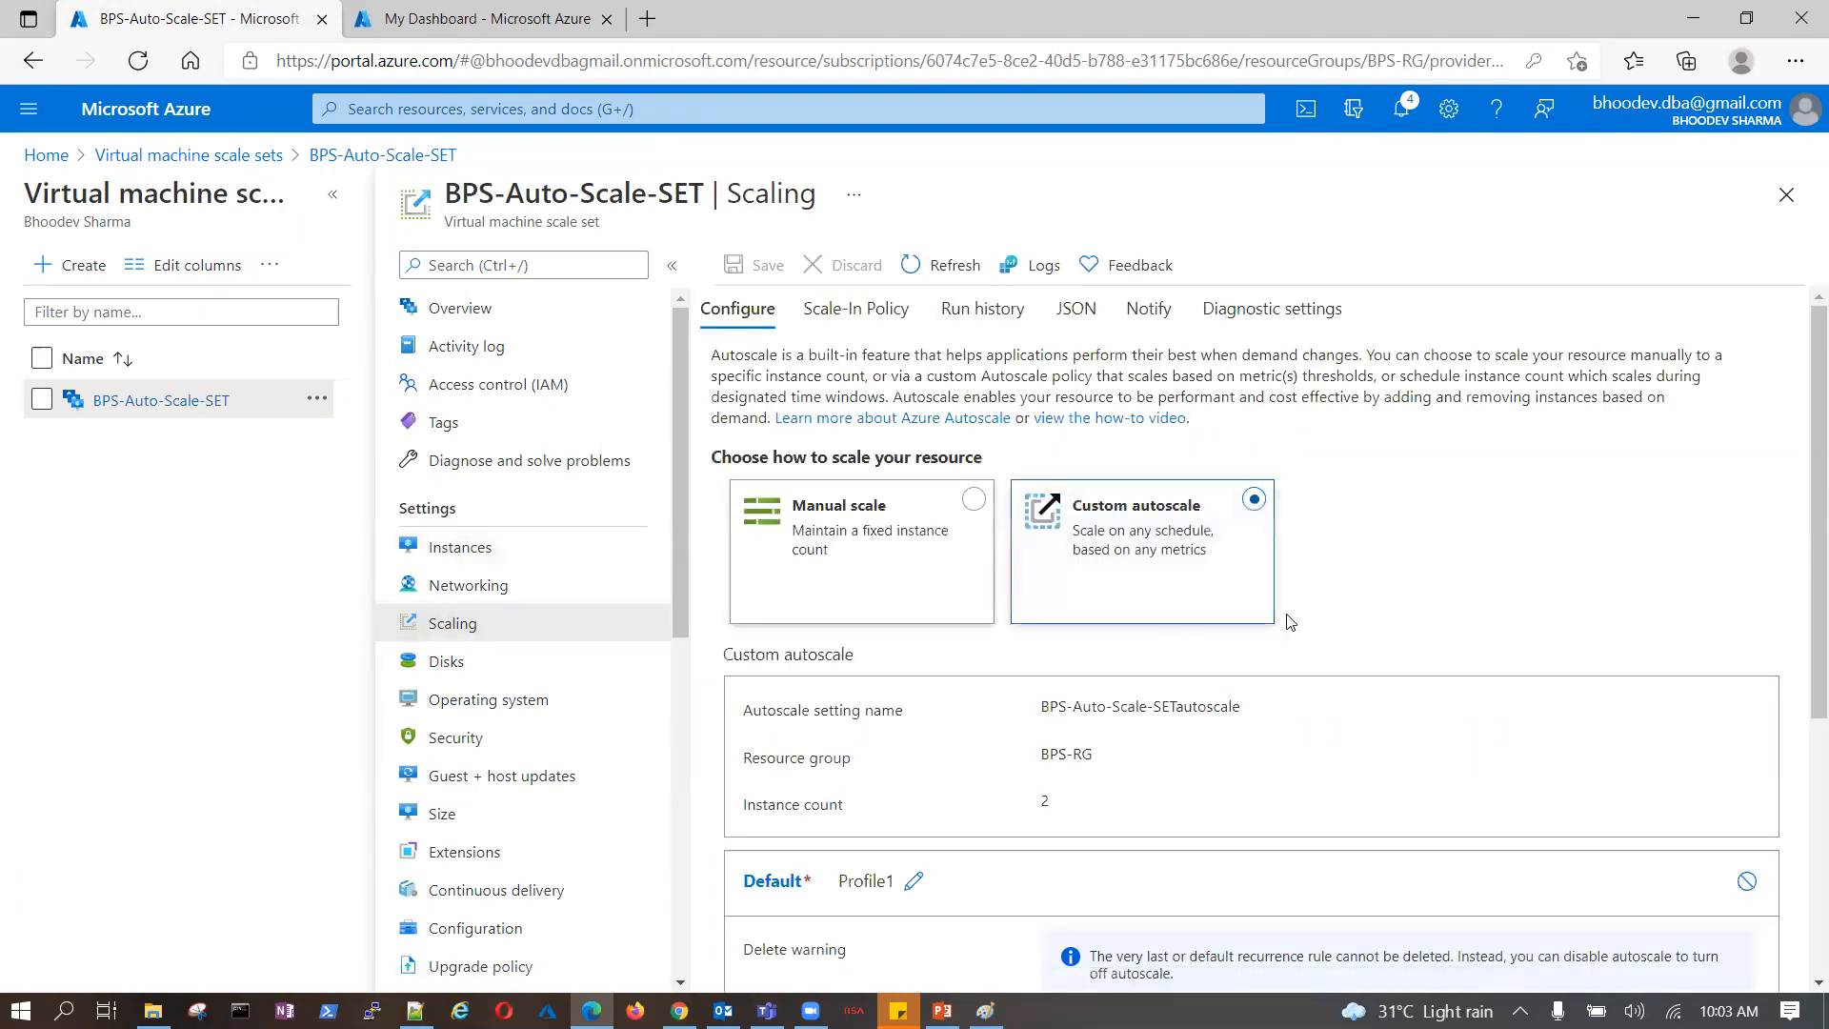
scroll(1378, 623, "down", 4)
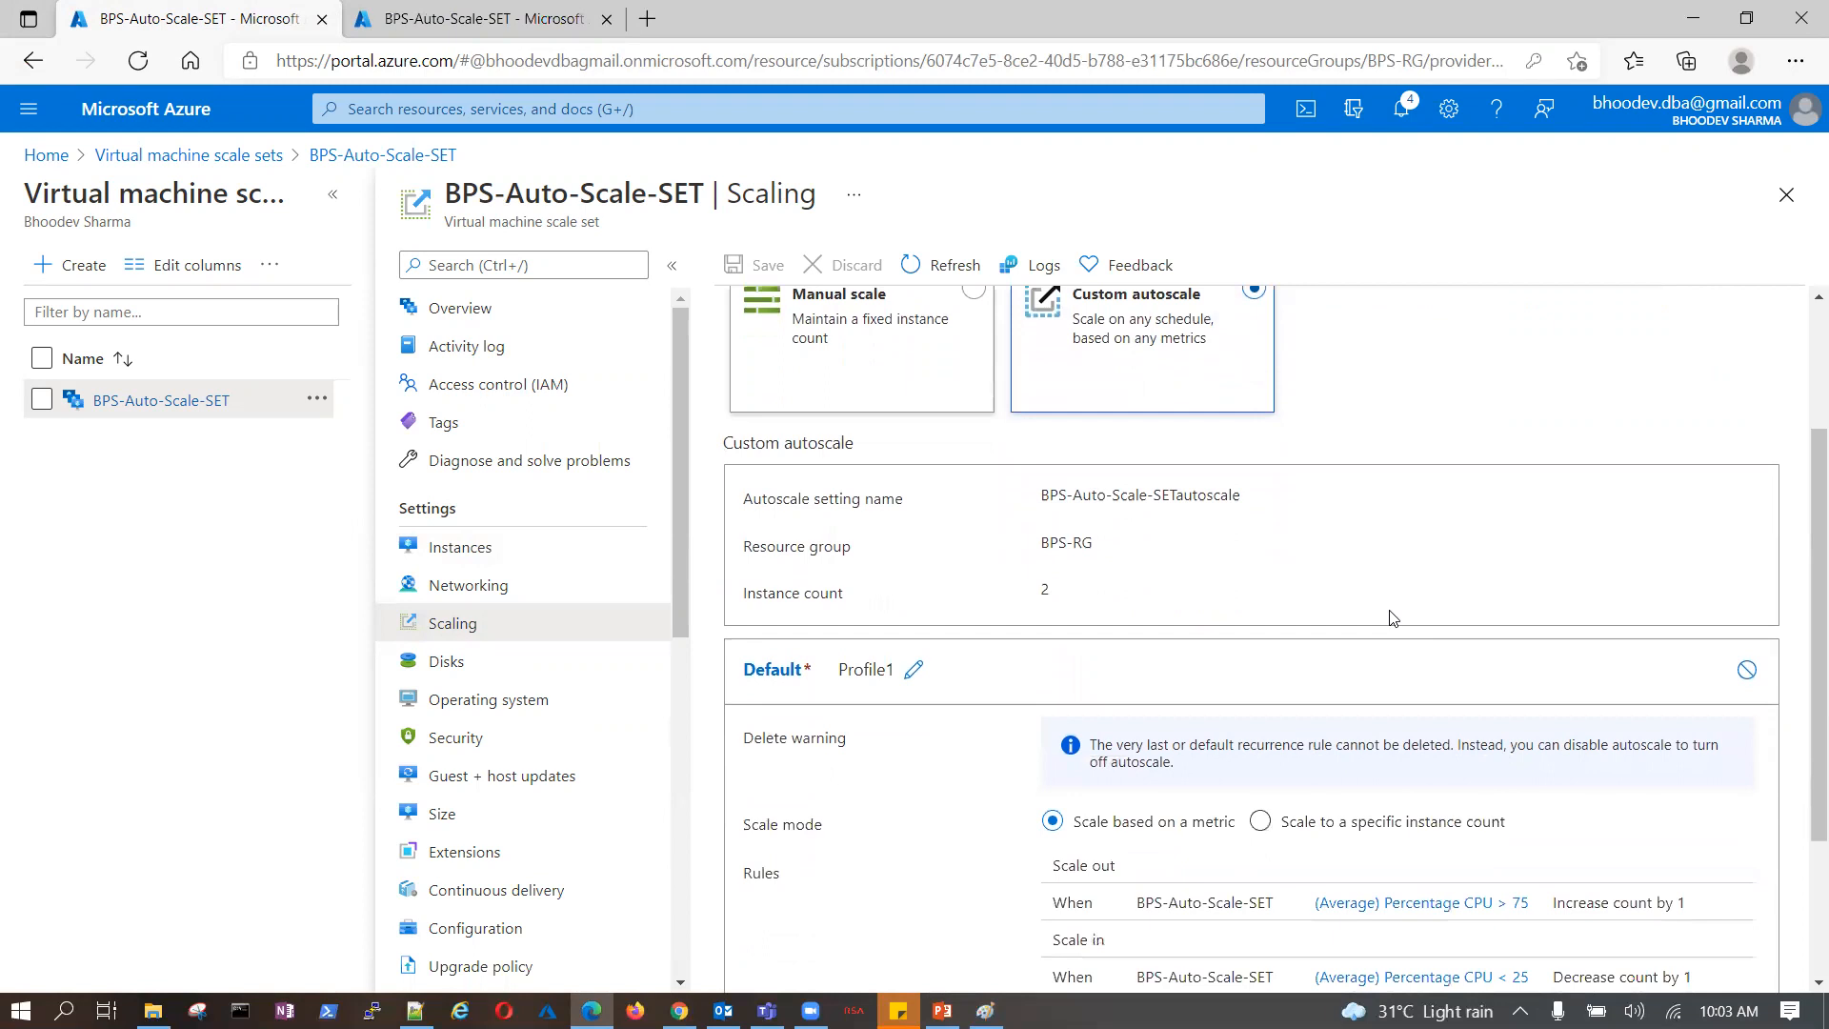
scroll(1392, 617, "down", 1)
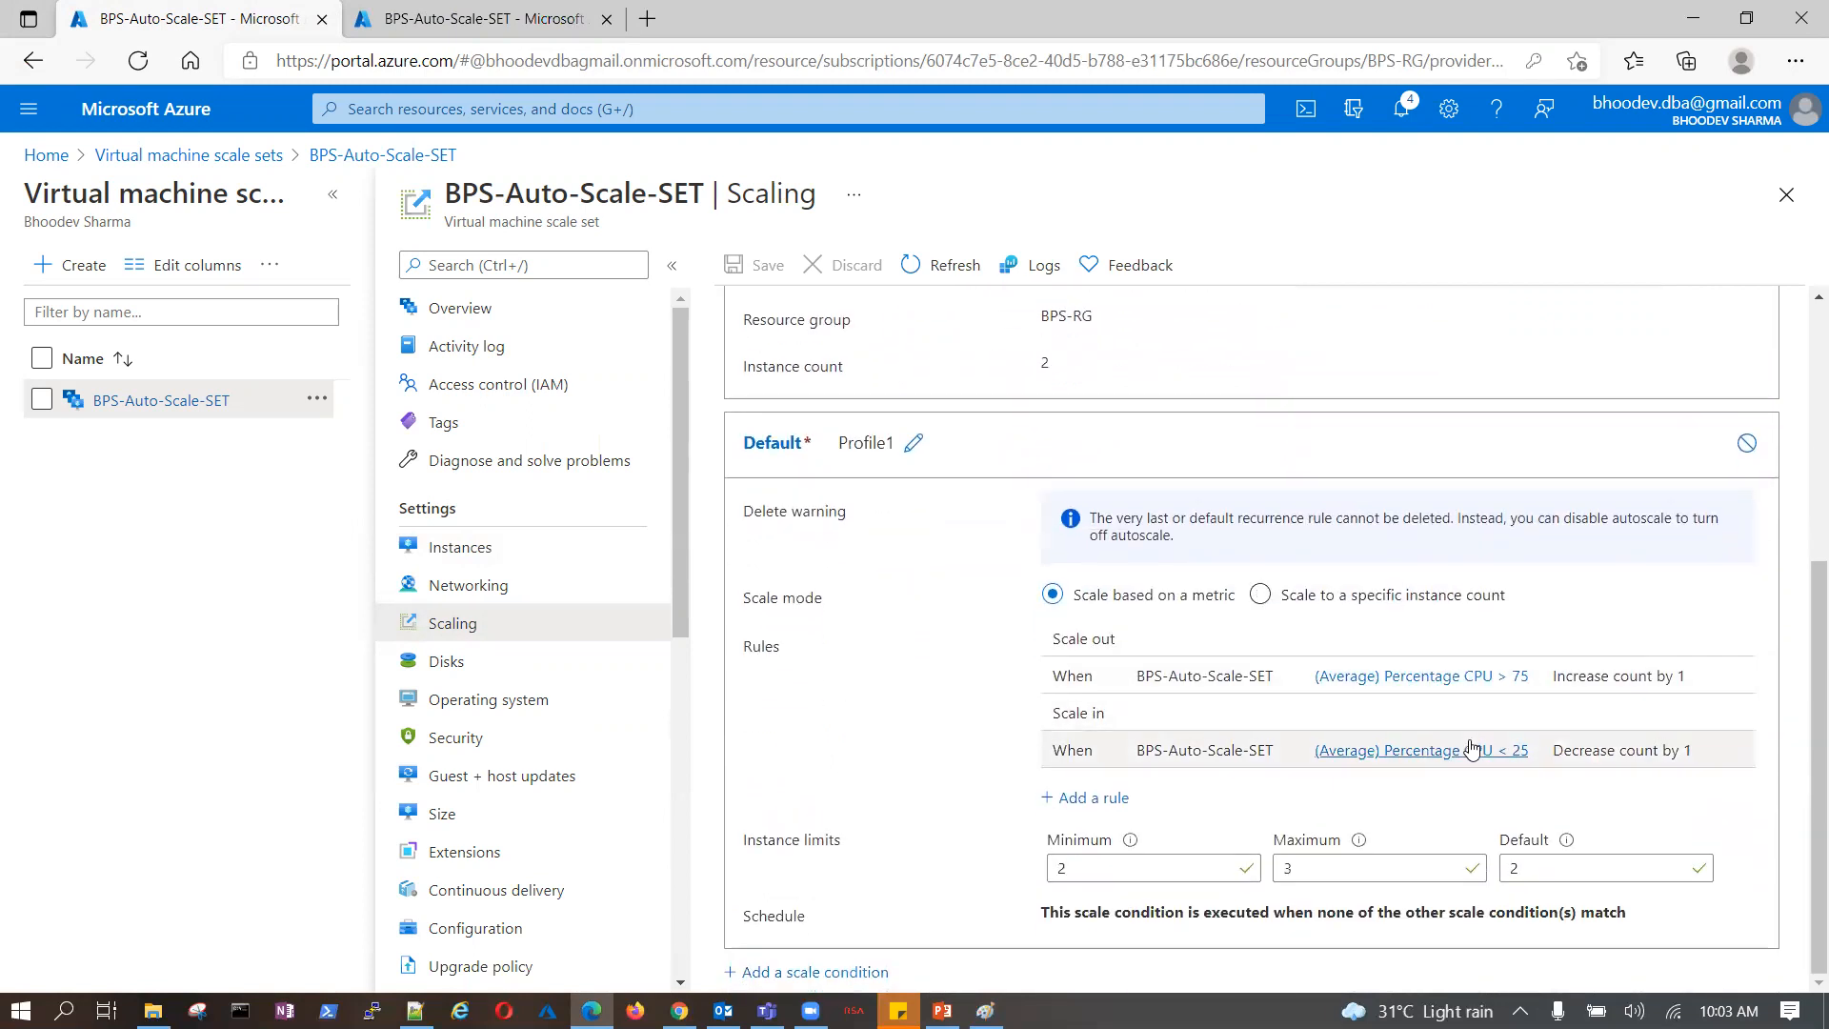
scroll(1495, 610, "up", 5)
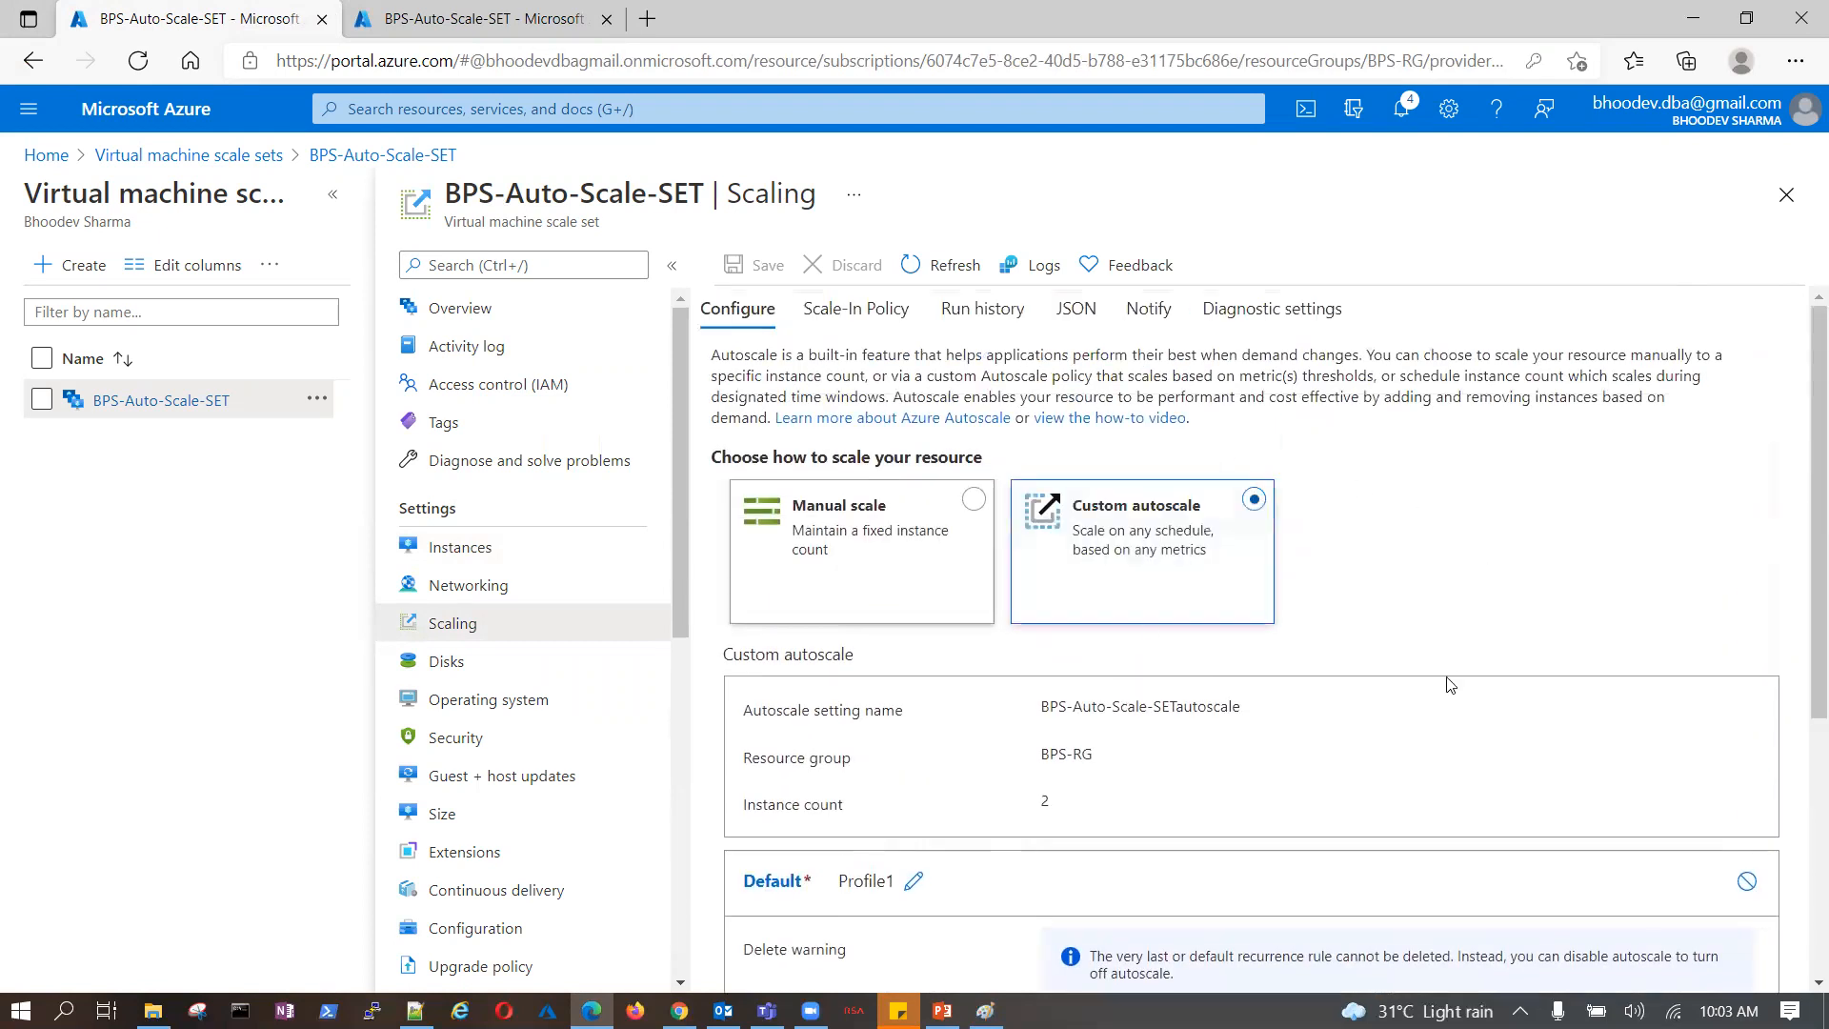
left_click(563, 550)
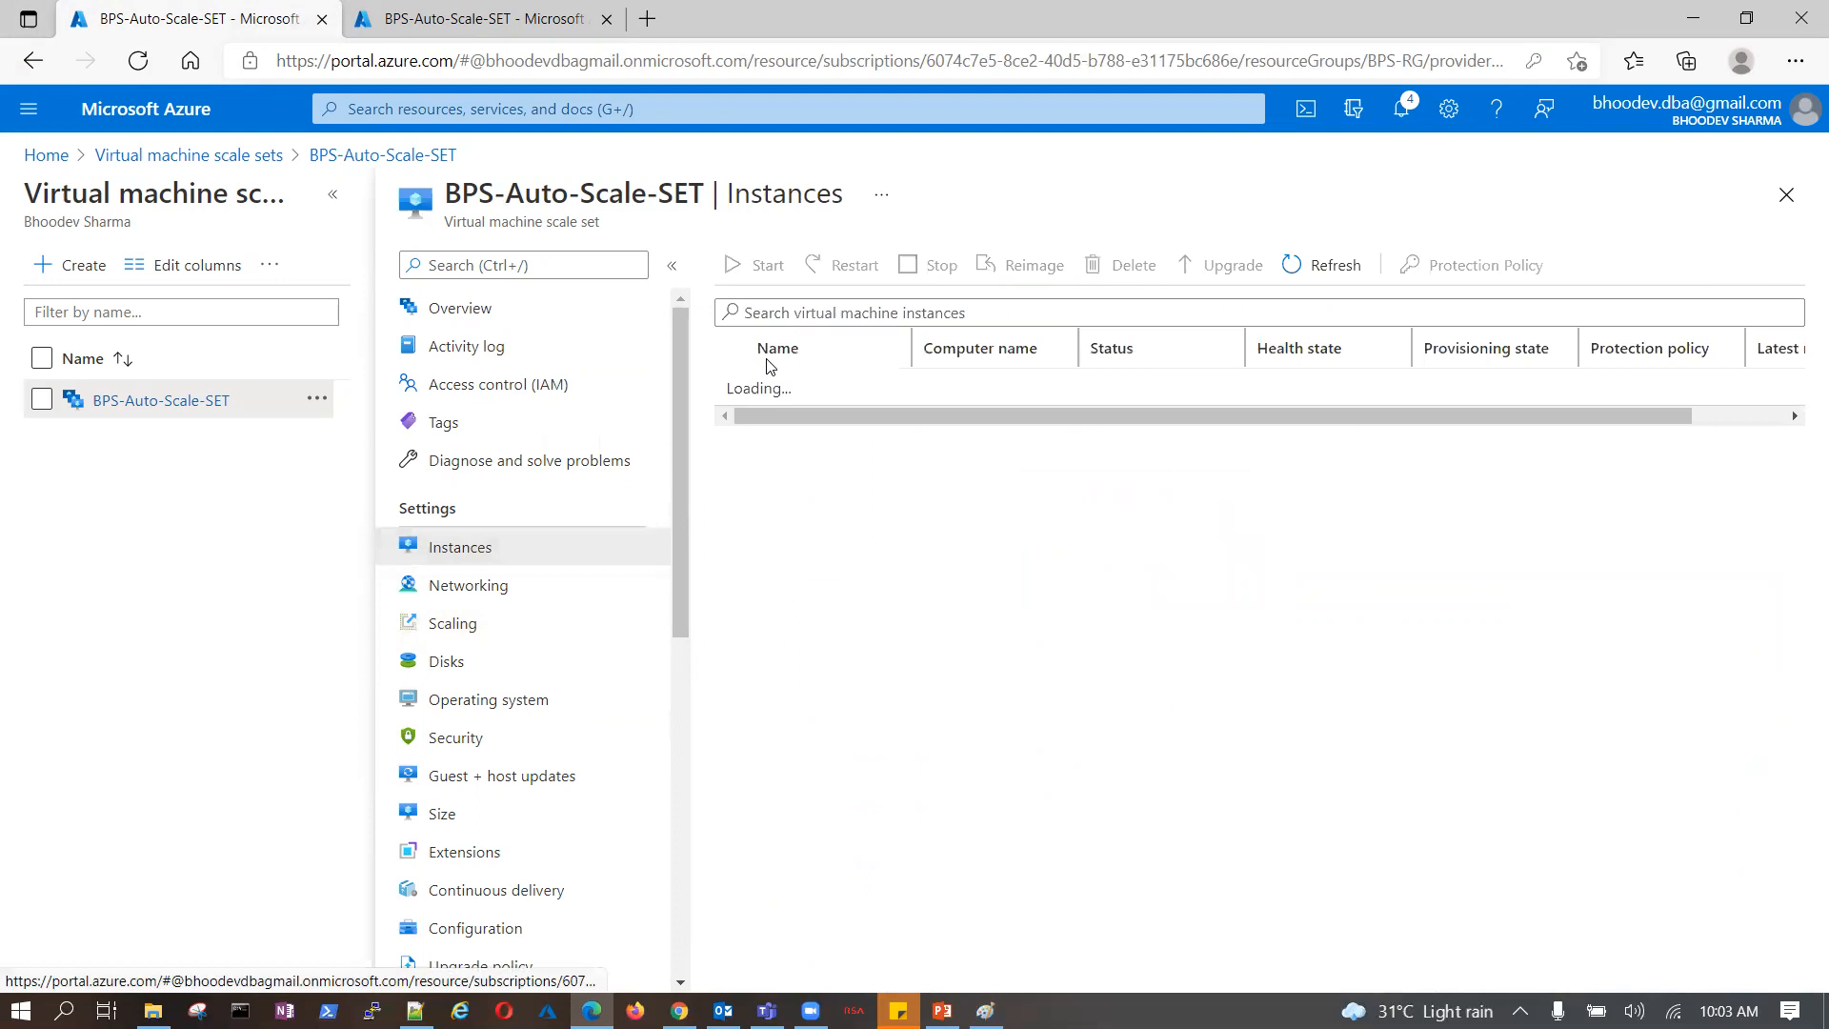
left_click(481, 19)
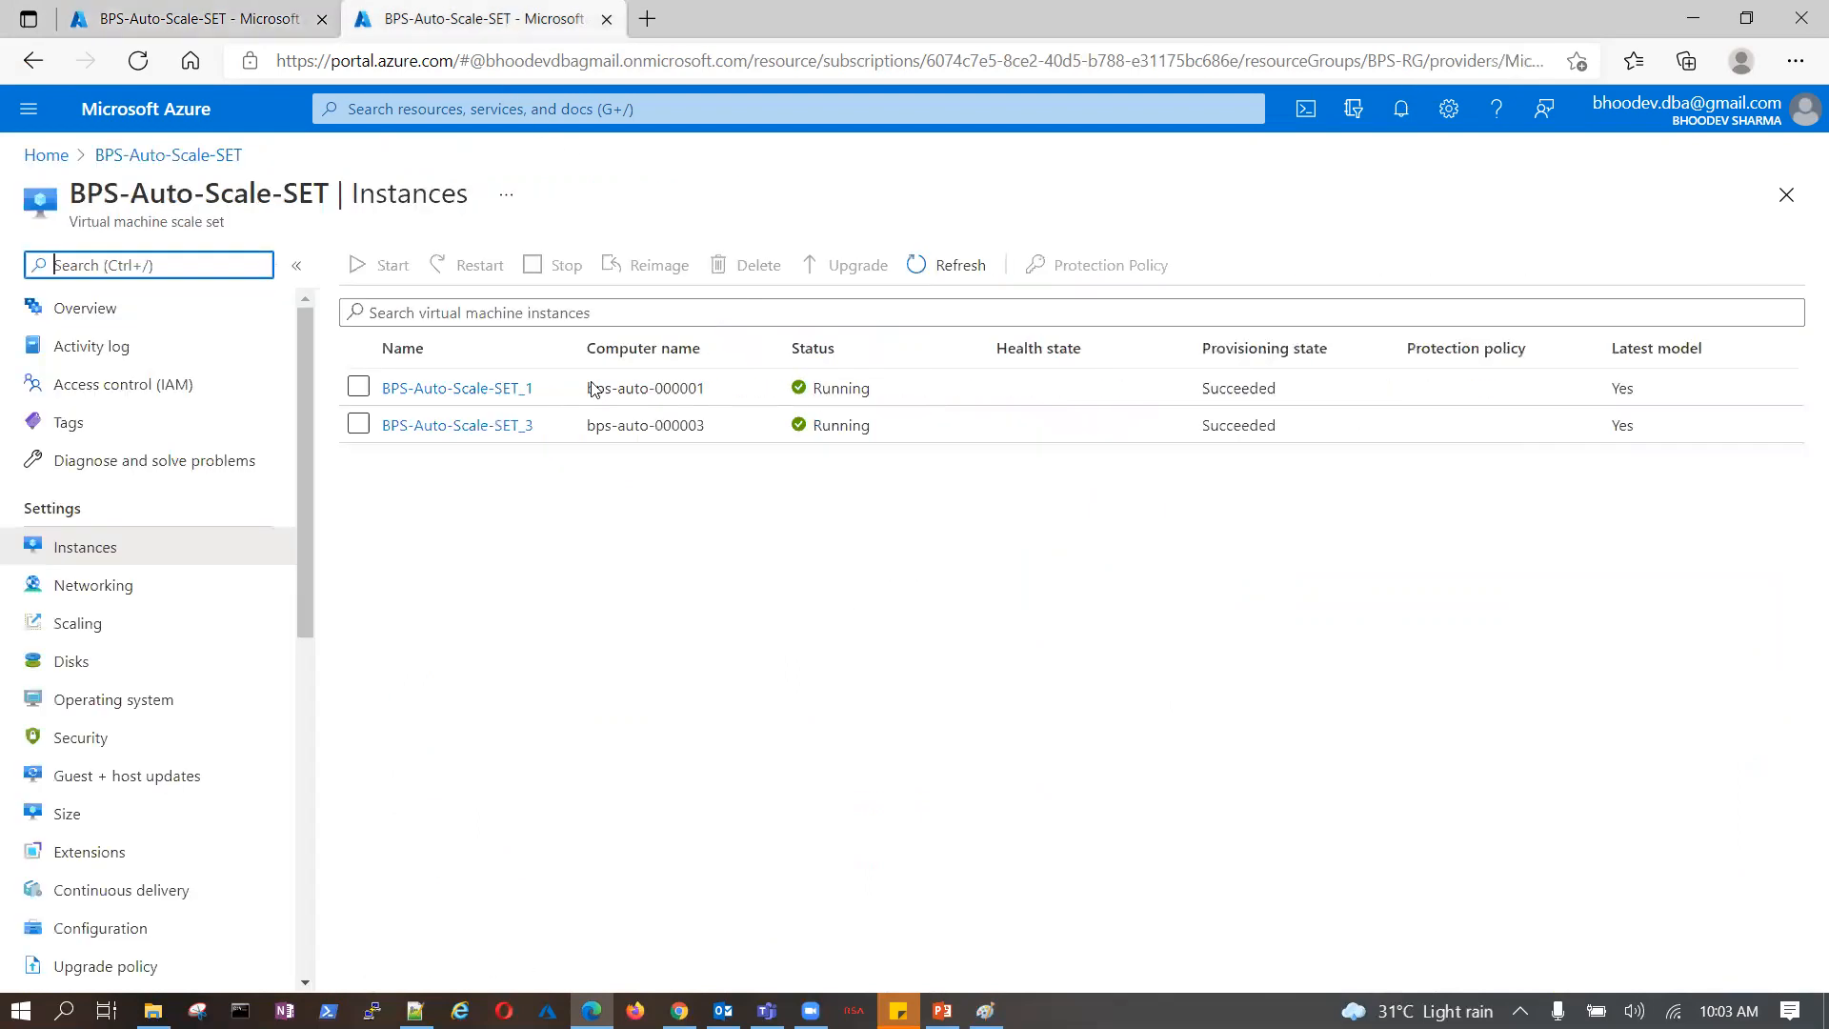
left_click(479, 389)
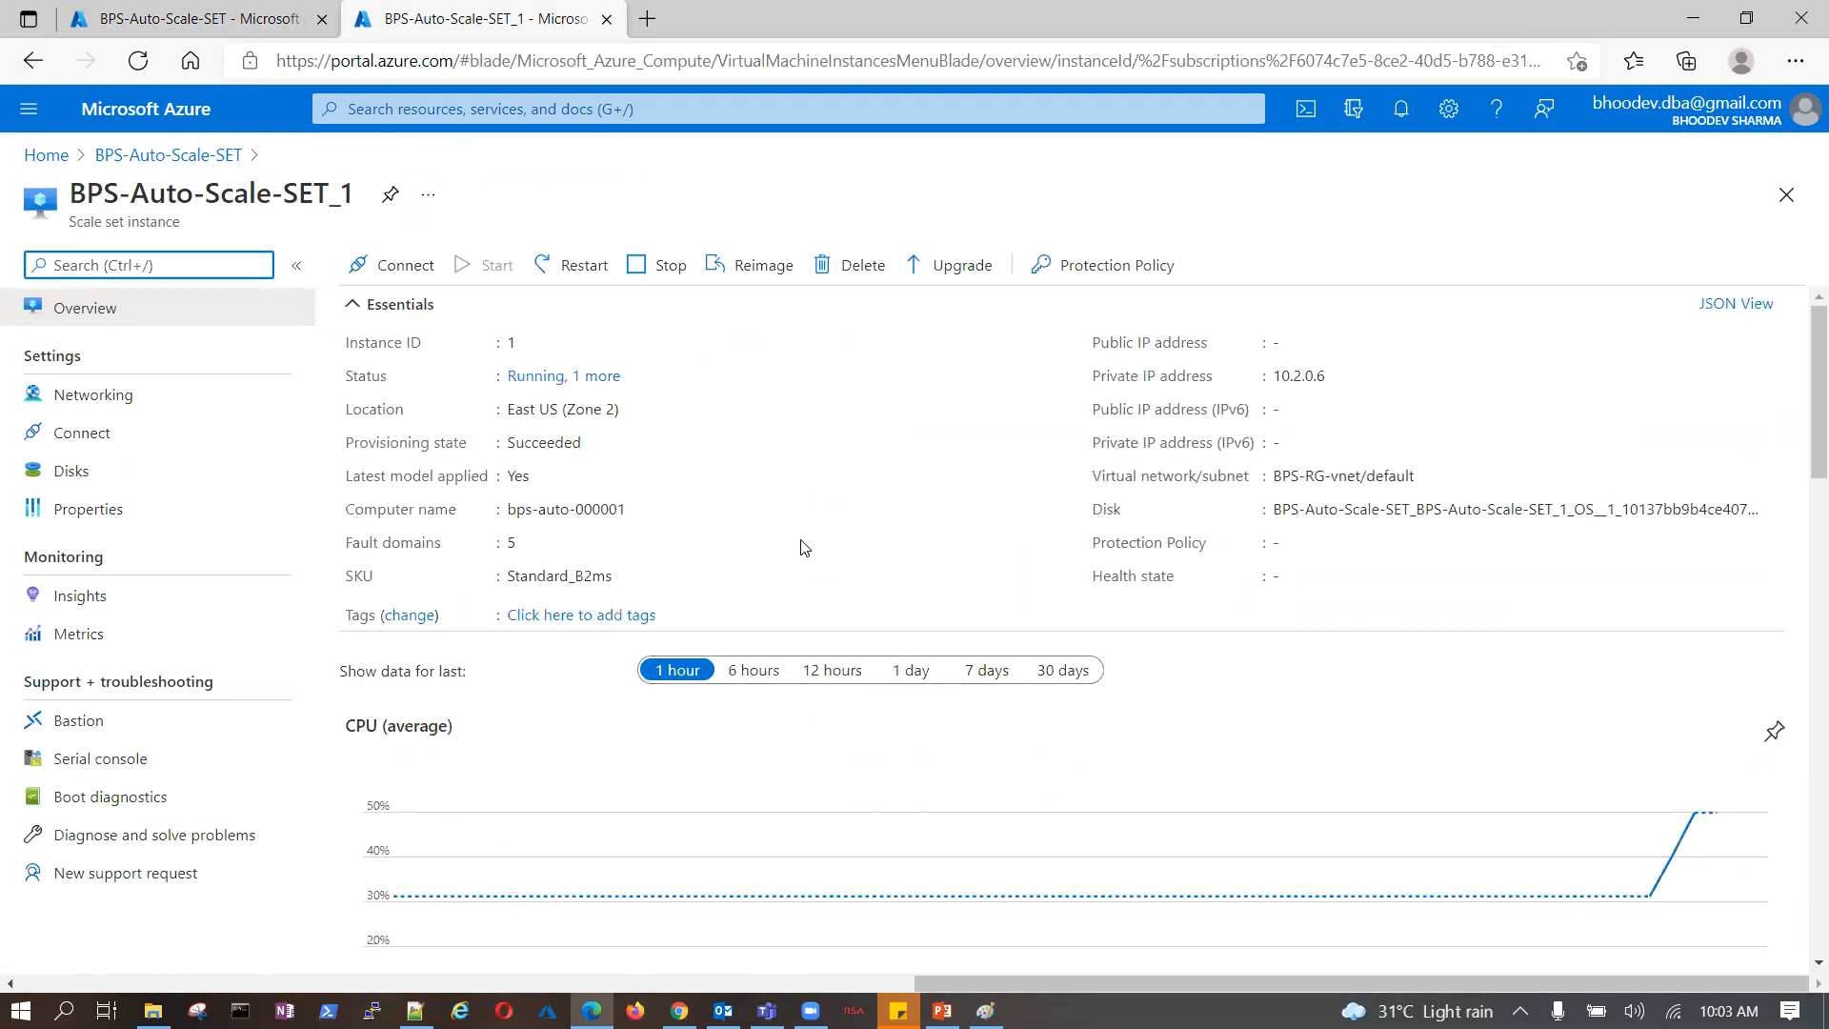
- Check the SSH connect option, then view BPS-Auto-Scale-SET_1's Networking page and NIC BPS-RG-vnet-nic01 details
left_click(400, 270)
left_click(366, 308)
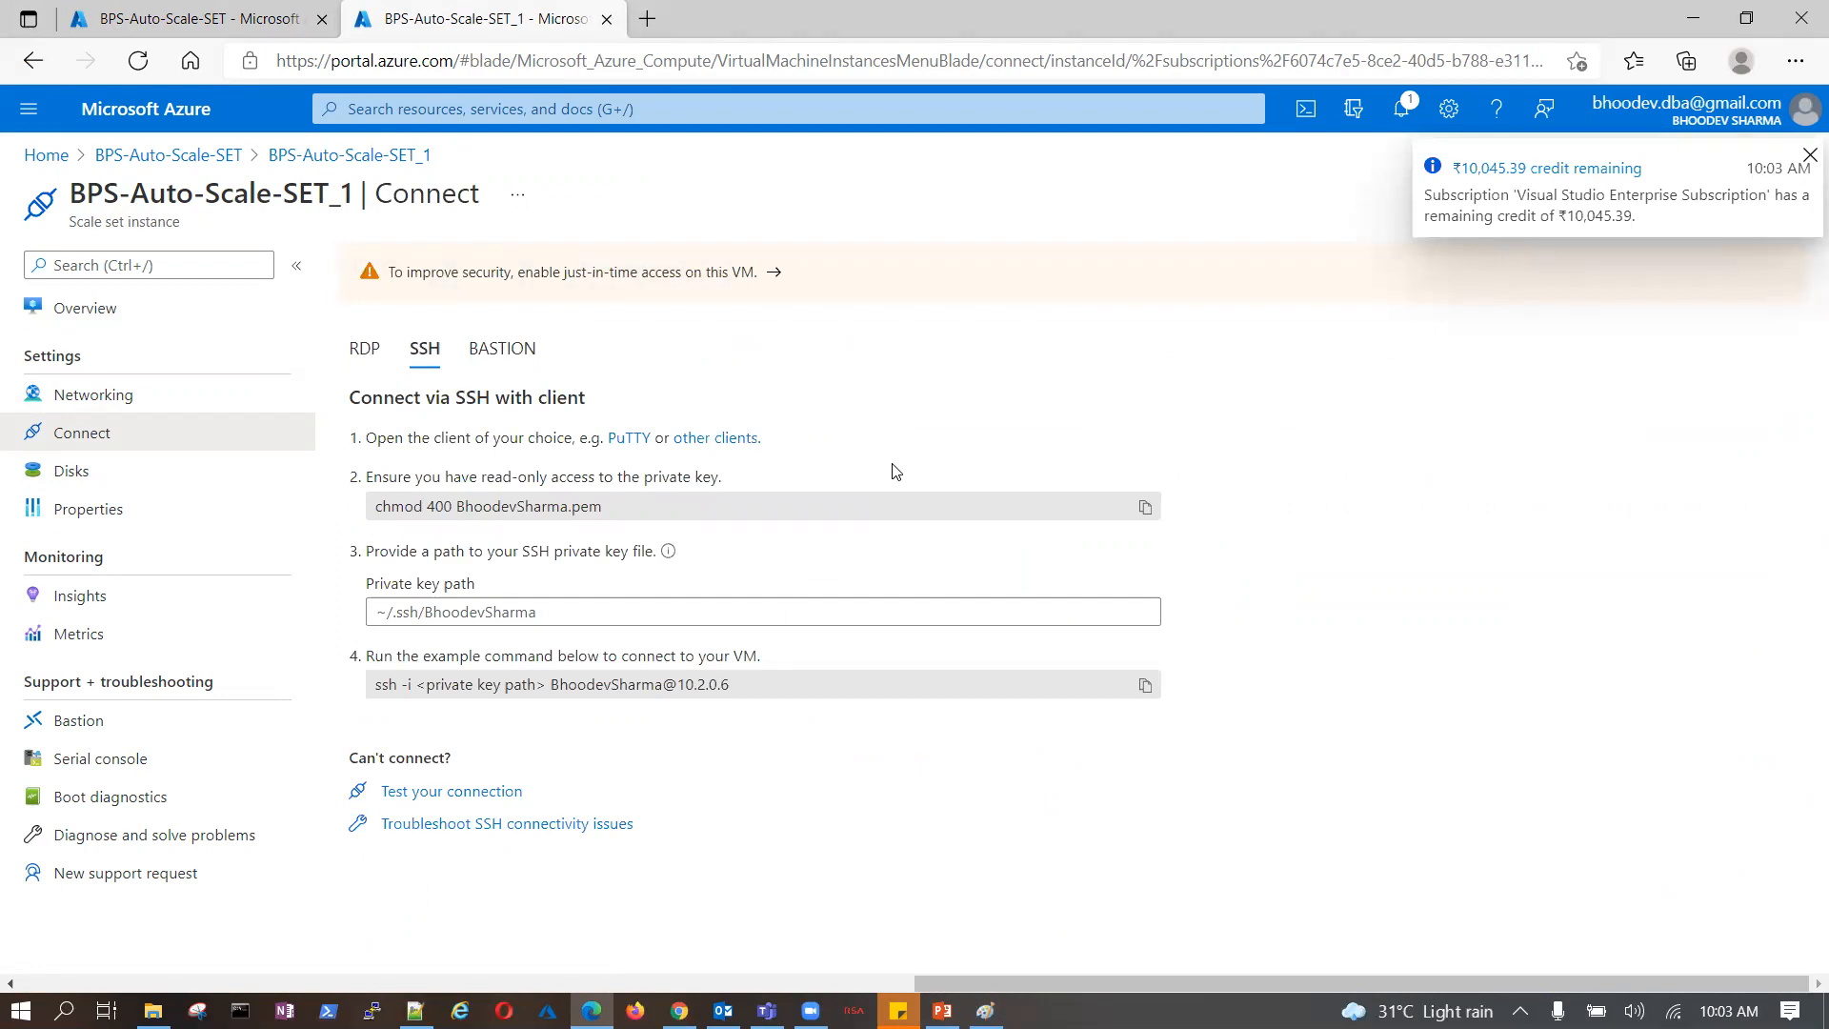
left_click(114, 396)
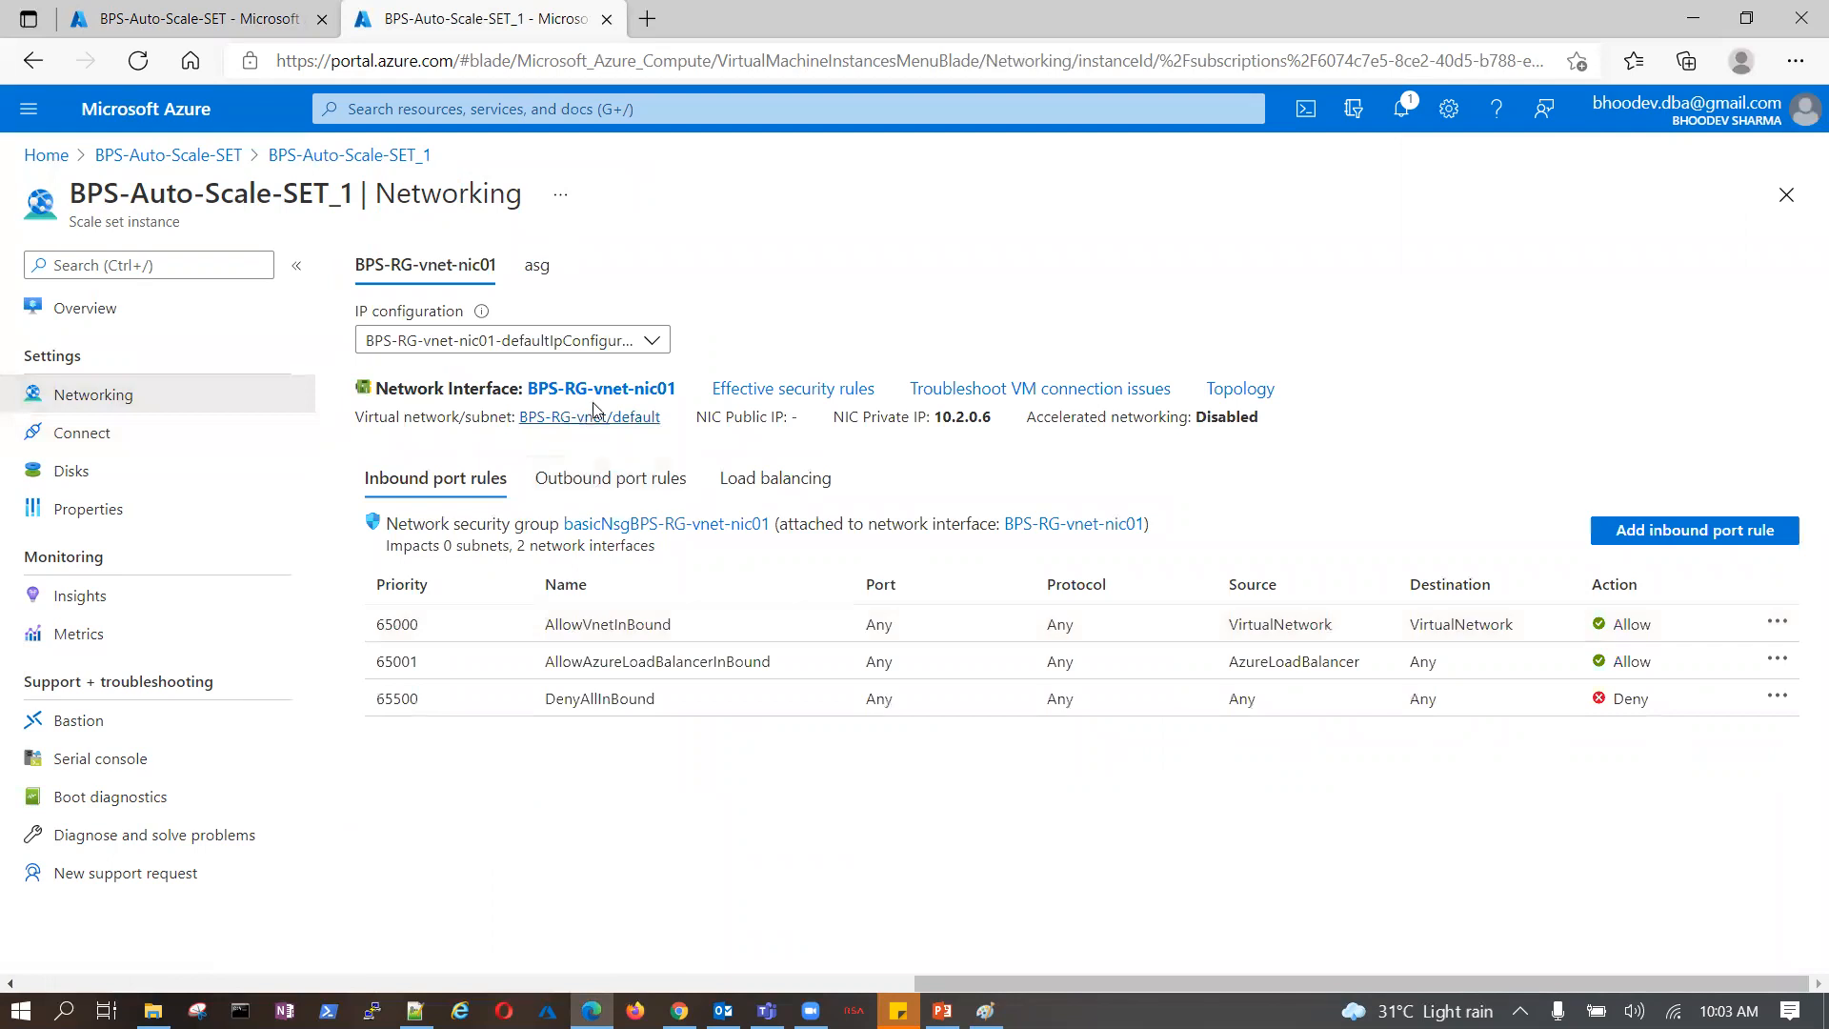
left_click(614, 390)
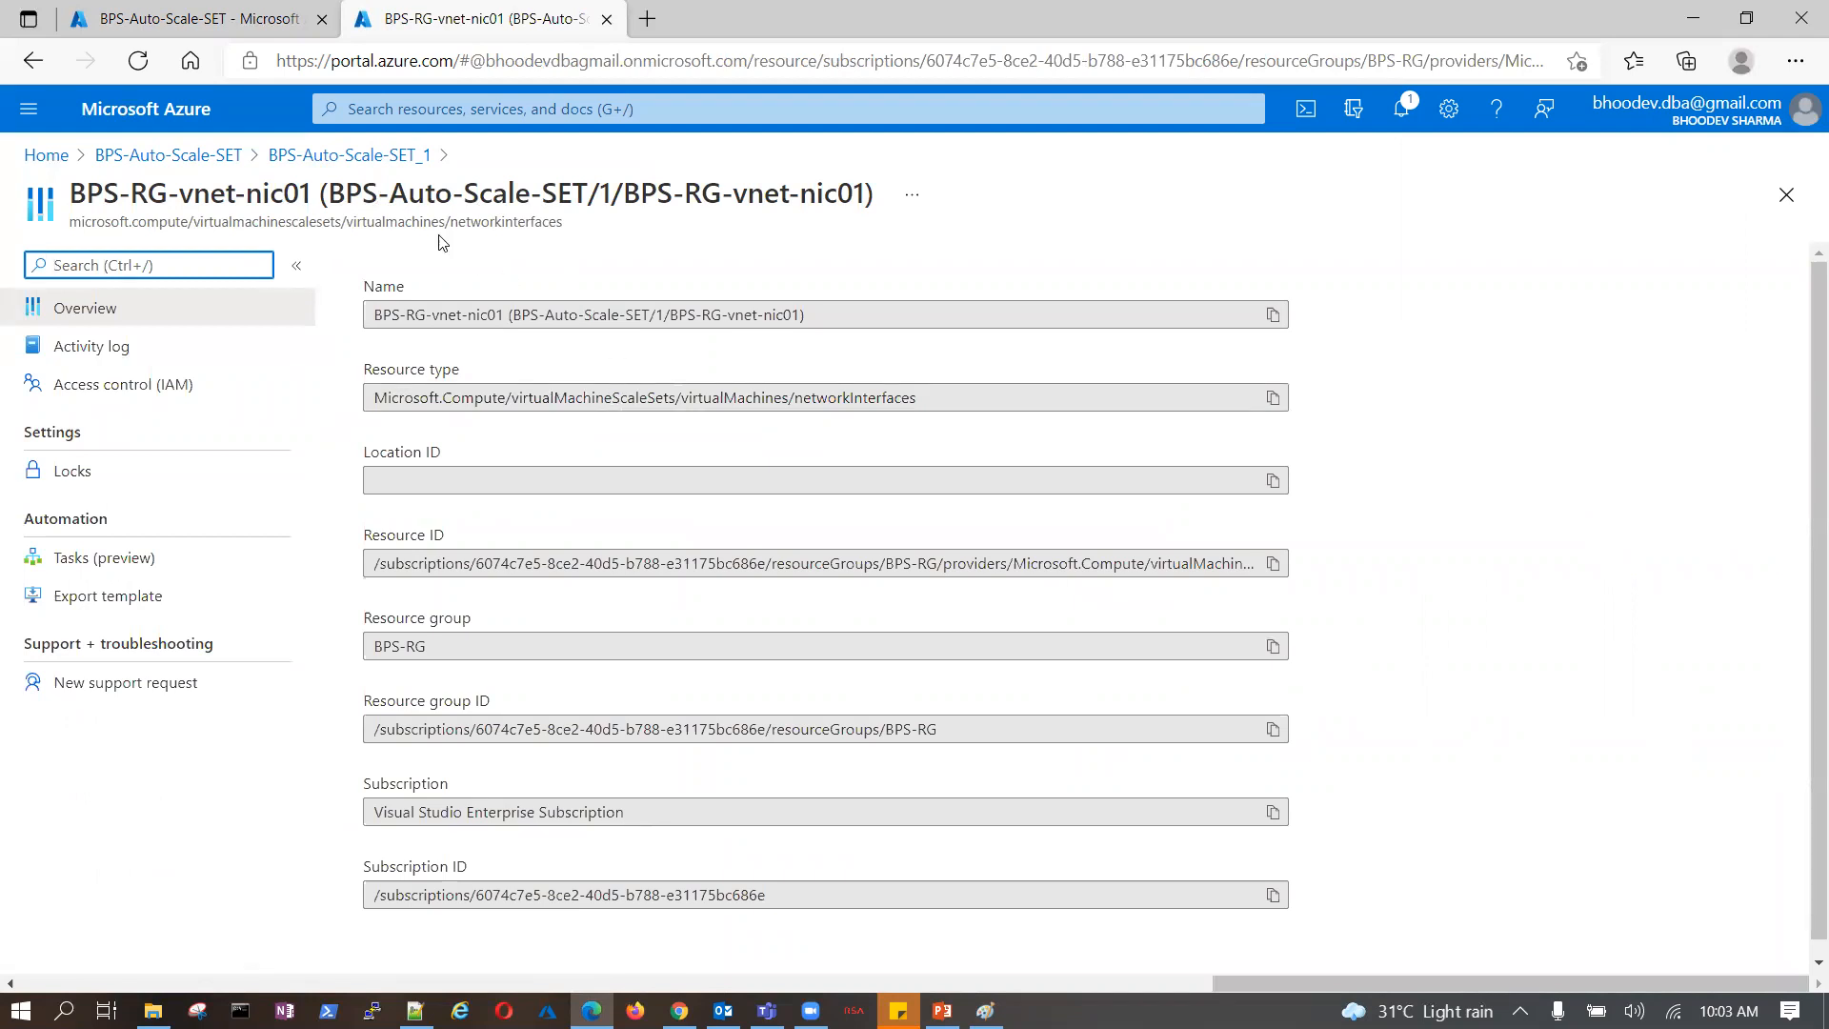
left_click(391, 155)
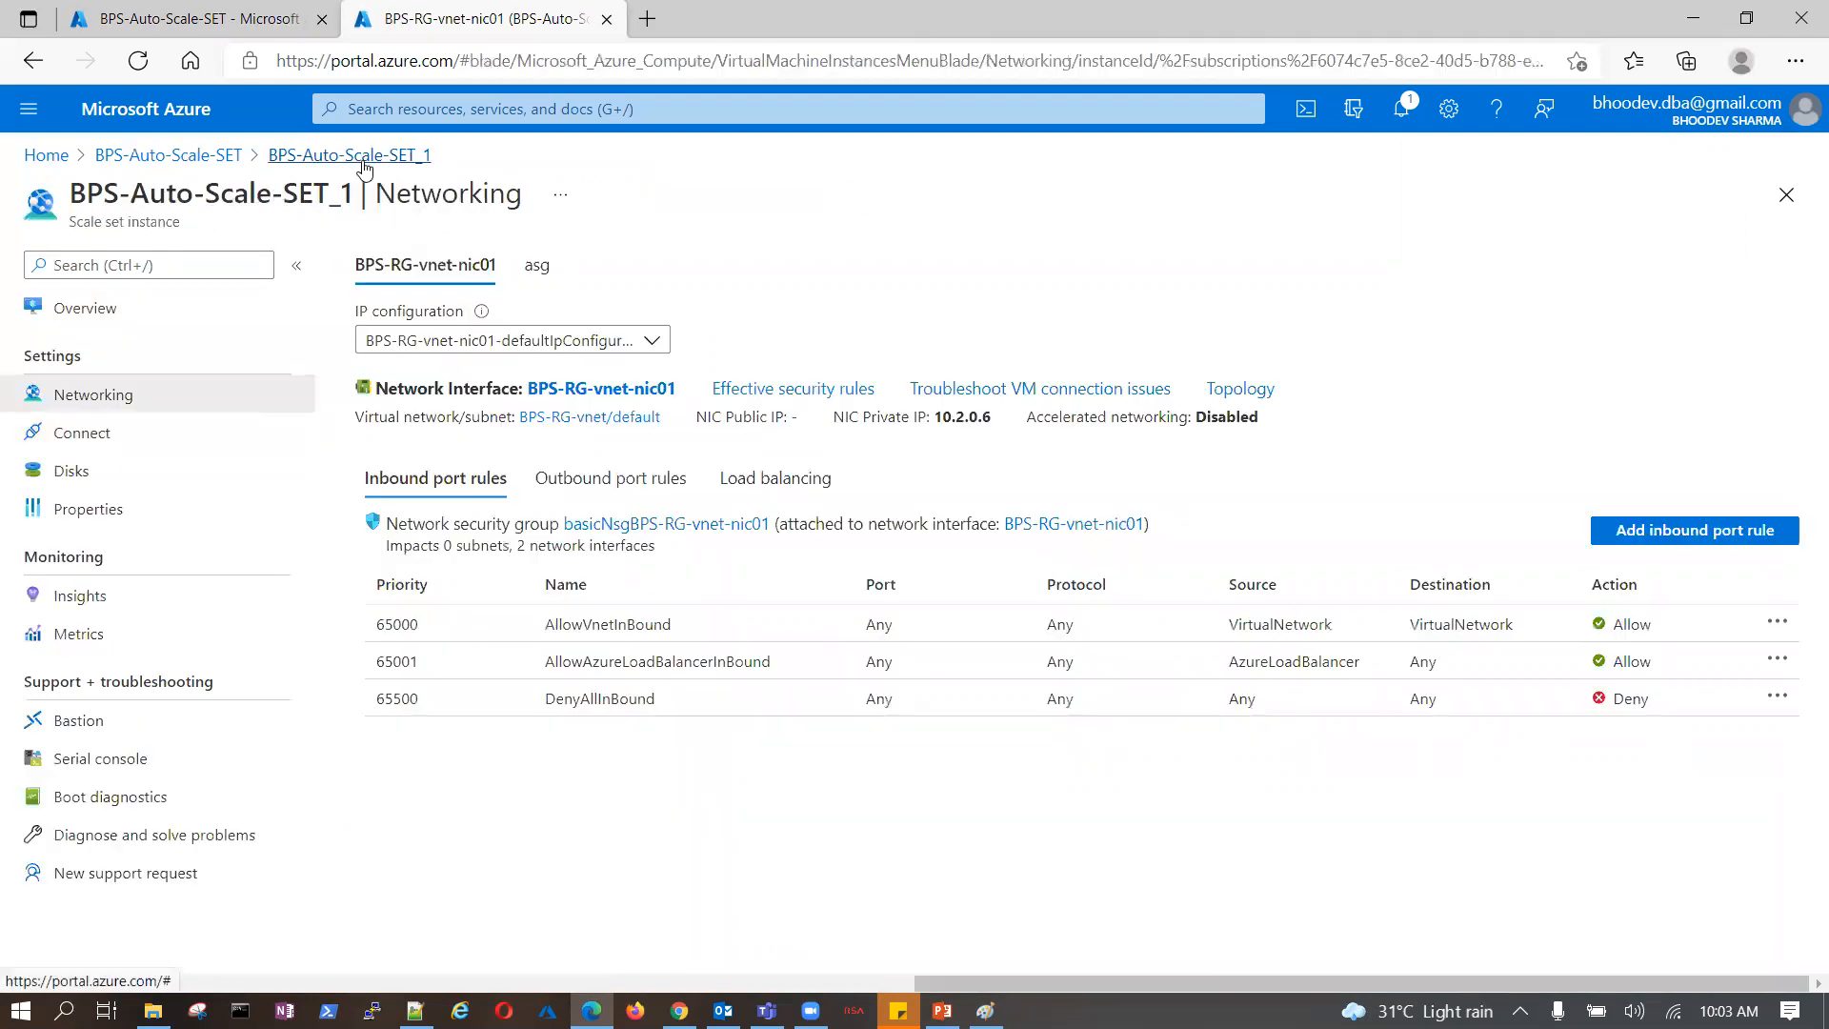
left_click(610, 391)
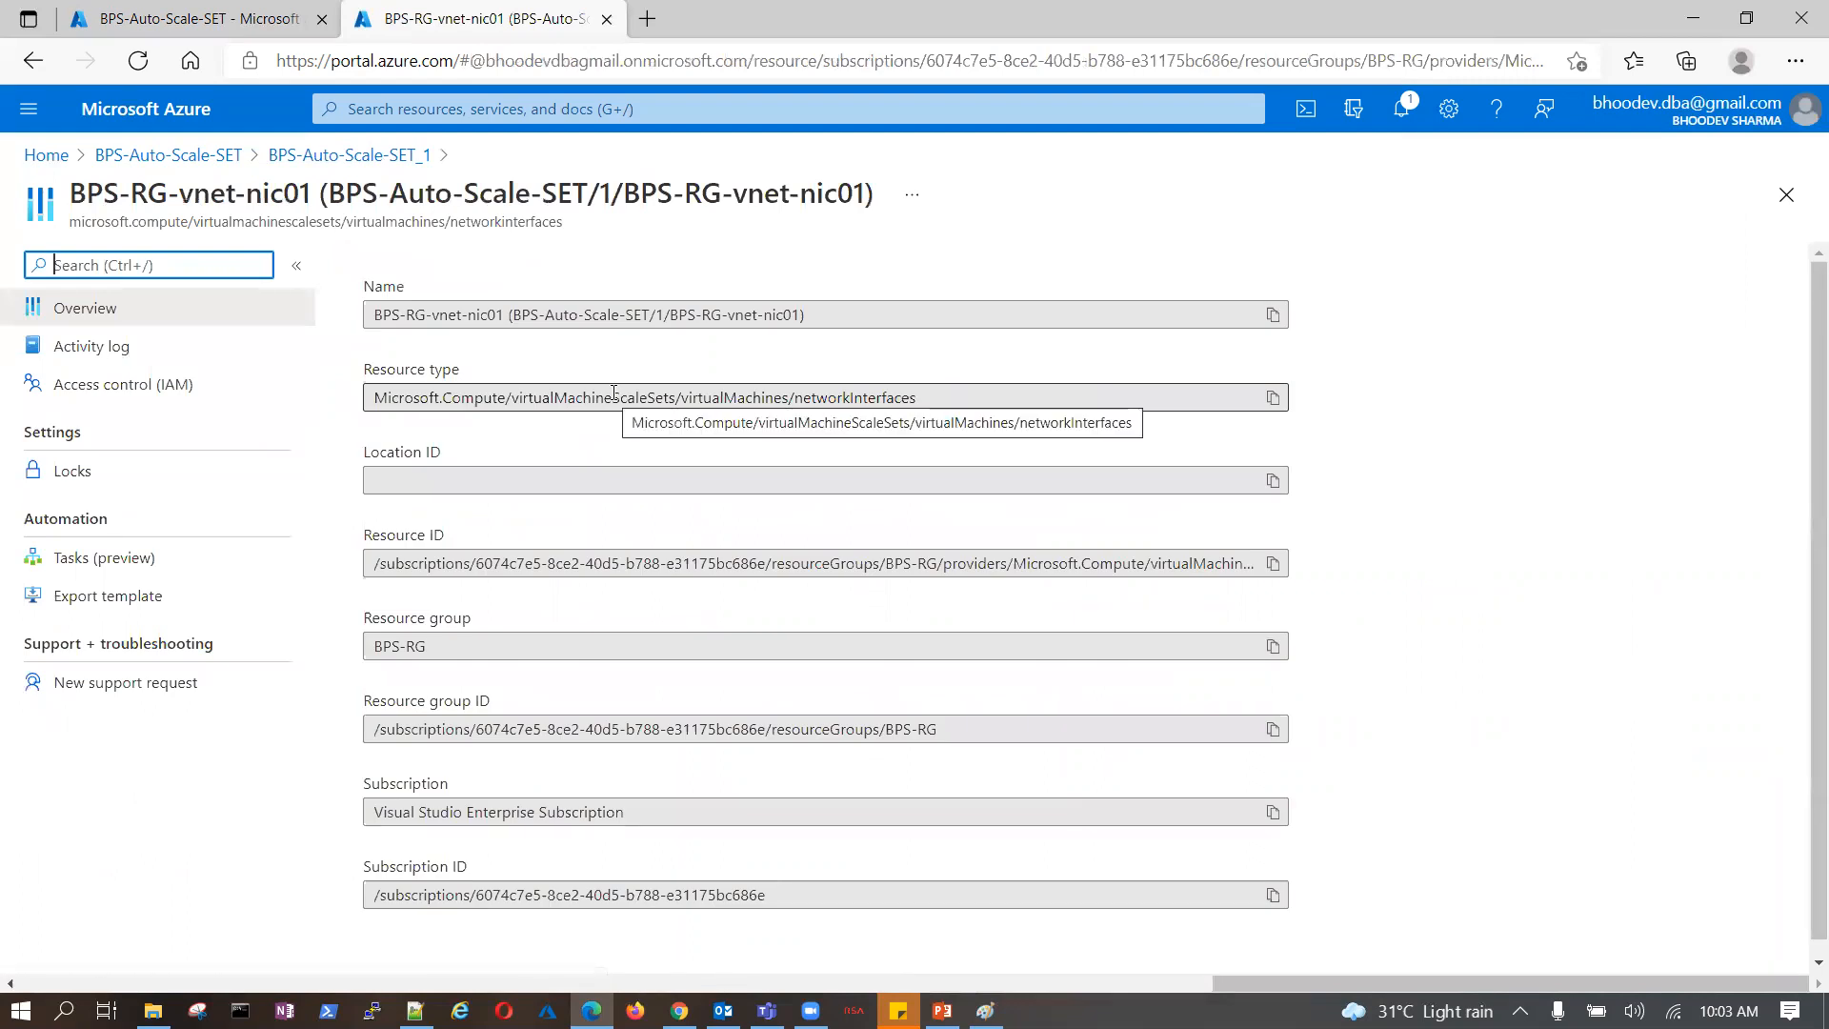
scroll(614, 389, "down", 1)
scroll(614, 389, "up", 1)
left_click(327, 160)
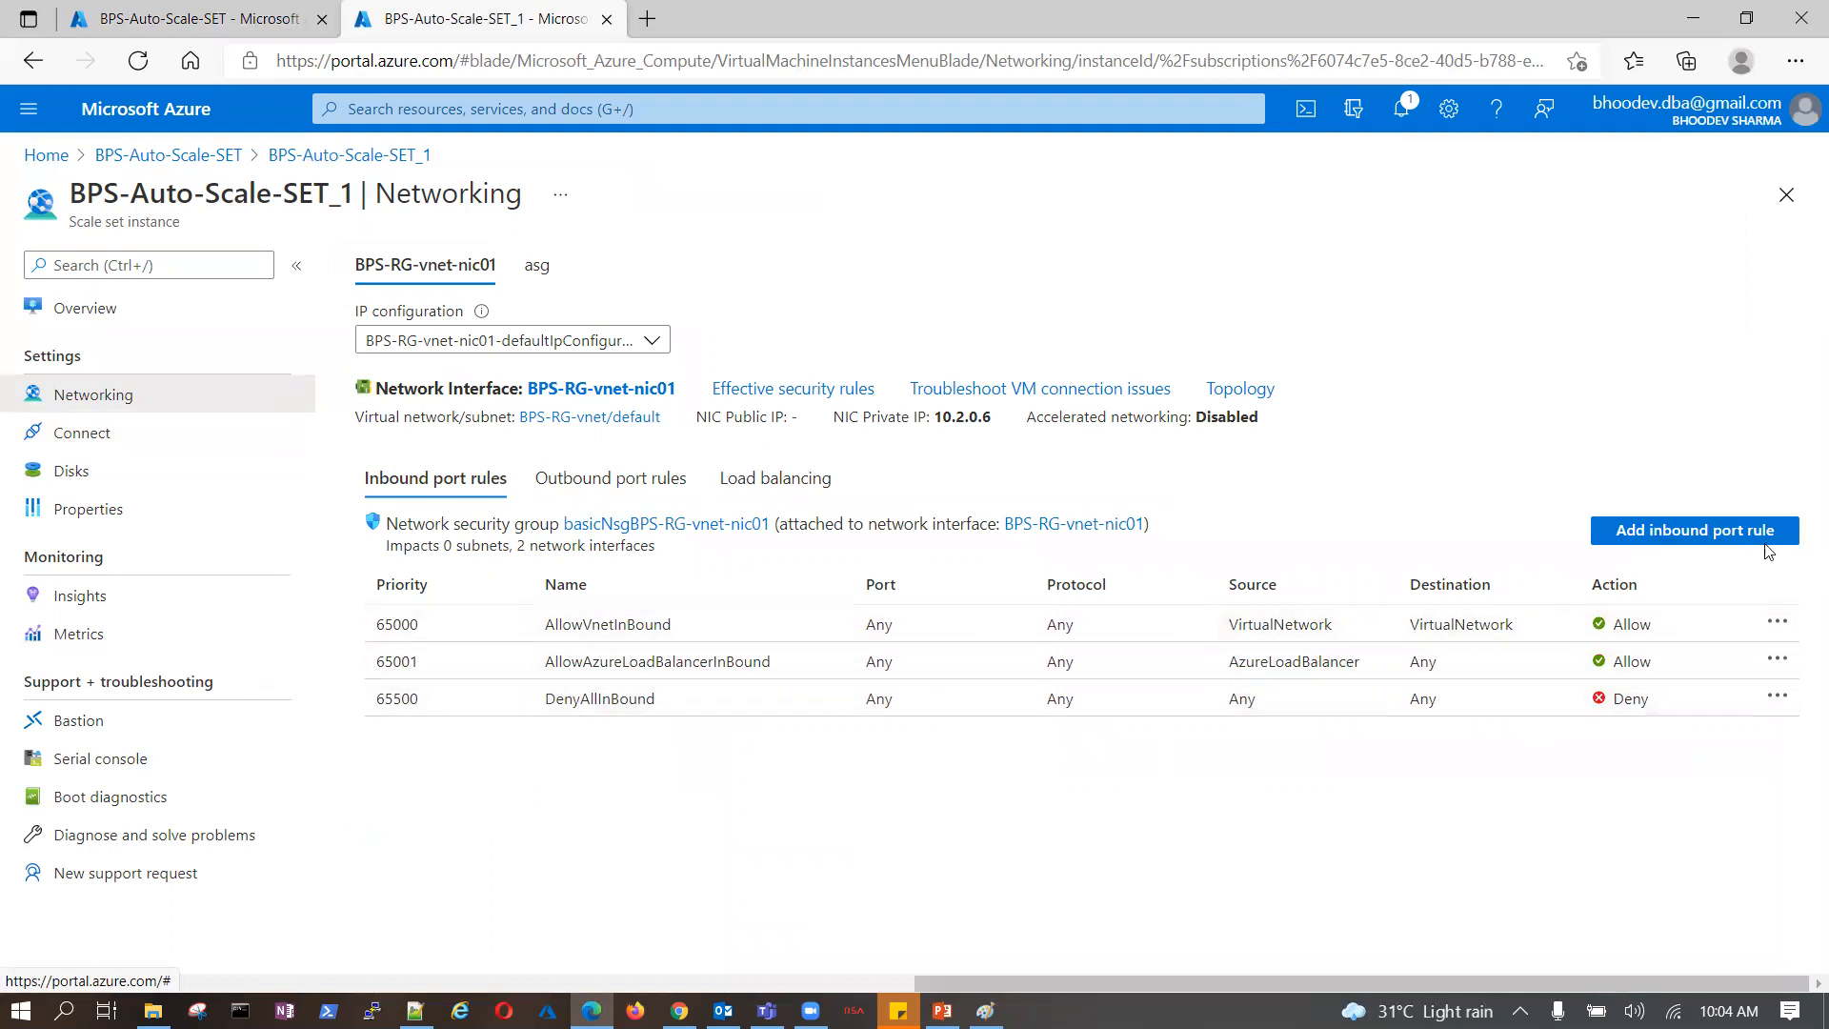
- Add inbound security rule AnyPort with destination port ranges set to *
left_click(1755, 534)
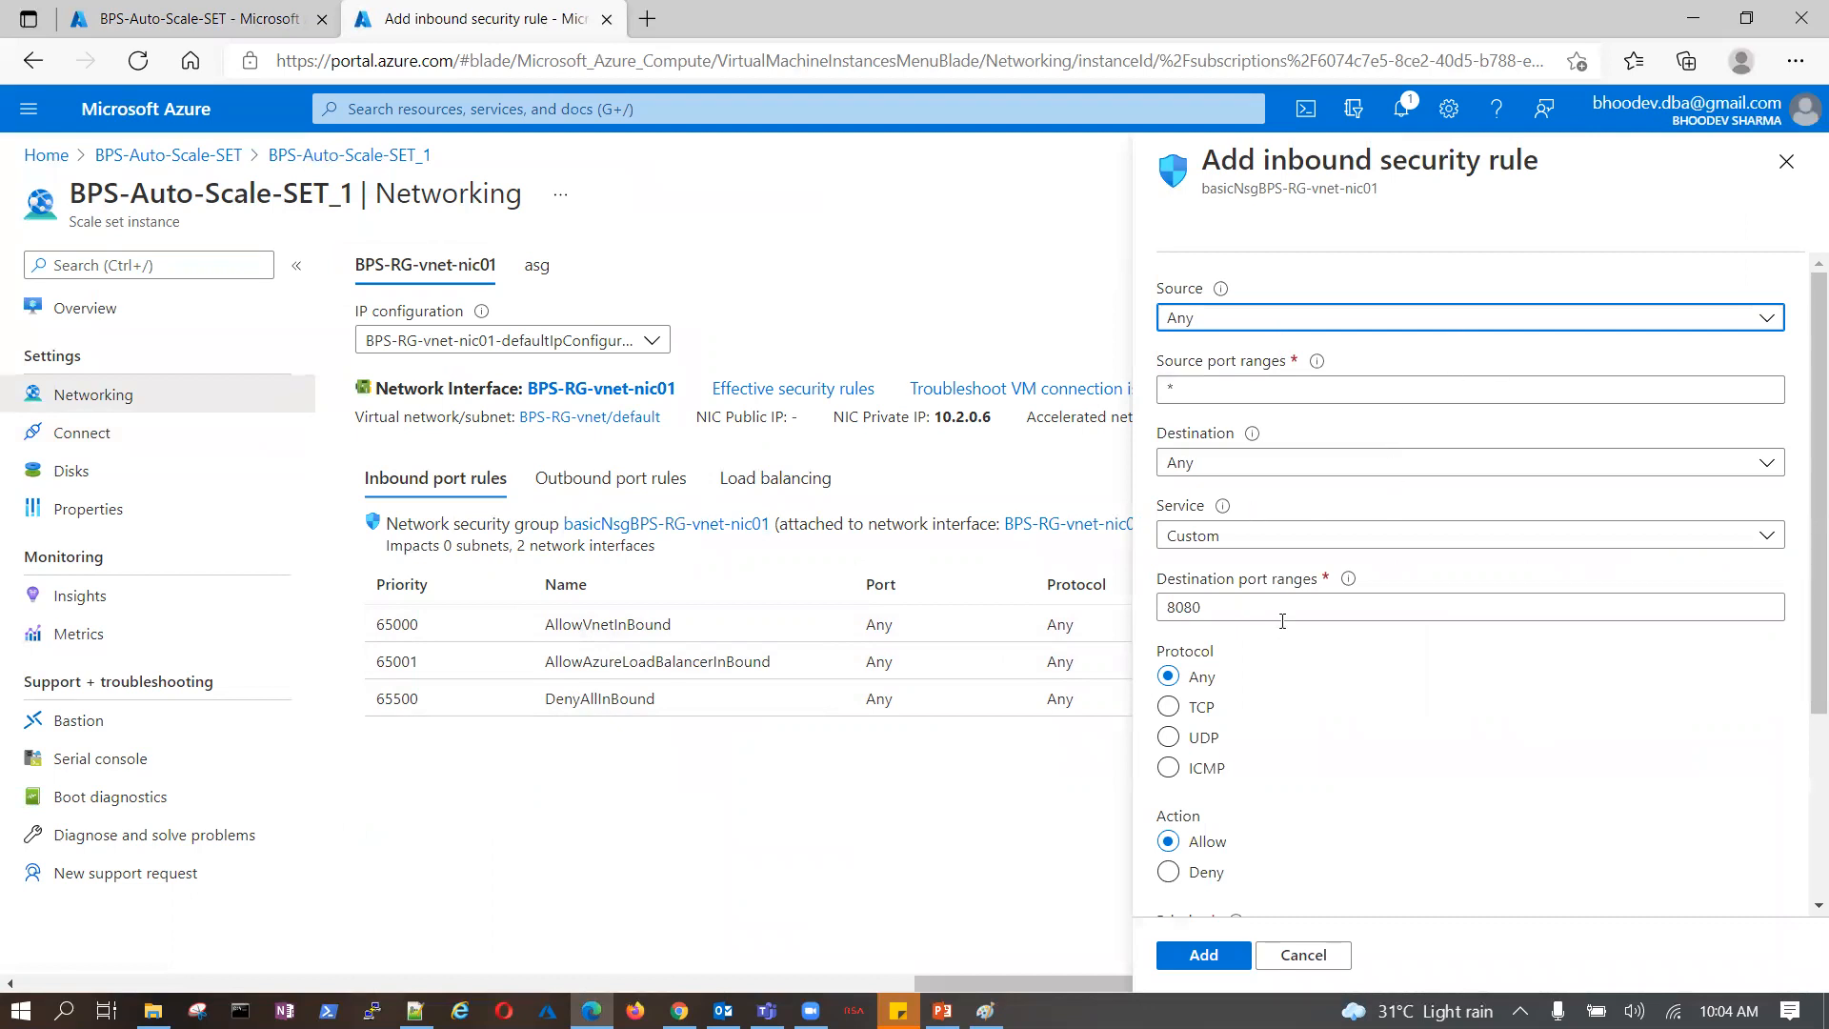
left_click_drag(1202, 607, 1152, 610)
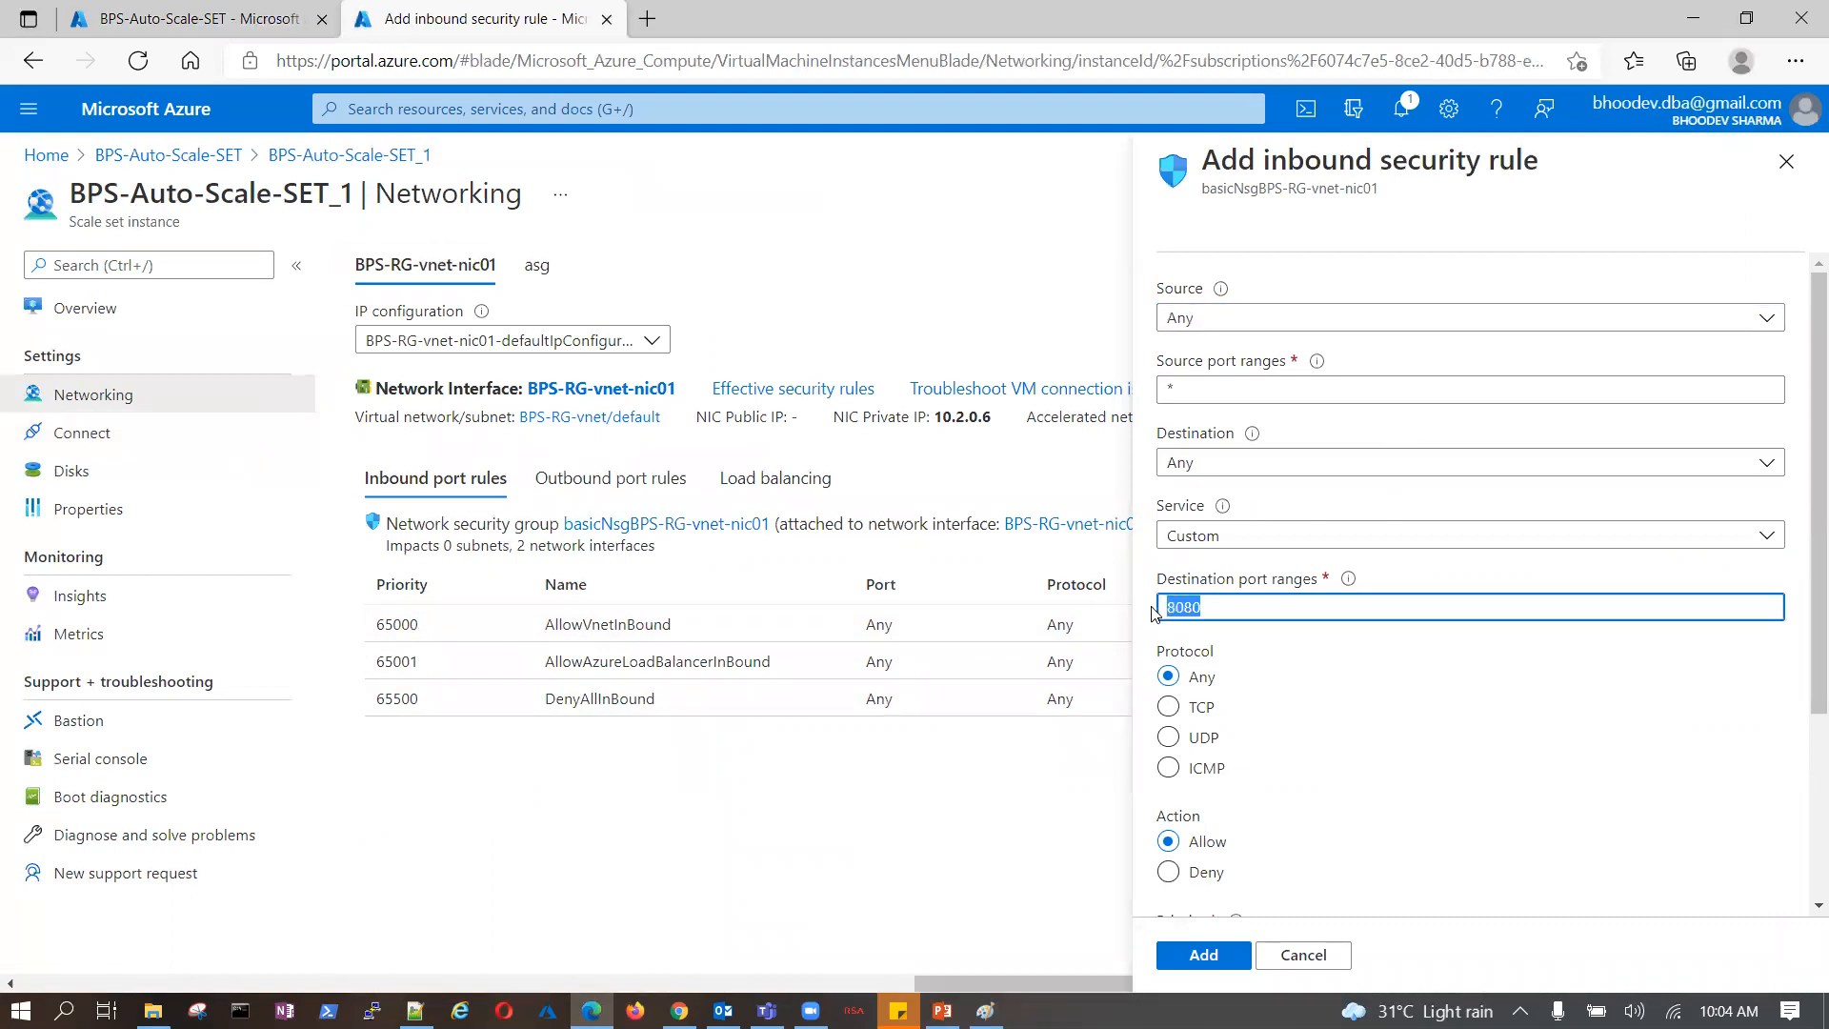
type("*")
scroll(1453, 757, "down", 3)
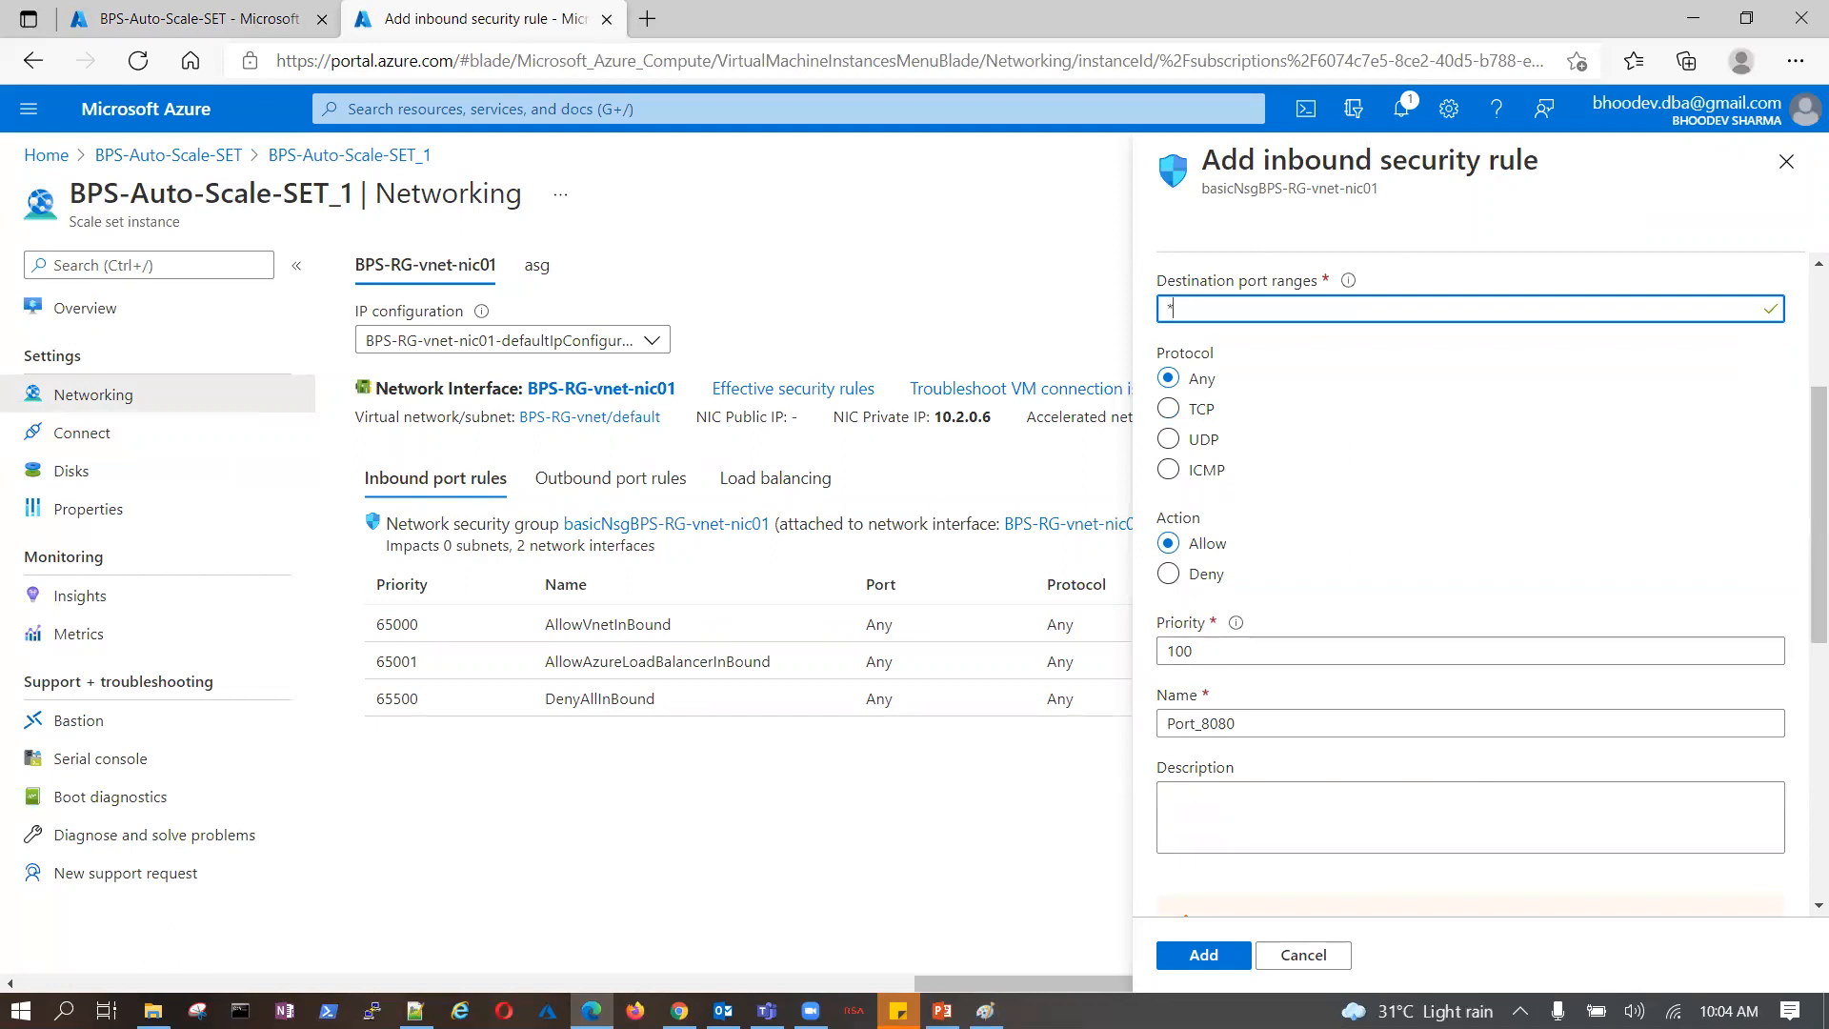
left_click_drag(1237, 724, 1160, 731)
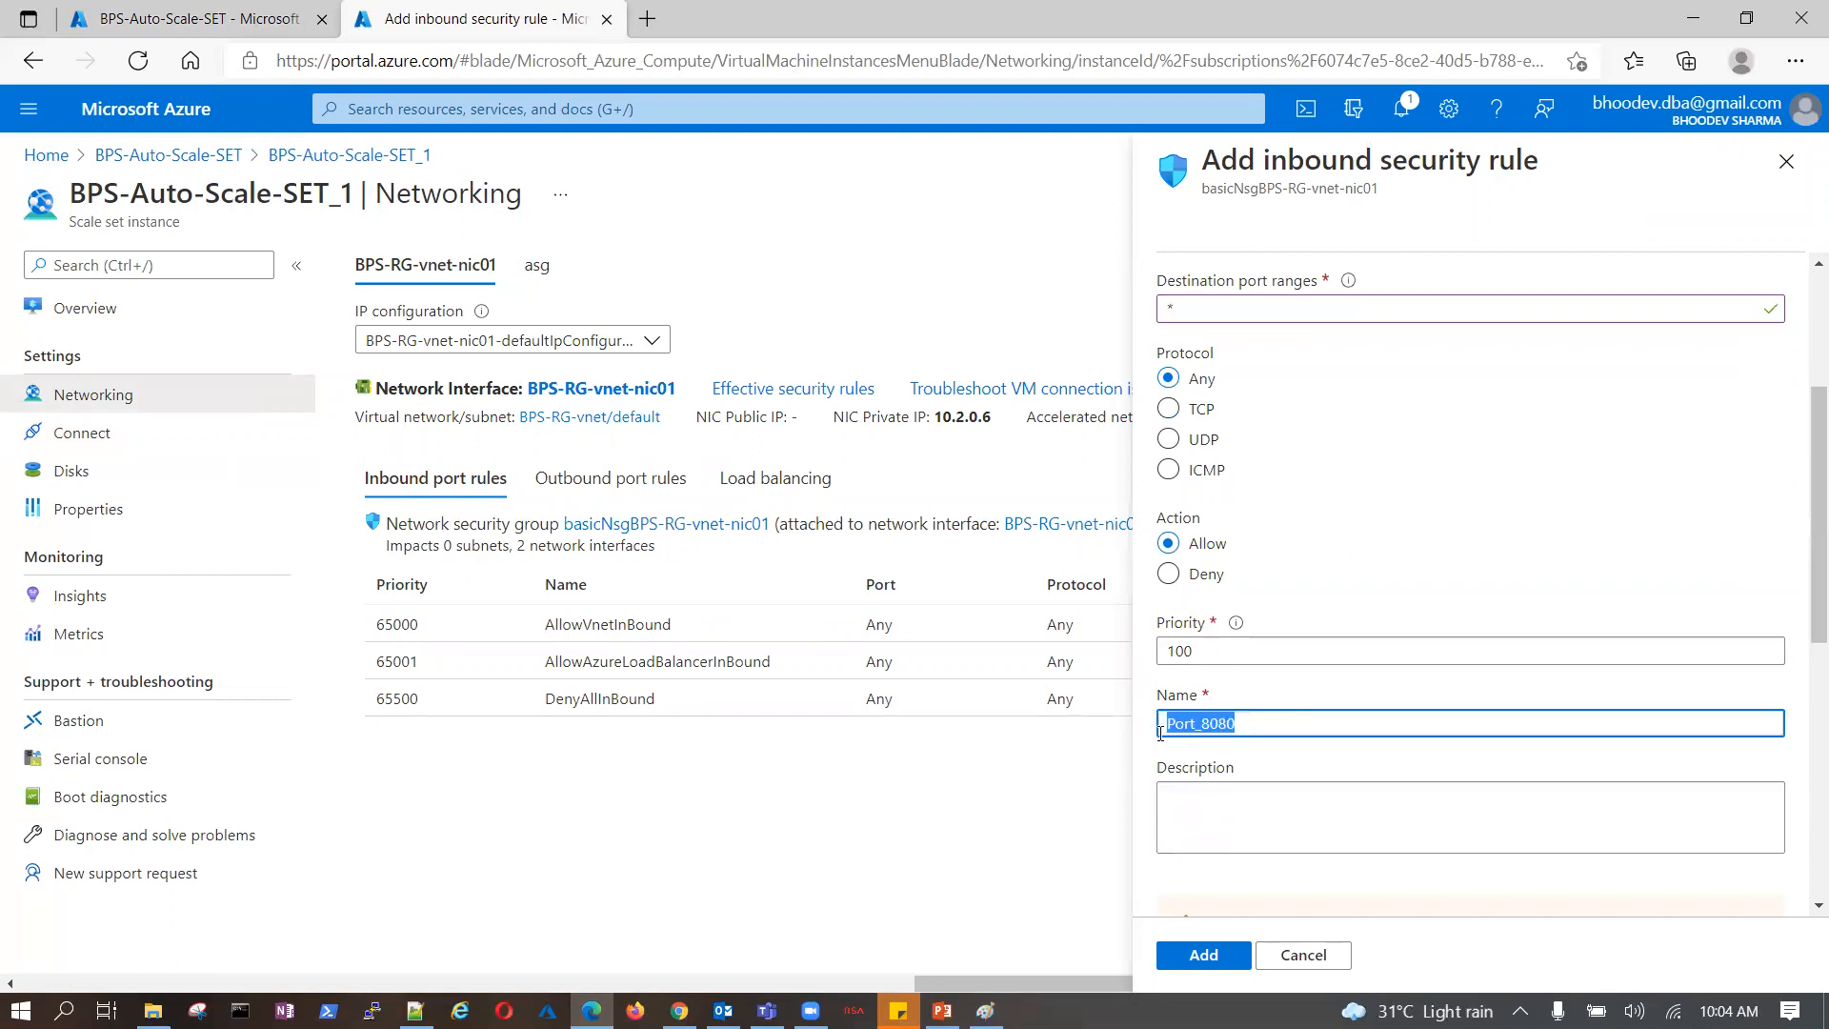
type("ANy")
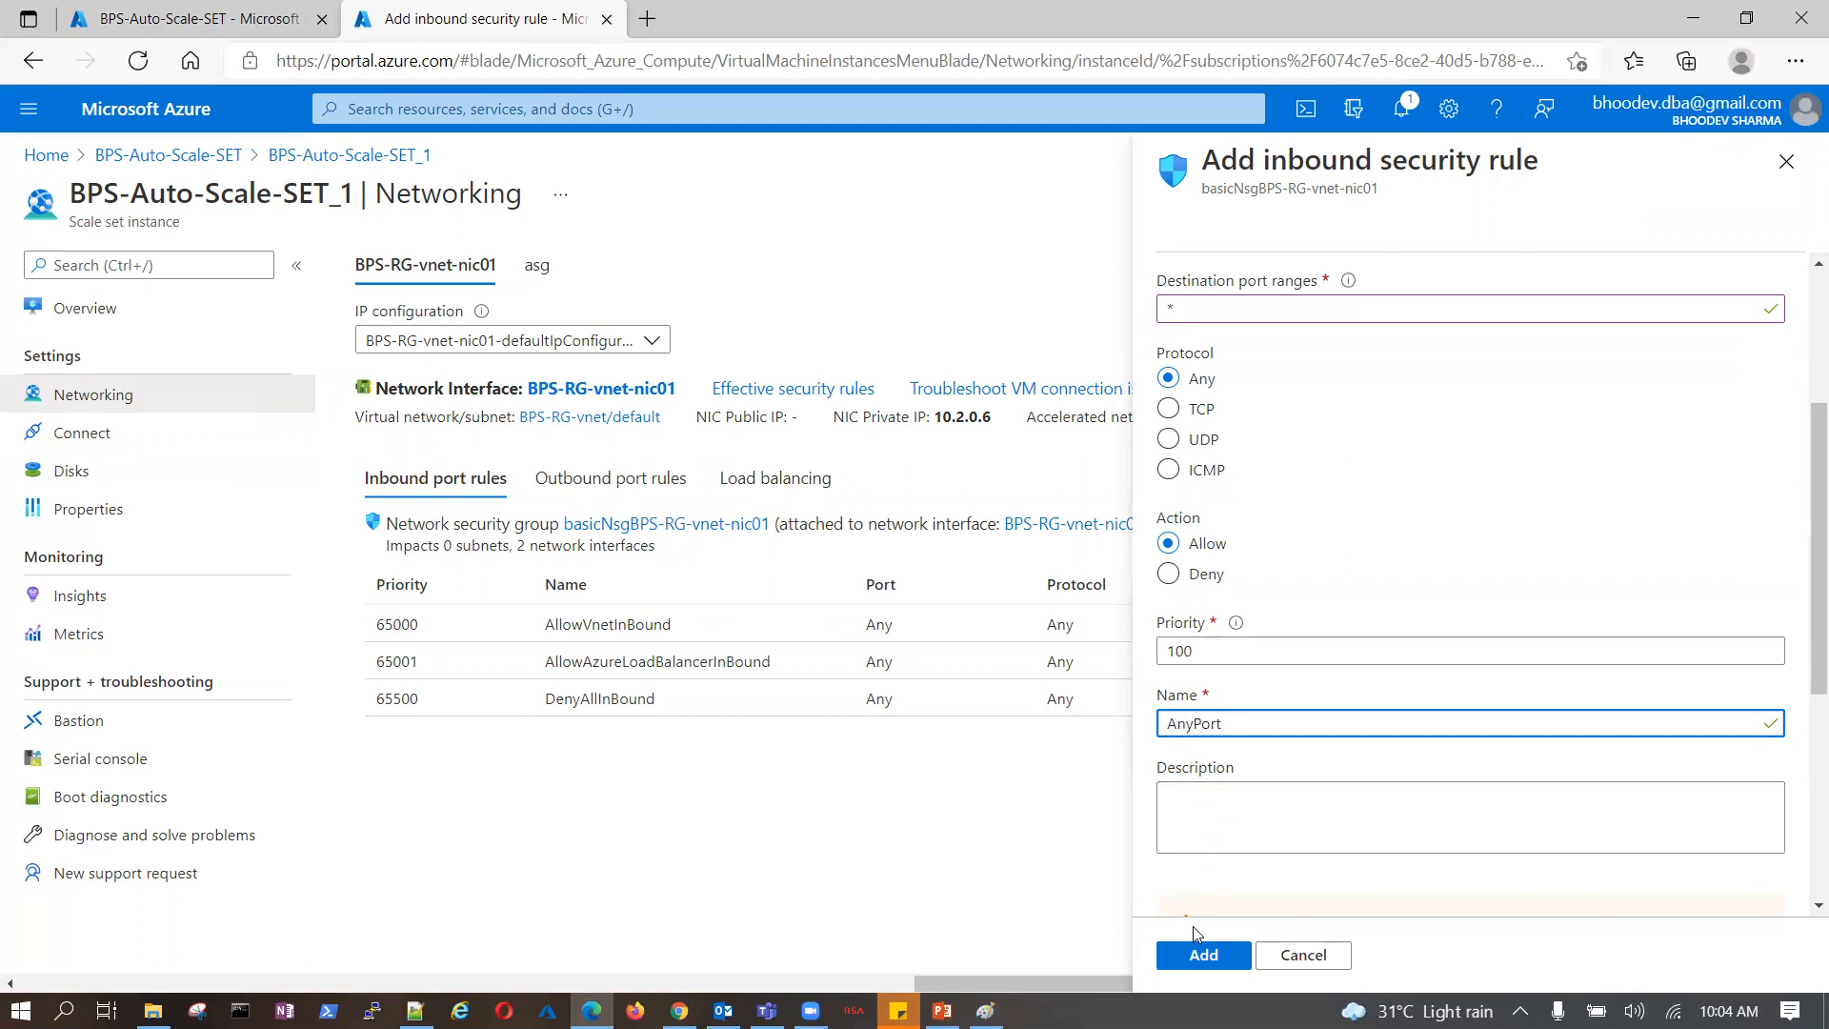
left_click(1204, 955)
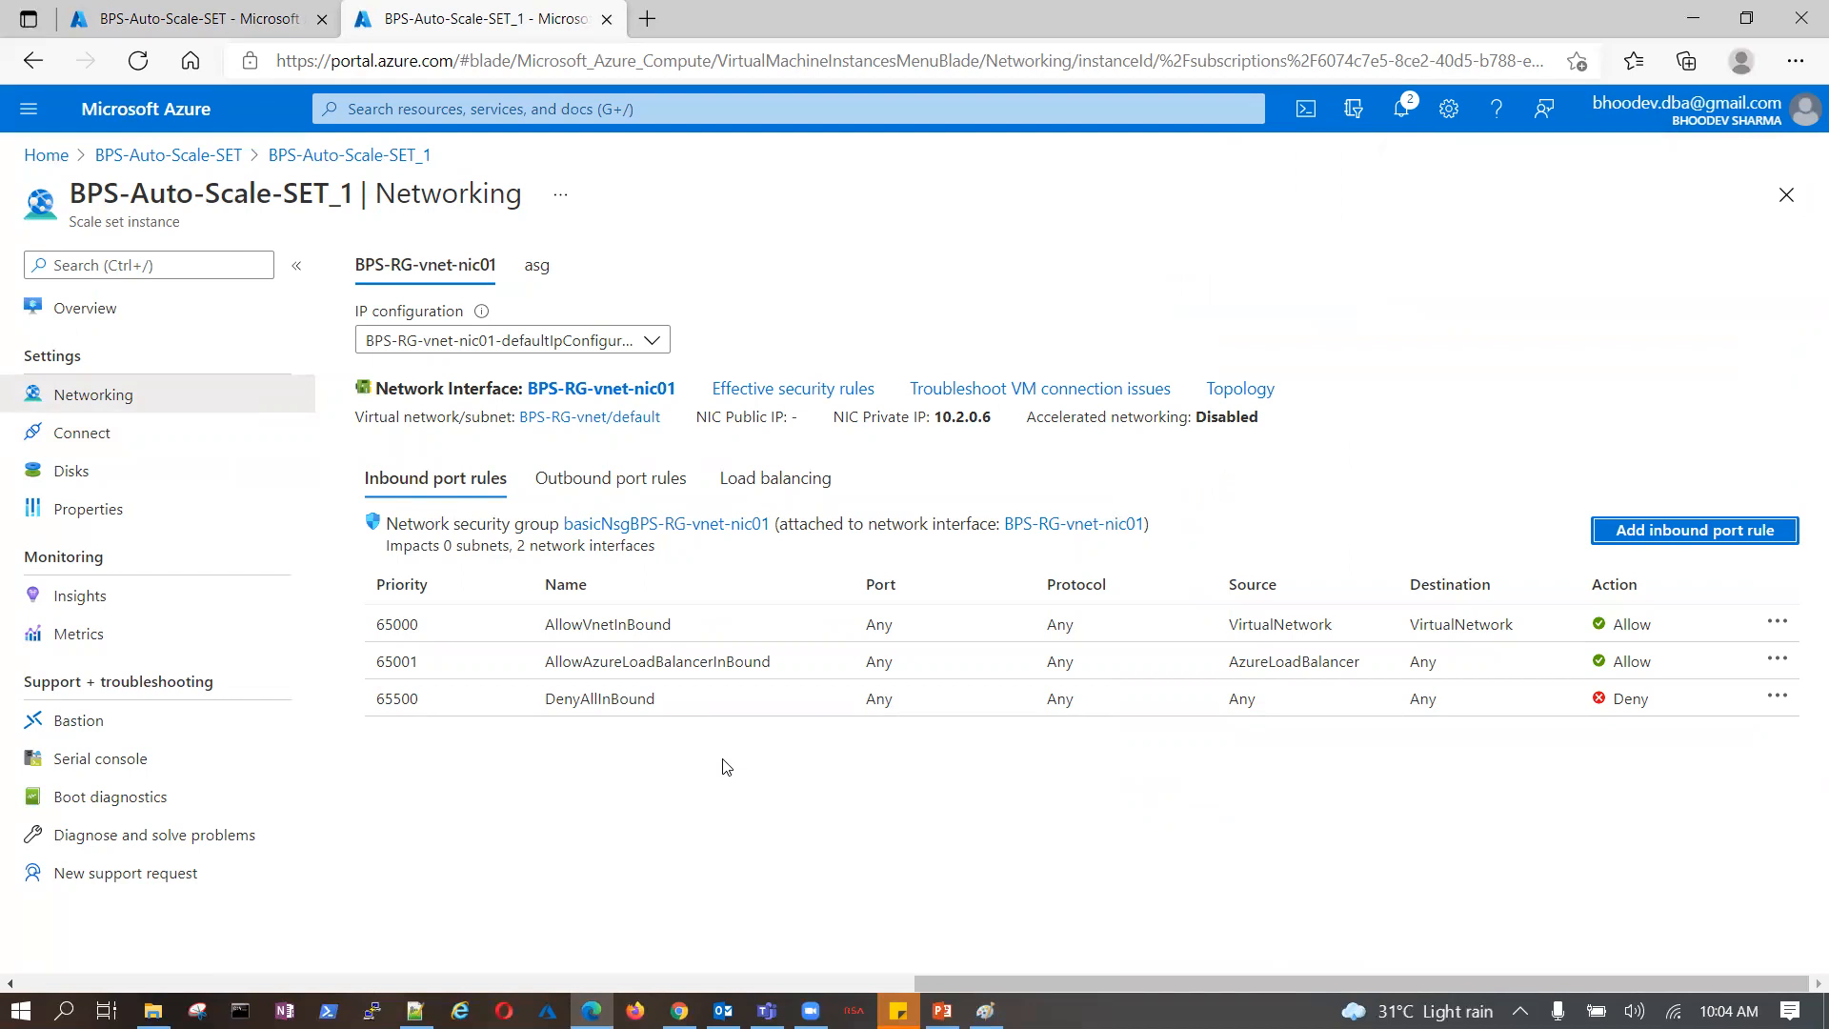
- Review the outbound and inbound port rules, then return to the BPS-Auto-Scale-SET_1 overview
left_click(612, 481)
left_click(455, 482)
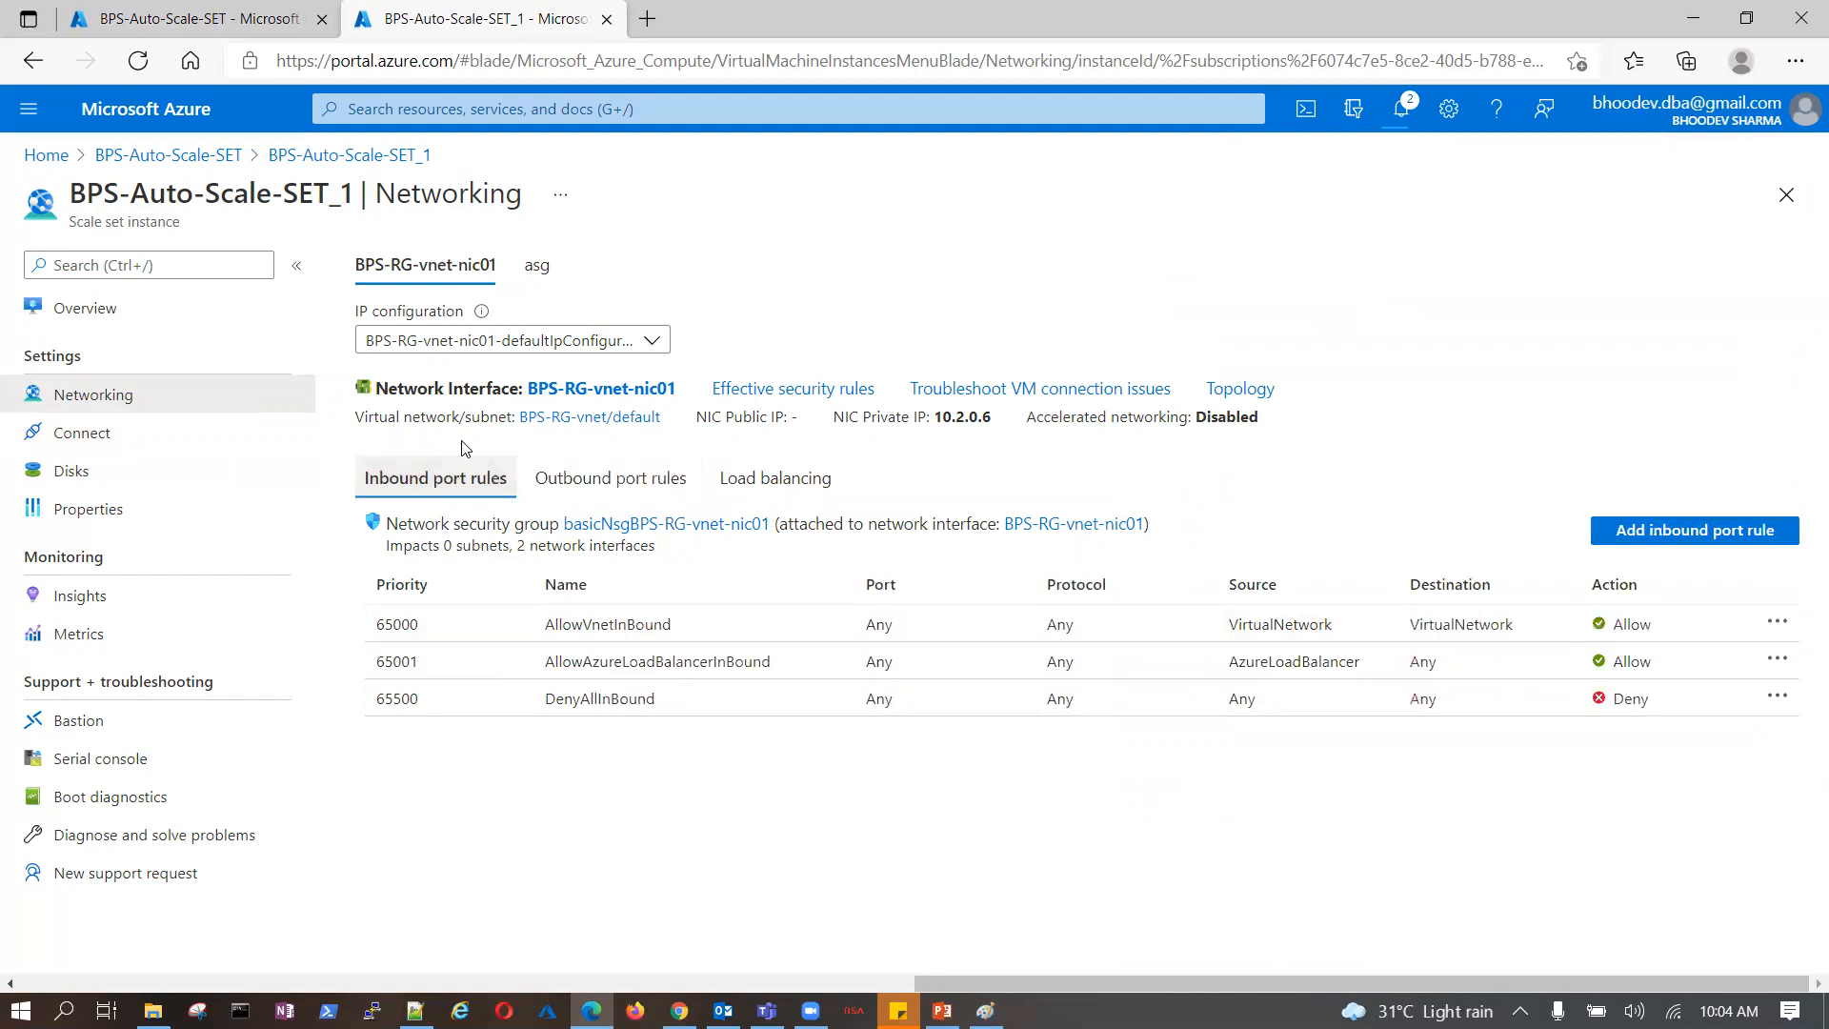
left_click(384, 157)
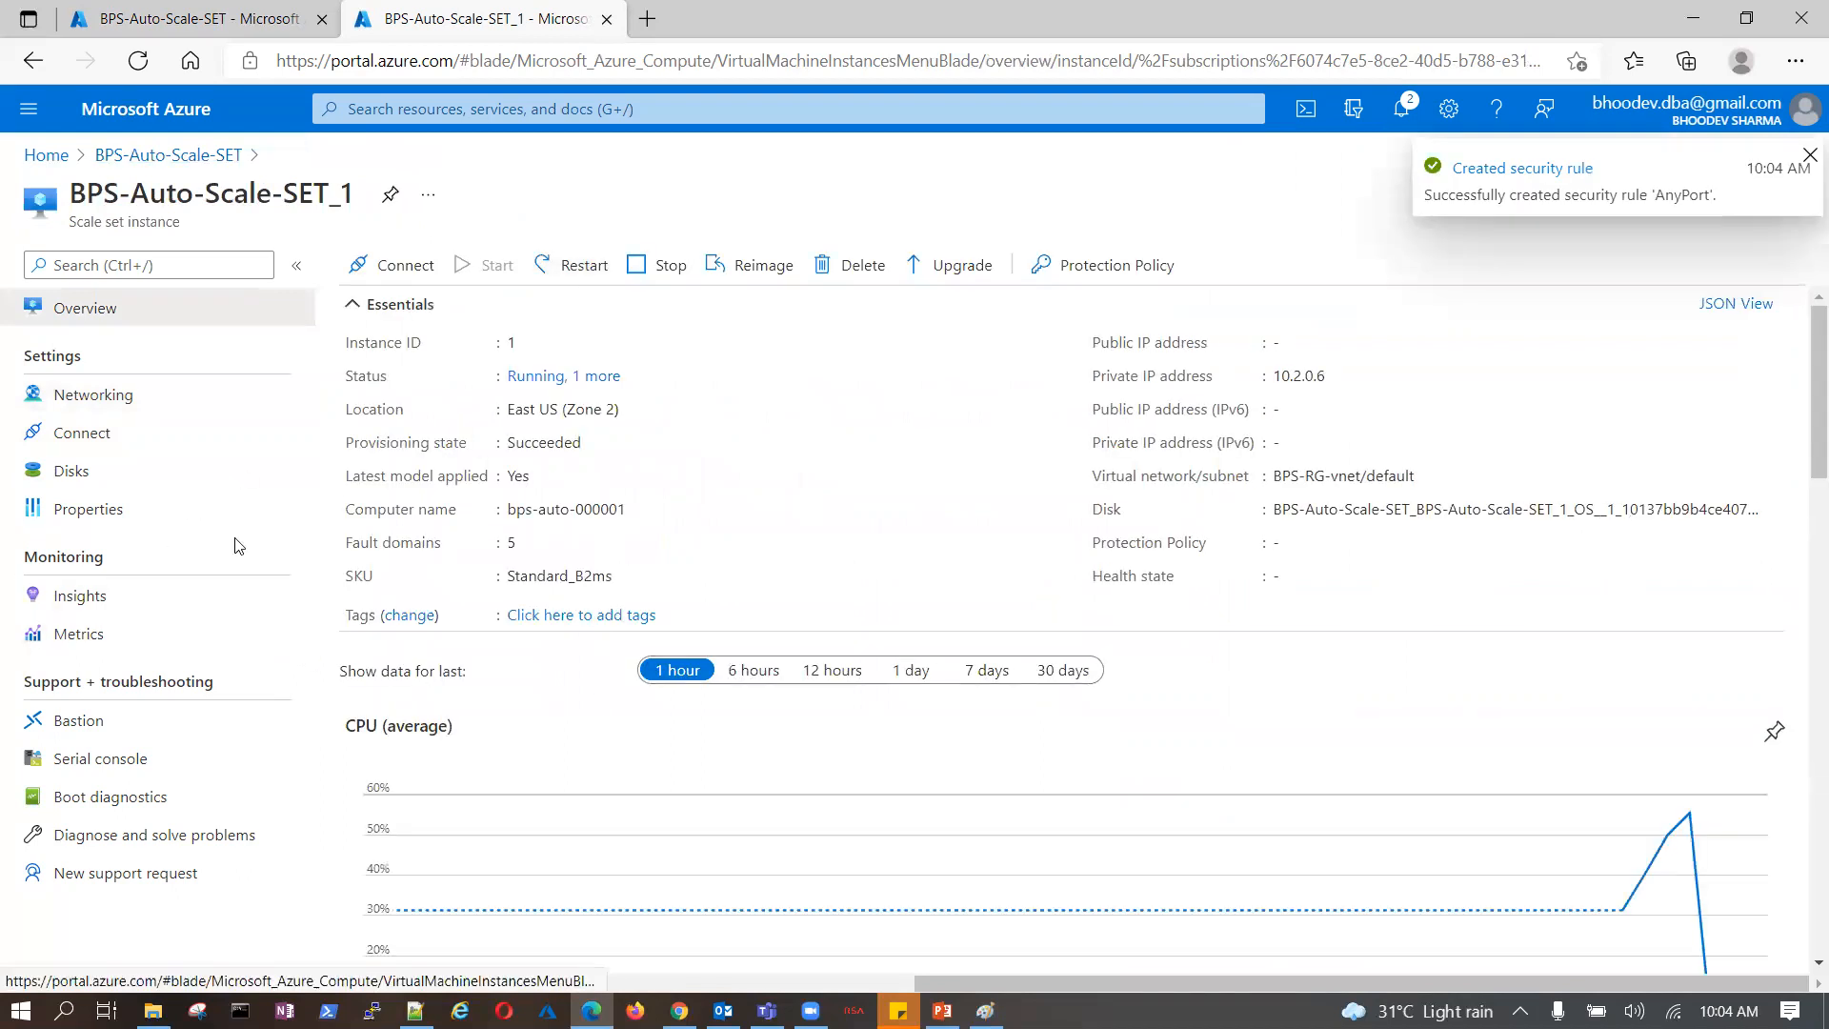
- Check that BPS-Auto-Scale-SET_3's Networking page shows the AnyPort rule allowing Any port
left_click(200, 156)
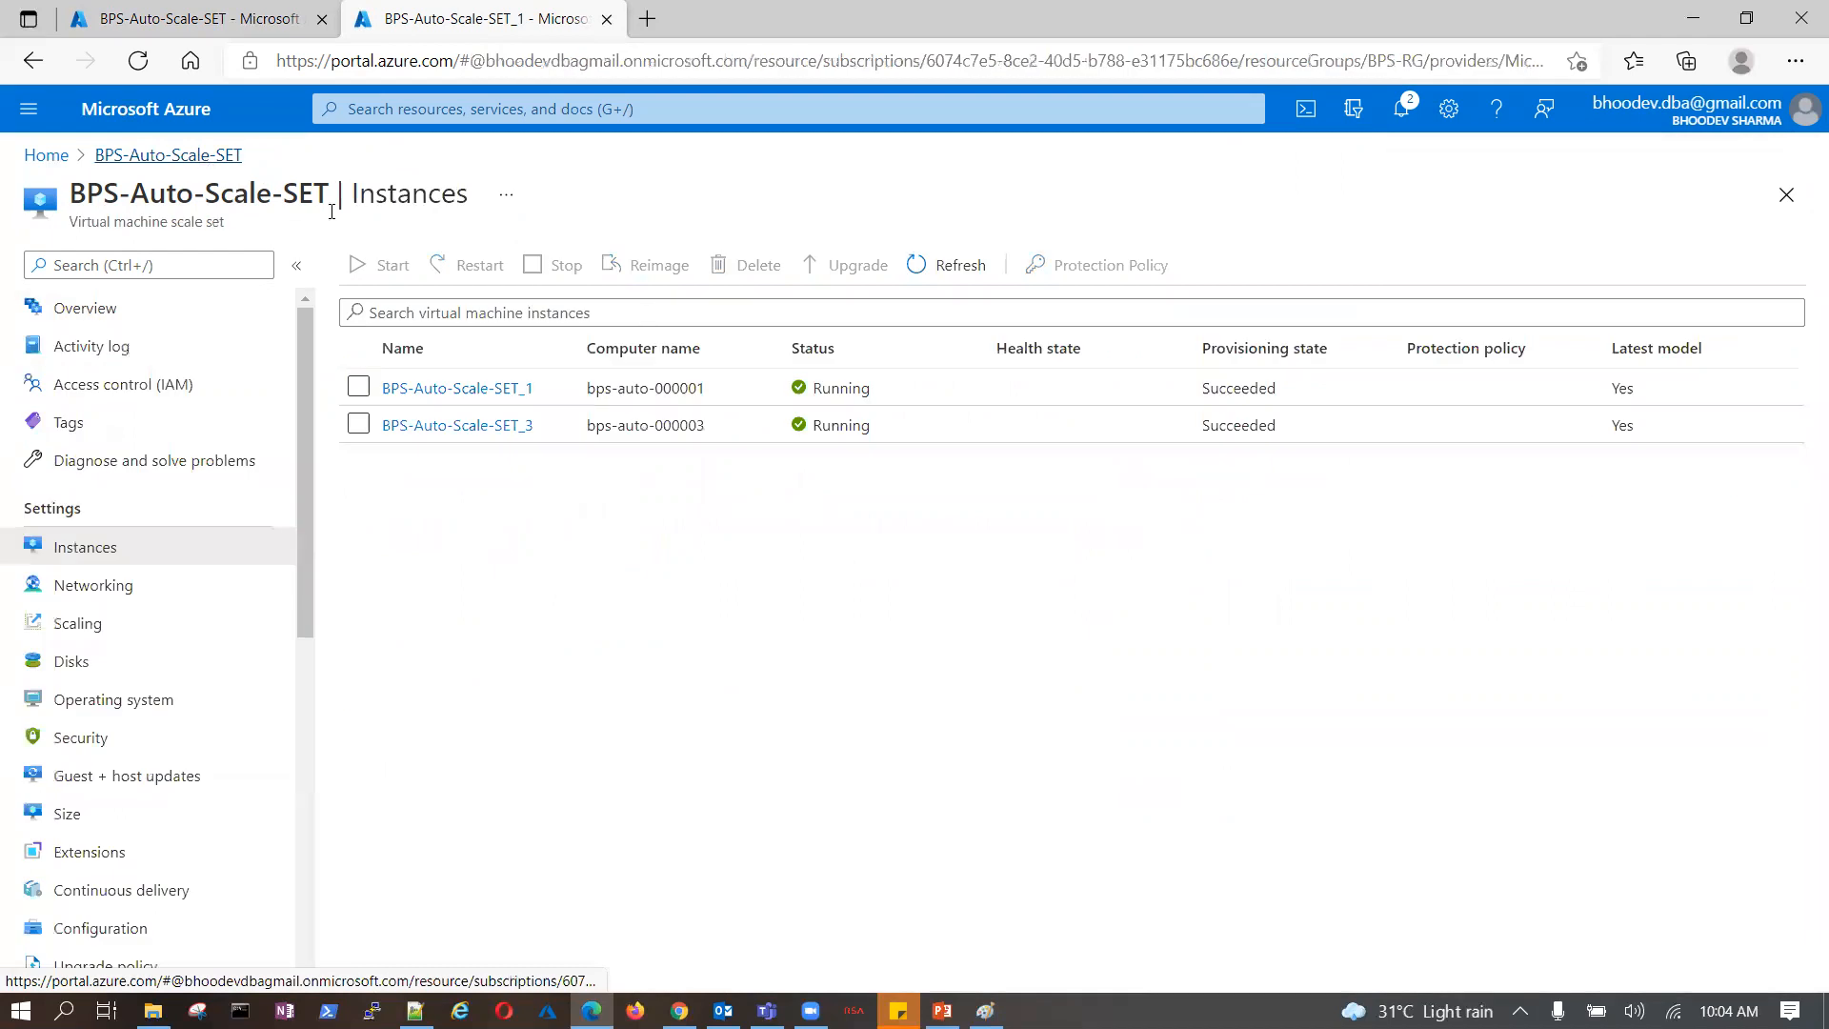
left_click(459, 426)
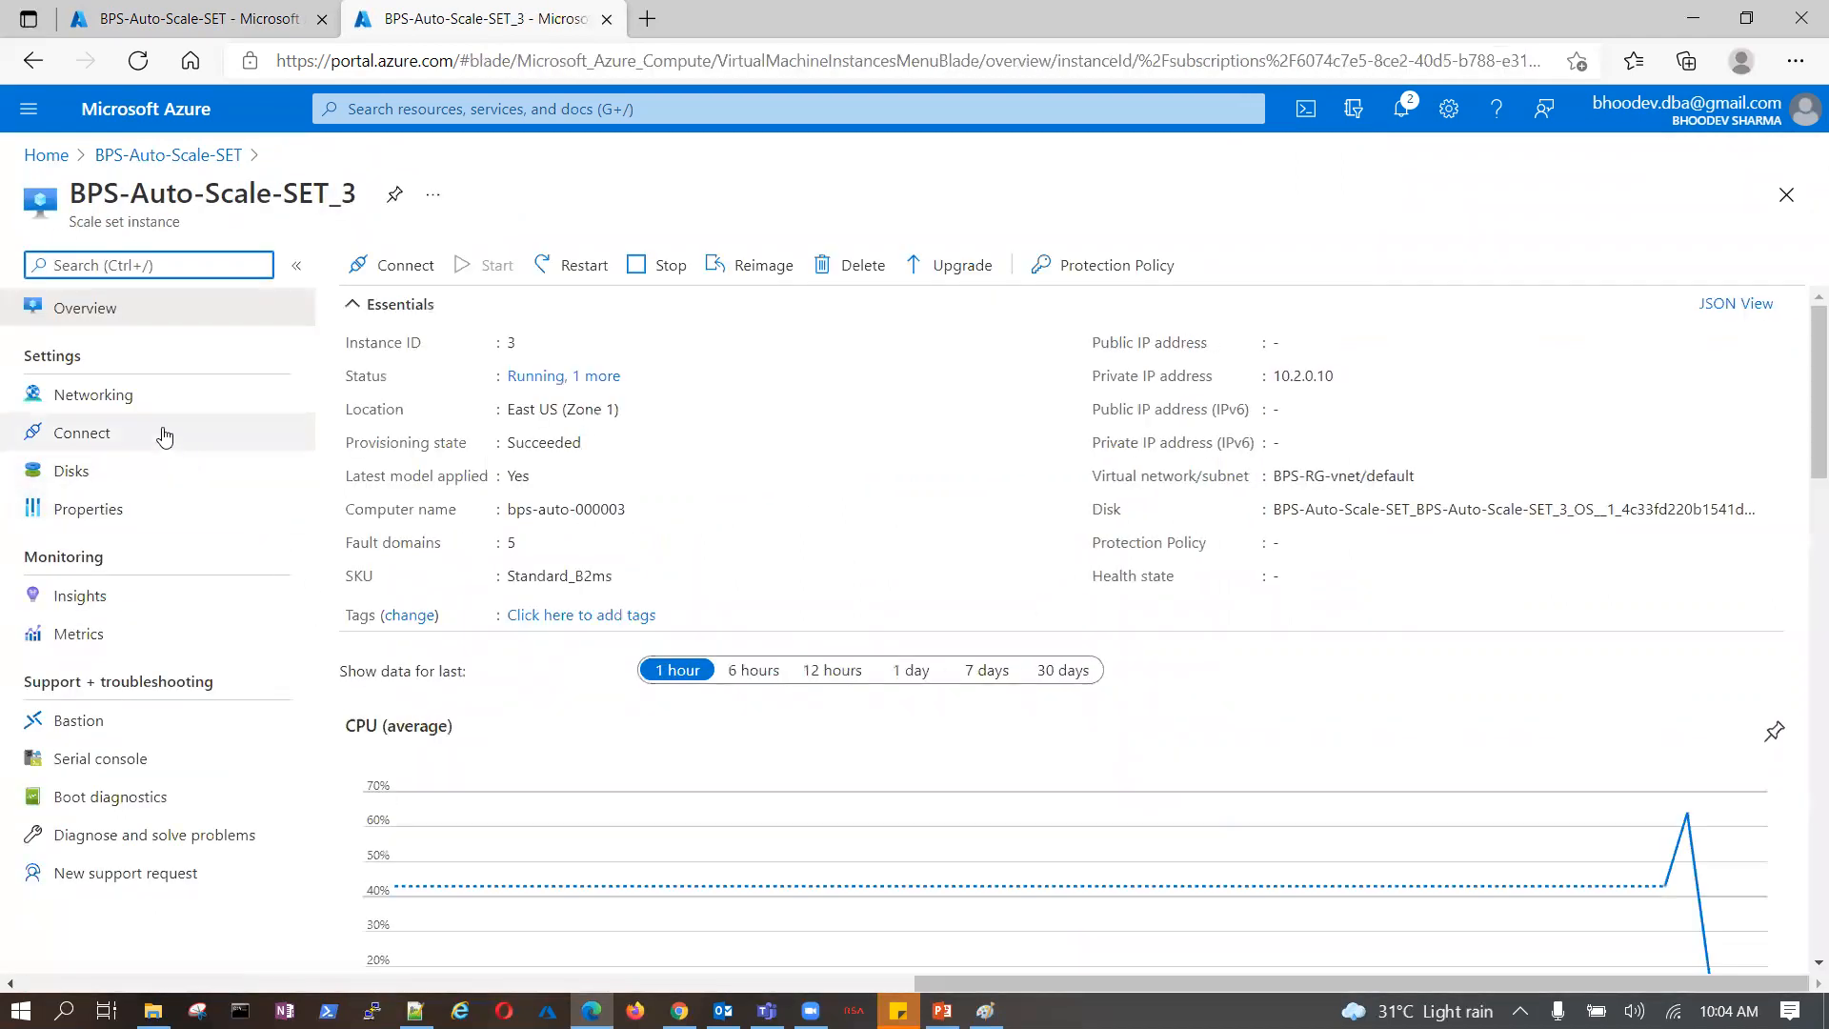
left_click(127, 402)
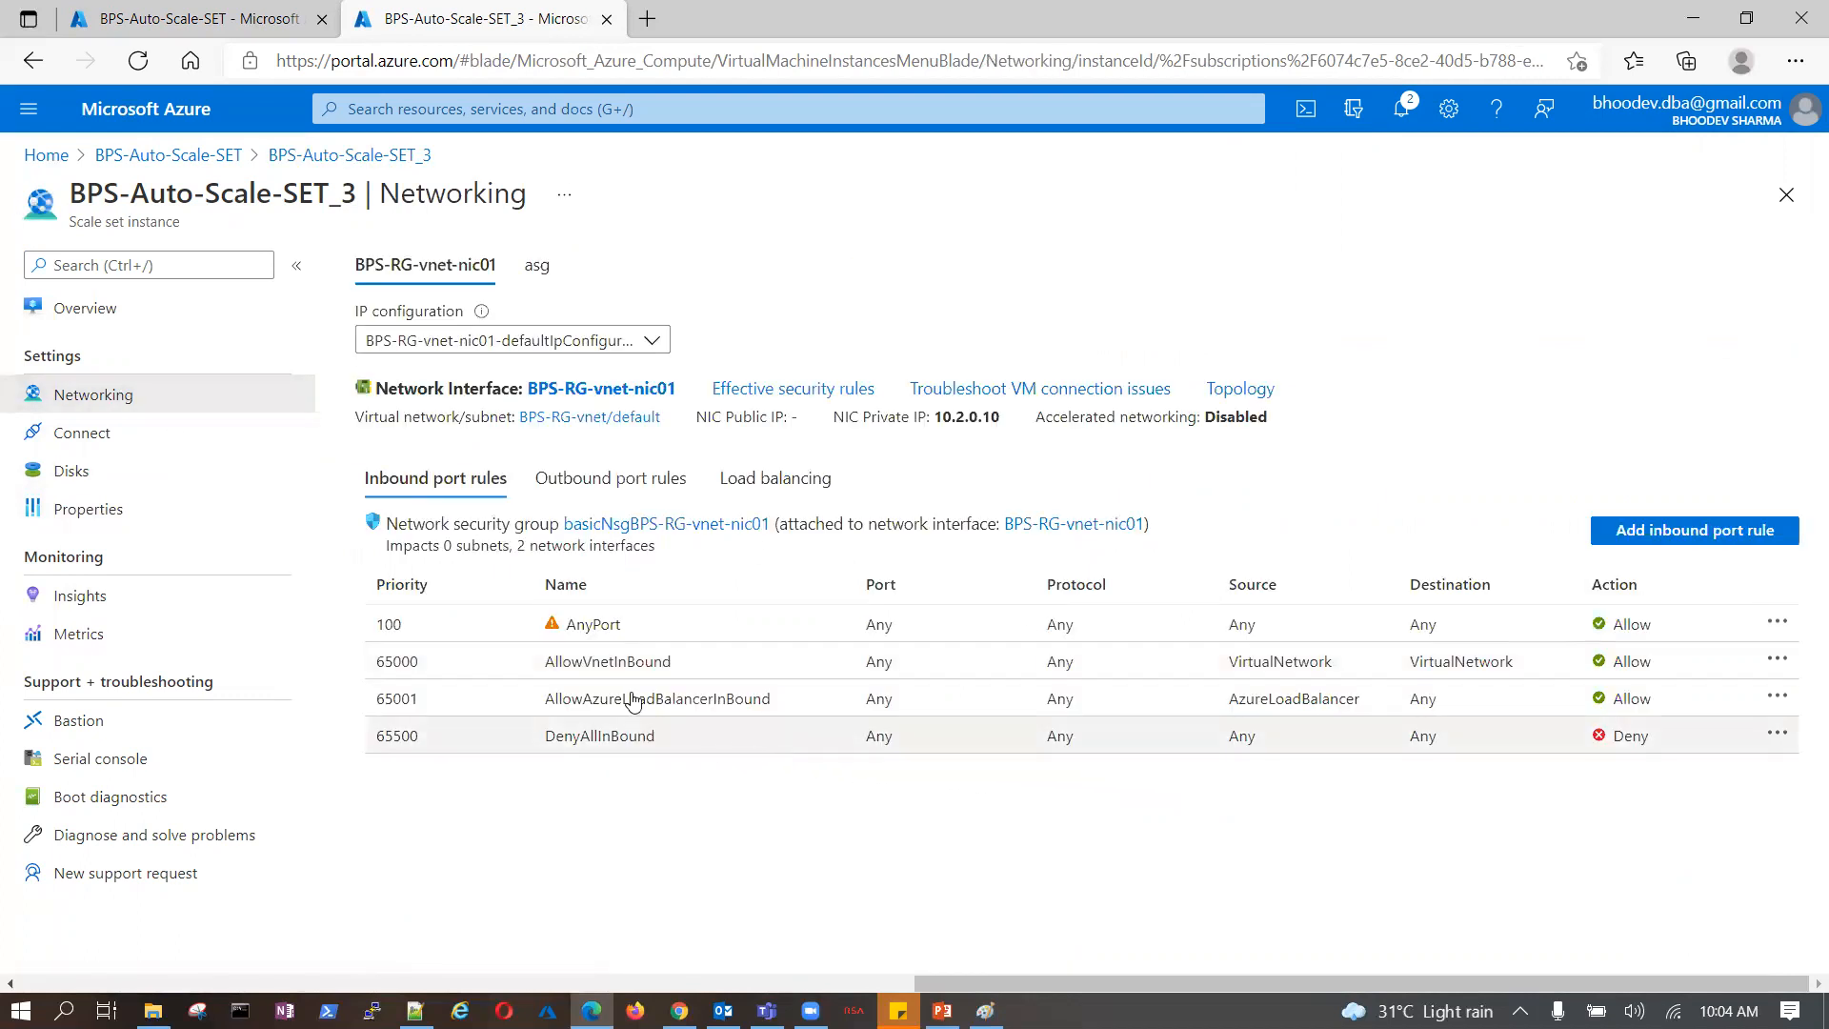
left_click_drag(563, 625, 693, 634)
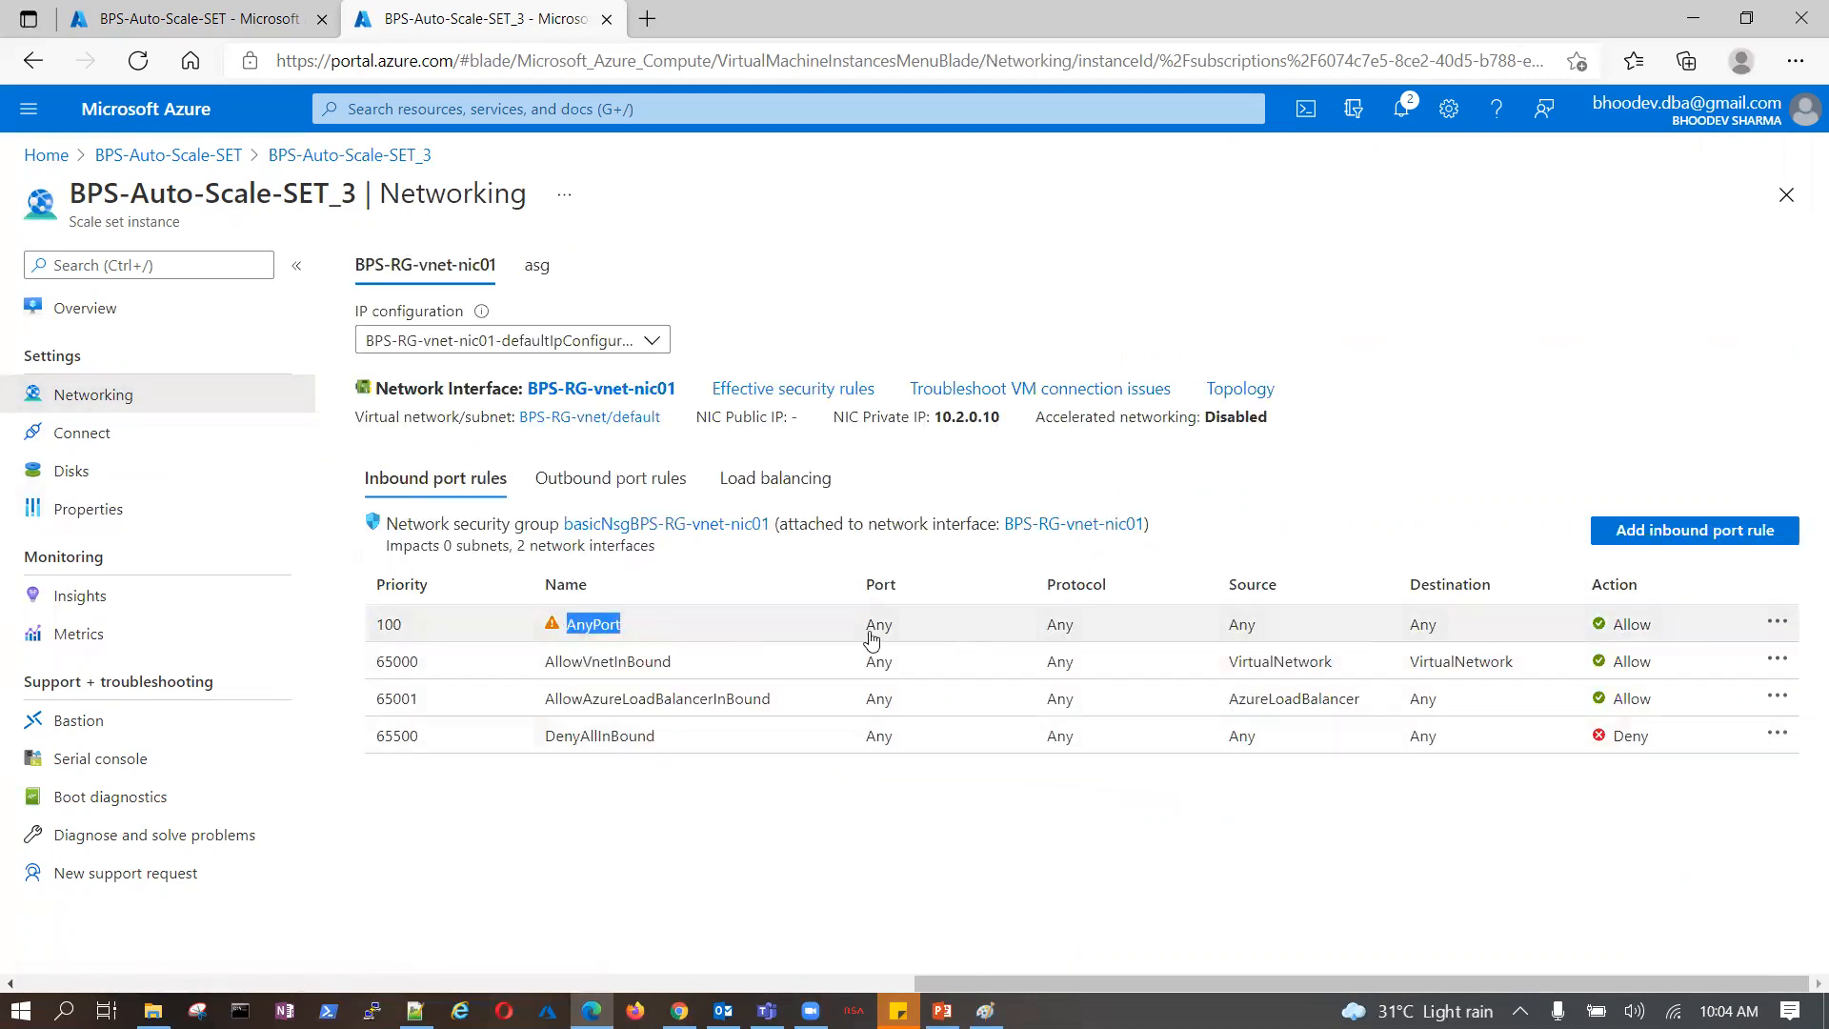
left_click_drag(874, 625, 895, 626)
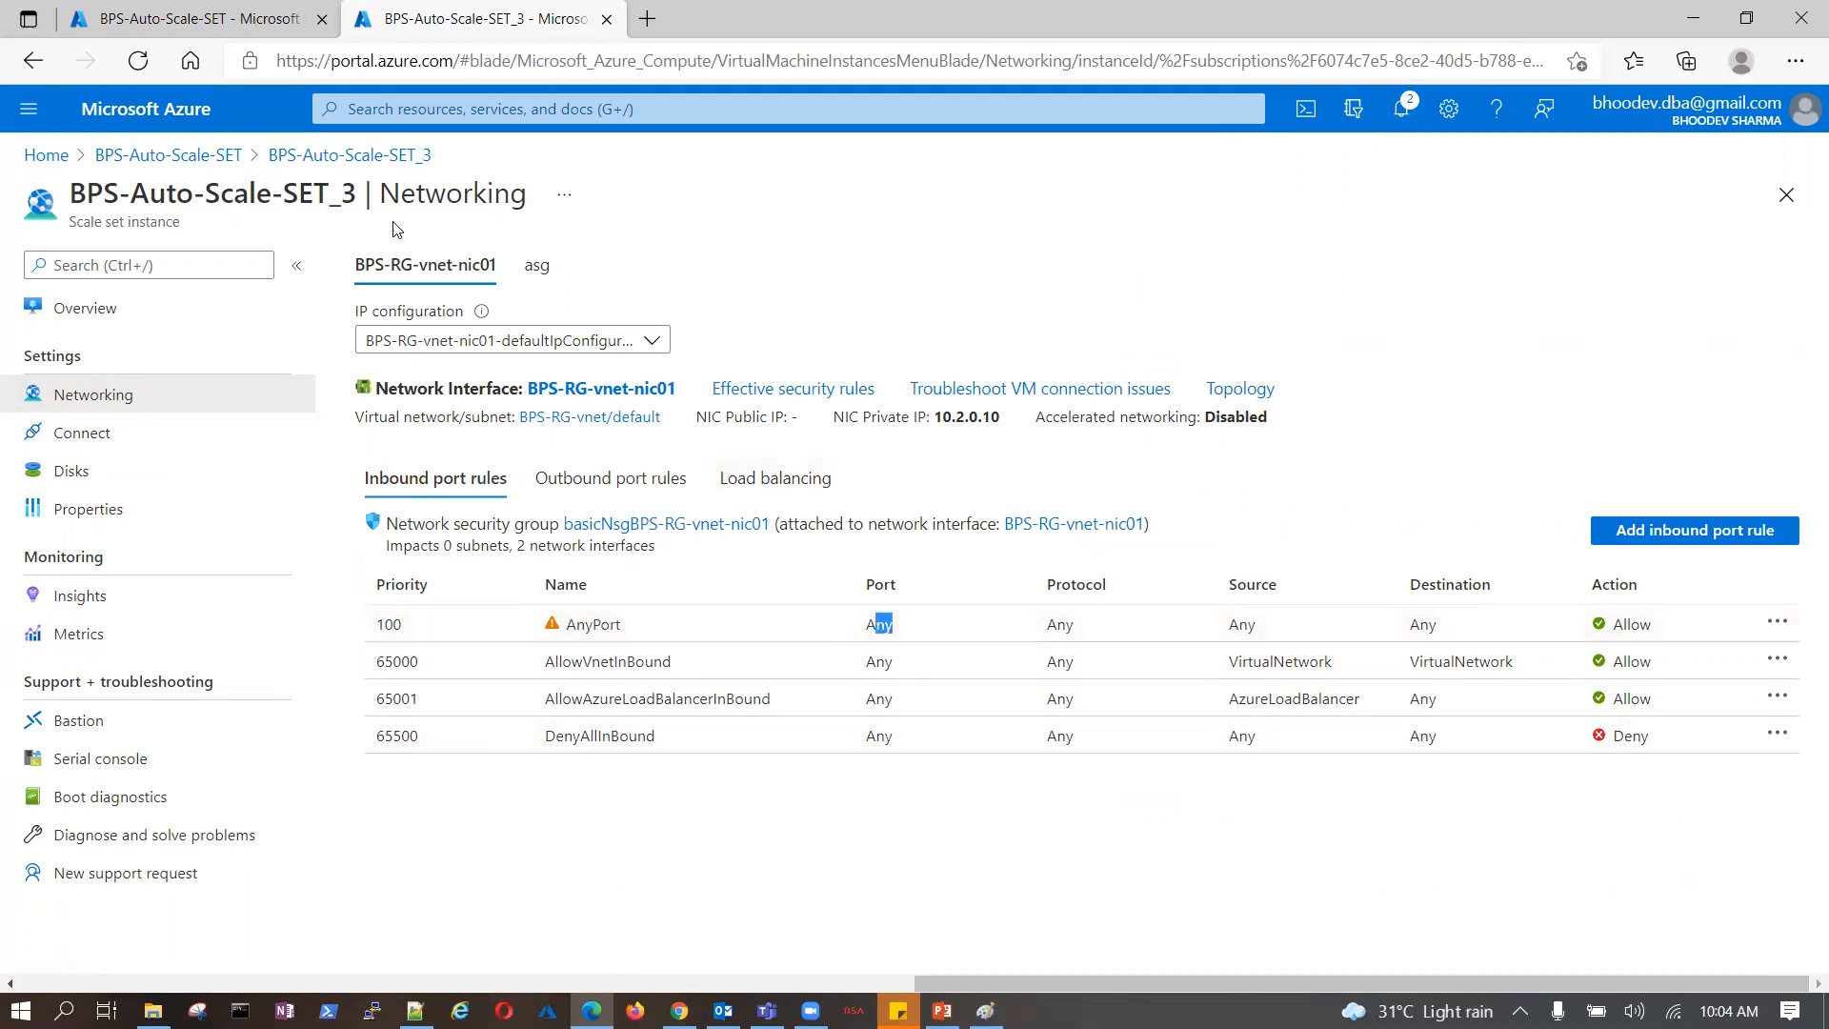
left_click(239, 158)
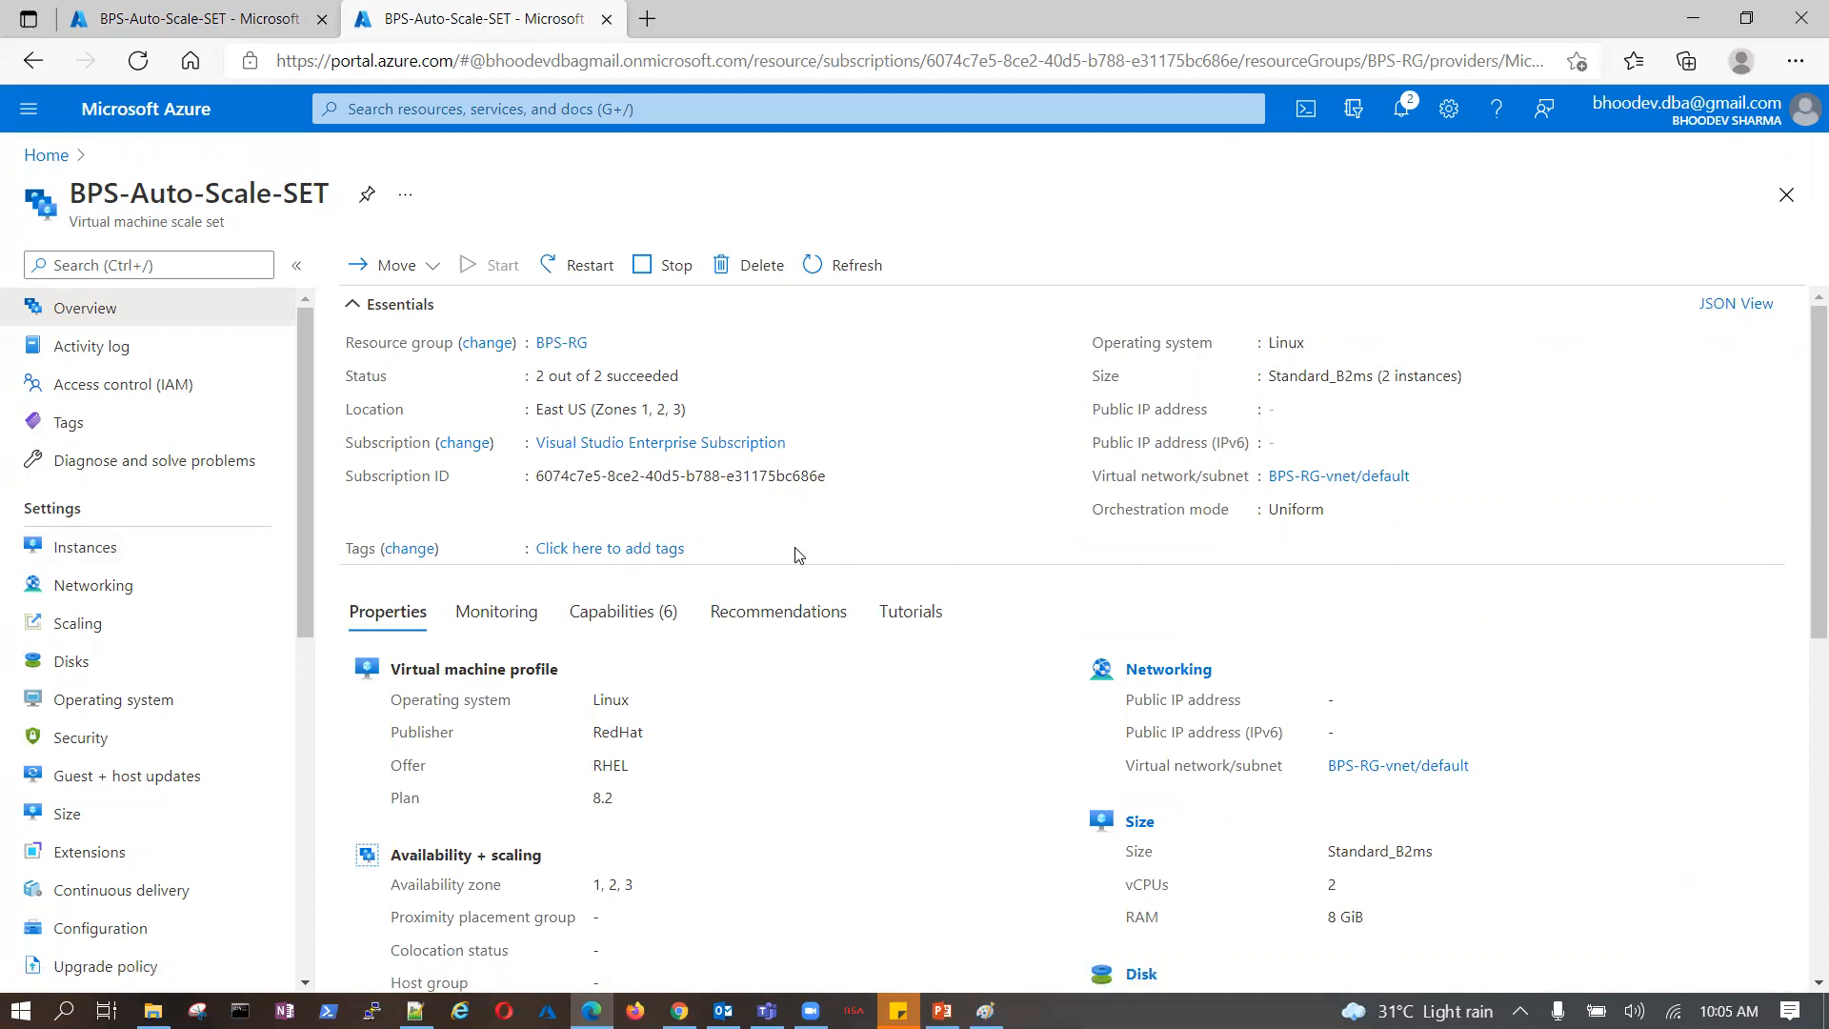
- Revisit the instance list and BPS-Auto-Scale-SET_1, then the scale set's Networking and Scaling pages
scroll(909, 702, "down", 2)
scroll(910, 702, "down", 3)
scroll(910, 702, "up", 5)
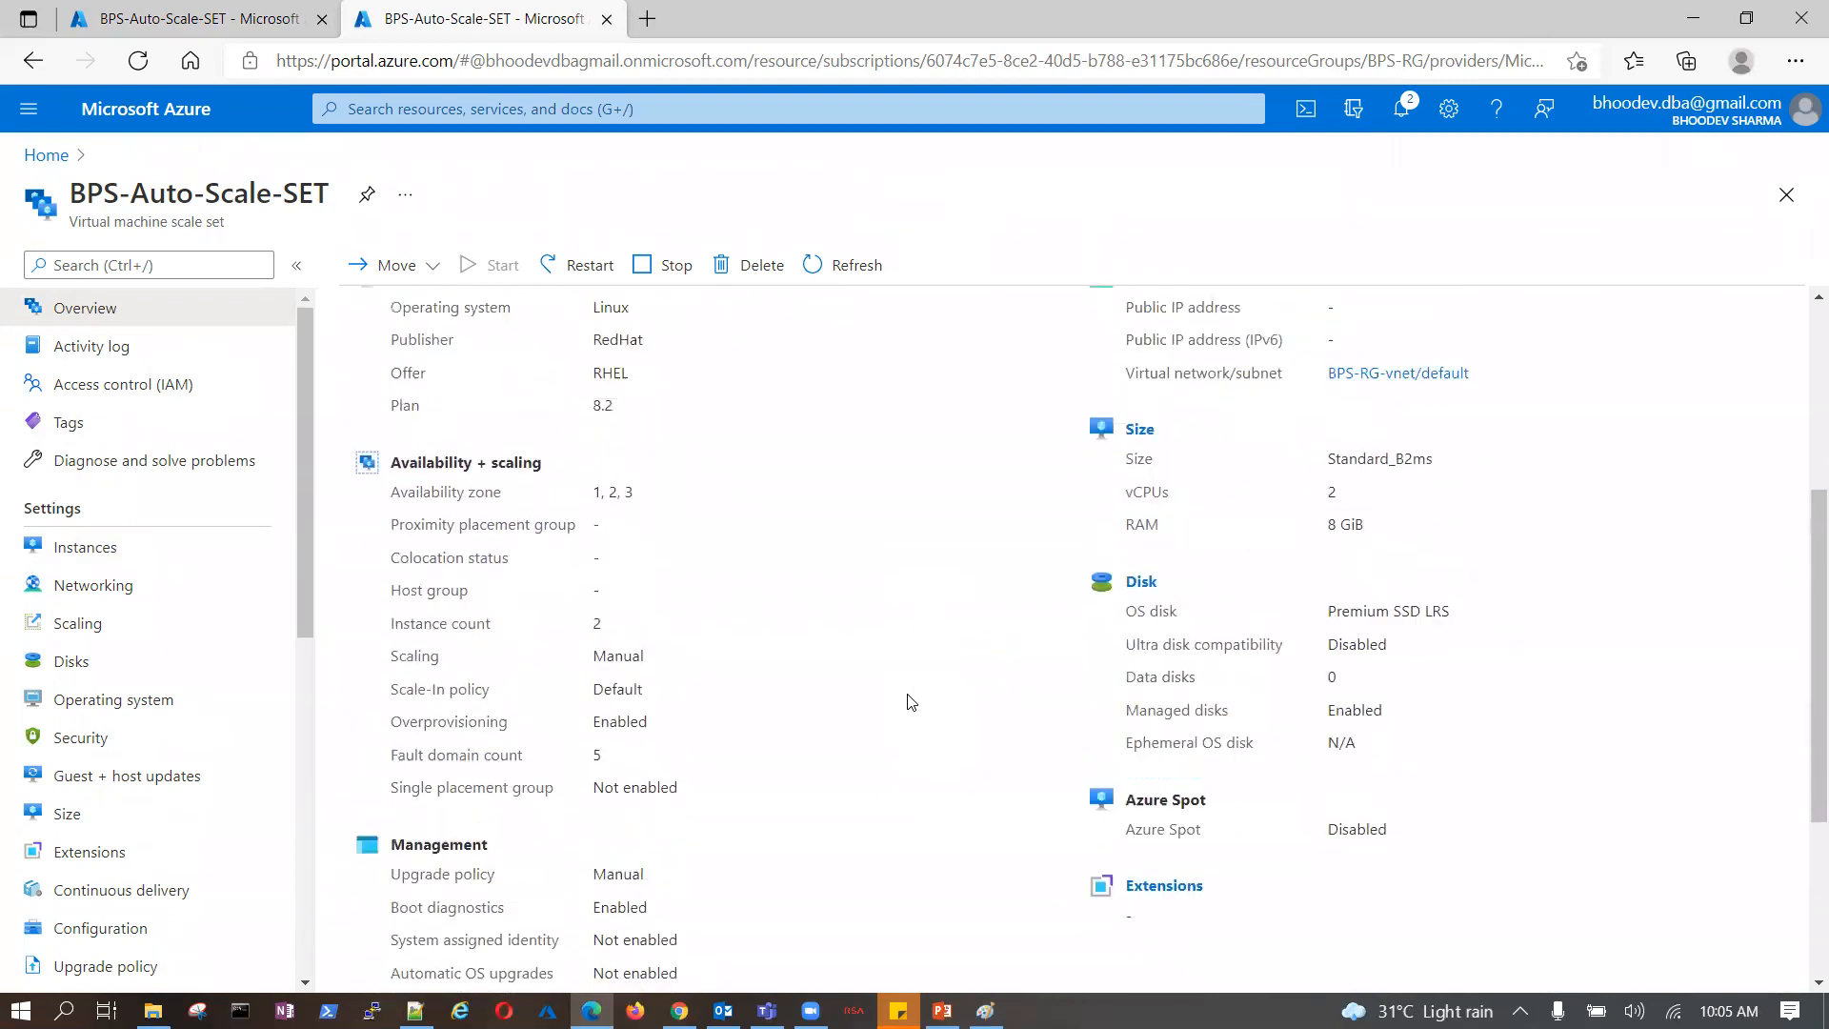
left_click(96, 547)
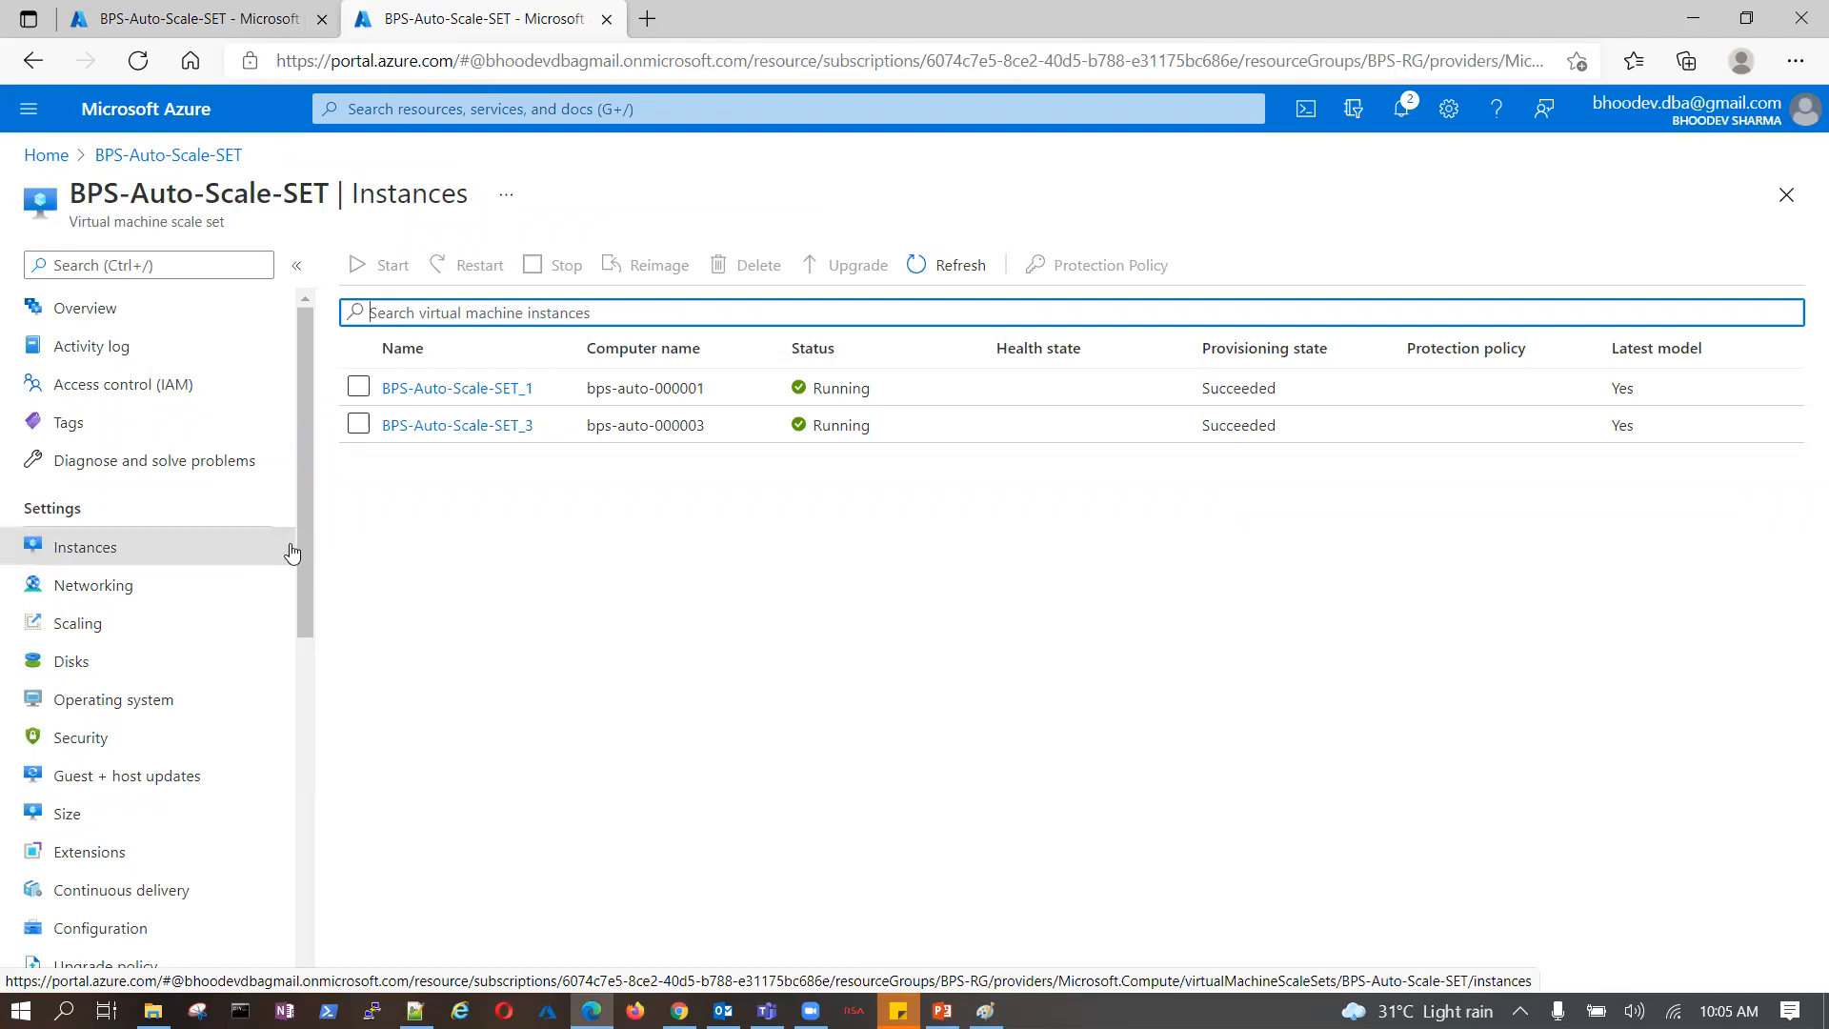
left_click(384, 390)
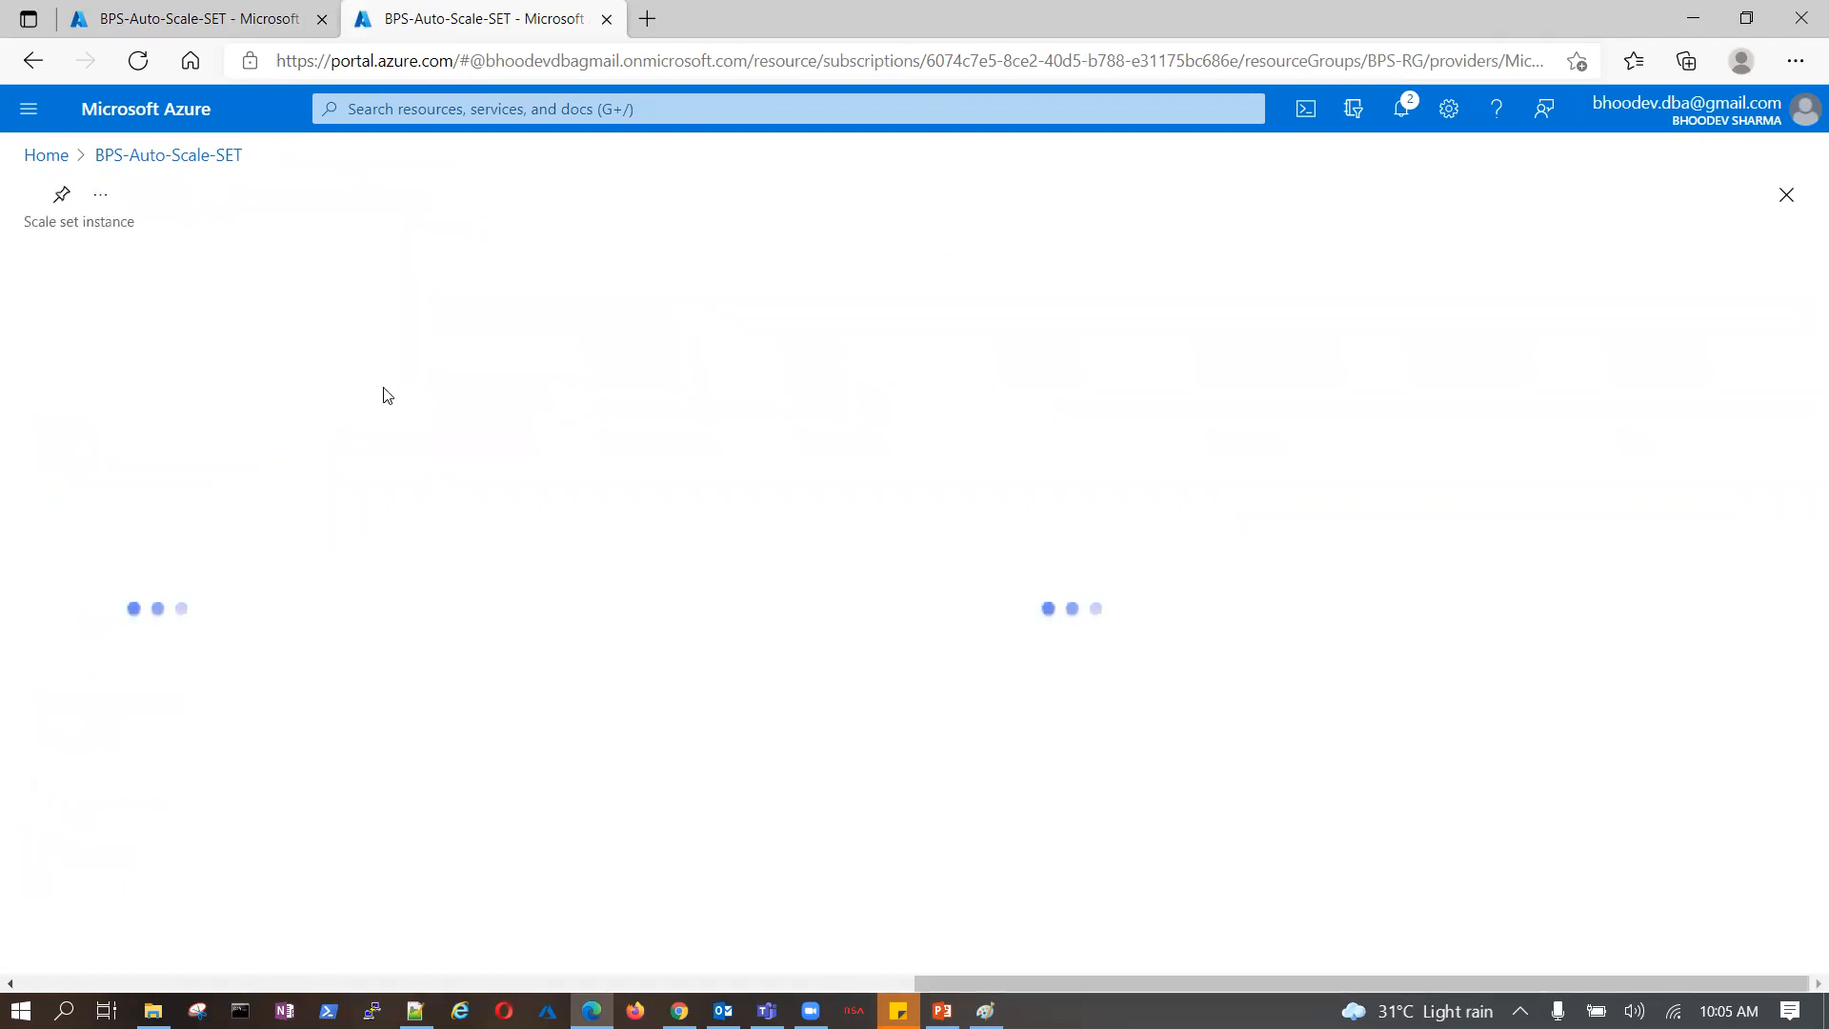
left_click(190, 156)
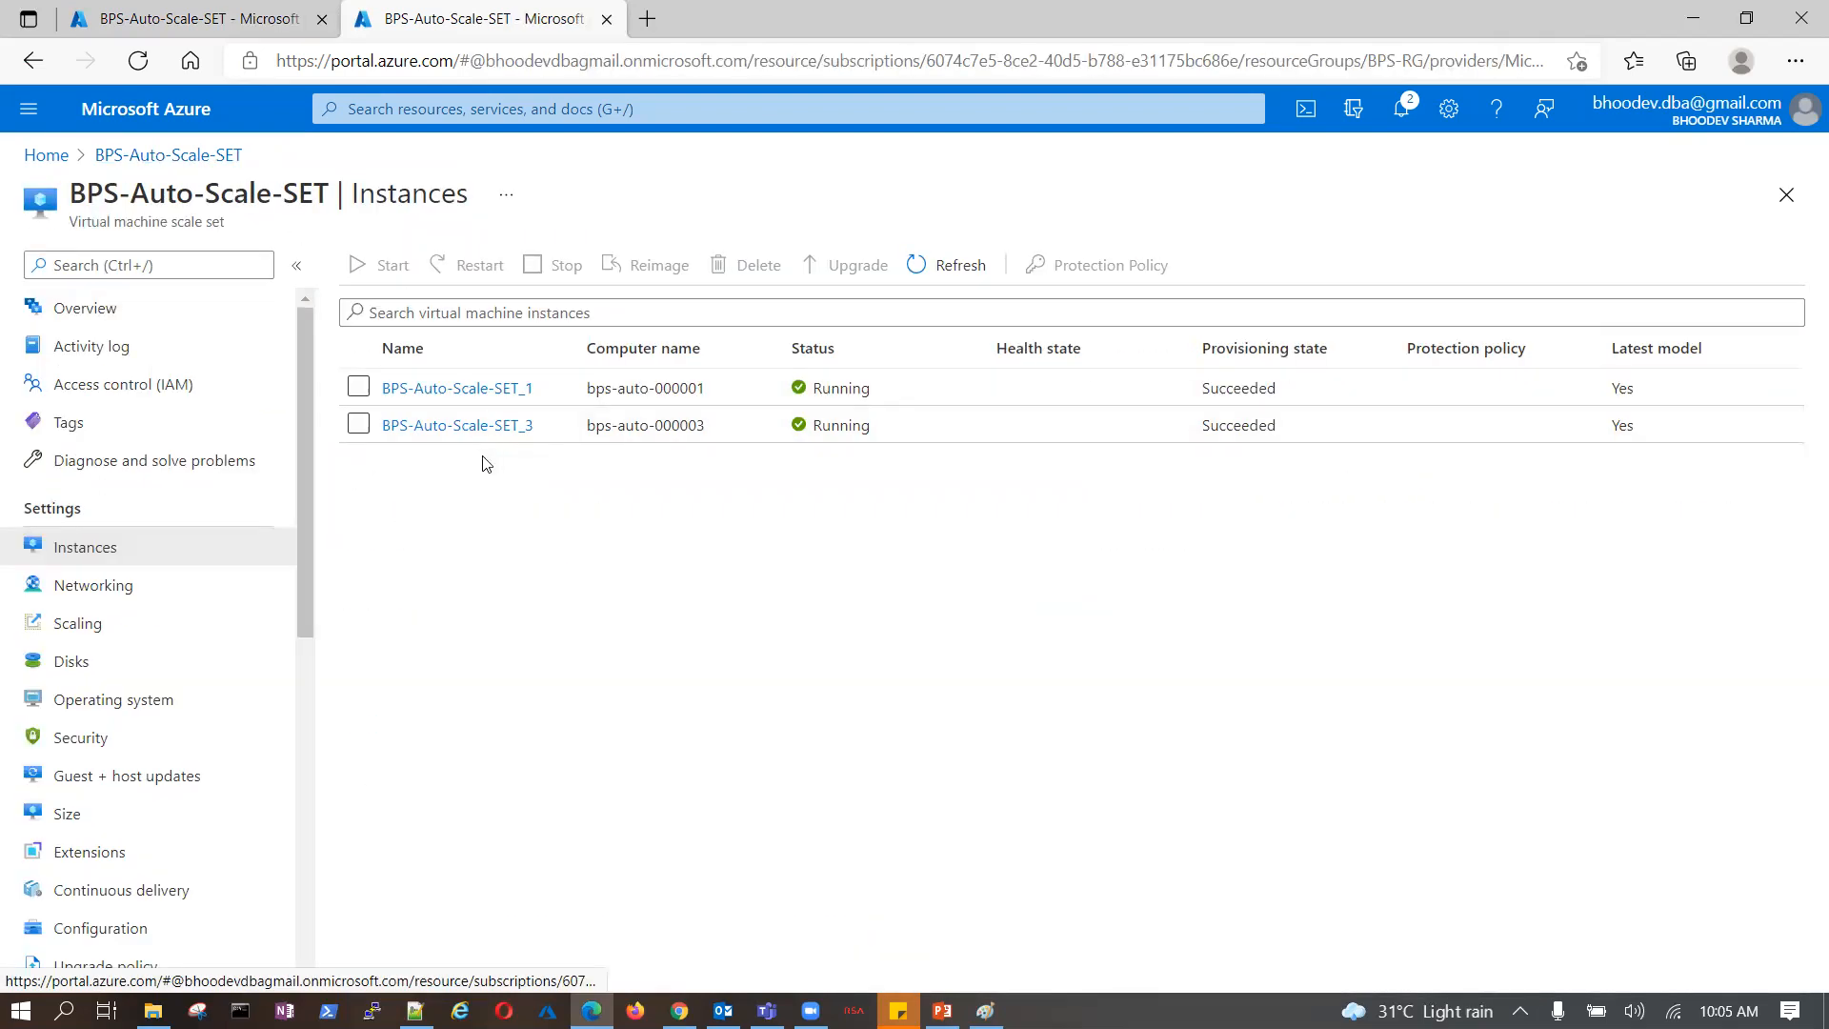
left_click(358, 385)
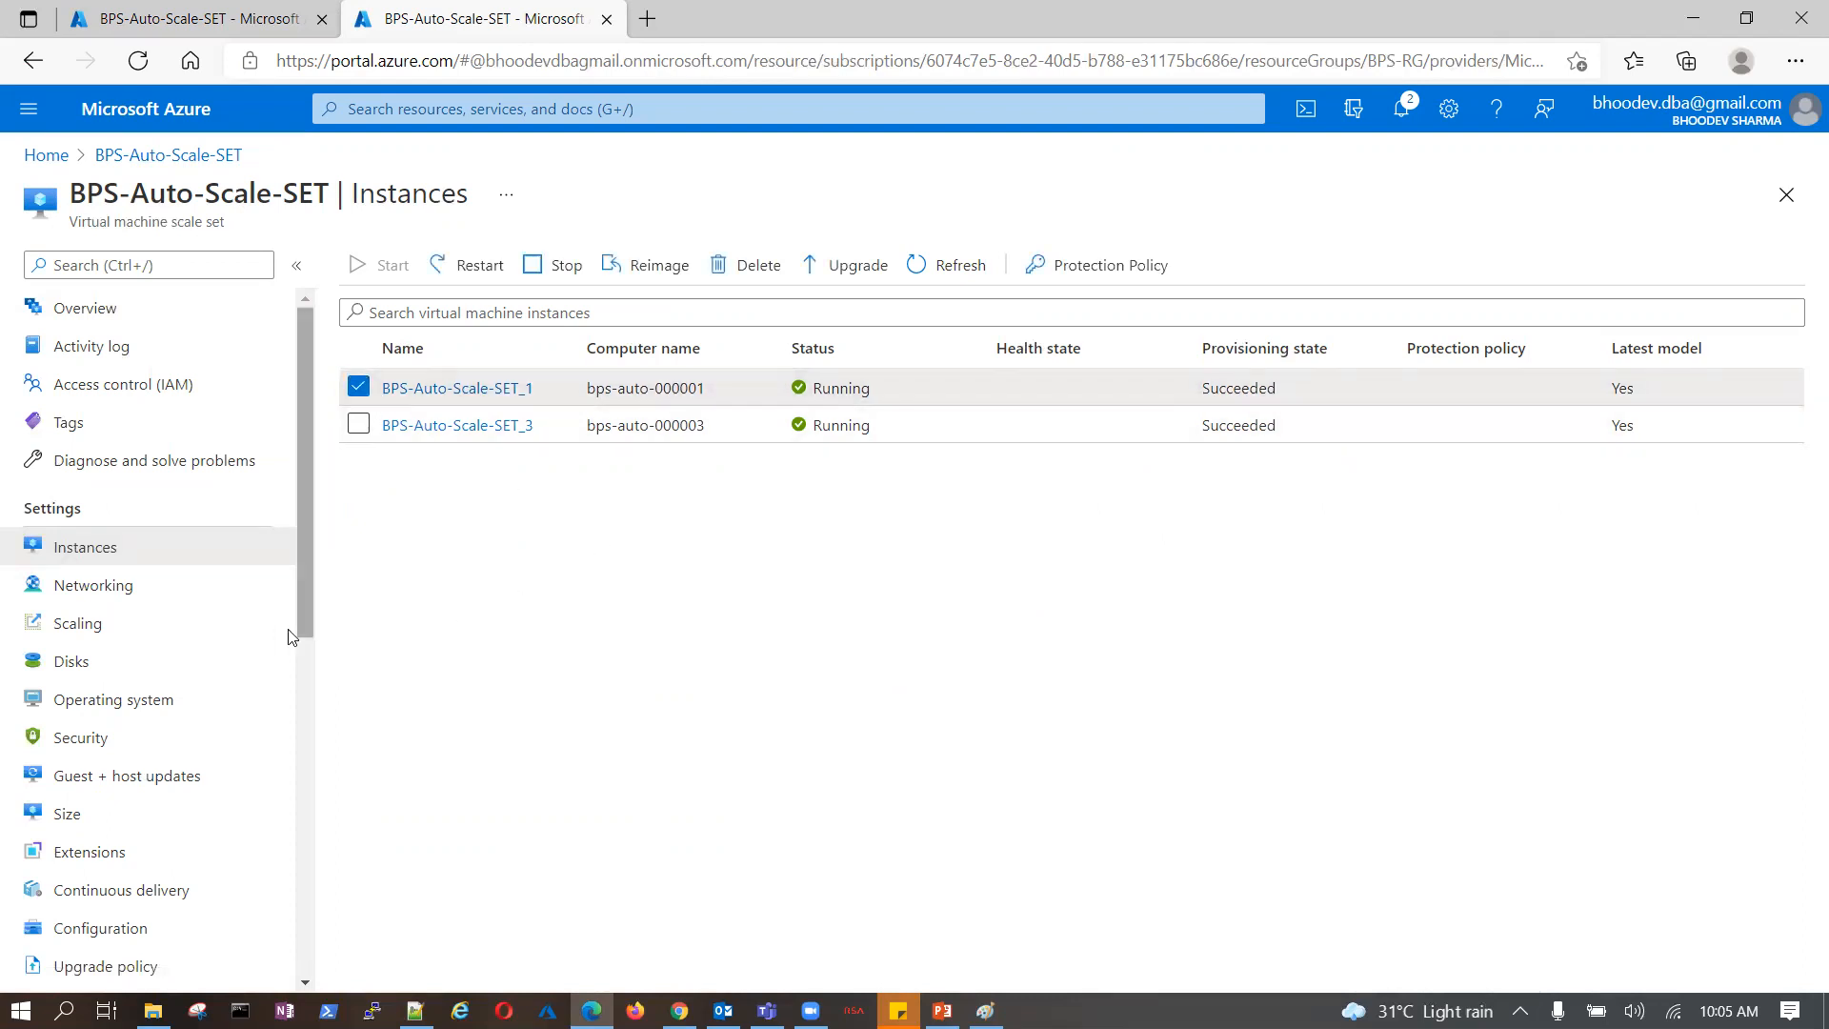
left_click(114, 586)
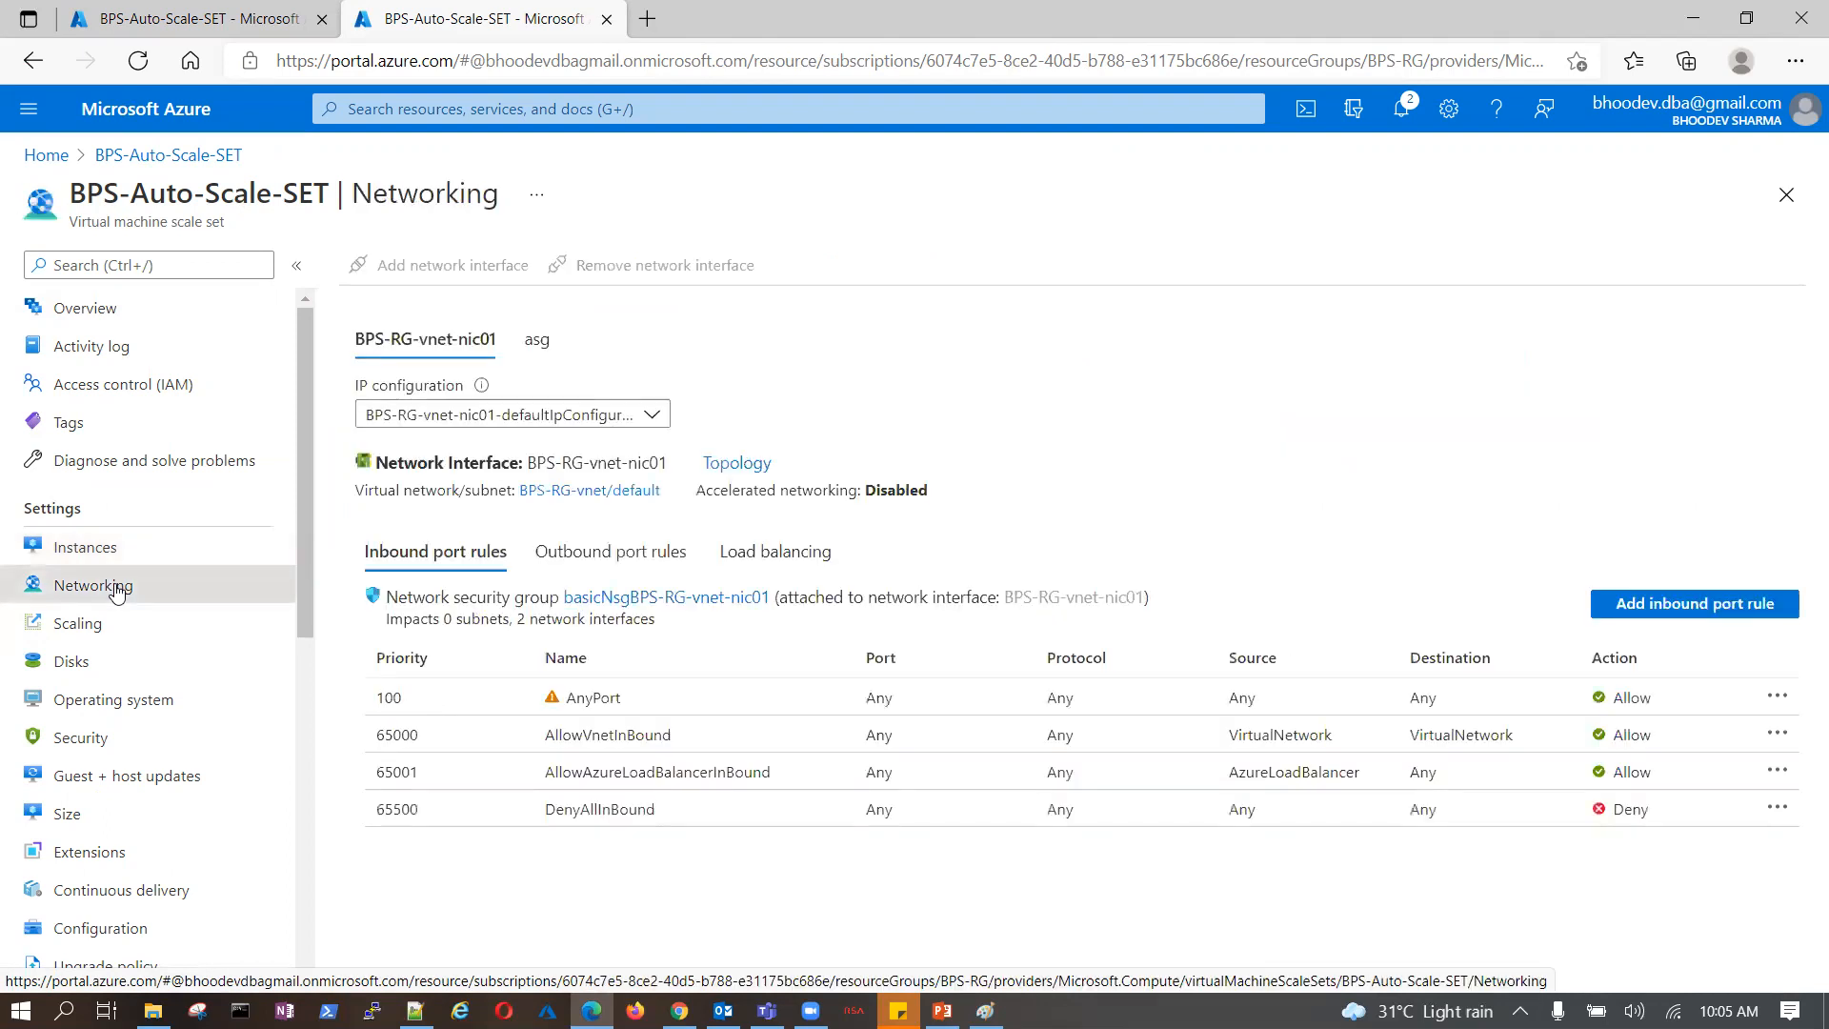
left_click(112, 625)
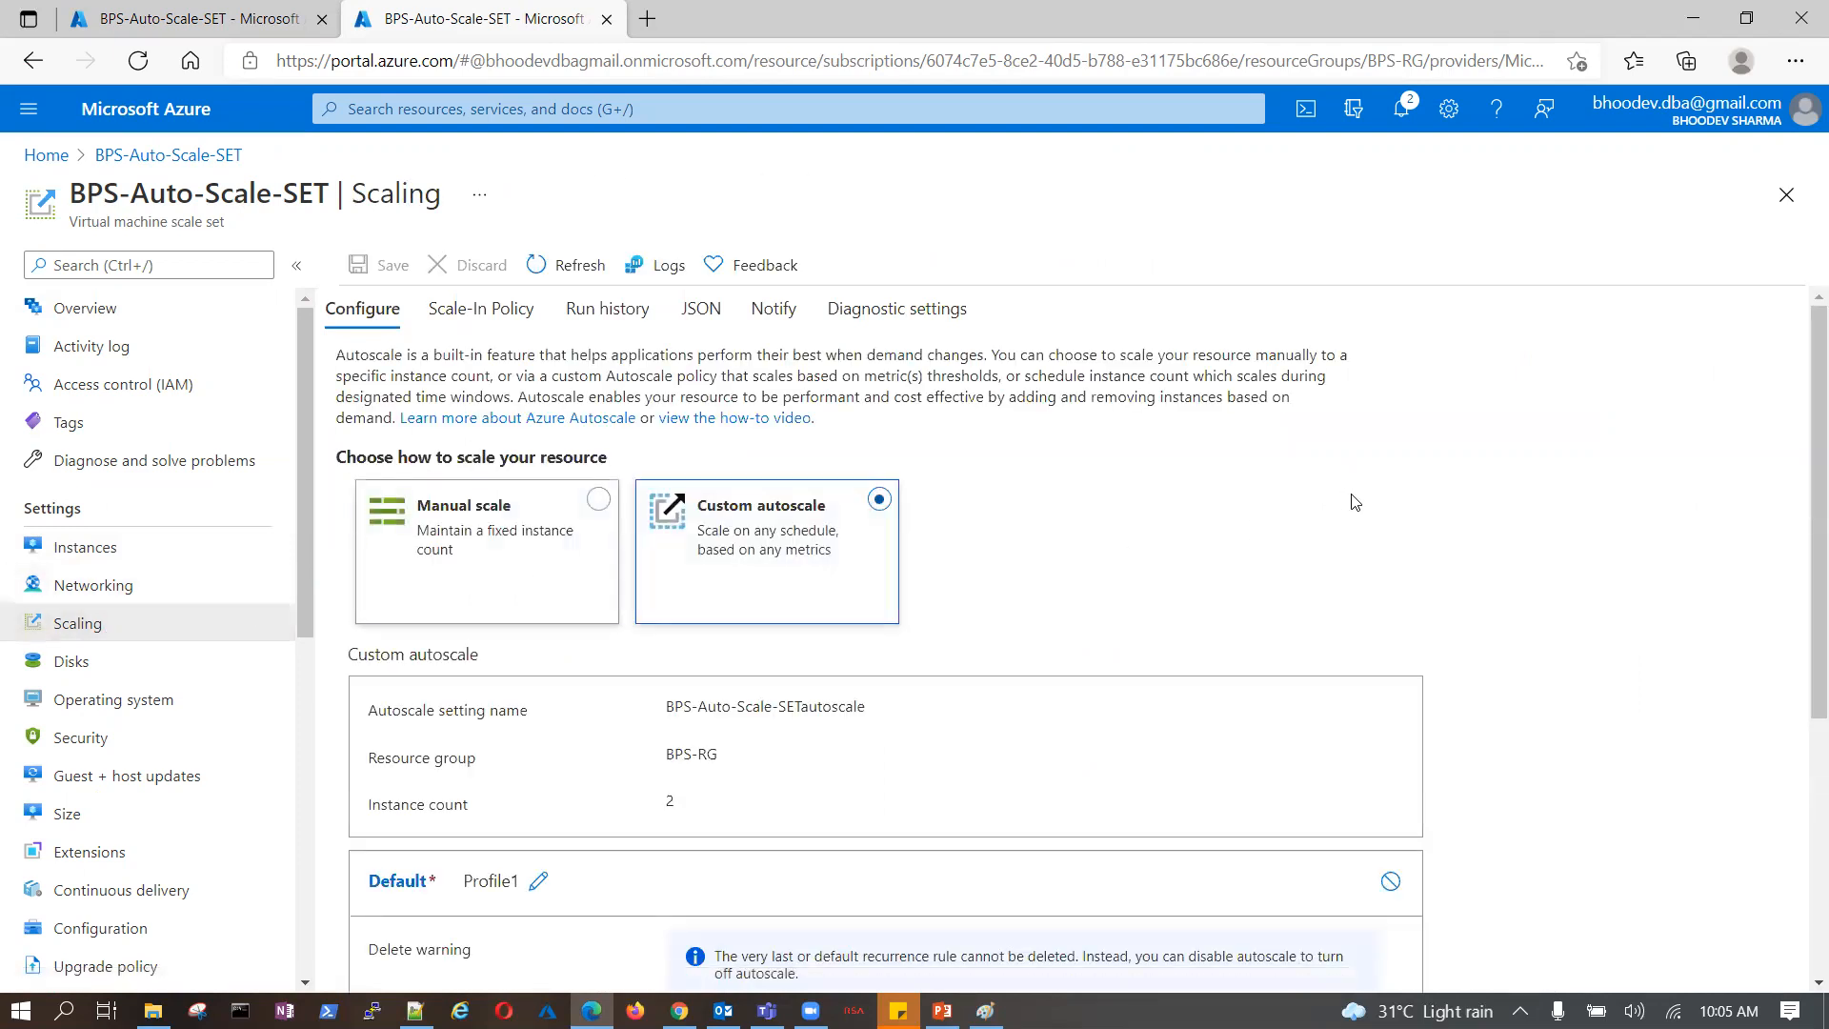
scroll(1354, 502, "down", 2)
scroll(1354, 502, "up", 2)
scroll(1355, 501, "down", 2)
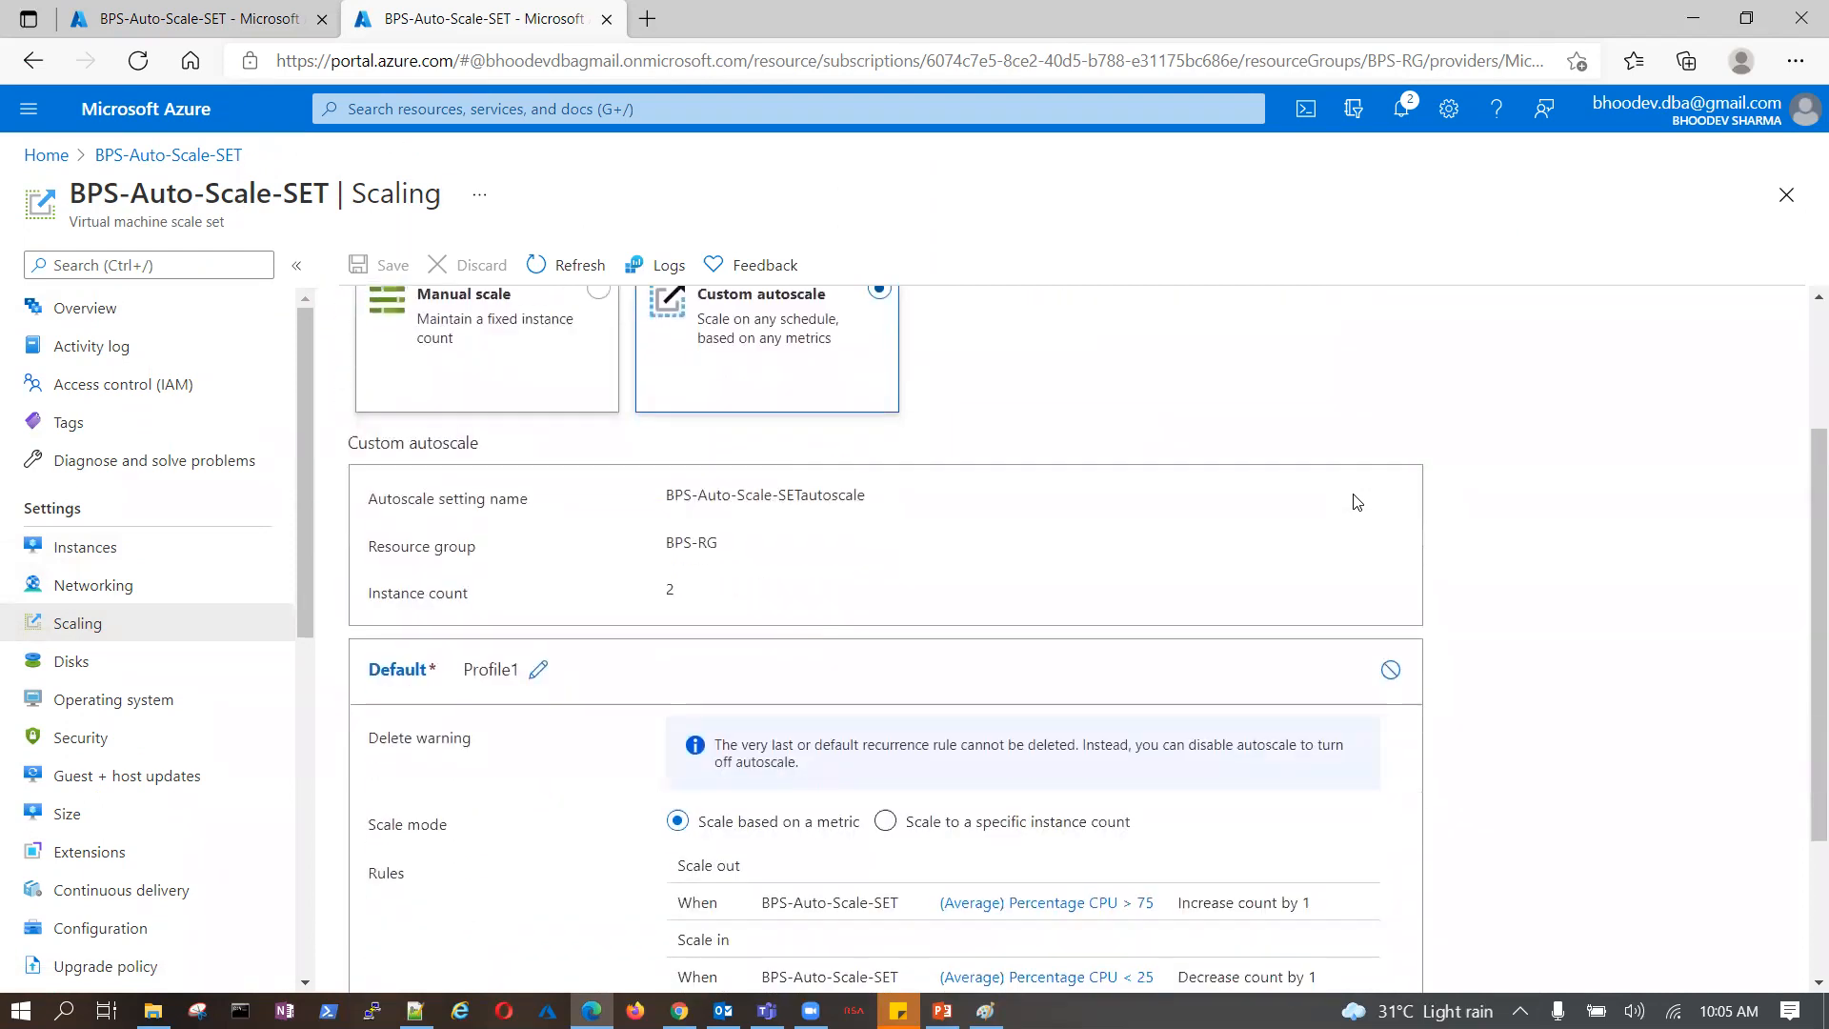
scroll(1102, 531, "down", 2)
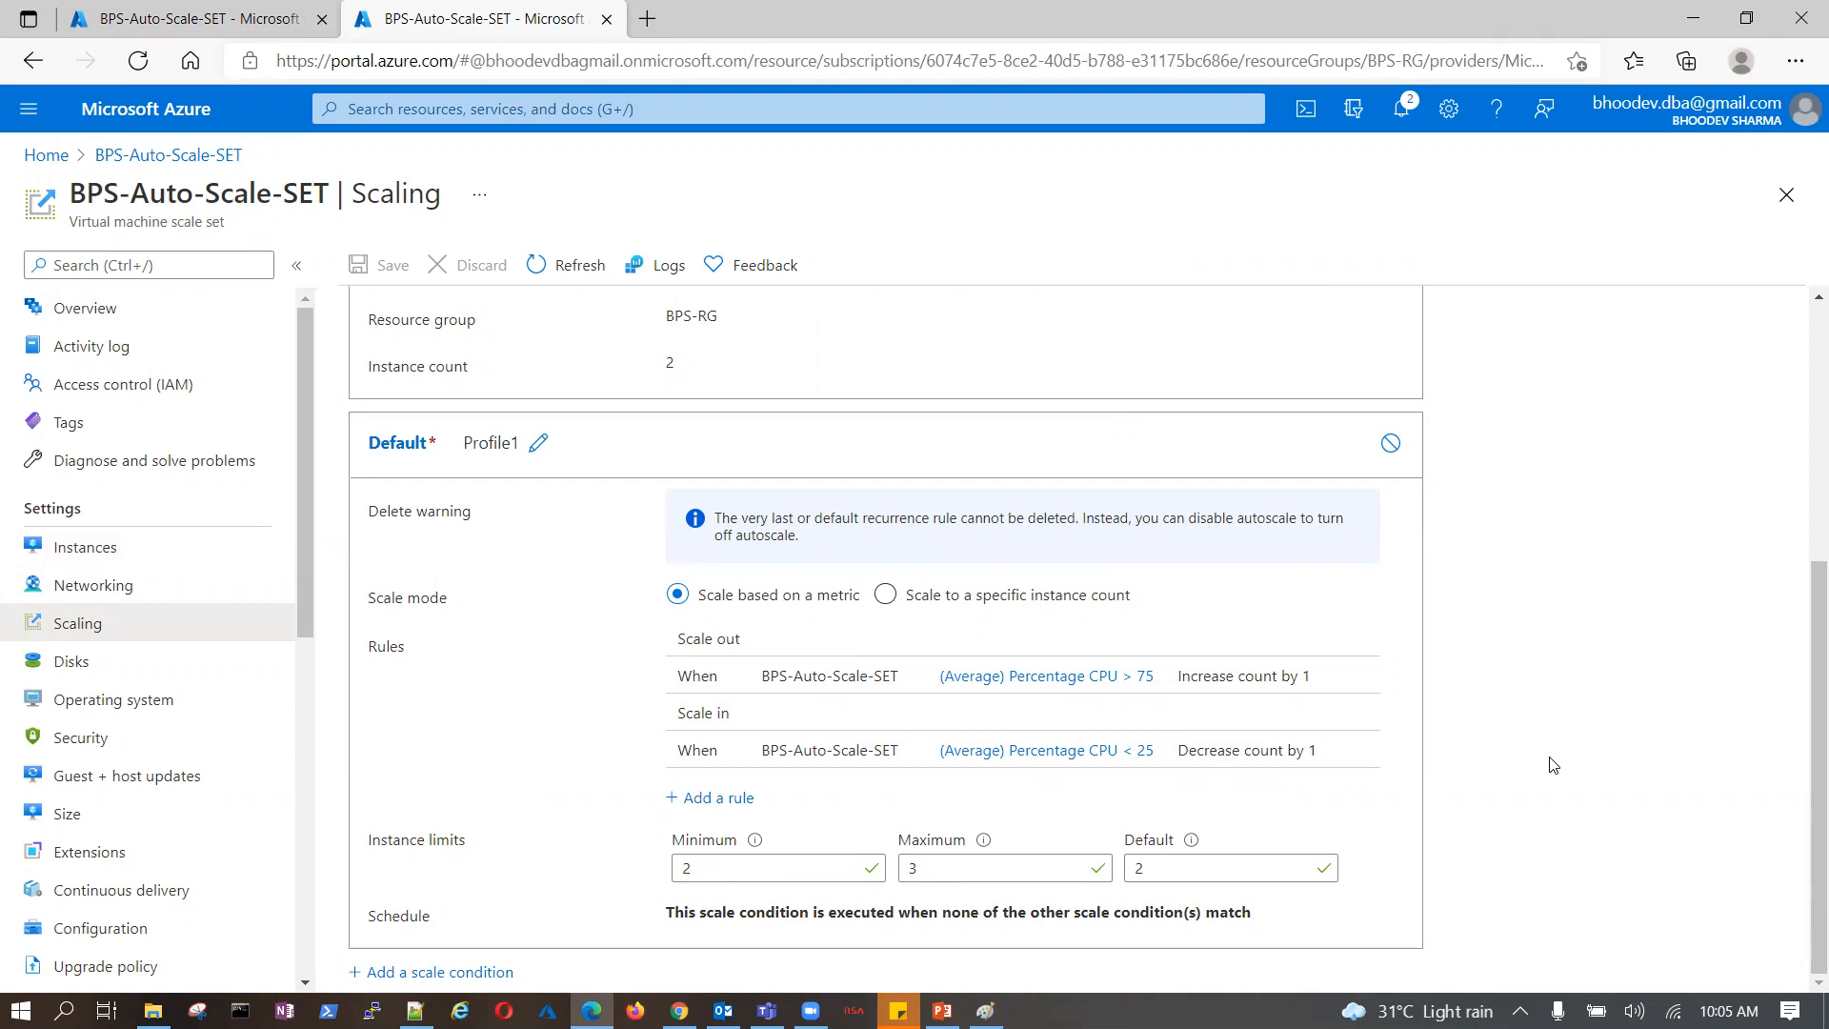
scroll(551, 592, "up", 5)
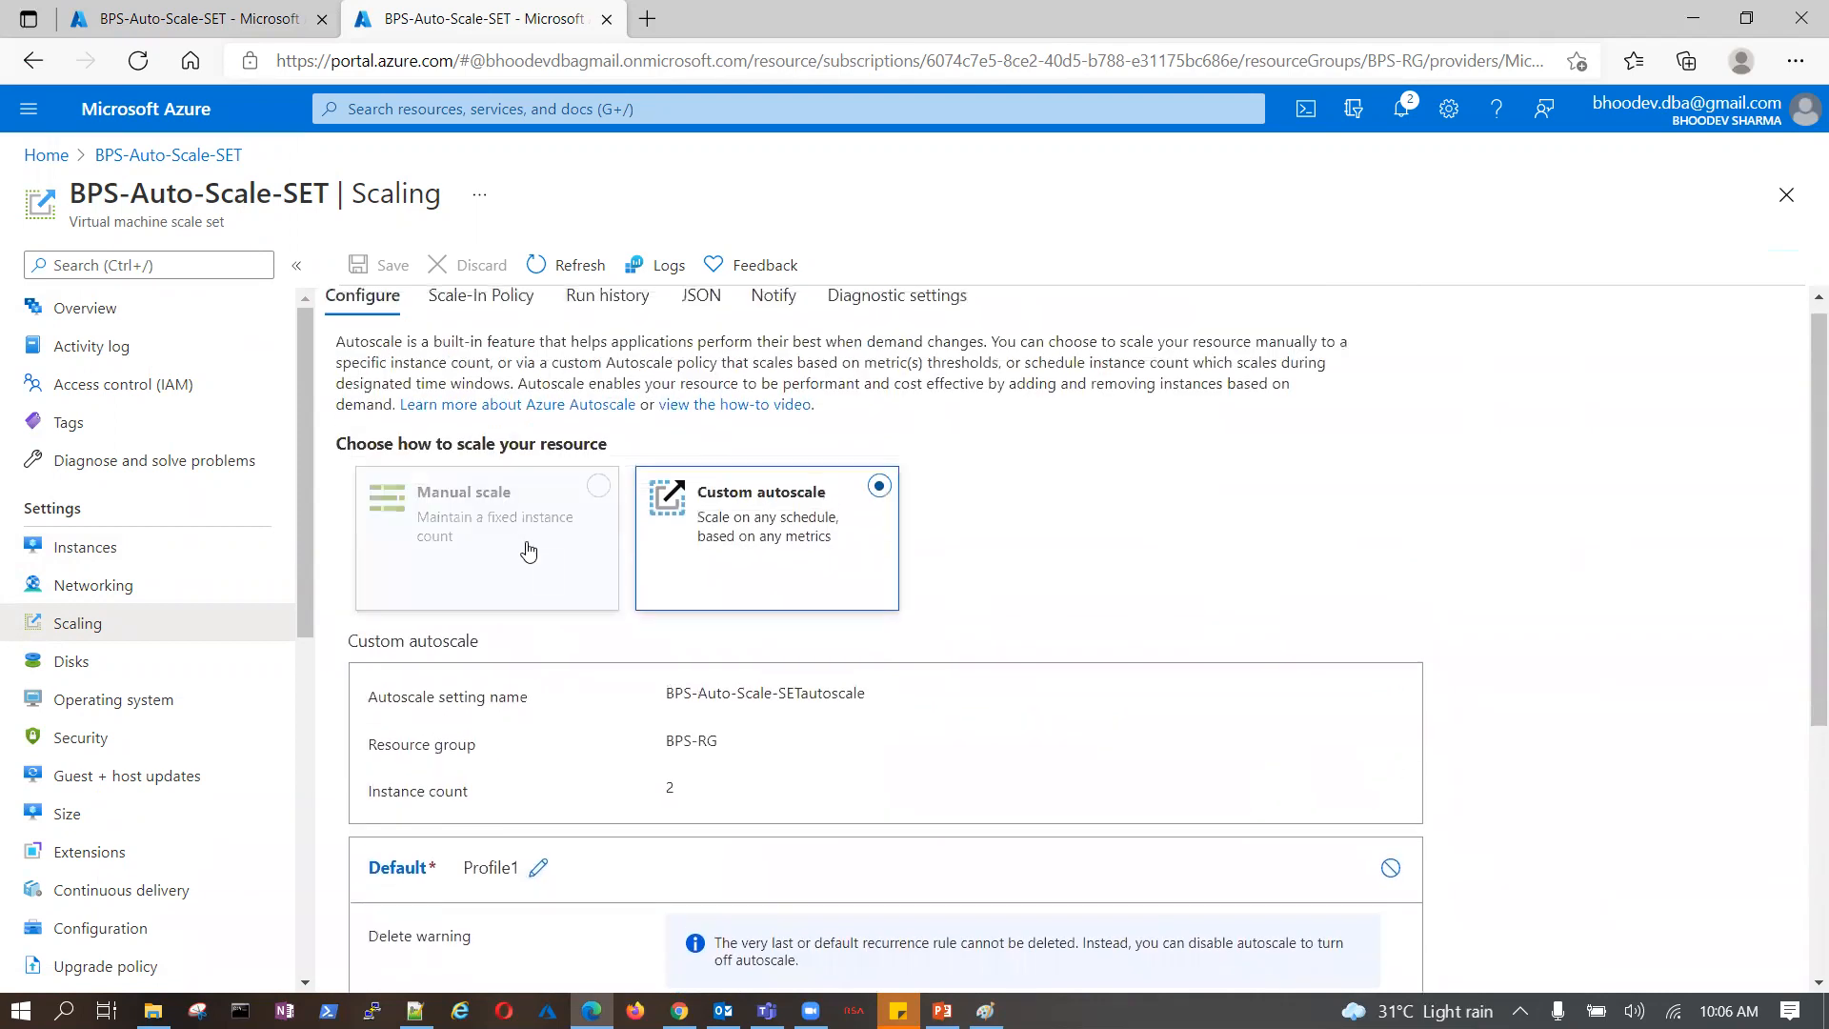
- Keep custom autoscale and set instance limits to maximum 4 and default 1
left_click(598, 488)
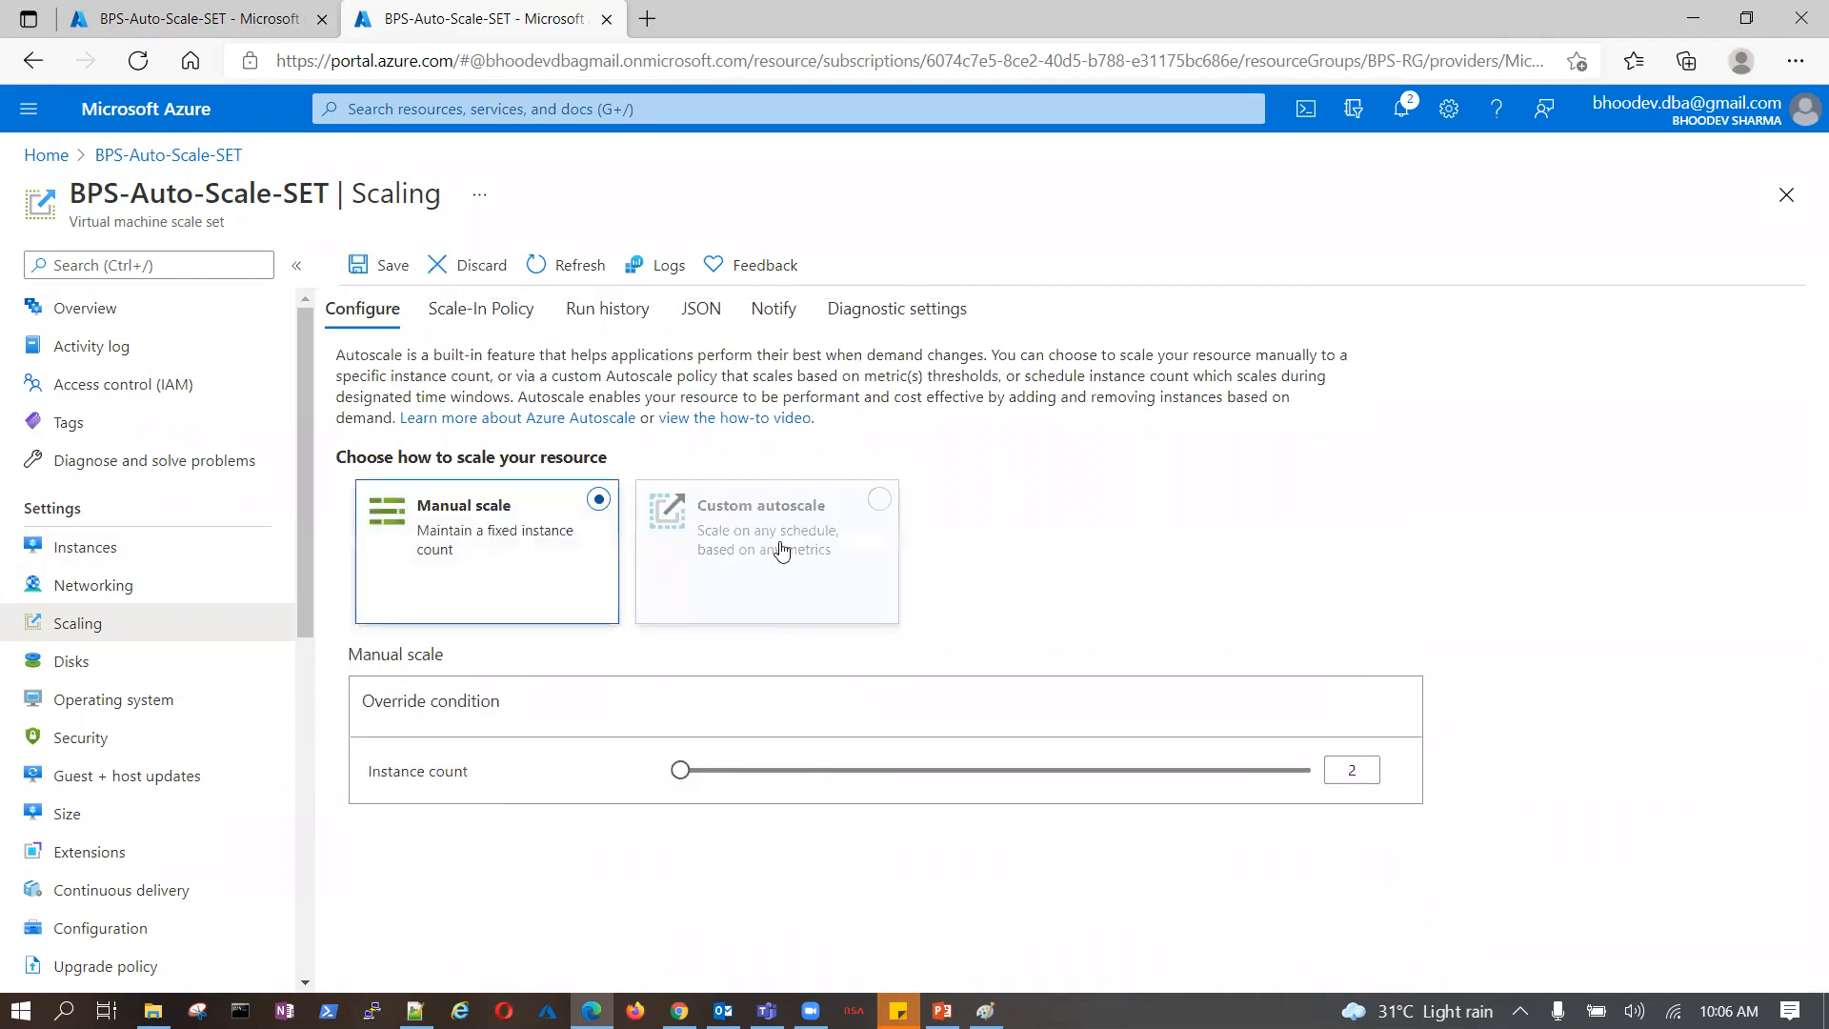
left_click(878, 502)
scroll(1093, 671, "down", 5)
left_click(710, 870)
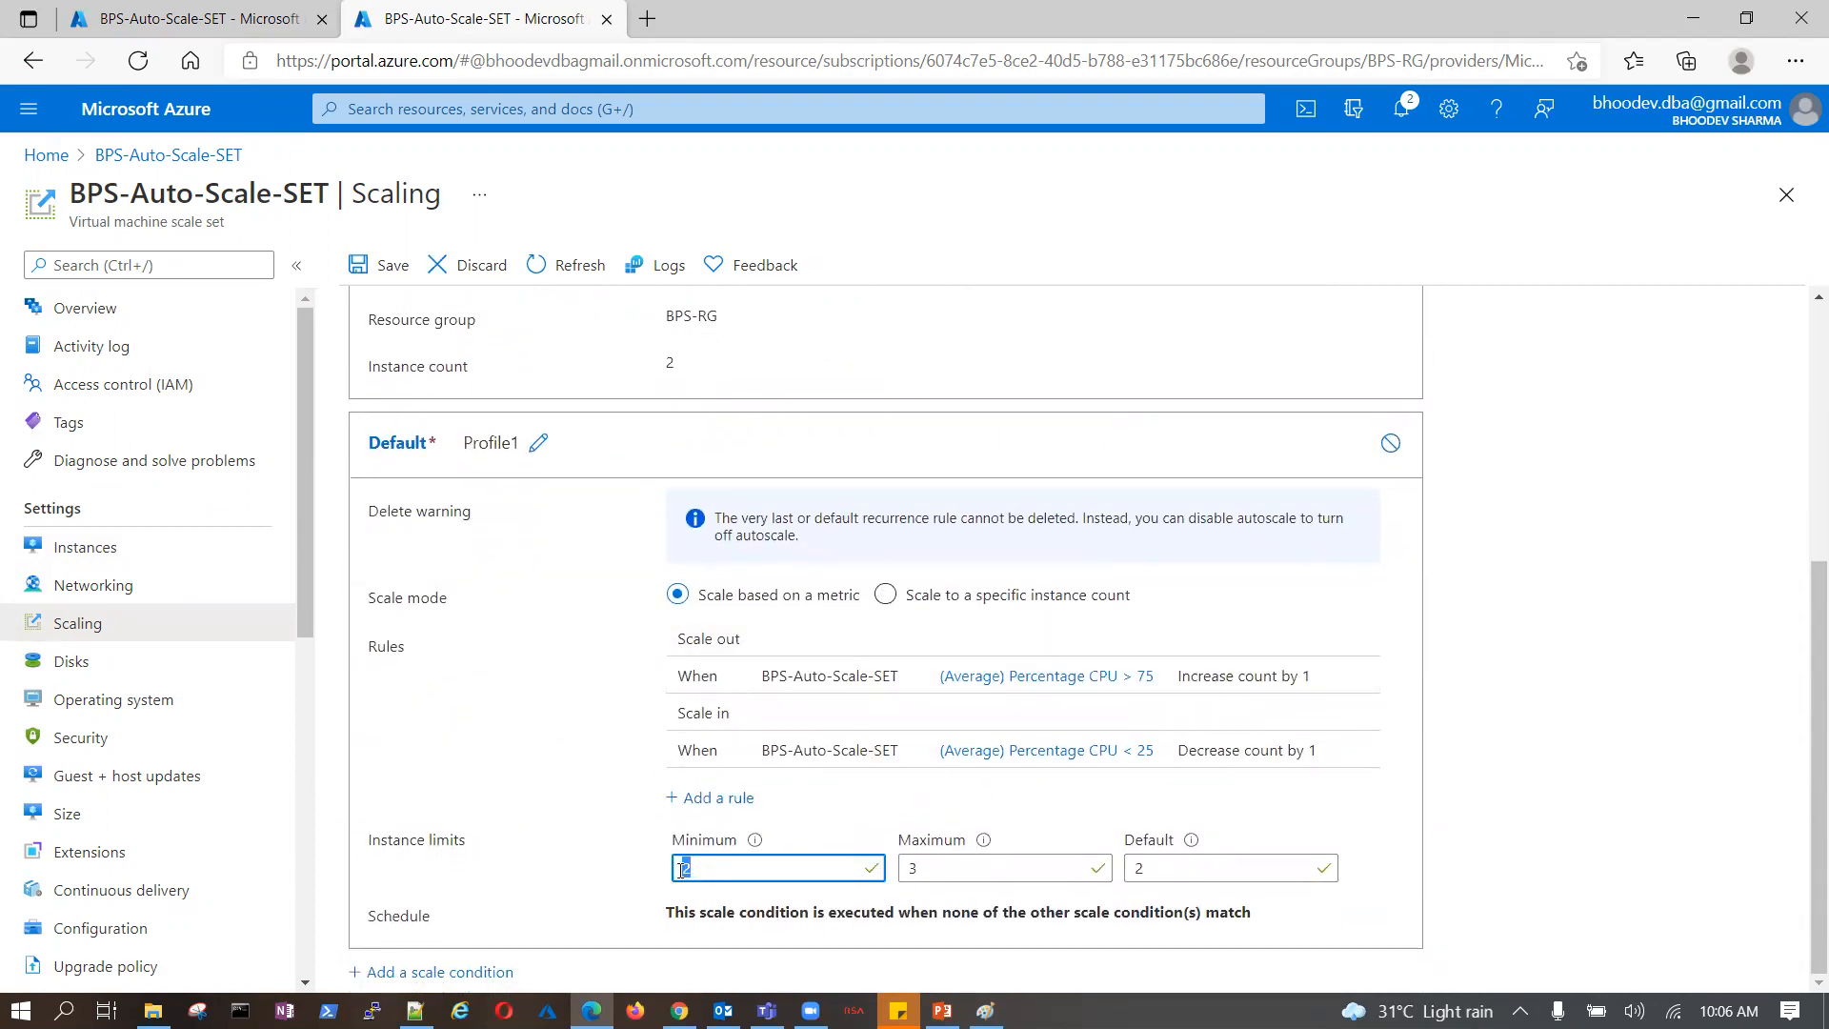
left_click(1533, 765)
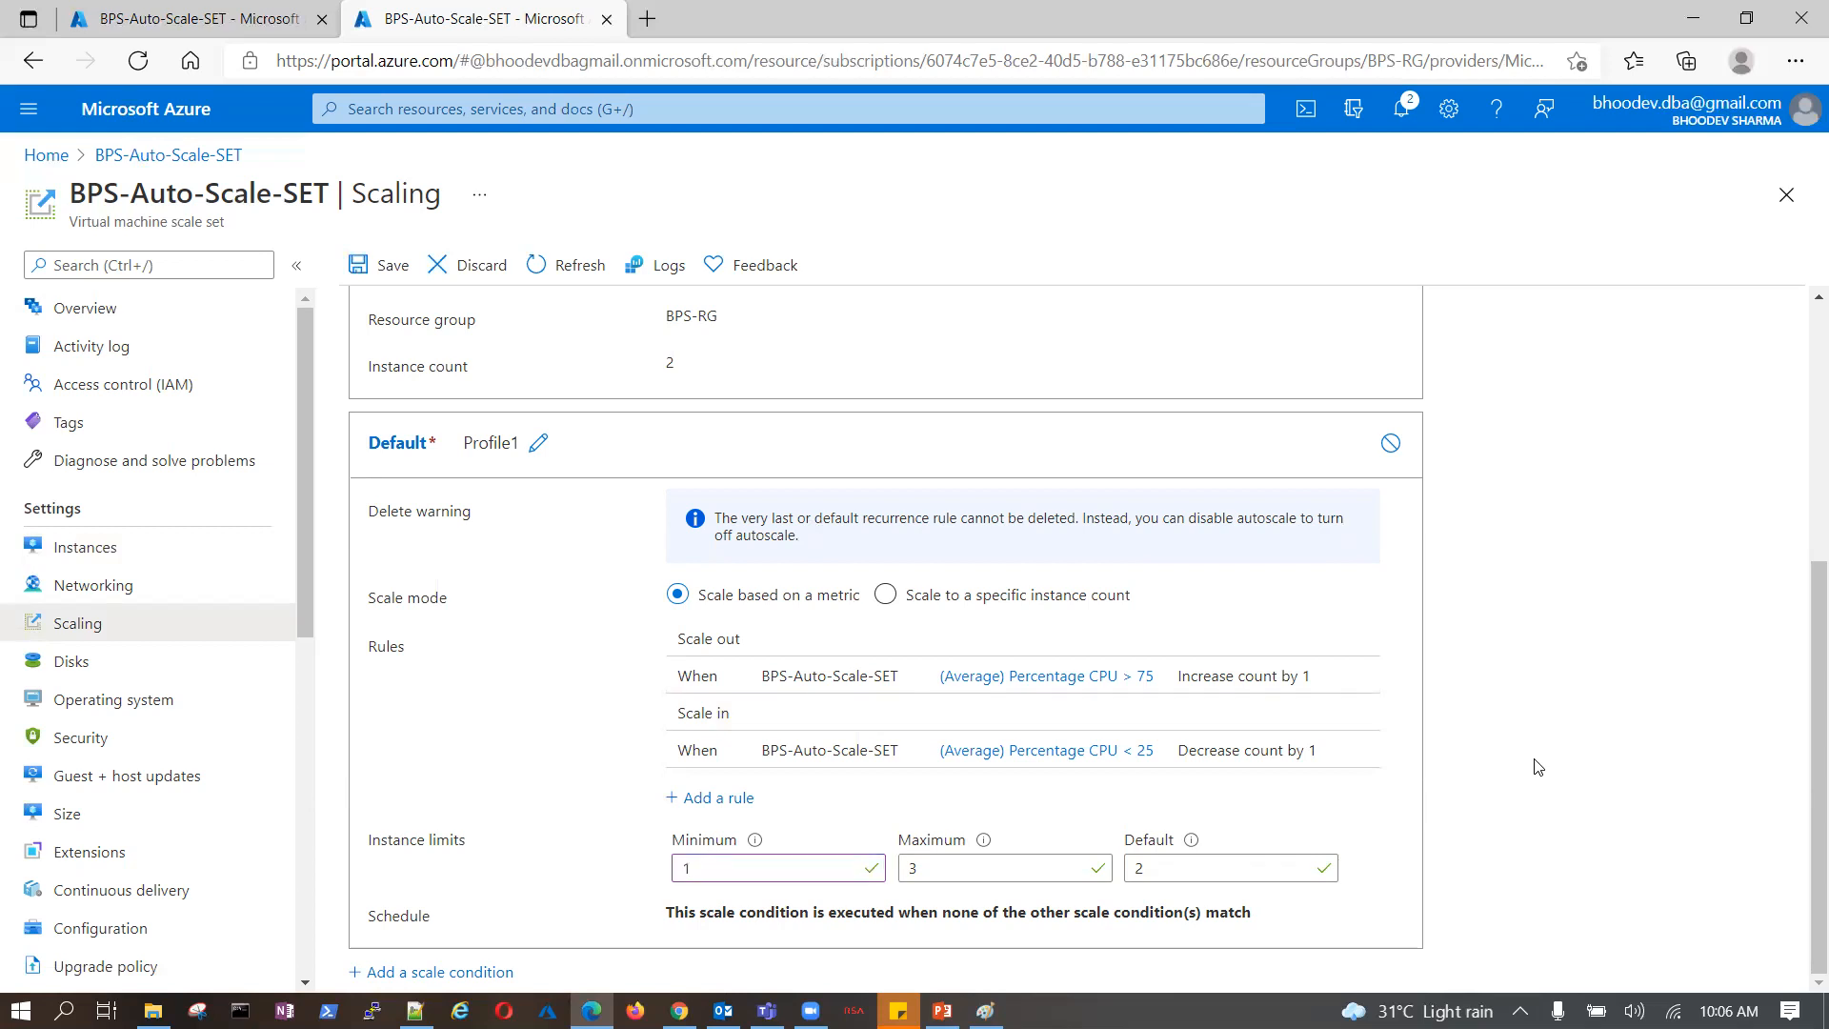
left_click(906, 870)
double_click(907, 870)
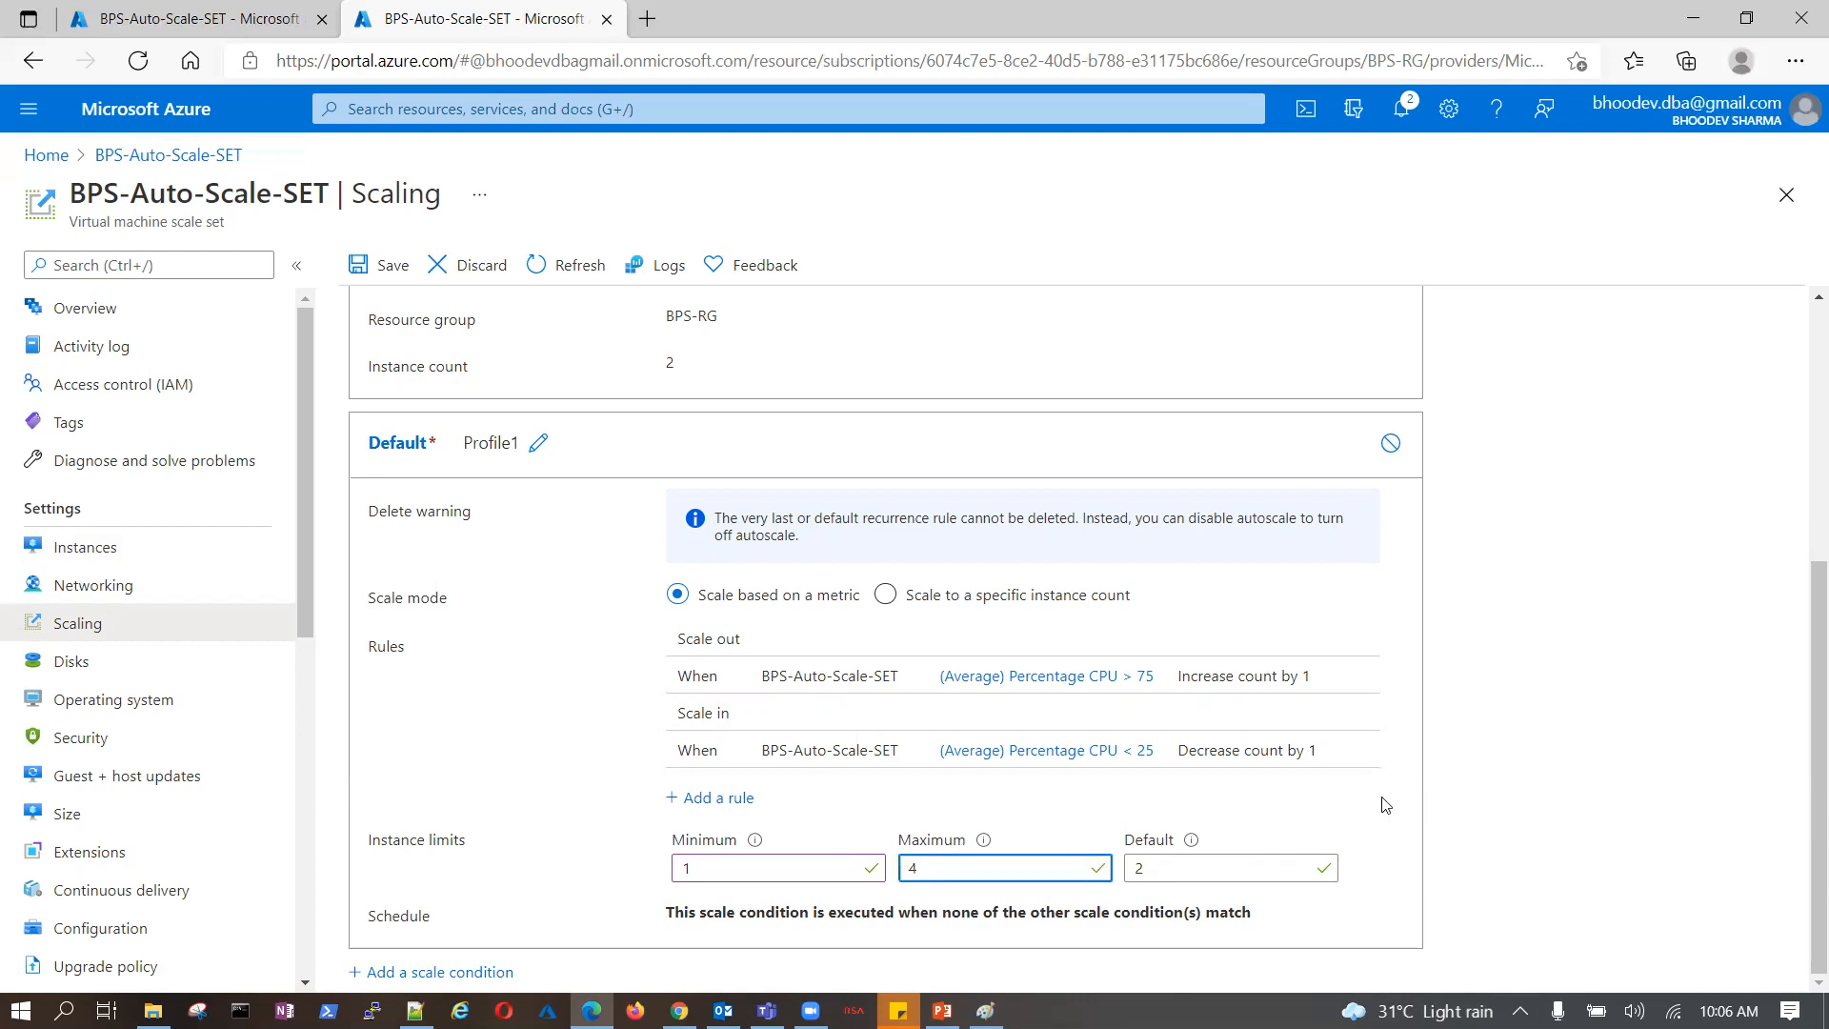
left_click(1534, 767)
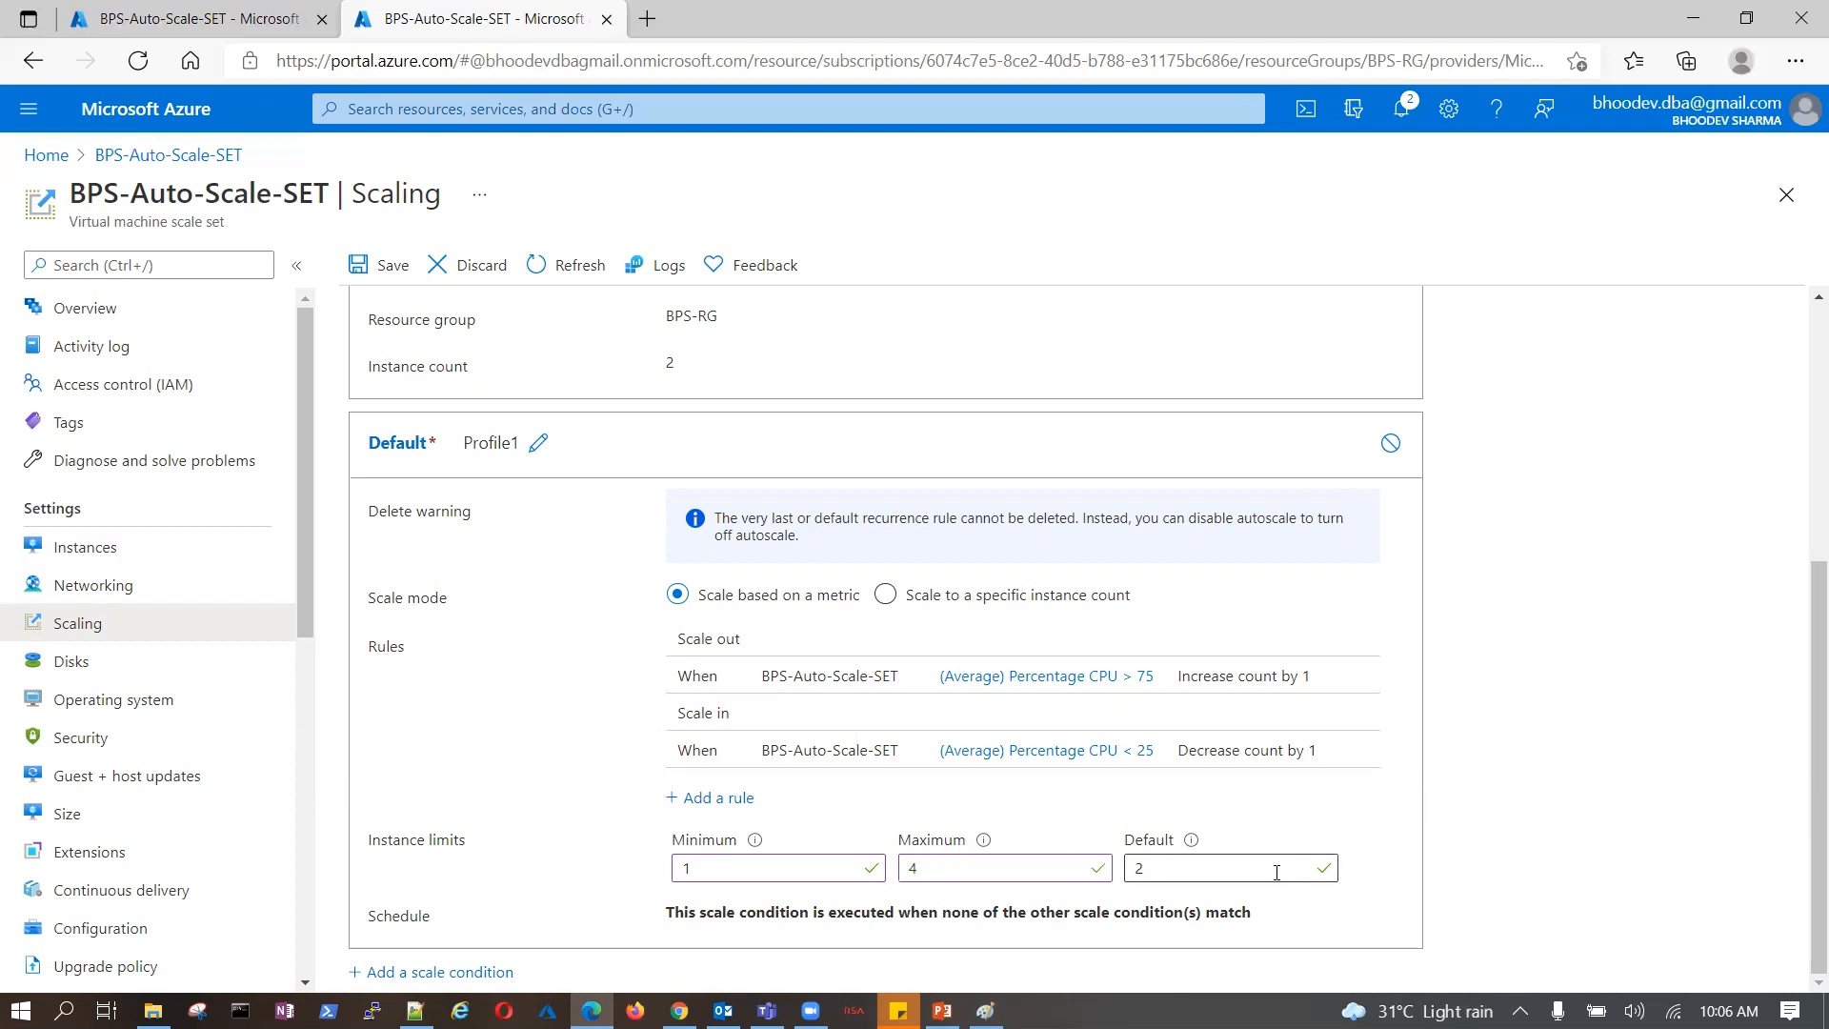
left_click_drag(1179, 866, 1129, 869)
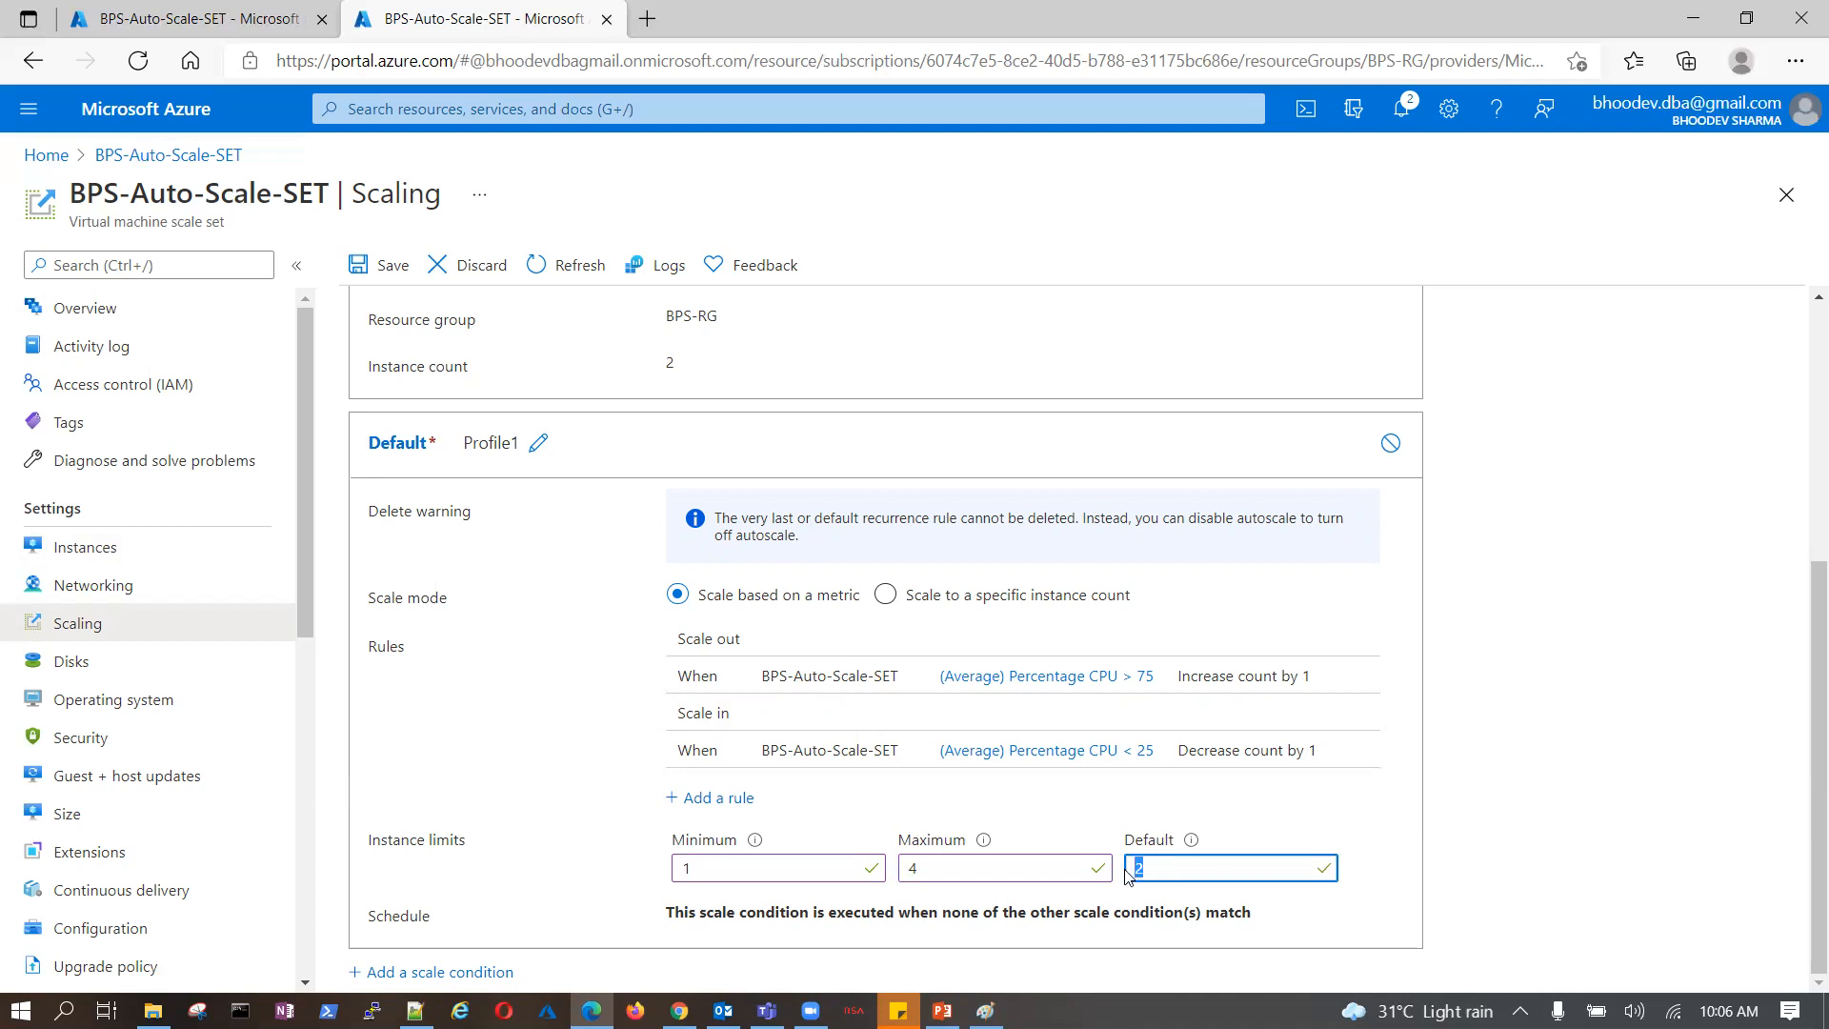
left_click(1623, 769)
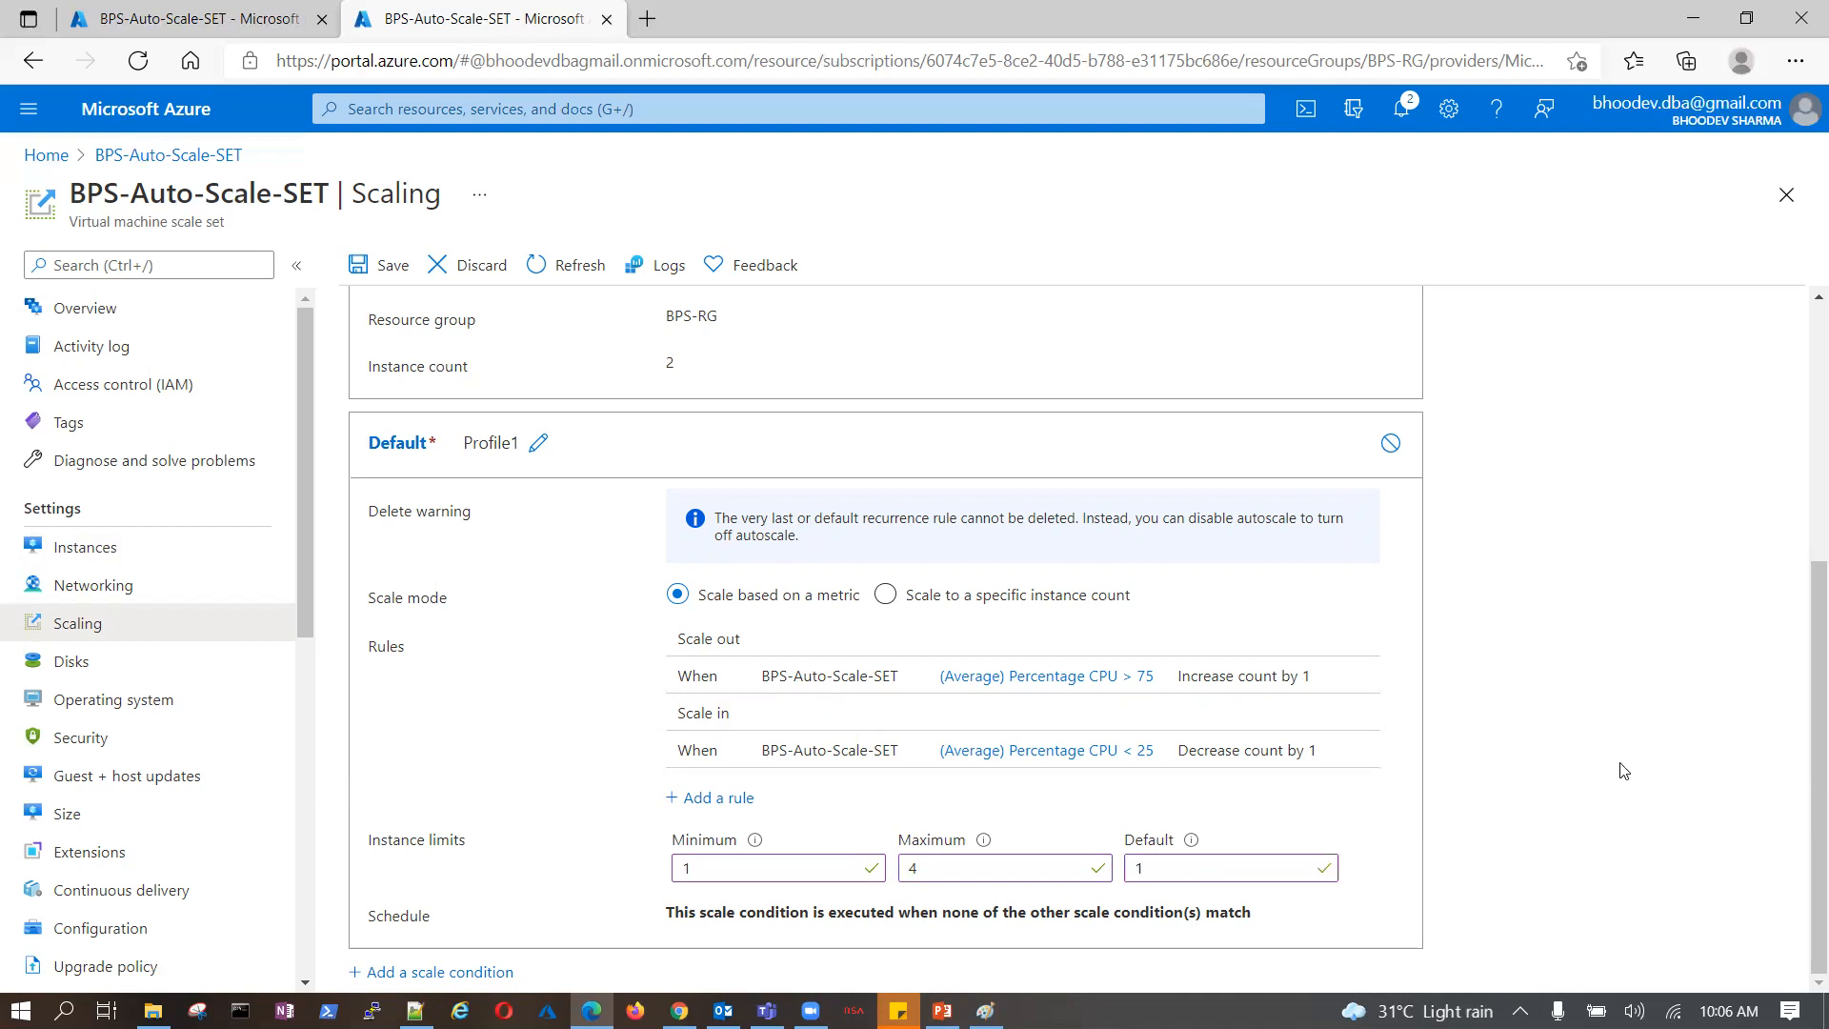
- Save the autoscale configuration with the new instance limits
scroll(604, 449, "up", 5)
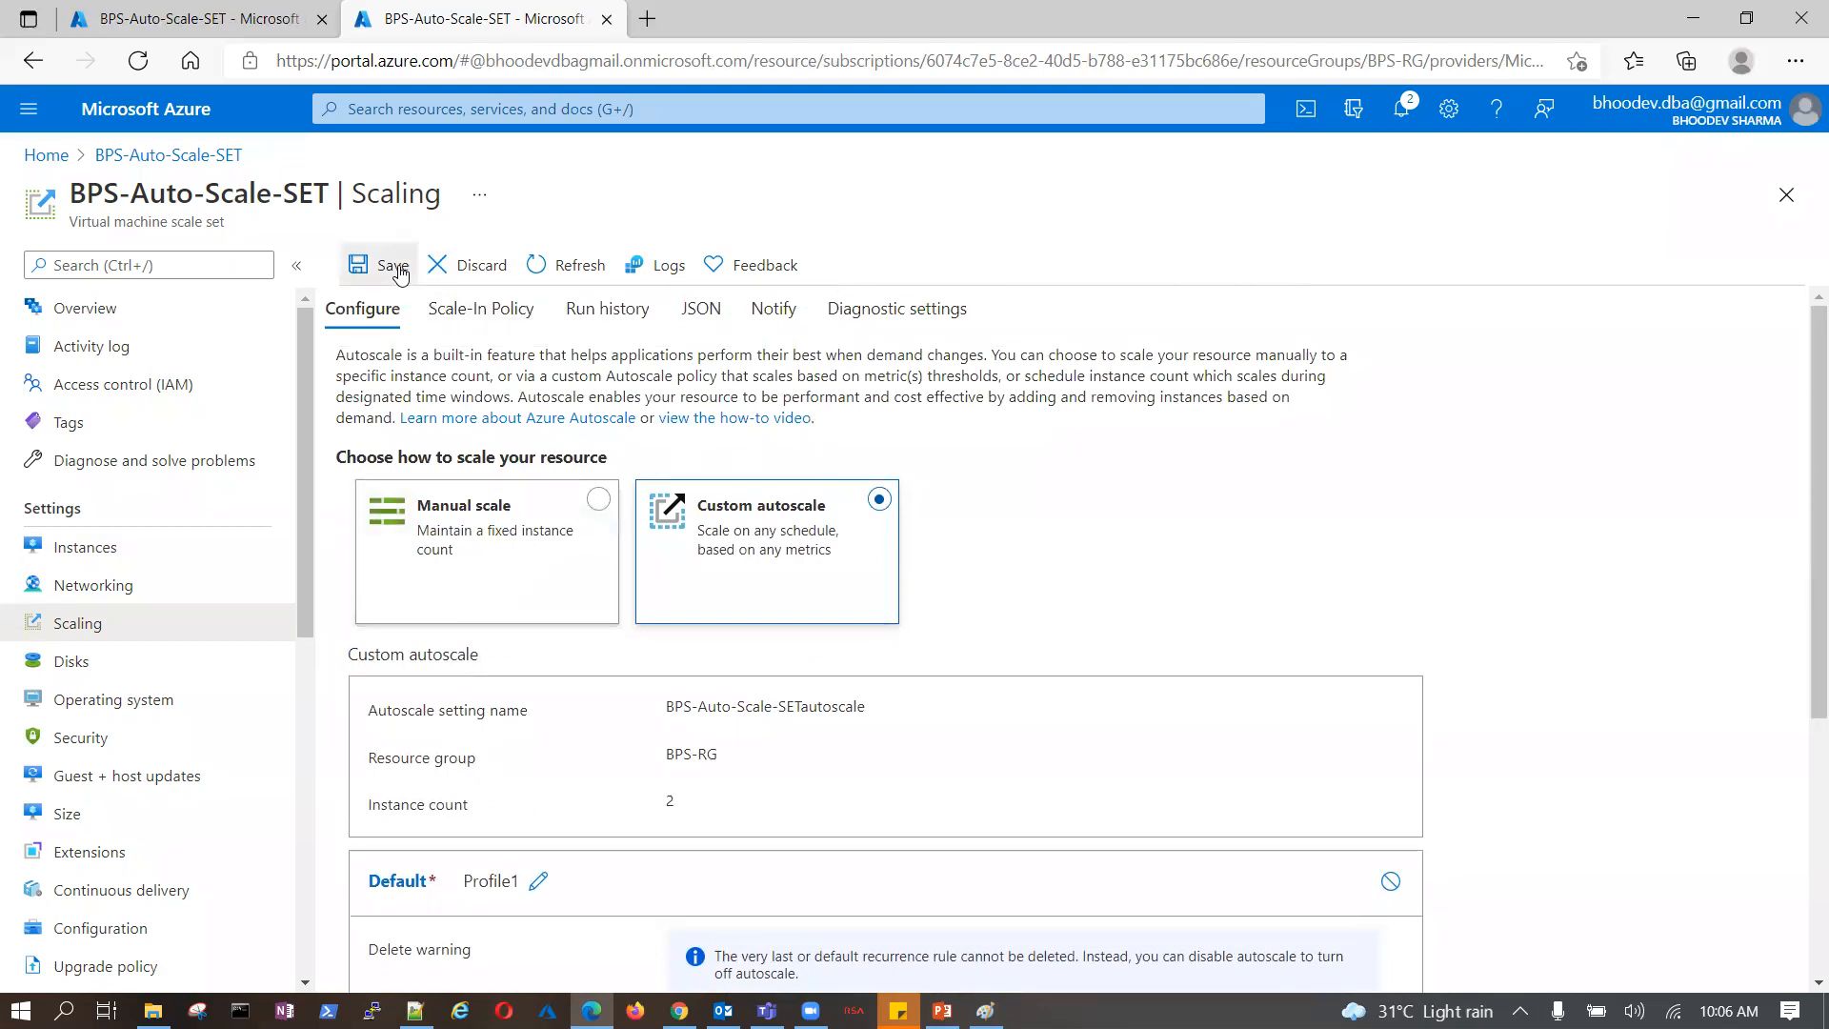
left_click(393, 266)
scroll(1533, 376, "down", 5)
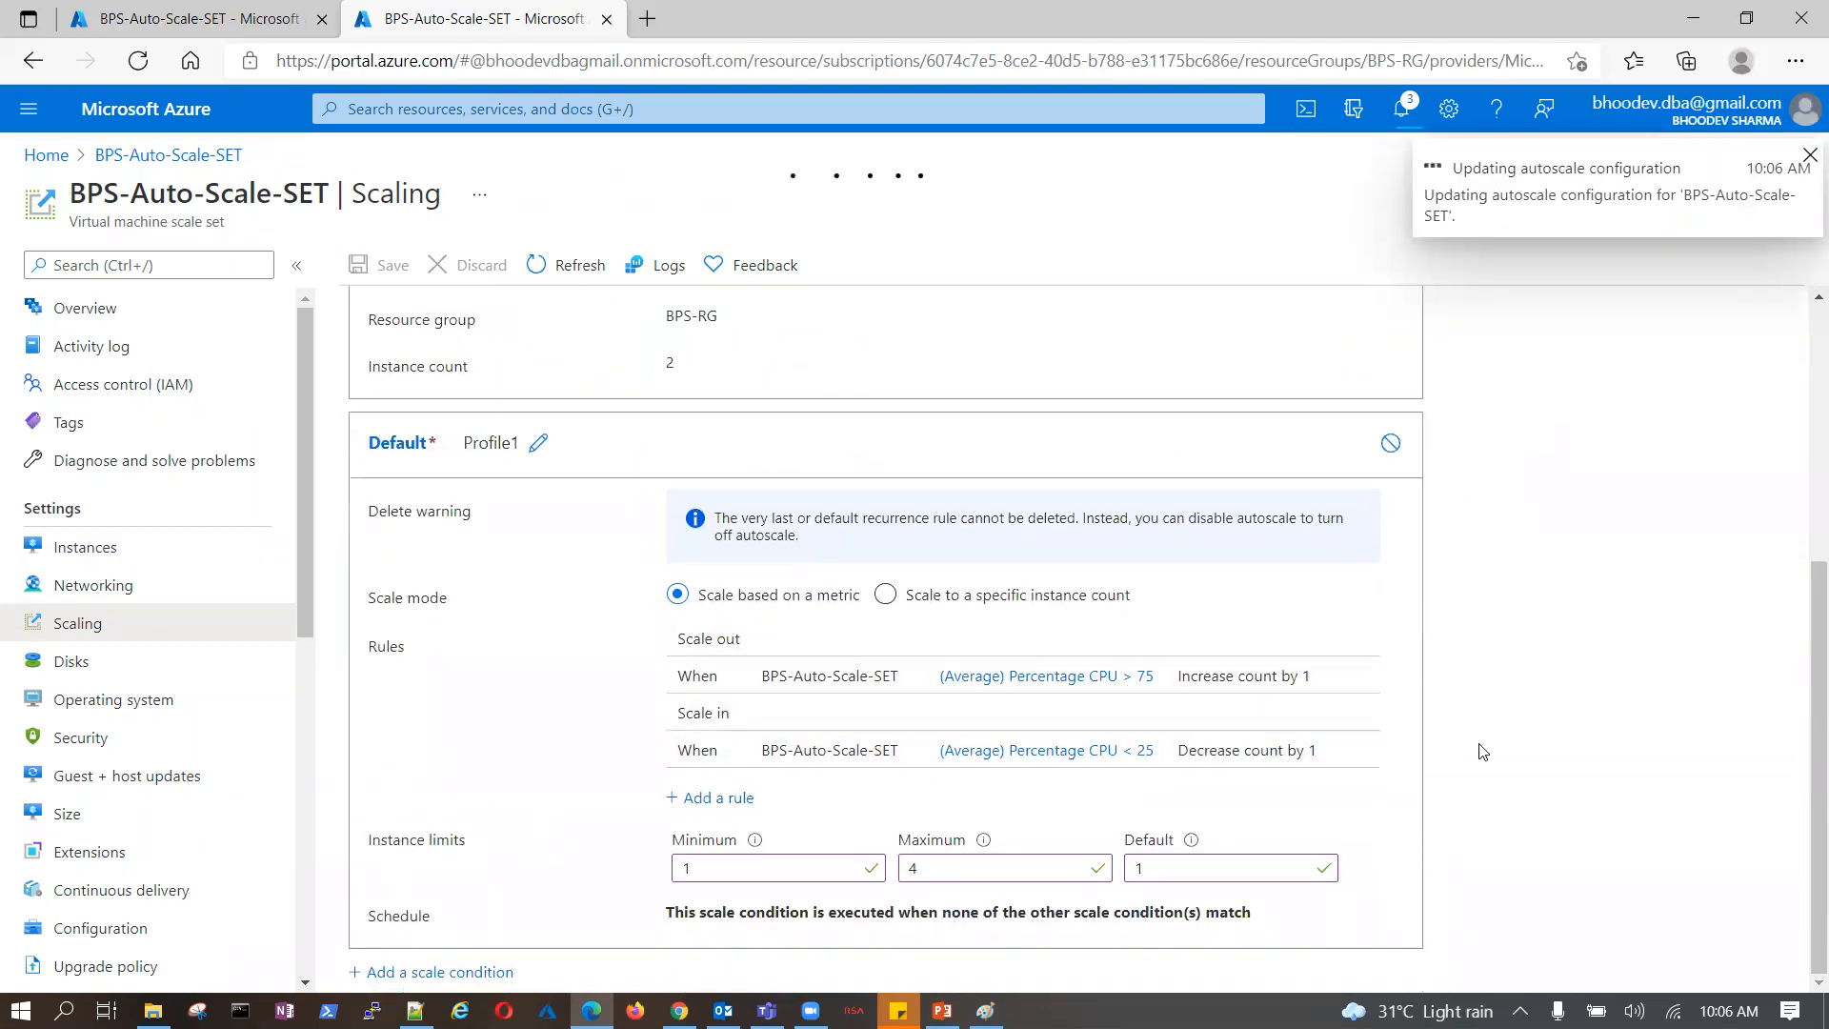
scroll(1529, 756, "up", 5)
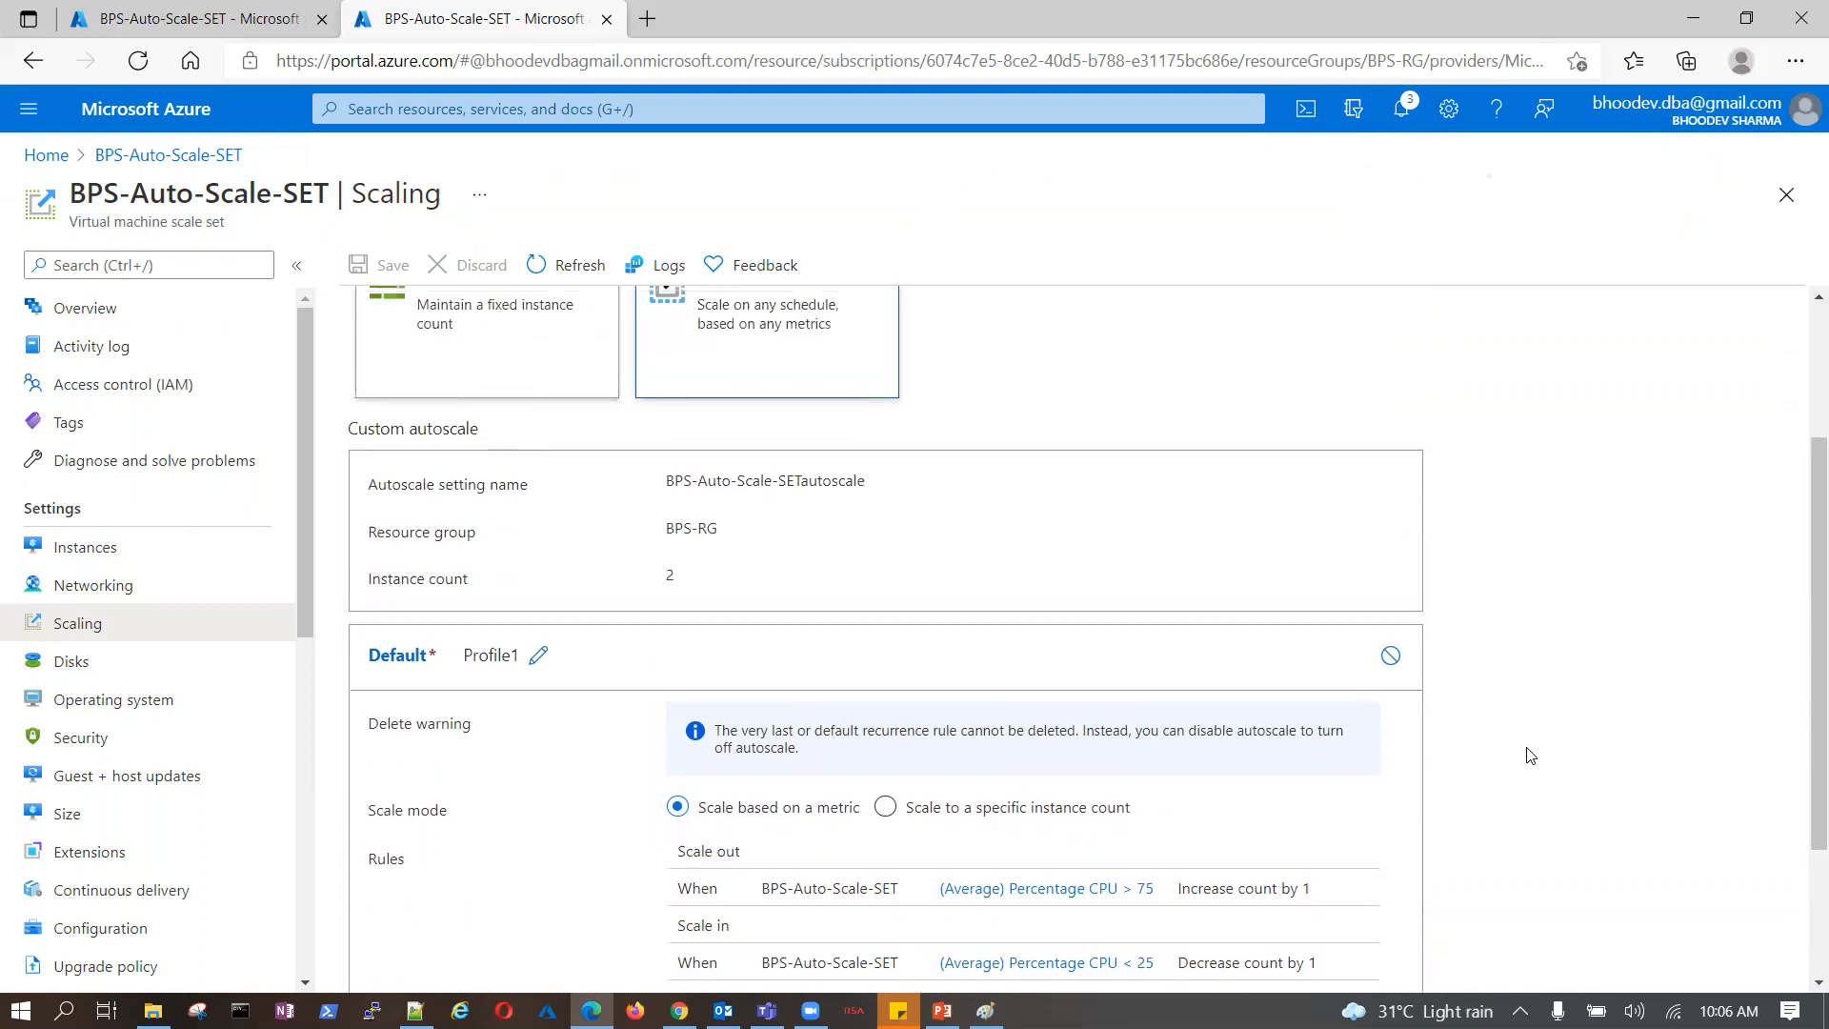
scroll(1529, 756, "down", 5)
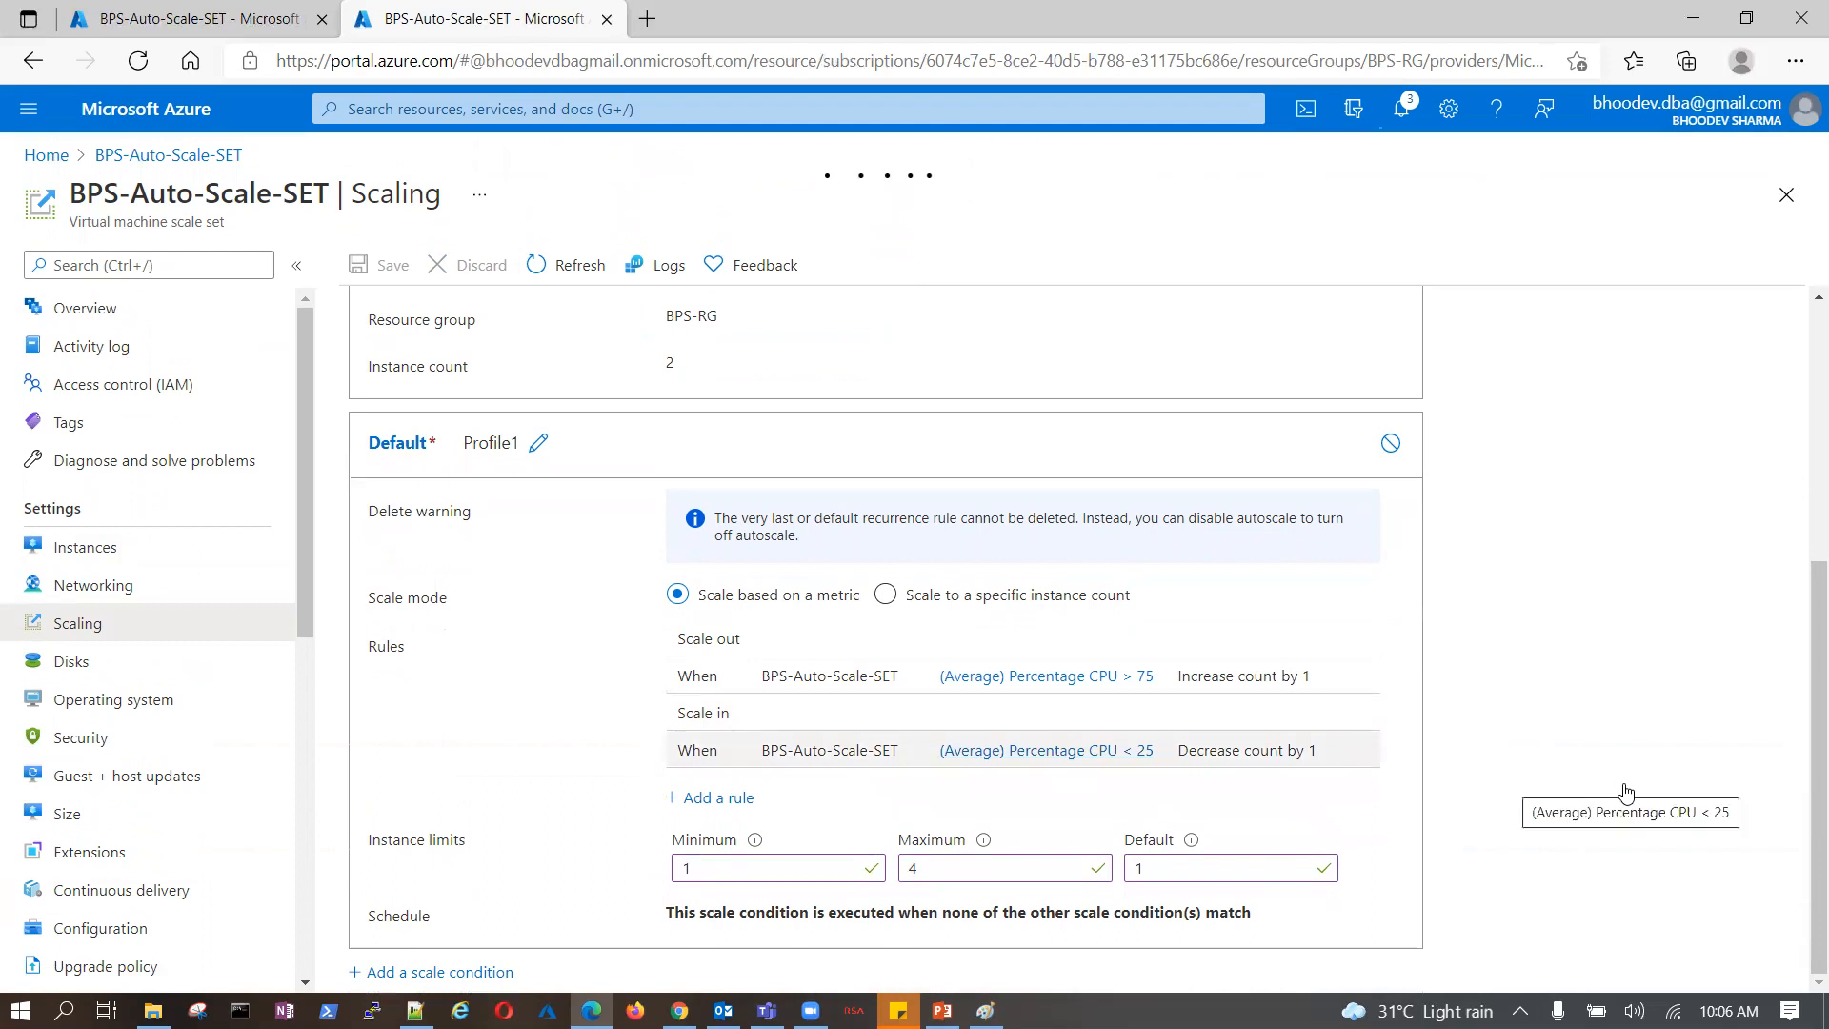
scroll(1627, 793, "up", 5)
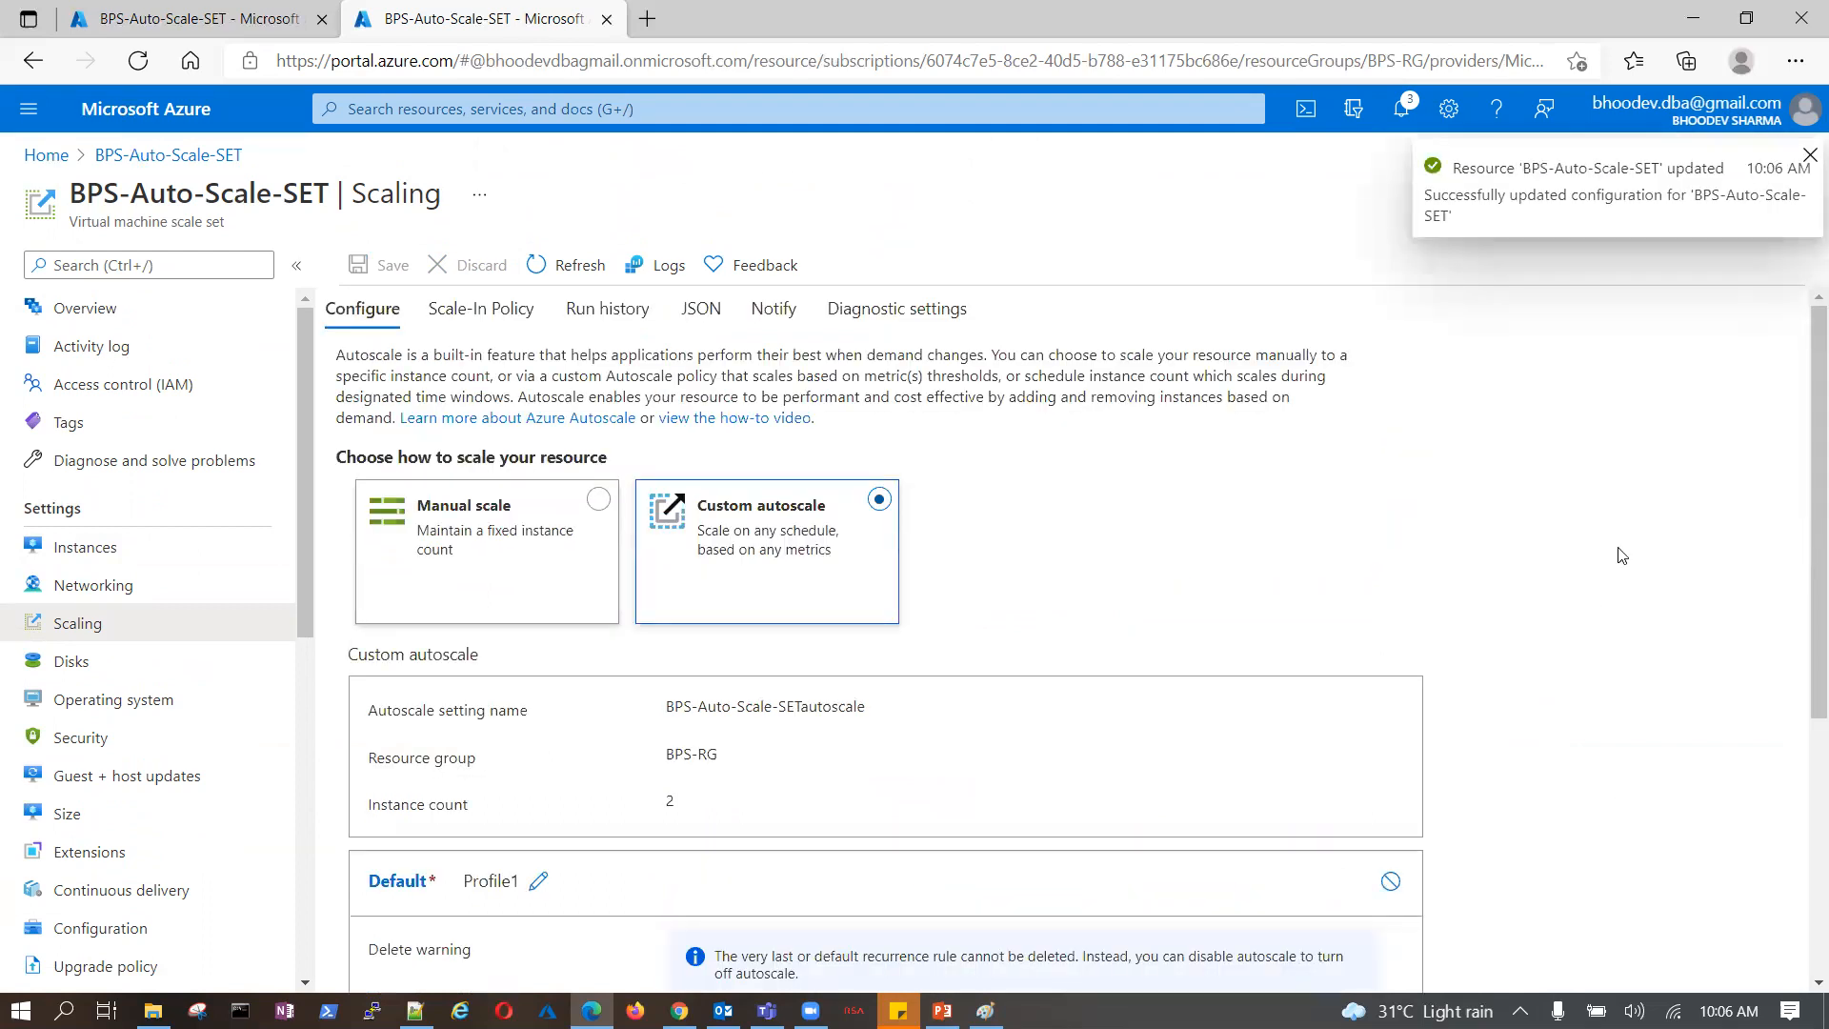
scroll(1620, 555, "down", 5)
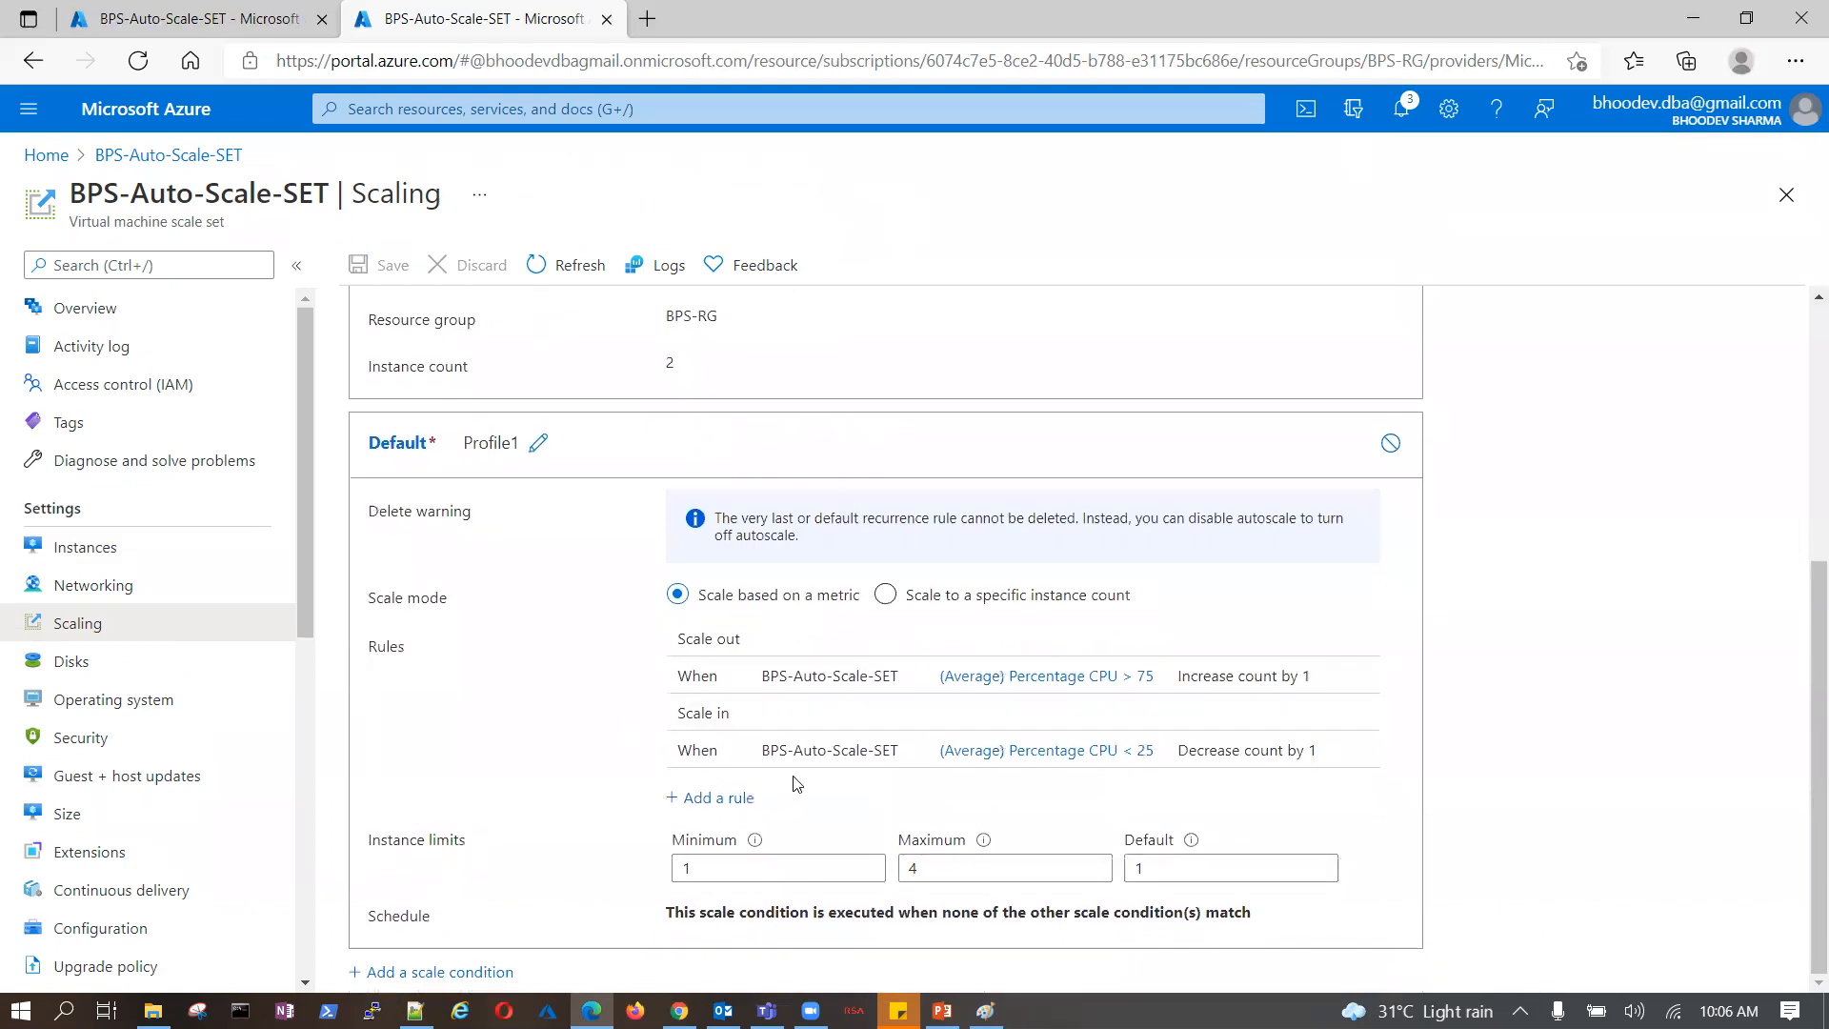
scroll(798, 624, "up", 5)
- Refresh the Instances list to review both running instances, then go back to Scaling
left_click(76, 551)
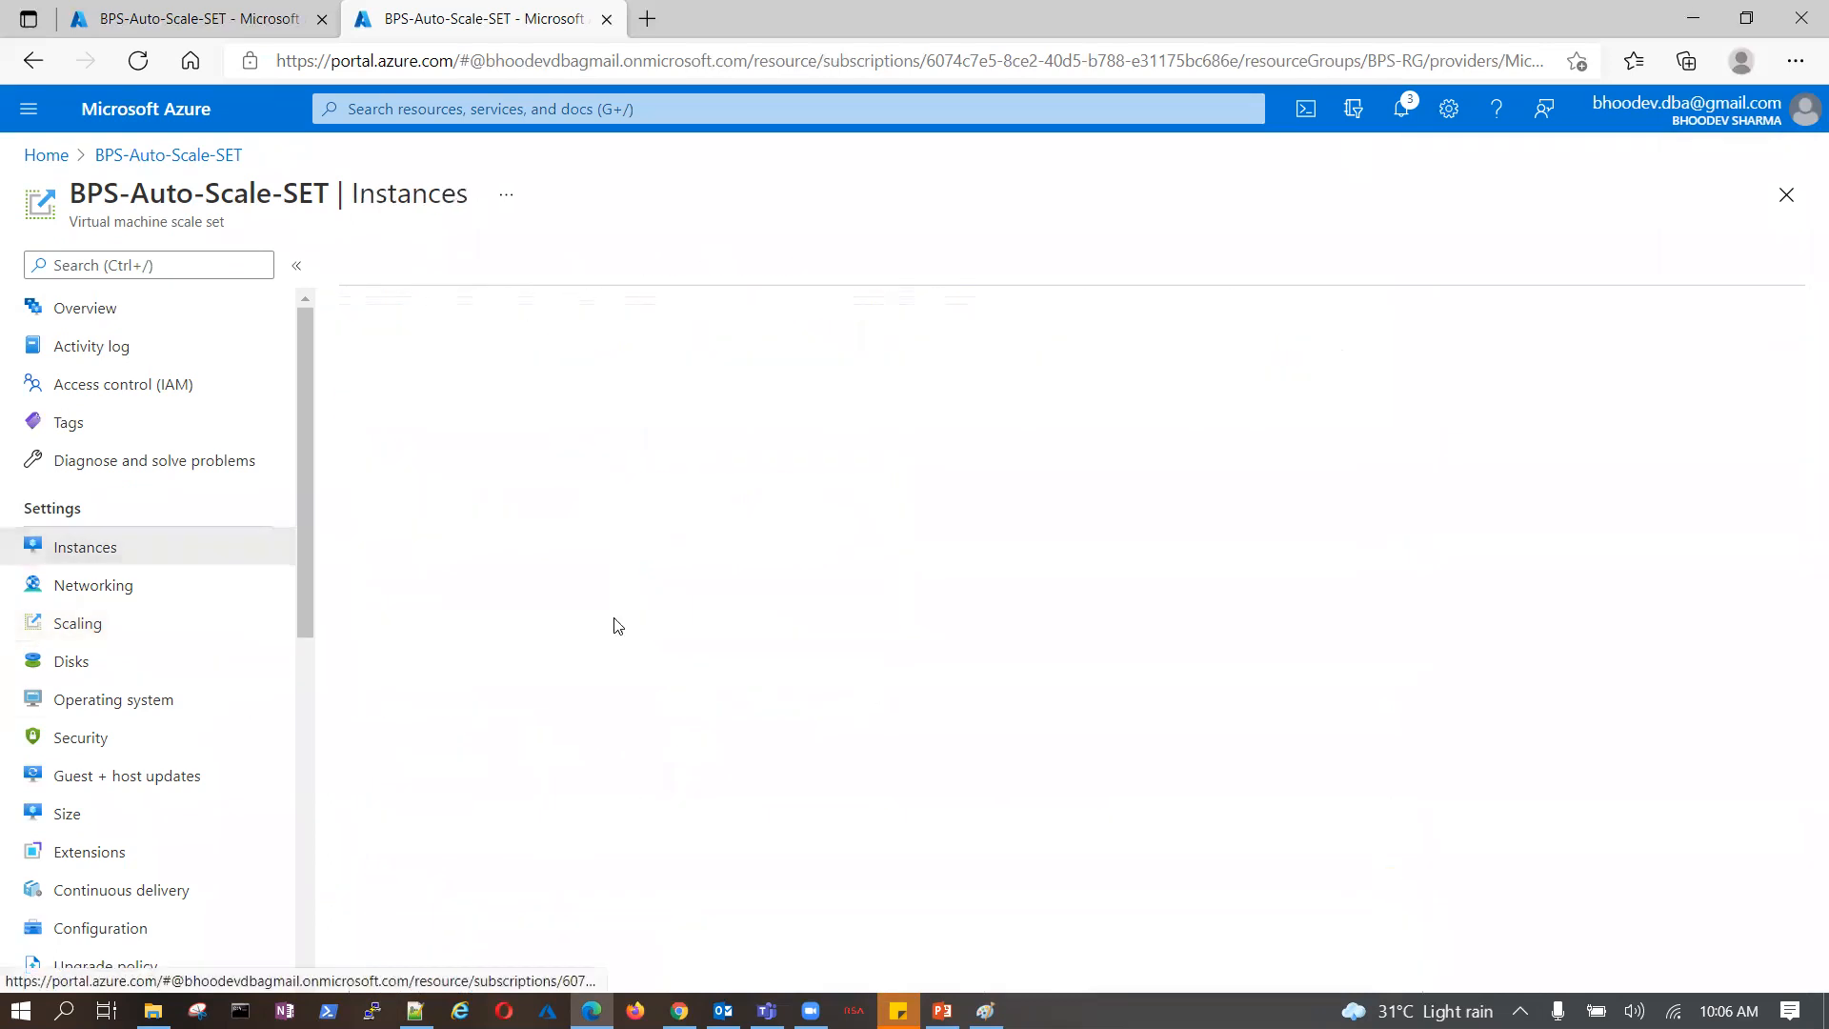
left_click(947, 266)
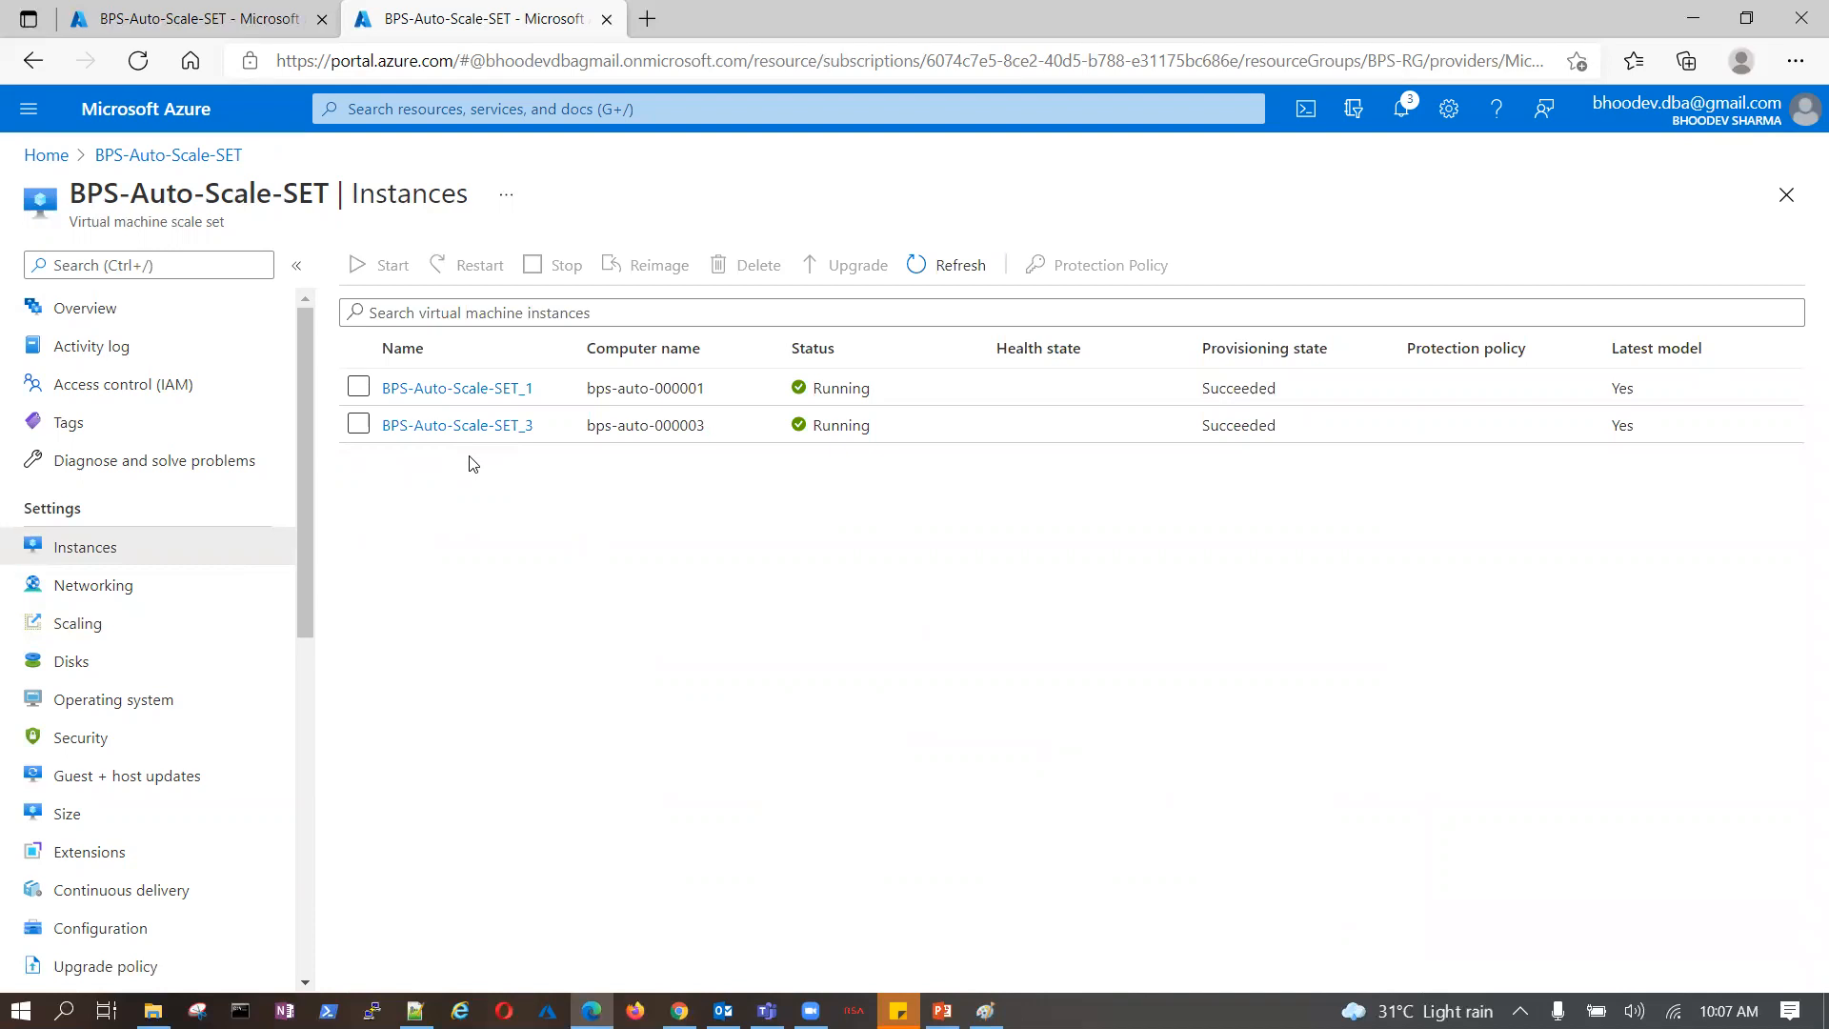
left_click(96, 626)
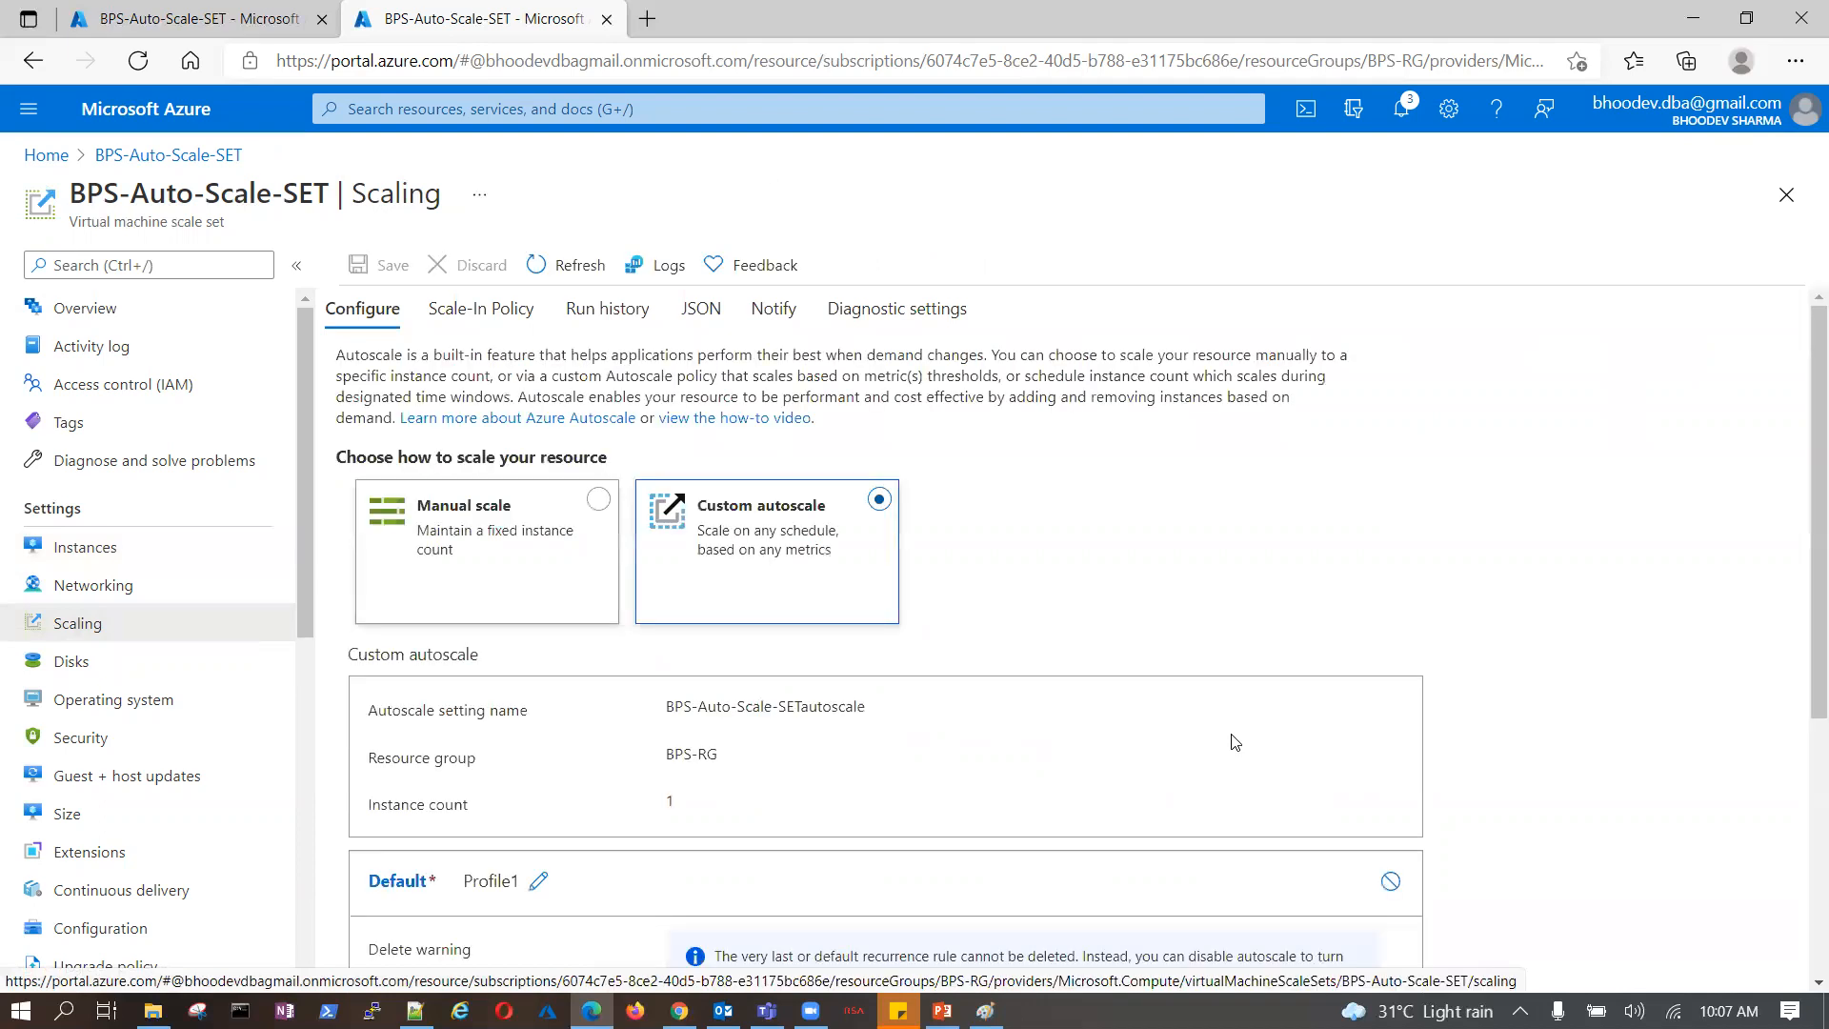
- Change the autoscale maximum instance limit to 8 and save
scroll(952, 753, "down", 5)
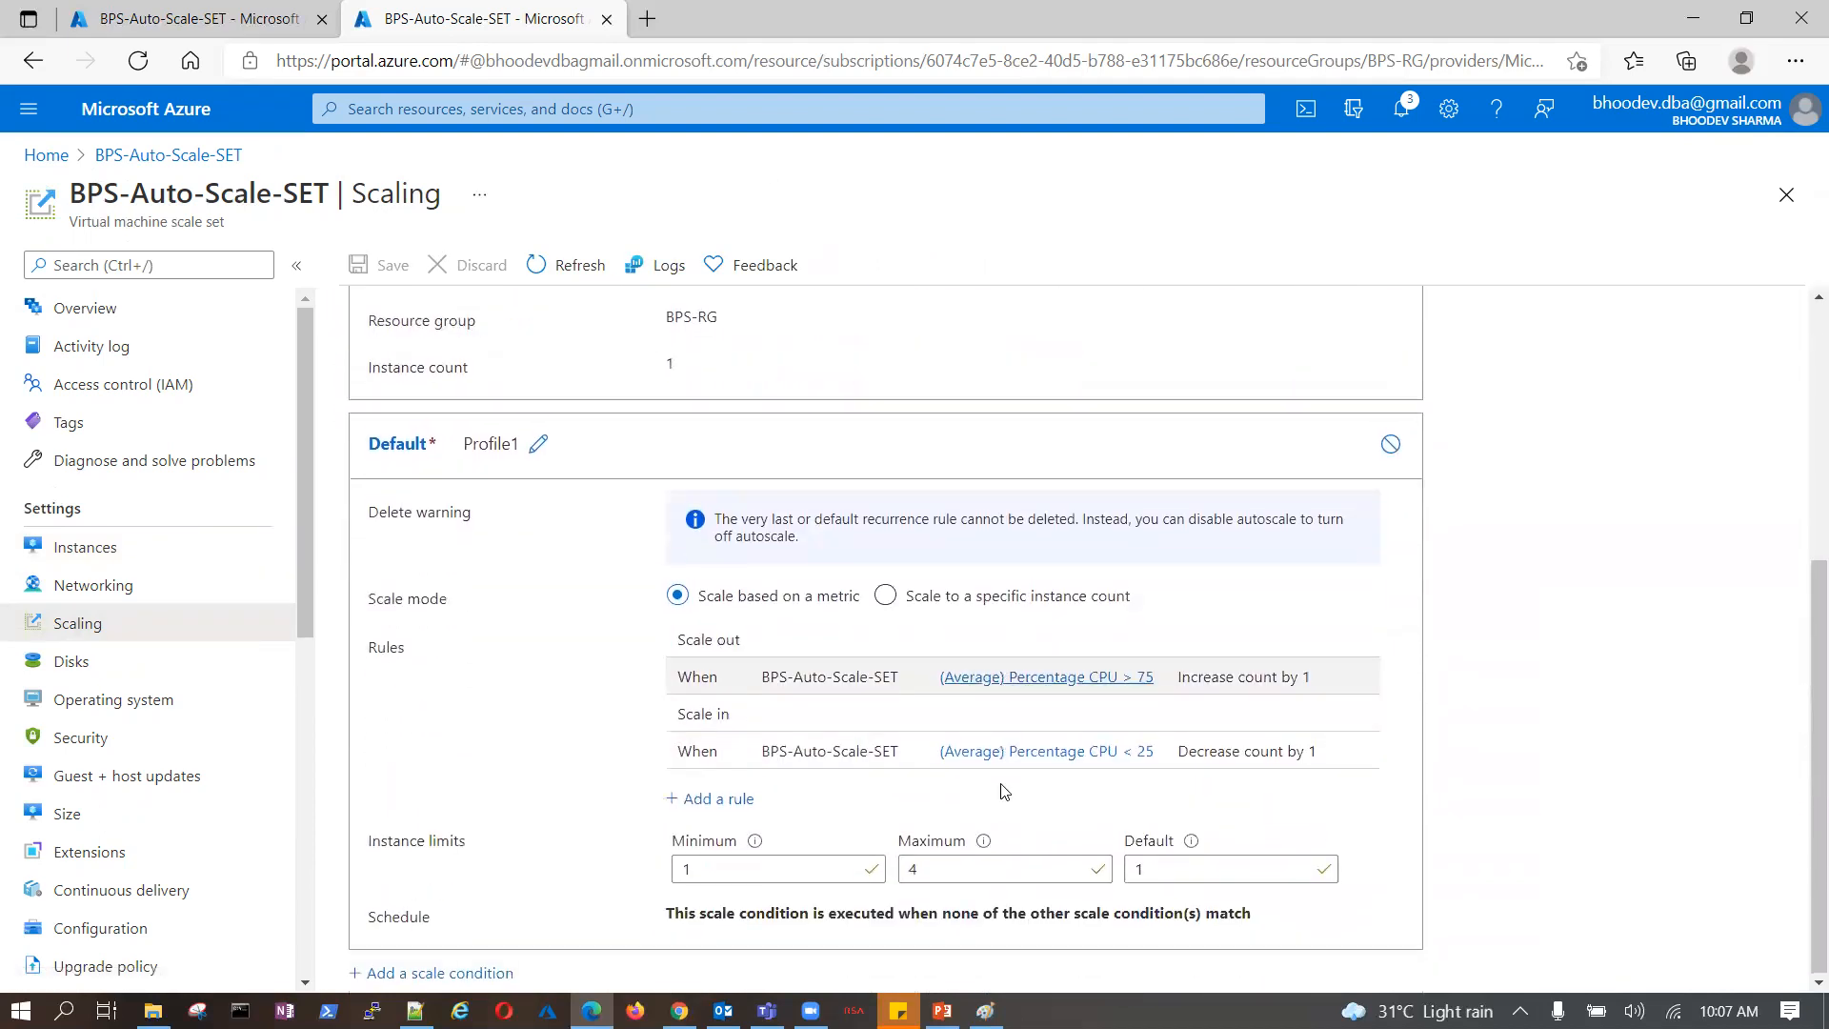
left_click(921, 867)
left_click_drag(921, 867, 894, 876)
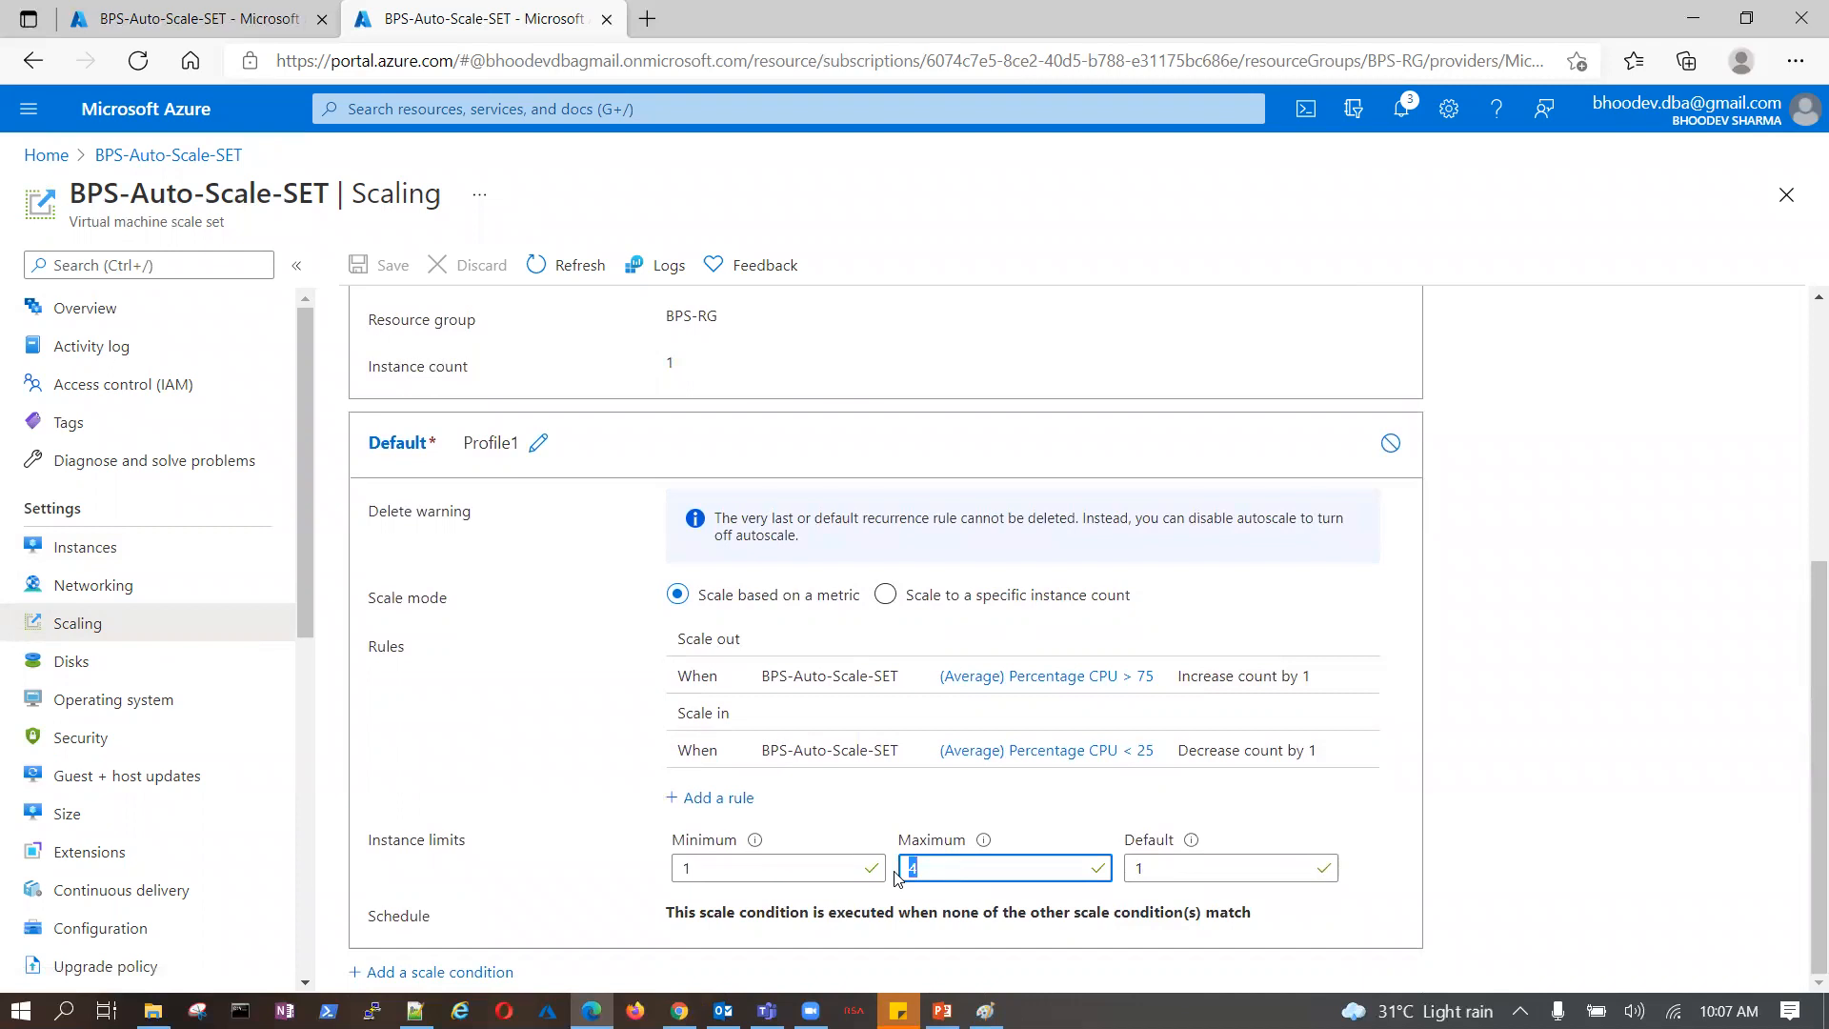
type("6")
left_click(1589, 772)
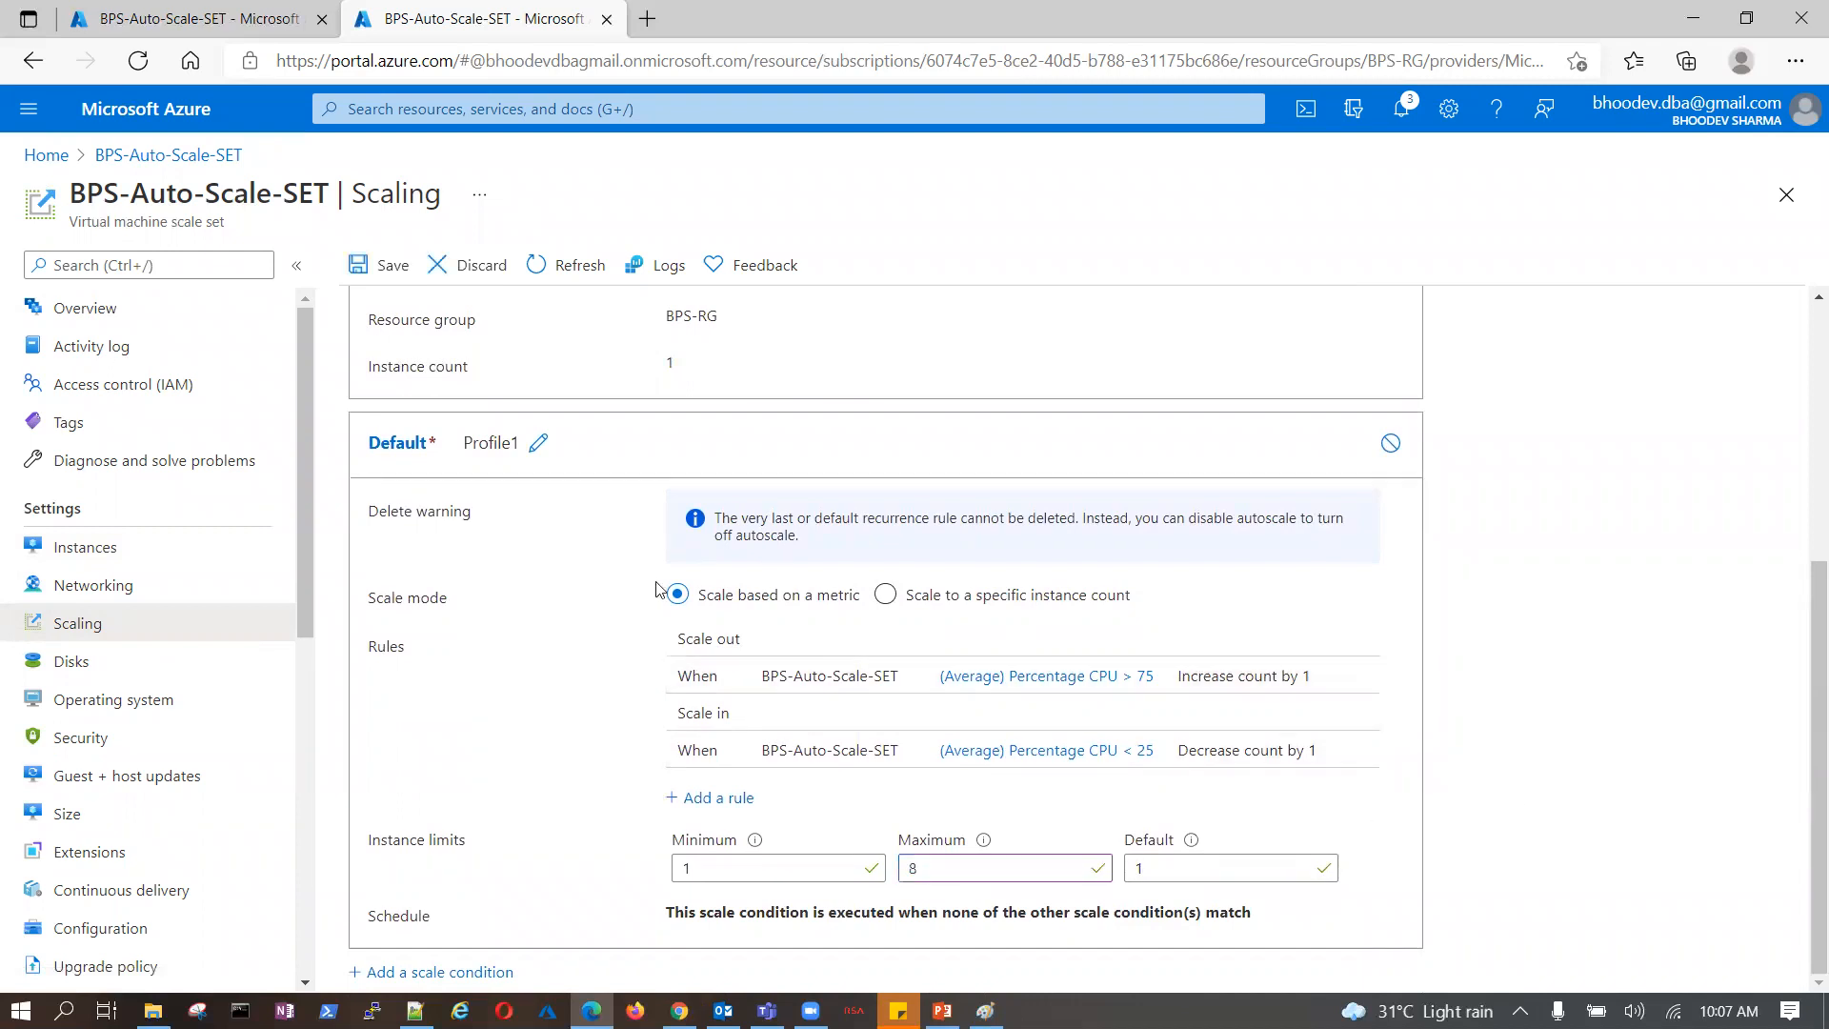
scroll(657, 585, "up", 3)
scroll(374, 256, "up", 1)
left_click(381, 265)
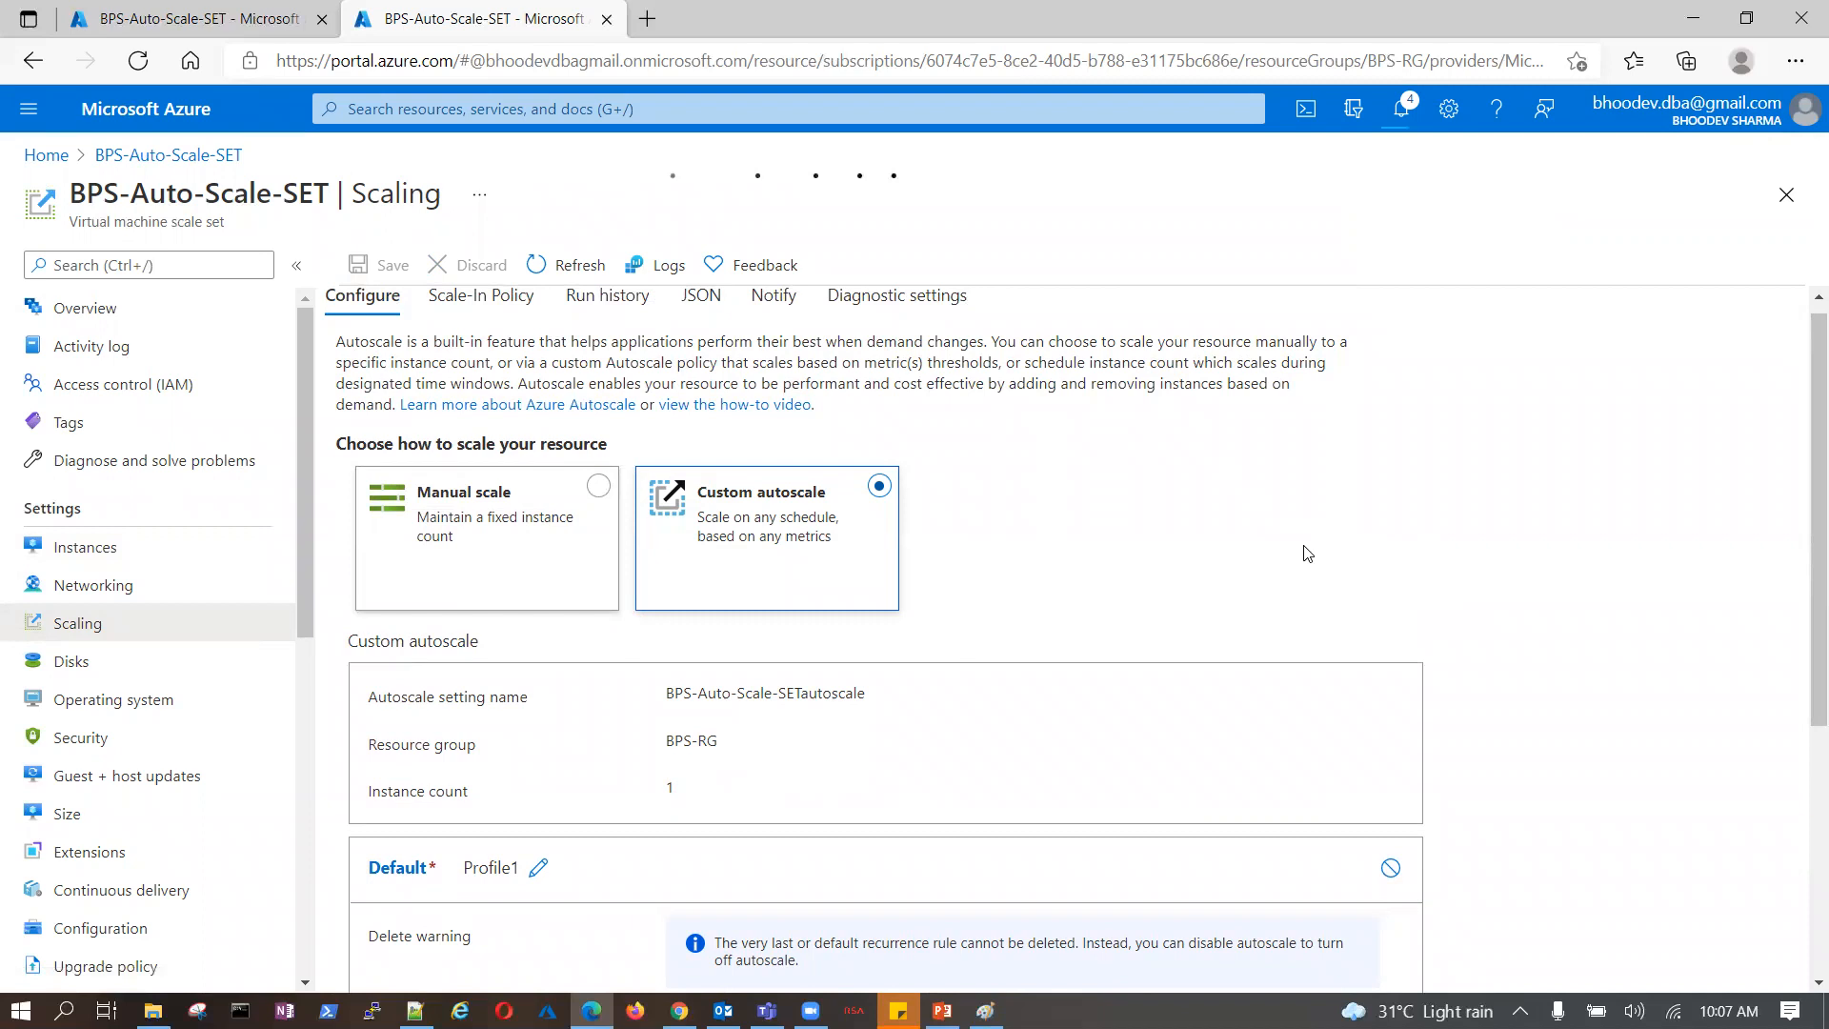
- Refresh the Instances list to see BPS-Auto-Scale-SET_1 being deleted
scroll(1307, 547, "down", 5)
scroll(1308, 544, "up", 5)
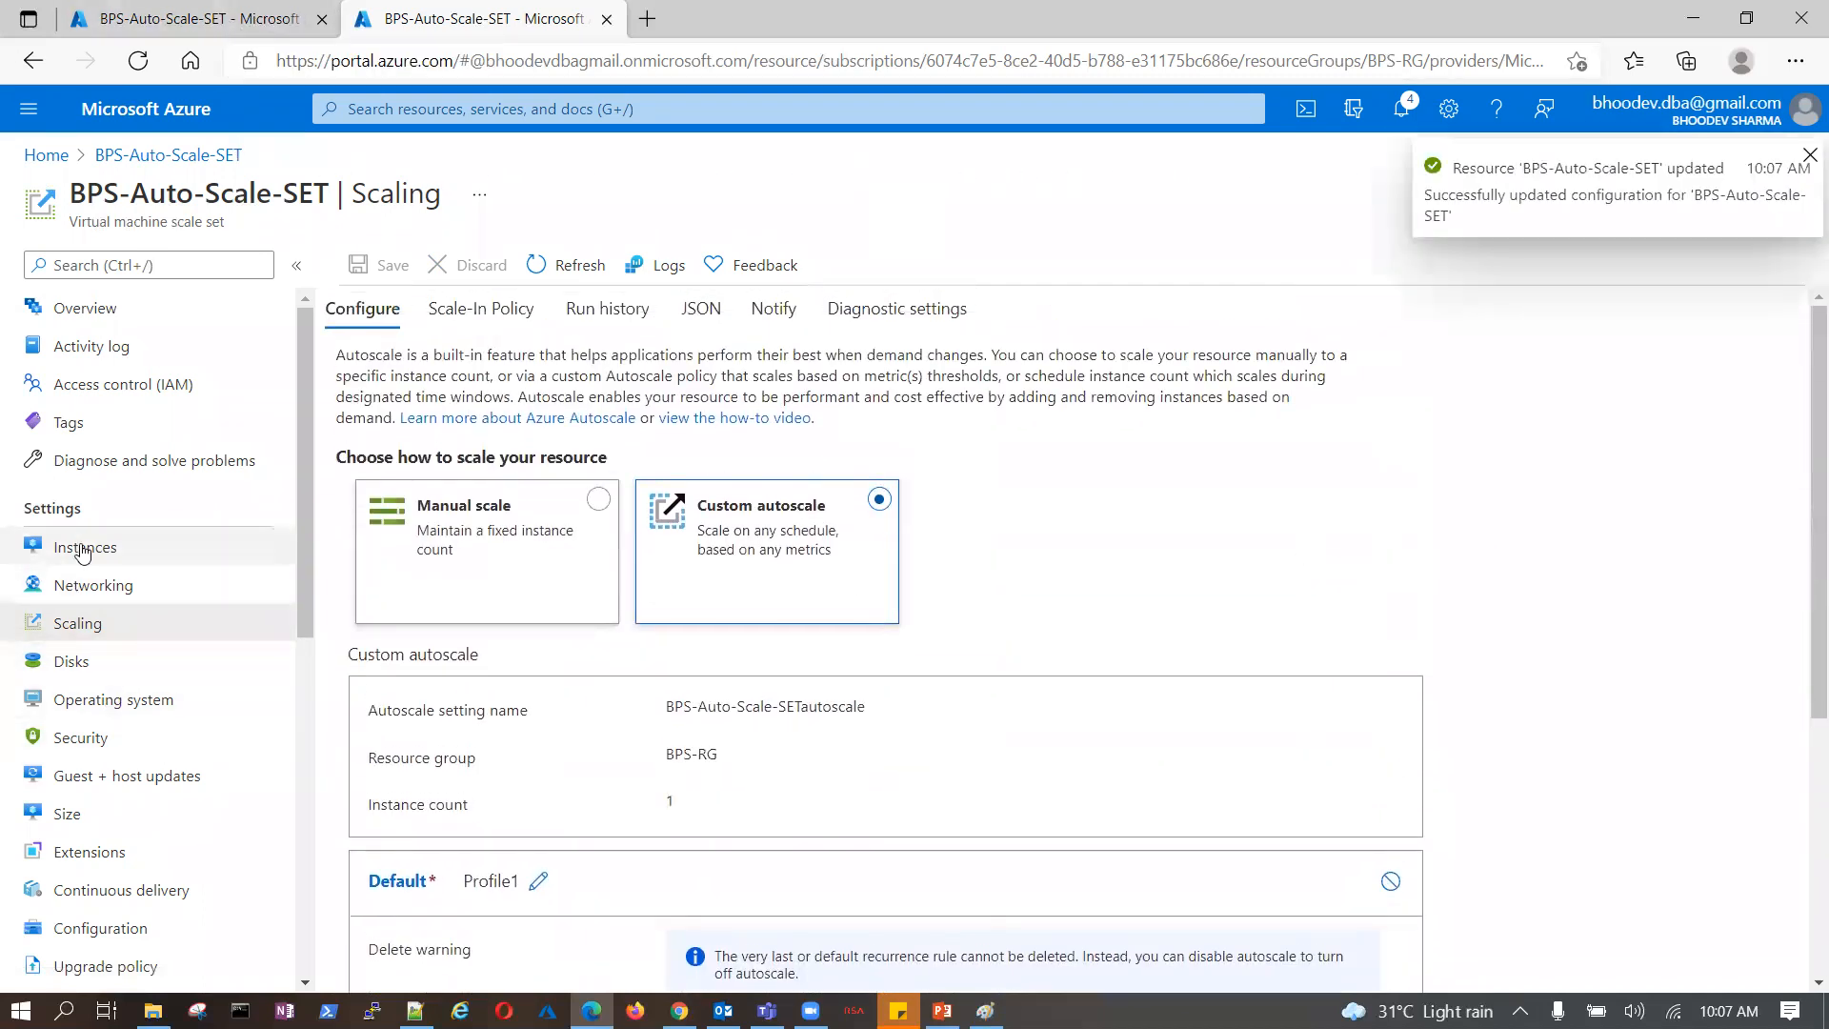
left_click(82, 551)
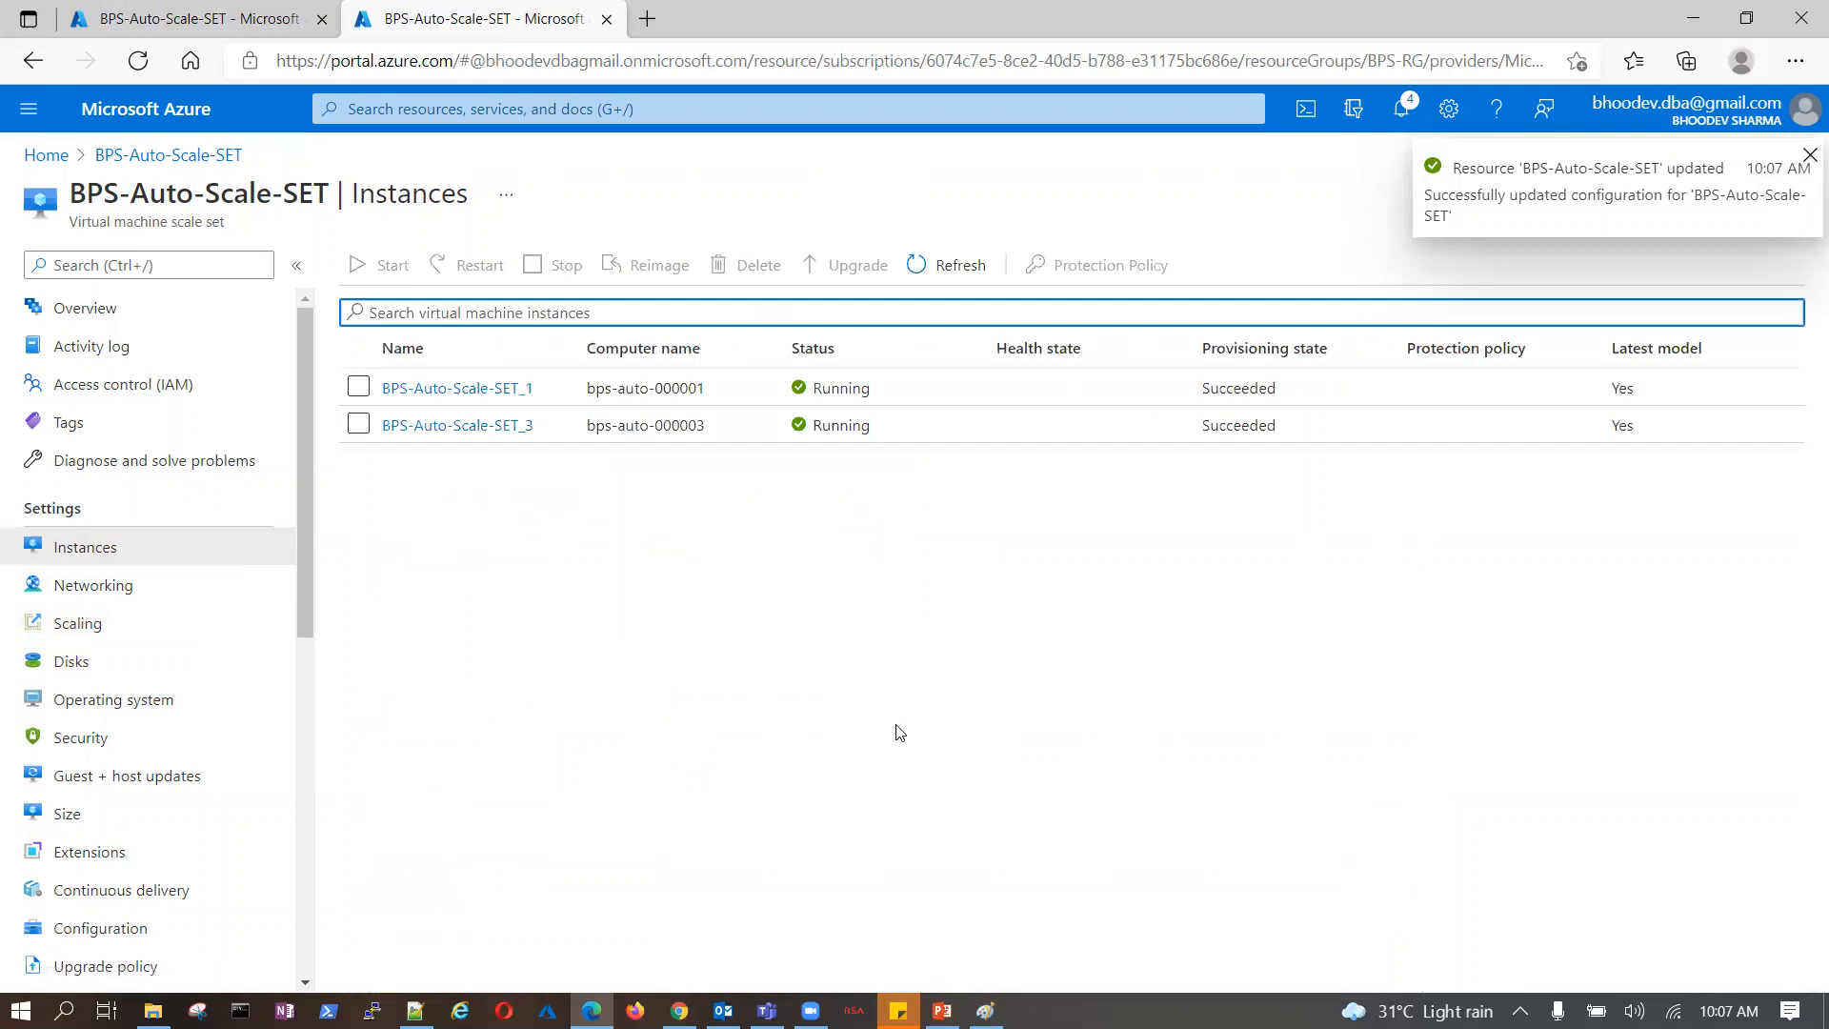
left_click(946, 266)
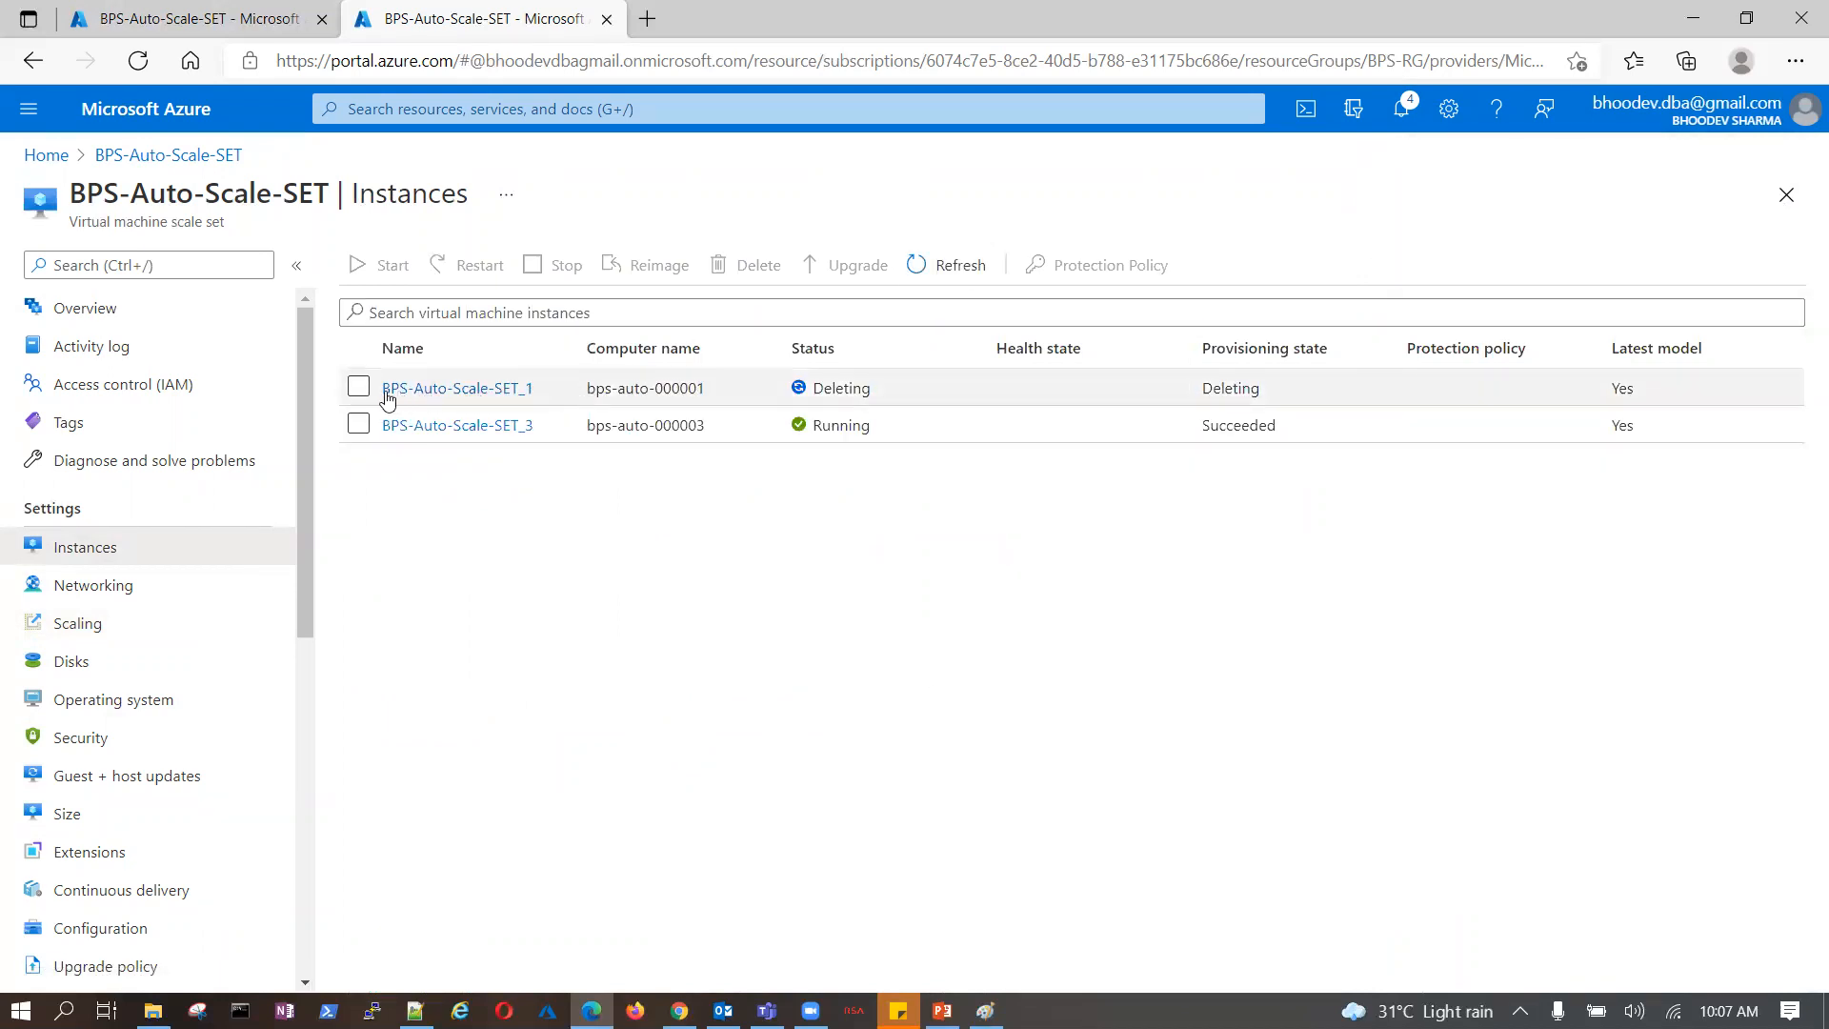
left_click_drag(385, 398, 931, 565)
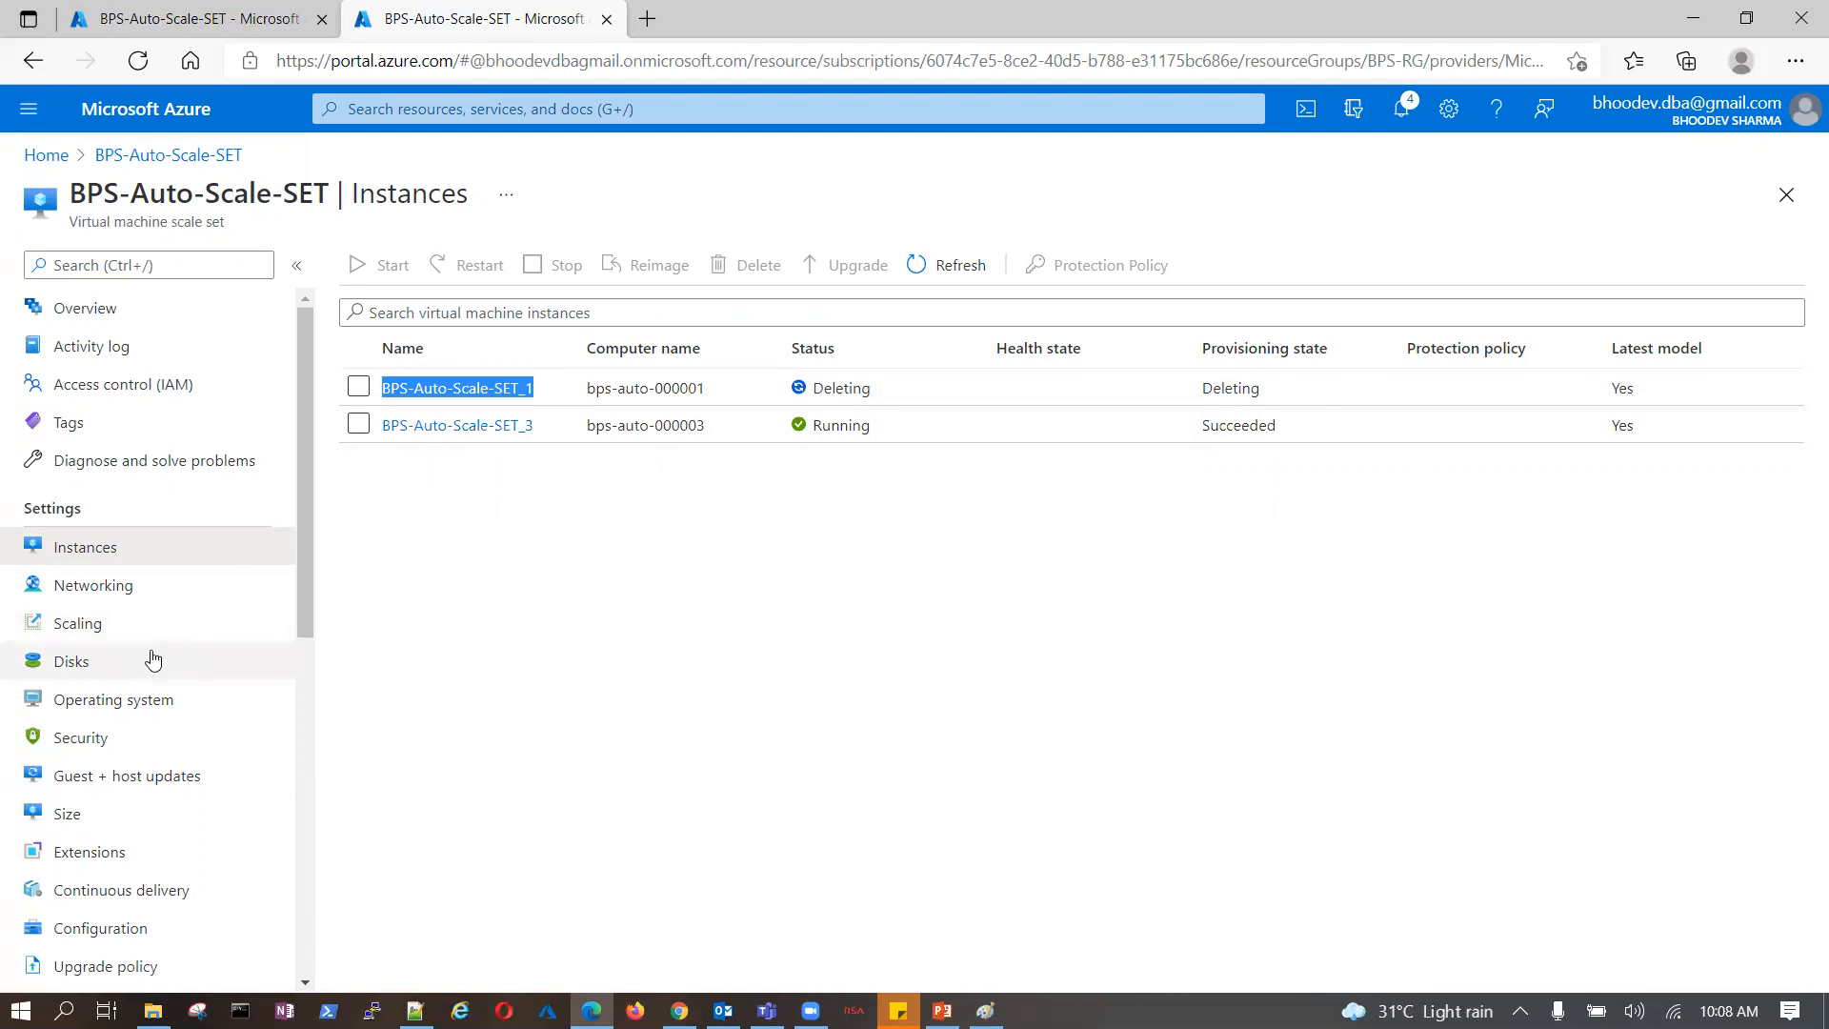
- Set the autoscale minimum and default instance limits to 3
left_click(100, 629)
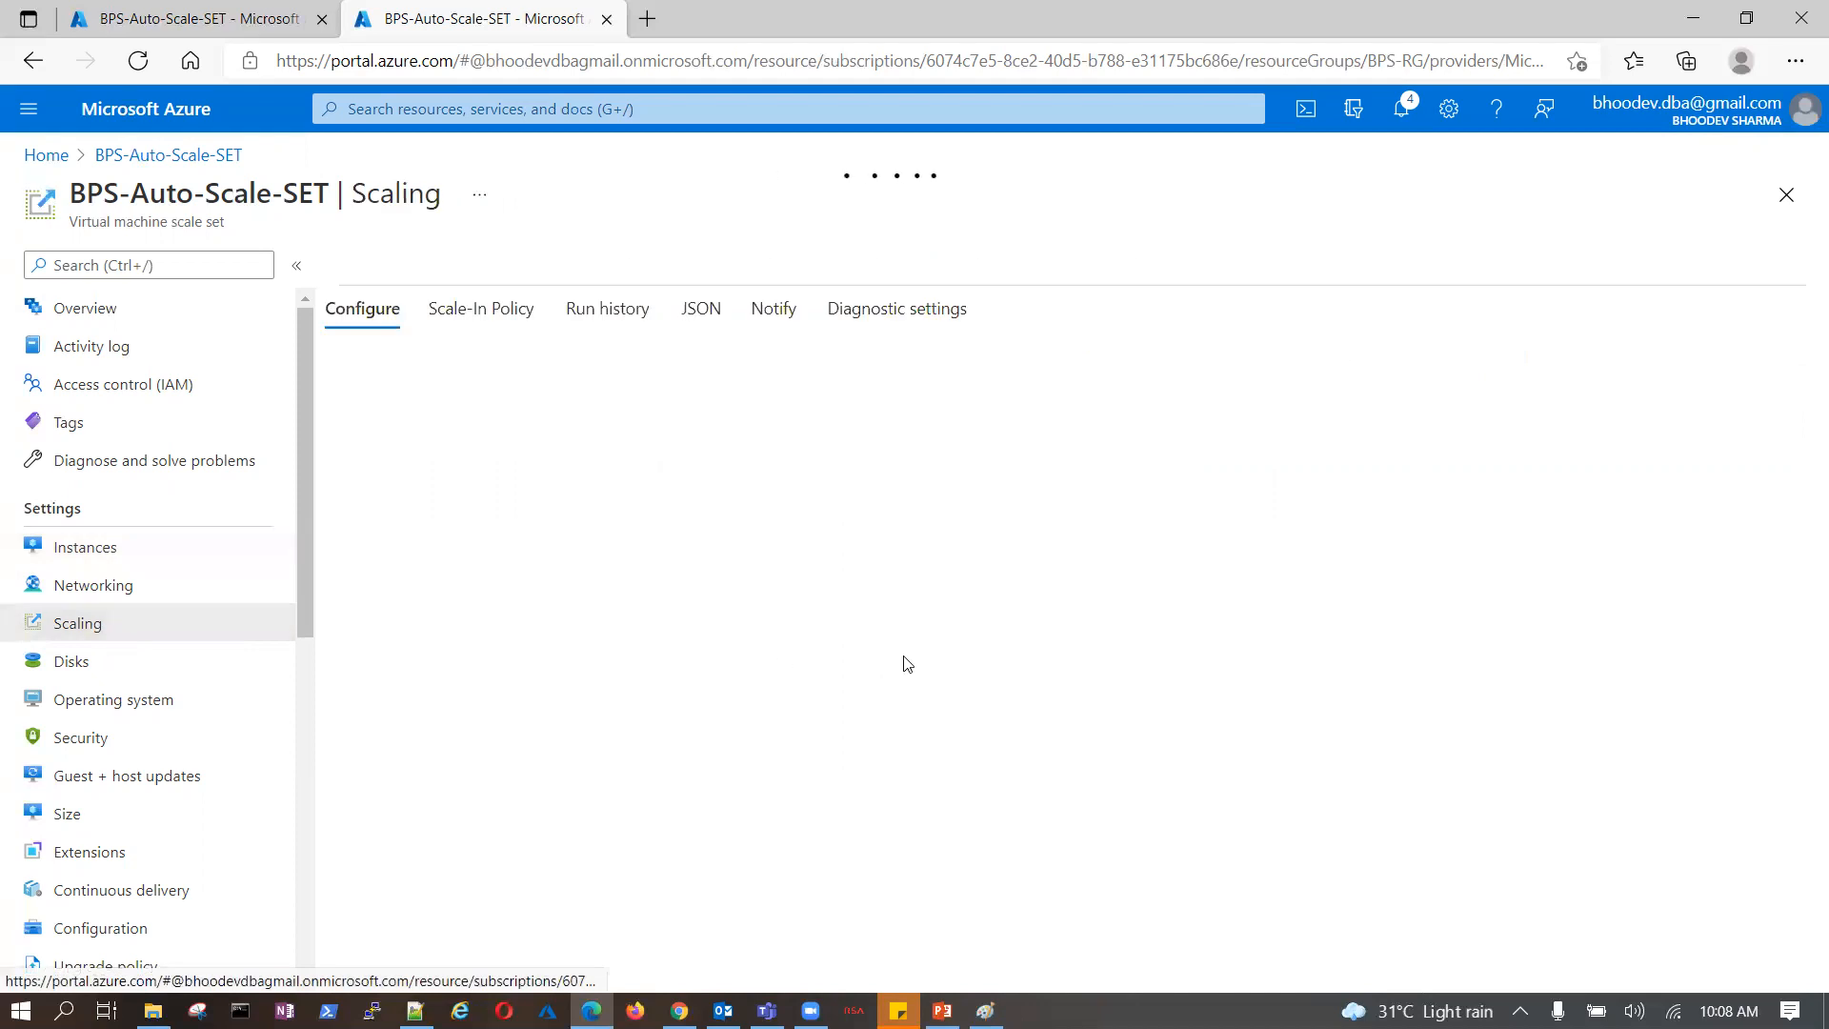
scroll(906, 664, "down", 5)
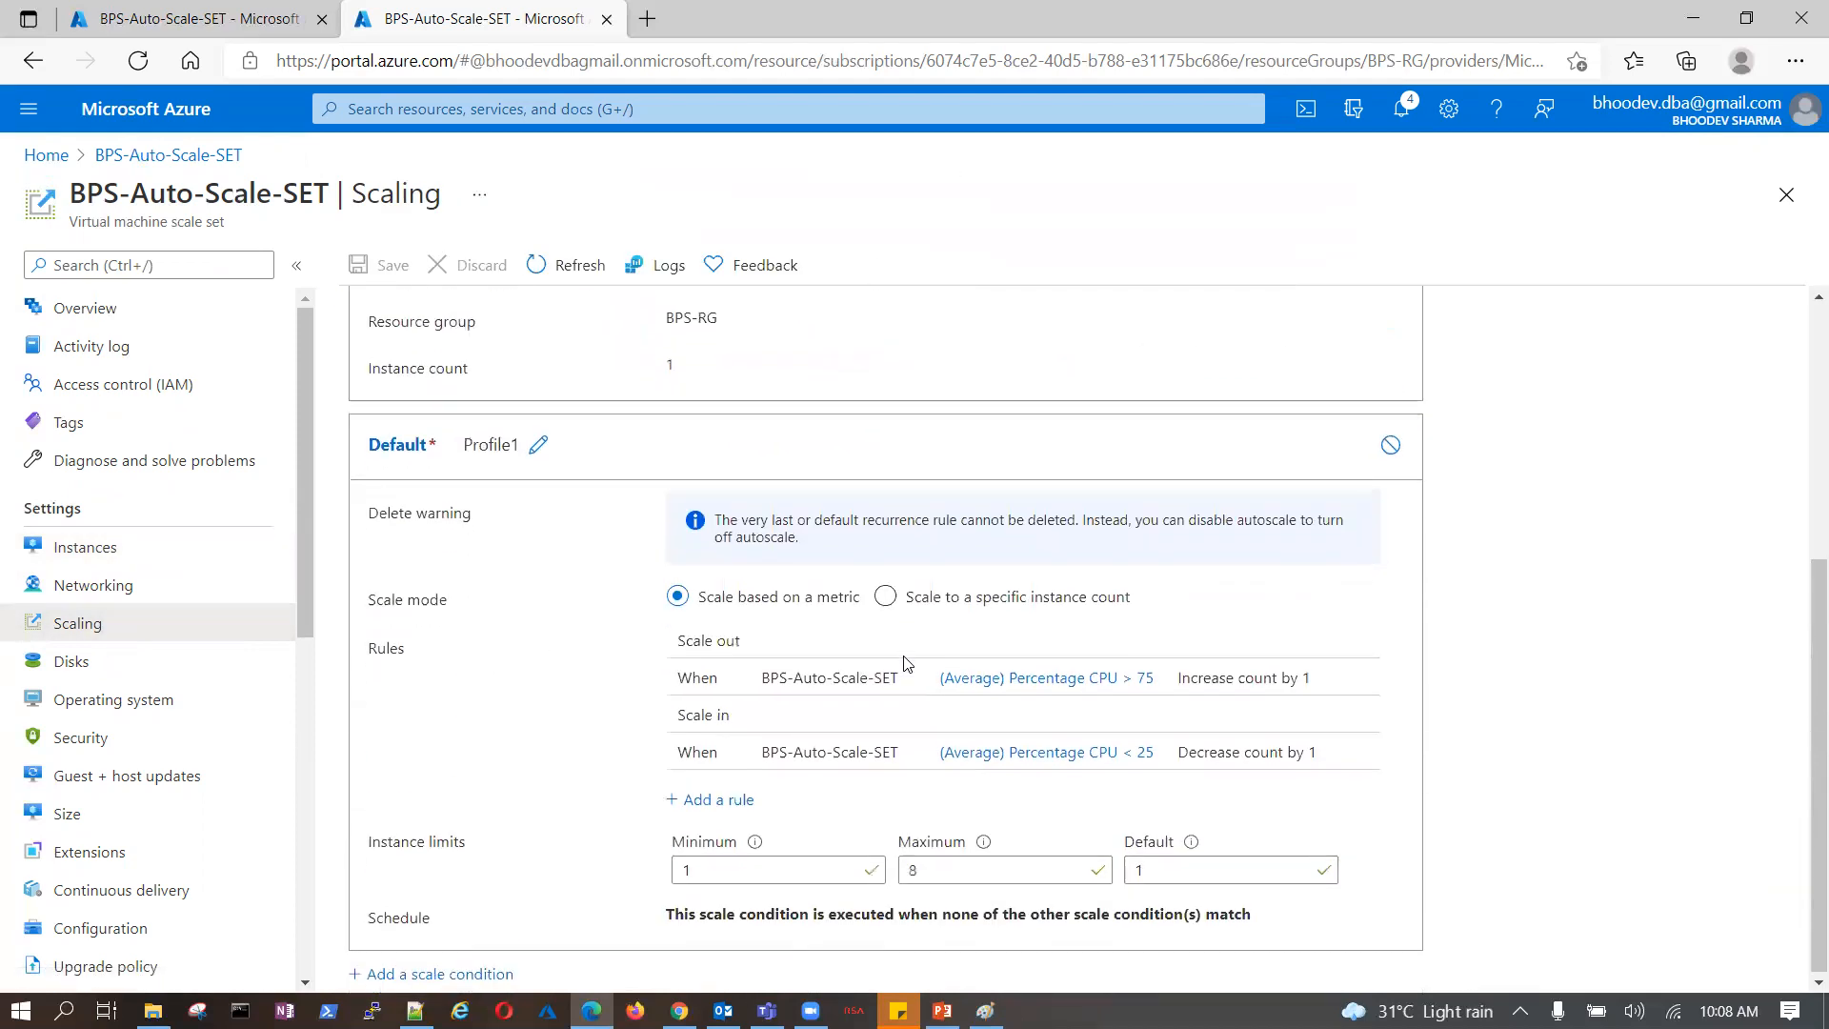
left_click_drag(700, 869, 654, 874)
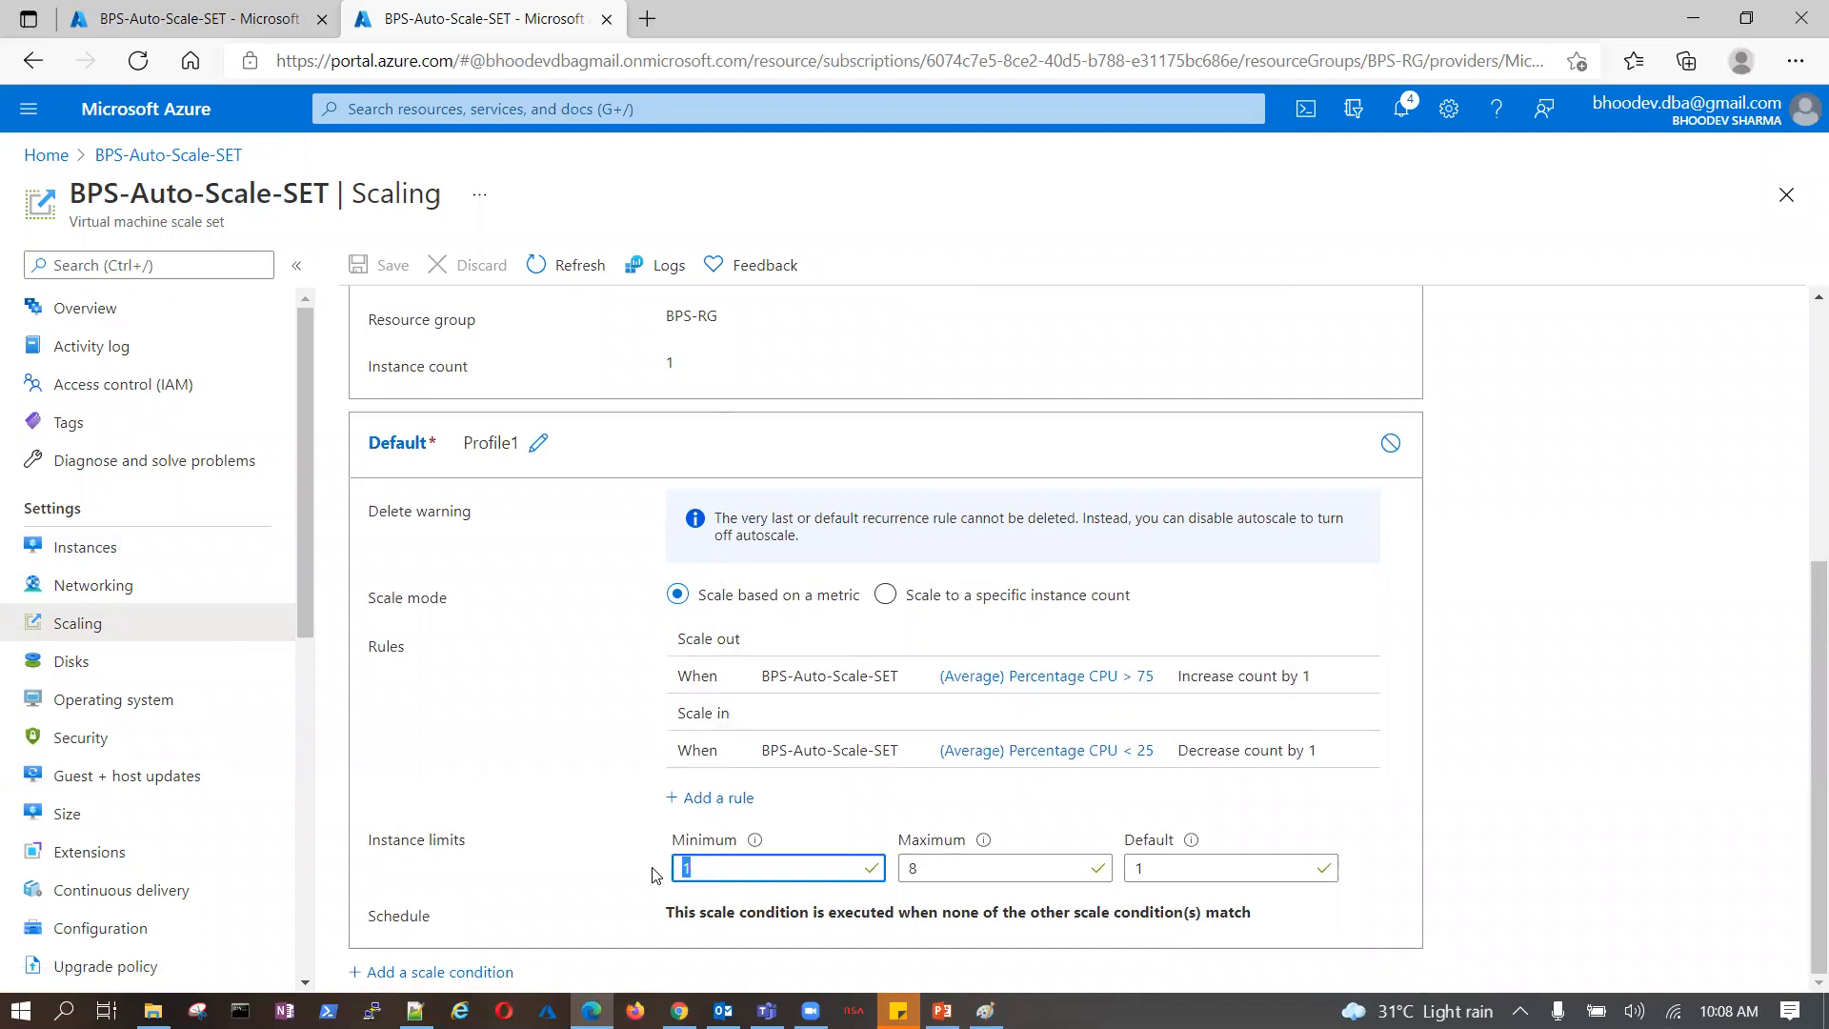
type("3")
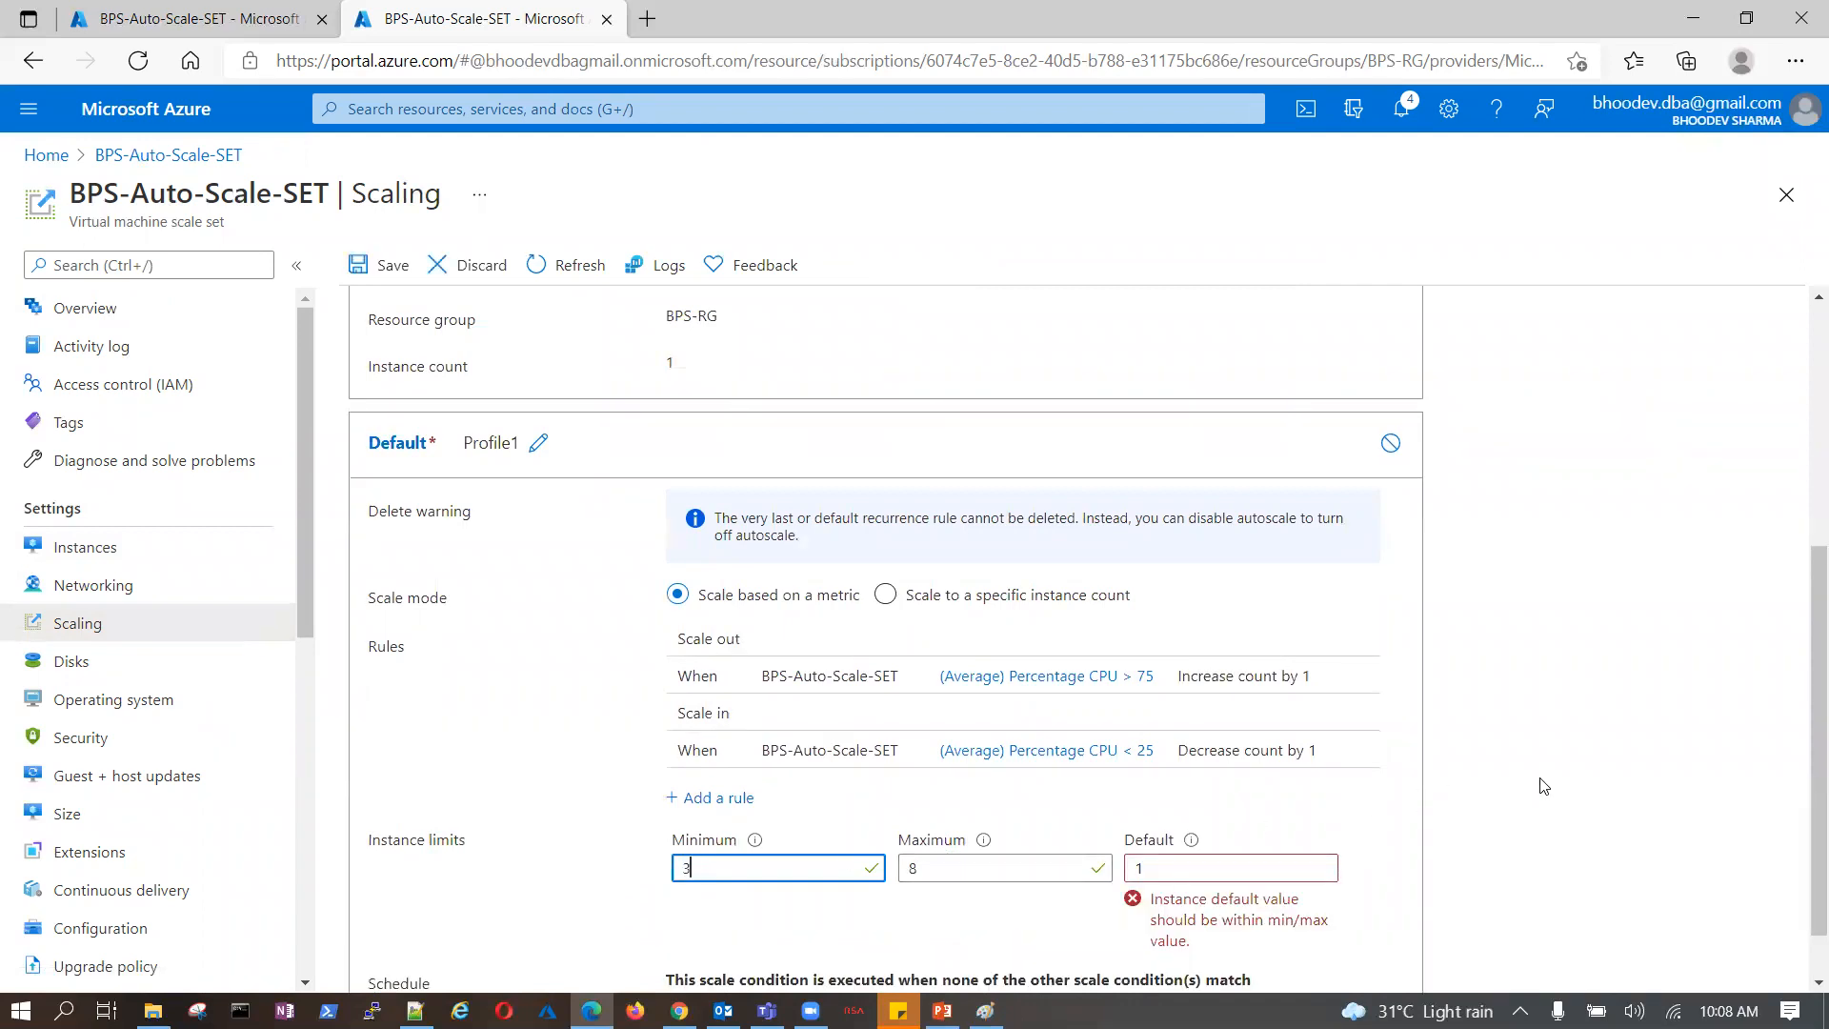
left_click_drag(1158, 867, 1133, 865)
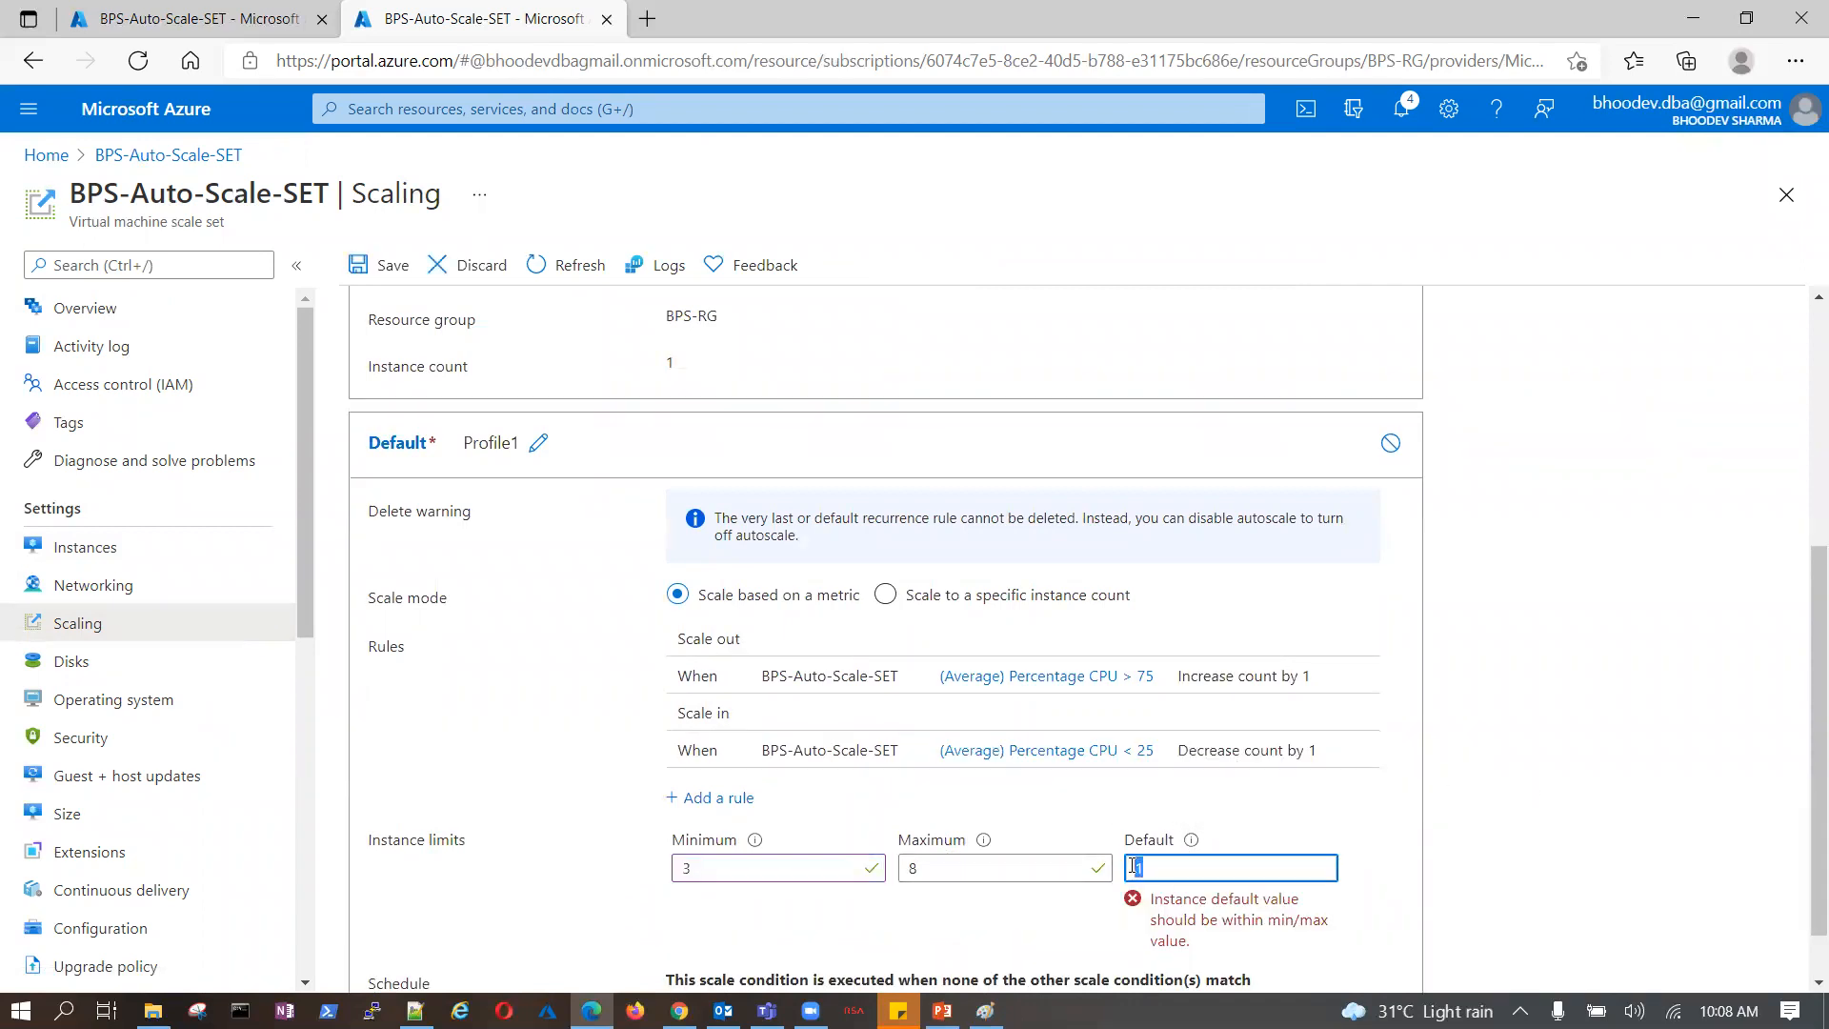
left_click(1608, 831)
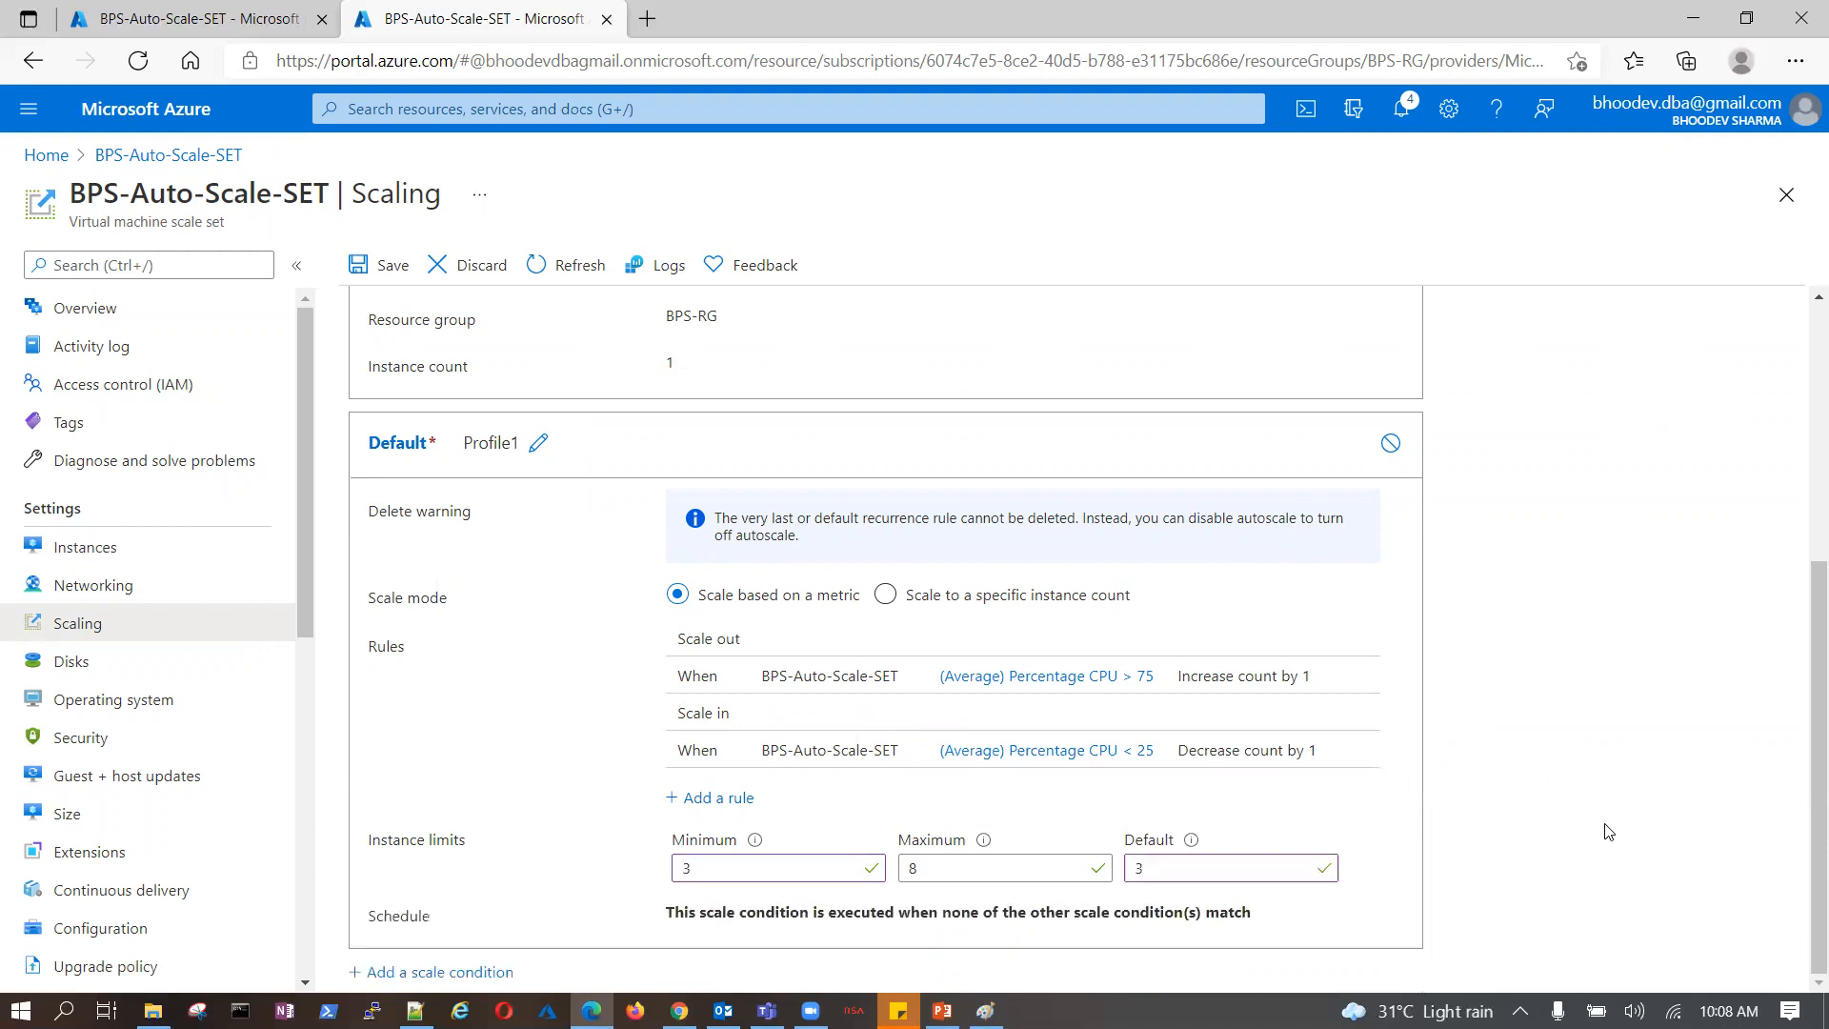
left_click(685, 868)
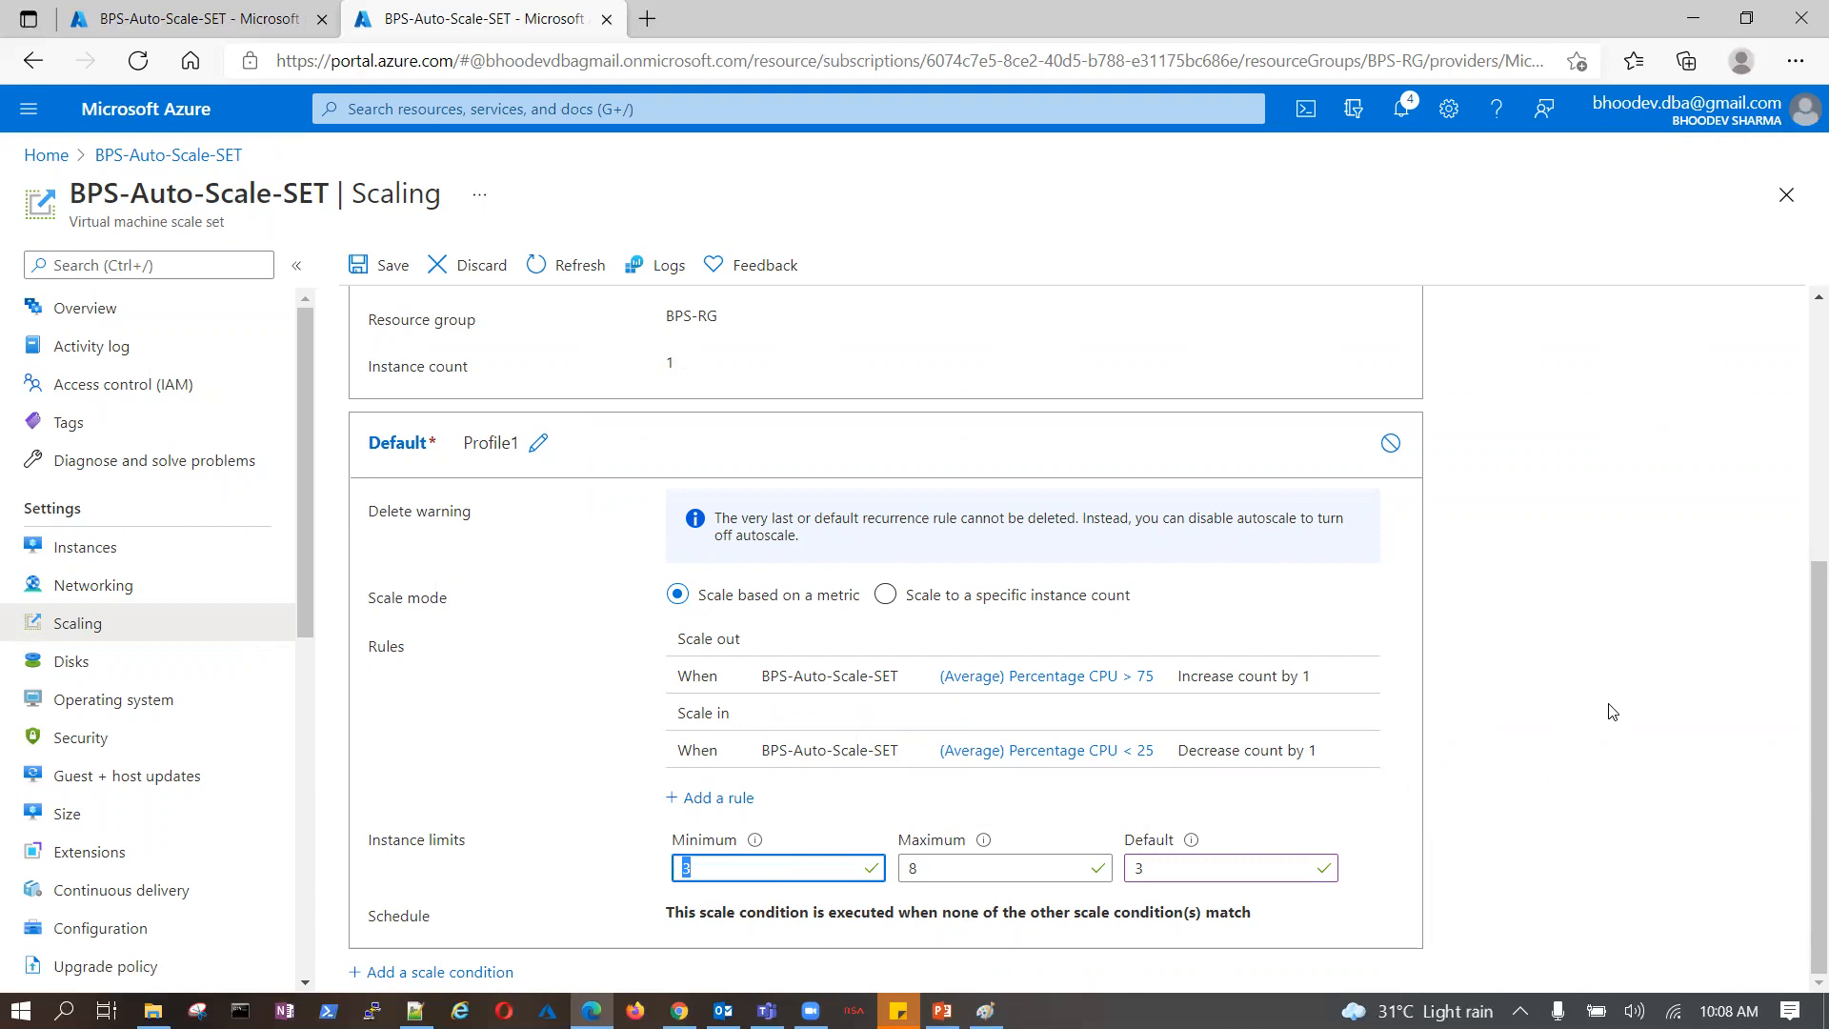
- Save the autoscale settings with limits minimum 3, maximum 8, default 3, and verify them
scroll(1610, 712, "up", 5)
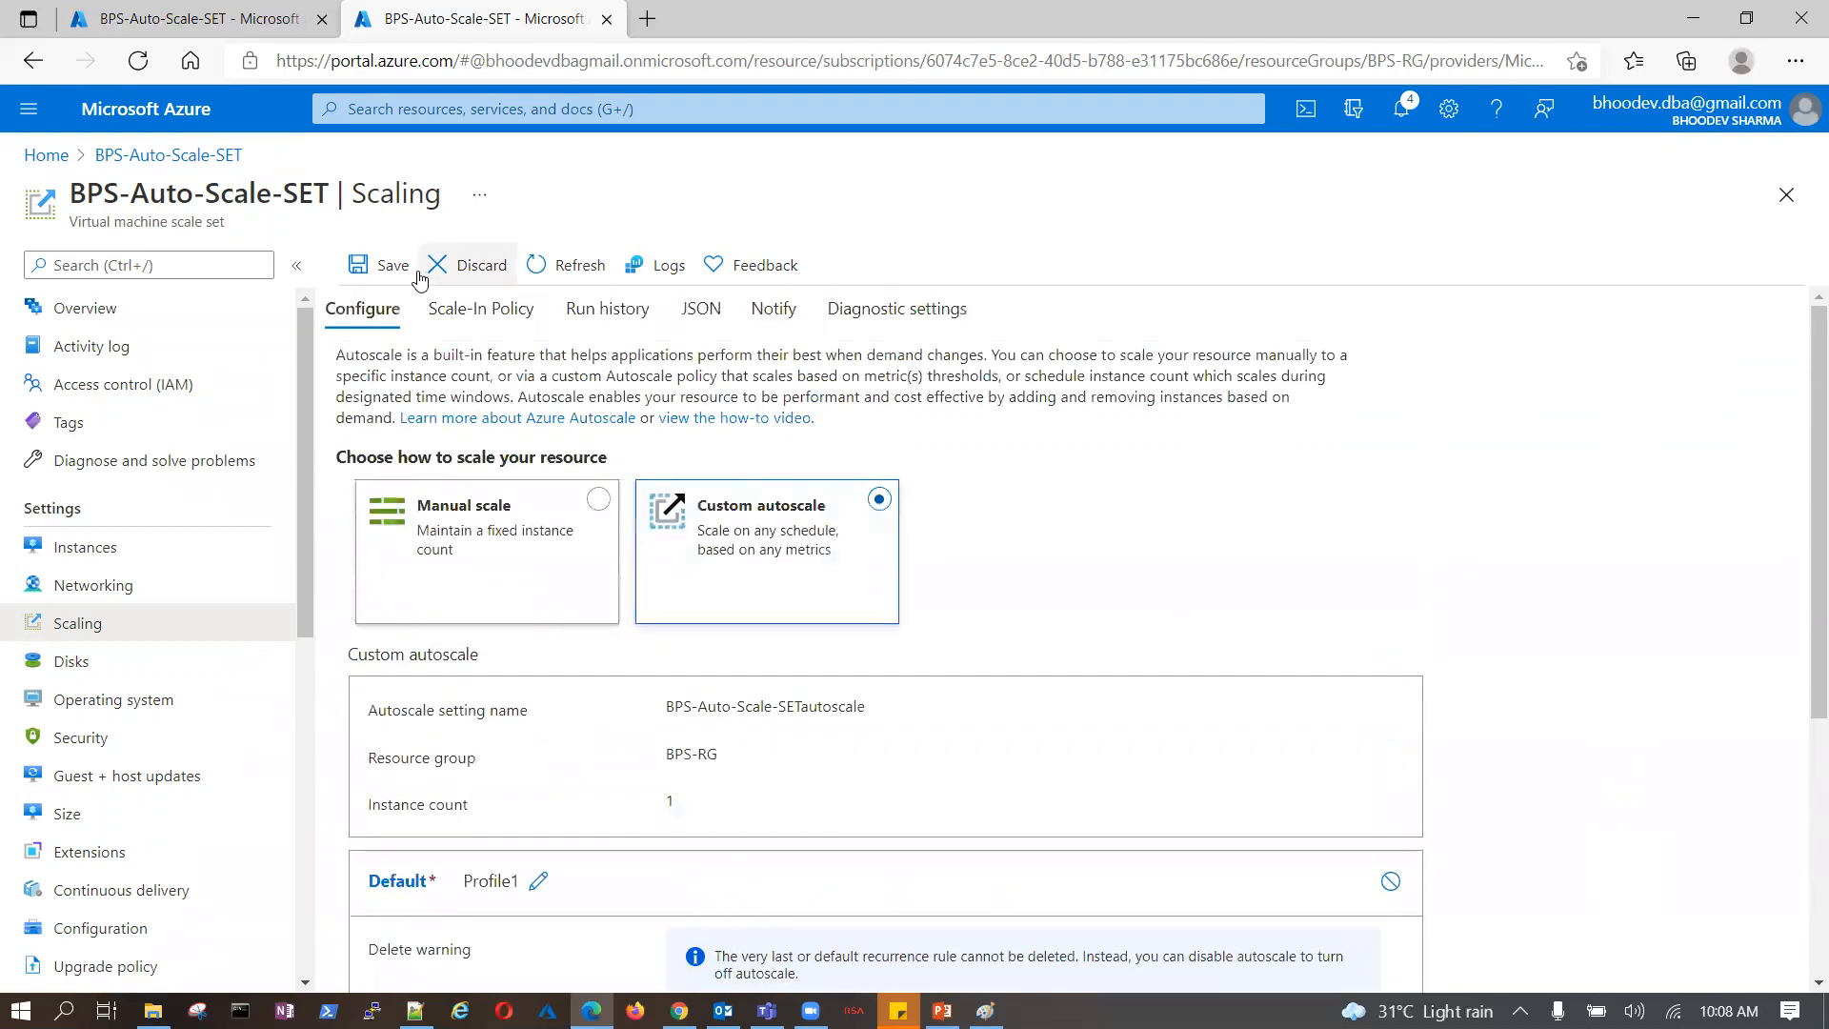
left_click(390, 269)
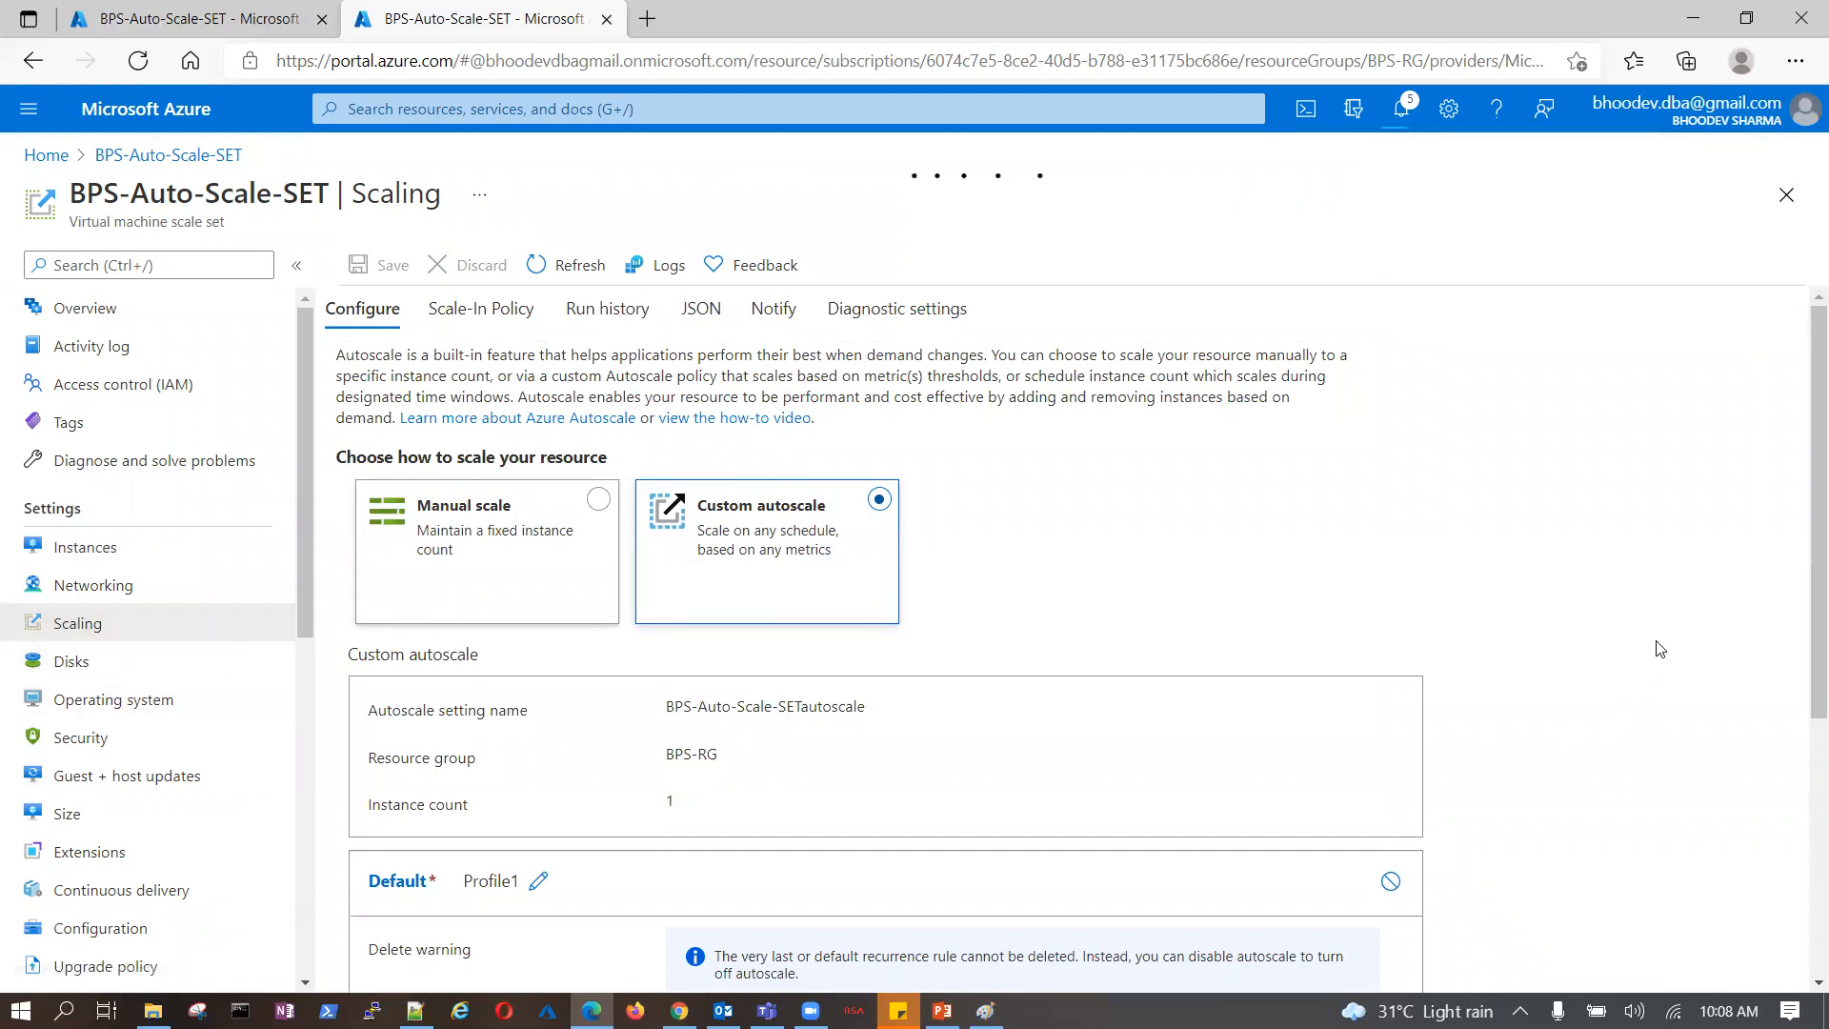
scroll(1659, 650, "down", 2)
scroll(1659, 650, "down", 2)
scroll(1659, 647, "up", 2)
scroll(1659, 647, "down", 2)
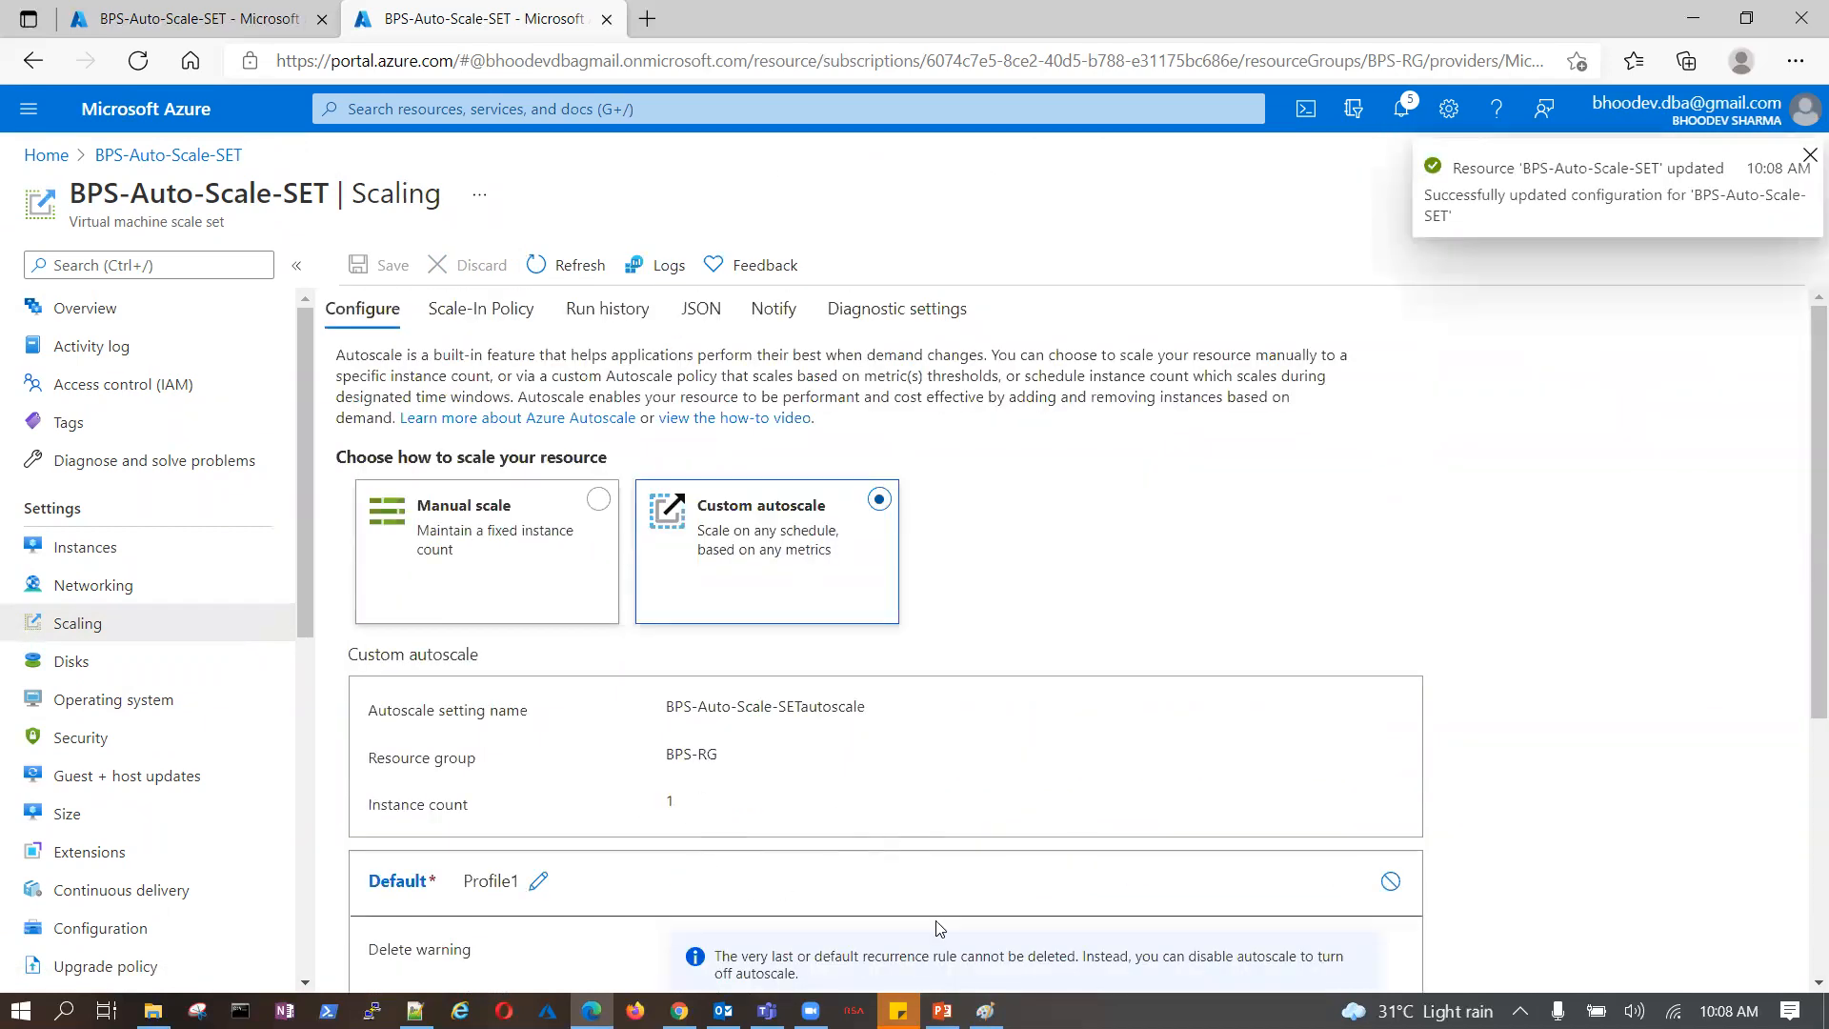
scroll(884, 875, "down", 1)
scroll(884, 871, "down", 2)
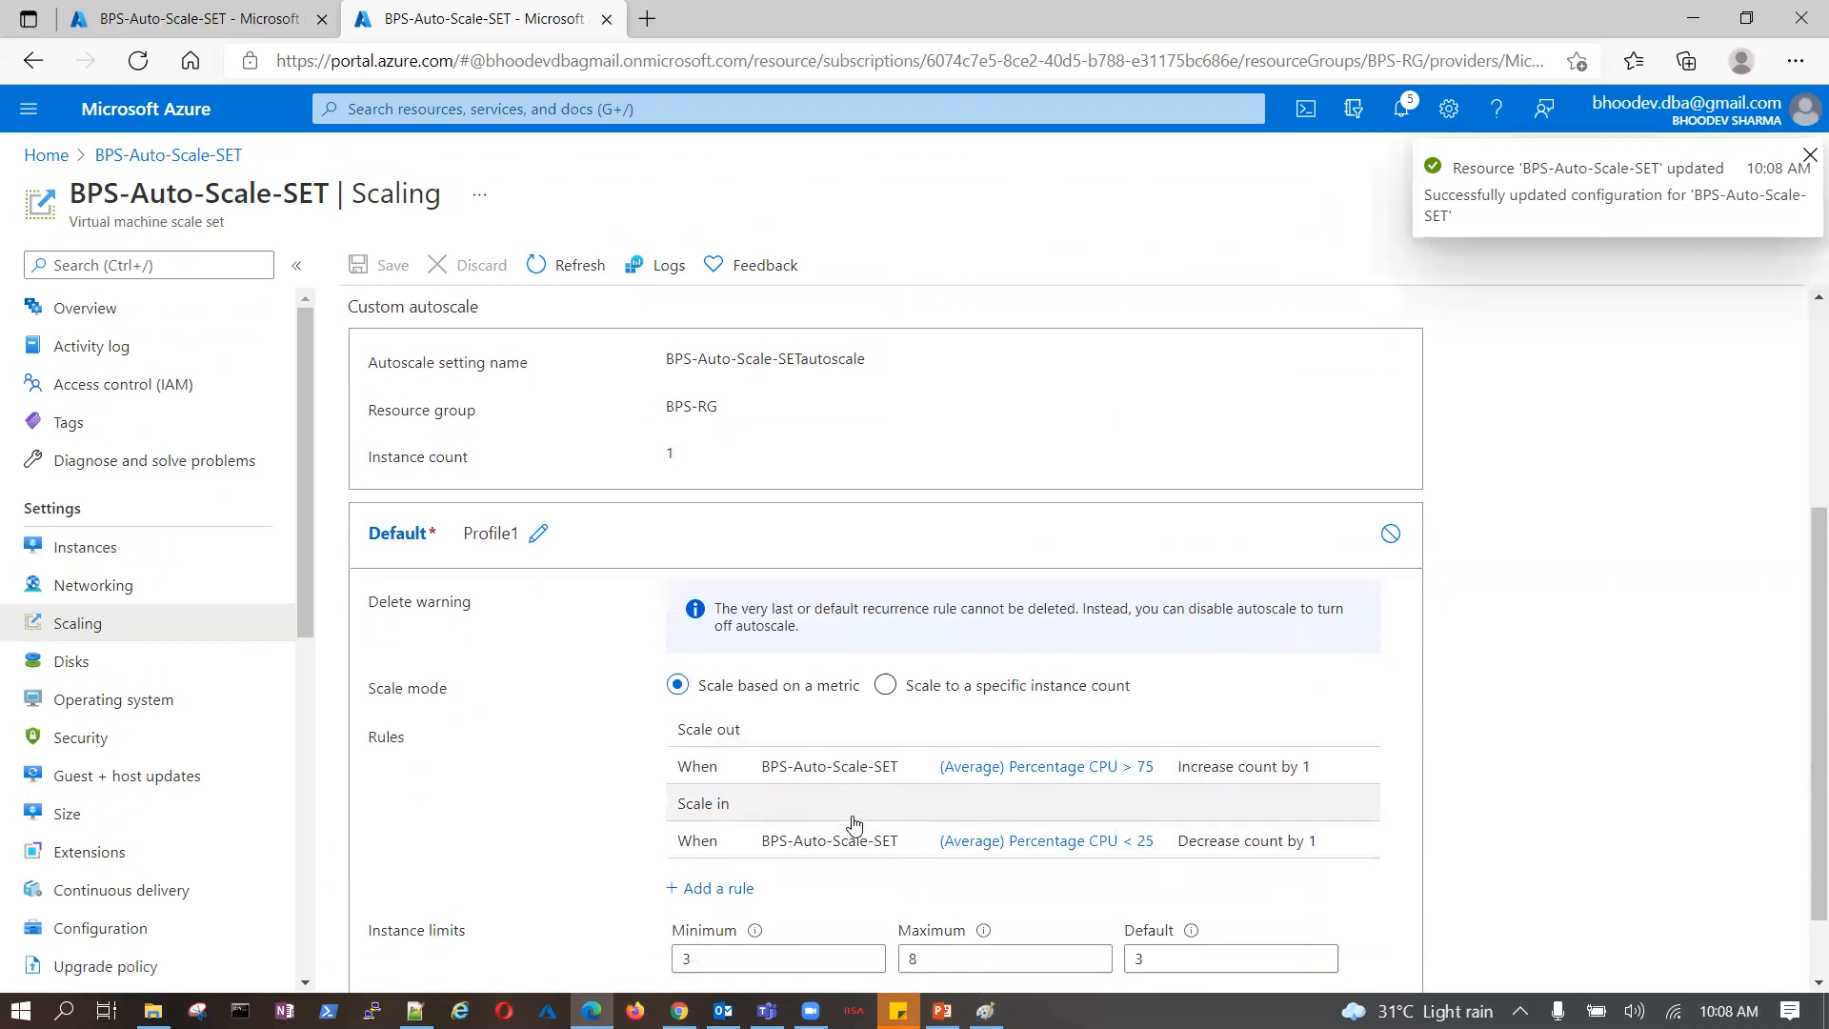
scroll(853, 825, "down", 1)
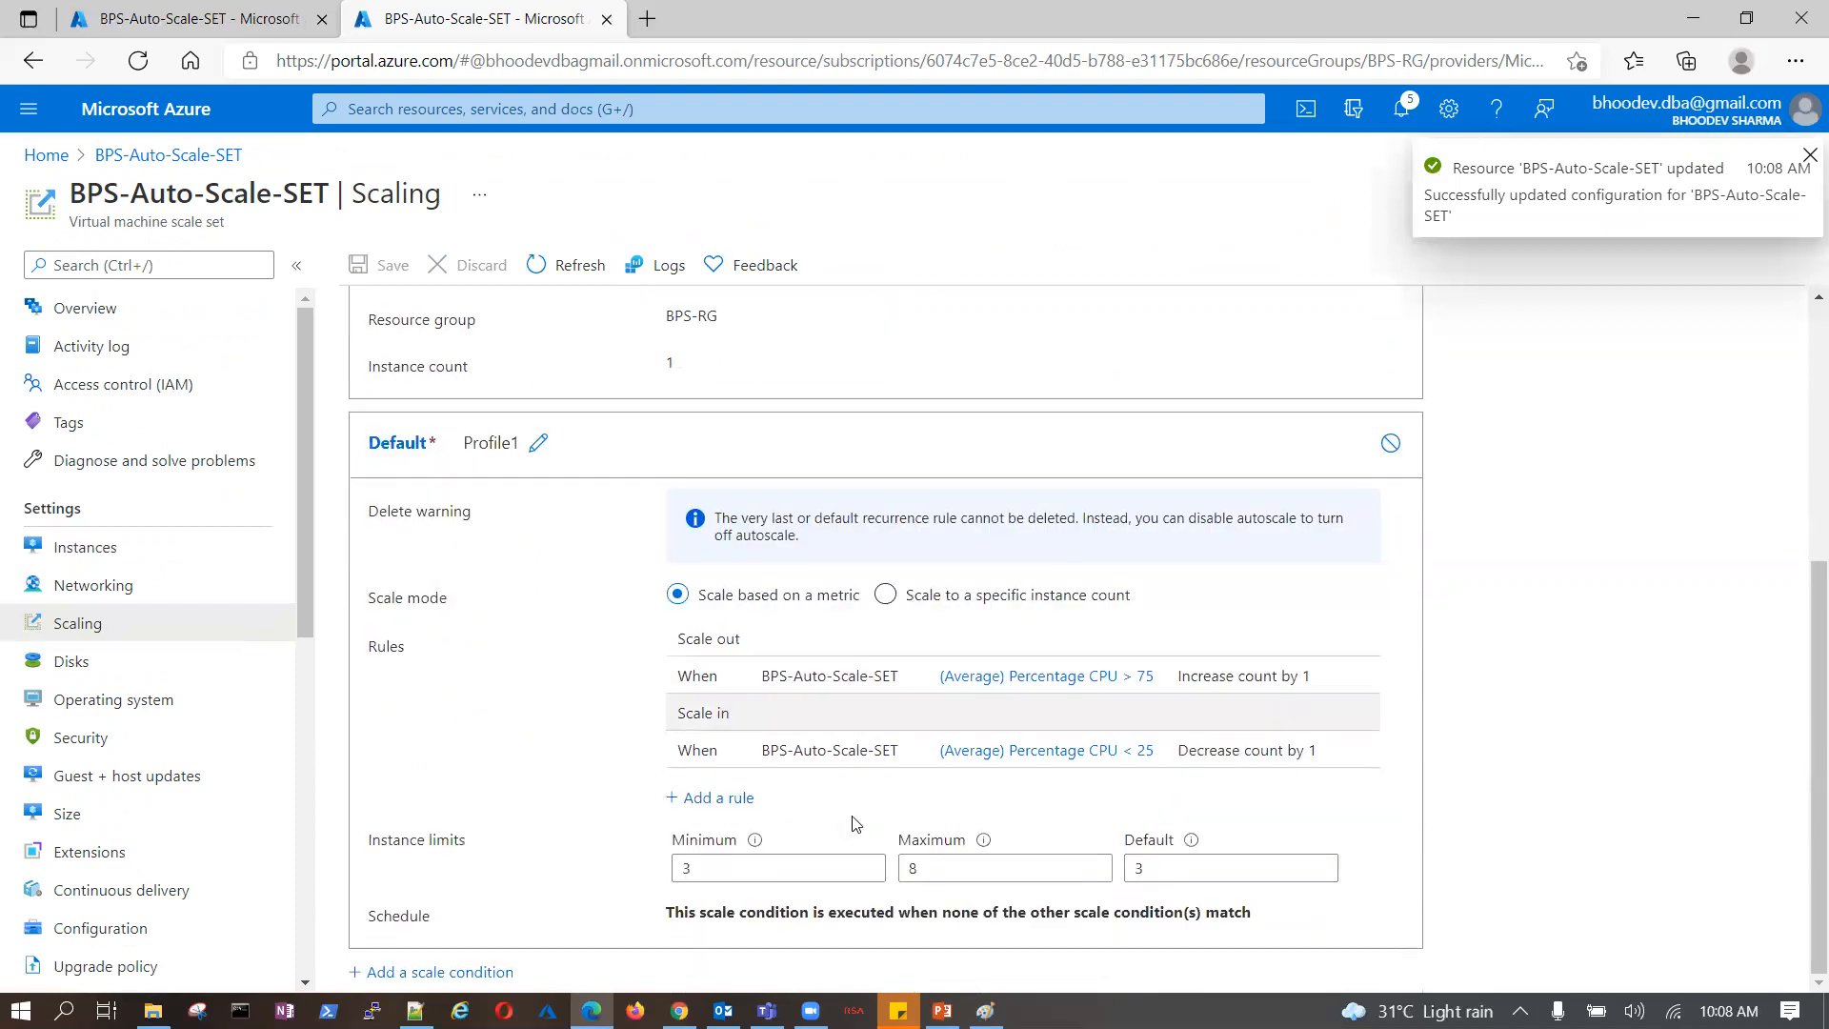
double_click(684, 868)
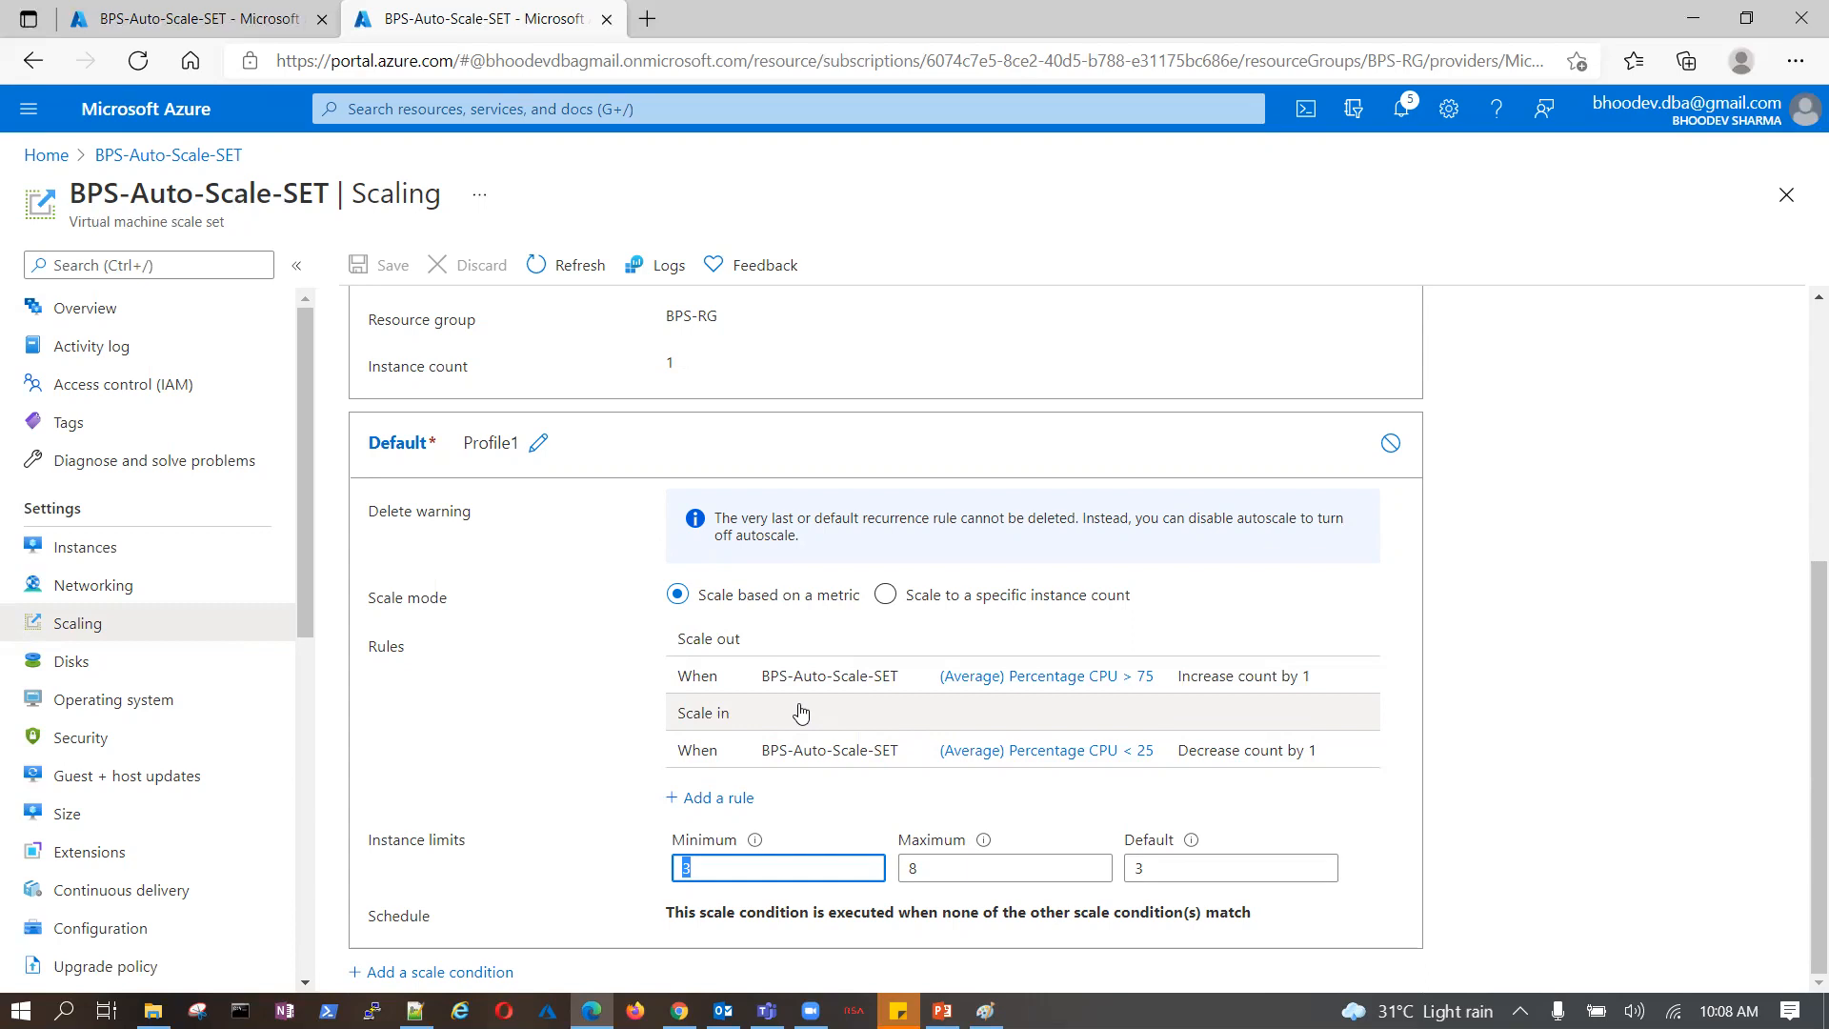
left_click(84, 671)
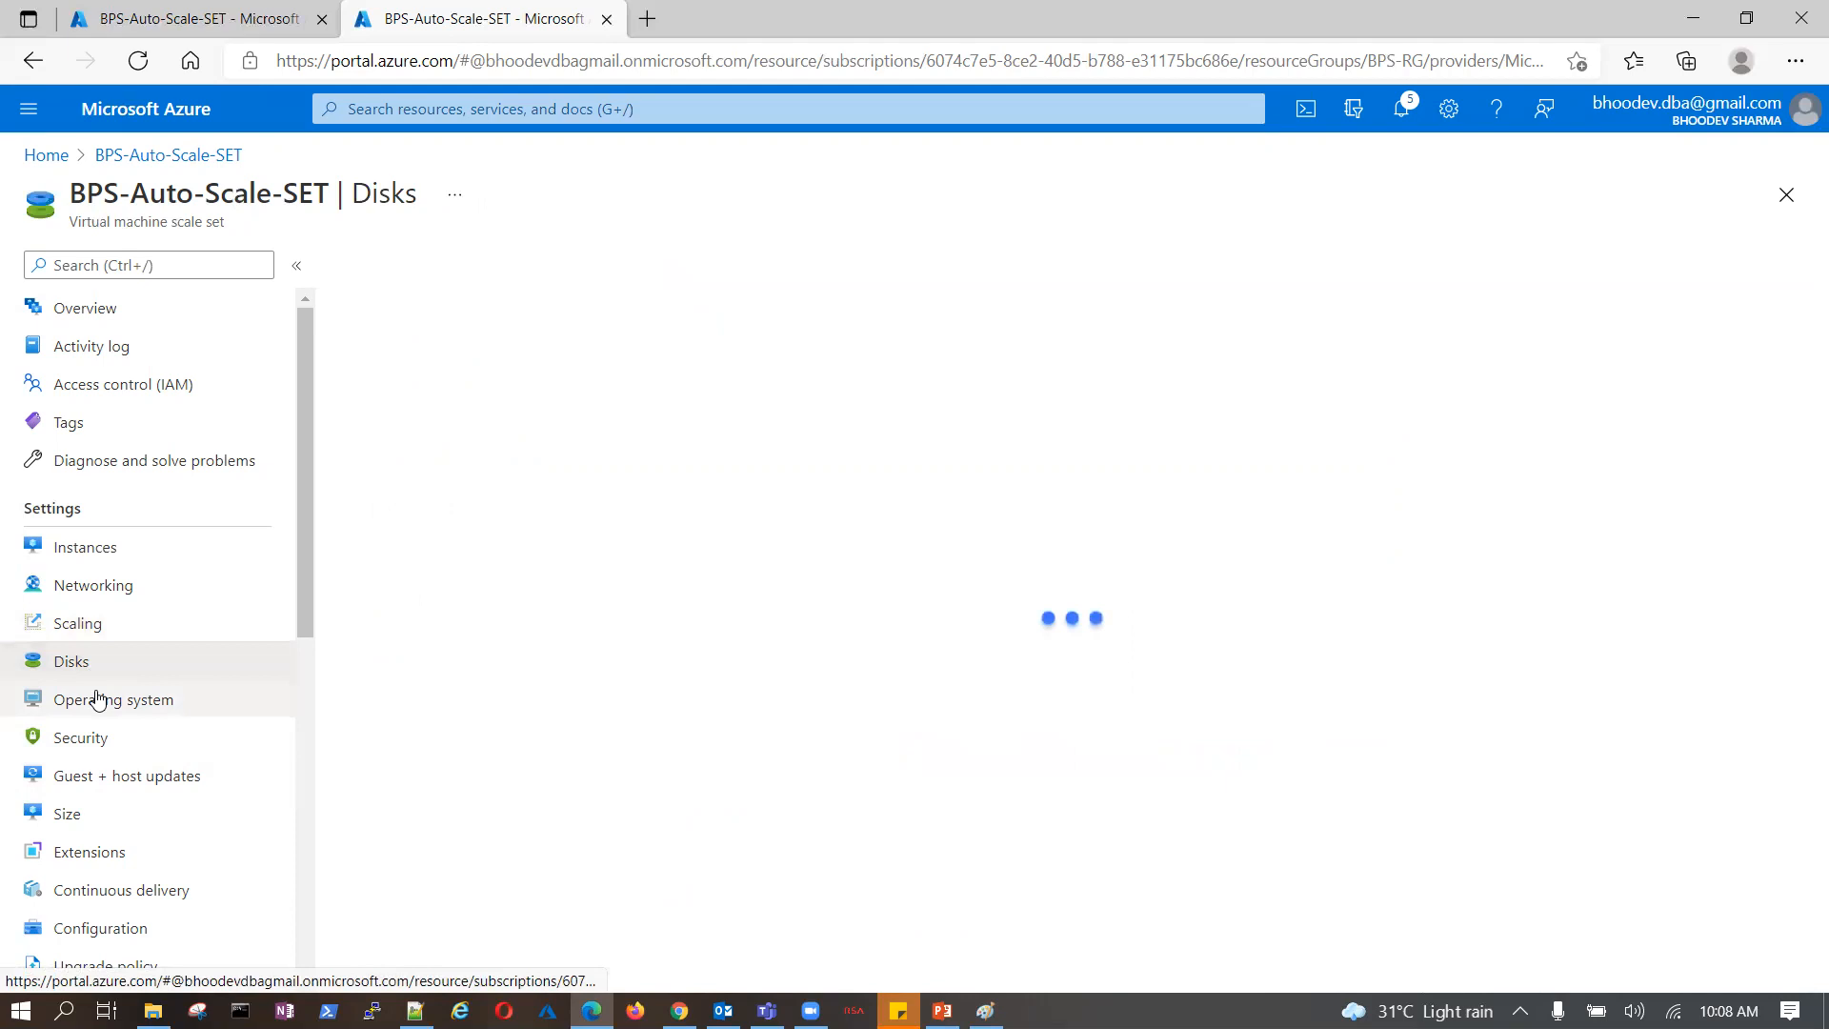
- Review the scale set's Operating system, Security, Guest + host updates, Size and Extensions pages
left_click(98, 700)
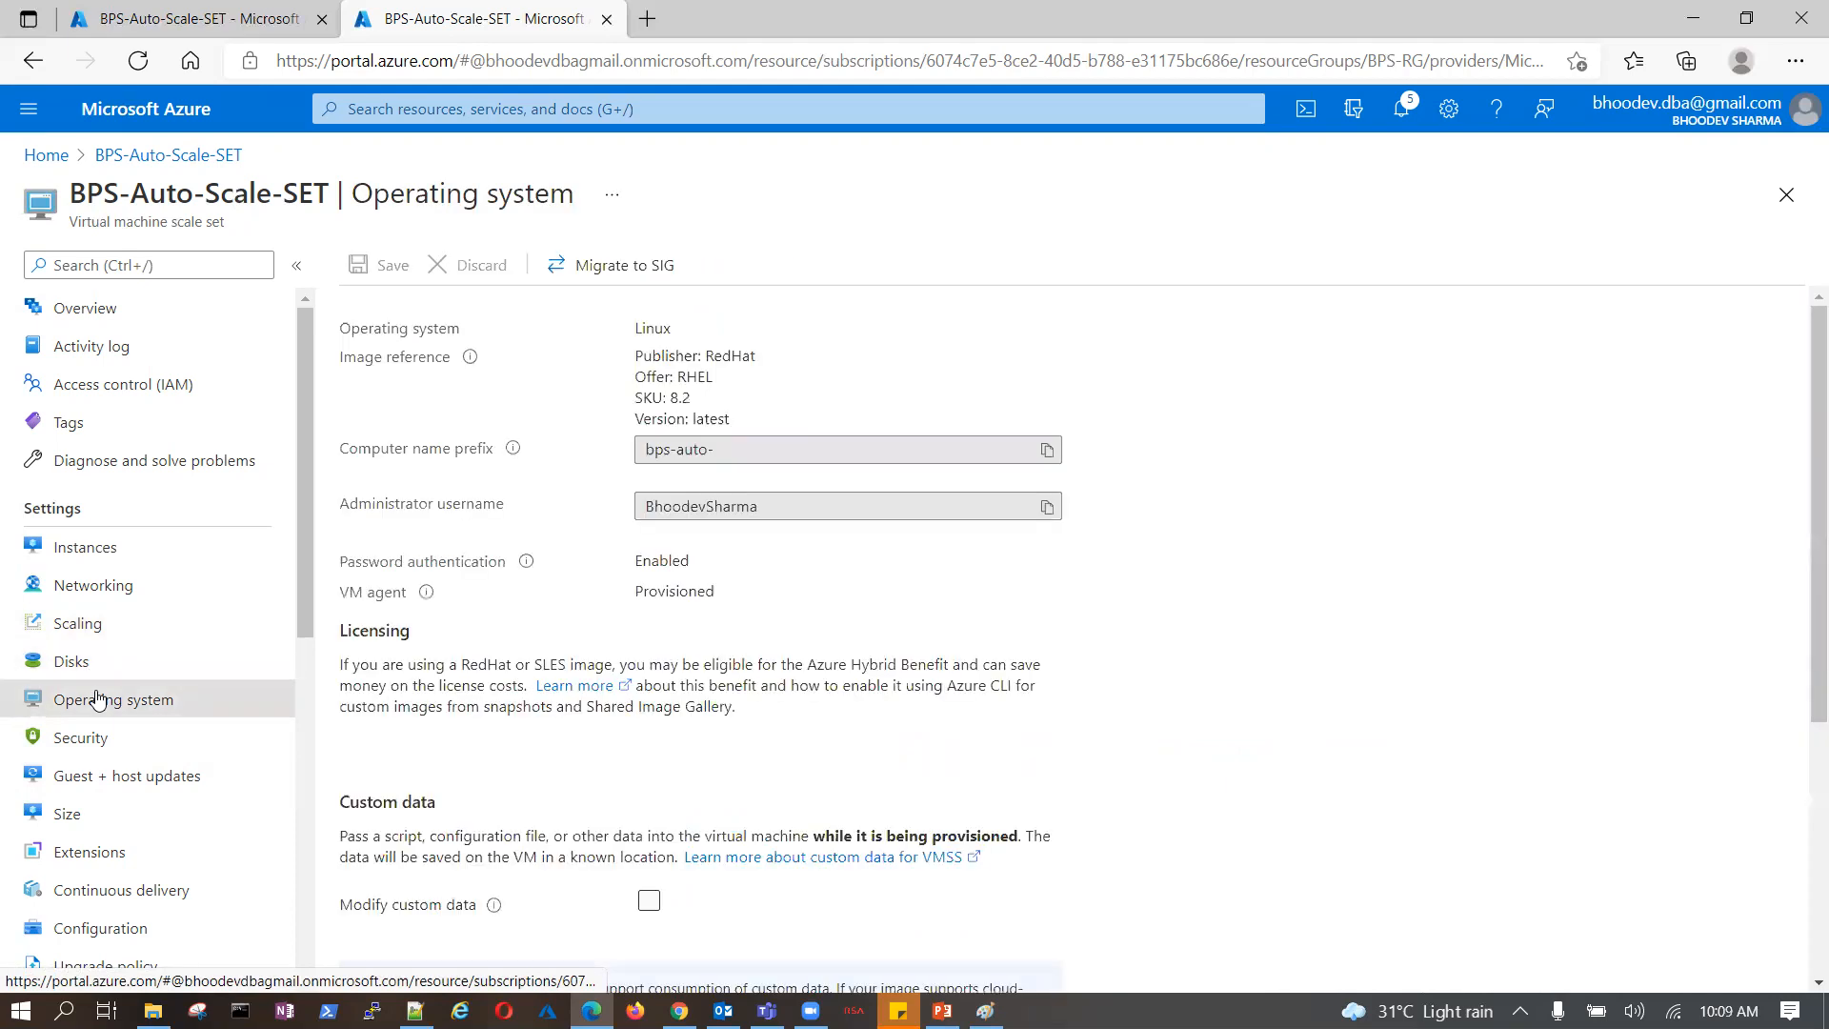
scroll(95, 700, "down", 3)
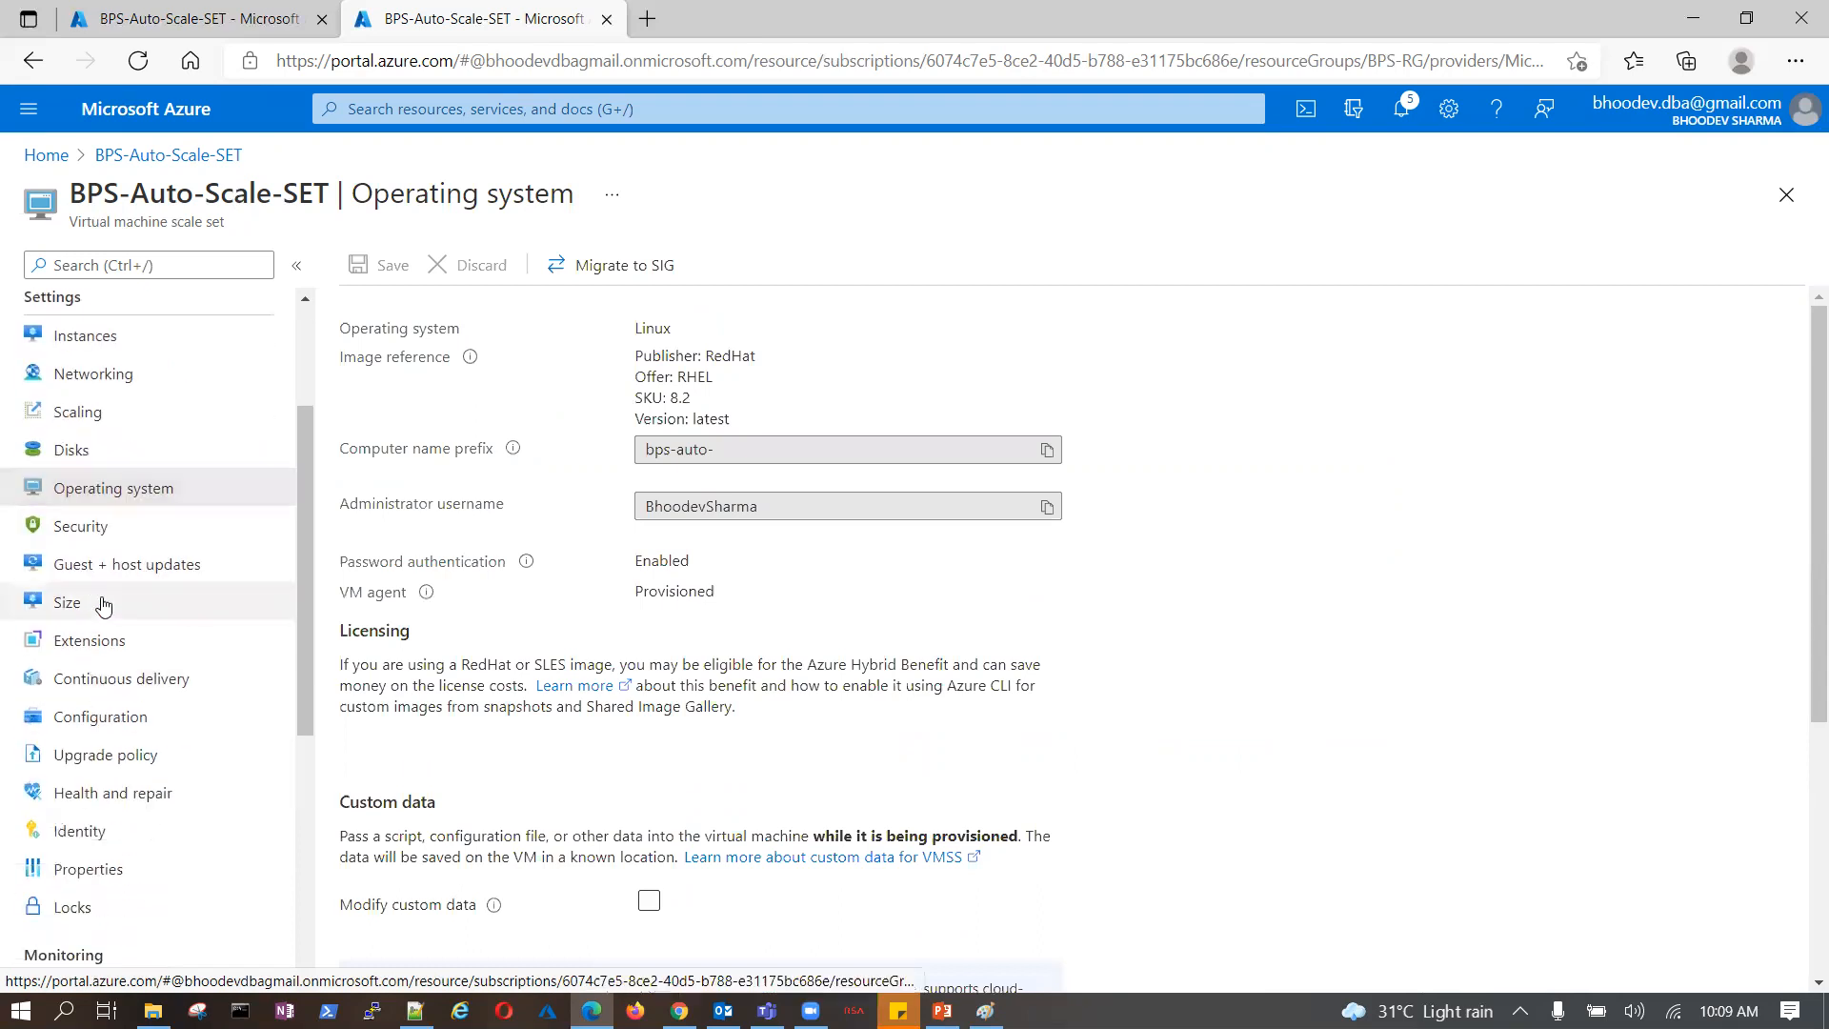
left_click(84, 527)
left_click(86, 569)
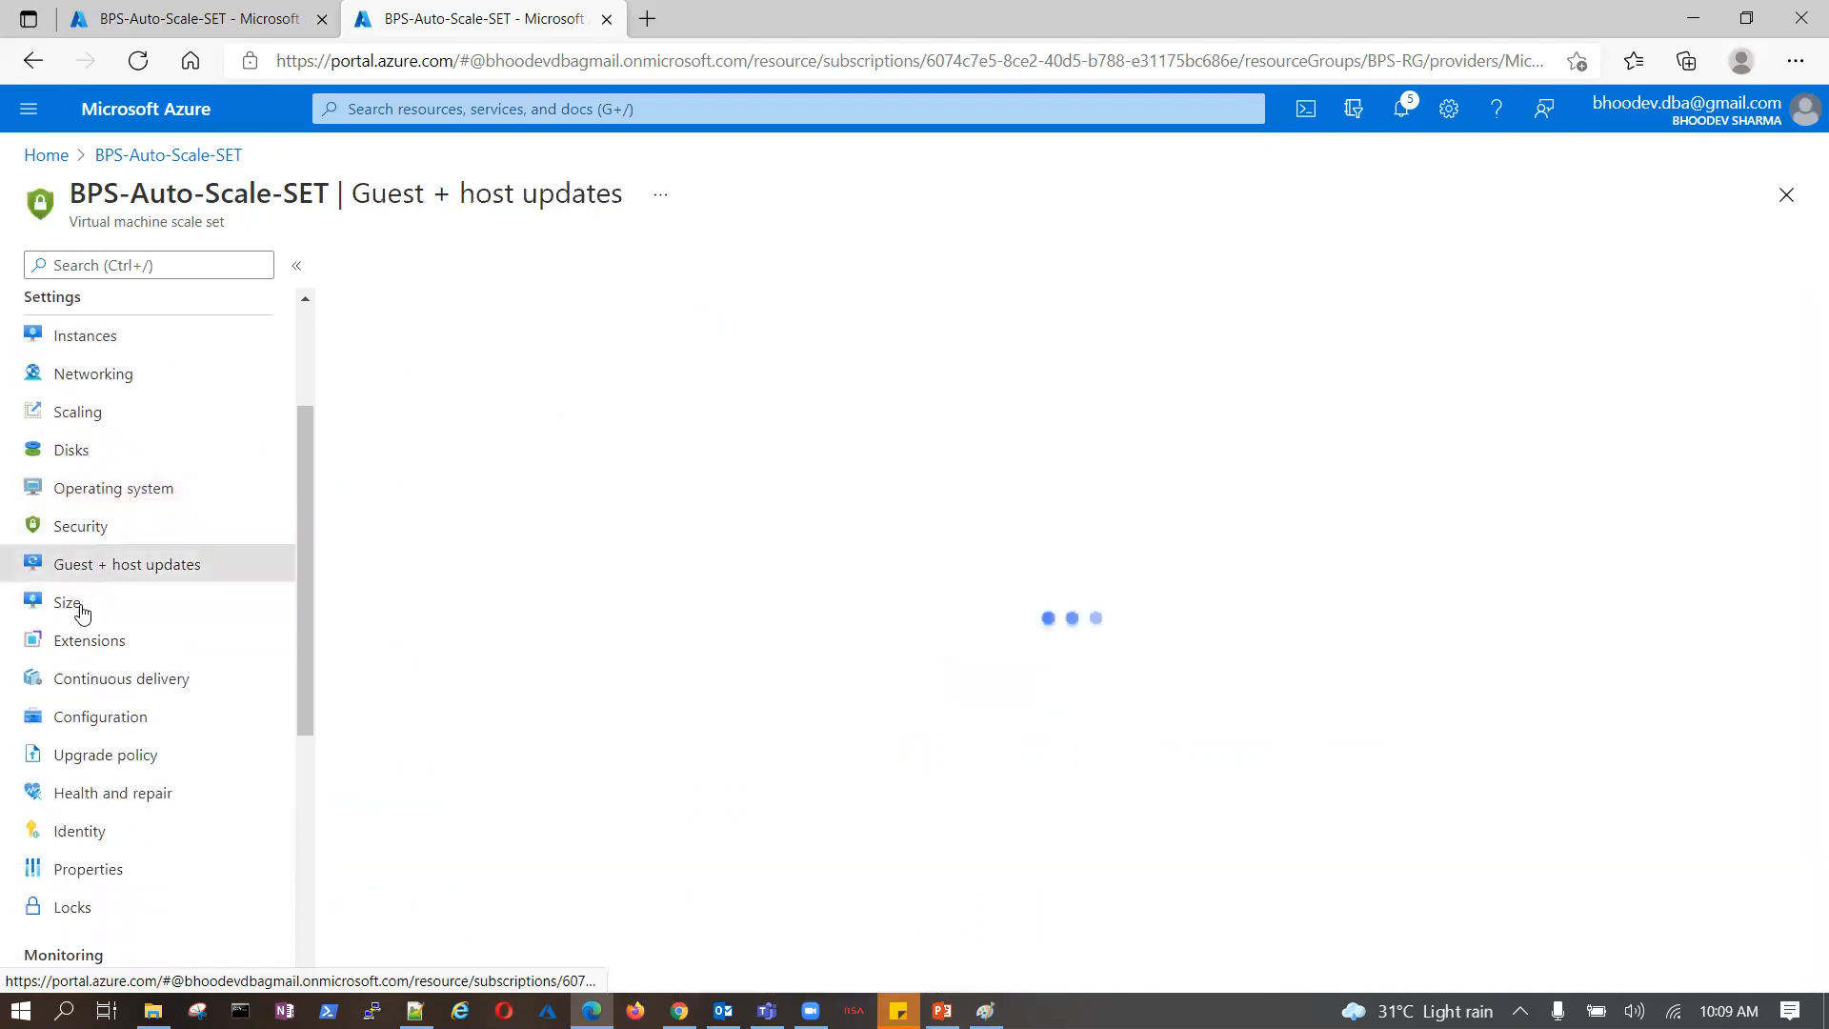
left_click(77, 605)
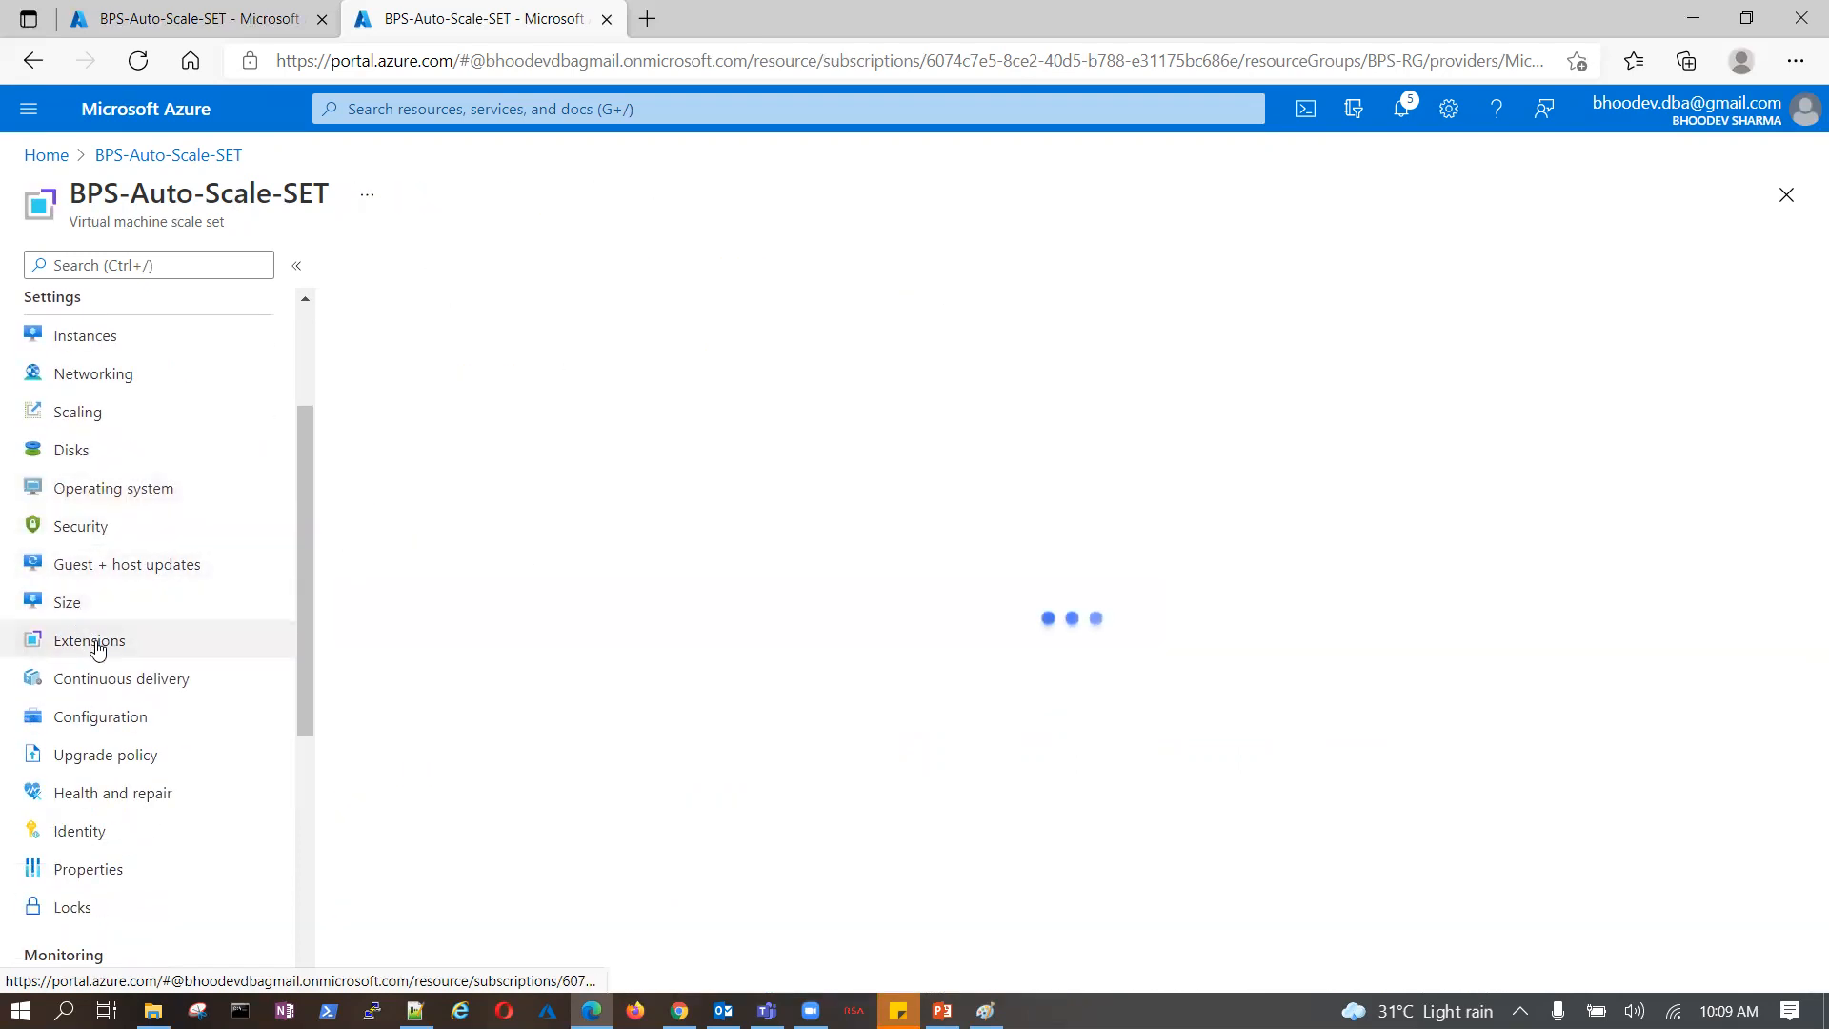
left_click(90, 641)
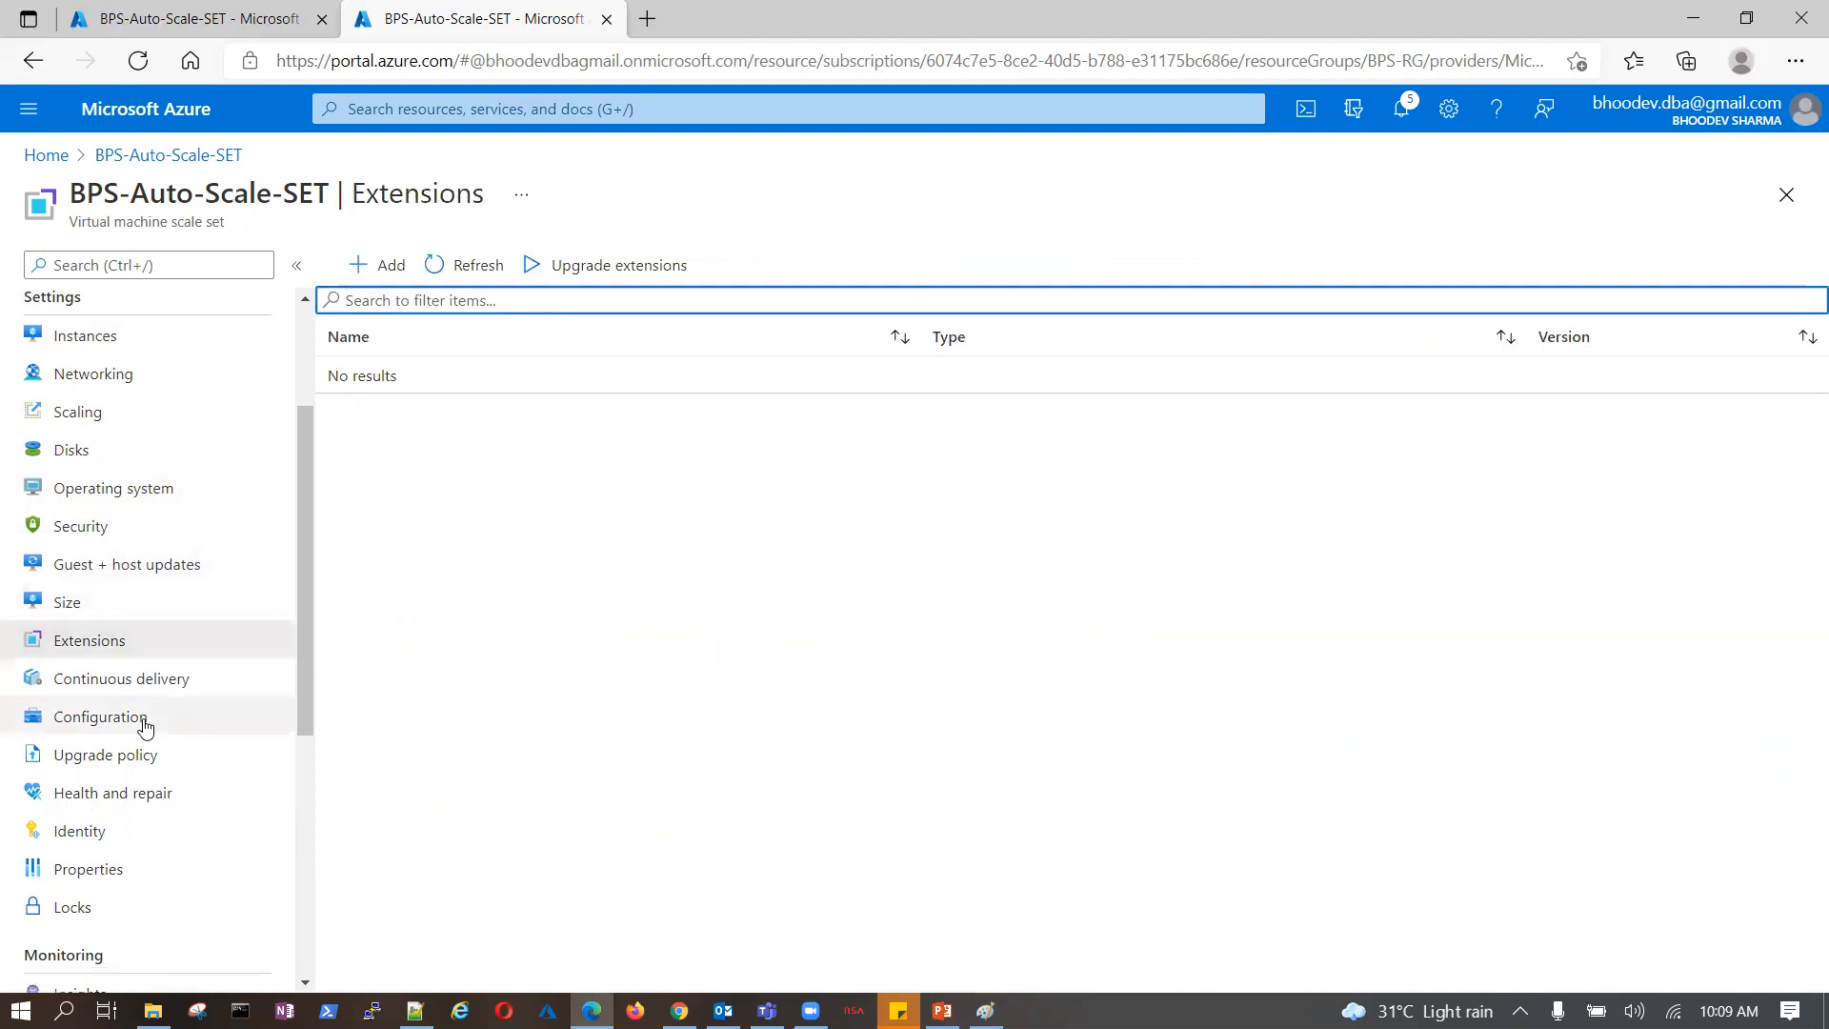
- Review the Continuous delivery, Configuration, Upgrade policy and Health and repair pages
left_click(142, 685)
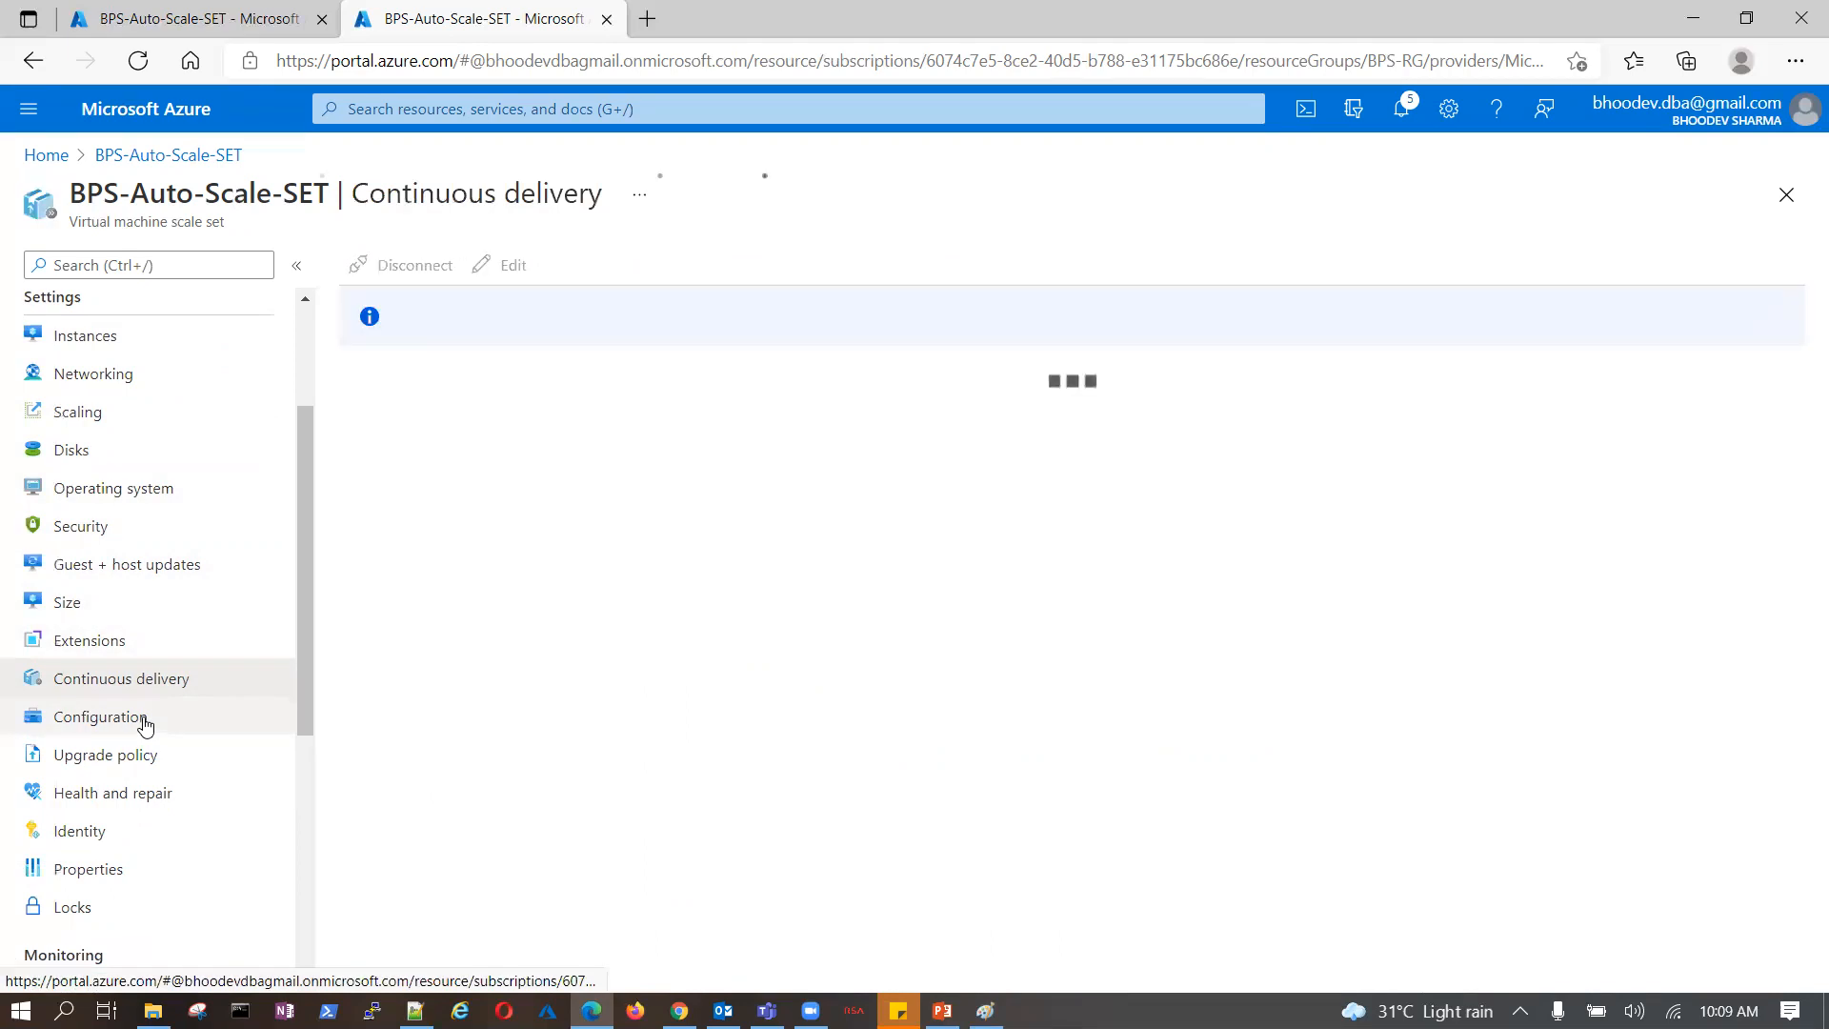
left_click(145, 727)
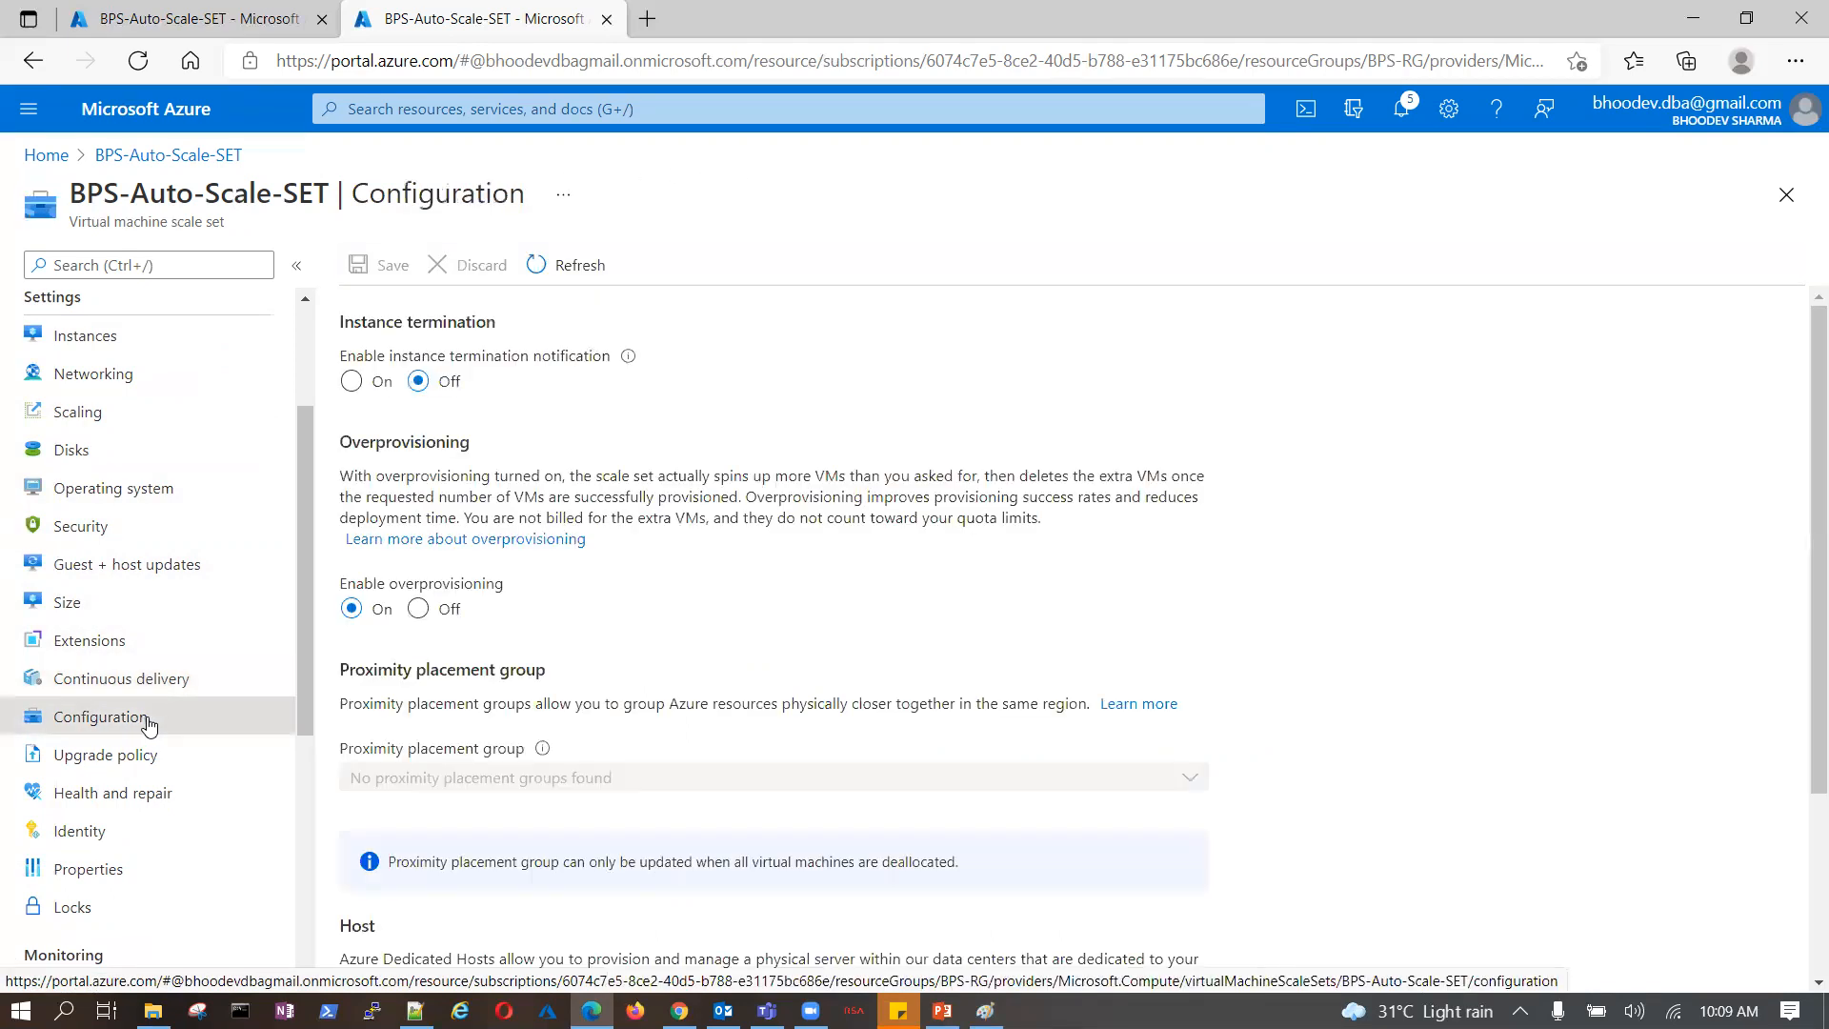
scroll(943, 606, "down", 3)
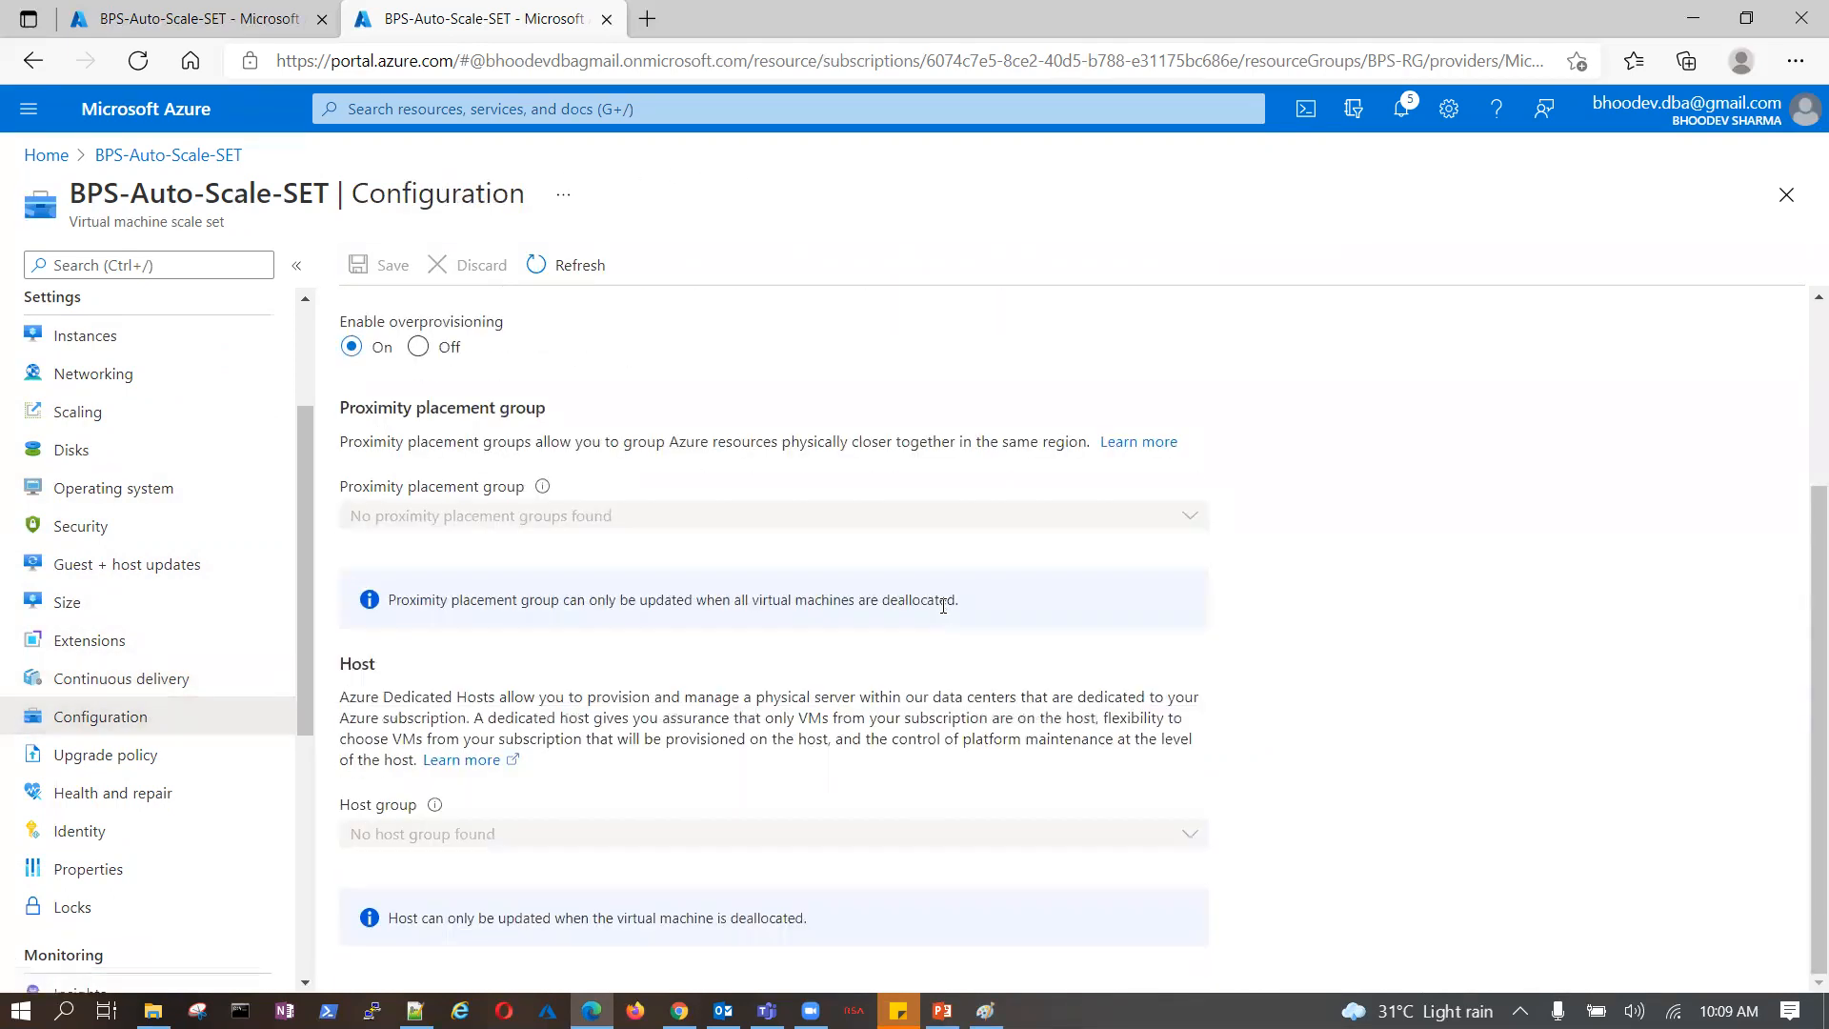
left_click(150, 755)
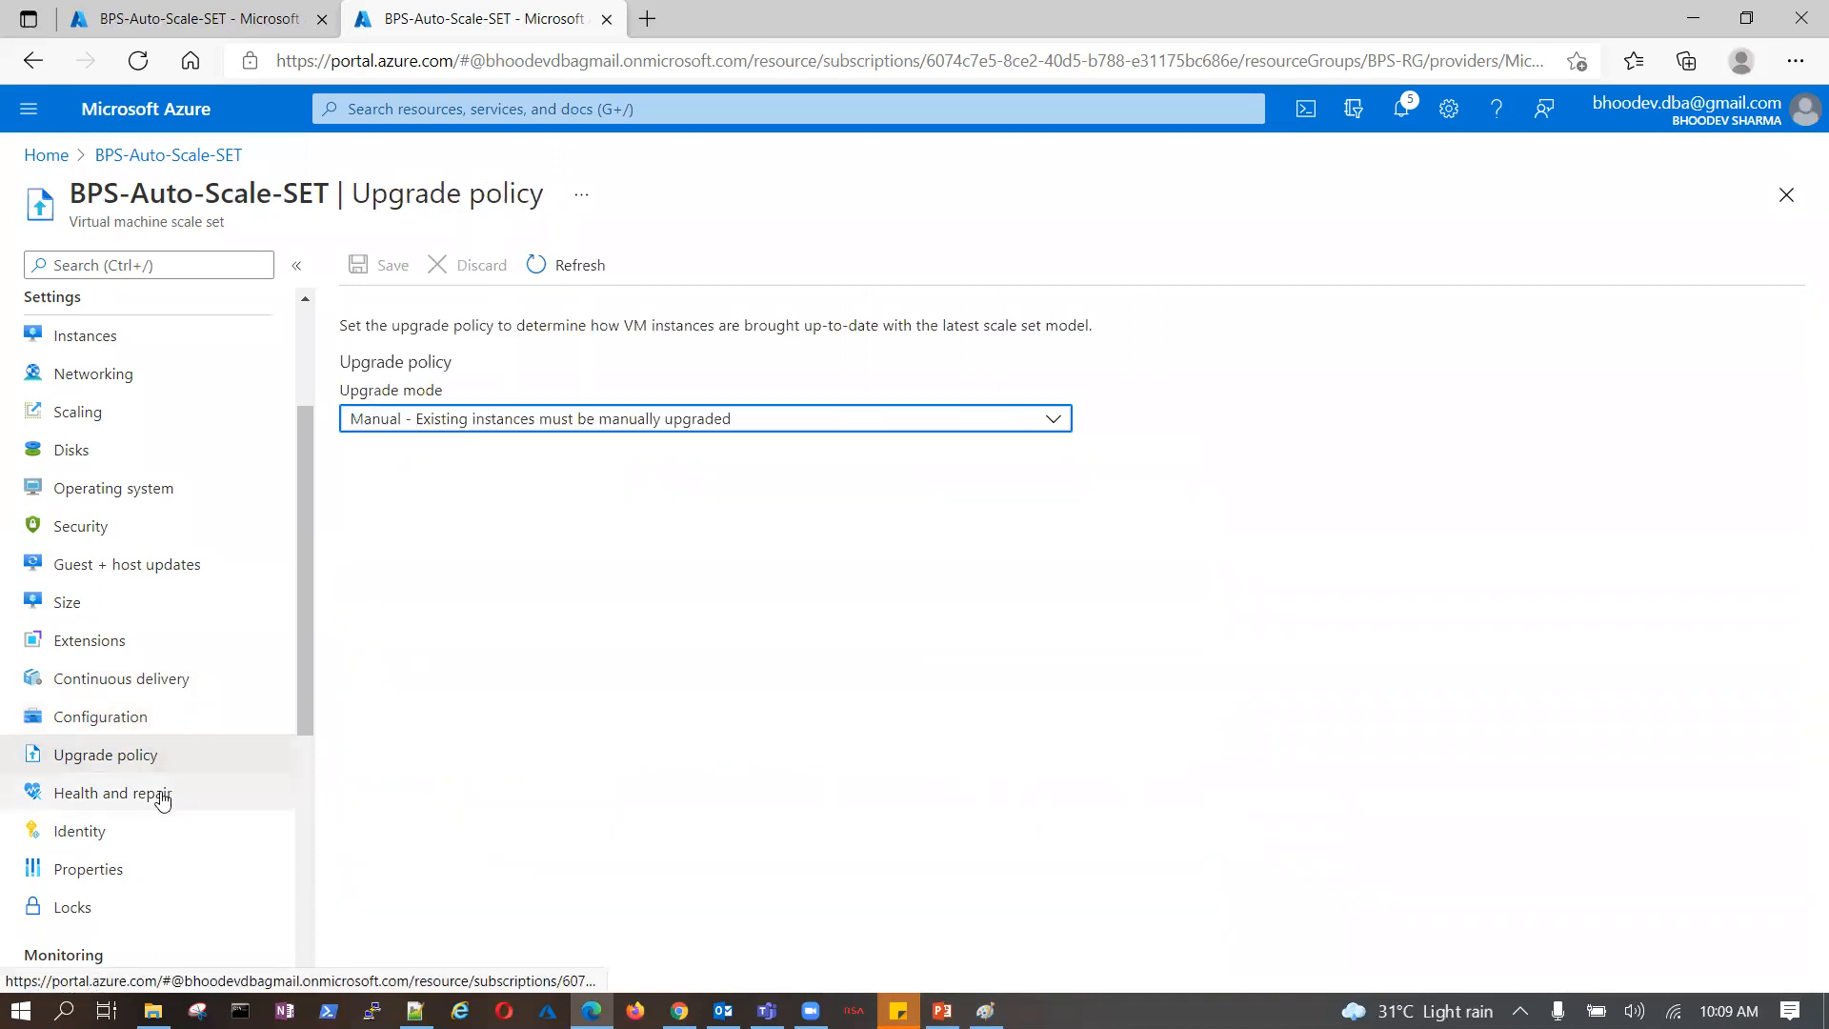
left_click(158, 803)
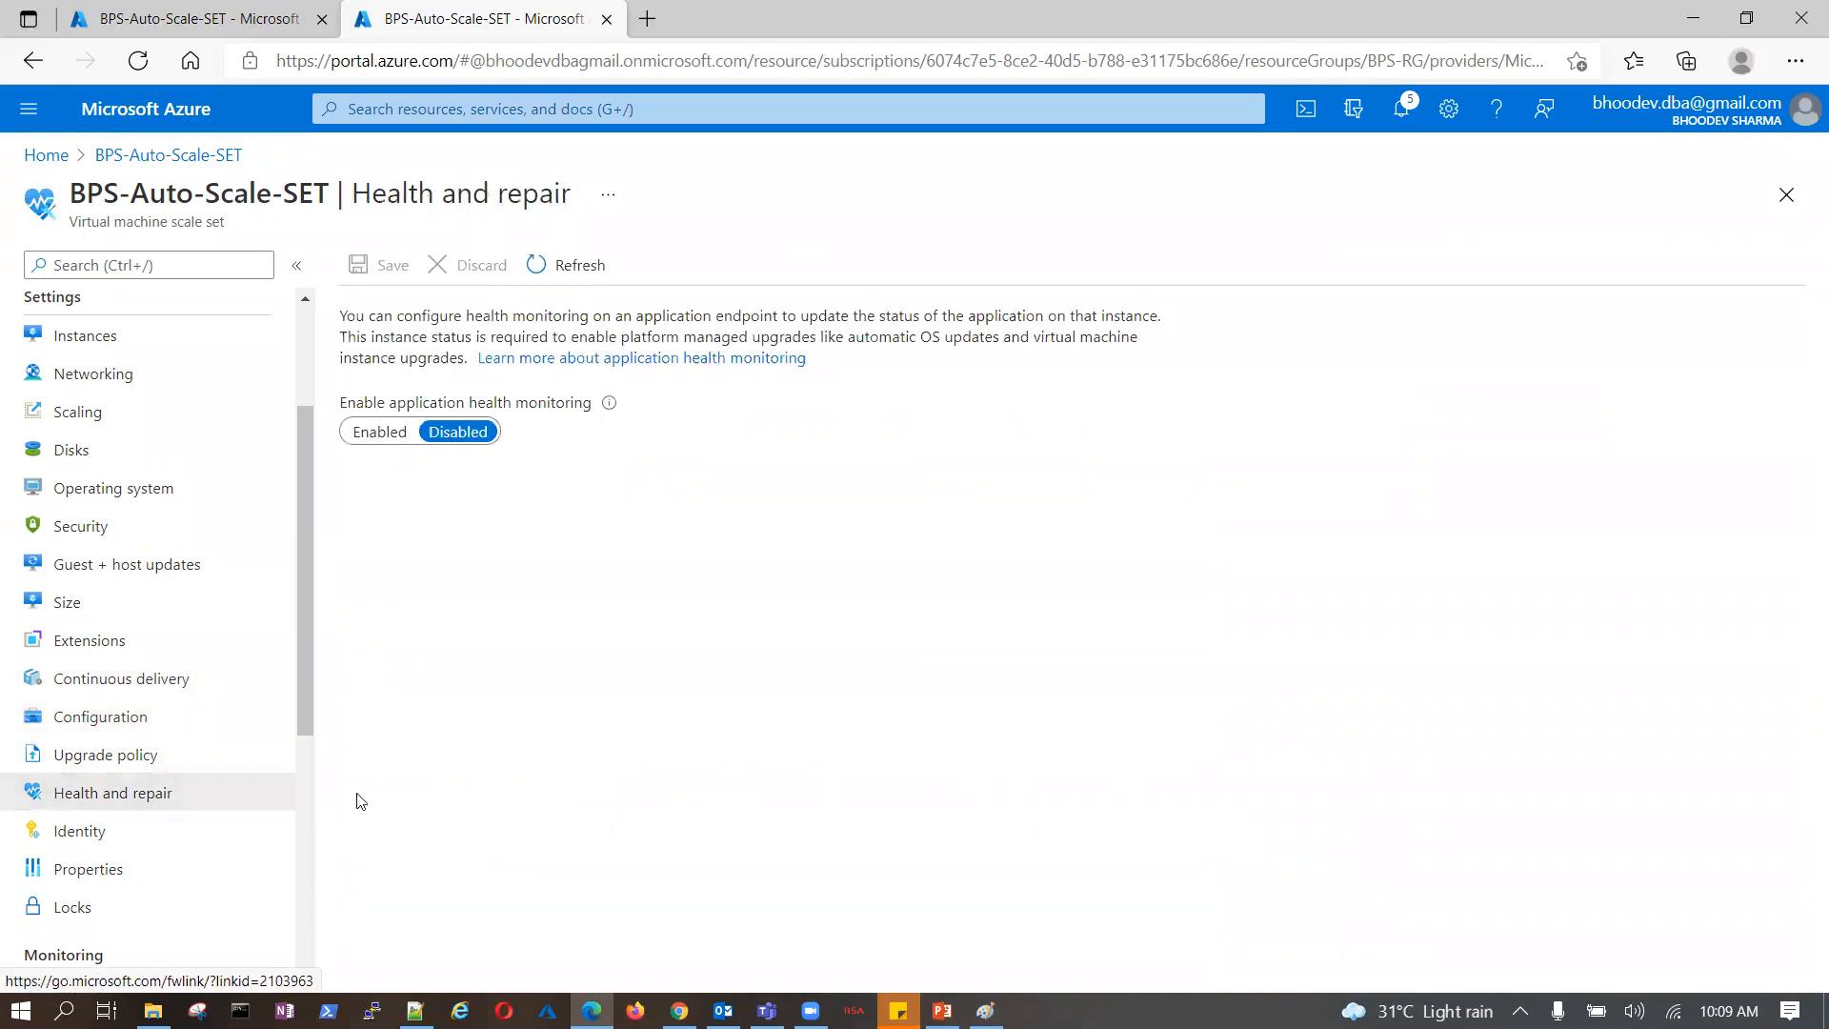
scroll(143, 825, "down", 1)
scroll(143, 827, "down", 2)
- Check BPS-Auto-Scale-SET's Properties: status 1 out of 4 succeeded, Uniform orchestration, East US
left_click(118, 558)
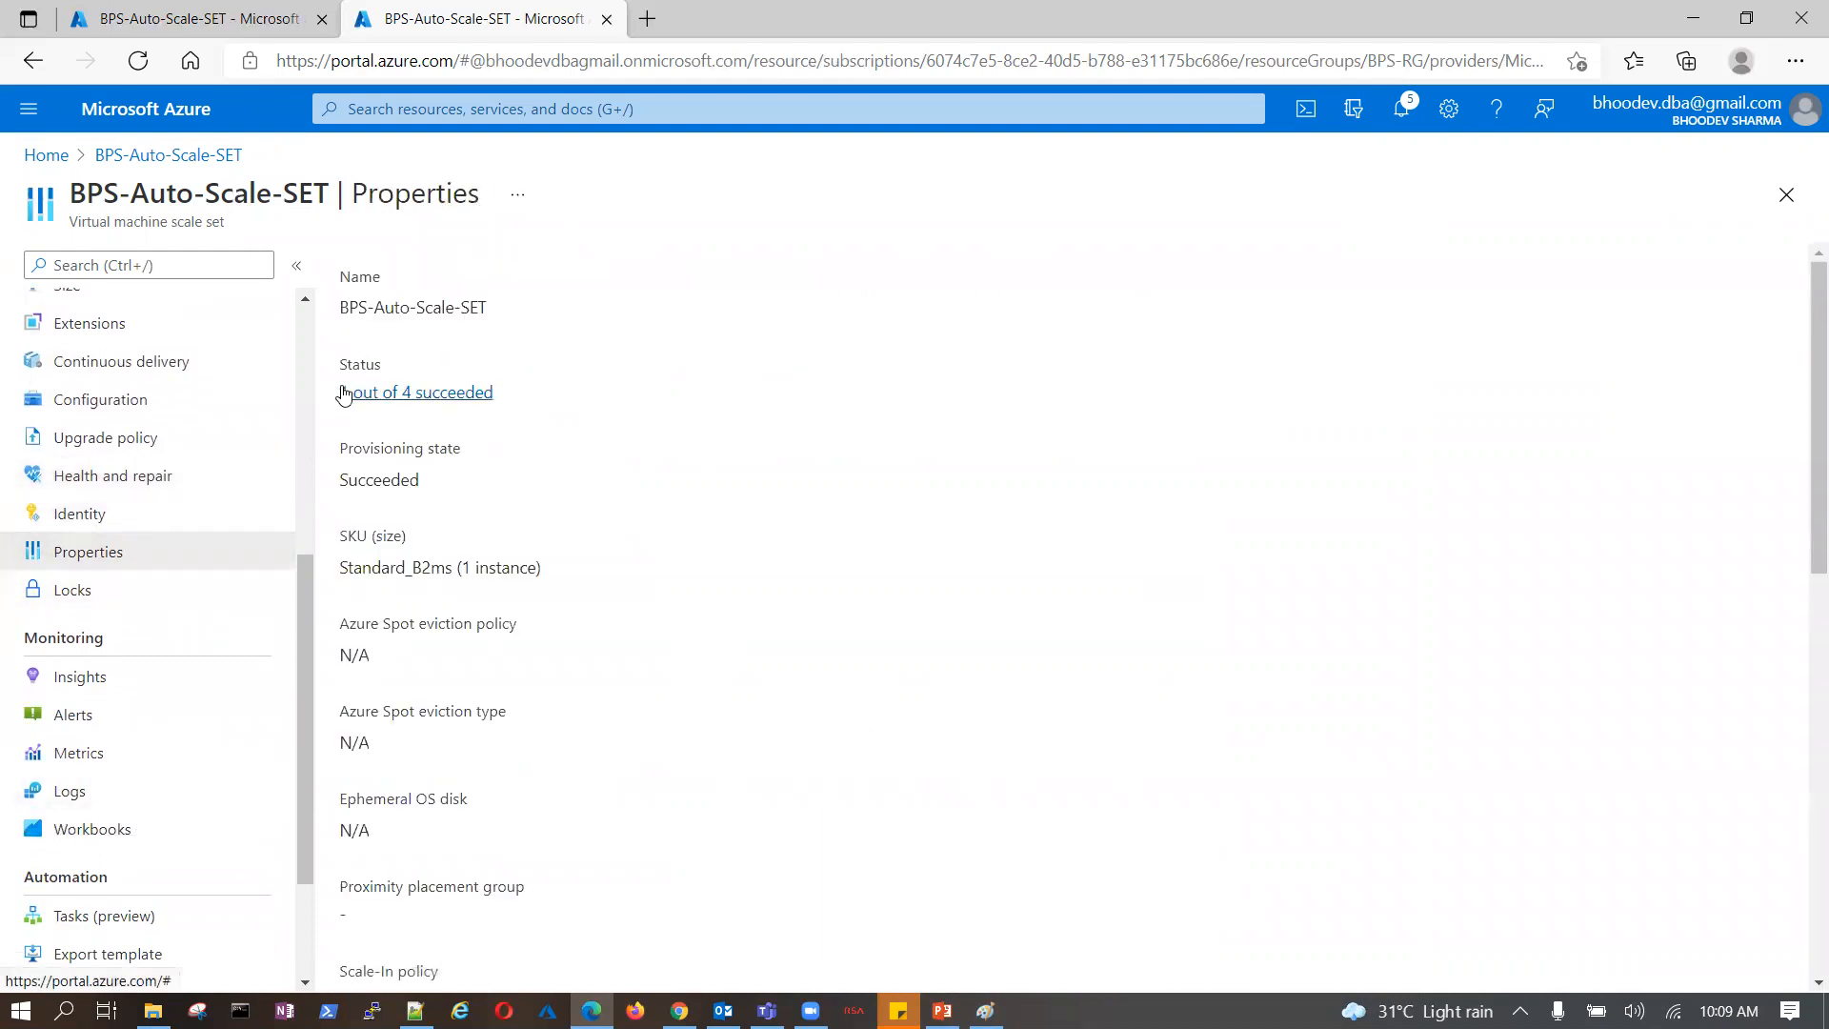
left_click_drag(340, 393, 499, 398)
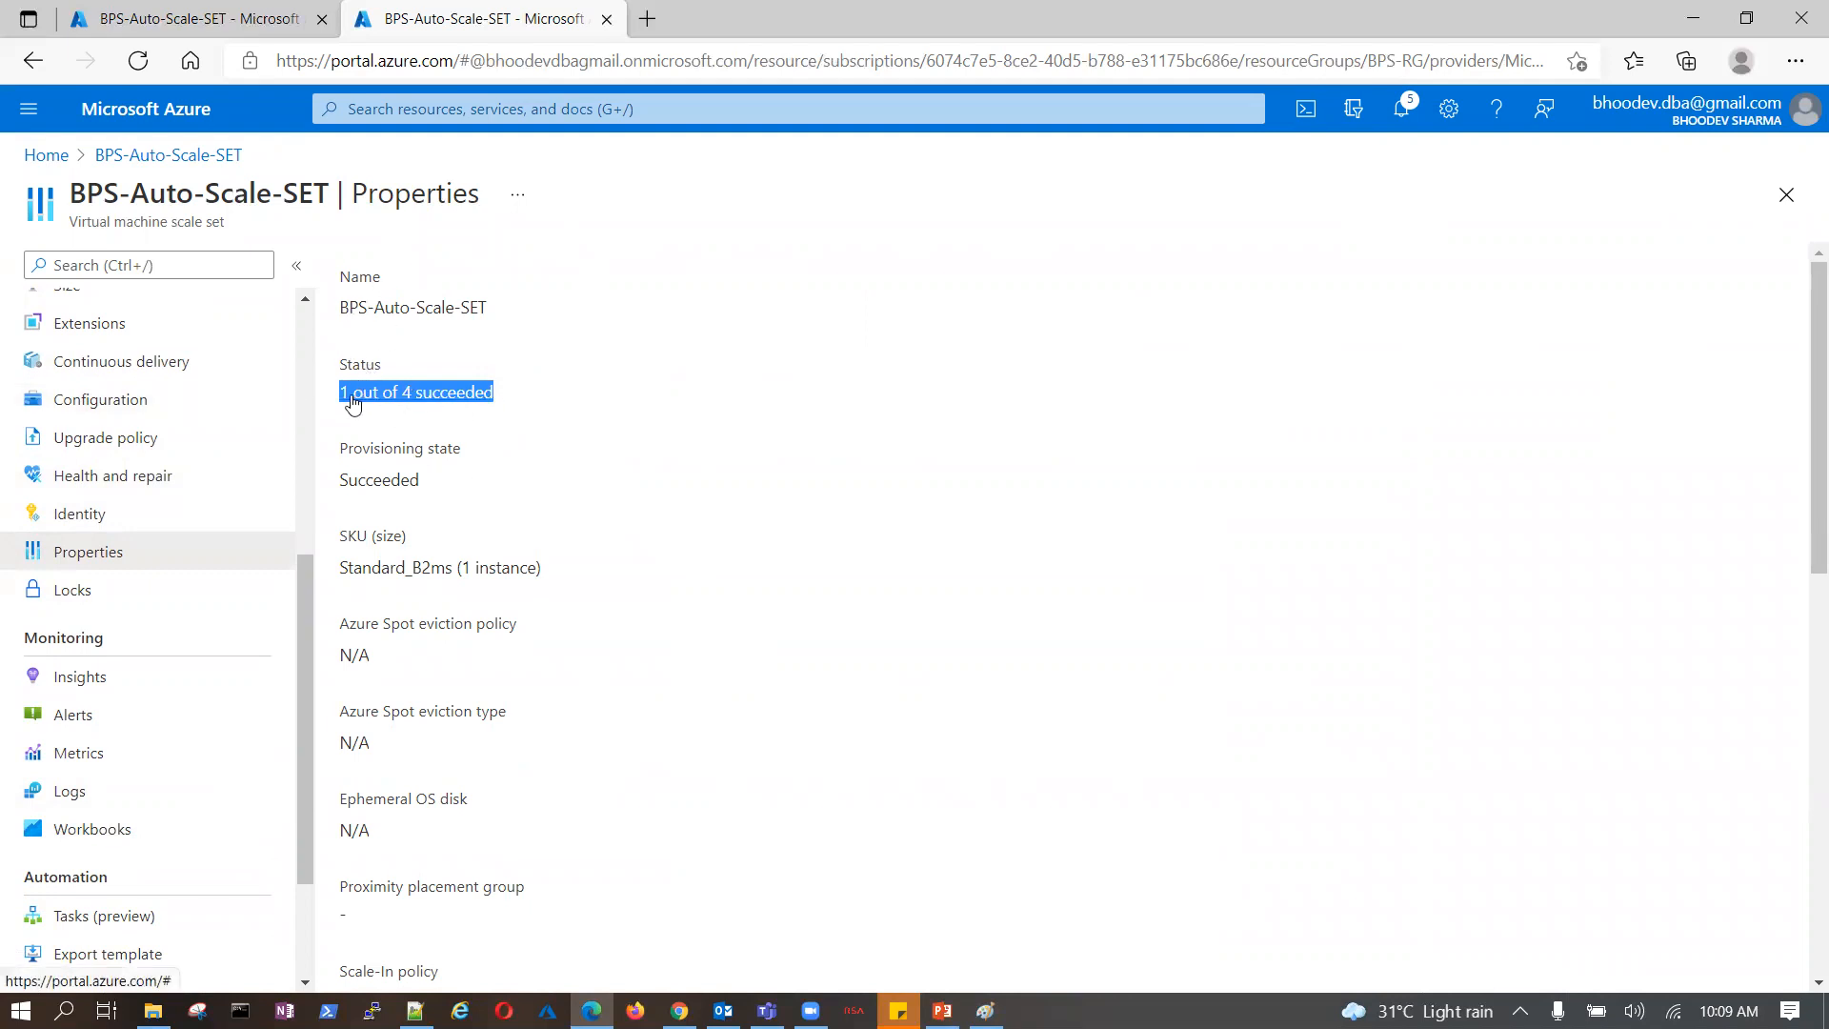
scroll(684, 521, "down", 2)
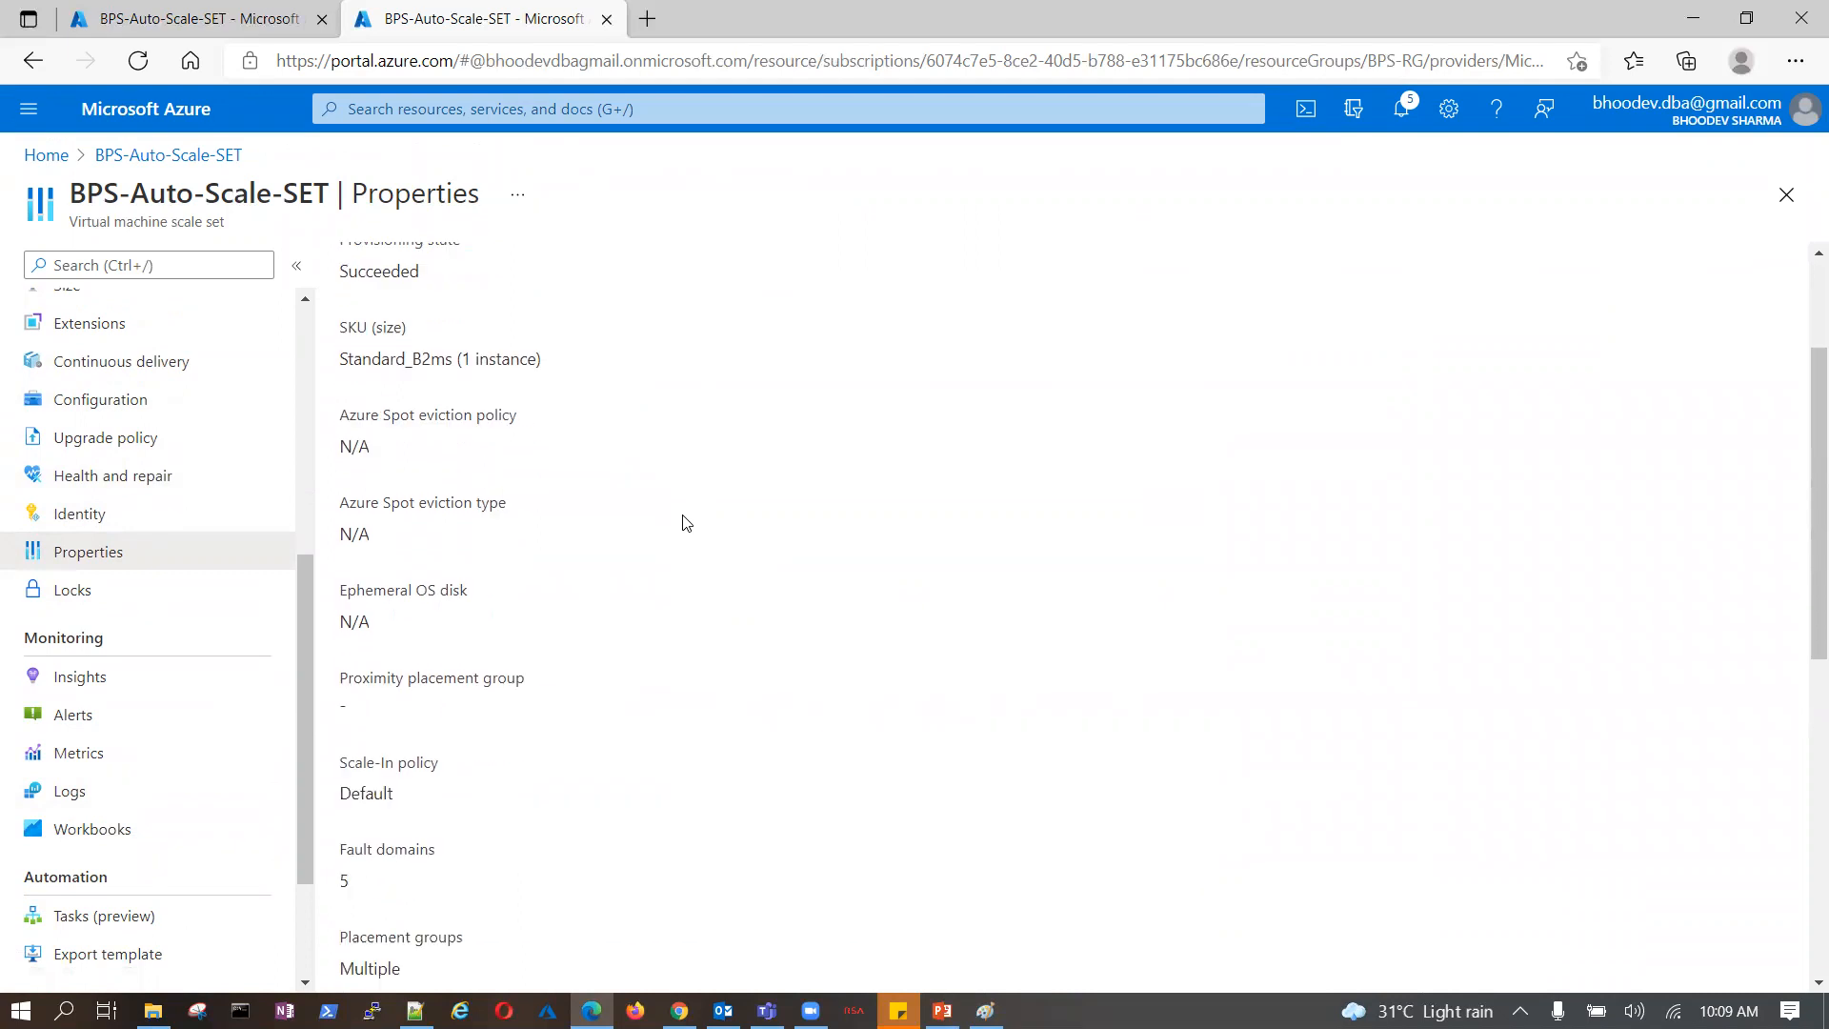
scroll(642, 682, "down", 5)
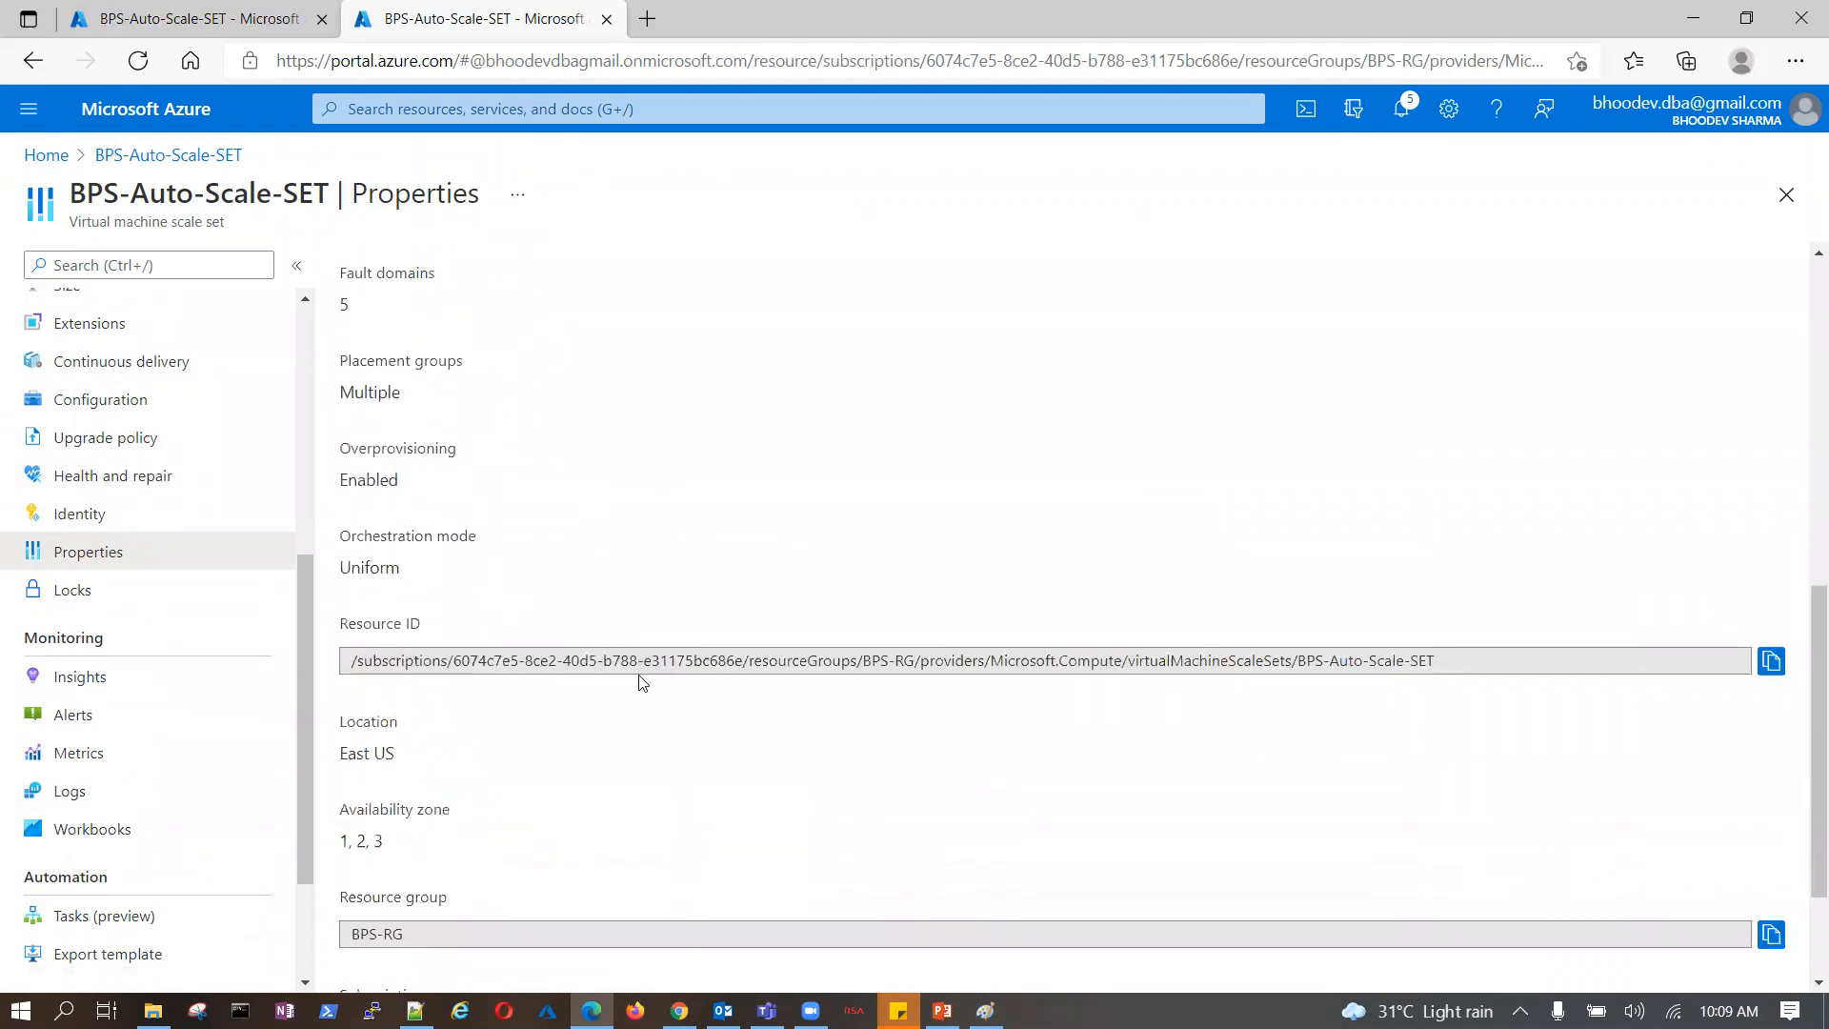
scroll(641, 682, "down", 2)
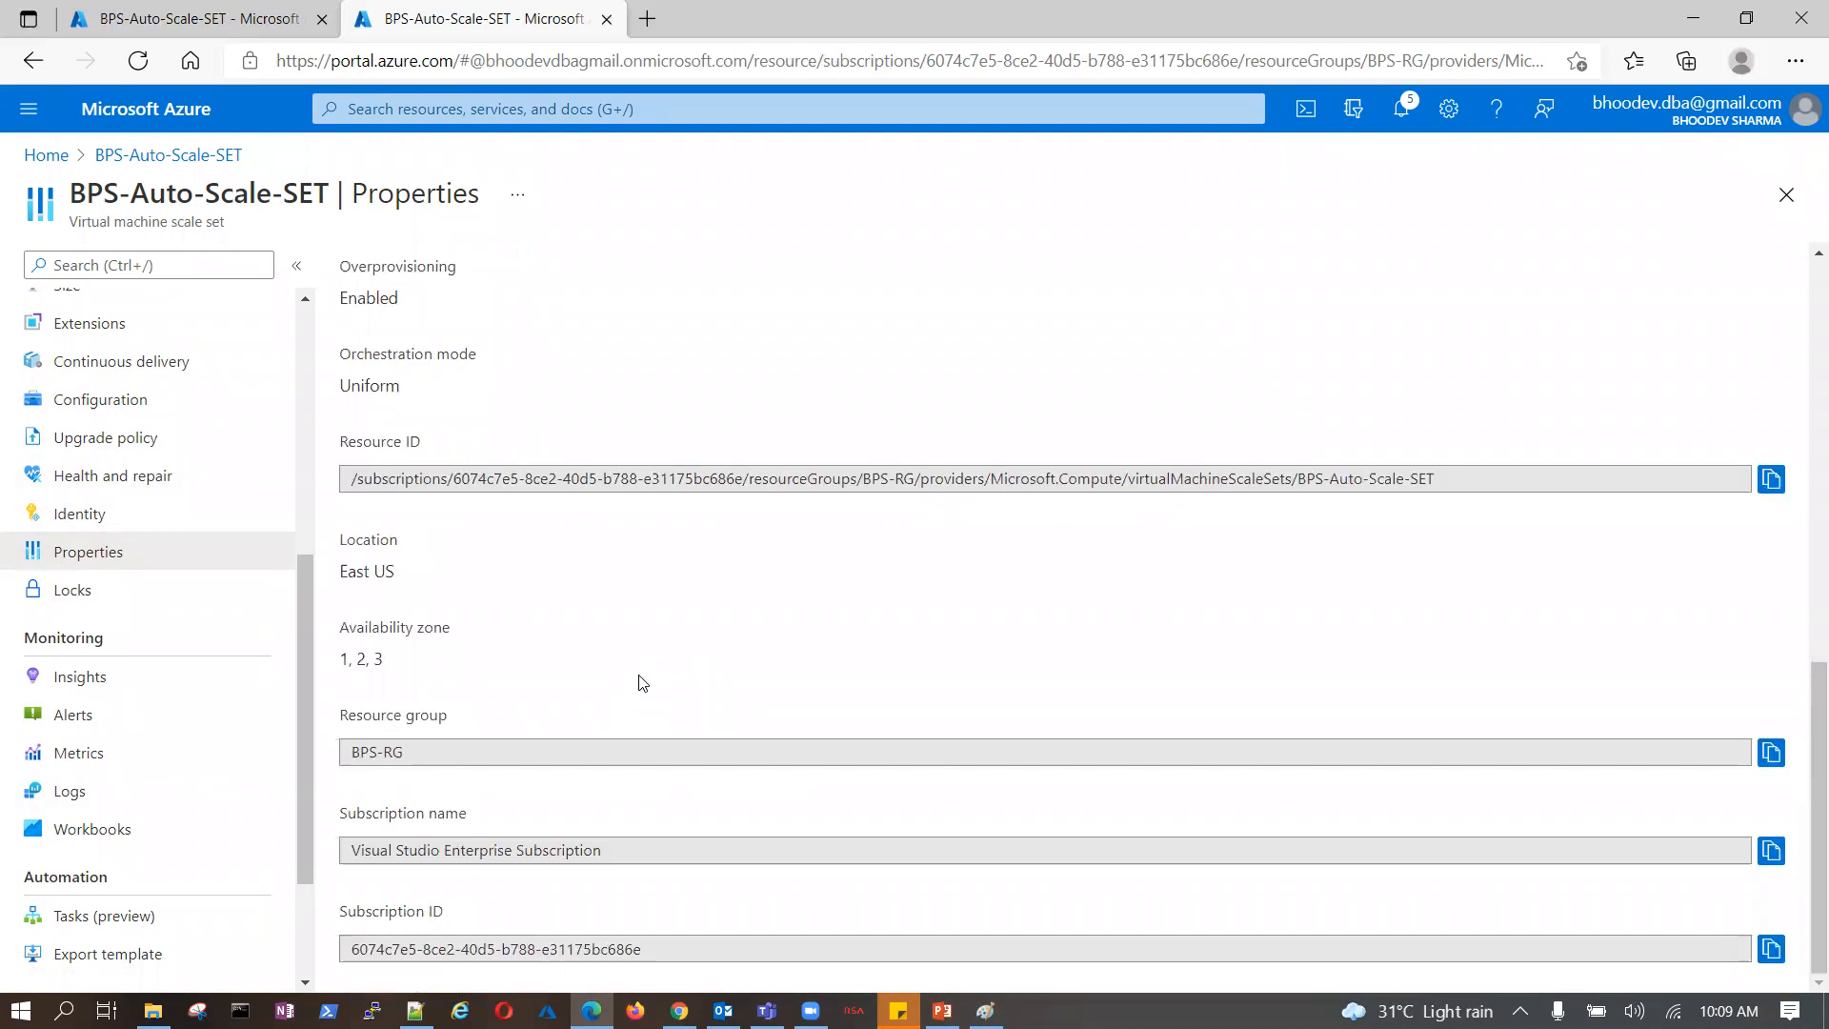
scroll(204, 790, "up", 5)
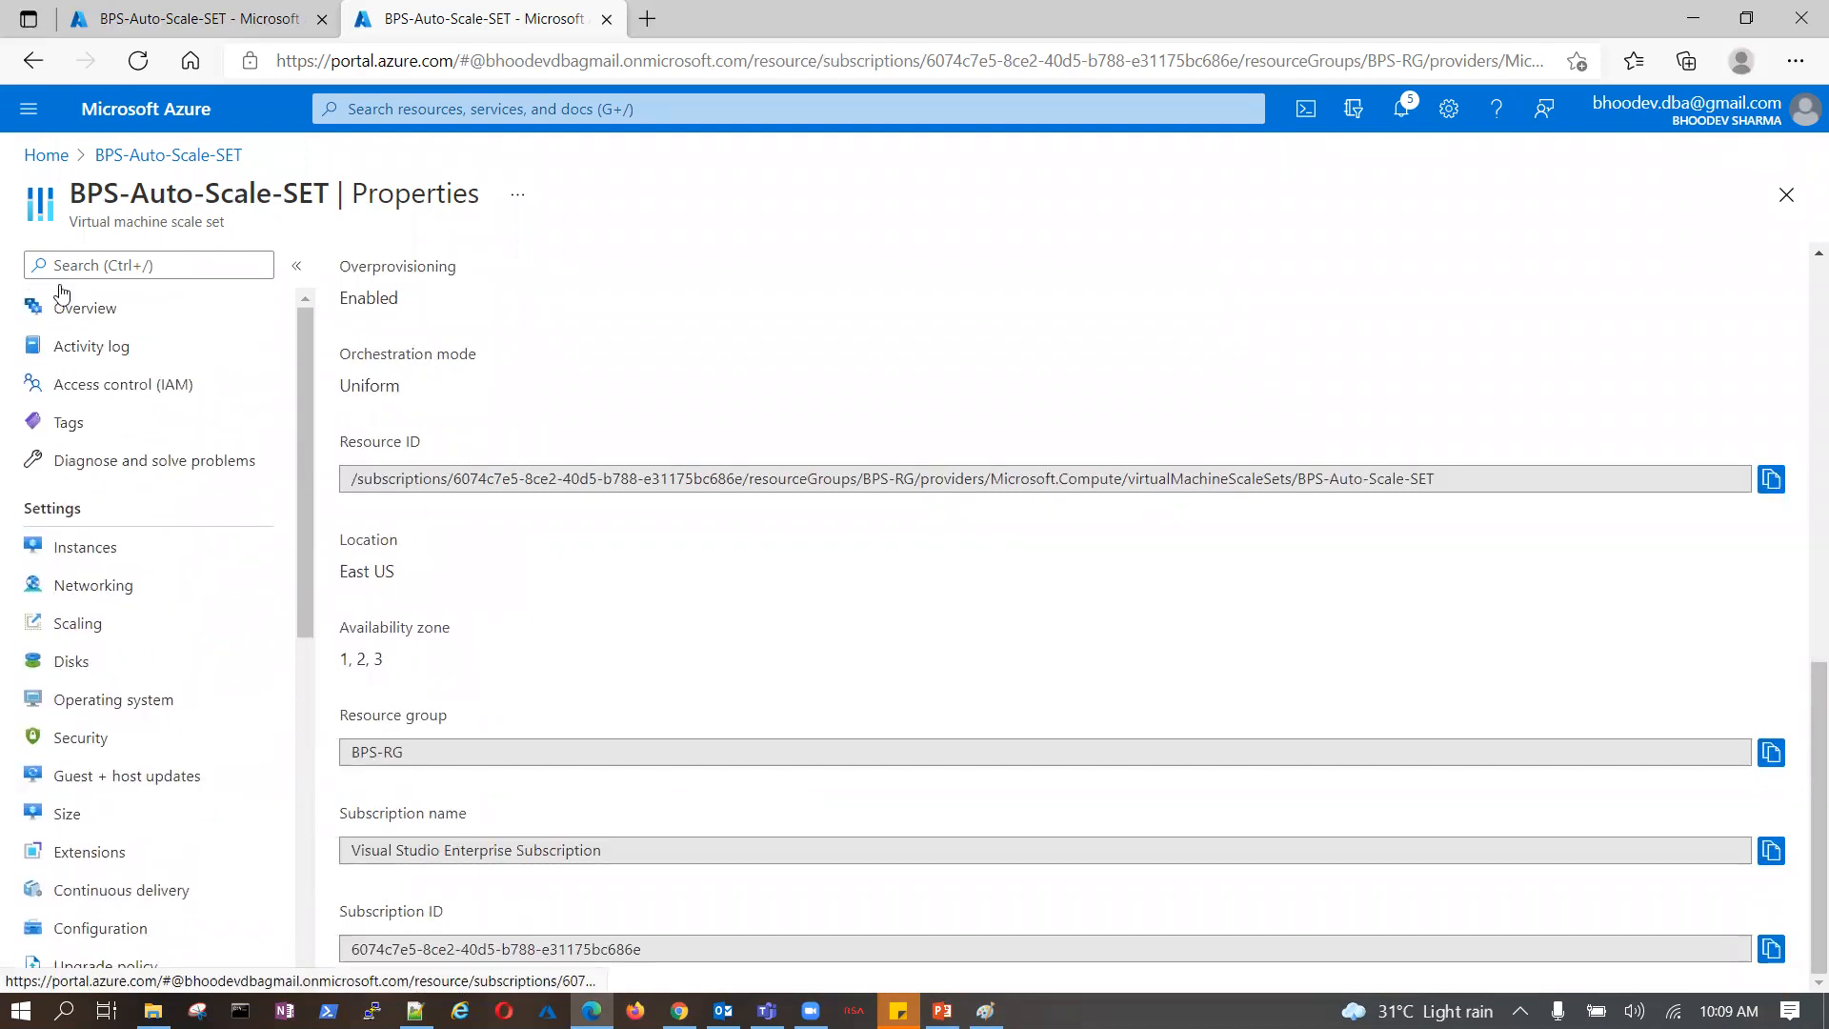
- Check the Networking load balancing tab, then refresh Instances to see four instances
left_click(63, 298)
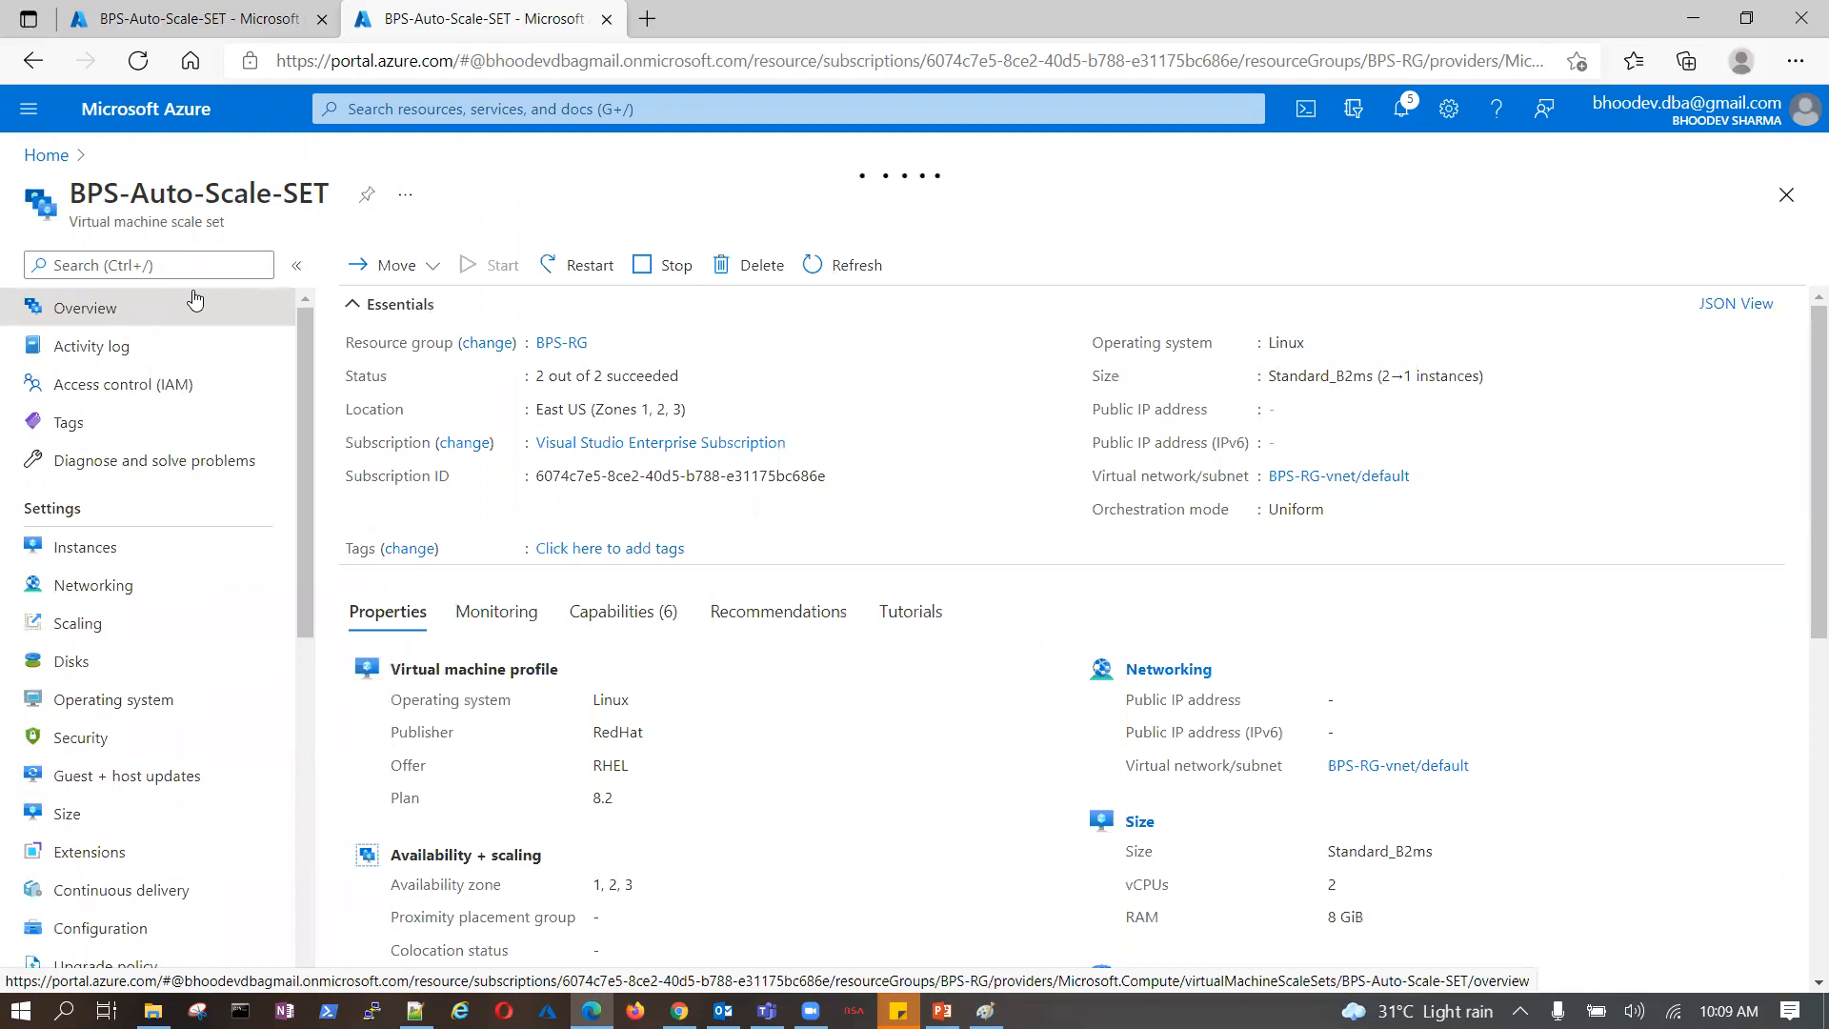
left_click(93, 585)
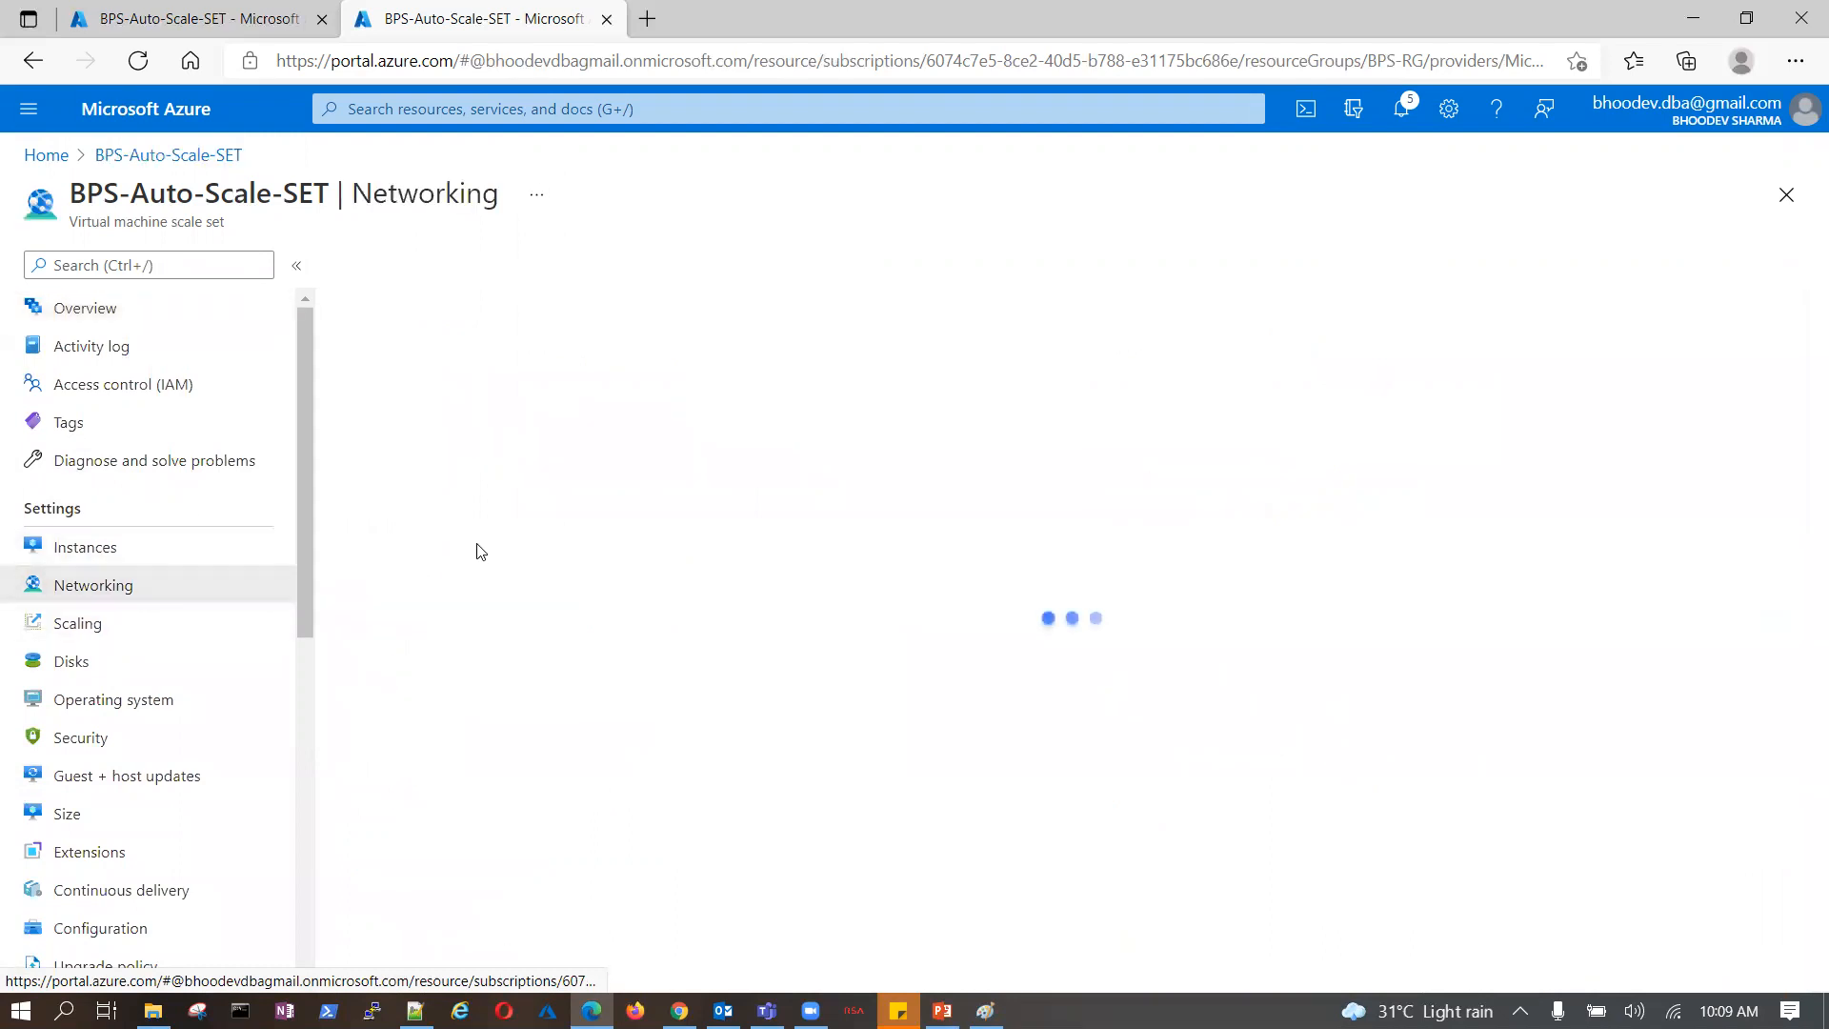
left_click(749, 558)
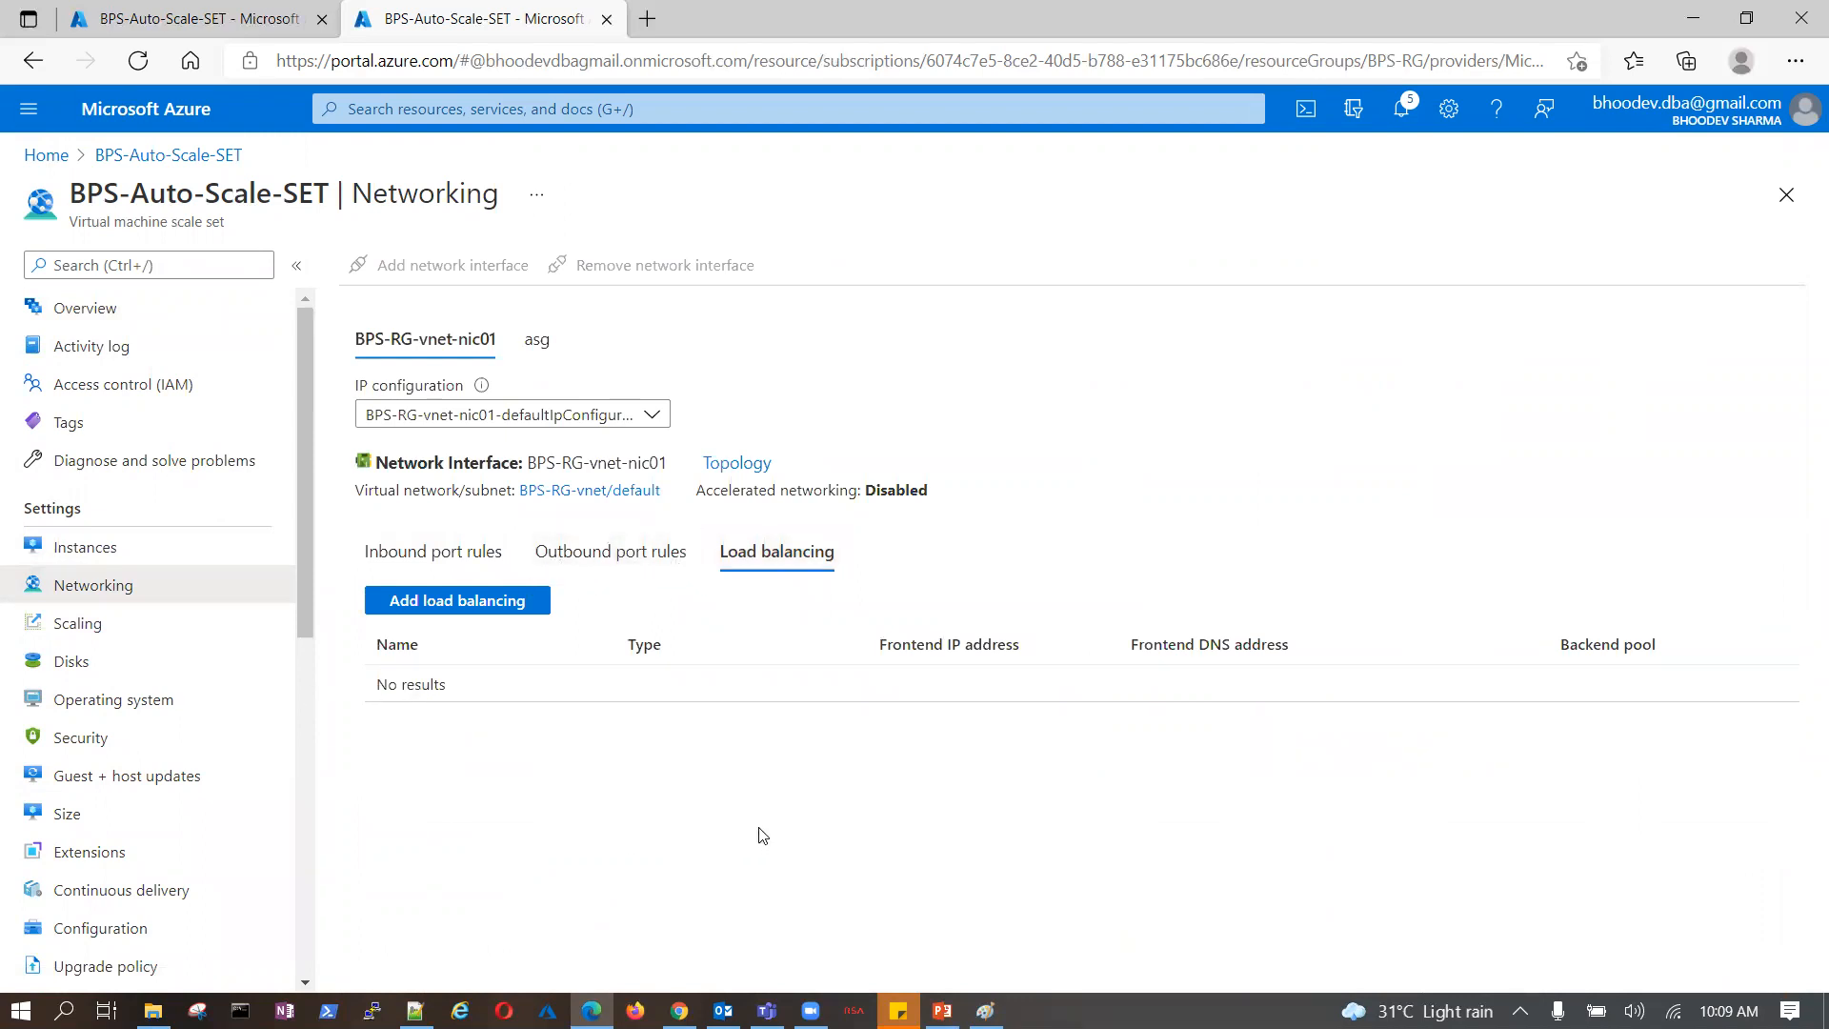
left_click(103, 547)
left_click(919, 267)
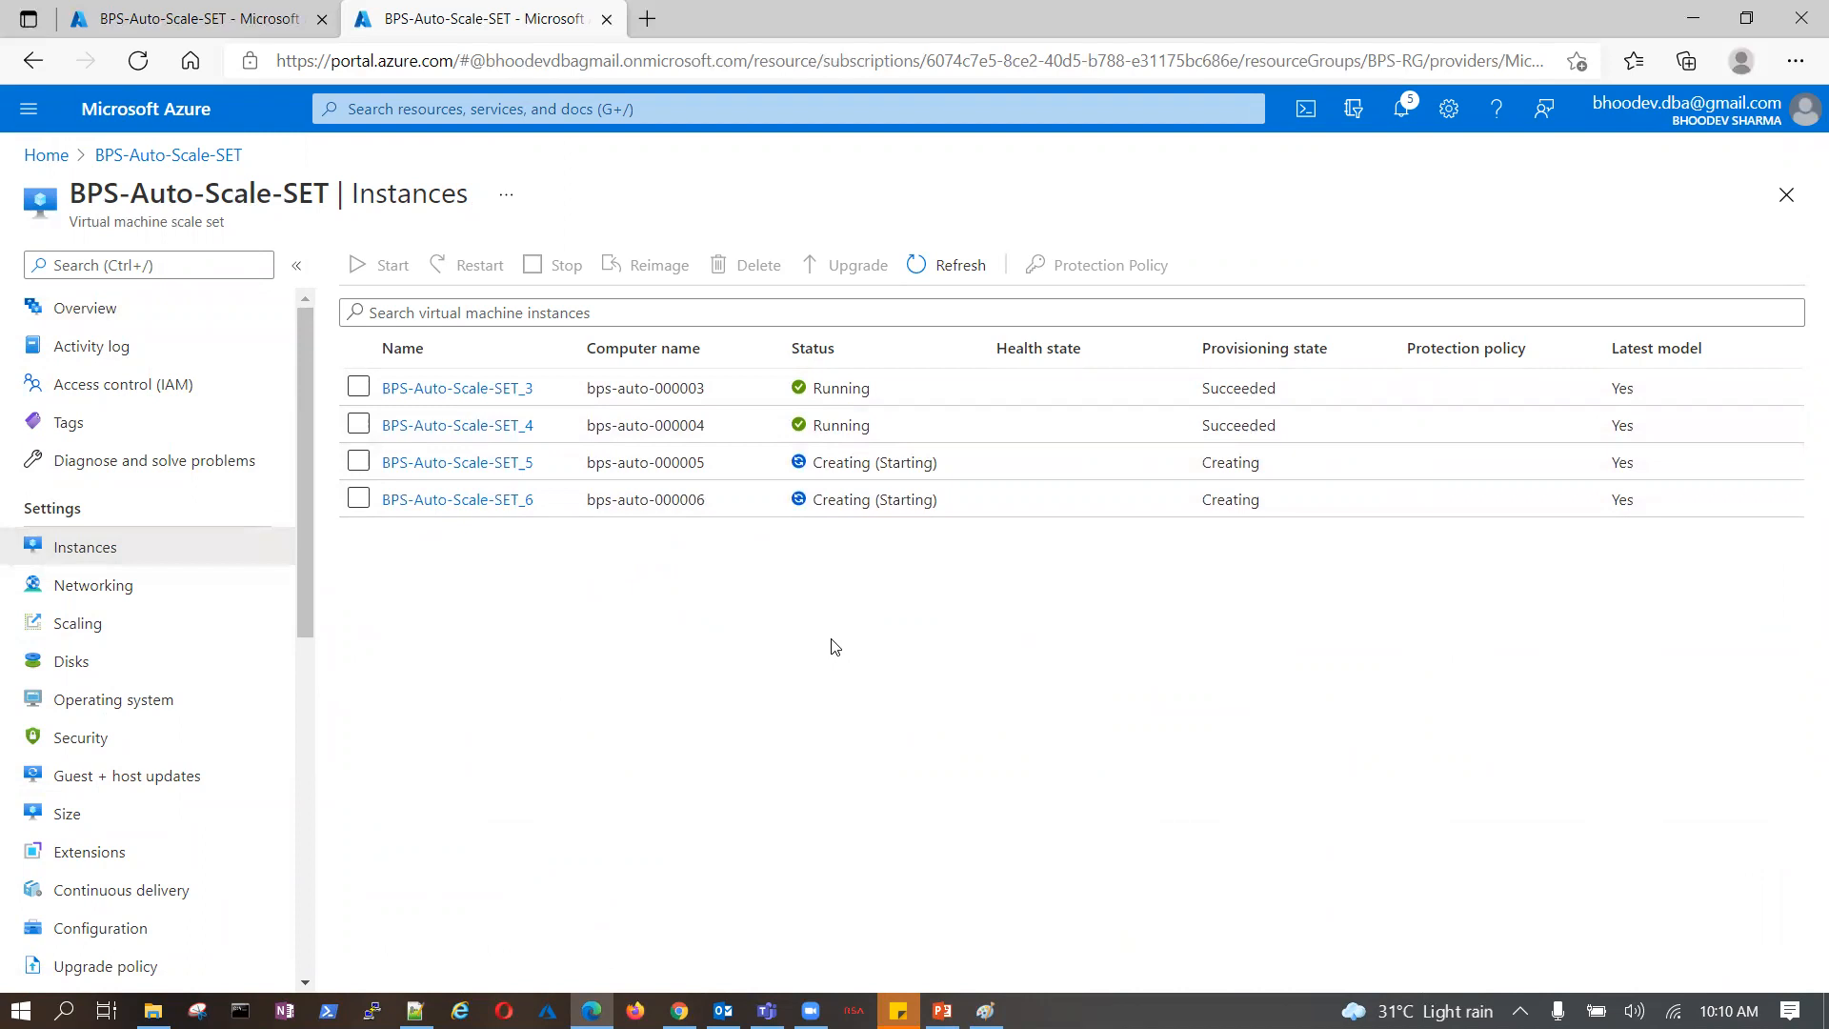
- Go back through Networking and Instances to the Scaling page showing instance count 3
left_click(94, 585)
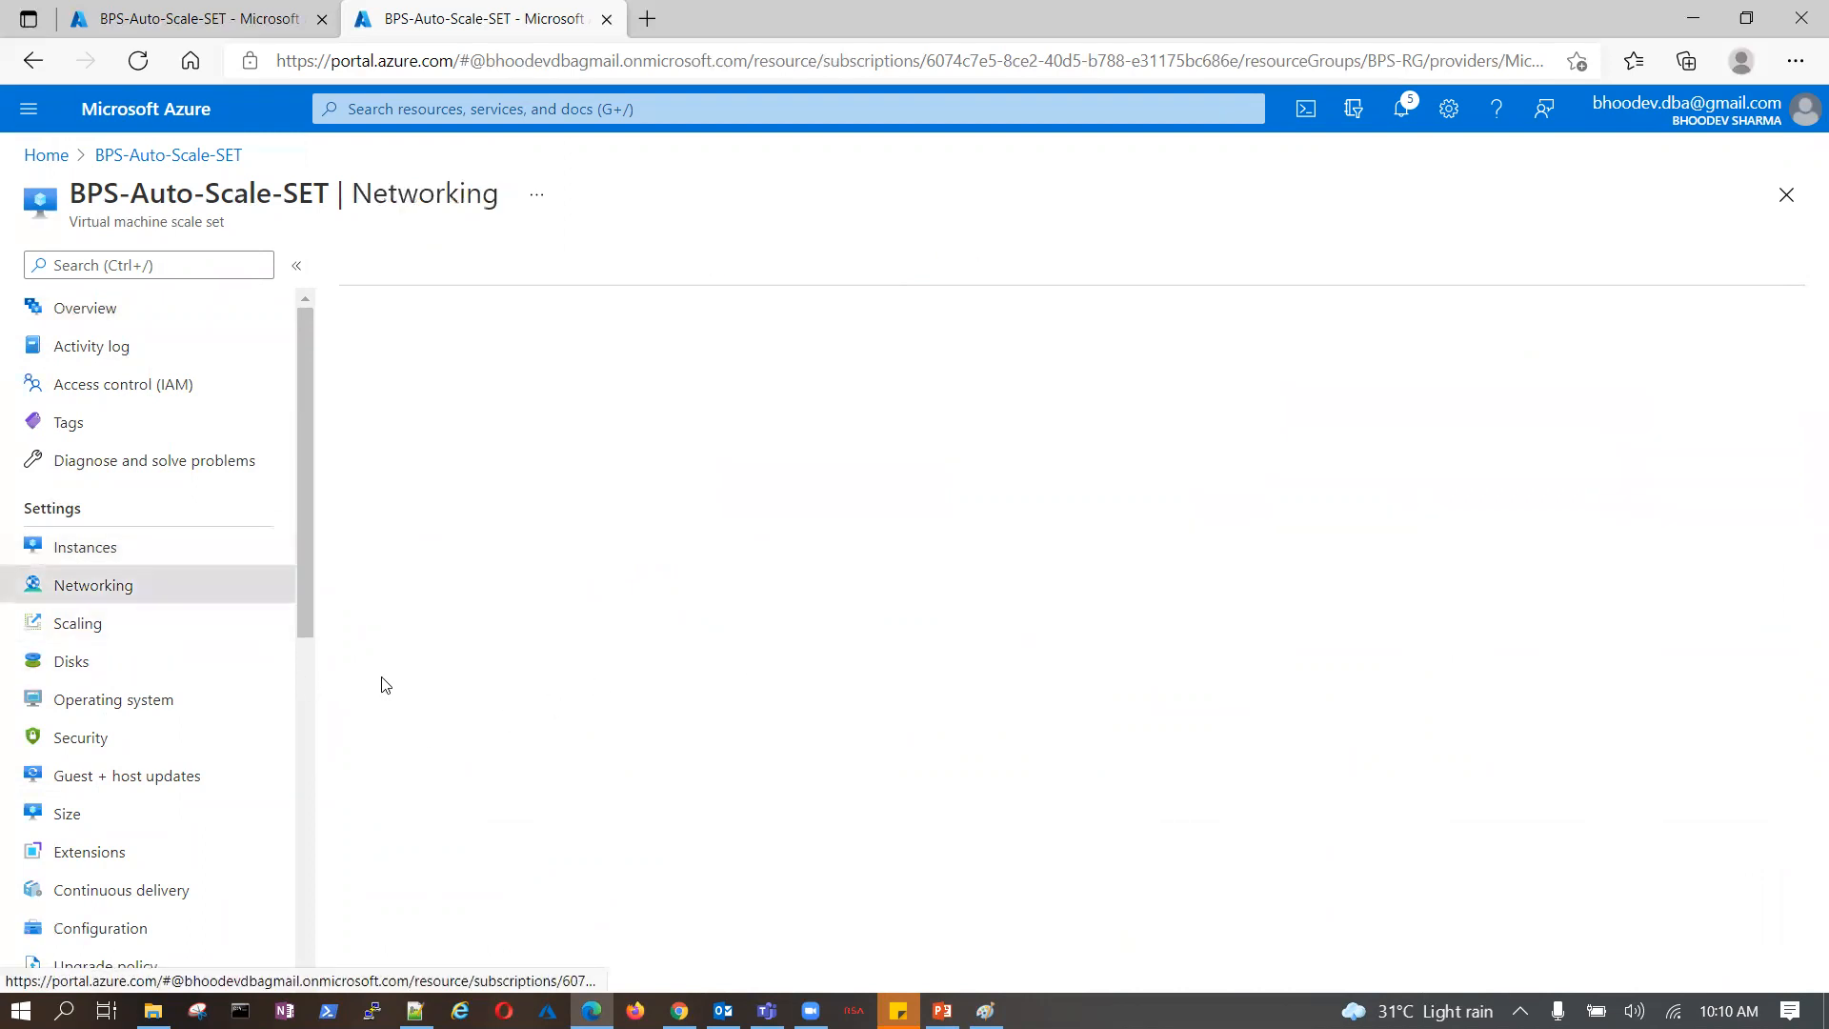
left_click(104, 556)
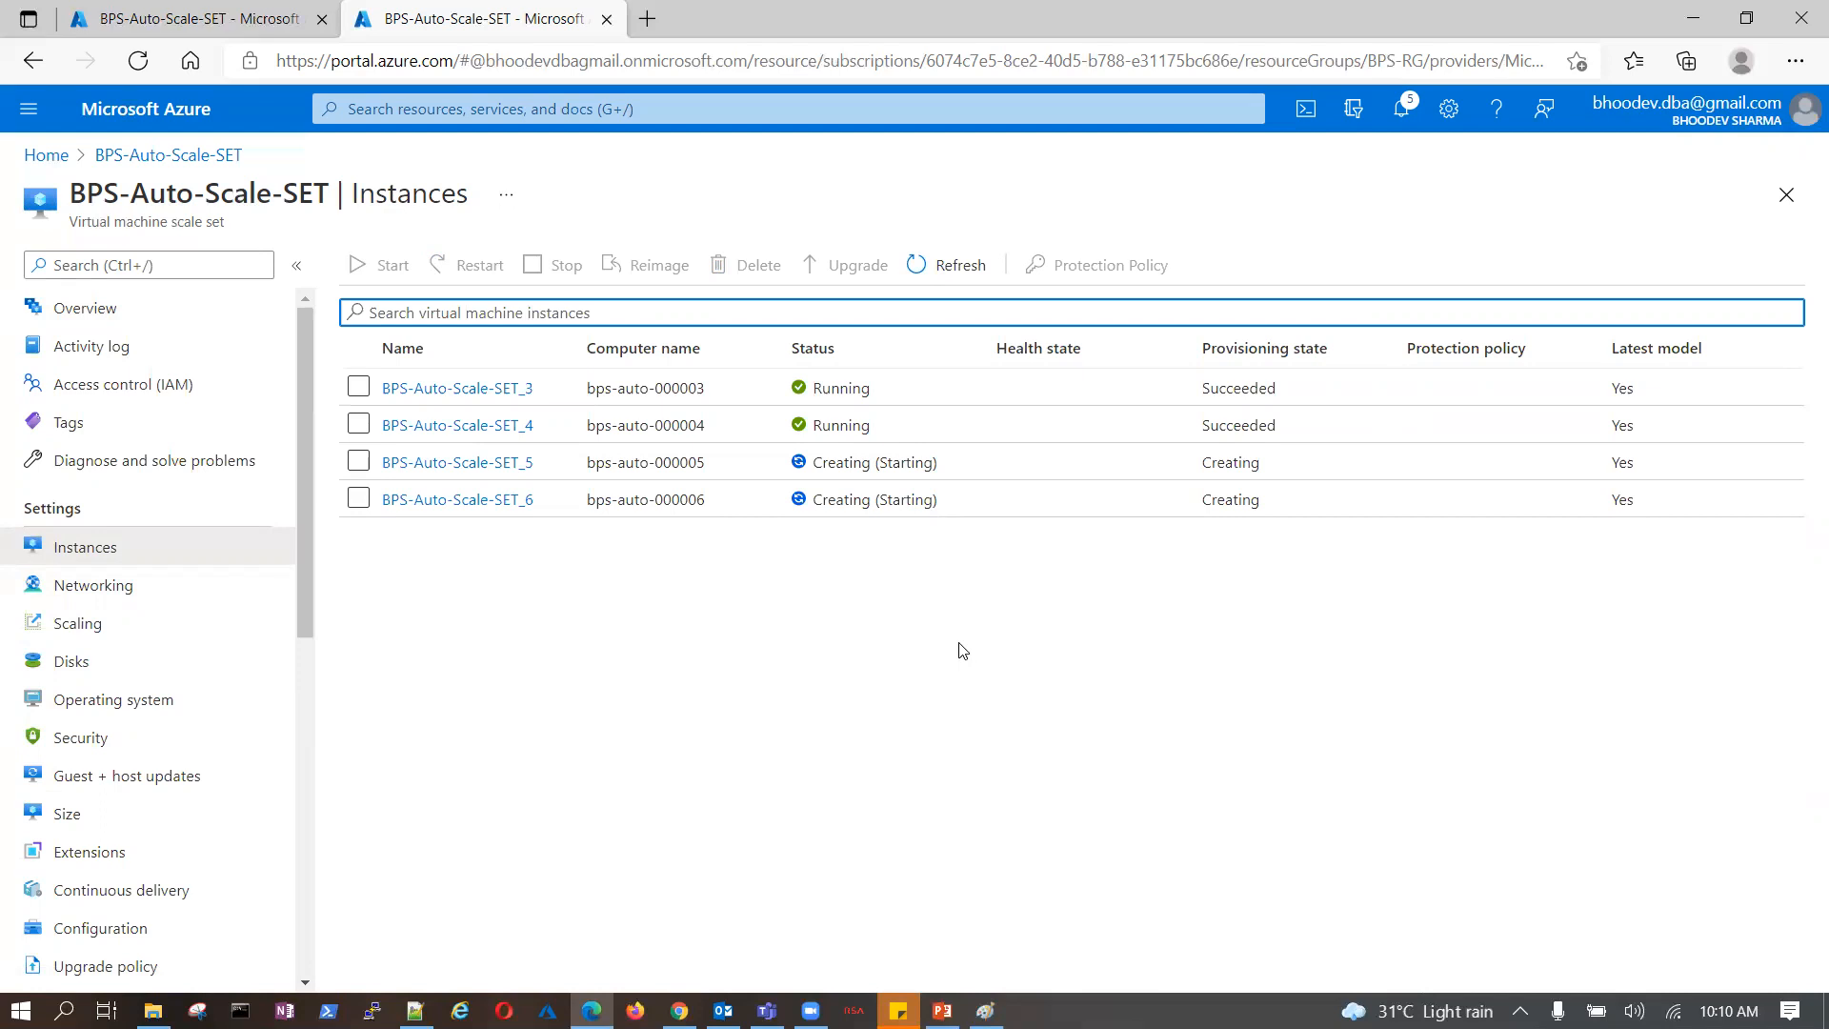
left_click(105, 626)
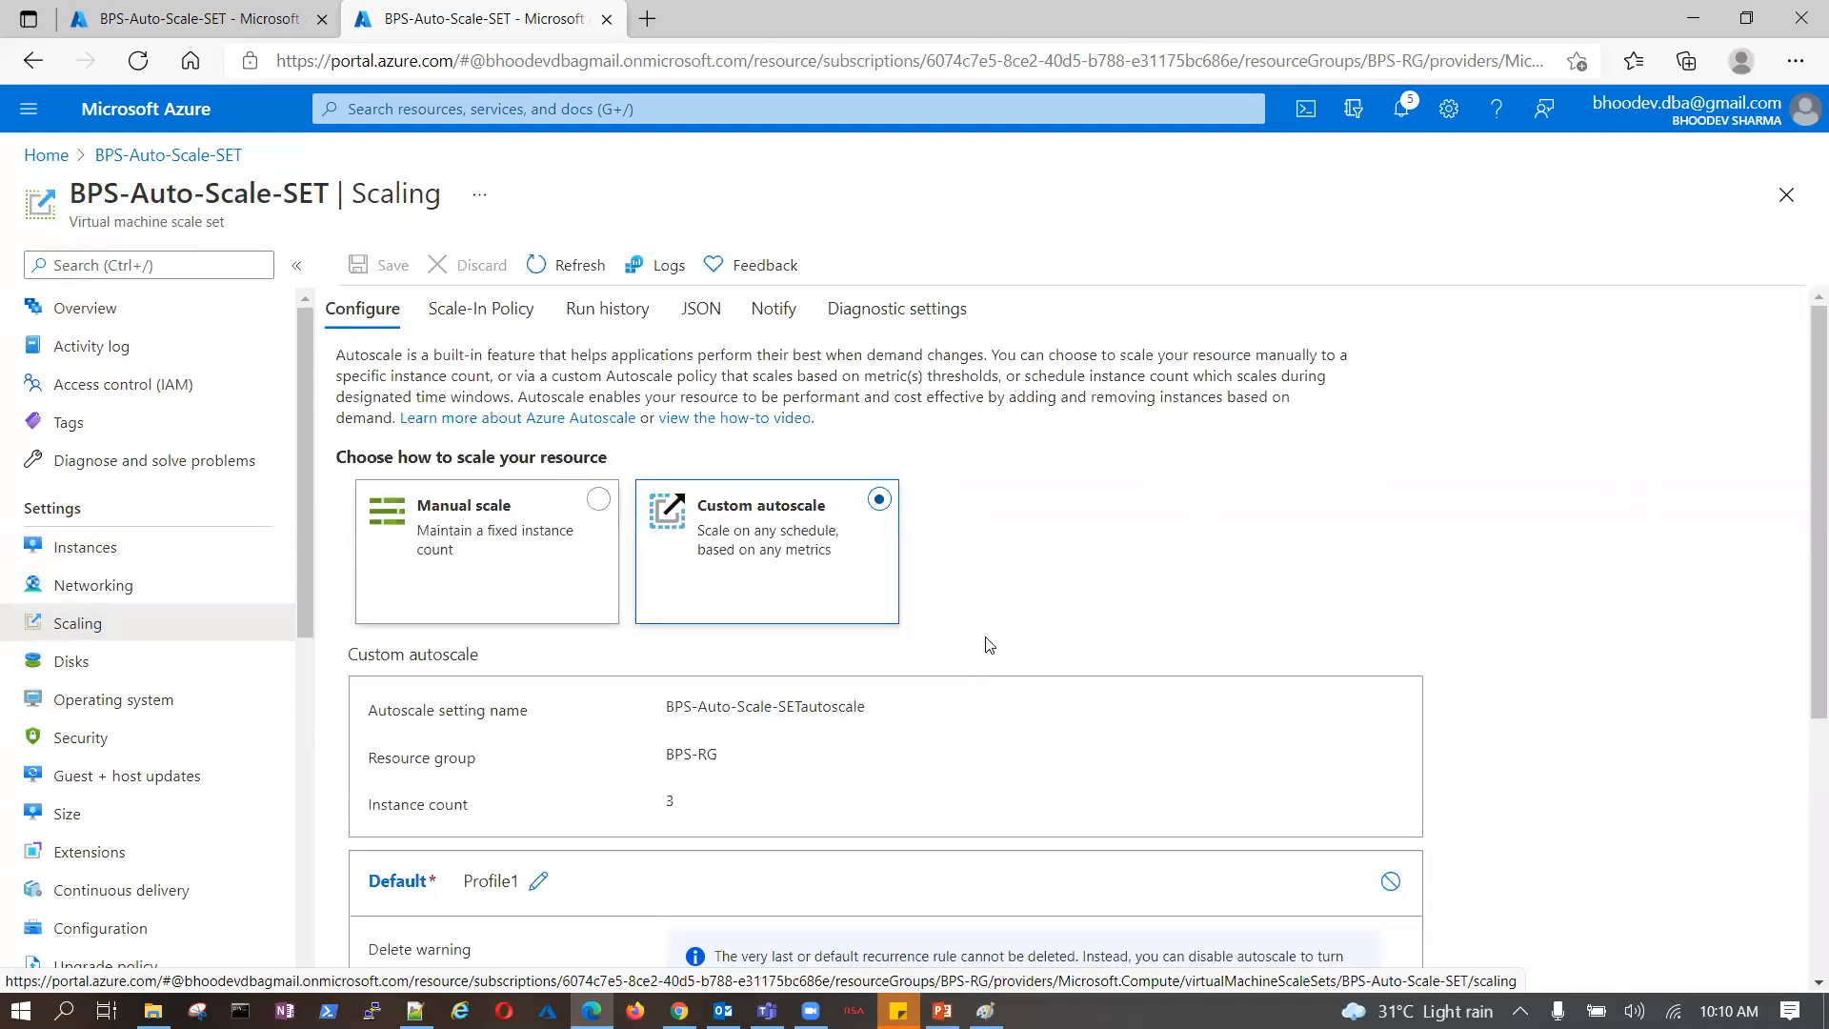
- Inspect the instance limits: minimum 3, maximum 8, default 3
scroll(991, 638, "down", 2)
scroll(1021, 627, "down", 2)
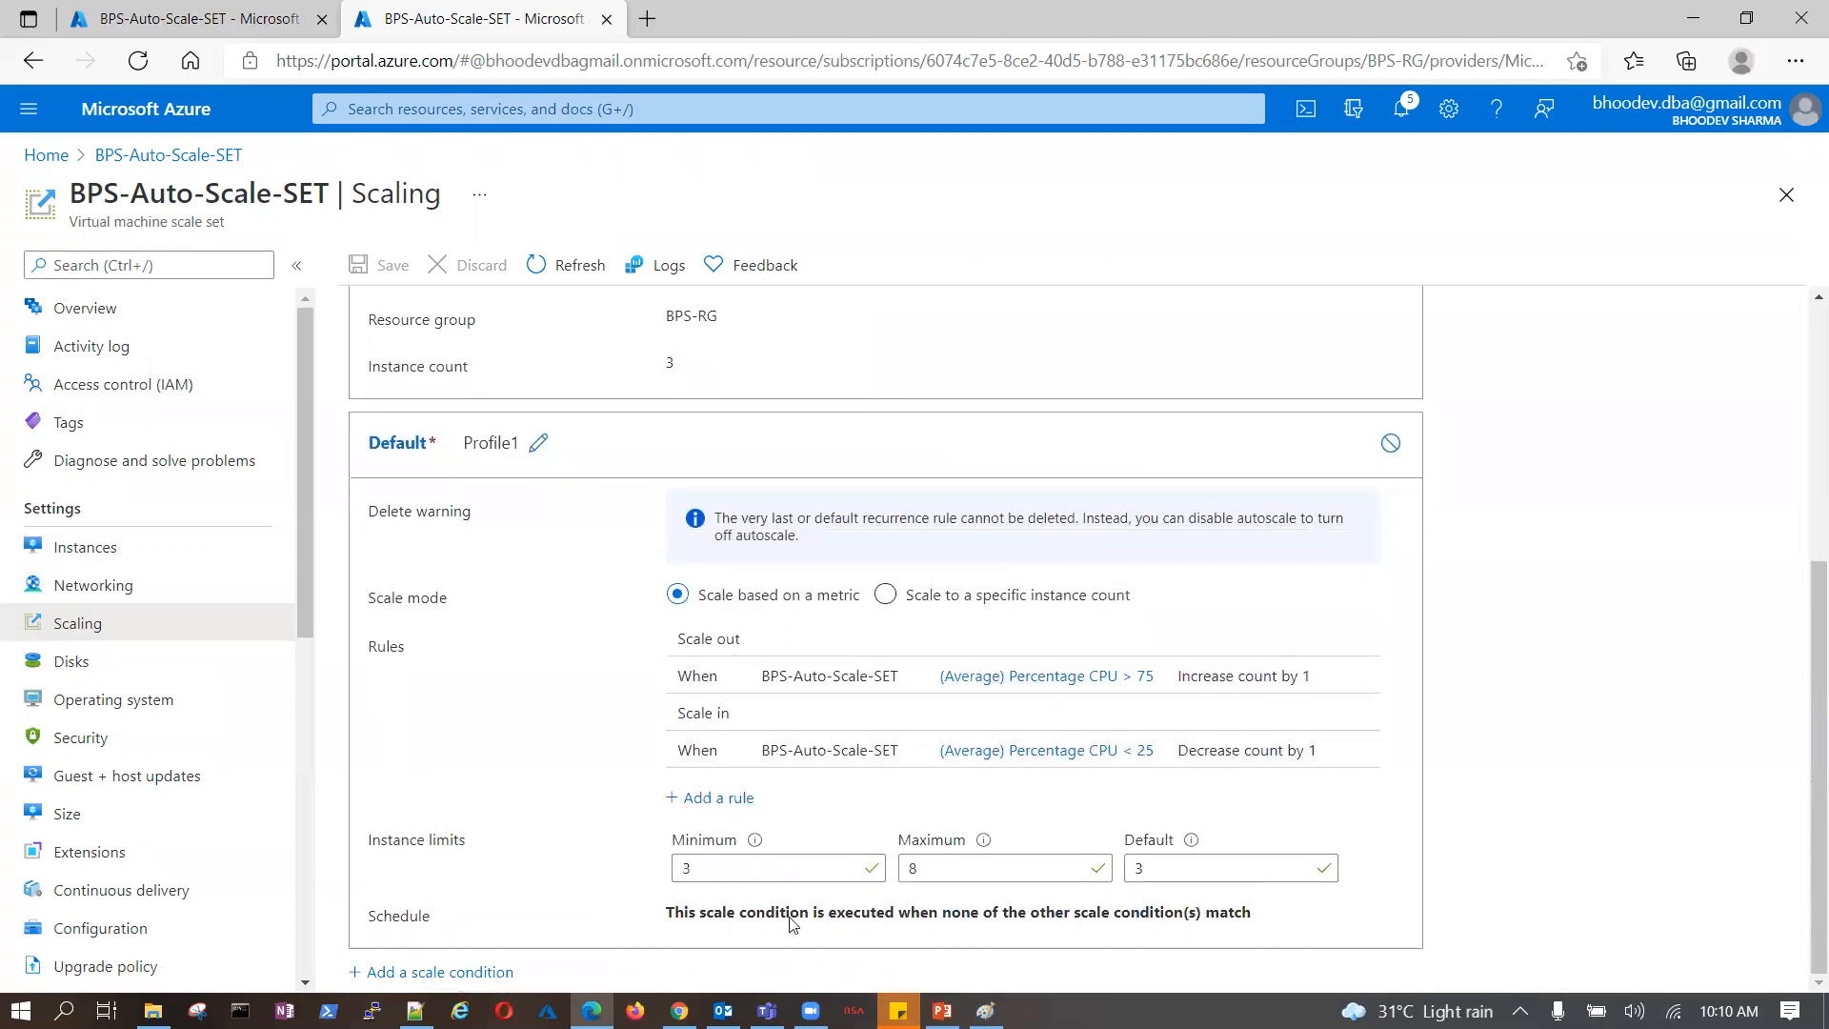
left_click_drag(708, 866, 682, 869)
left_click(917, 866)
left_click_drag(1143, 867, 1121, 869)
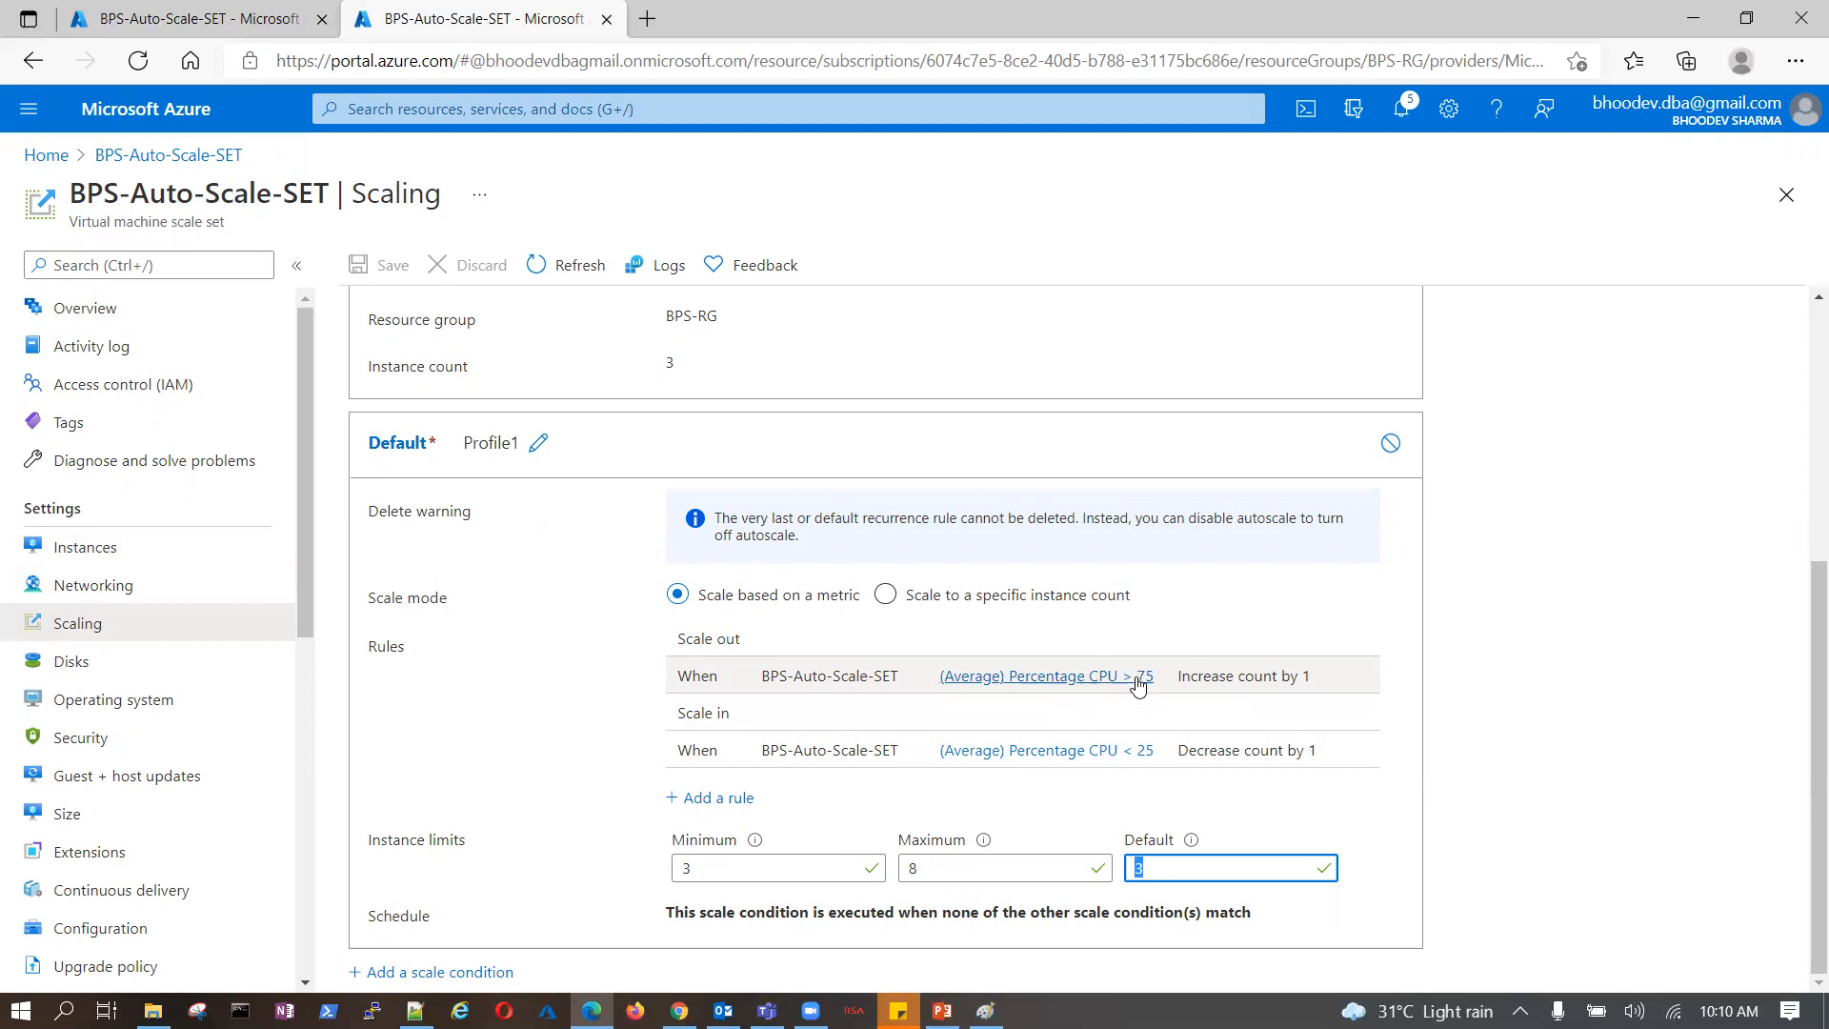
- Change the maximum instance limit from 8 to 10 and save the autoscale setting
left_click(682, 864)
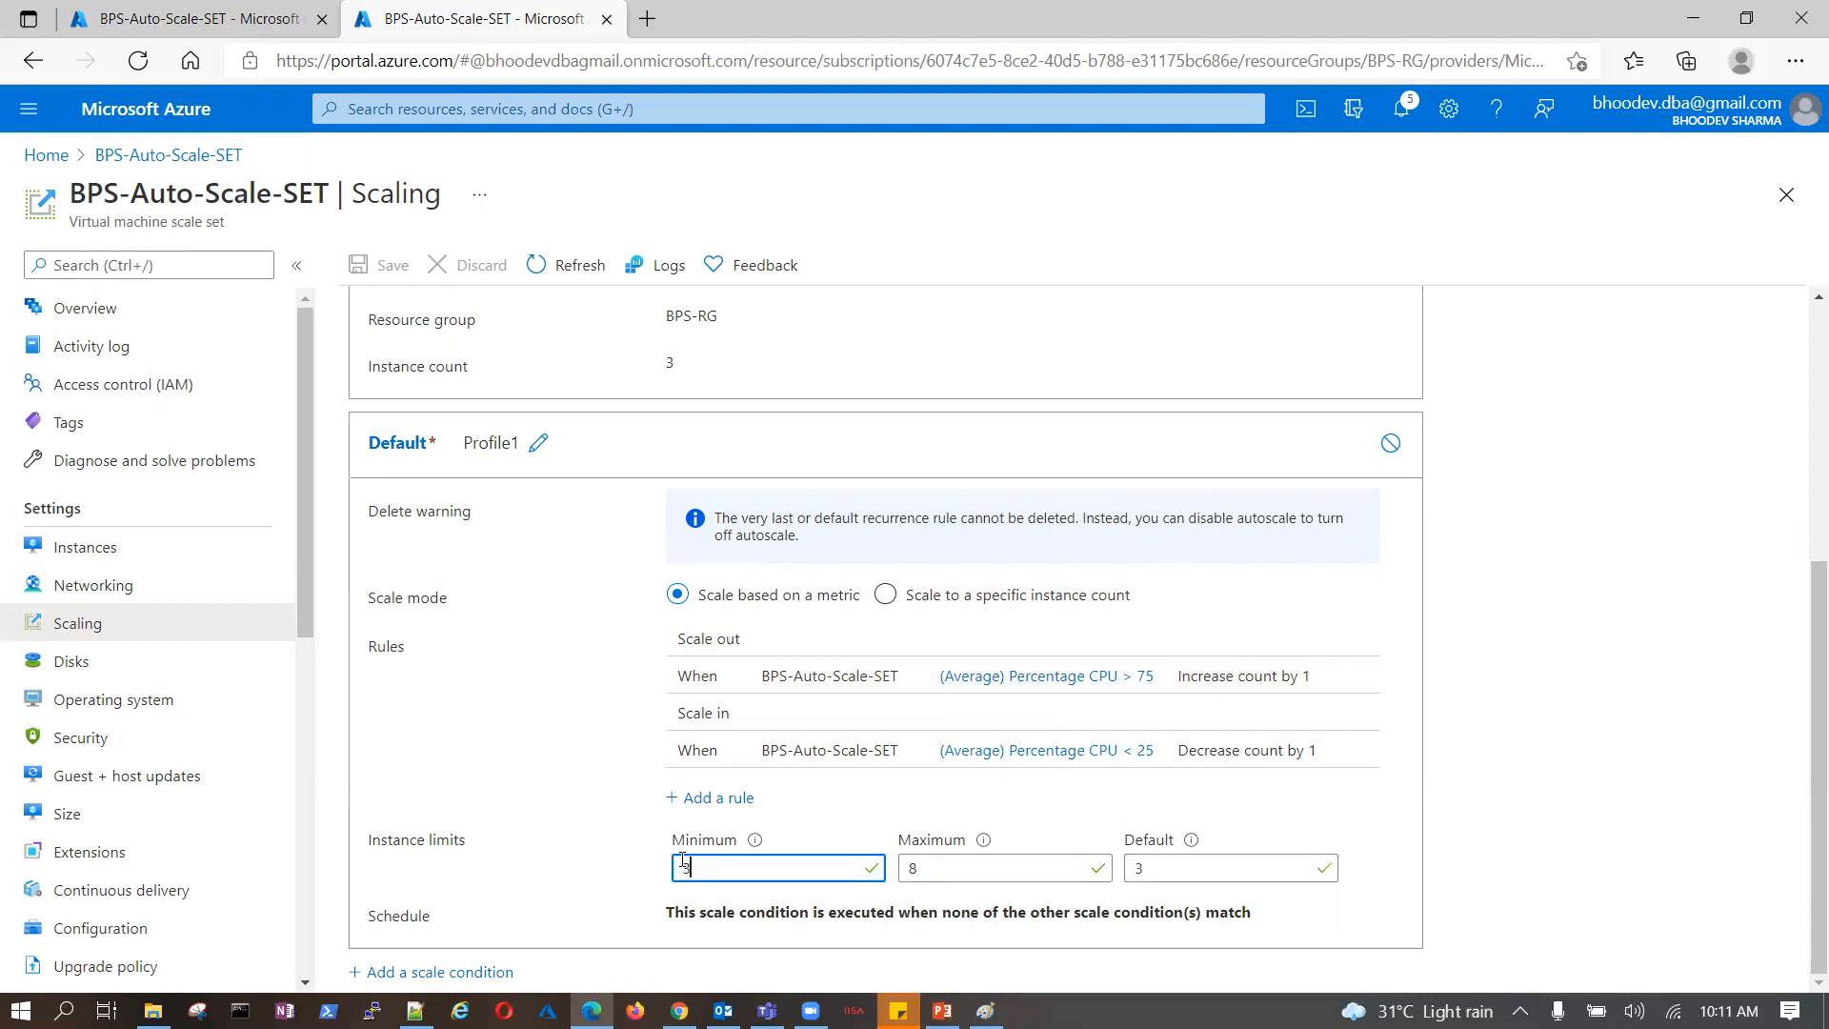
left_click(917, 868)
double_click(915, 867)
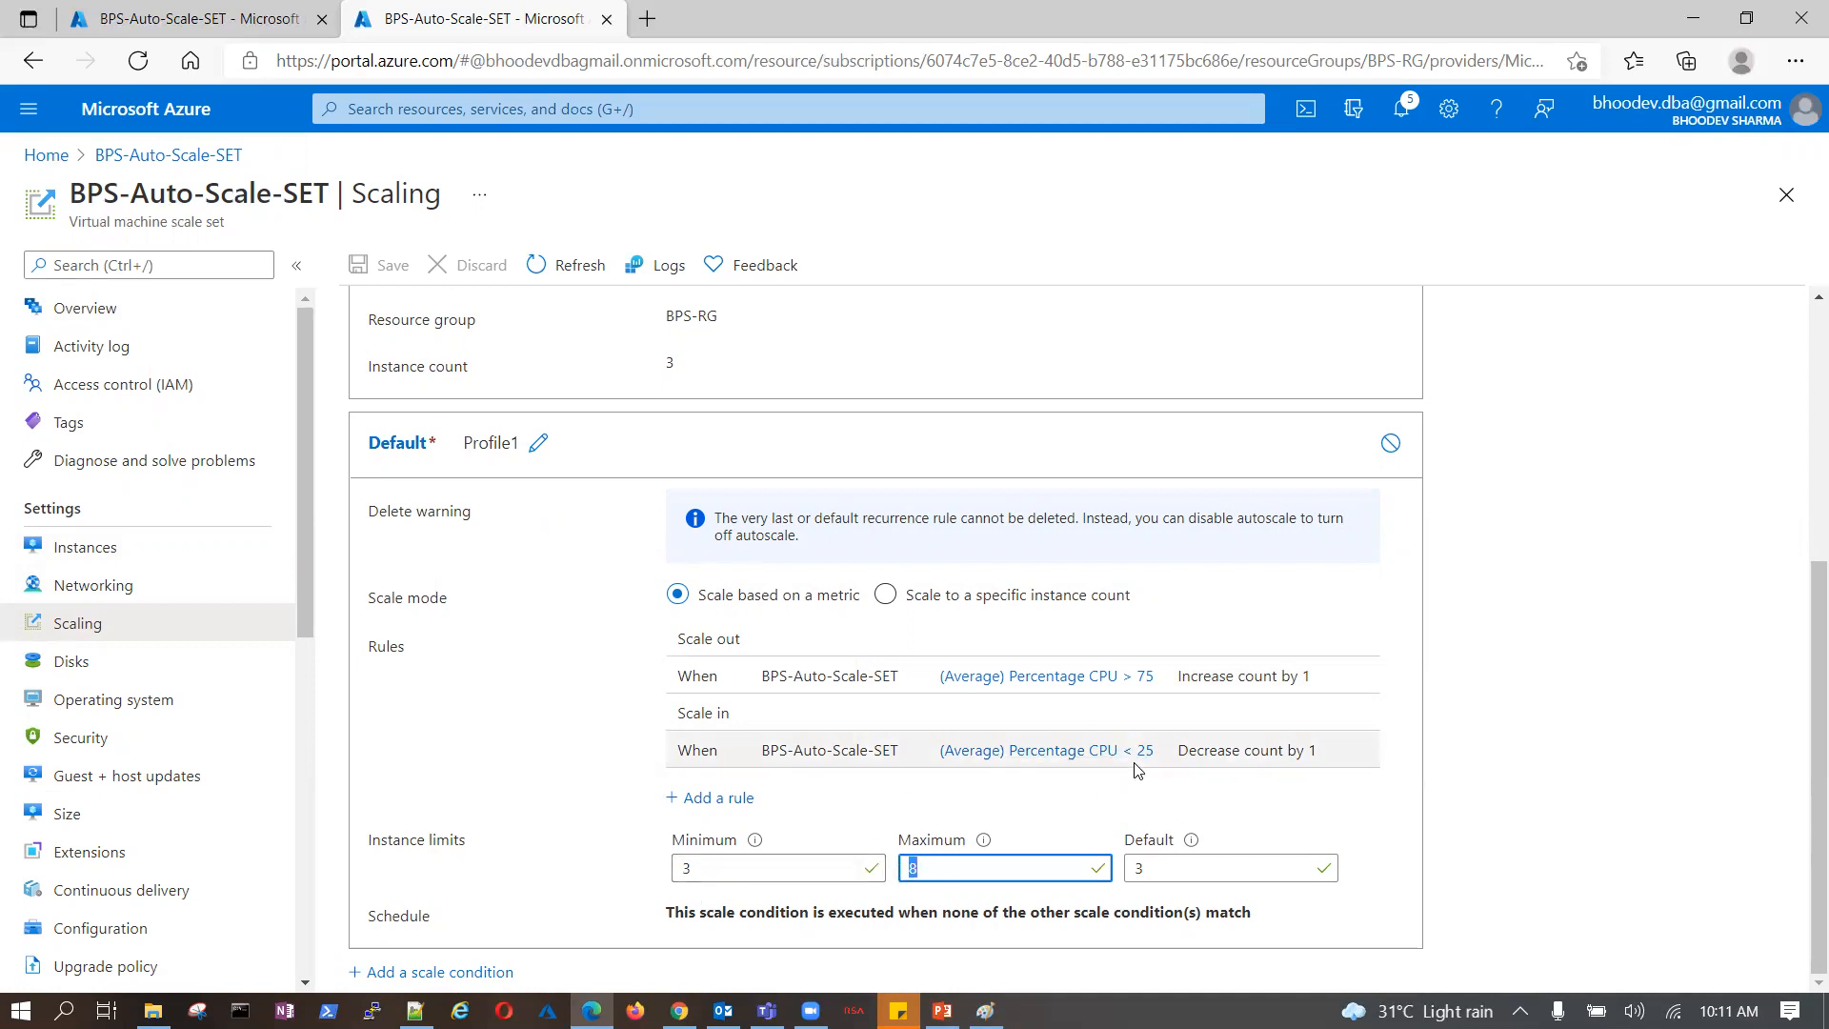
left_click(743, 870)
double_click(684, 868)
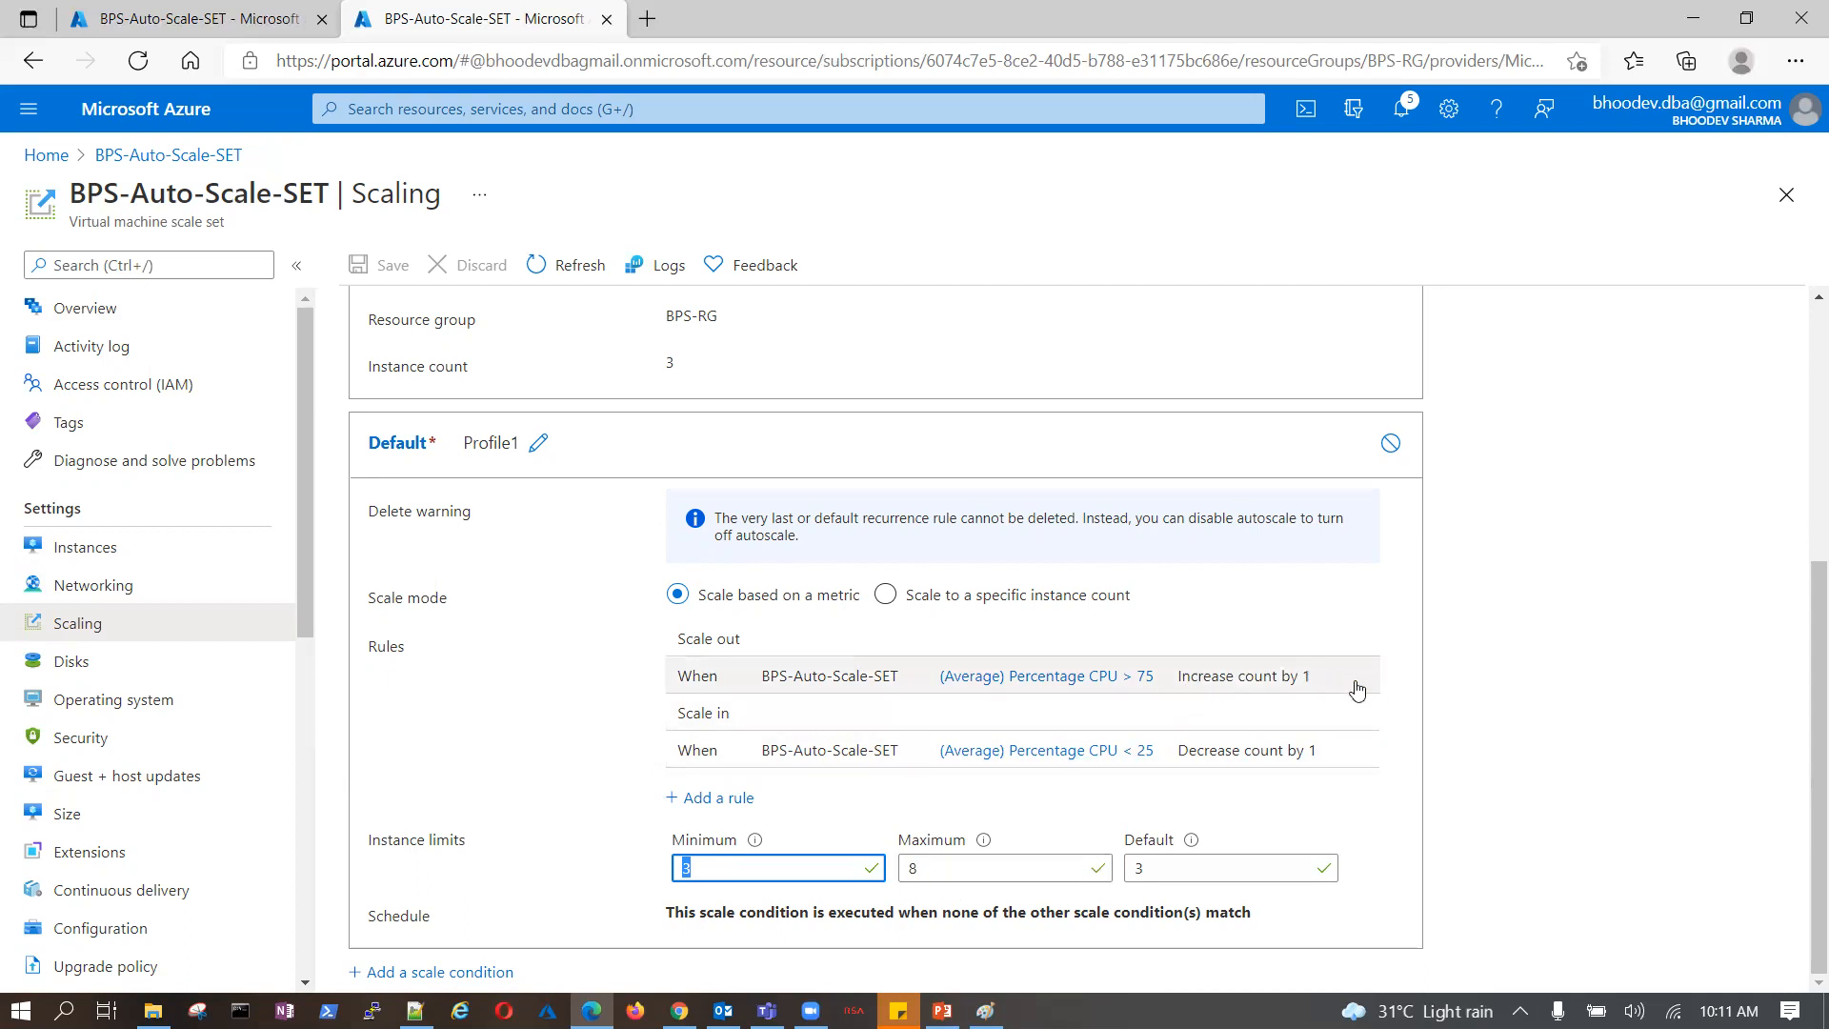
double_click(908, 870)
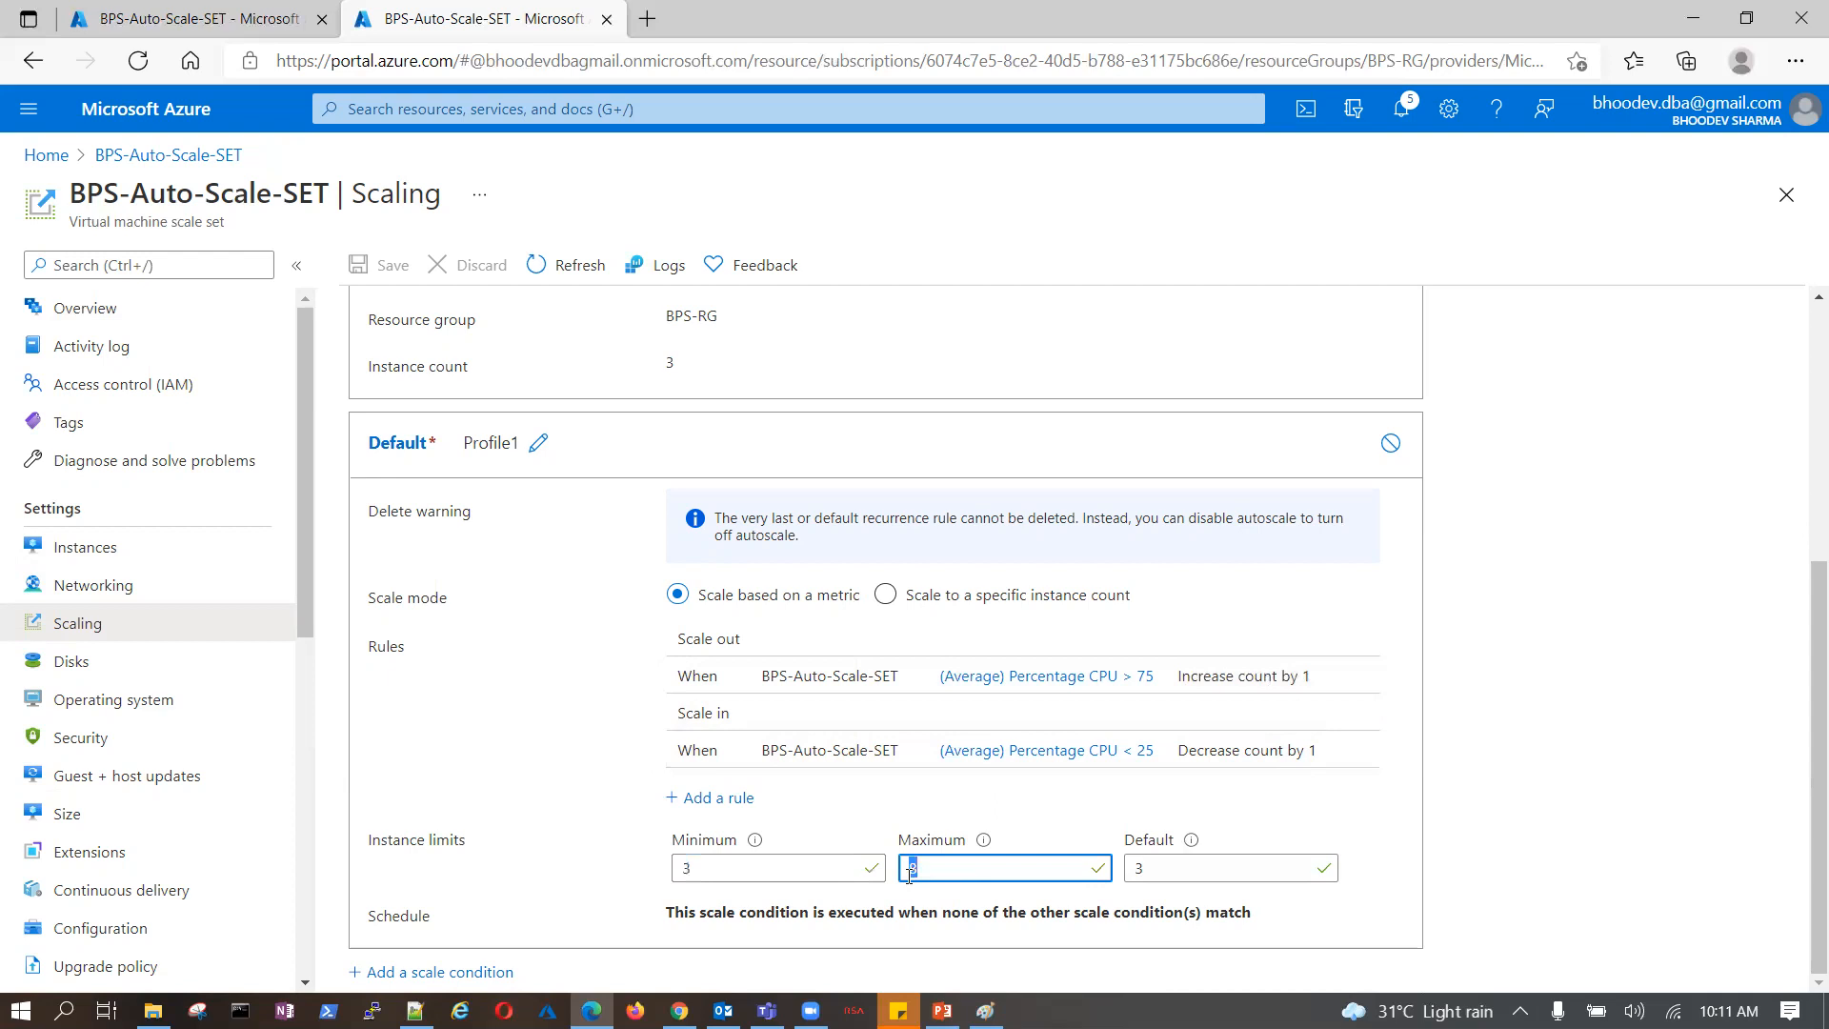
type("10")
left_click(381, 265)
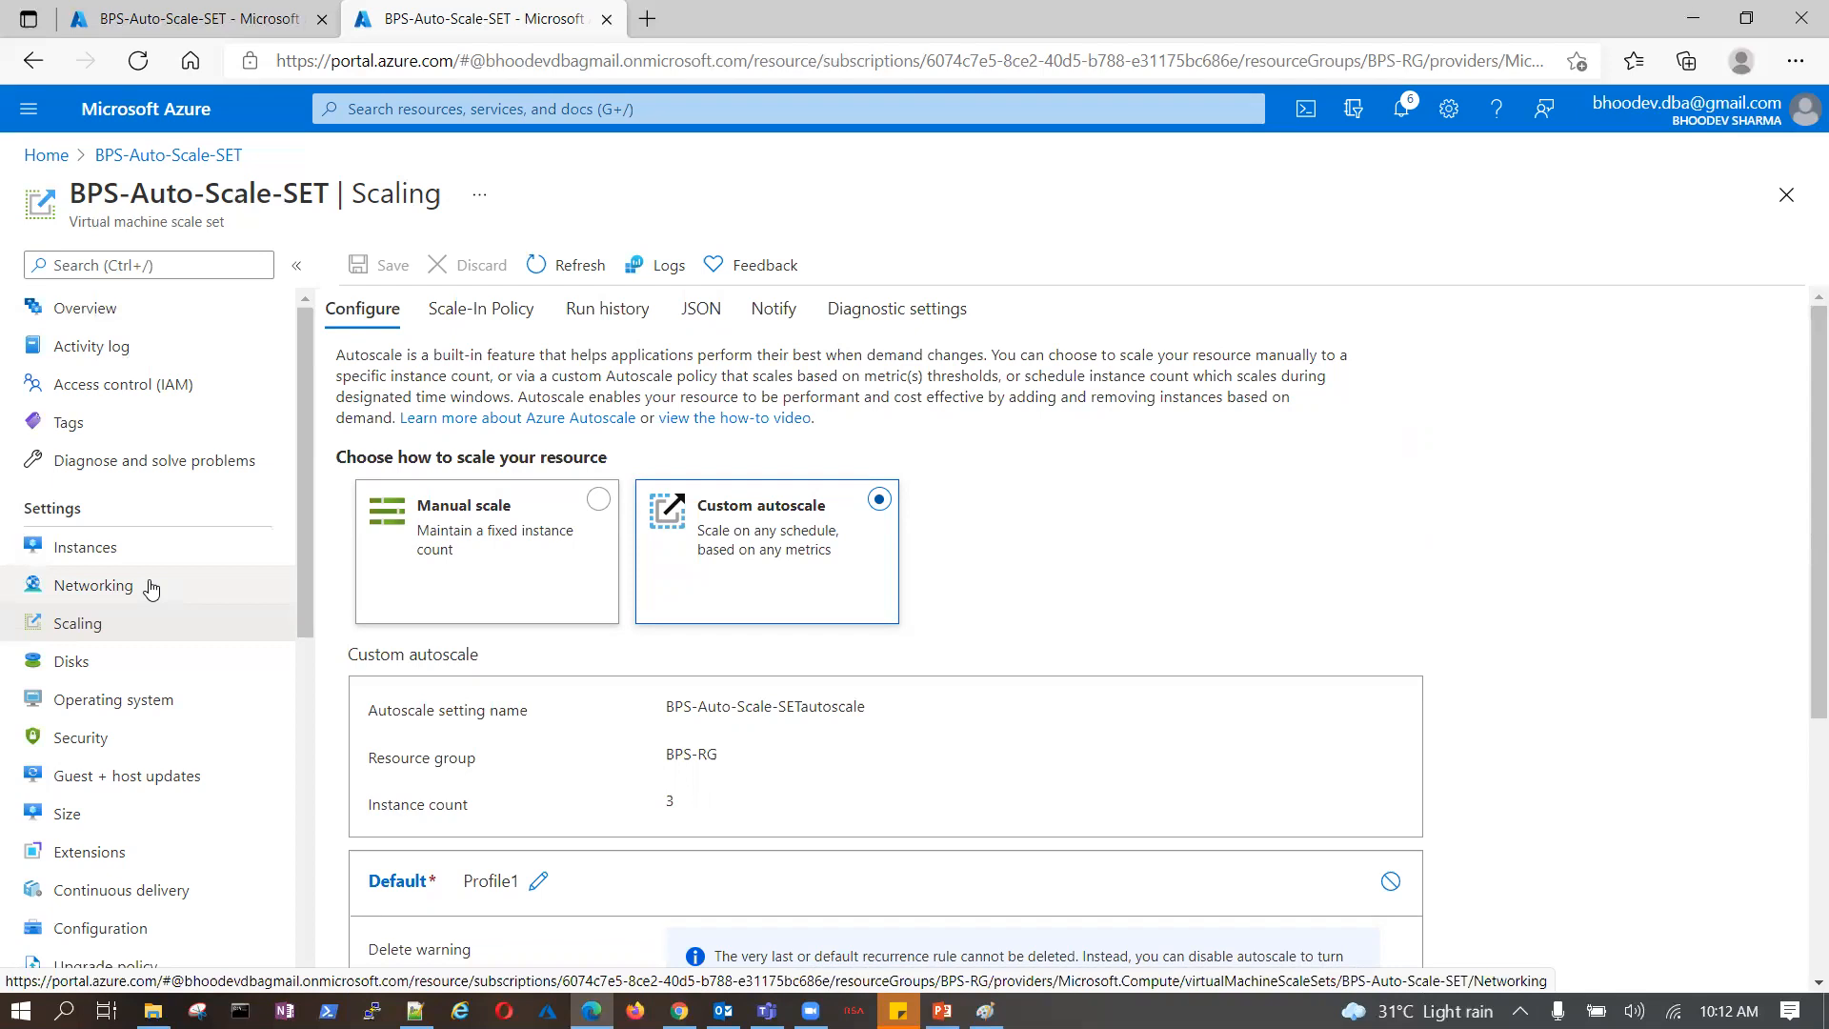
- Start adding an Azure load balancer to the scale set and find none available to select
left_click(795, 556)
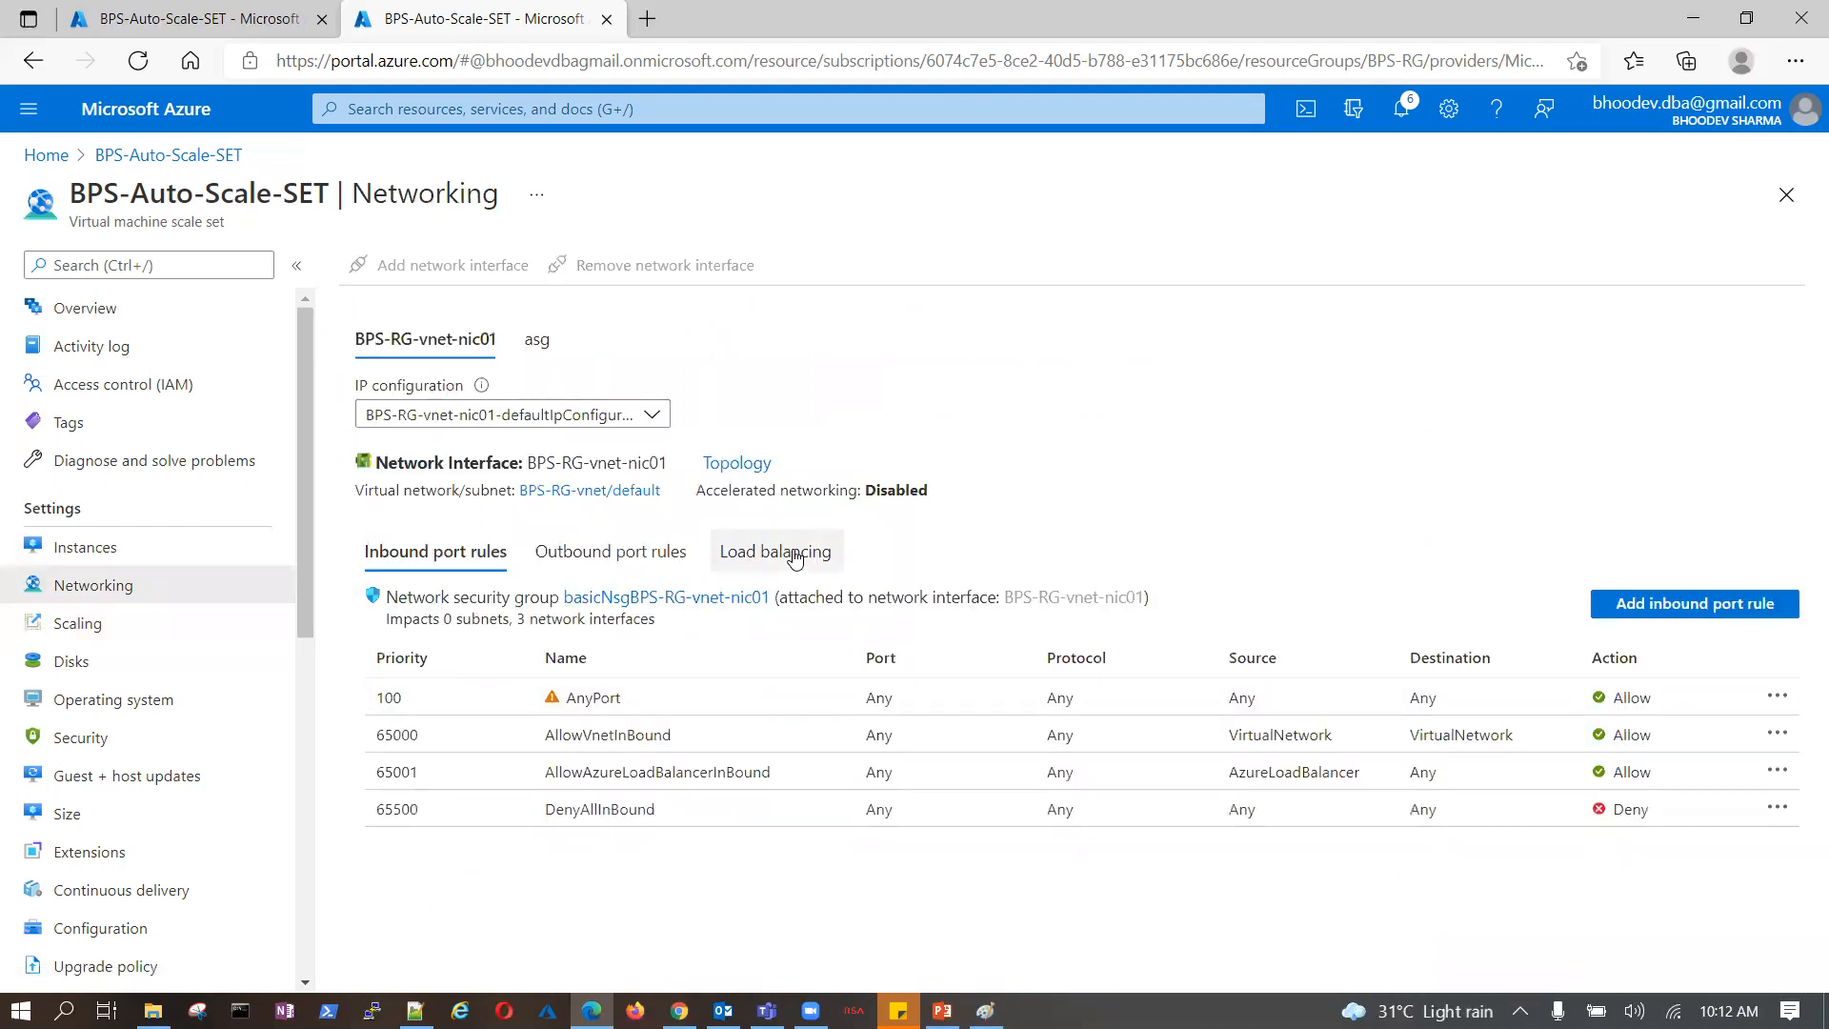
left_click(467, 614)
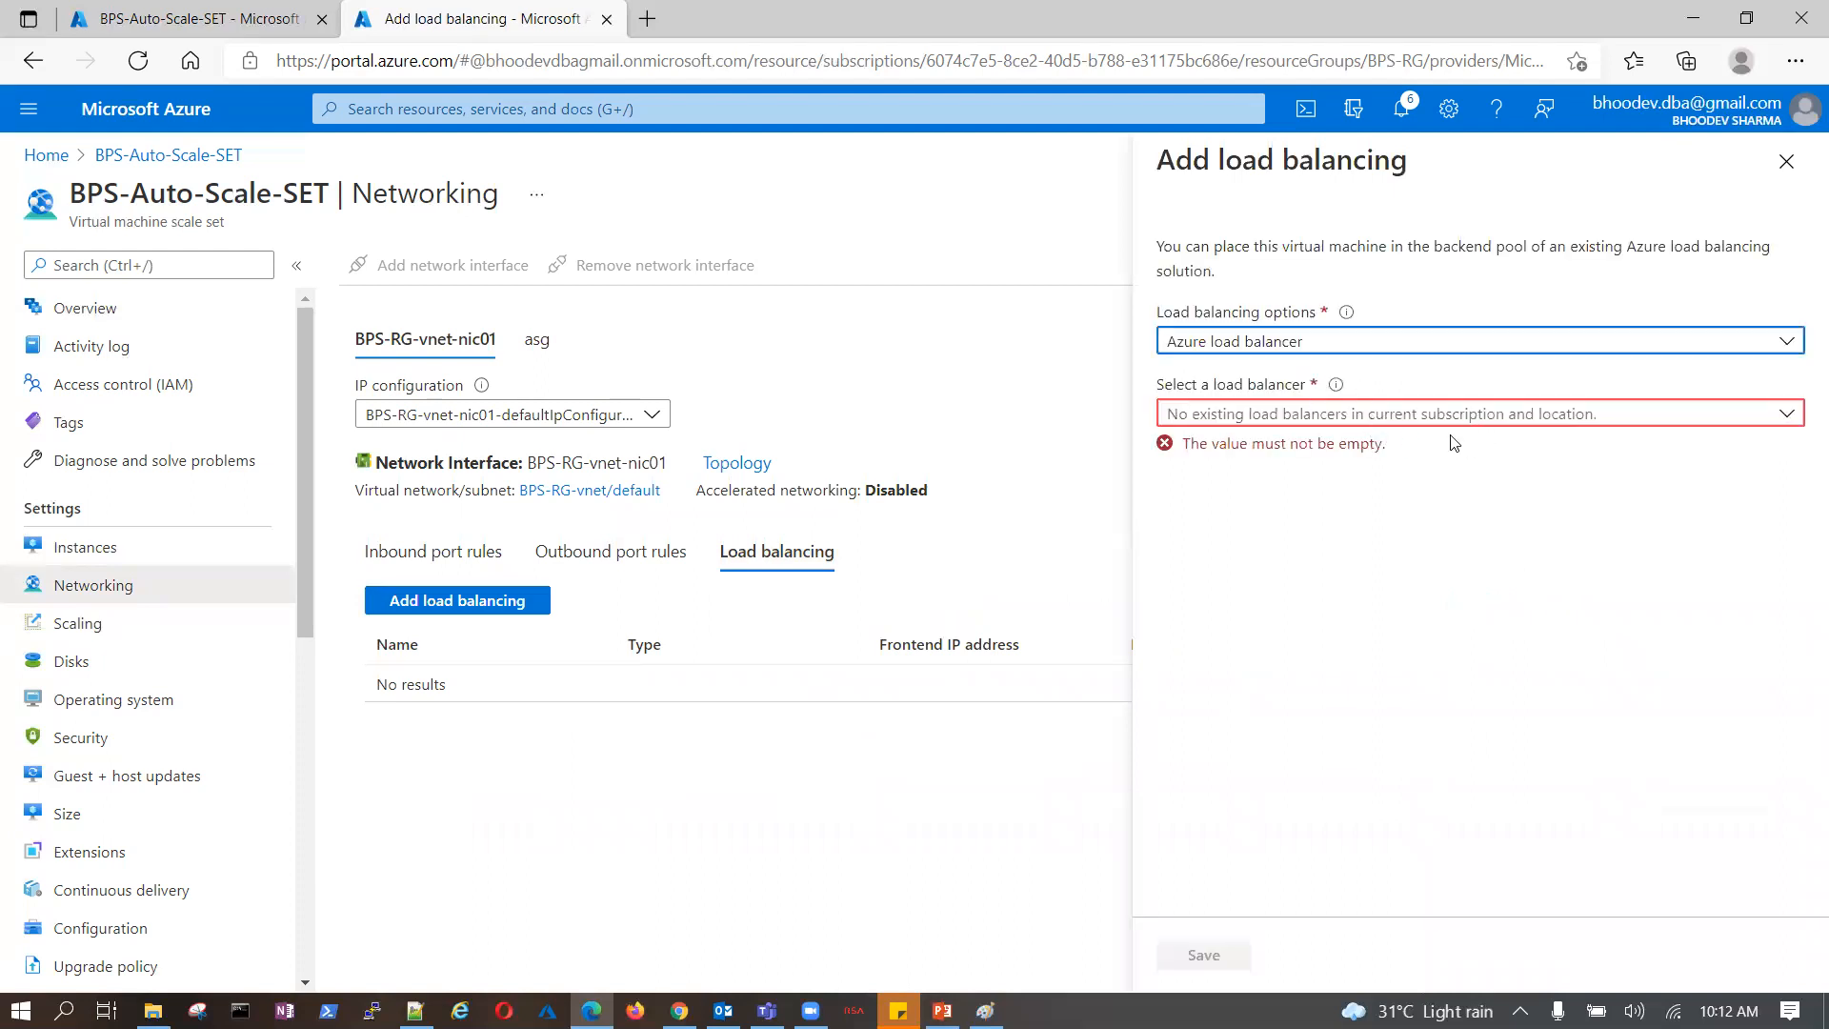
left_click(1787, 422)
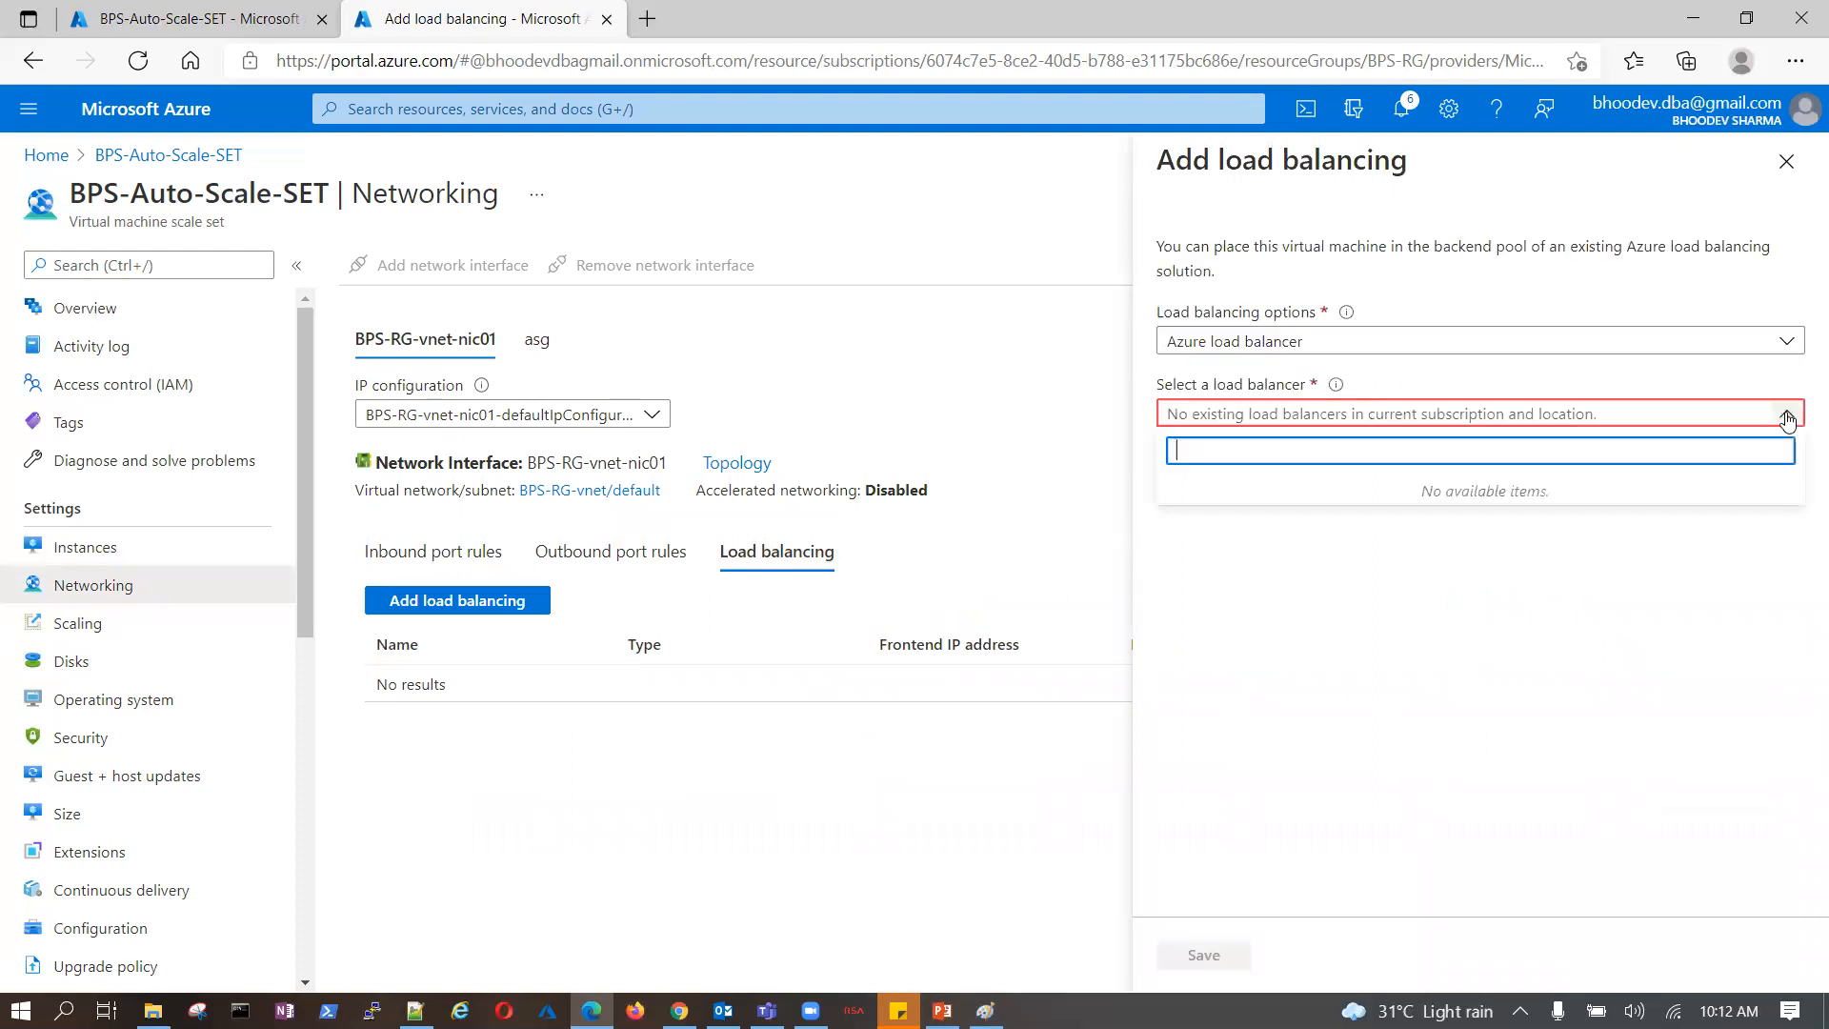
left_click(1606, 374)
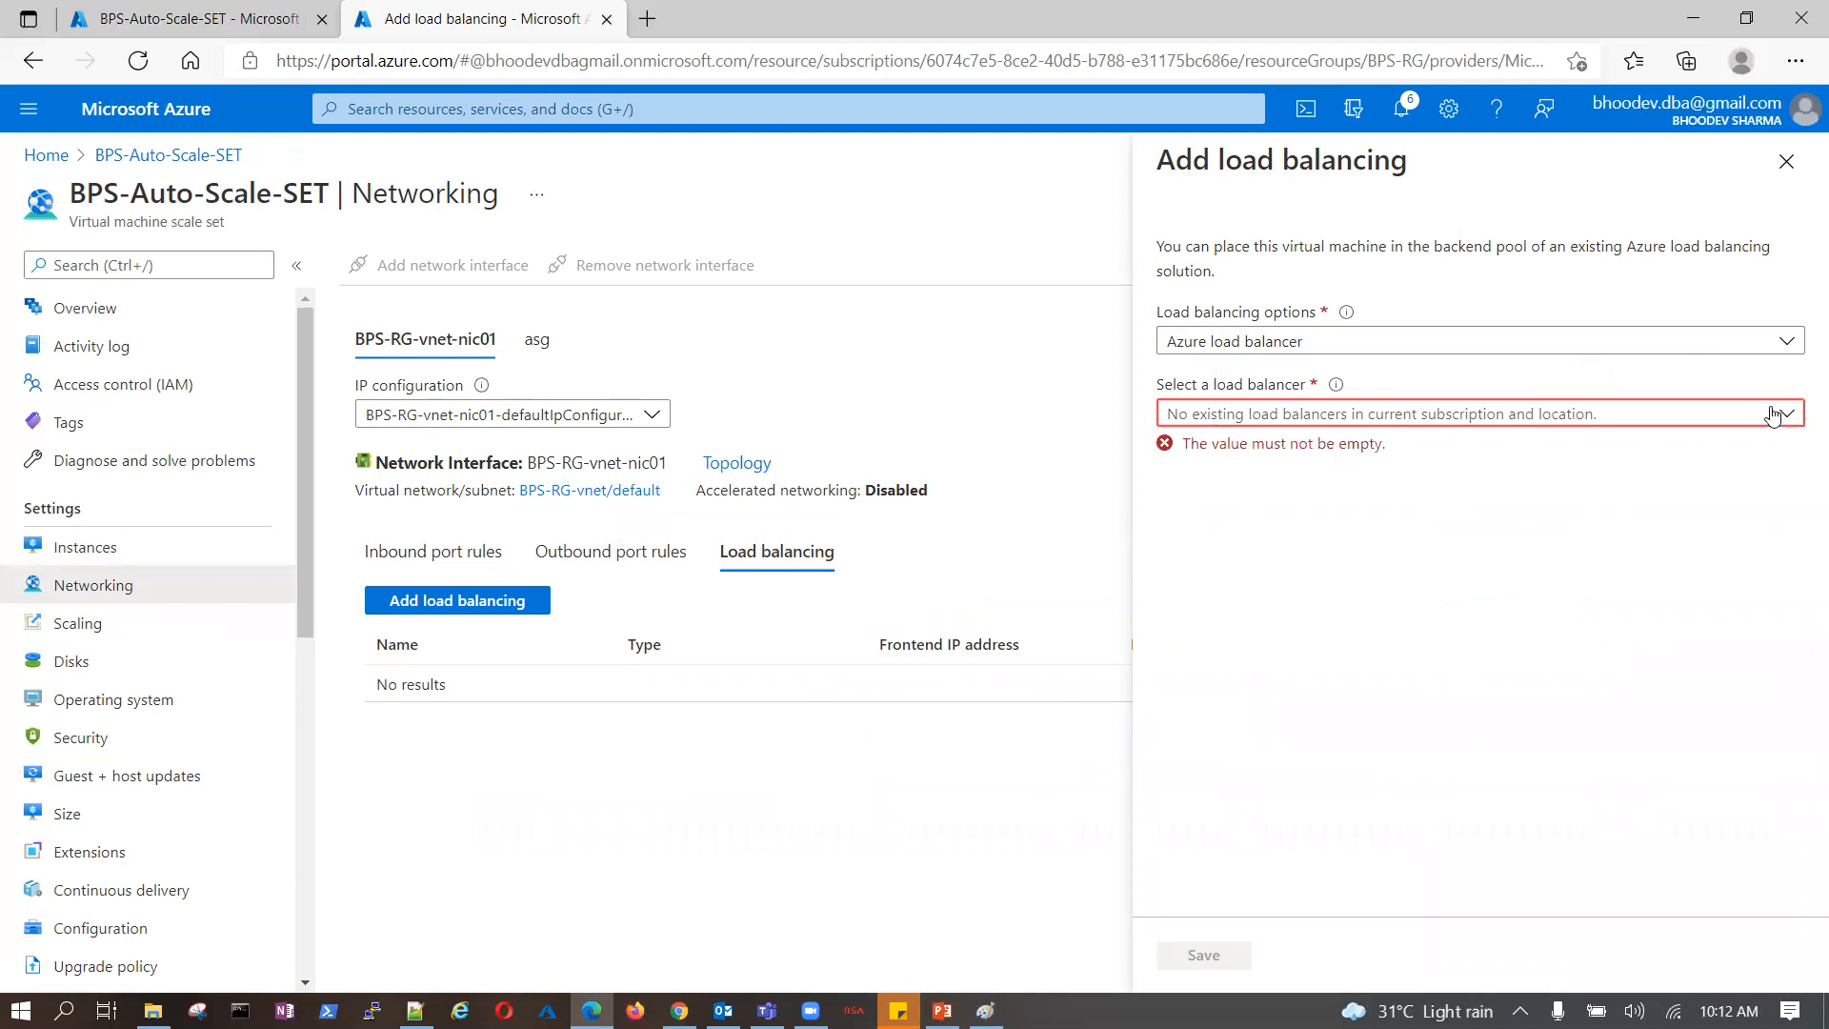
left_click(1795, 351)
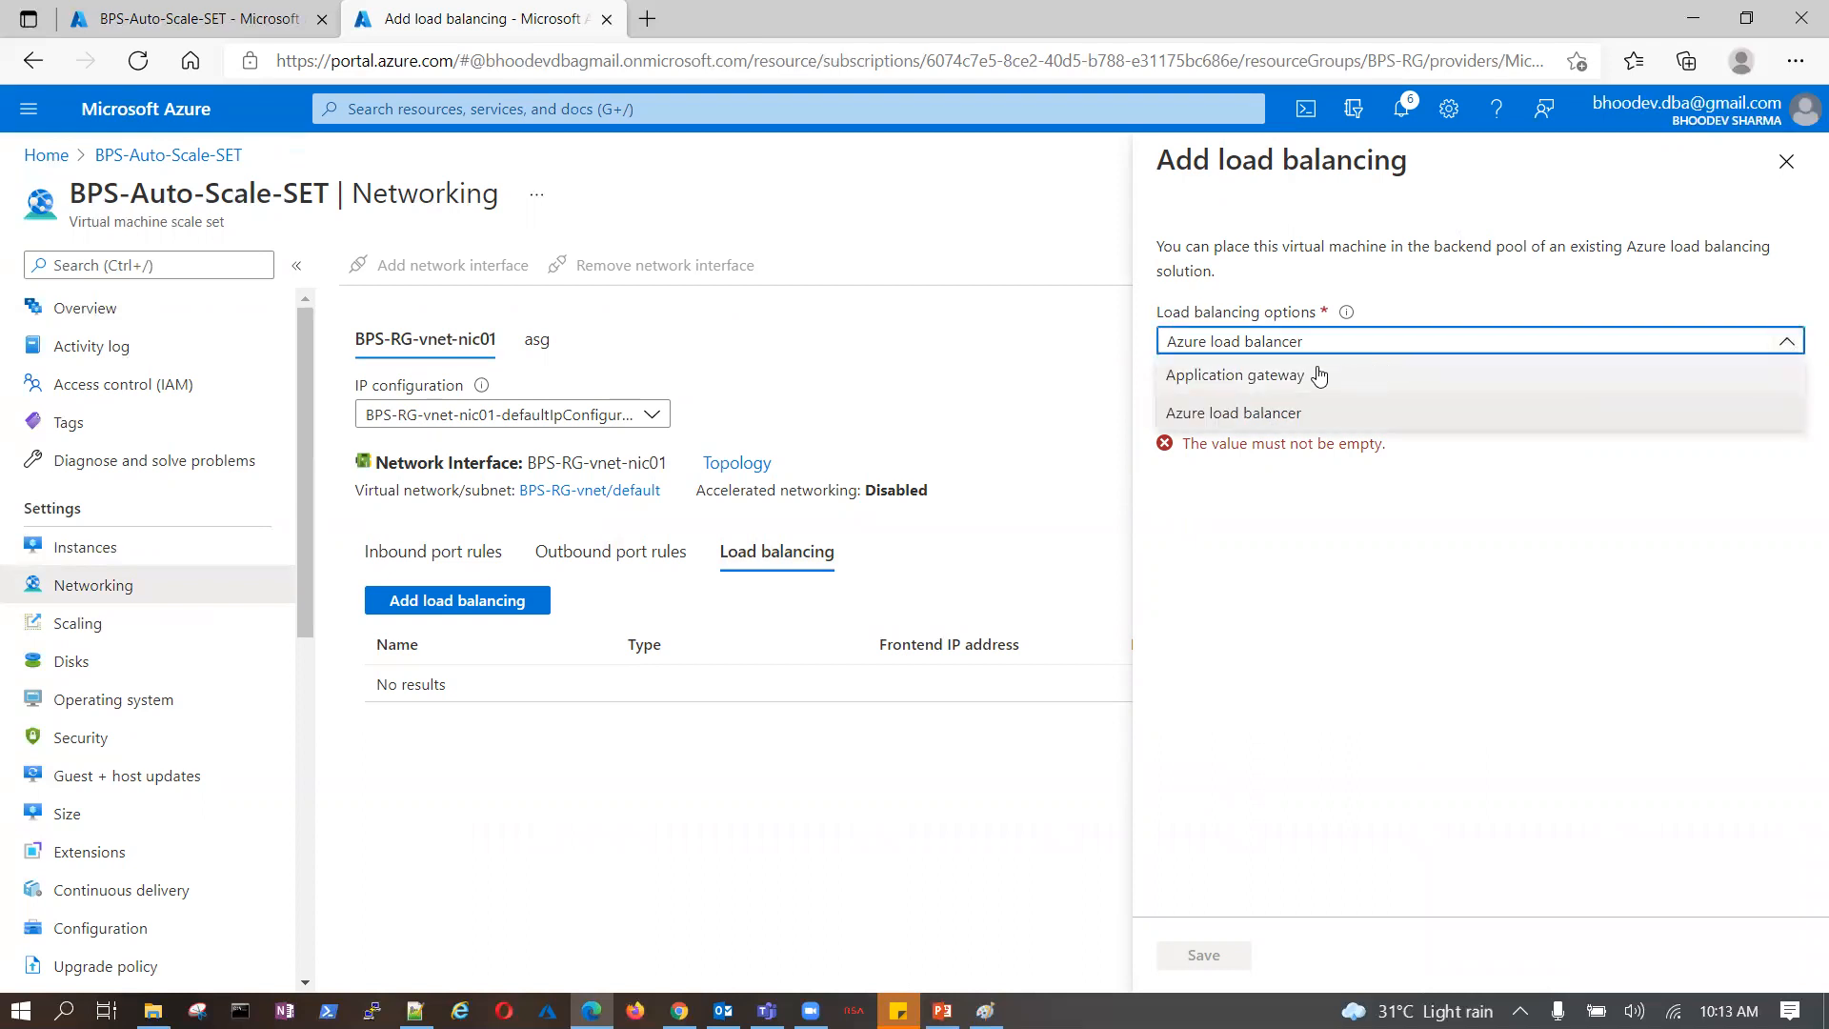
left_click(1293, 416)
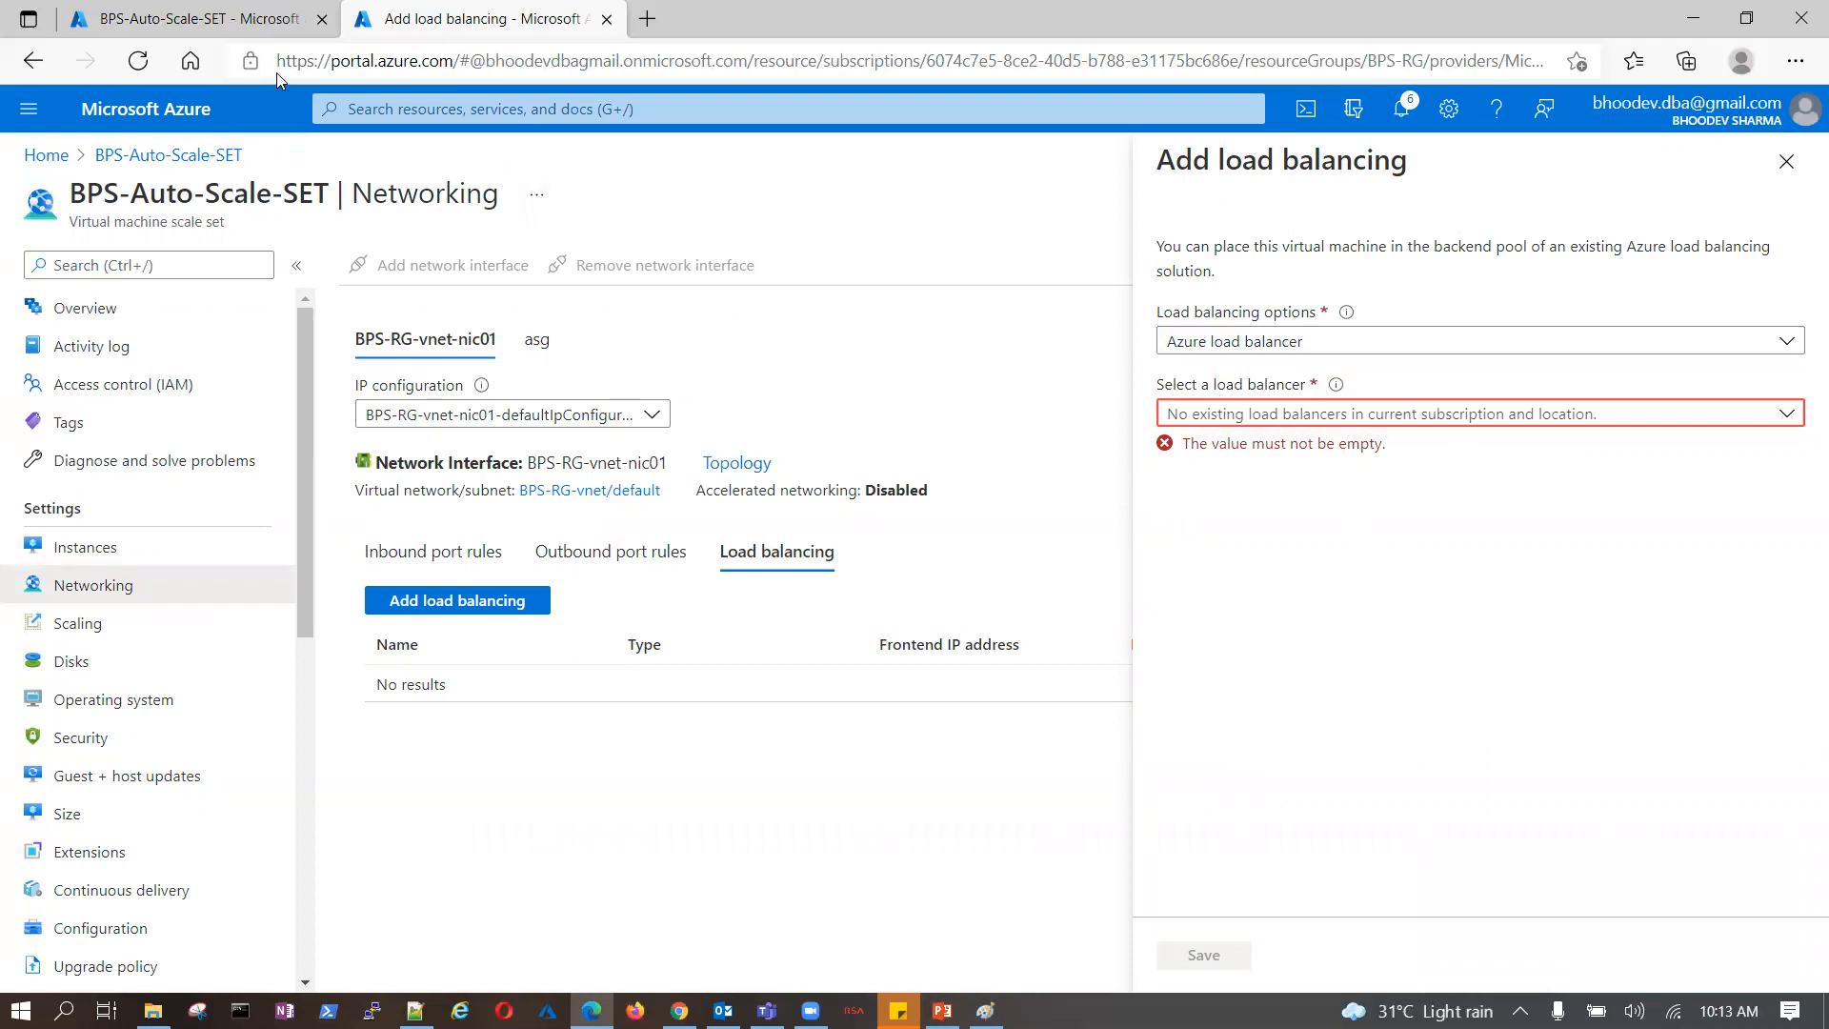
left_click(488, 92)
- Start a new load balancer named ASC-LB in resource group BPS-RG
type("loadbalancer")
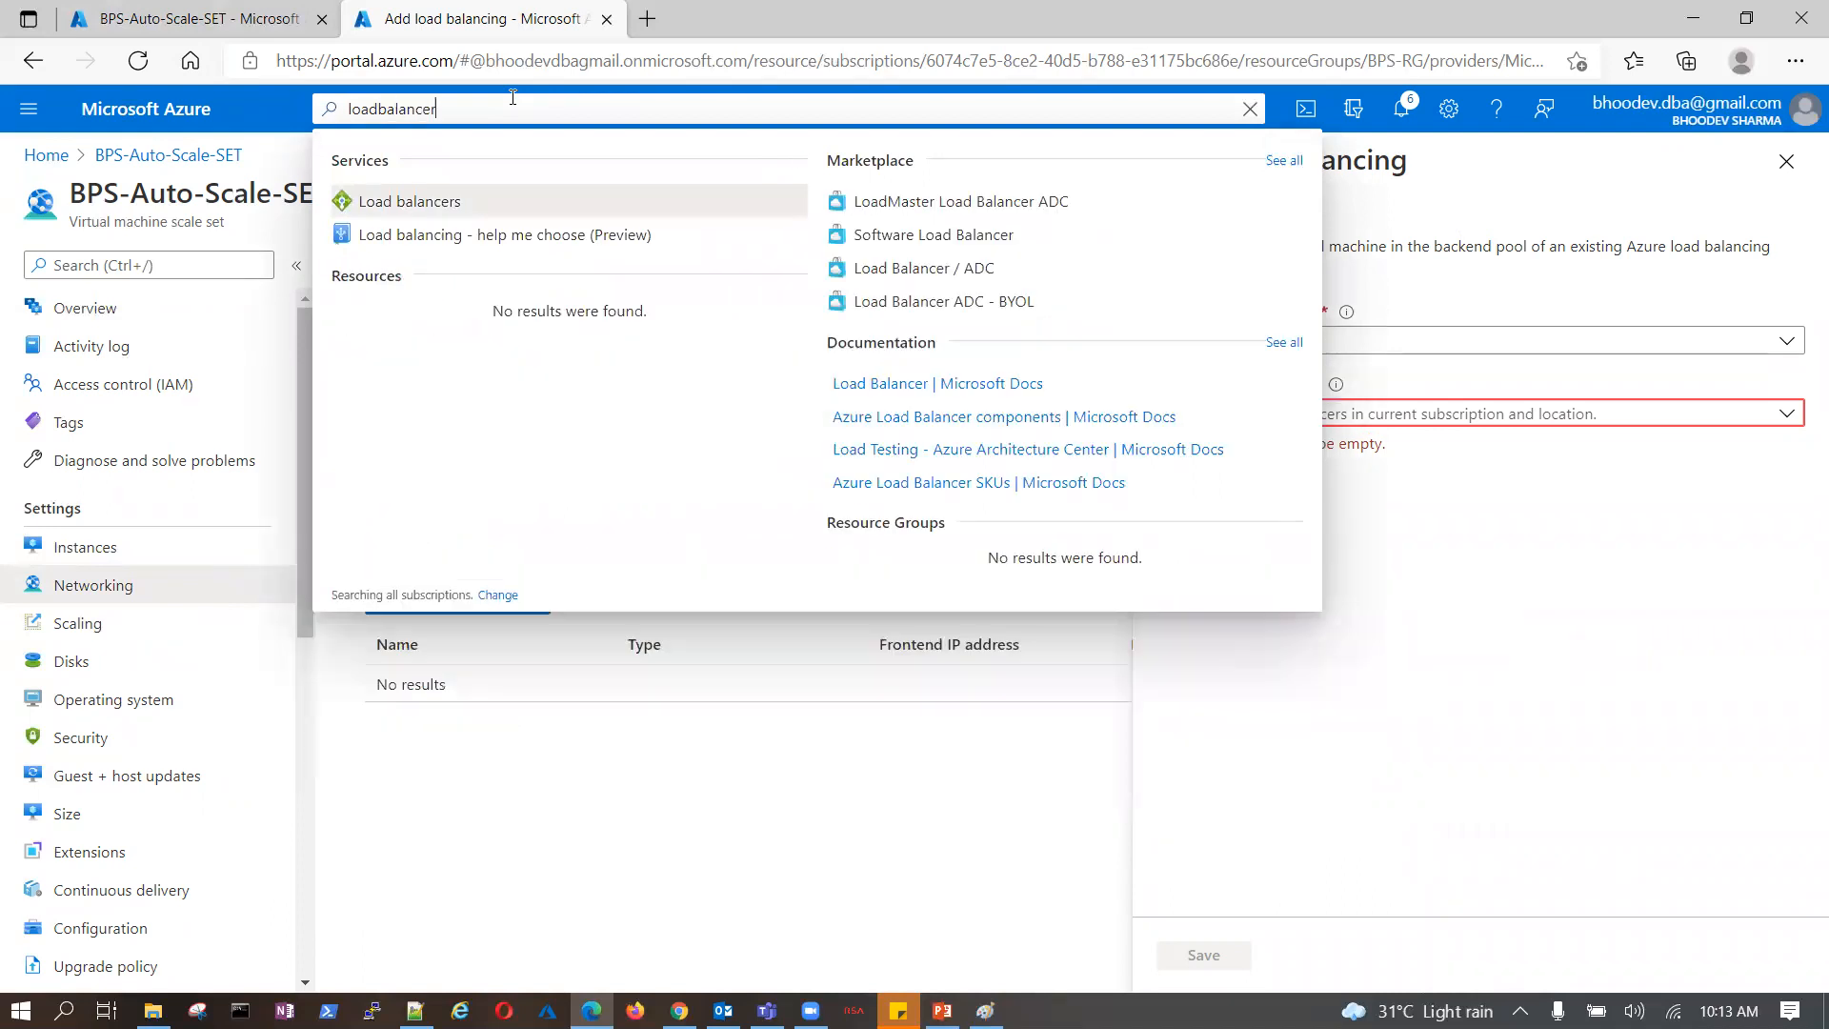
left_click(425, 201)
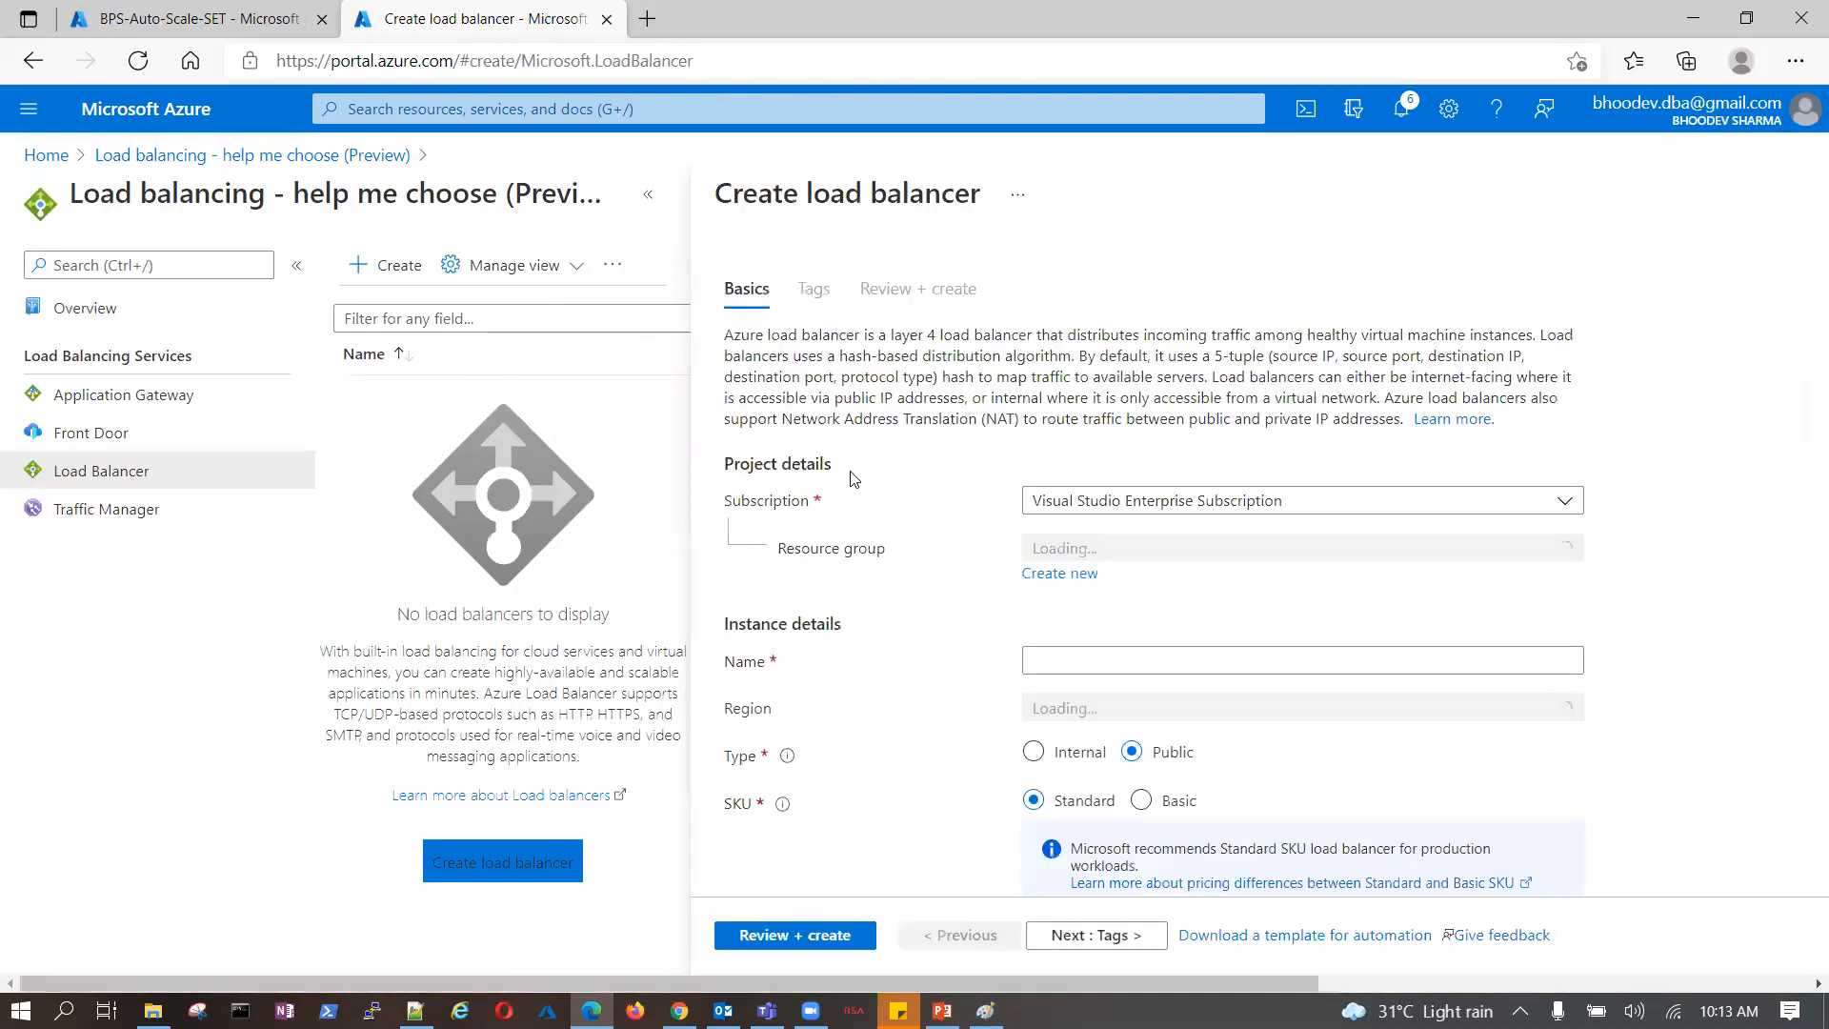
left_click(1548, 553)
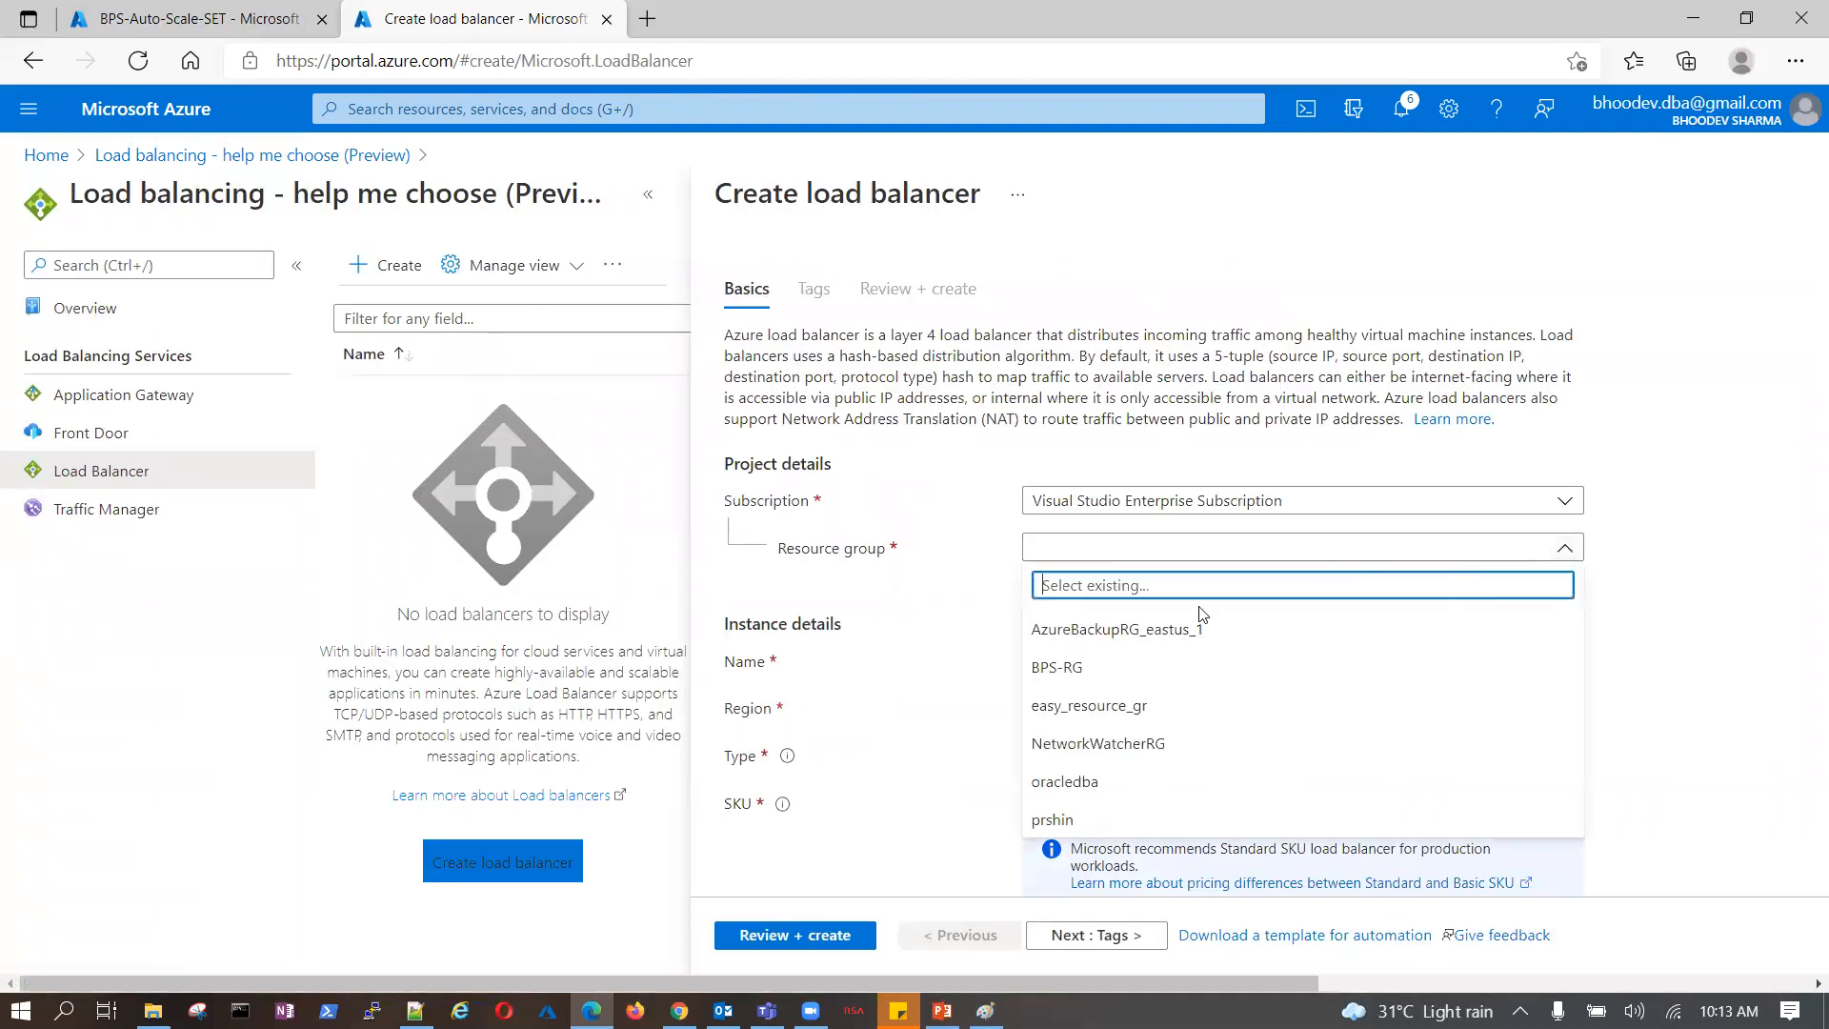
left_click(1129, 664)
left_click(1276, 660)
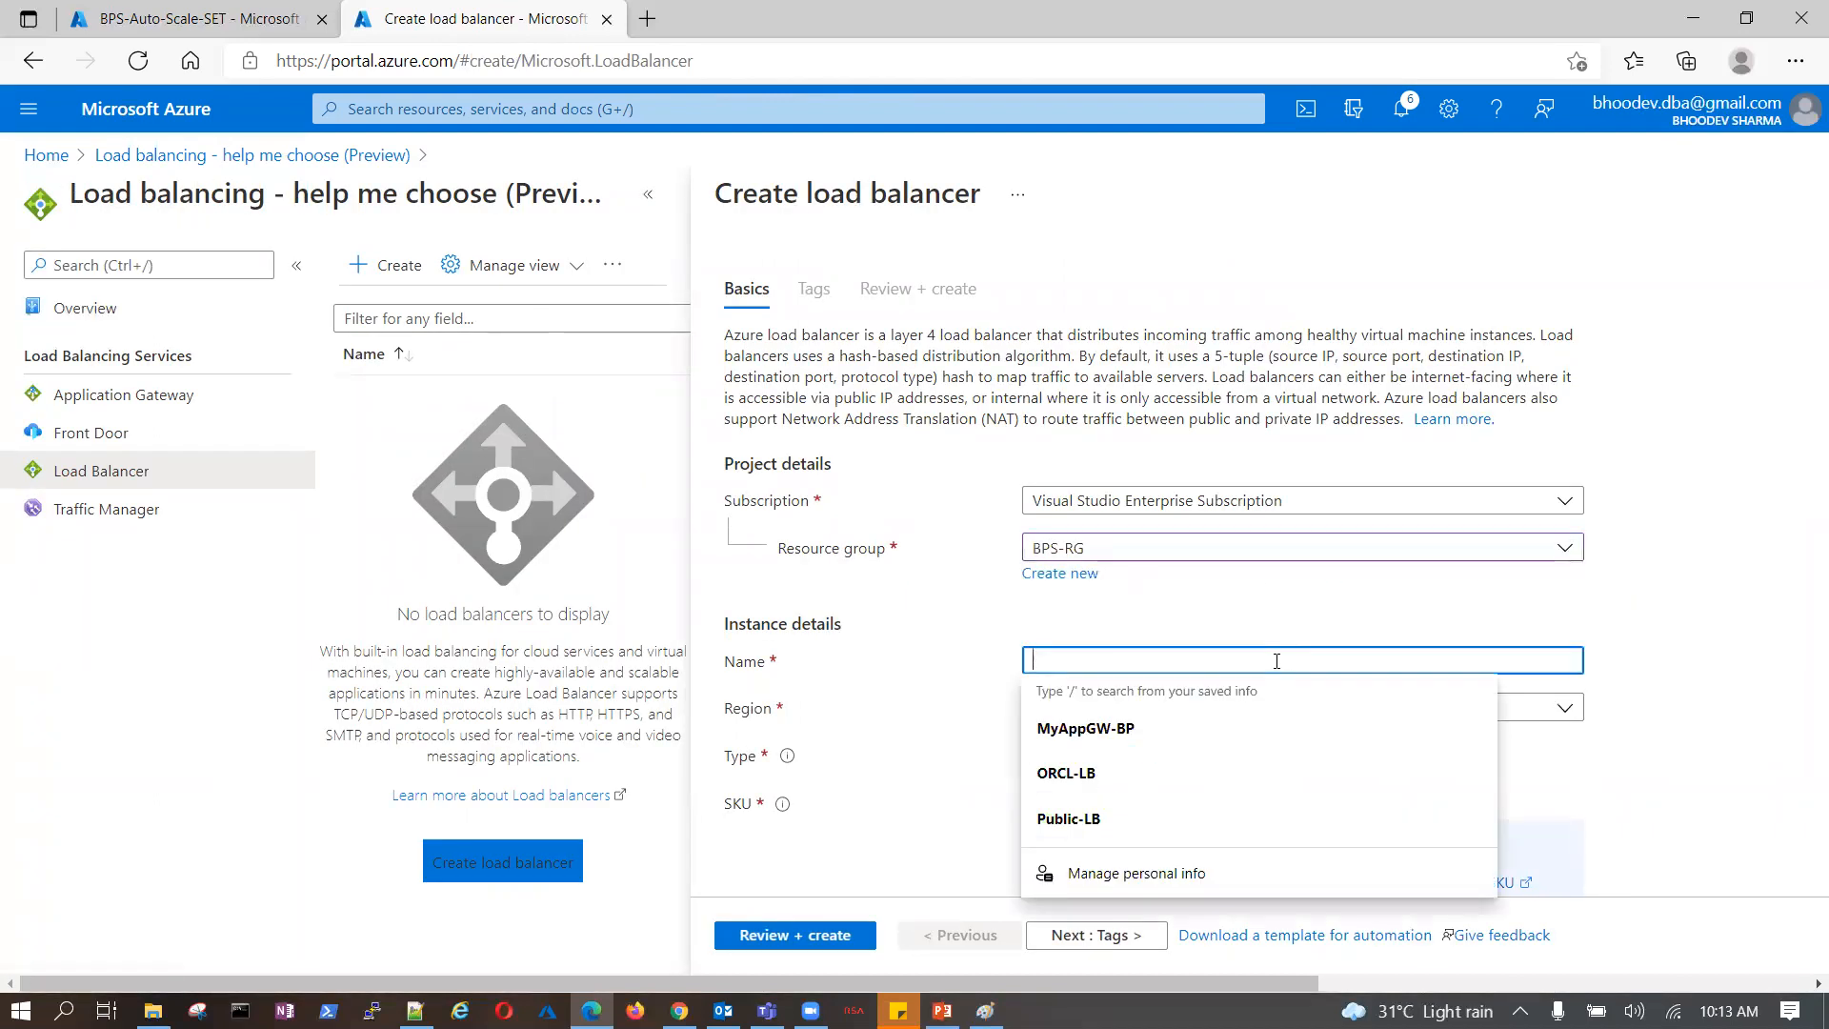
type("ASG")
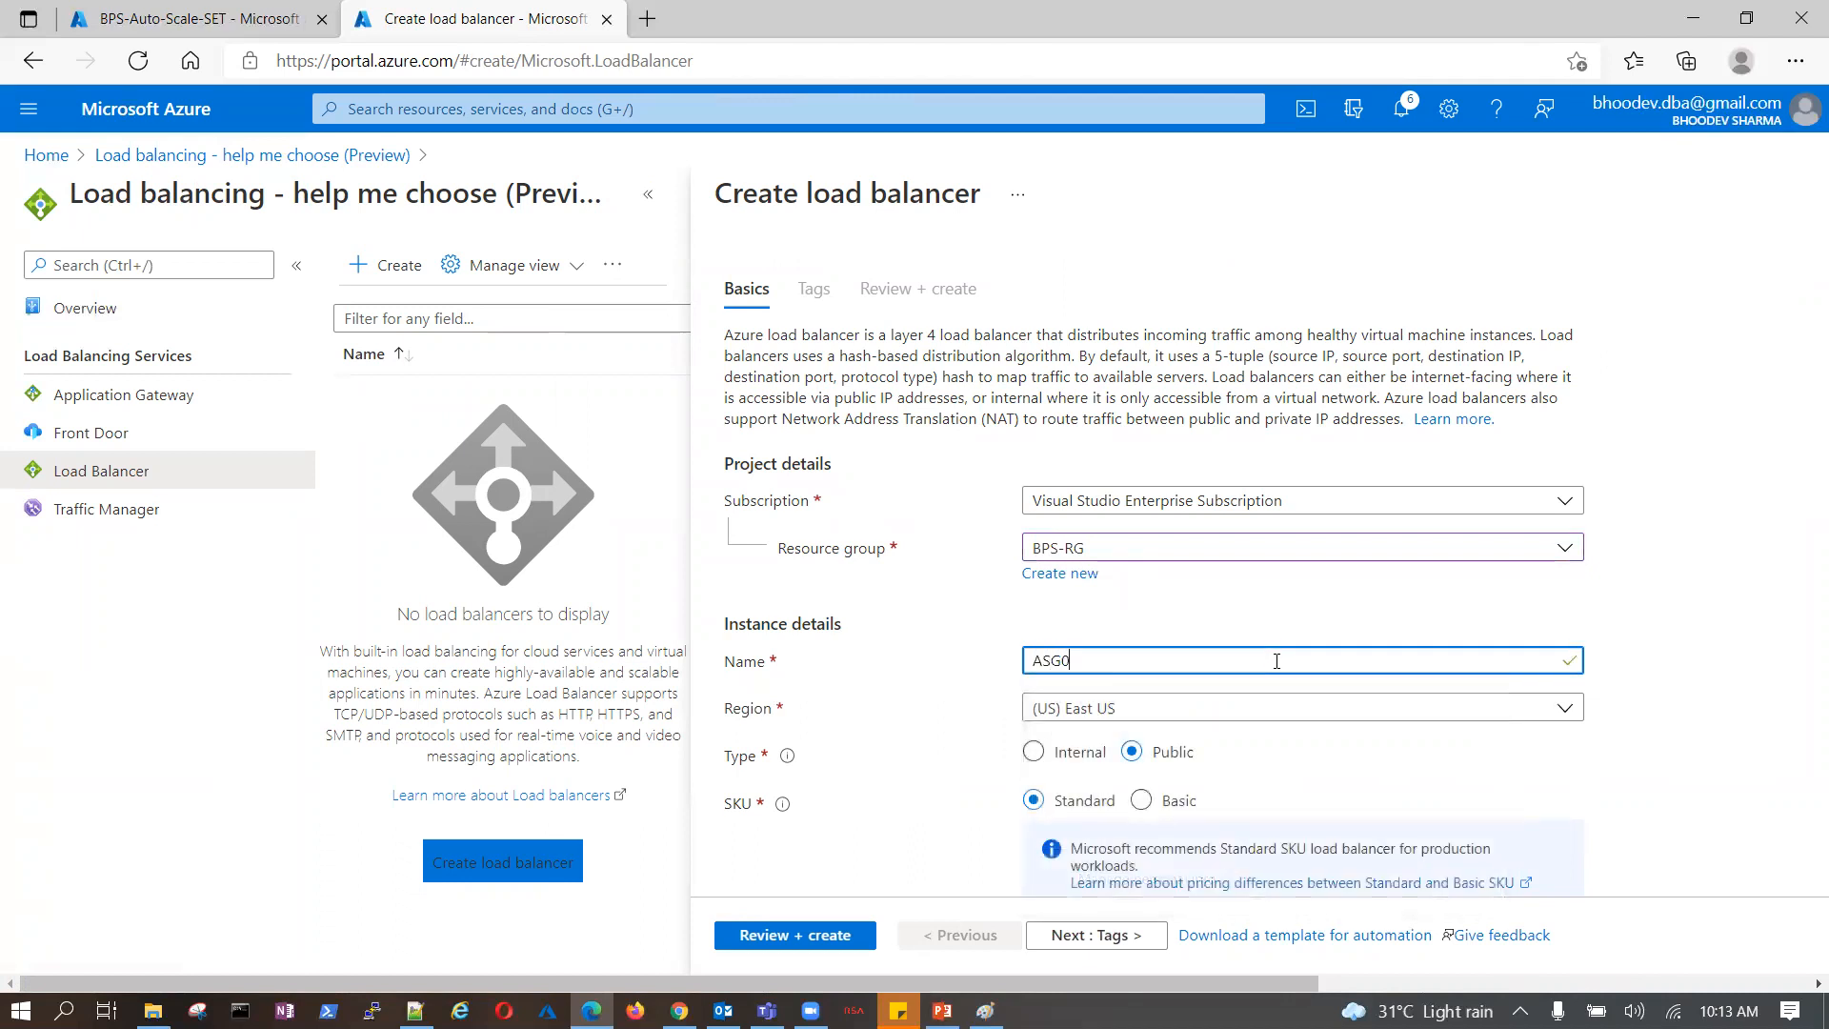
key("BackSpace")
type("C-LB")
- Choose the Basic SKU and name the new public IP address LB-PIP
scroll(1276, 660, "down", 4)
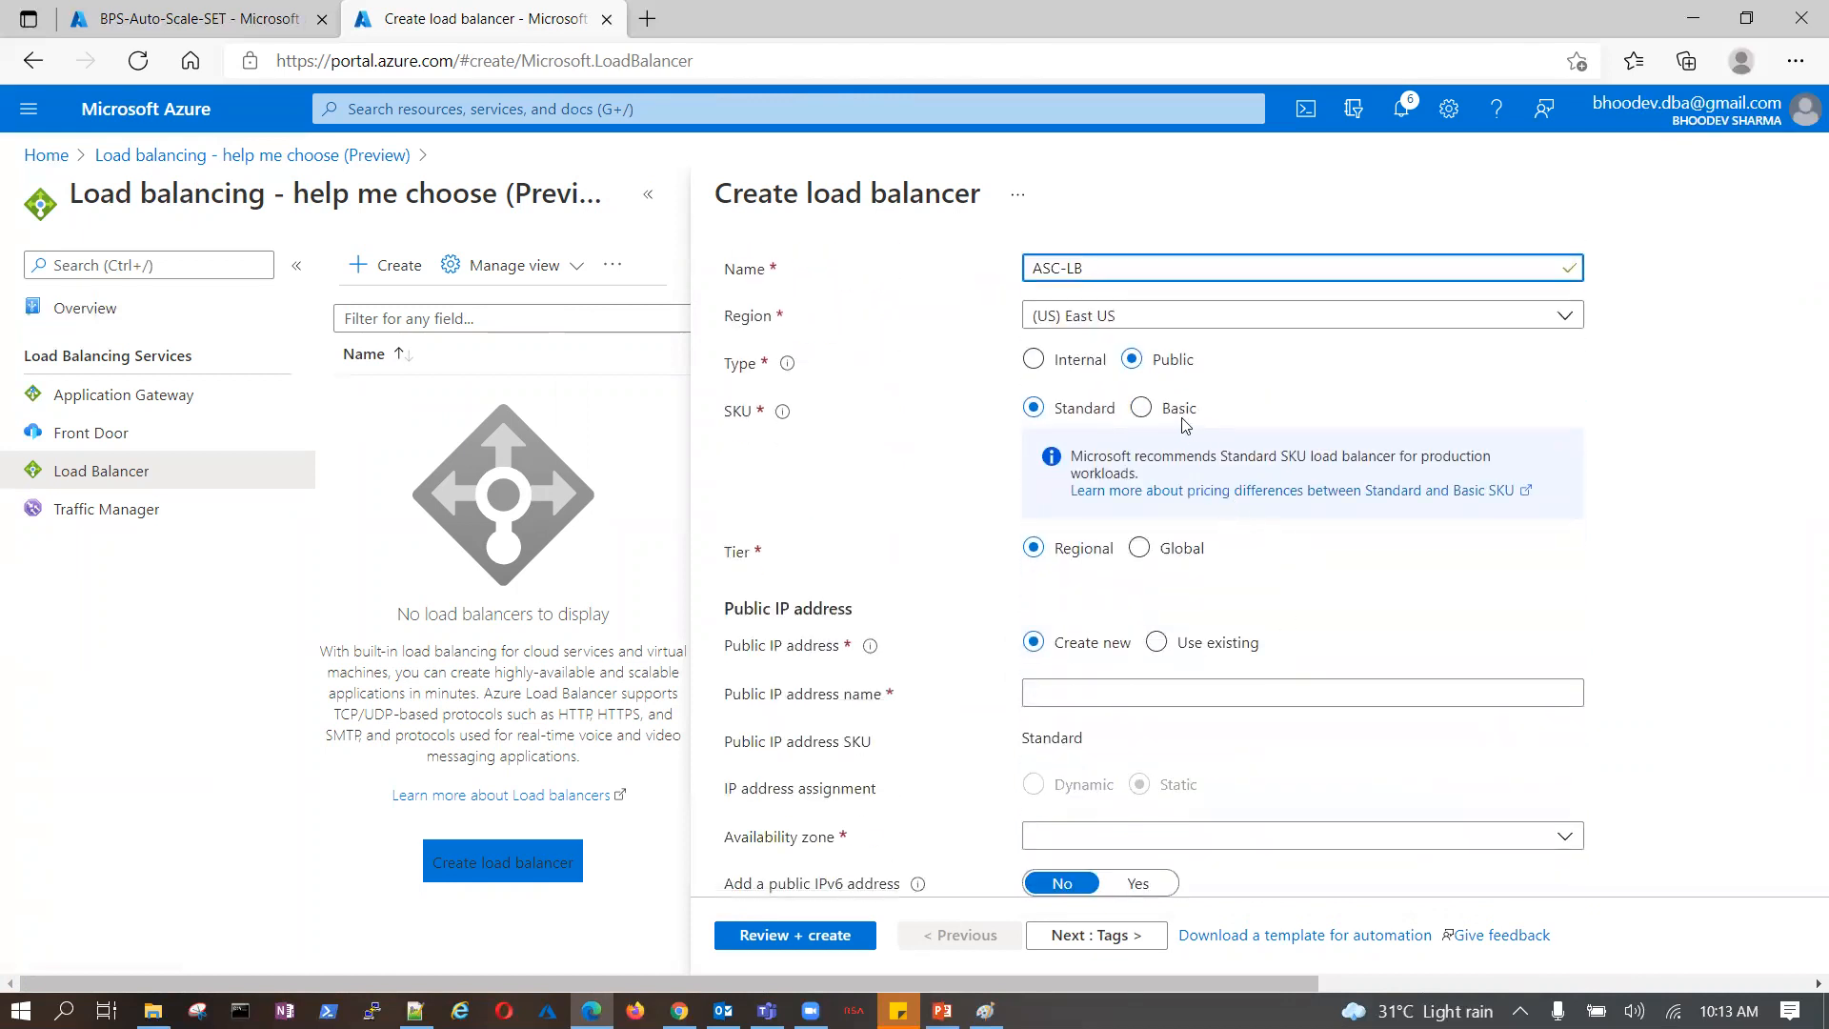
left_click(1141, 407)
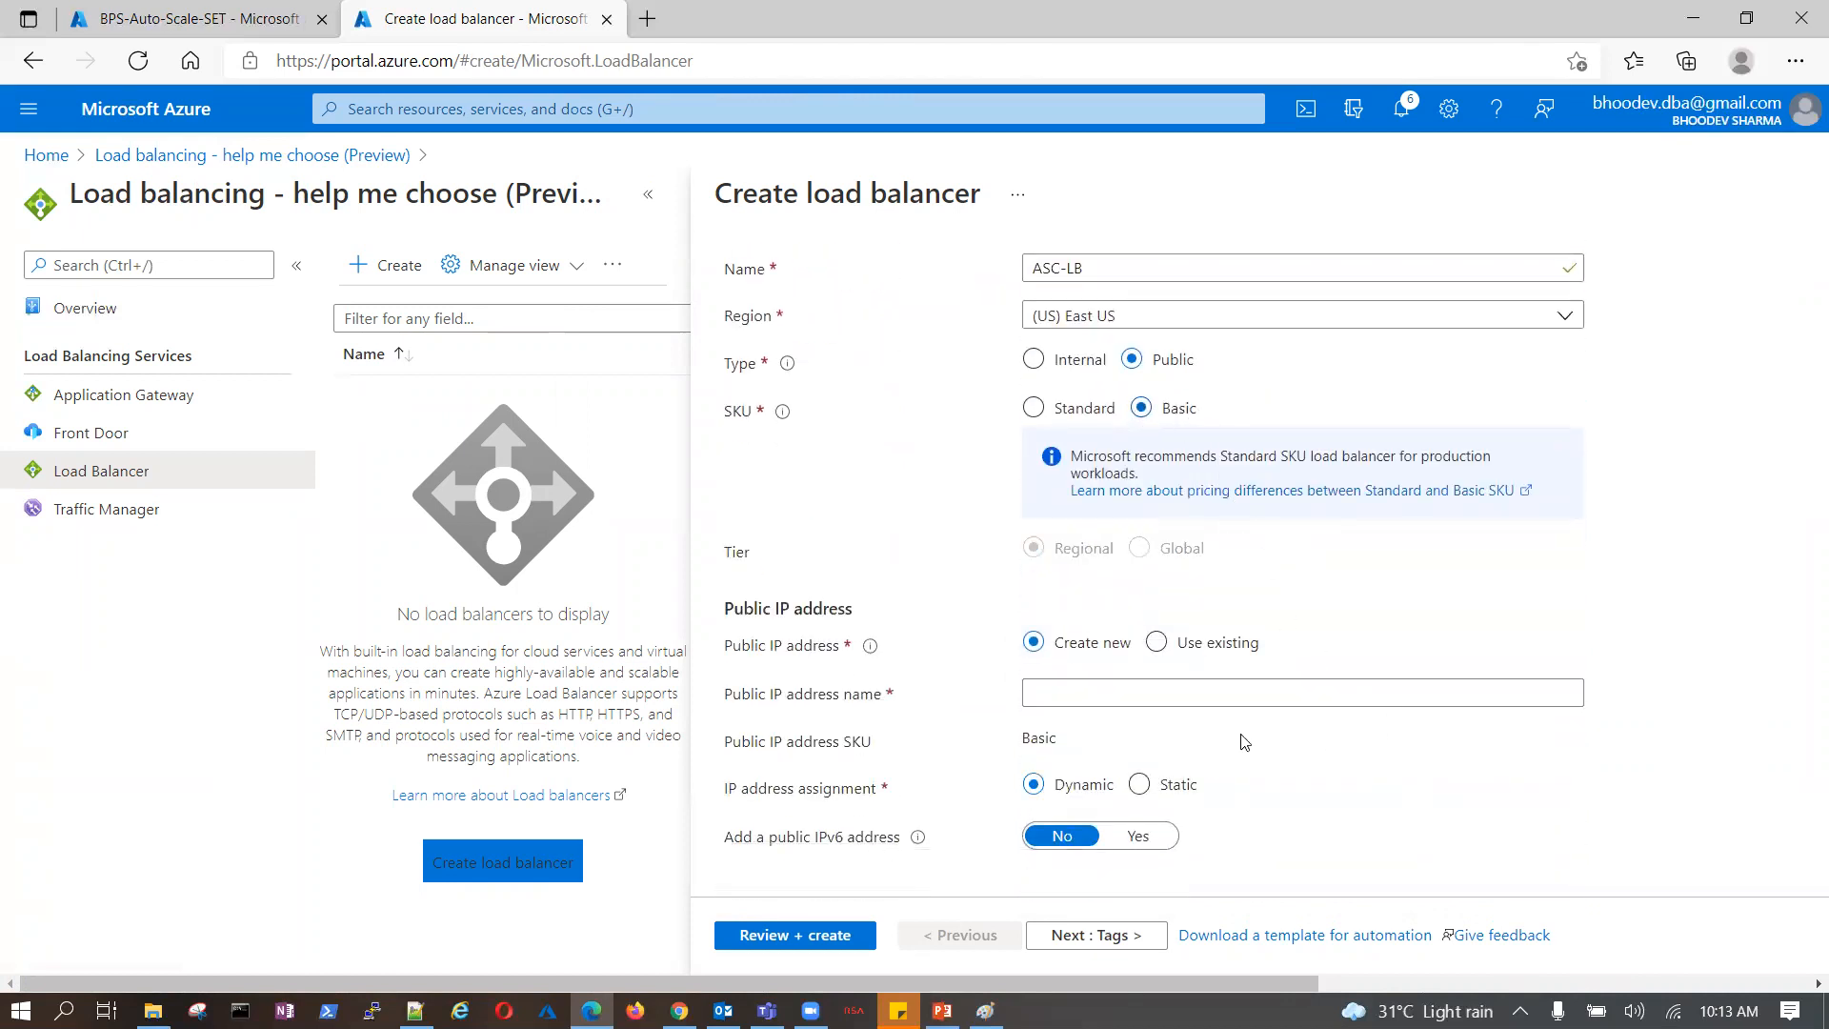
left_click(1103, 689)
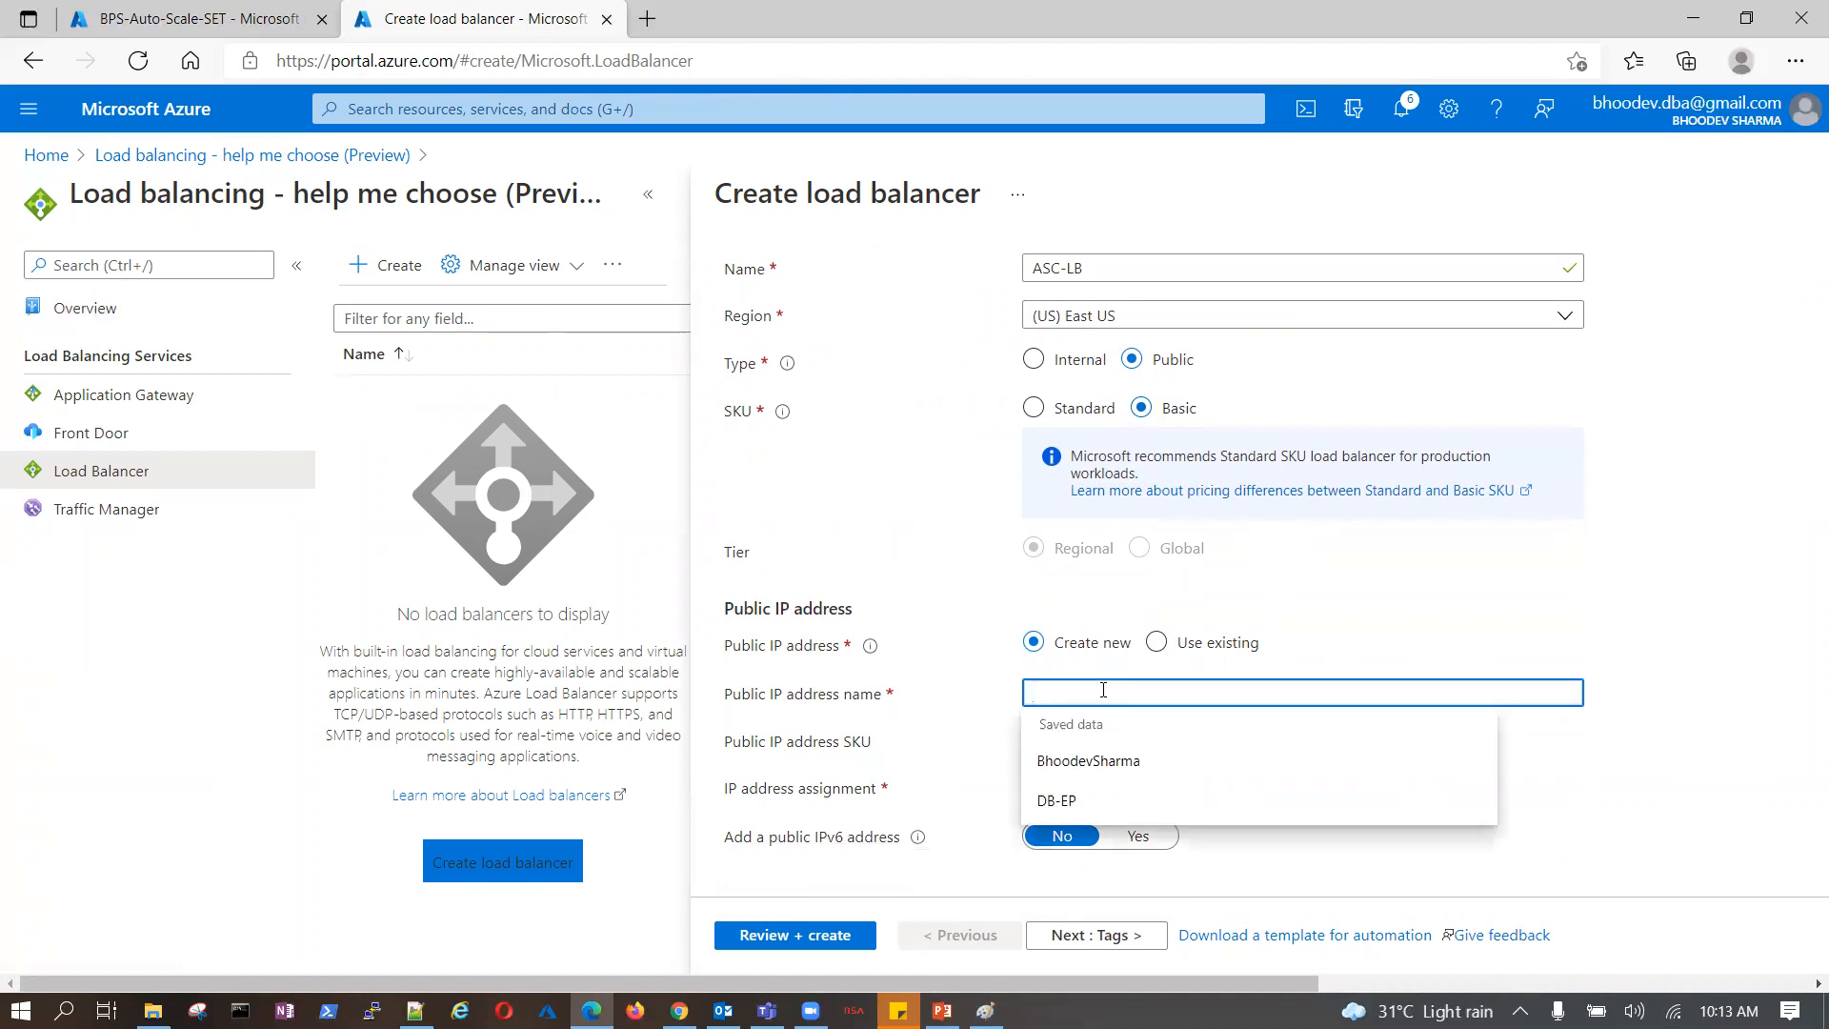
type("LB-PIP")
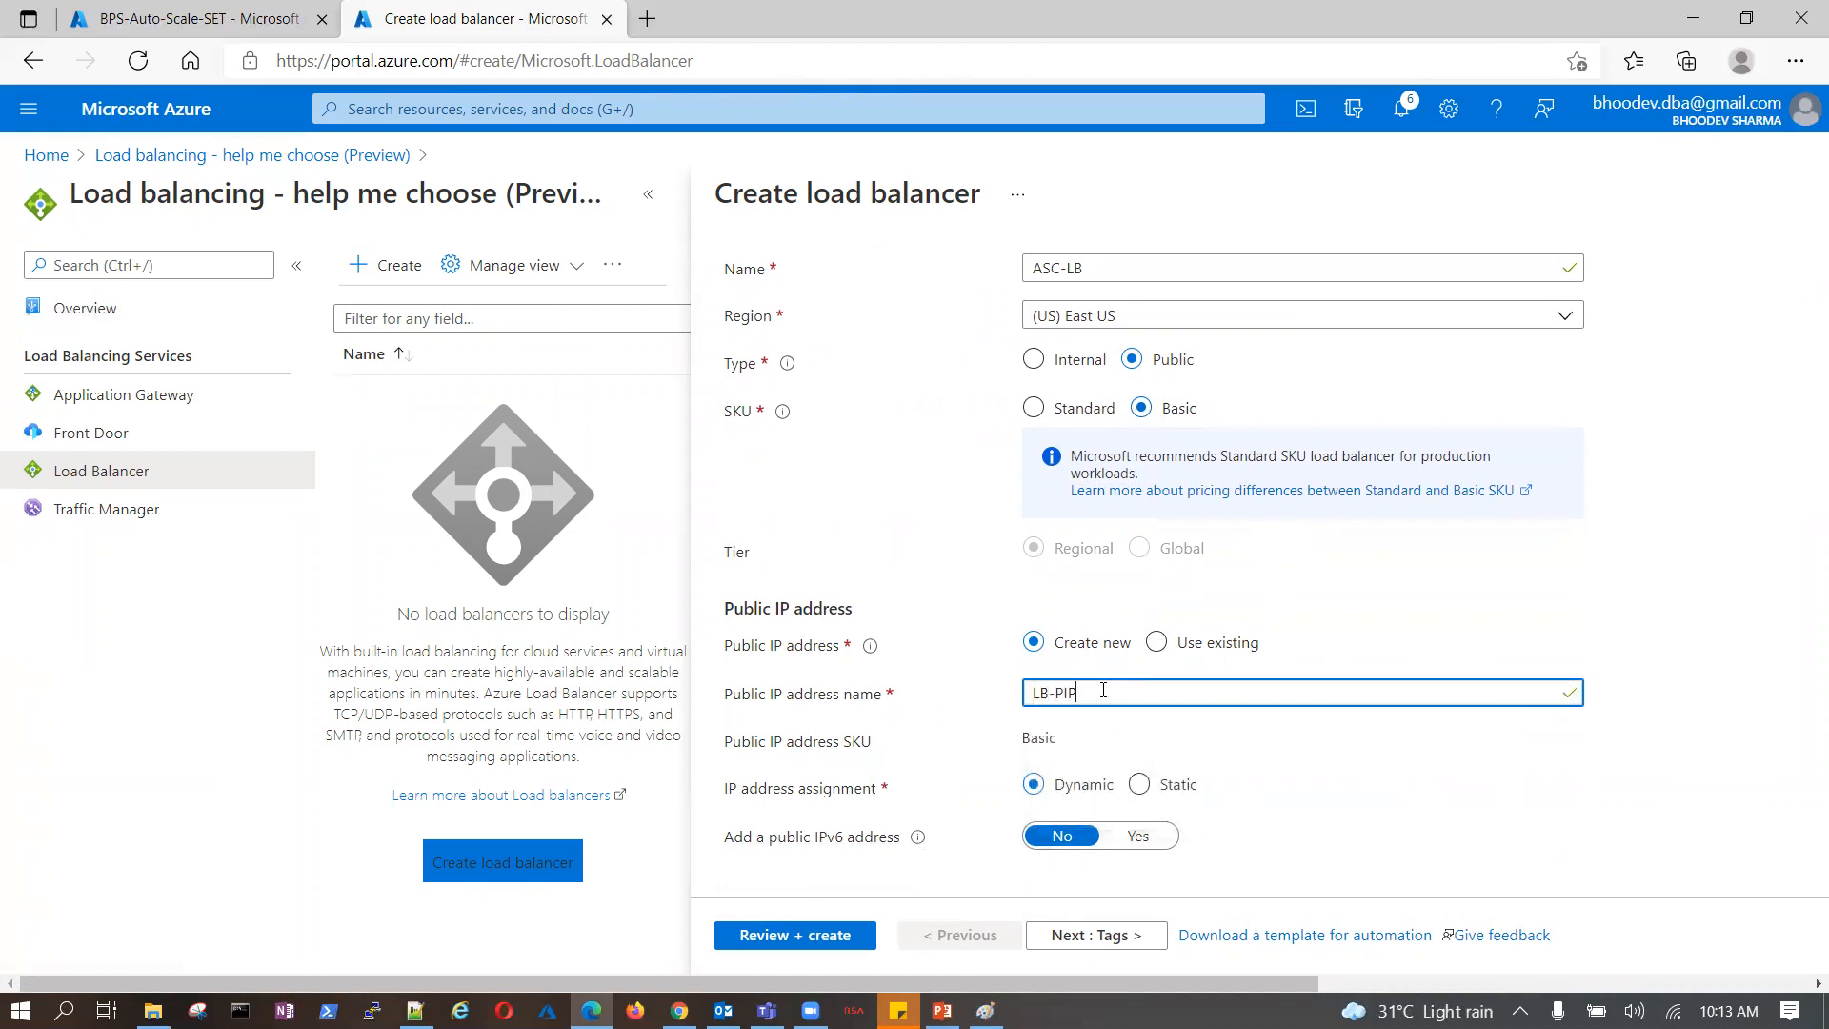
scroll(1103, 689, "down", 2)
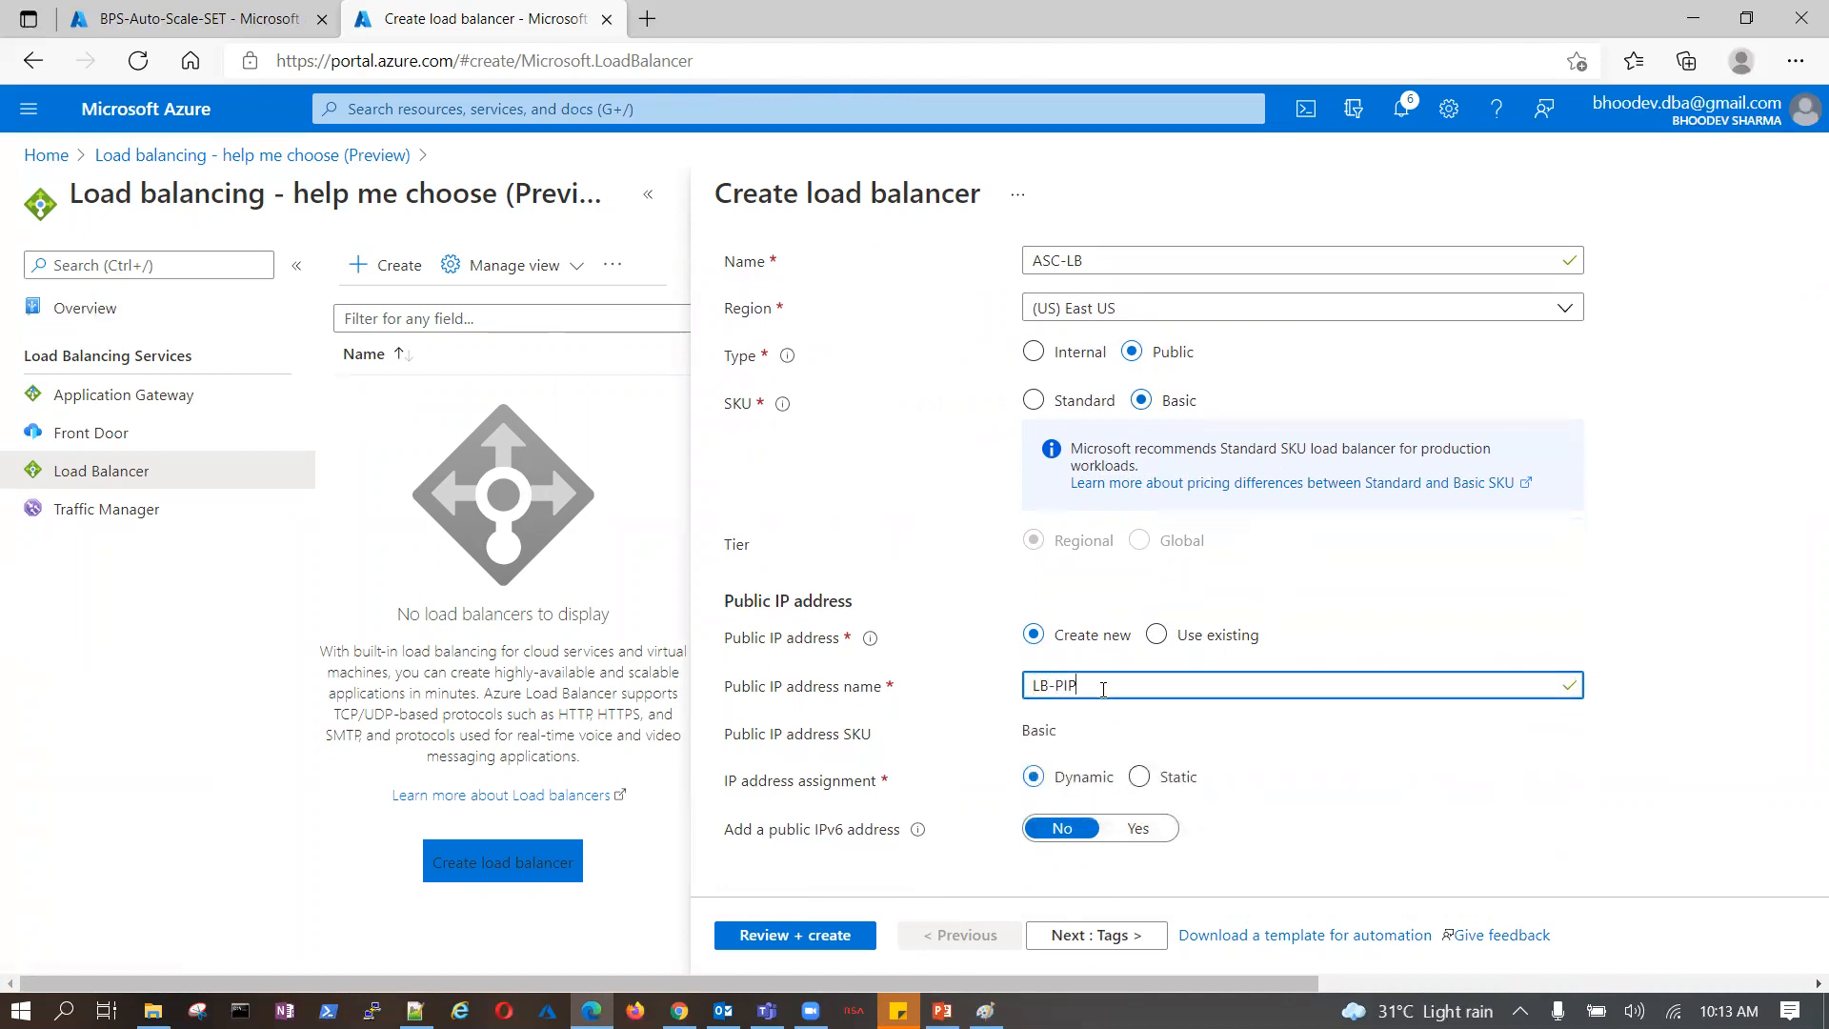
left_click(1095, 935)
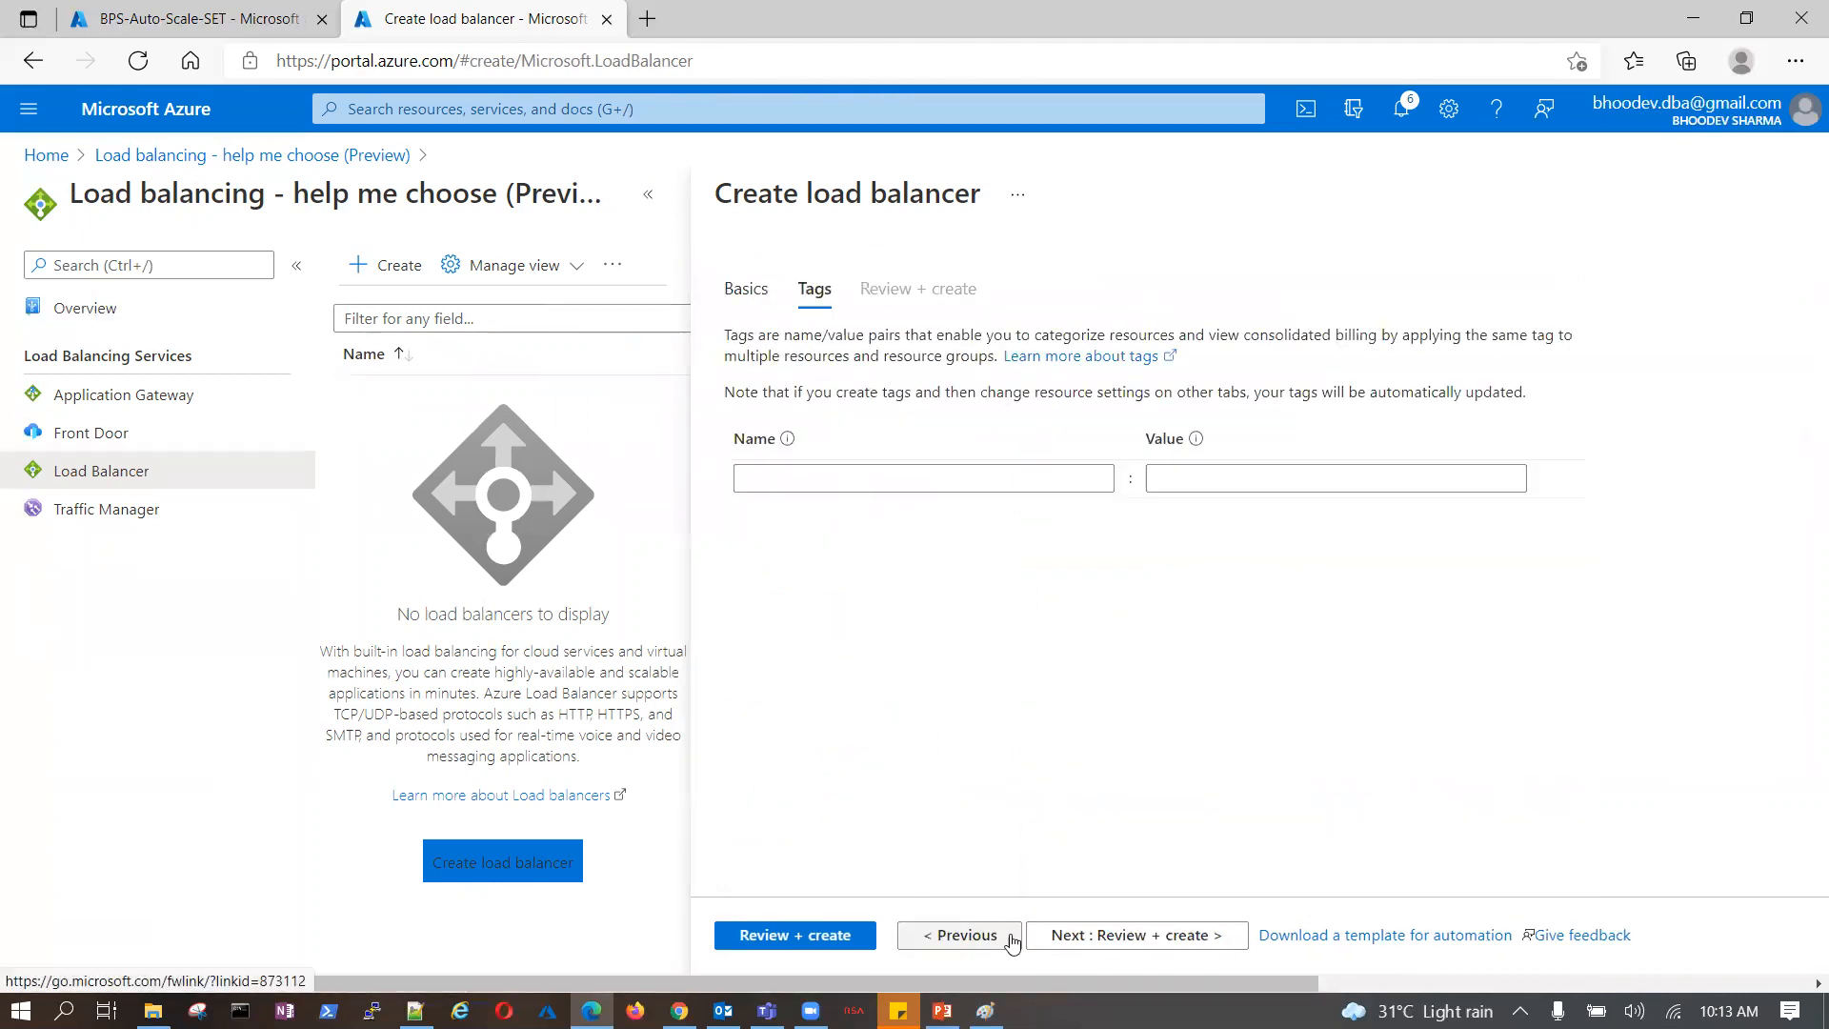
- Validate and create the ASC-LB load balancer, then return to the scale set's instances
left_click(1147, 937)
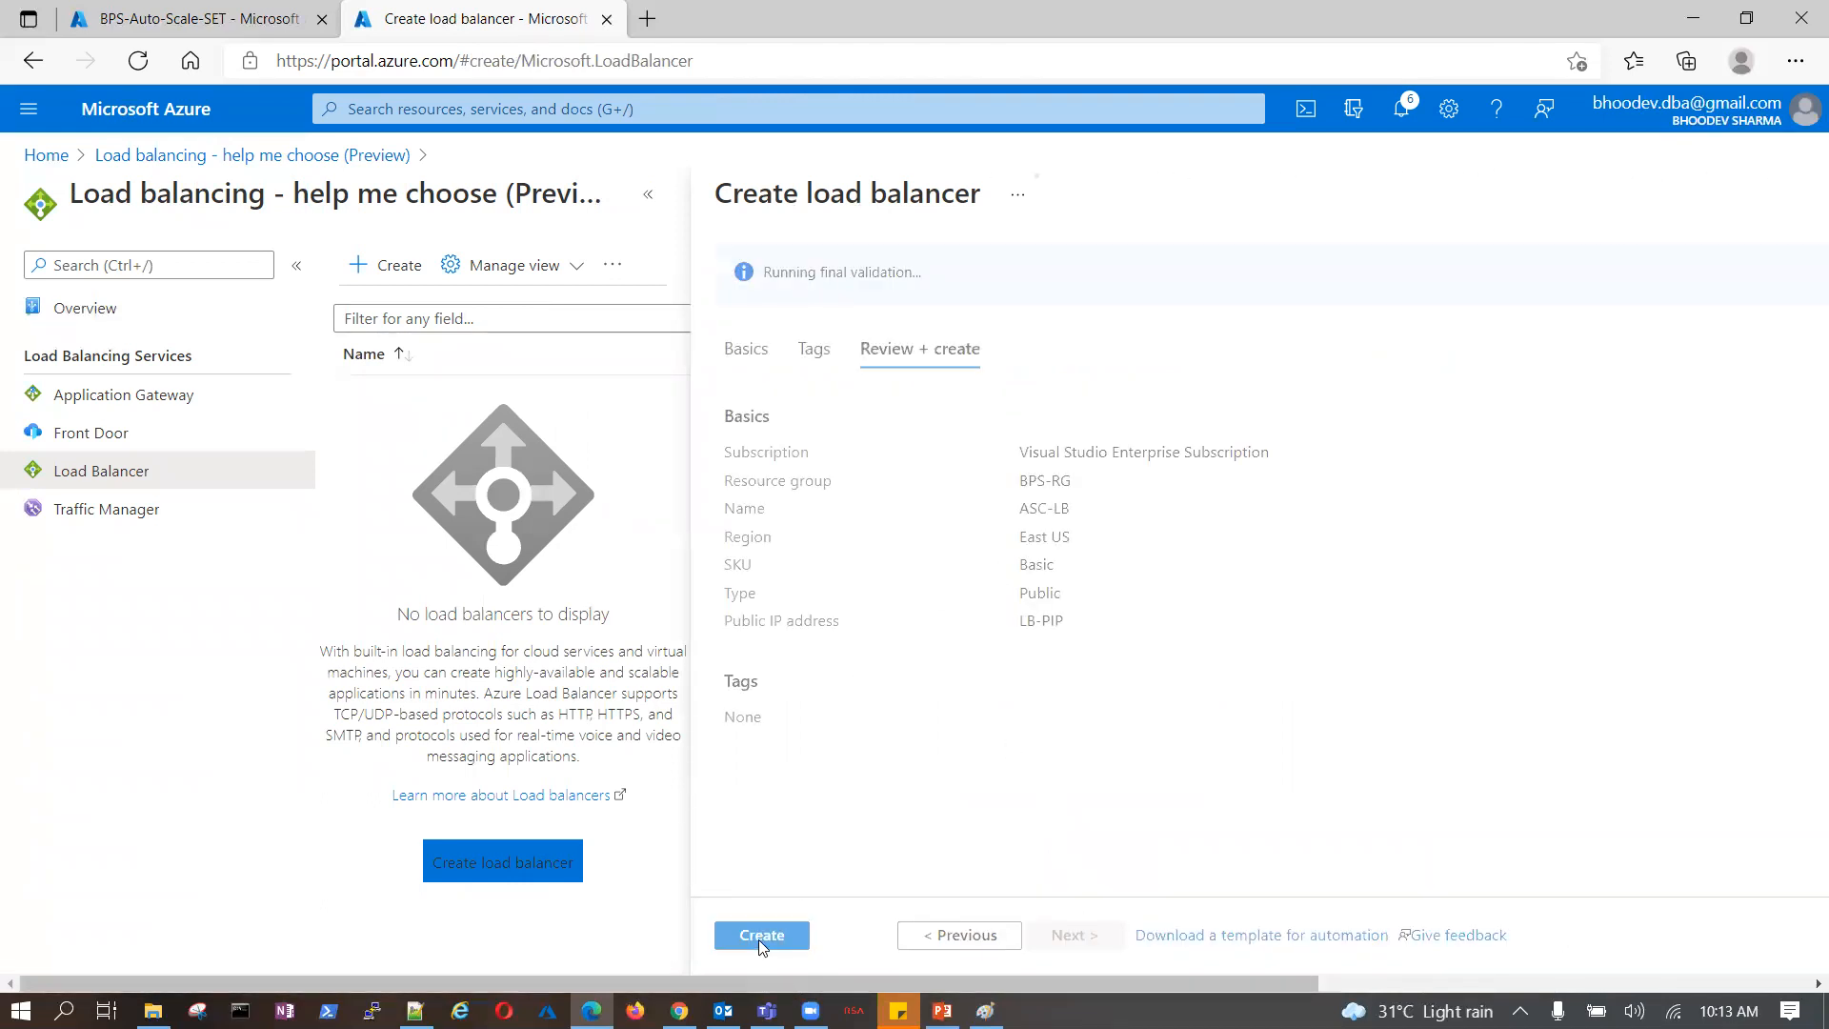
left_click(762, 936)
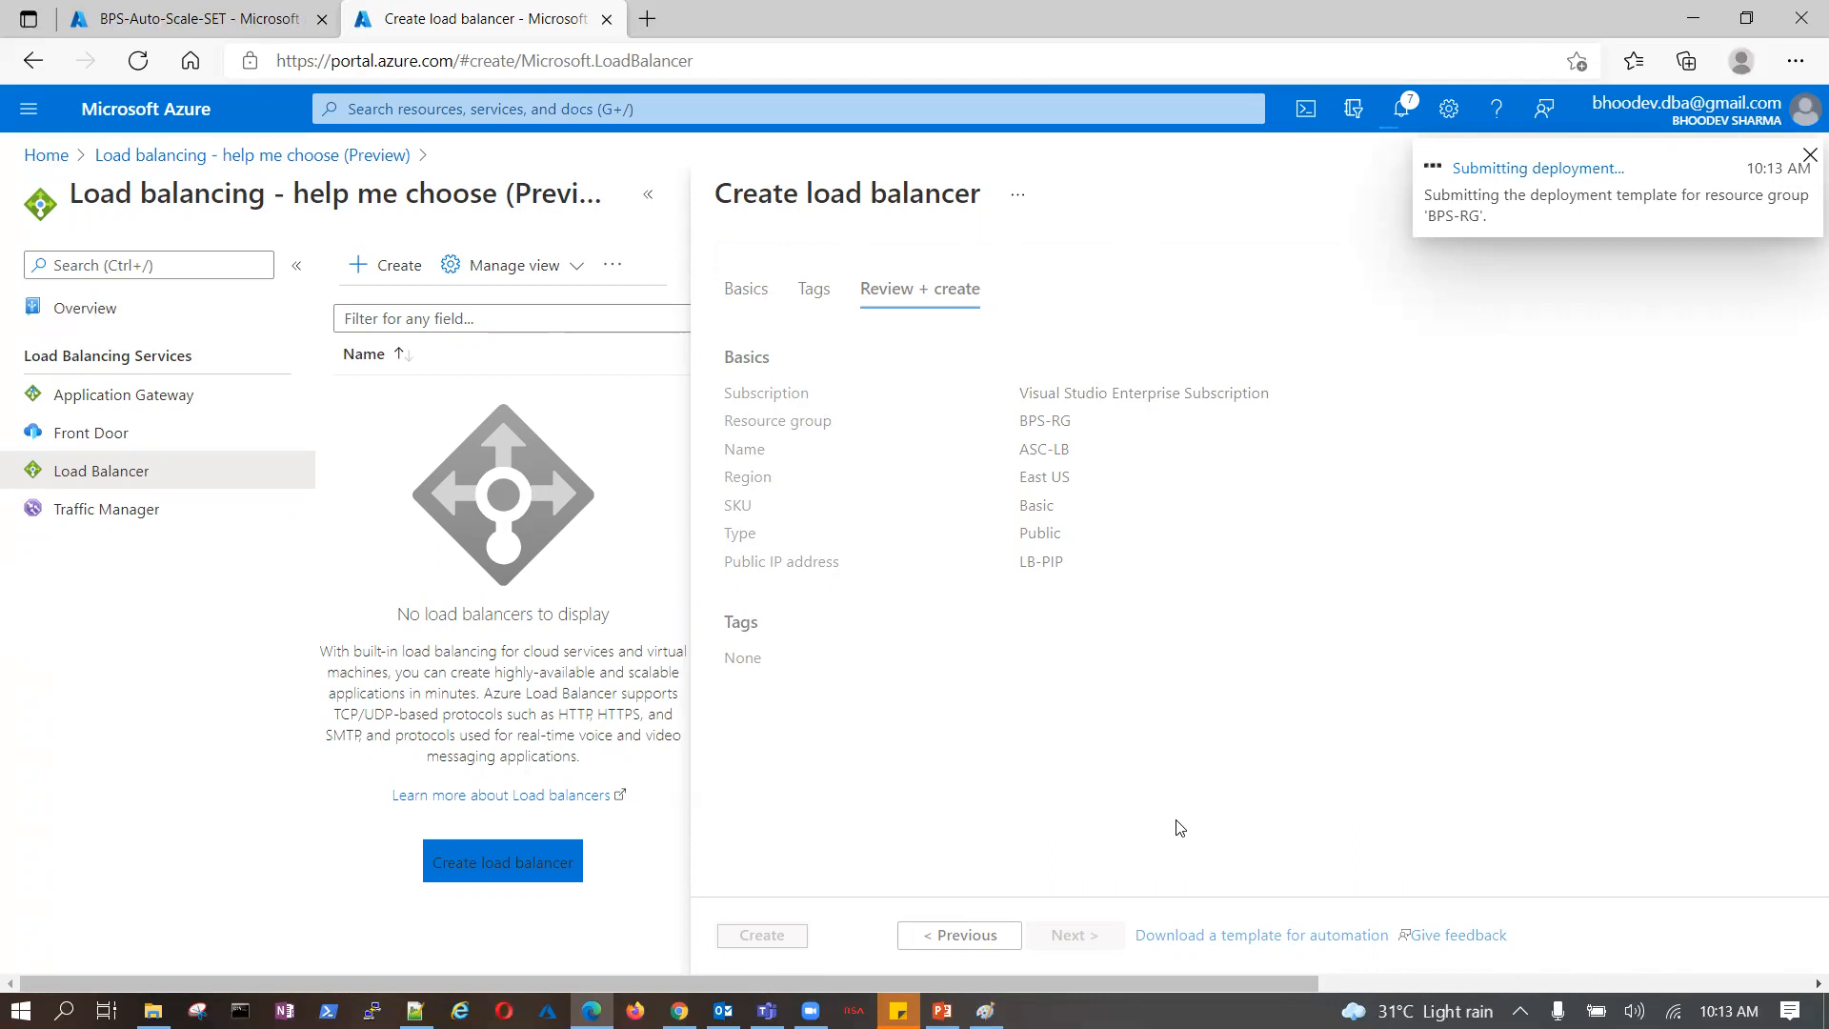
left_click(232, 28)
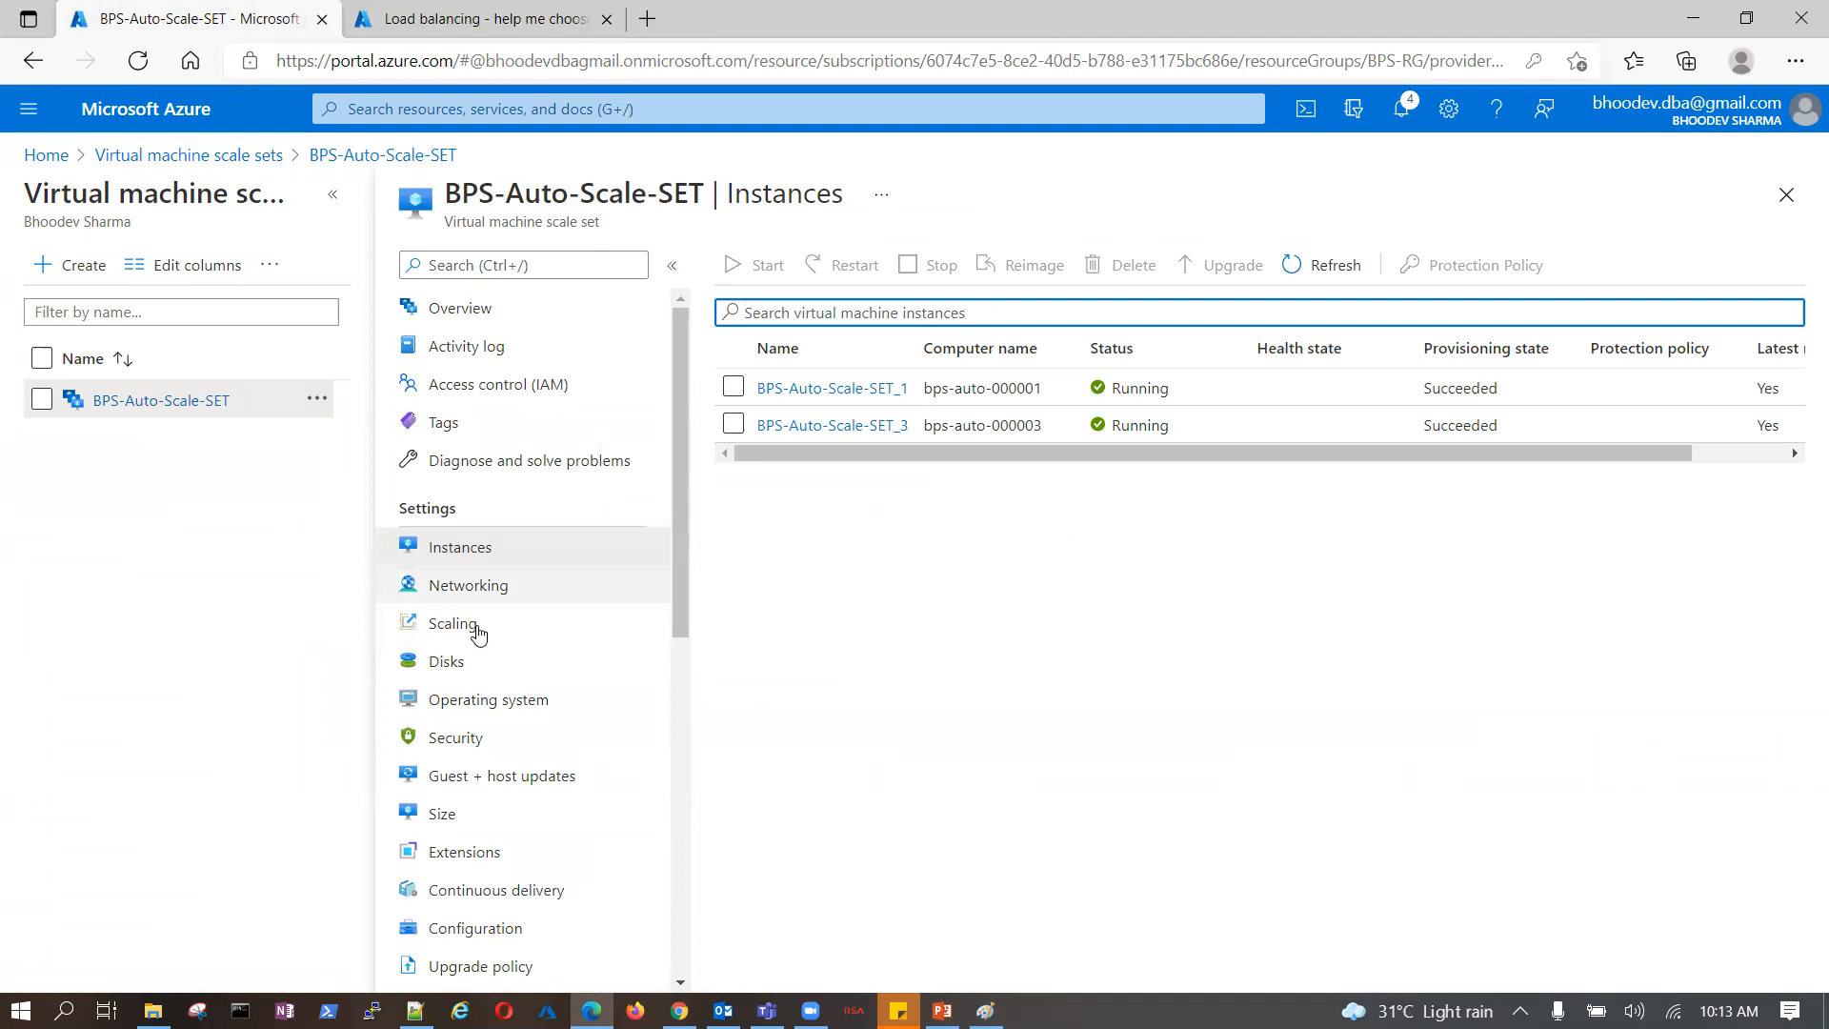
- Refresh the instances and open Add load balancing under Networking, now offering ASC-LB
left_click(1324, 266)
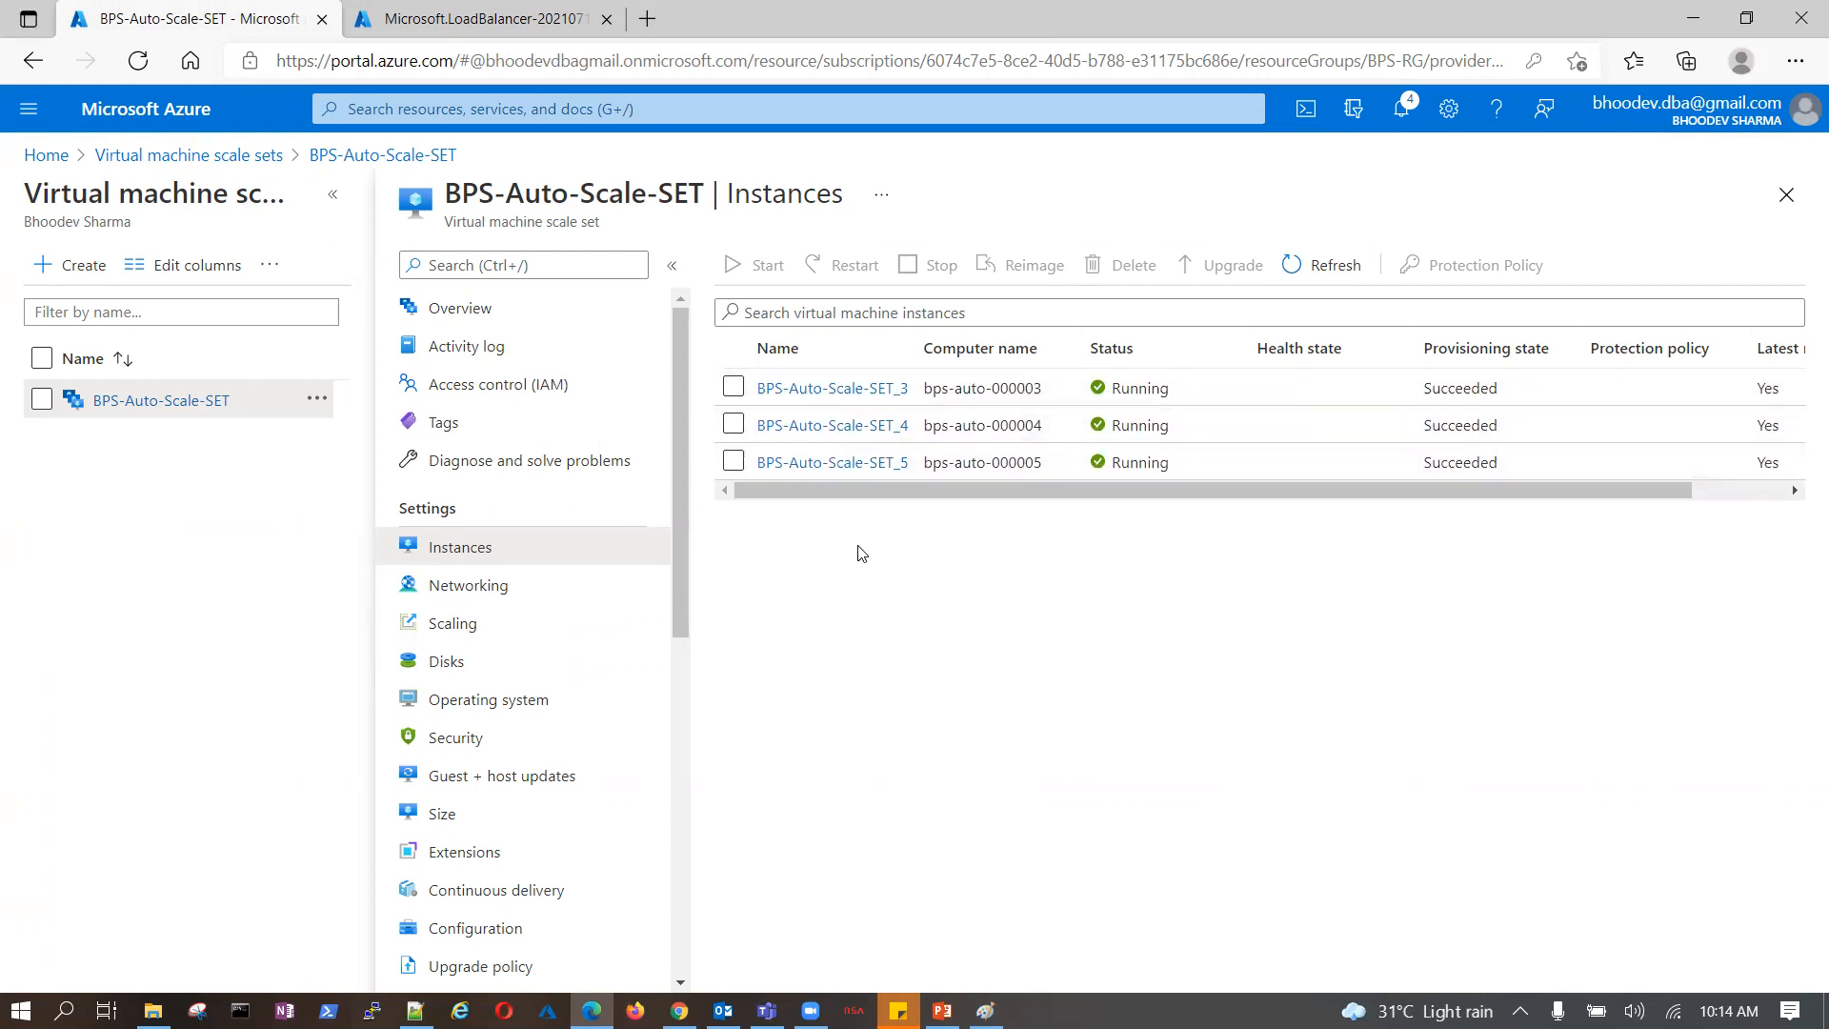
left_click(500, 630)
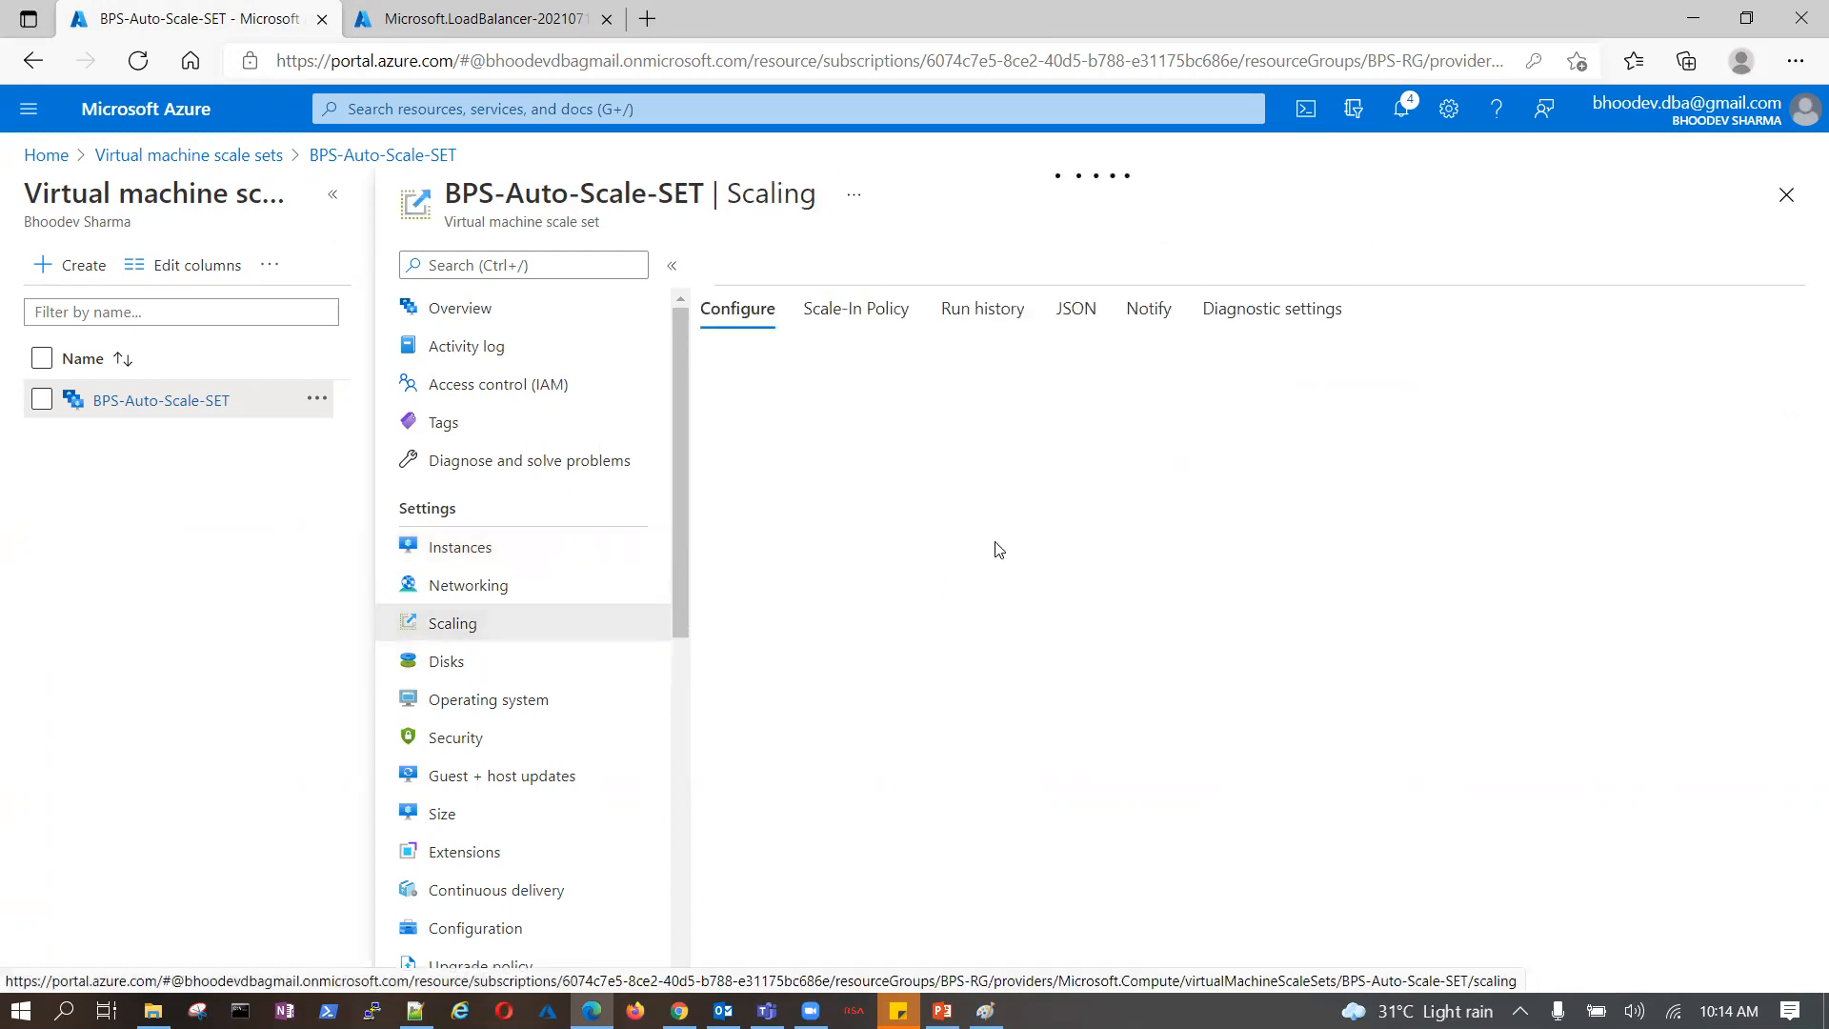
left_click(481, 585)
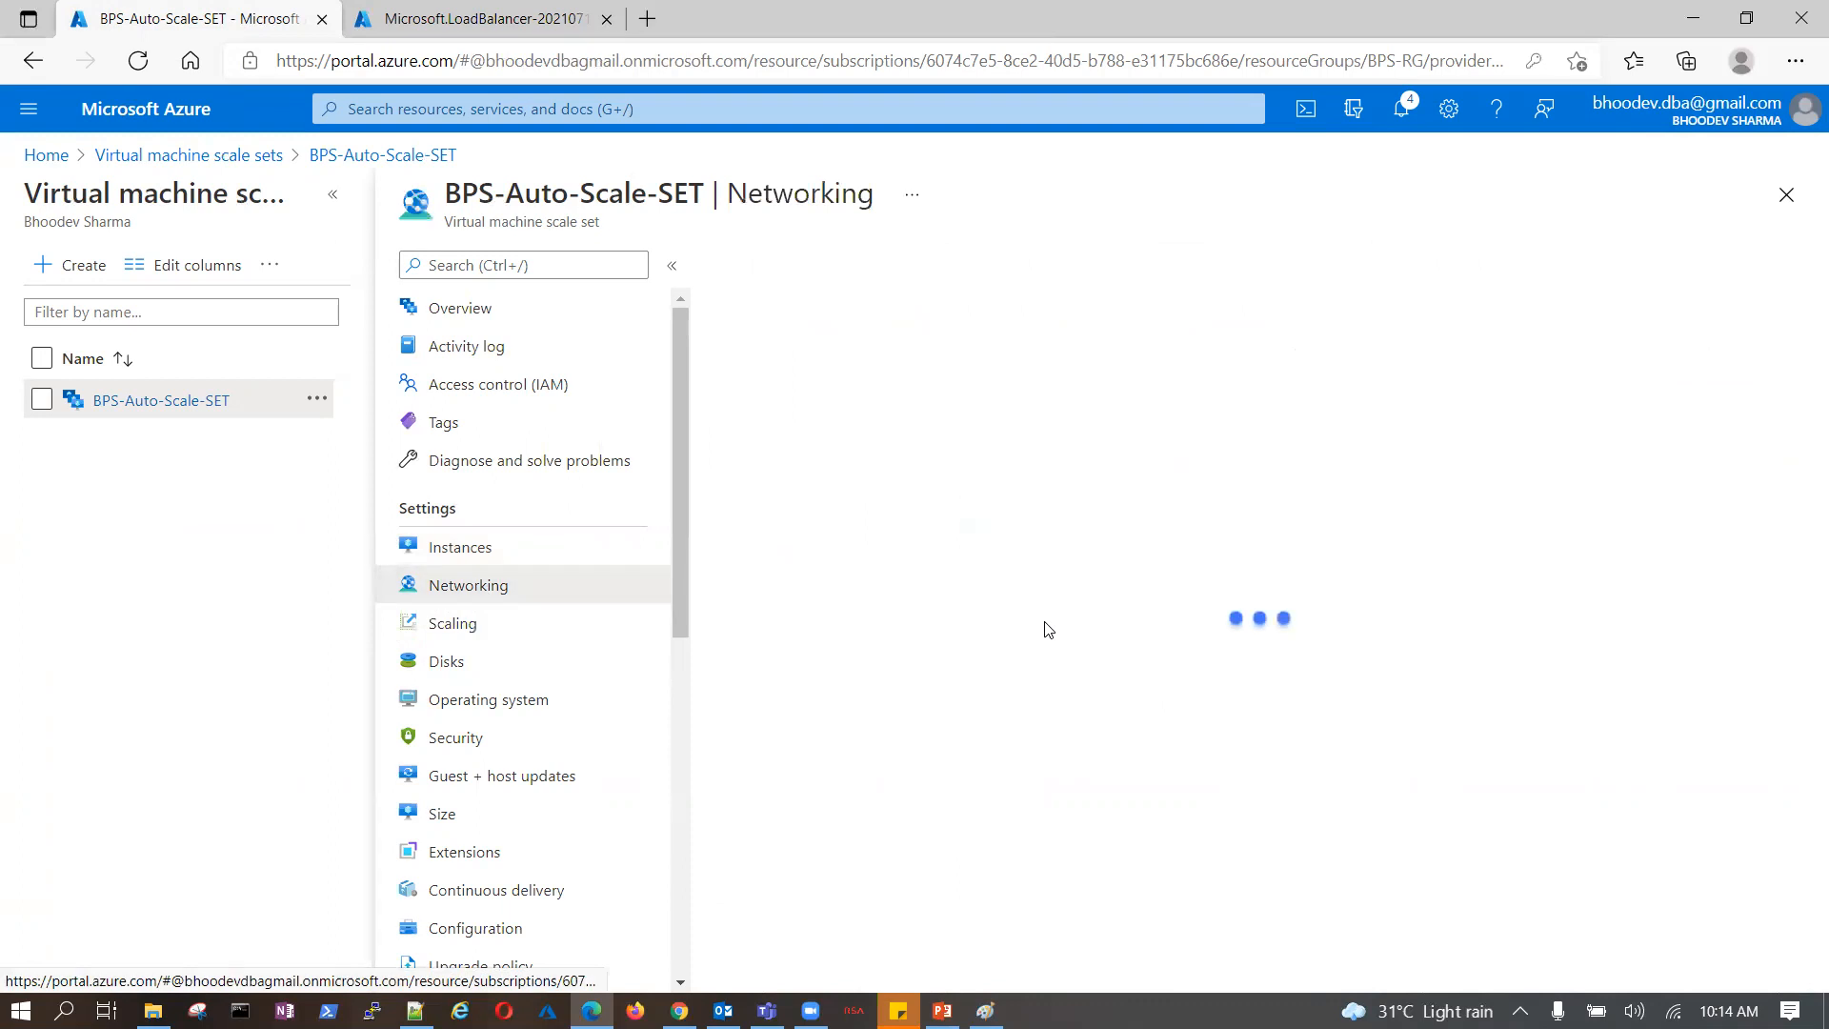
left_click(1134, 552)
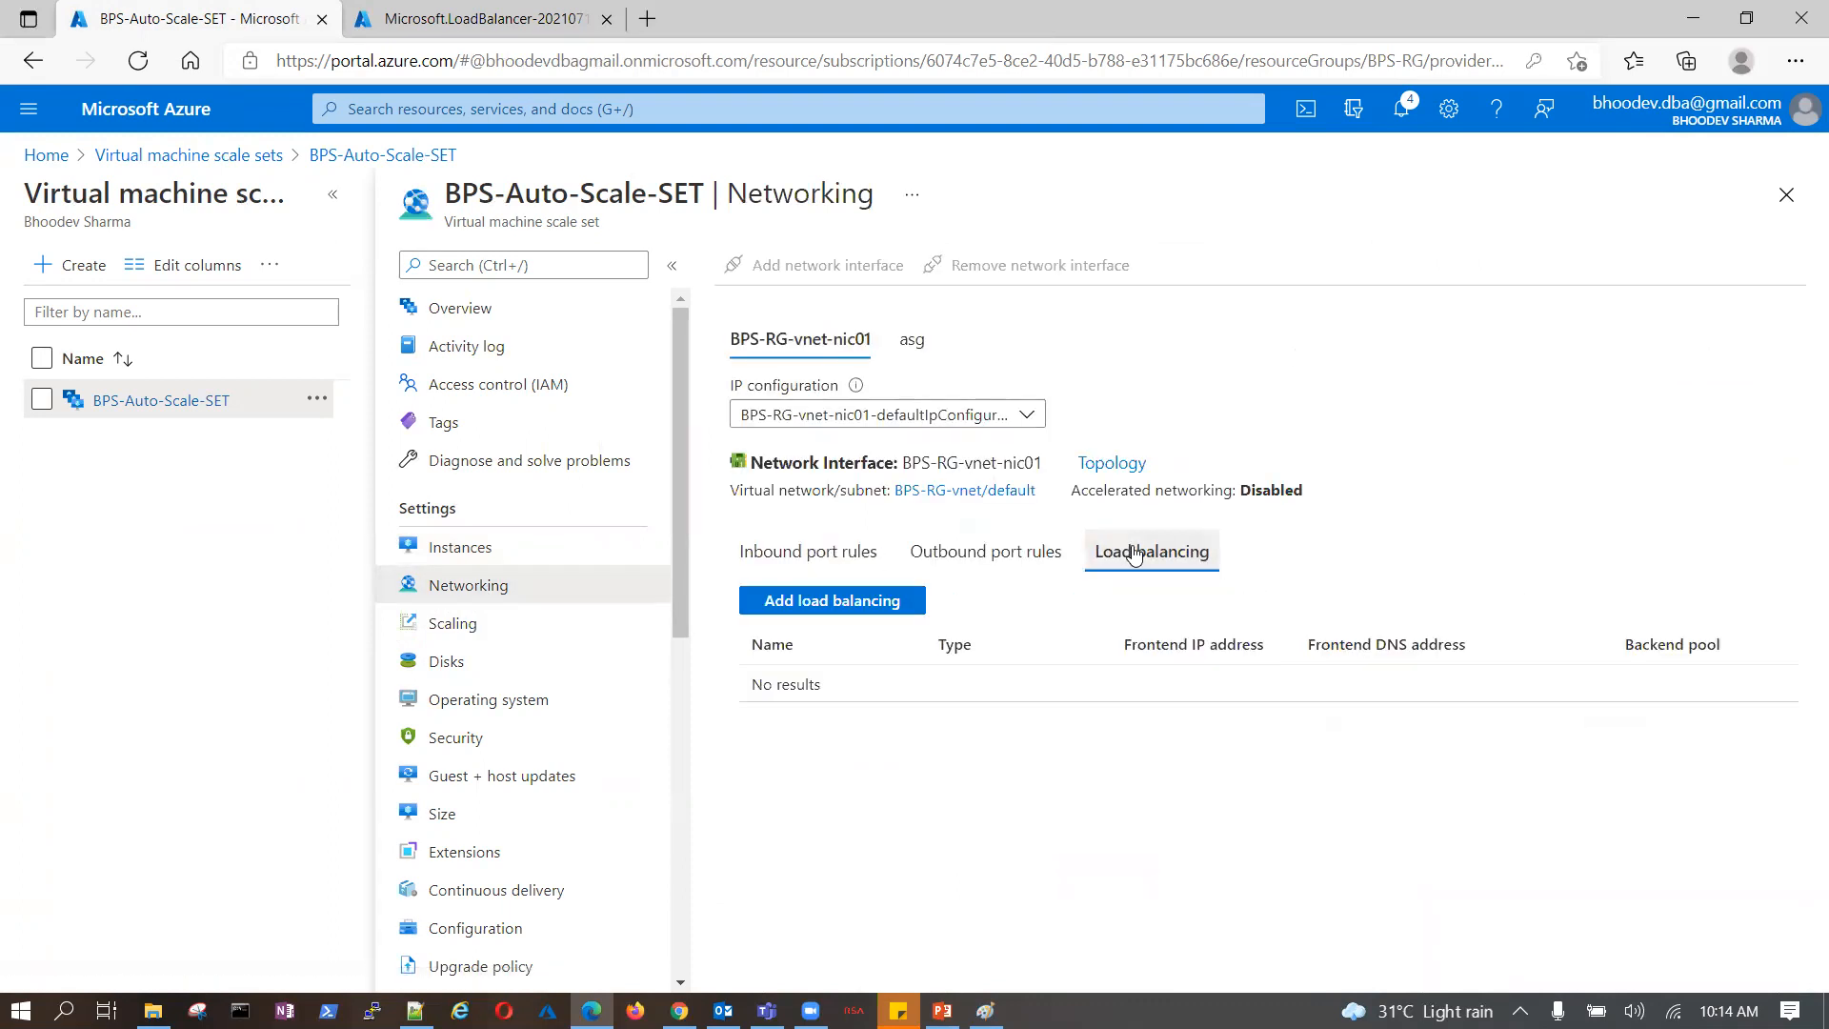
left_click(837, 601)
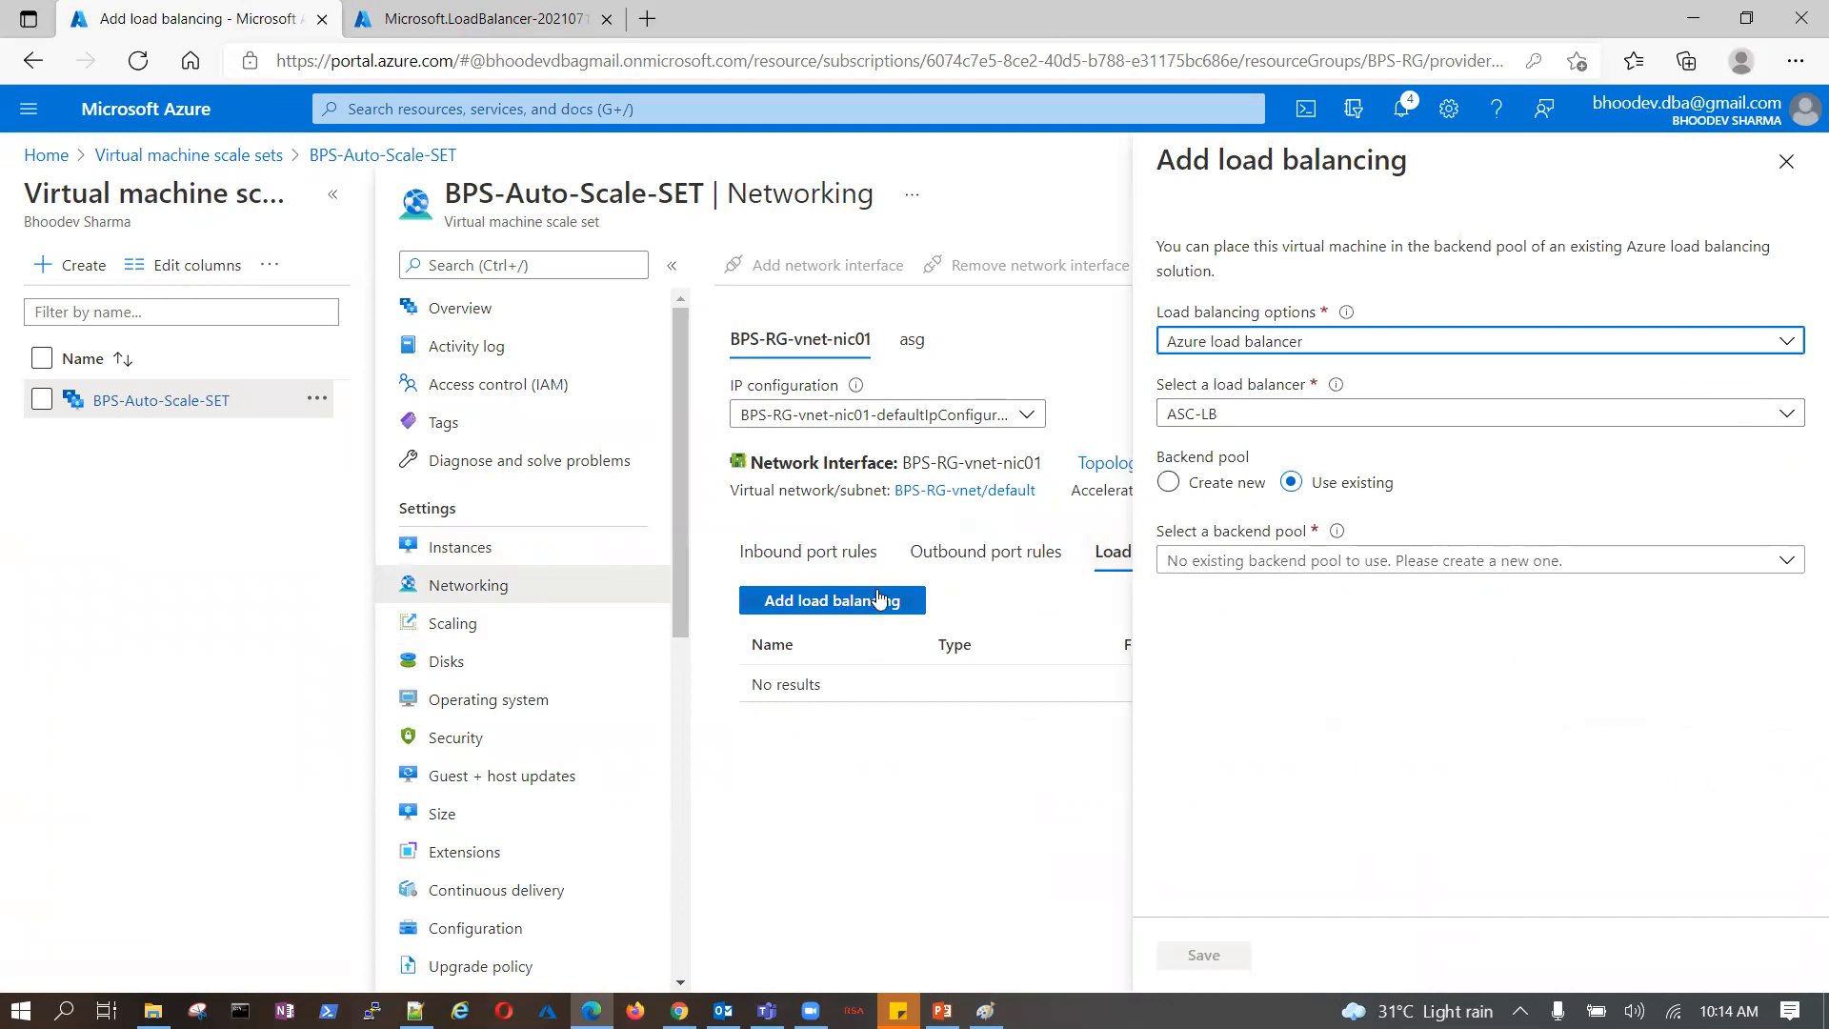
- Try saving ASC-LB with new backend pool BP, then dismiss the Basic SKU error and close the pane
left_click(1786, 161)
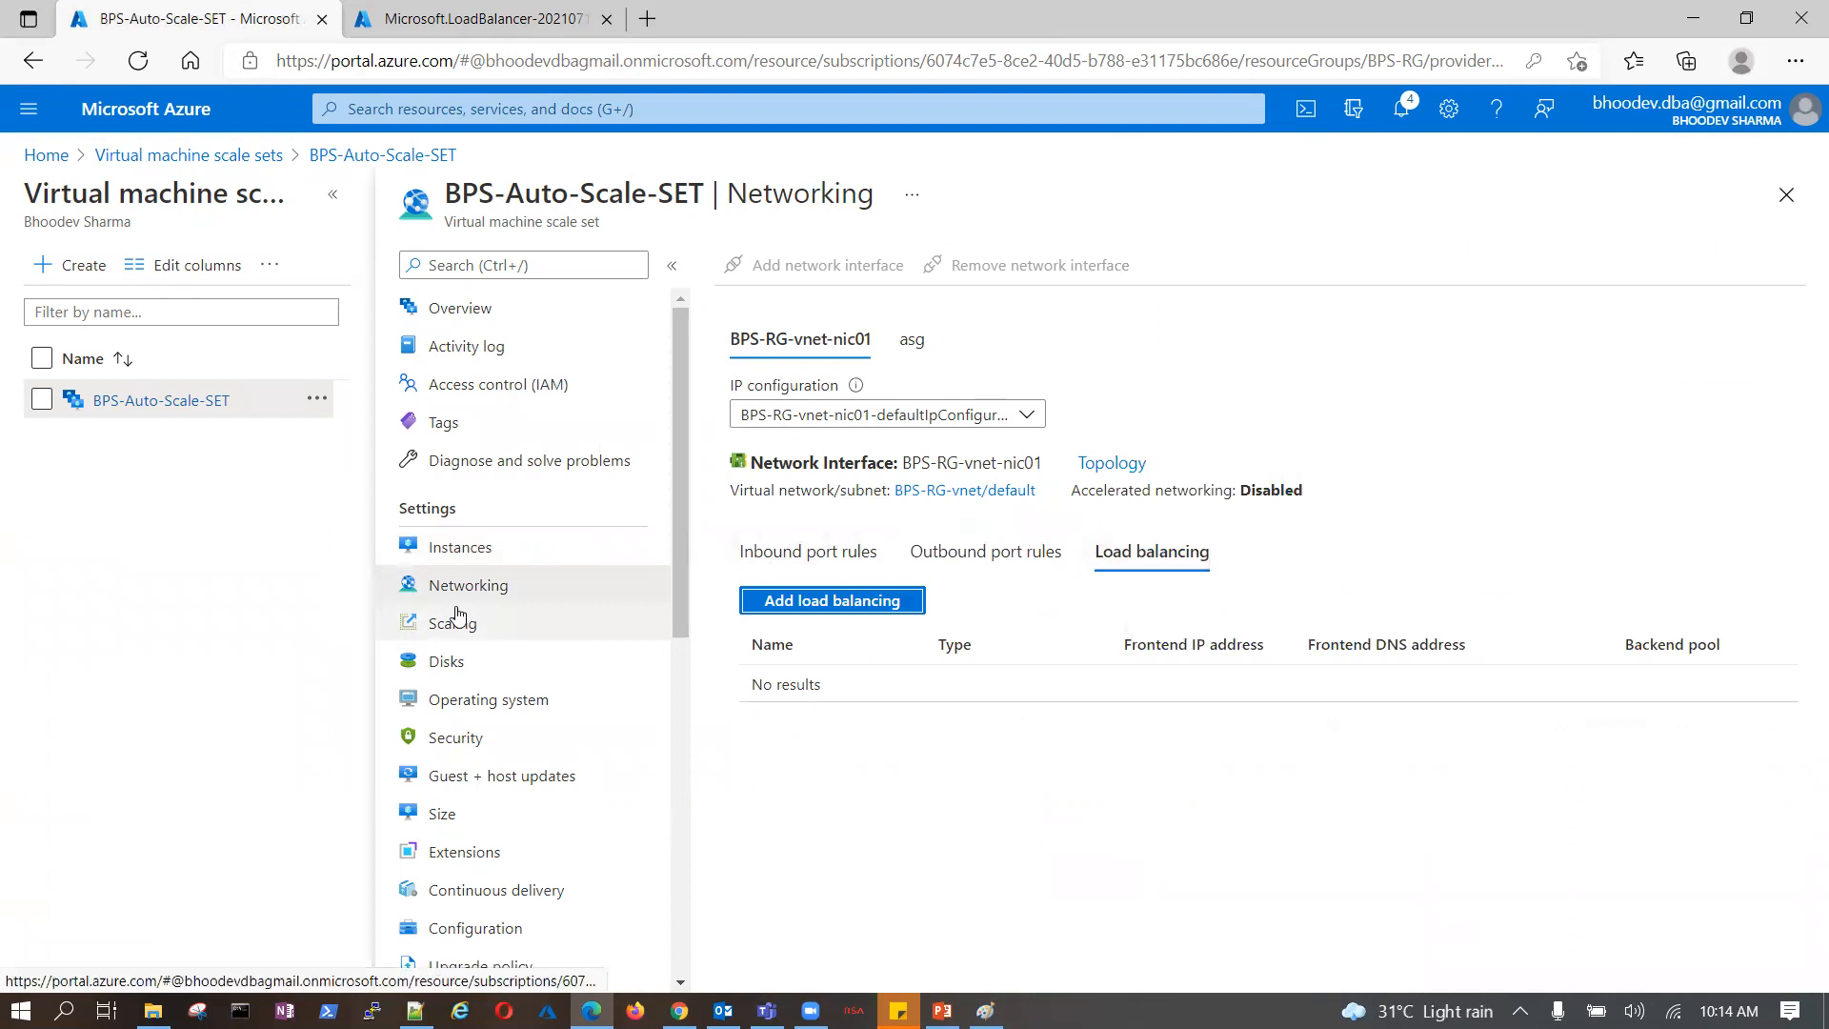
left_click(814, 602)
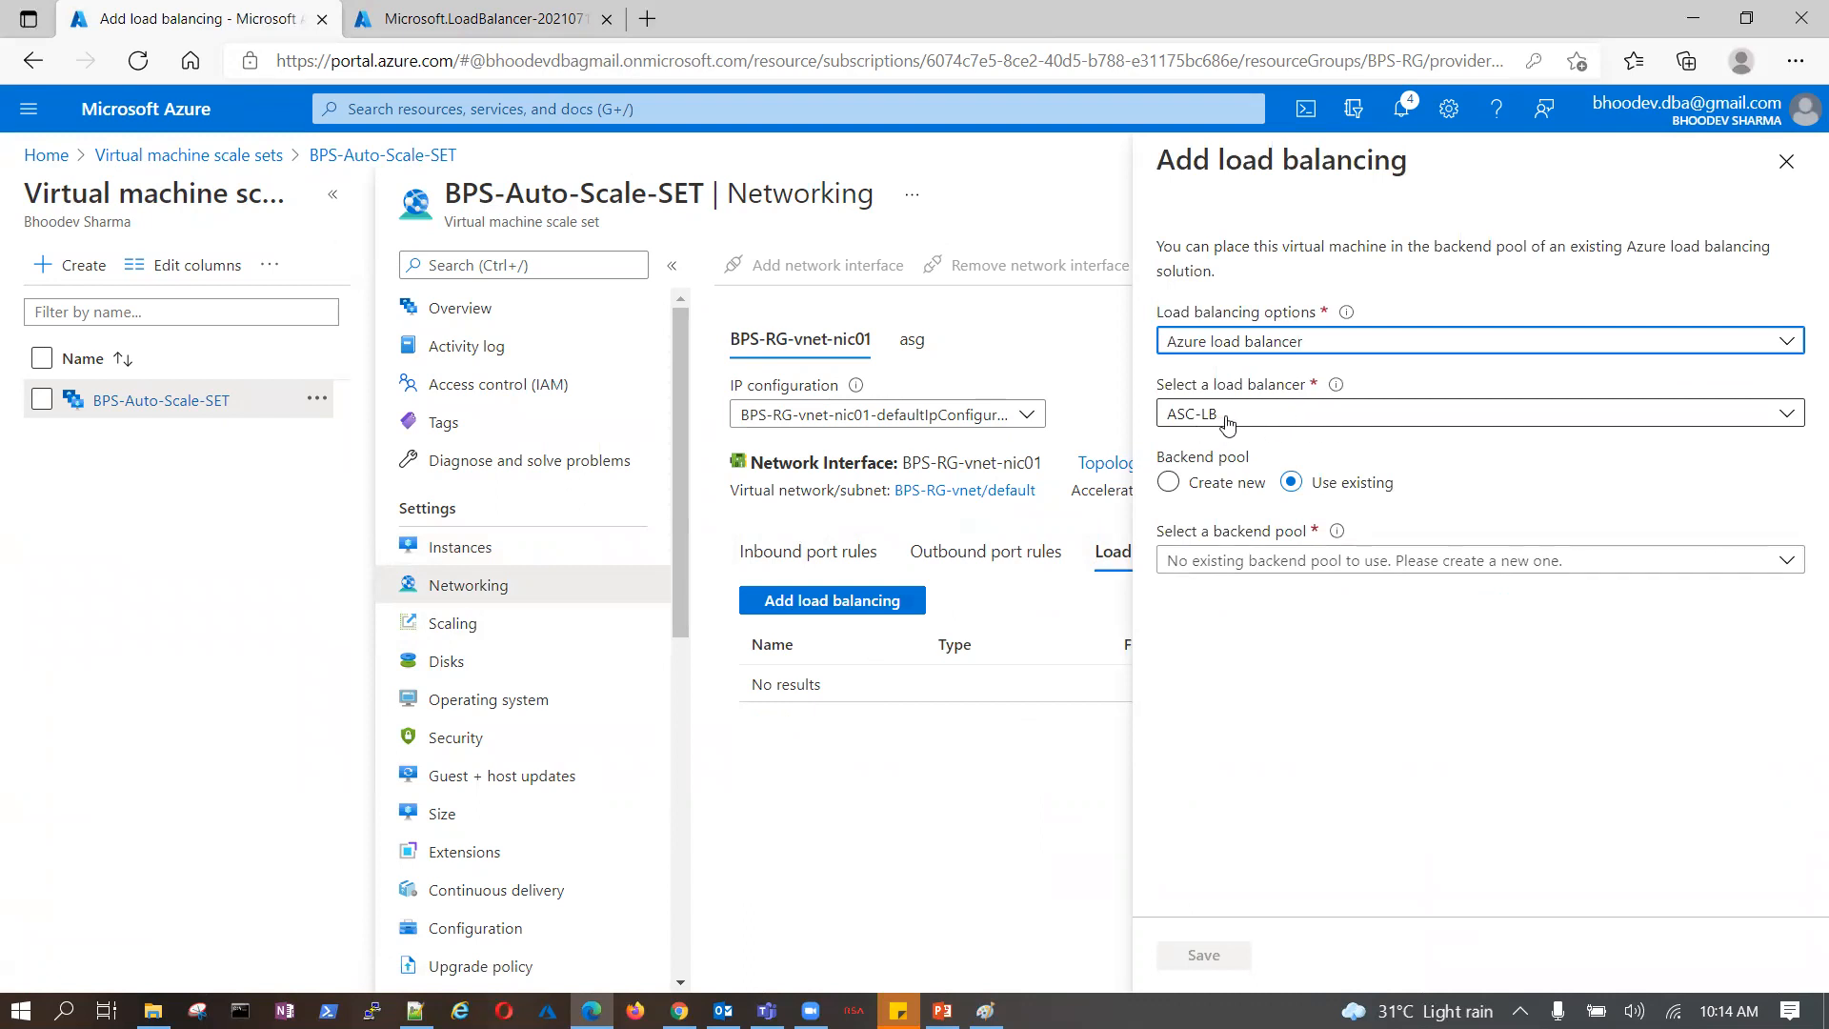
left_click(1787, 562)
left_click(1168, 482)
left_click(1225, 560)
type("BP")
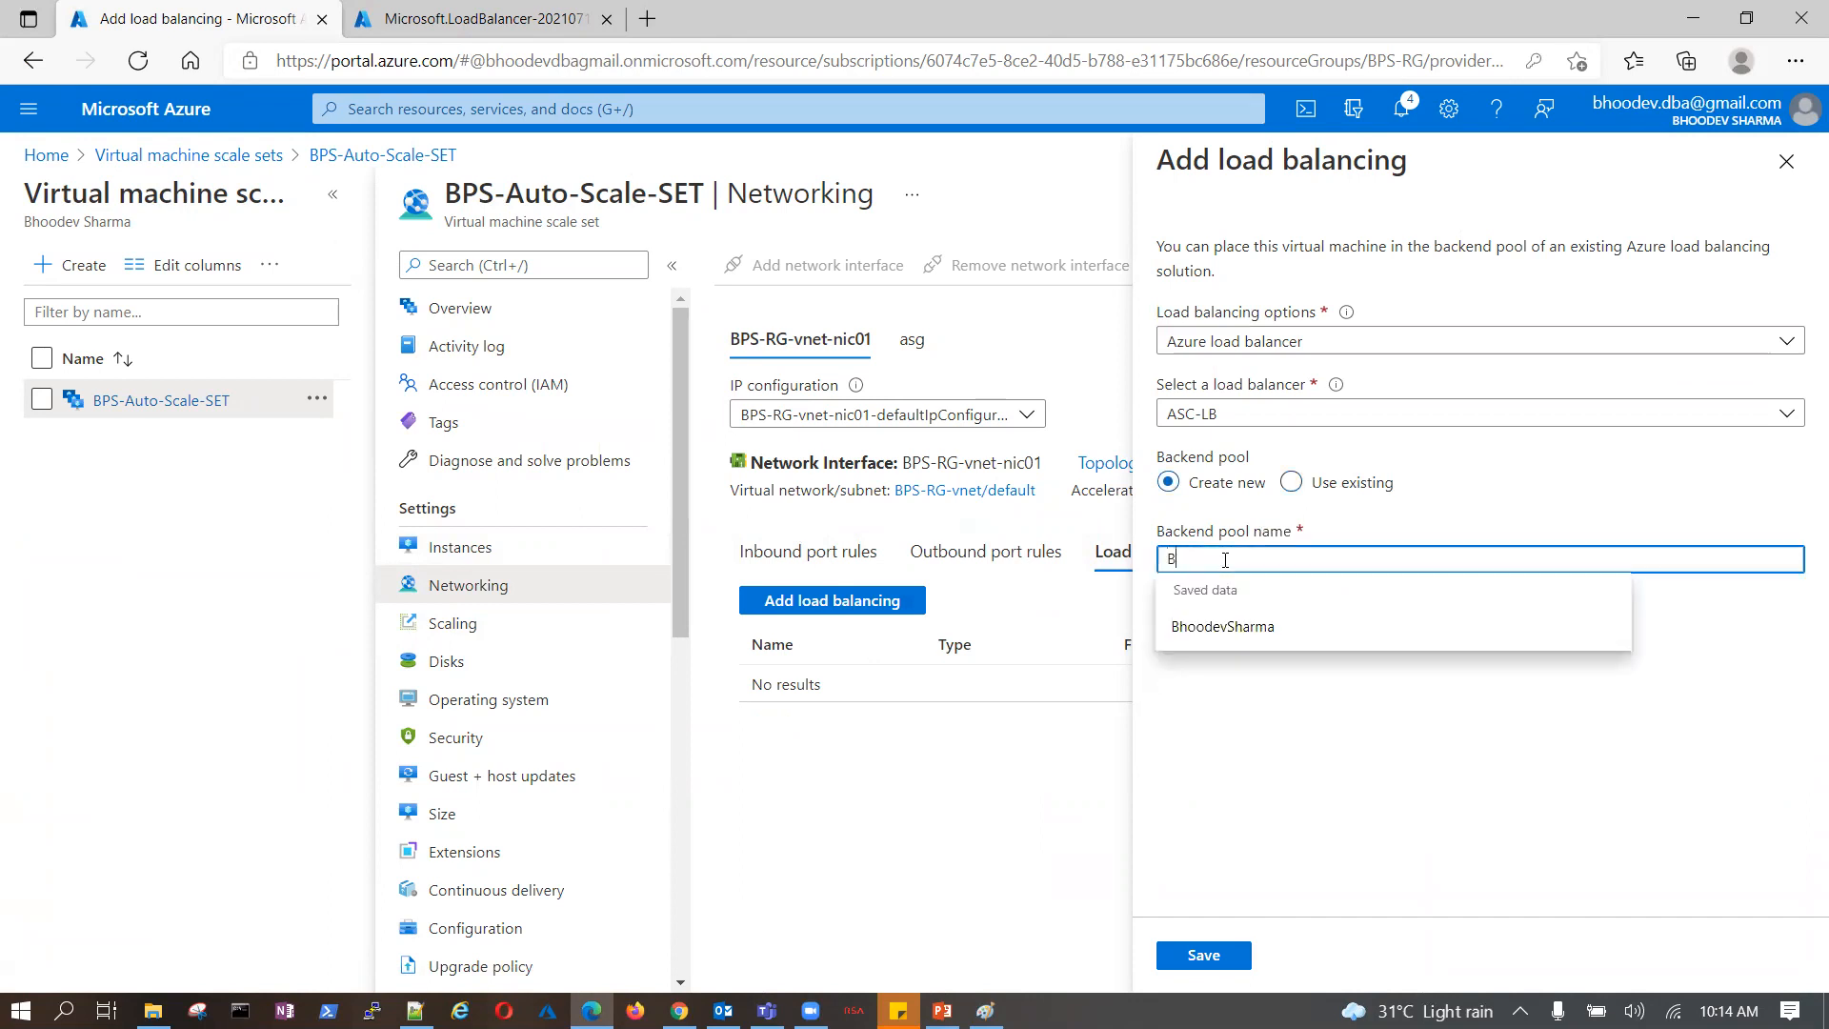
left_click(1342, 726)
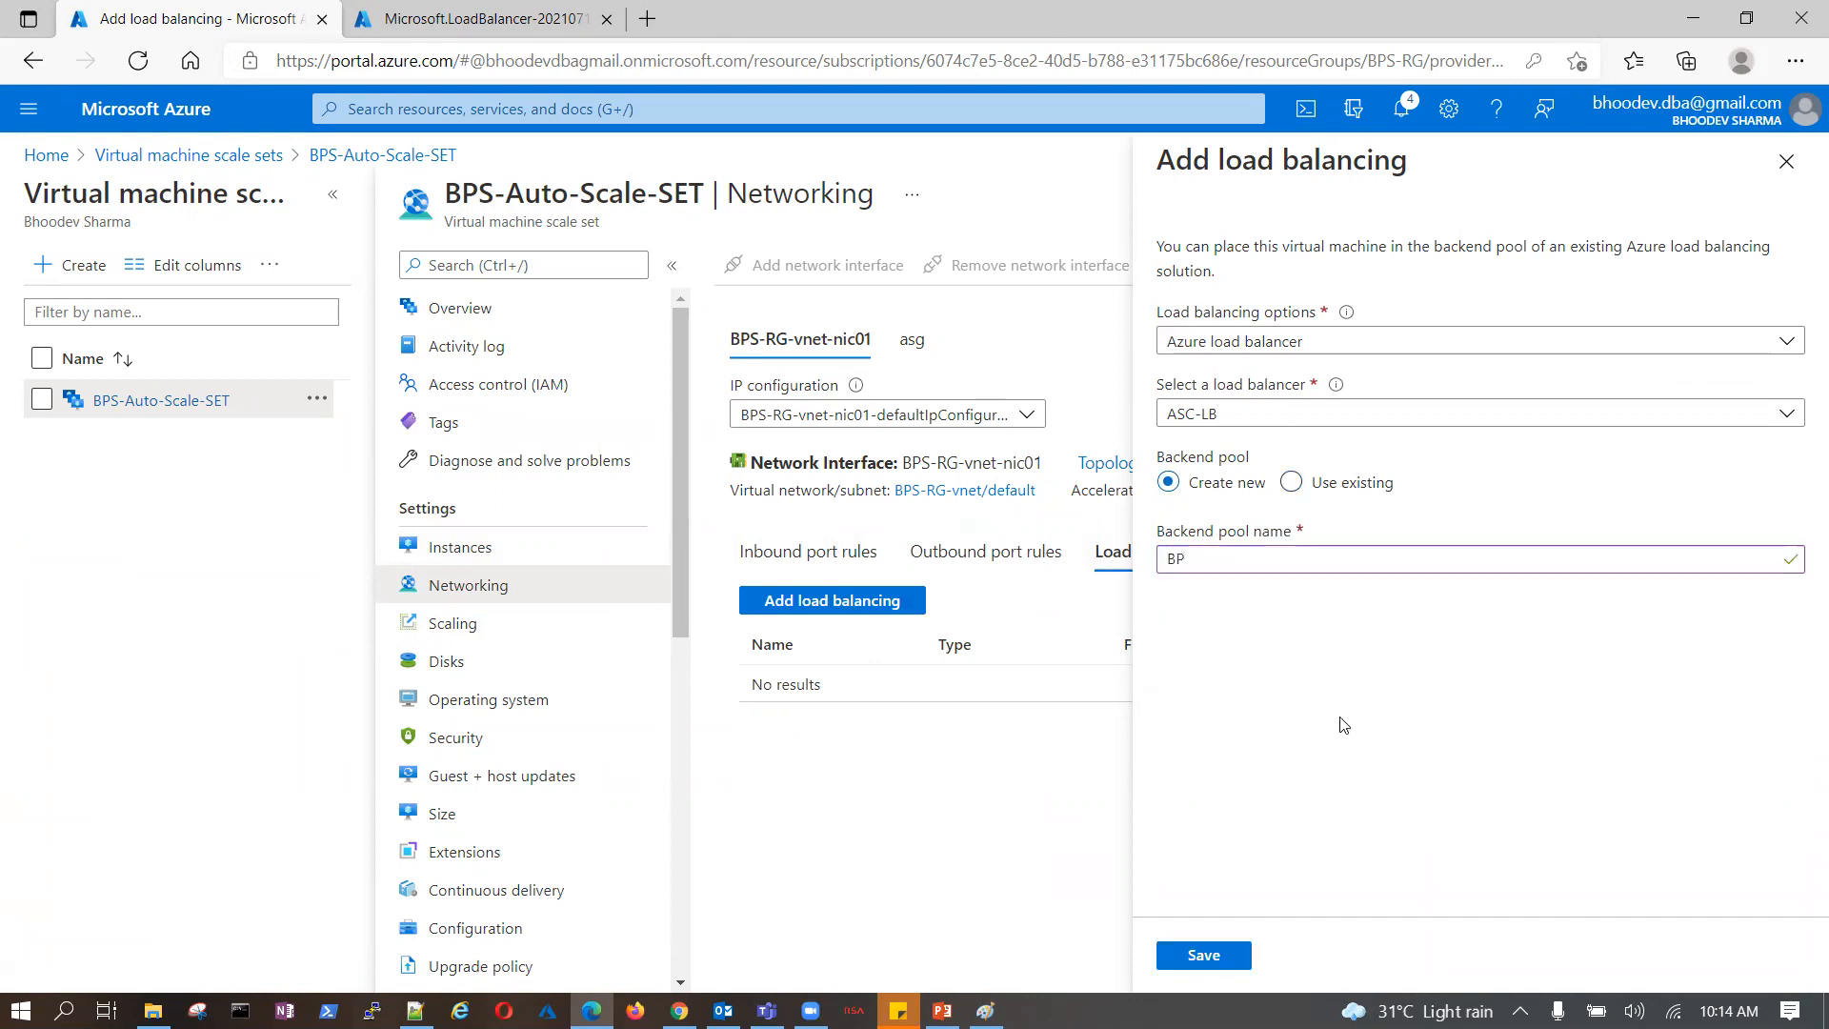
left_click(1206, 948)
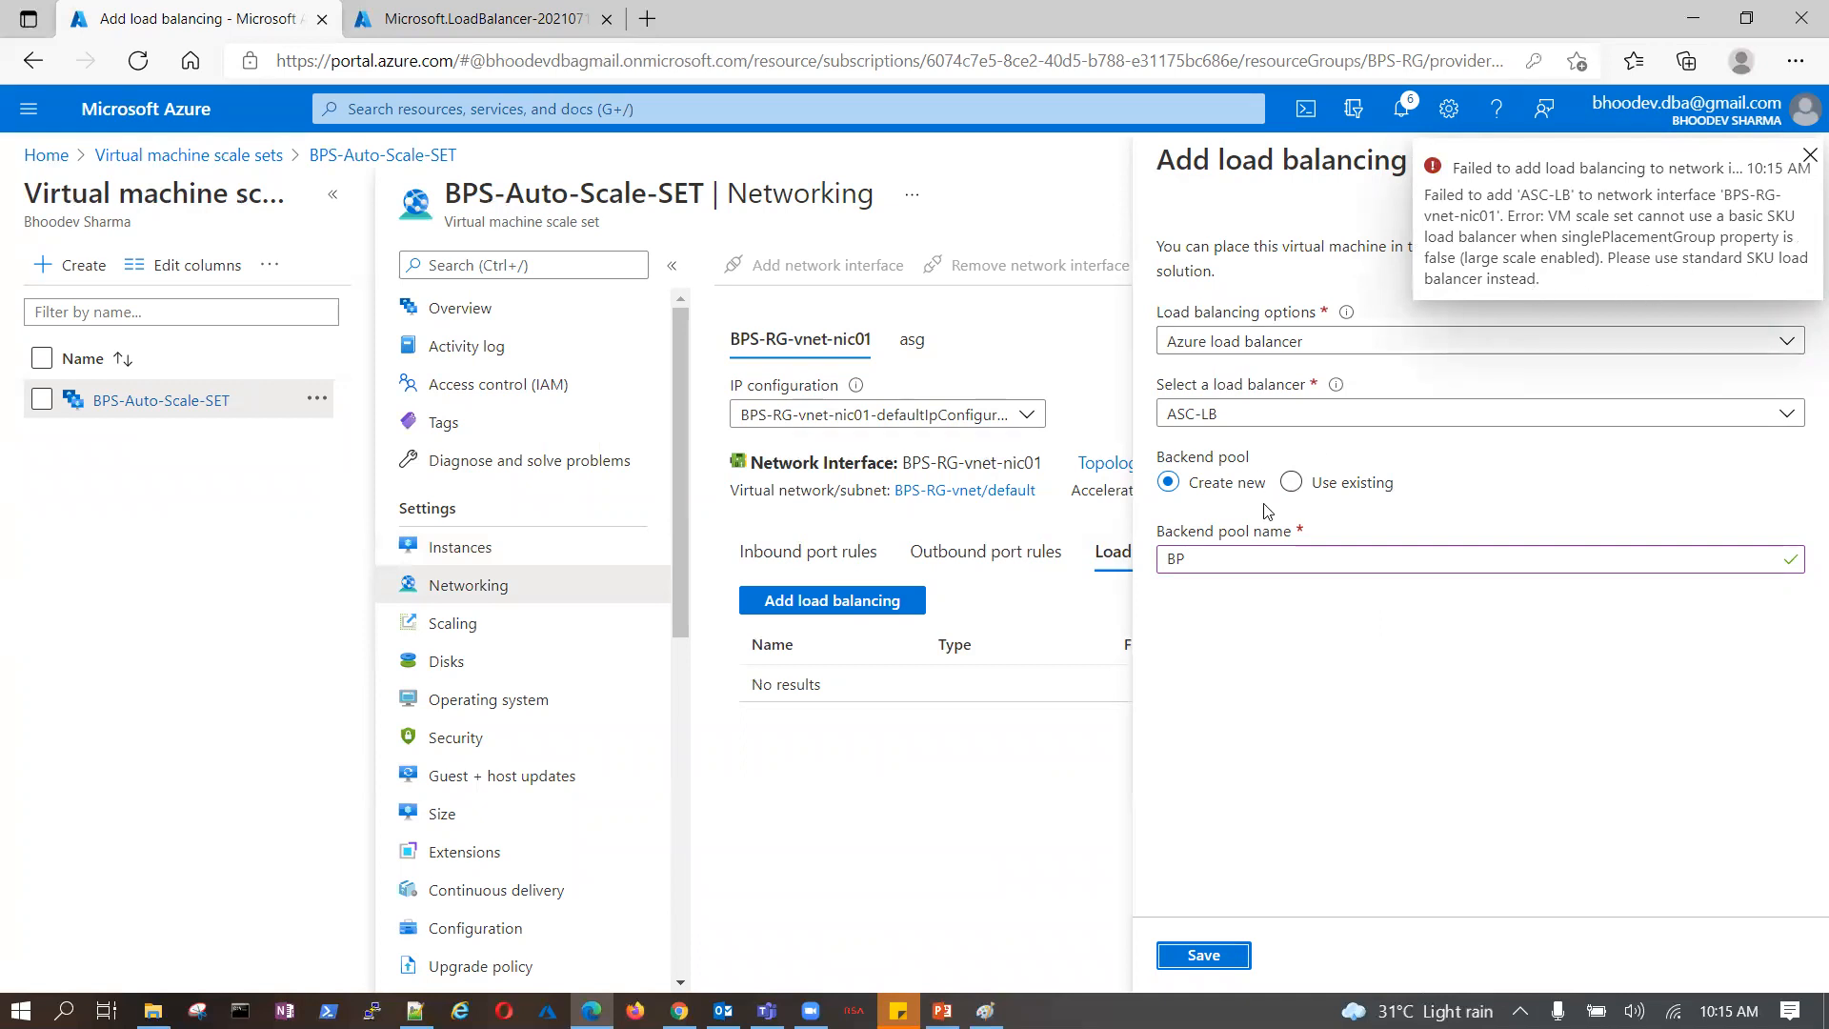
left_click(1806, 153)
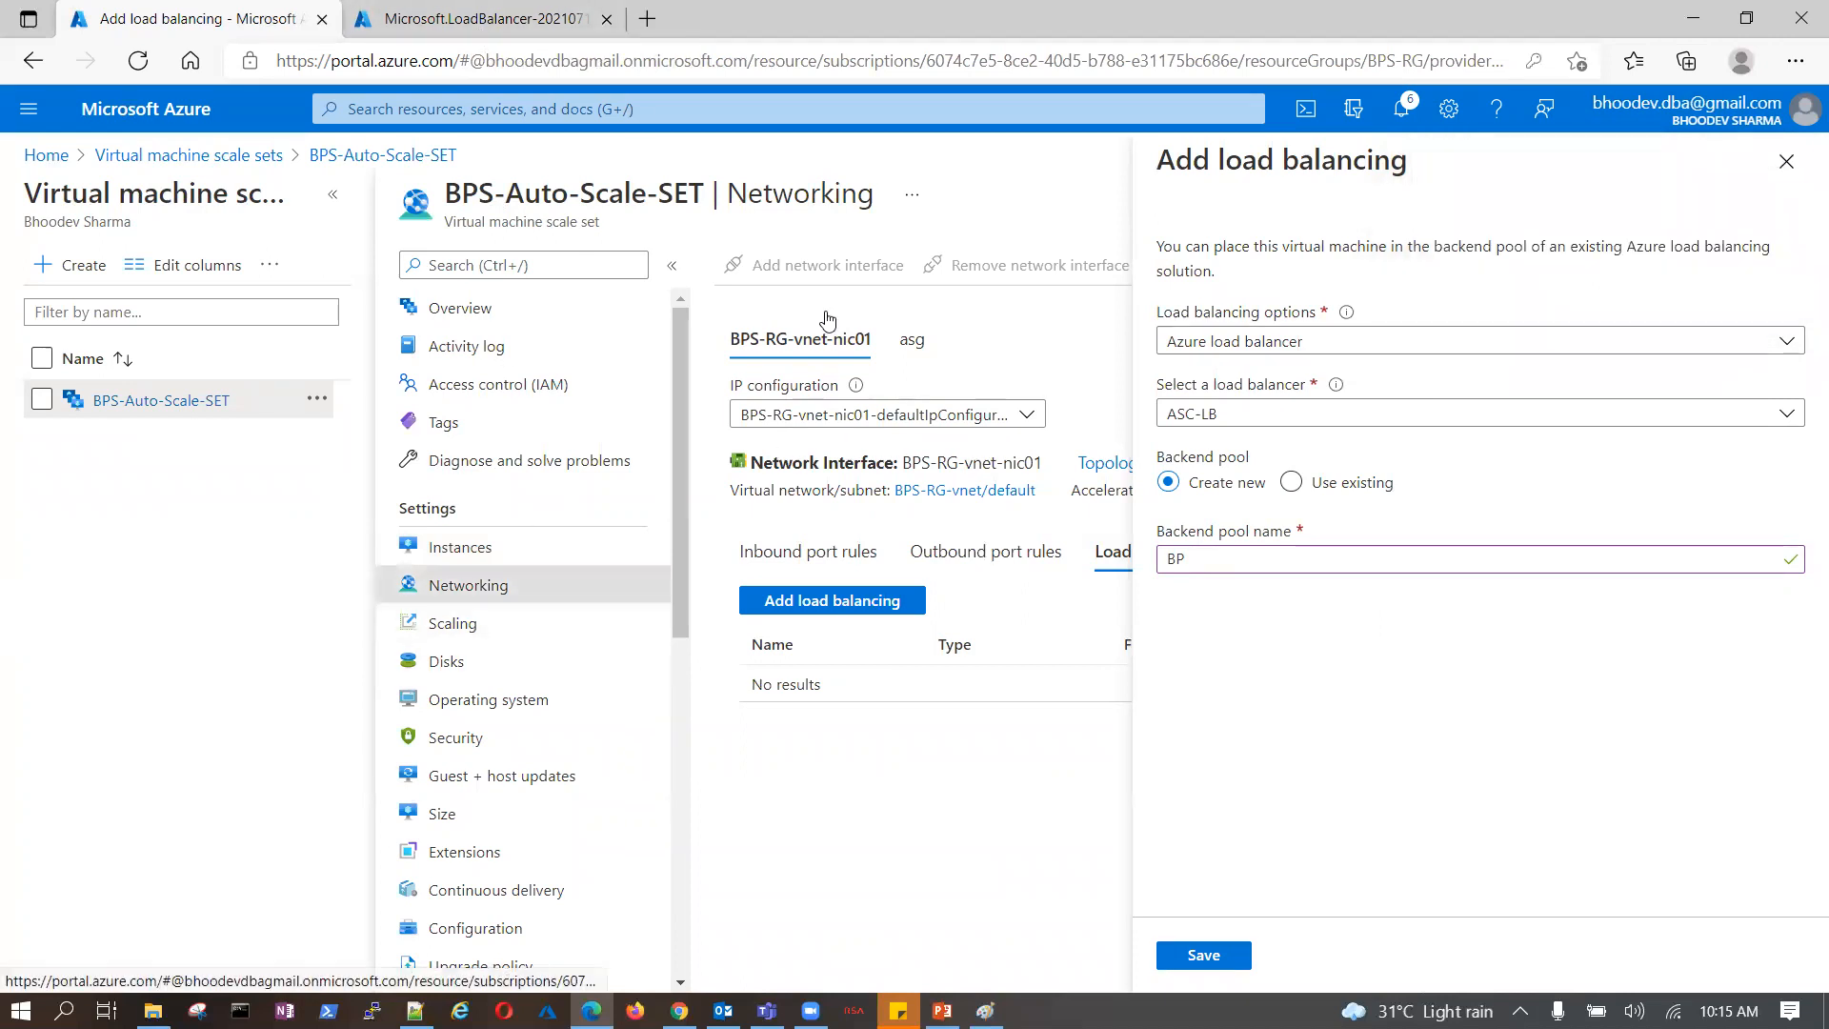
left_click(1785, 161)
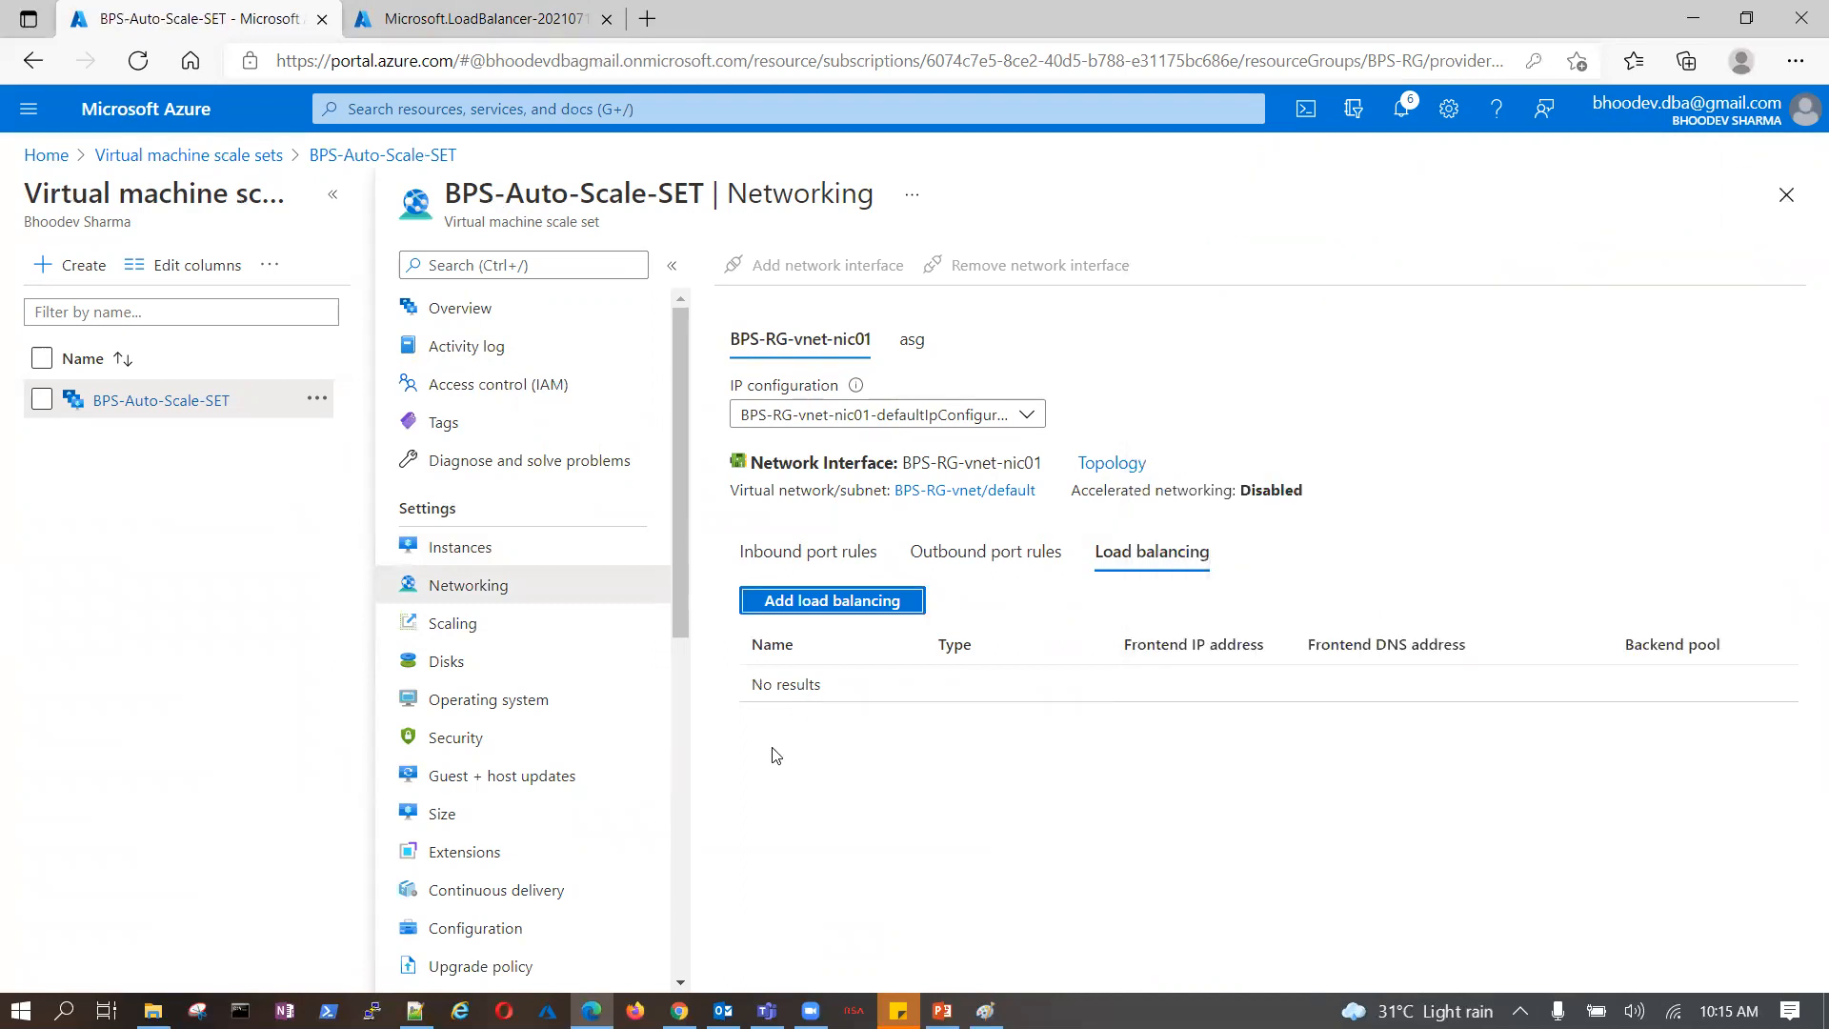
- Review the asg and BPS-RG-vnet-nic01 network interfaces and the scale set's instances
left_click(911, 360)
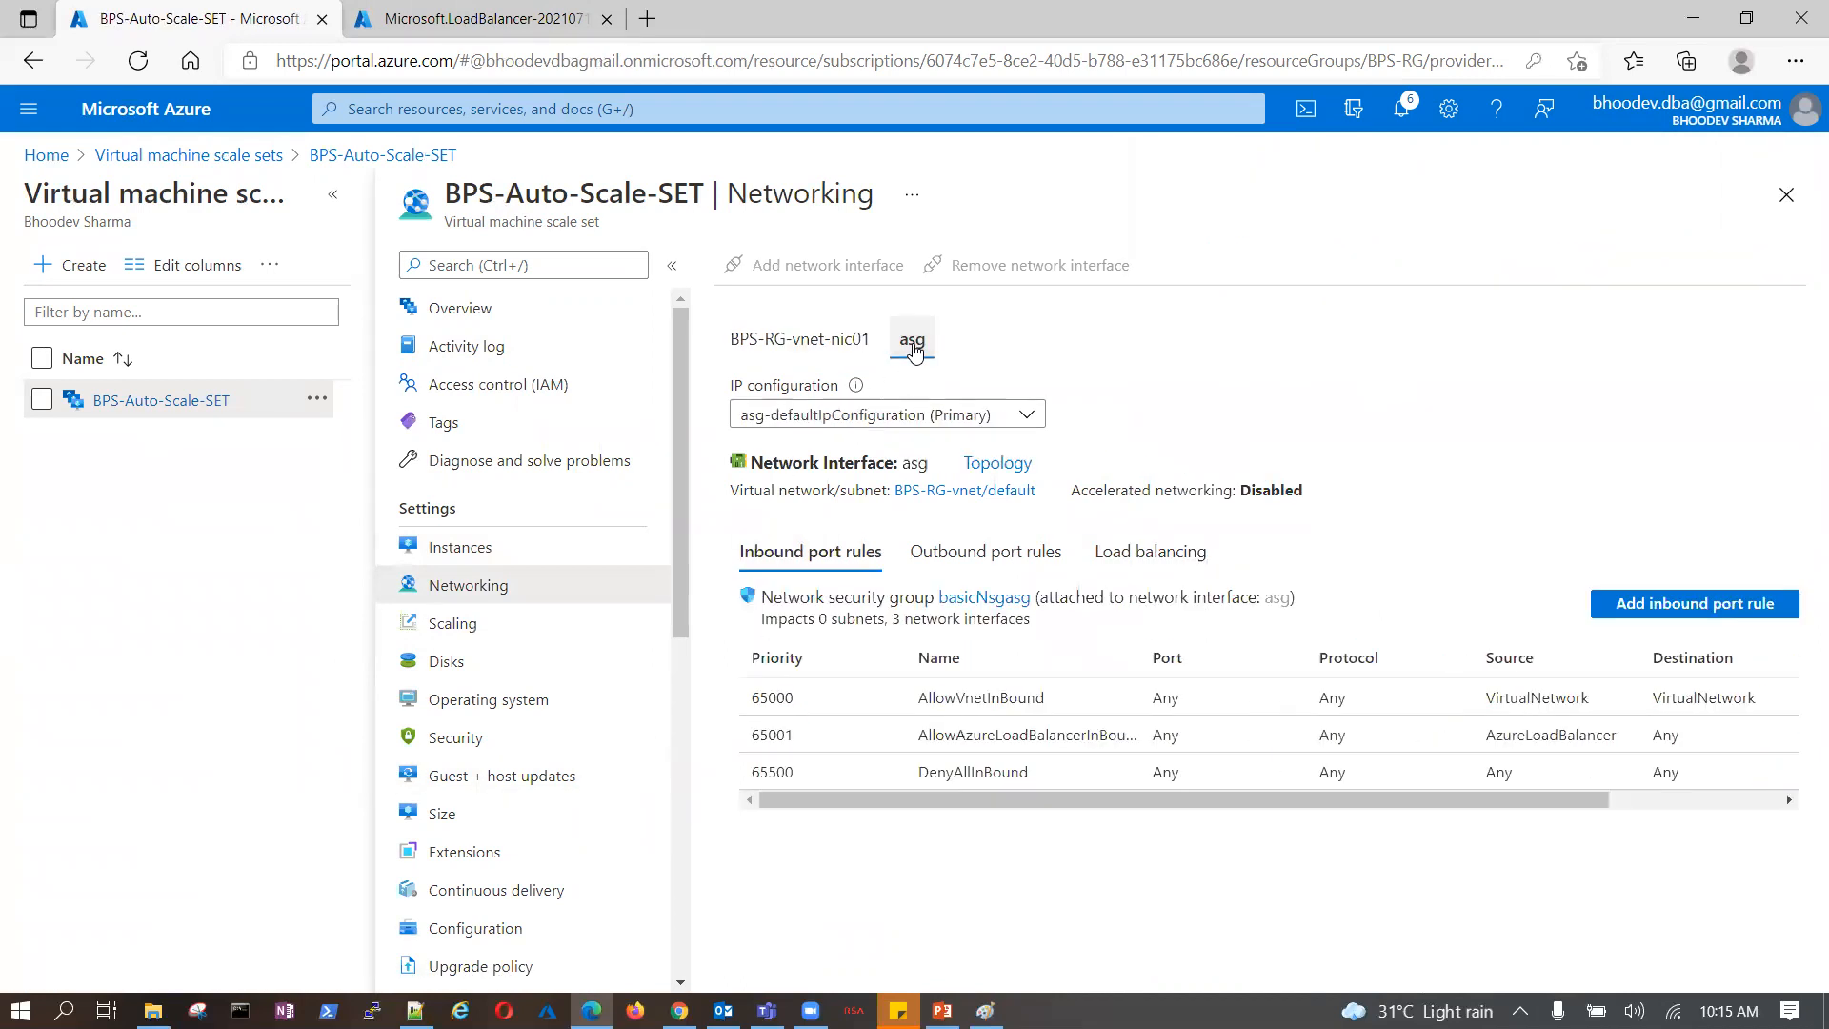
left_click(809, 351)
left_click(481, 547)
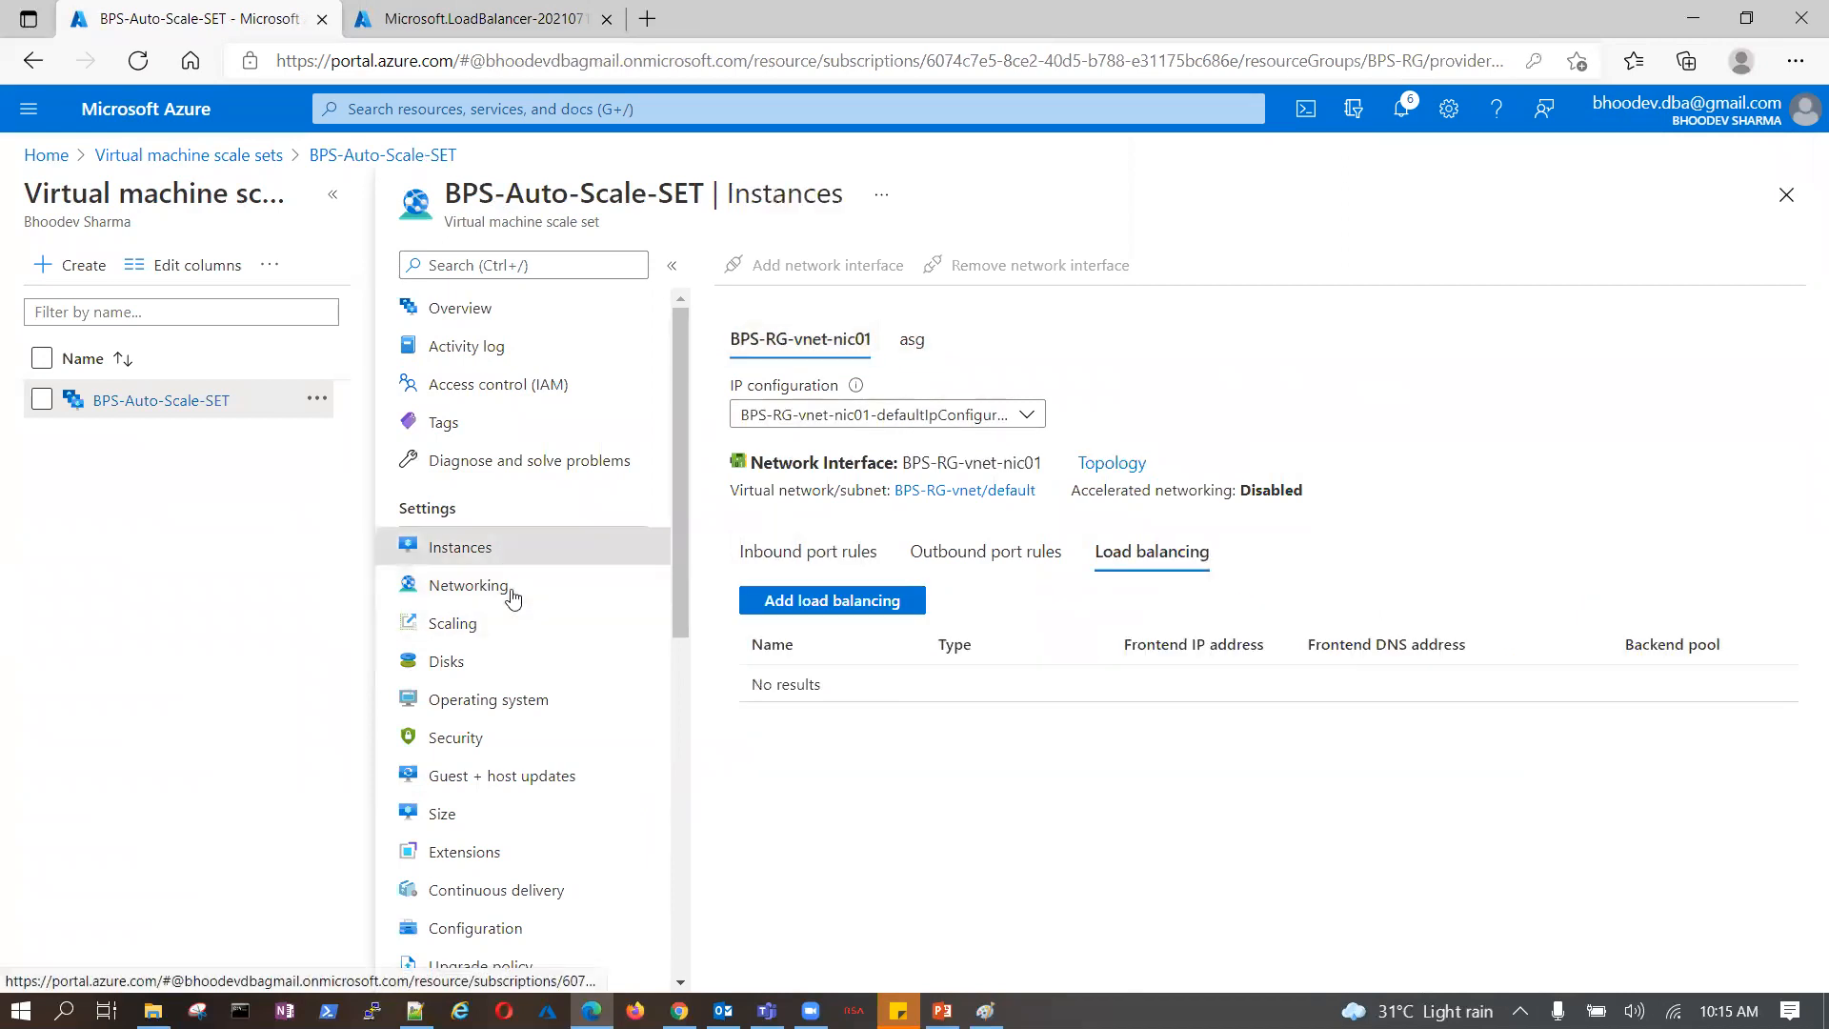
left_click(509, 109)
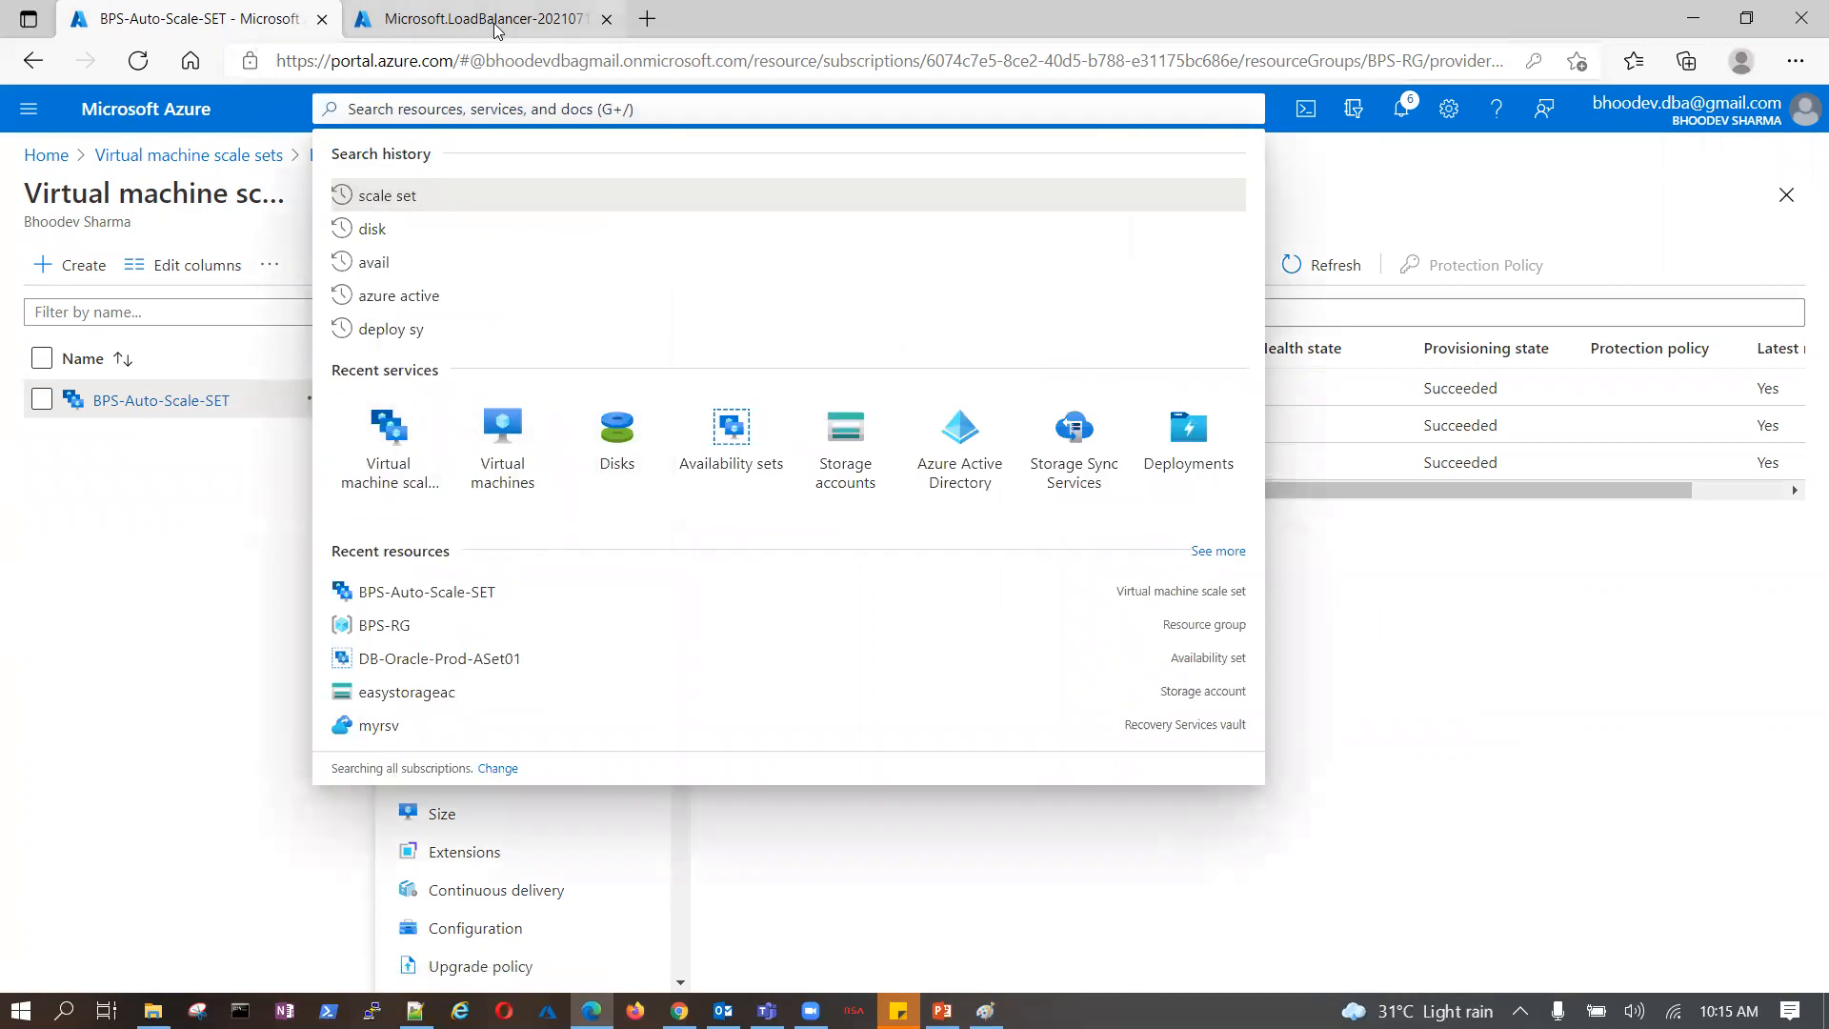
- Open the newly deployed ASC-LB load balancer from its deployment page
key("ctrl+Tab")
left_click(514, 607)
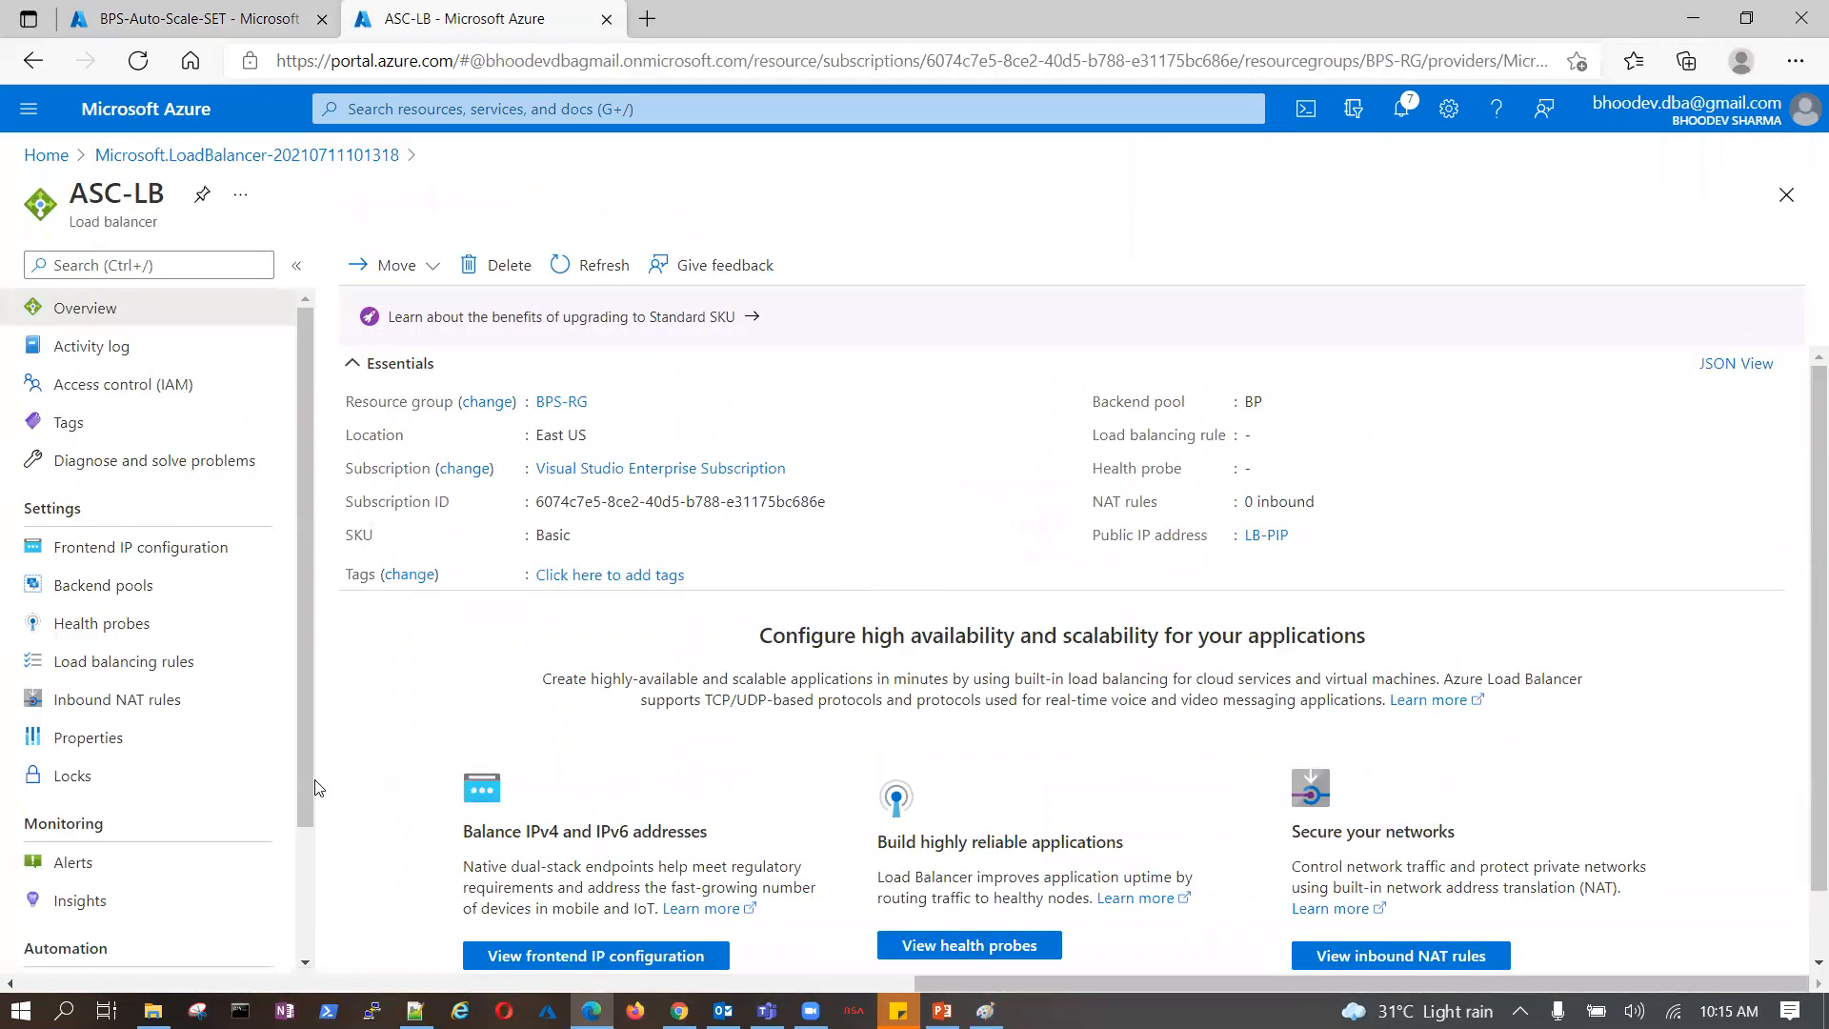
scroll(150, 752, "down", 2)
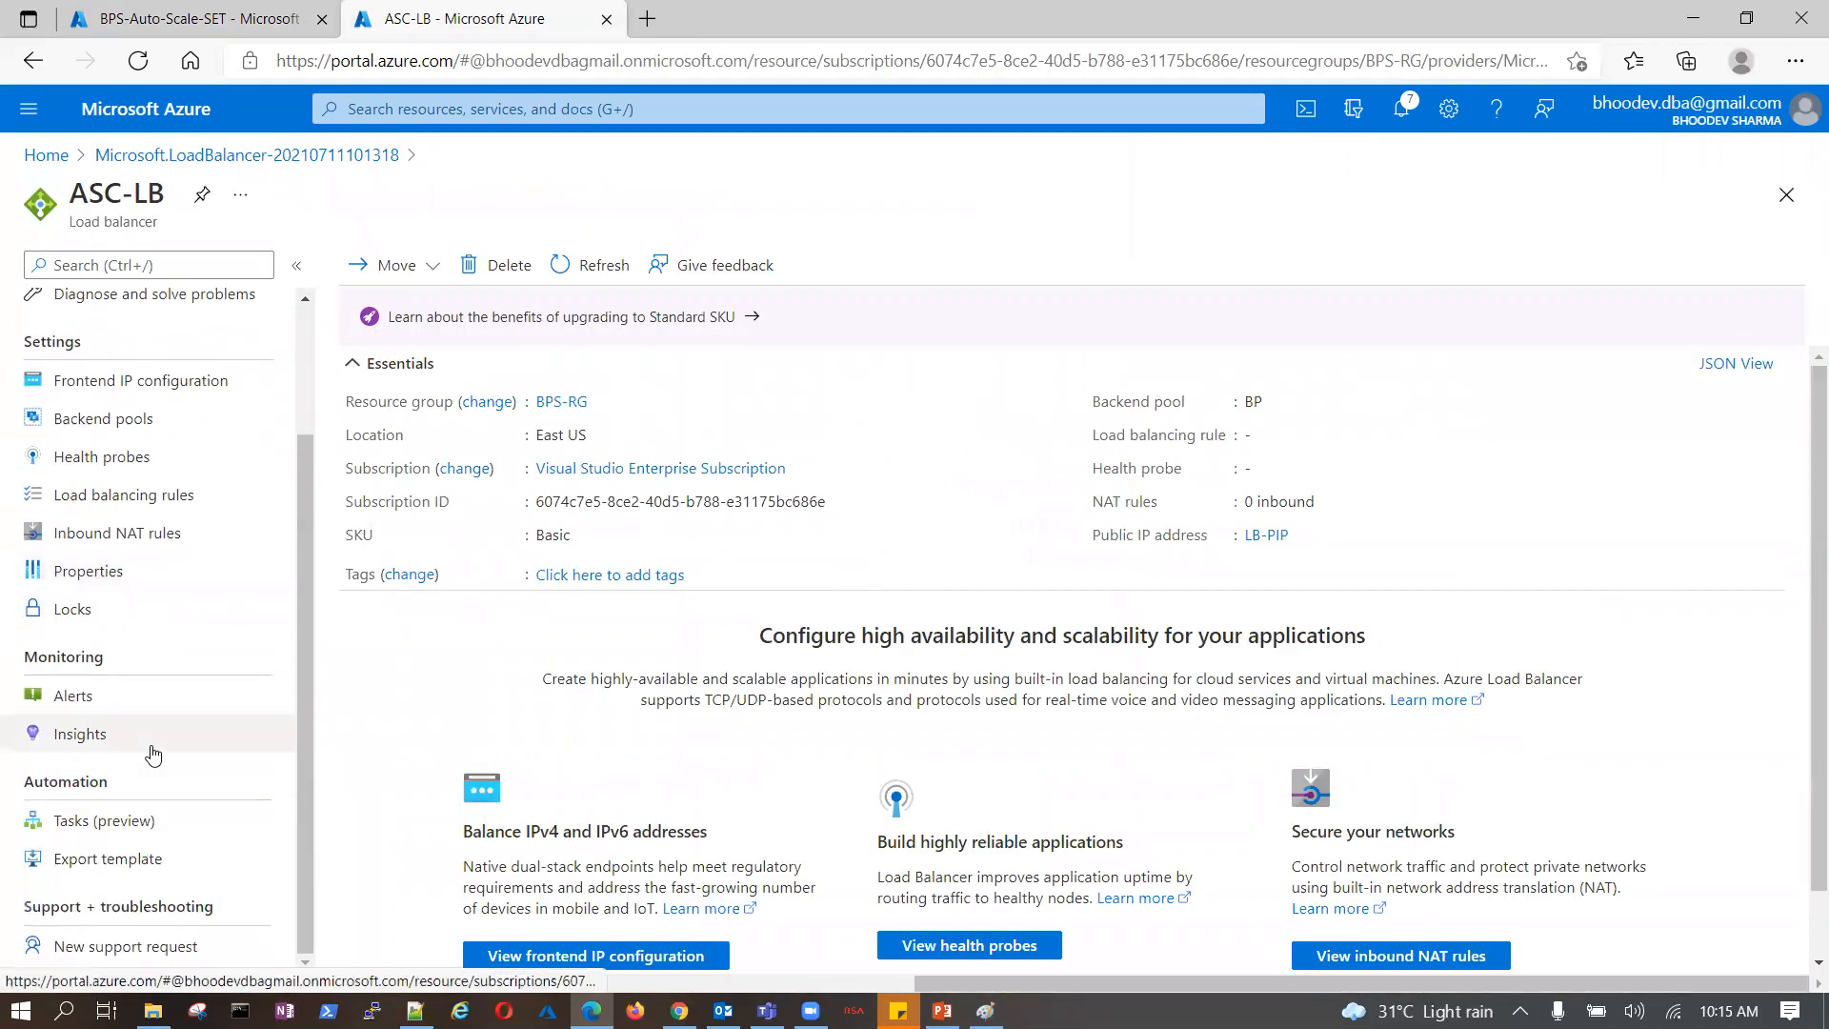
- Review the ASC-LB load balancer's Properties page
scroll(154, 714, "up", 1)
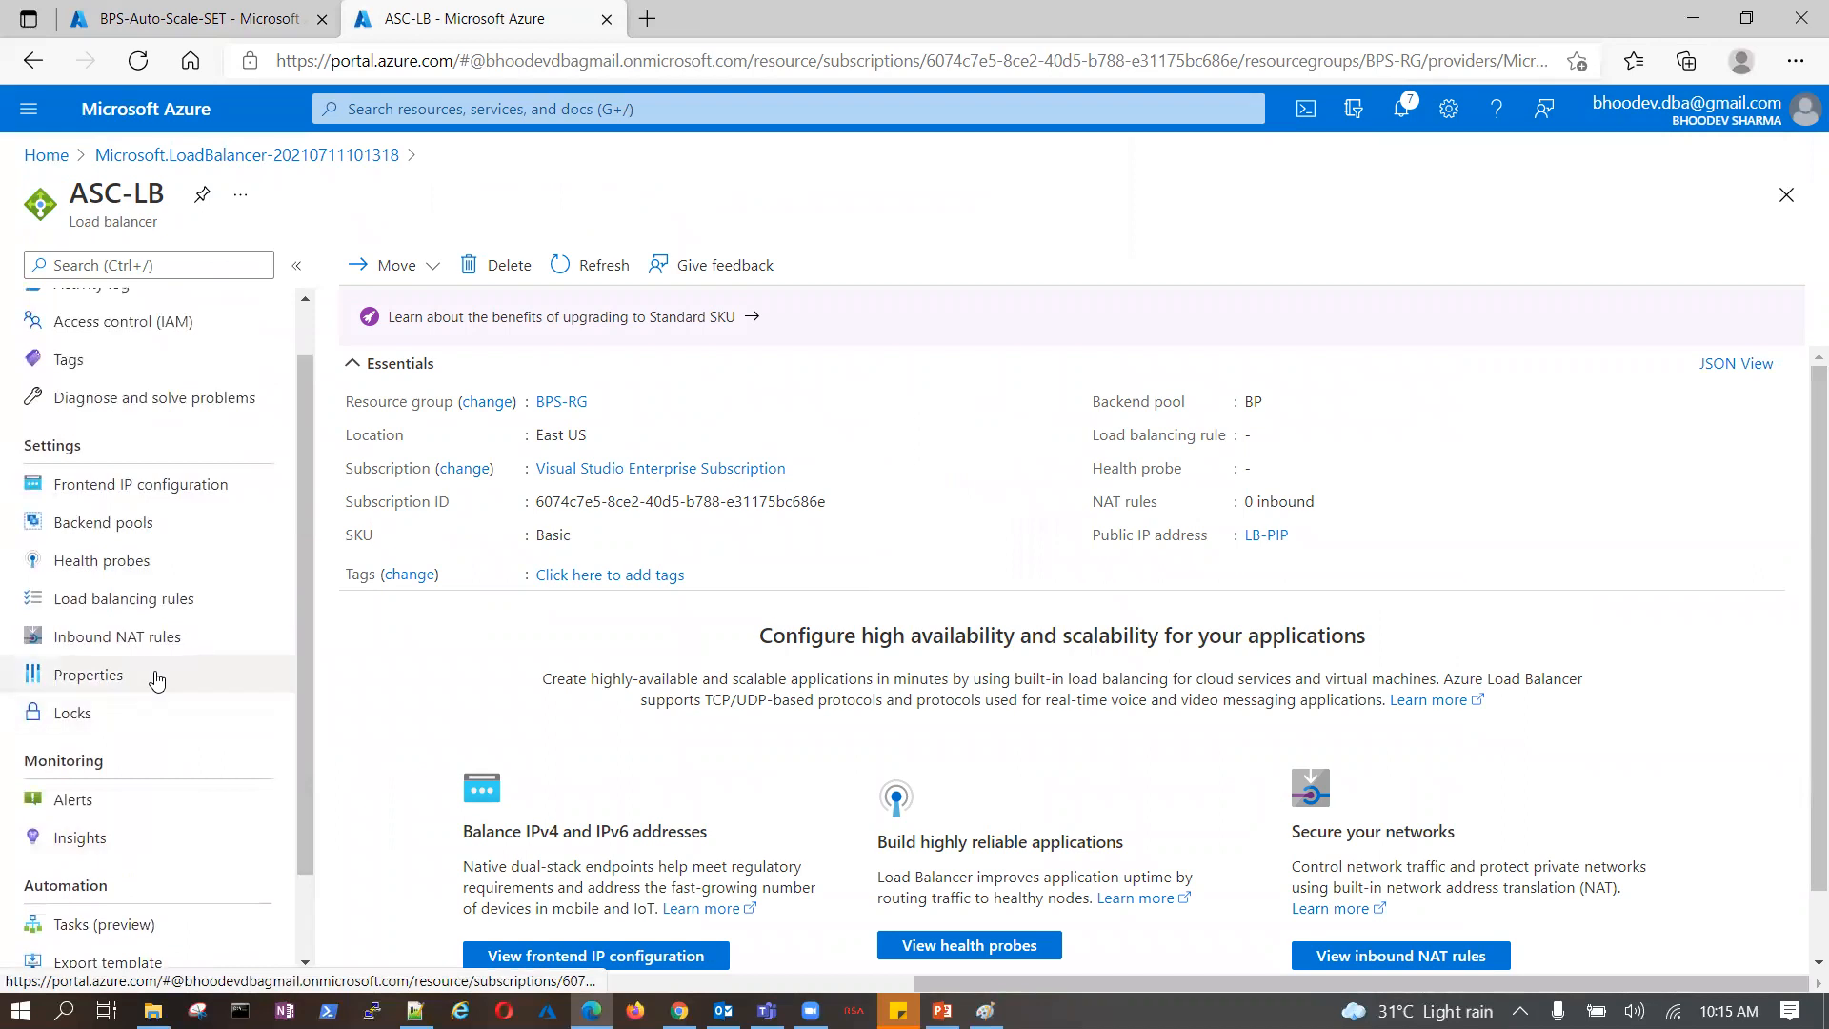
left_click(158, 679)
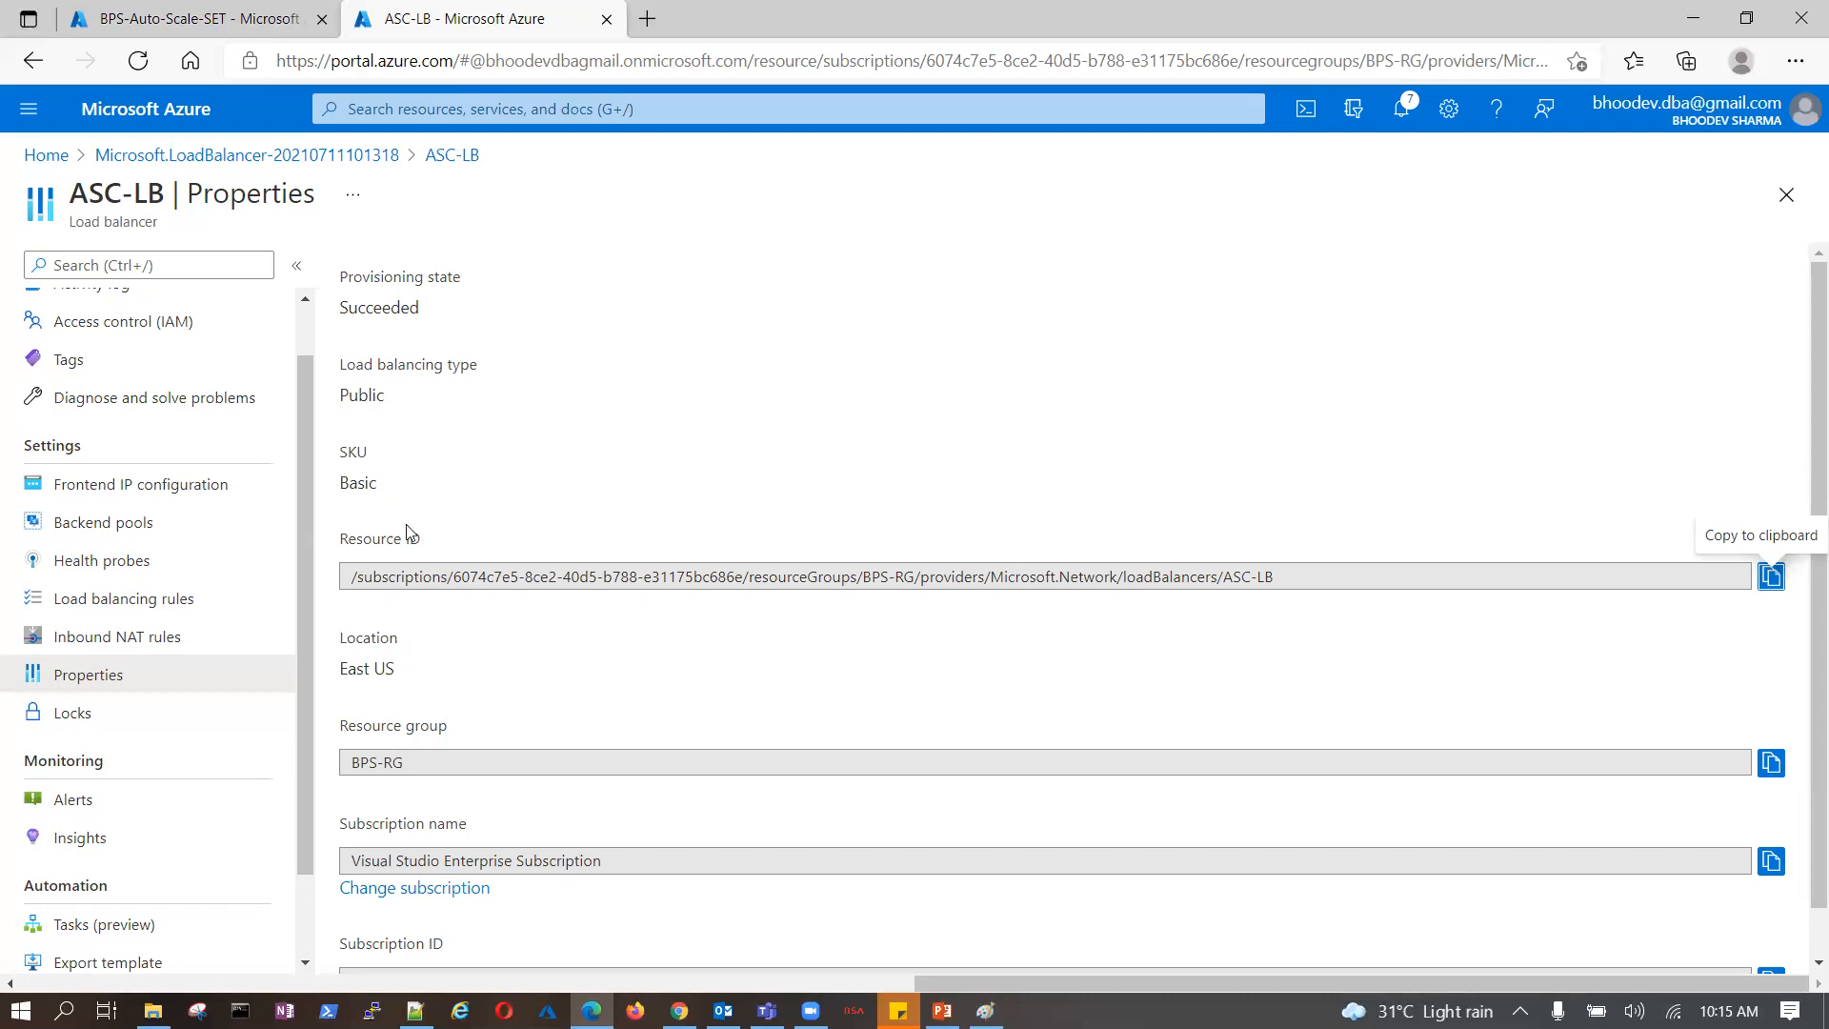
scroll(179, 648, "up", 1)
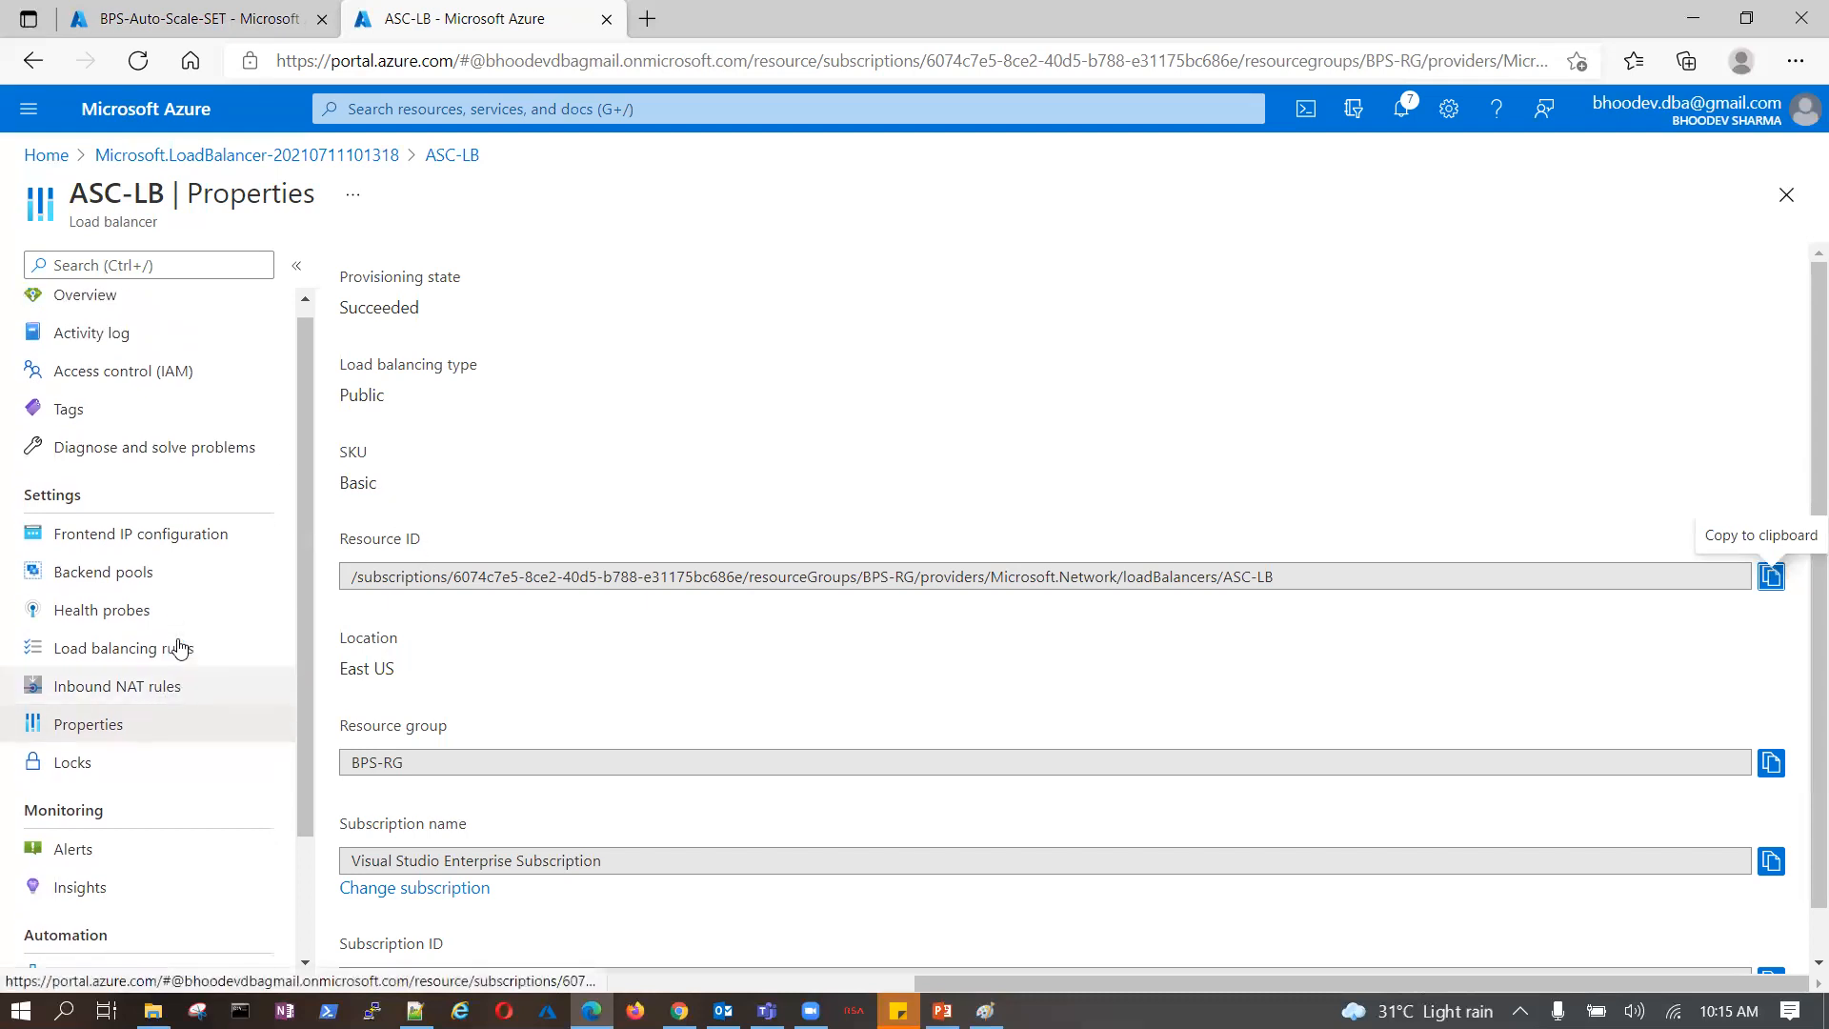
scroll(211, 650, "down", 1)
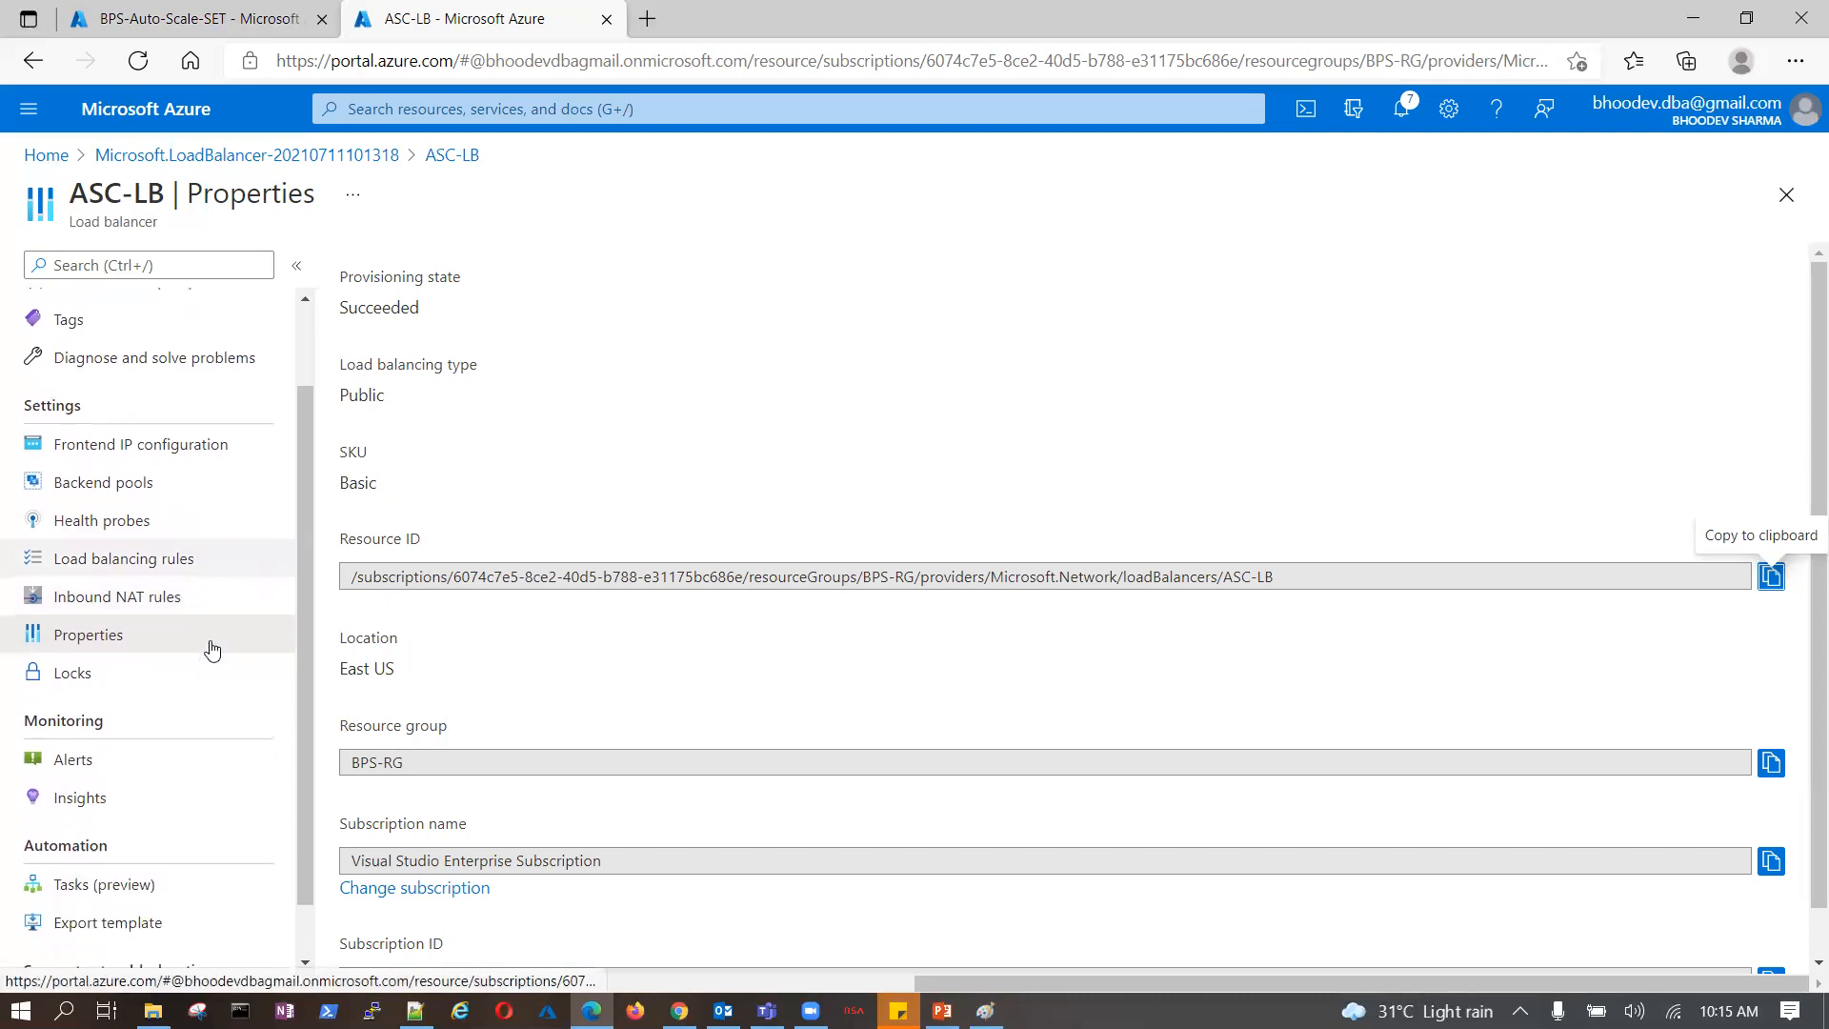
scroll(186, 672, "up", 2)
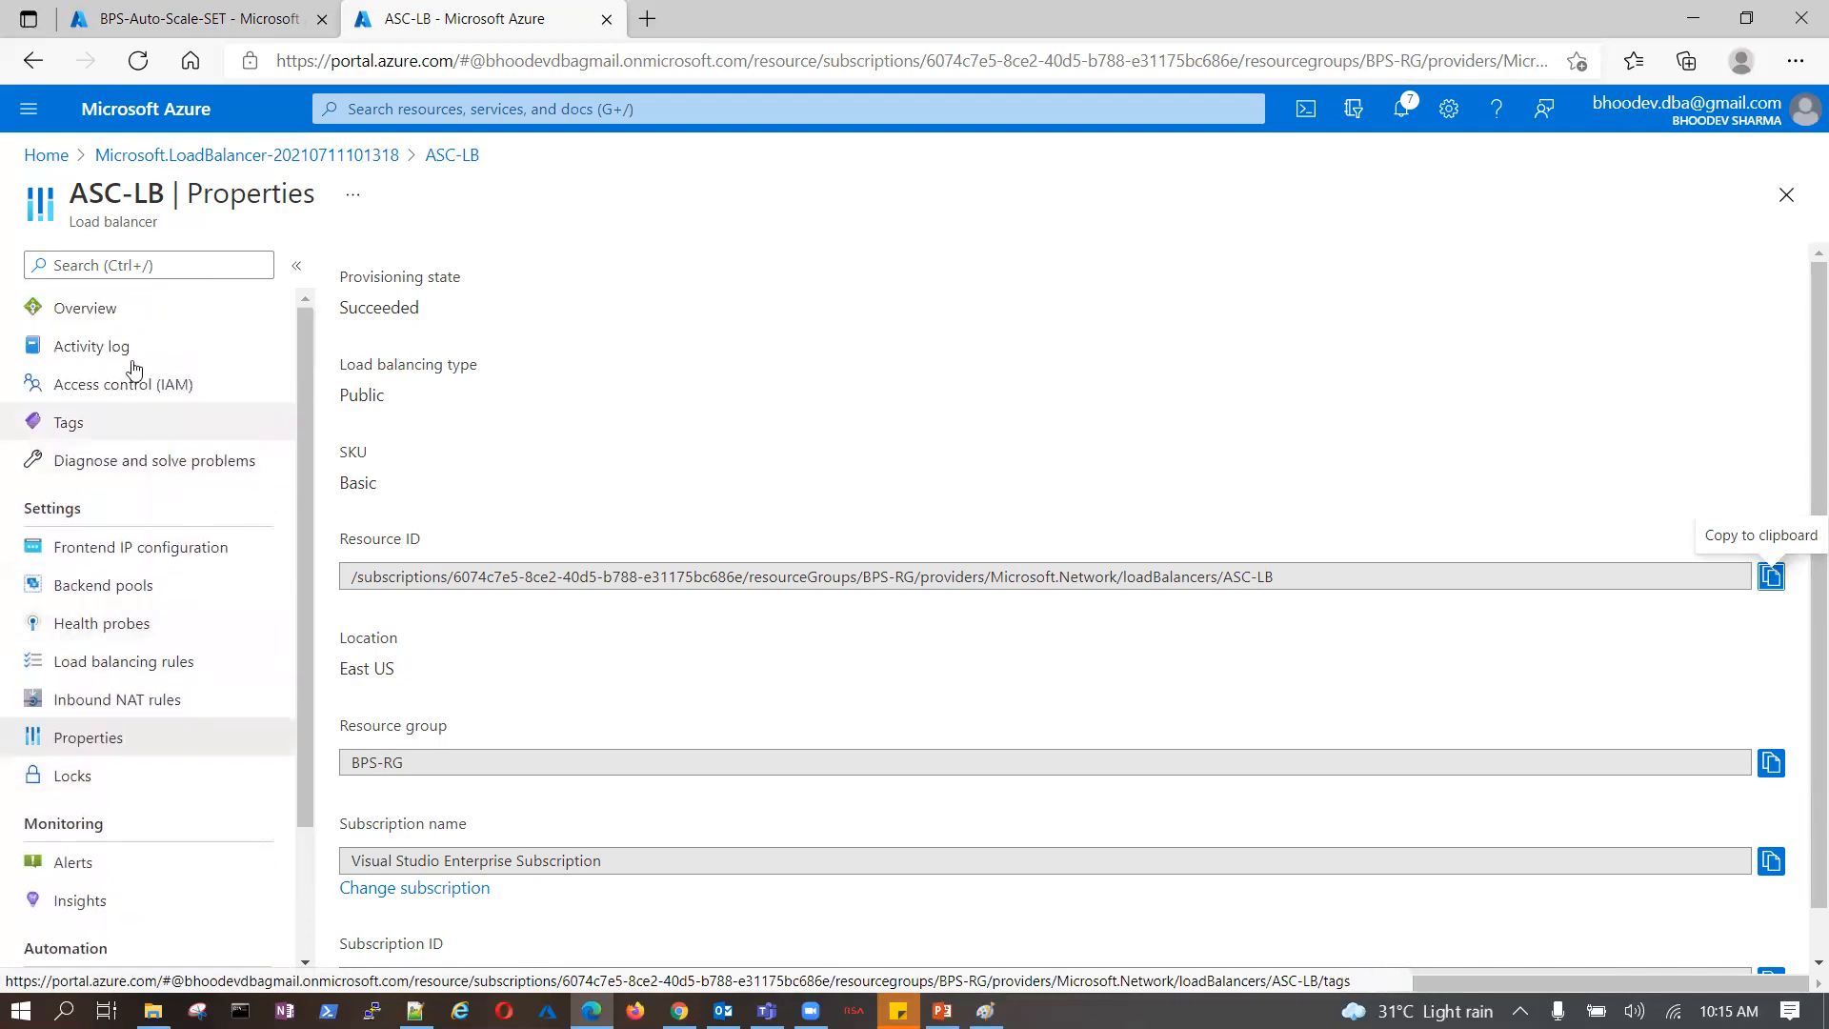
- Inspect ASC-LB's overview, activity log, frontend IP, backend pools, probes, load-balancing and NAT rules
left_click(143, 308)
left_click(164, 355)
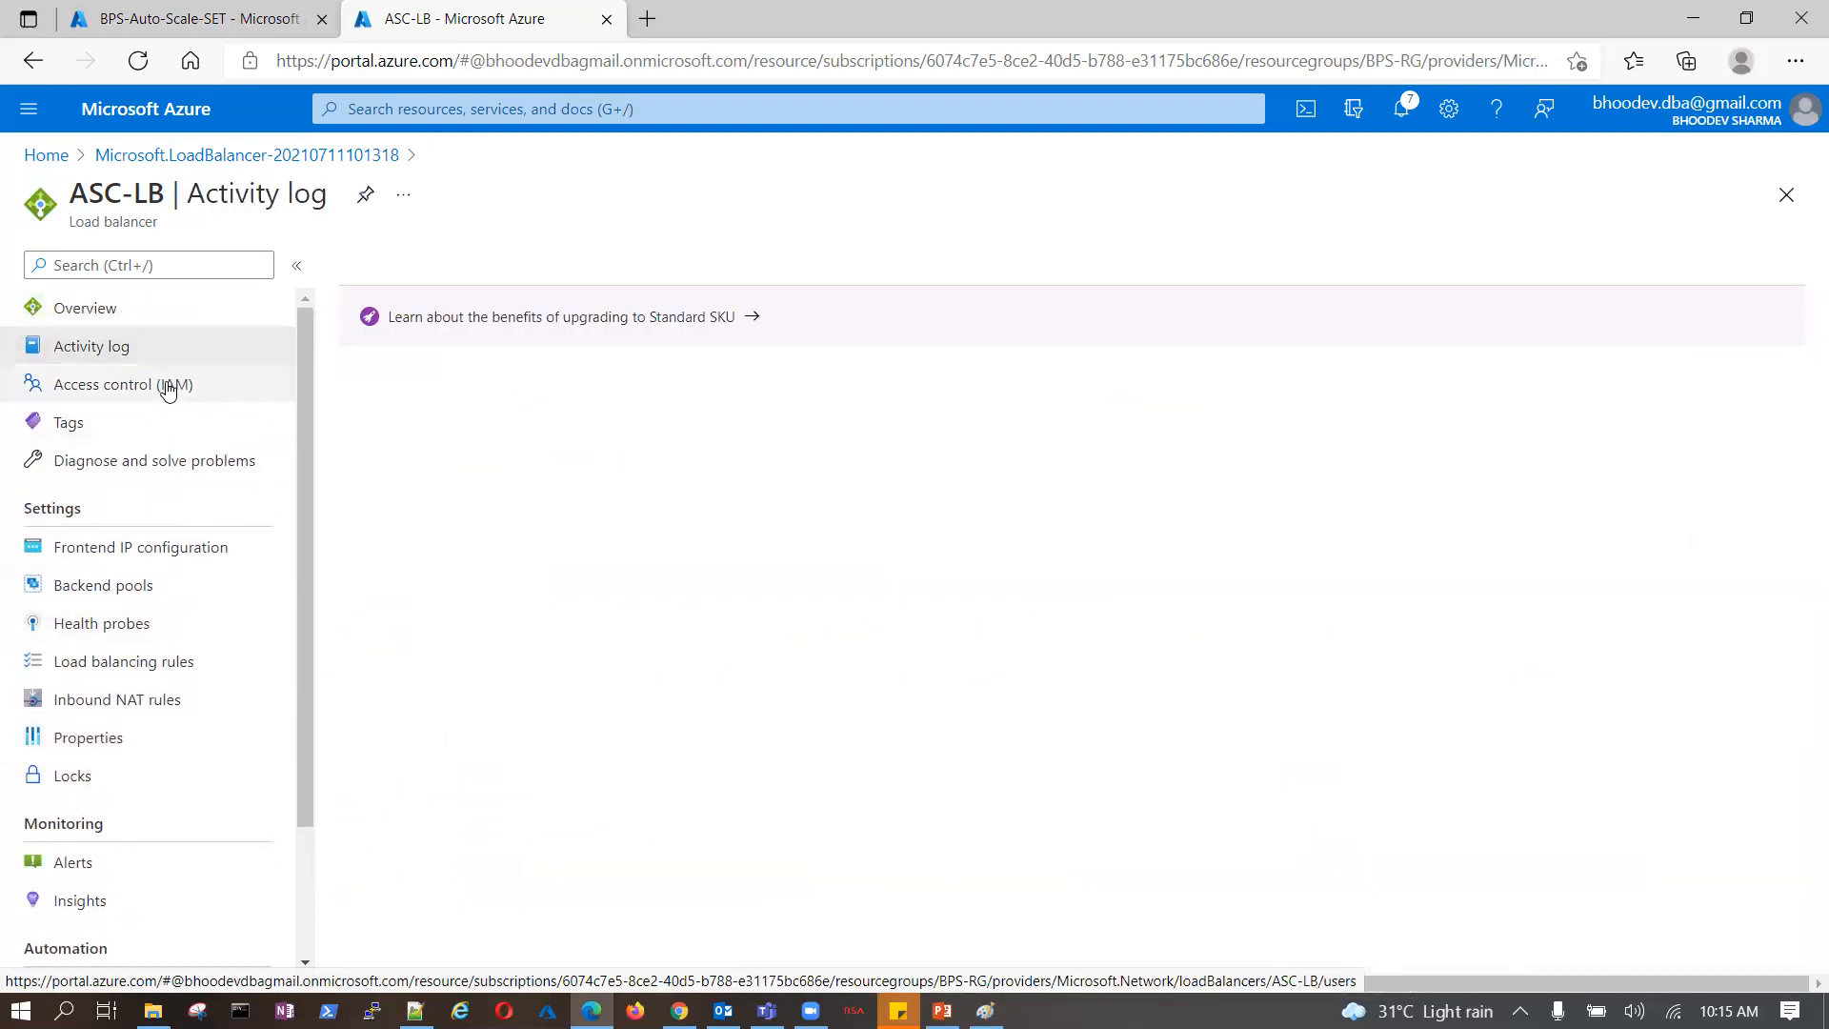
left_click(141, 557)
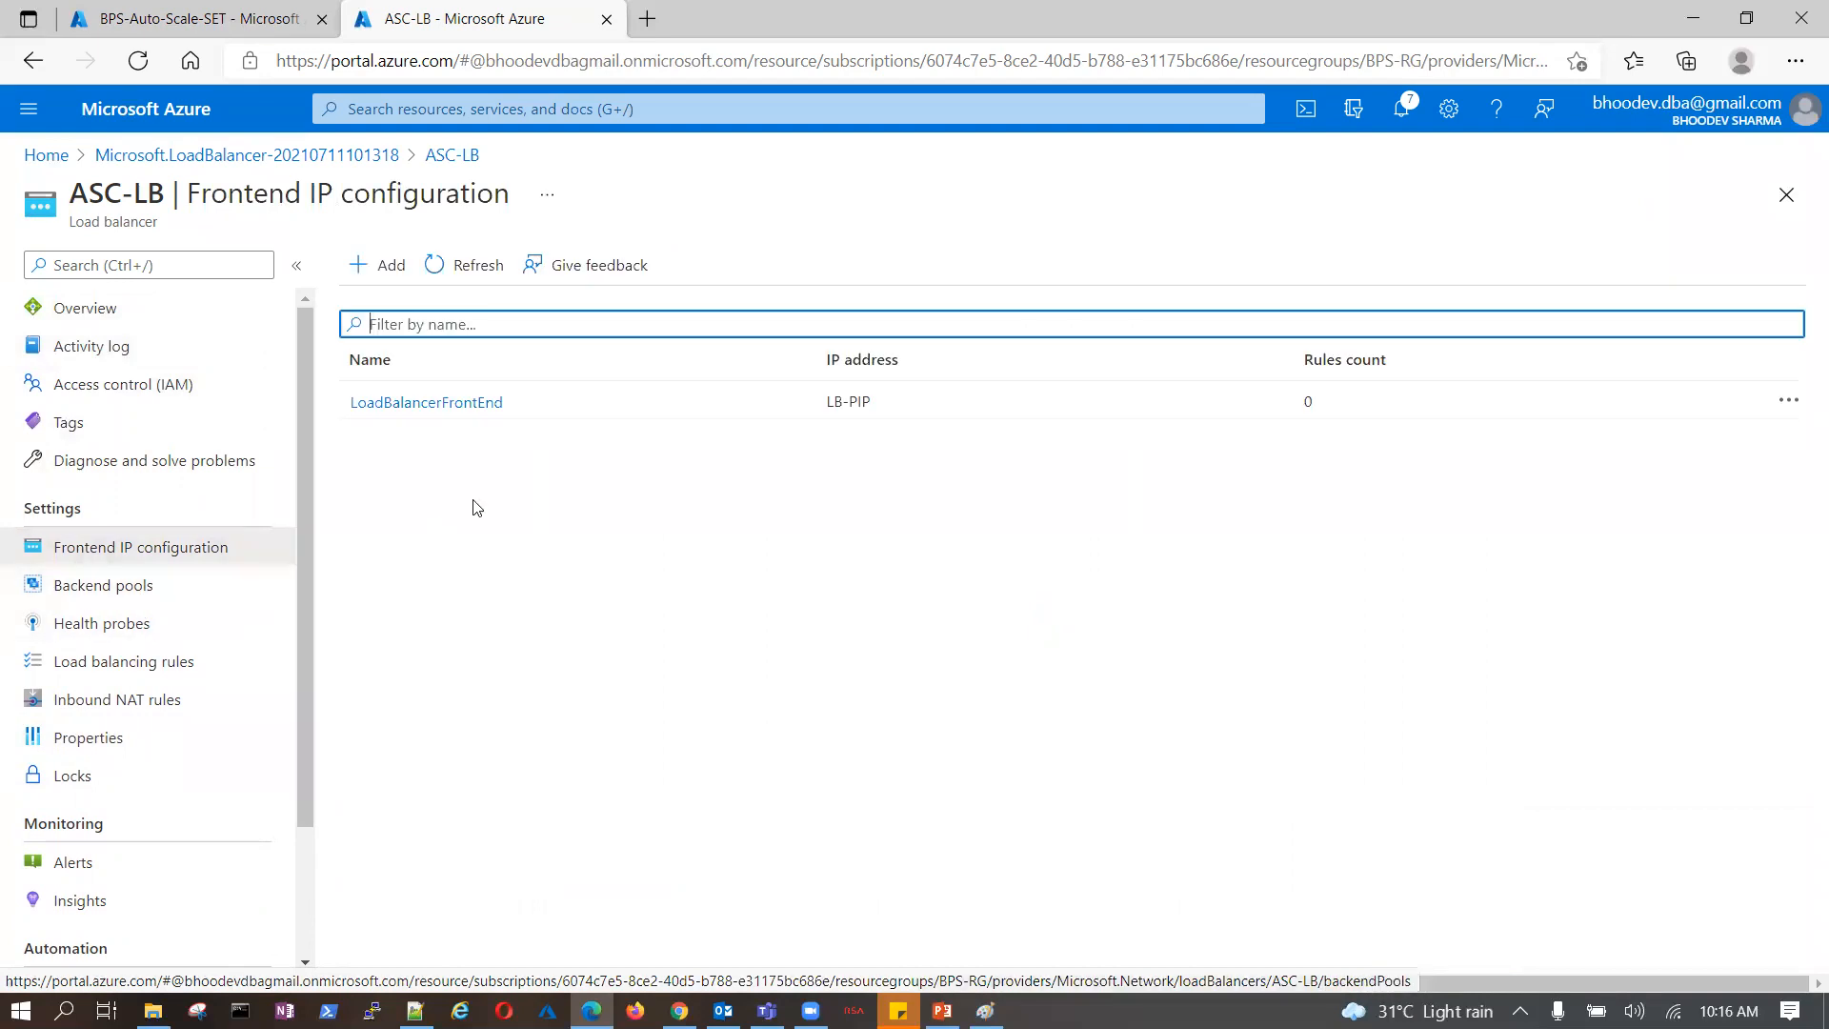
left_click(143, 585)
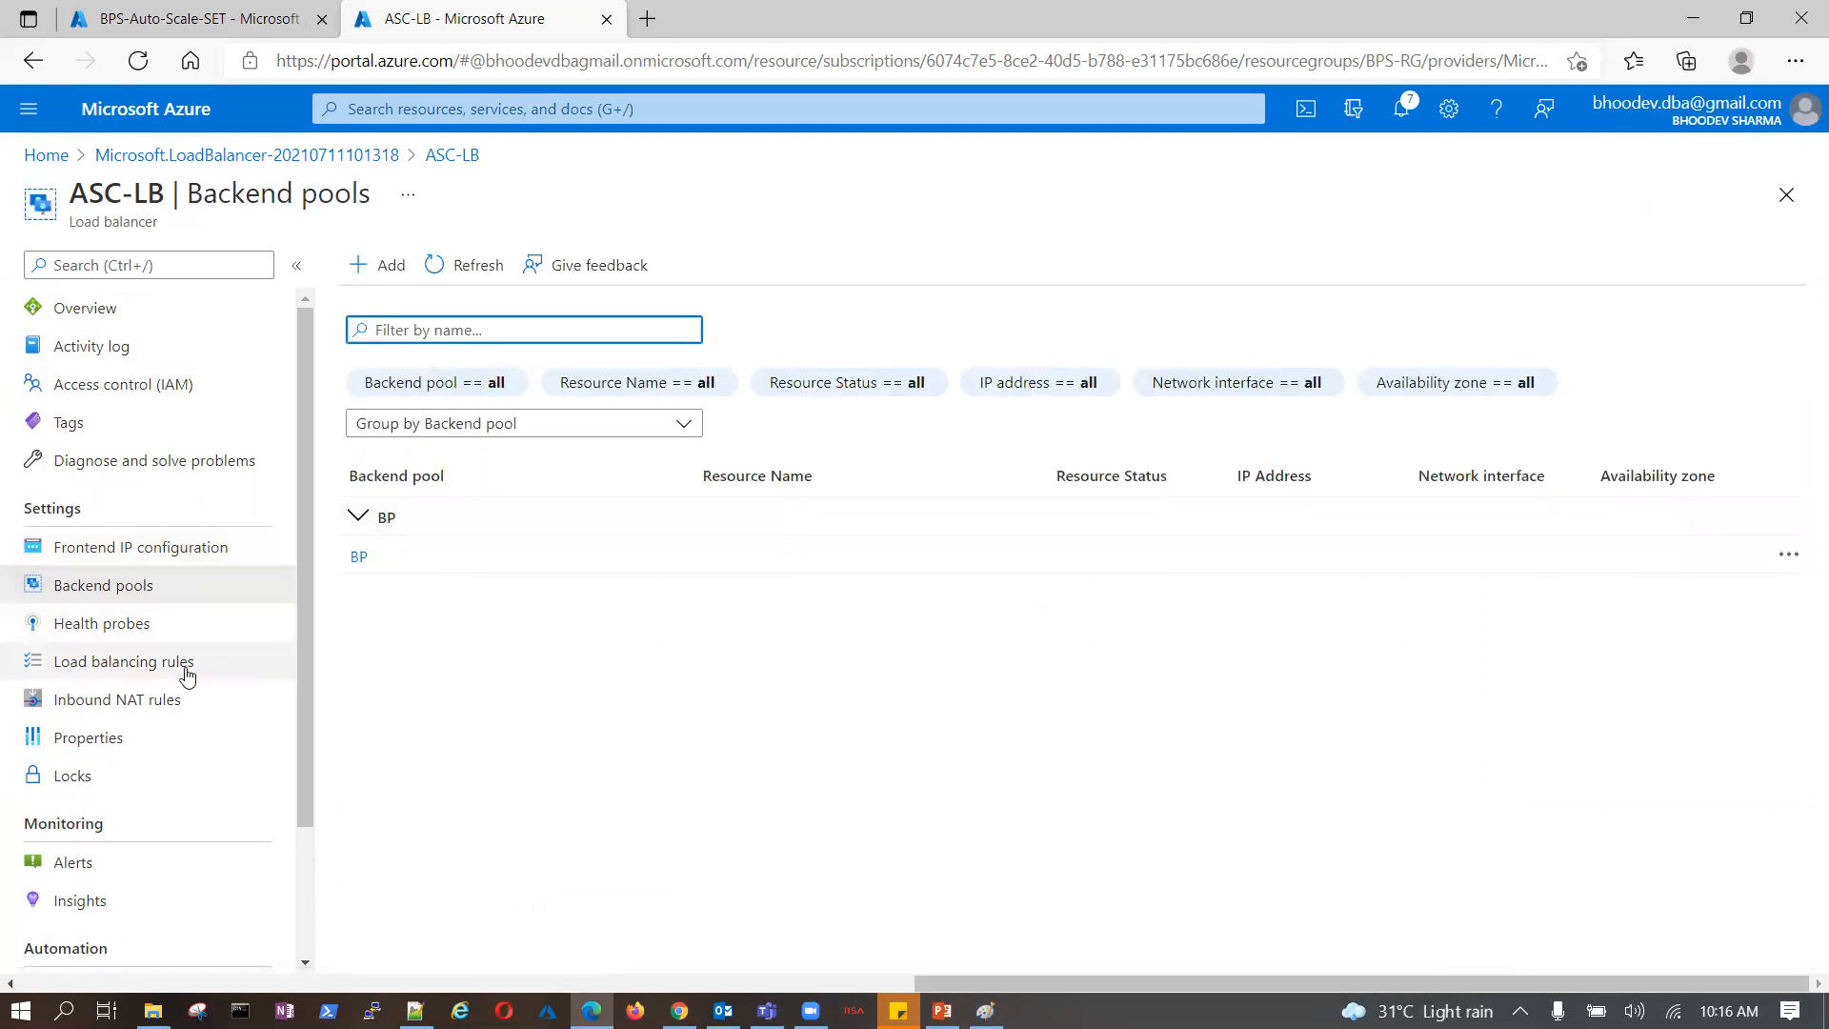
left_click(167, 633)
left_click(215, 673)
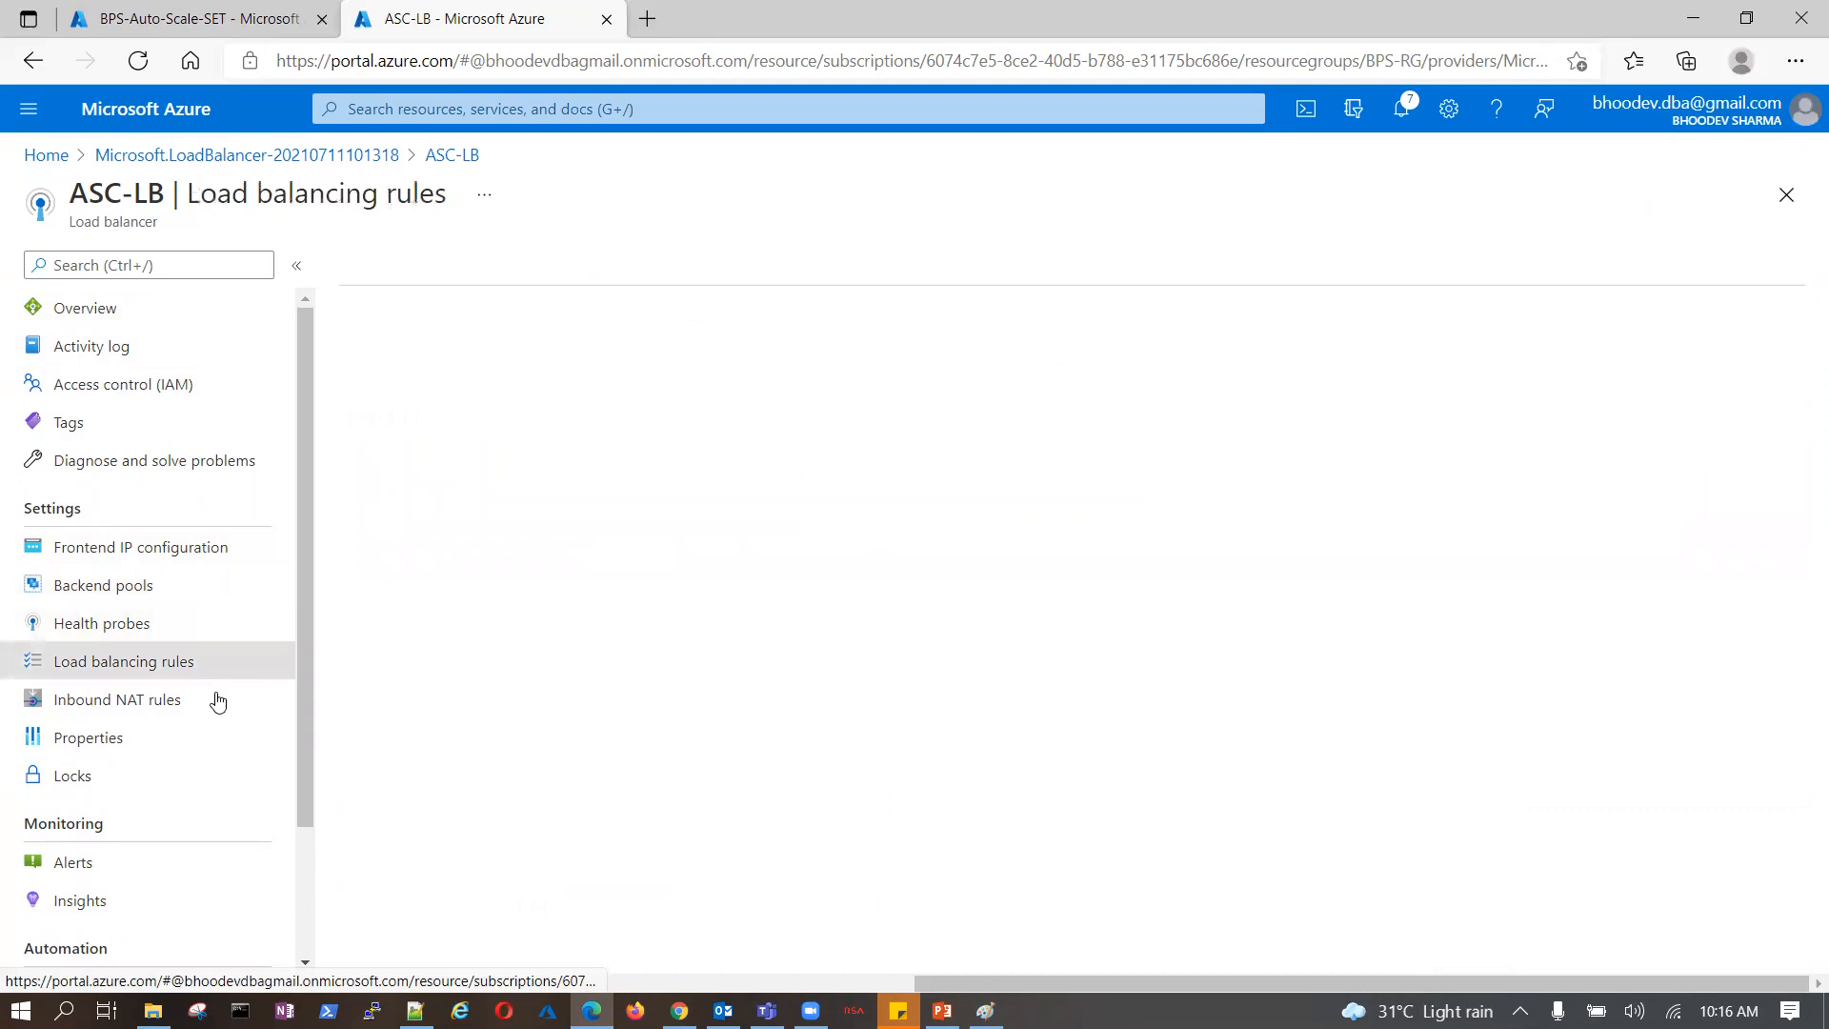
left_click(210, 711)
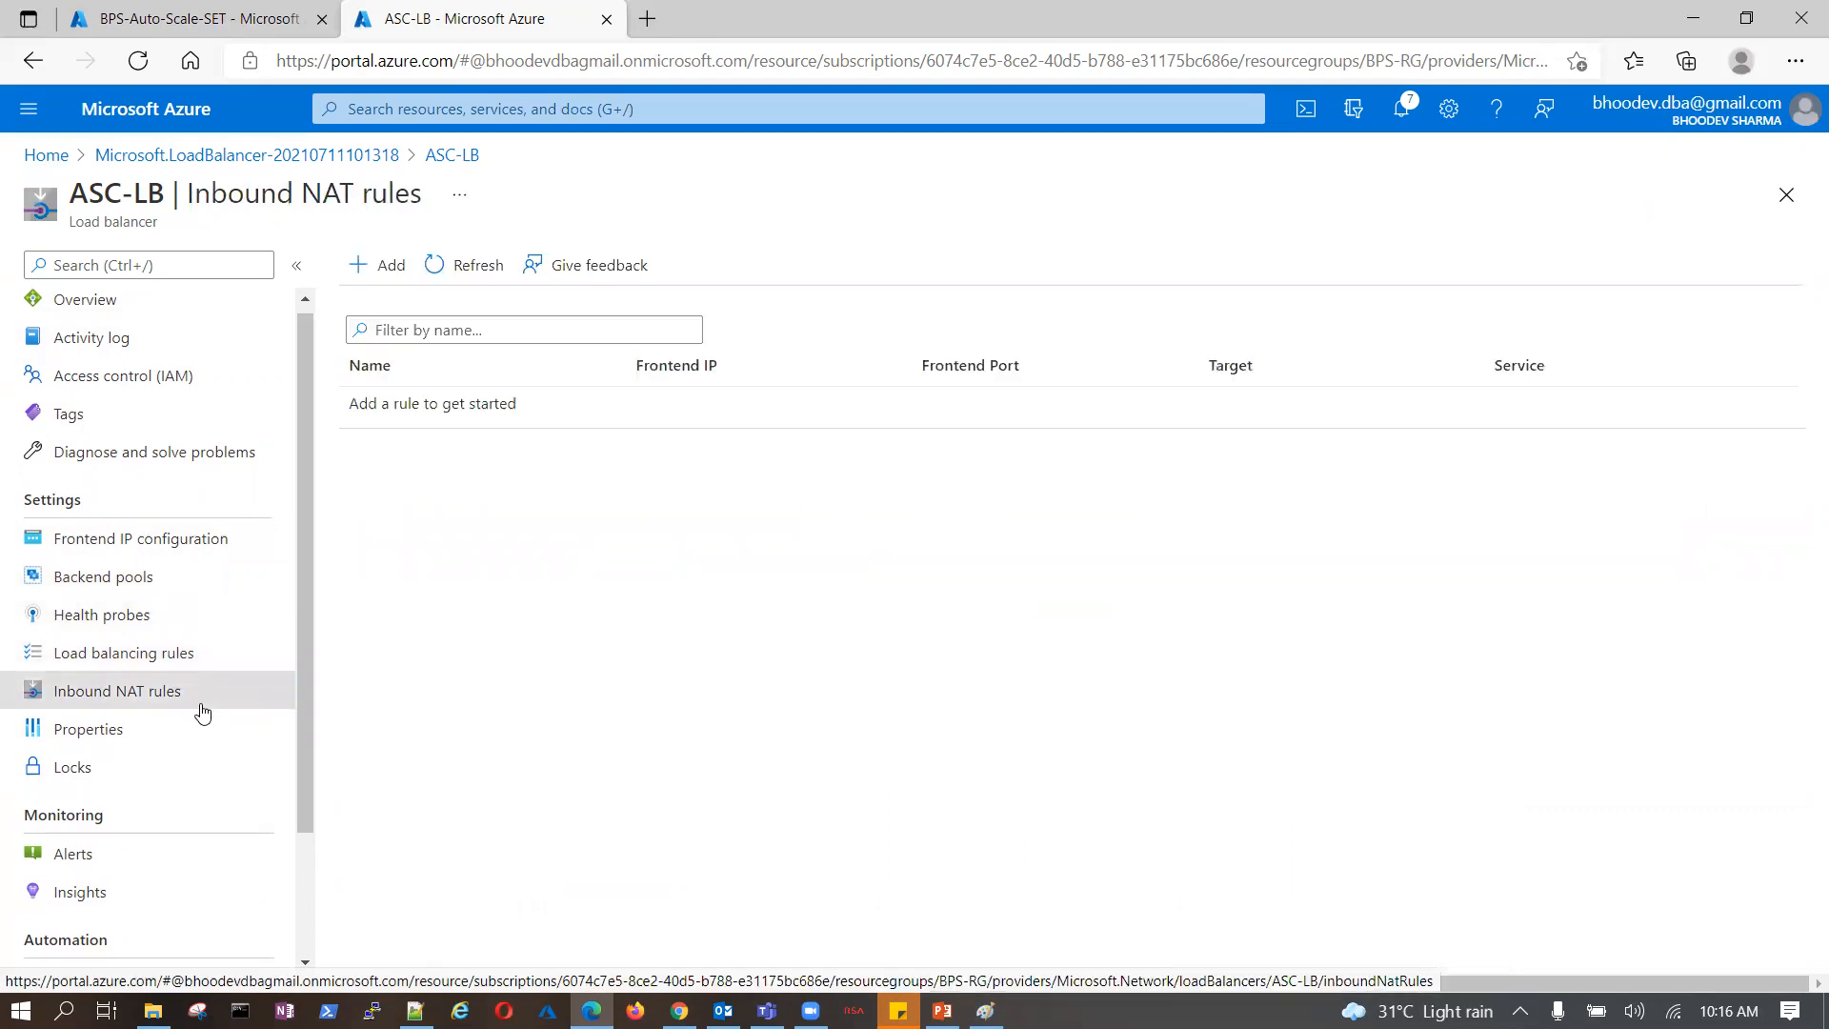
scroll(164, 683, "down", 1)
- Return to ASC-LB's Properties and highlight the Basic SKU value
left_click(168, 636)
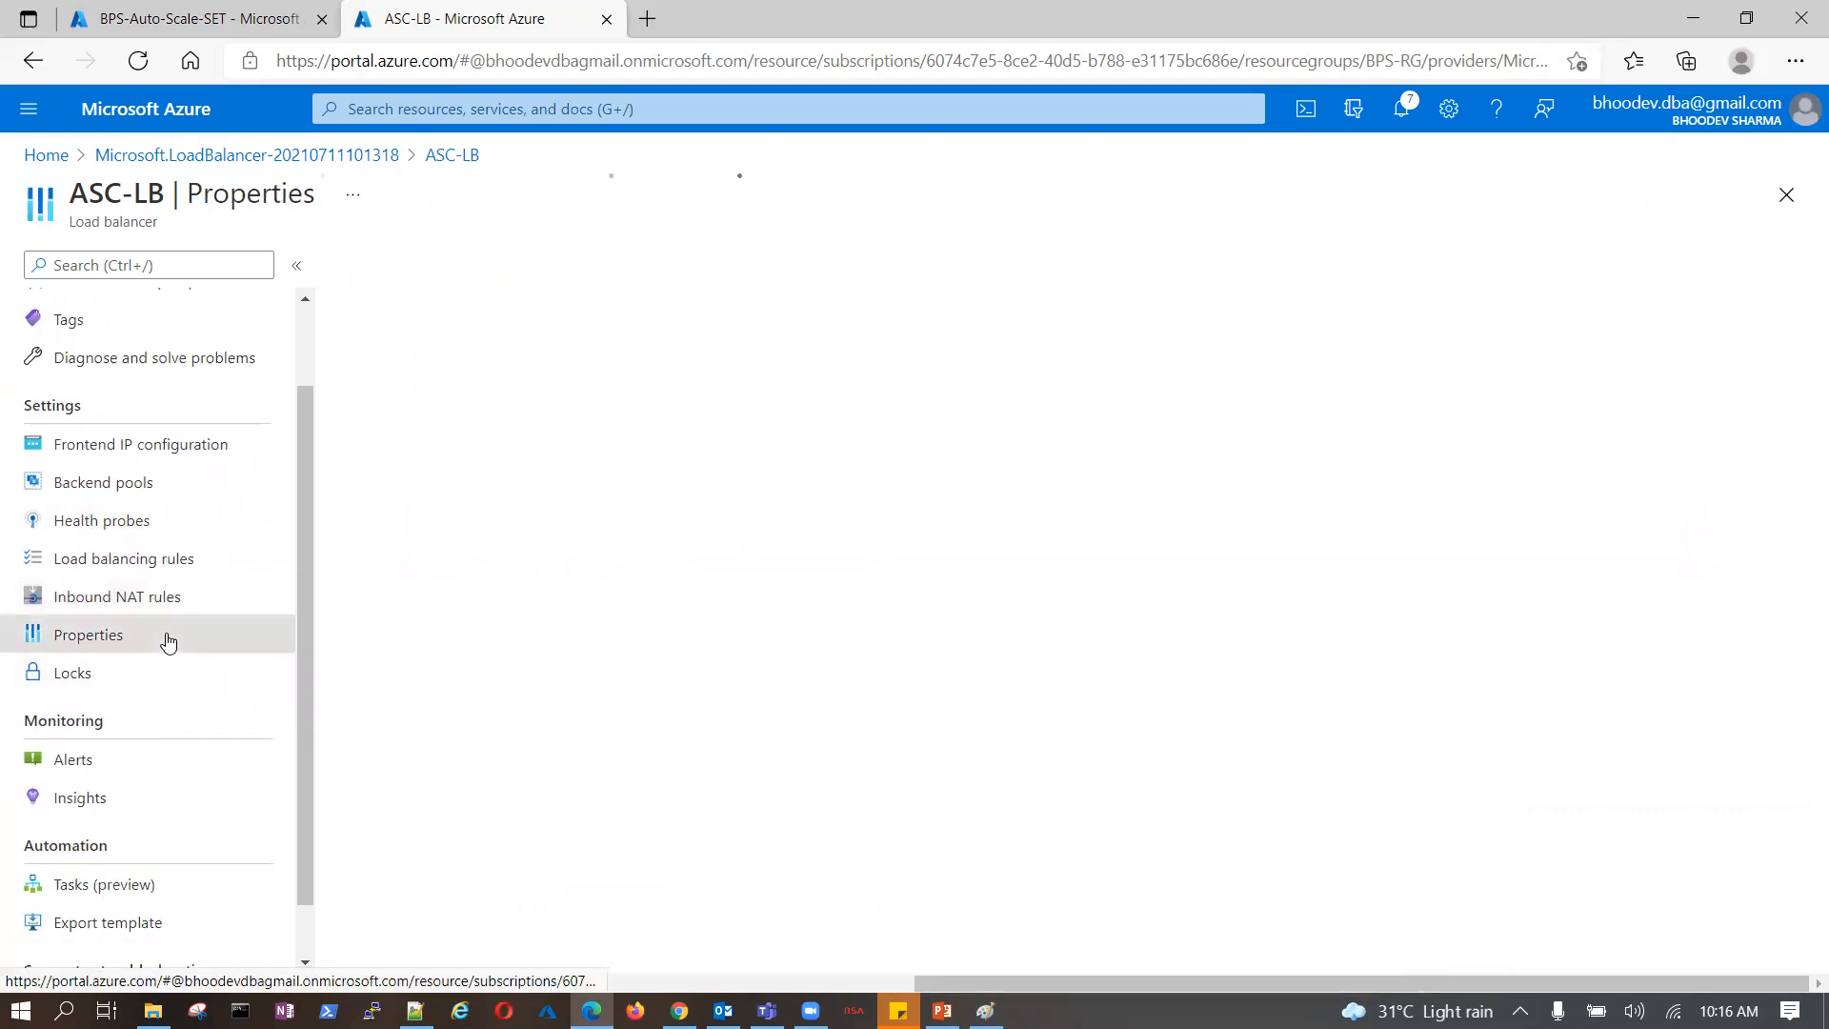
scroll(175, 636, "up", 2)
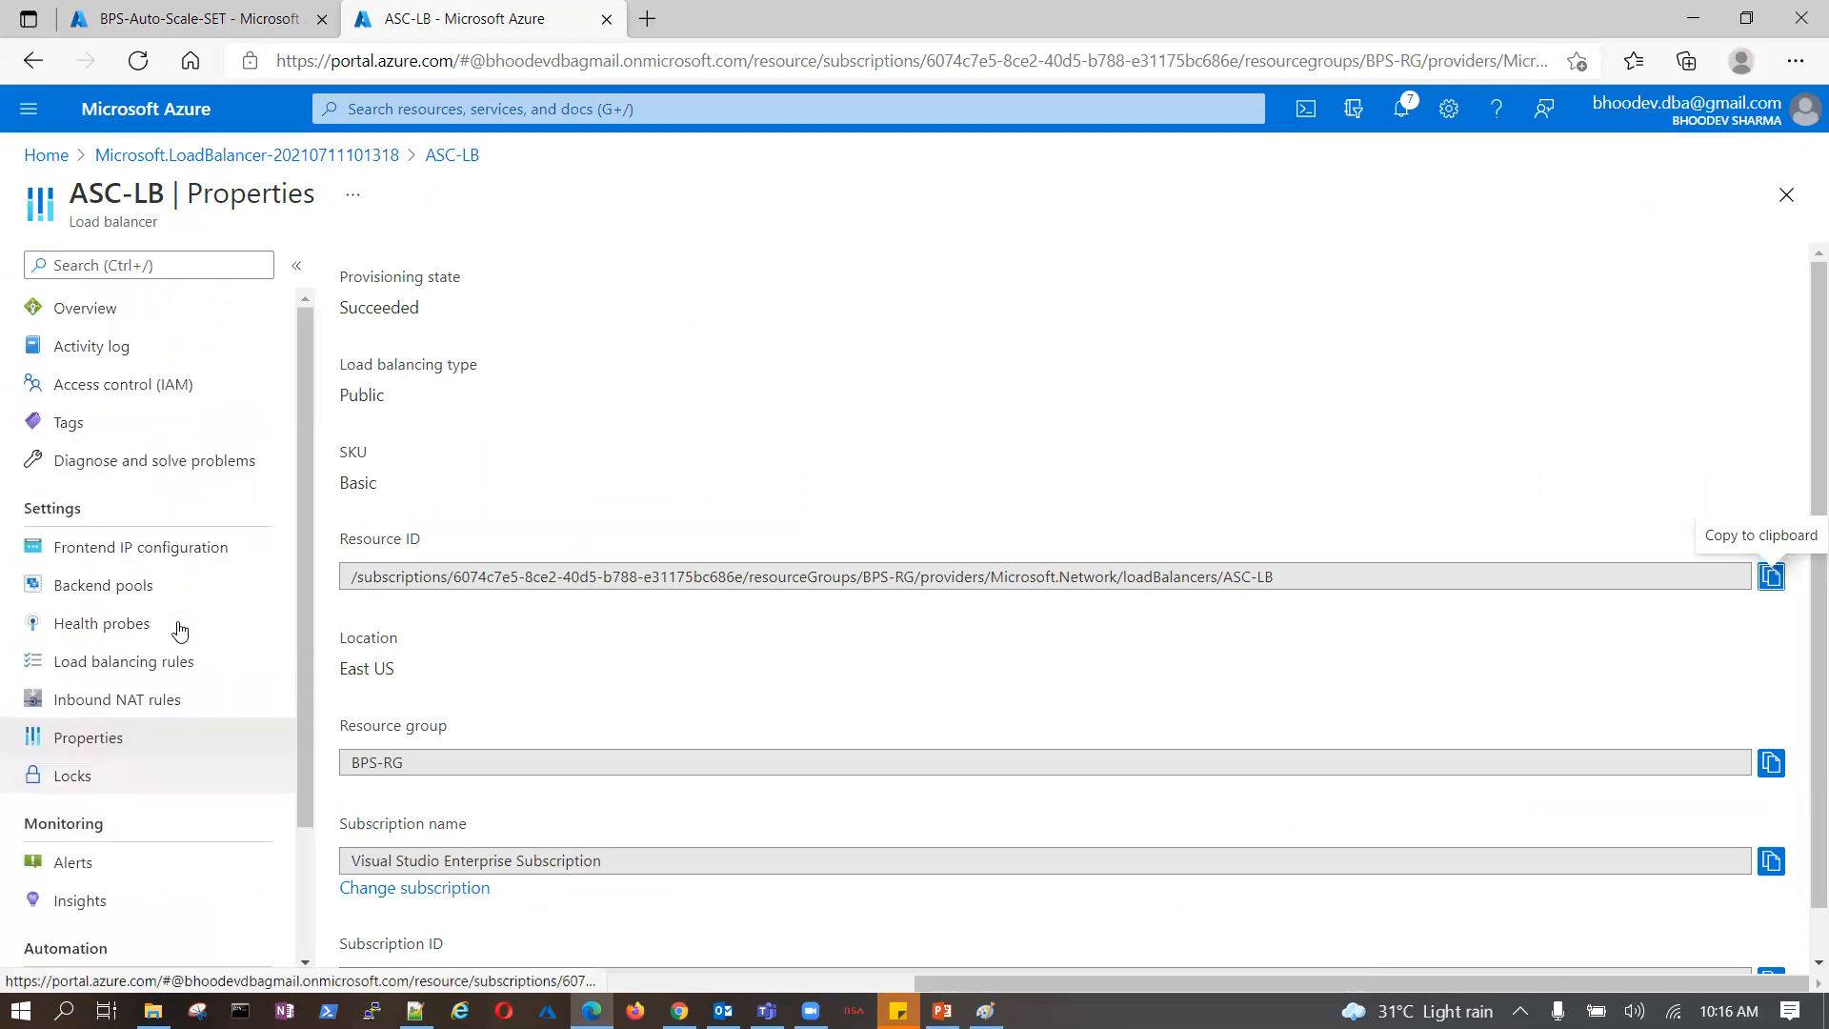
double_click(360, 482)
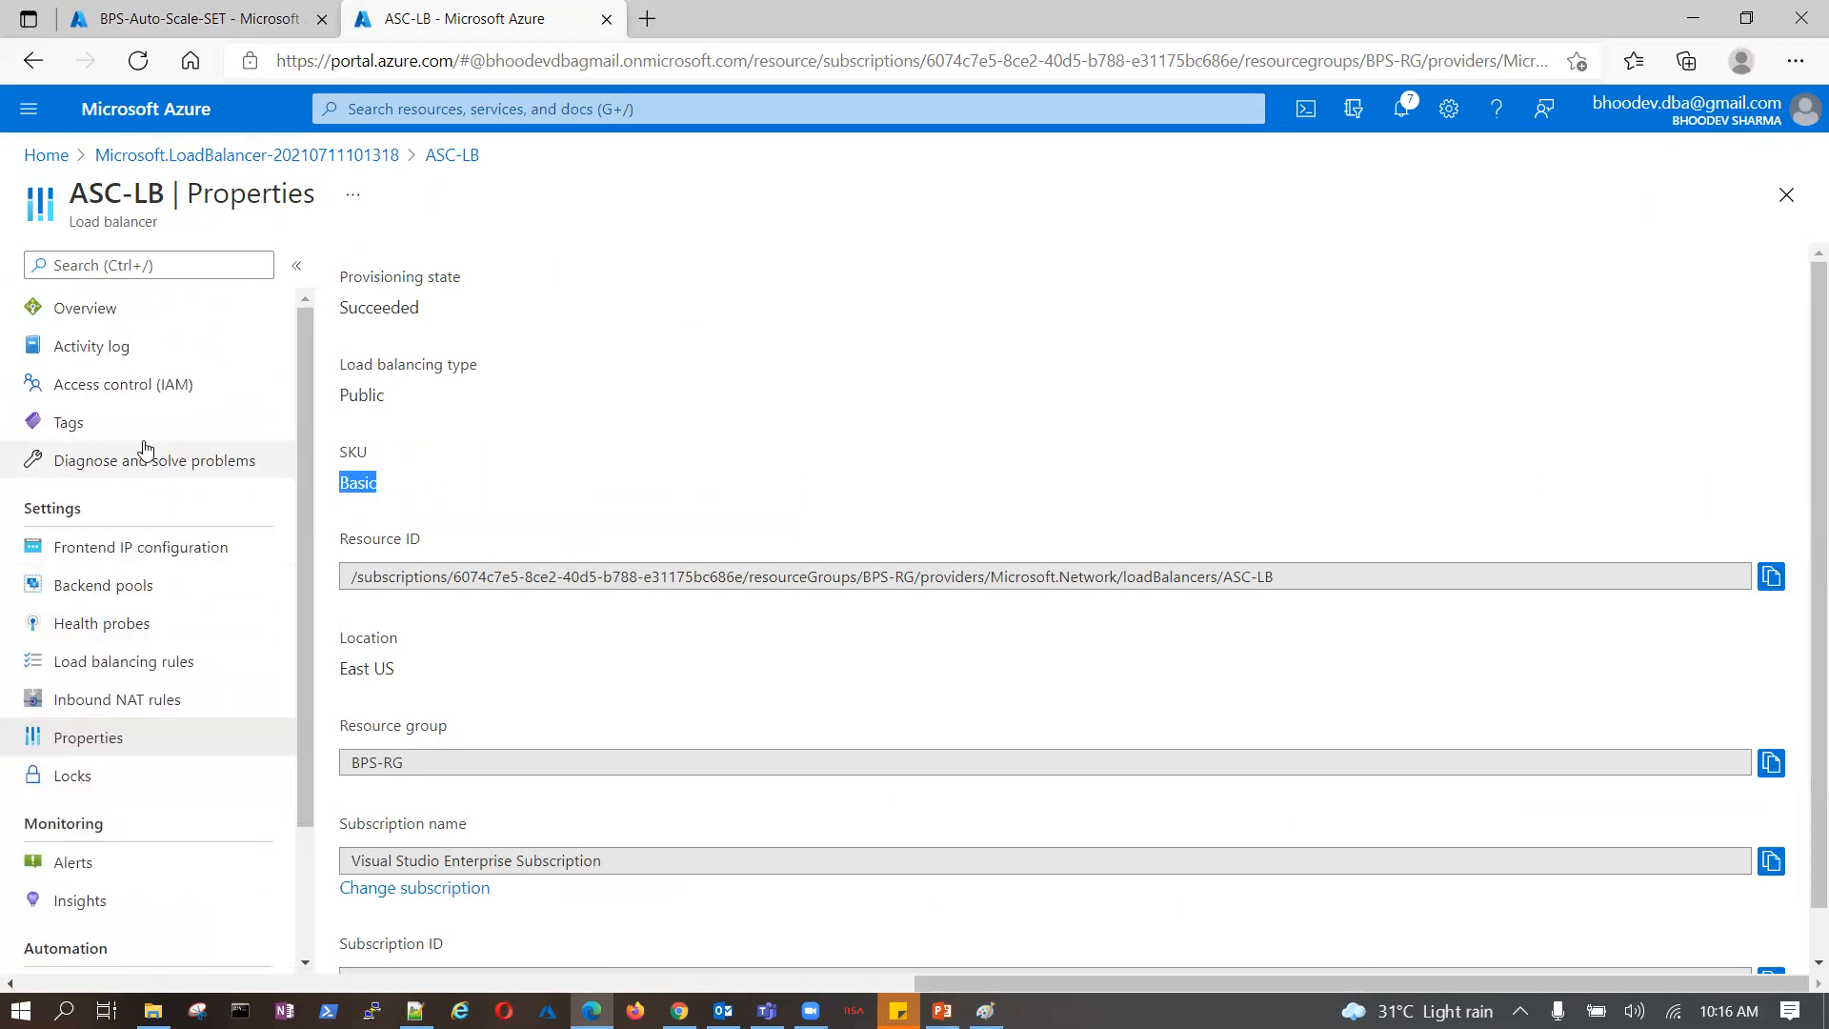
- Delete the ASC-LB load balancer from its overview and confirm
left_click(549, 116)
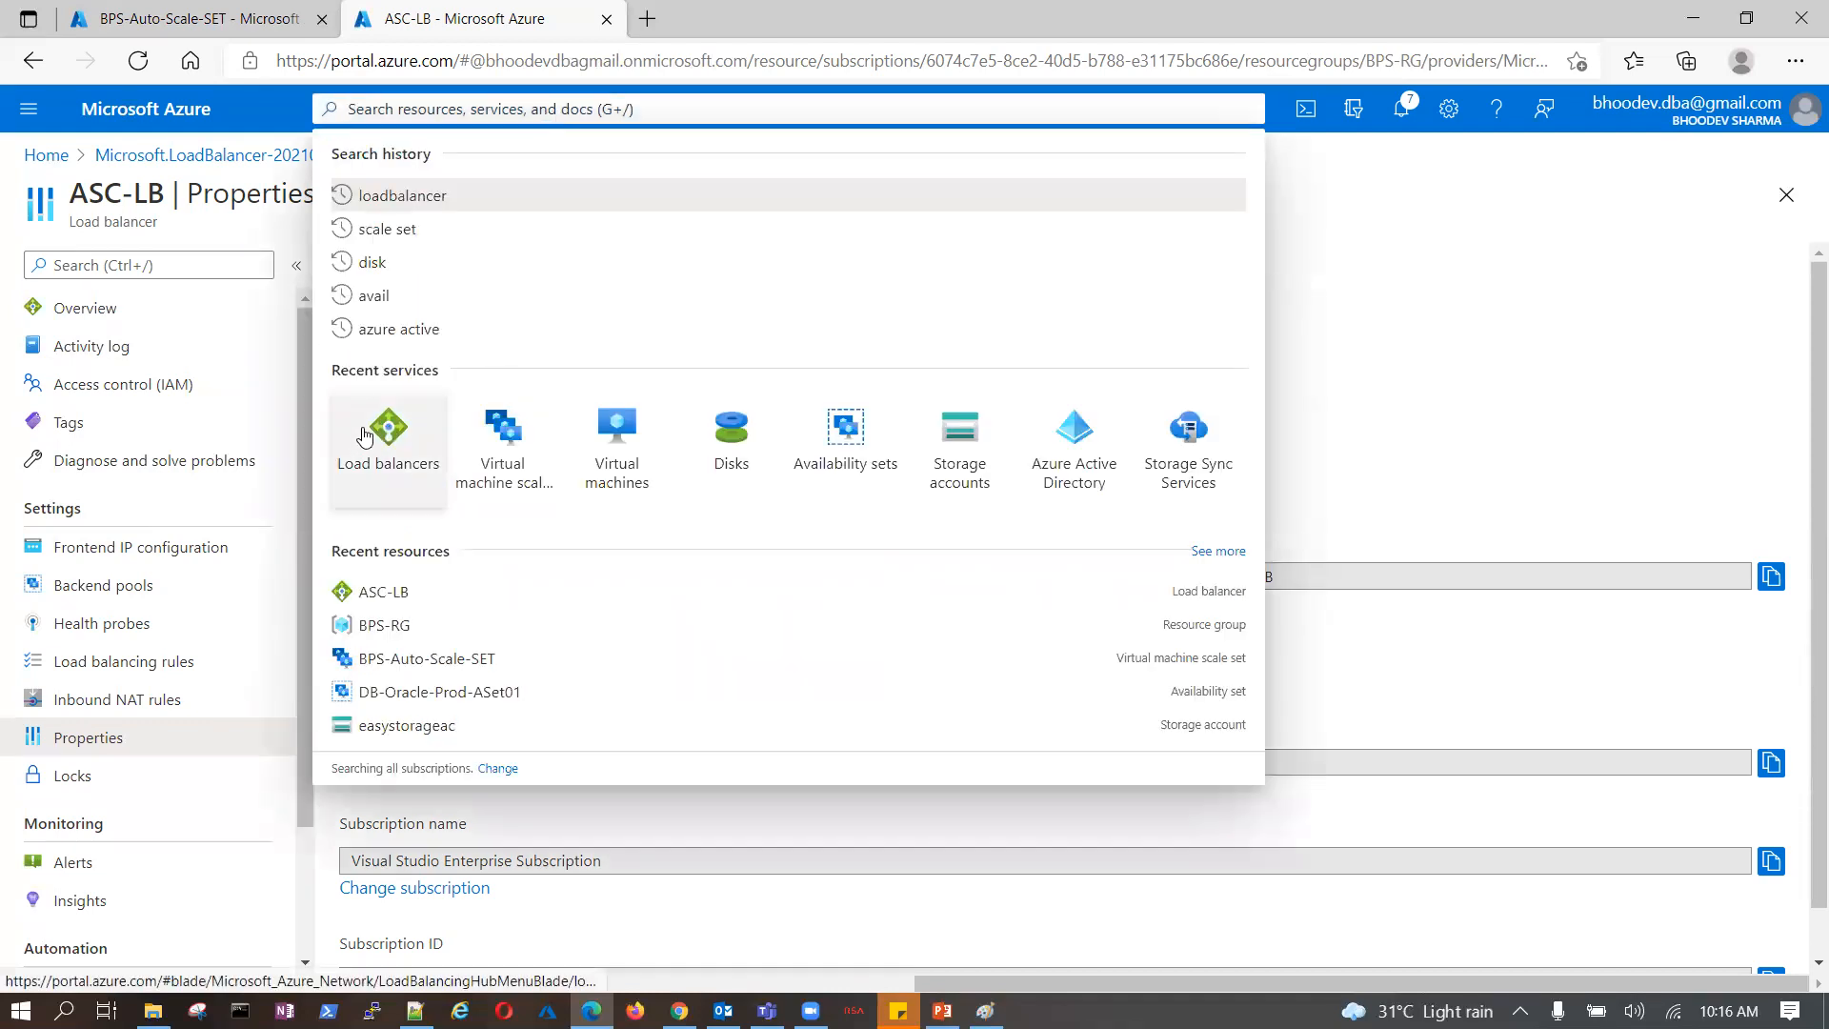
left_click(87, 310)
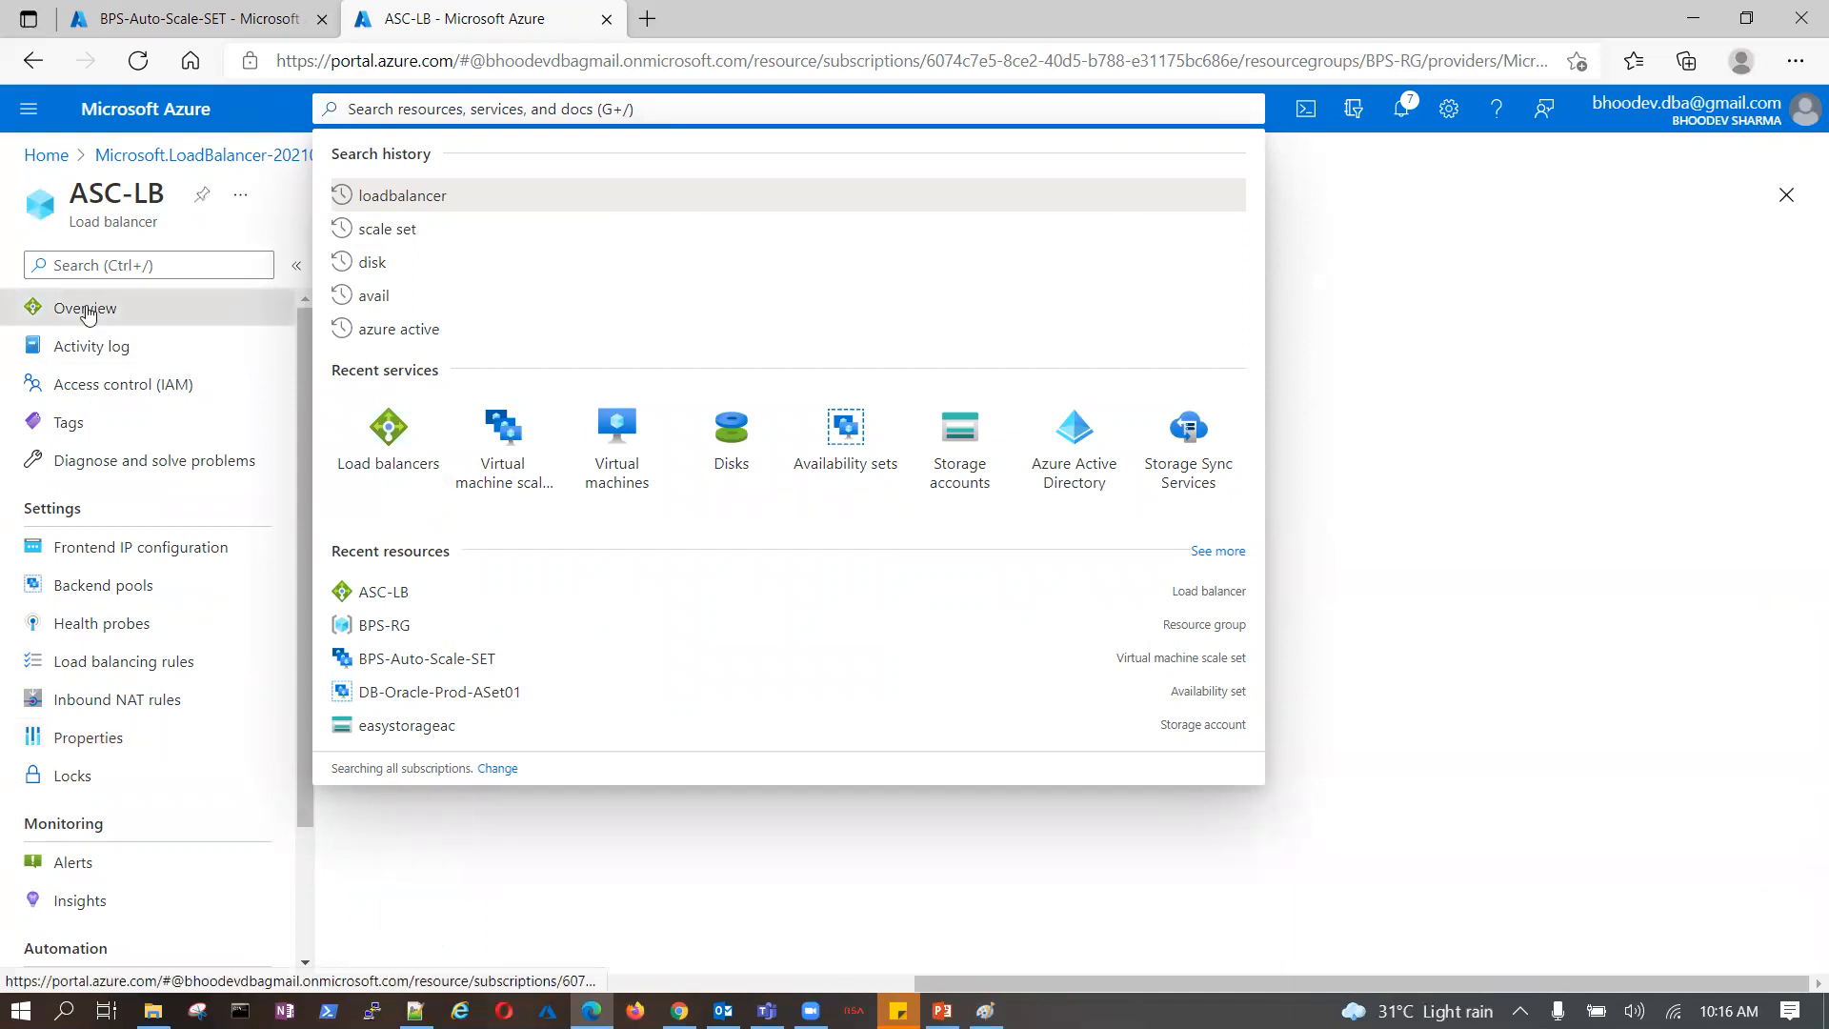
left_click(497, 265)
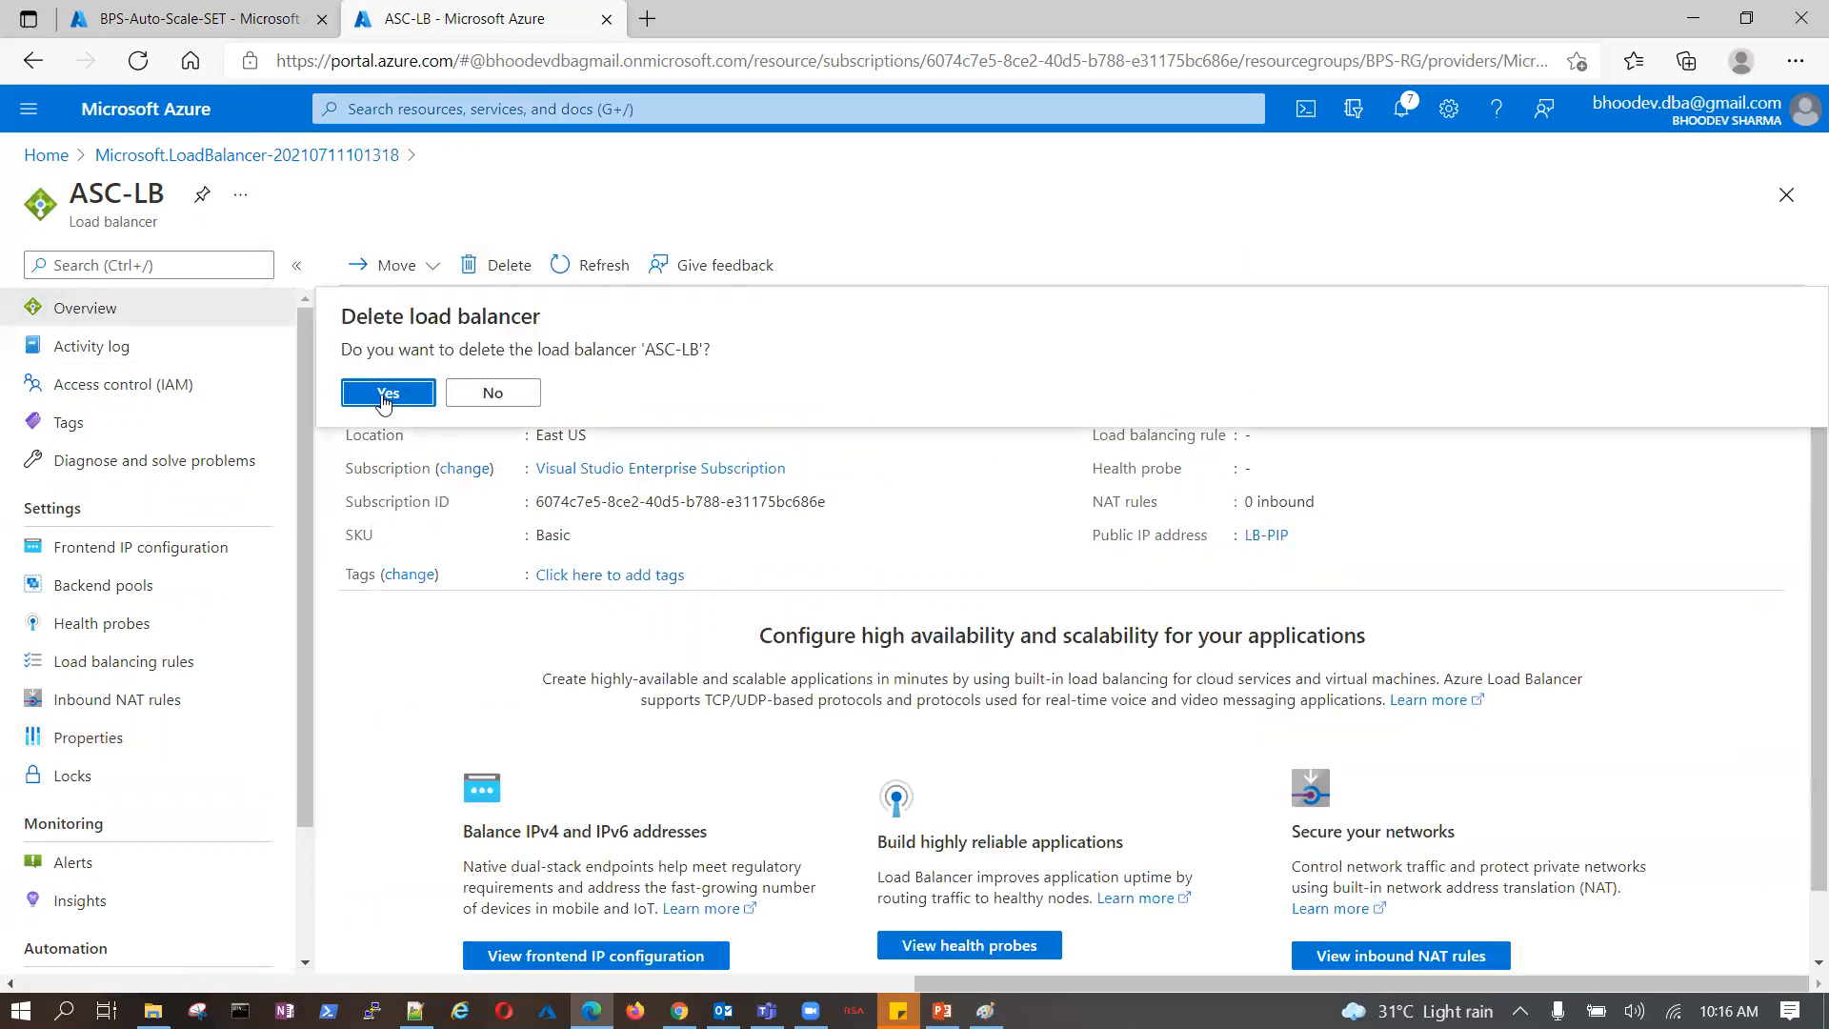
left_click(383, 394)
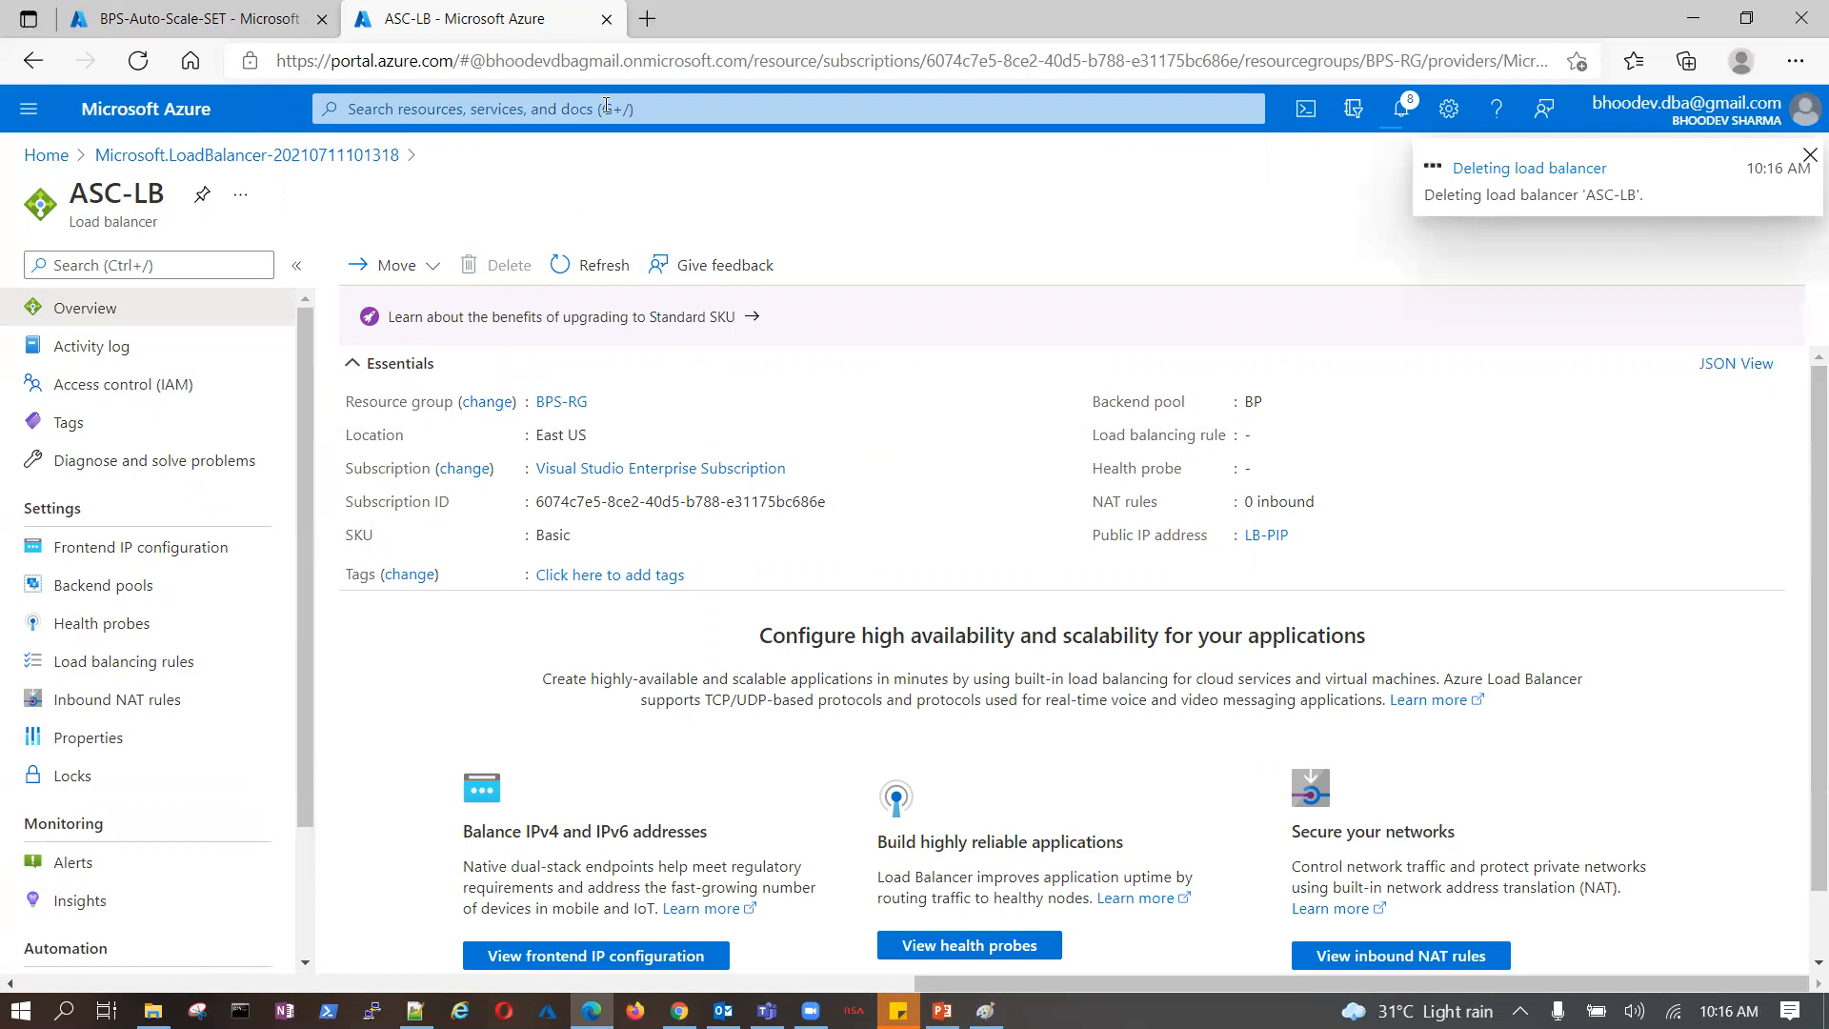
- Search the portal for 'load' and open the Load balancers list
left_click(605, 105)
type("load")
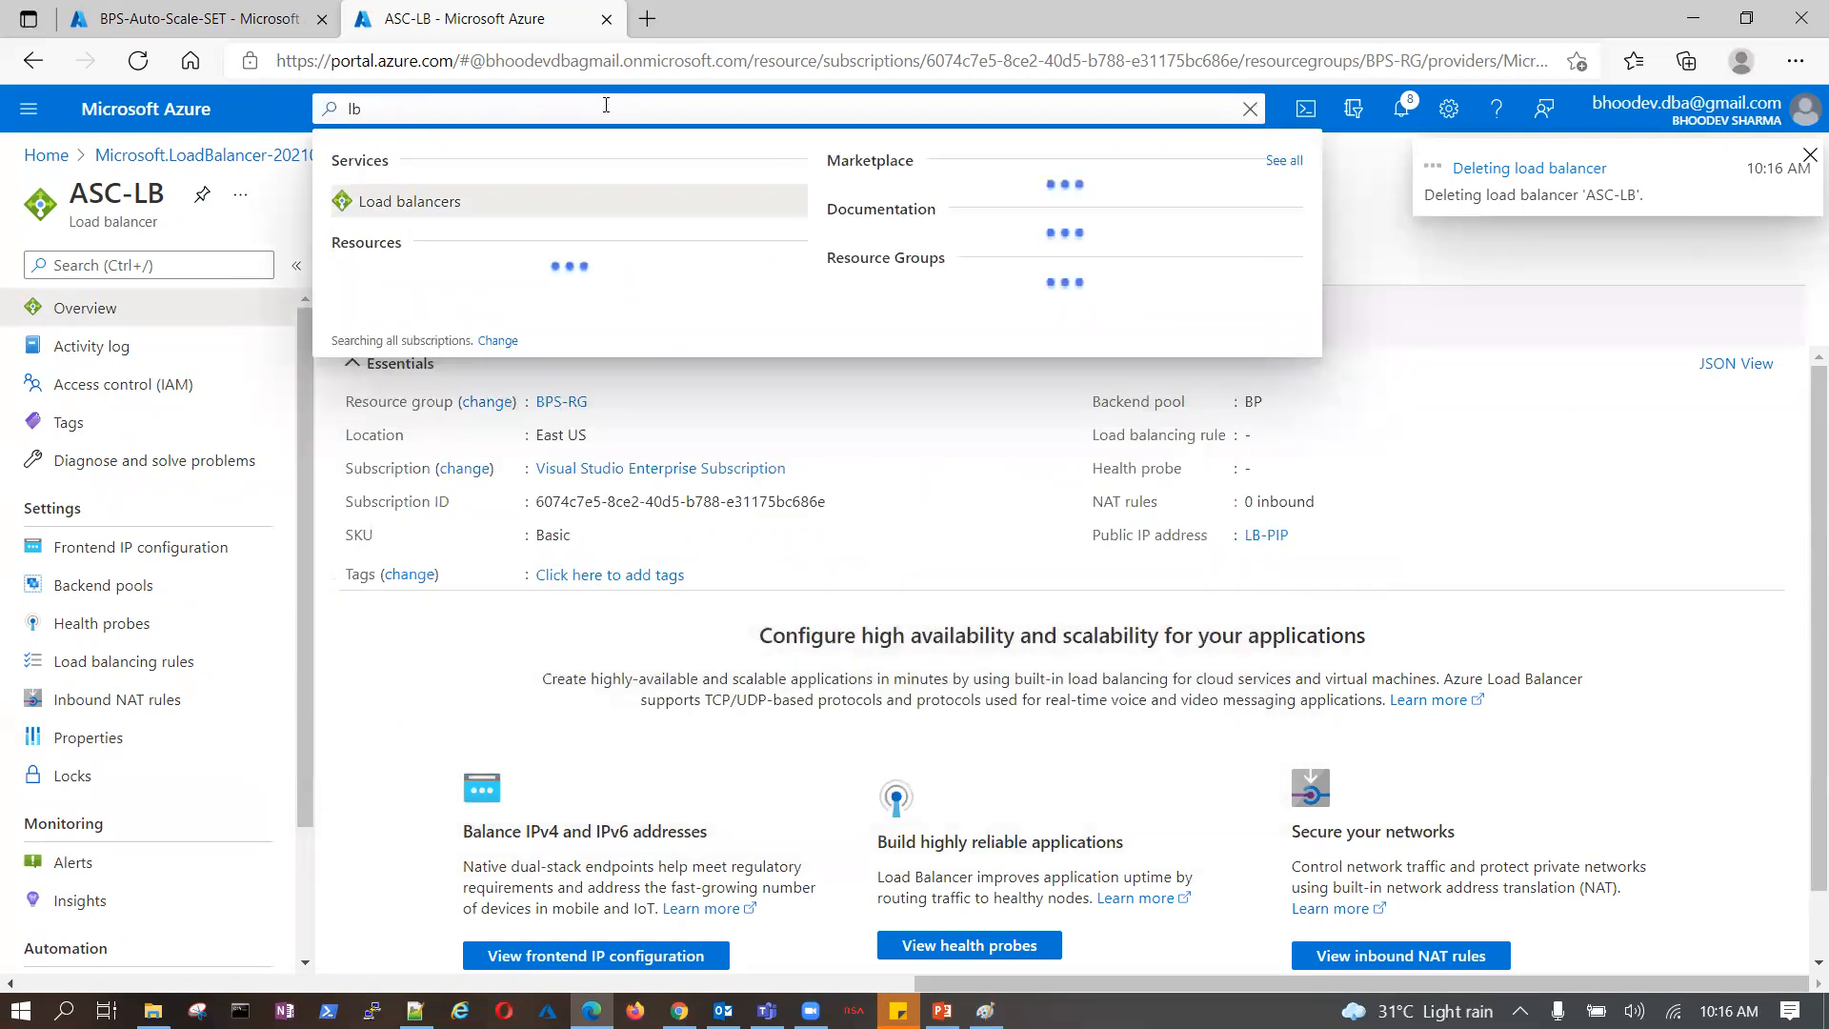
left_click(449, 198)
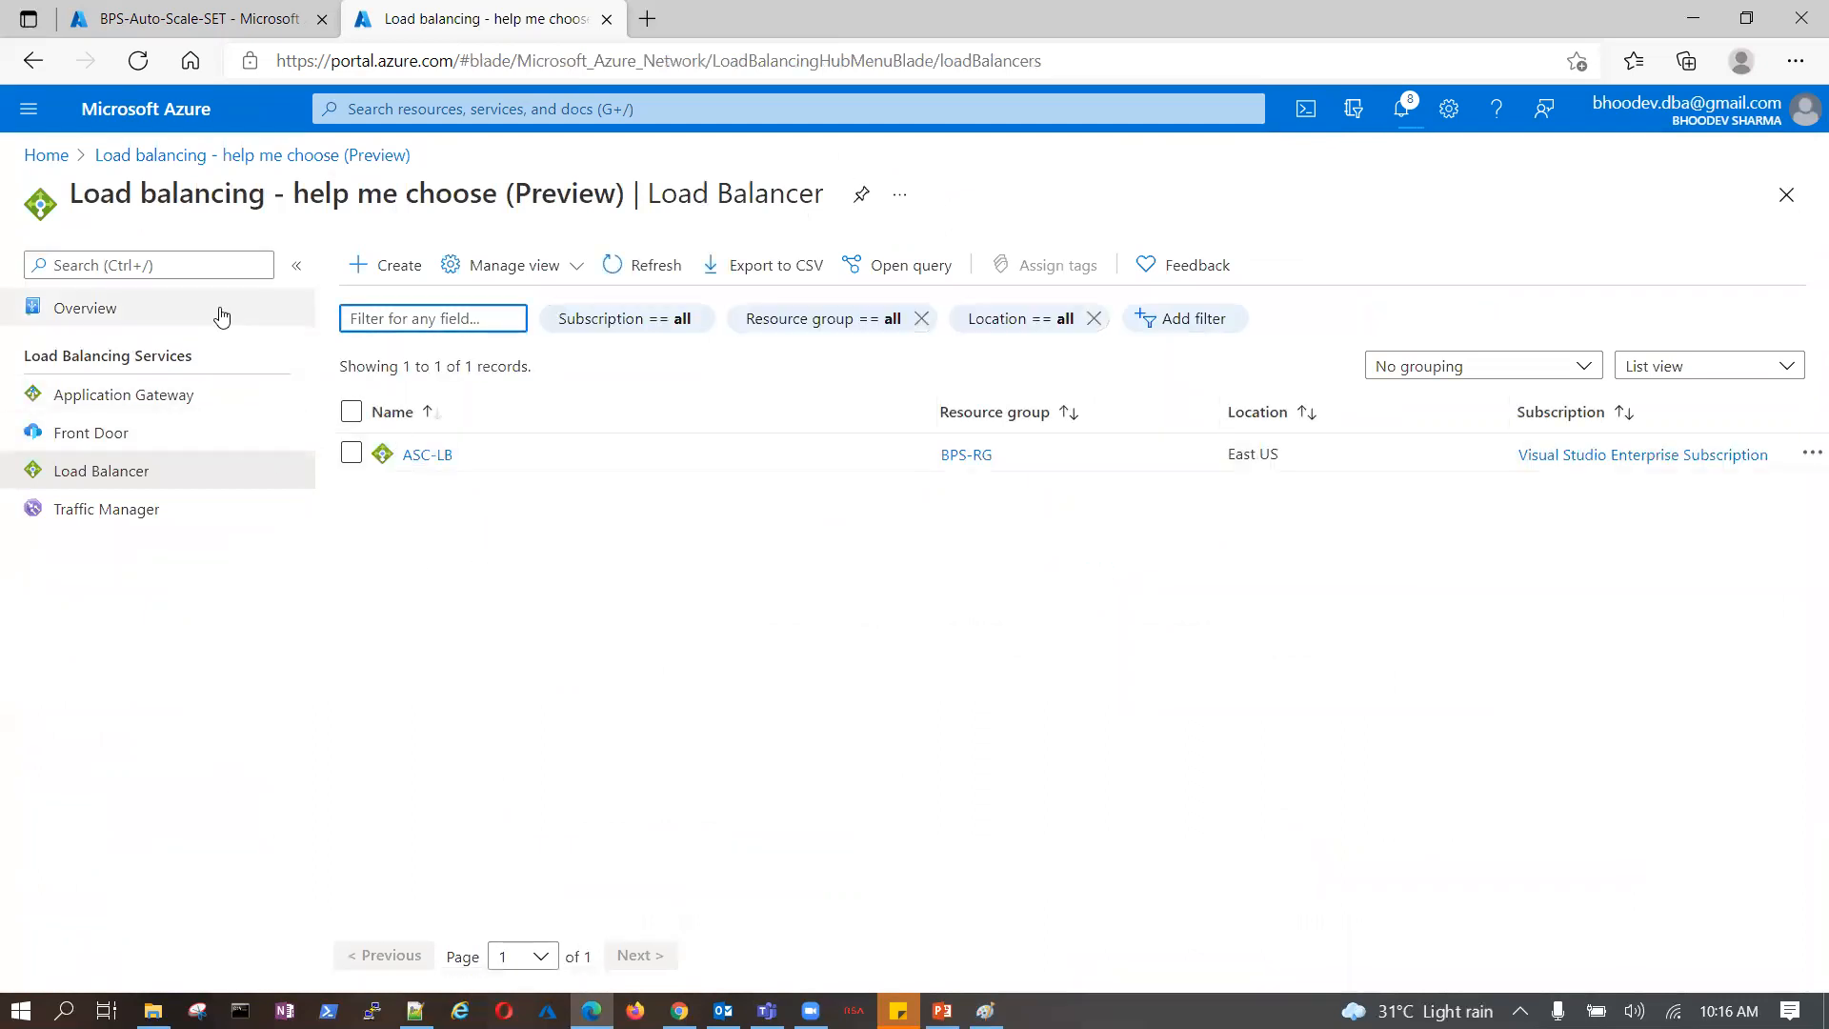
- Start a new load balancer in resource group BPS-RG named BPS-LB
left_click(386, 264)
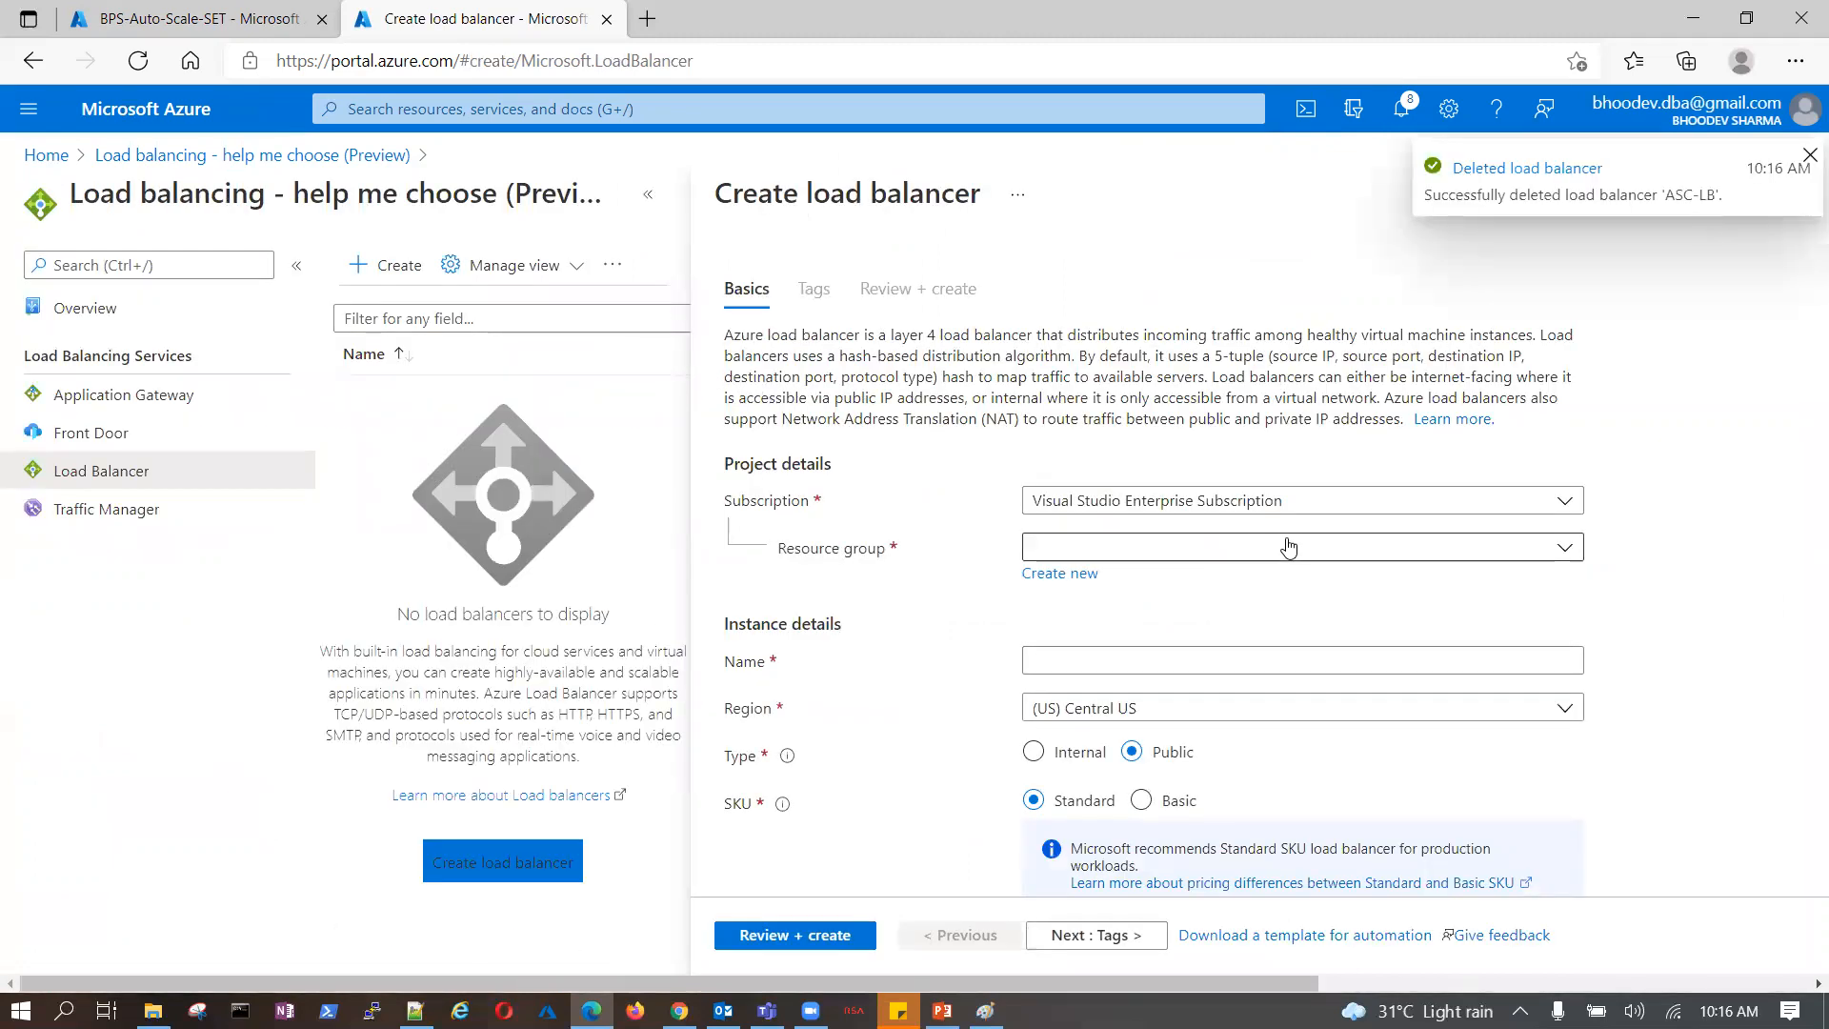
left_click(1239, 547)
left_click(1109, 666)
left_click(1109, 661)
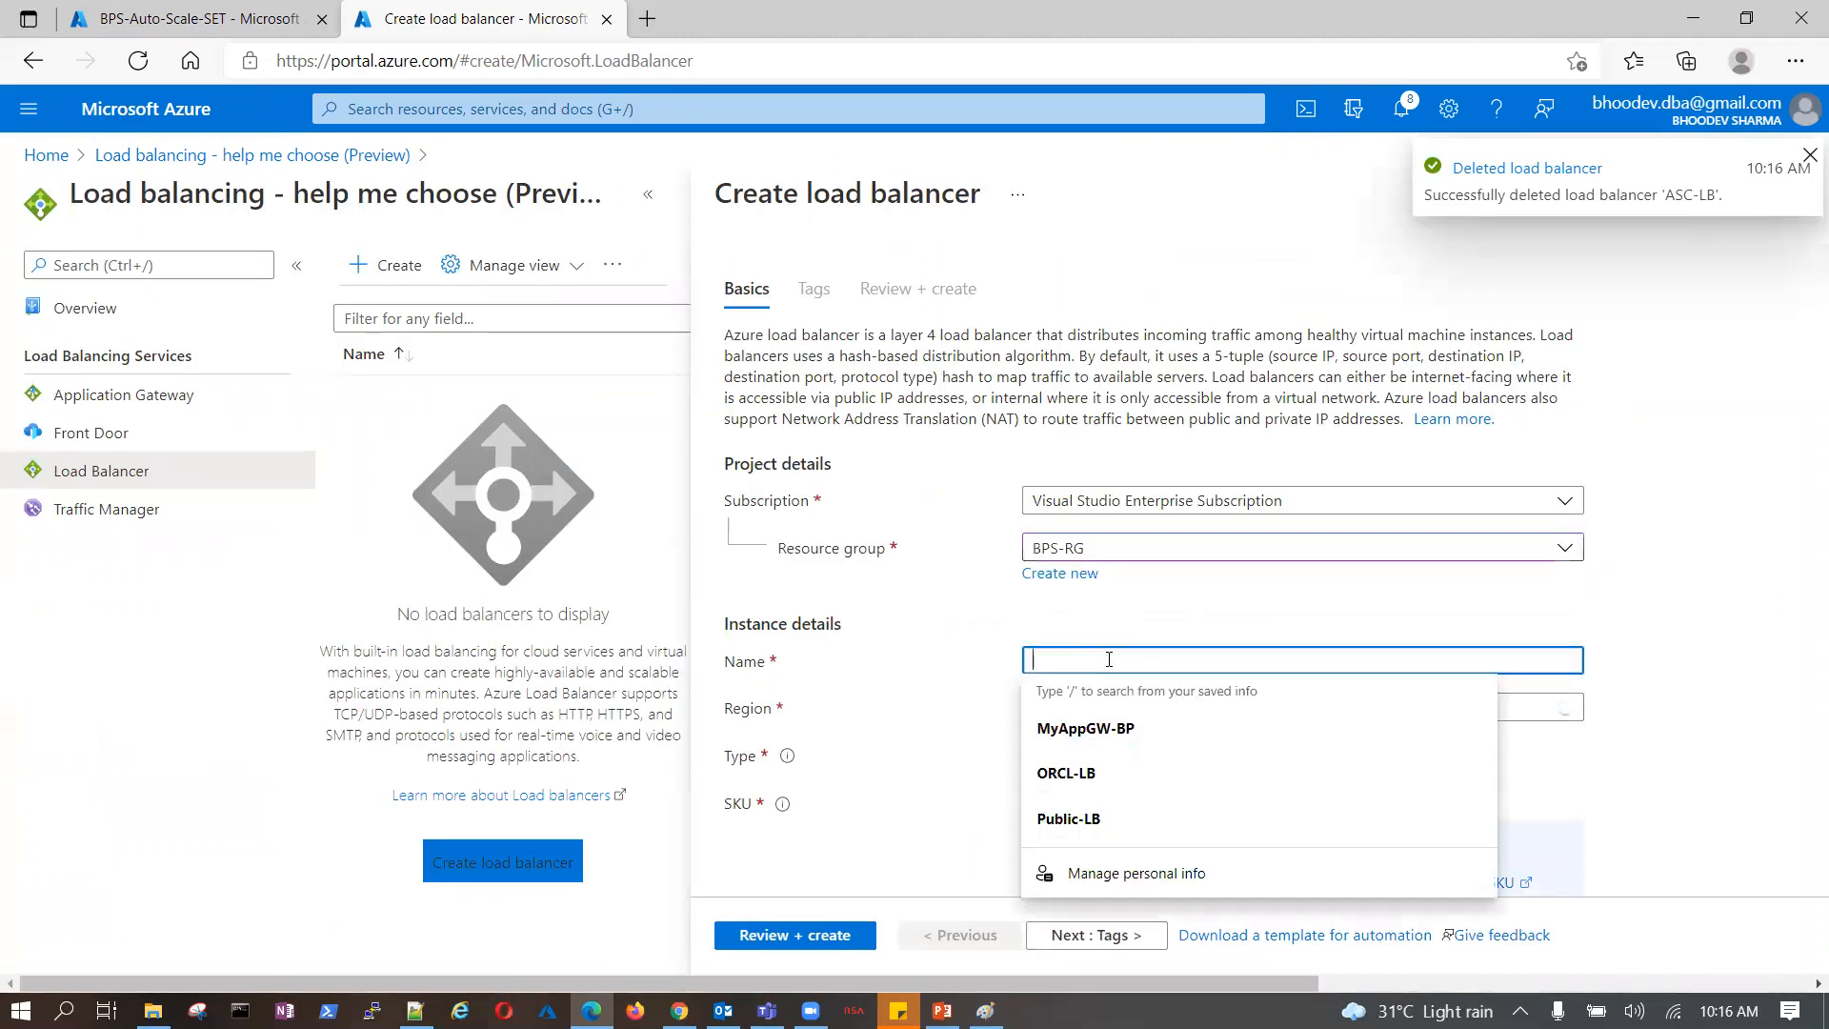
type("BPS-")
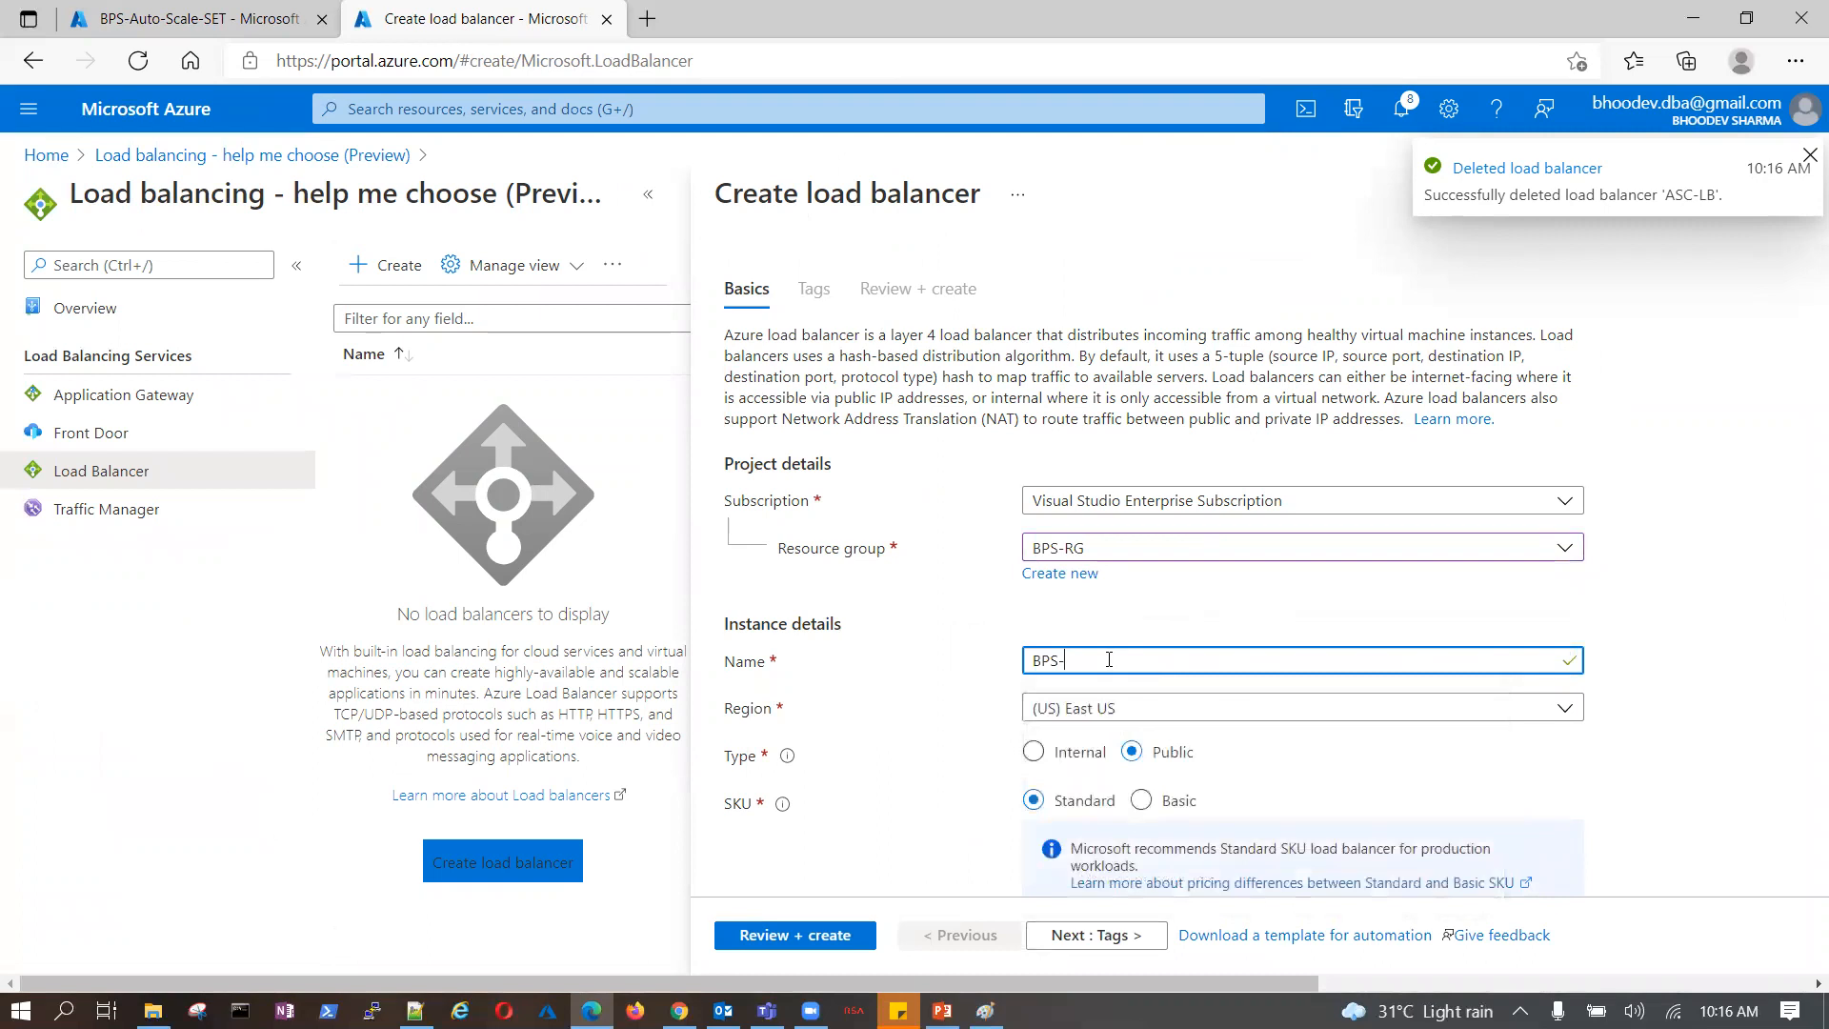
type("LB")
scroll(1108, 659, "down", 3)
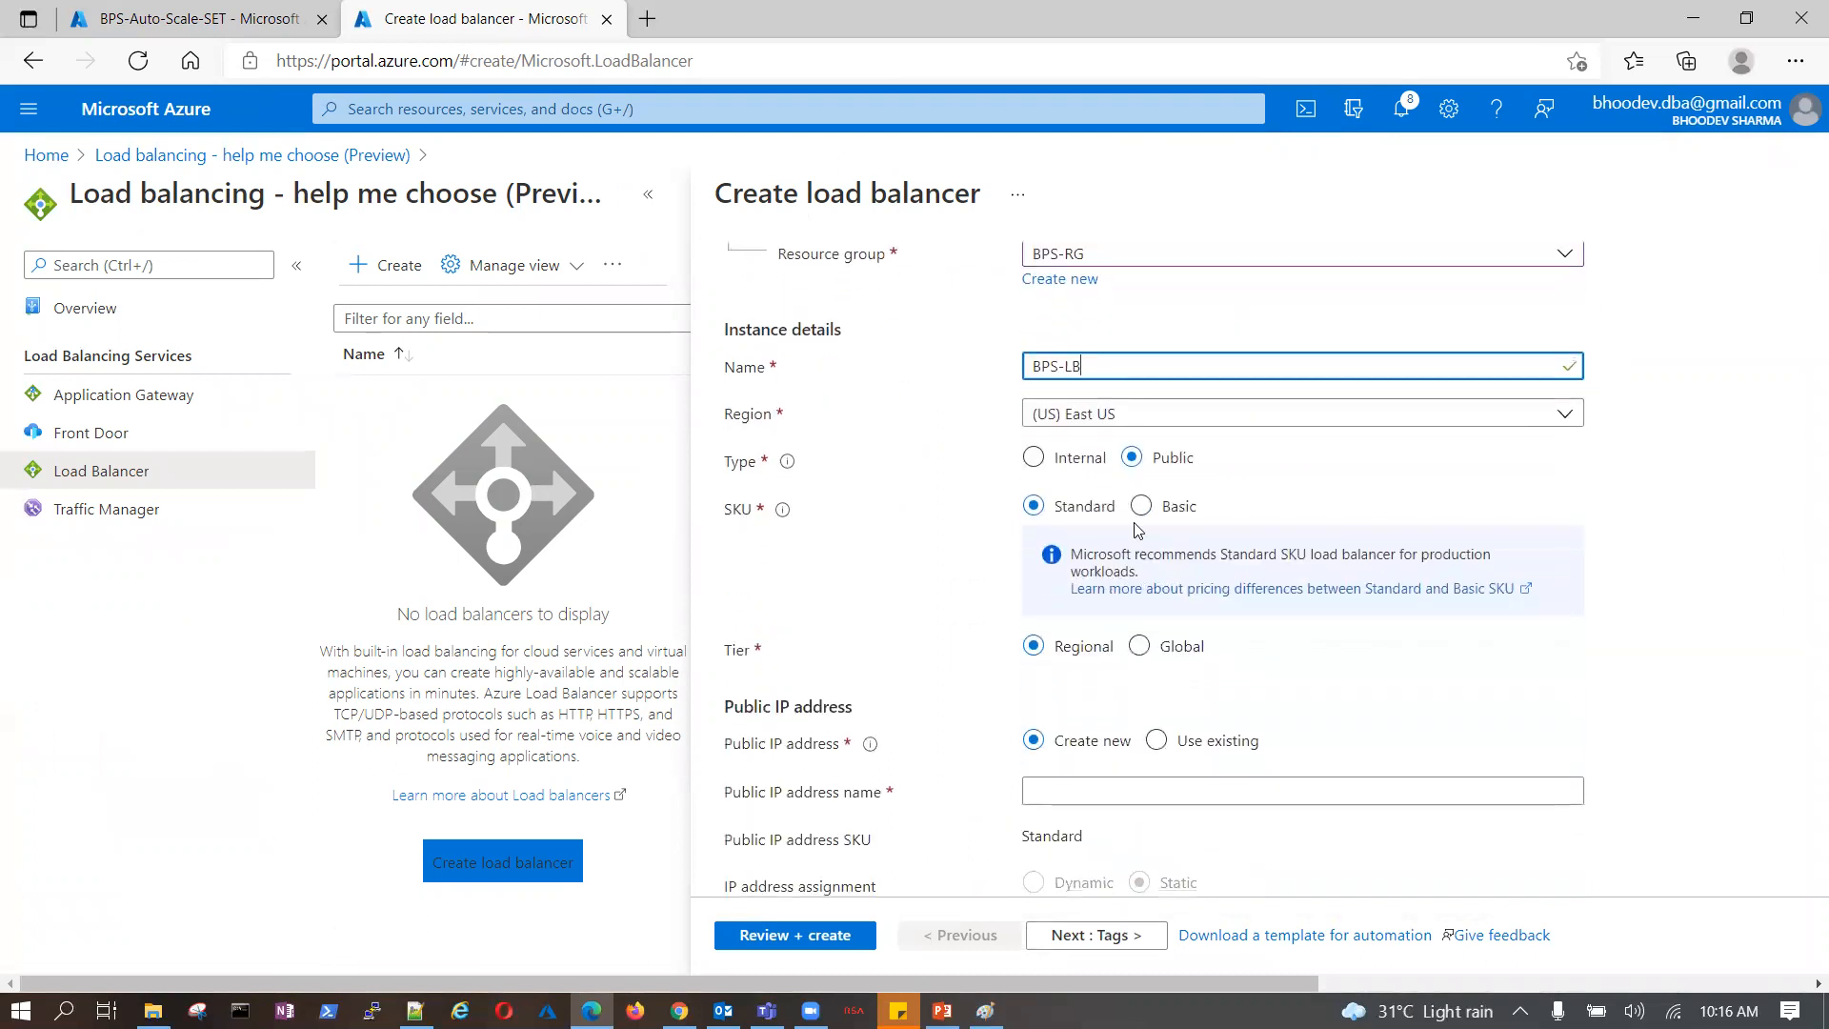
scroll(1141, 527, "down", 2)
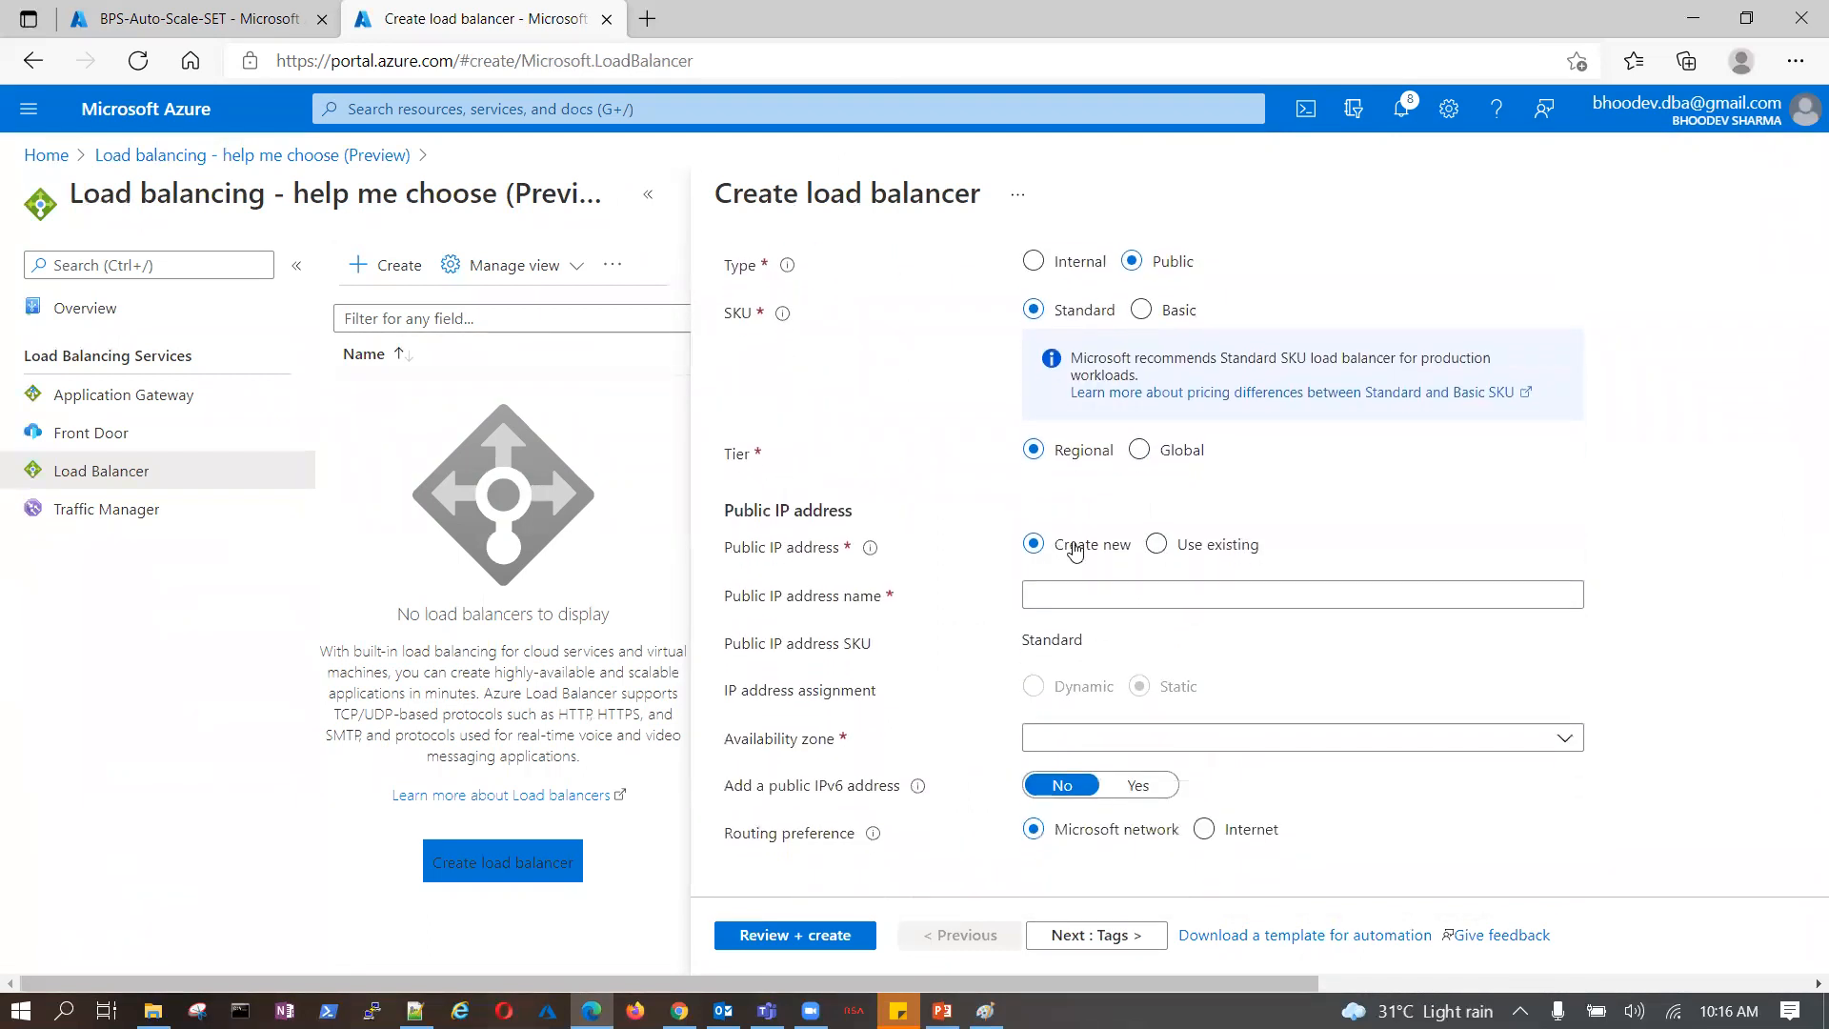
- Name the new public IP PIP, make it Zone-redundant, then review and create BPS-LB
left_click(1107, 594)
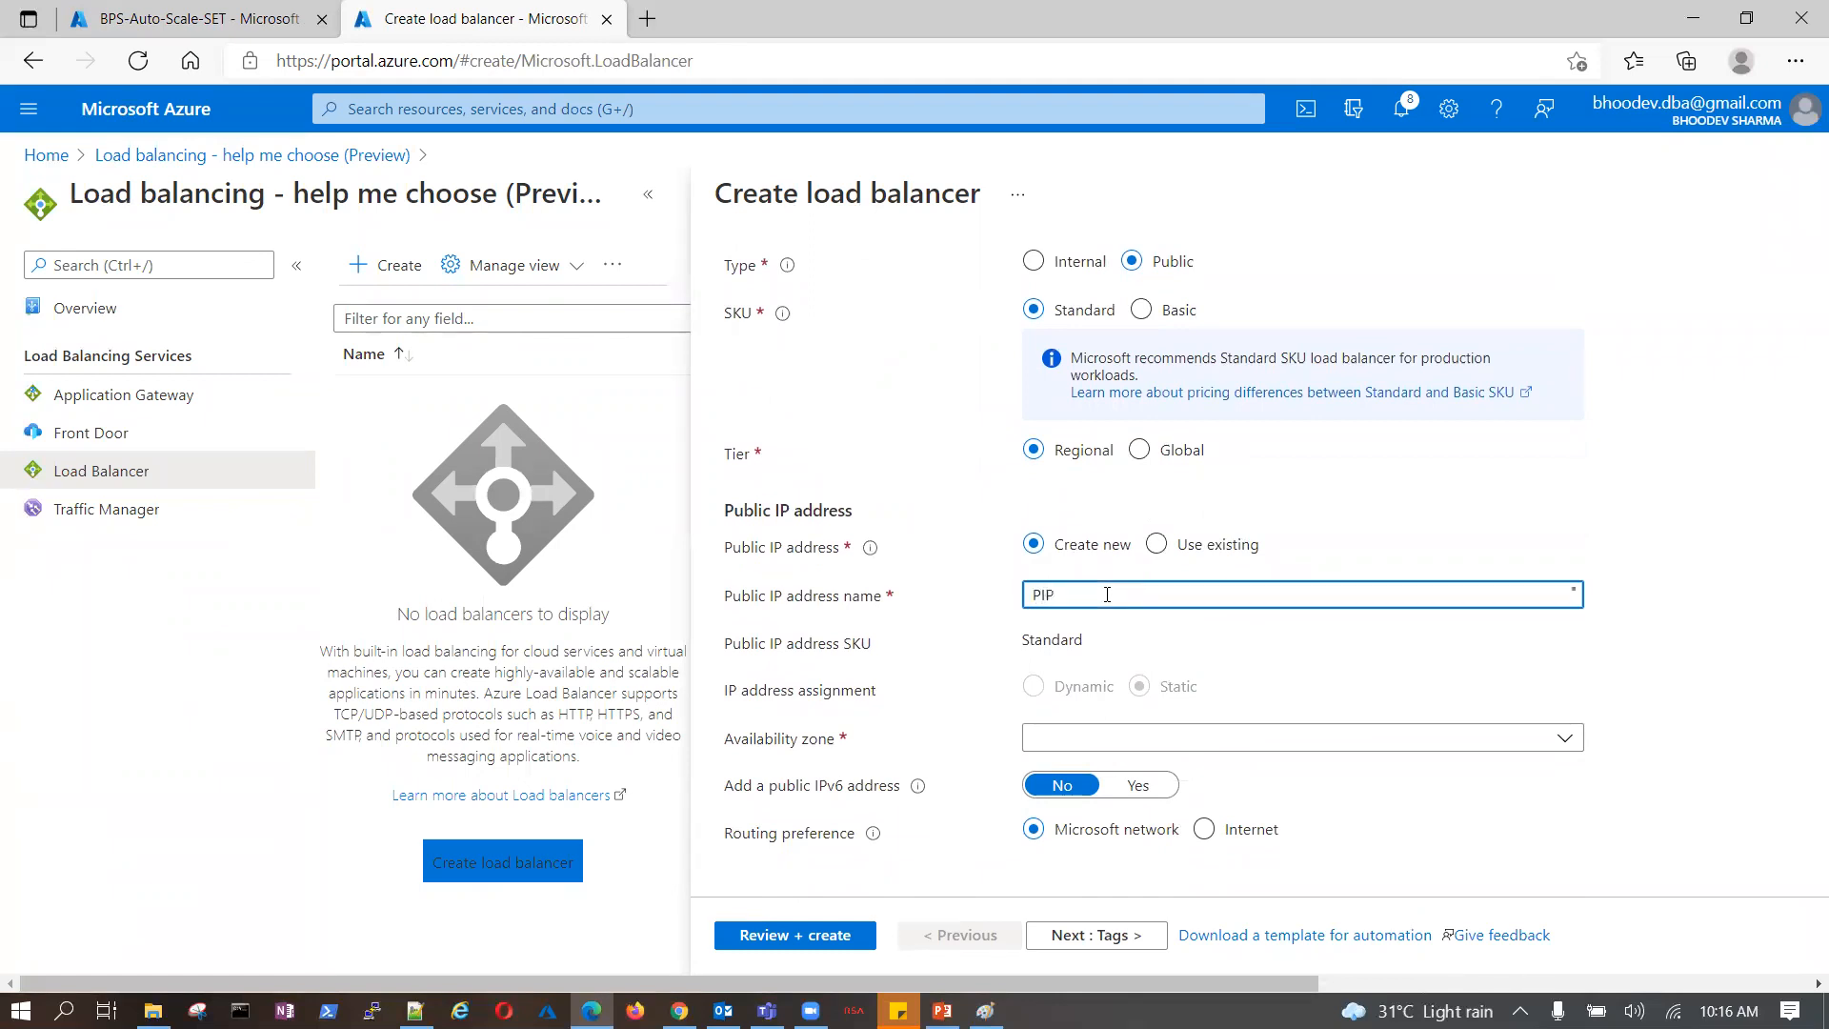
left_click(1341, 672)
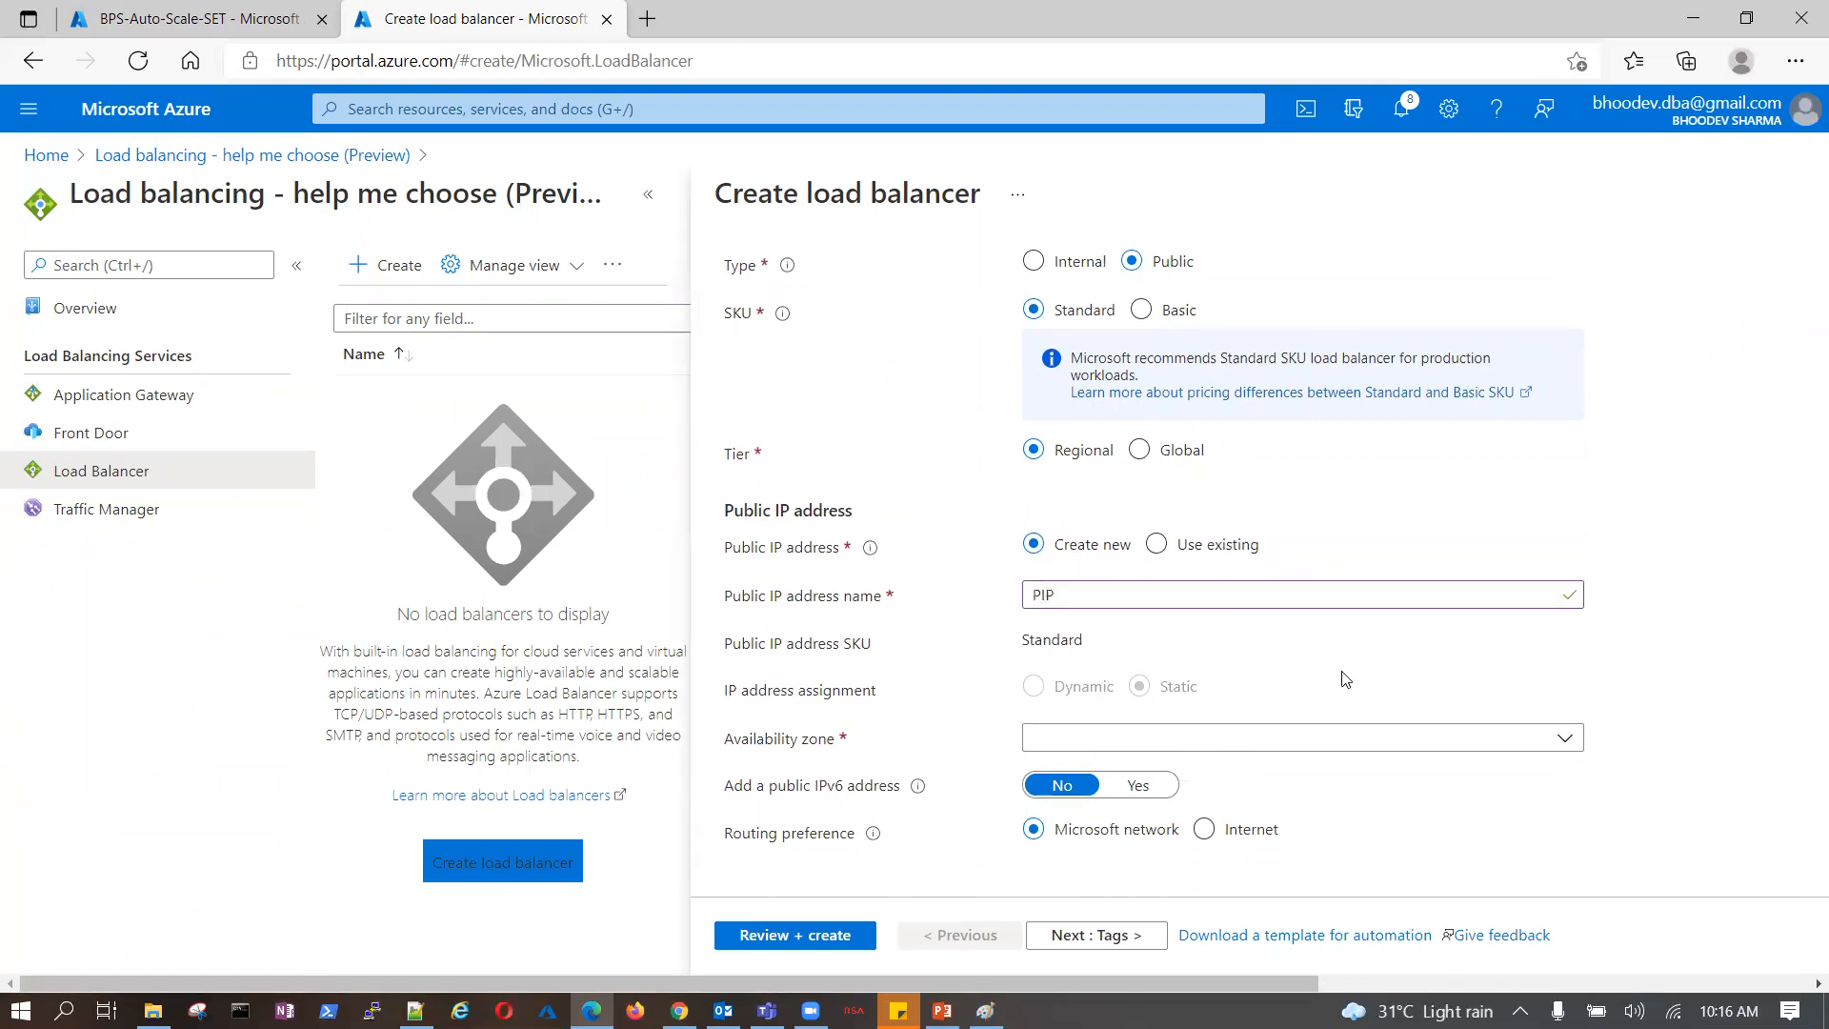
left_click(1566, 735)
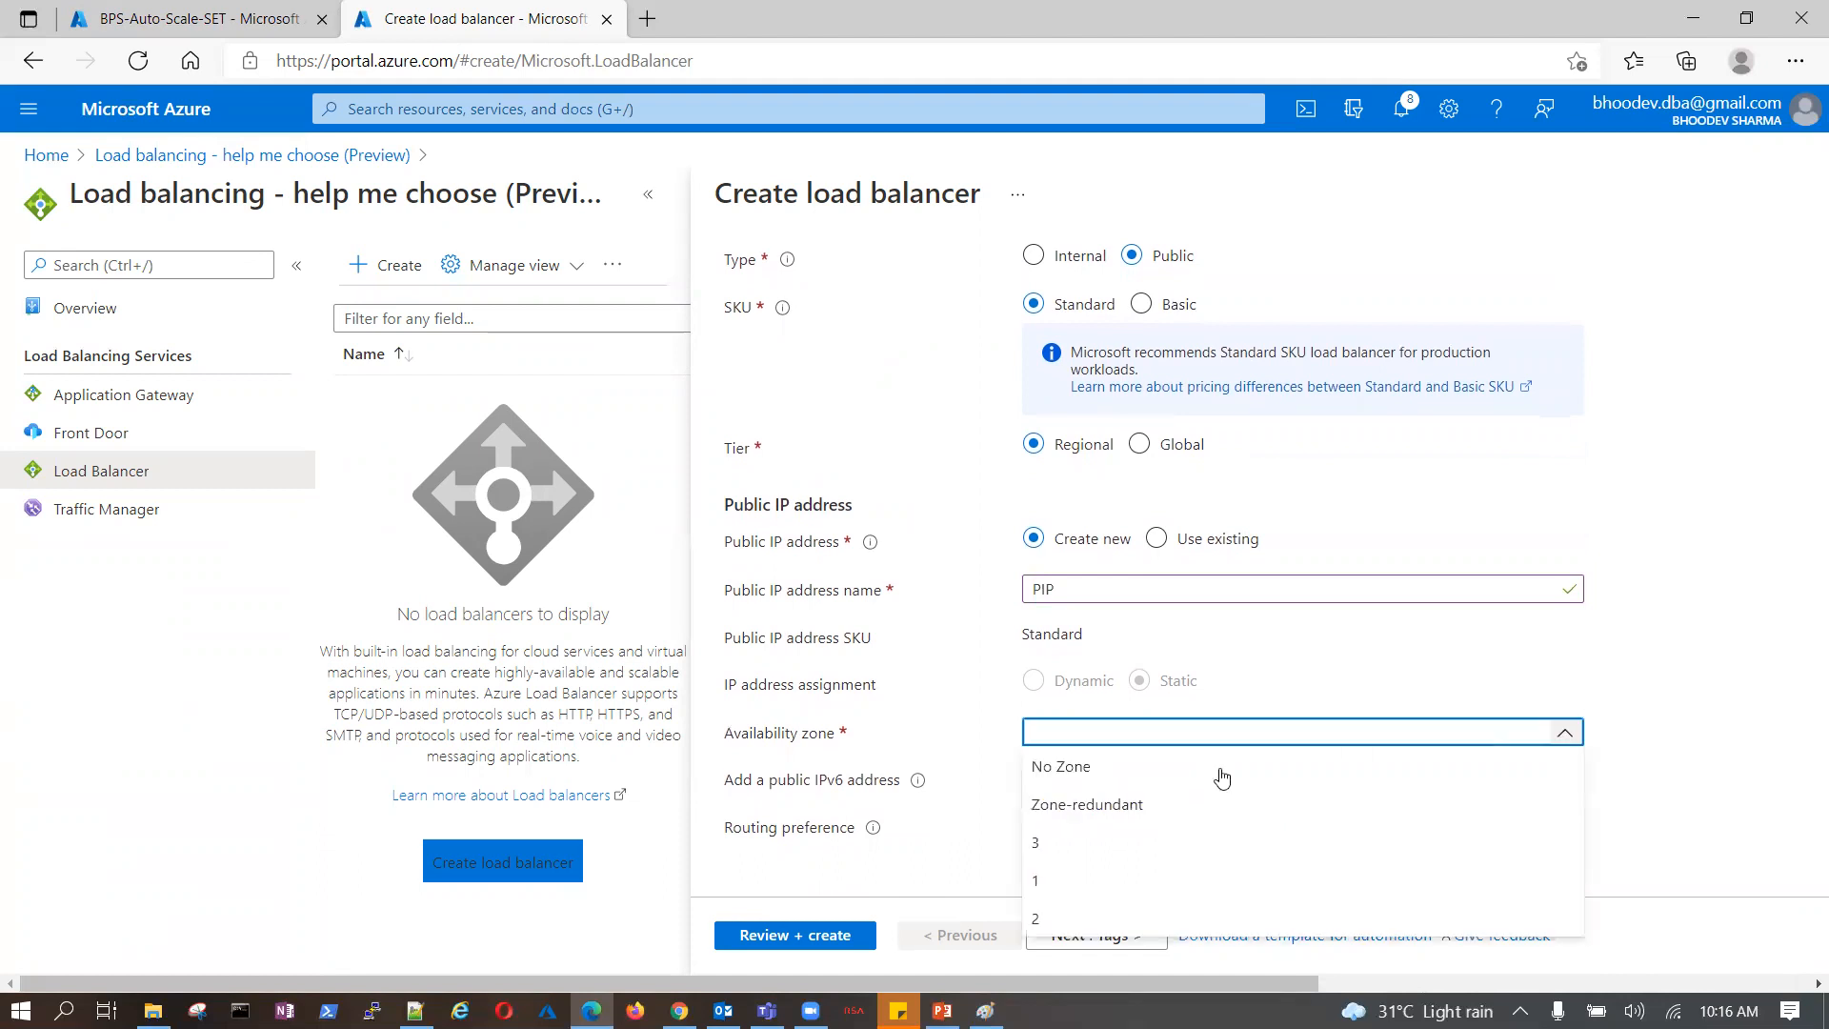
left_click(1034, 845)
left_click(1544, 737)
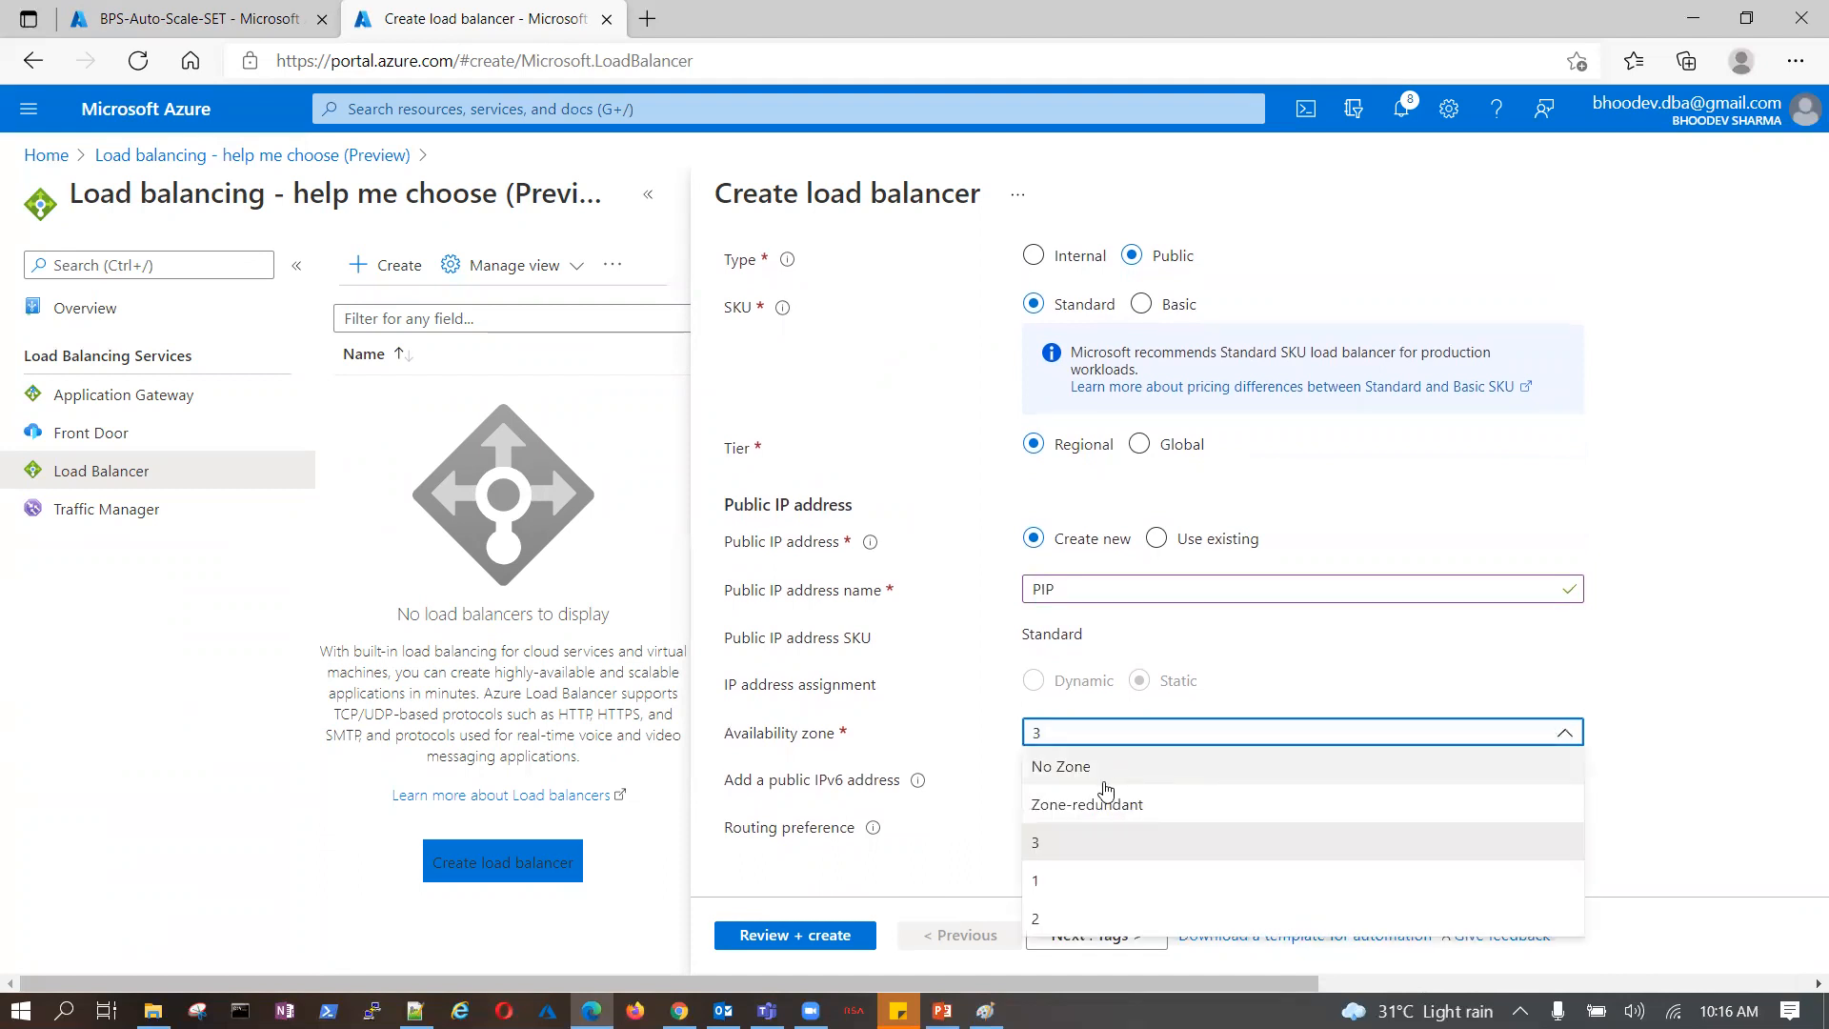
left_click(1148, 817)
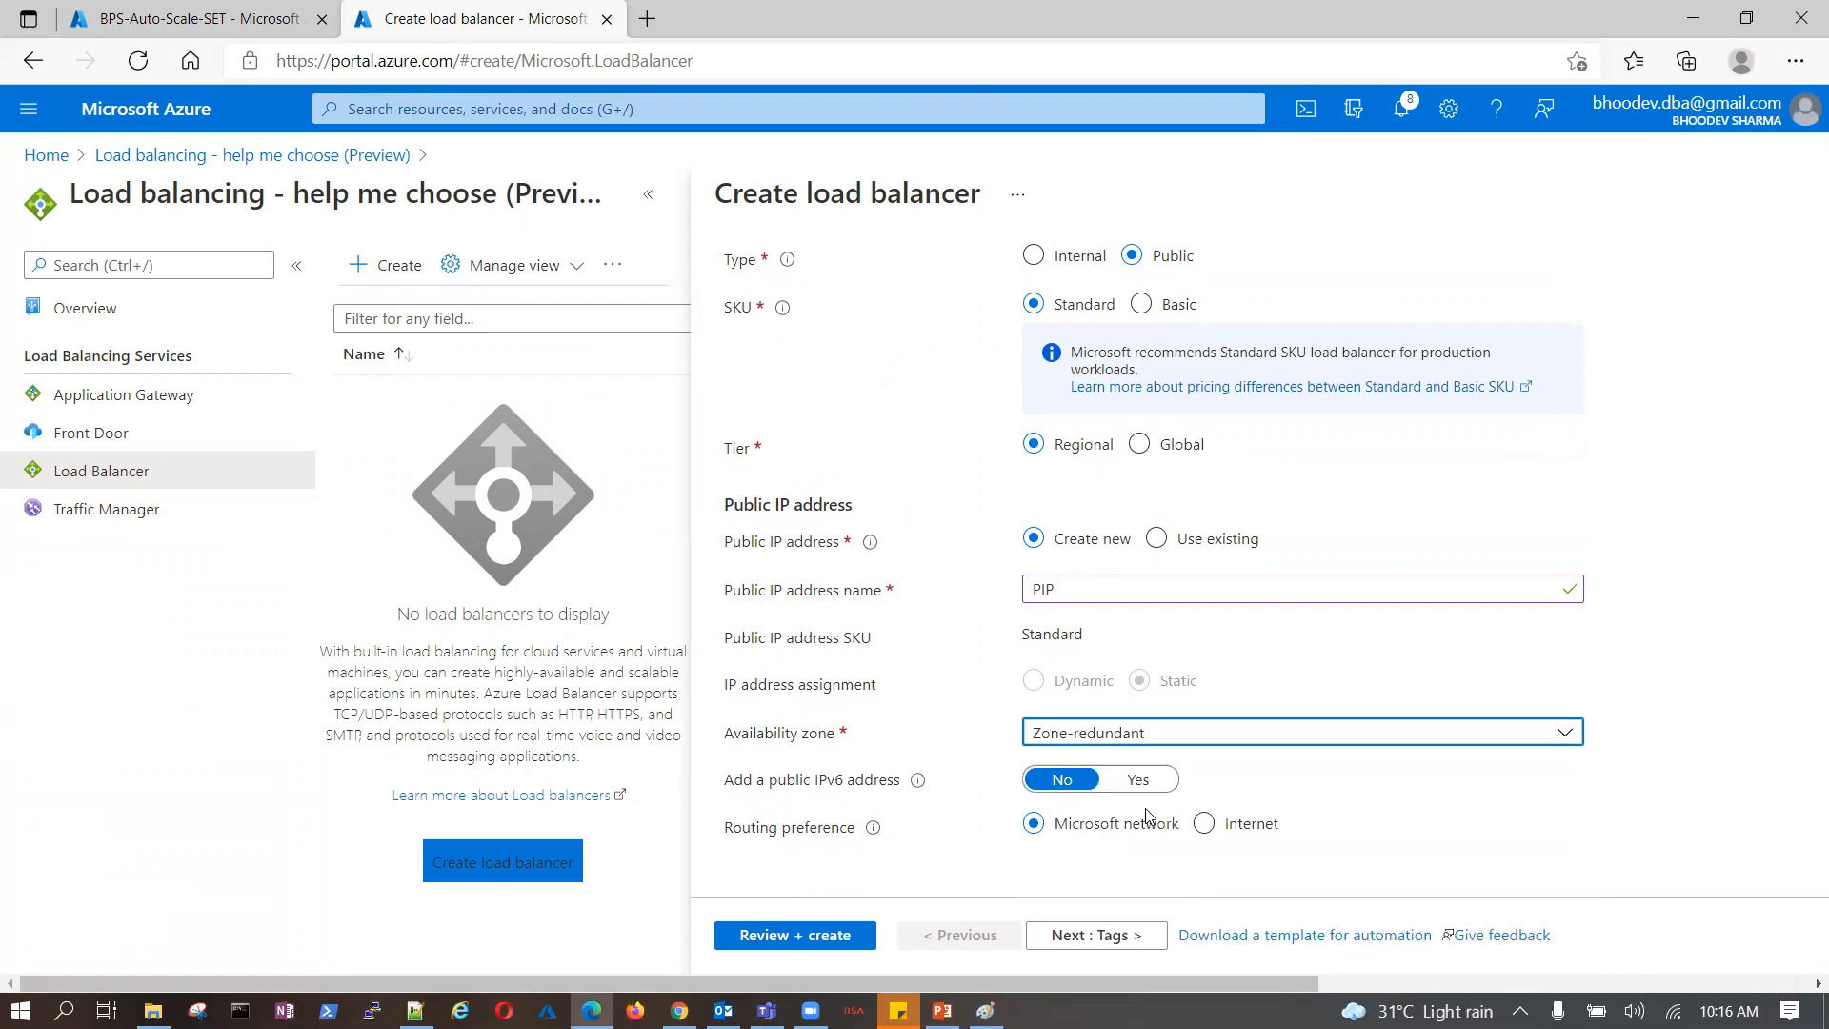
left_click(1554, 741)
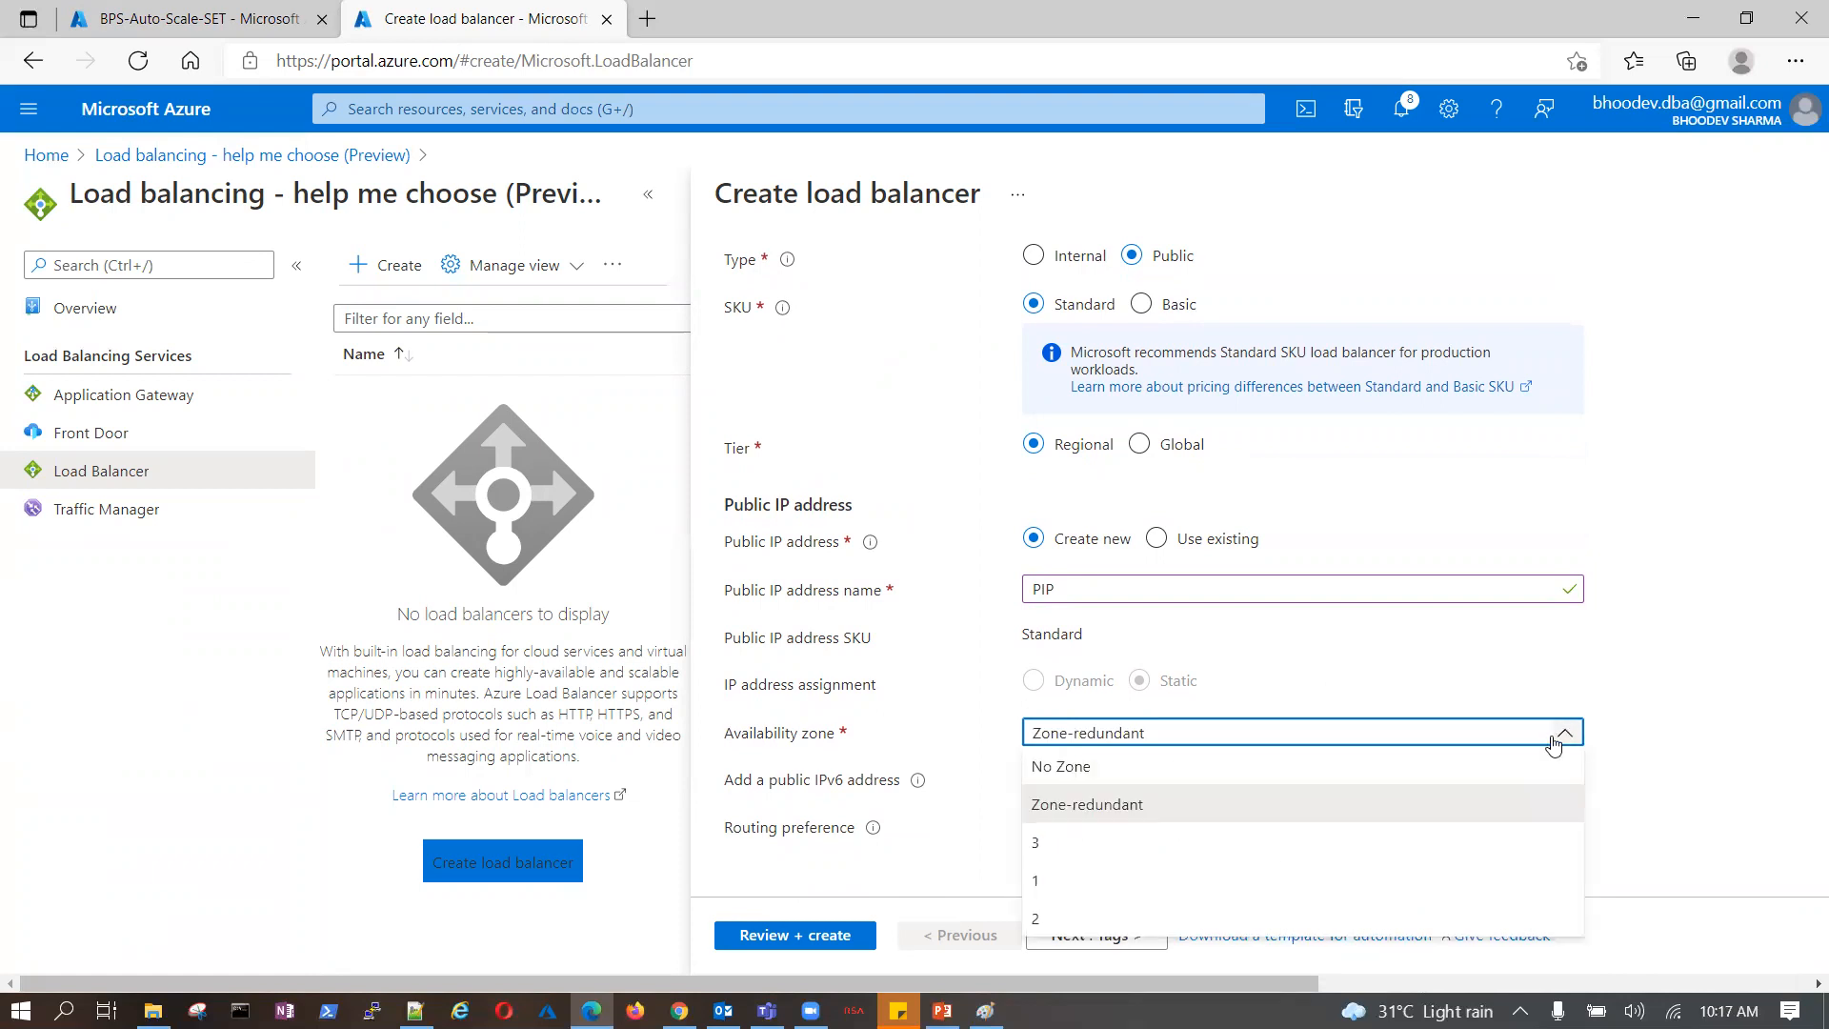
left_click(1554, 737)
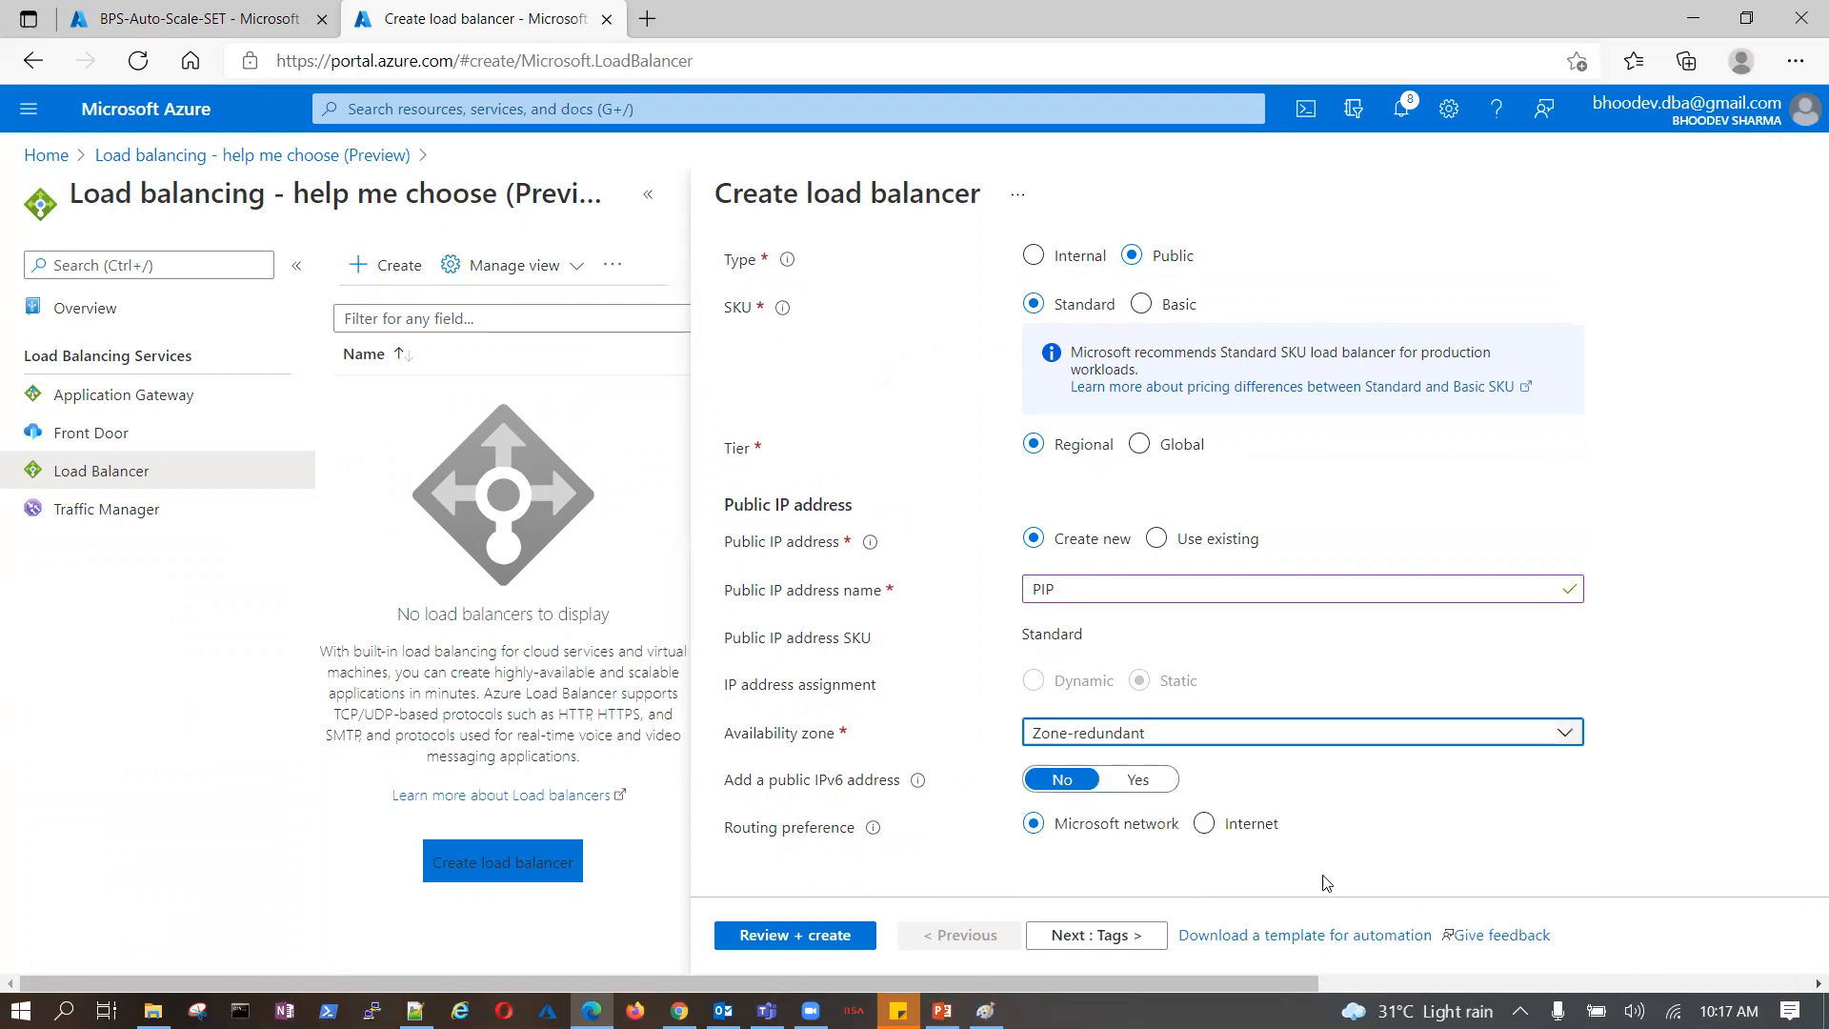
left_click(807, 936)
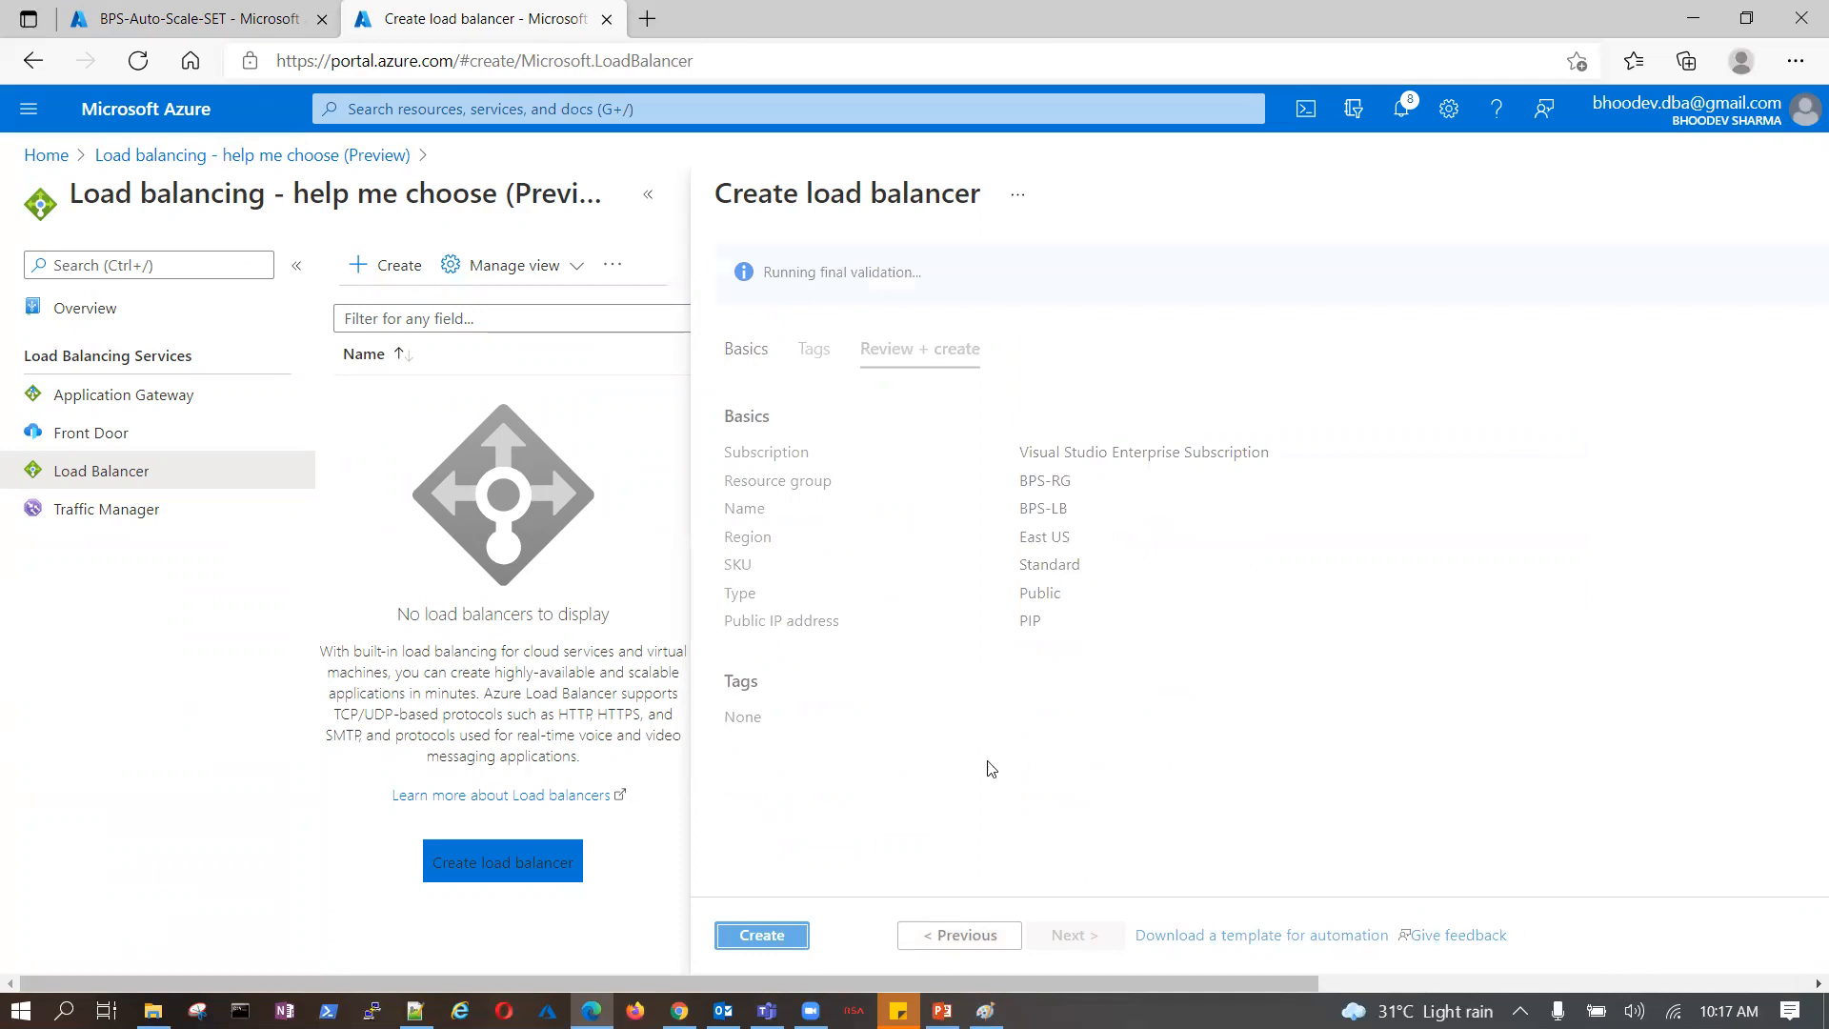
left_click(762, 934)
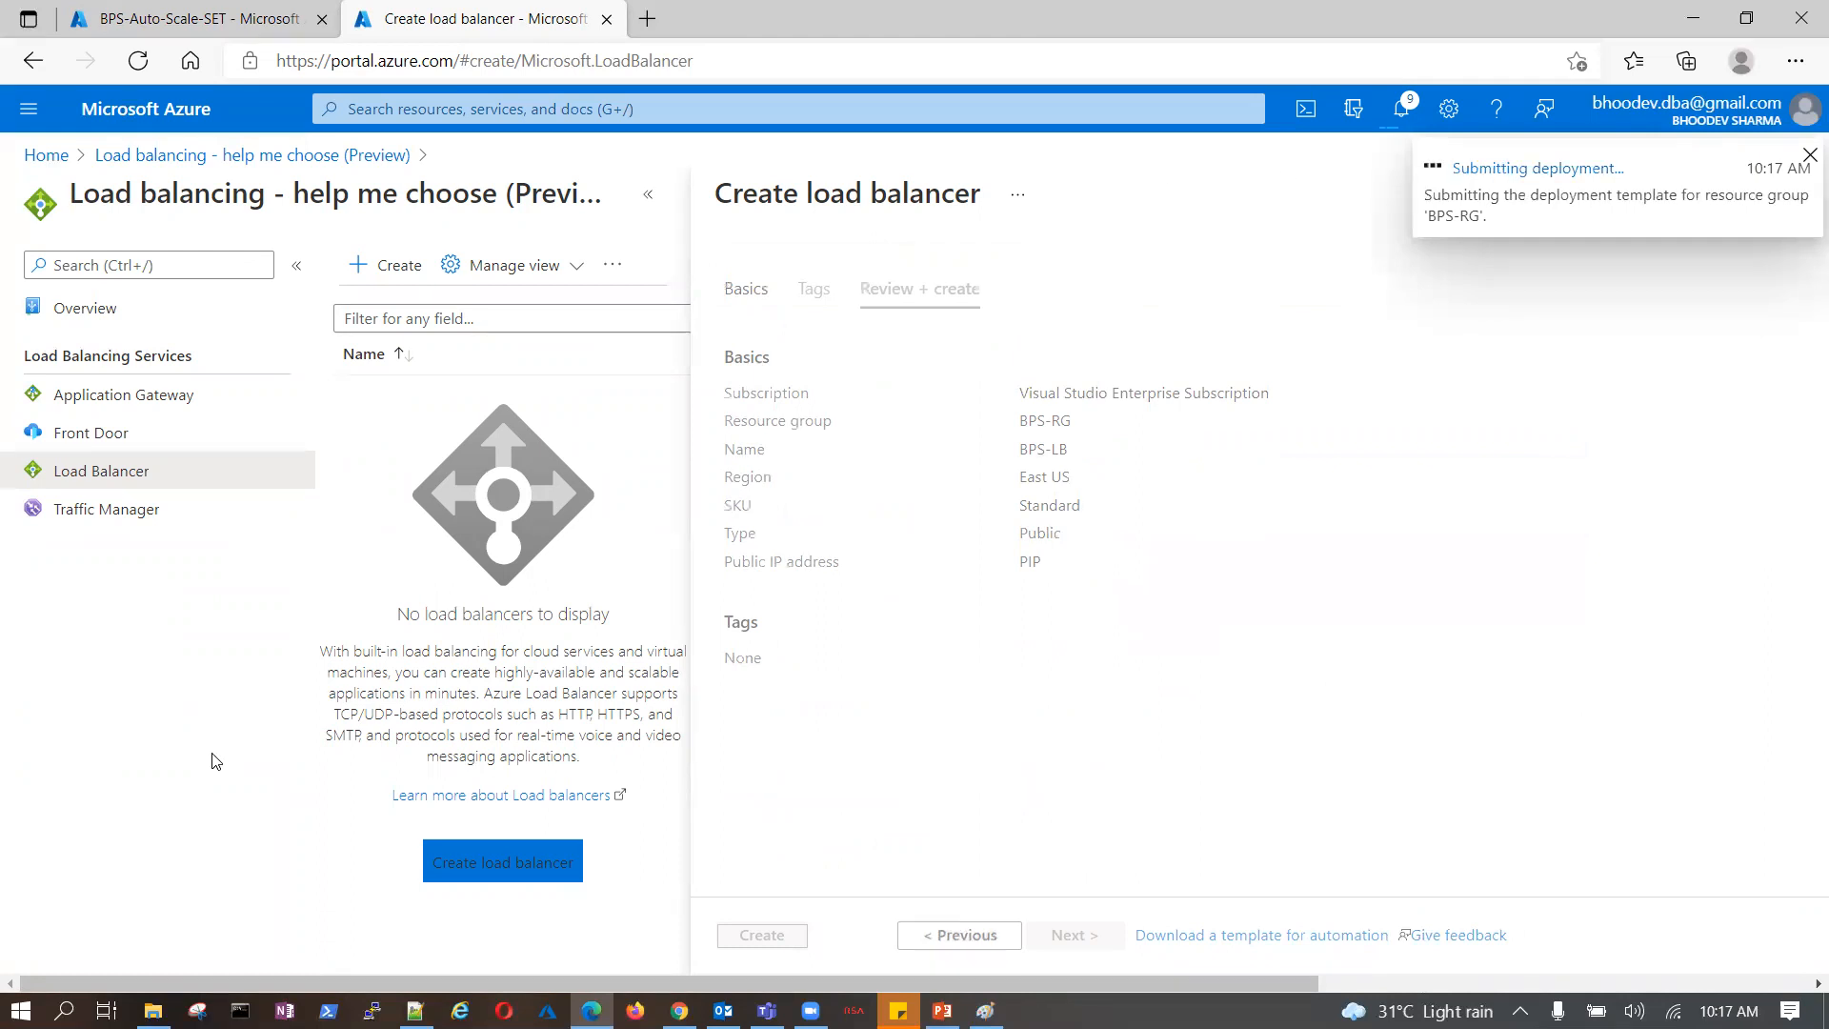
- Open BPS-Auto-Scale-SET's networking load-balancing settings and check the deployment's progress
left_click(217, 25)
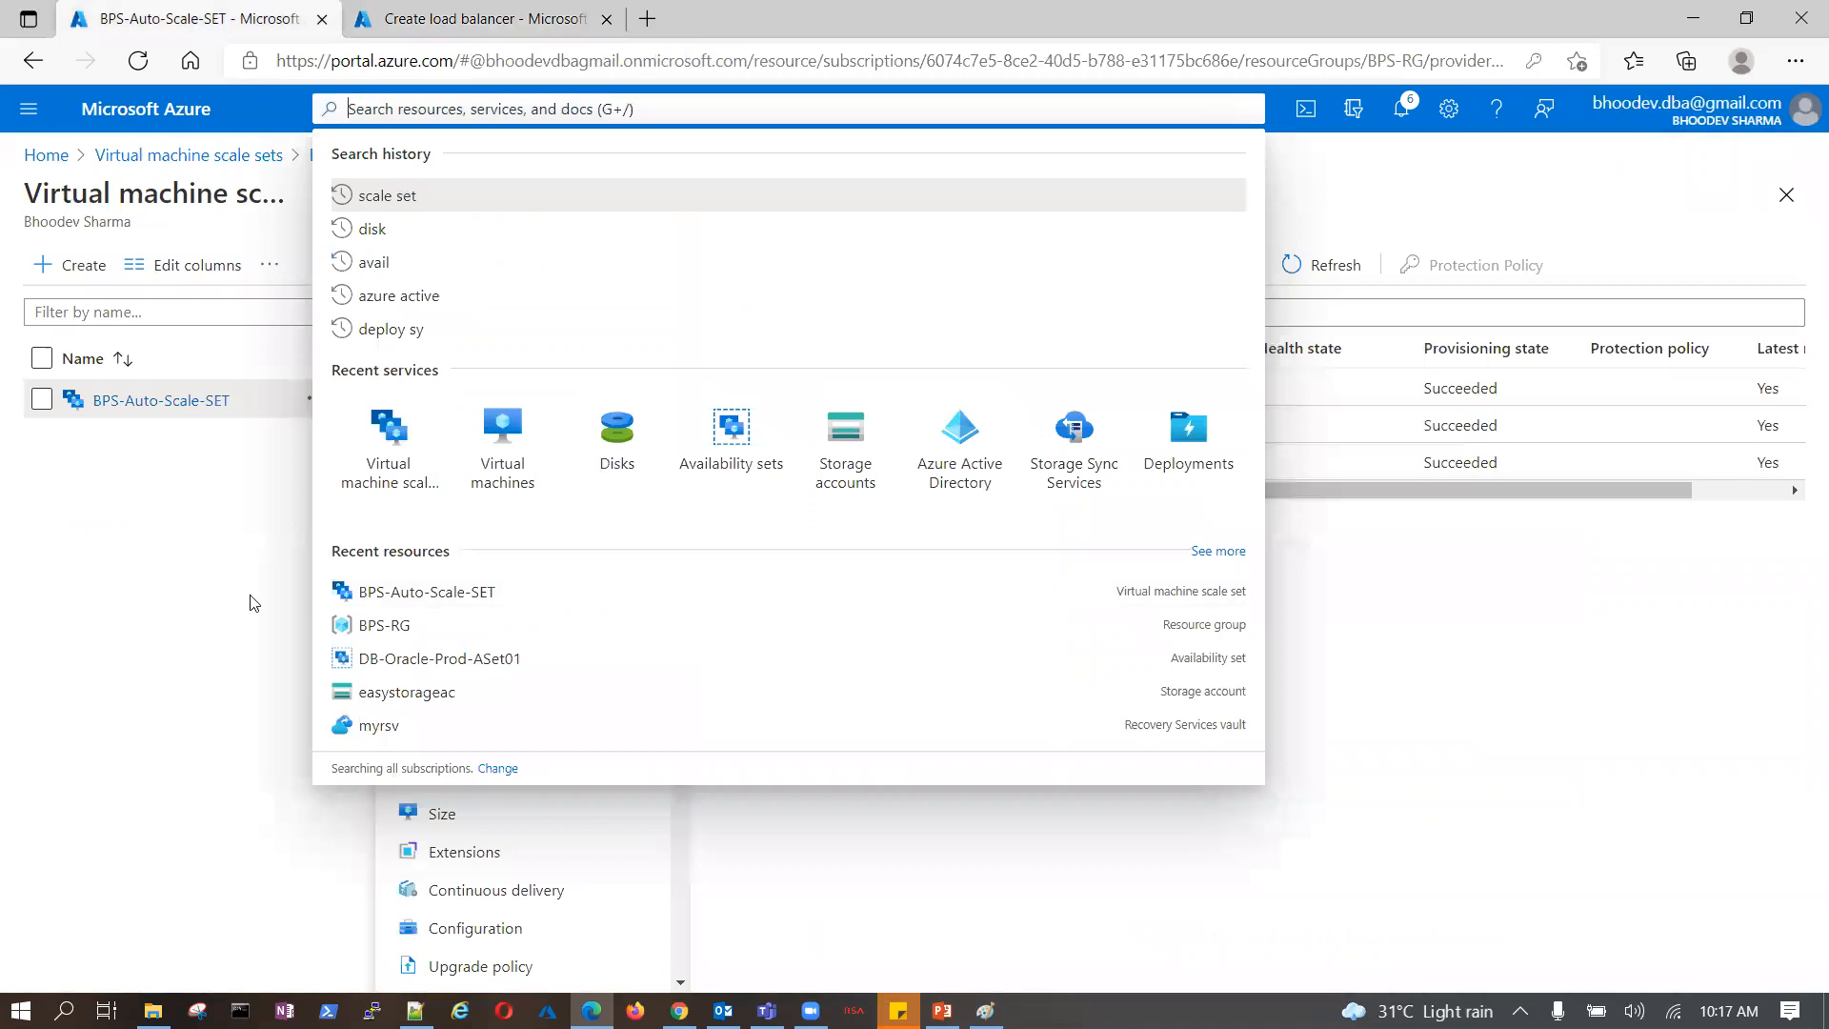
left_click(190, 403)
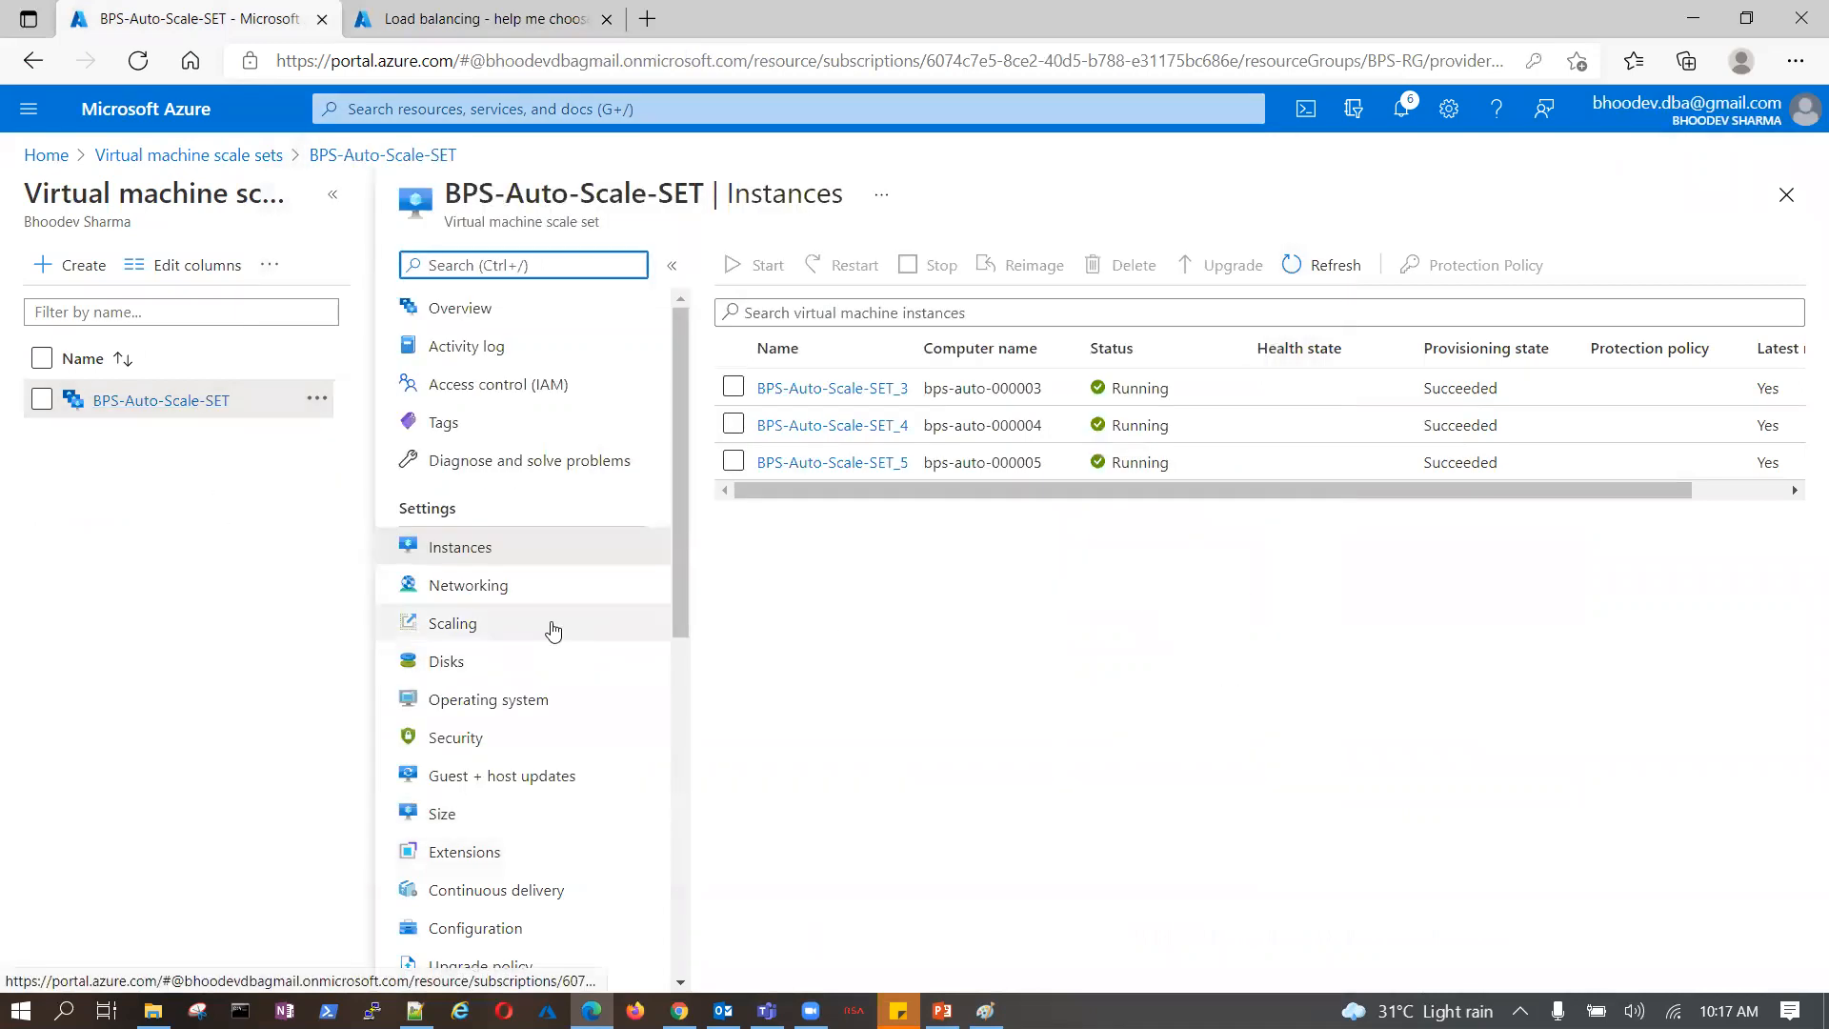
left_click(522, 592)
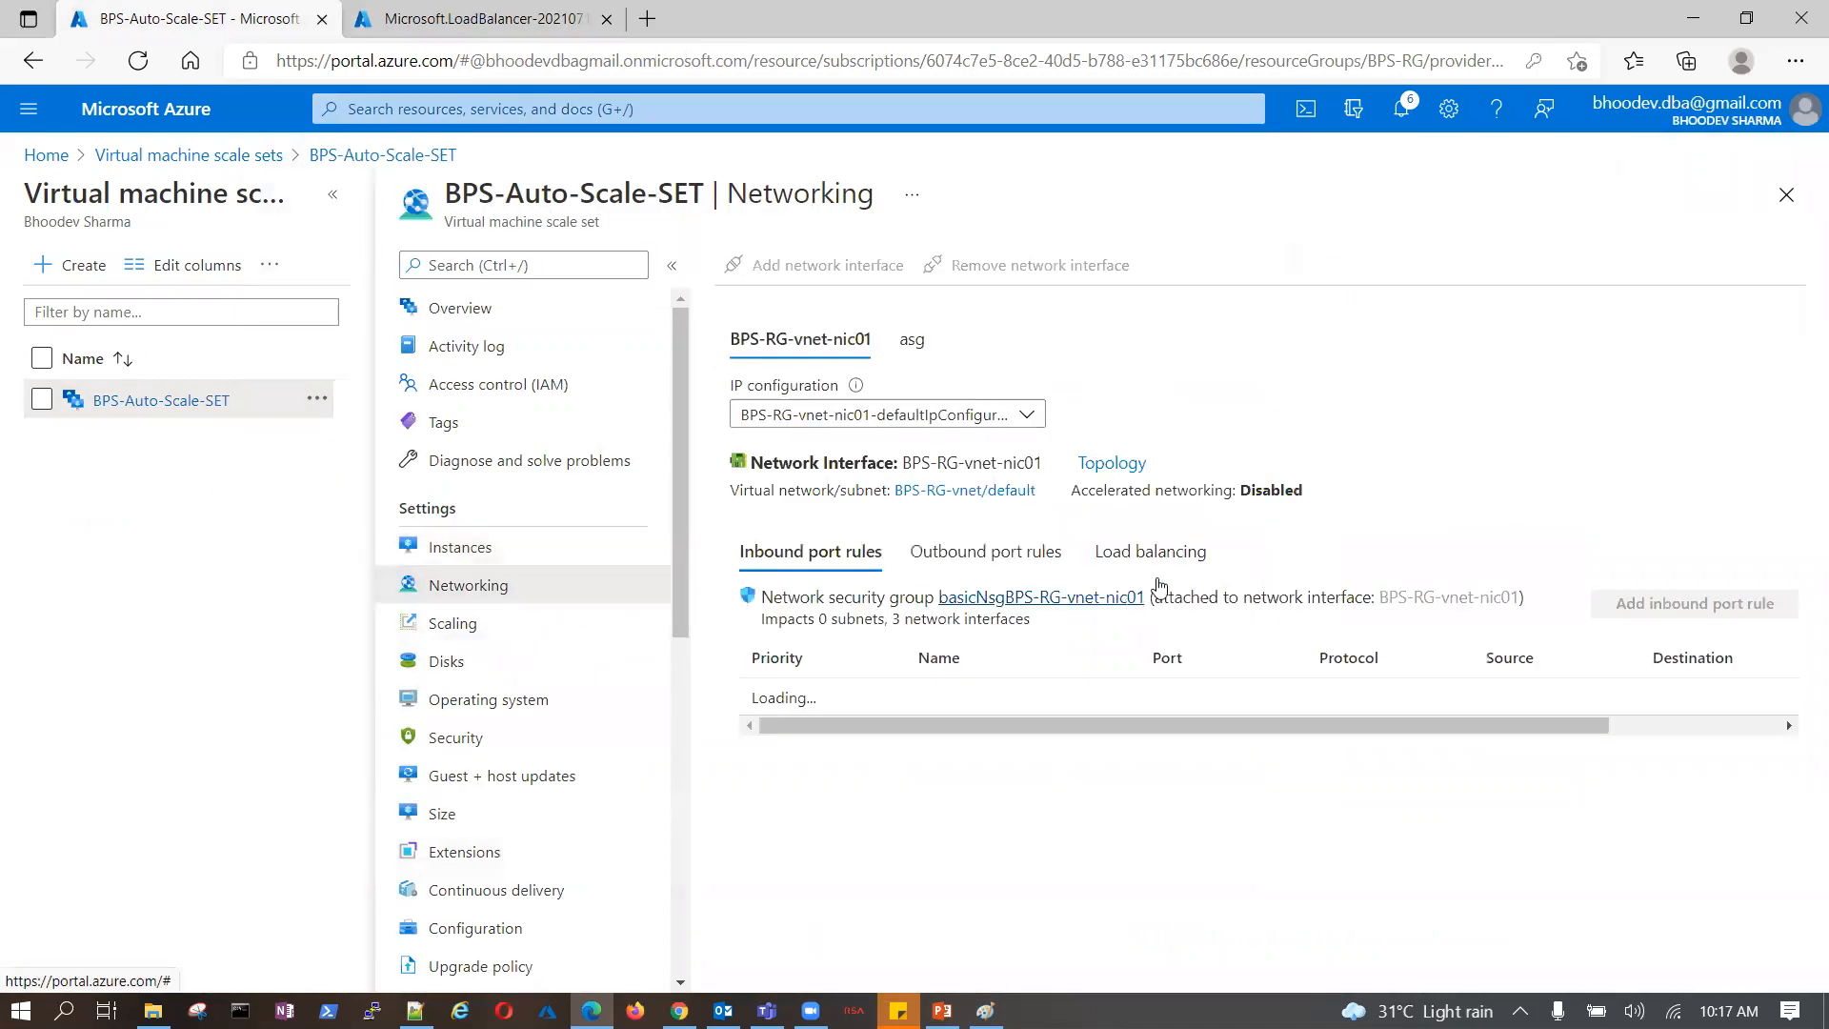
left_click(1162, 555)
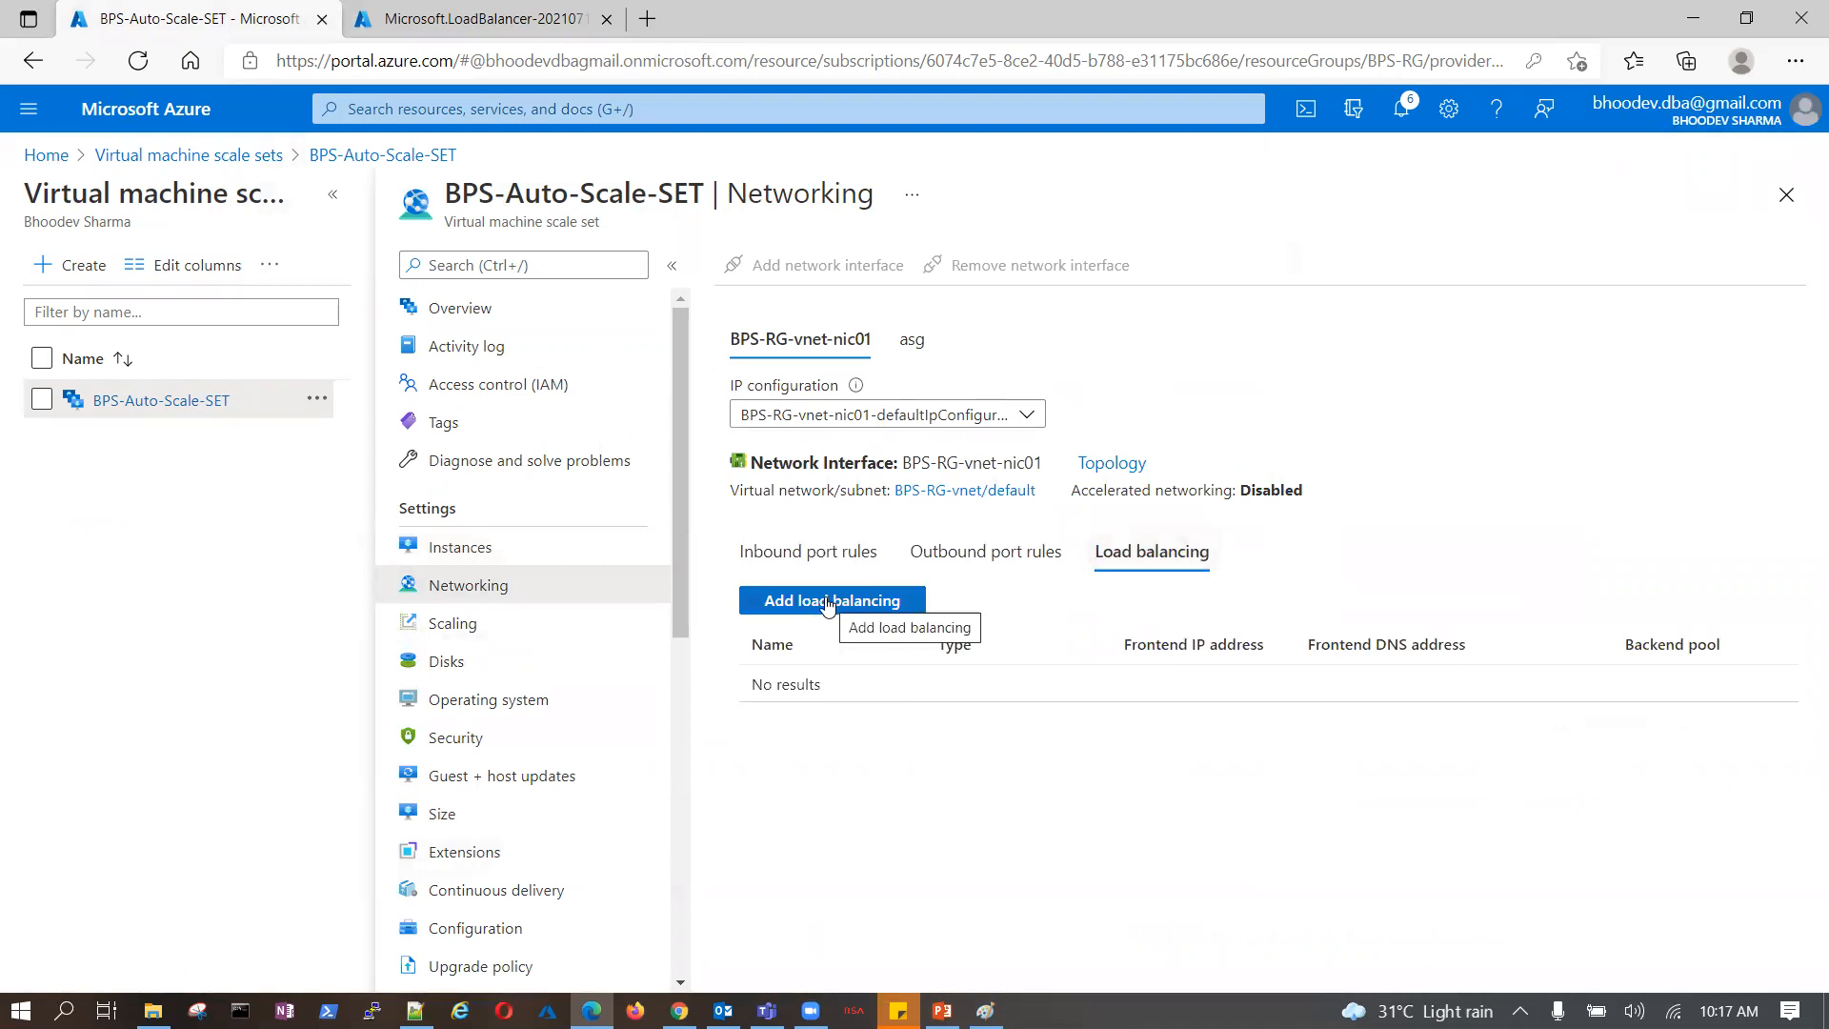
left_click(464, 21)
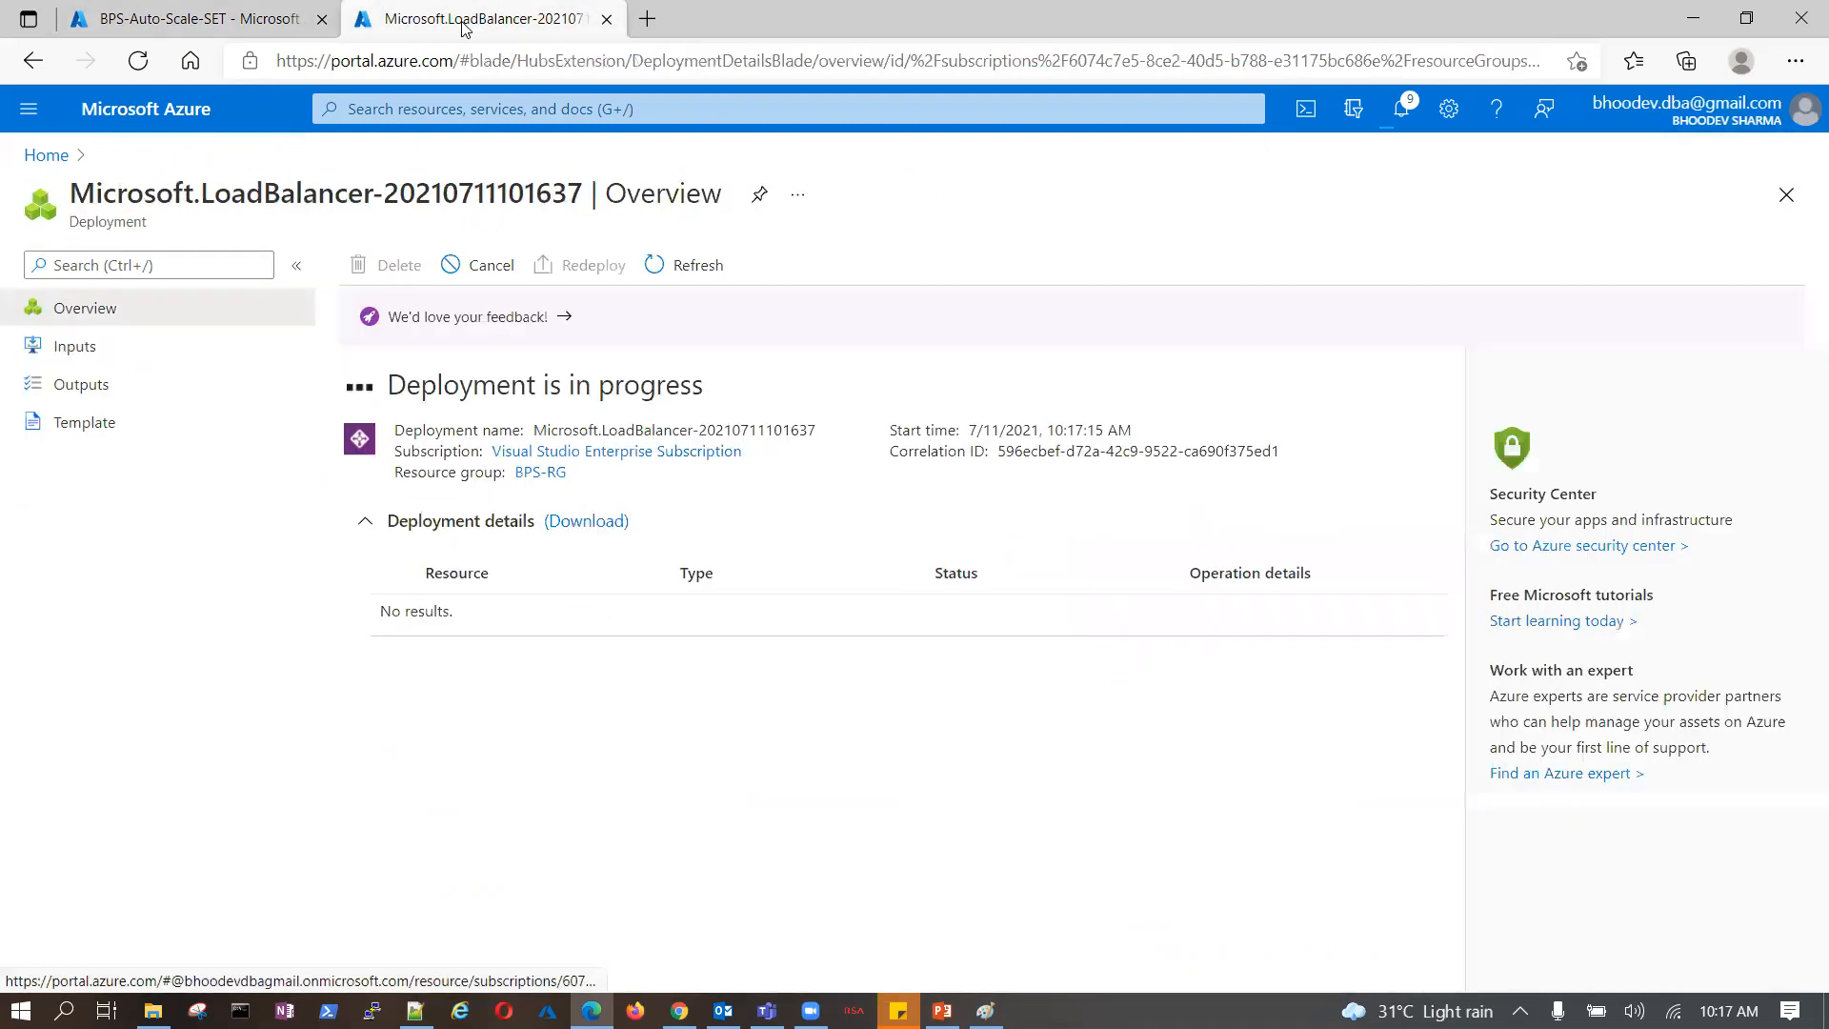
- Try adding load balancing to the scale set, find no load balancer available, and recheck the deployment
left_click(165, 30)
left_click(832, 602)
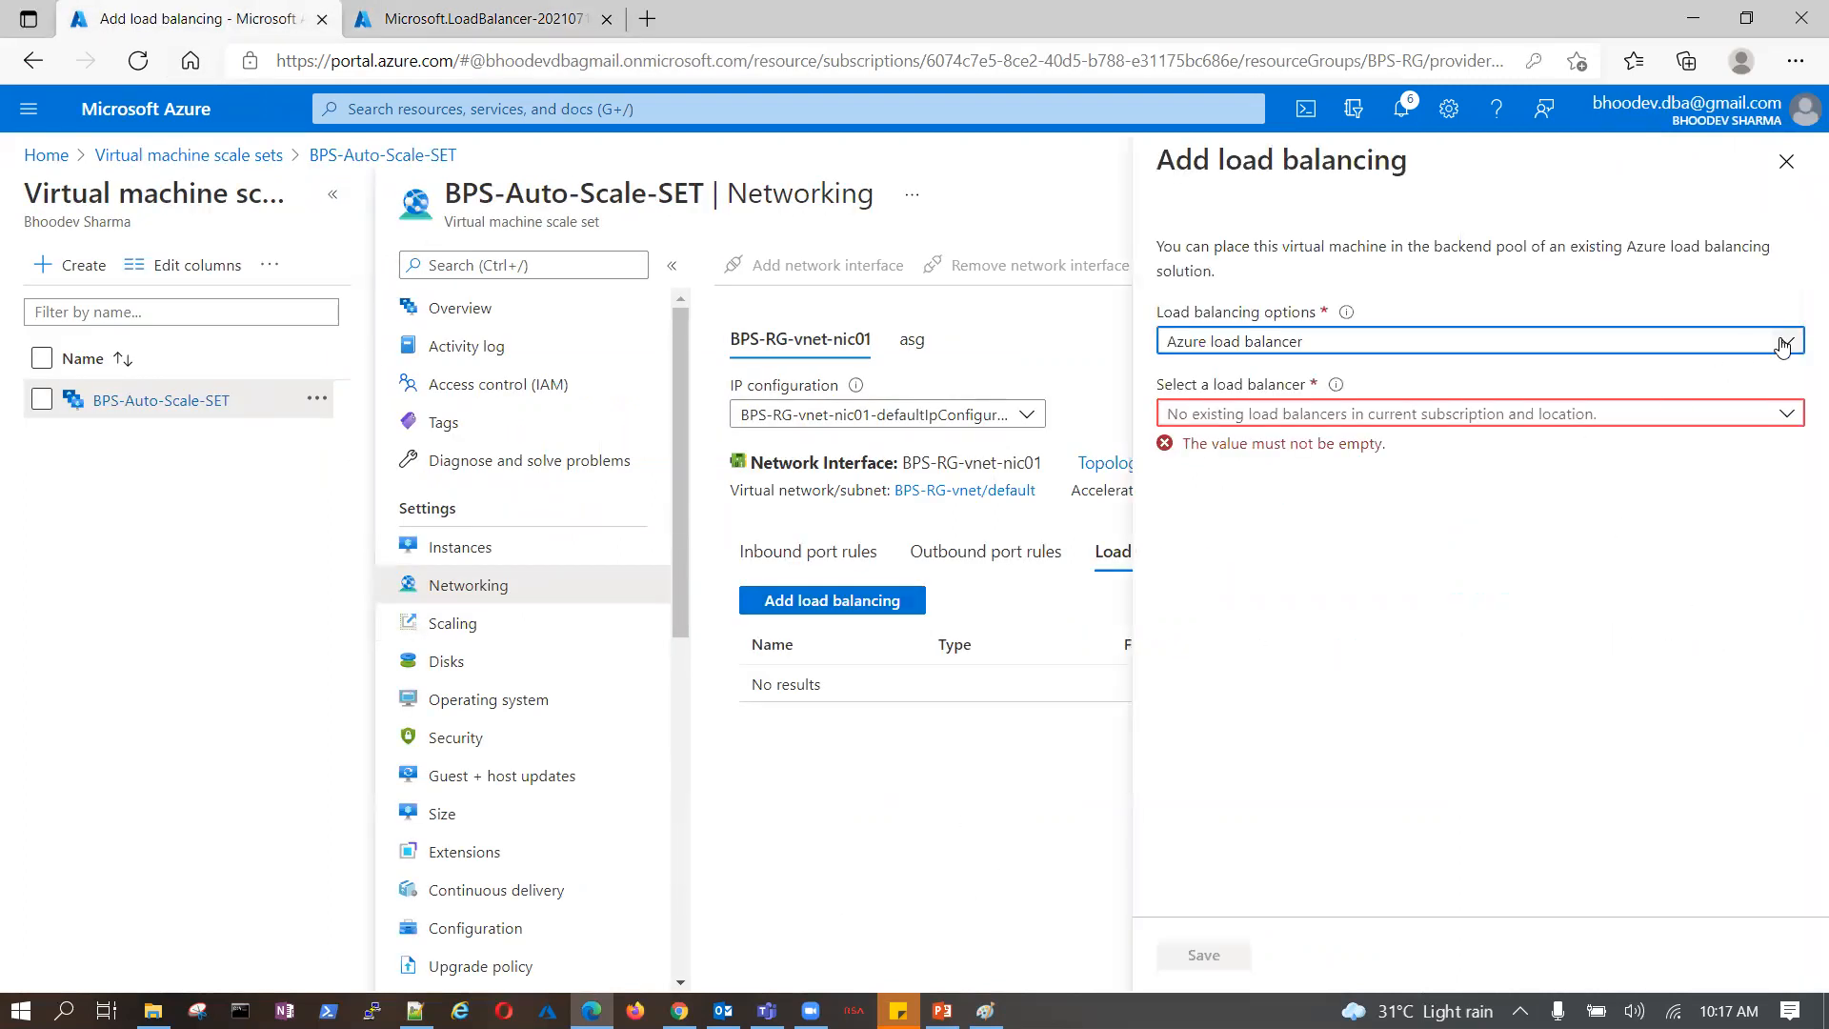
left_click(1785, 414)
left_click(1609, 681)
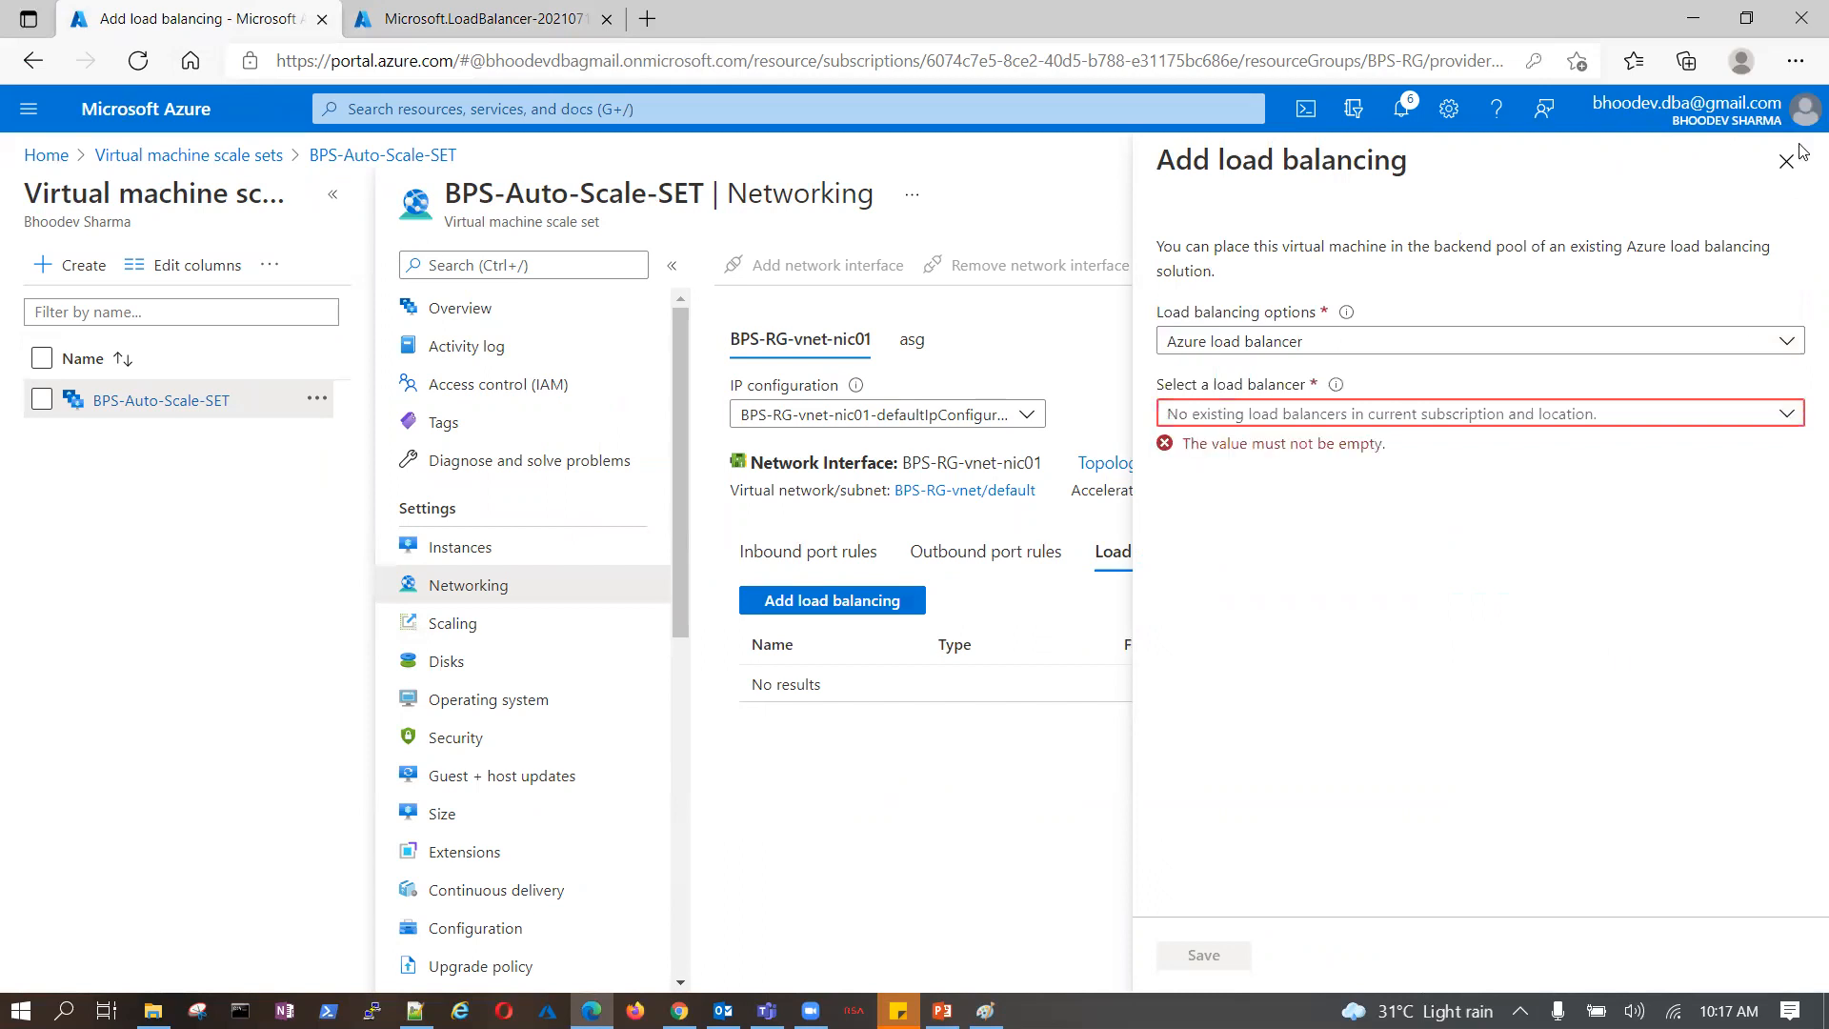
left_click(1786, 161)
left_click(494, 21)
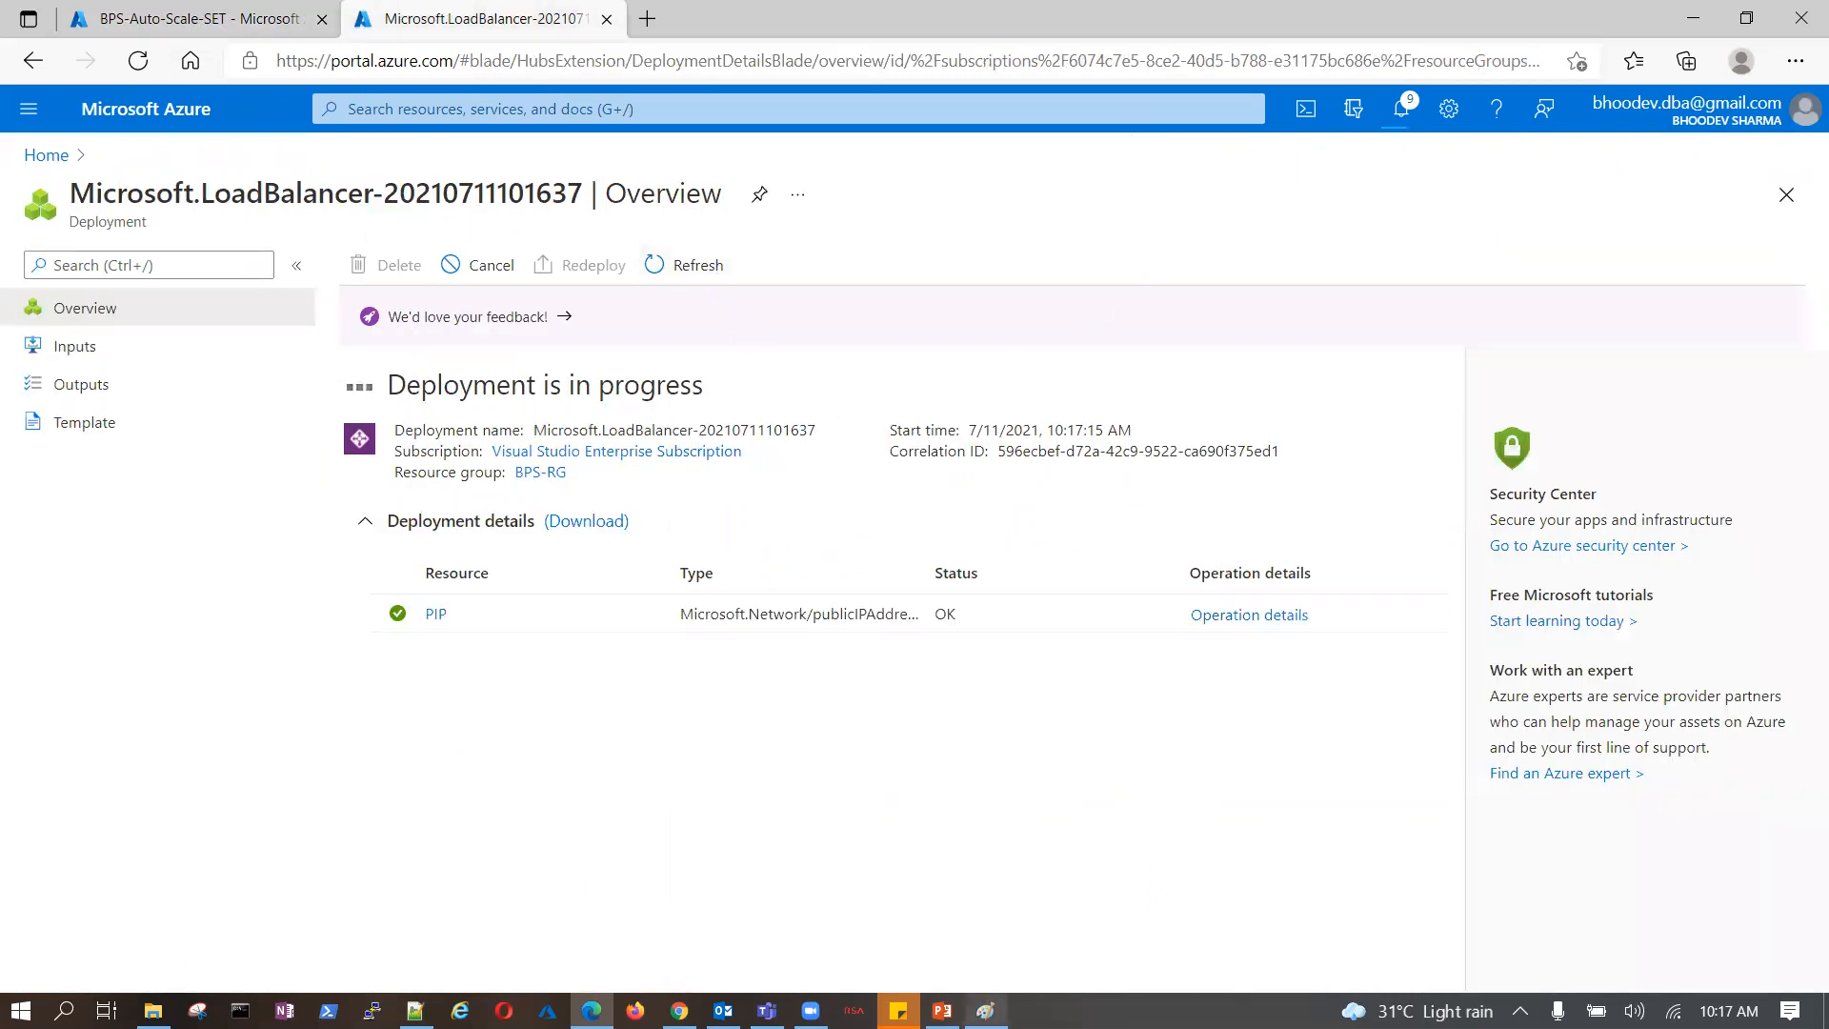
- Close Paint without saving and go to the newly deployed BPS-LB resource
left_click(985, 1011)
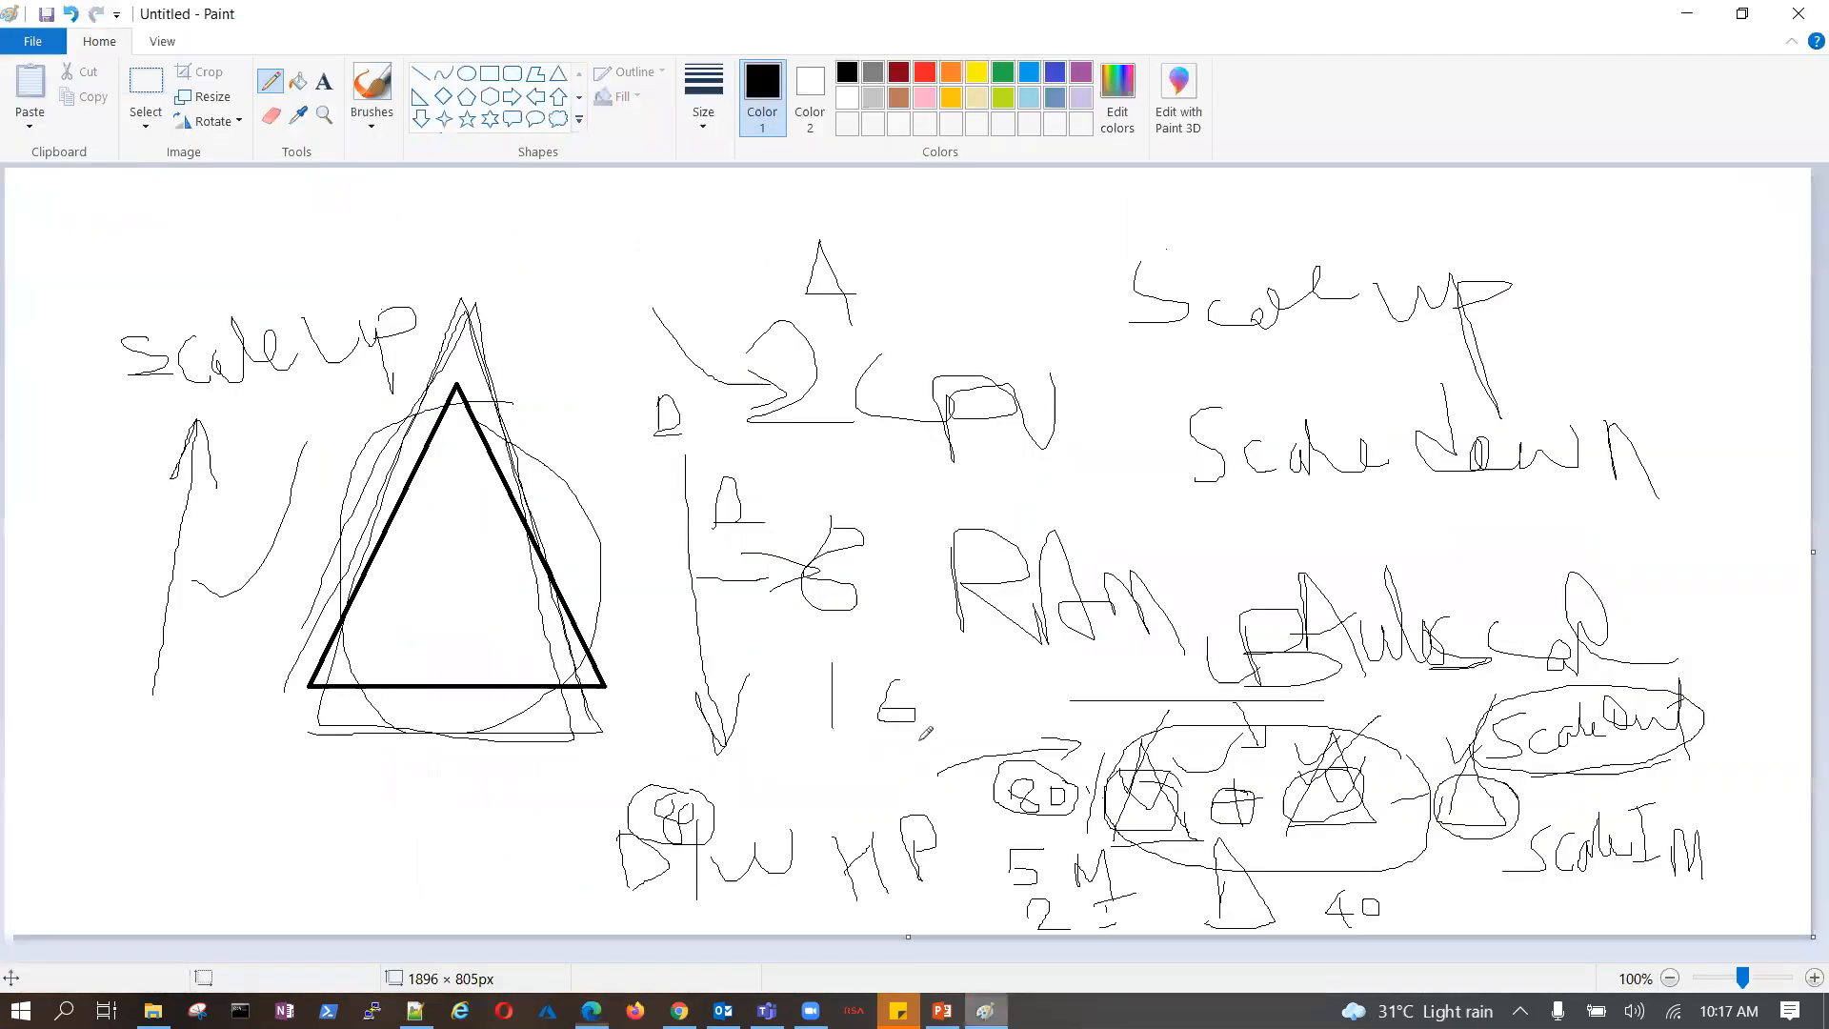
left_click(1798, 21)
left_click(981, 512)
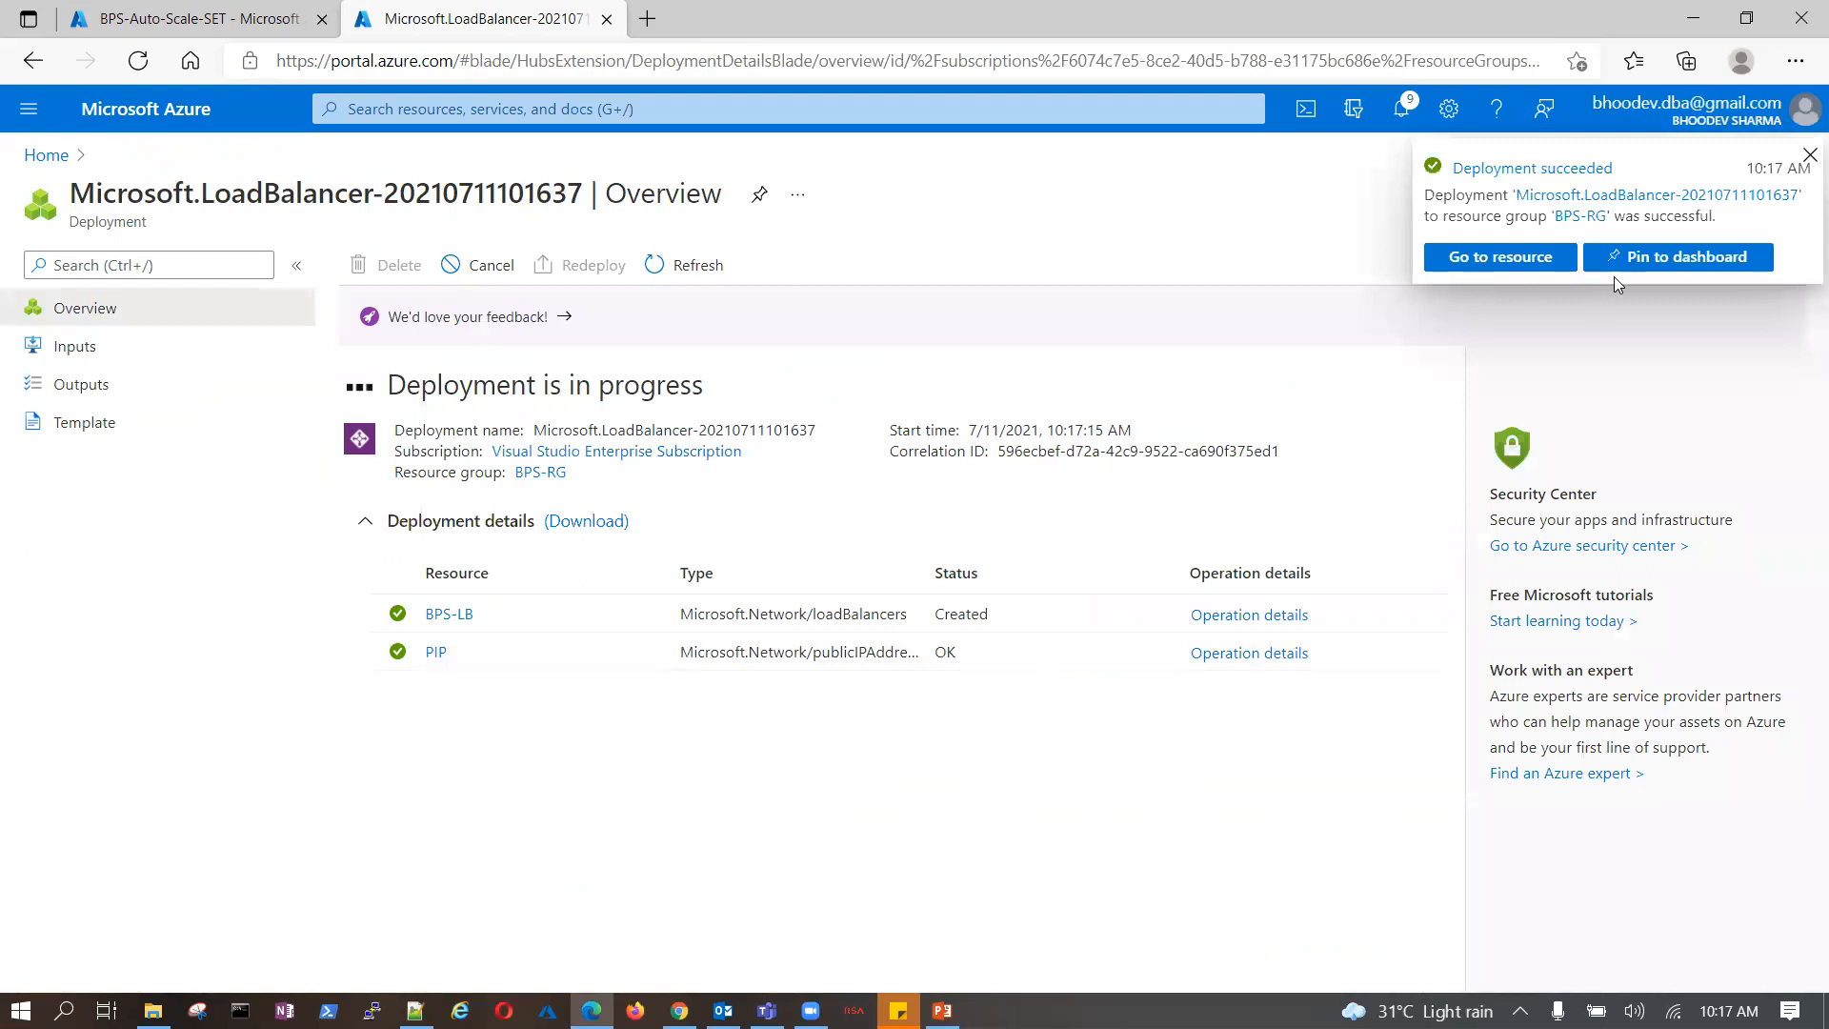
left_click(1509, 260)
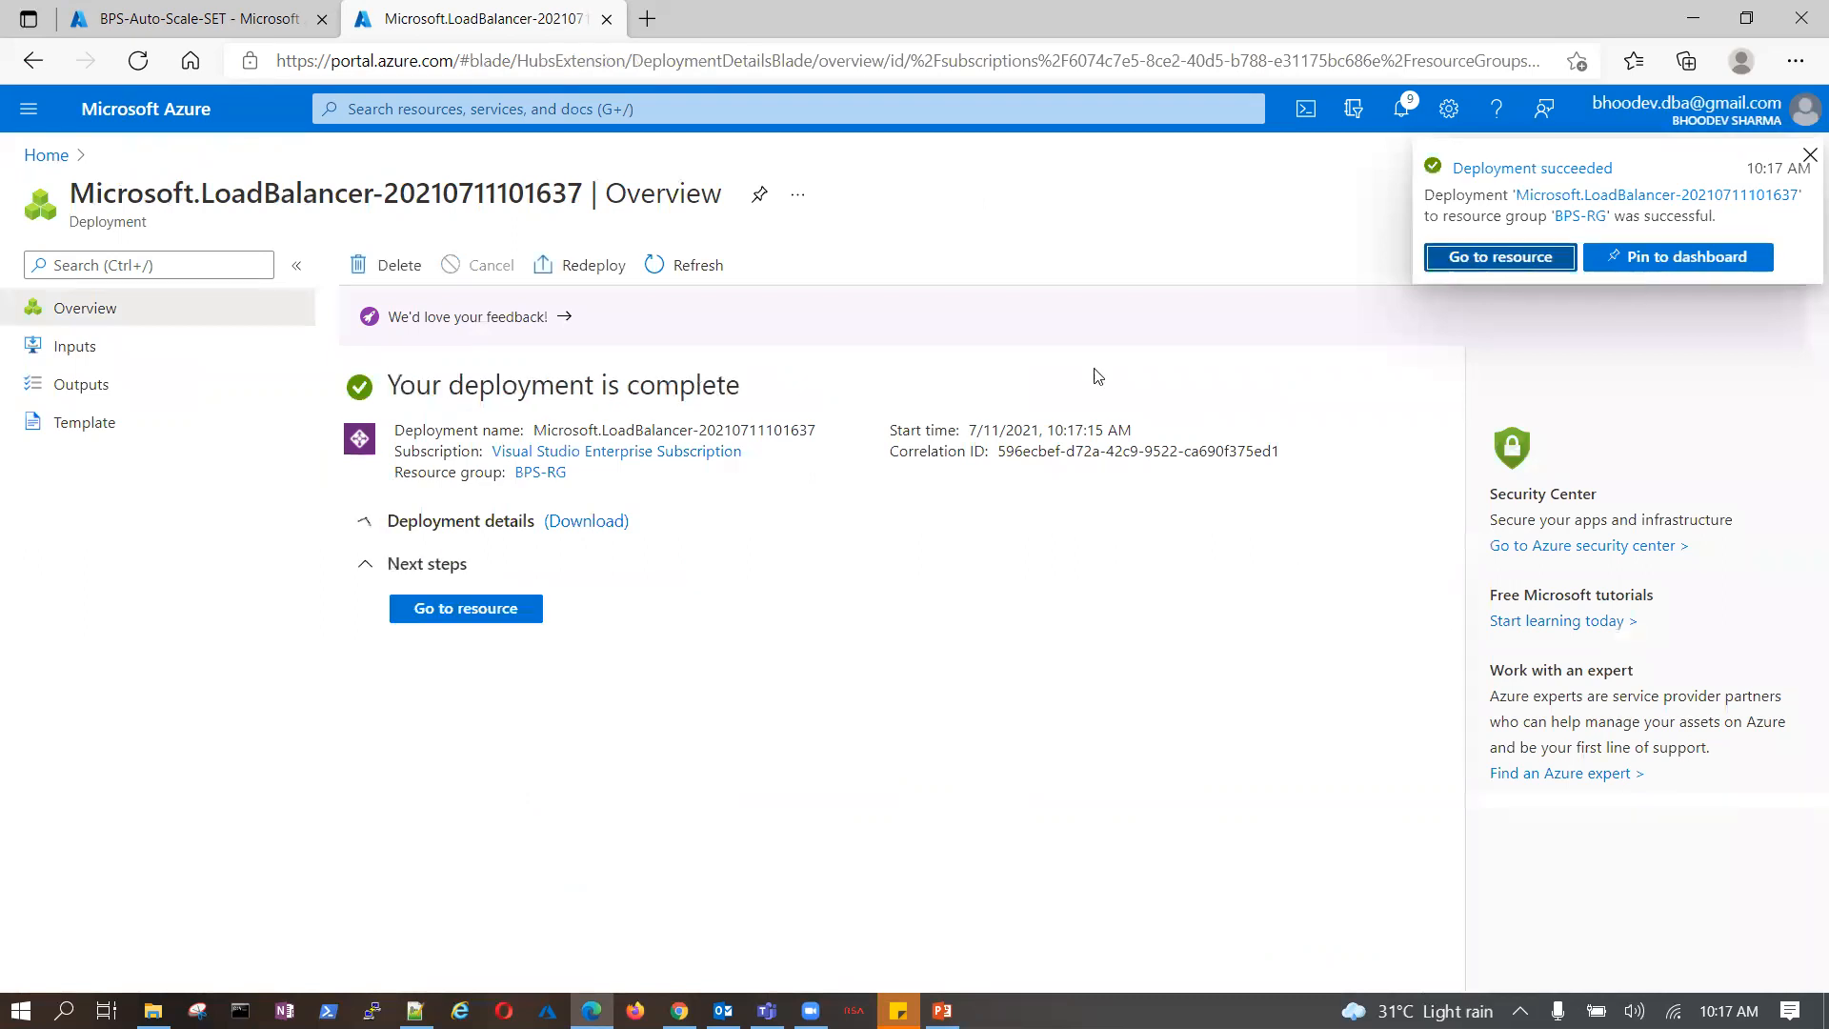
- On the scale set, try adding load balancing and find BPS-LB still not listed
left_click(197, 24)
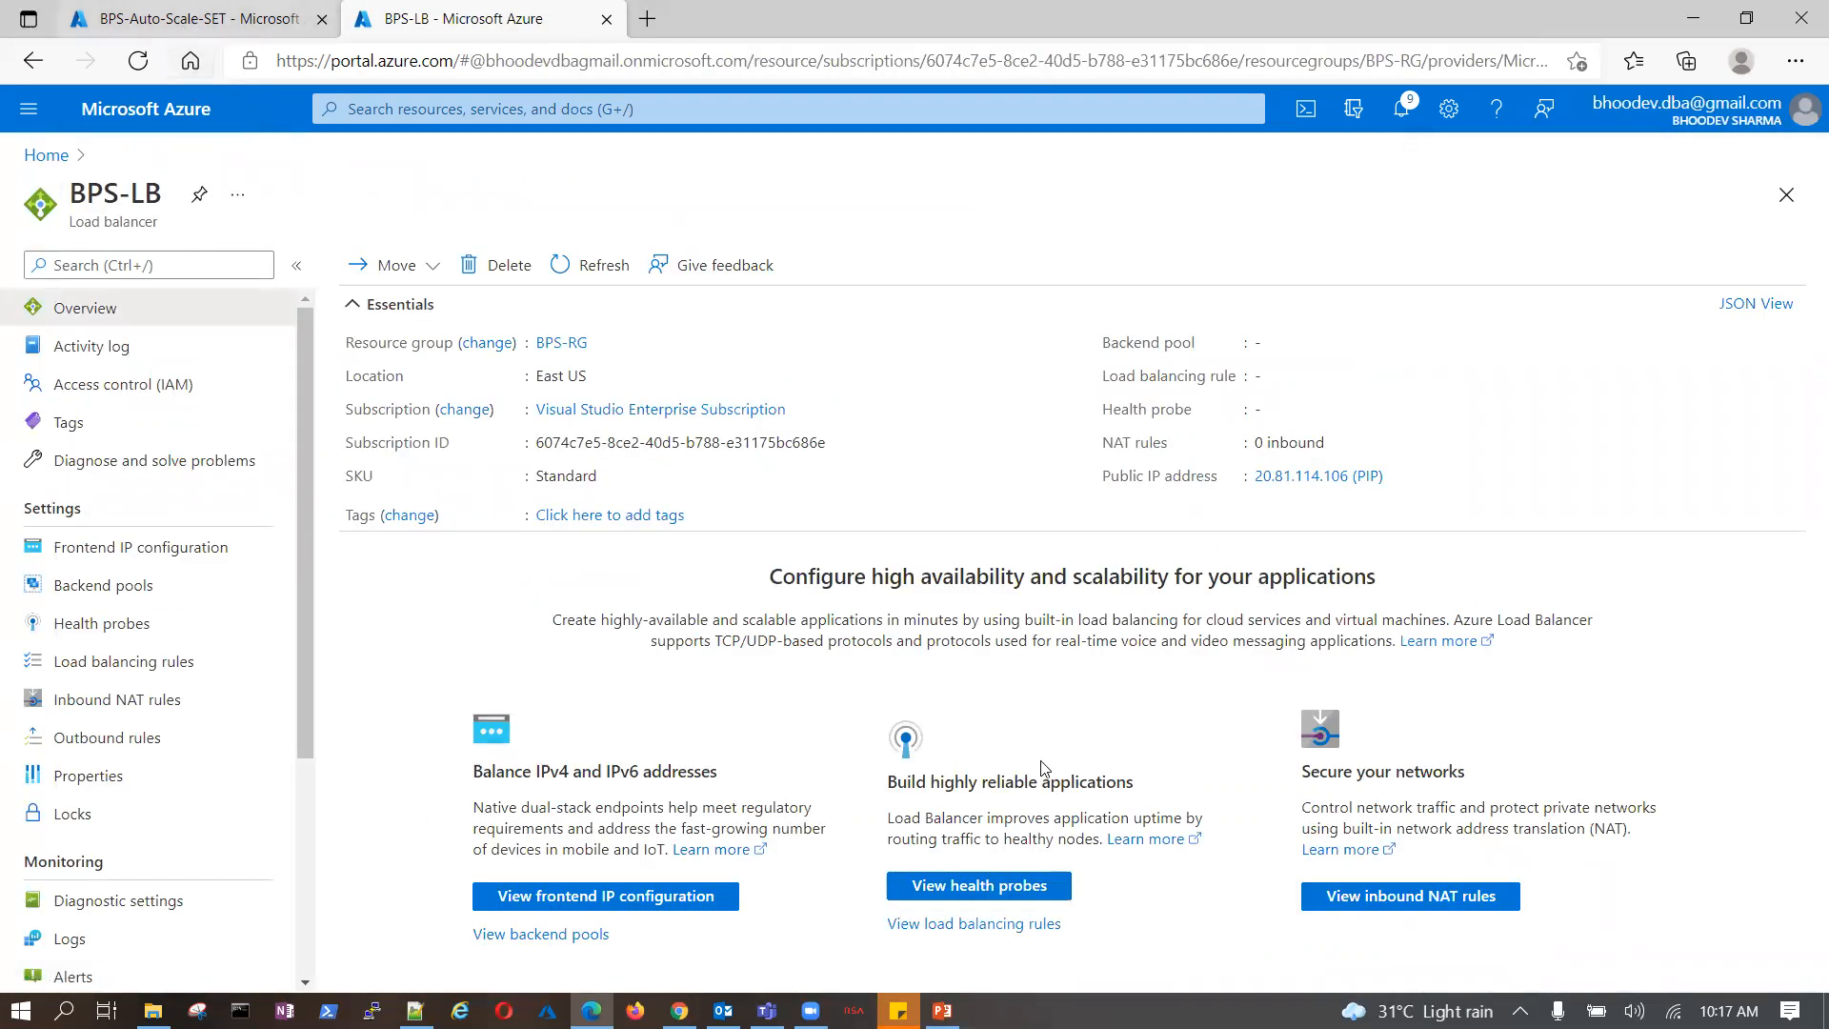
left_click(827, 600)
left_click(1781, 416)
left_click(1781, 416)
- Recheck the scale set's Add load balancing form for BPS-LB; the list is still empty
left_click(1786, 162)
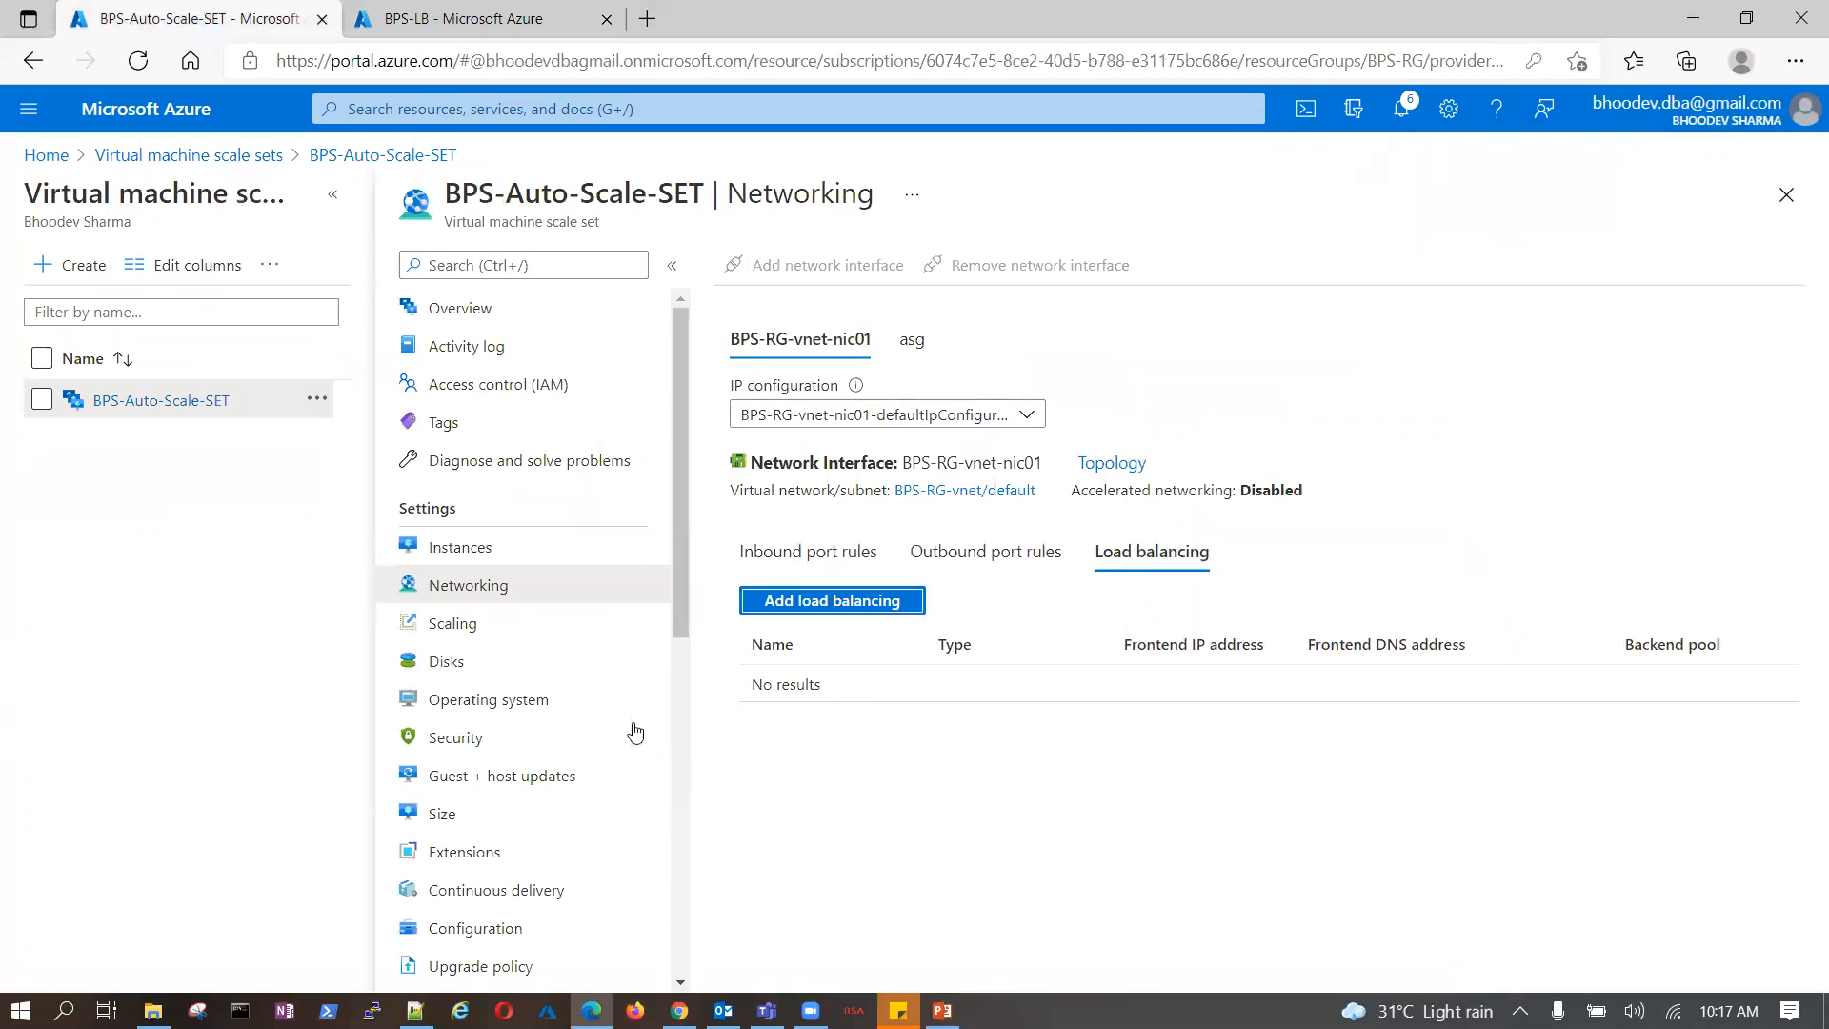
left_click(495, 623)
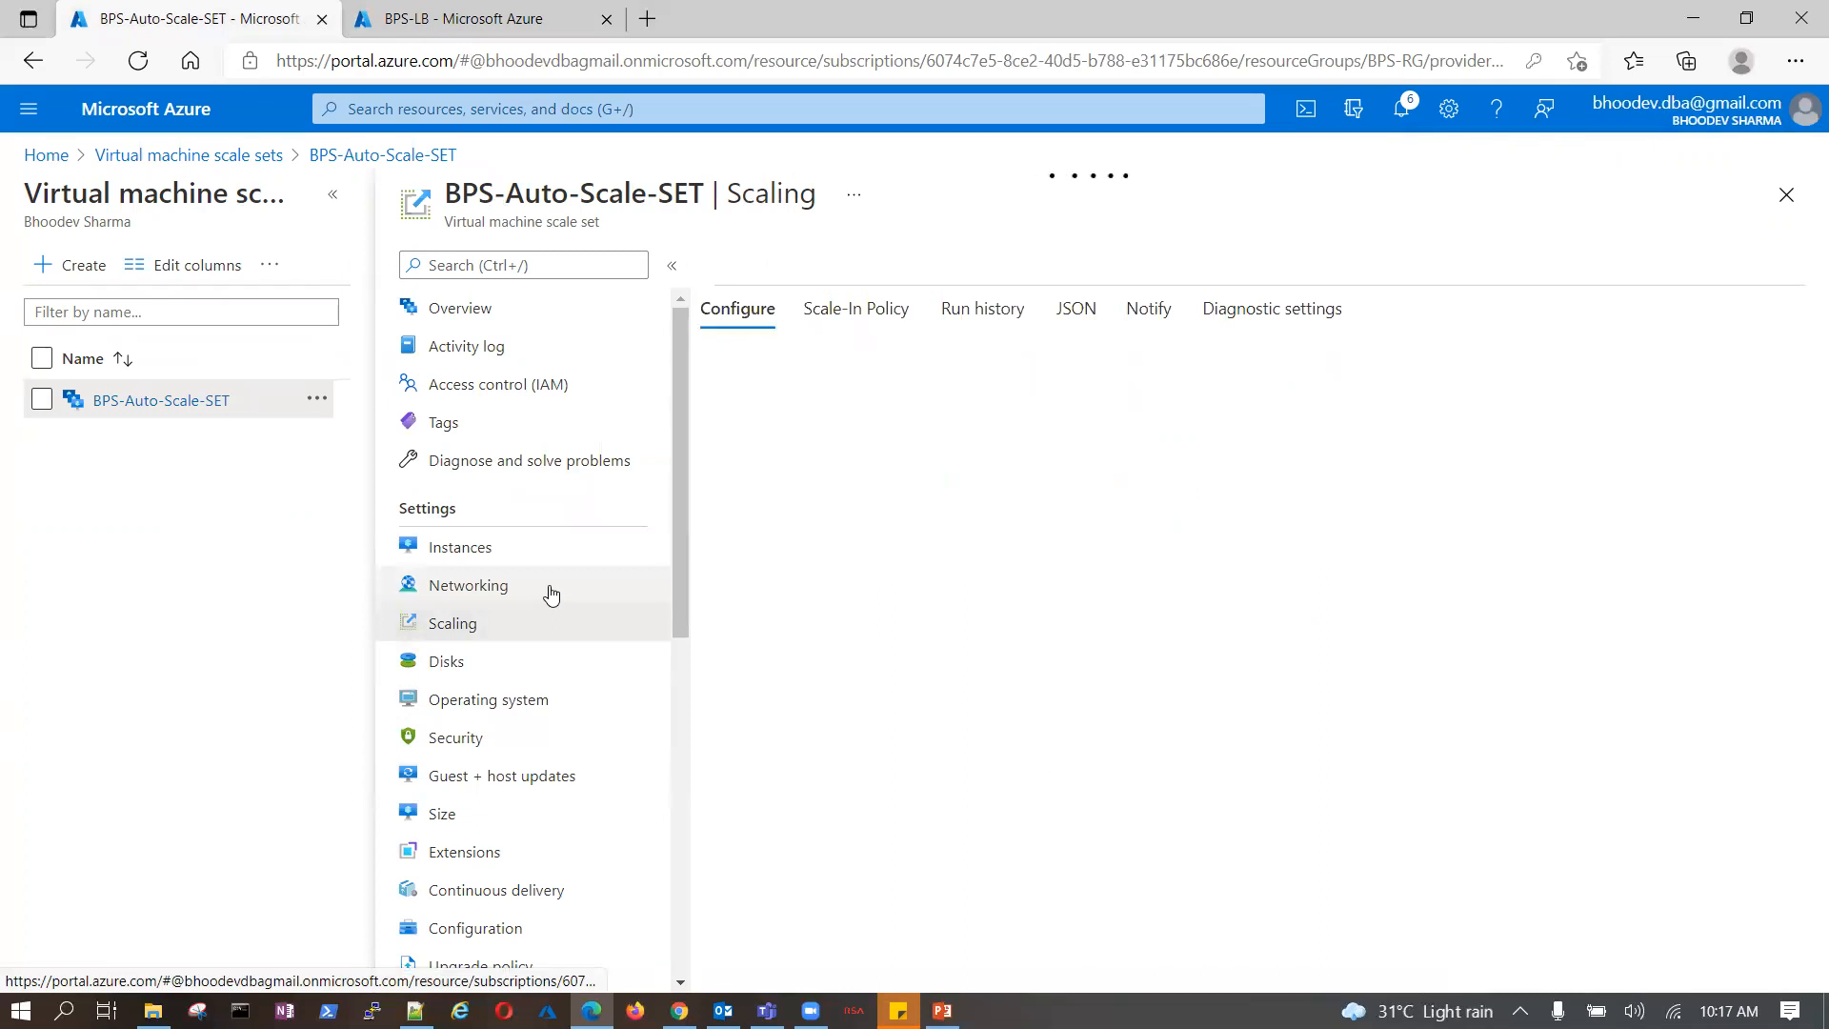
left_click(551, 591)
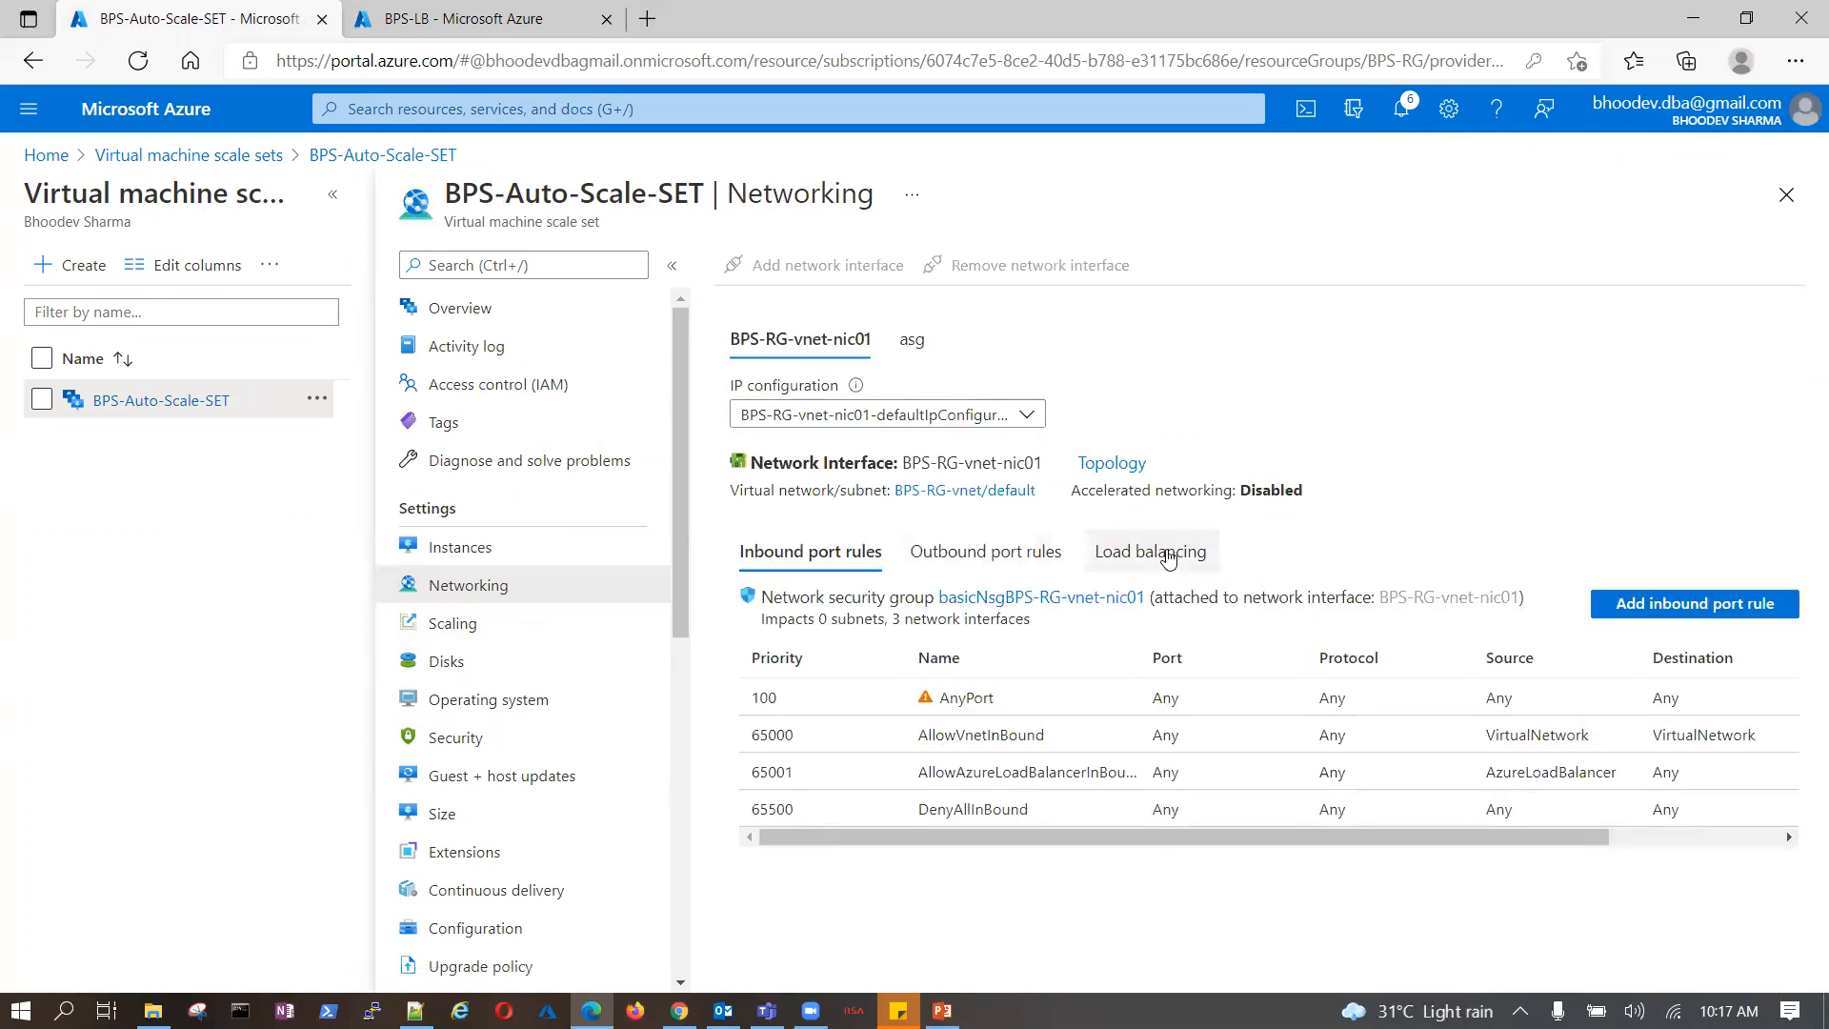
left_click(1168, 557)
left_click(912, 604)
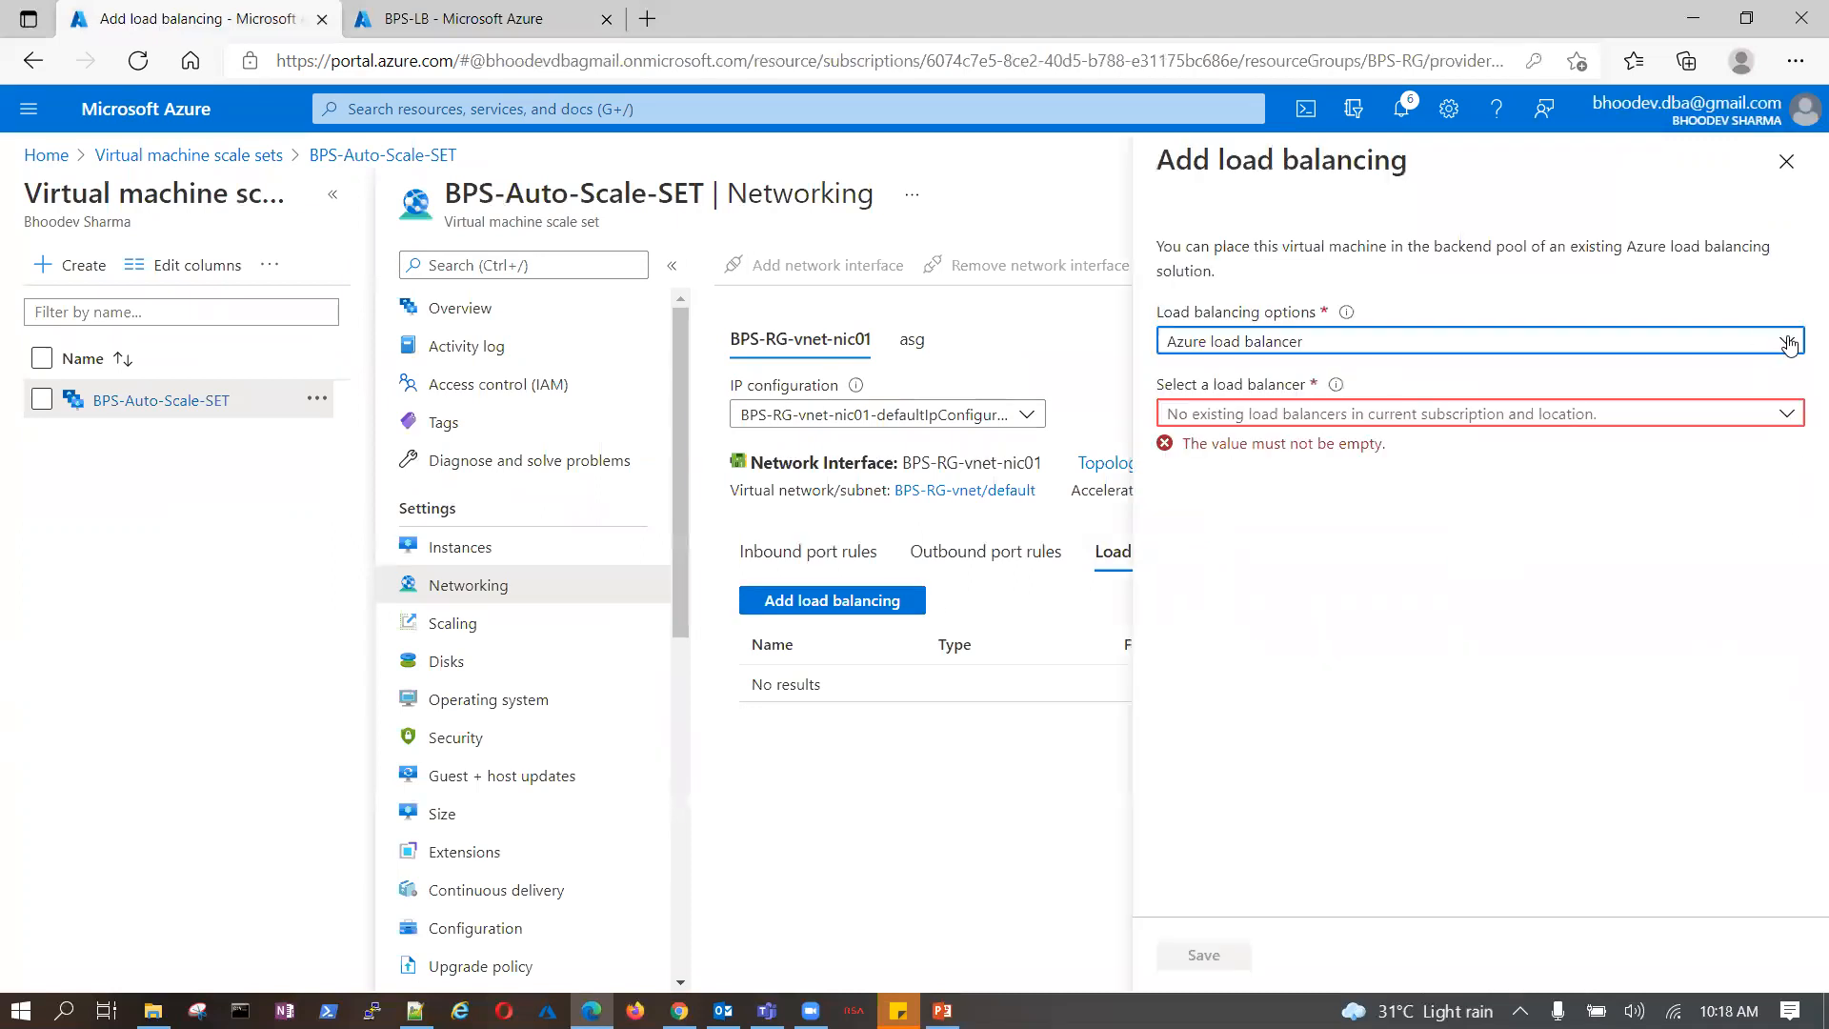
left_click(1787, 413)
left_click(1787, 343)
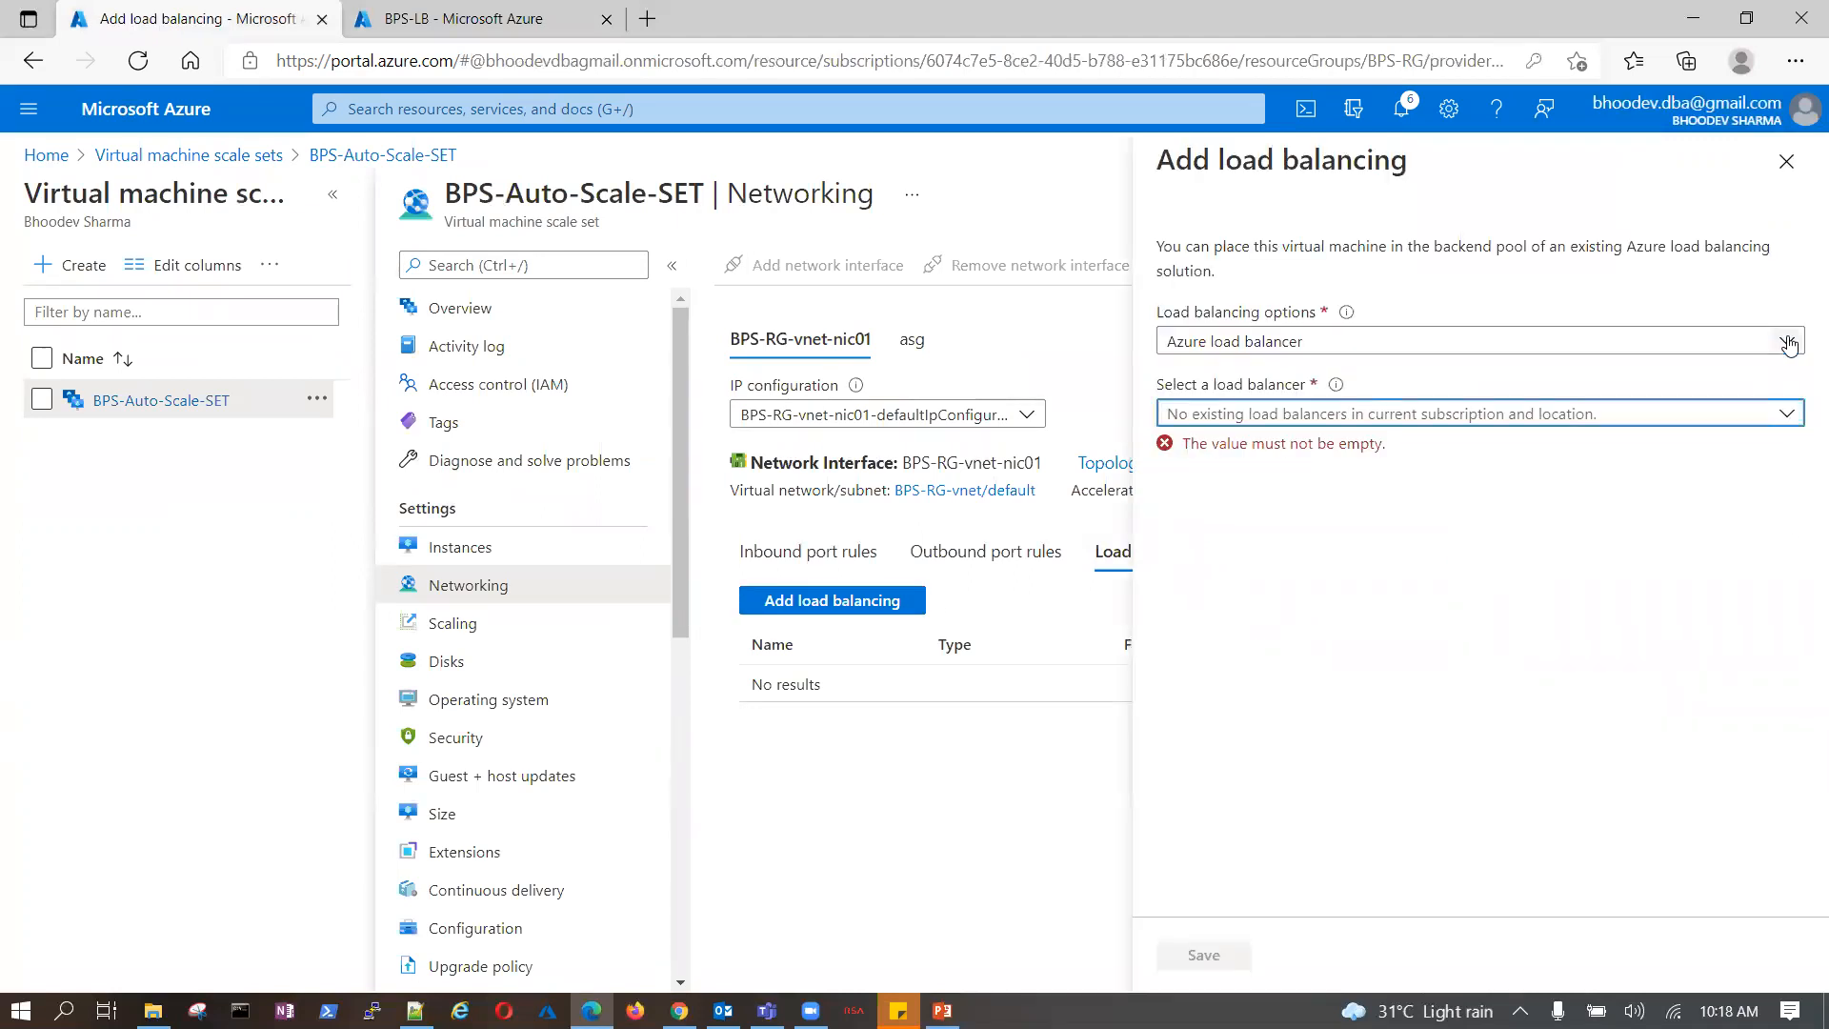
- Check the application gateway option, discard the load-balancing edits, and reload the portal
left_click(1786, 343)
left_click(1327, 374)
left_click(1789, 415)
left_click(1787, 414)
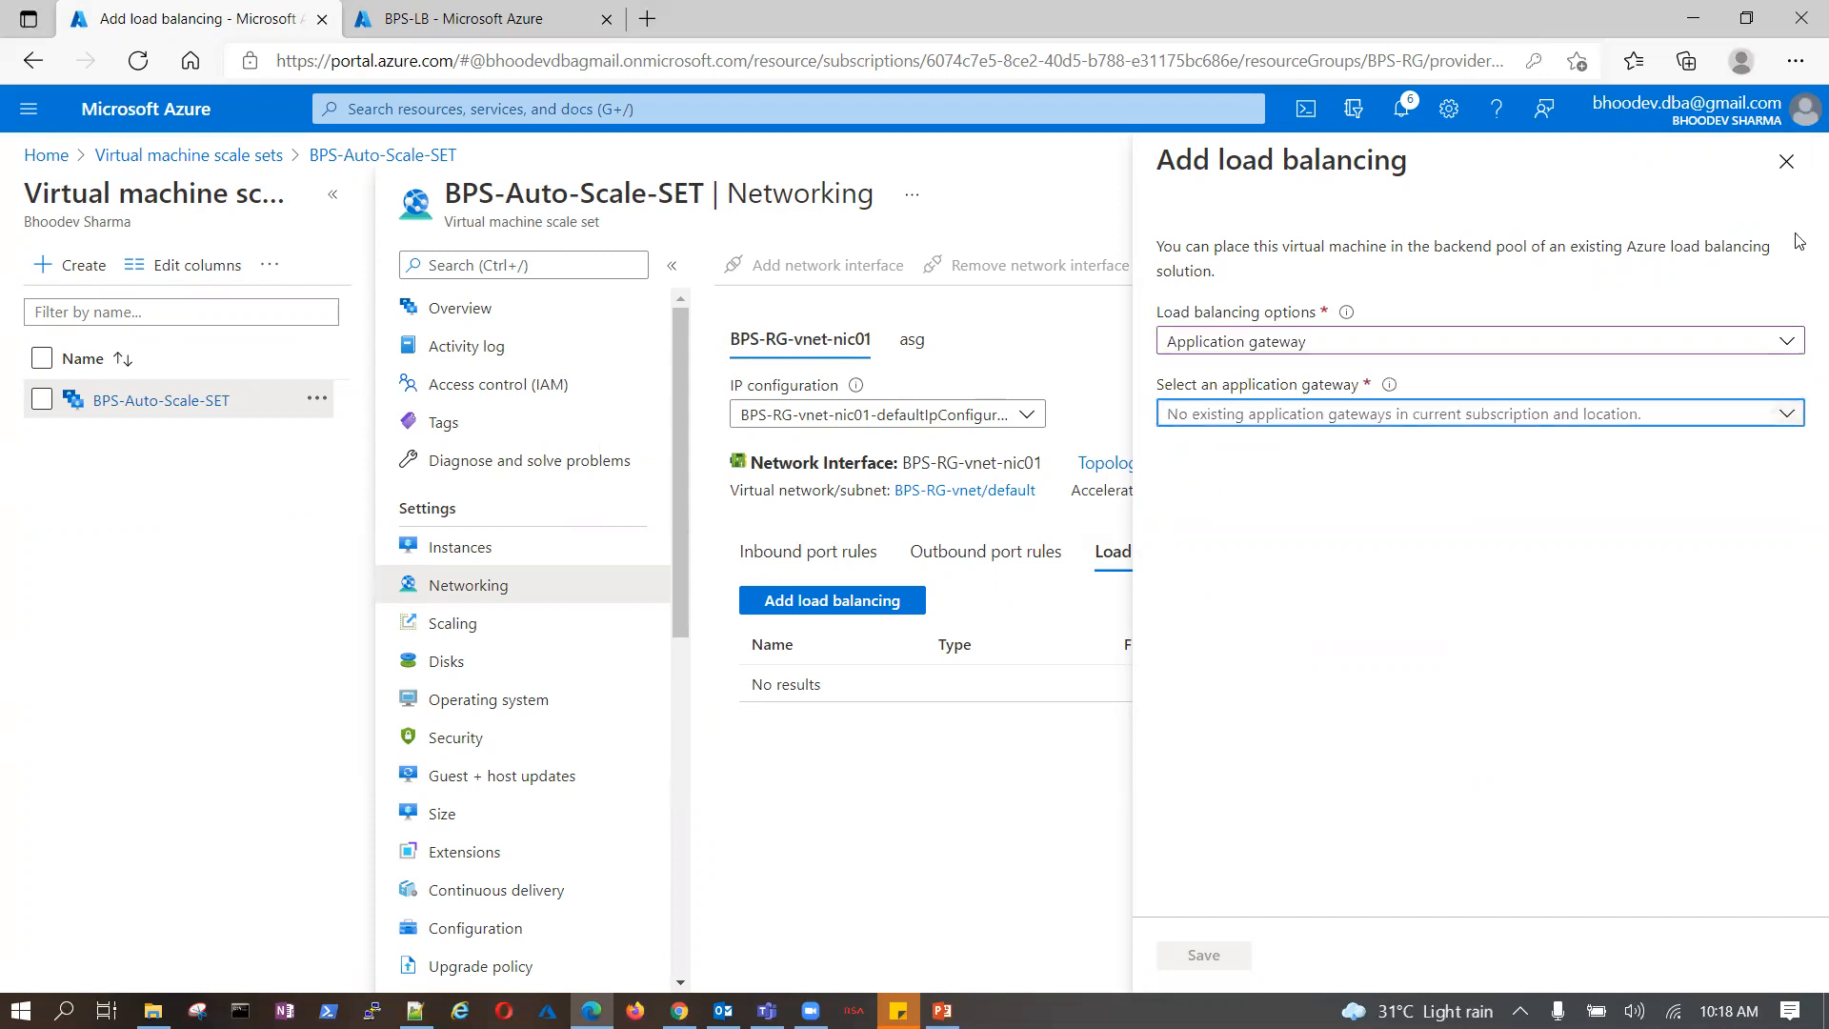
left_click(1785, 161)
left_click(1032, 190)
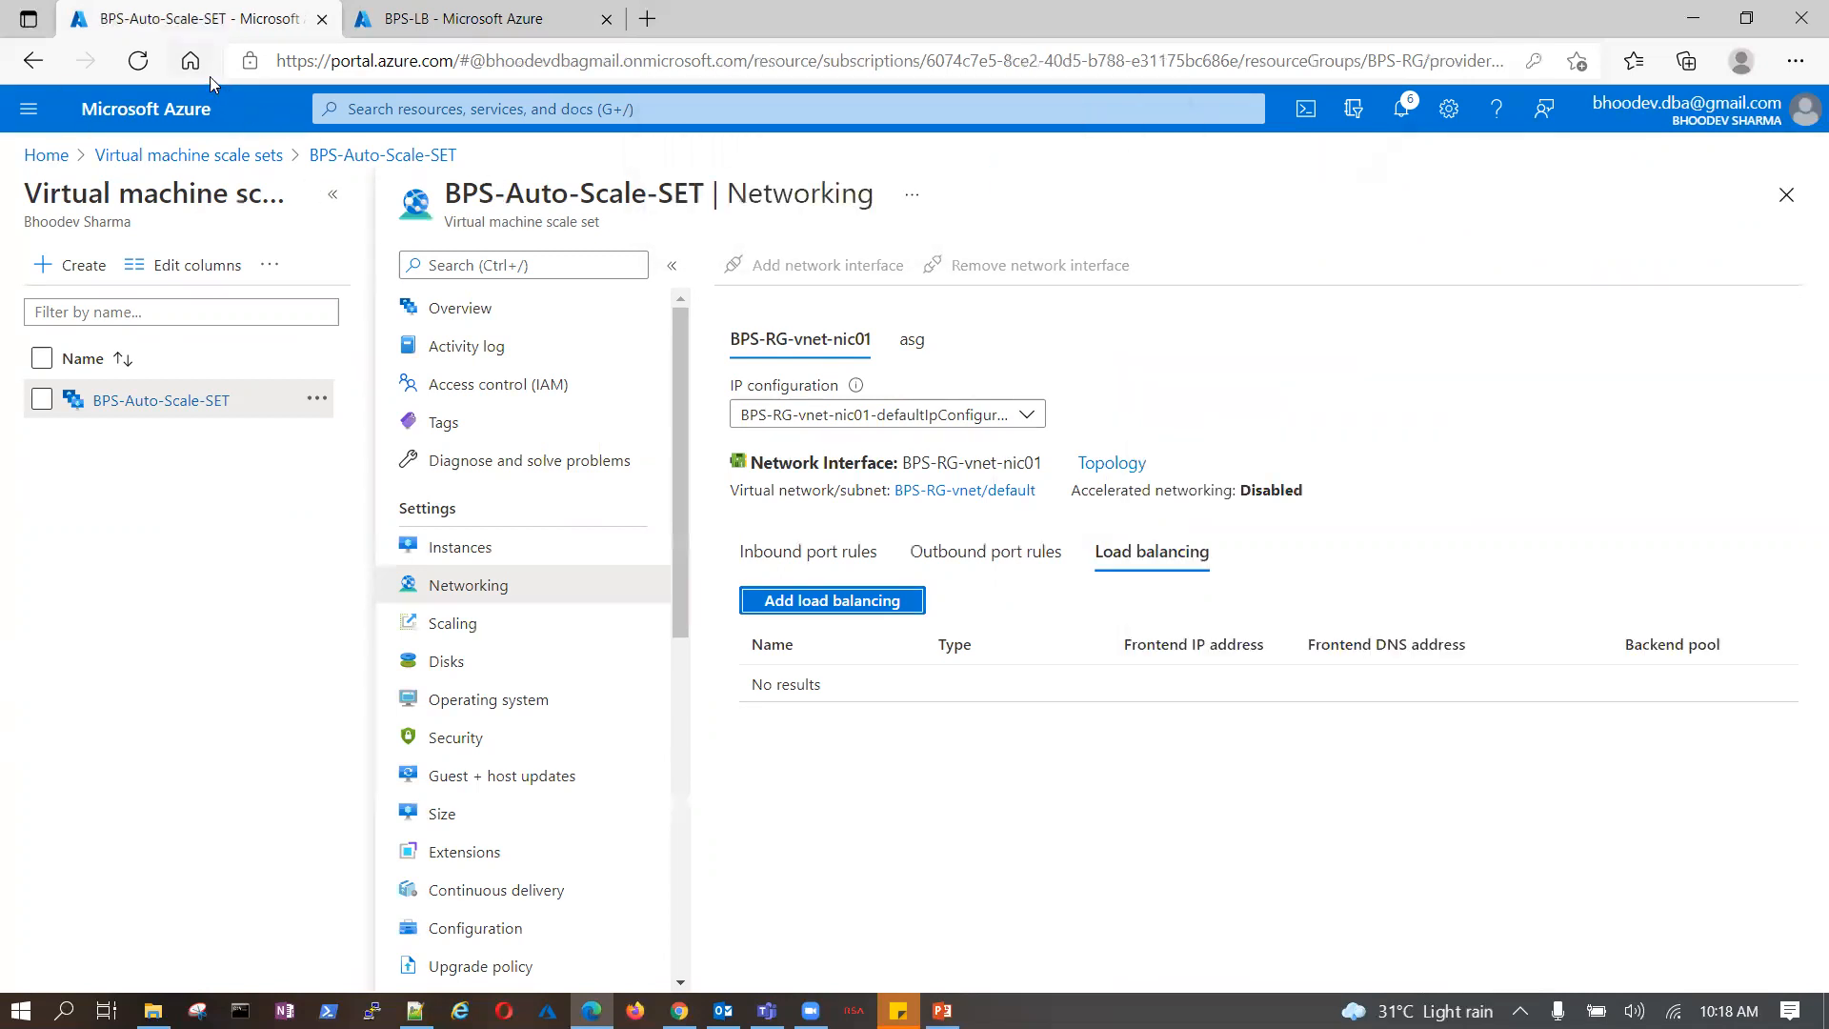
left_click(152, 62)
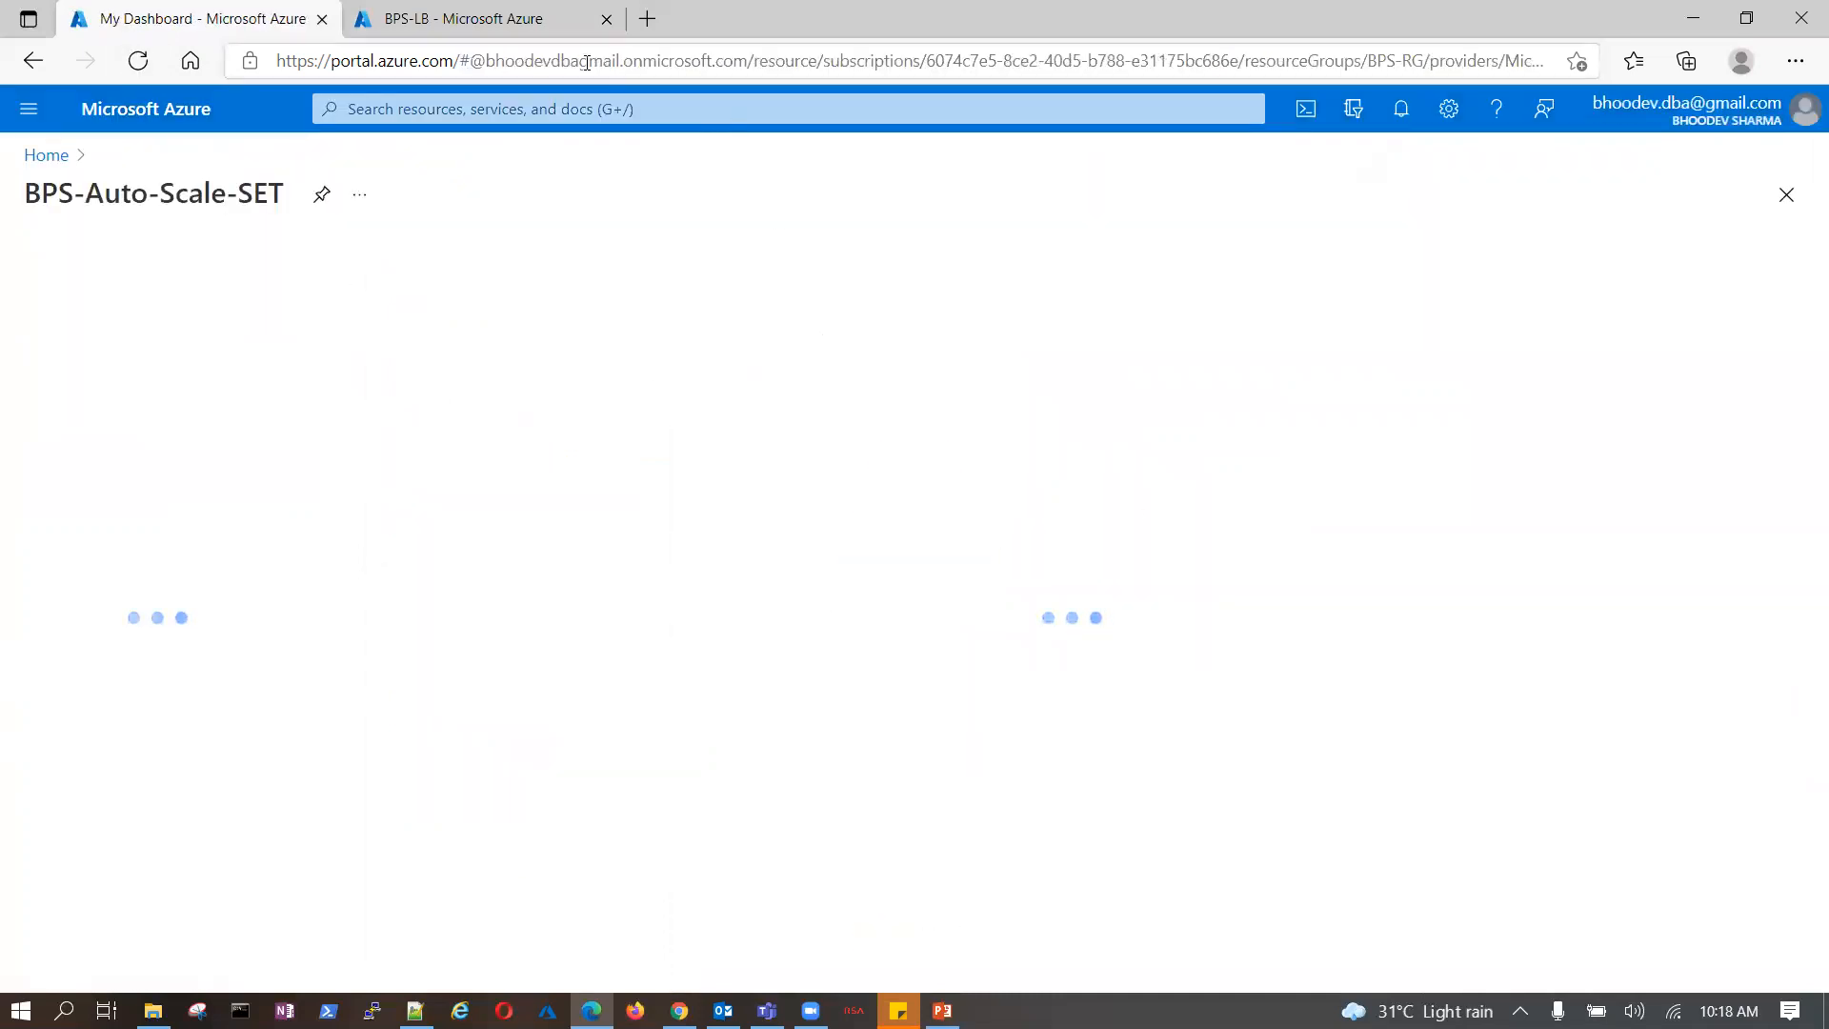
- Open the Add load balancing form on the scale set's network interface
key("ctrl+Tab")
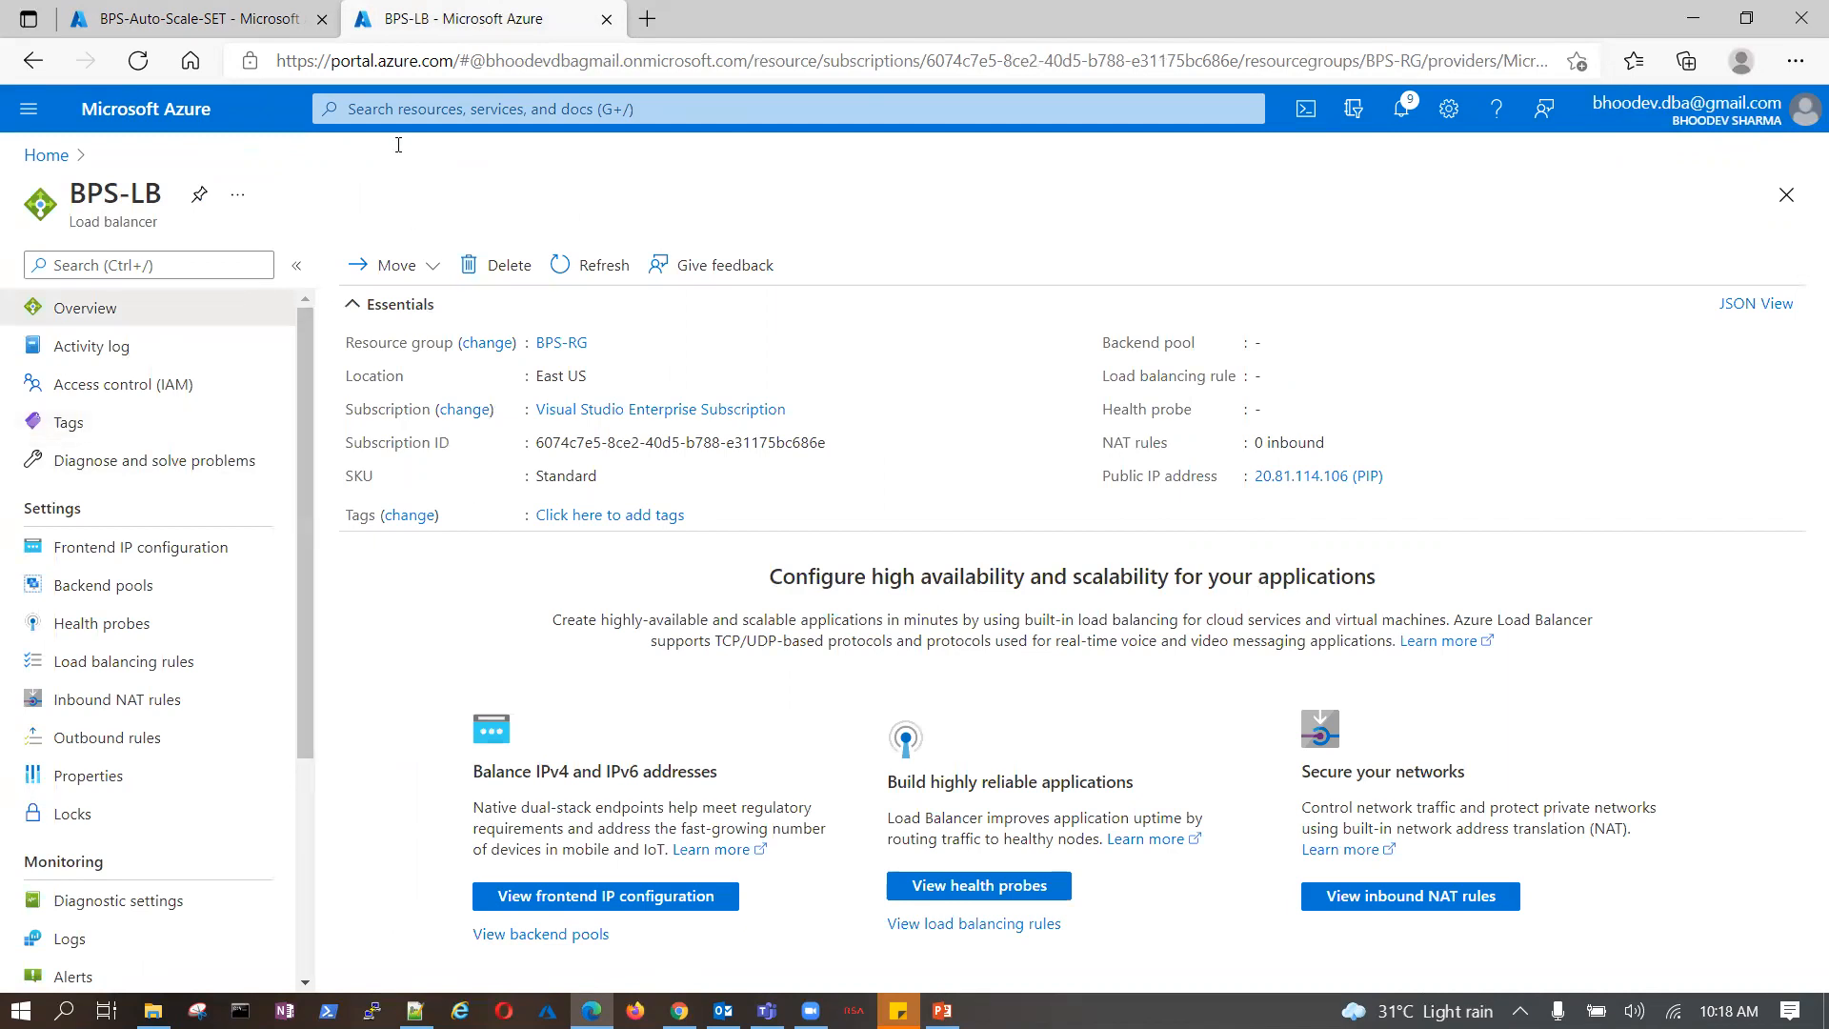
left_click(205, 13)
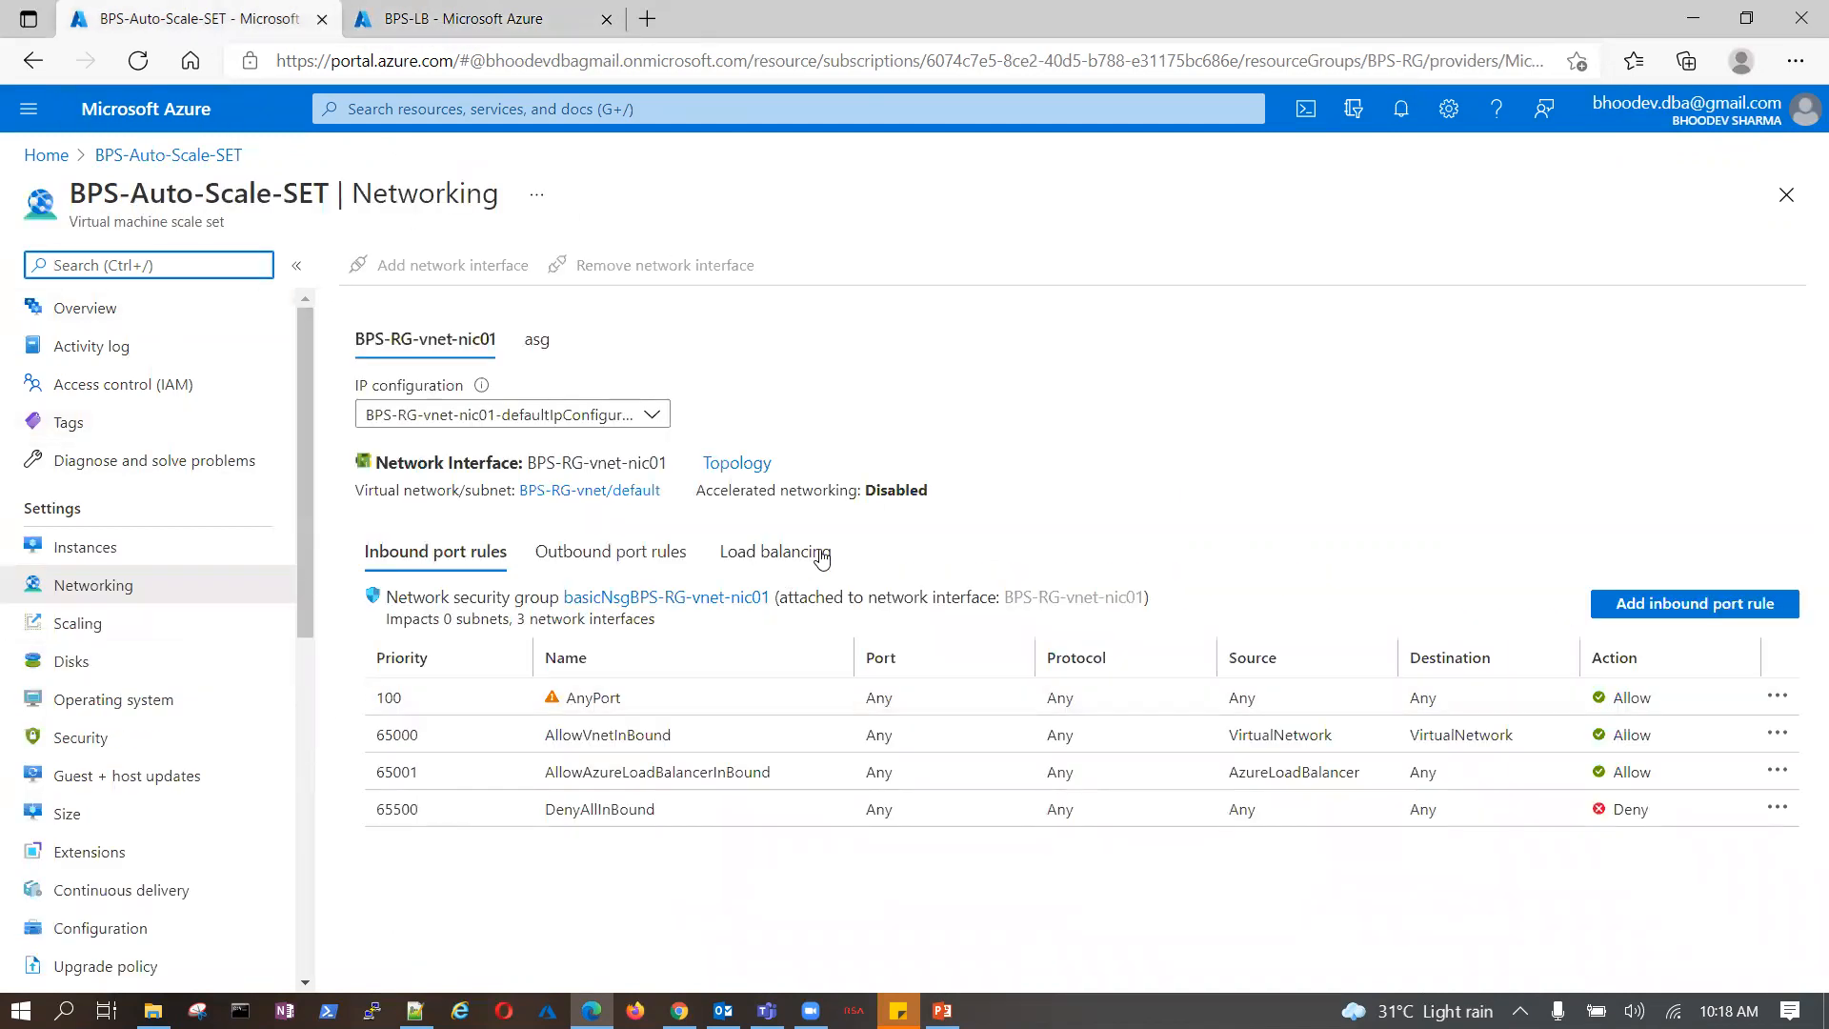
left_click(821, 558)
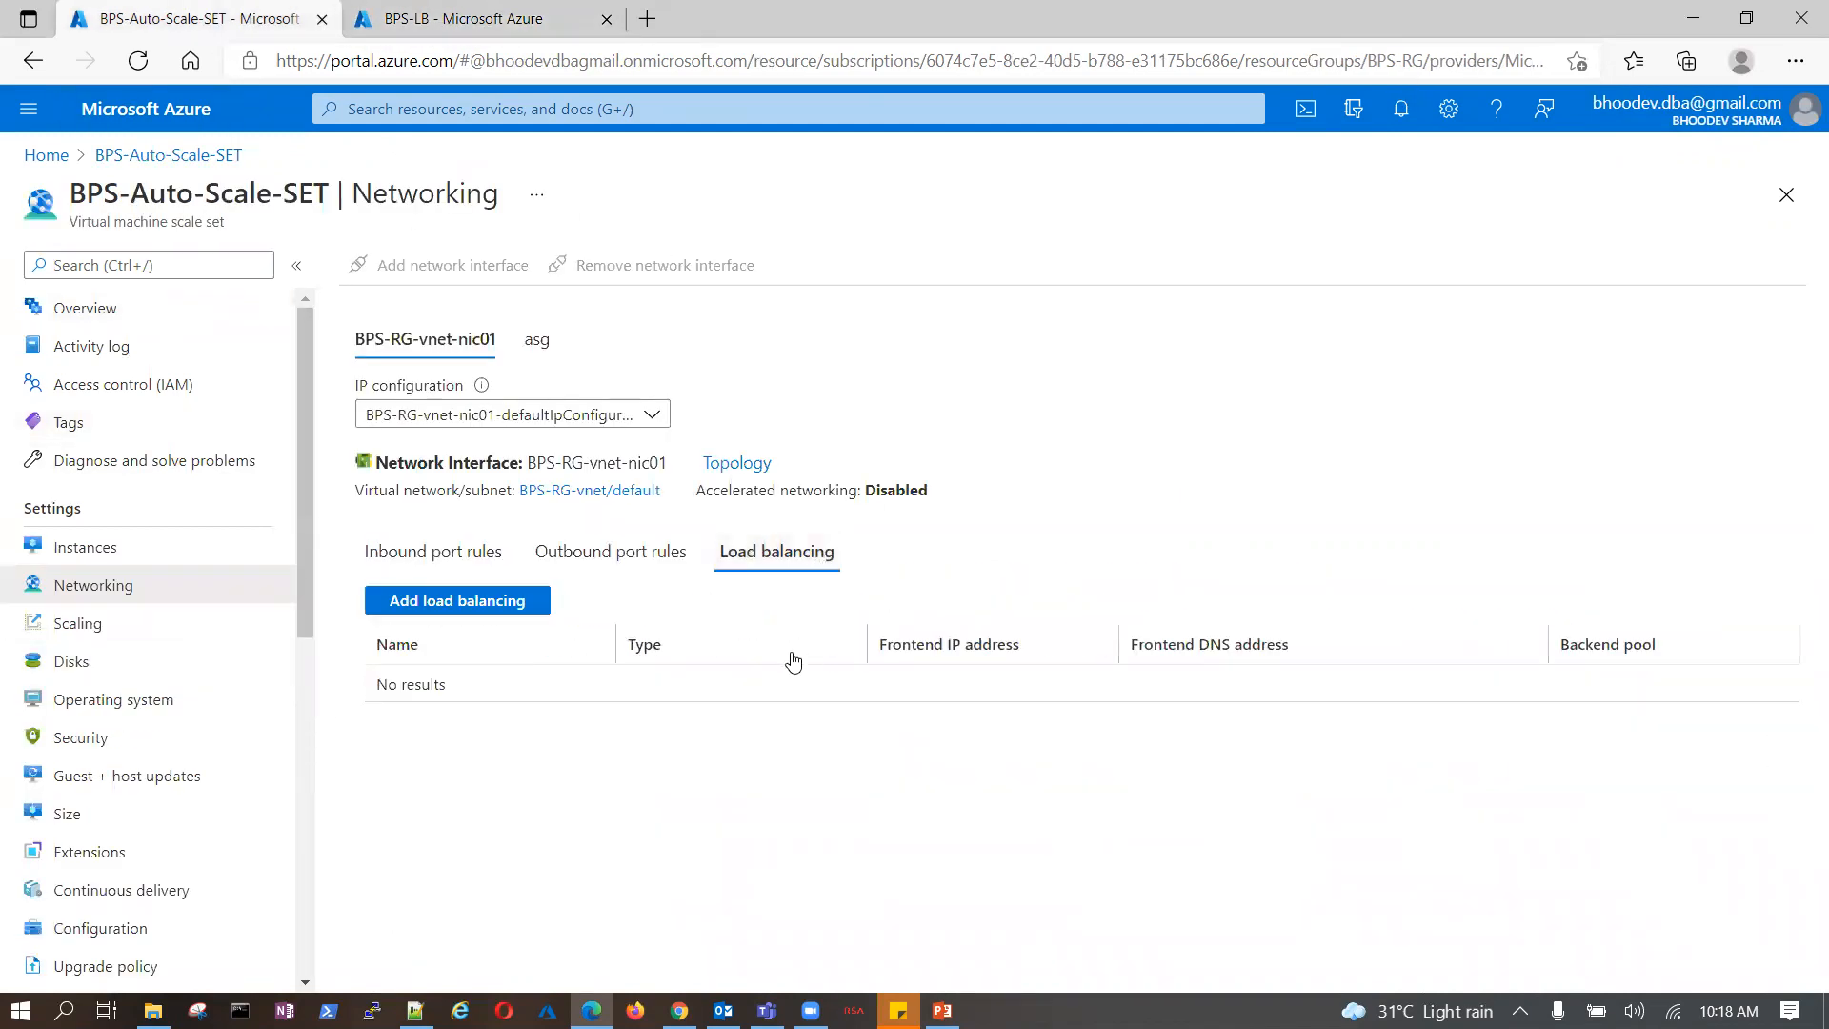
left_click(425, 600)
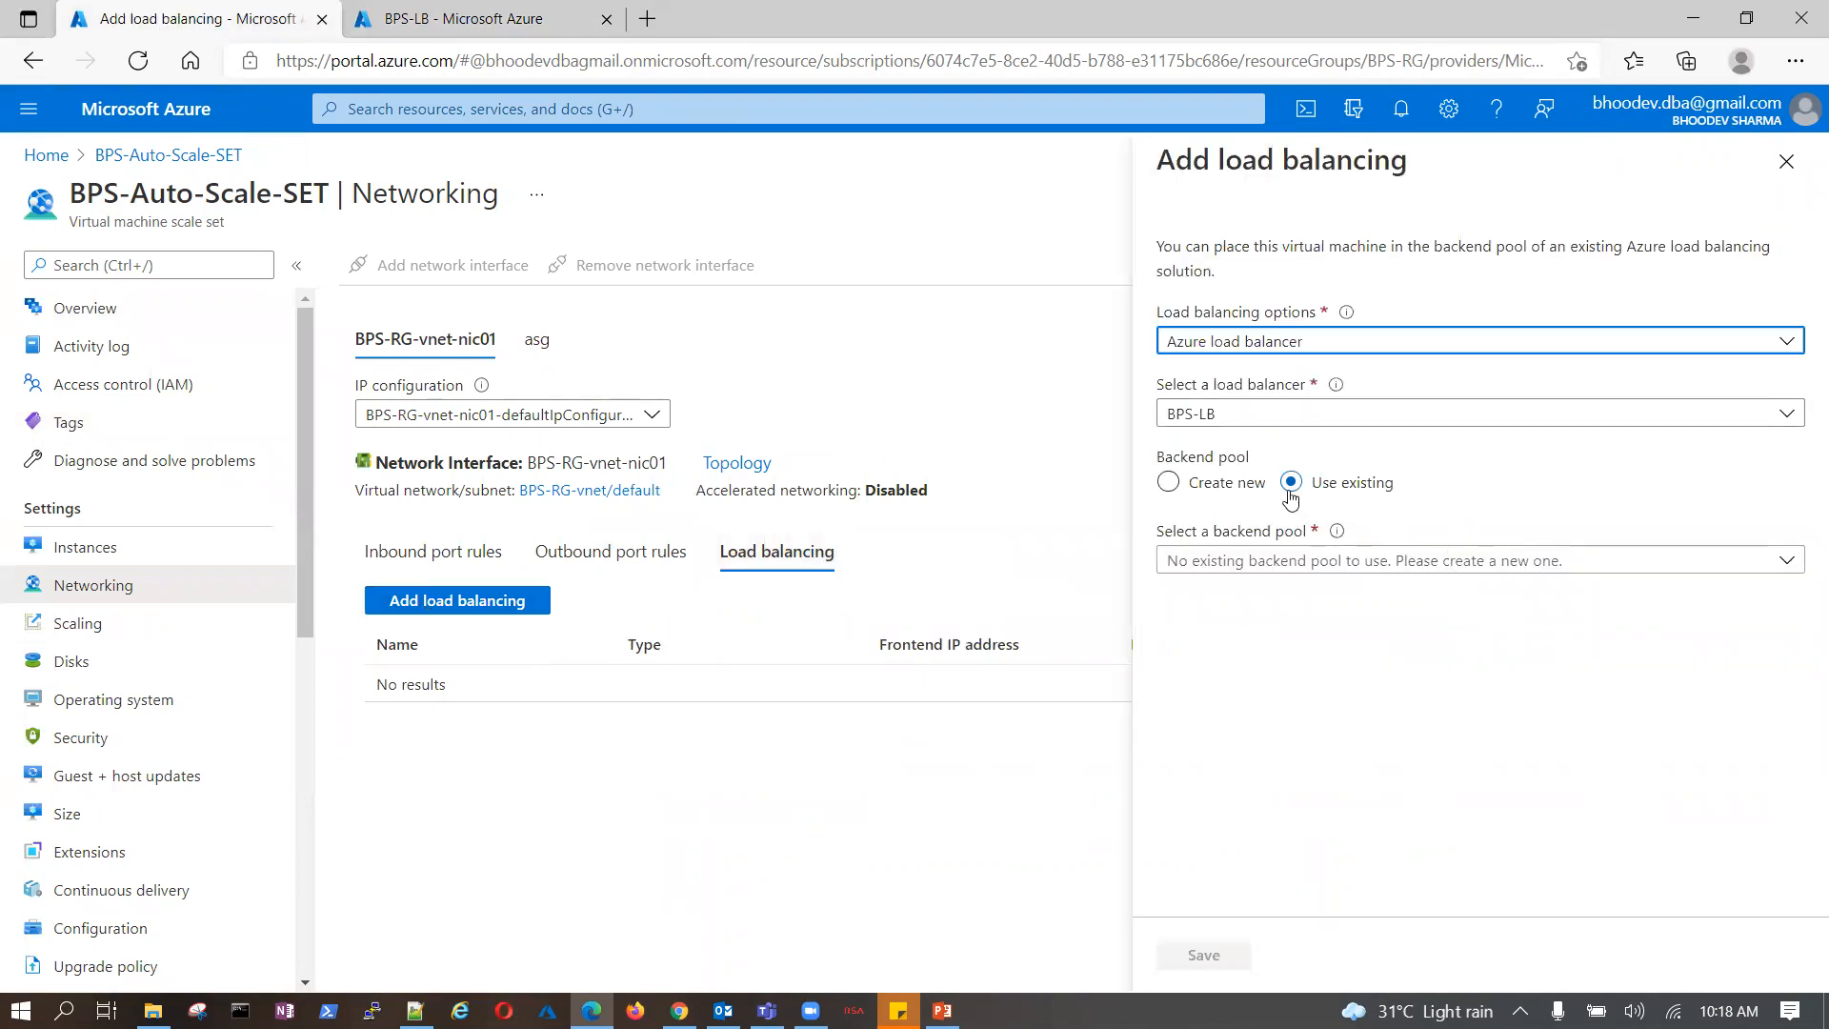
- Add BPS-LB with a new backend pool named LB-BP and save
left_click(1777, 561)
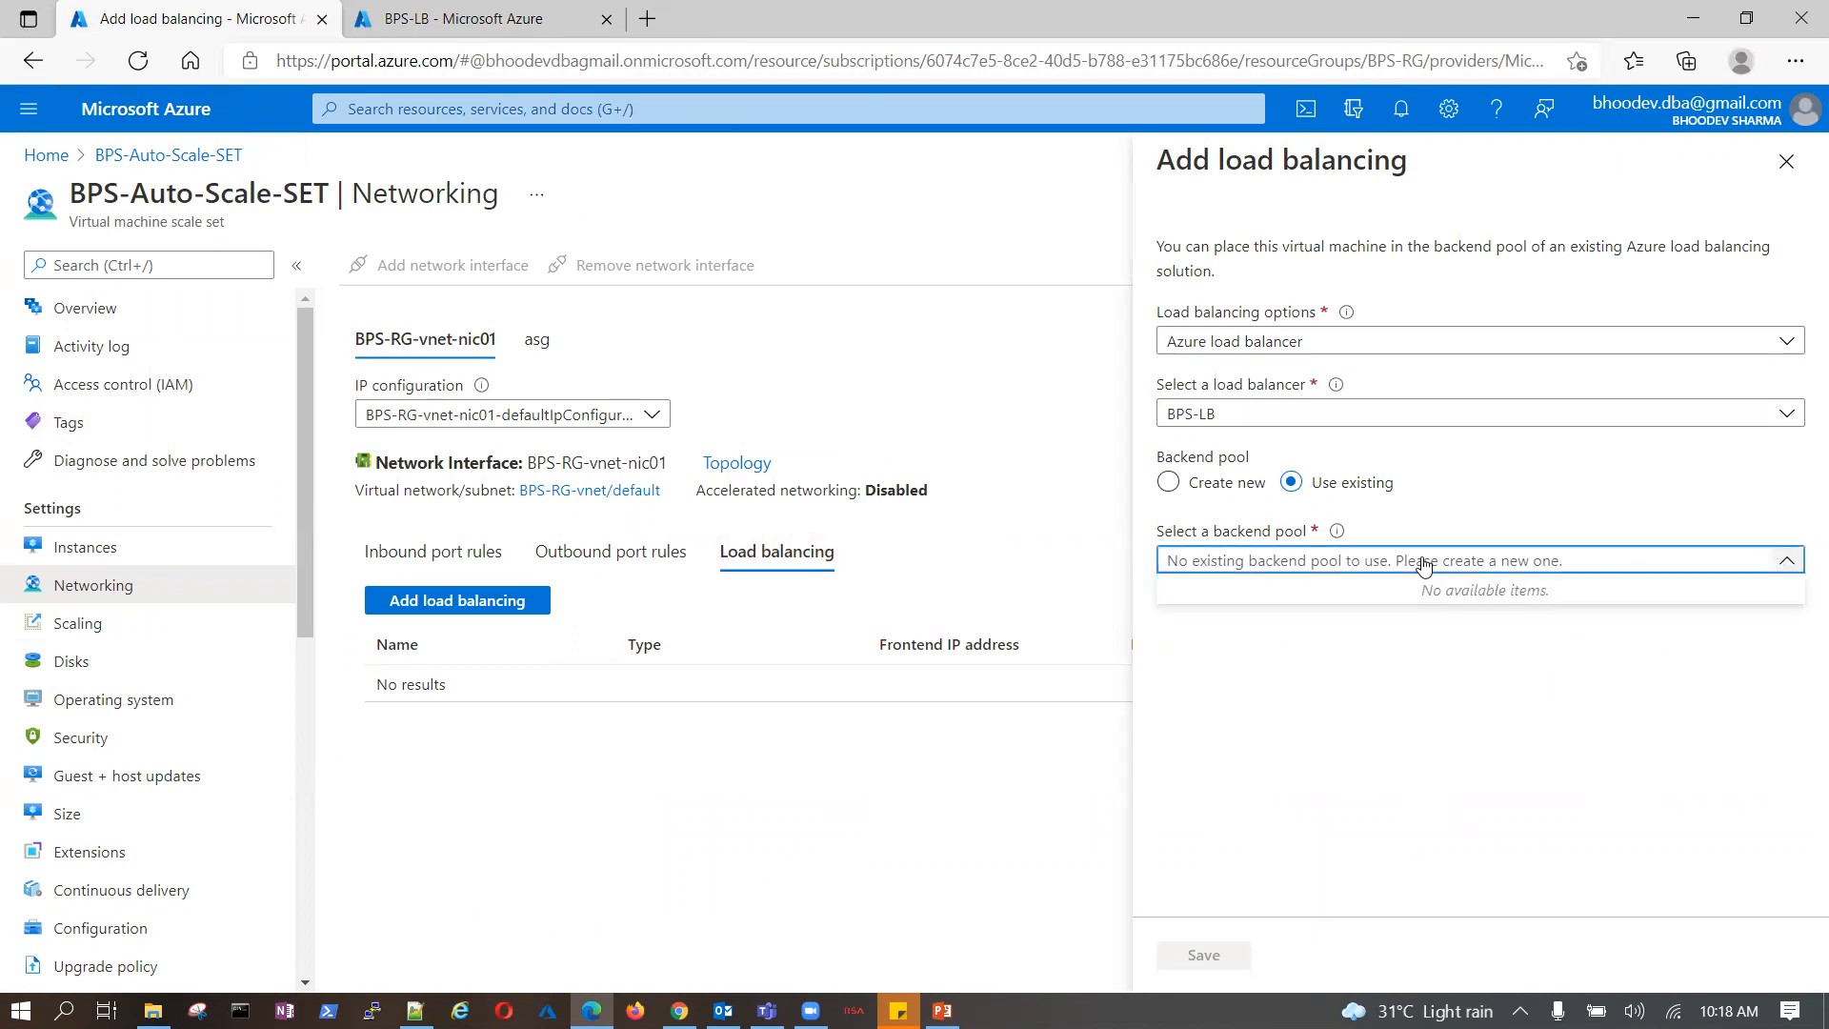
left_click(1167, 482)
left_click(1217, 553)
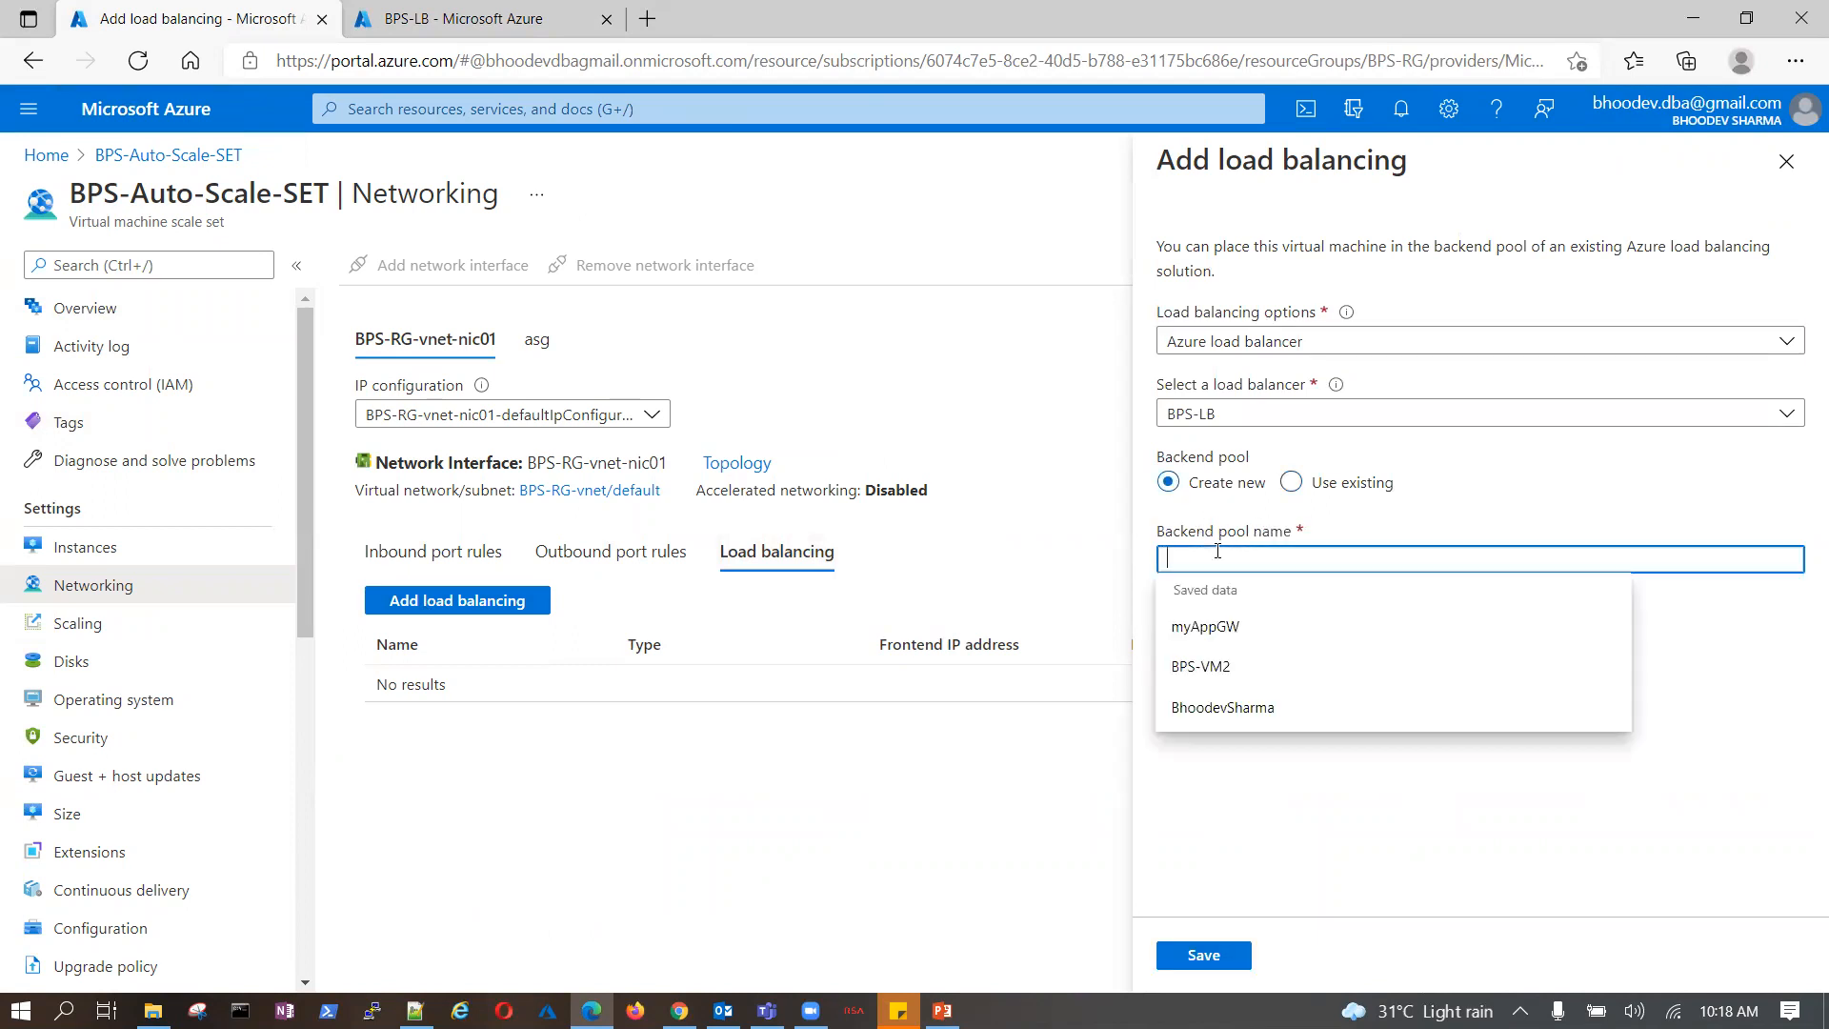
type("BP")
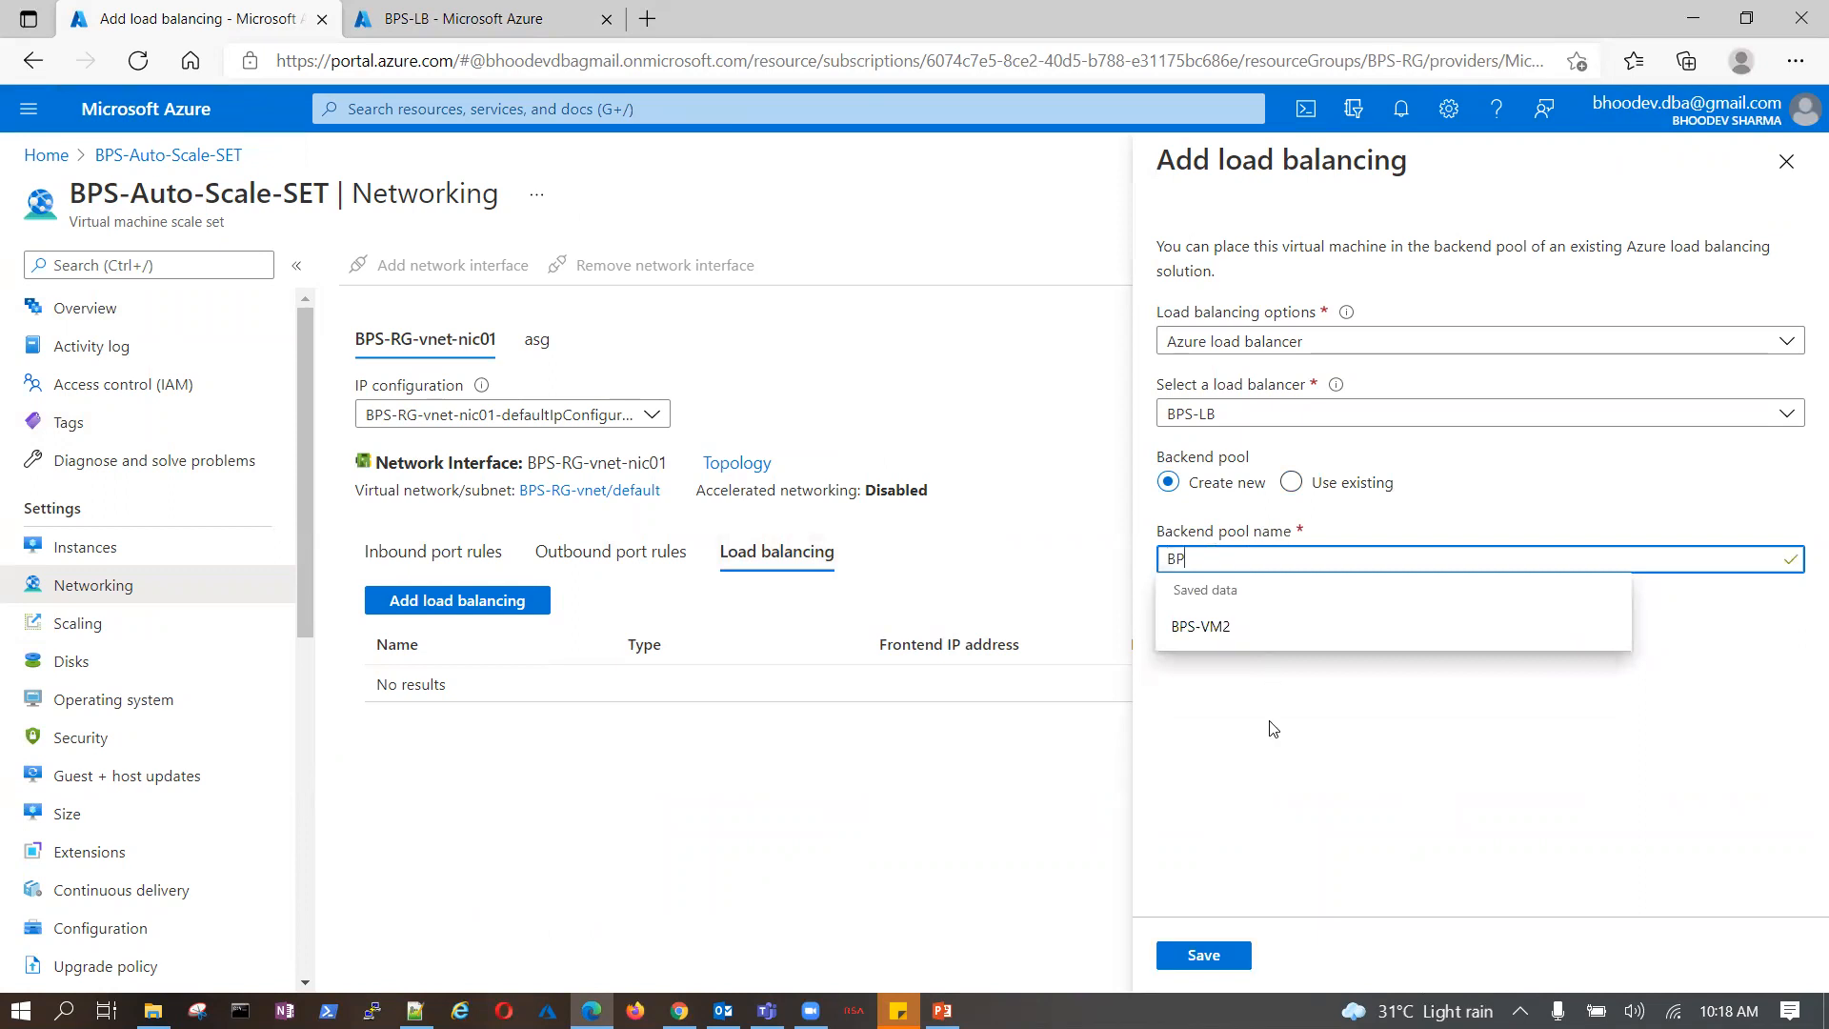
left_click(1326, 750)
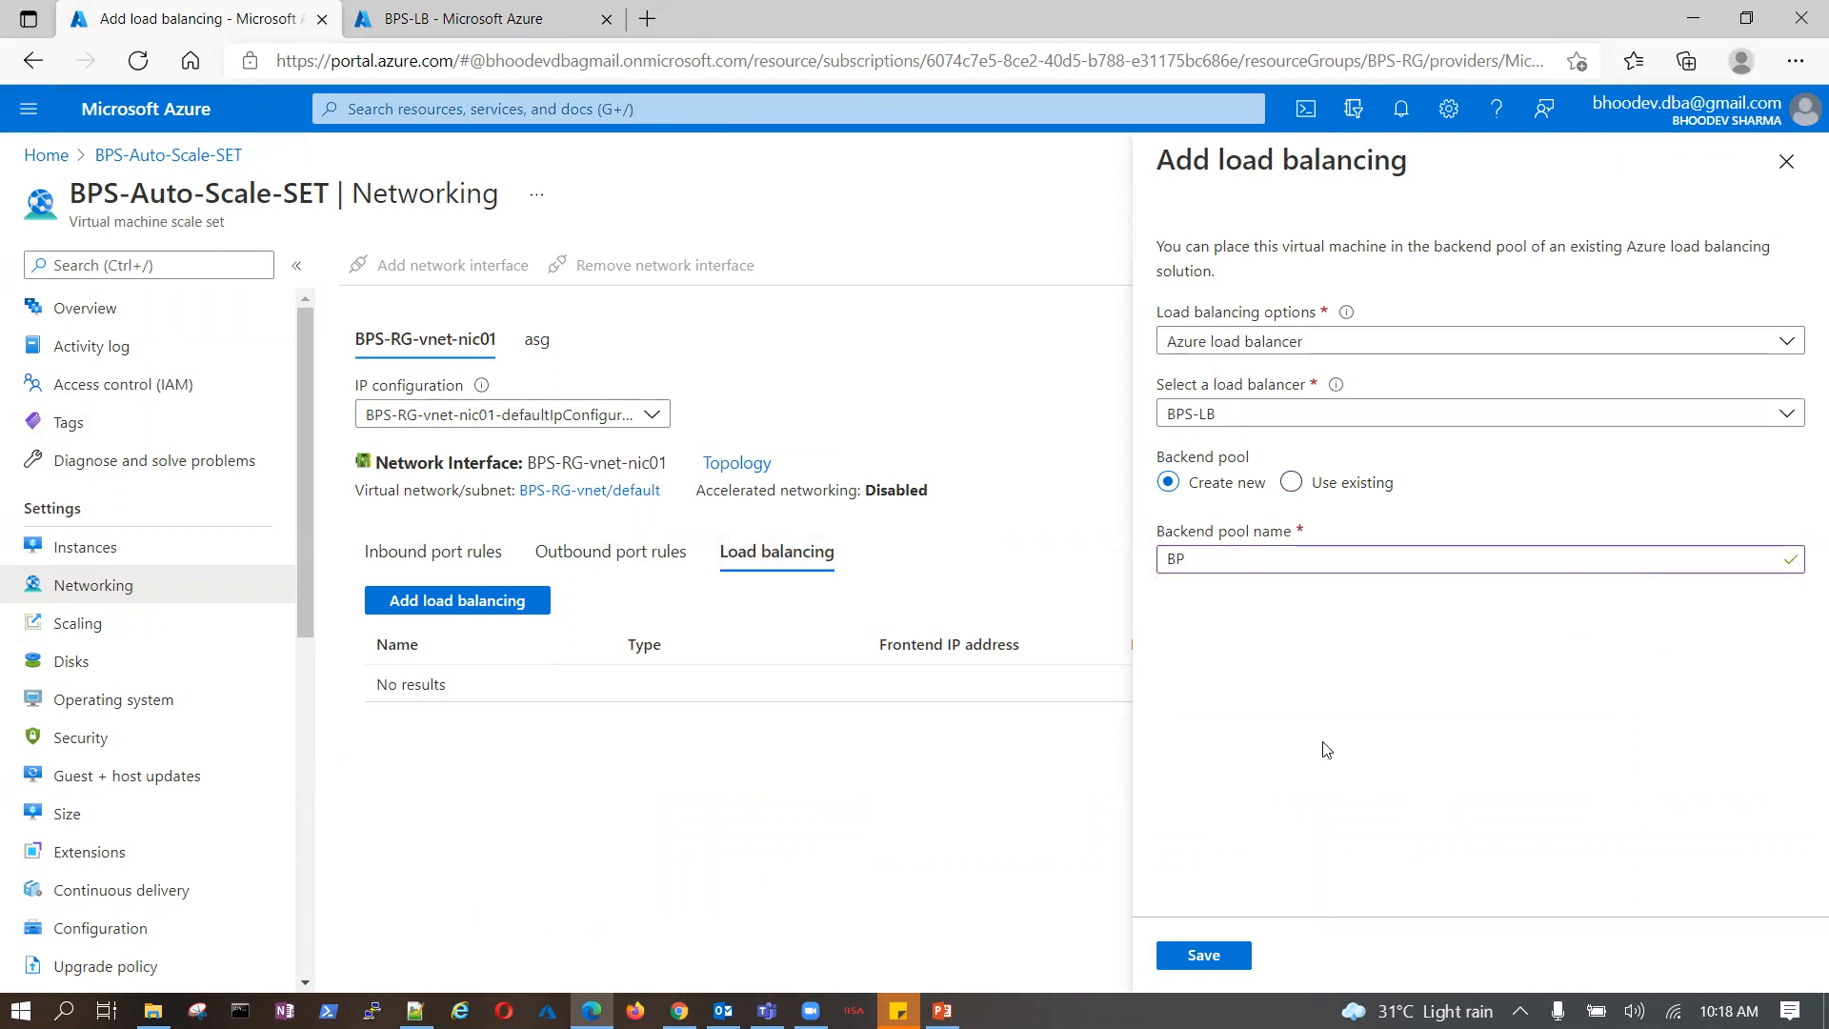
left_click(1168, 558)
type("LB-")
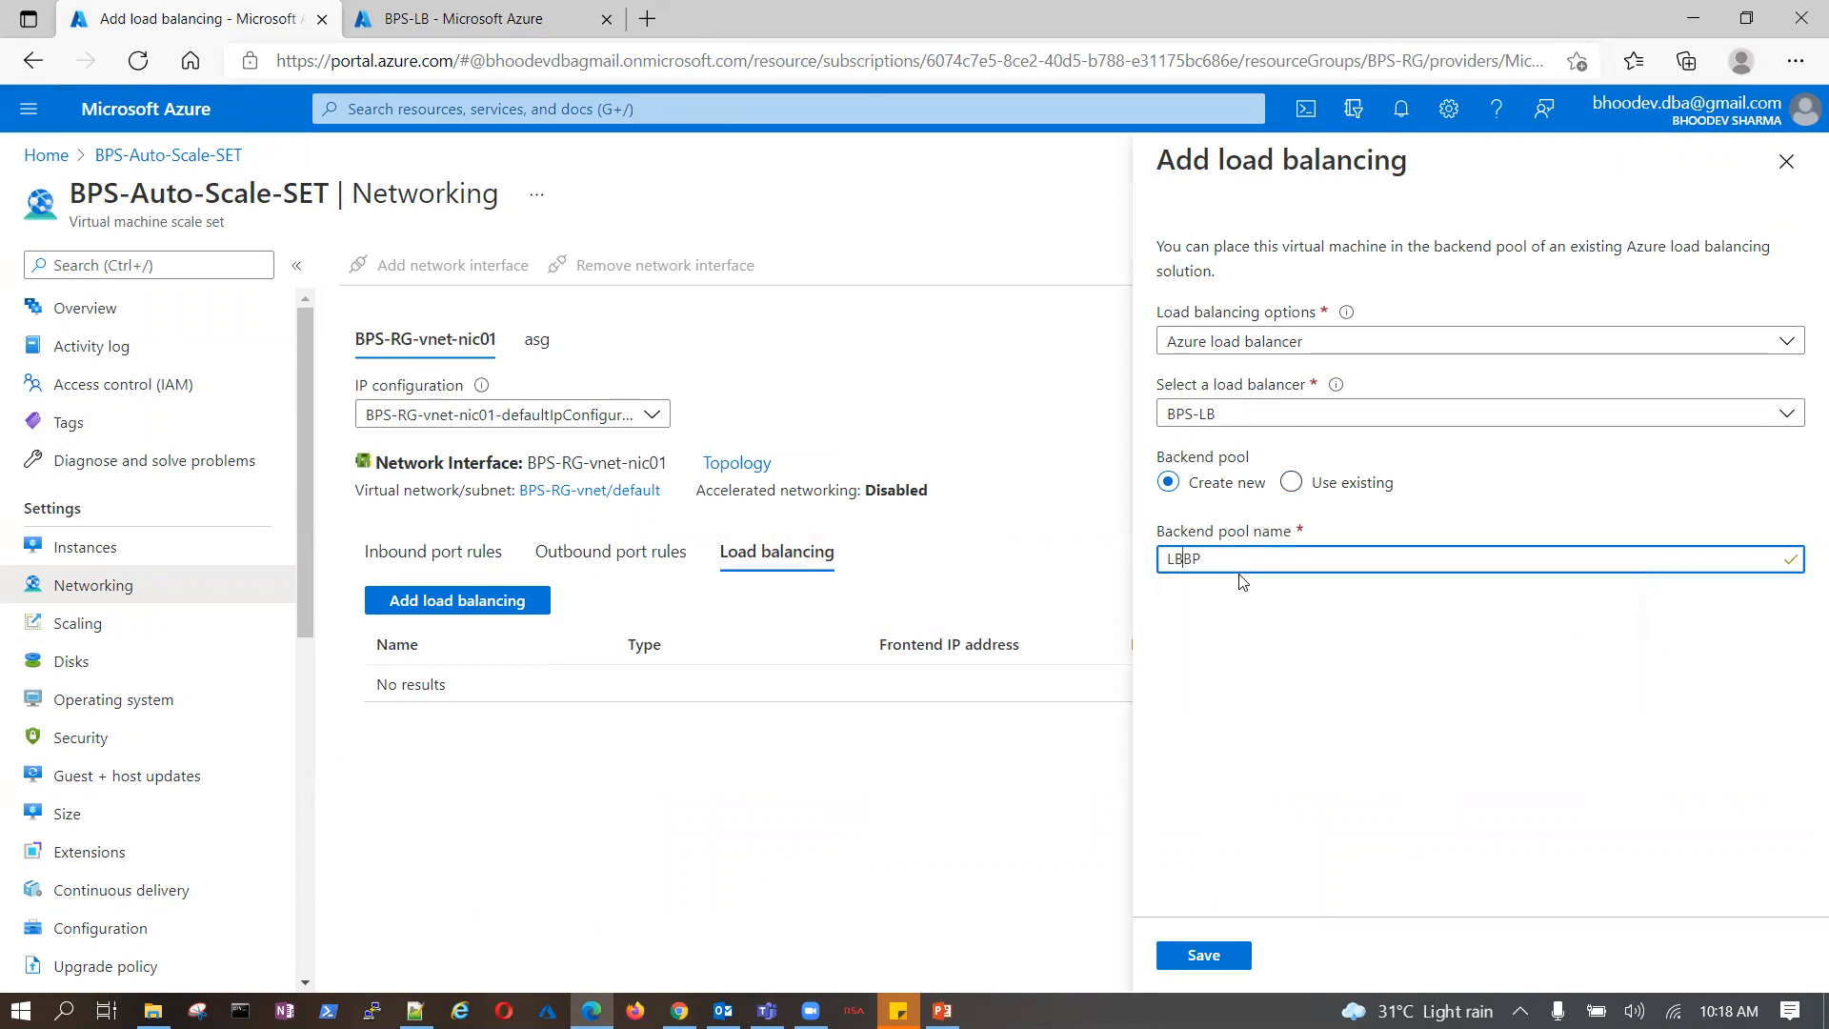
left_click(1205, 958)
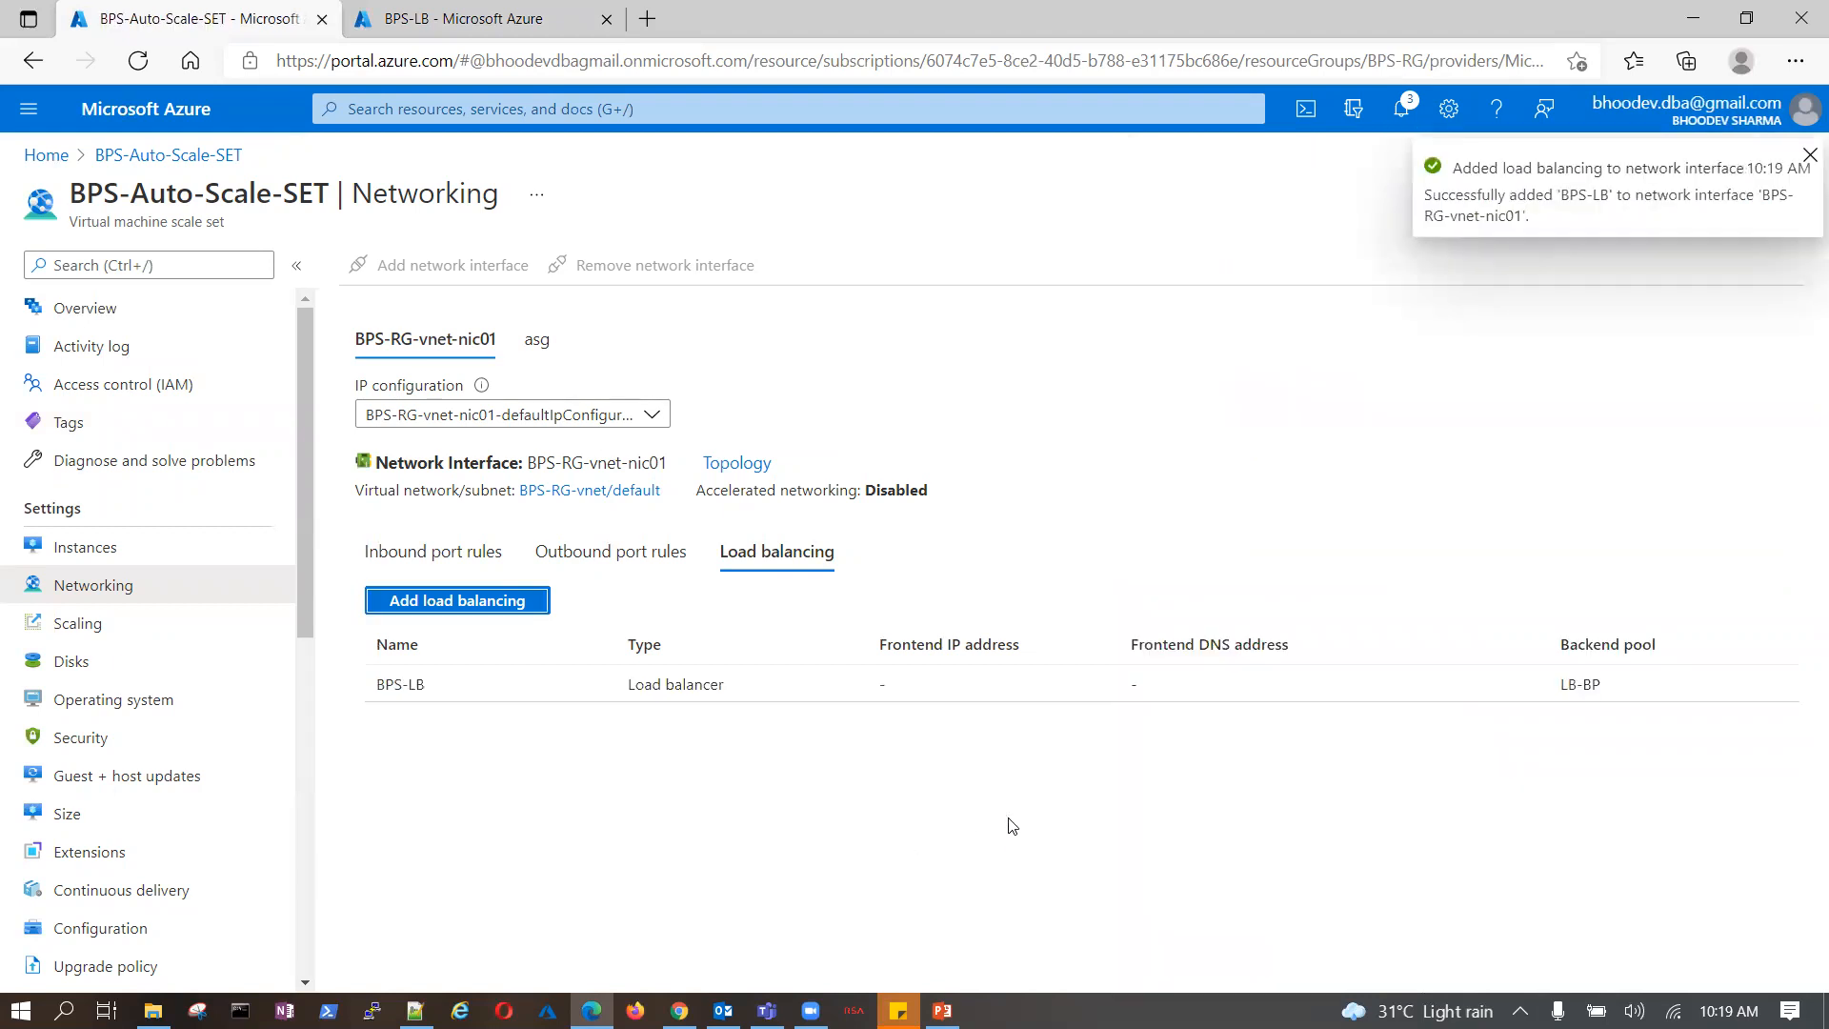
left_click(402, 688)
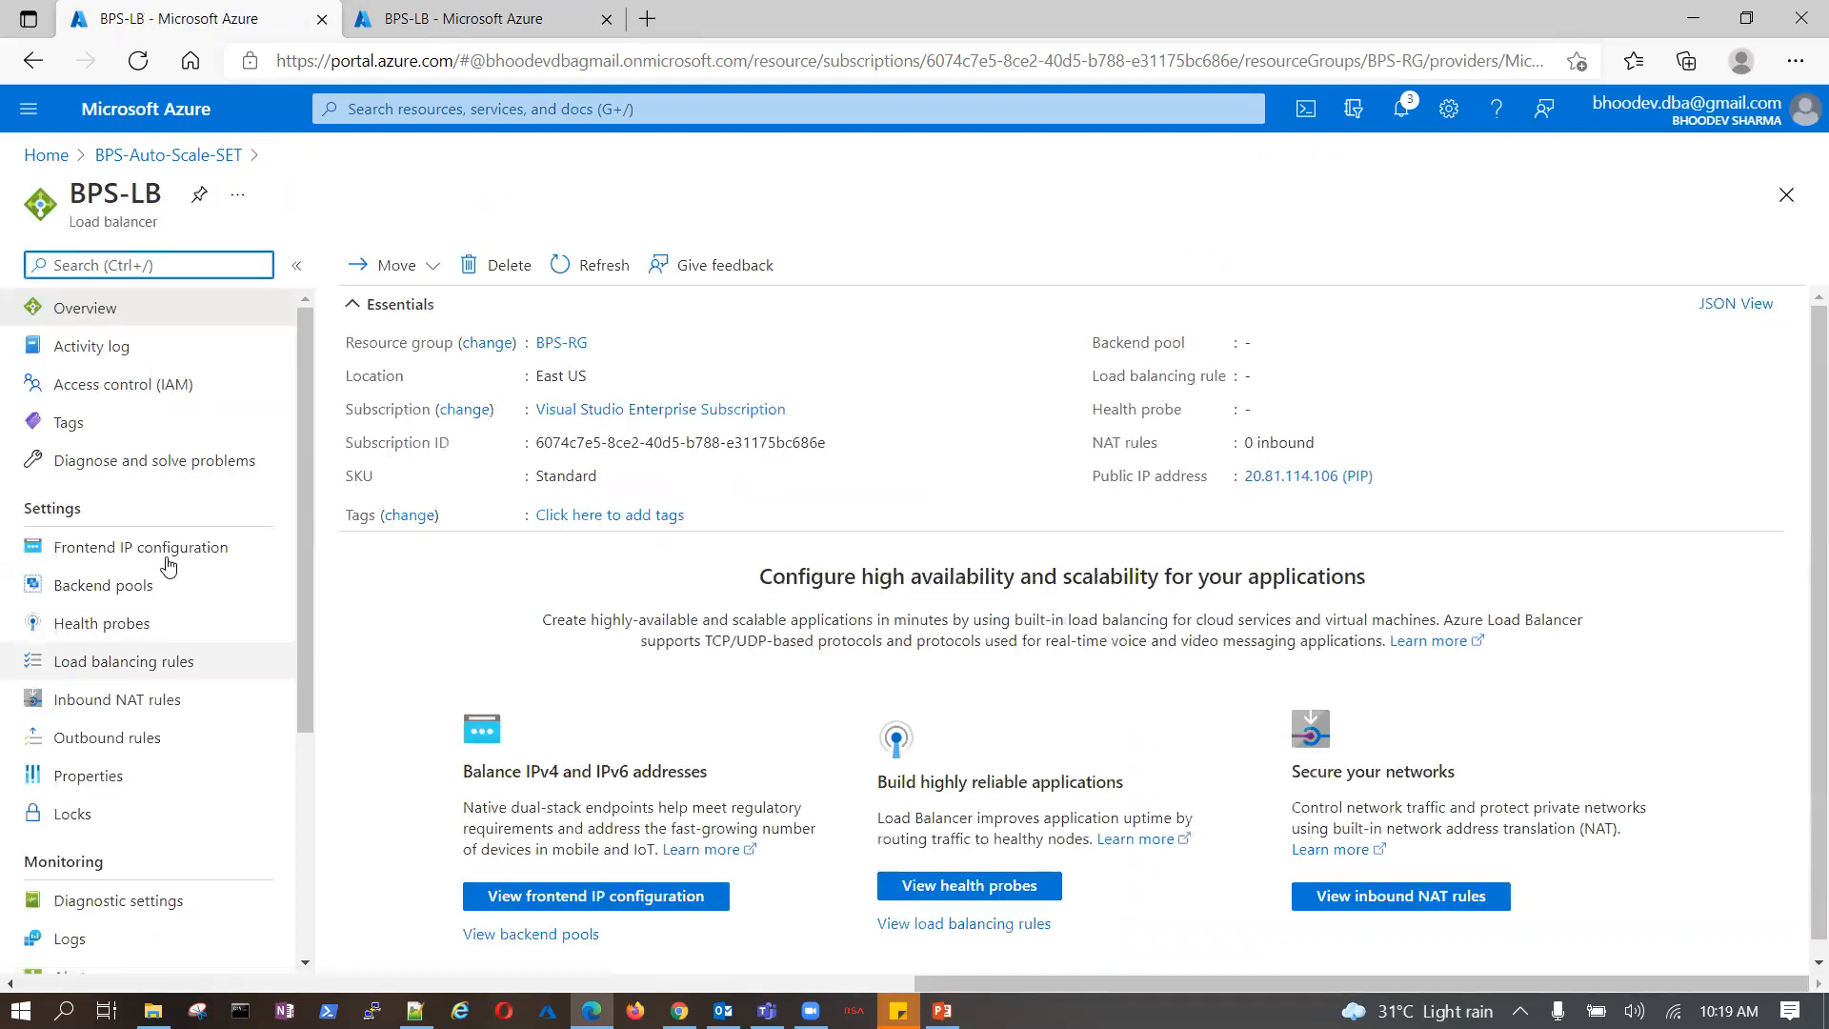
- Open BPS-LB's LB-BP backend pool and select virtual network BPS-RG-vnet
left_click(191, 557)
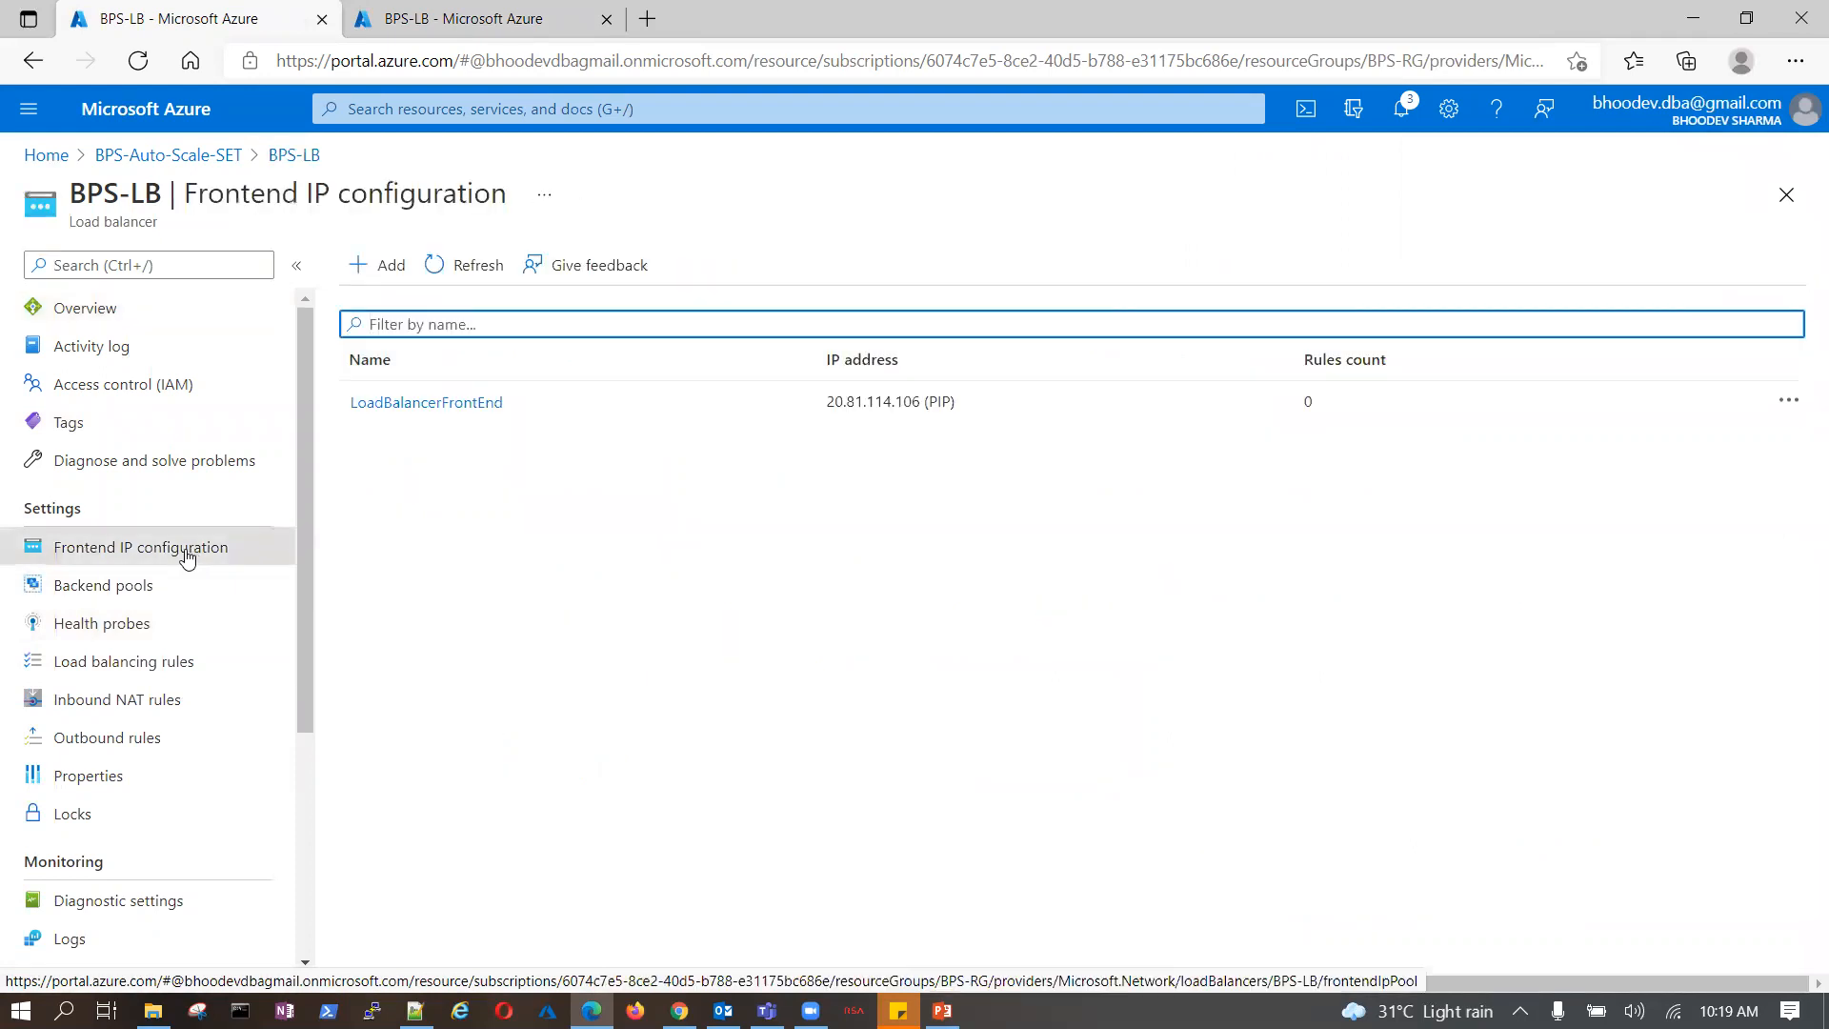
left_click(154, 597)
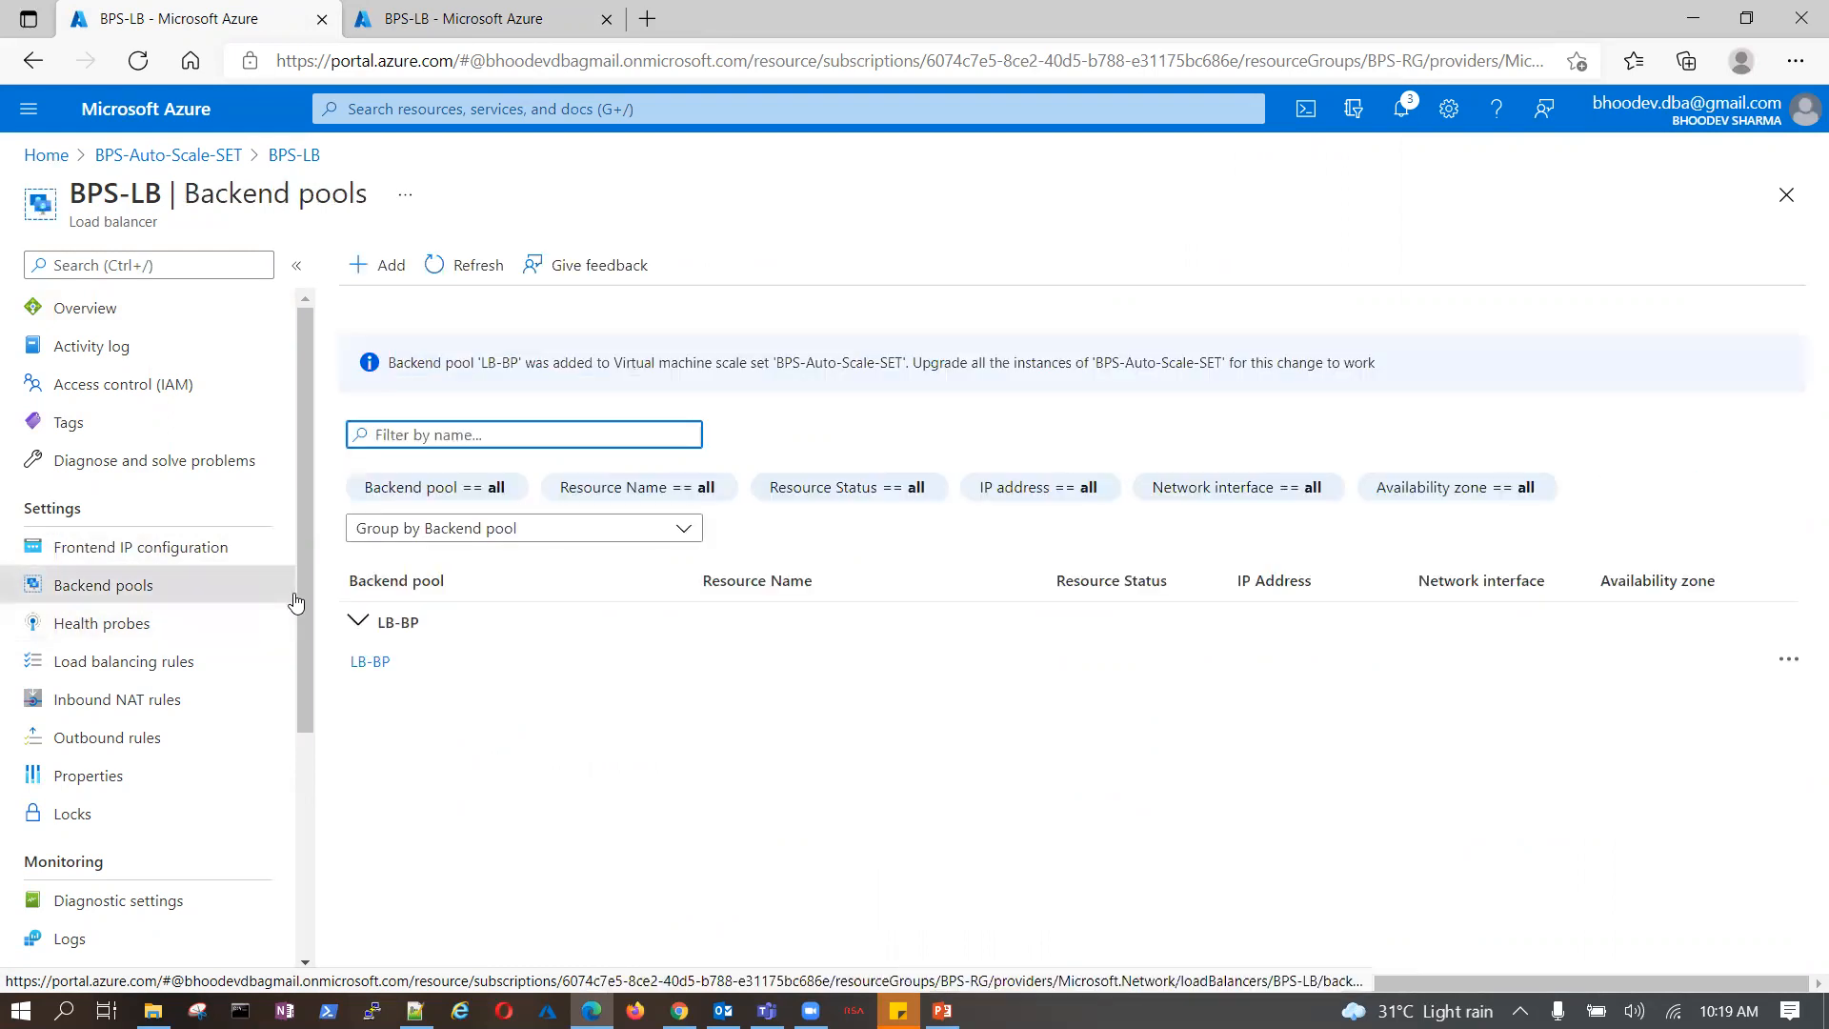
left_click(369, 662)
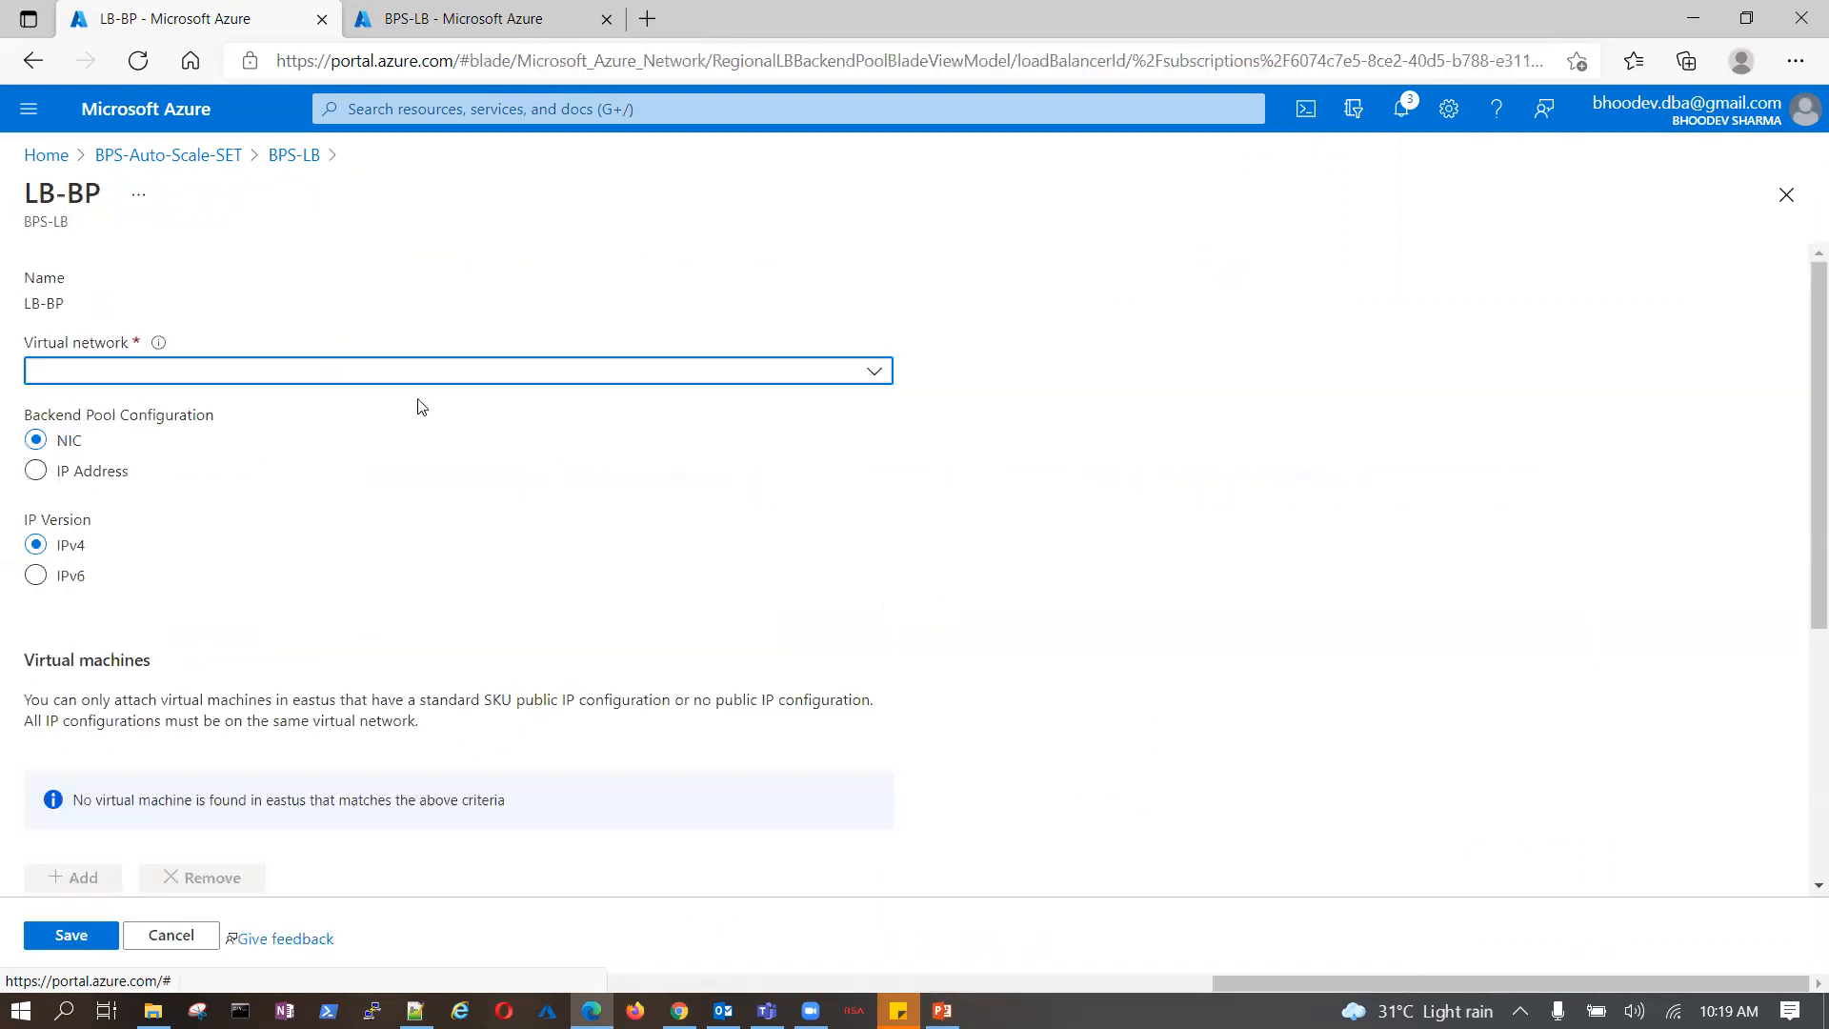
left_click(873, 370)
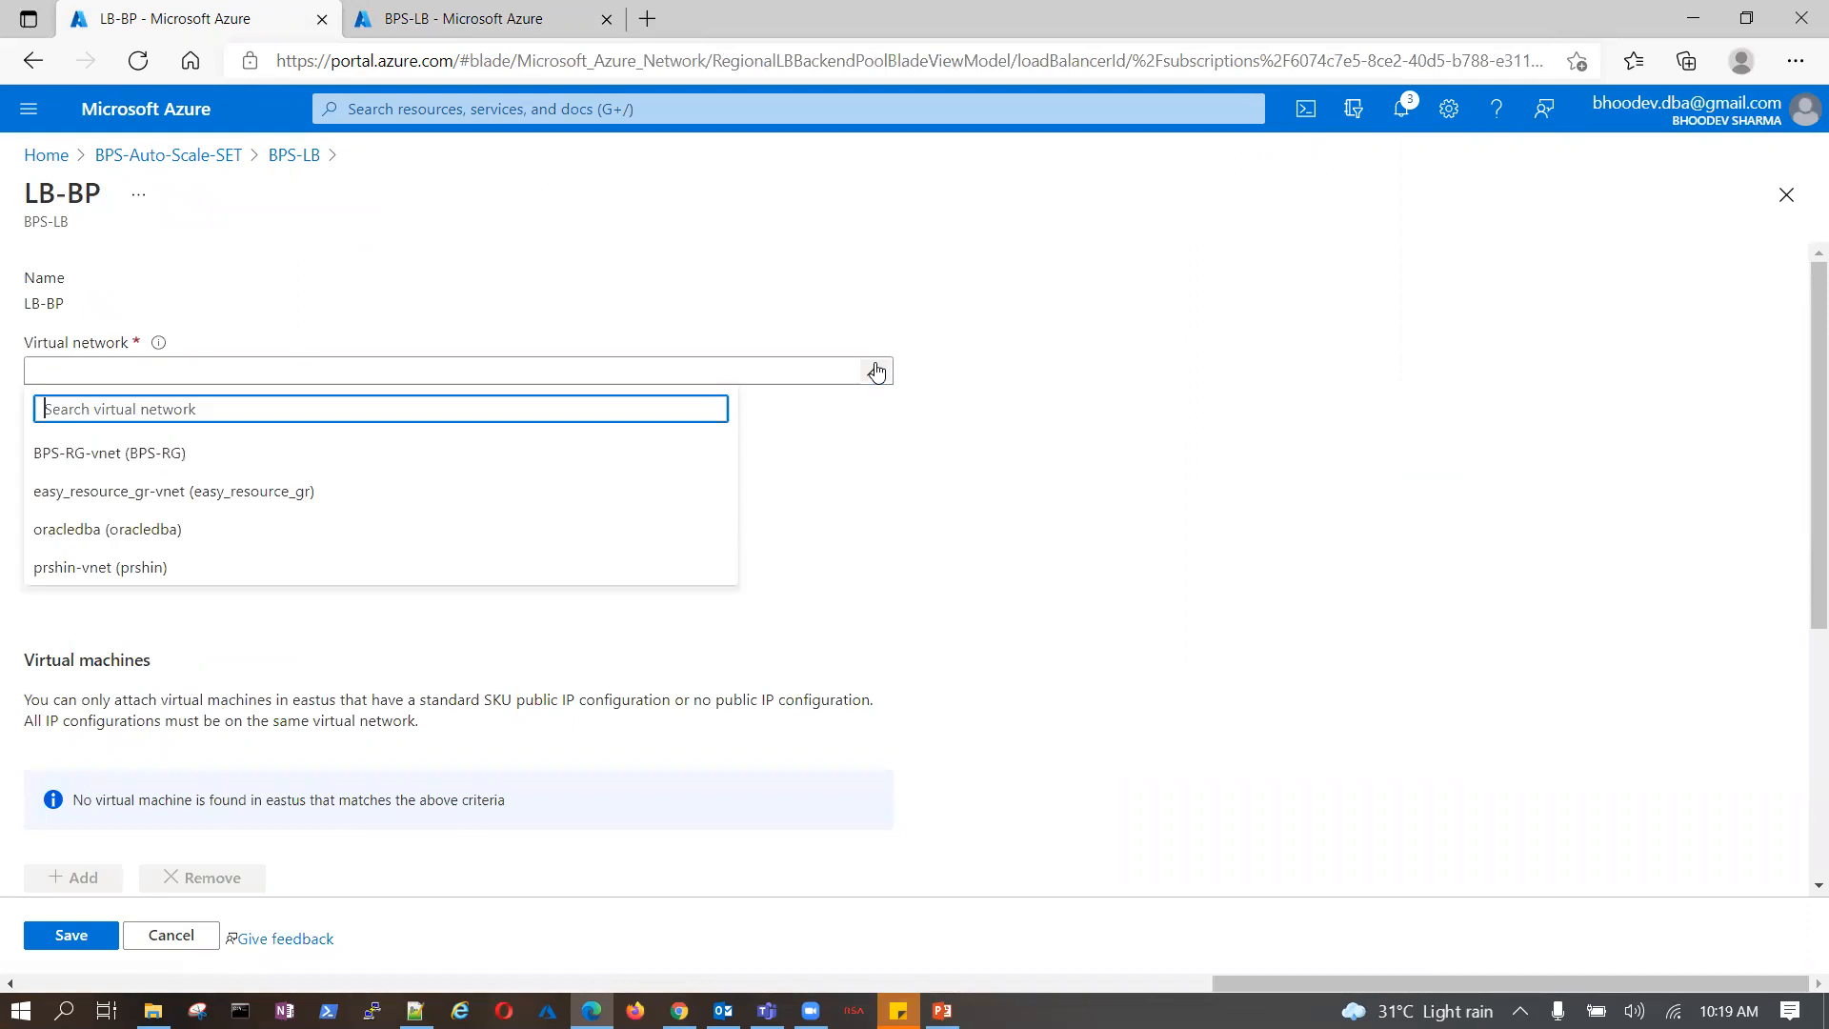
left_click(93, 461)
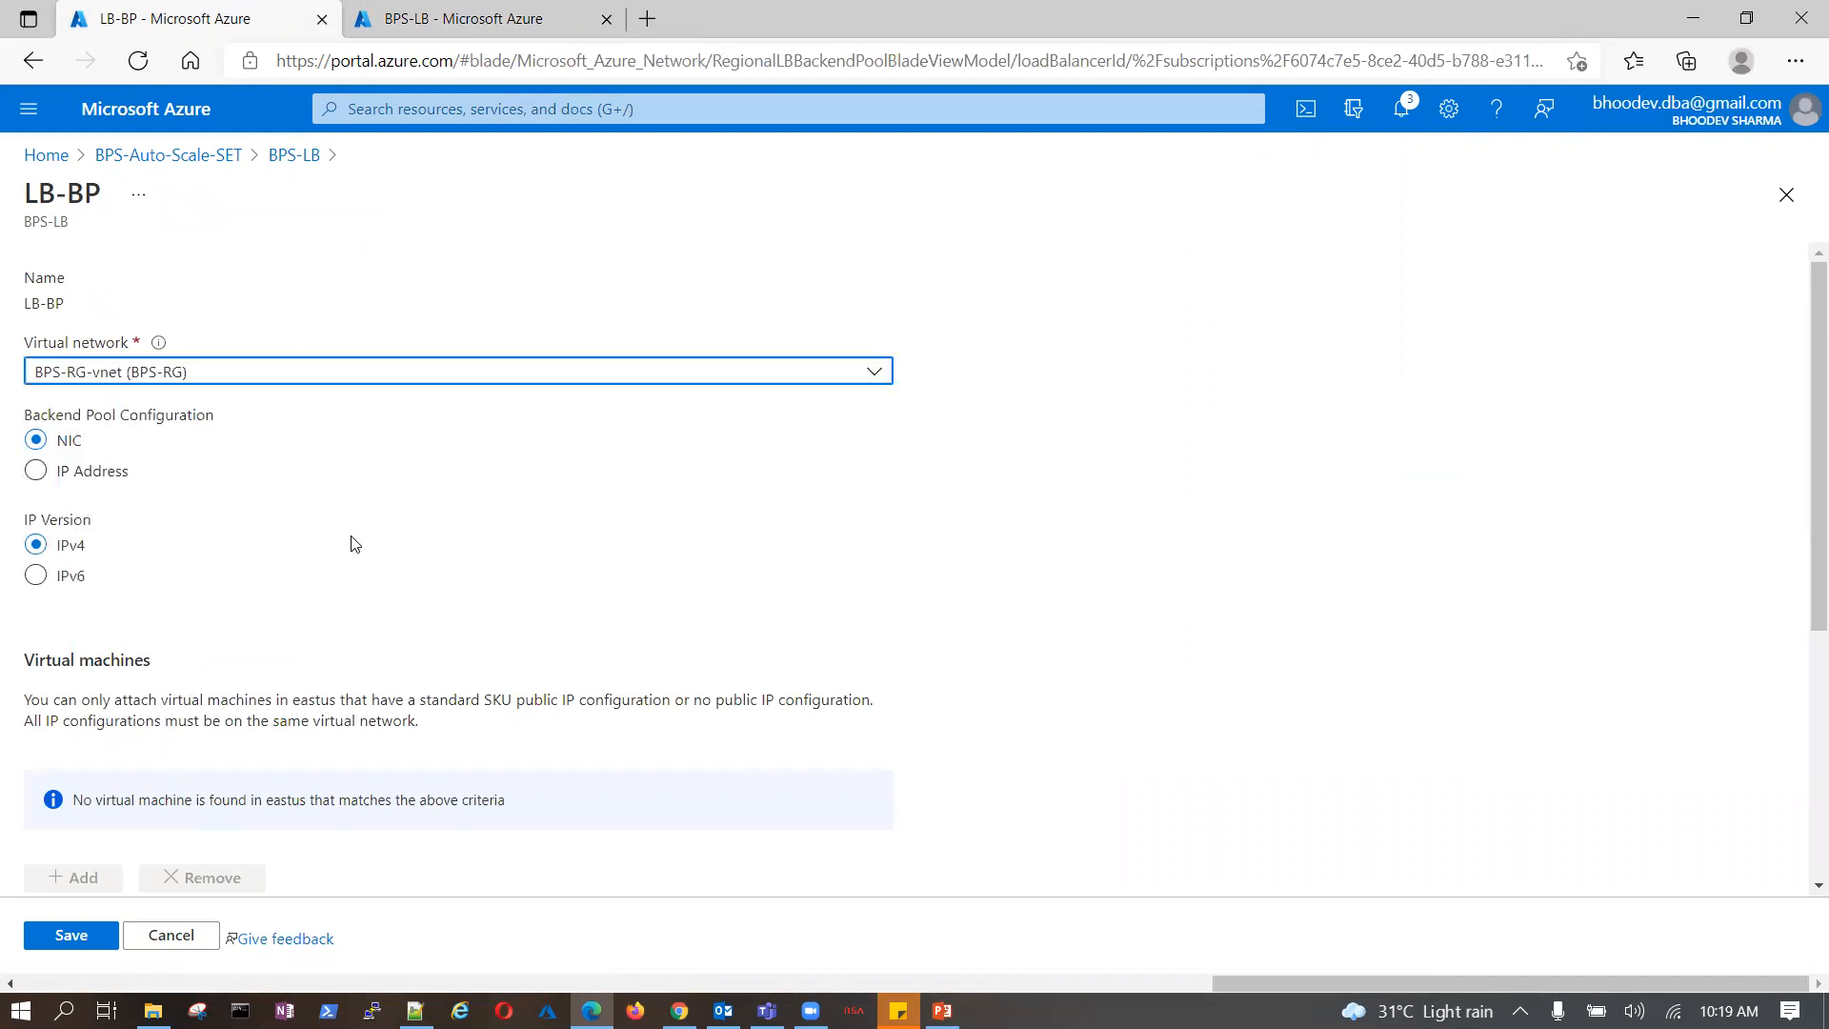
- Add bps-auto-scale-set with IP configuration BPS-RG-vnet-nic01-defaultIpConfiguration and save the pool
scroll(160, 491, "down", 1)
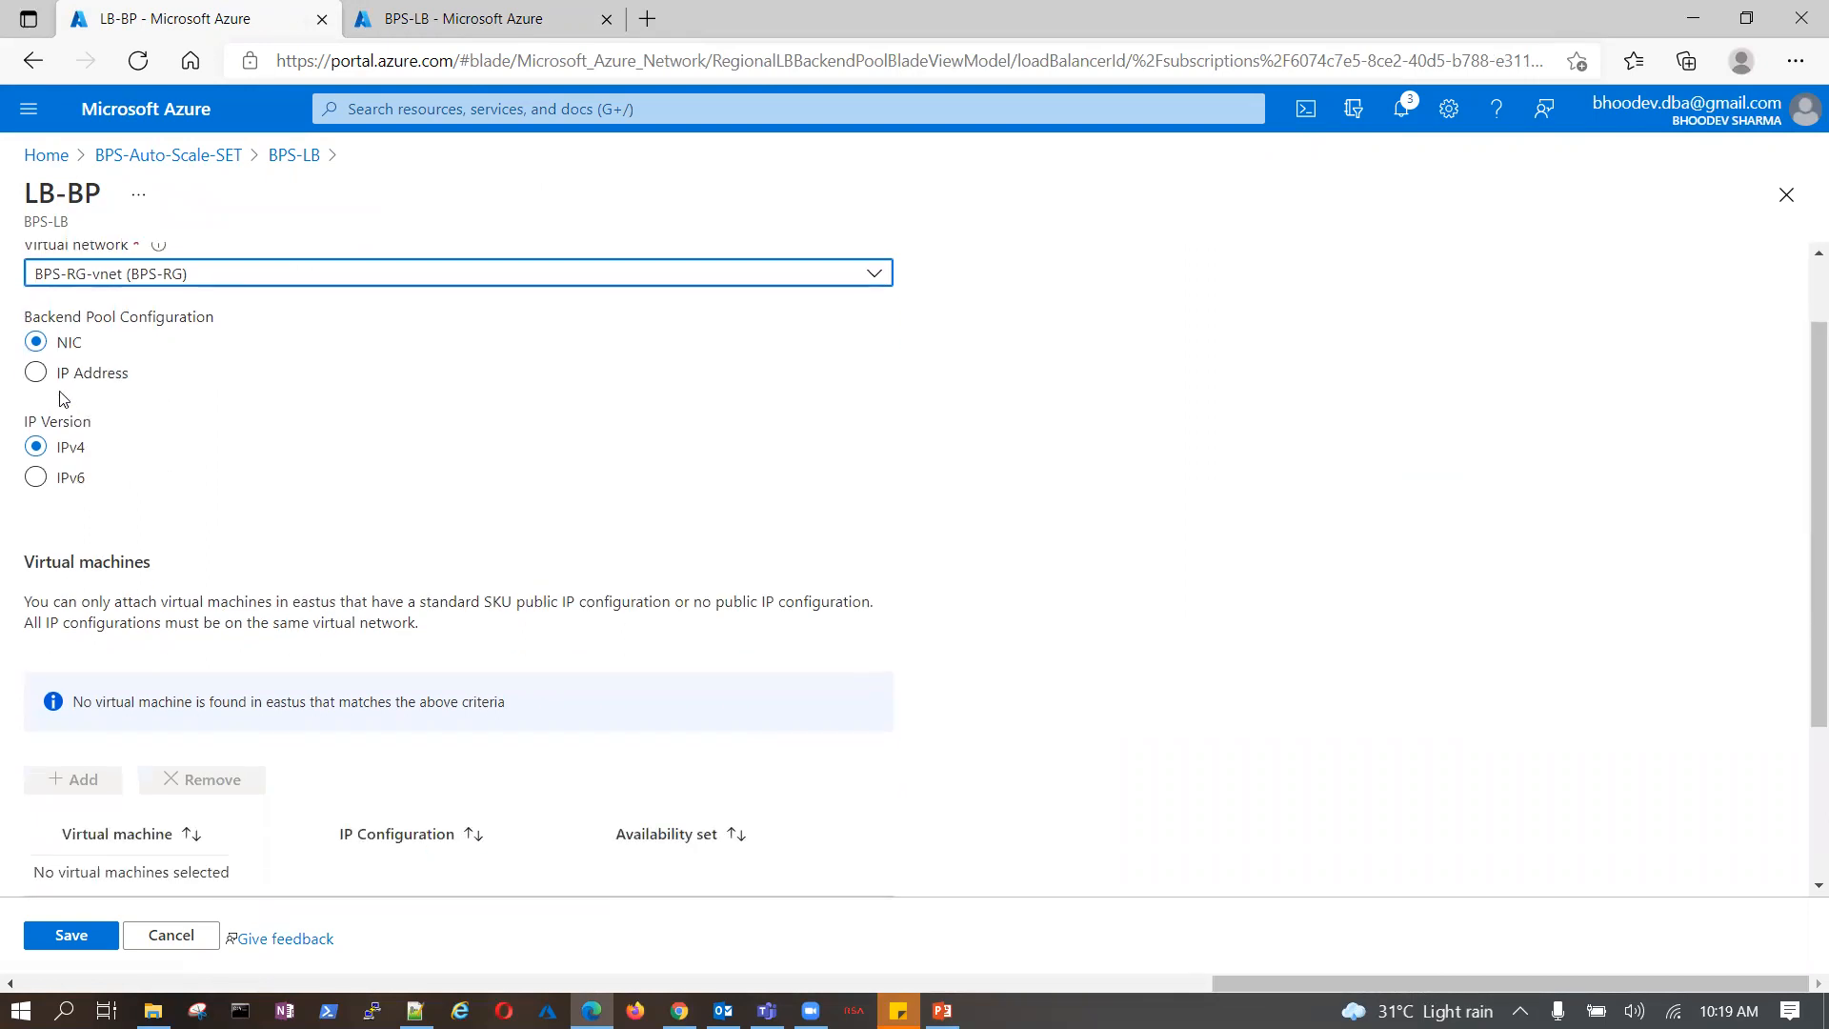
scroll(79, 509, "down", 3)
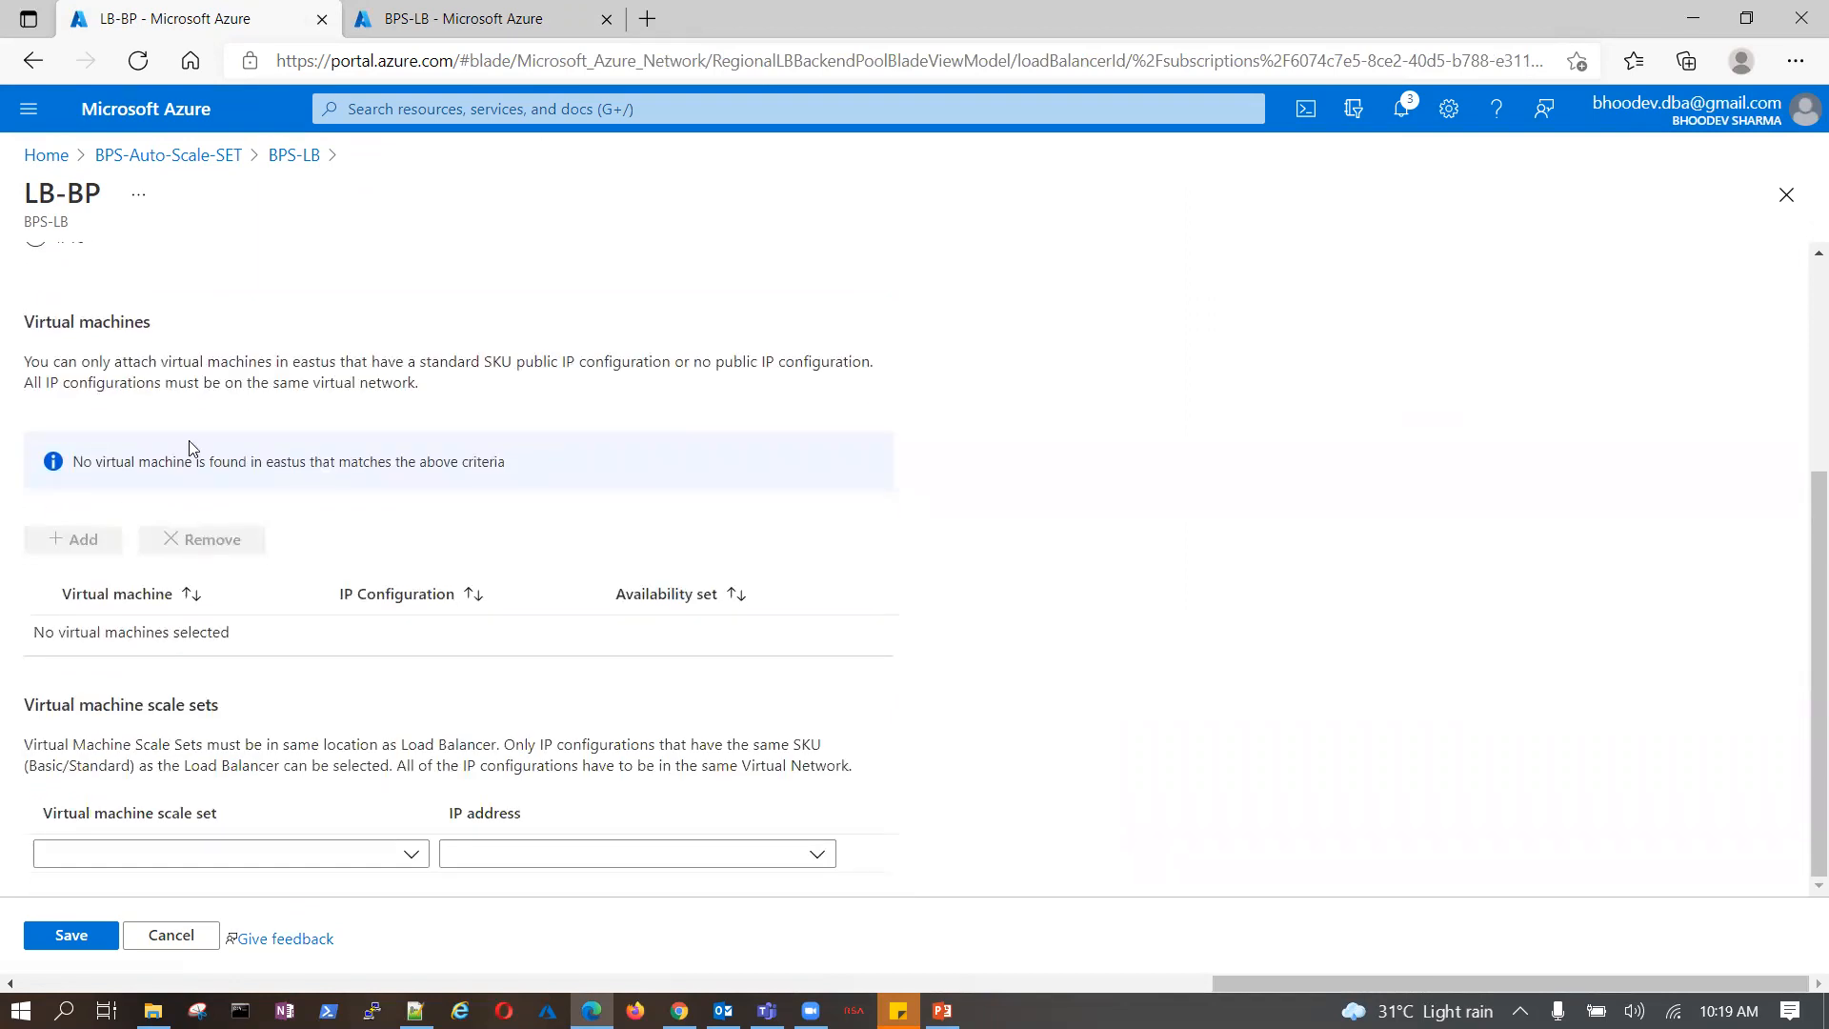
left_click(407, 855)
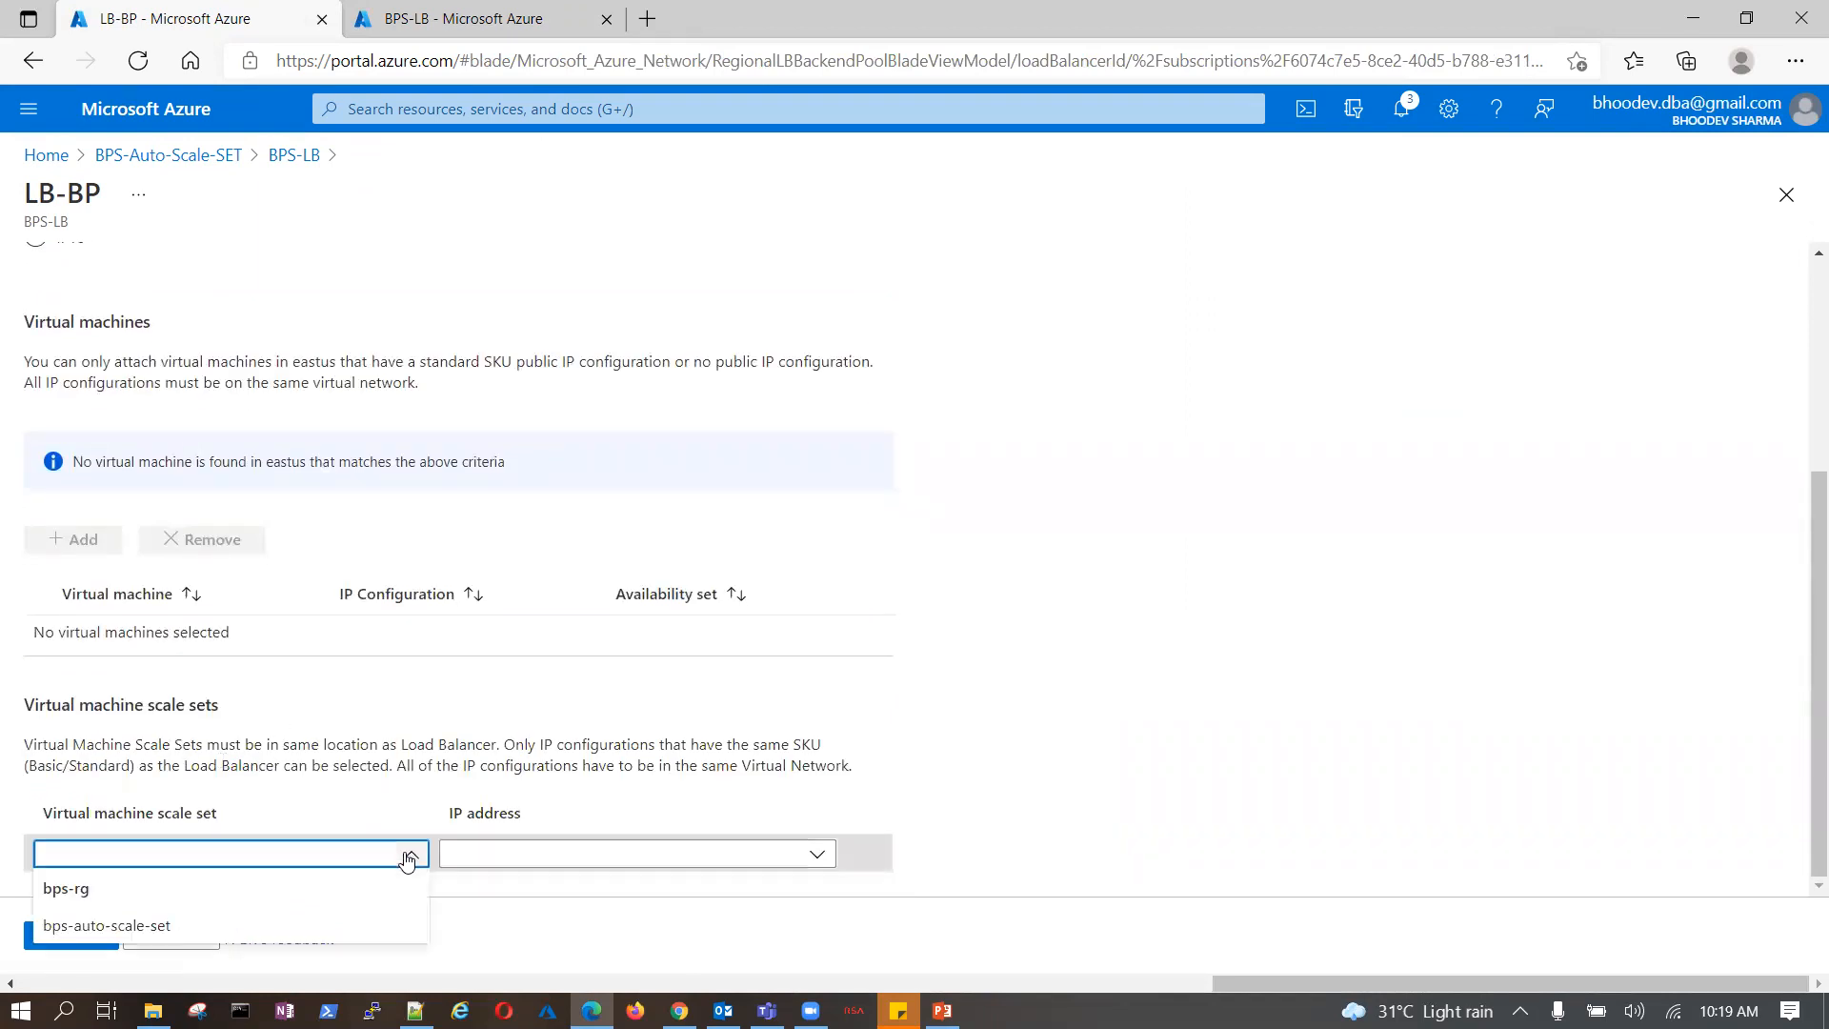
left_click(108, 928)
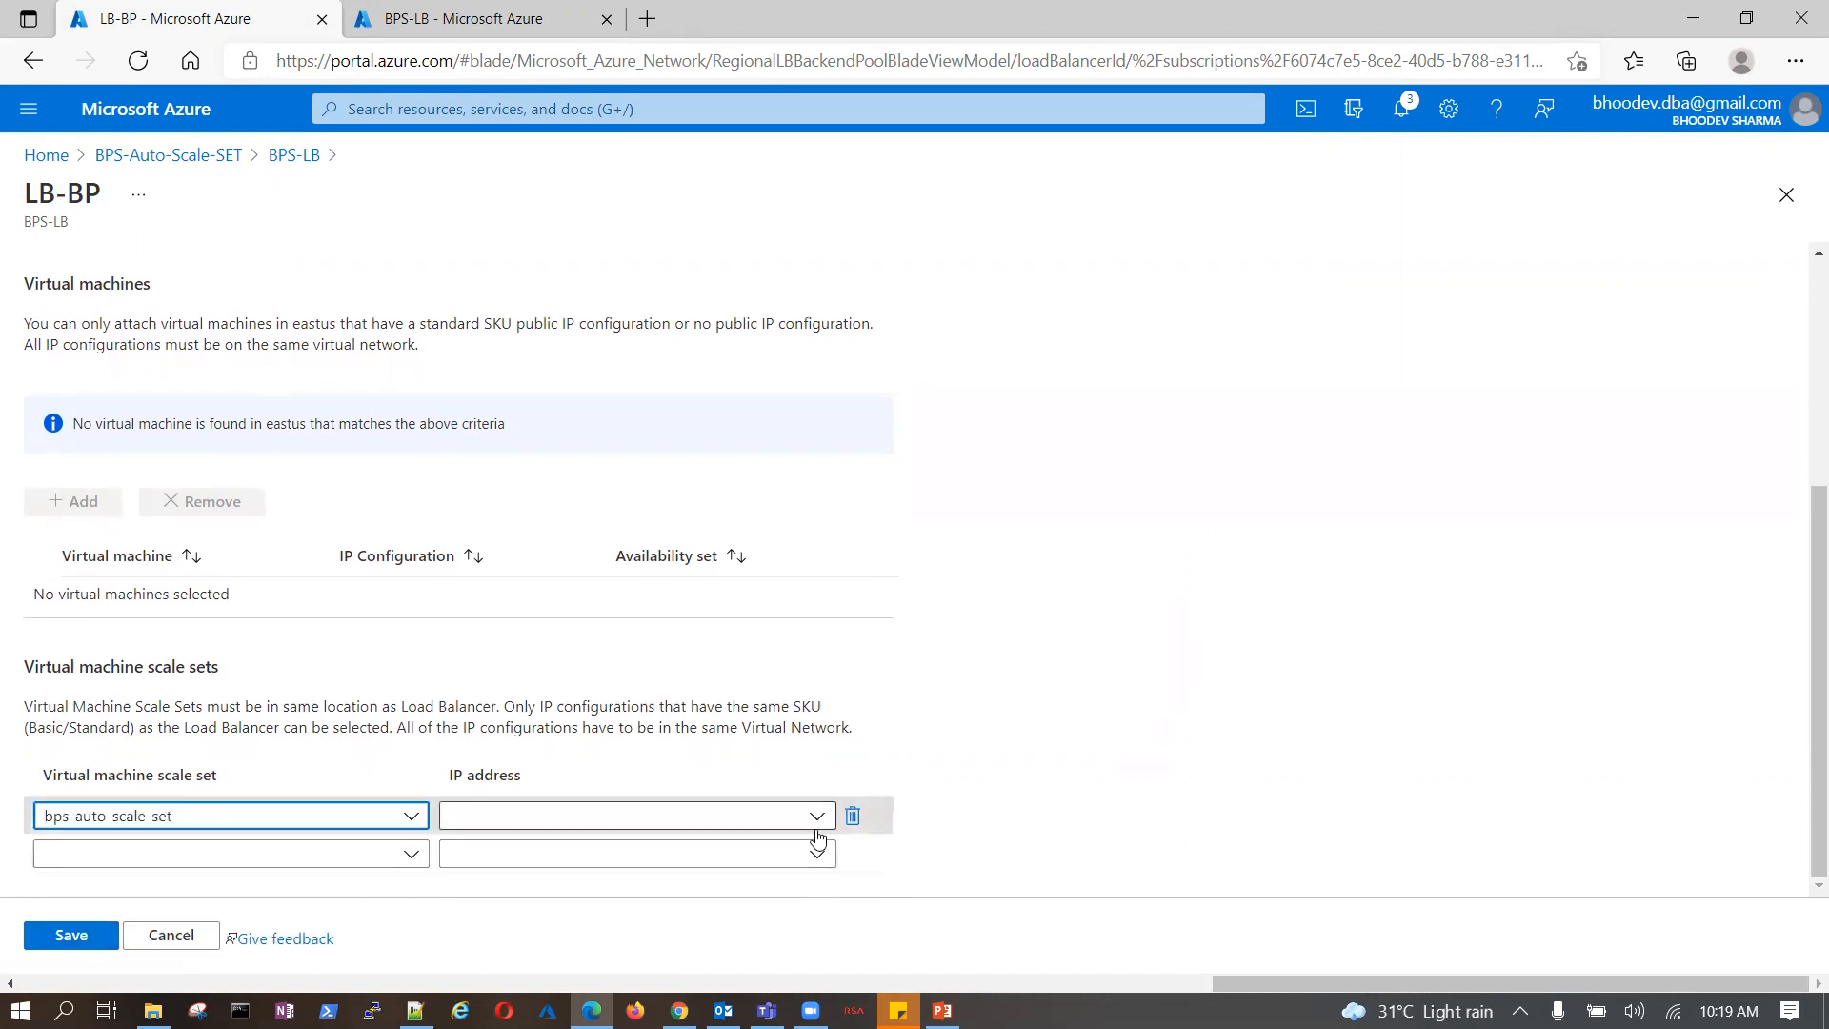
left_click(816, 817)
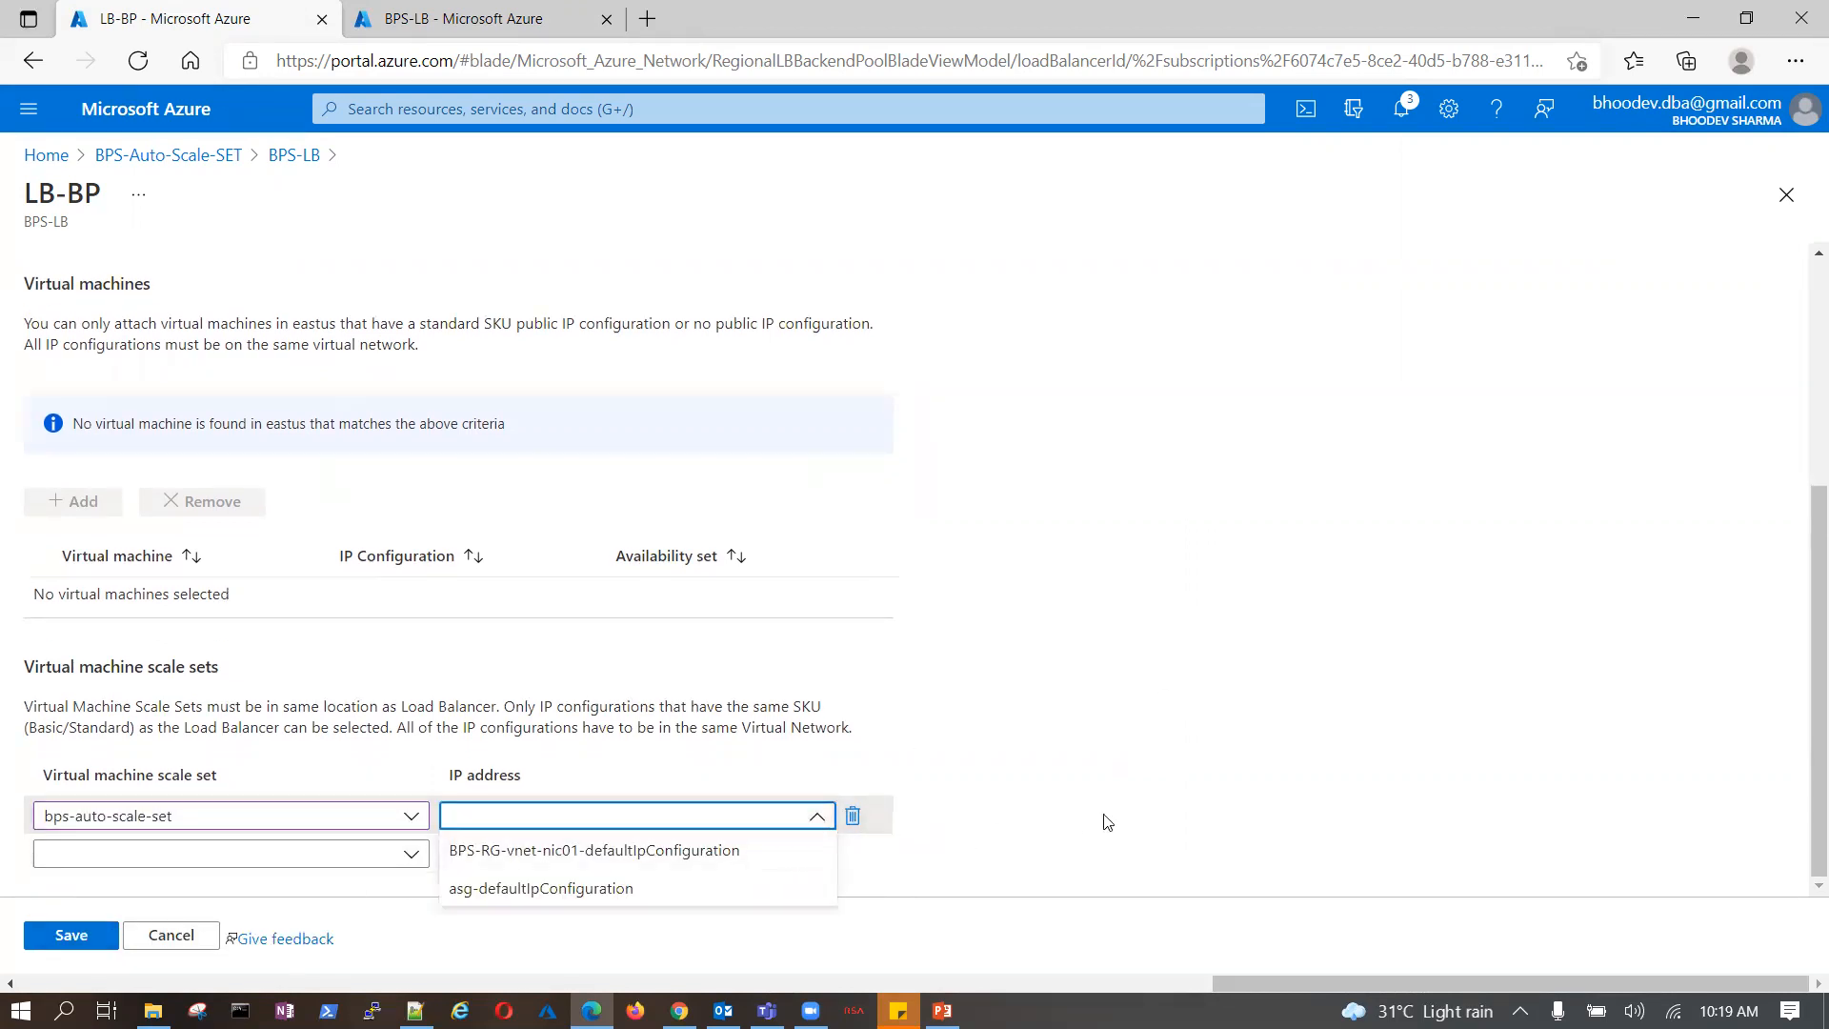
left_click(1212, 764)
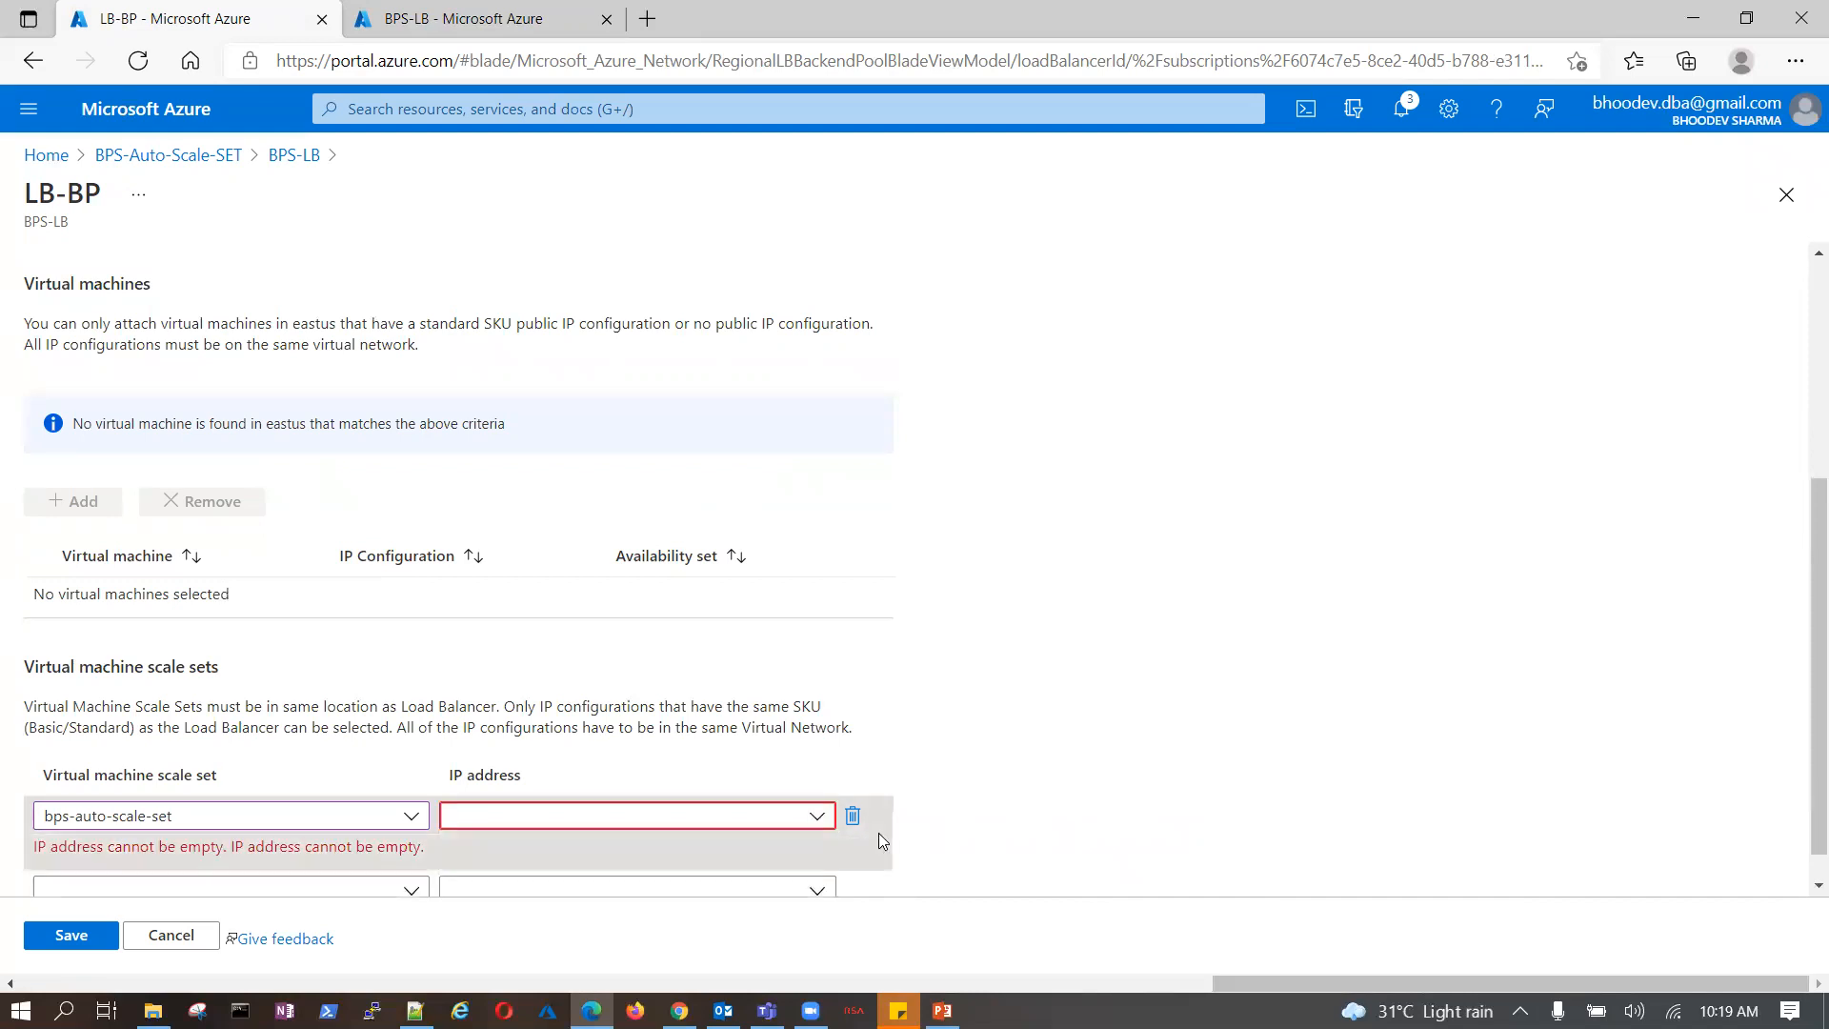
left_click(821, 818)
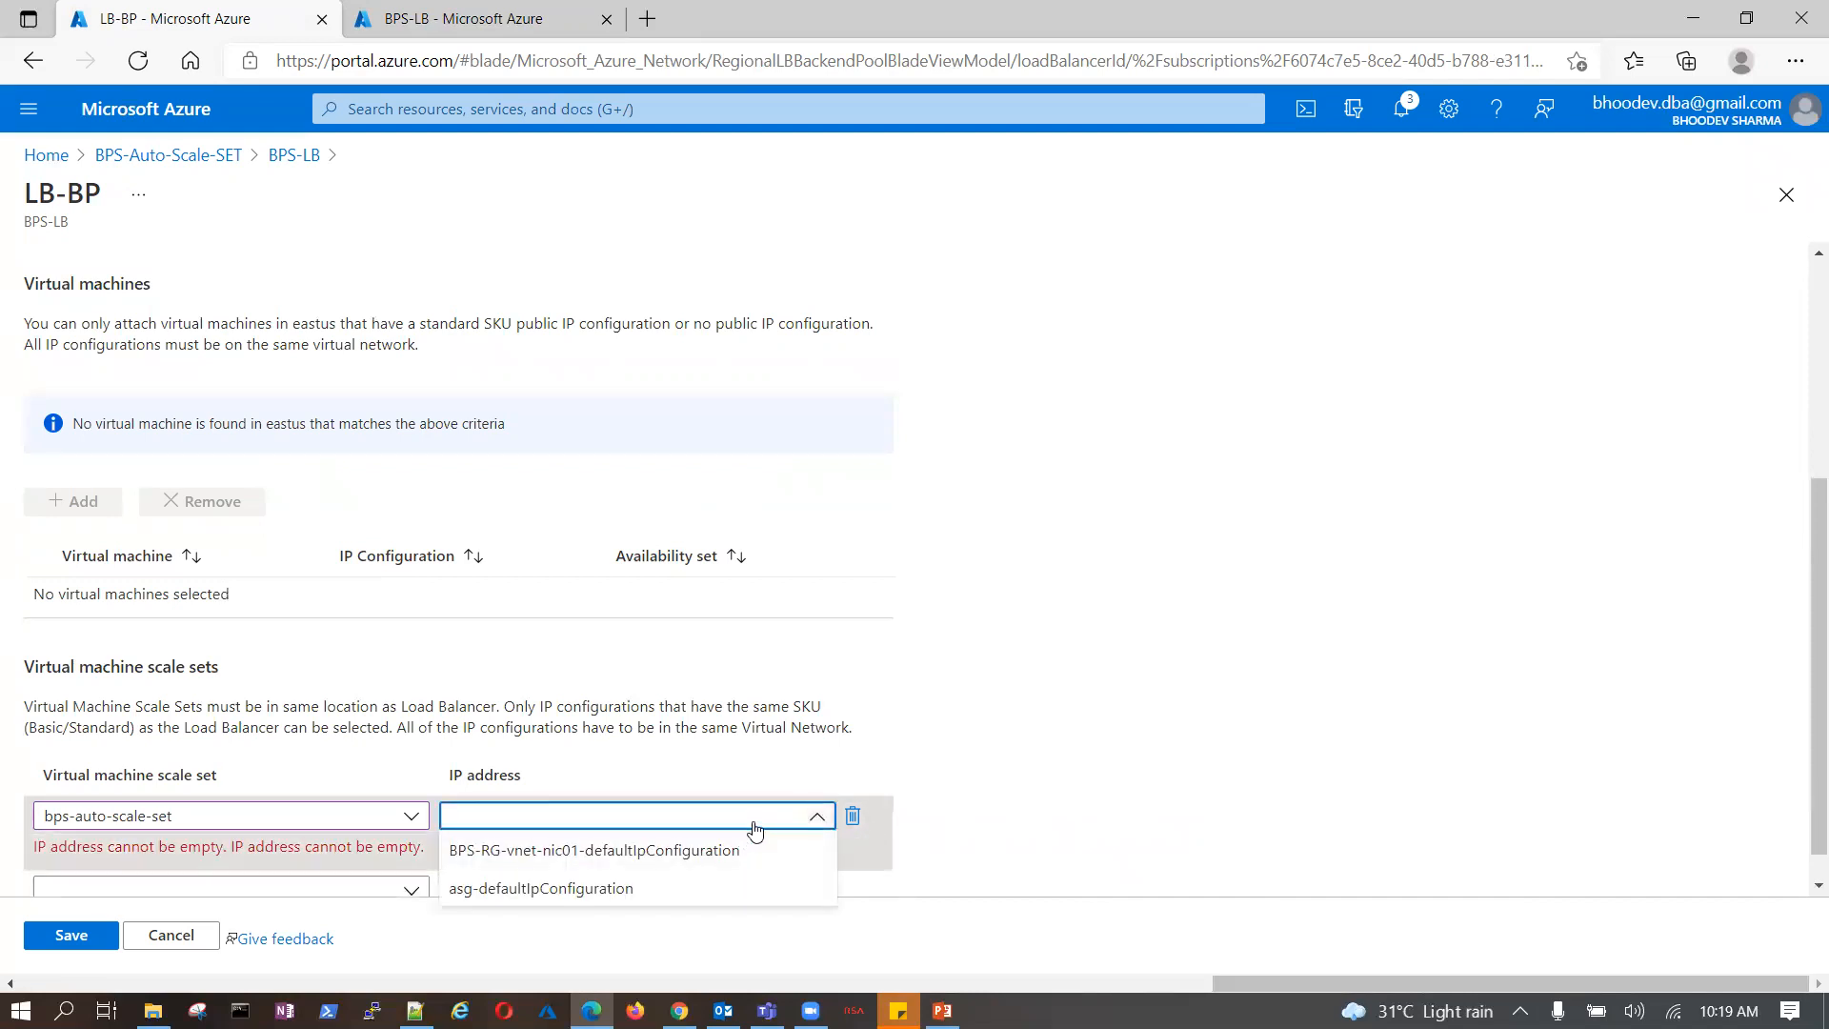
left_click(488, 860)
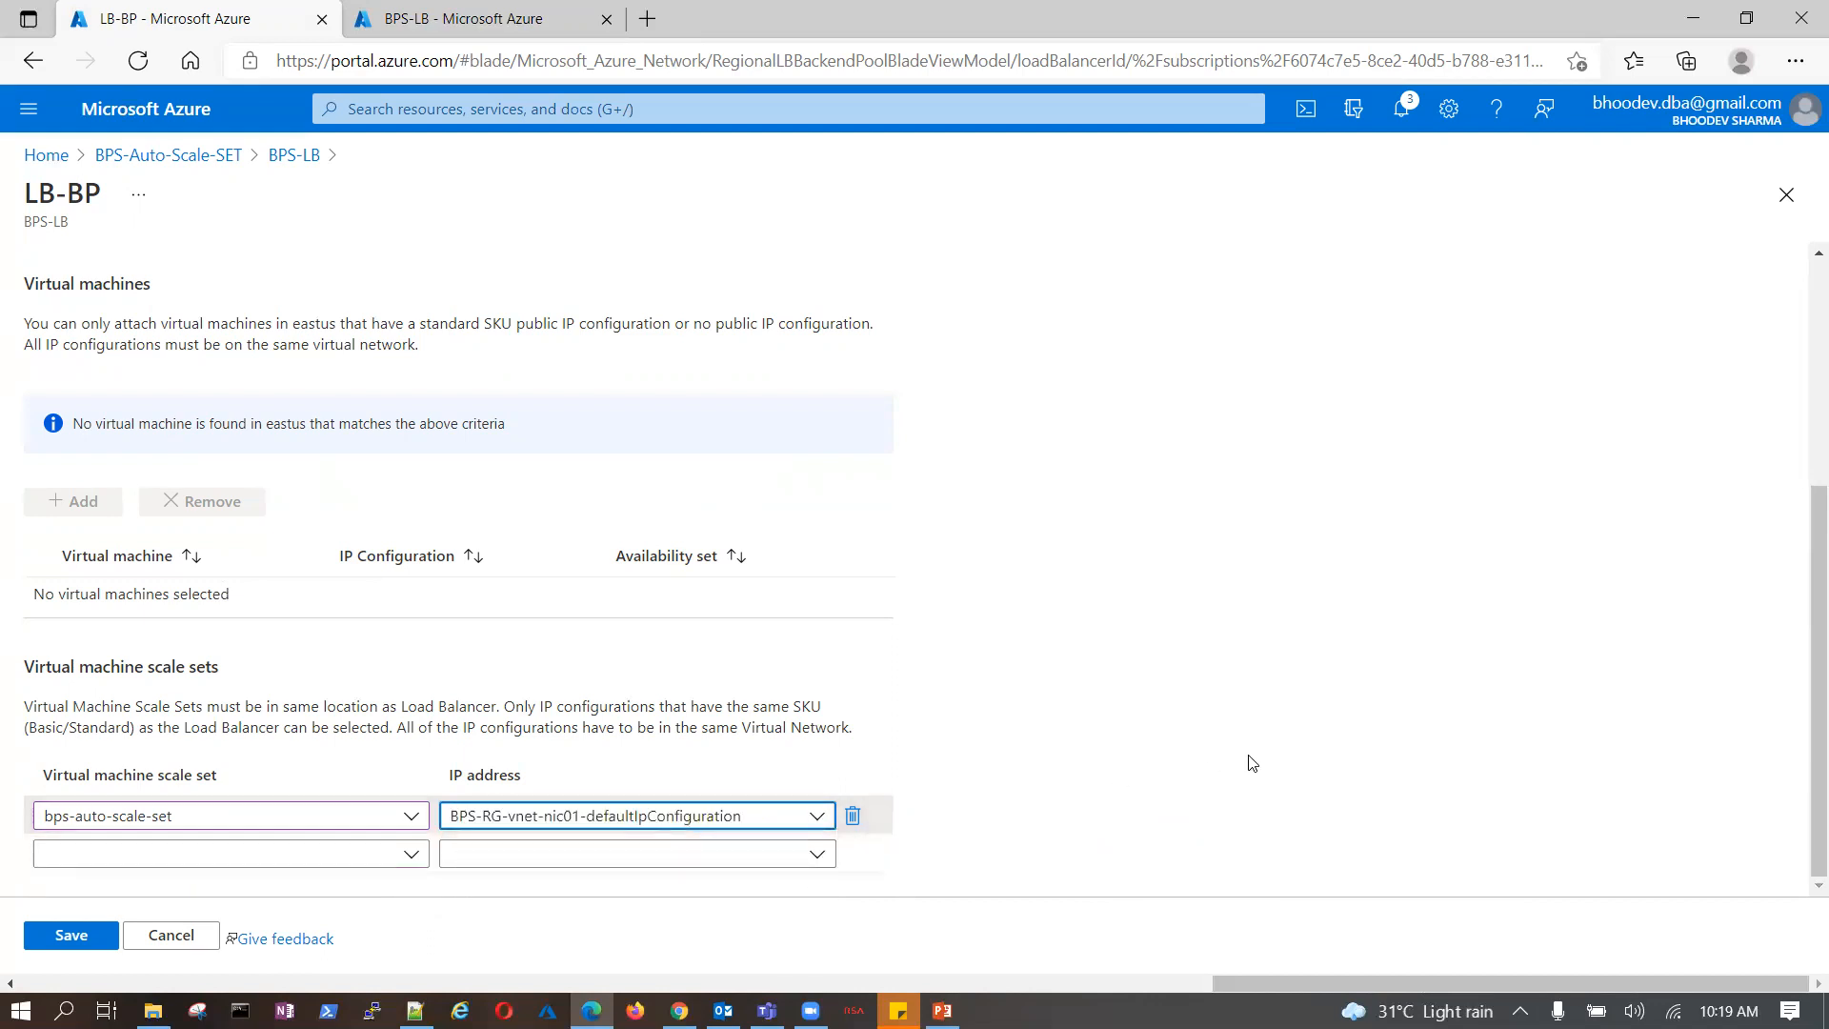
left_click(115, 932)
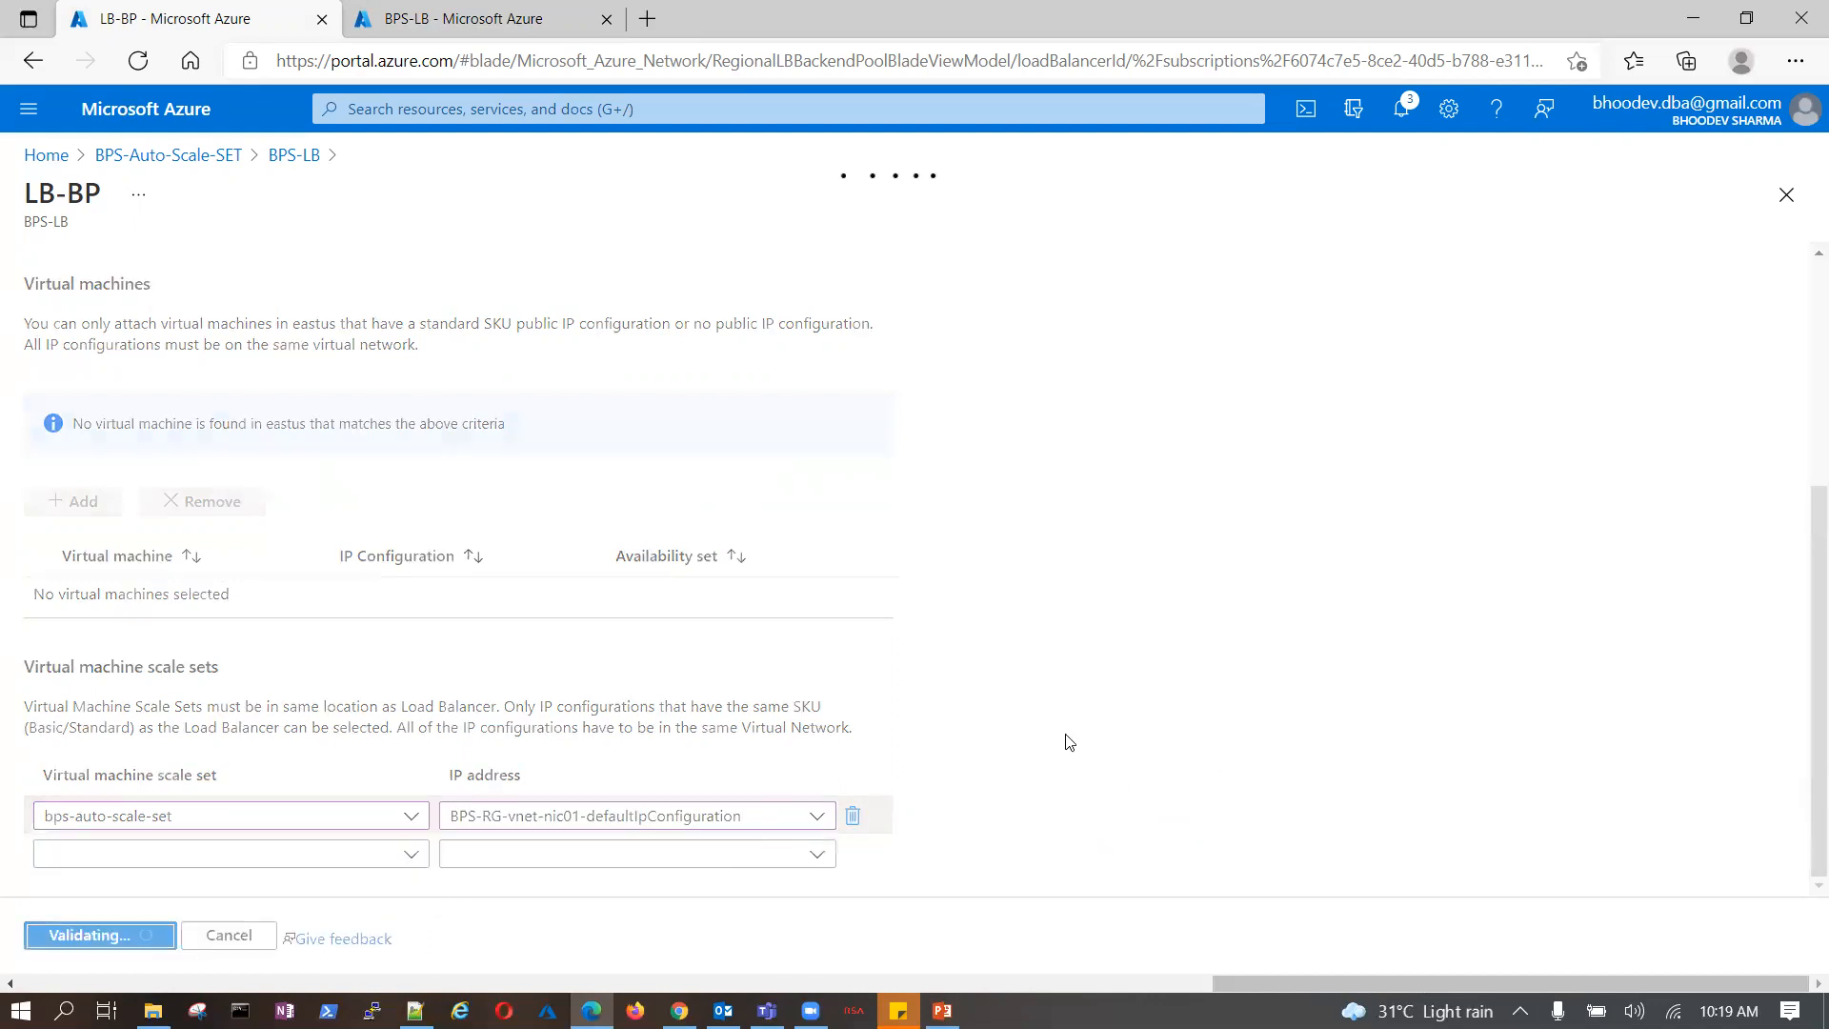
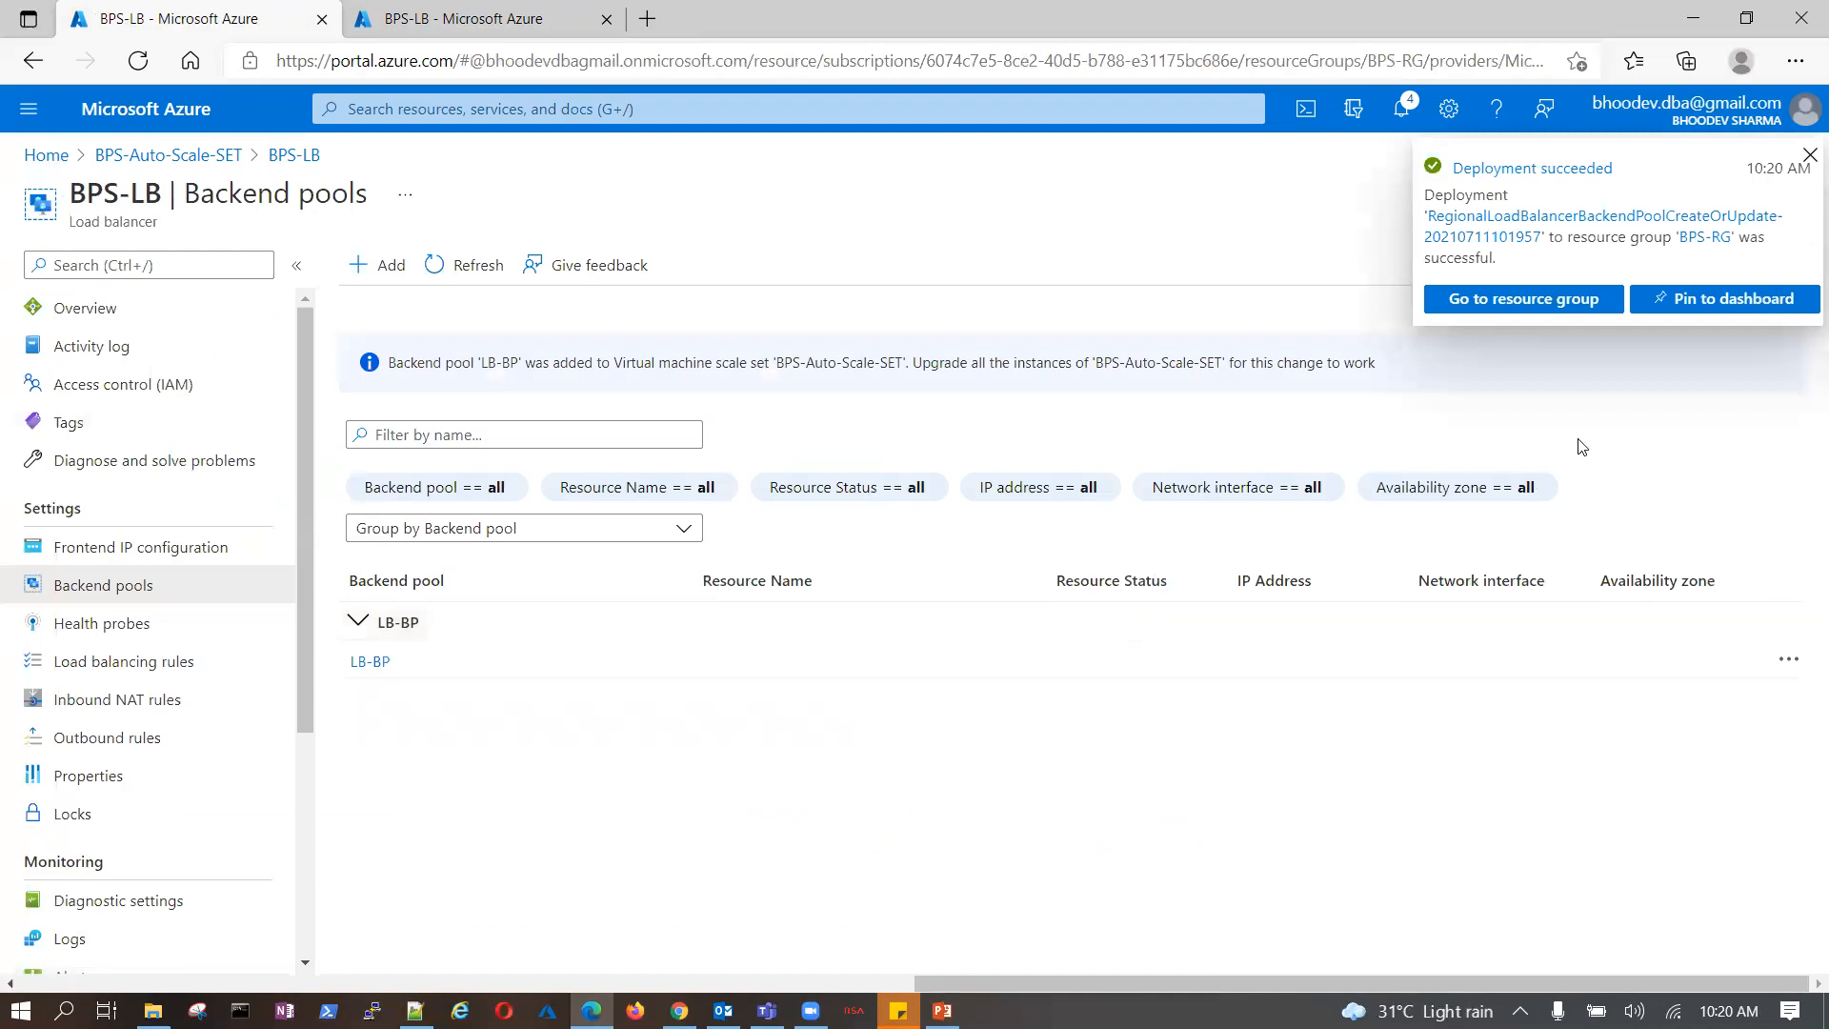
- Refresh BPS-LB's backend pools, recheck LB-BP, then go to BPS-Auto-Scale-SET's networking
left_click(1806, 157)
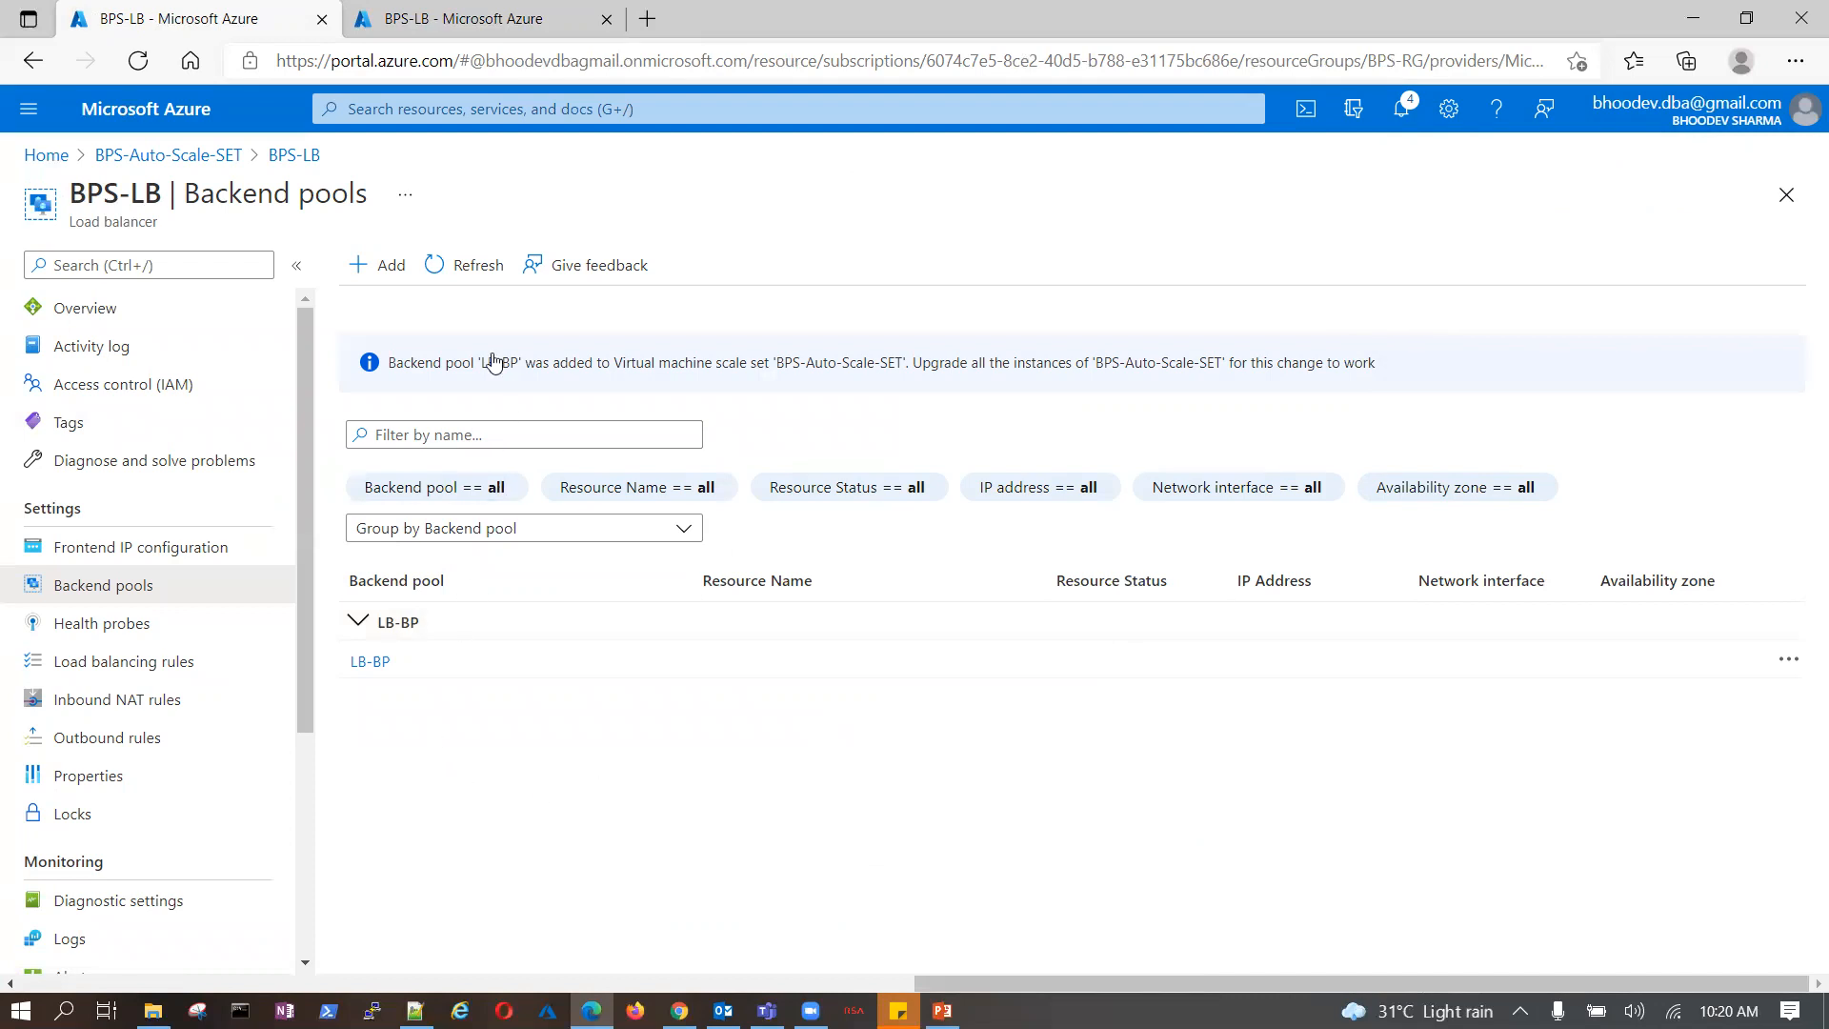
left_click(476, 263)
left_click(118, 623)
left_click(122, 593)
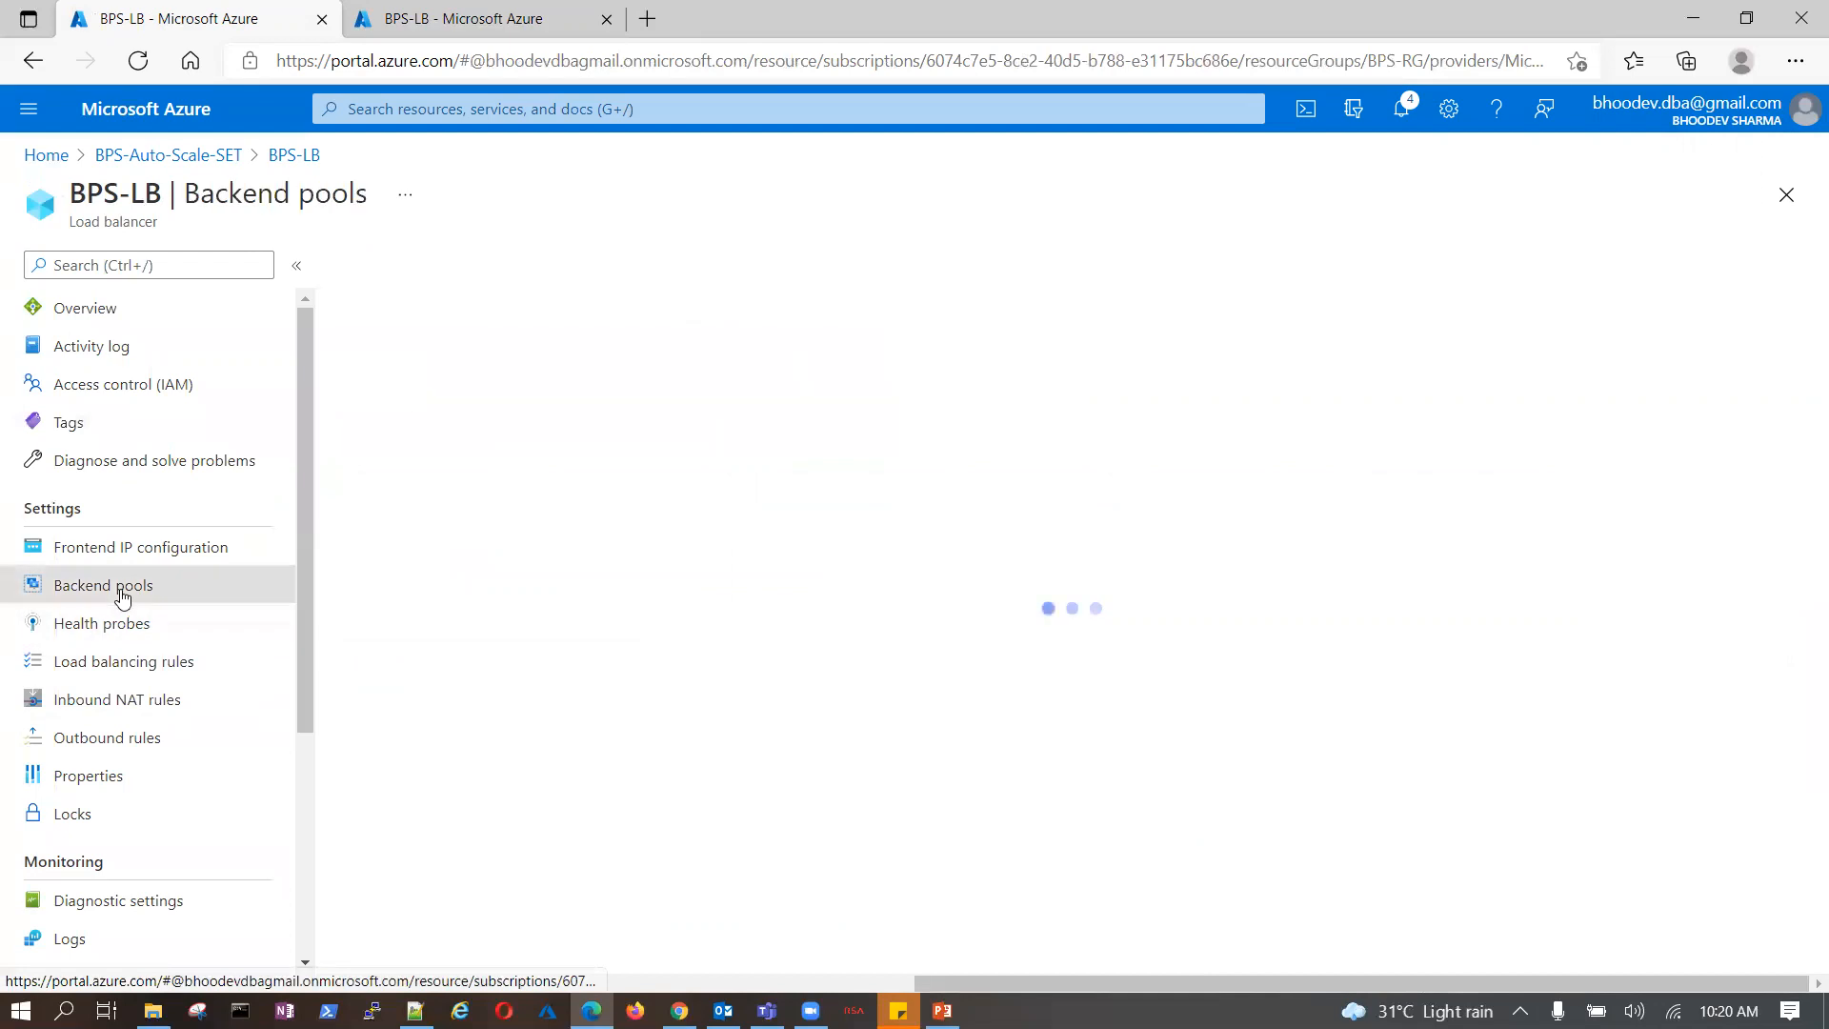
left_click(370, 658)
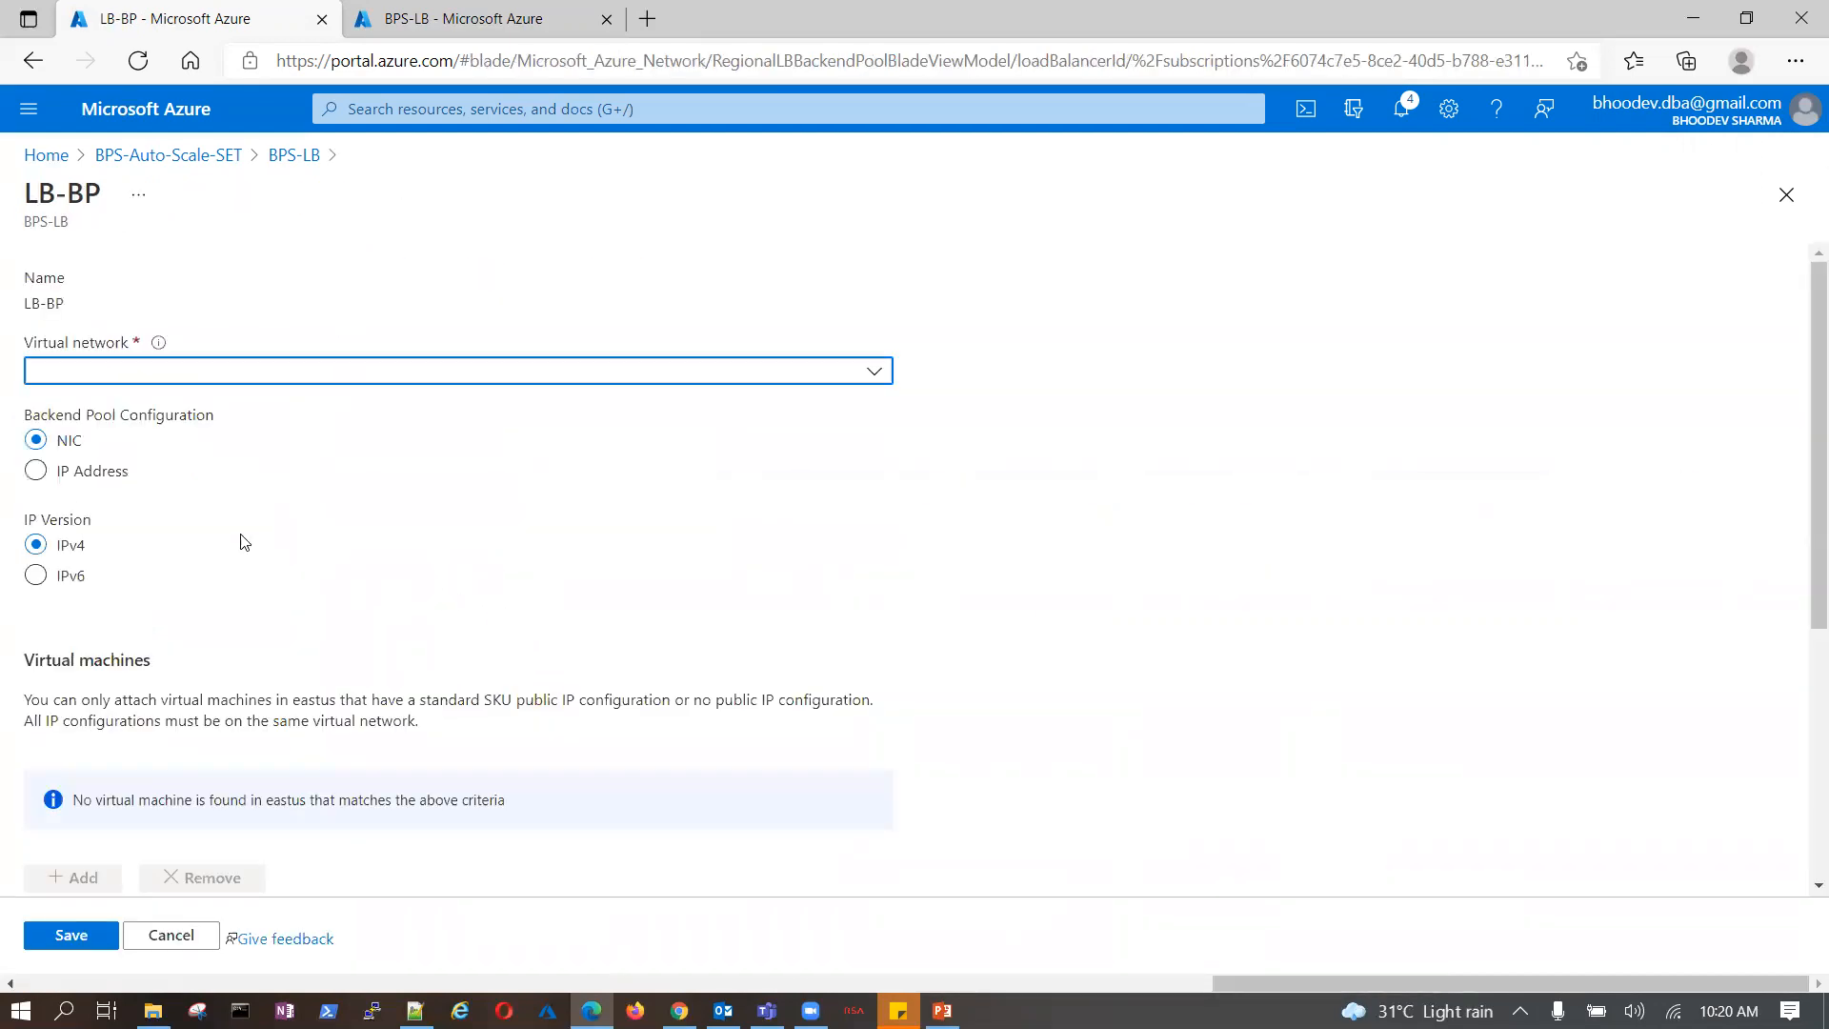
left_click(871, 374)
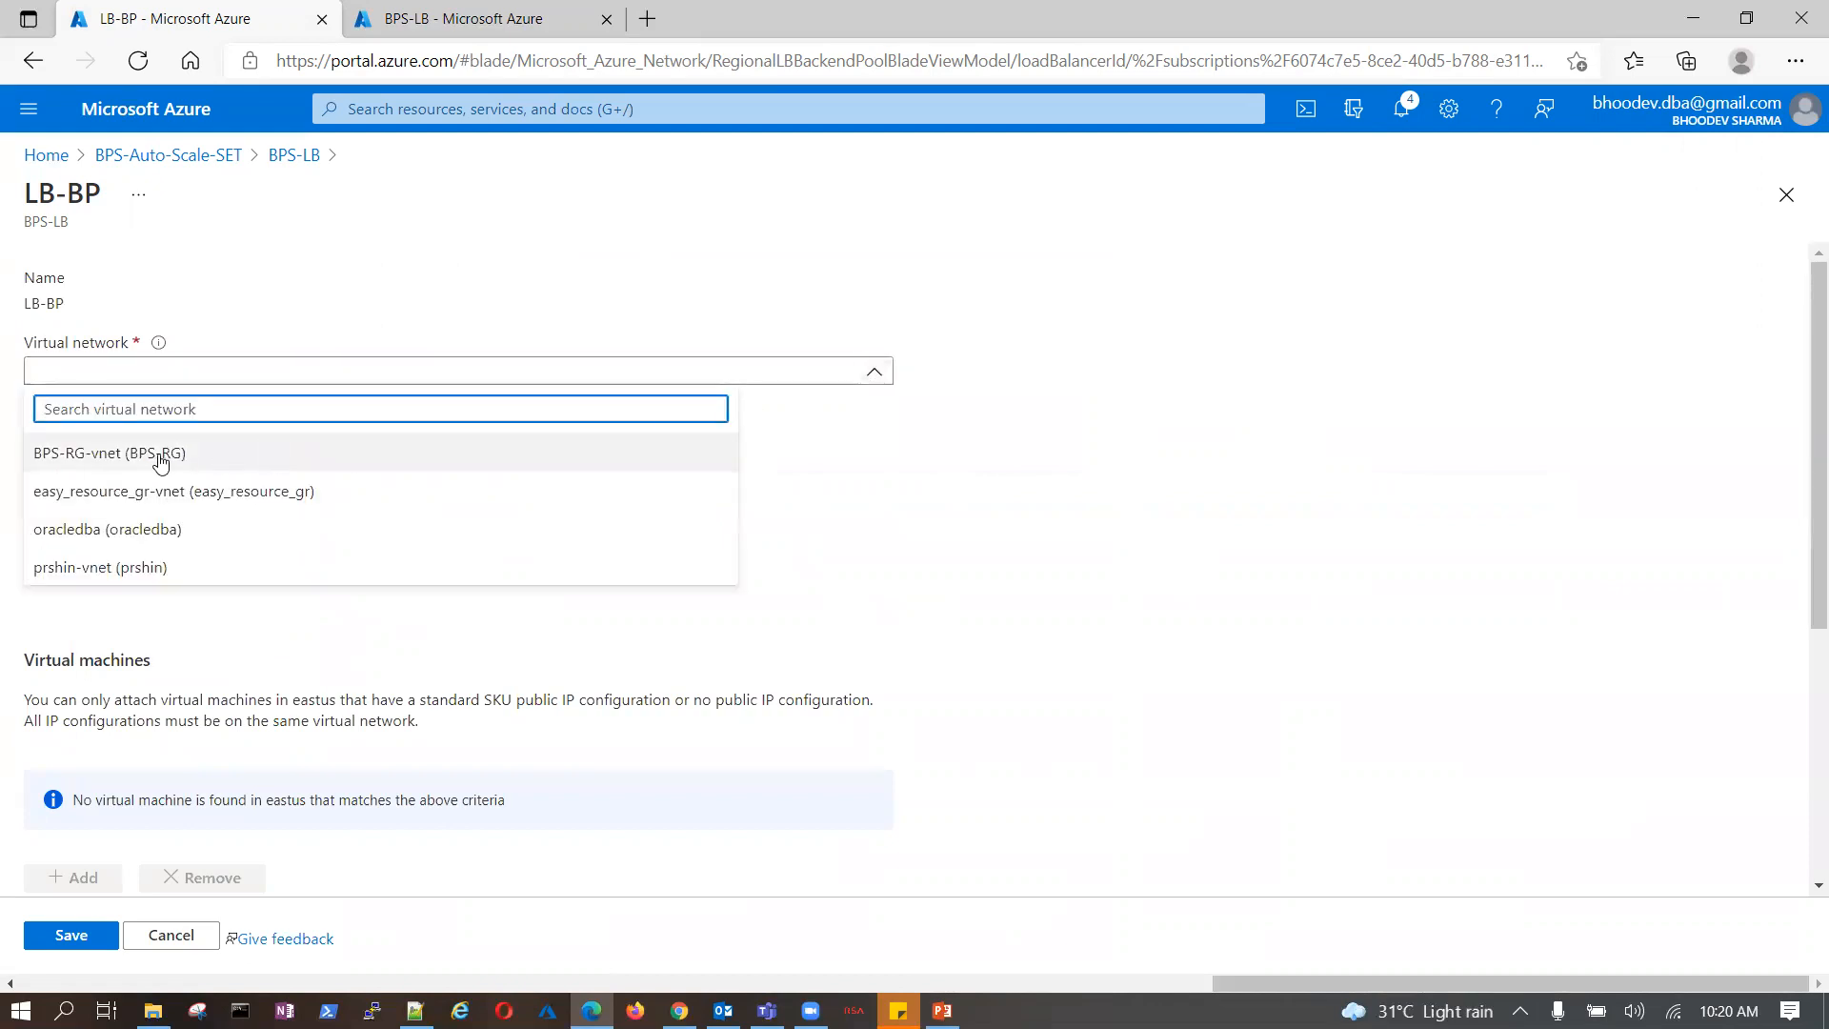
left_click(1407, 110)
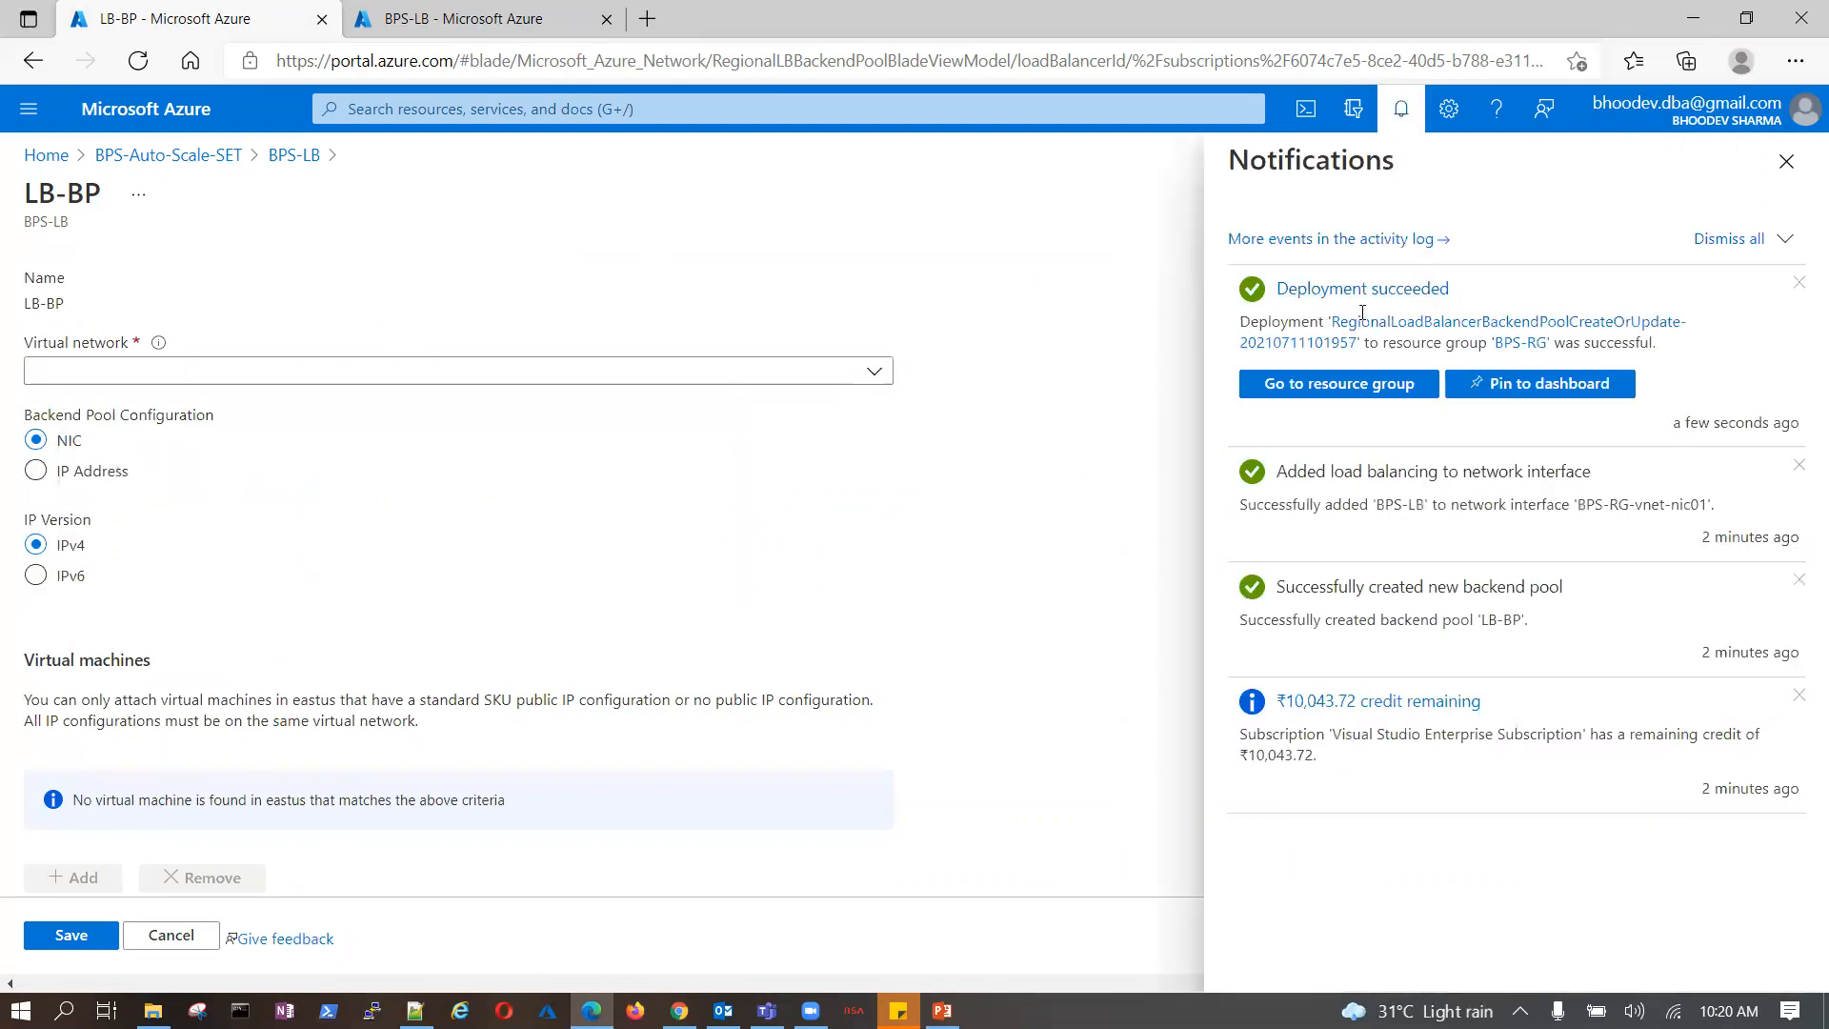
left_click(167, 157)
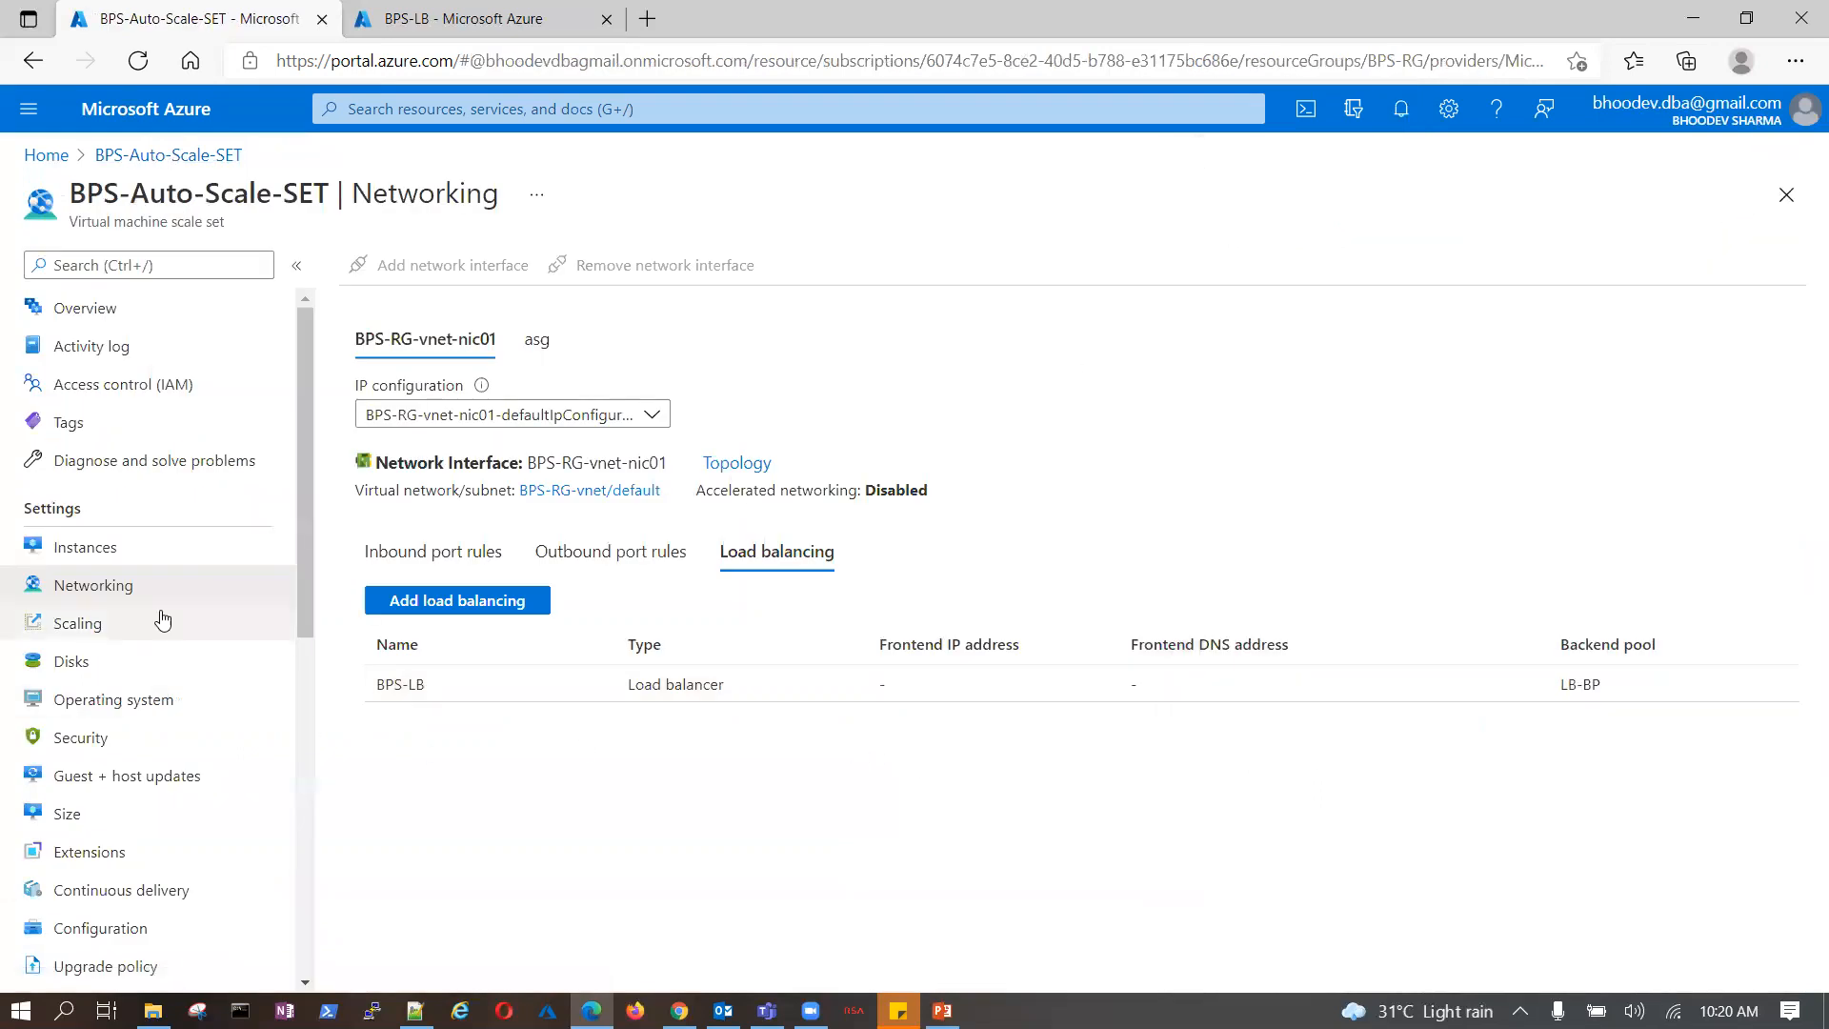
- From the scale set's networking load balancing, open the BPS-LB load balancer
left_click(81, 623)
left_click(99, 559)
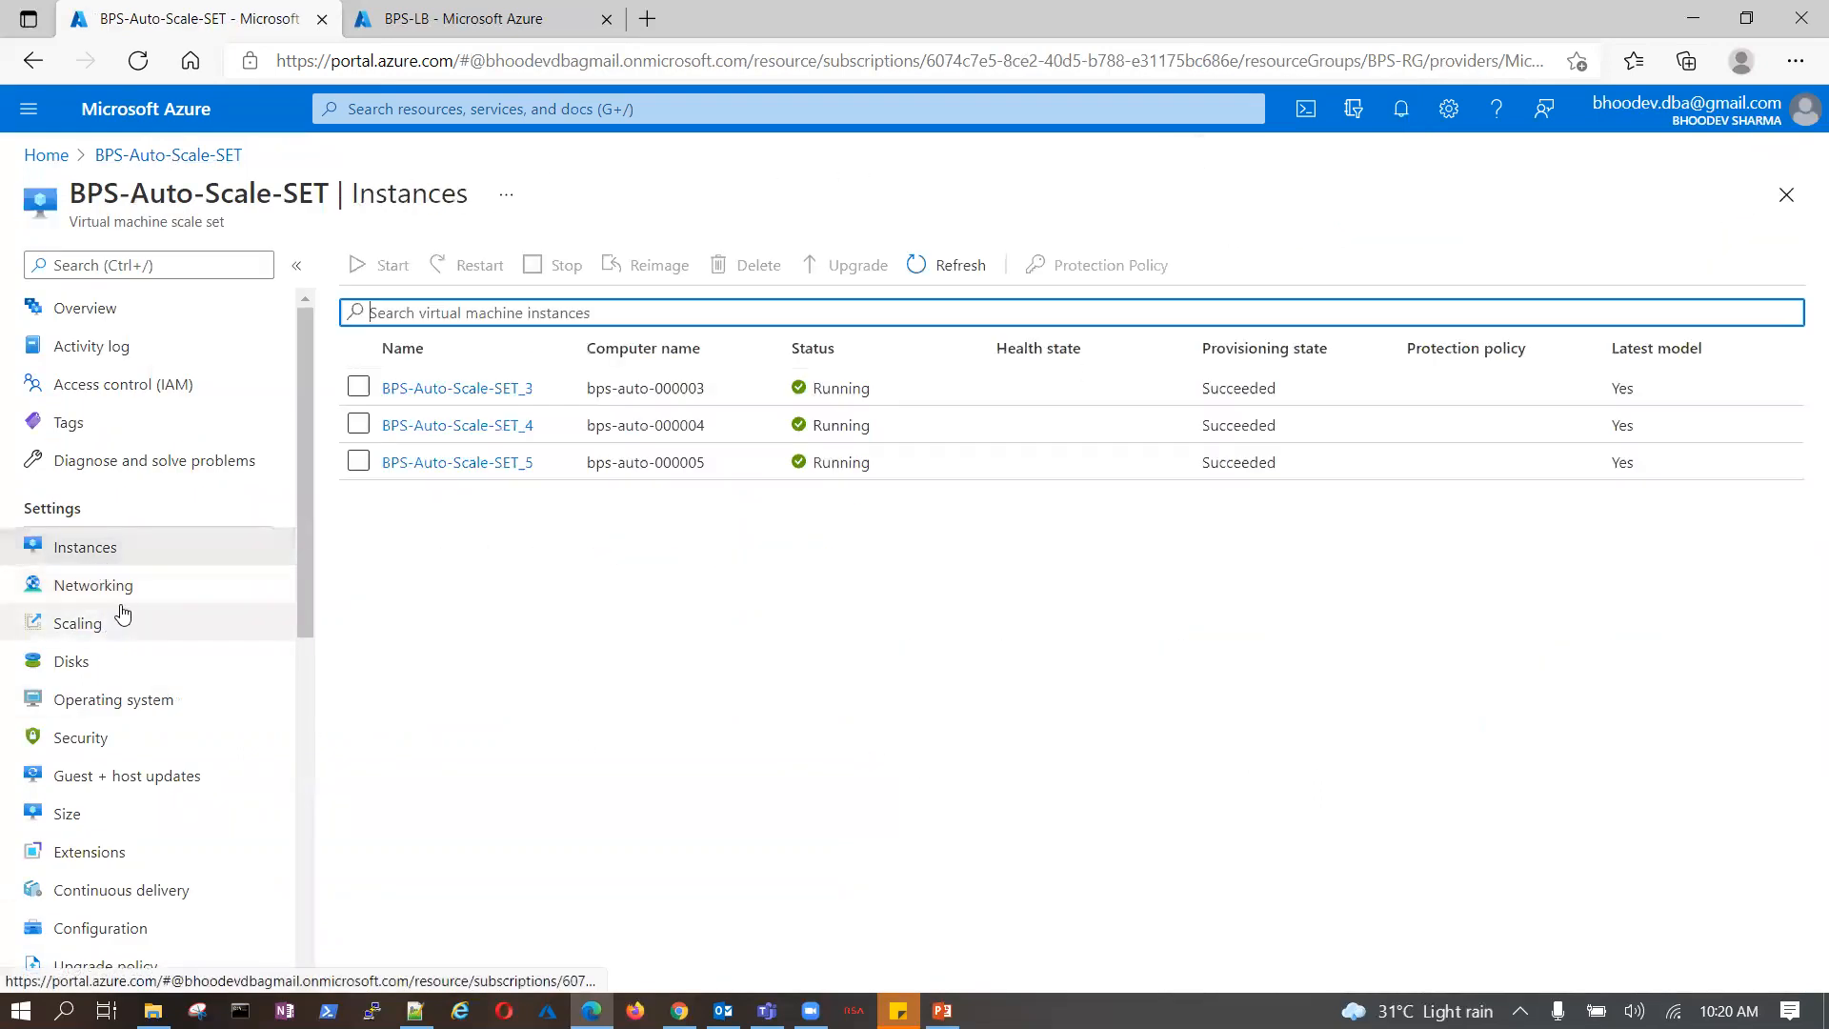
left_click(129, 588)
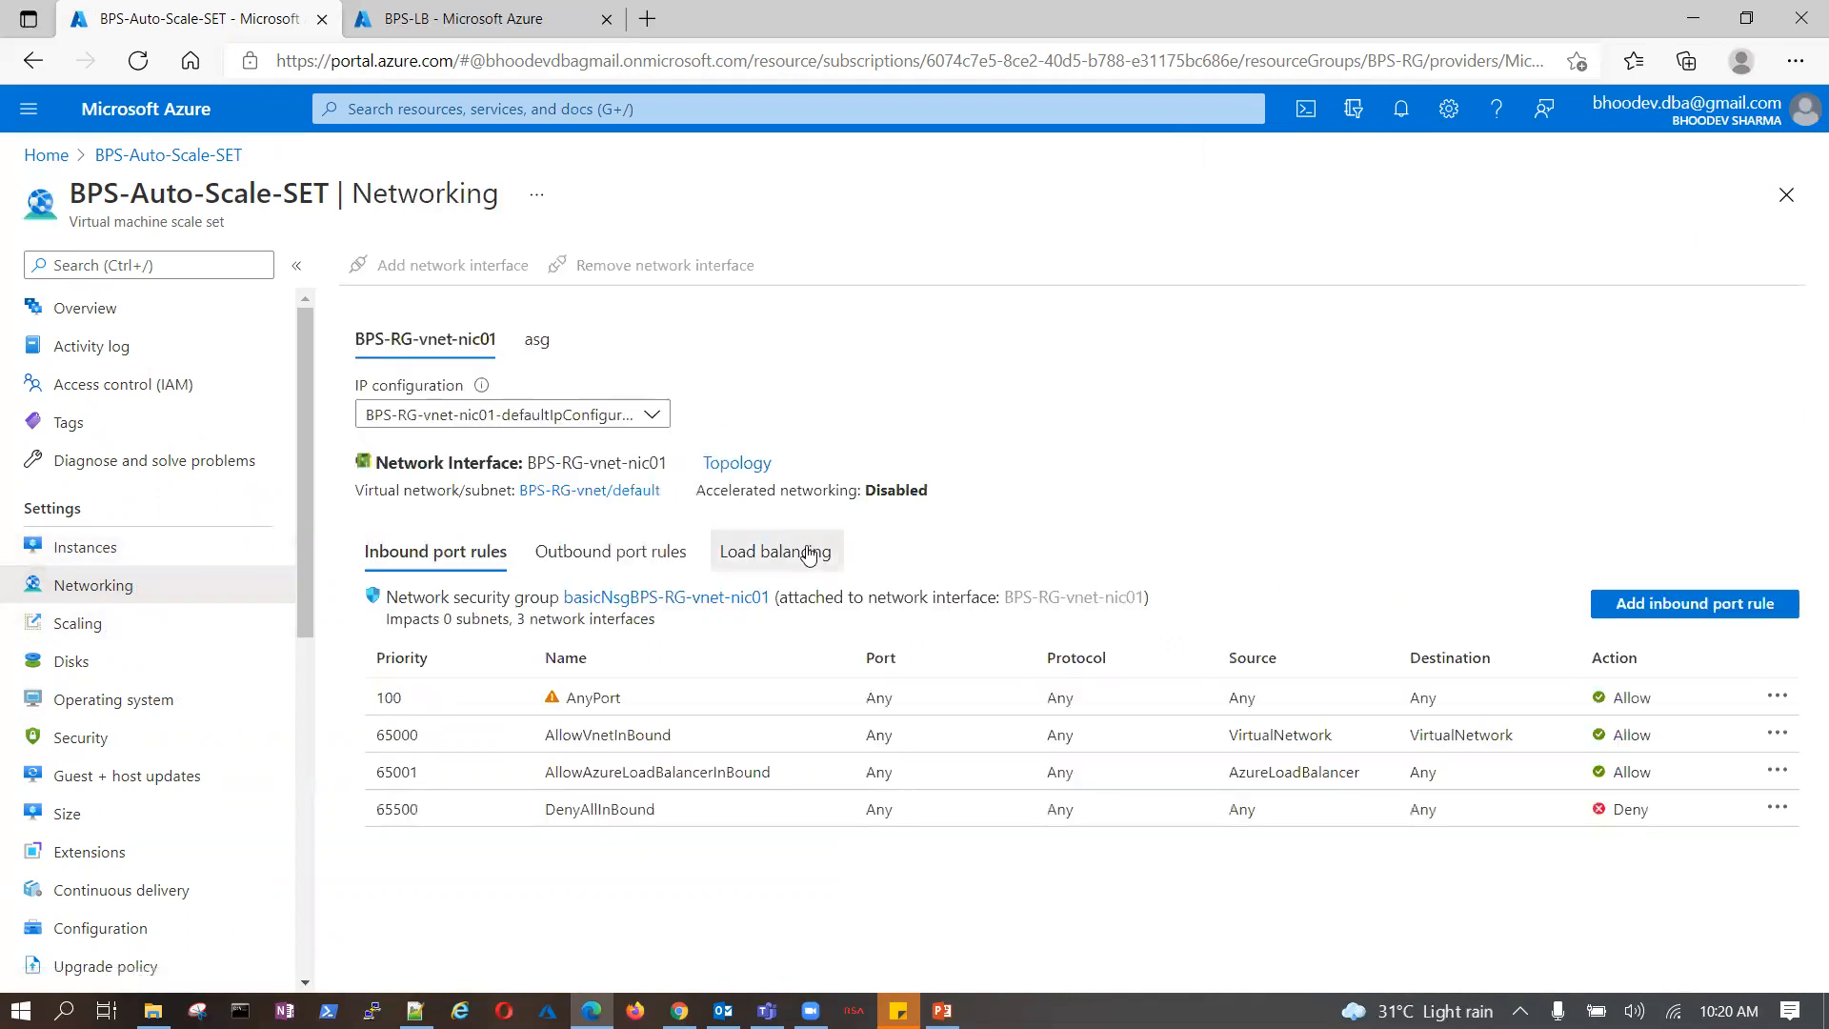
left_click(809, 554)
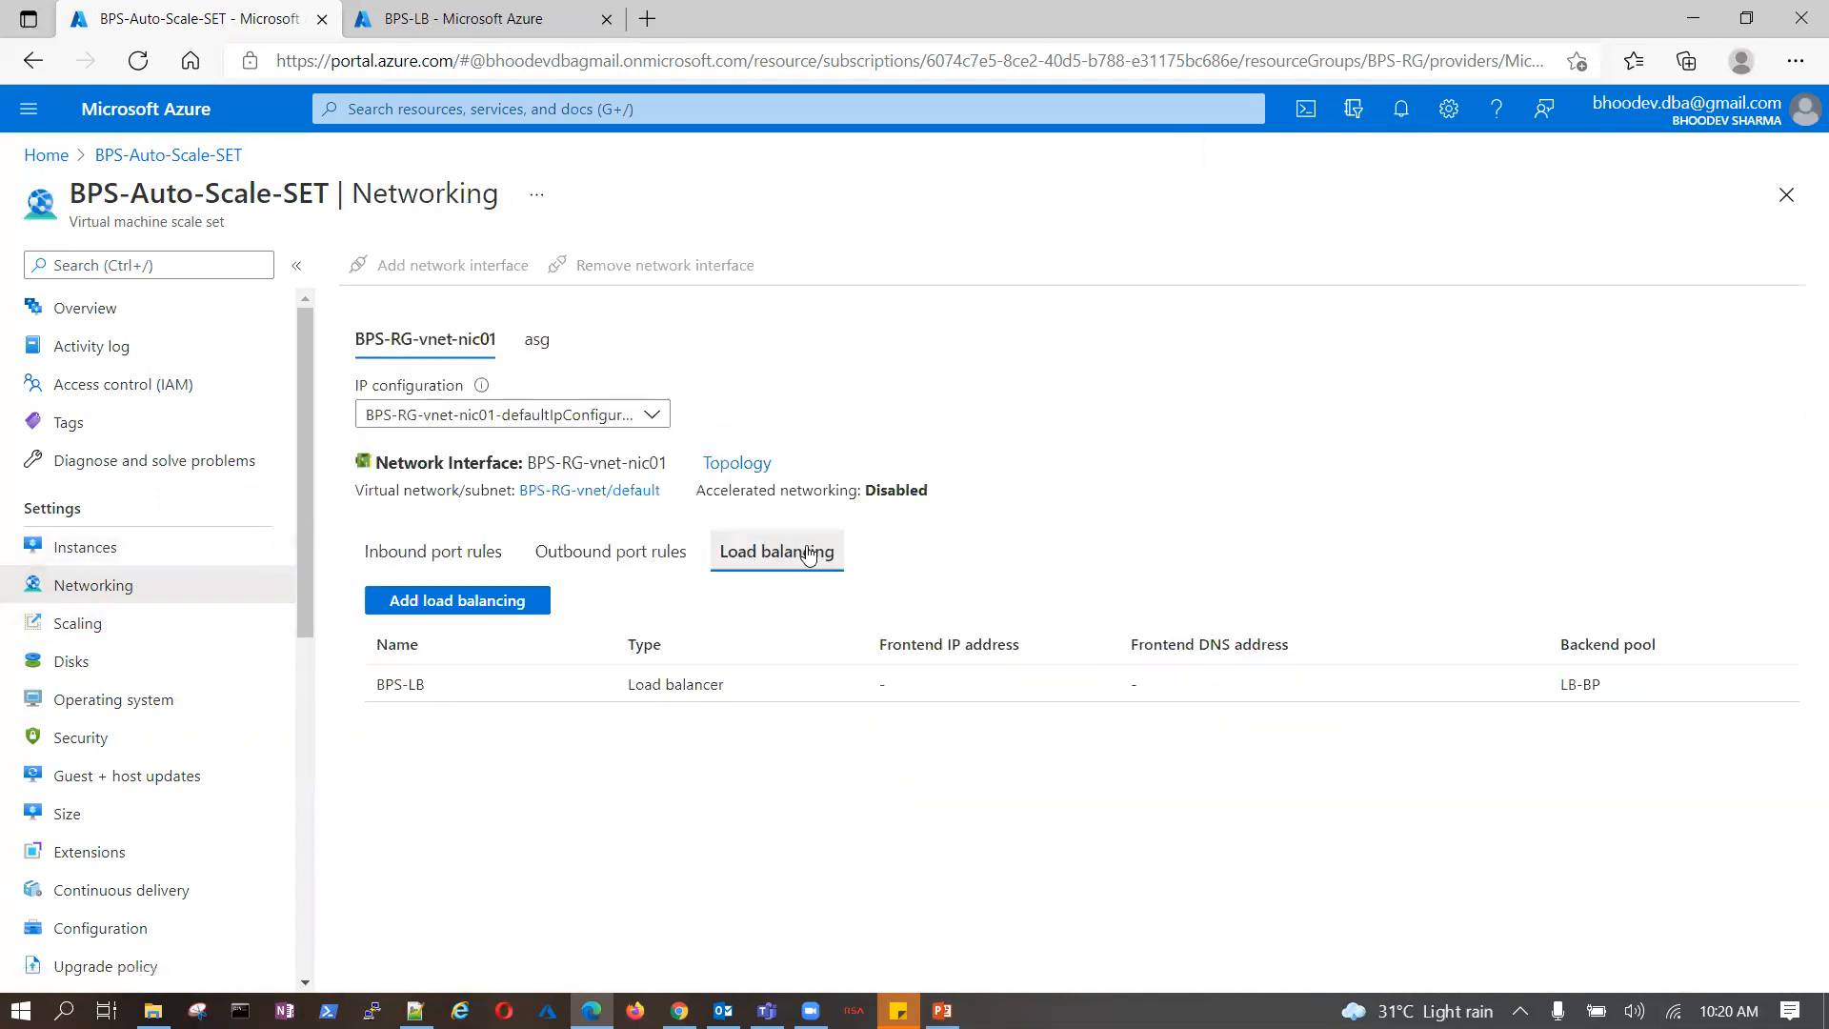
left_click(400, 686)
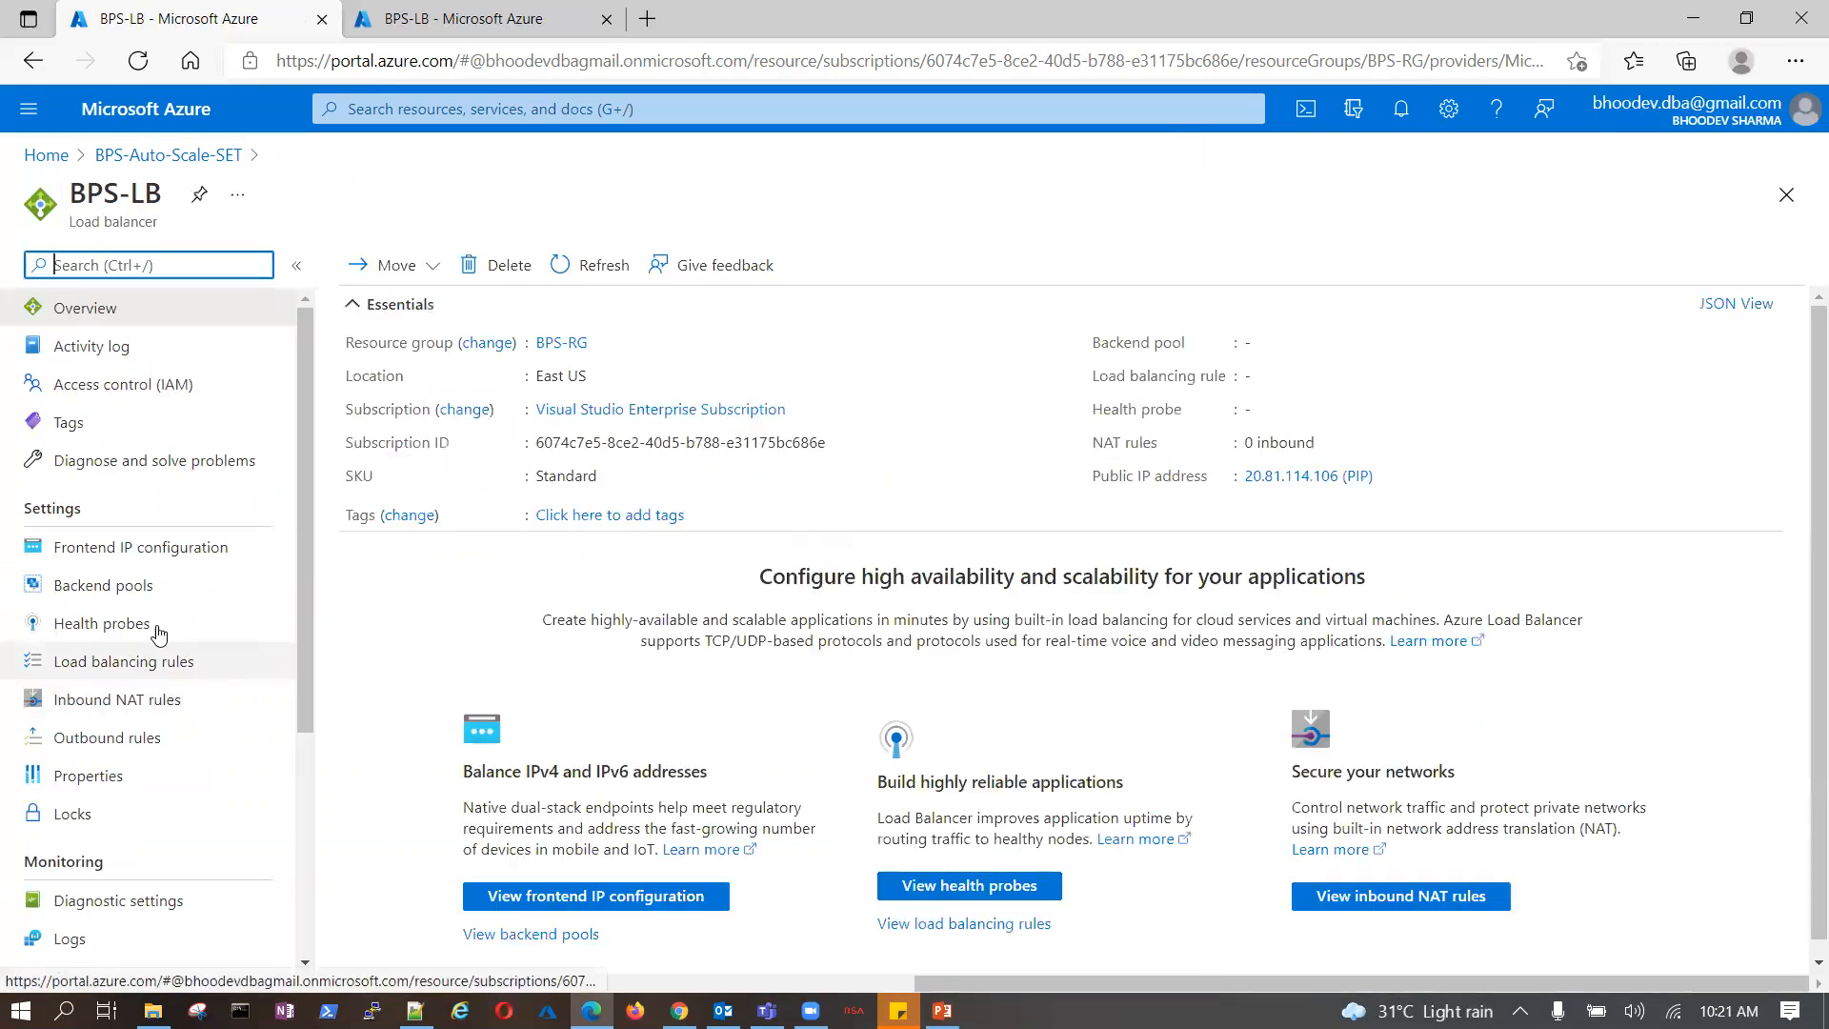
- Copy BPS-LB's public IP 20.81.114.106 into a new browser tab's address bar
left_click(1388, 475)
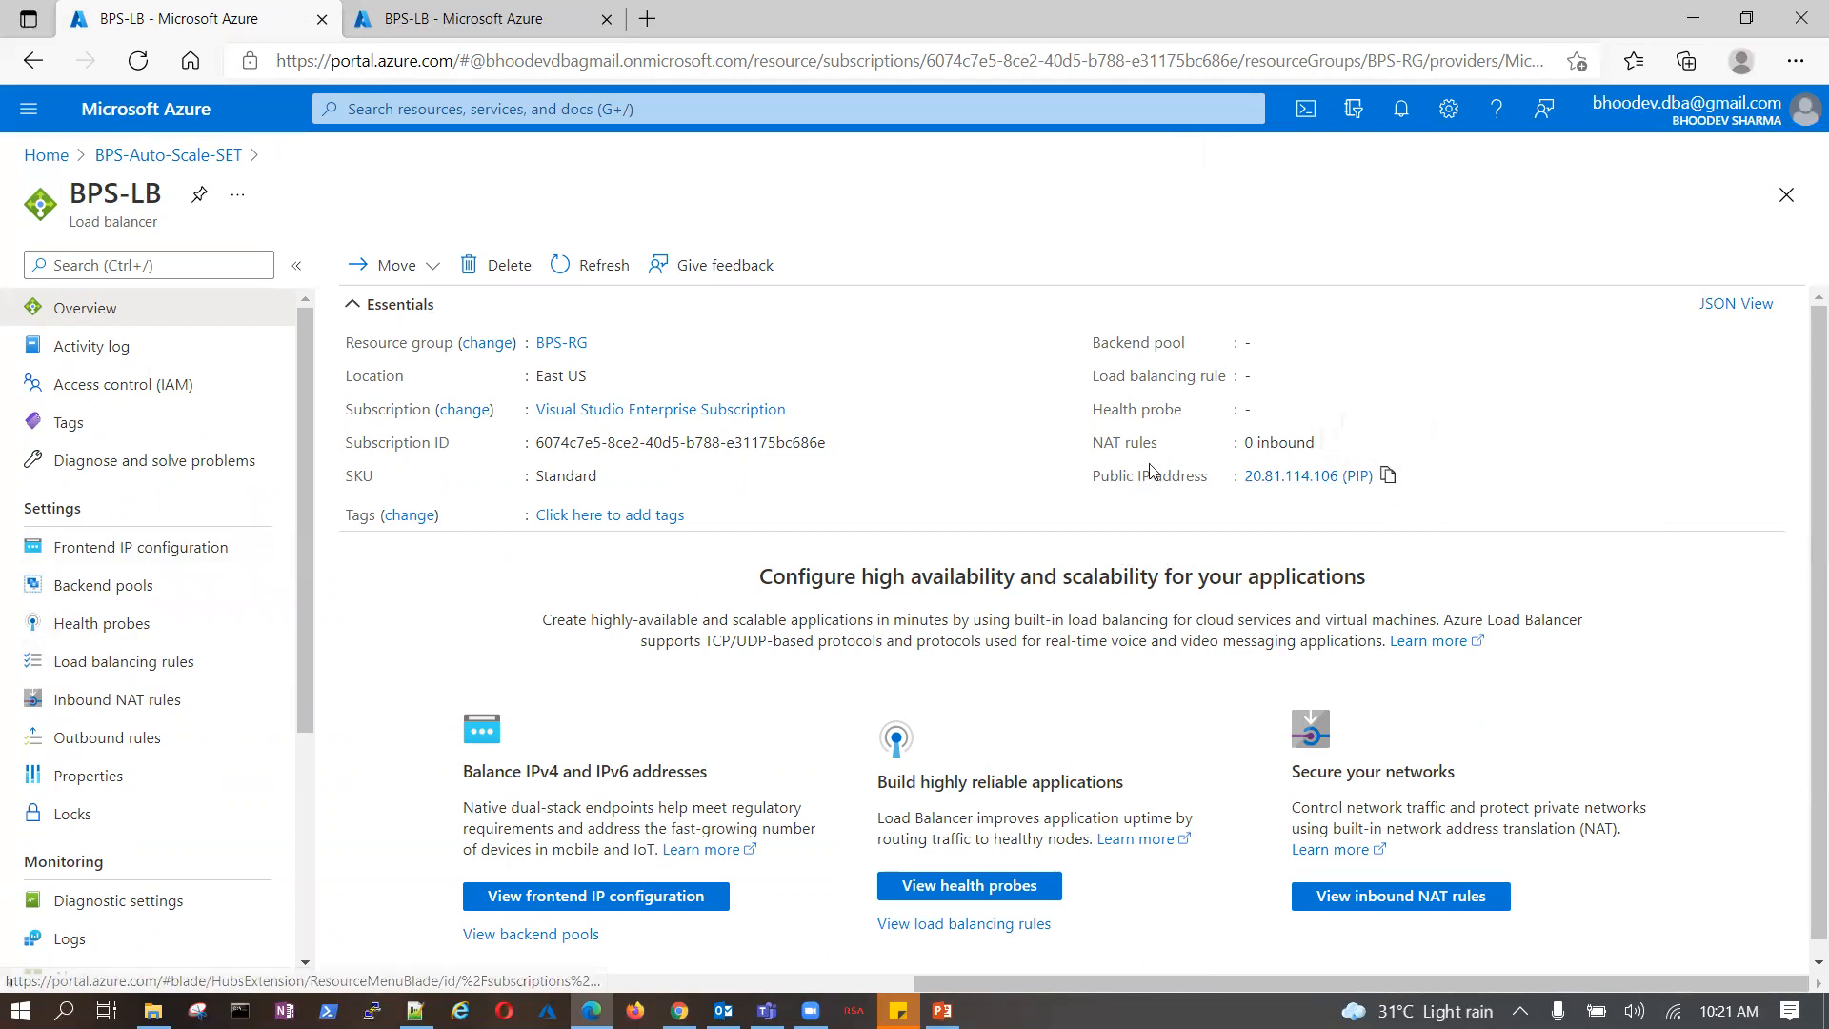
left_click(648, 20)
left_click(619, 71)
- Browse to 20.81.114.106 after removing the '(PIP)' suffix, then return to BPS-LB
key("ctrl+v")
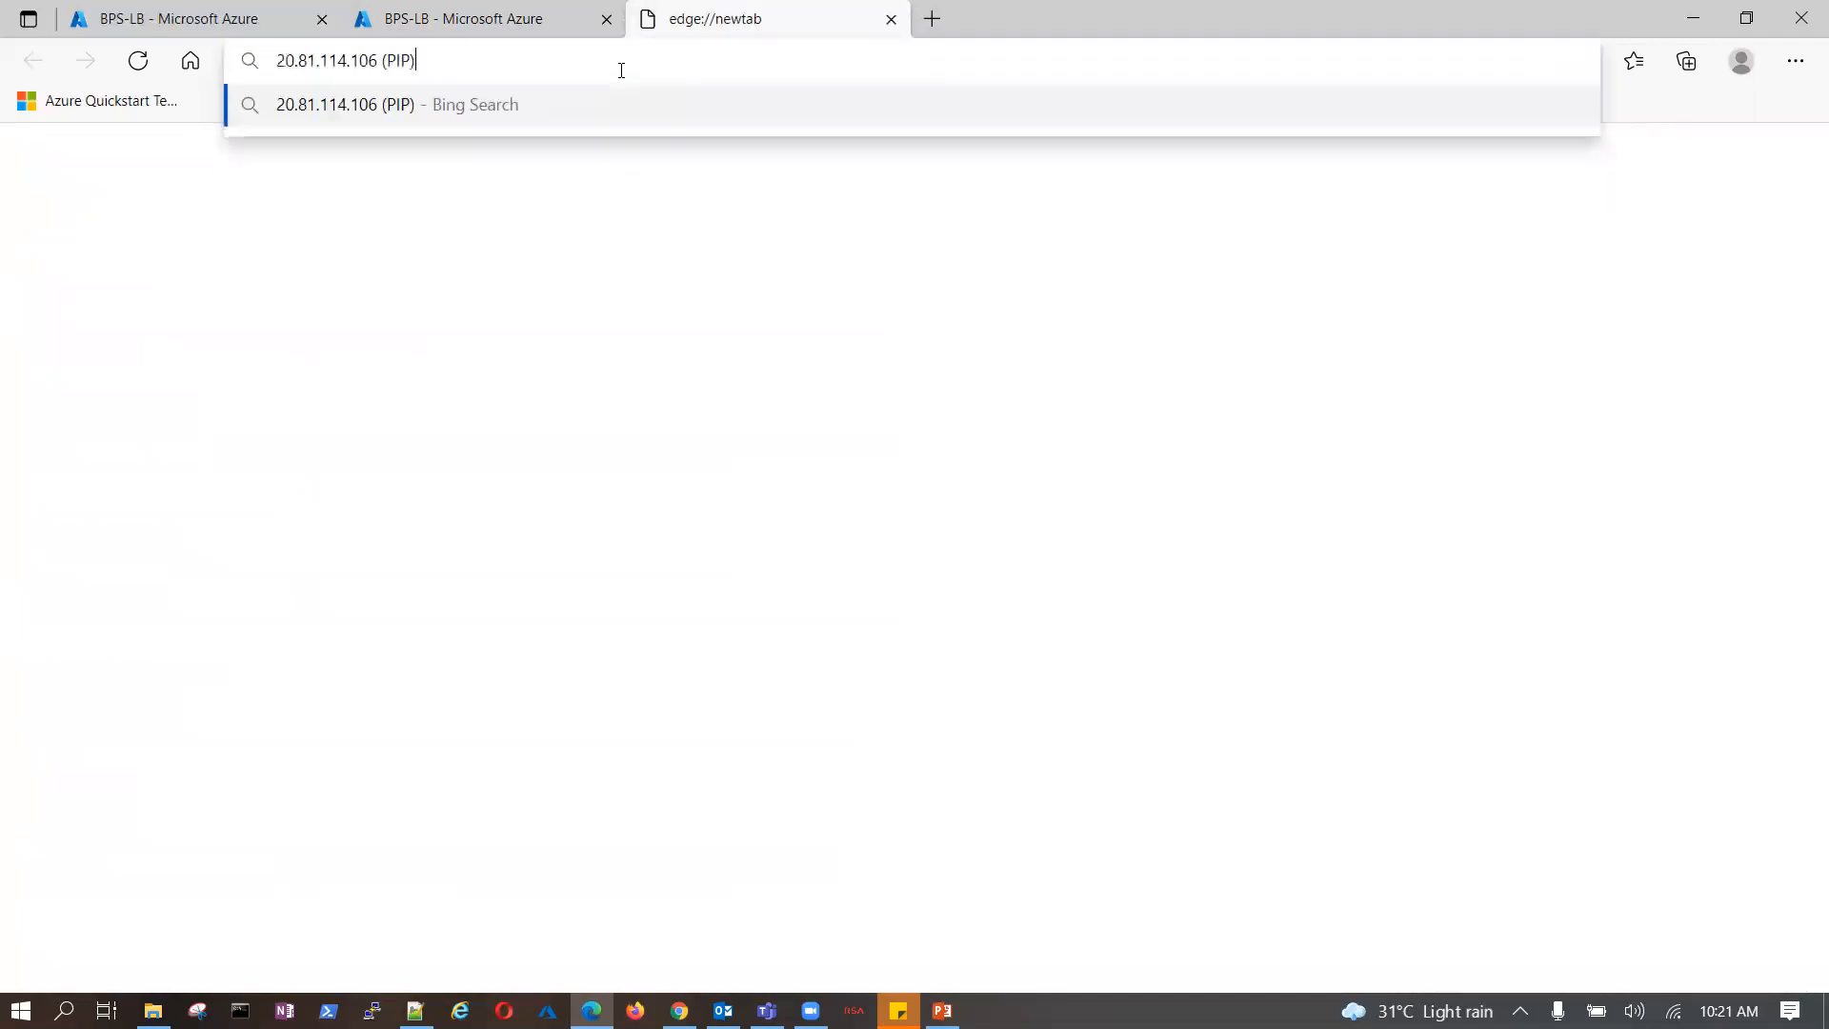
key("Return")
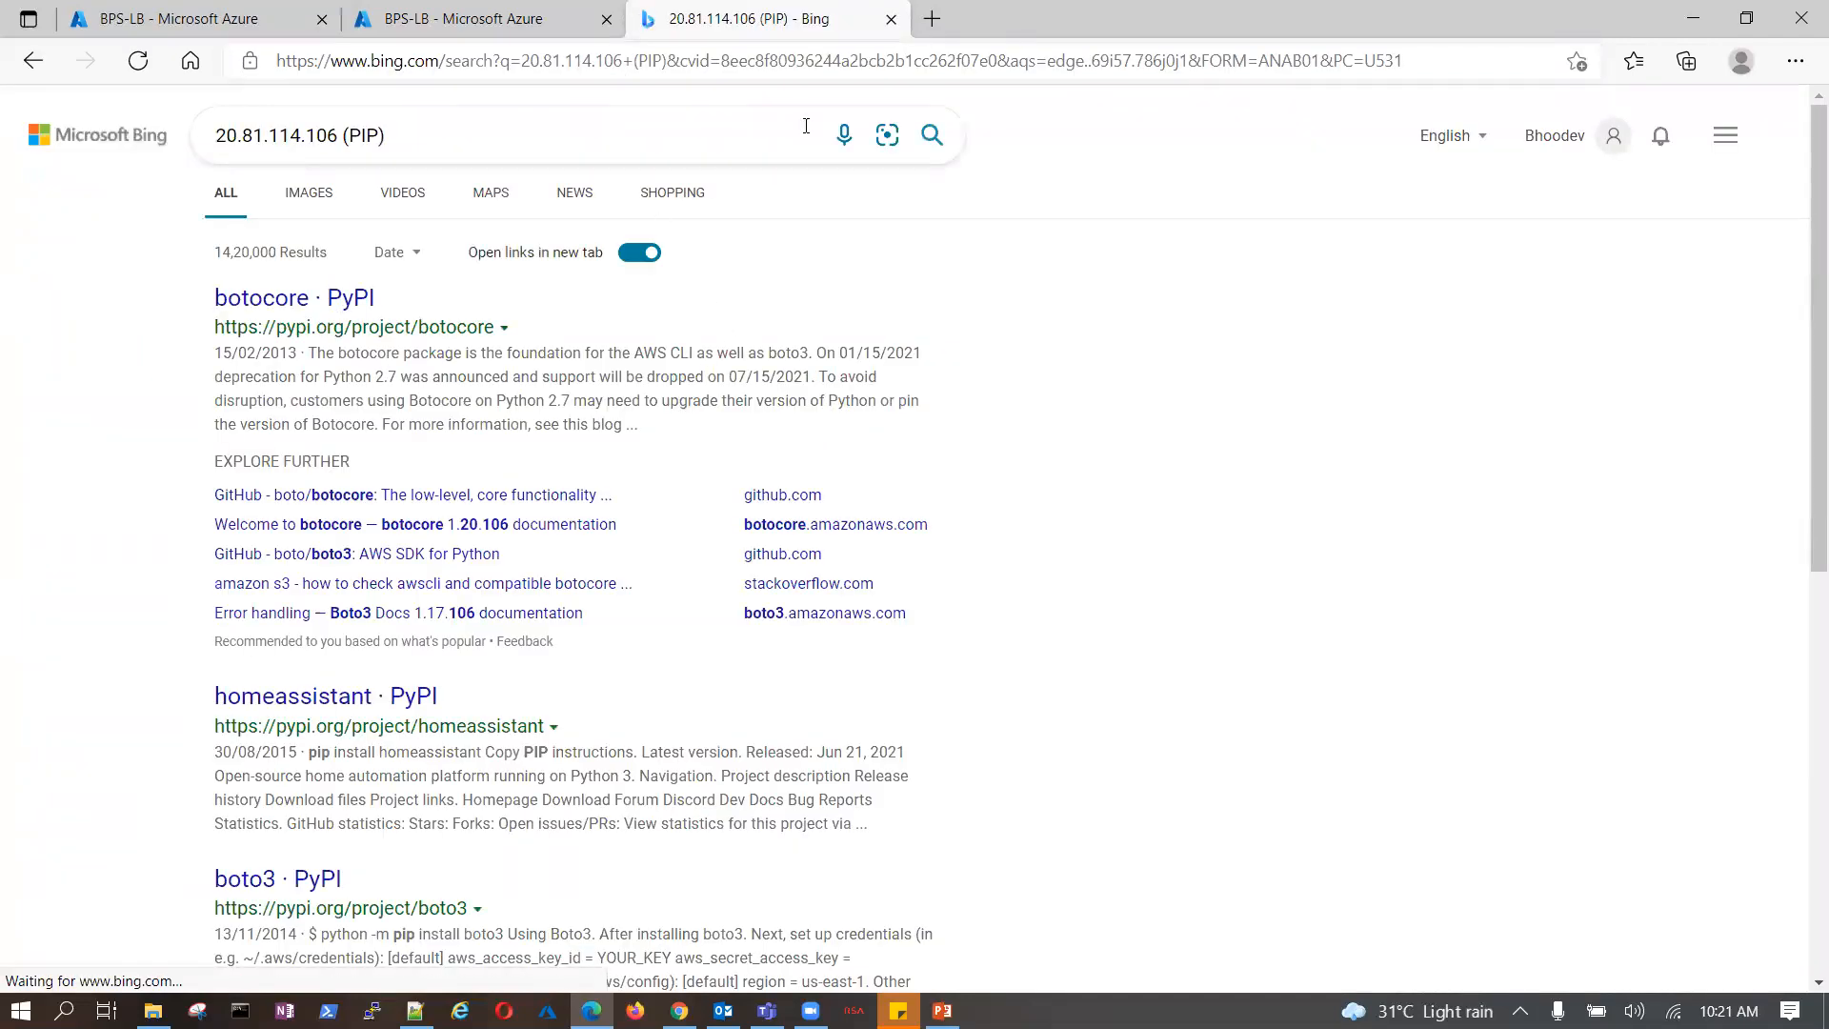
left_click(821, 61)
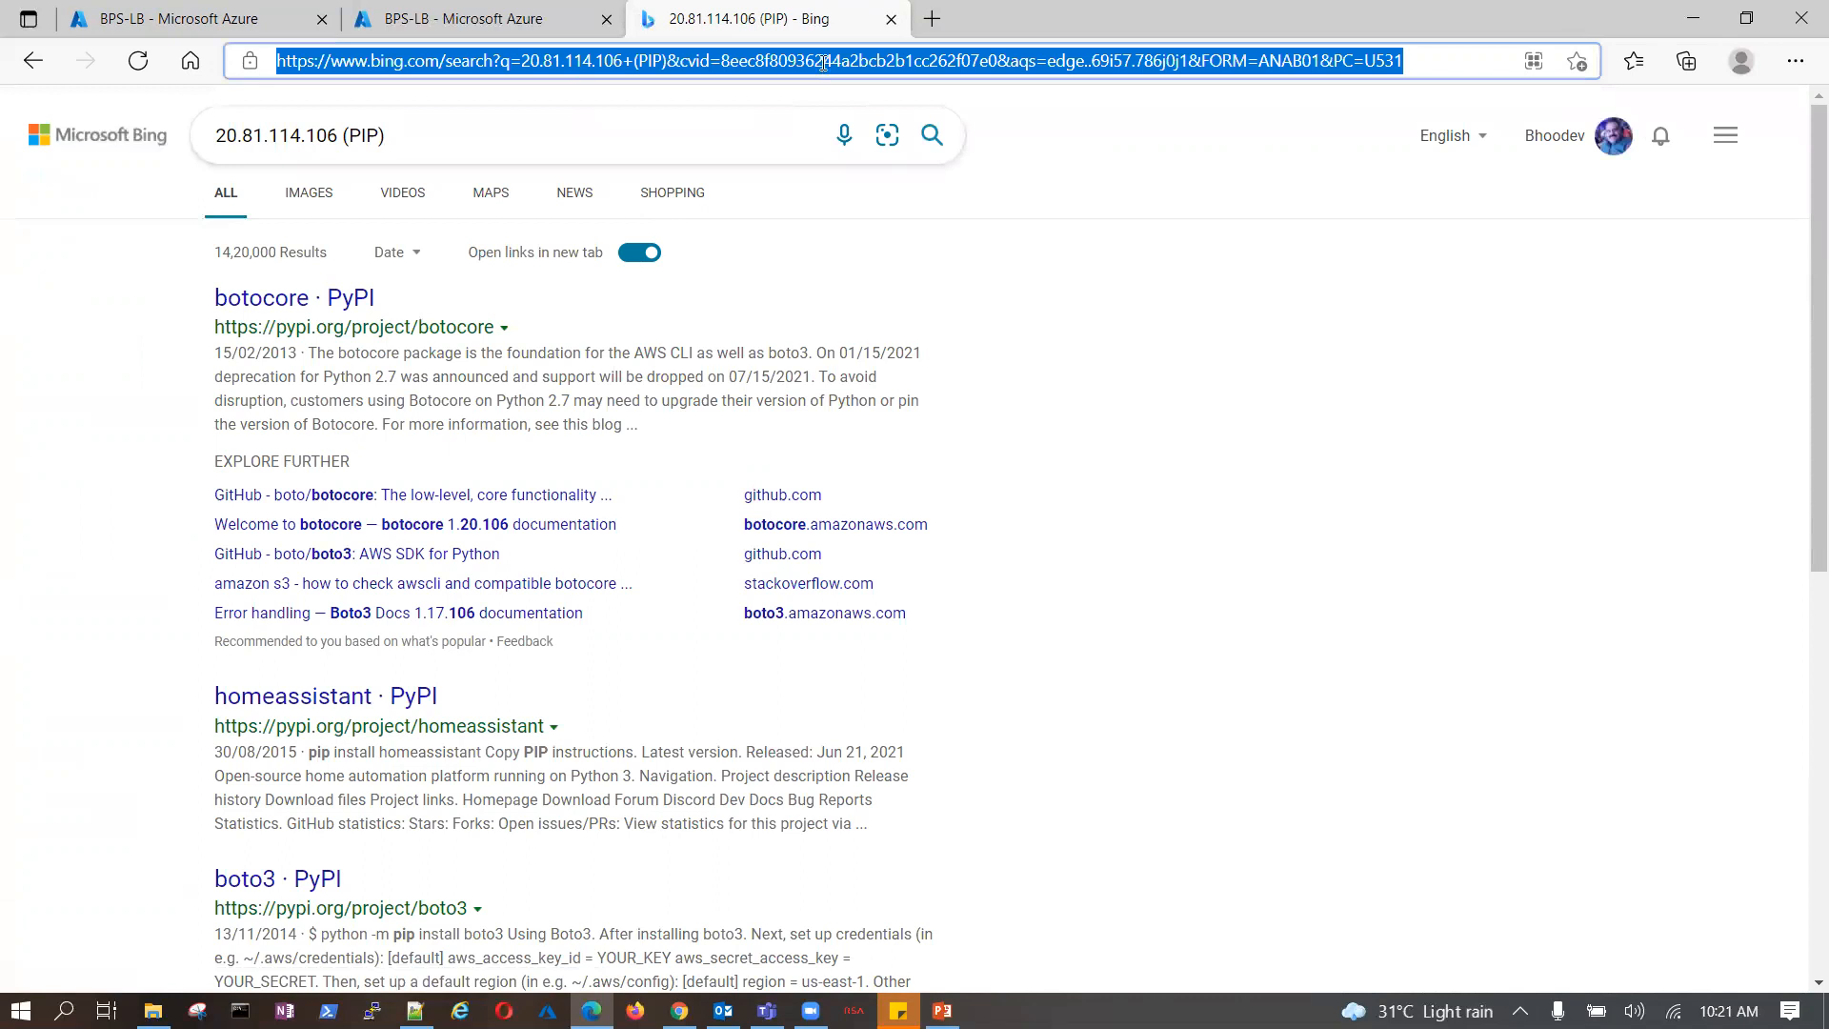
key("ctrl+v")
key("BackSpace")
key("BackSpace")
key("BackSpace")
key("BackSpace")
key("BackSpace")
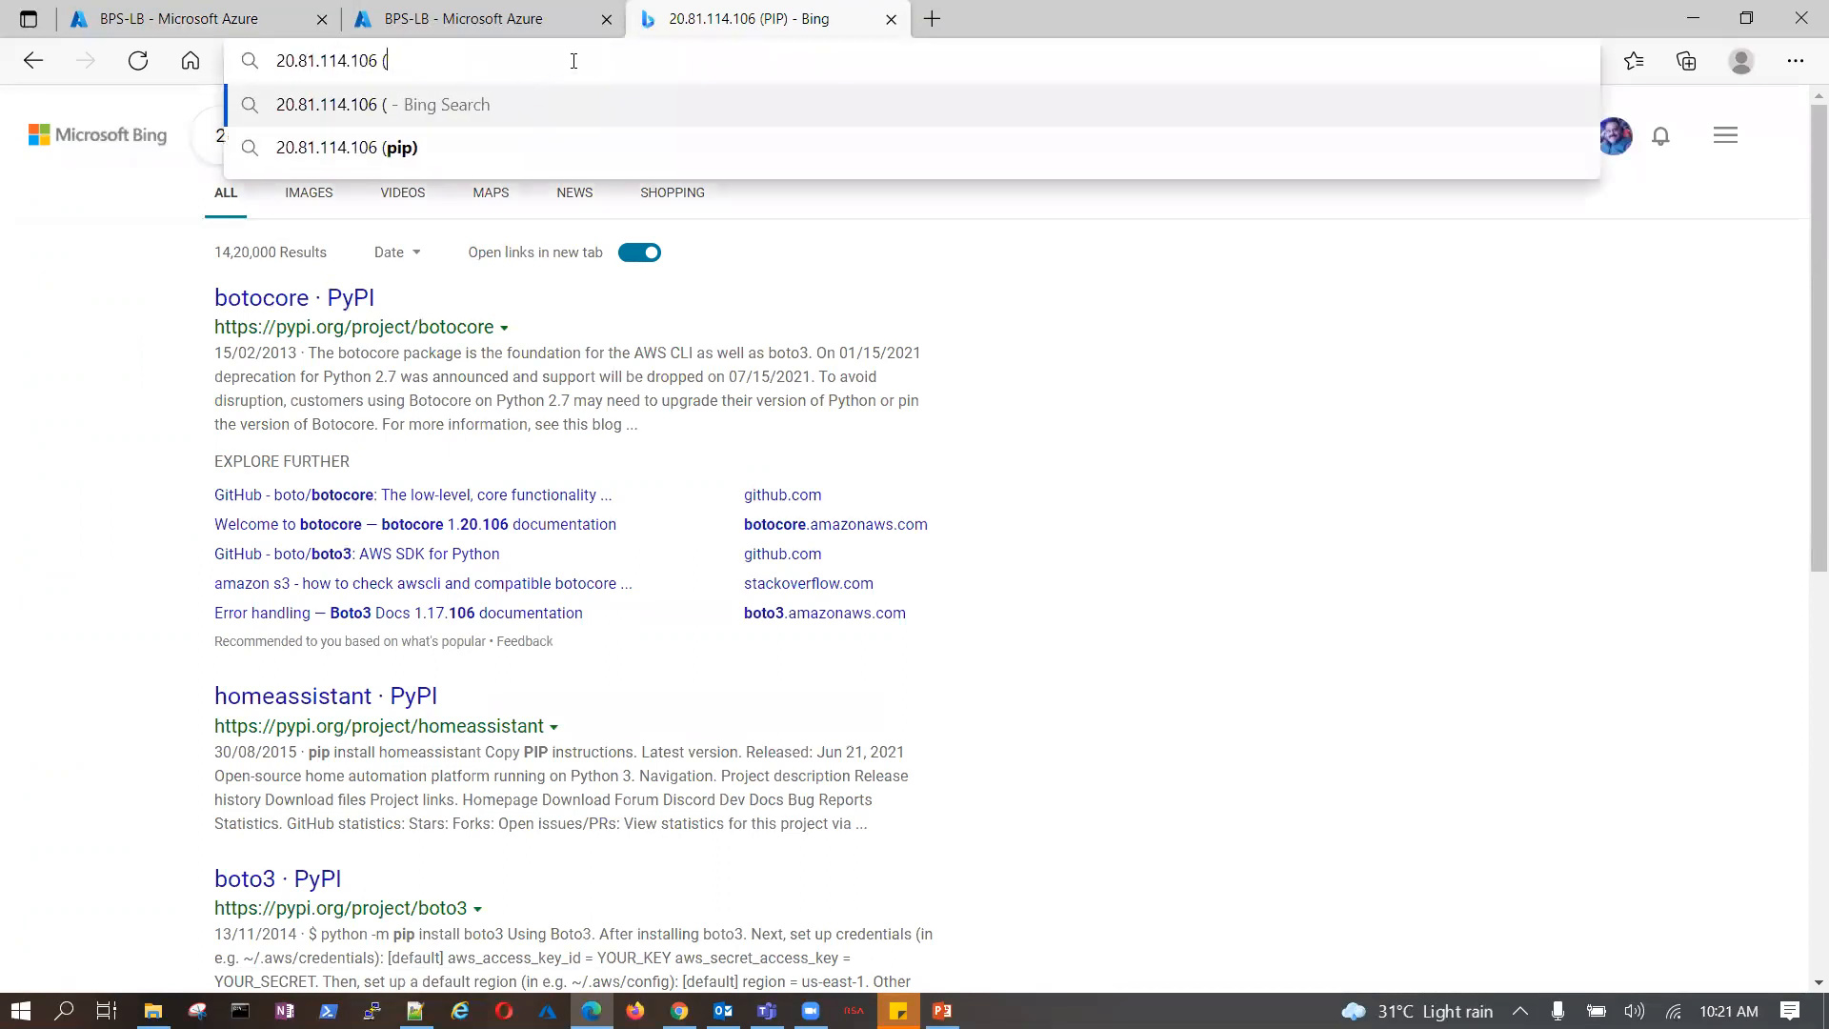
key("Return")
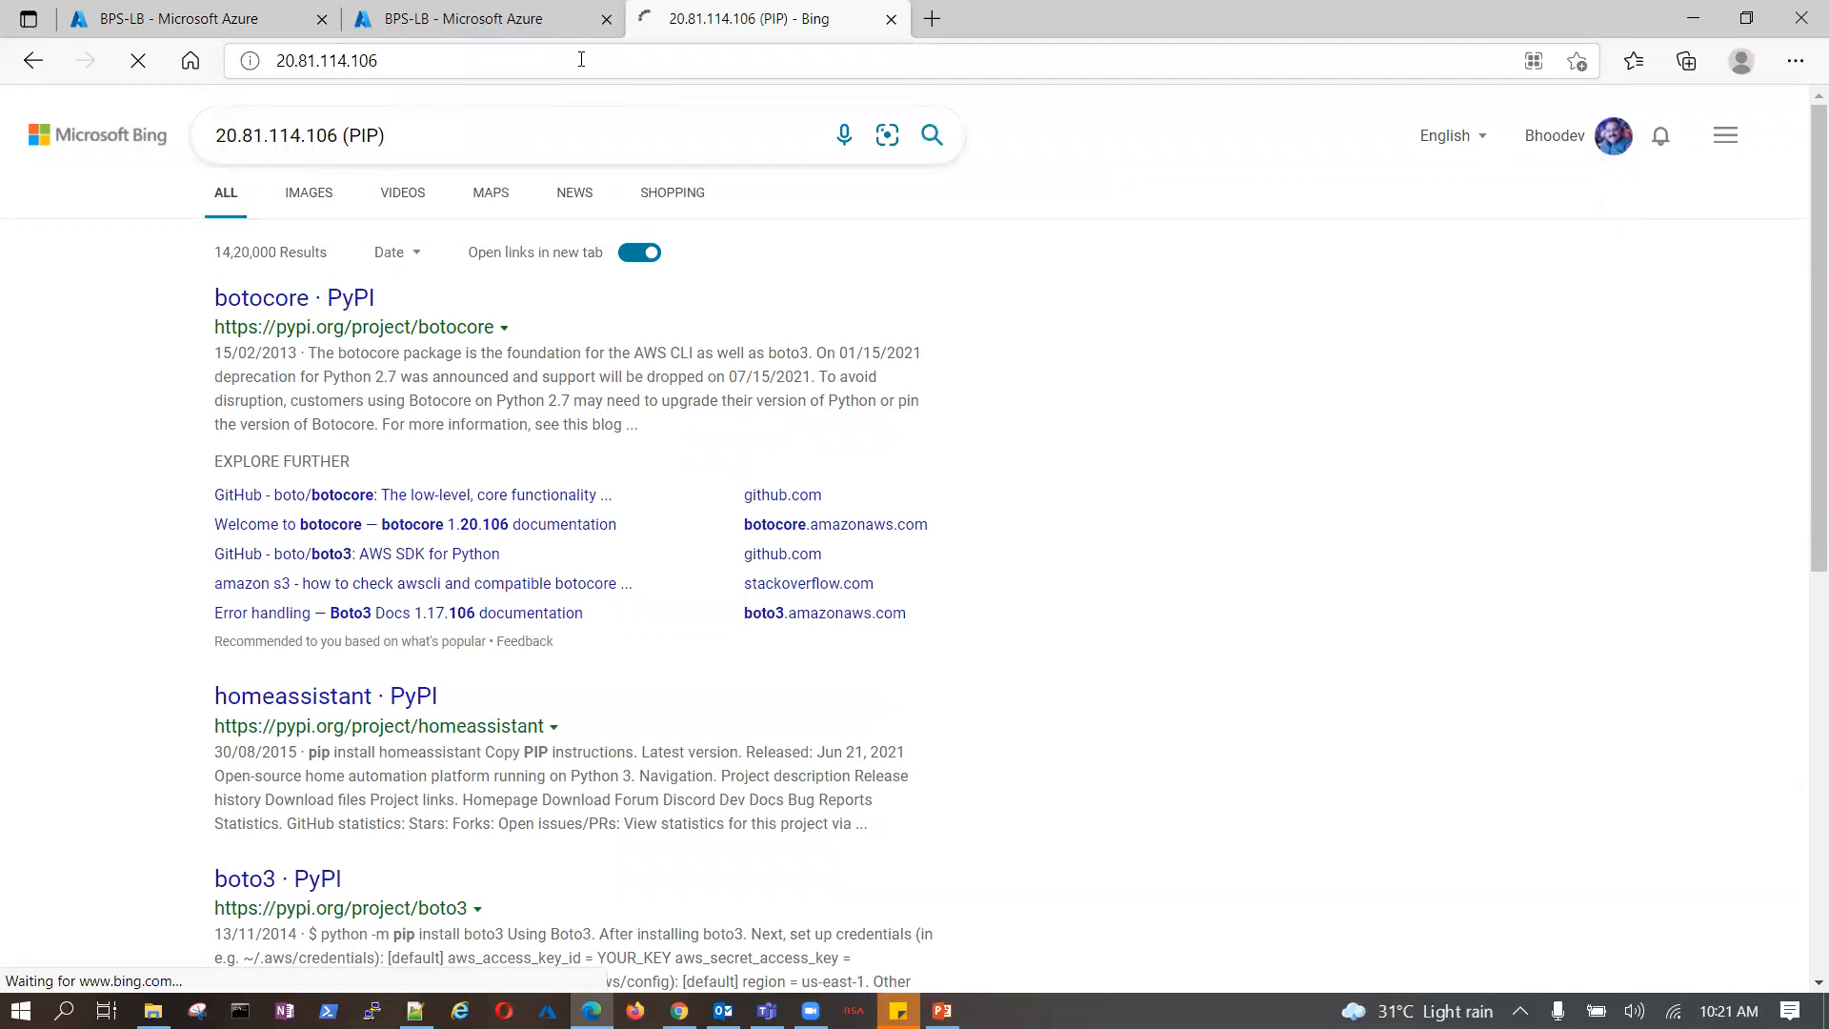
left_click(527, 29)
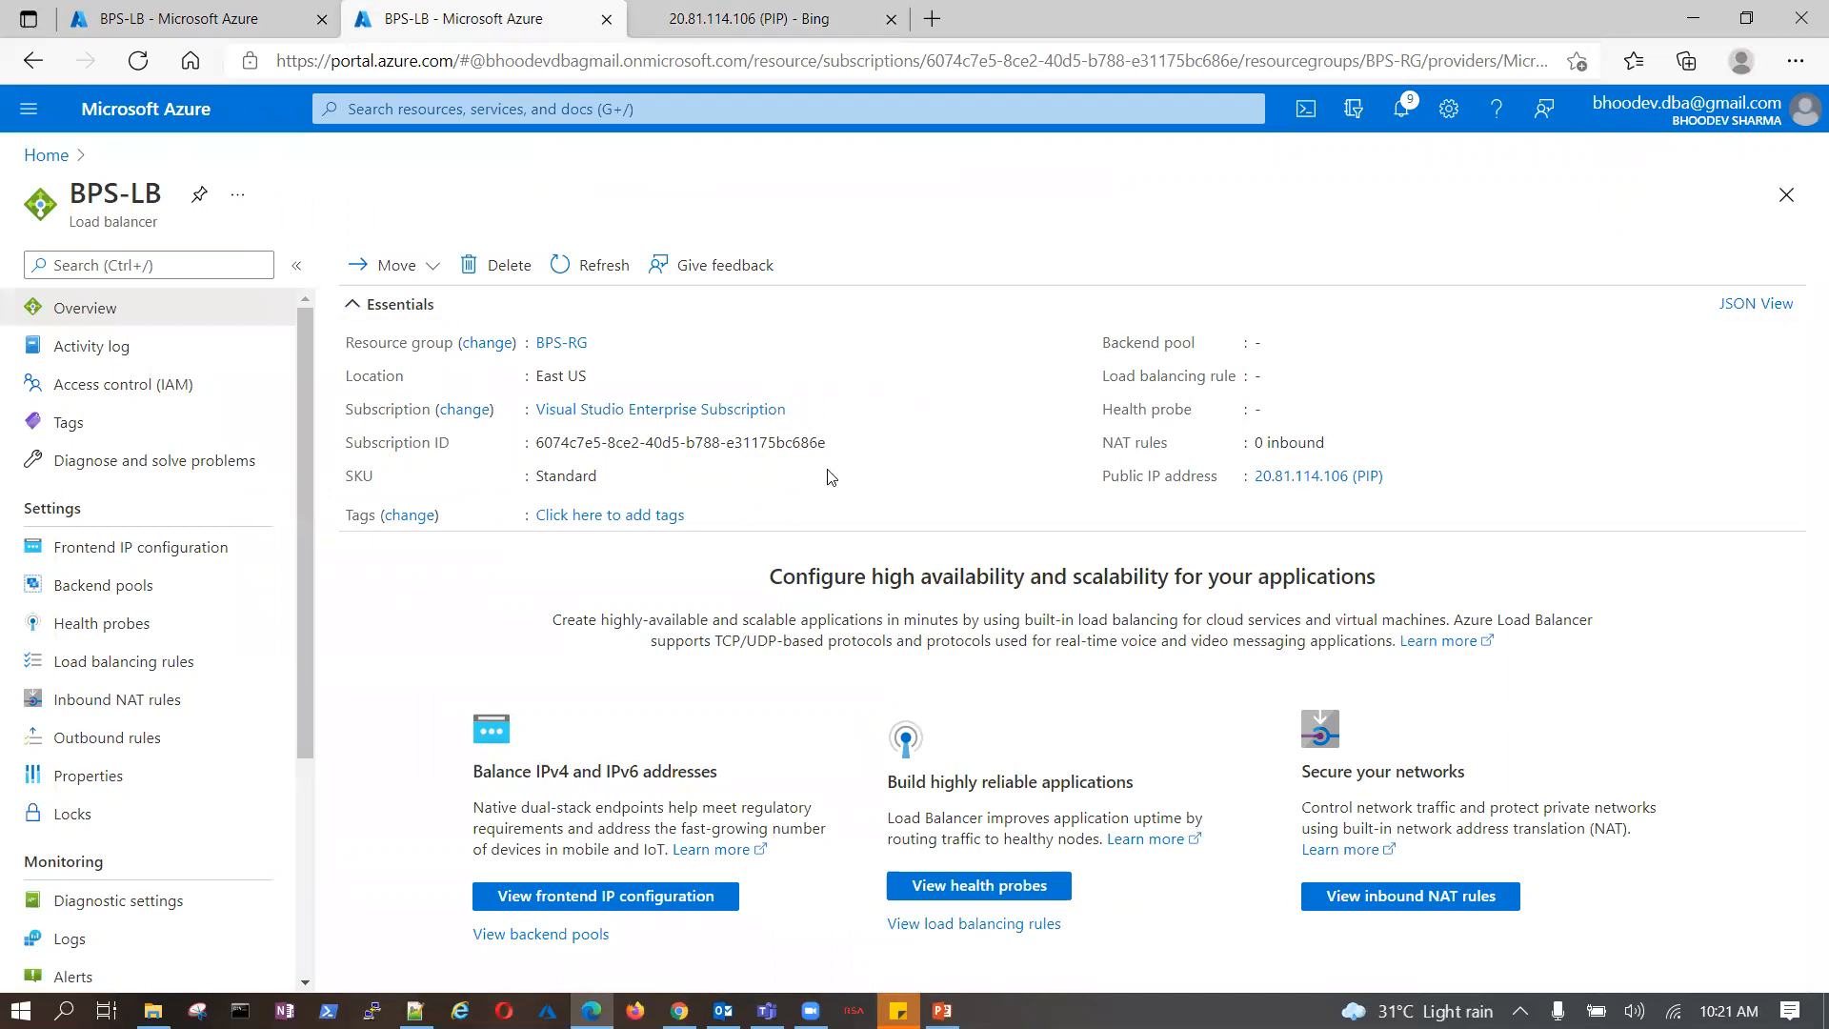
- Create health probe HP on TCP port 80 for BPS-LB
left_click(139, 585)
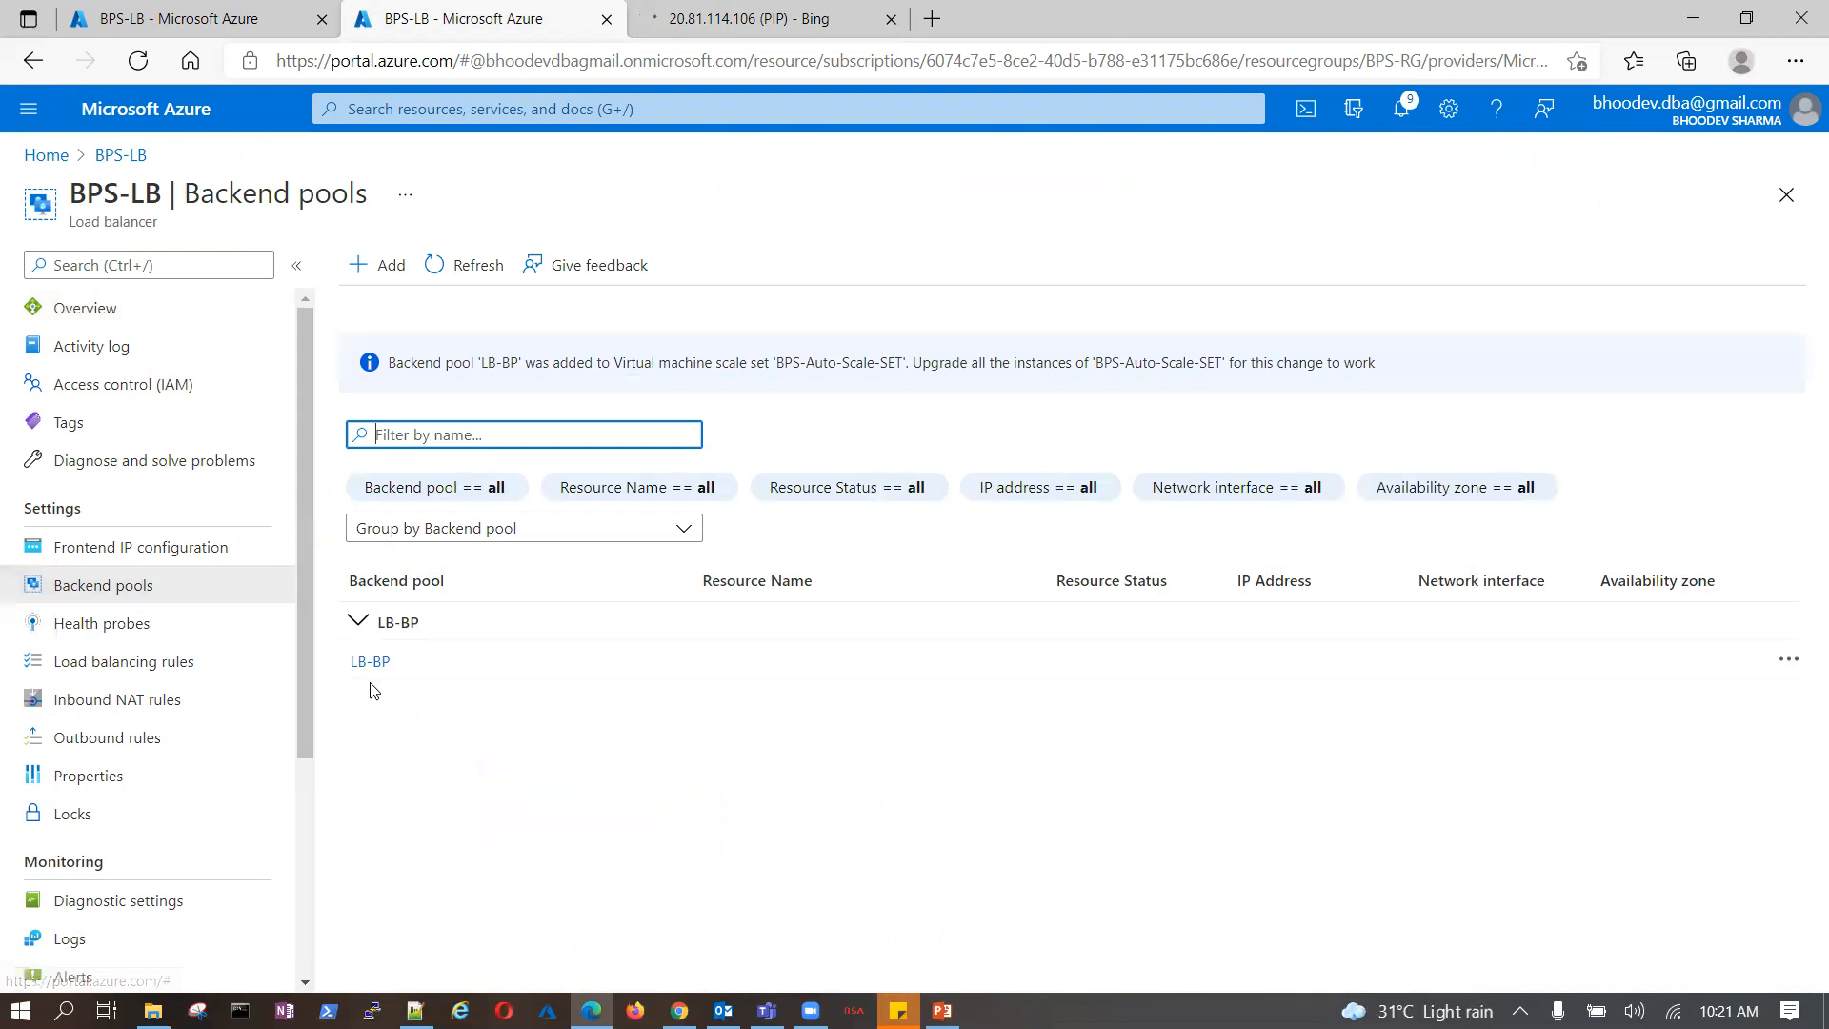
left_click(102, 623)
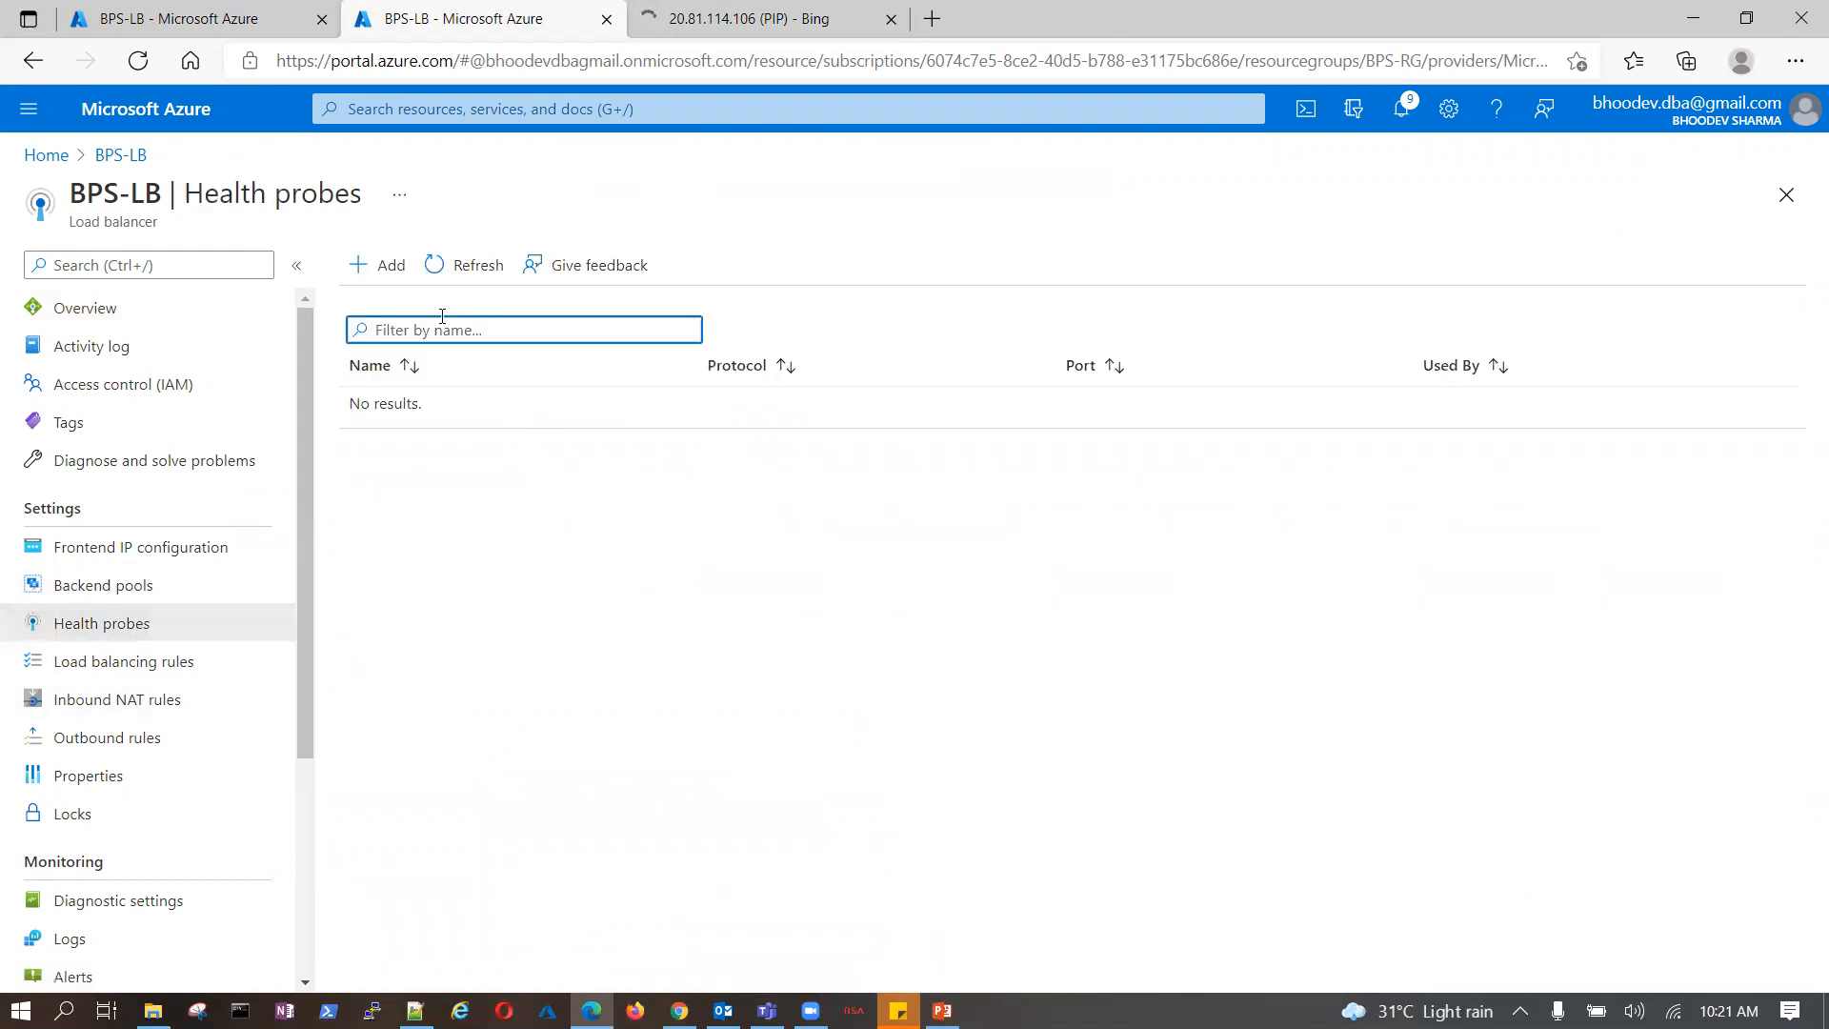
left_click(385, 264)
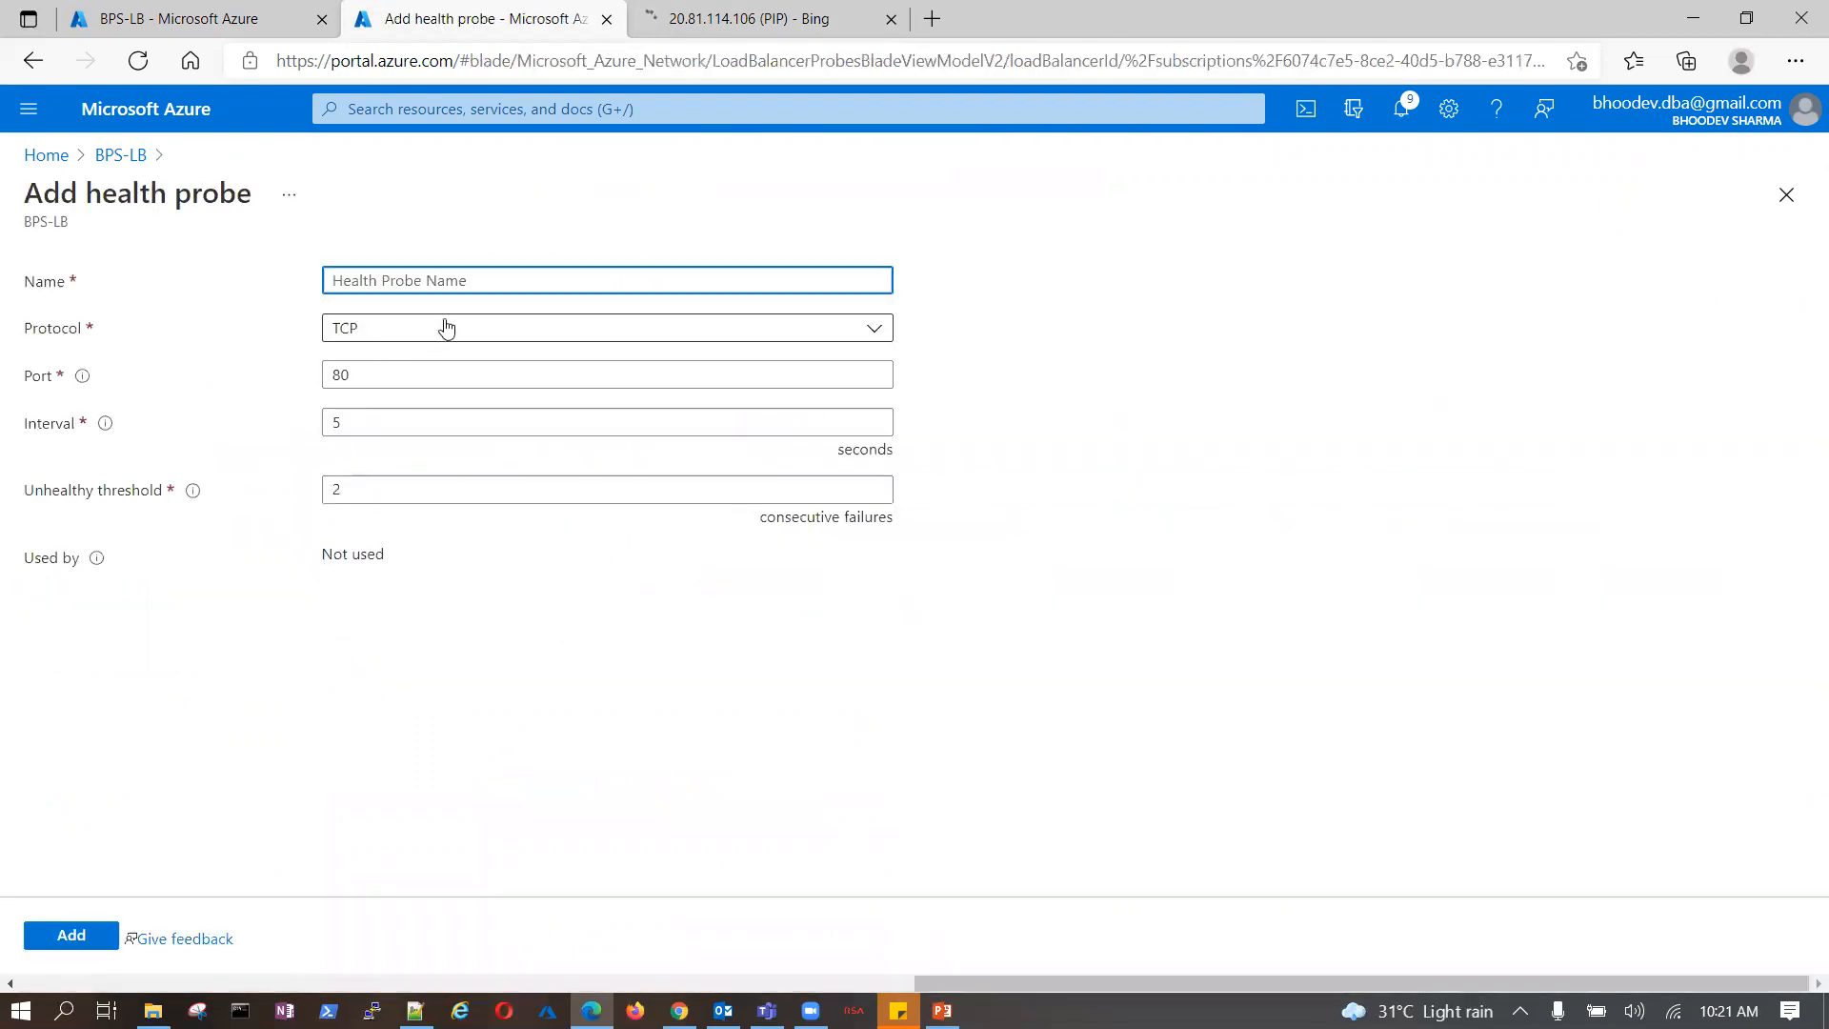
type("HP")
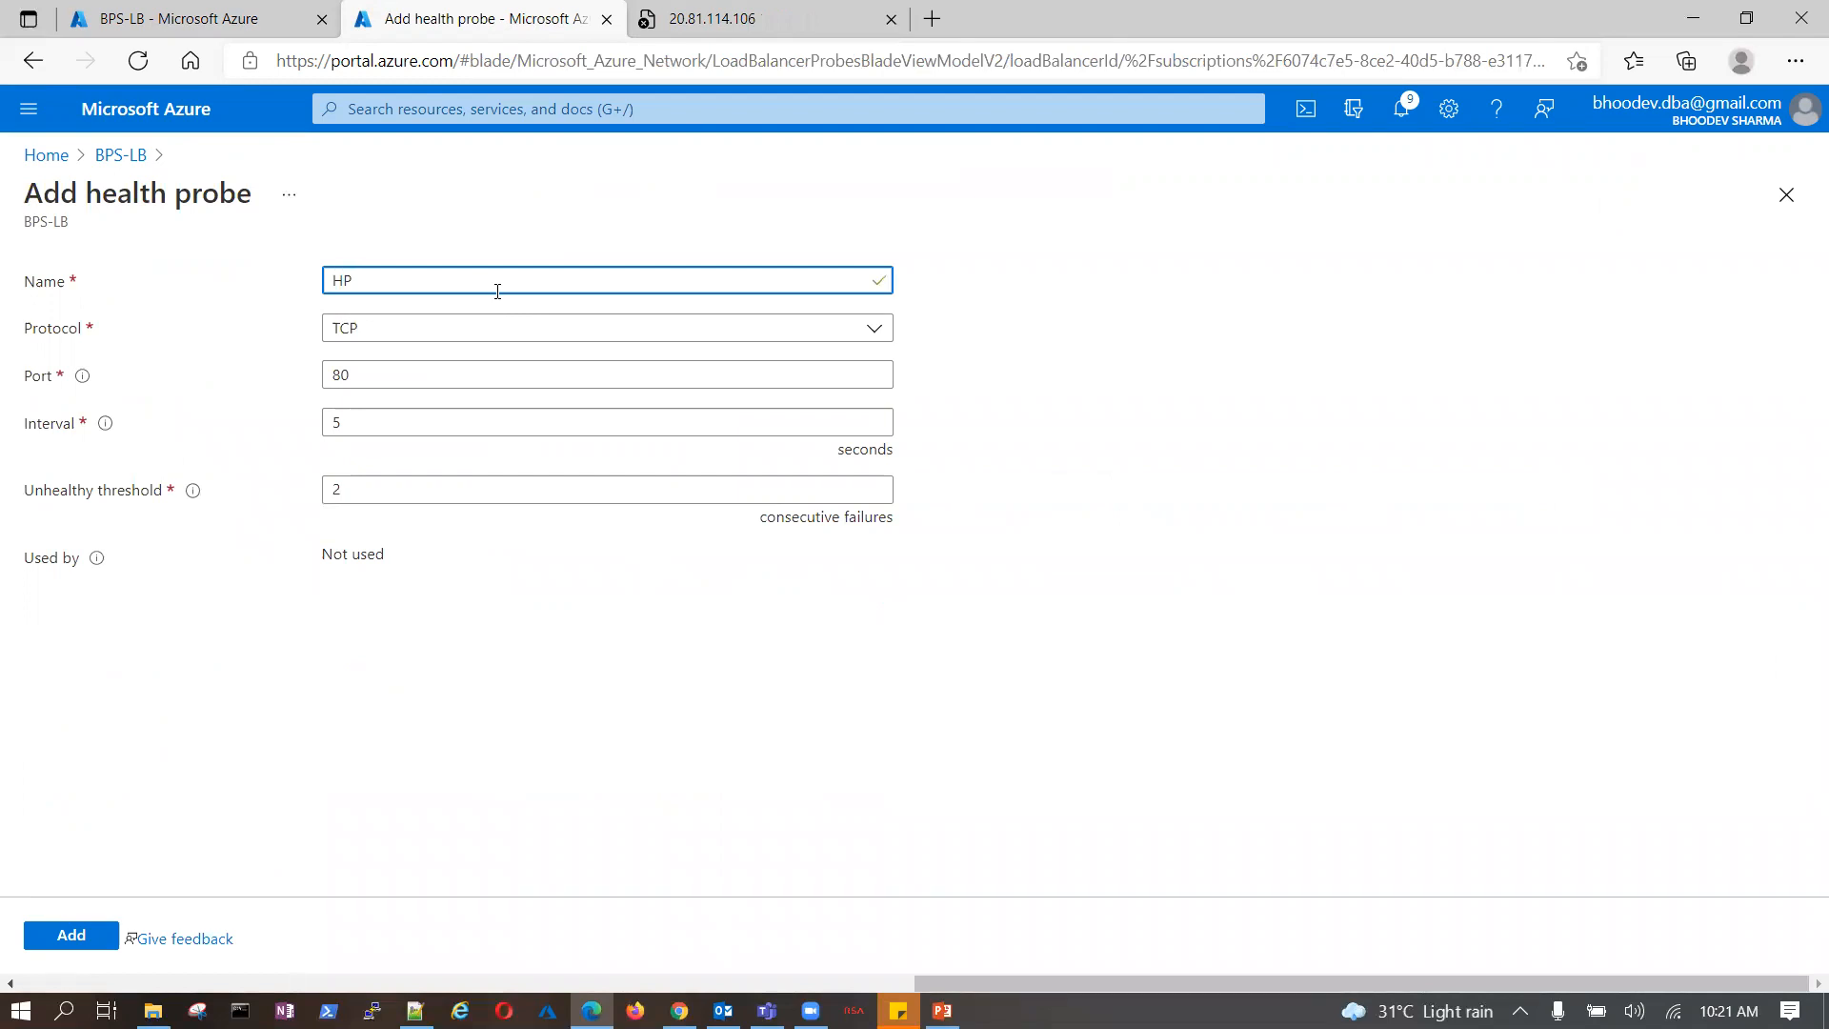
left_click(96, 934)
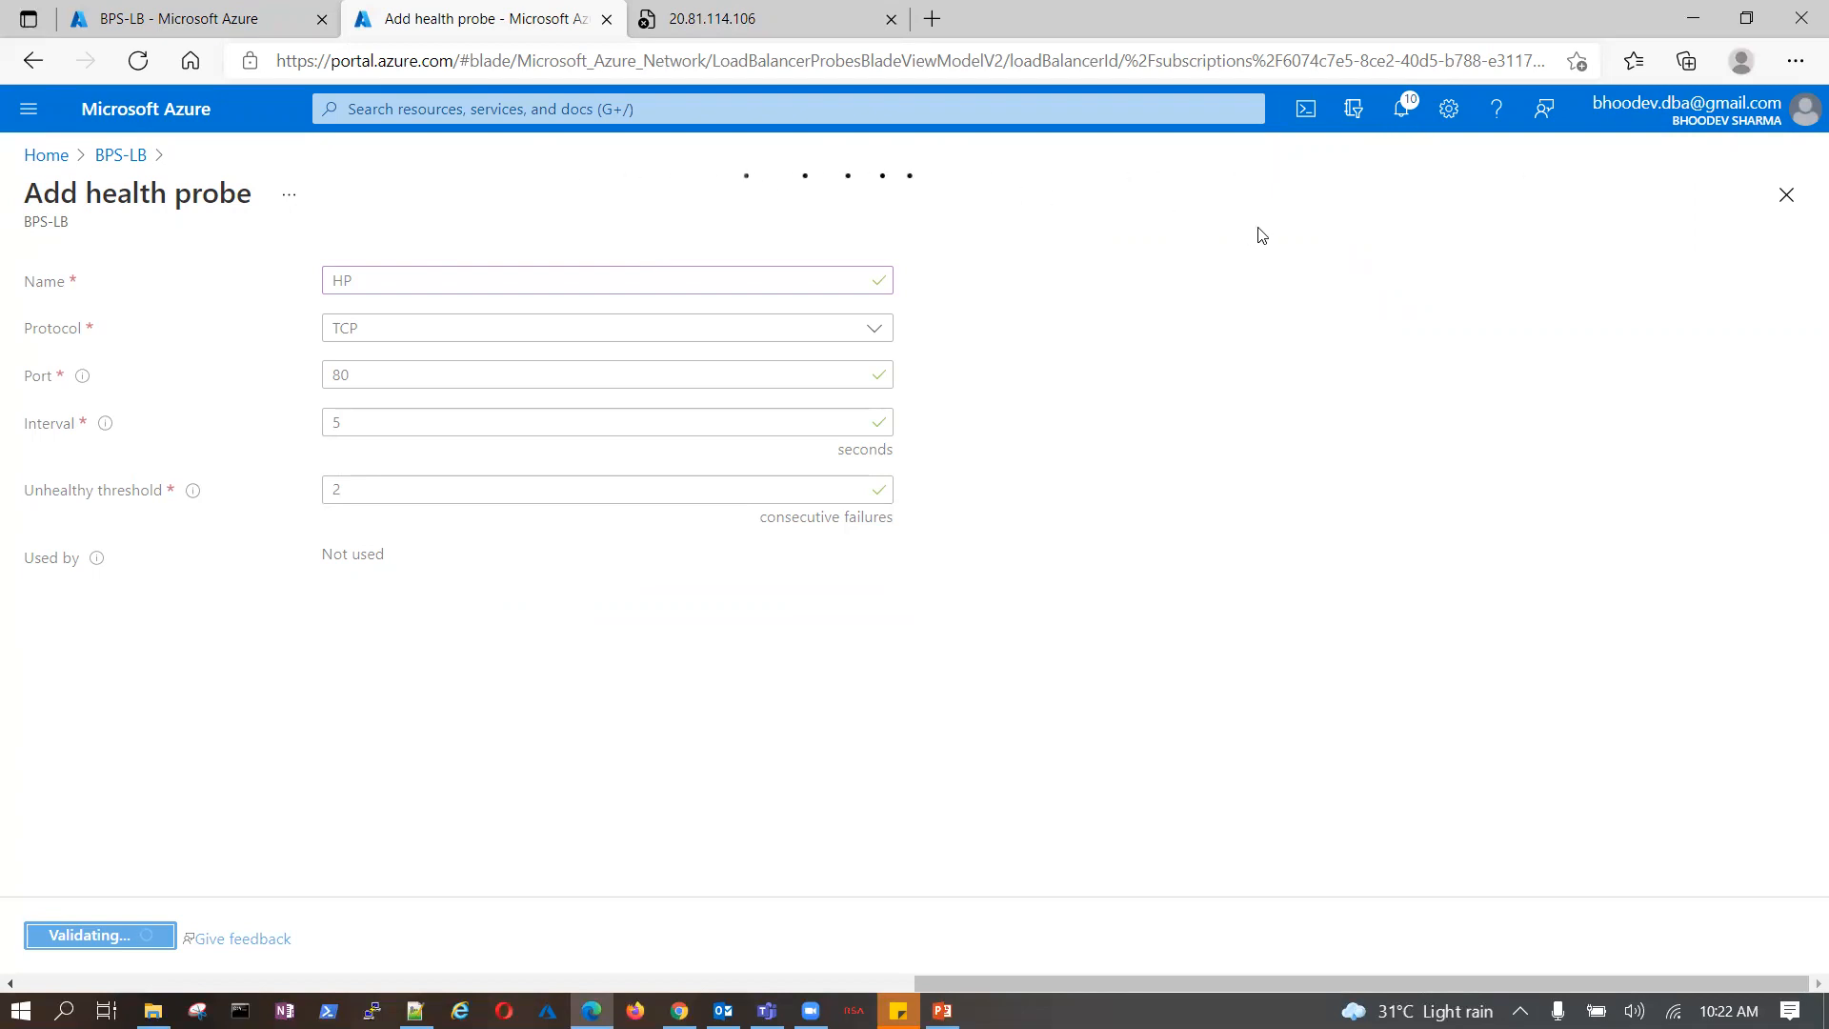
- Check whether 20.81.114.106 loads while the probe deploys, then go to load balancing rules
left_click(718, 19)
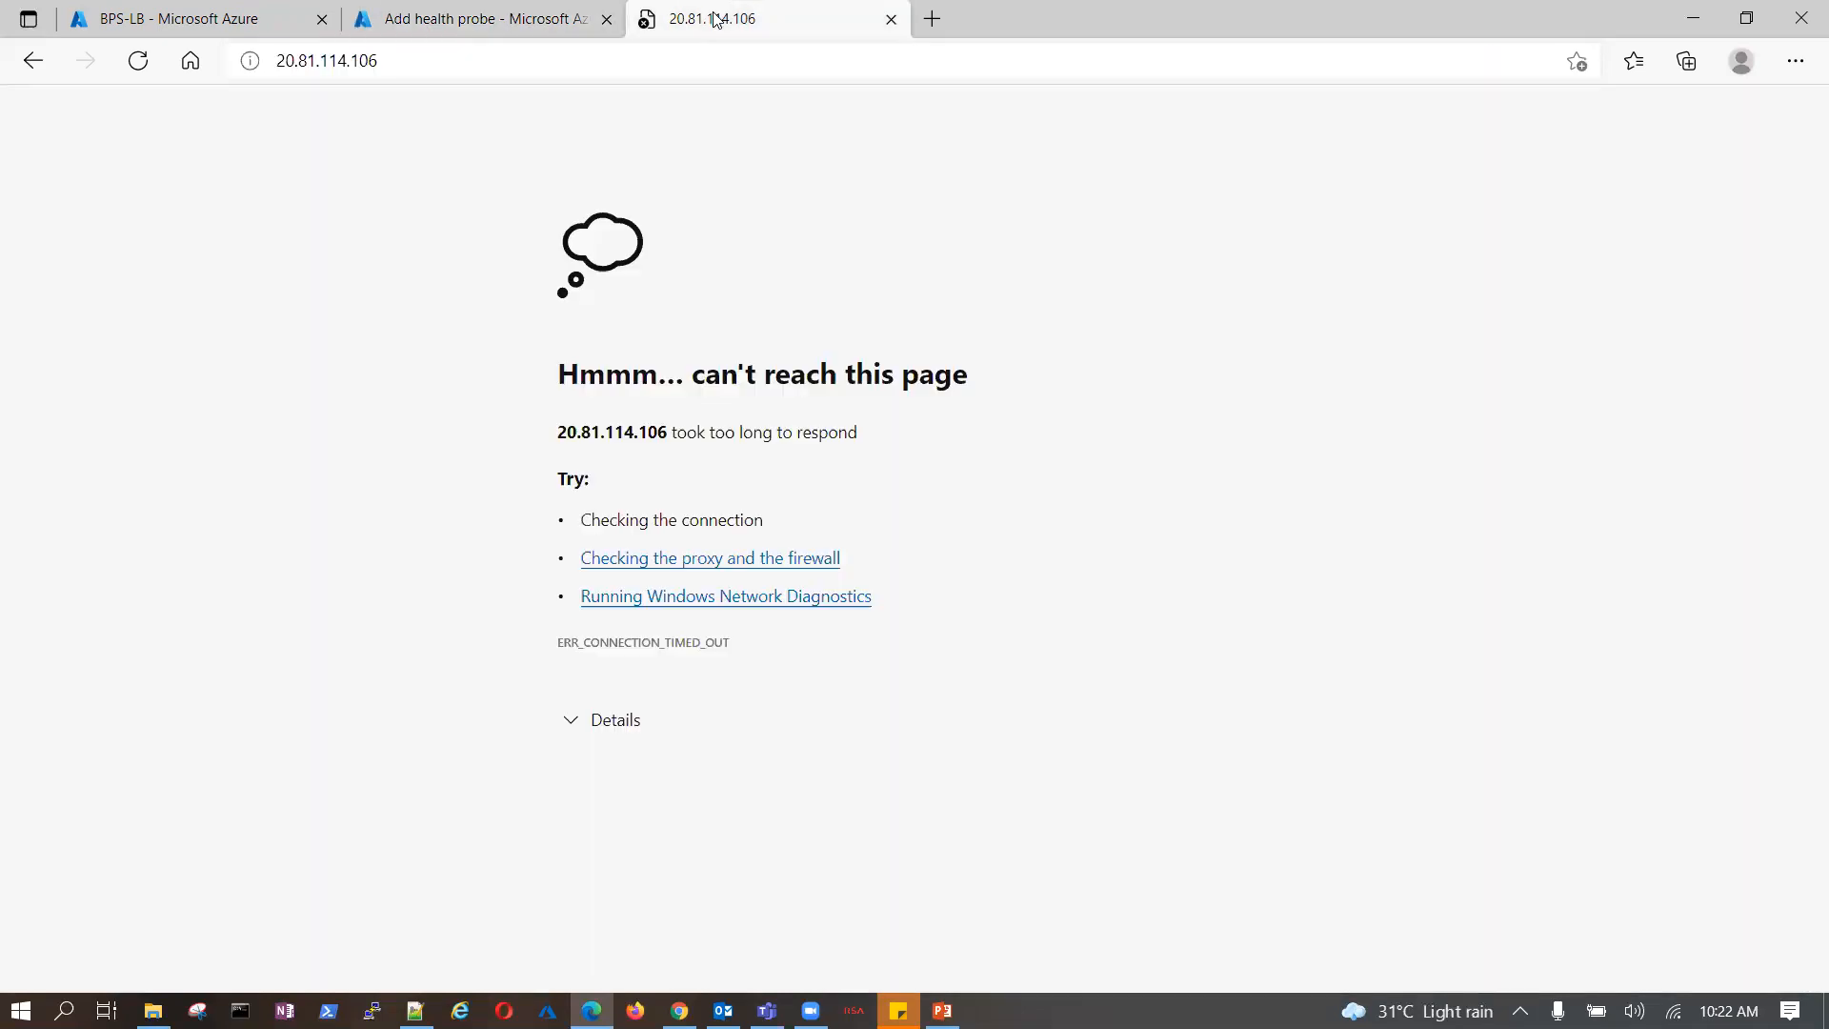
left_click(486, 9)
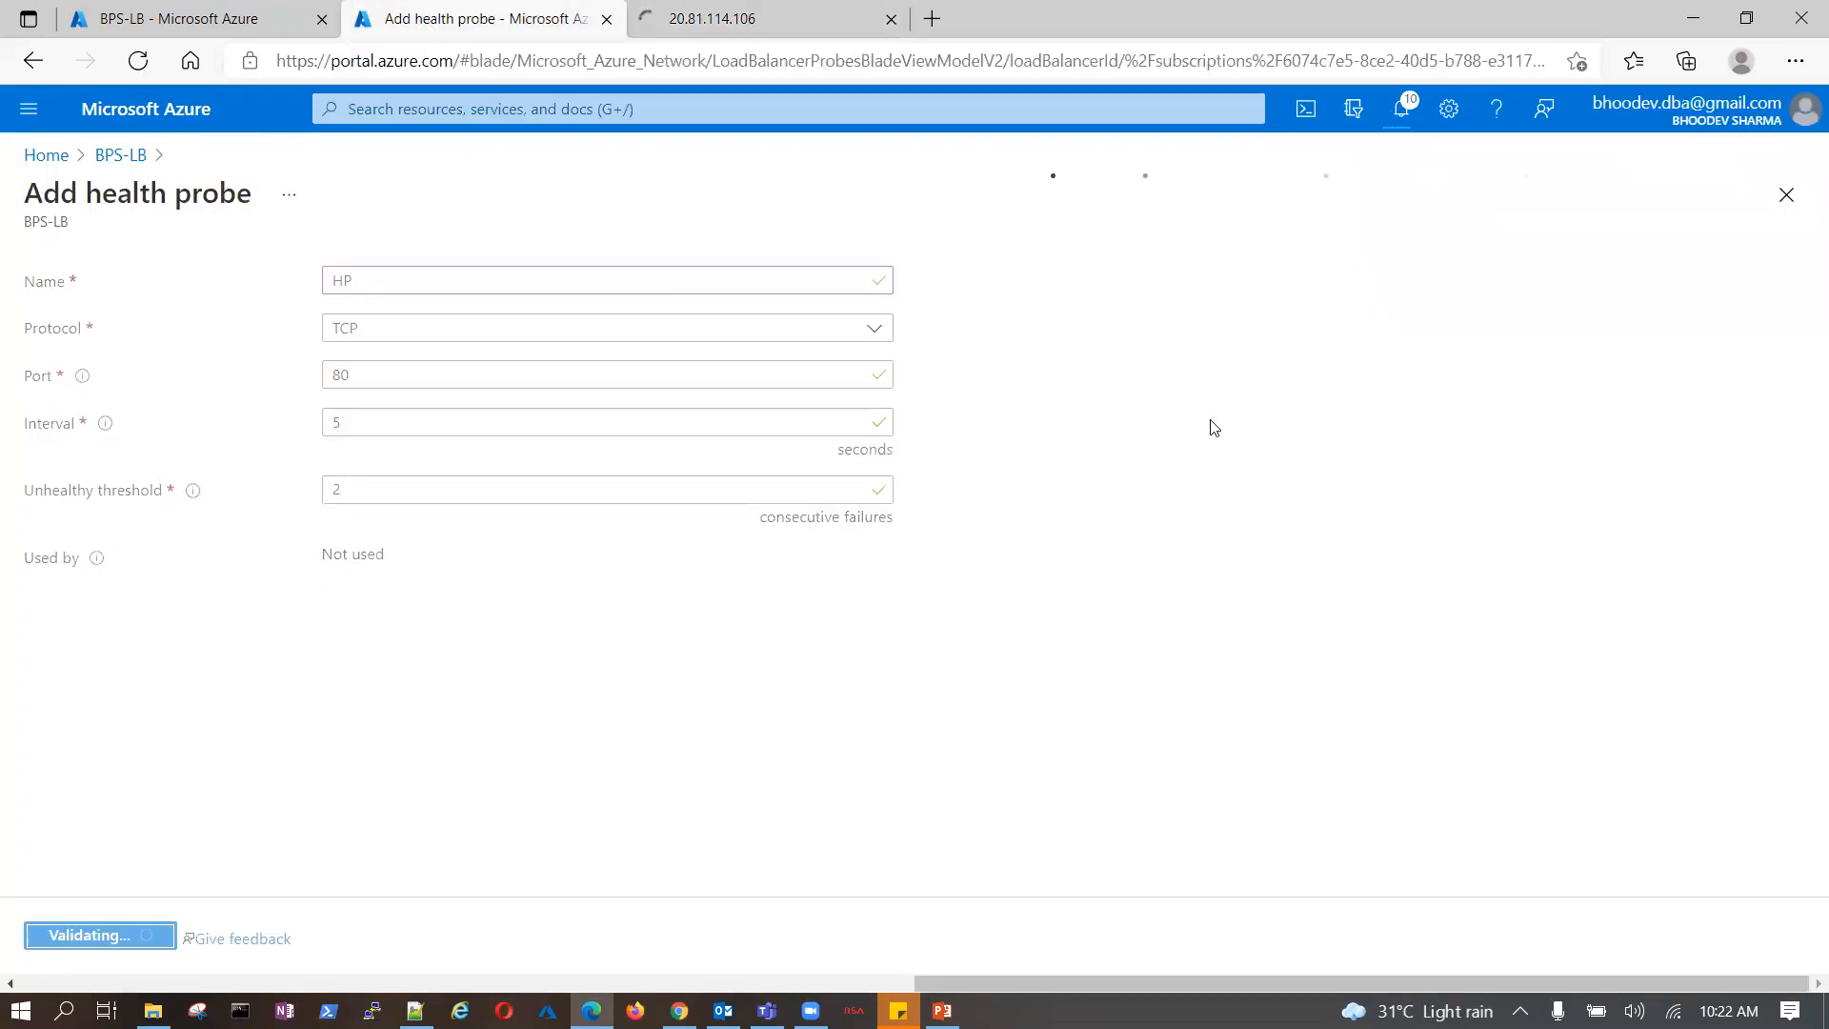
left_click(191, 19)
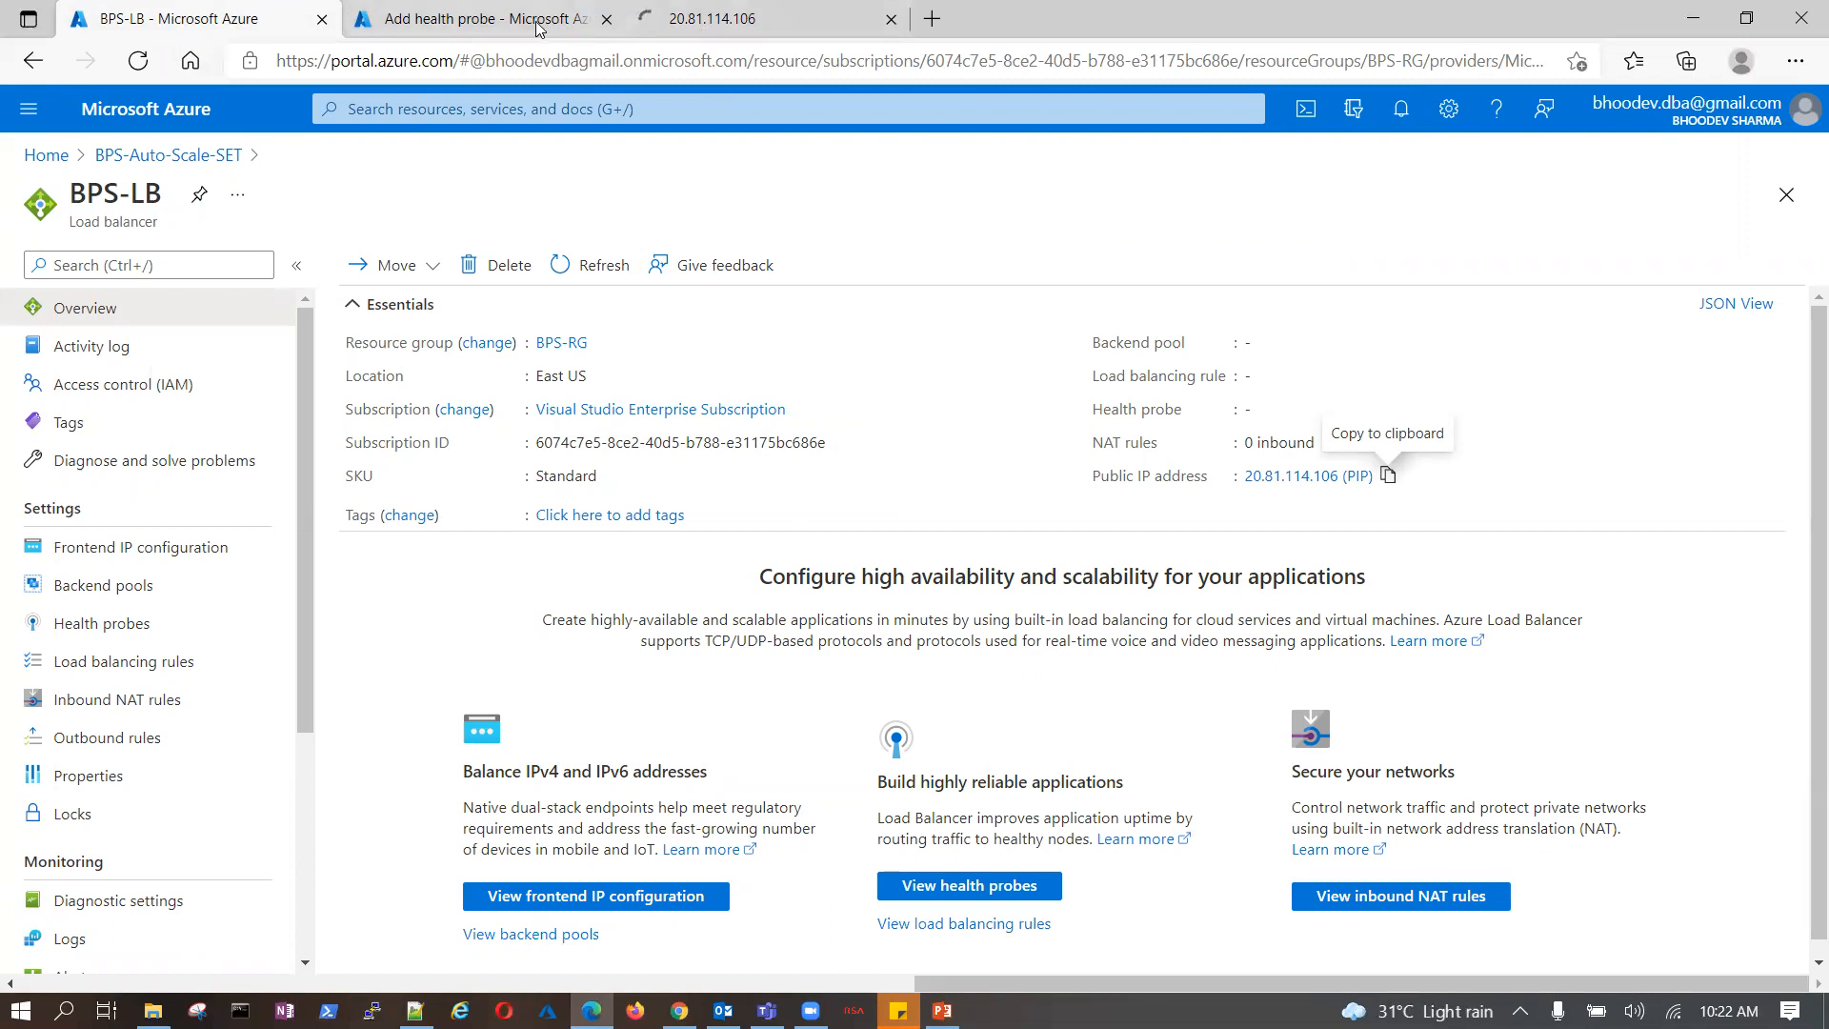
left_click(707, 20)
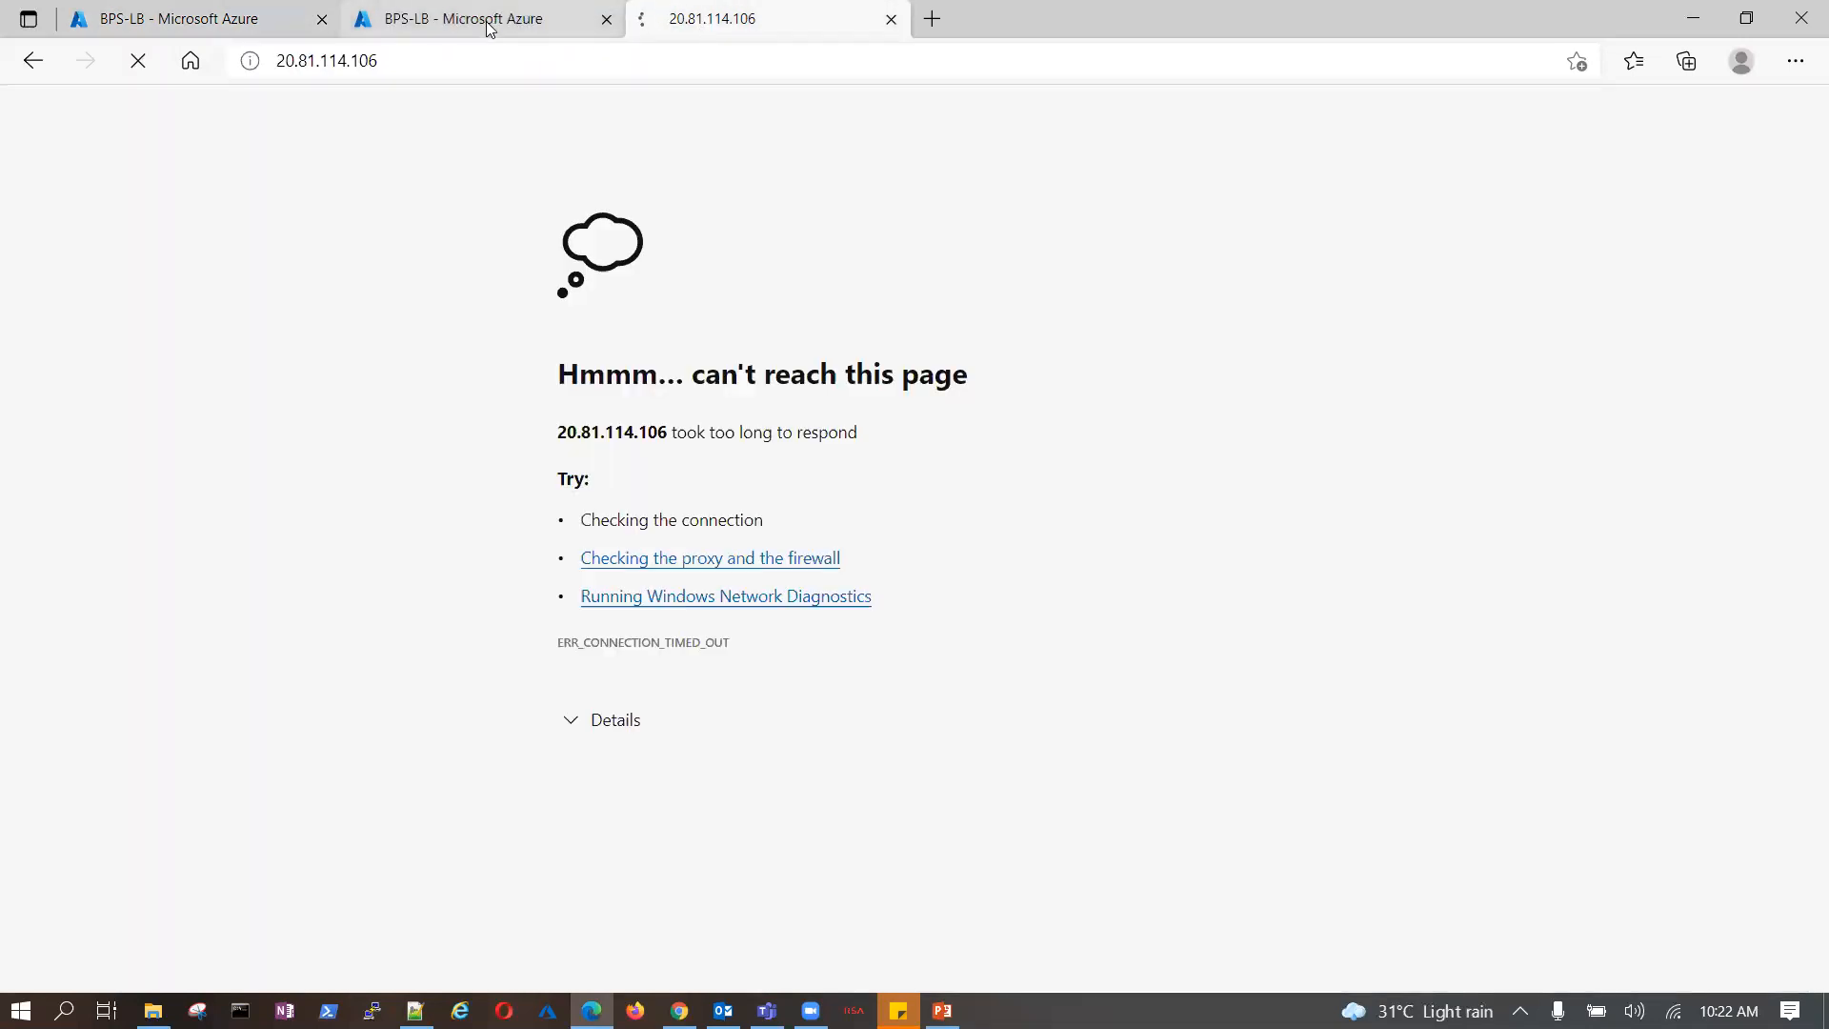
left_click(481, 21)
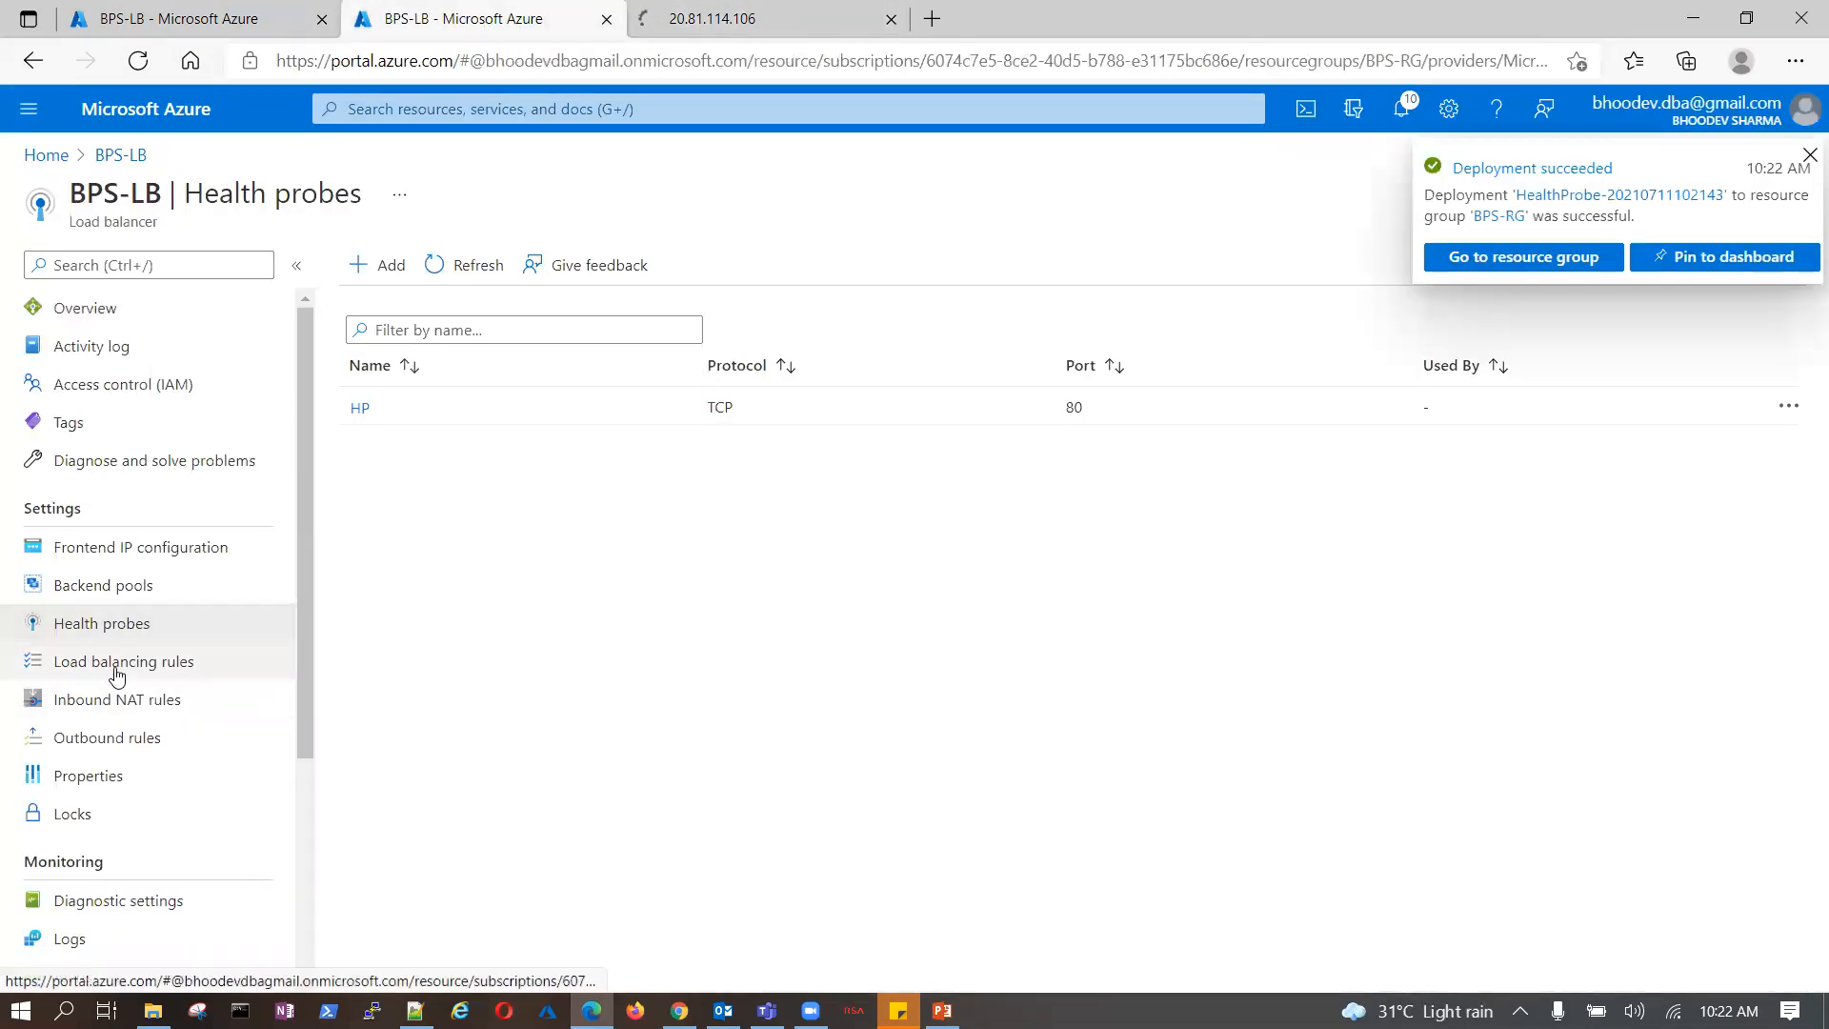
left_click(114, 664)
- Start rule LBRule01 with frontend LoadBalancerFrontEnd (20.81.114.106) and ports 80/80
left_click(407, 272)
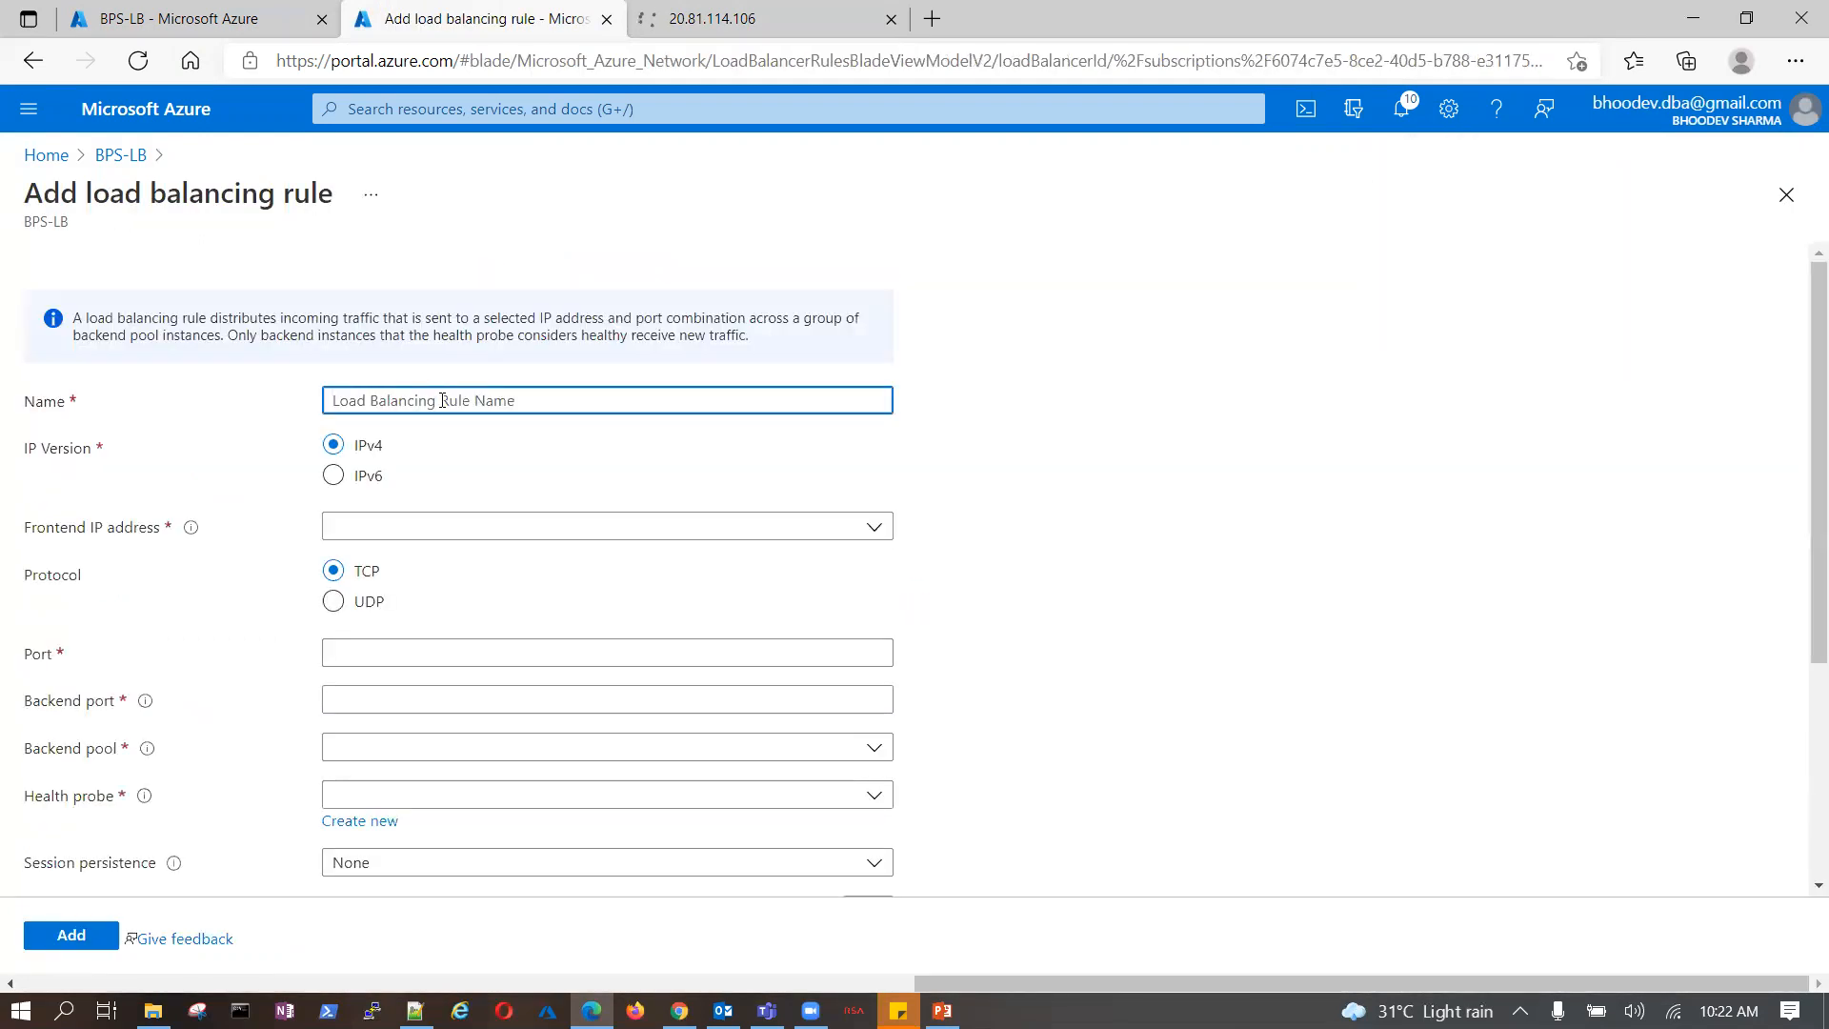
type("LBRU")
left_click(874, 528)
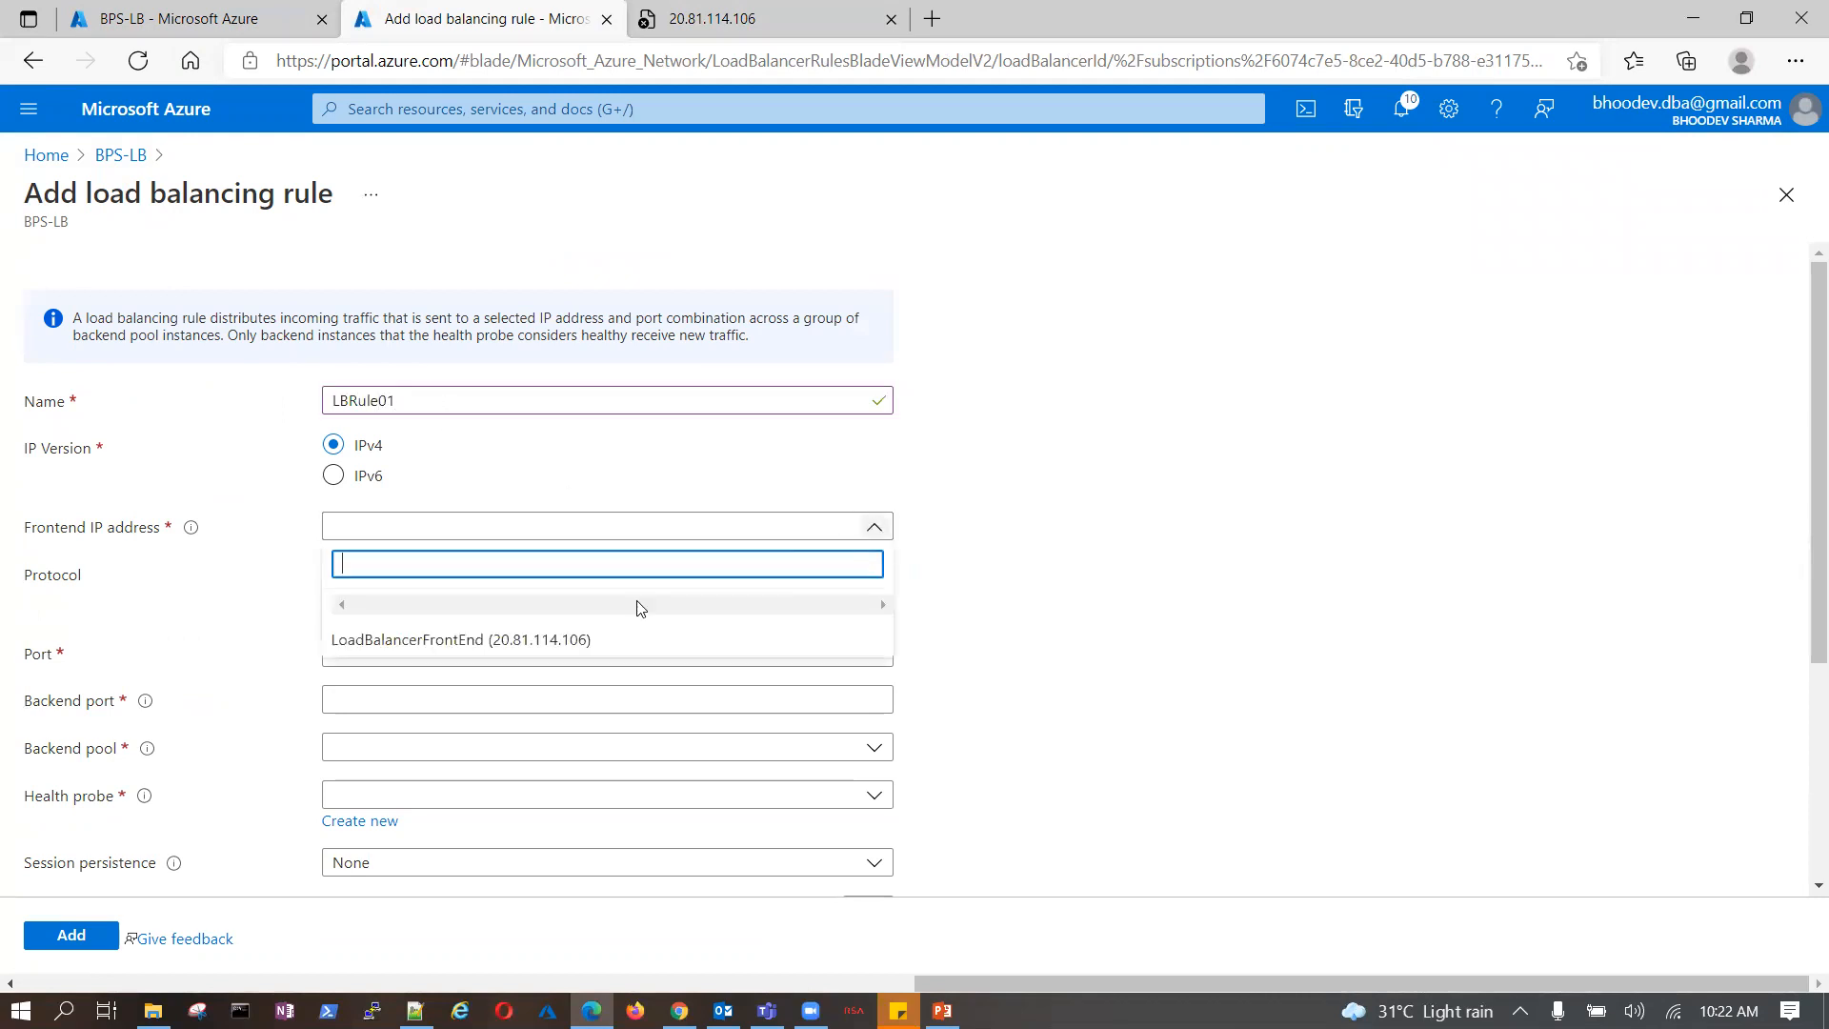
left_click(505, 632)
left_click(567, 651)
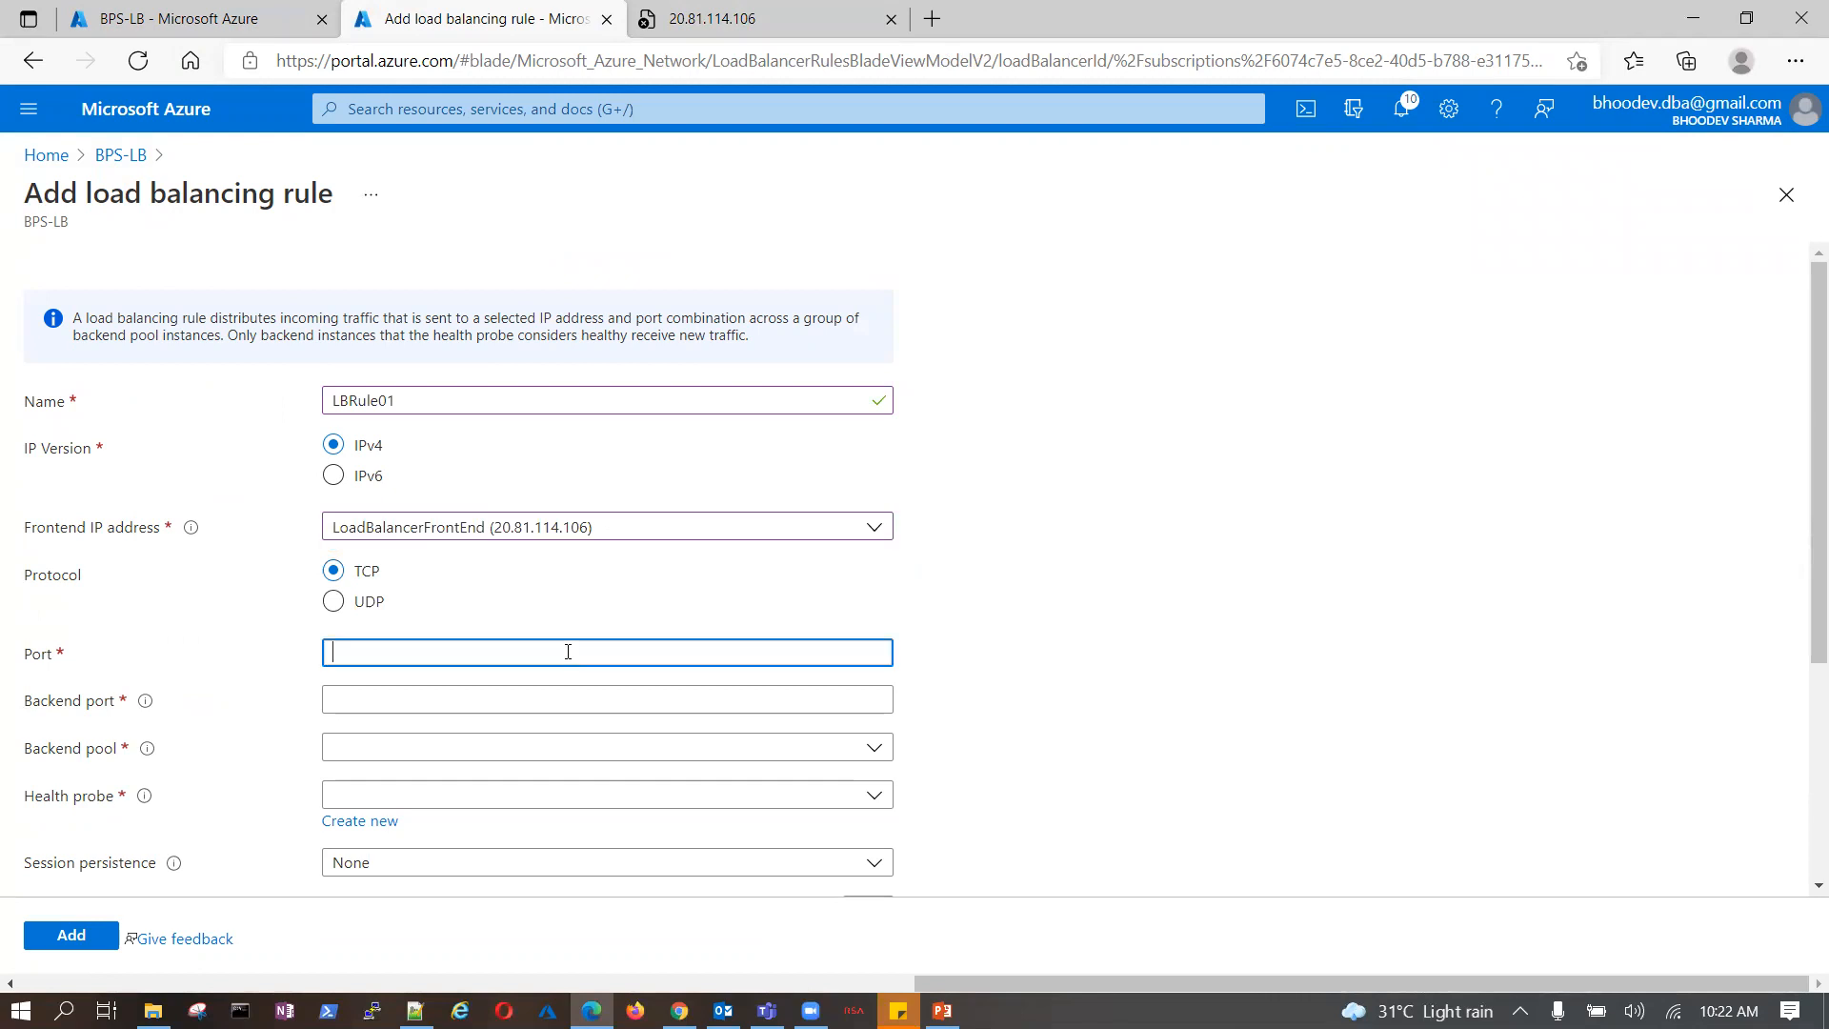
left_click(526, 697)
type("80")
- Assign pool LB-BP and probe HP (TCP:80), enable floating IP and TCP reset, then add the rule
left_click(870, 748)
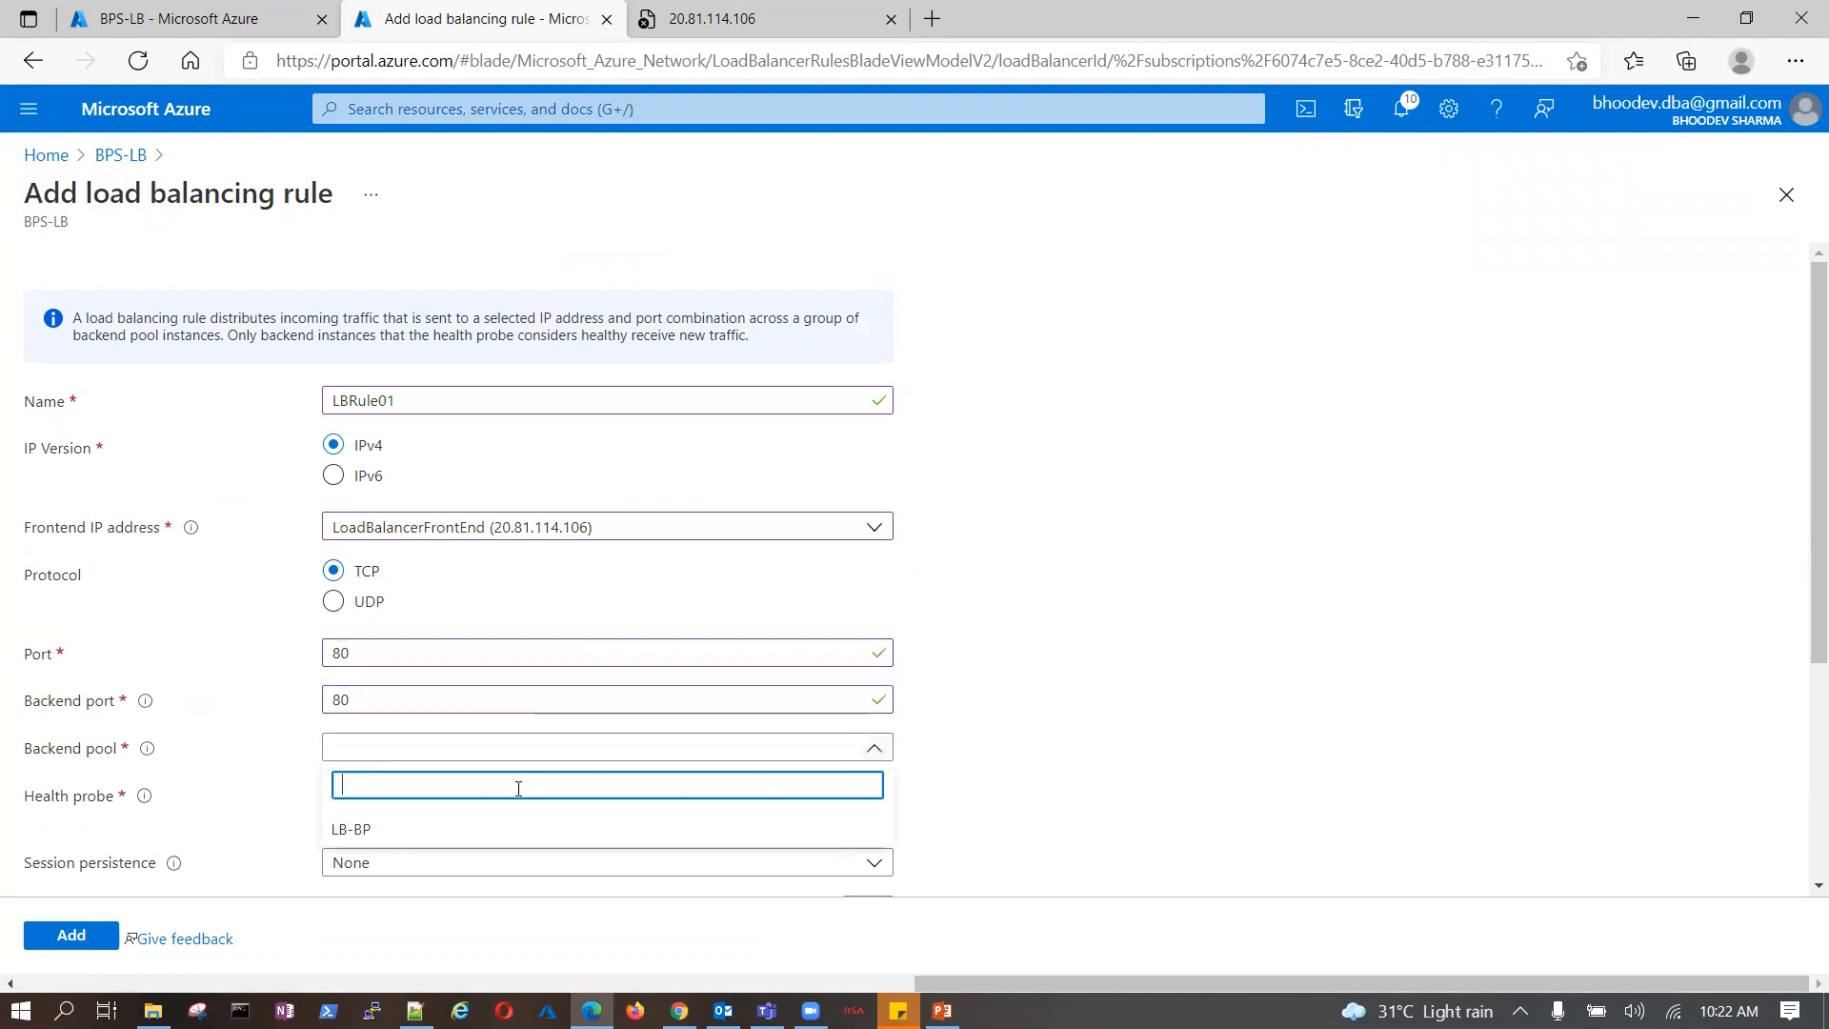
left_click(377, 830)
left_click(870, 796)
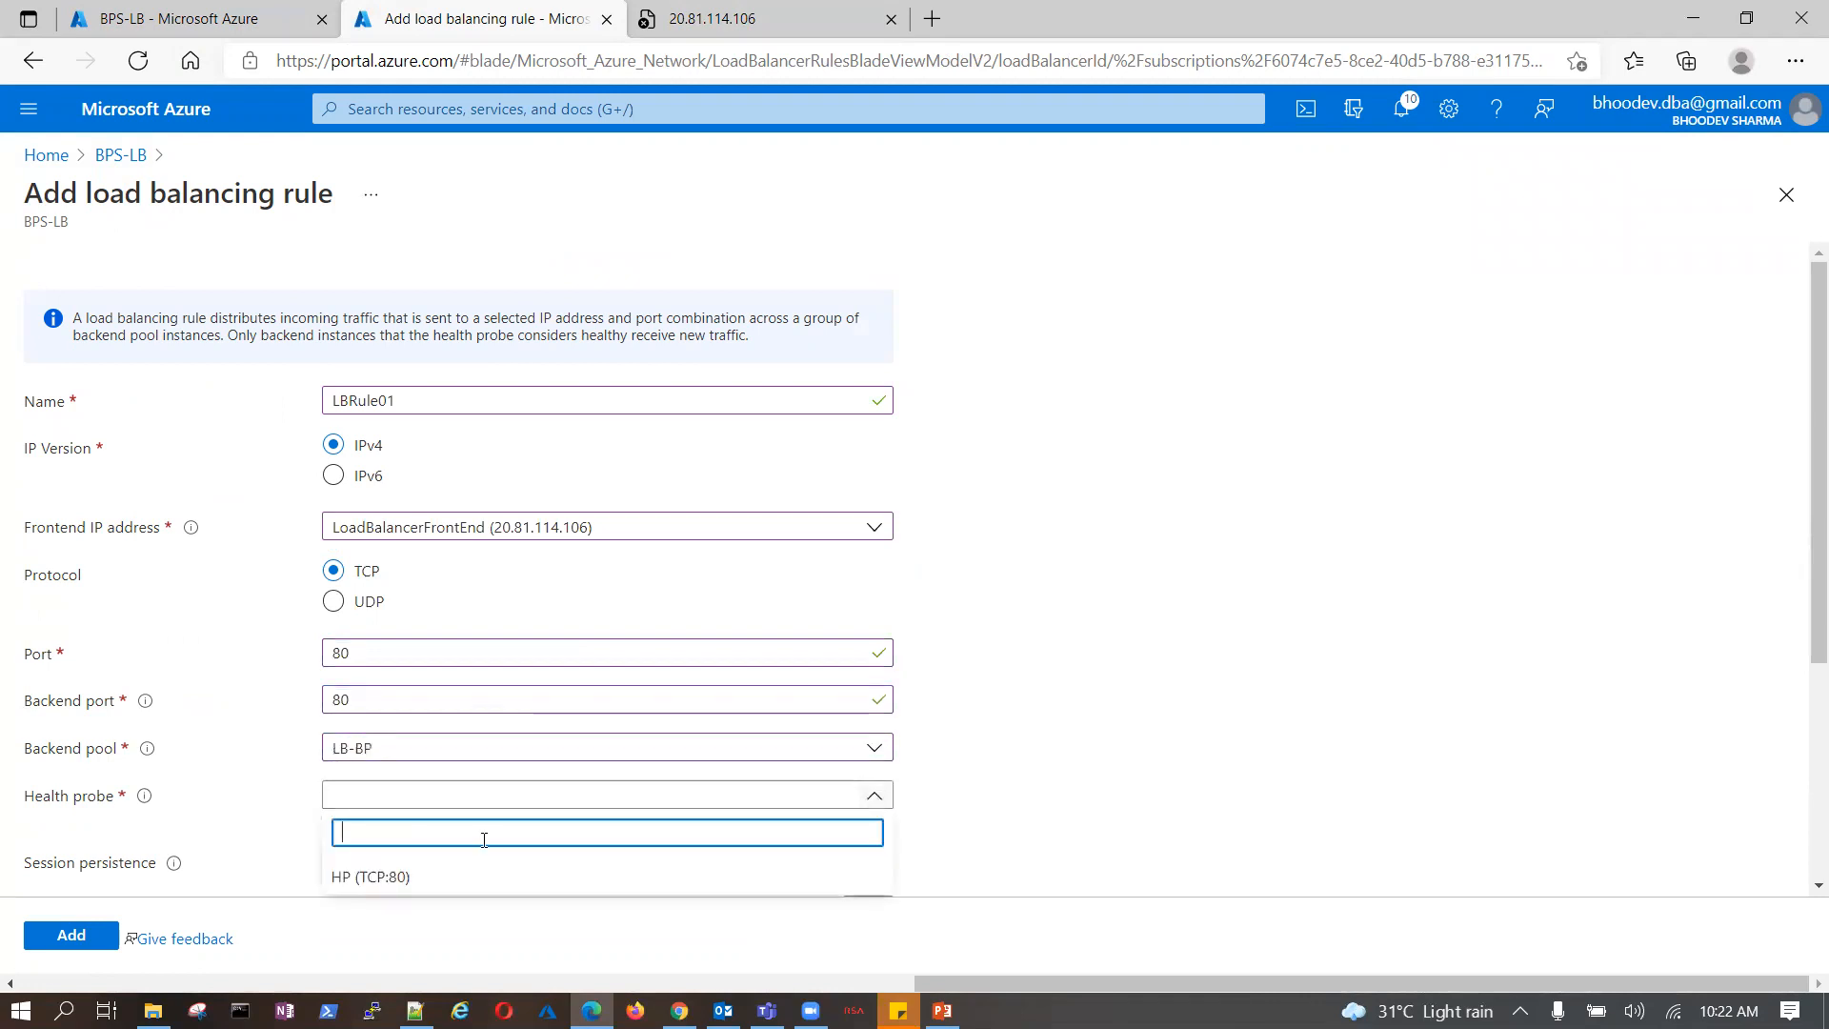
left_click(384, 875)
scroll(914, 776, "down", 3)
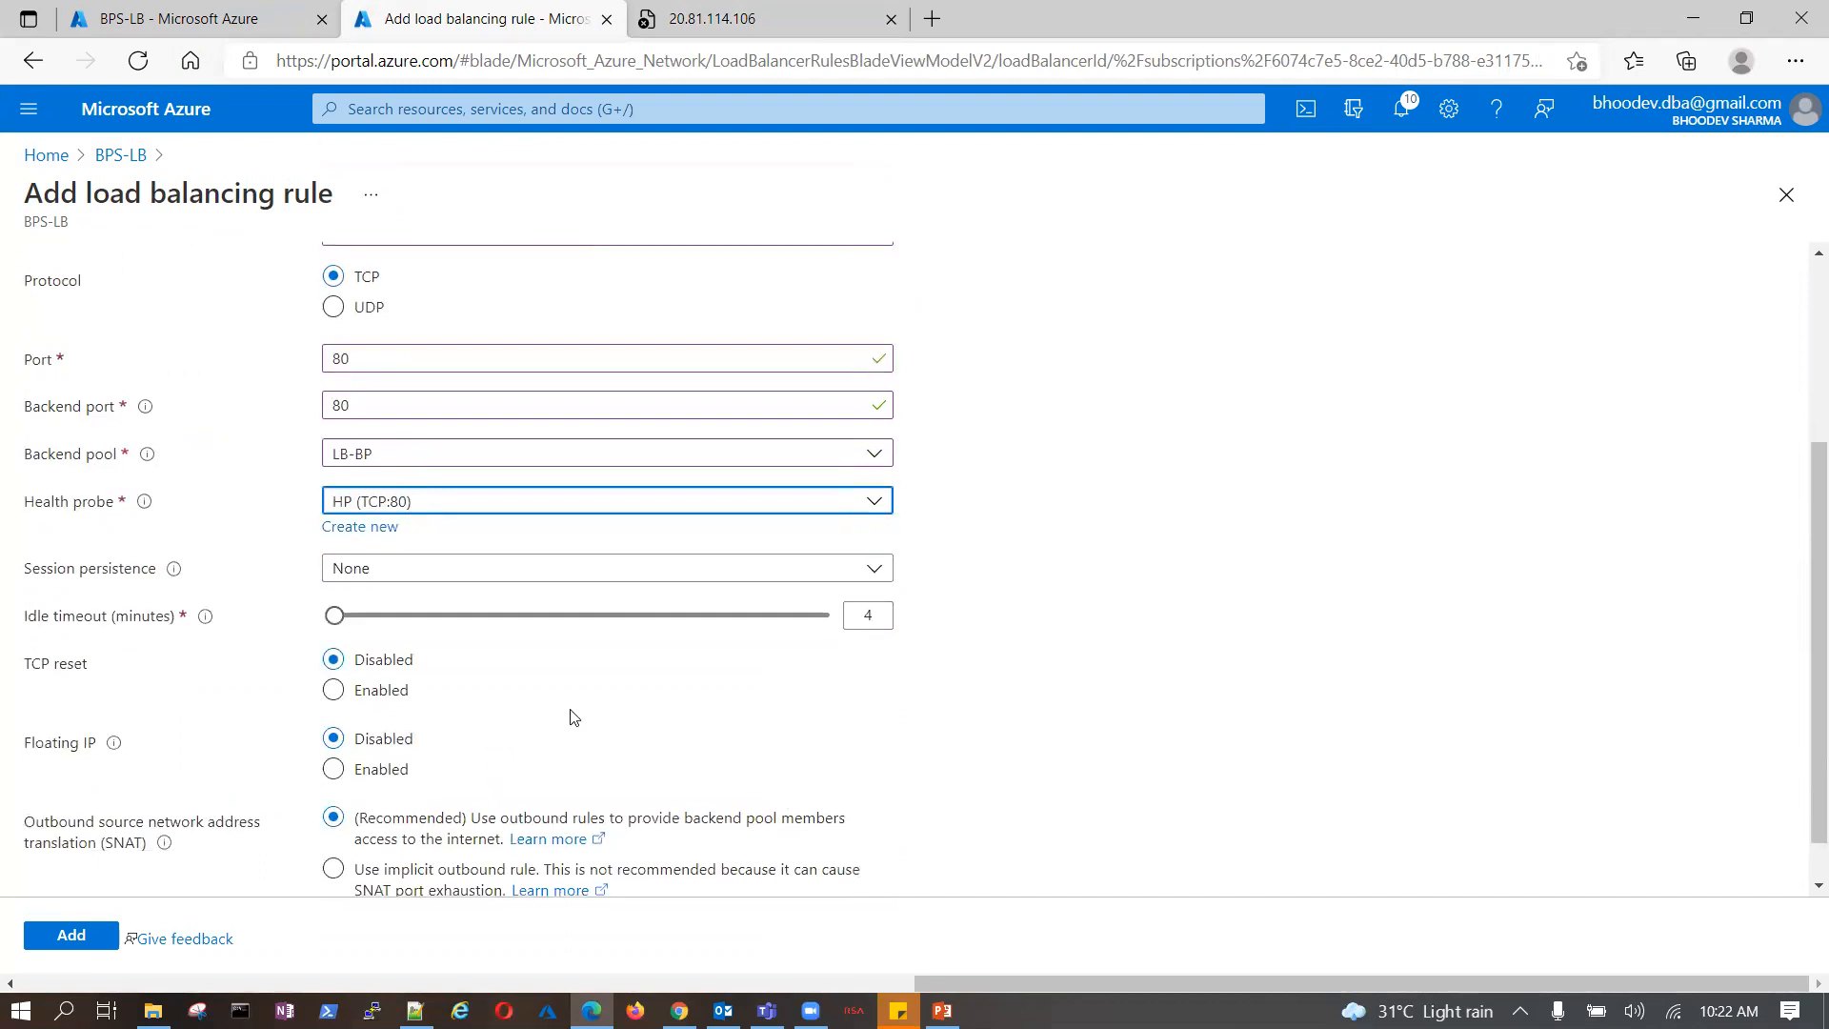
scroll(653, 705, "down", 1)
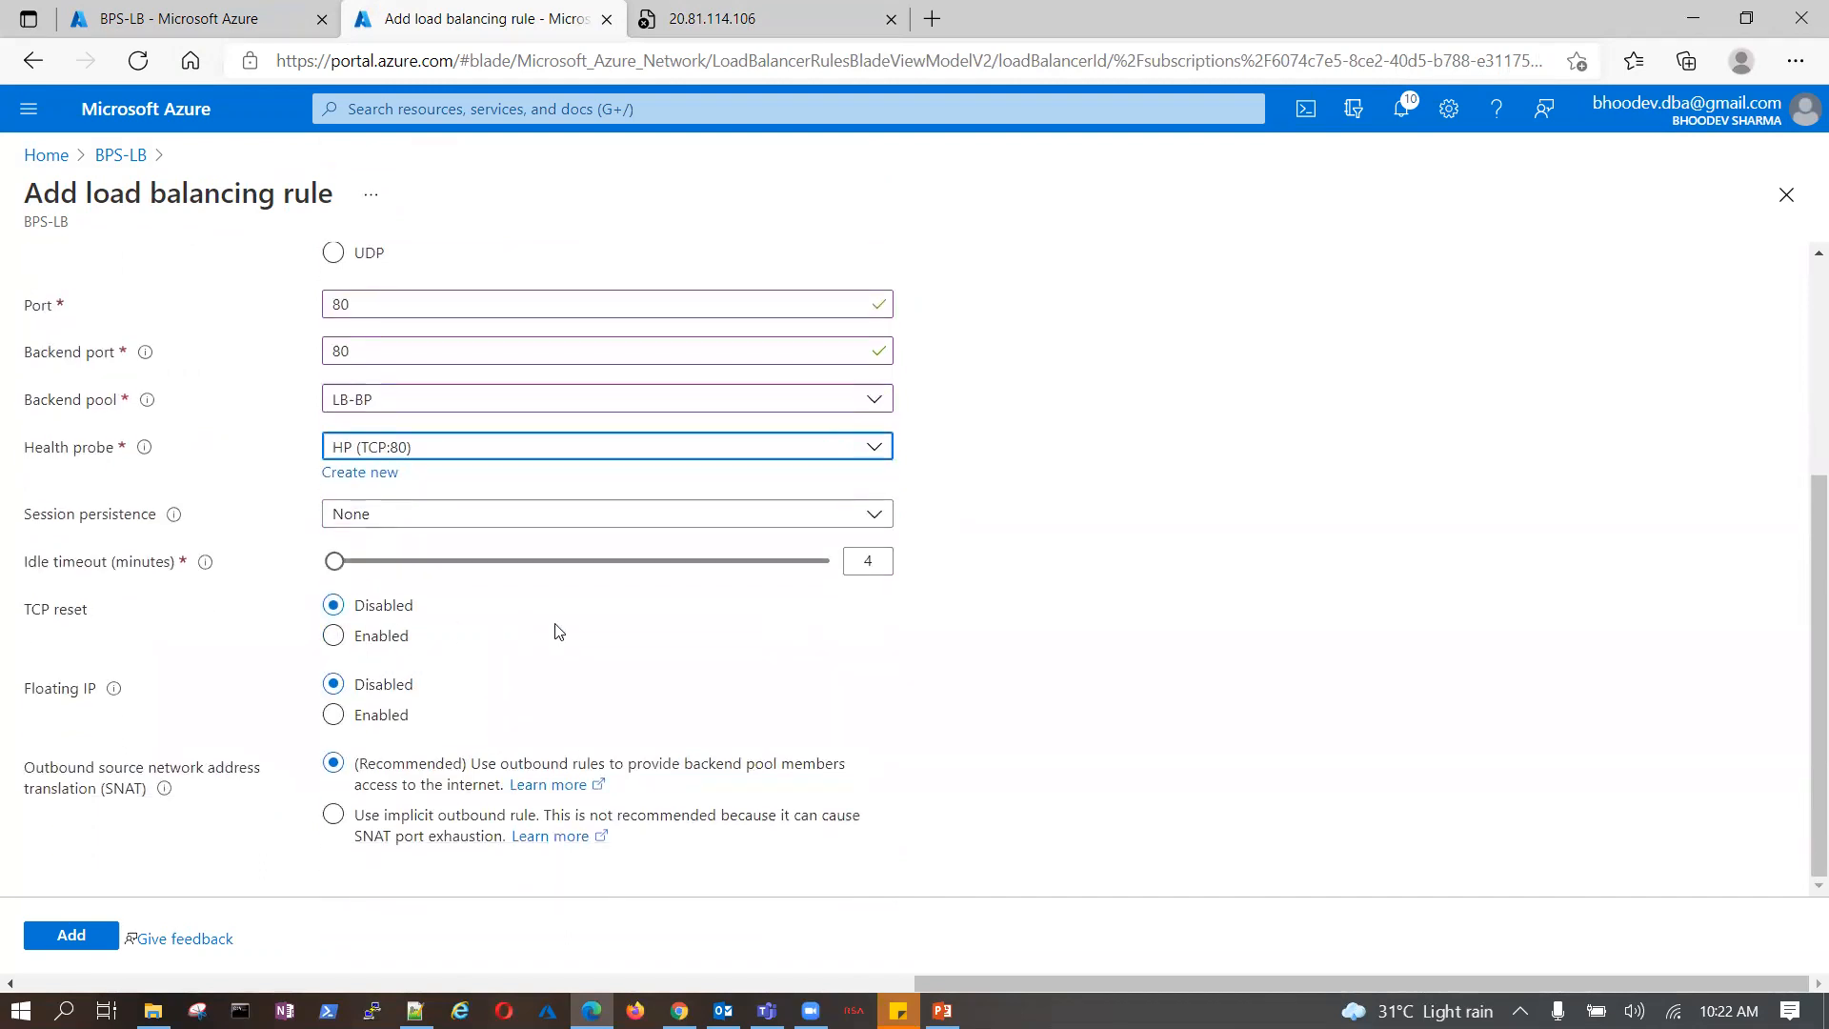
left_click(333, 716)
left_click(333, 636)
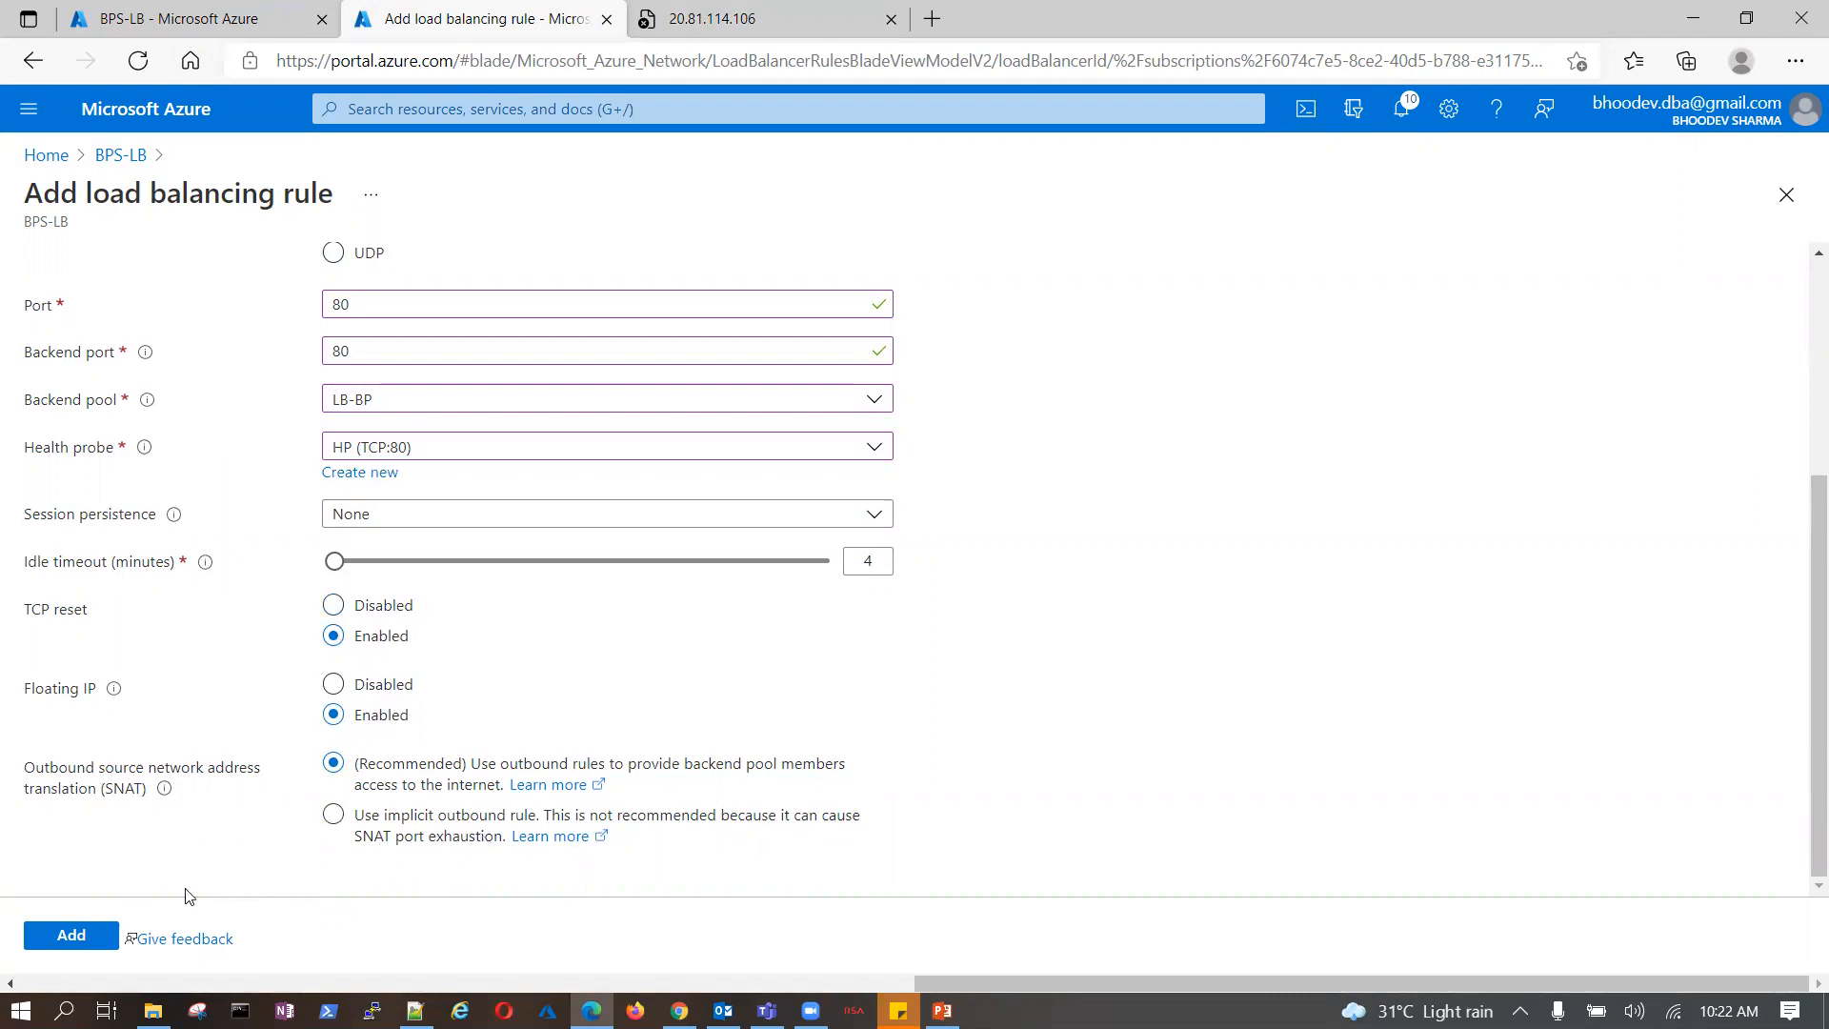
left_click(71, 935)
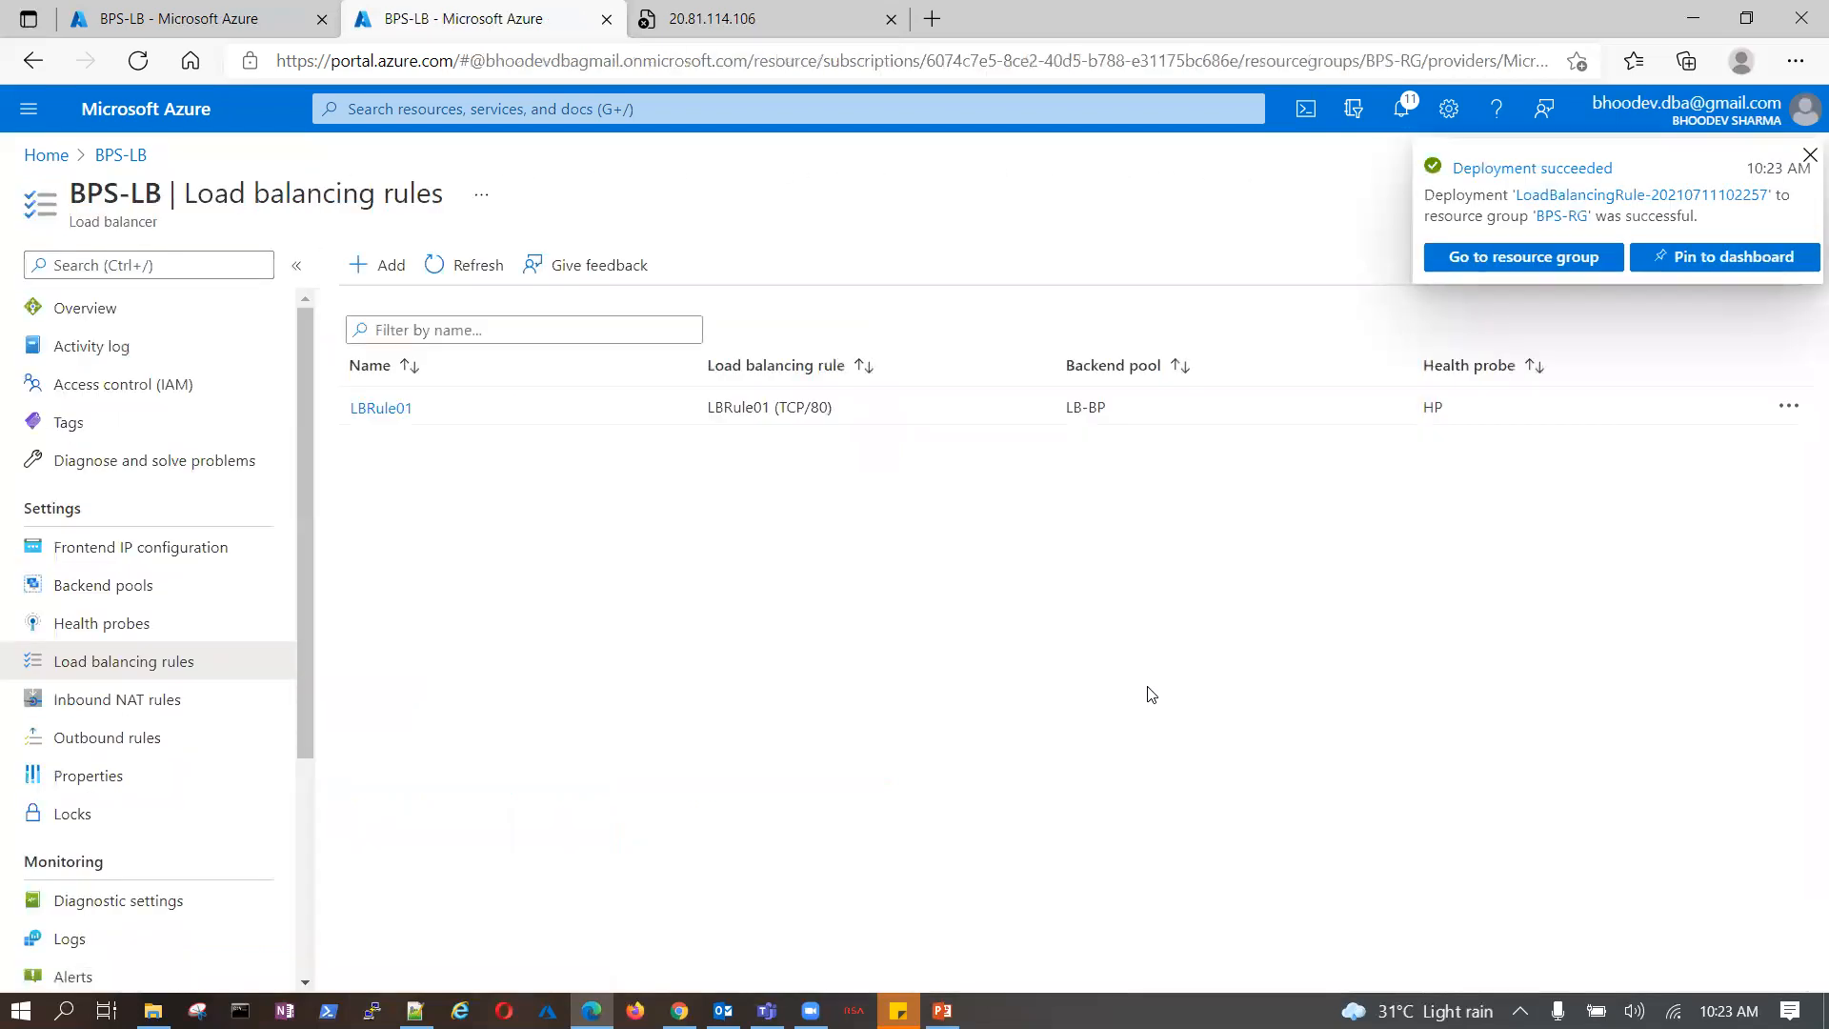
- Open BPS-LB's LB-BP backend pool and pick BPS-RG-vnet as its virtual network
left_click(139, 631)
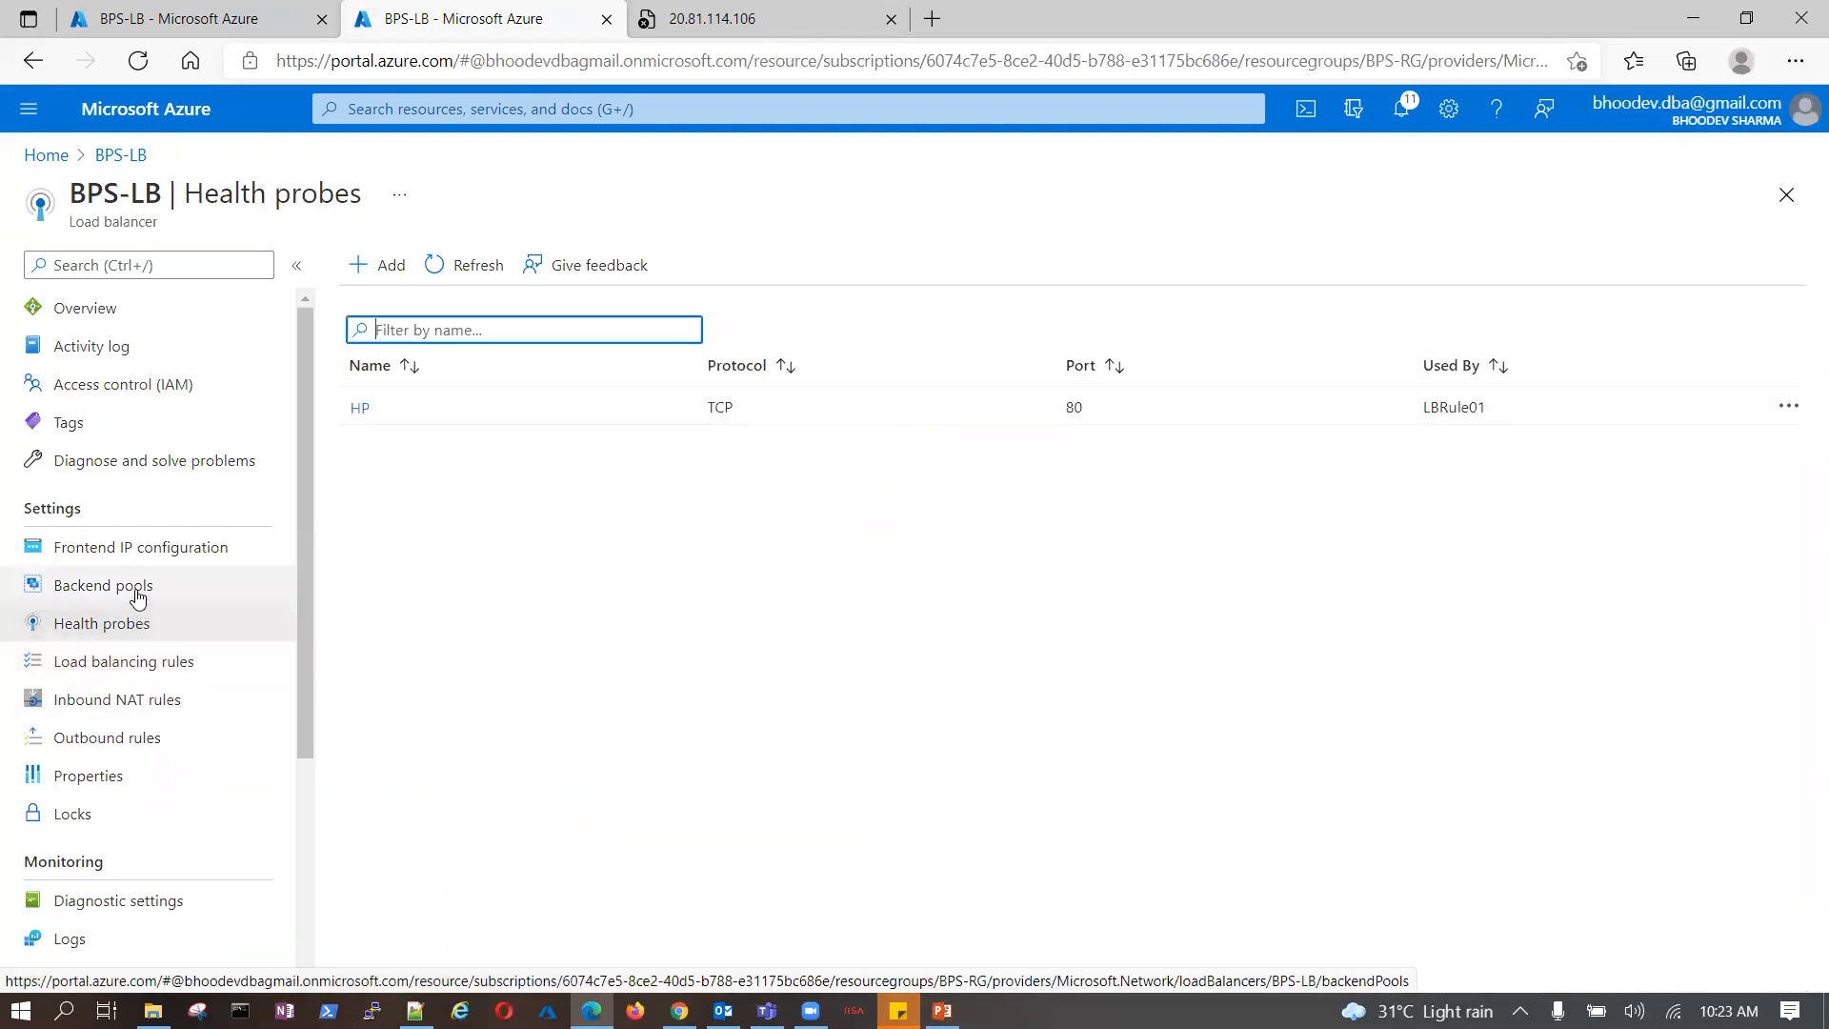
left_click(138, 594)
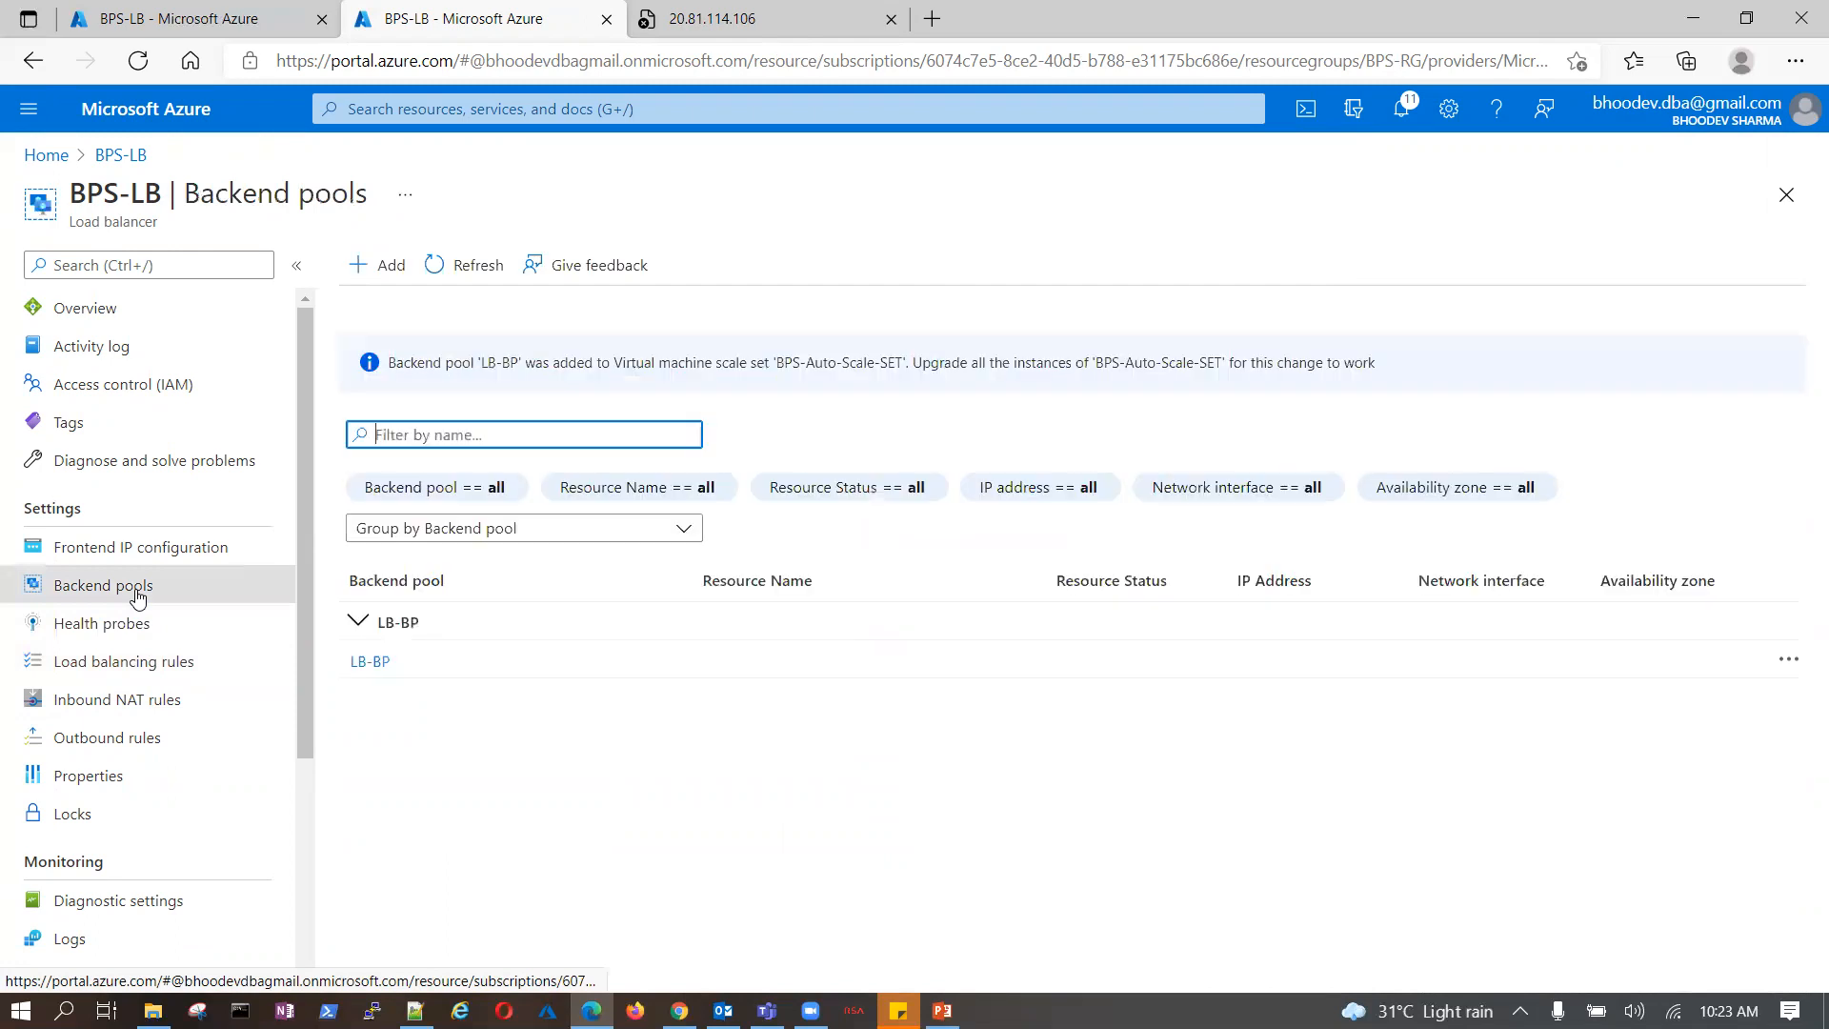
left_click(385, 666)
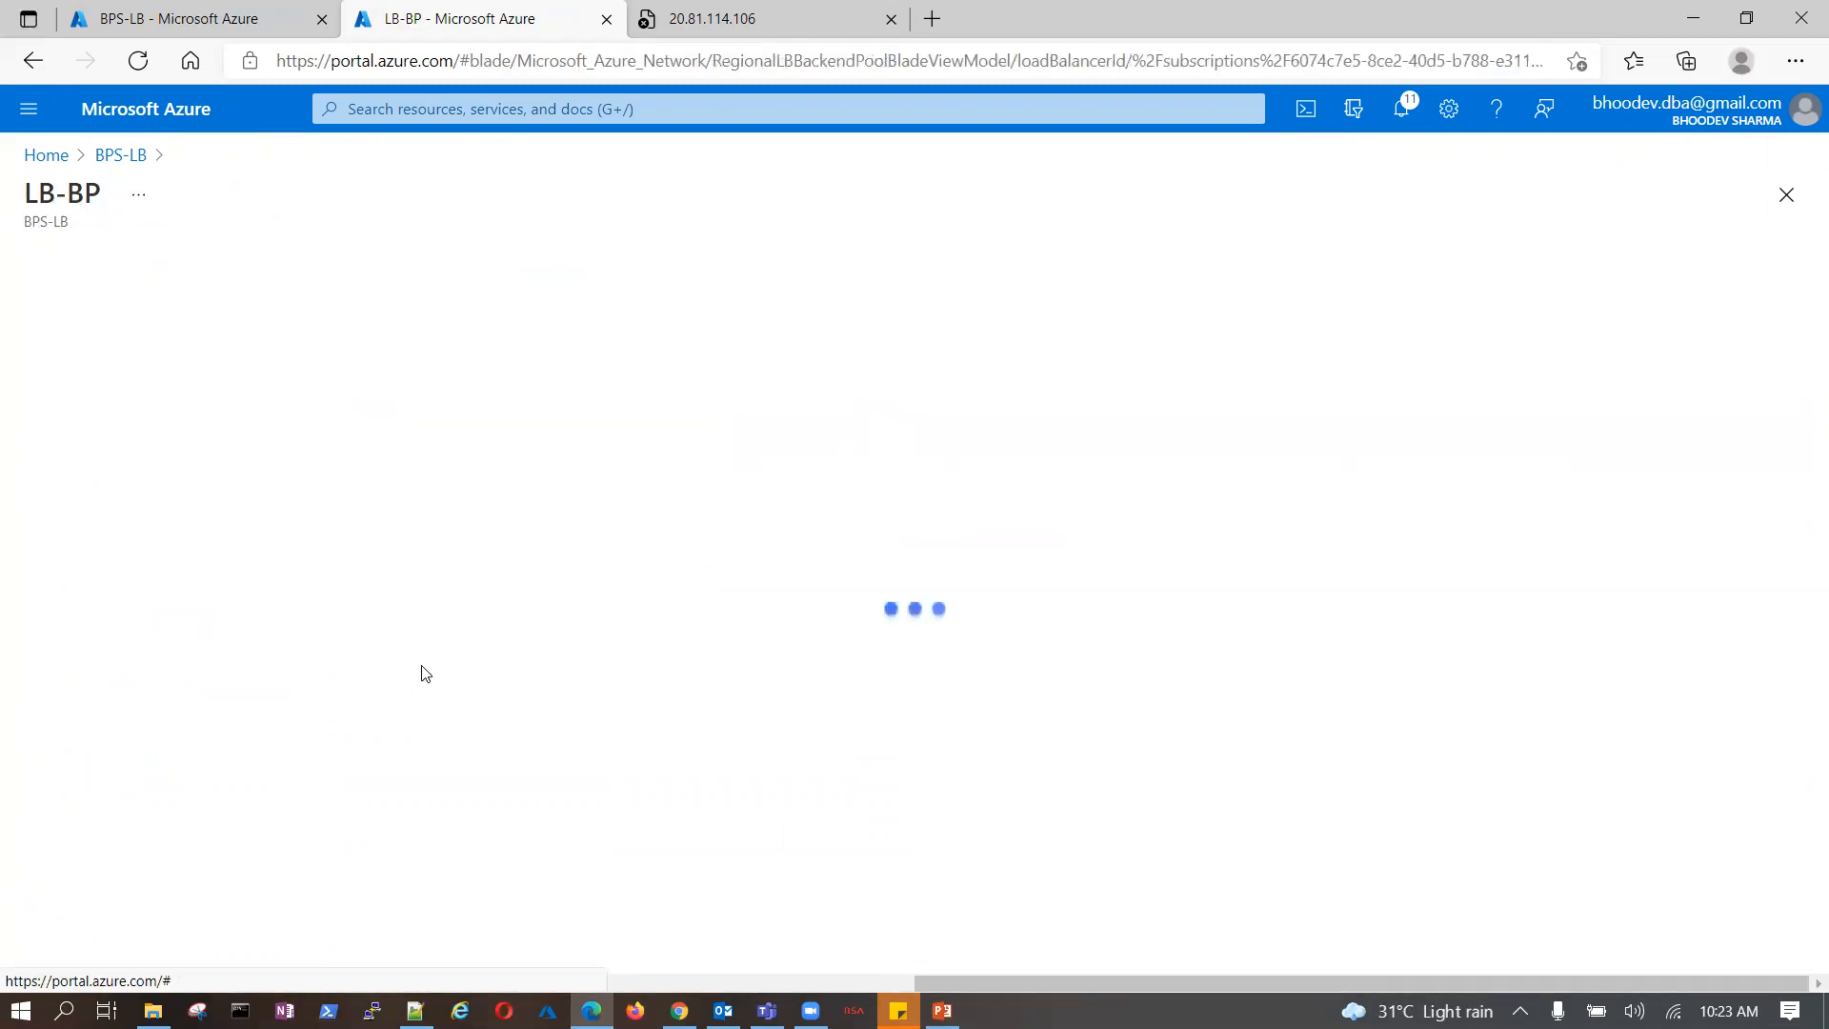
scroll(441, 553, "down", 5)
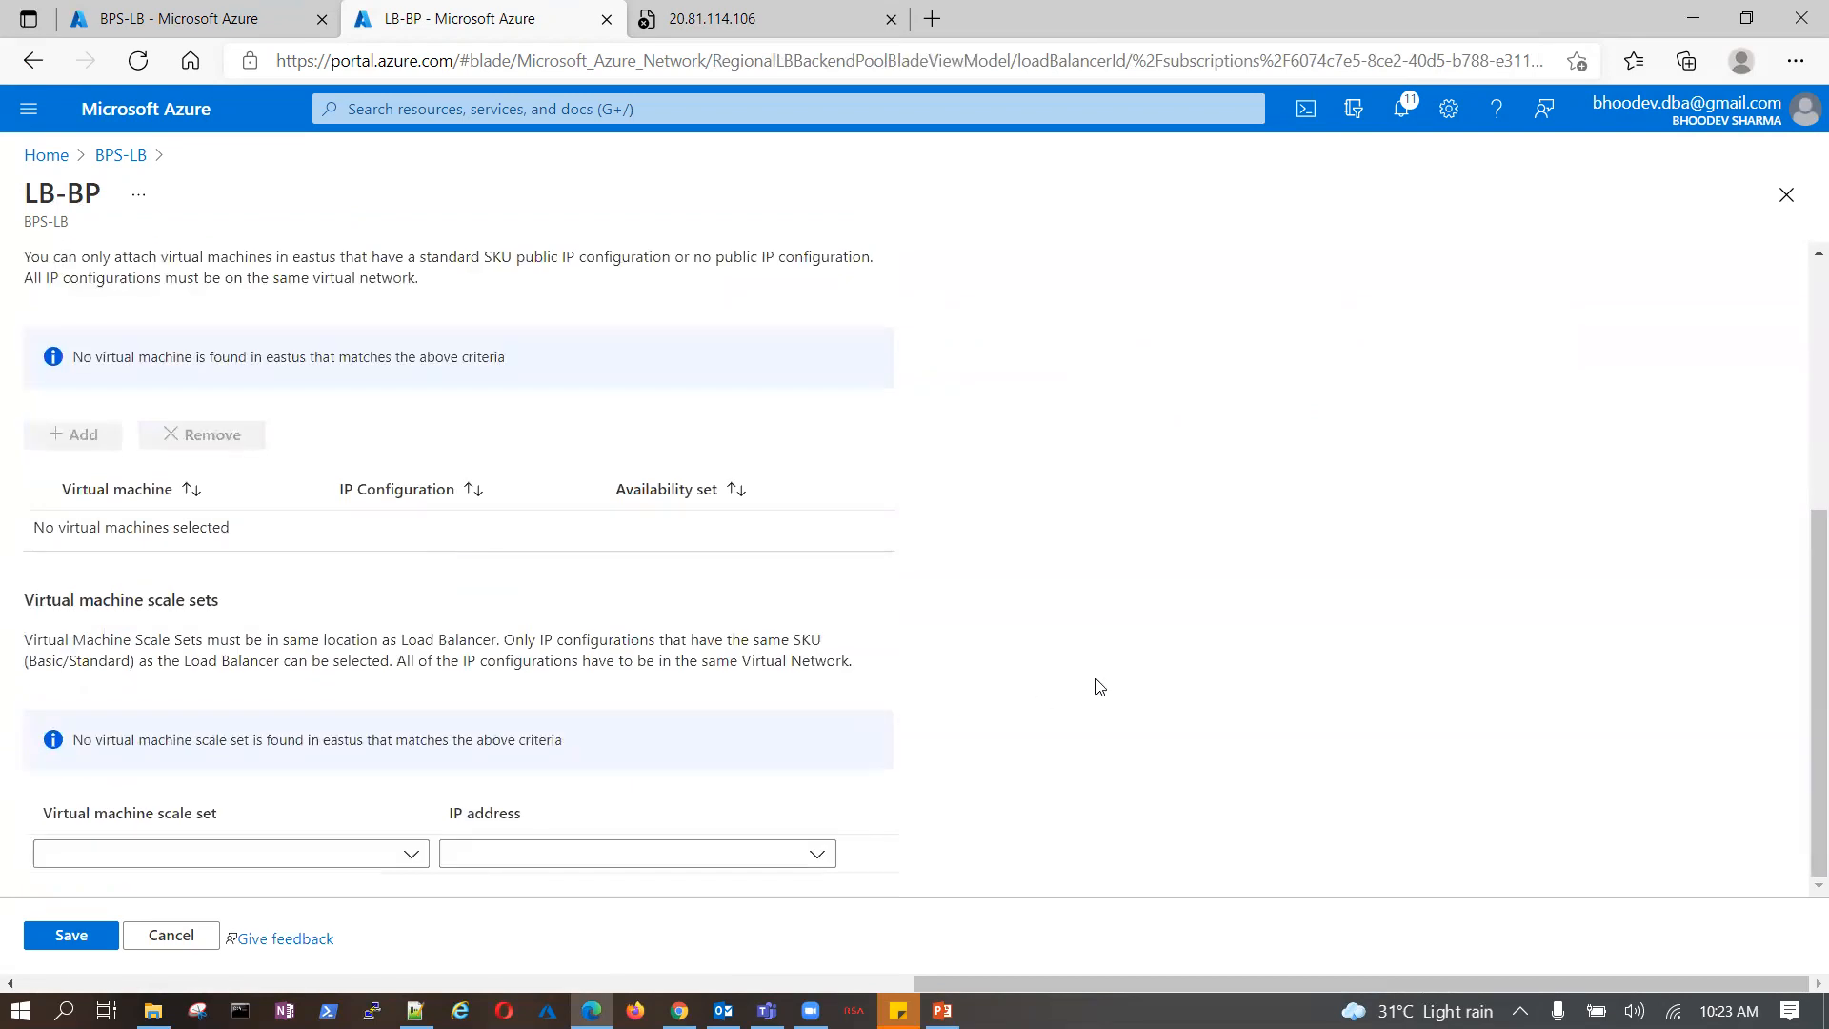
scroll(438, 532, "up", 5)
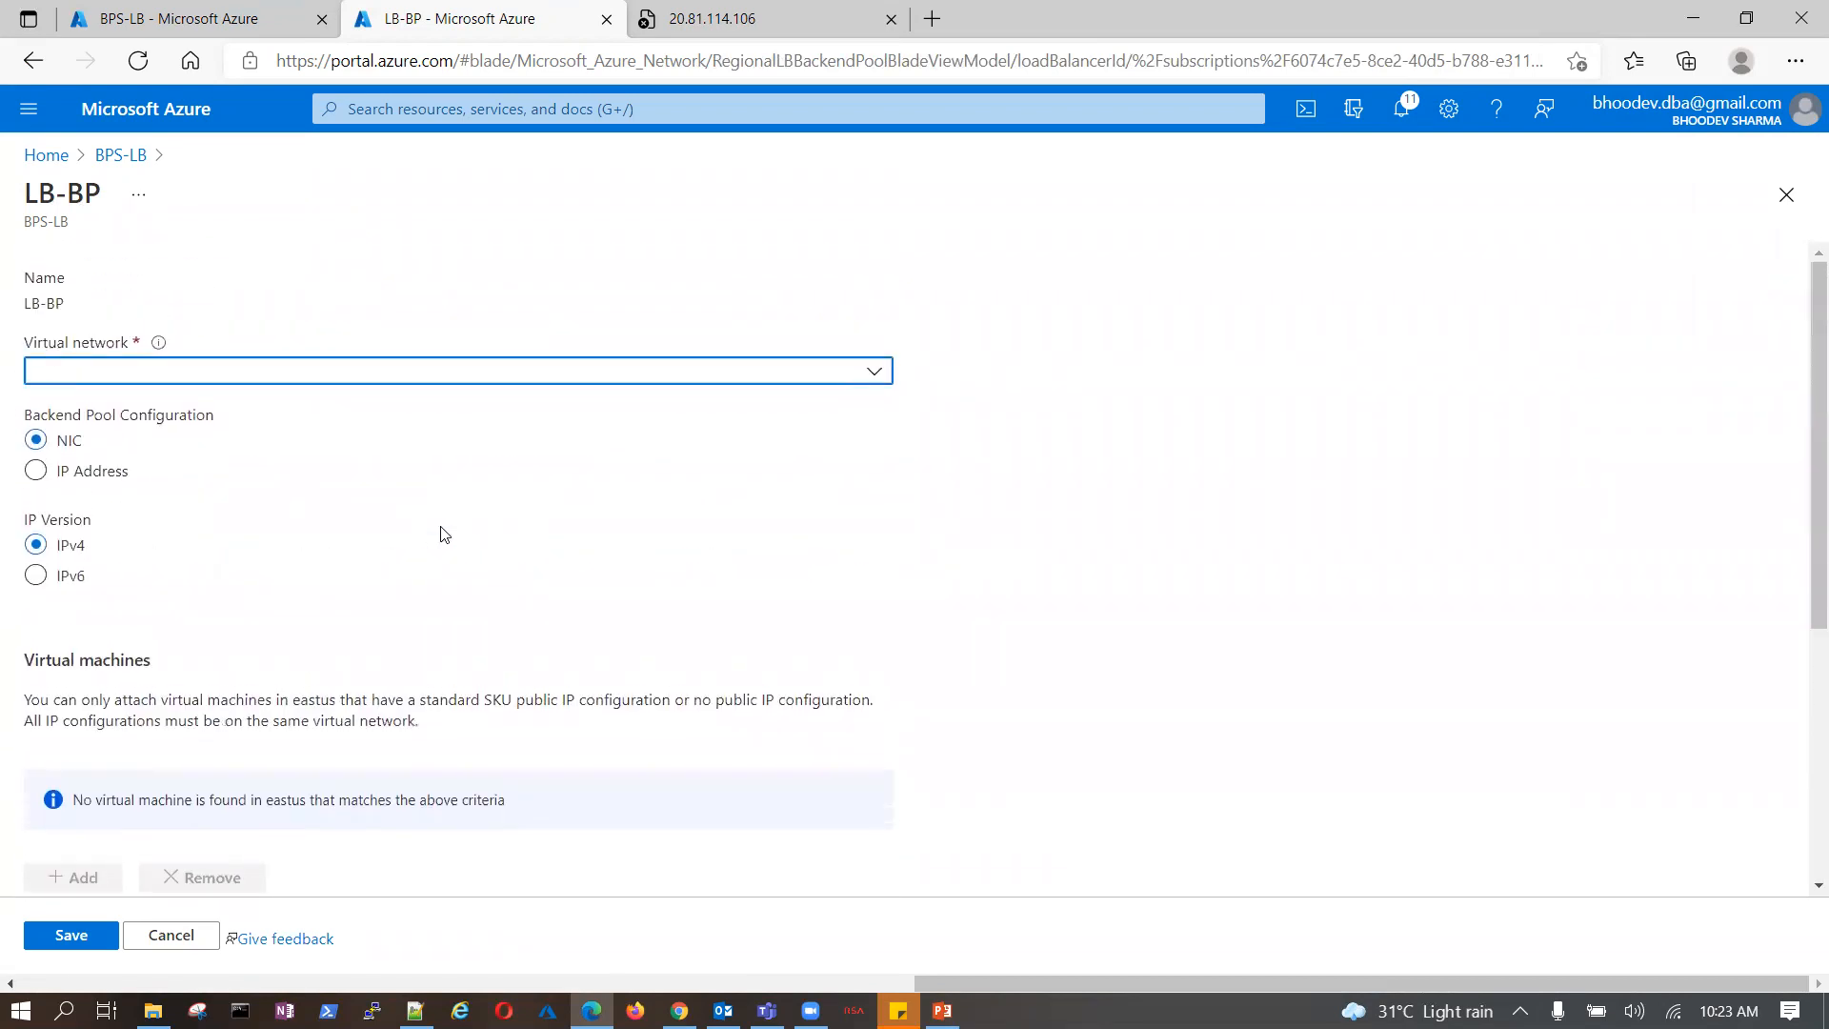
left_click(872, 372)
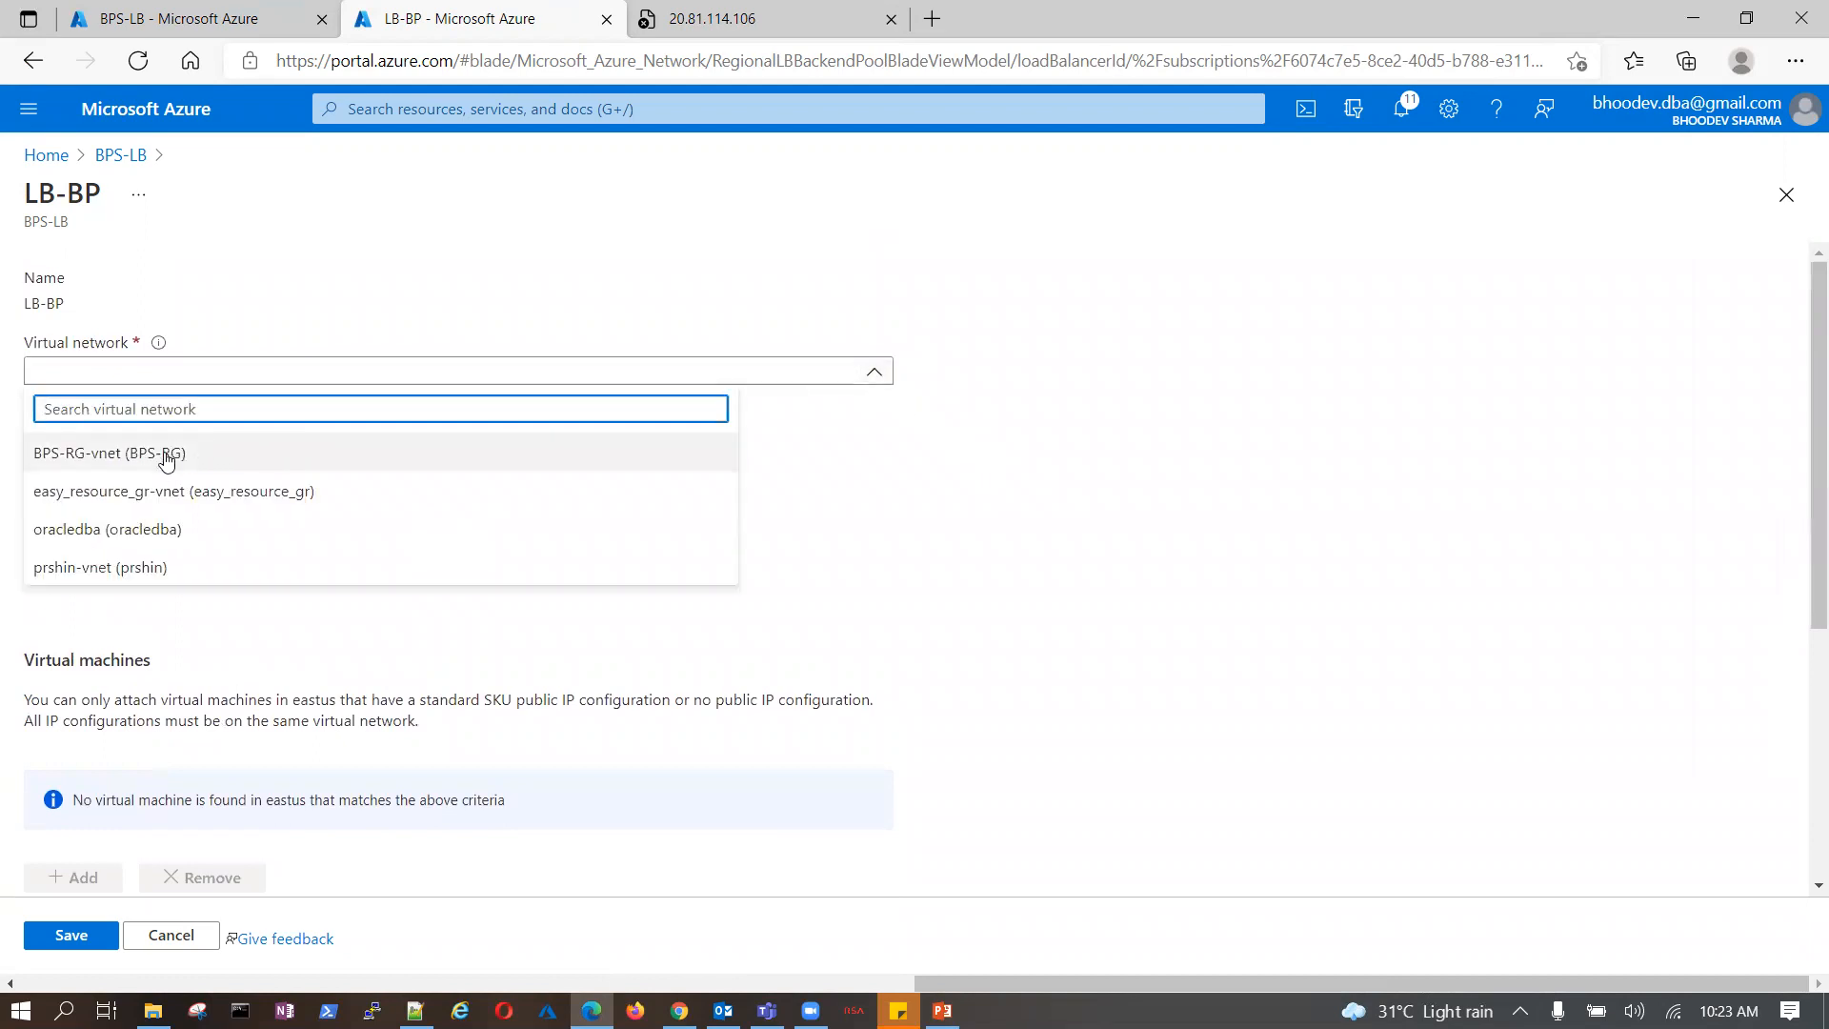
left_click(73, 456)
scroll(563, 548, "down", 5)
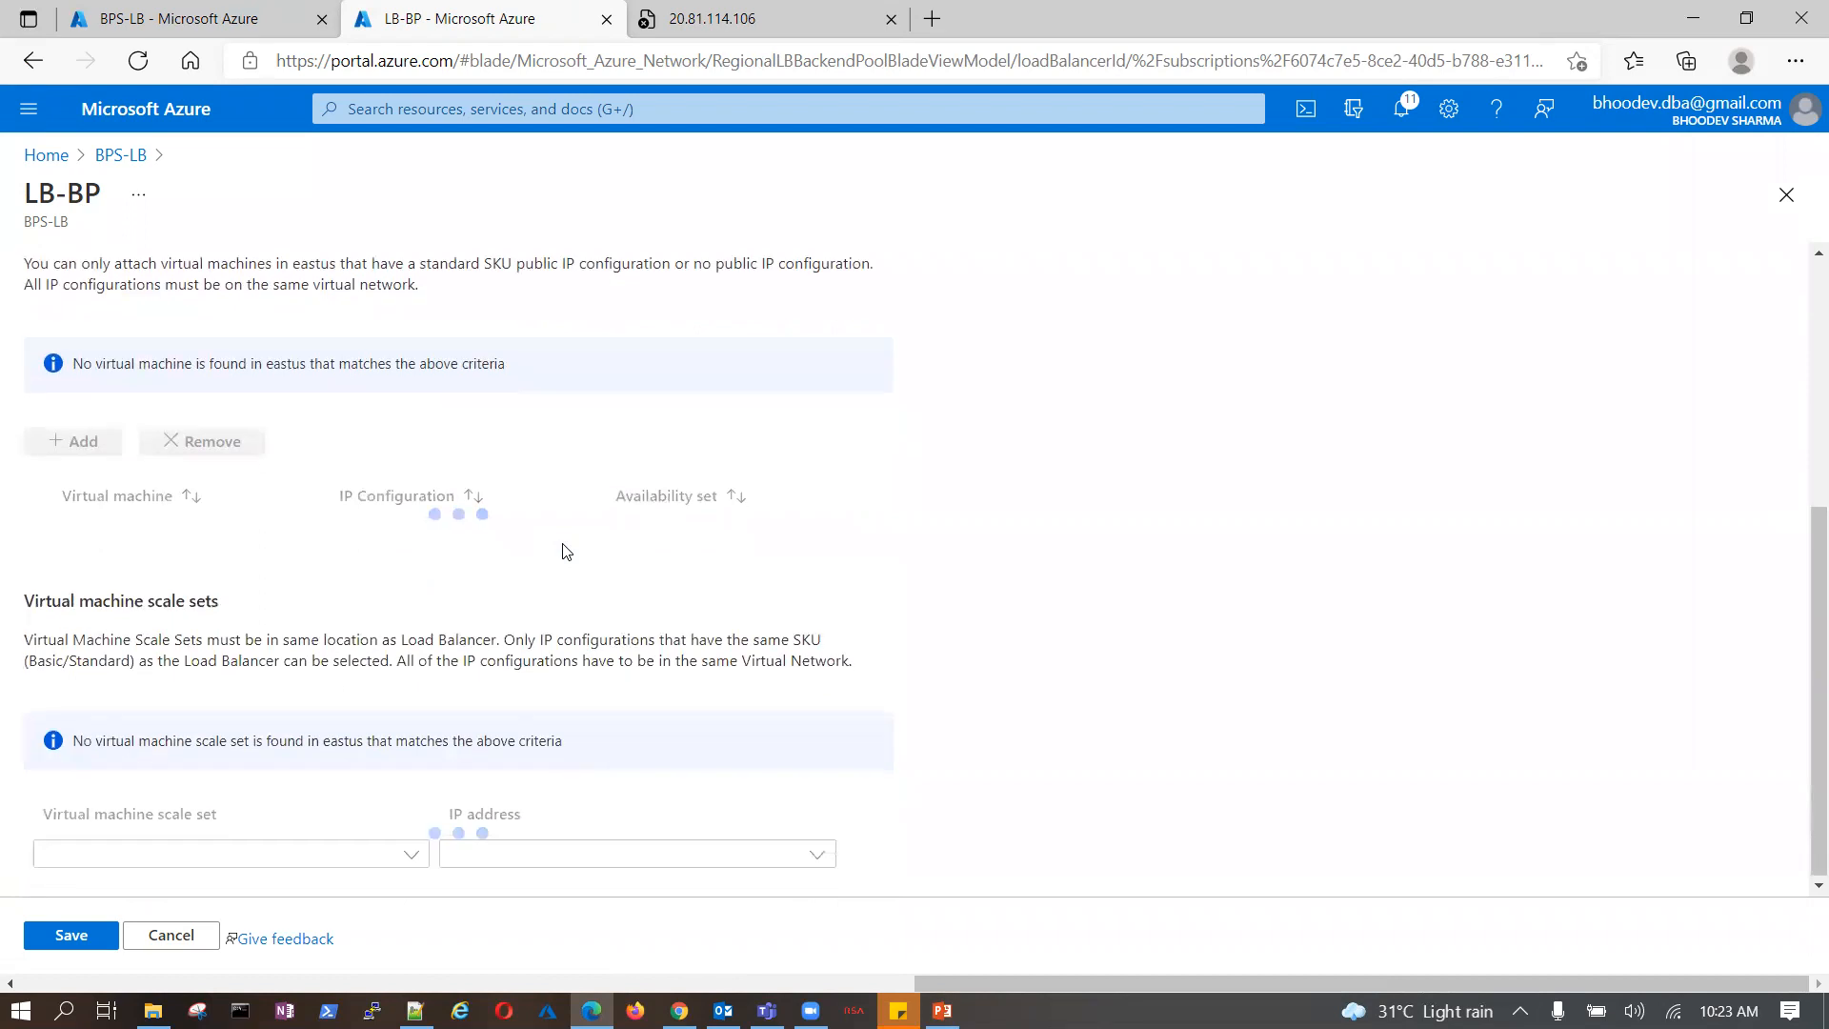
- Add bps-auto-scale-set with asg-defaultIpConfiguration to LB-BP, save, and view the 20.81.114.106 tab
left_click(407, 855)
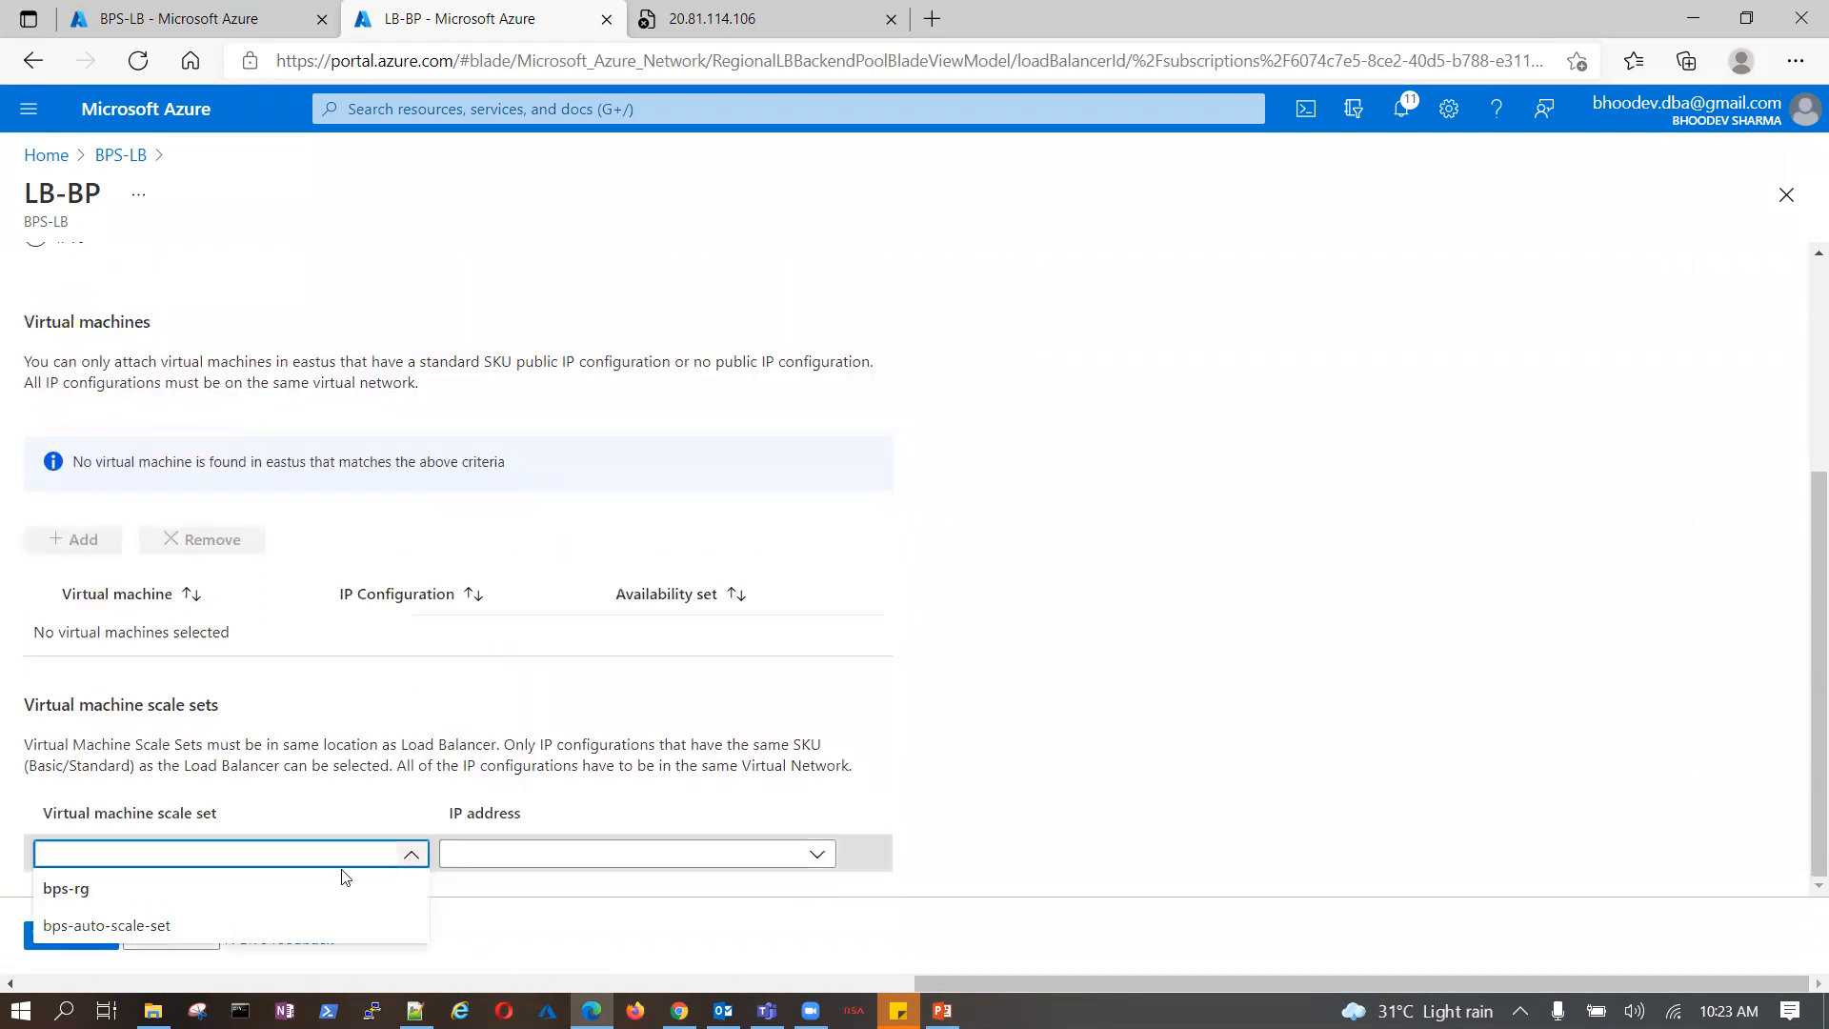
left_click(167, 928)
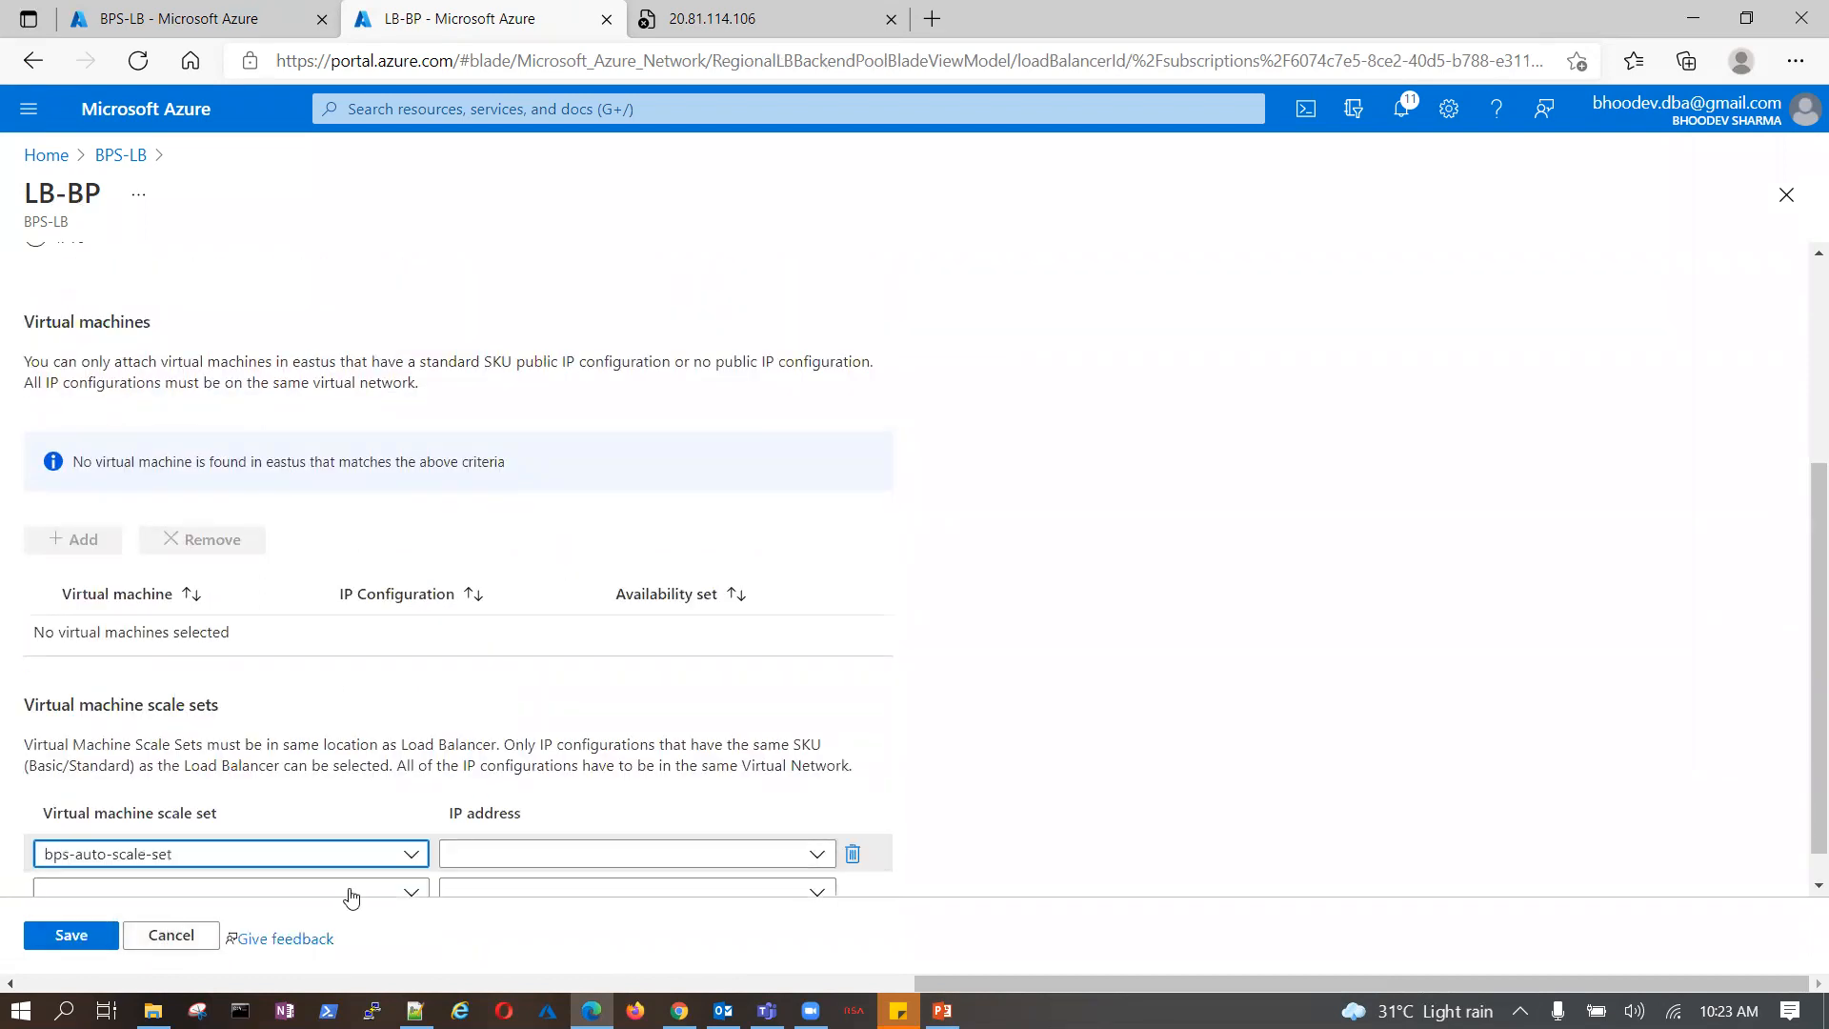
left_click(815, 817)
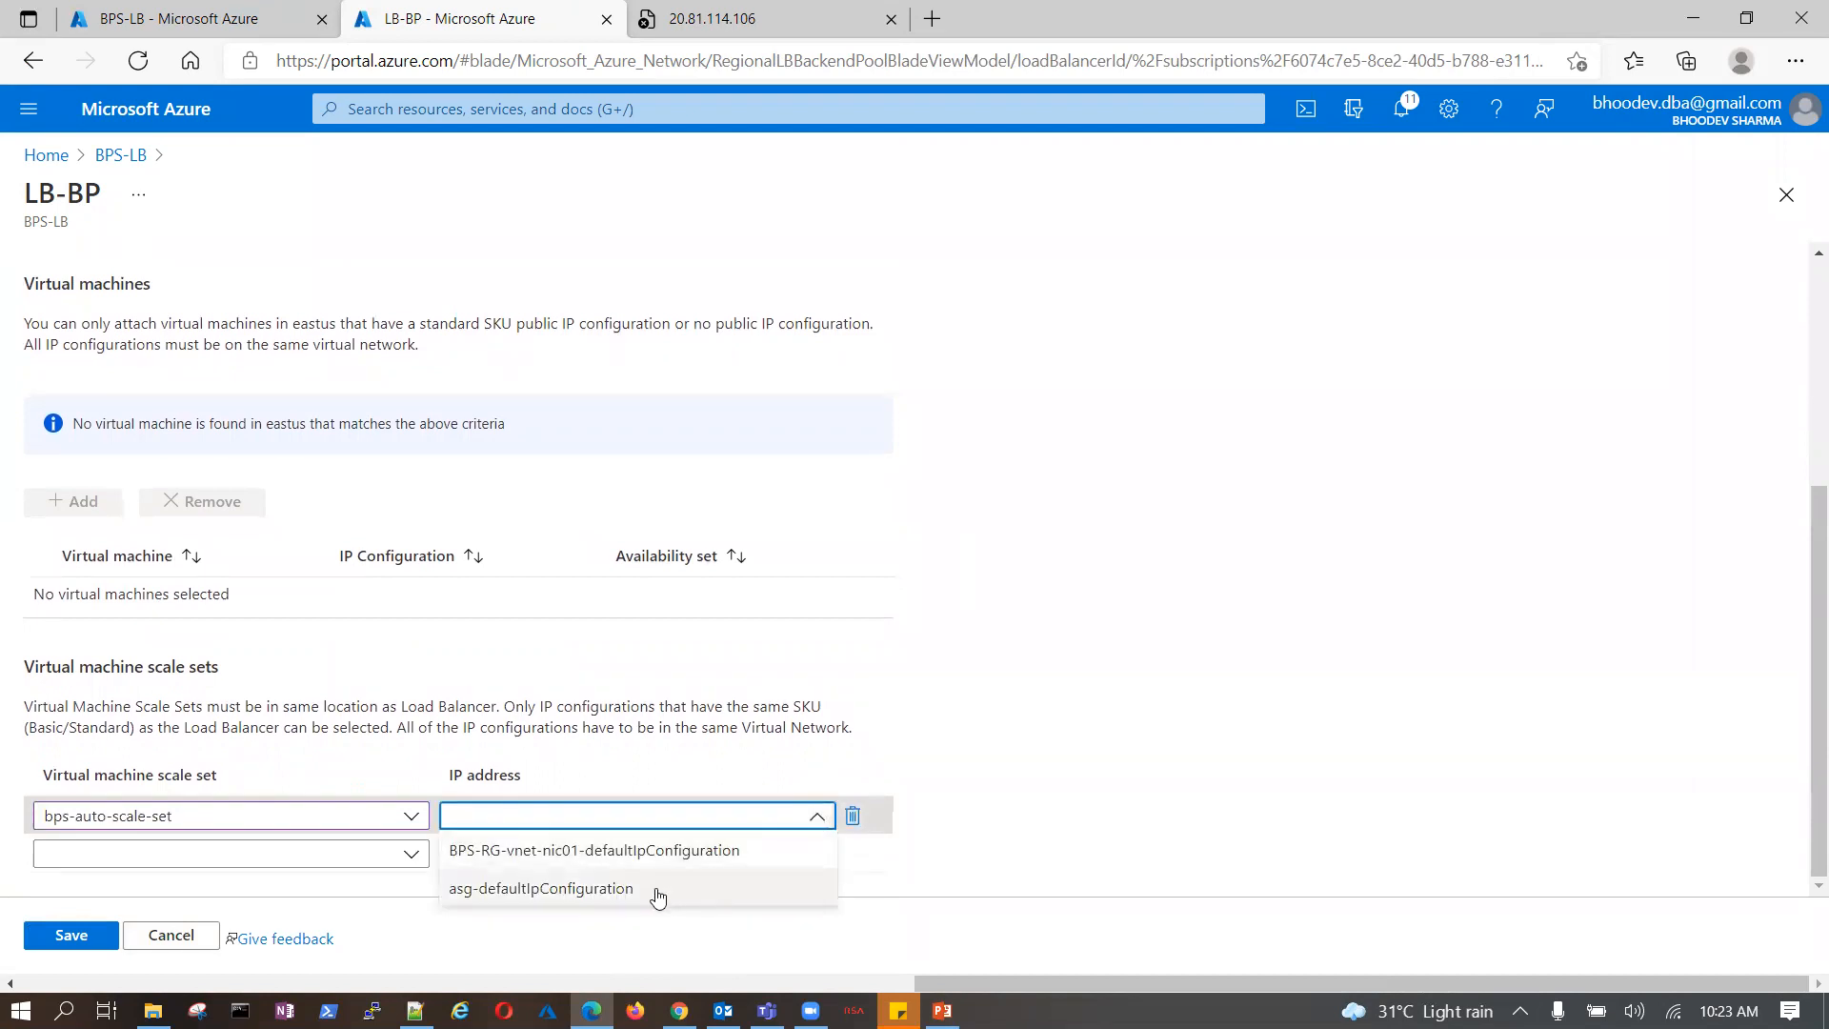
left_click(657, 888)
left_click(73, 937)
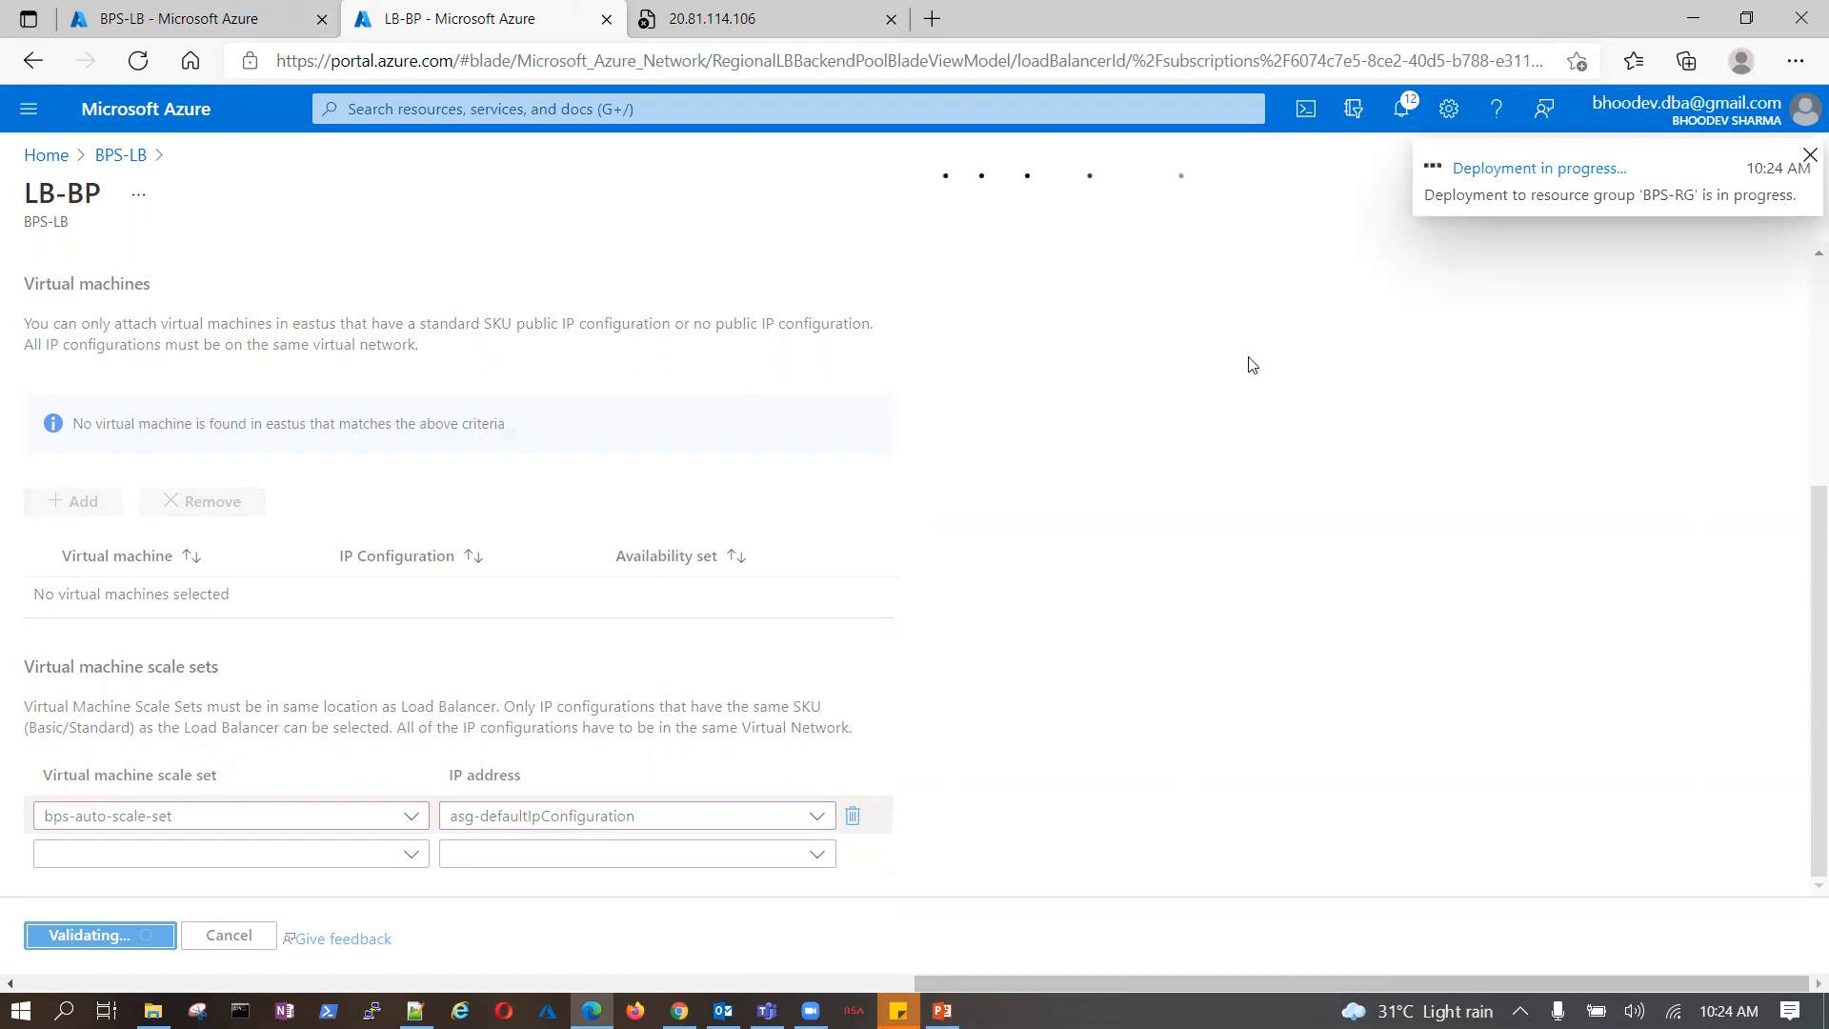
left_click(747, 26)
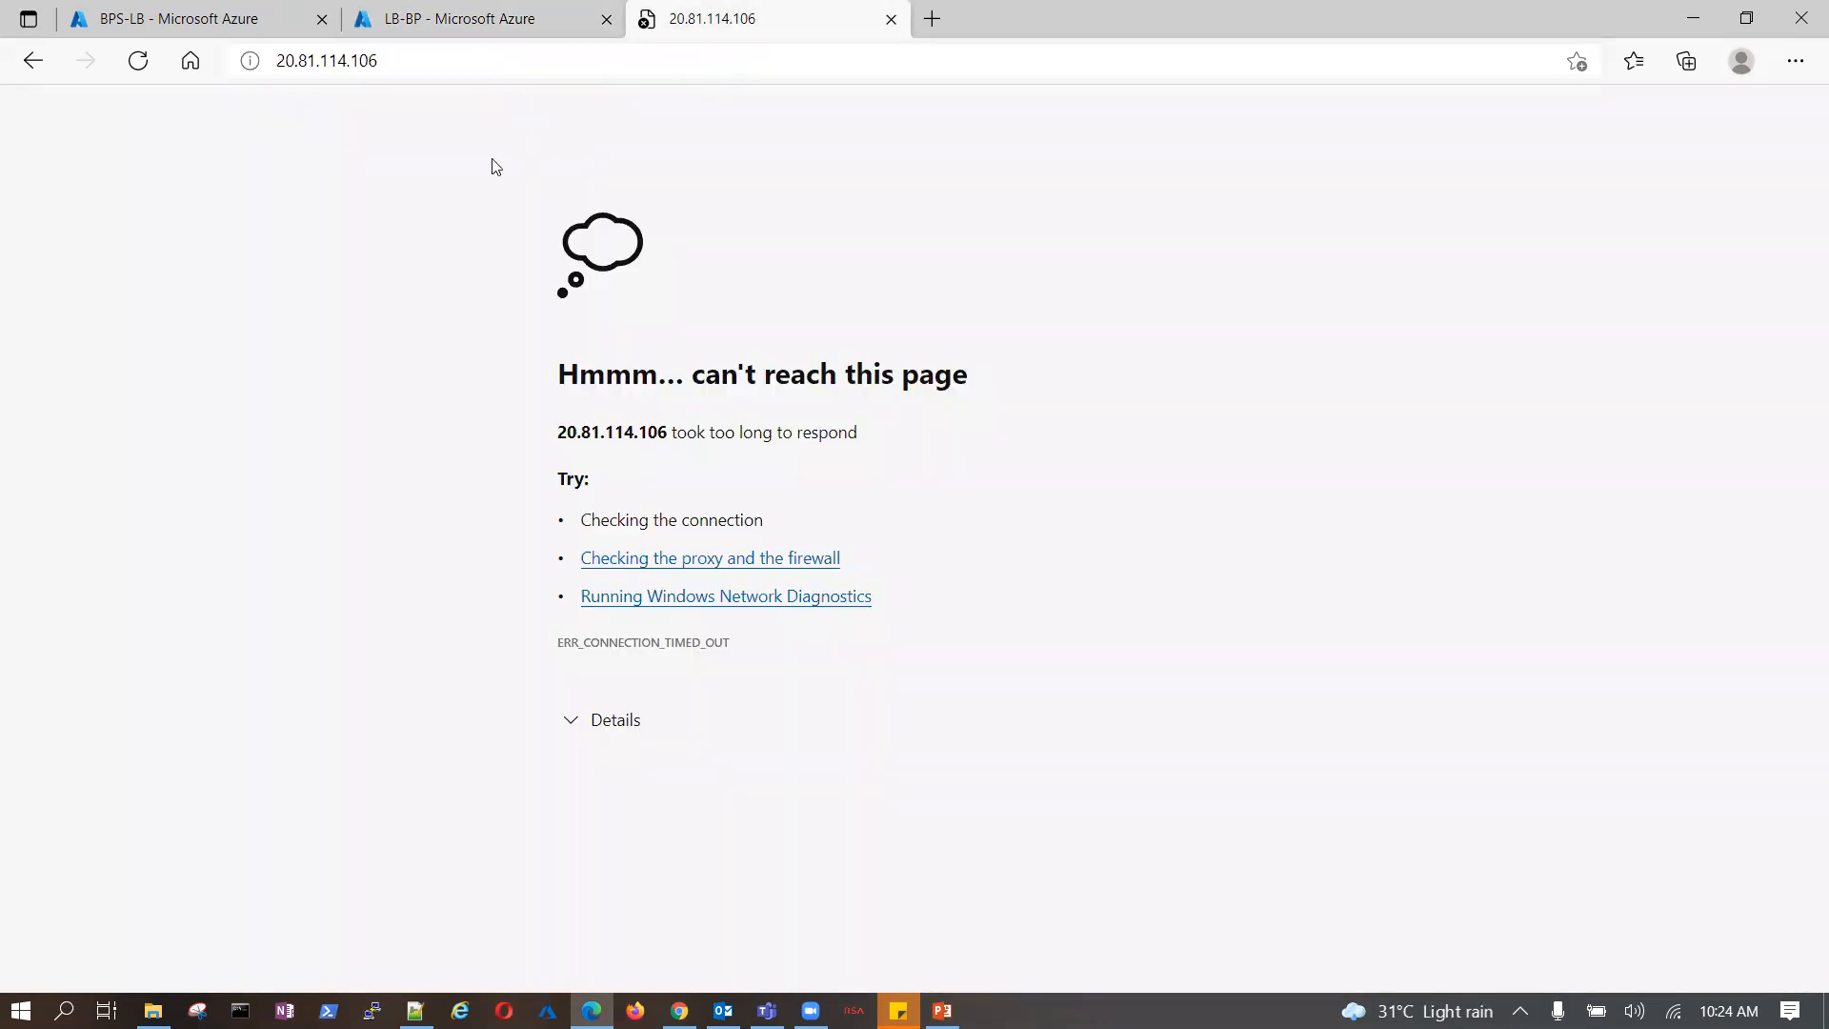
- Reload 20.81.114.106, then return to the LB-BP pool page for the deployment result
left_click(138, 60)
left_click(496, 16)
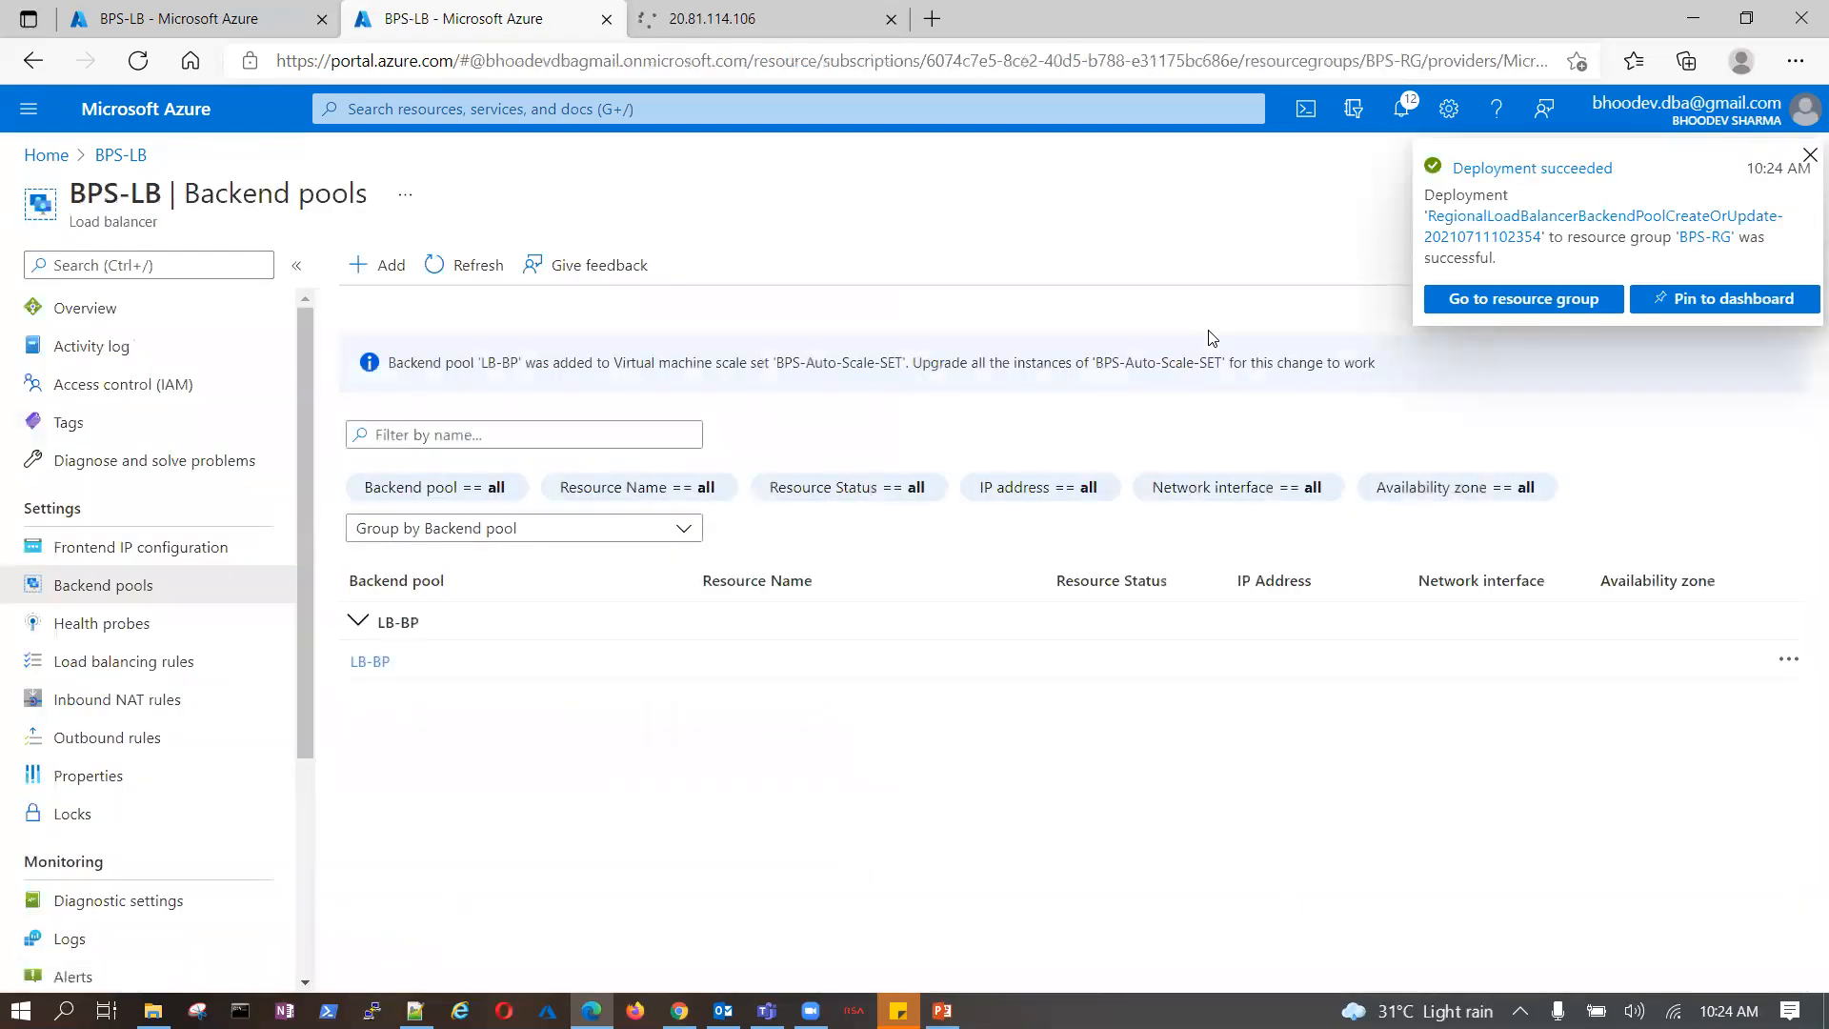
- Via resource group BPS-RG, open BPS-Auto-Scale-SET's networking and select the frontend IP
left_click(1524, 299)
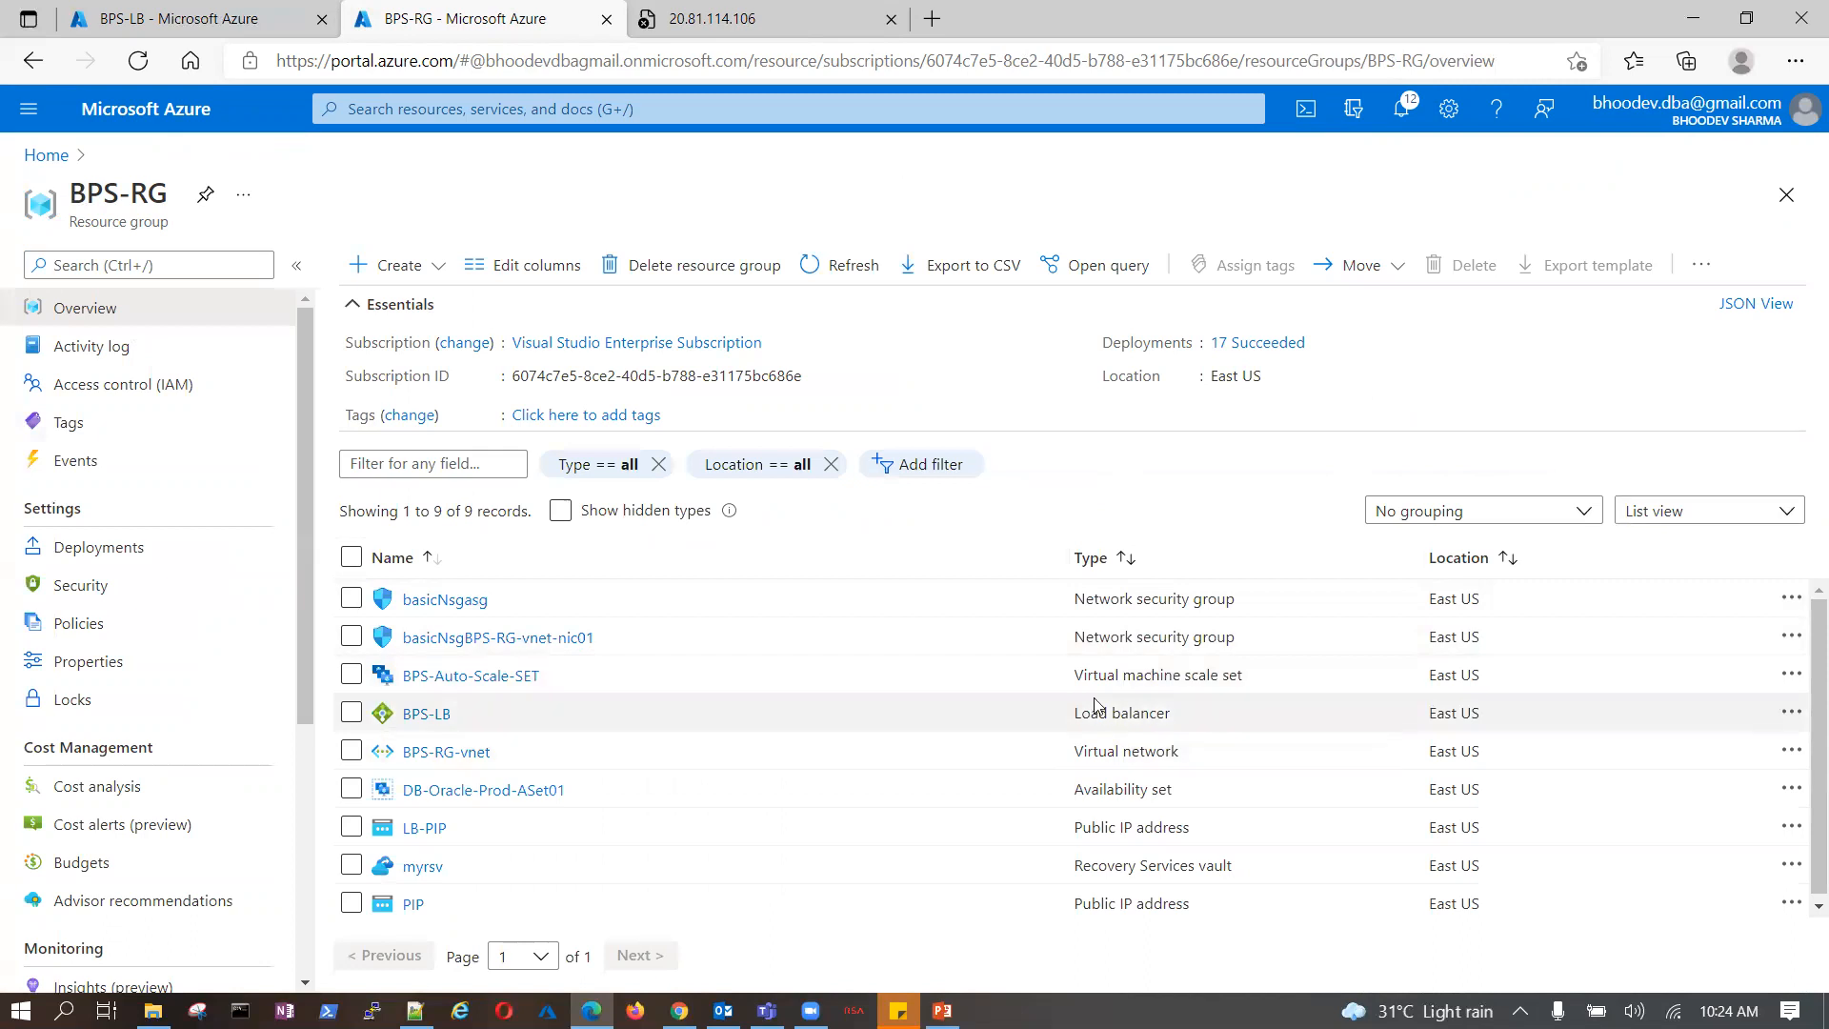
left_click(490, 678)
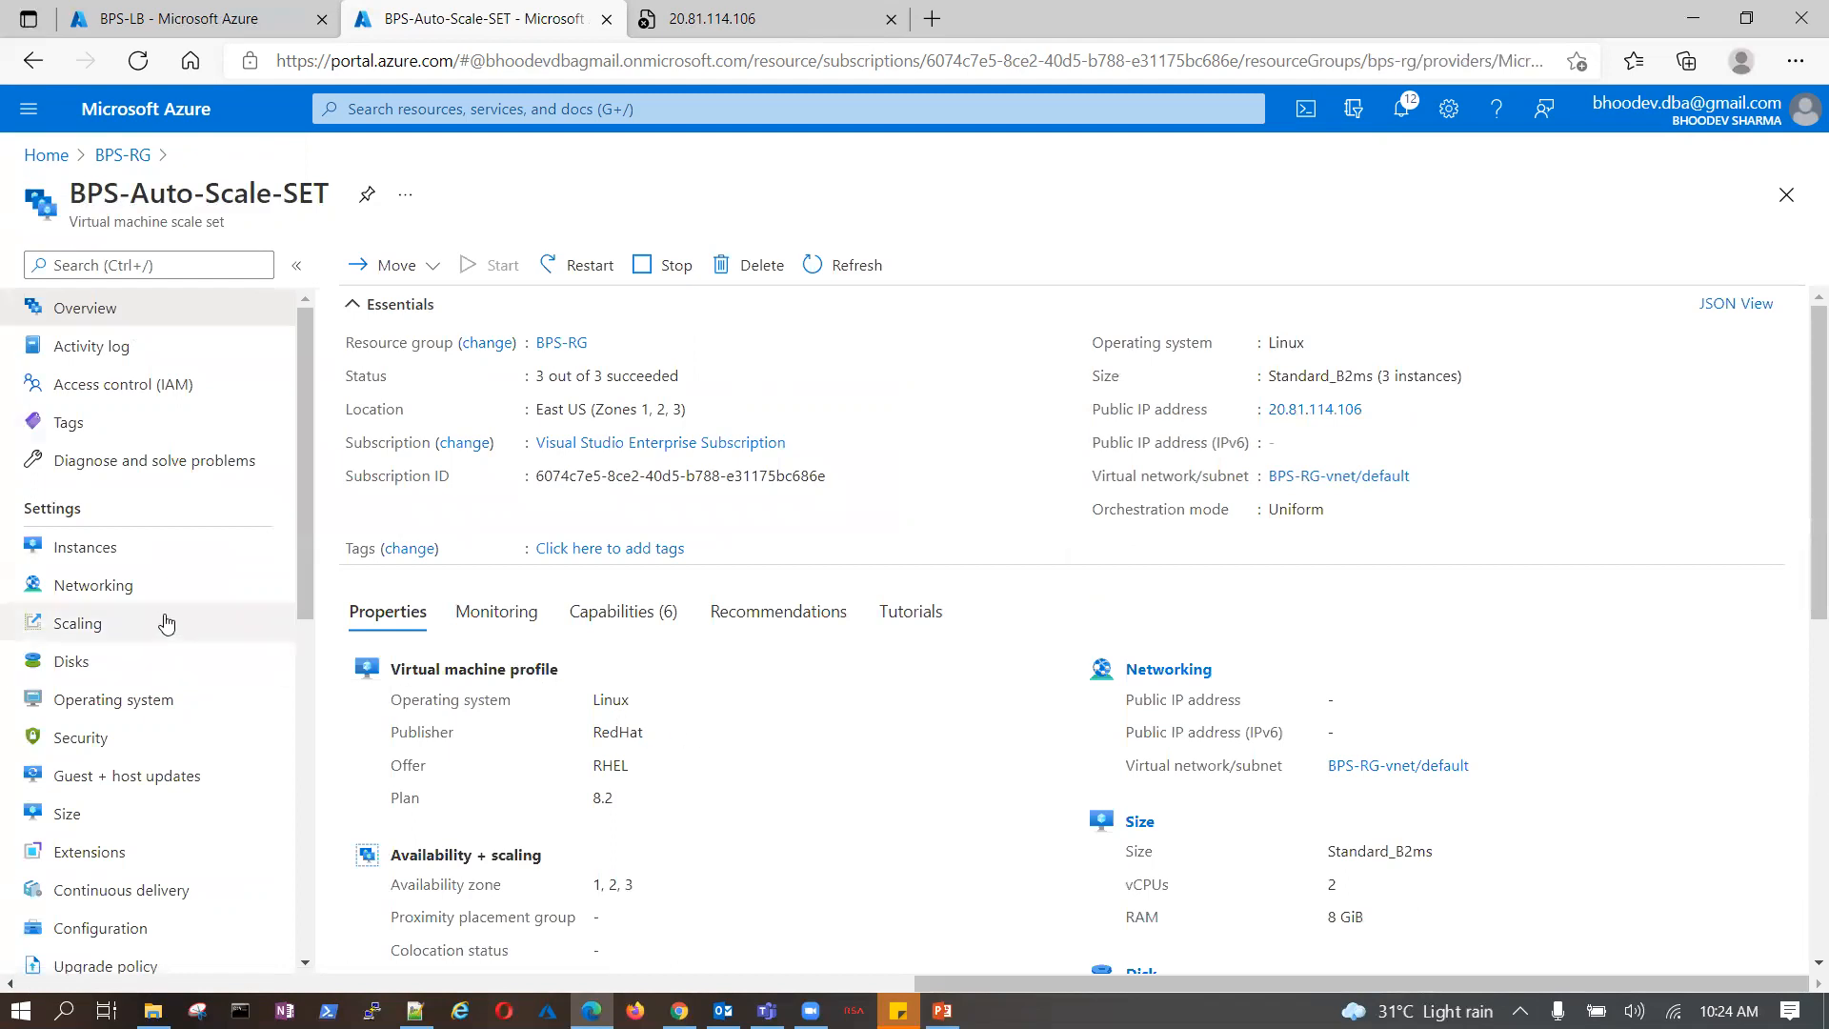
left_click(112, 551)
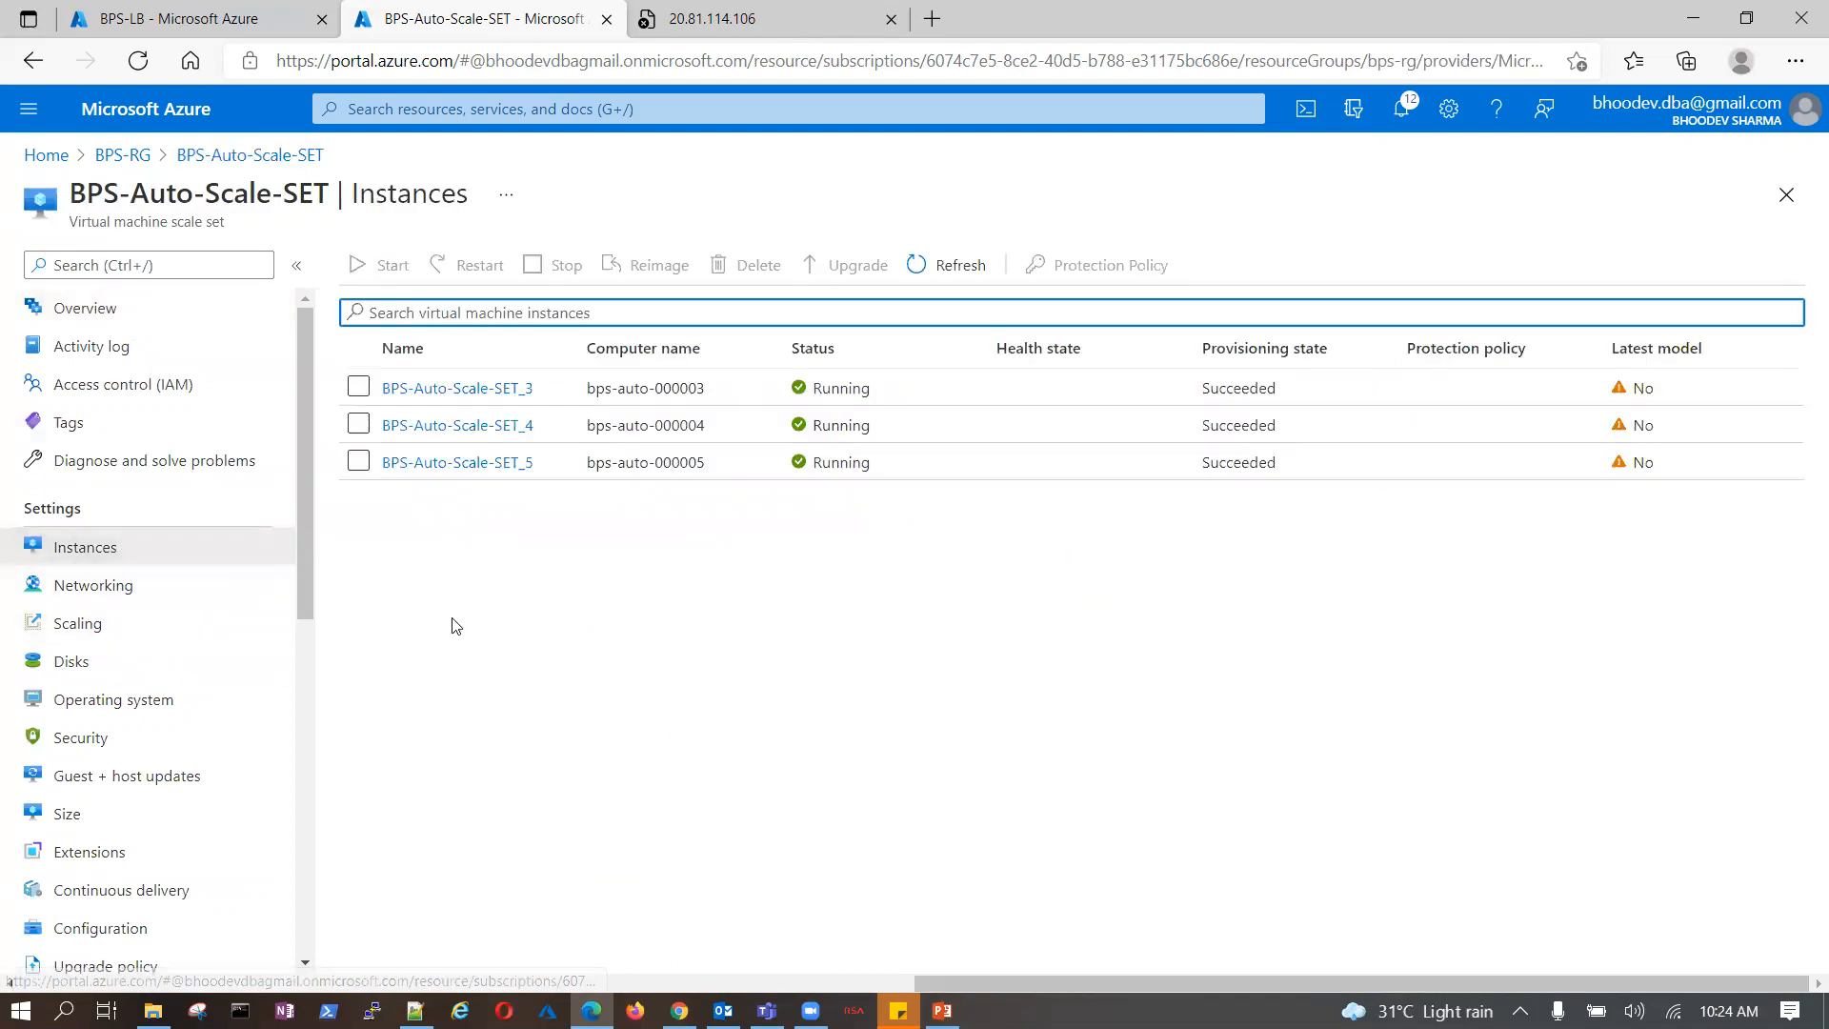
left_click(177, 594)
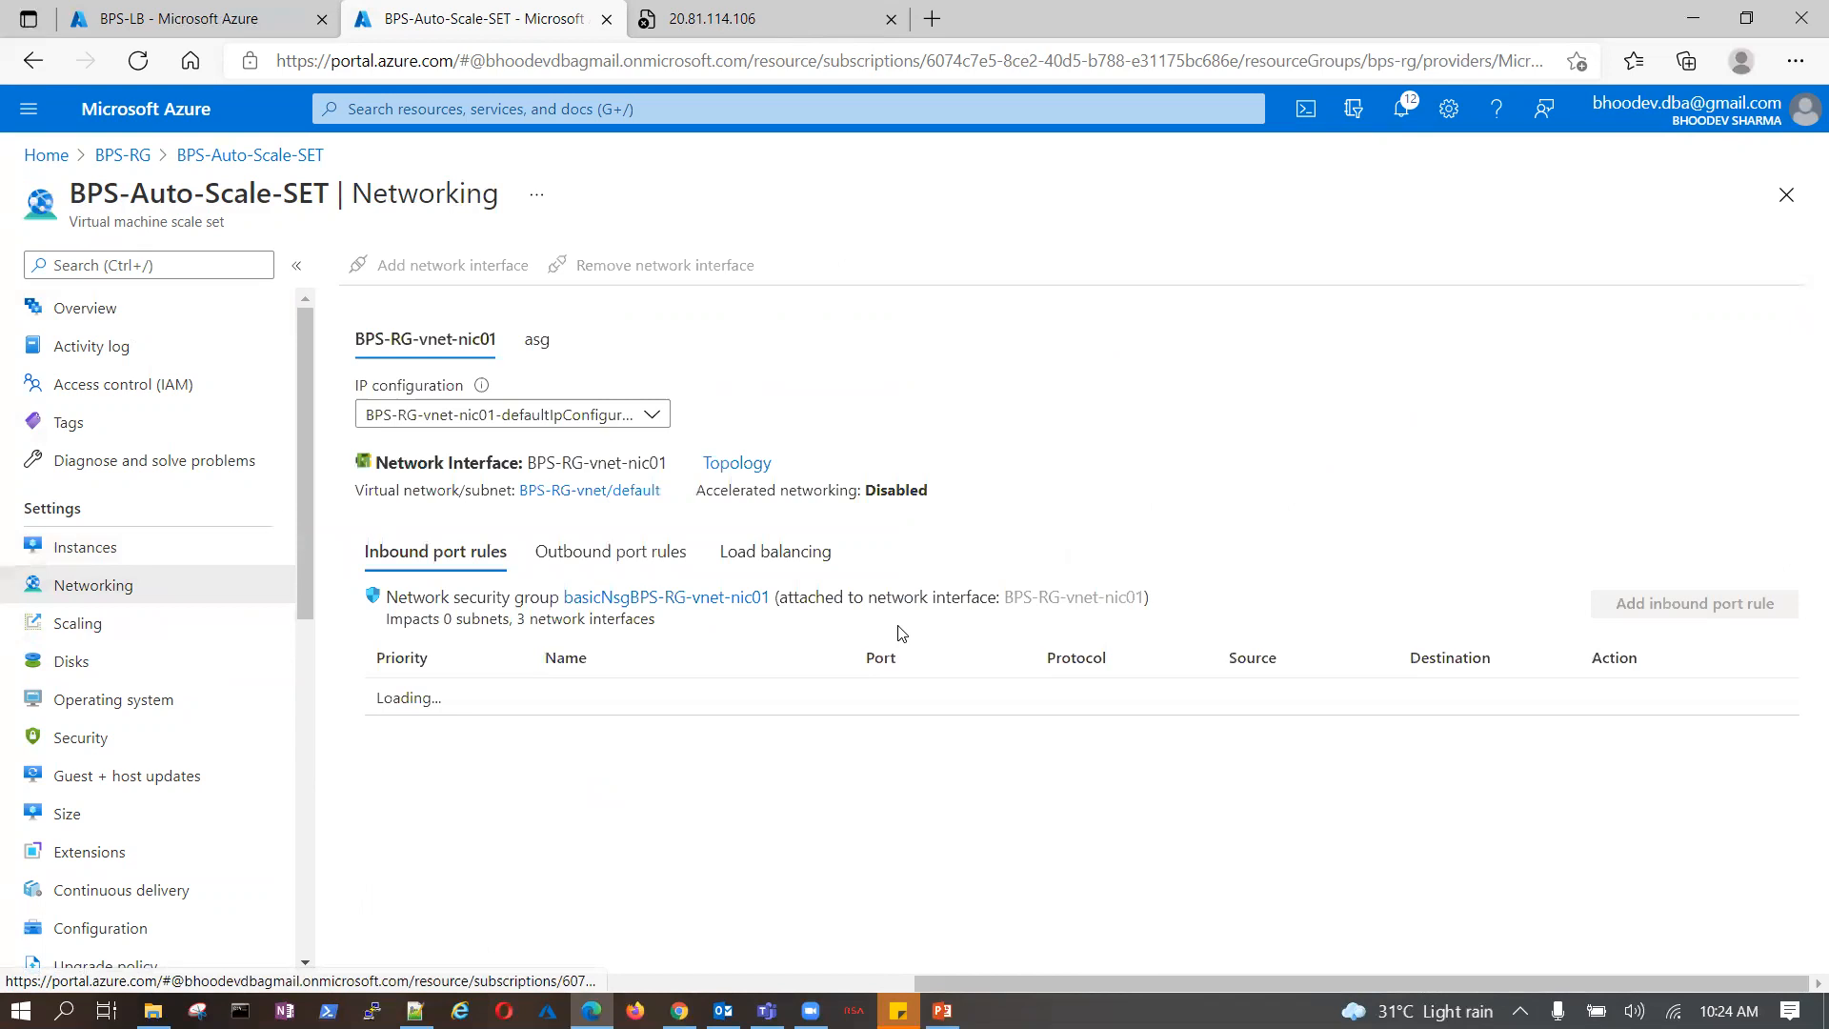
left_click(807, 552)
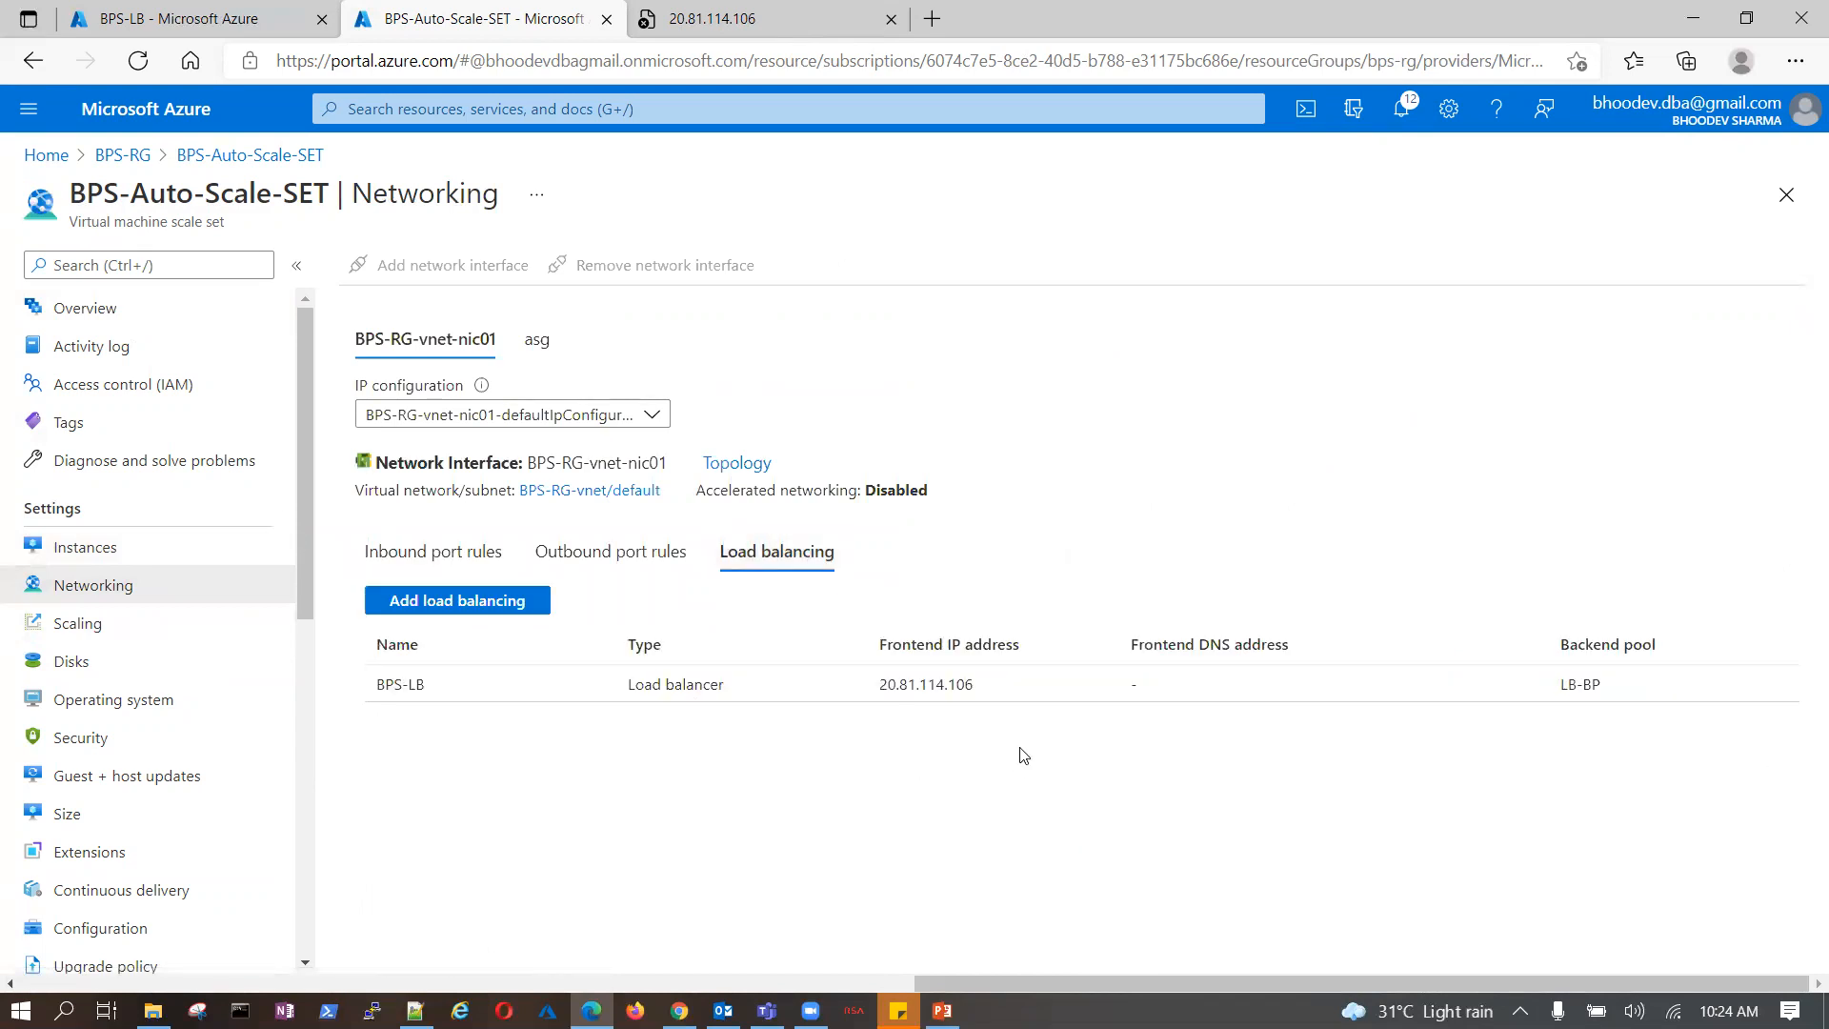
left_click_drag(879, 686, 973, 693)
key("ctrl+c")
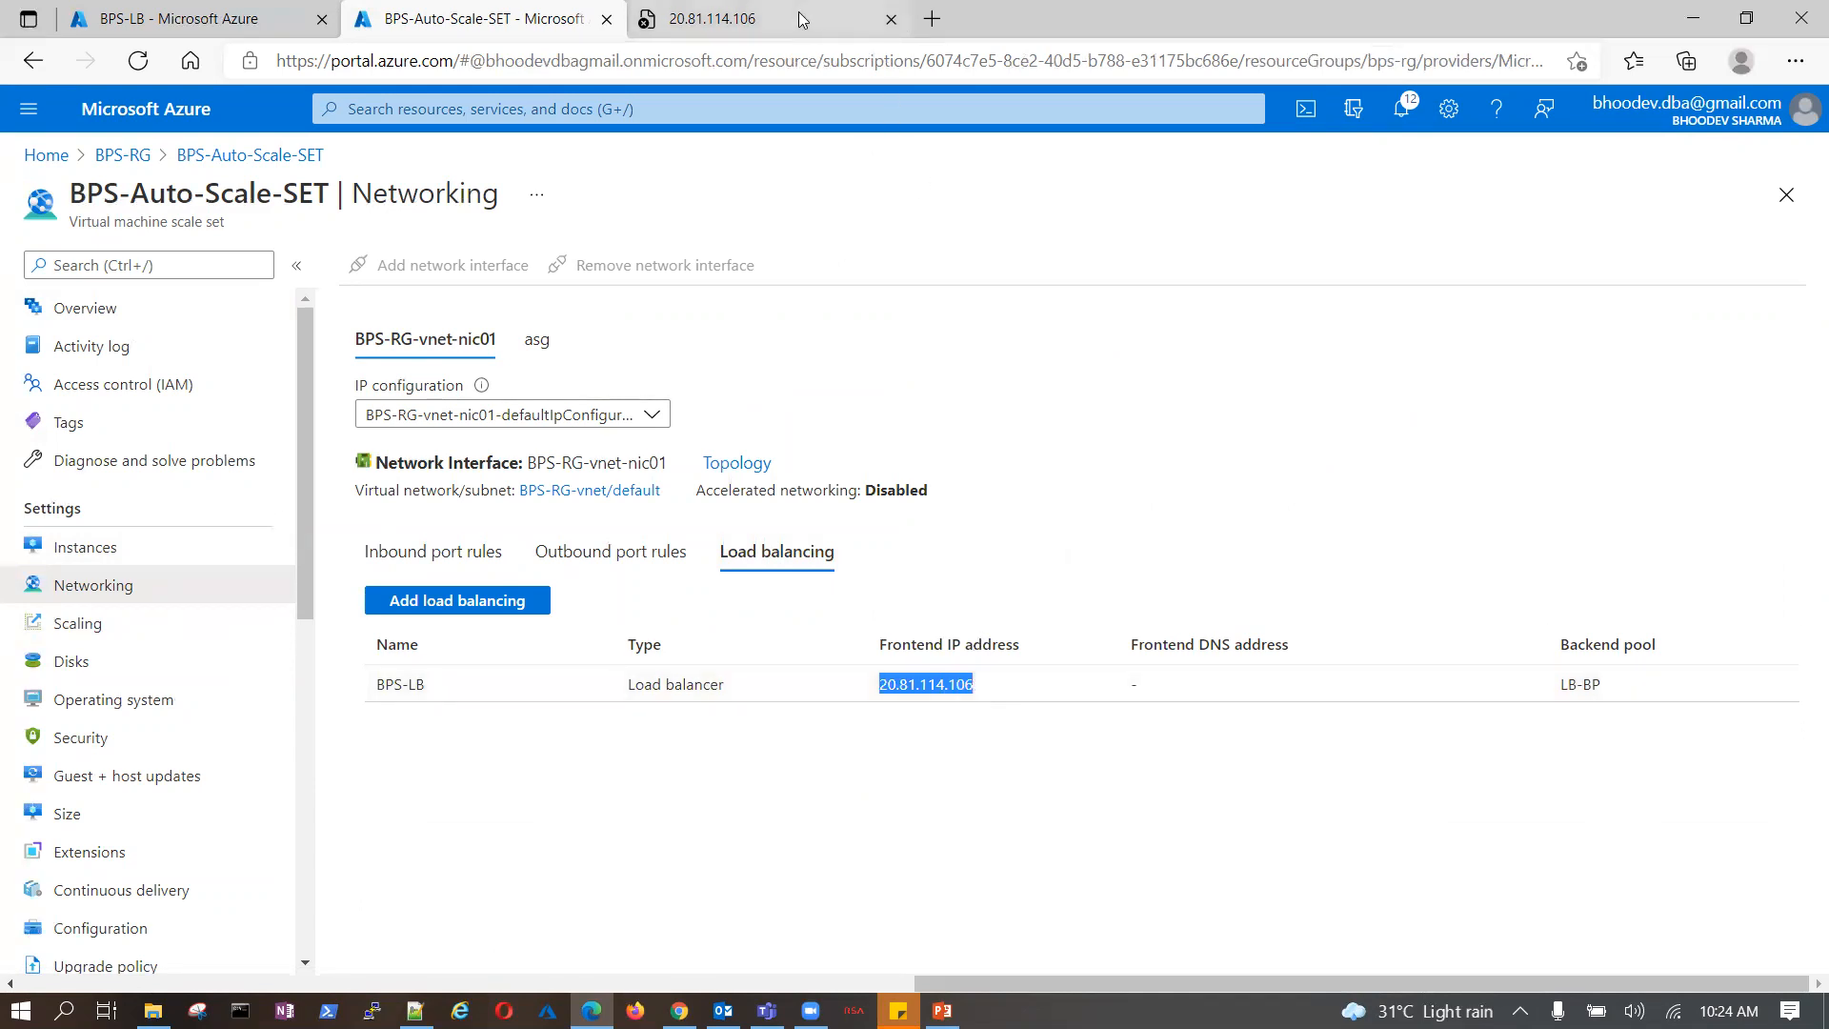
- Load the frontend IP 20.81.114.106 in its tab, then list the scale set's instances
left_click(853, 19)
left_click(427, 58)
key("ctrl+v")
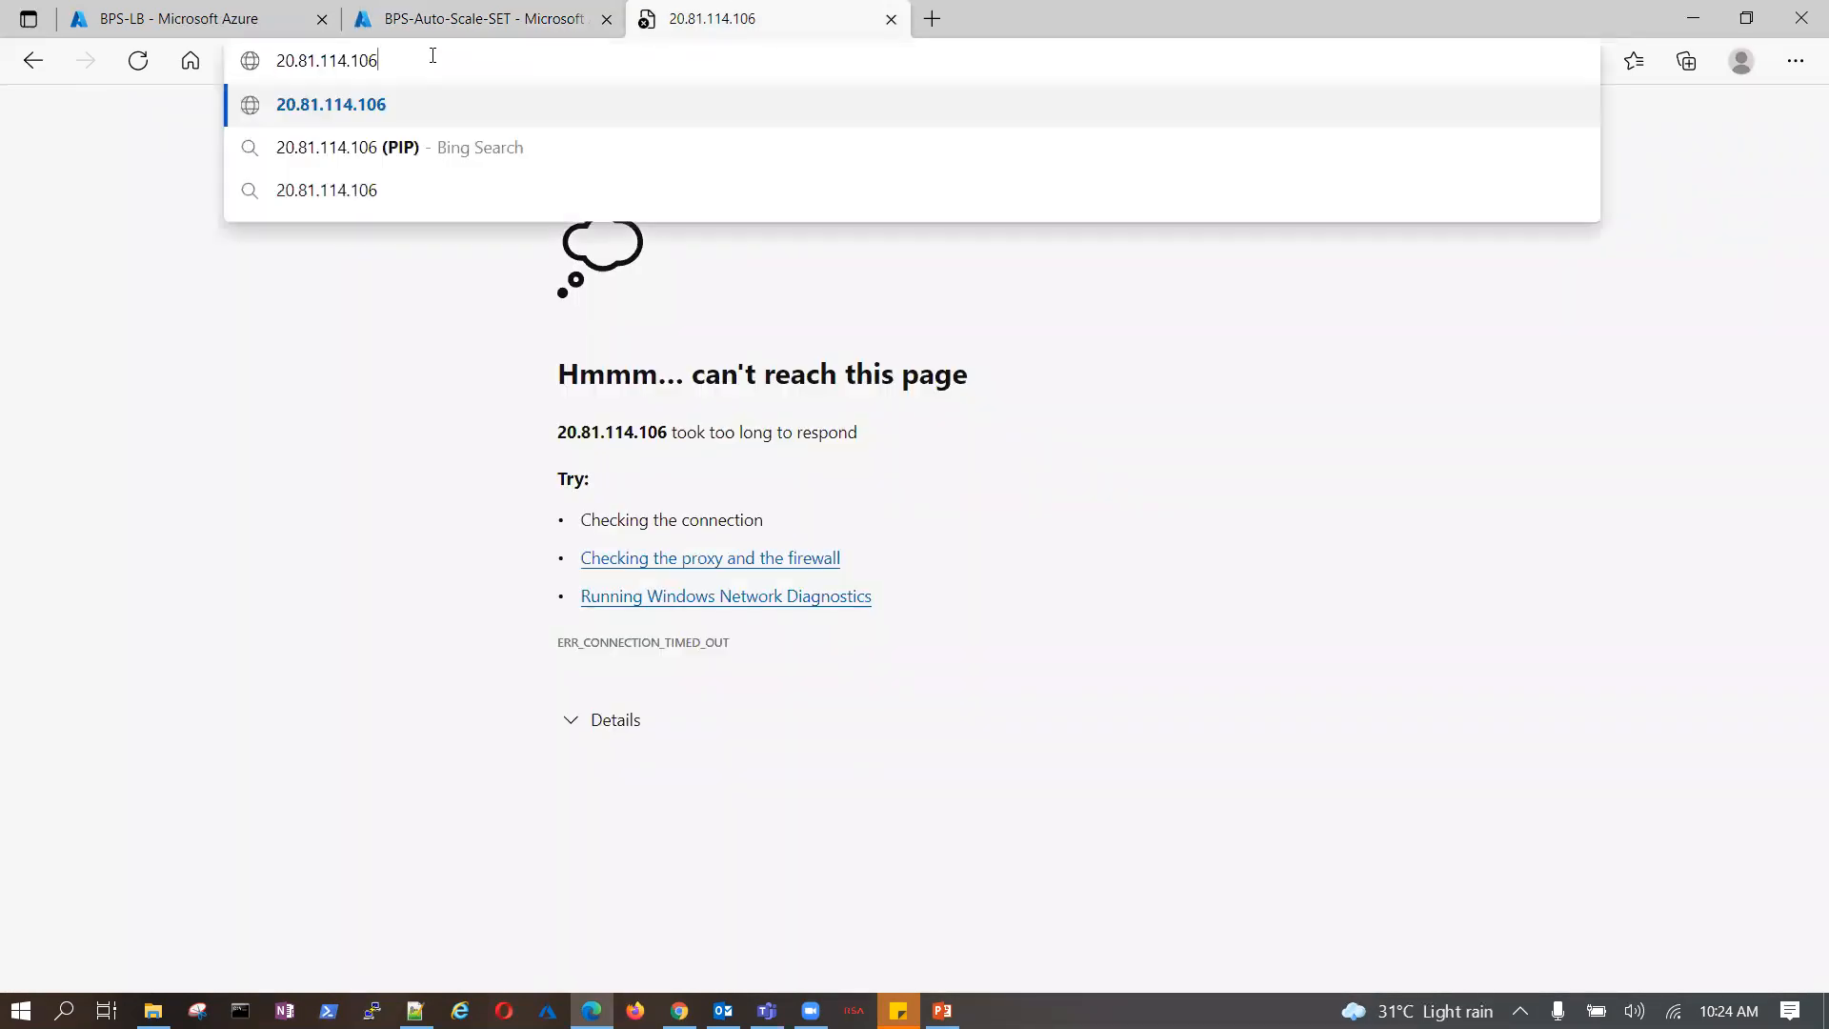
key("Return")
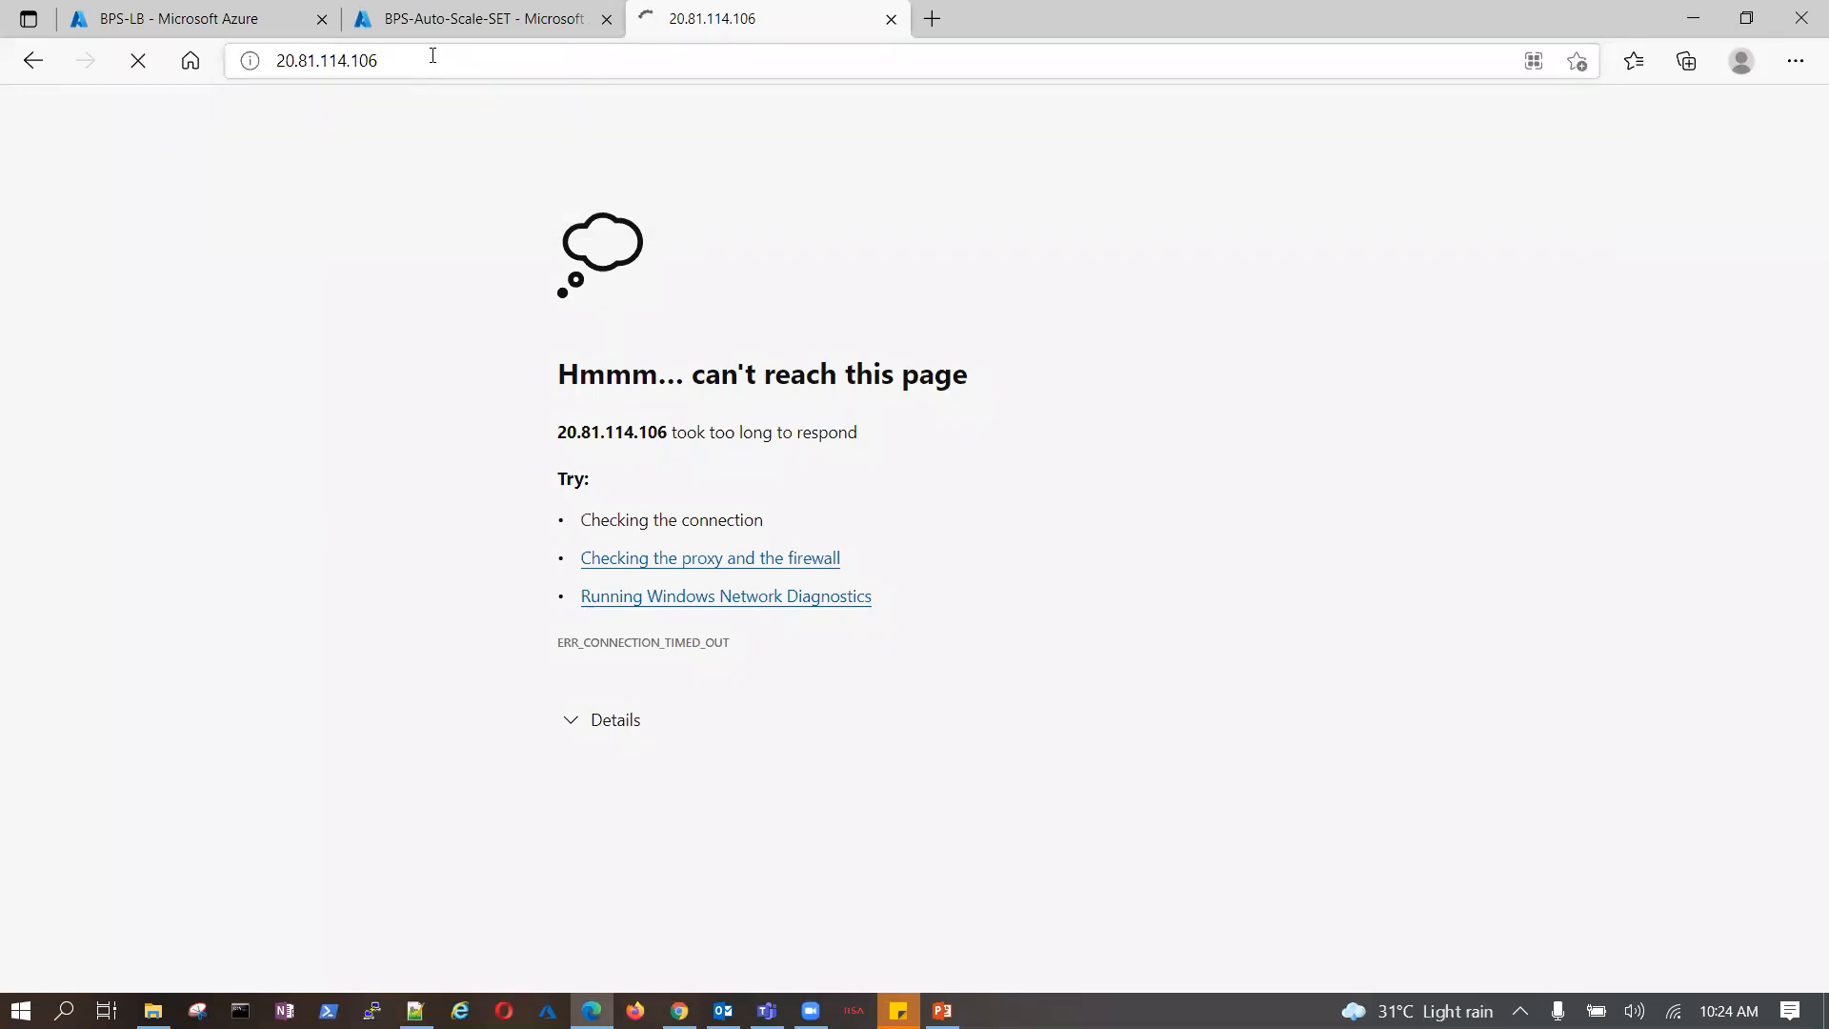
left_click(469, 21)
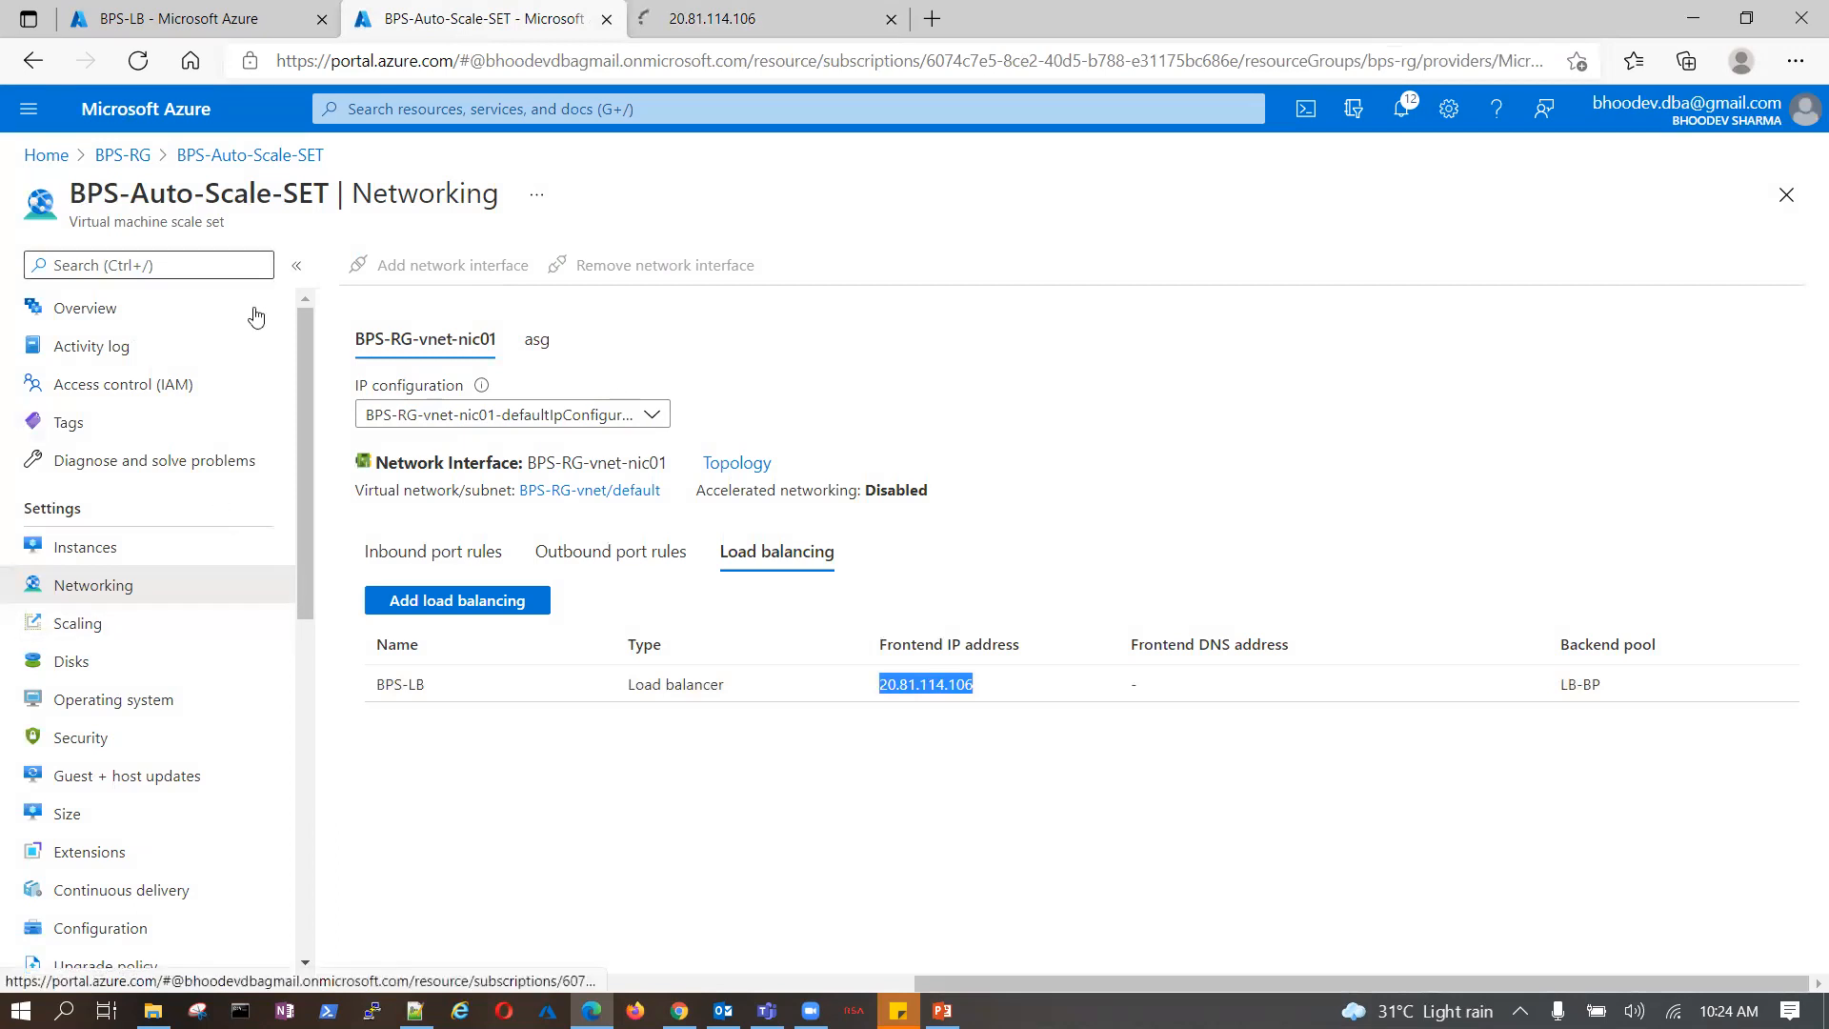
left_click(213, 21)
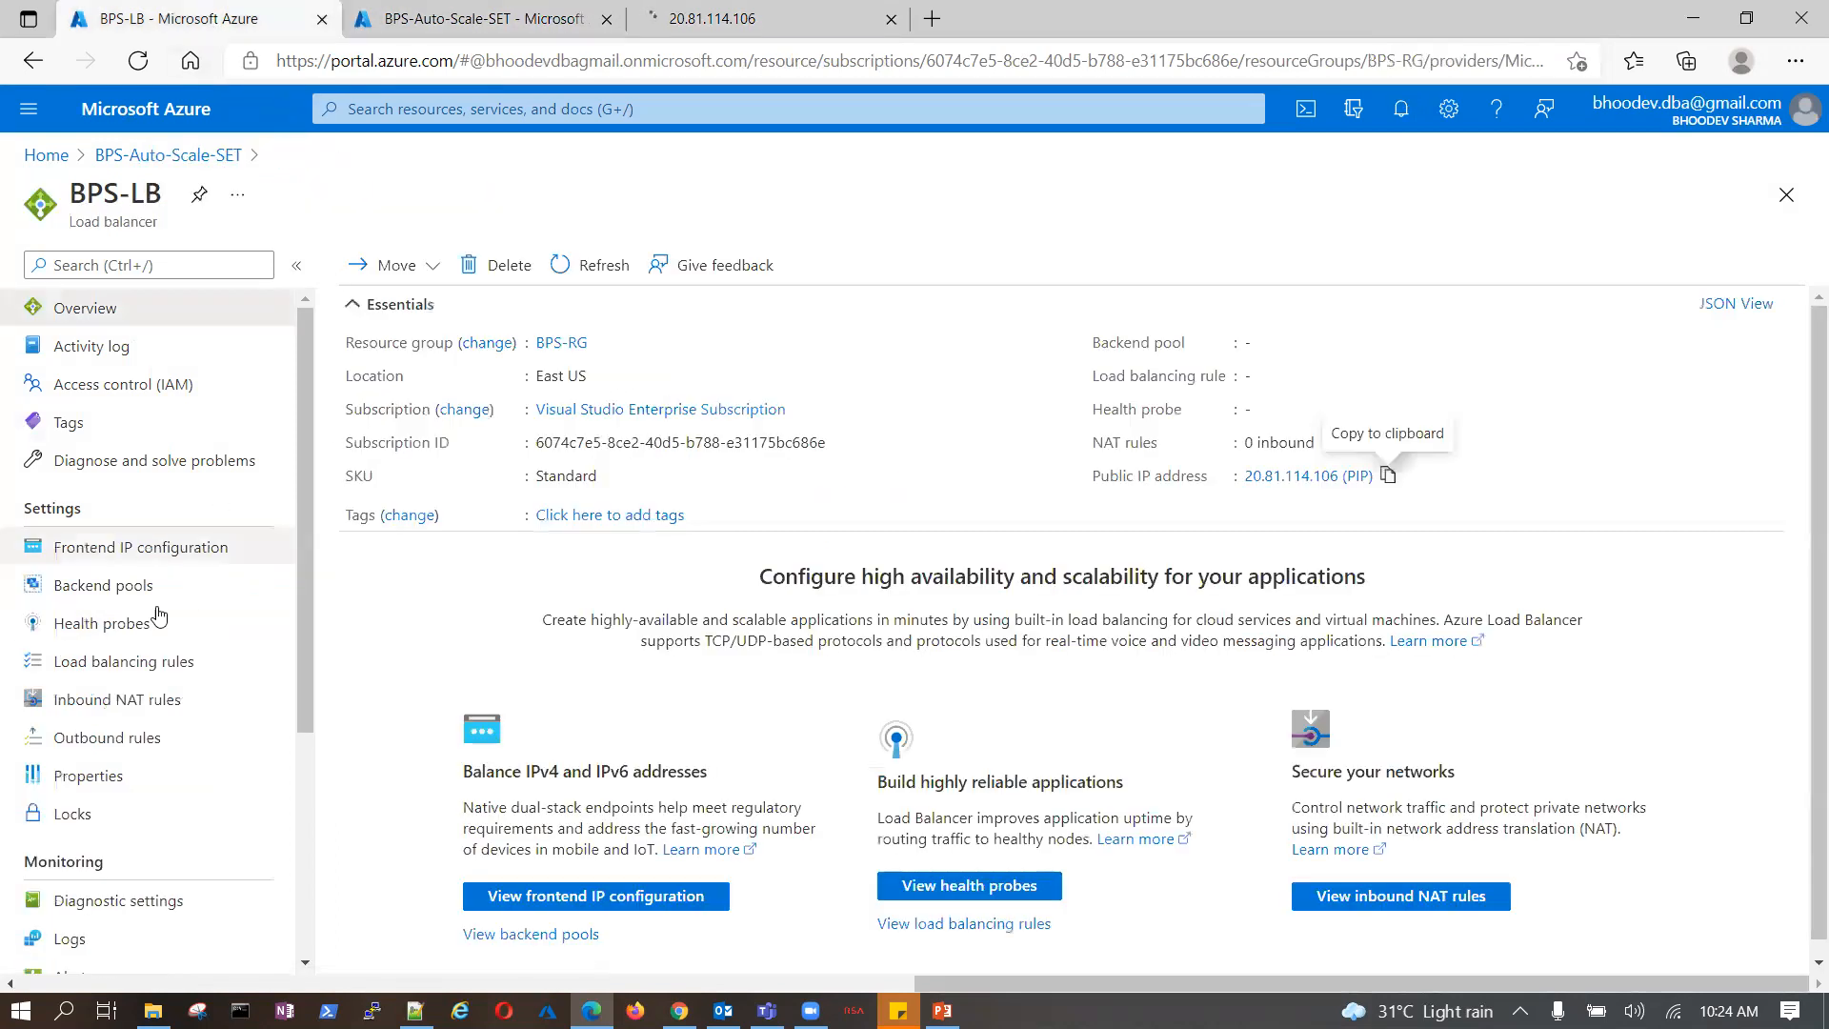
left_click(489, 34)
left_click(128, 545)
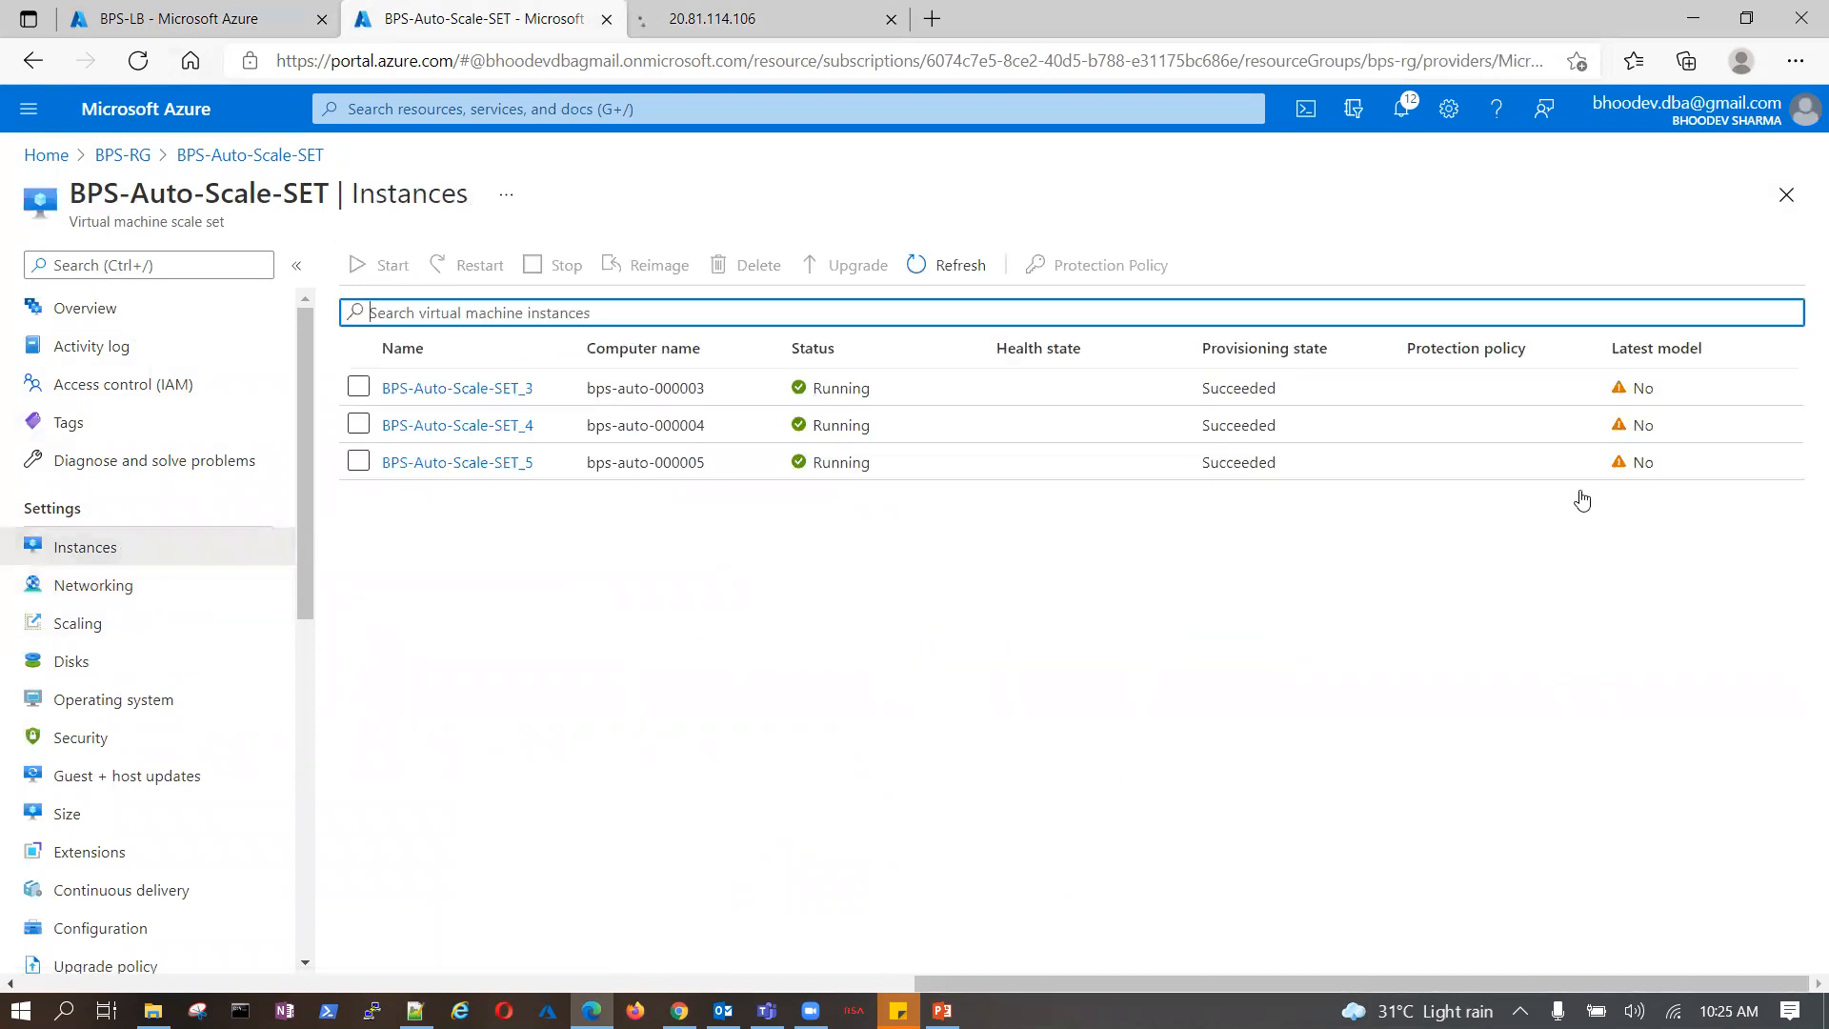
- Inspect BPS-Auto-Scale-SET_3's NIC BPS-RG-vnet-nic01, viewing its activity log and access control
left_click(1624, 395)
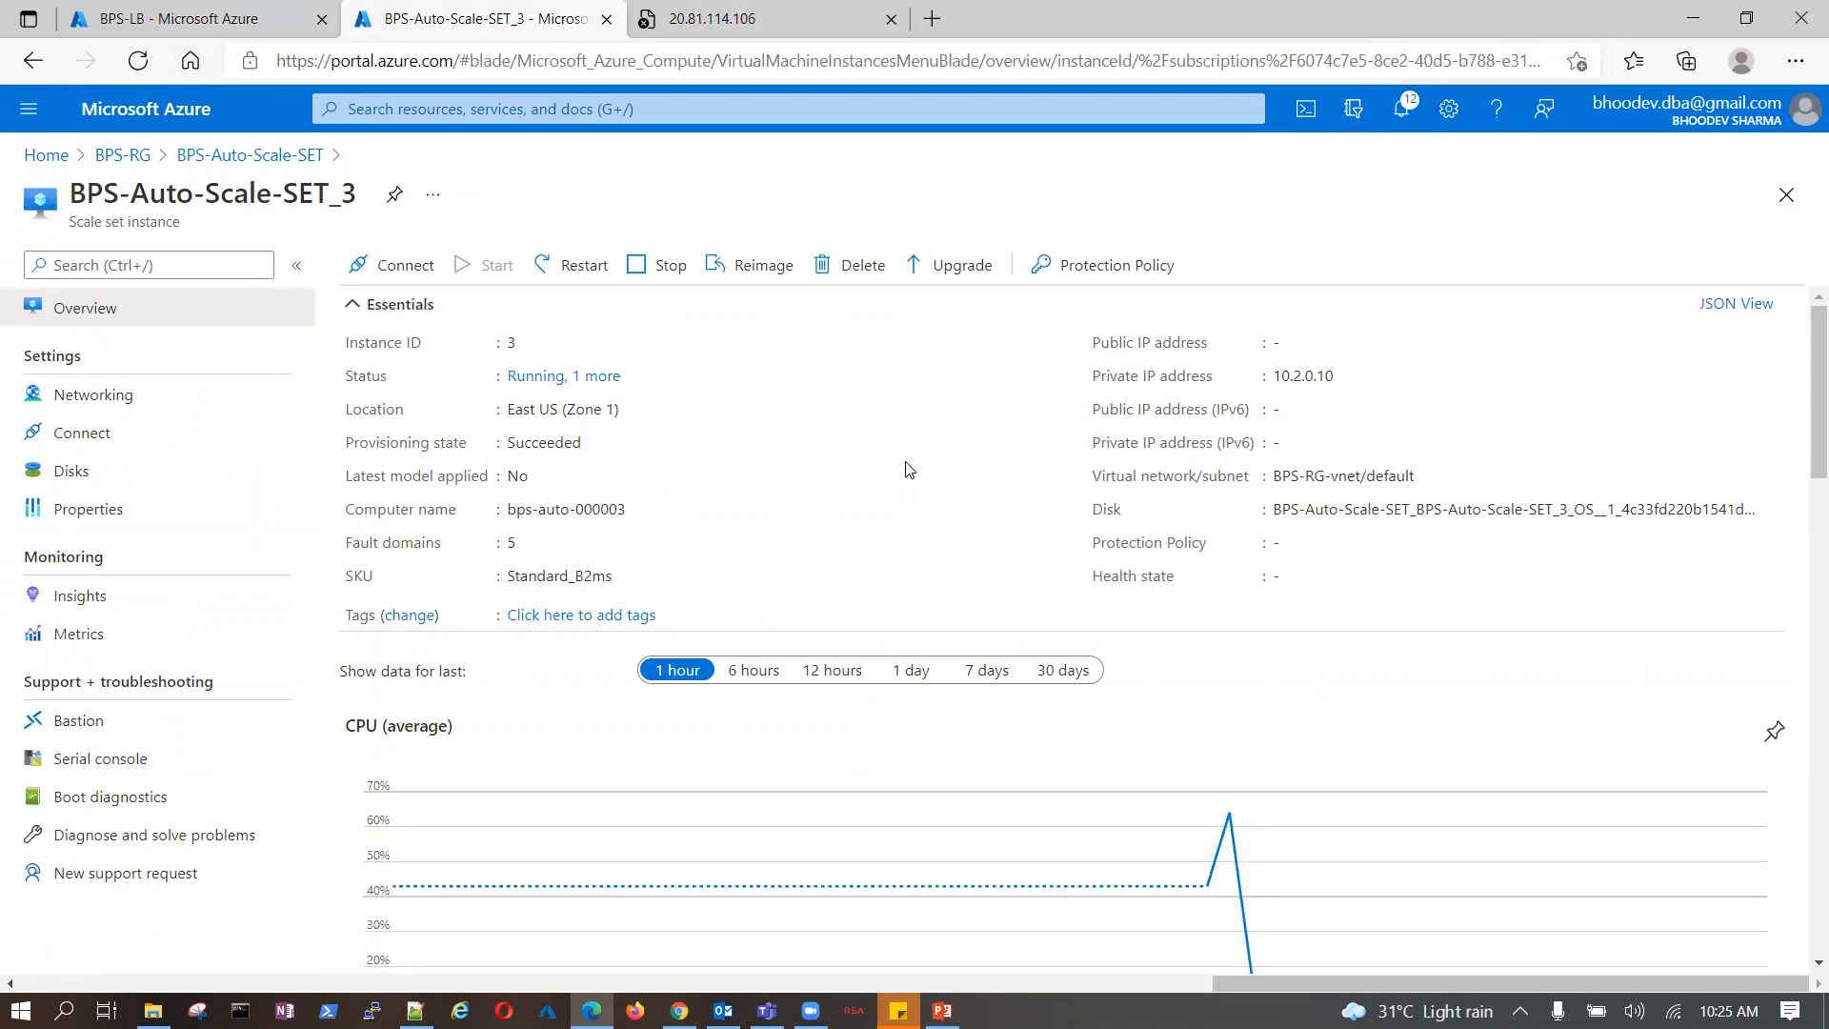
scroll(906, 467, "down", 3)
scroll(906, 466, "up", 3)
left_click(110, 394)
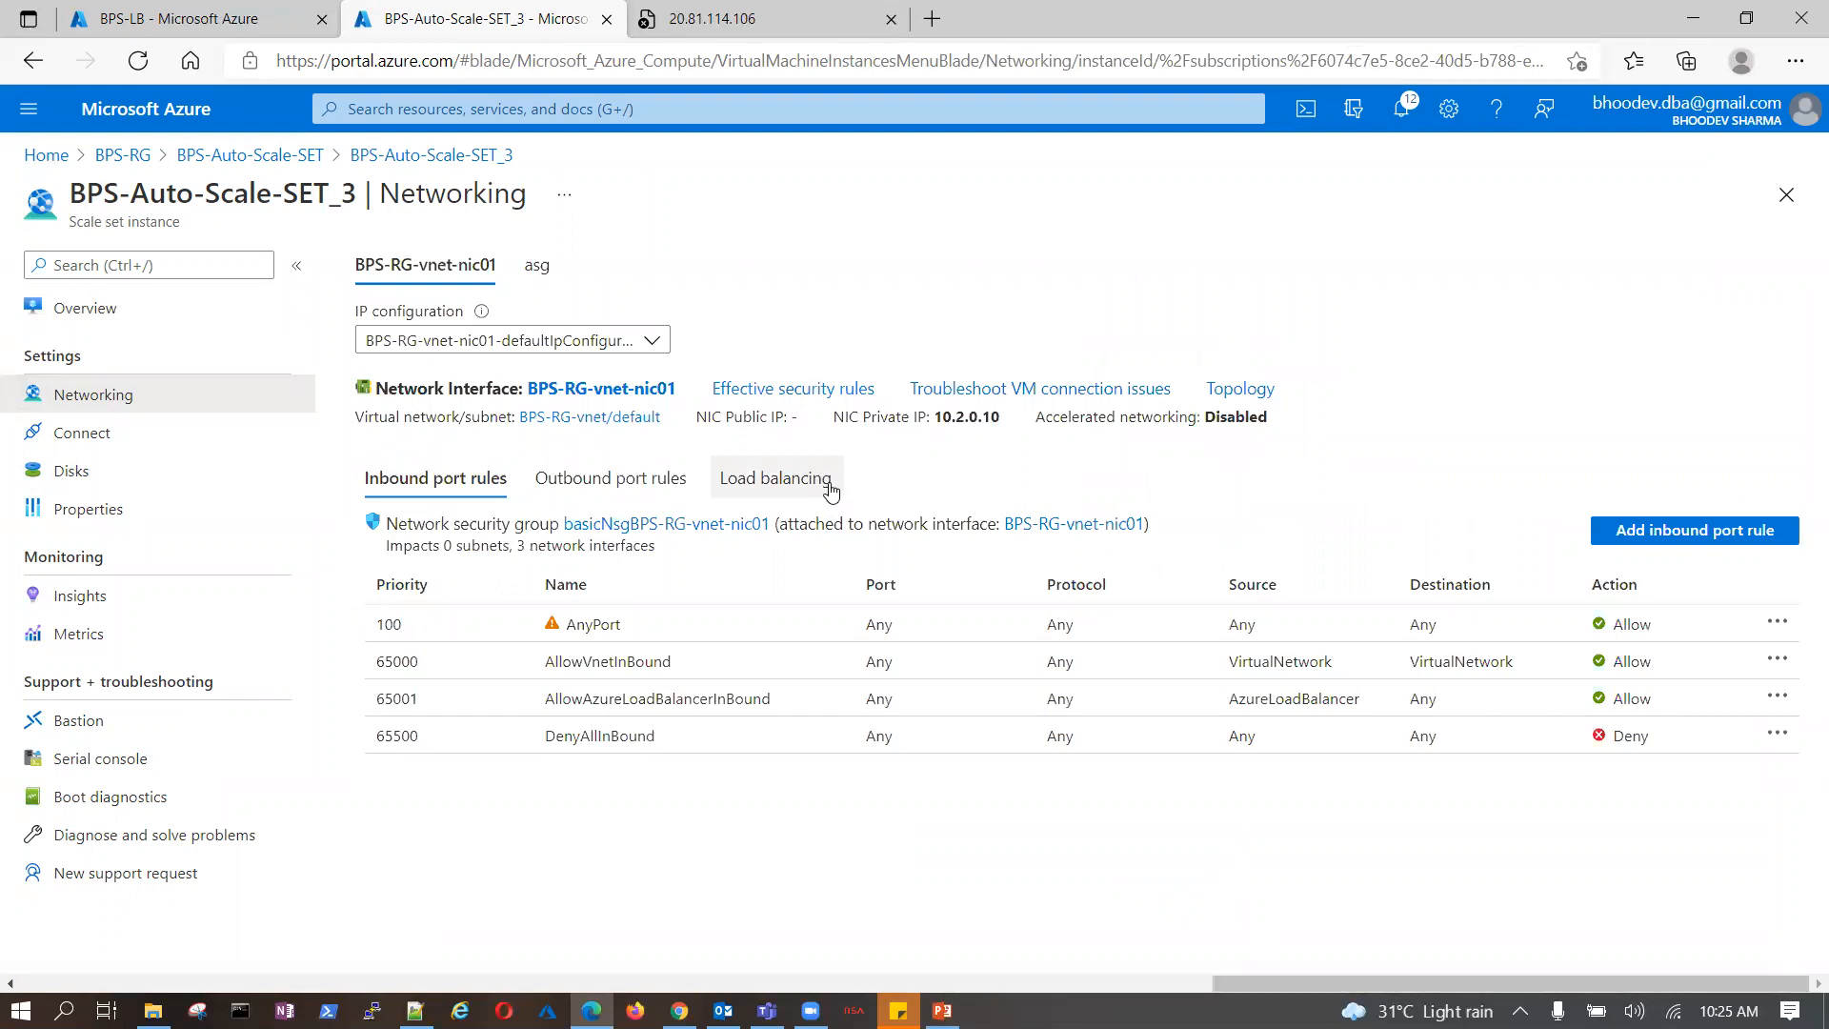
left_click(611, 389)
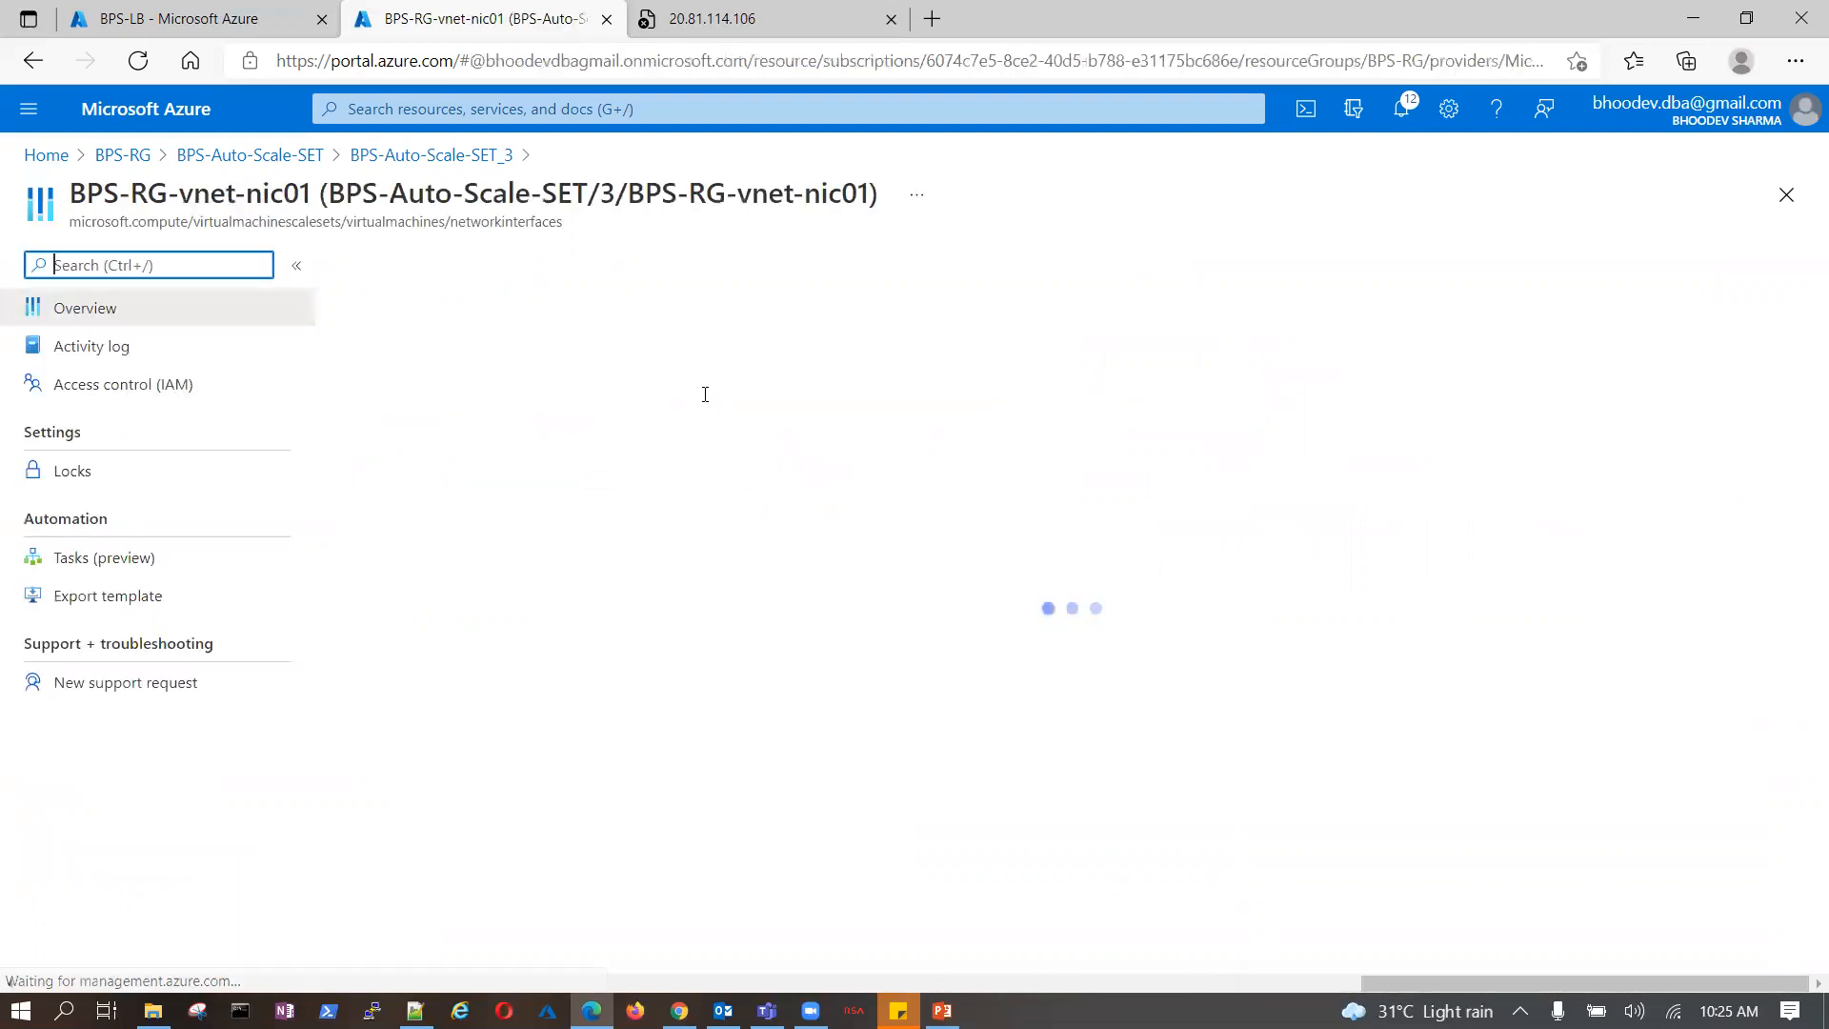
left_click(90, 346)
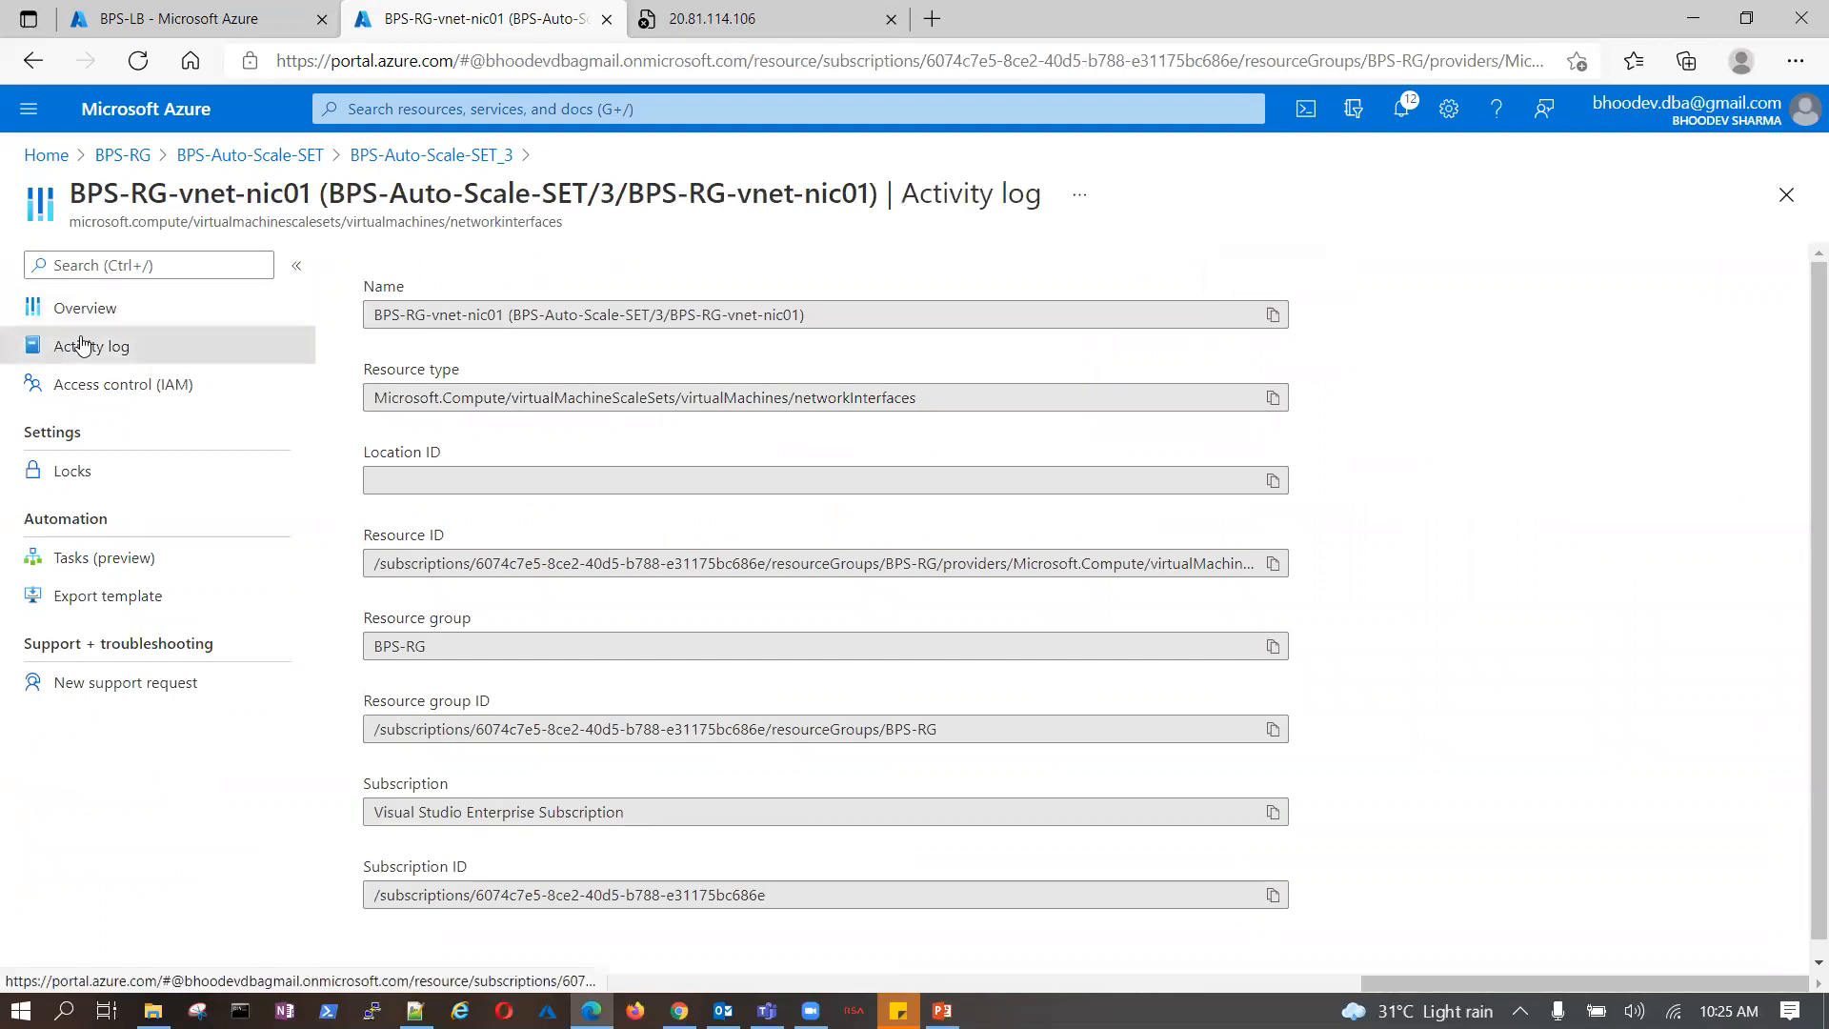
left_click(116, 378)
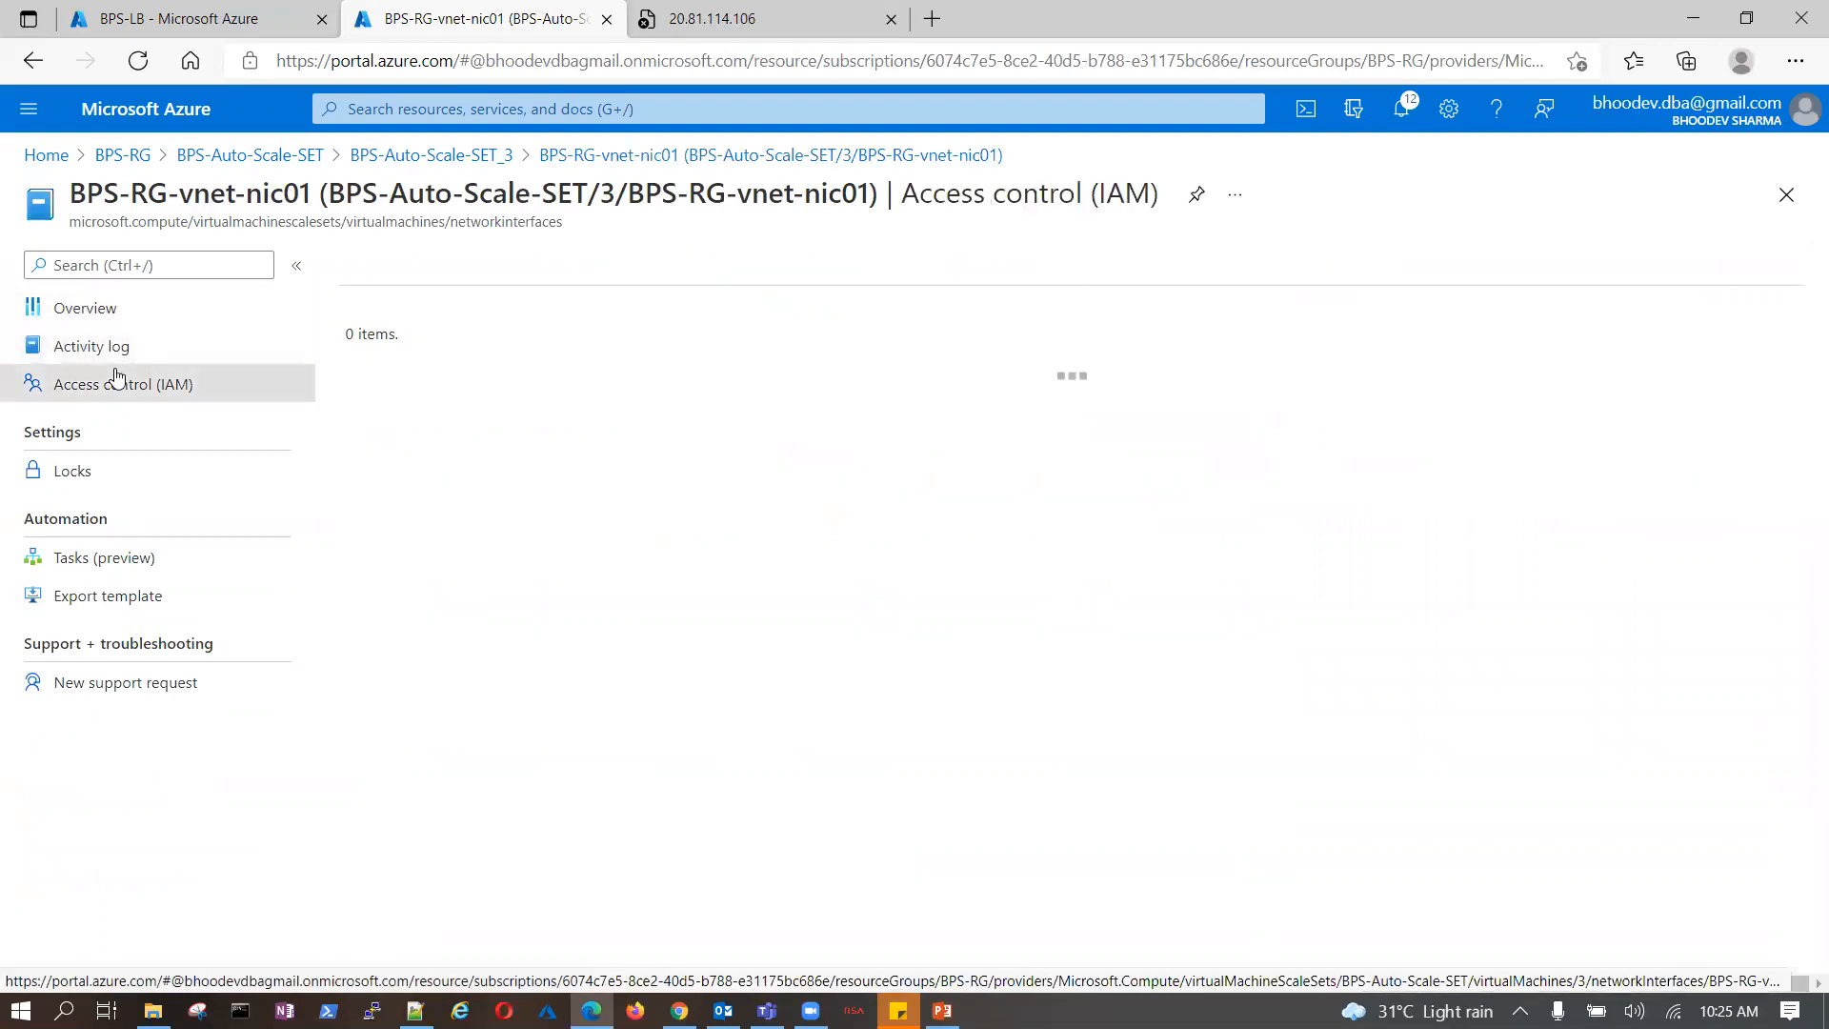
- Reload 20.81.114.106, which still times out, and return to the BPS-LB overview
left_click(749, 18)
left_click(138, 61)
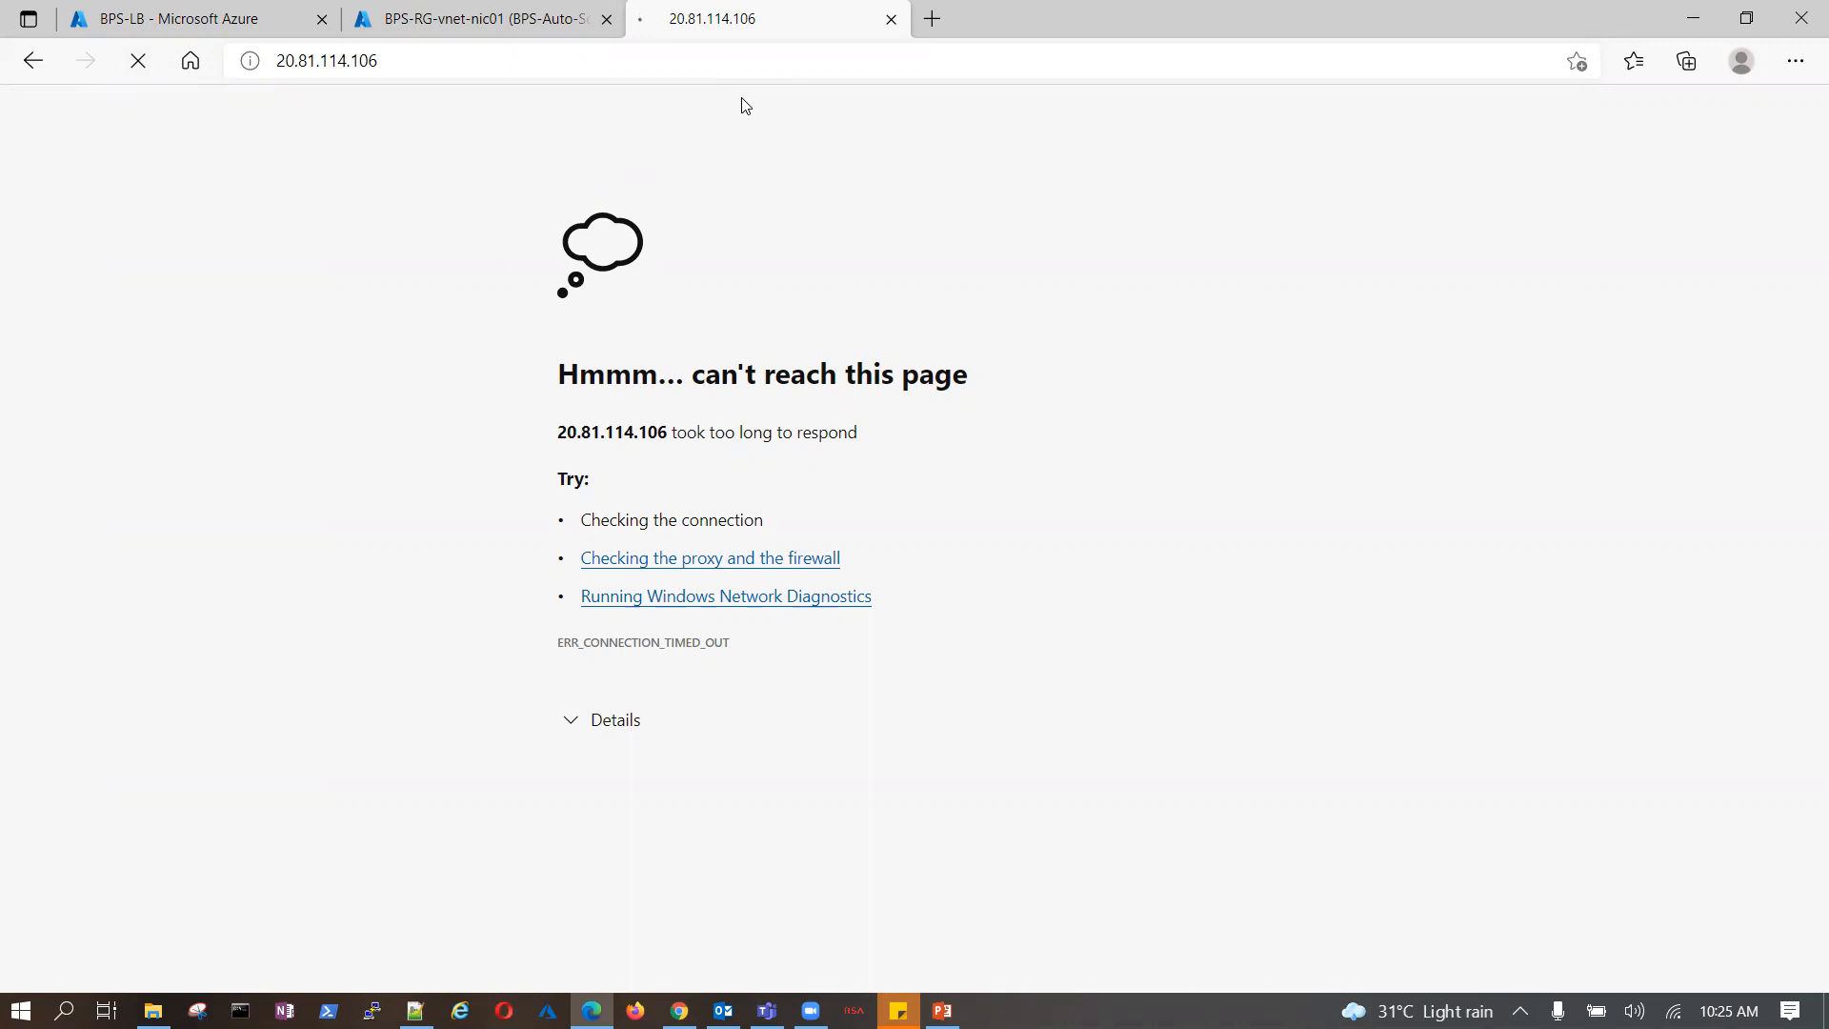
left_click(532, 20)
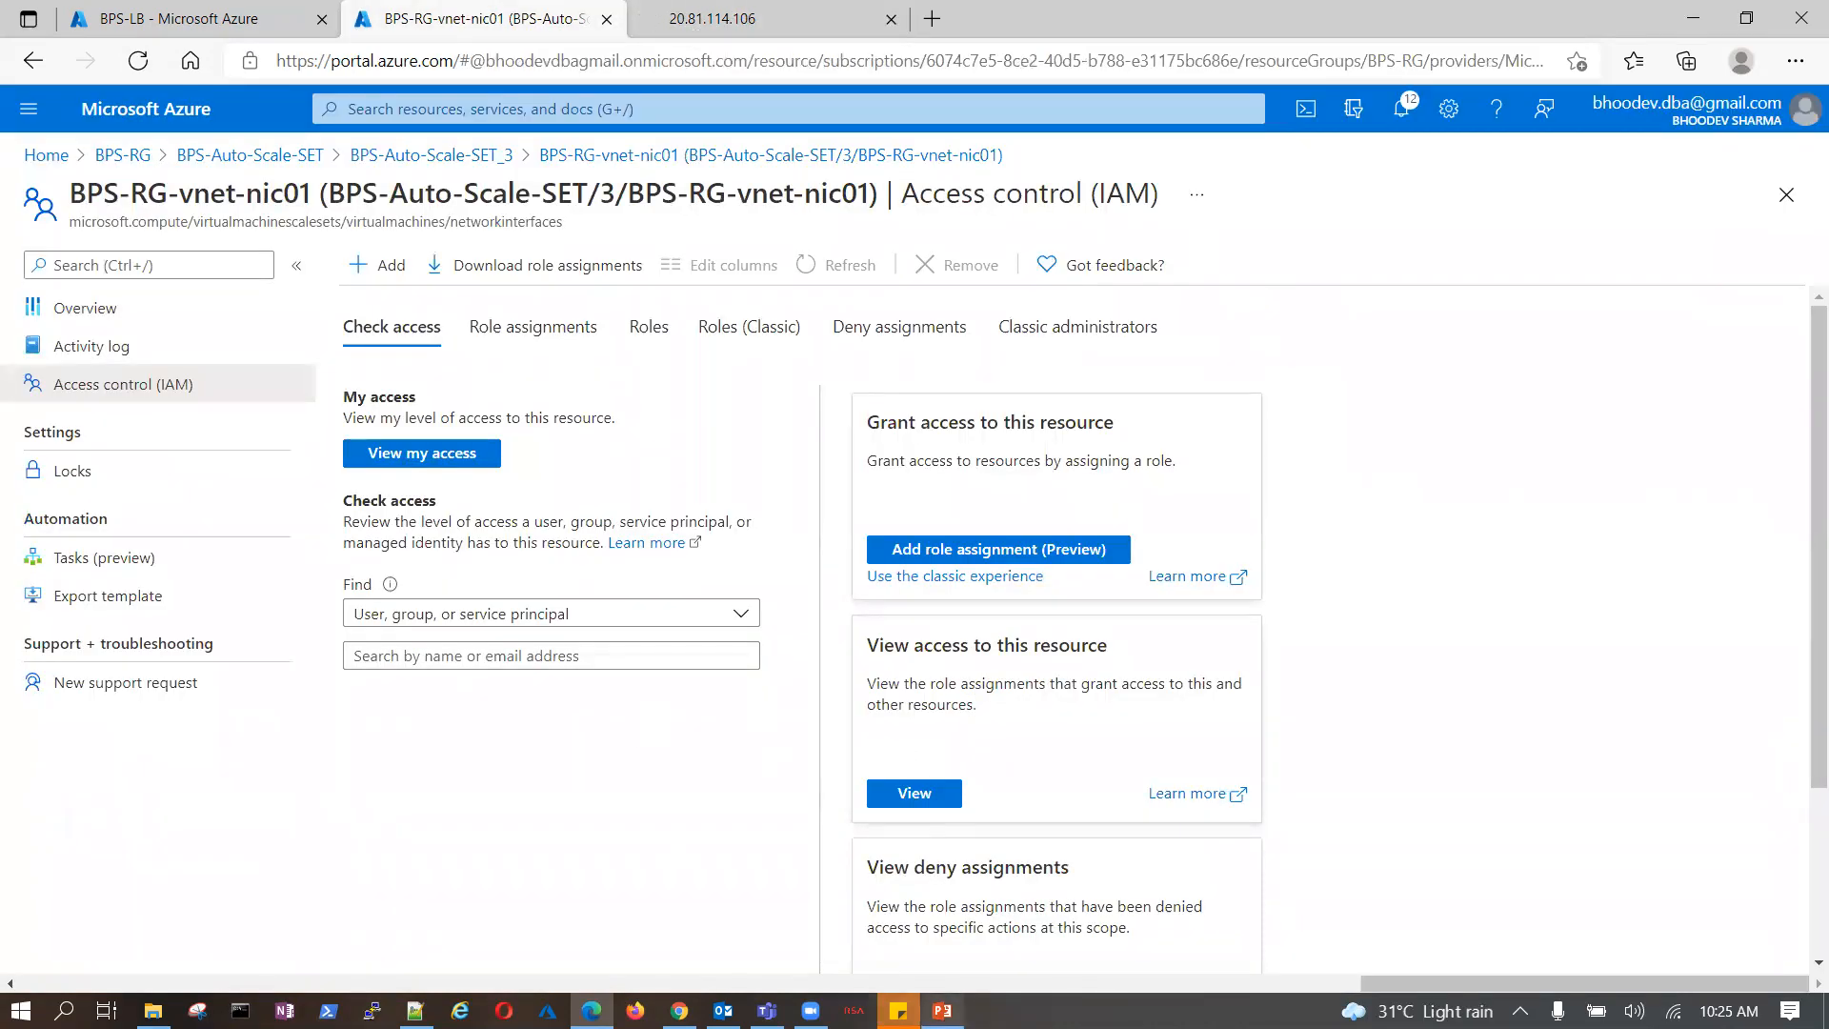
left_click(738, 18)
left_click(490, 23)
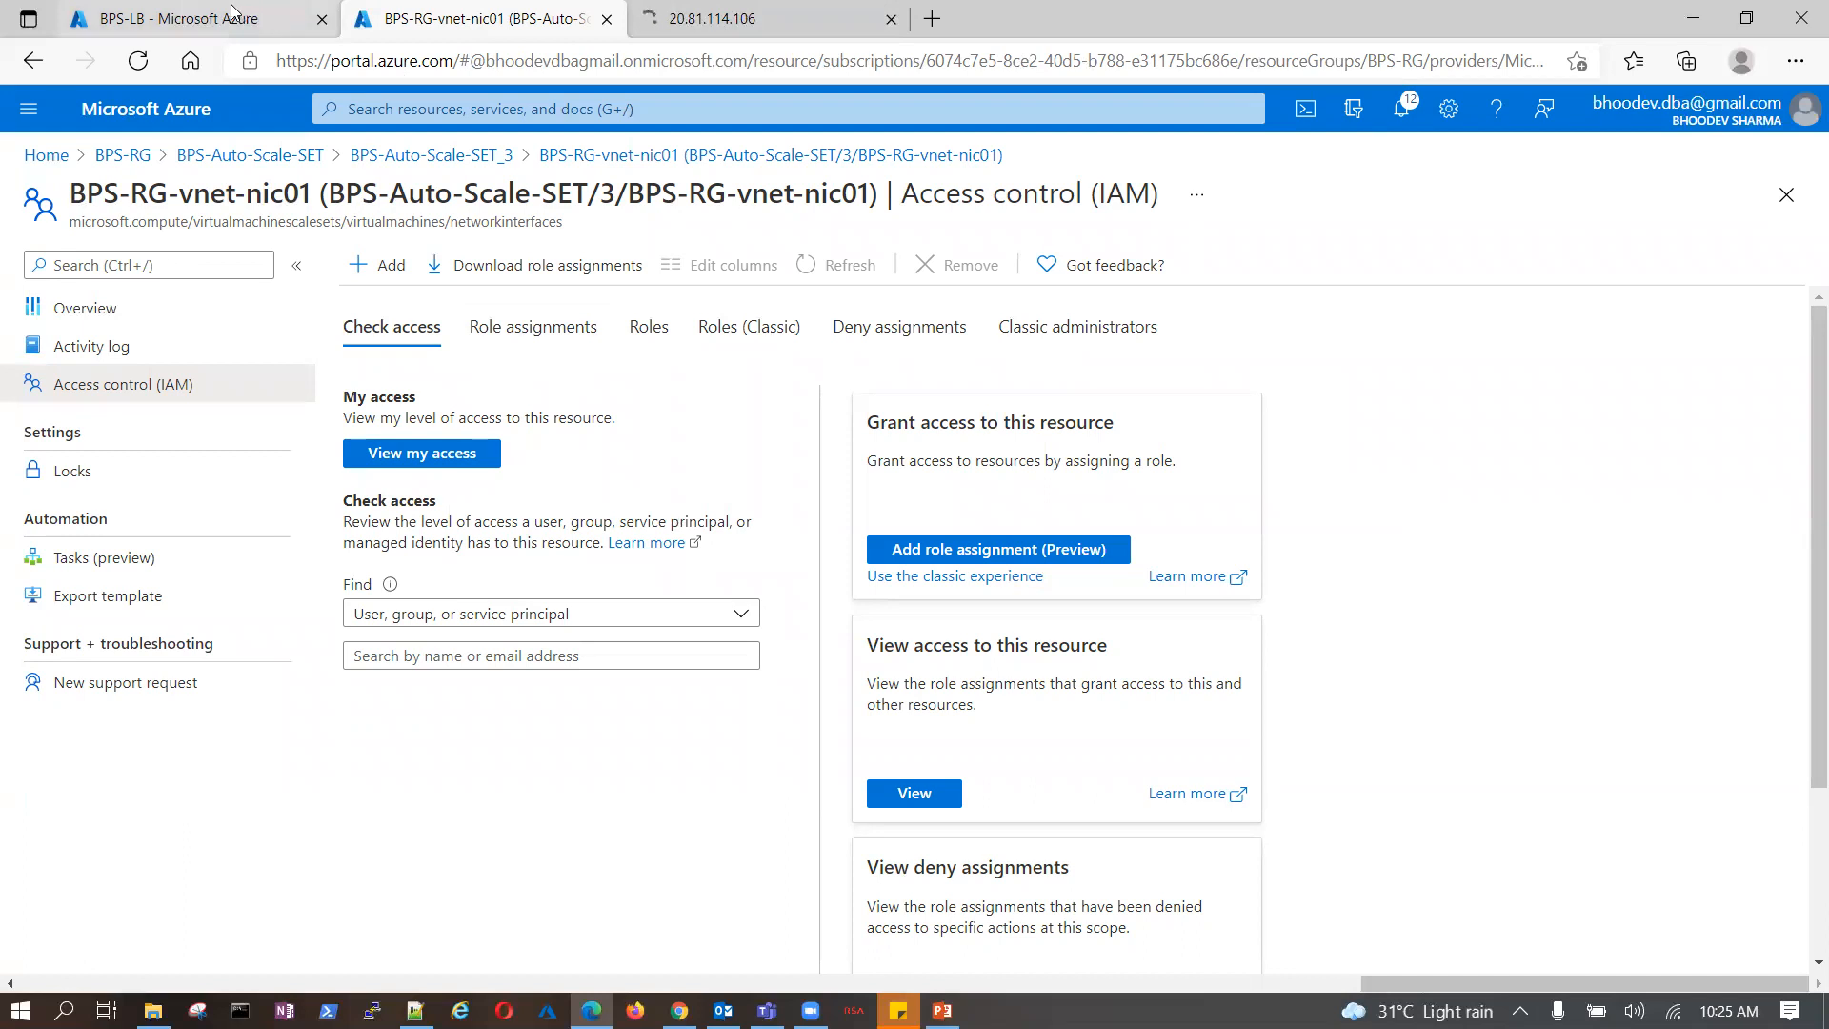
left_click(203, 23)
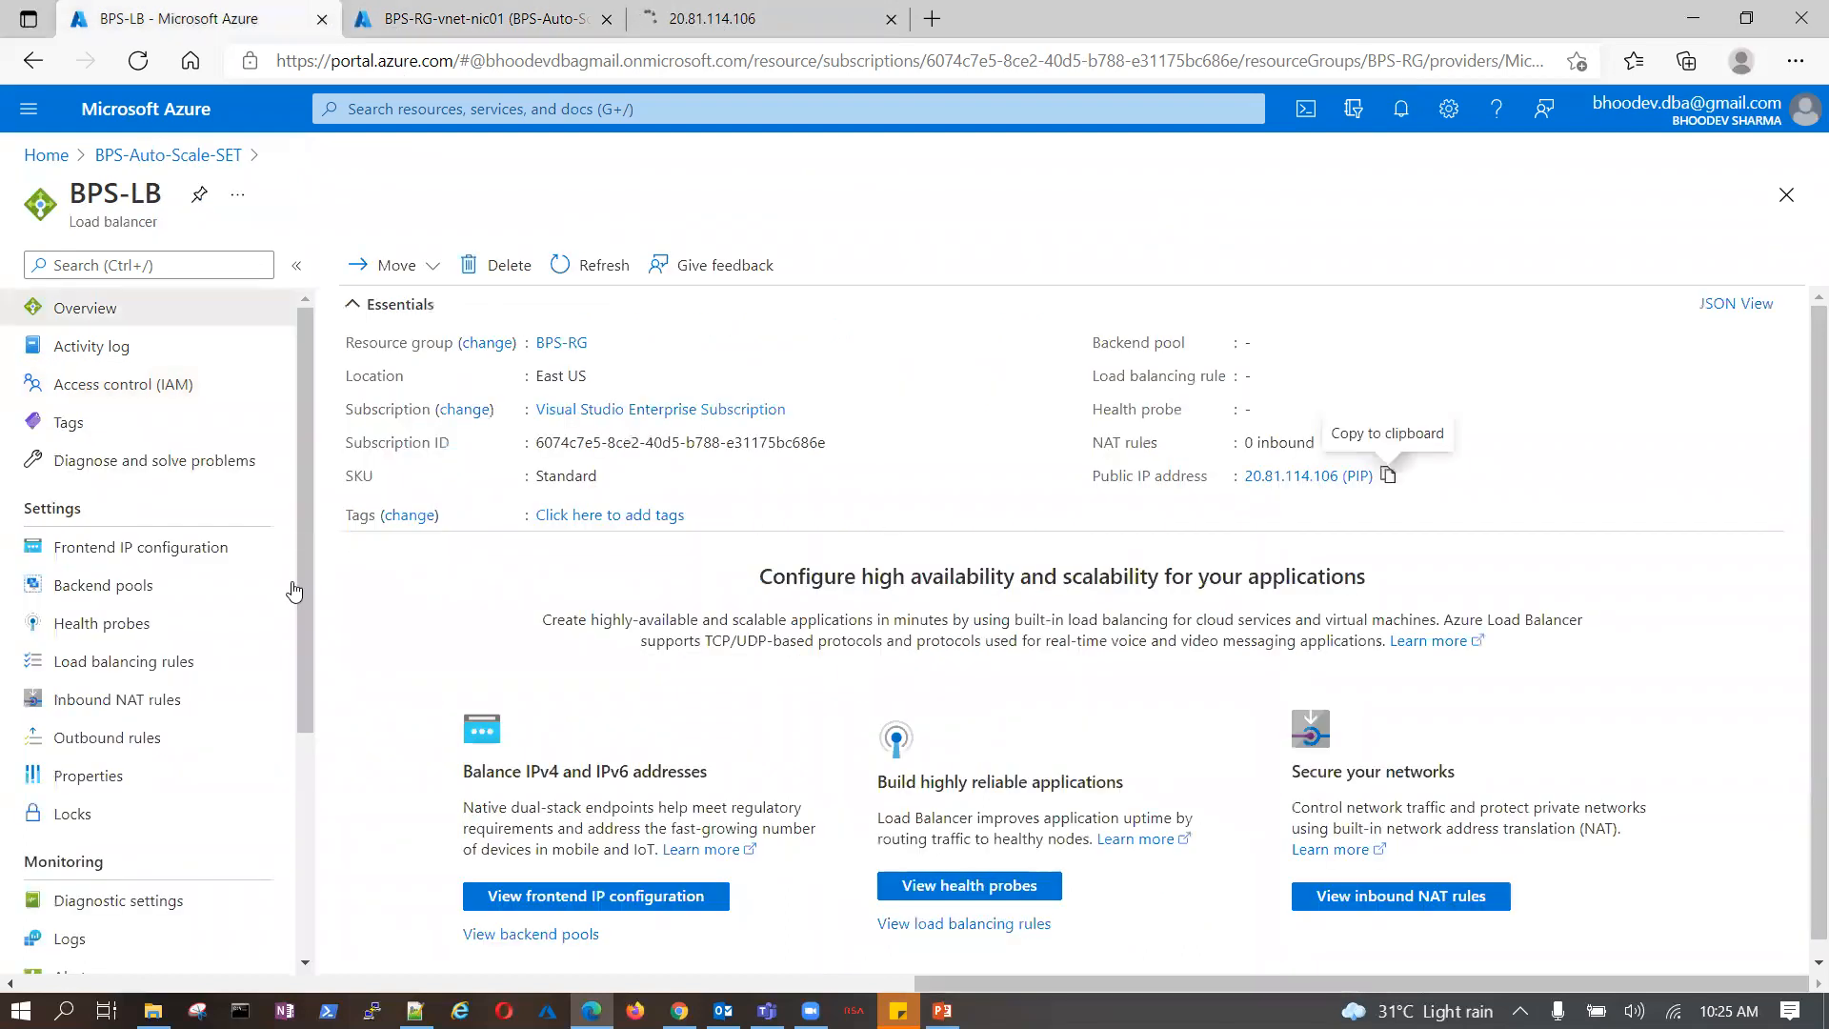
- Check the load balancer's frontend IP, then open BPS-Auto-Scale-SET's scaling settings
left_click(173, 558)
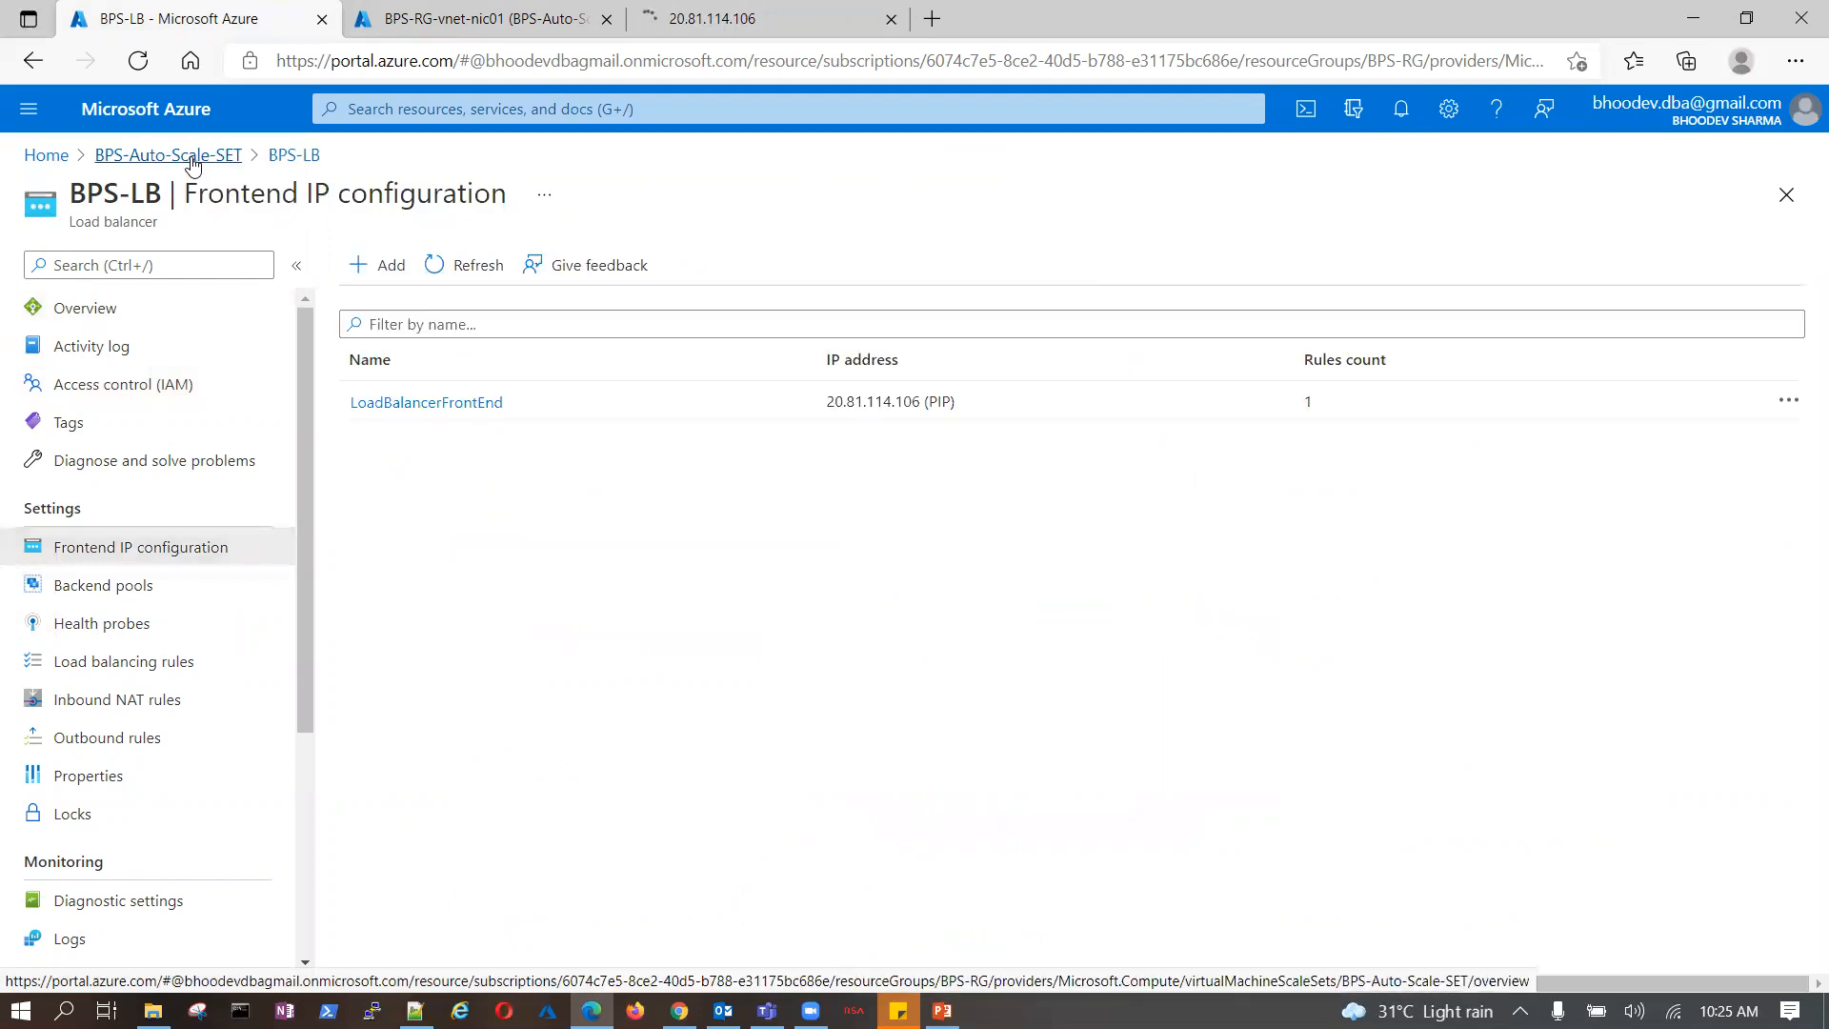
left_click(220, 158)
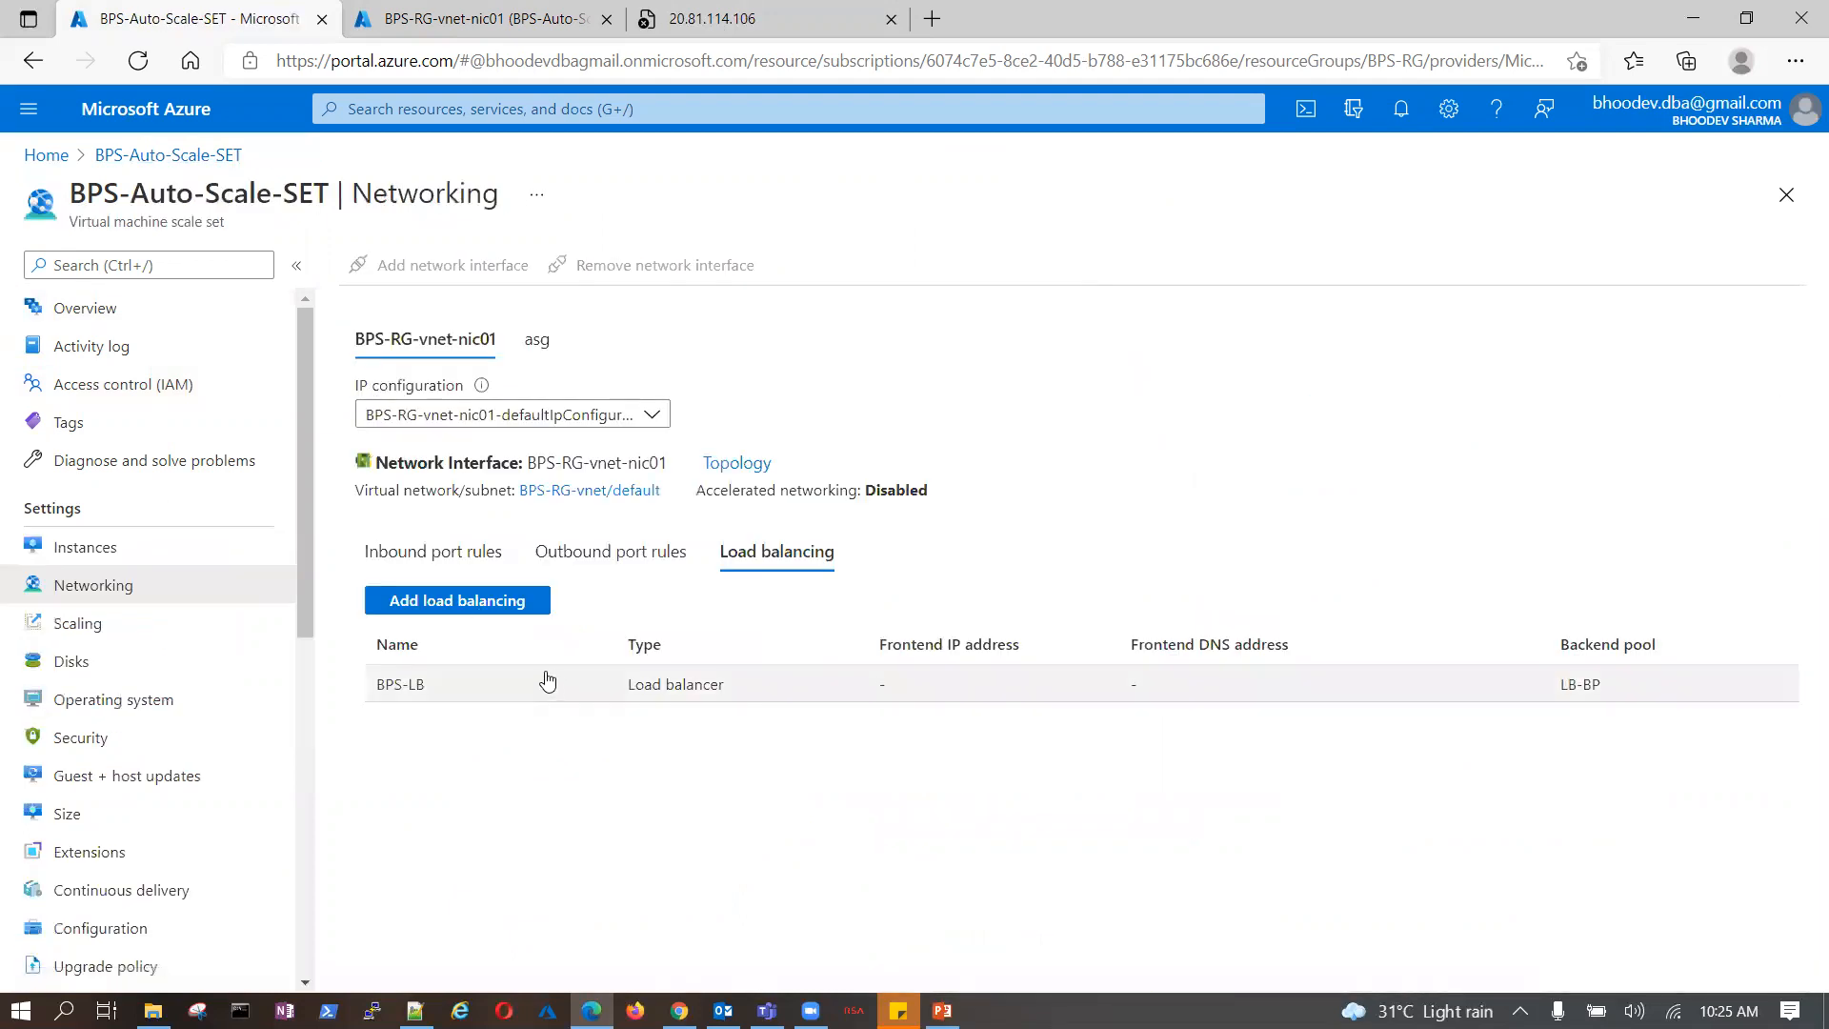
left_click(99, 633)
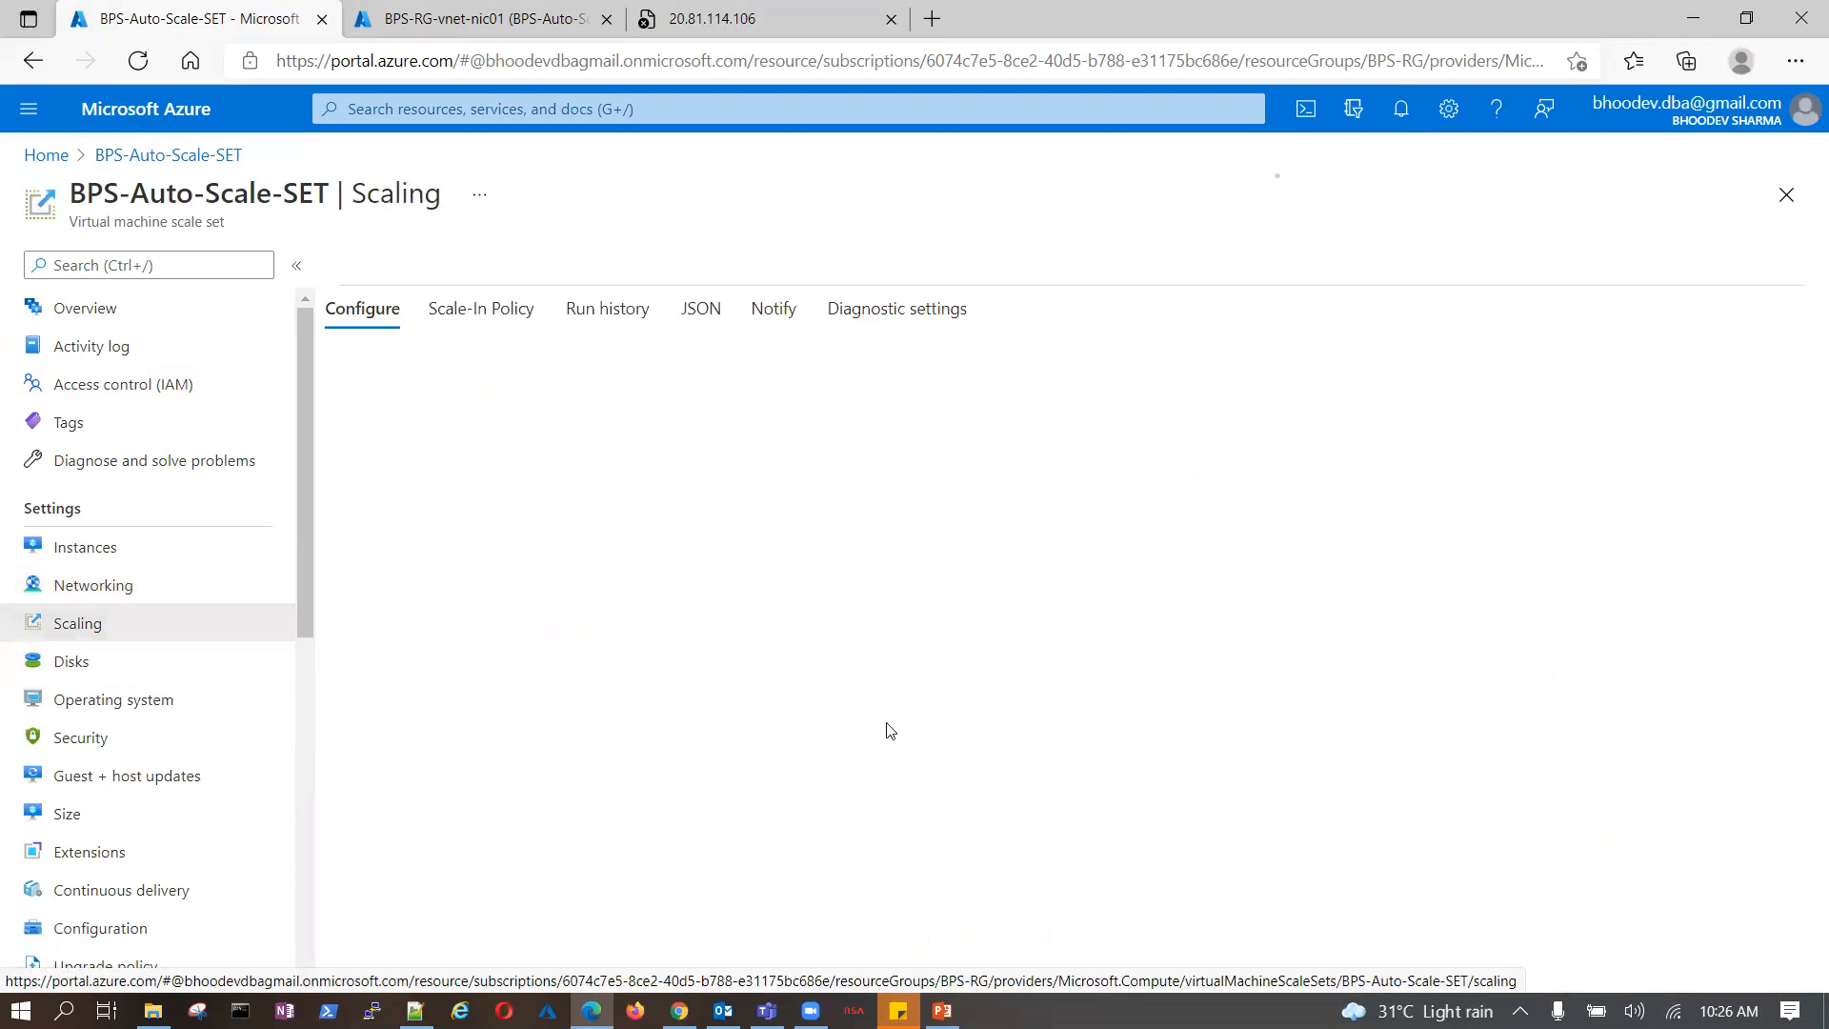
scroll(968, 682, "down", 5)
- Set instance limits to minimum 1, maximum 5, default 1, save, and view Extensions
left_click(720, 873)
type("1")
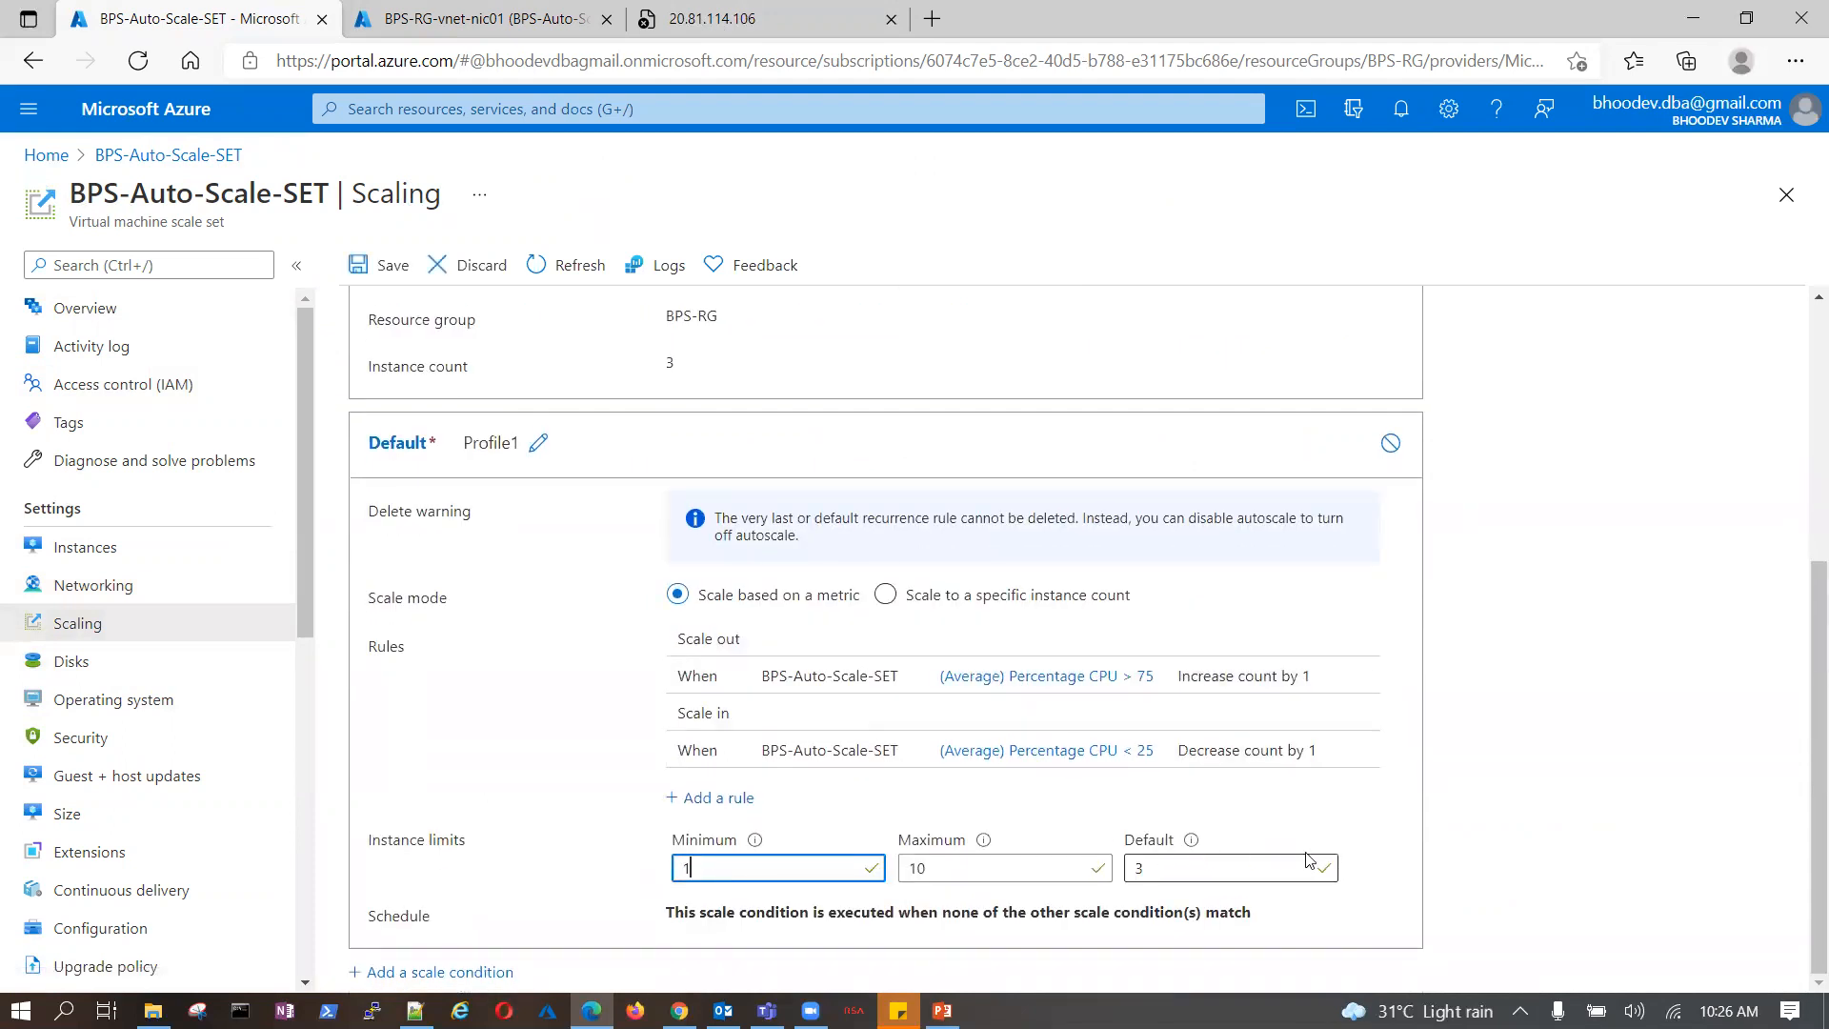
double_click(1305, 868)
type("1")
left_click(1535, 723)
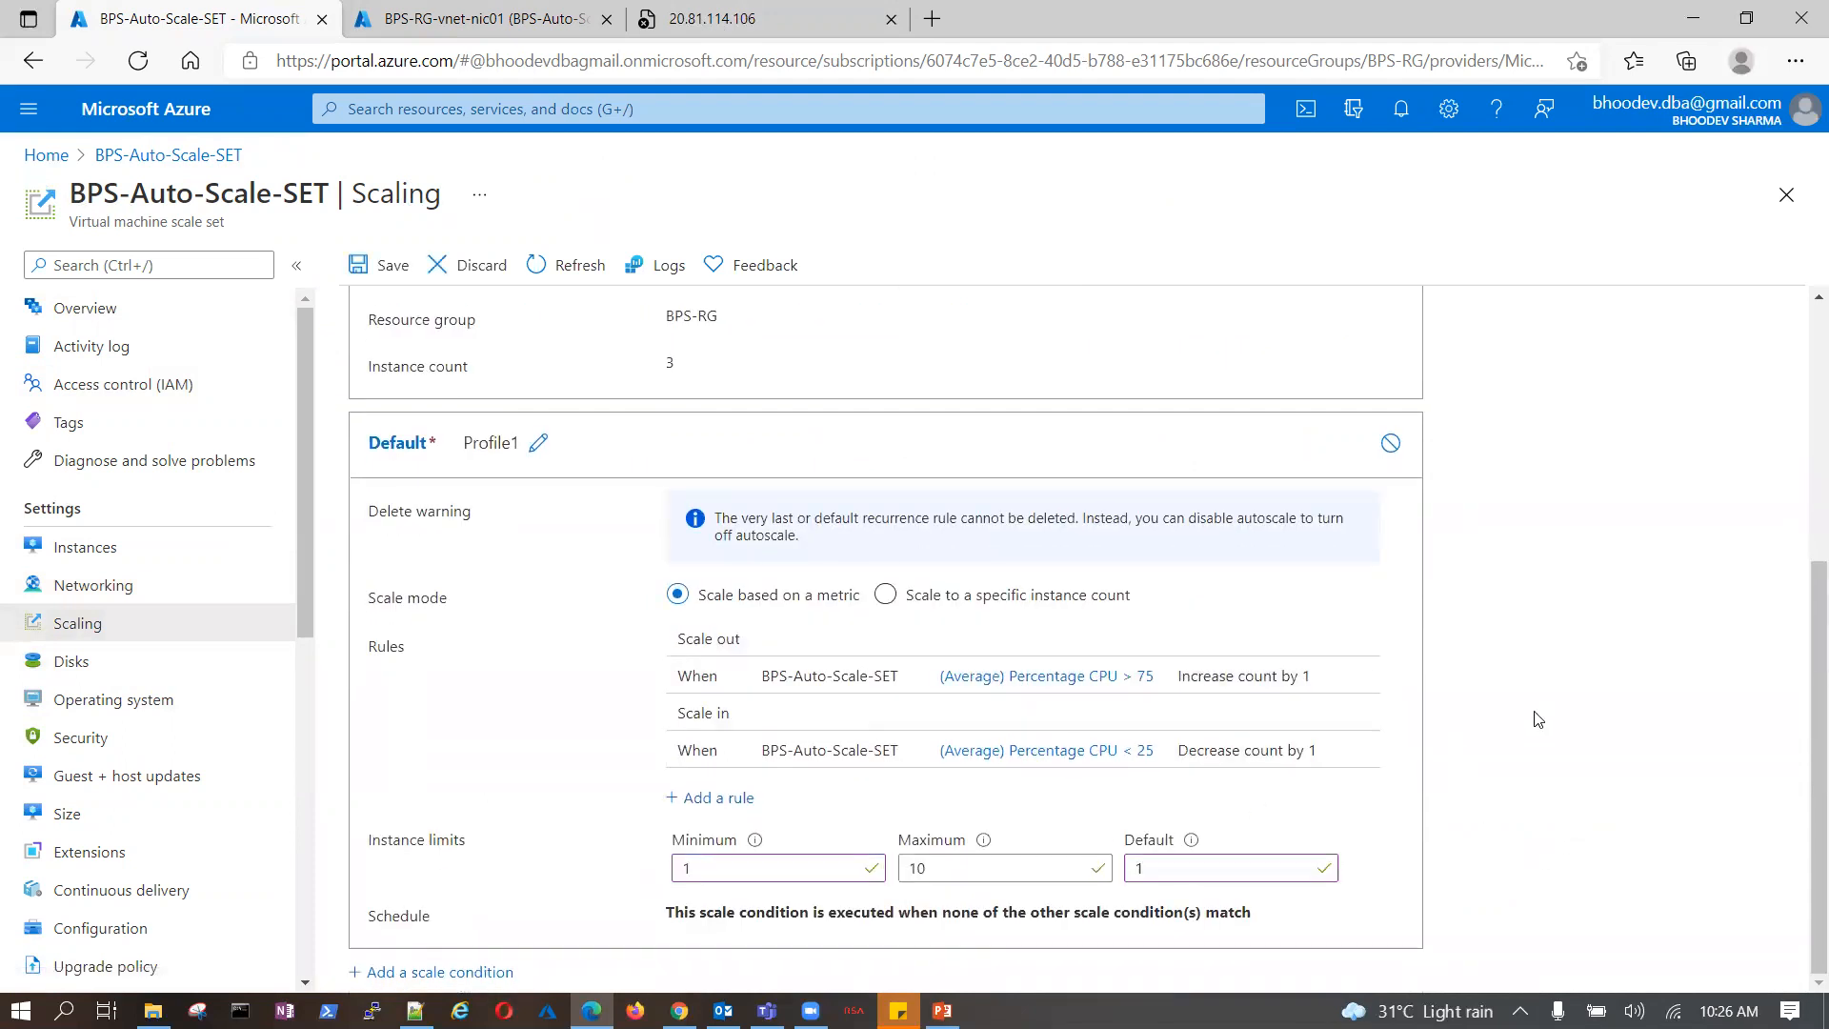
left_click_drag(932, 867, 881, 872)
type("5")
left_click(1743, 798)
scroll(1257, 576, "up", 3)
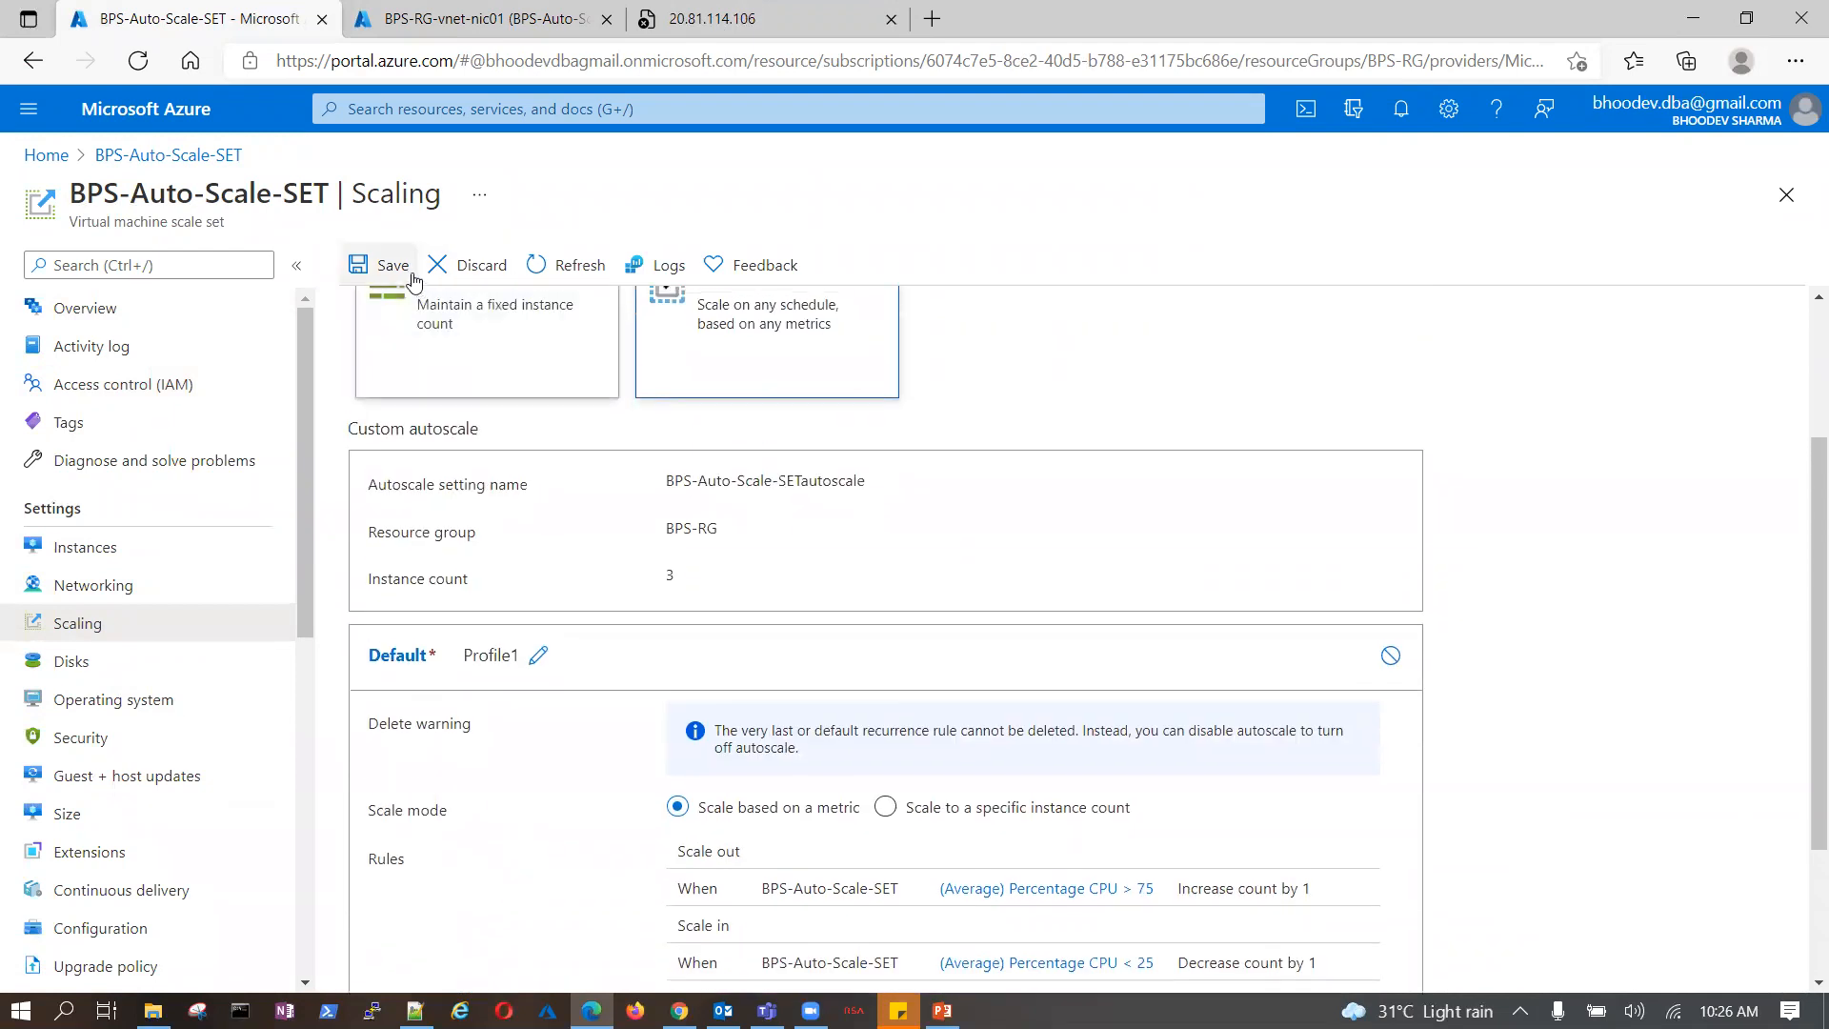
left_click(381, 265)
scroll(1258, 576, "down", 2)
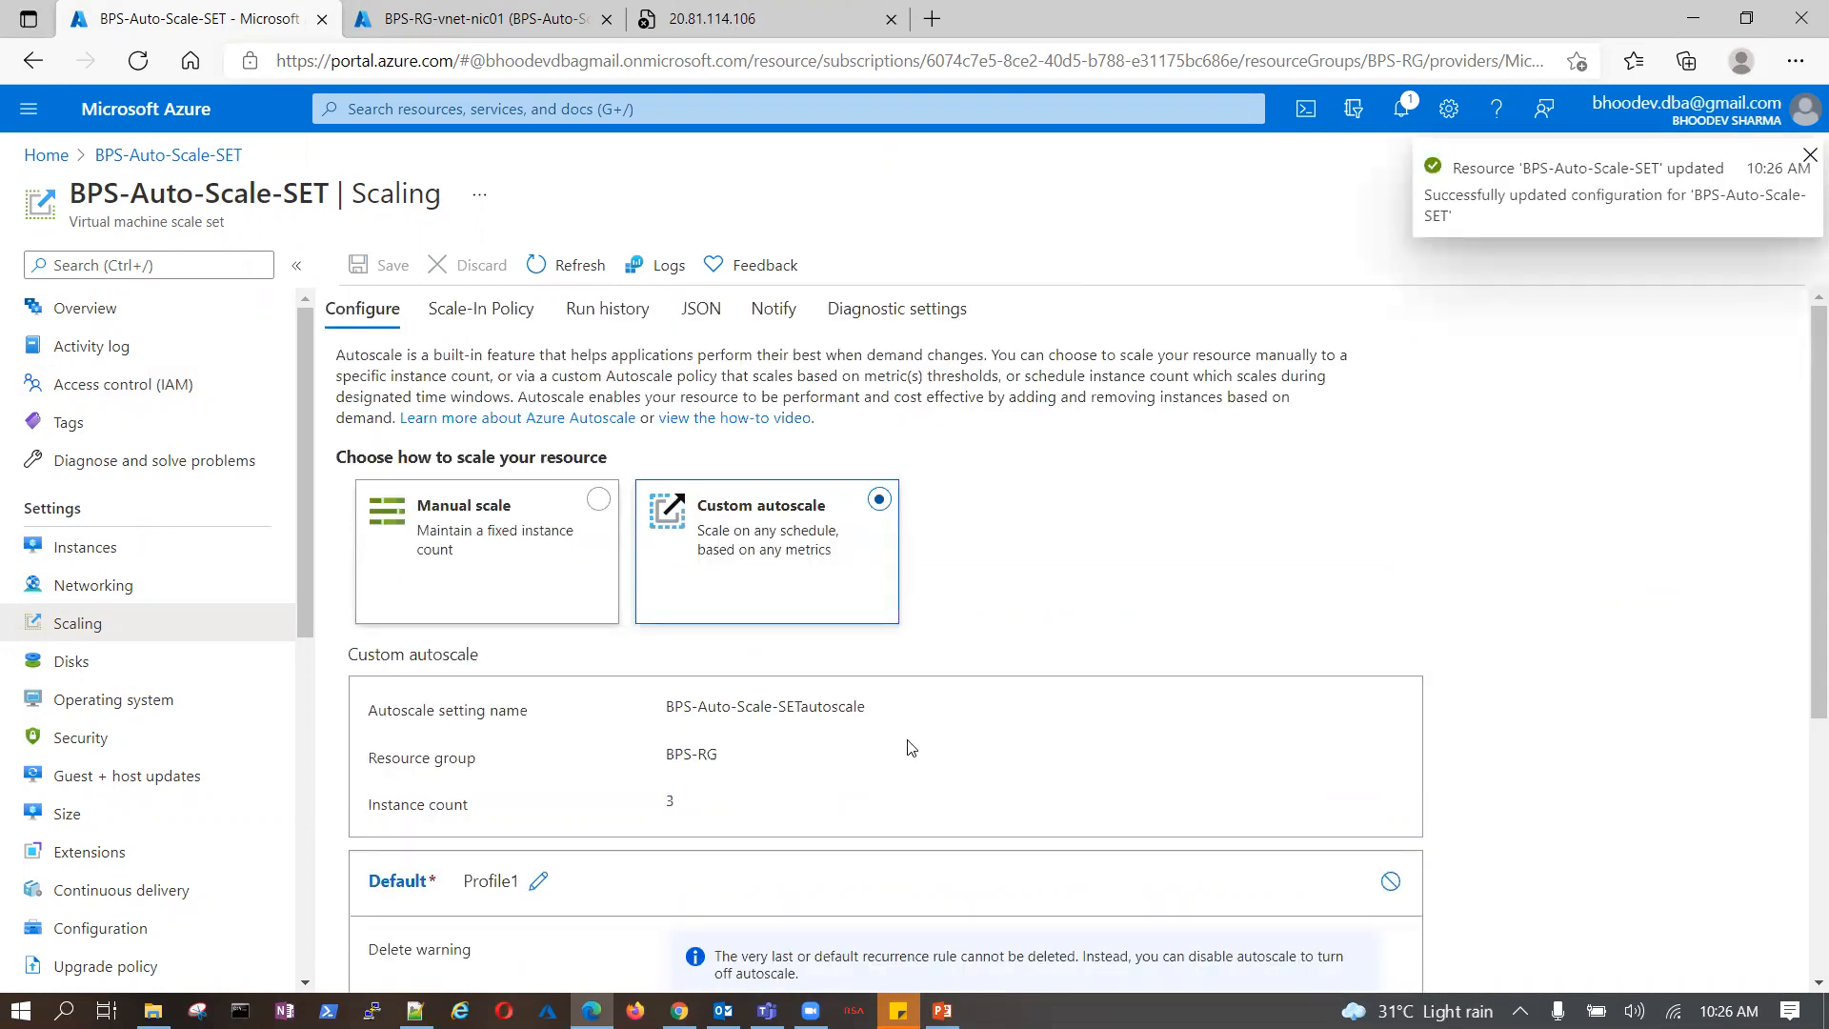
left_click(107, 851)
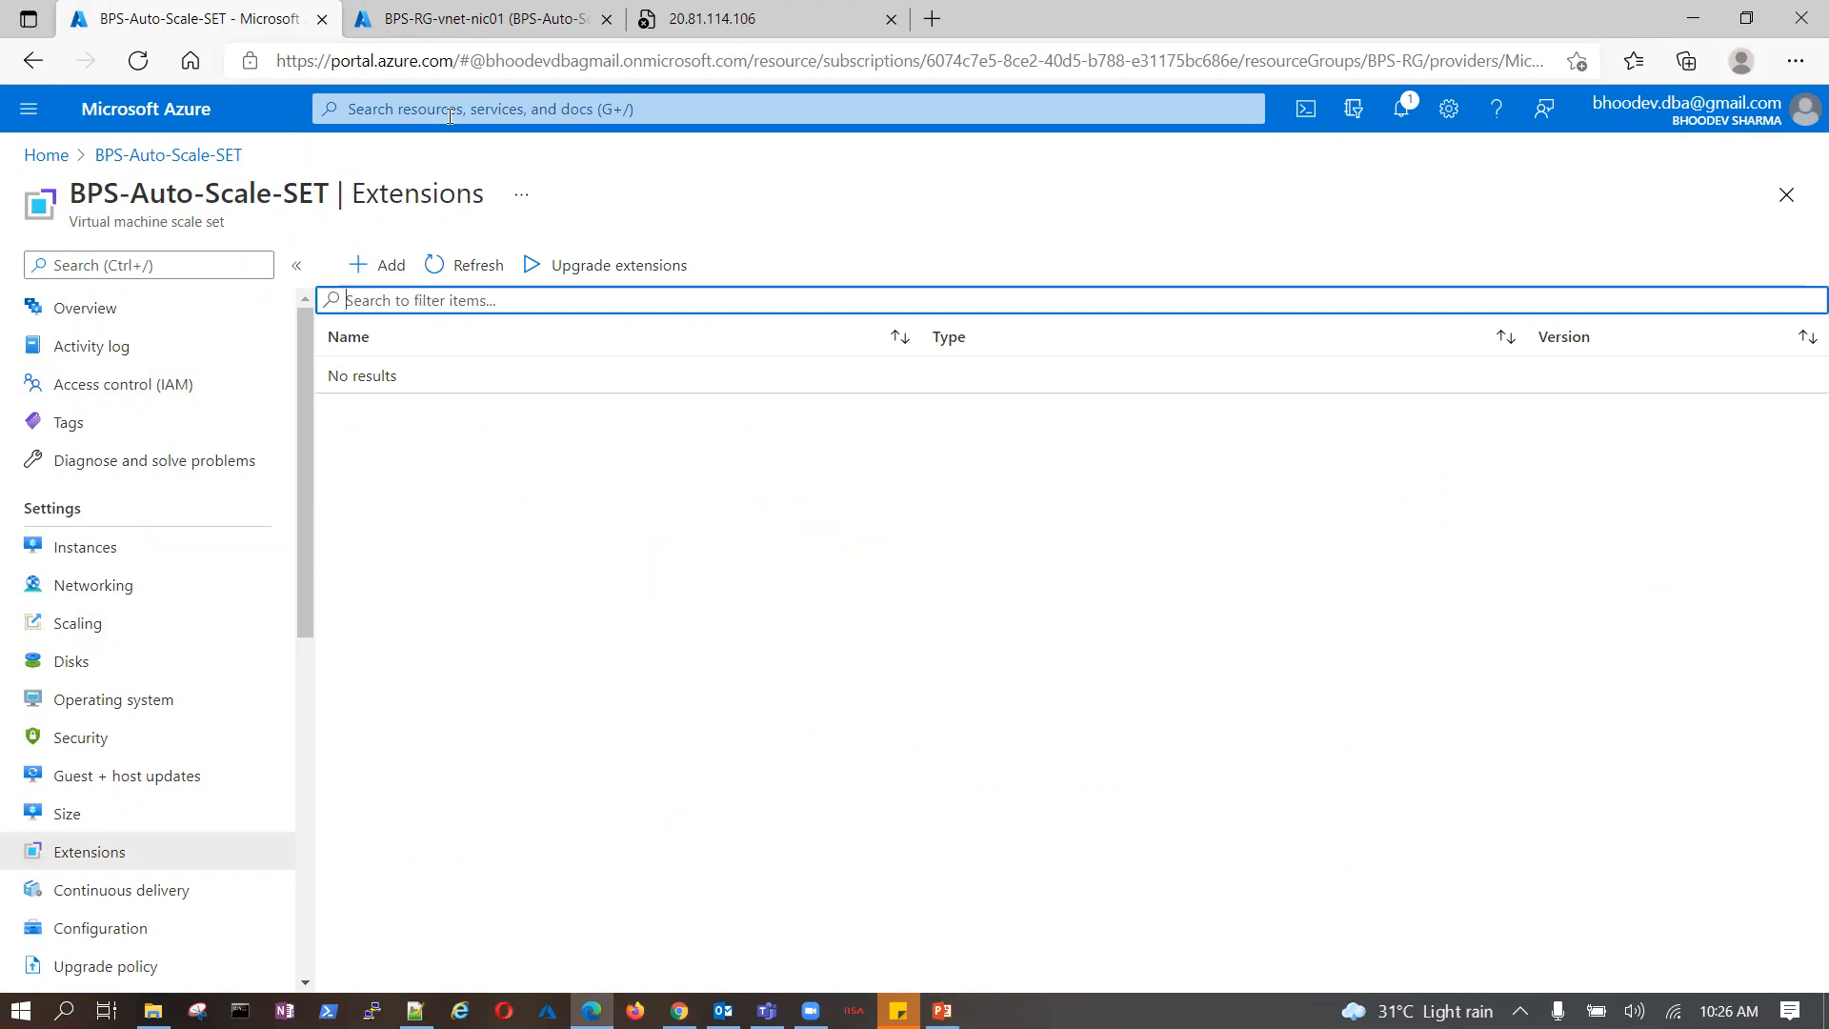
- Add SentinelOne Linux Extension to BPS-Auto-Scale-SET and bring up its install form
left_click(380, 271)
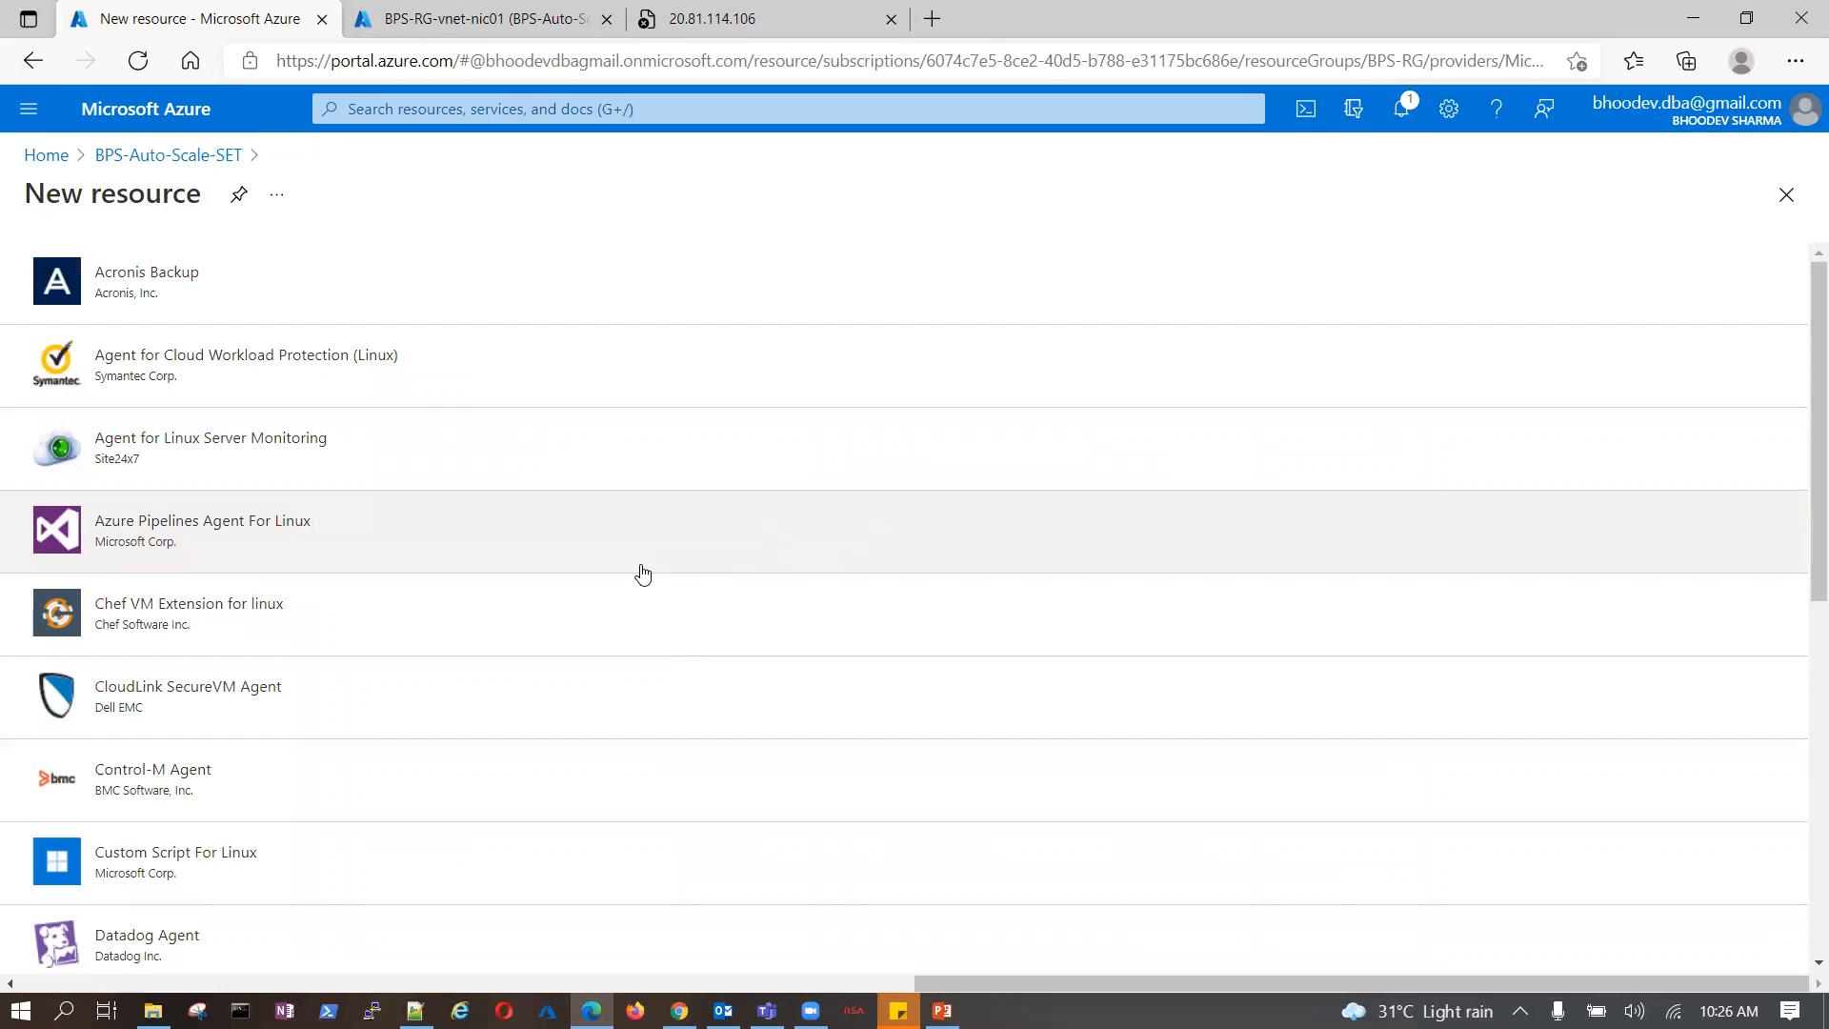
scroll(643, 572, "down", 5)
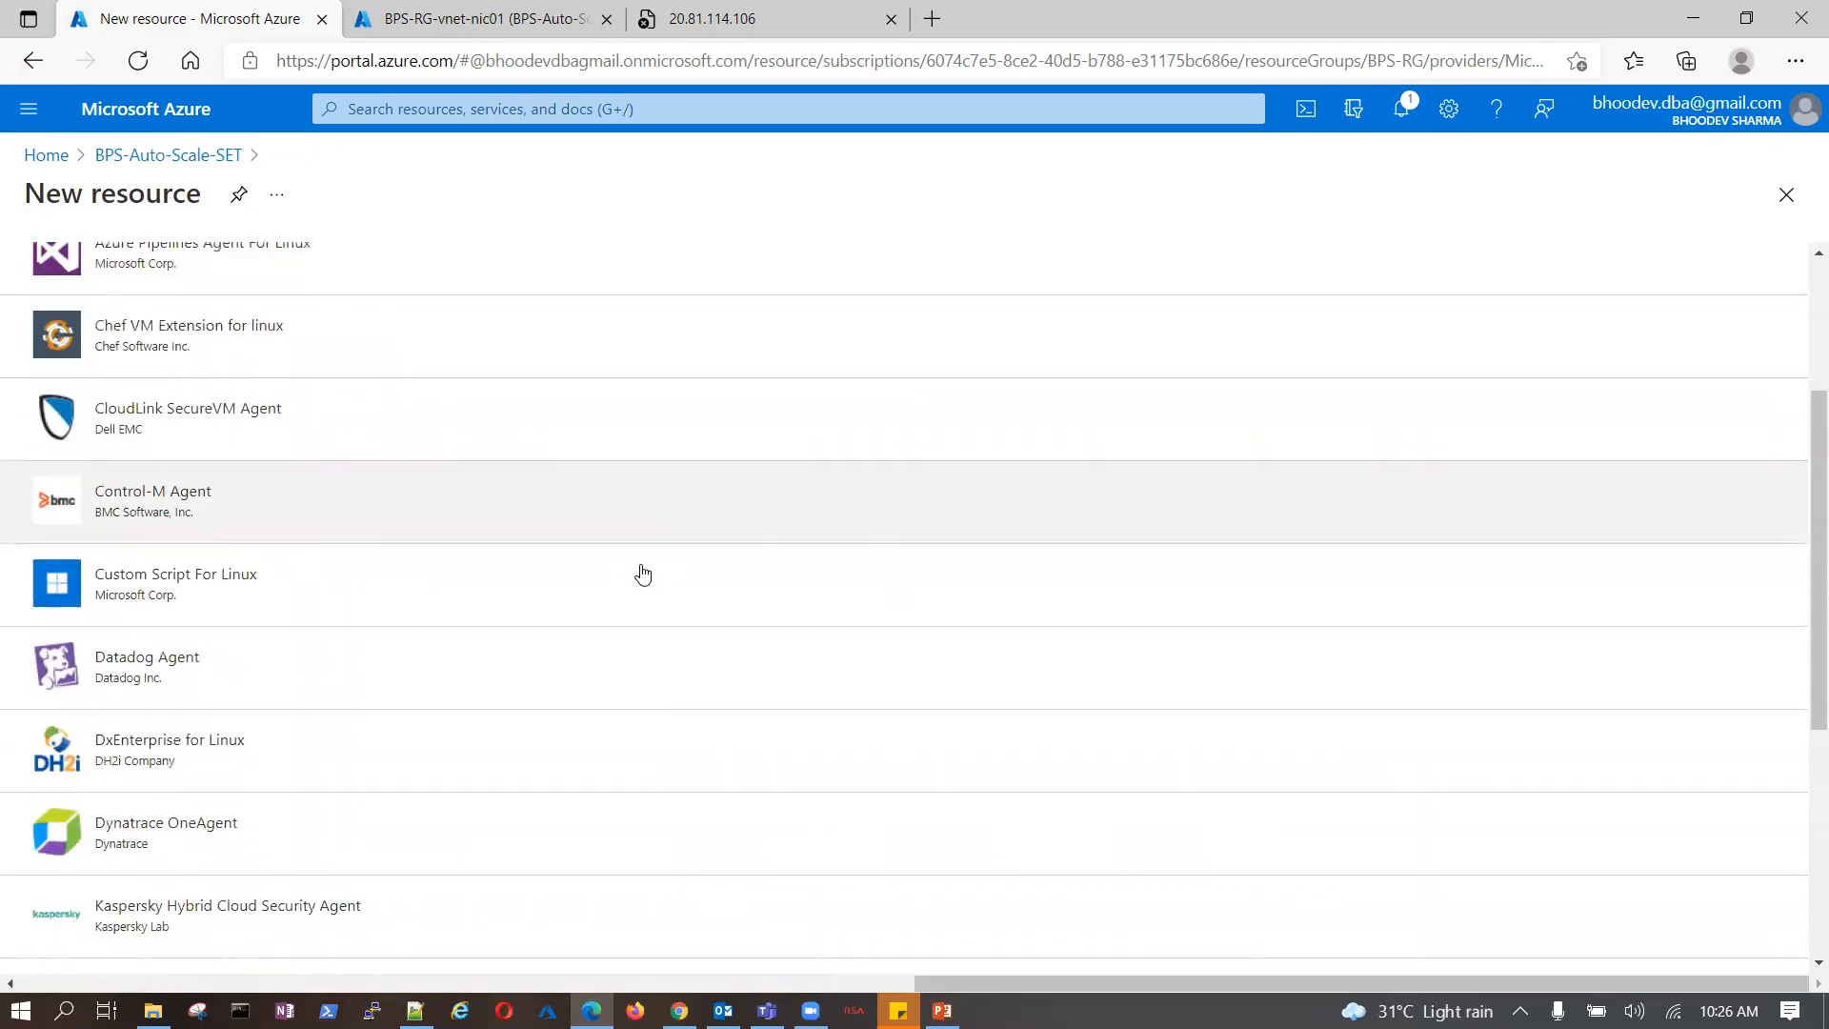
scroll(643, 573, "down", 3)
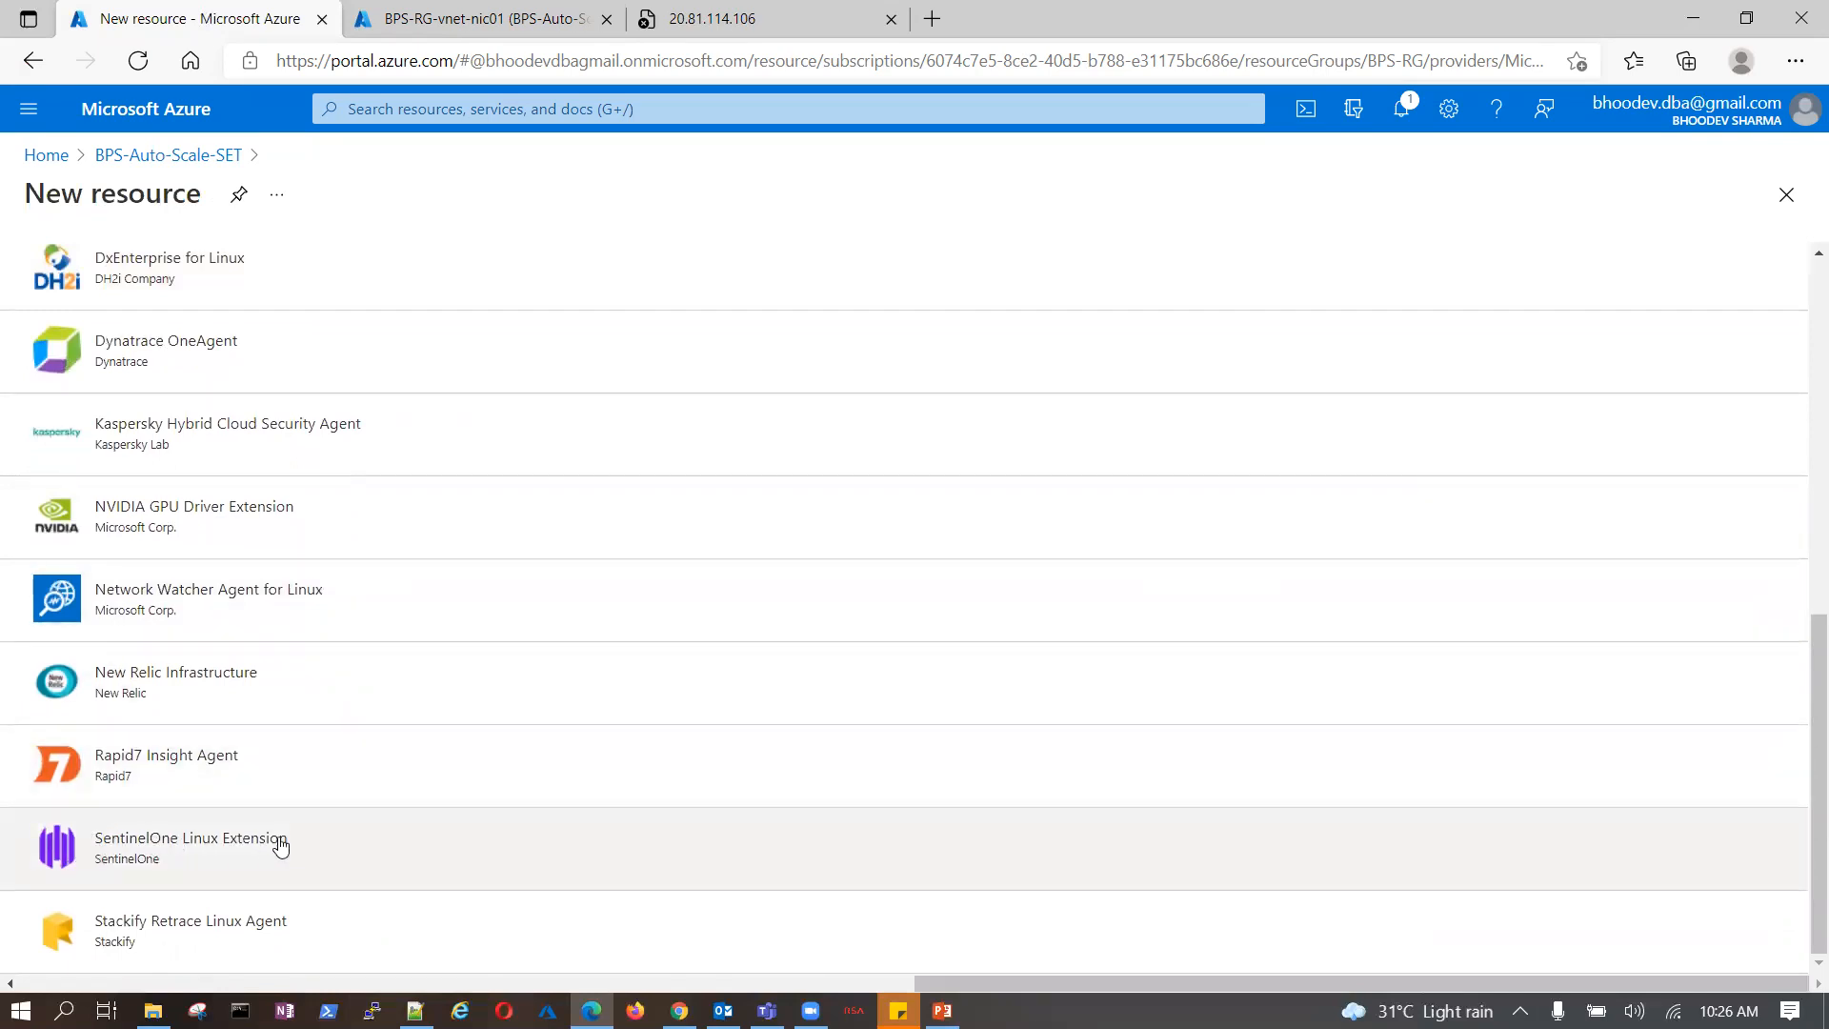
left_click(138, 855)
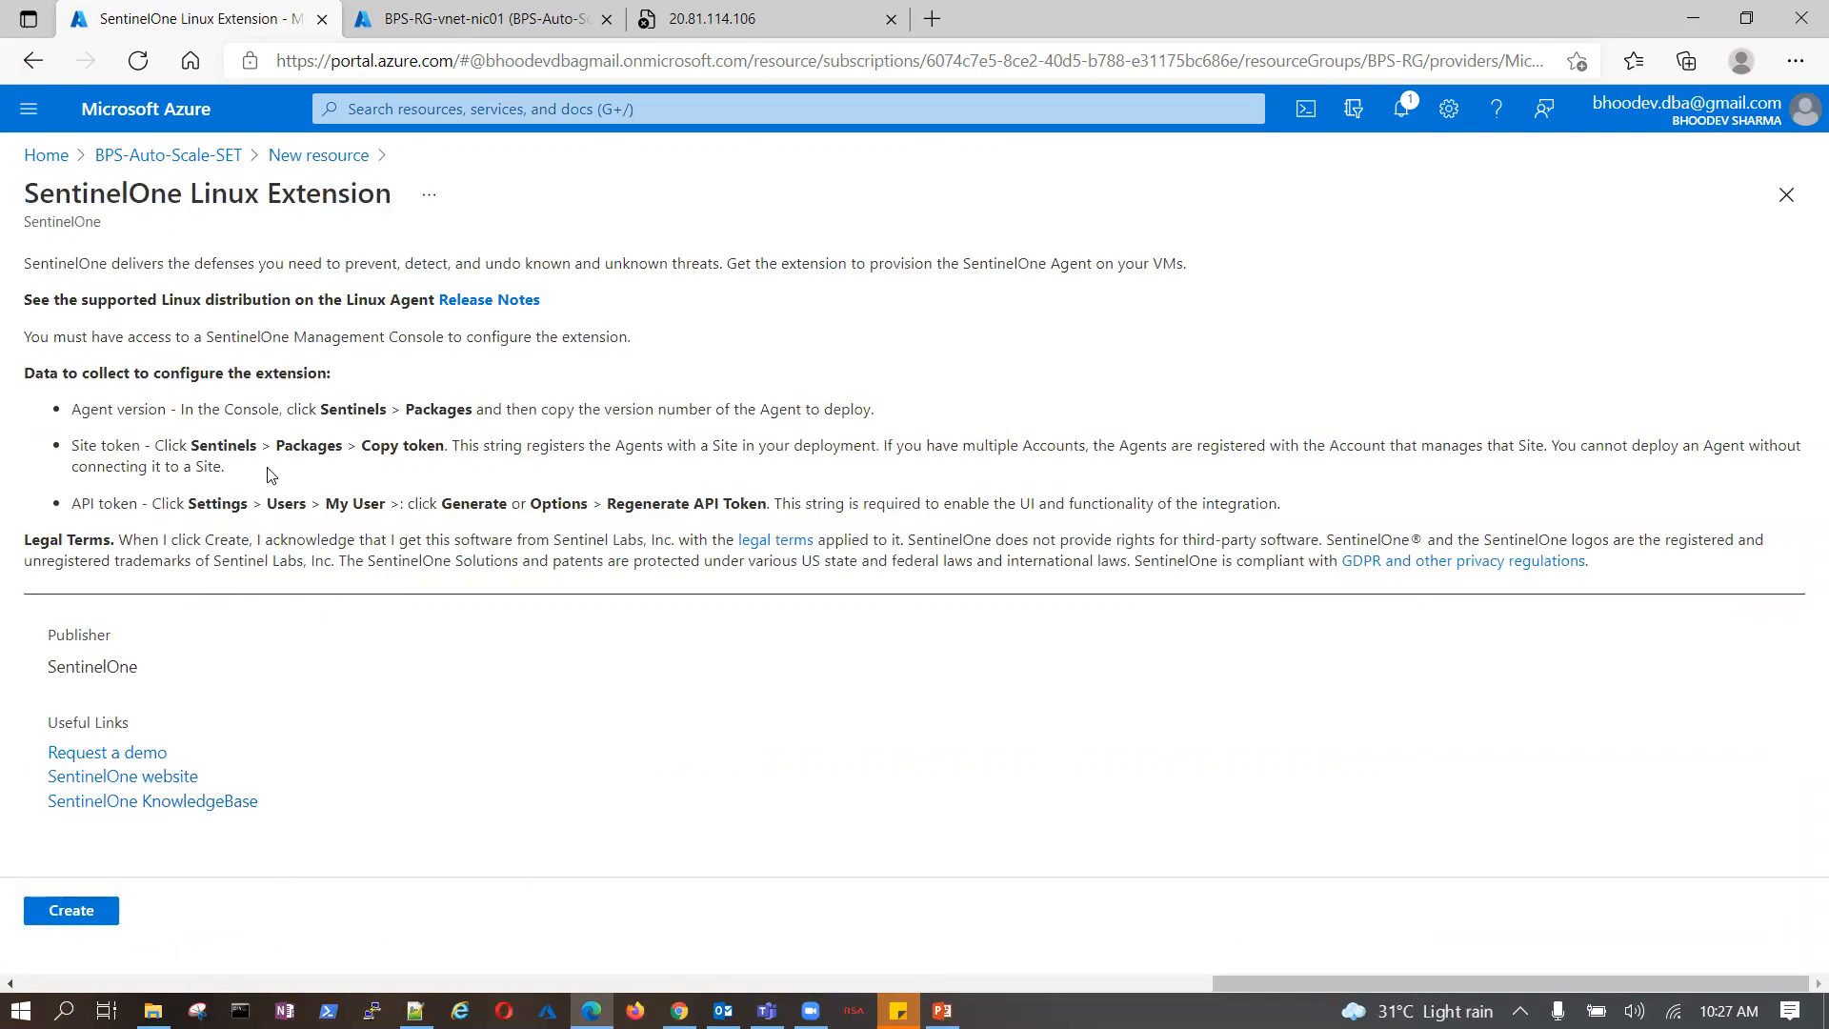
left_click(84, 911)
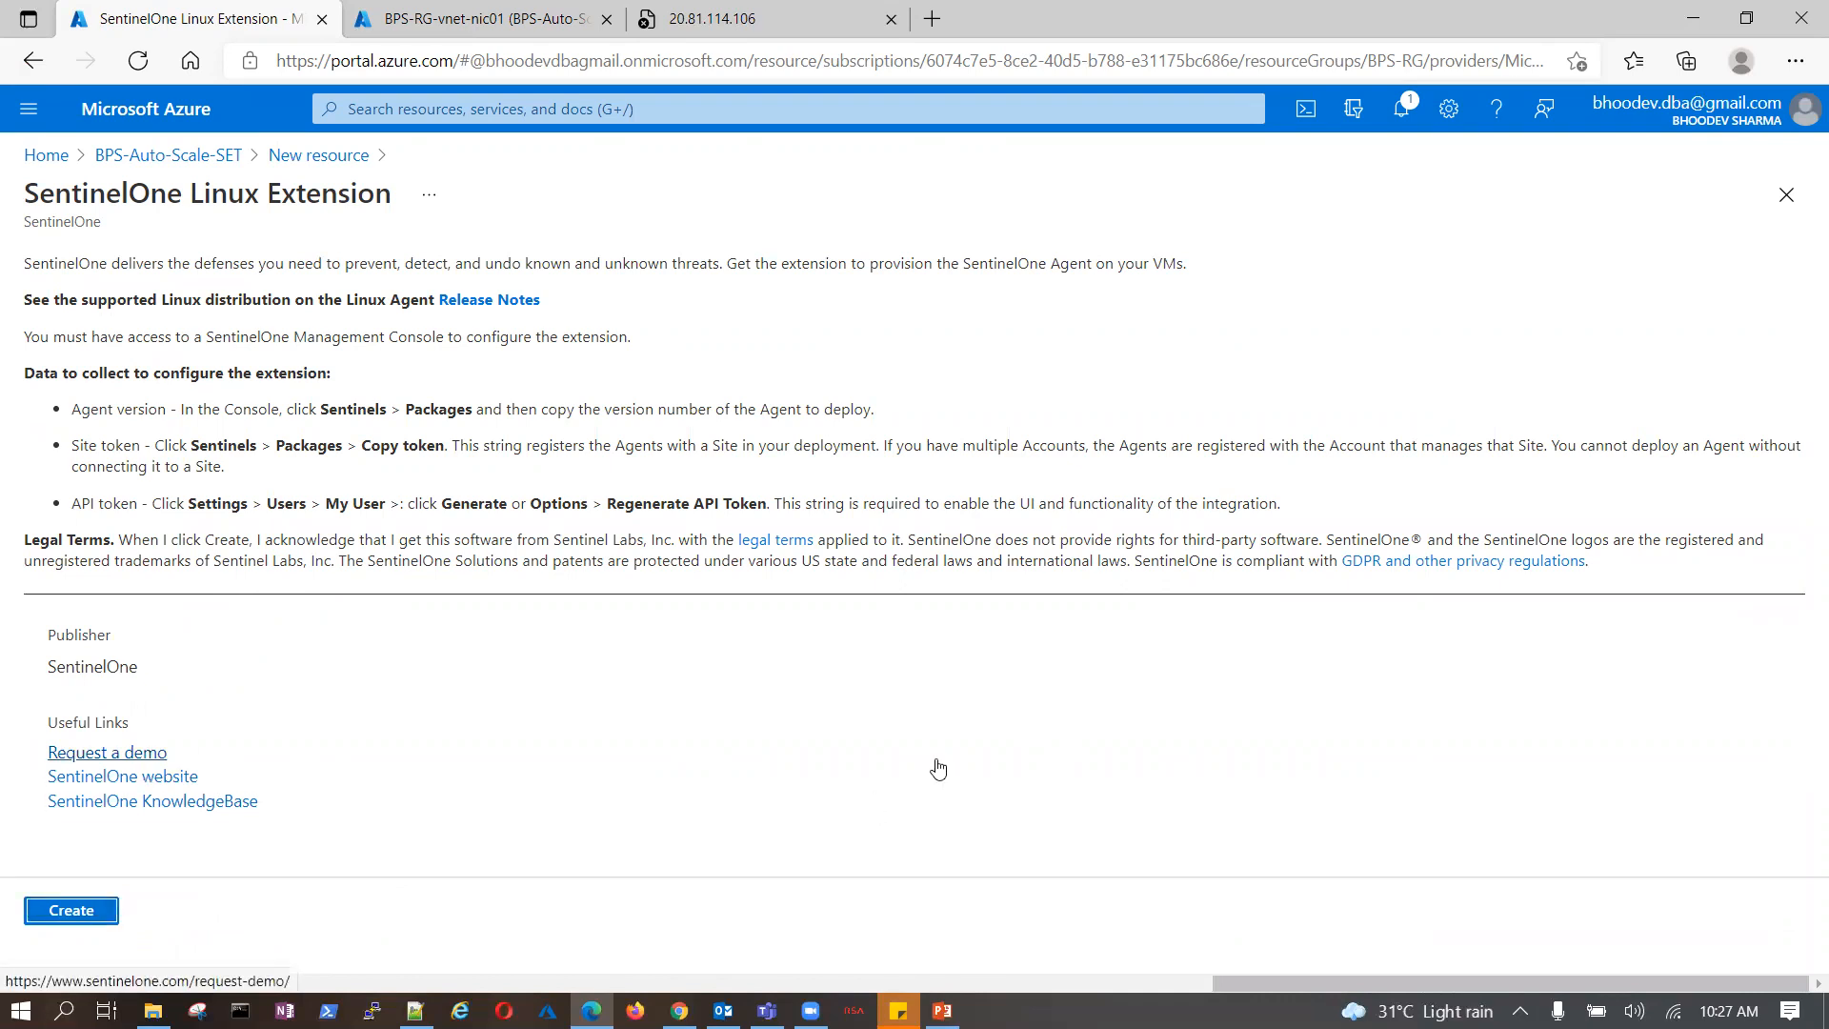
left_click(76, 910)
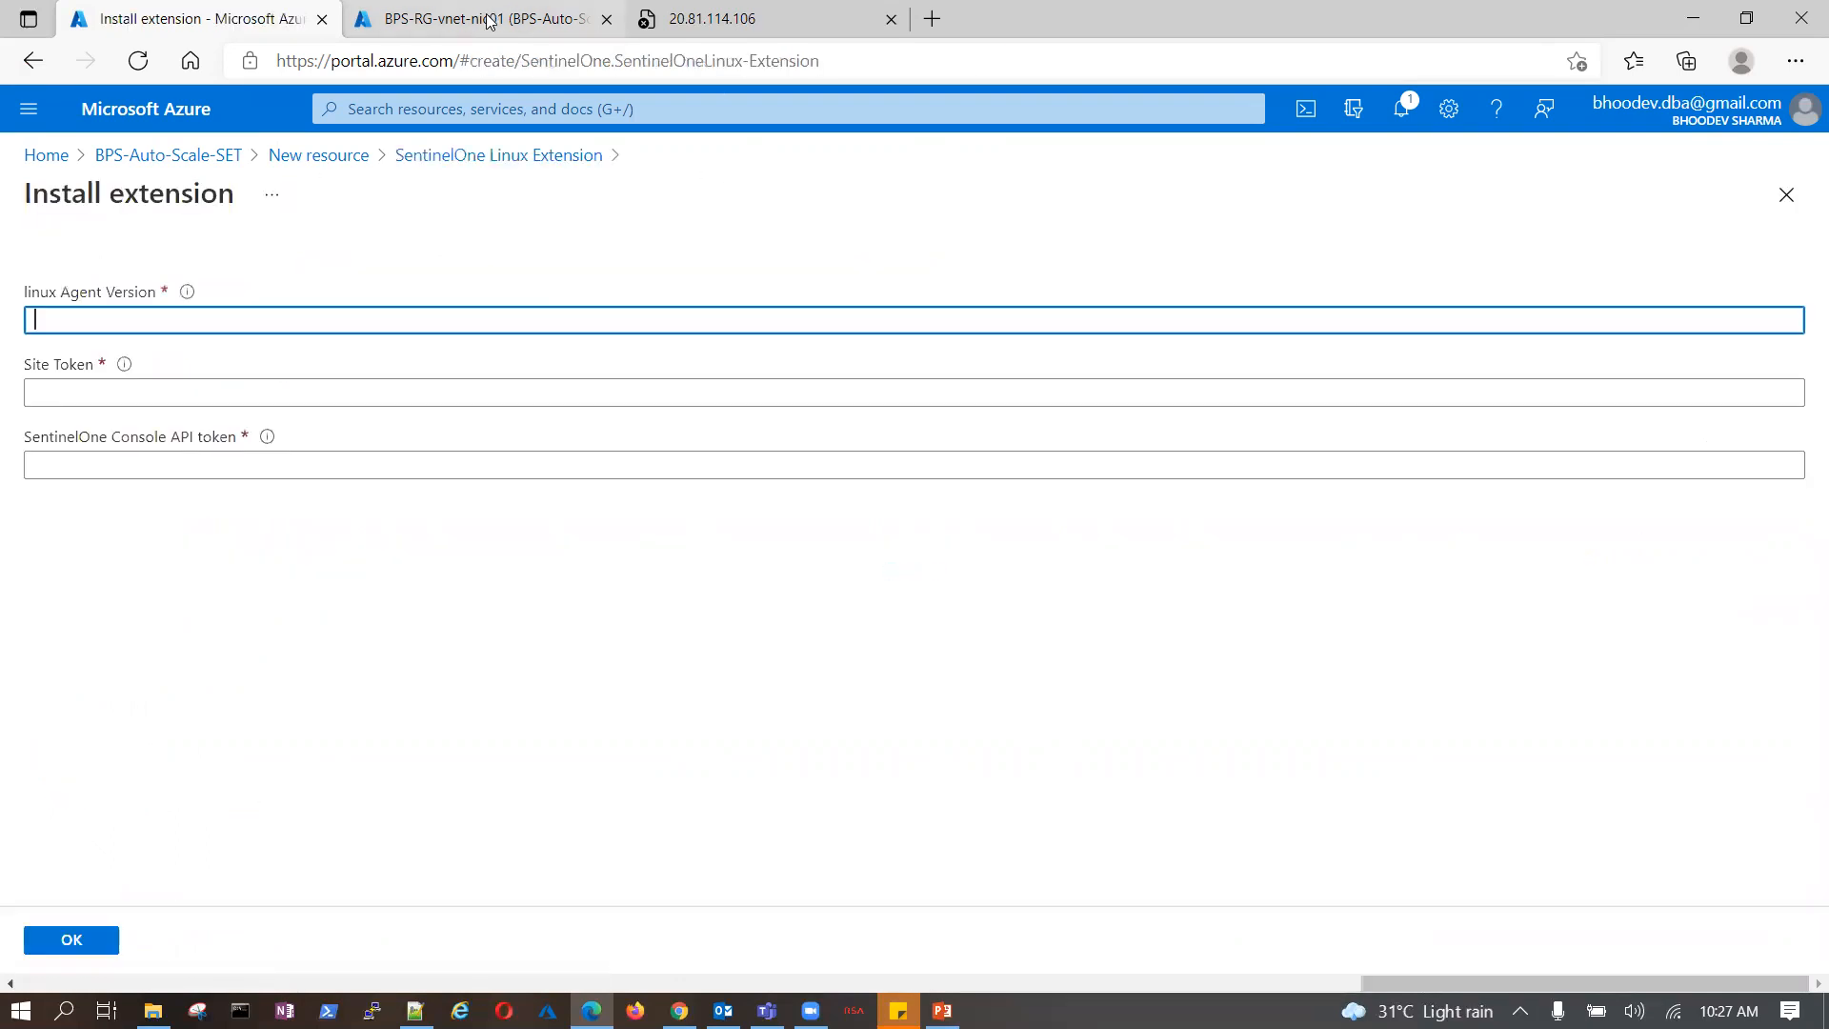
- Enter agent version 1.1, a site token and a saved API token, then submit the install
left_click(150, 321)
type("1.1")
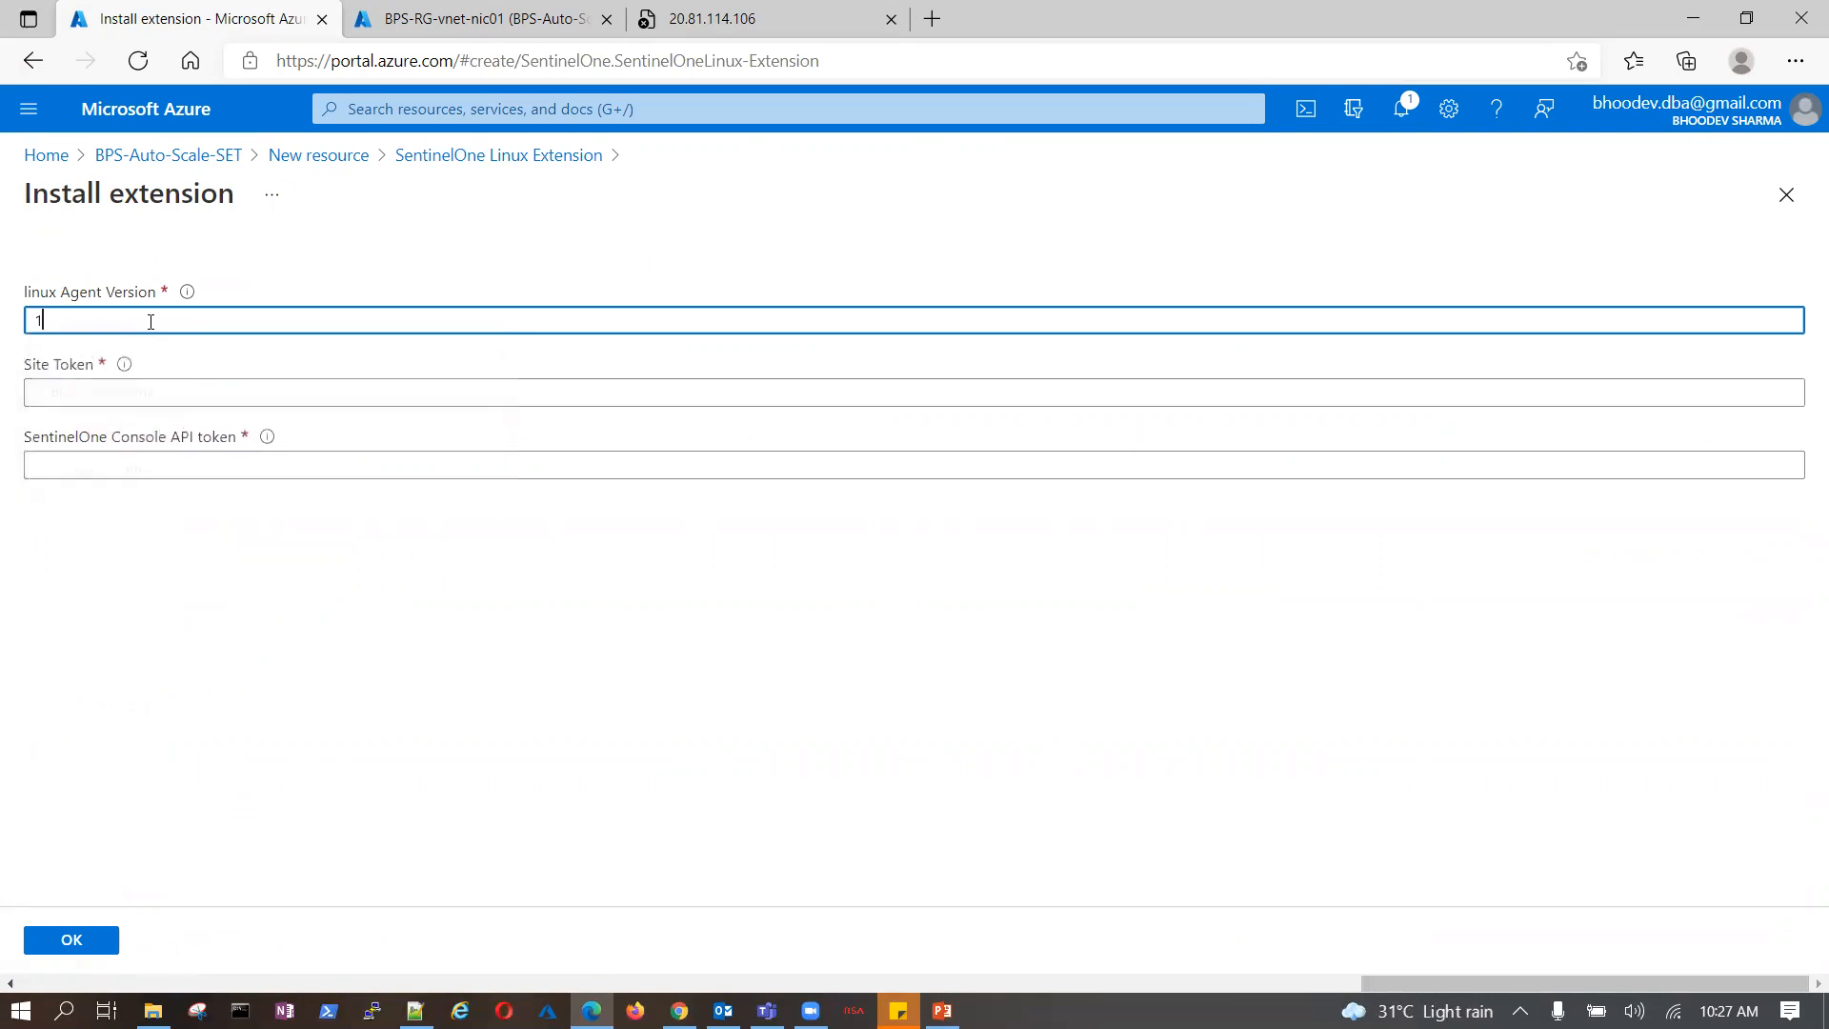
left_click(162, 390)
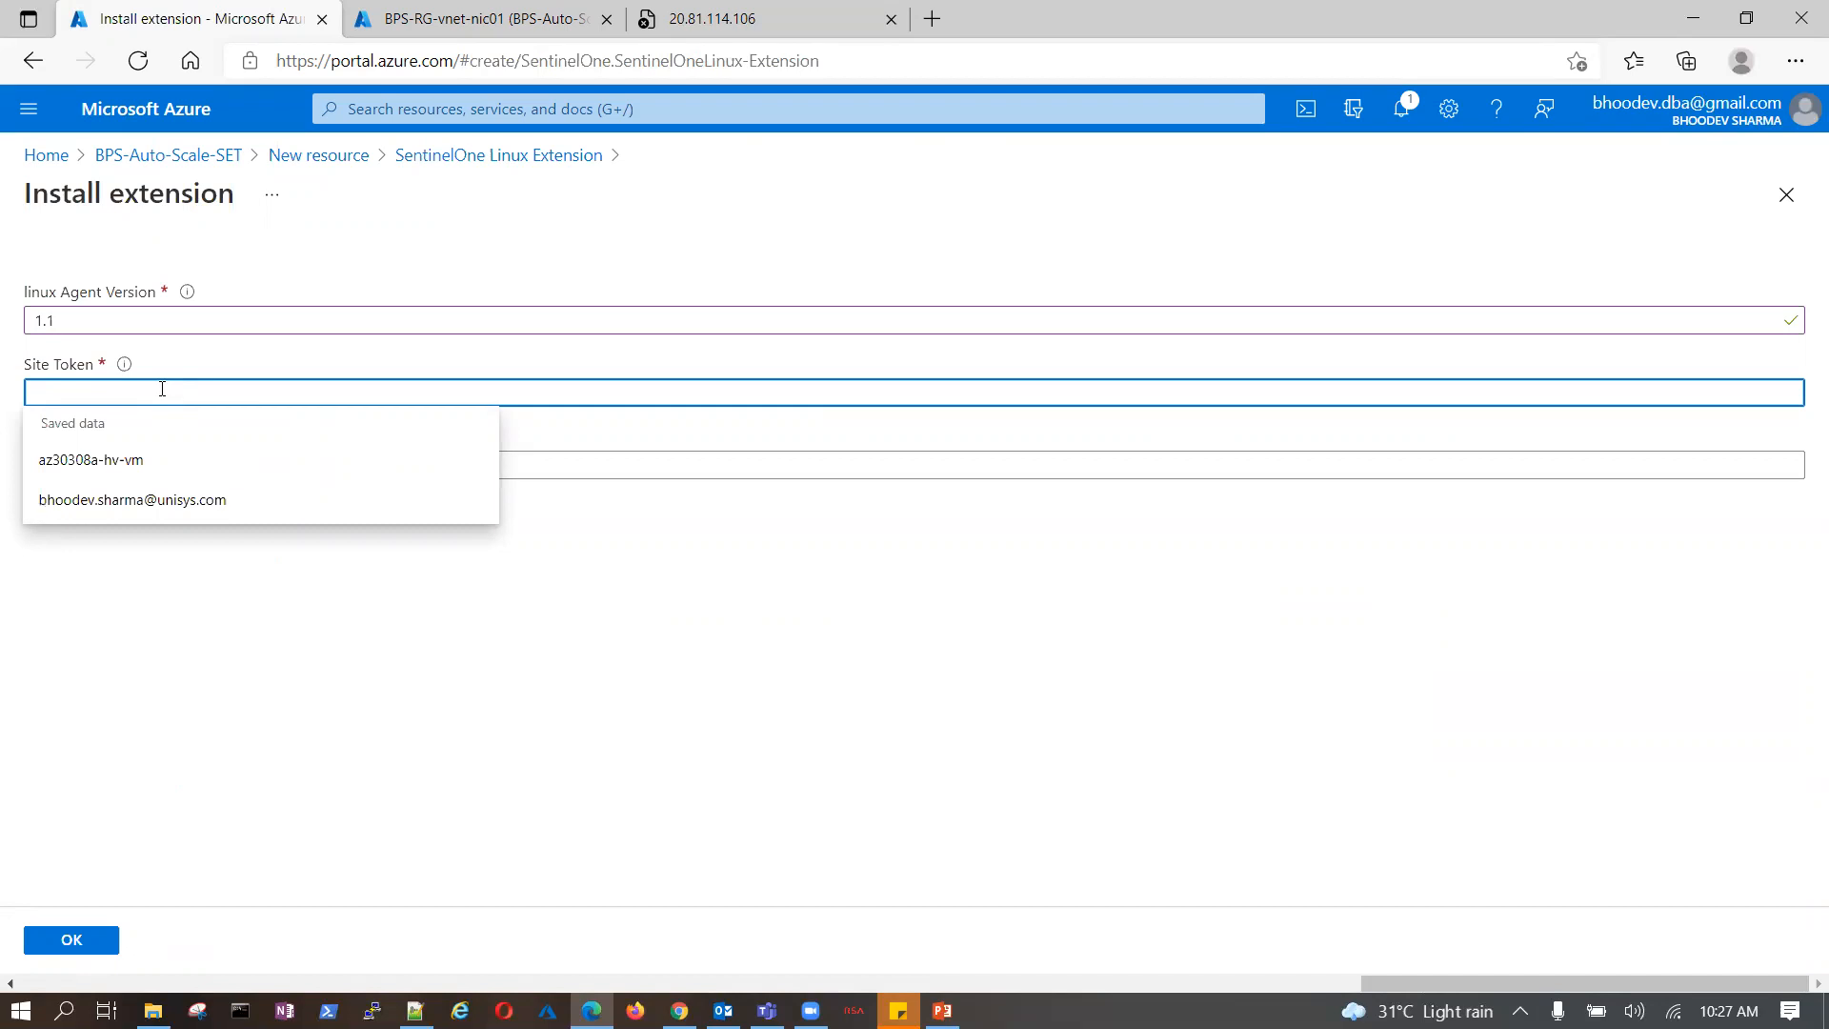
type("abc")
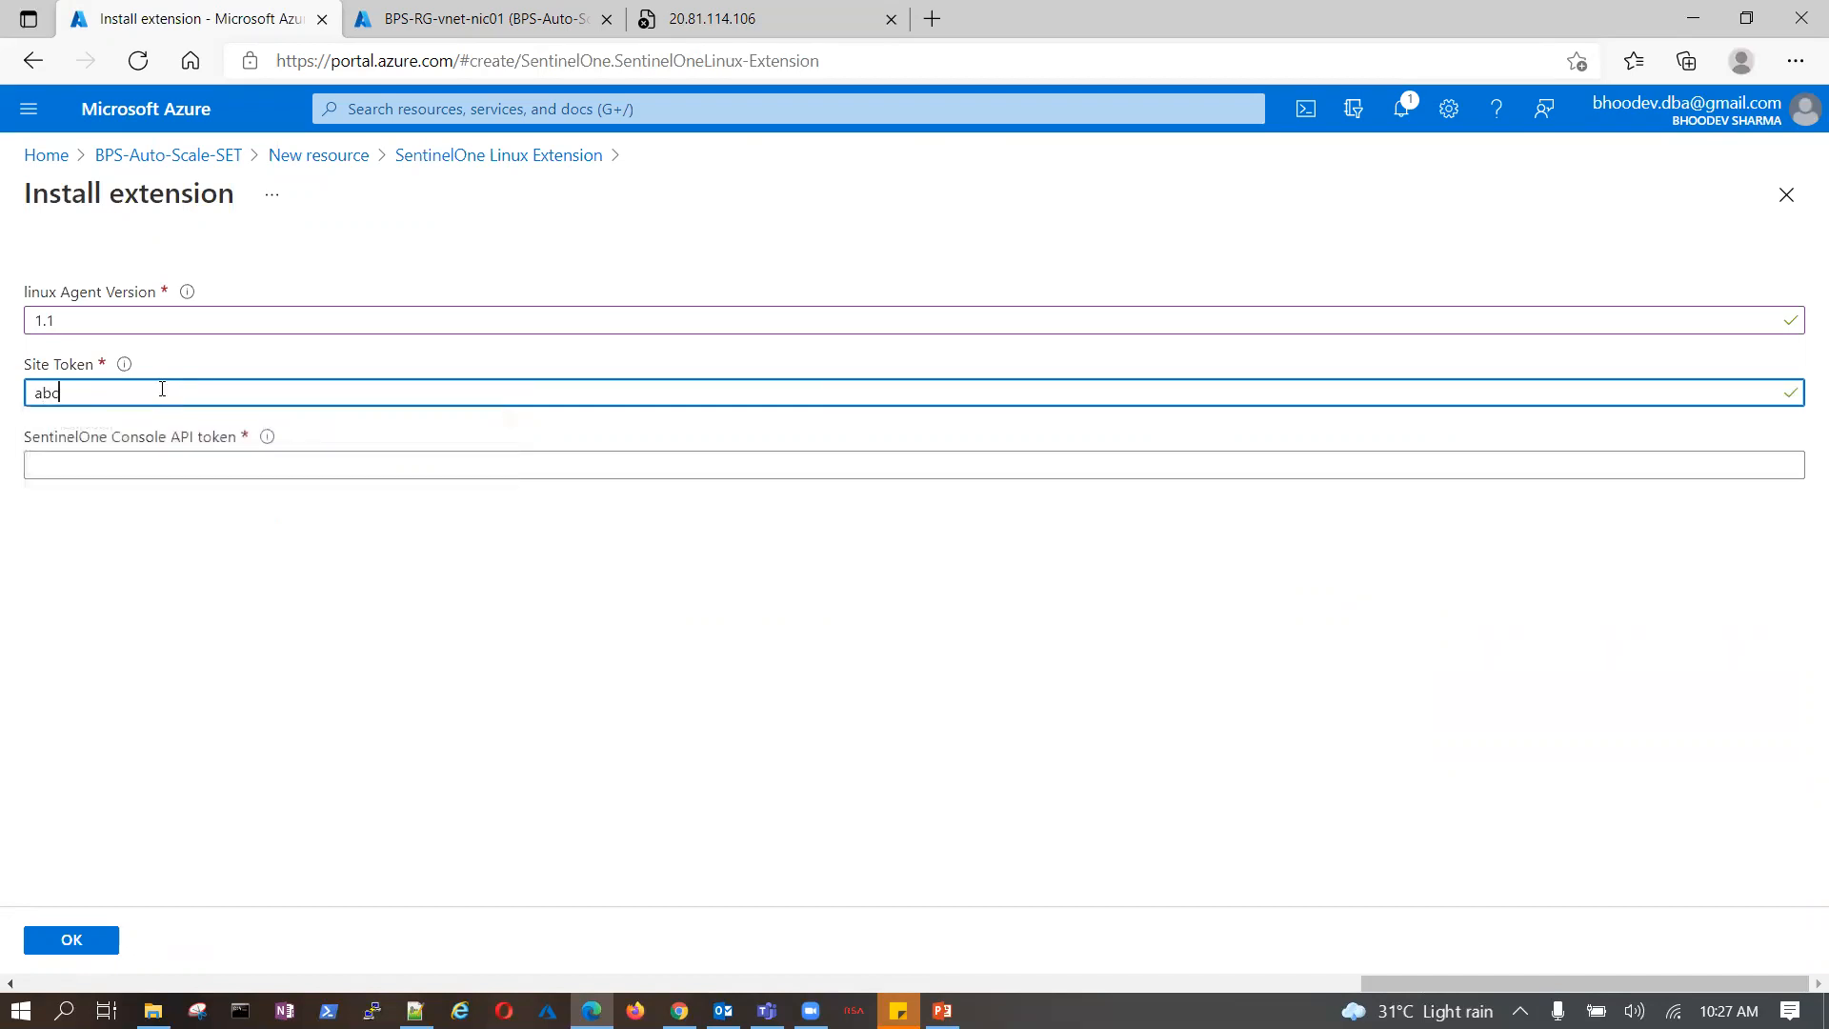
left_click(149, 456)
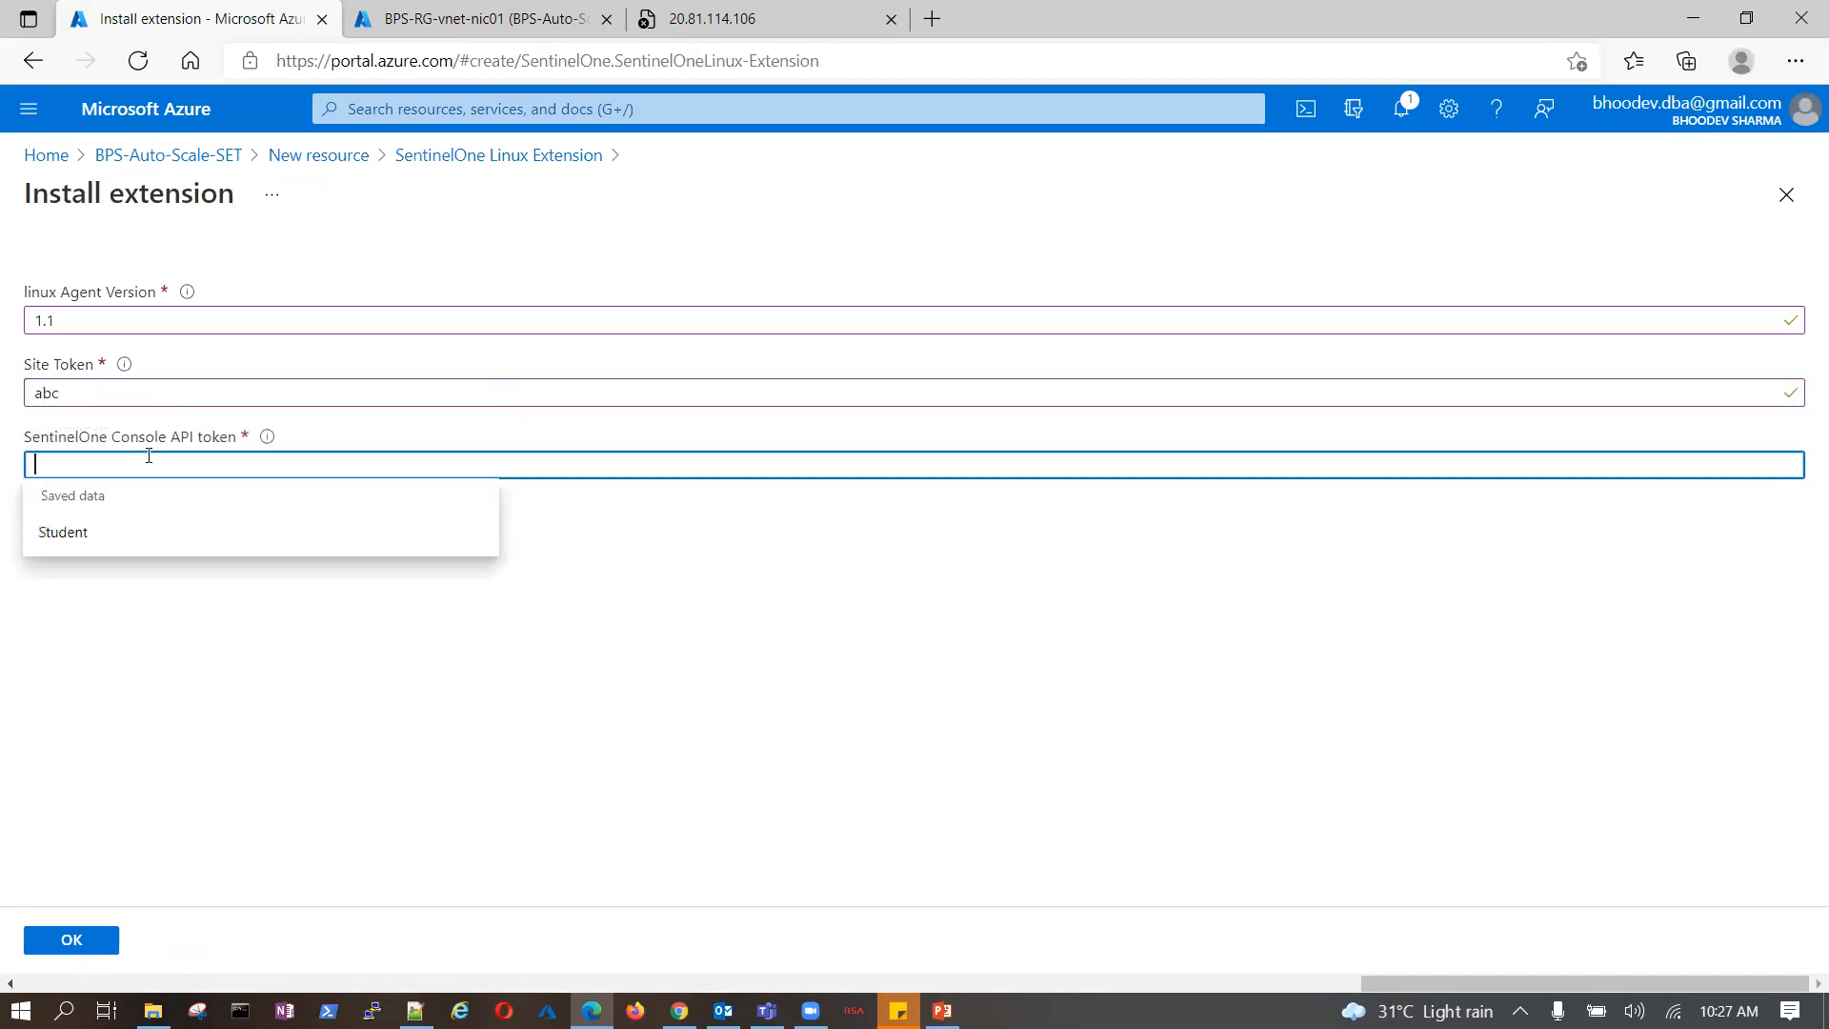
left_click(86, 524)
left_click(91, 530)
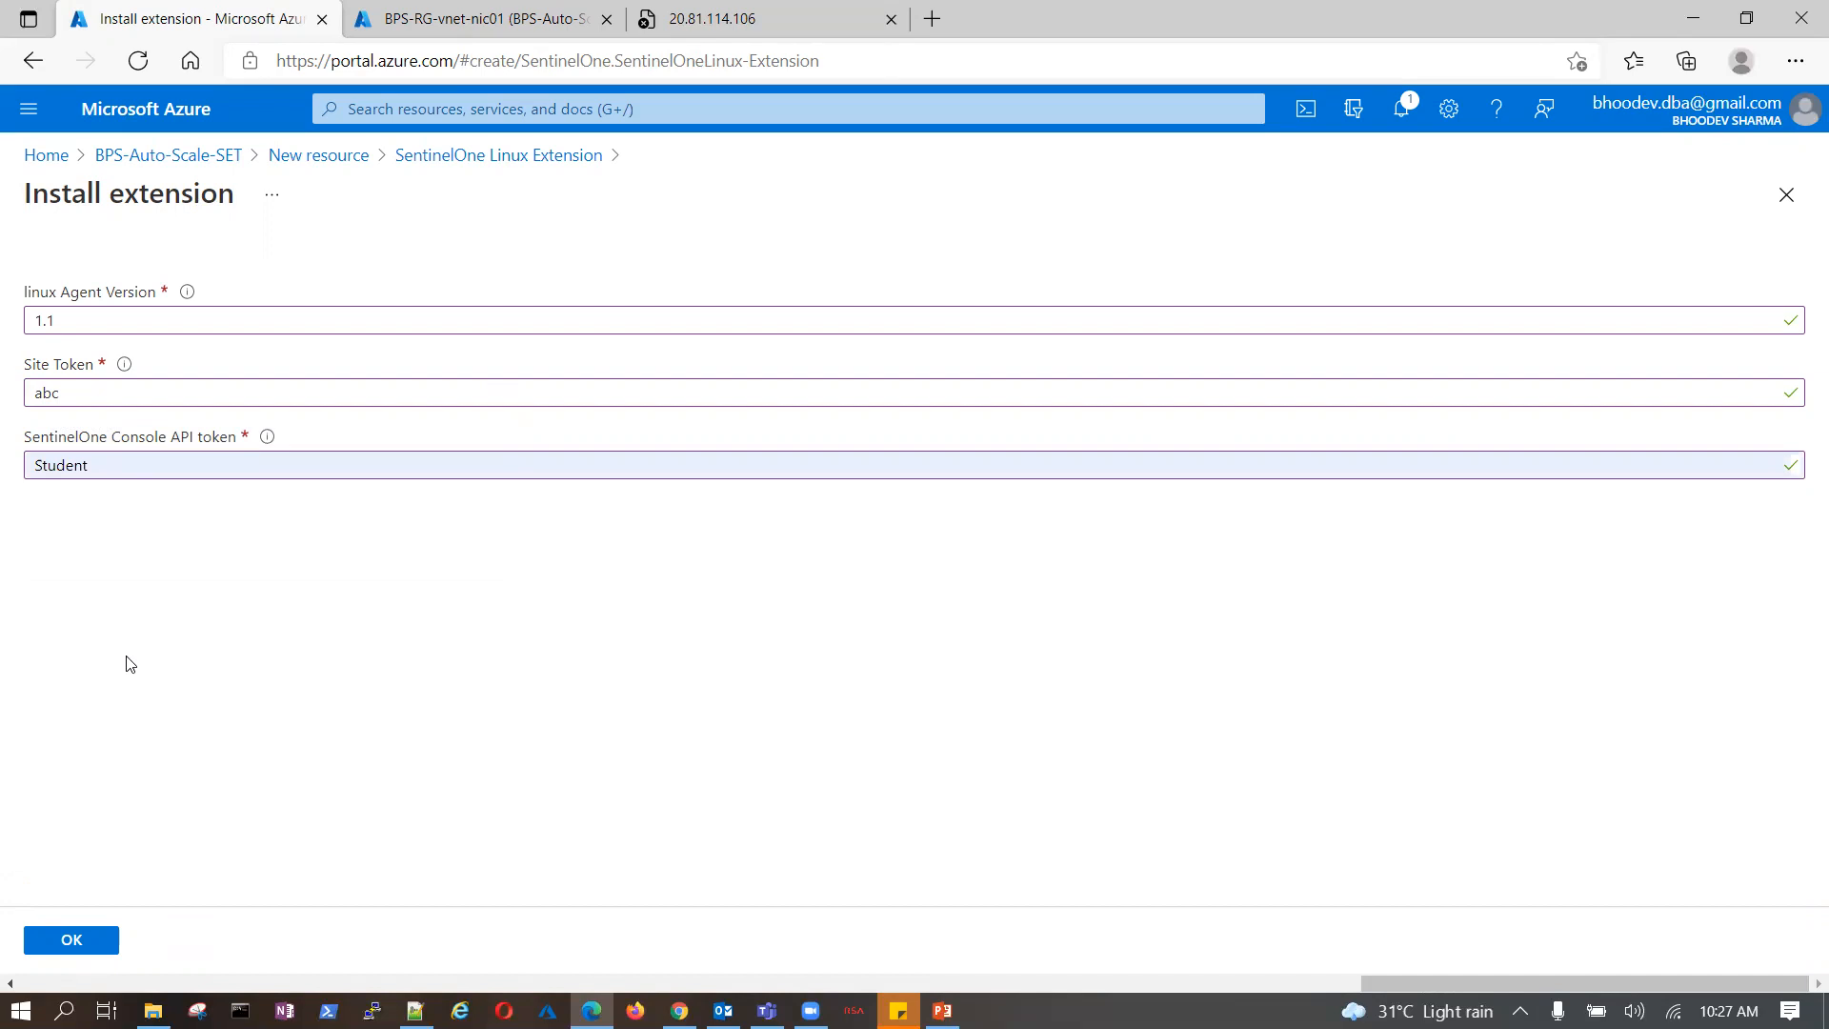
left_click(61, 939)
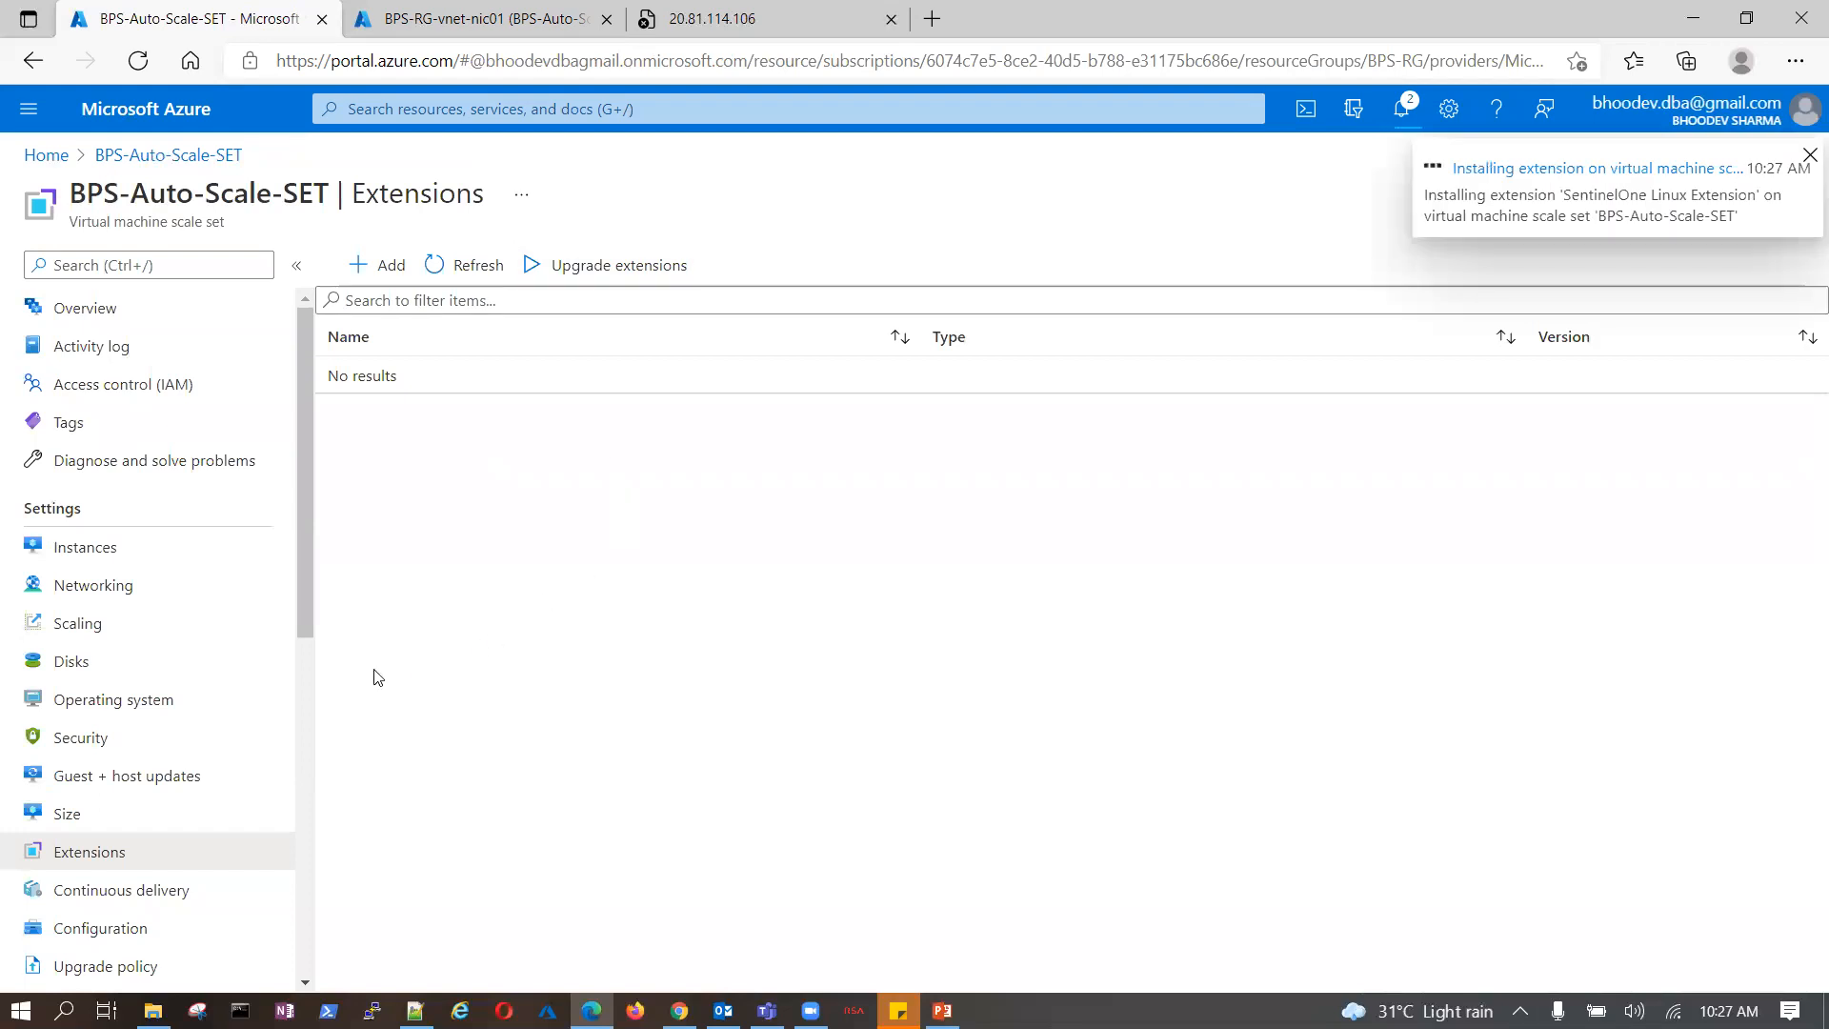
left_click(467, 20)
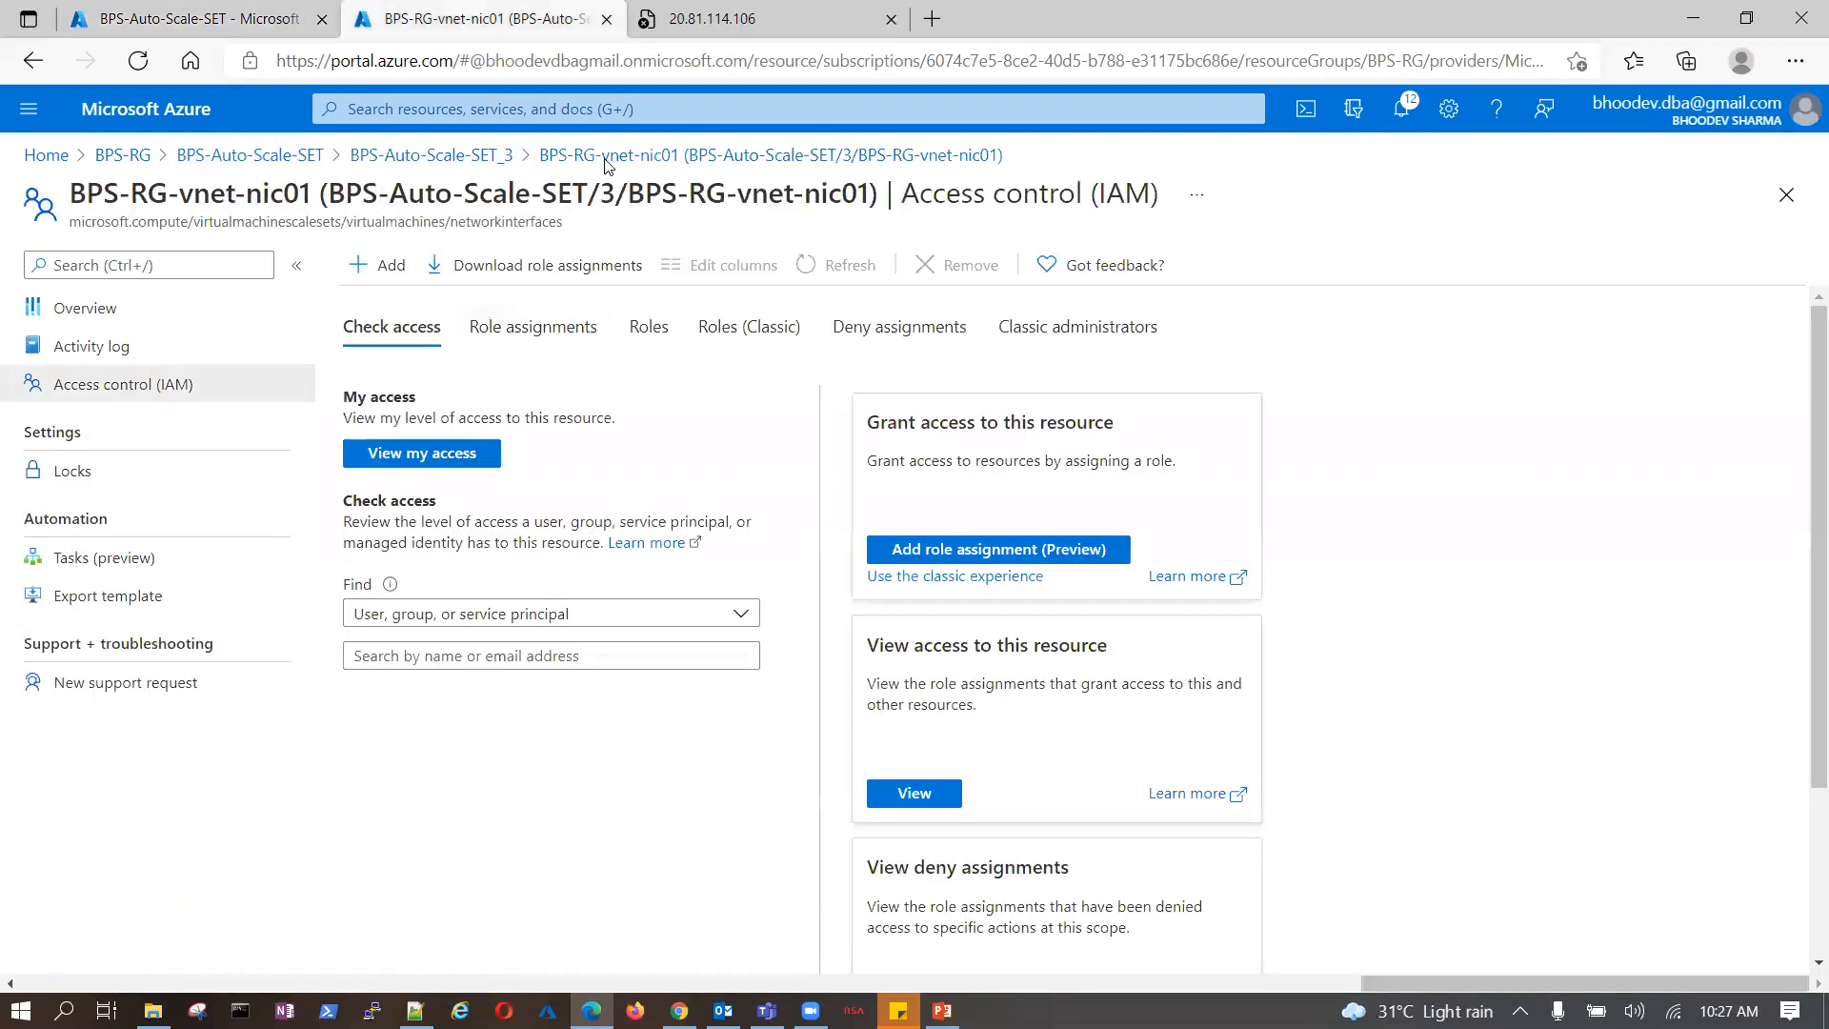
- Search 'backup' and open the myrsv Recovery Services vault's Backup page
left_click(696, 103)
type("backup")
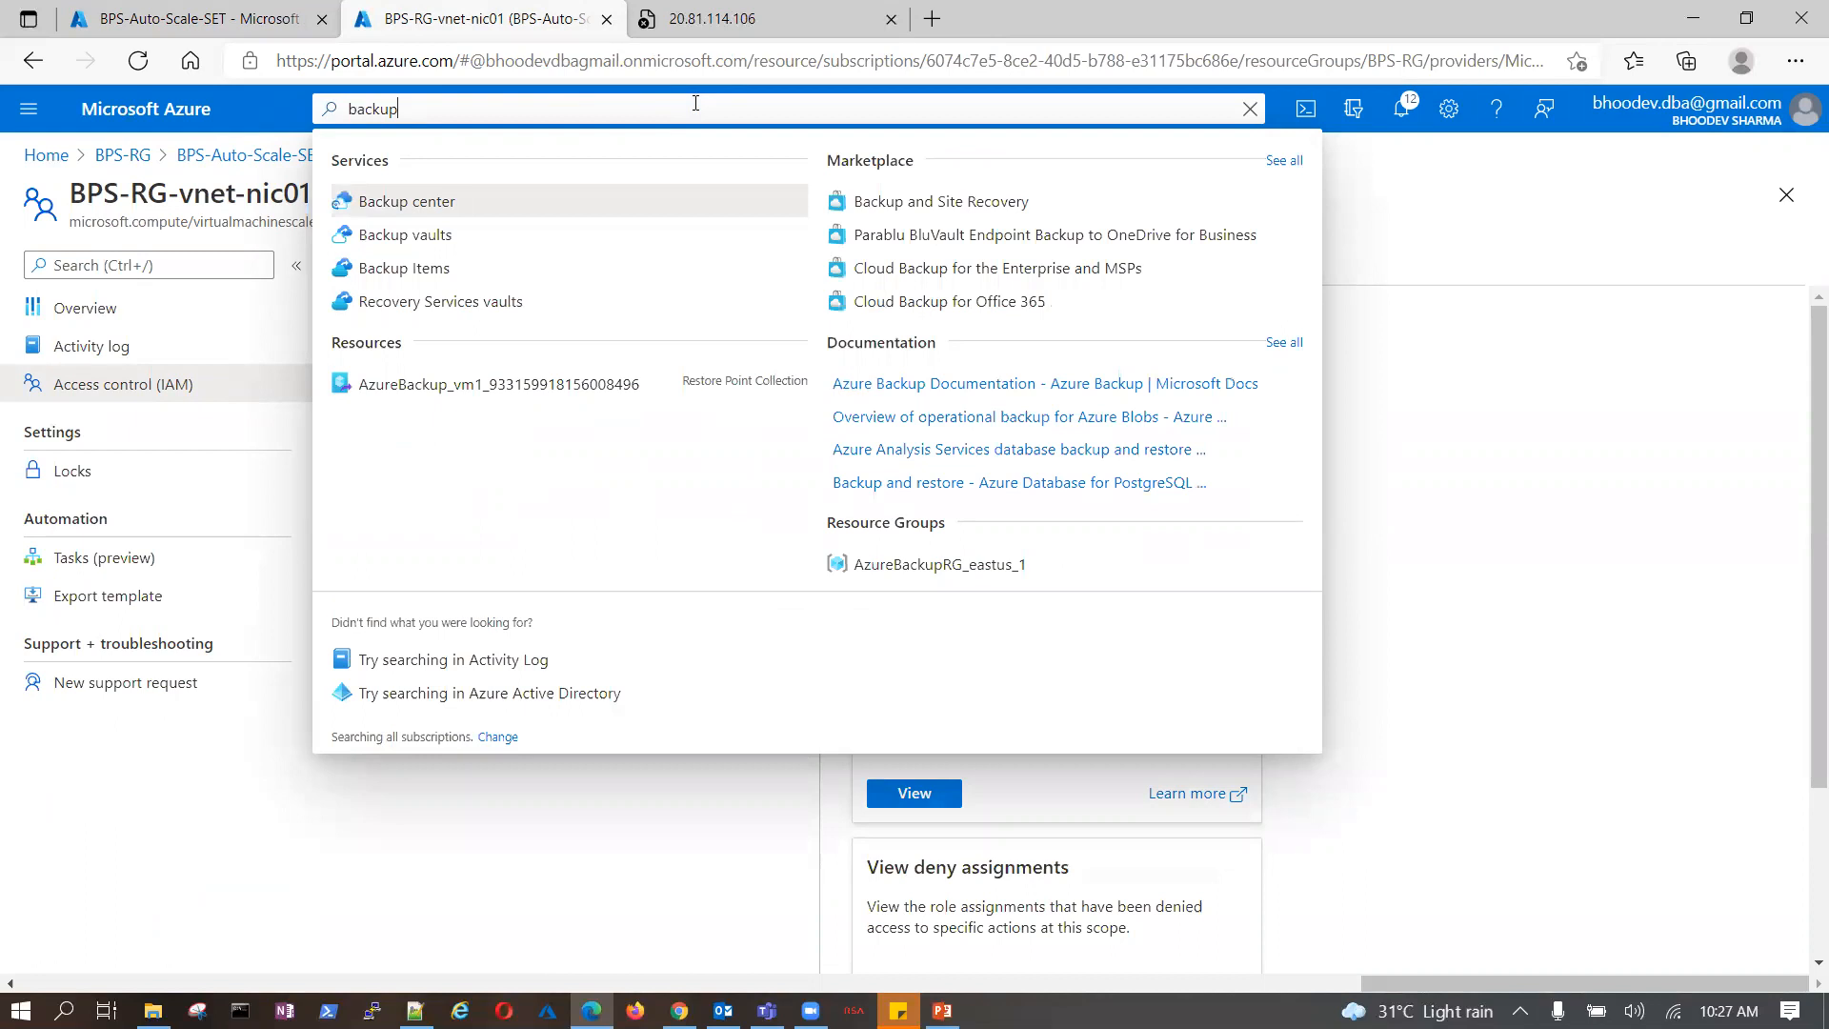
left_click(503, 301)
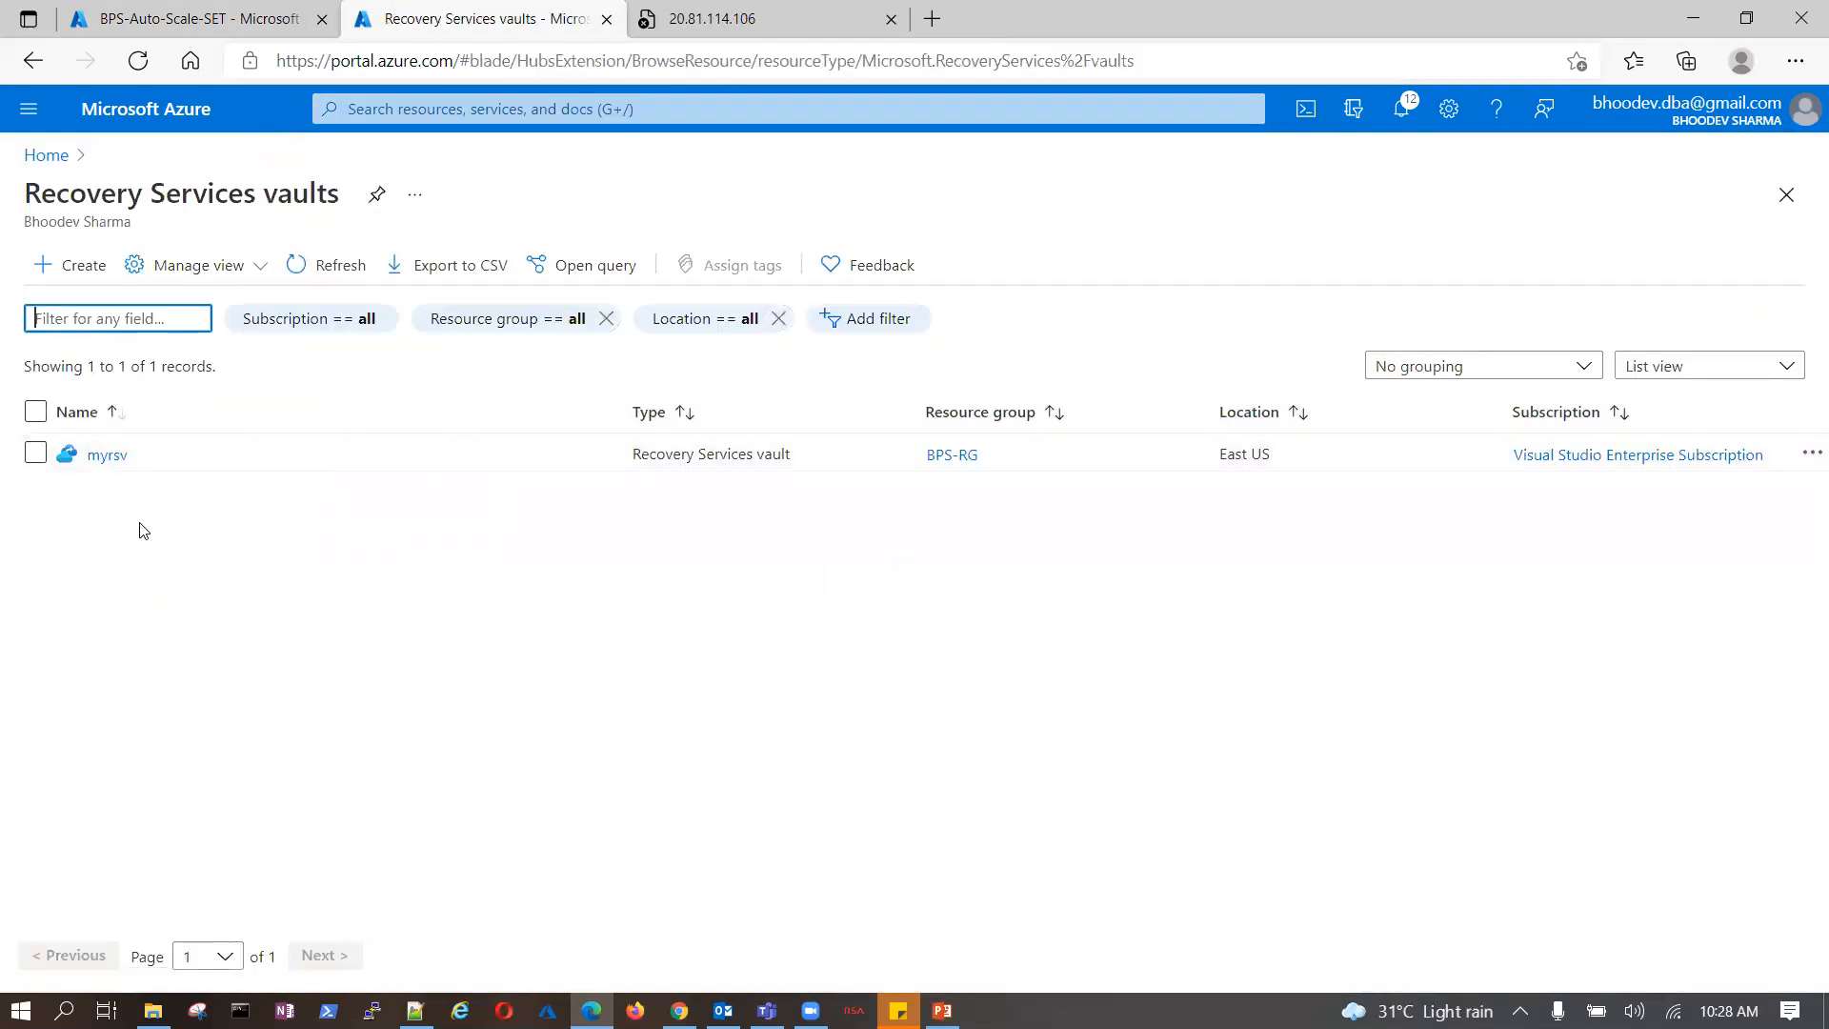
left_click(100, 457)
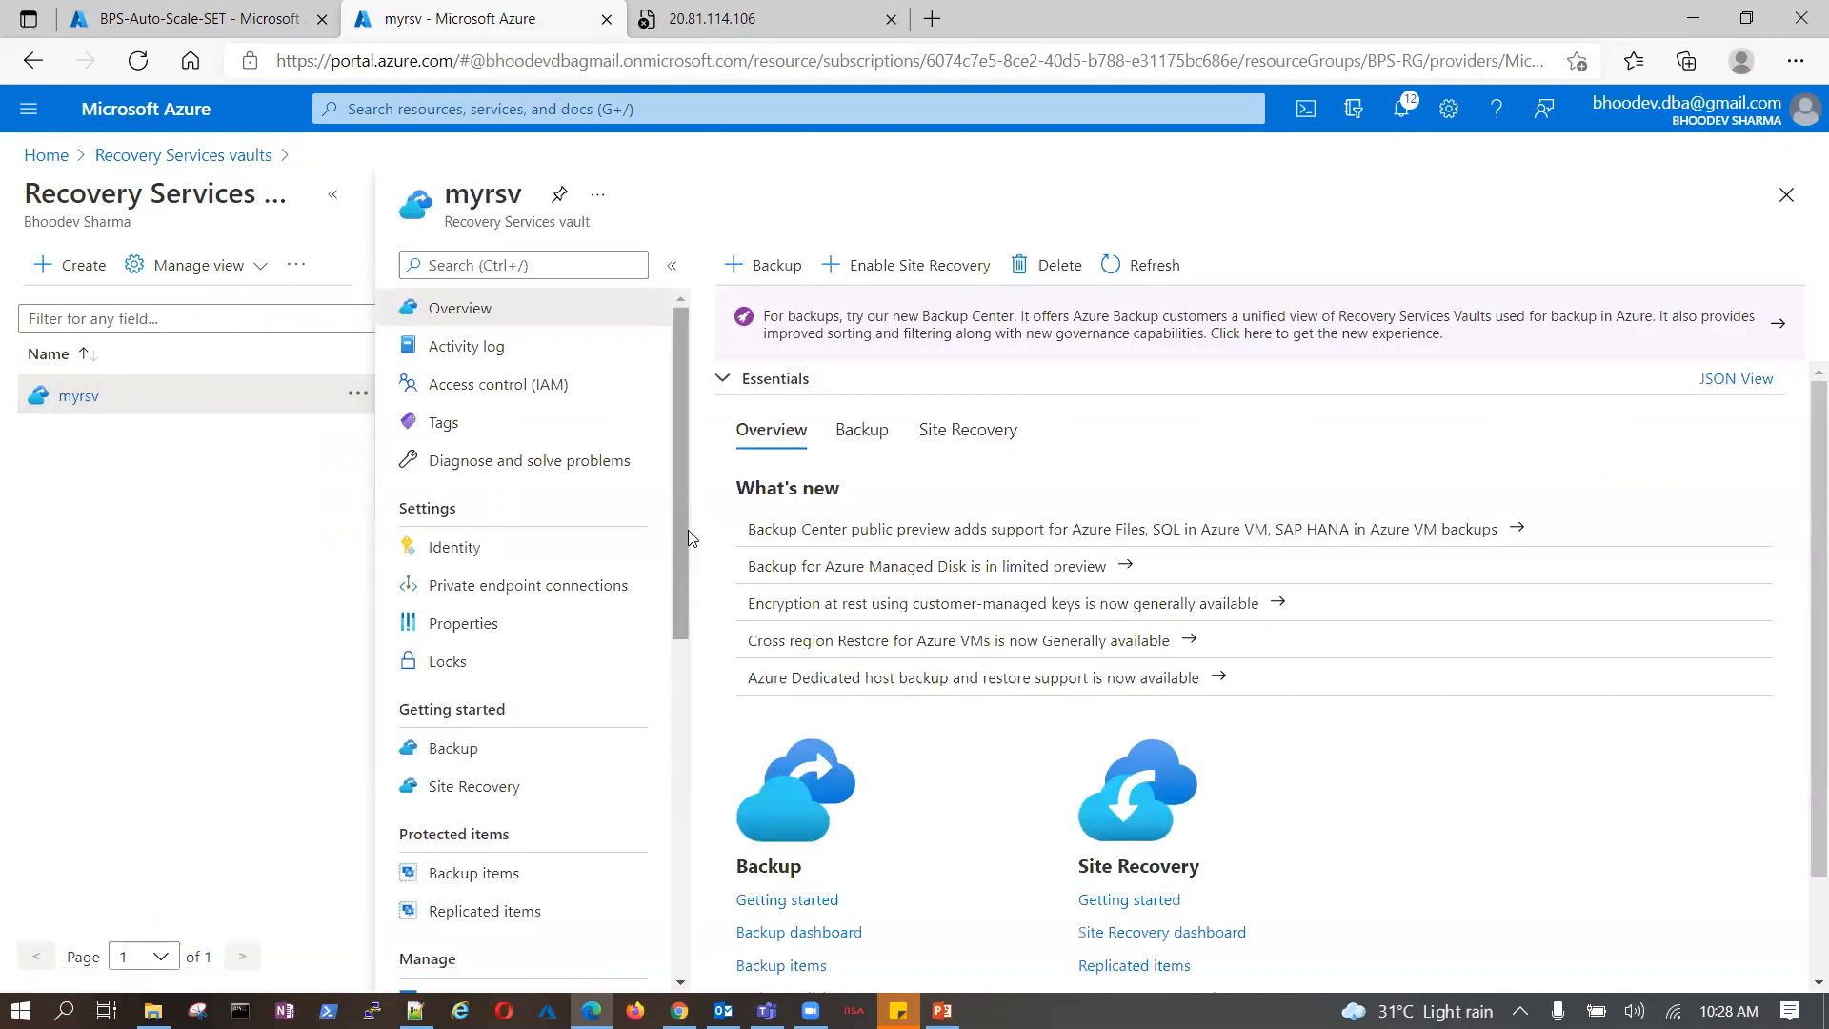
left_click(506, 755)
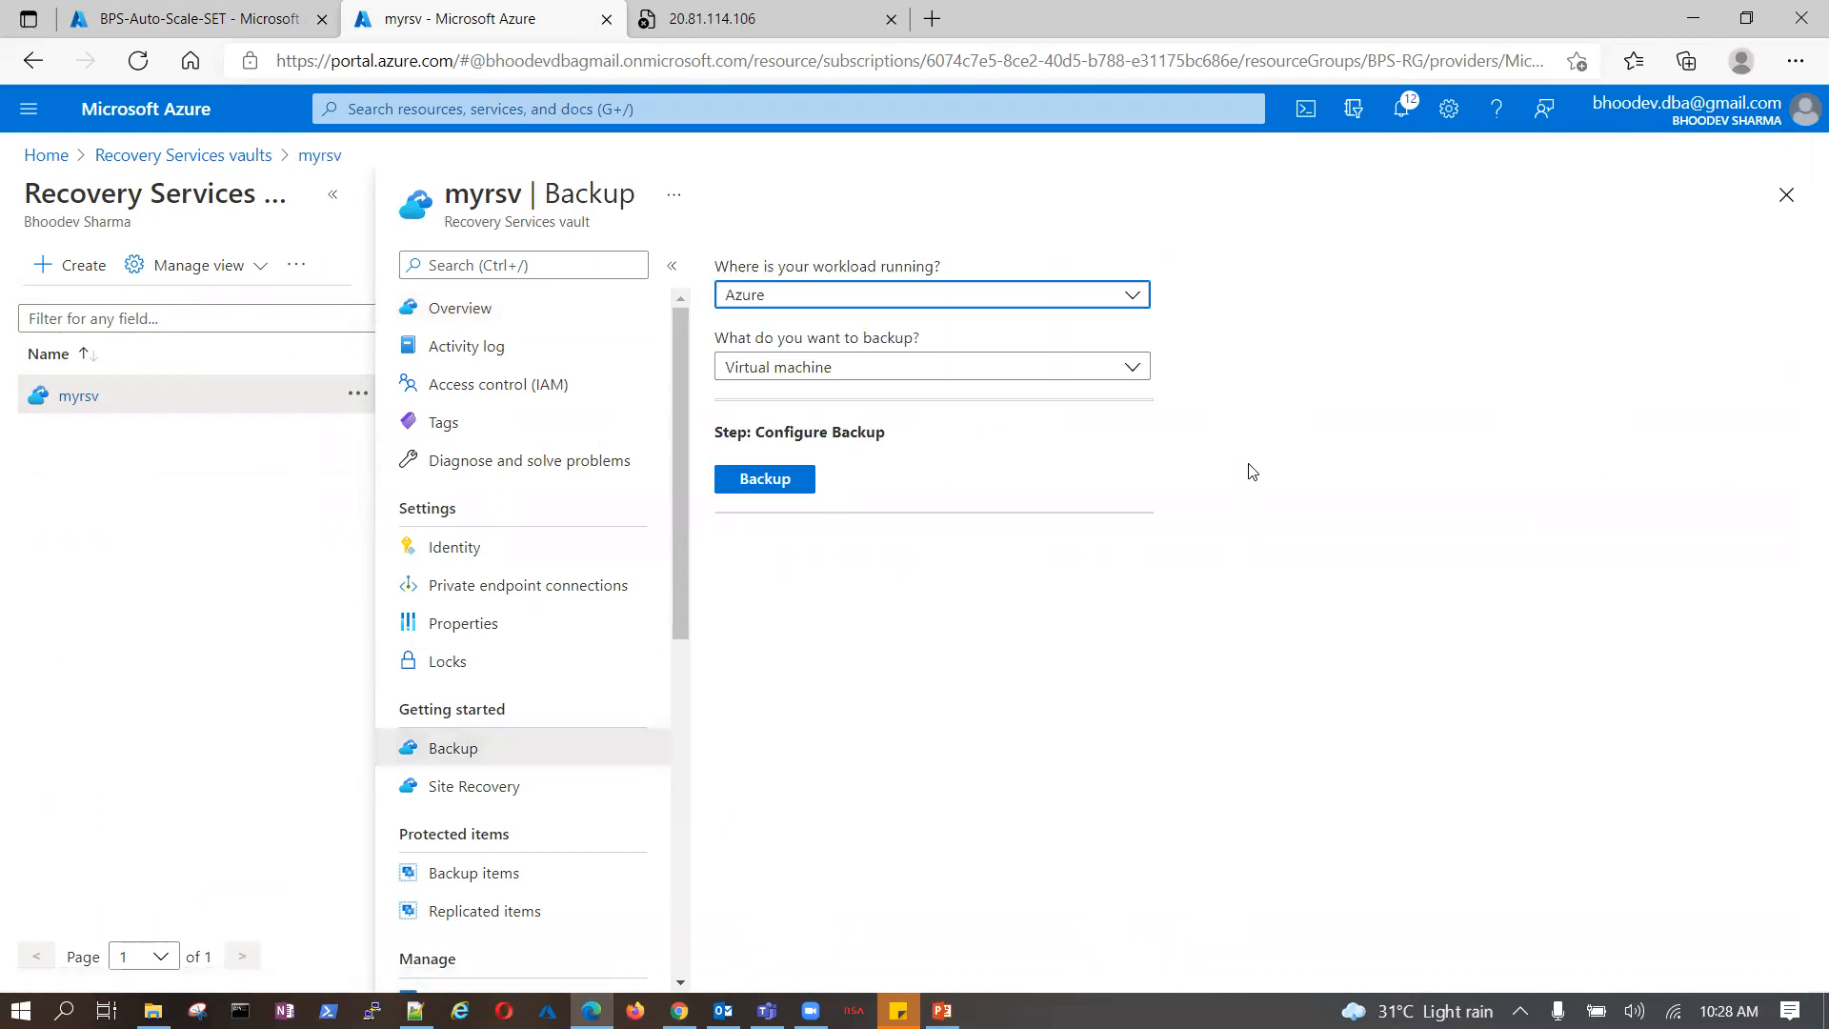
- Configure Azure virtual machine backup, find no VMs to add, and close the empty picker
left_click(1130, 366)
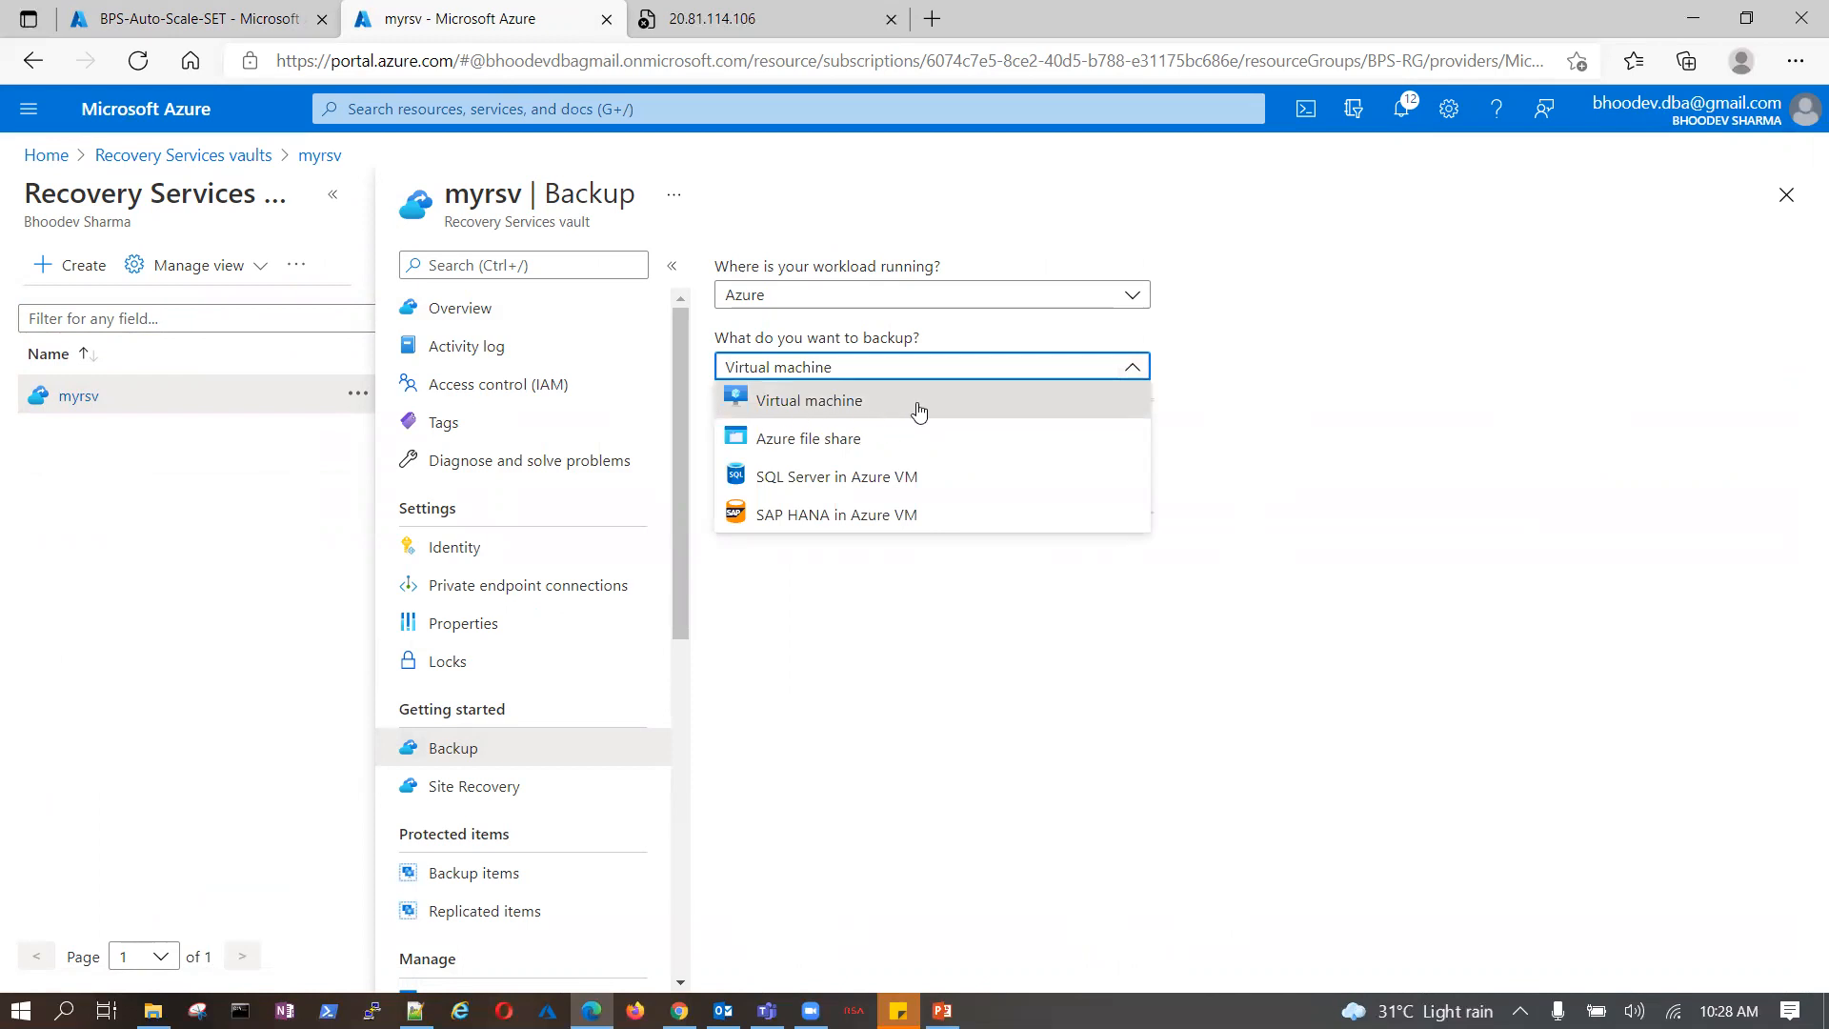
left_click(840, 411)
left_click(800, 473)
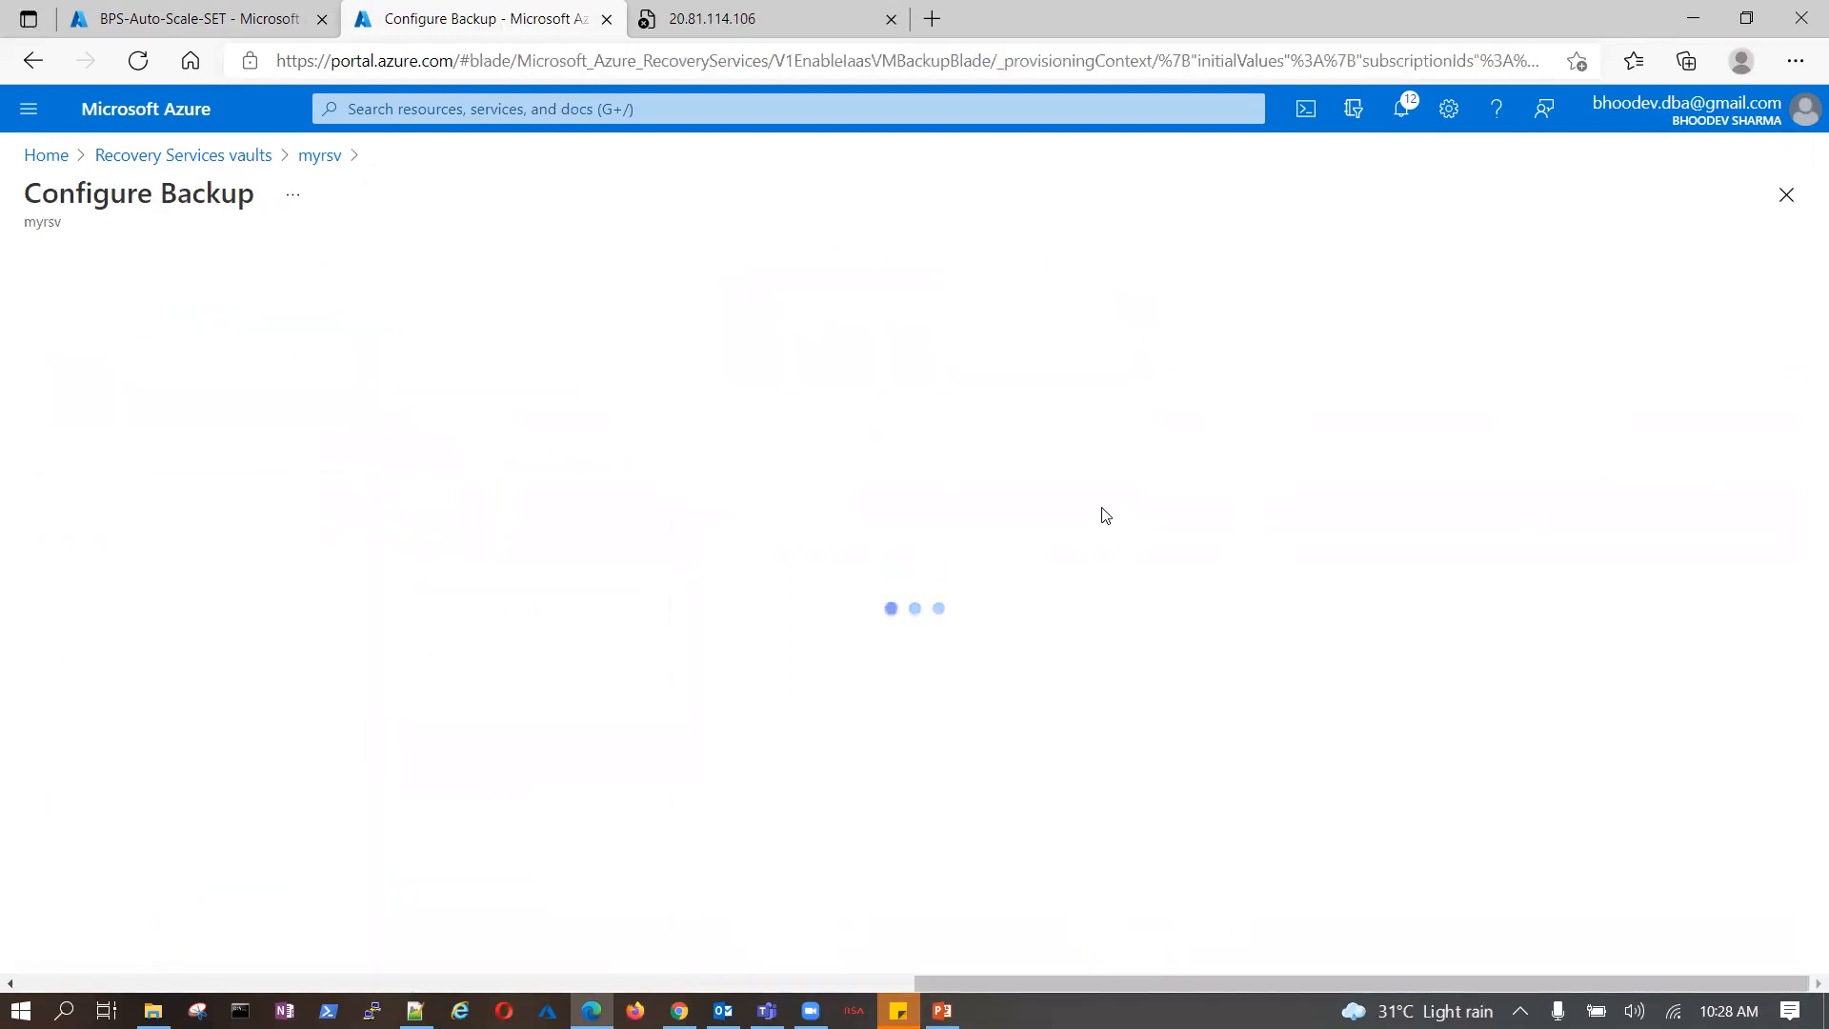
left_click(93, 736)
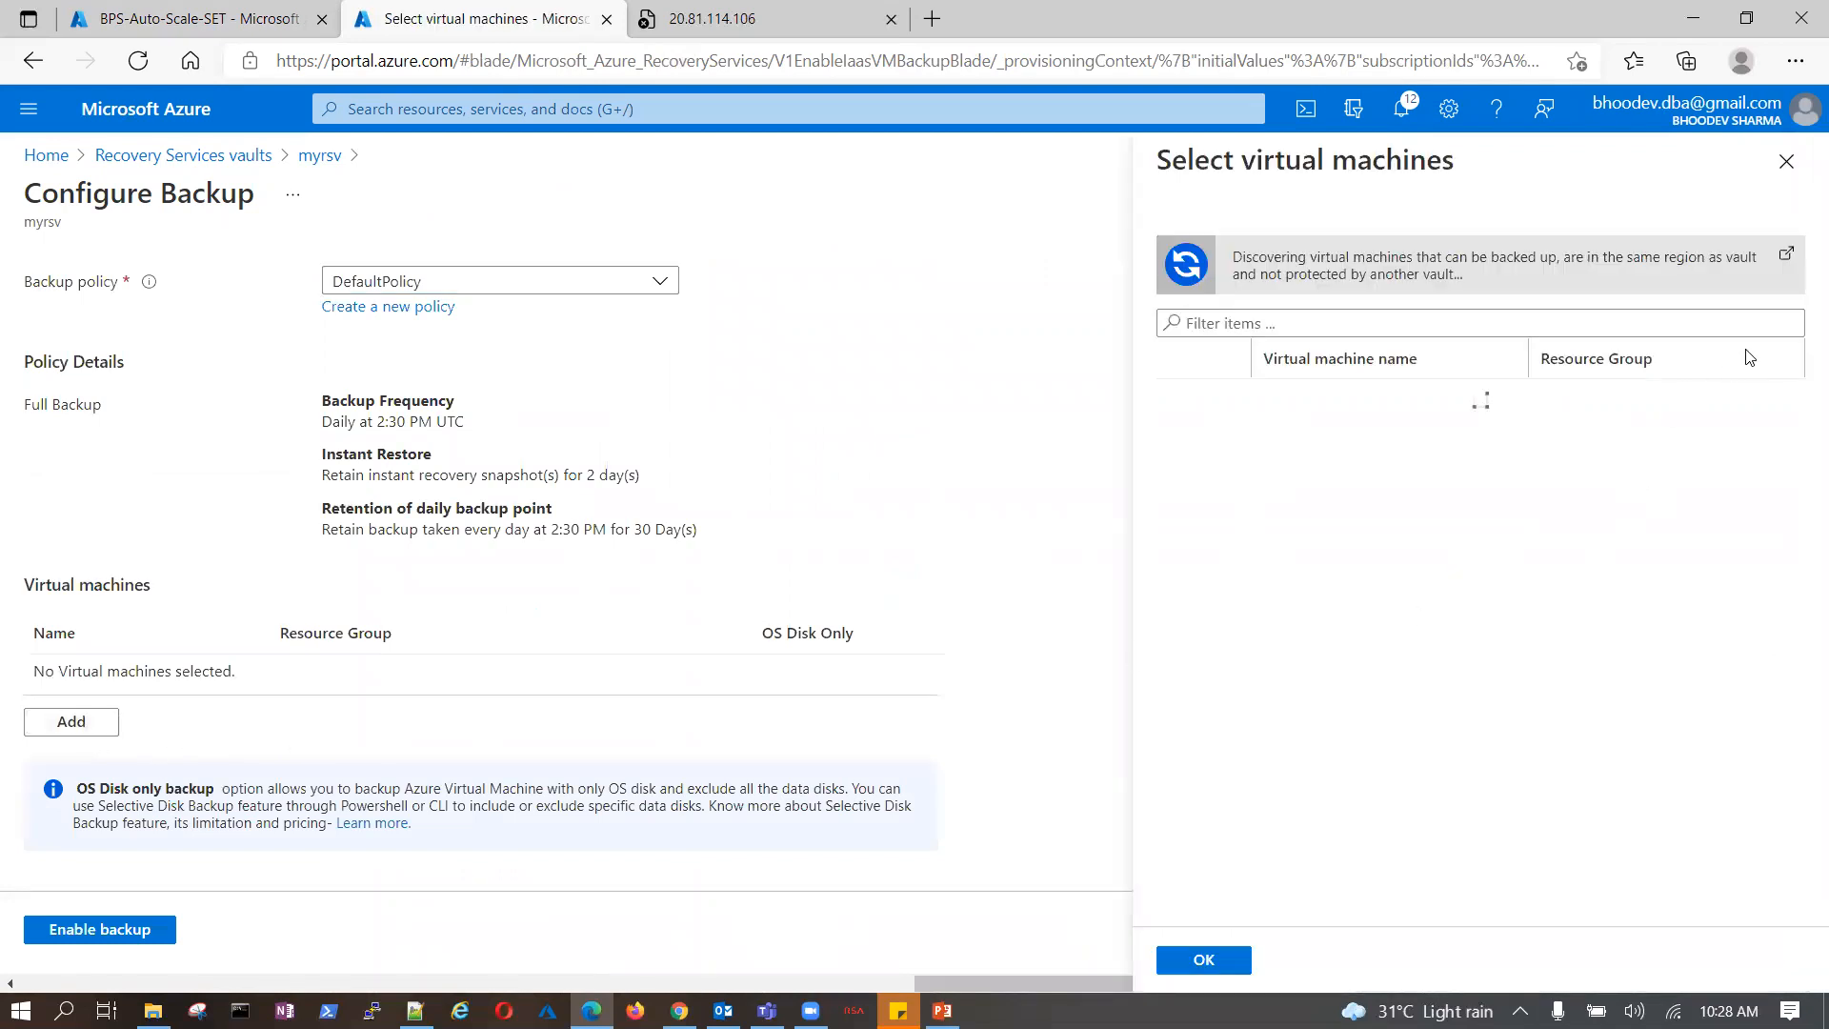
left_click(1357, 324)
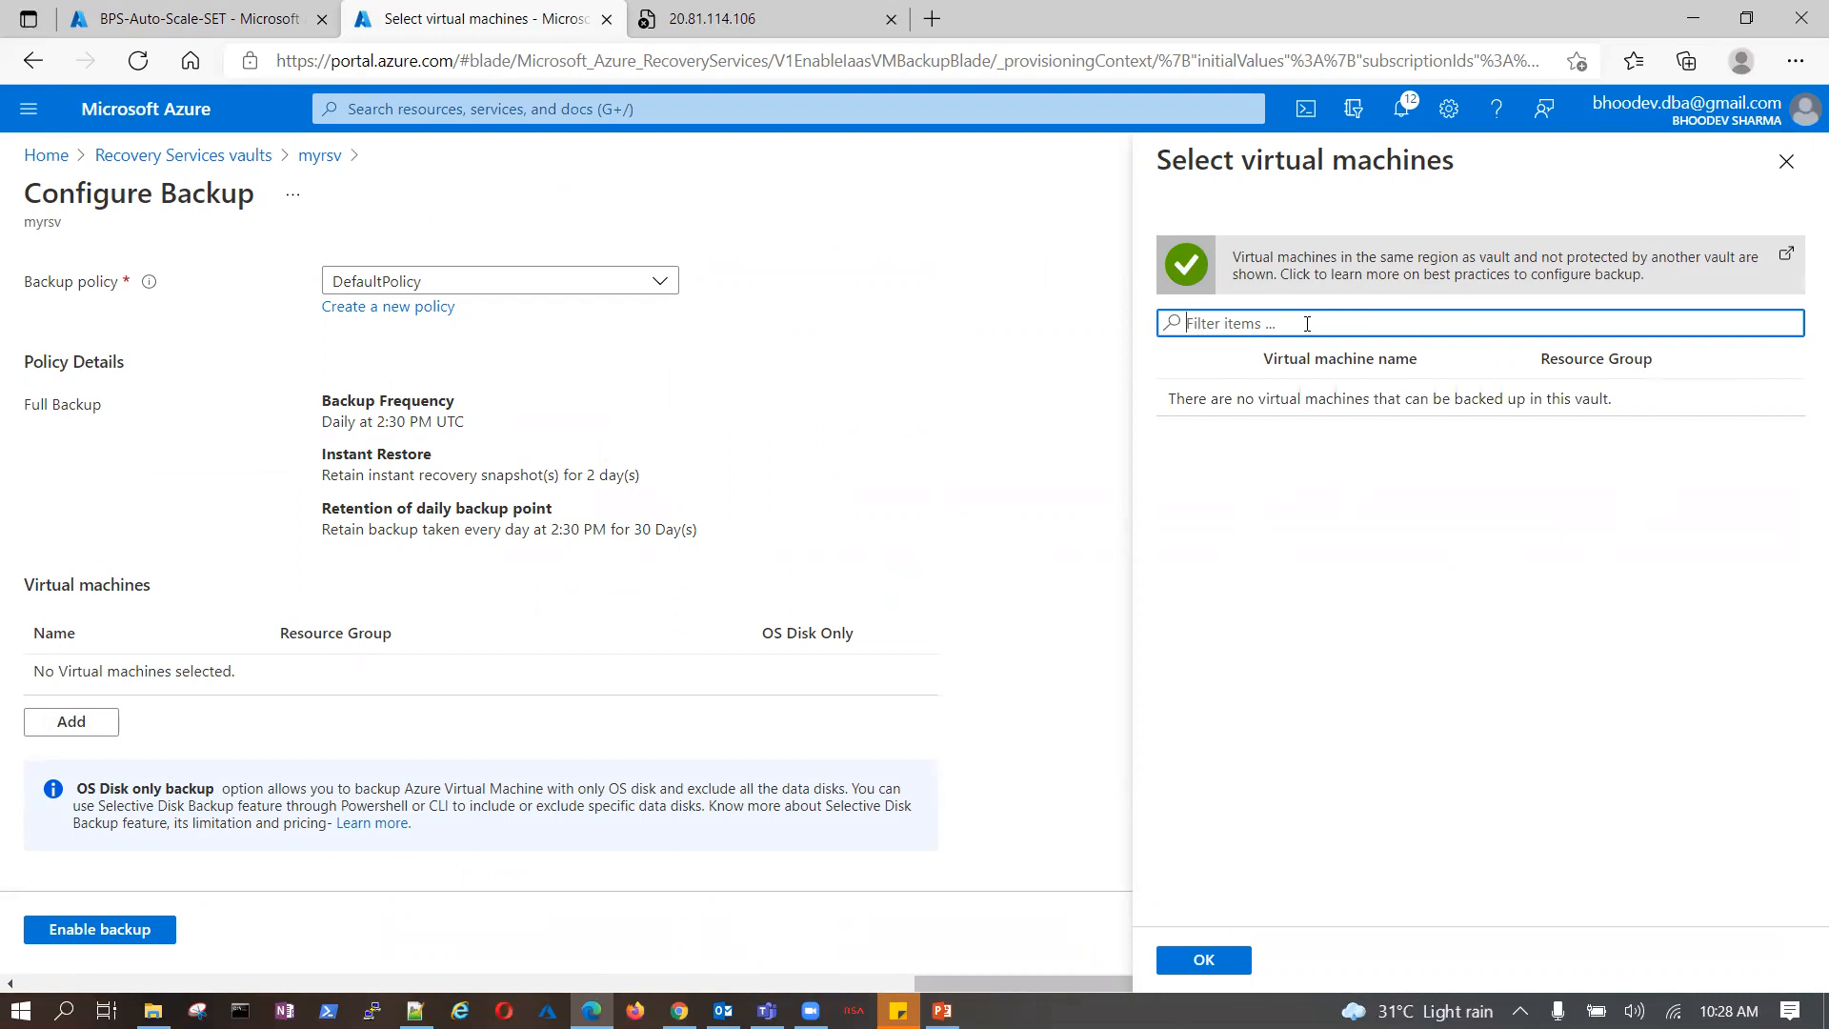
left_click(1786, 161)
scroll(362, 805, "down", 1)
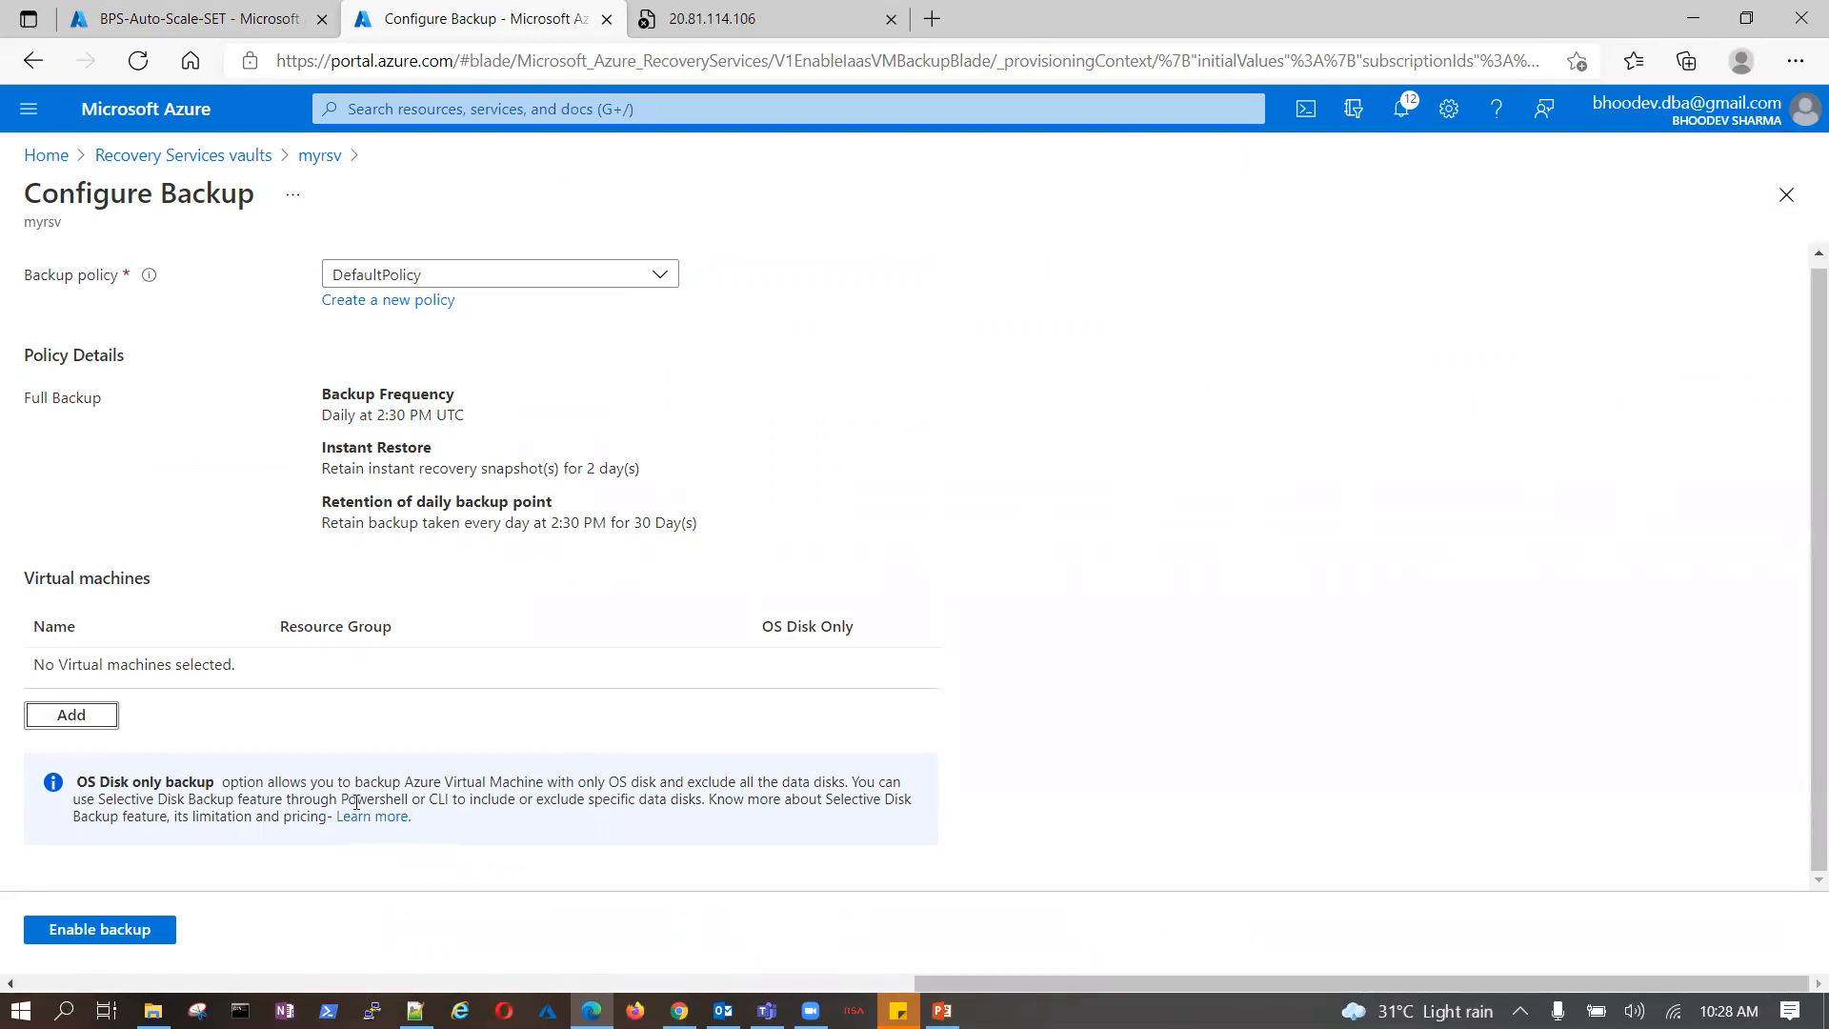
scroll(357, 803, "up", 1)
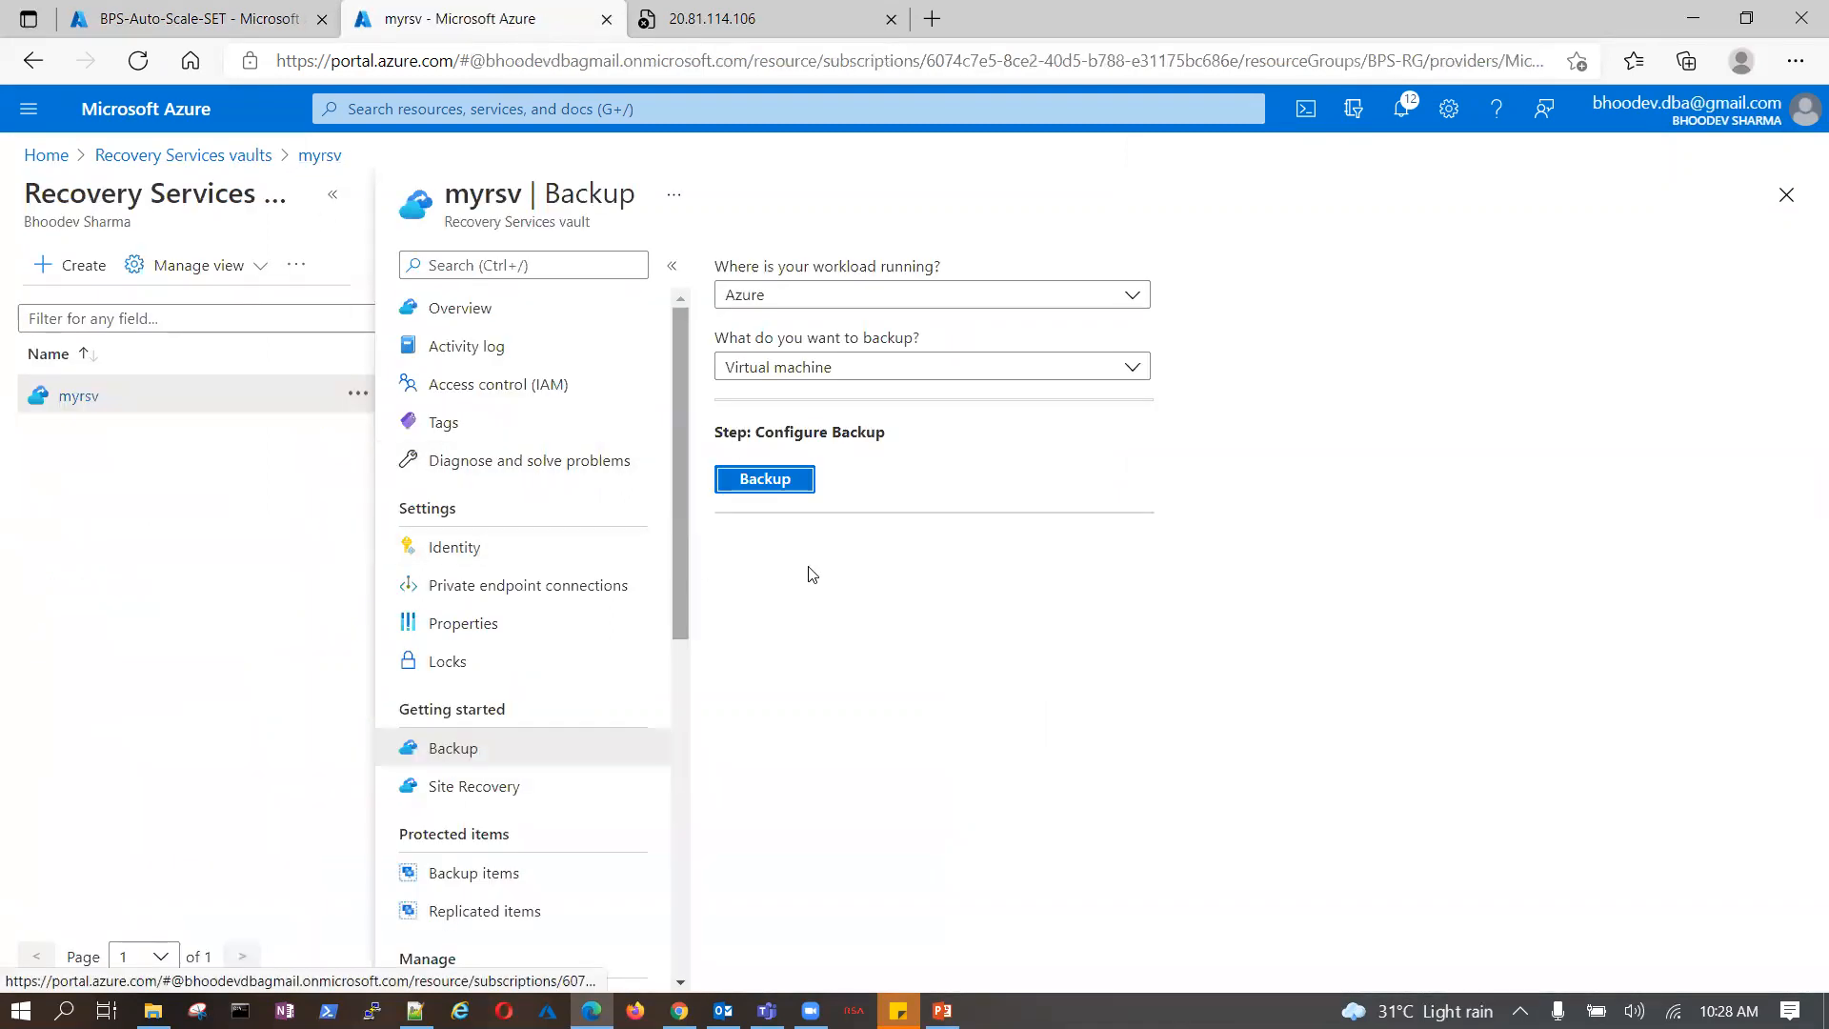
- Set the workload location to Azure Stack and the backup target to System State
left_click(1135, 367)
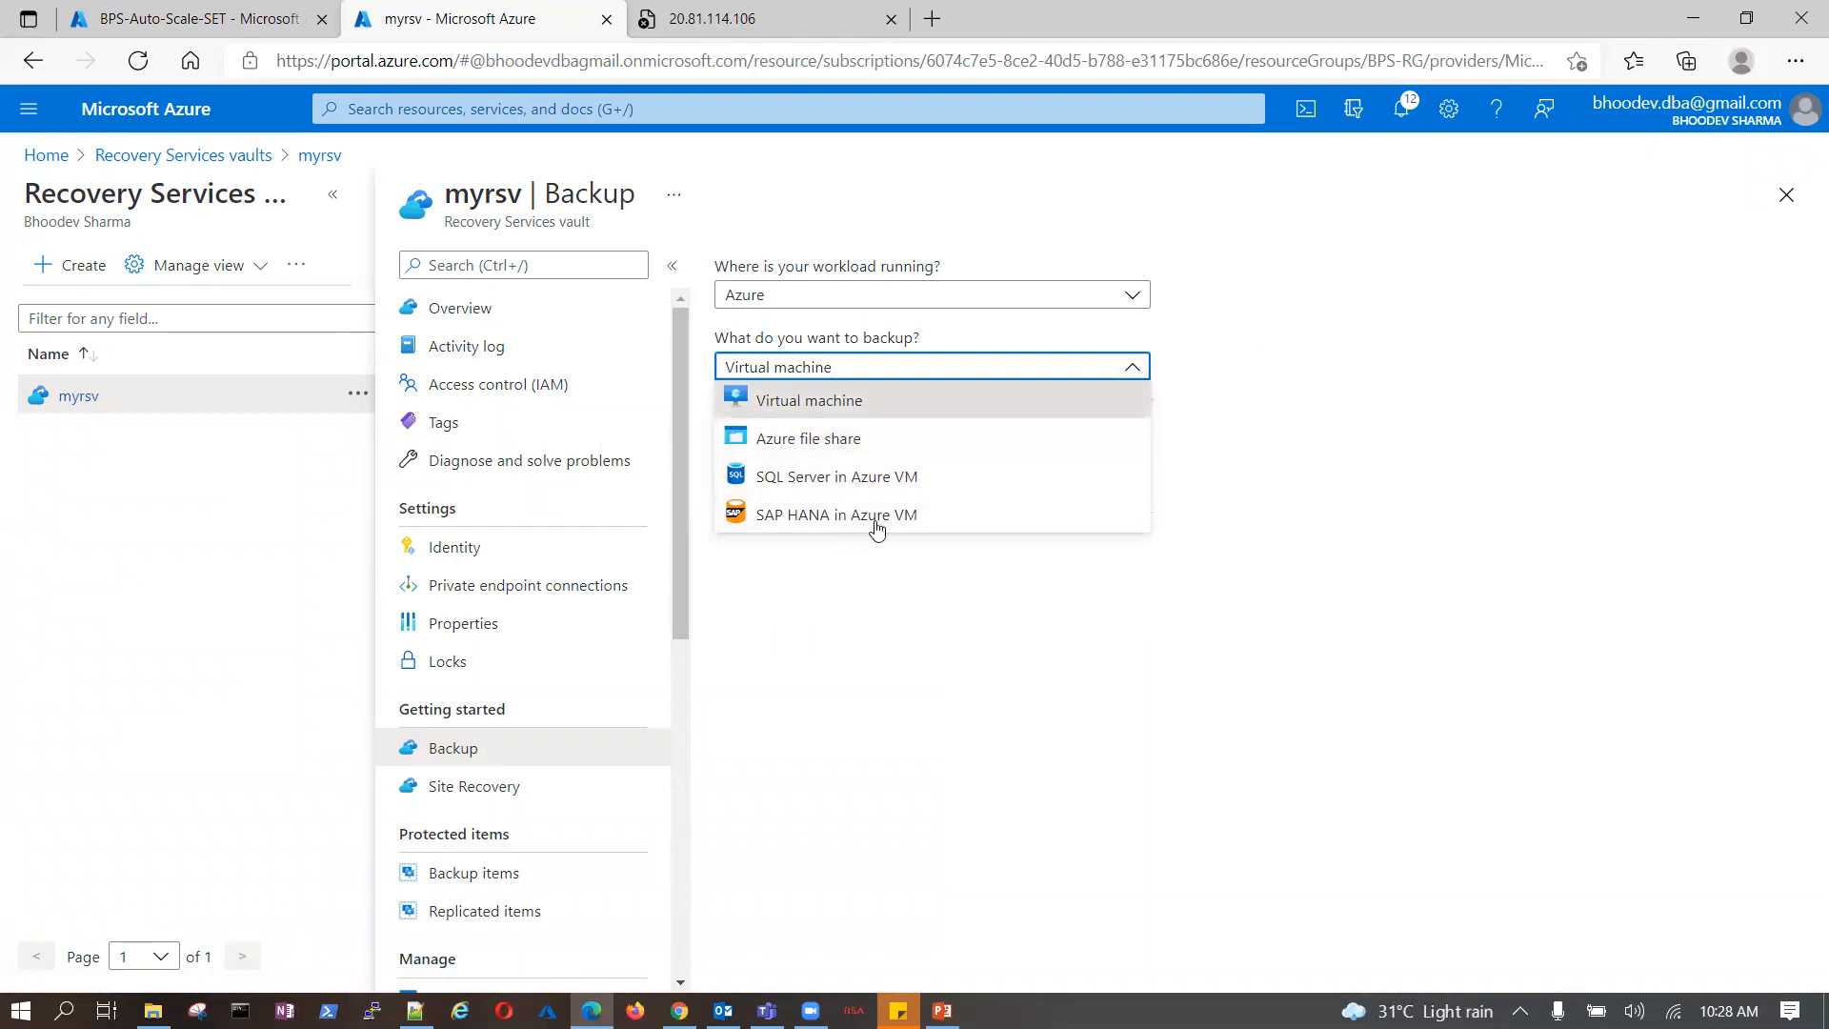
left_click(1098, 301)
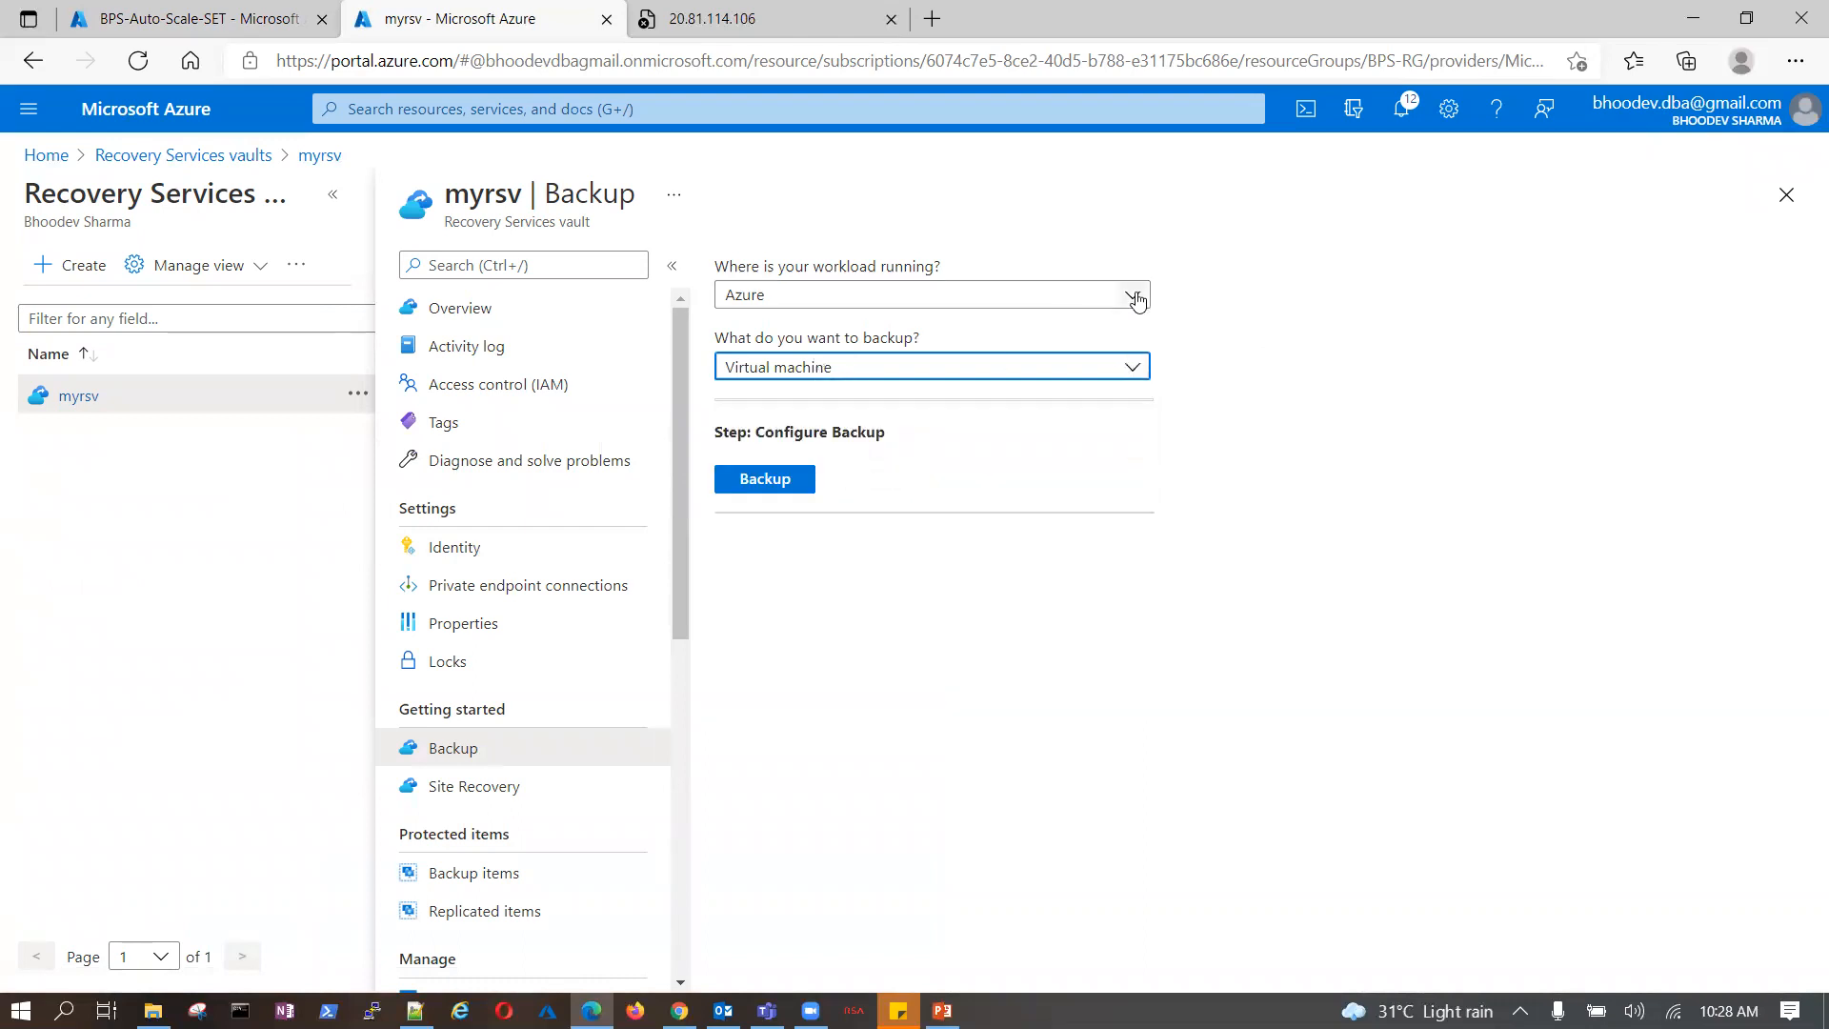
left_click(1095, 303)
left_click(829, 370)
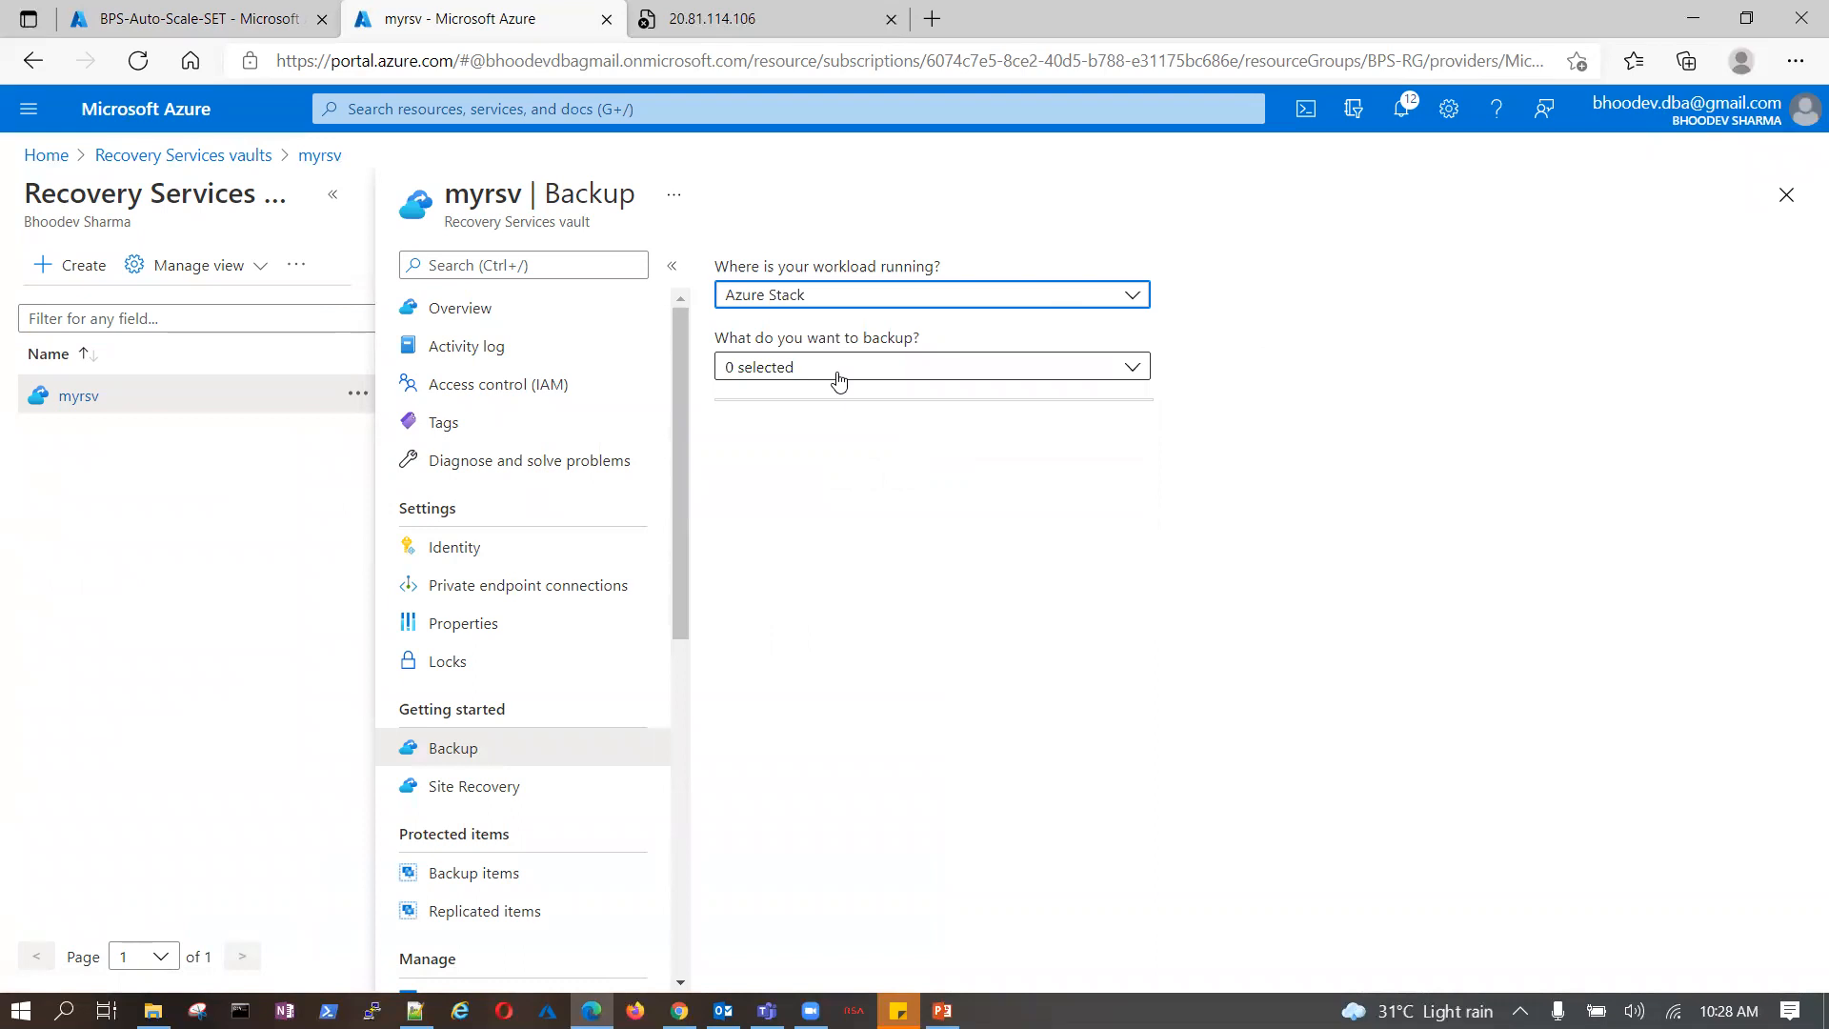
left_click(1122, 367)
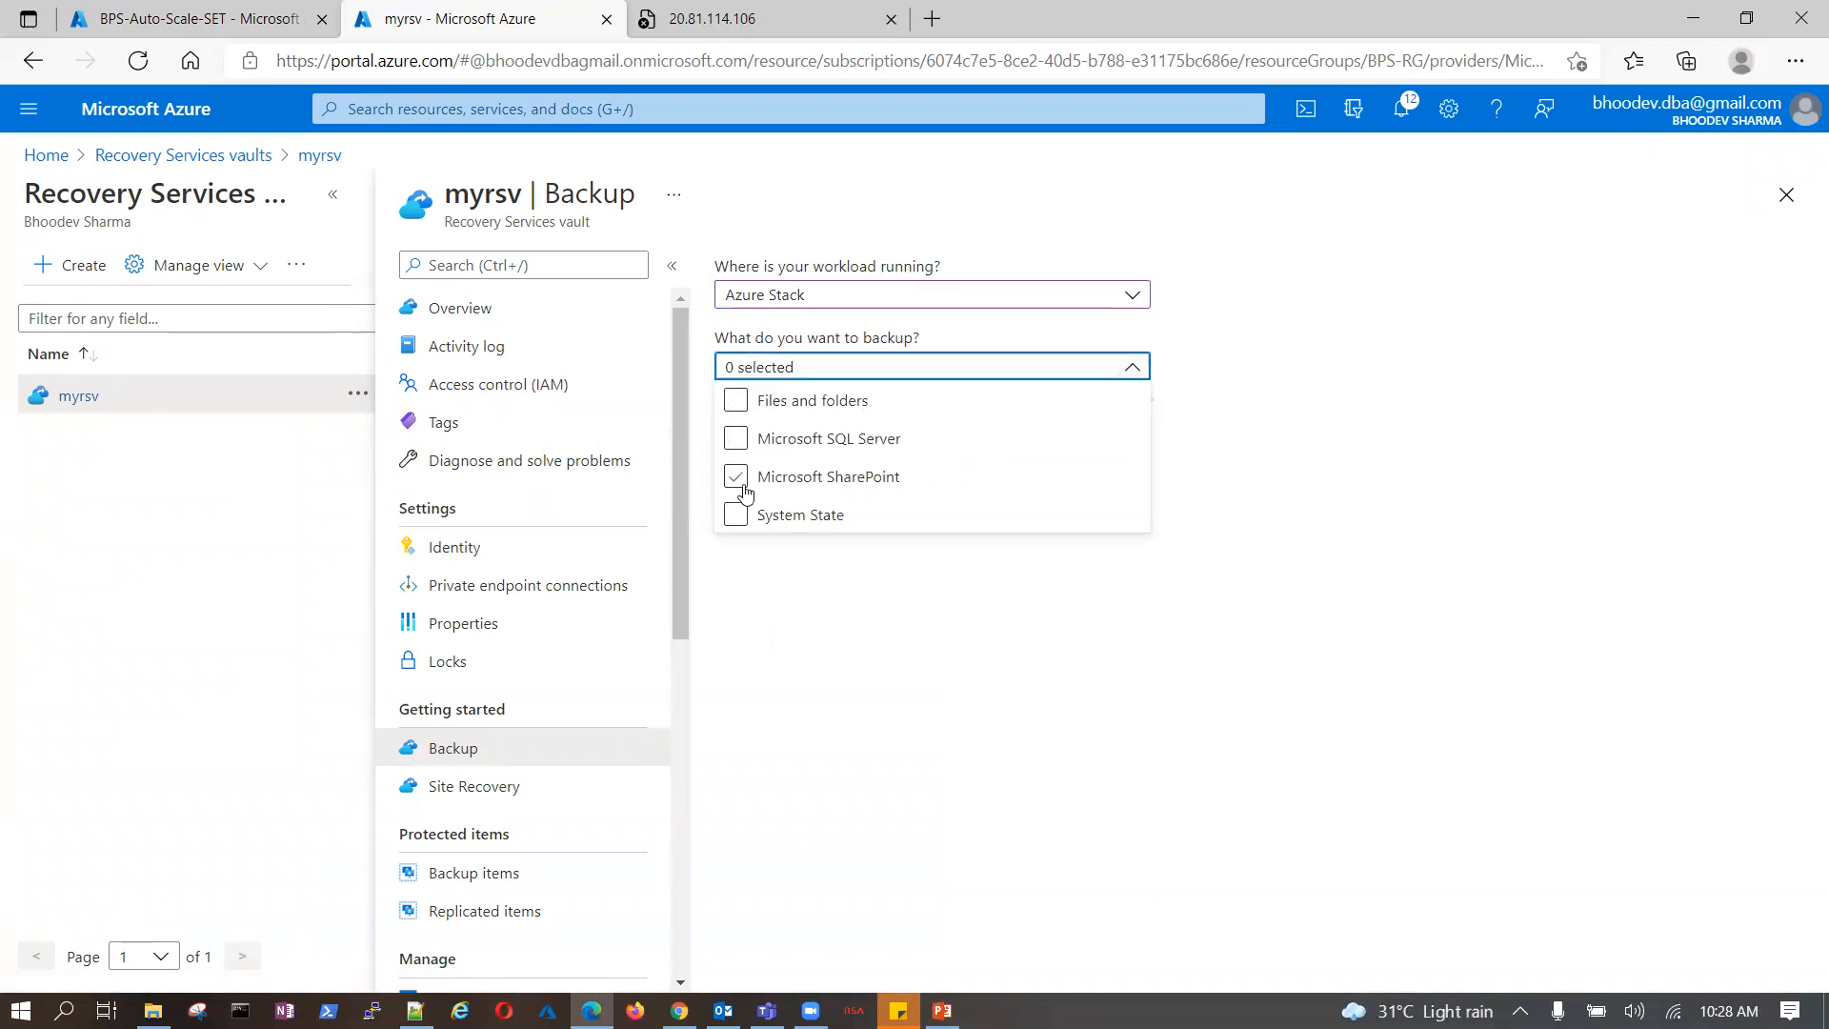
left_click(738, 519)
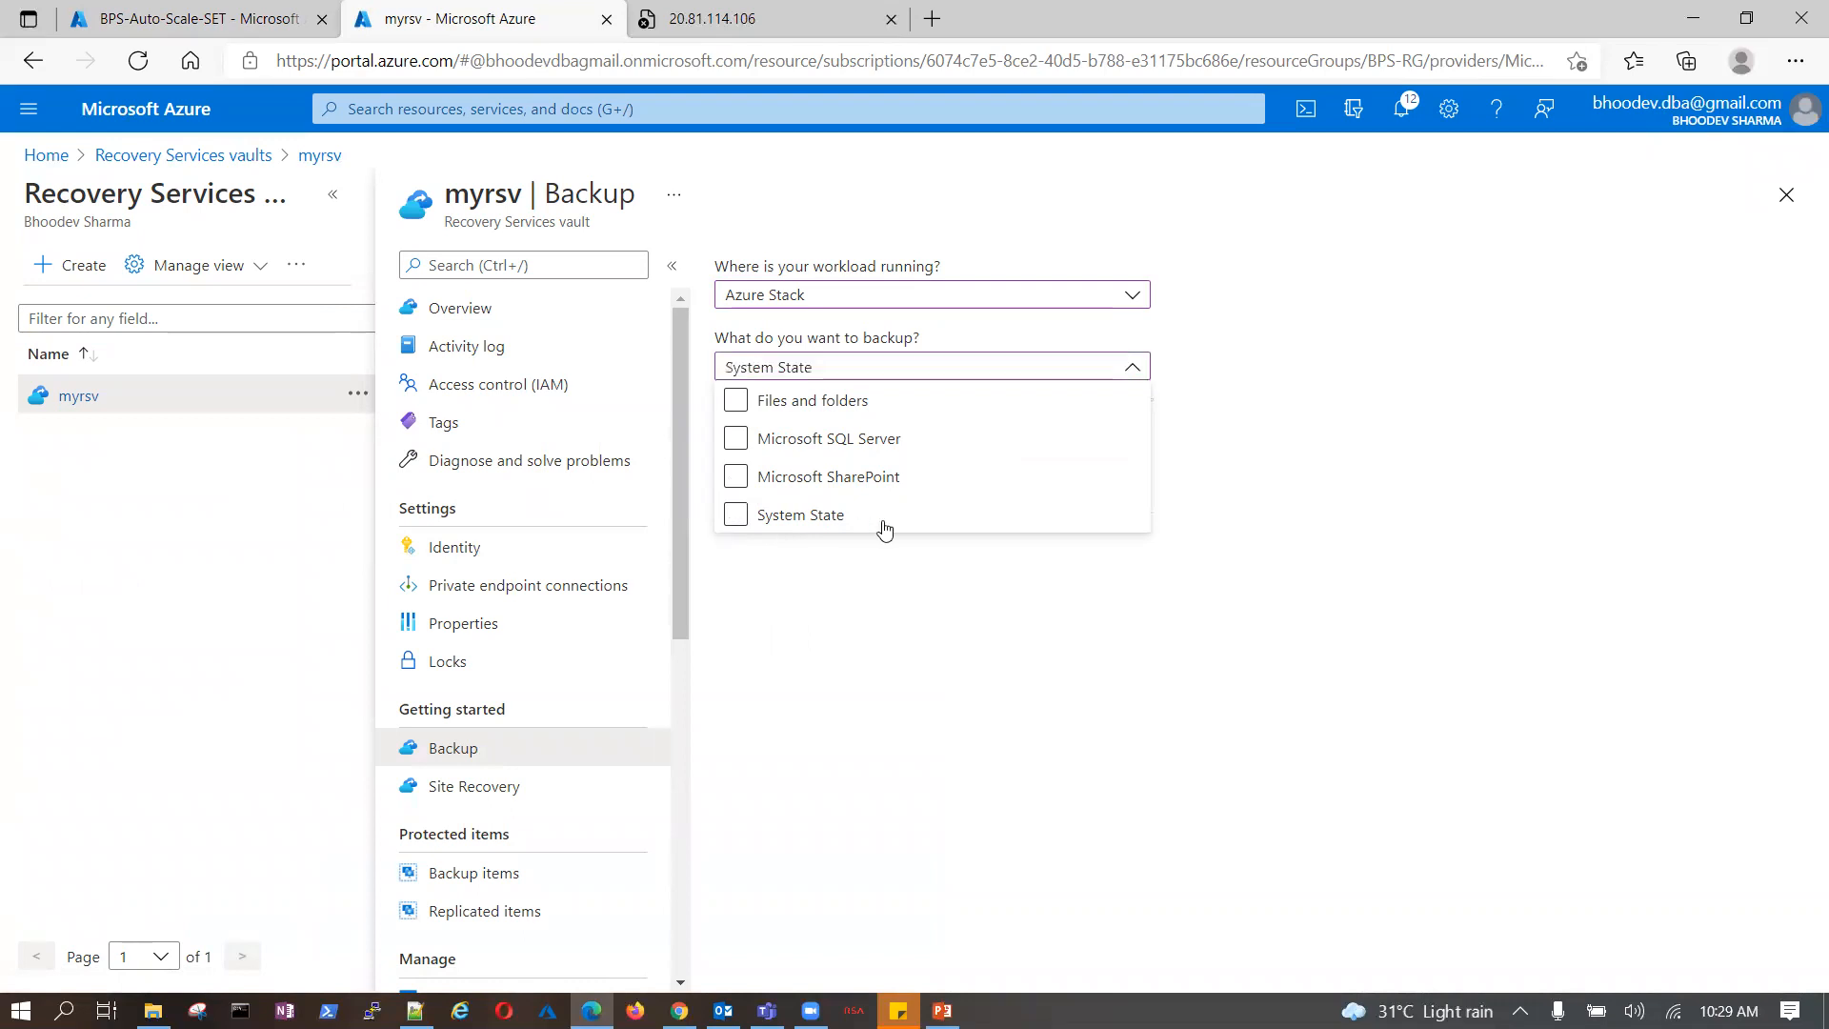
left_click(1410, 600)
- Review the Prepare Infrastructure steps, mark Backup Server installed, and return to myrsv
left_click(824, 498)
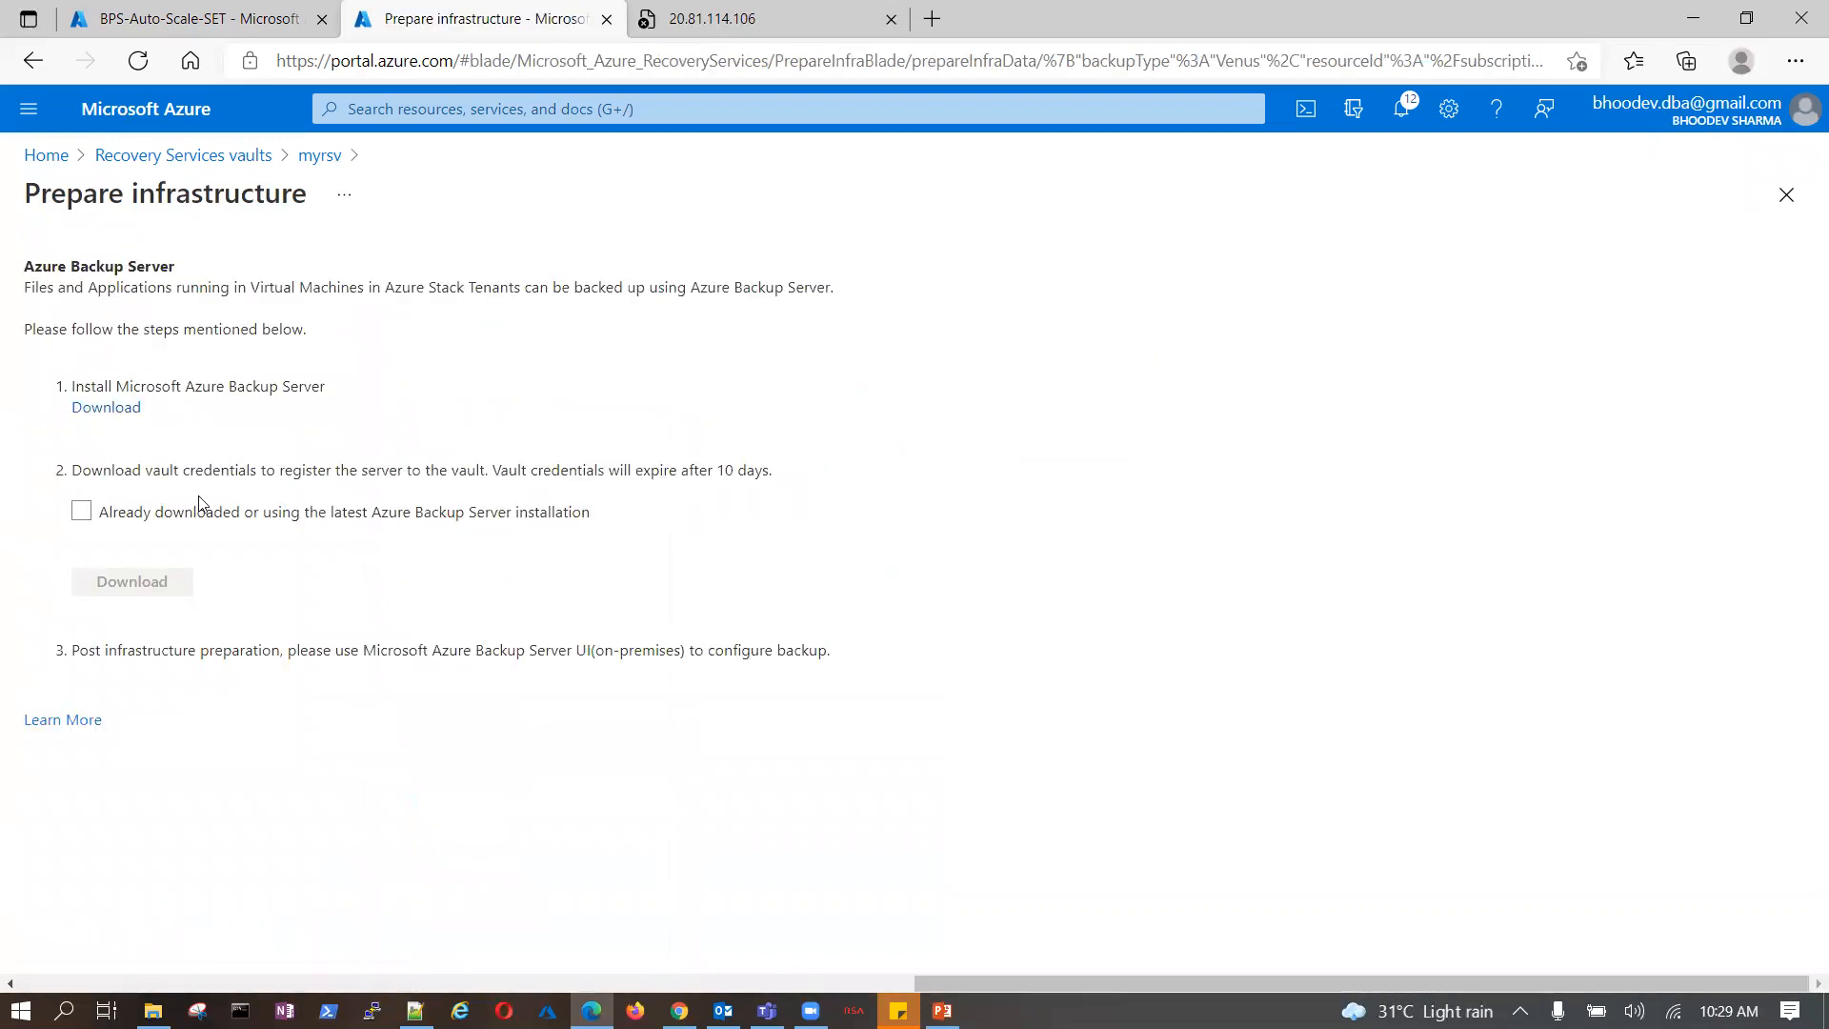
left_click(82, 510)
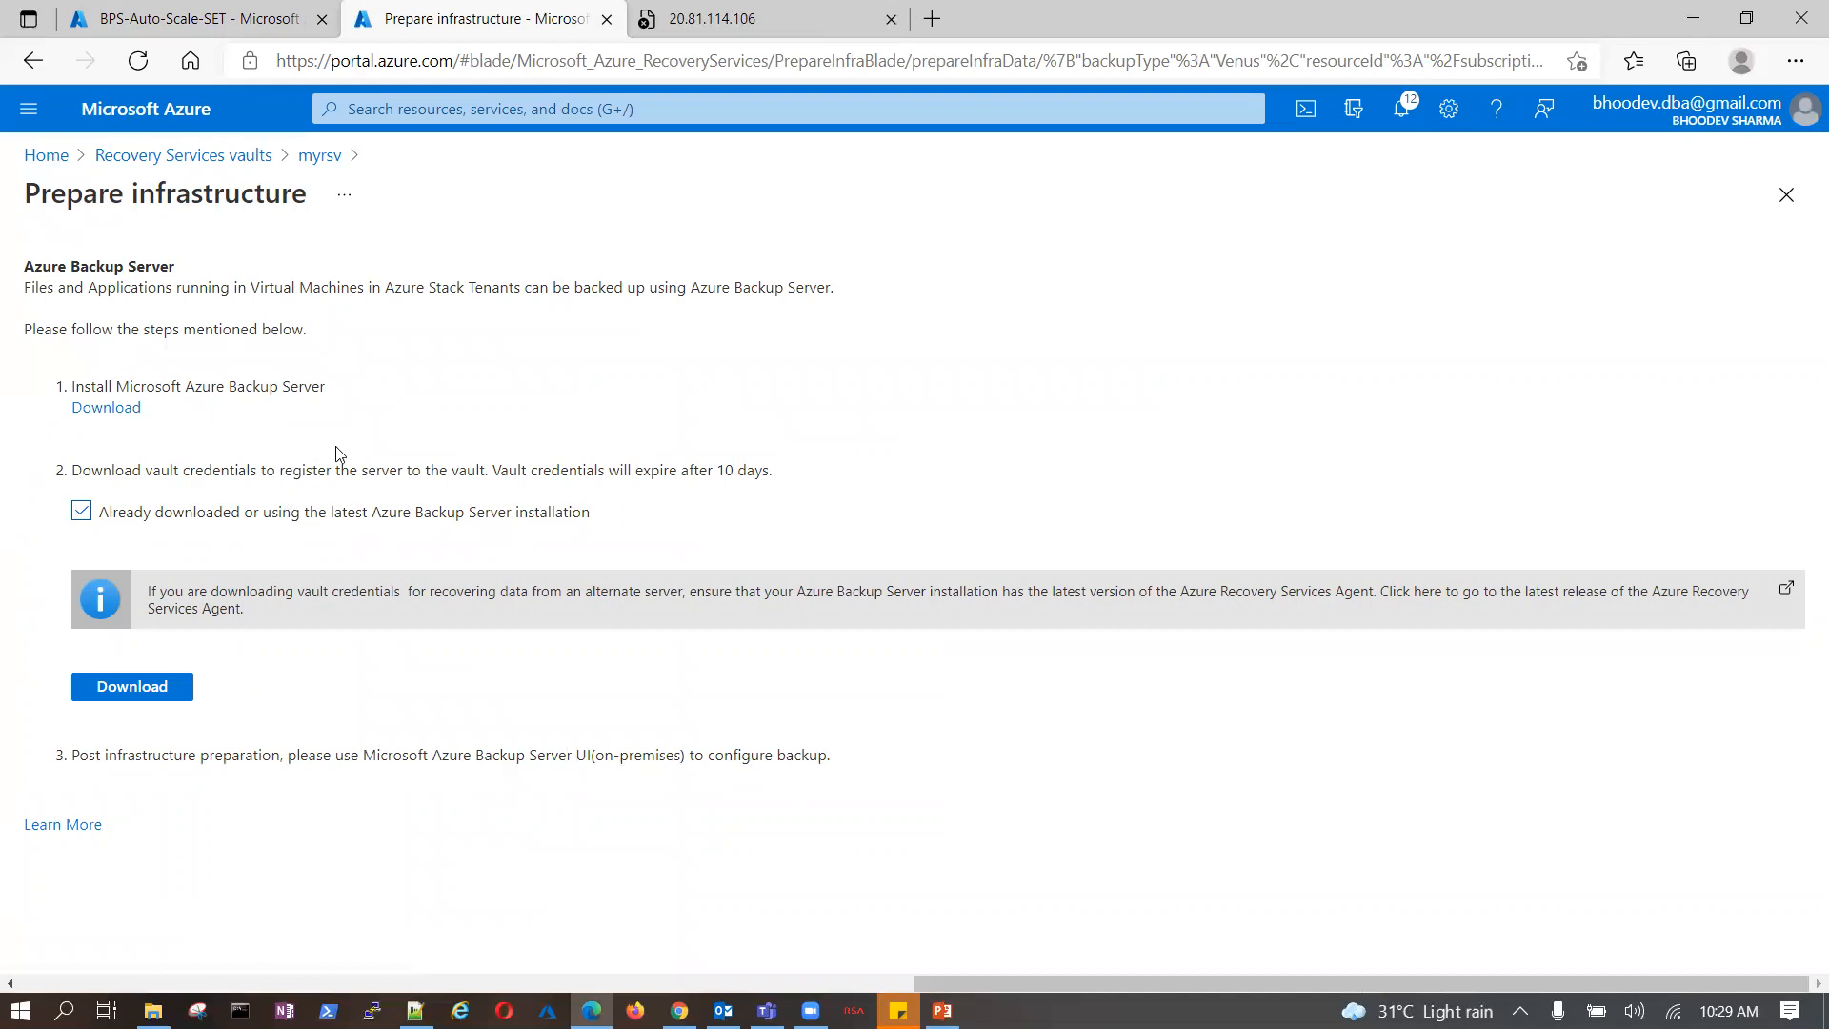
left_click(311, 158)
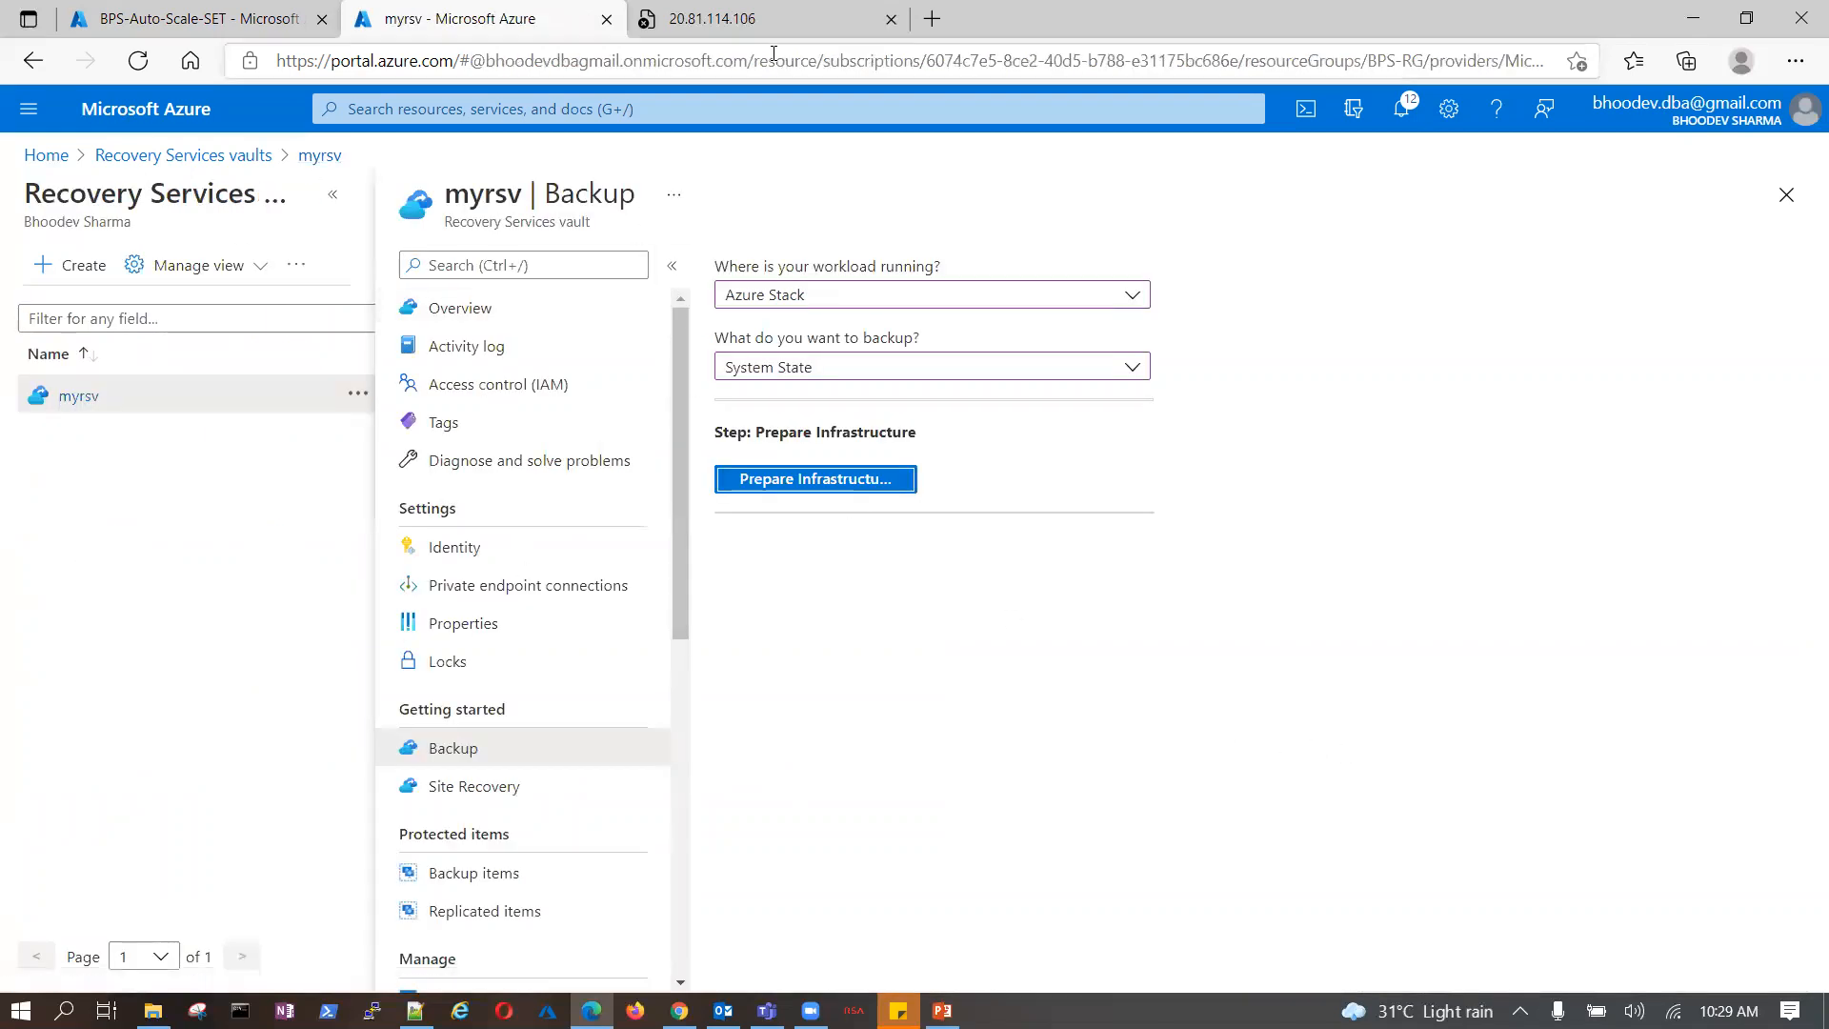
- From the Virtual machines list, start creating a new virtual machine
left_click(783, 18)
left_click(635, 54)
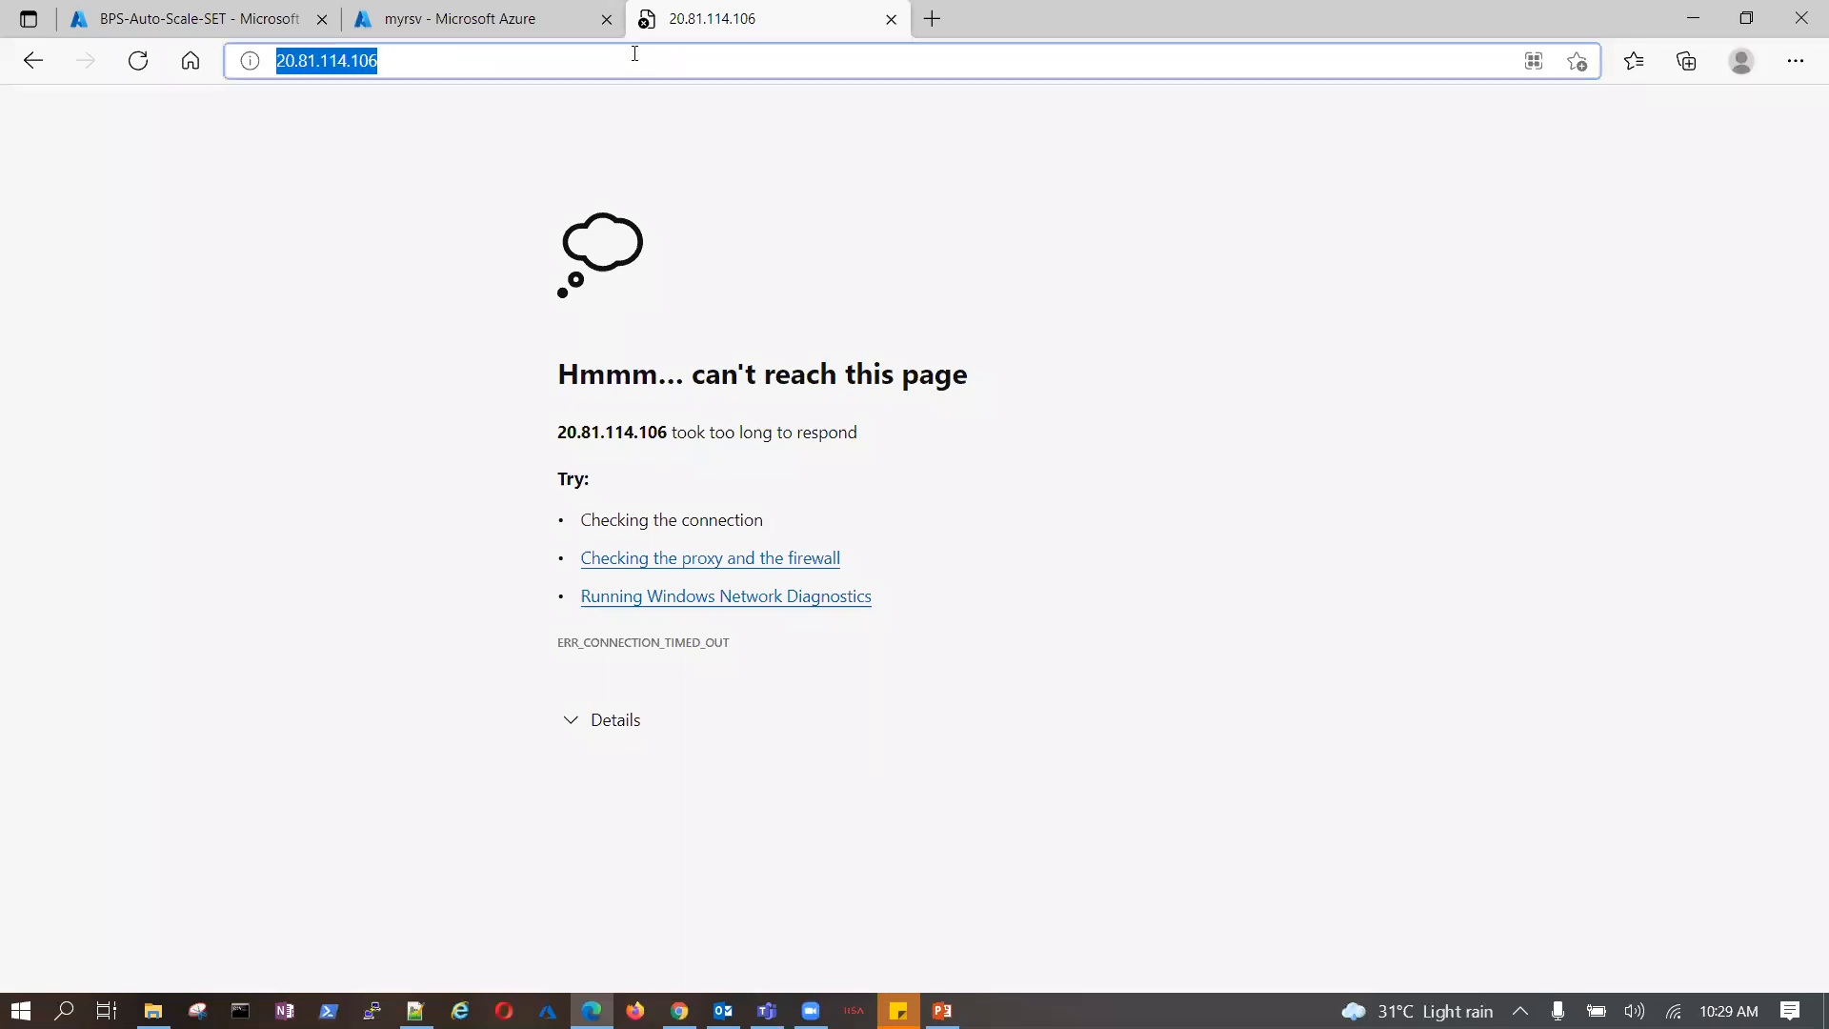
left_click(457, 19)
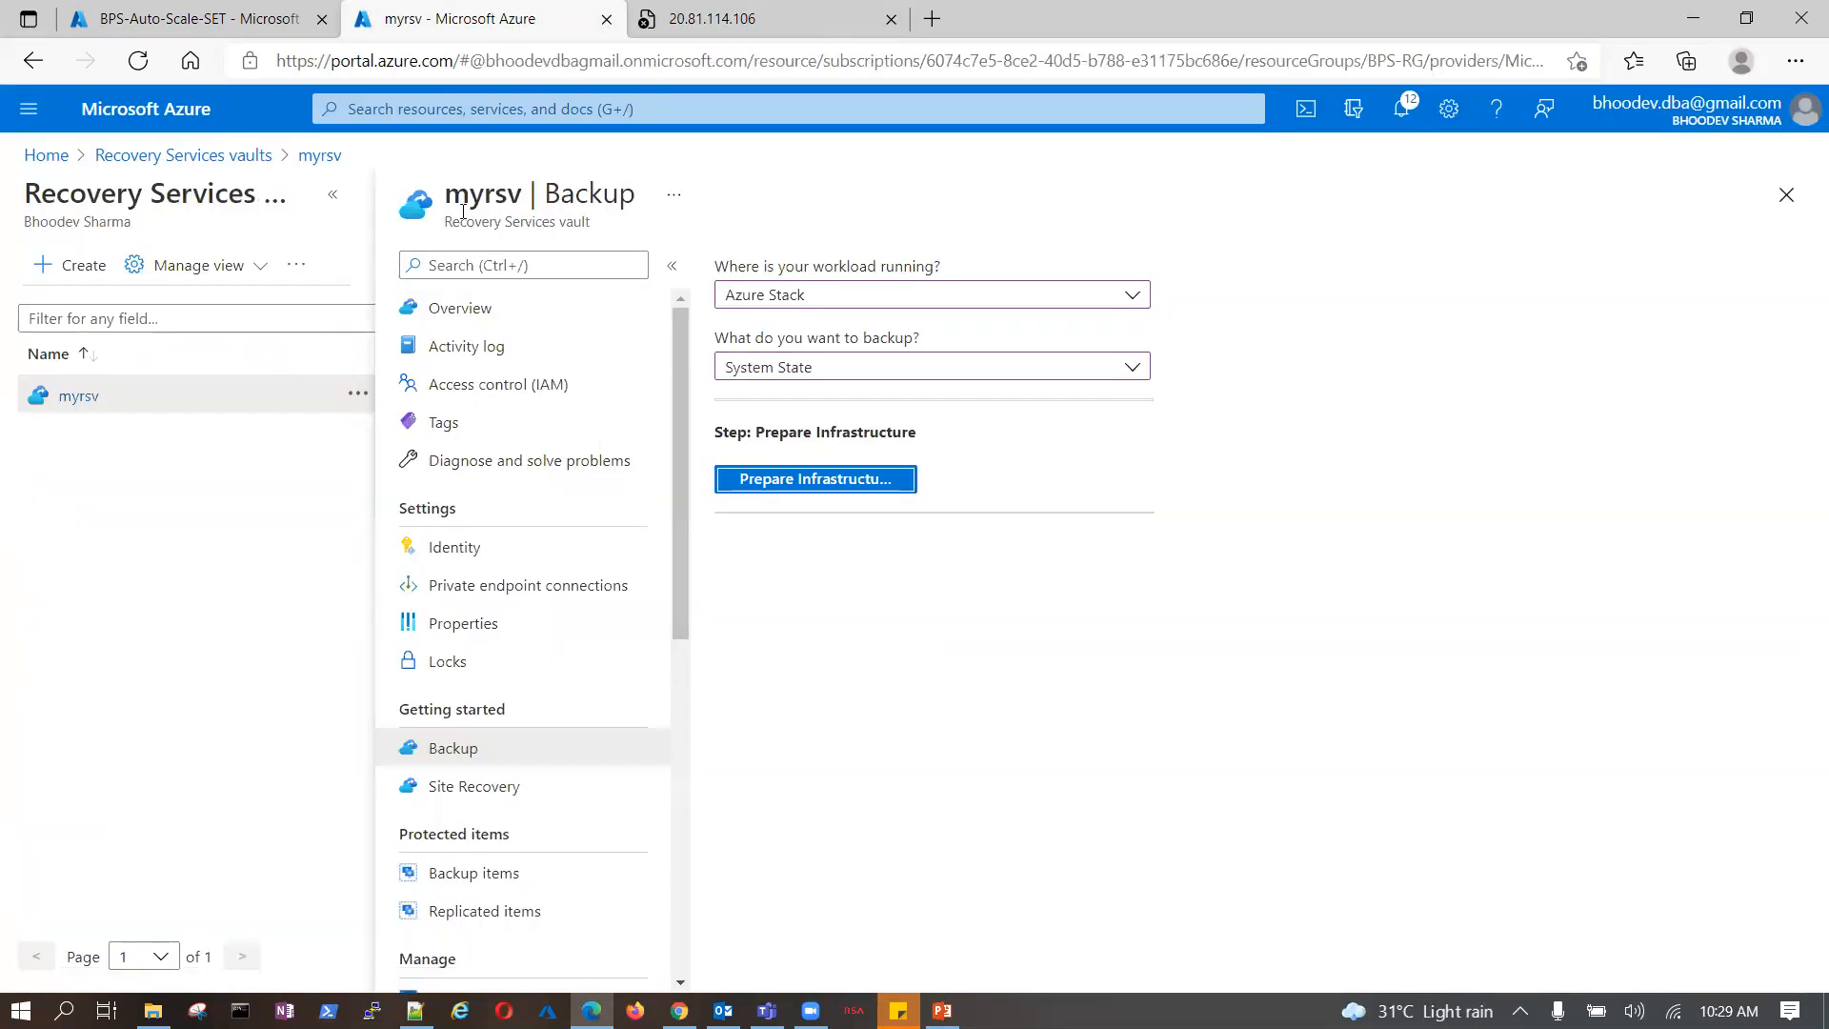
left_click(602, 109)
type("v")
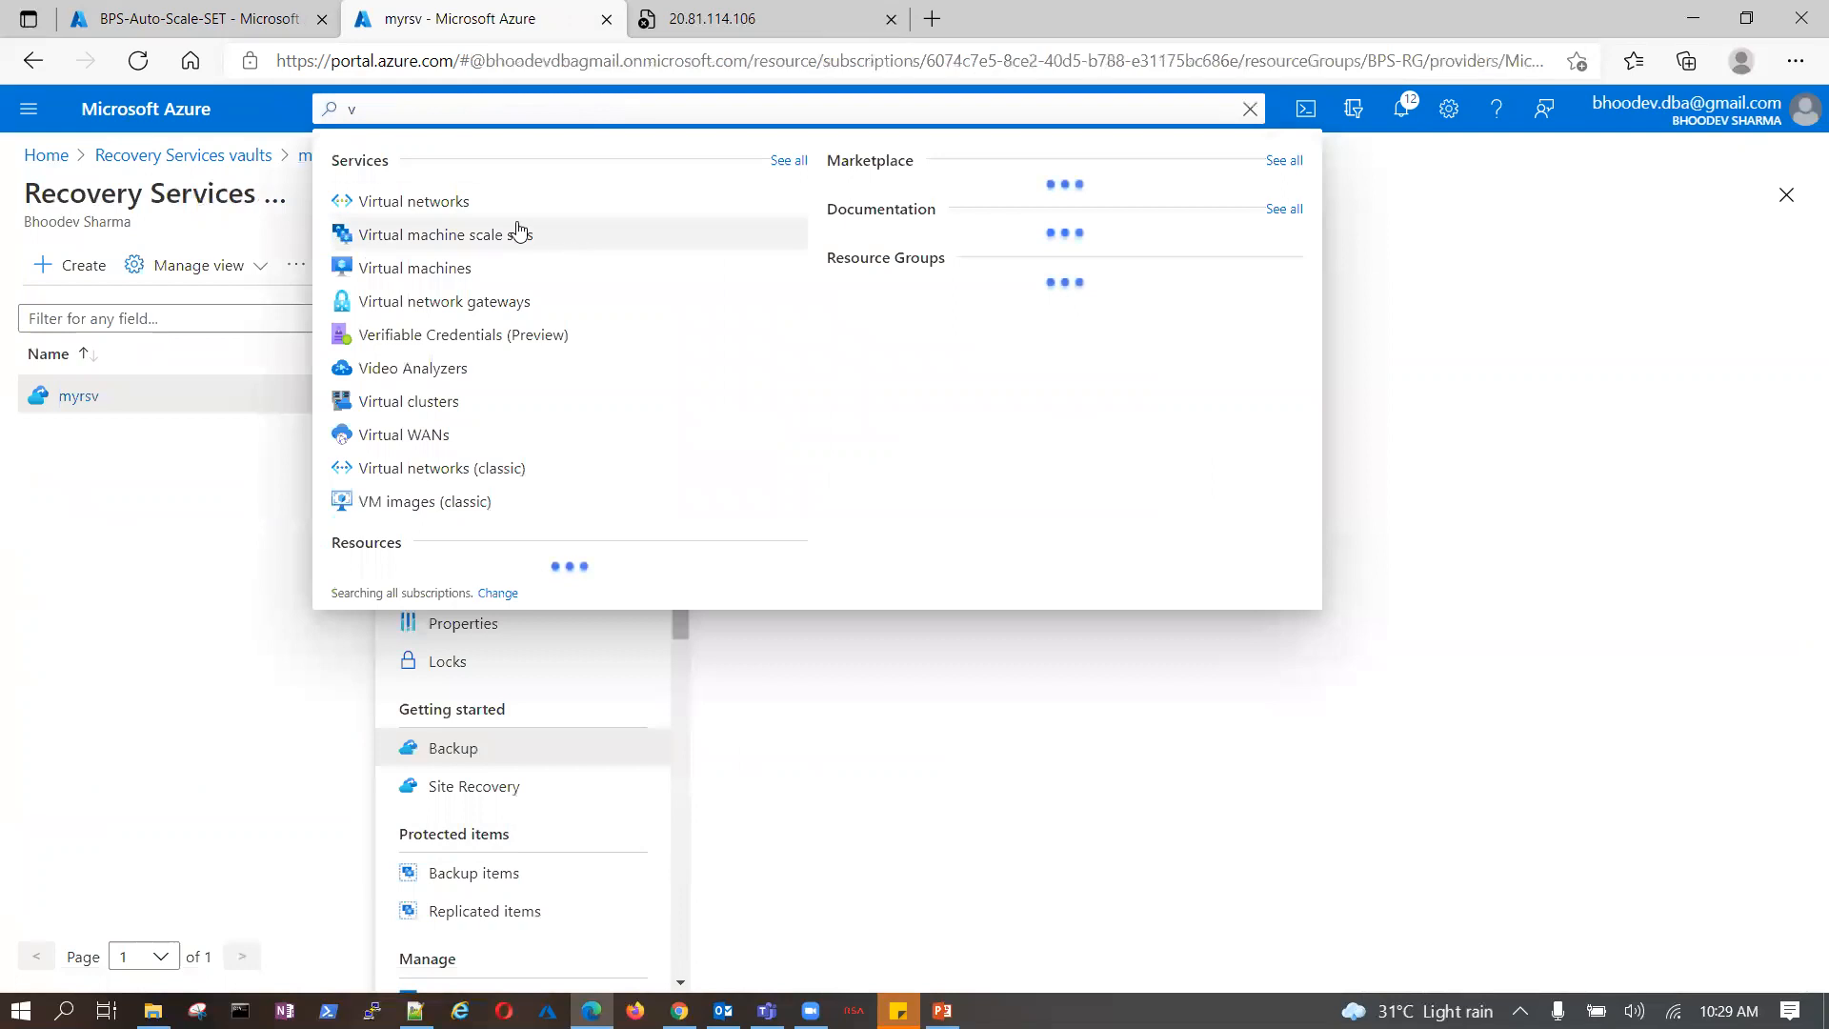
left_click(444, 267)
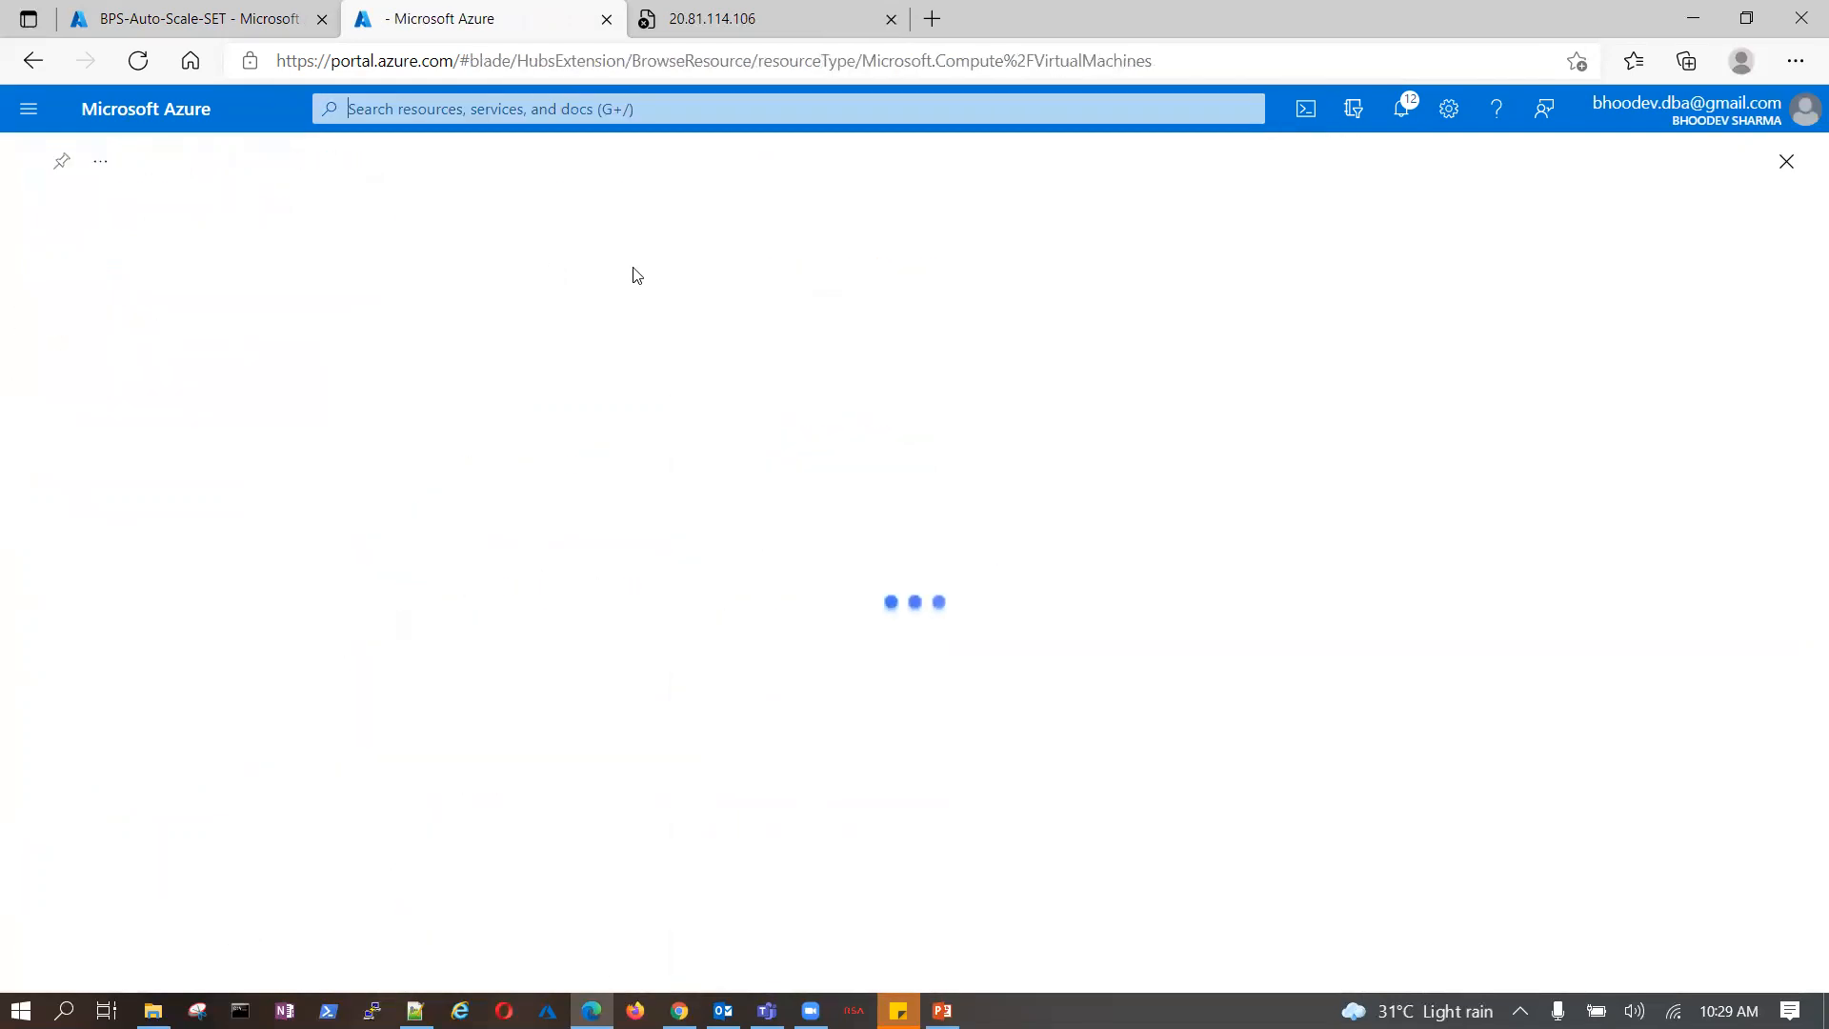
left_click(84, 265)
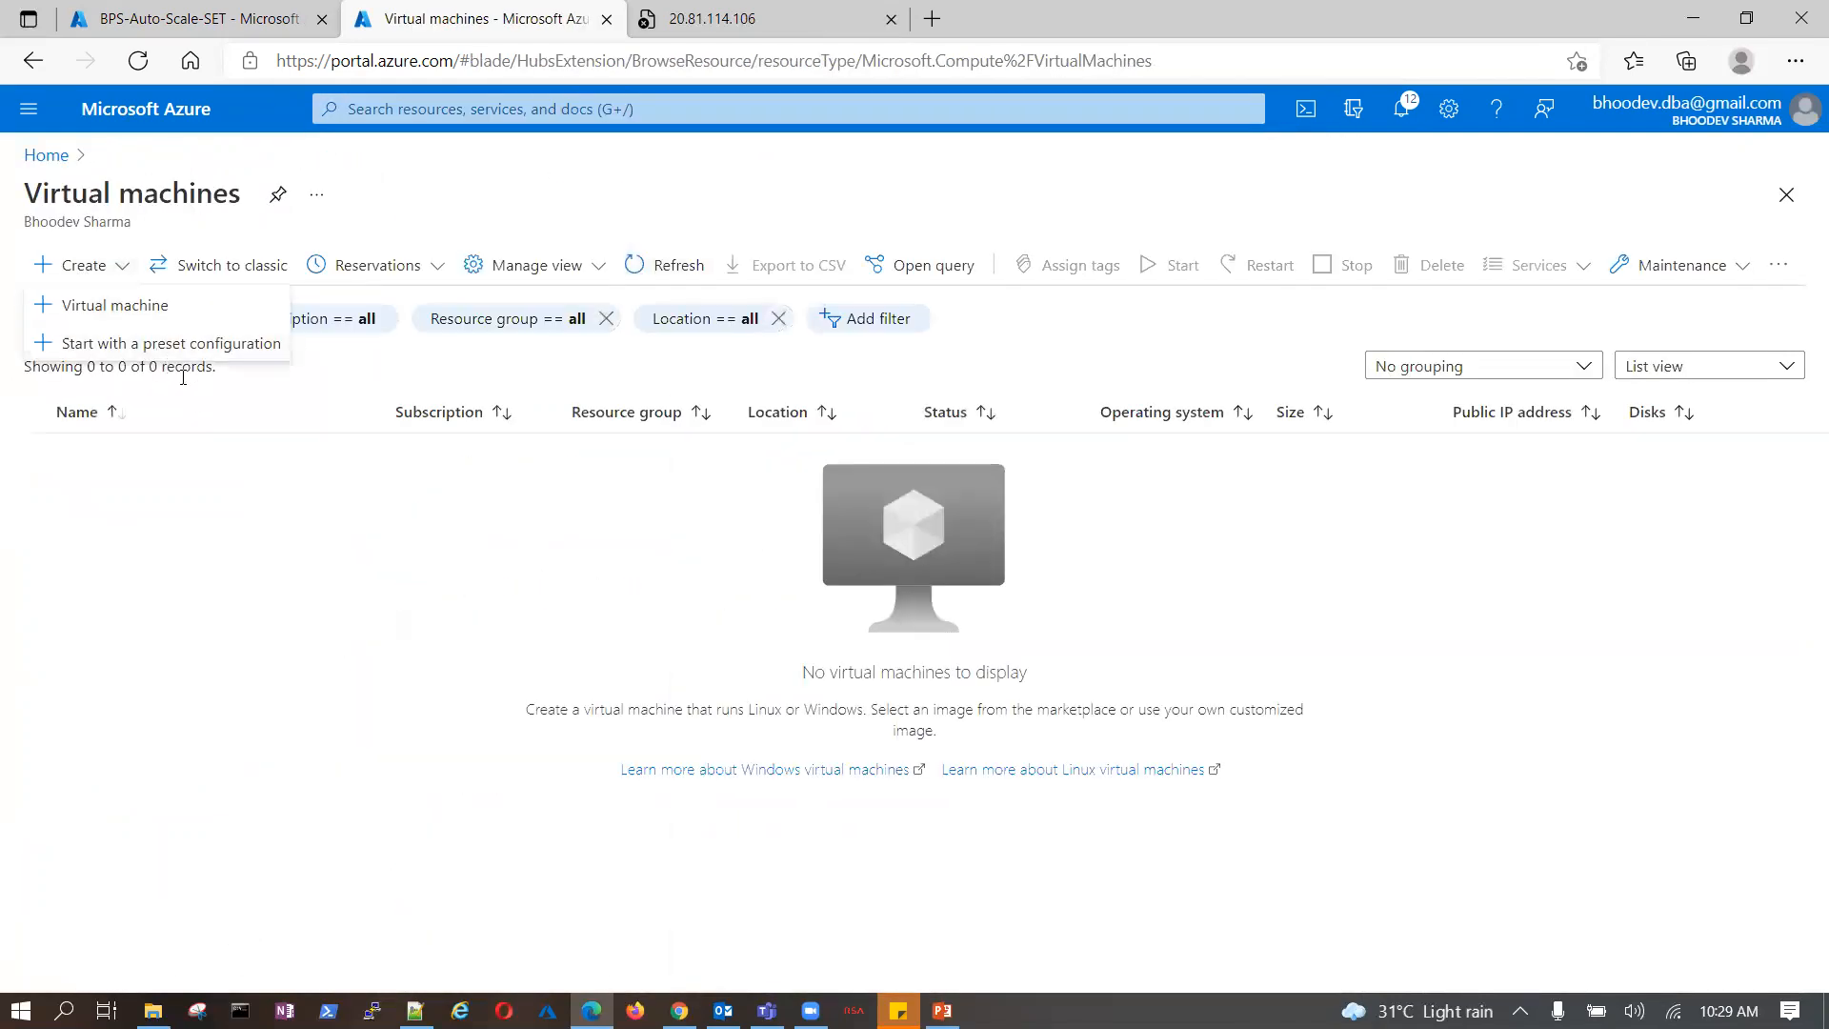
left_click(132, 312)
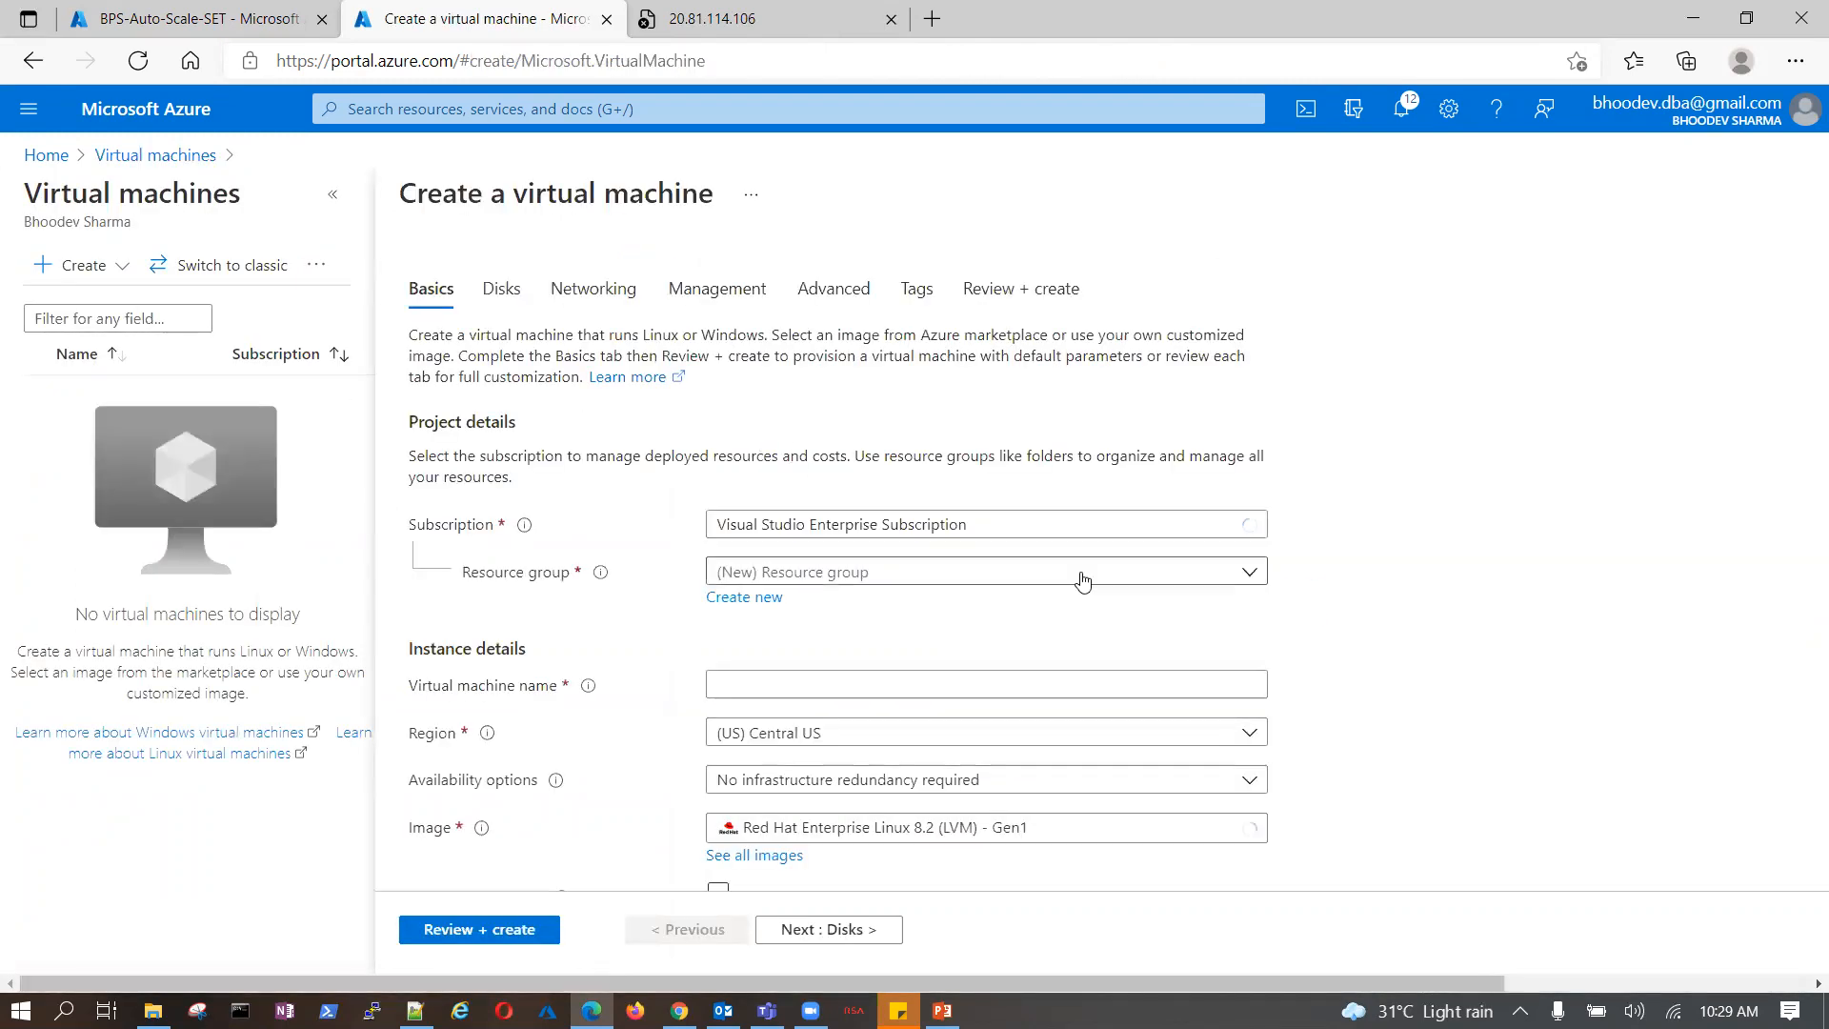
- Place the VM in resource group BPS-RG with the Windows Server 2016 Datacenter image
left_click(1246, 574)
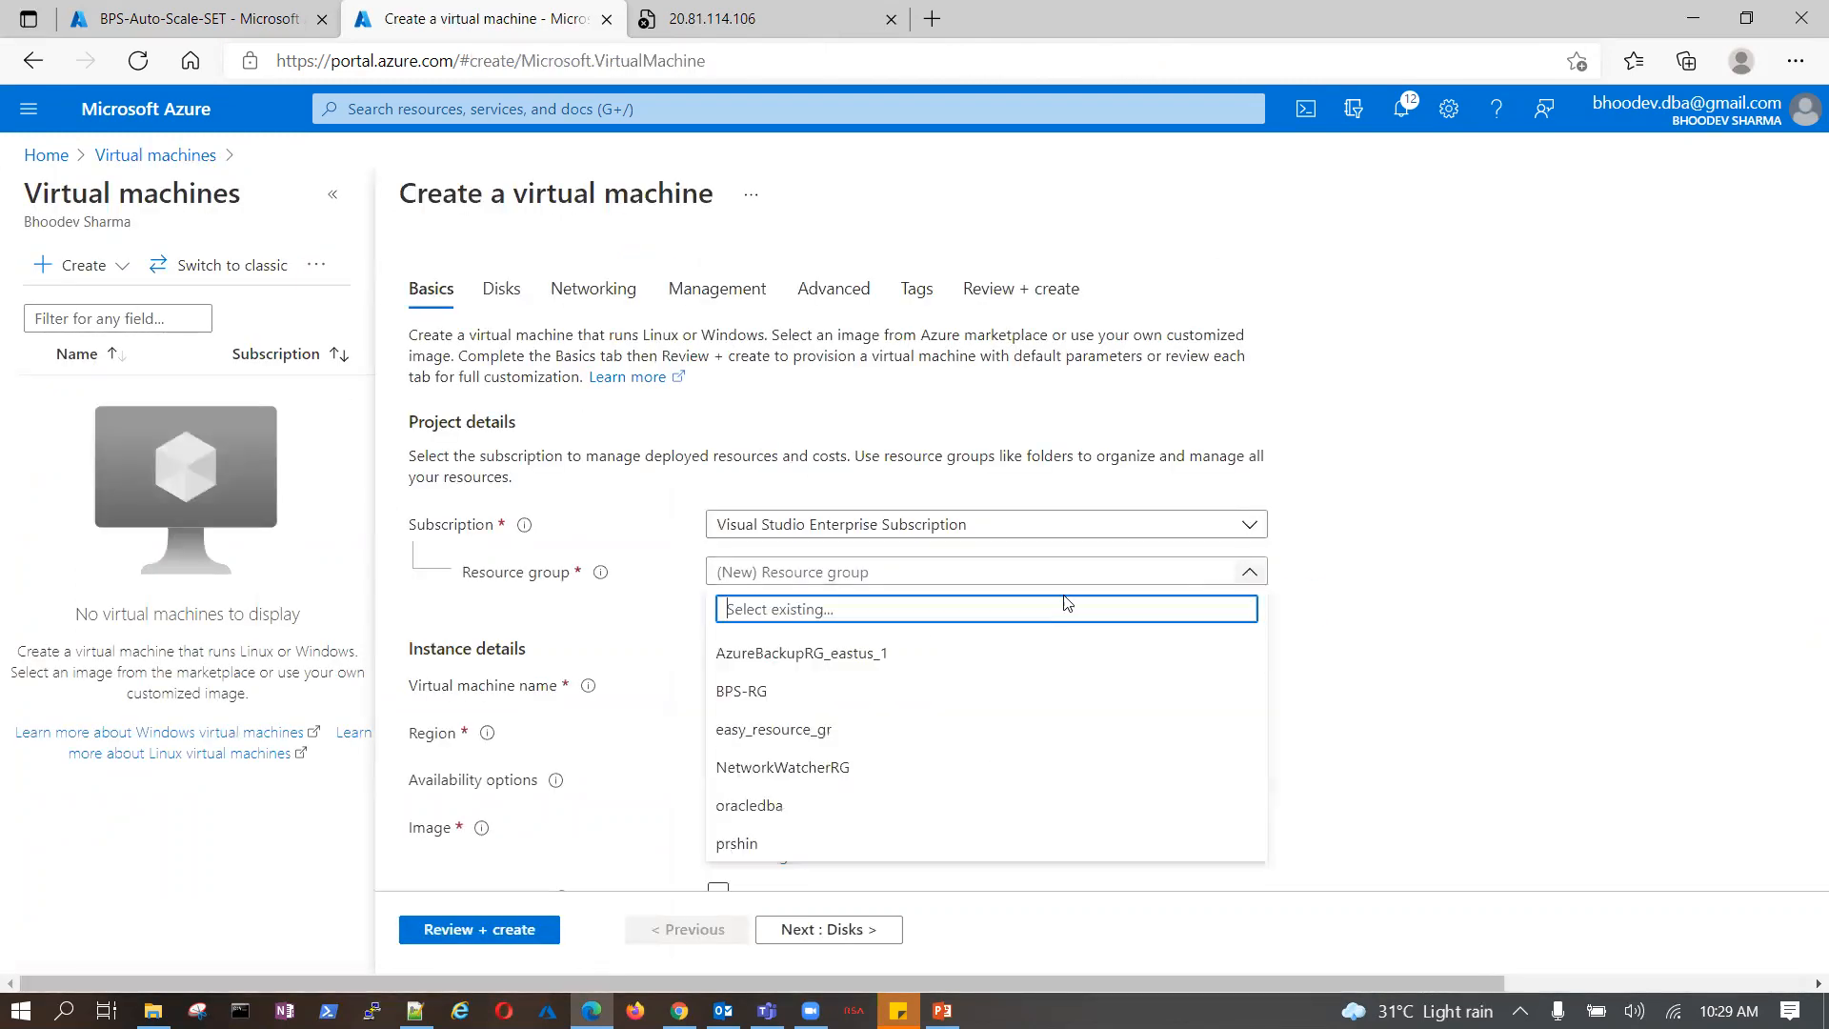
left_click(806, 694)
left_click(806, 686)
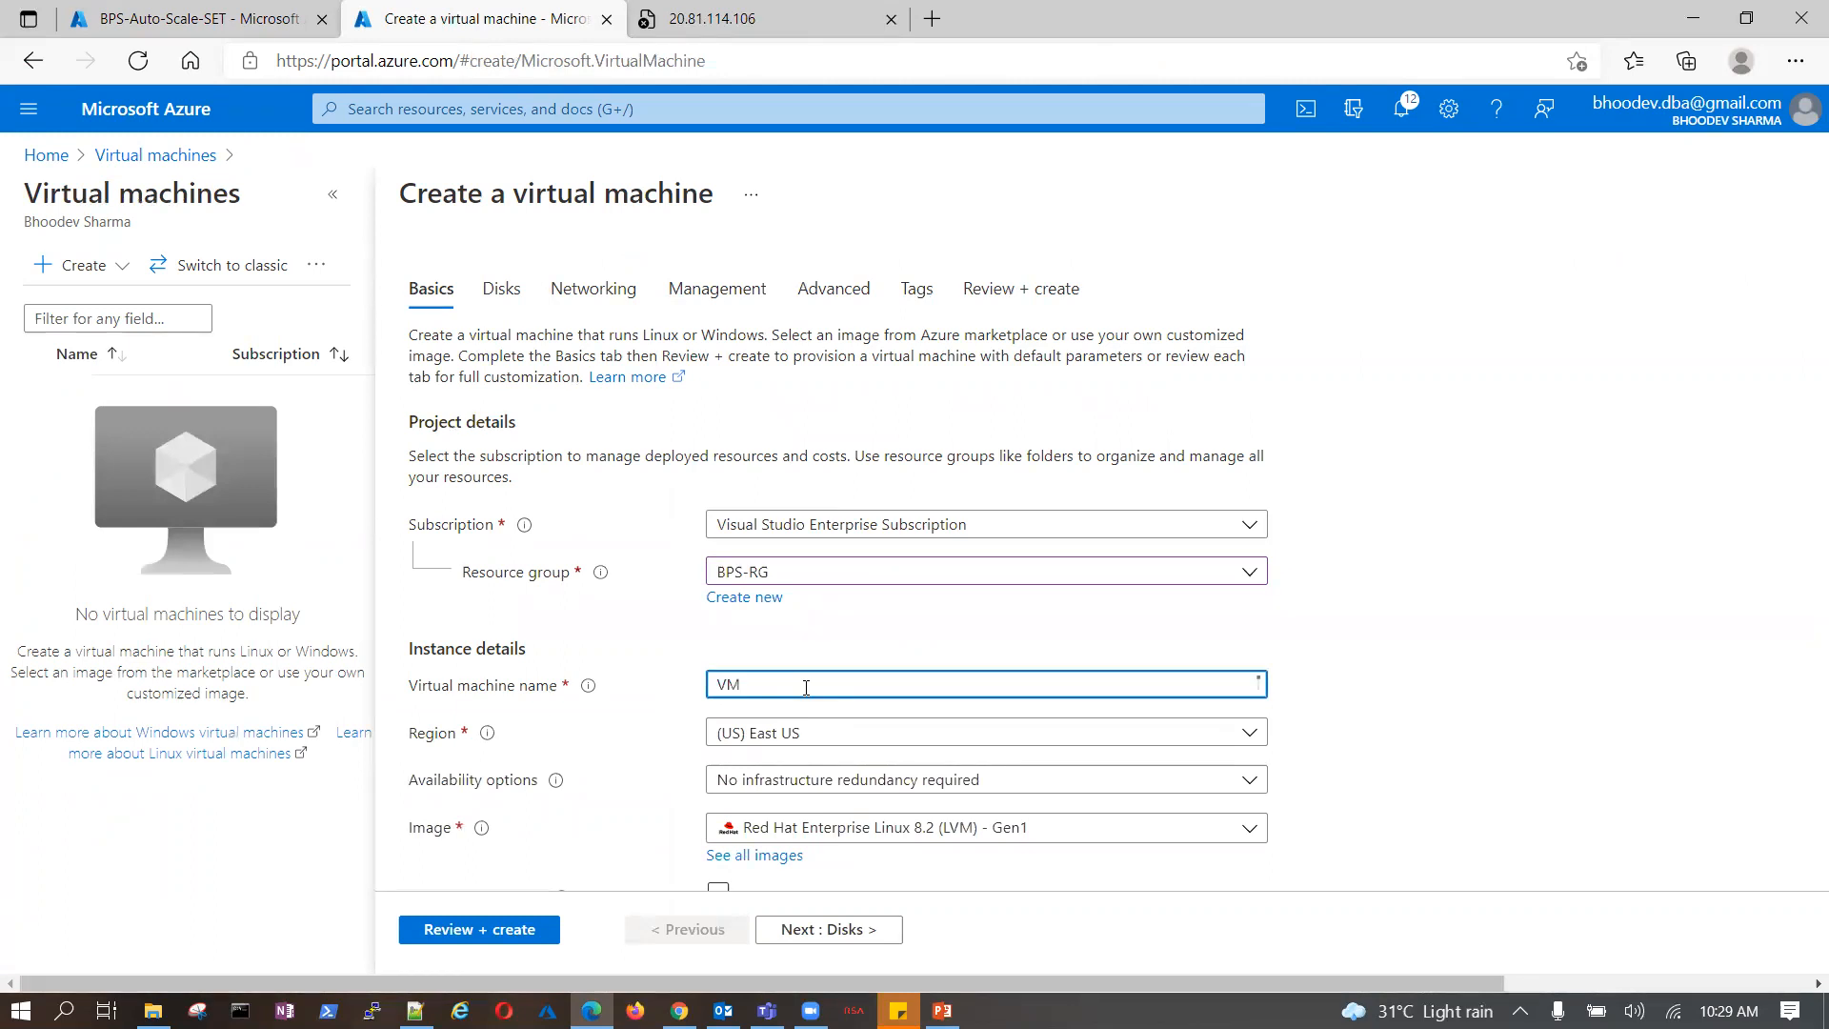
scroll(805, 686, "down", 3)
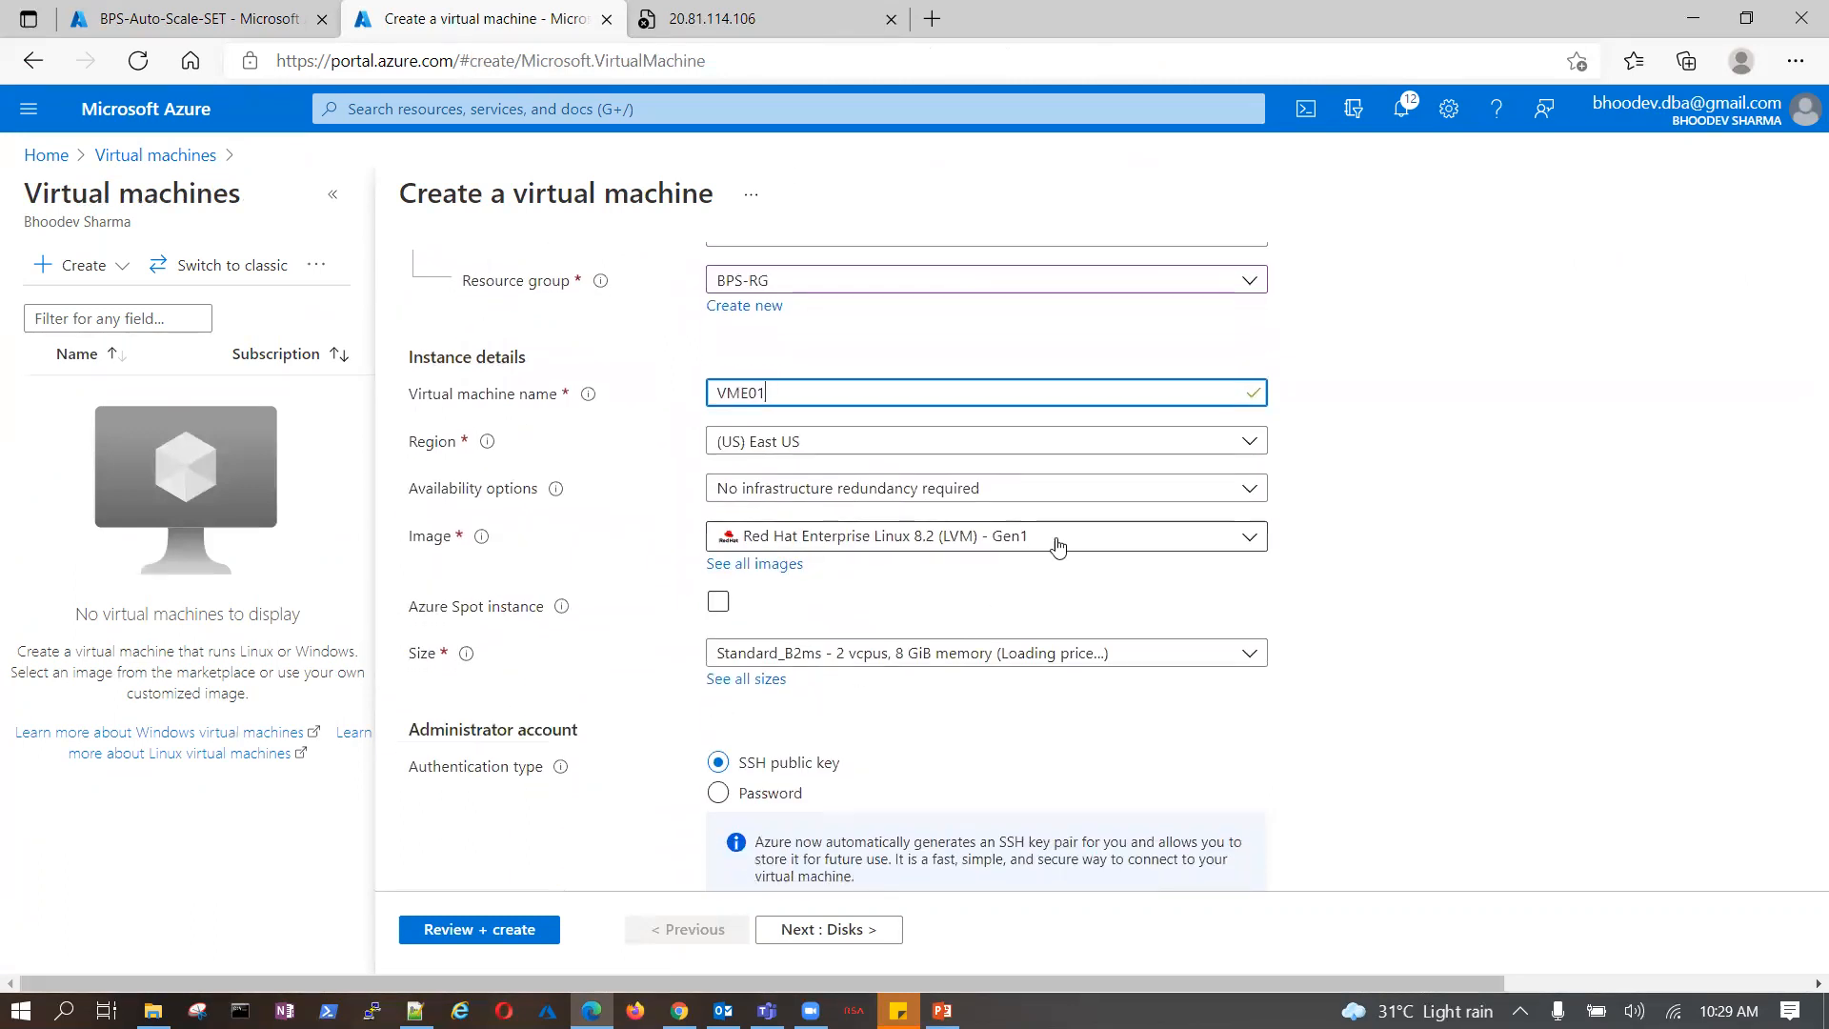
left_click(1245, 535)
left_click(830, 700)
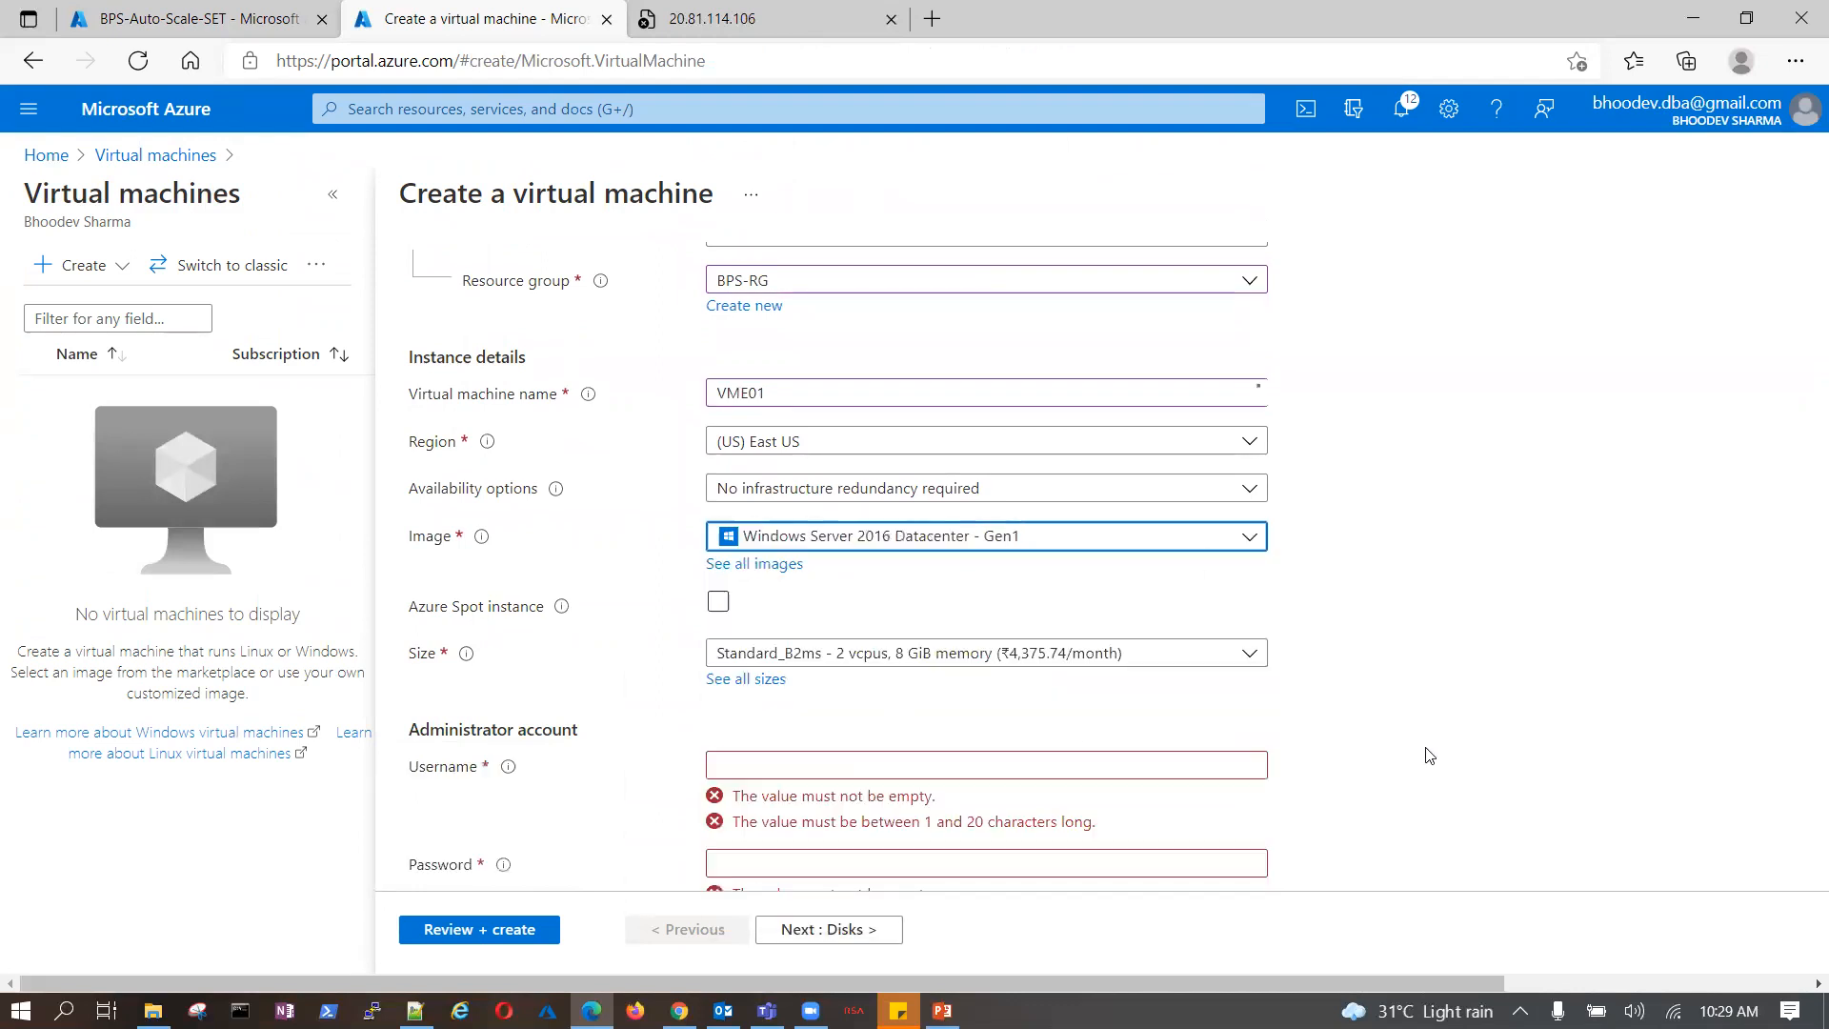
- Enter the administrator username and set and confirm the password
scroll(868, 626, "down", 2)
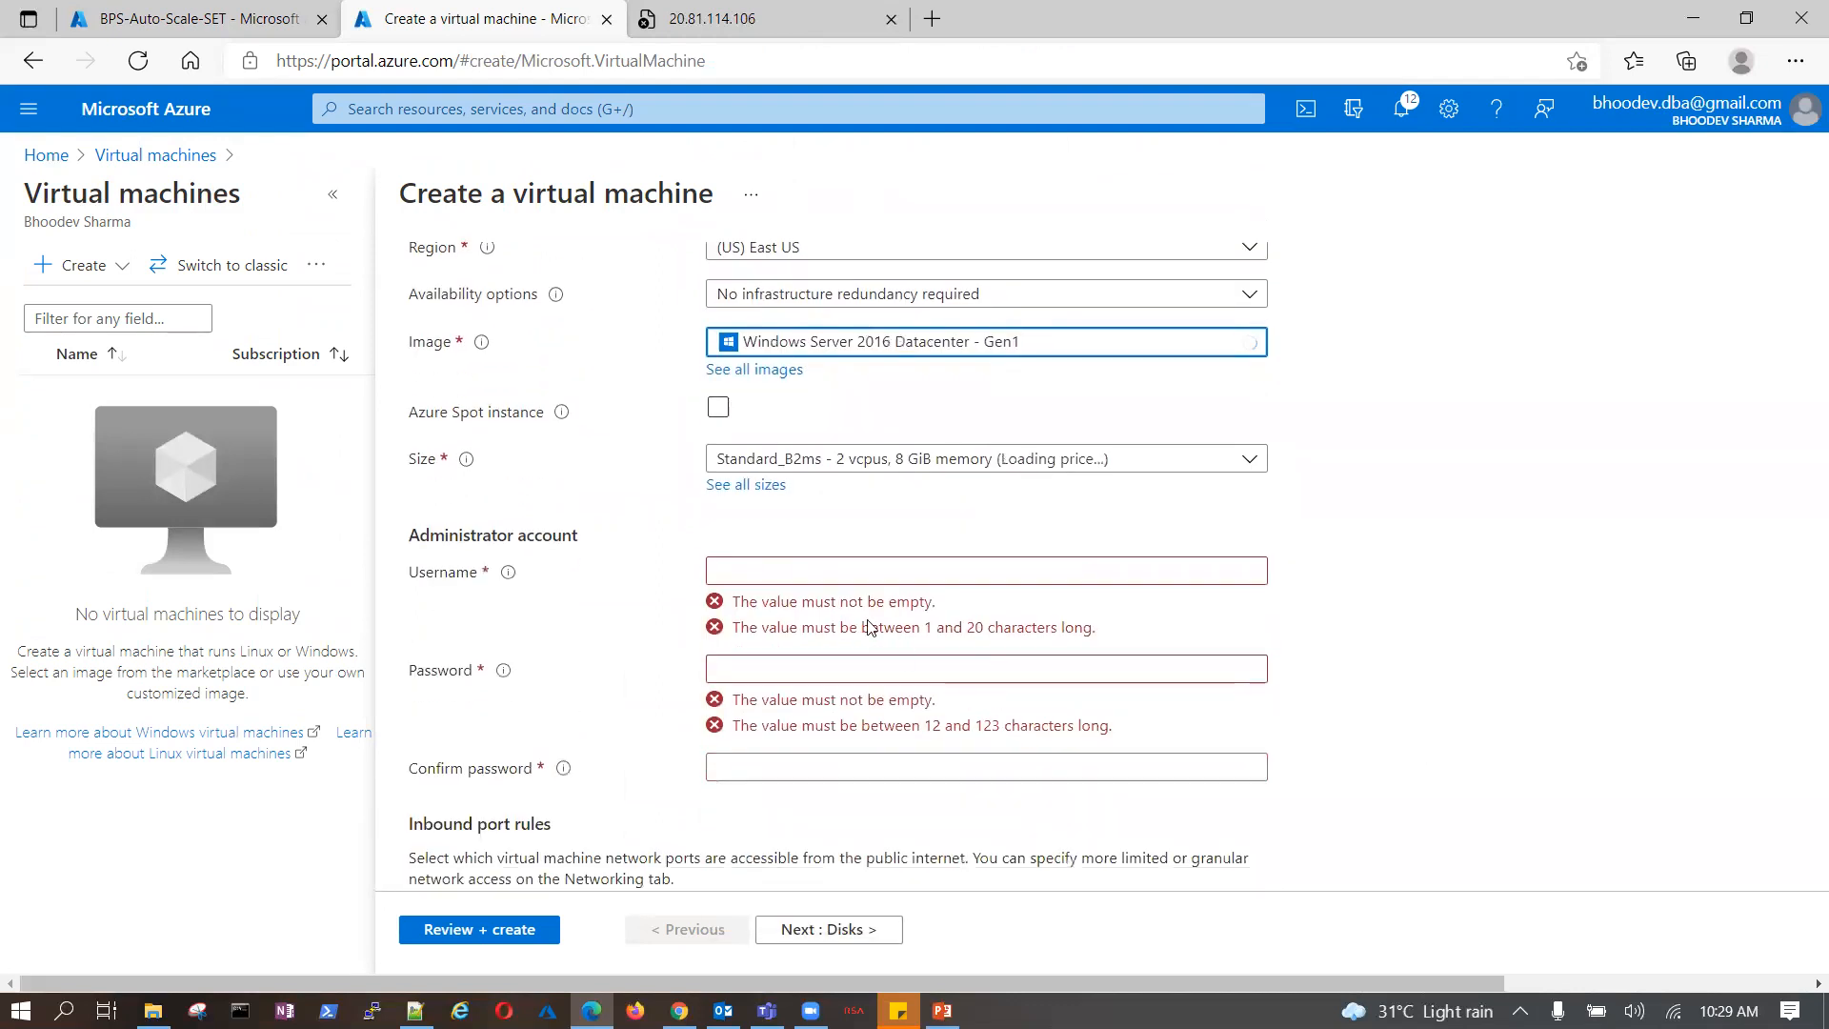
left_click(856, 569)
type("BhoodevSharma")
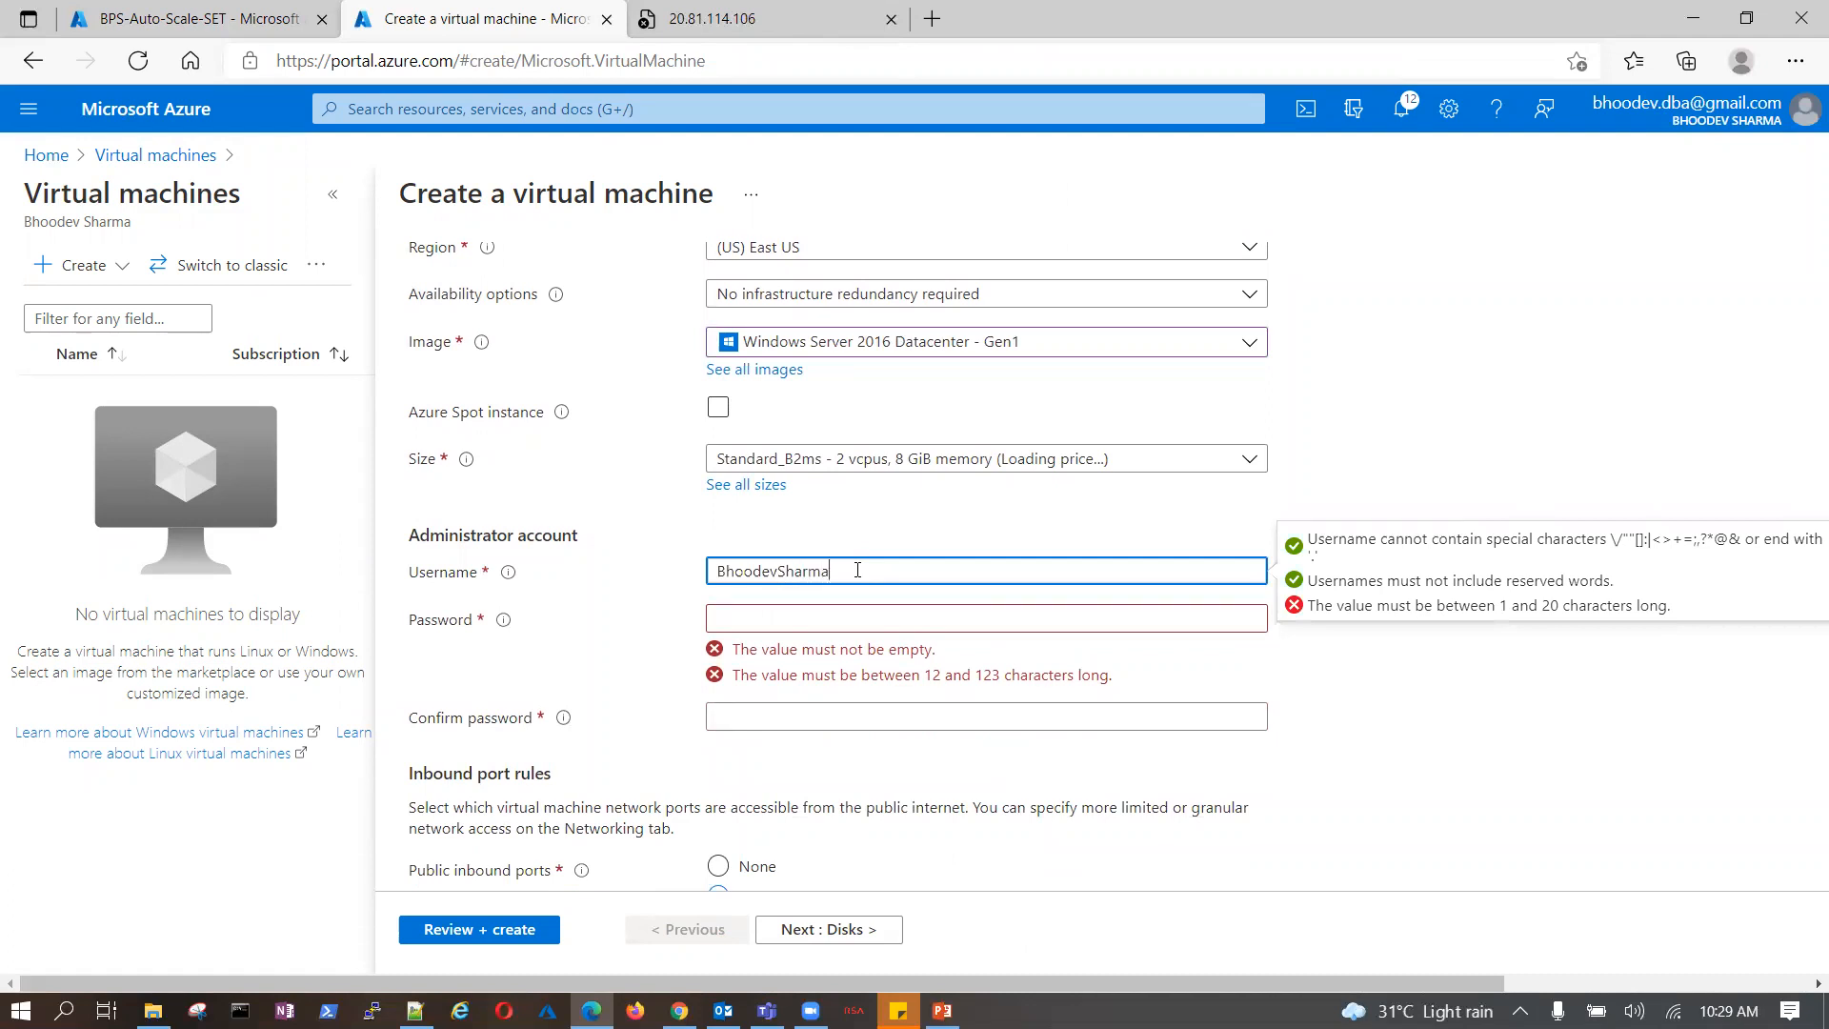
key("Tab")
type("•")
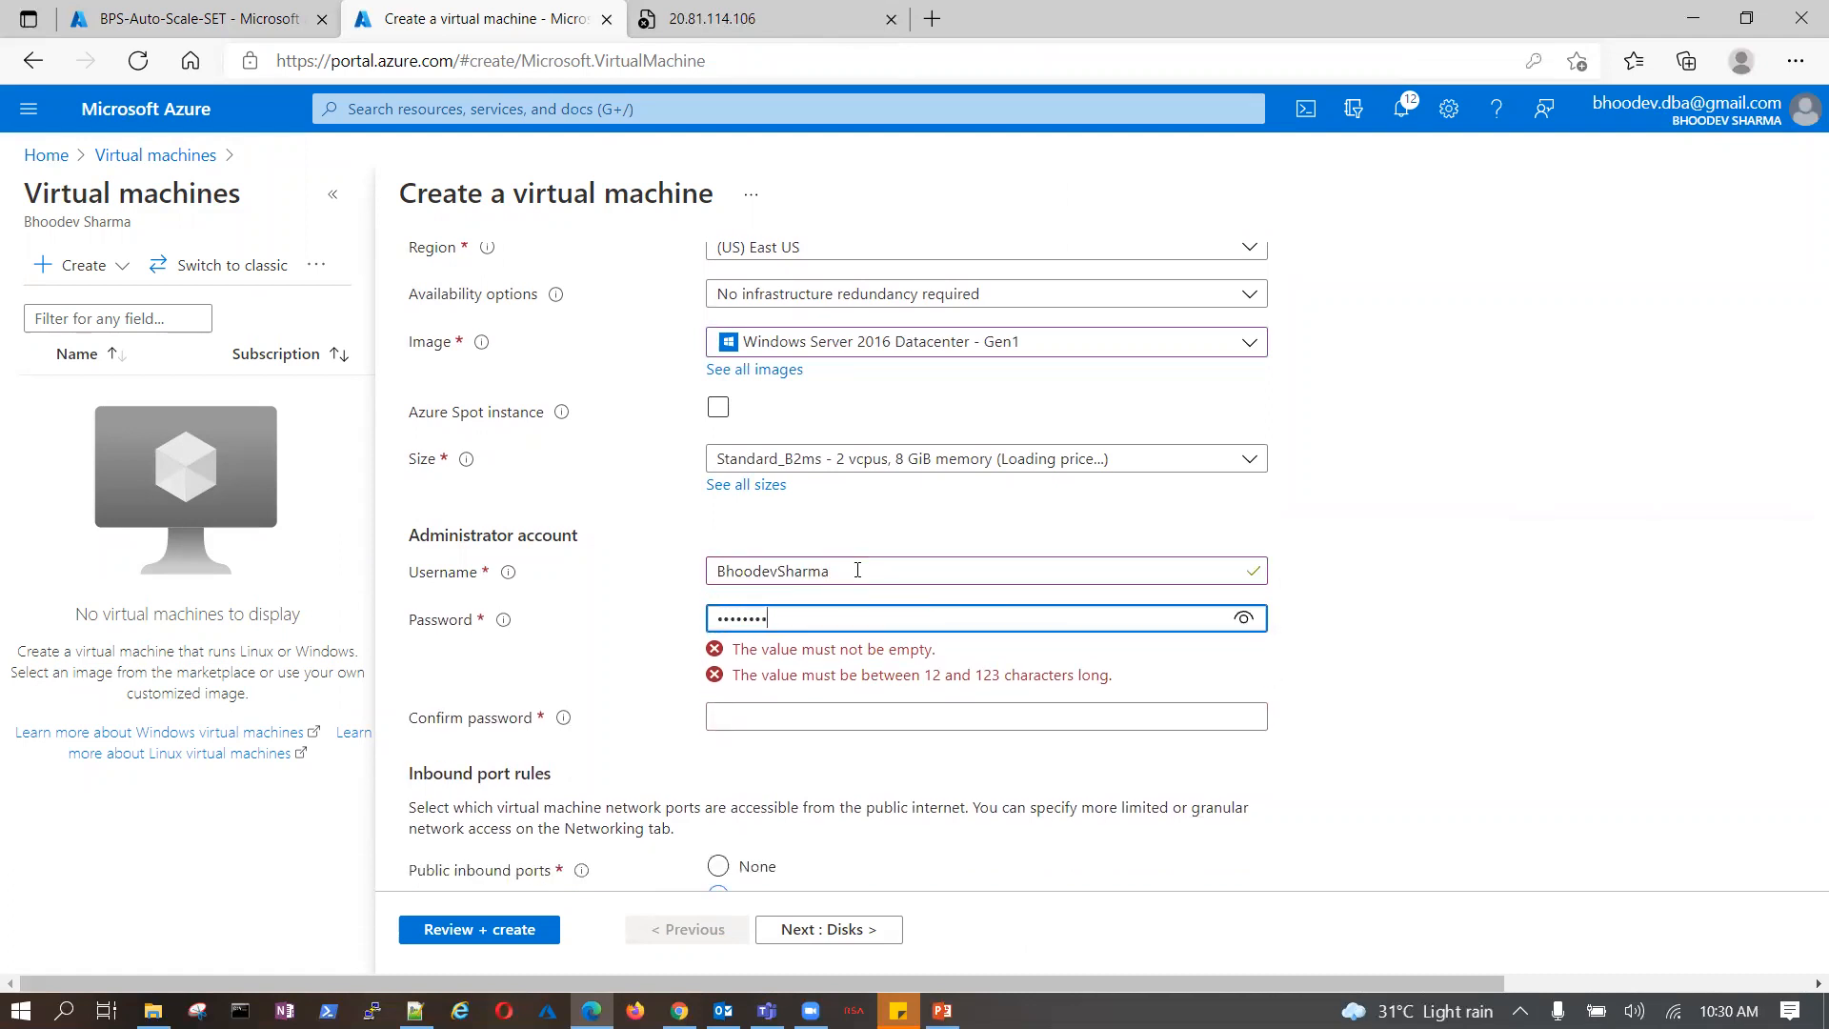
key("Tab")
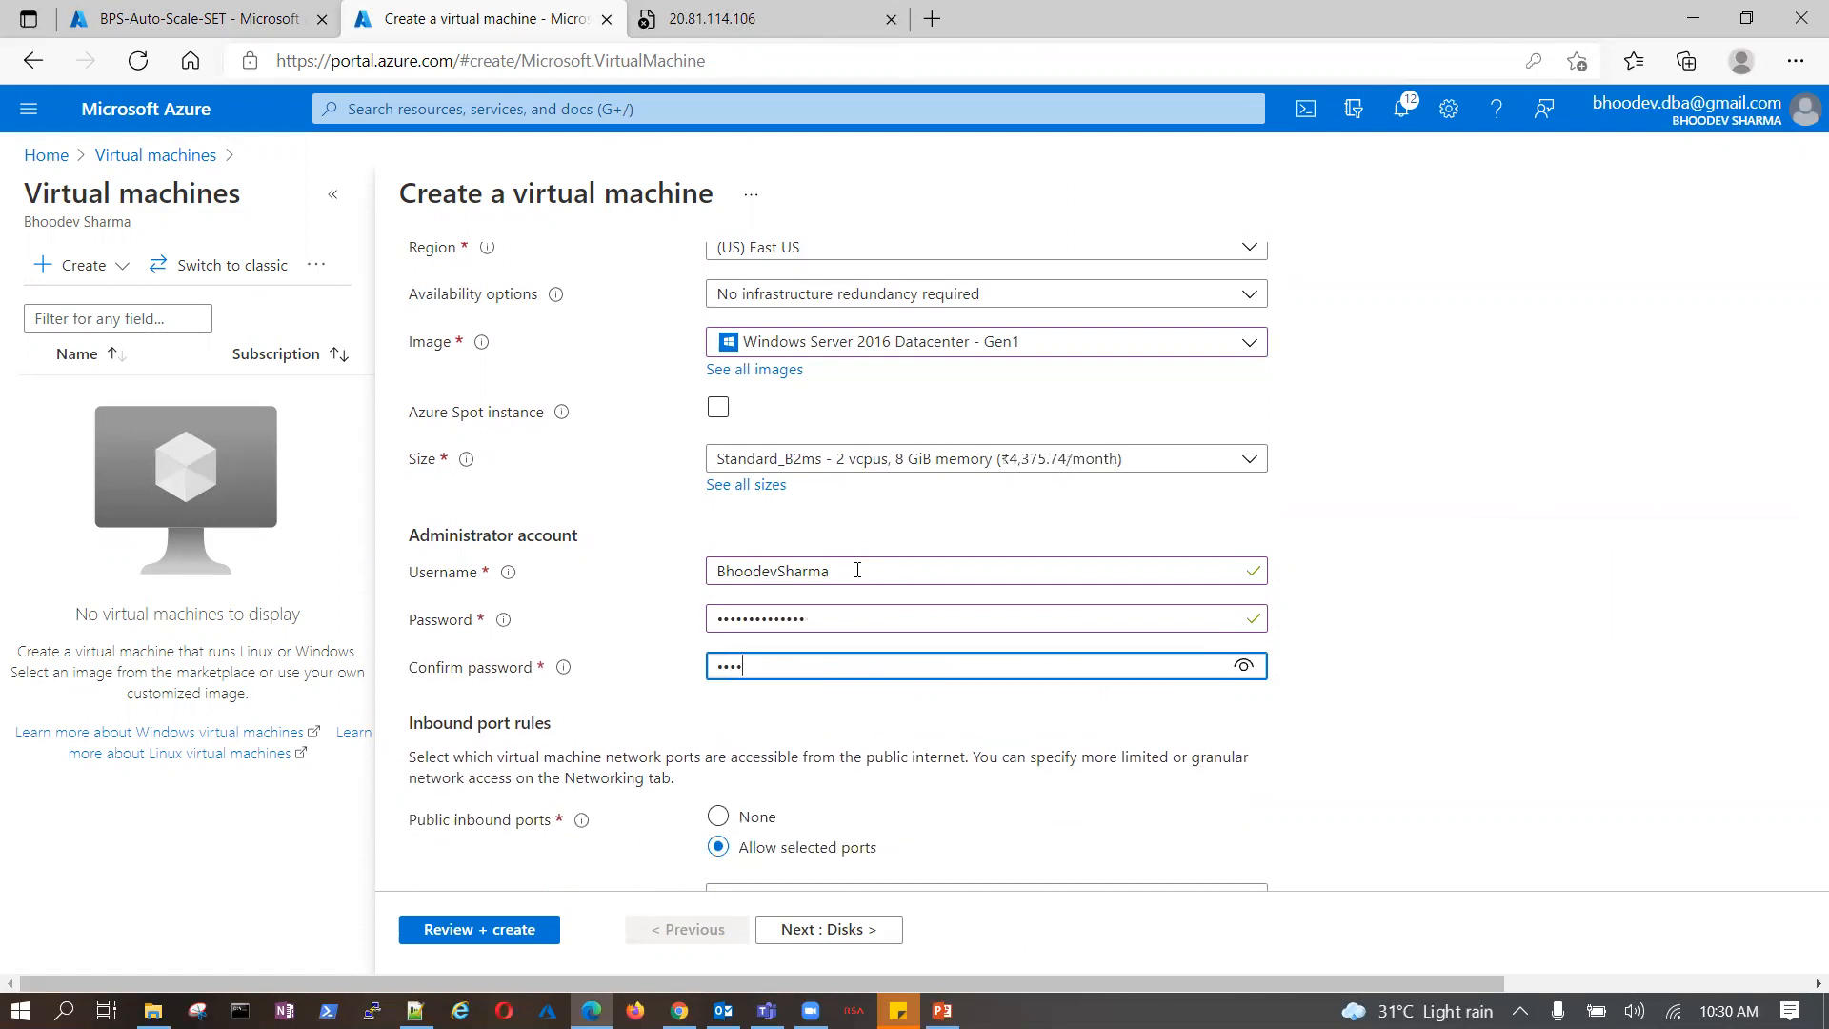
type("•••••••••")
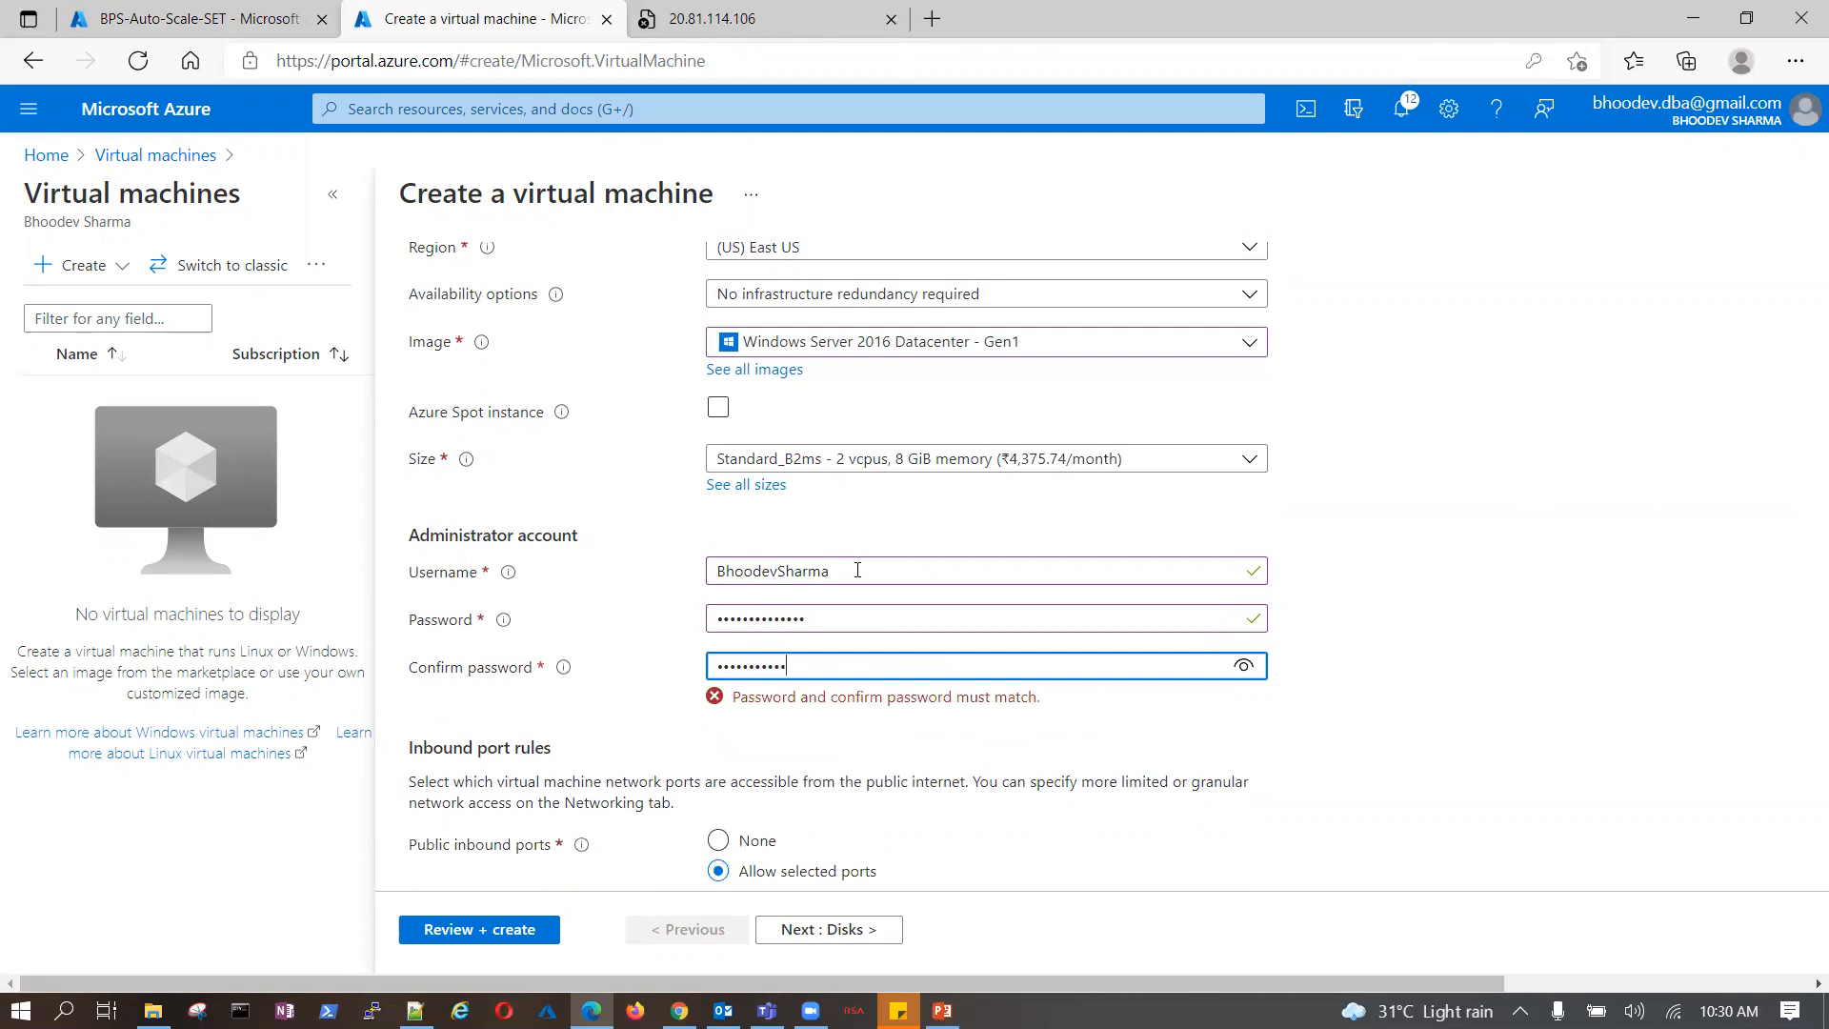
- Apply an existing Windows Server license, confirming eligibility, and continue to Disks
scroll(857, 570, "down", 4)
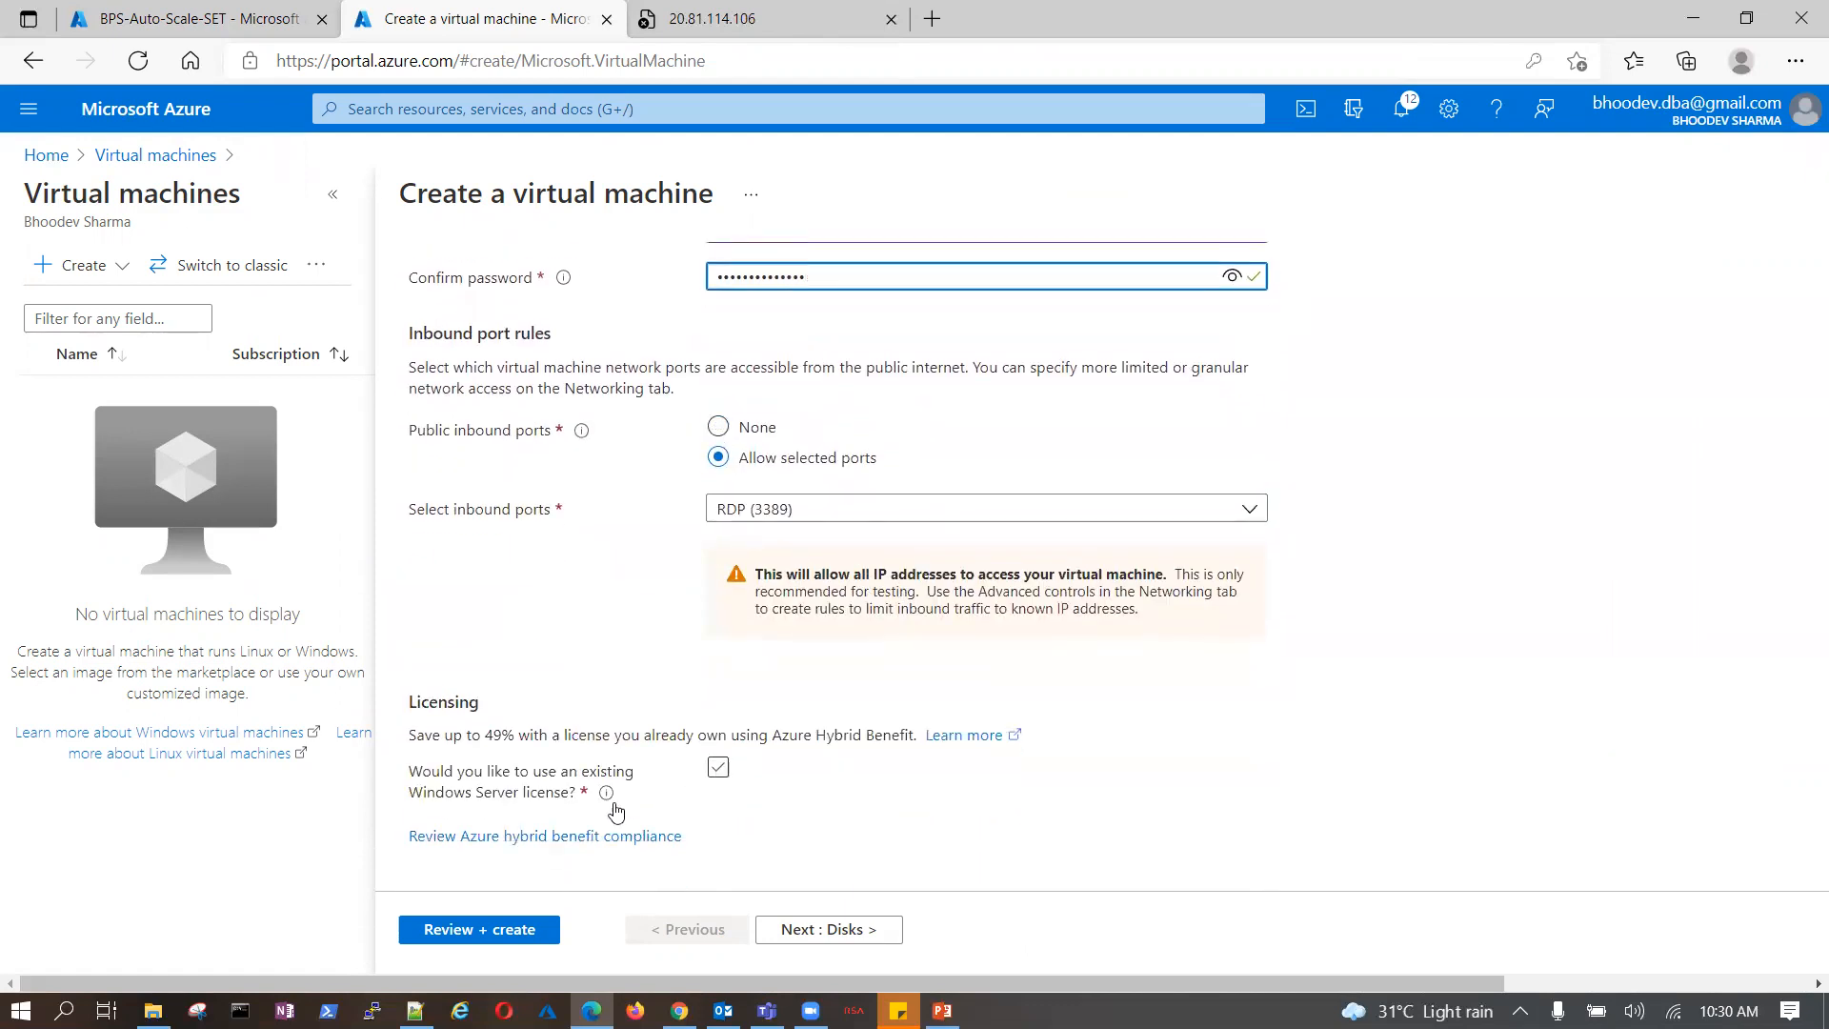
left_click(718, 768)
left_click(422, 836)
left_click(828, 929)
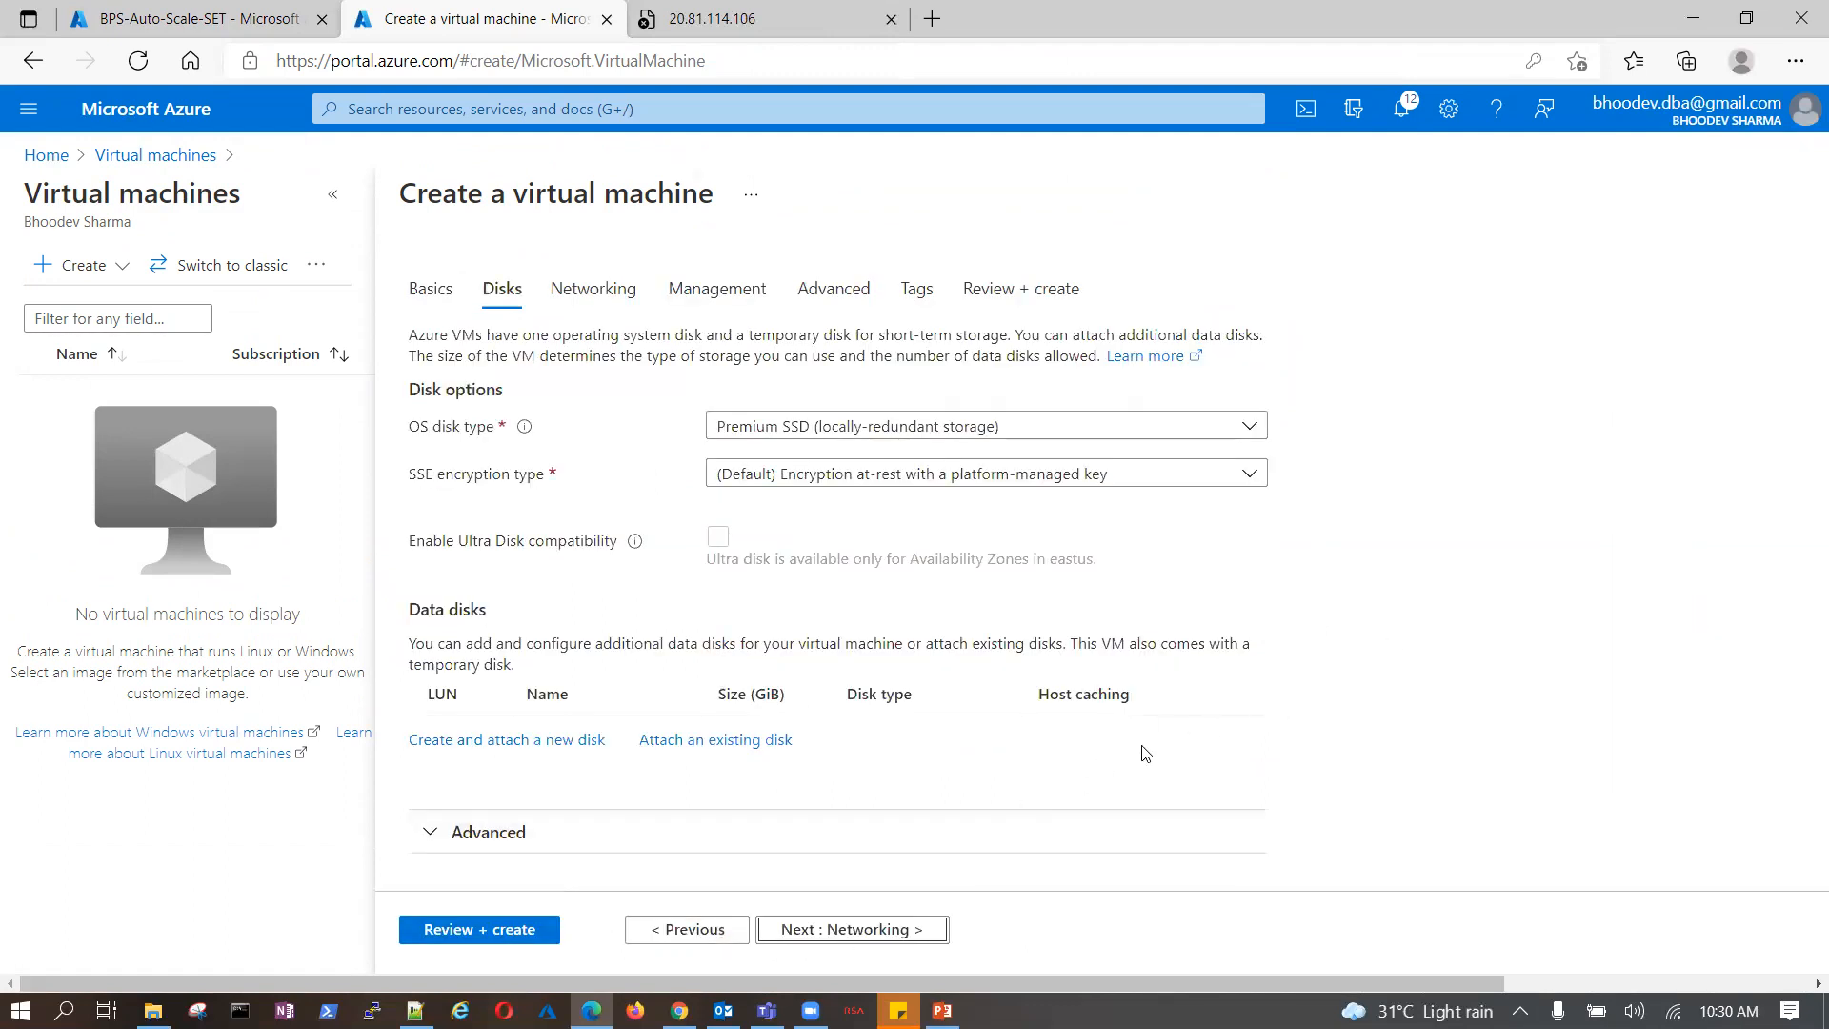
- Move past Networking (public IP VME01-ip) and Management to the VM's Advanced tab
left_click(878, 931)
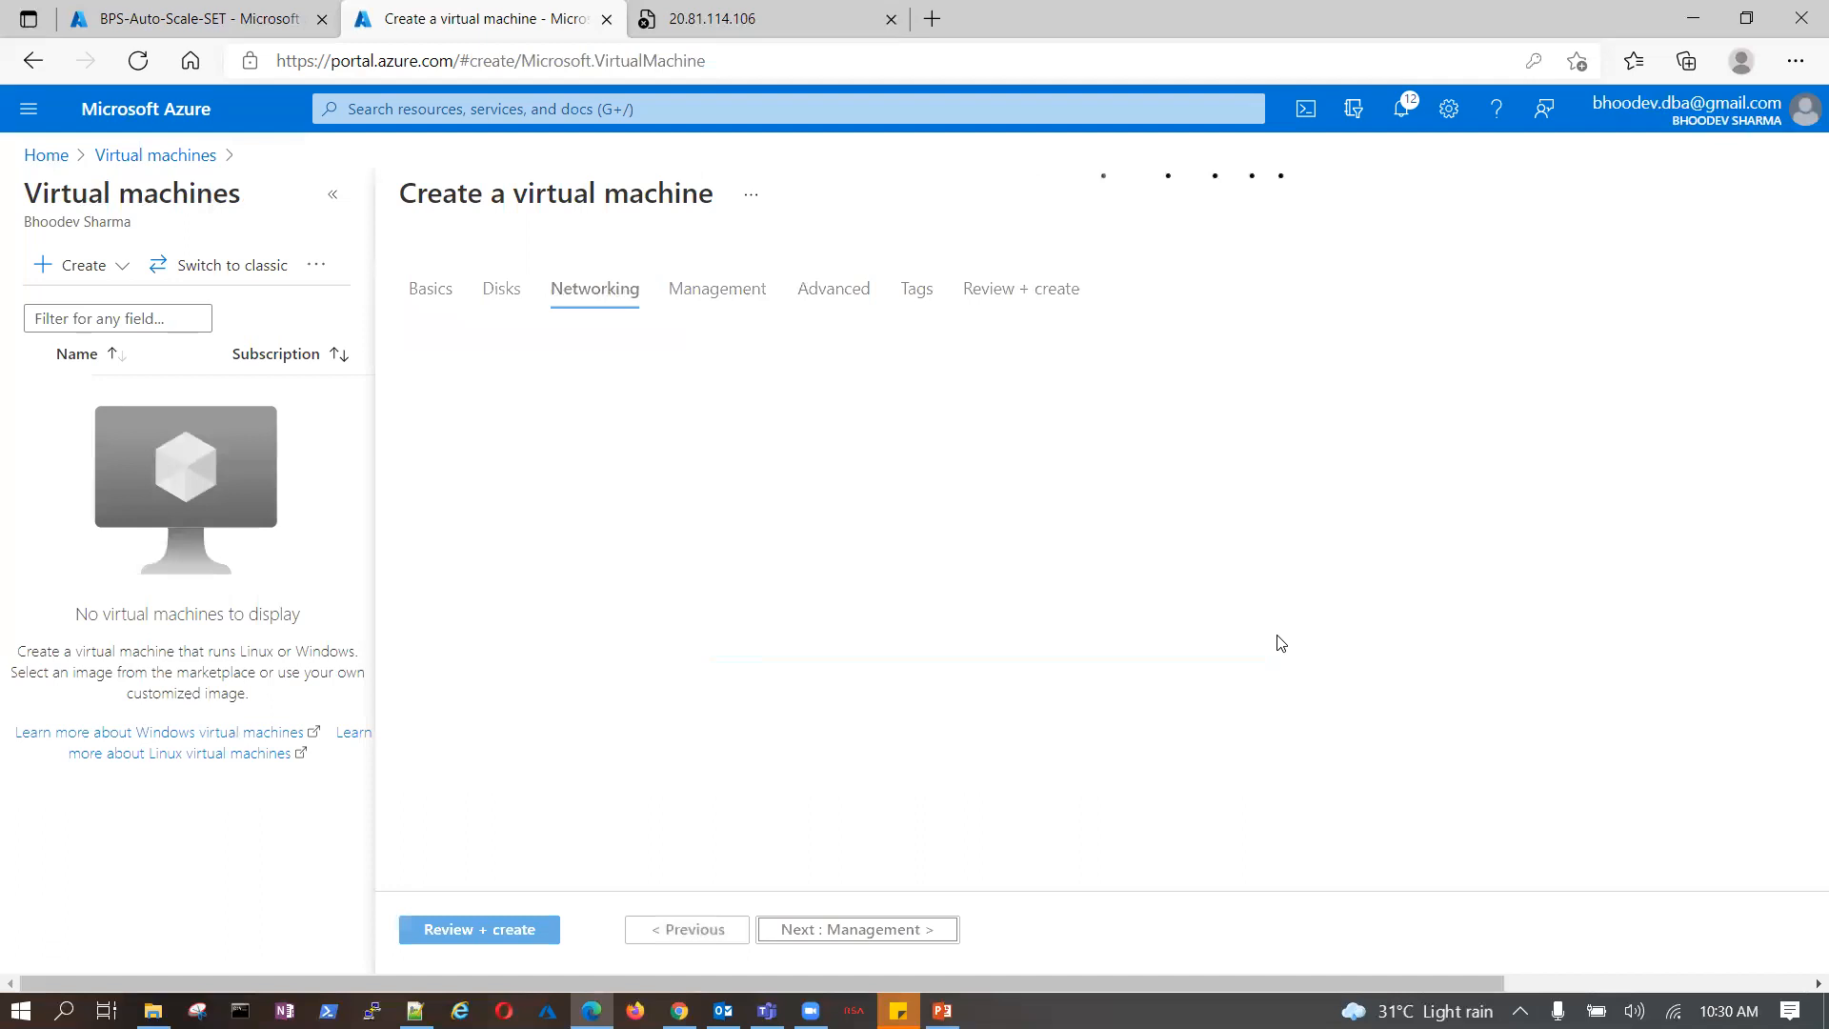
scroll(1280, 643, "down", 3)
scroll(1280, 644, "up", 3)
scroll(1280, 644, "down", 3)
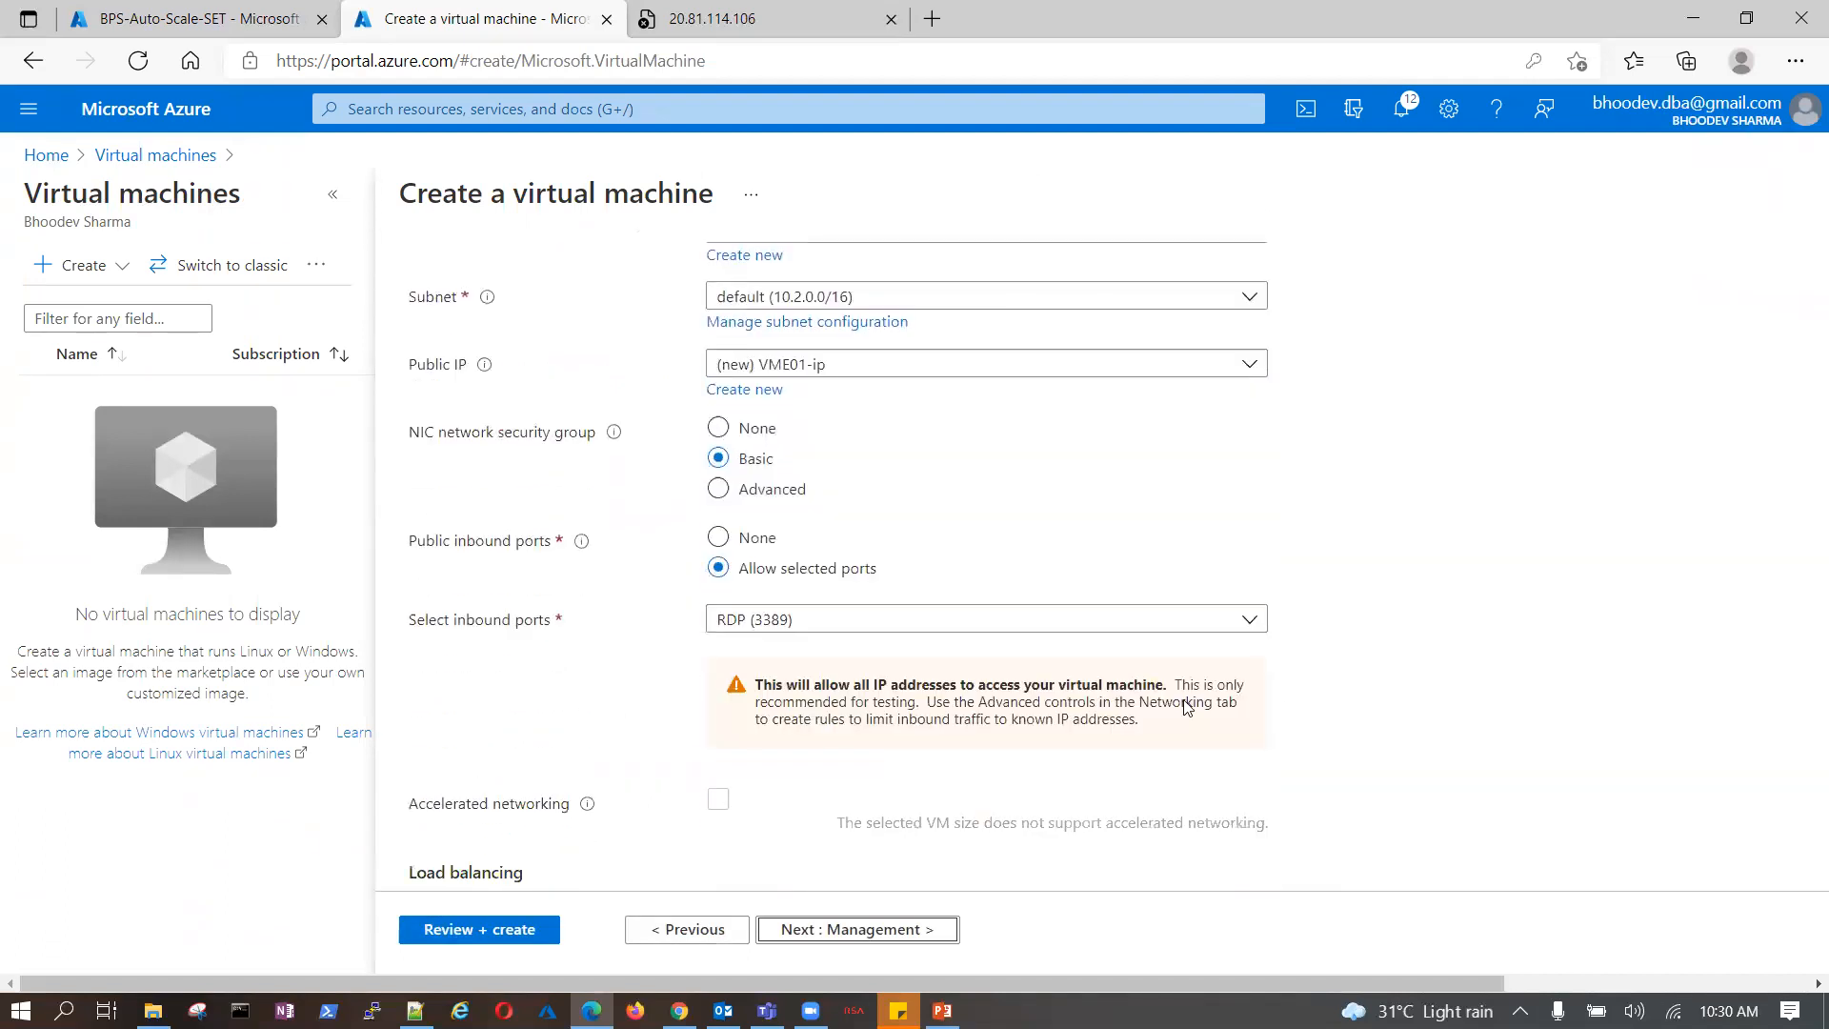
left_click(854, 930)
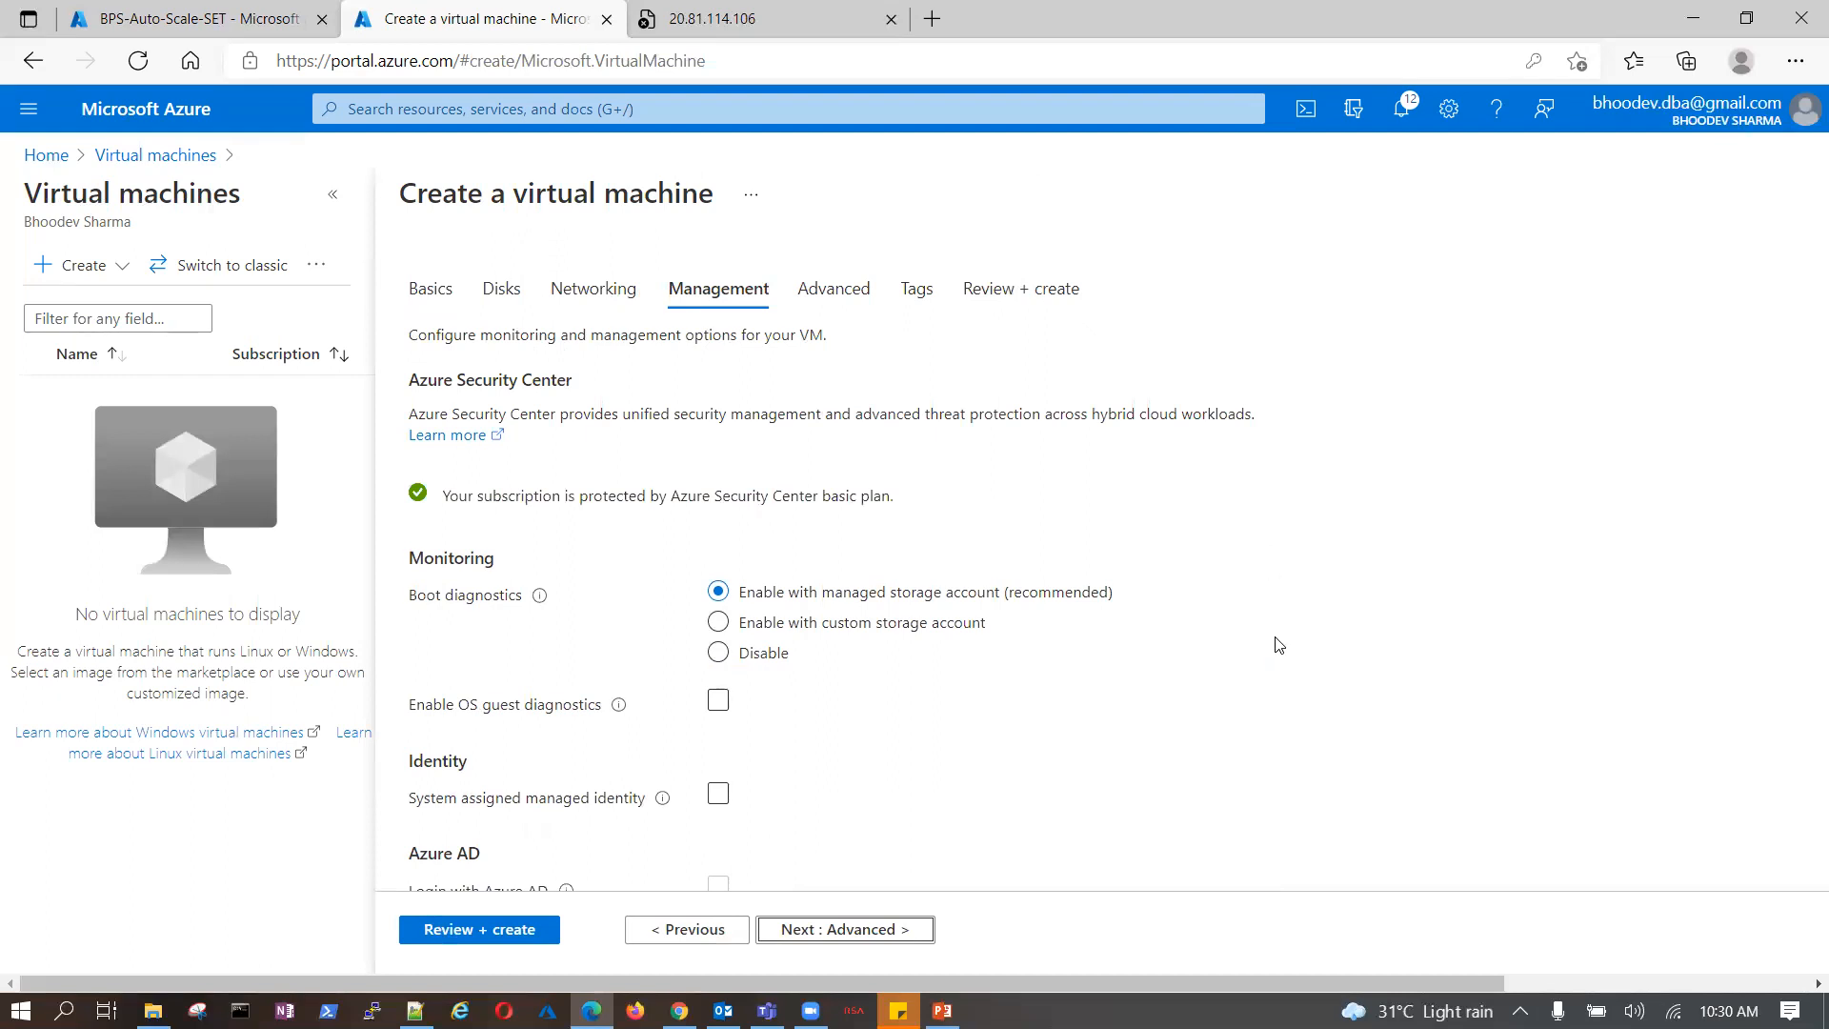
scroll(1278, 645, "down", 1)
scroll(821, 293, "up", 1)
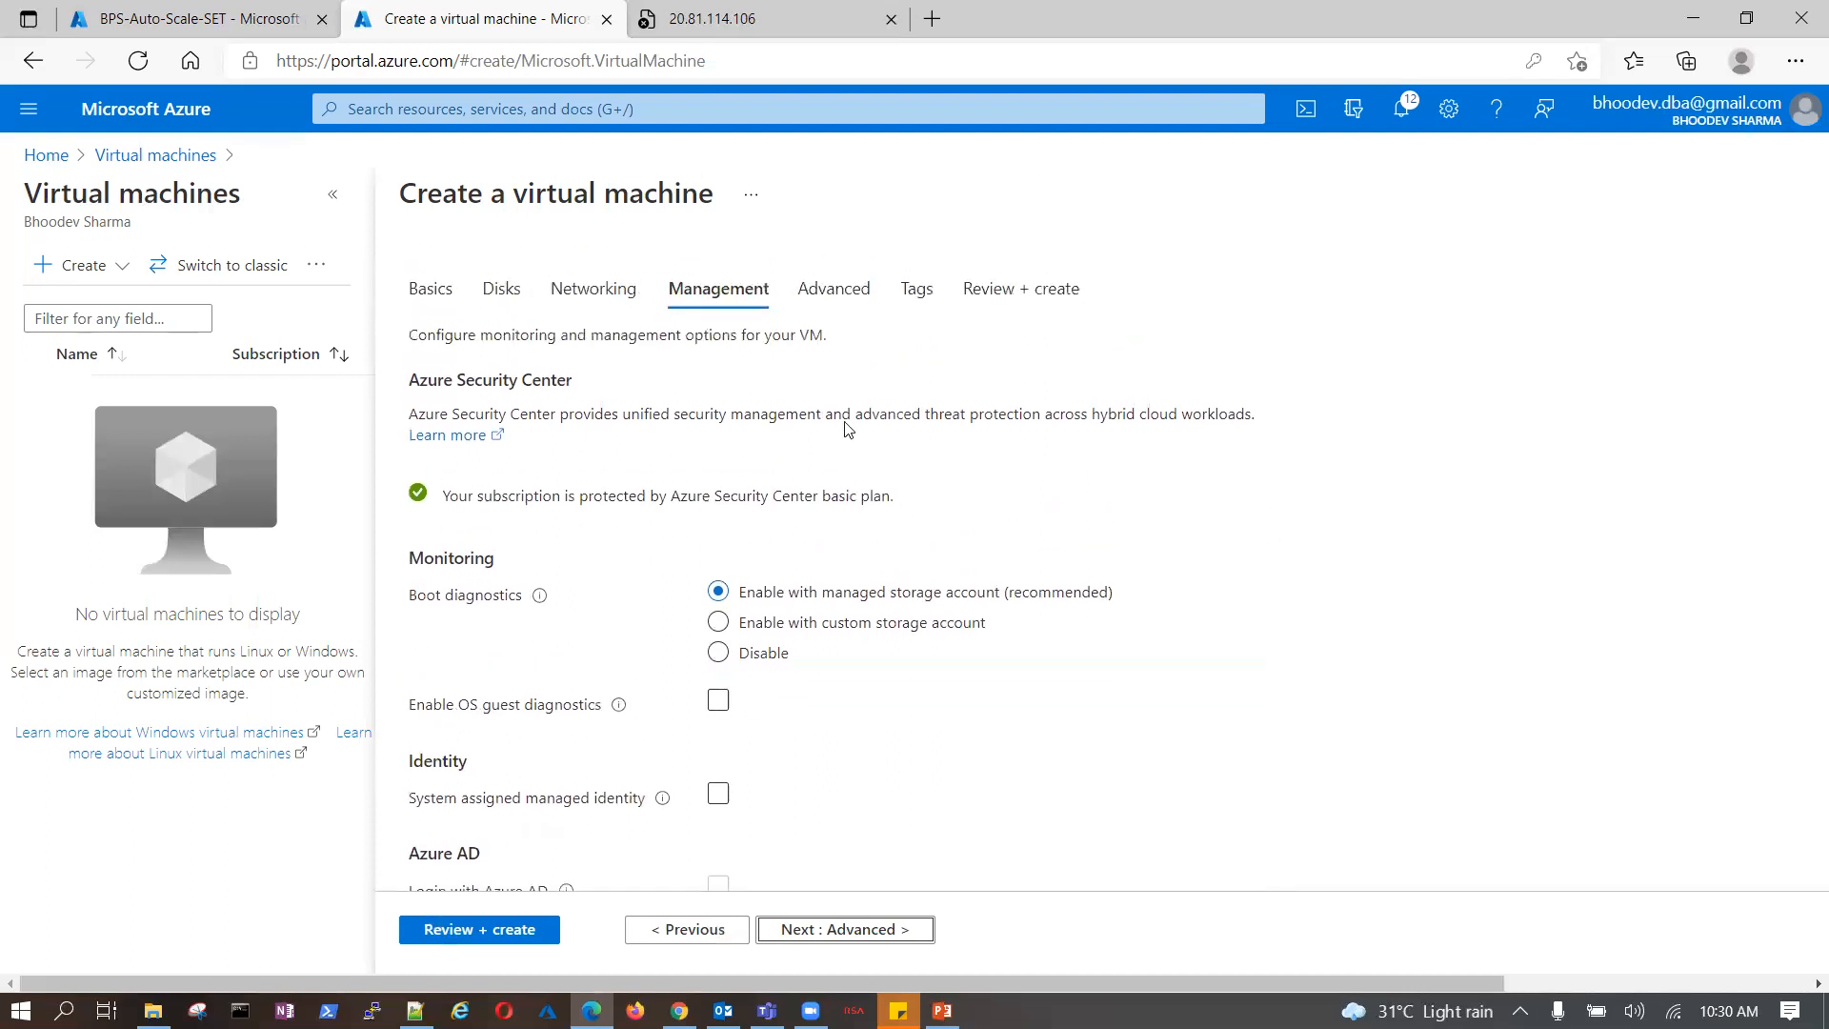
left_click(830, 290)
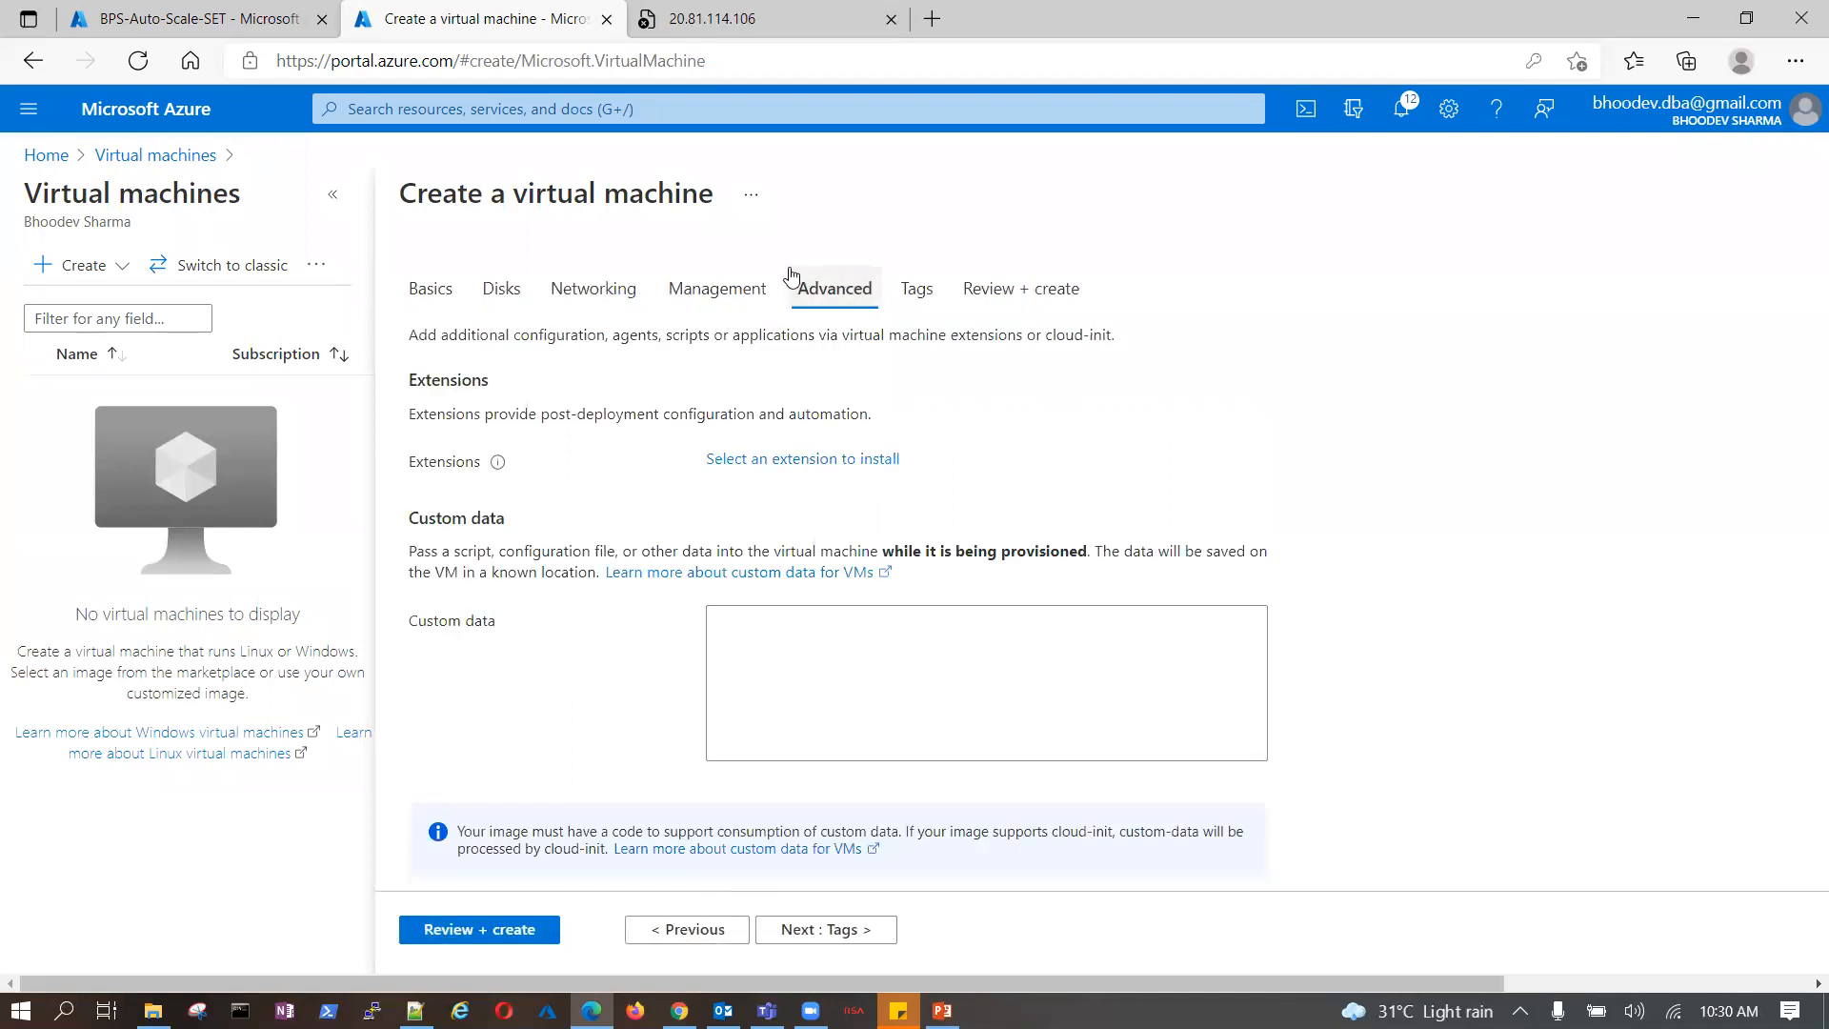
left_click(721, 290)
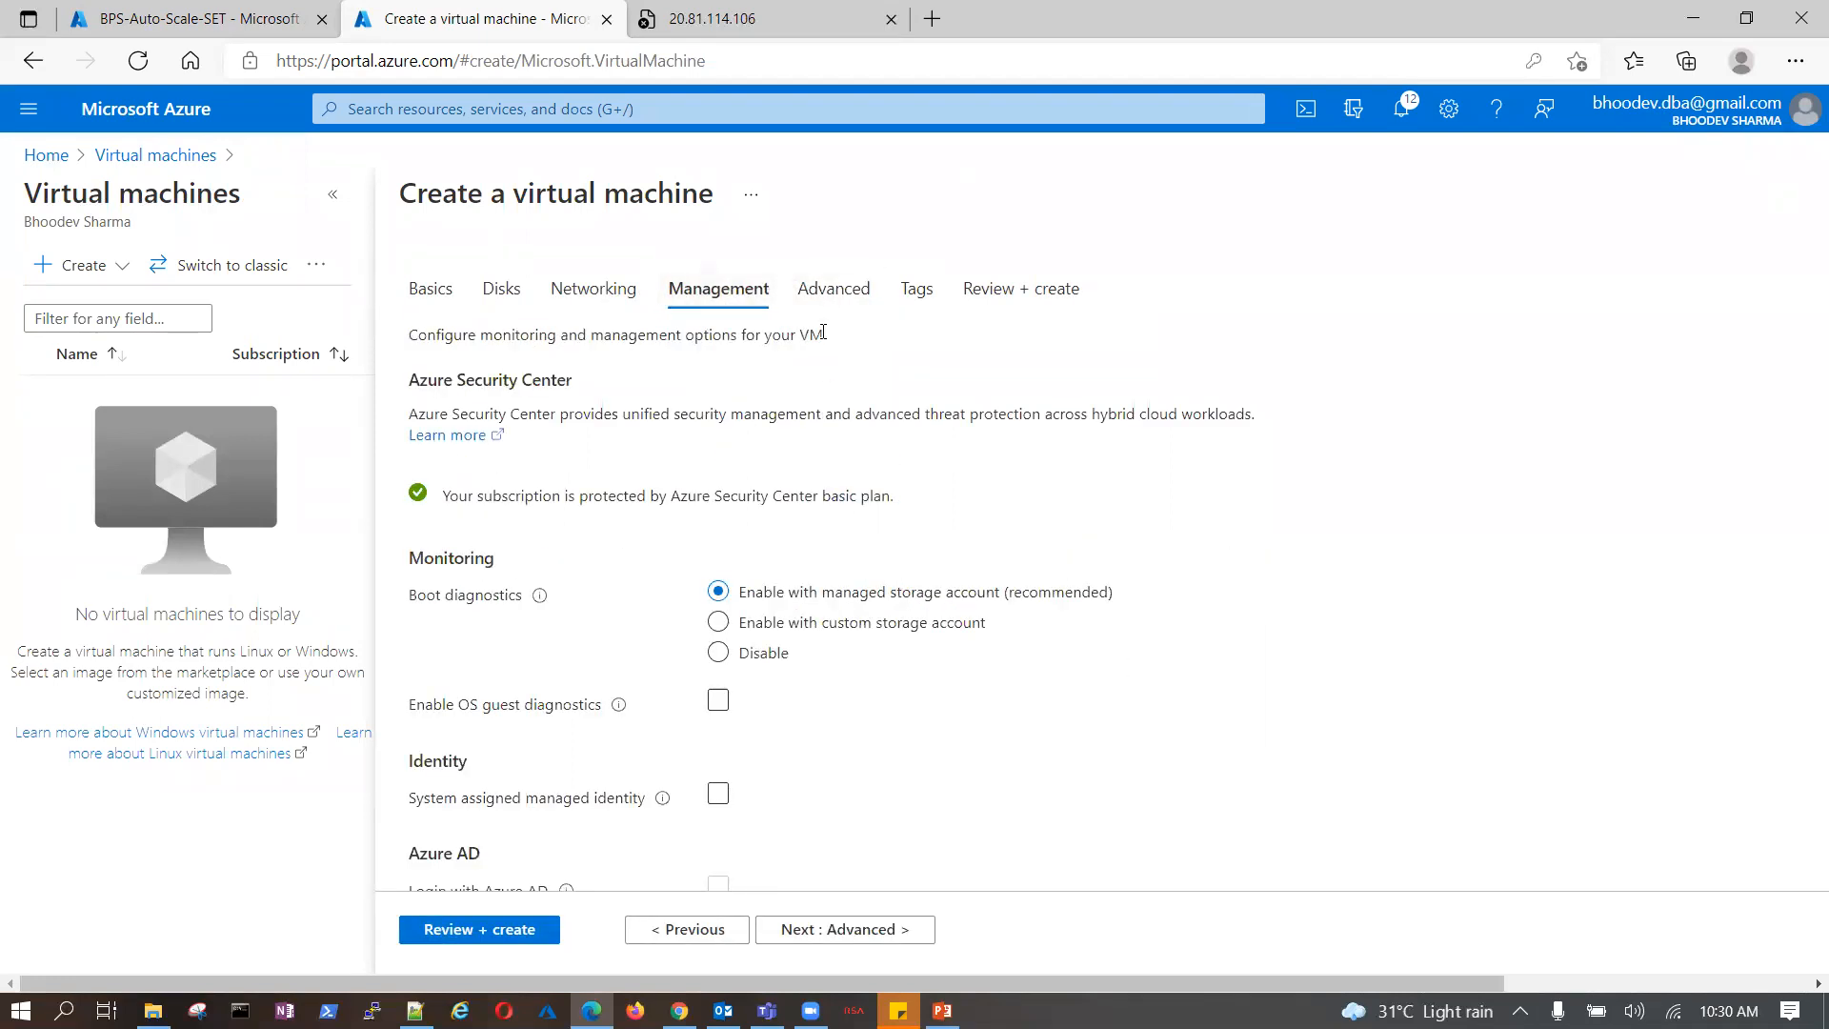
left_click(834, 290)
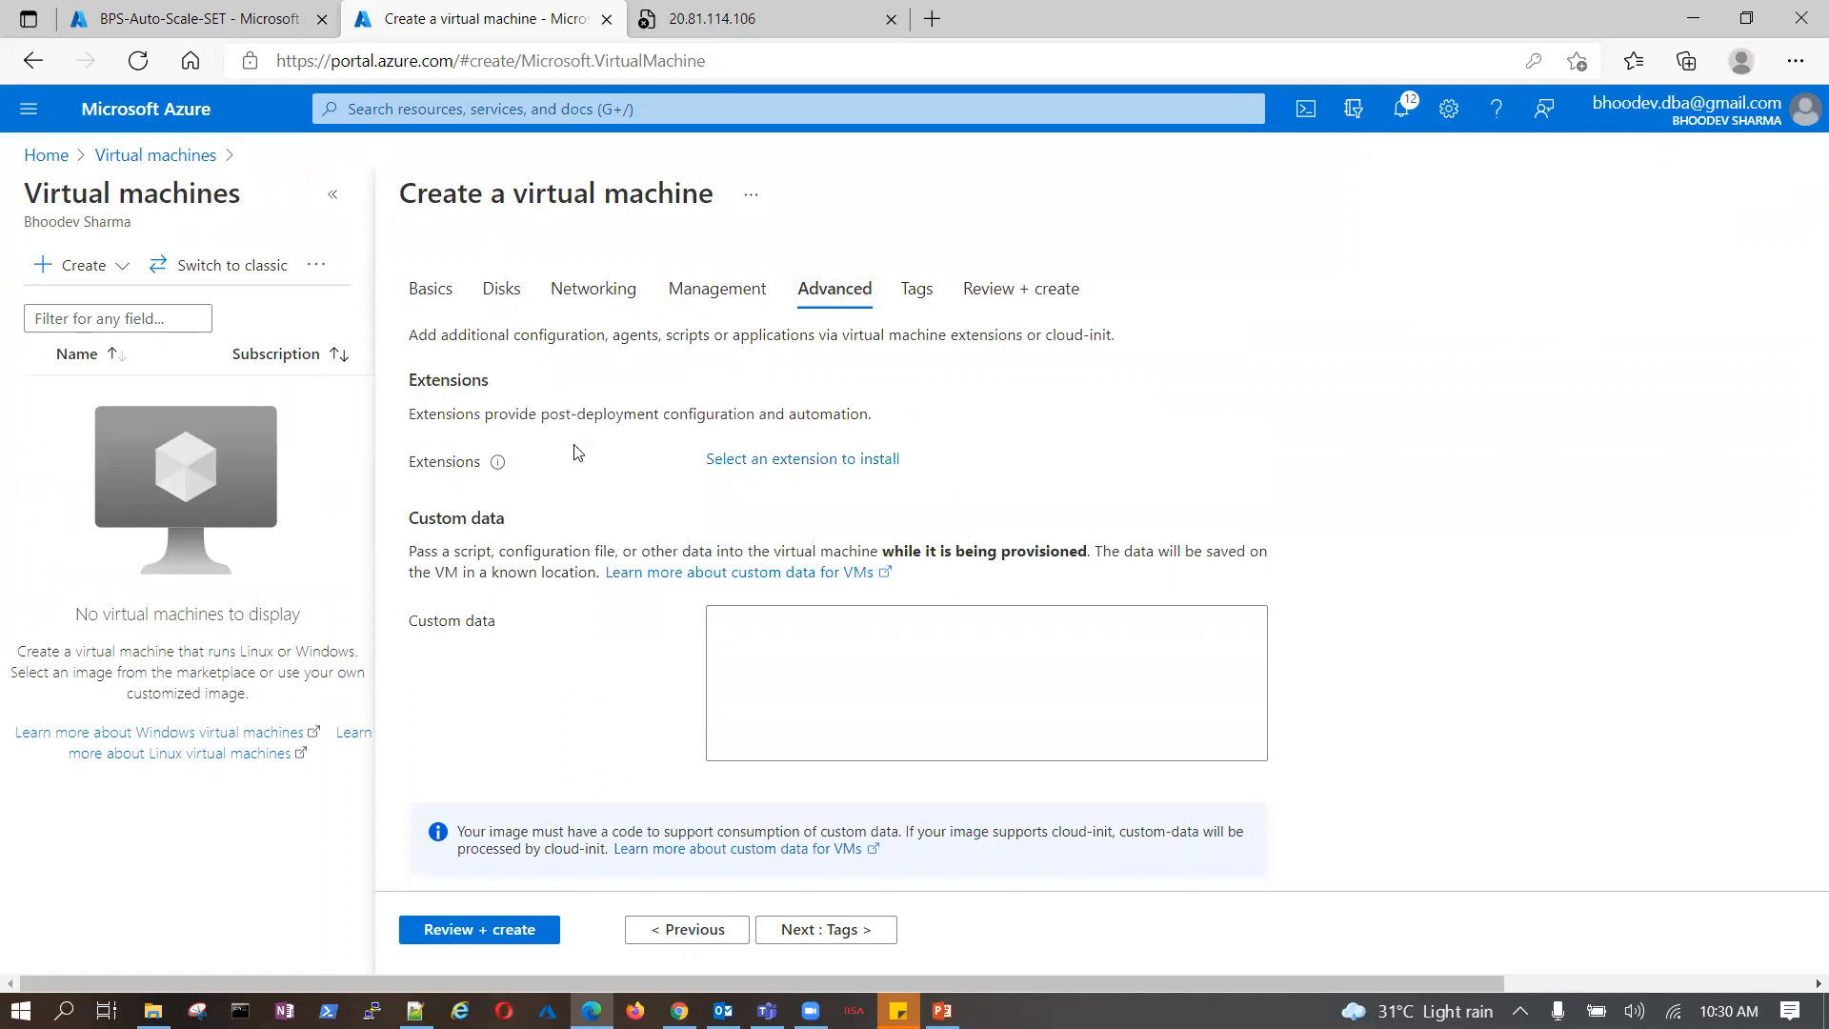
- Pick Azure Performance Diagnostics from the available extensions and open its install form
left_click_drag(463, 420, 963, 420)
left_click(1270, 420)
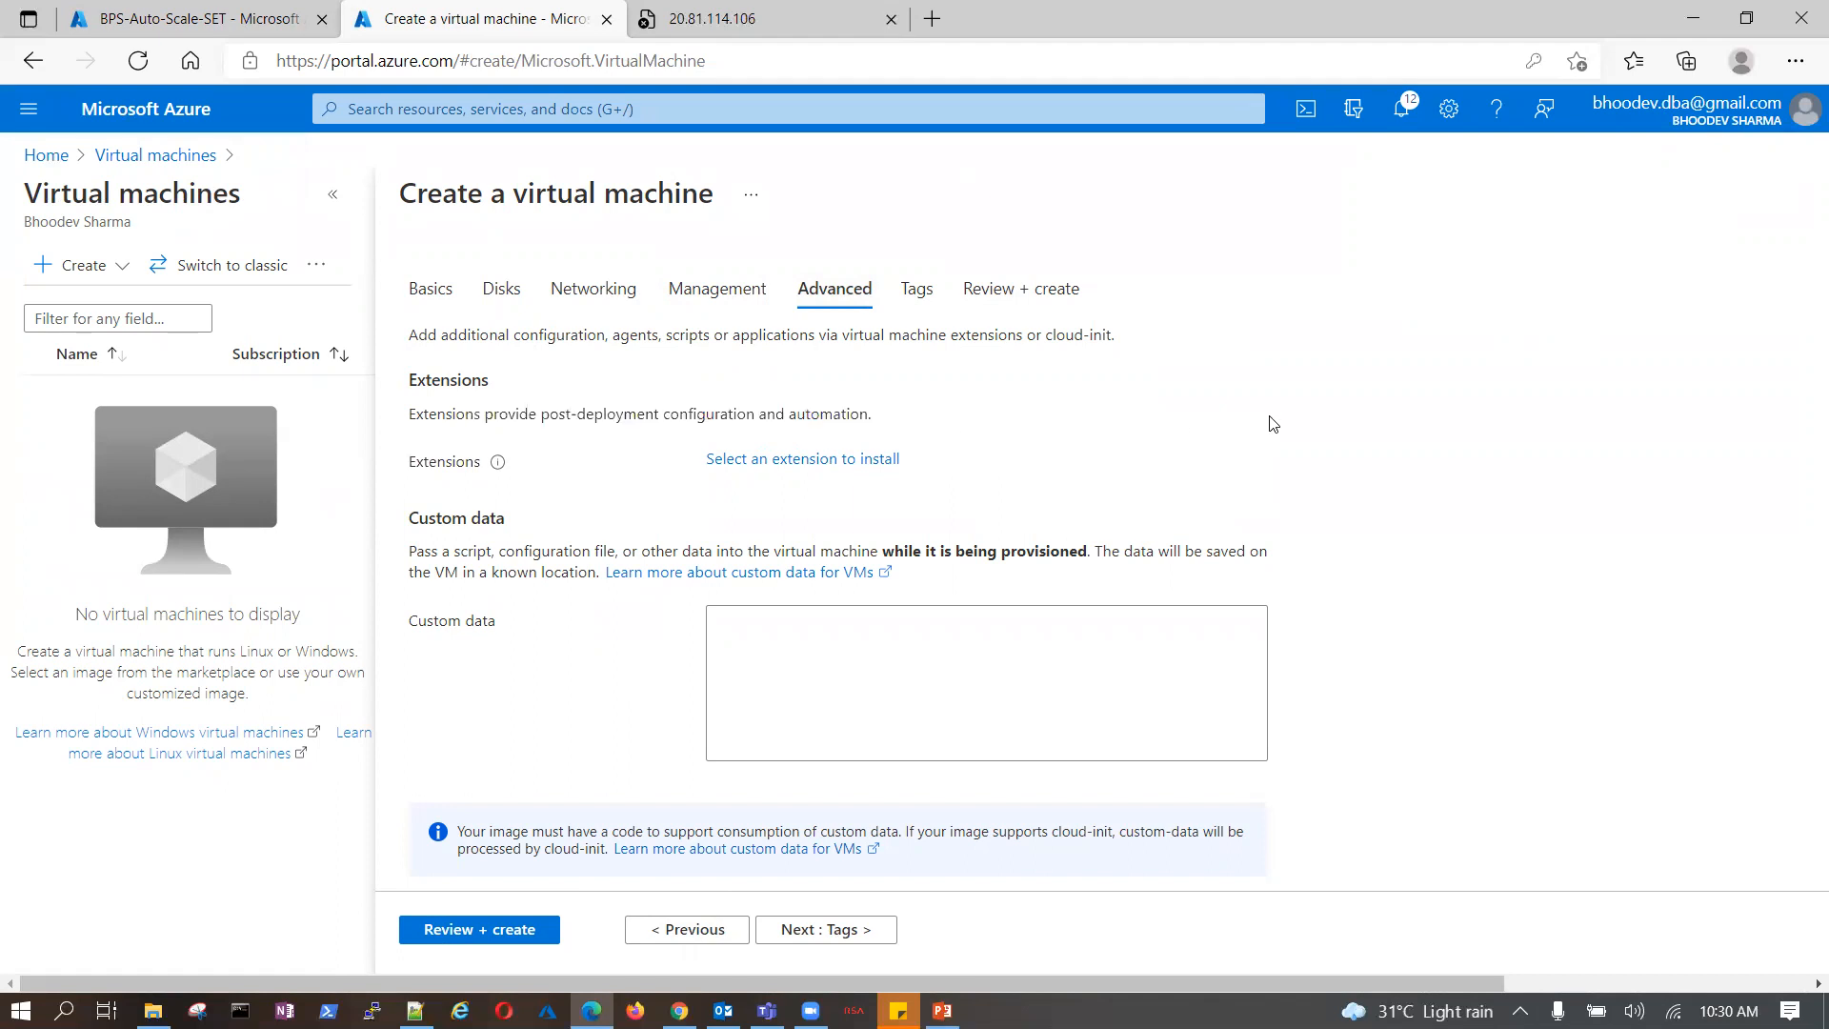
left_click(807, 461)
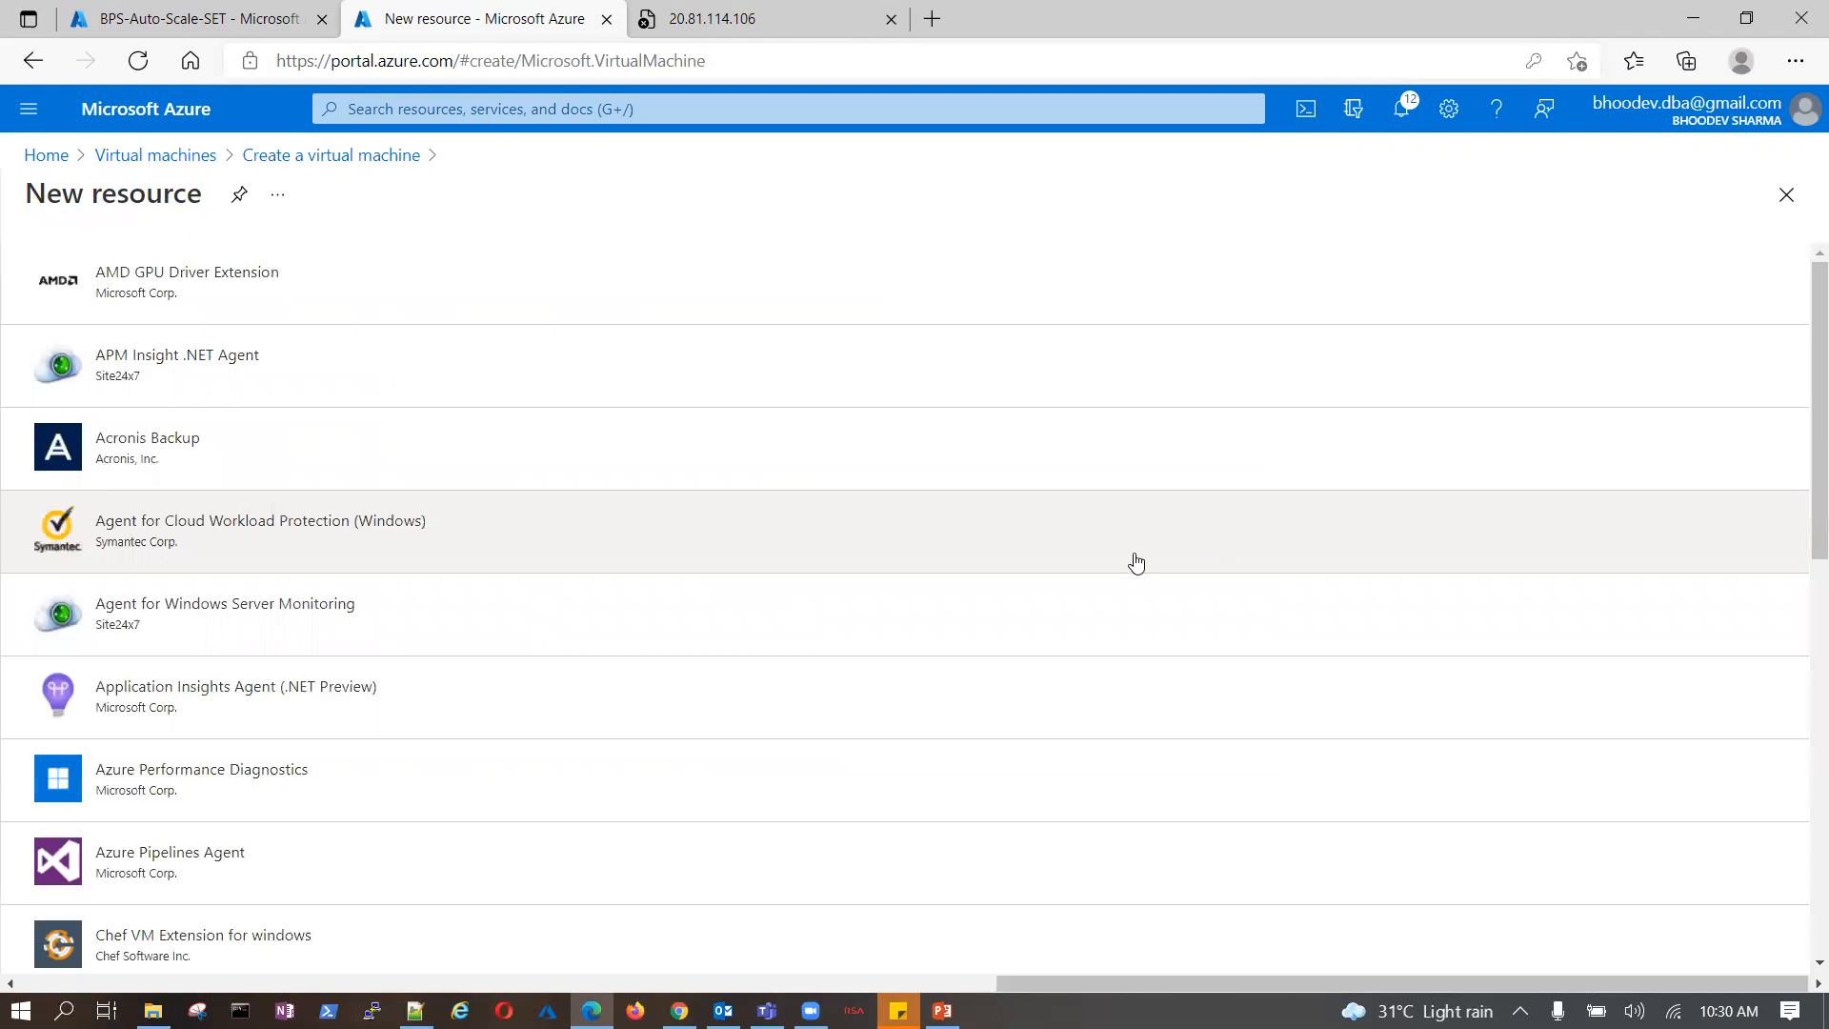
scroll(962, 735, "down", 1)
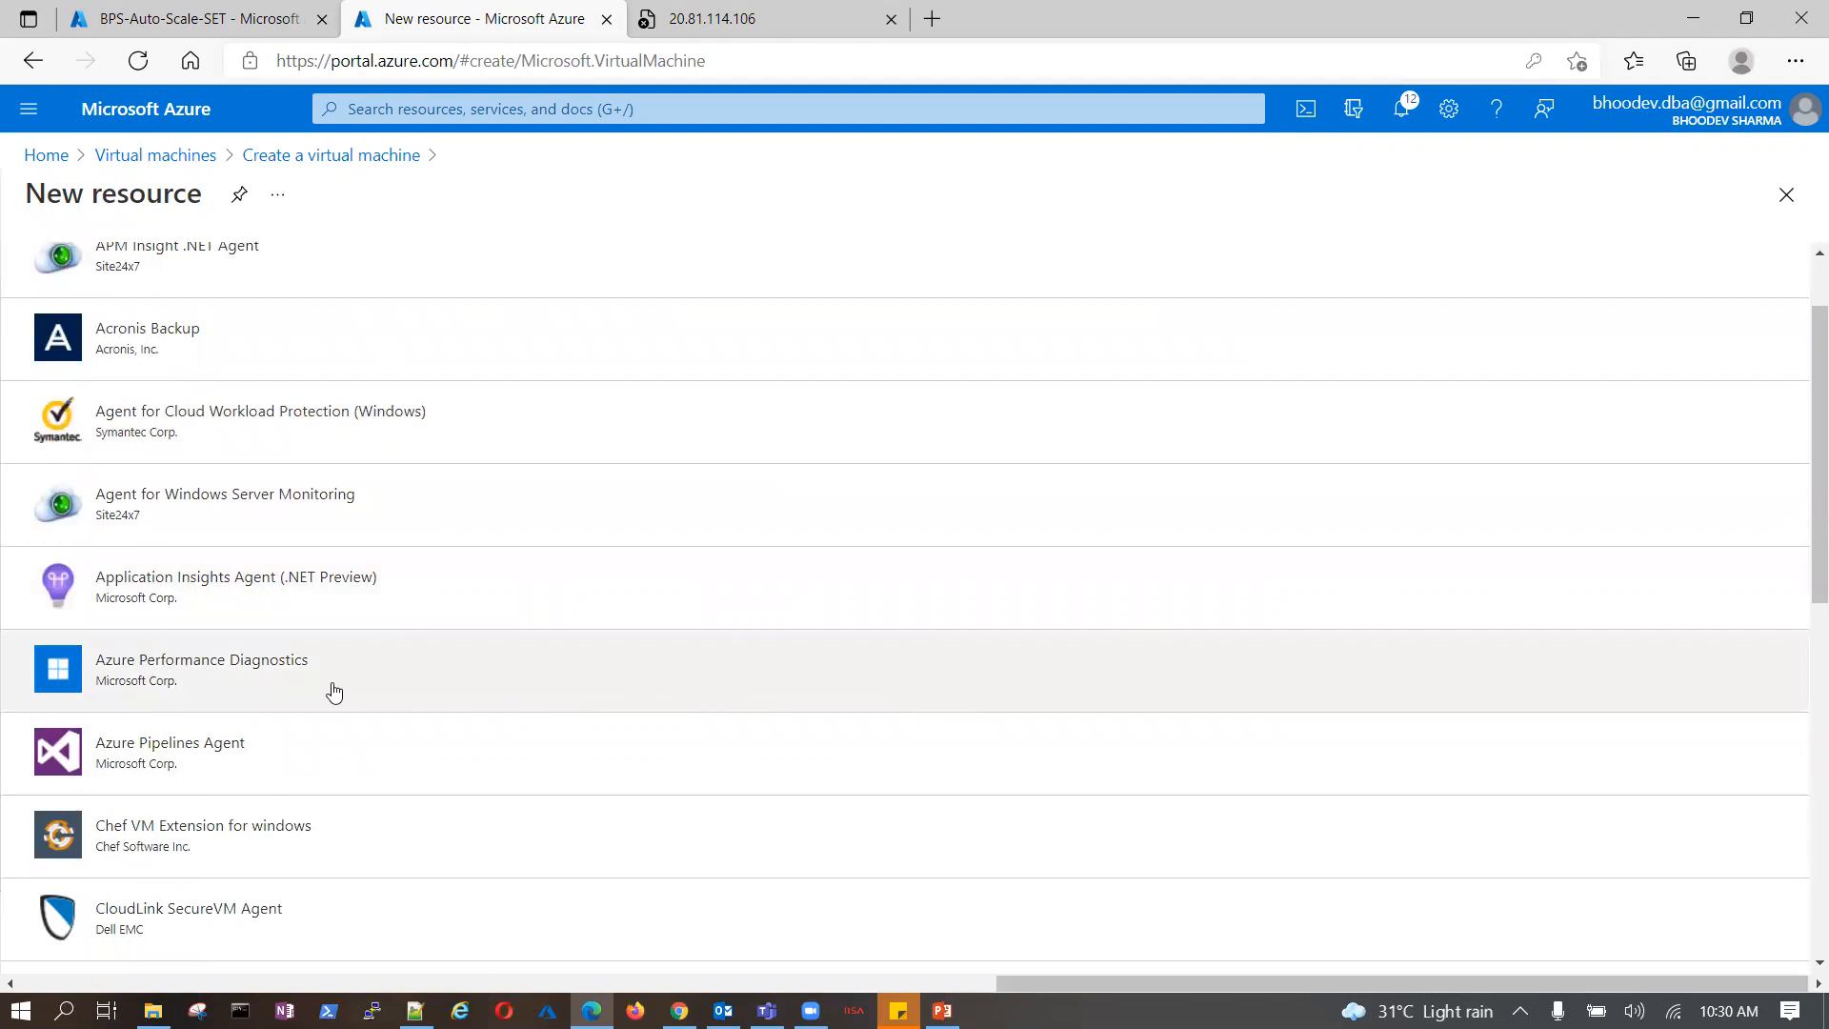
left_click(227, 673)
left_click(69, 914)
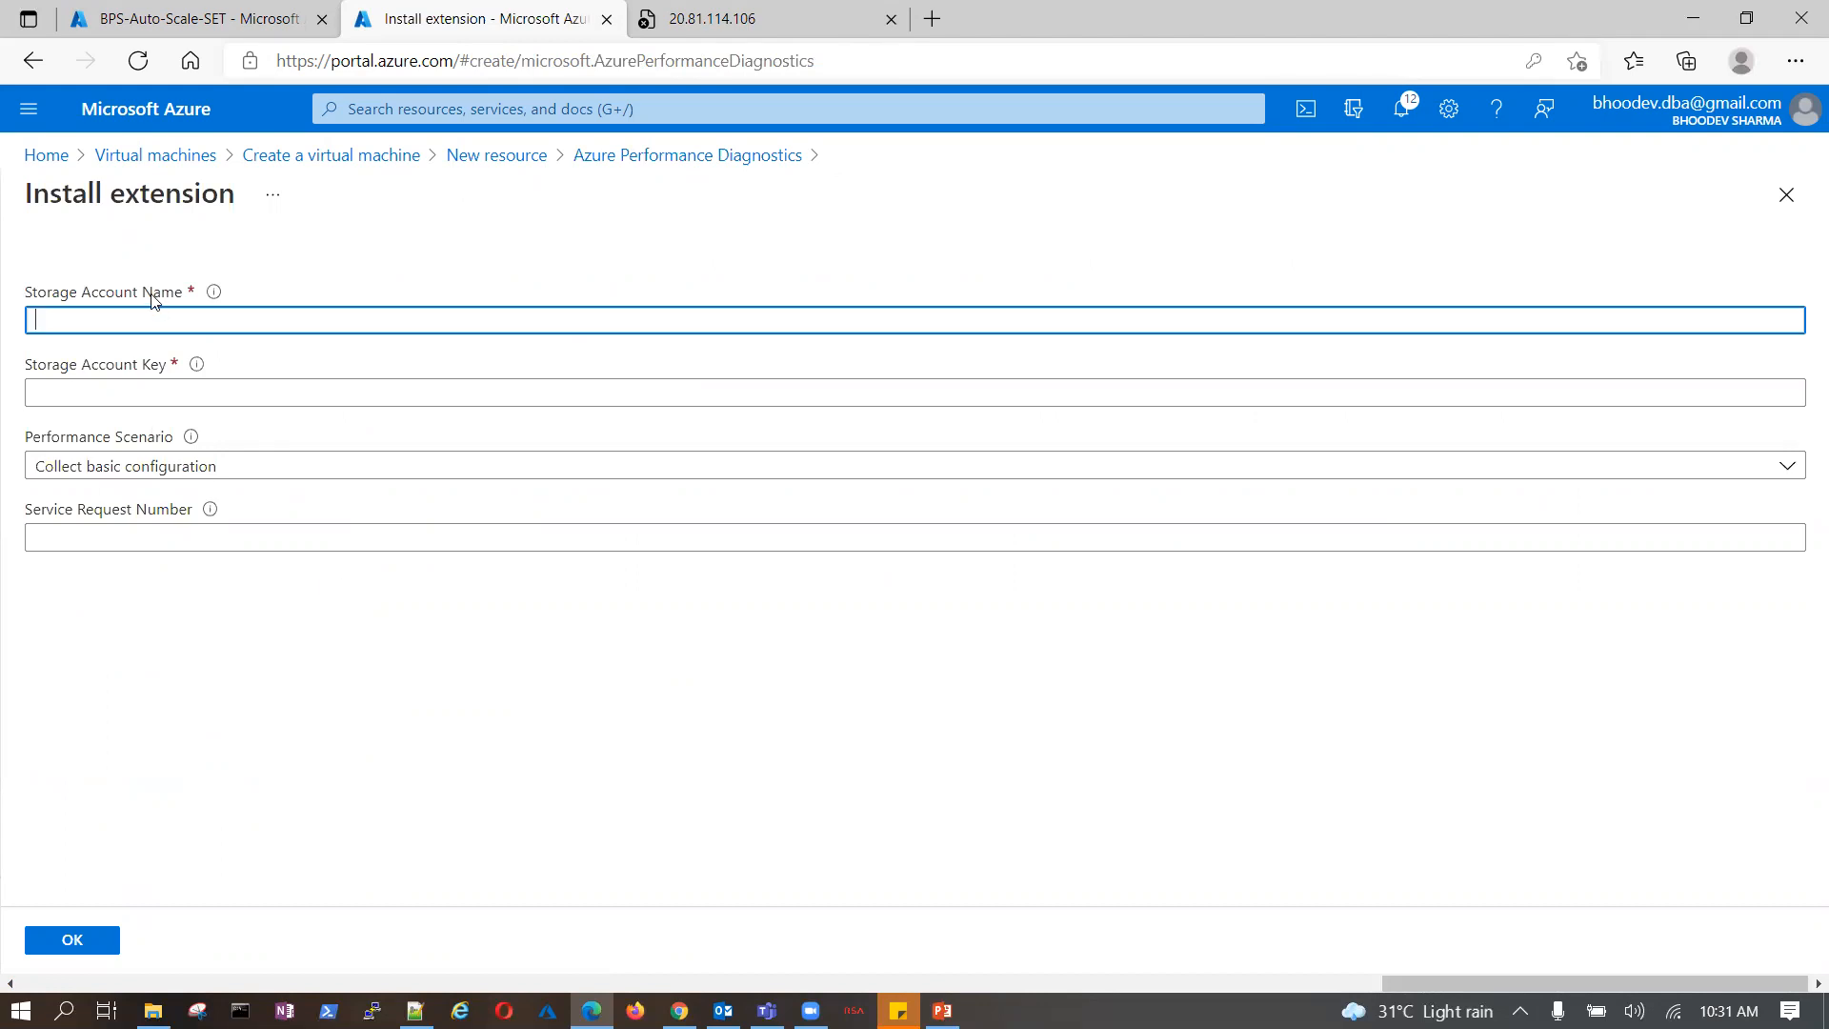
- Copy easystorageac's name from its Access keys and paste it as the storage account name
left_click(267, 36)
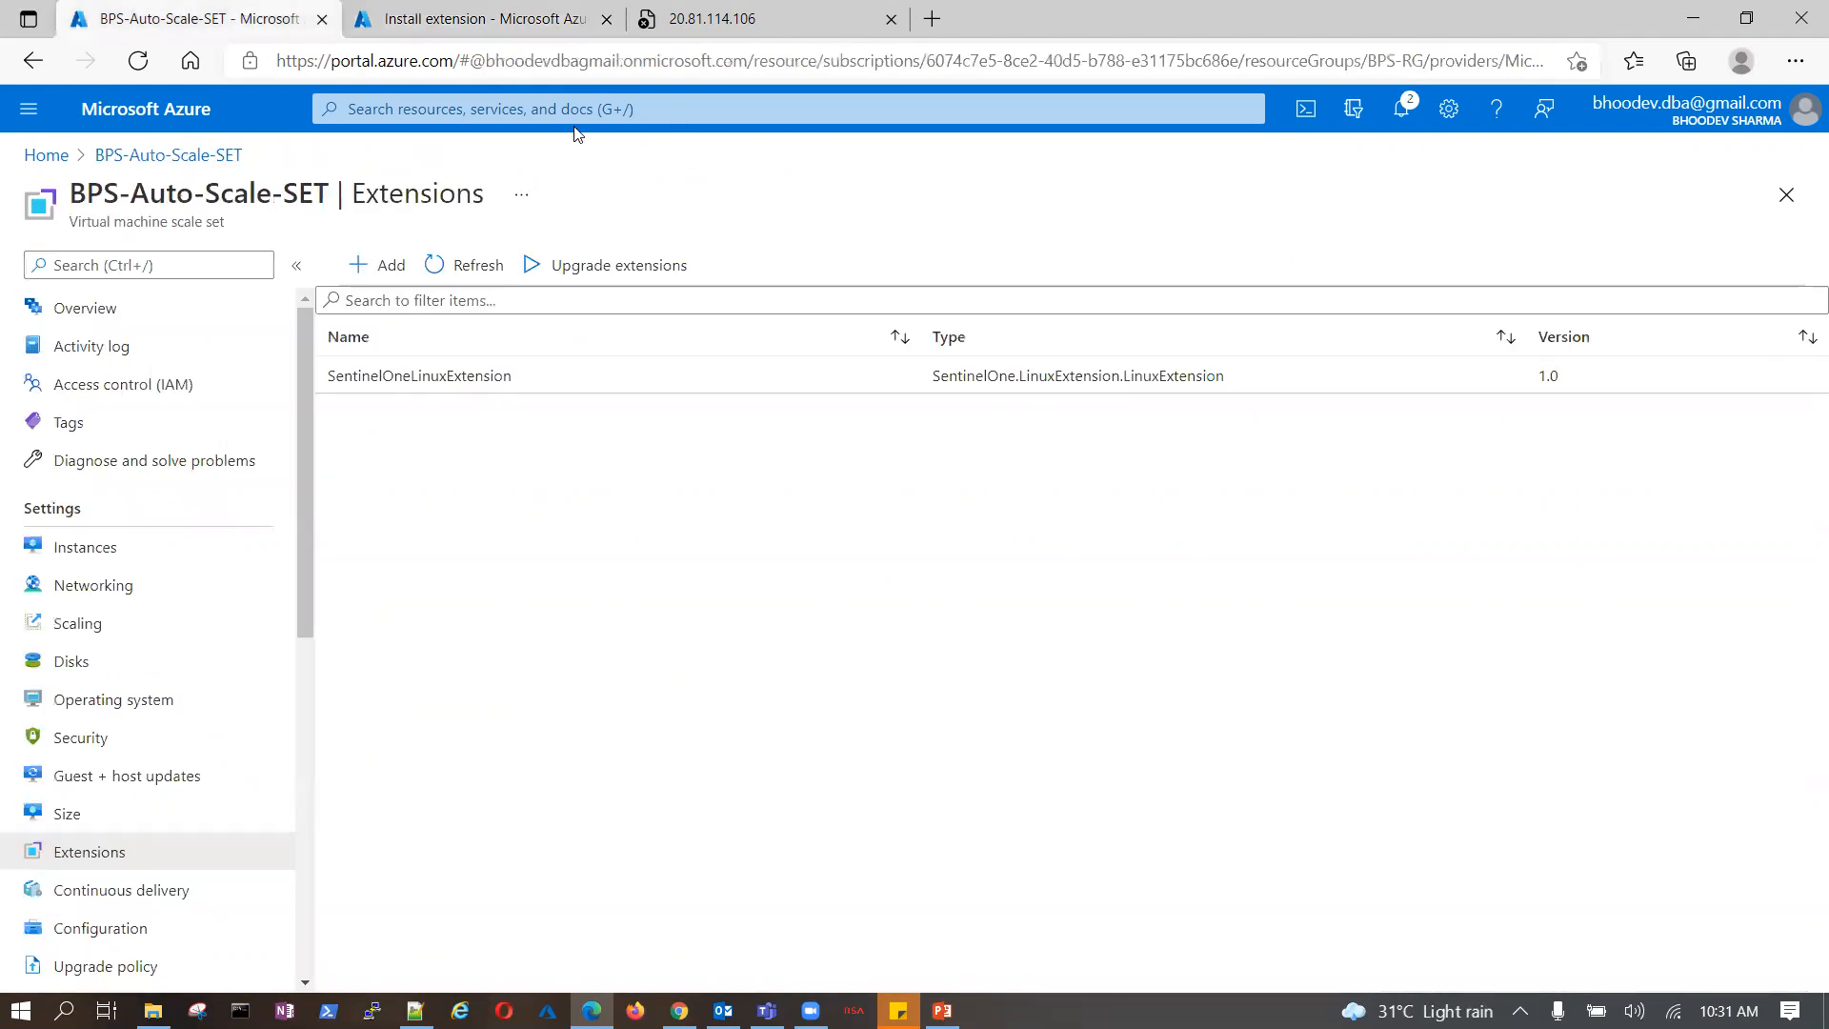
left_click(607, 109)
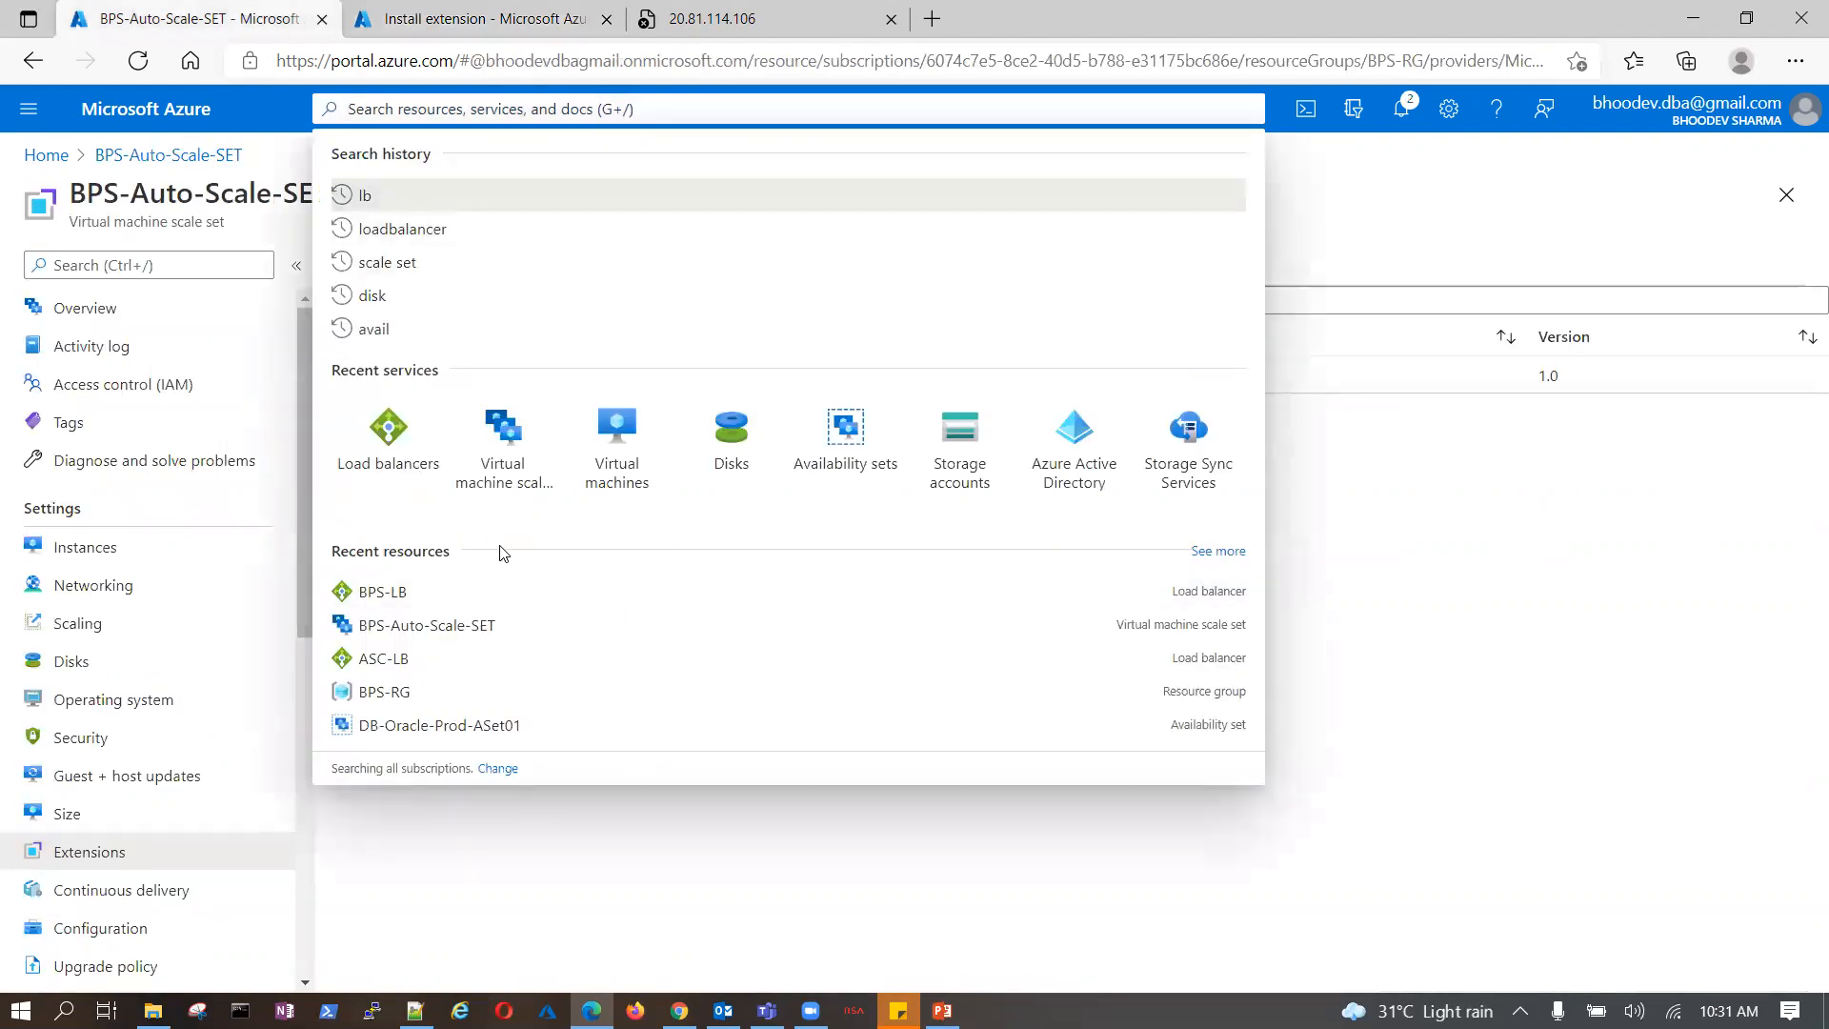
left_click(962, 447)
left_click(124, 455)
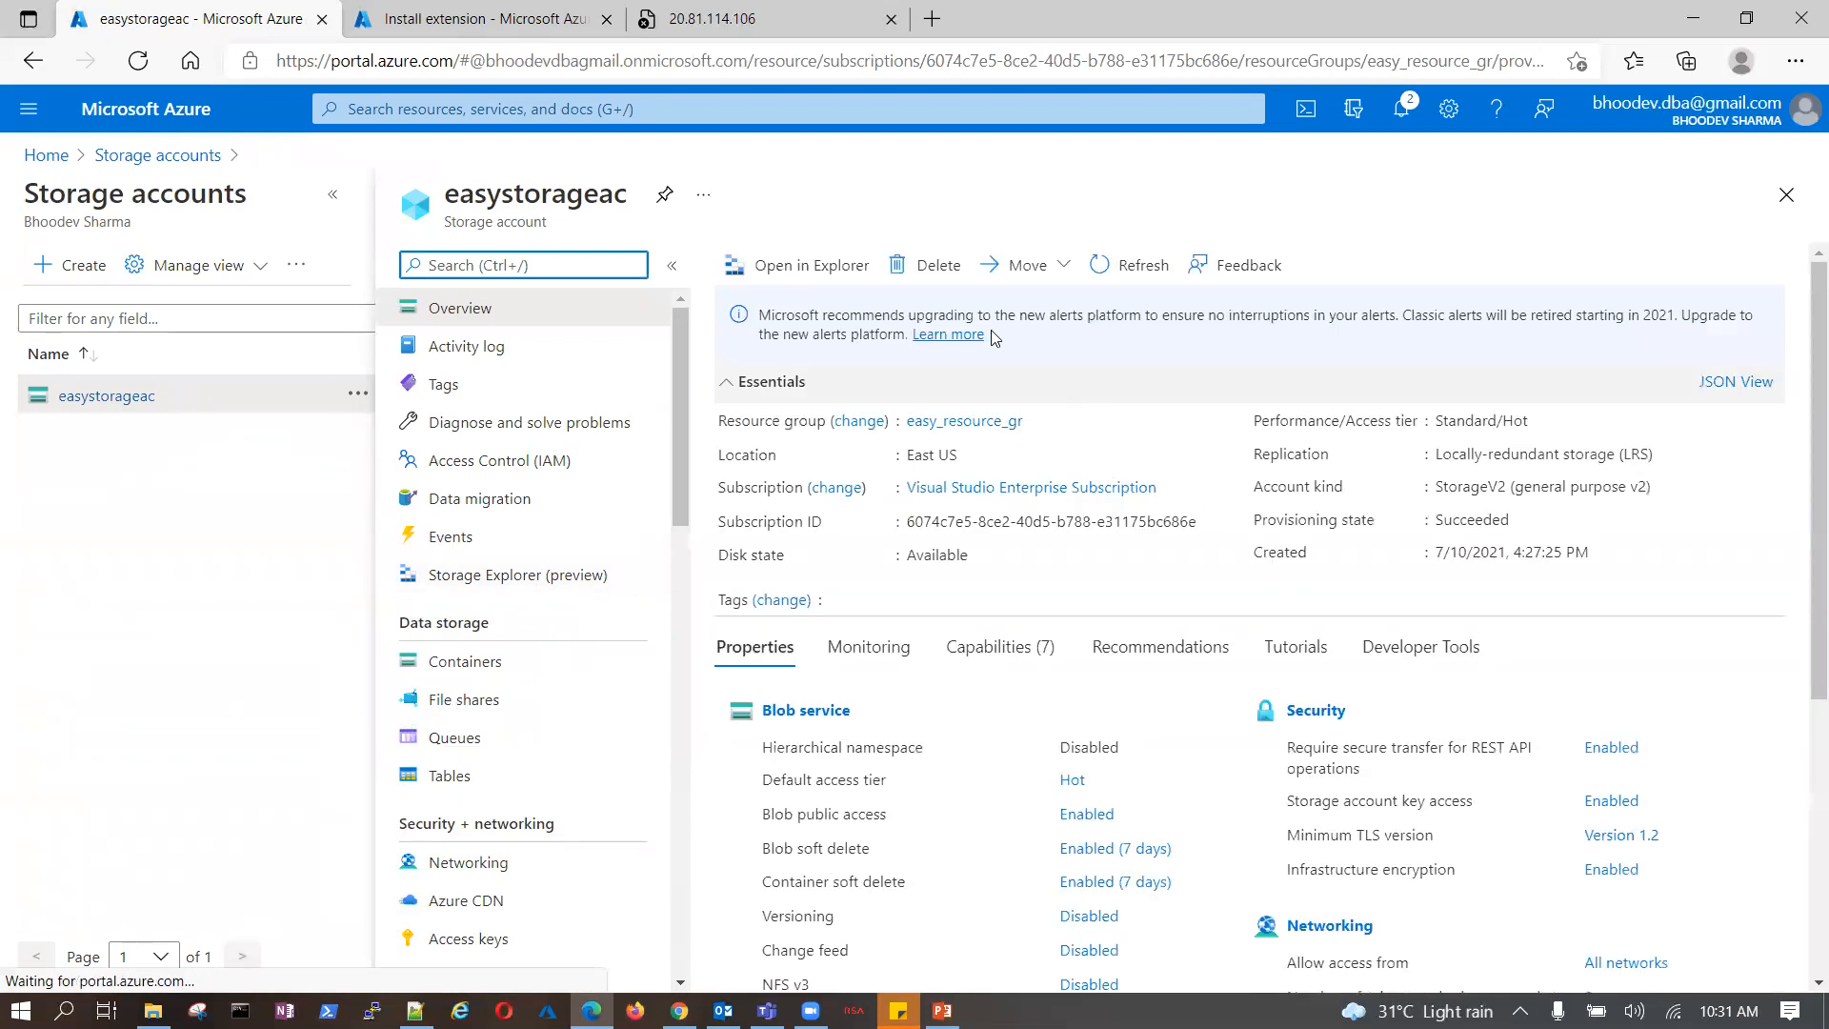
scroll(502, 776, "down", 3)
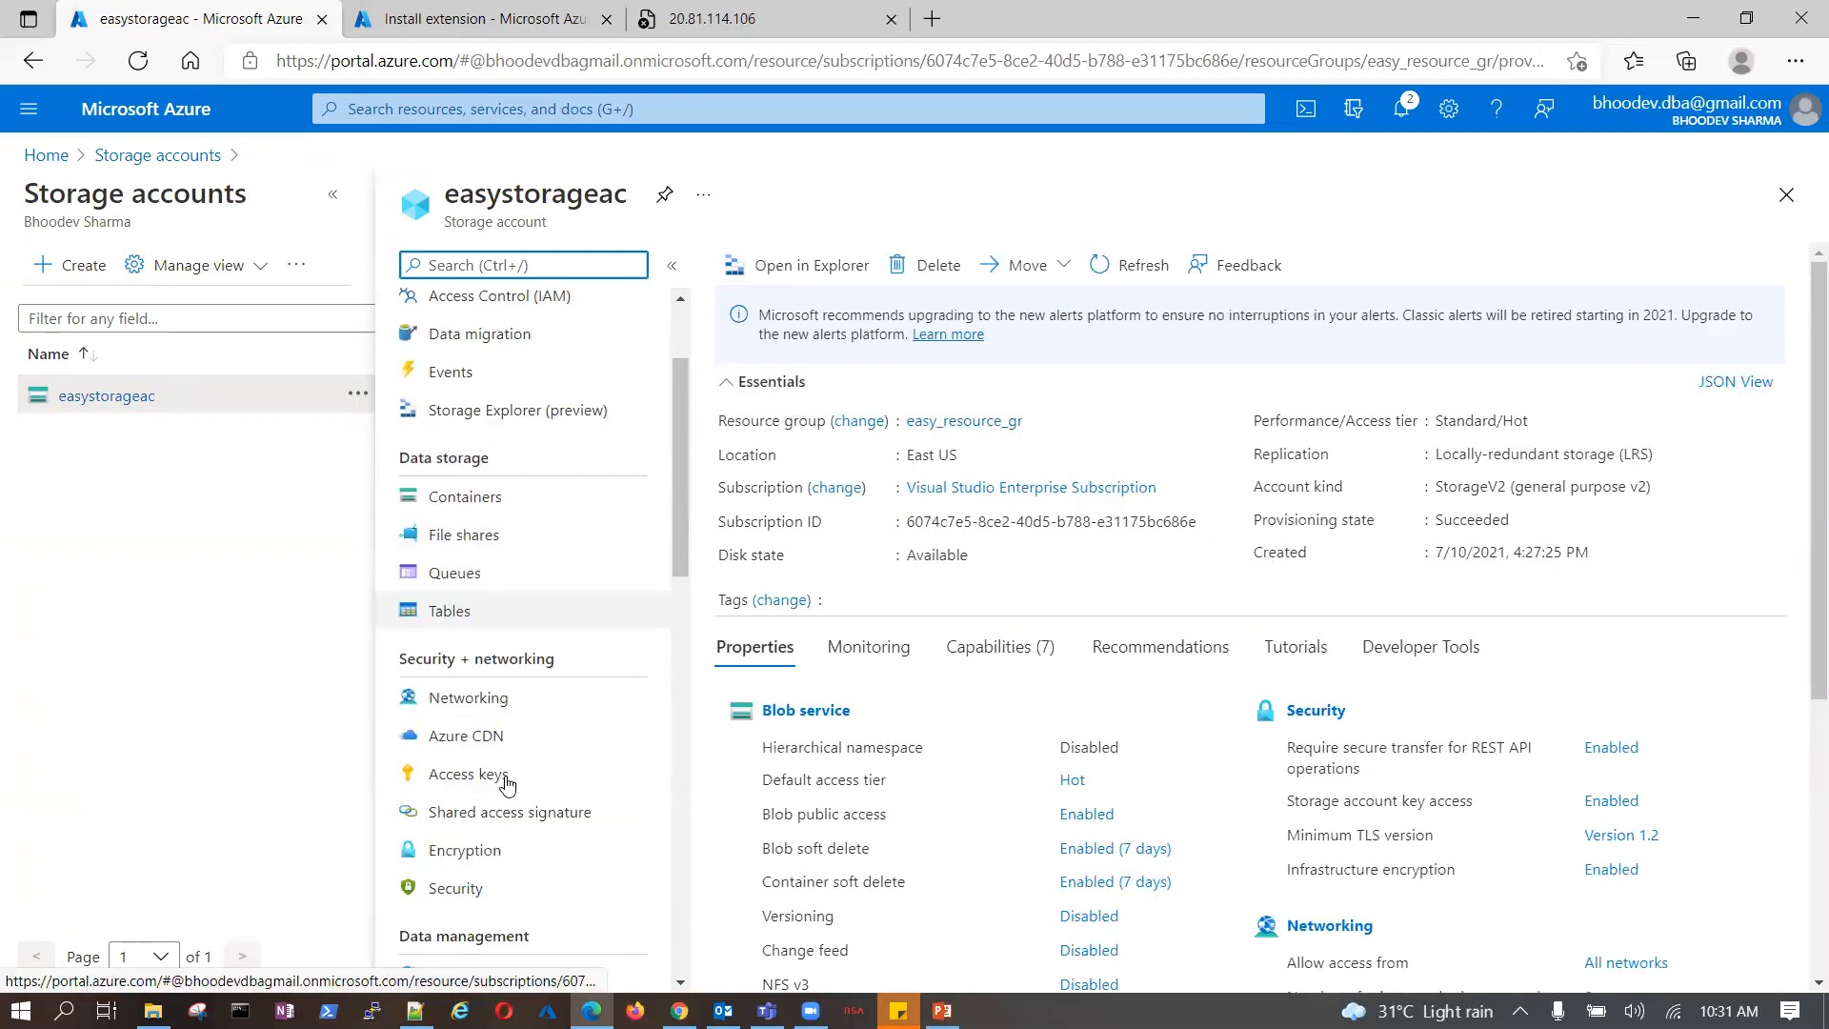
left_click(479, 738)
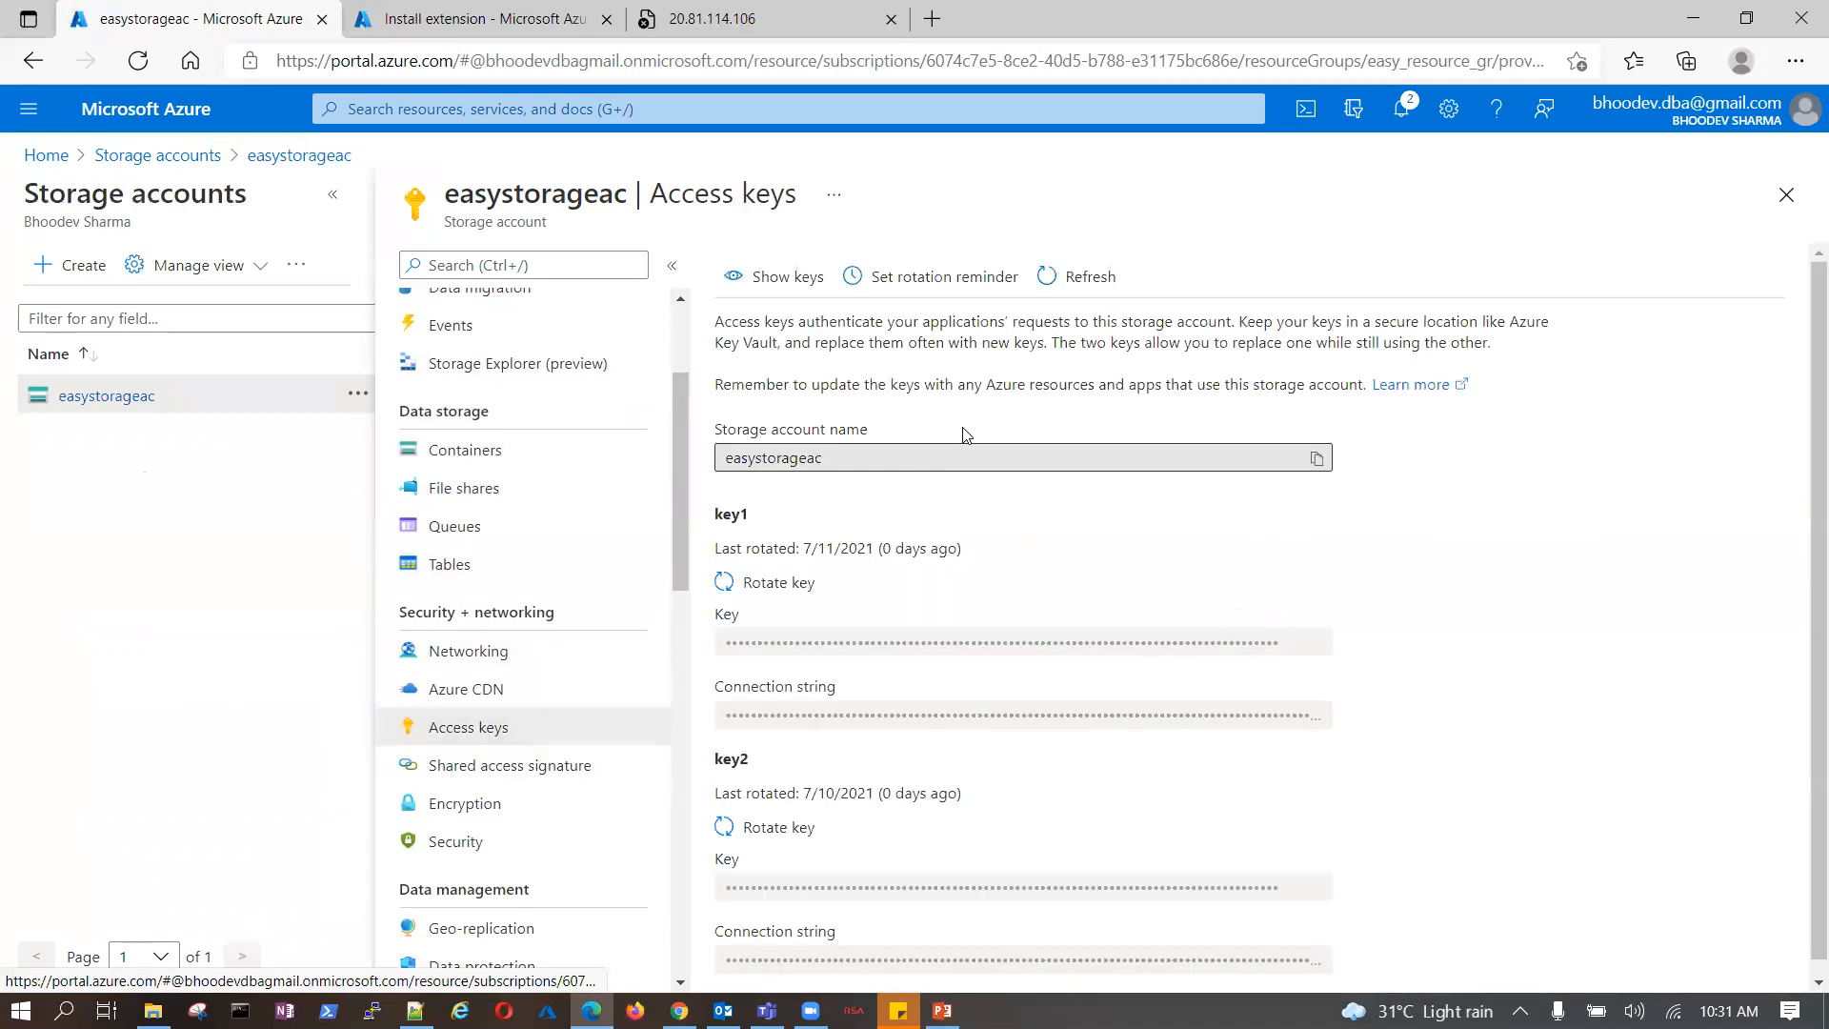
left_click_drag(825, 457, 709, 461)
key("ctrl+c")
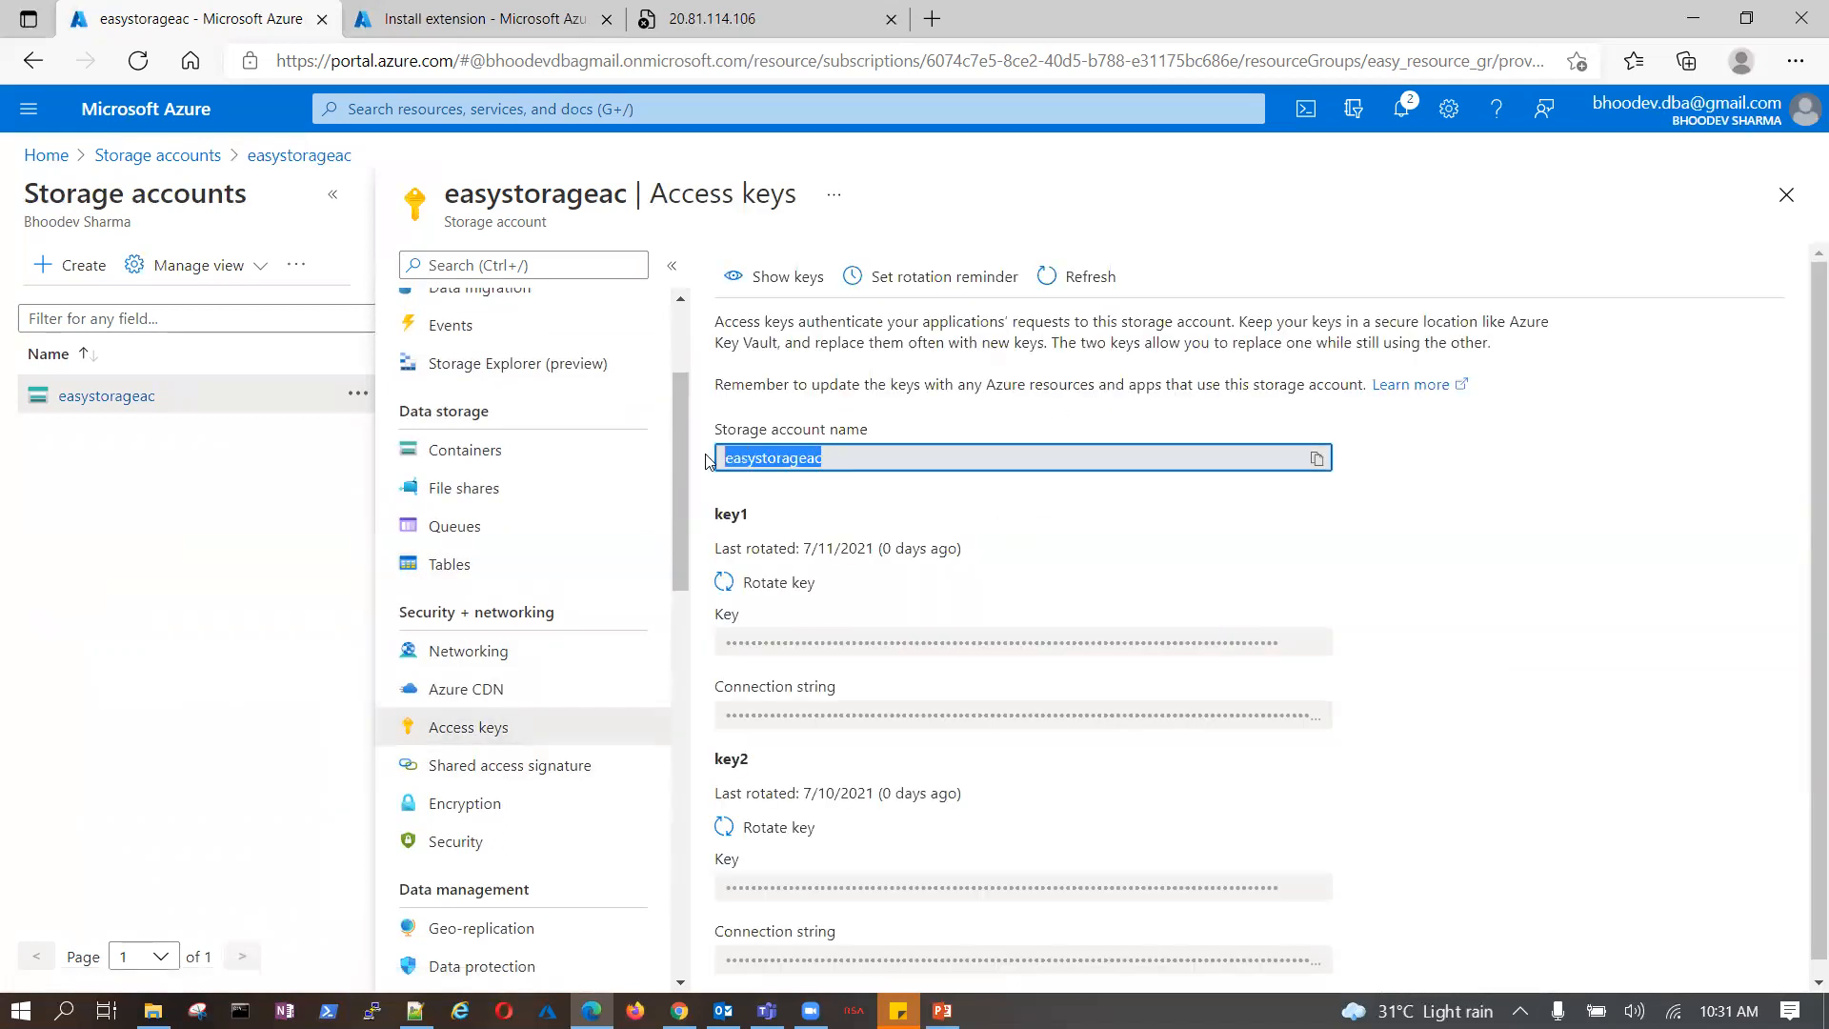
left_click(533, 20)
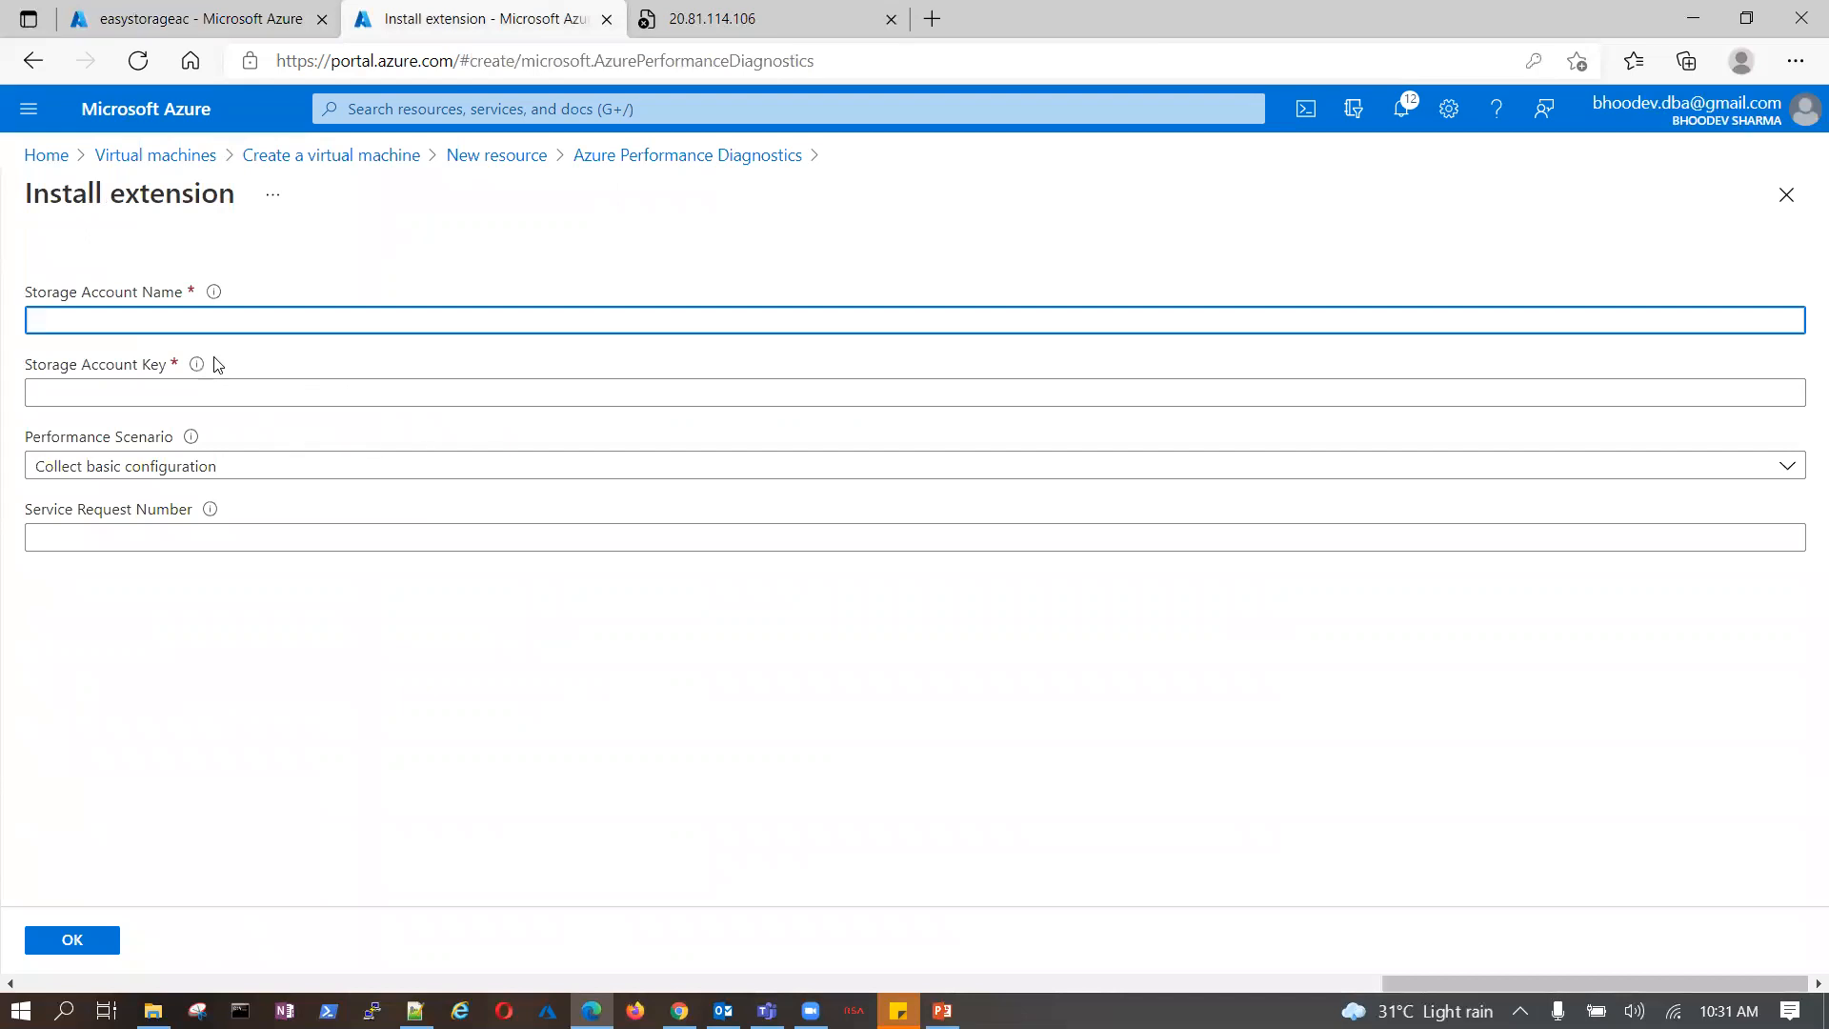
left_click(216, 320)
key("ctrl+v")
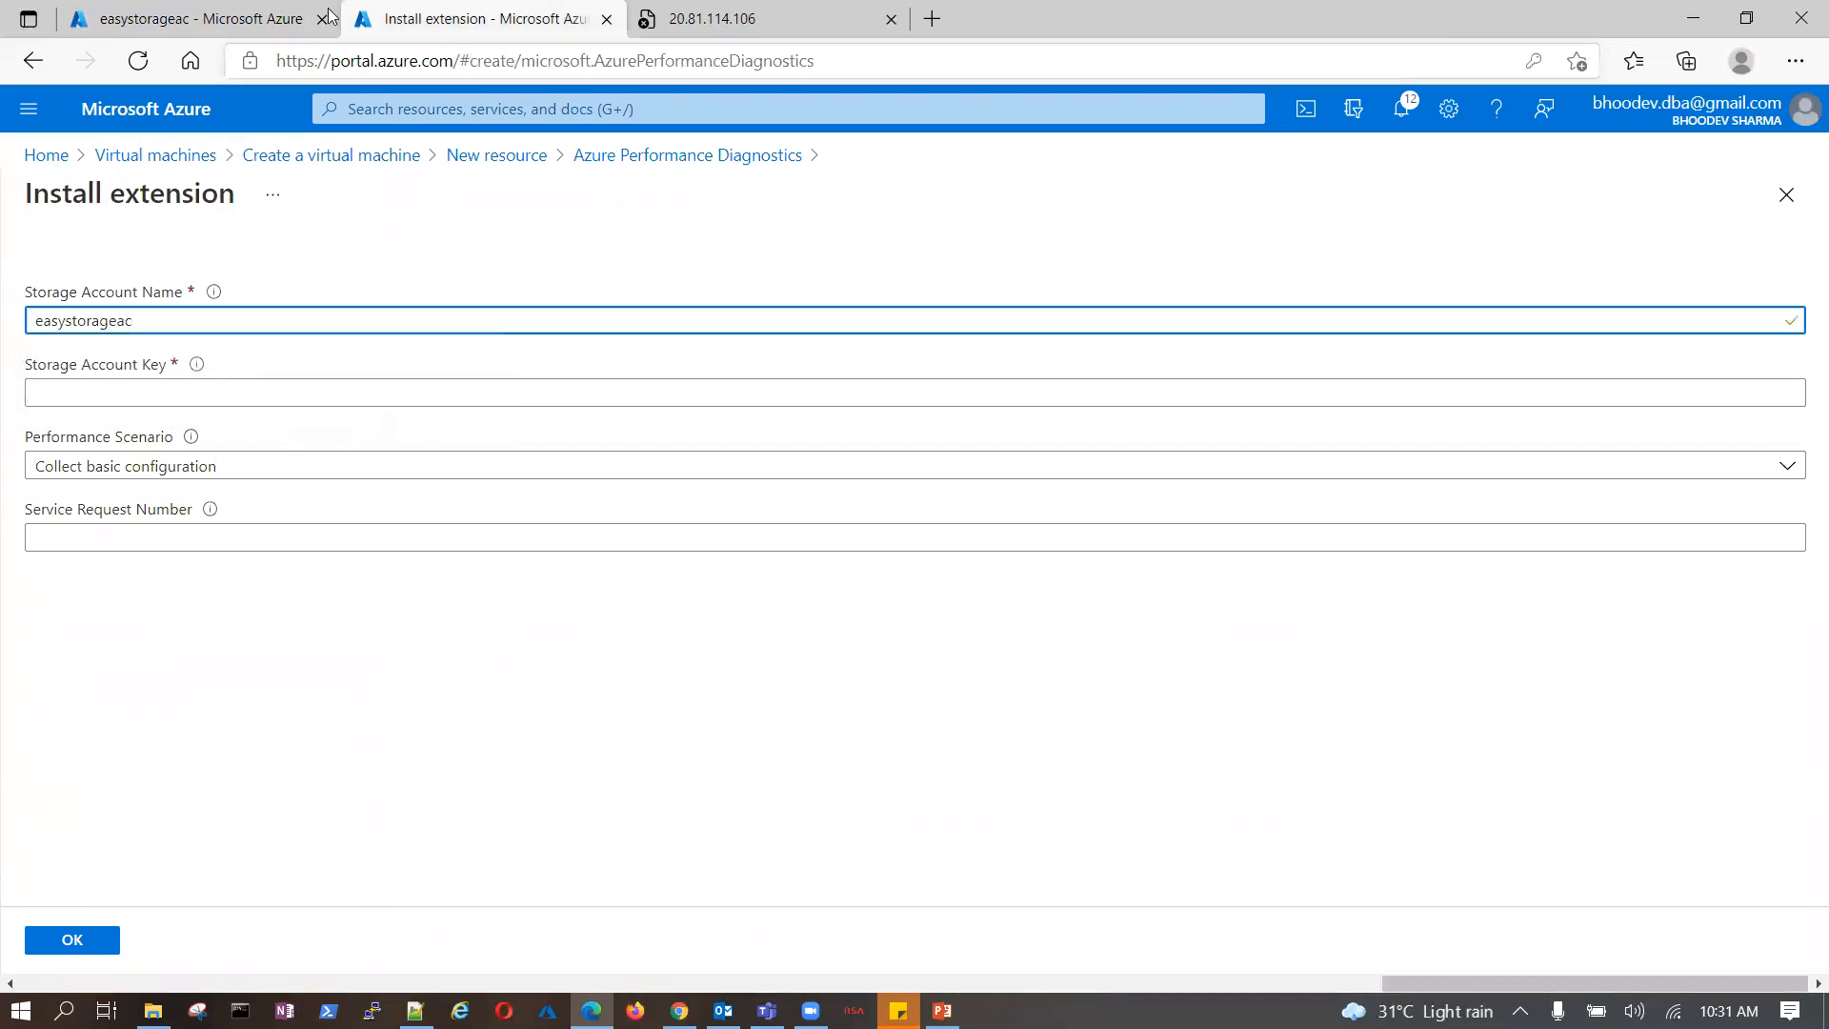
- Reveal and copy key1, then paste it as the storage account key
left_click(330, 15)
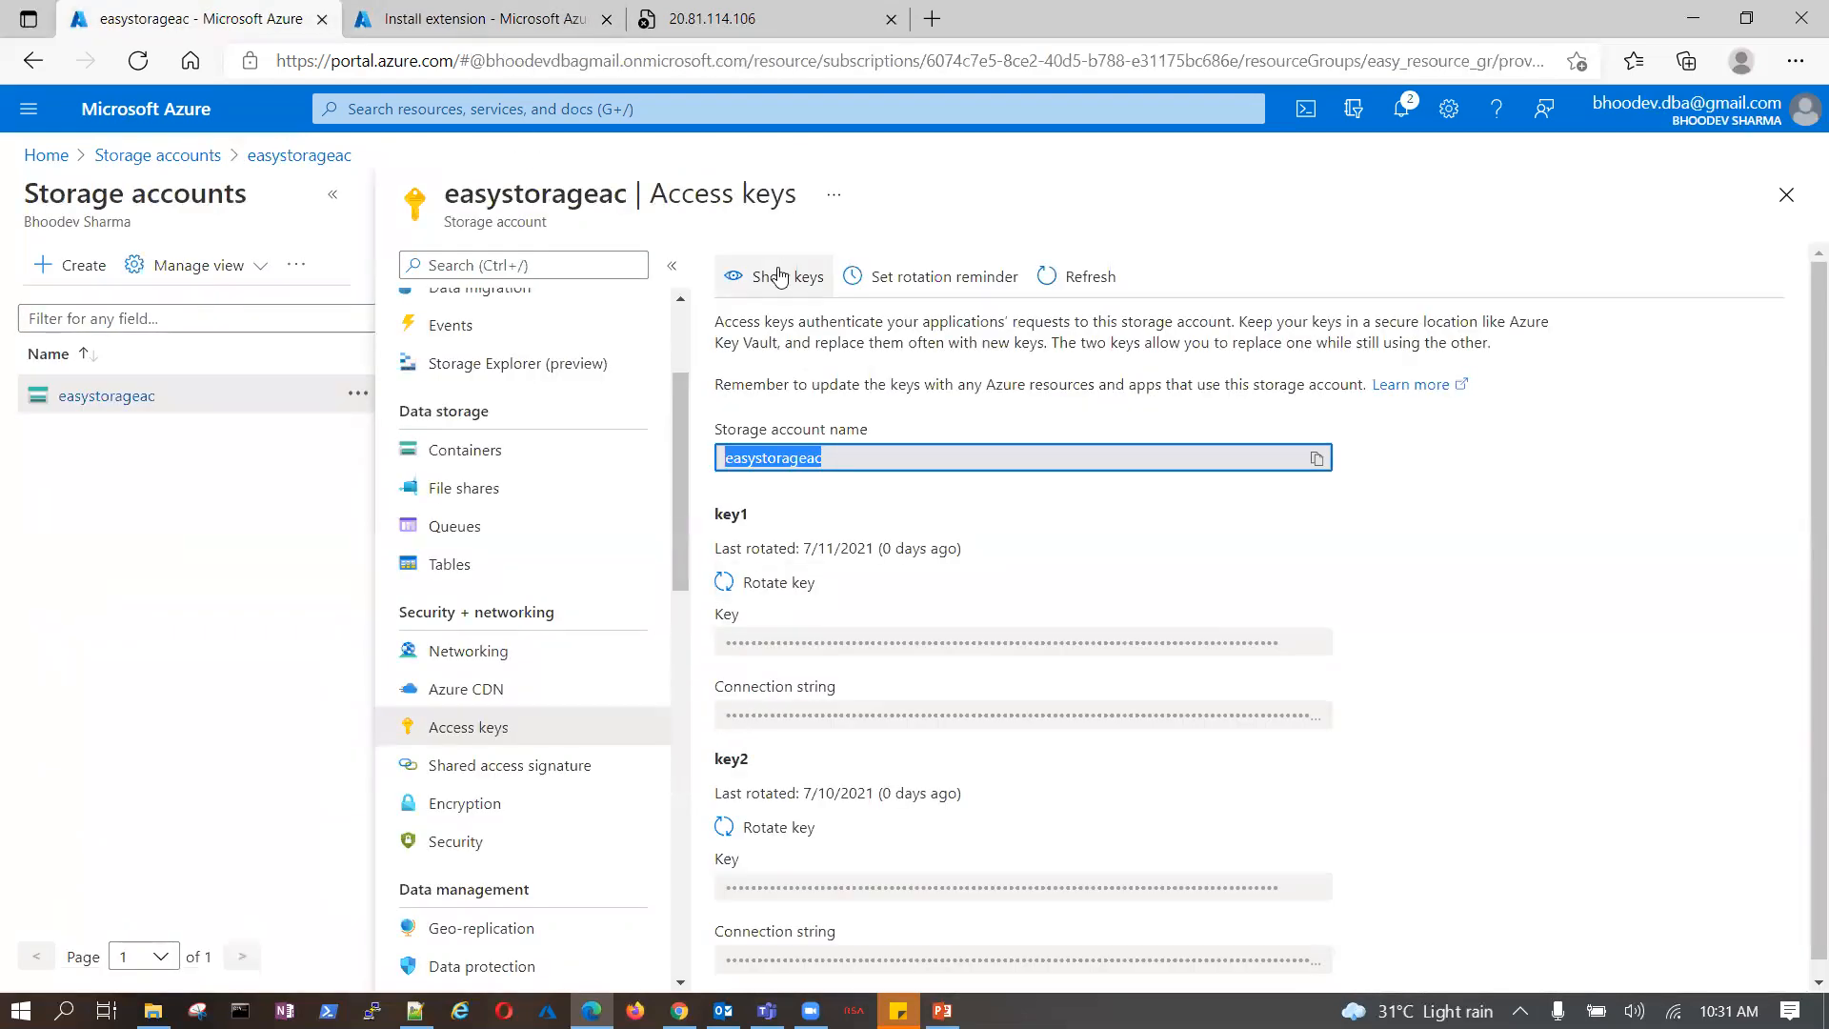
left_click(779, 277)
left_click(1316, 642)
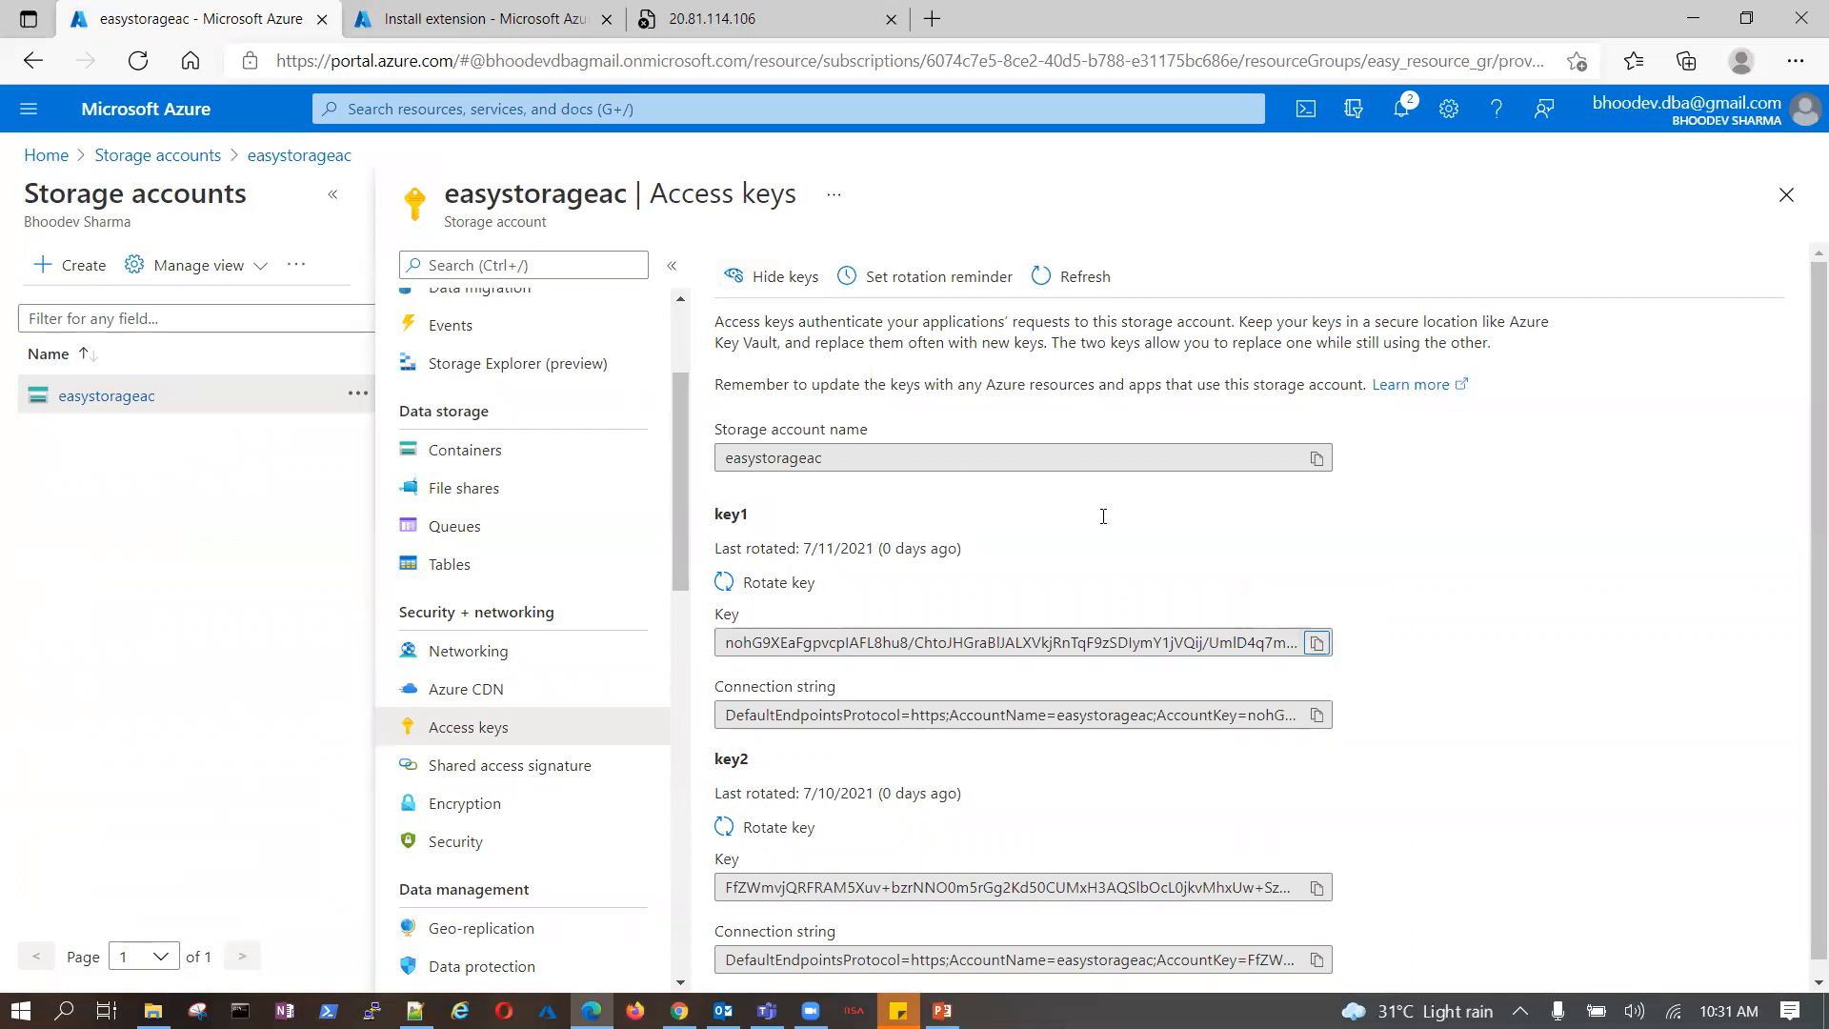
left_click(521, 26)
left_click(177, 384)
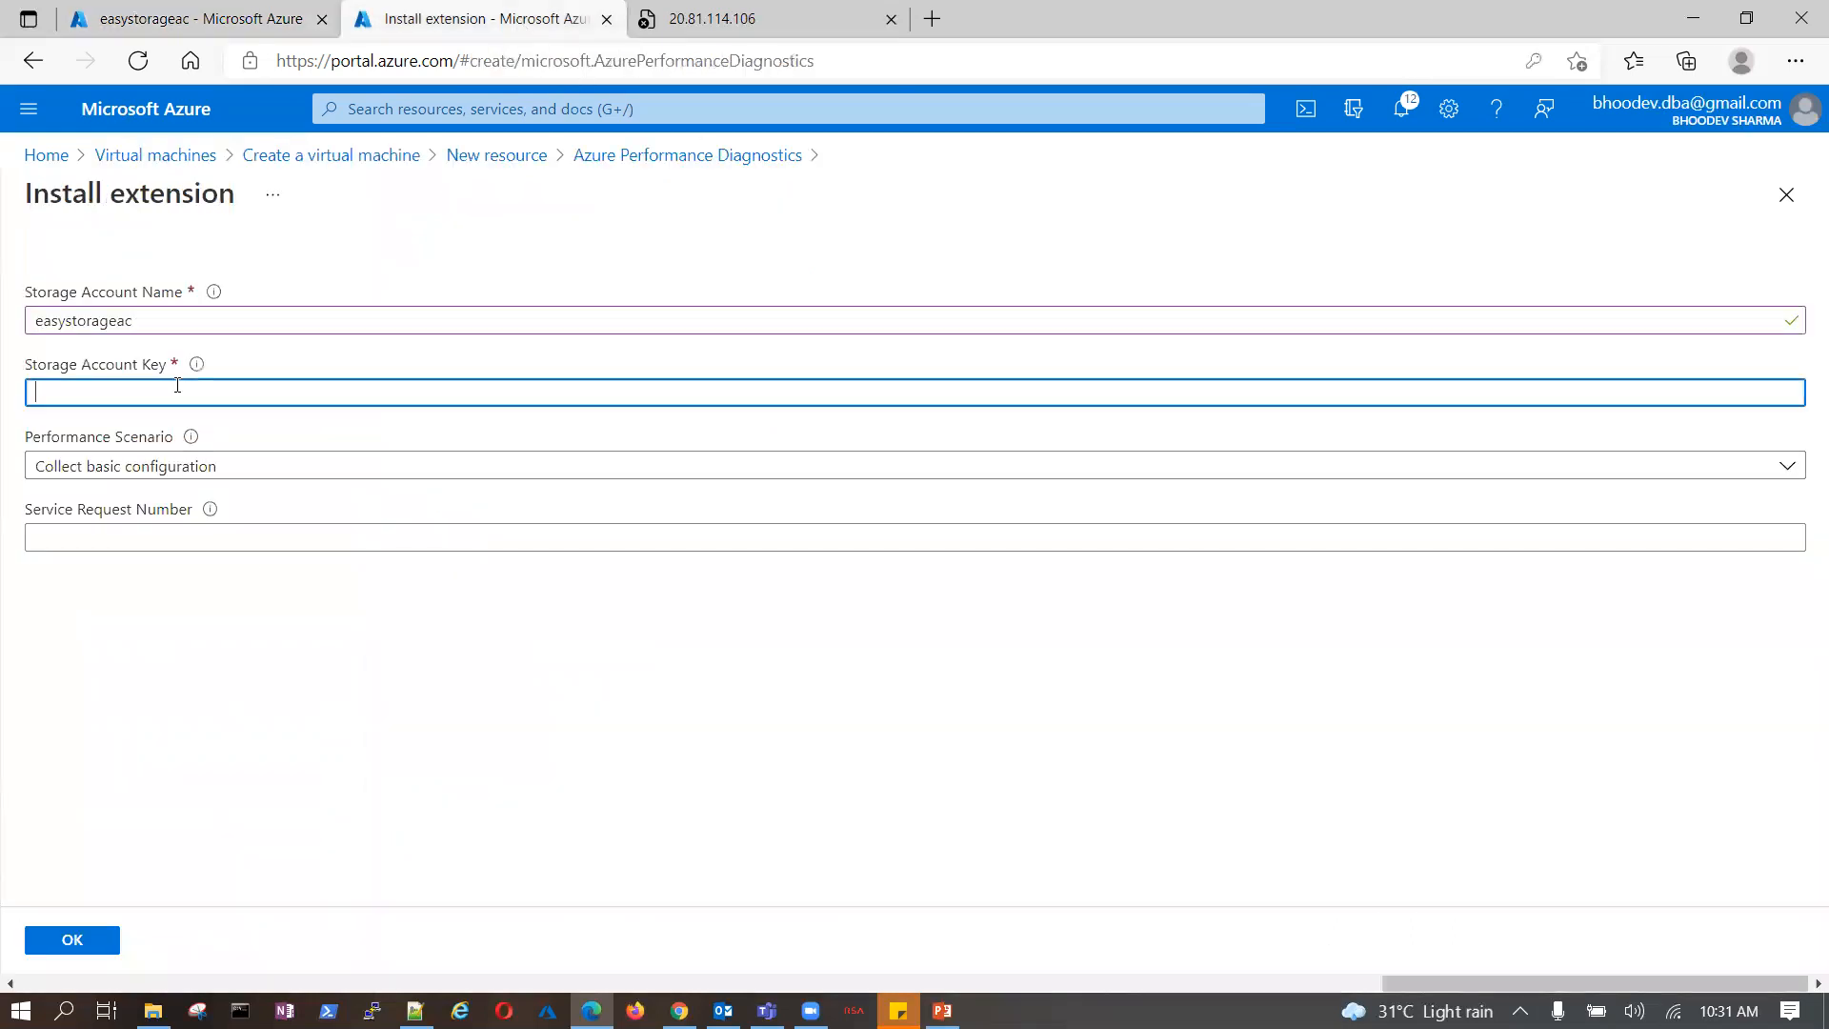
key("ctrl+v")
left_click(279, 758)
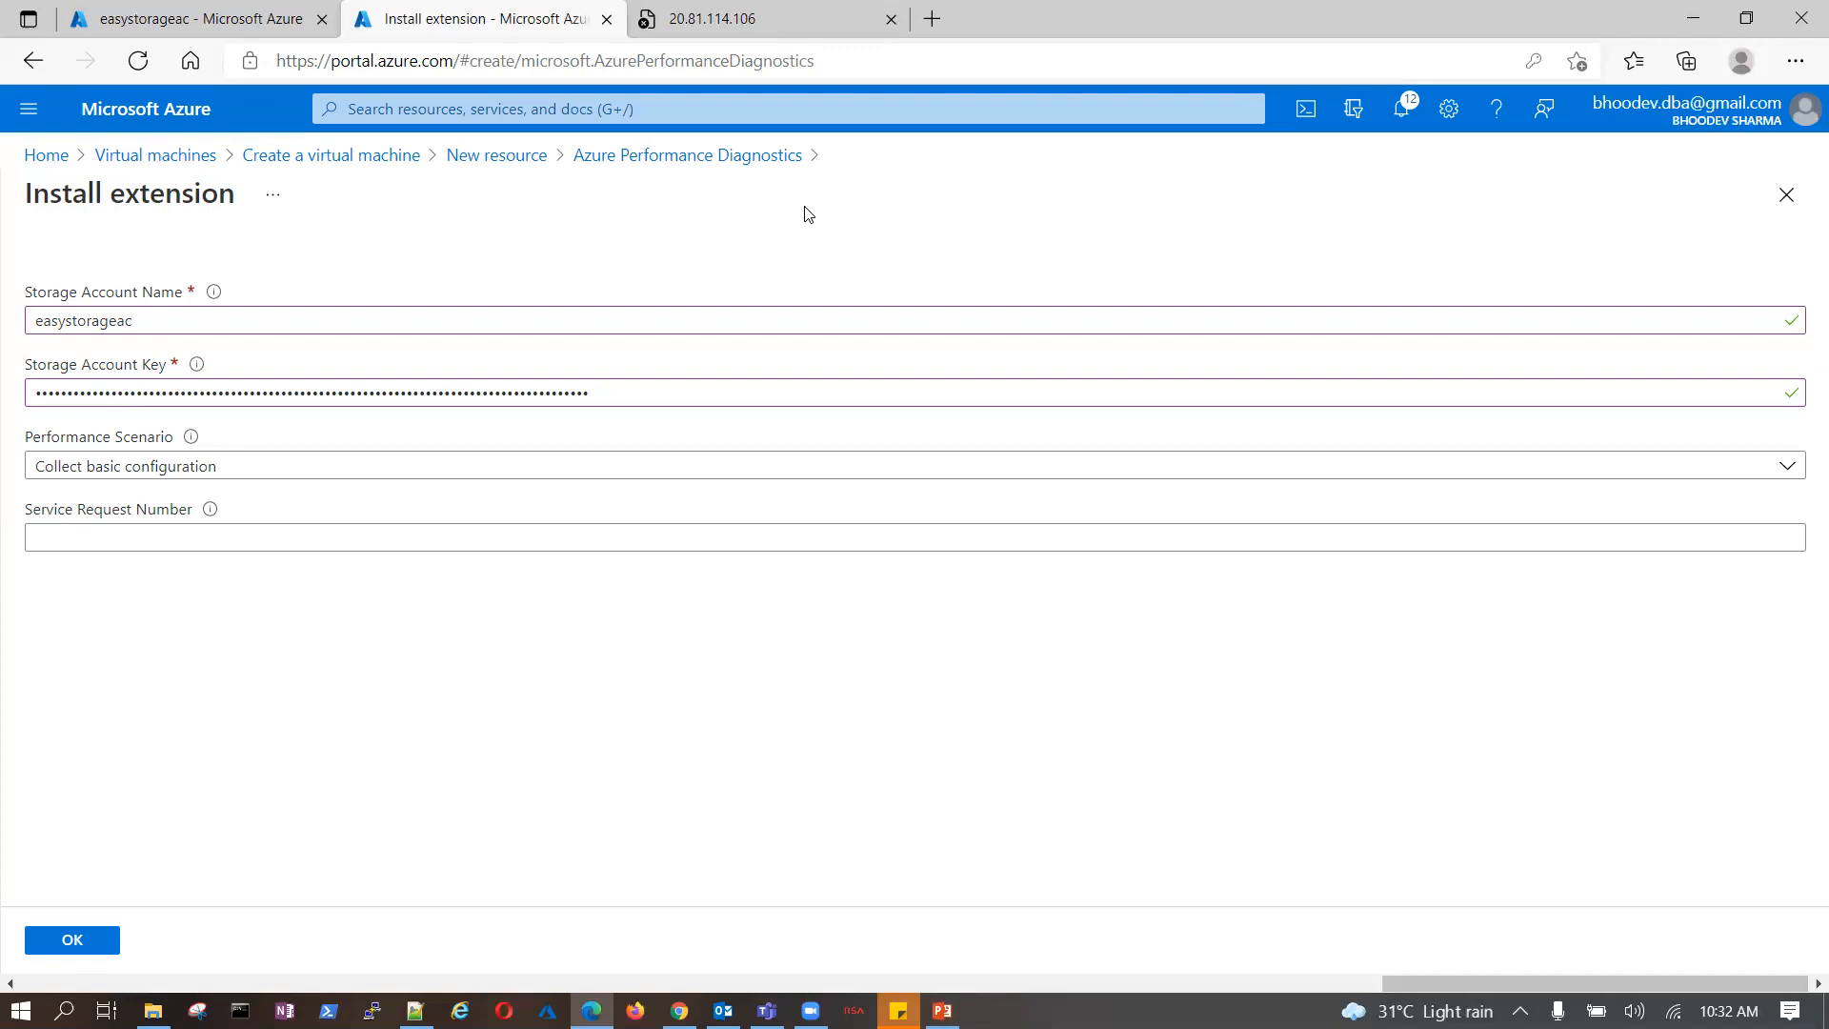
- Try entering several values in the Service Request Number field
left_click(320, 528)
type("R")
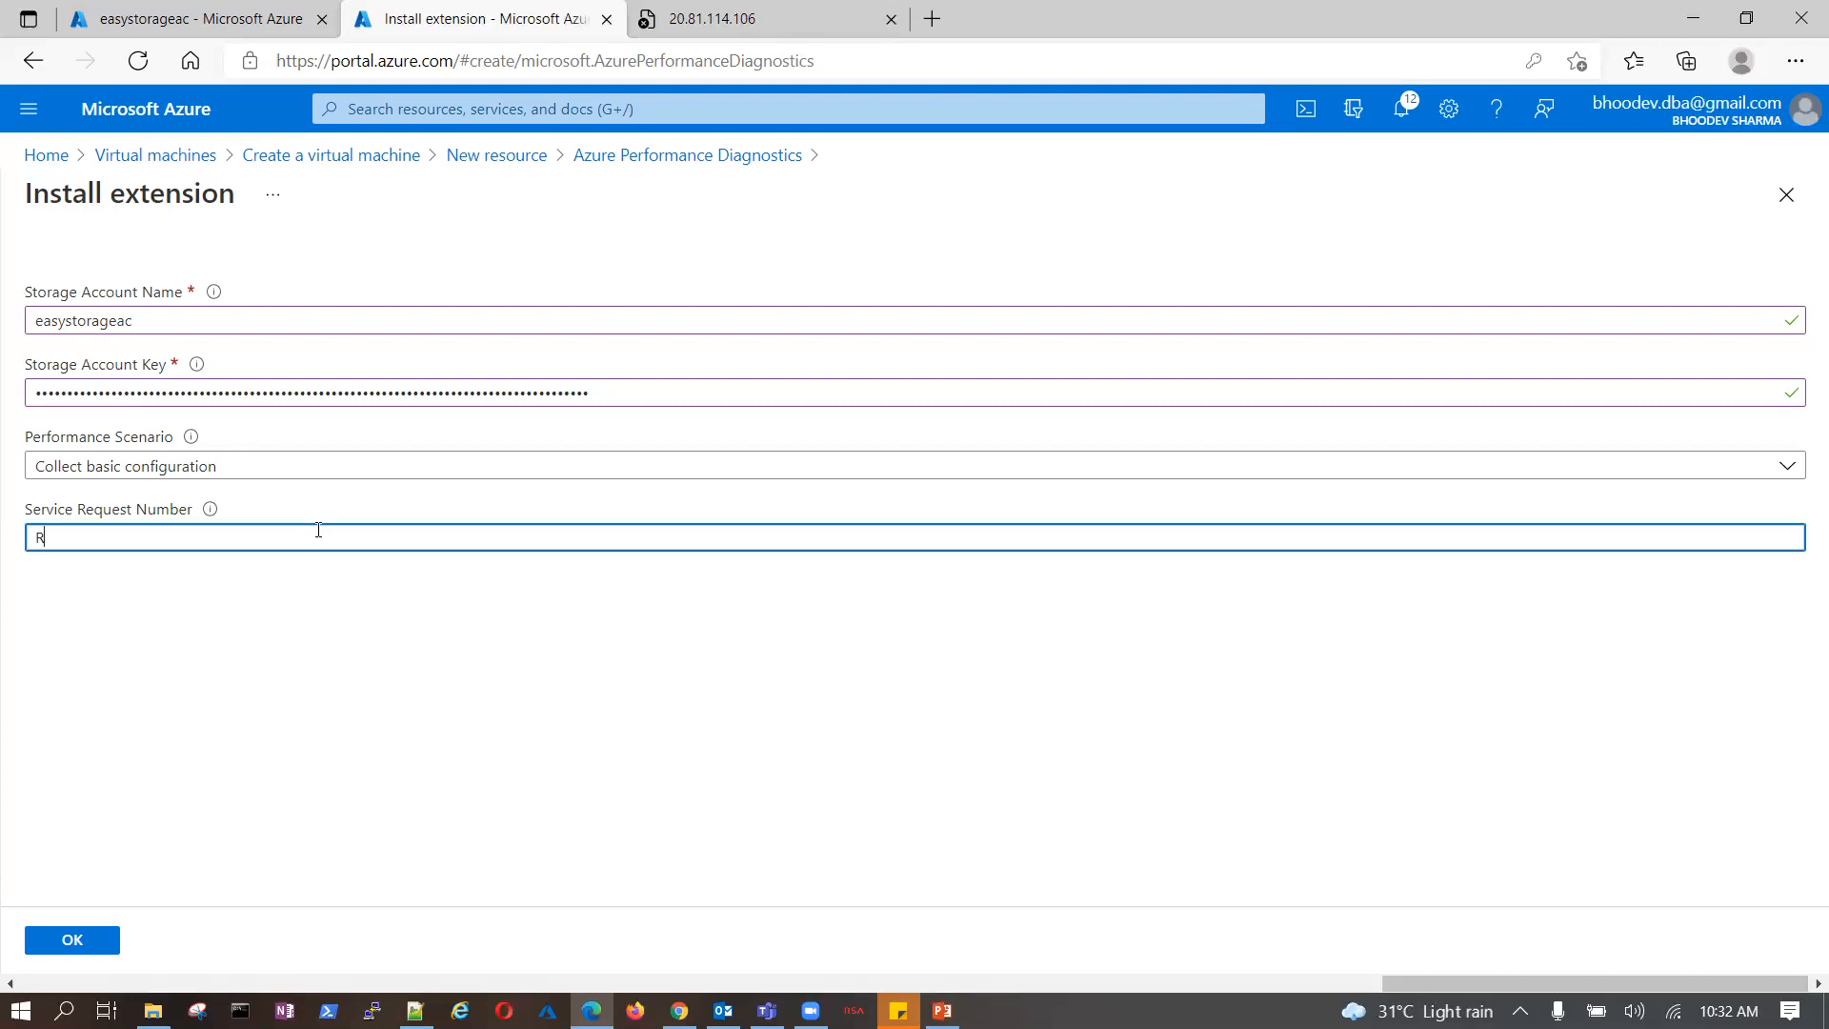
type("TIM011")
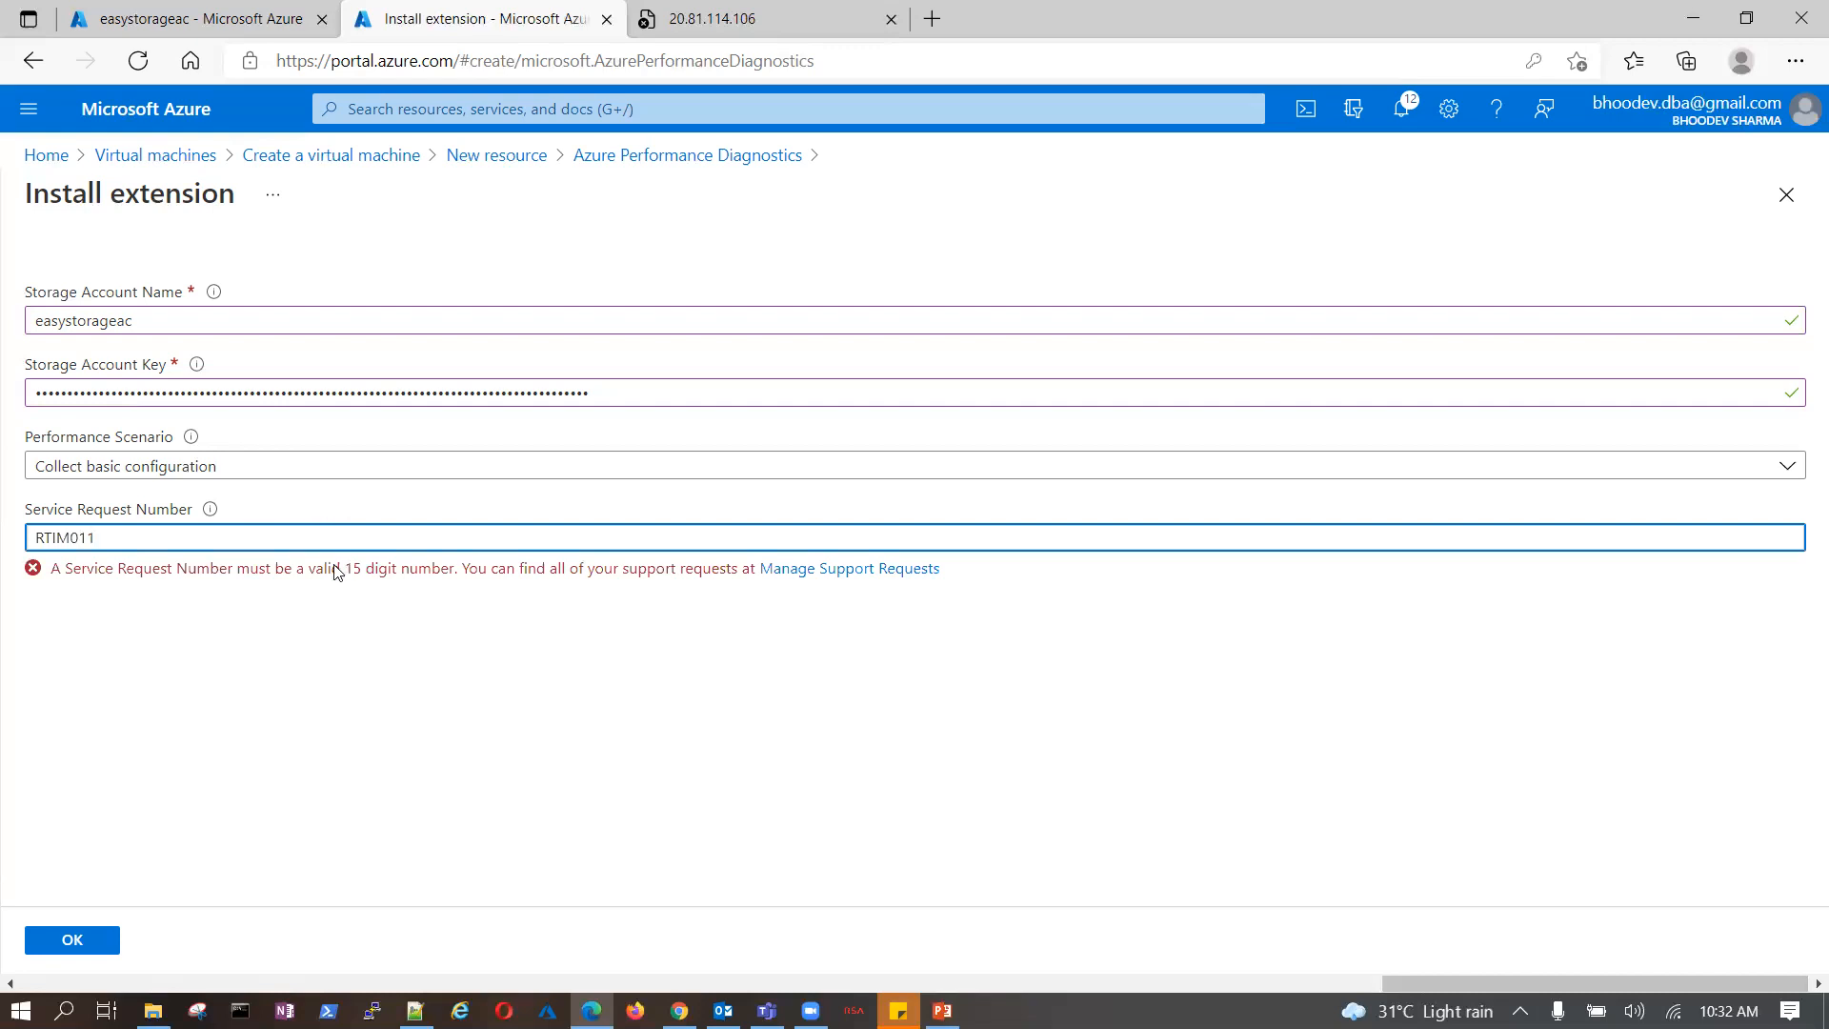
left_click_drag(152, 538, 21, 537)
type("73")
type("9373")
type("693712")
type("34")
type("56")
type("6")
type("7")
left_click_drag(230, 535, 39, 540)
left_click(44, 539)
type("5")
- Clear the invalid service request number and confirm the Performance Diagnostics extension settings
left_click_drag(215, 540, 14, 545)
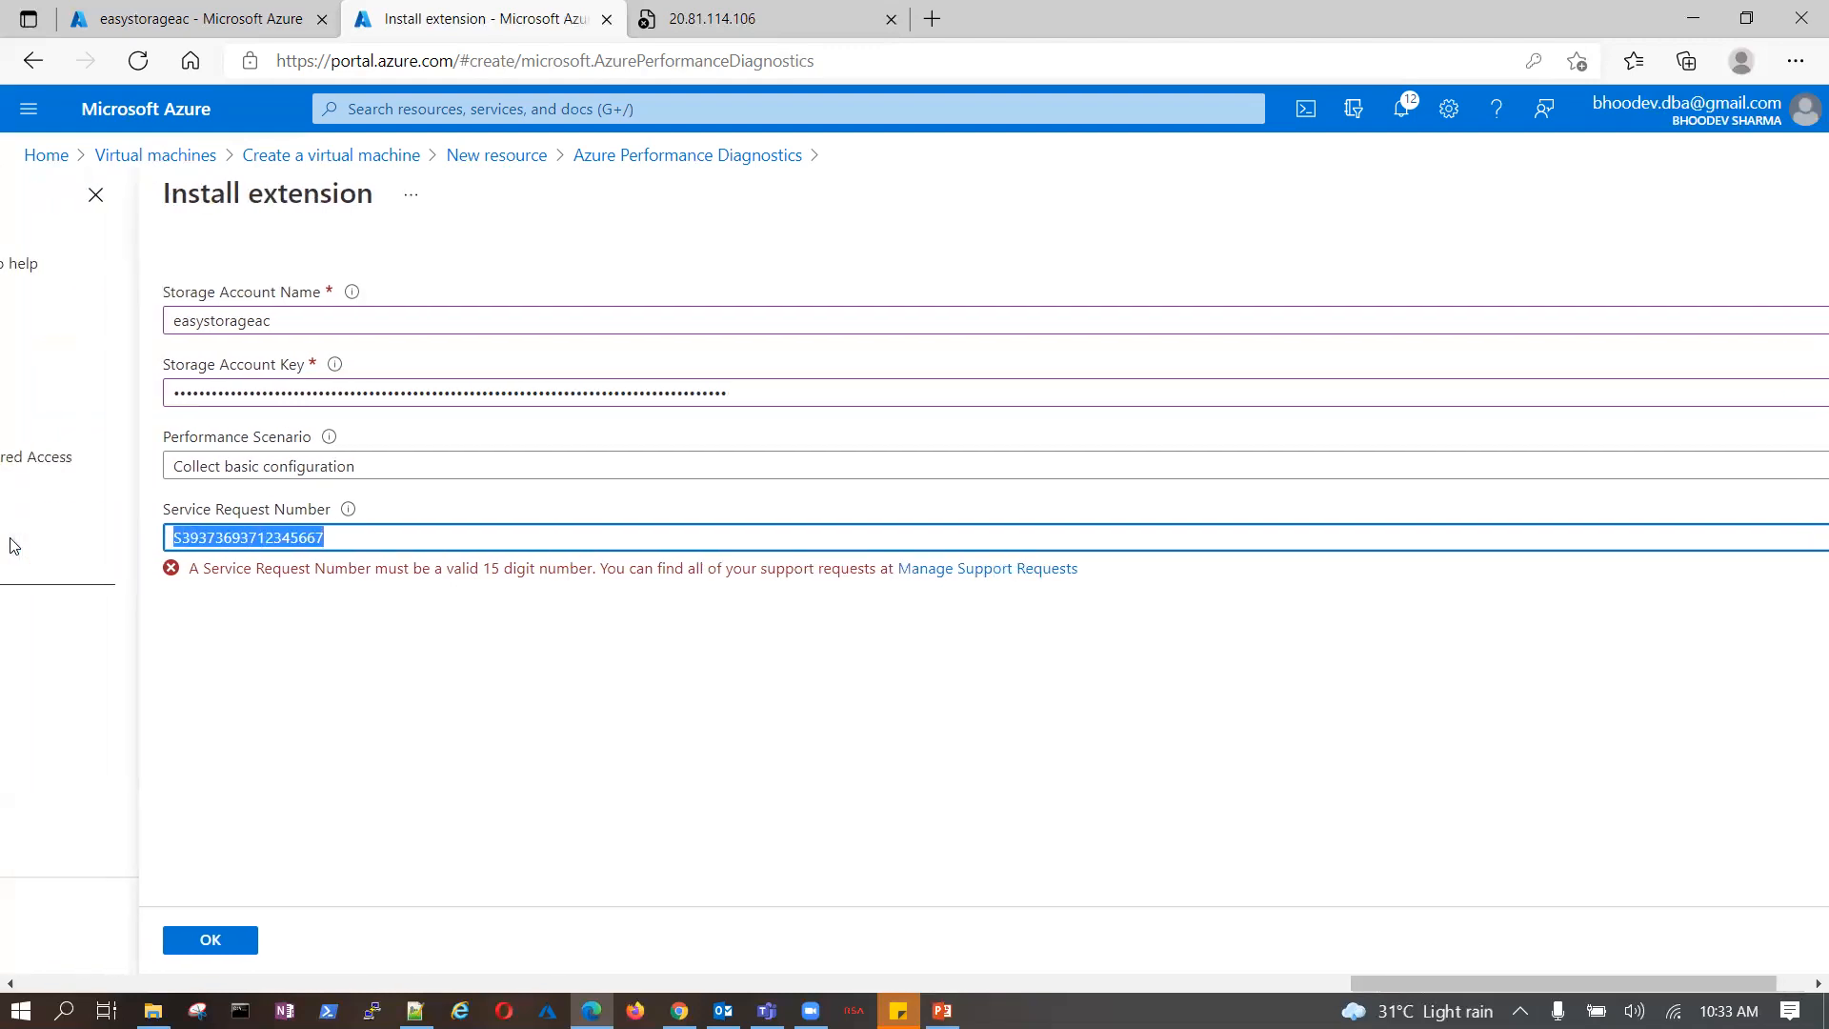
key("BackSpace")
left_click(670, 680)
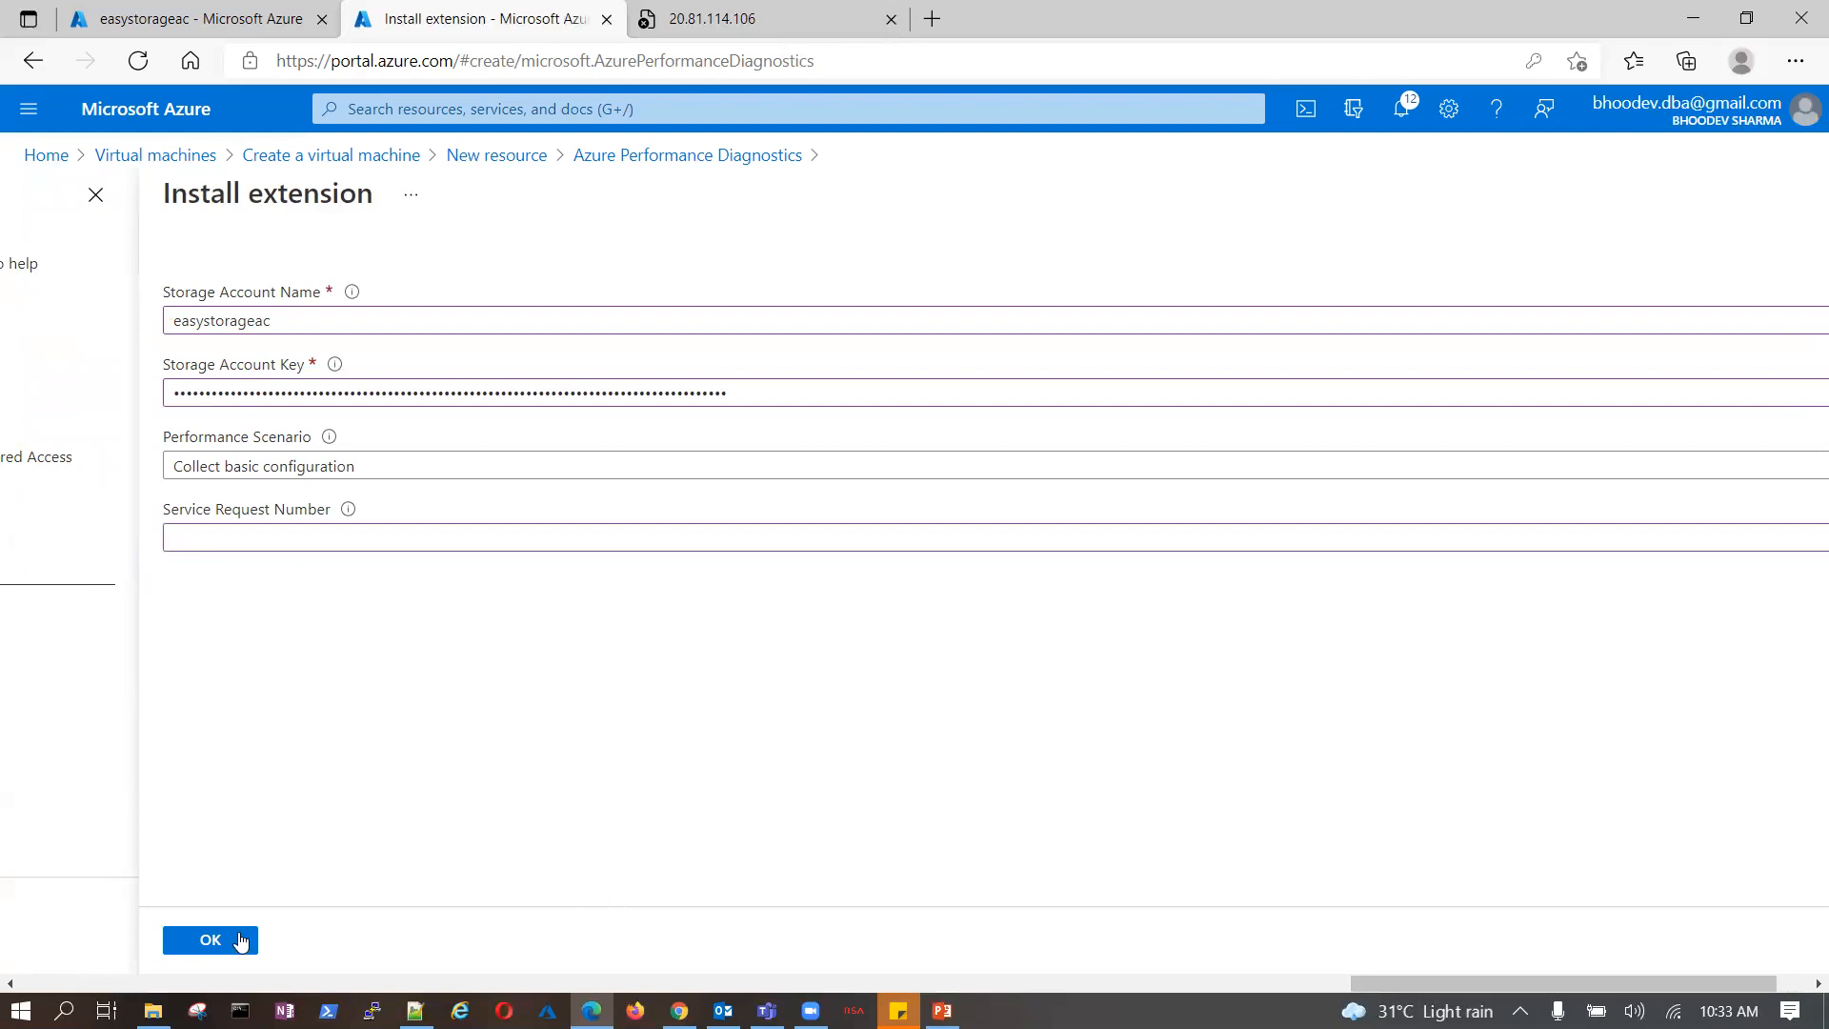
left_click_drag(1459, 981, 1495, 983)
left_click_drag(1616, 993, 1398, 964)
left_click(577, 945)
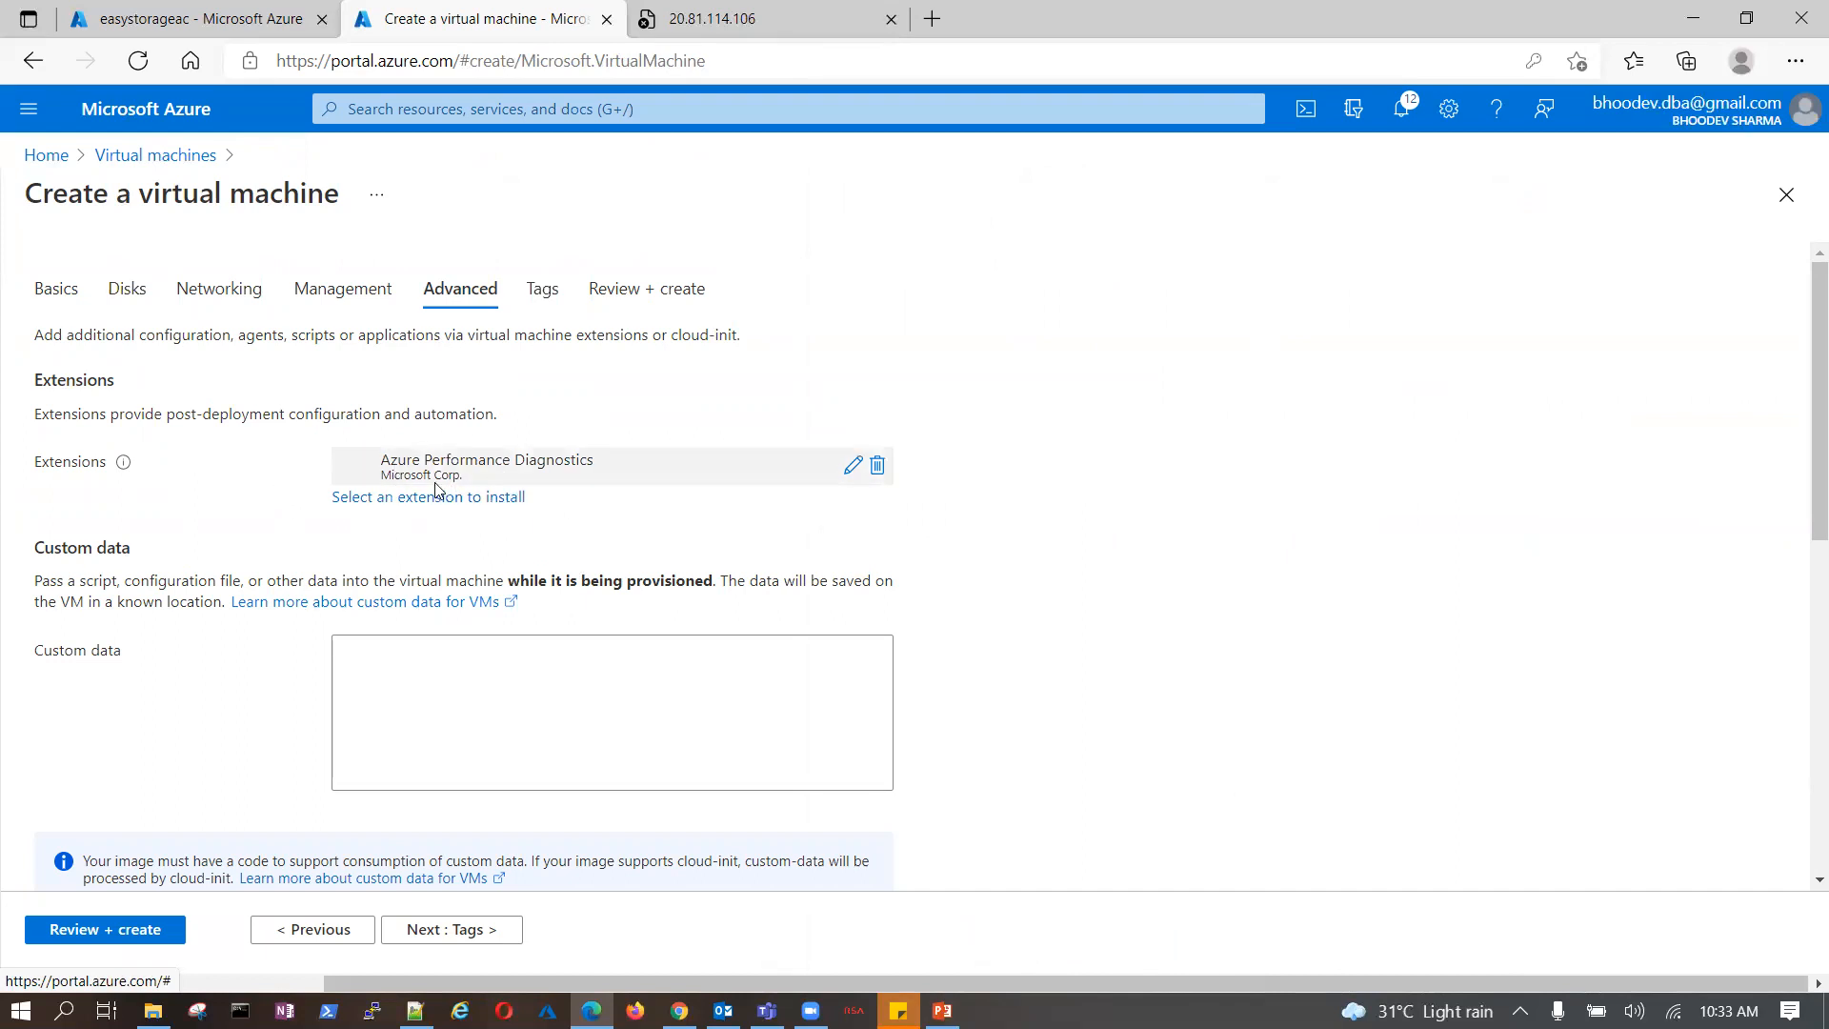
- Pass validation for the new VM and submit its deployment to BPS-RG
scroll(435, 490, "down", 3)
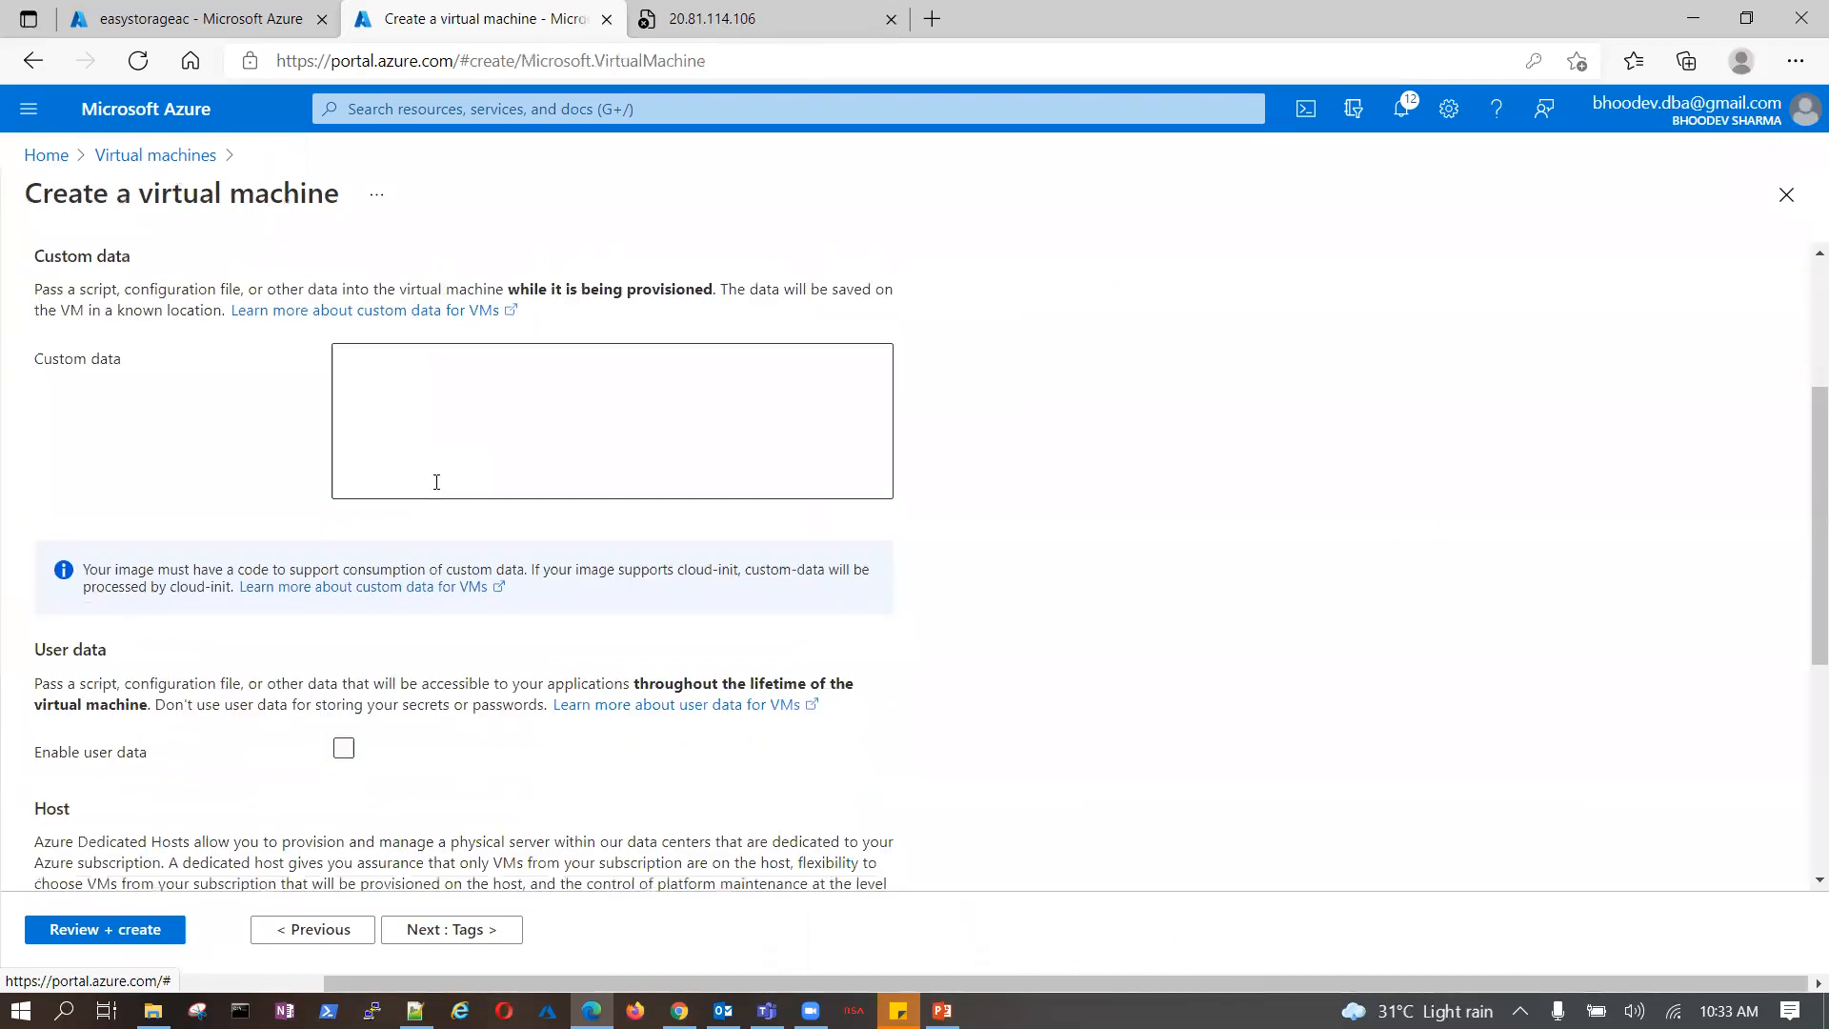
scroll(435, 490, "down", 1)
scroll(435, 490, "up", 4)
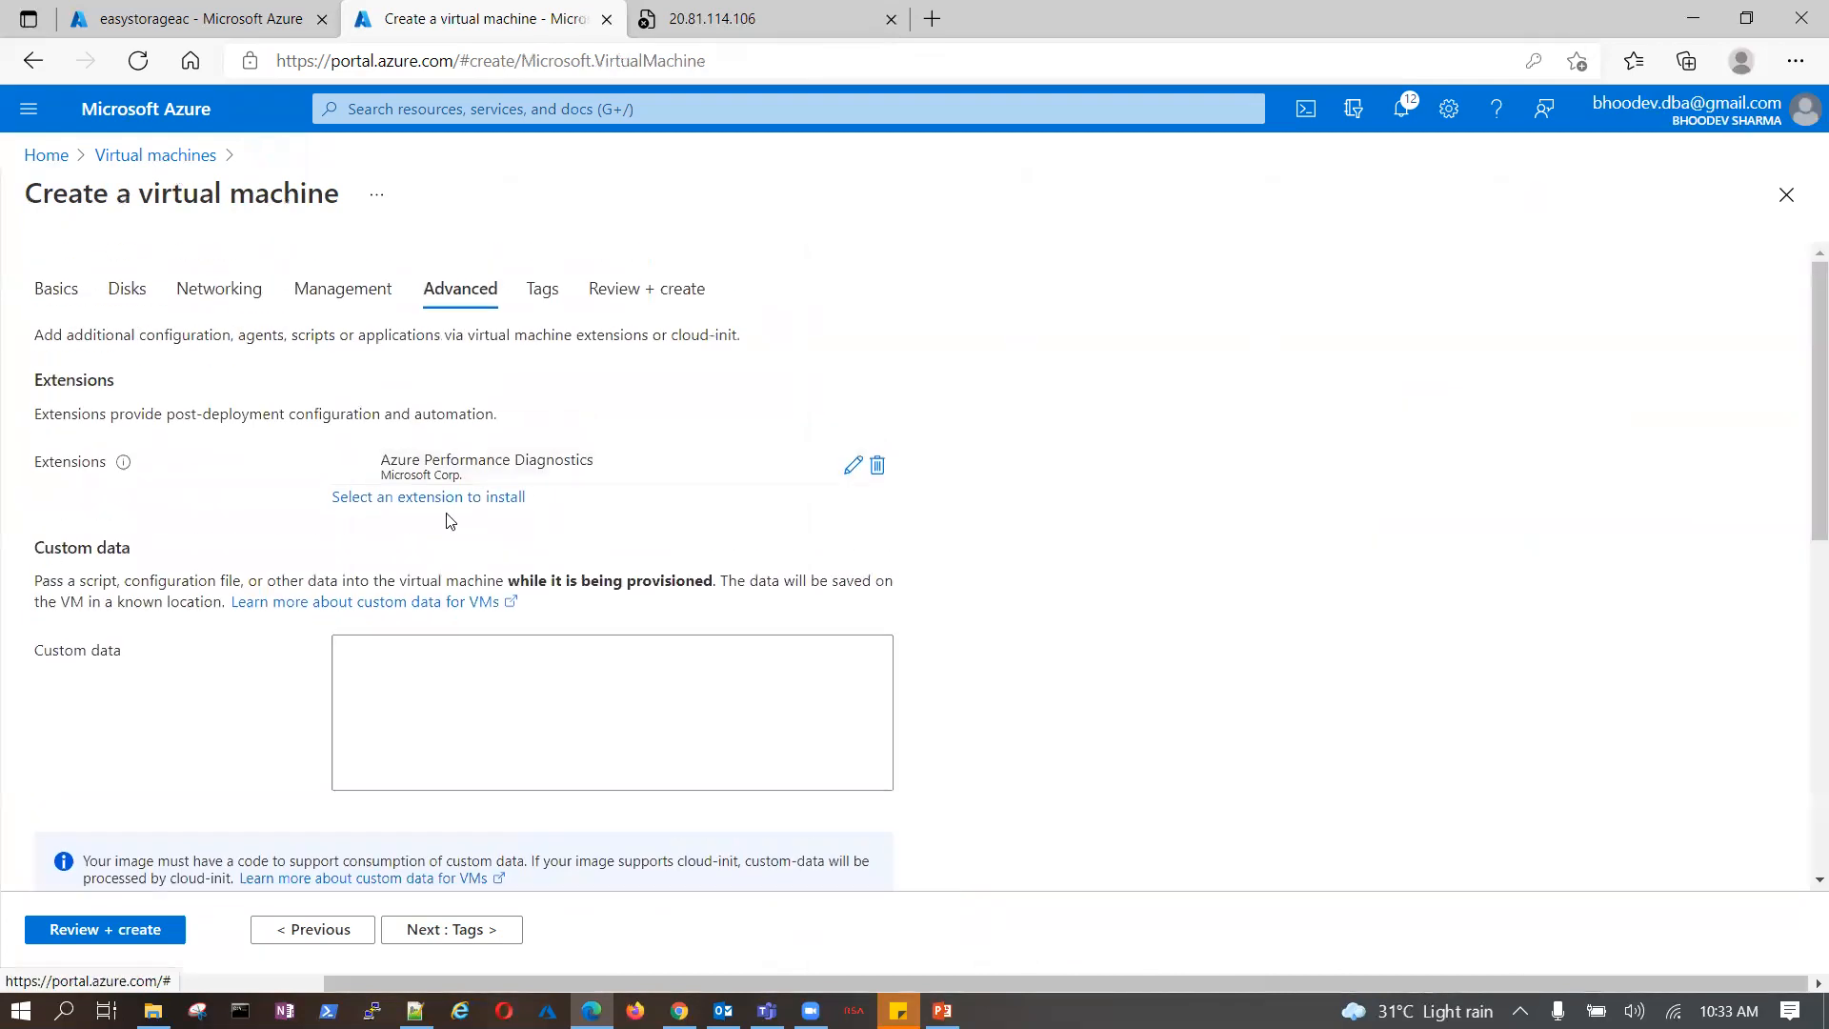
left_click(115, 936)
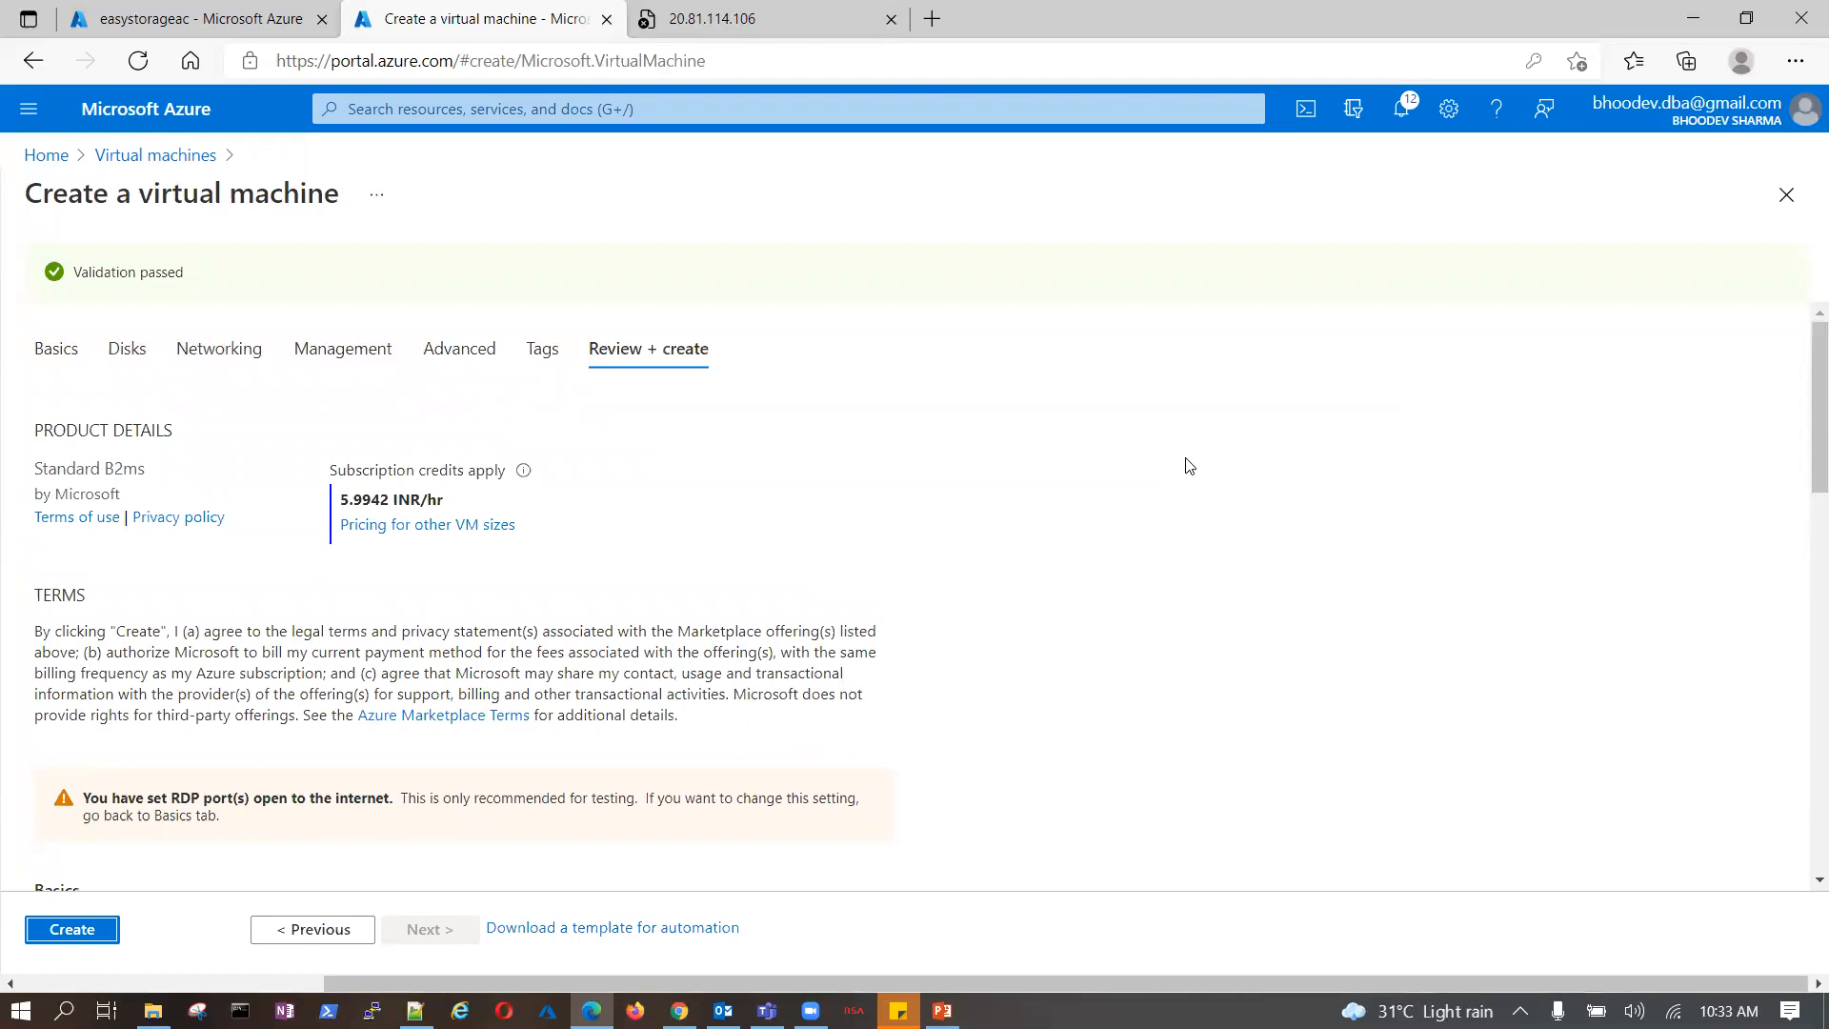
left_click(61, 924)
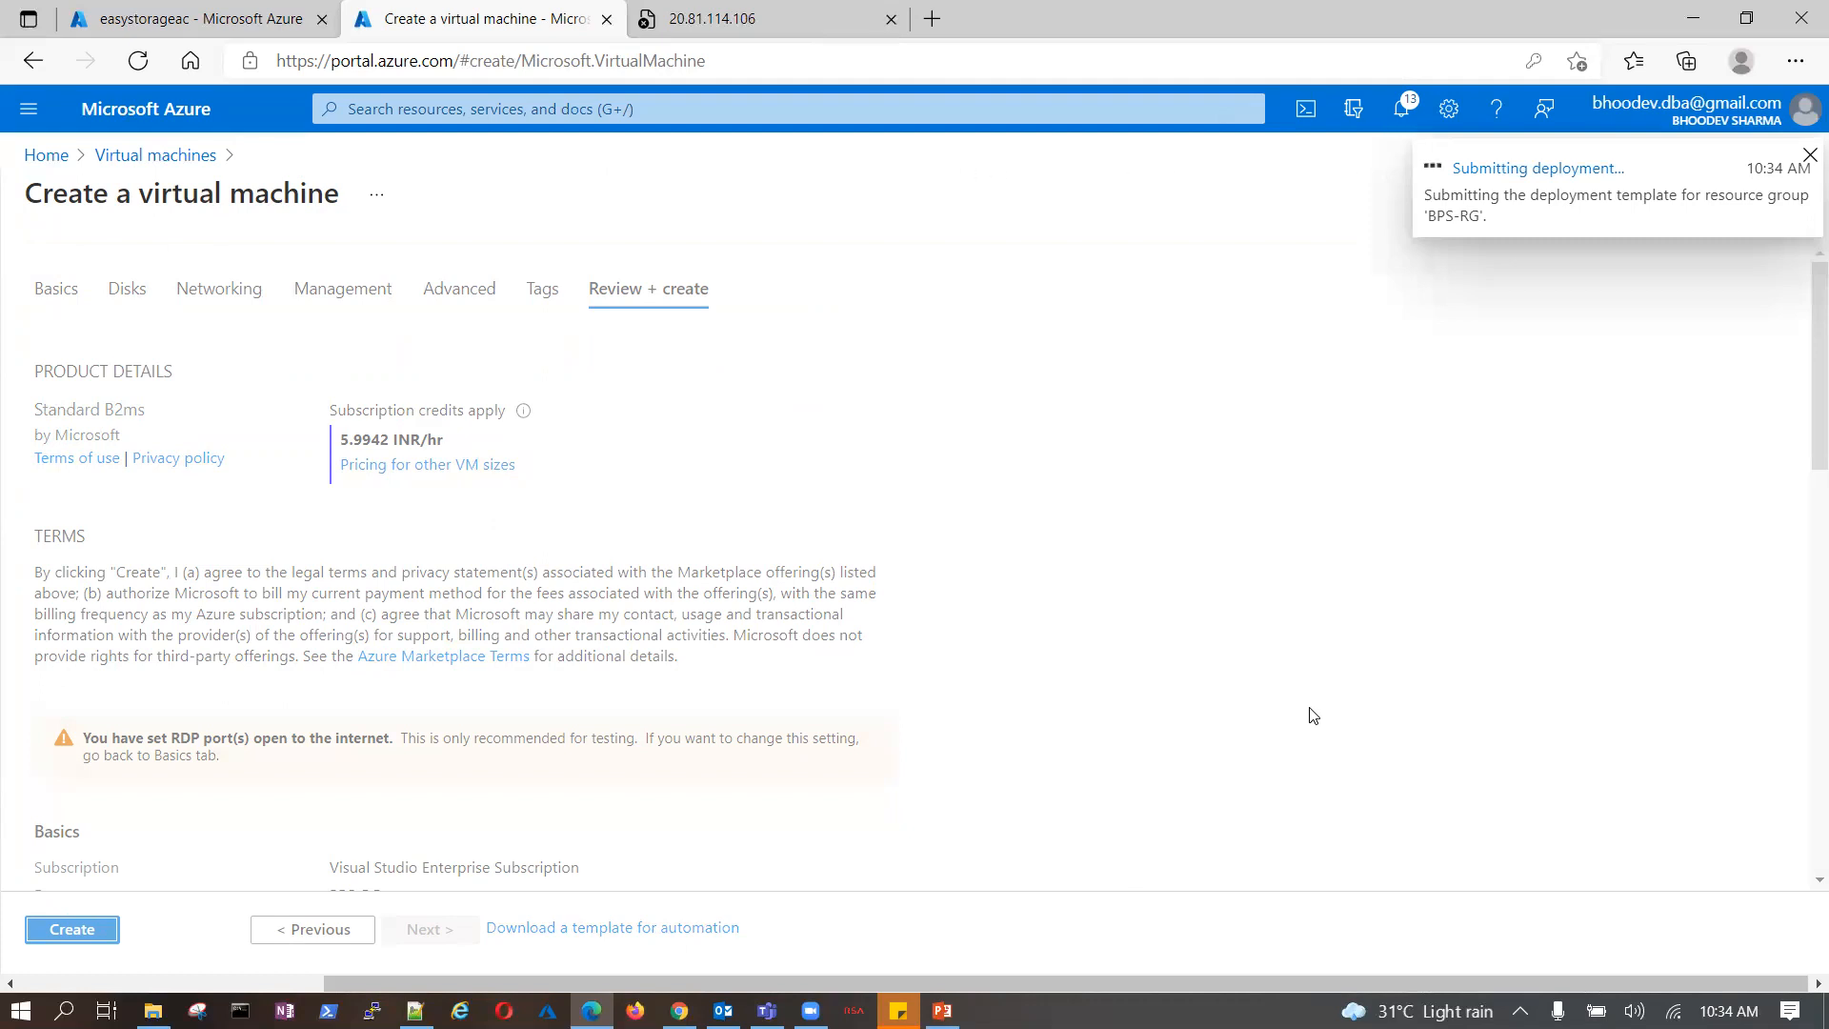
- Bring up slide 37, Demonstration – Custom Script Extension, in PowerPoint
key("alt+Tab")
key("Page_Down")
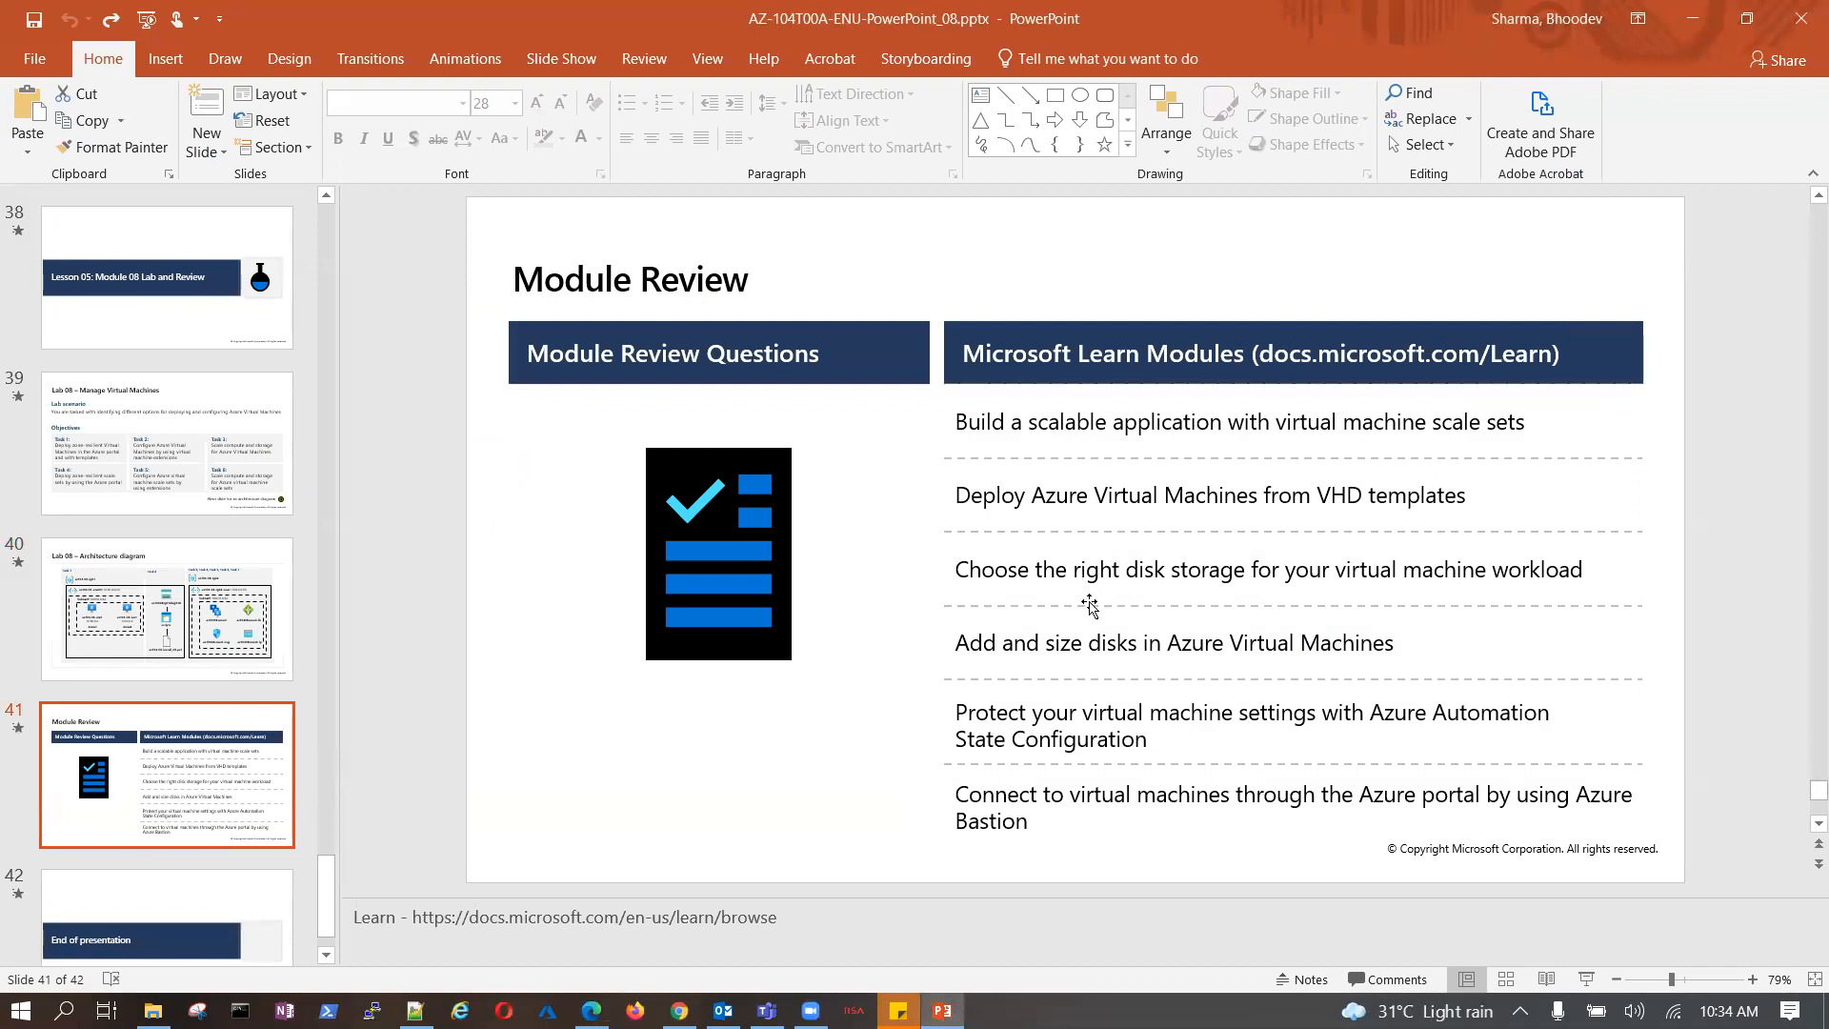
left_click(126, 598)
key("Up")
key("Up")
key("Up")
key("Up")
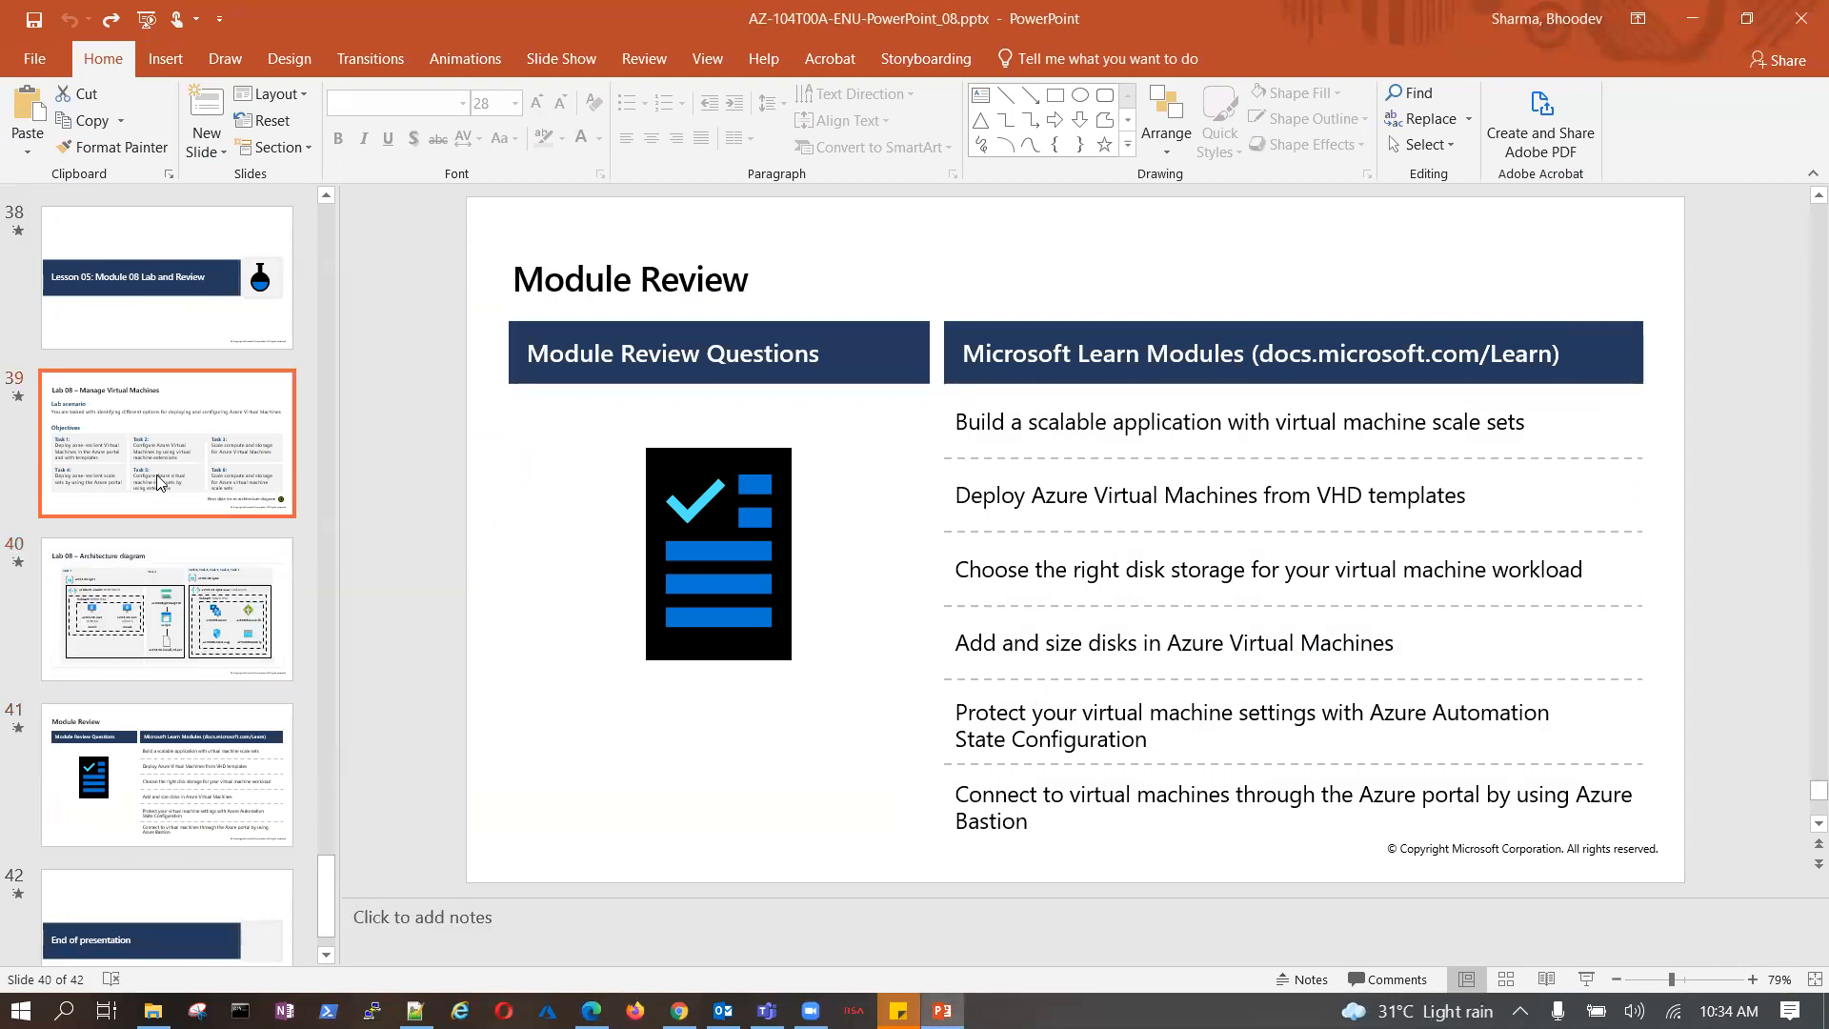
key("Down")
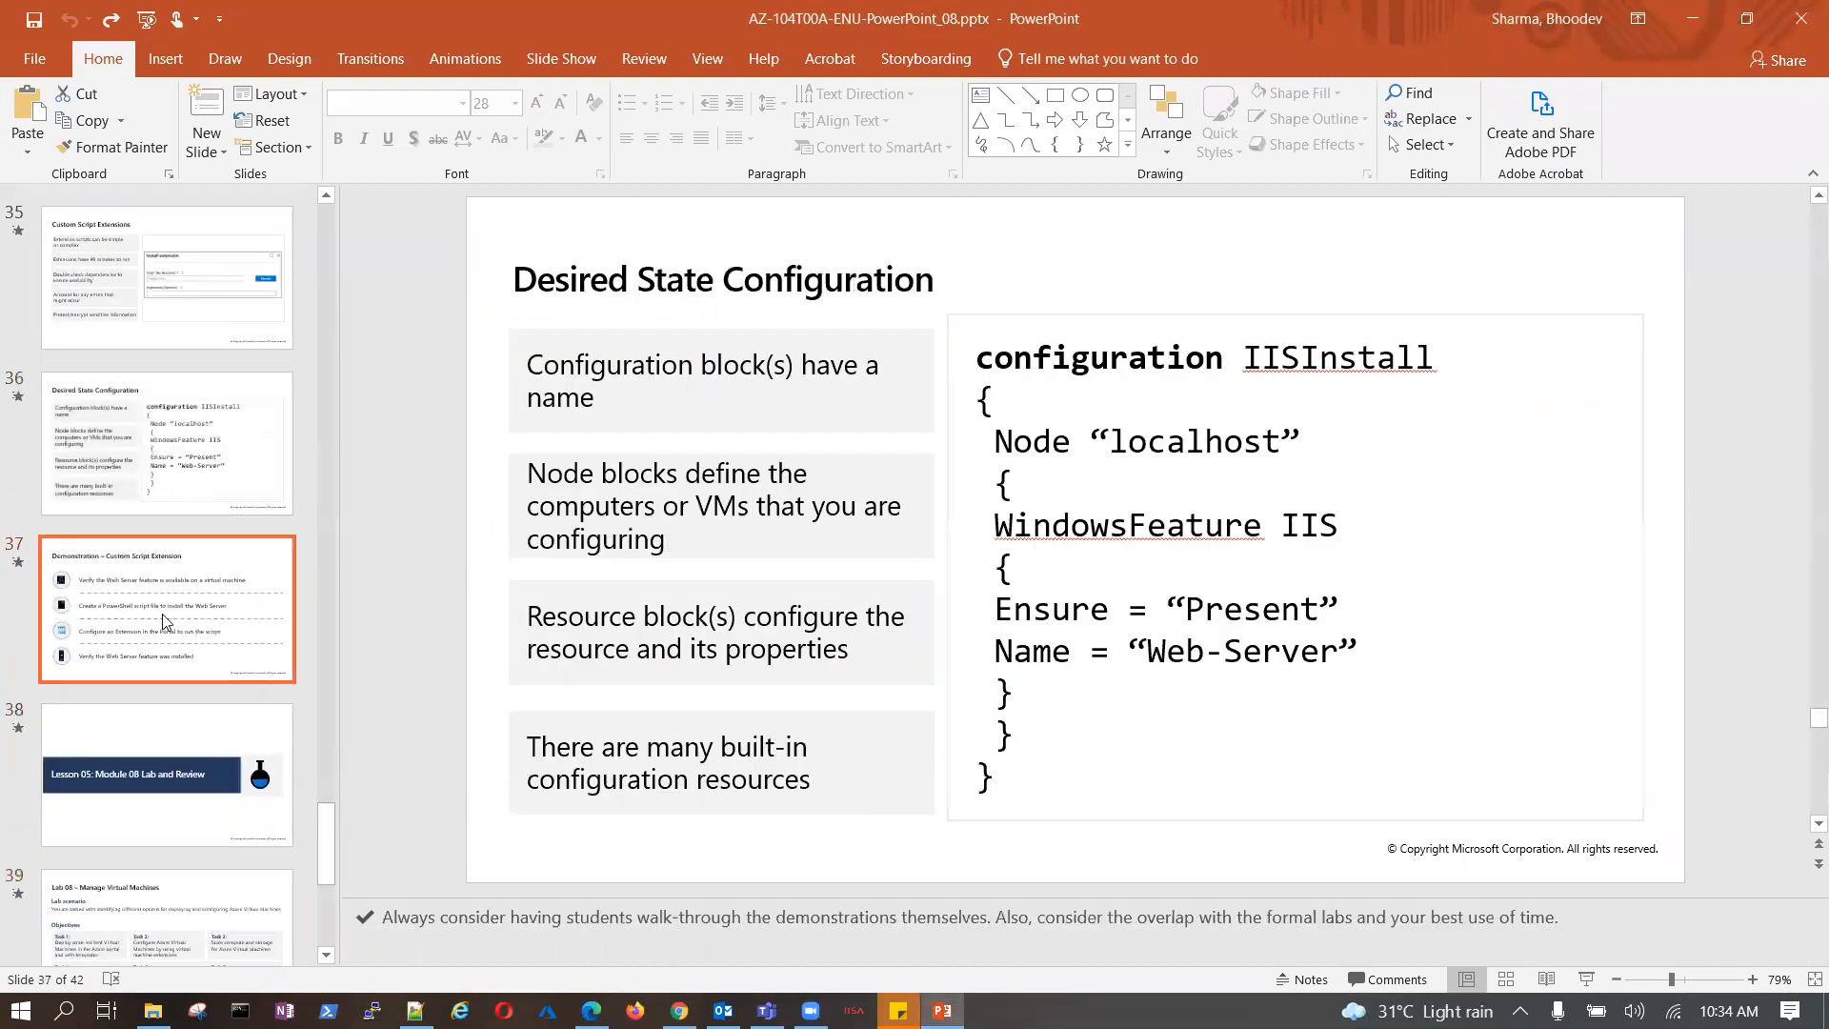
- Highlight the Configure an Extension, PowerShell script and Verify the Web Server steps, then return to the deployment
left_click_drag(733, 654, 1338, 656)
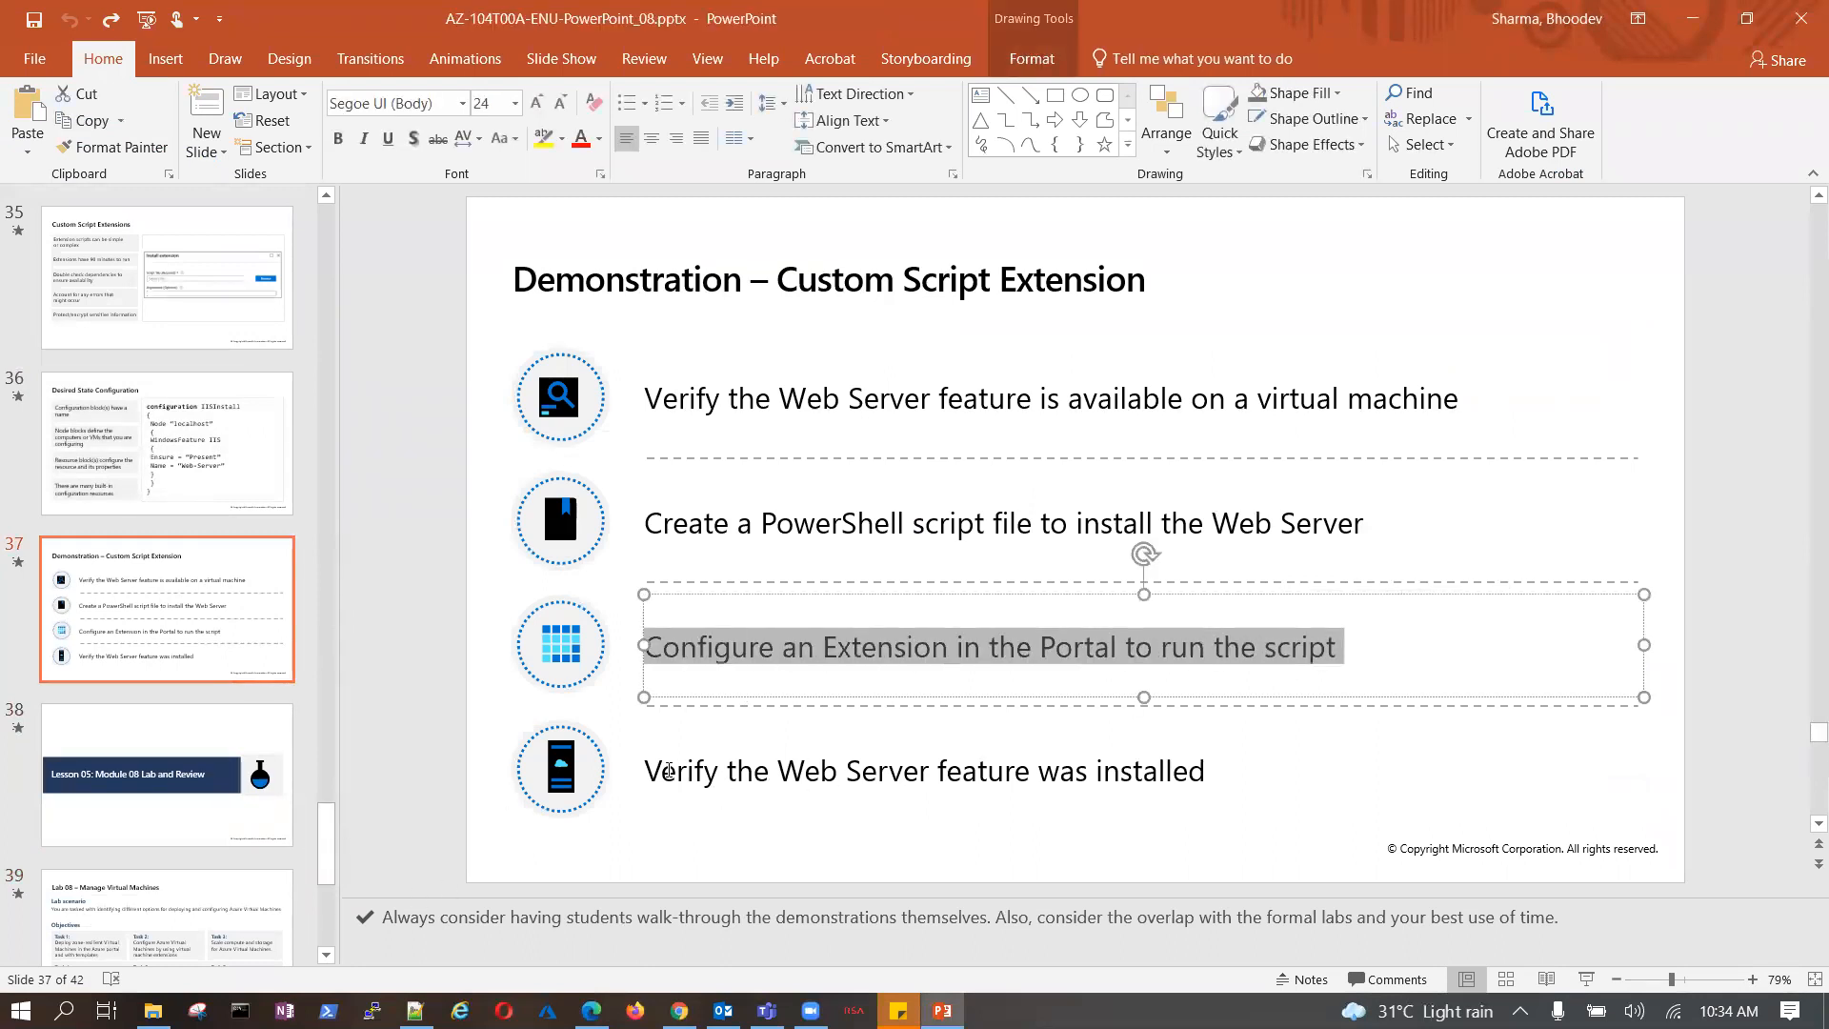
left_click_drag(665, 770, 1138, 783)
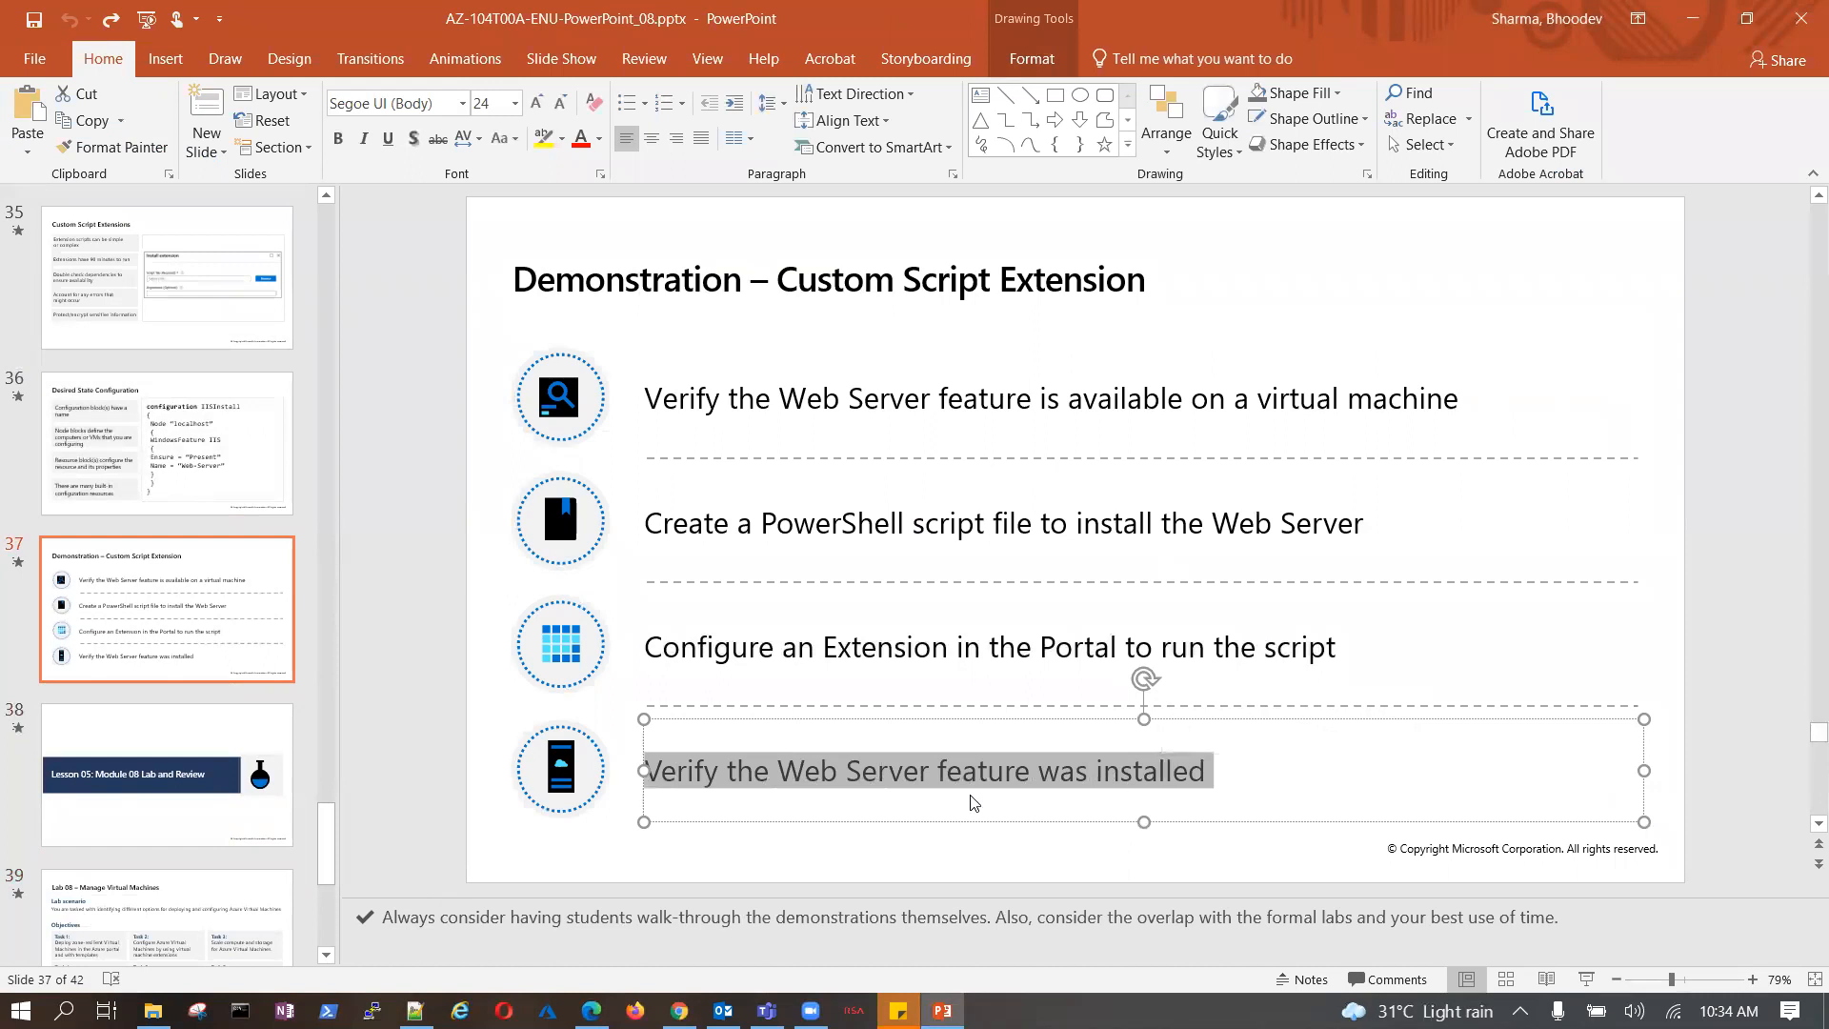
left_click(925, 798)
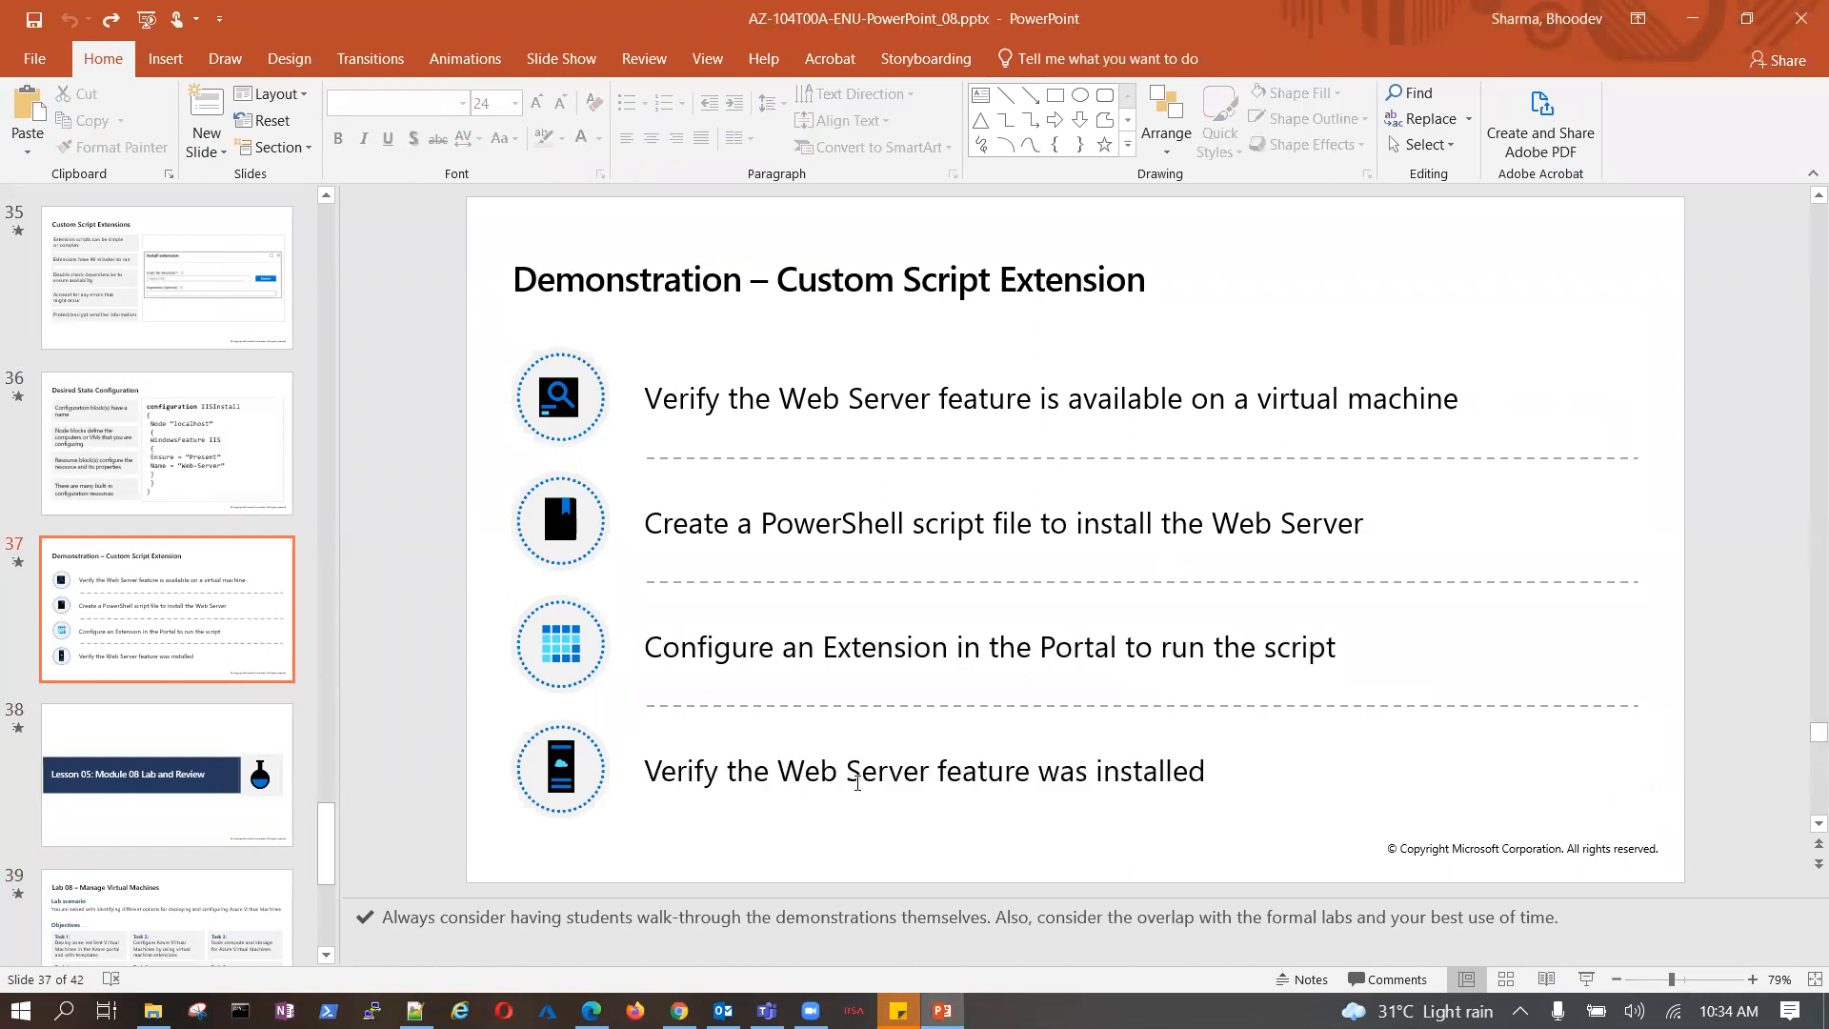
left_click_drag(890, 532, 1351, 545)
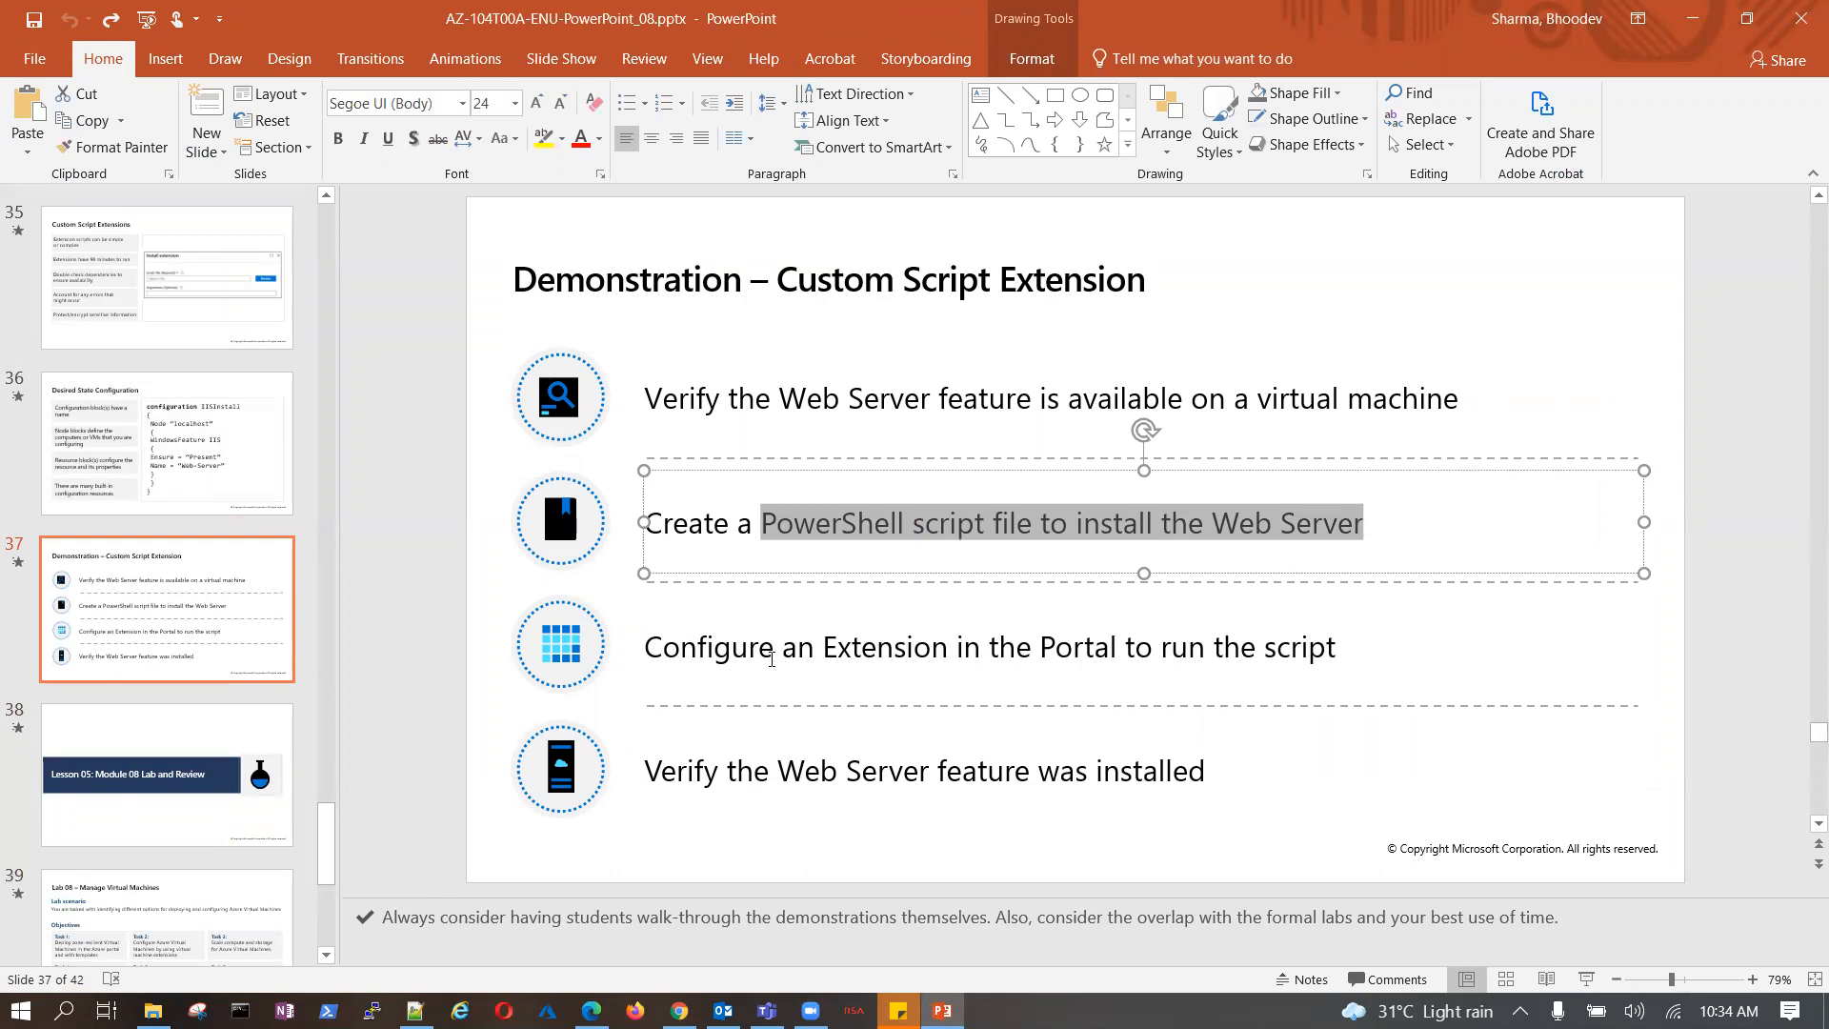
left_click_drag(647, 769, 1076, 778)
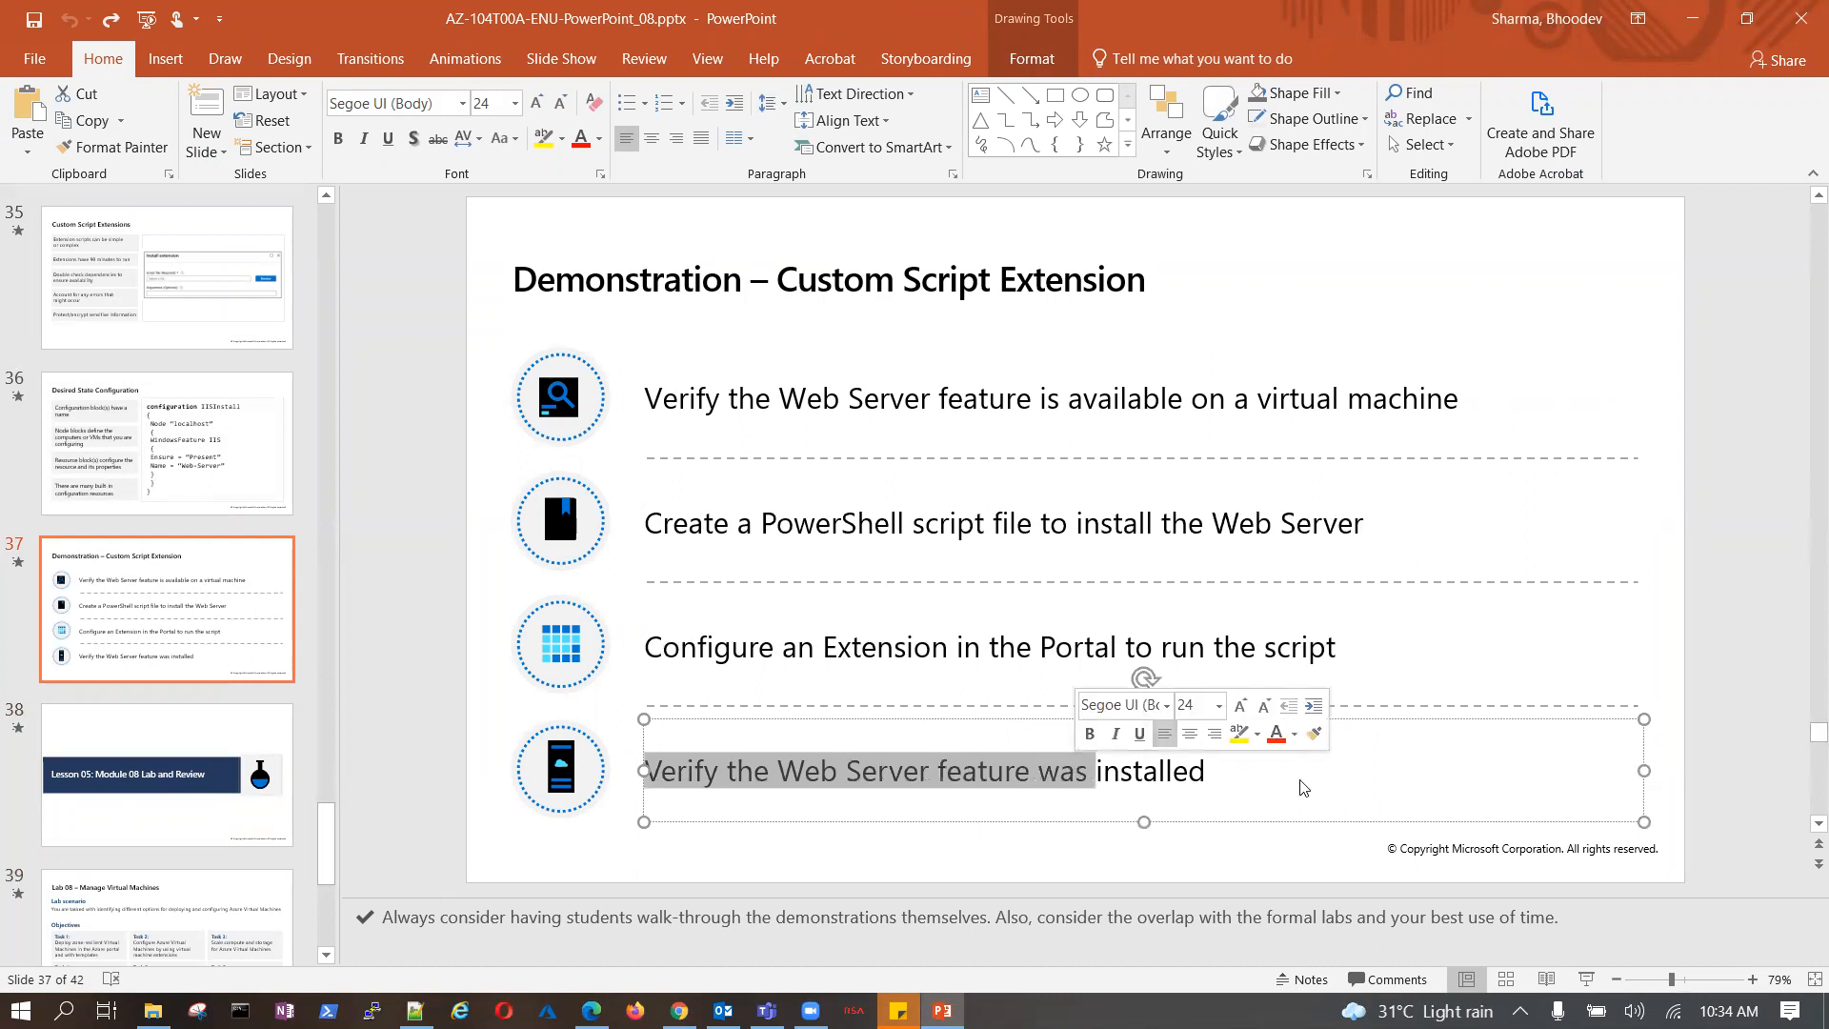
left_click(647, 769)
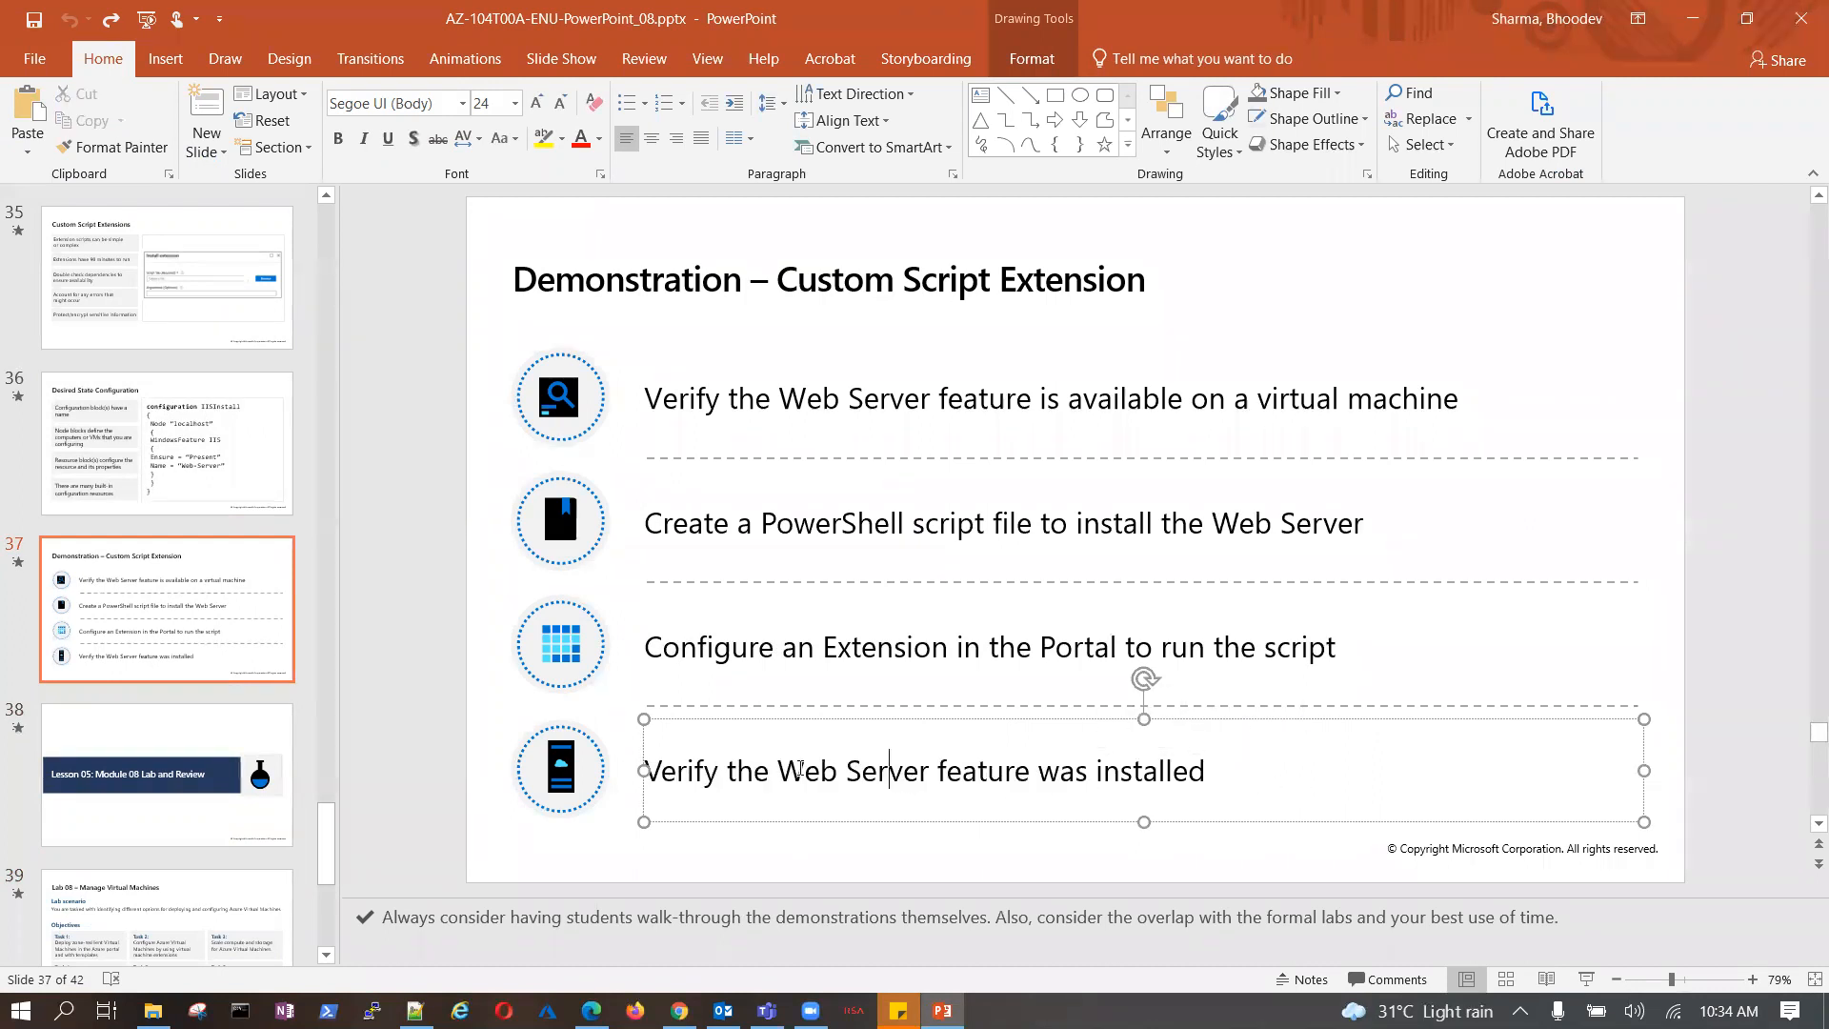
left_click_drag(647, 770, 1209, 768)
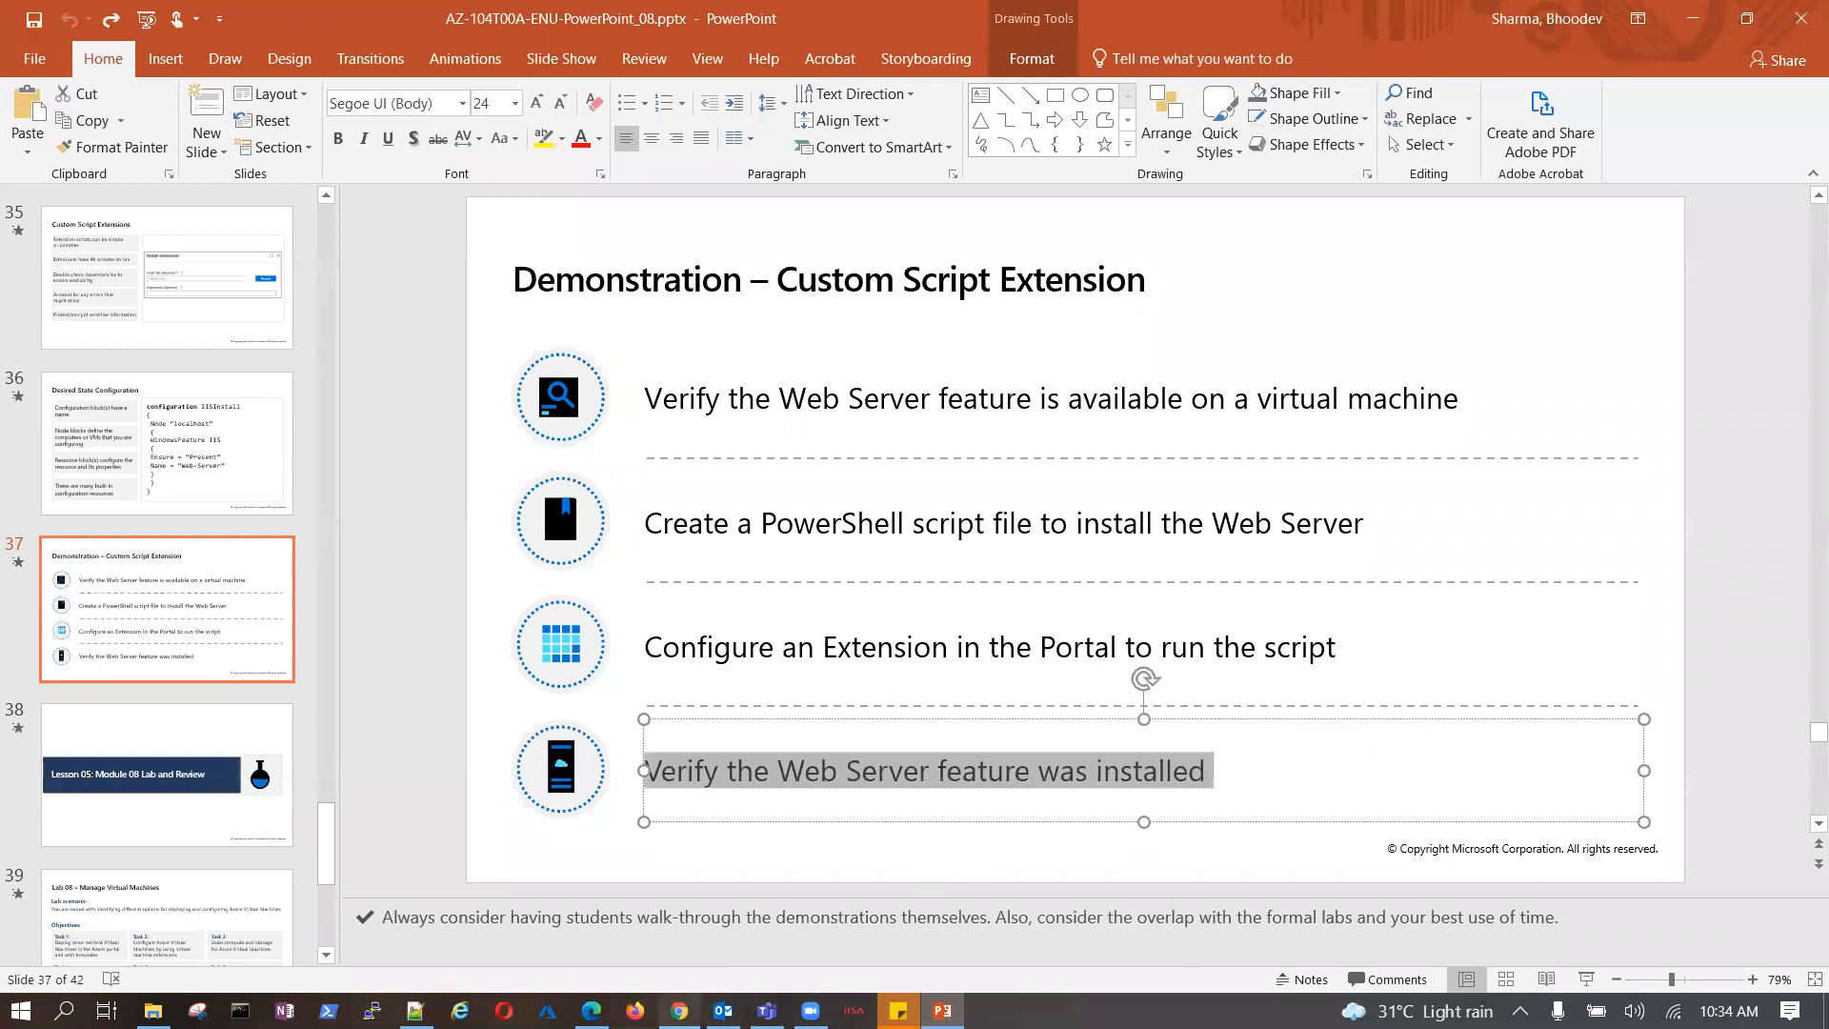
left_click(590, 1009)
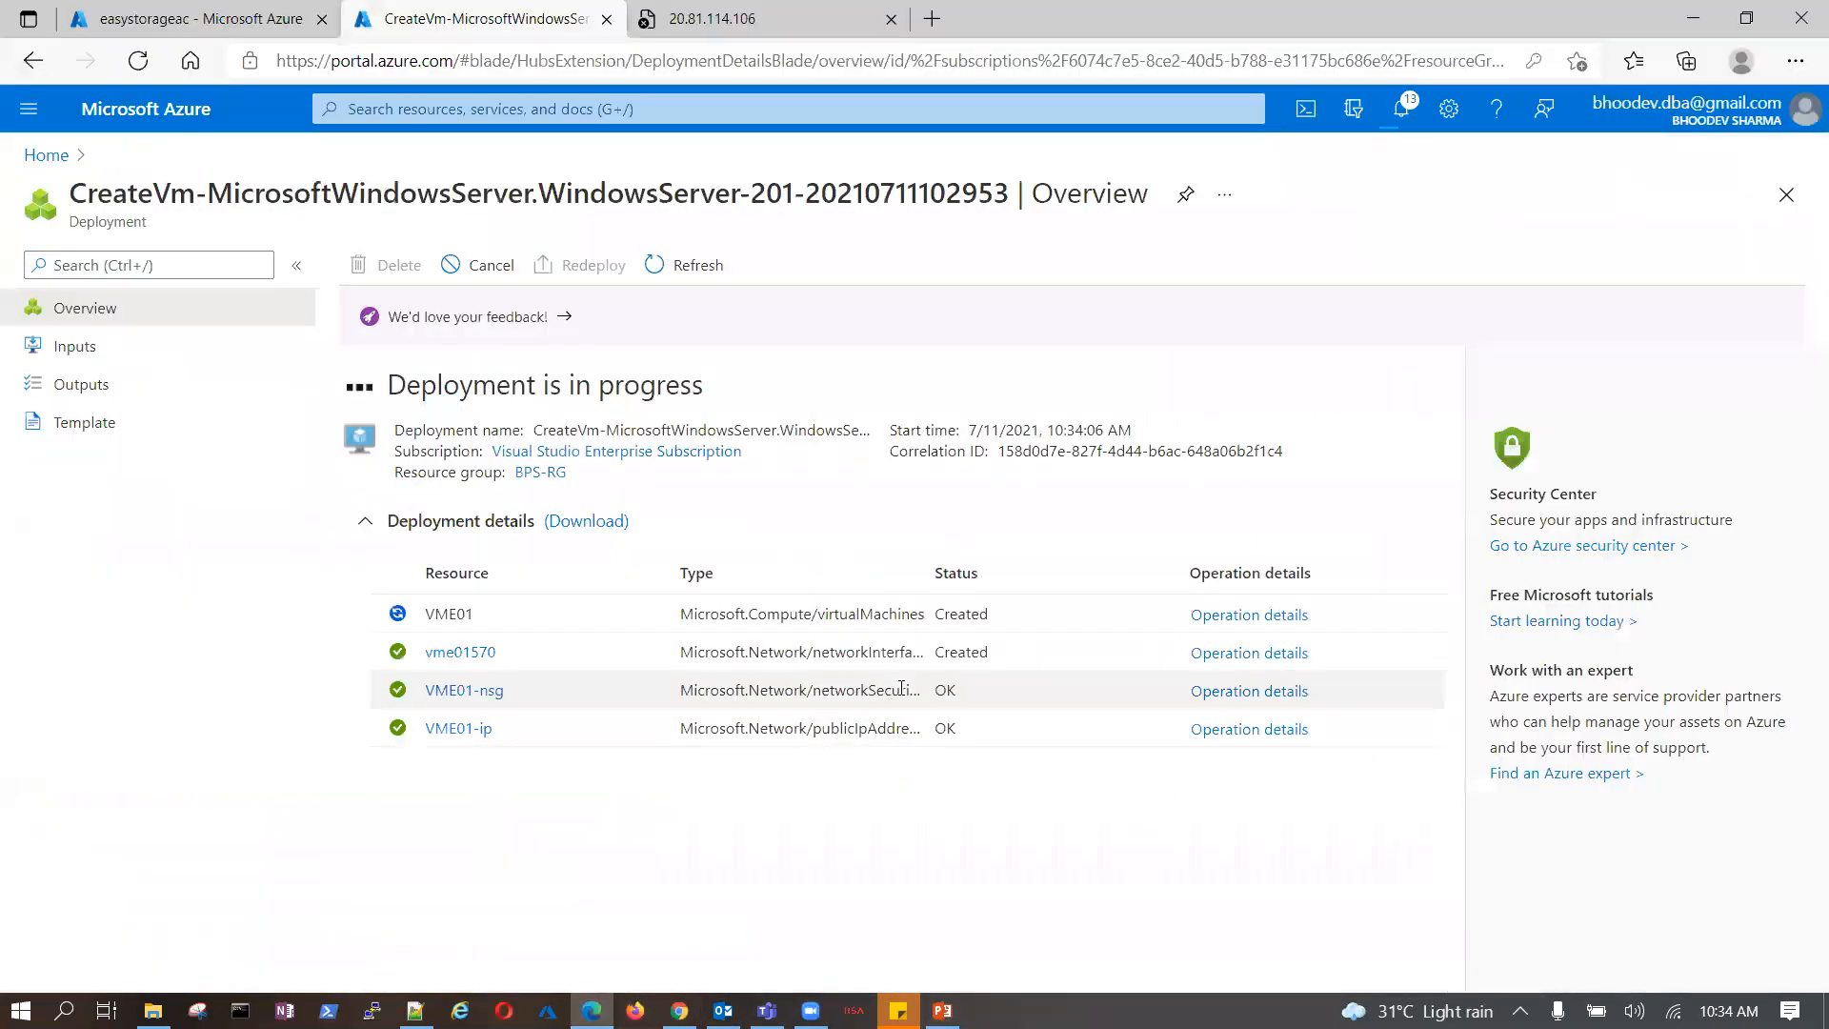
- Find Recovery Services vaults with 'recover', open myrsv, and check the VM deployment
left_click(202, 19)
left_click(678, 104)
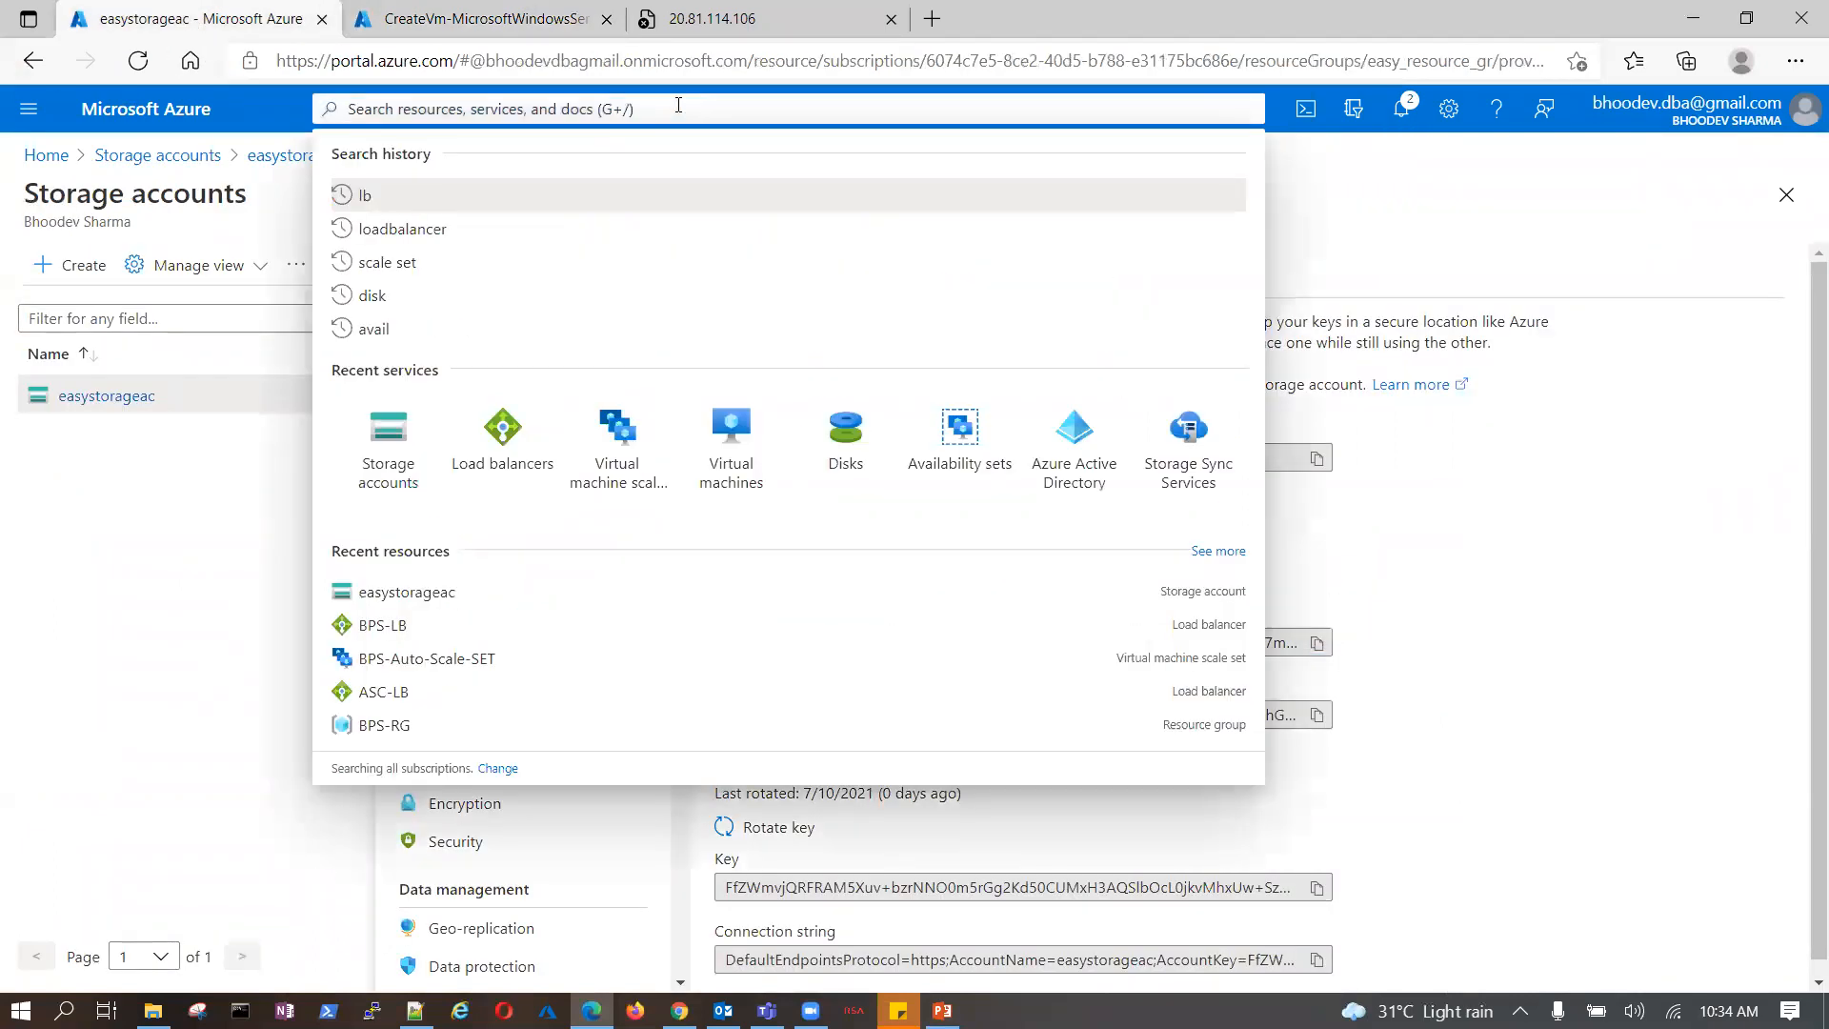
type("recover")
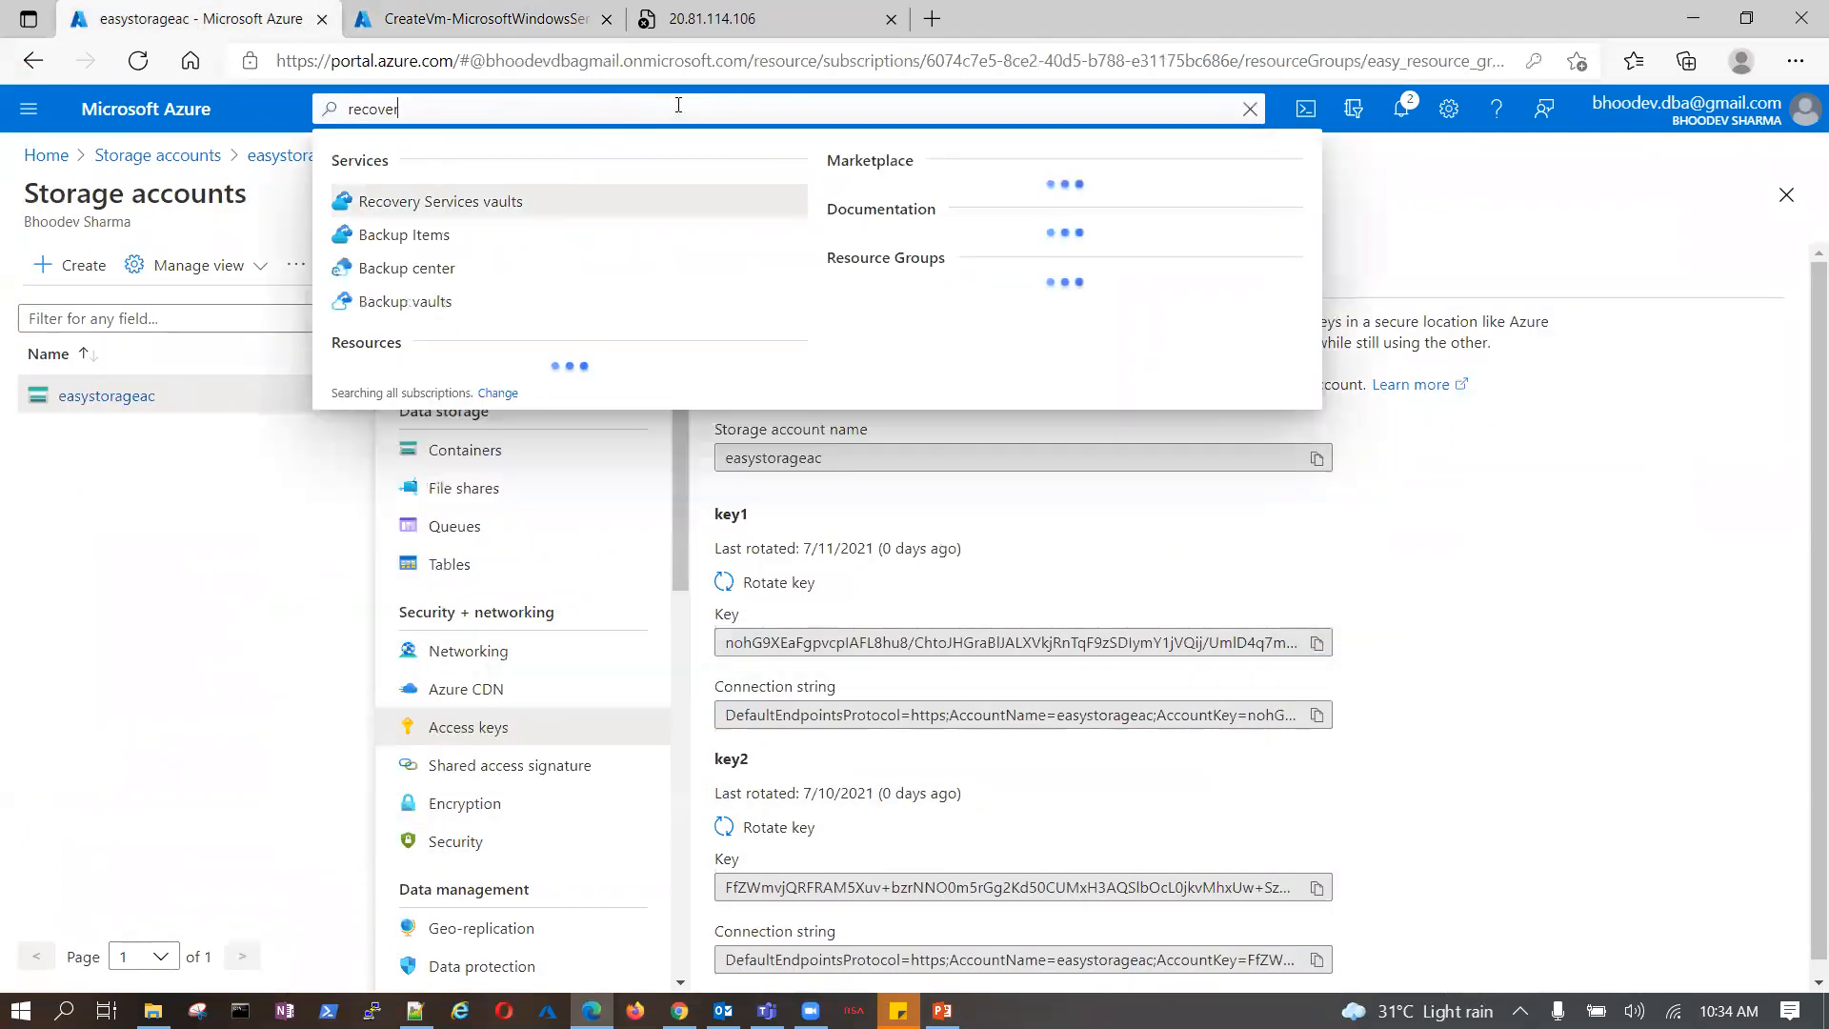
left_click(514, 202)
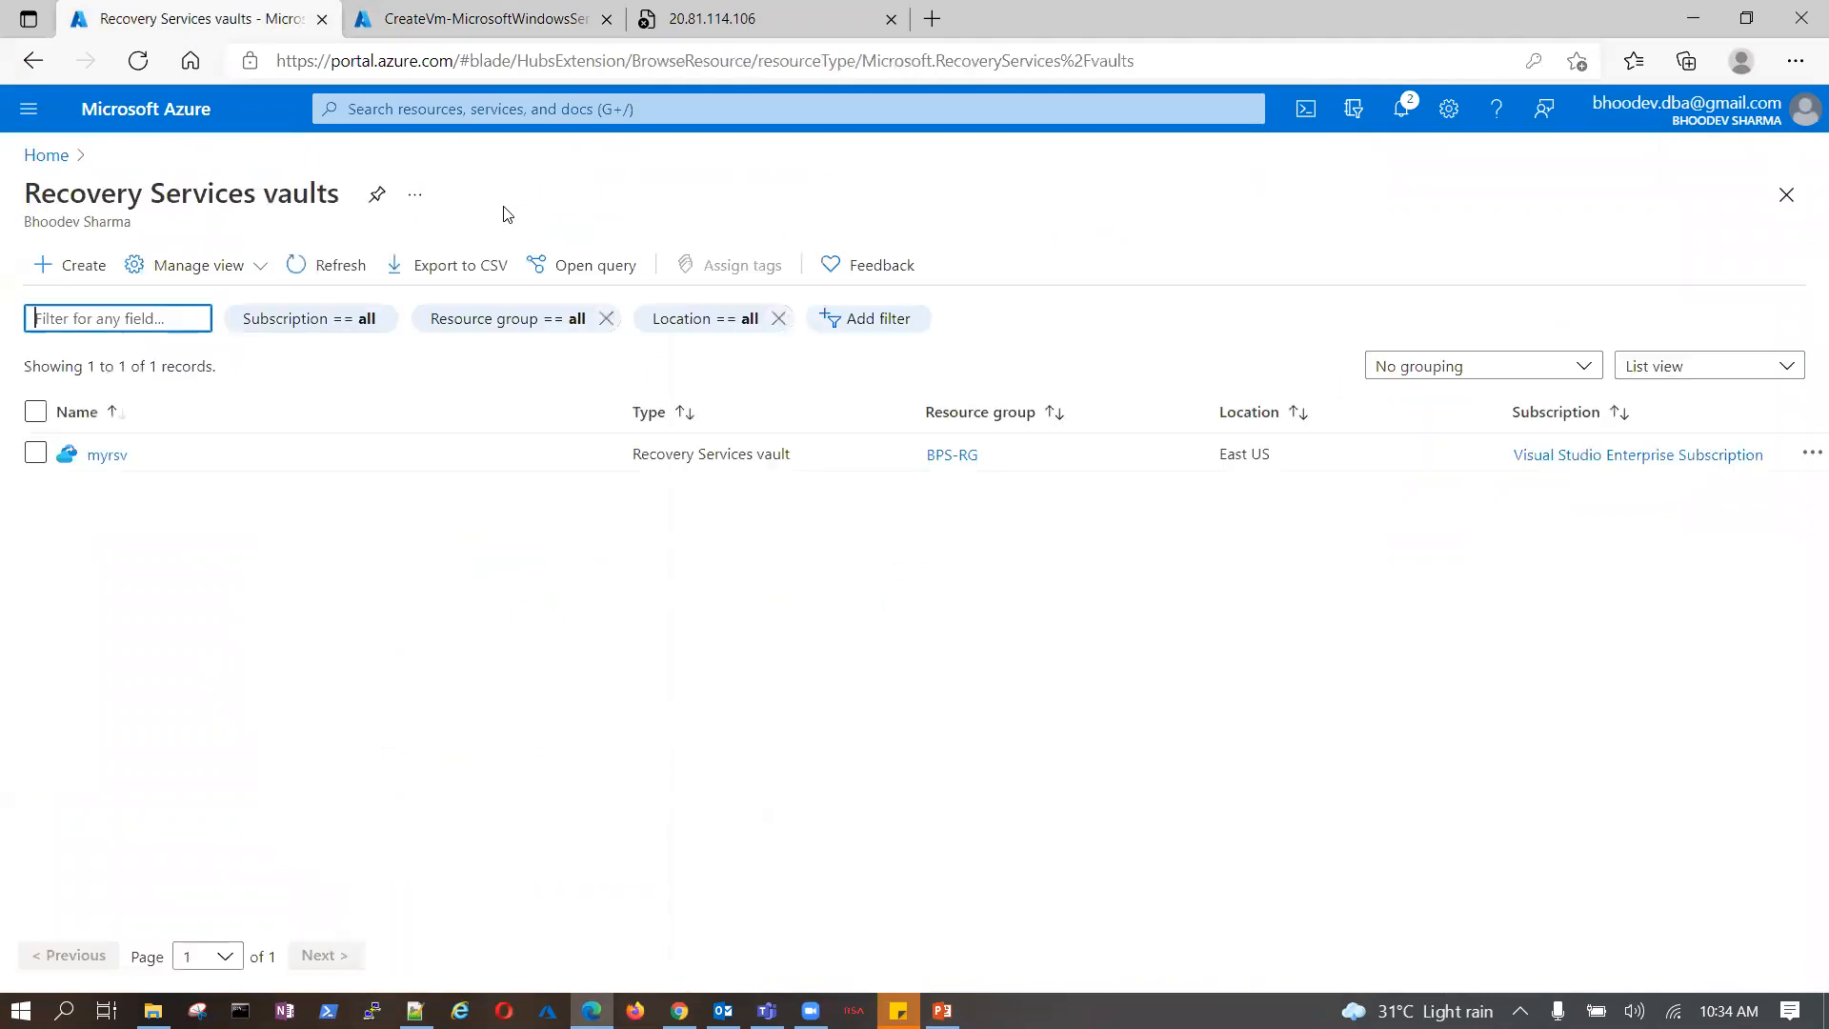
left_click(112, 458)
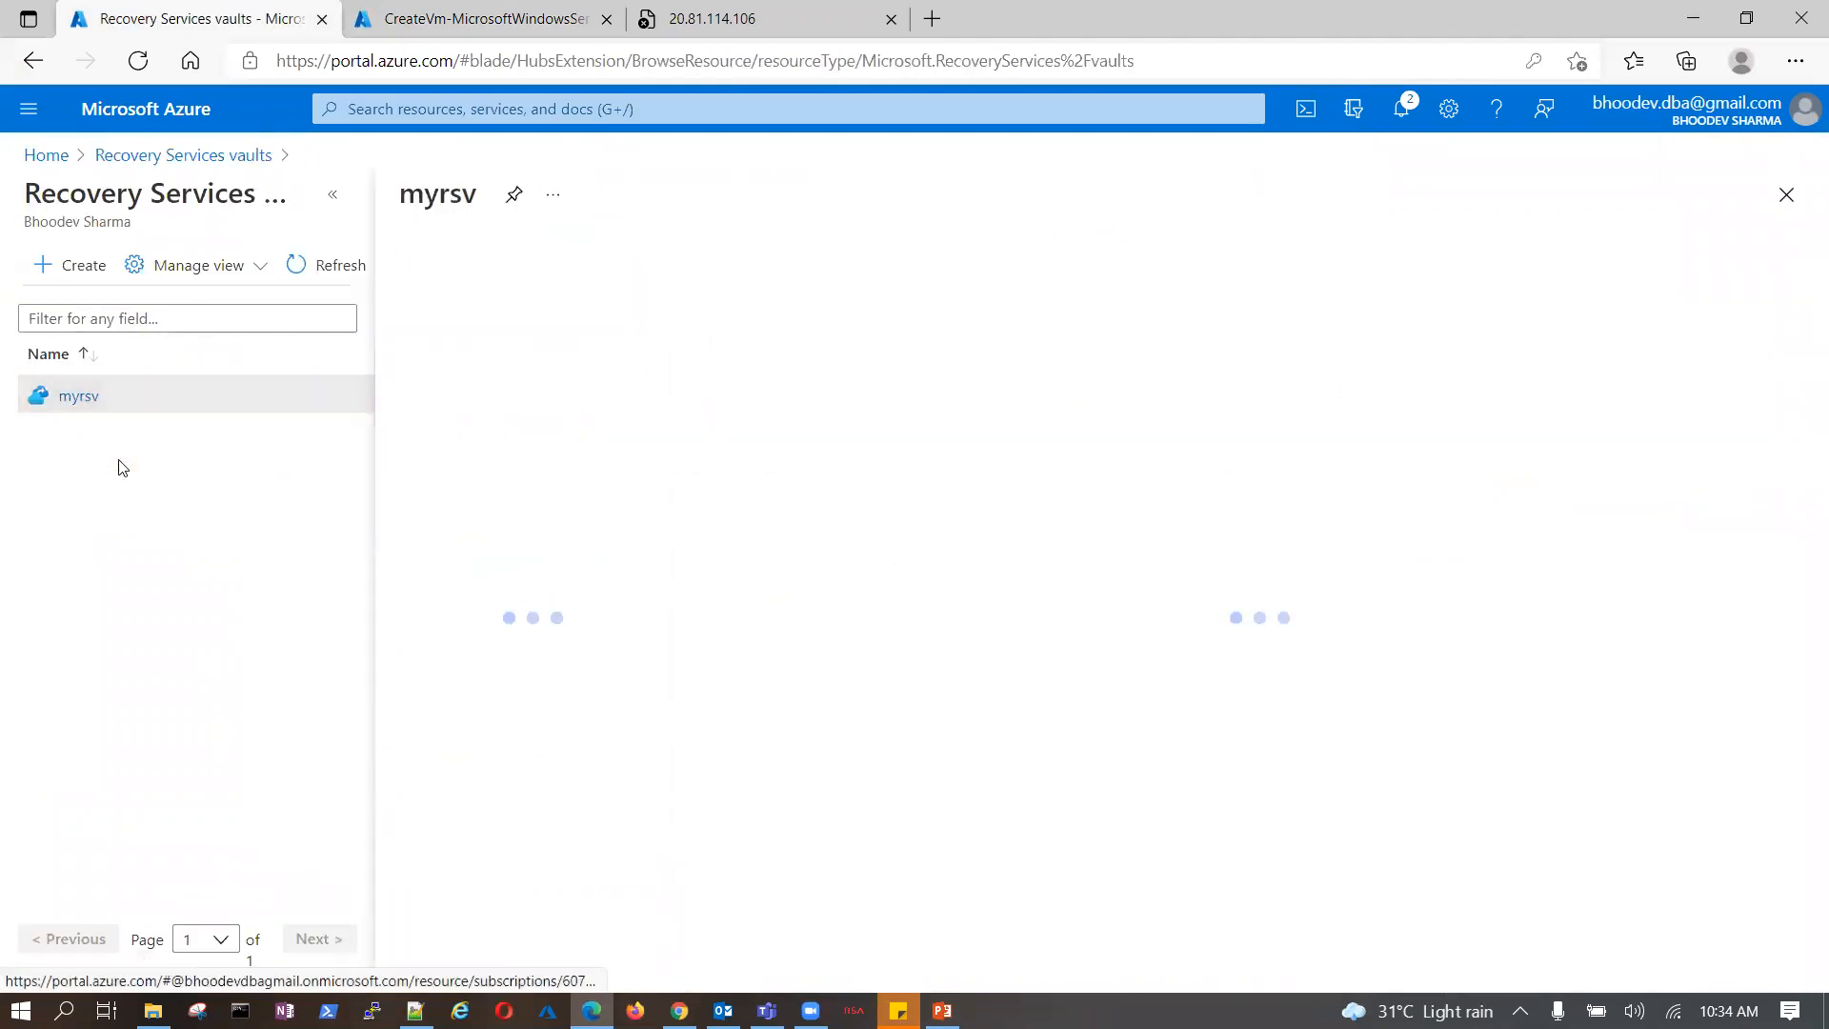
left_click(468, 21)
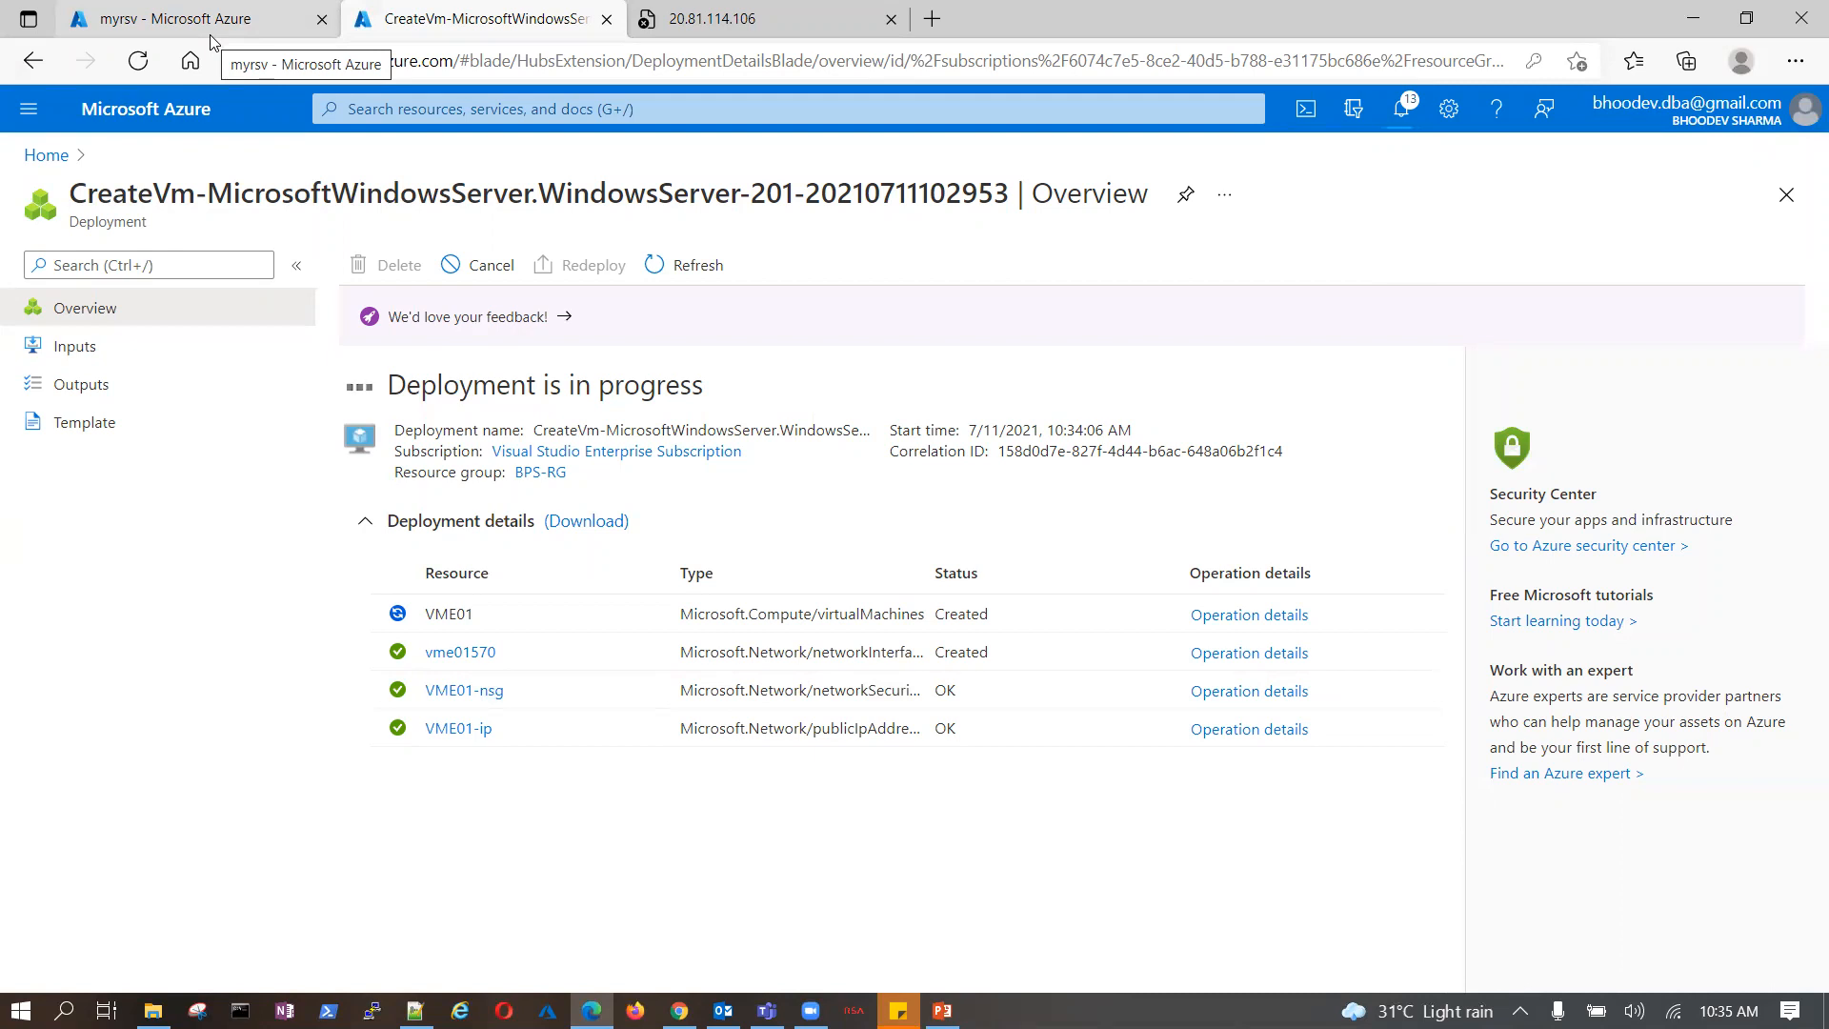
- Open the BPS-Auto-Scale-SET scale set from the Virtual machine scale sets list
left_click(159, 14)
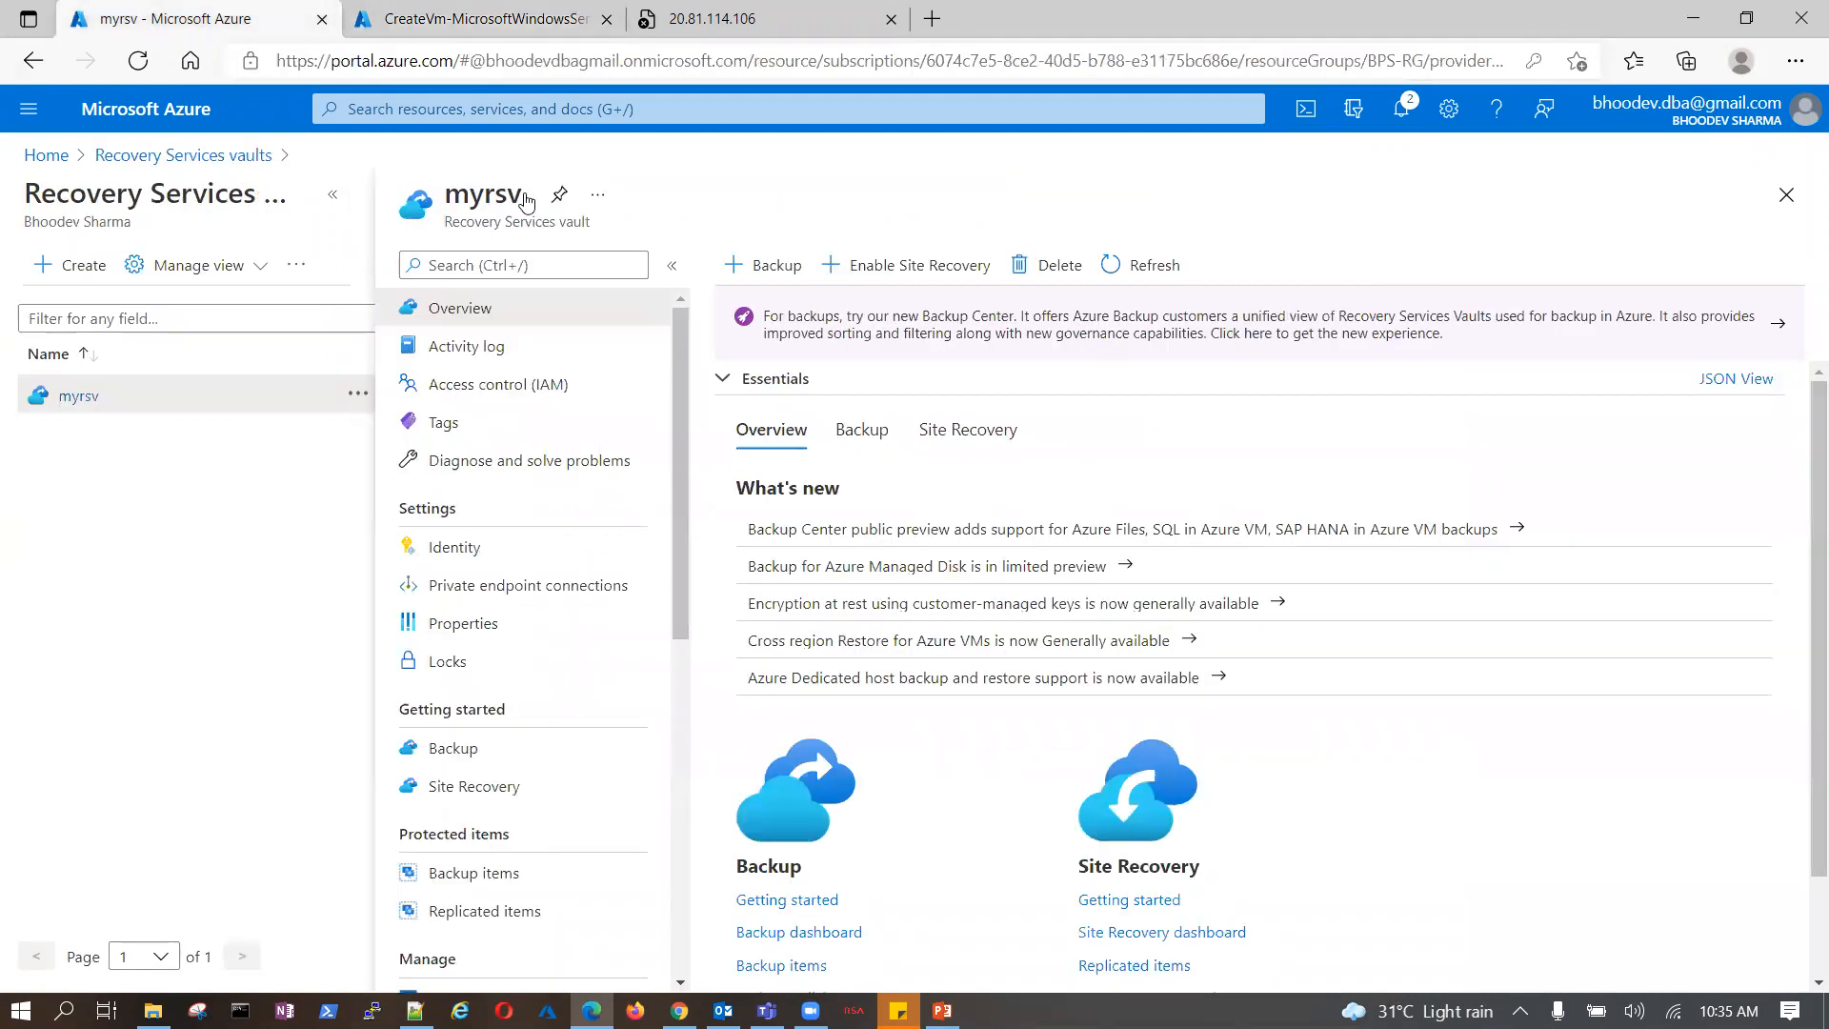
left_click(655, 110)
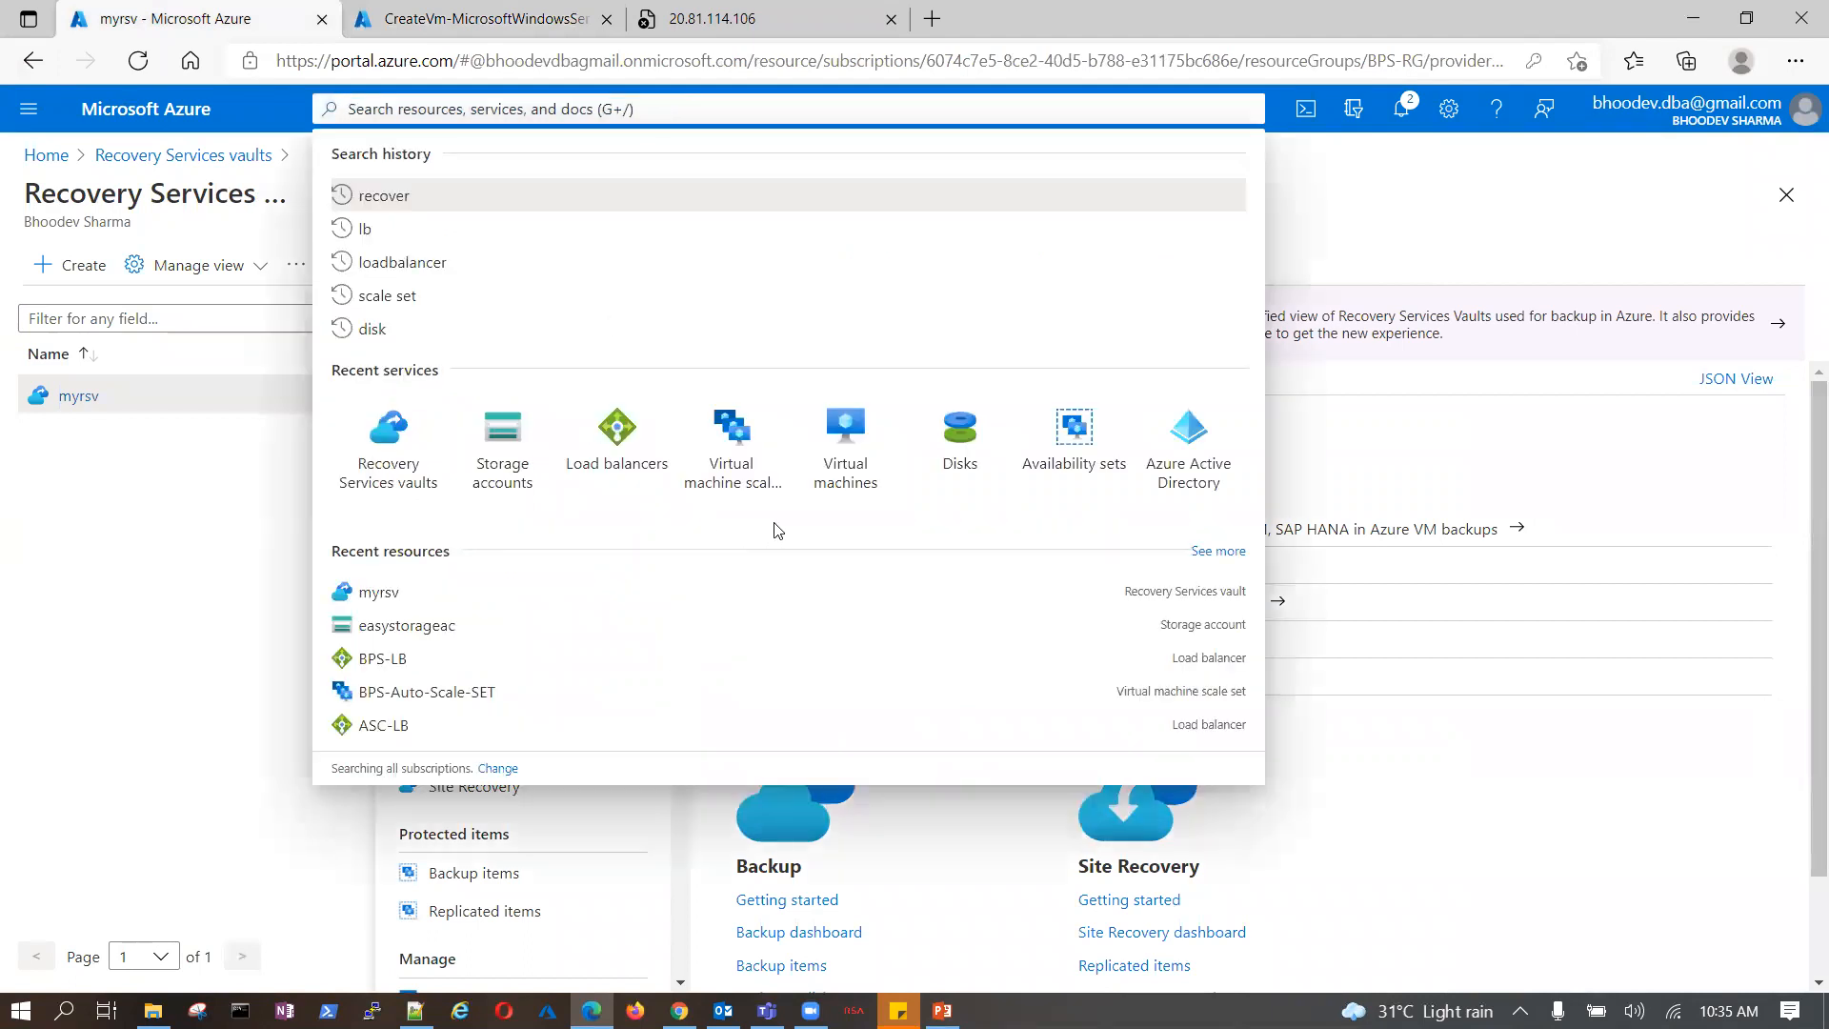
left_click(738, 462)
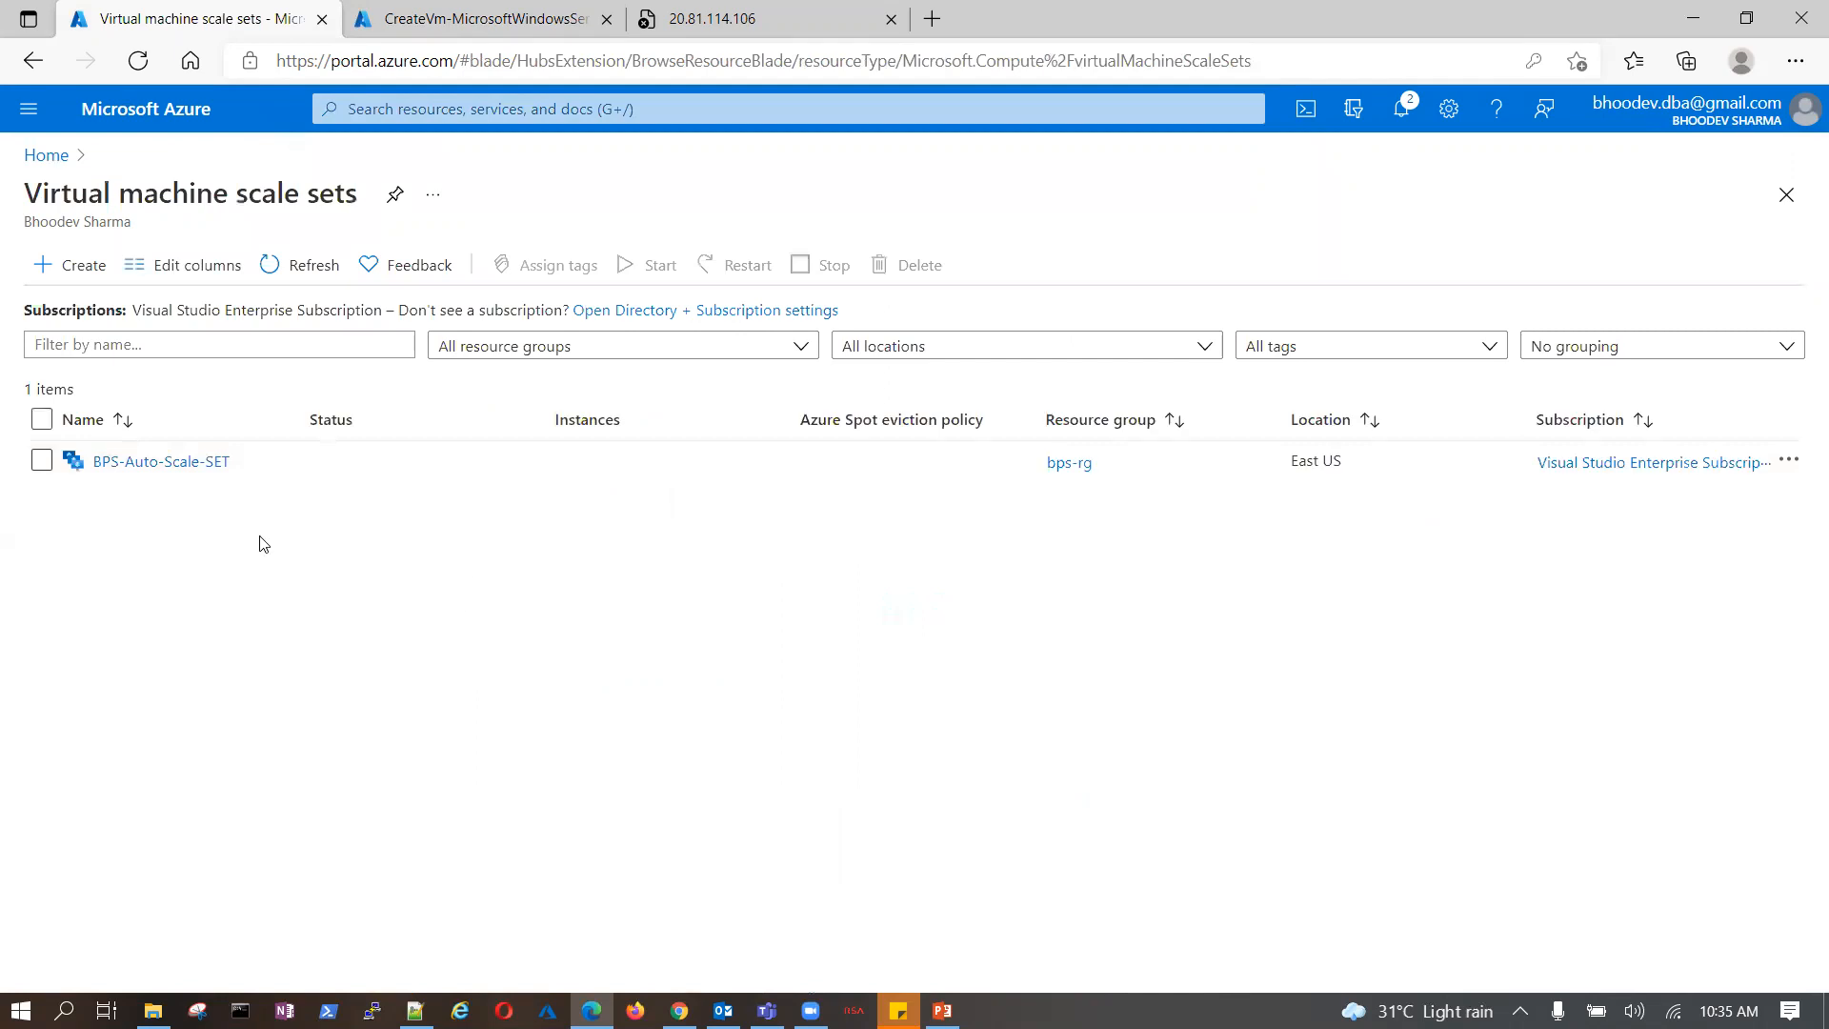
left_click(195, 464)
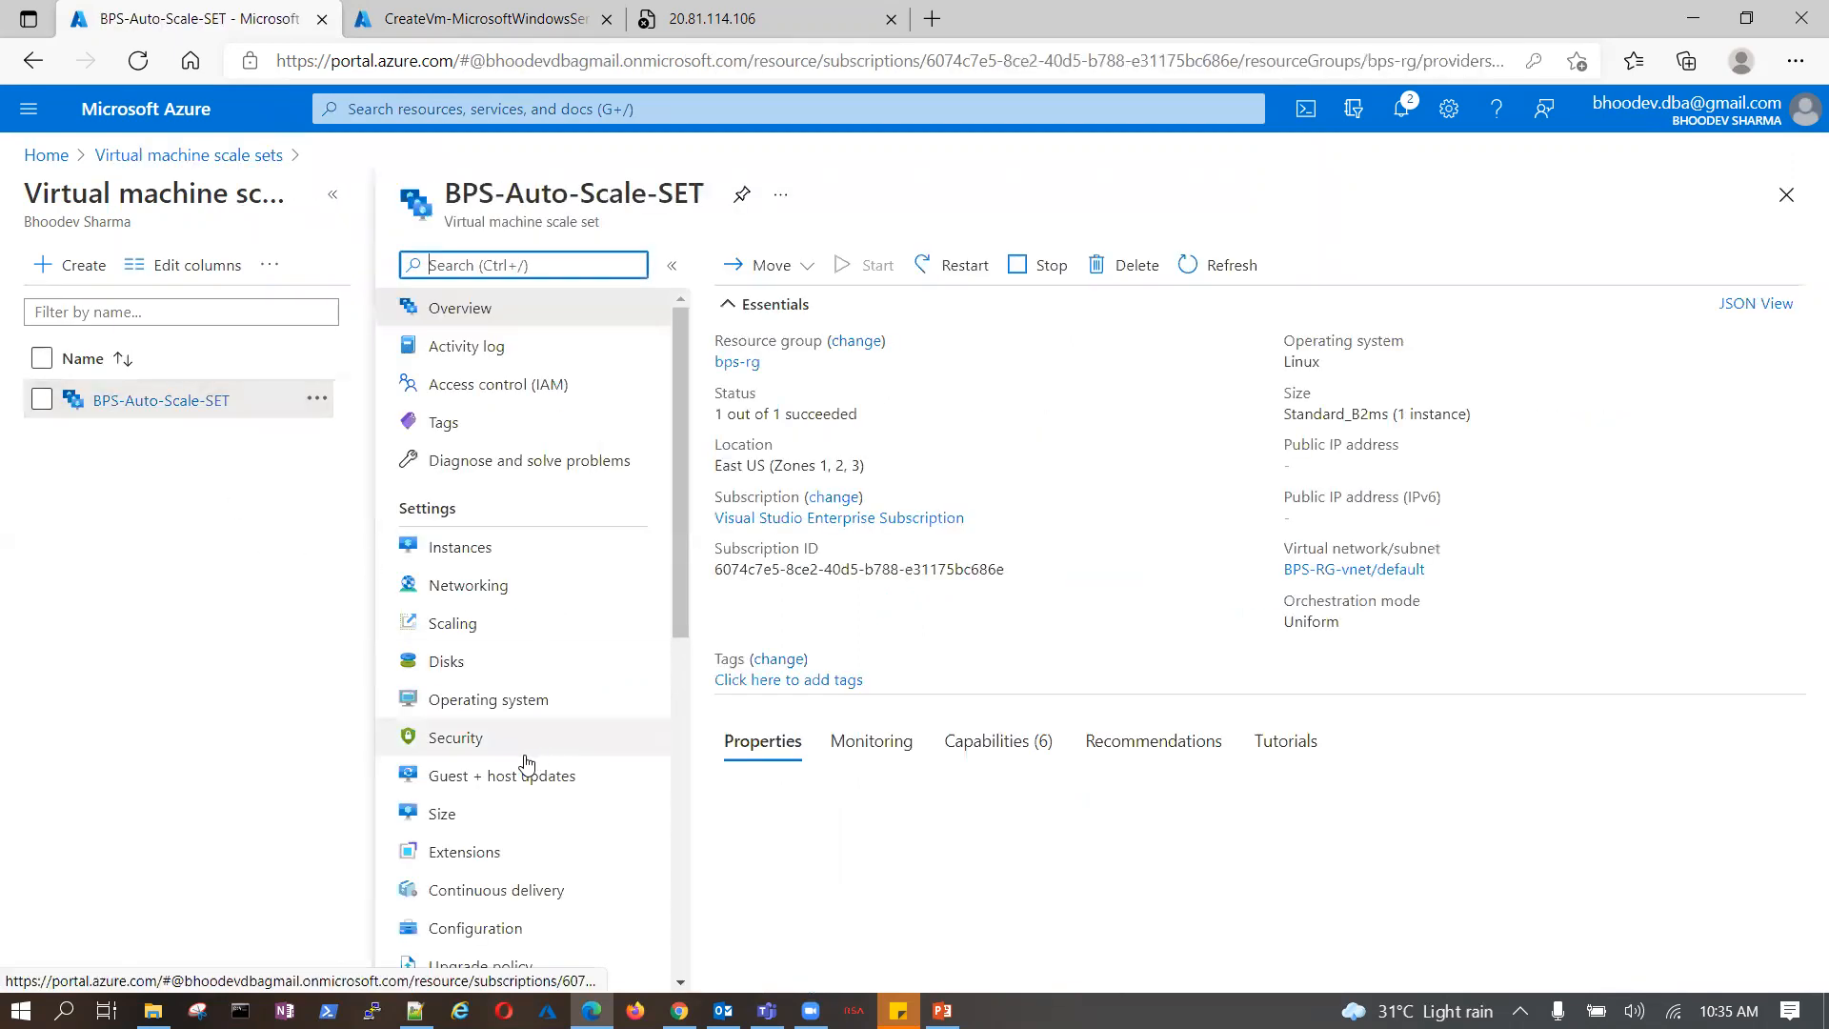
- Look over the scale set's scaling and instances, then check VME01's deployment status
left_click(462, 624)
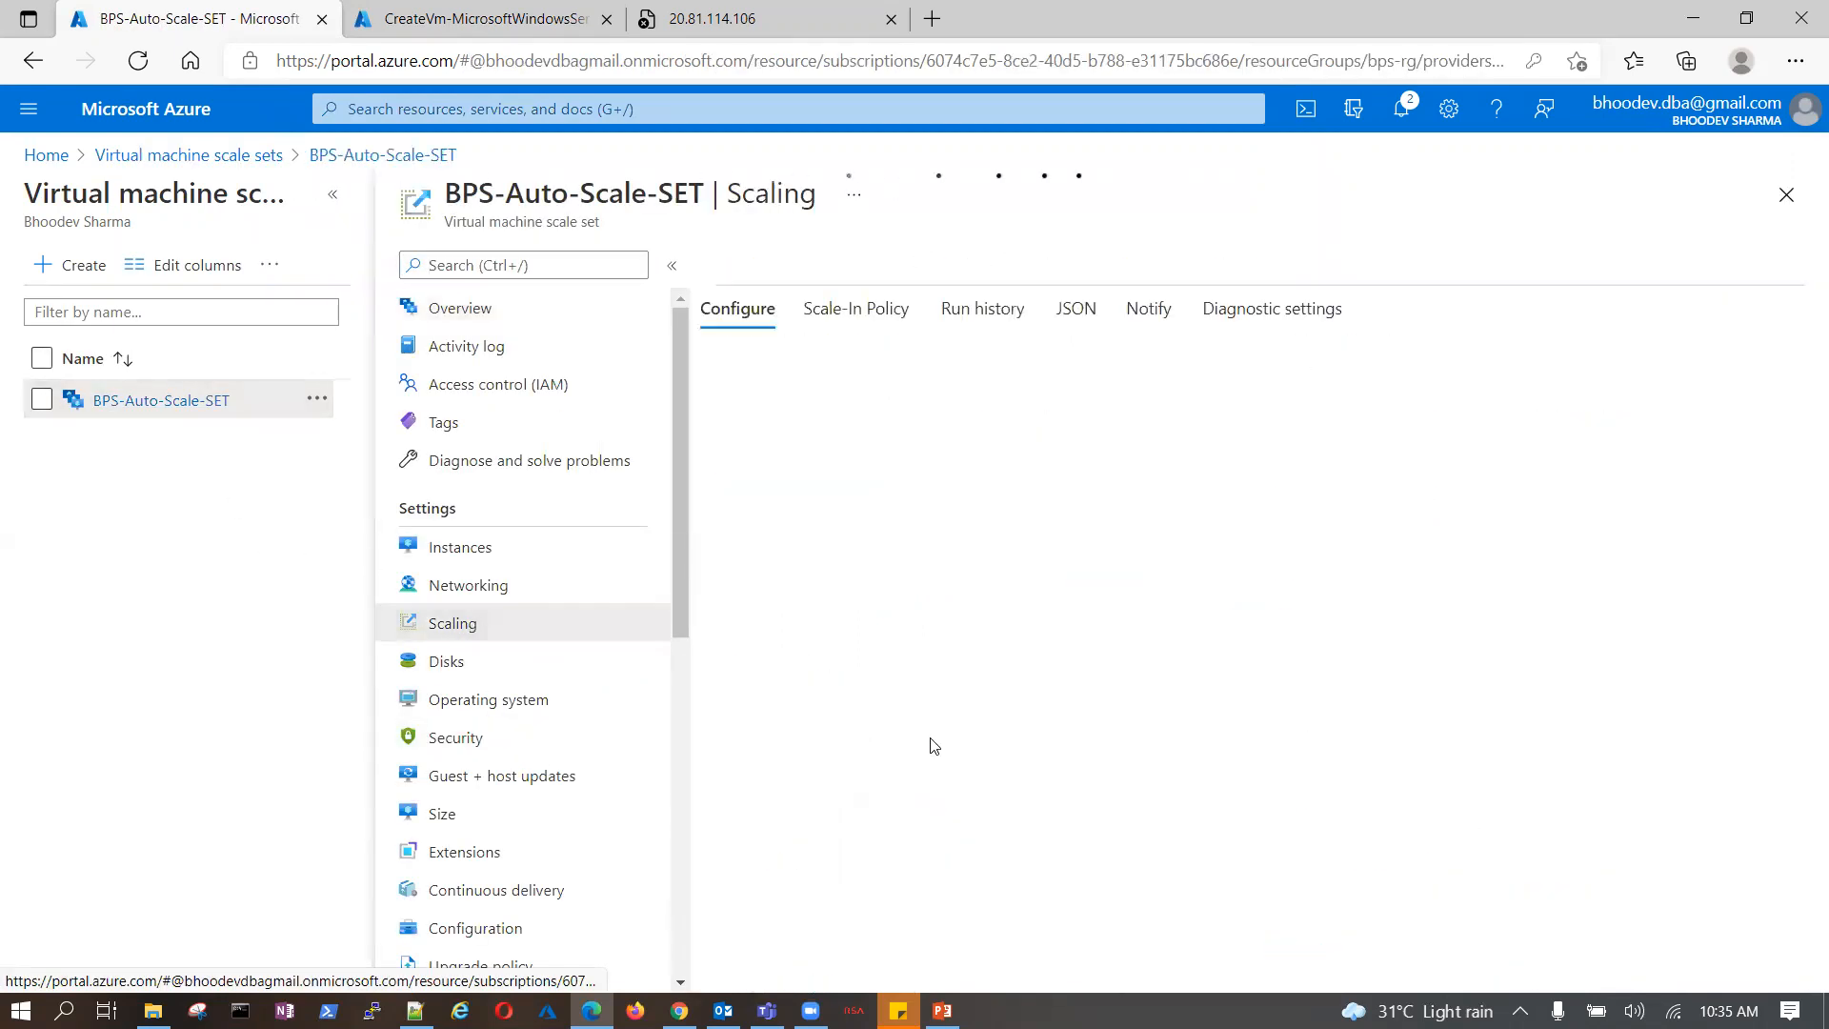
scroll(930, 781, "down", 2)
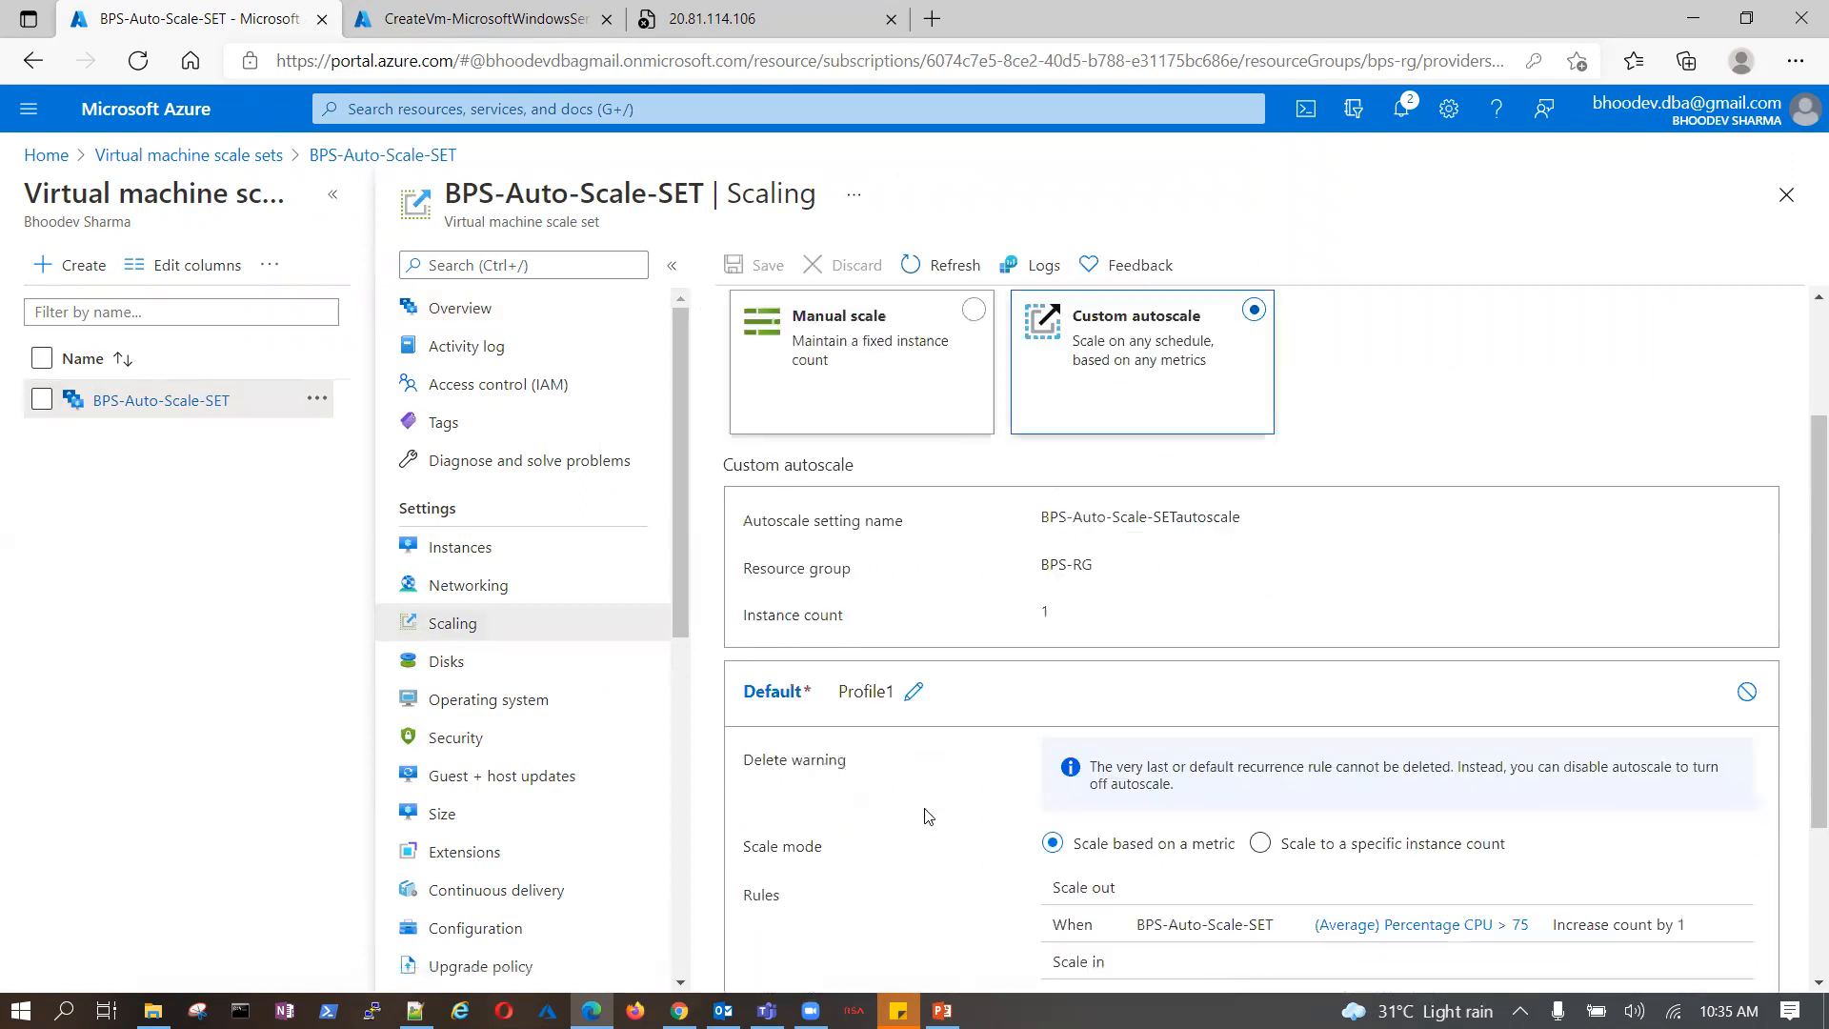
scroll(910, 836, "down", 3)
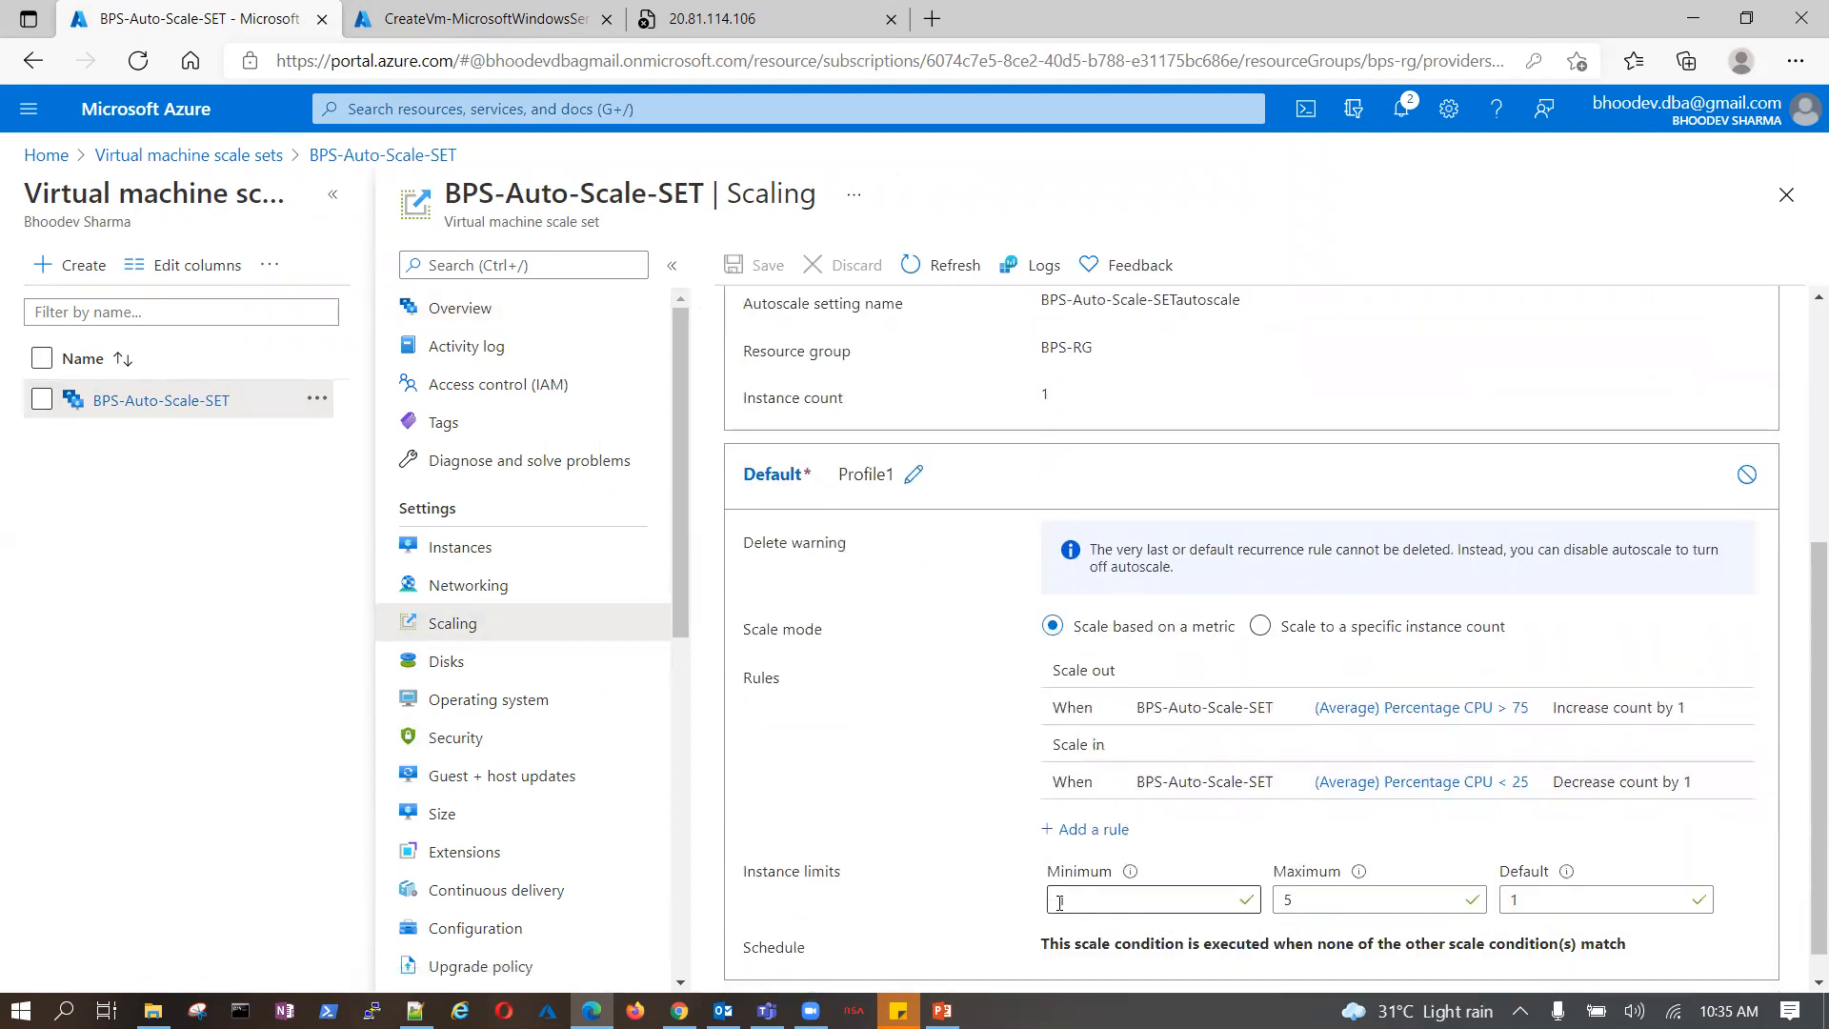
left_click(521, 545)
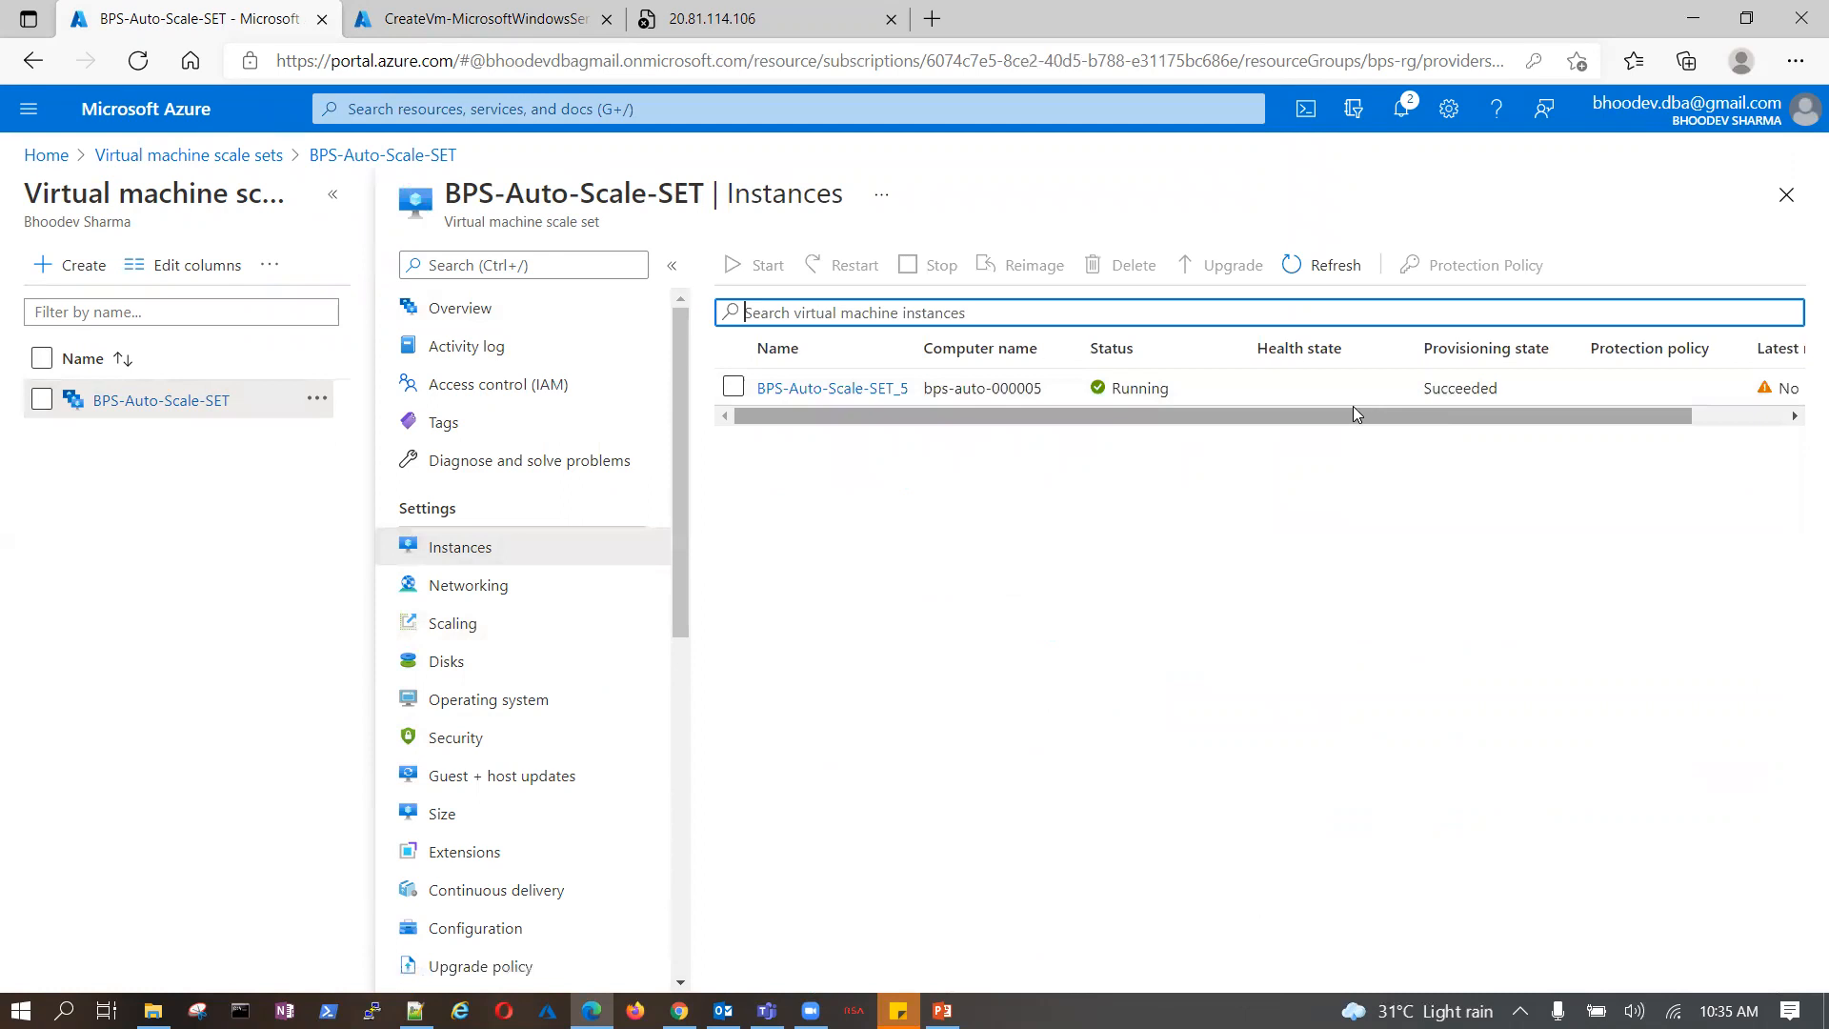
left_click(509, 23)
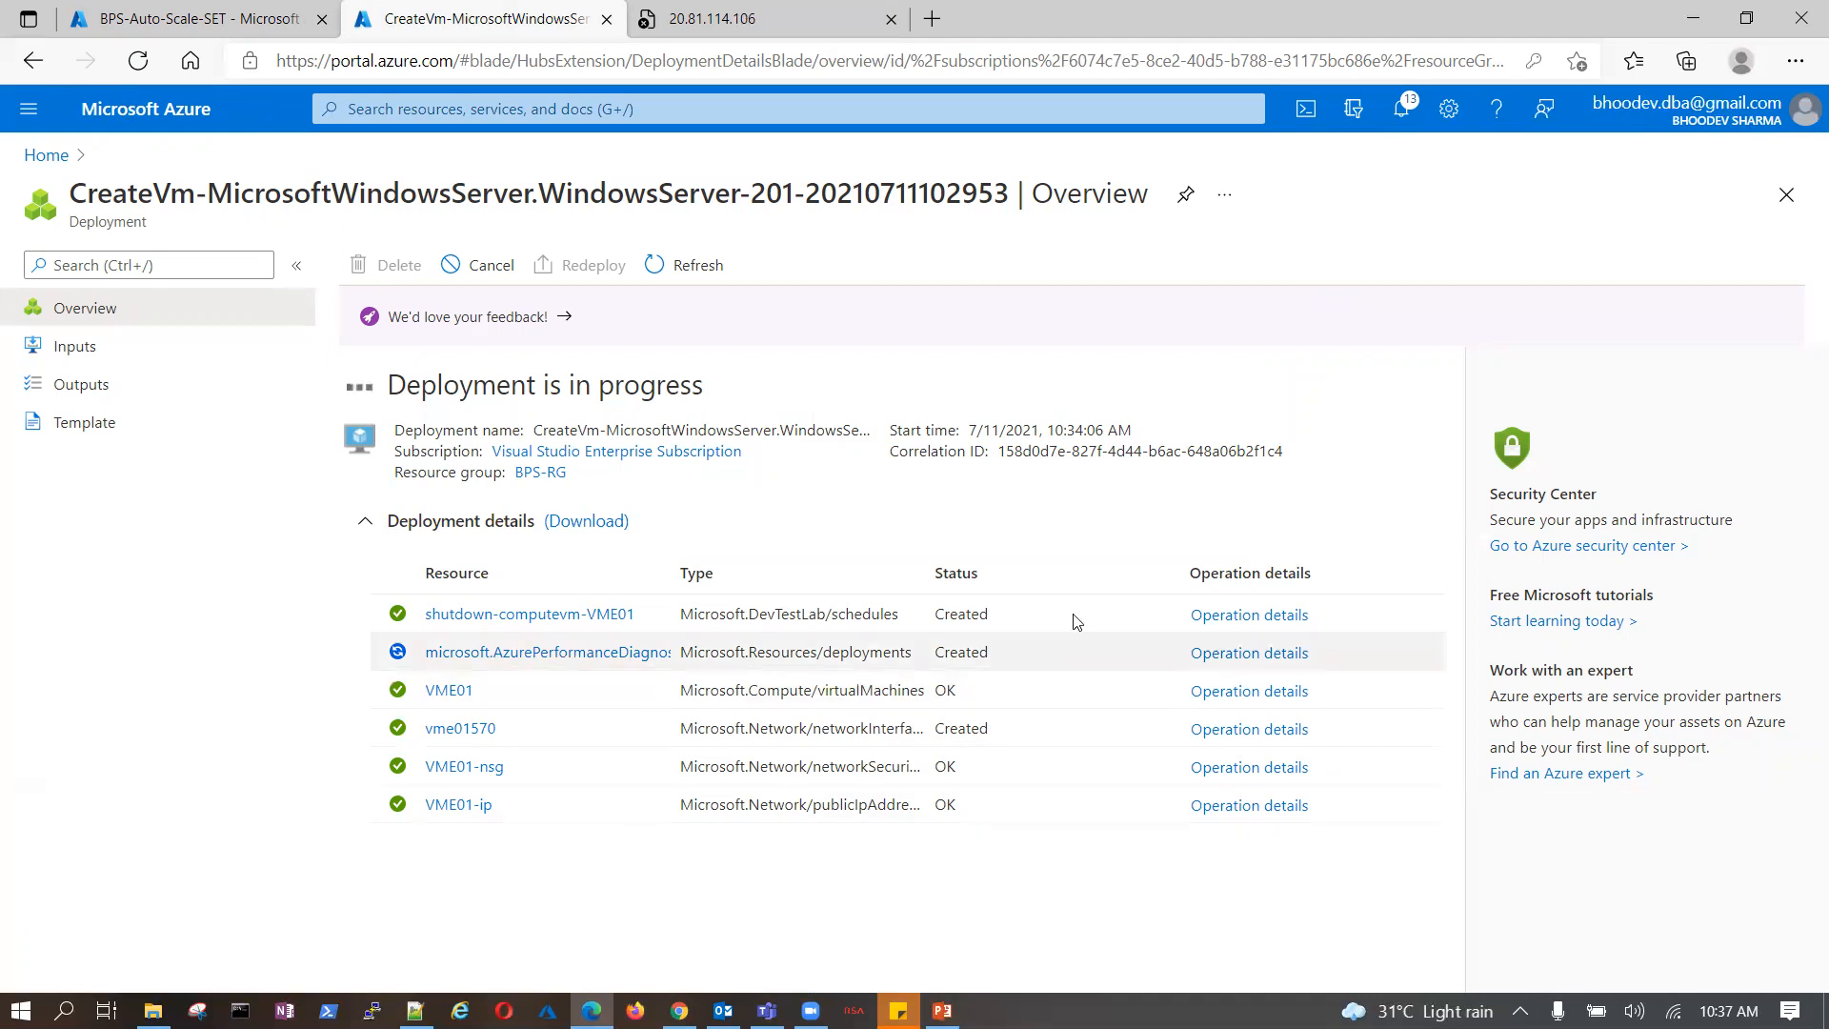
- Open the BPS-LB load balancer from the Load balancers list
left_click(768, 21)
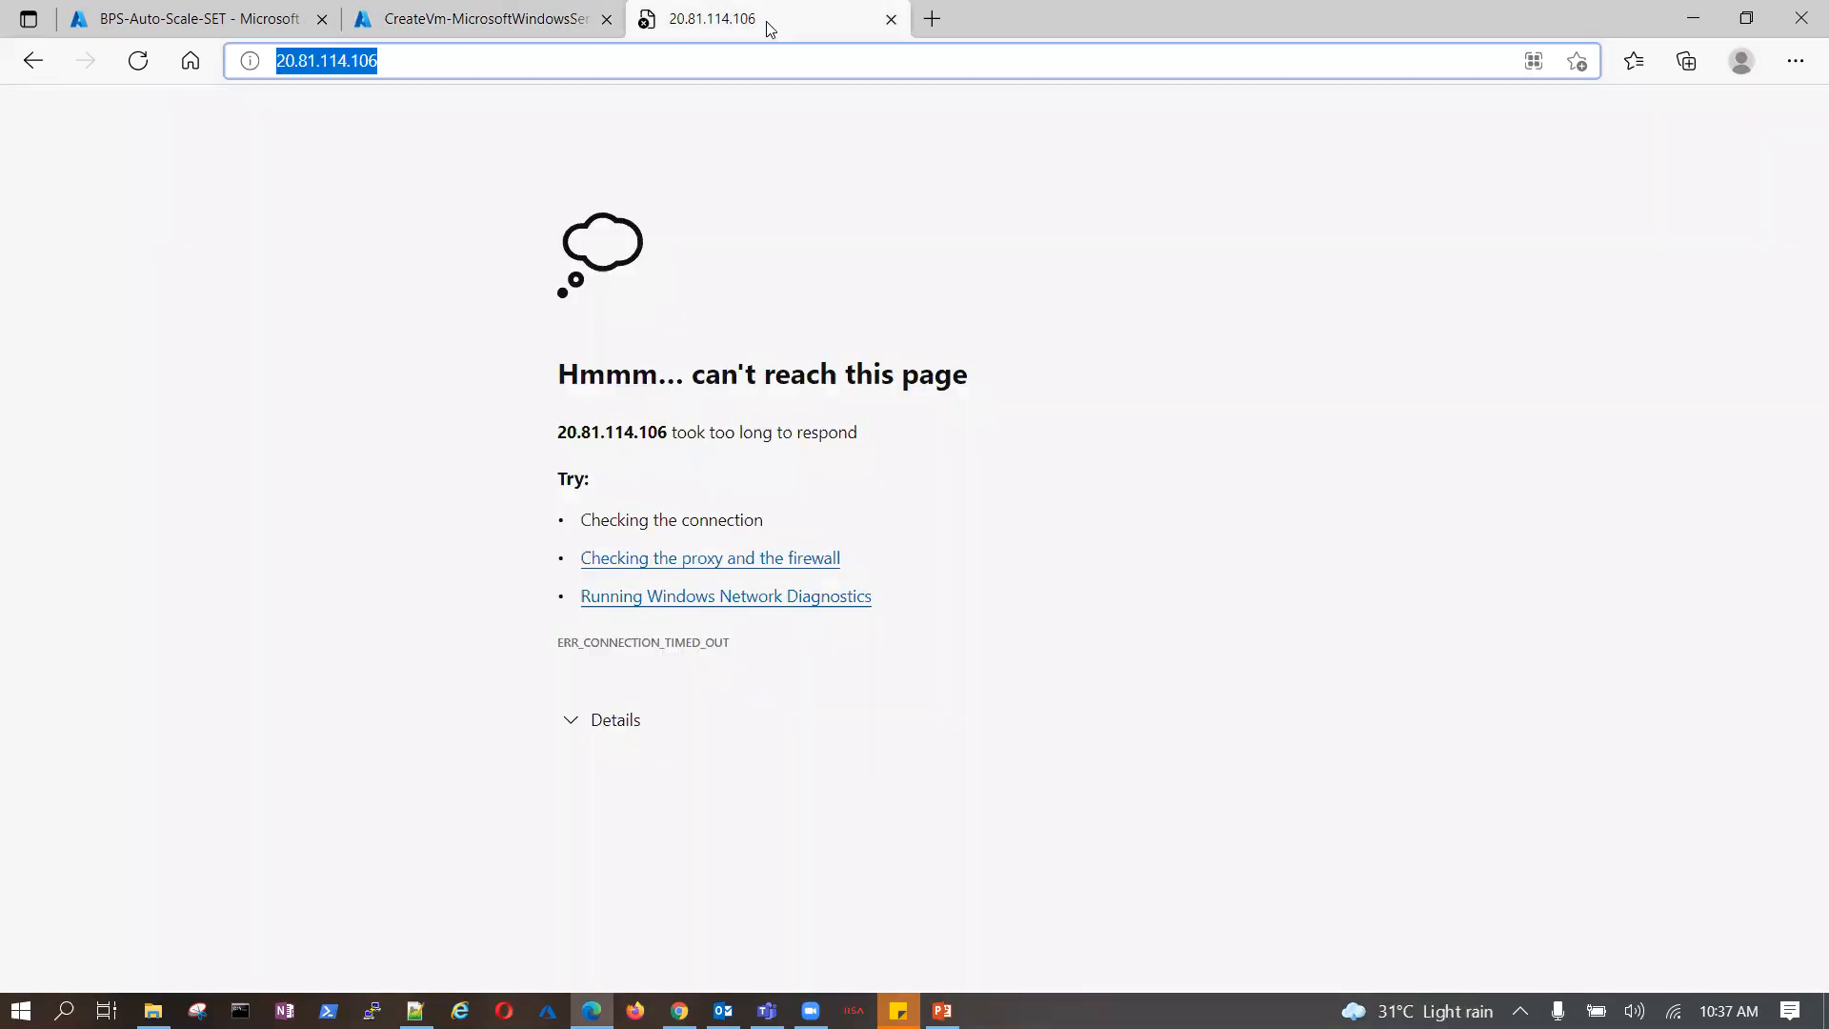
left_click(195, 19)
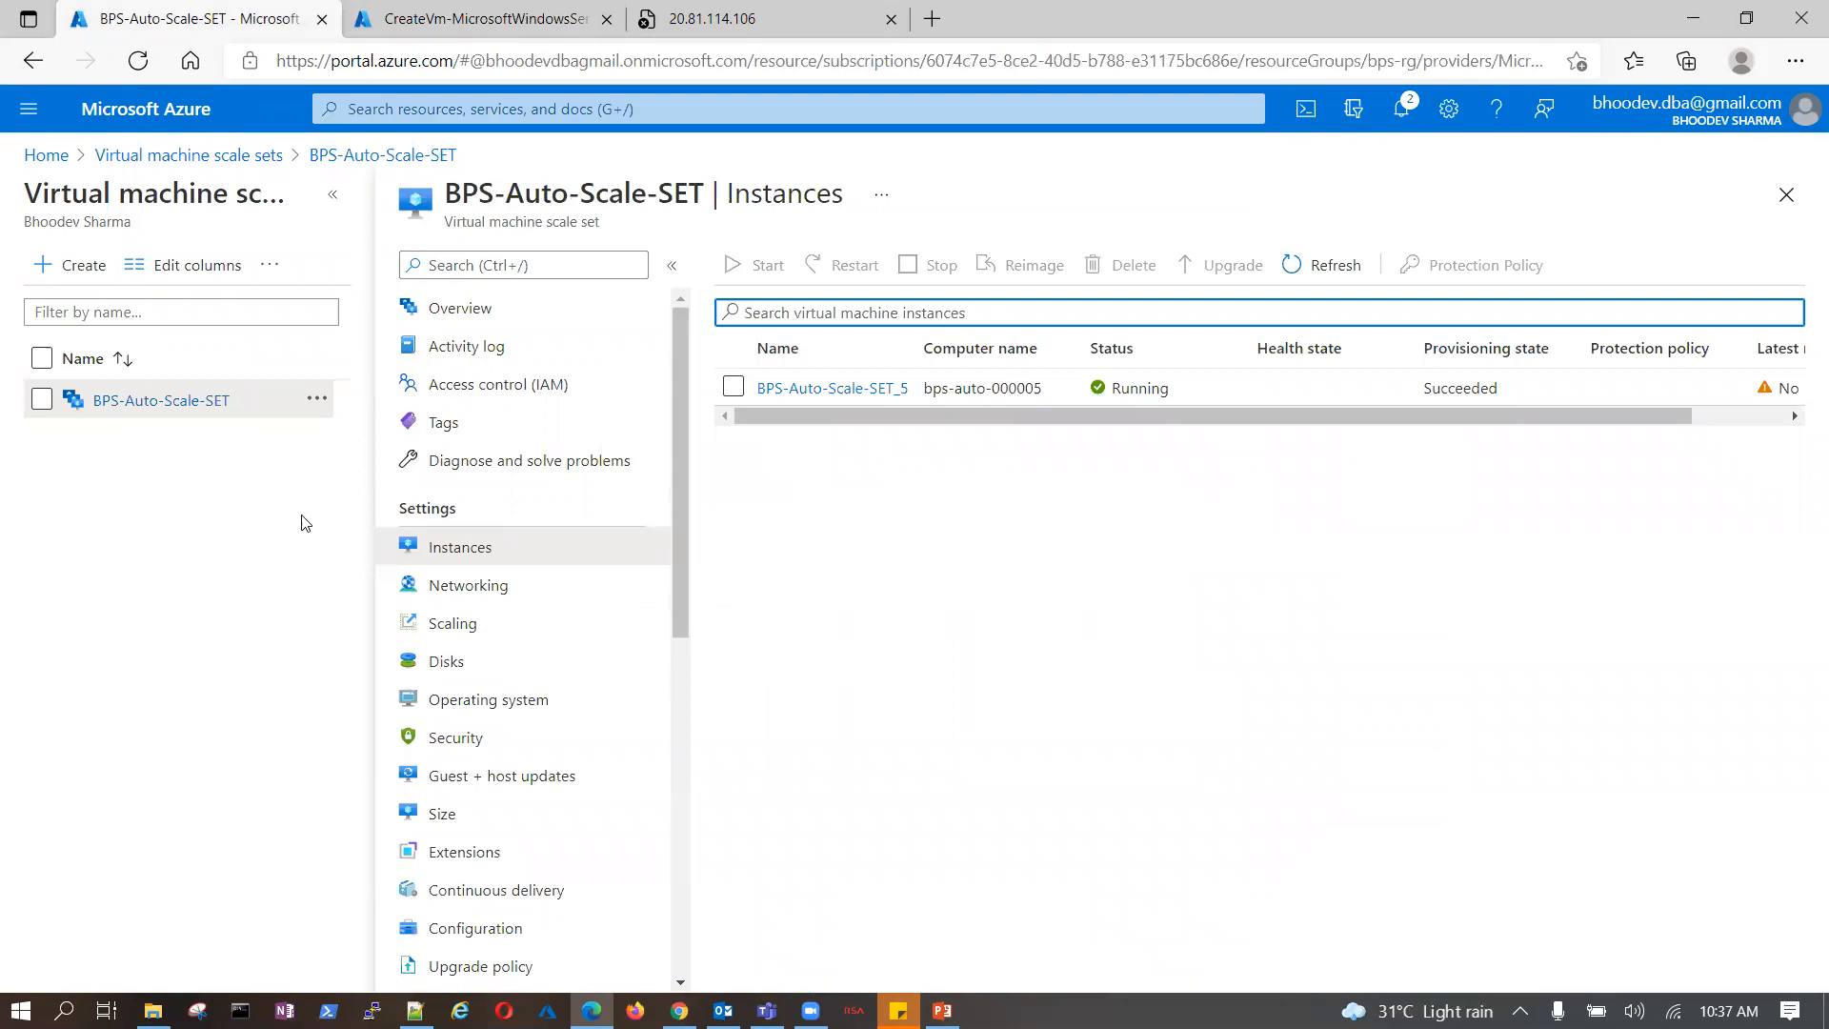
left_click(551, 101)
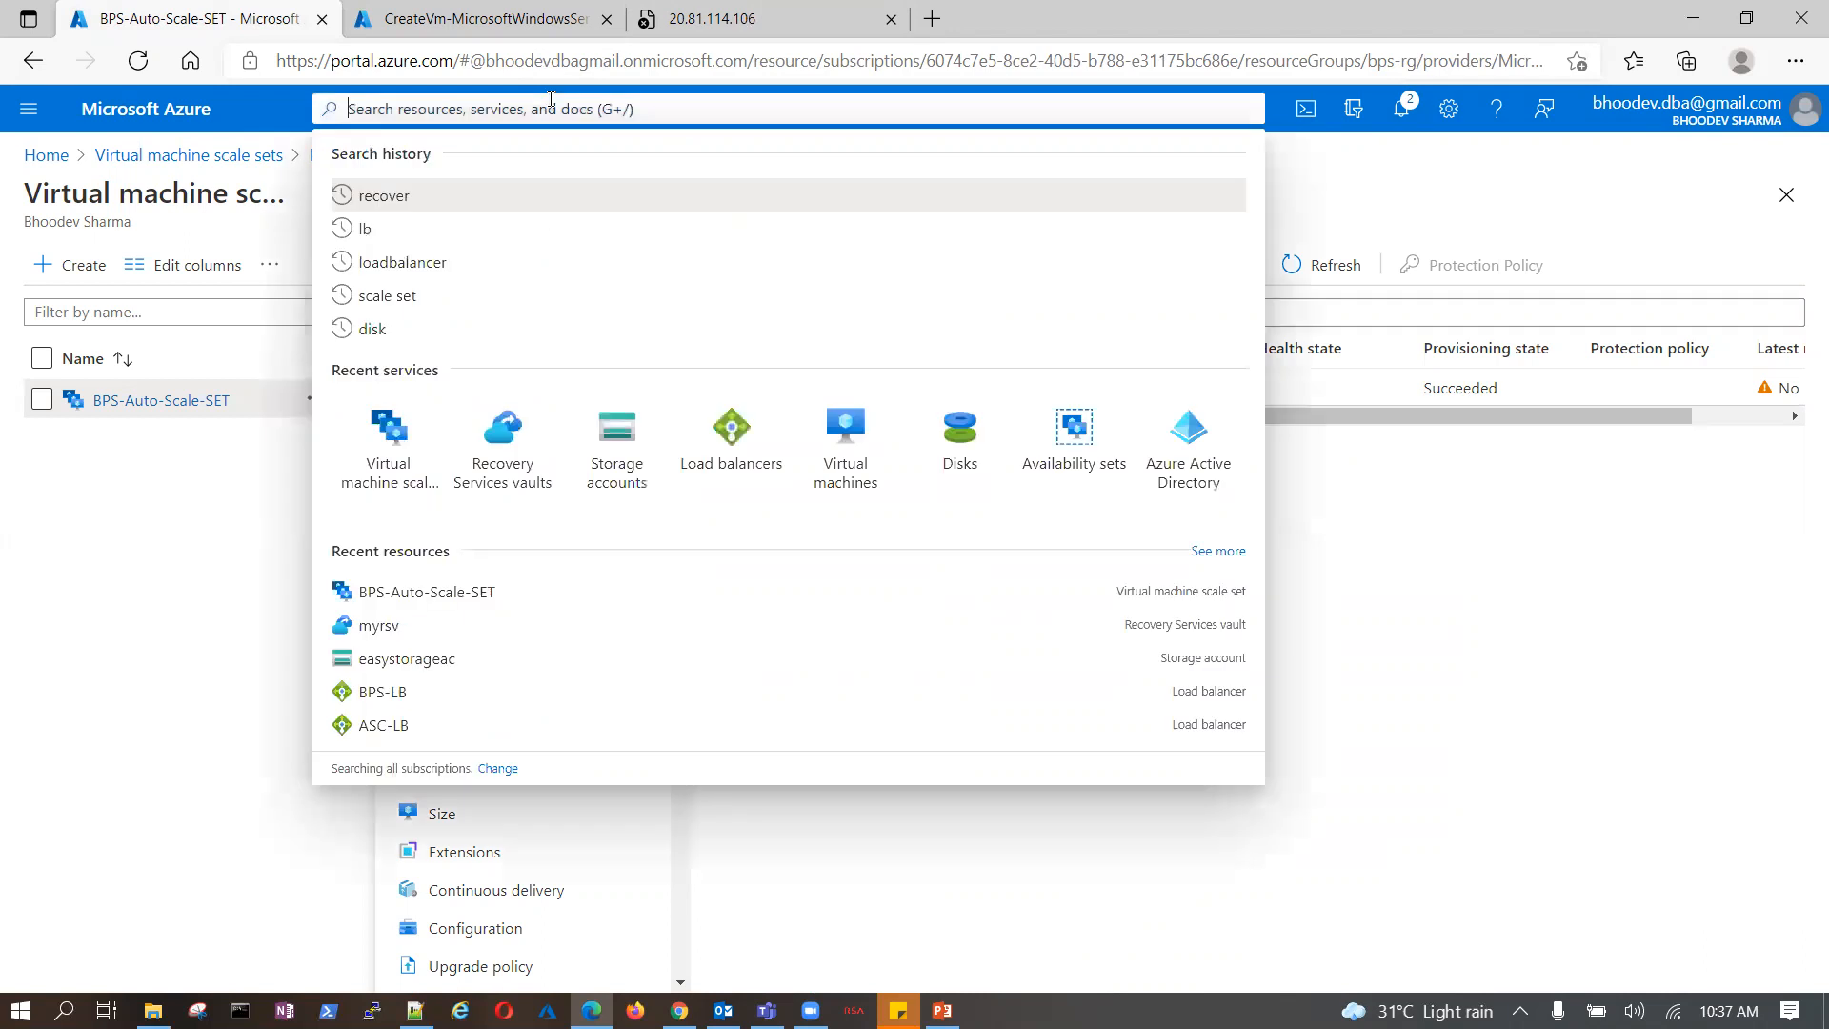
left_click(719, 453)
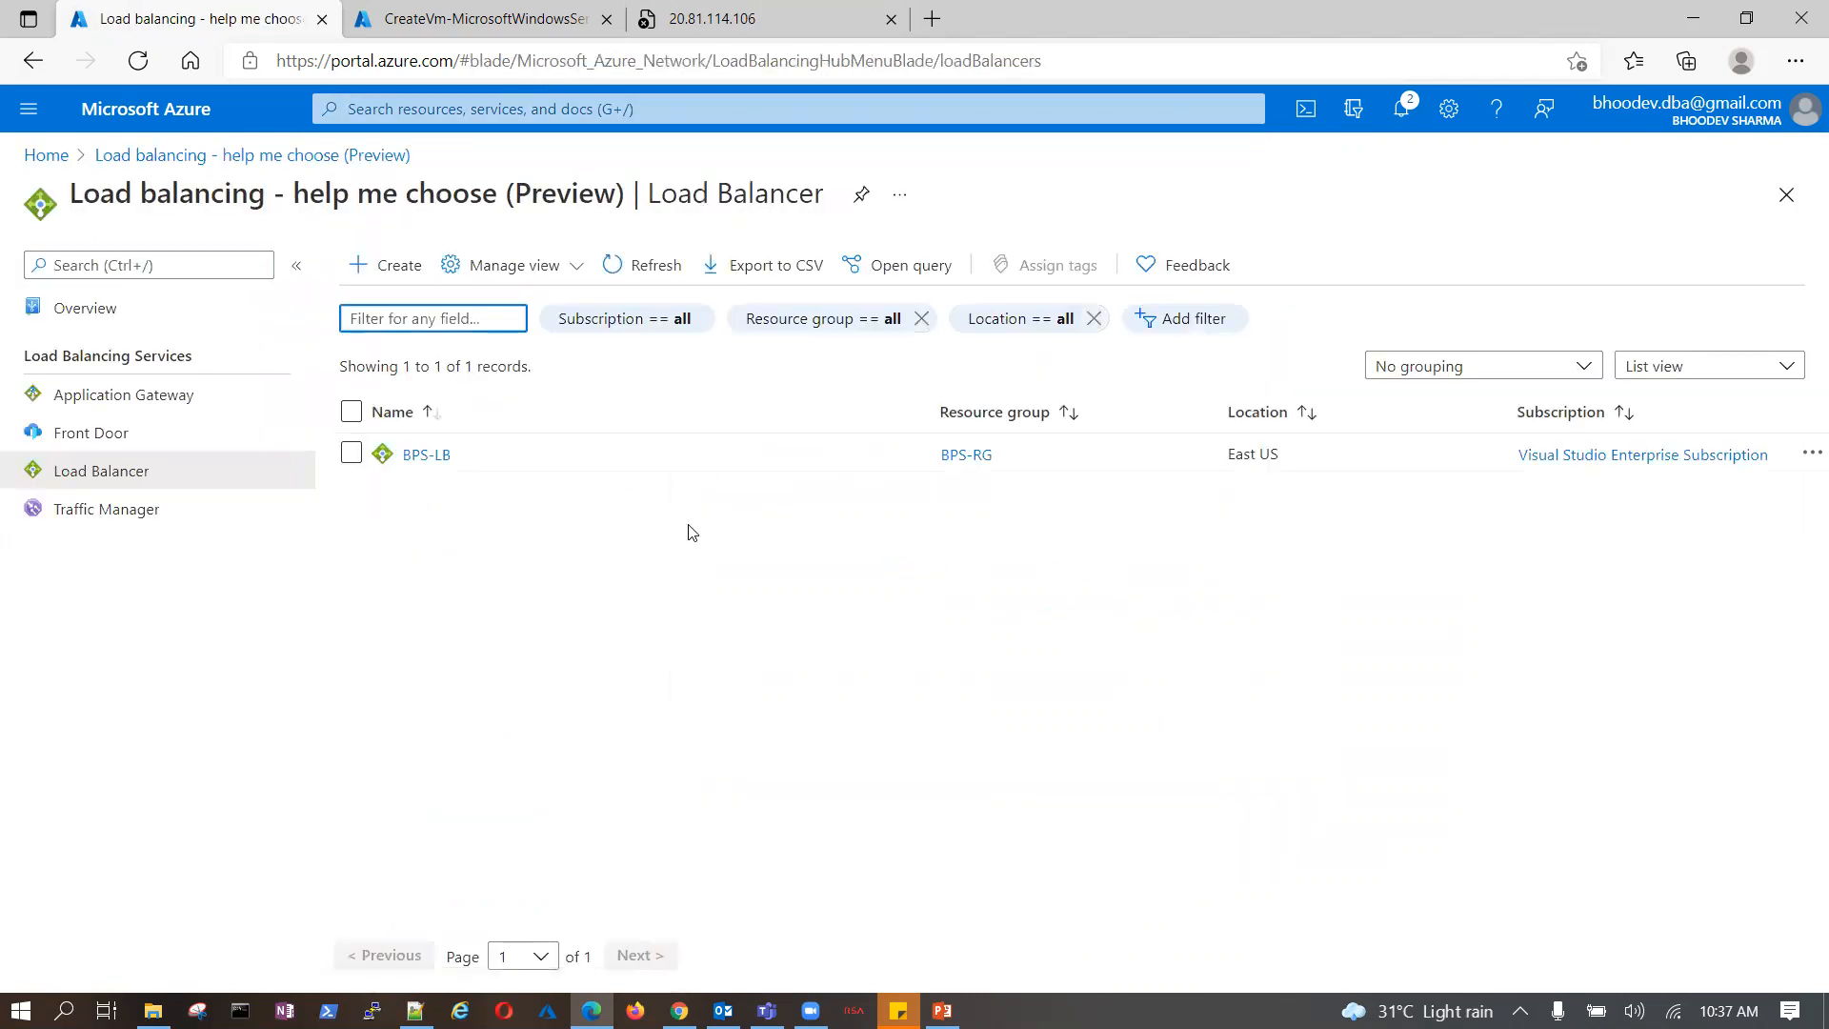
left_click(426, 456)
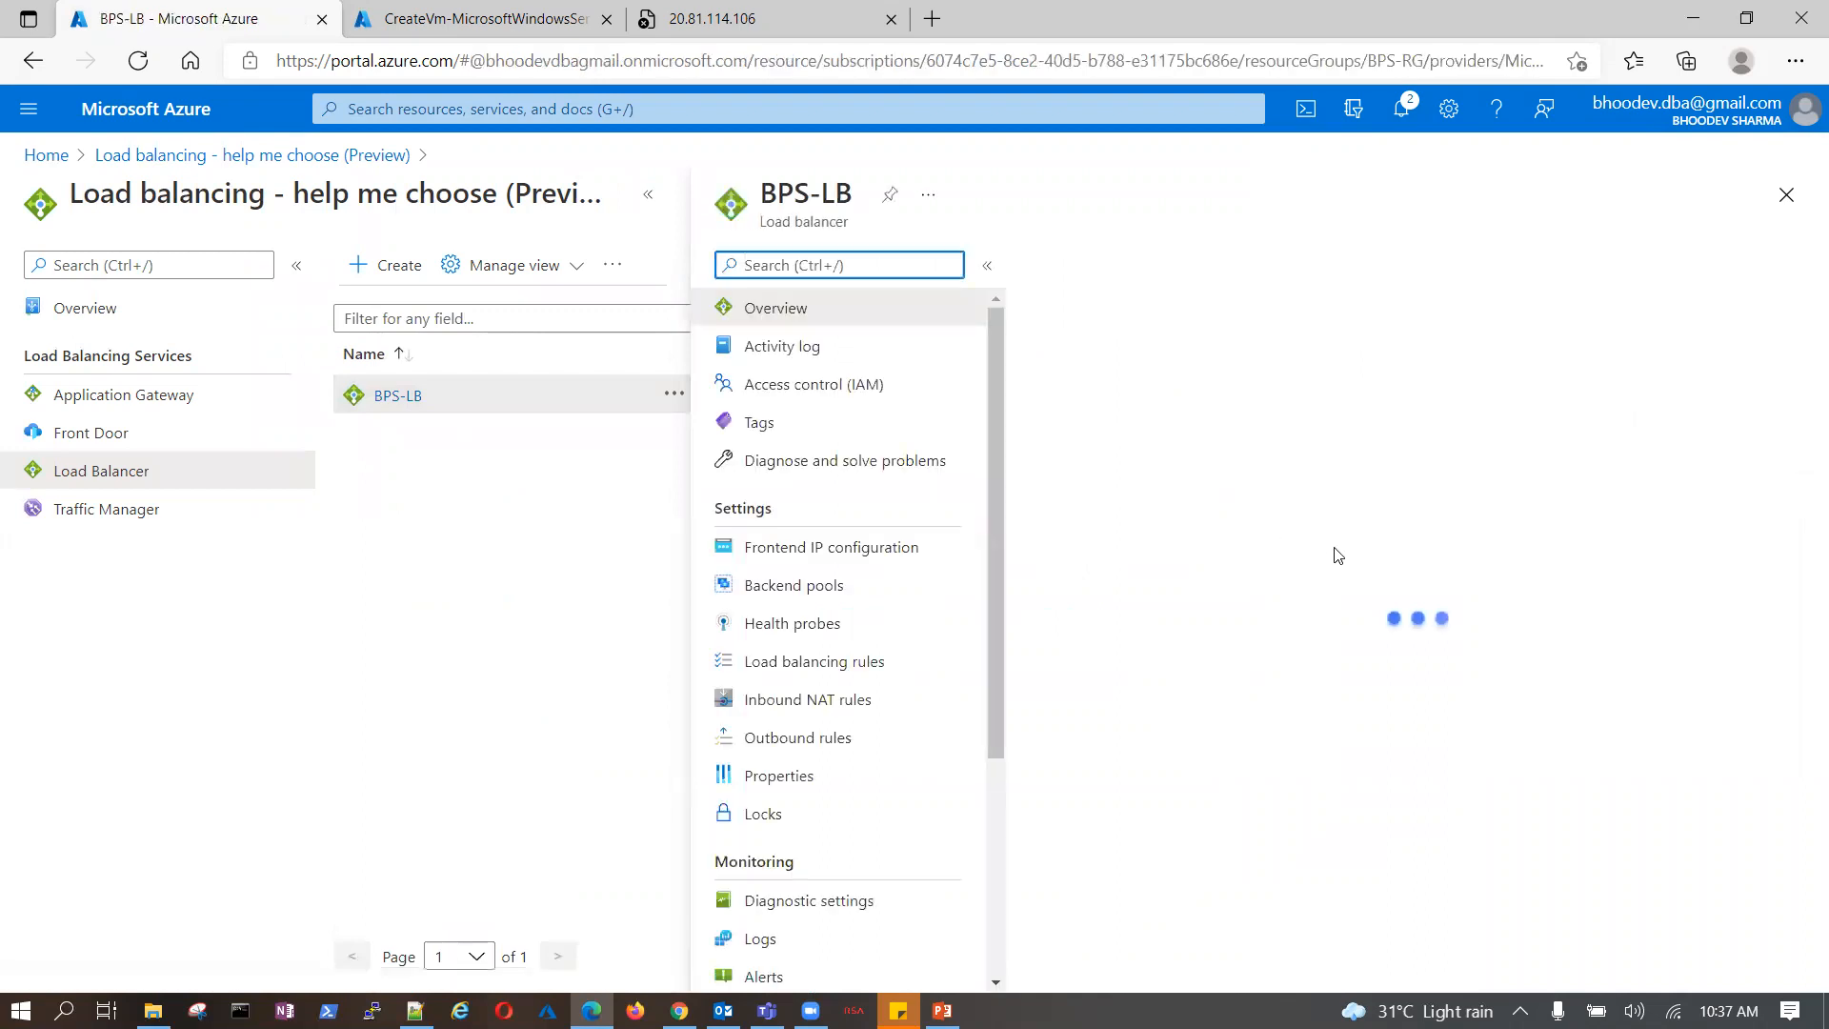
- Select BPS-LB's public IP address 20.81.114.106 on its overview
left_click_drag(1428, 570, 1562, 570)
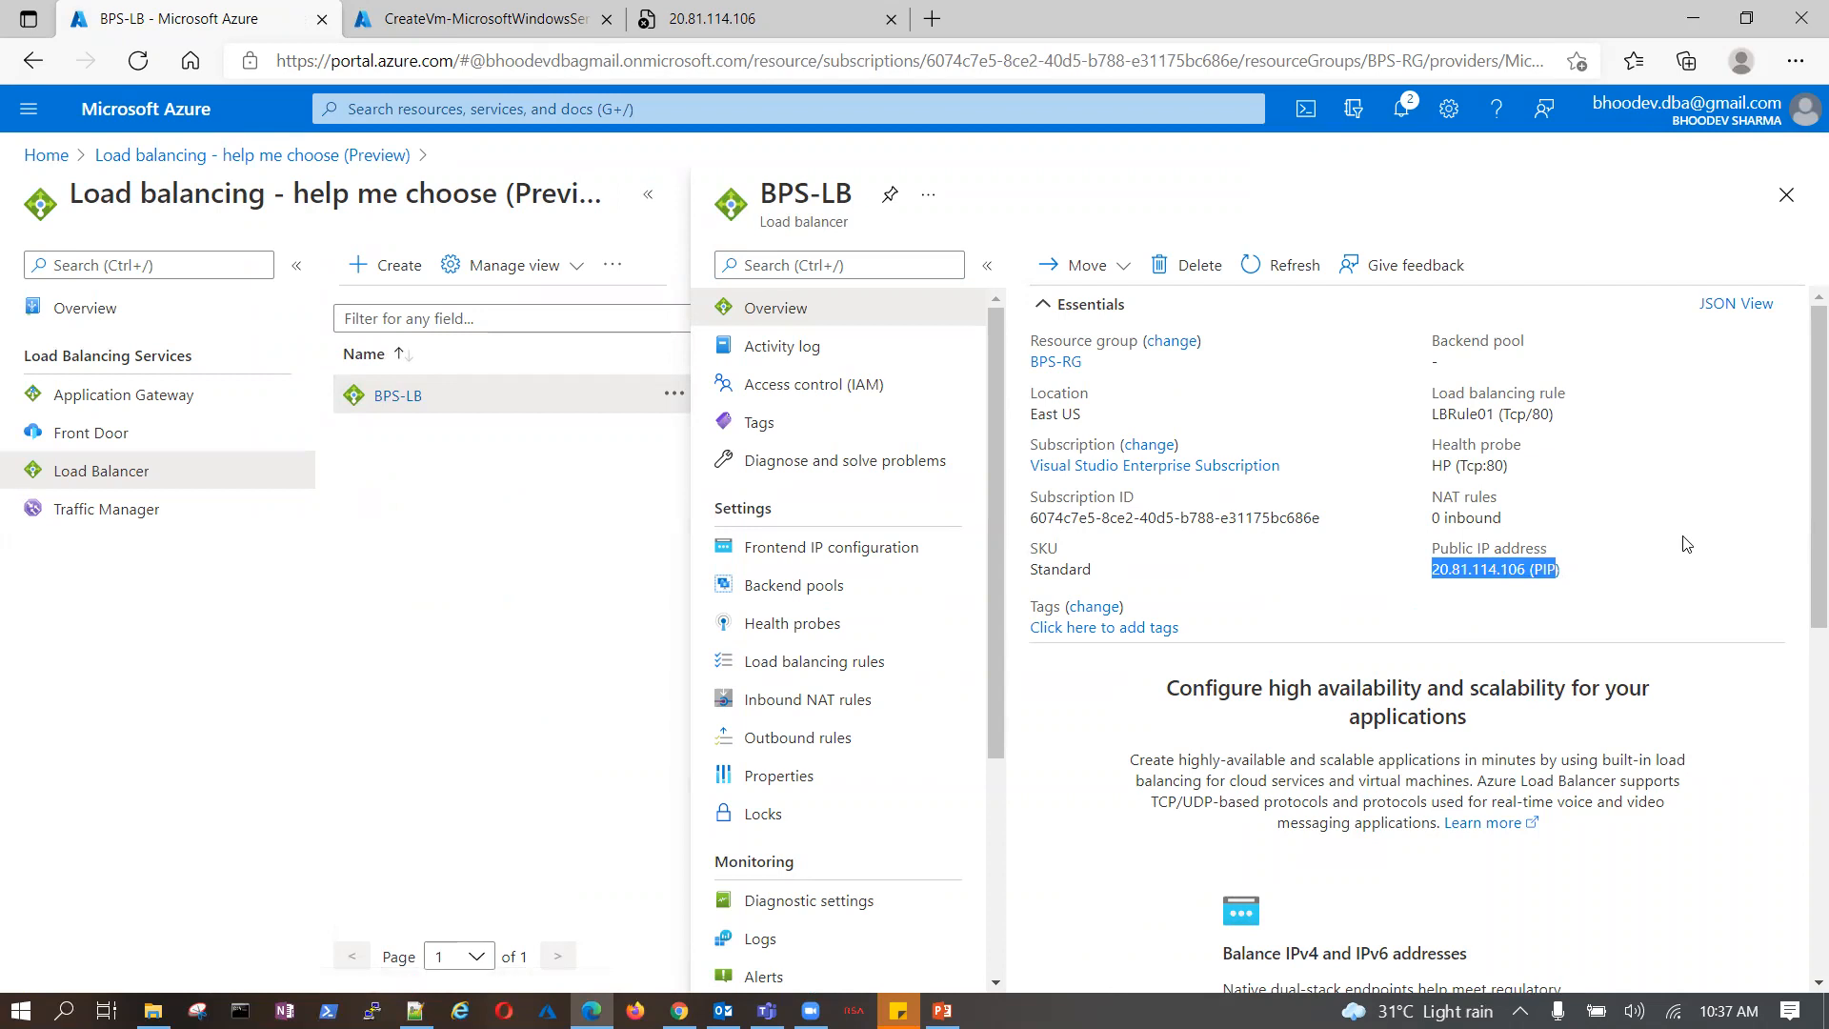
left_click(1665, 633)
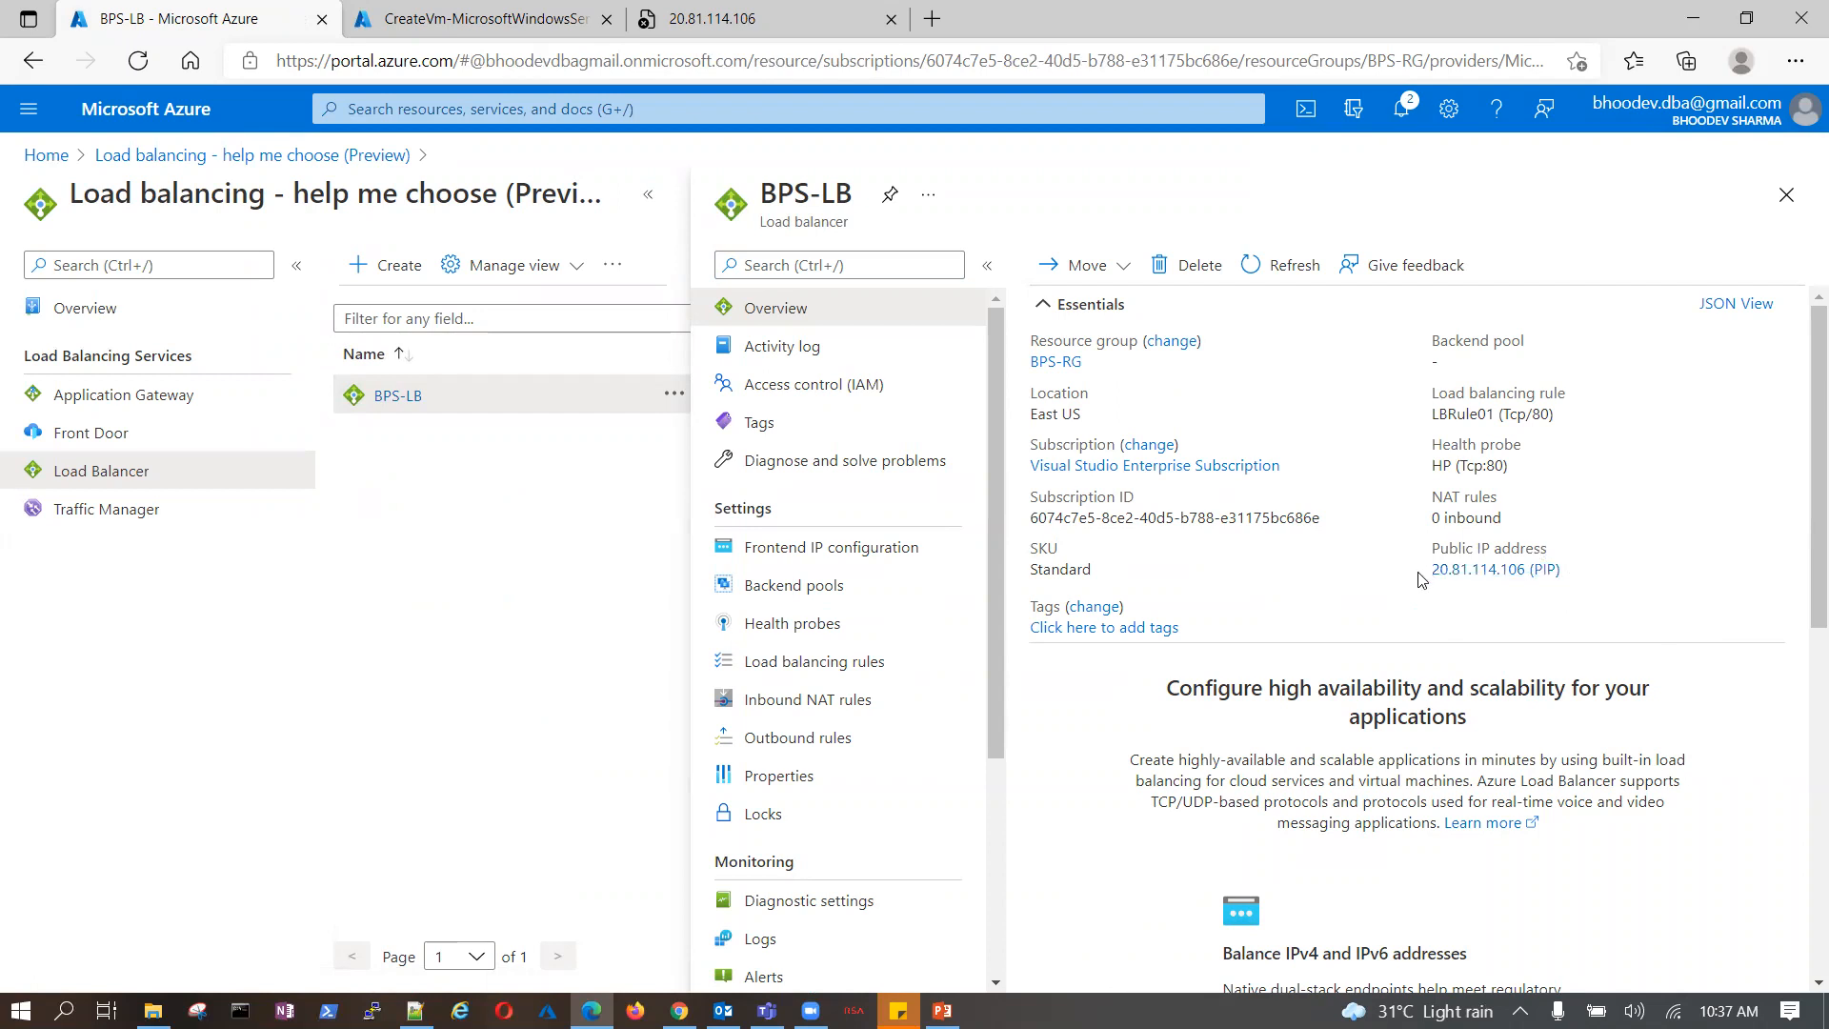
left_click_drag(1419, 579, 1483, 570)
left_click(1476, 606)
left_click_drag(1426, 579, 1564, 575)
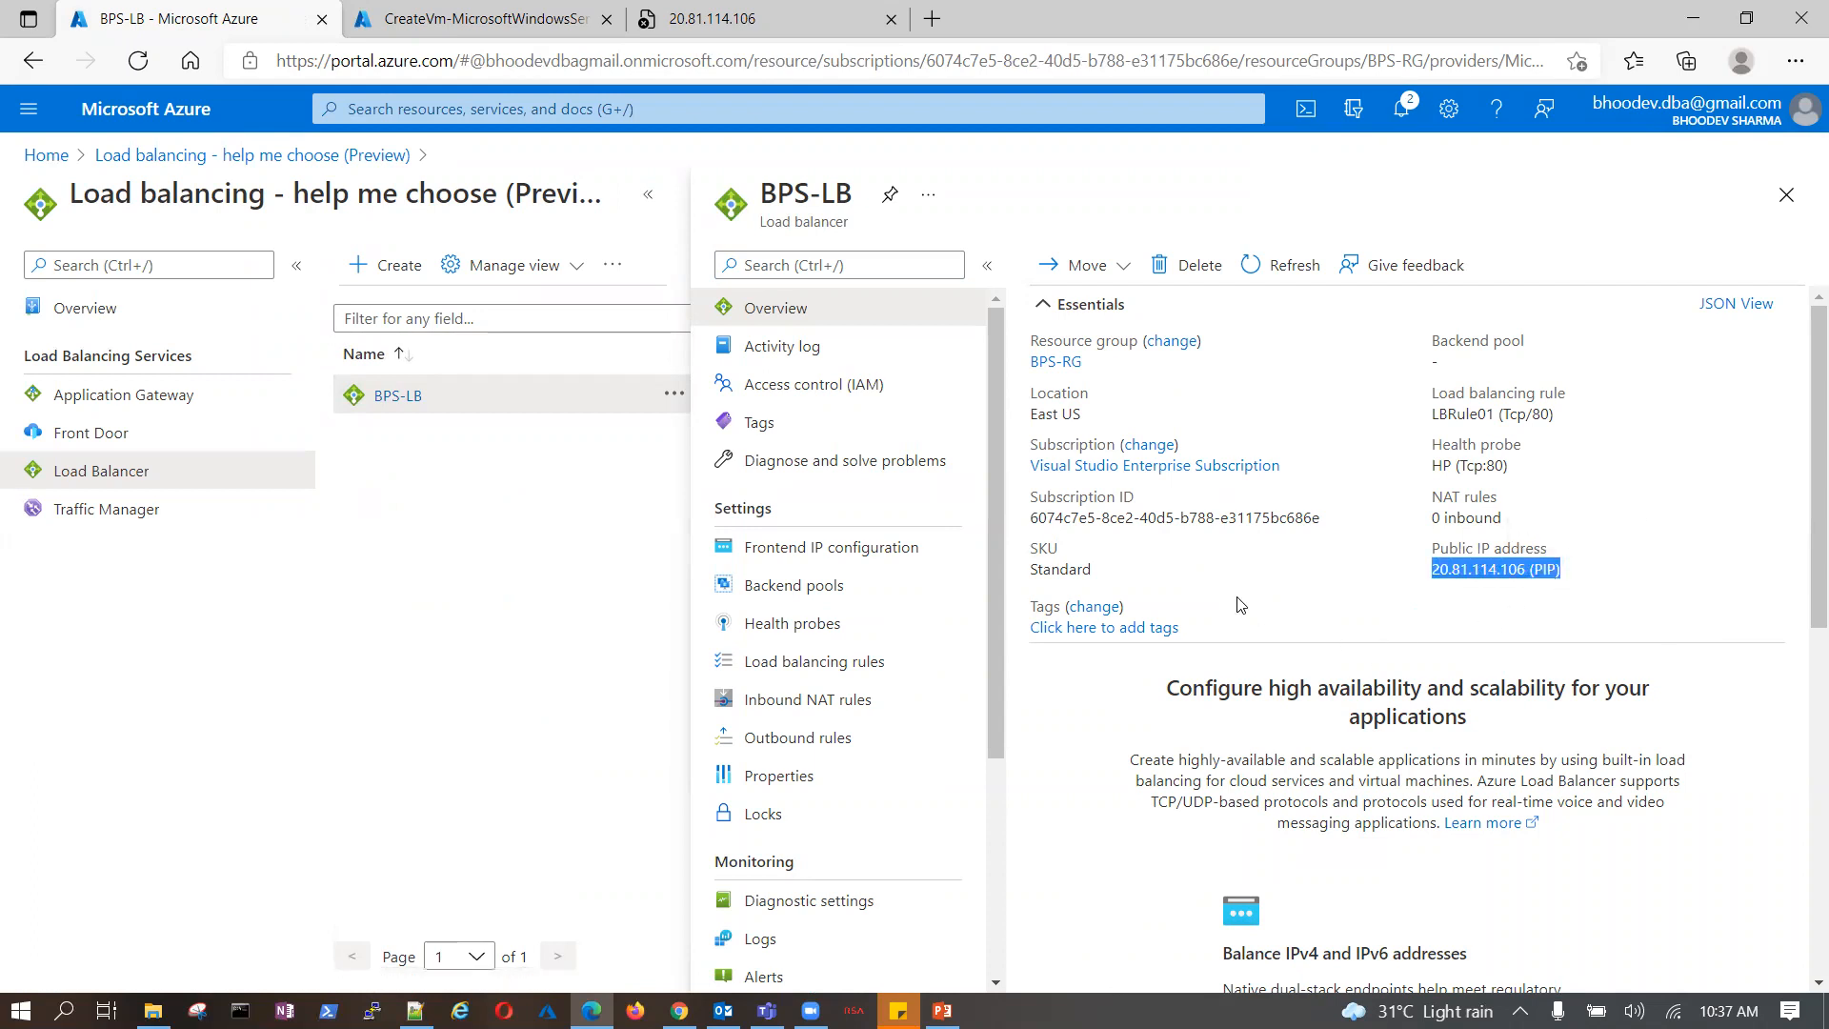
scroll(1240, 604, "down", 5)
scroll(1243, 604, "up", 3)
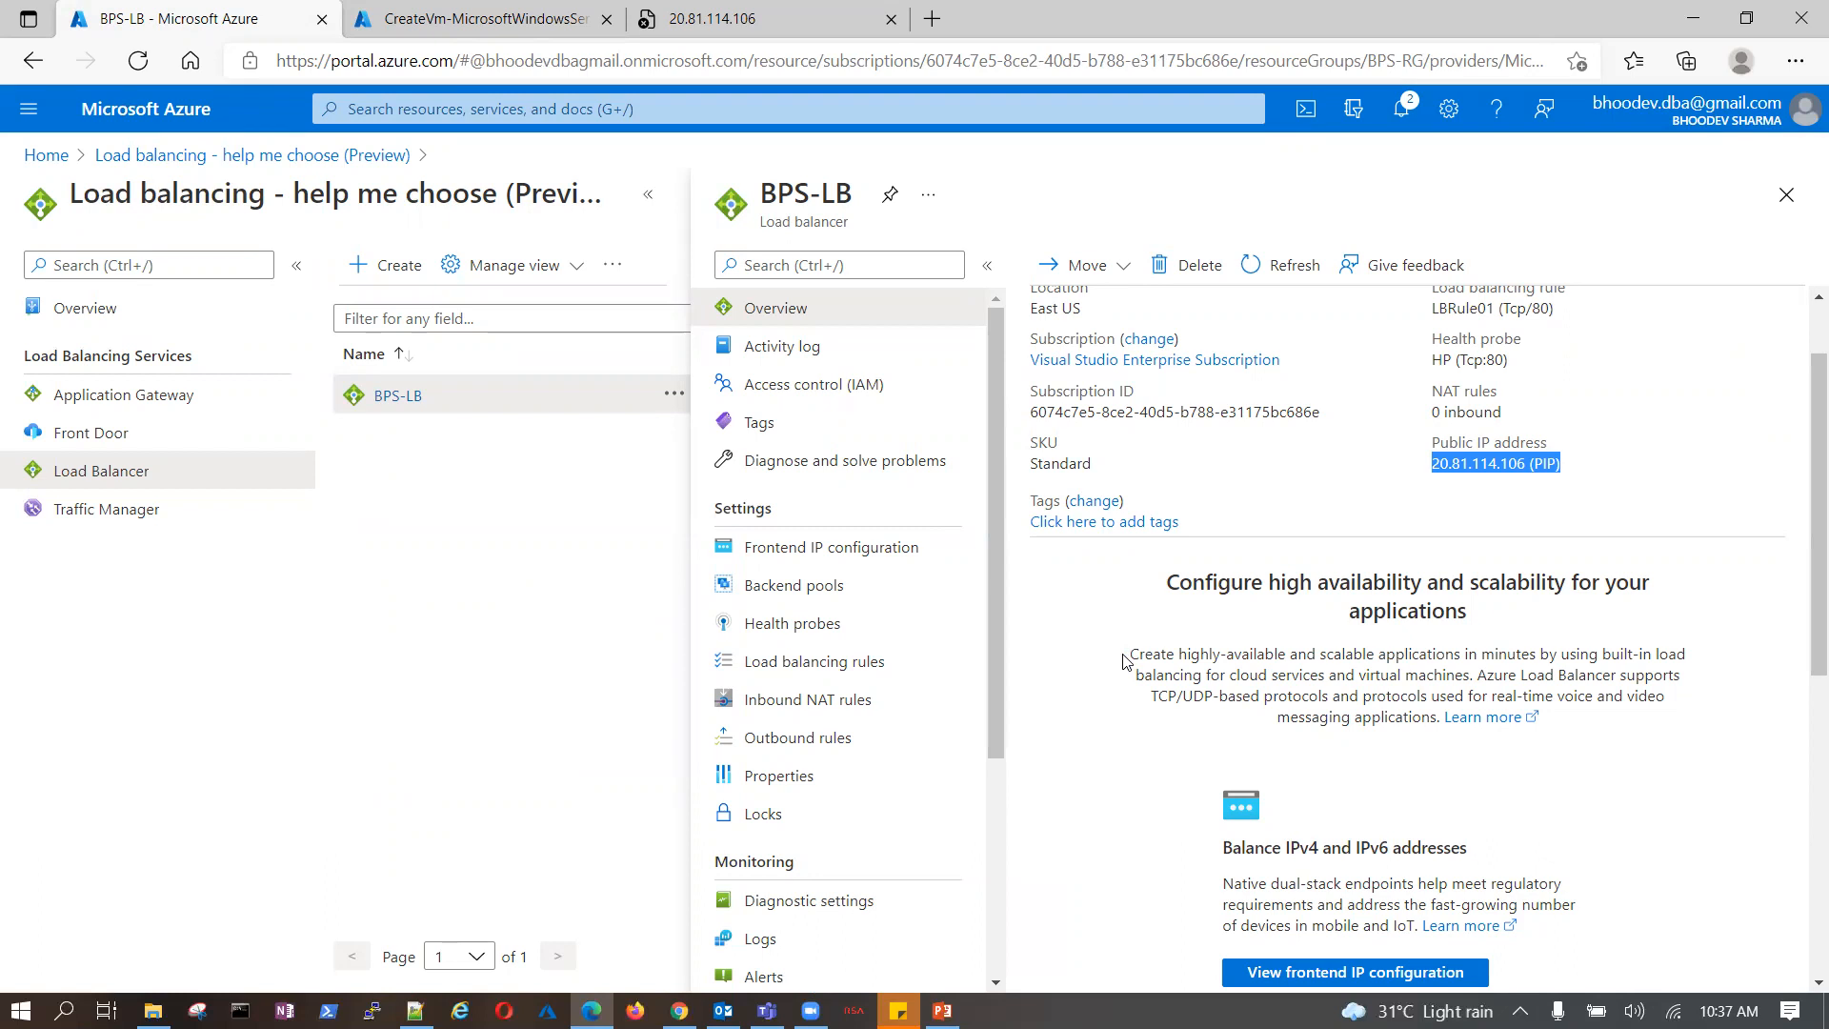
scroll(1124, 660, "up", 1)
left_click(1429, 601)
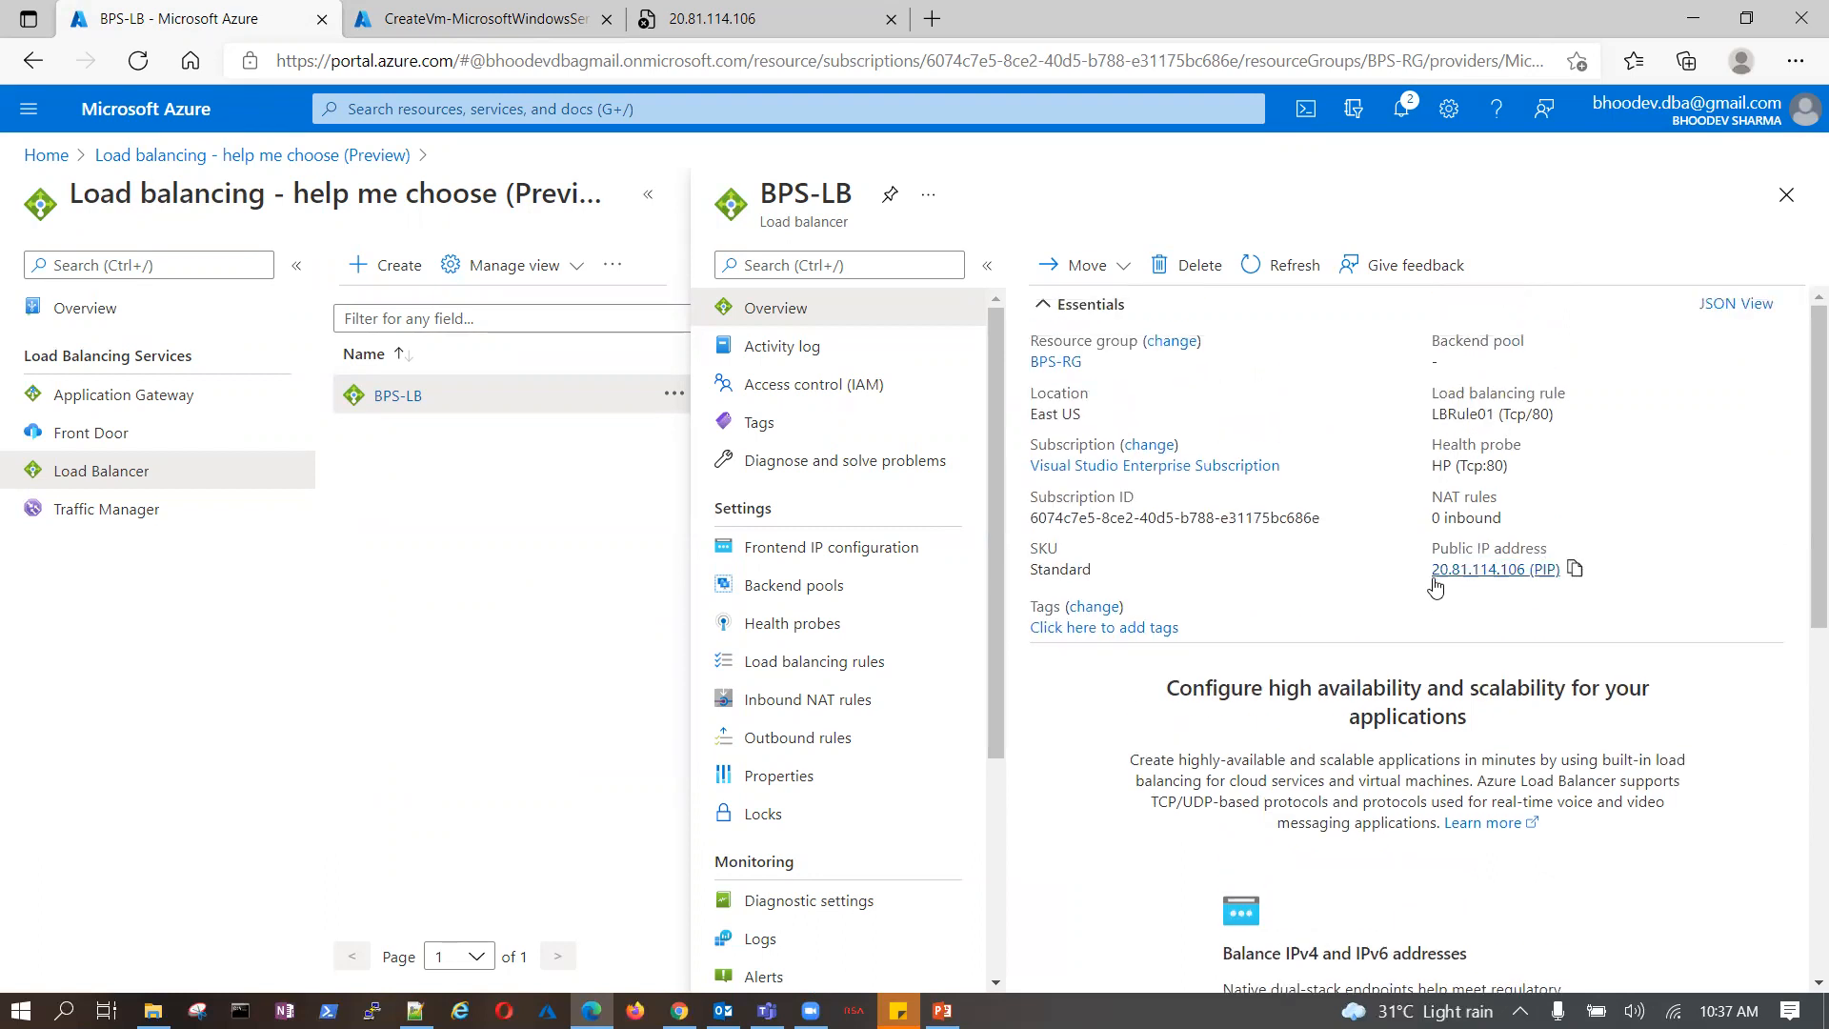
left_click_drag(1432, 570, 1532, 593)
left_click(1548, 615)
mouse_move(1574, 573)
left_click_drag(1429, 576, 1526, 571)
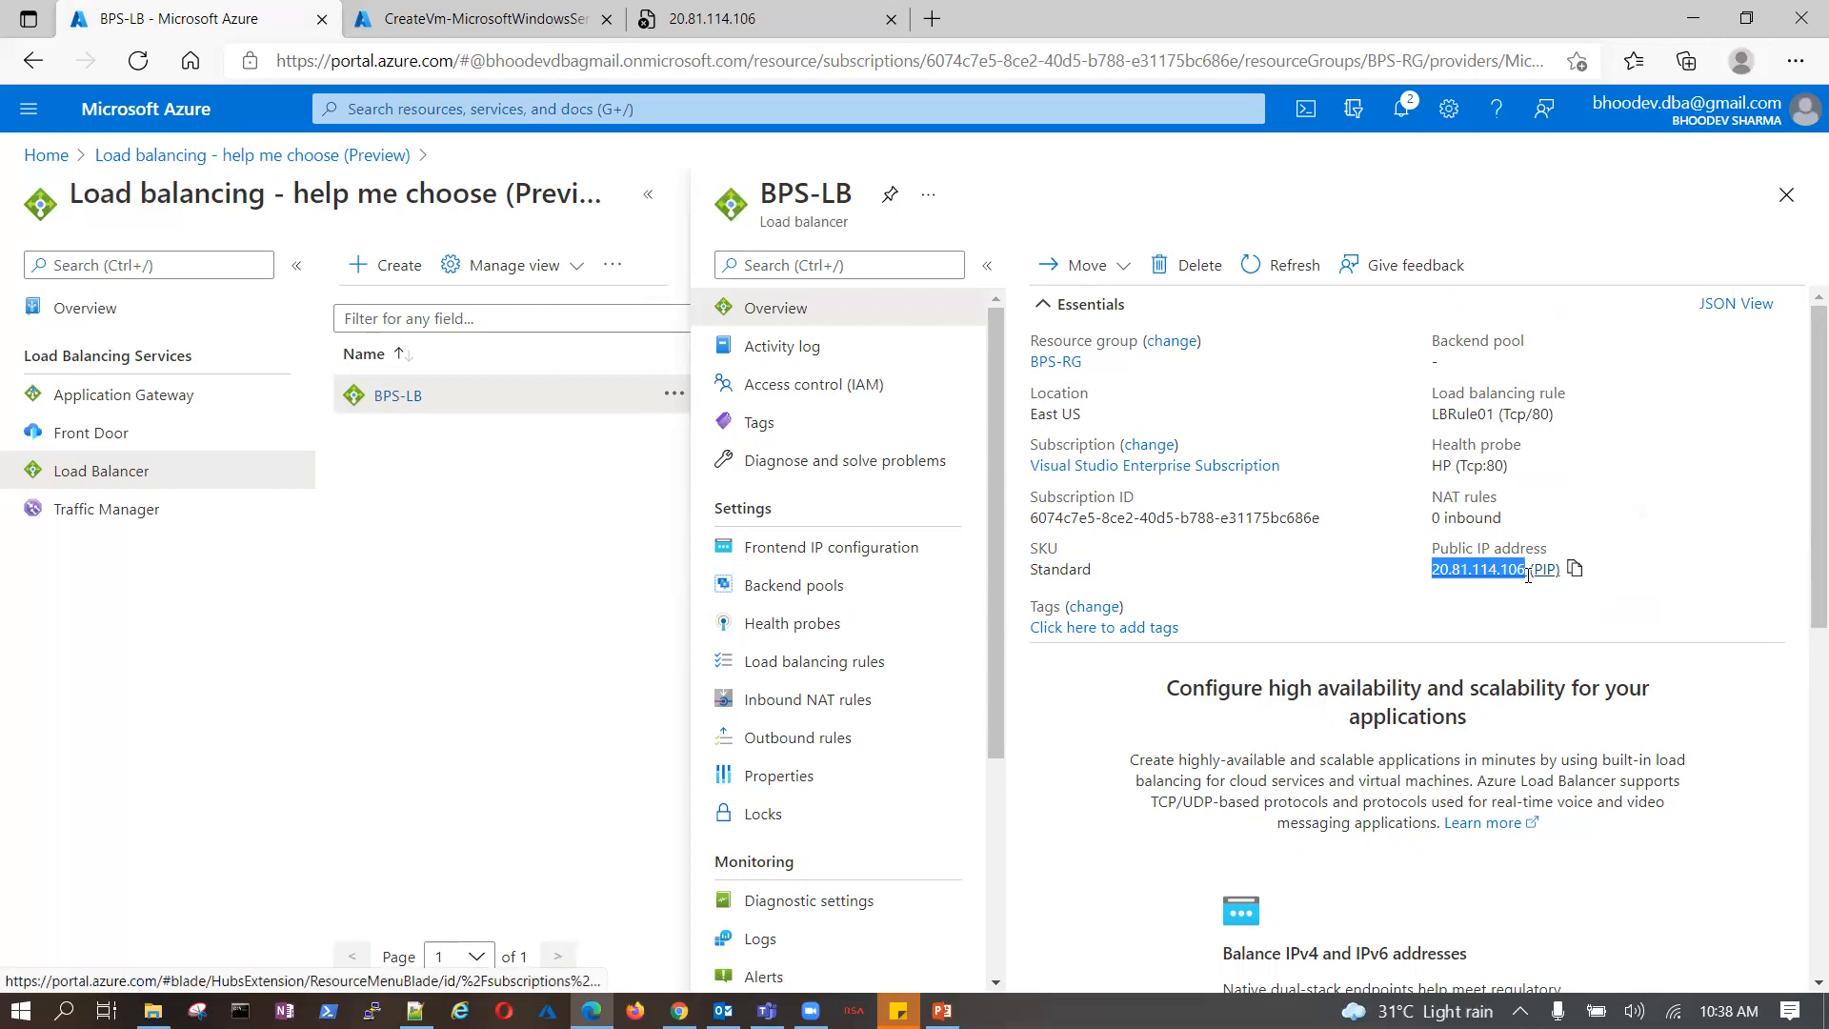
left_click(1343, 615)
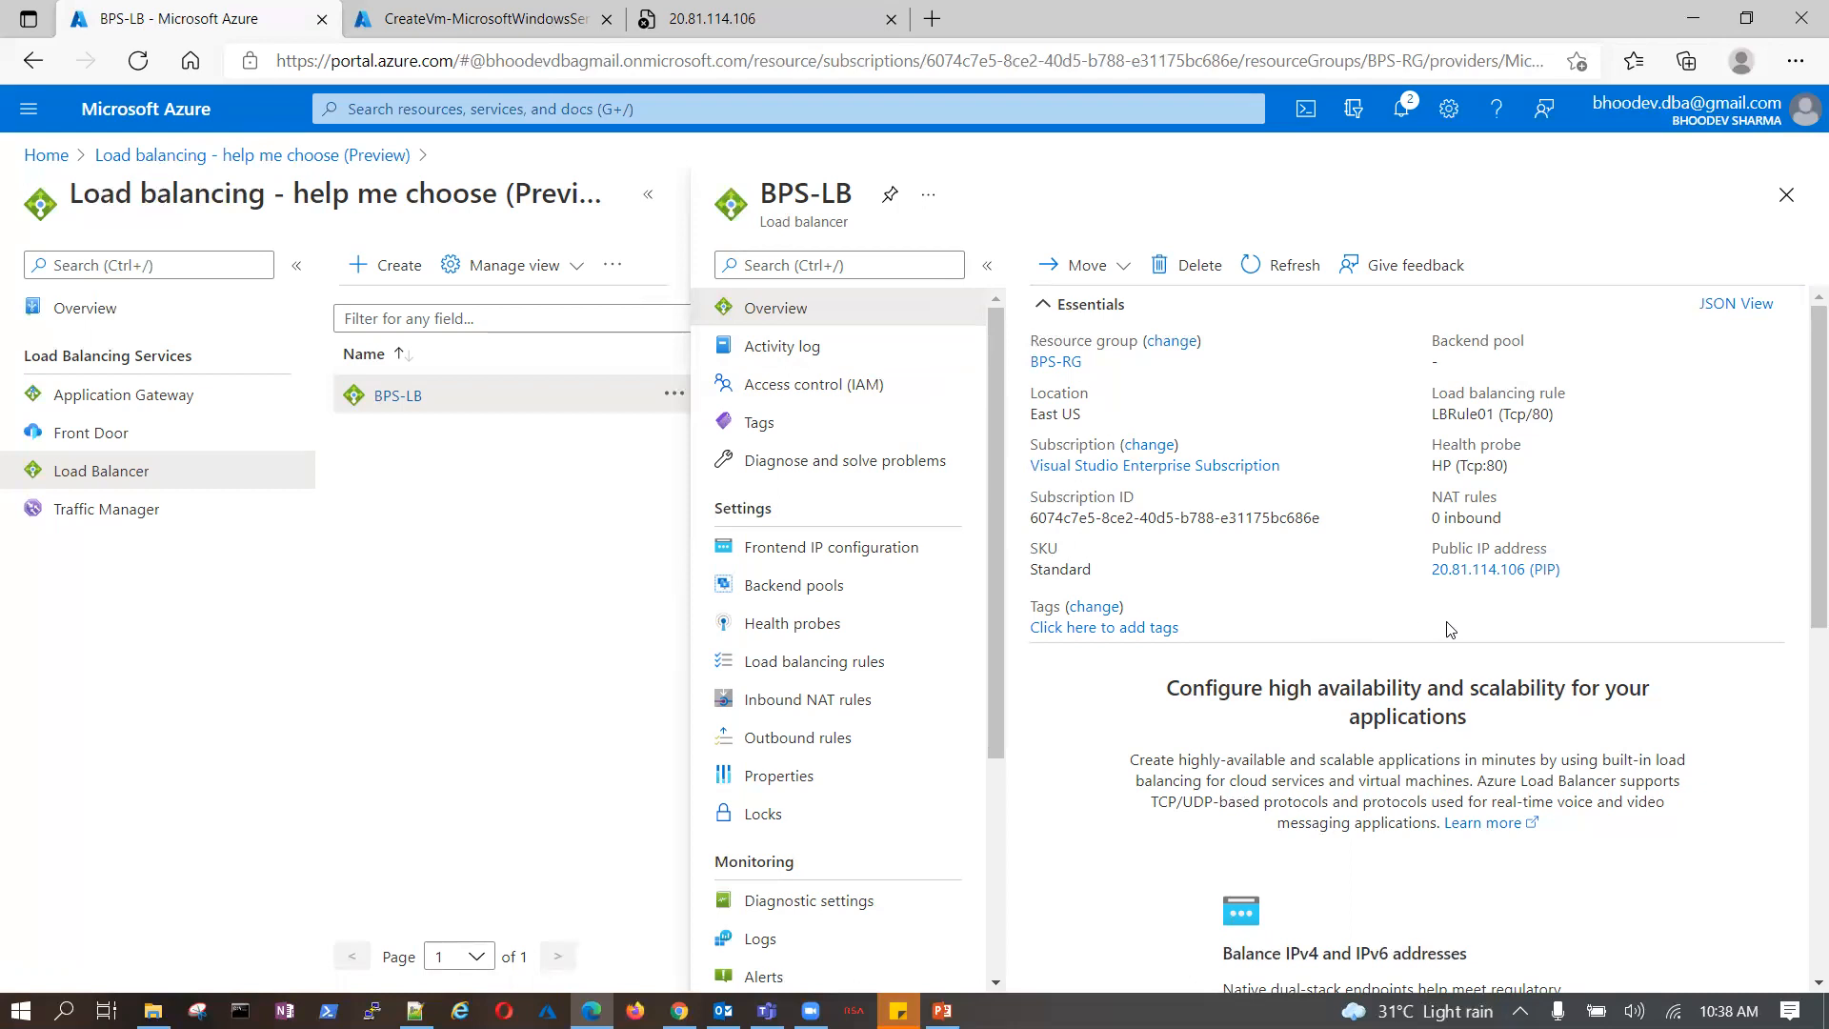
left_click_drag(1421, 579, 1526, 571)
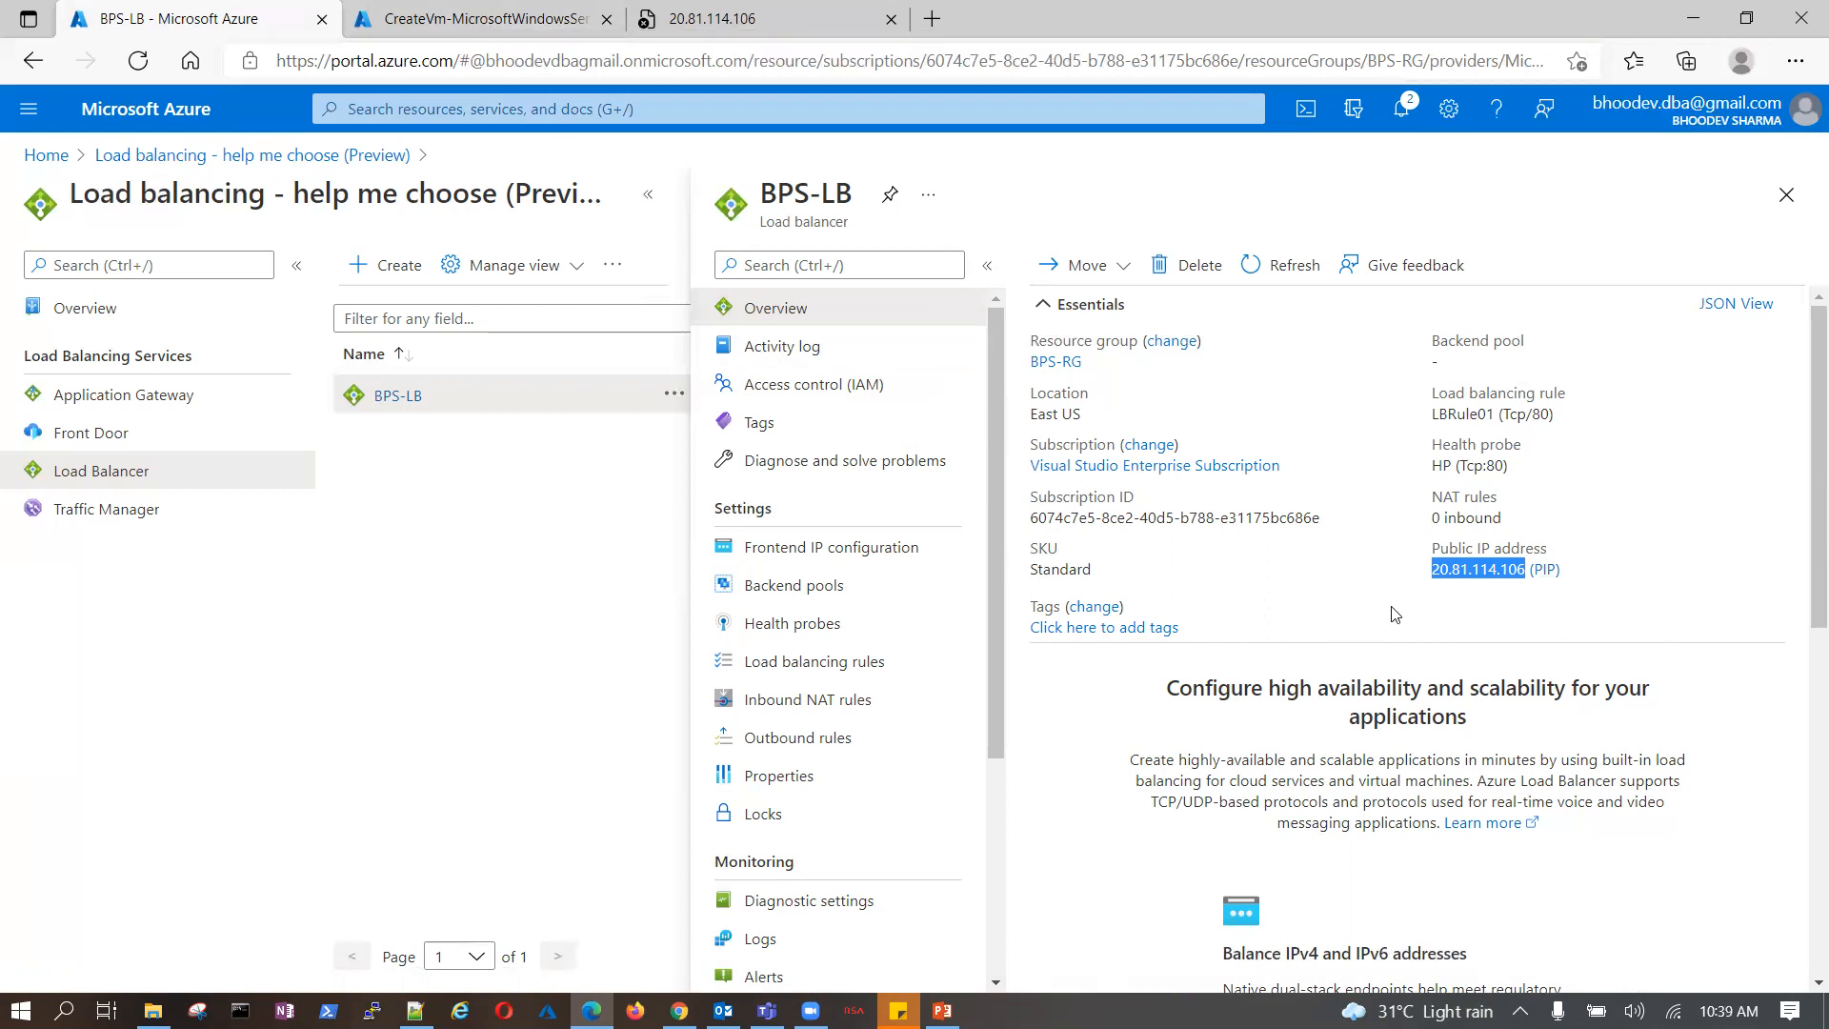
left_click(1434, 612)
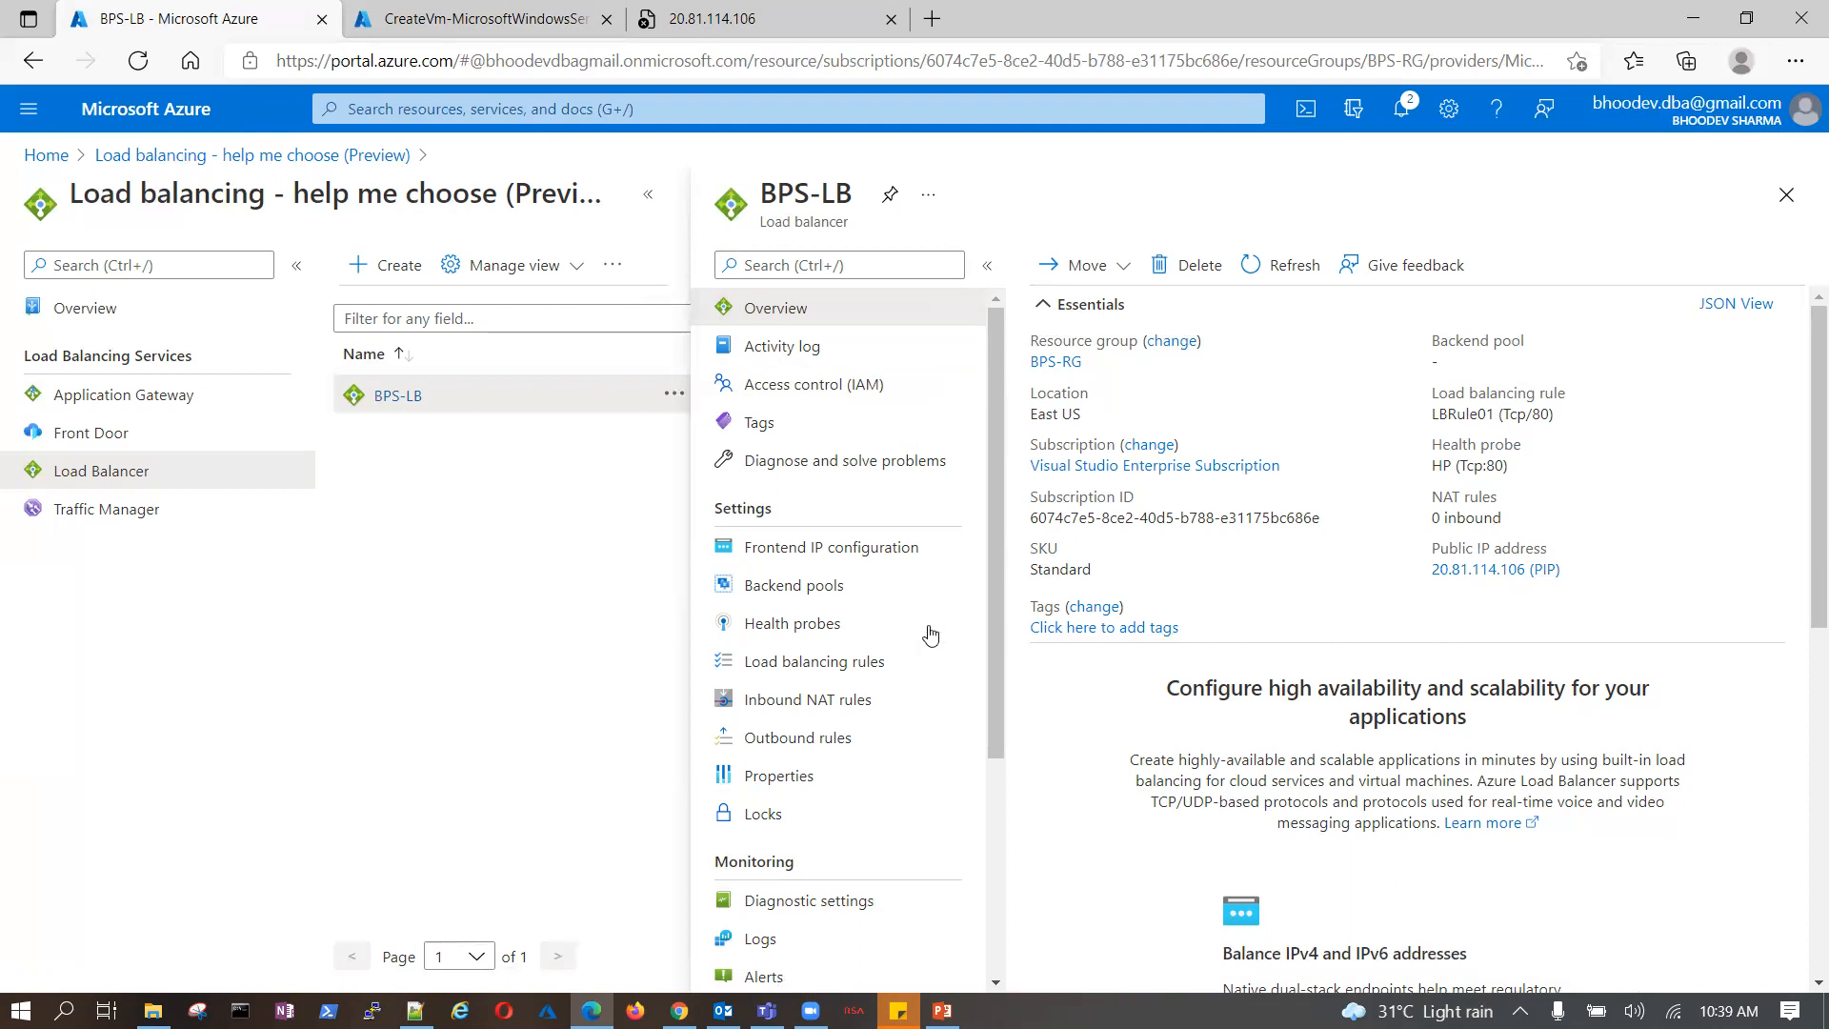
- Open VME01's network interface vme01570 and switch its DNS servers to Custom
left_click(519, 21)
left_click(456, 721)
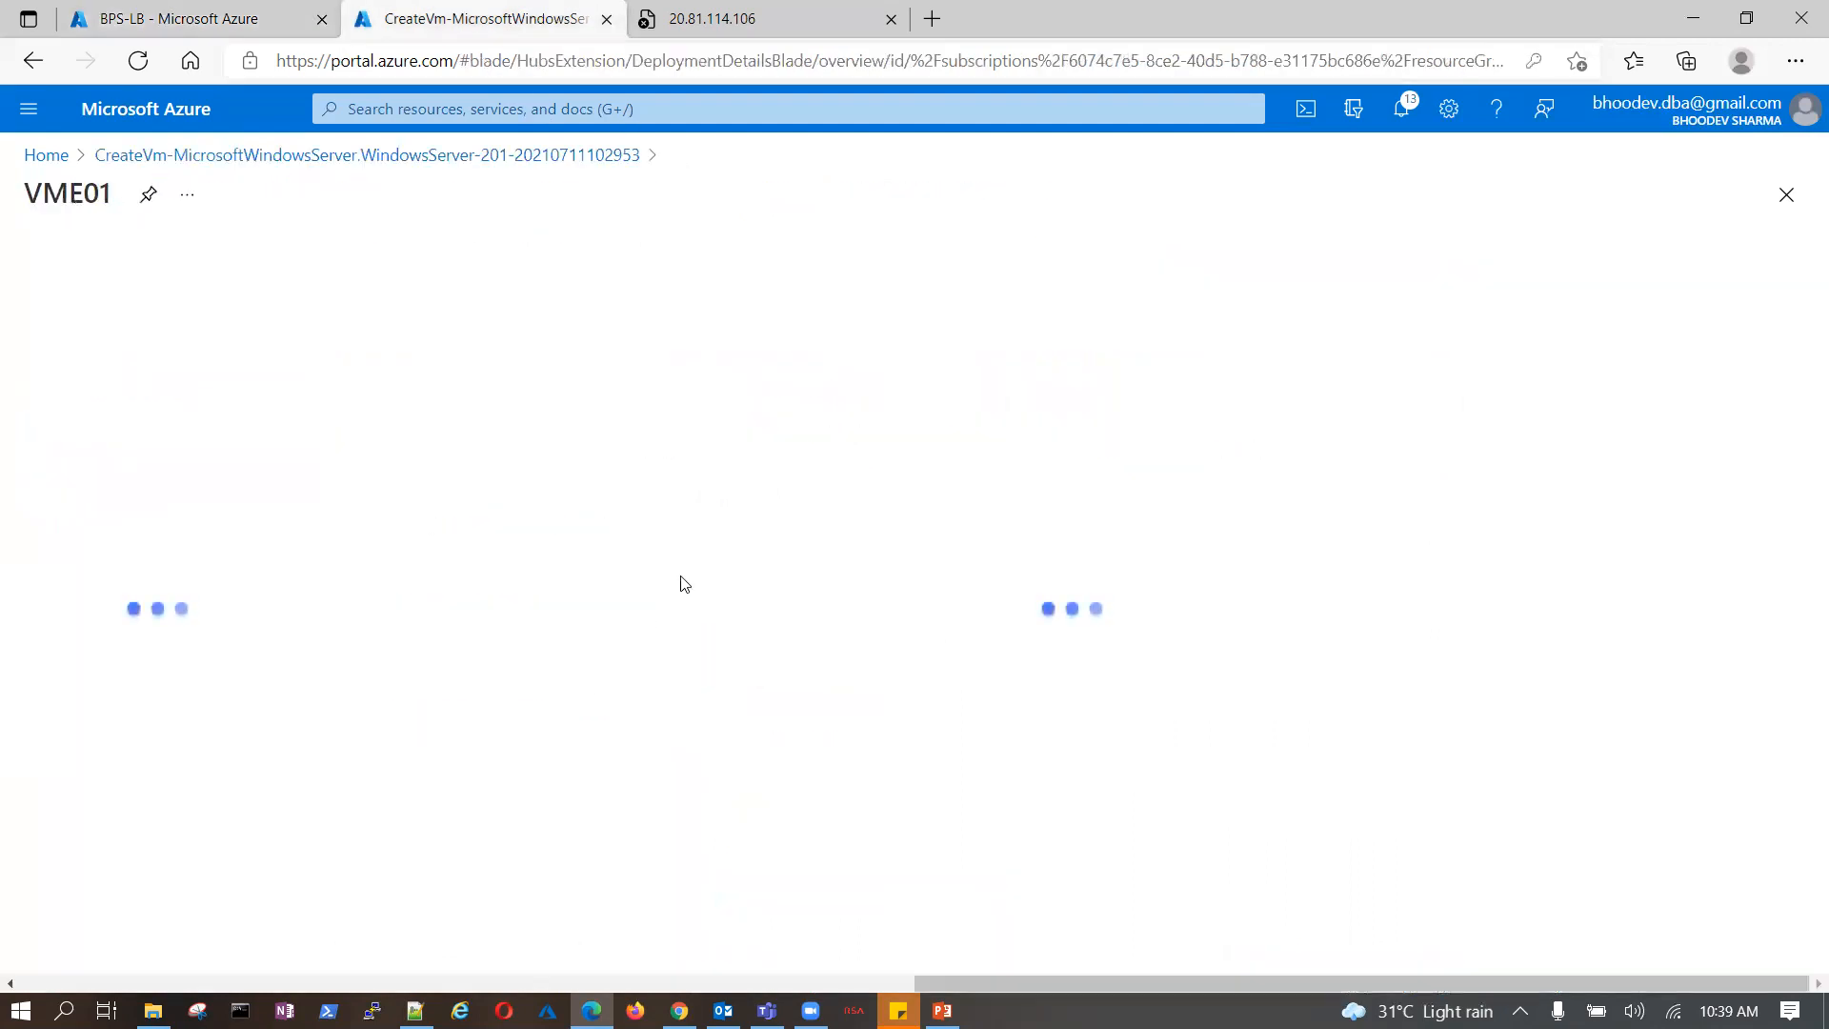
left_click(272, 558)
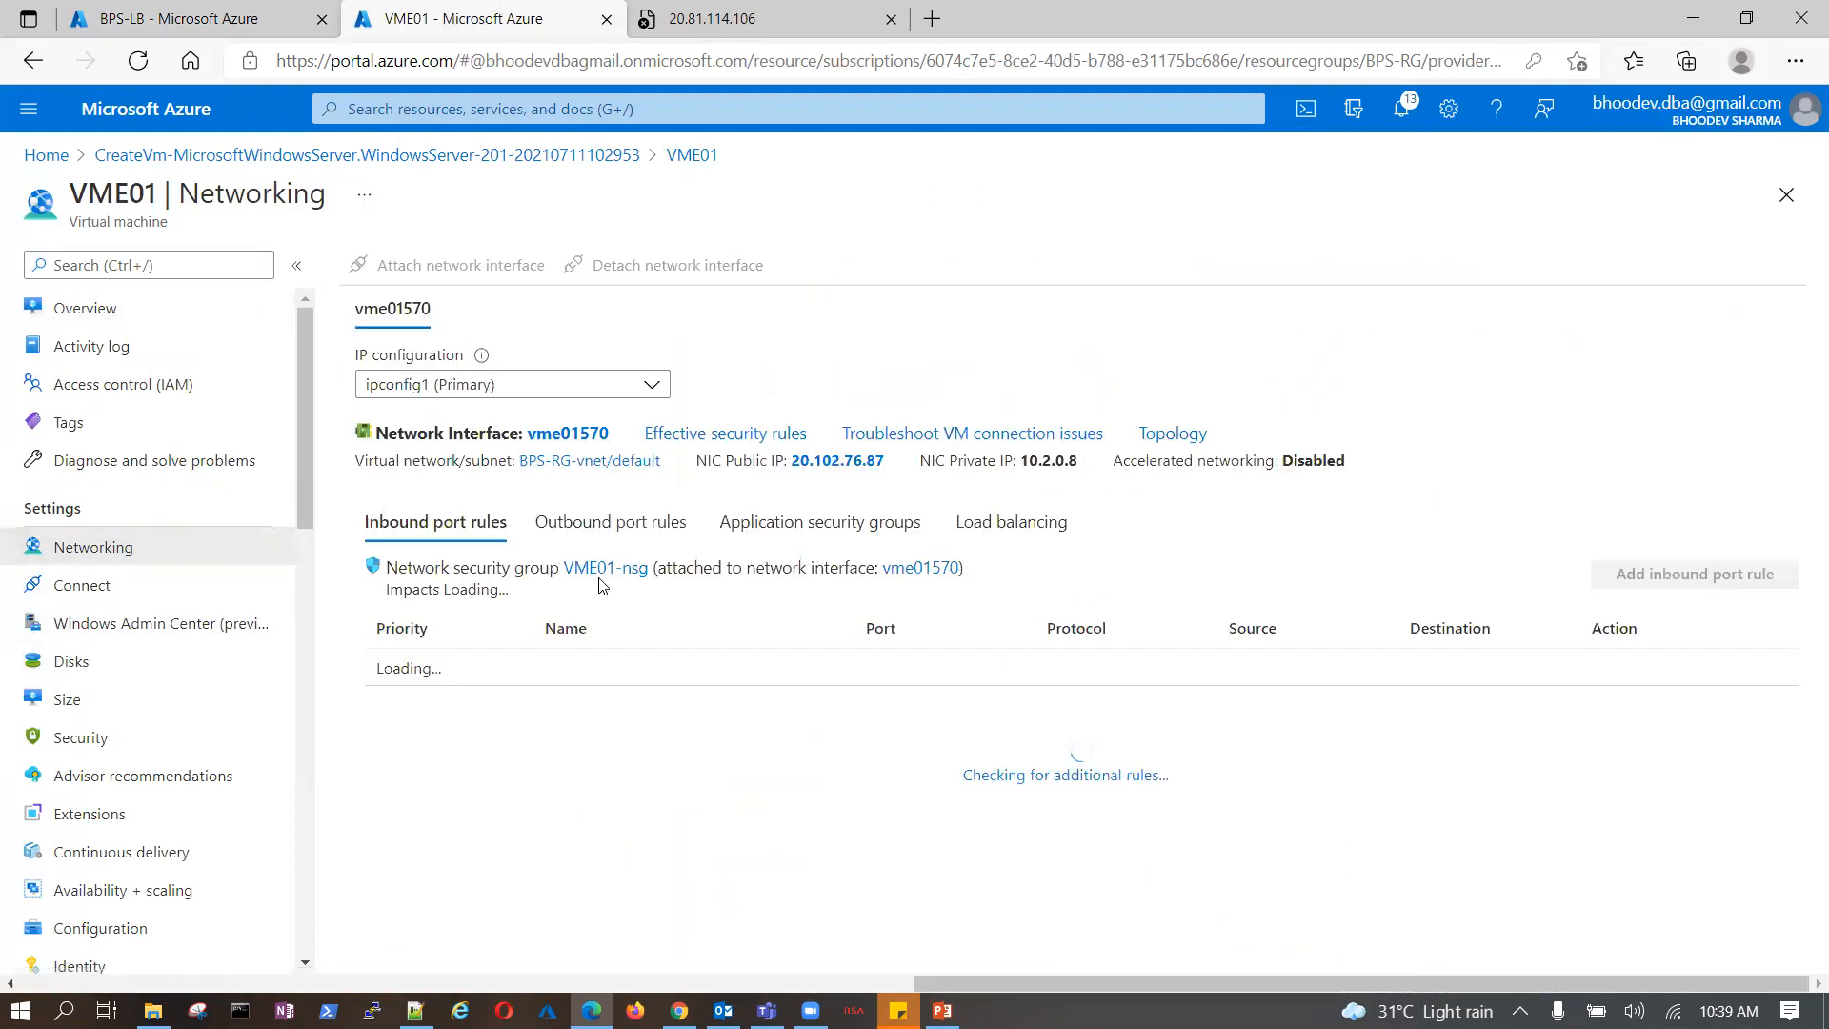
left_click(569, 434)
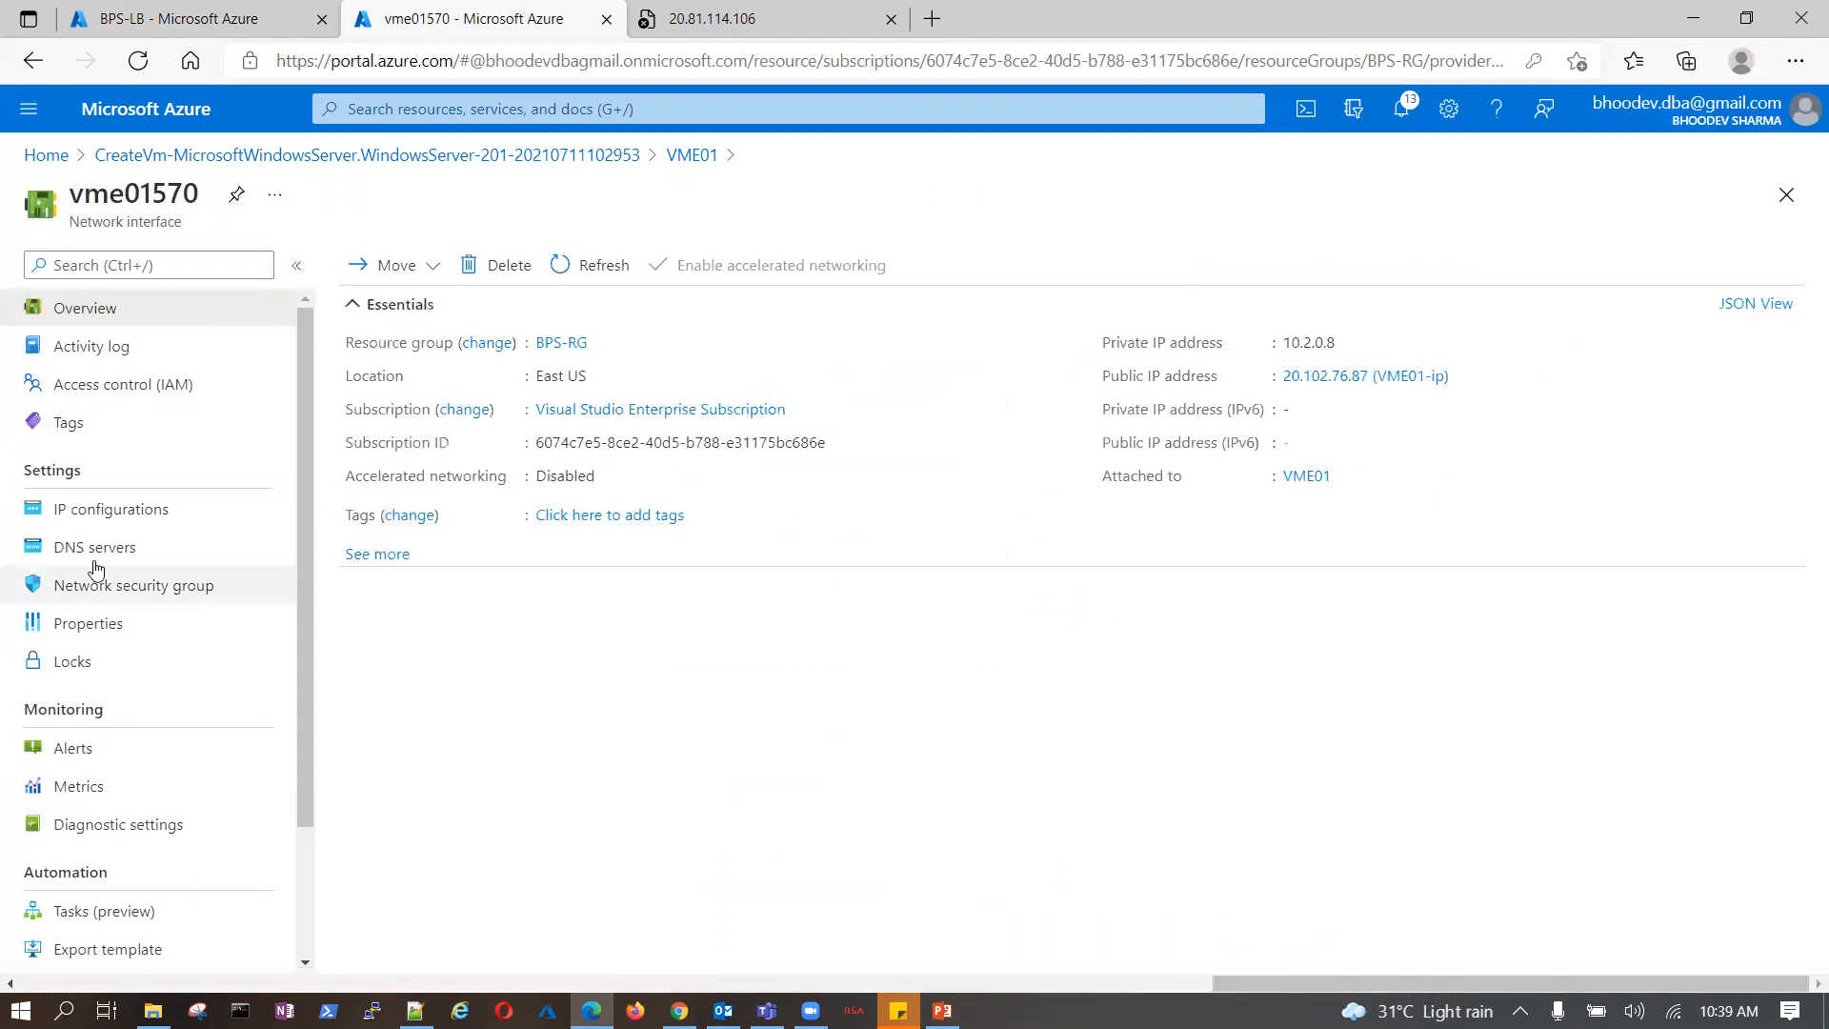
left_click(93, 554)
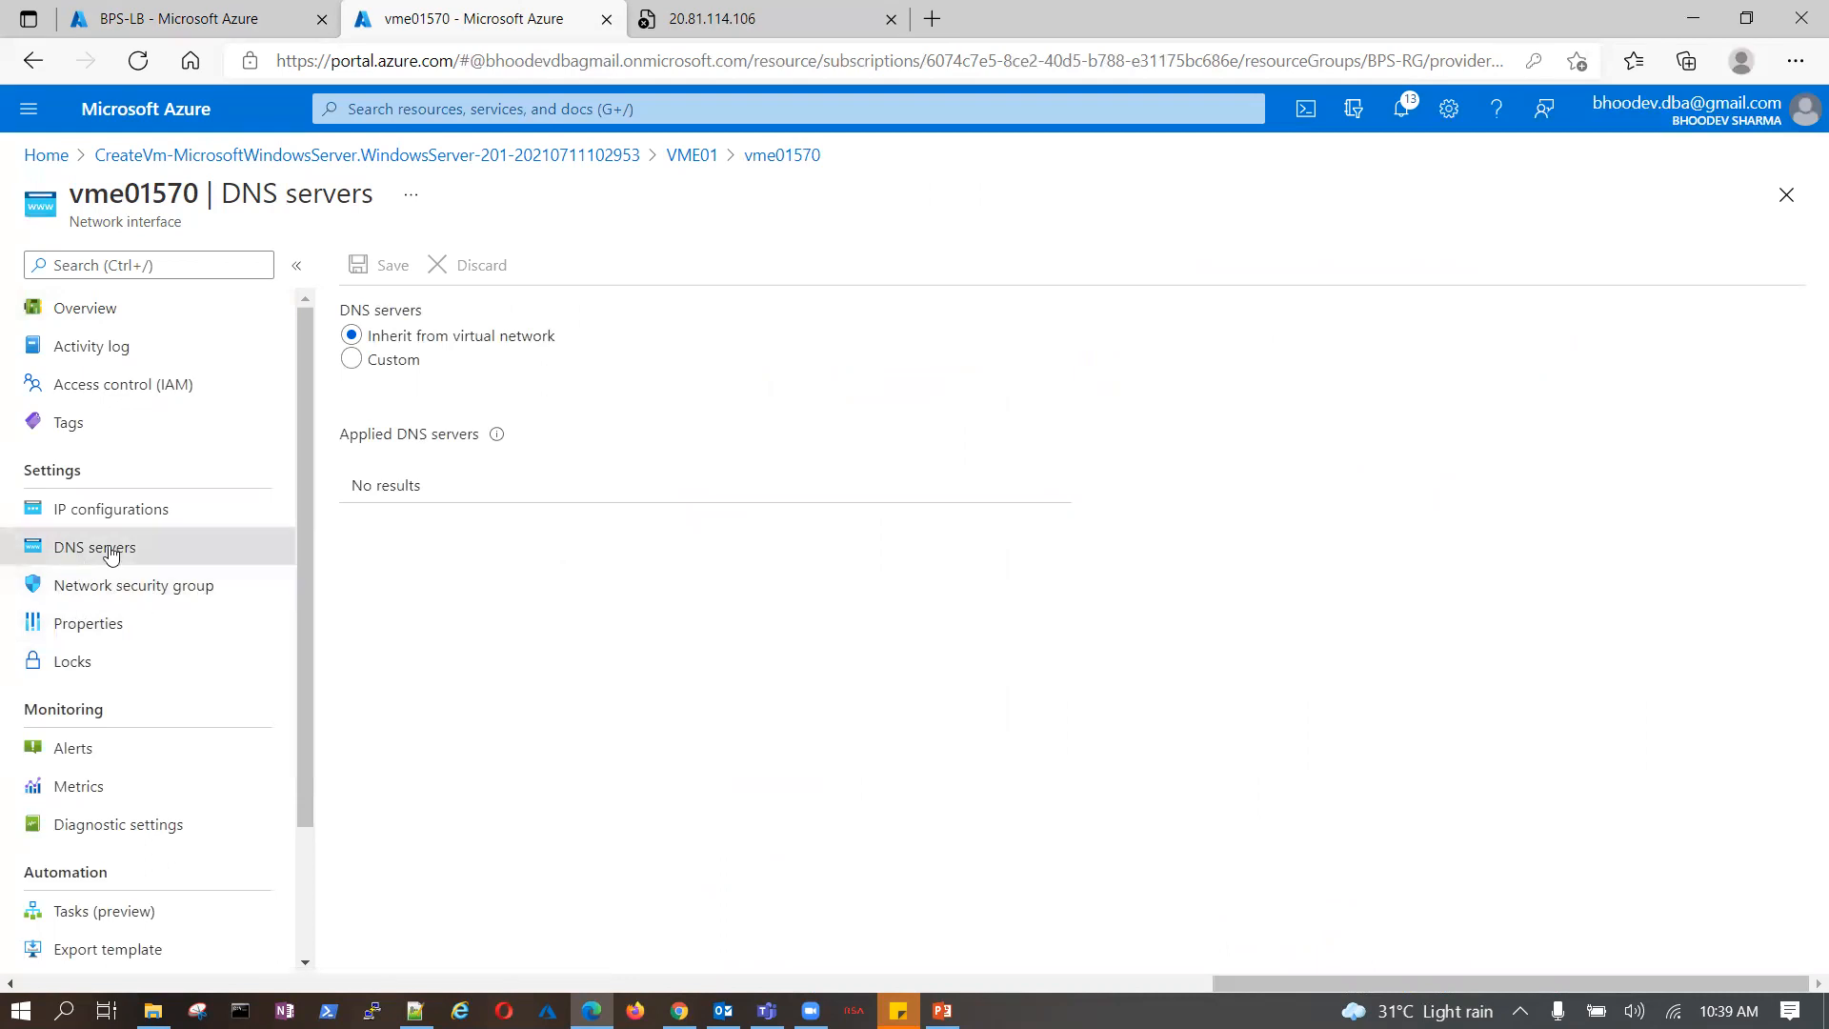
left_click(352, 360)
left_click(413, 510)
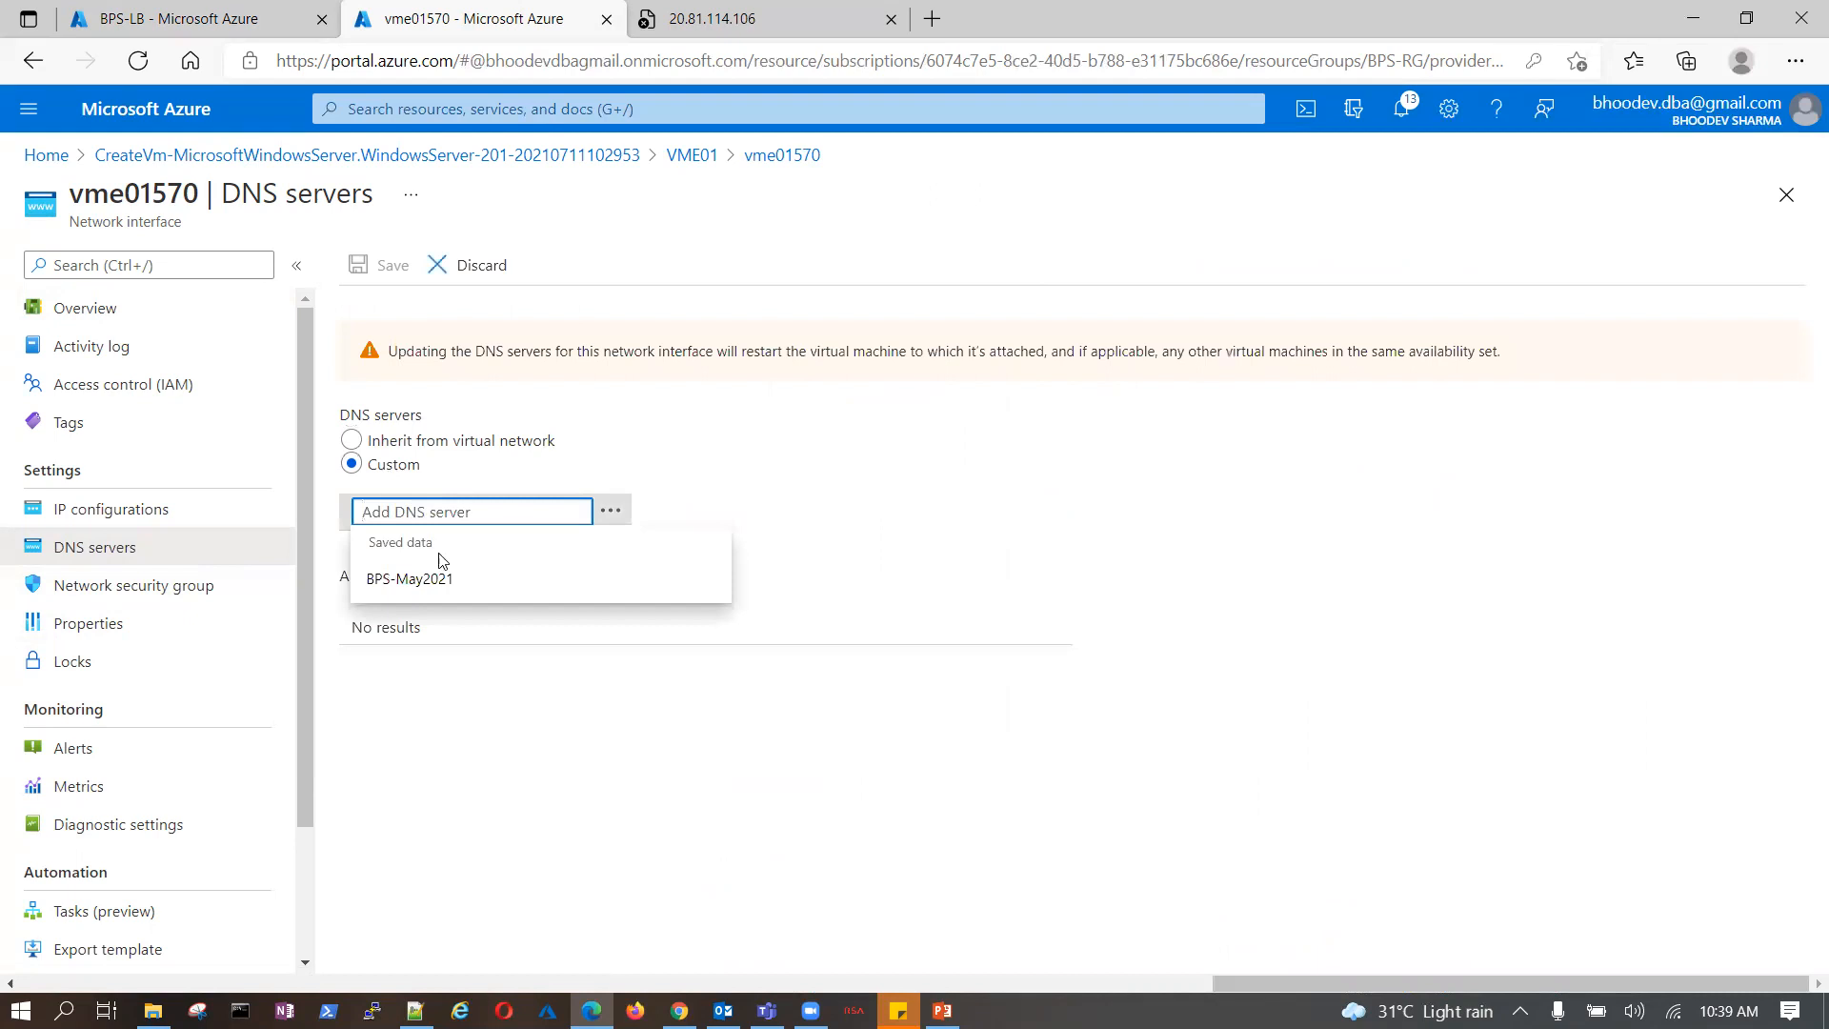
left_click(512, 752)
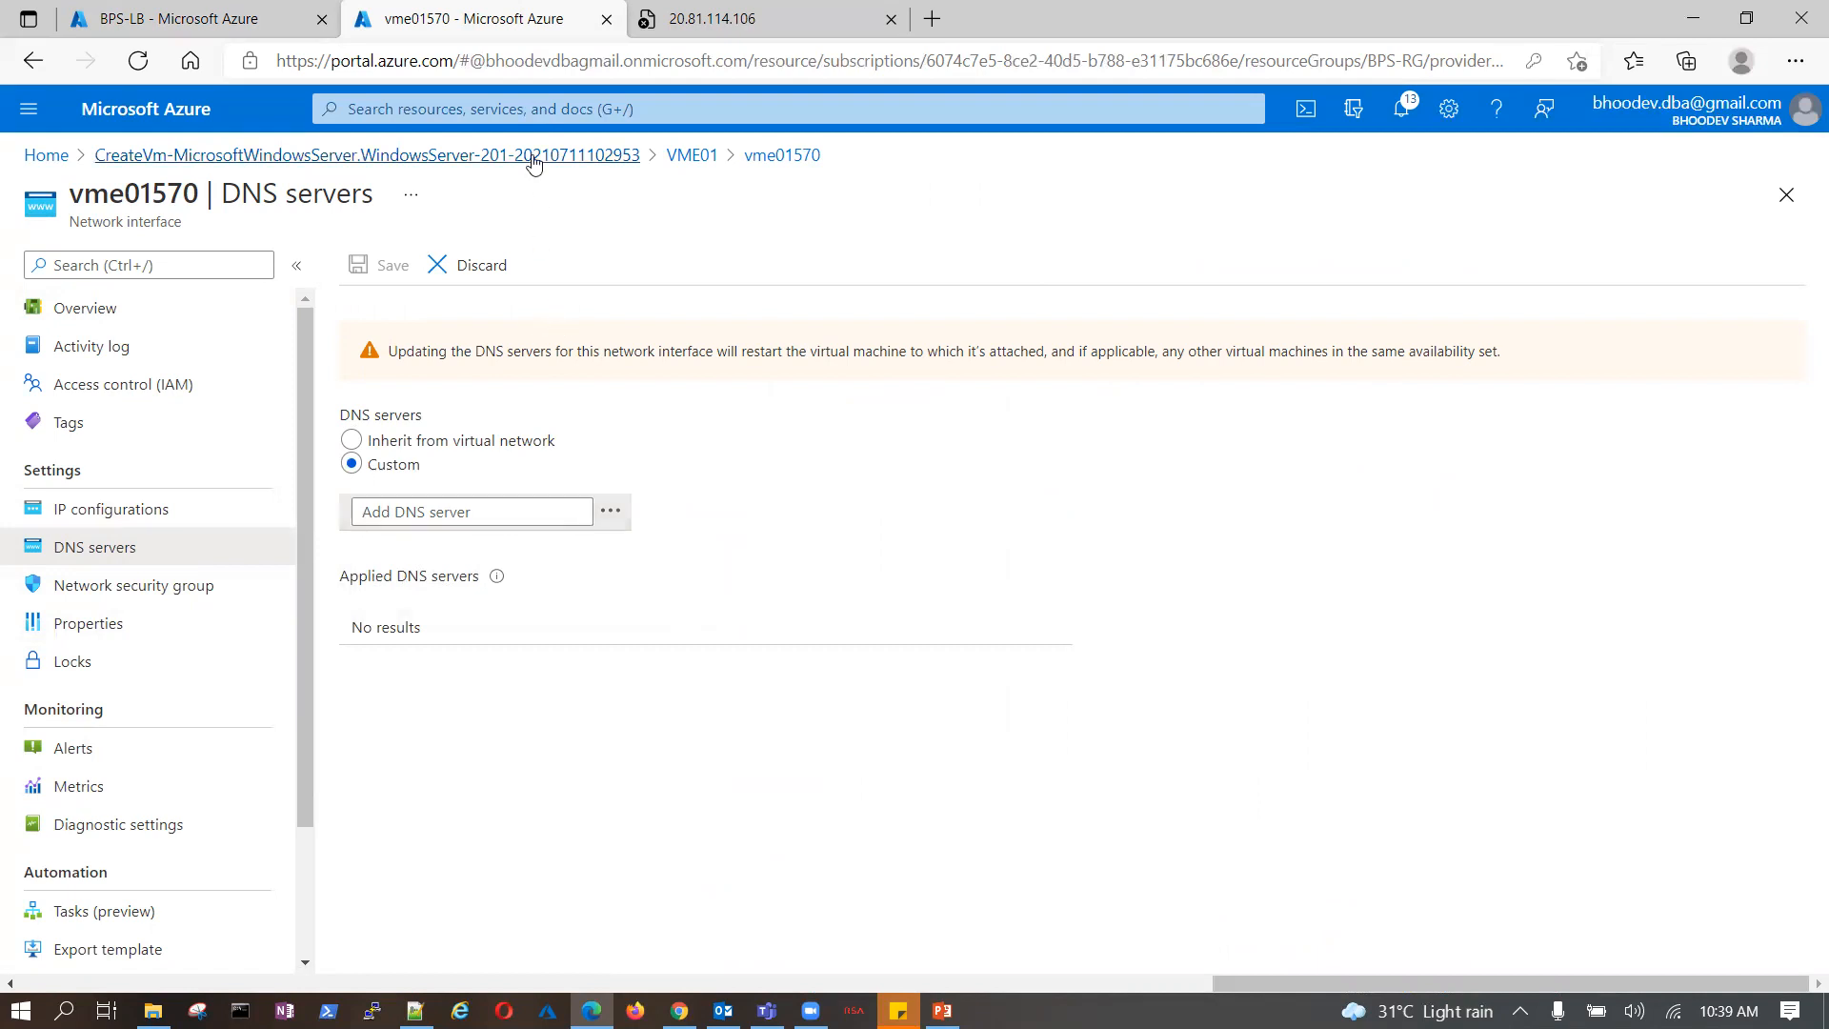
- Go to Private DNS zones via a 'zon' search, discarding the unsaved DNS edits
left_click(562, 108)
type("zo")
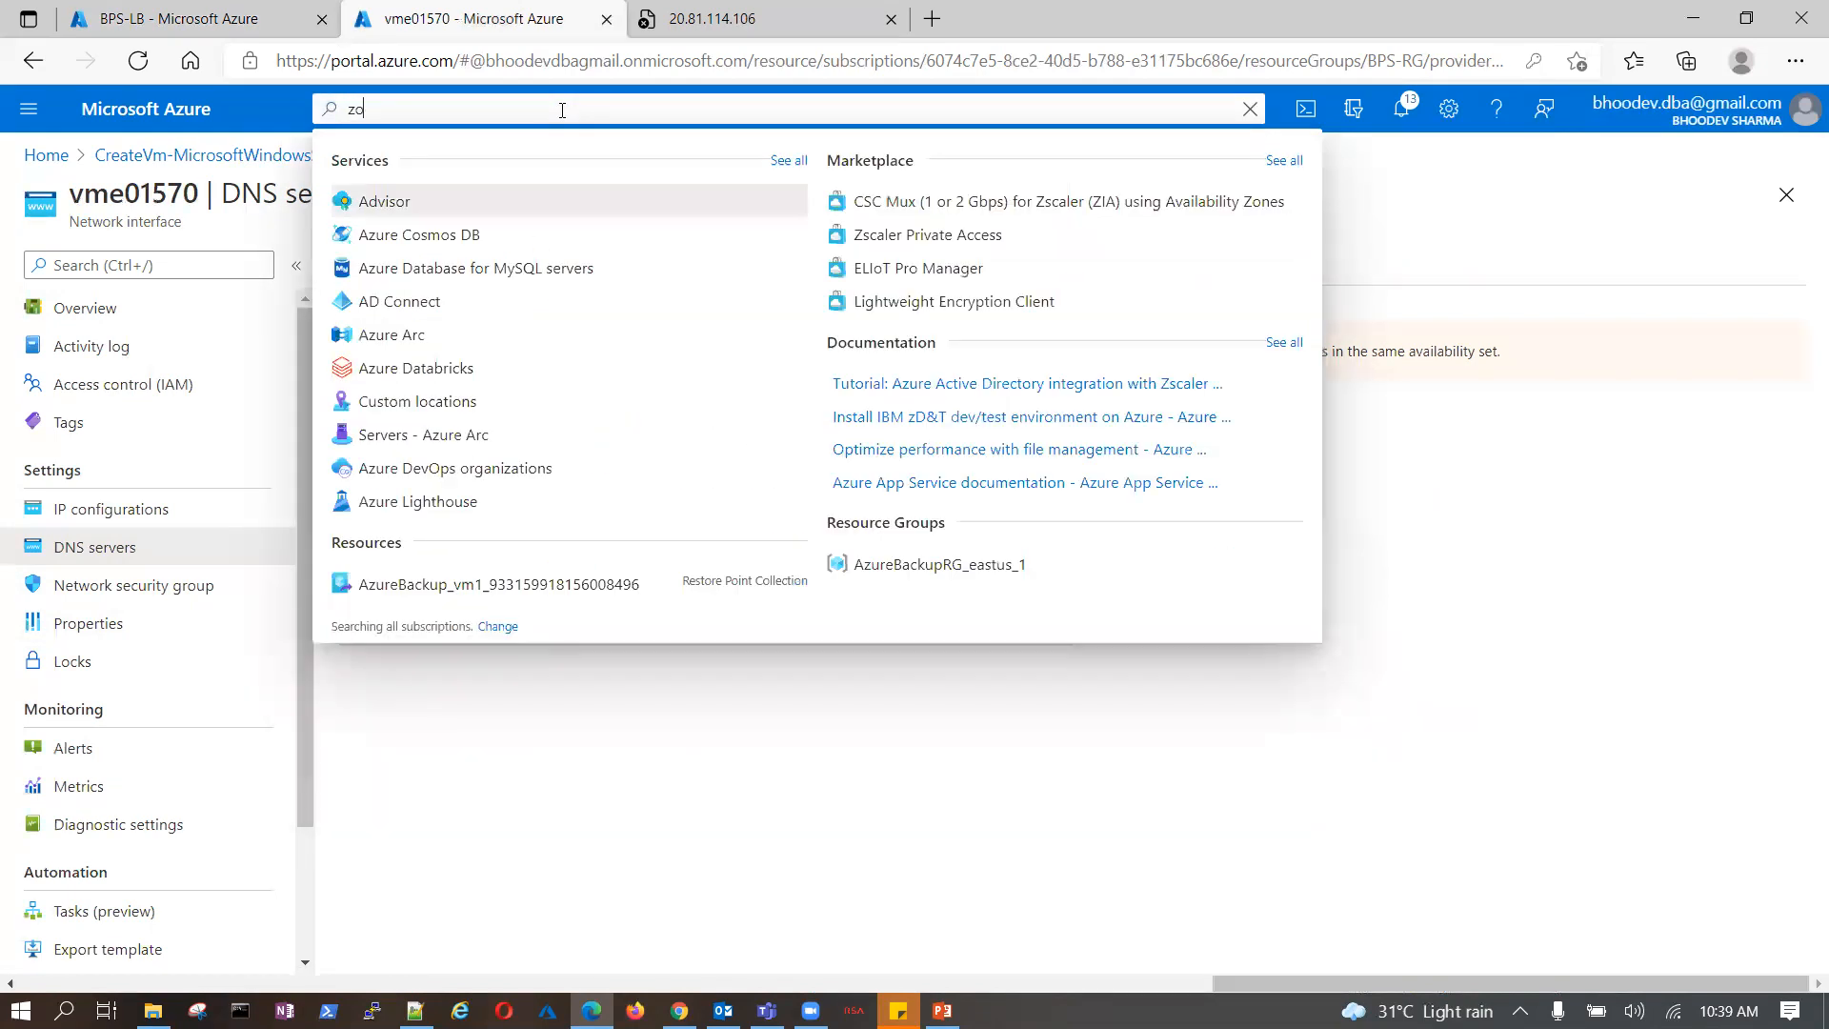
type("n")
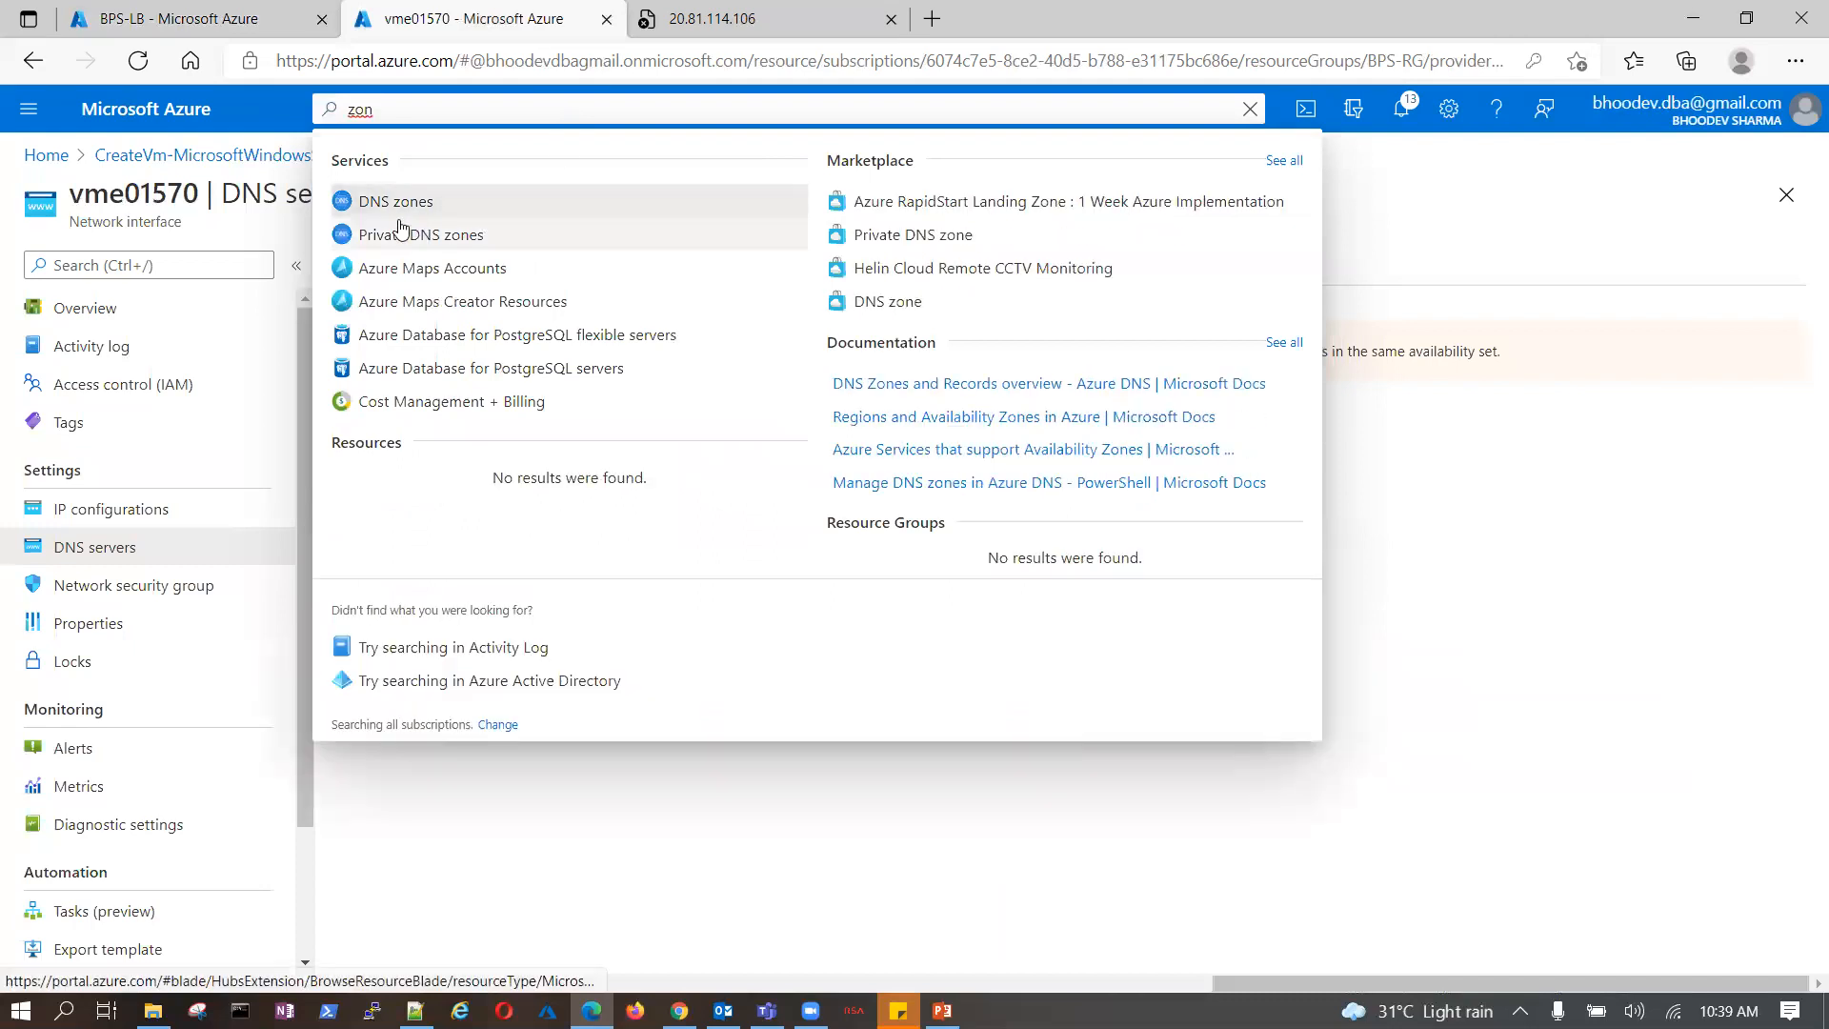
left_click(400, 231)
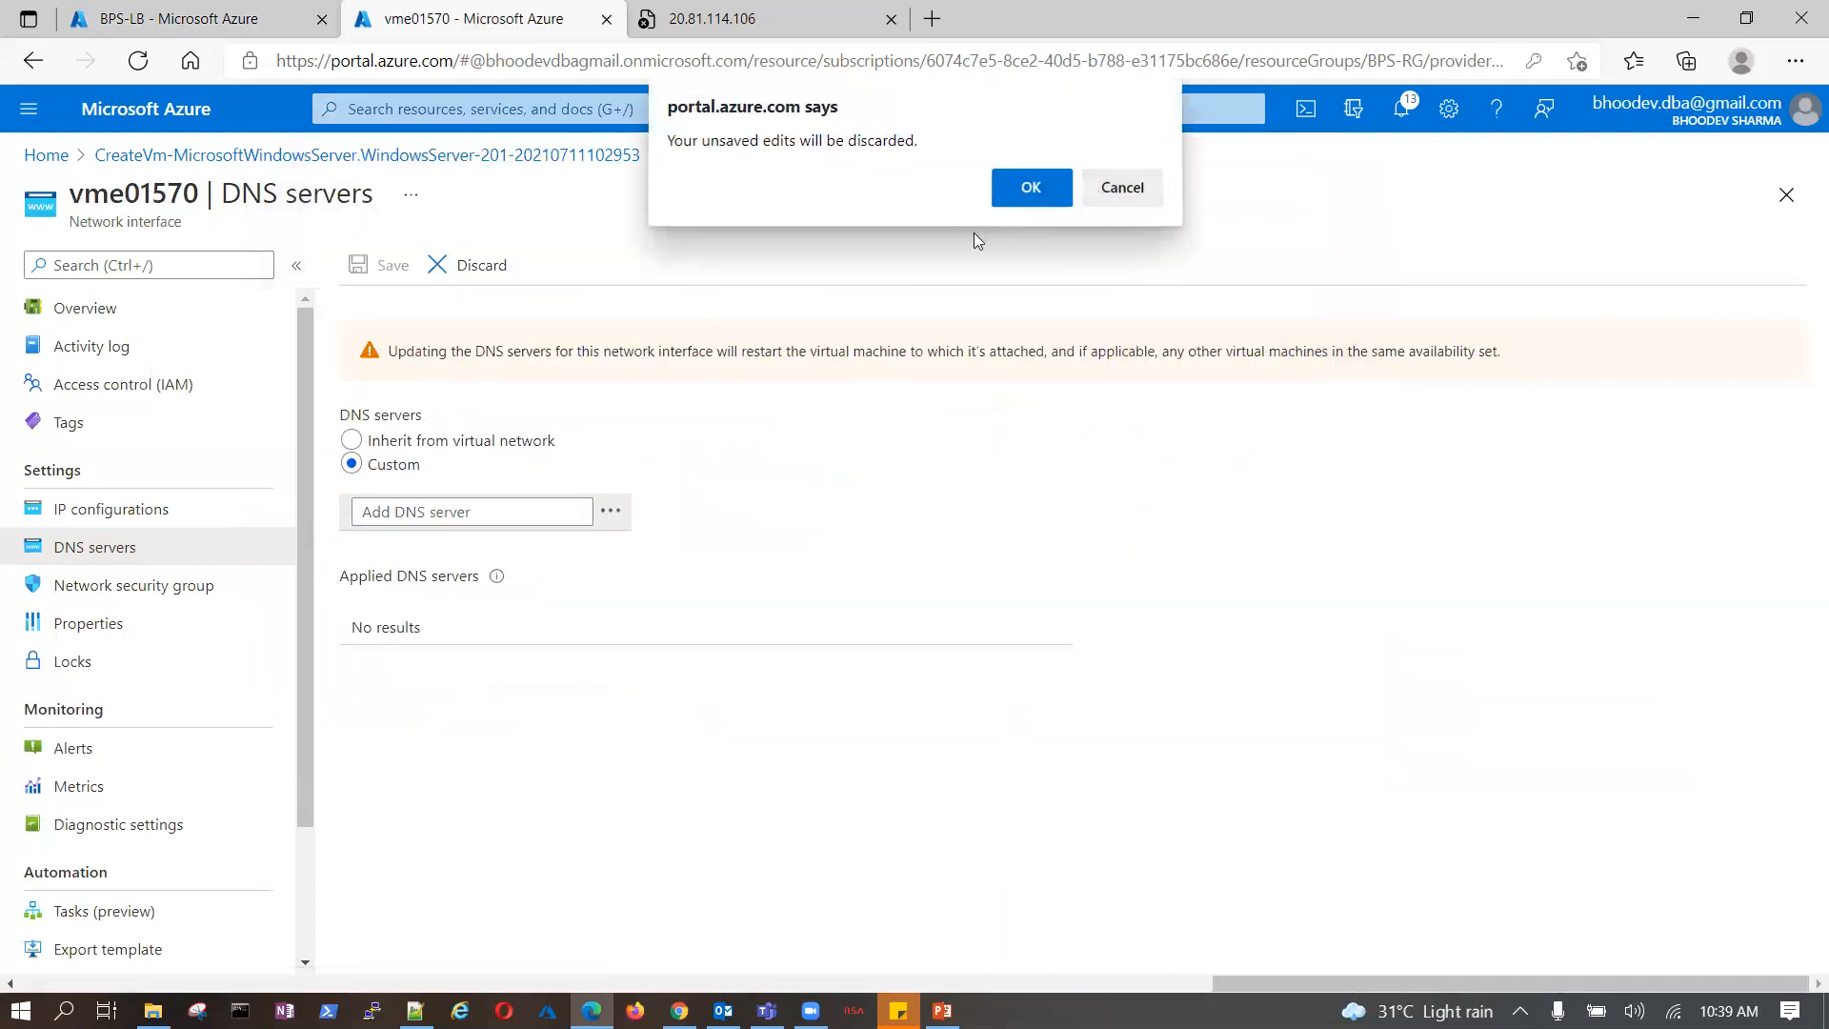
left_click(1031, 187)
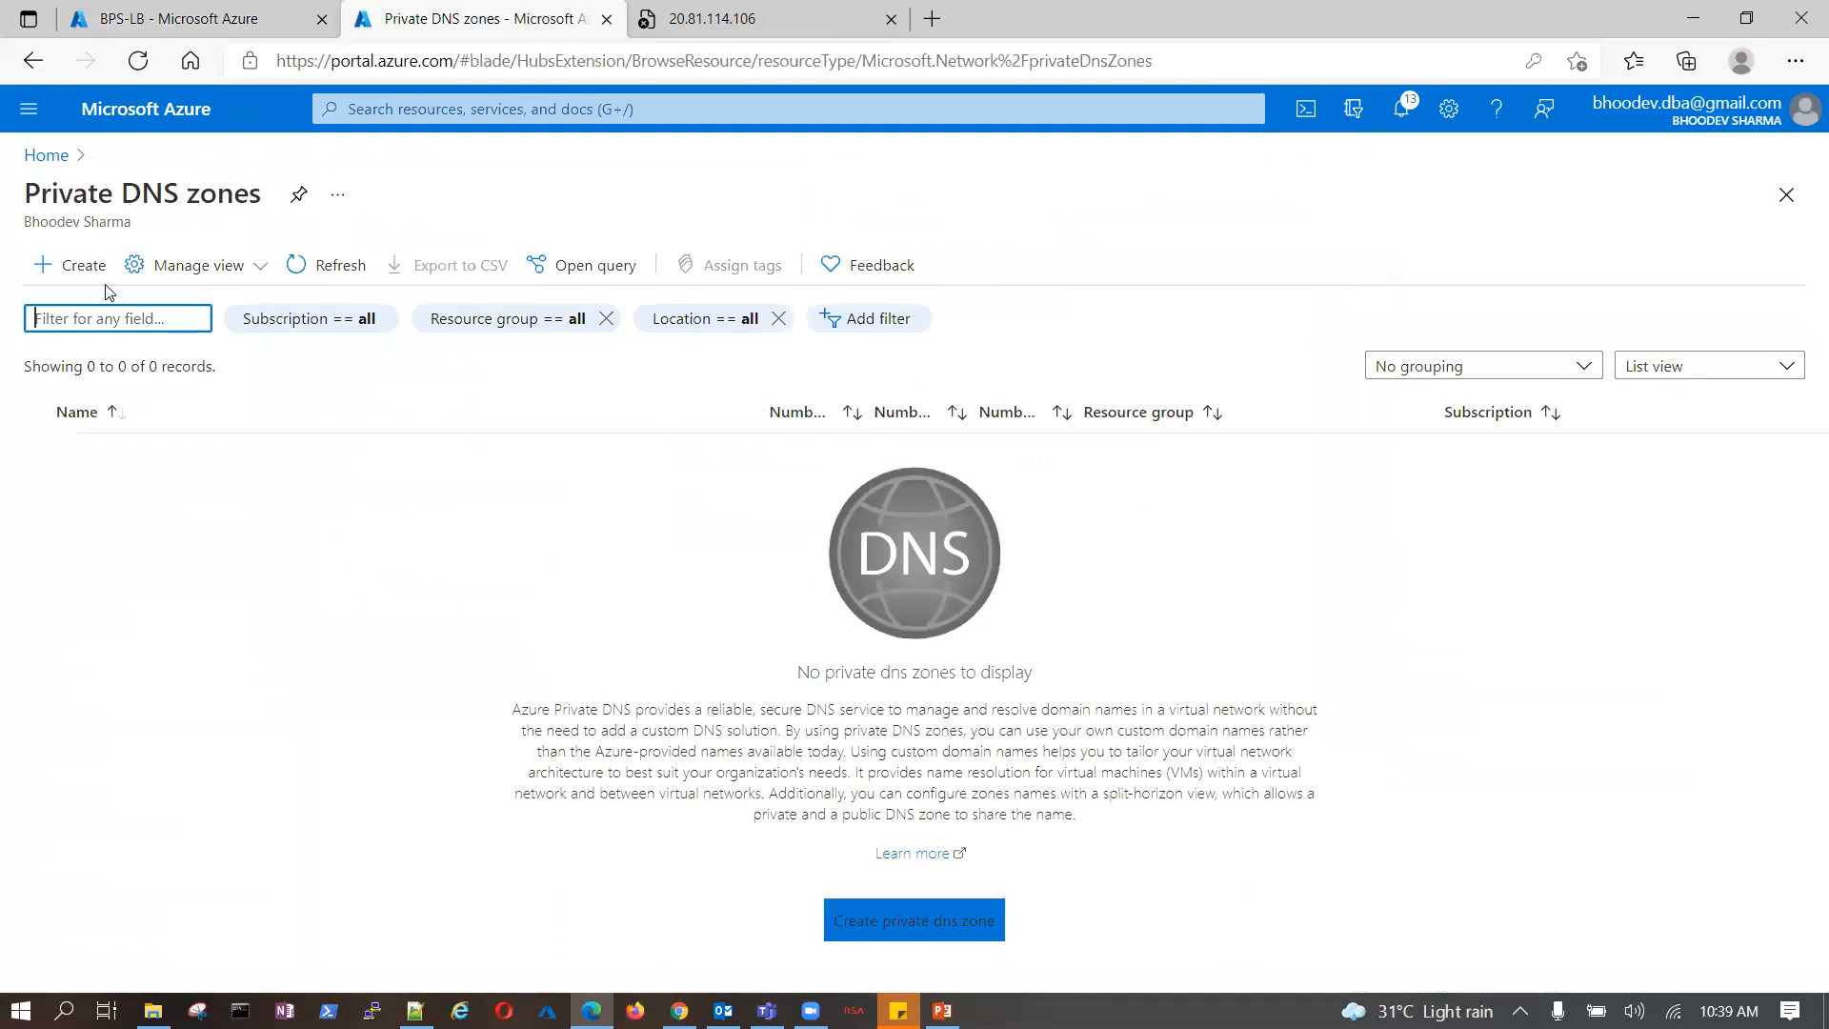
- Open the Create Private DNS zone form, back out, and return to the BPS-LB tab
left_click(77, 266)
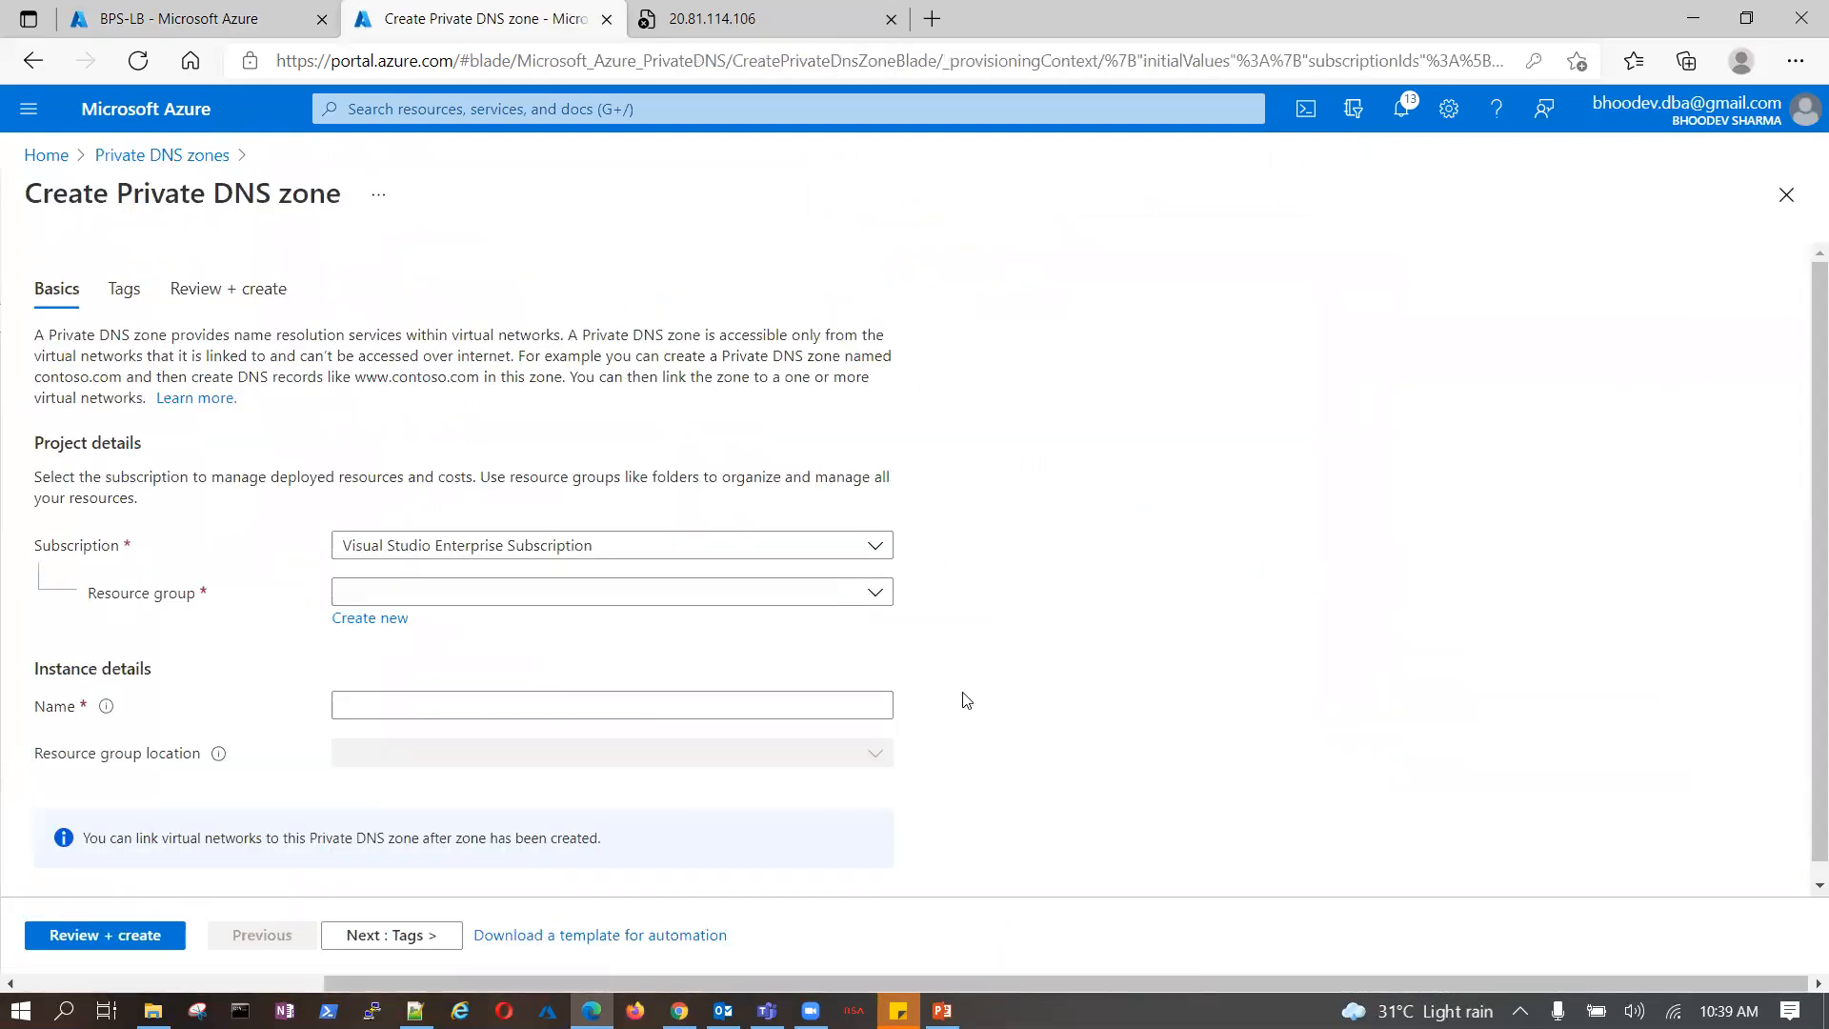
scroll(977, 696, "down", 1)
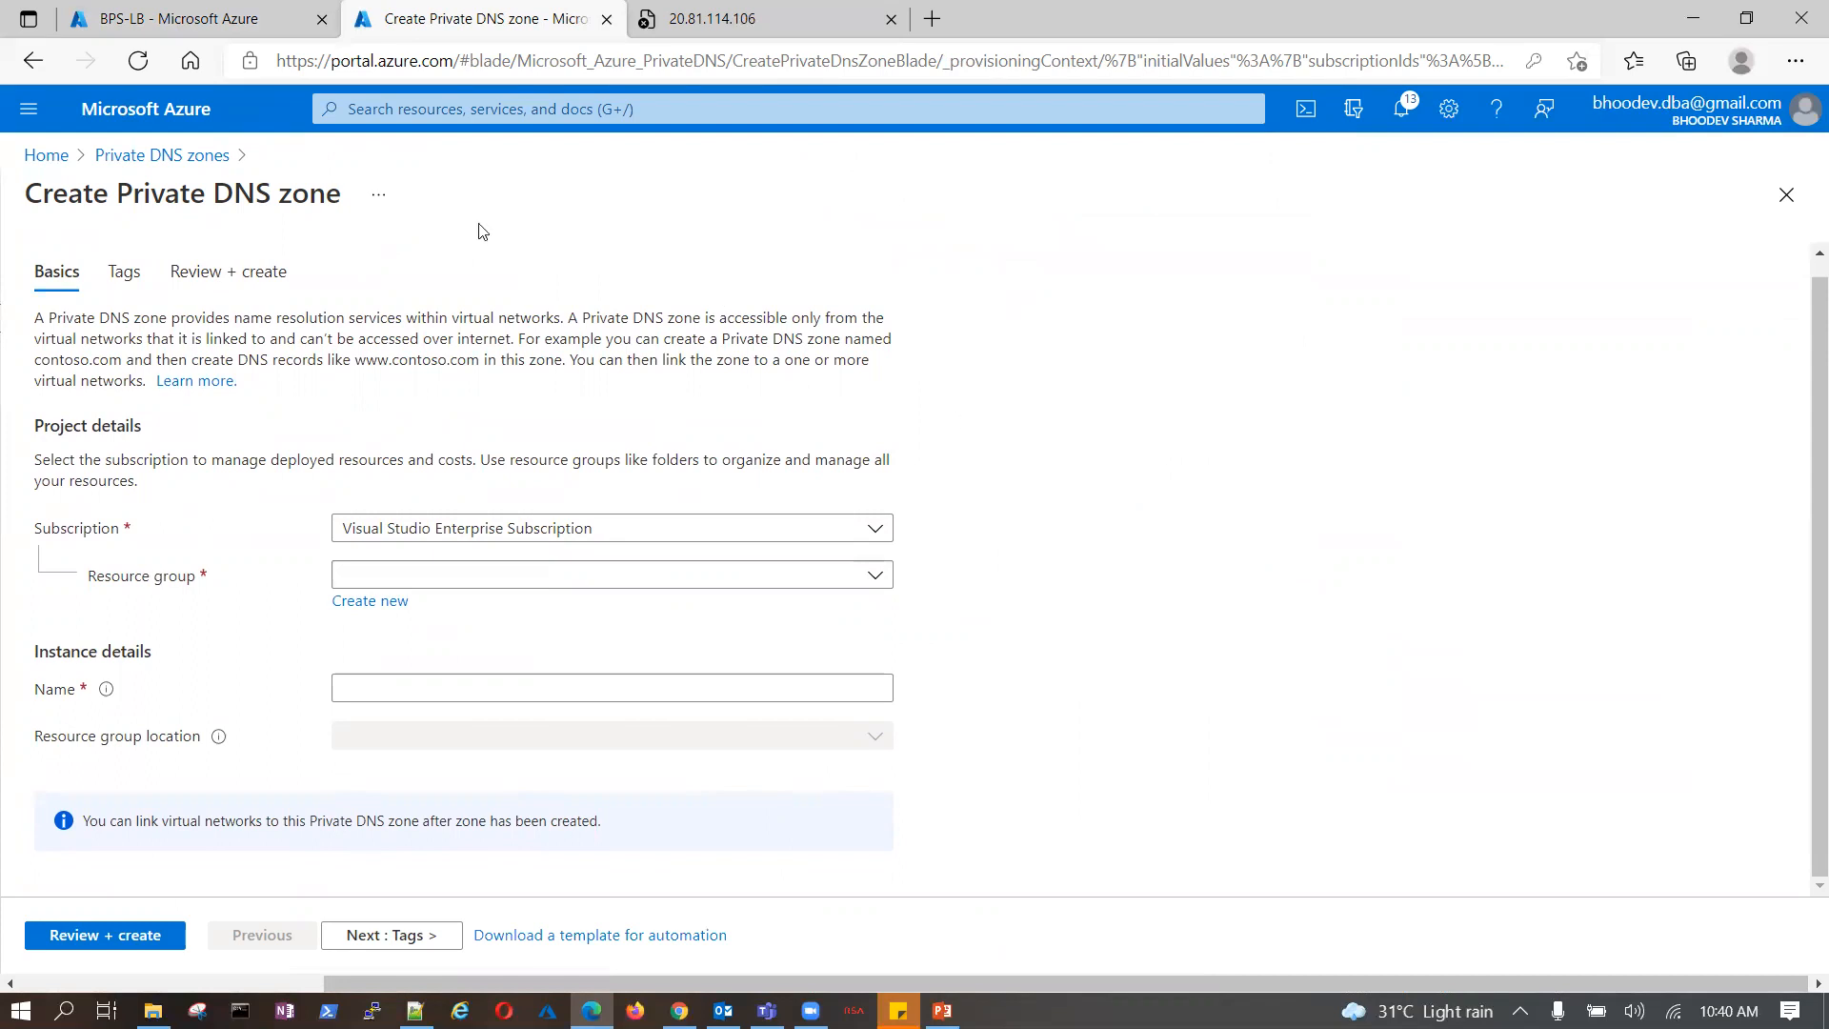
left_click(205, 157)
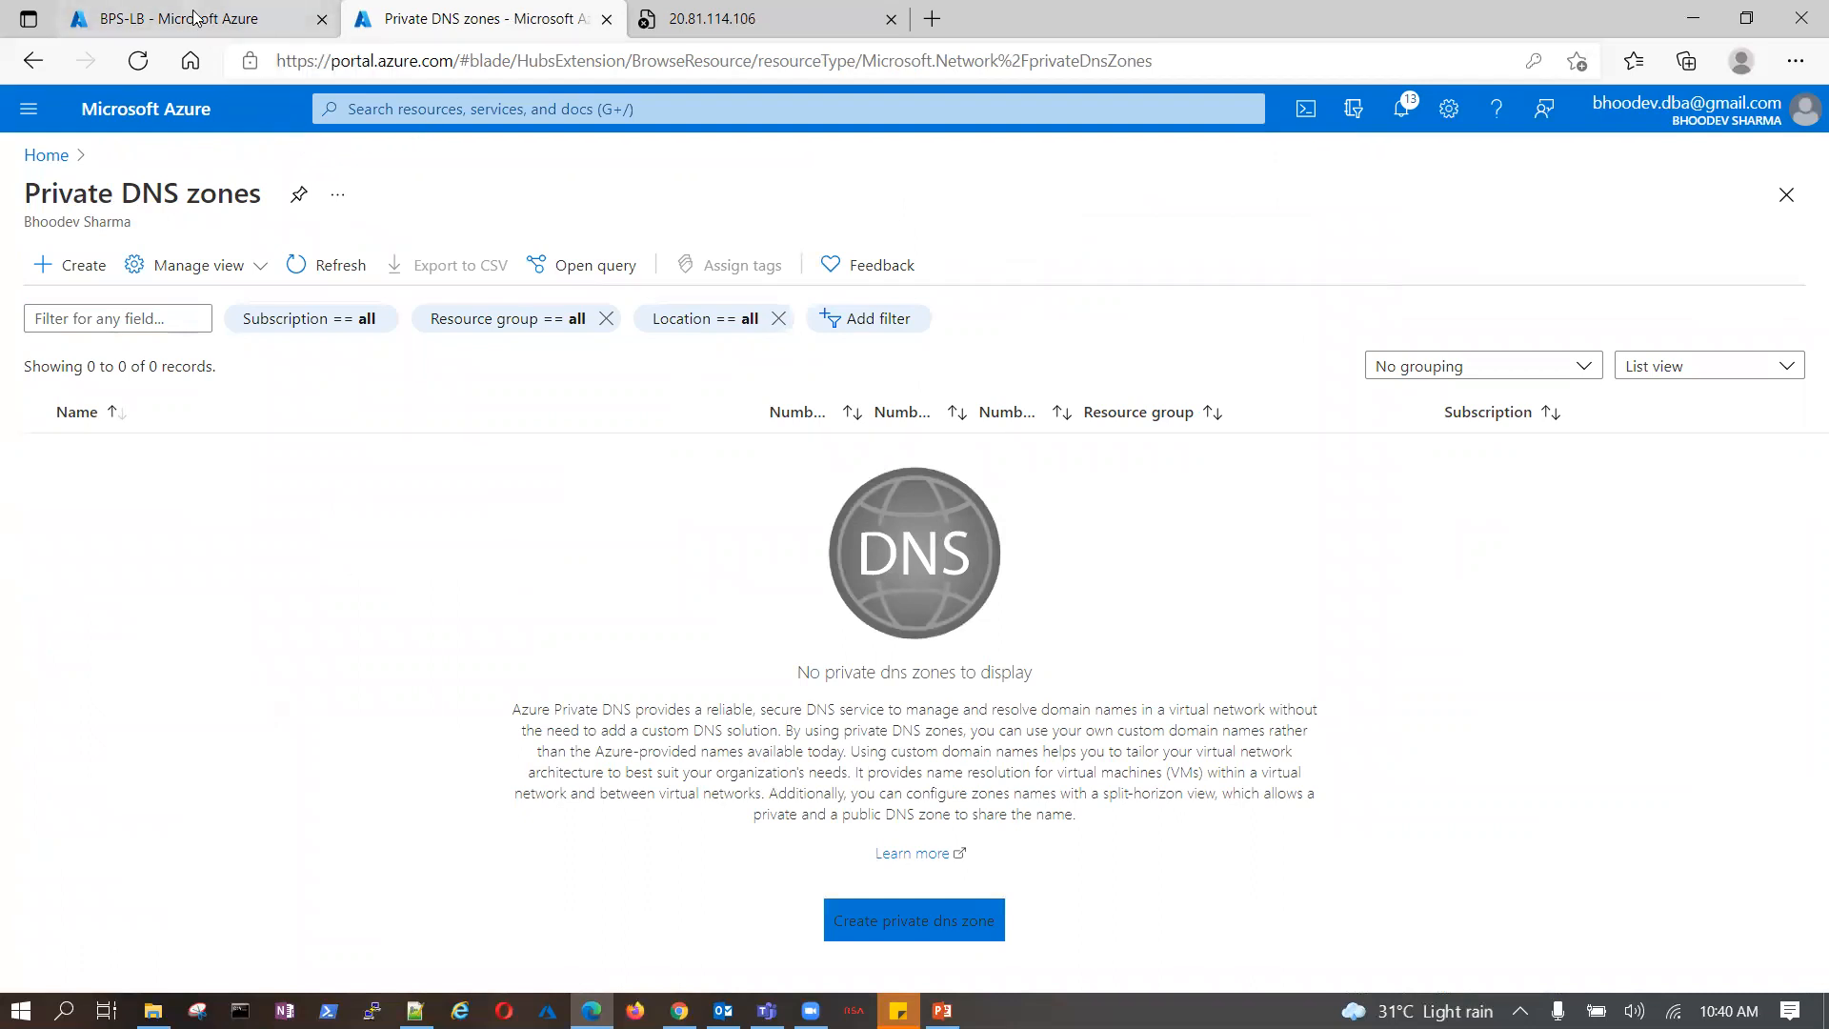
left_click(194, 17)
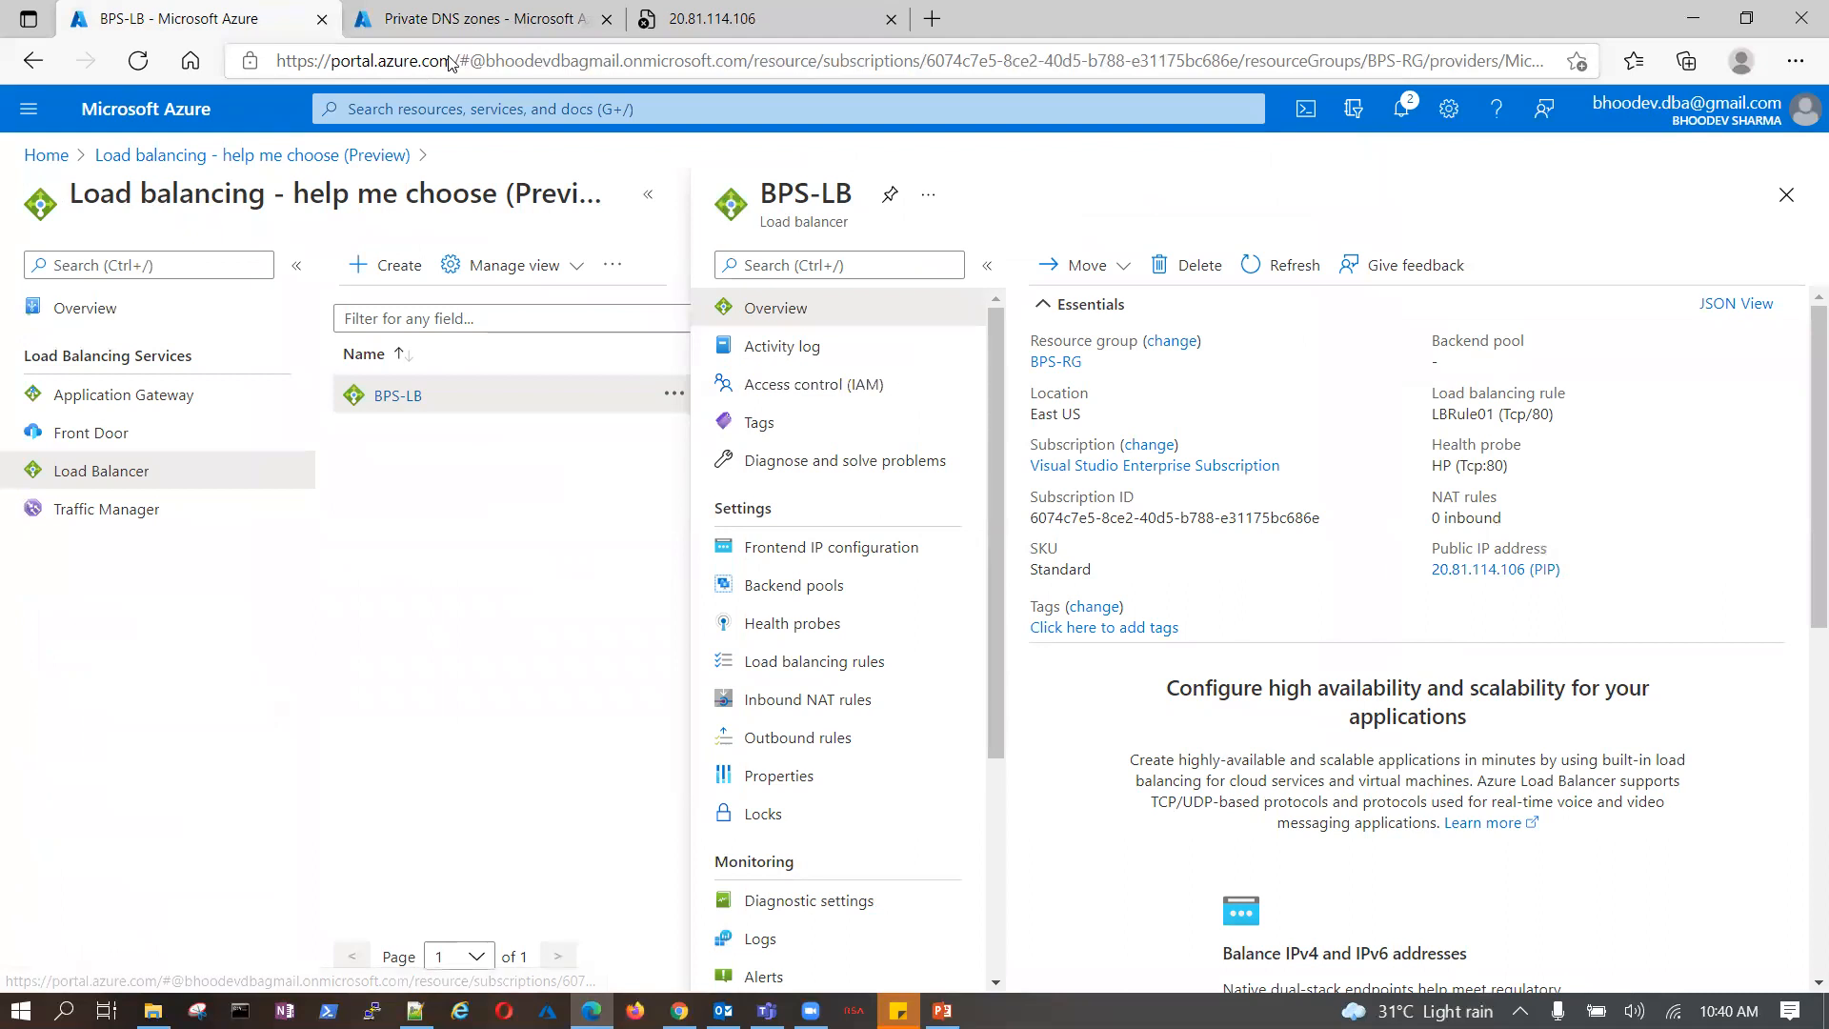
- Open VME01's Extensions and select the AzurePerformanceDiagnostics extension name
left_click(470, 19)
left_click(503, 109)
left_click(499, 430)
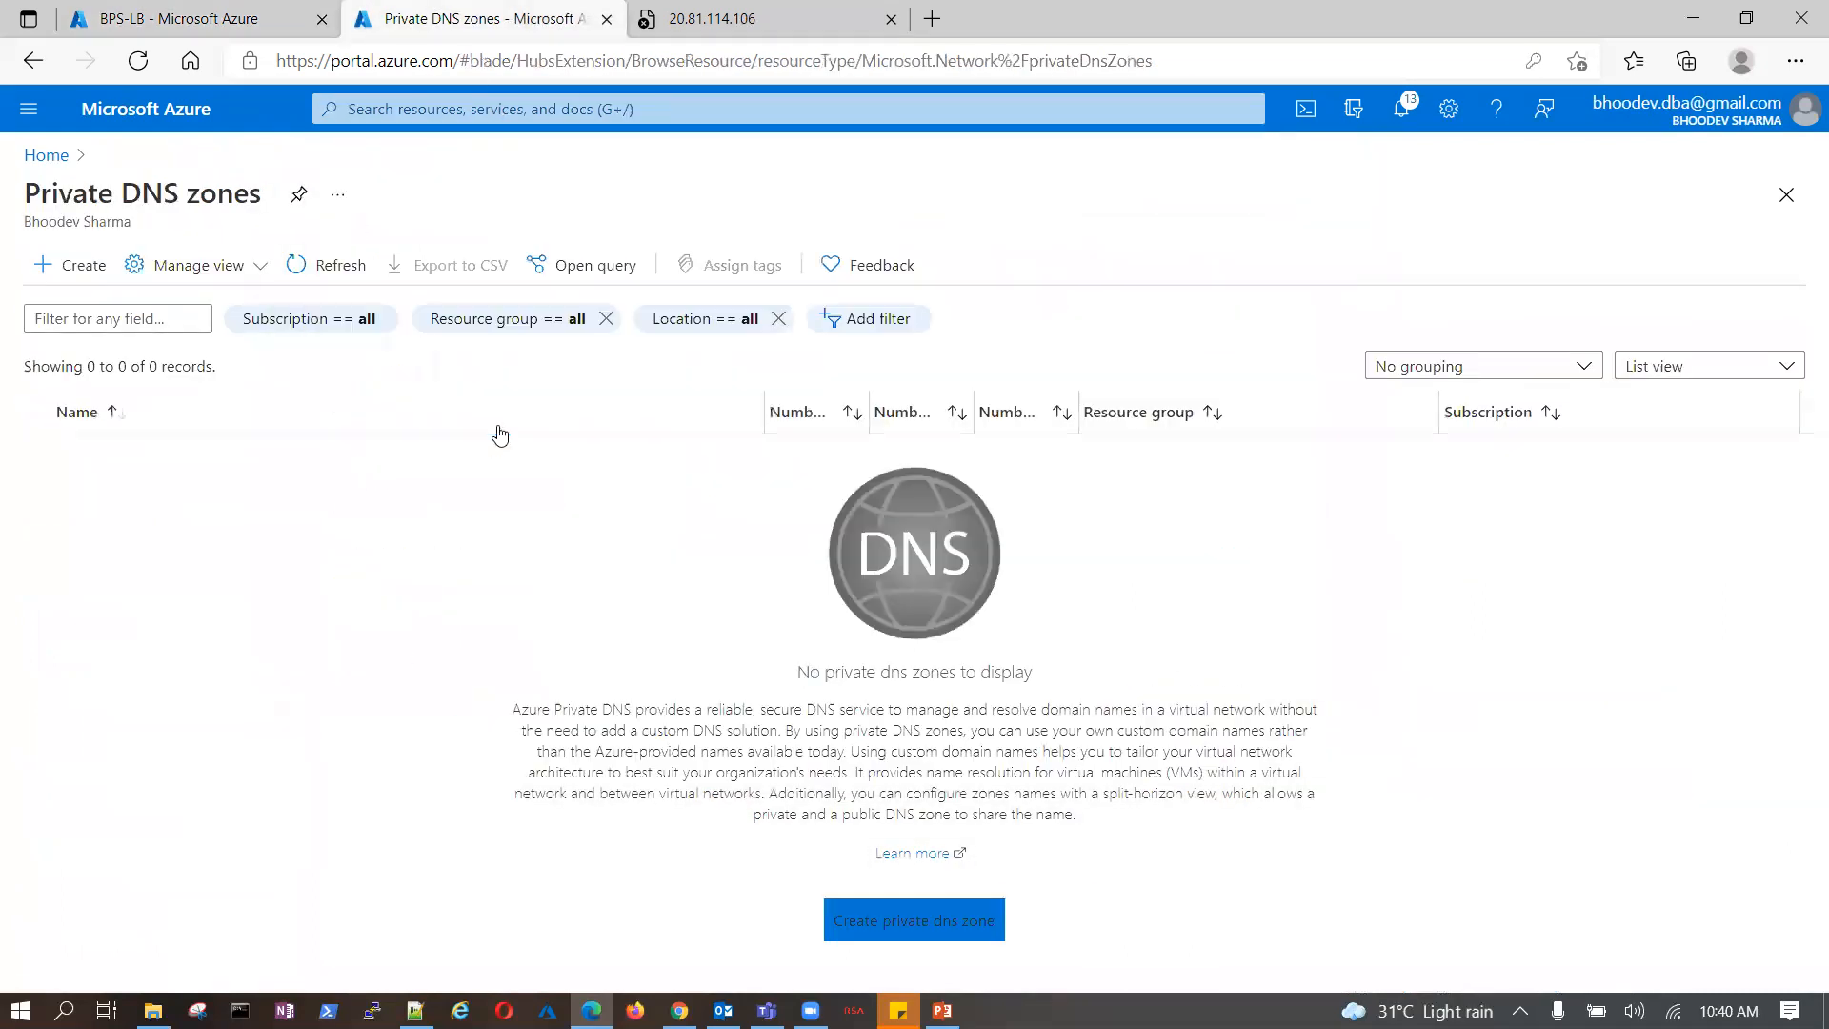
left_click(108, 456)
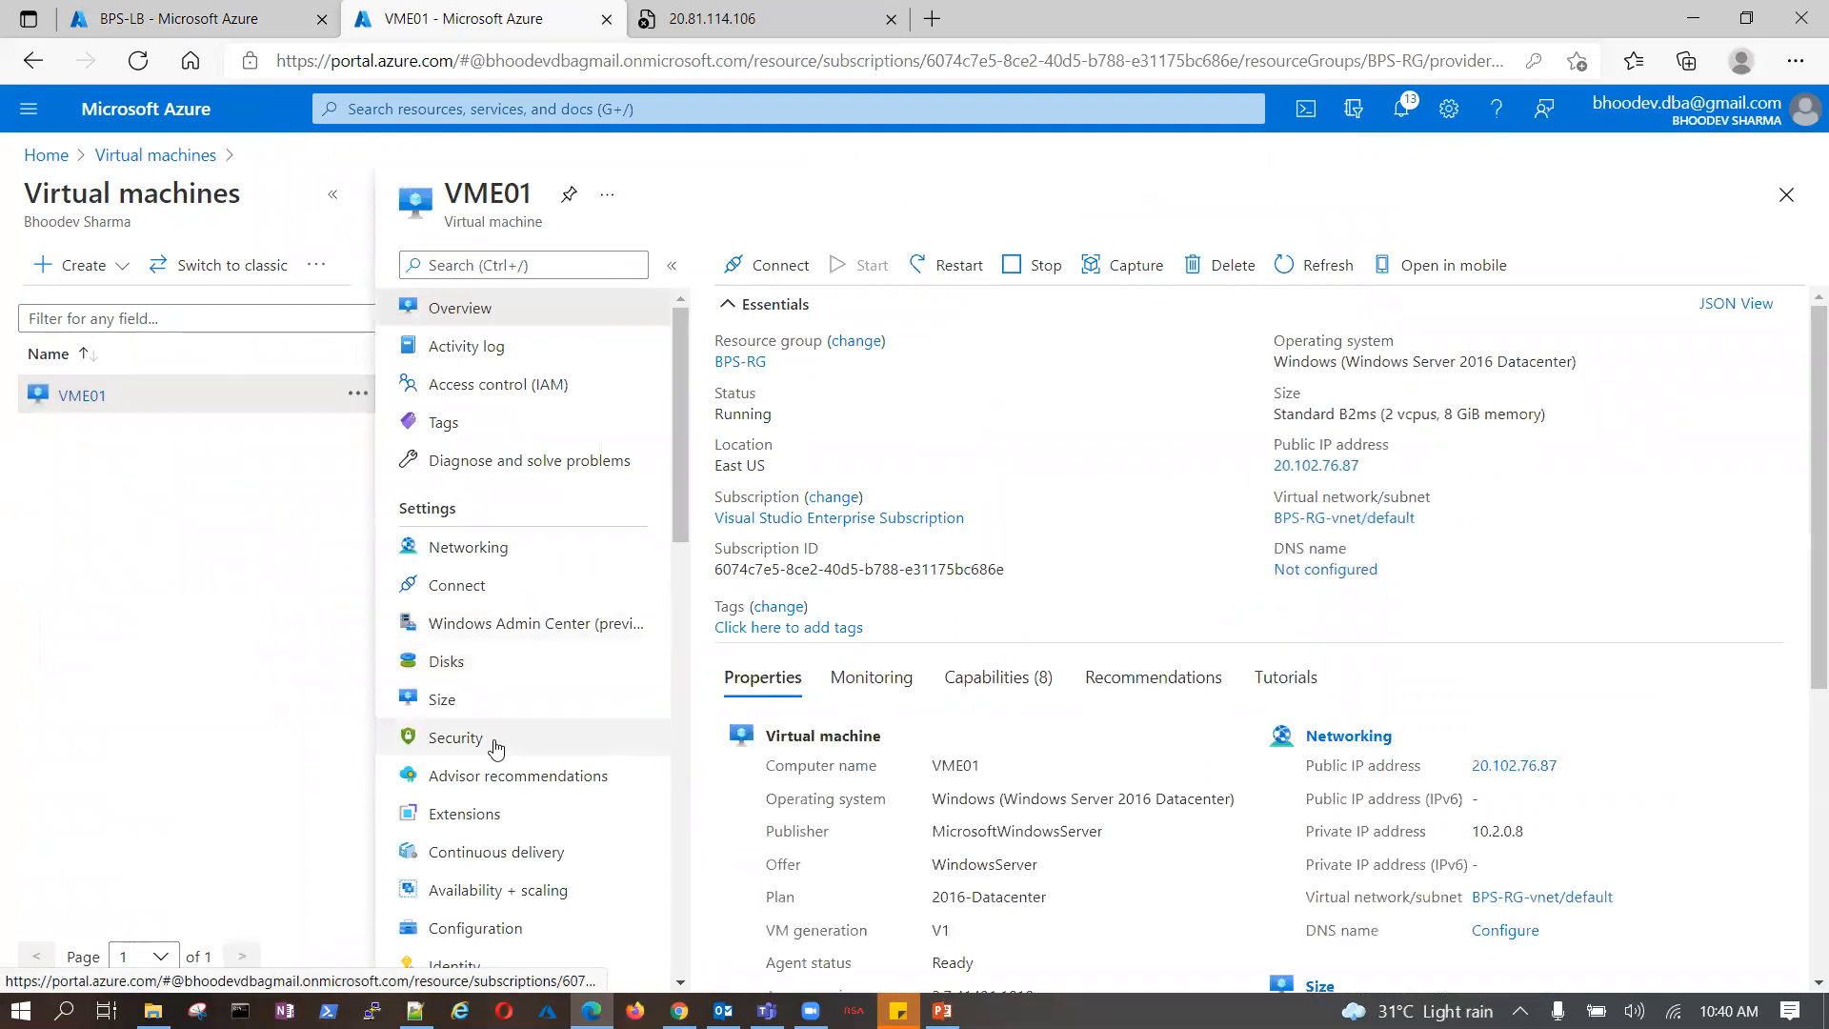
left_click(465, 817)
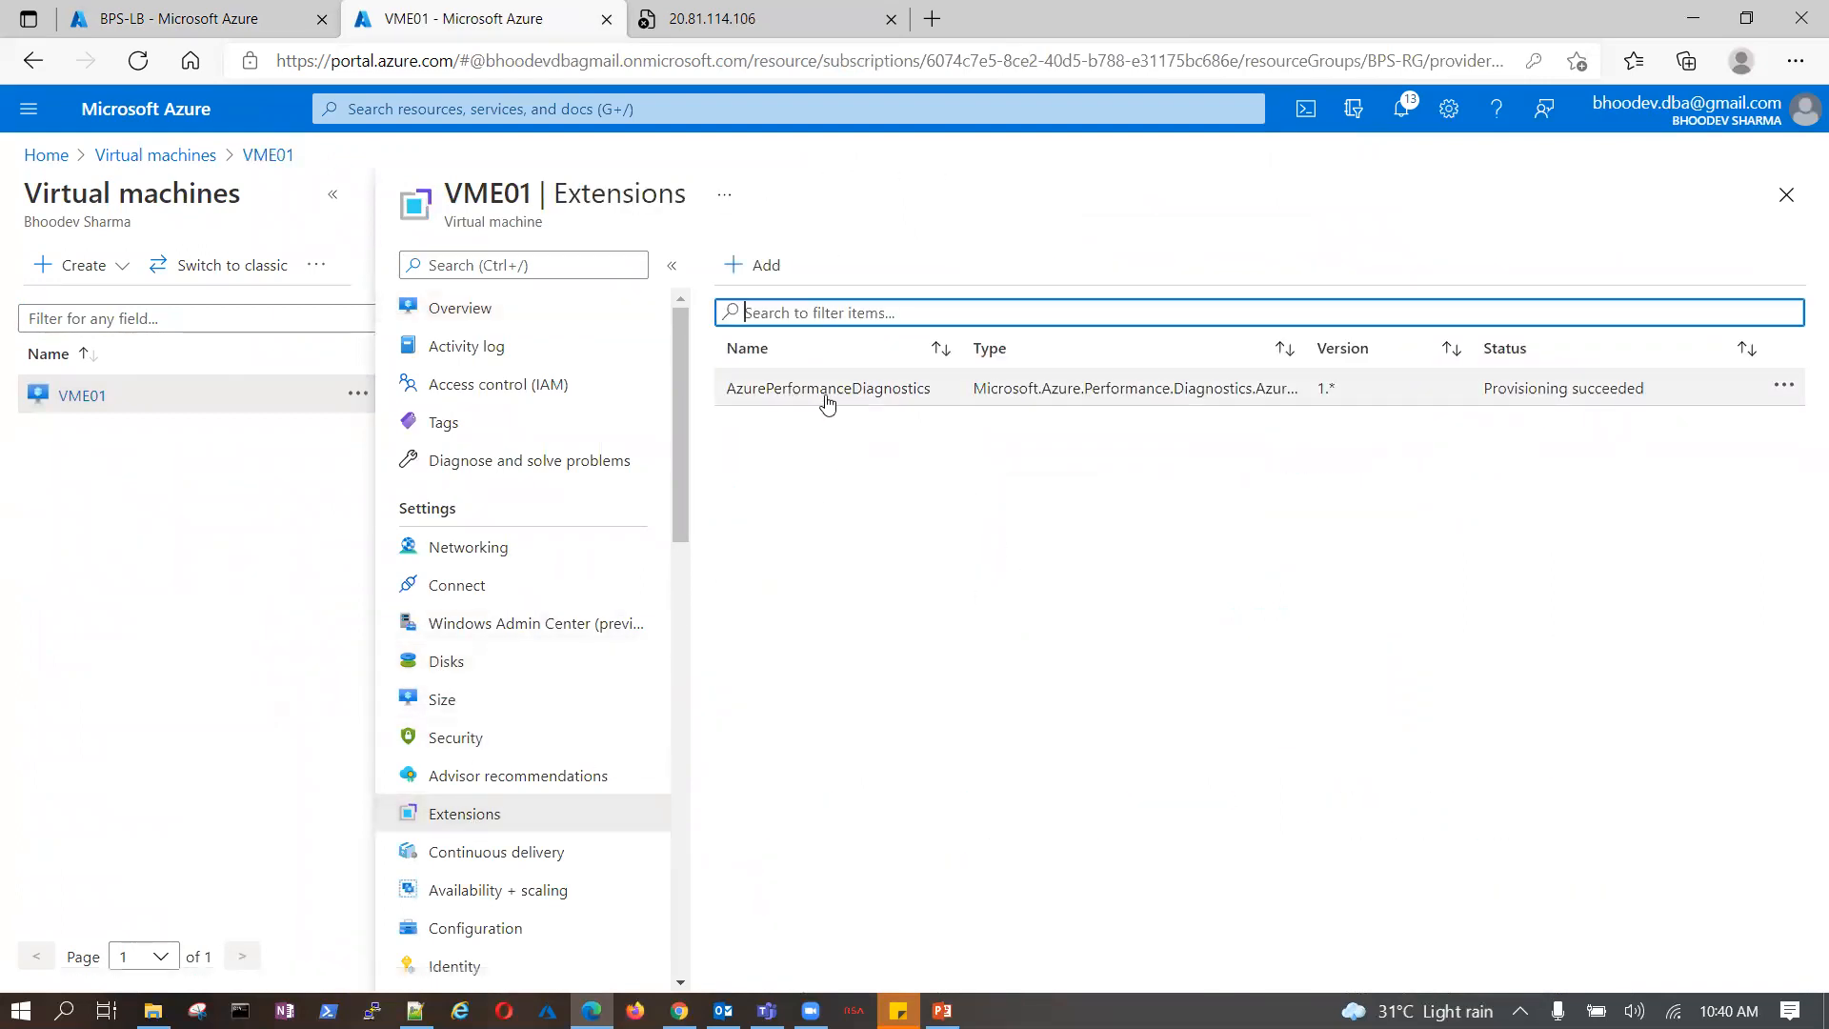
left_click_drag(727, 393, 888, 404)
double_click(943, 406)
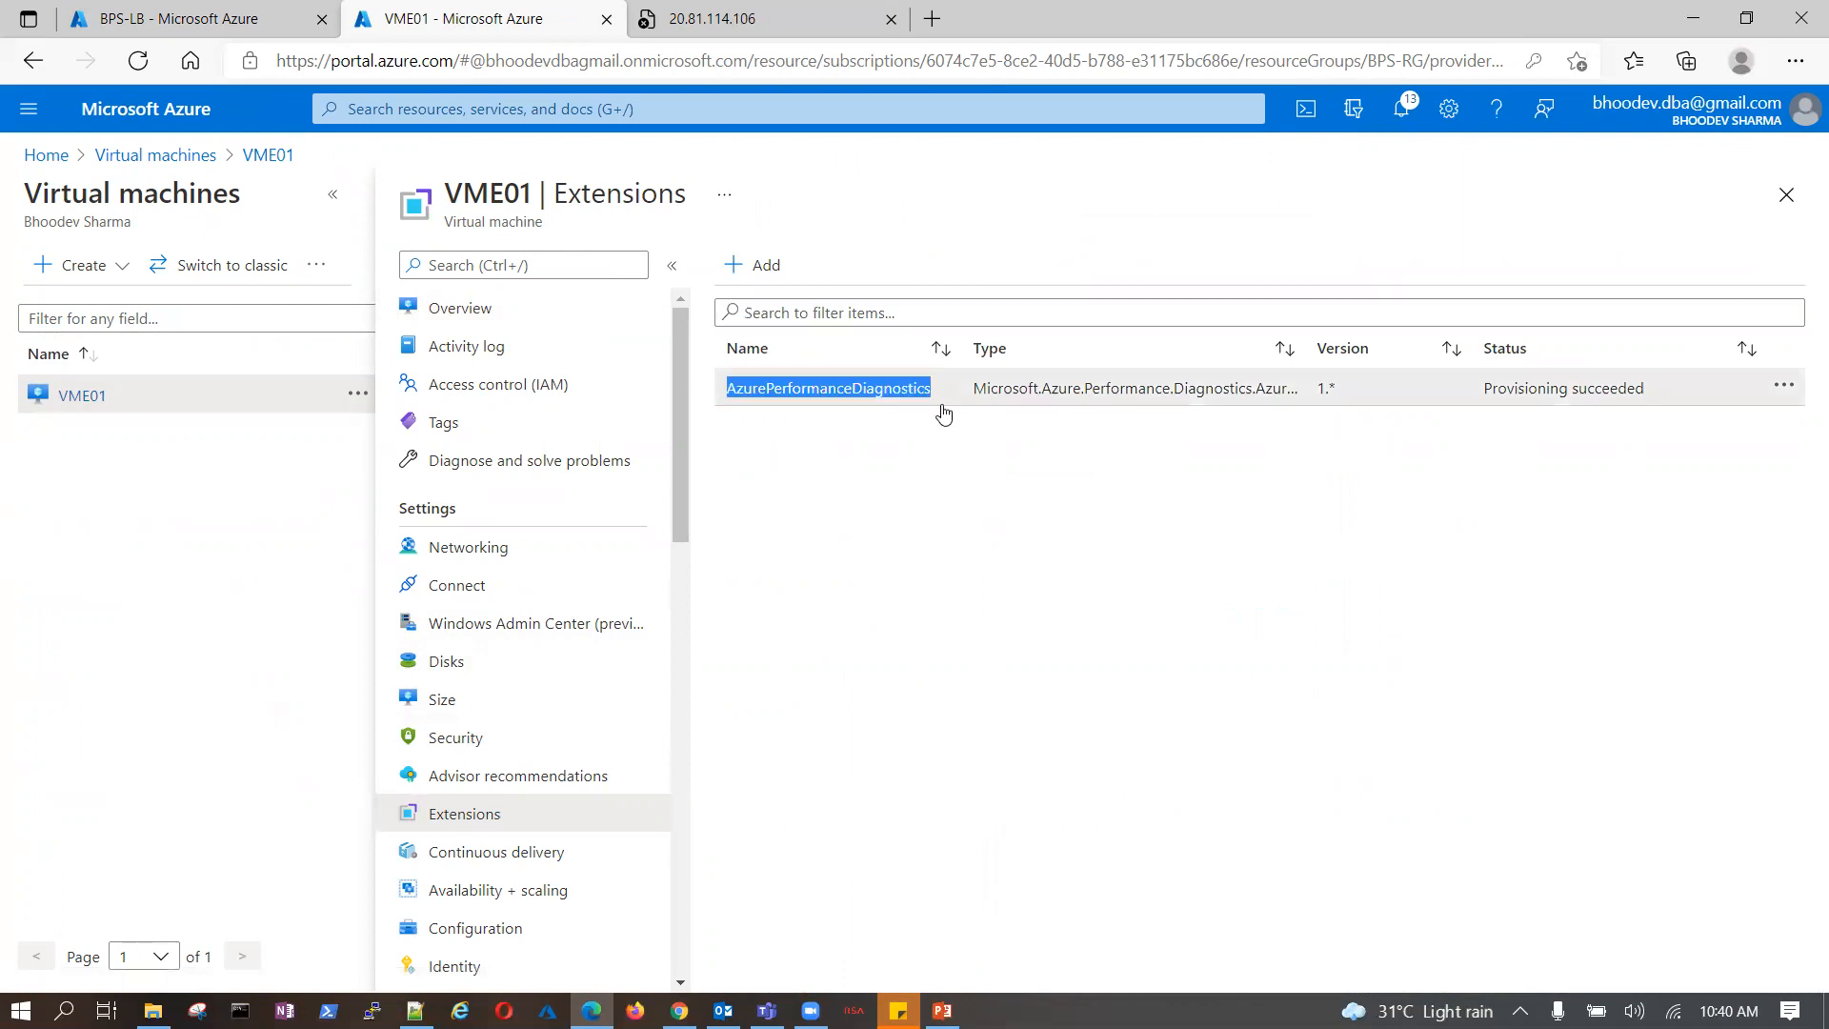
left_click(924, 506)
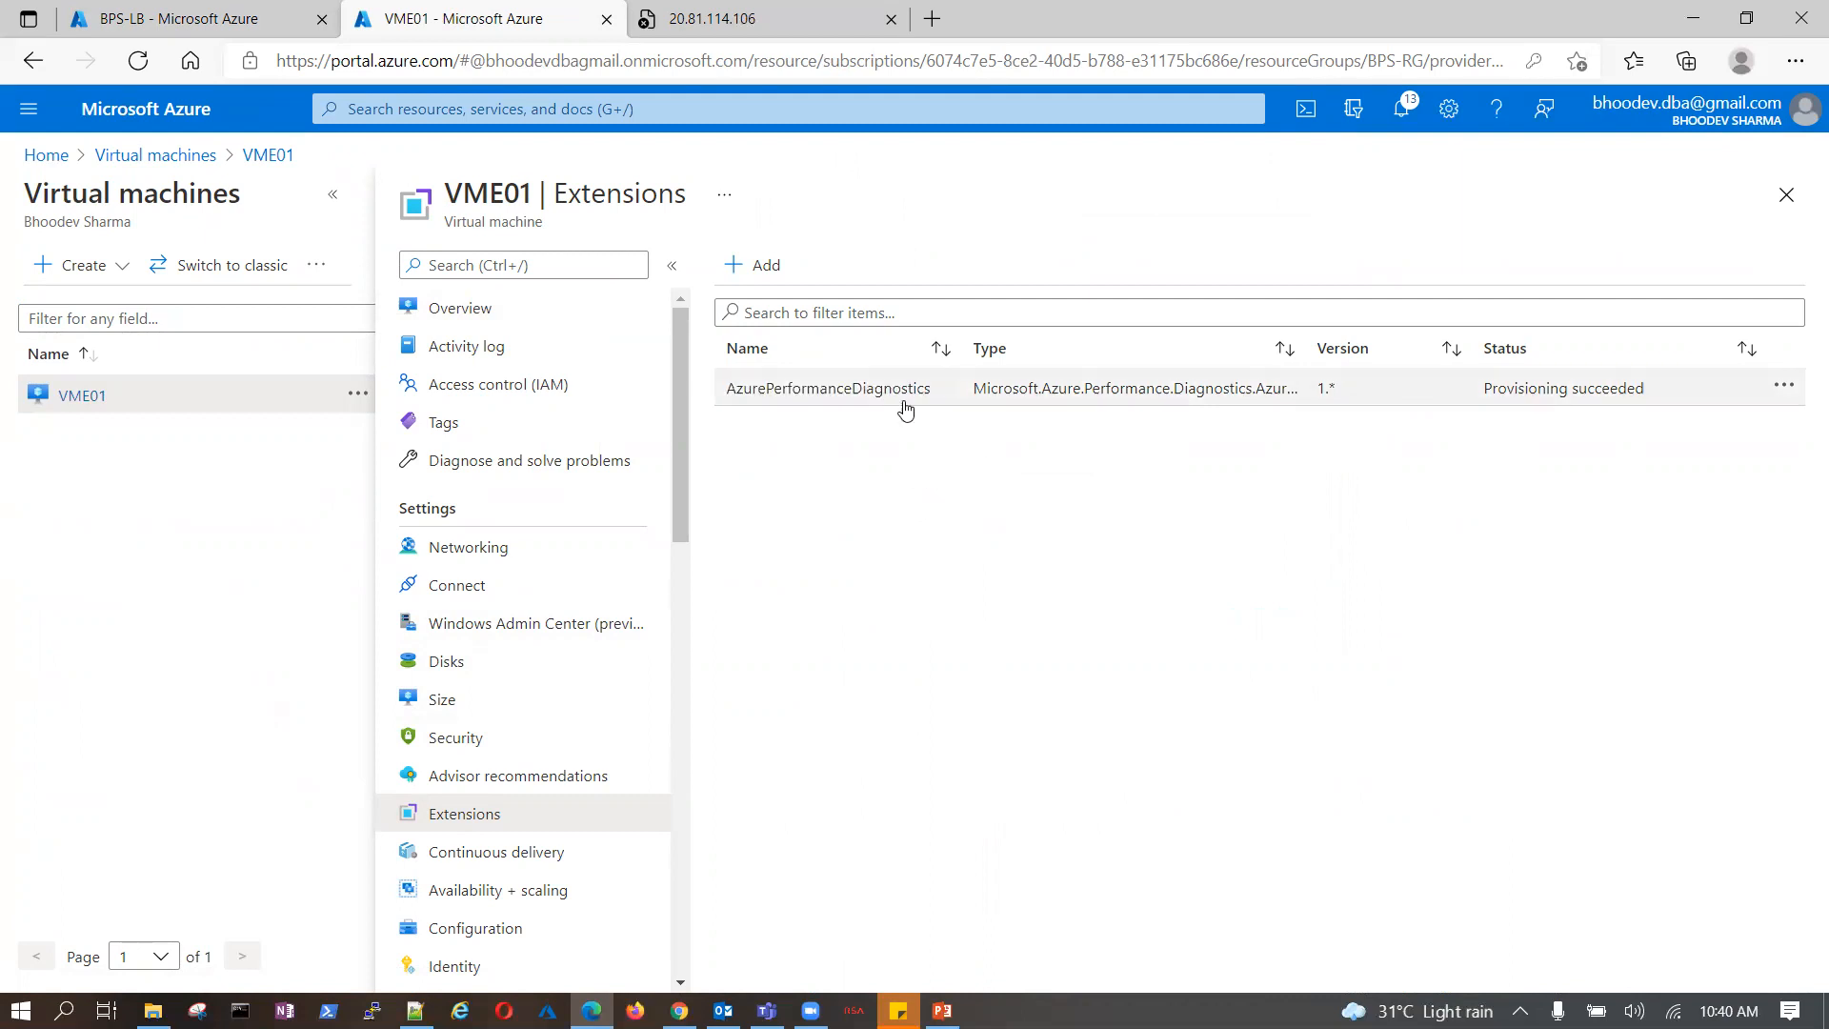
- Load Recovery Services vaults in the other tab via 'recover', then return to VME01's extensions
left_click(188, 21)
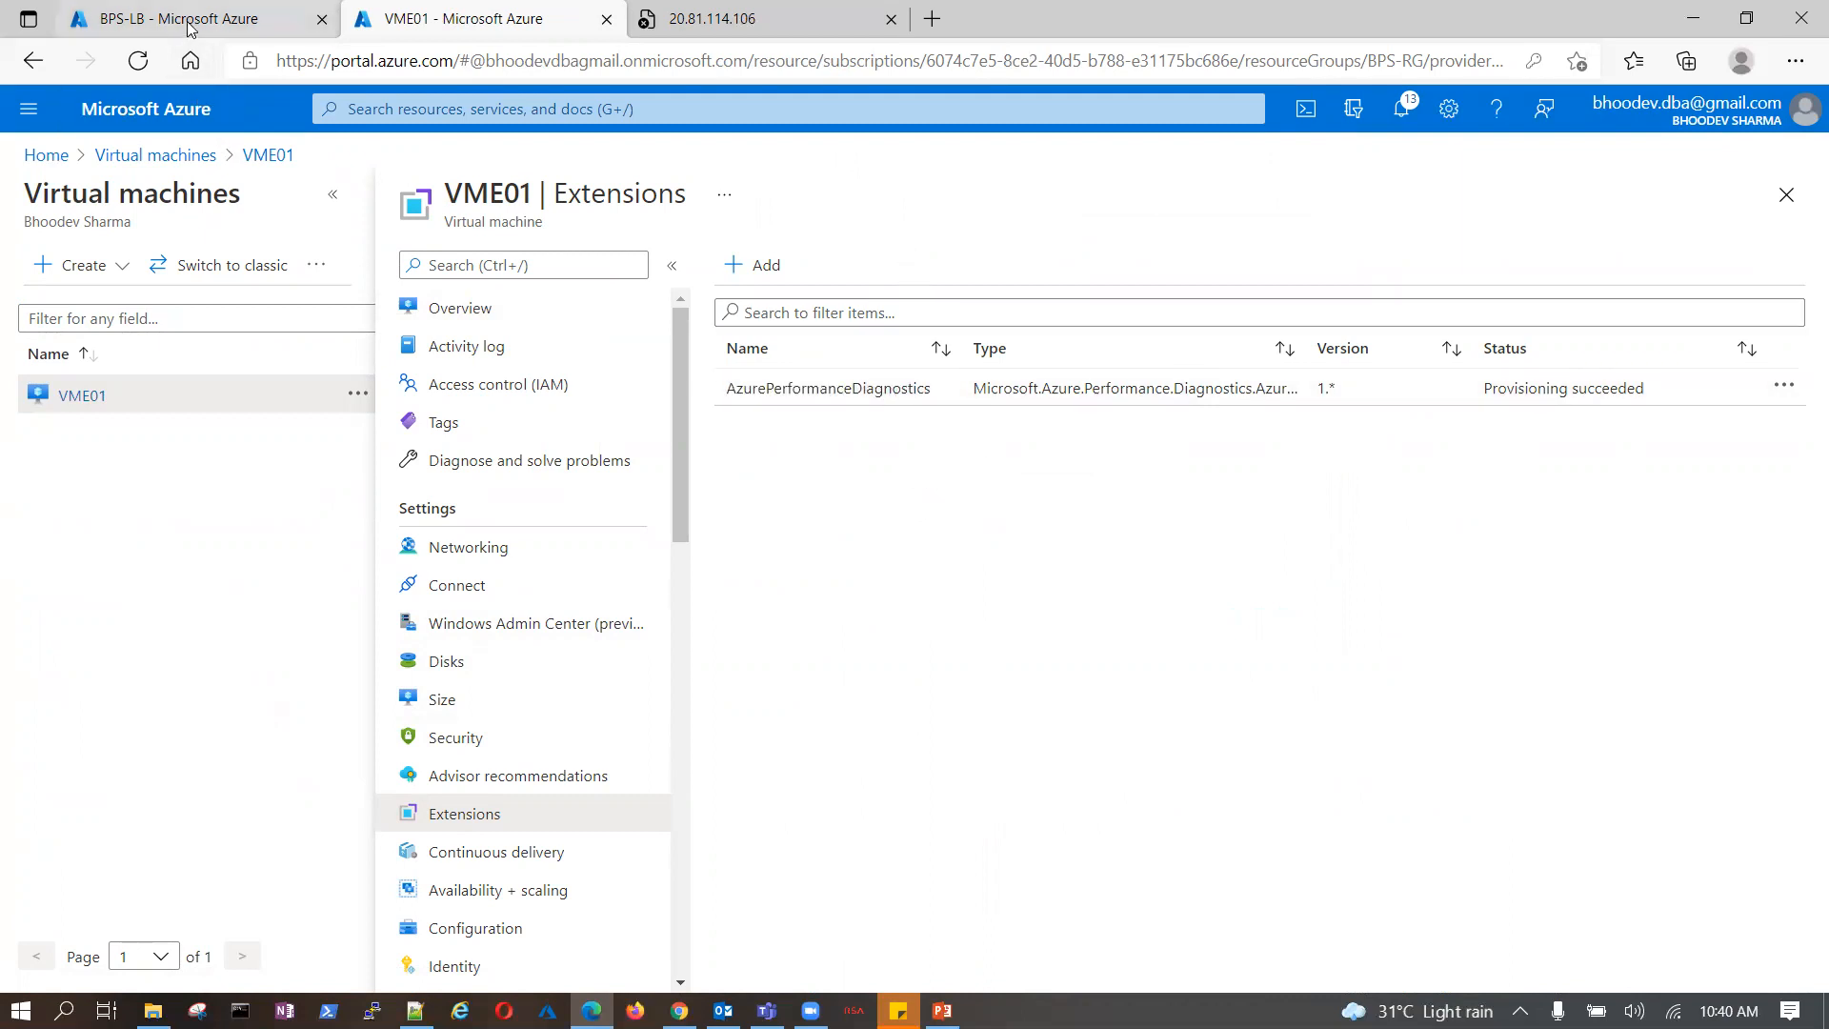
left_click(598, 108)
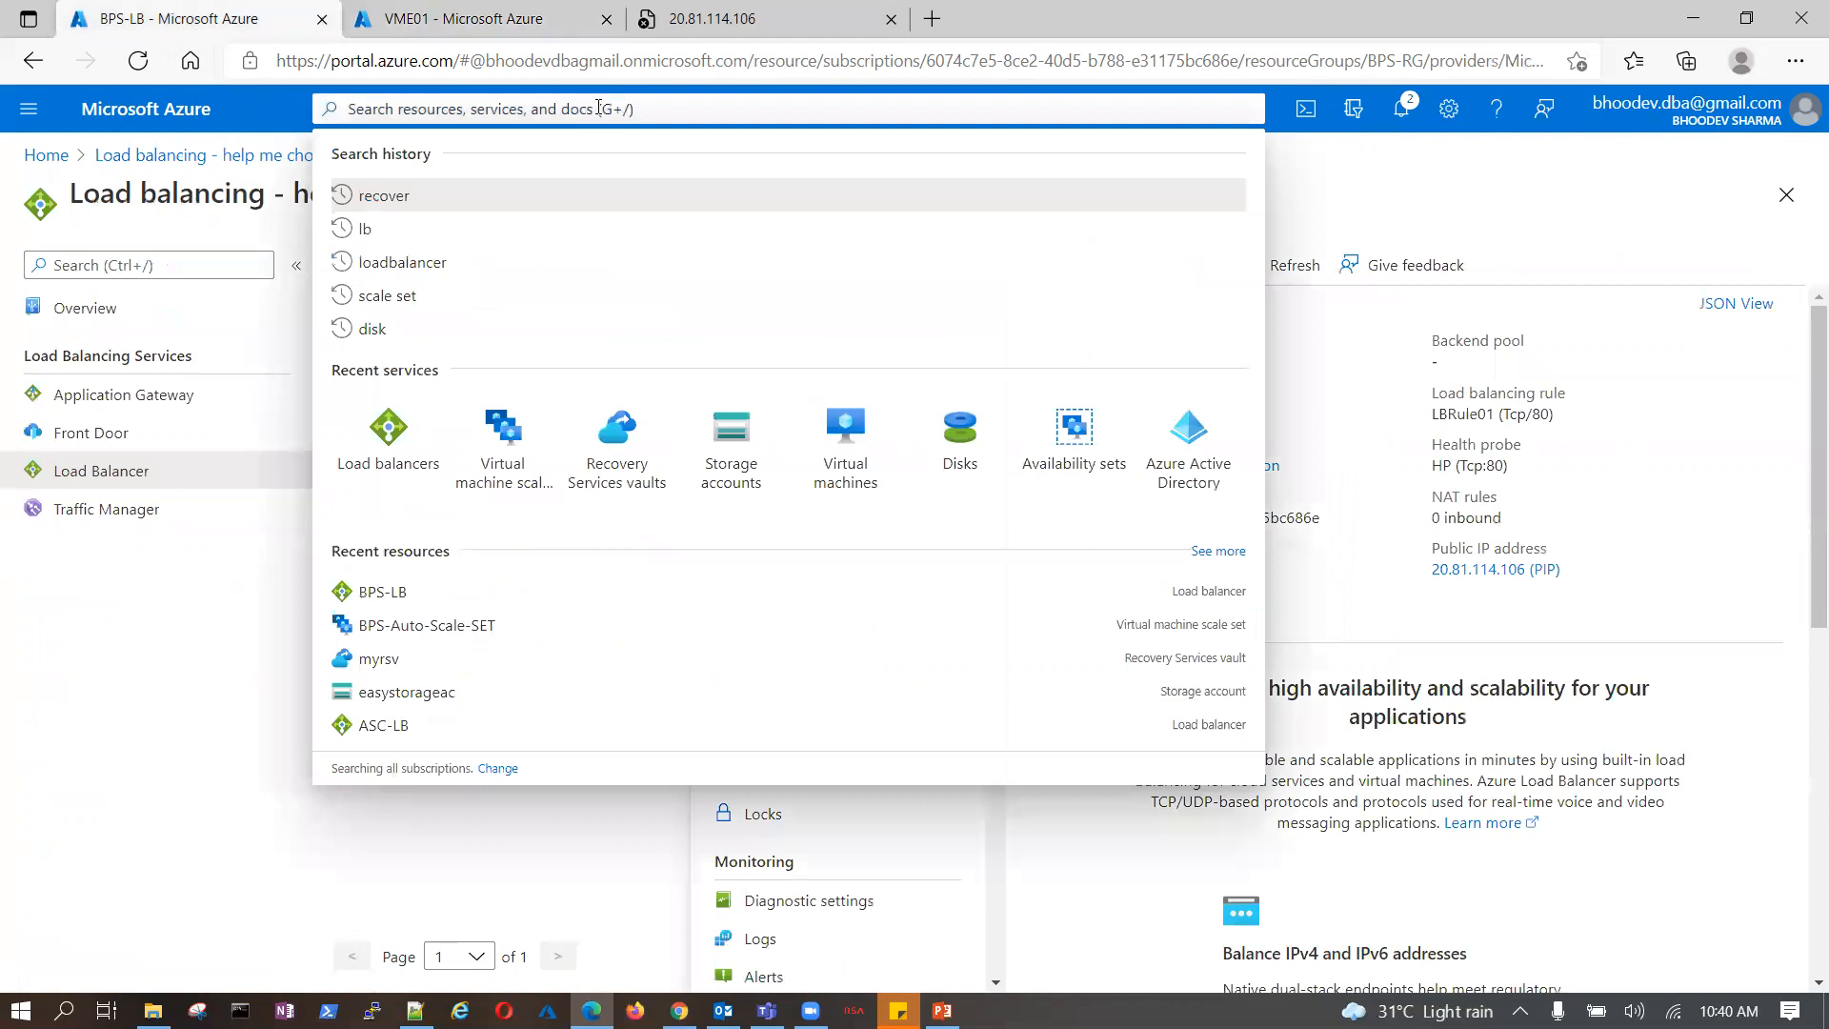
type("recover")
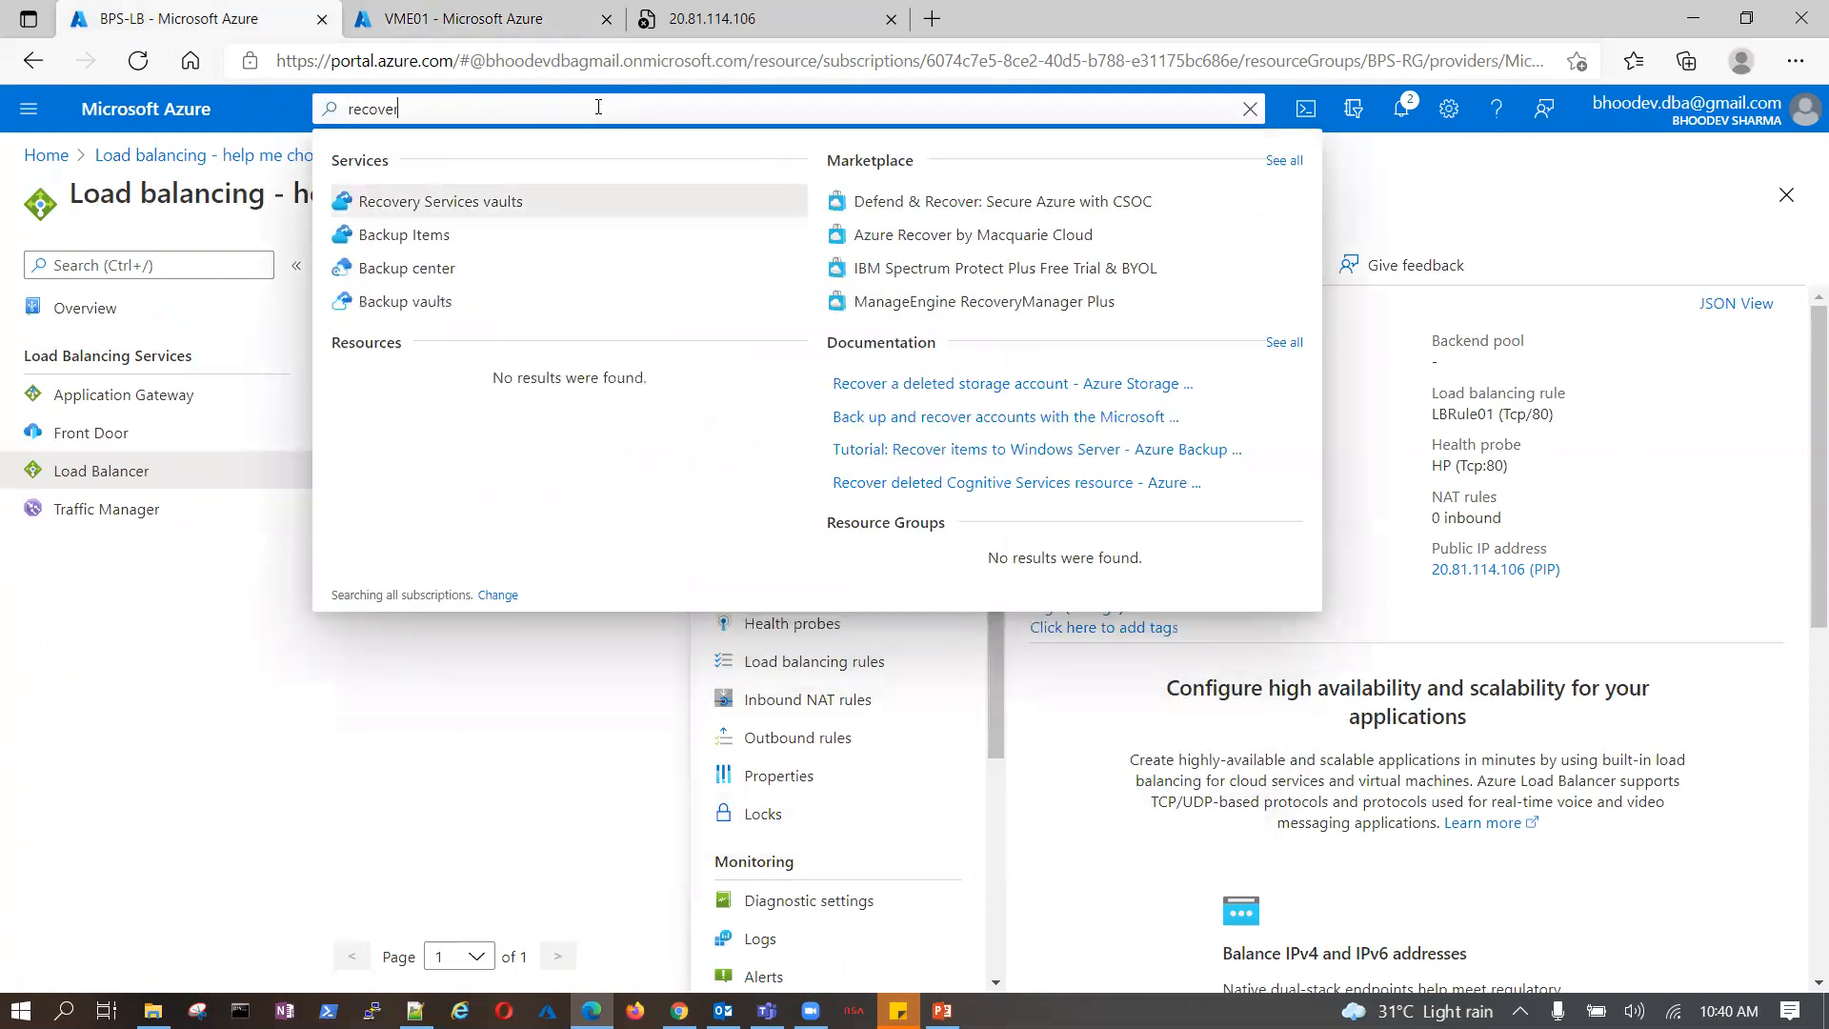
left_click(526, 202)
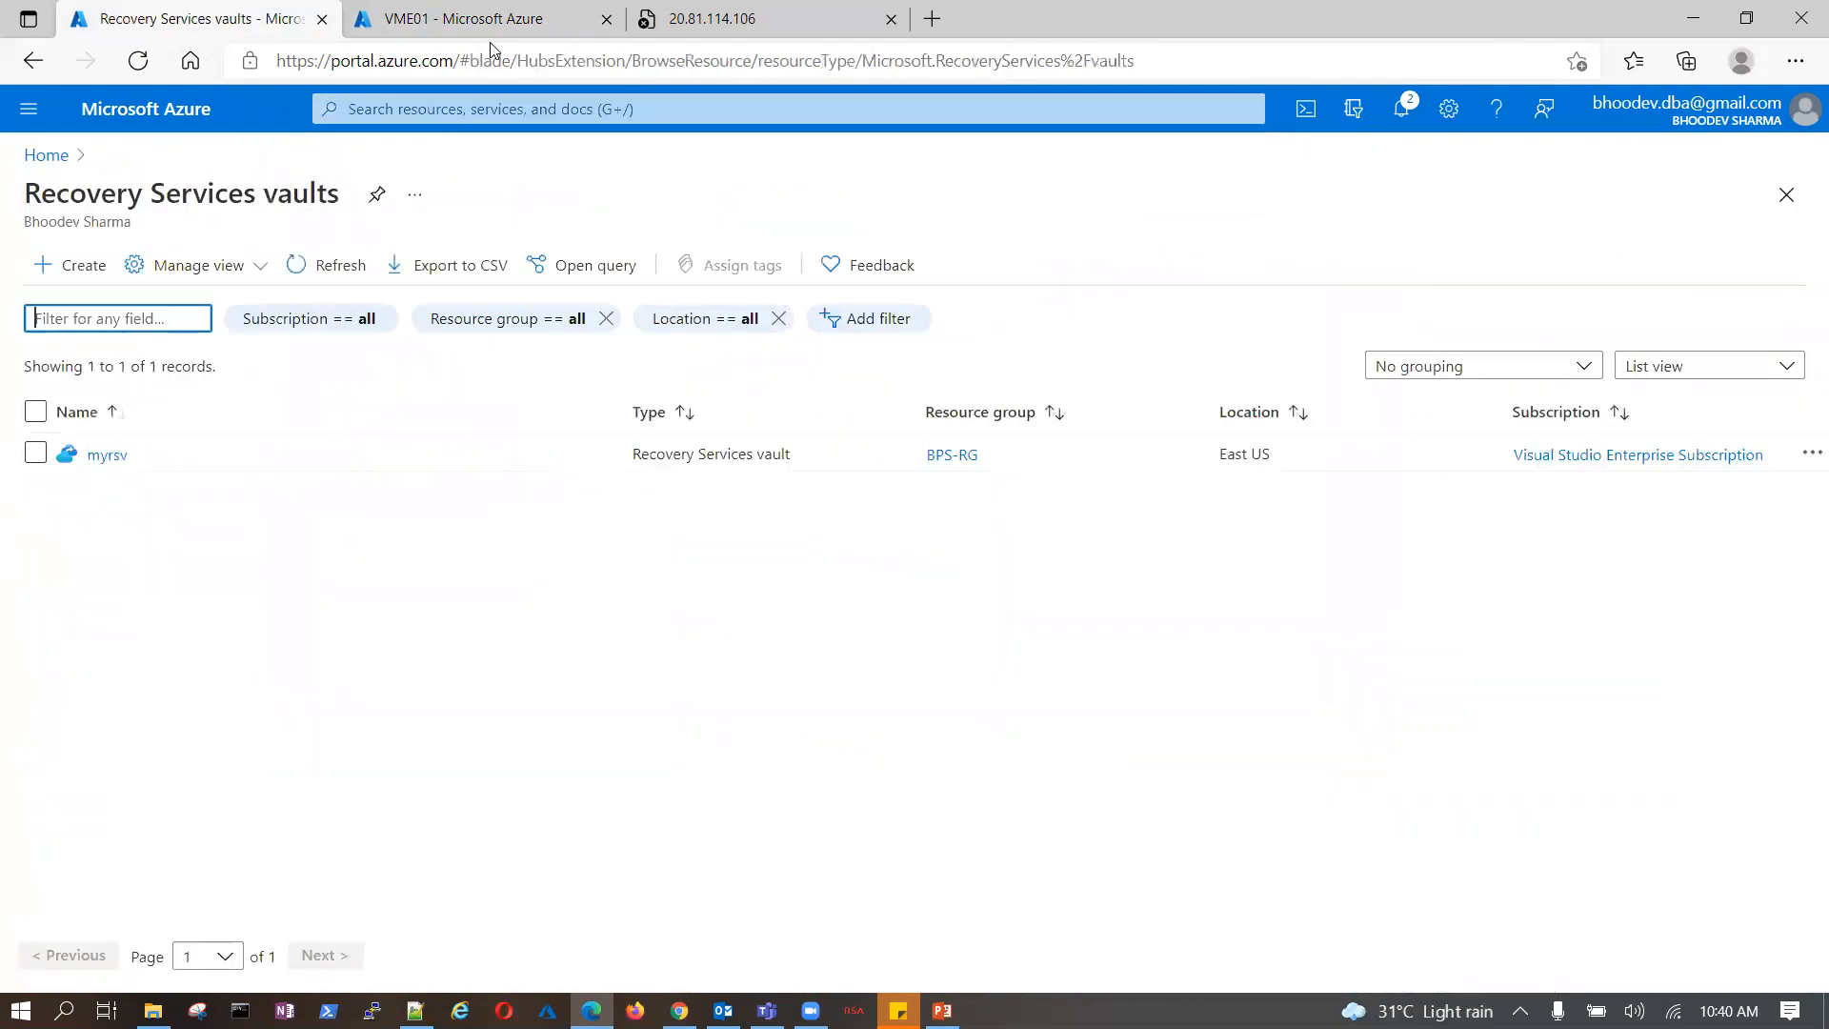
left_click(497, 19)
scroll(665, 645, "down", 5)
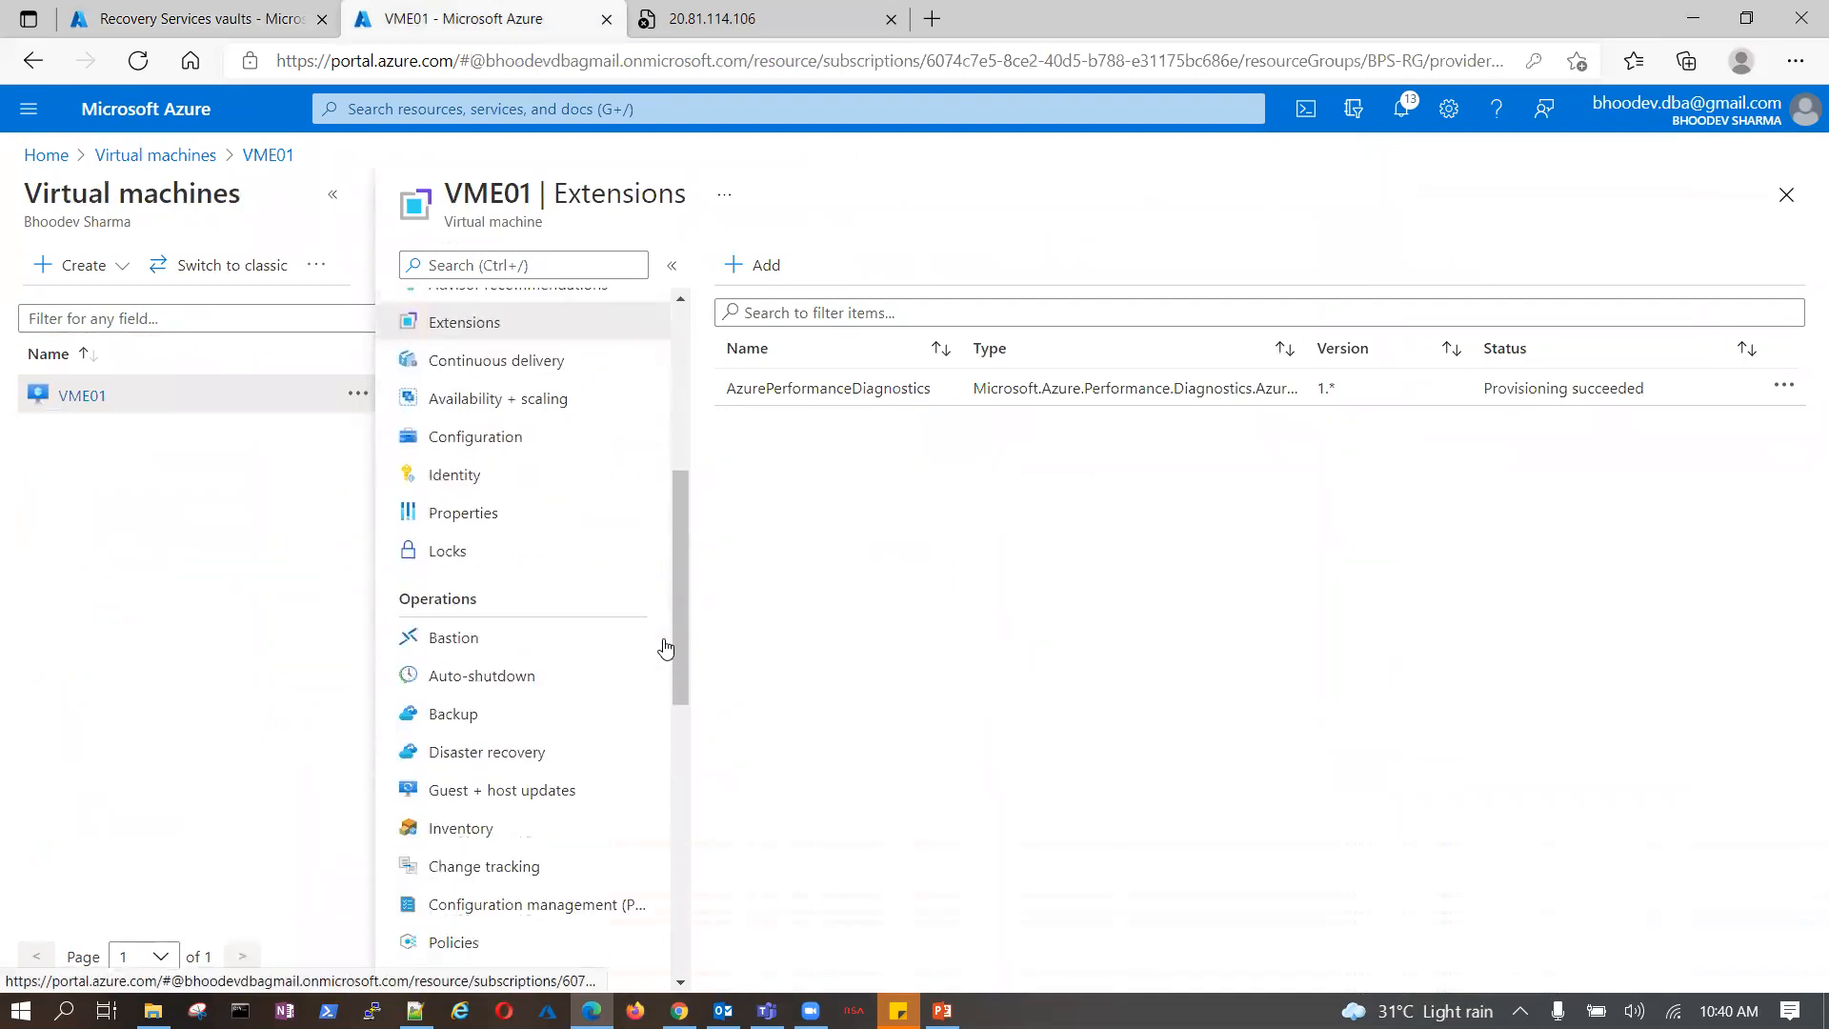
scroll(665, 647, "down", 2)
- Enable VME01 backup into the existing vault myrsv with DefaultPolicy
scroll(665, 645, "up", 3)
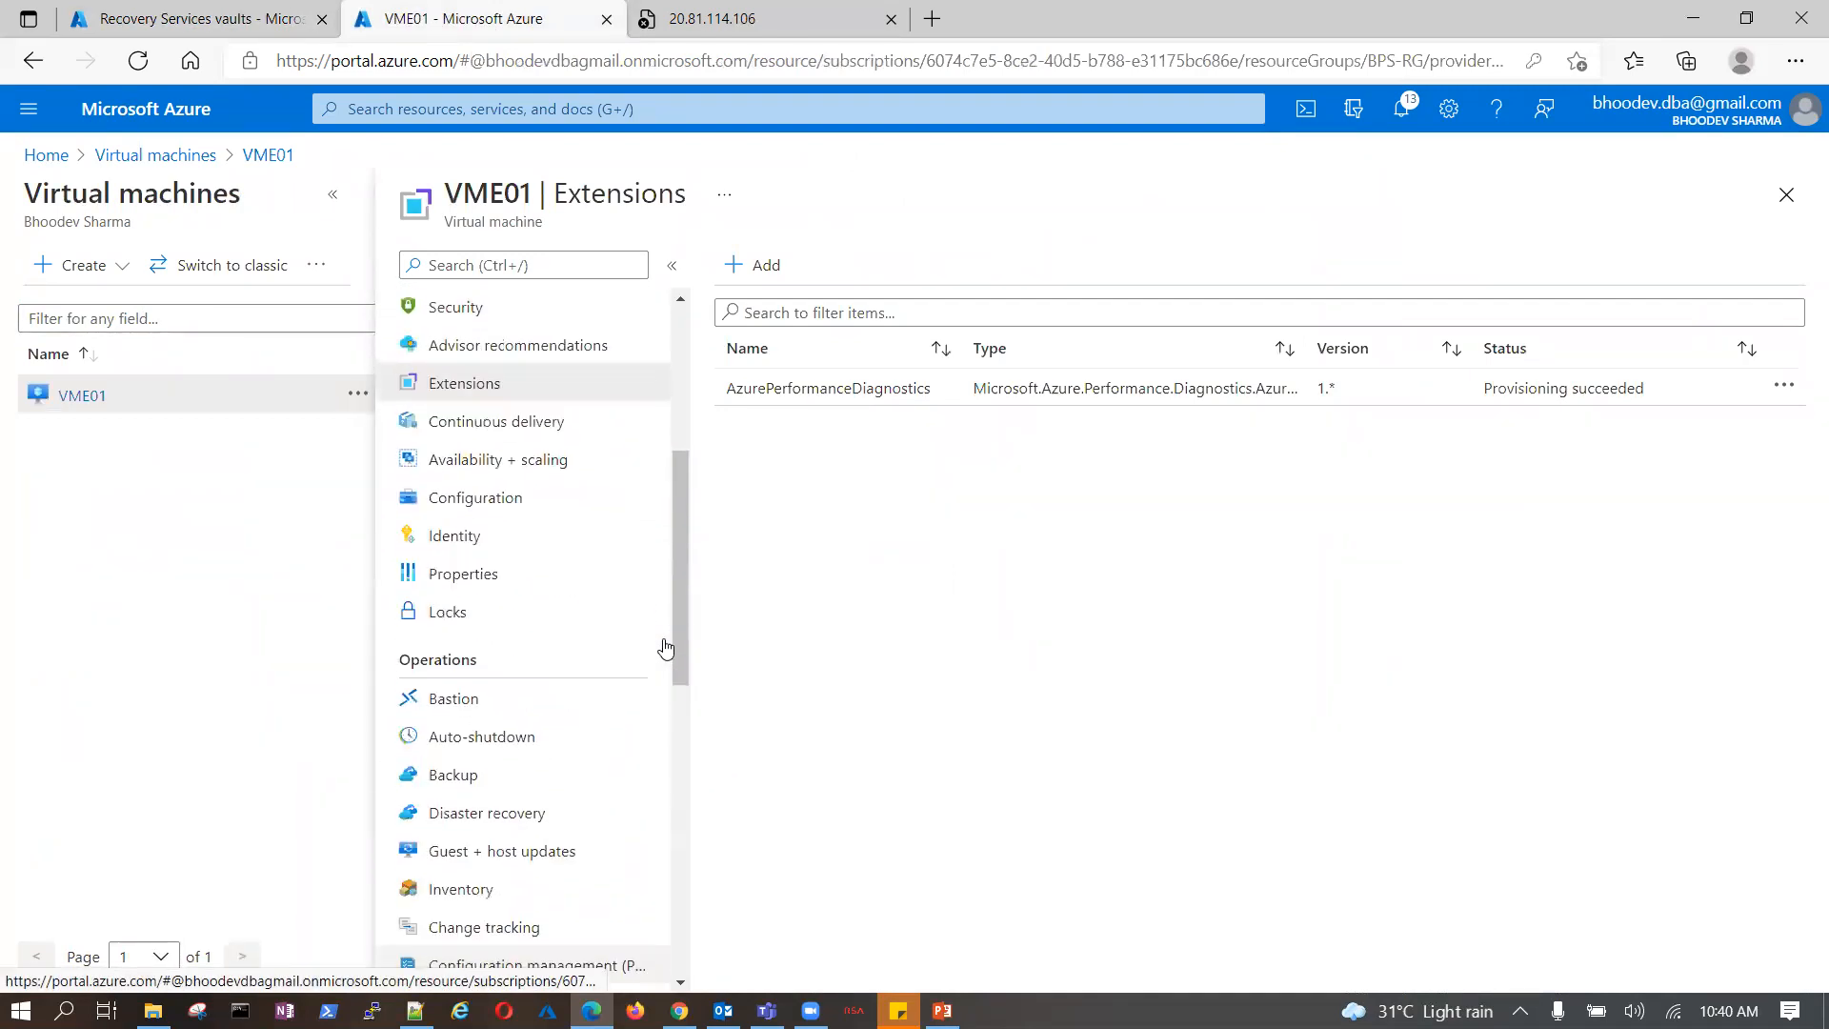
scroll(665, 643, "down", 1)
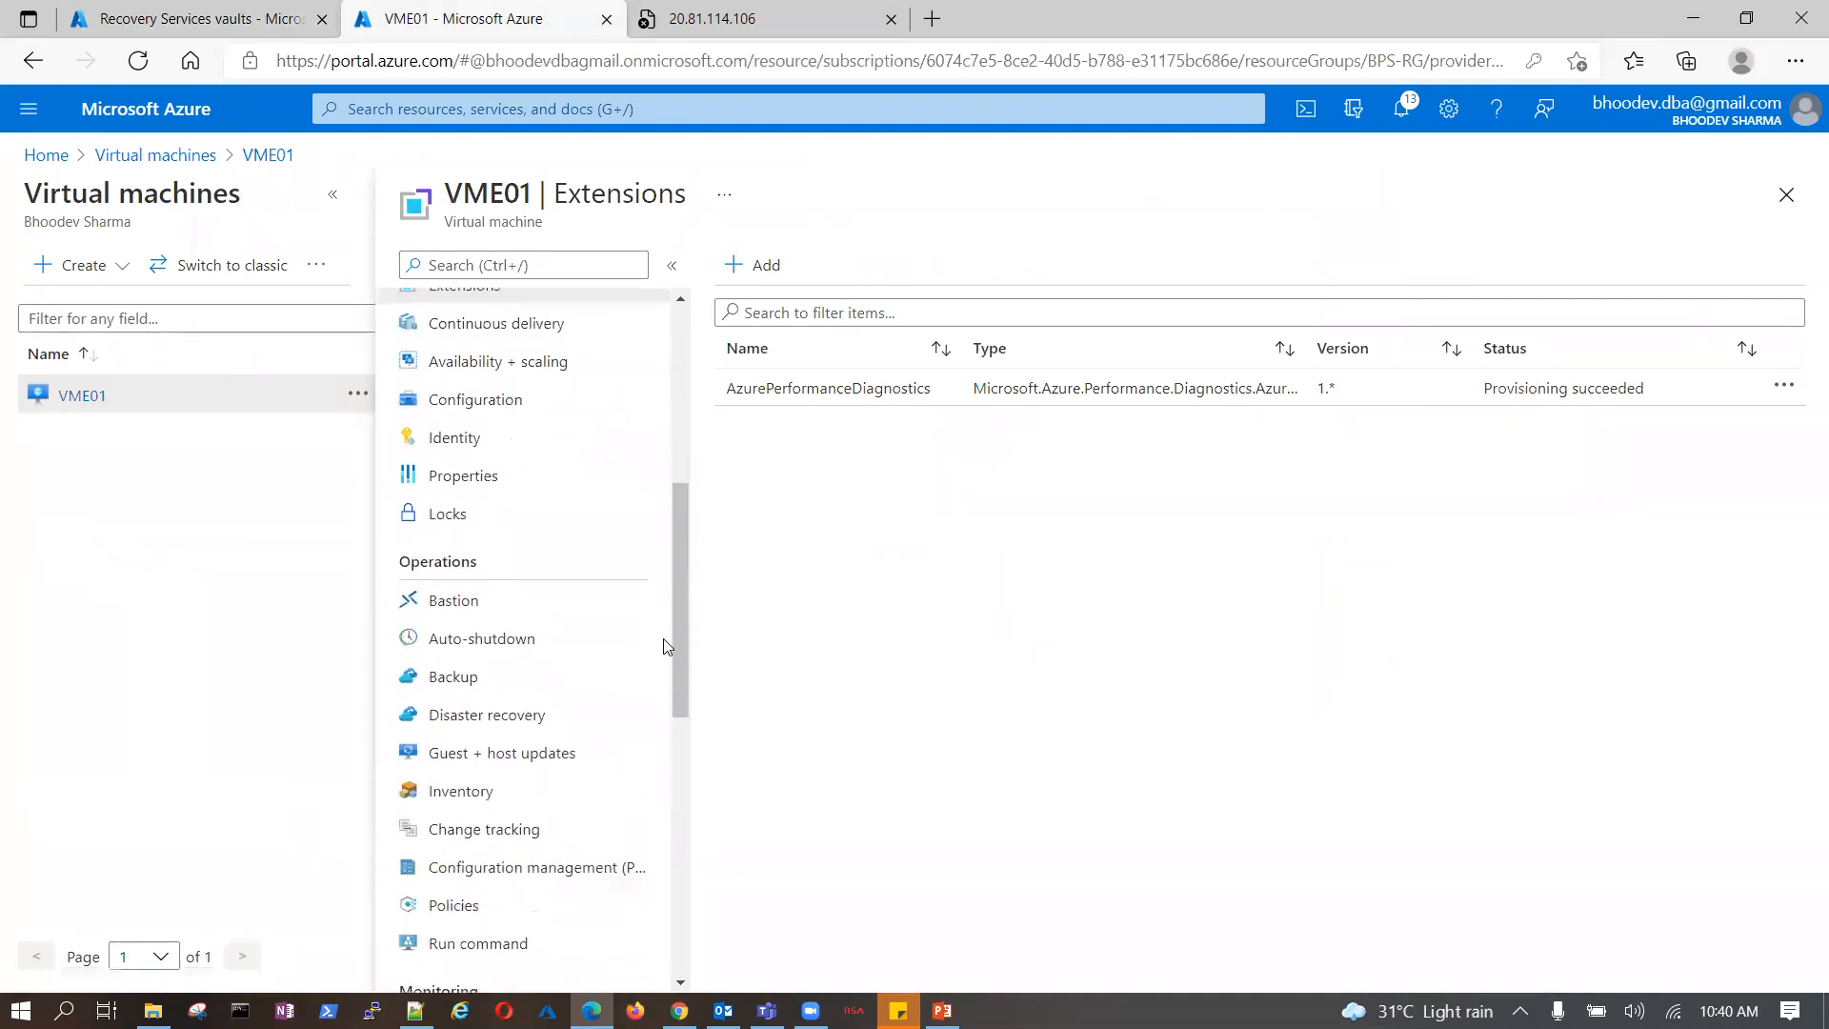
left_click(457, 676)
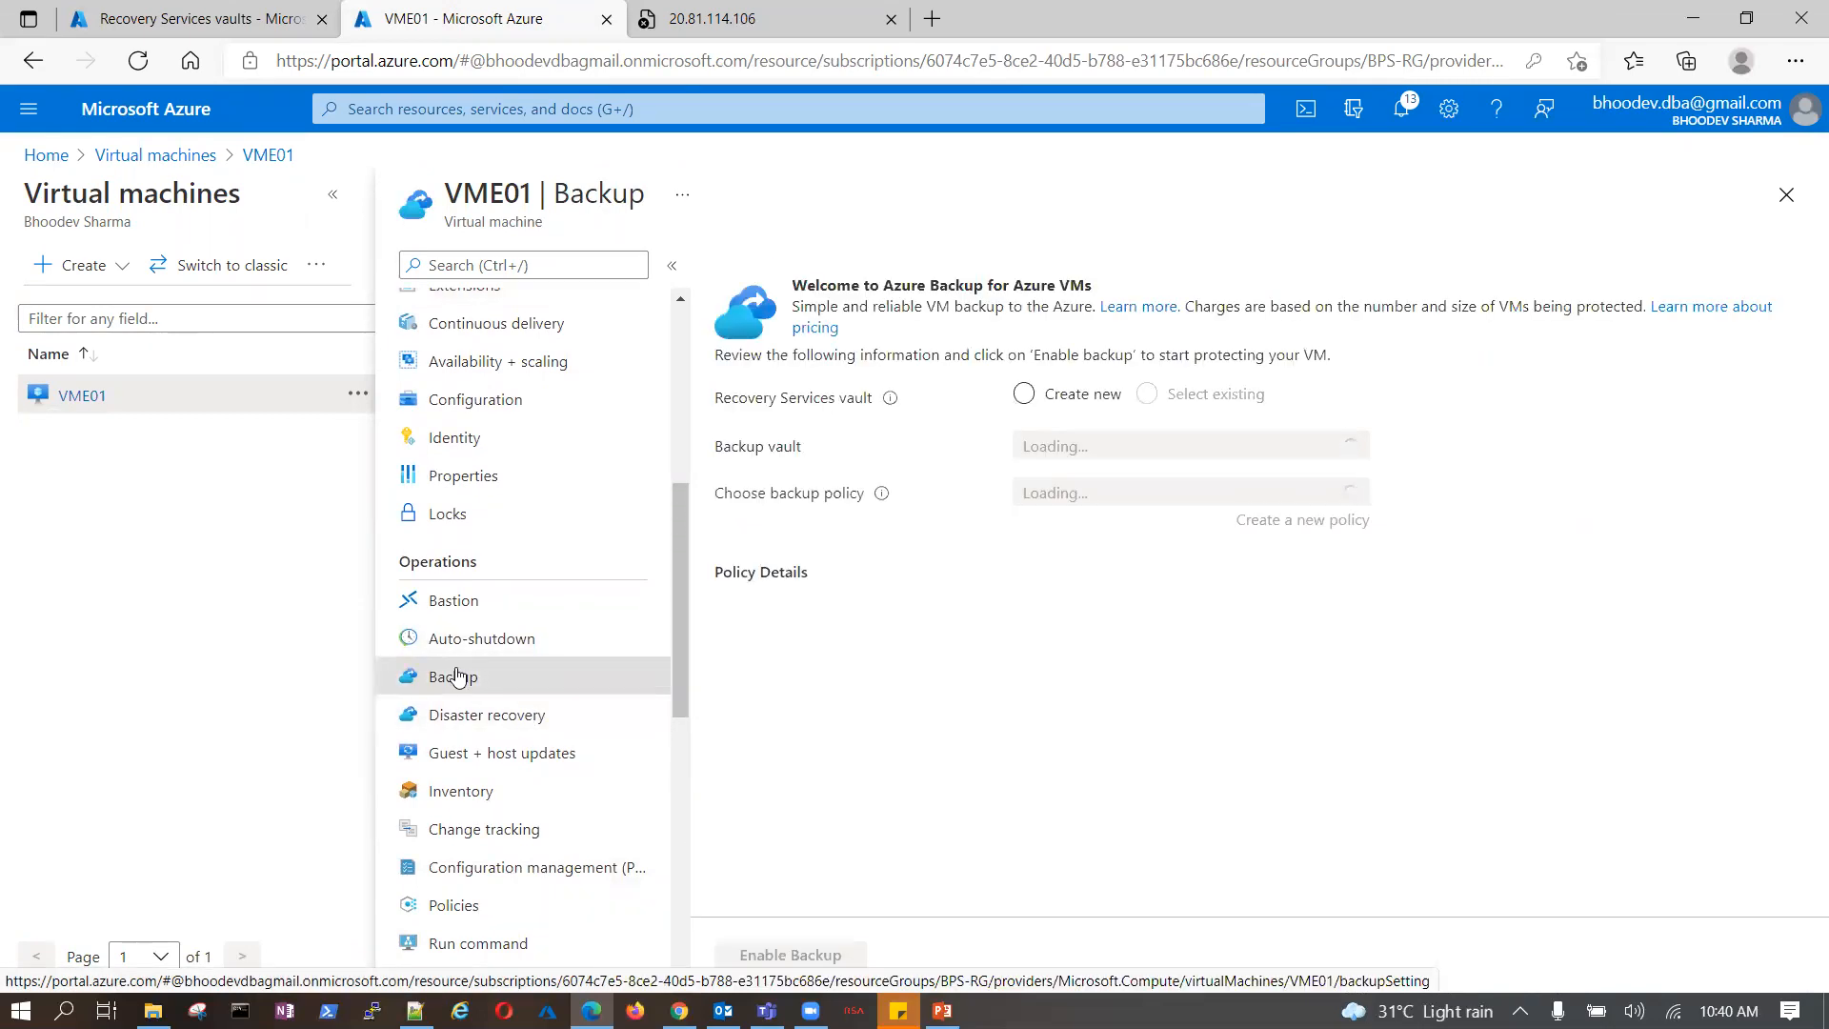
left_click(152, 21)
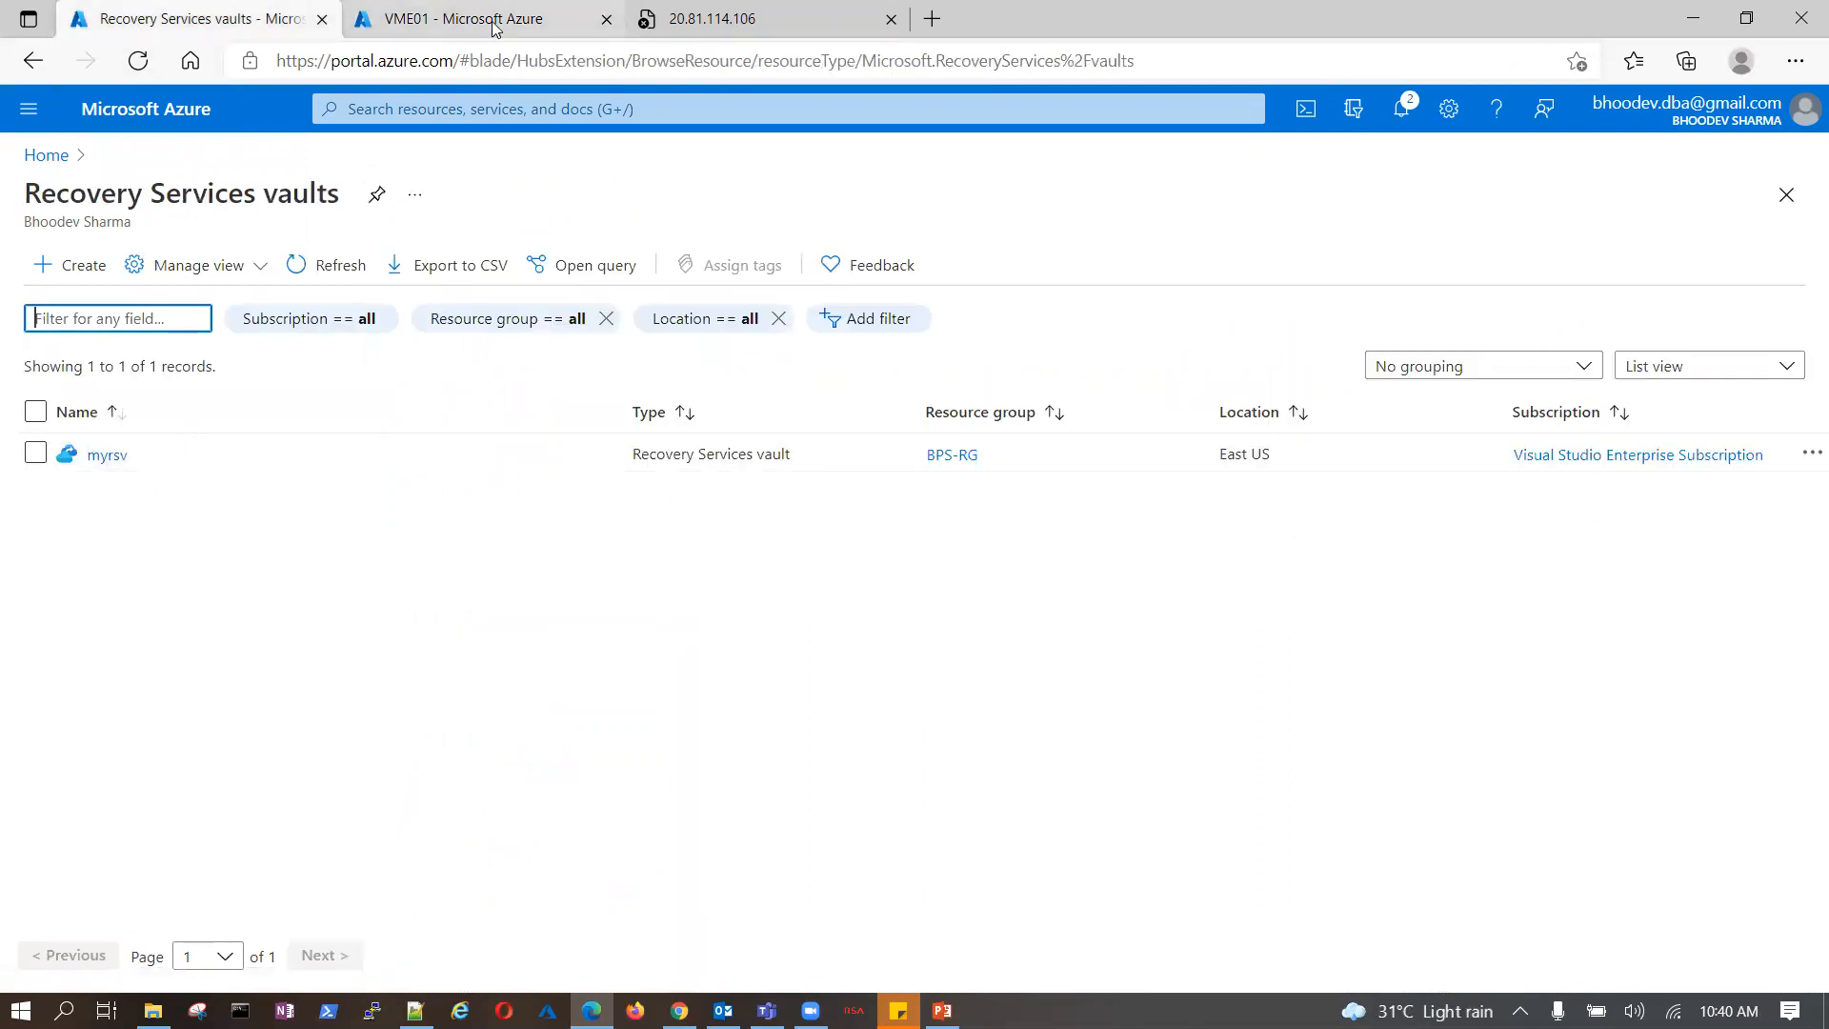
left_click(494, 28)
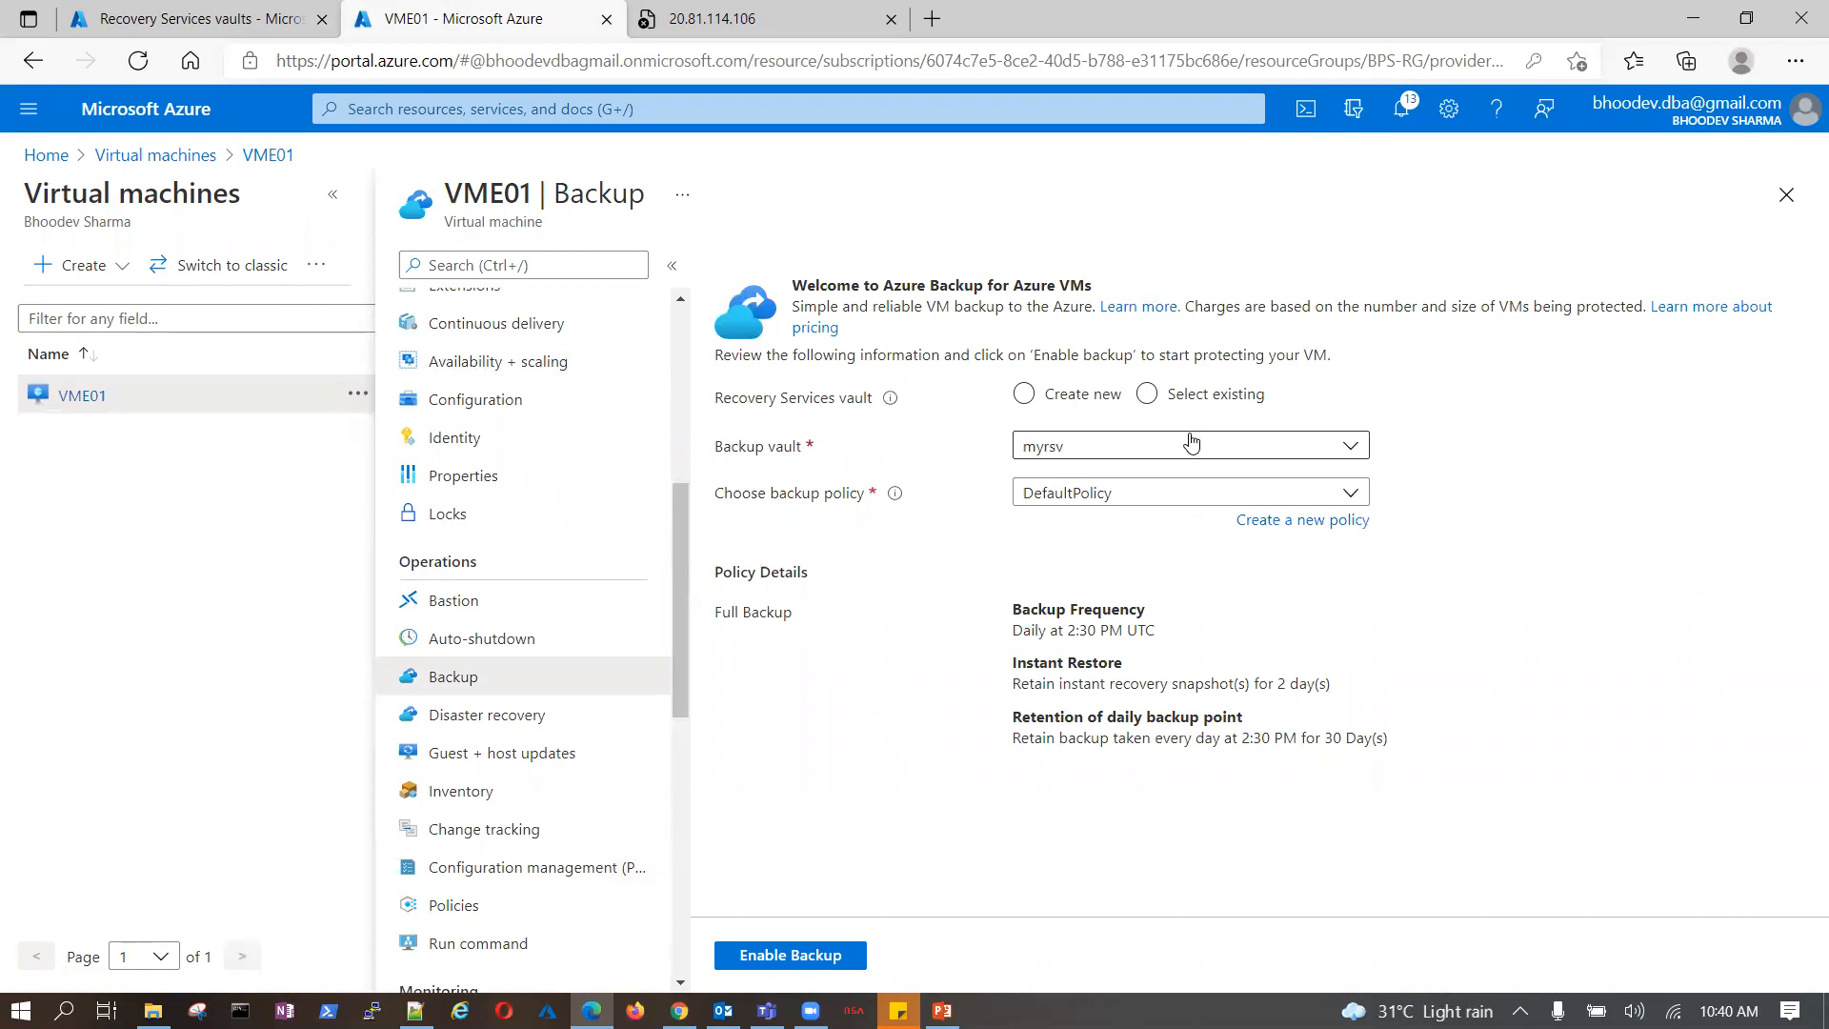
left_click(1147, 395)
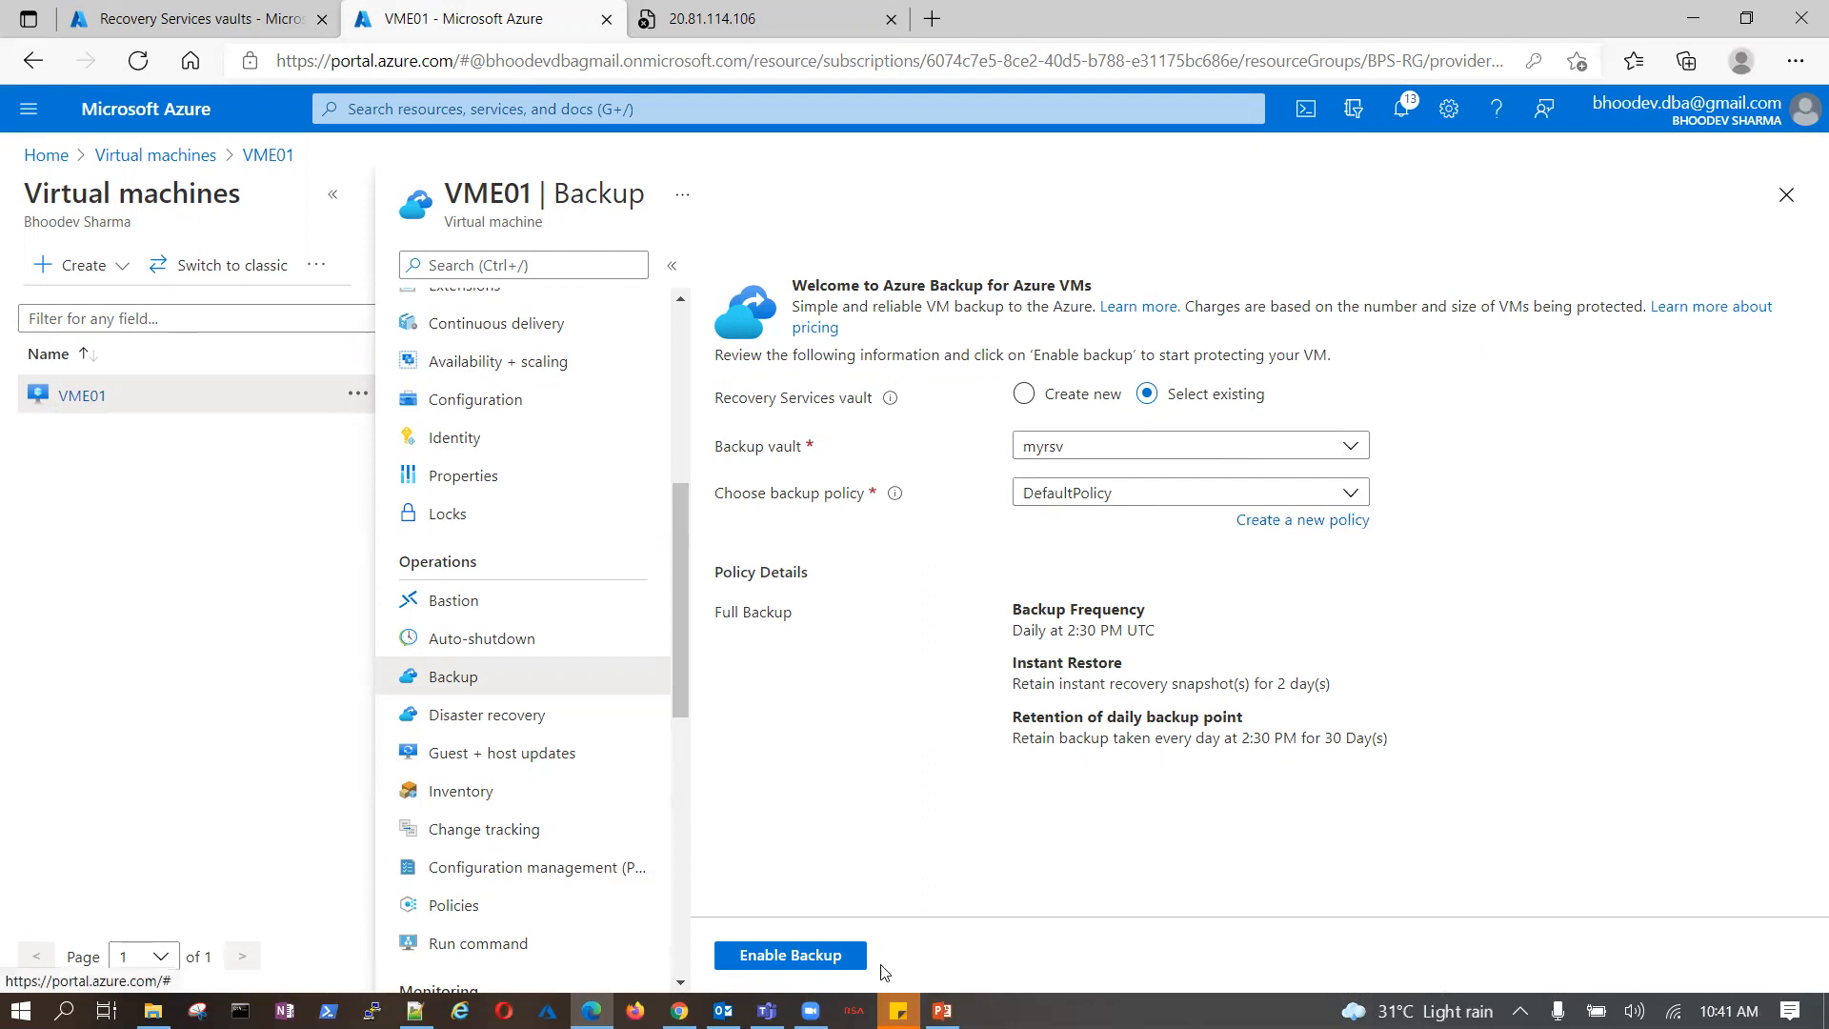
left_click(800, 958)
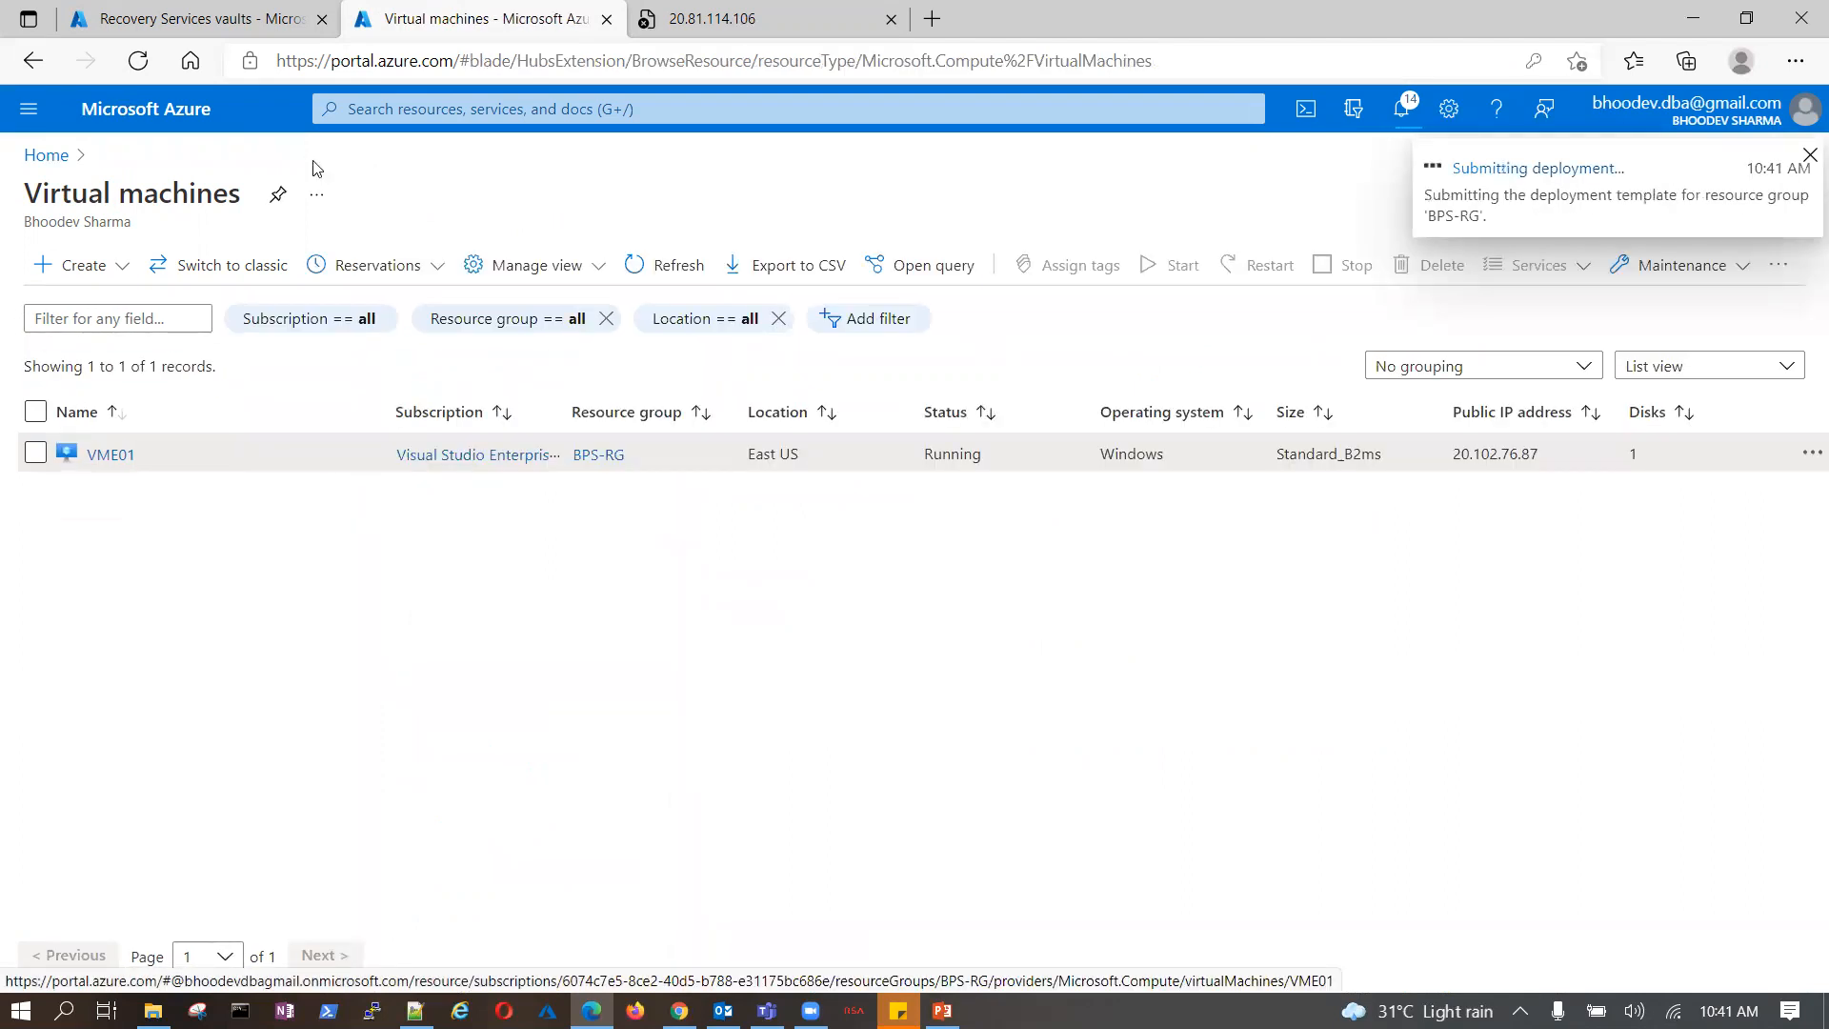
- From vault myrsv, add VME01 for Azure VM backup with DefaultPolicy, enable it, then open VME01
left_click(220, 19)
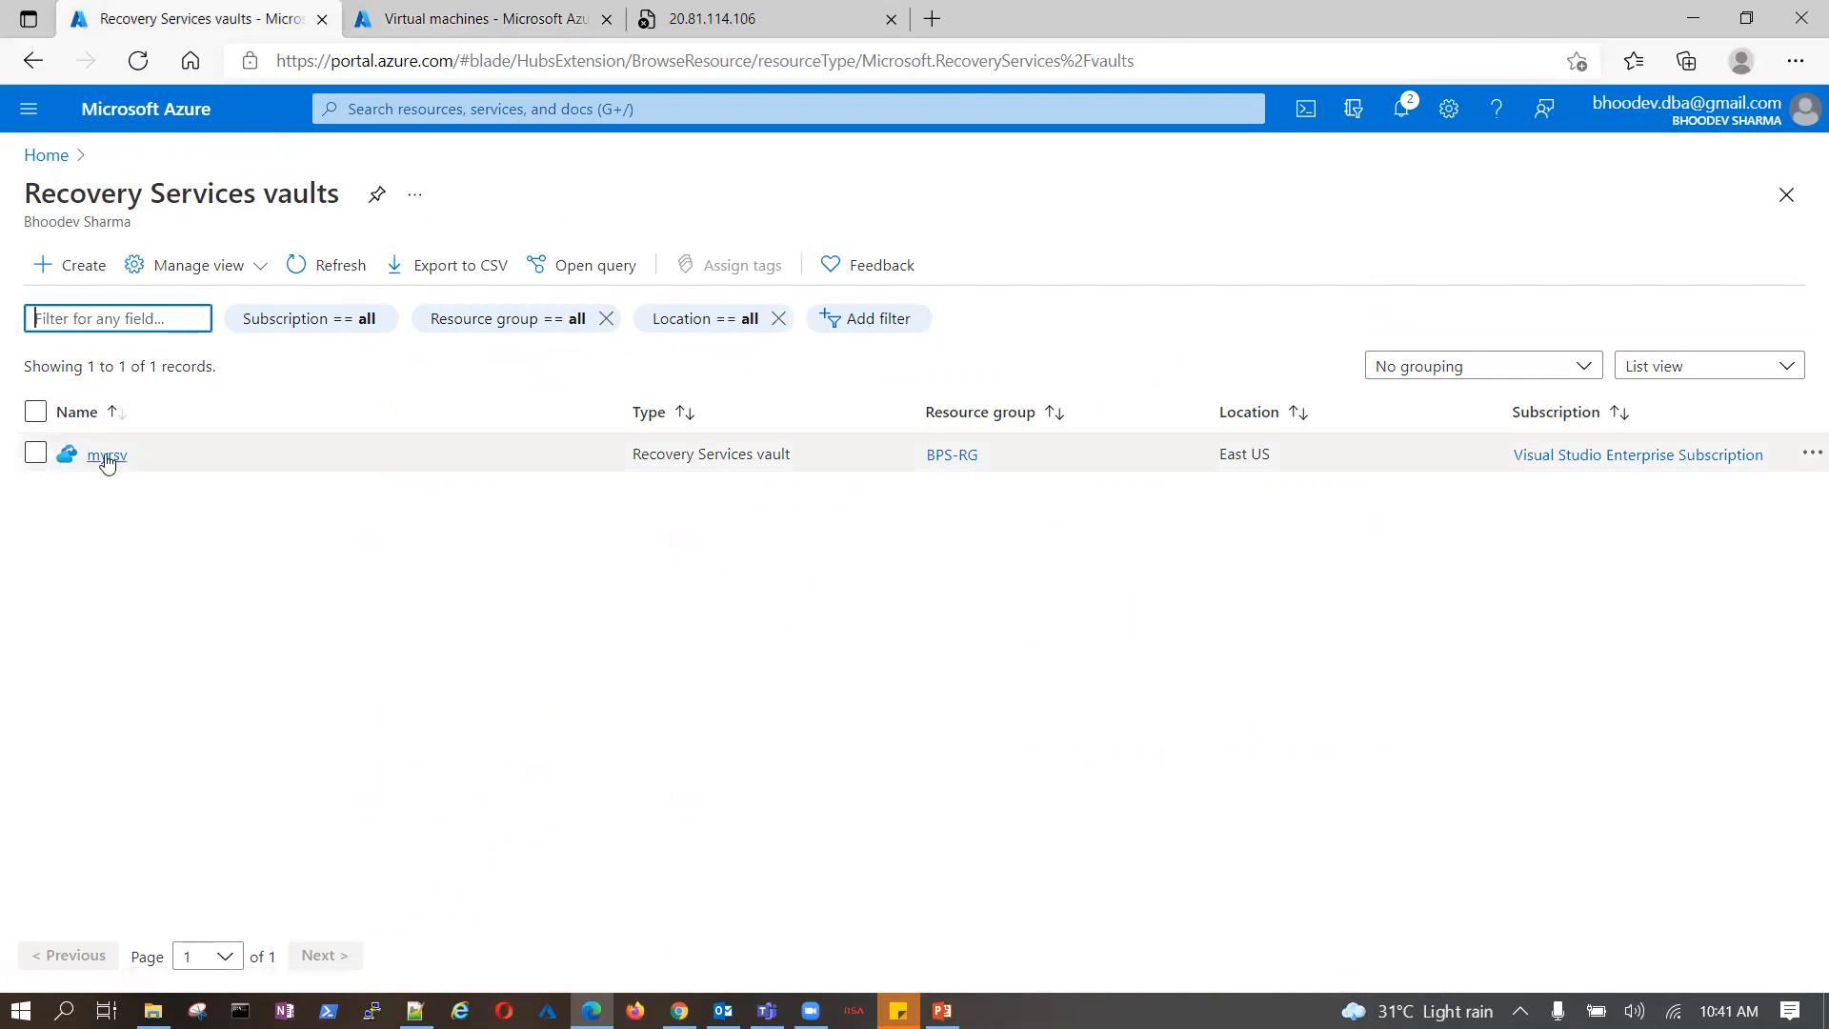
left_click(104, 455)
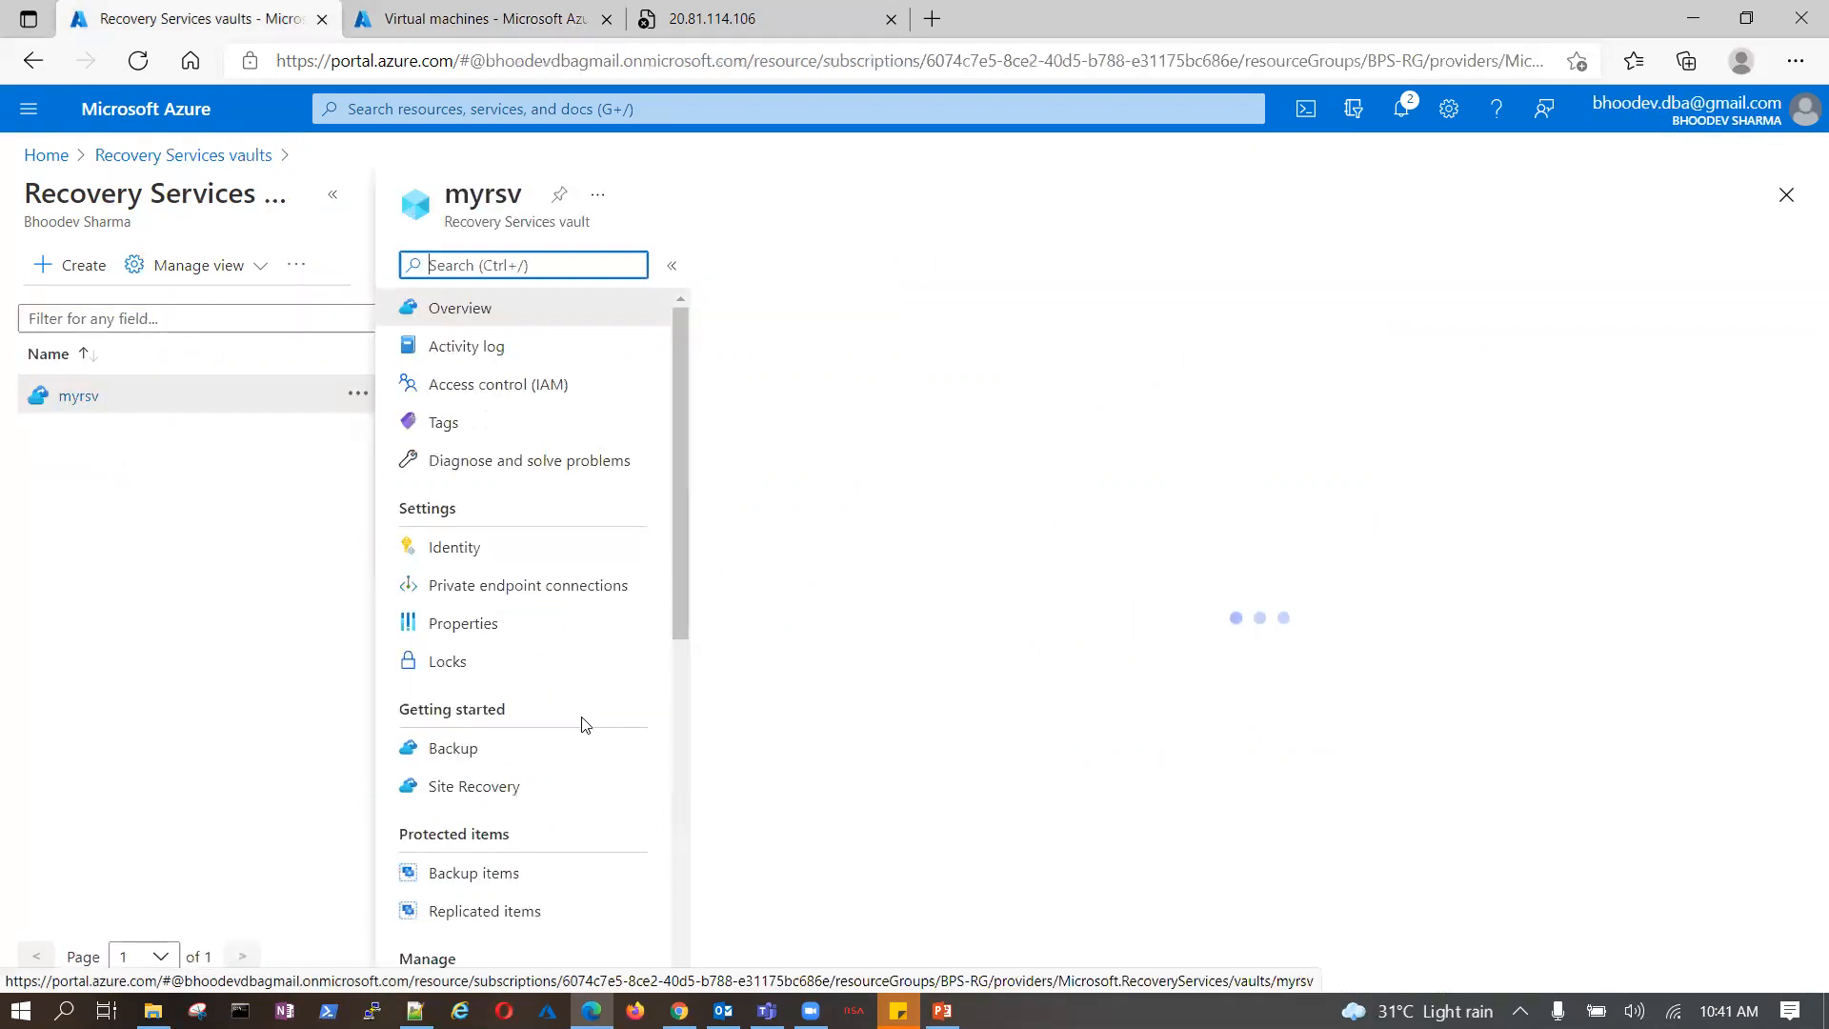
left_click(483, 760)
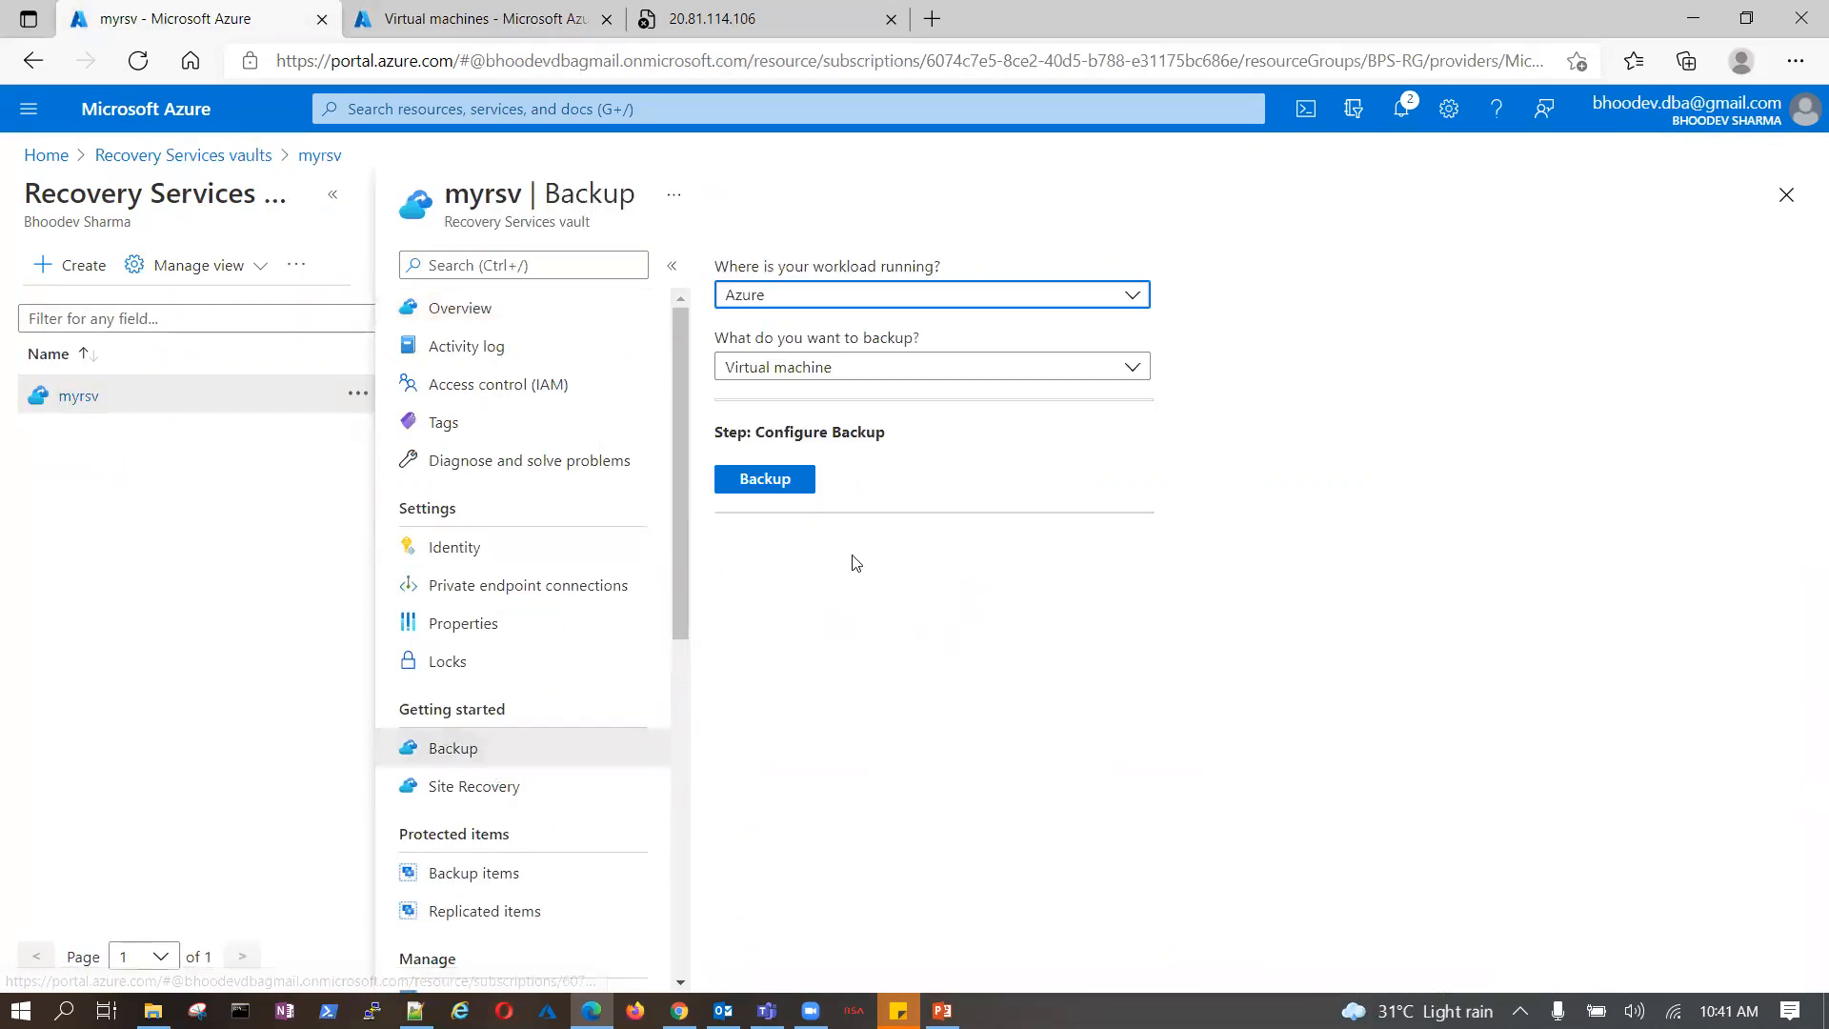
left_click(759, 479)
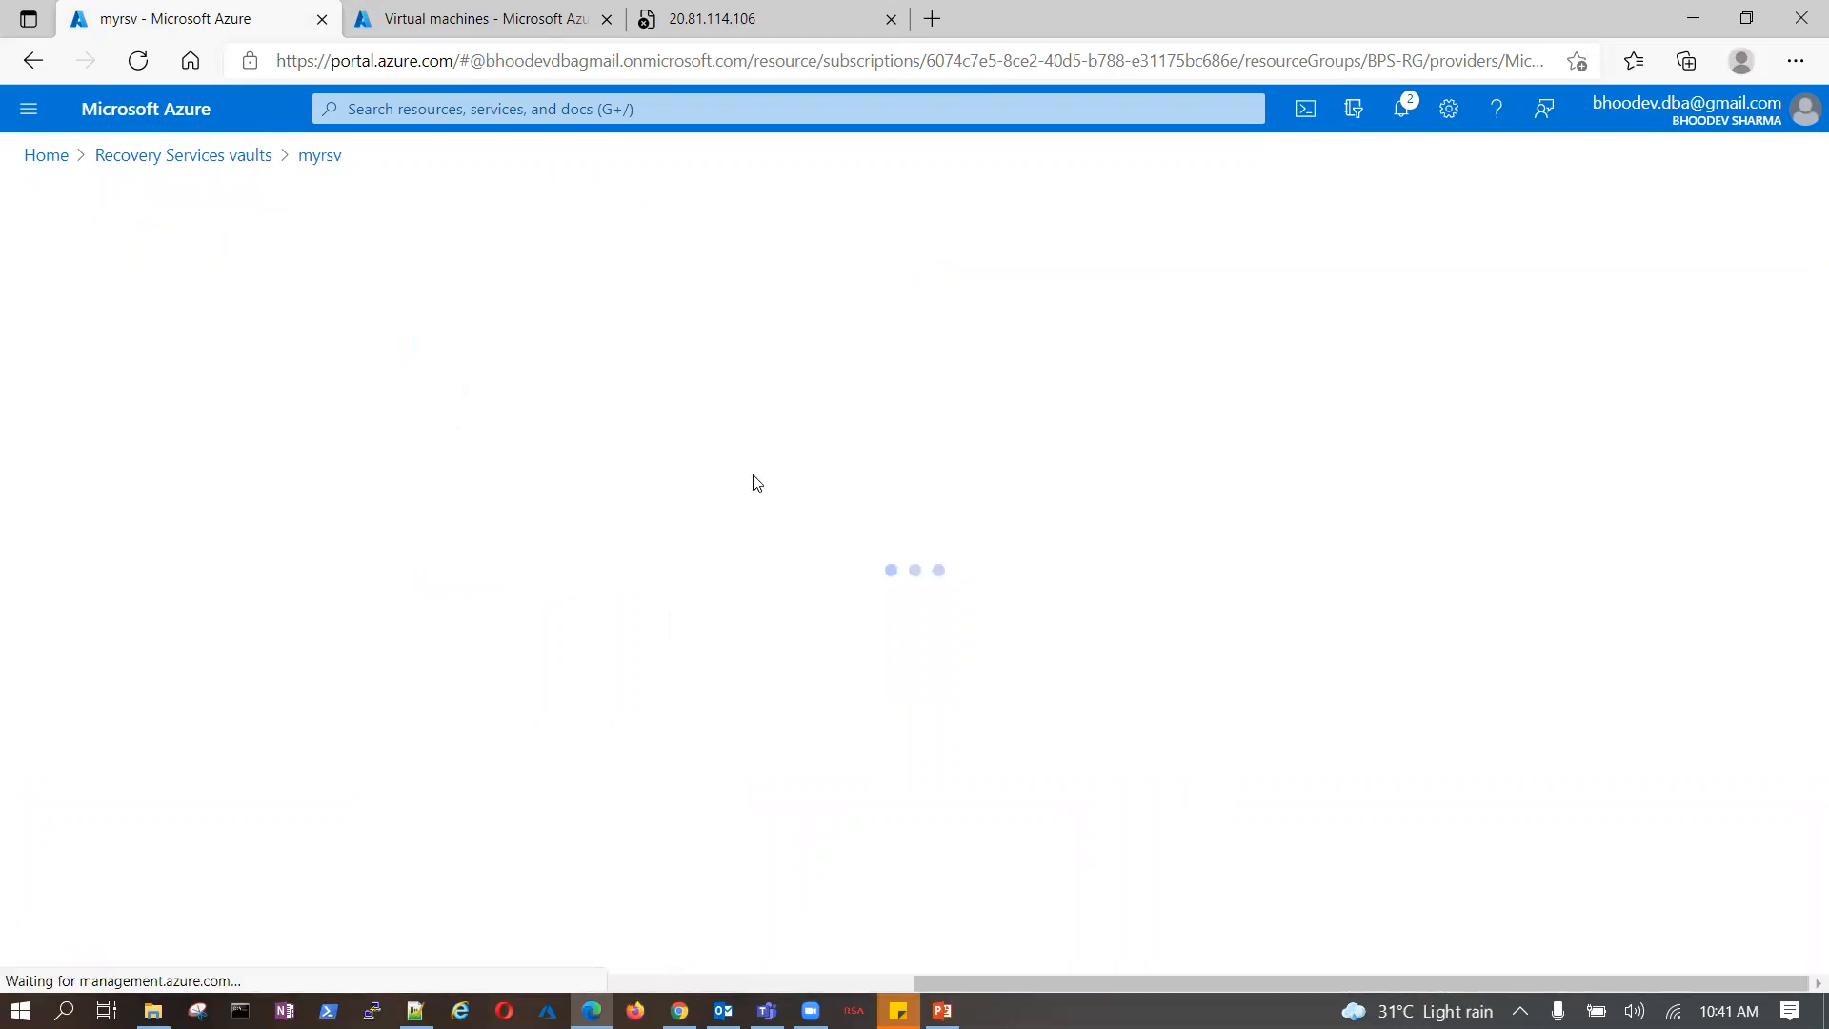
left_click(109, 723)
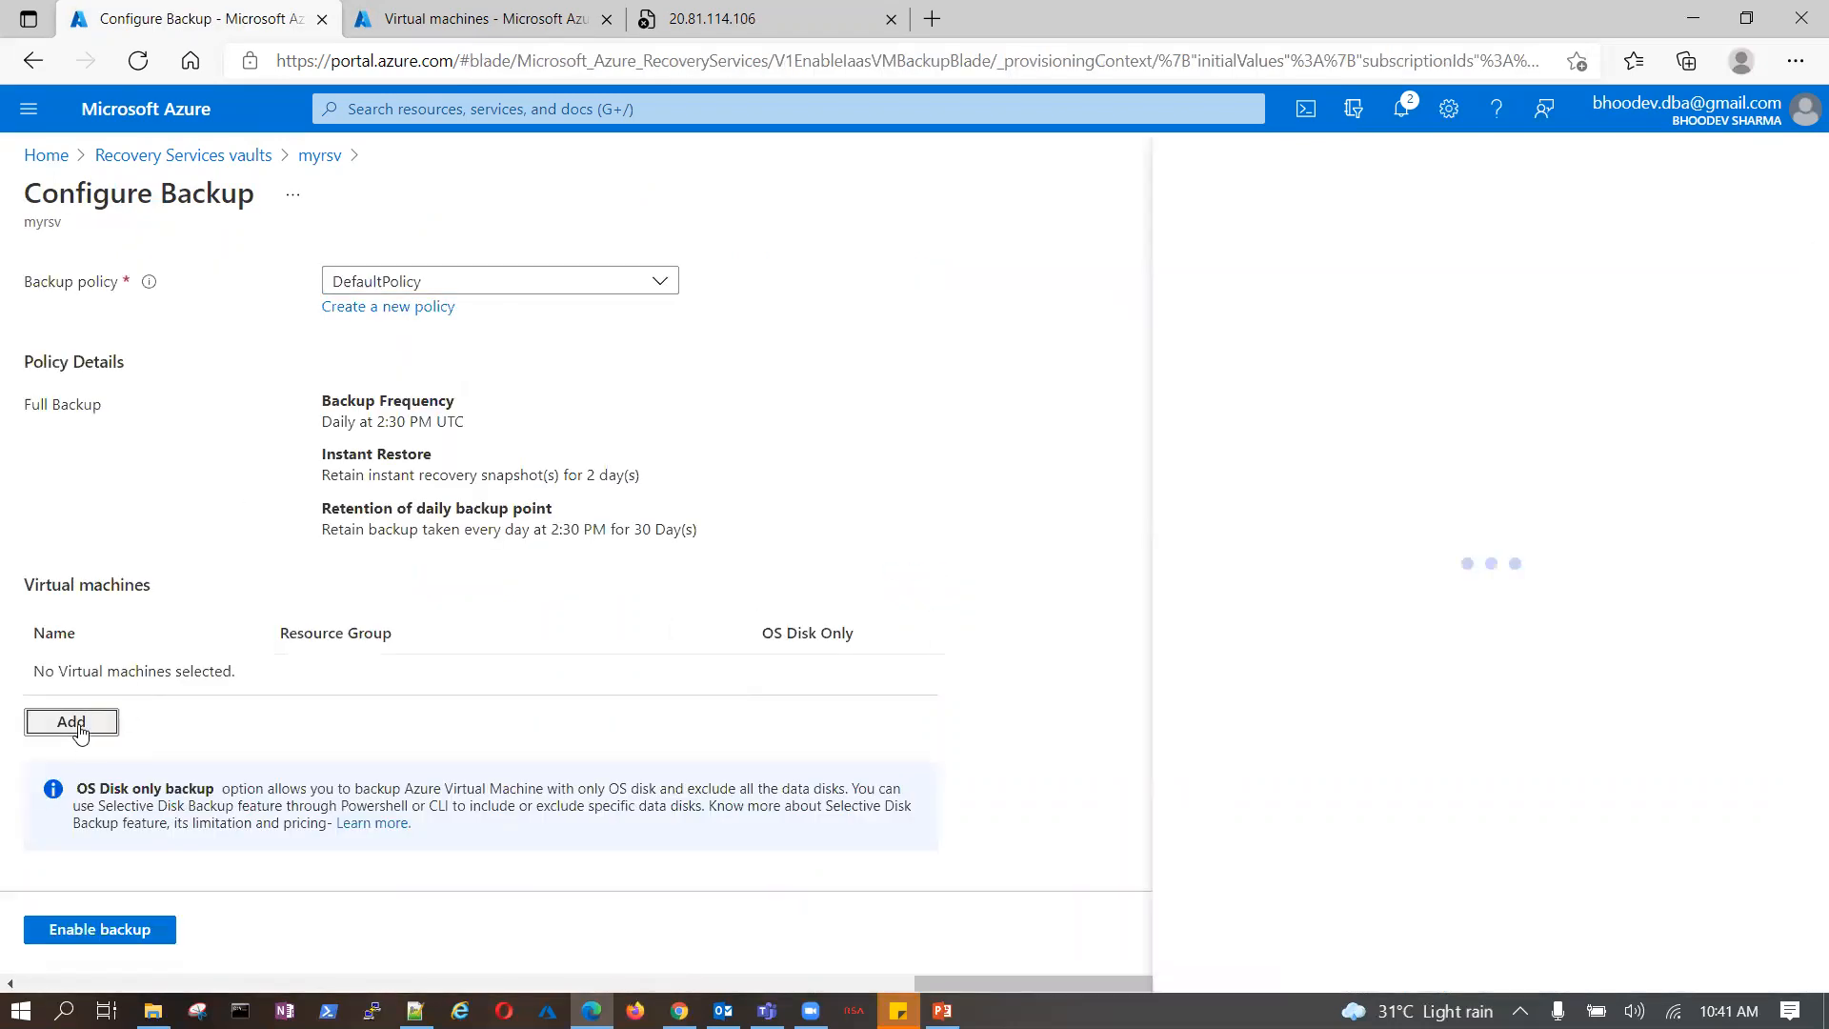
left_click(1180, 398)
left_click(1205, 960)
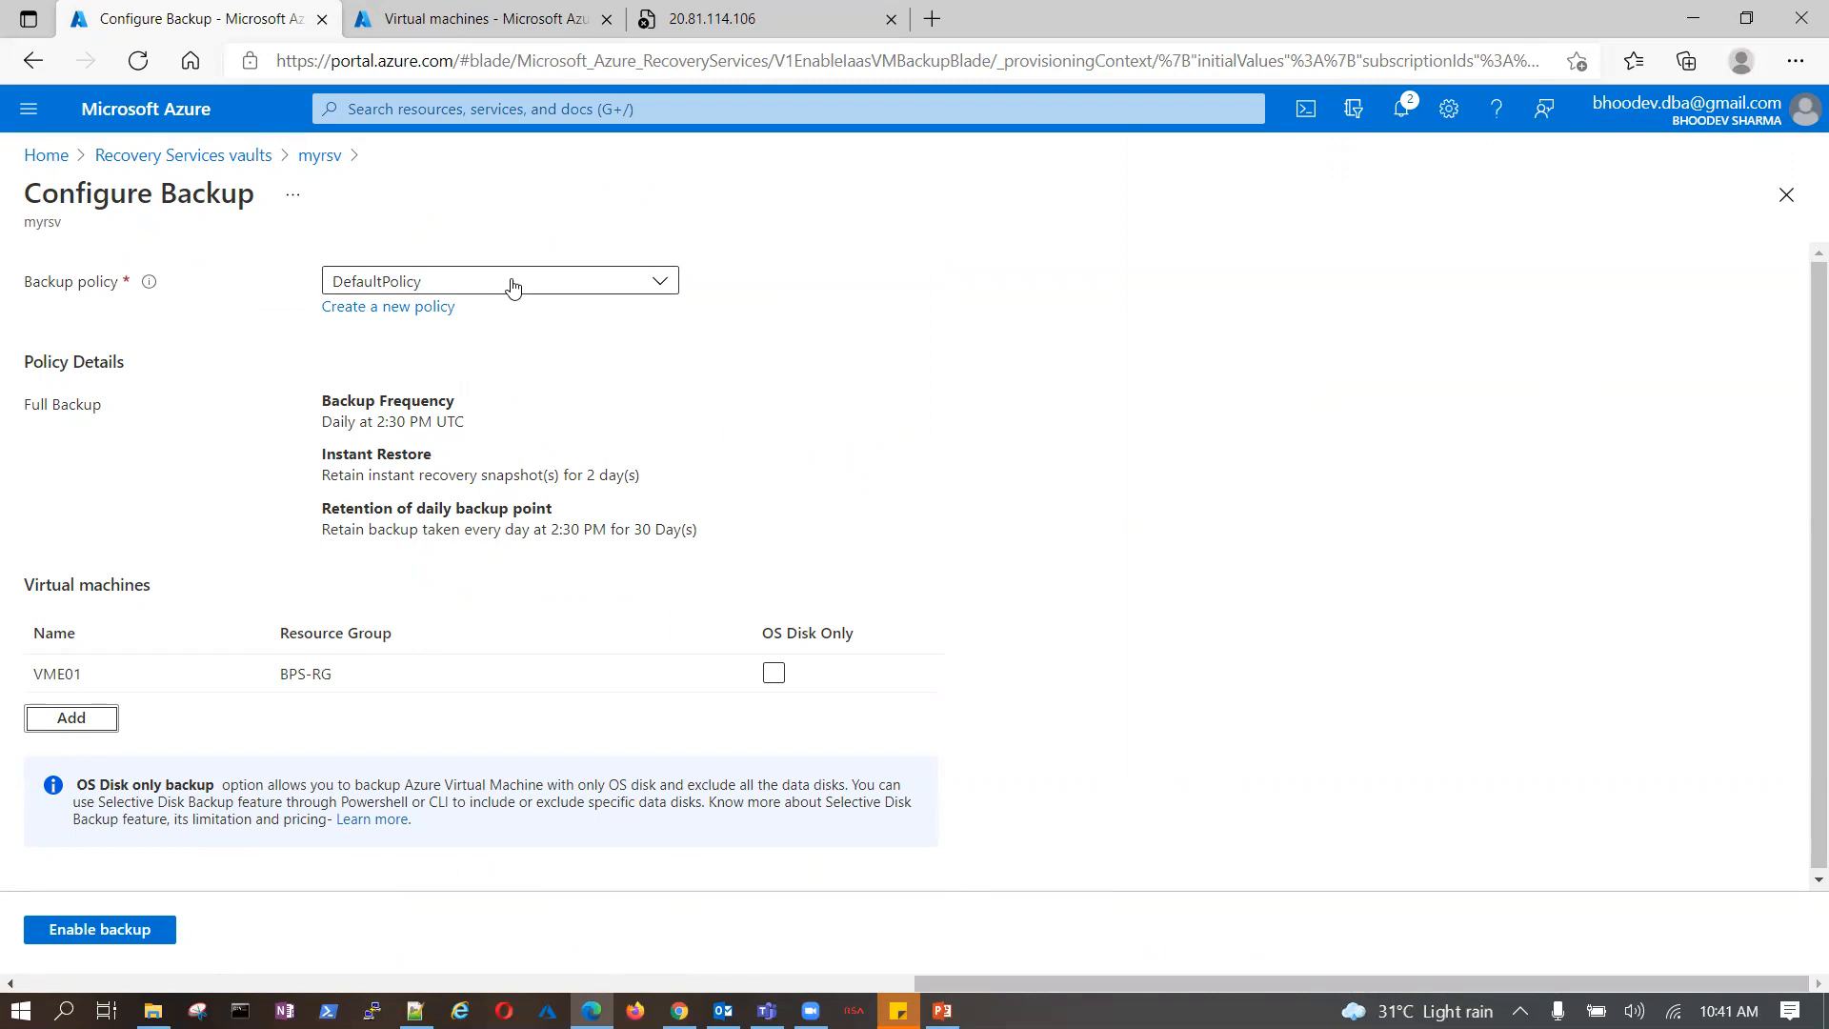
left_click(133, 932)
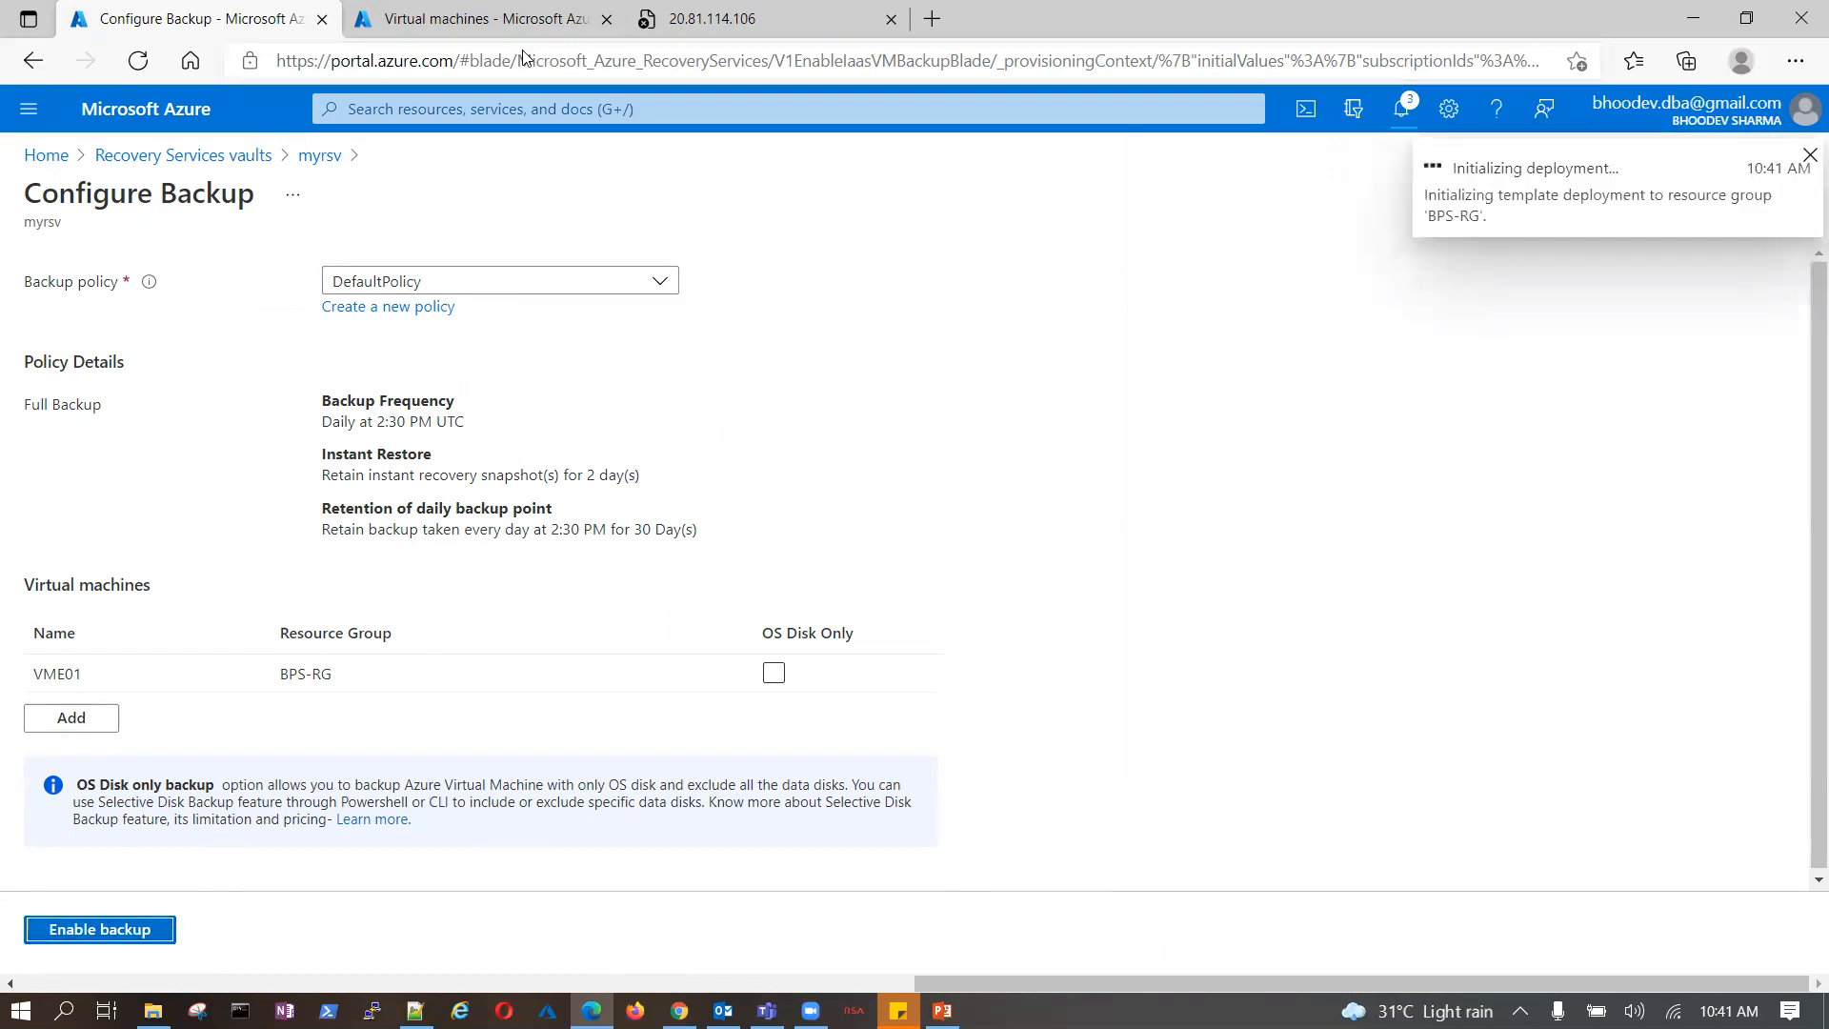
left_click(502, 19)
left_click(106, 473)
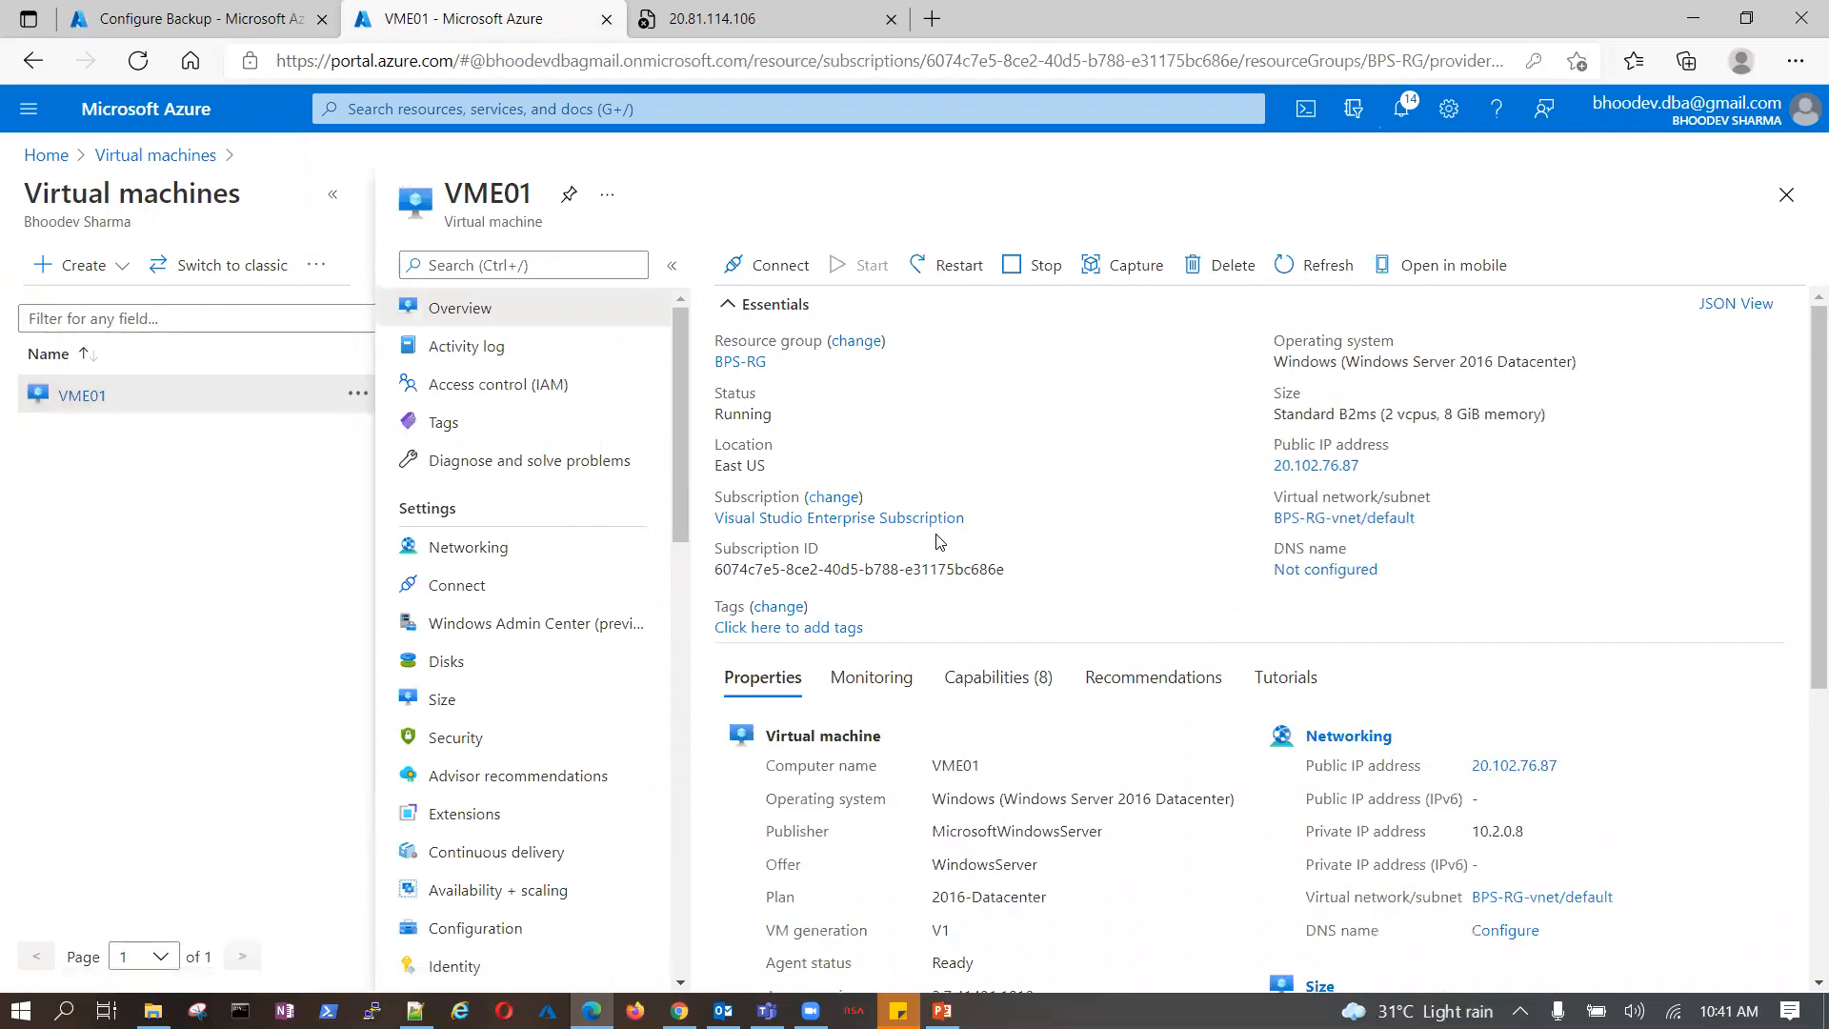
- Review VME01's backup status and its extensions list
scroll(514, 755, "down", 3)
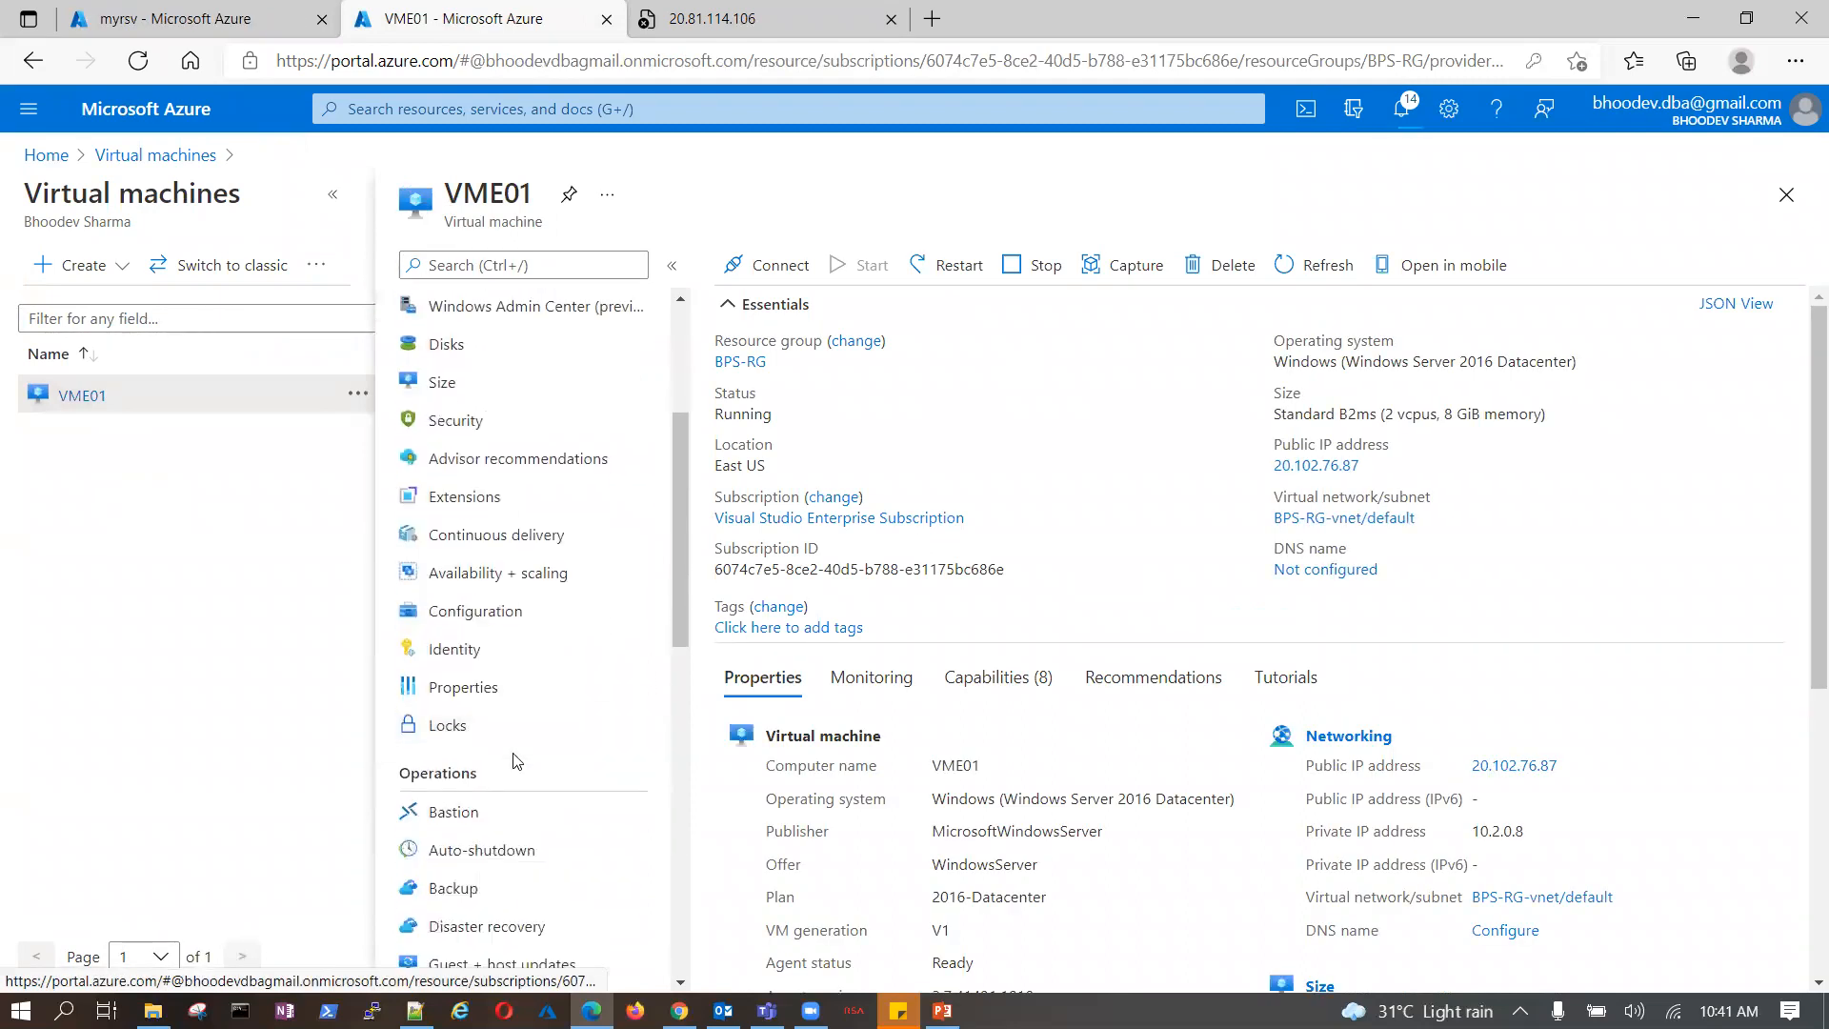
scroll(512, 758, "down", 2)
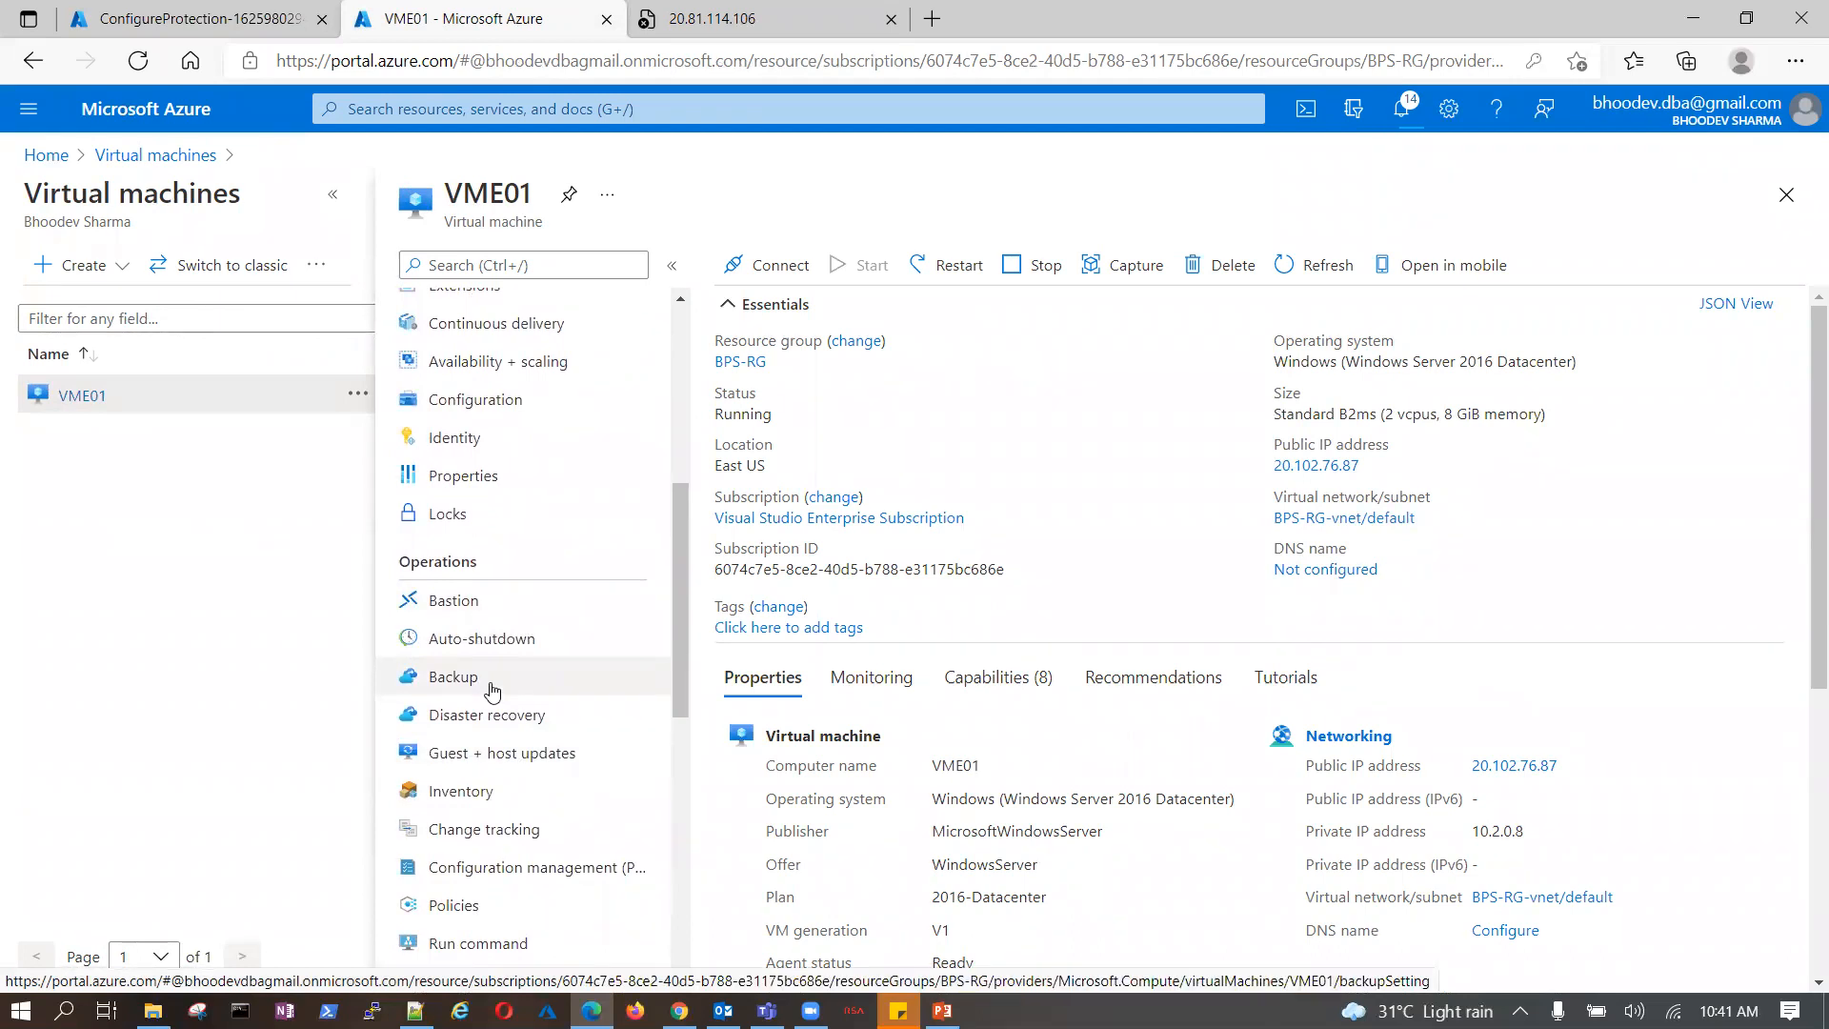
left_click(491, 690)
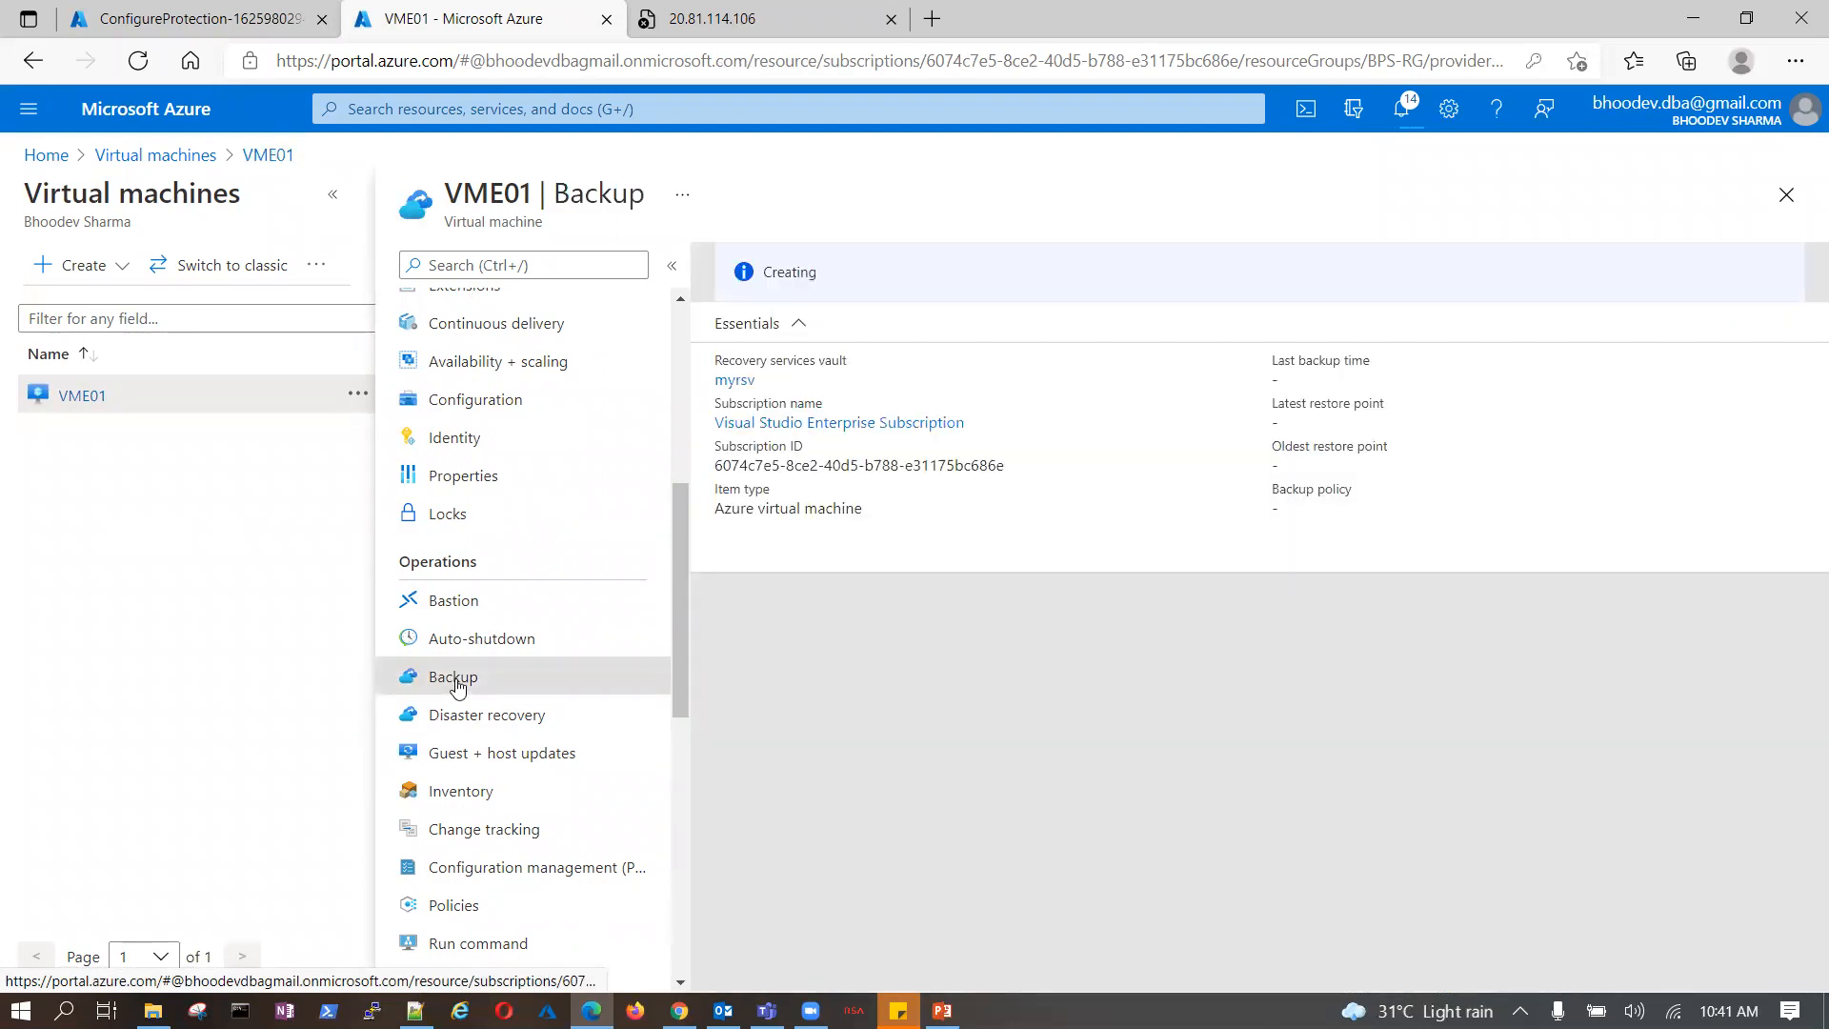
scroll(524, 762, "up", 3)
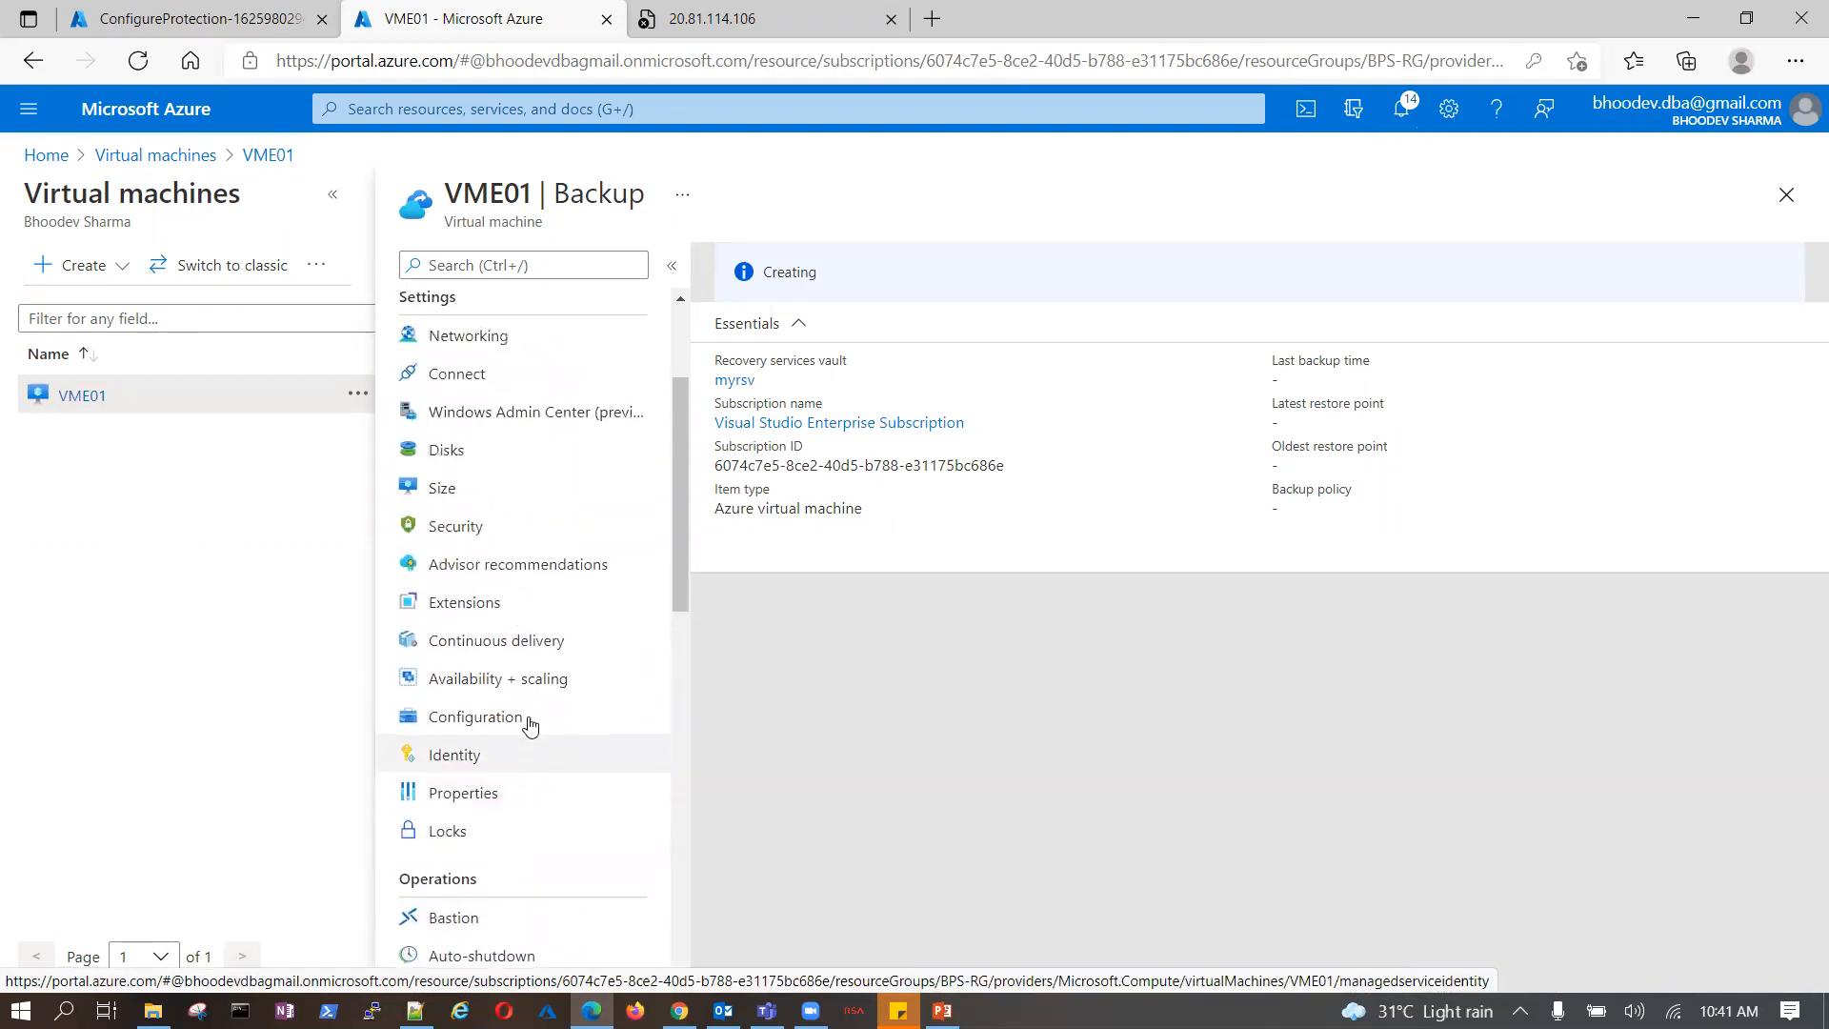
left_click(497, 607)
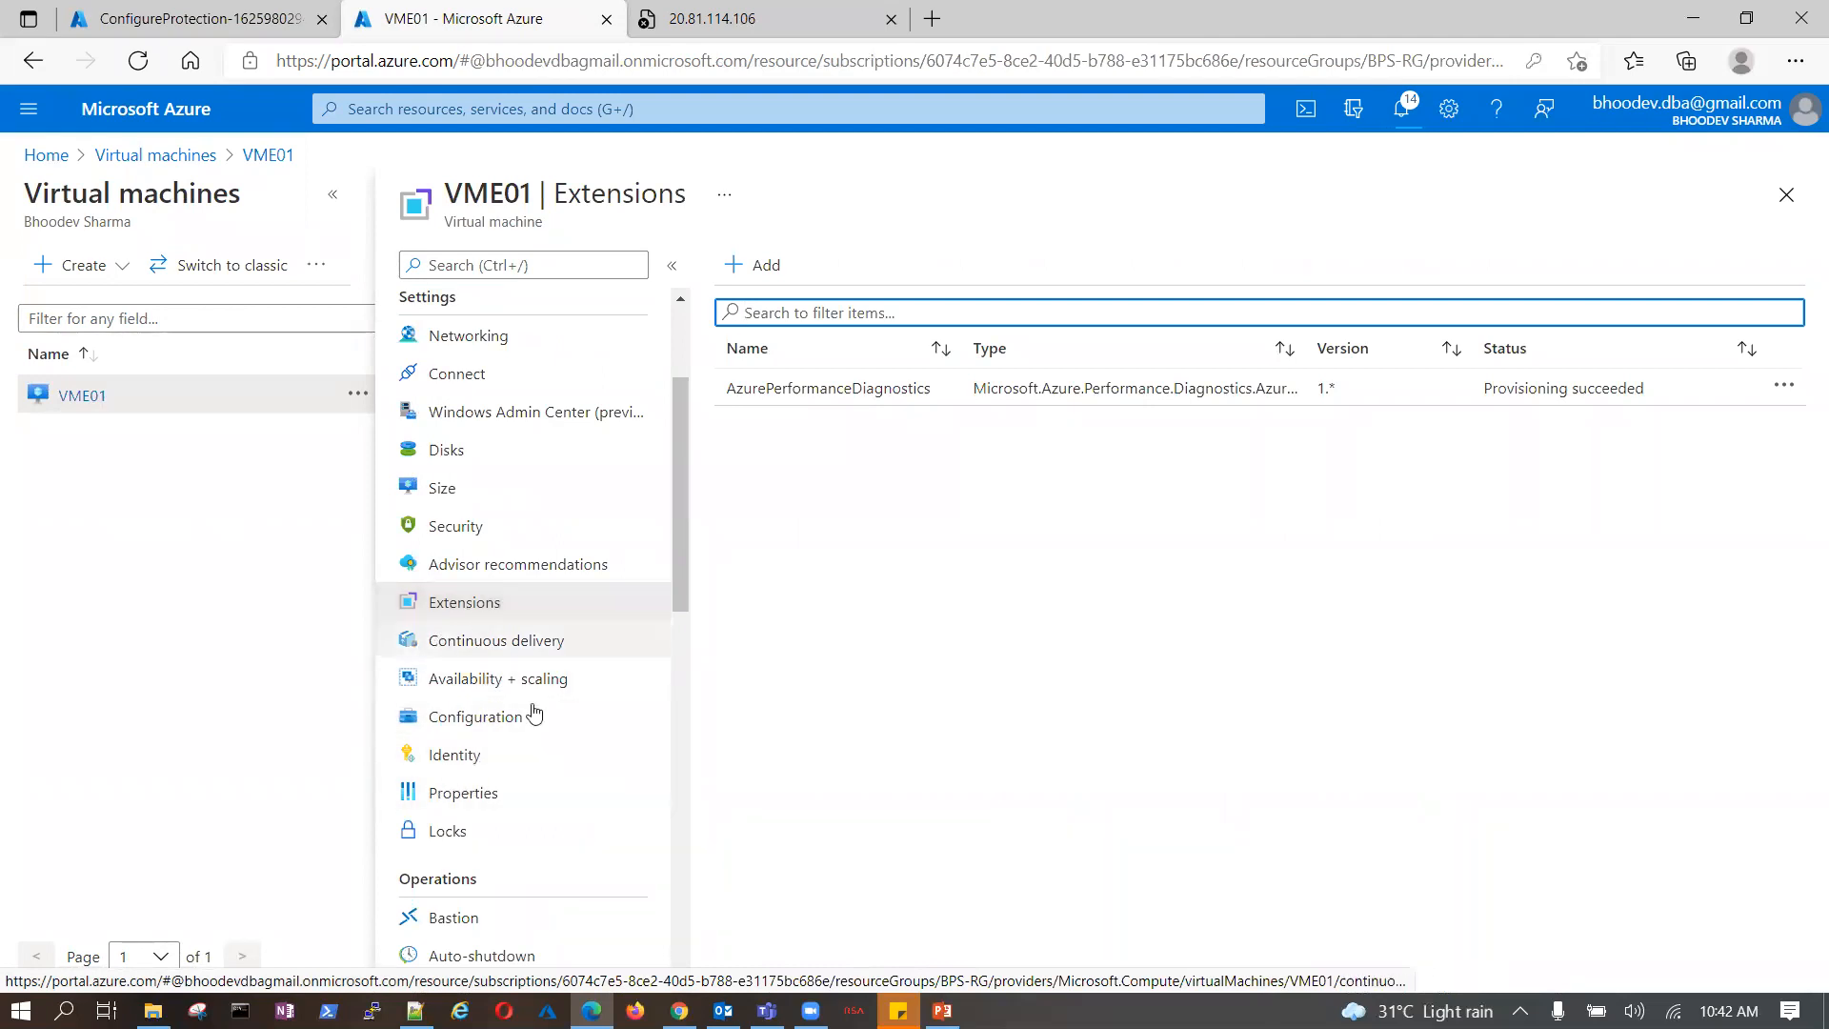
scroll(495, 800, "down", 2)
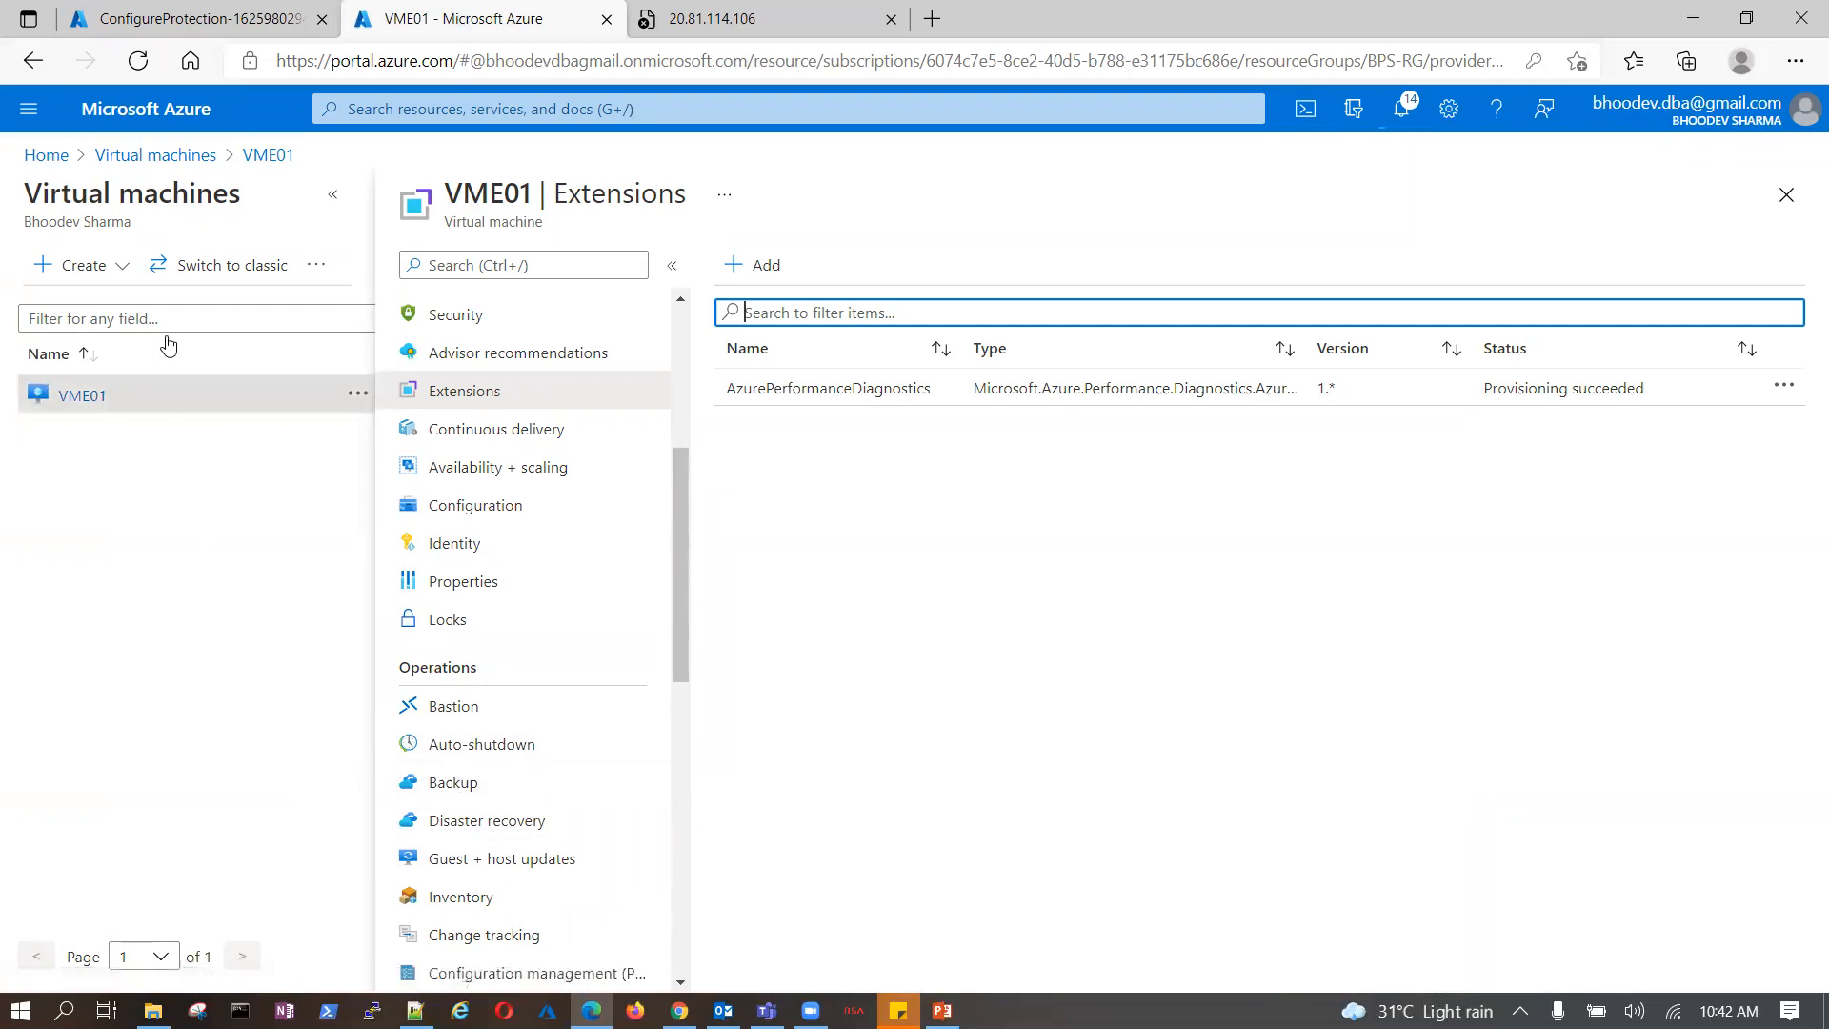
- View the in-progress ConfigureProtection deployment, then bring up the Run dialog from Start
left_click(186, 9)
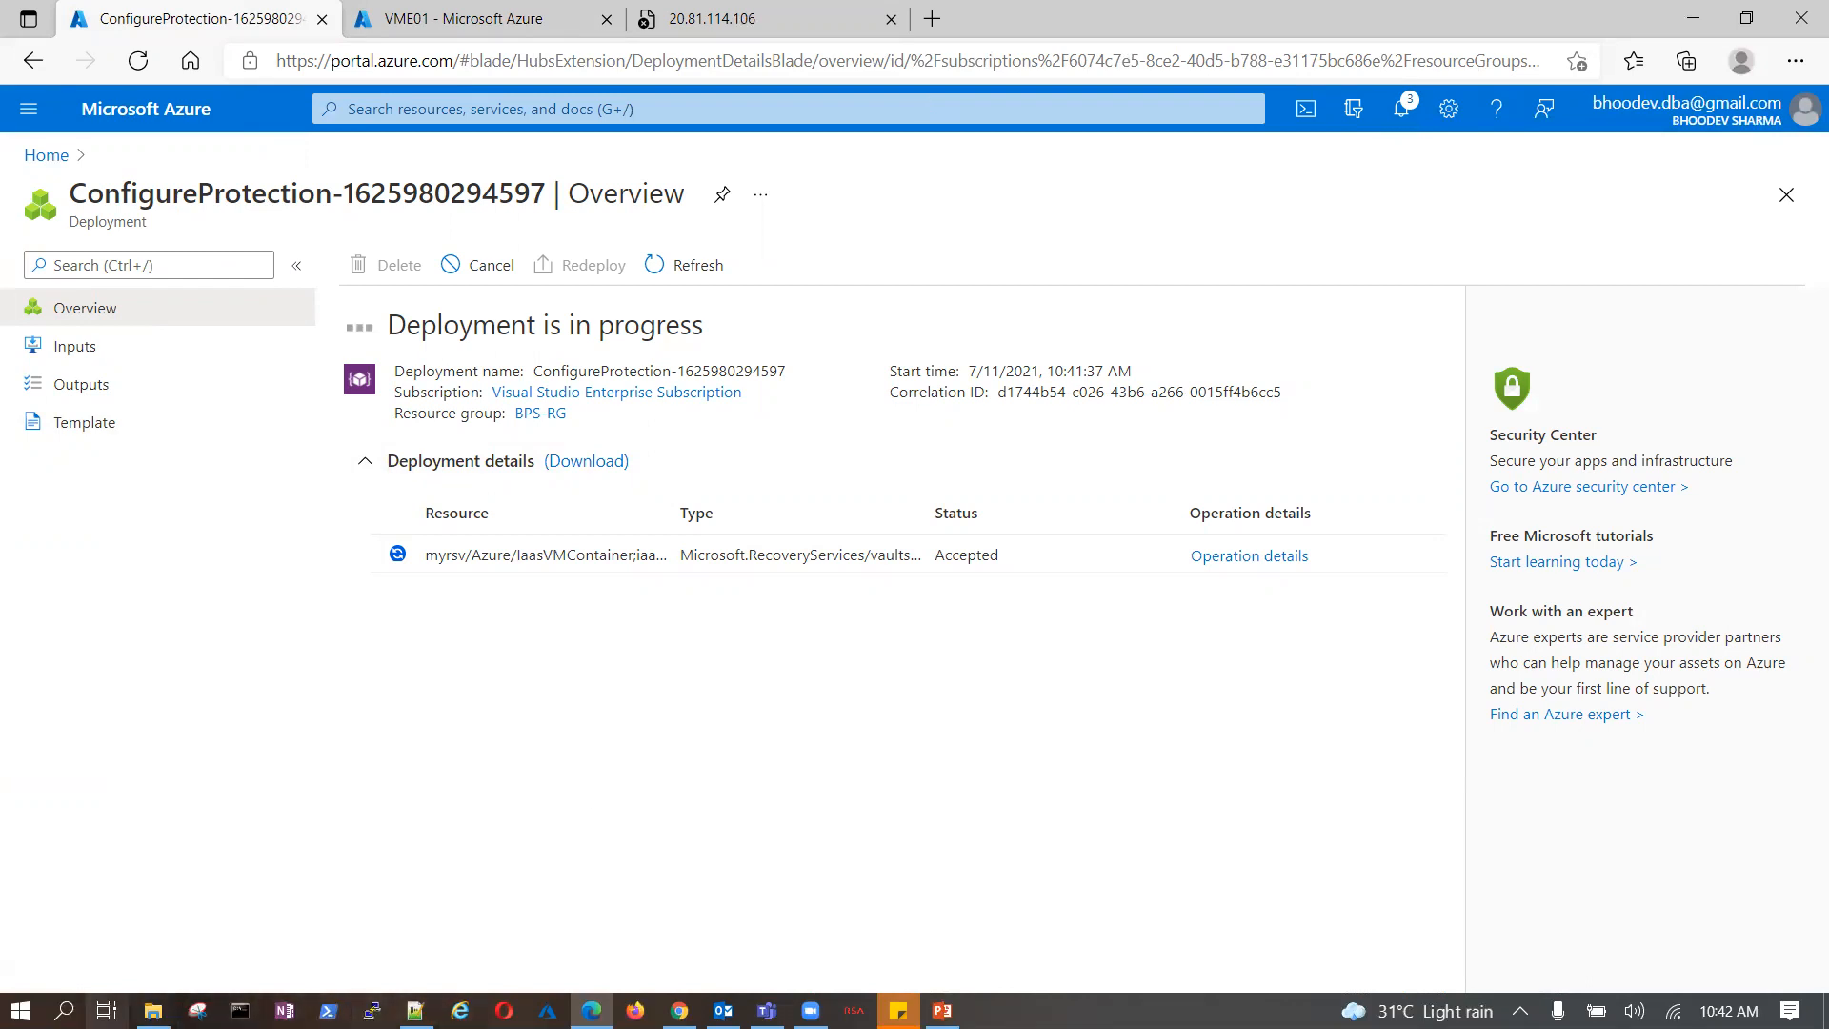
right_click(21, 1011)
left_click(57, 892)
- Launch Paint and draw a large black frame, a dark-red hexagon and a dark-red triangle
left_click(169, 941)
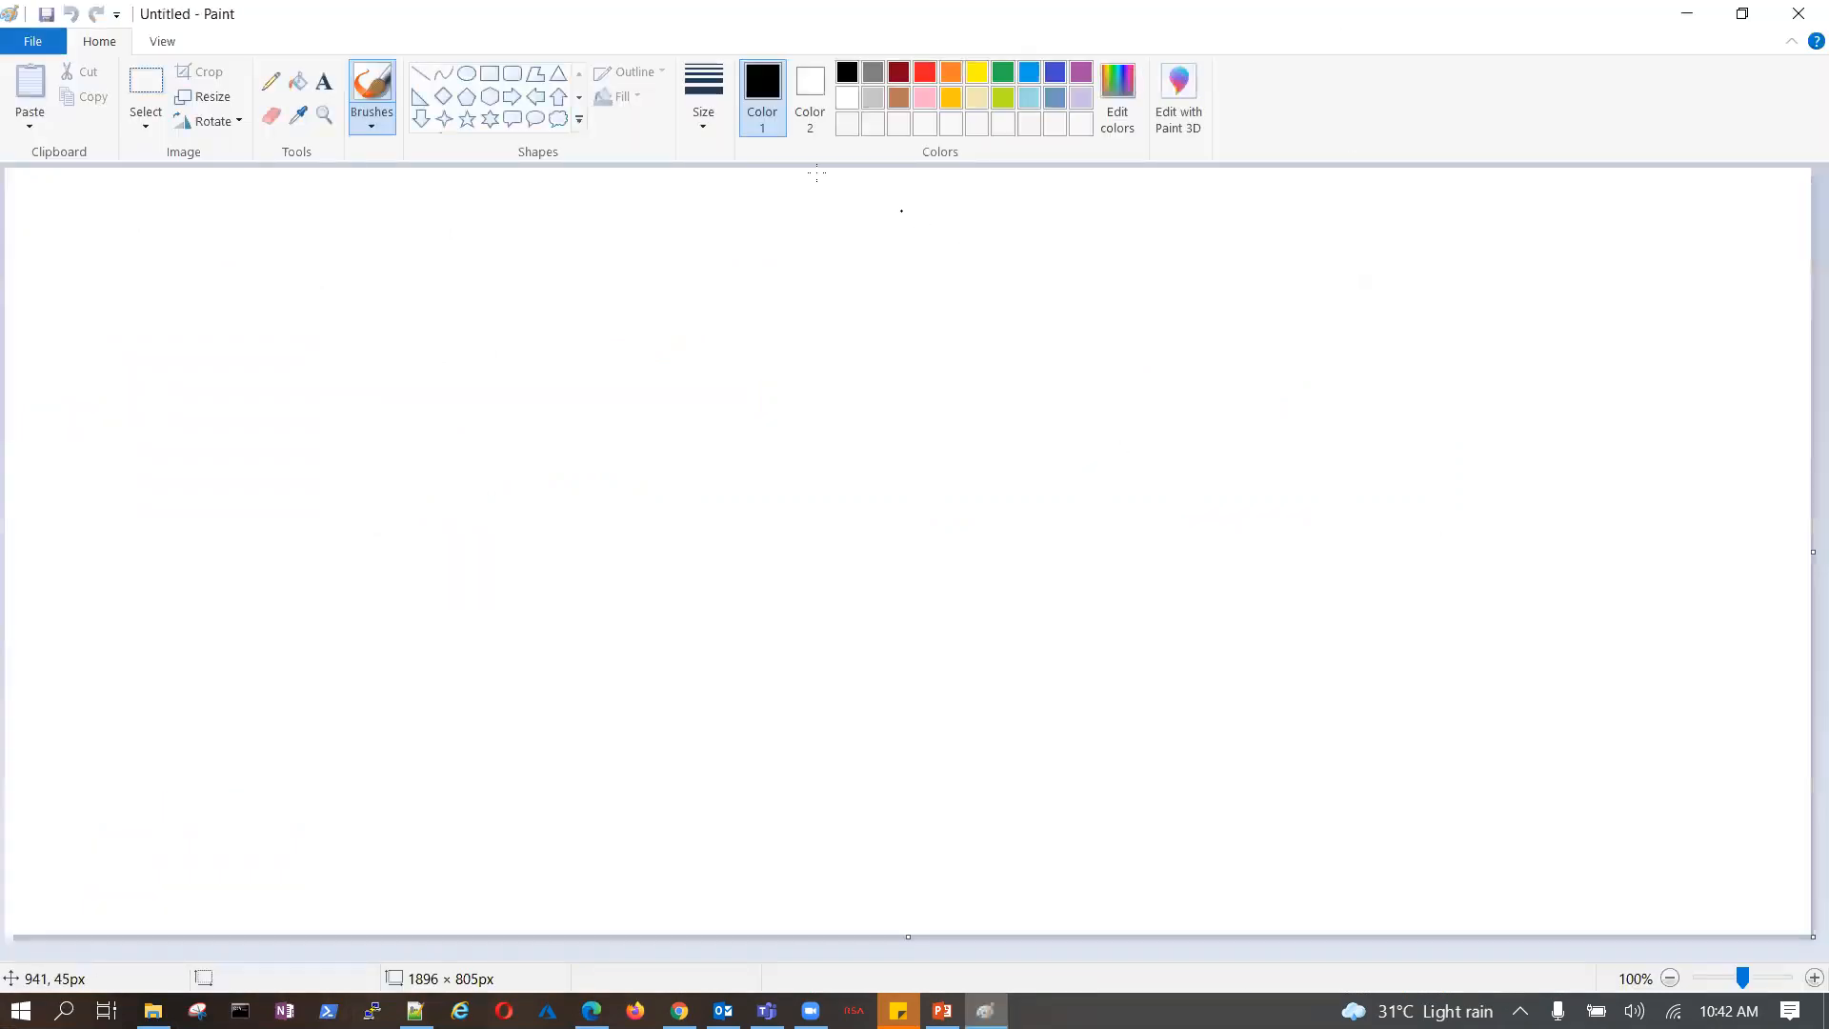
left_click(489, 73)
mouse_move(338, 328)
left_mouse_down()
mouse_move(1233, 780)
mouse_move(1410, 835)
left_mouse_up()
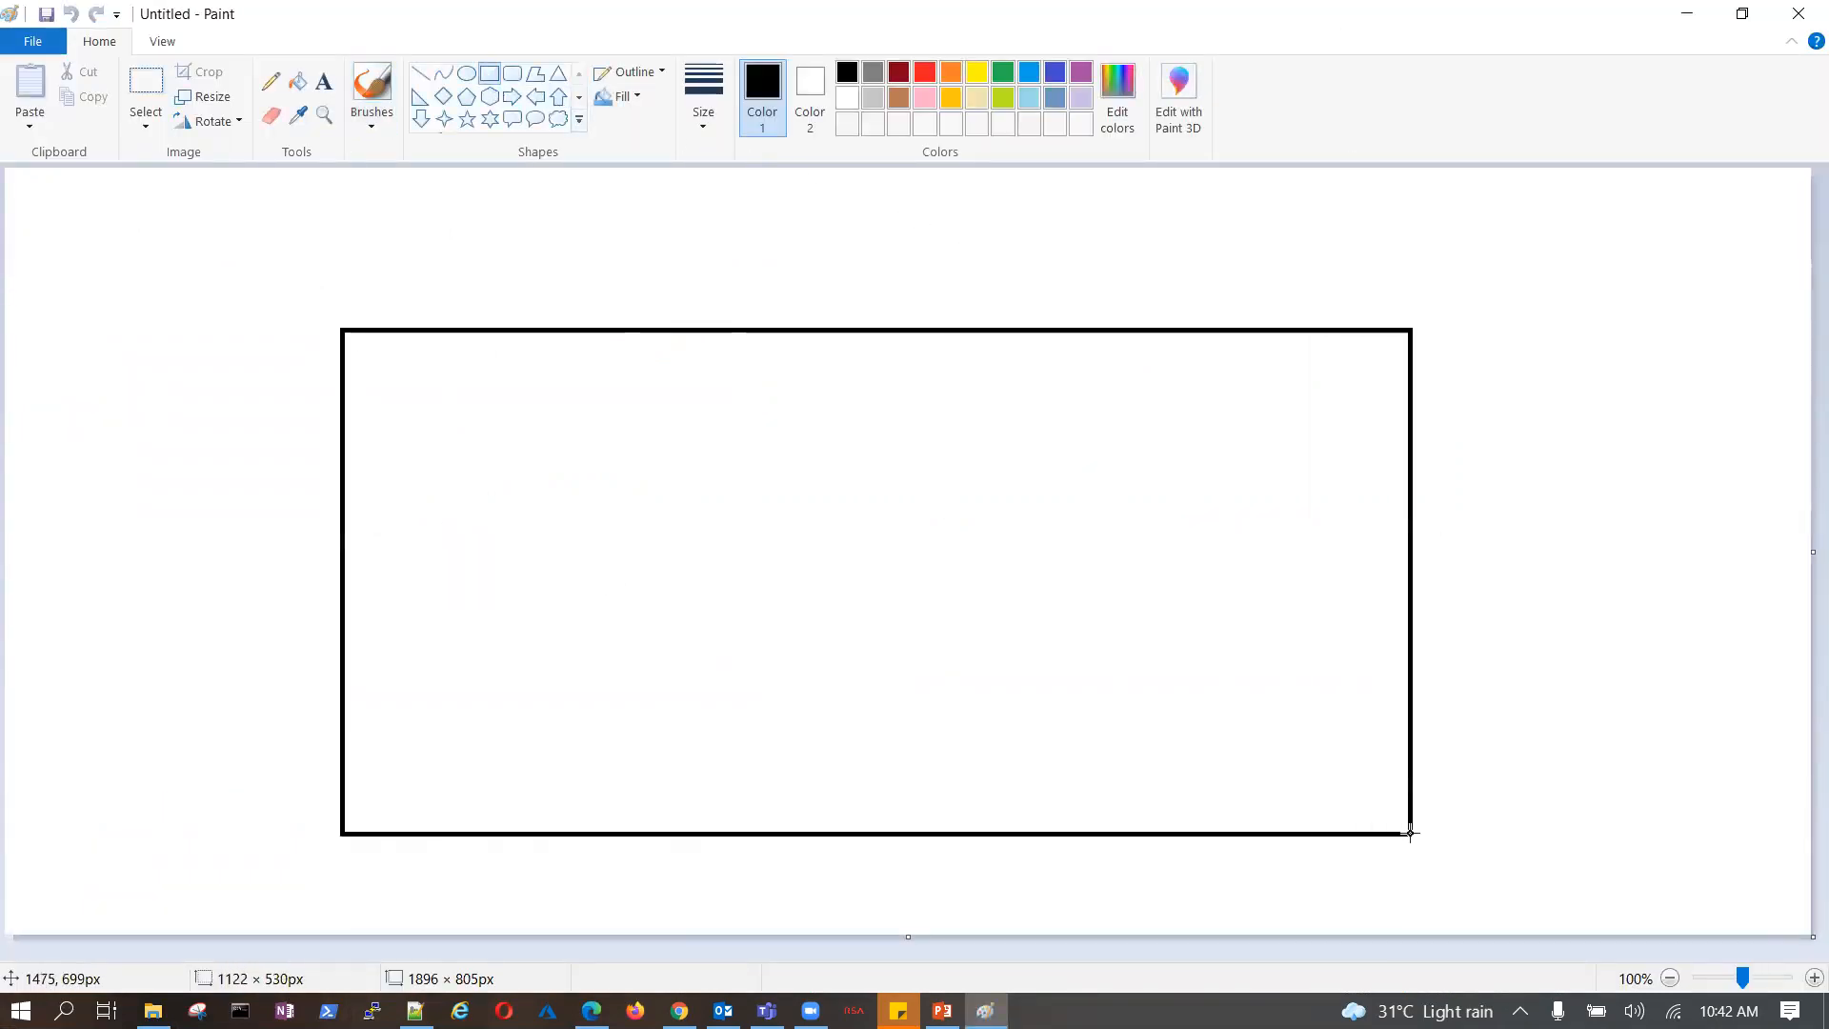
left_click(489, 96)
left_click_drag(397, 421, 615, 669)
left_click(898, 73)
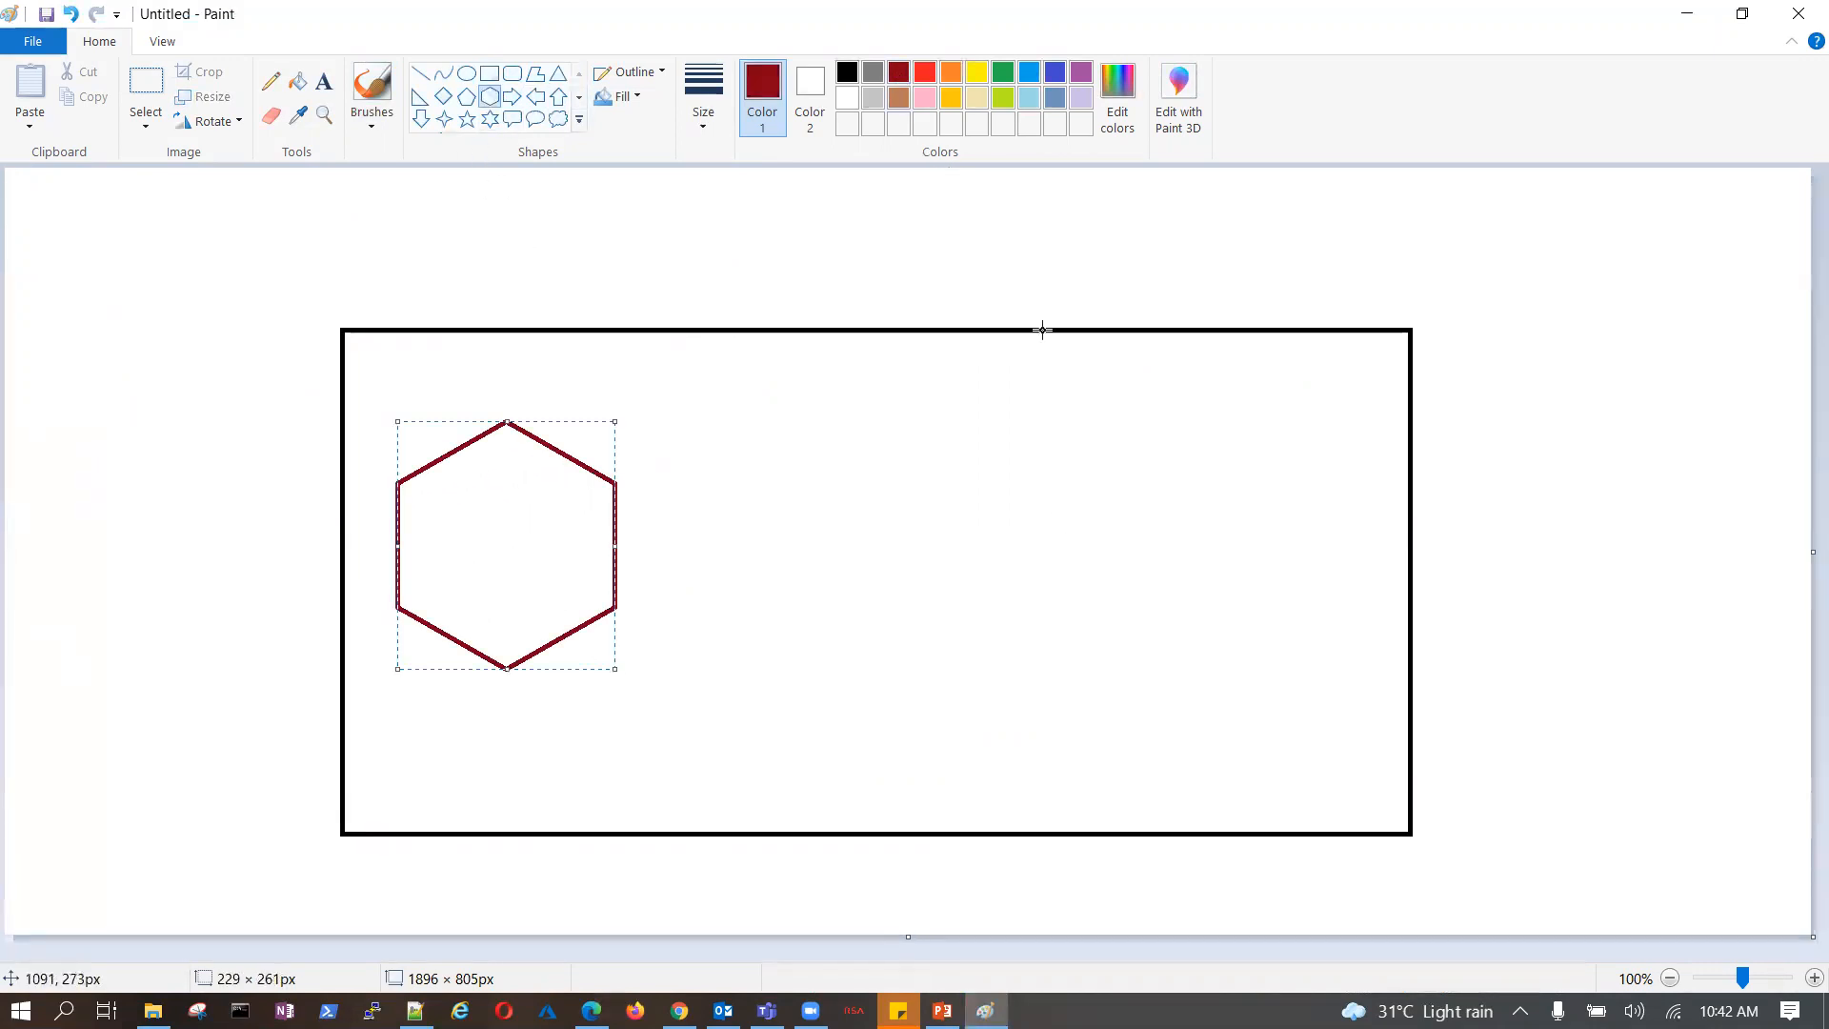
left_click(558, 75)
left_click_drag(1014, 420, 1277, 643)
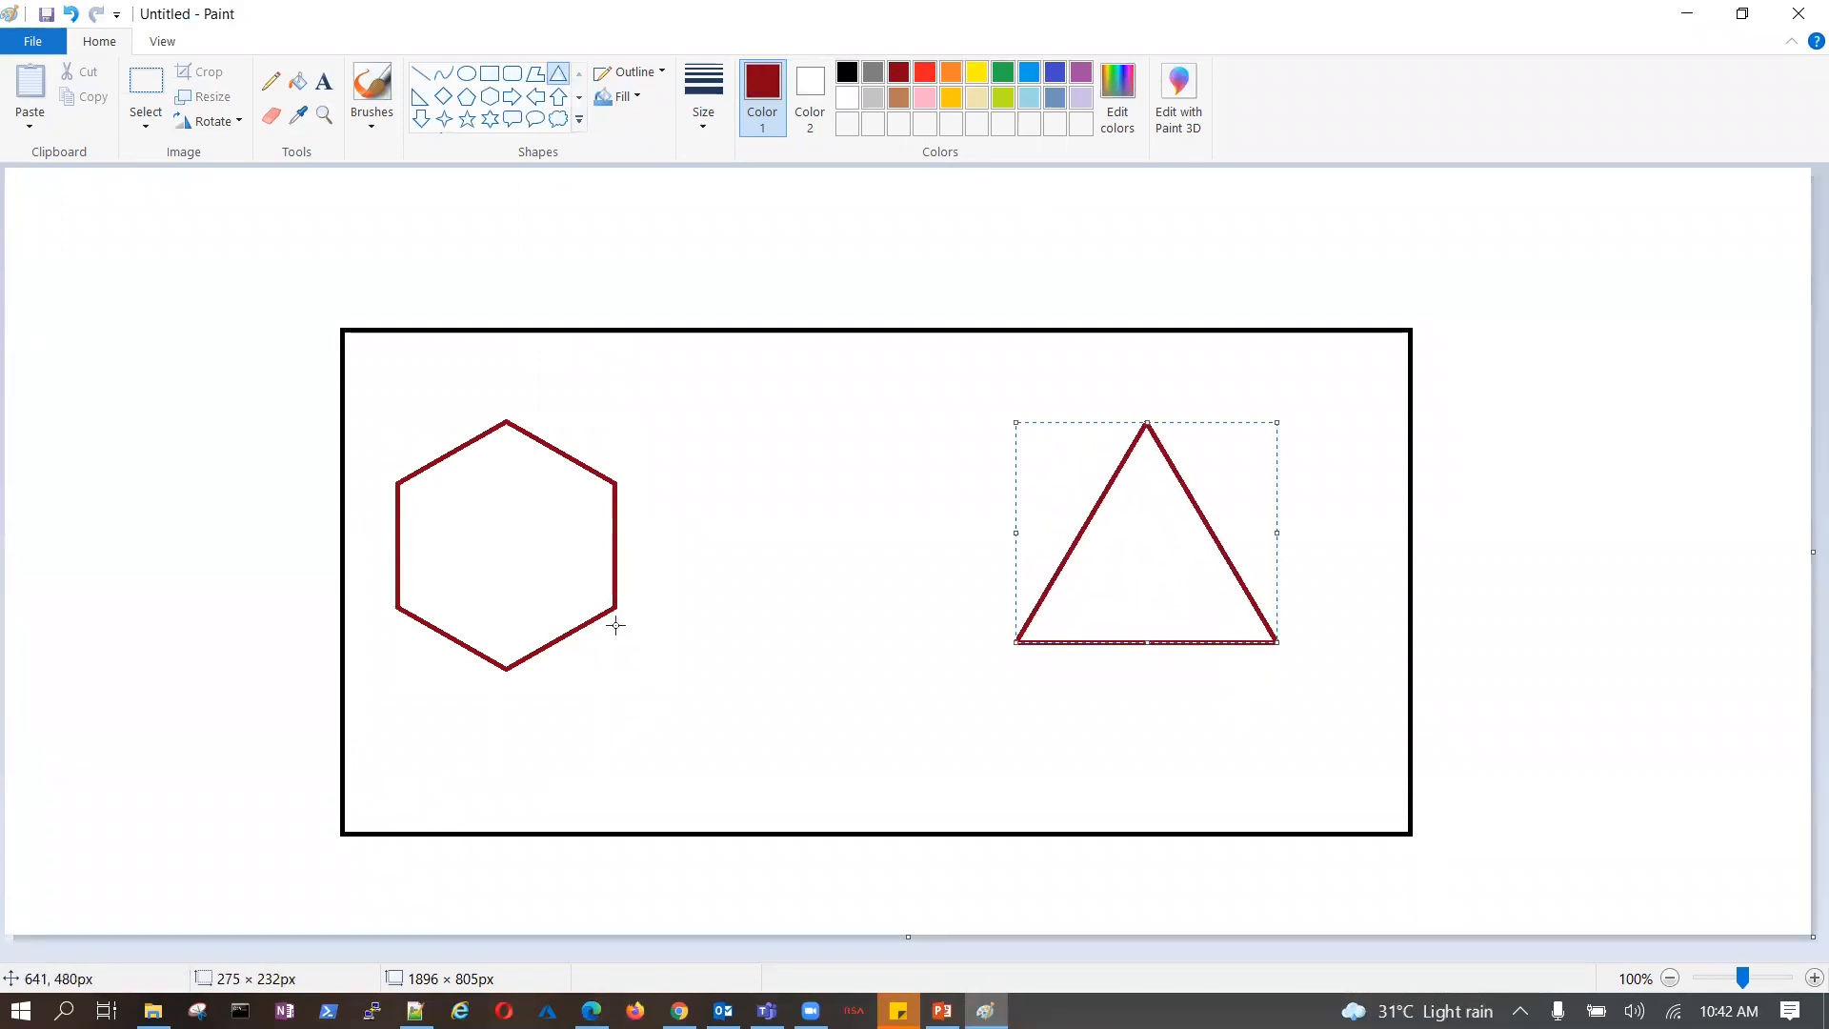
- Freehand the RSV and VM labels, two rising lines, and an arrow from hexagon to triangle
left_click(276, 86)
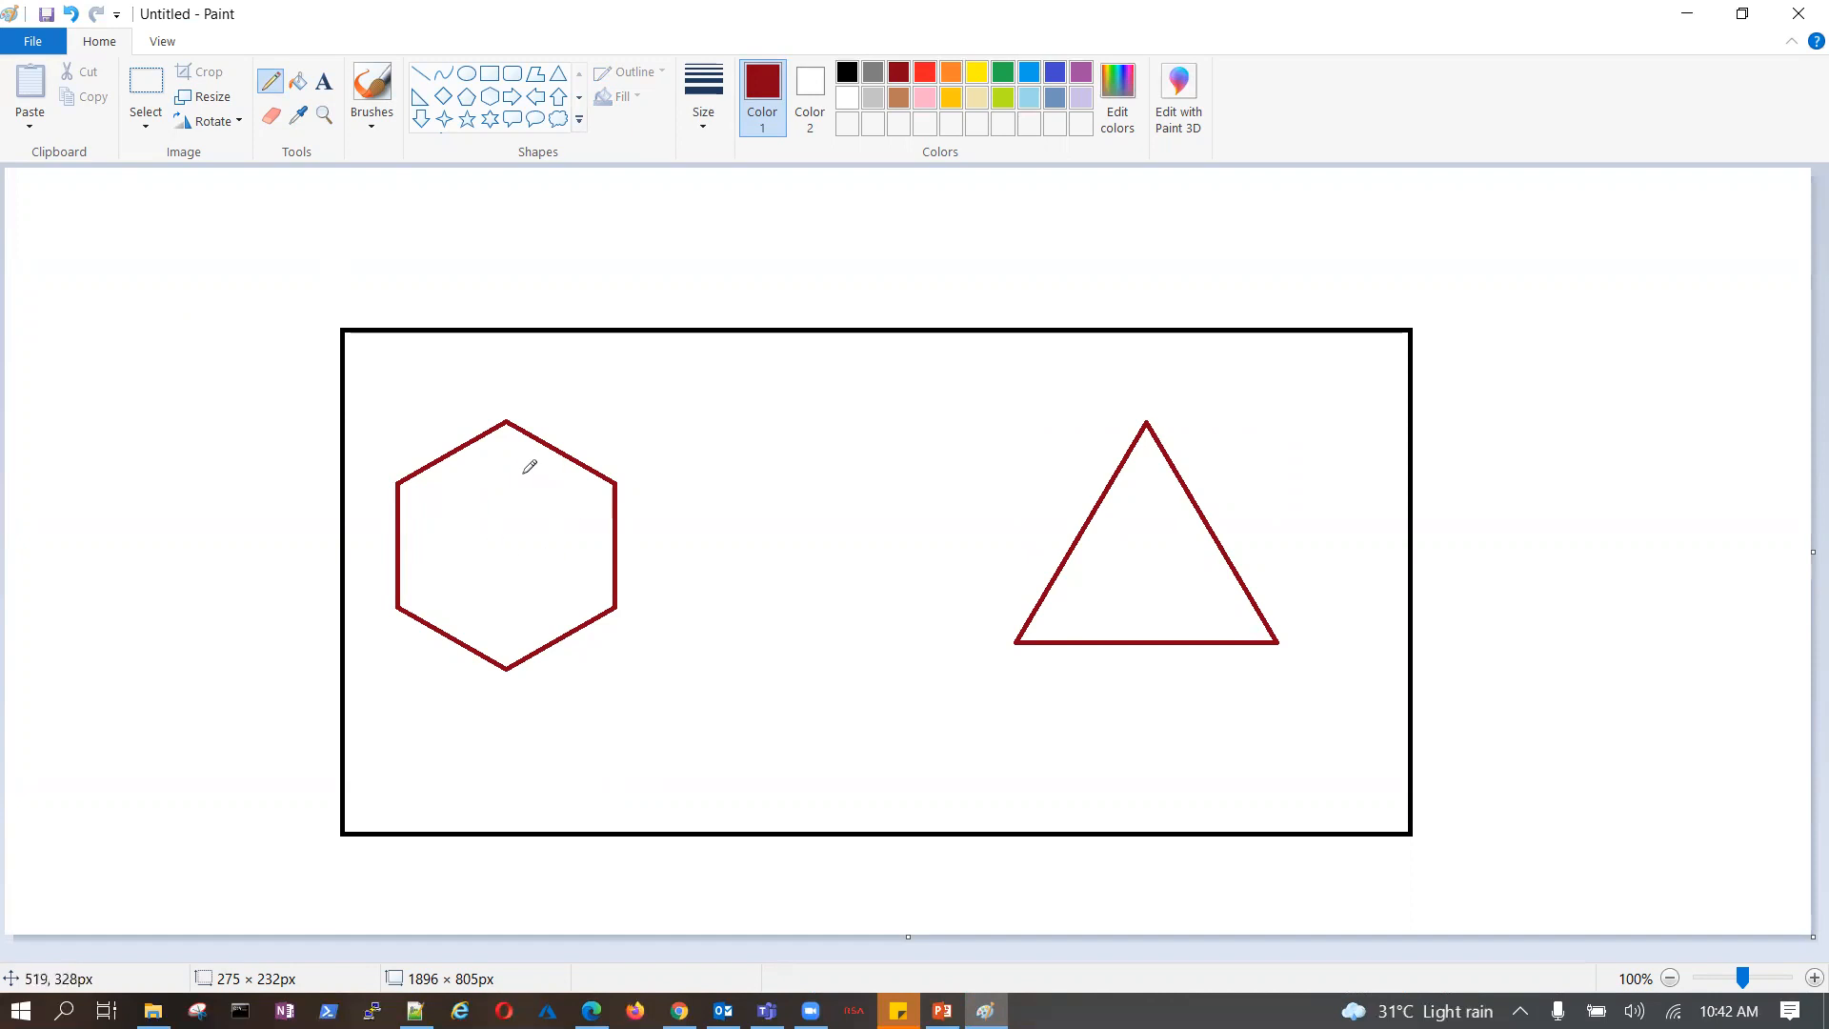
mouse_move(428, 528)
left_mouse_down()
mouse_move(435, 588)
mouse_move(443, 545)
mouse_move(473, 589)
left_mouse_up()
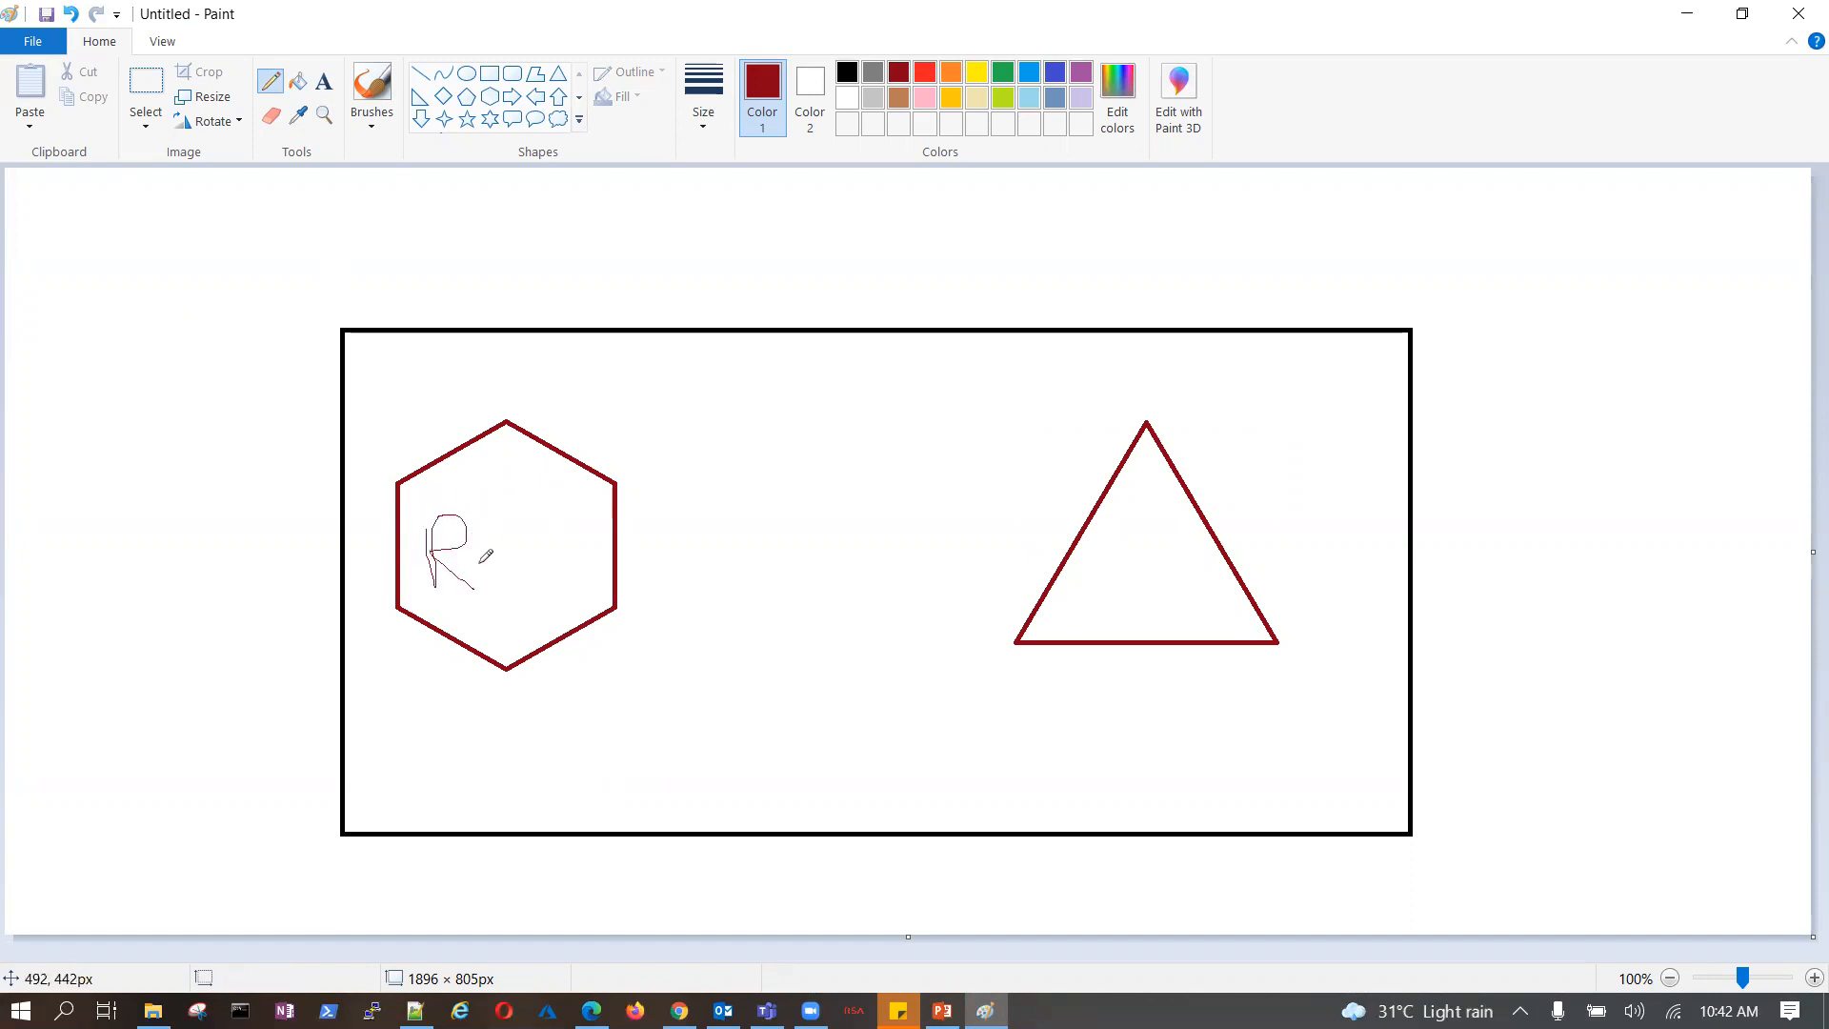
mouse_move(486, 525)
left_mouse_down()
mouse_move(473, 580)
mouse_move(540, 552)
mouse_move(545, 525)
left_mouse_up()
mouse_move(471, 417)
left_mouse_down()
mouse_move(482, 431)
mouse_move(579, 307)
left_mouse_up()
mouse_move(1124, 413)
left_mouse_down()
mouse_move(1175, 384)
mouse_move(1225, 275)
left_mouse_up()
mouse_move(1109, 590)
left_mouse_down()
mouse_move(1131, 564)
mouse_move(1167, 614)
mouse_move(1169, 581)
mouse_move(1192, 629)
left_mouse_up()
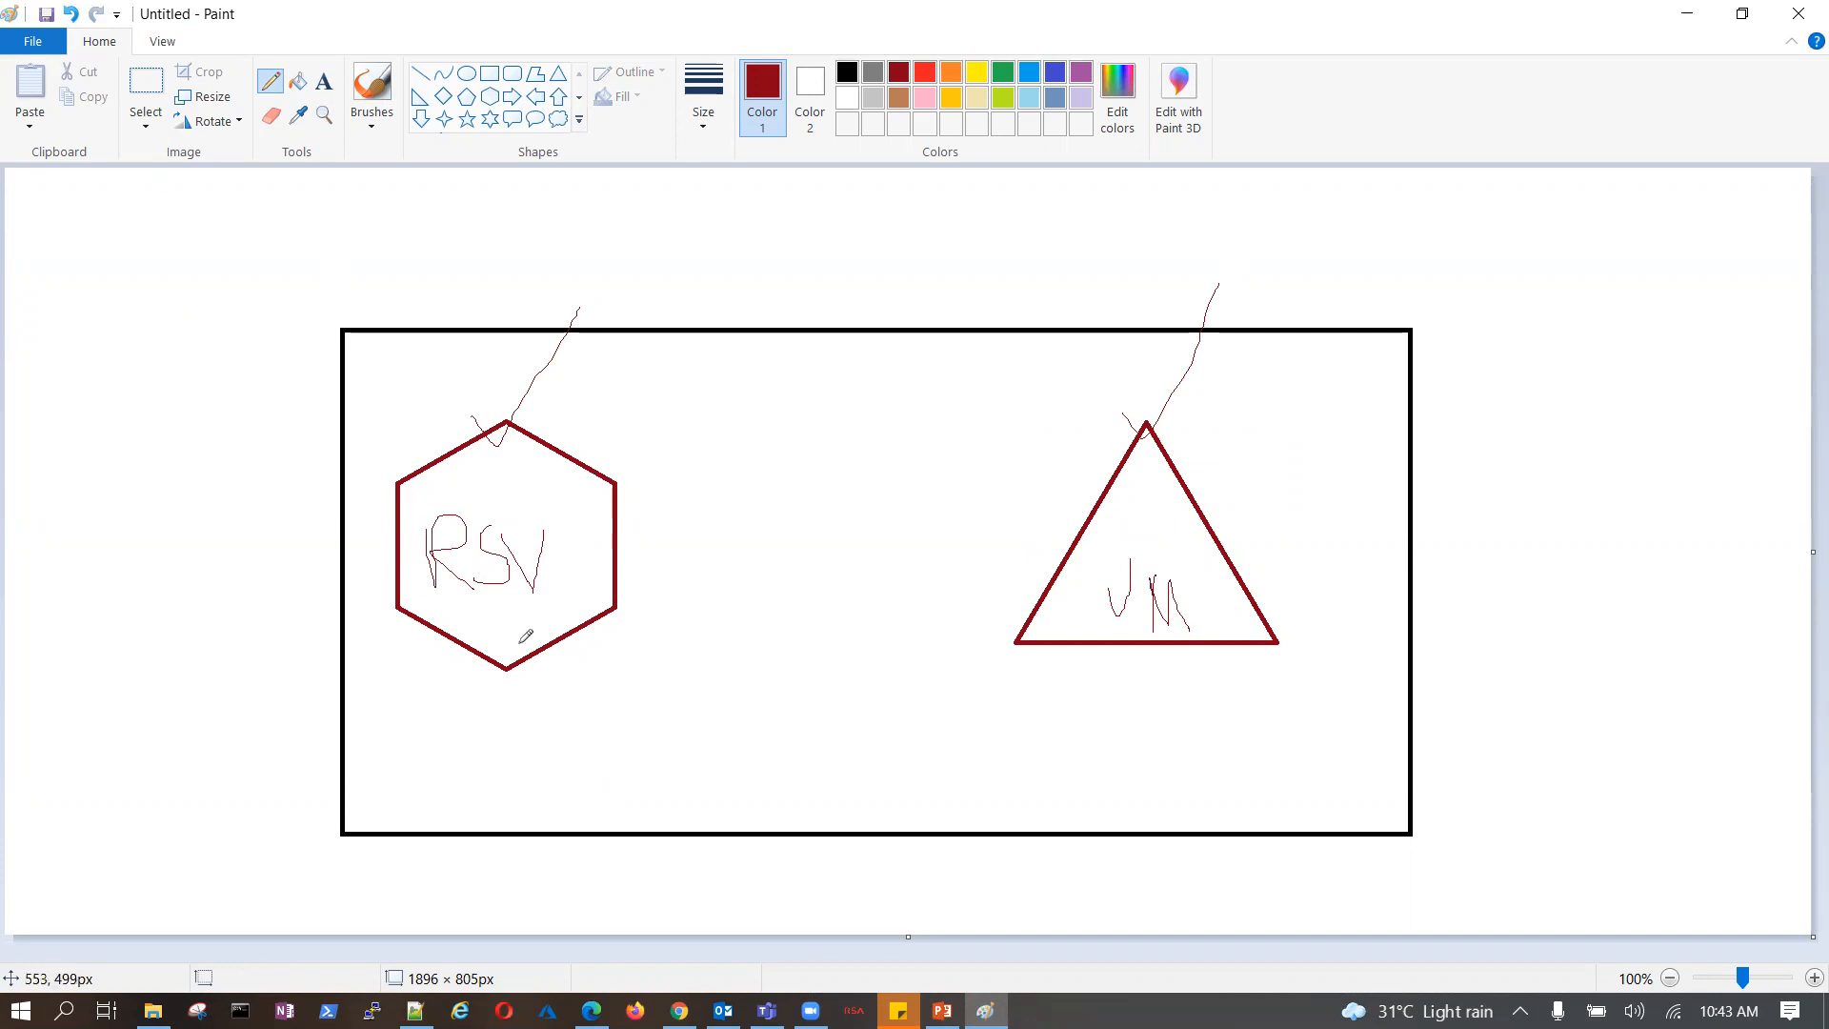
mouse_move(617, 503)
left_mouse_down()
mouse_move(1089, 512)
mouse_move(1035, 526)
left_mouse_up()
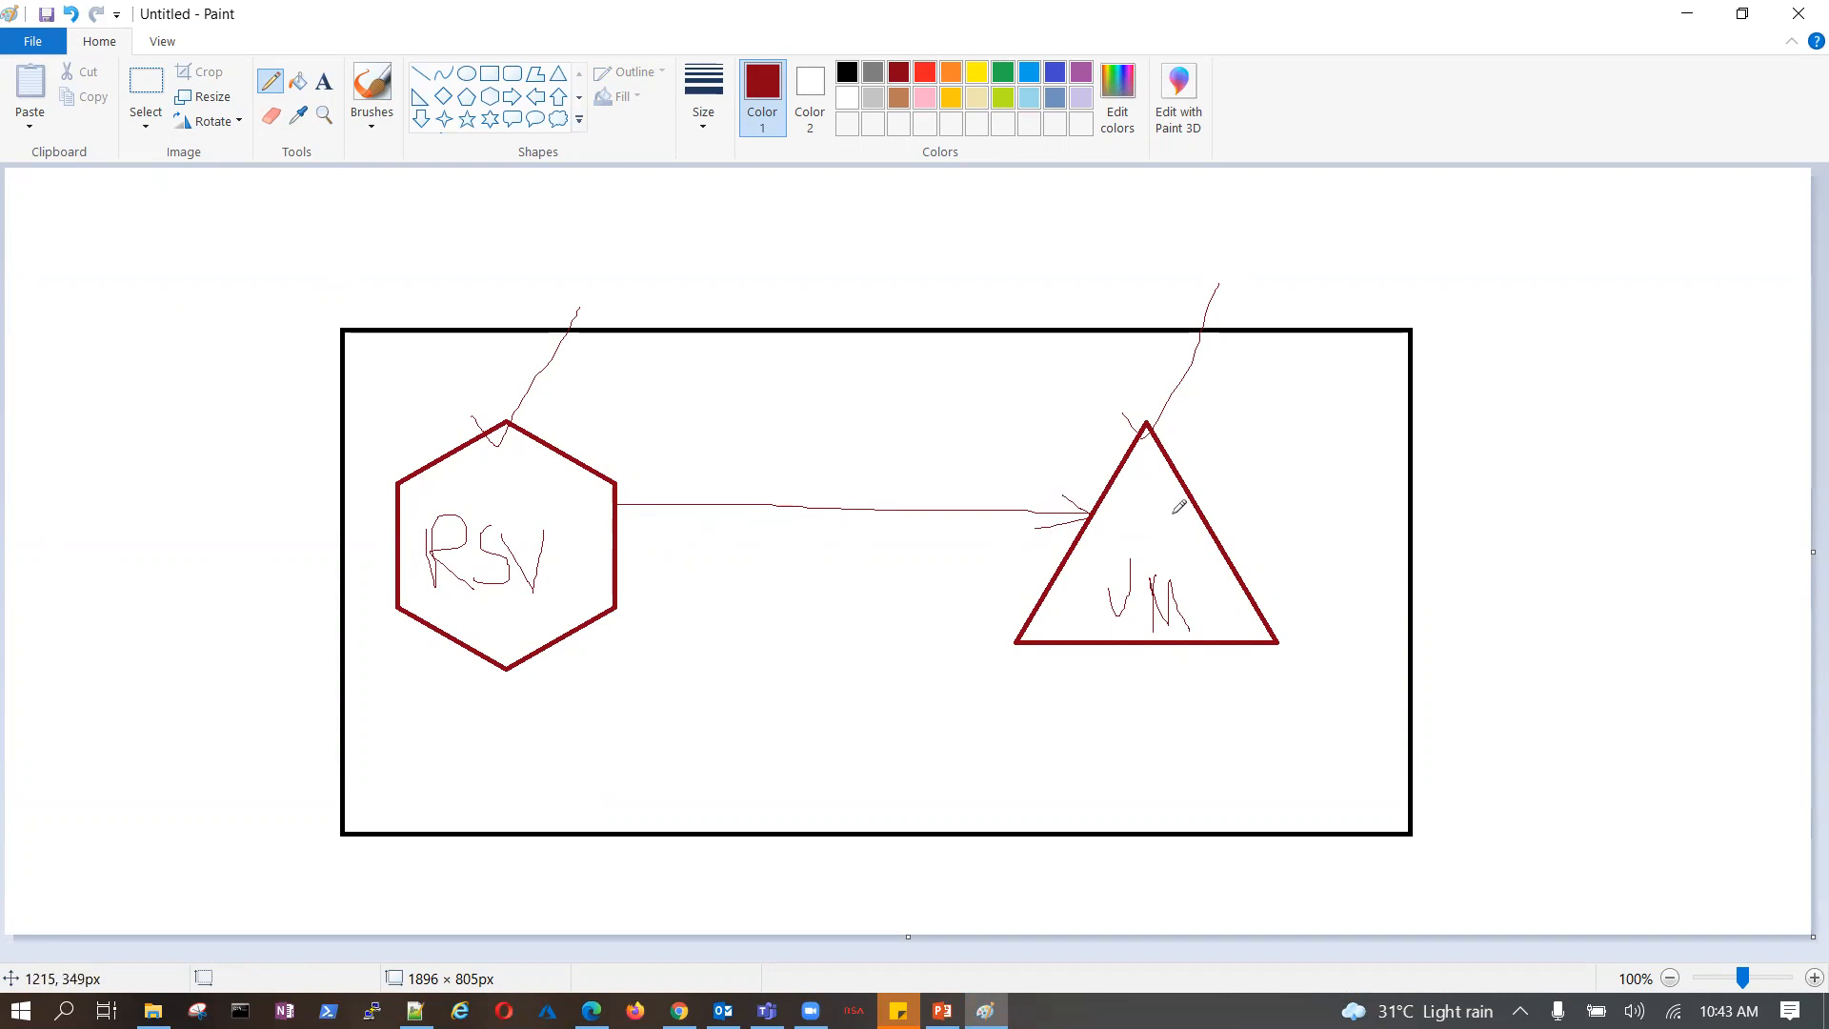
- Circle the upper arrow's tip, label it Push, and draw a lower arrowed line
mouse_move(1103, 493)
left_mouse_down()
mouse_move(1088, 488)
mouse_move(1105, 544)
mouse_move(1104, 486)
mouse_move(1084, 486)
left_mouse_up()
mouse_move(709, 487)
left_mouse_down()
mouse_move(736, 424)
mouse_move(719, 471)
mouse_move(748, 491)
mouse_move(804, 471)
mouse_move(798, 433)
mouse_move(857, 505)
left_mouse_up()
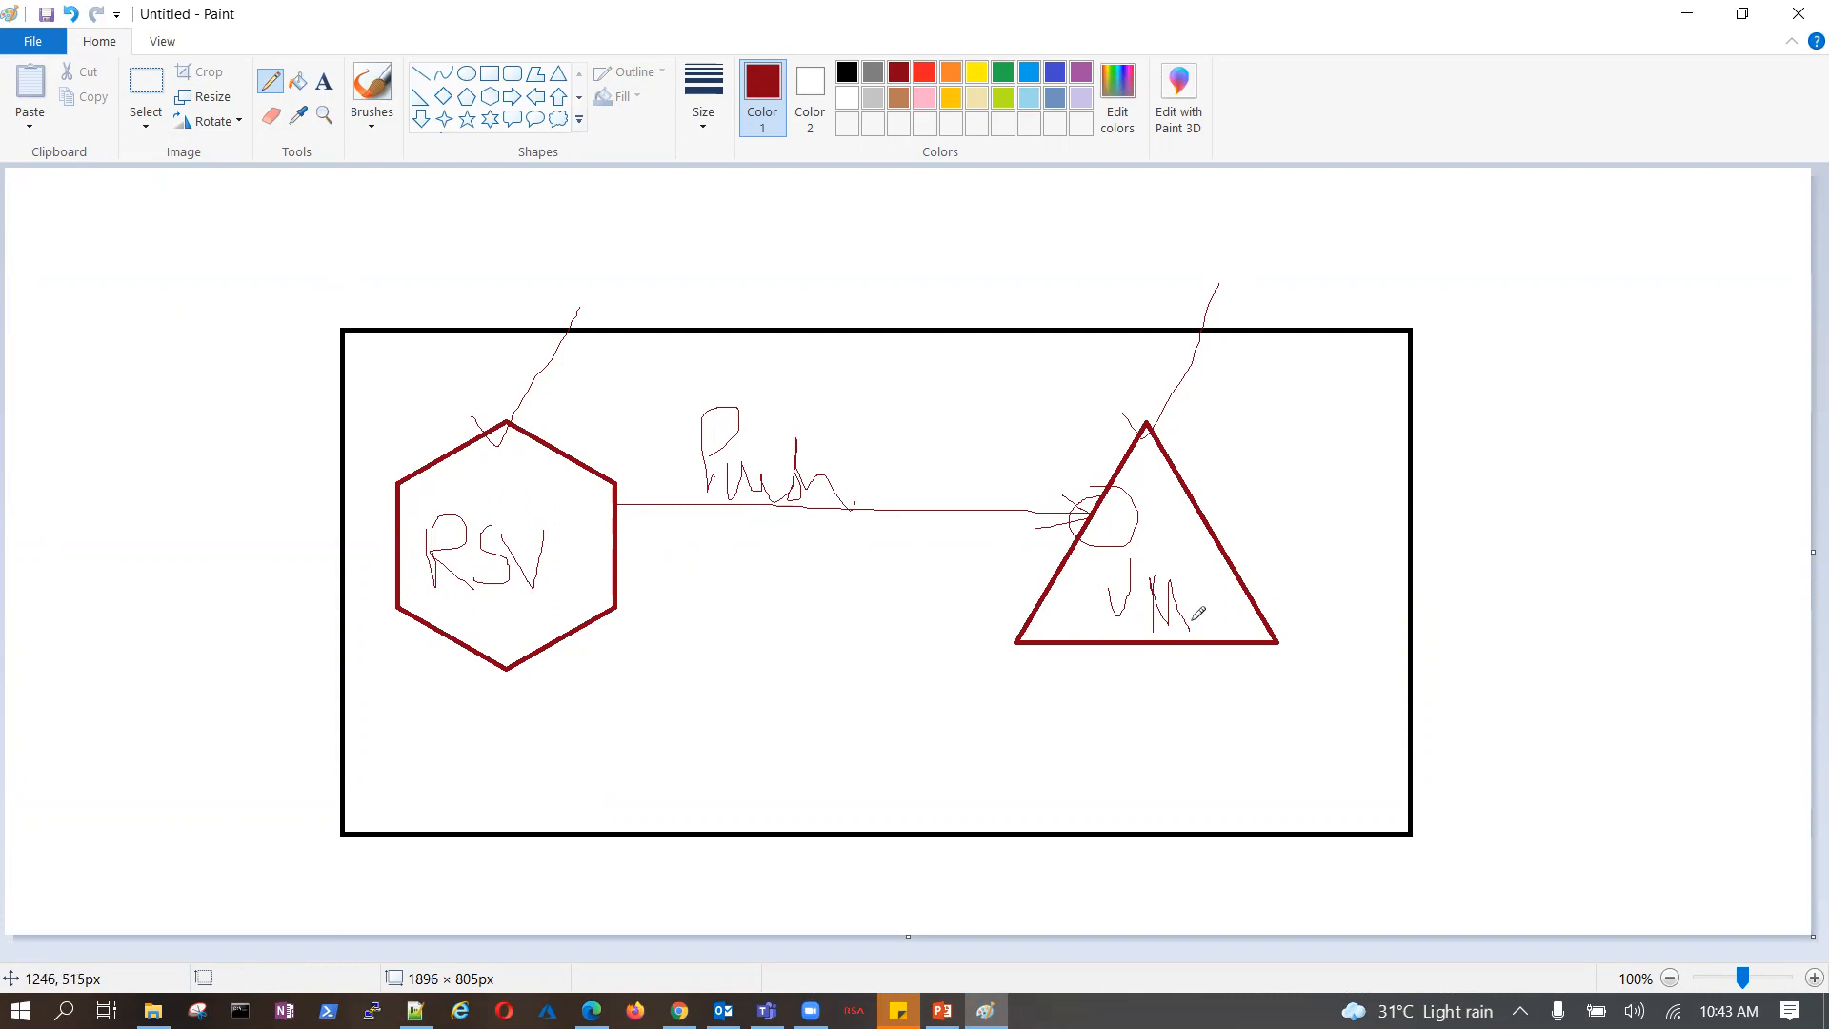
mouse_move(1103, 581)
left_mouse_down()
mouse_move(1126, 566)
mouse_move(617, 596)
left_mouse_up()
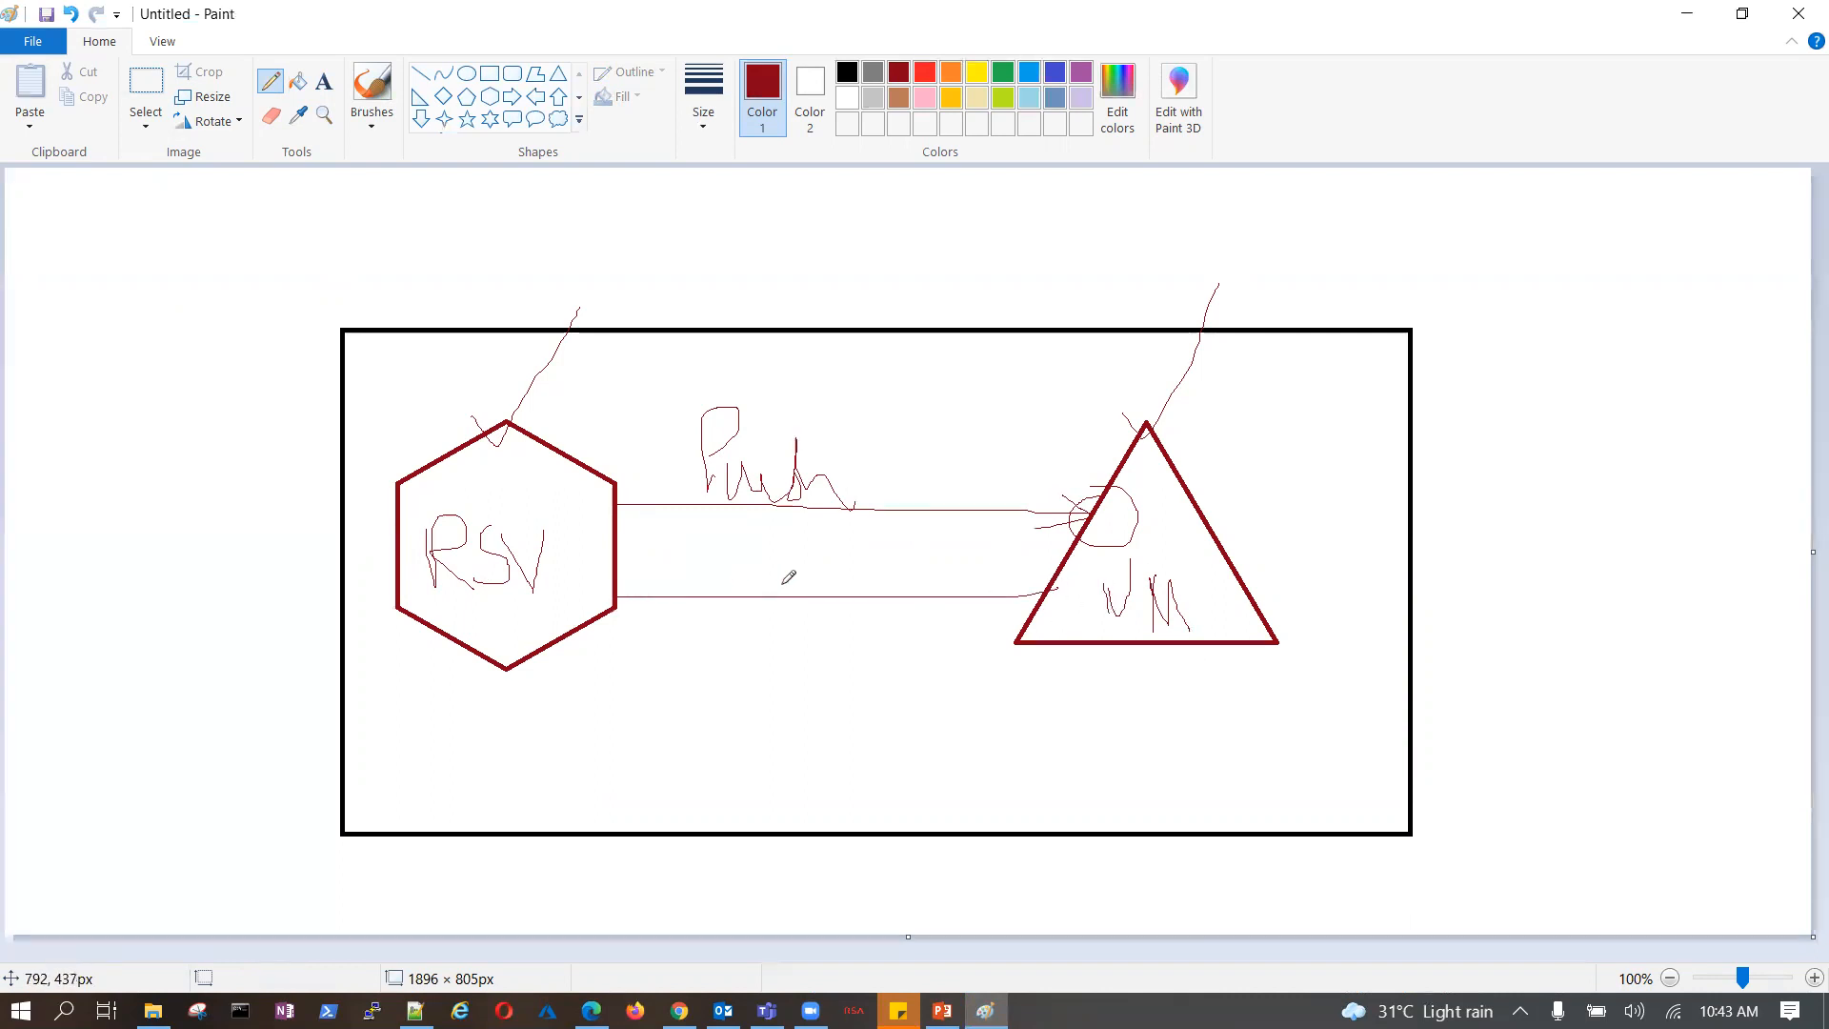
mouse_move(762, 579)
left_mouse_down()
mouse_move(833, 607)
mouse_move(773, 607)
left_mouse_up()
mouse_move(878, 578)
left_mouse_down()
mouse_move(941, 602)
mouse_move(864, 618)
left_mouse_up()
- Circle the RSV and VM labels, retrace the lower line, and label it Pull
mouse_move(583, 560)
left_mouse_down()
mouse_move(505, 502)
mouse_move(427, 507)
mouse_move(523, 600)
mouse_move(541, 517)
left_mouse_up()
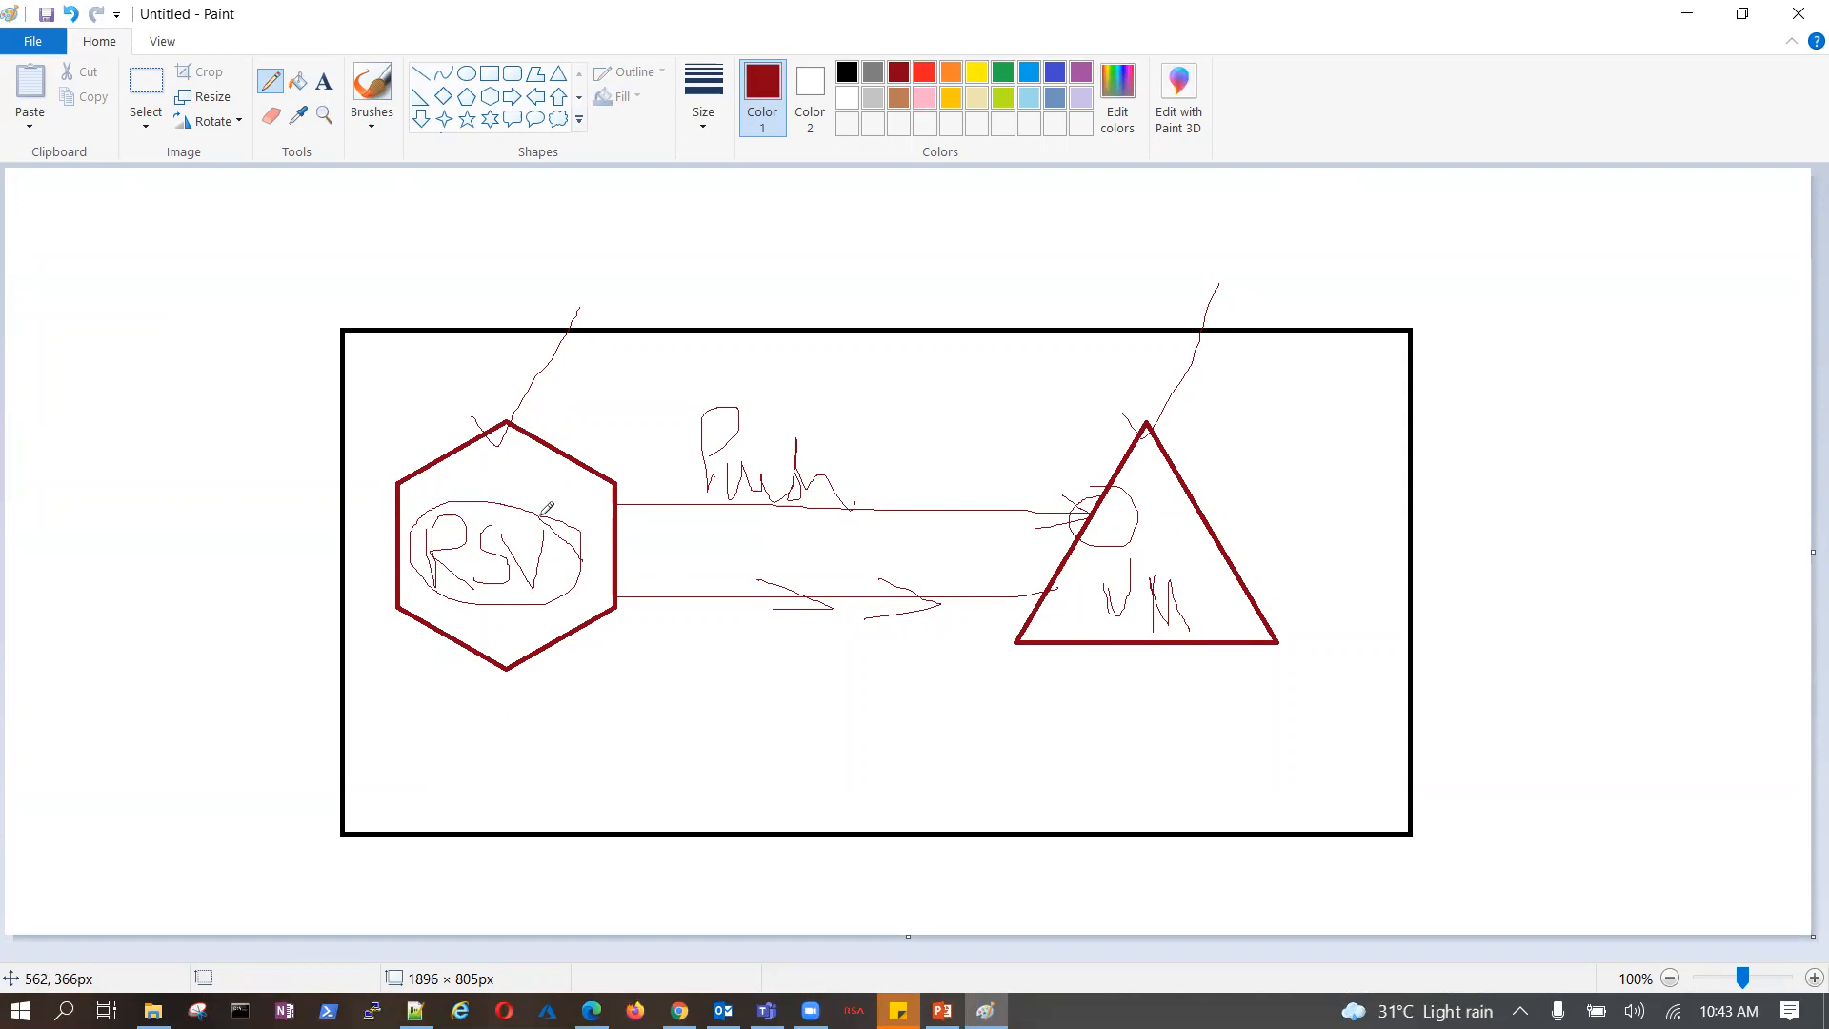
mouse_move(1163, 572)
left_mouse_down()
mouse_move(1109, 566)
mouse_move(1191, 595)
left_mouse_up()
mouse_move(480, 505)
left_mouse_down()
mouse_move(428, 552)
mouse_move(569, 526)
mouse_move(462, 517)
left_mouse_up()
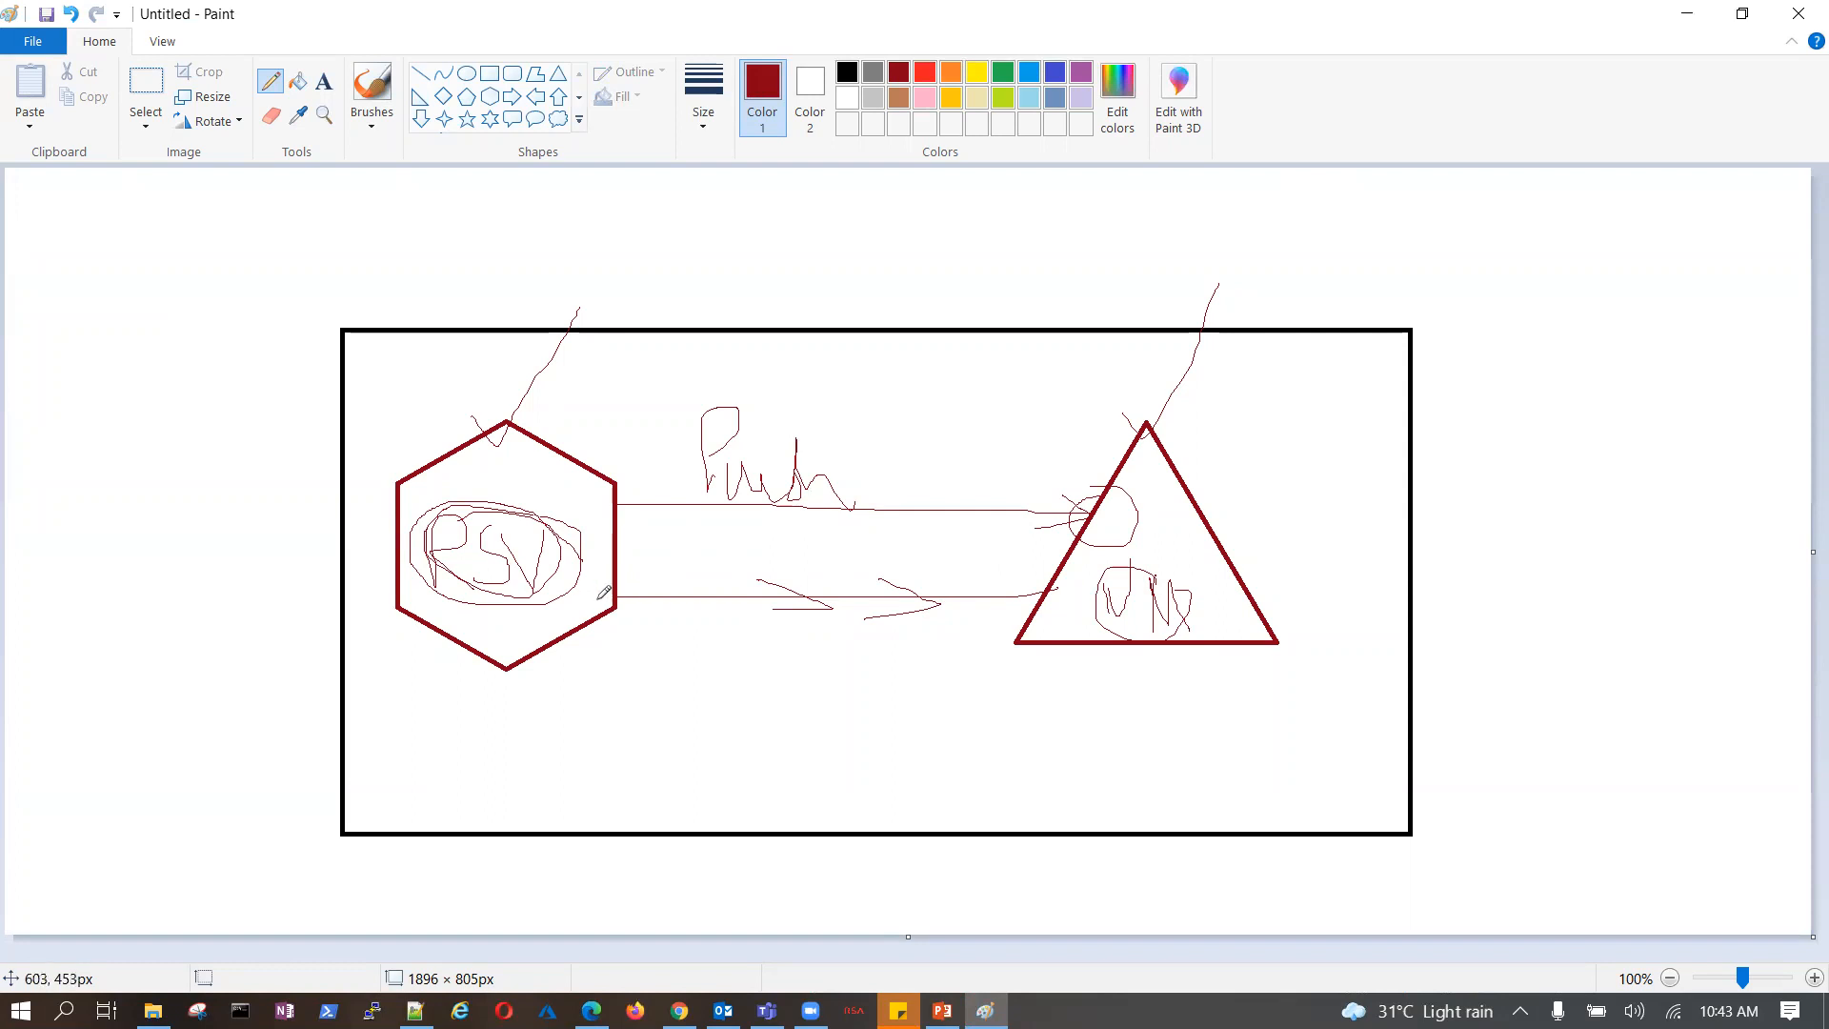
left_click_drag(621, 596, 1053, 600)
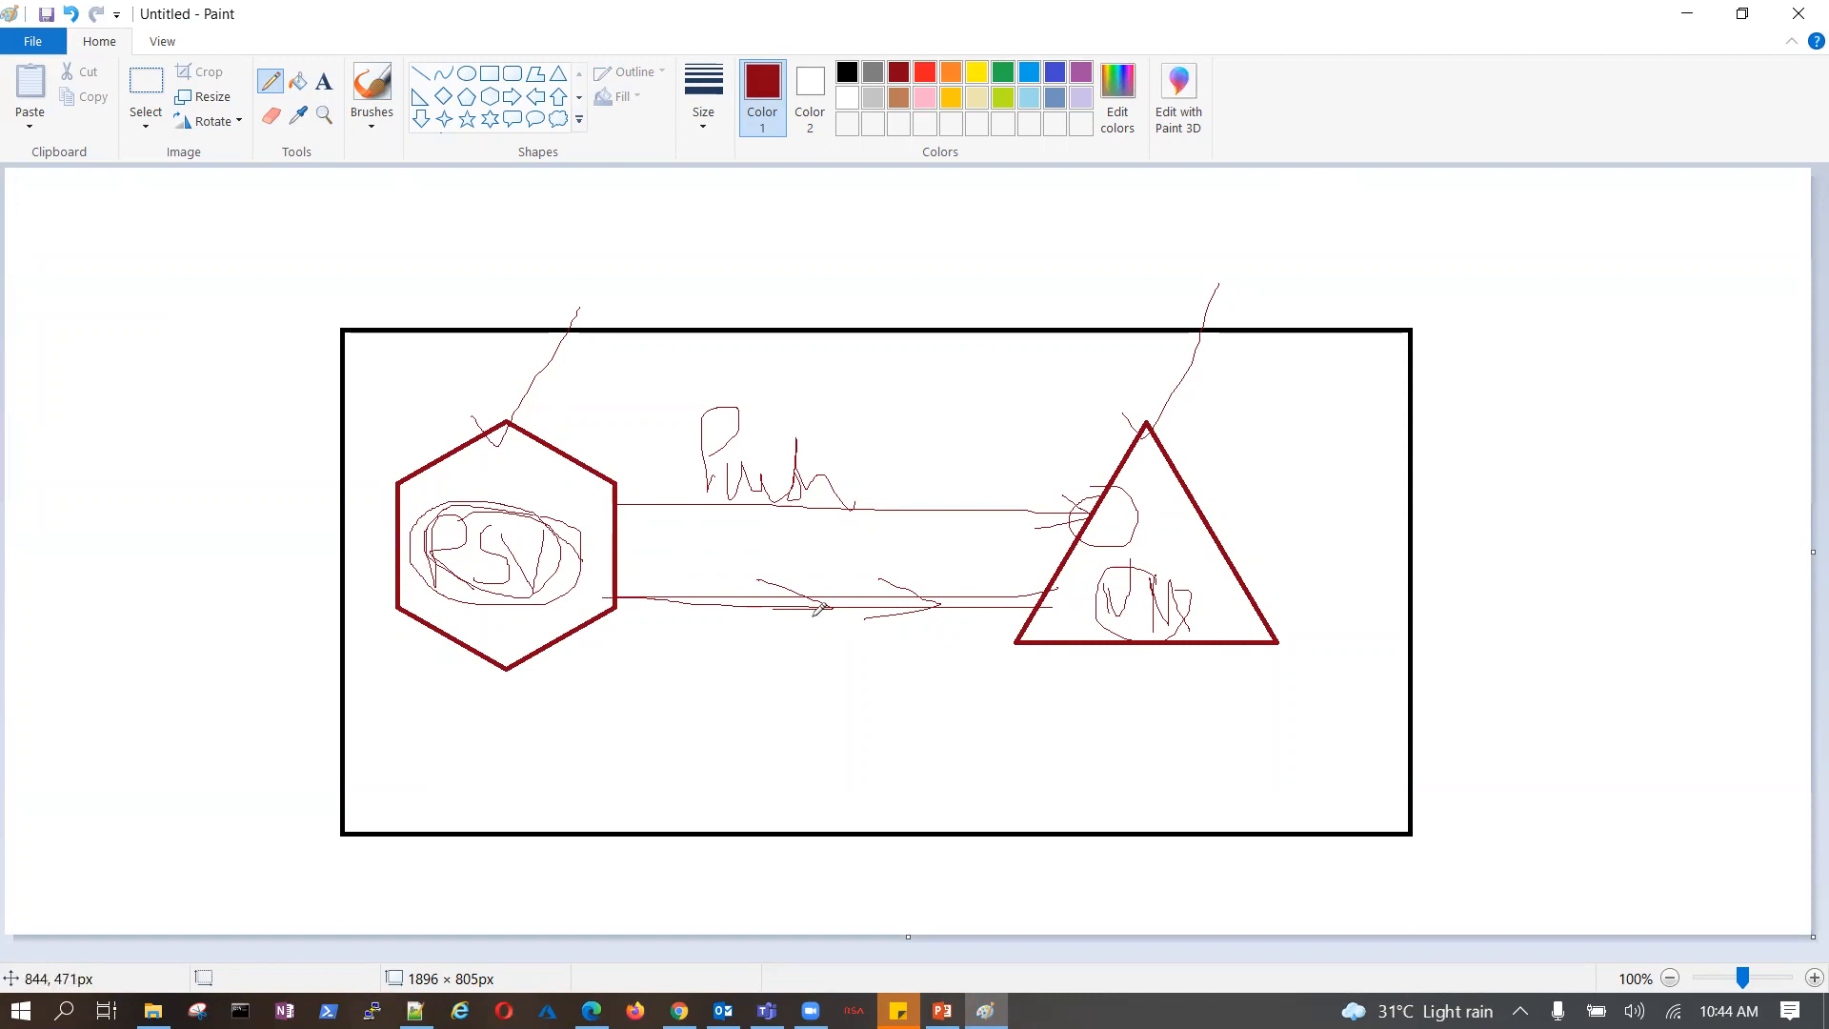
mouse_move(1055, 581)
left_mouse_down()
mouse_move(1013, 609)
mouse_move(1076, 595)
mouse_move(1052, 579)
left_mouse_up()
mouse_move(801, 562)
left_mouse_down()
mouse_move(812, 545)
mouse_move(848, 574)
mouse_move(878, 546)
left_mouse_up()
left_click_drag(899, 530, 915, 626)
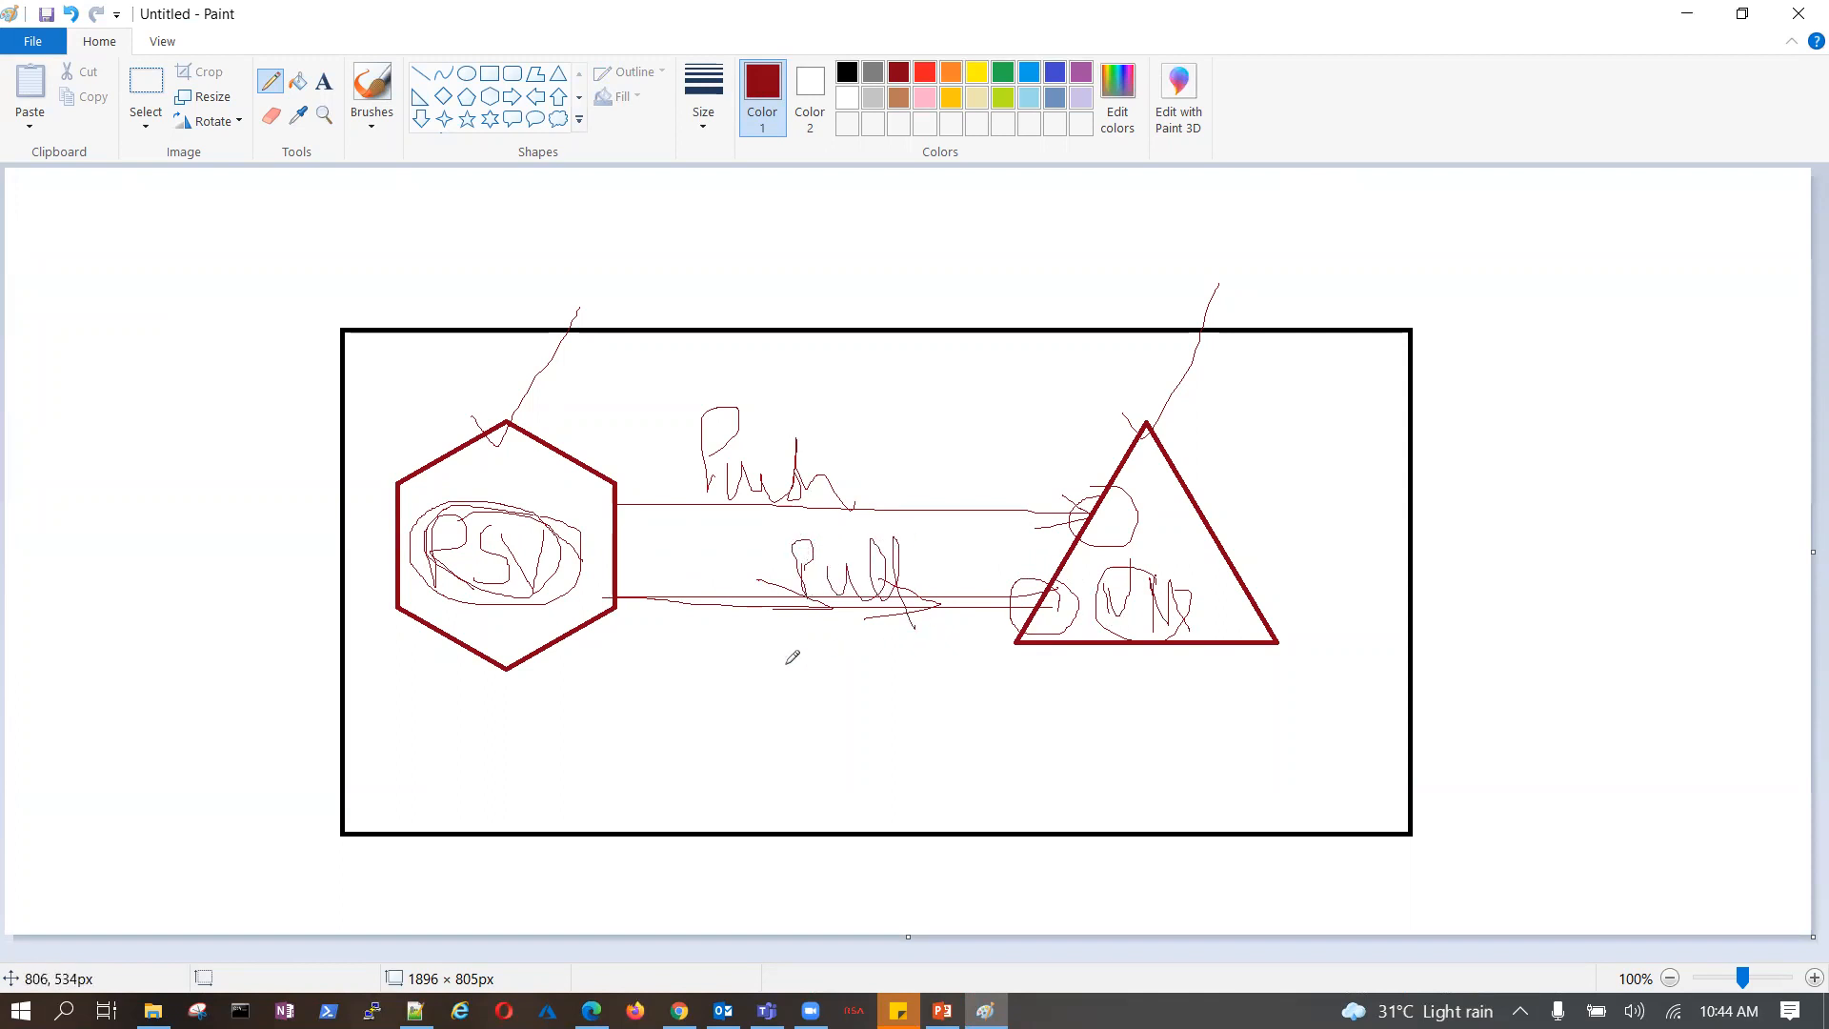
mouse_move(679, 1012)
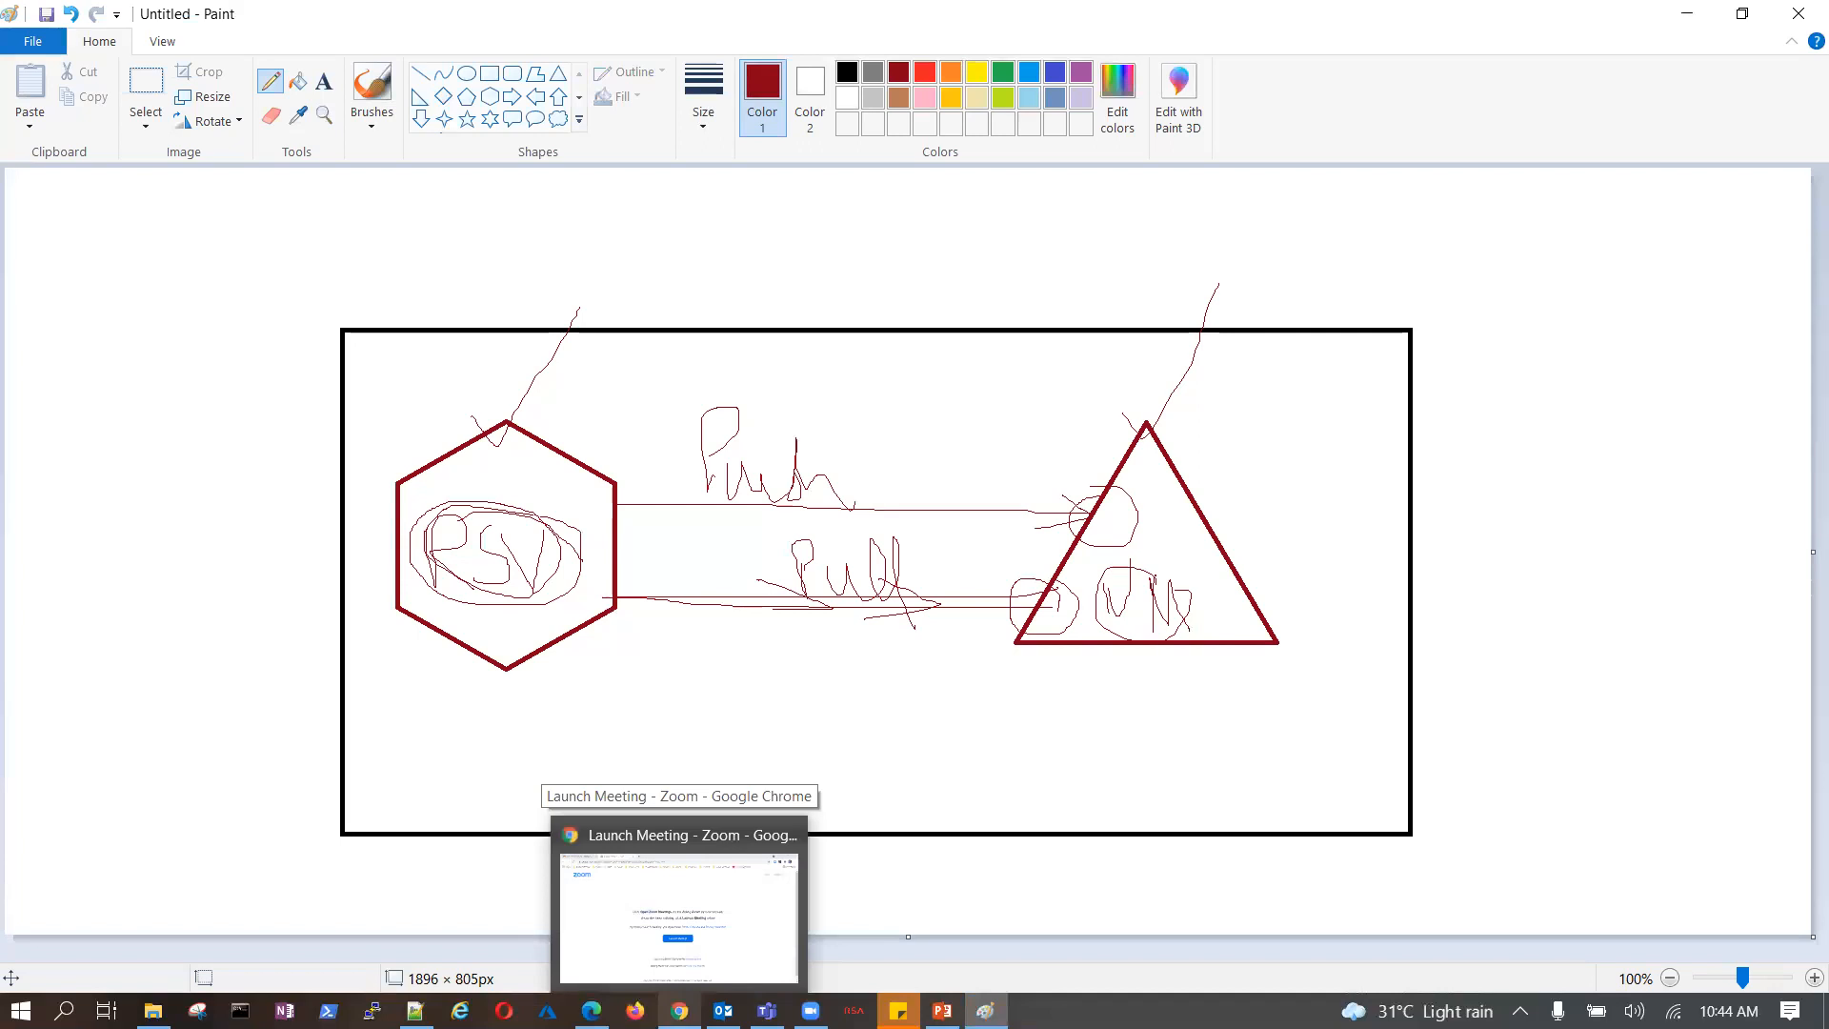
- Read the ConfigureProtection failure's conflict errors, then flip between VME01 and the failed deployment overview
left_click(591, 1011)
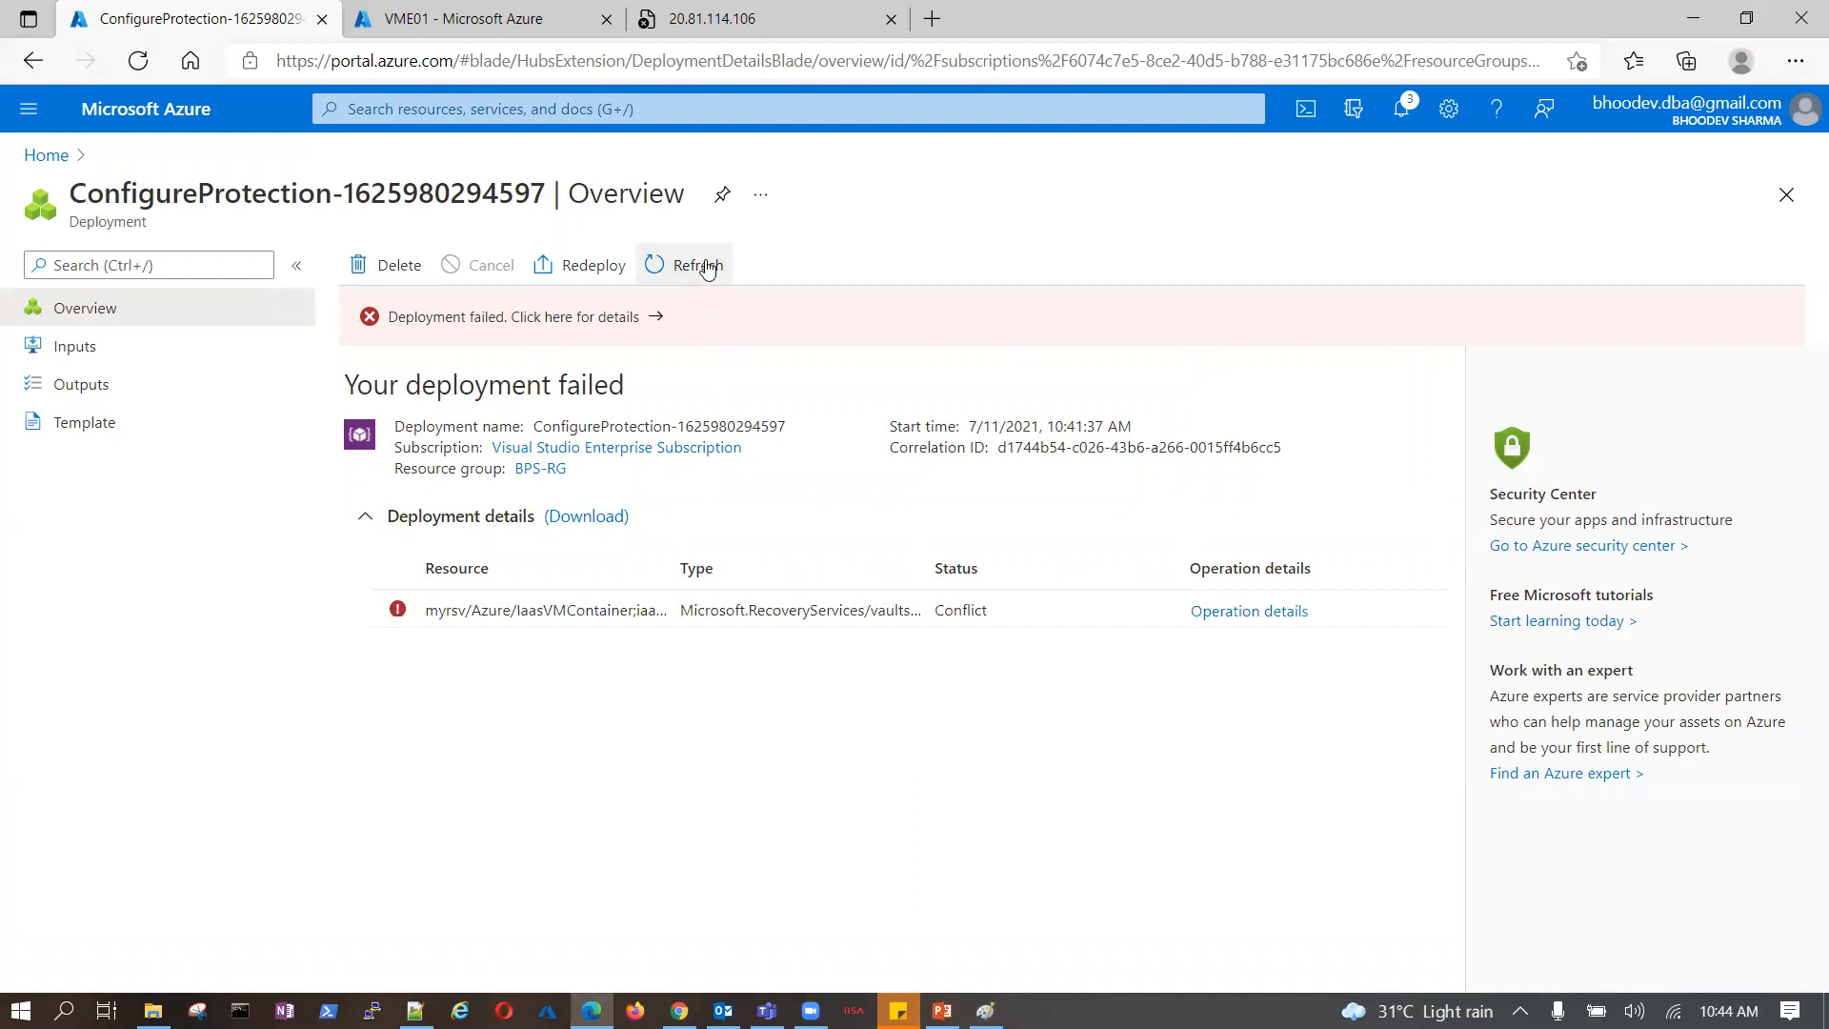
left_click(586, 317)
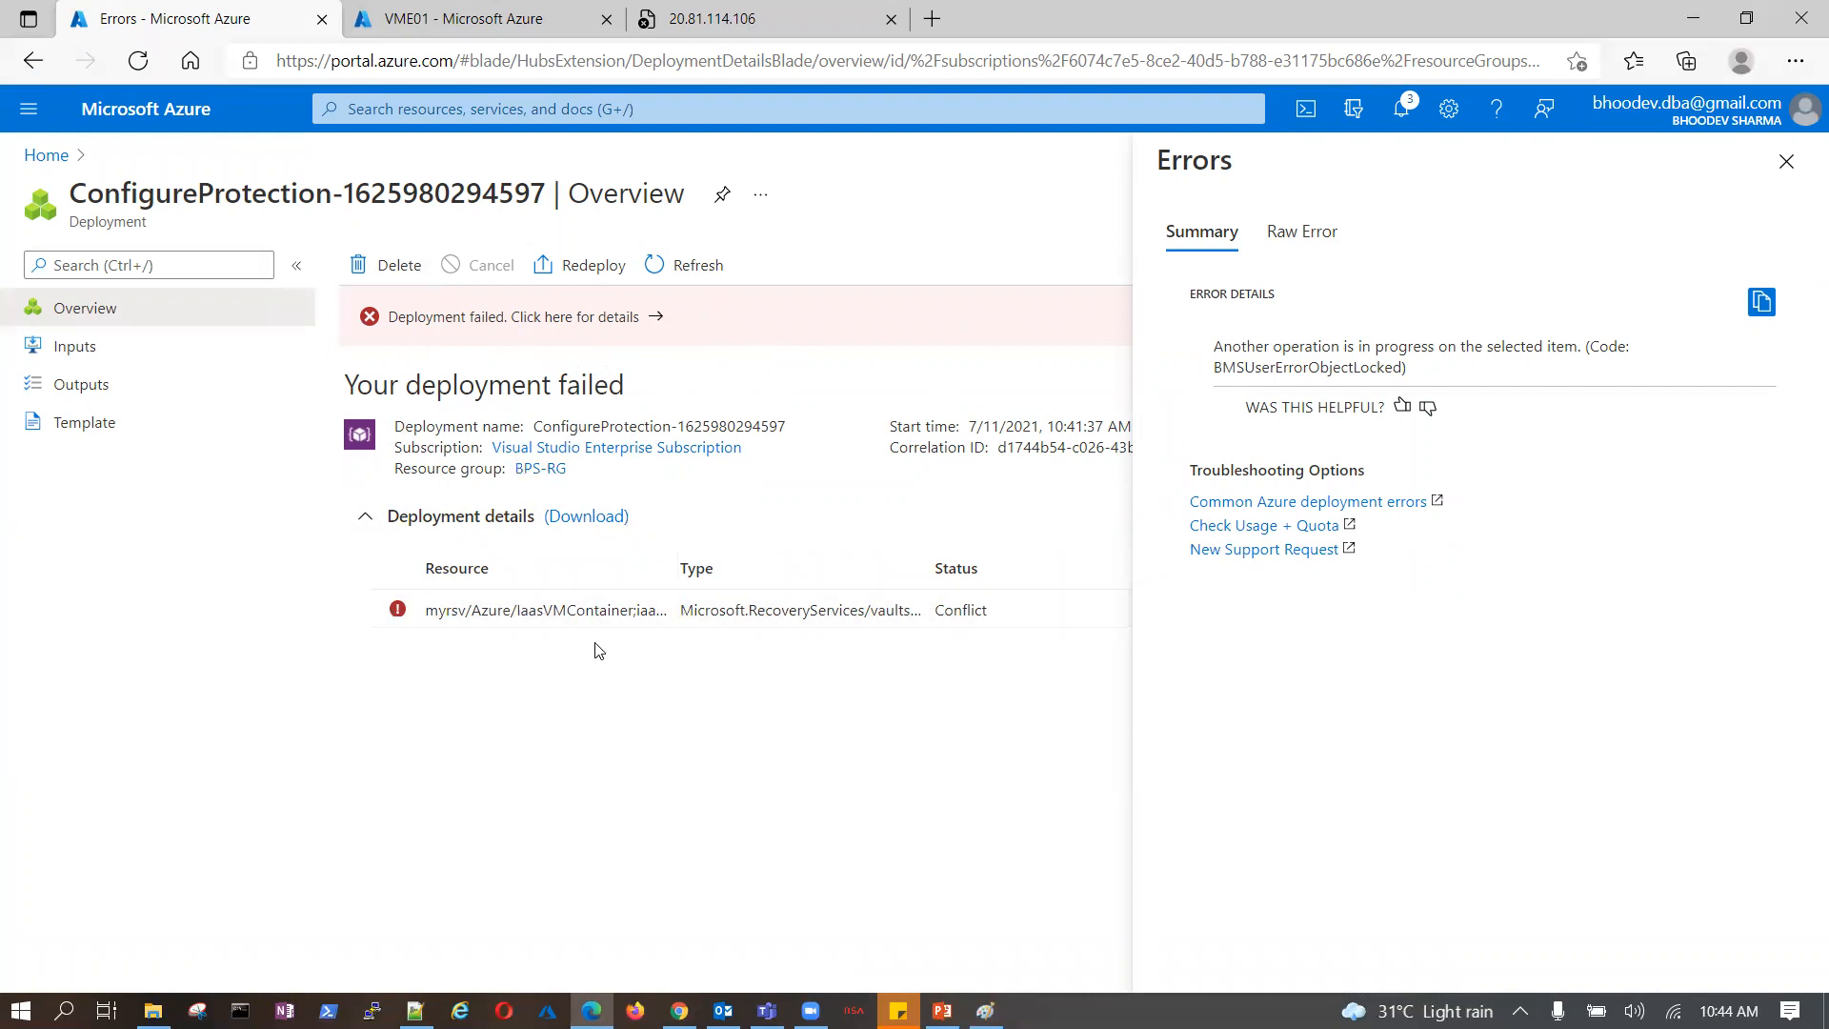
left_click(1024, 611)
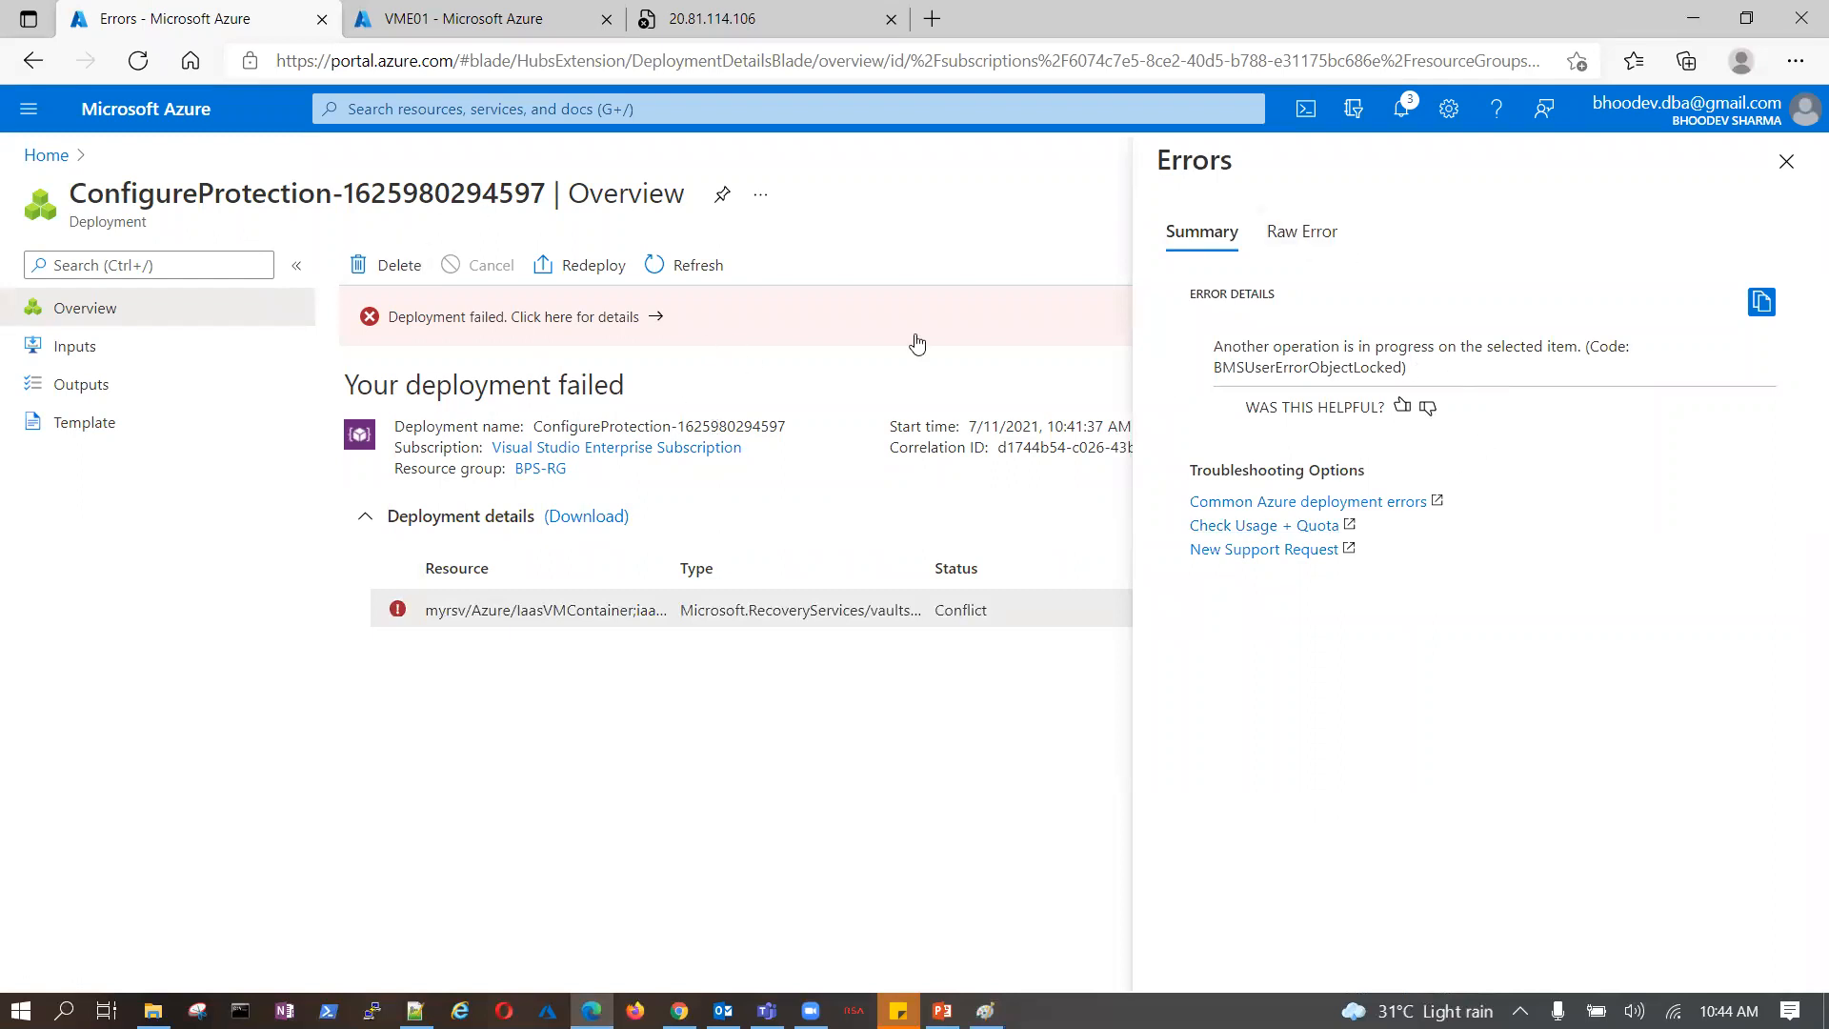
left_click(1785, 161)
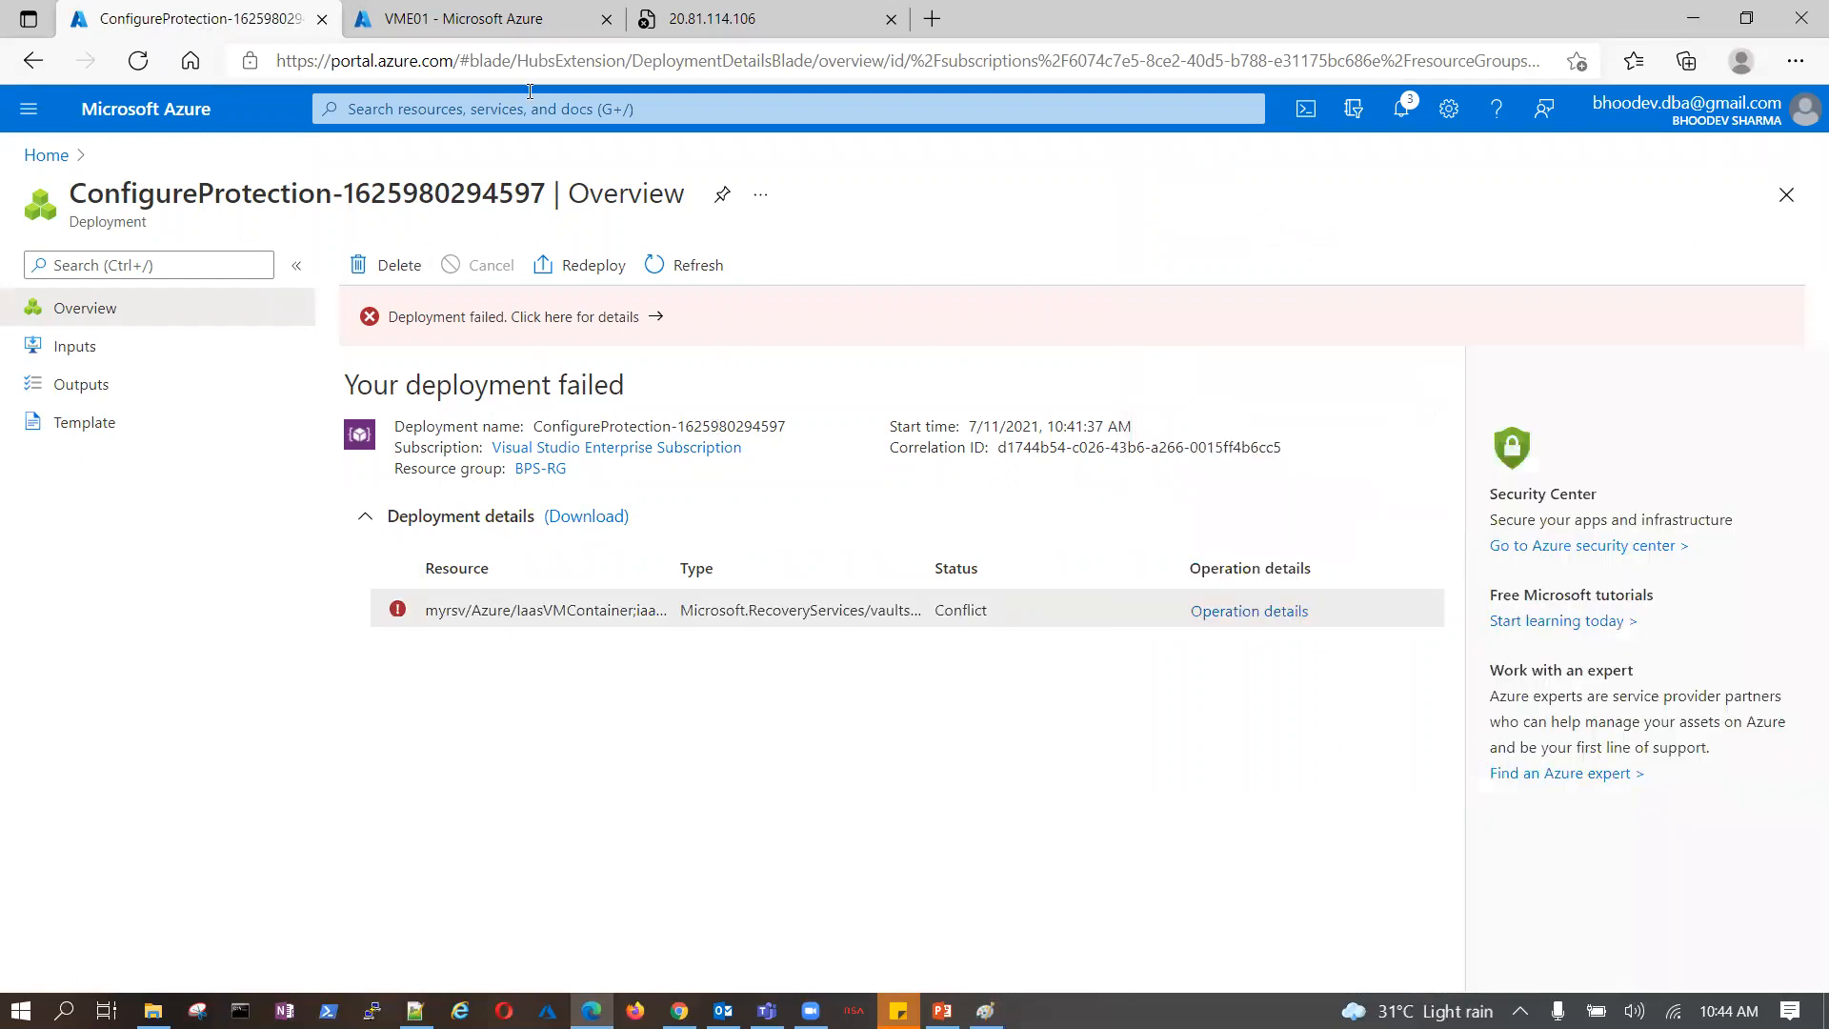
left_click(508, 23)
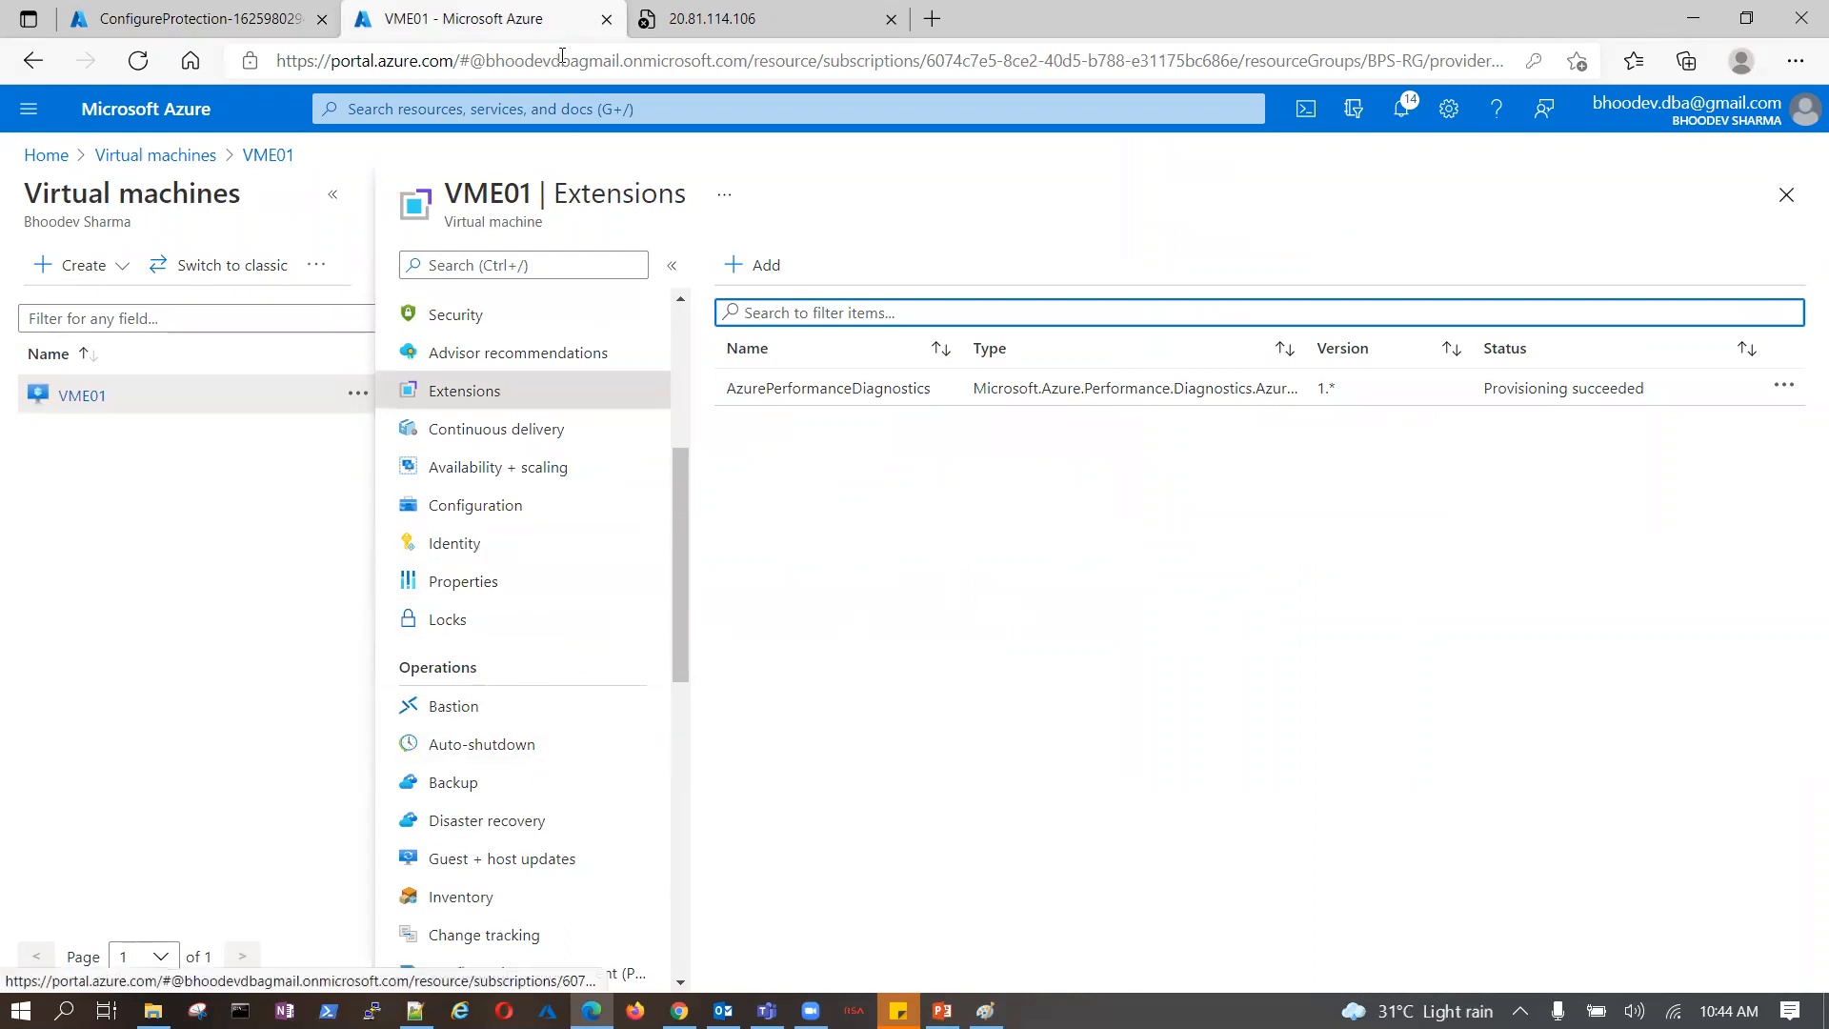
left_click(195, 19)
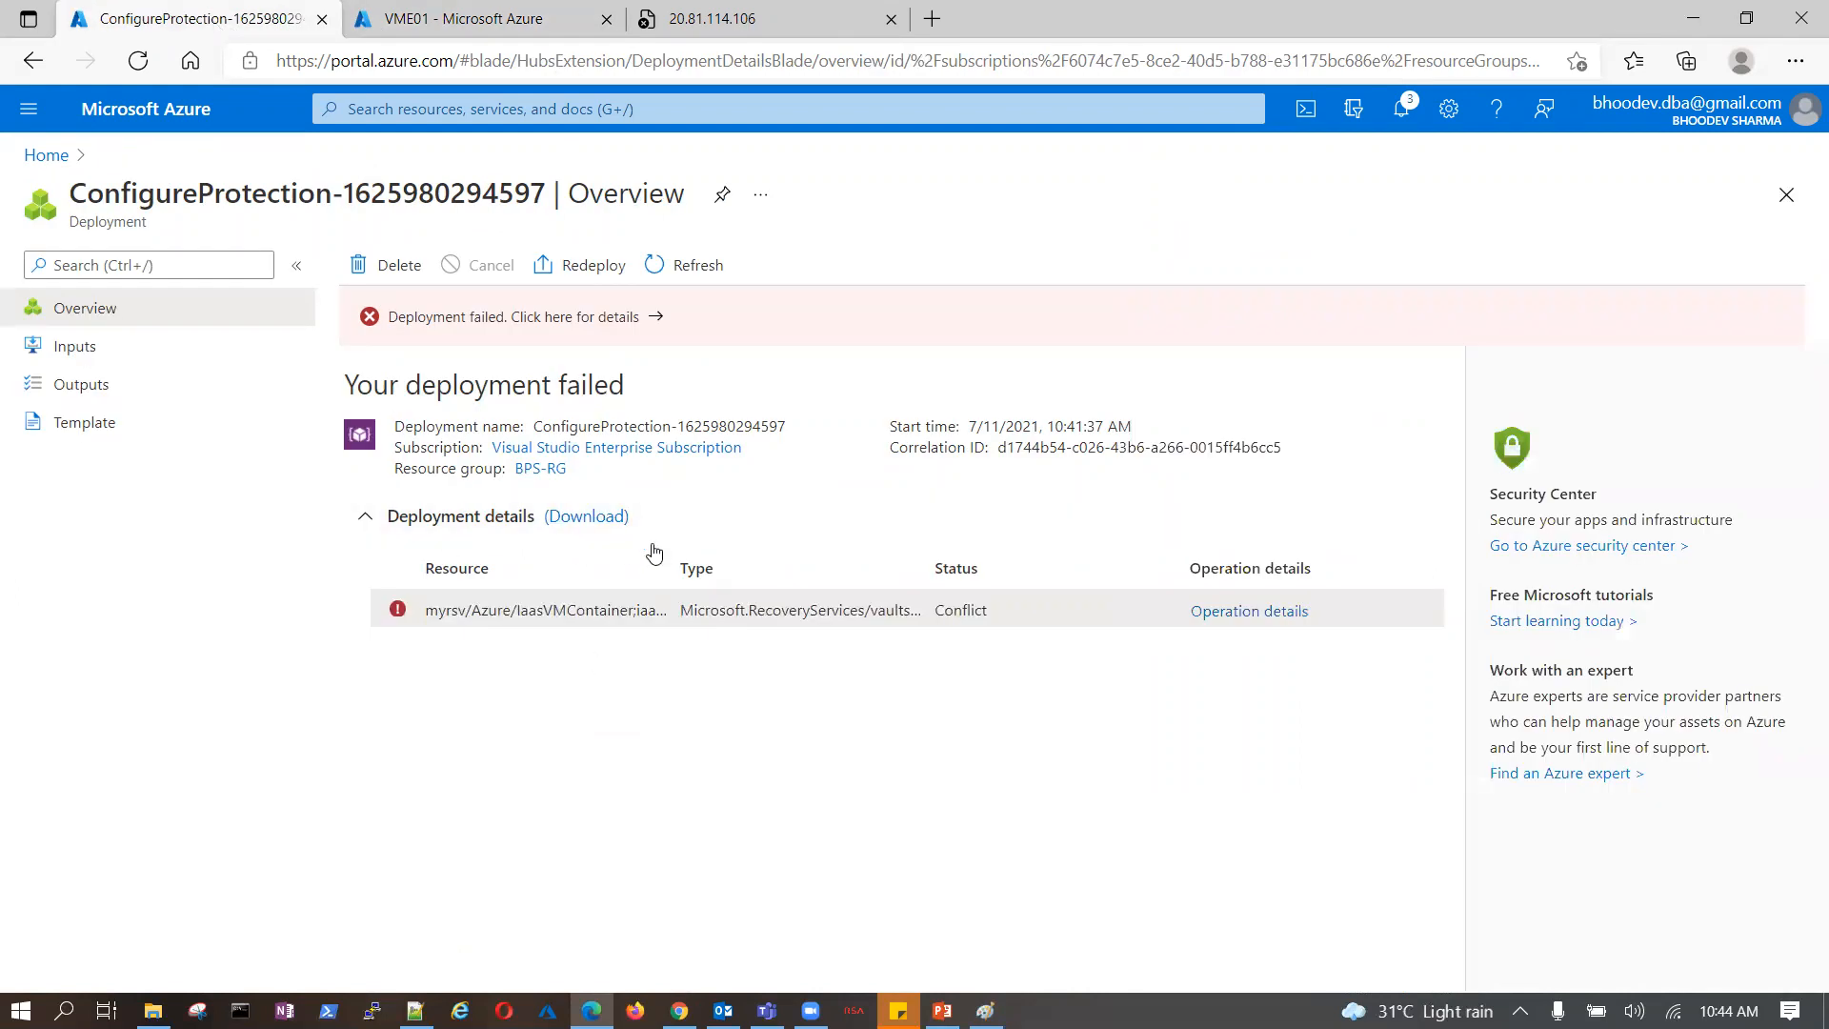
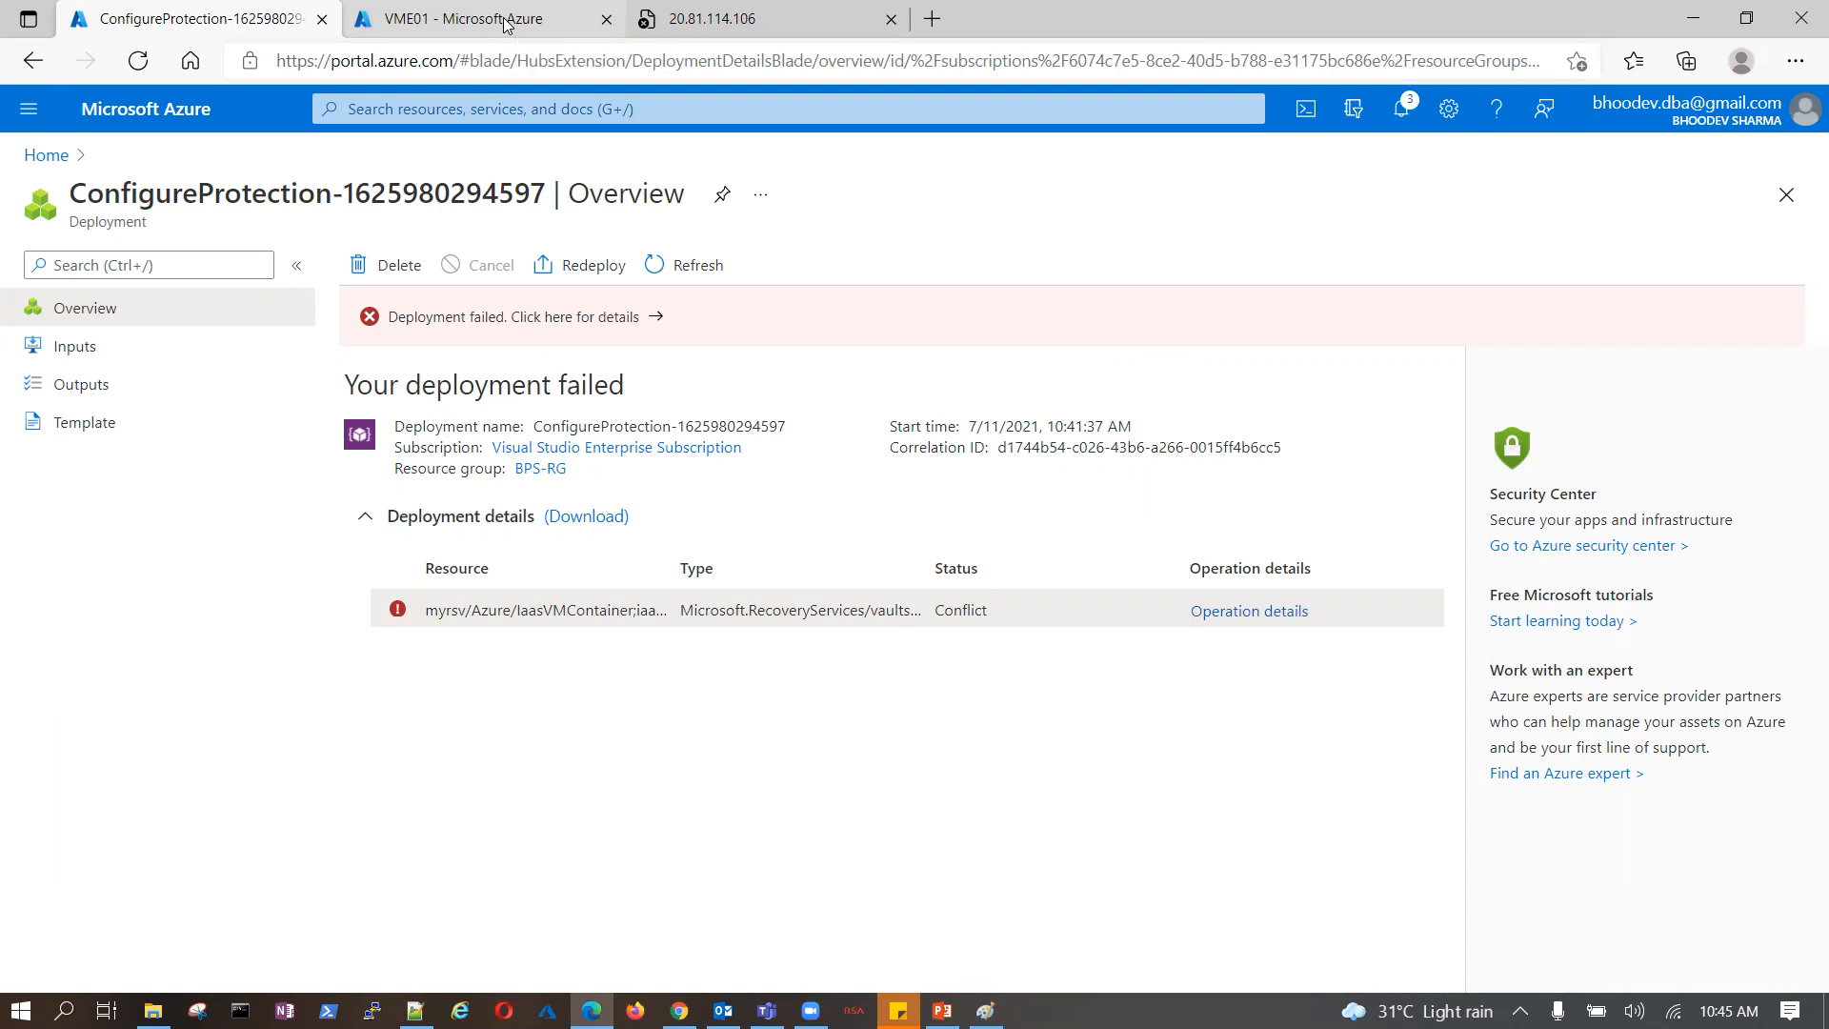
- Look over VME01's installed extensions list
left_click(507, 23)
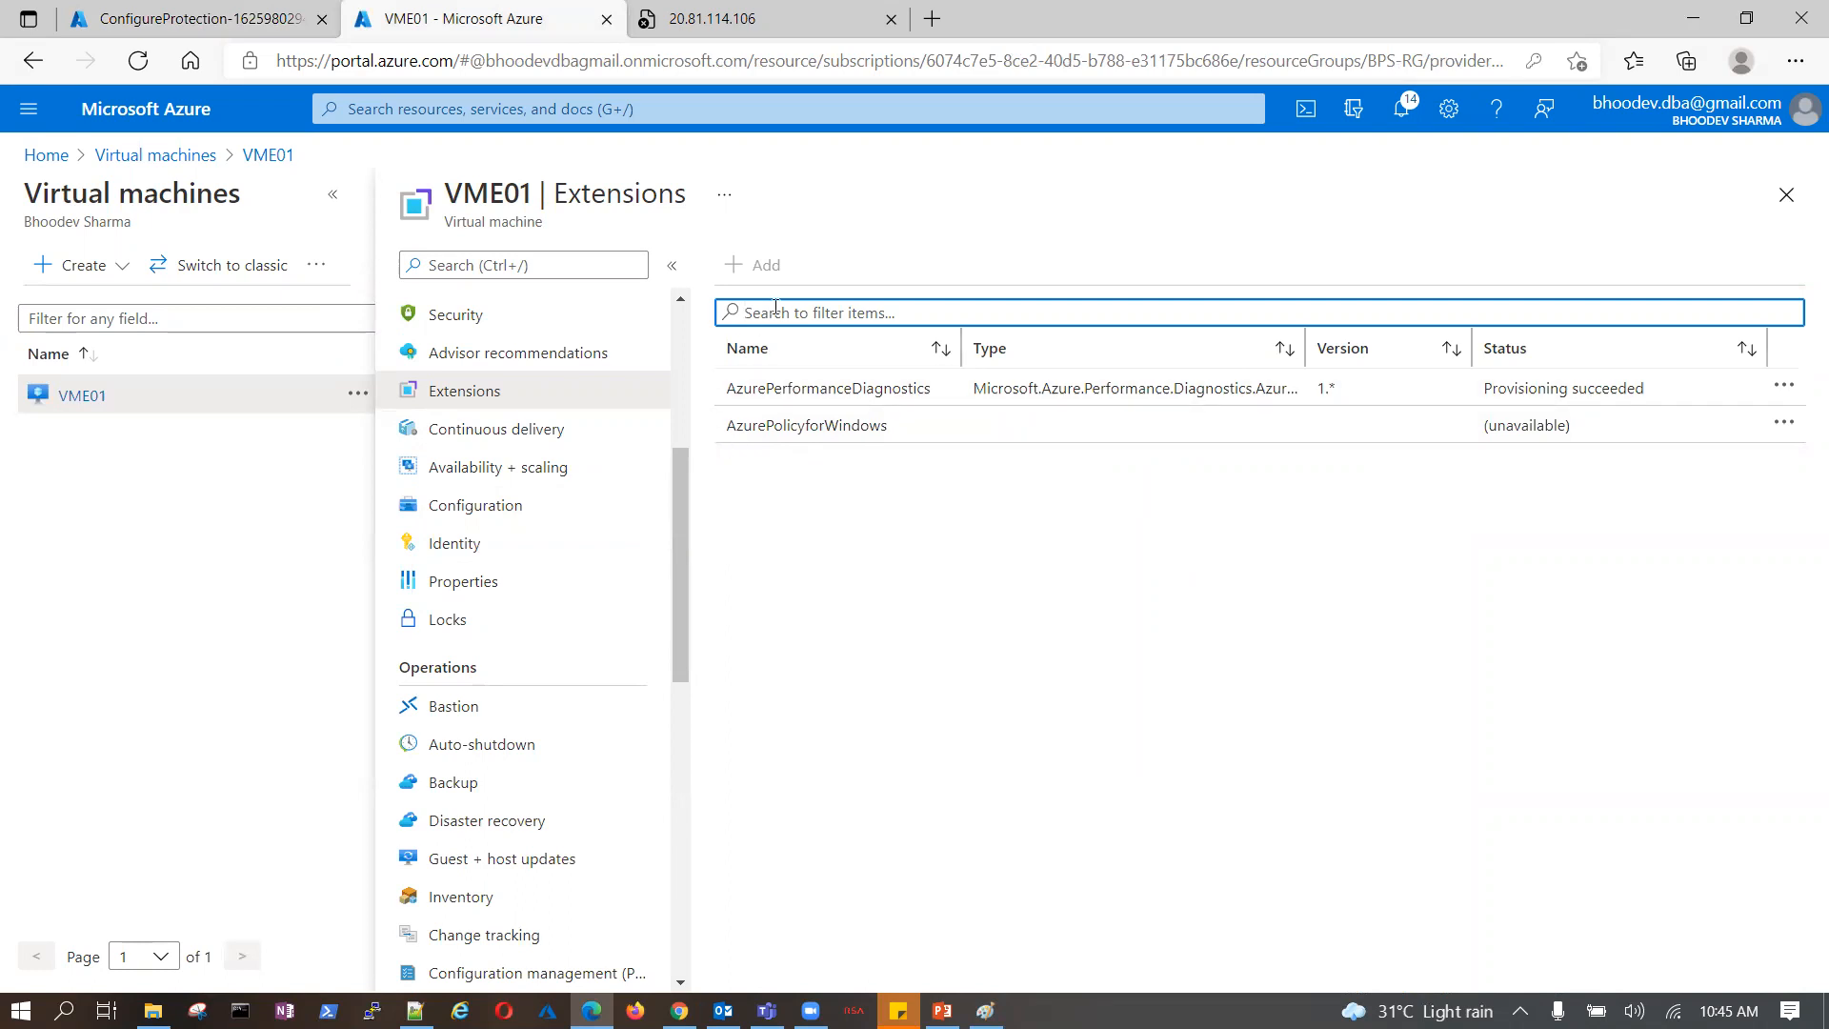
left_click(502, 370)
left_click(484, 392)
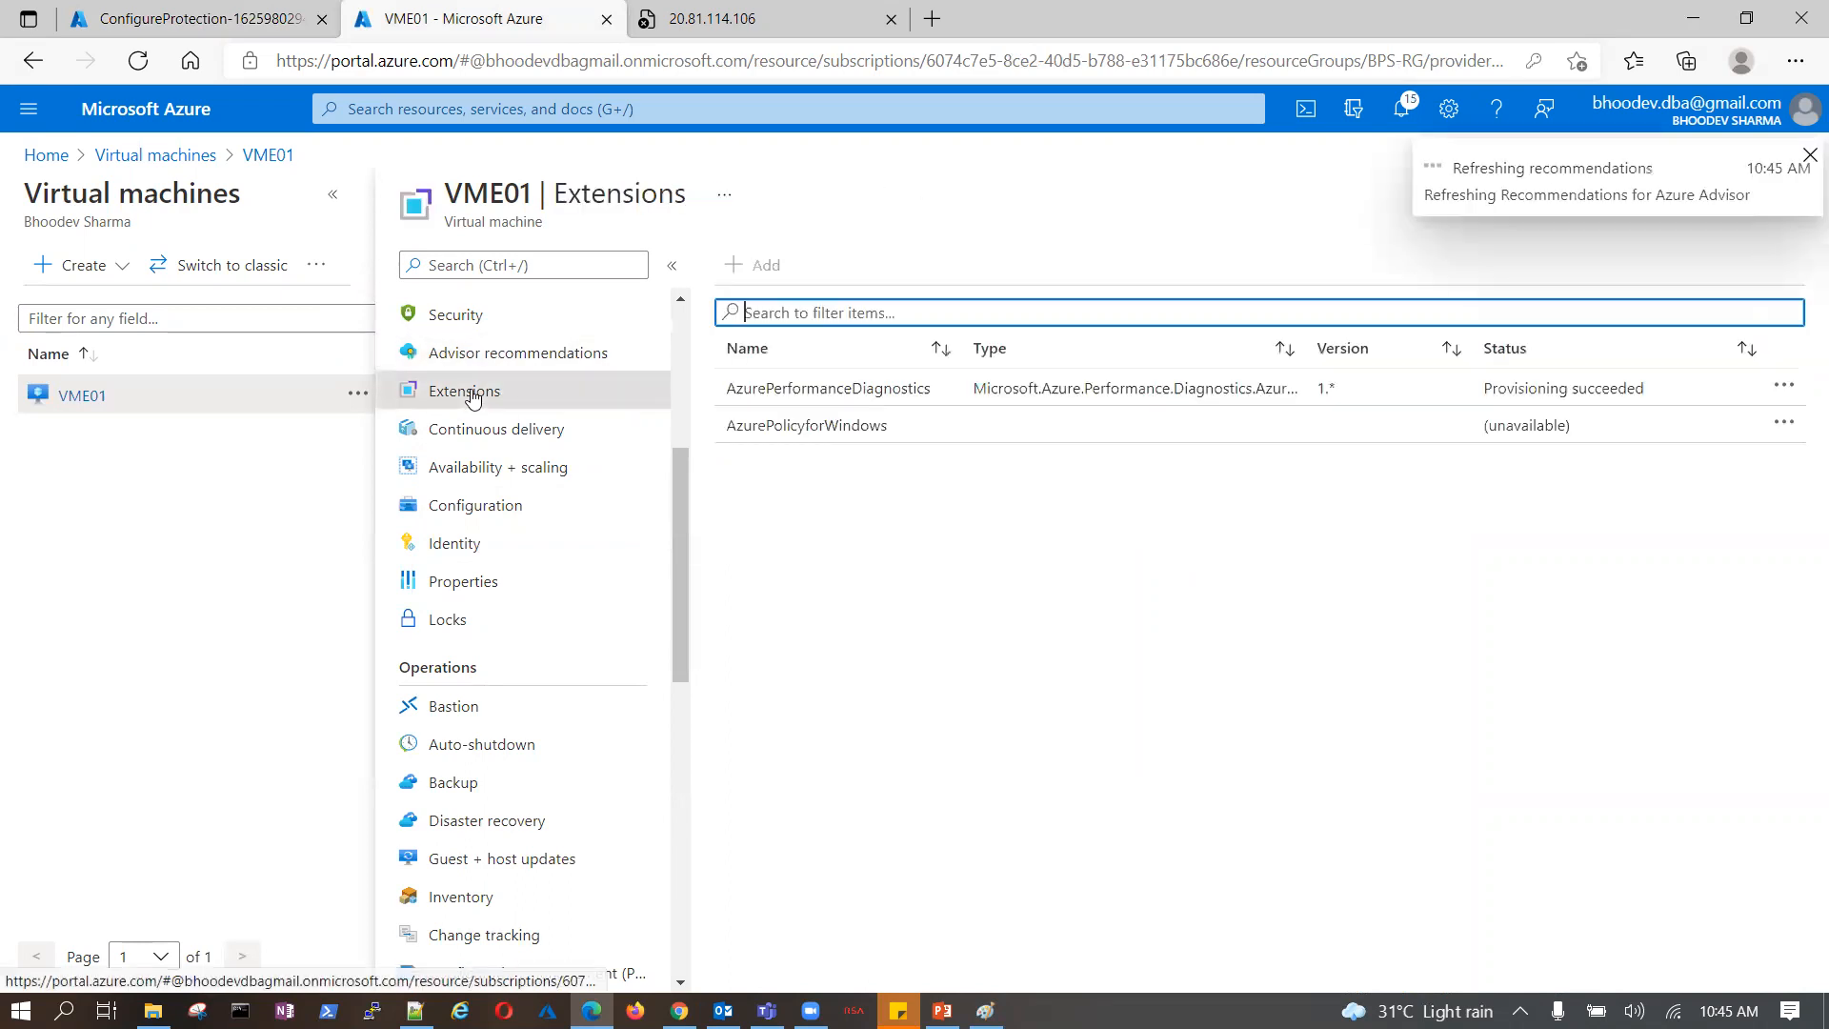
left_click(1004, 641)
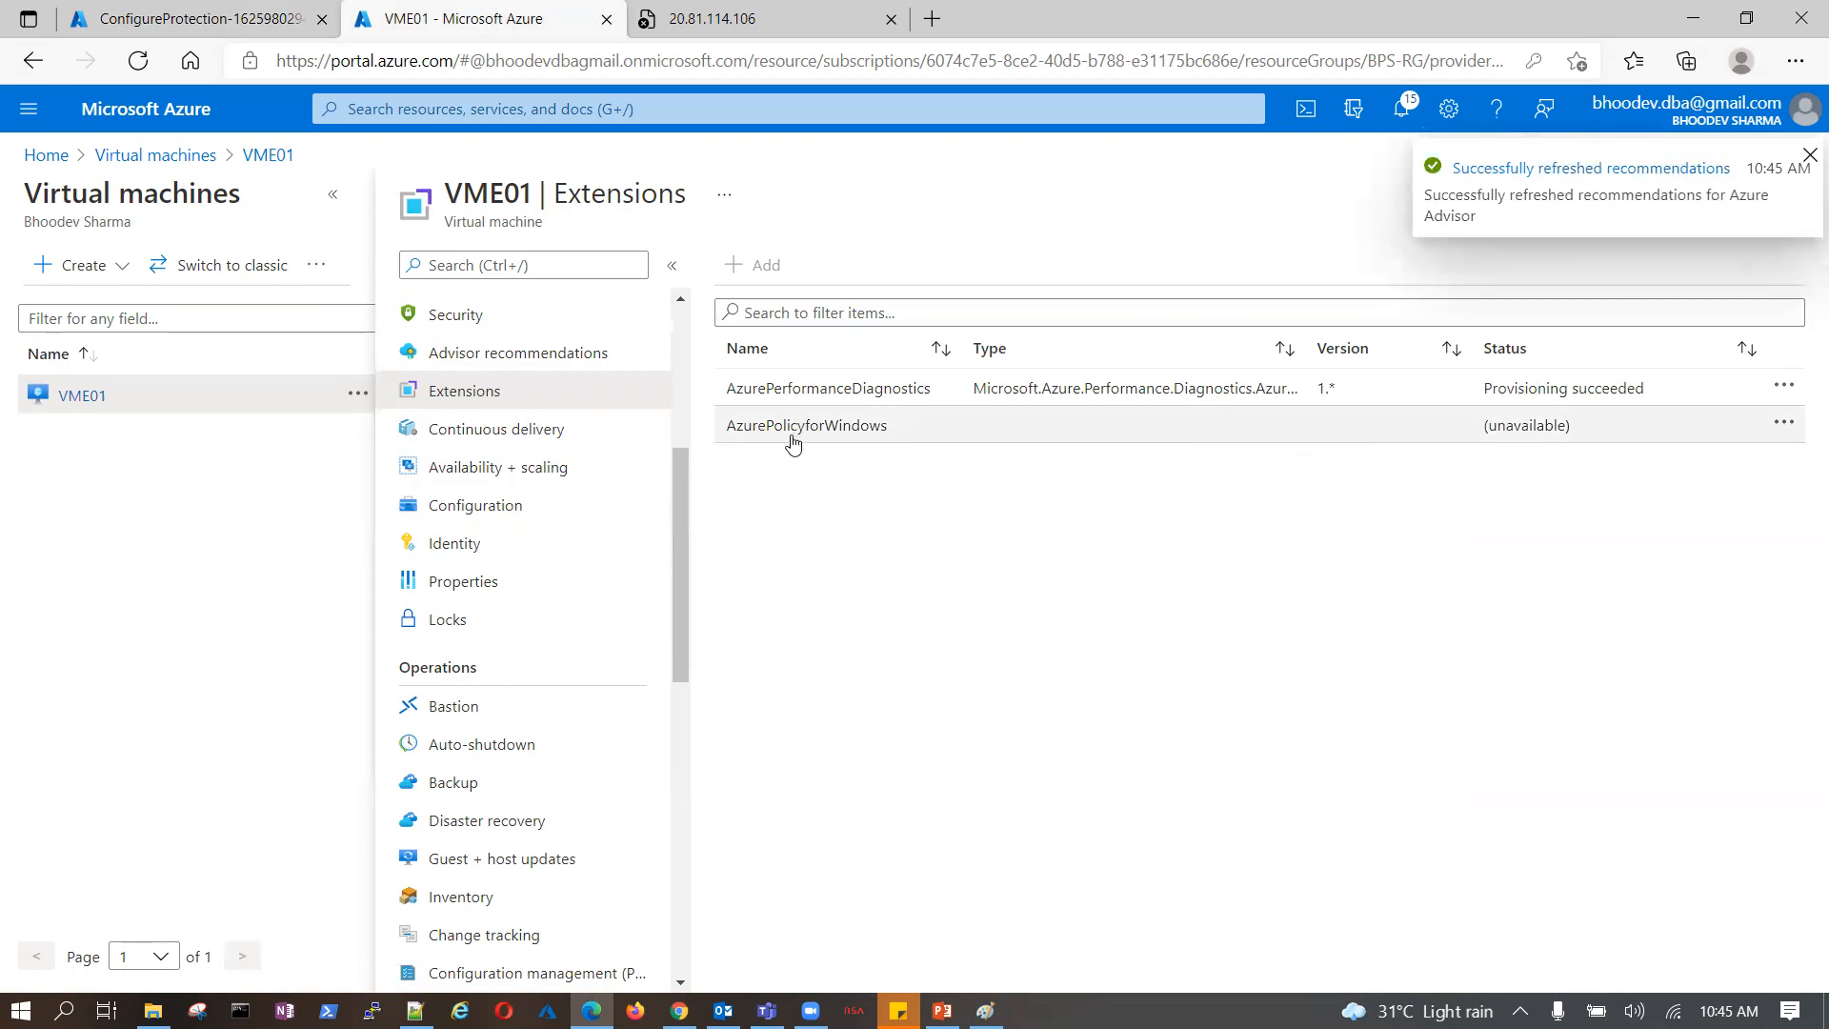
left_click(225, 26)
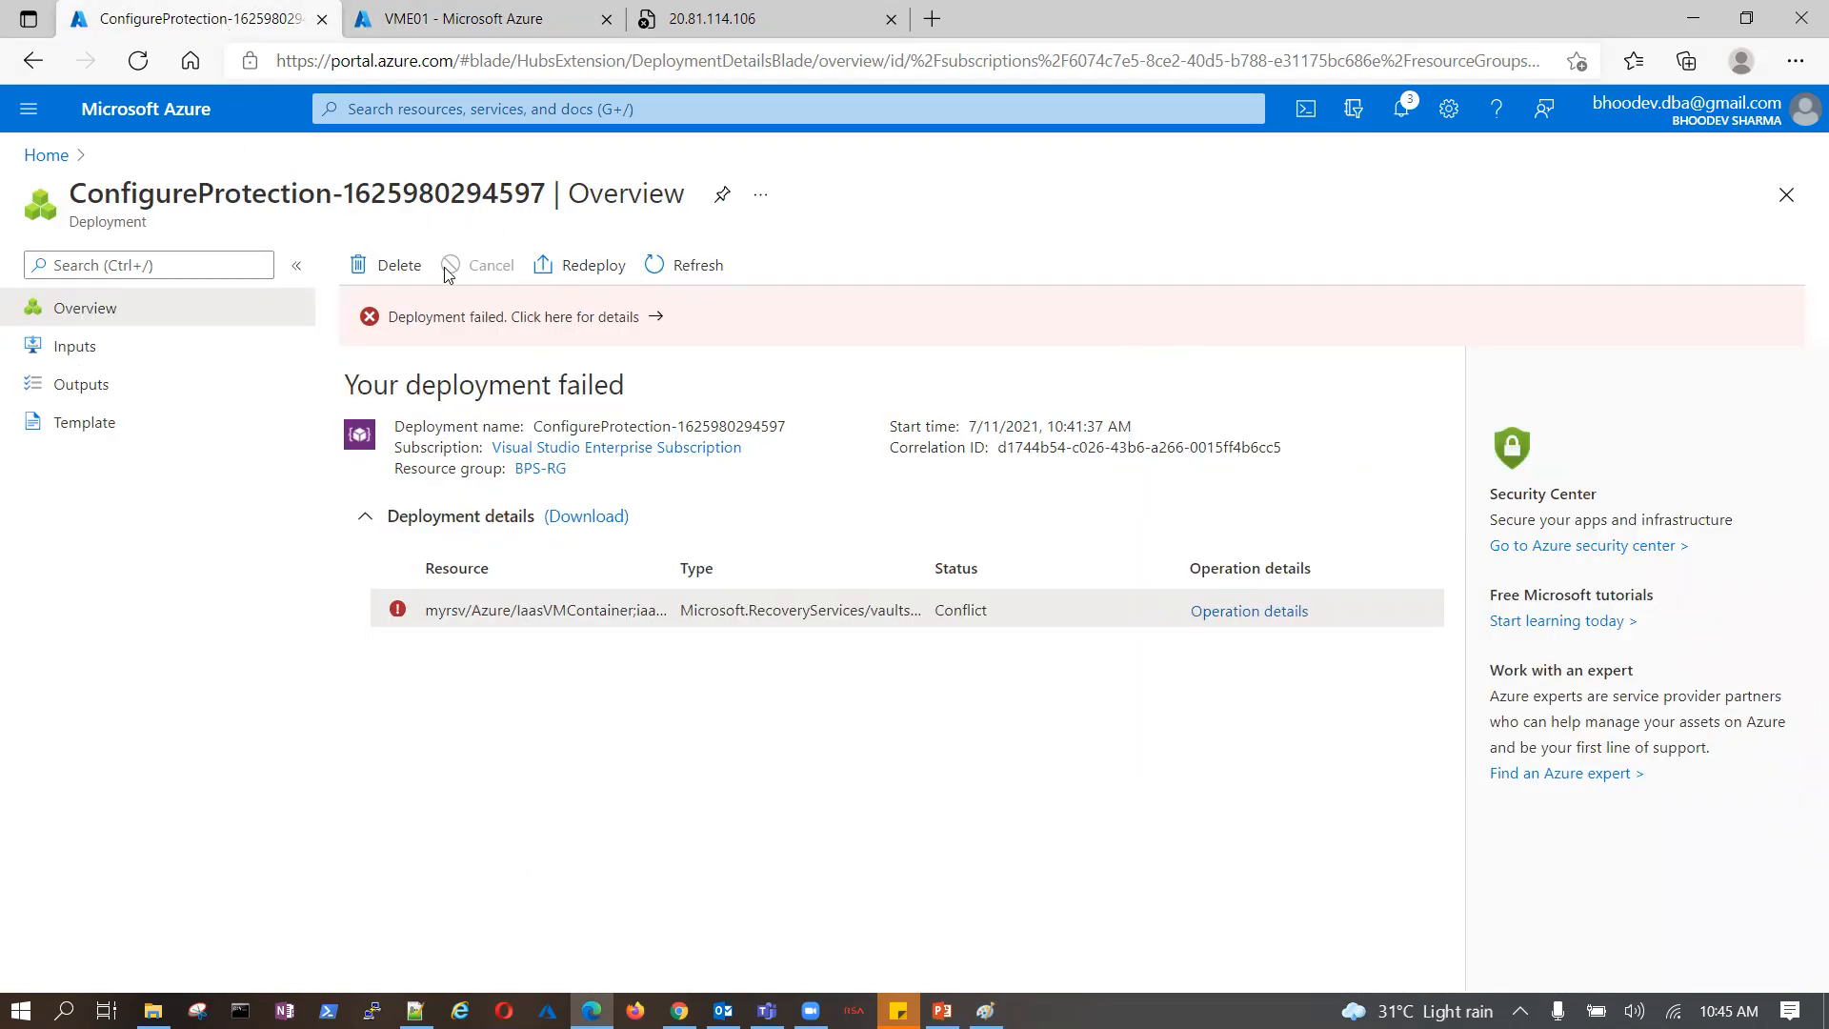
left_click(390, 265)
left_click(387, 385)
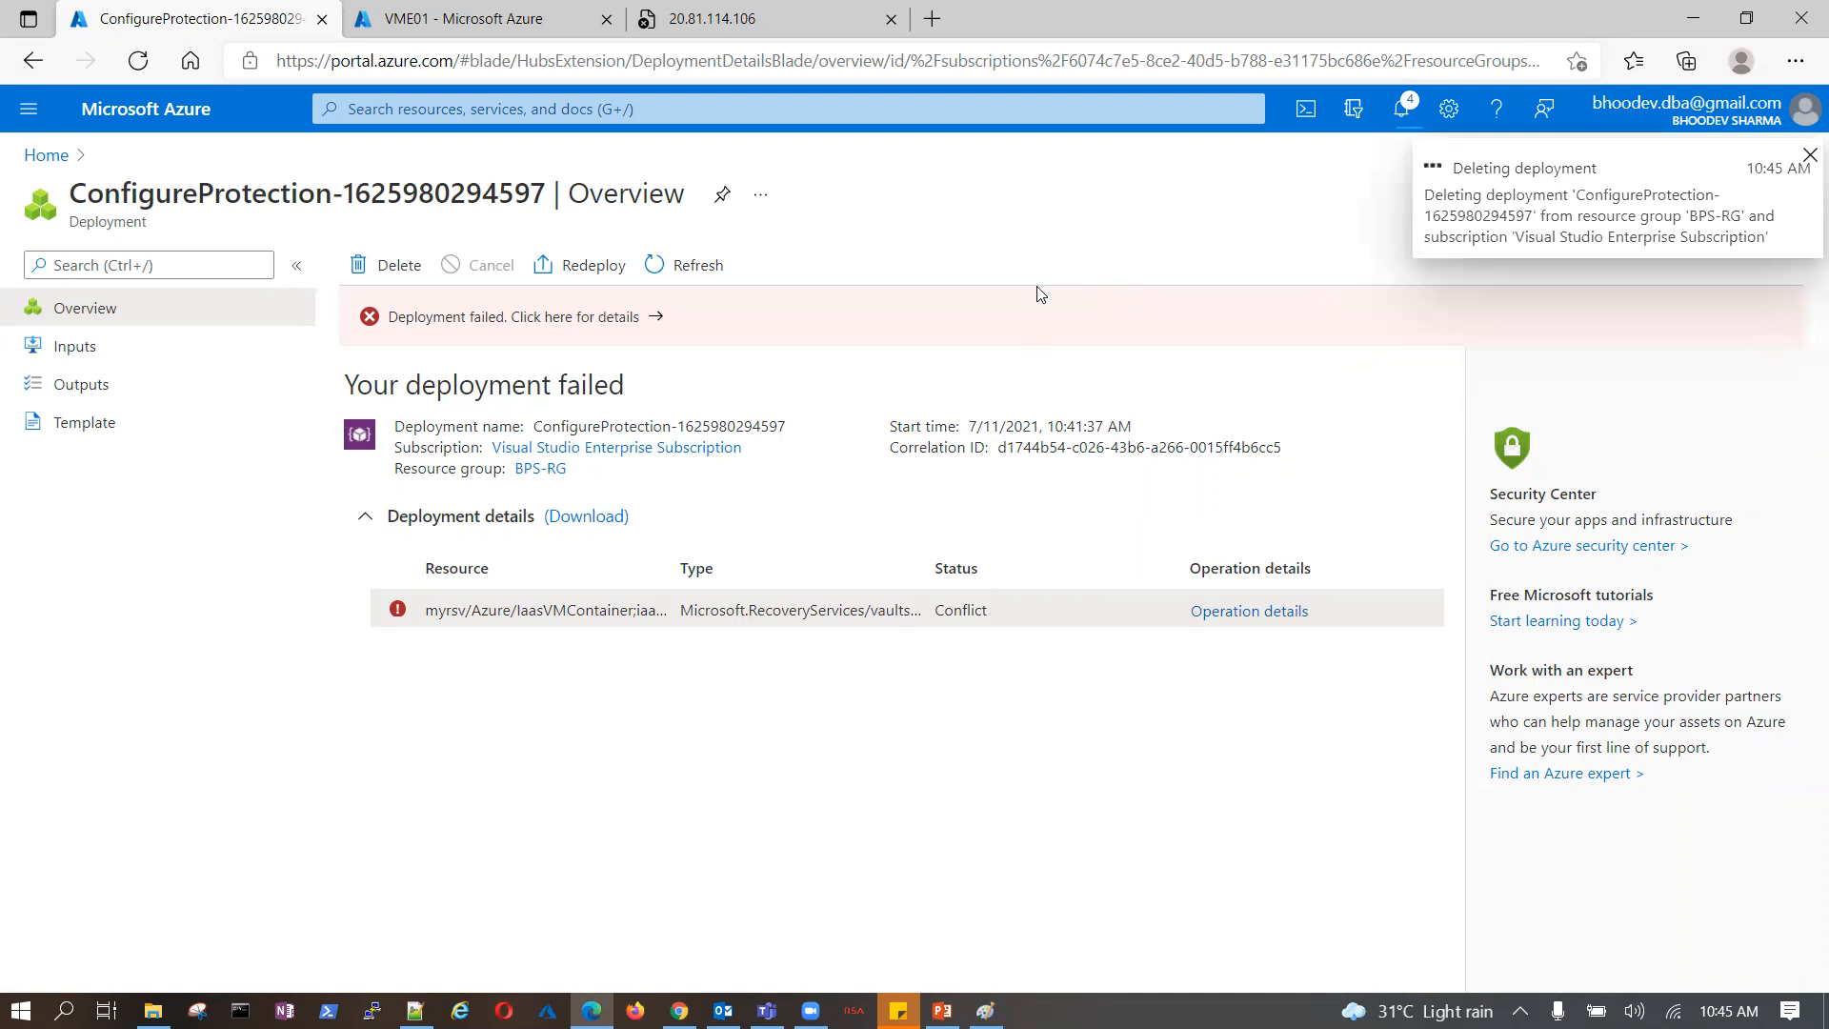
- Review VME01's backup status: vault myrsv, DefaultPolicy, initial backup pending
key("ctrl+Tab")
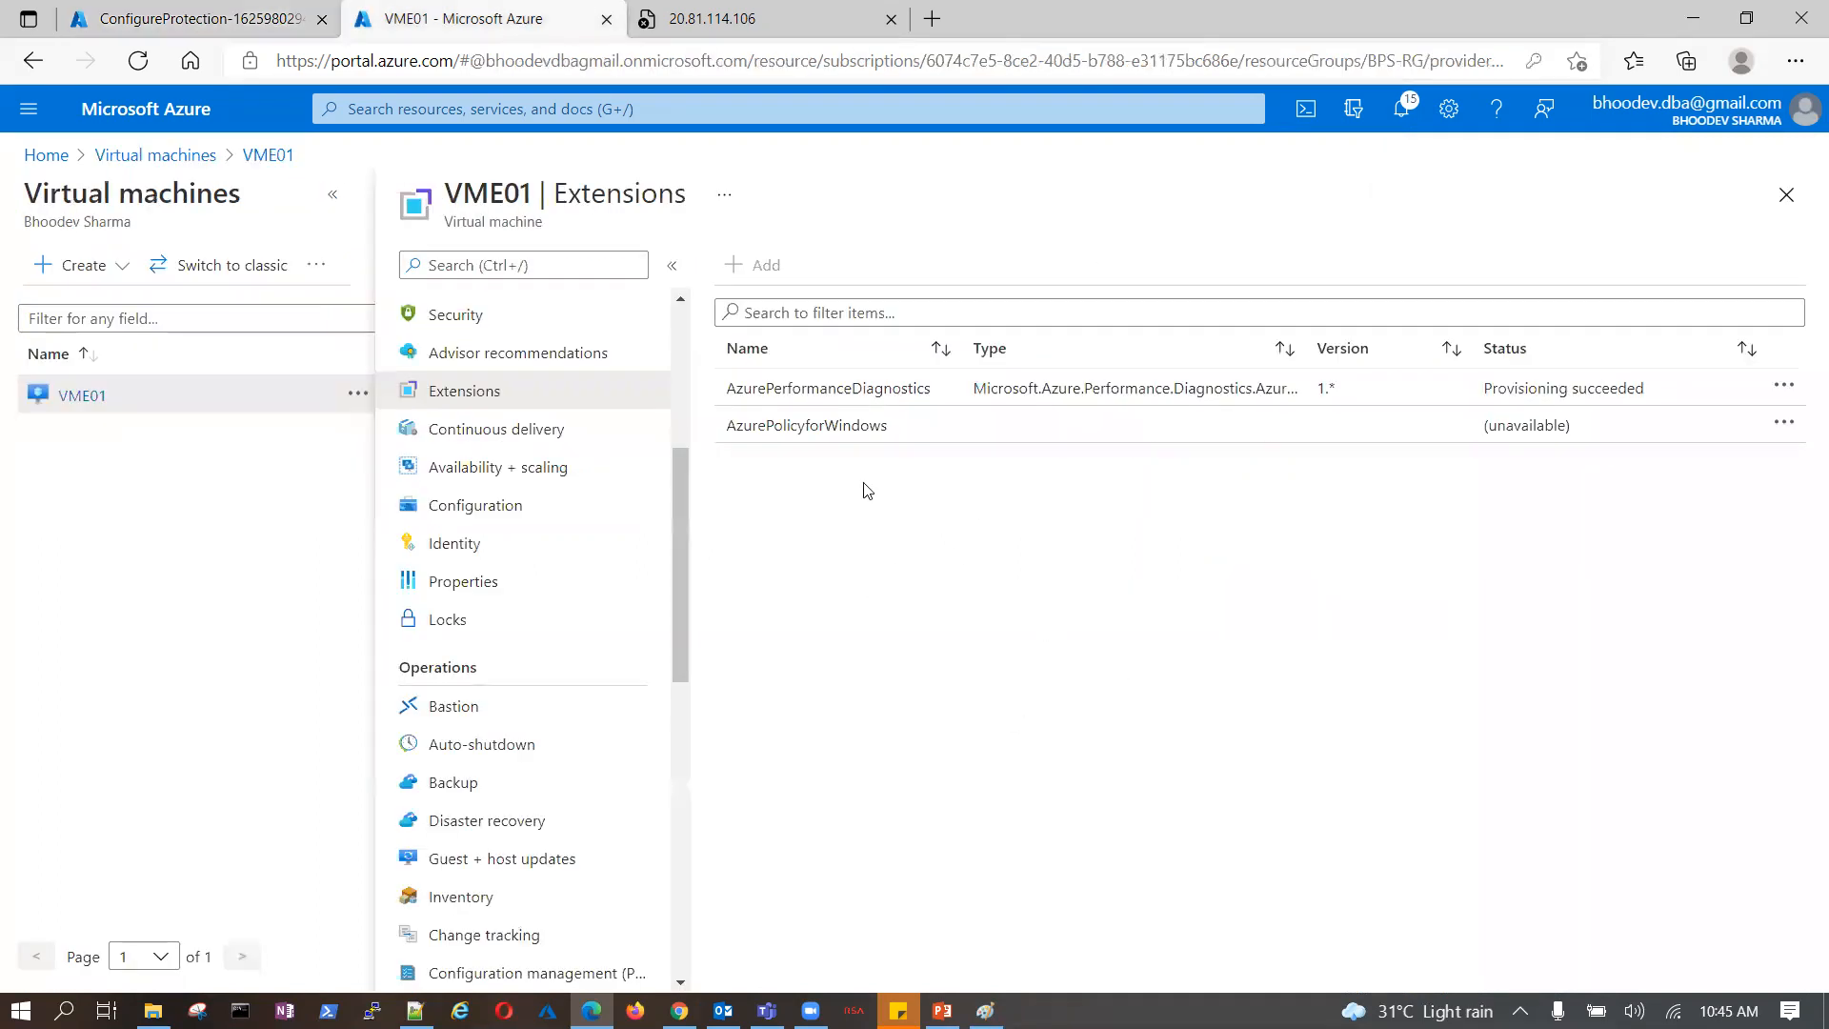
left_click_drag(1482, 426, 1586, 435)
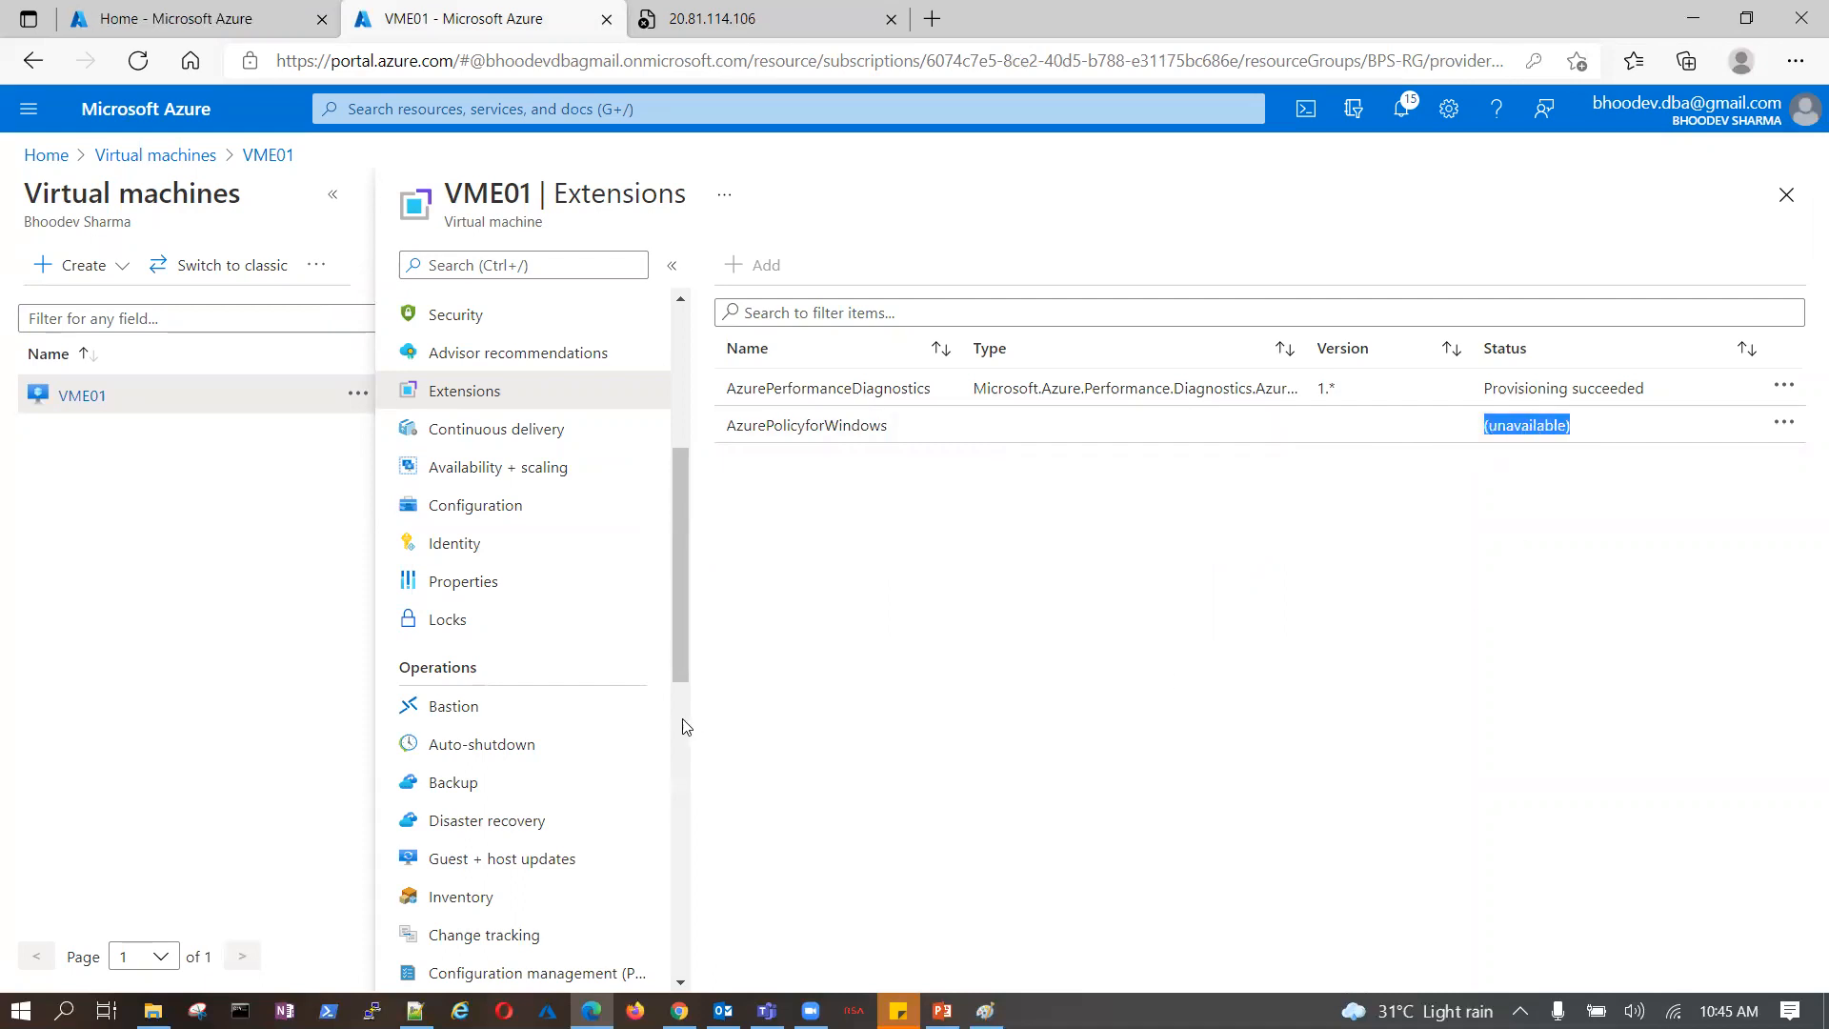
left_click(464, 791)
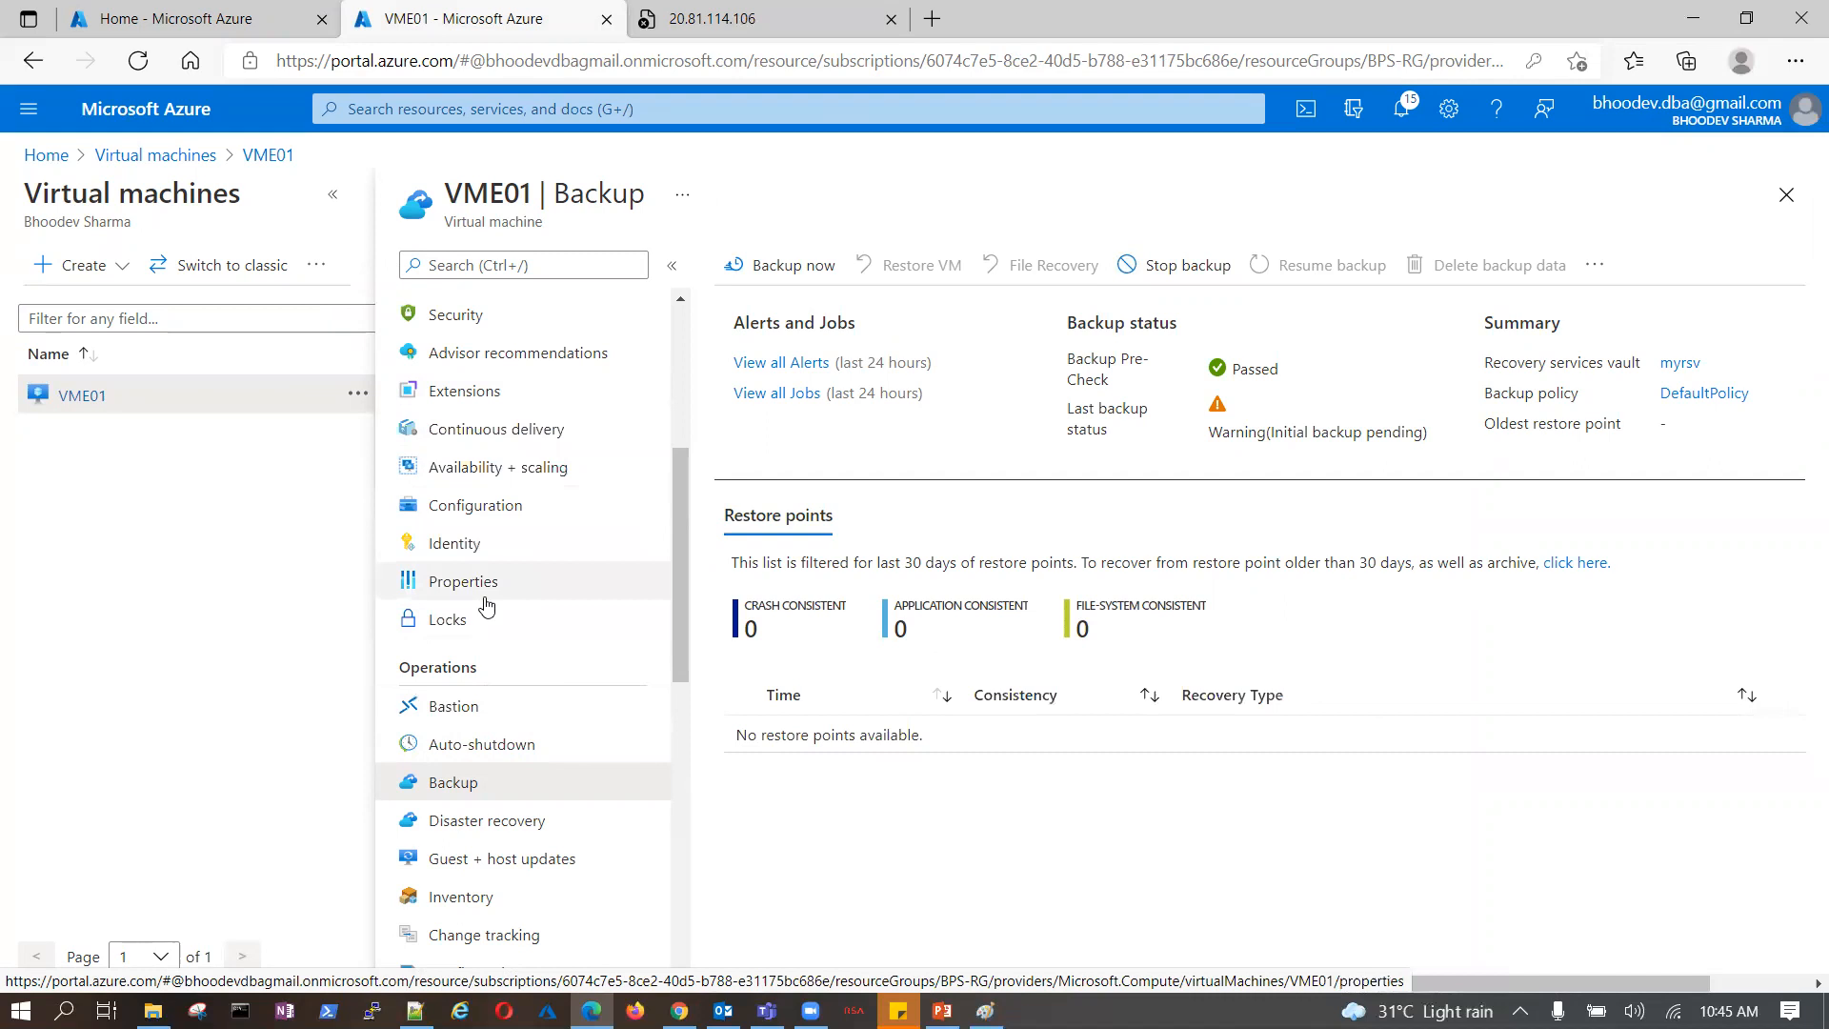
left_click(489, 409)
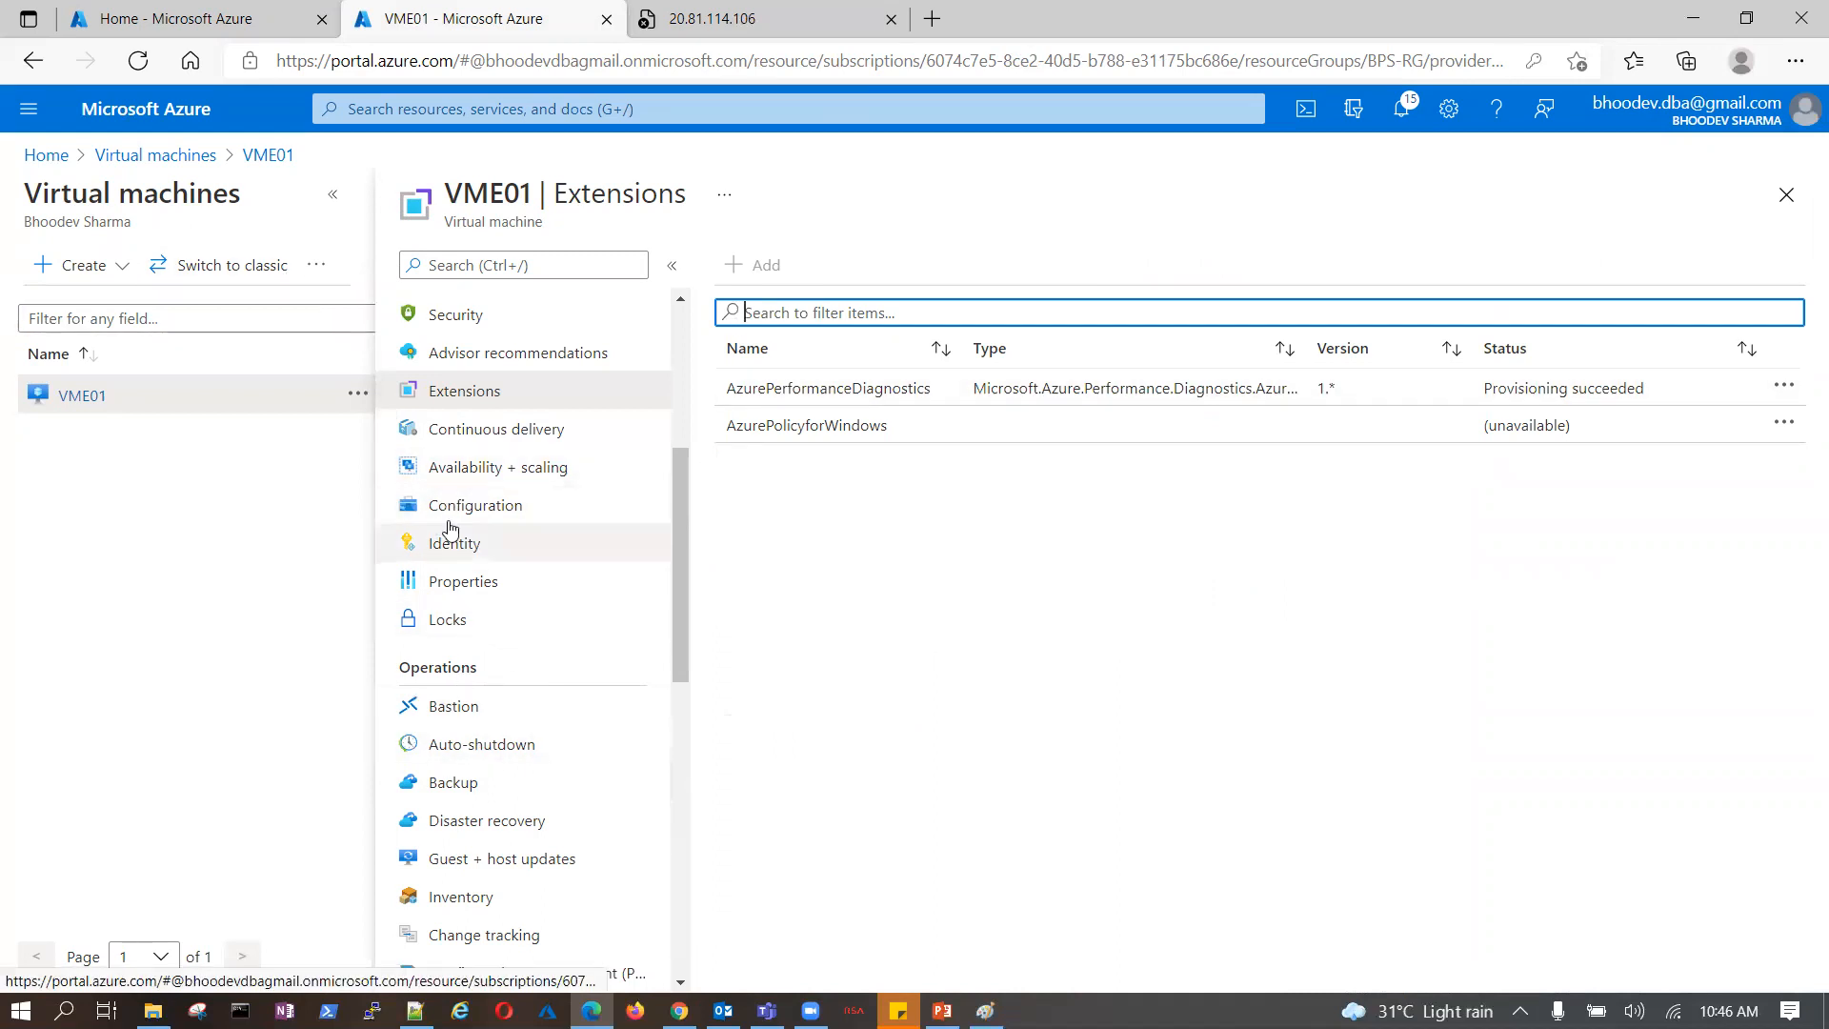
- Note VME01's pending initial backup warning and go to the myrsv vault
left_click(469, 780)
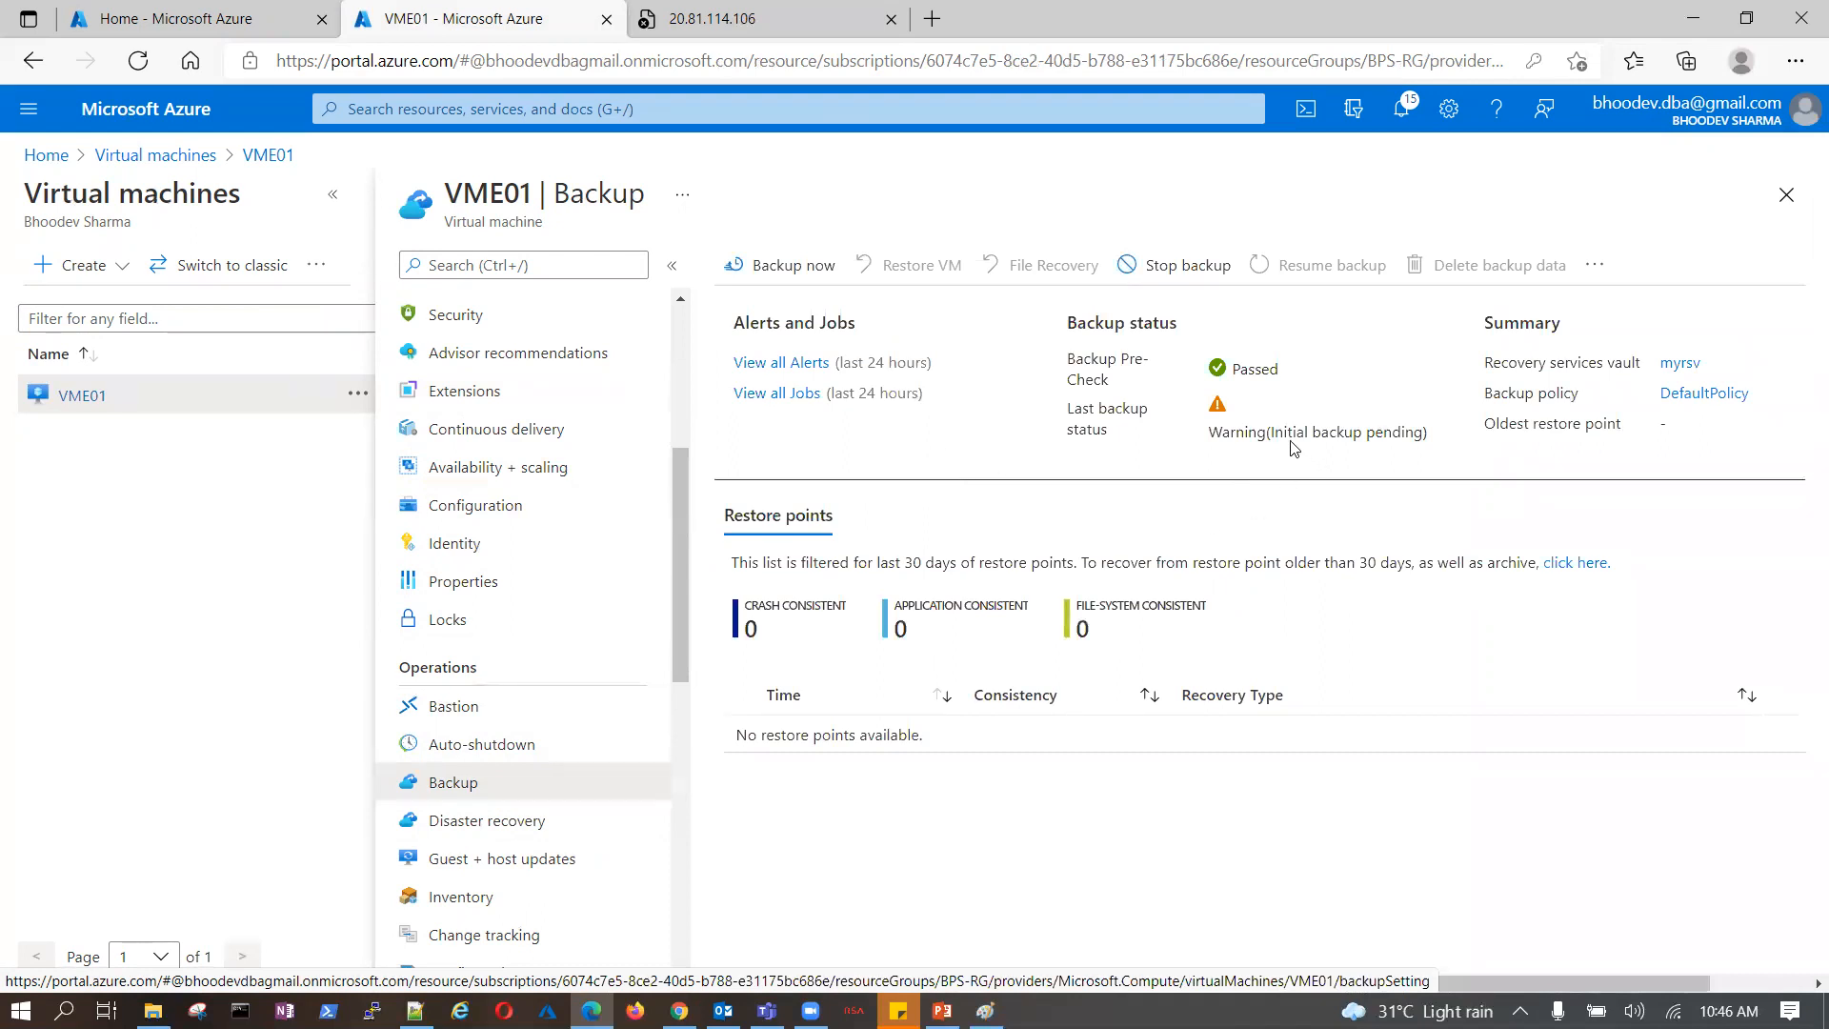
left_click_drag(1261, 434, 1424, 450)
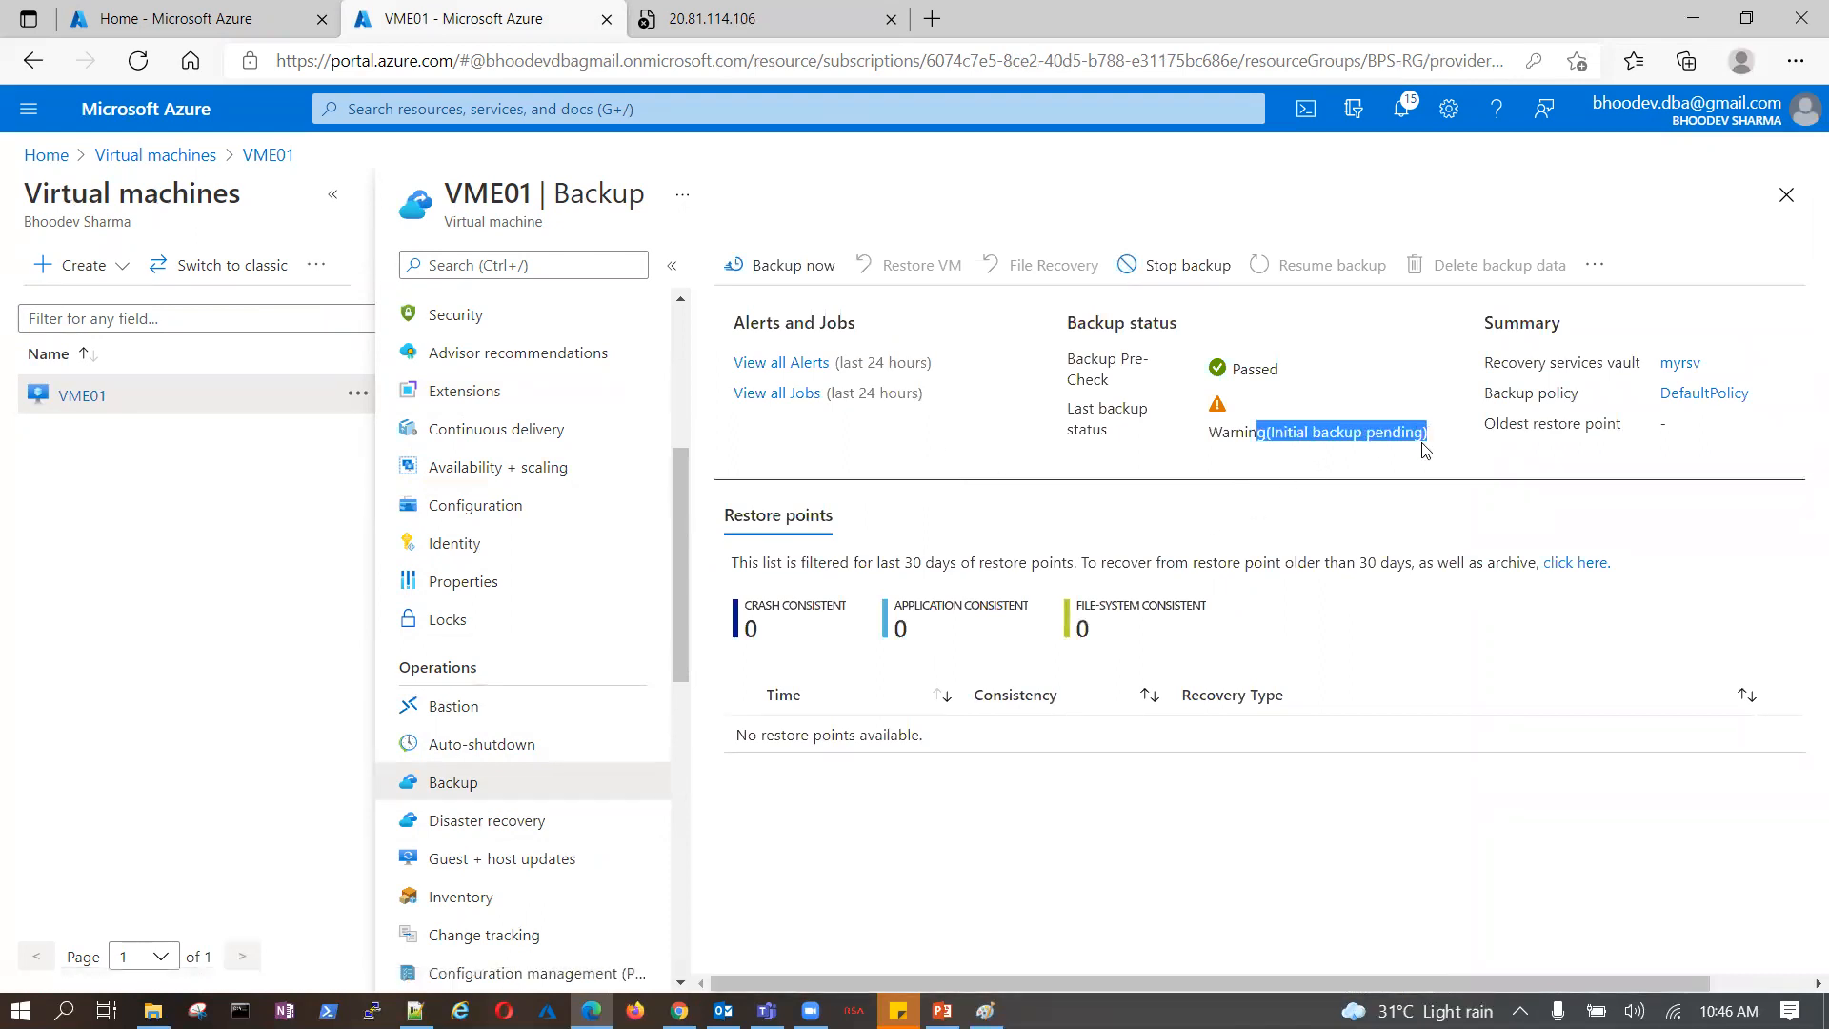
left_click(1679, 363)
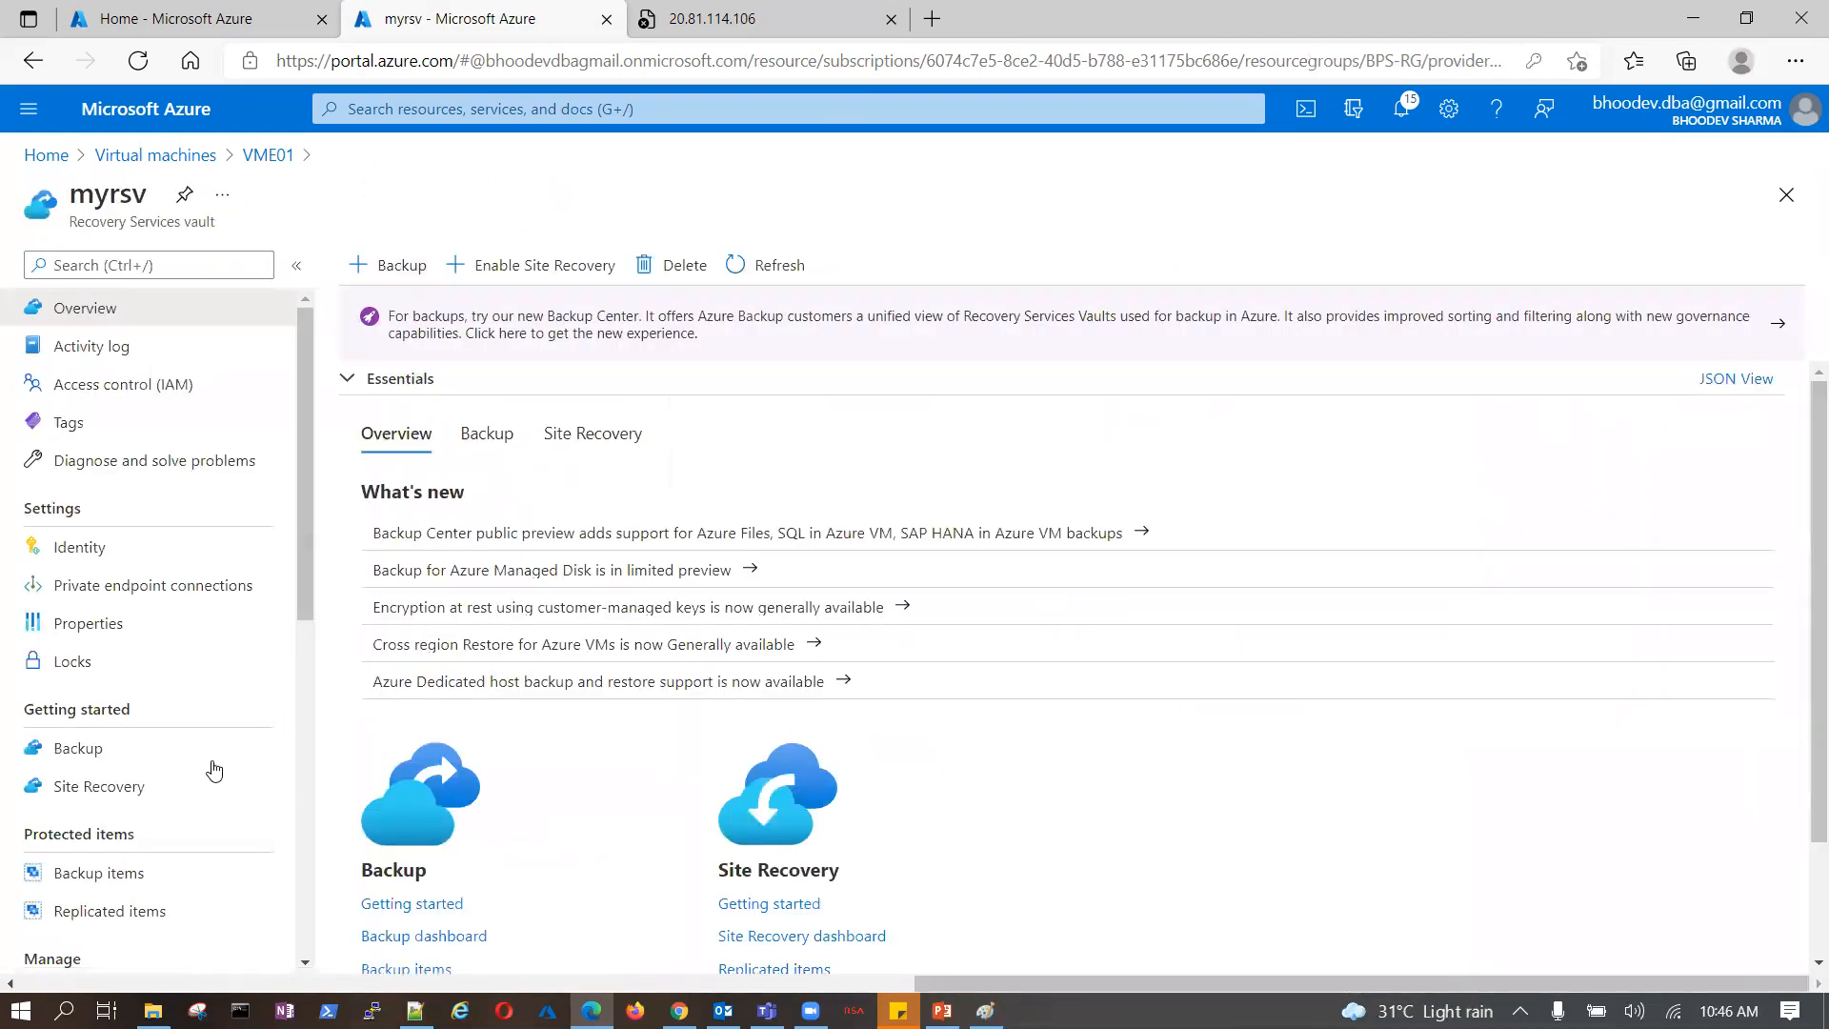
- Try adding virtual machines to myrsv's backup, find none available, and return to the vault
left_click(77, 747)
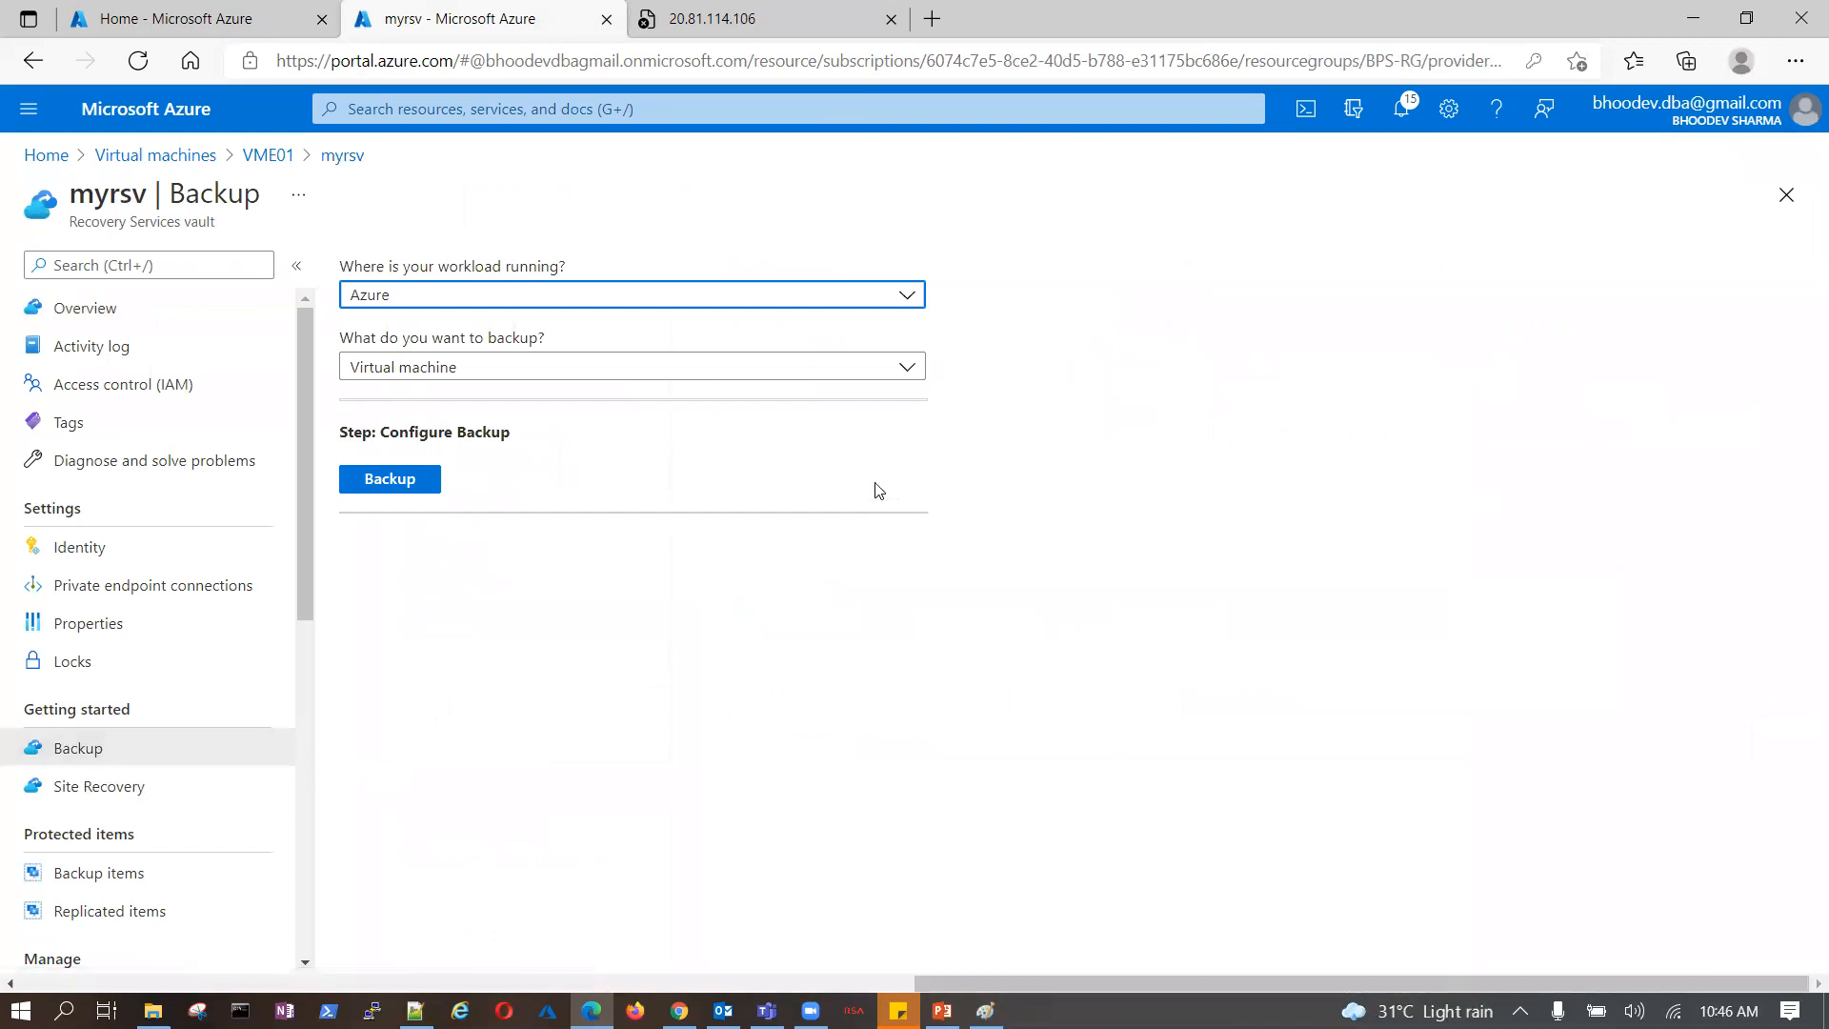
left_click(410, 479)
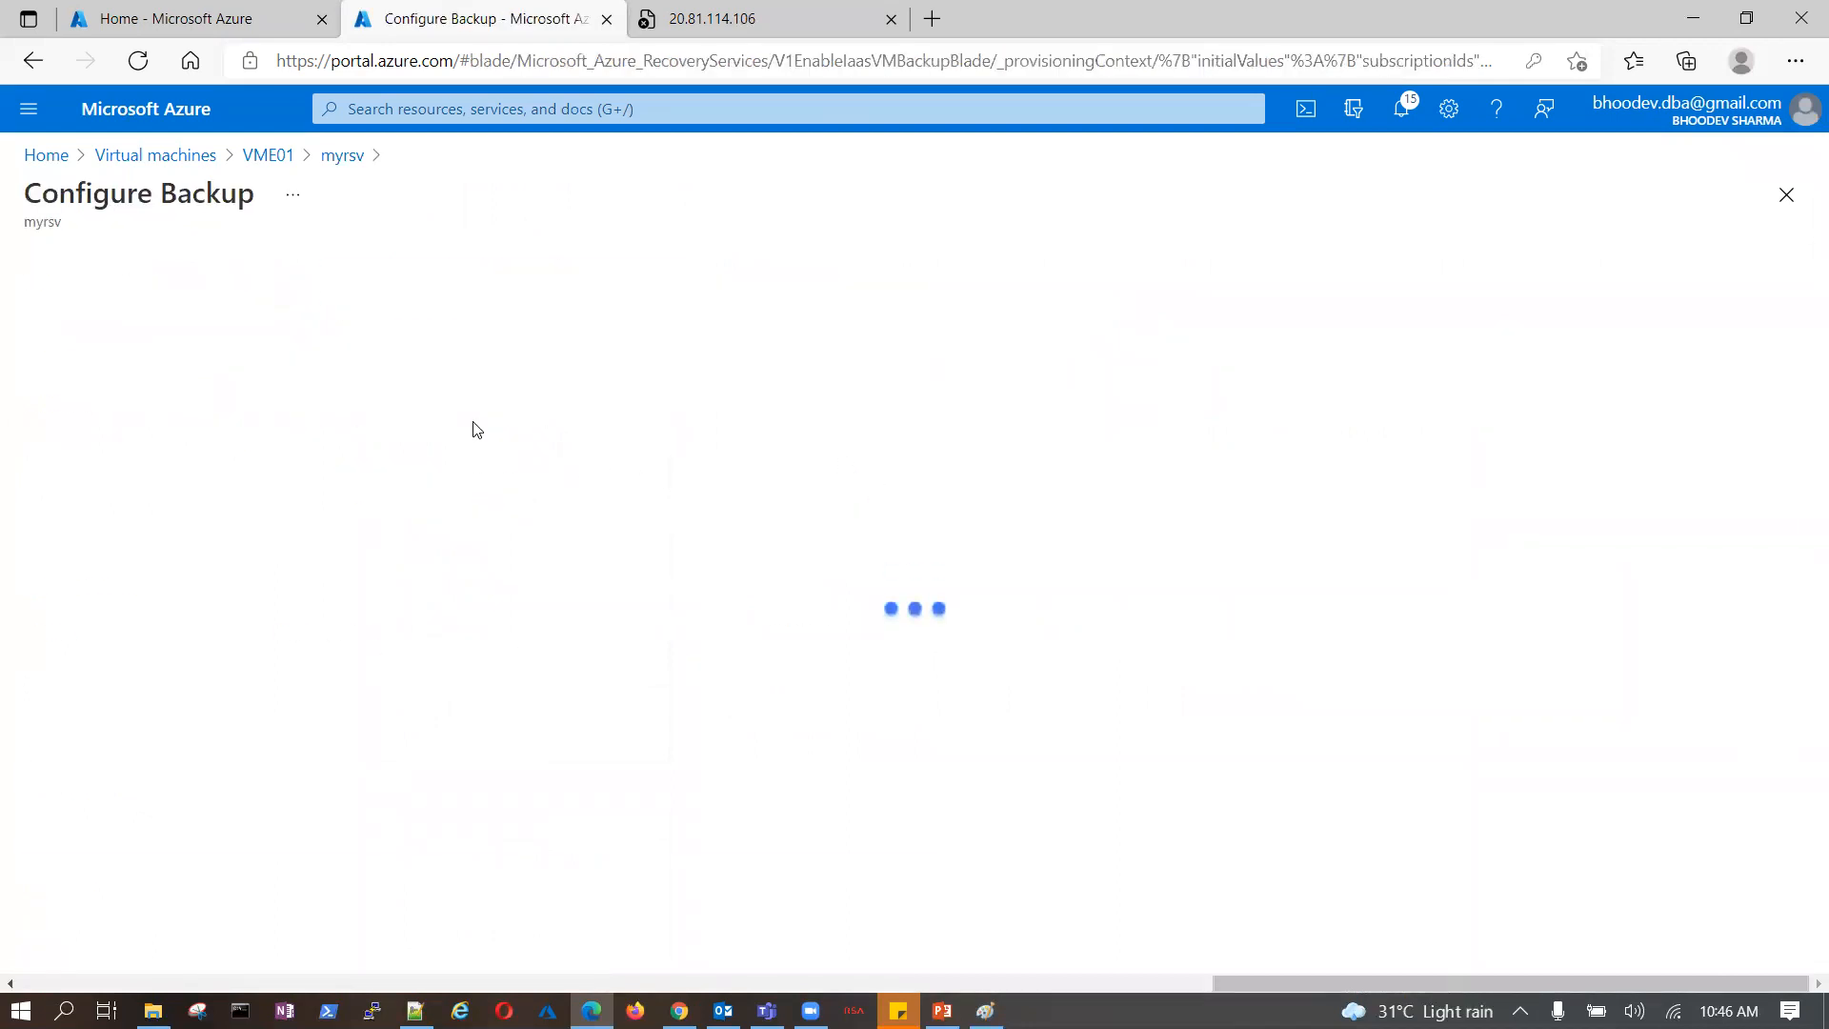
left_click(59, 727)
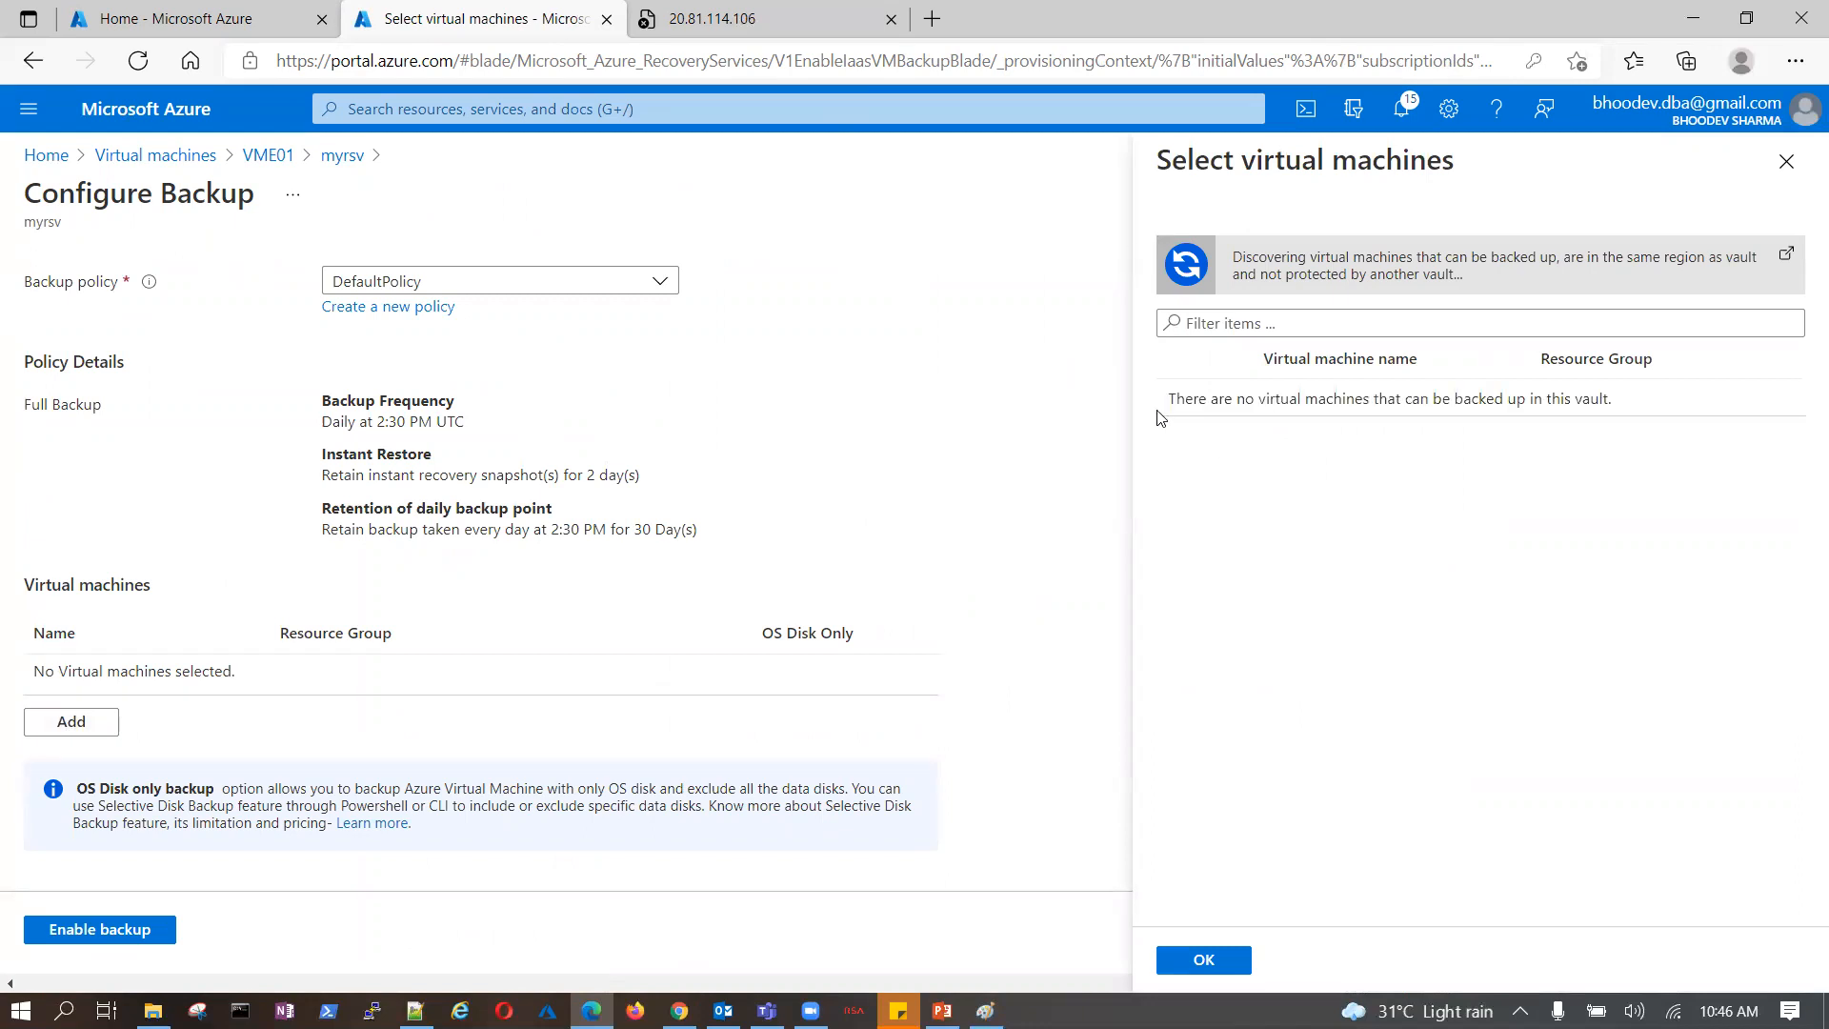
left_click_drag(1171, 396, 1616, 419)
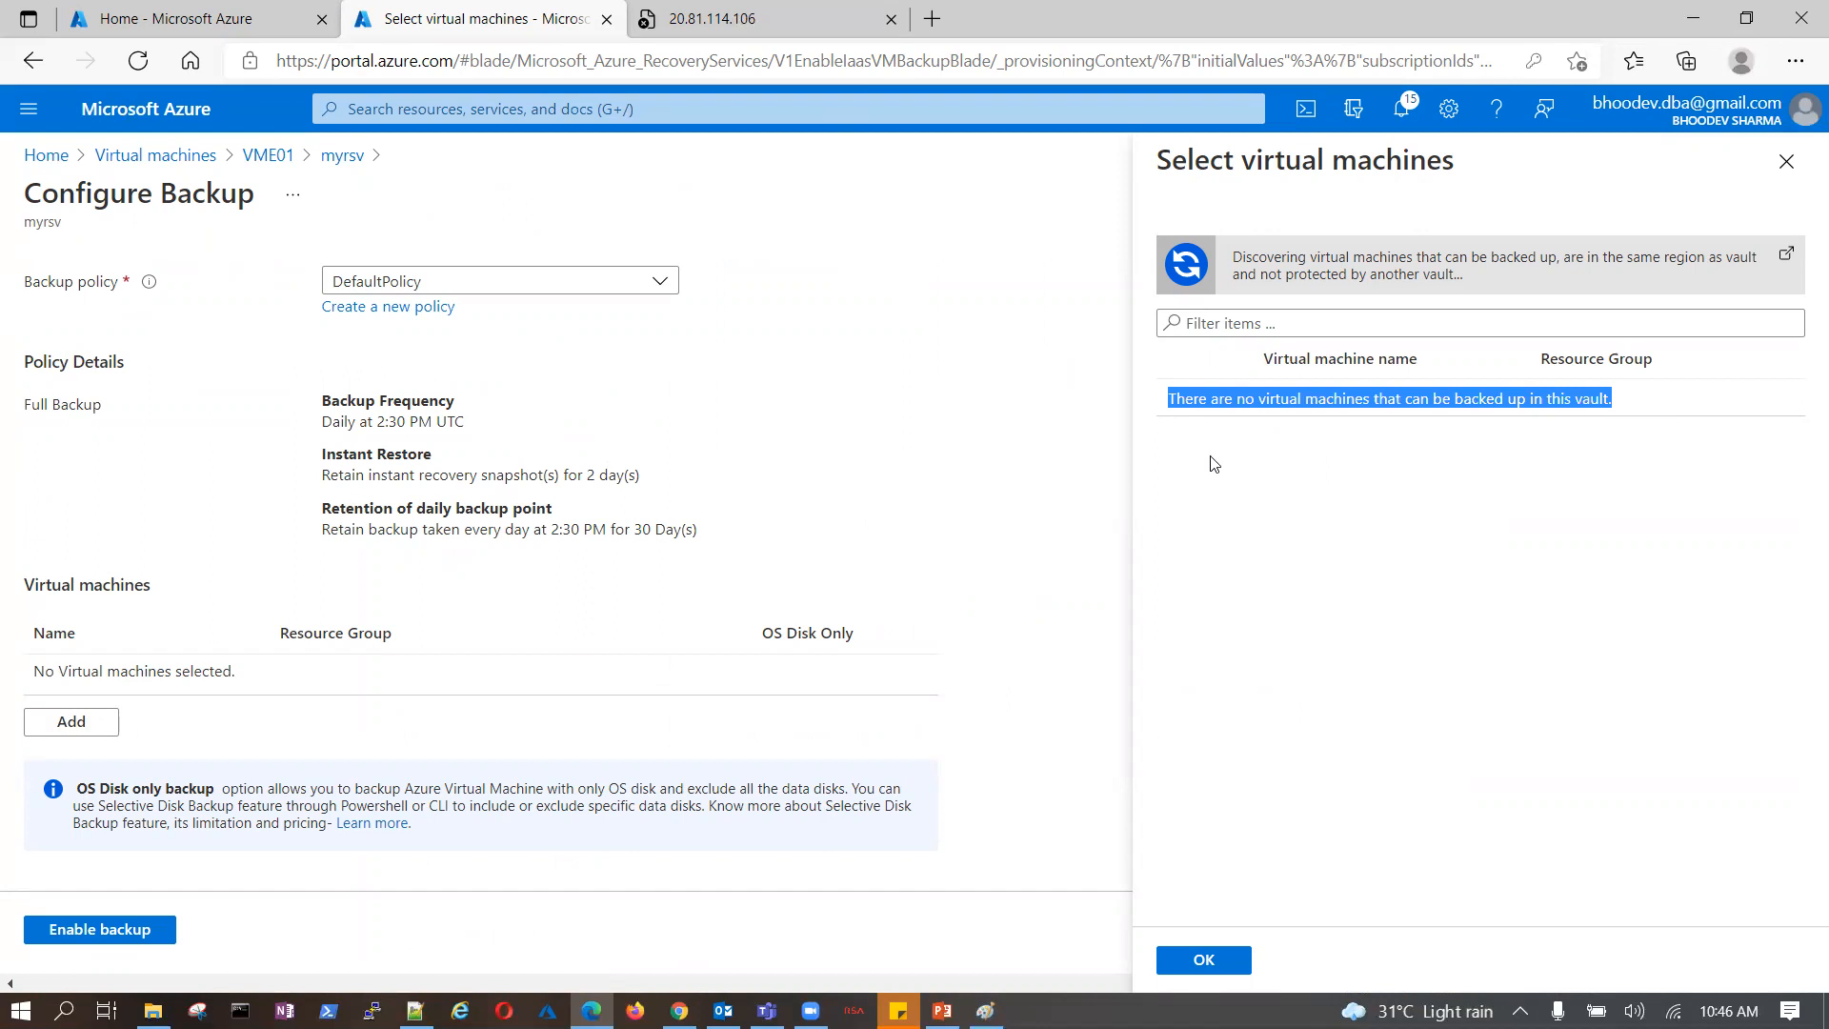
left_click(1206, 959)
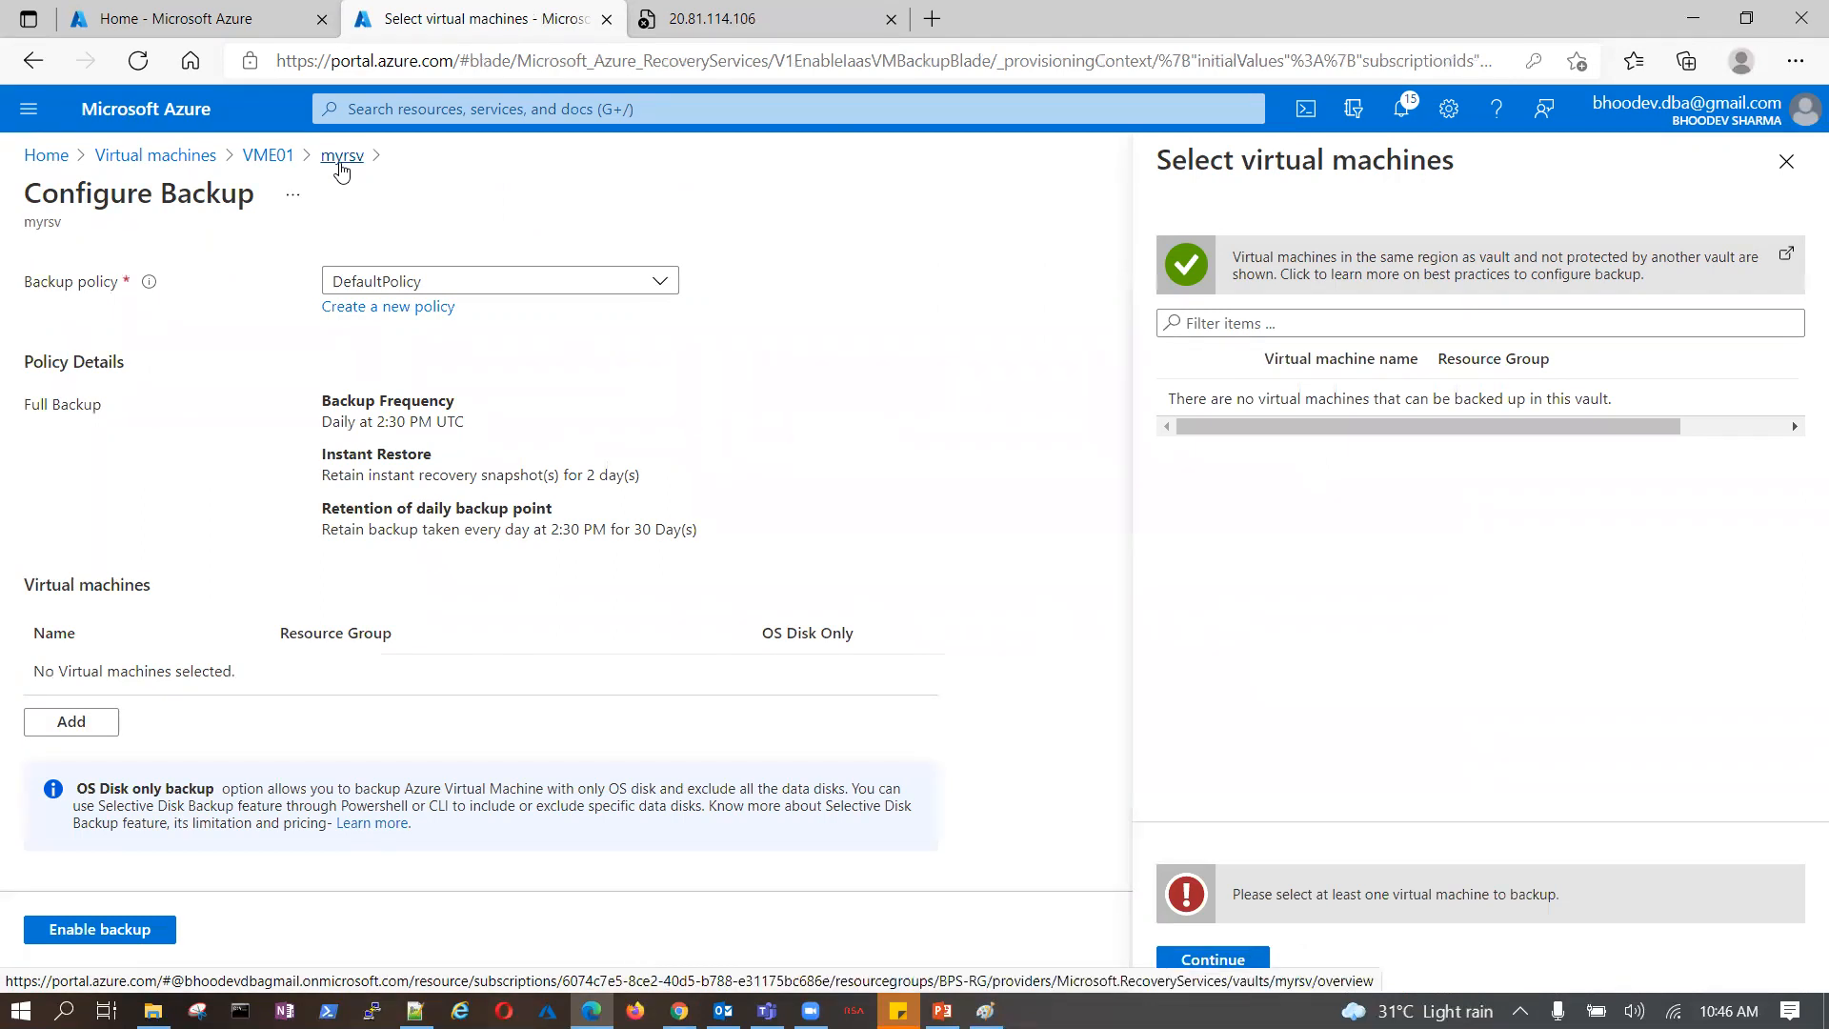
left_click(342, 157)
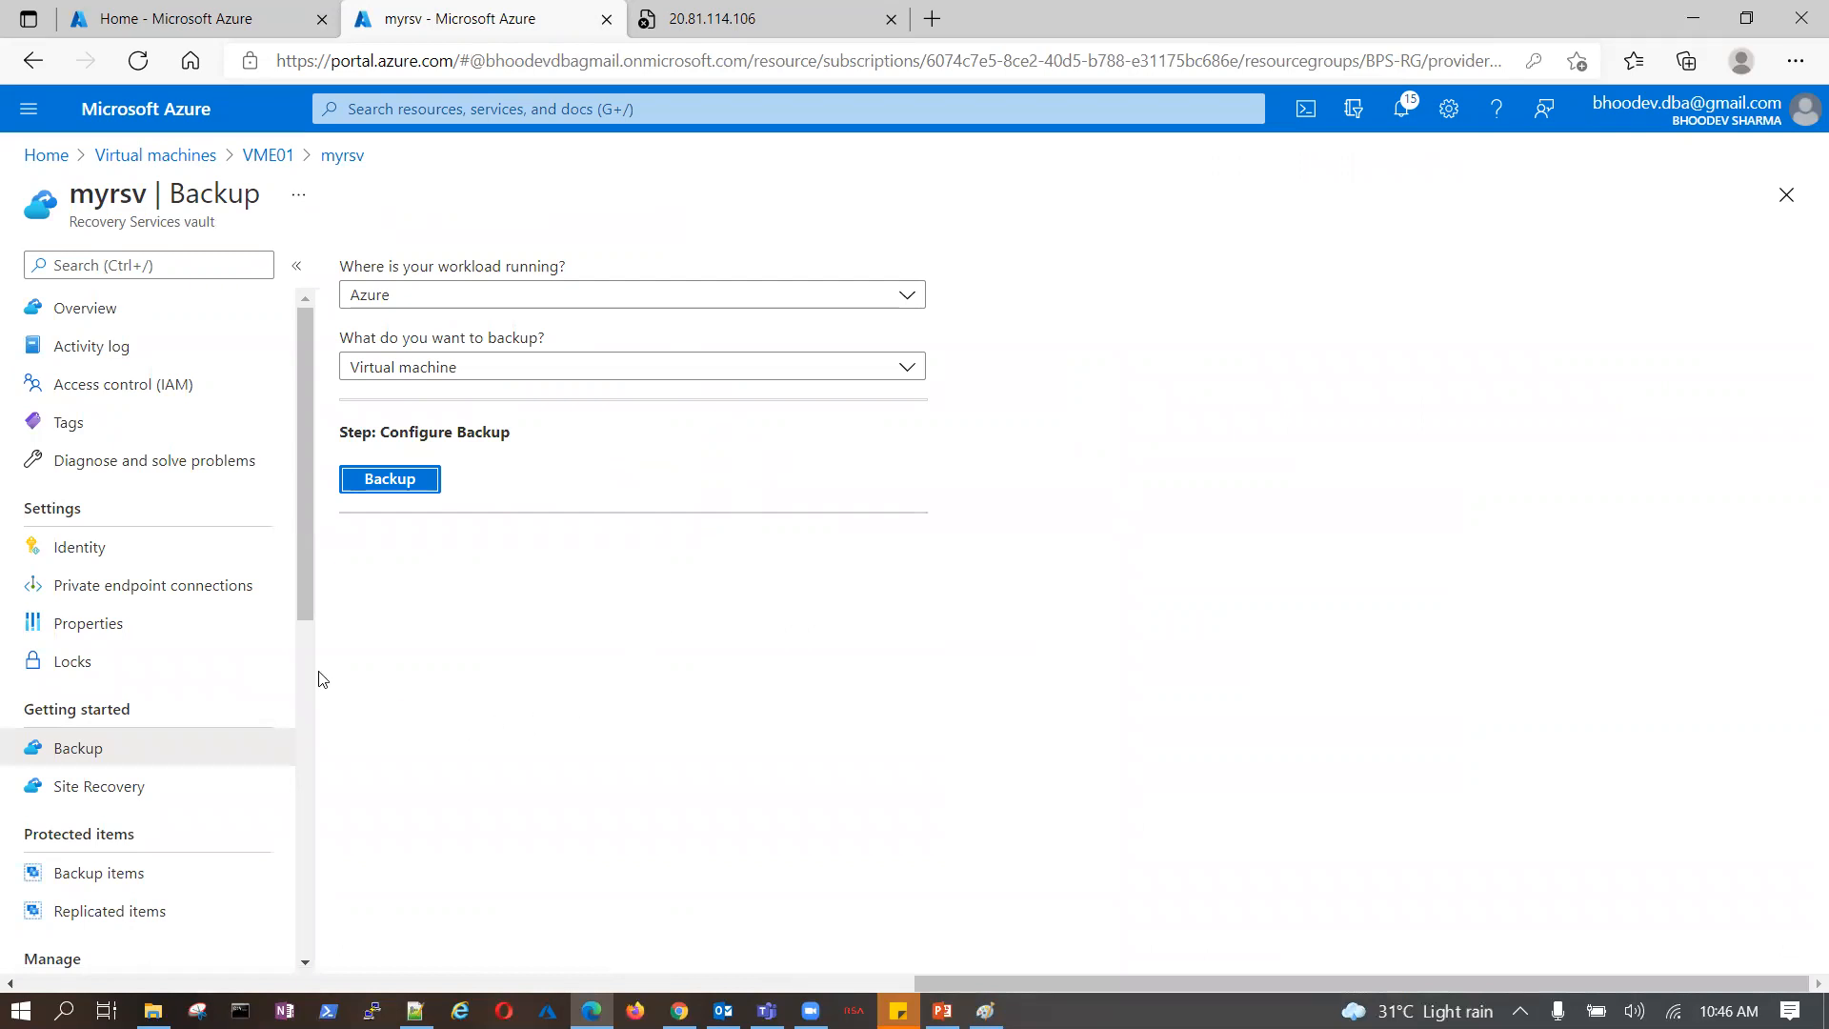
scroll(211, 720, "down", 2)
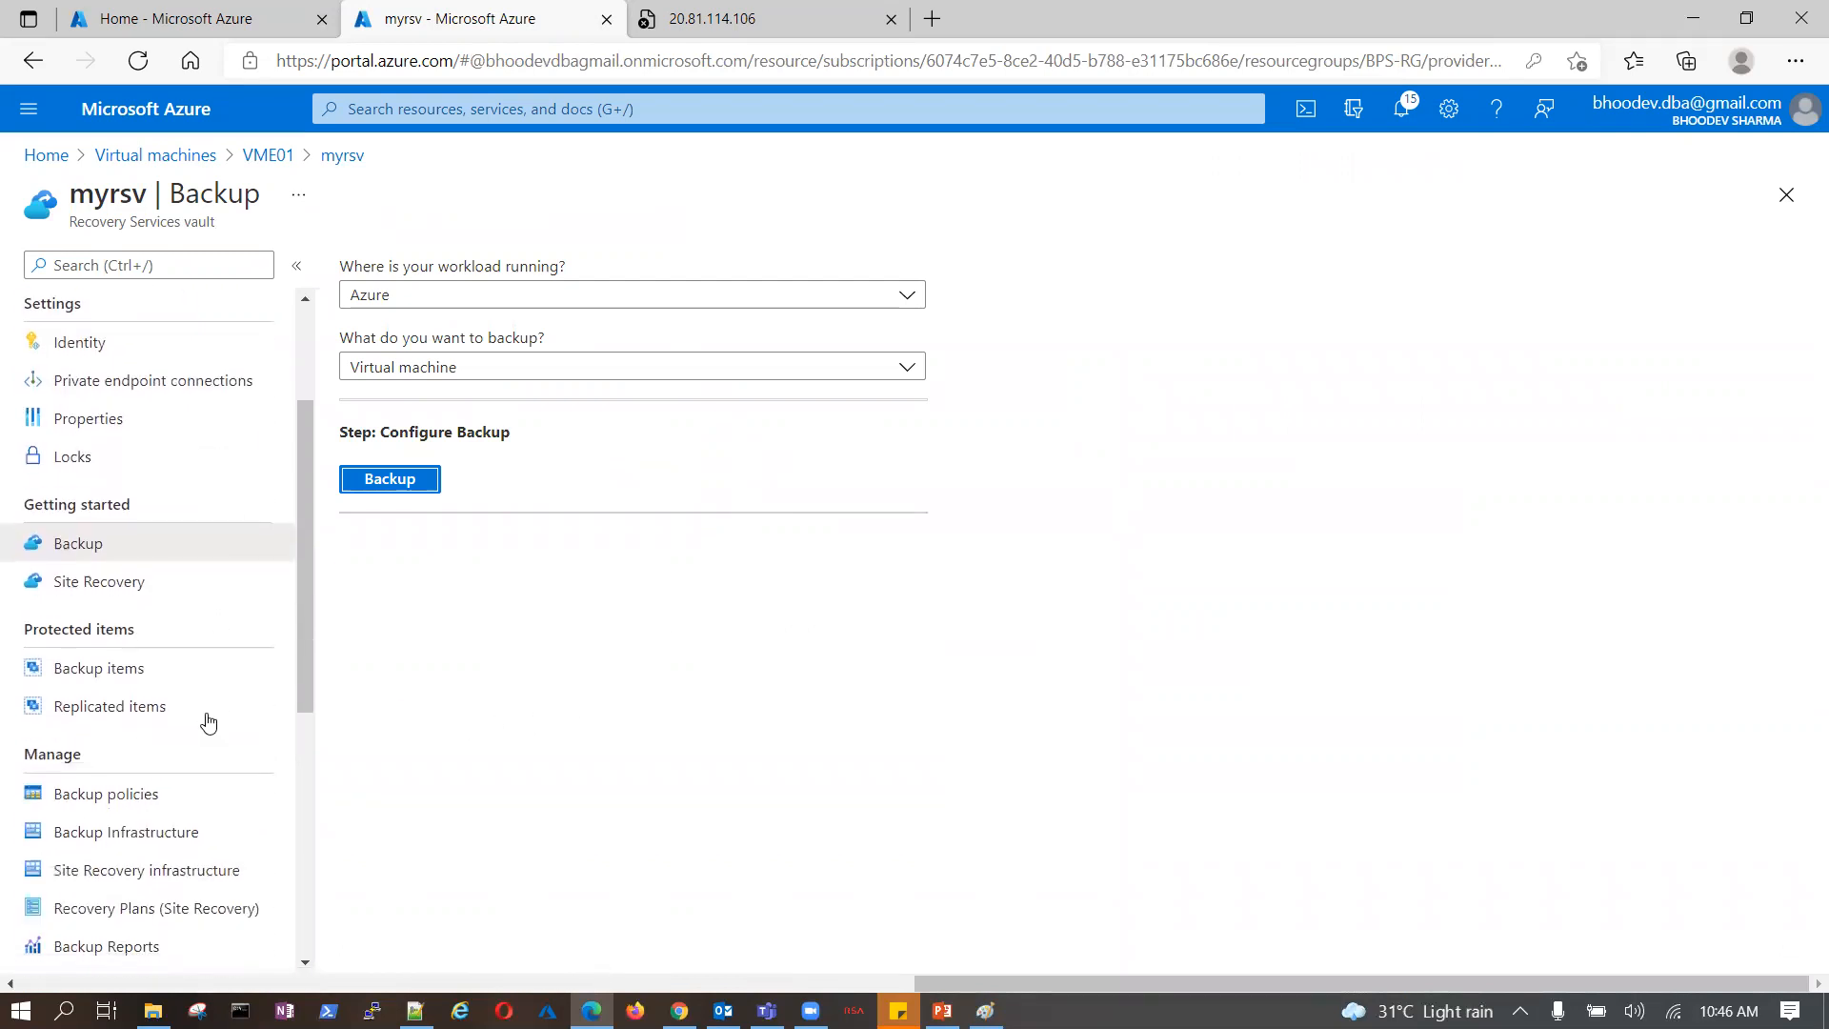
- List myrsv's Azure Virtual Machine backup items, noting VME01 in BPS-RG
left_click(122, 668)
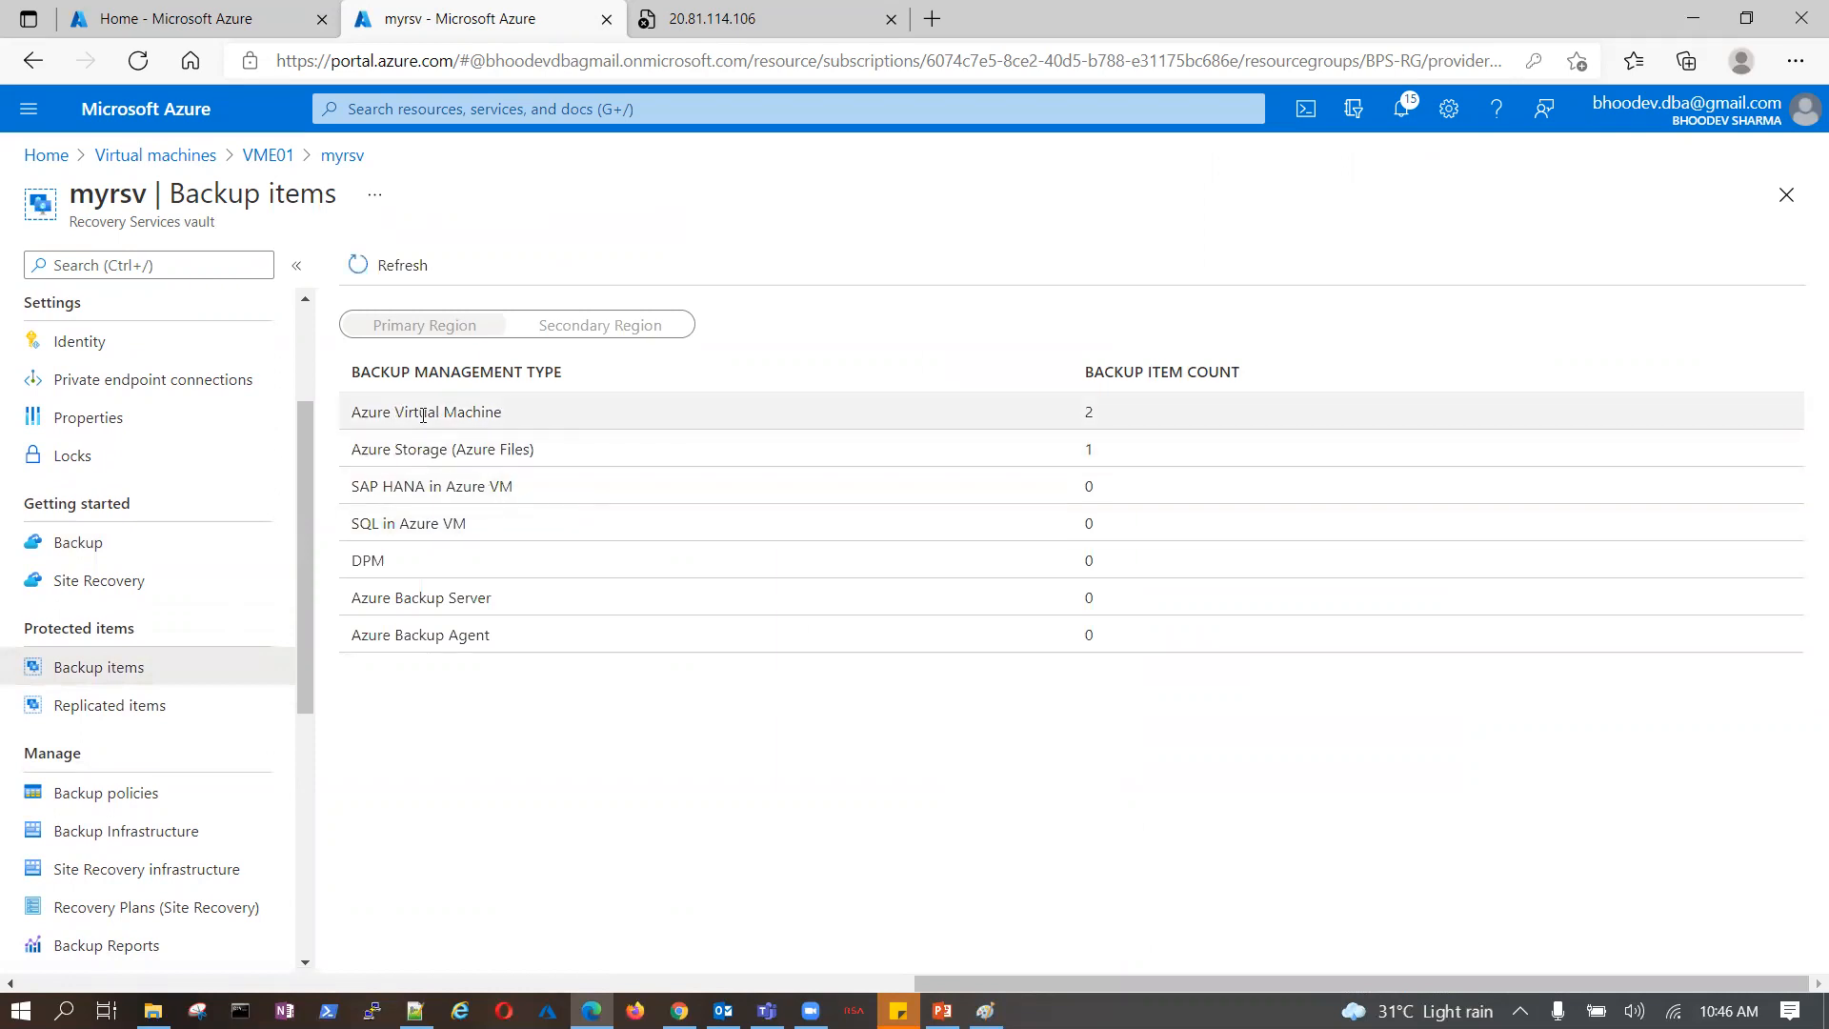
left_click(423, 413)
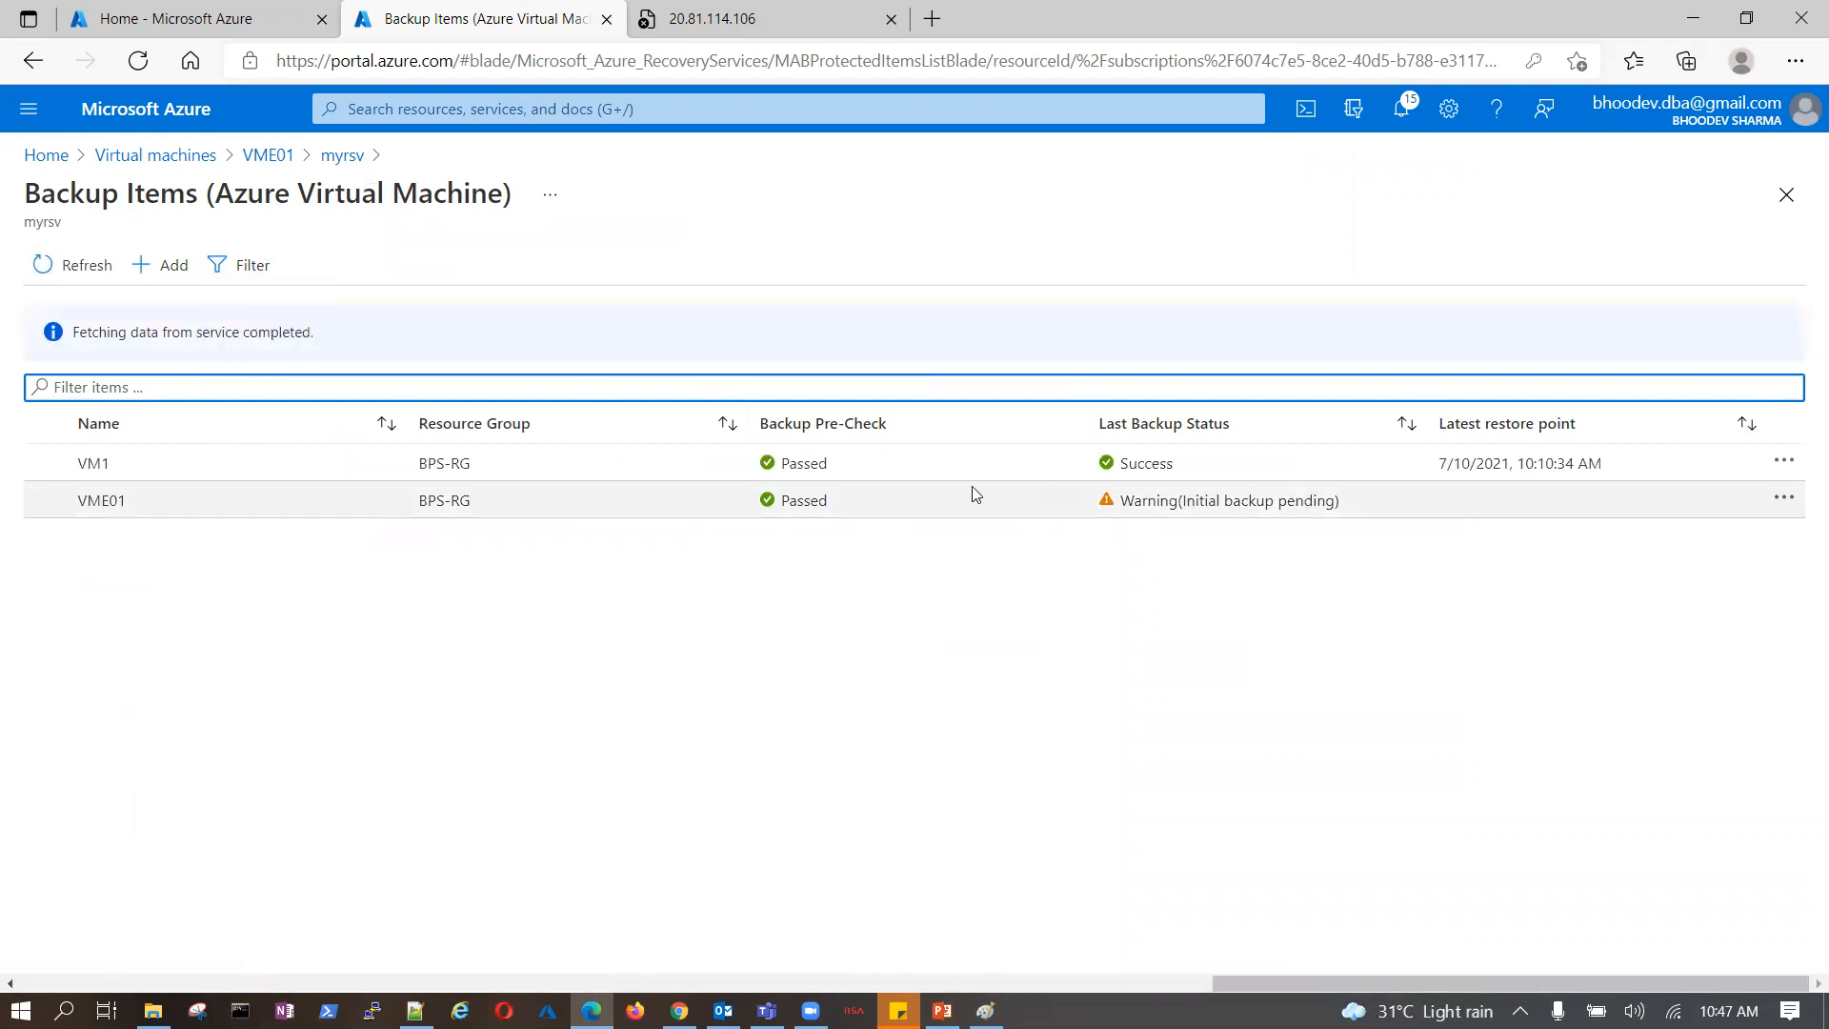
left_click_drag(82, 498, 189, 506)
left_click_drag(416, 504, 614, 521)
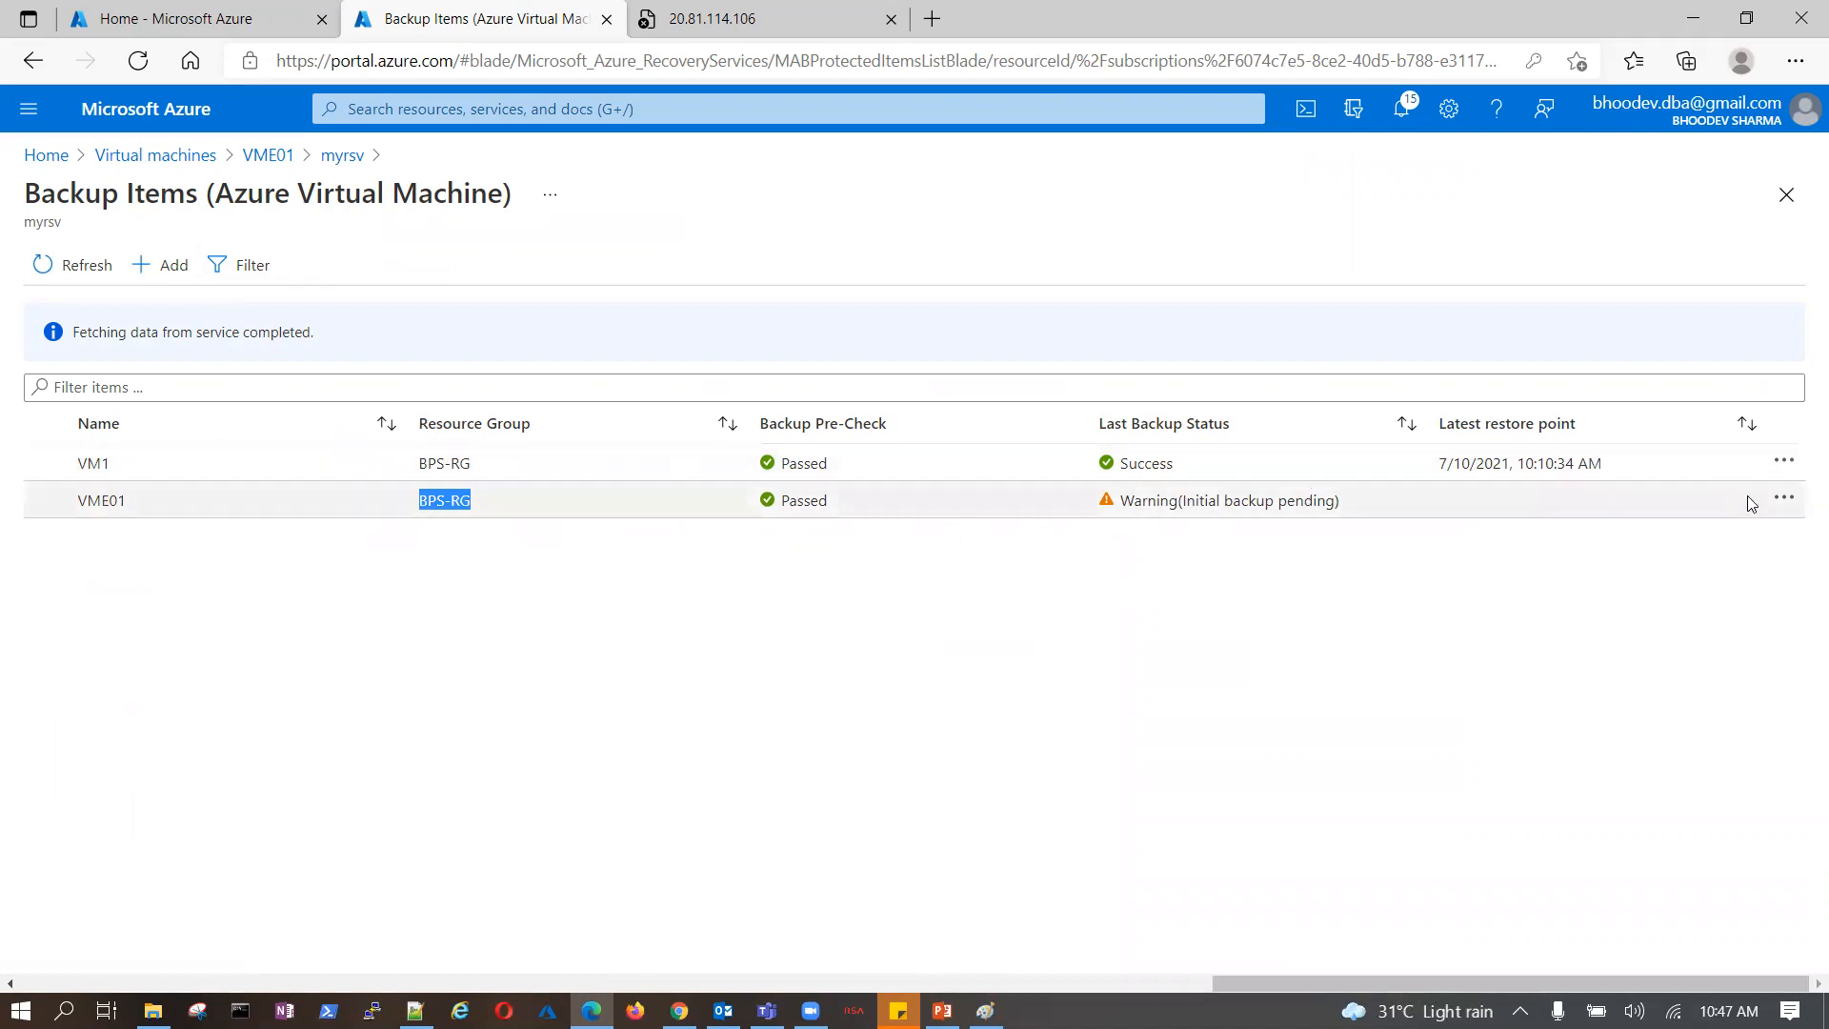
- Trigger an on-demand Backup now for VME01, then go to the portal Home page
left_click(1784, 497)
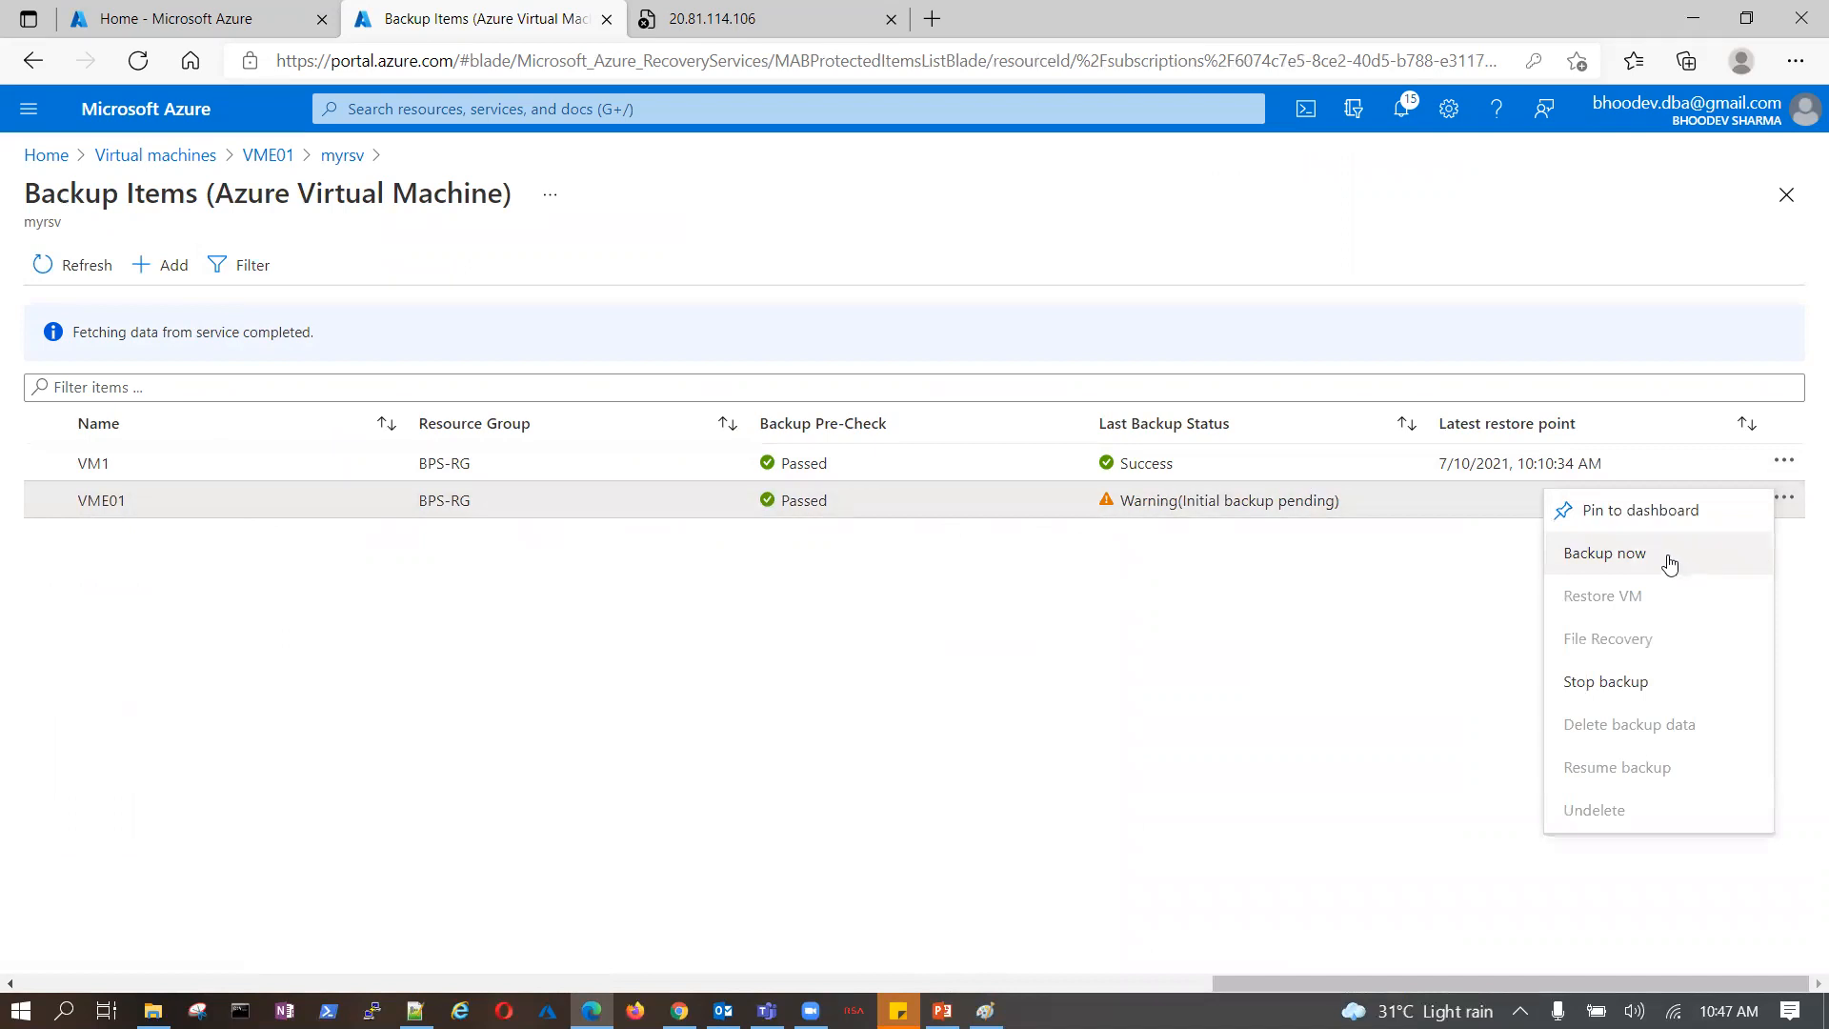
left_click(1622, 553)
left_click(70, 940)
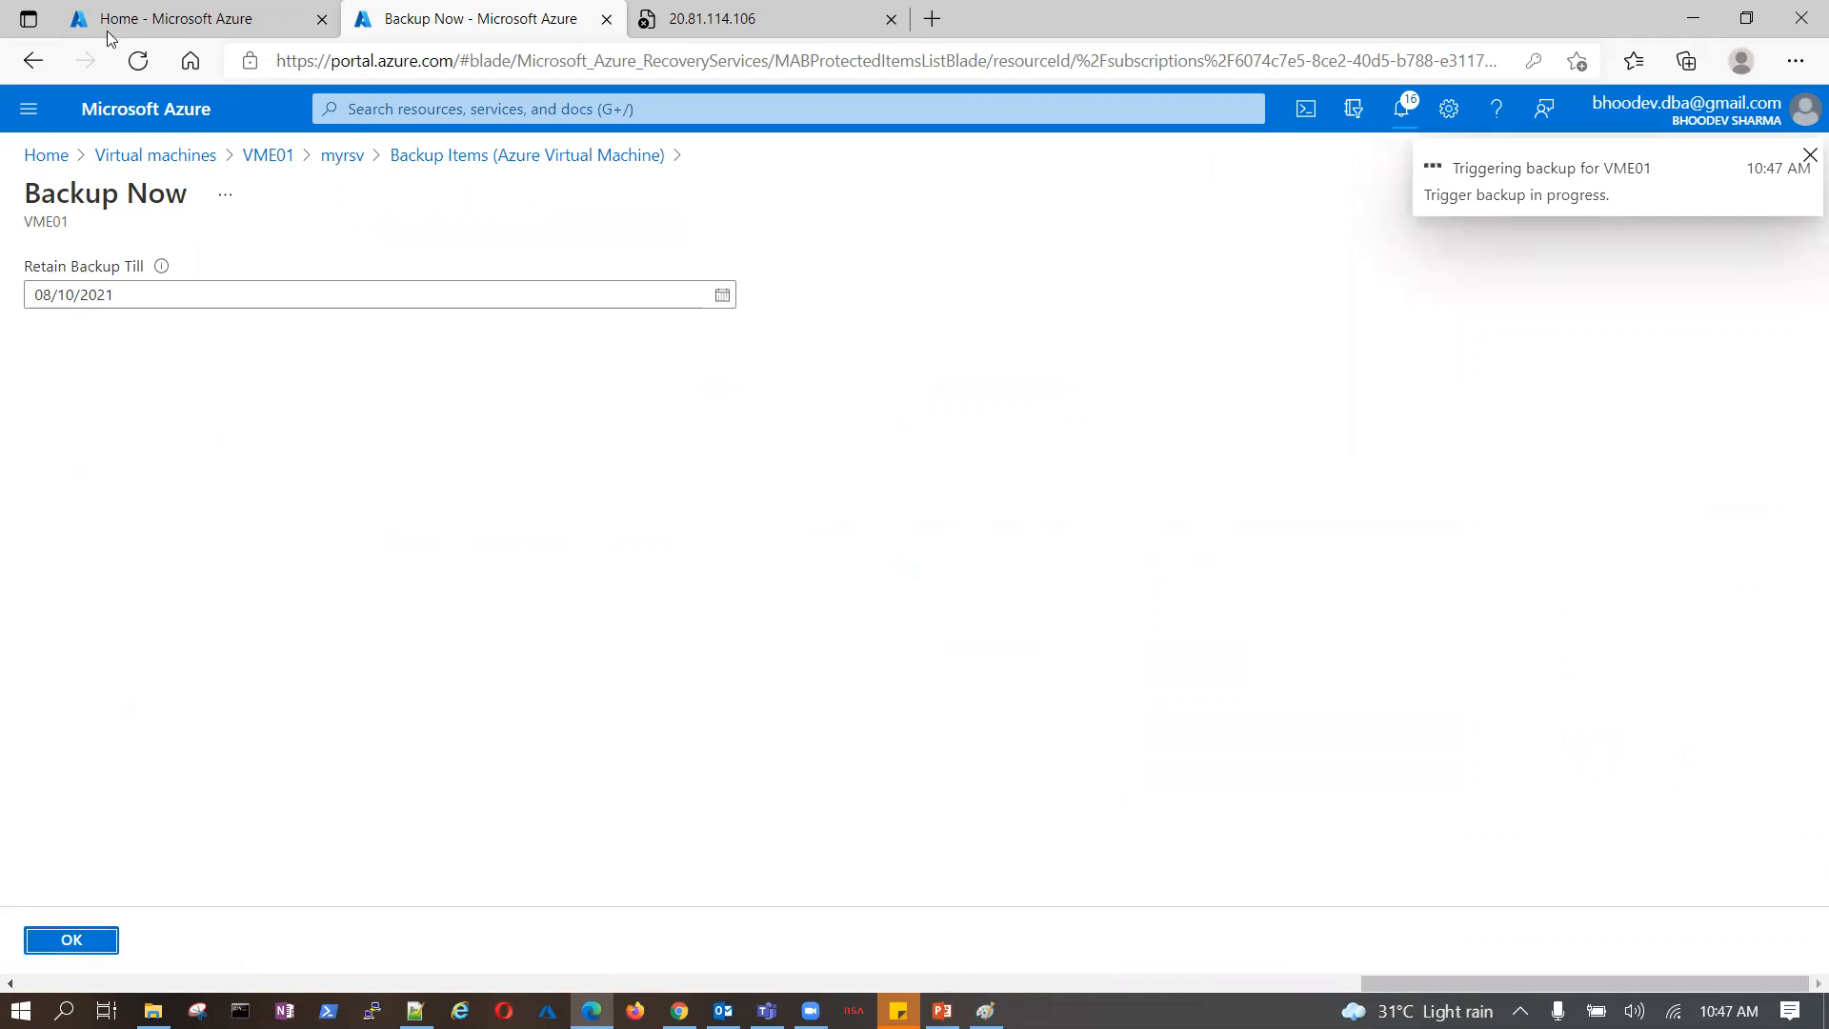
left_click(133, 17)
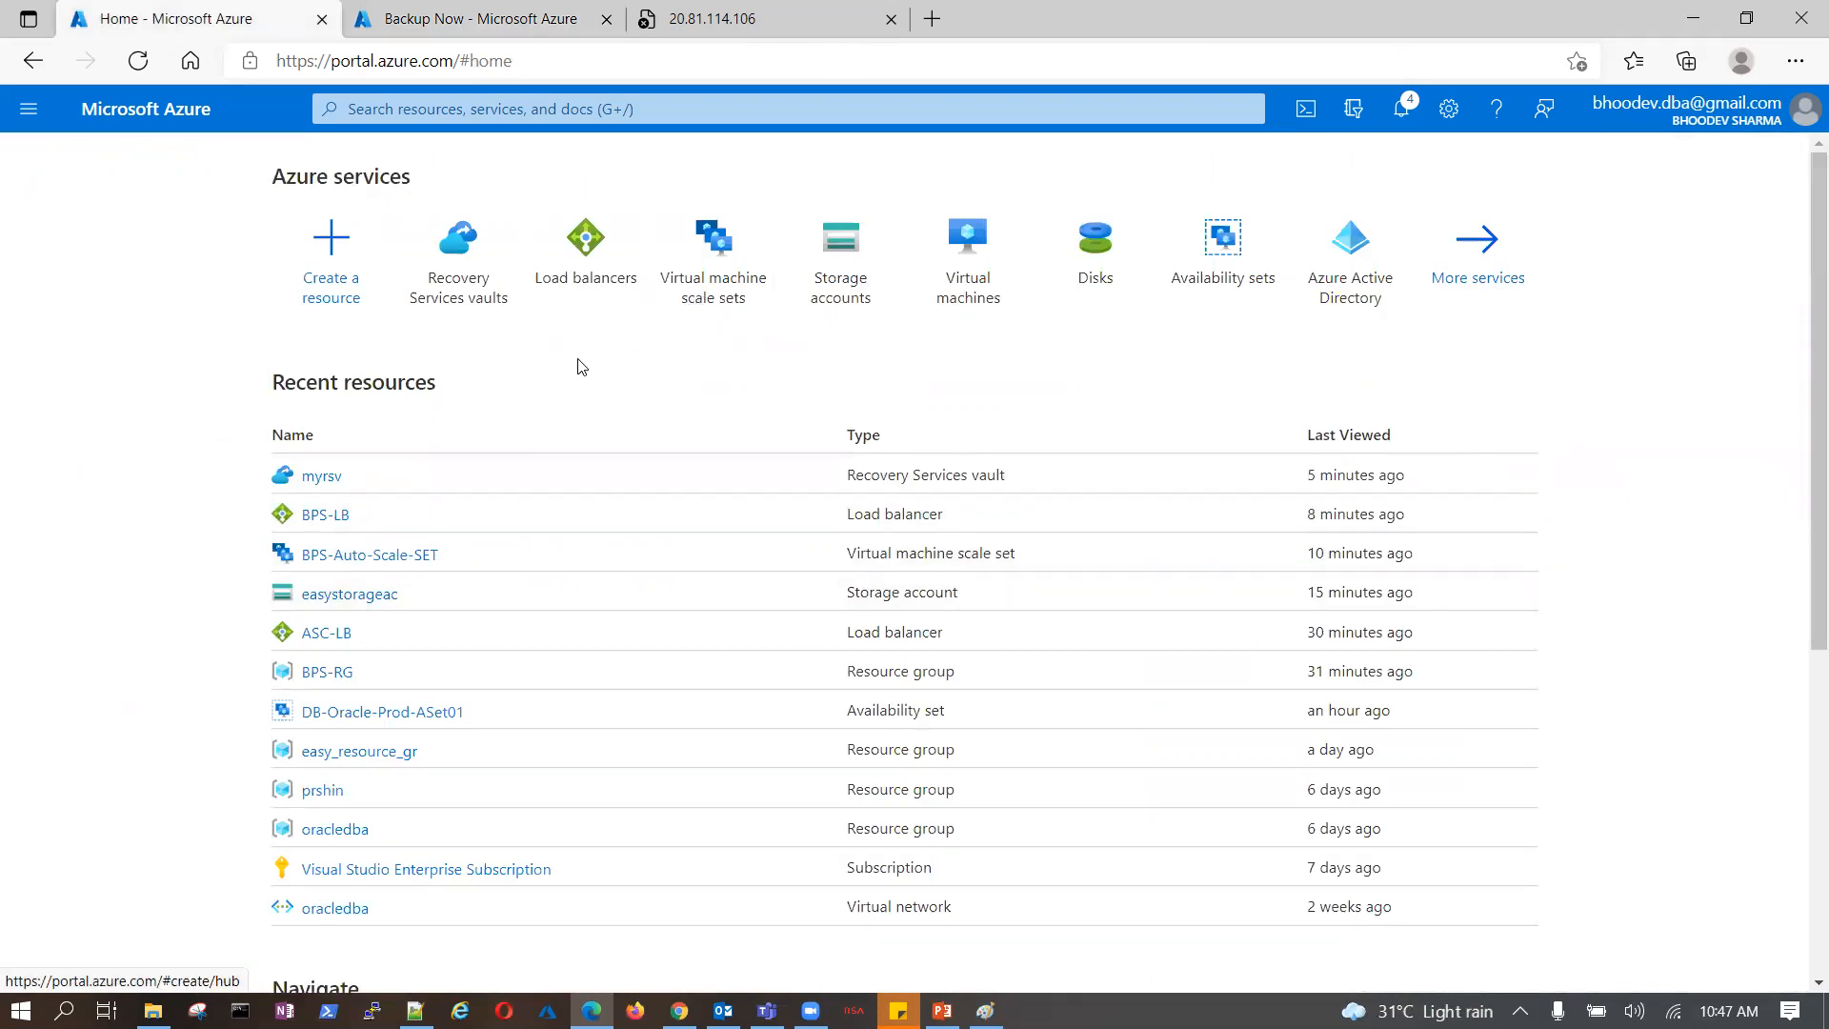
- Revisit the myrsv vault and VME01's Backup Now tab
left_click(325, 478)
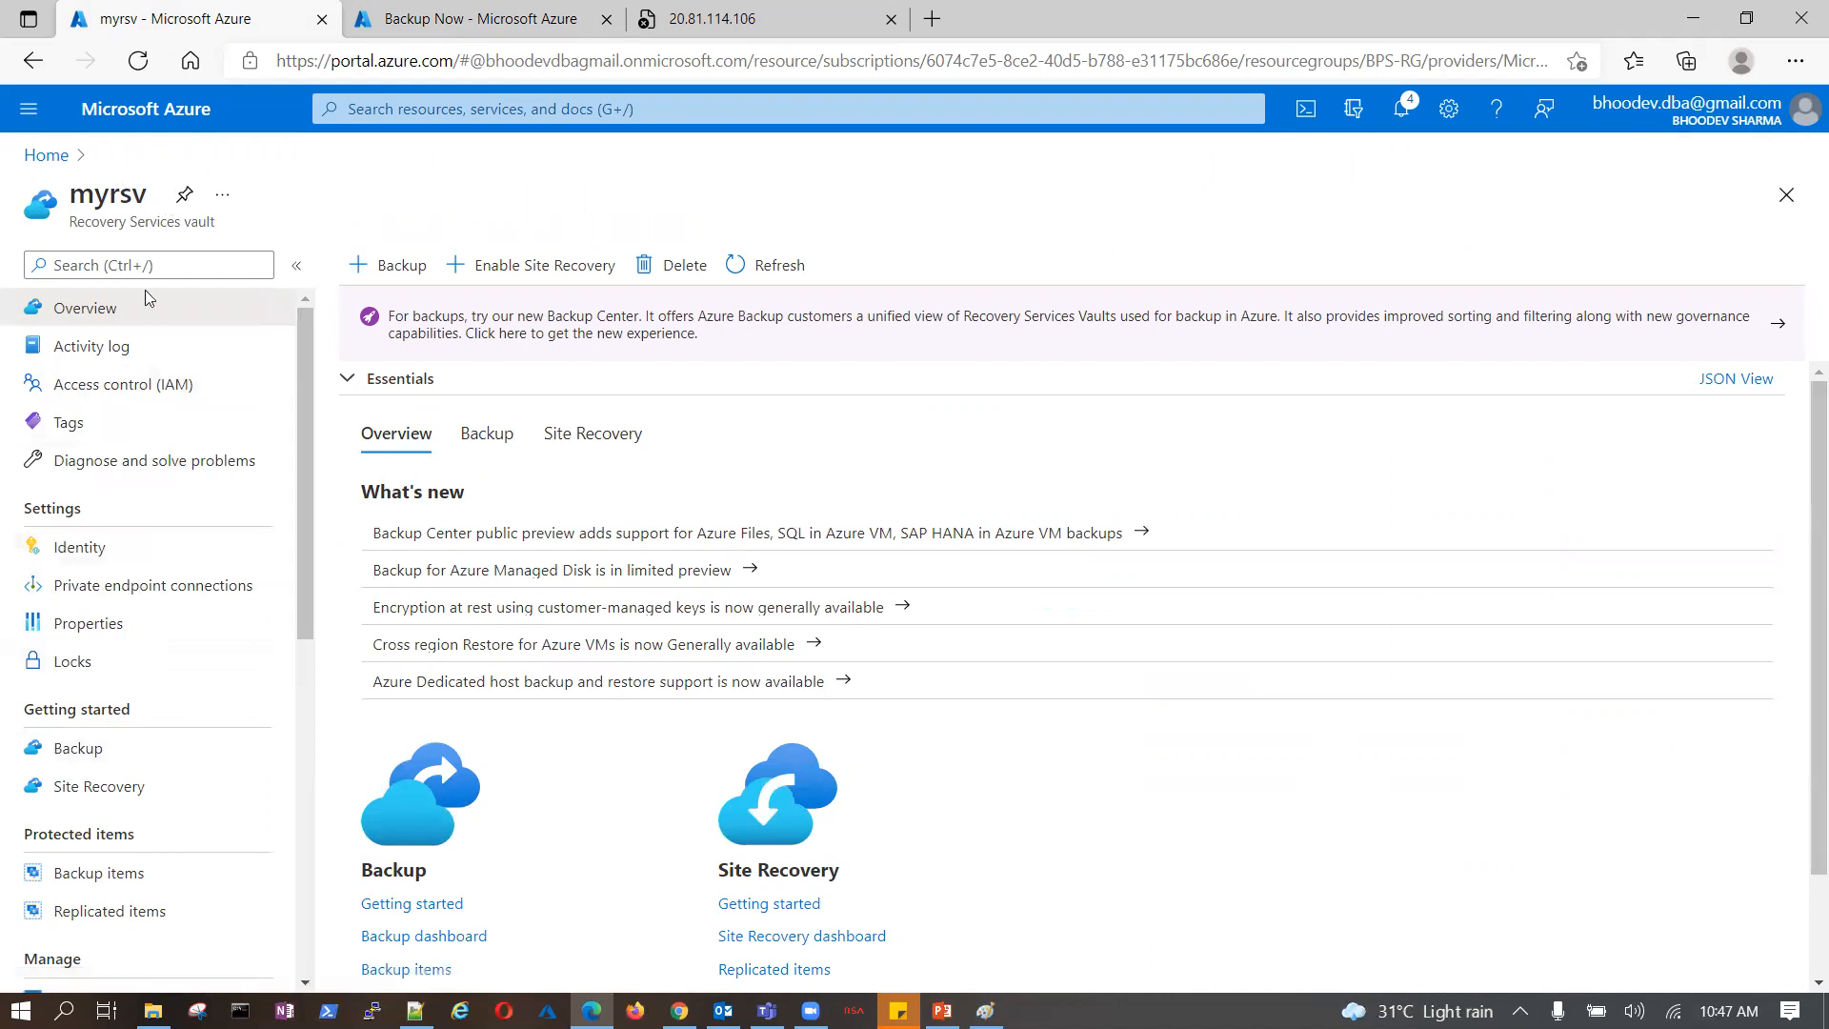
left_click(485, 19)
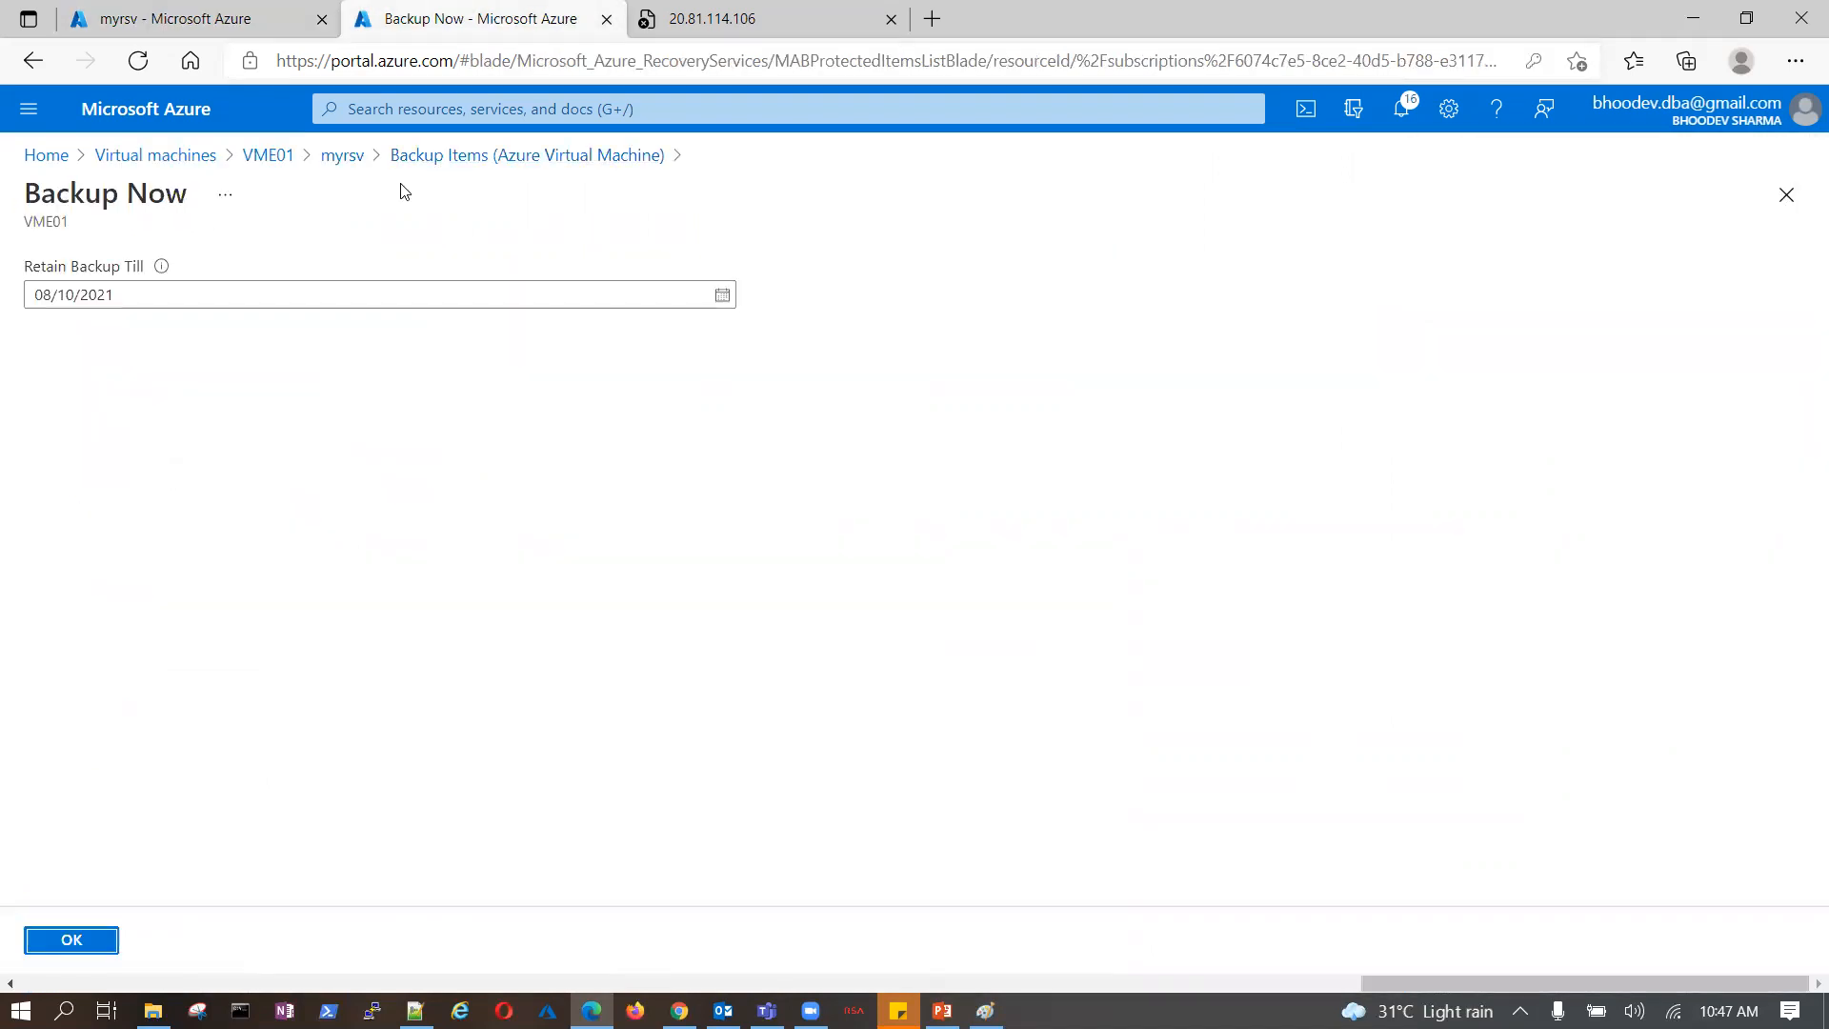
left_click(72, 941)
left_click(191, 19)
- Go to Virtual machines > VME01 Extensions, noting AzurePolicyforWindows
left_click(613, 105)
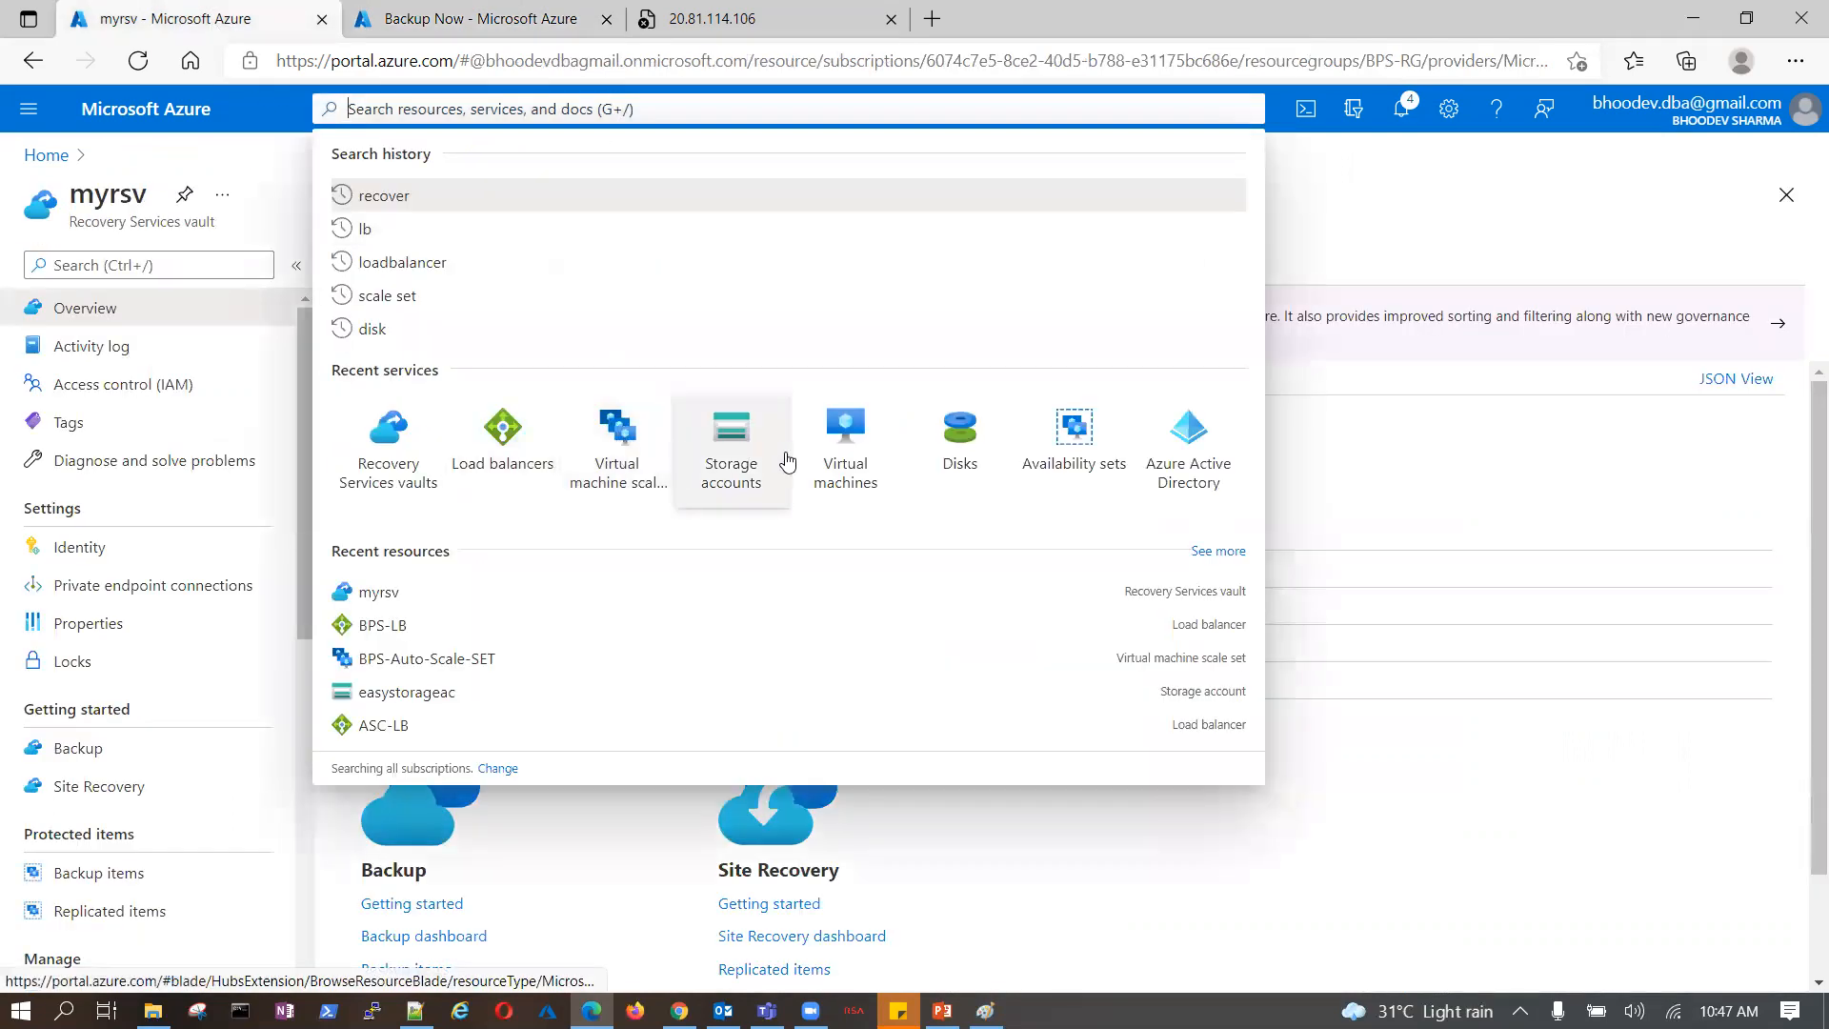
left_click(845, 433)
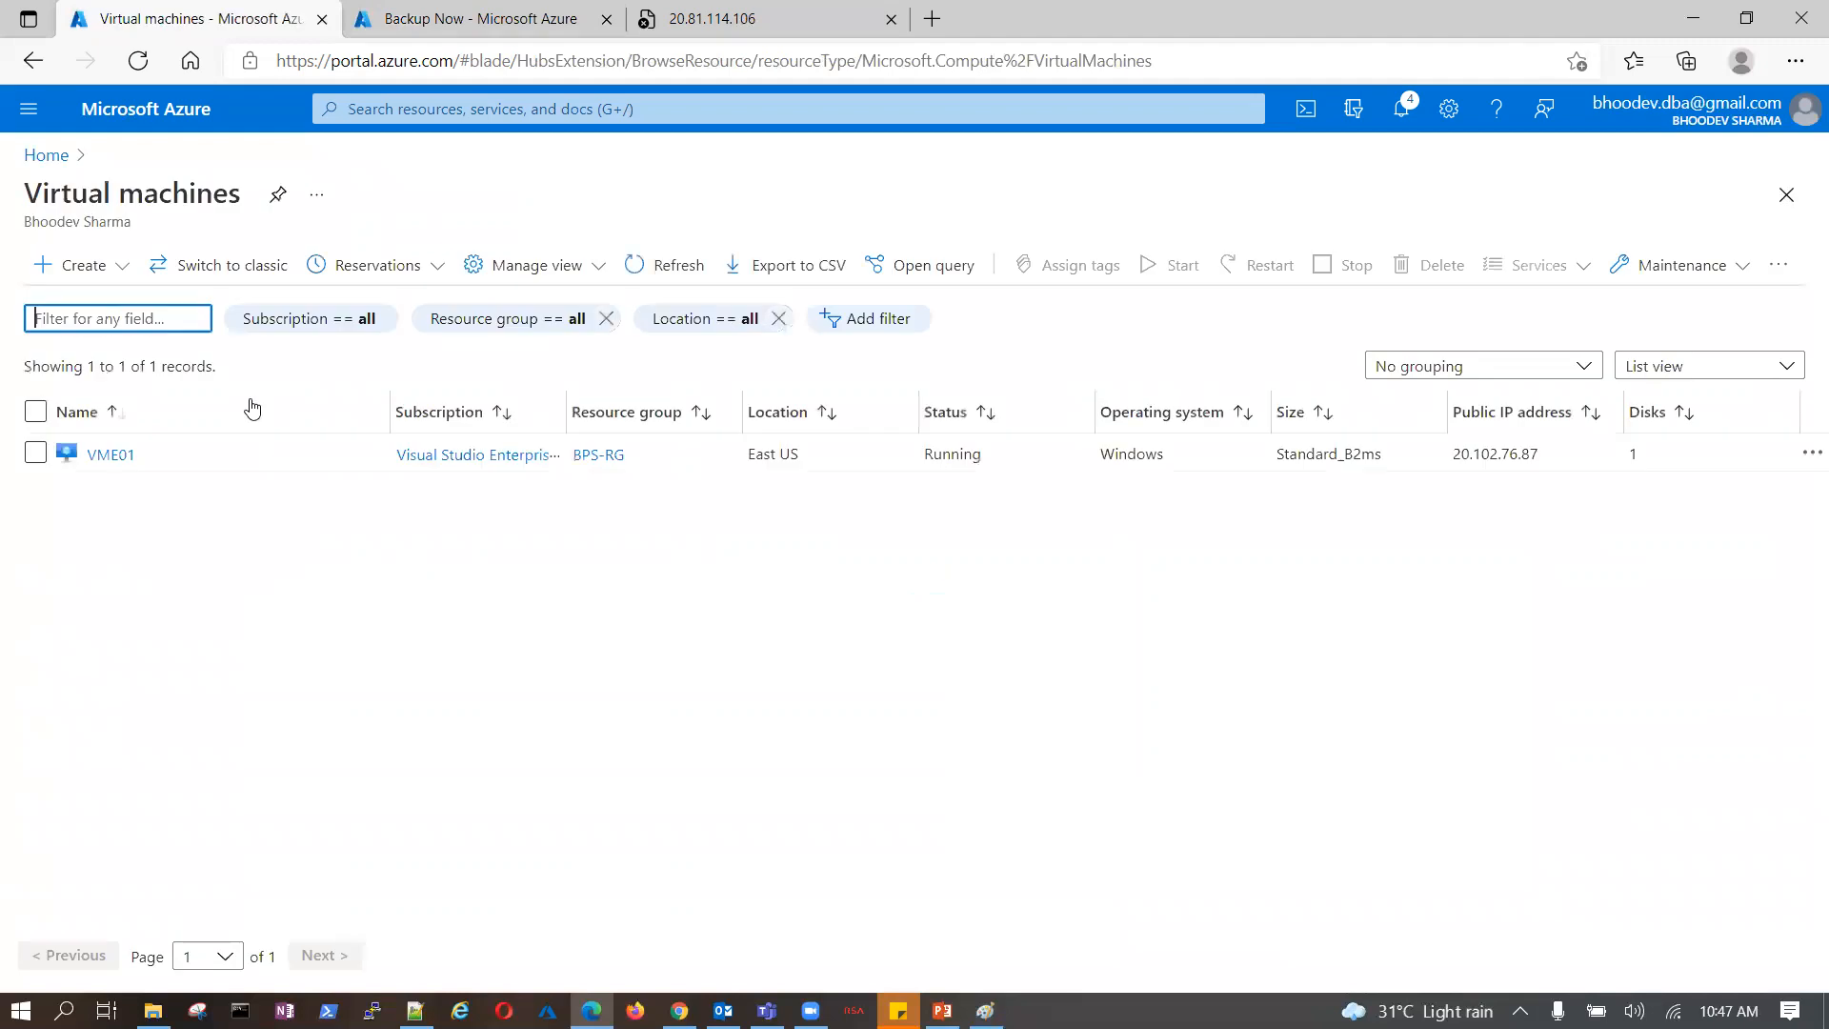
left_click(115, 452)
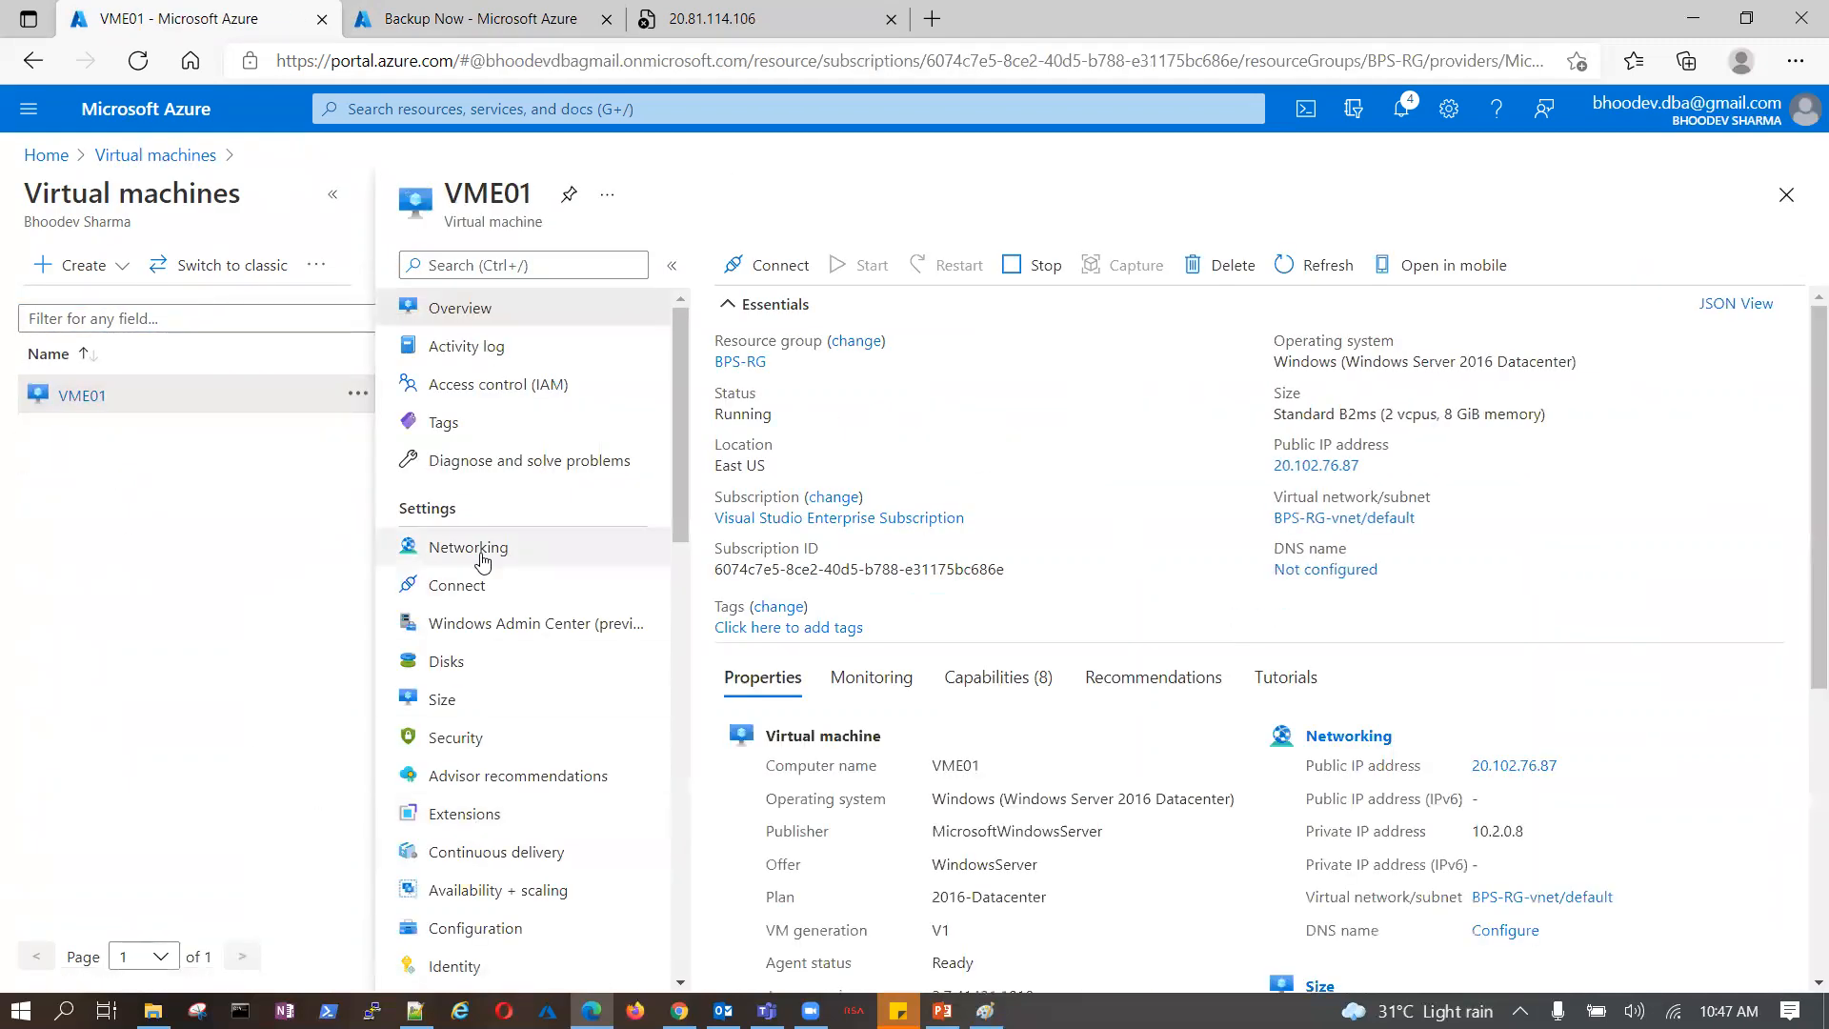
left_click(474, 815)
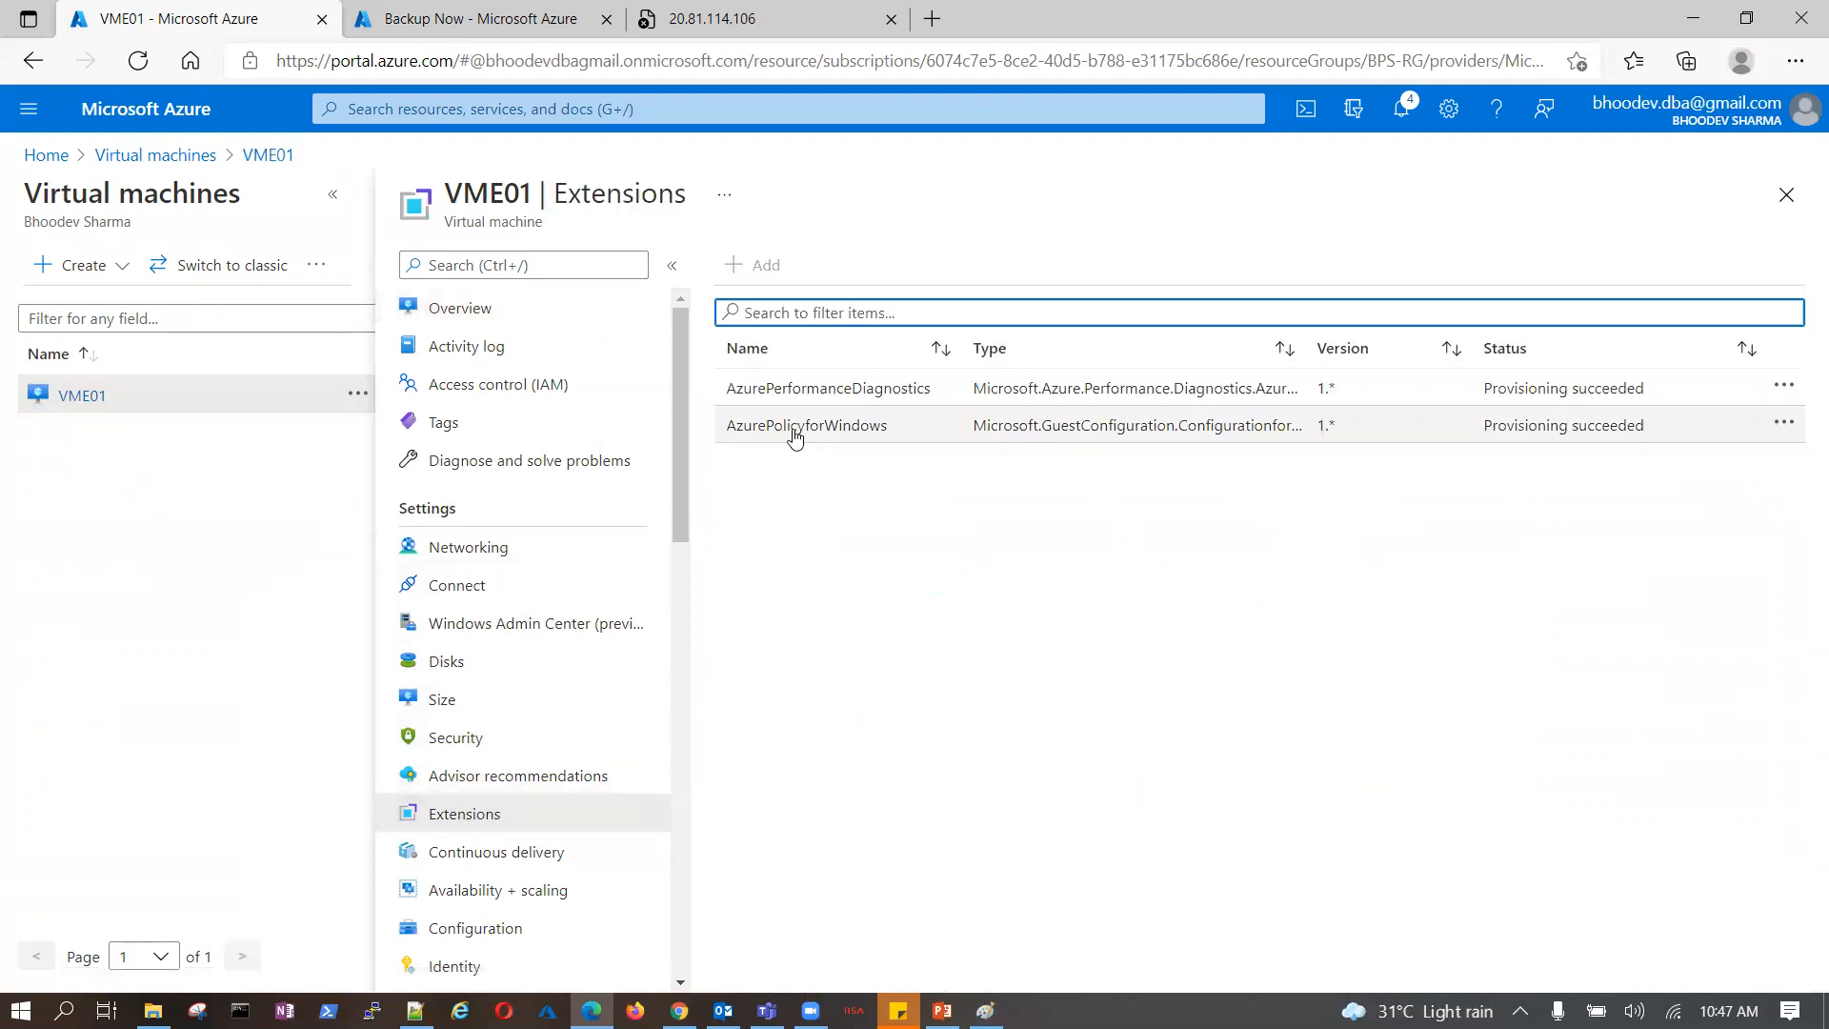
left_click_drag(718, 425, 1625, 448)
left_click(1473, 600)
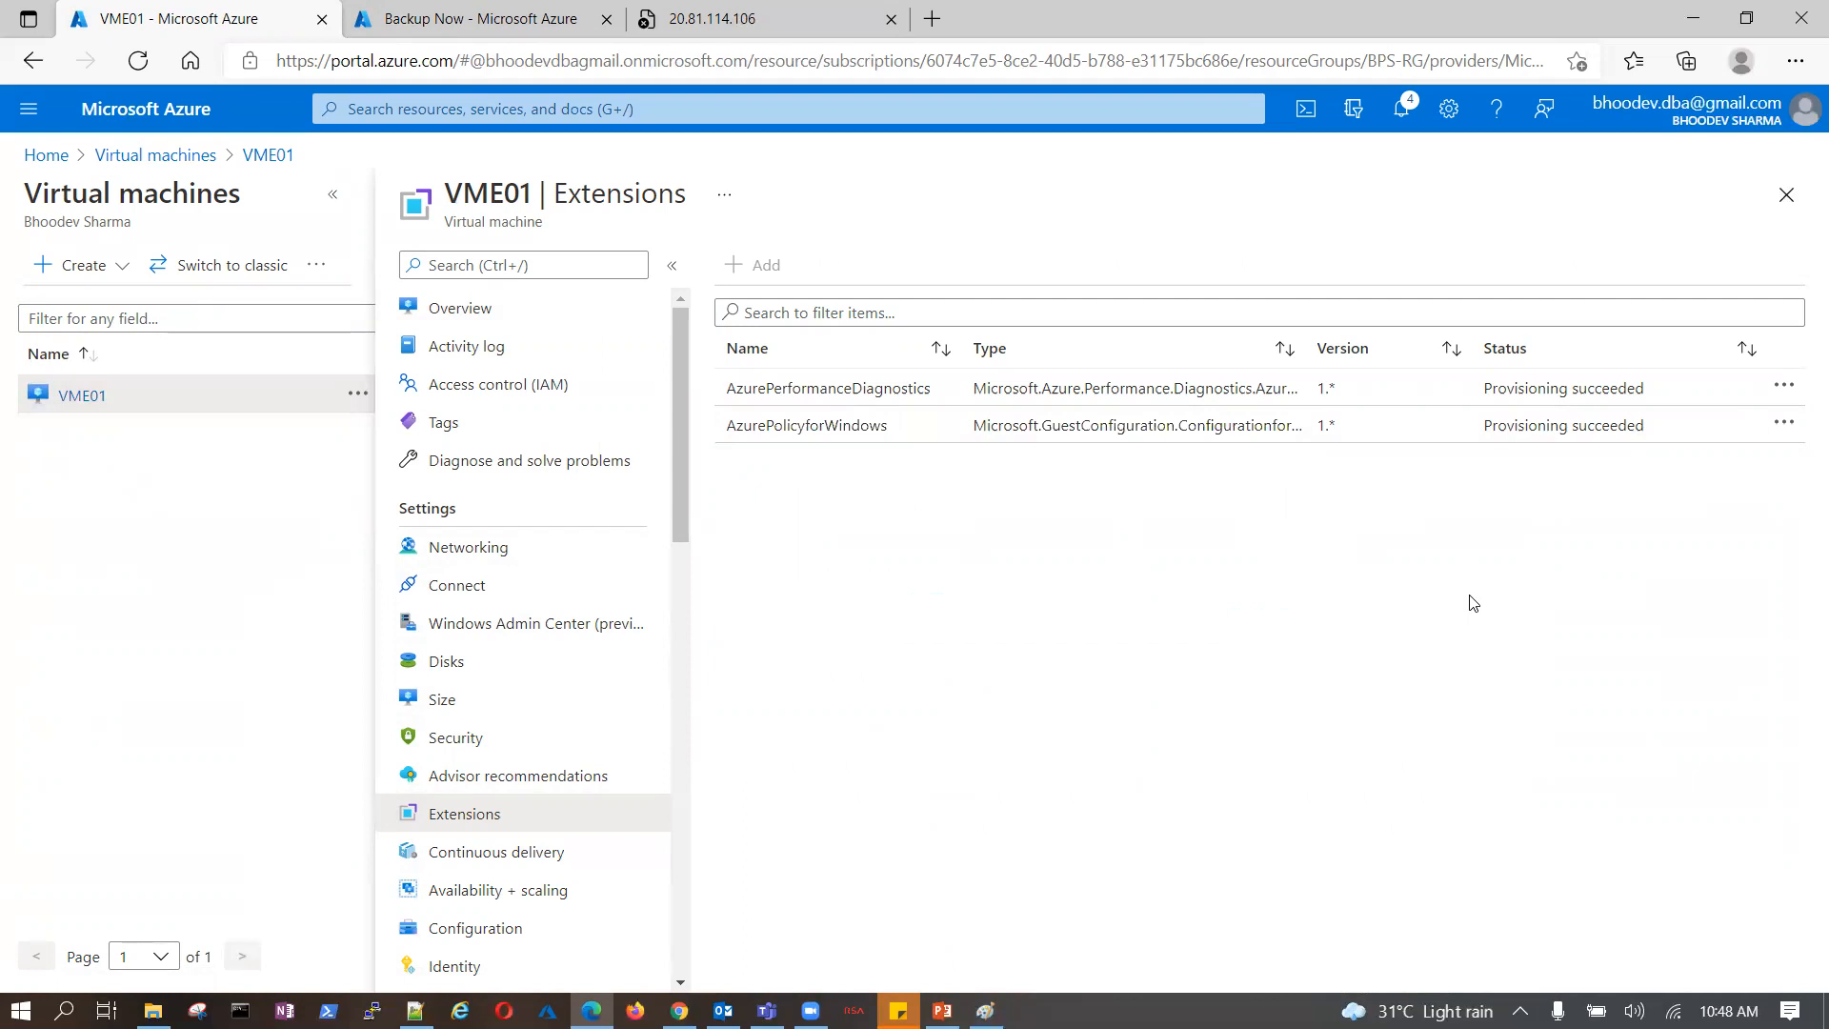
- Open the AzurePolicyforWindows extension and copy its Resource ID
left_click(862, 425)
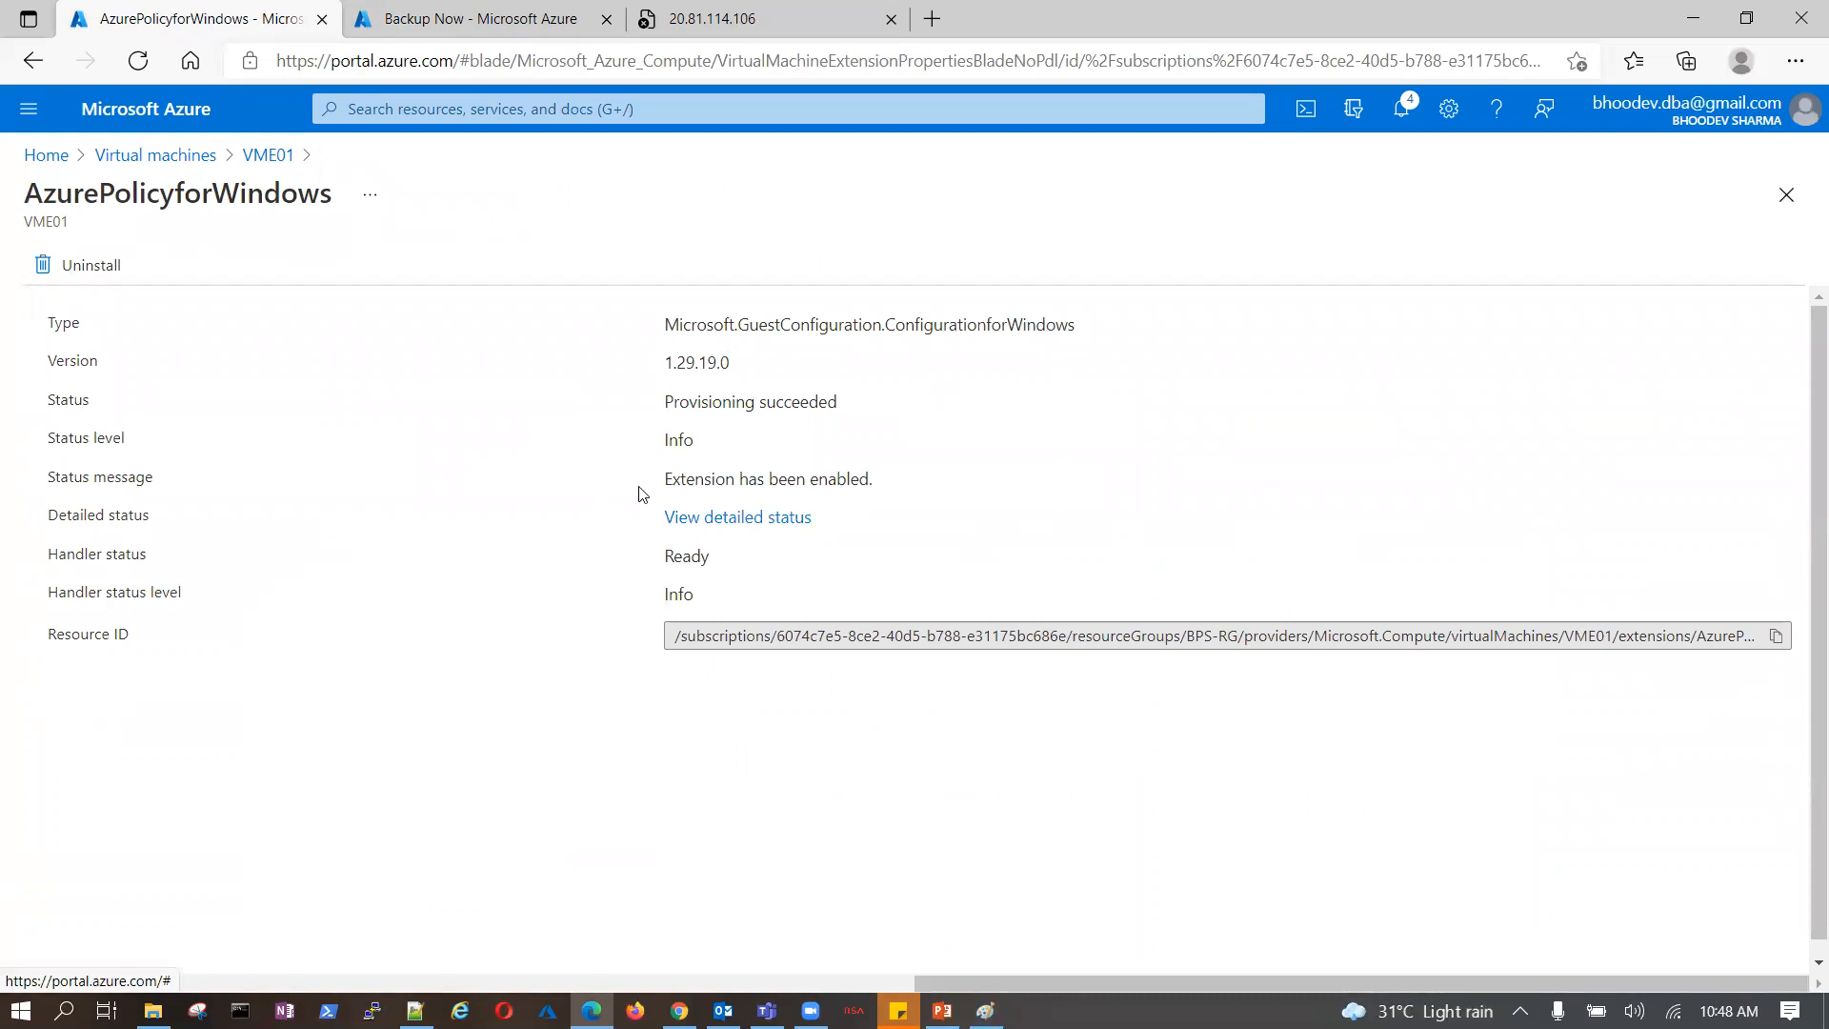
left_click_drag(680, 317, 1093, 373)
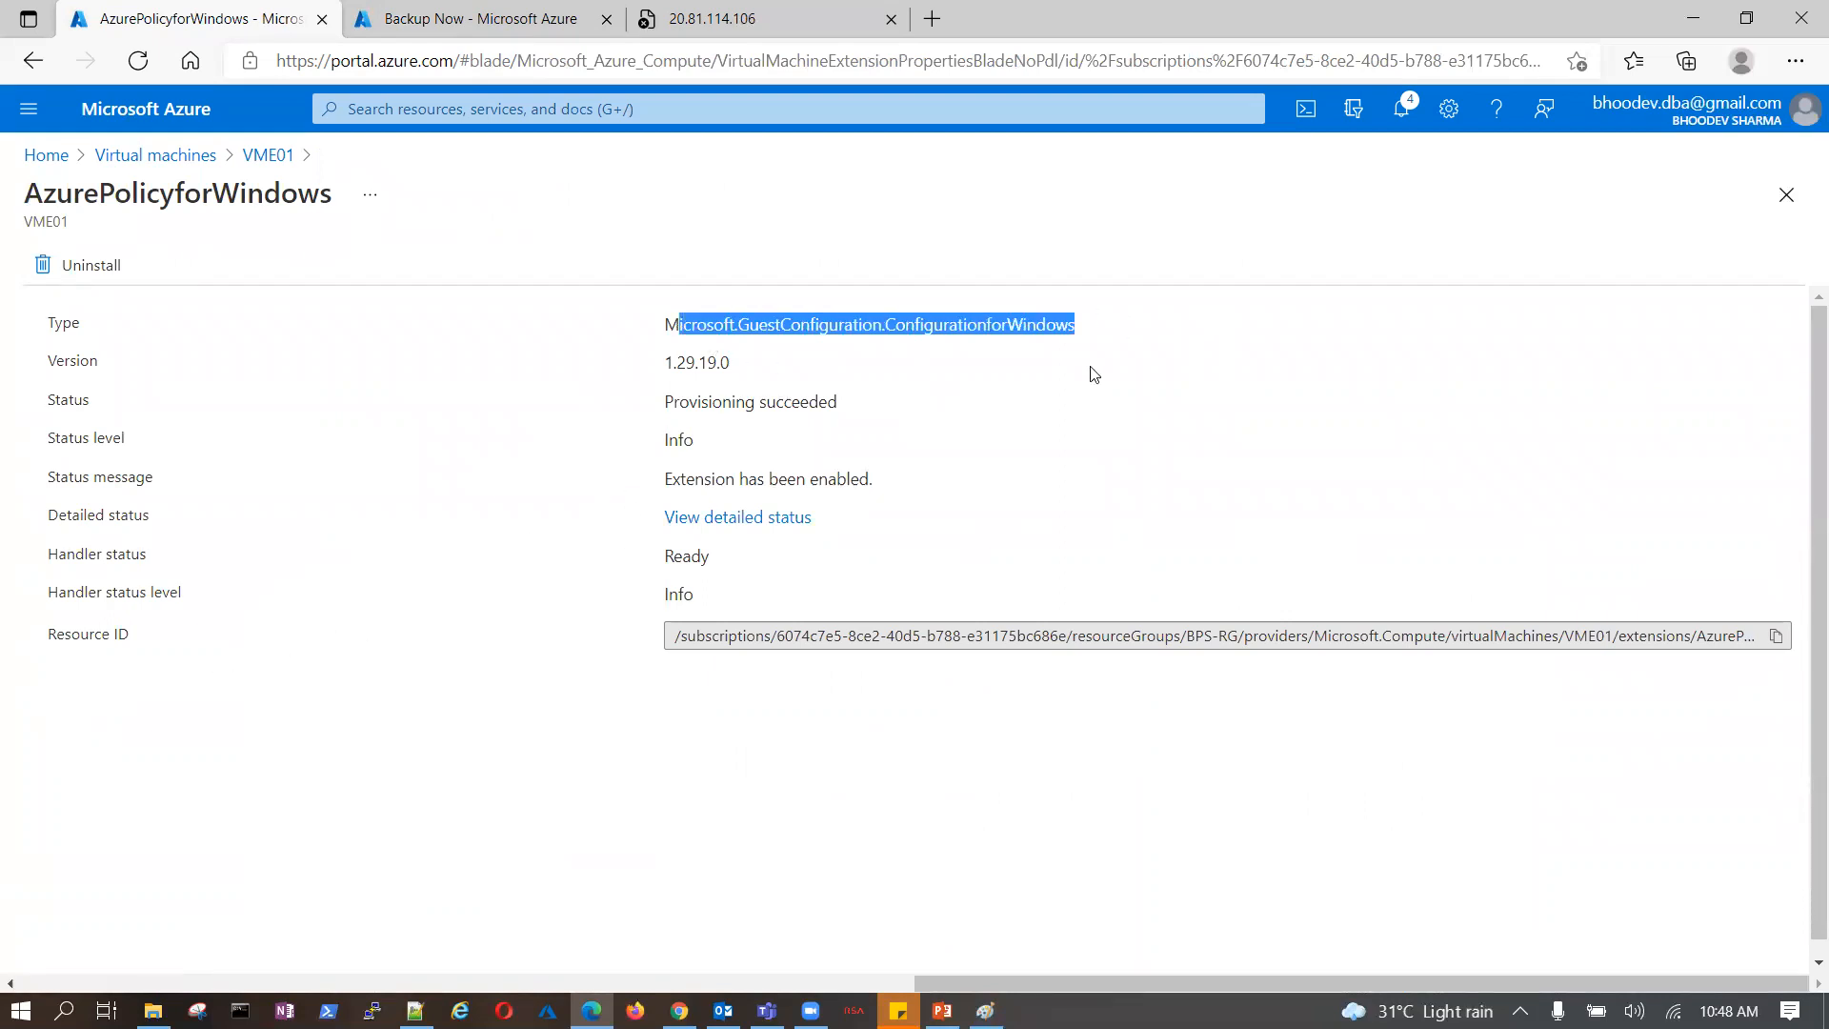
left_click(991, 378)
left_click_drag(698, 635, 1770, 640)
left_click(1774, 636)
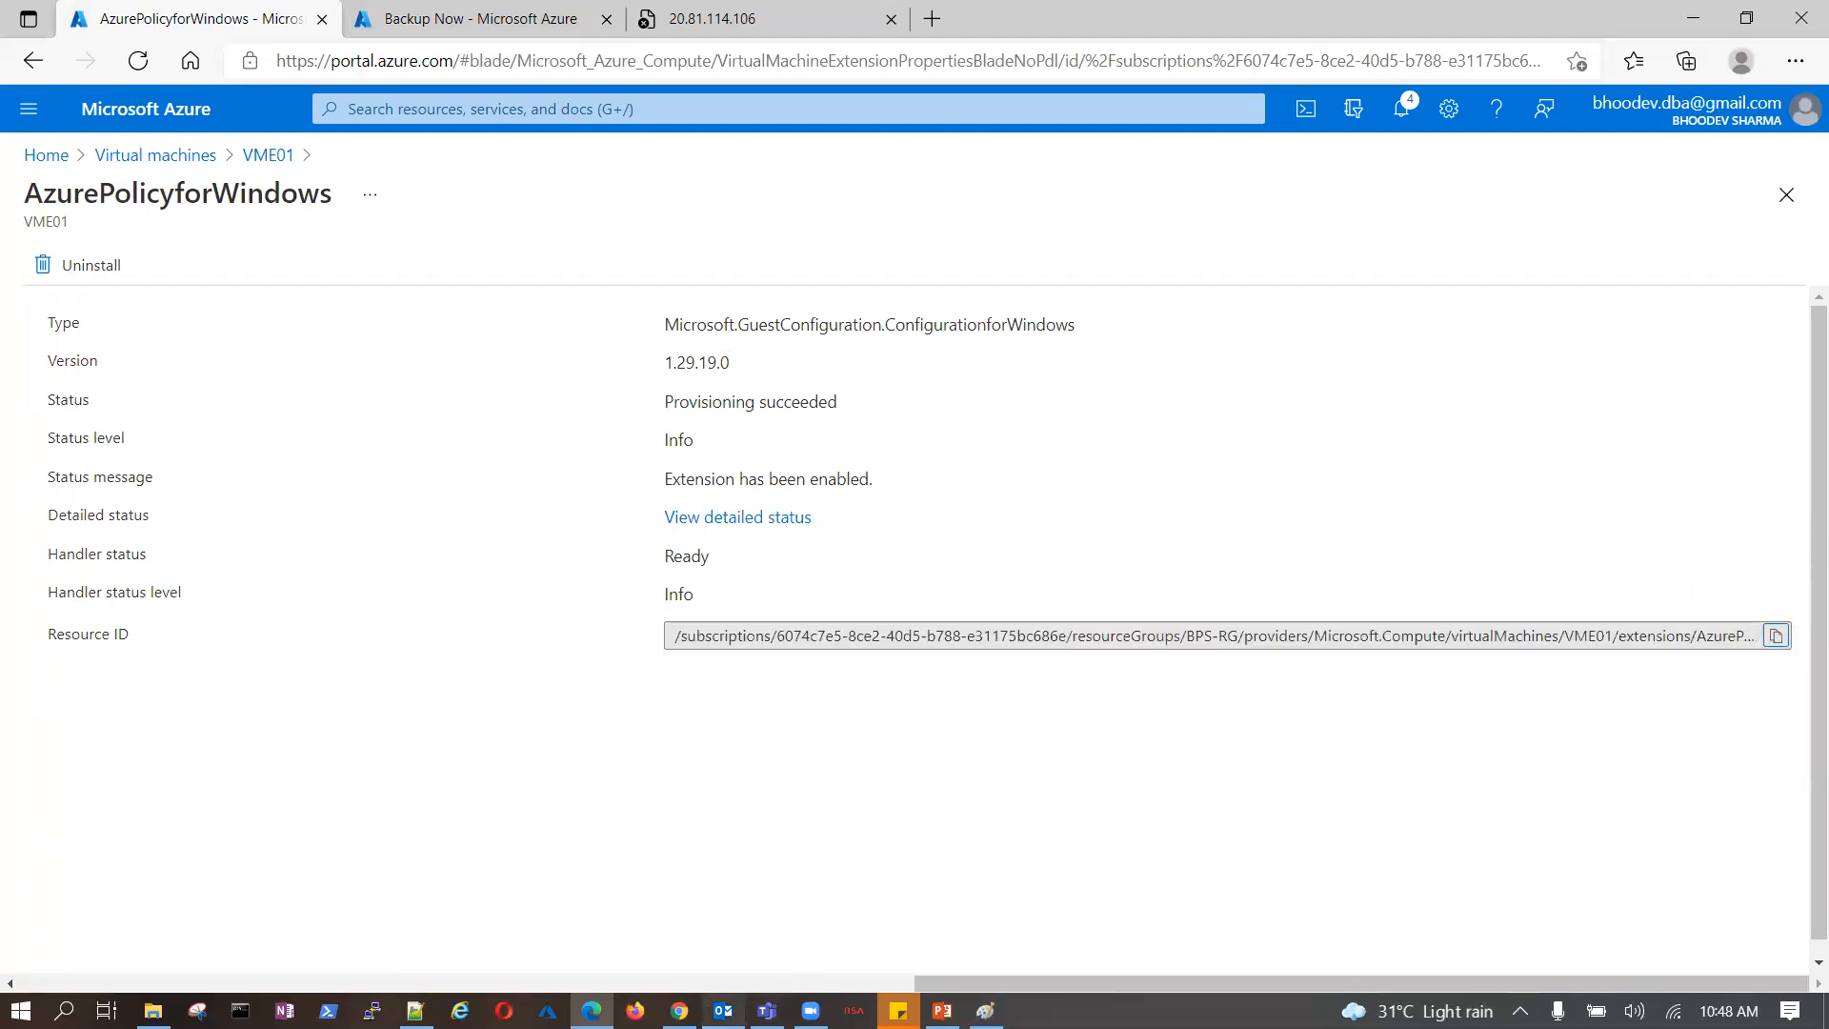
left_click(414, 1010)
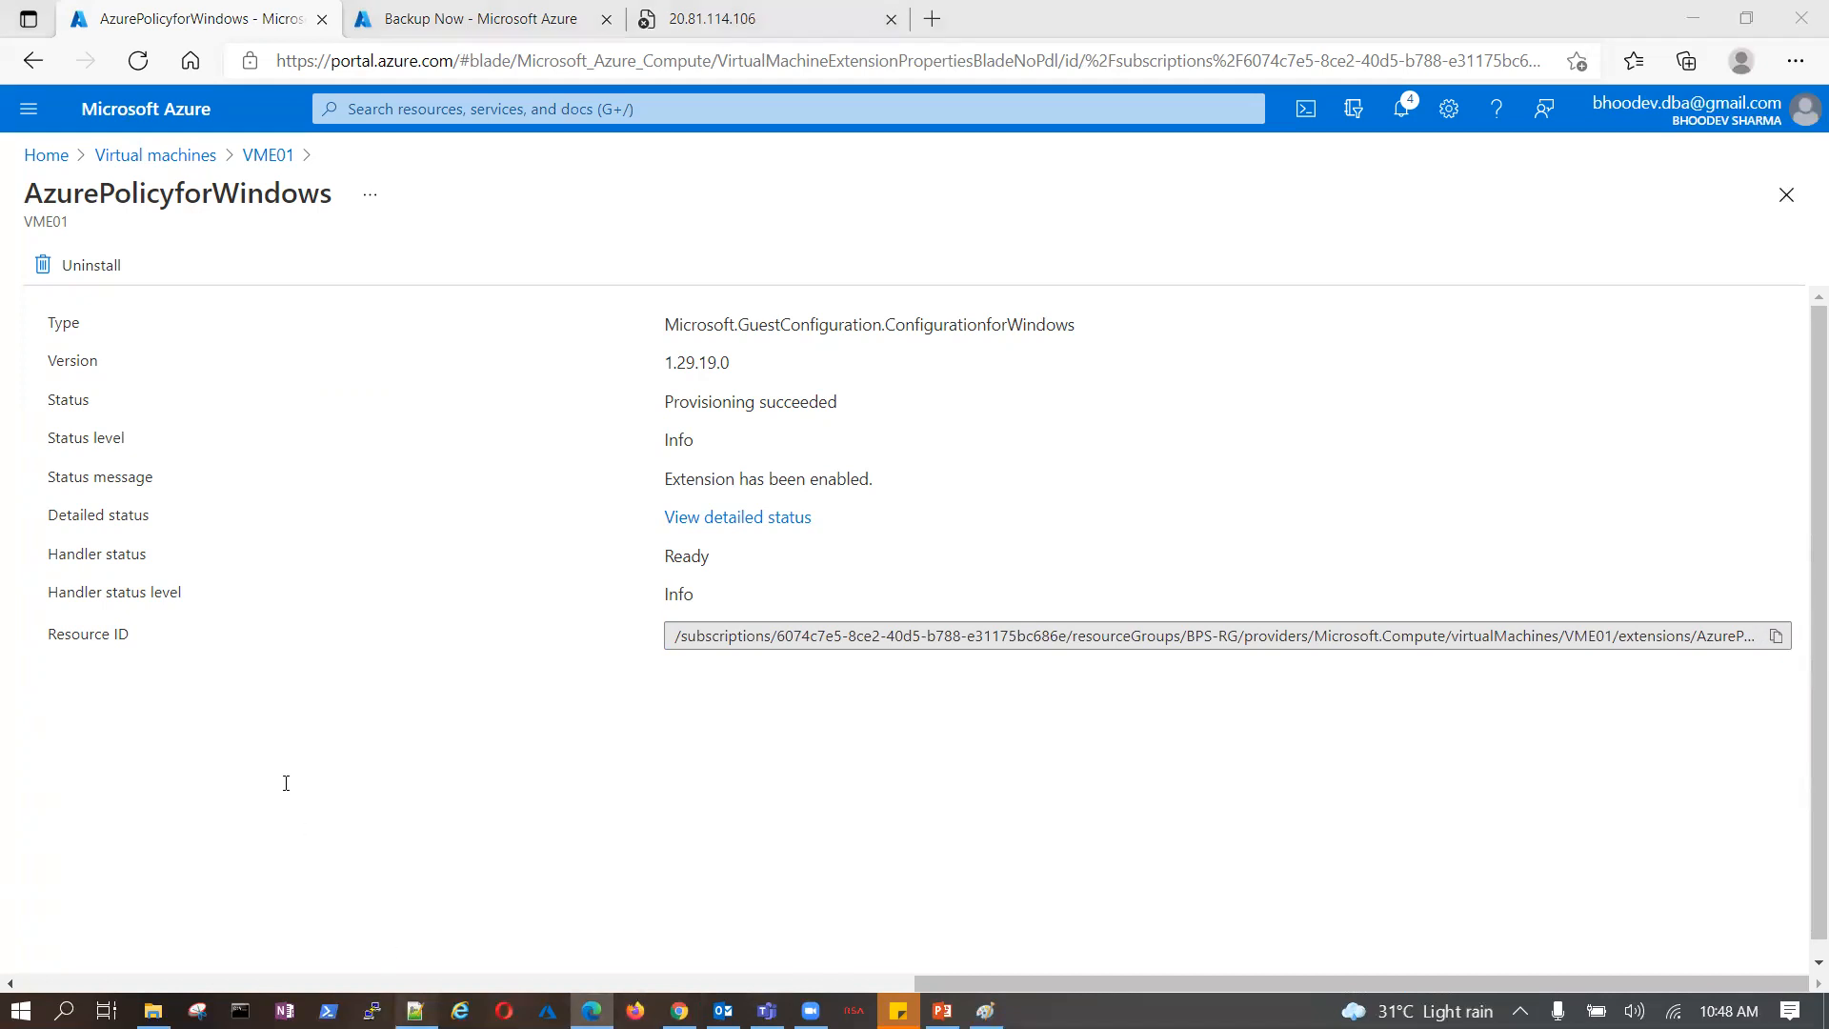
scroll(895, 350, "down", 2)
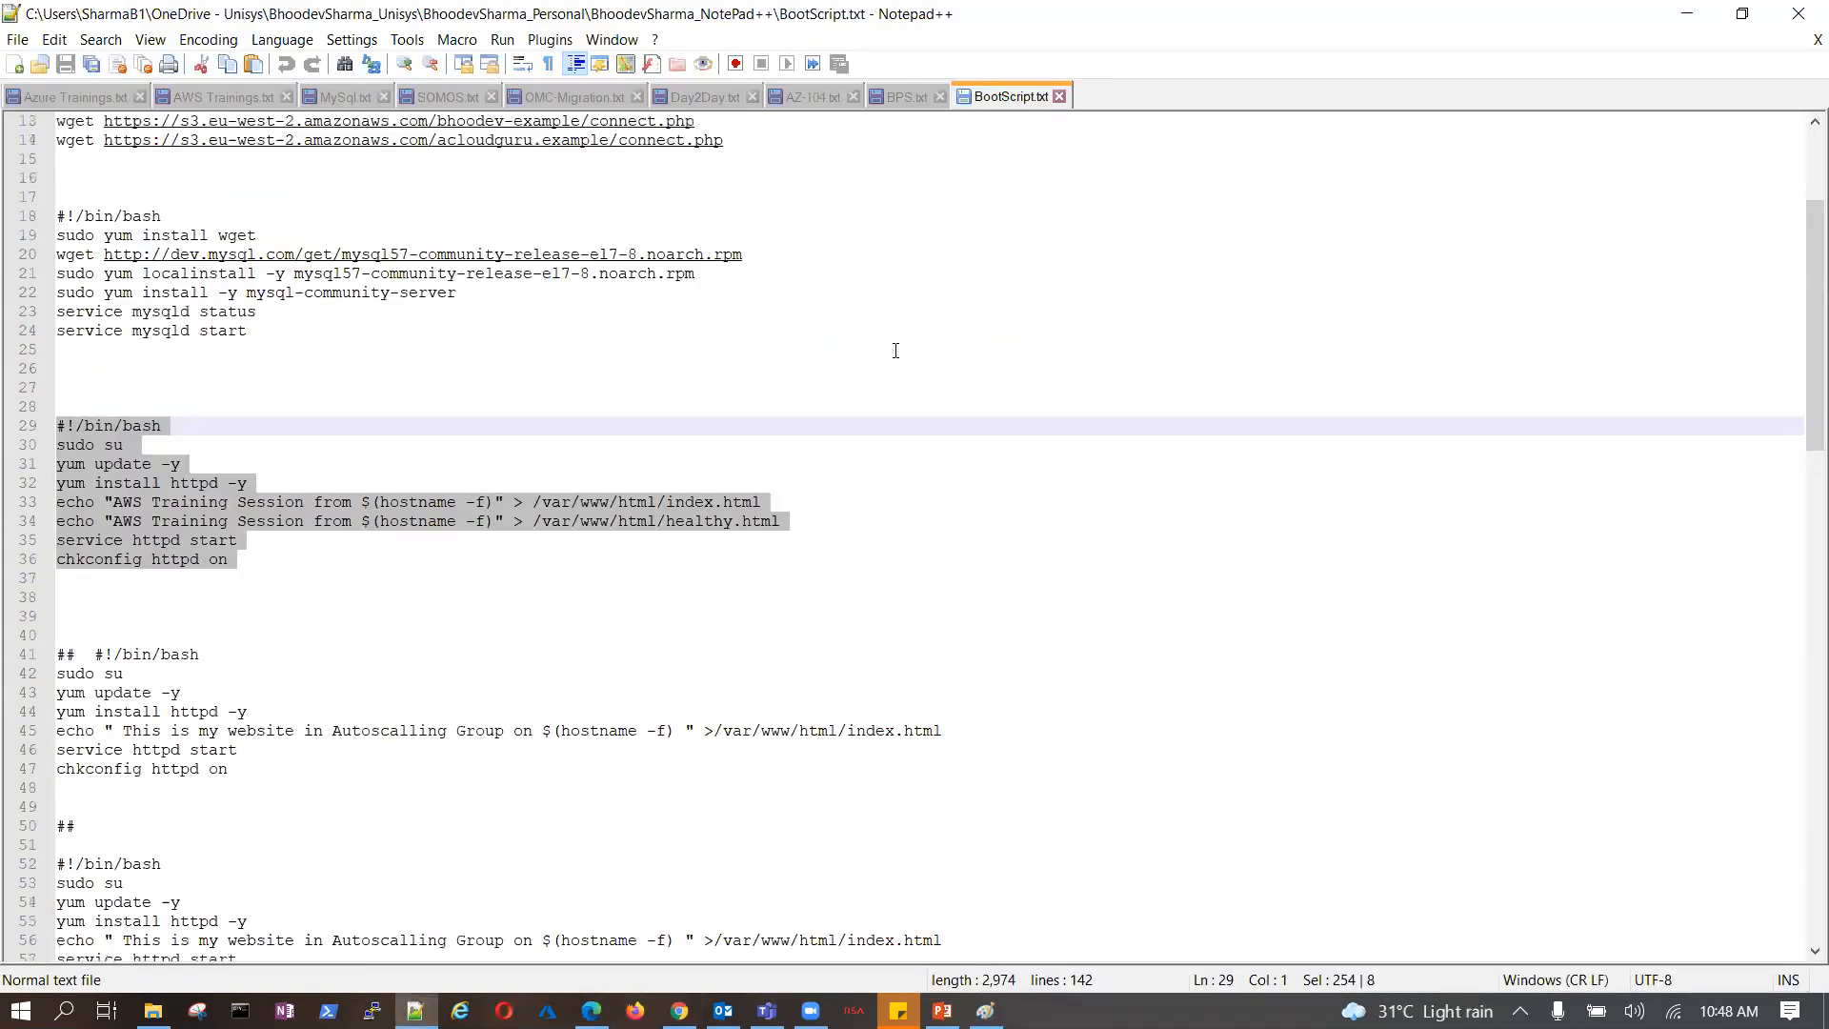
- Paste the AzurePolicyforWindows resource ID onto line 255 of AZ-104.txt
left_click(817, 97)
scroll(298, 816, "down", 20)
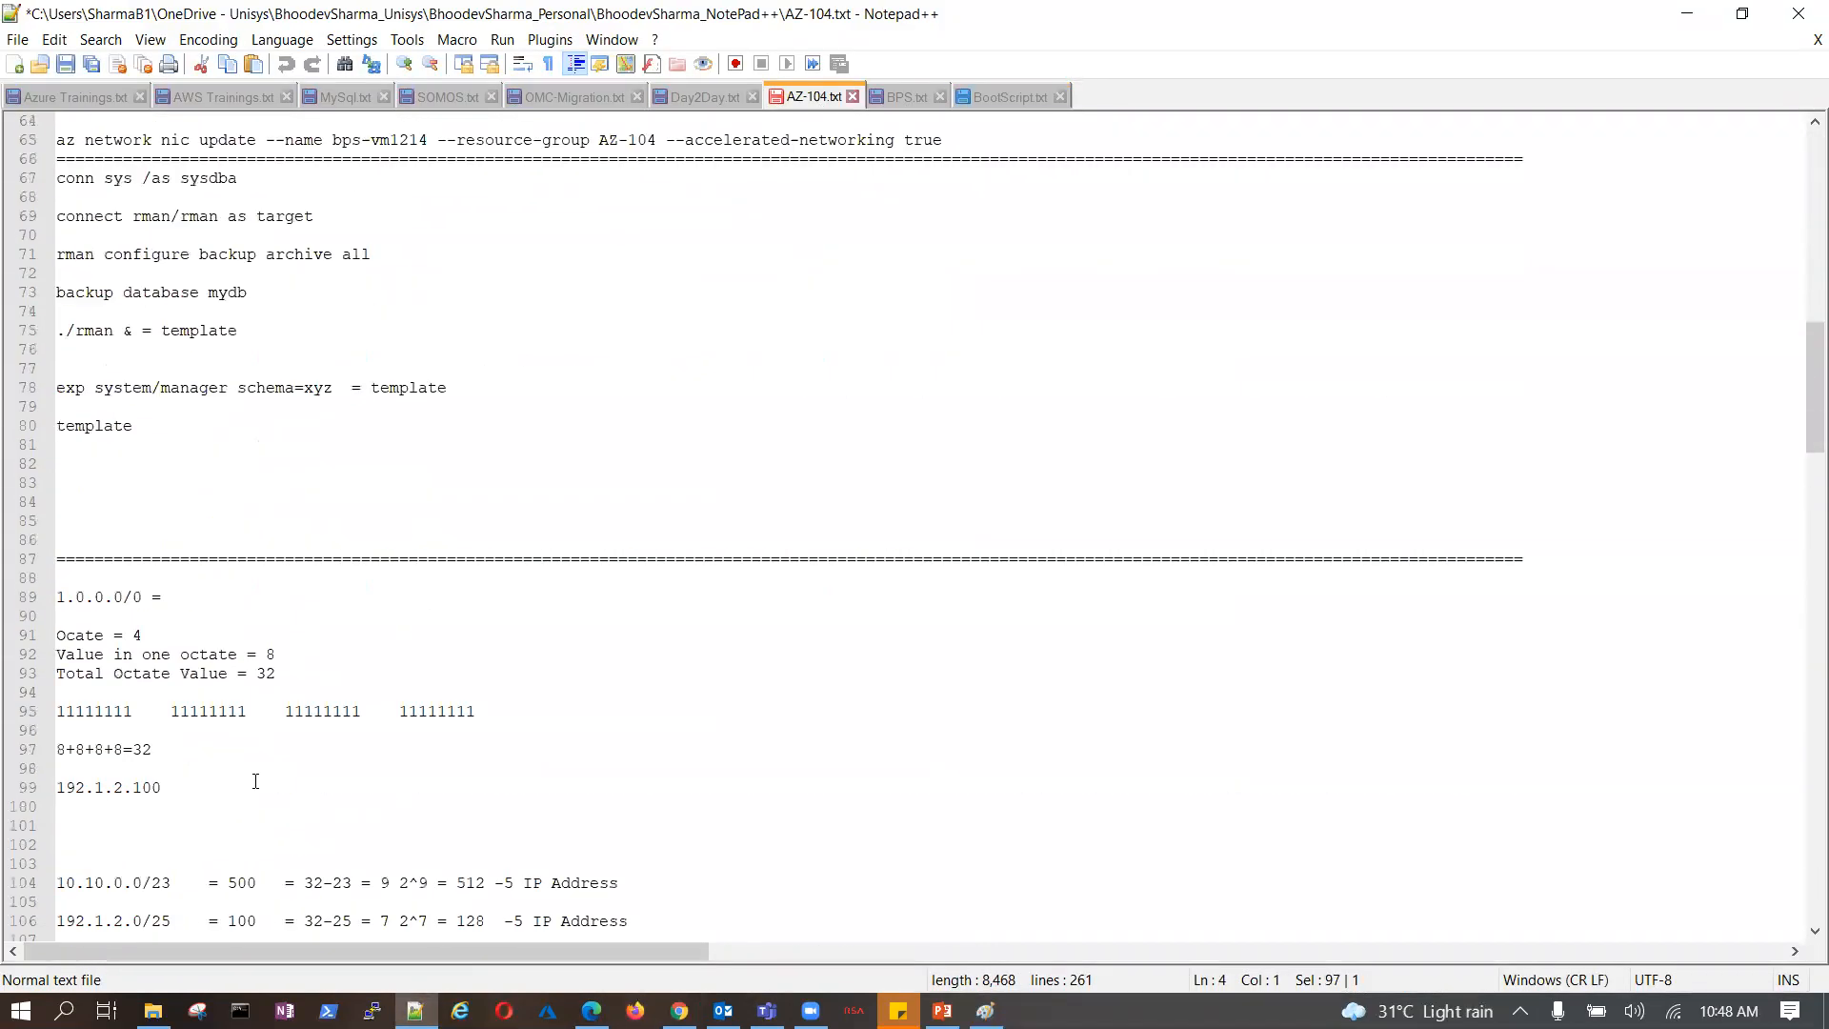
scroll(256, 781, "down", 20)
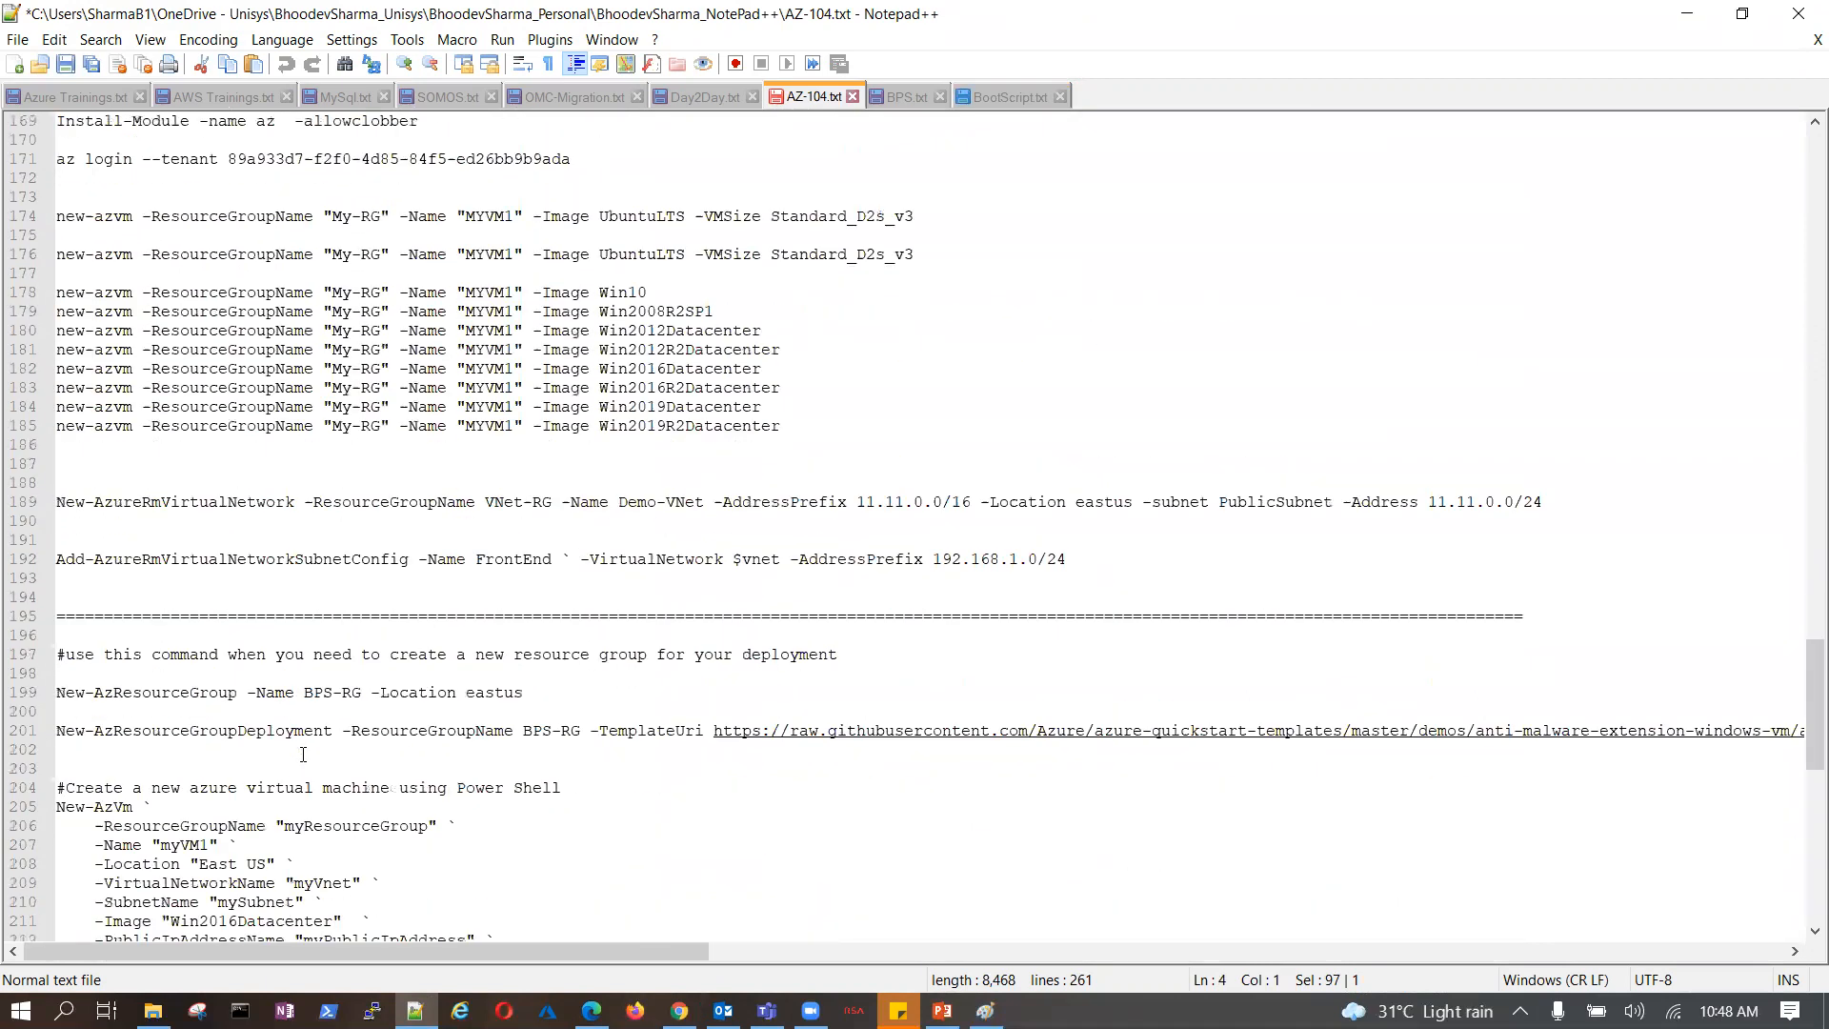
scroll(302, 755, "down", 17)
left_click(110, 798)
key("ctrl+v")
left_click_drag(1552, 806, 9, 807)
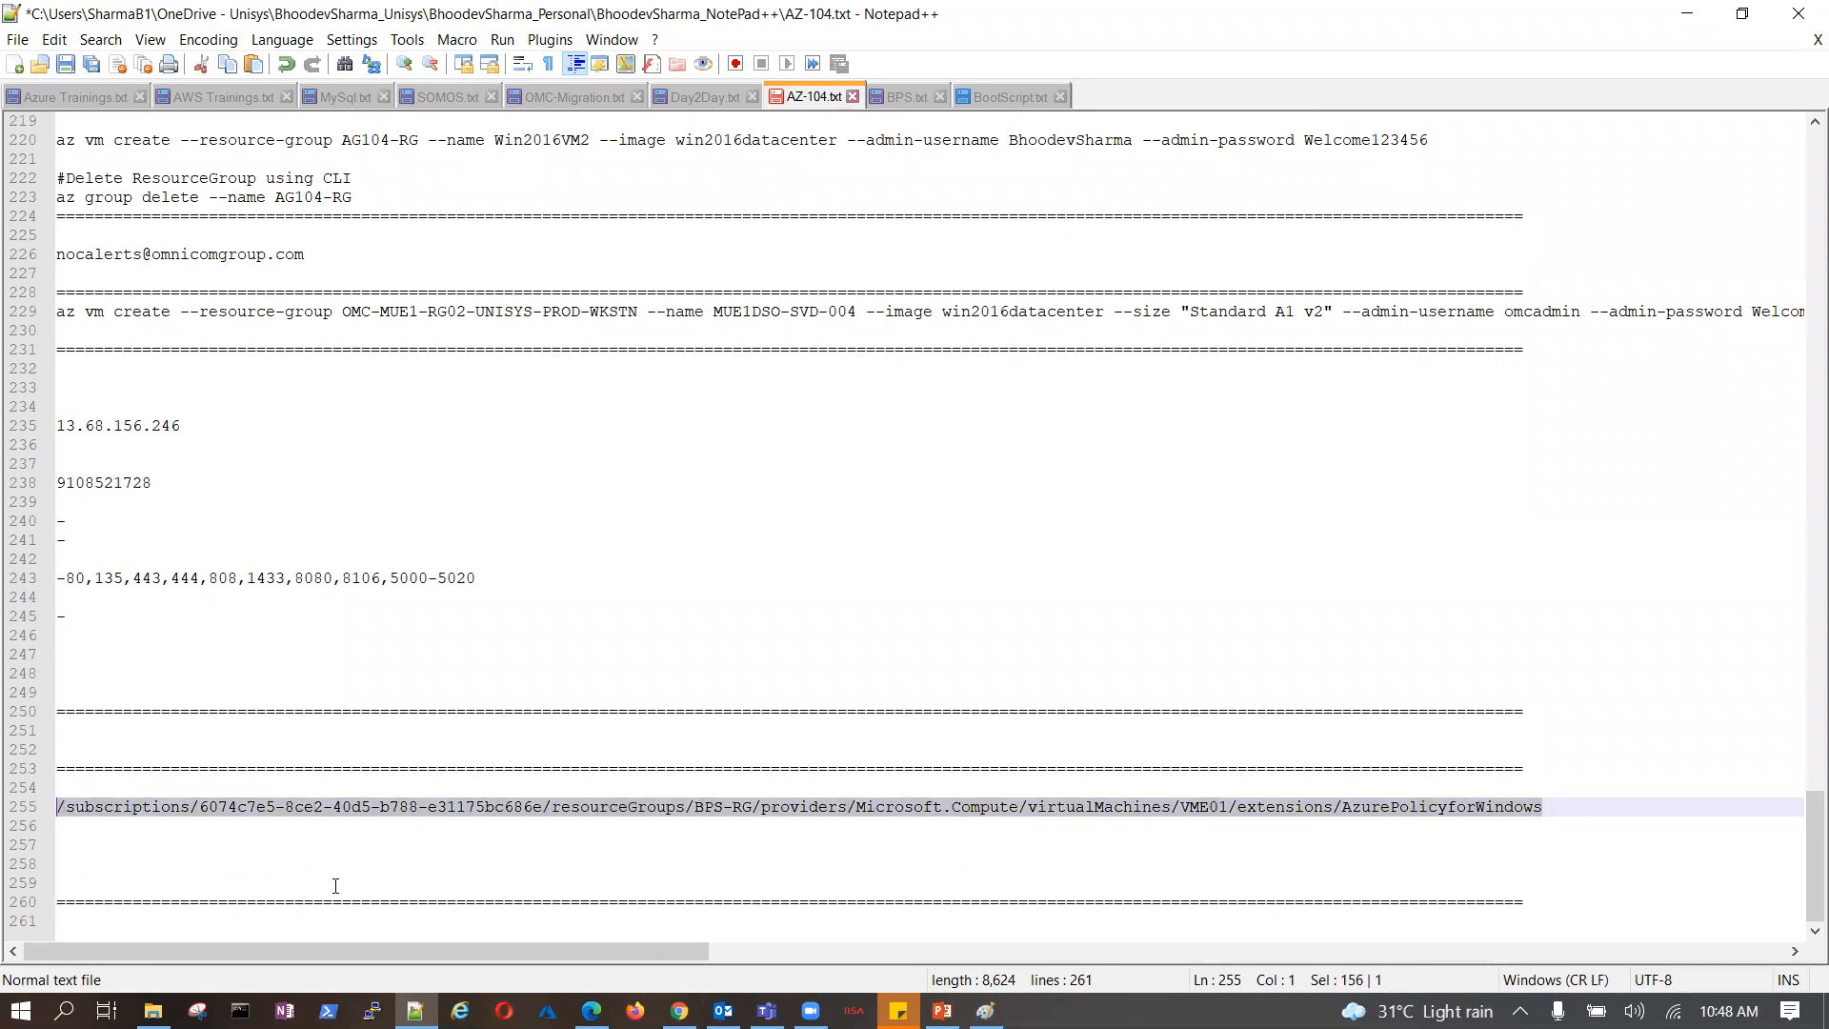
left_click(663, 823)
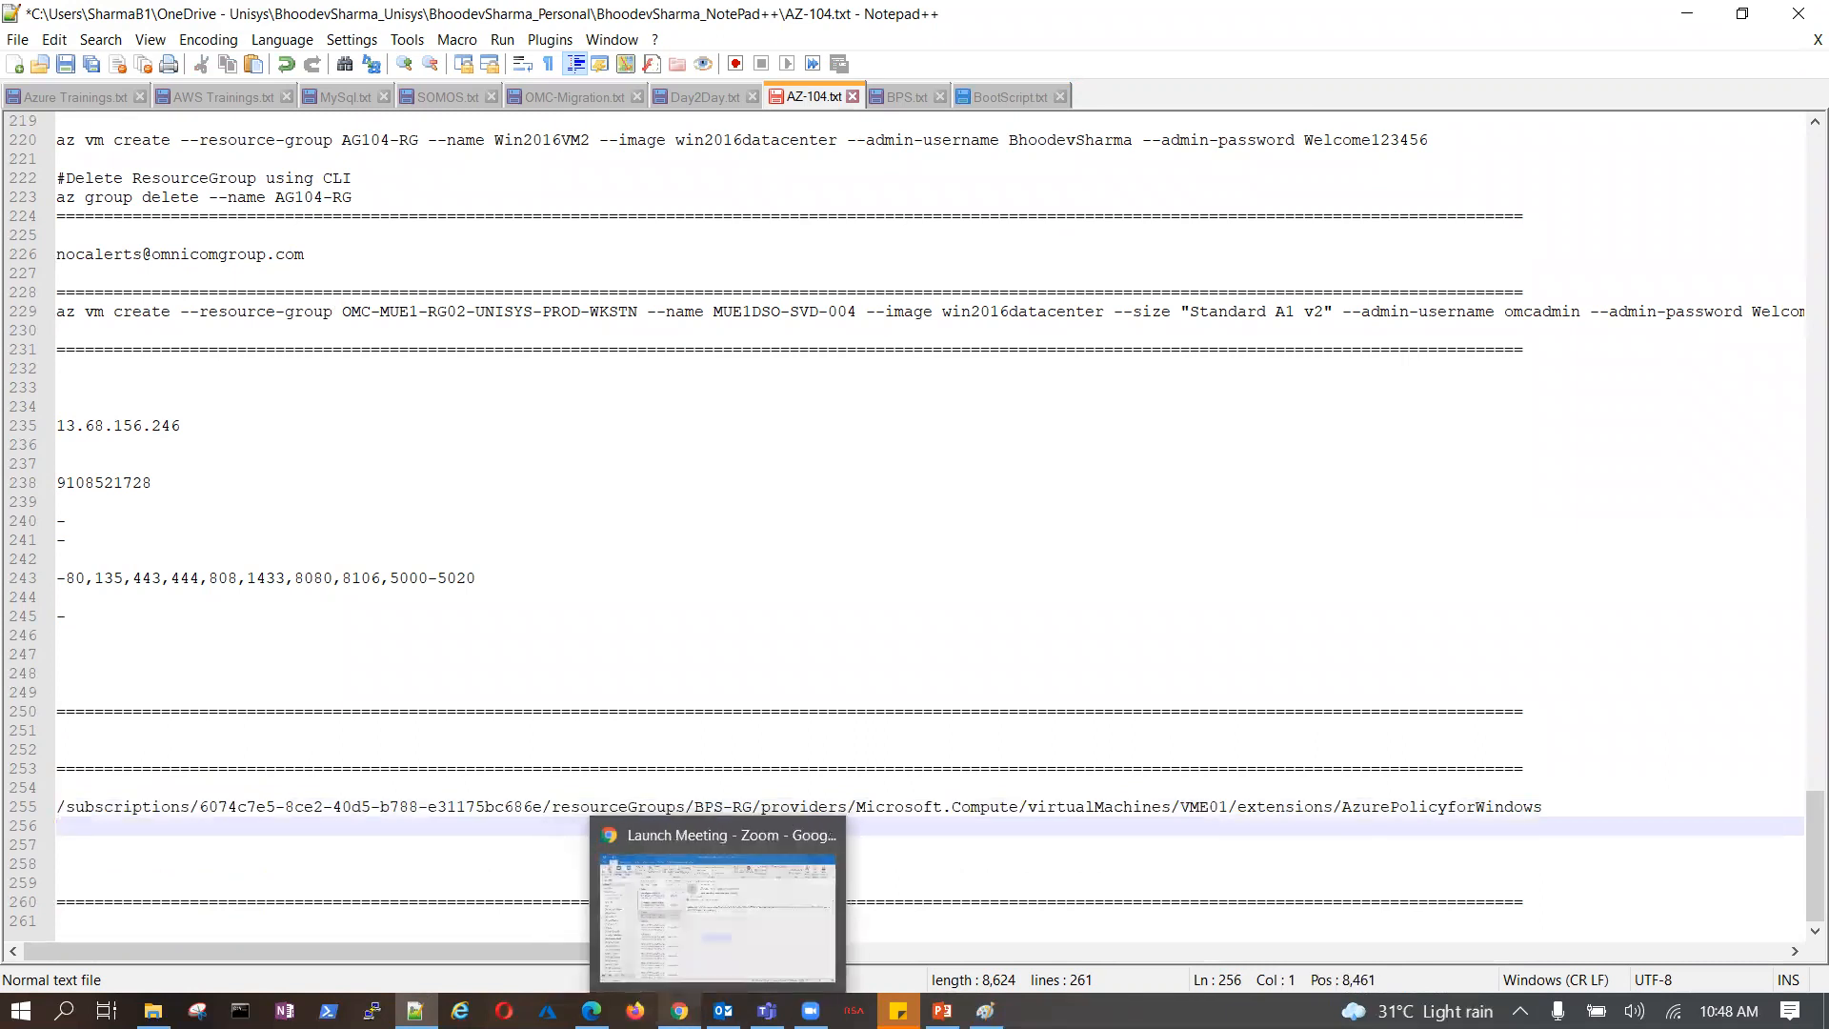
left_click(619, 946)
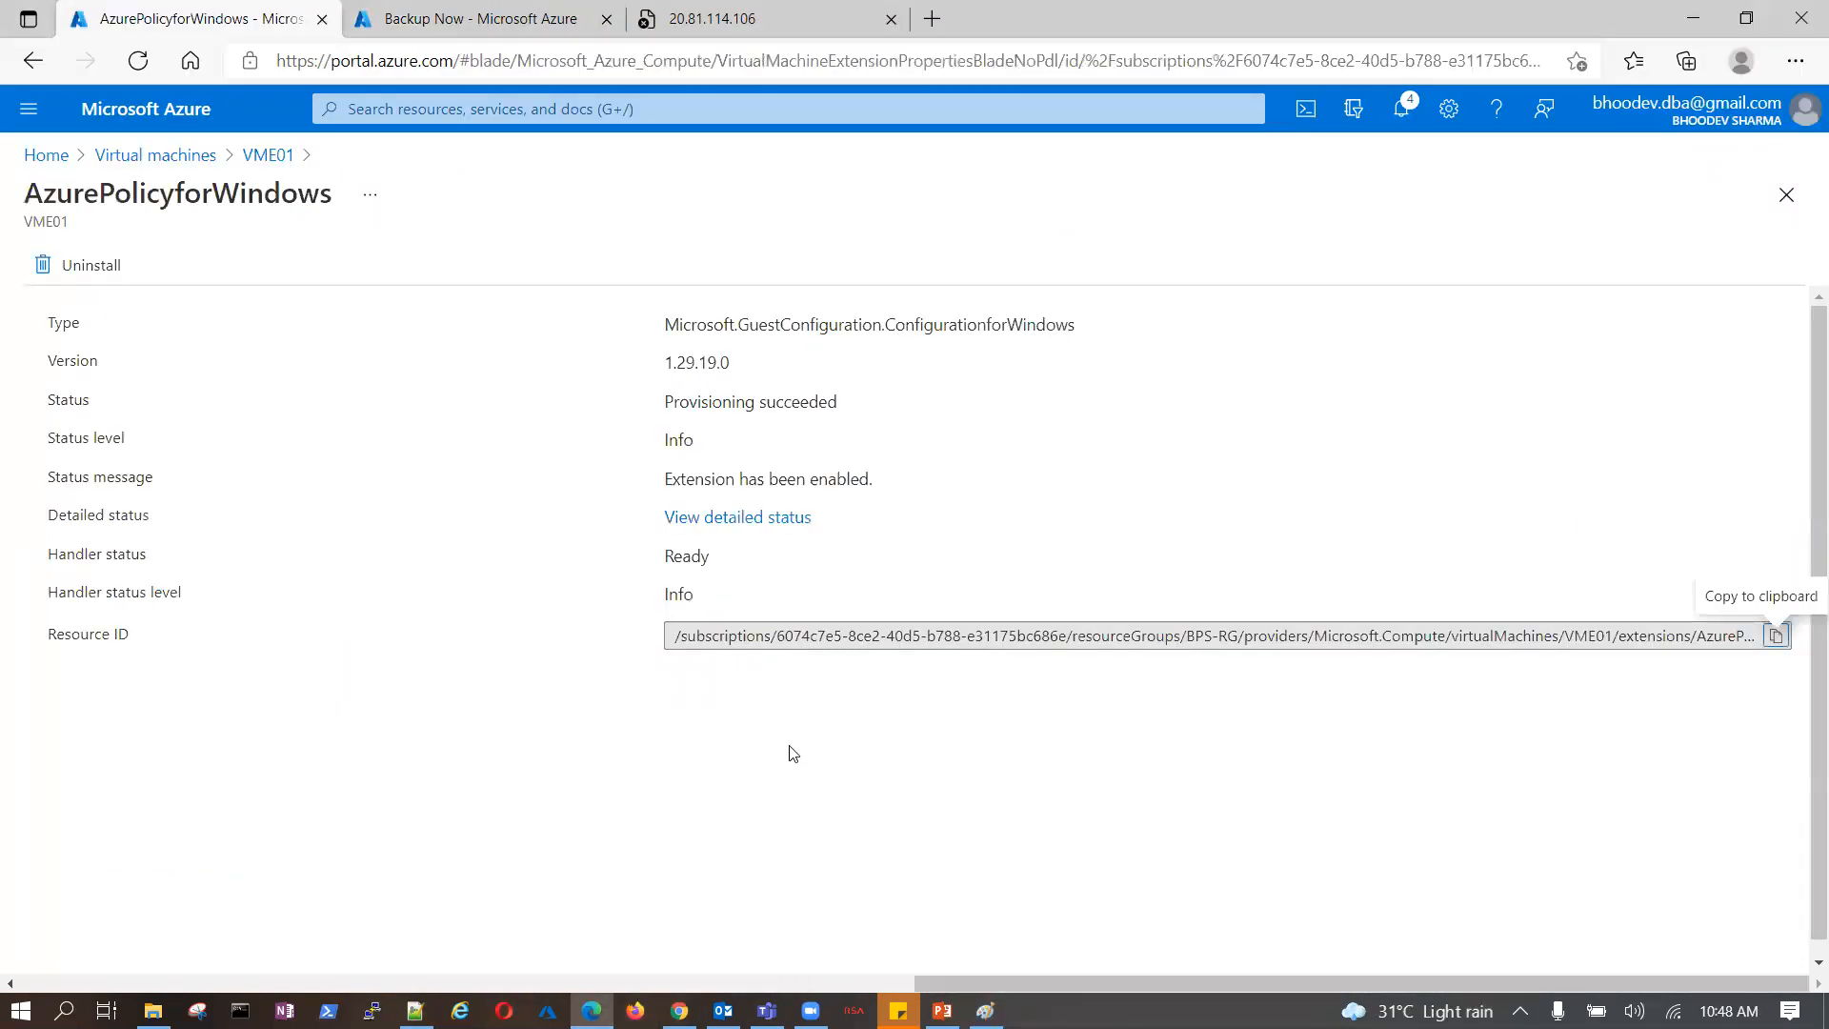
- Browse VME01's Advisor, Security and Extensions pages, then return to the Backup Now tab
left_click(264, 153)
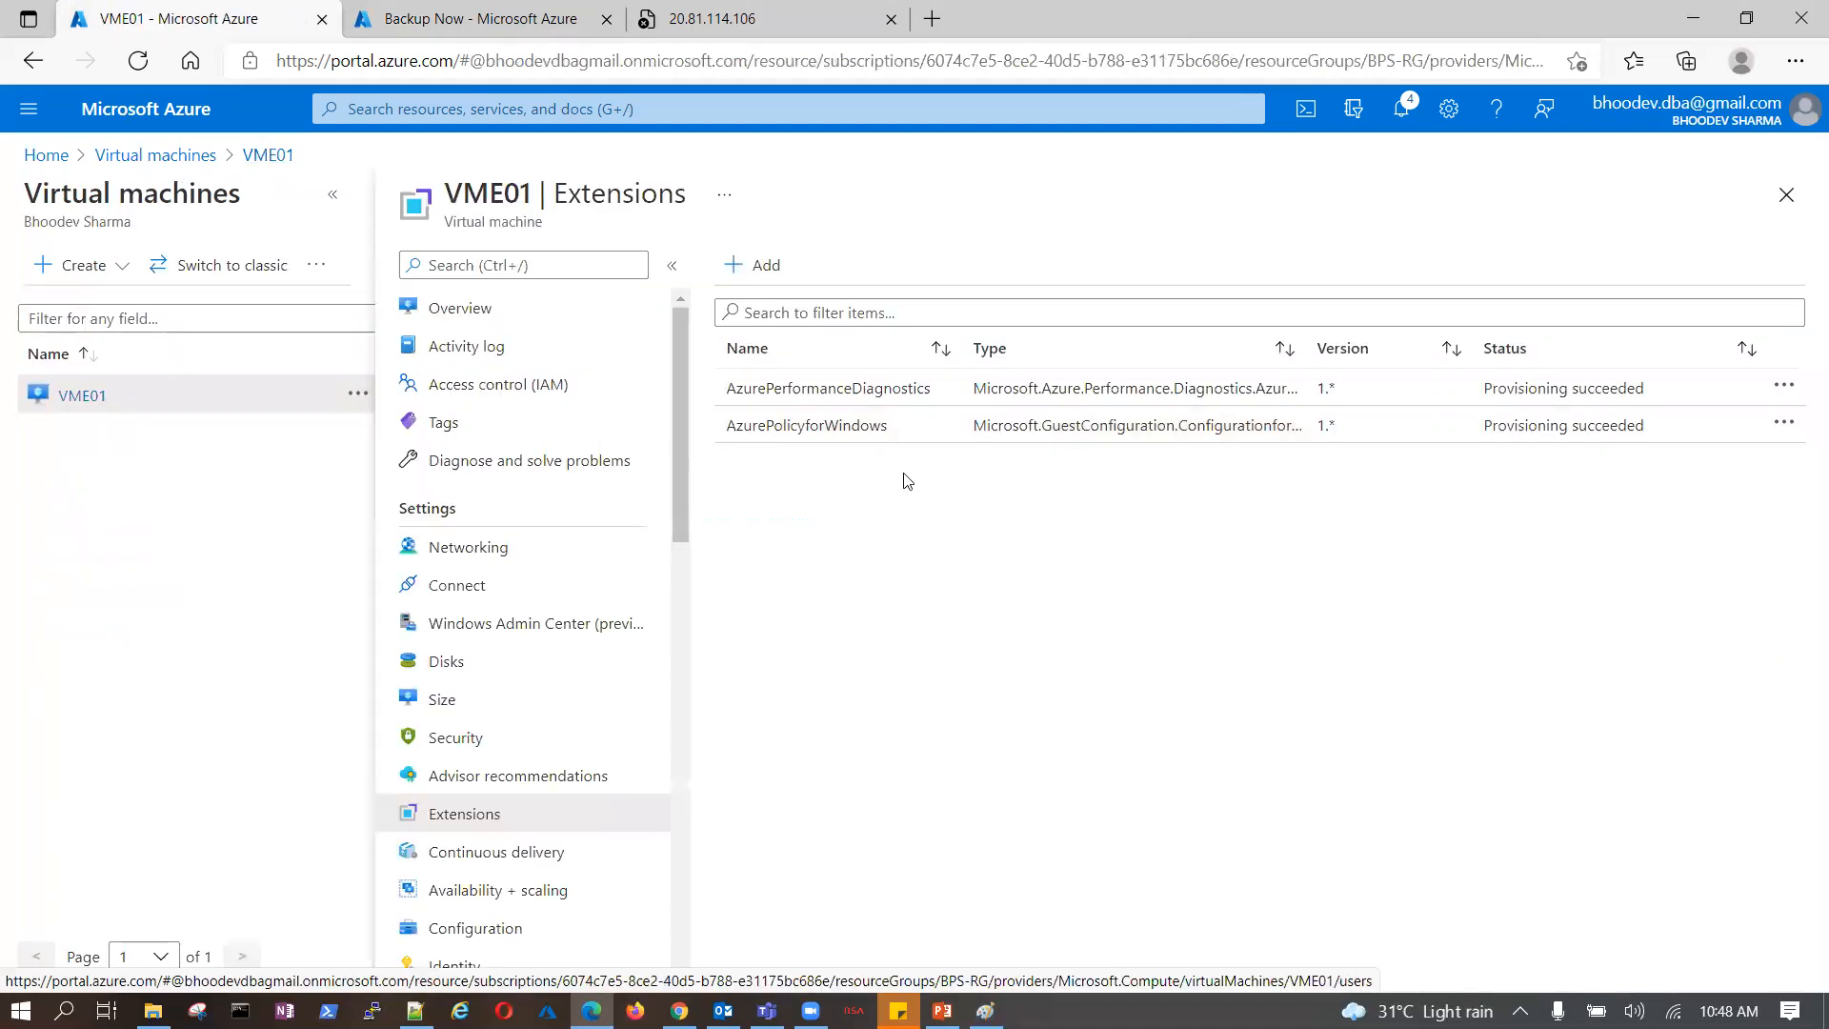
left_click(471, 774)
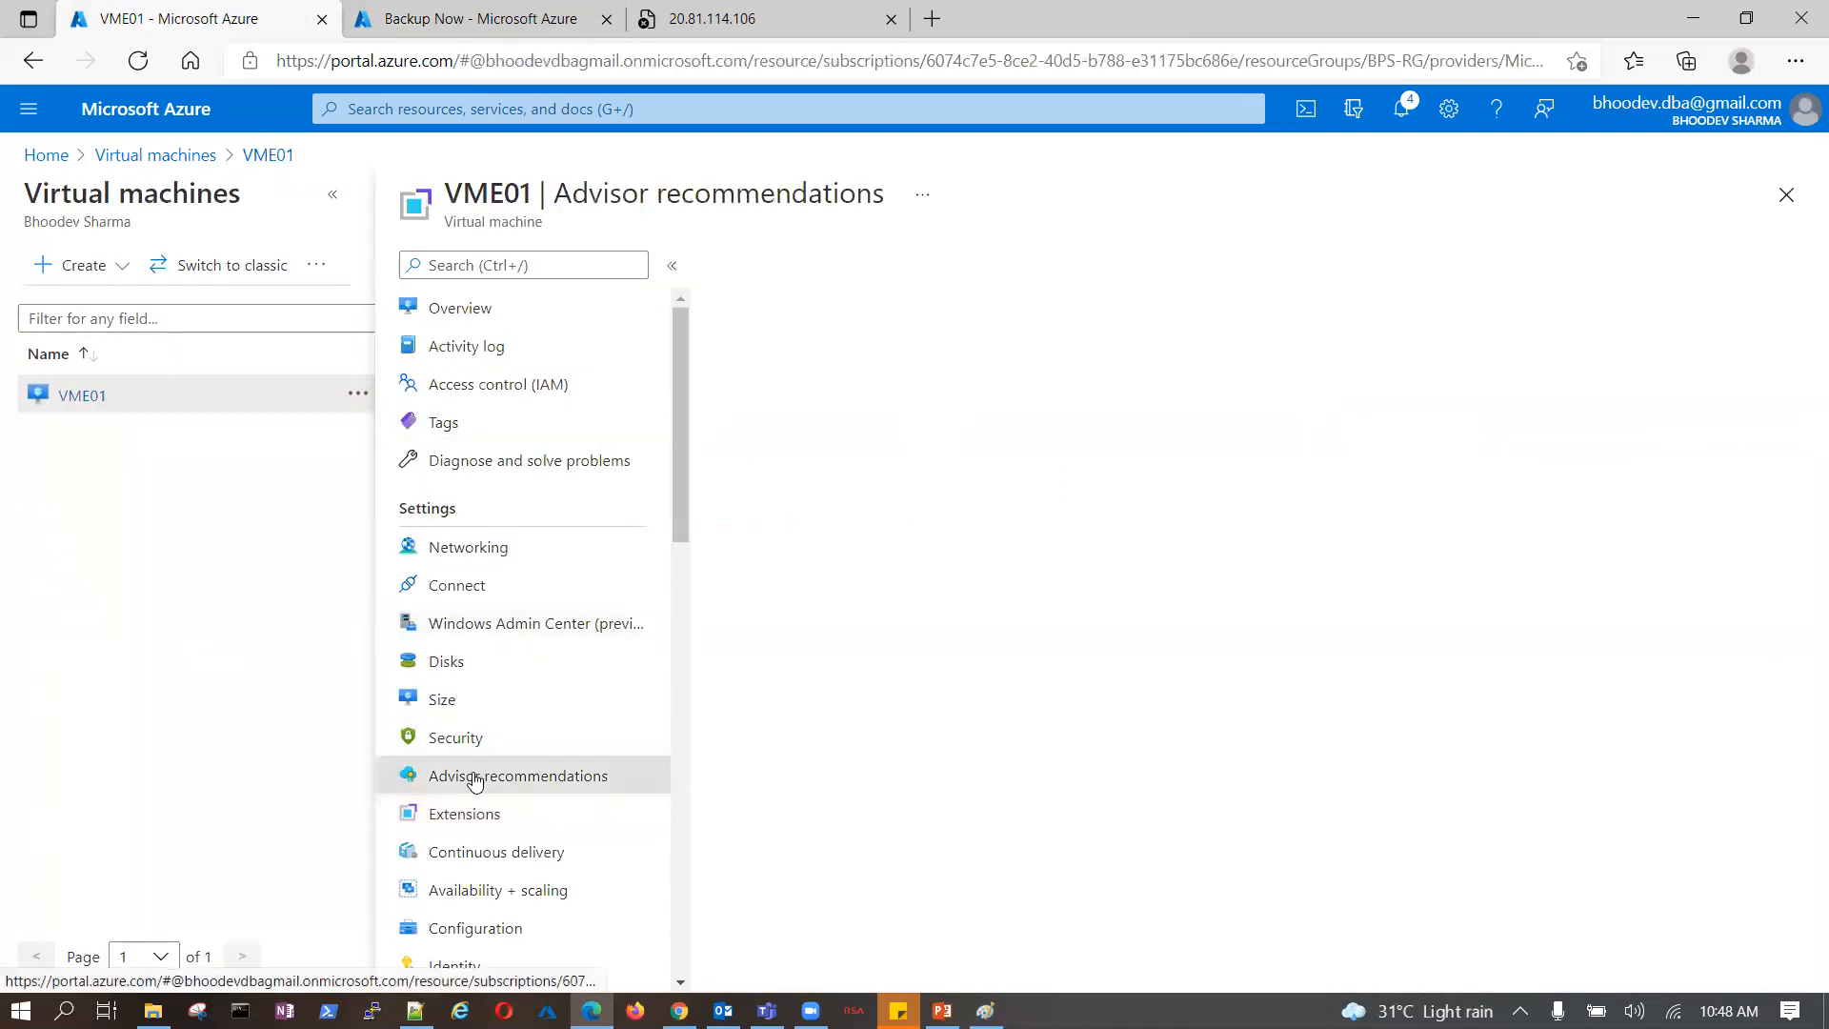
left_click(470, 739)
left_click(567, 819)
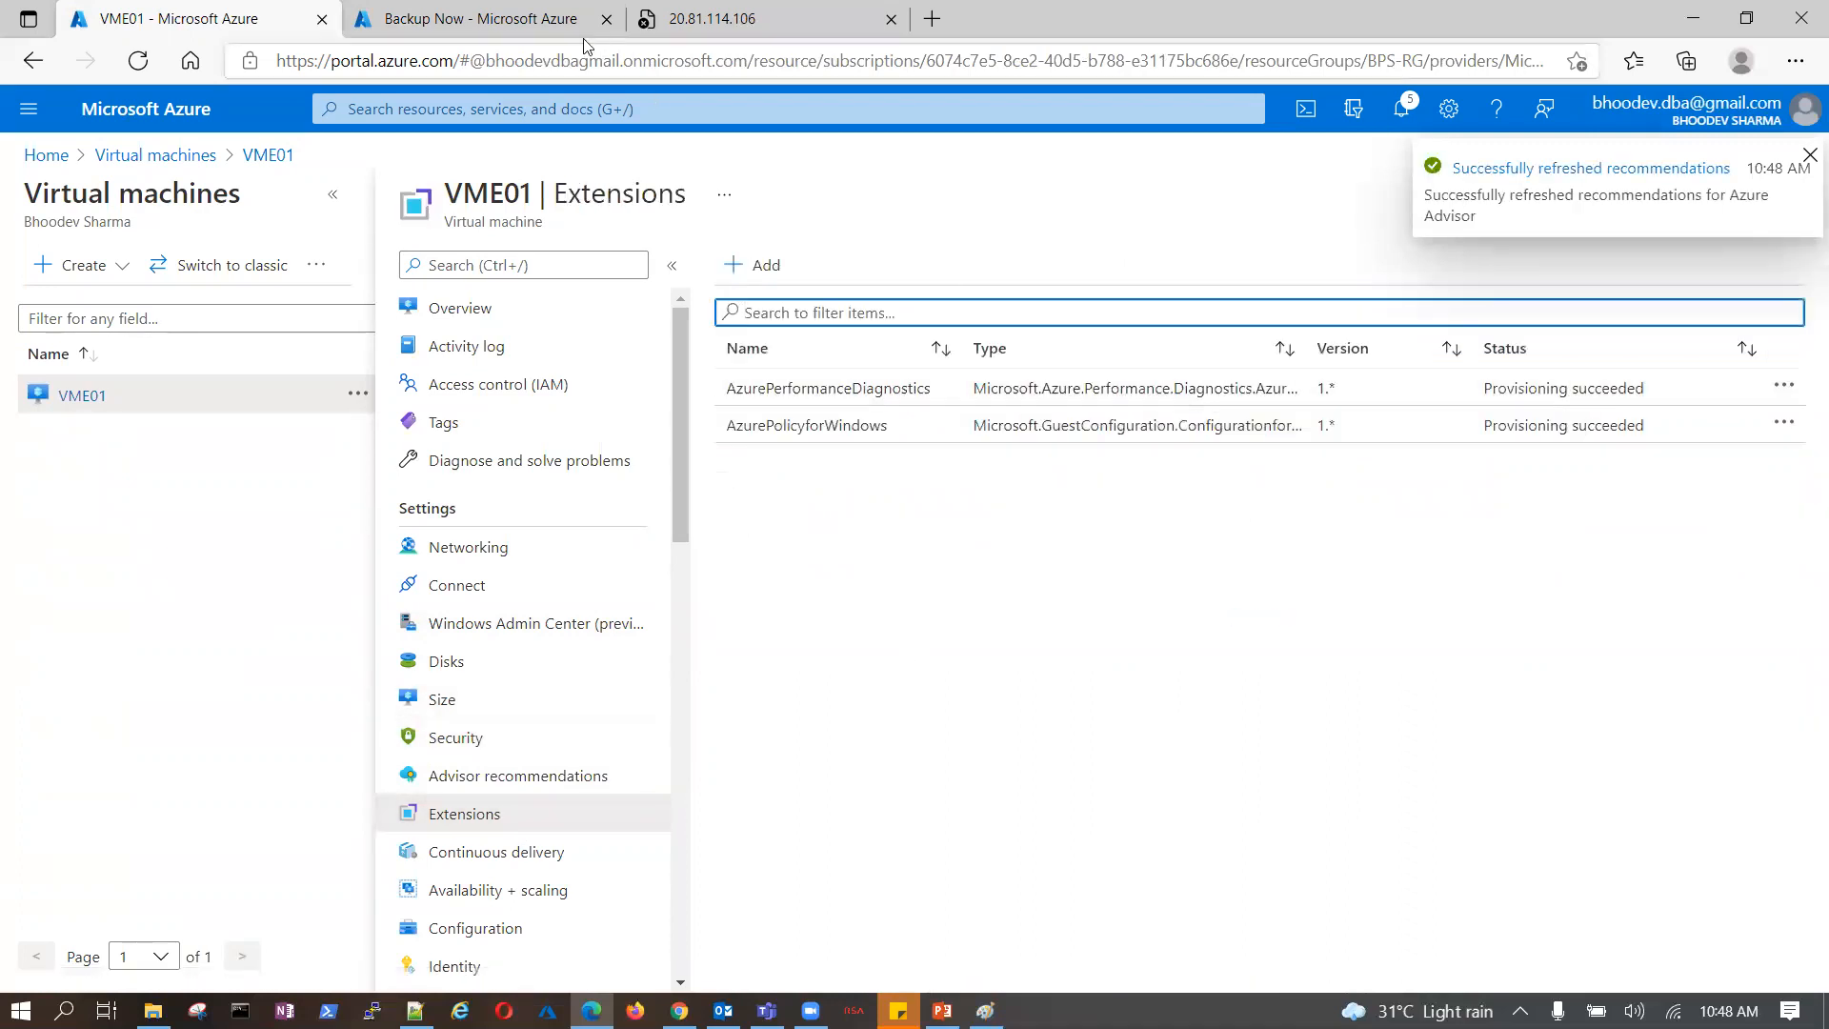
left_click(491, 20)
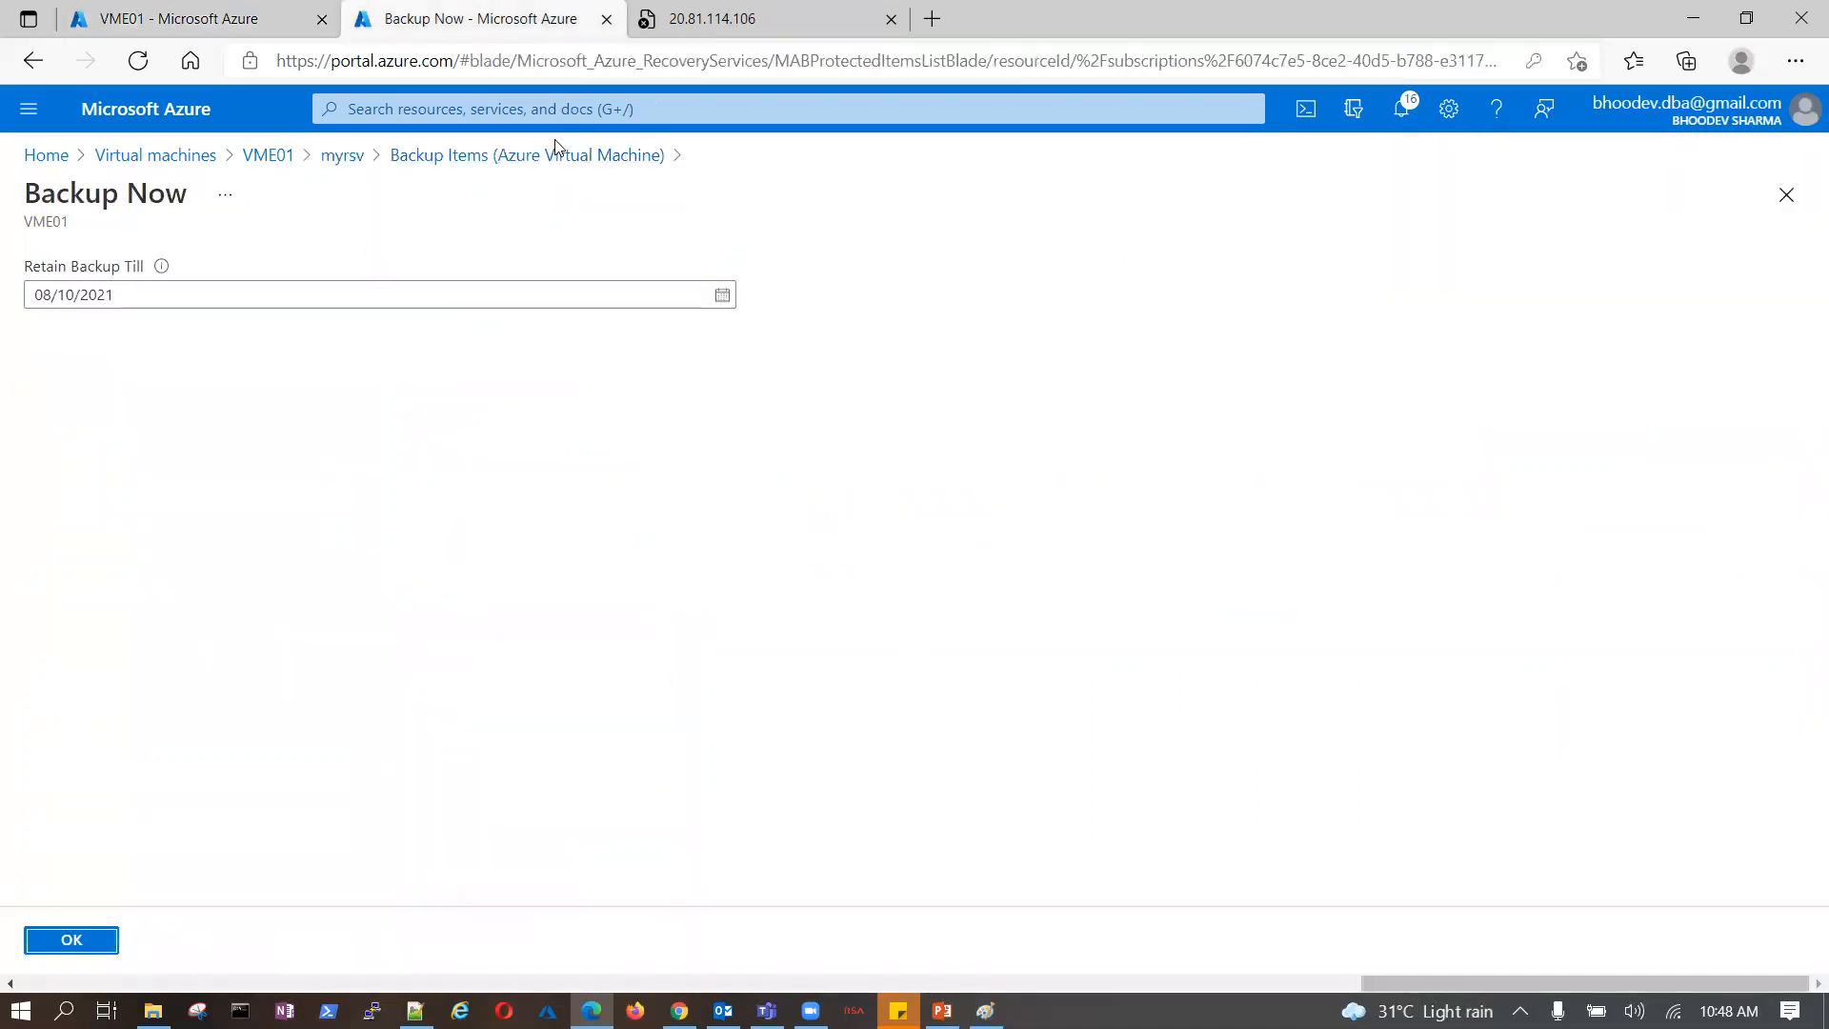
- Search 'log an' and open the Log Analytics workspaces service
left_click(631, 107)
type("log an")
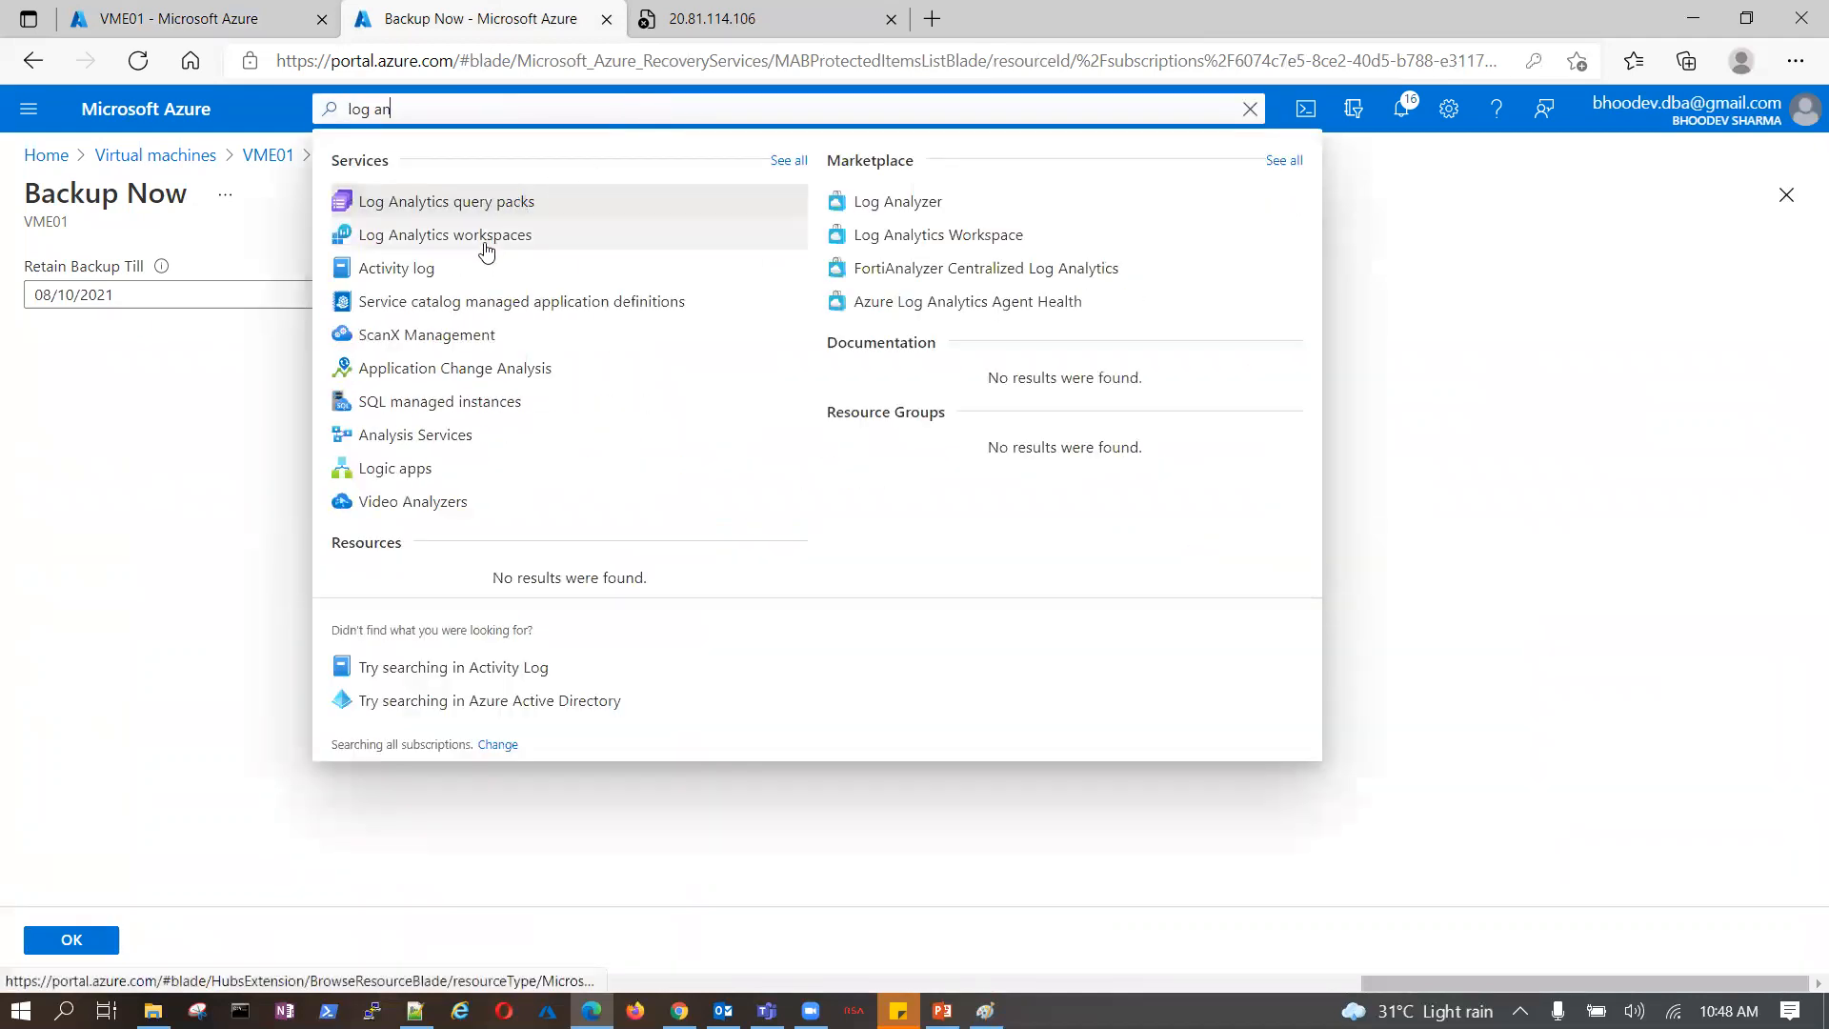
left_click(481, 237)
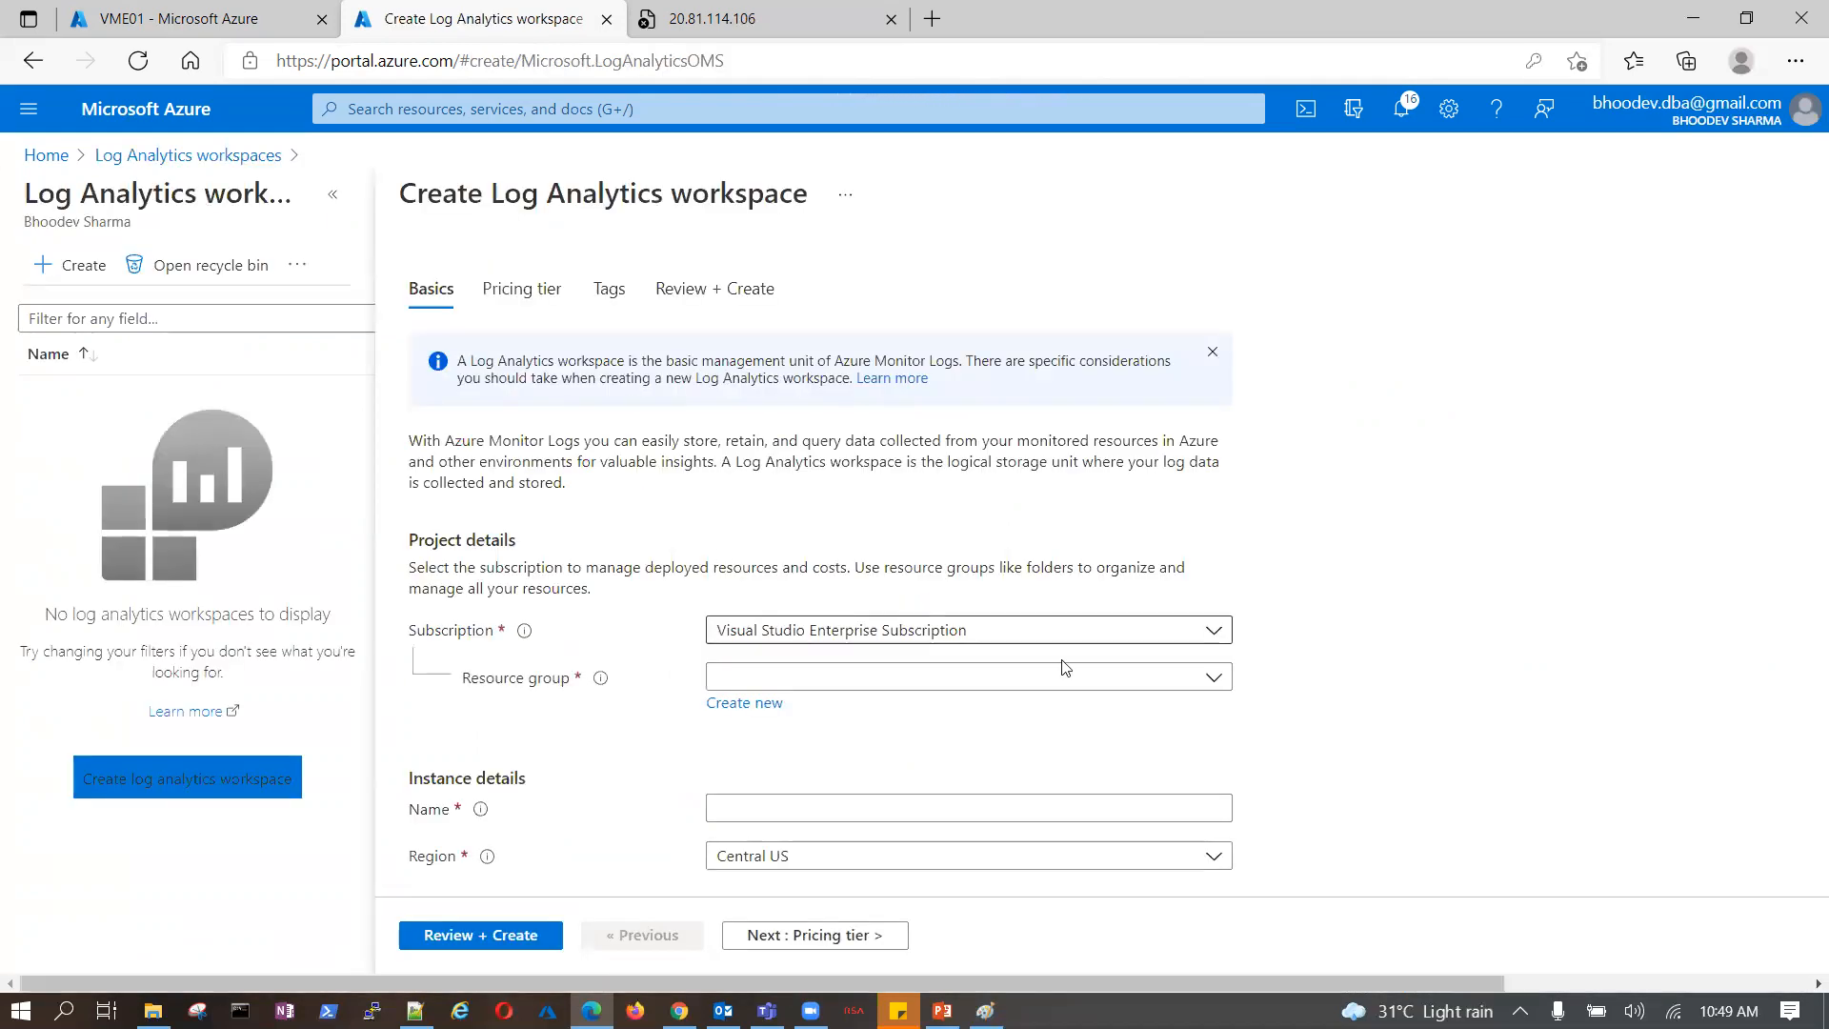
- Set the workspace basics: resource group BPS-RG, name BPS-LAW, region East US
left_click(1207, 680)
left_click(811, 799)
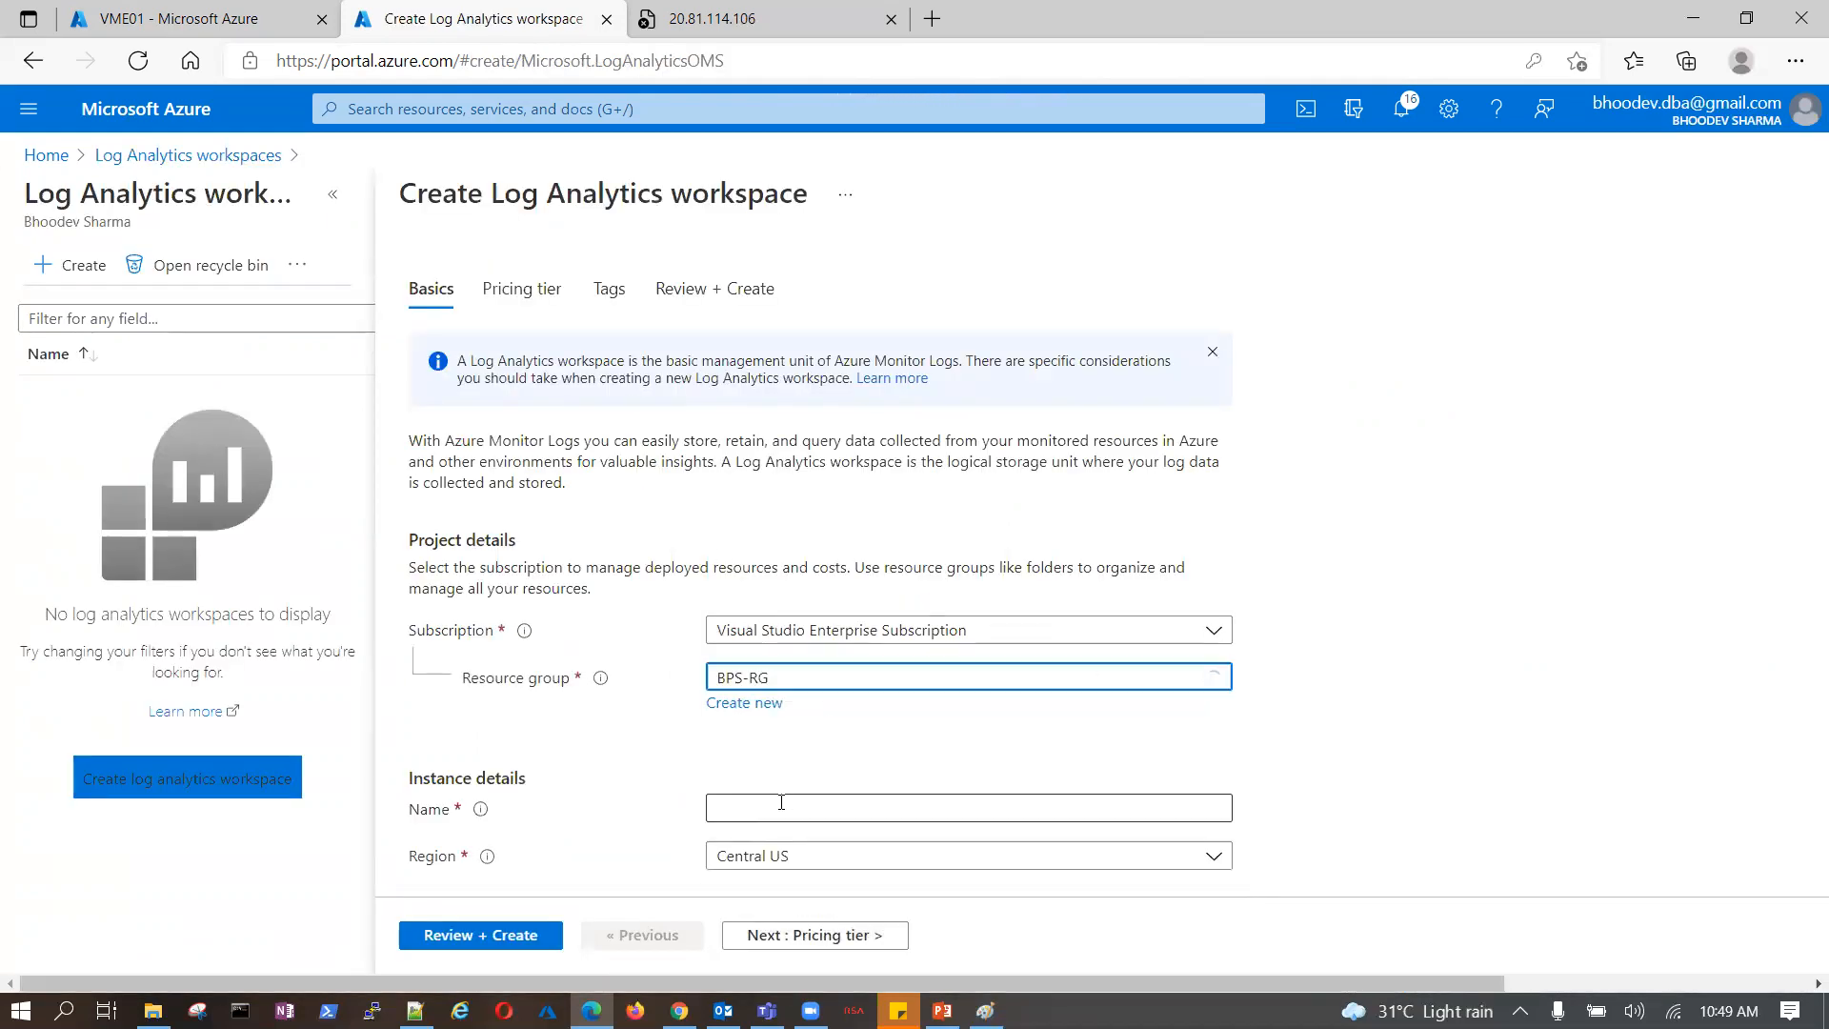
left_click(786, 780)
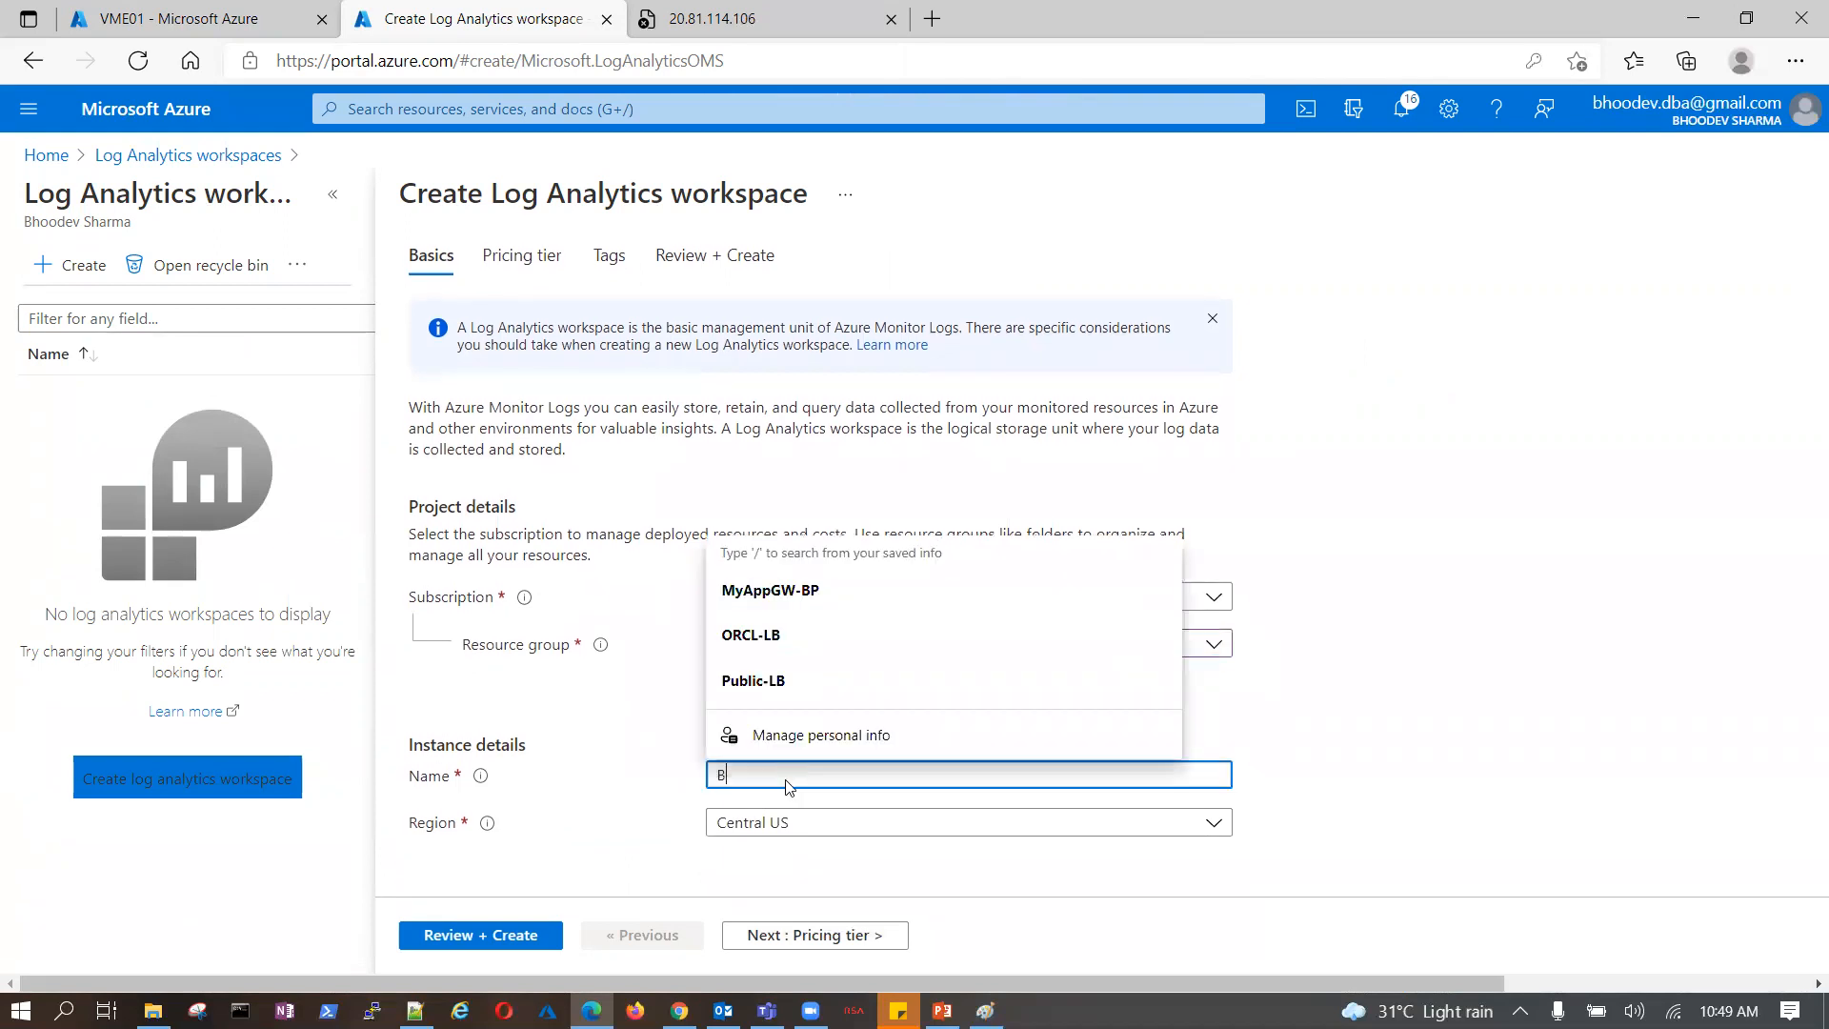
type("BPS-")
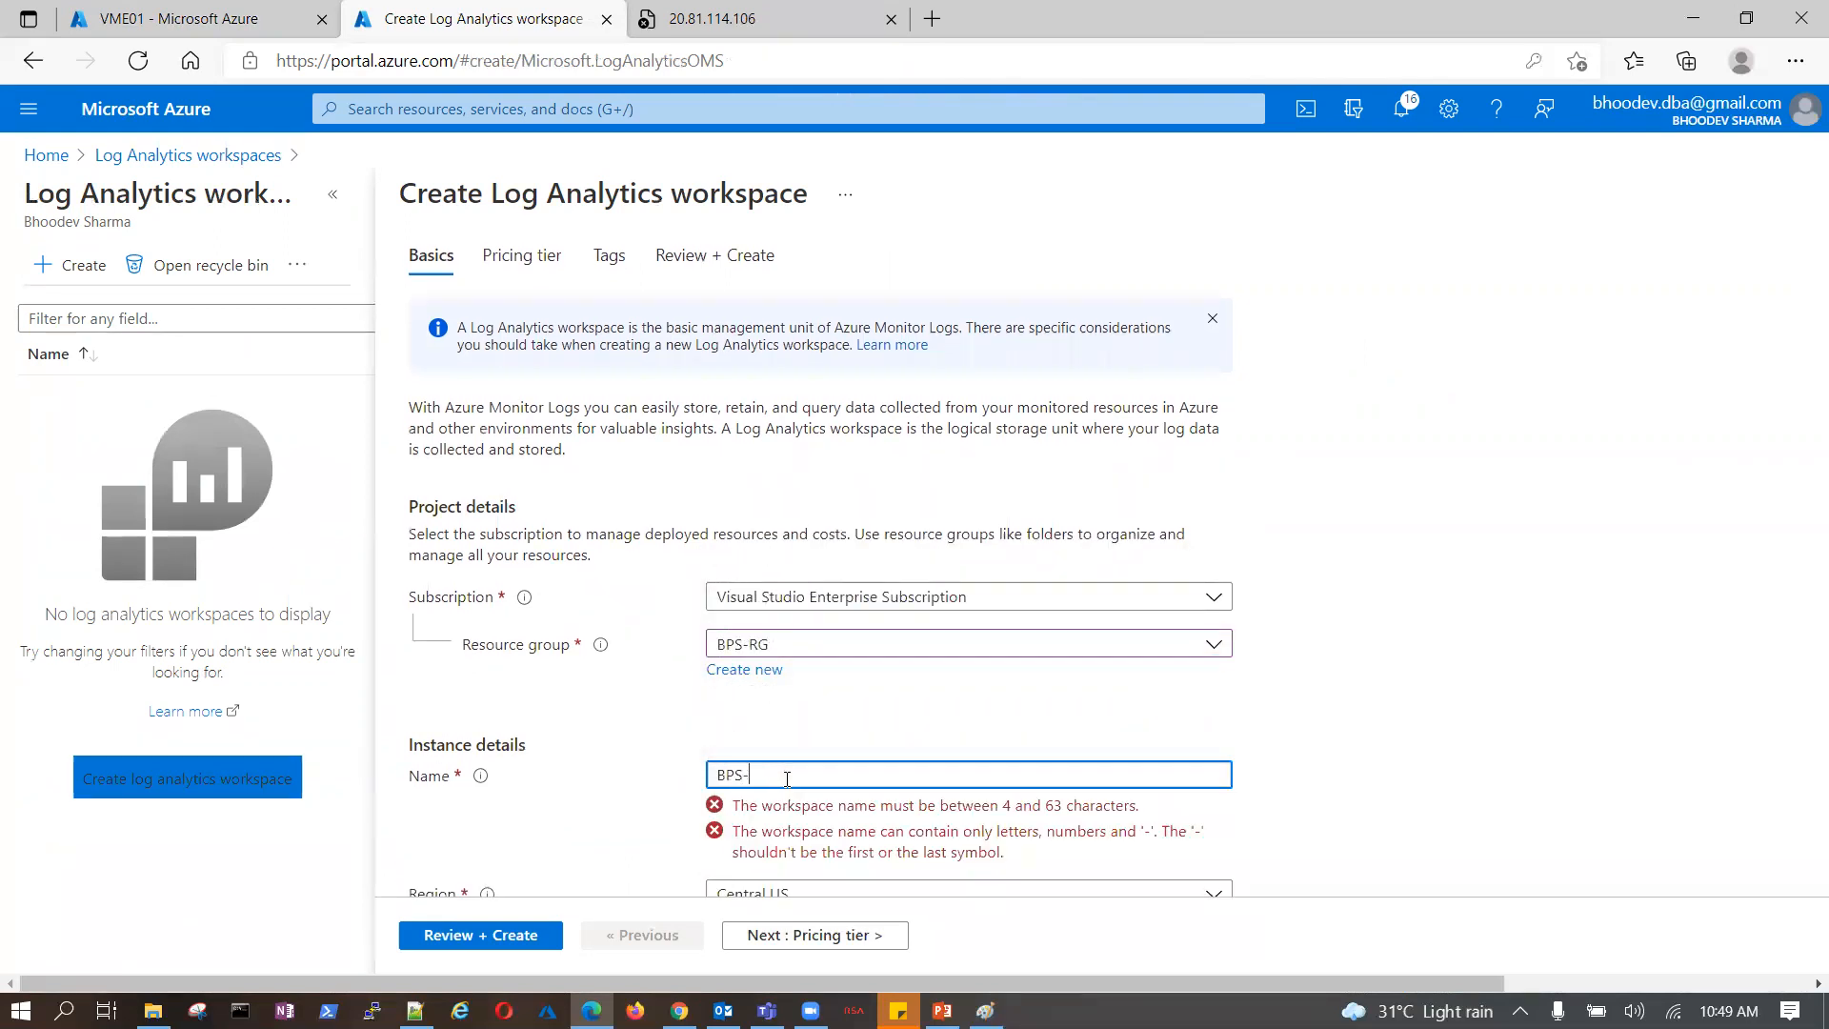
type("LAW")
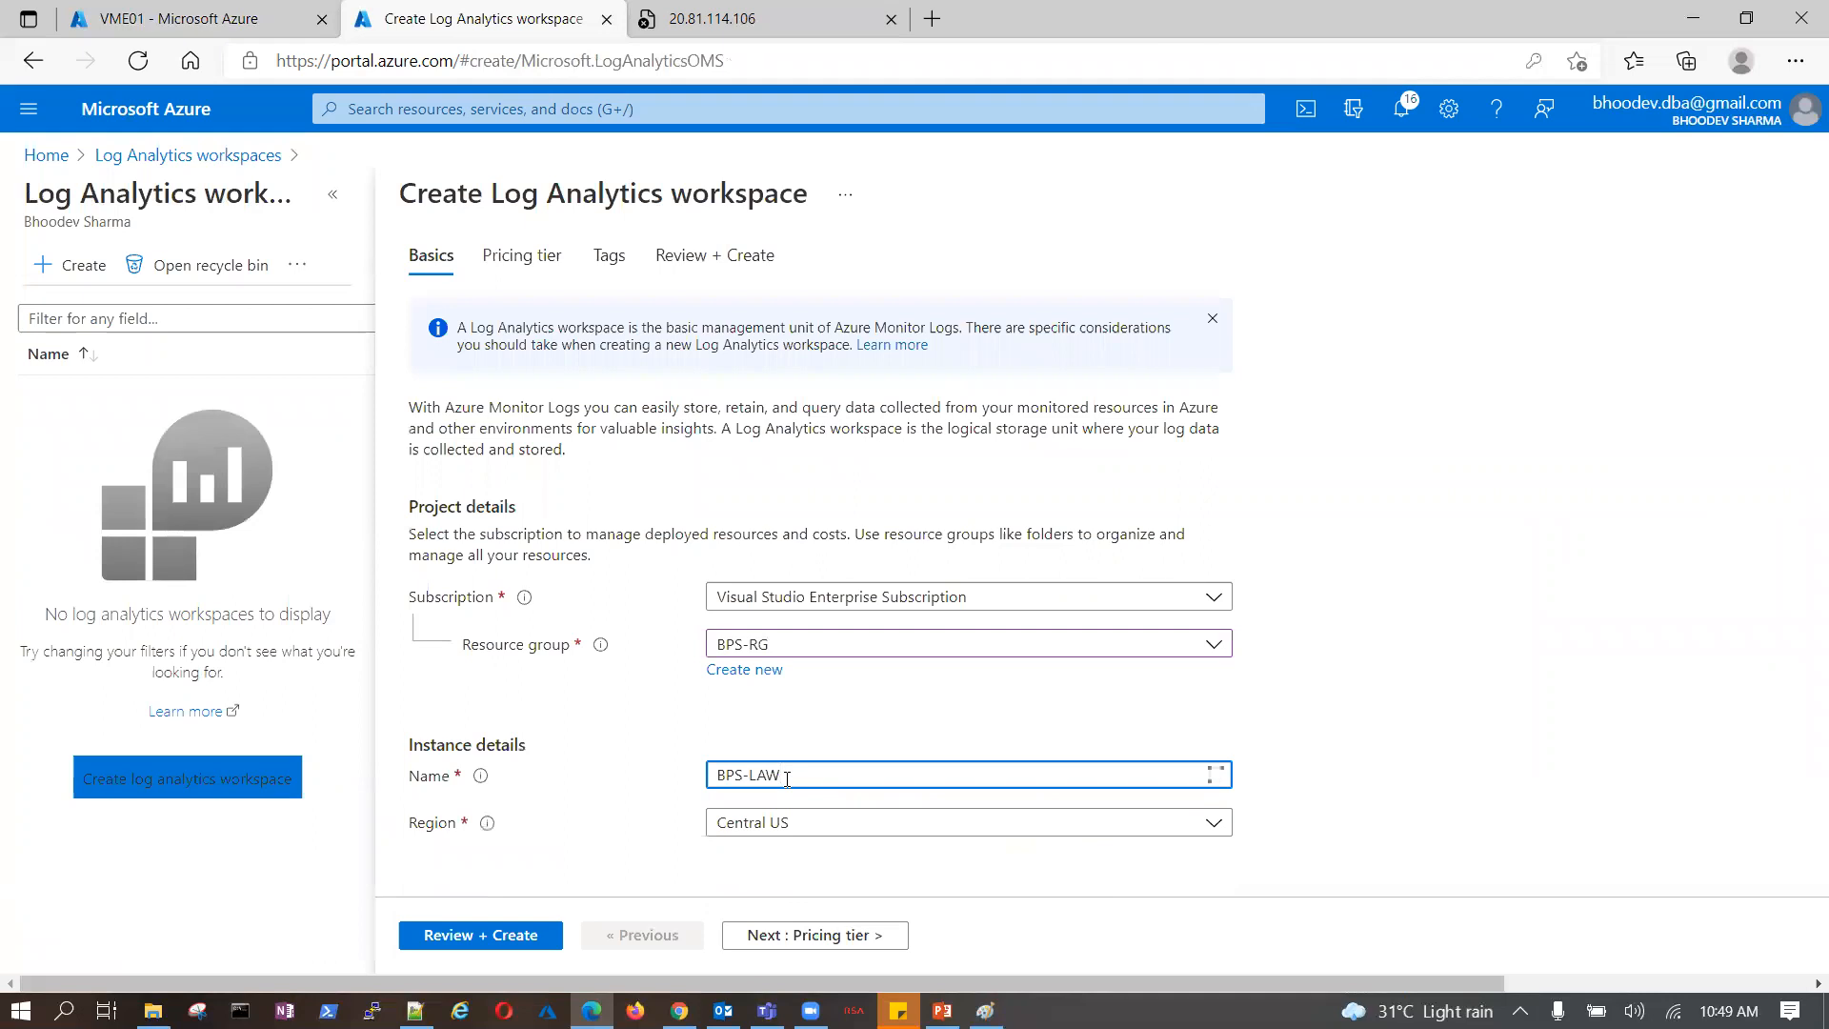
left_click(1218, 831)
type("east")
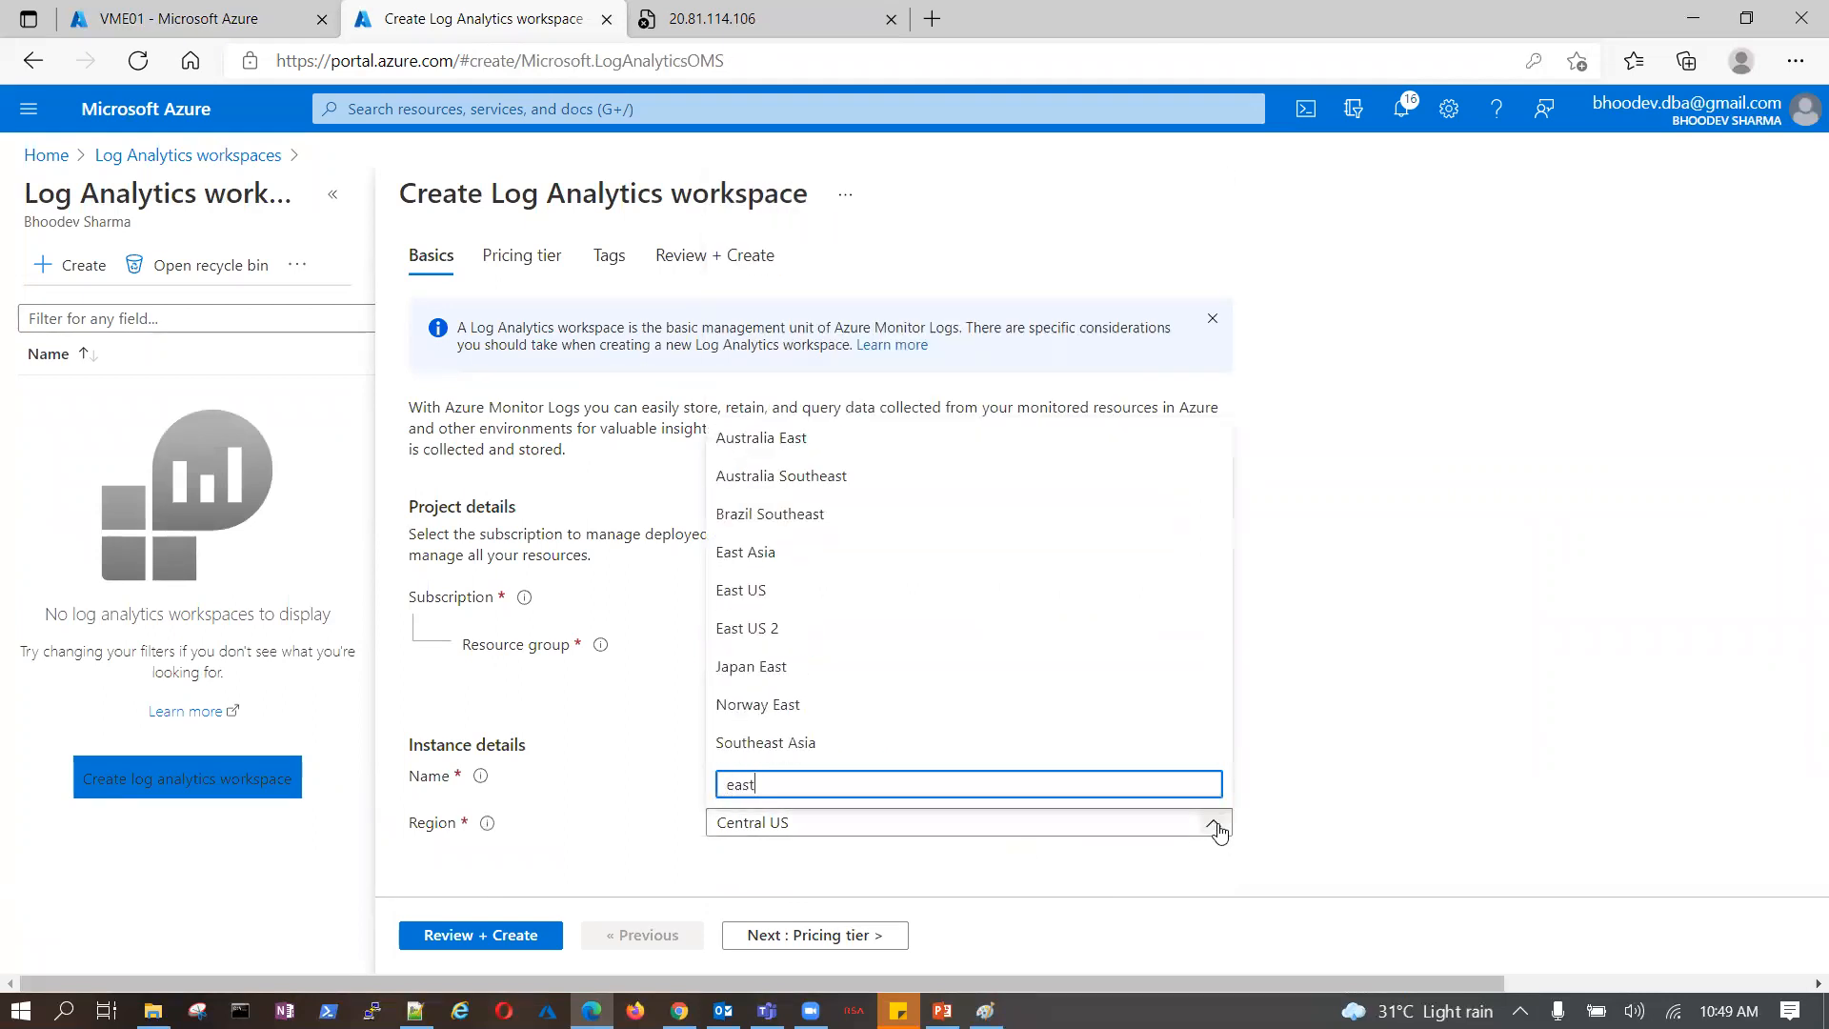
left_click(808, 598)
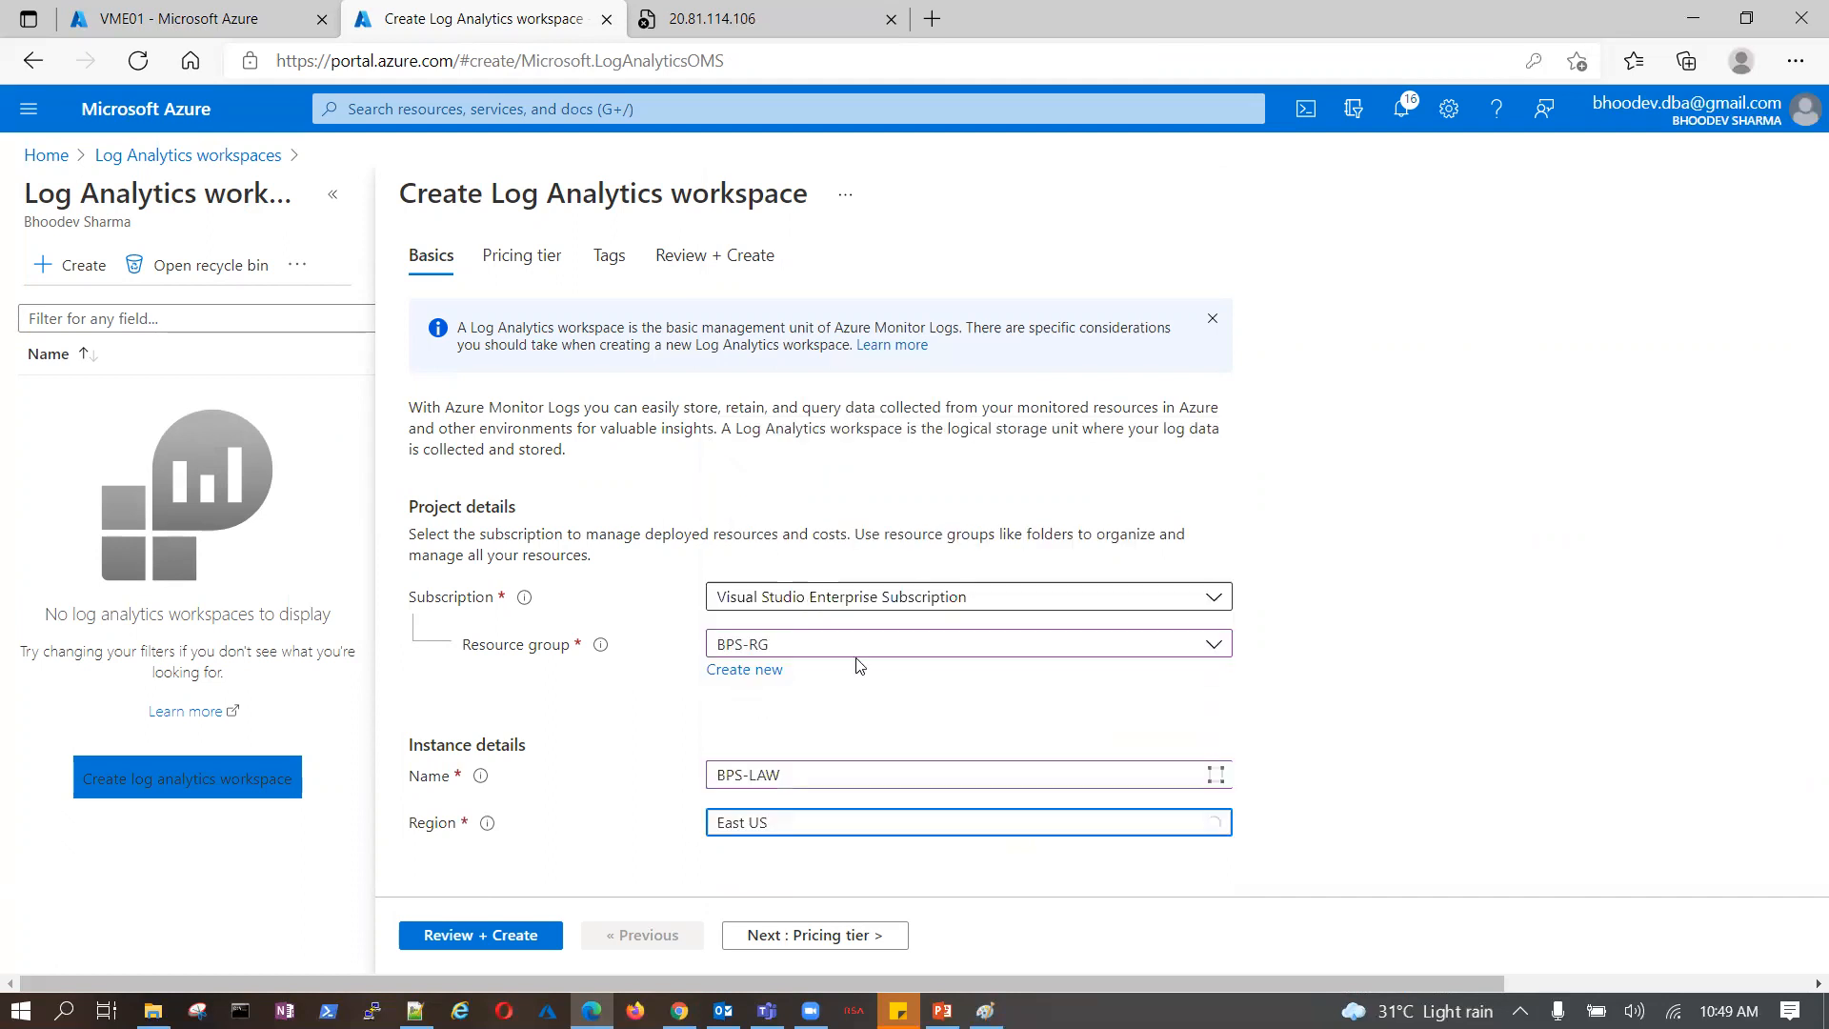
- Keep the Pay-as-you-go pricing tier, skip tags, and create the workspace after review
left_click(860, 938)
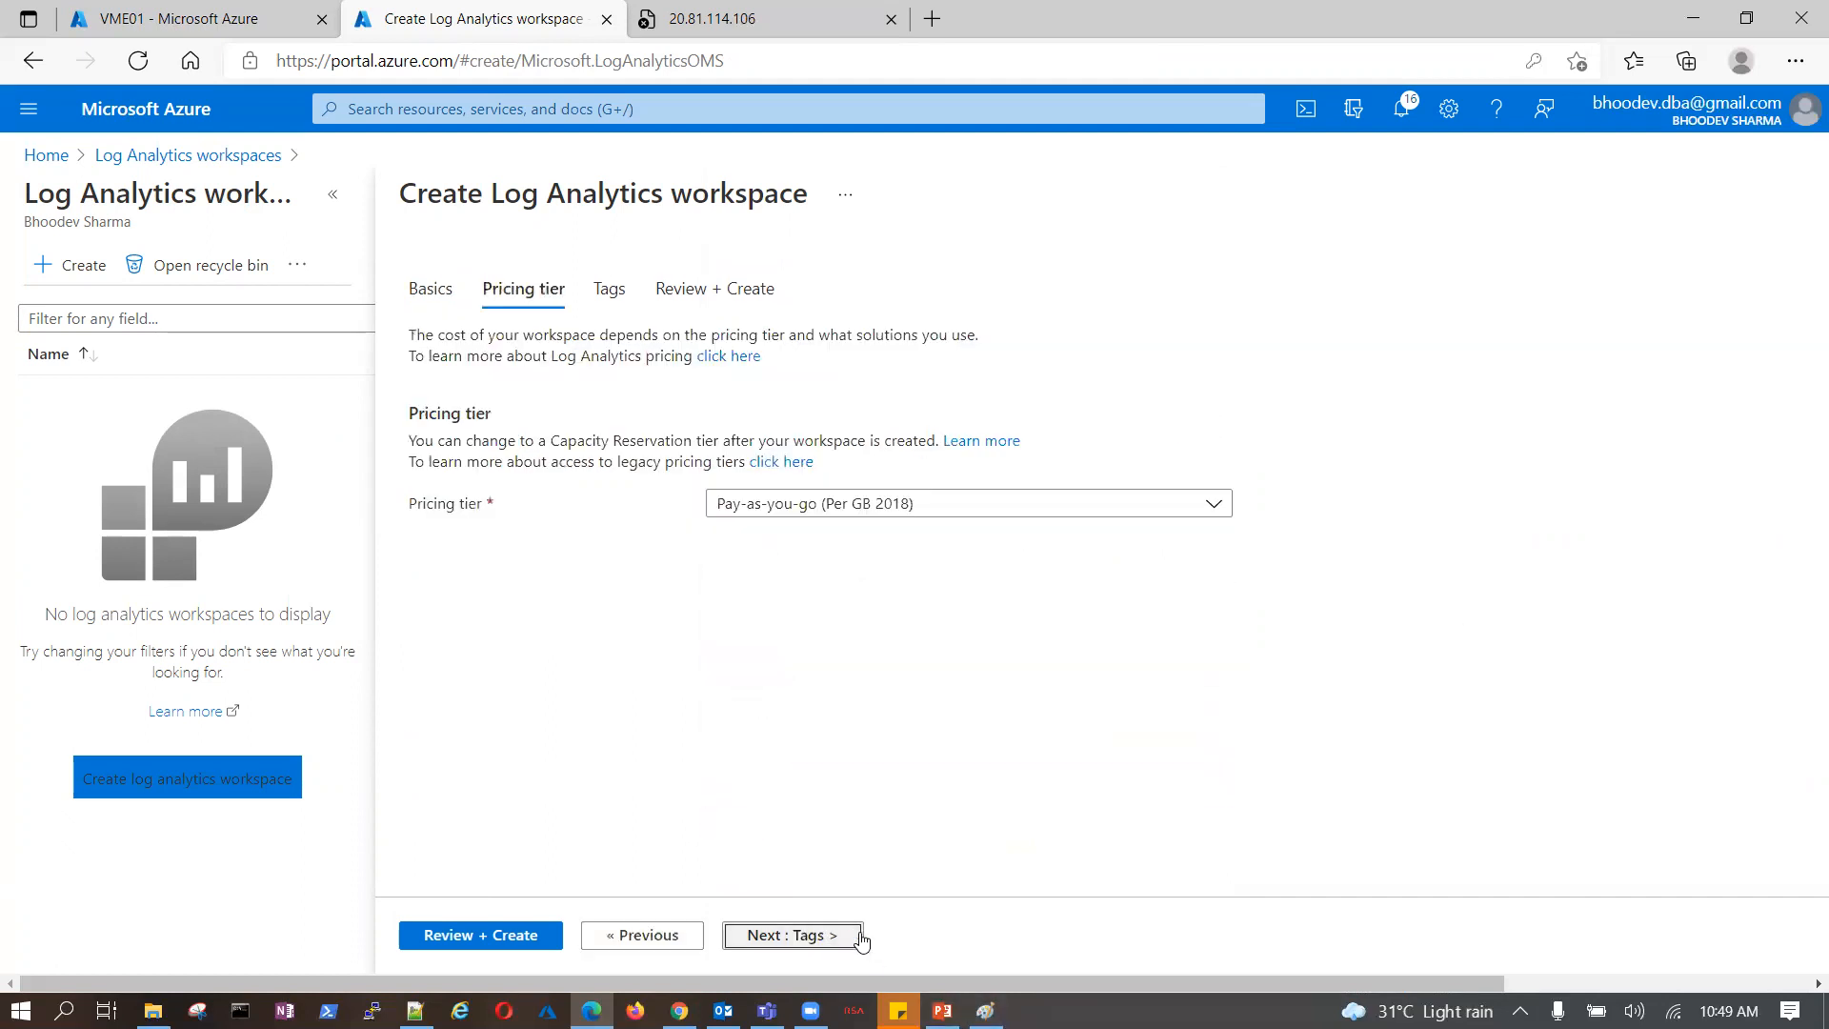
left_click(1224, 505)
left_click(1328, 519)
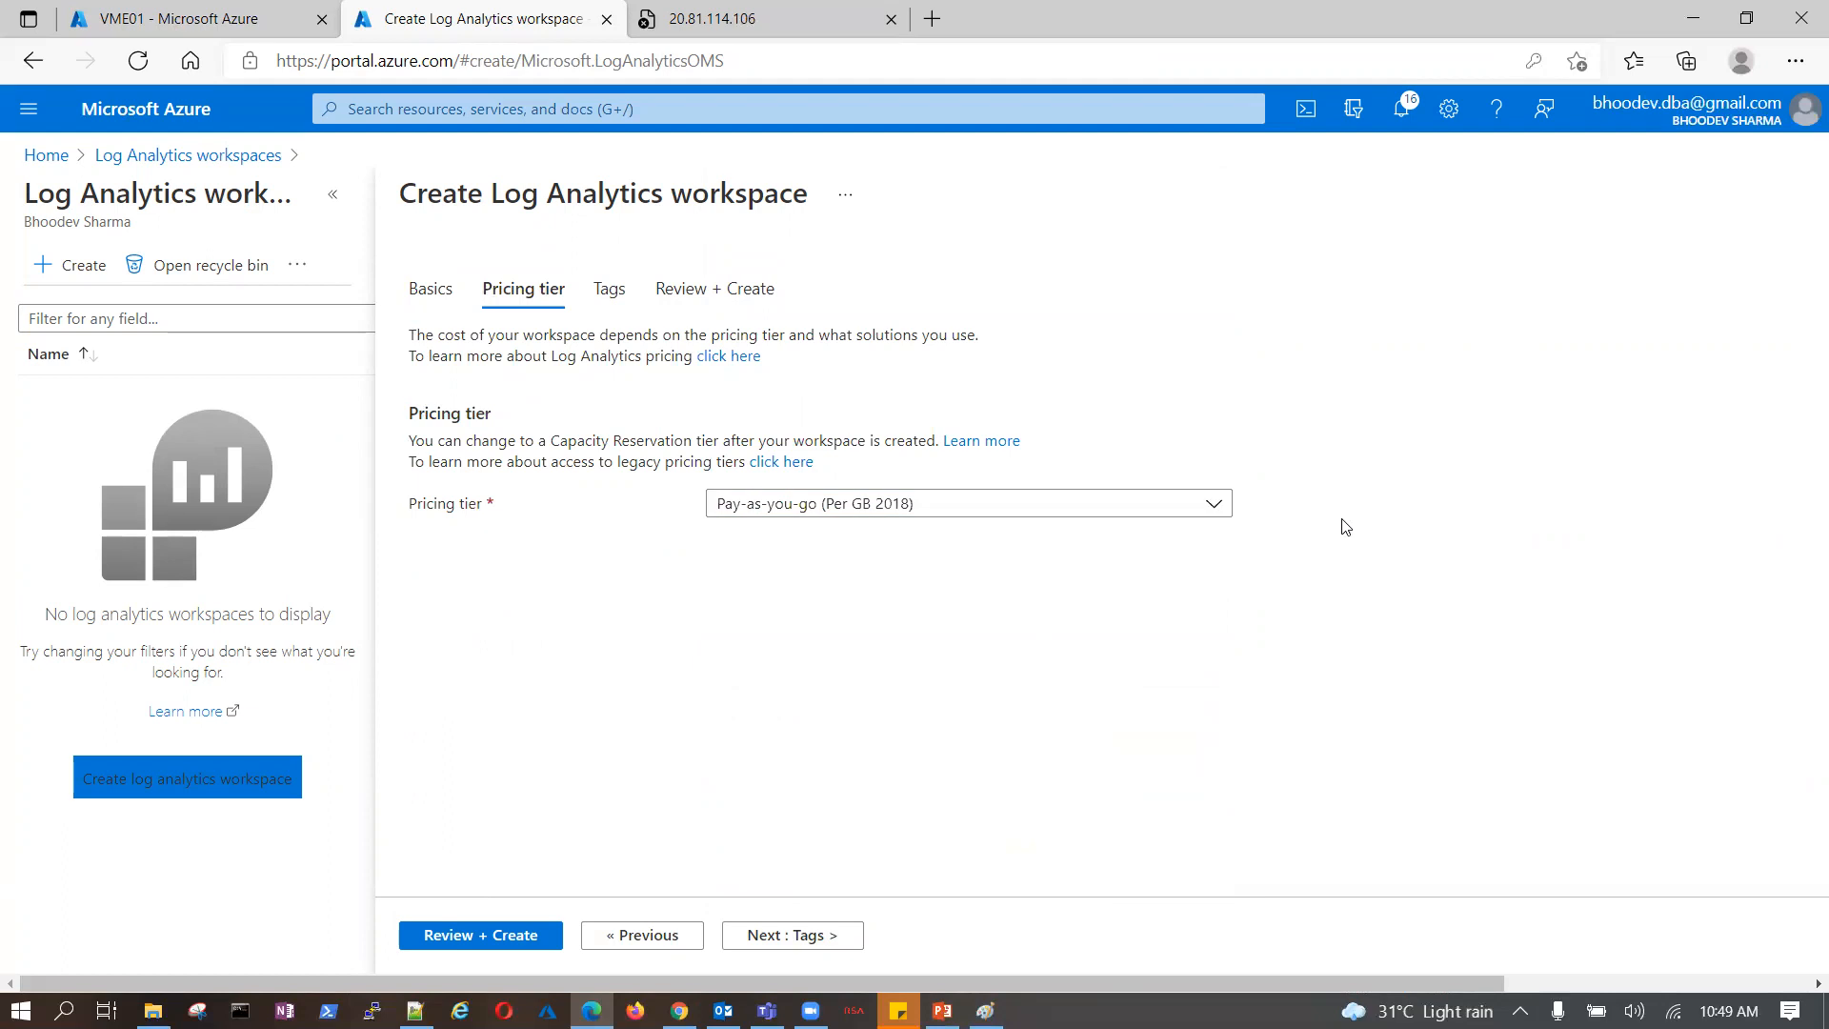
left_click(821, 938)
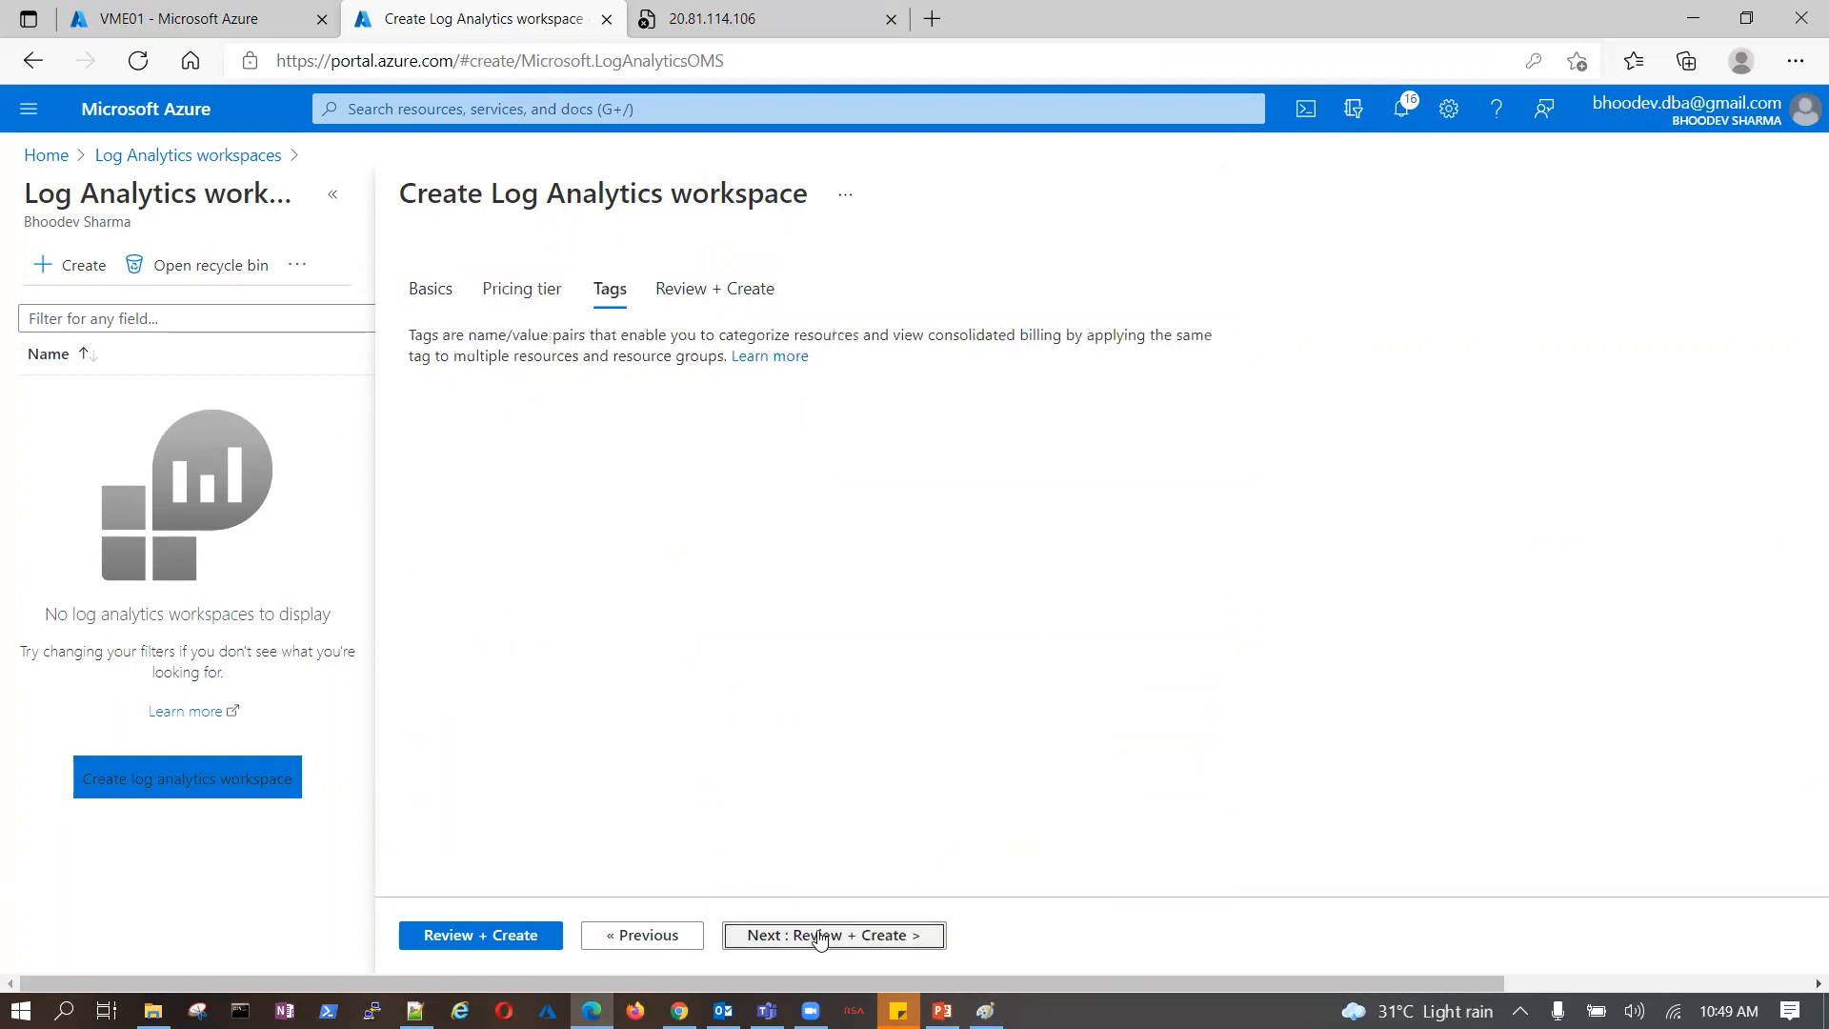
left_click(507, 937)
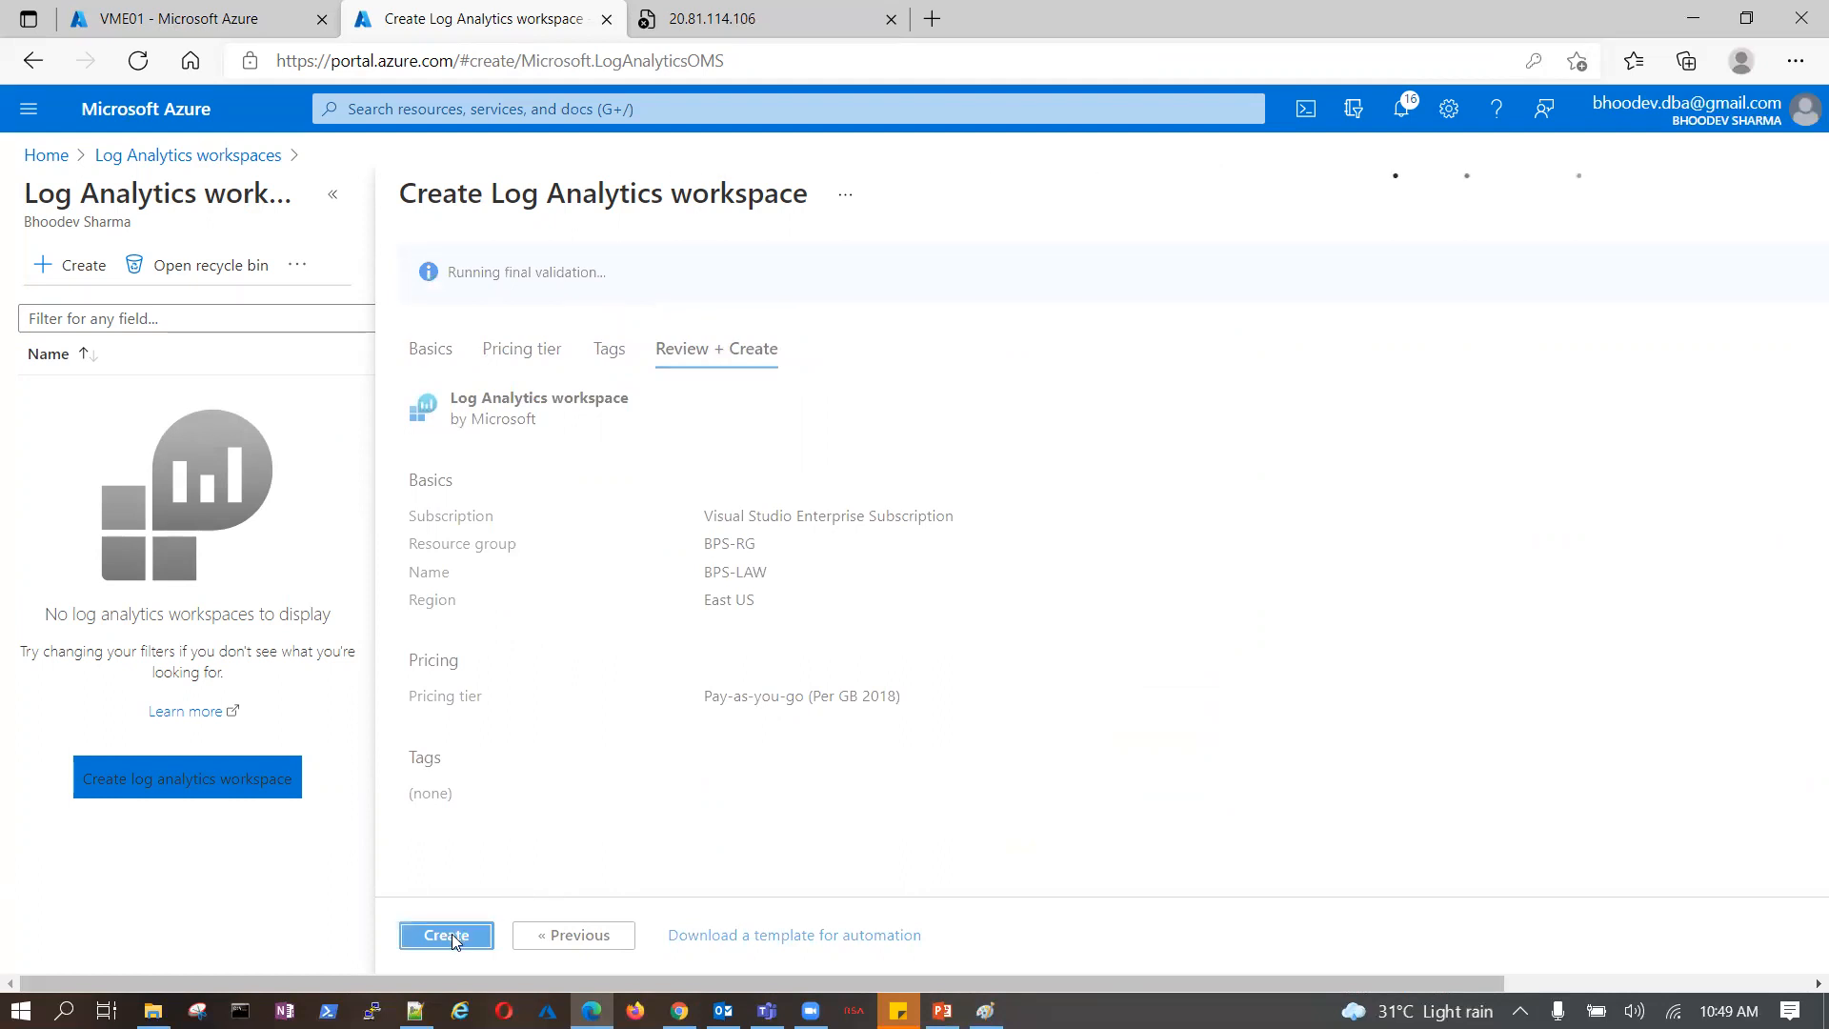
left_click(451, 936)
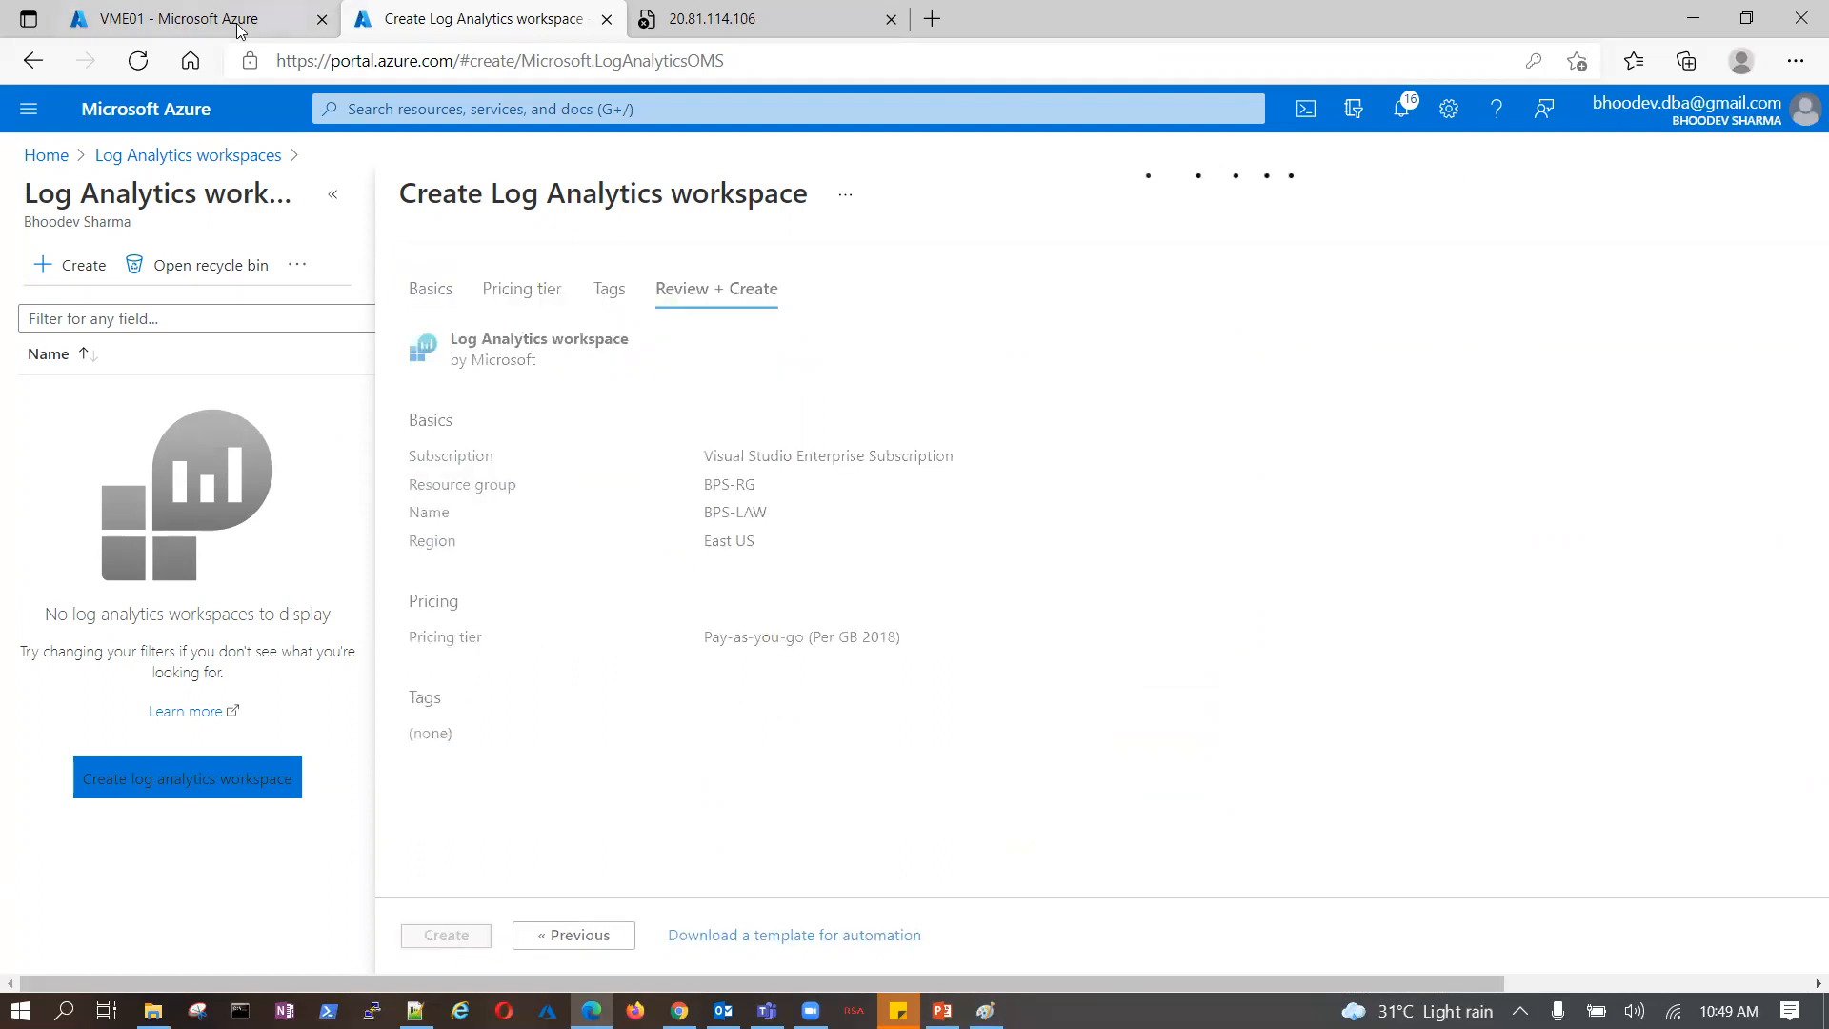
- Check the workspace deployment, then start adding a new extension to VME01
left_click(141, 23)
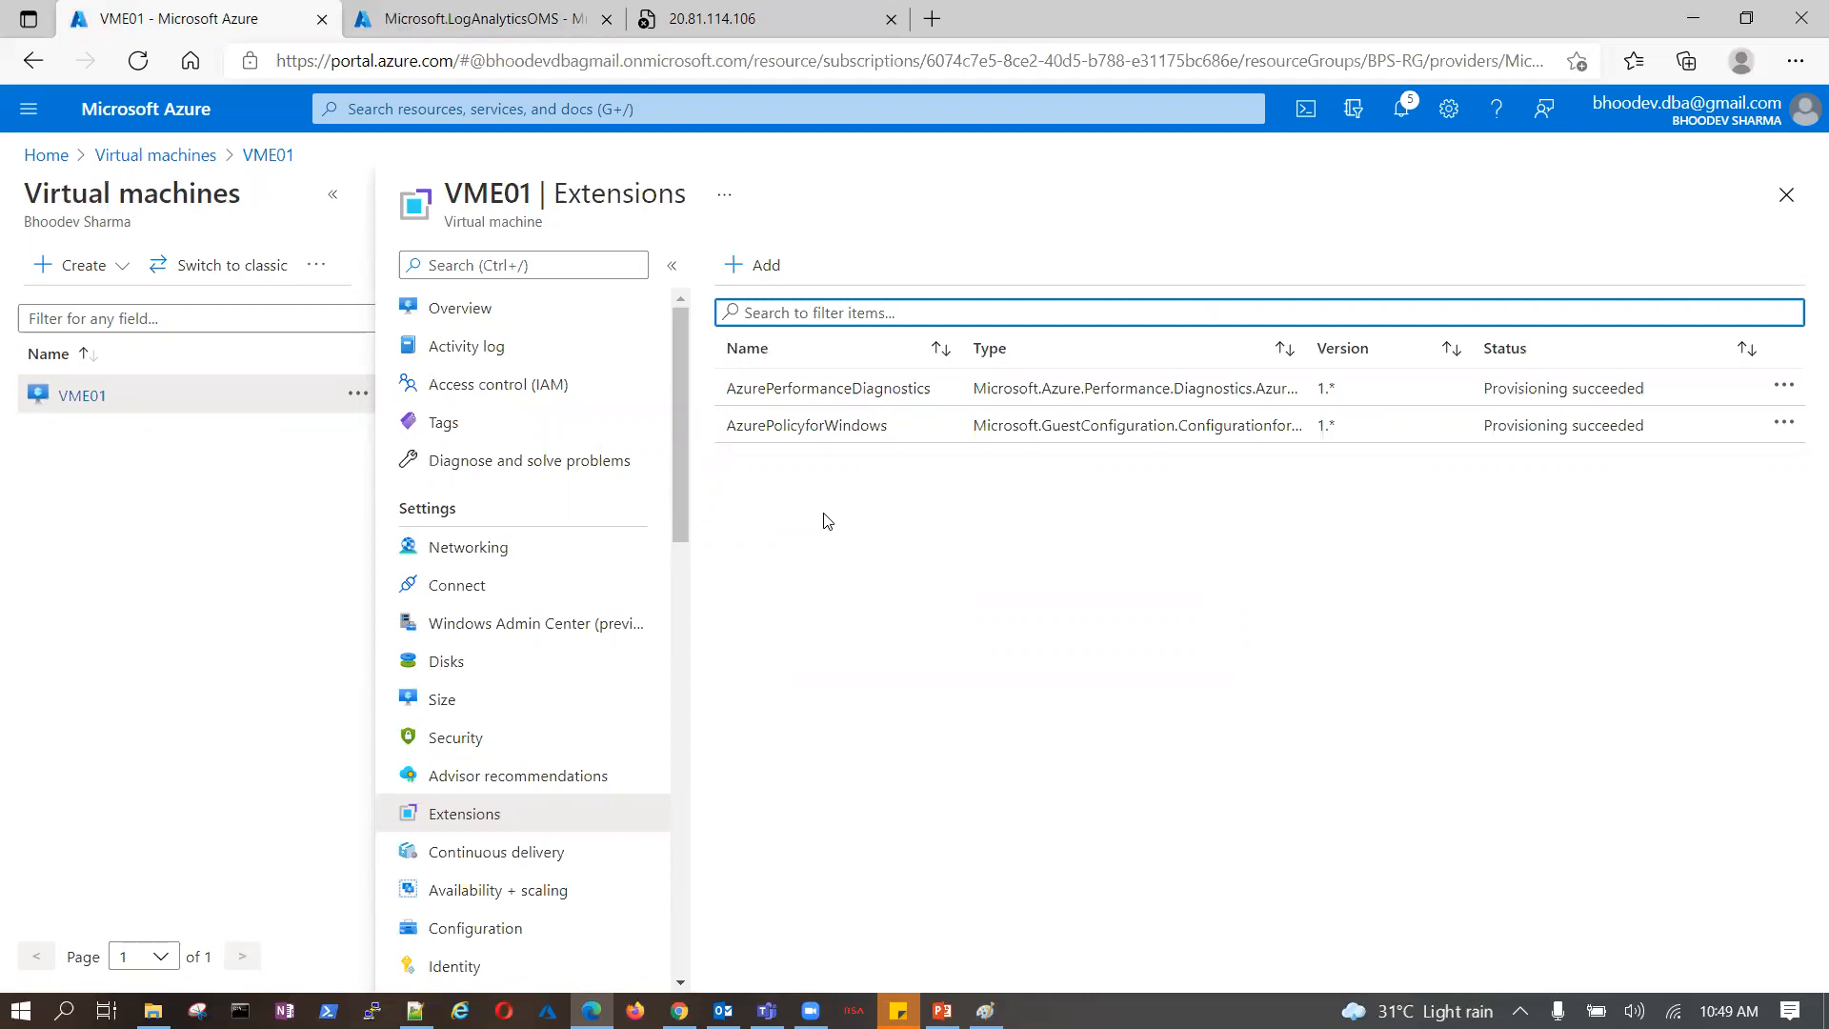
left_click(510, 19)
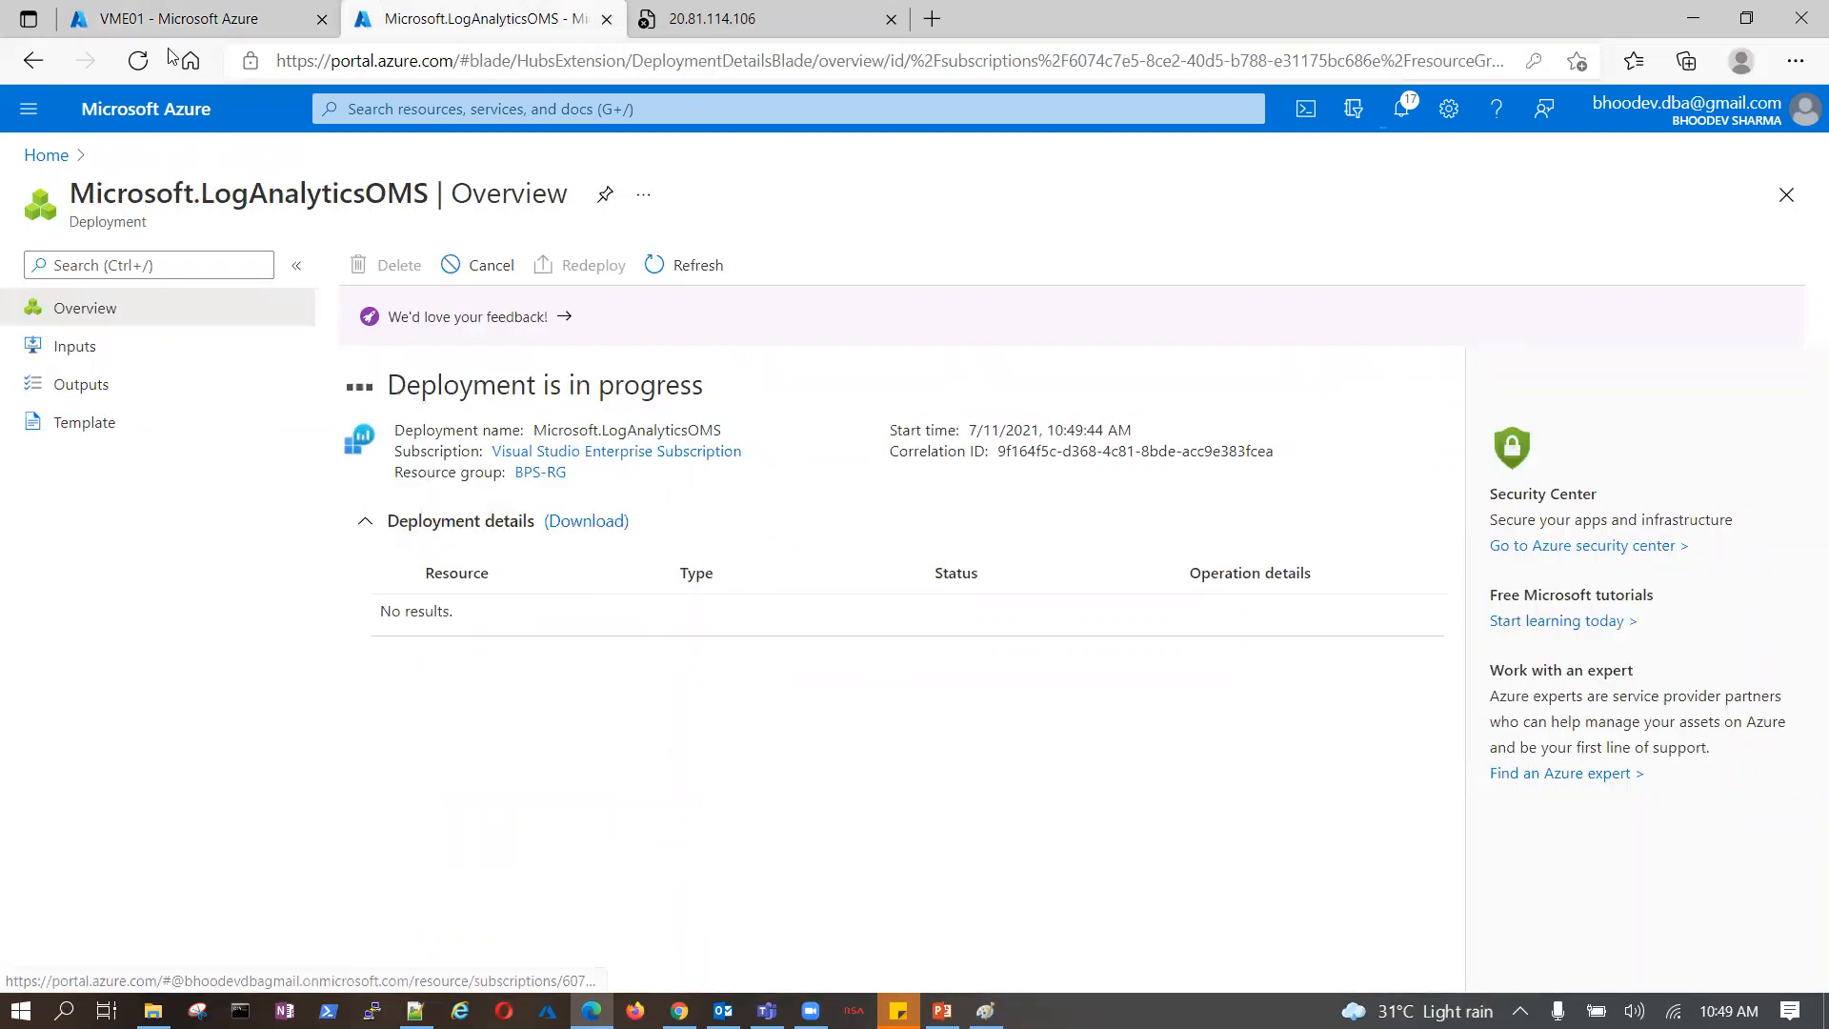
left_click(245, 27)
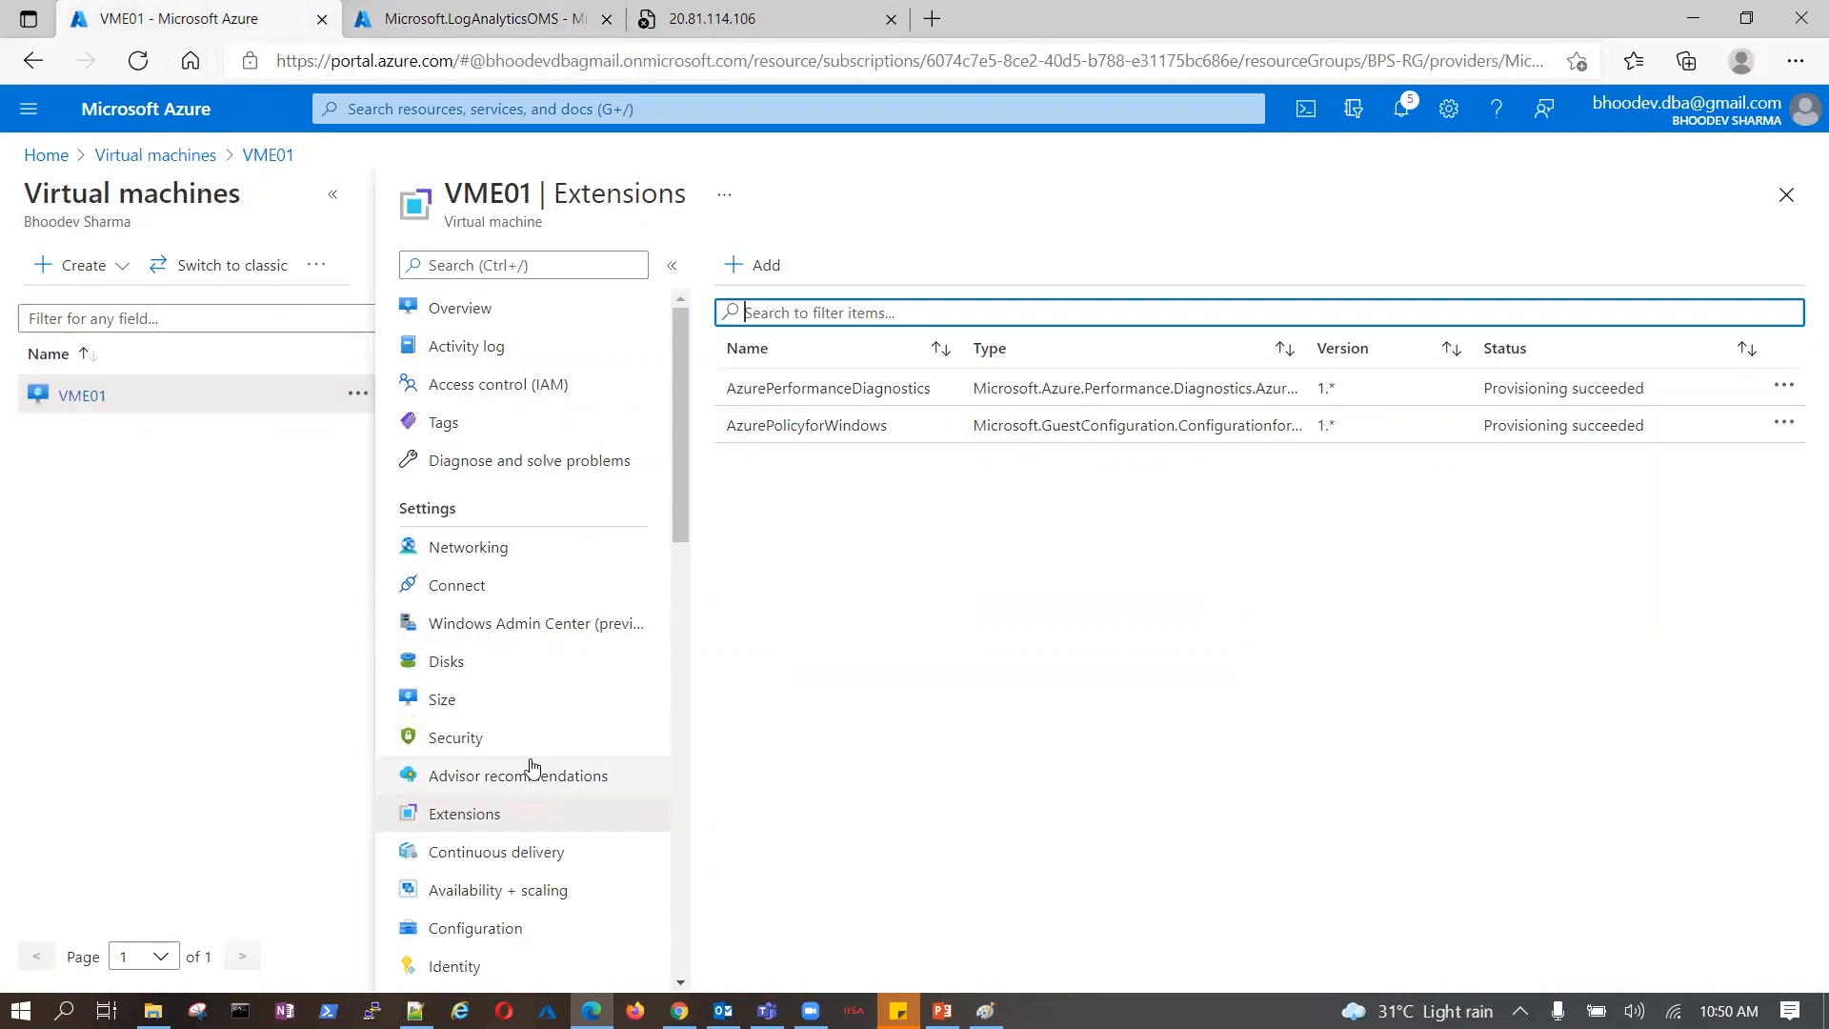
left_click(506, 822)
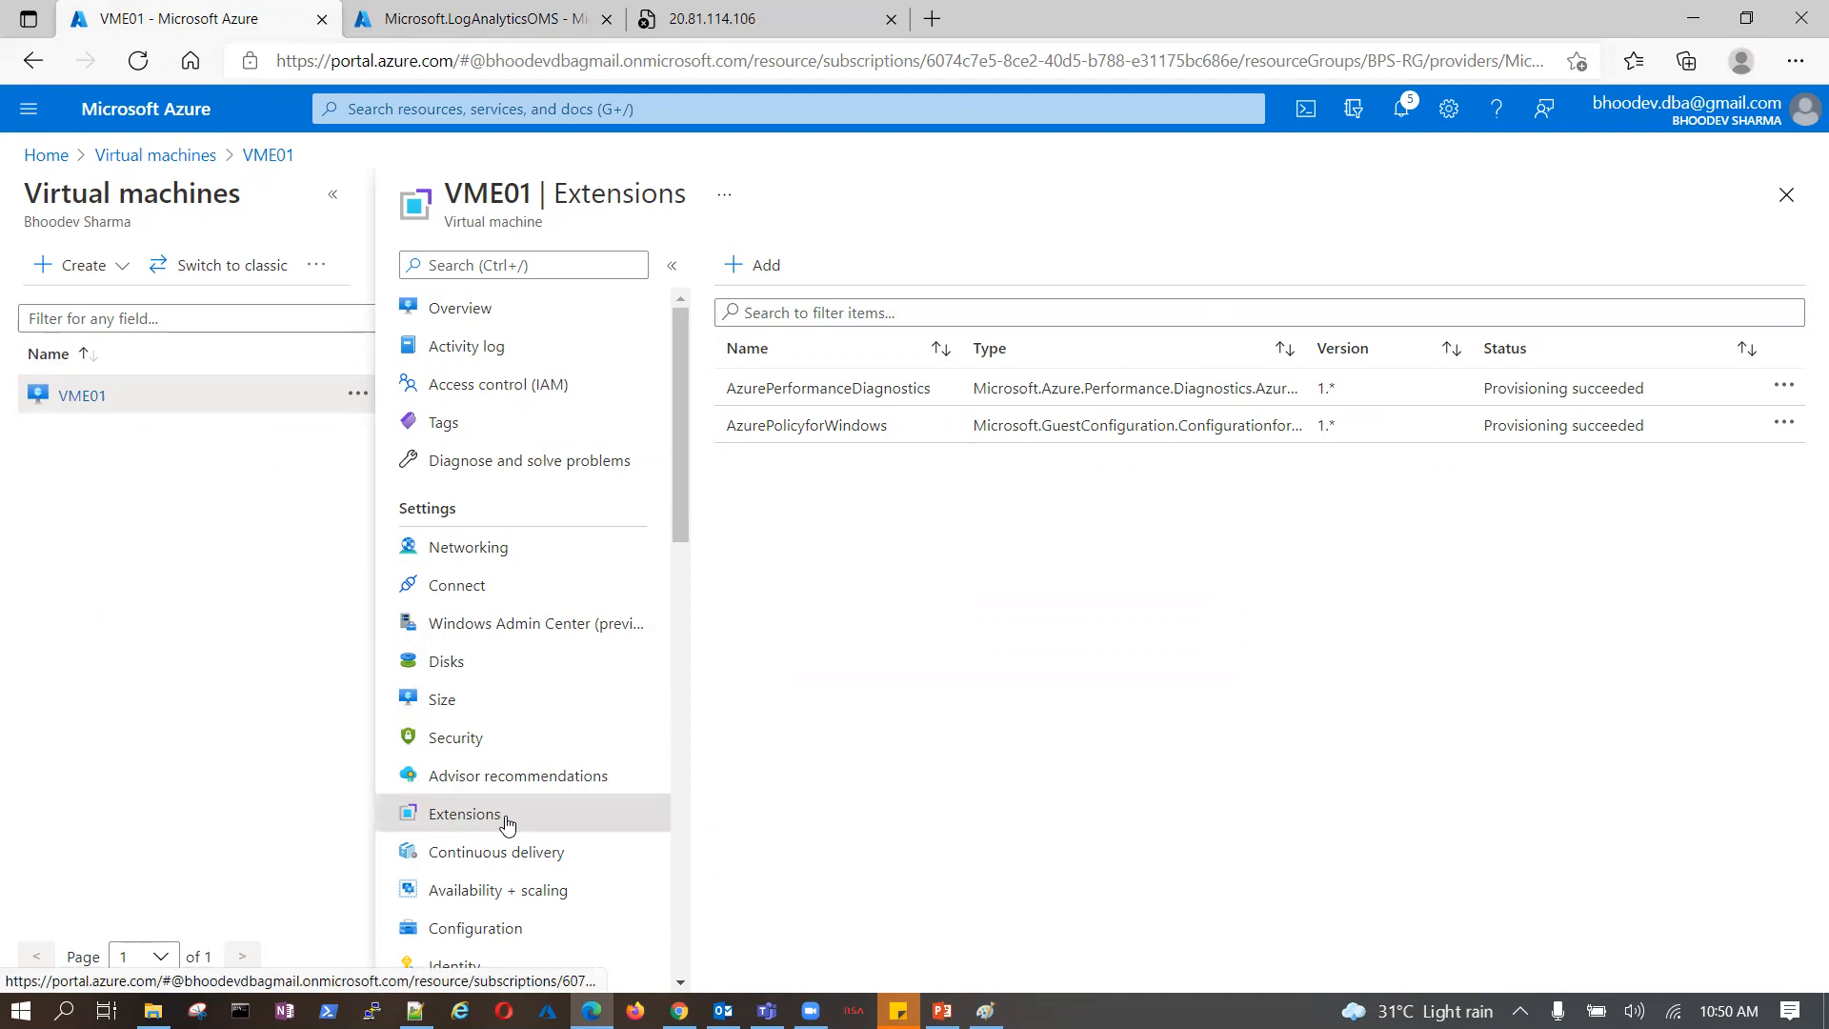
left_click(767, 267)
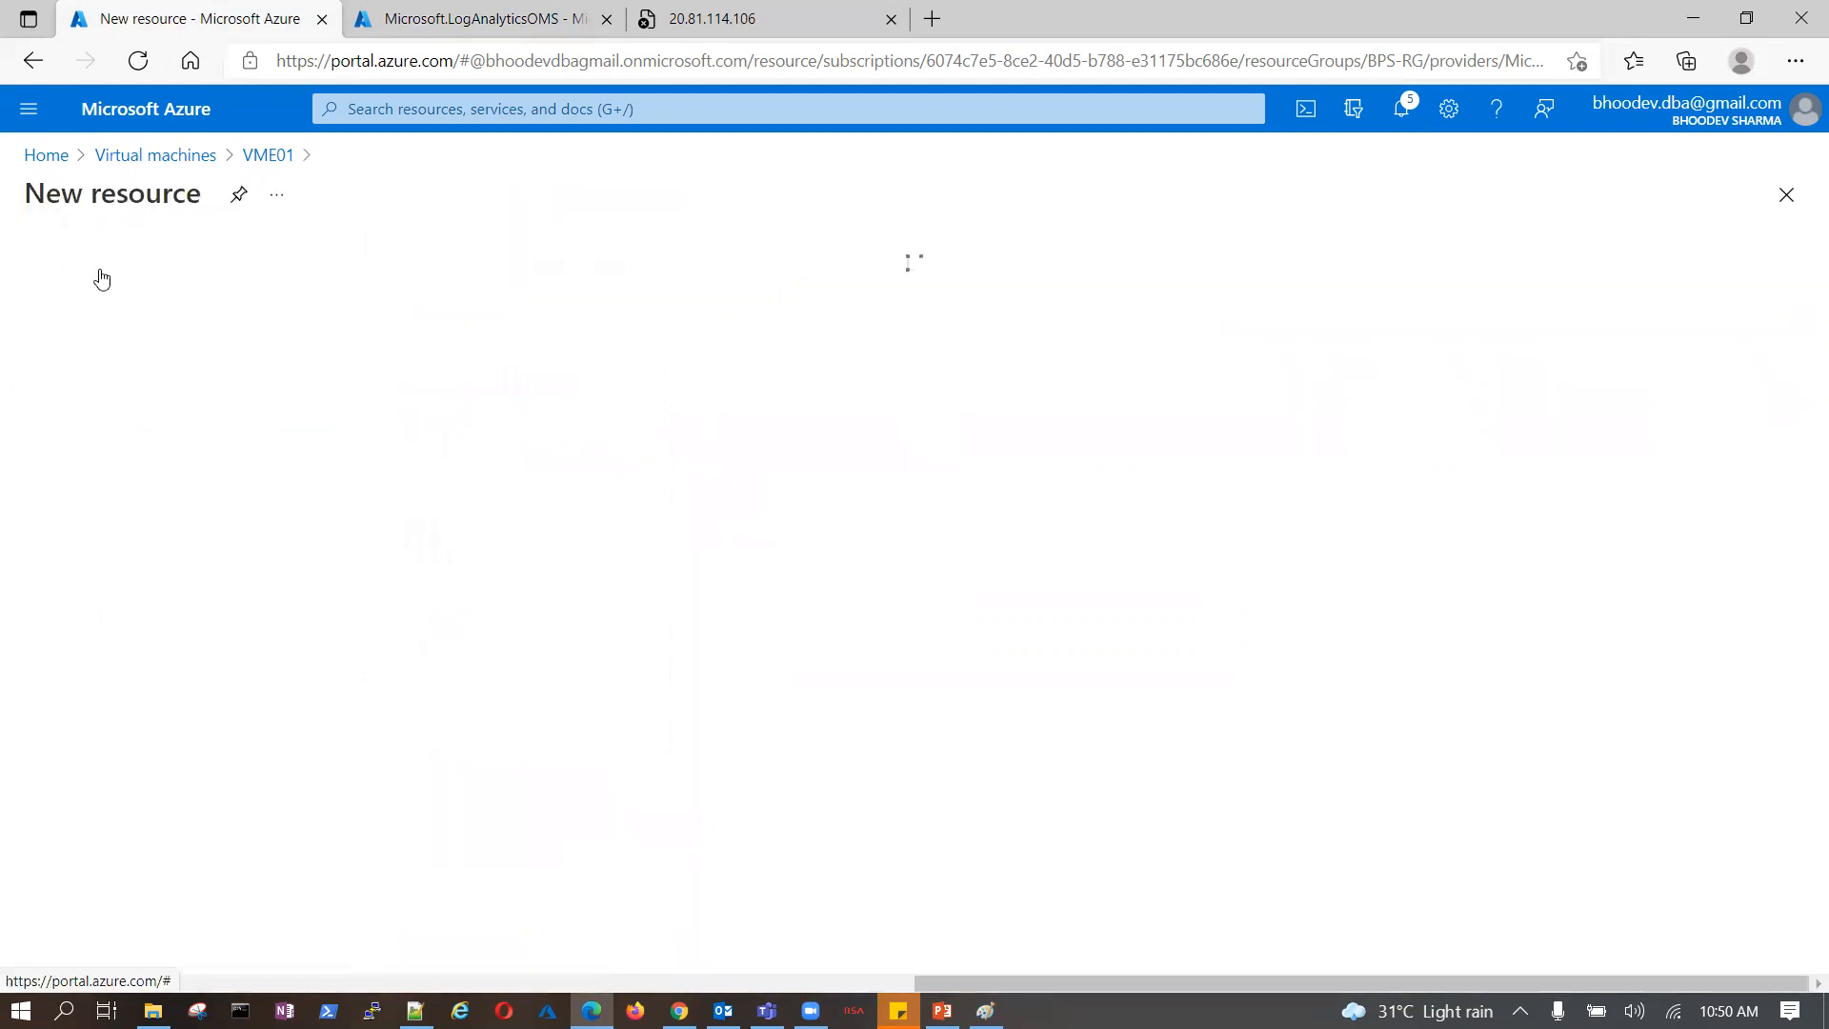
- Load more extensions into VME01's New resource list and scroll back to the top
scroll(356, 739, "down", 10)
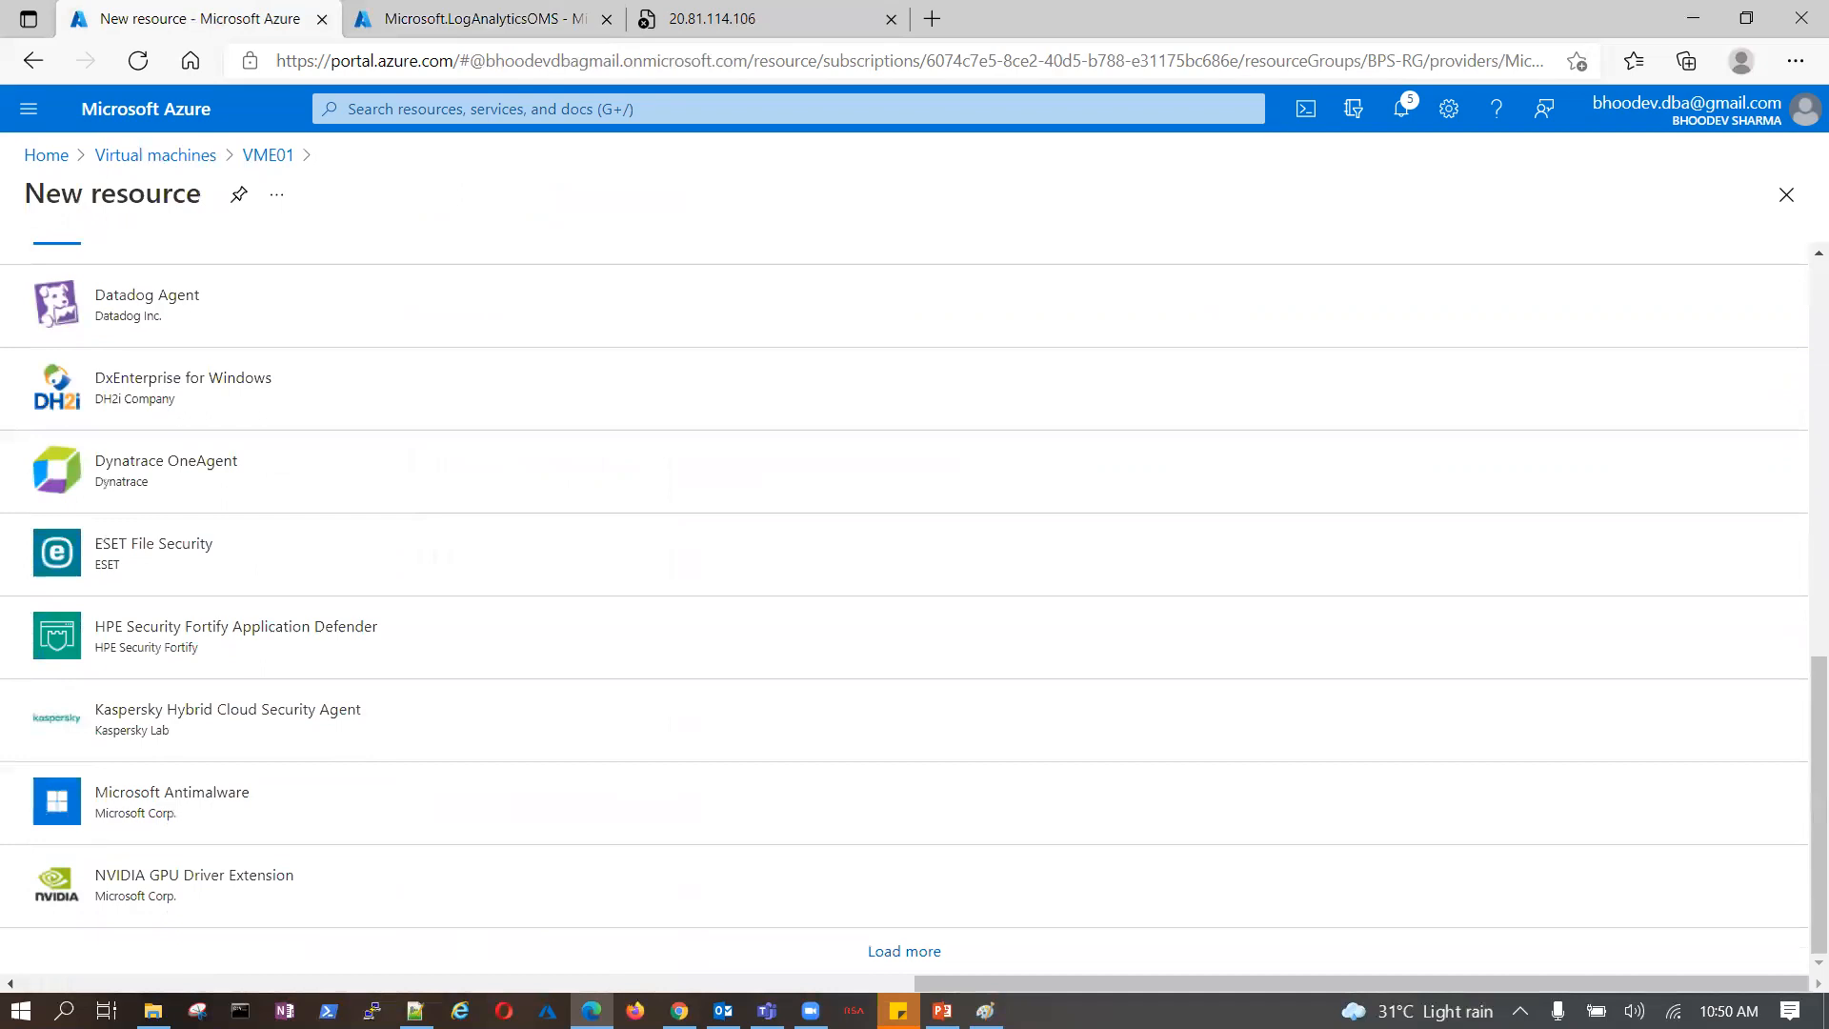
left_click(886, 950)
scroll(438, 686, "down", 4)
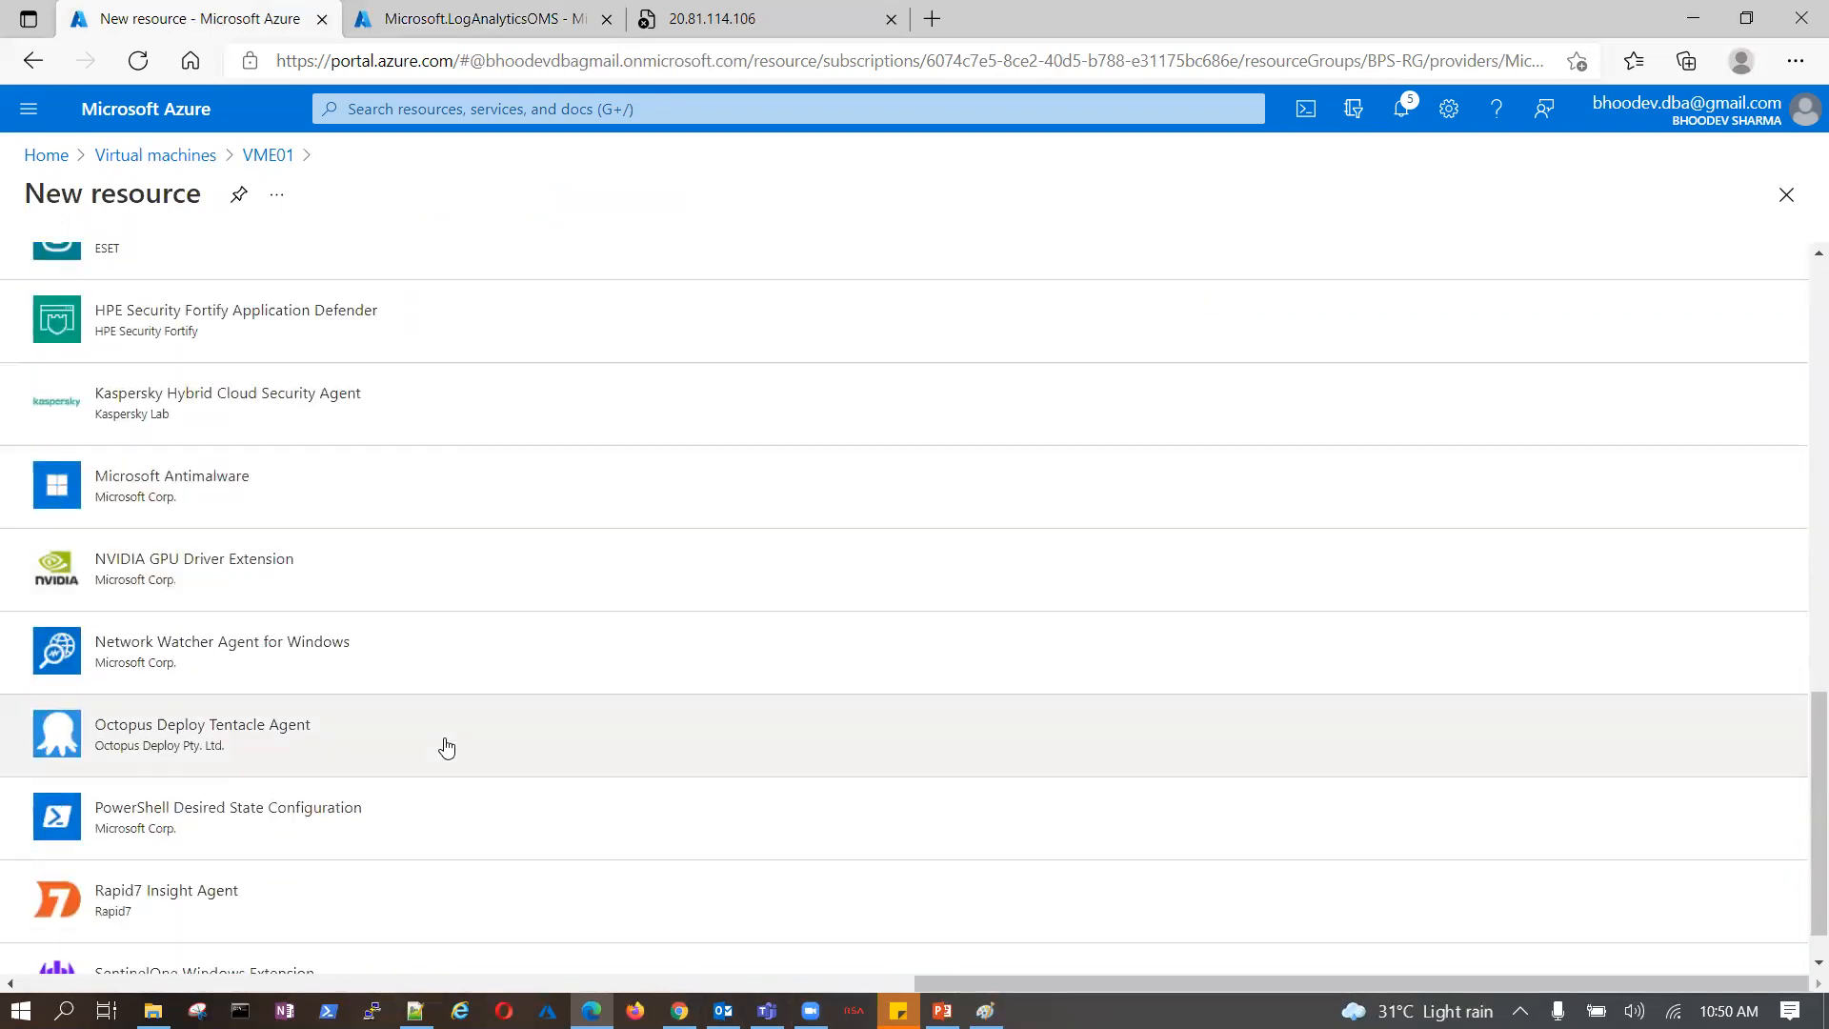
scroll(367, 702, "up", 12)
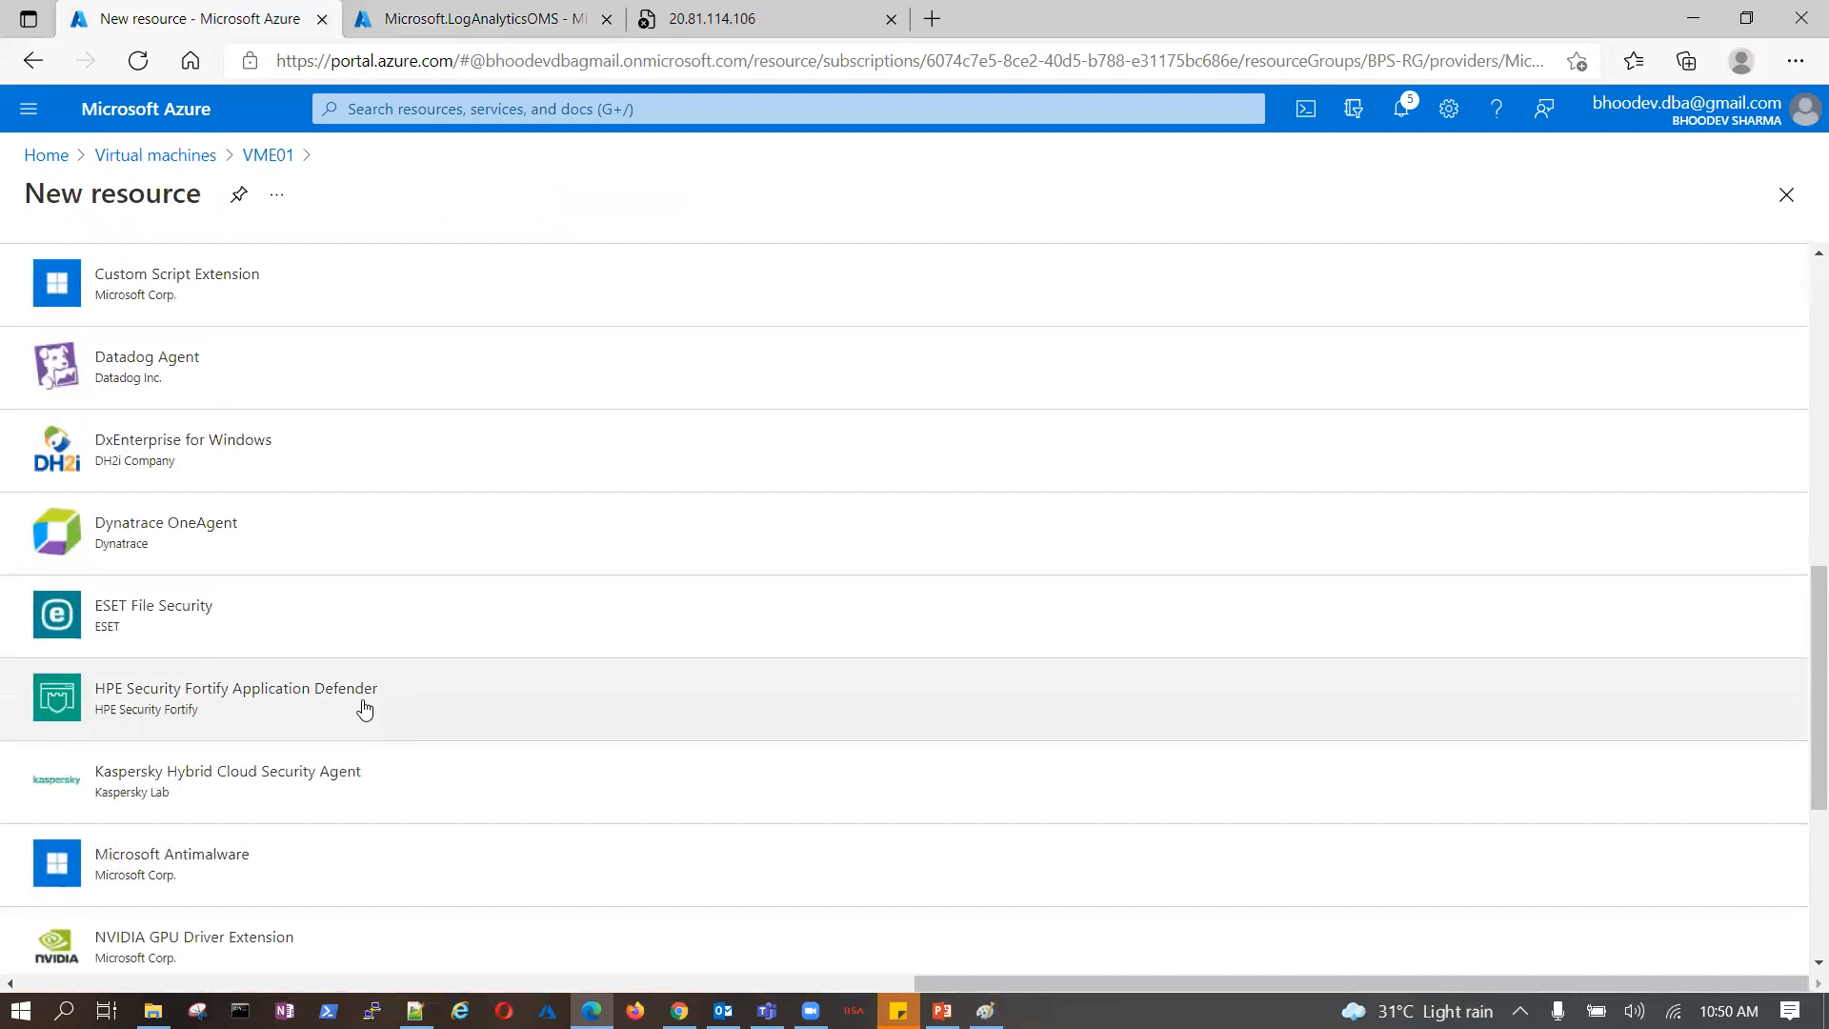
left_click(462, 27)
- Open BPS-LAW's Virtual machines: BPS-Auto-Scale-SET and VME01, both Not connected
left_click(475, 615)
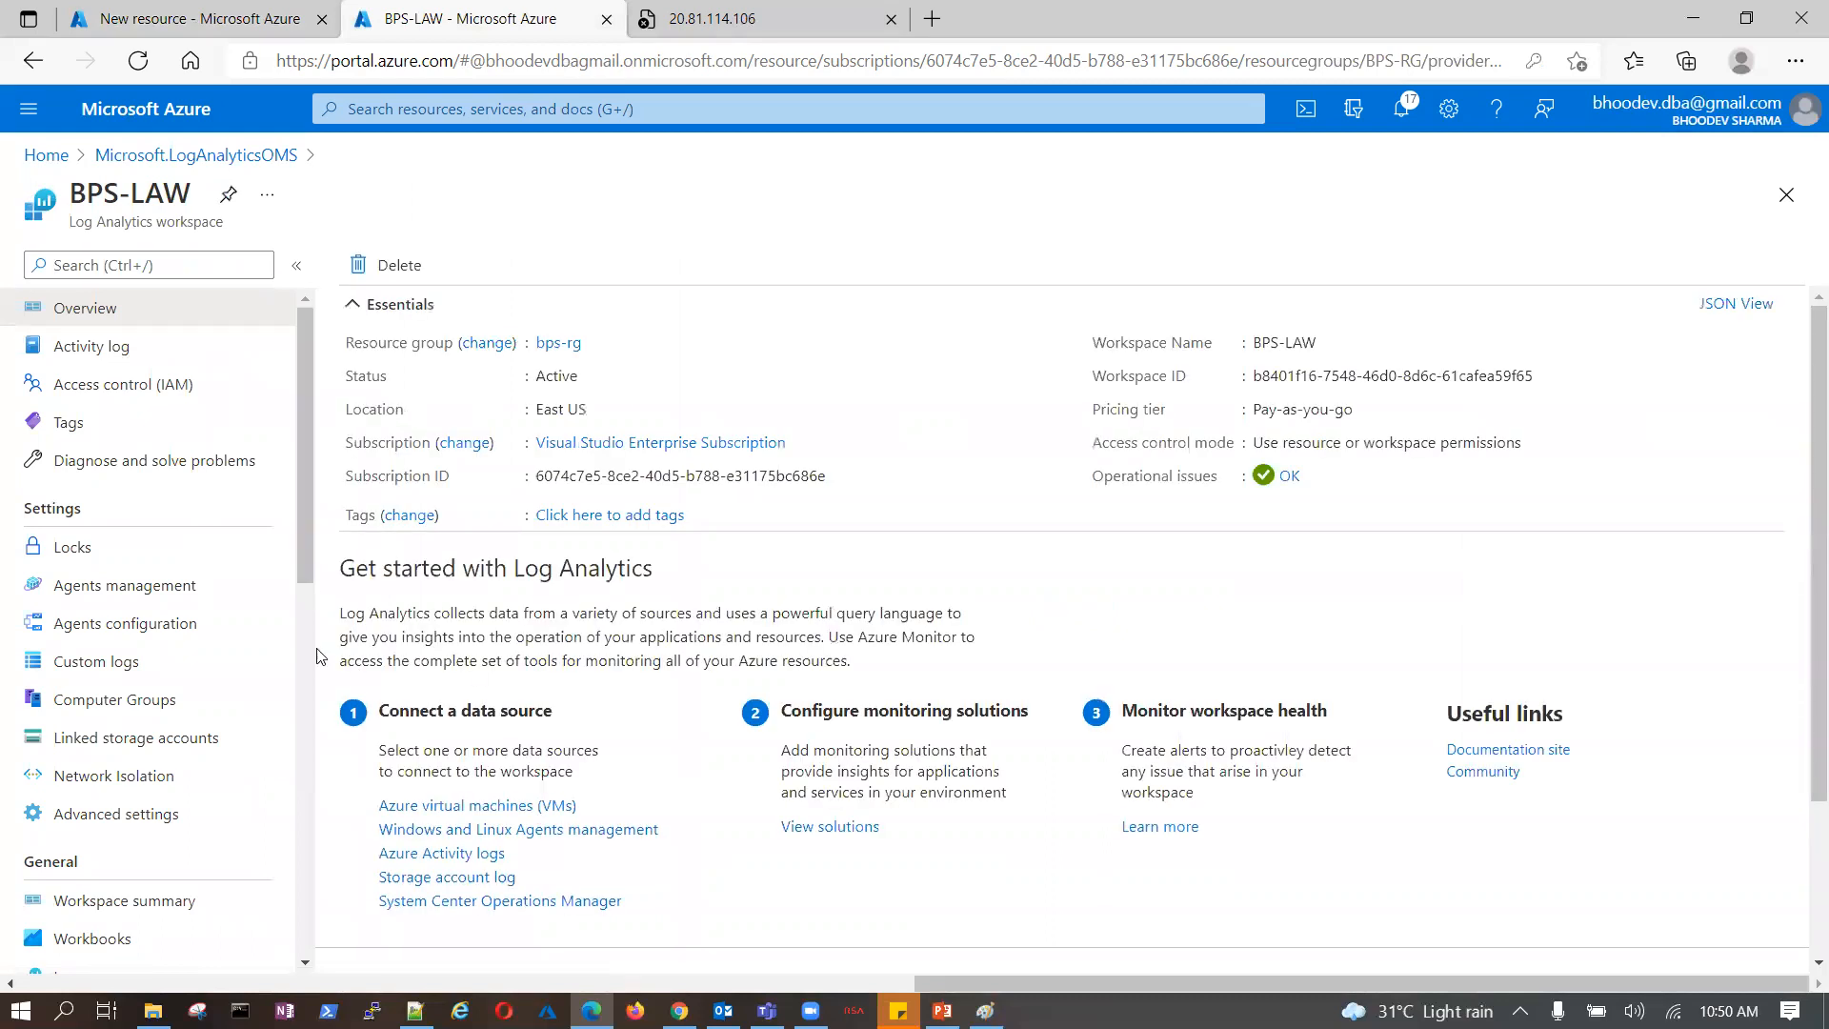
scroll(177, 629, "down", 4)
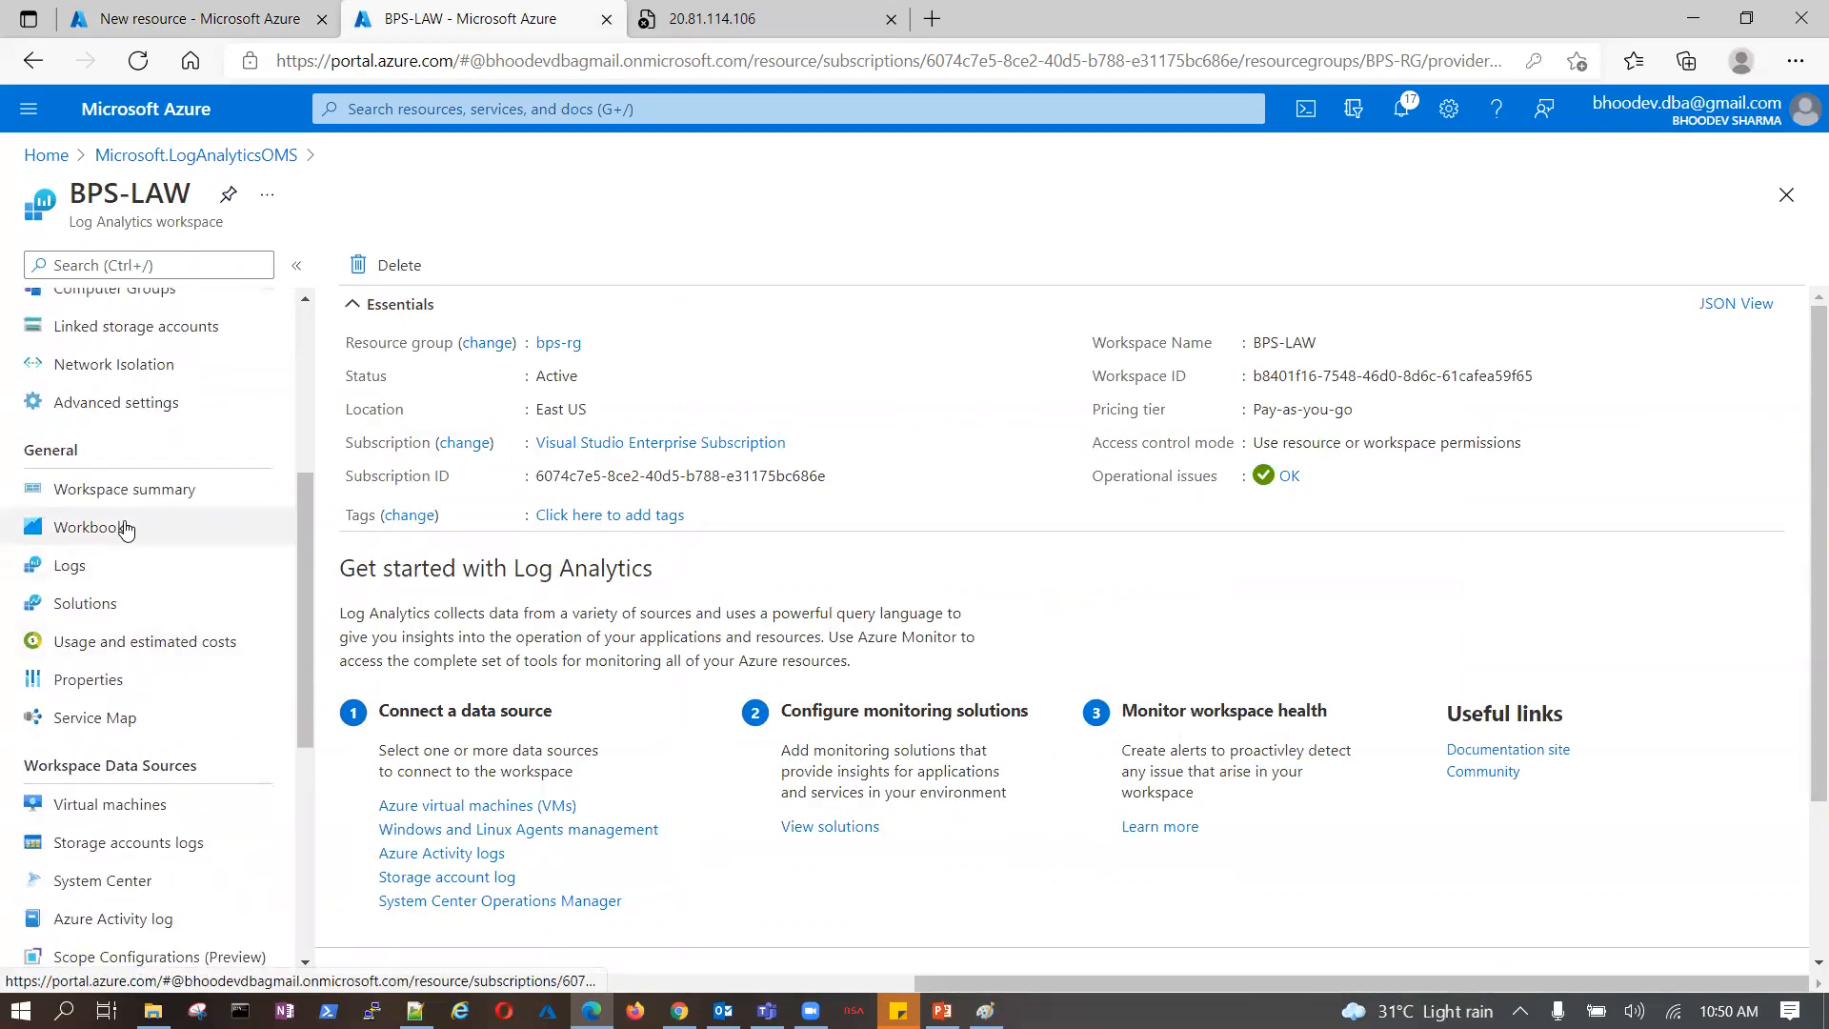
left_click(122, 810)
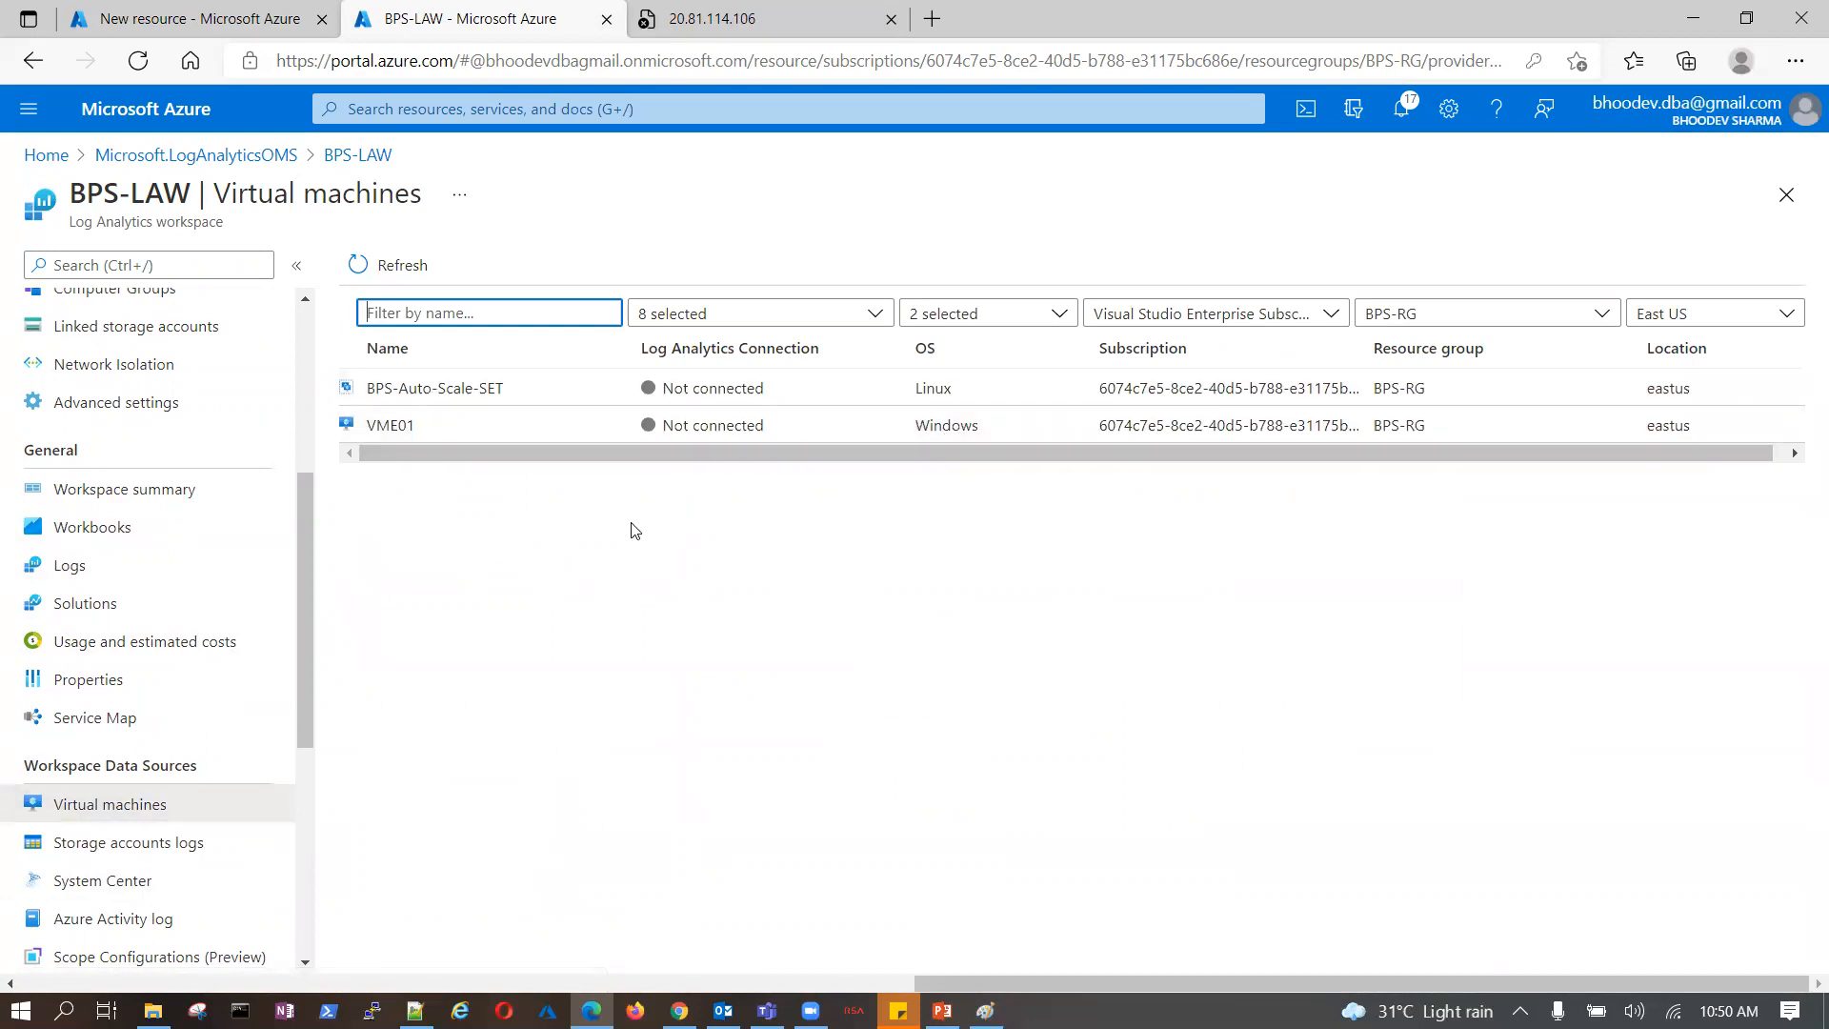
- Connect VME01 to the BPS-LAW workspace, then return to VME01's new extension list
left_click_drag(662, 435, 774, 438)
left_click(389, 426)
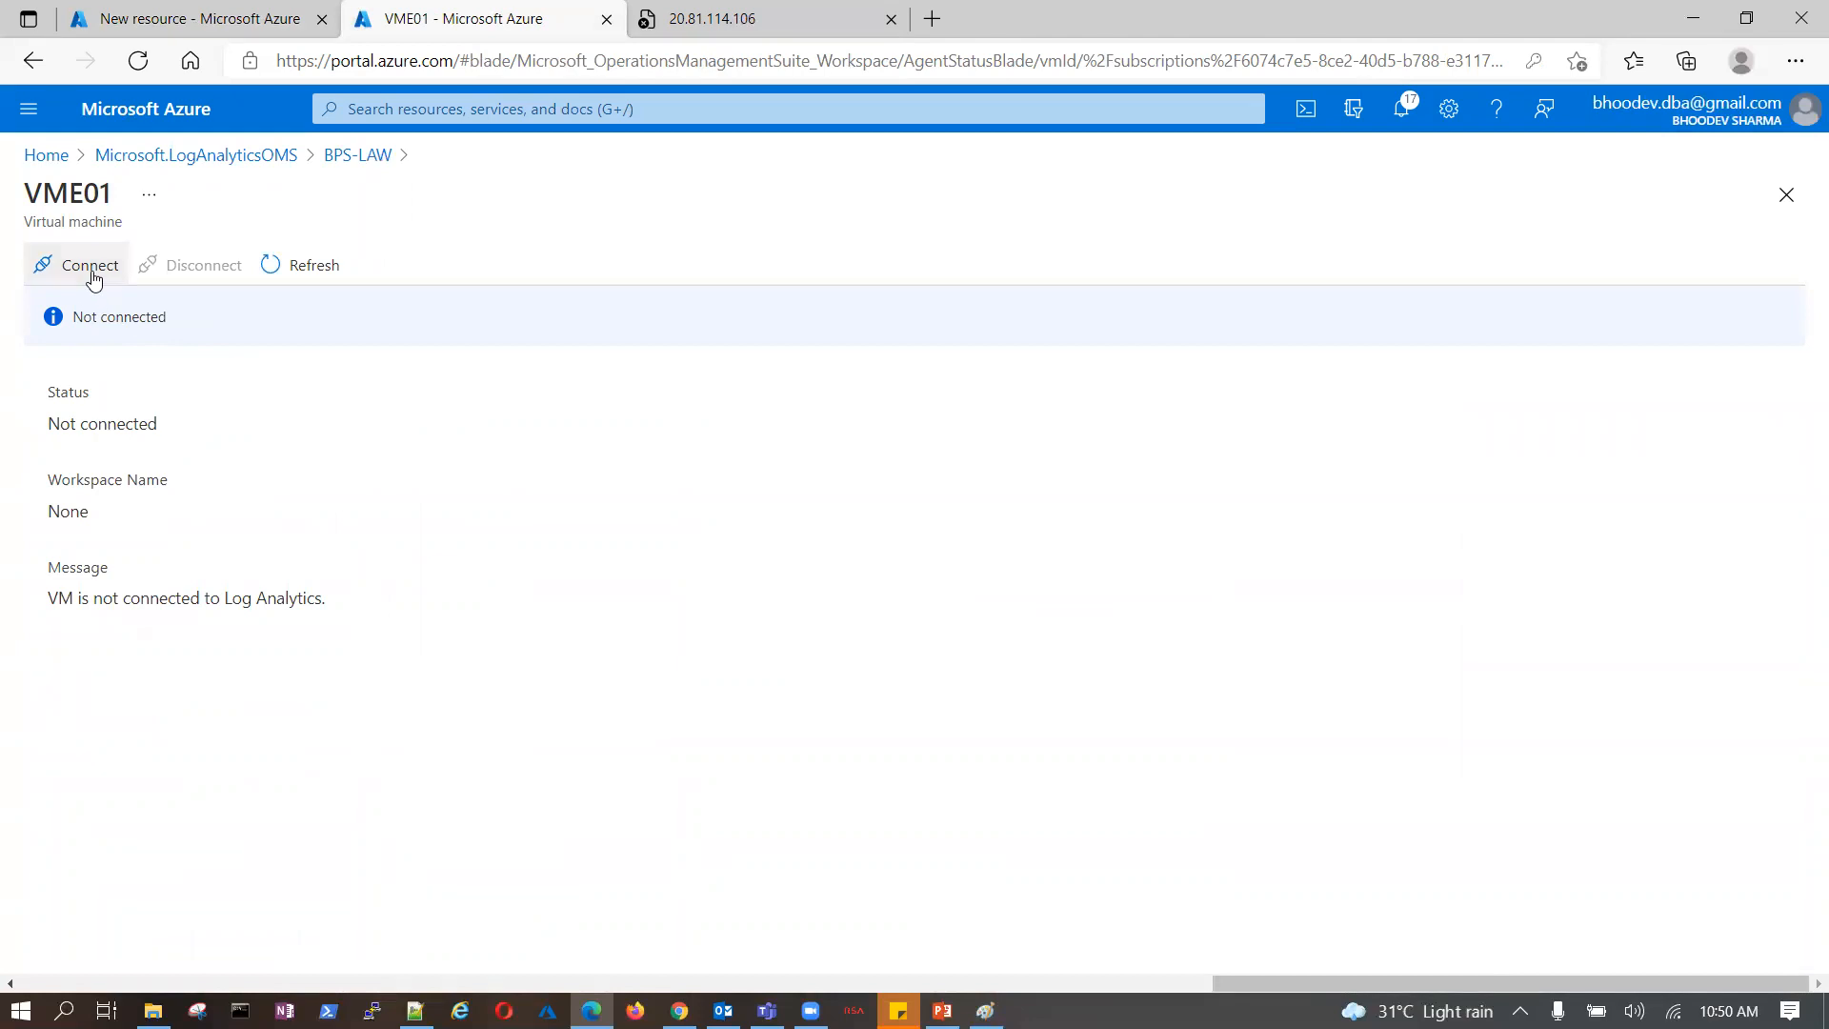
left_click(93, 278)
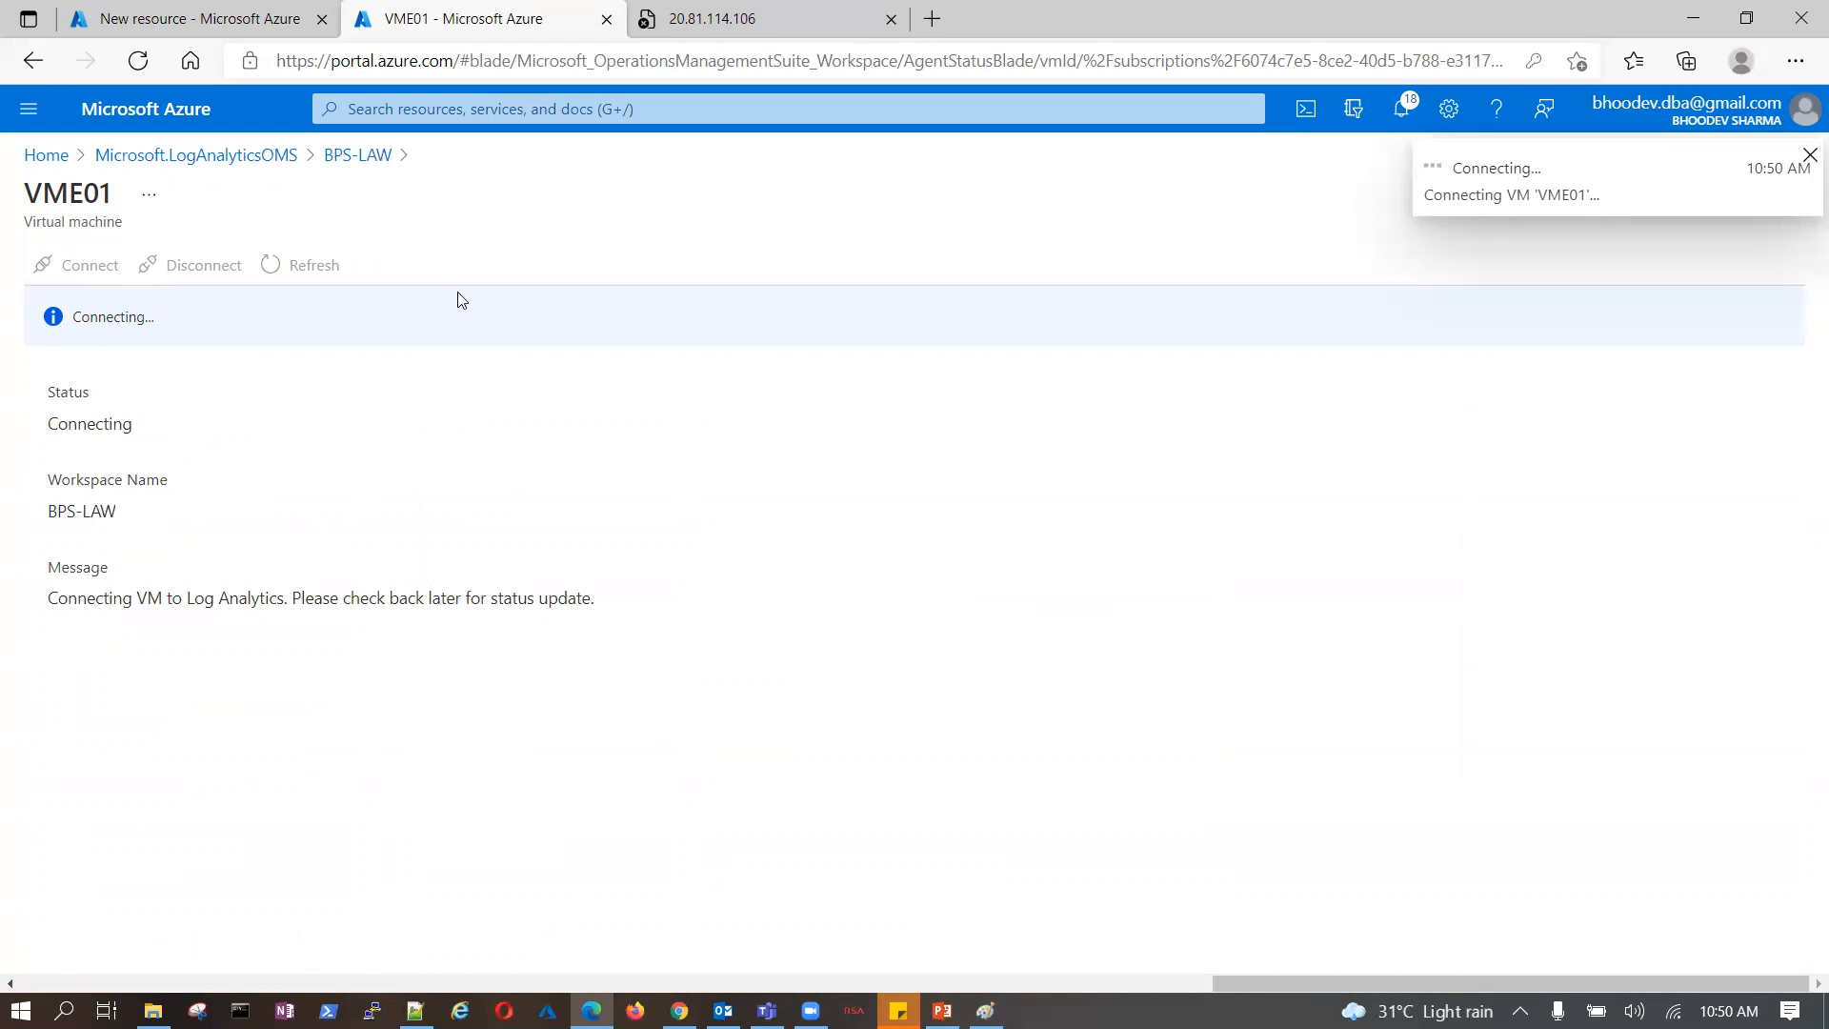
left_click(373, 158)
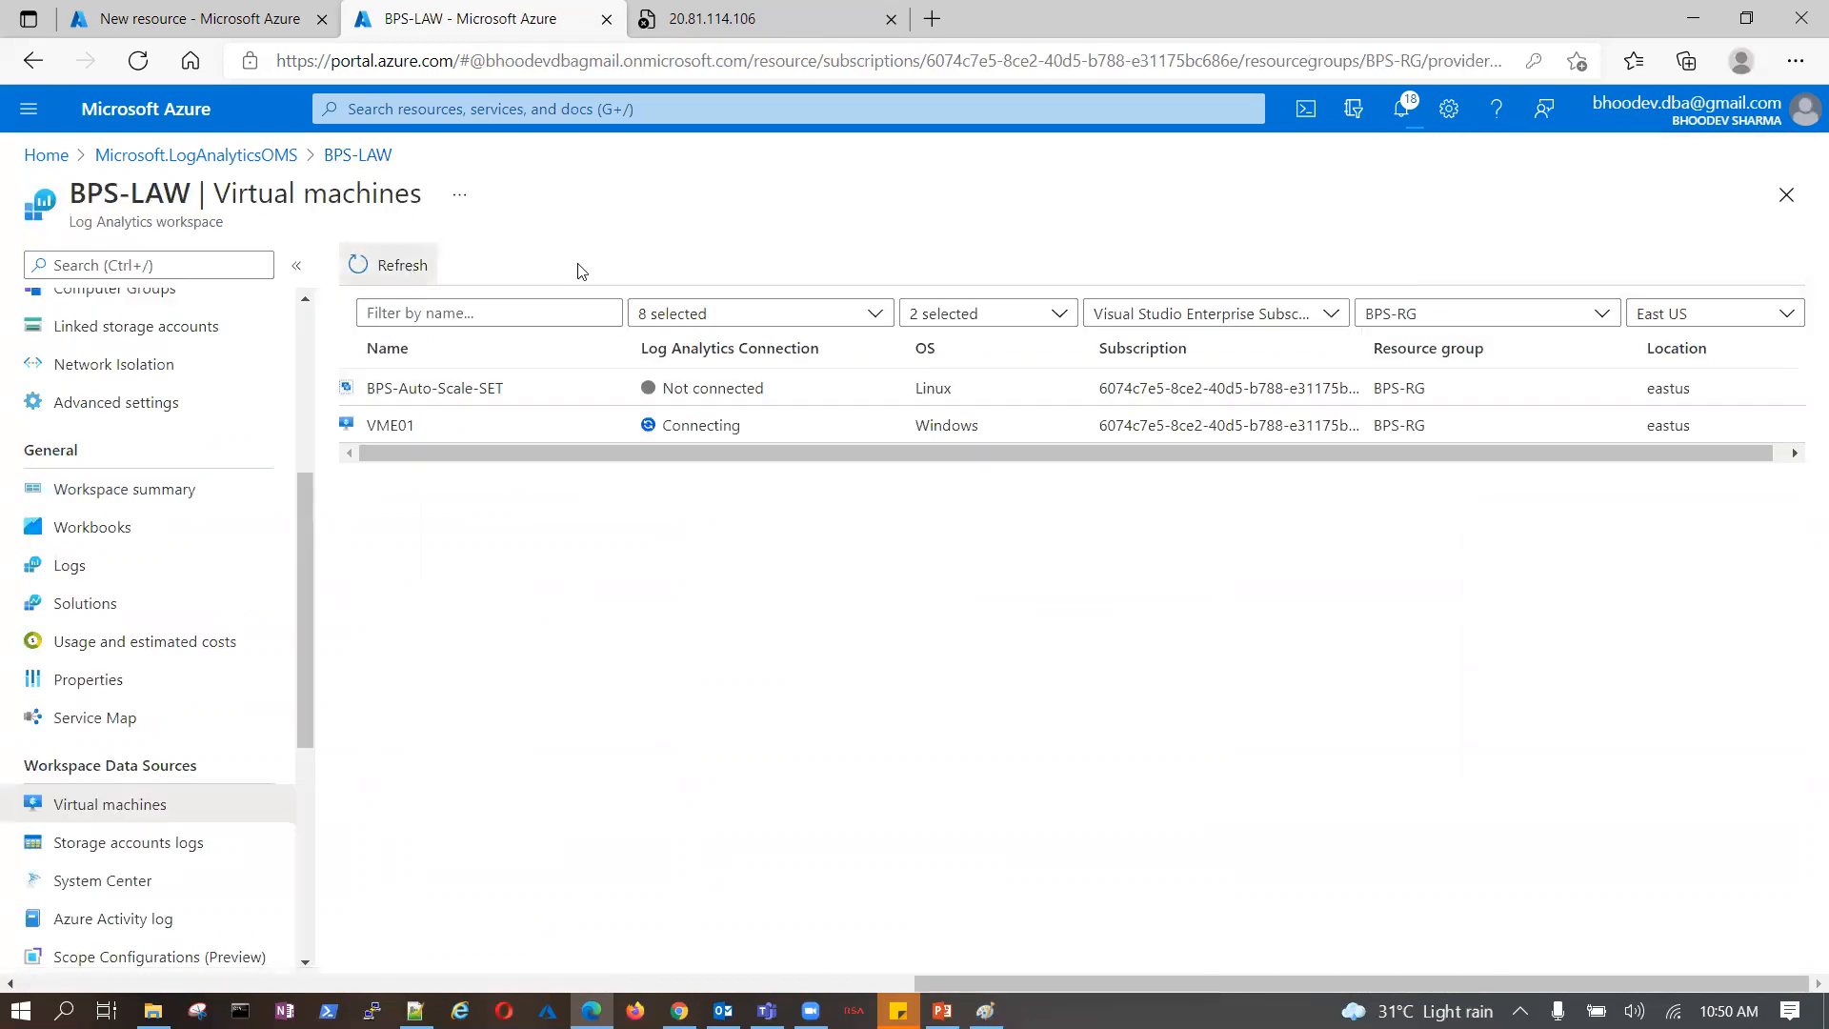
left_click(200, 19)
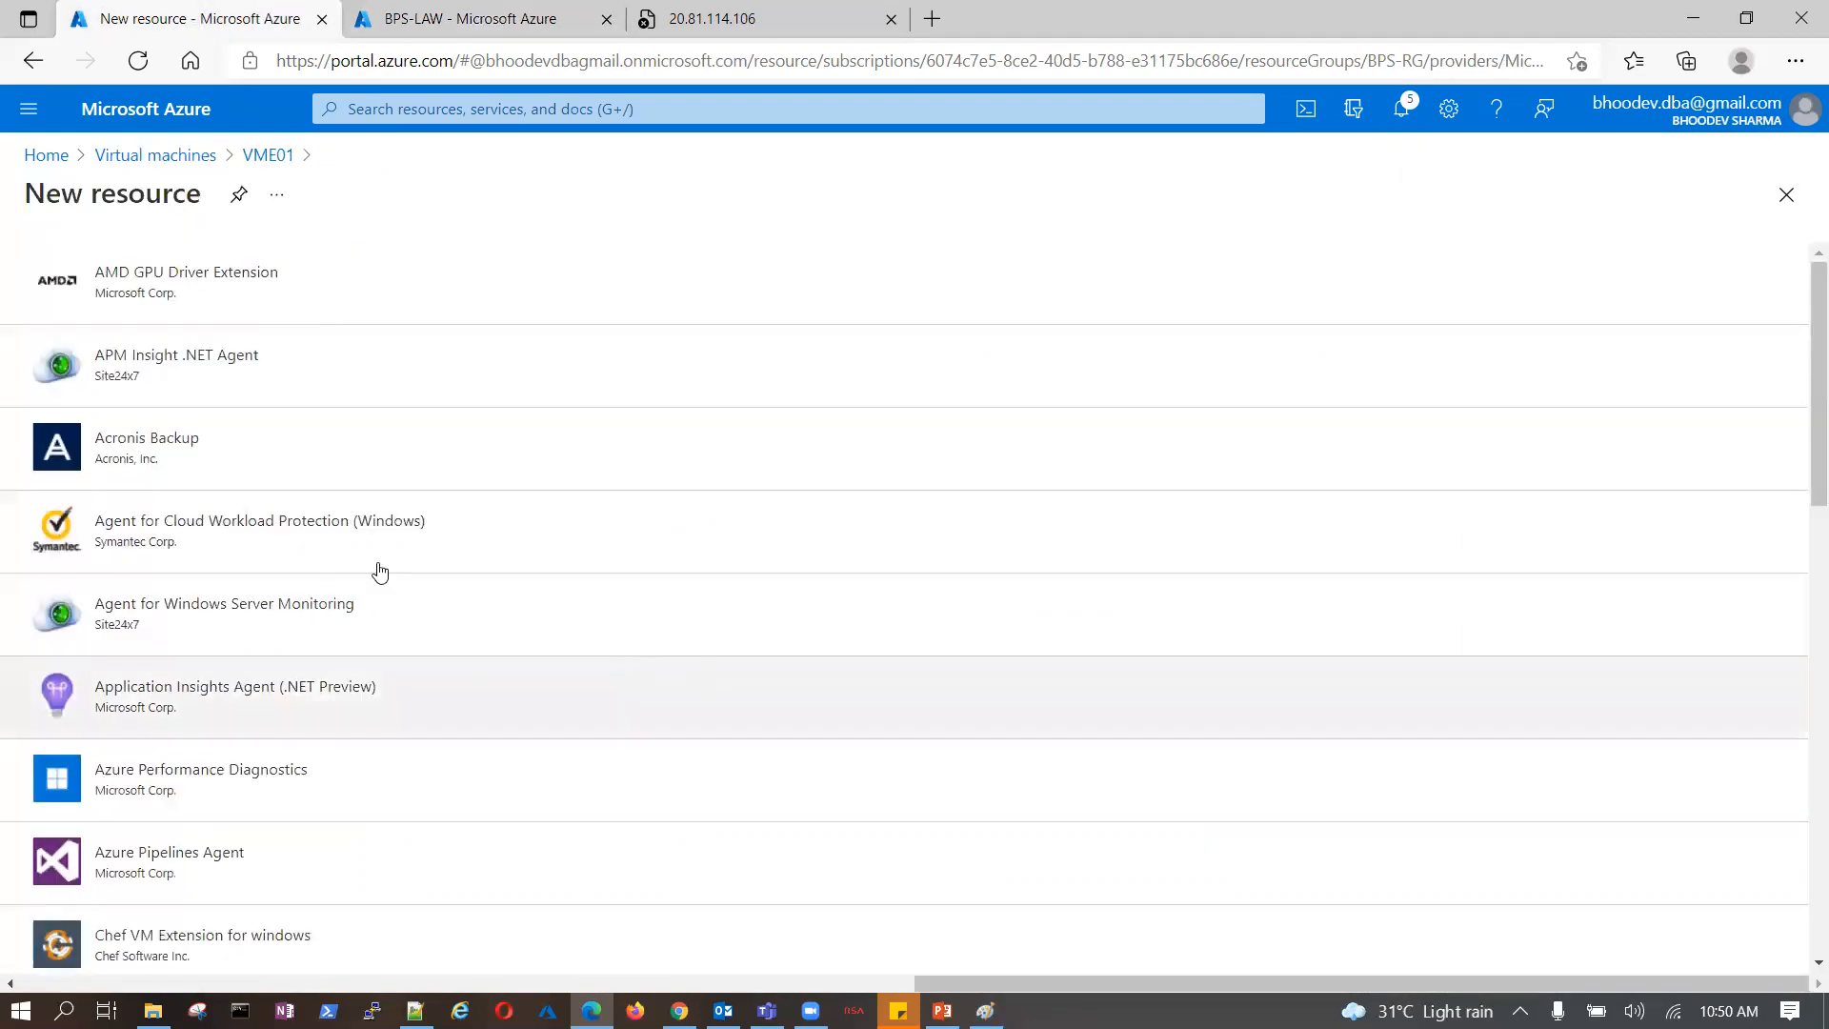
- Go back to VME01's extensions page and close the unreachable 20.81.114.106 tab
left_click(268, 157)
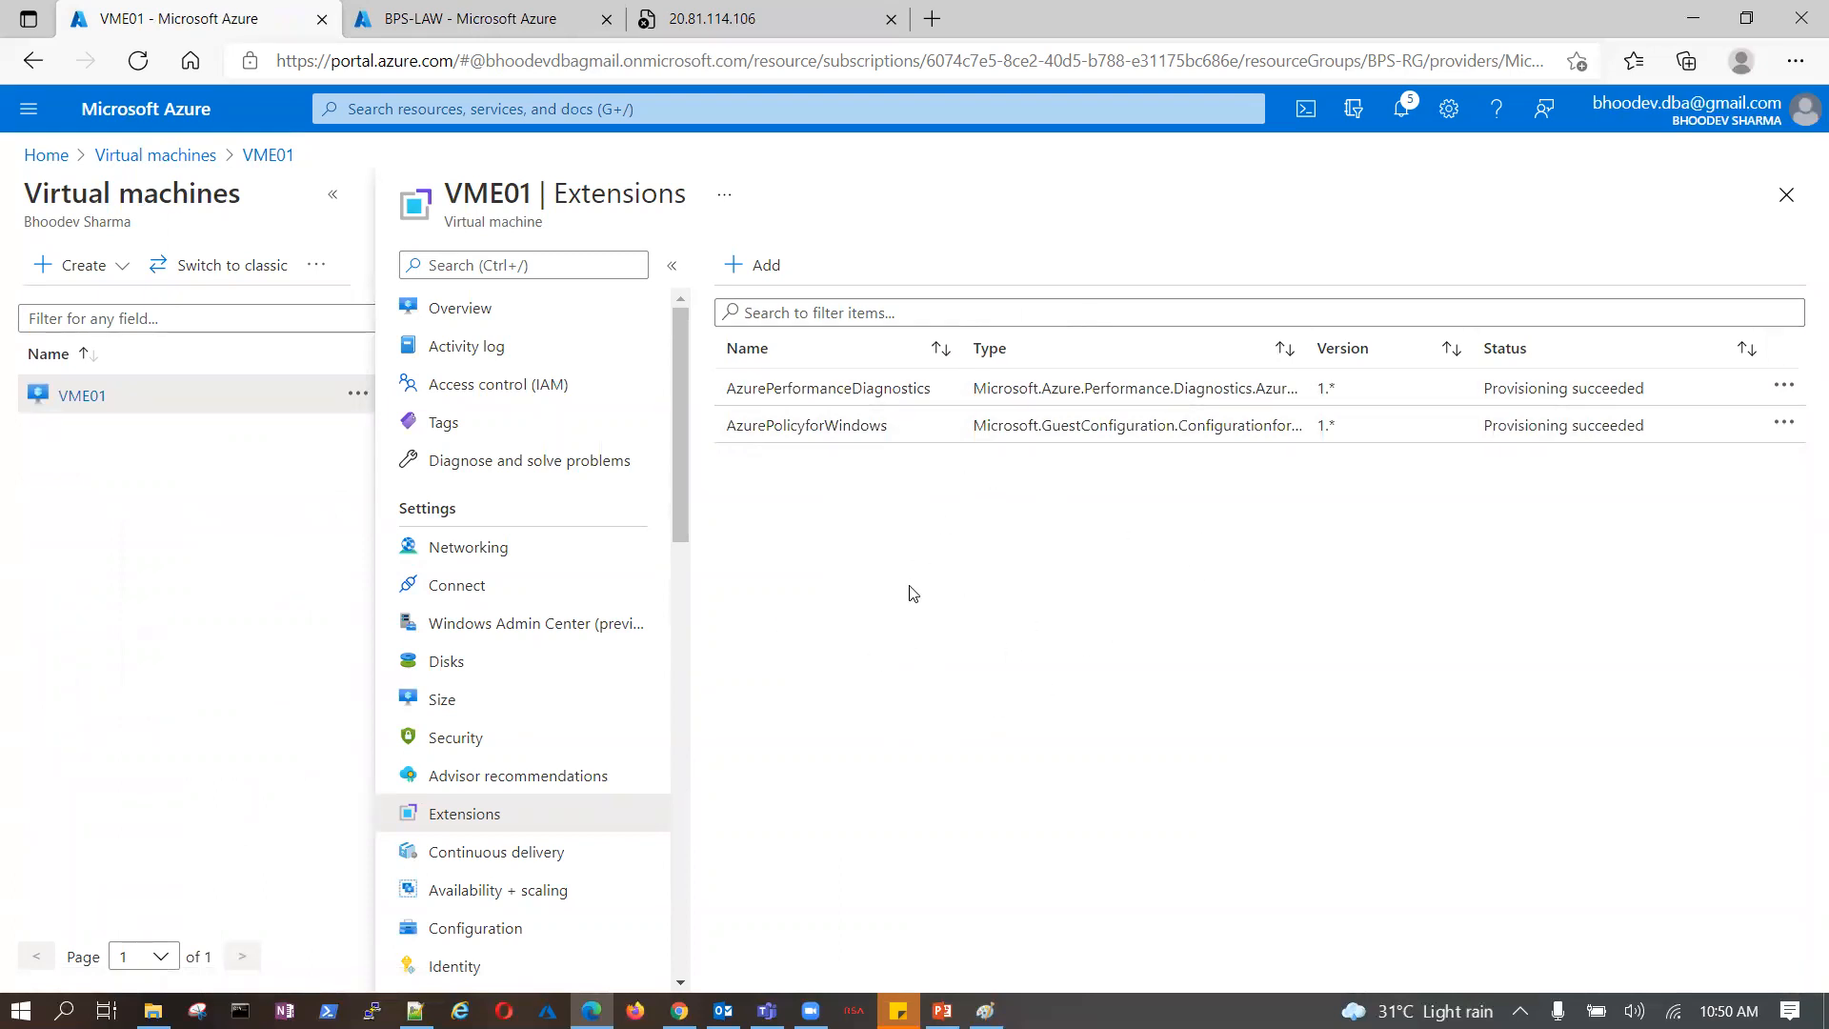
left_click(753, 18)
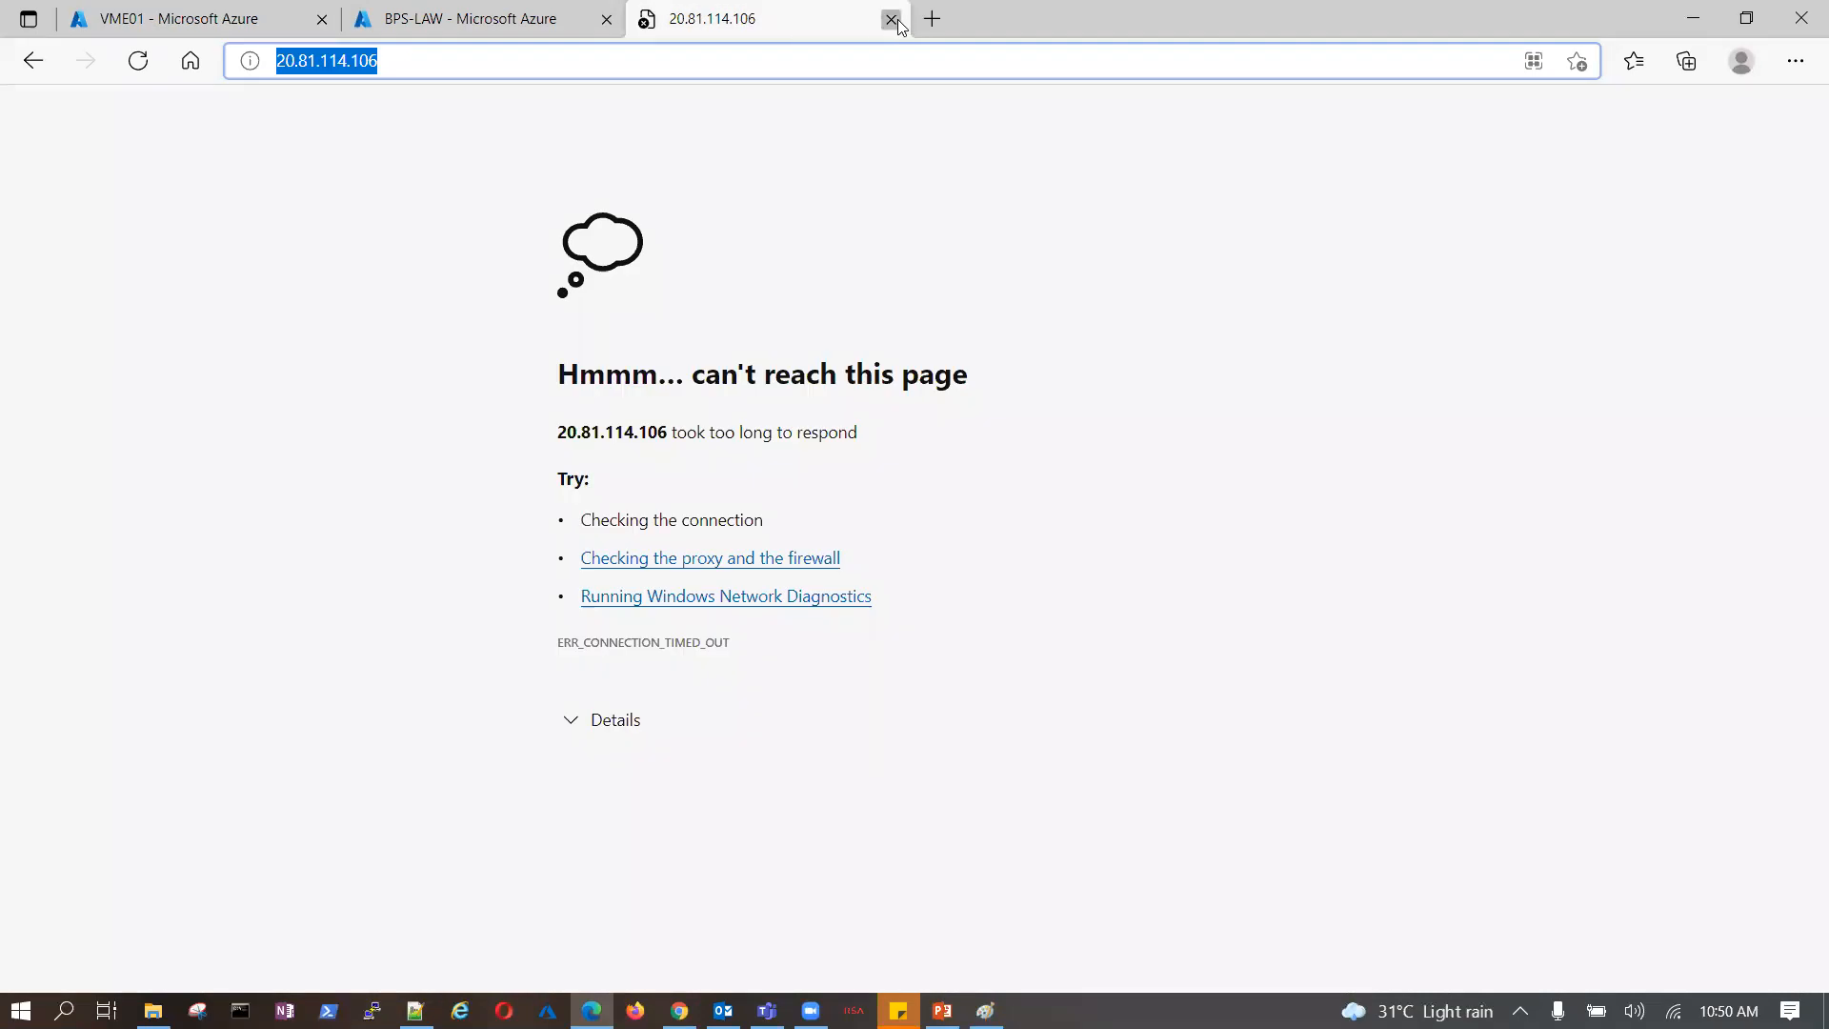
left_click(891, 18)
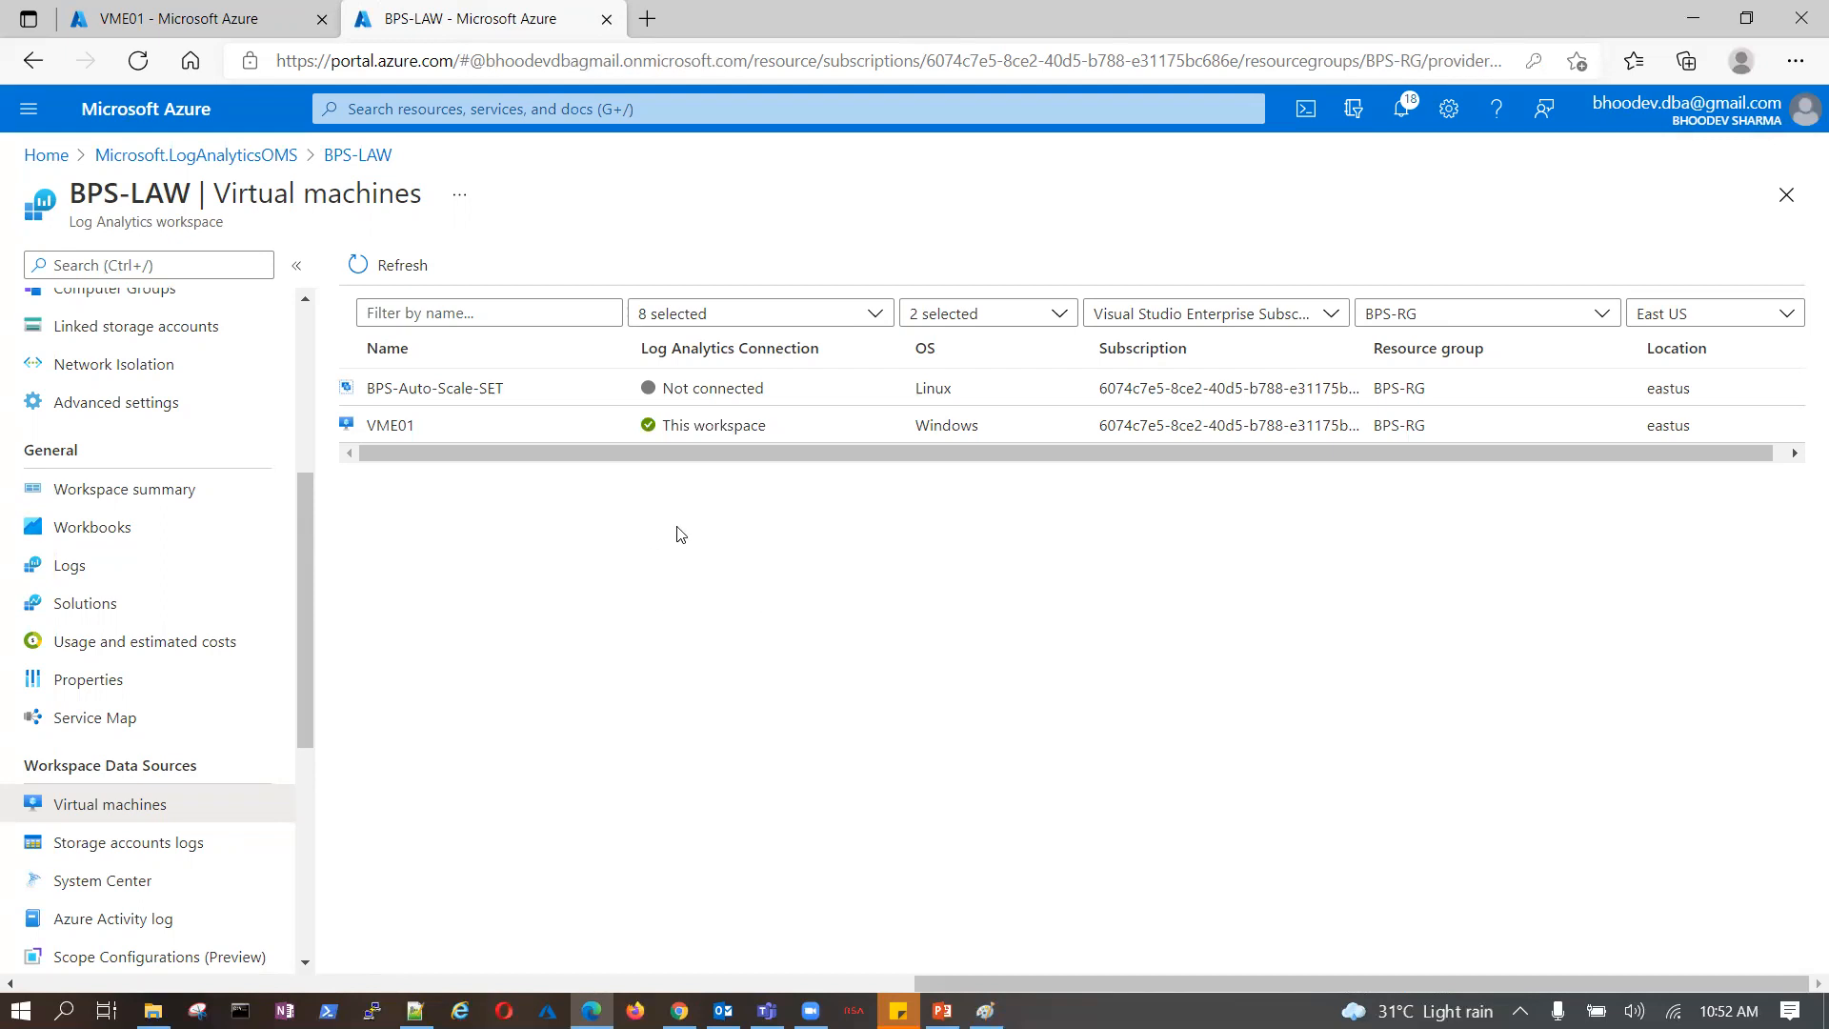
- In BPS-LAW Logs, load the Response time trend example query and clear the editor
left_click(219, 569)
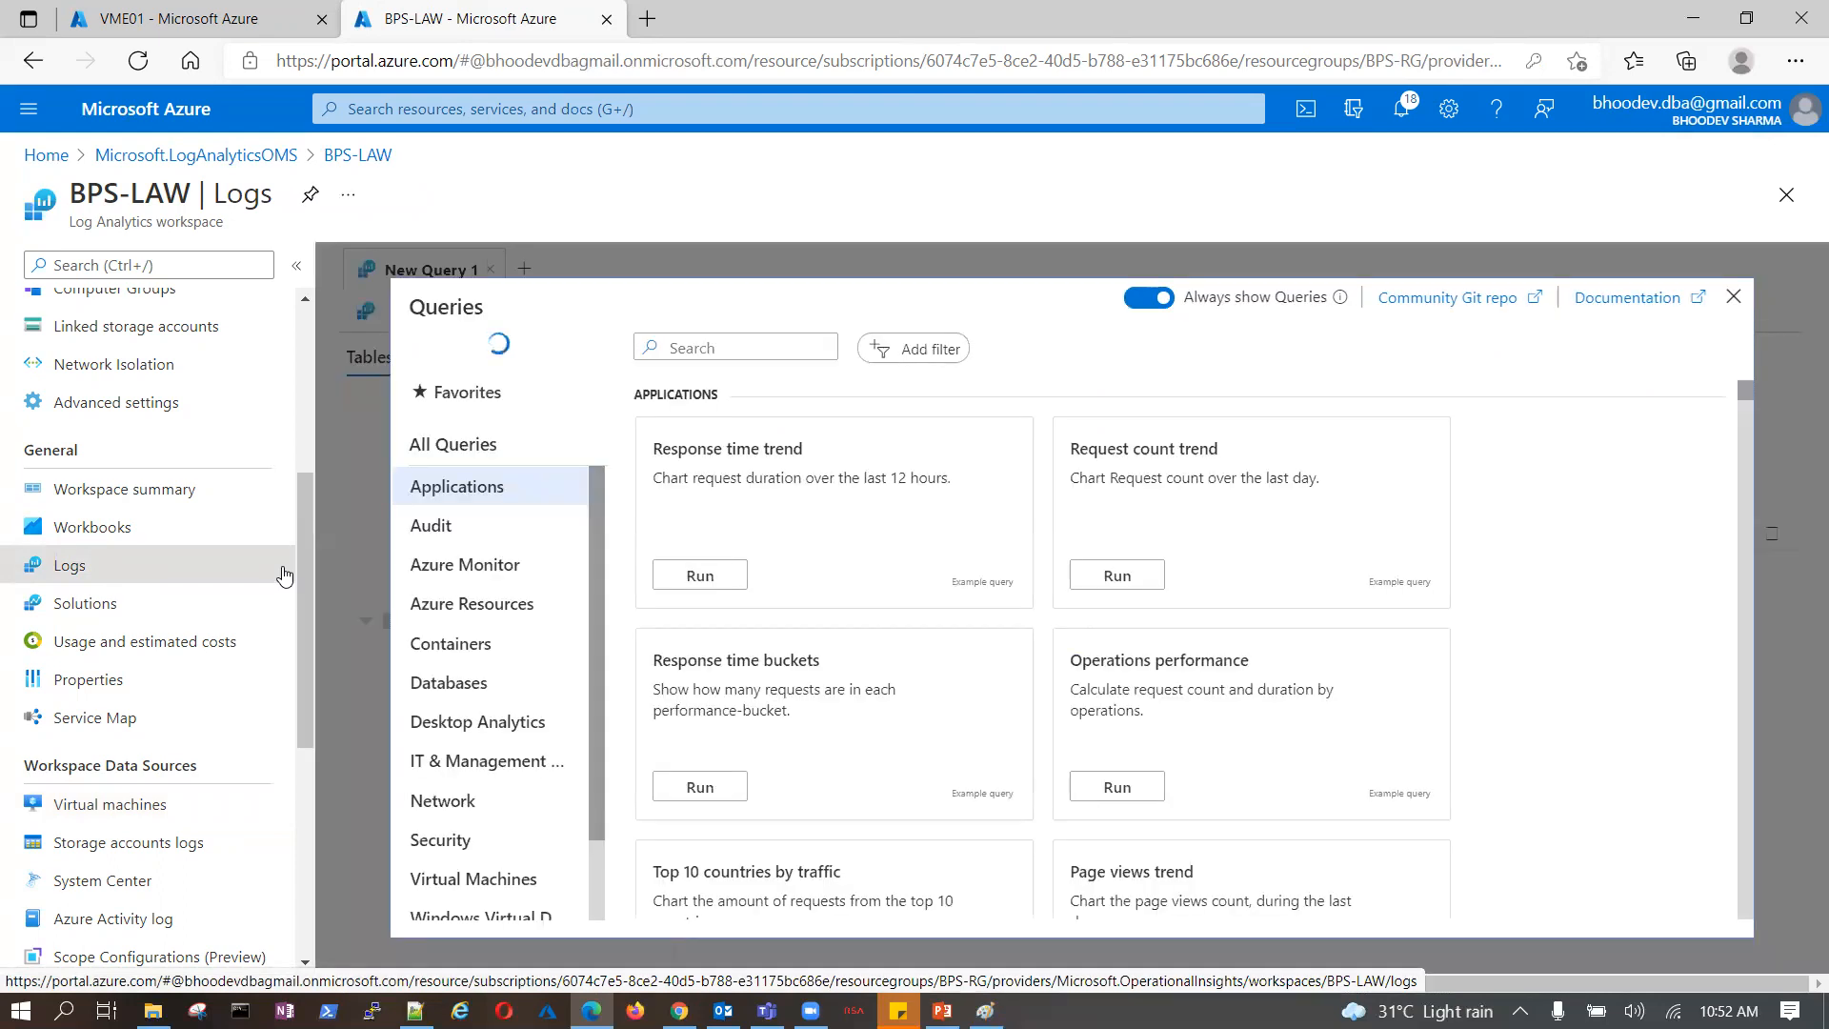
mouse_move(734, 552)
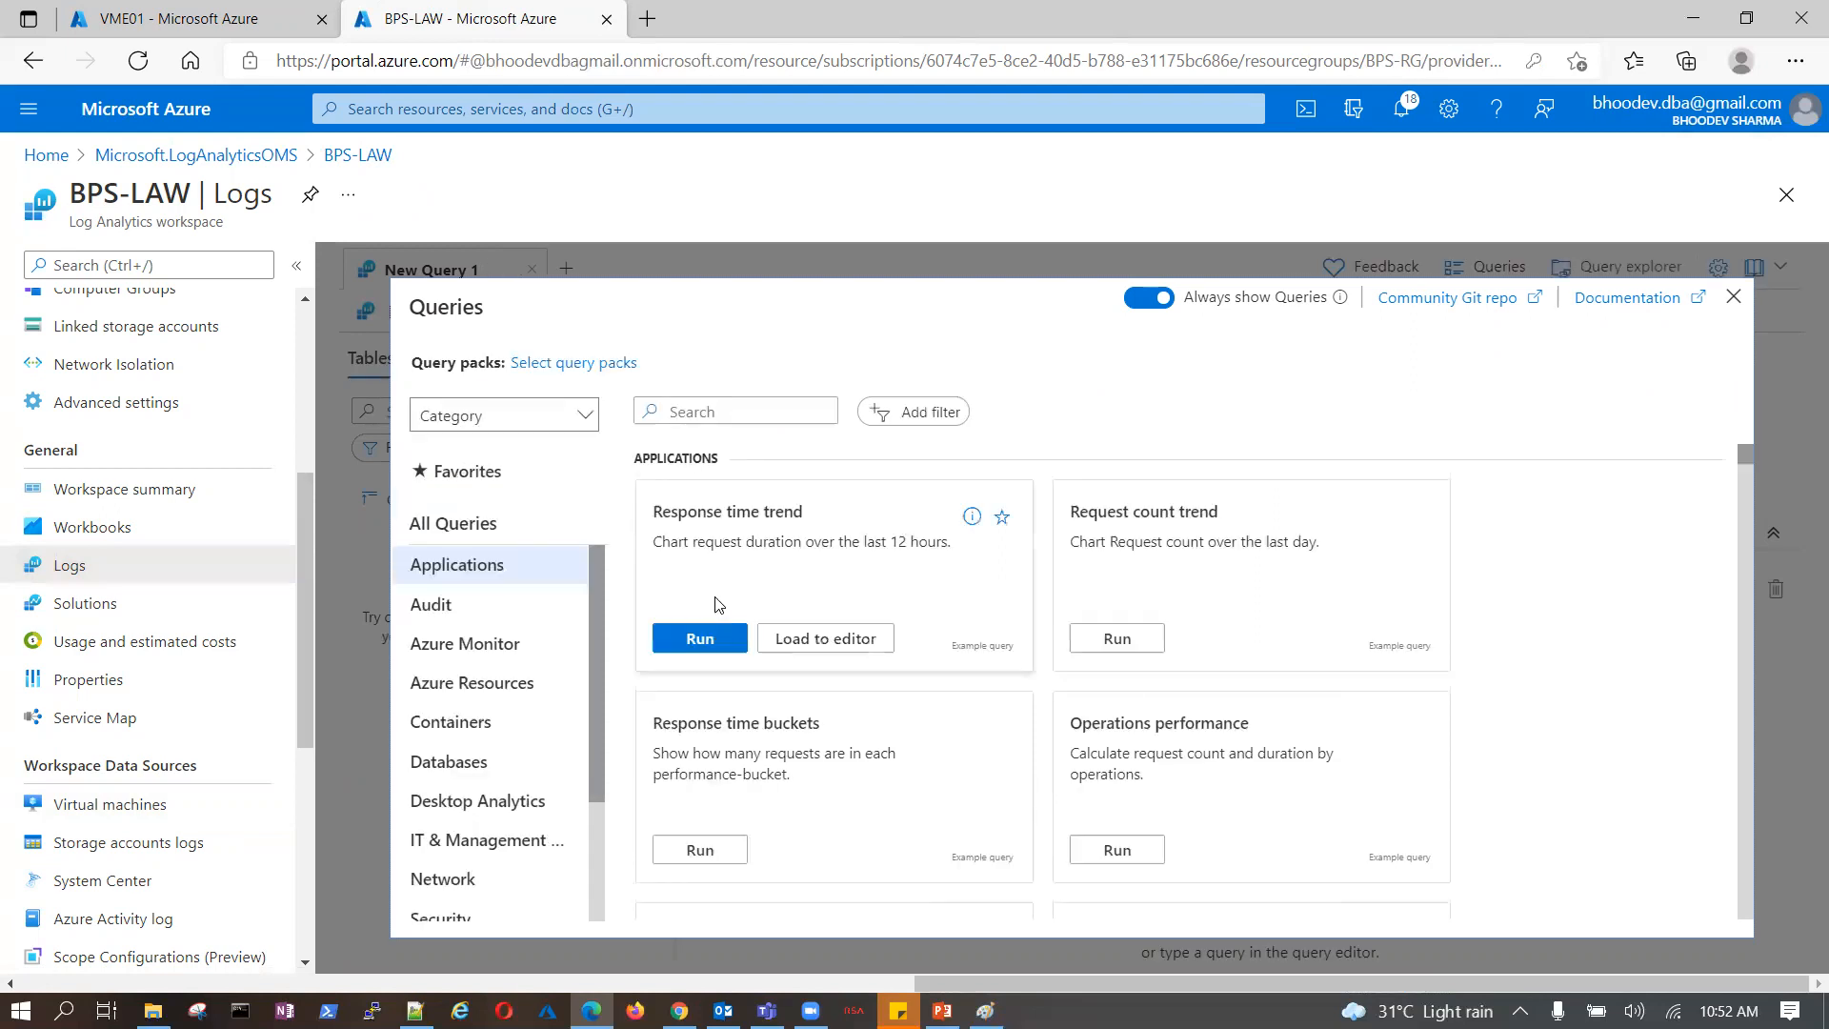
left_click(706, 645)
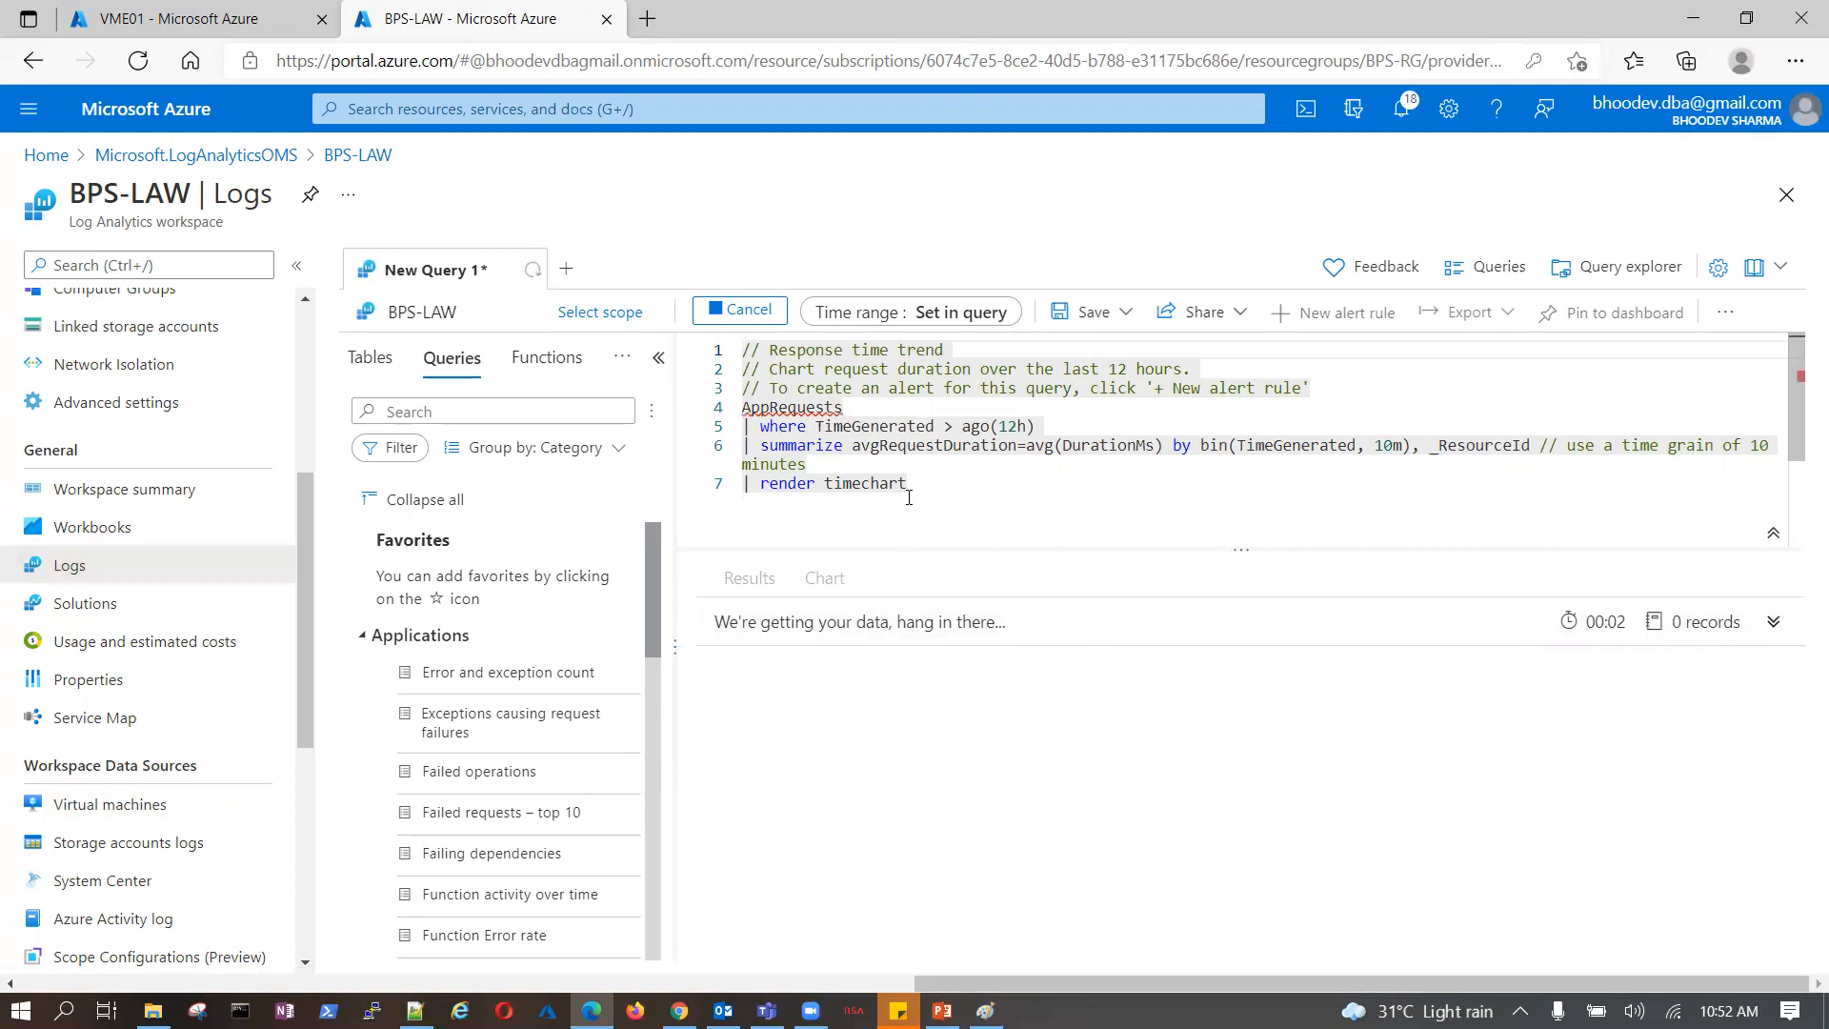
left_click_drag(908, 496, 735, 360)
key("Delete")
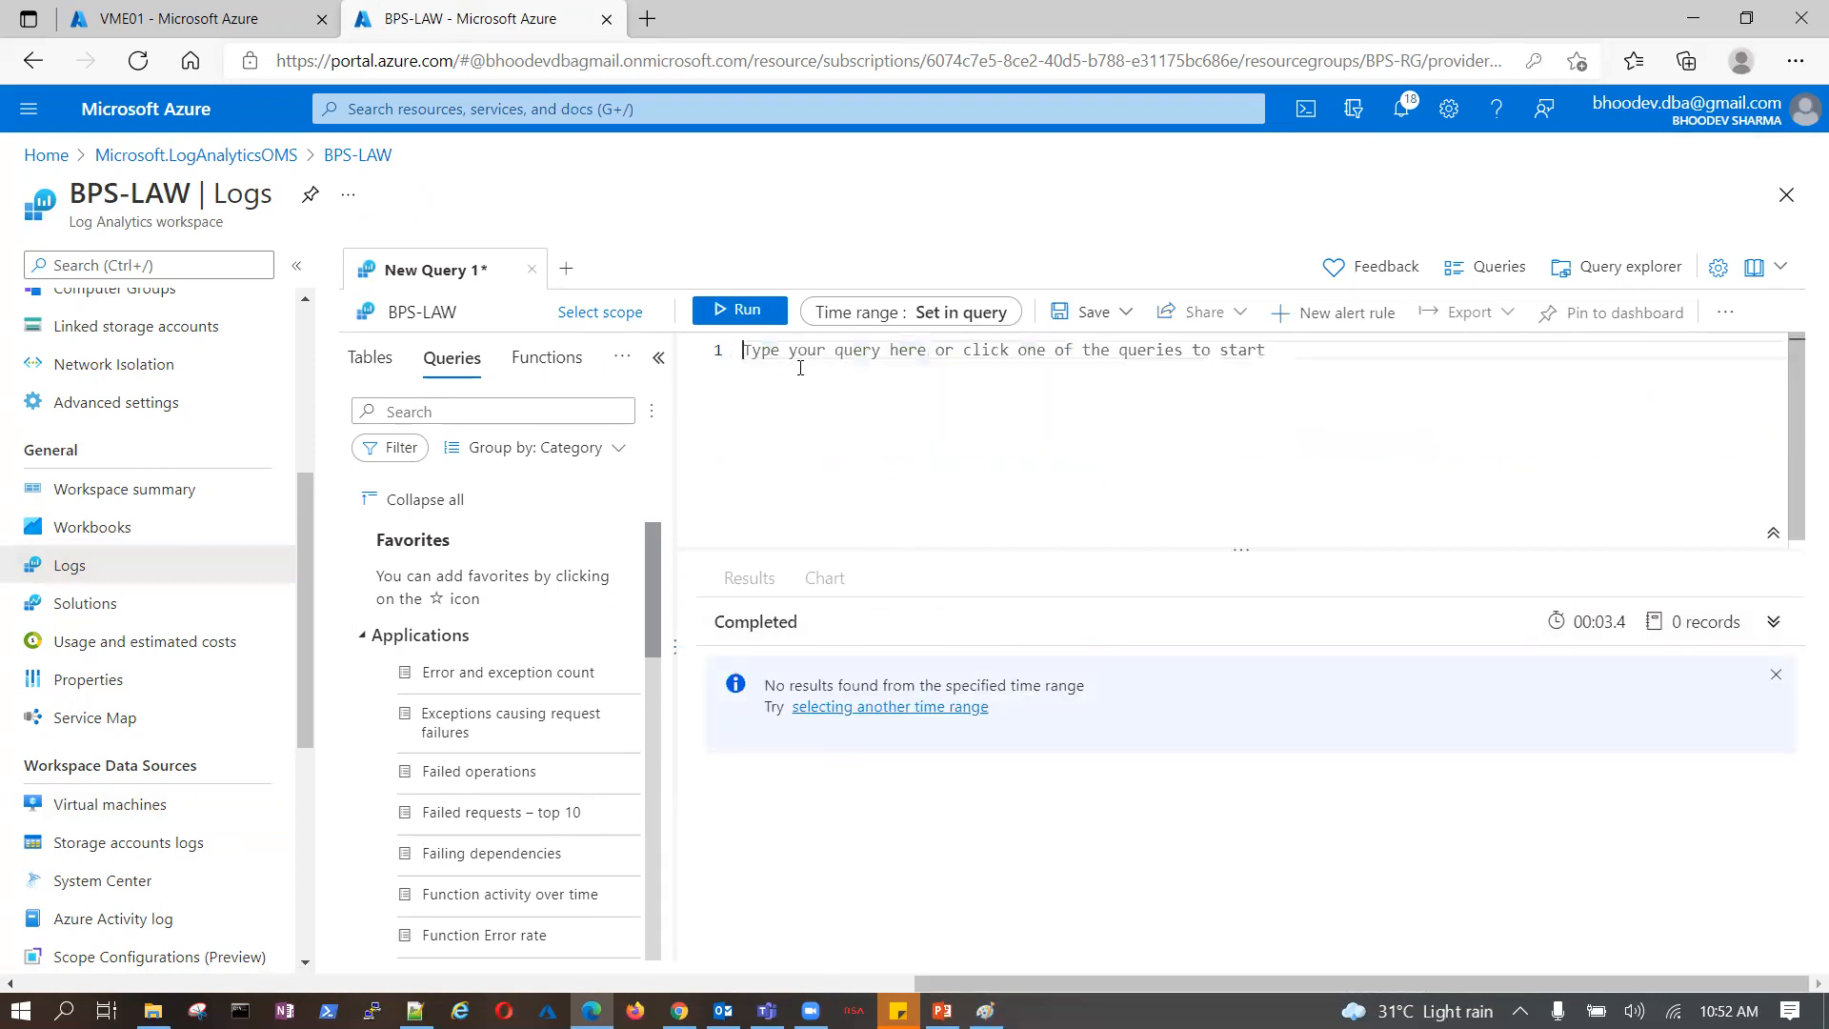
left_click(747, 309)
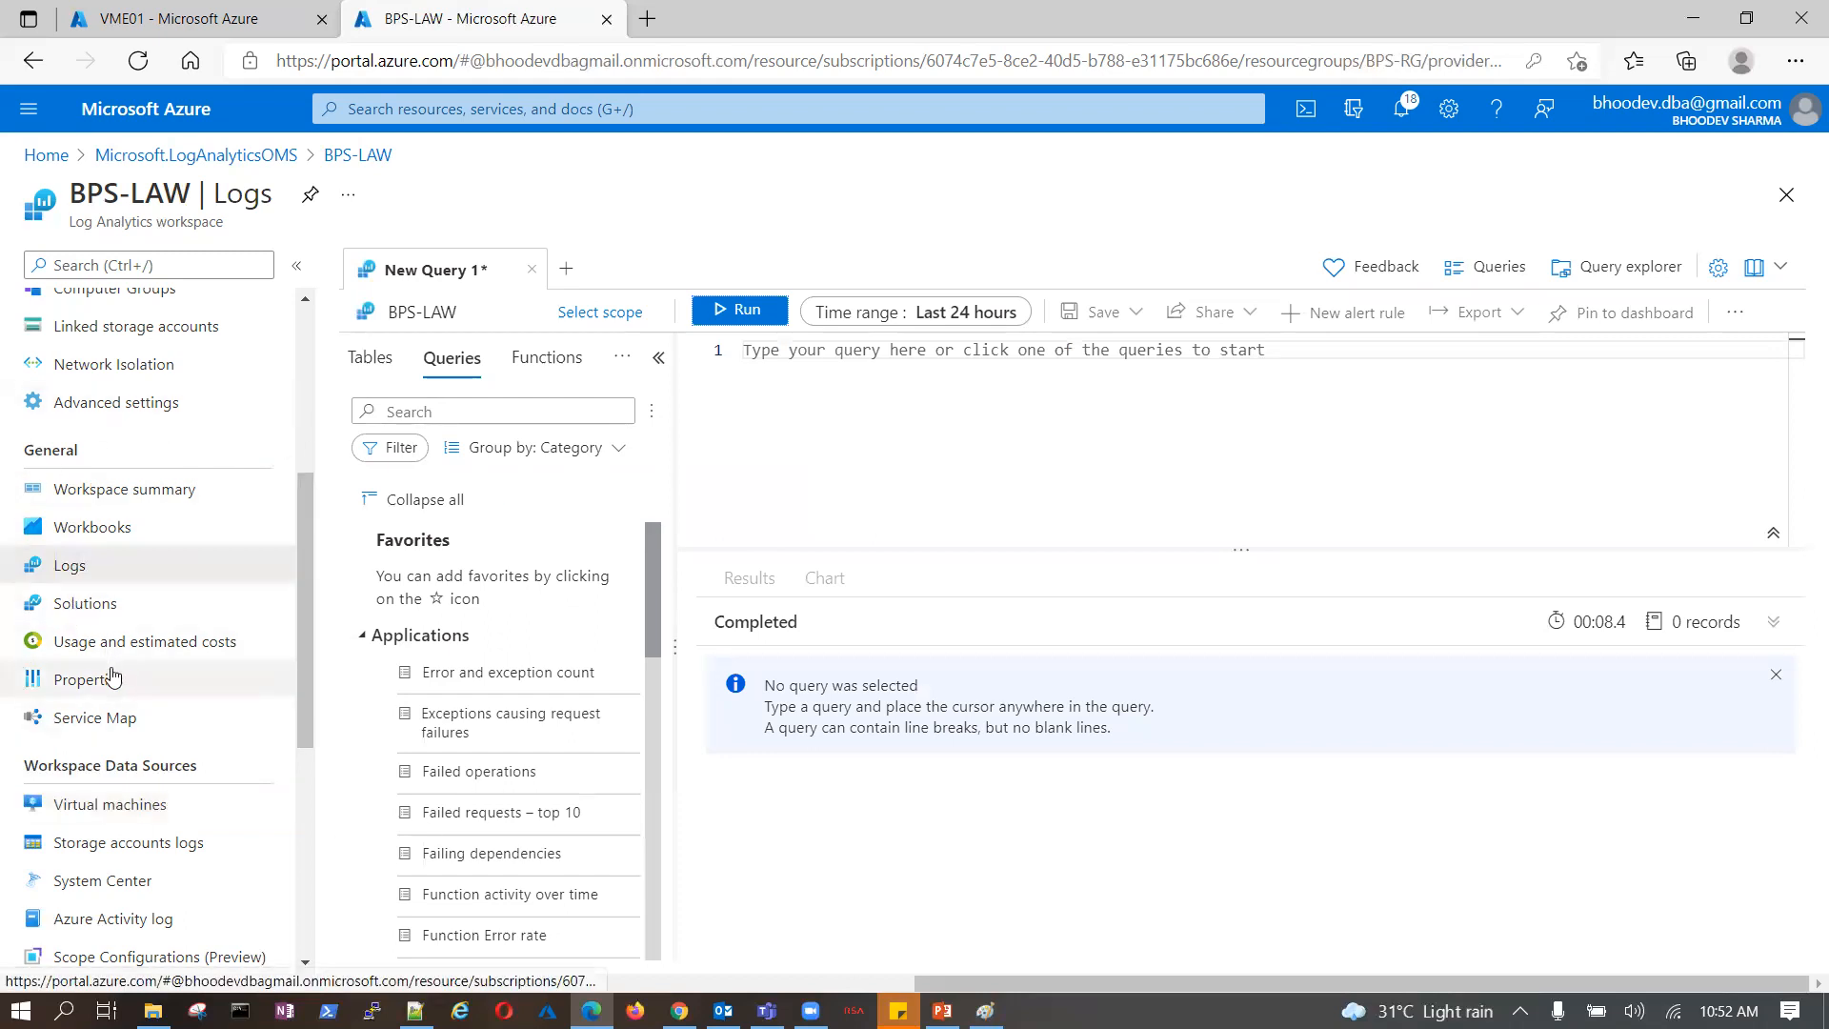
left_click(99, 572)
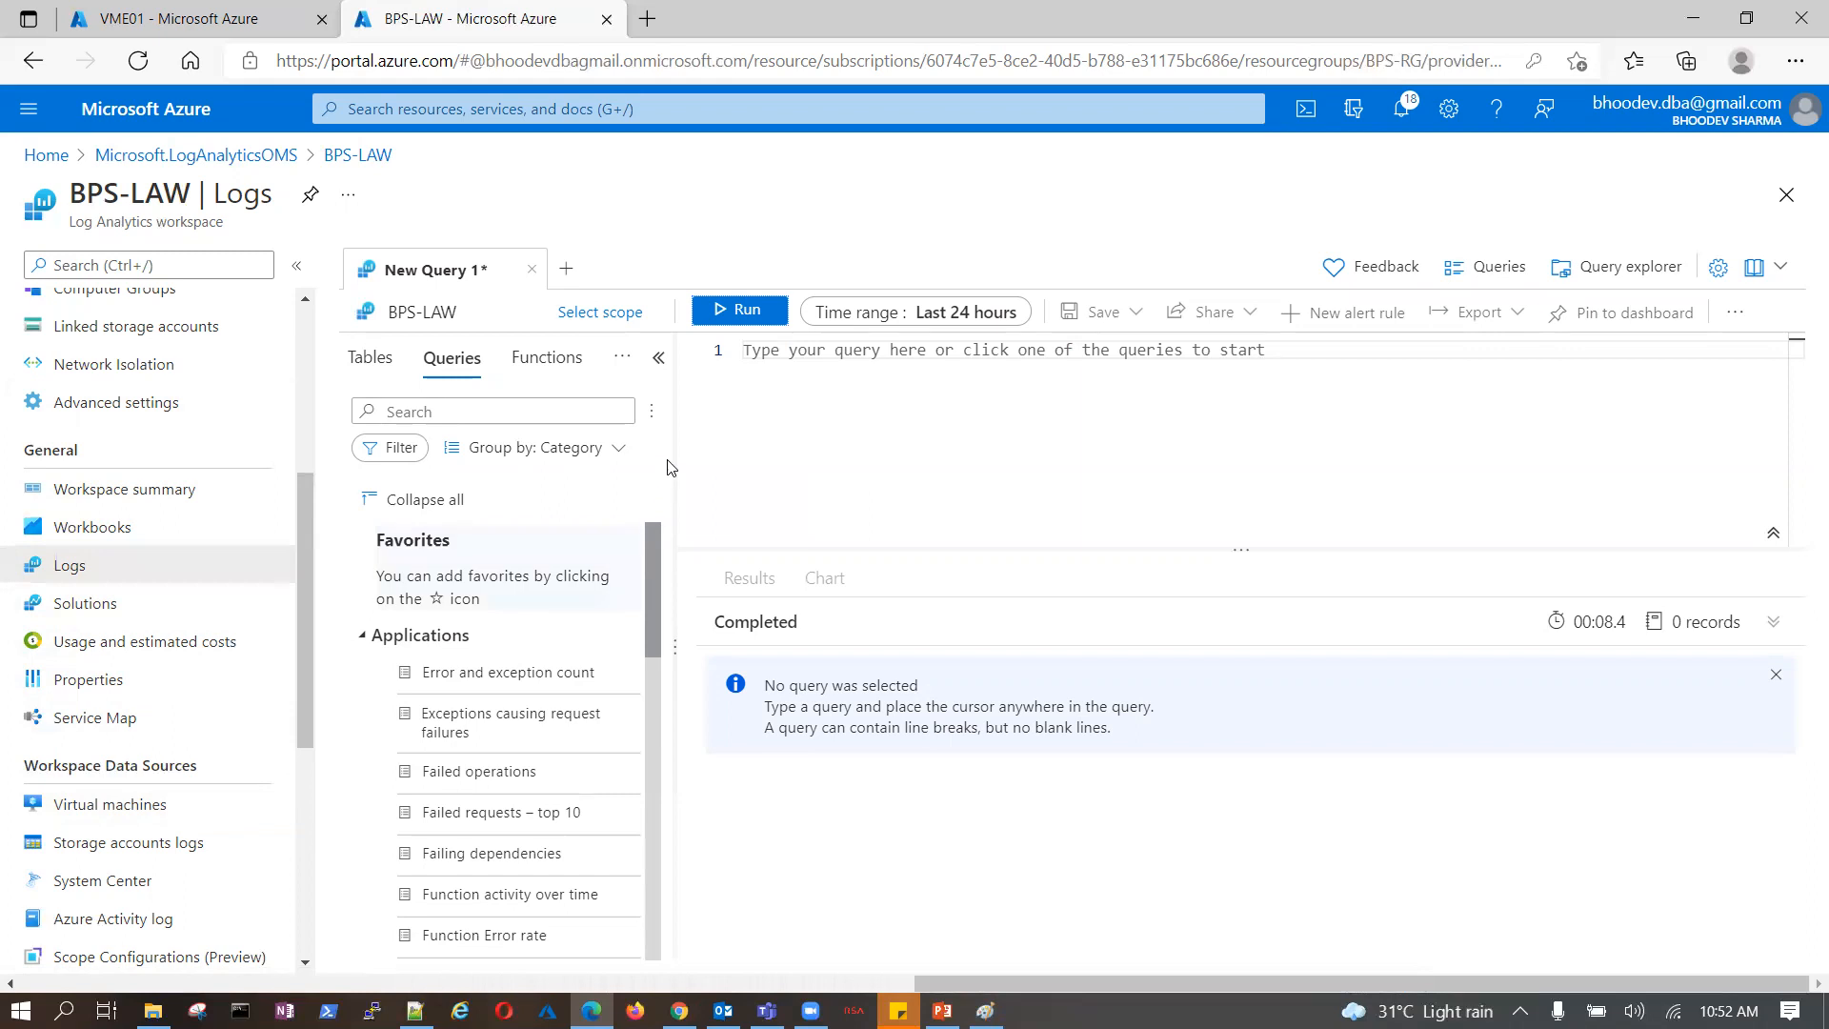
left_click(732, 316)
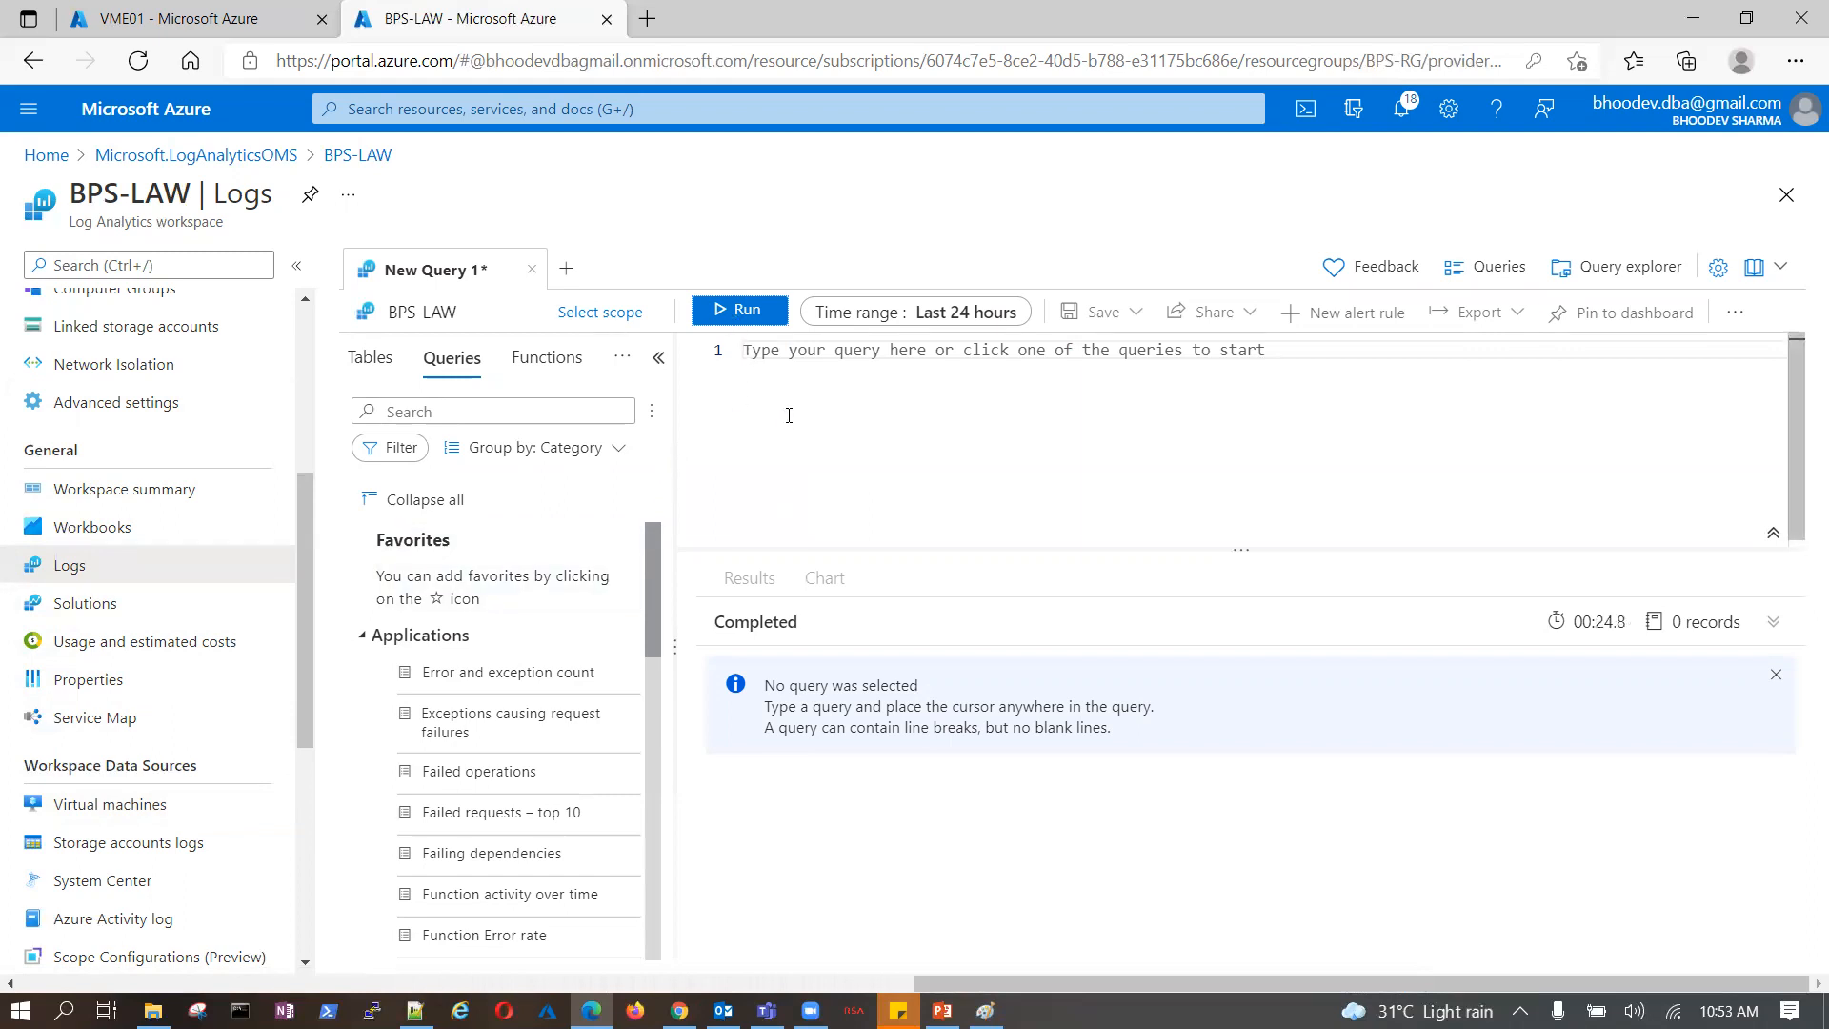
- Write and run a Heartbeat query, which returns no results for the last 24 hours
left_click(782, 358)
type("hear")
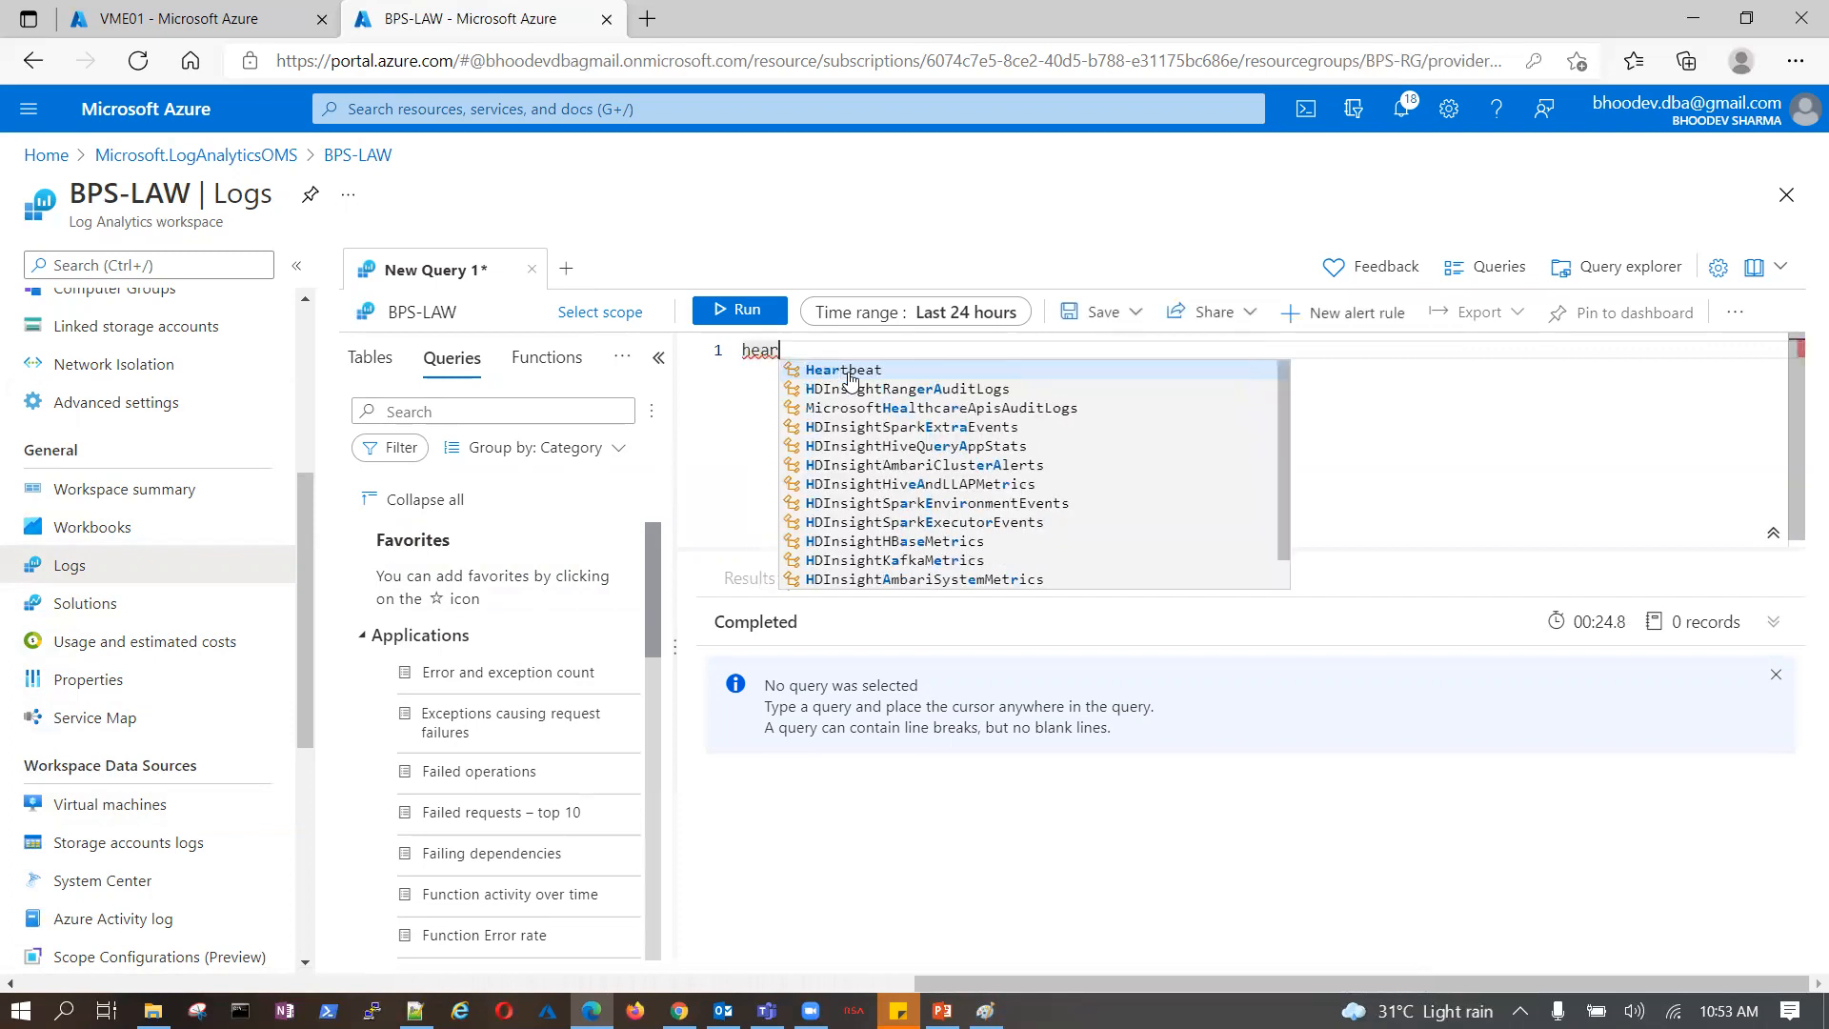
key("Return")
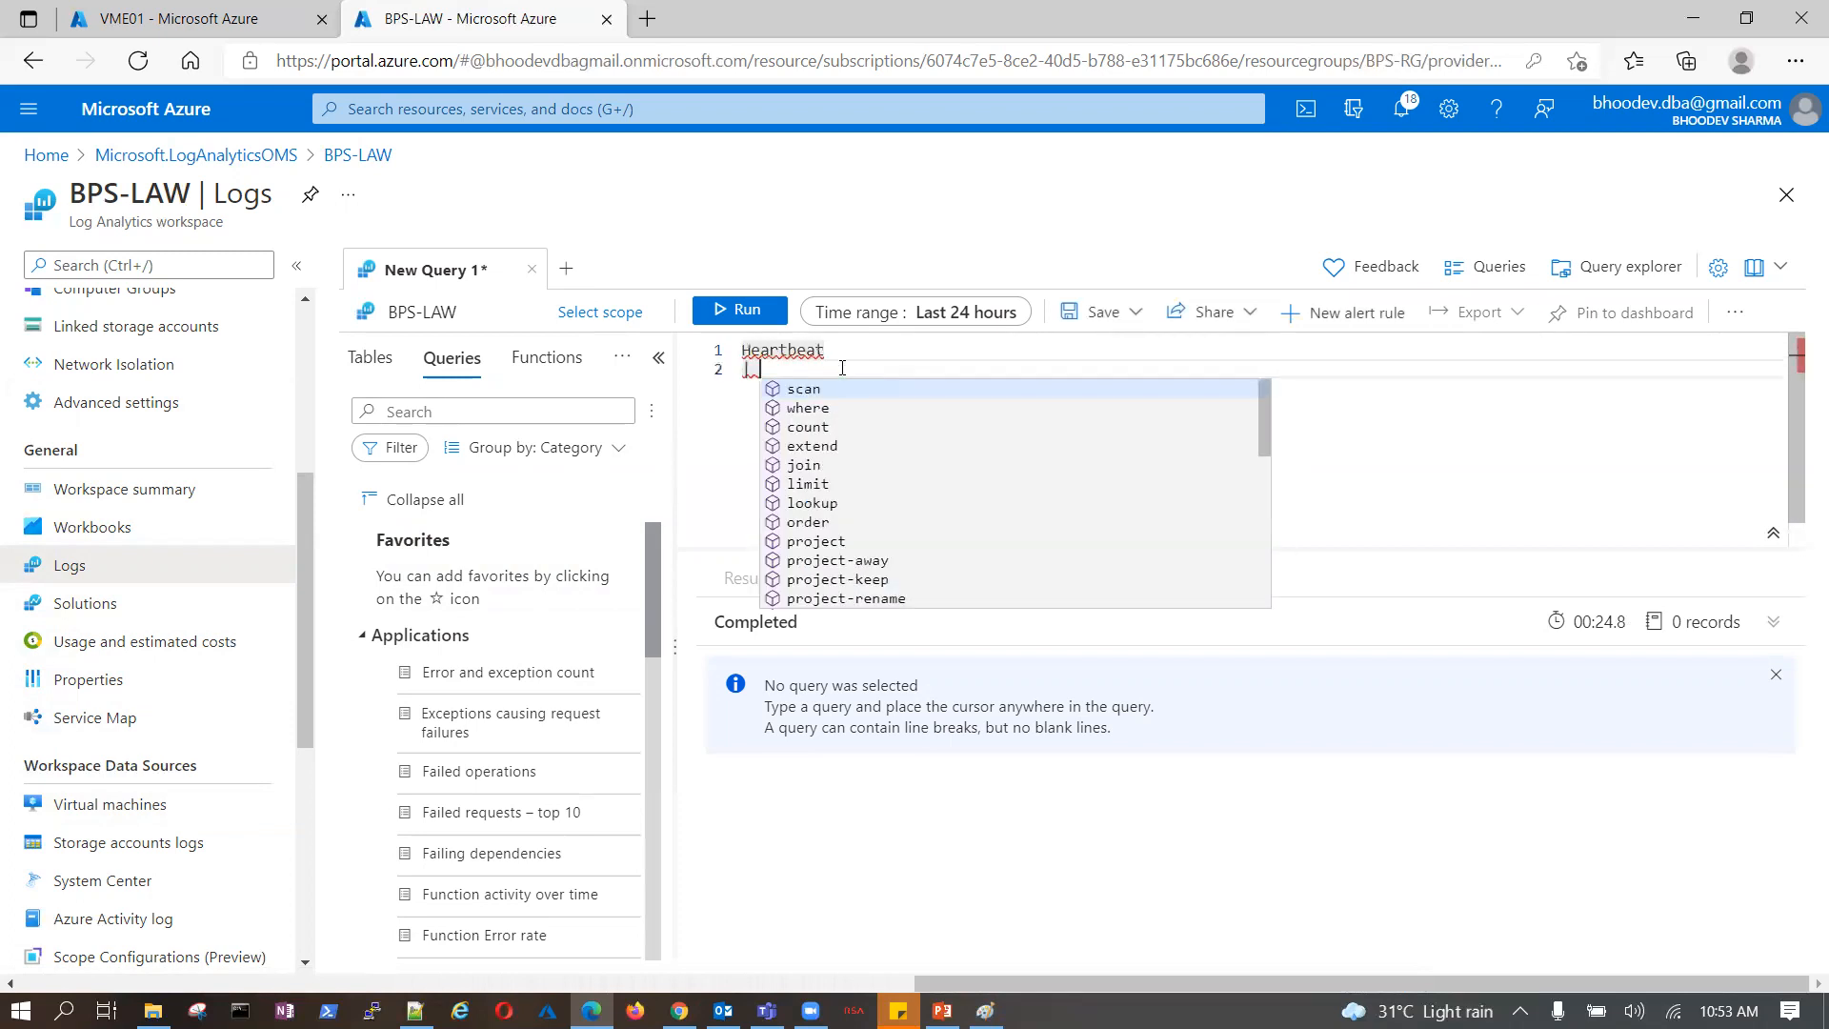
left_click(795, 369)
key("BackSpace")
key("BackSpace")
key("BackSpace")
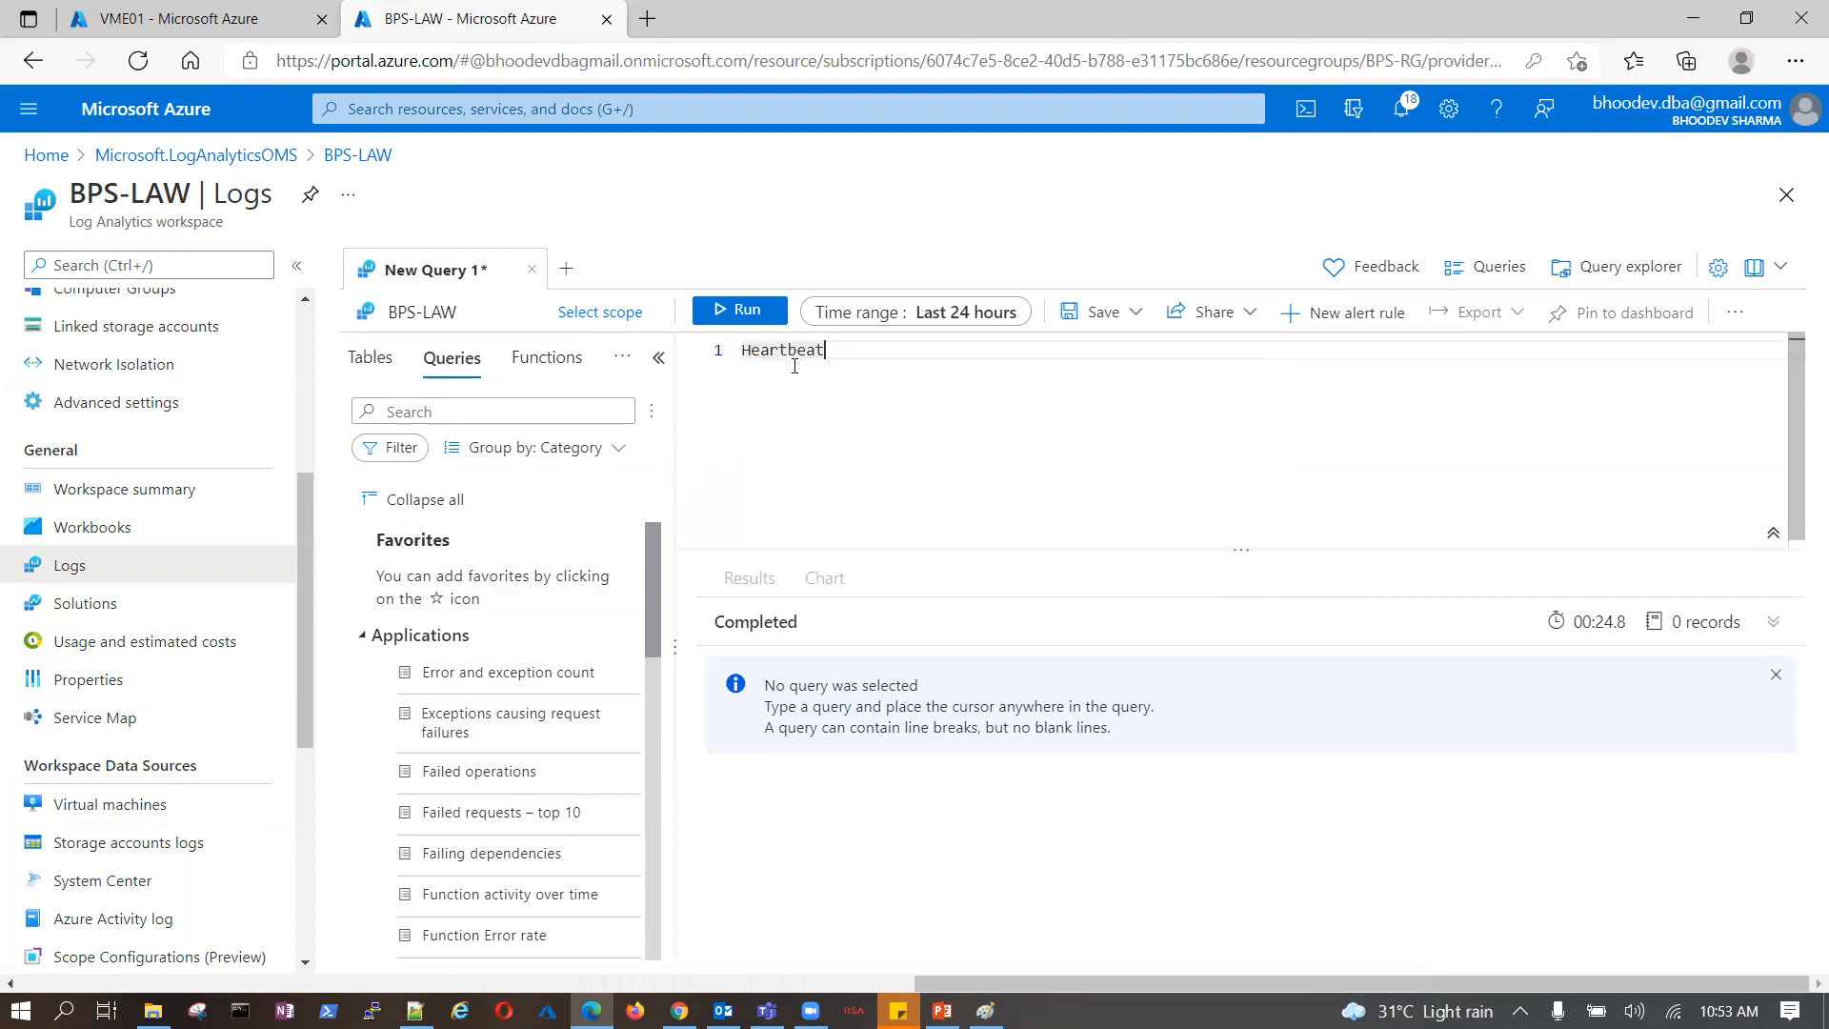
key("shift+Return")
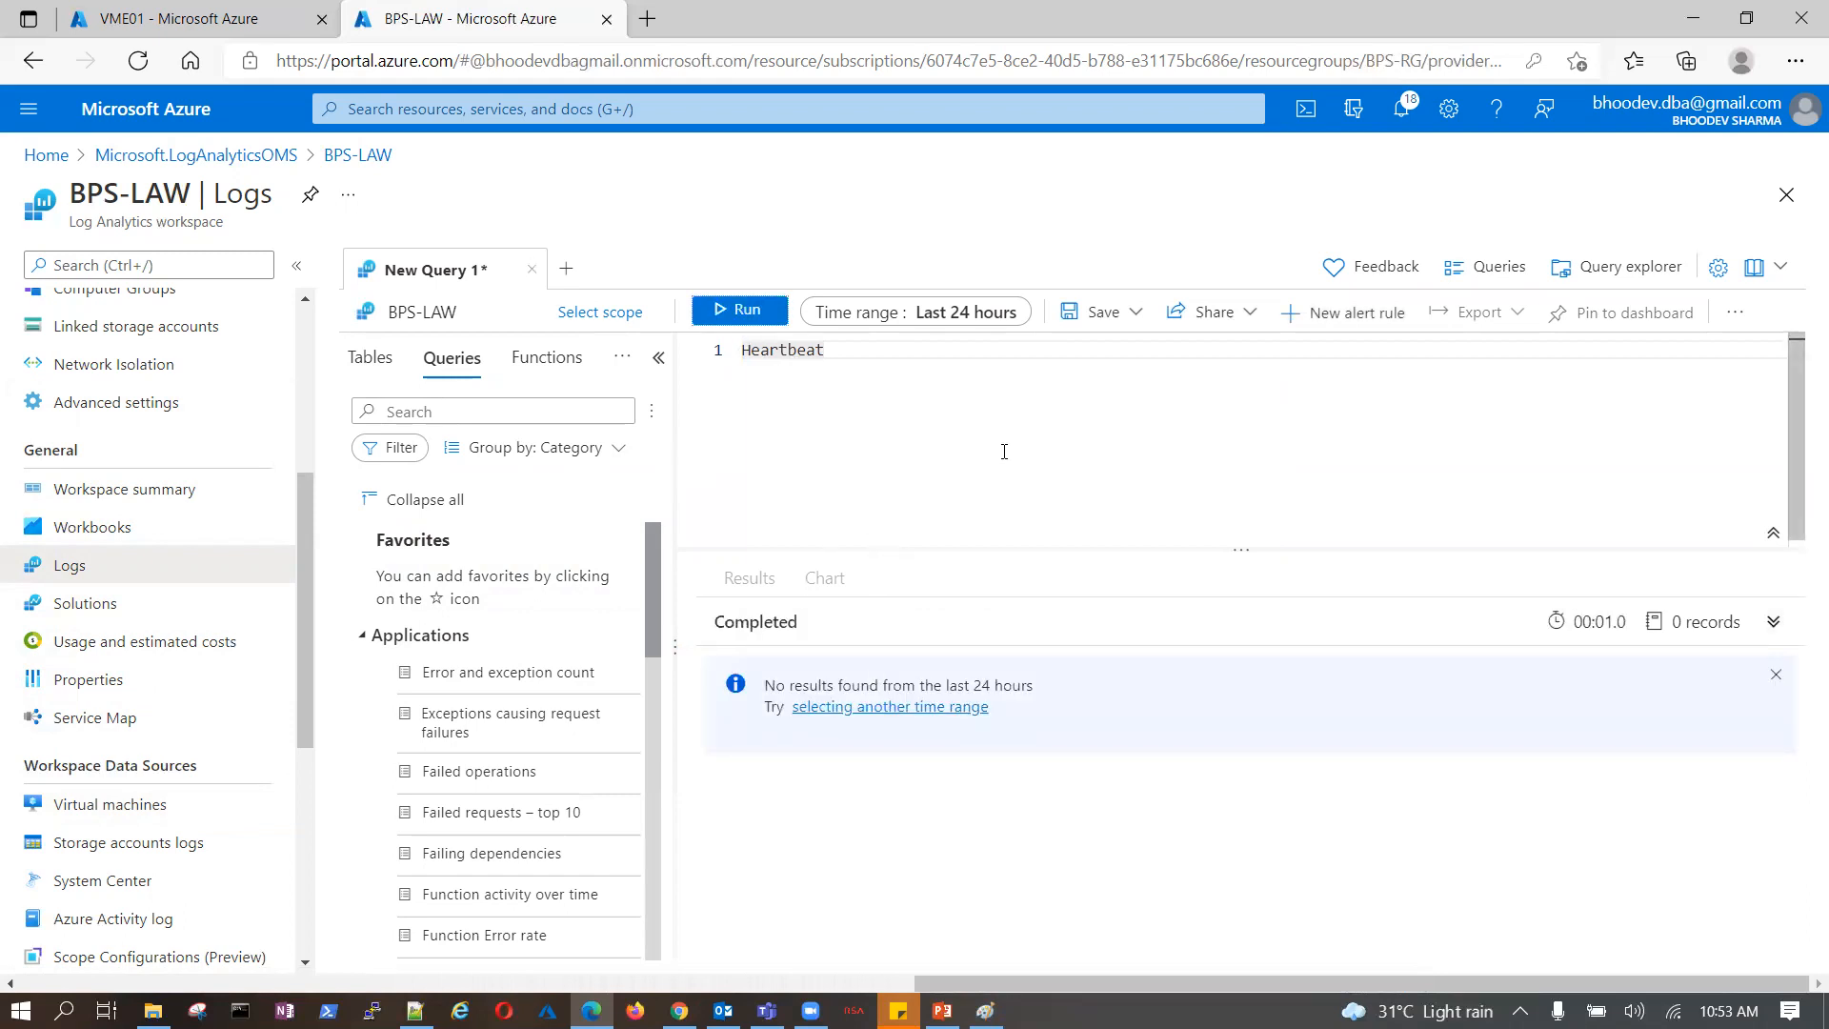
left_click(219, 19)
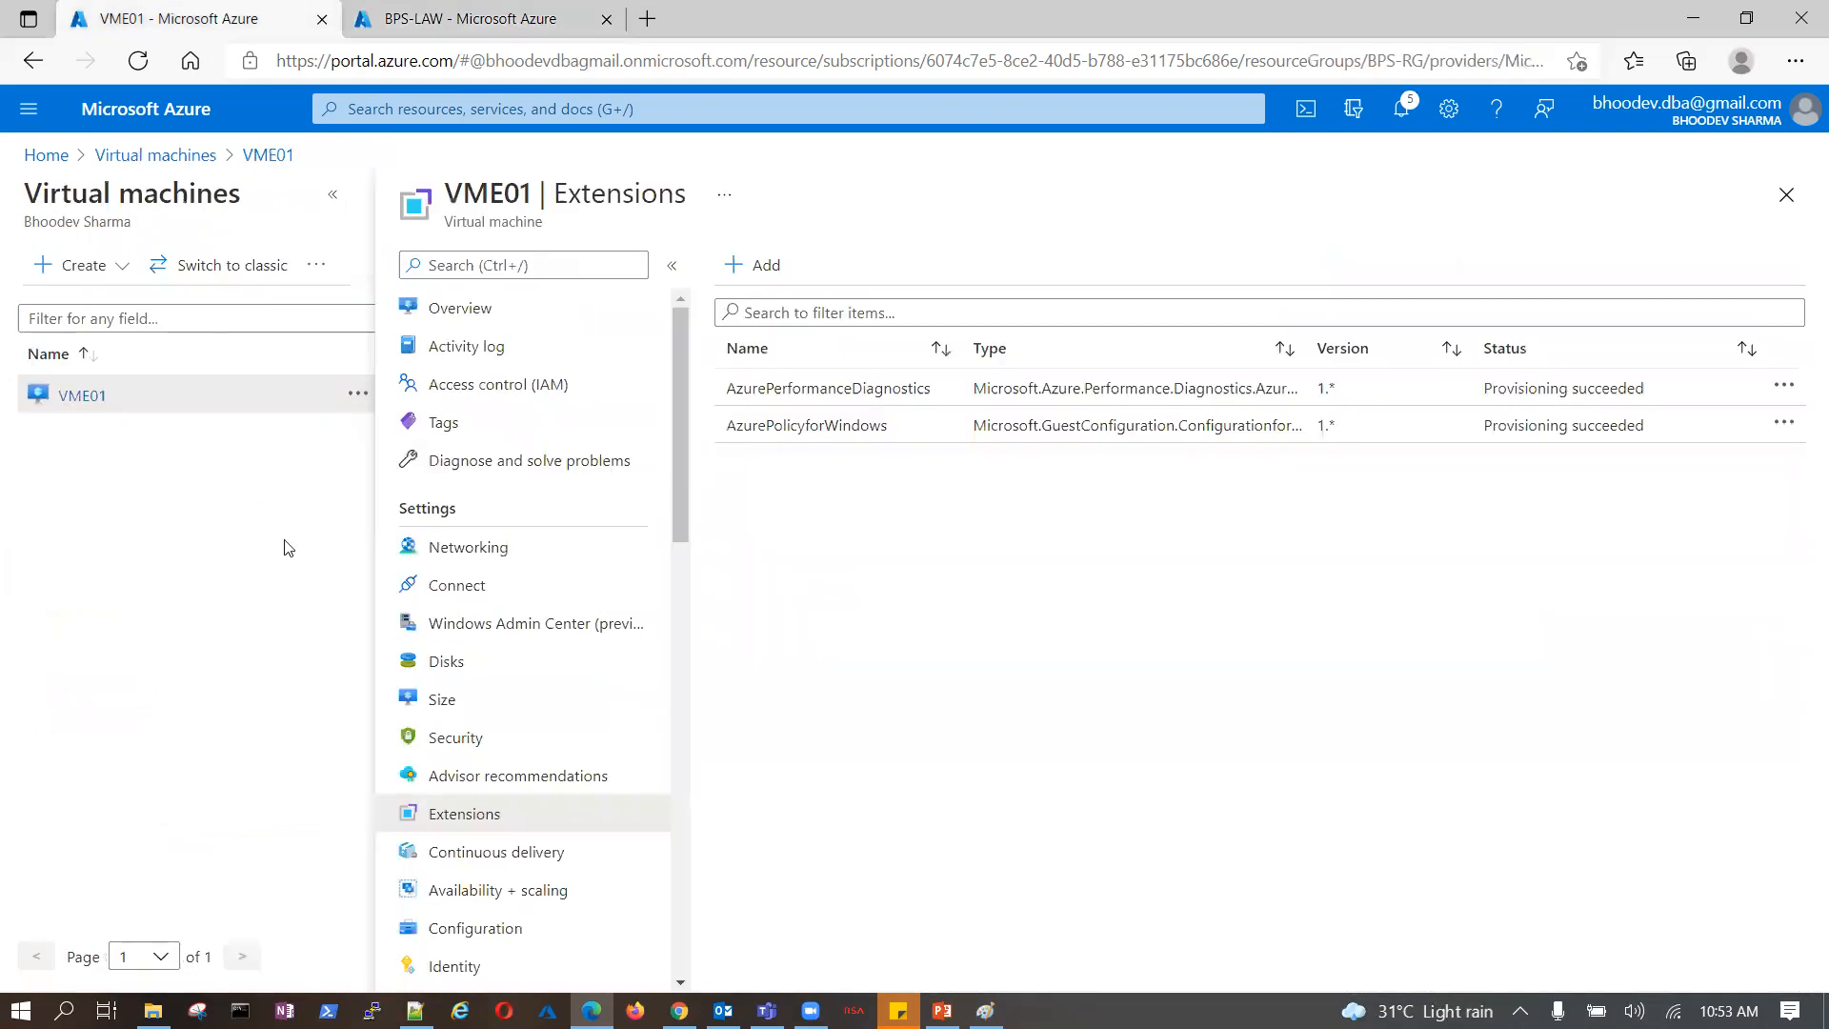
left_click(484, 21)
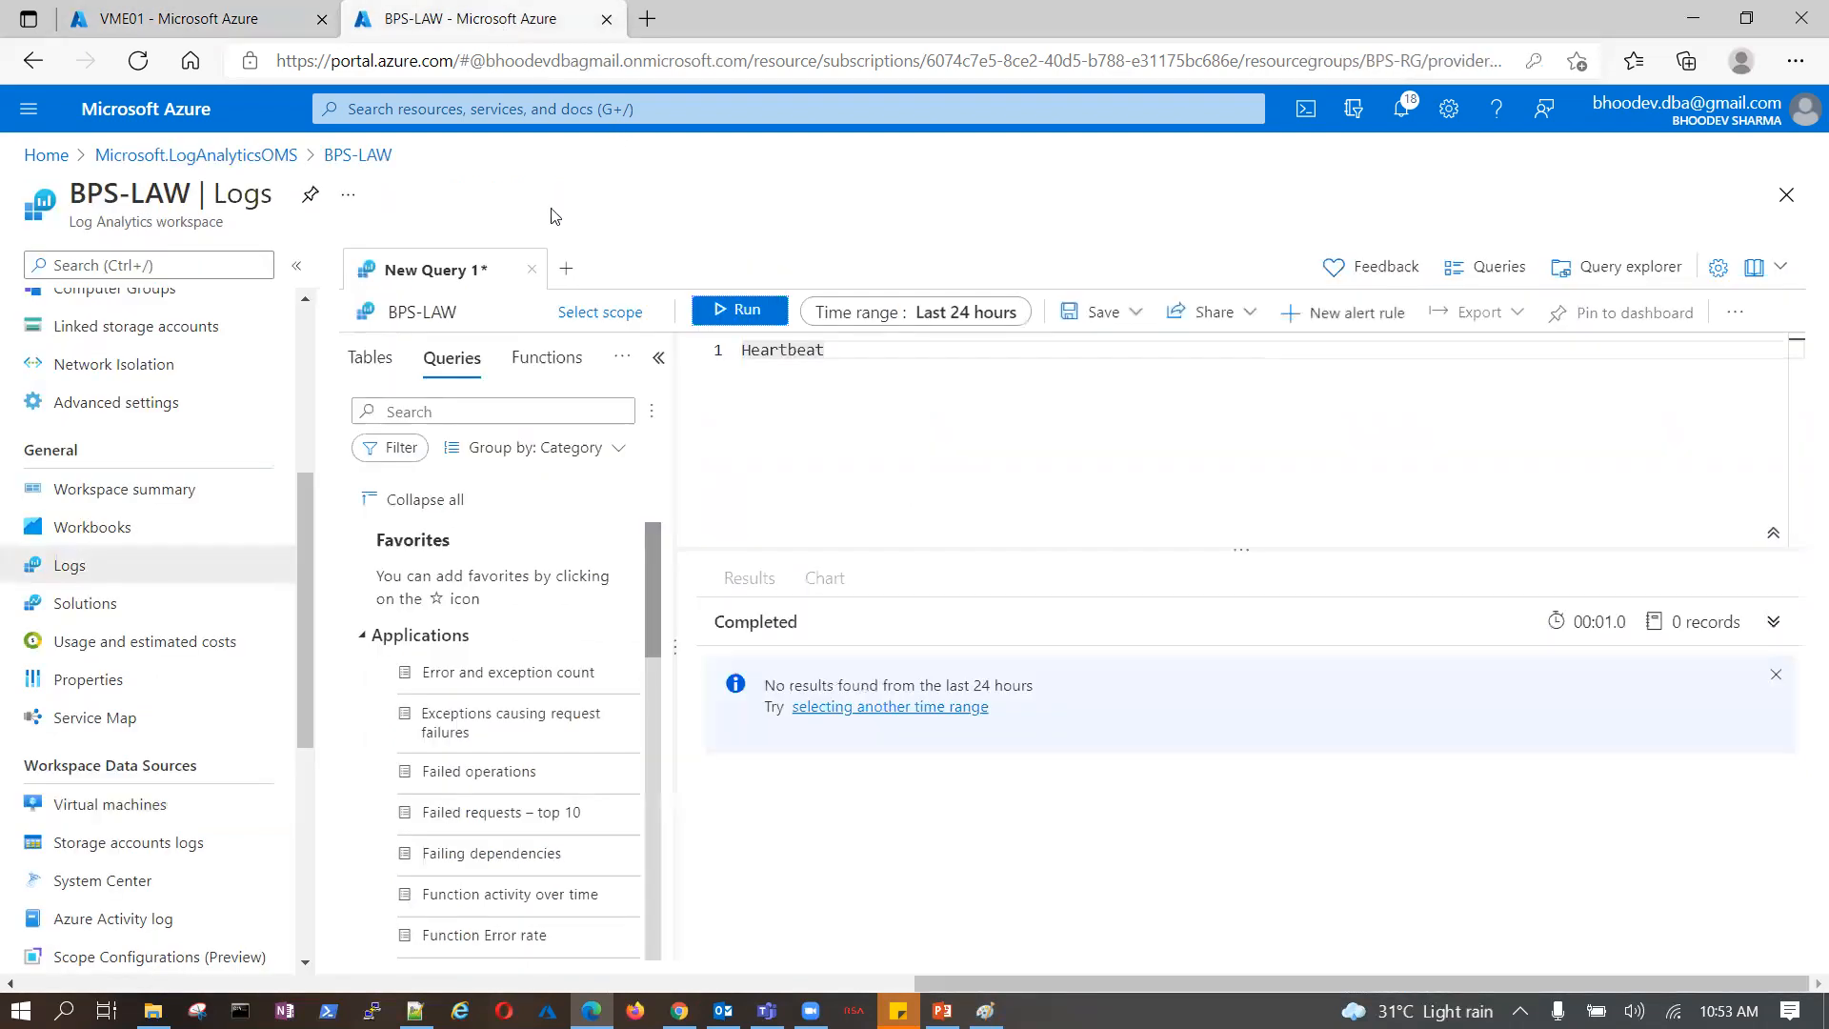
- Confirm VME01 shows 'This workspace' in BPS-LAW's Virtual machines list, then return to VME01's Extensions tab
left_click(161, 817)
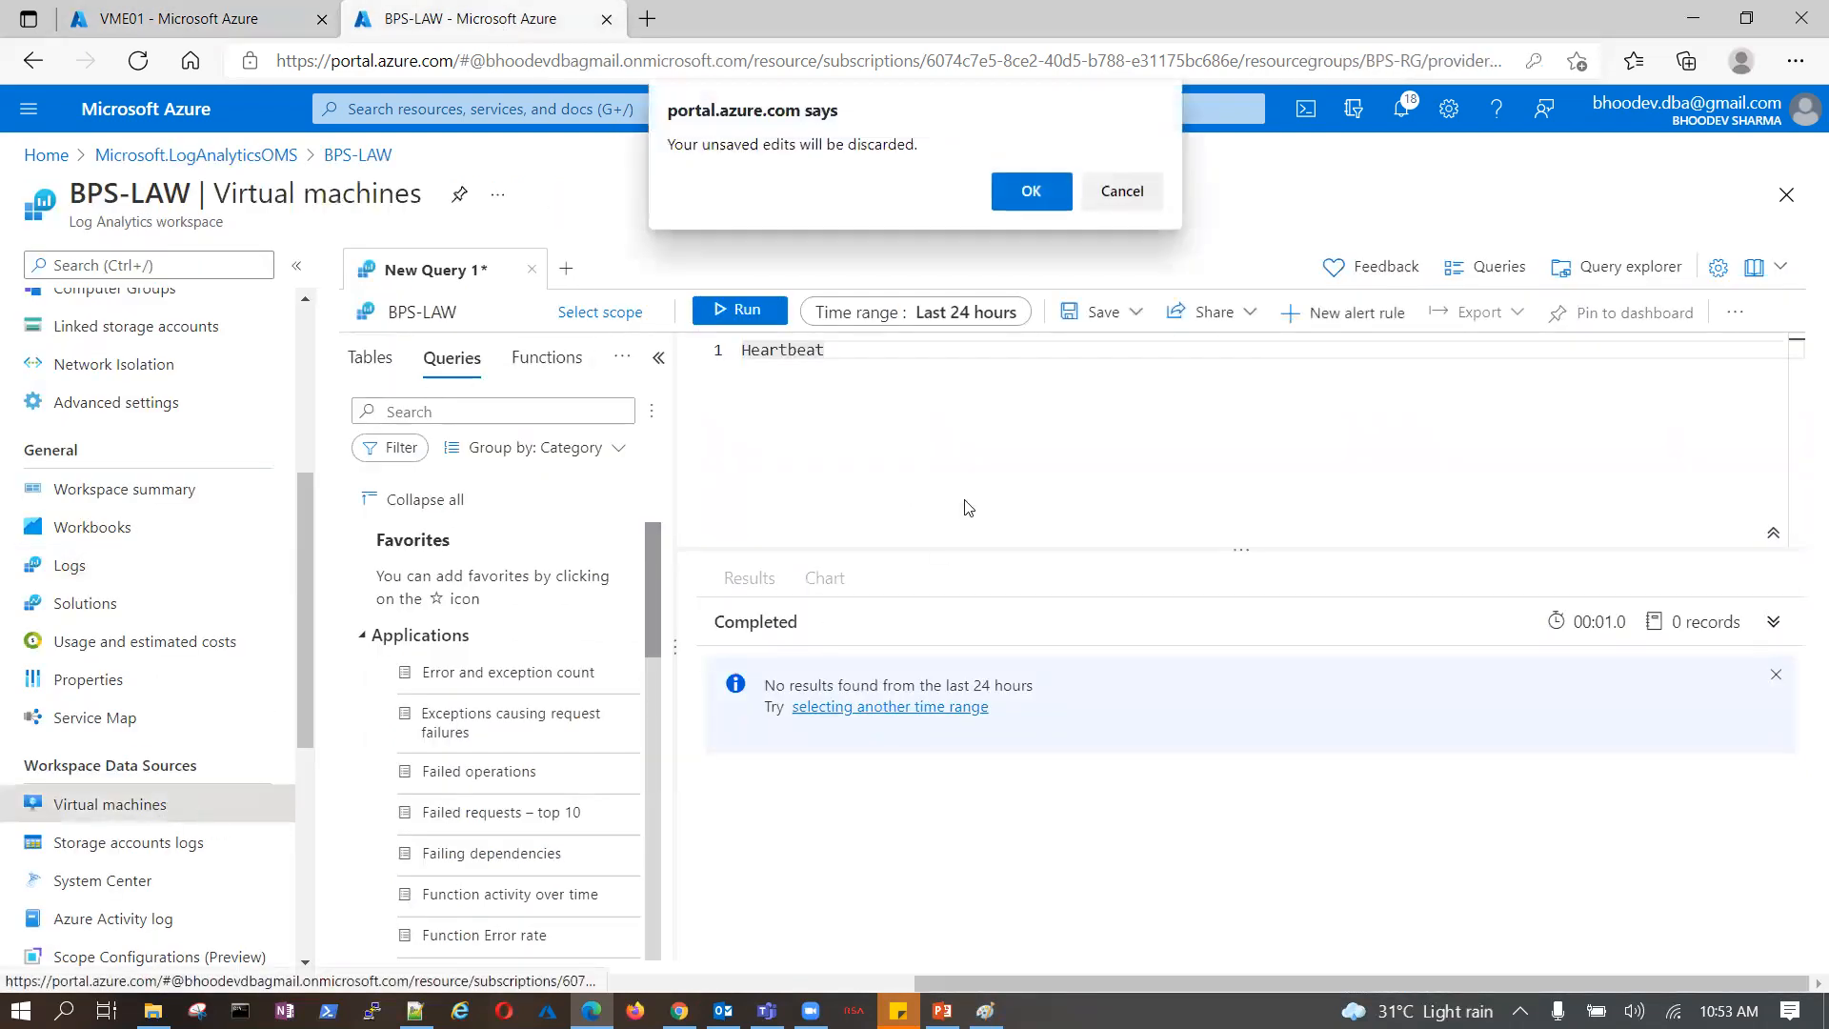
key("Return")
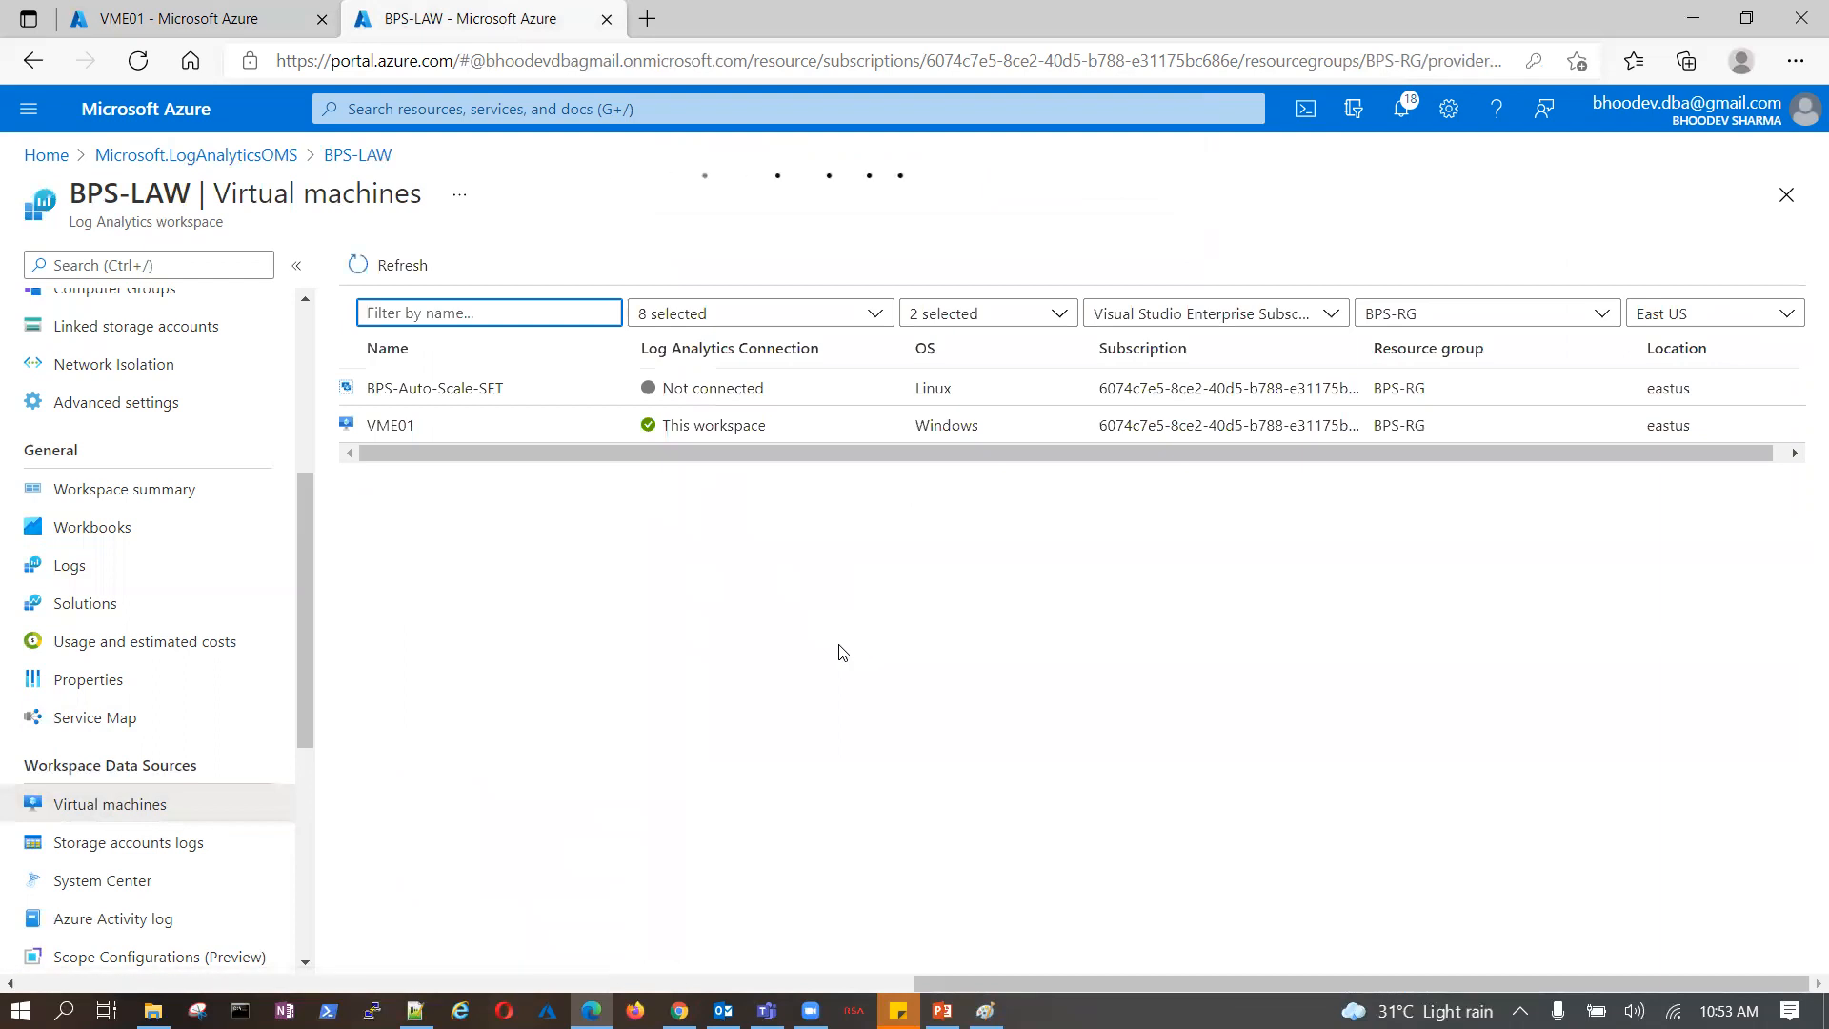
double_click(391, 426)
left_click_drag(664, 427, 787, 440)
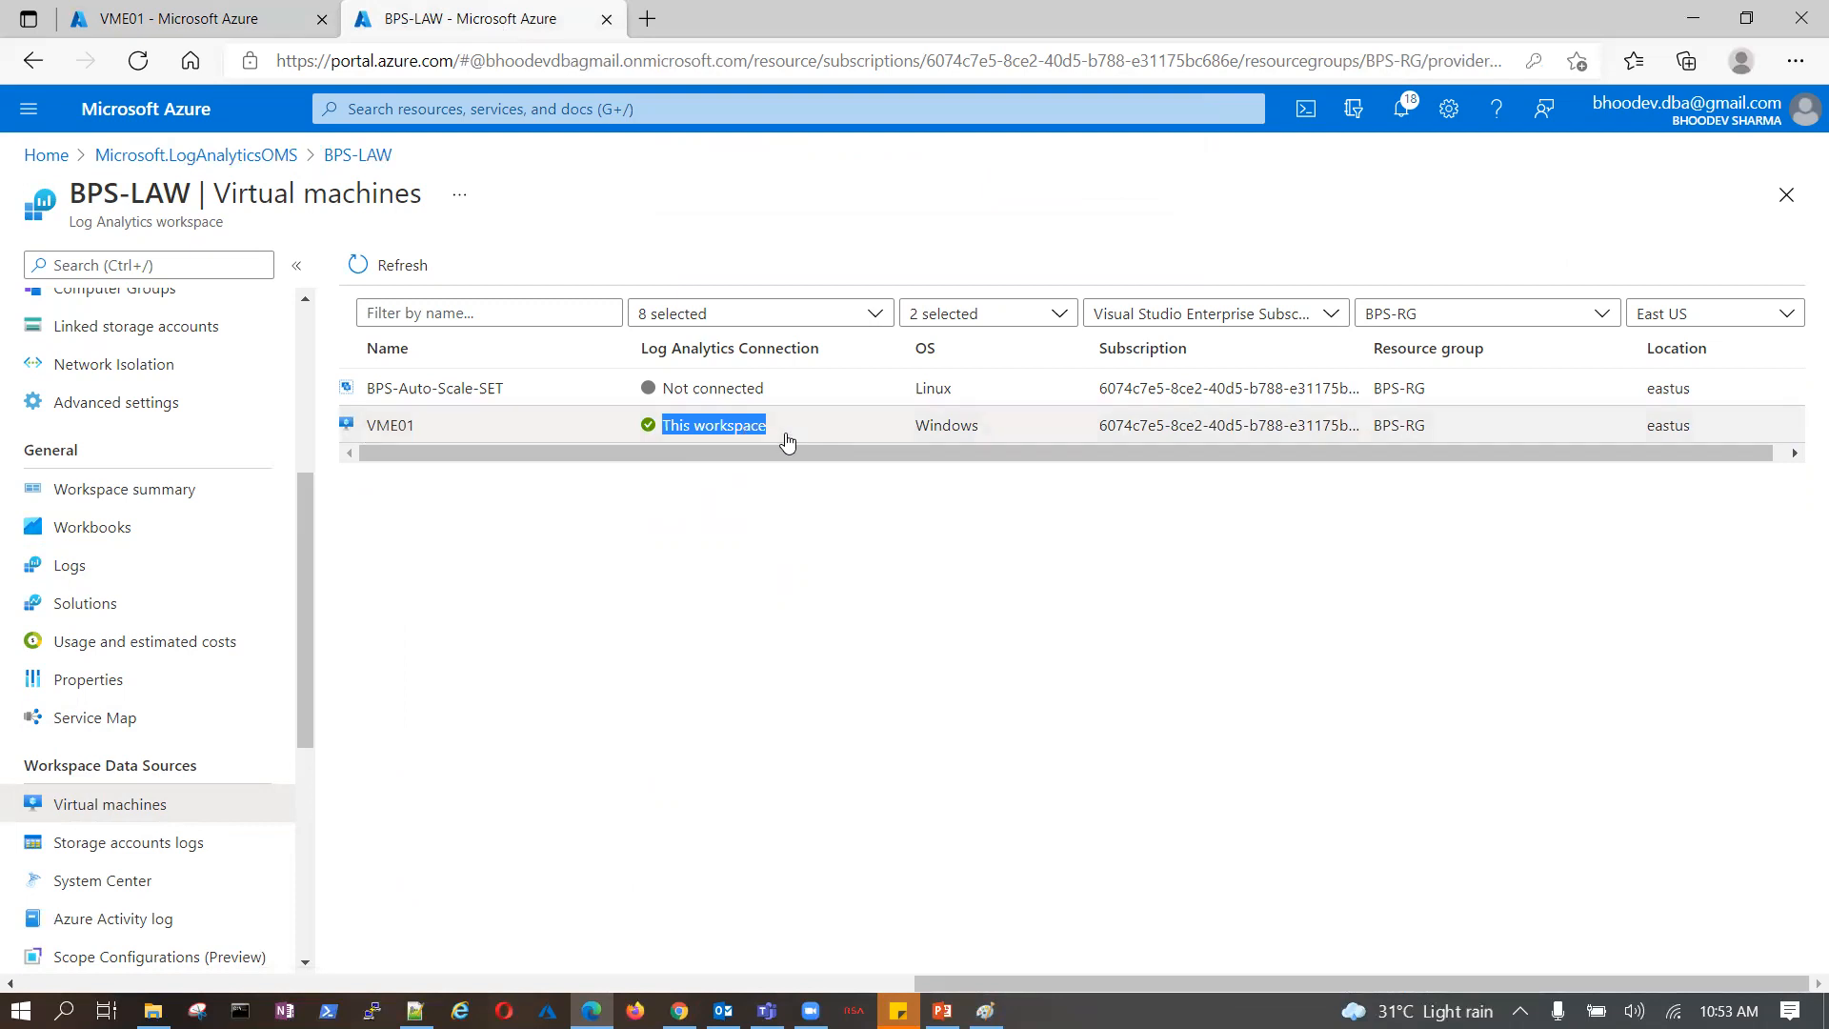
left_click_drag(951, 449, 1074, 474)
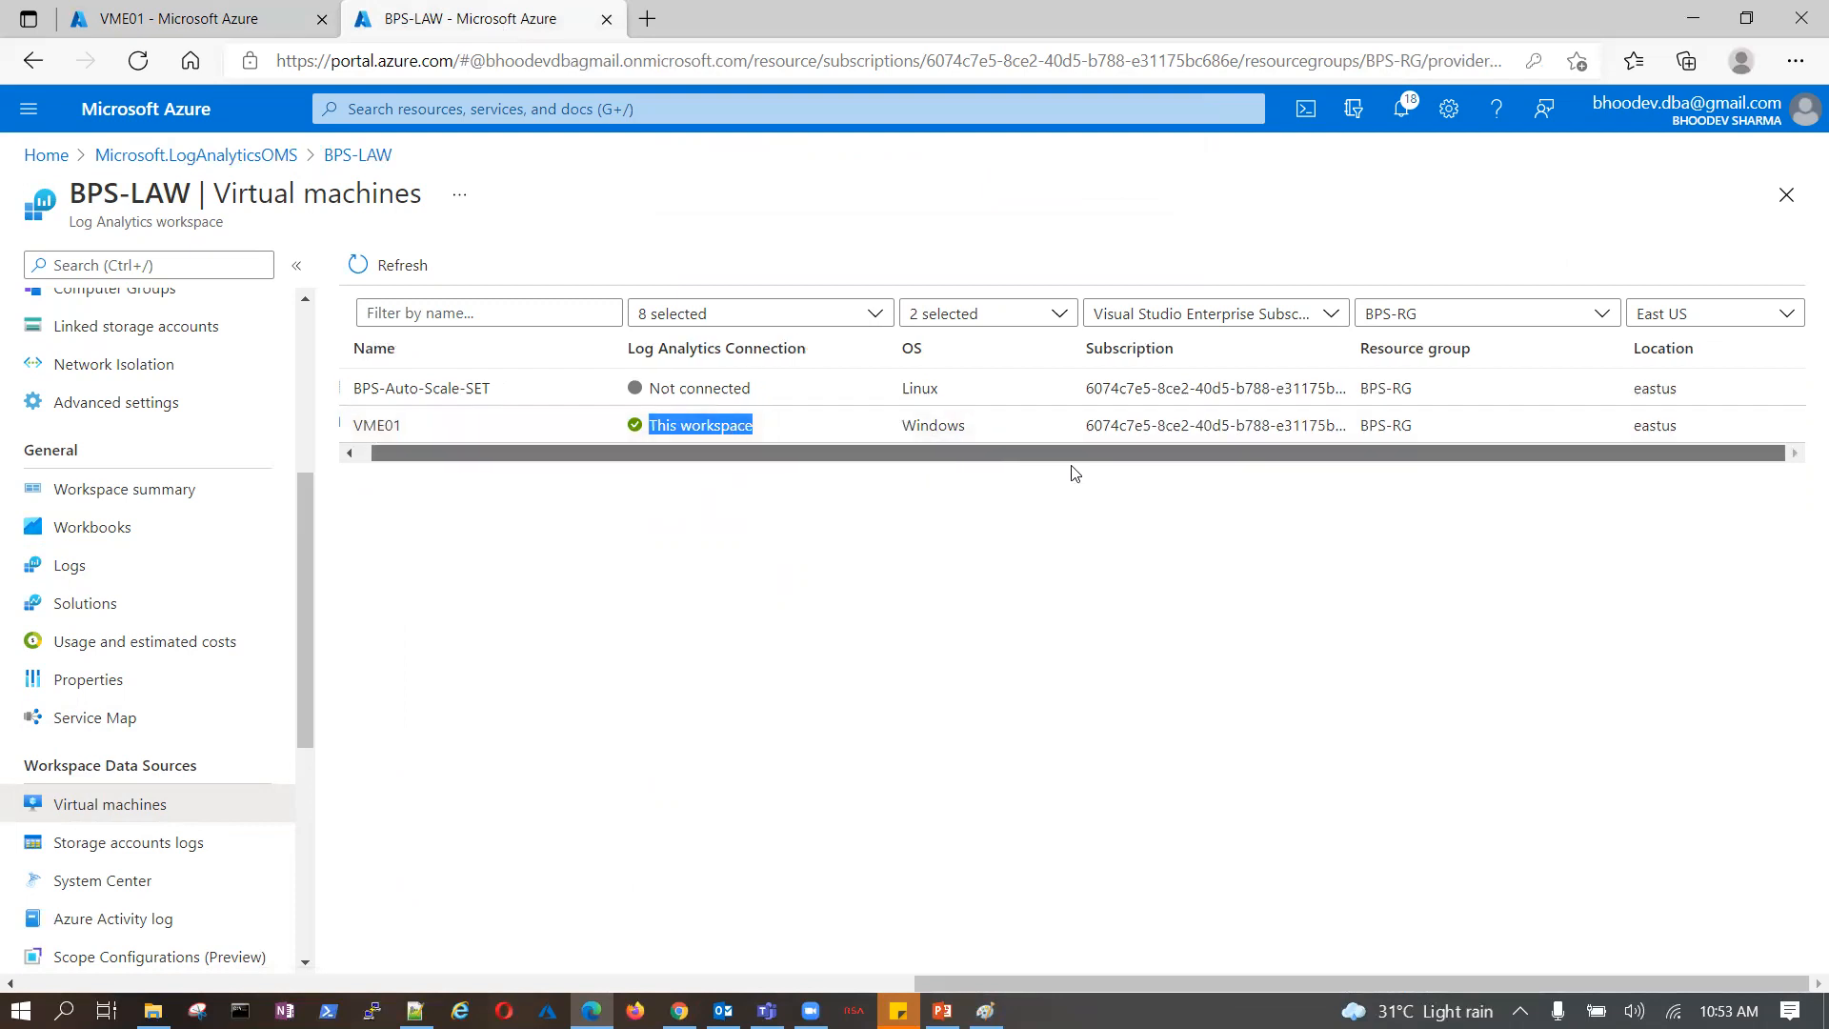
left_click(244, 22)
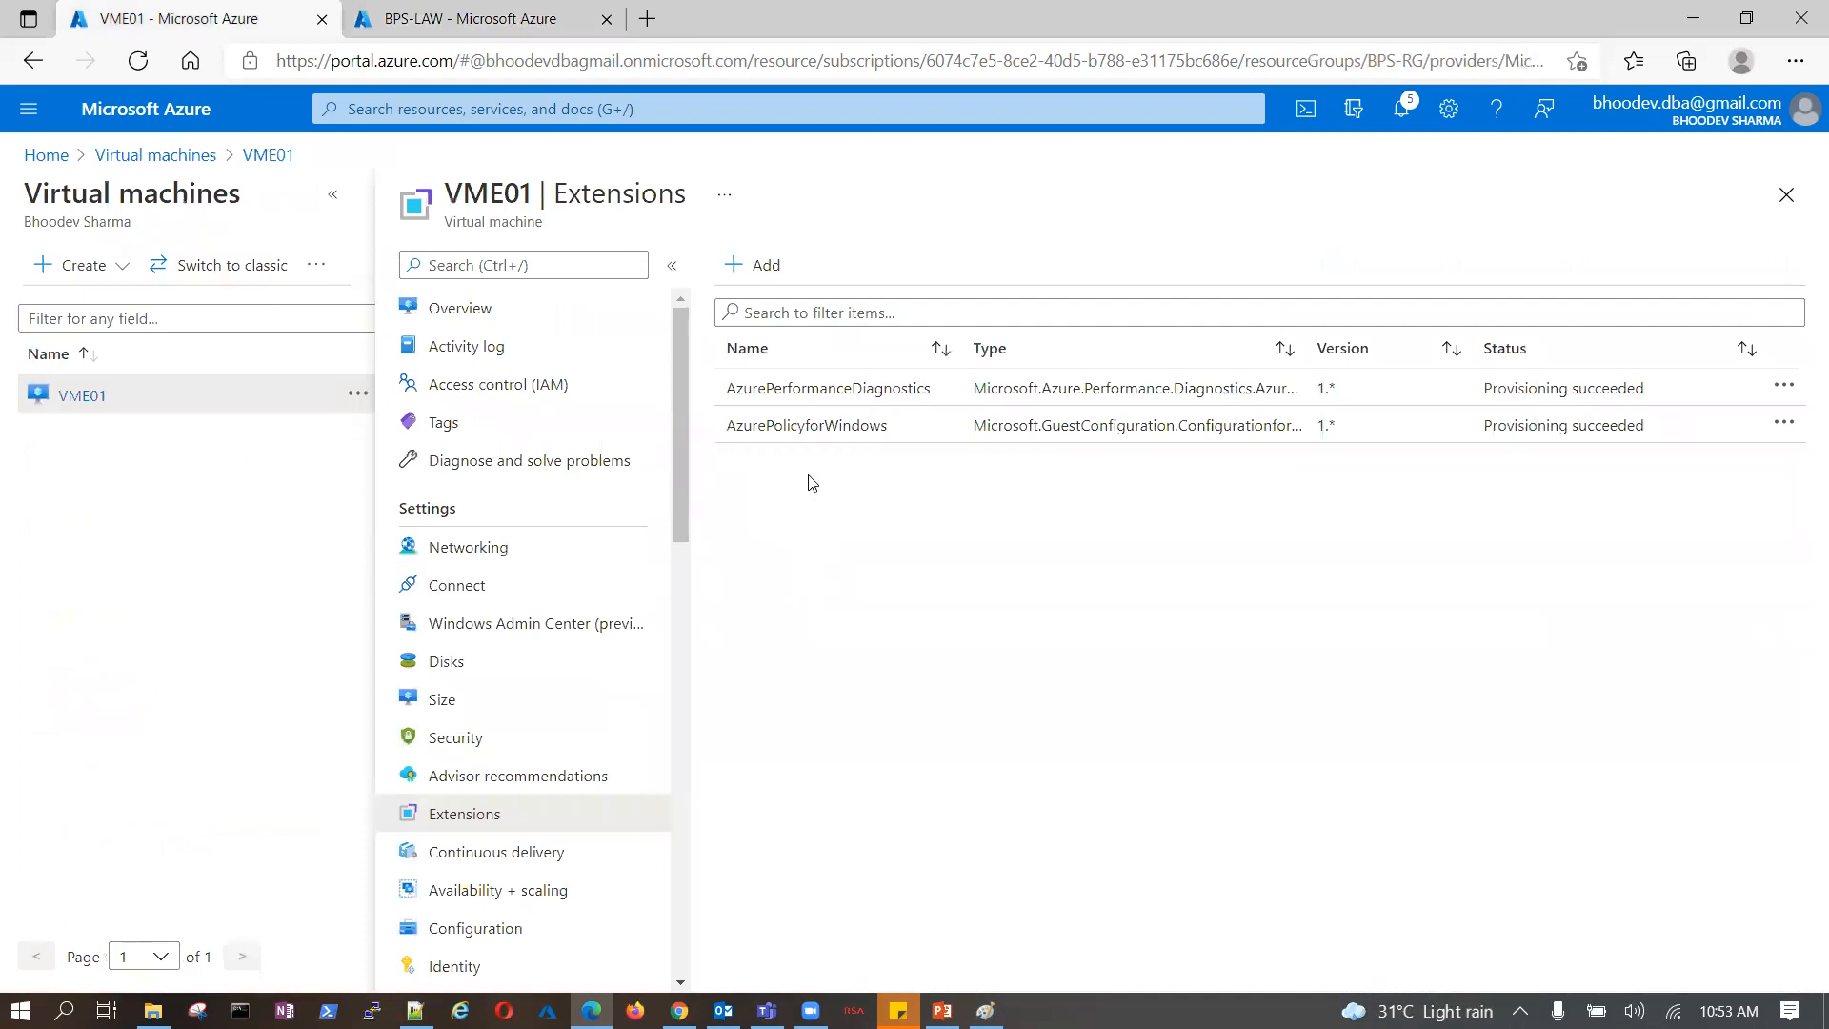
- Refresh VME01's Extensions to show MicrosoftMonitoringAgent provisioned successfully
left_click(527, 773)
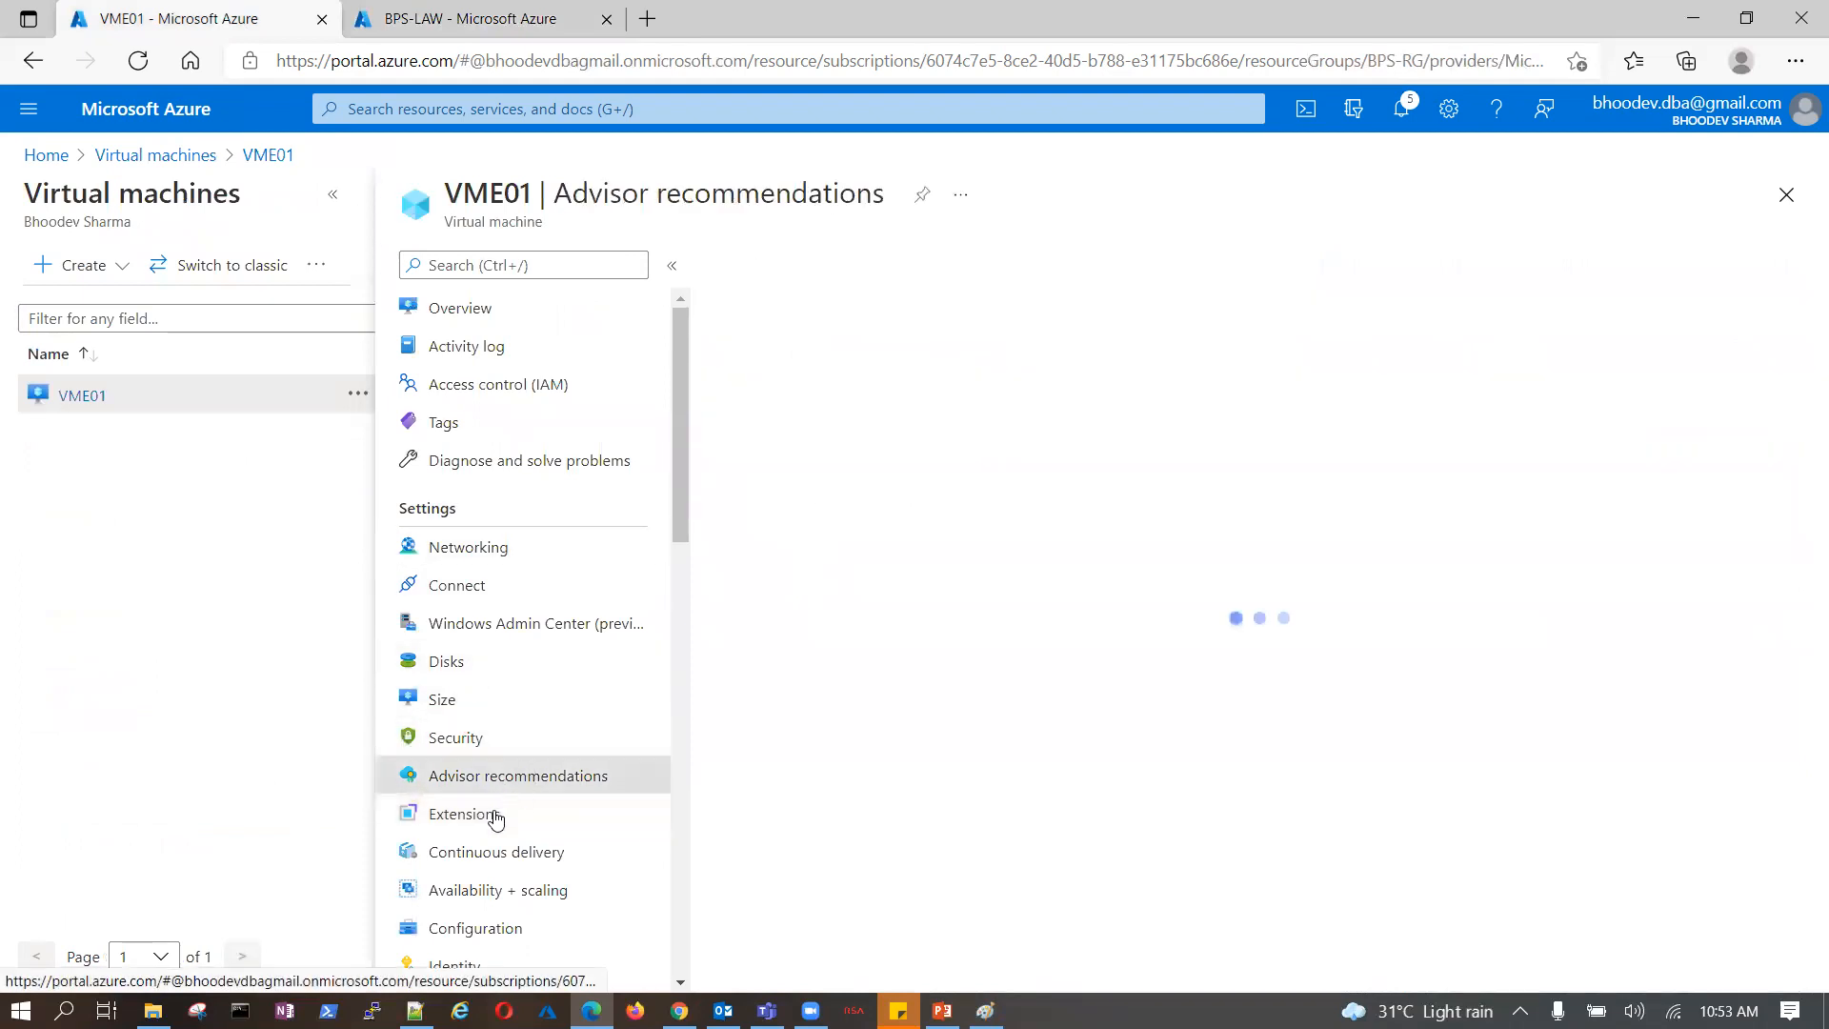
left_click(483, 817)
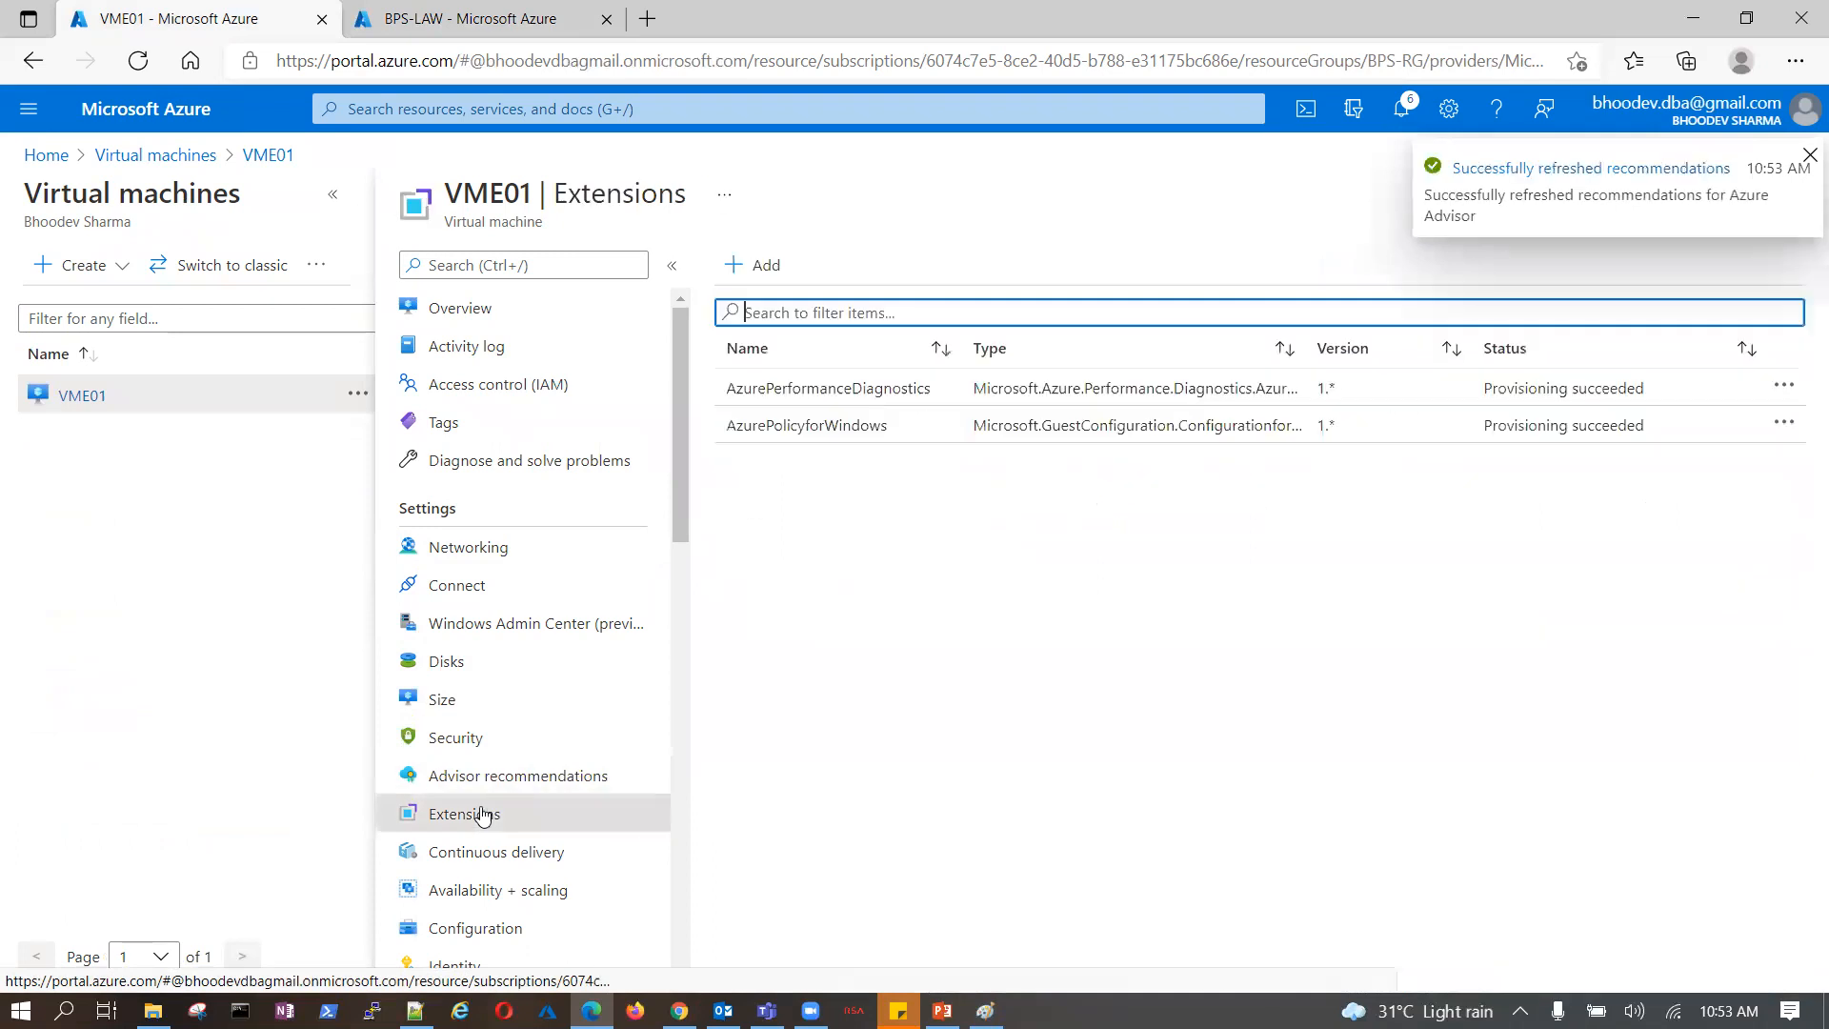
left_click(499, 821)
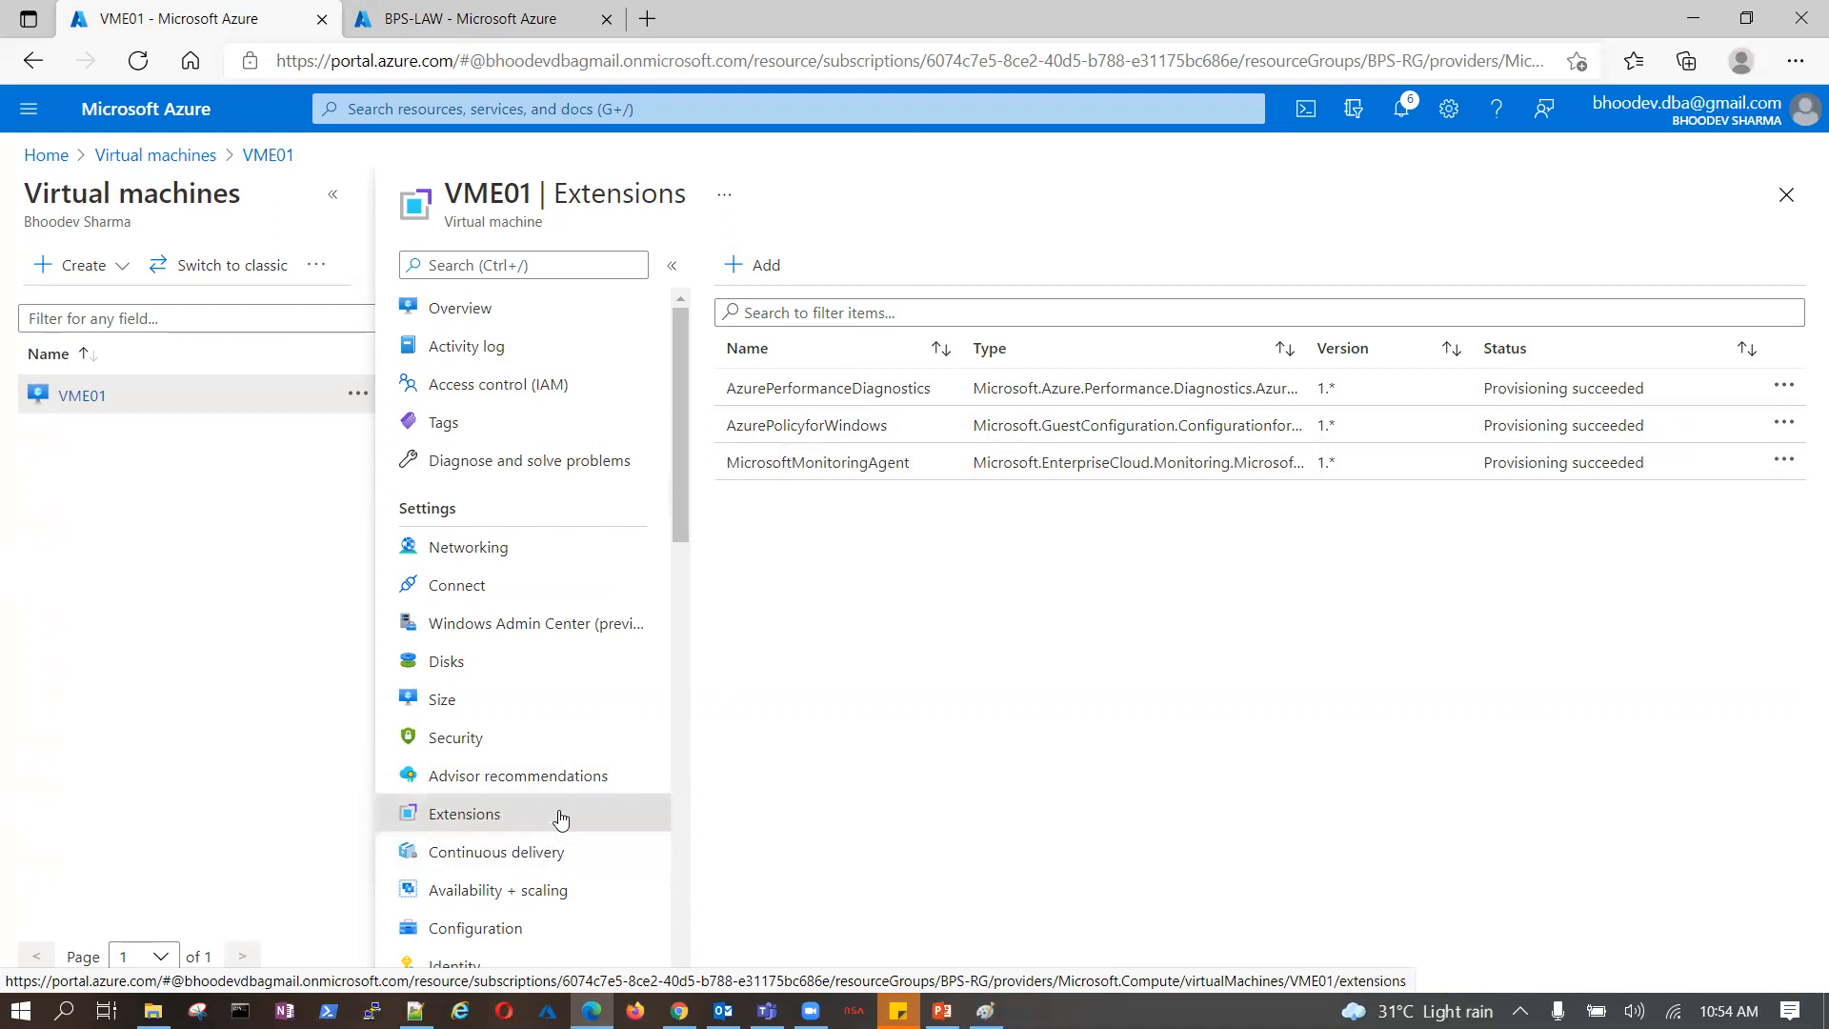
scroll(561, 808, "down", 3)
scroll(565, 807, "down", 7)
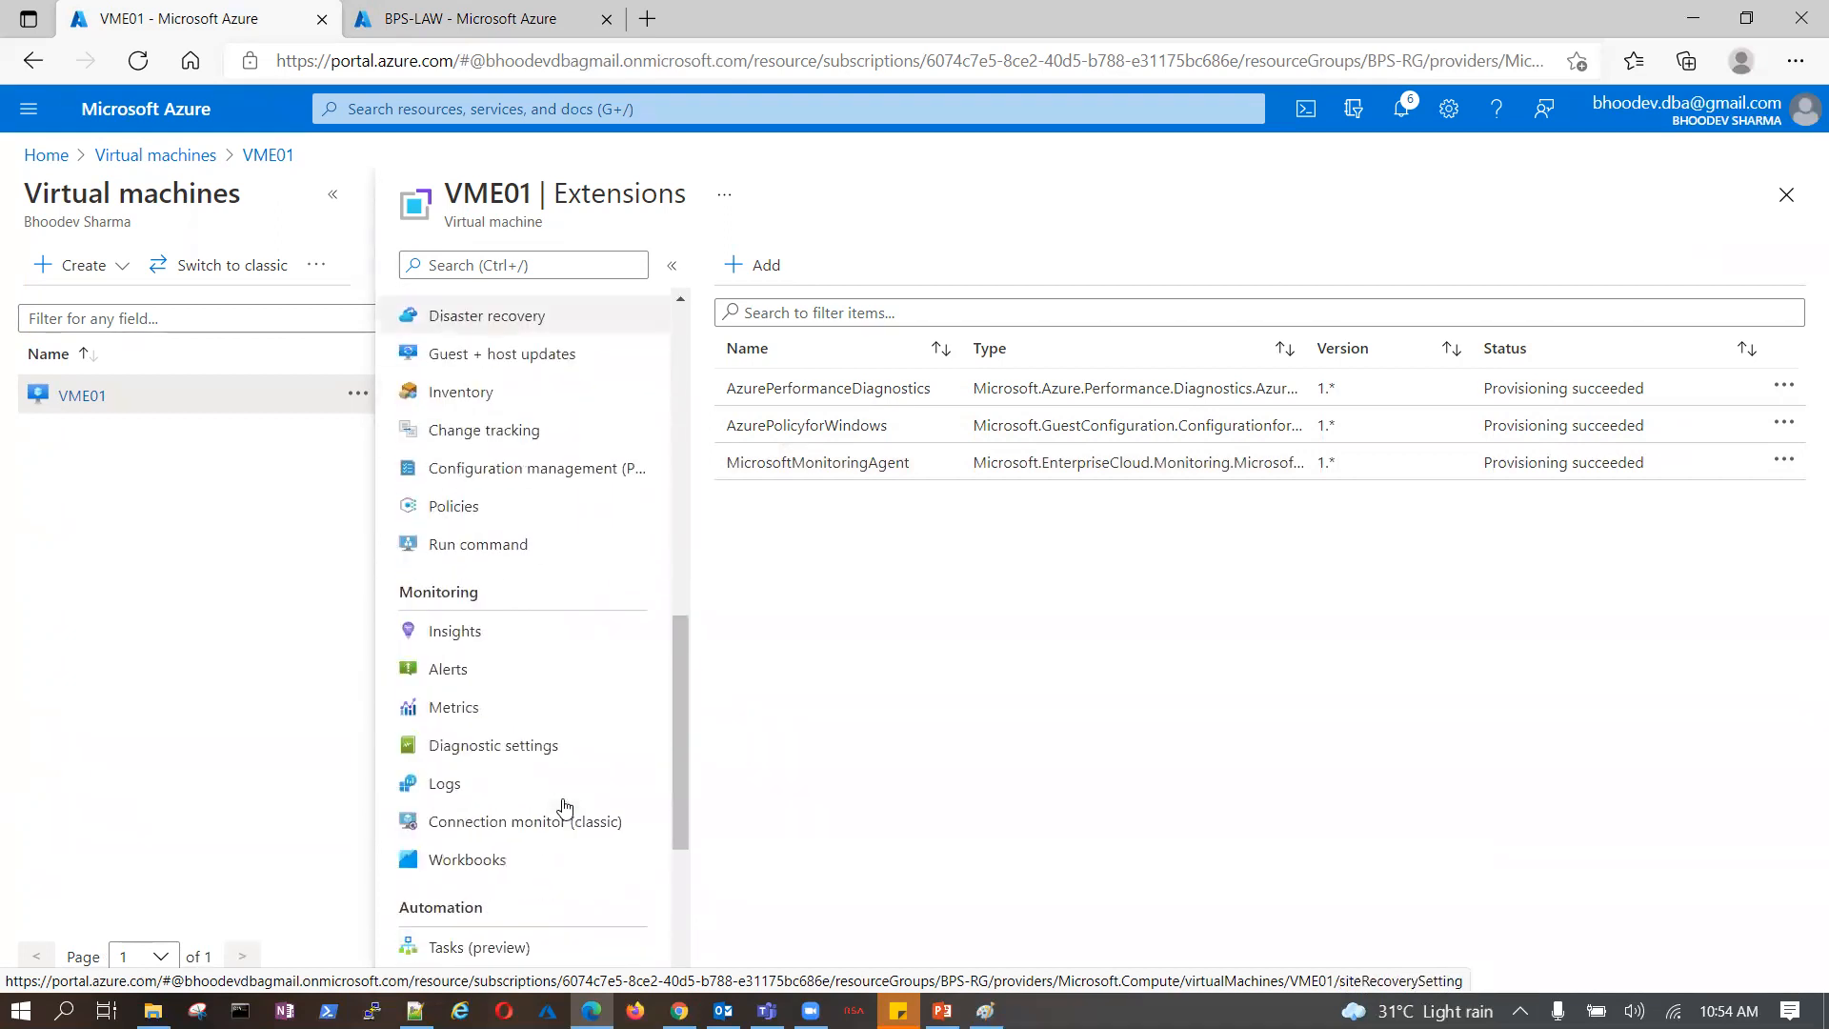
- In PowerPoint, highlight the Configure an Extension line on slide 37, then advance to slide 38
key("alt+Tab")
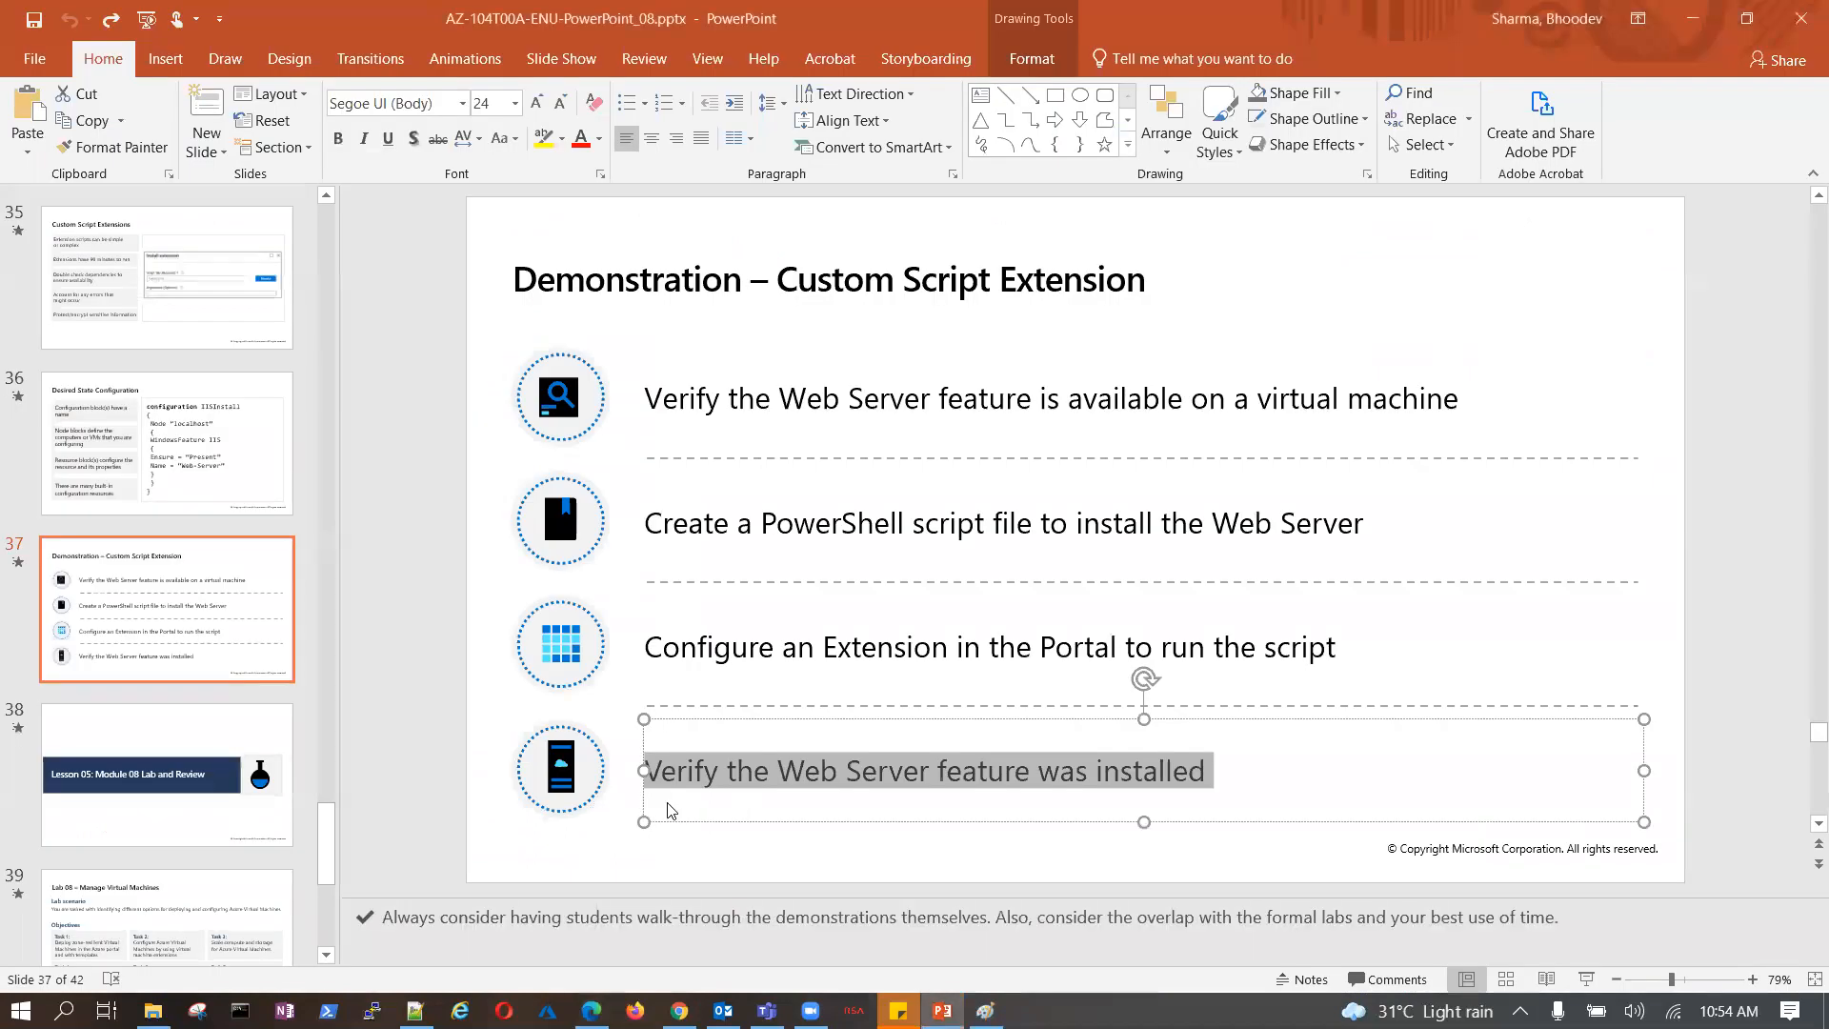
left_click_drag(646, 649, 1343, 648)
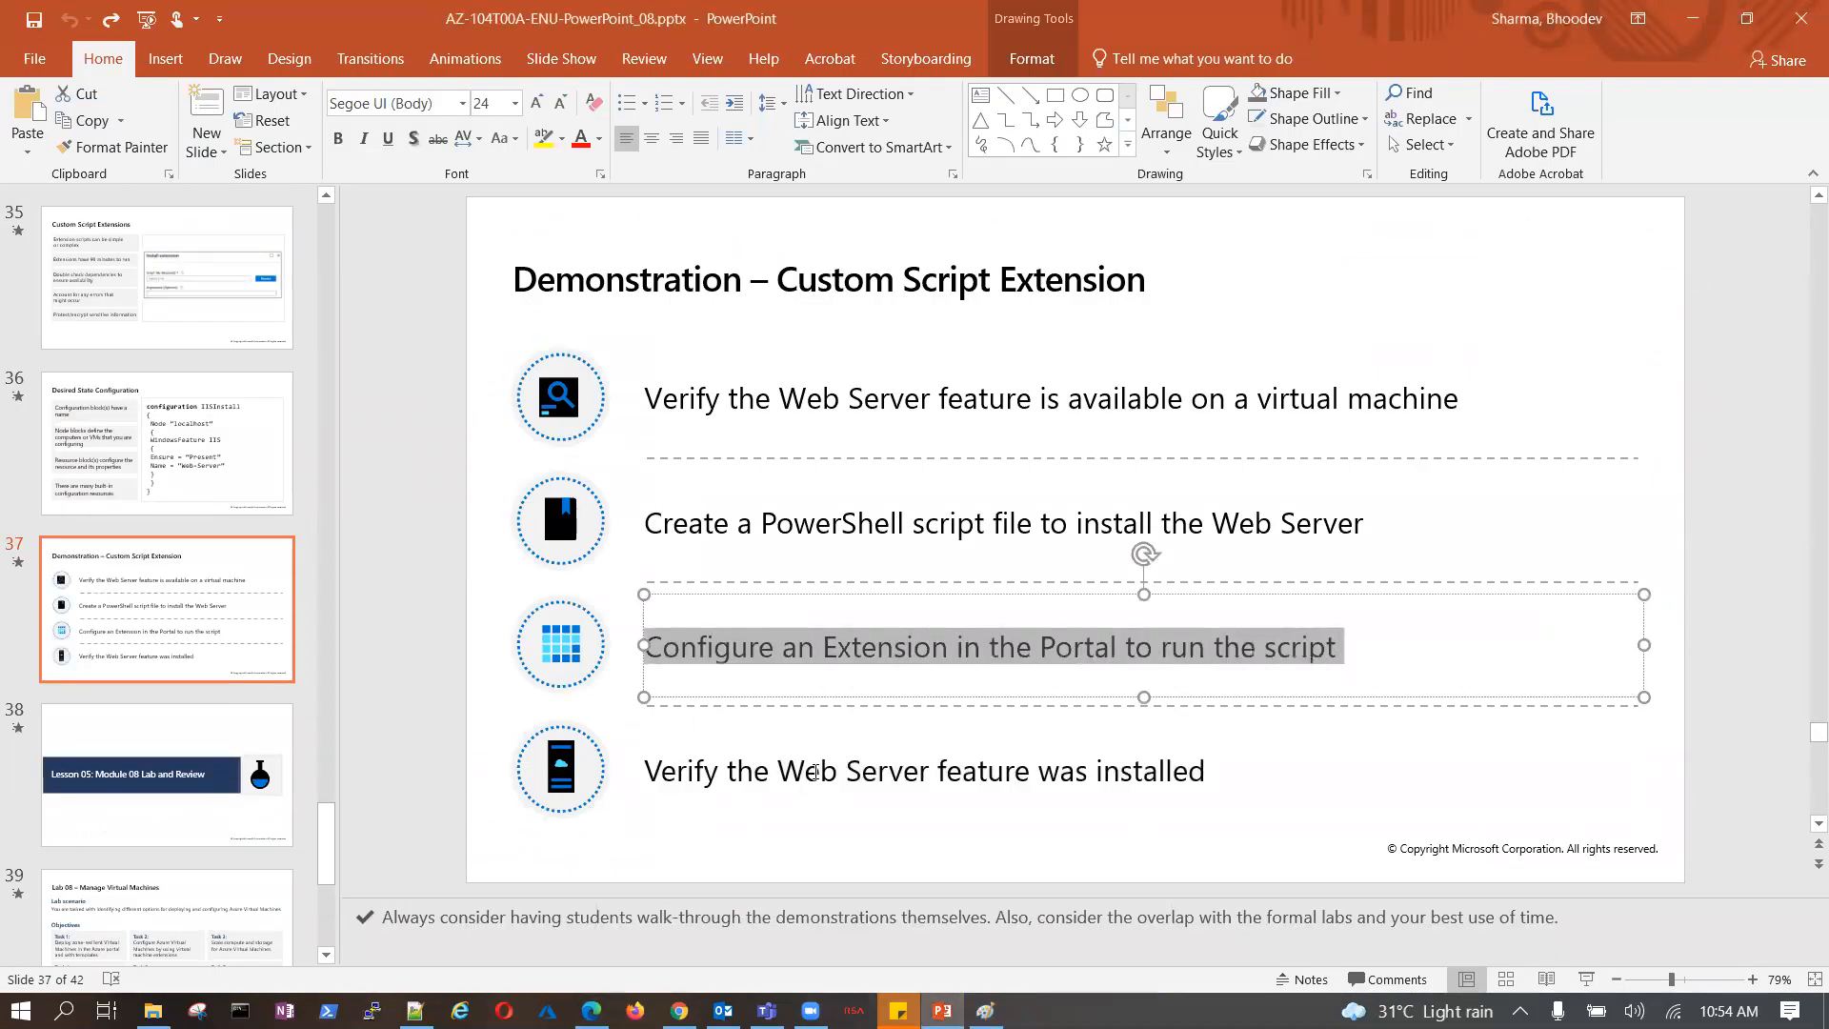
scroll(815, 771, "down", 1)
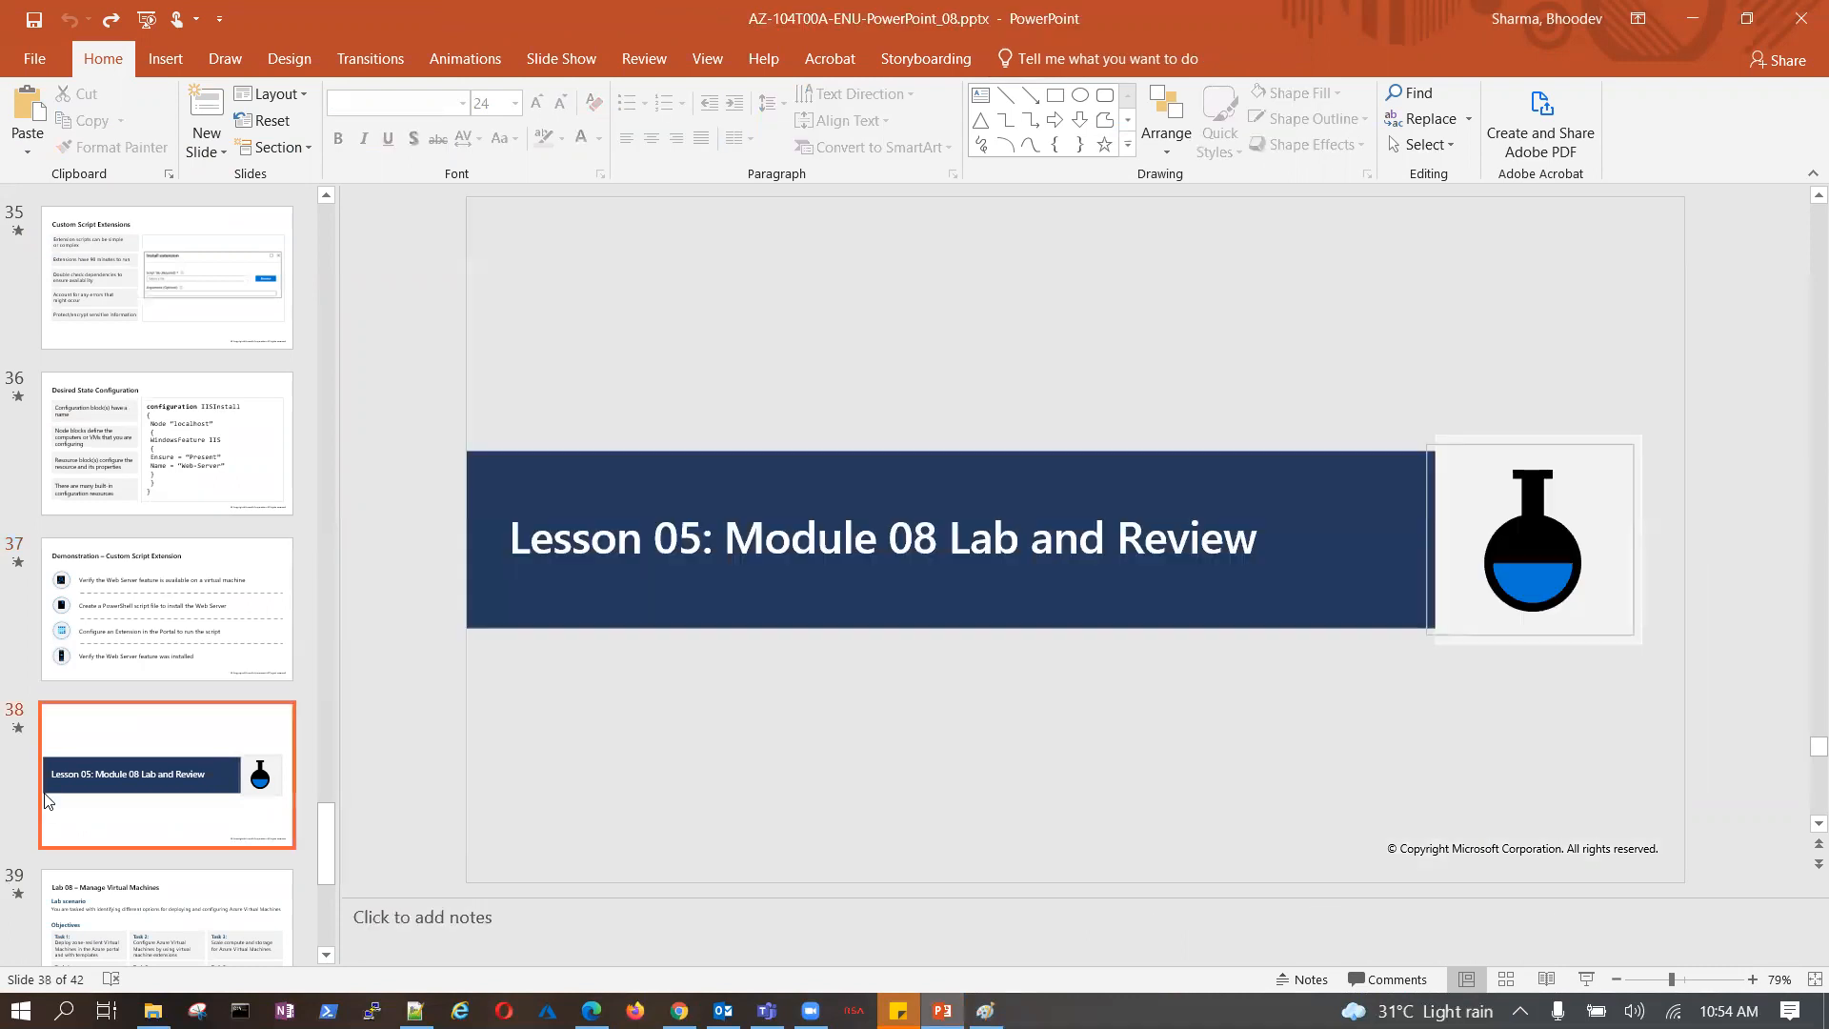
scroll(203, 633, "down", 1)
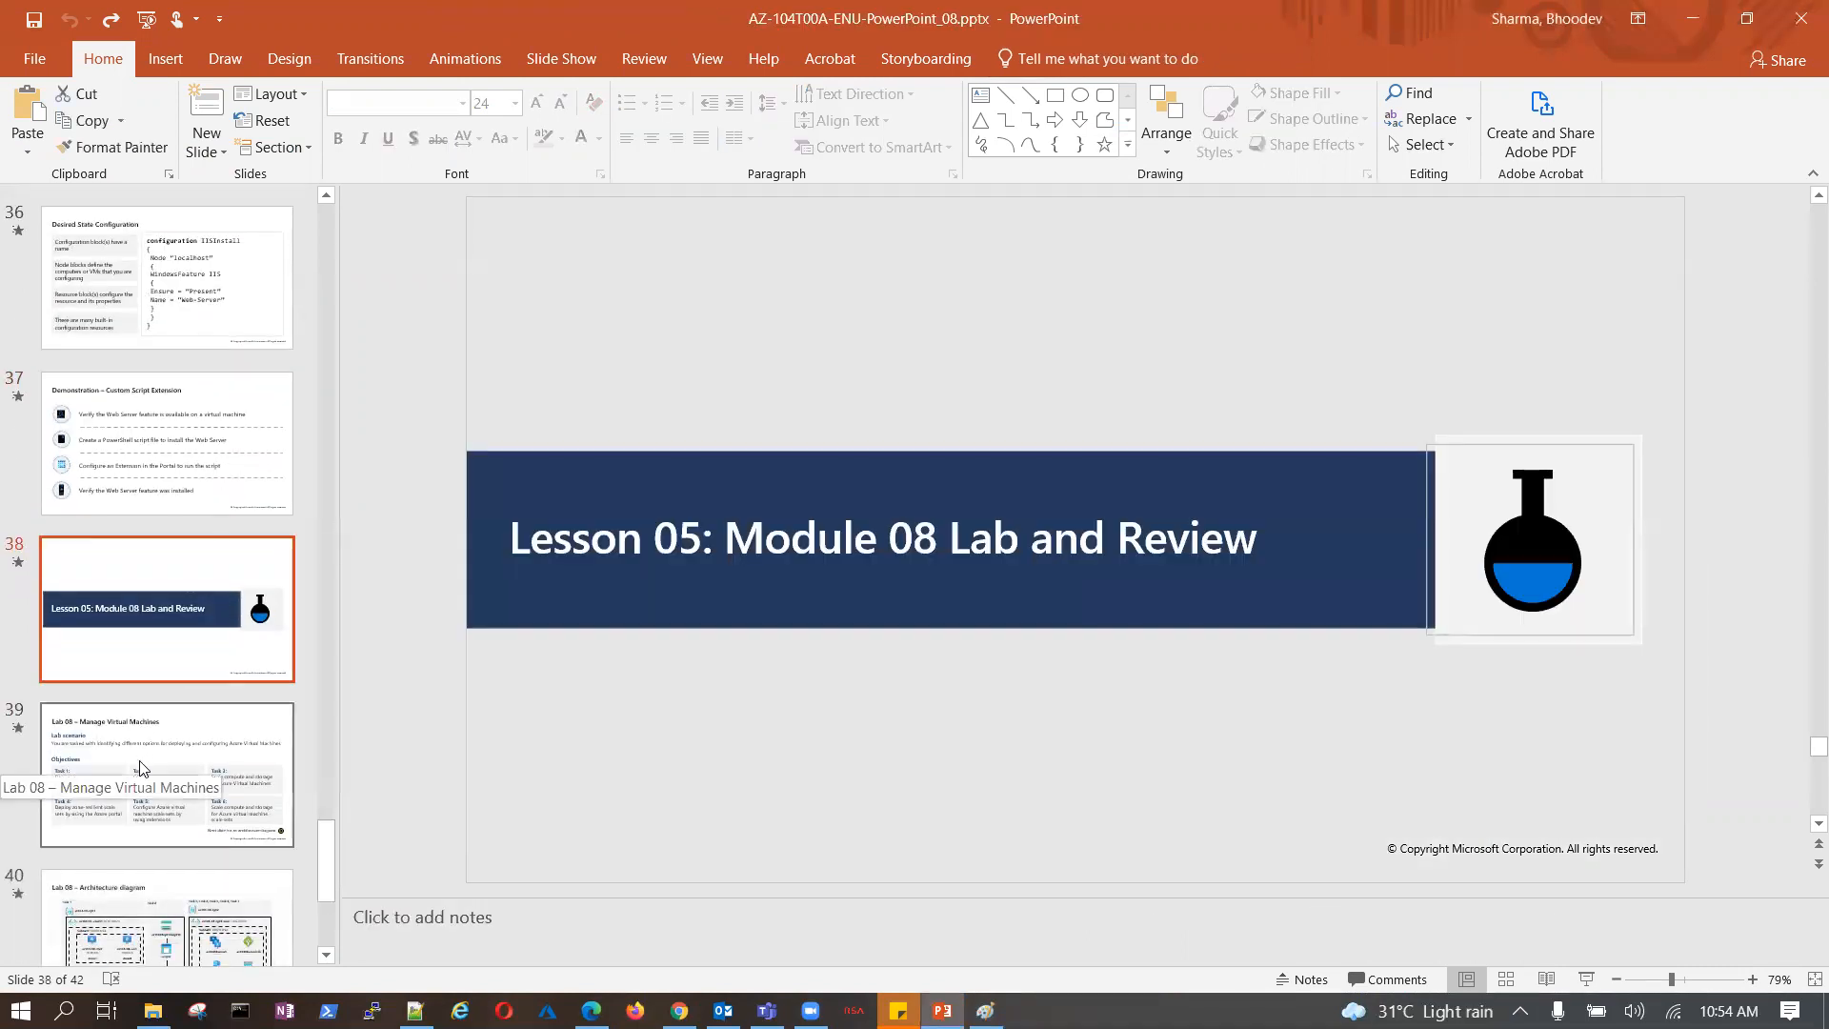